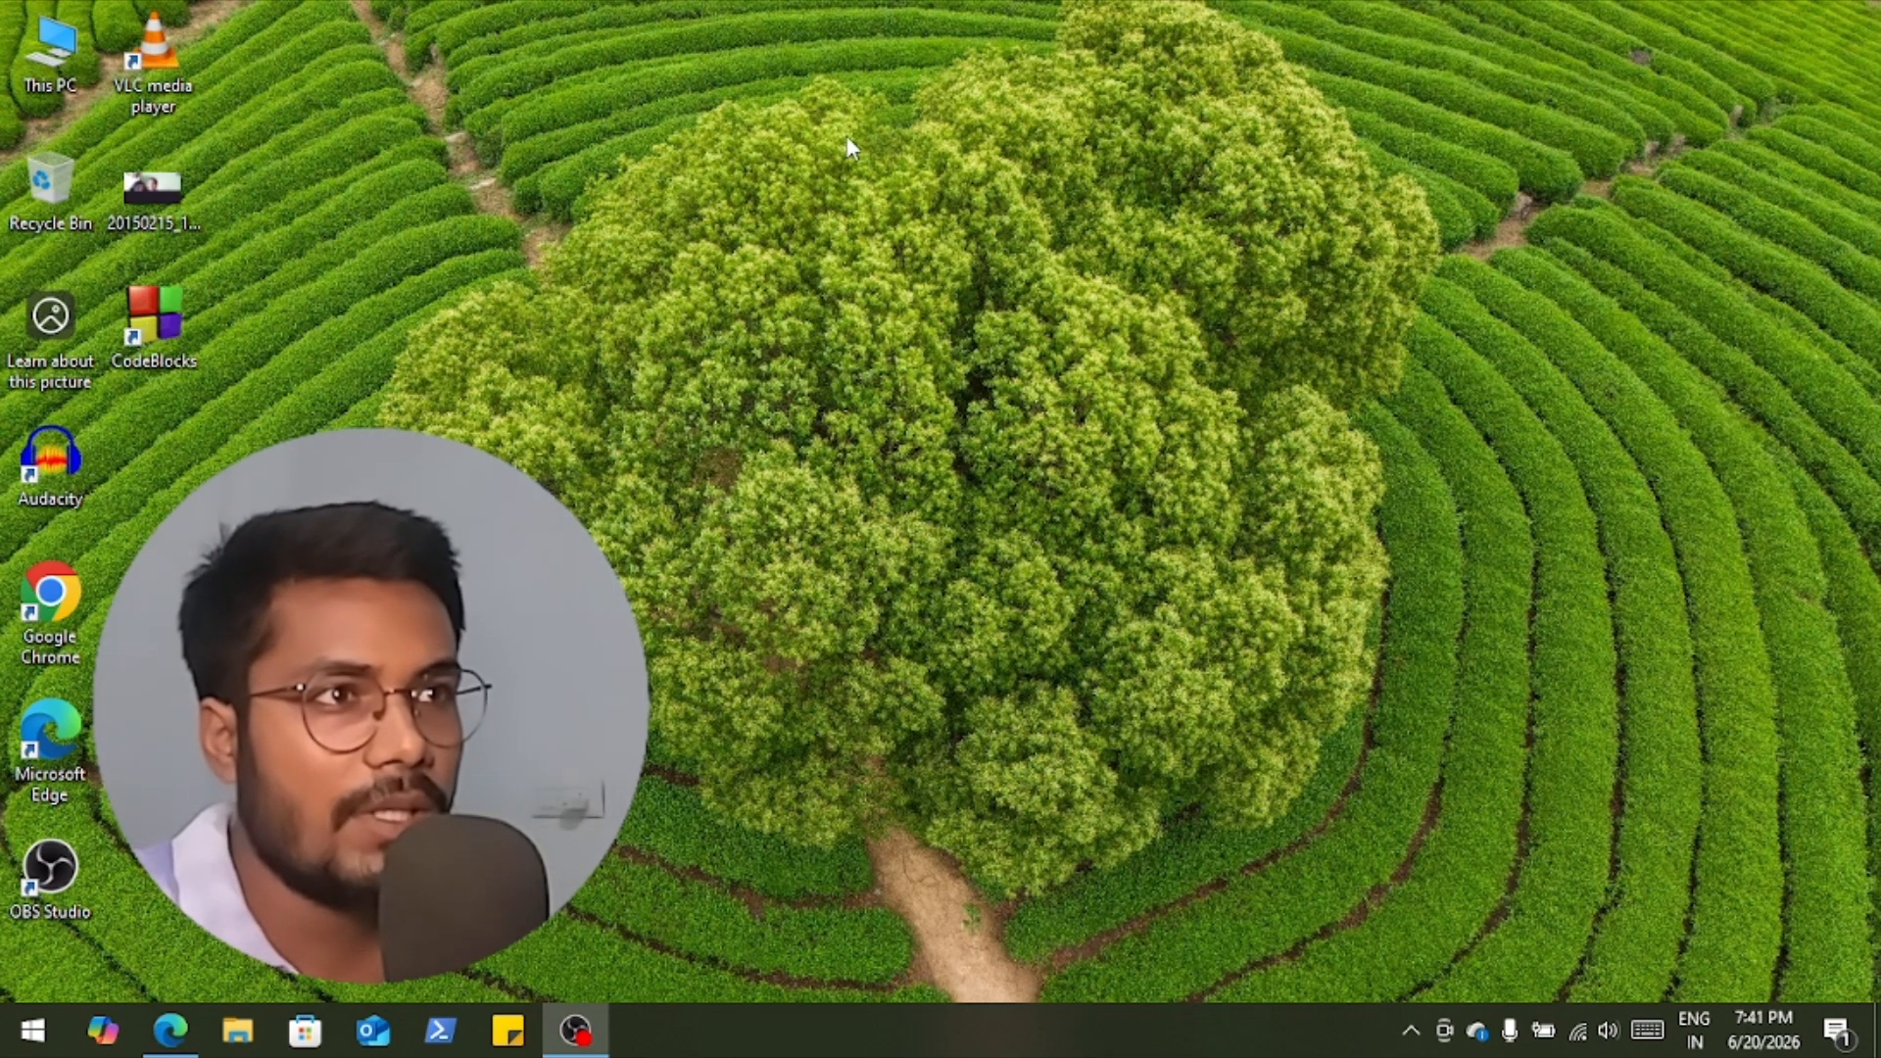
# Launch Microsoft Word 2010 with a blank document and dismiss the Office activation wizard.
pyautogui.moveTo(859, 144); pyautogui.dragTo(791, 245)
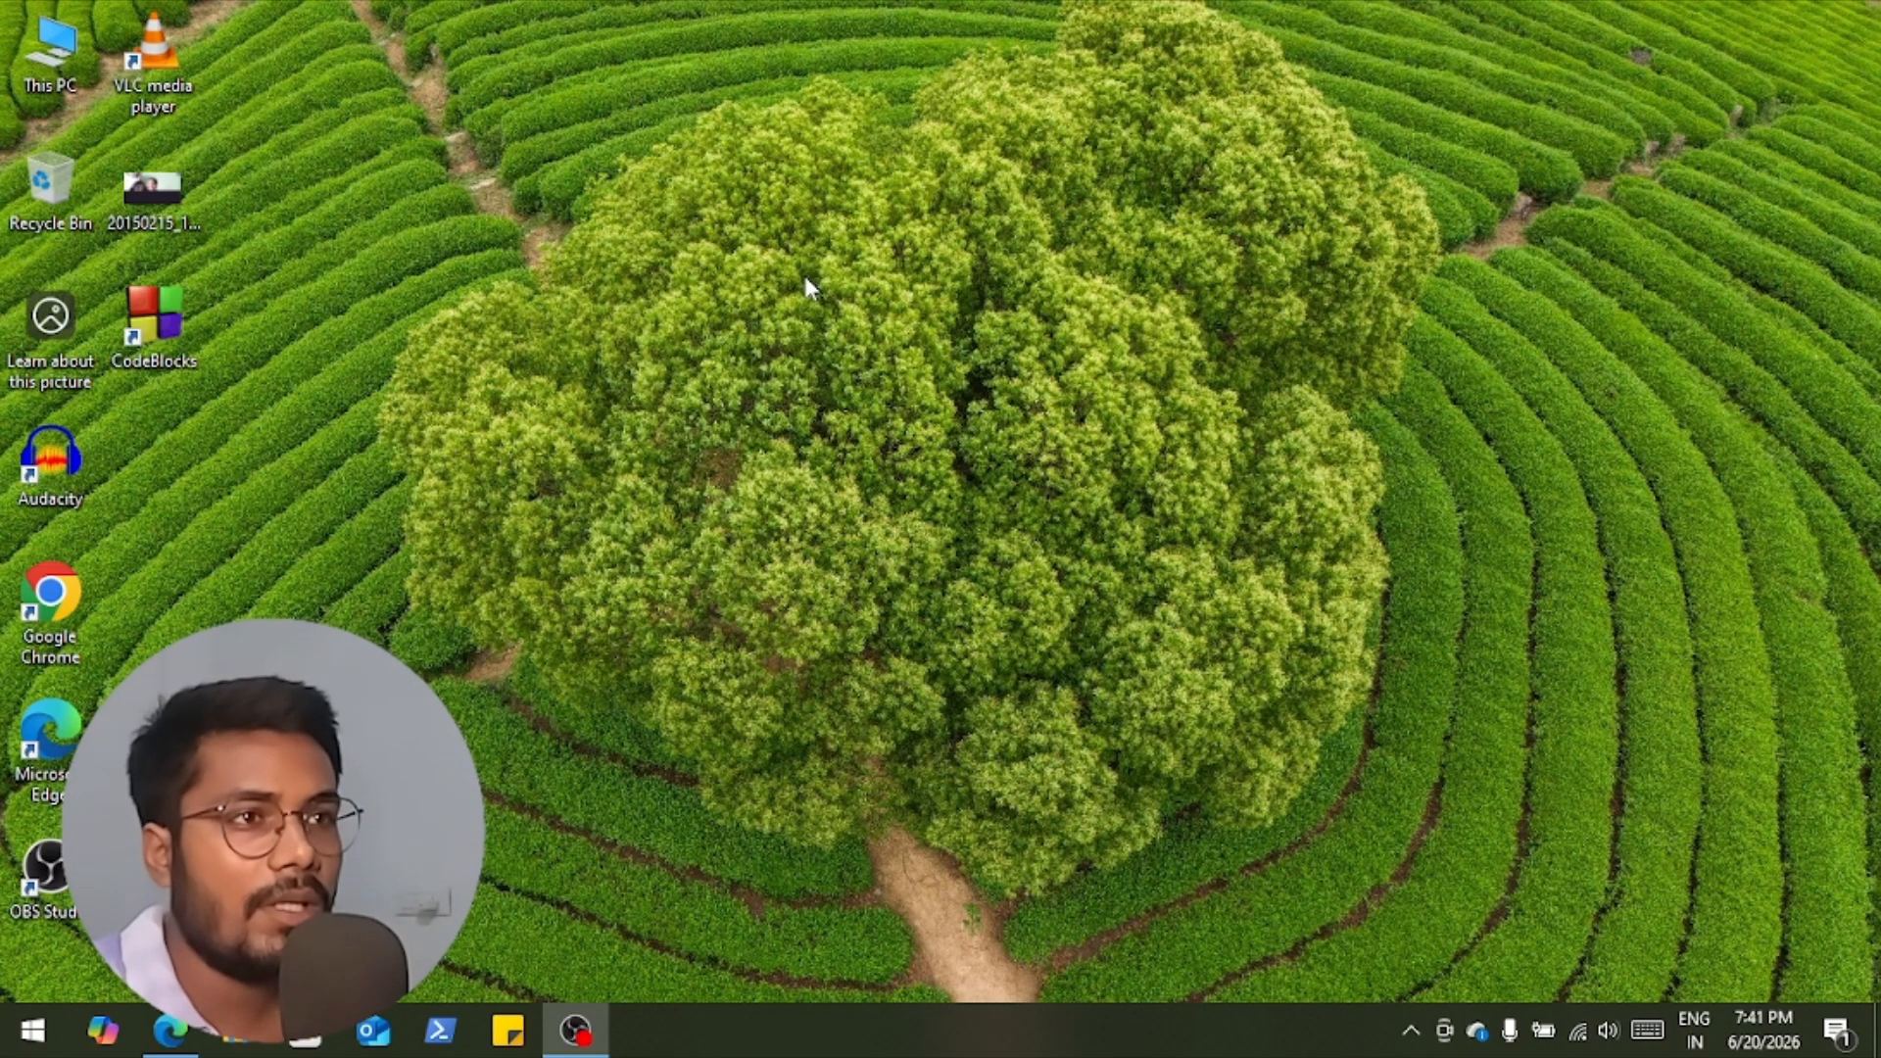
pyautogui.moveTo(182, 1045)
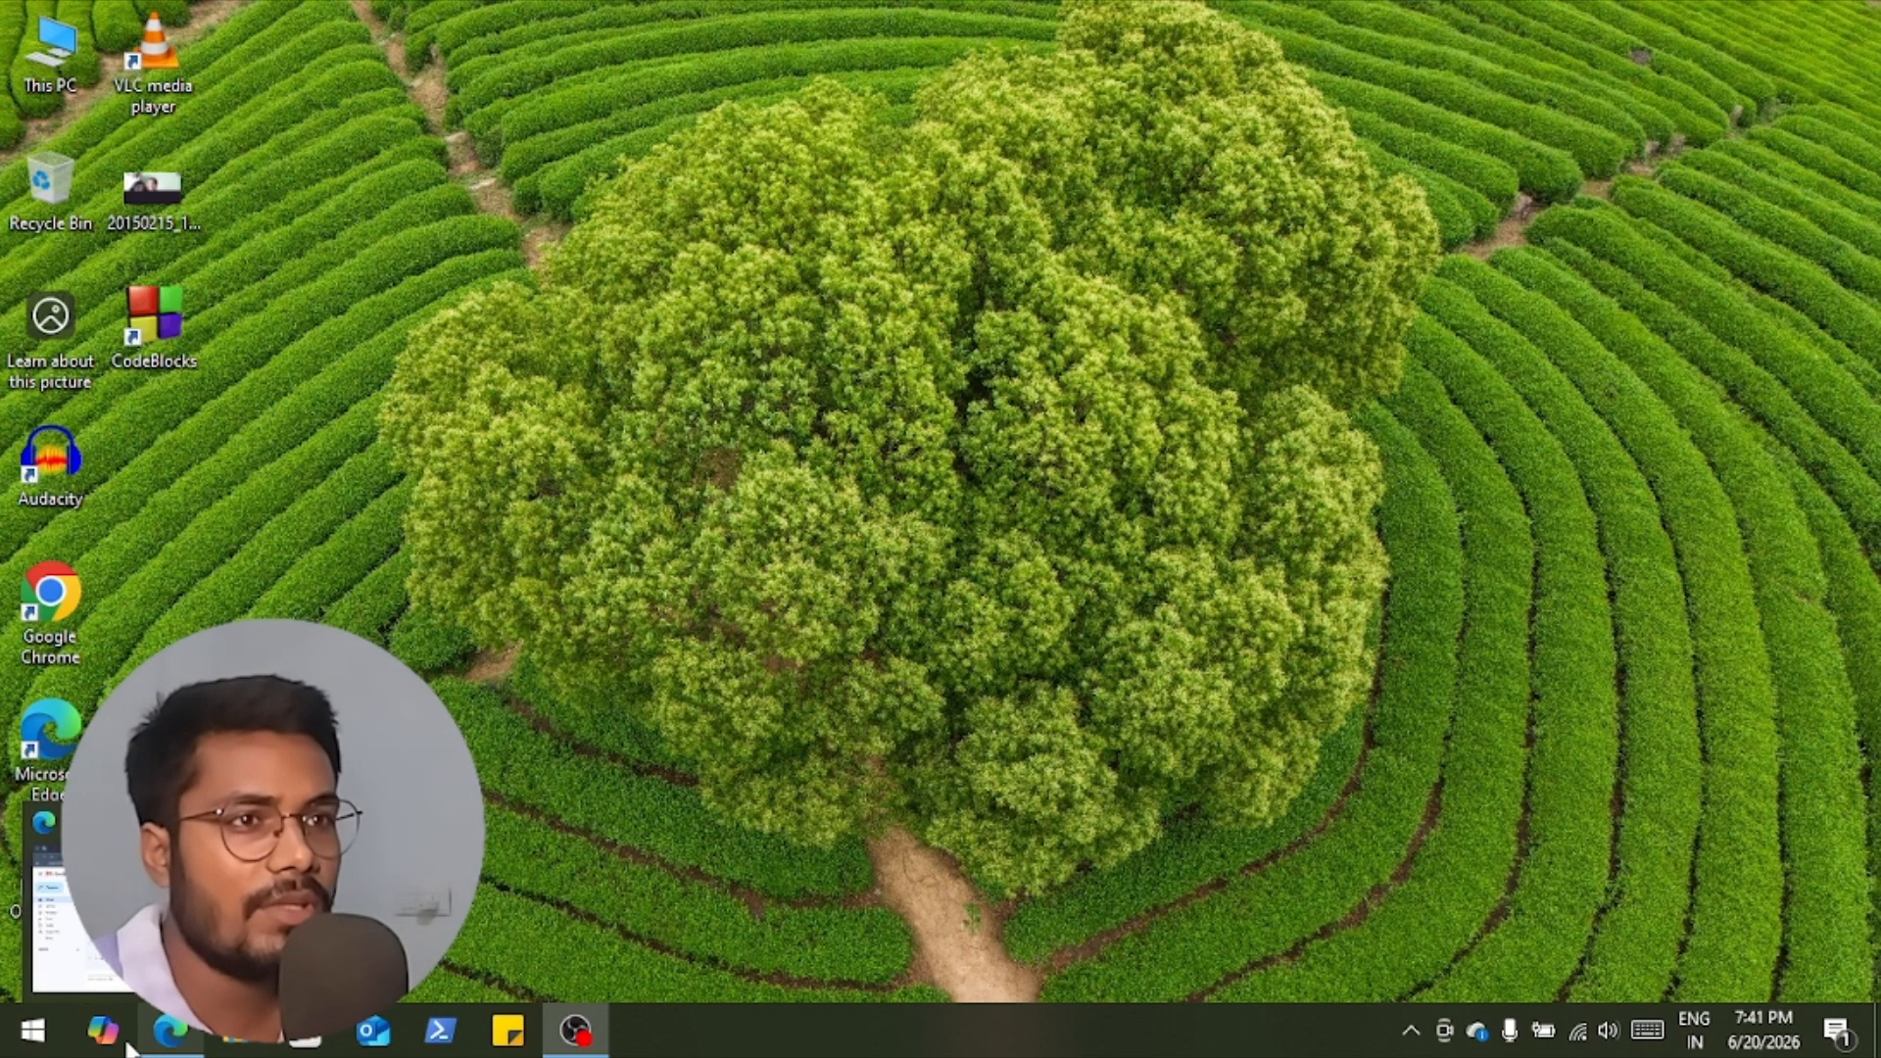
pyautogui.click(35, 1043)
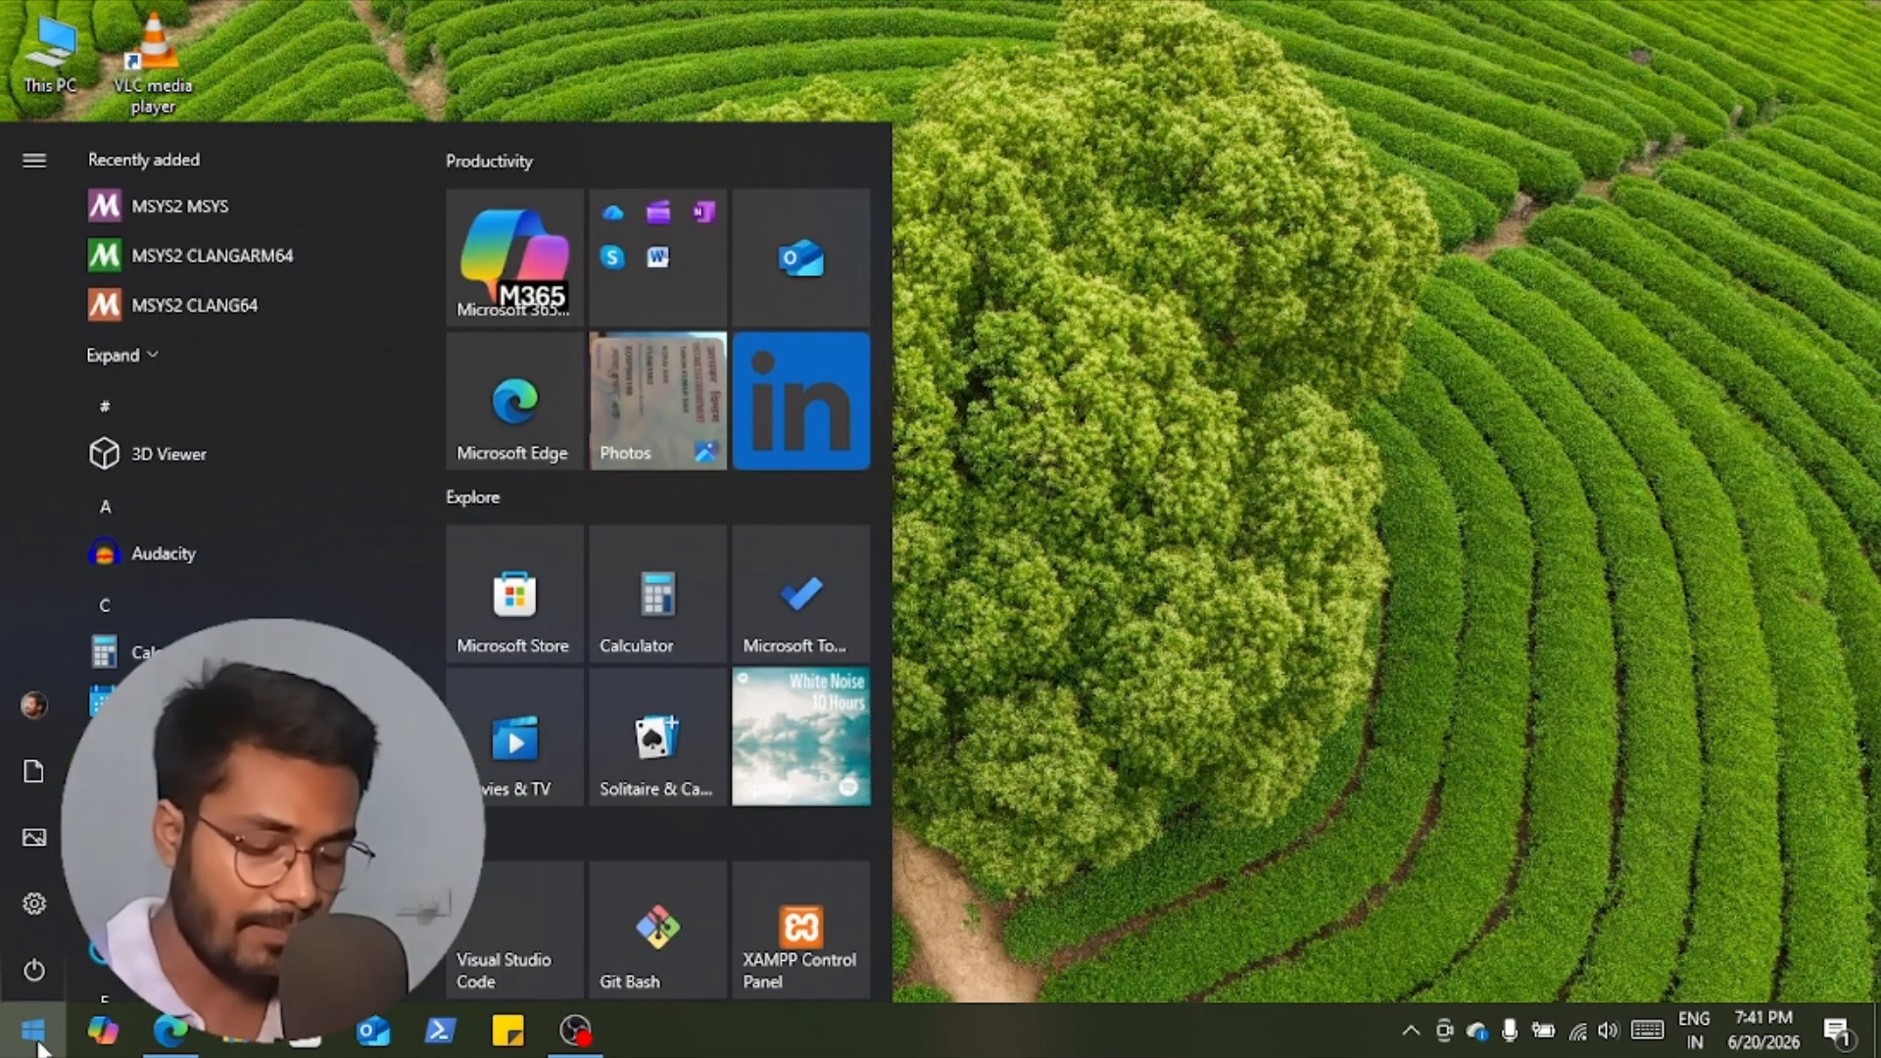
pyautogui.write('w')
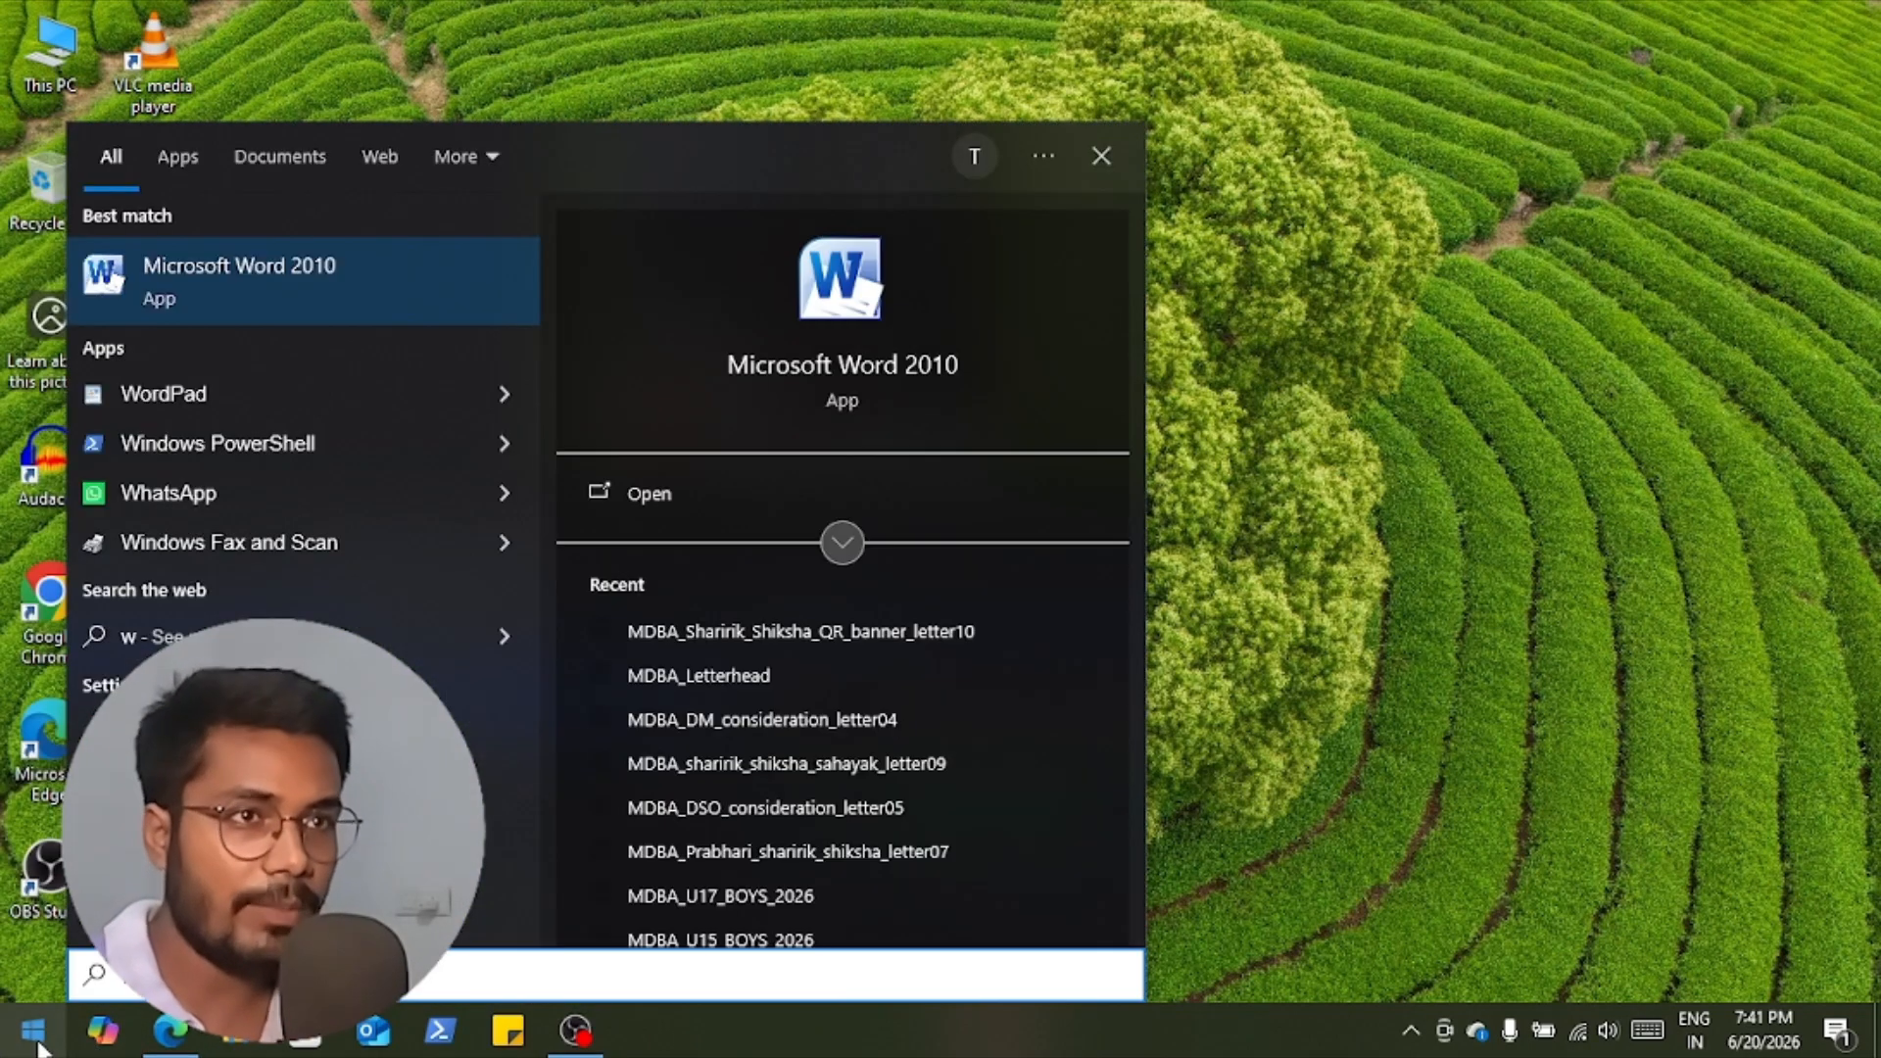
pyautogui.press('Return')
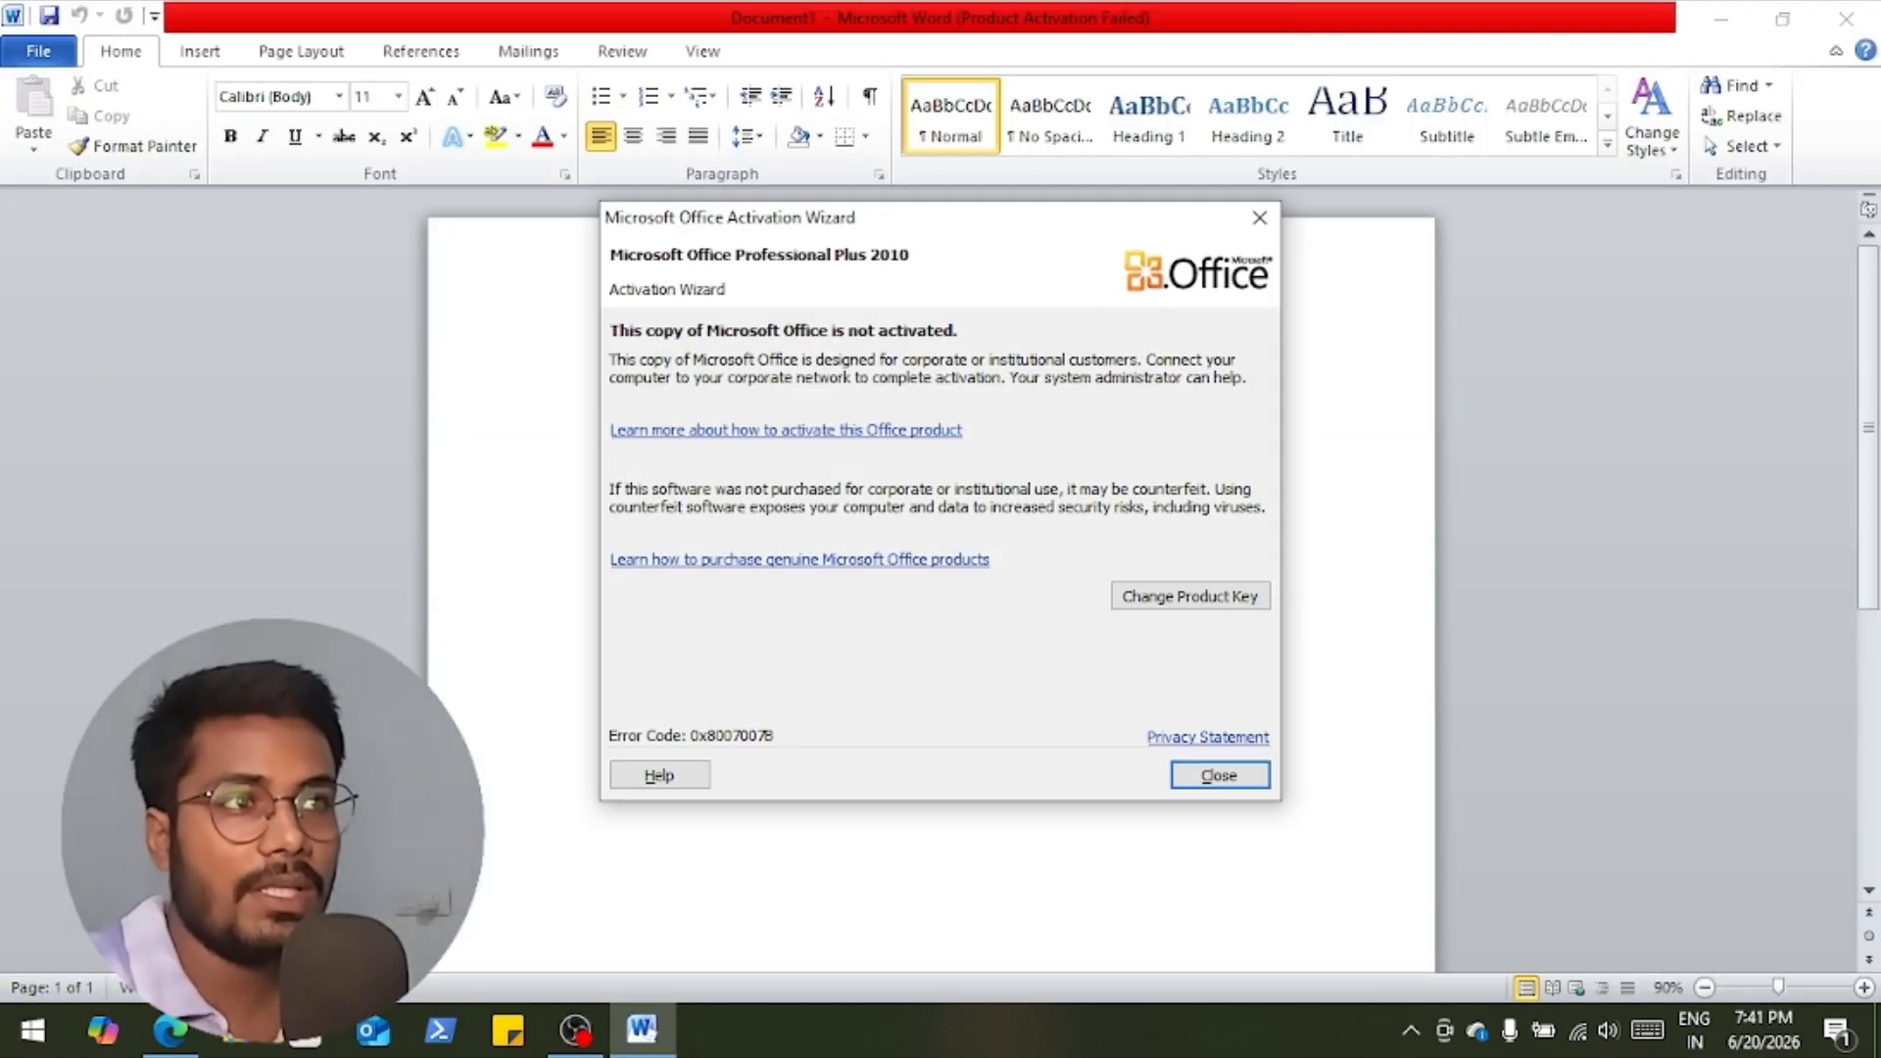
pyautogui.click(1236, 775)
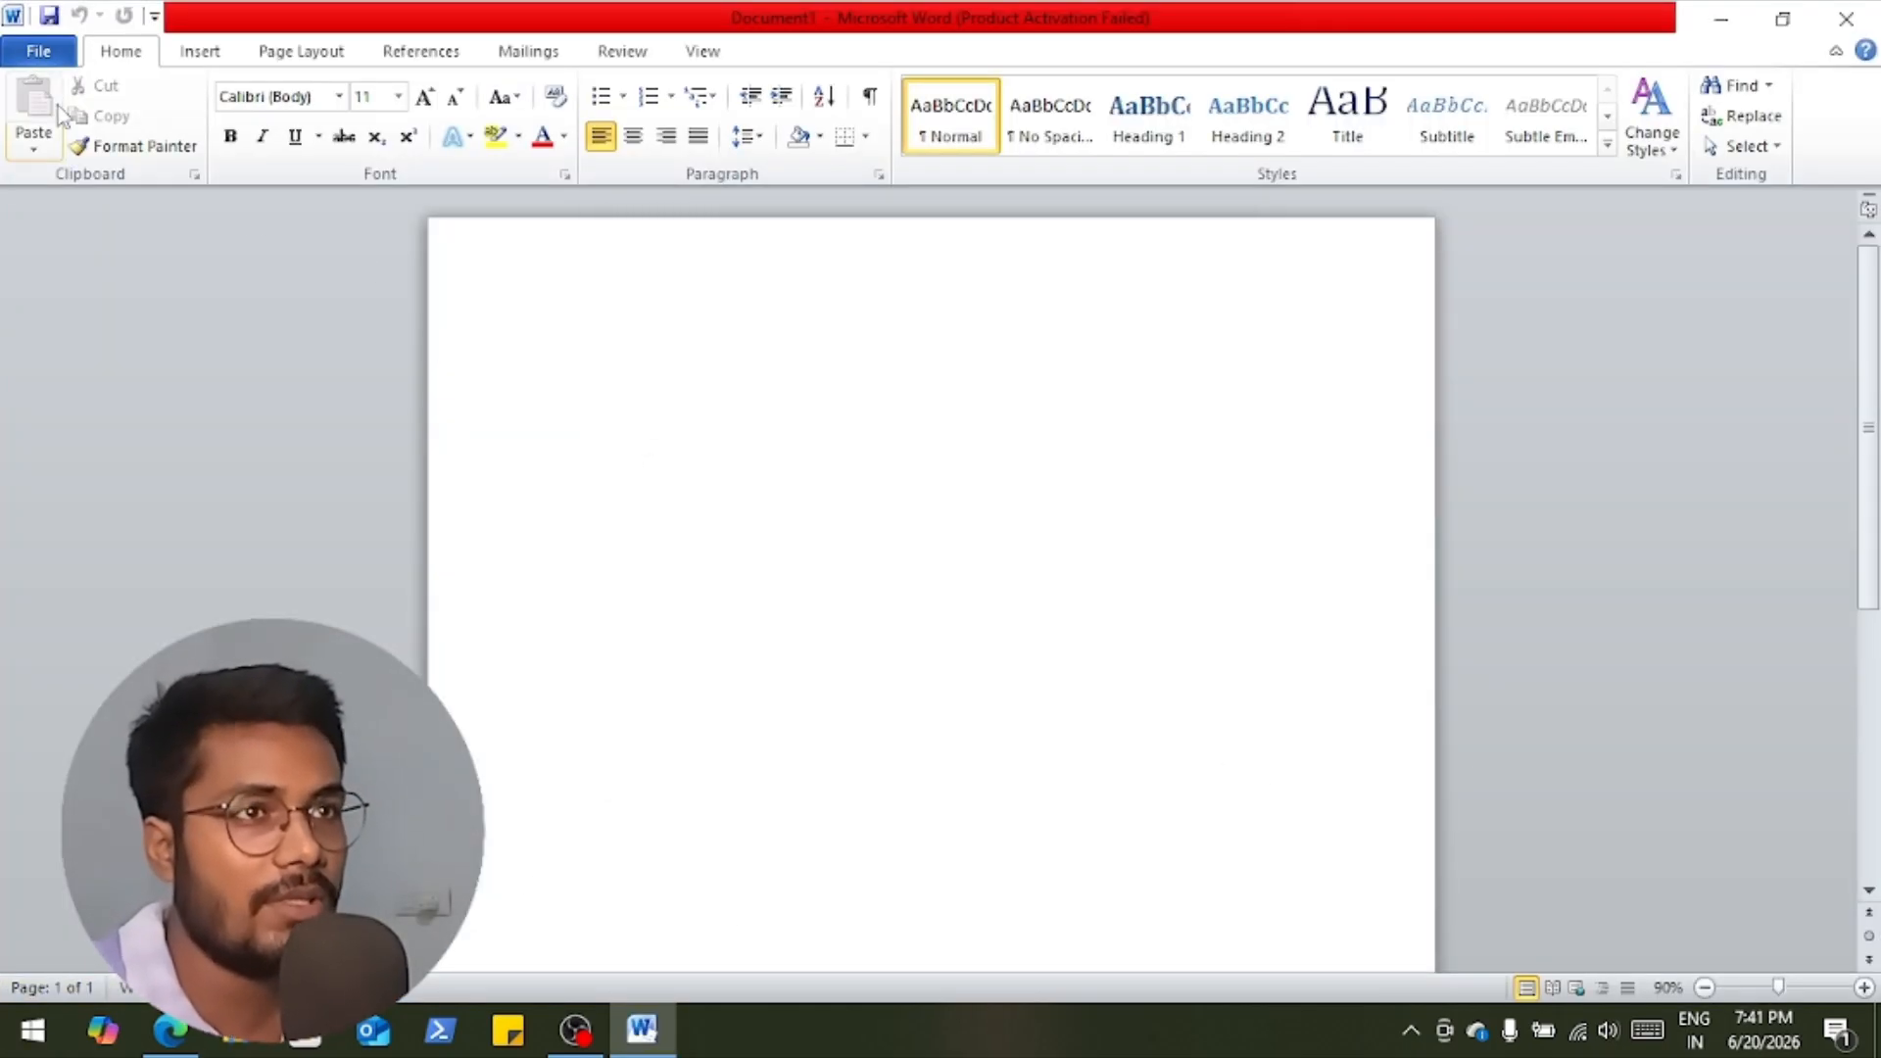
pyautogui.click(39, 52)
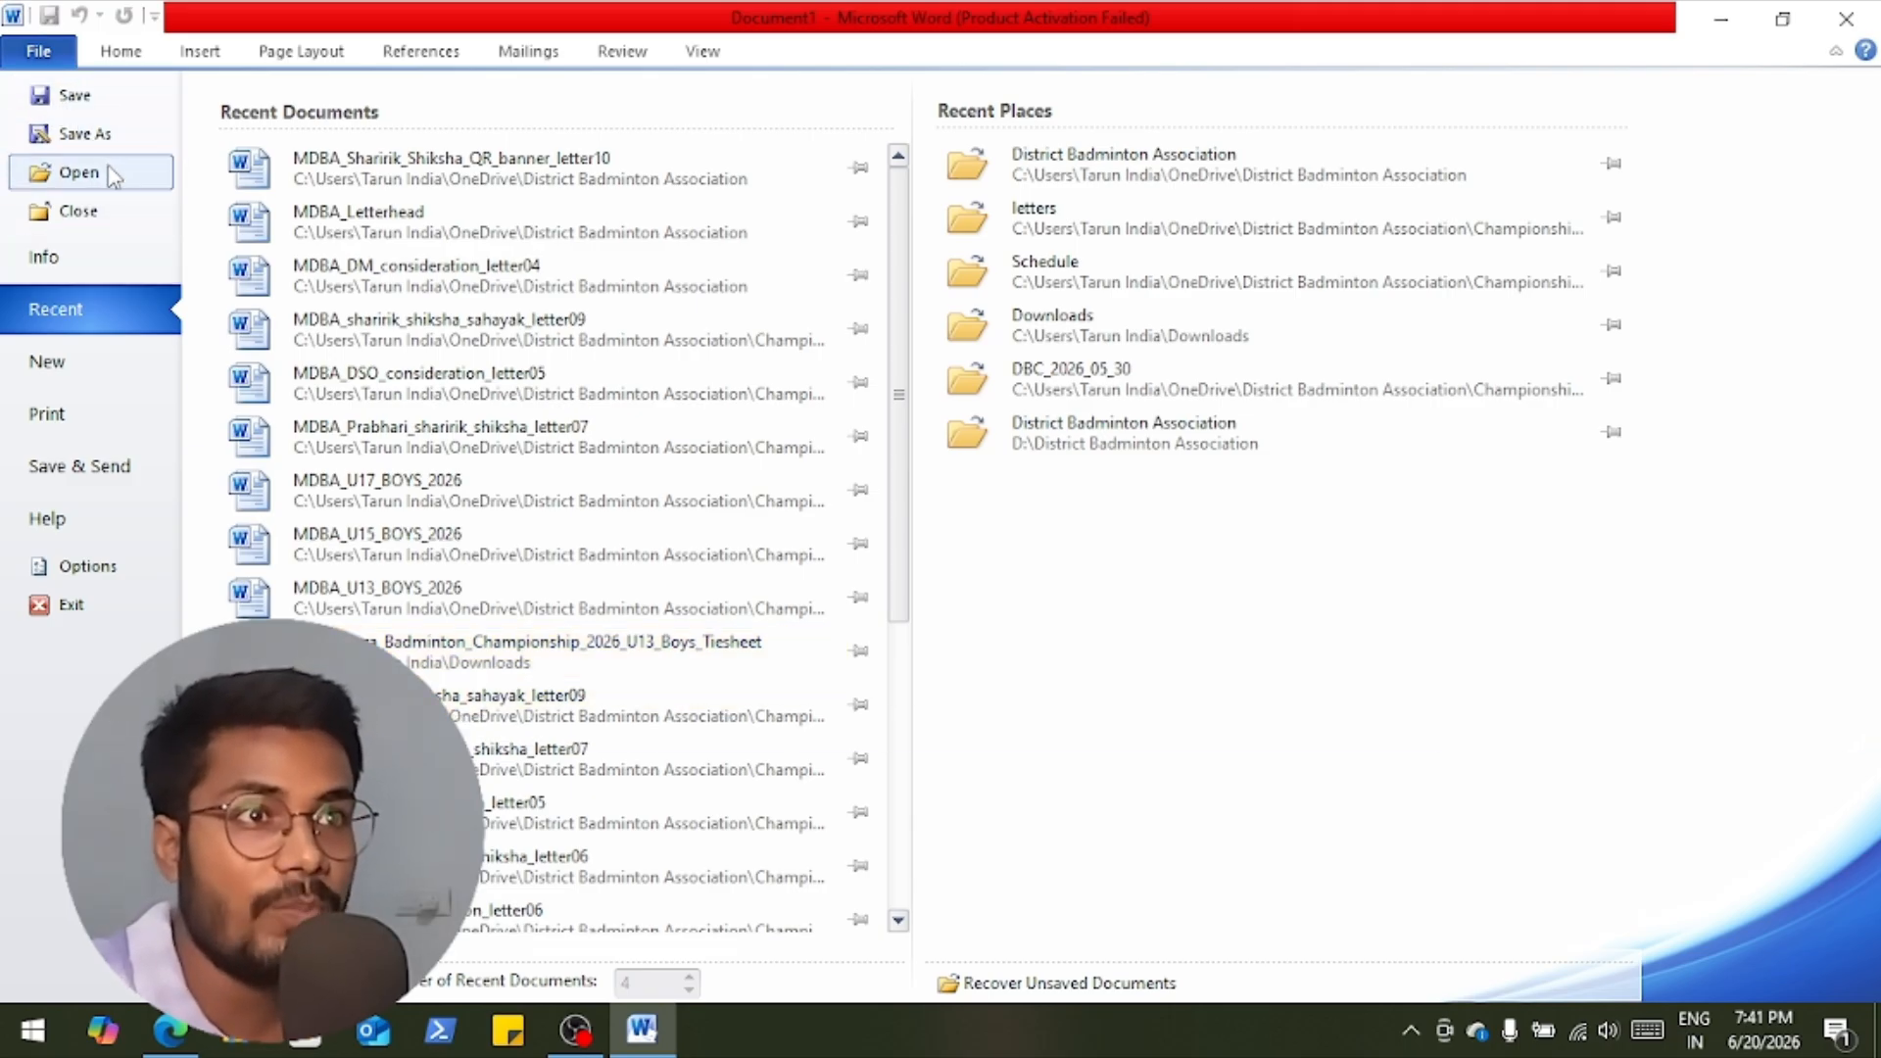
pyautogui.click(109, 98)
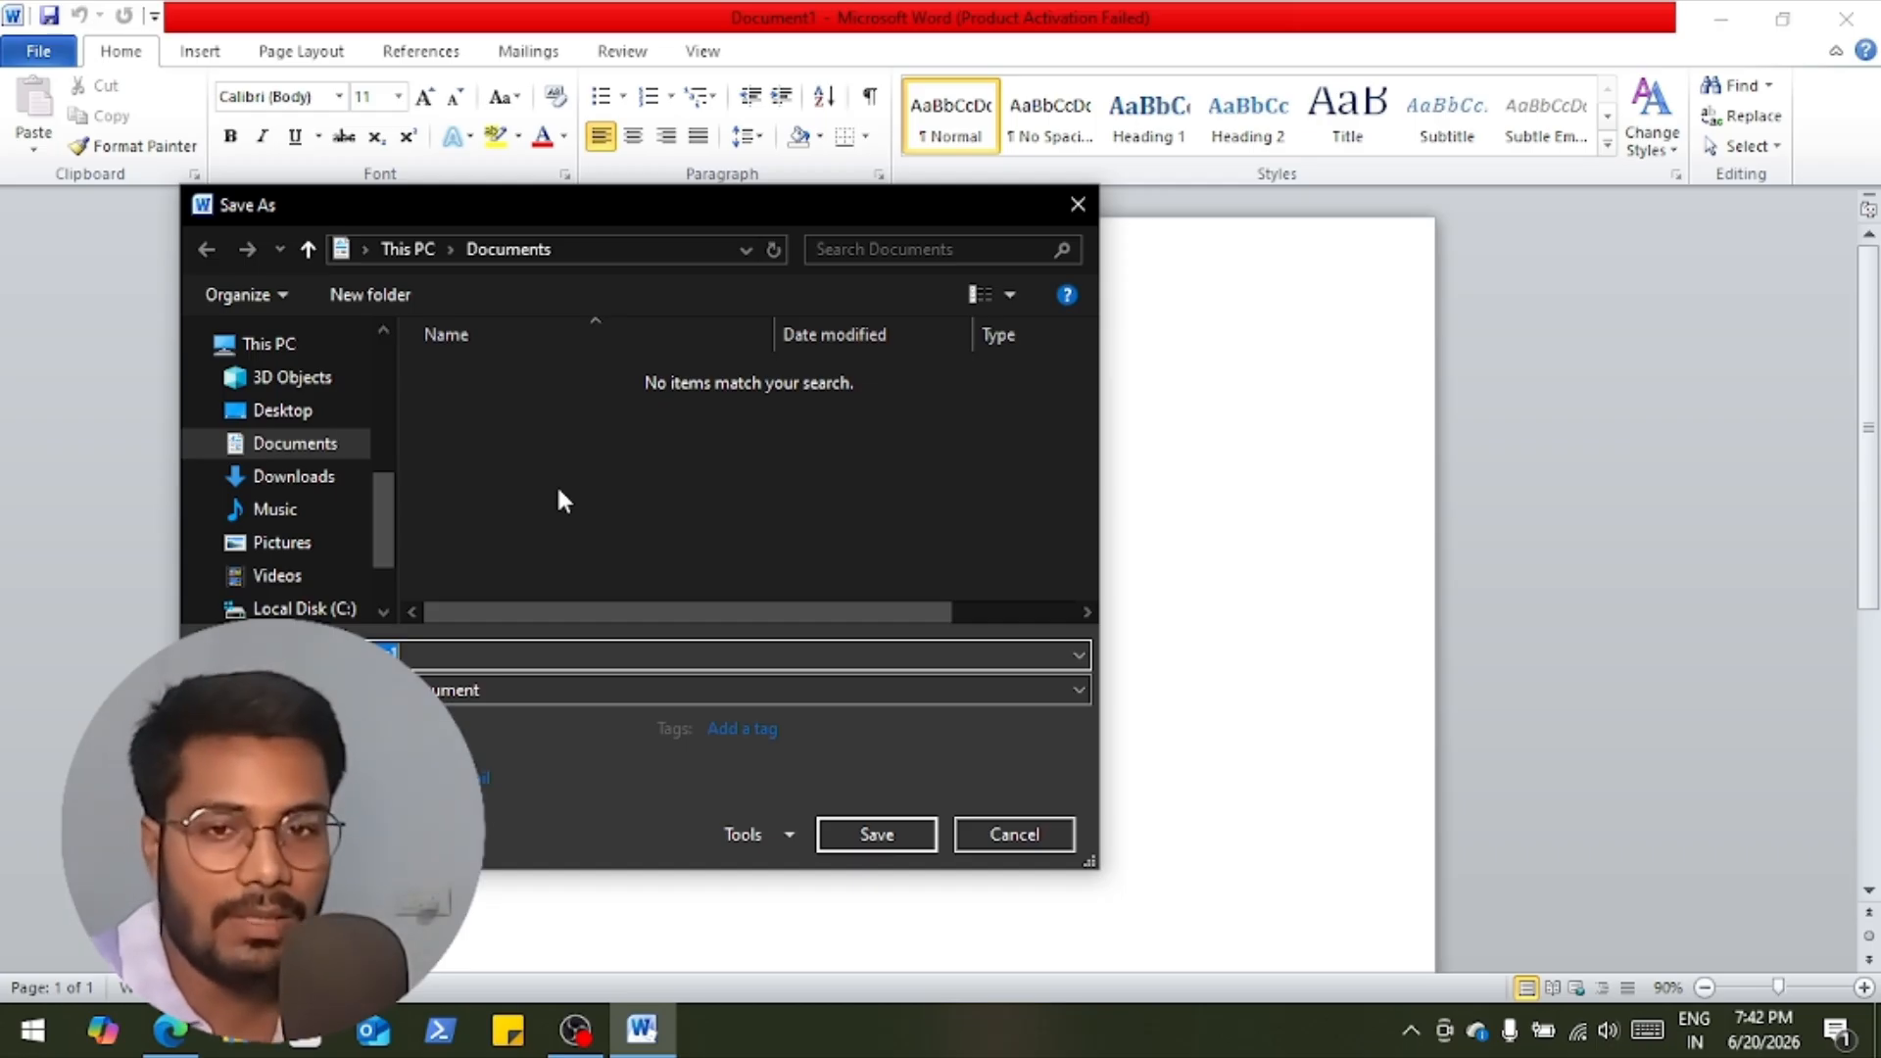
pyautogui.click(1029, 838)
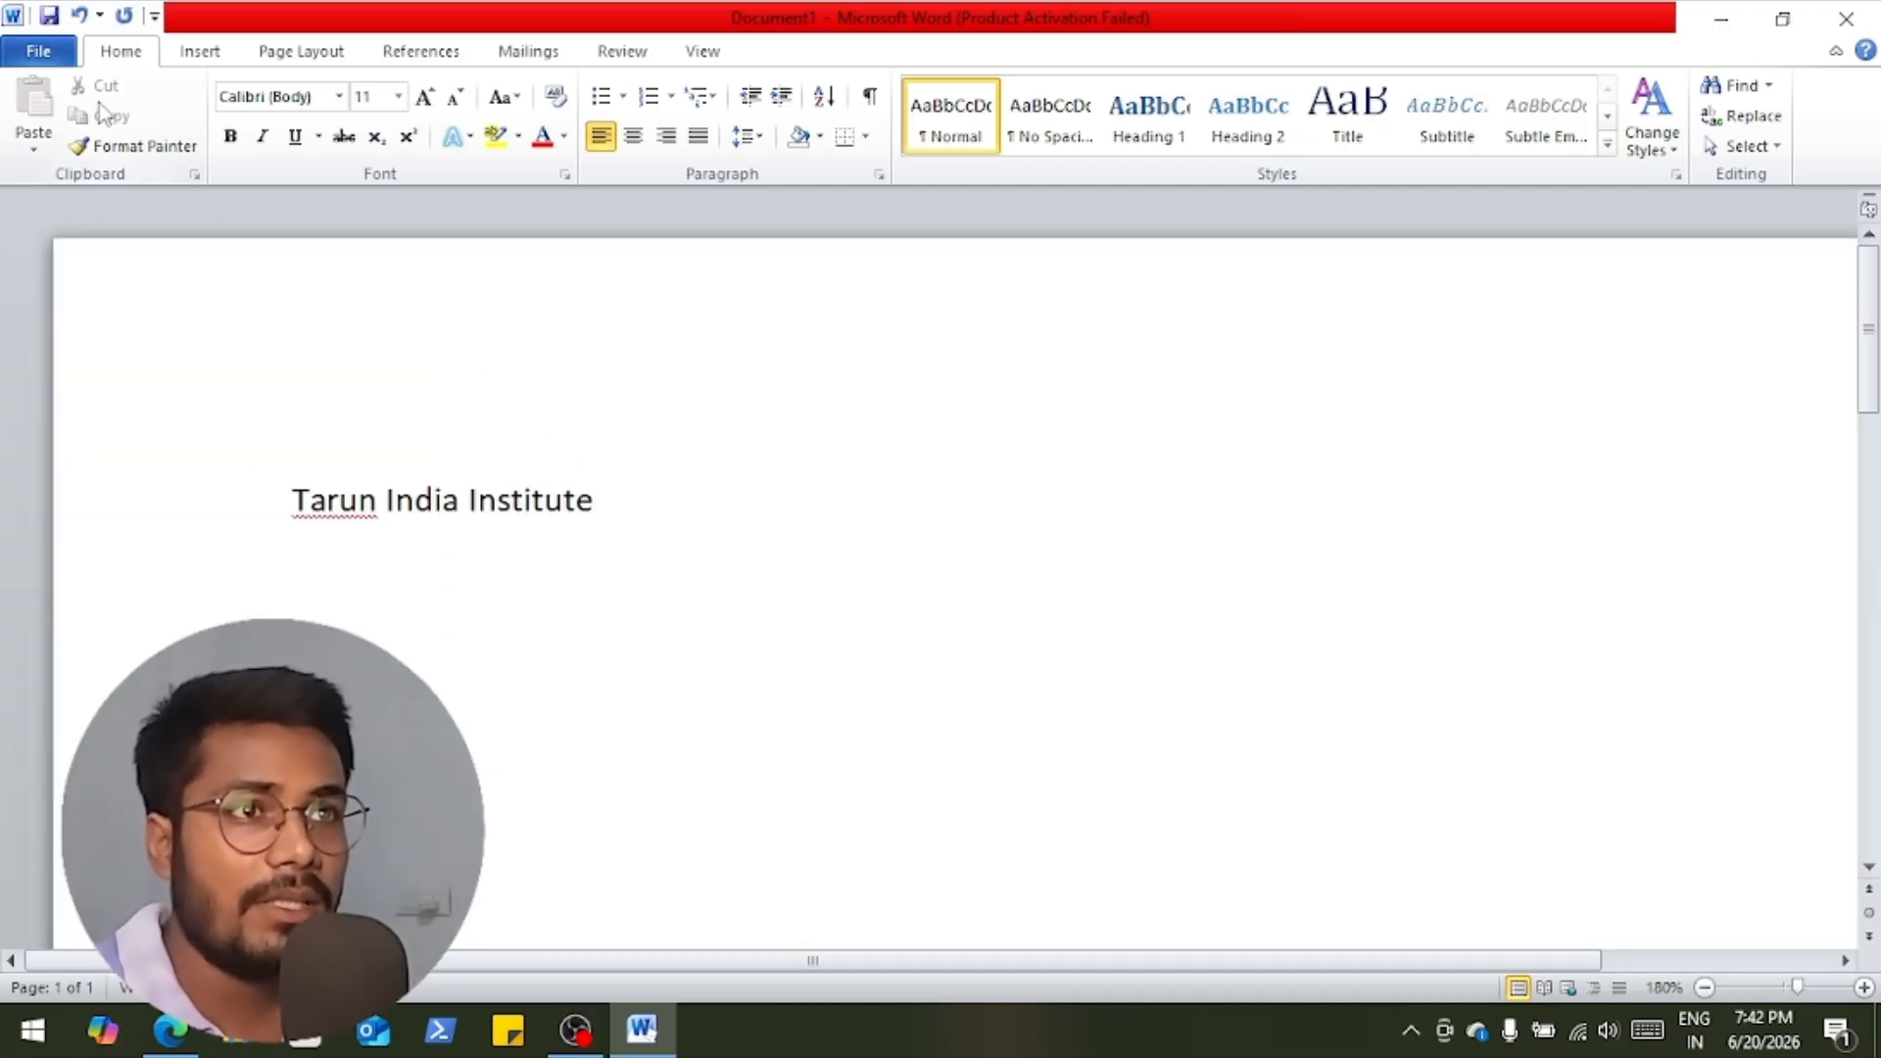
# Cut the word "Institute" from the end of the line and paste it at the beginning.
pyautogui.doubleClick(539, 507)
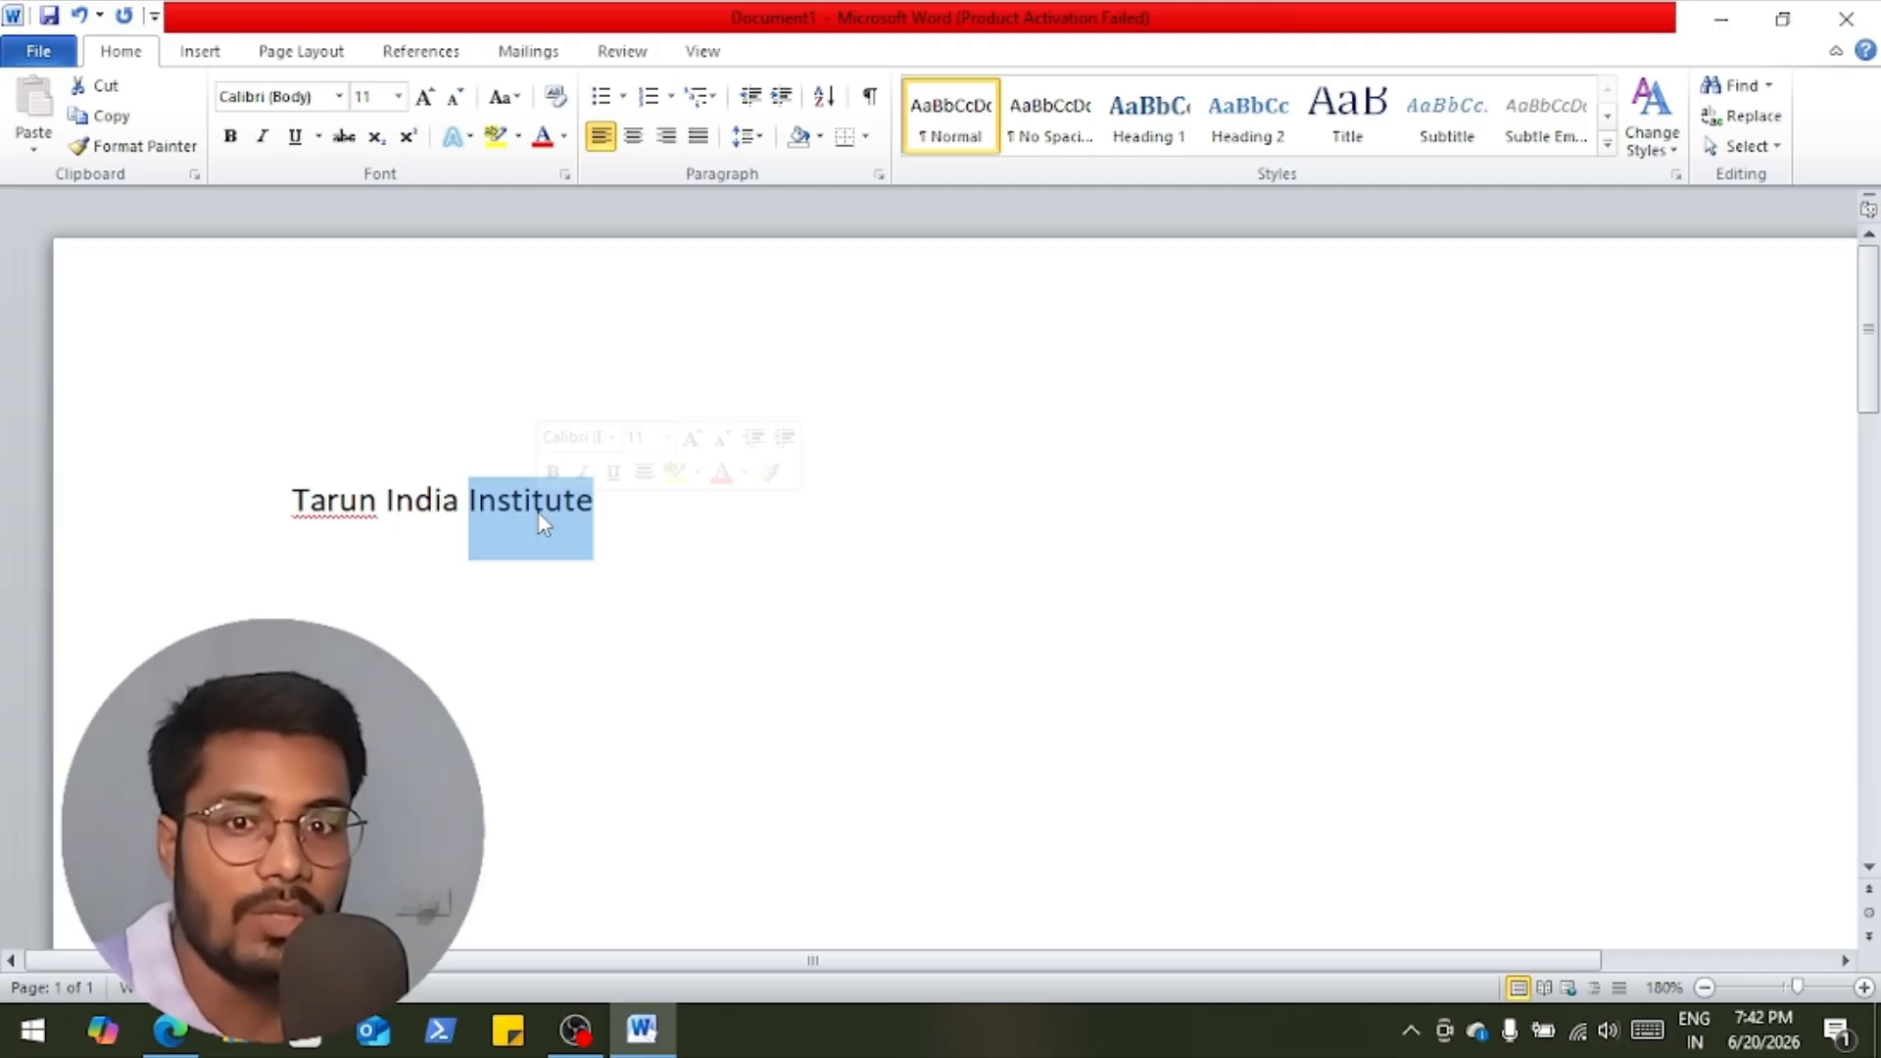
pyautogui.click(104, 88)
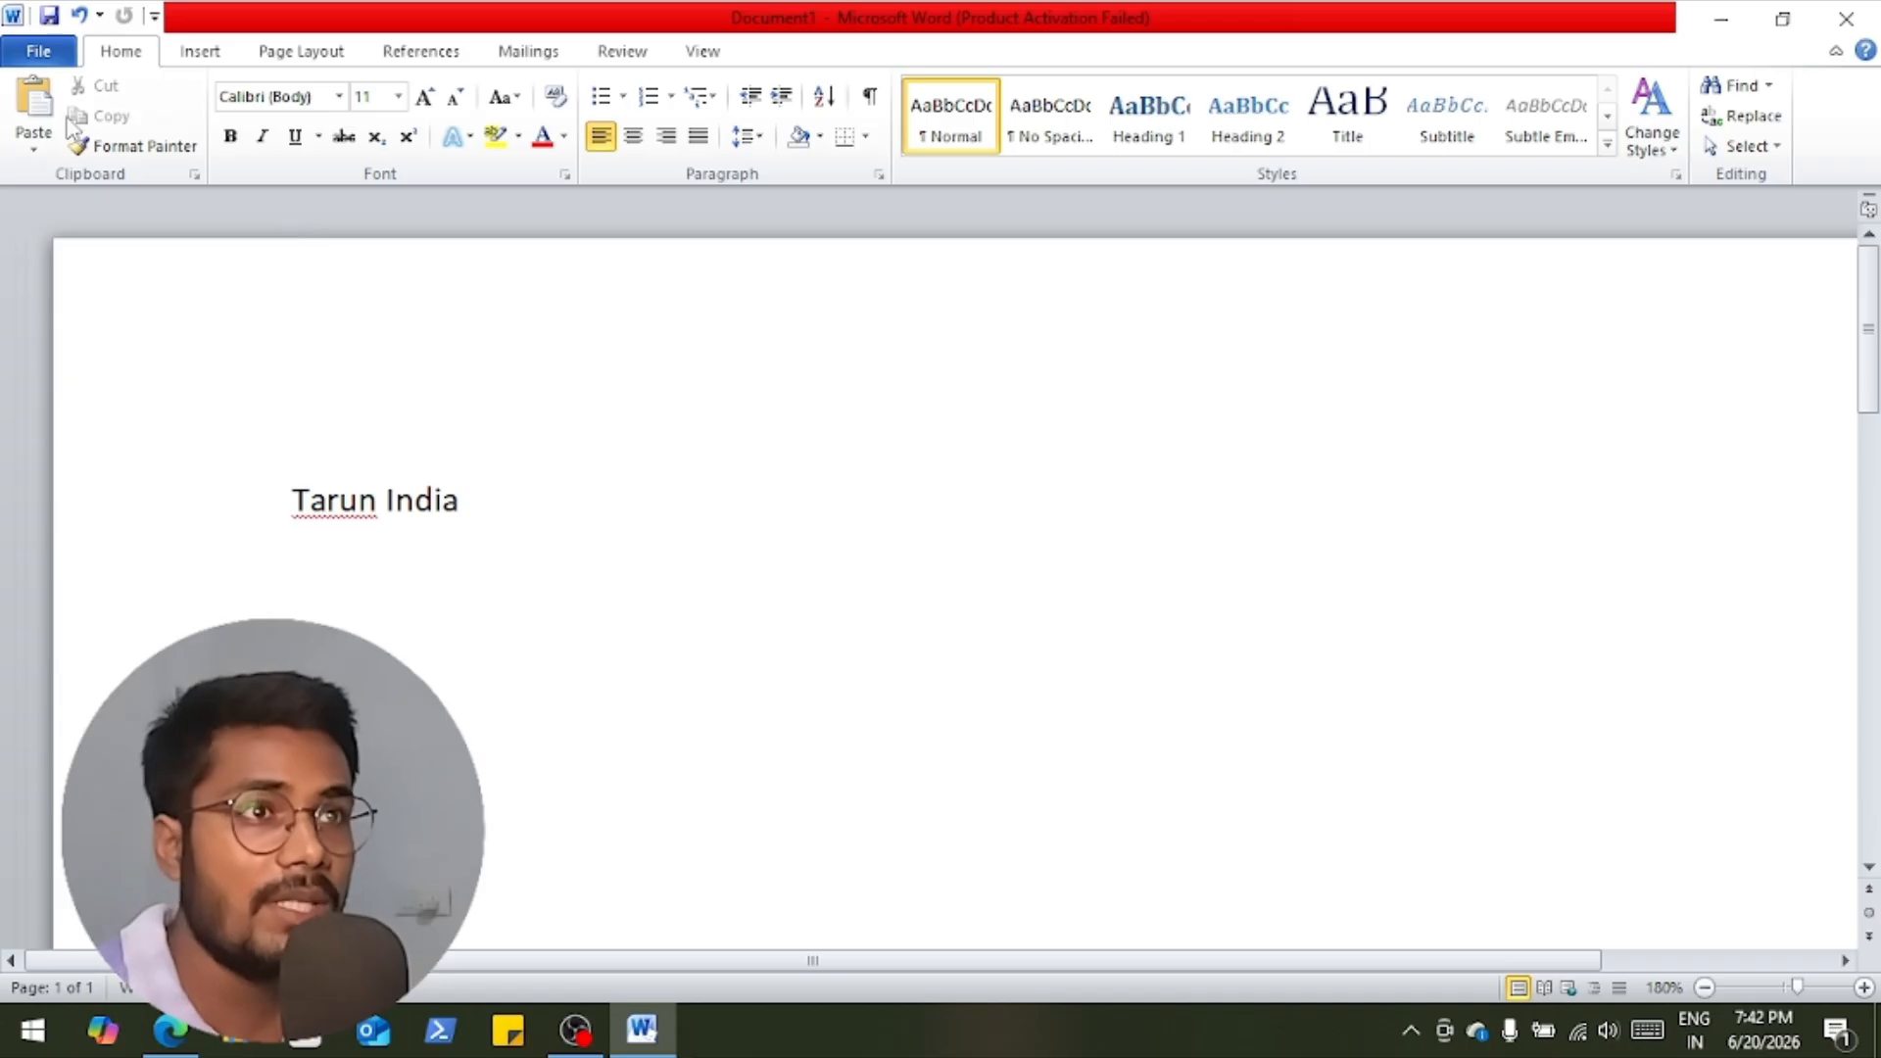
pyautogui.click(32, 93)
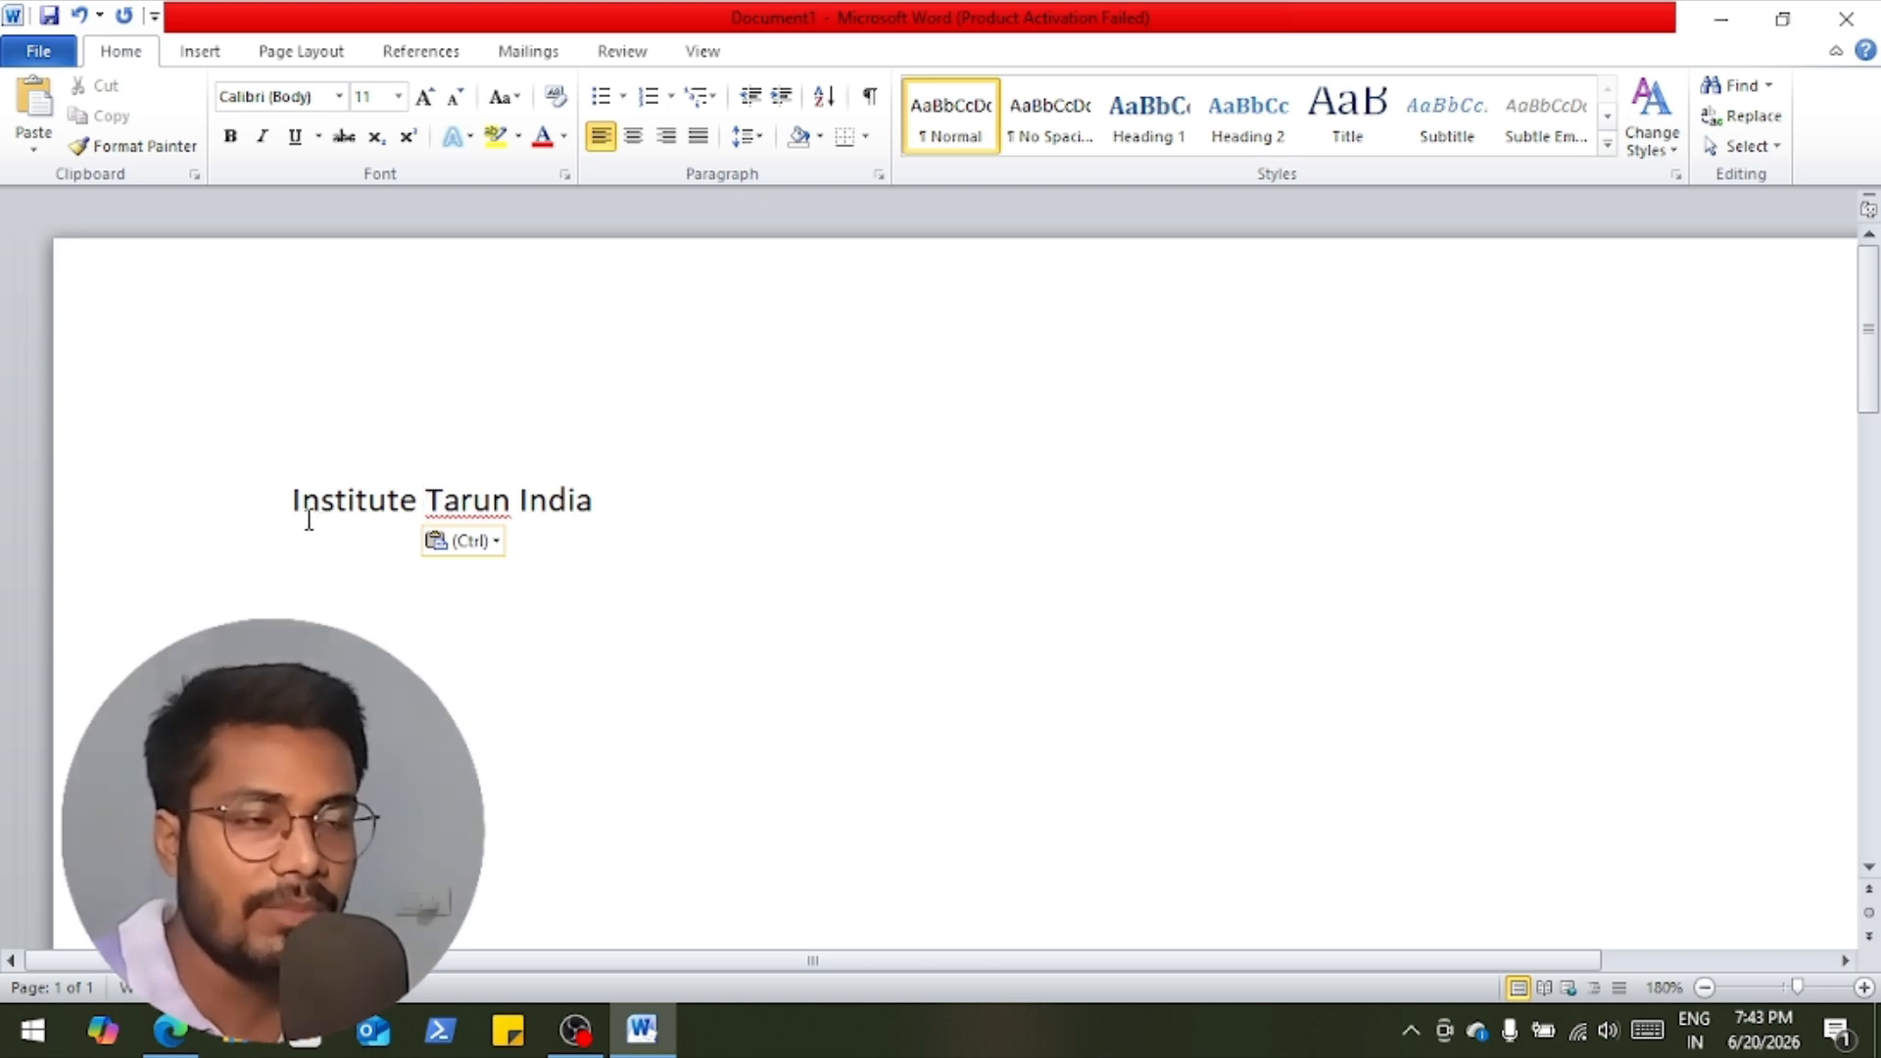
# Copy the first word "Institute" and paste the copy at the end of the line.
pyautogui.doubleClick(356, 496)
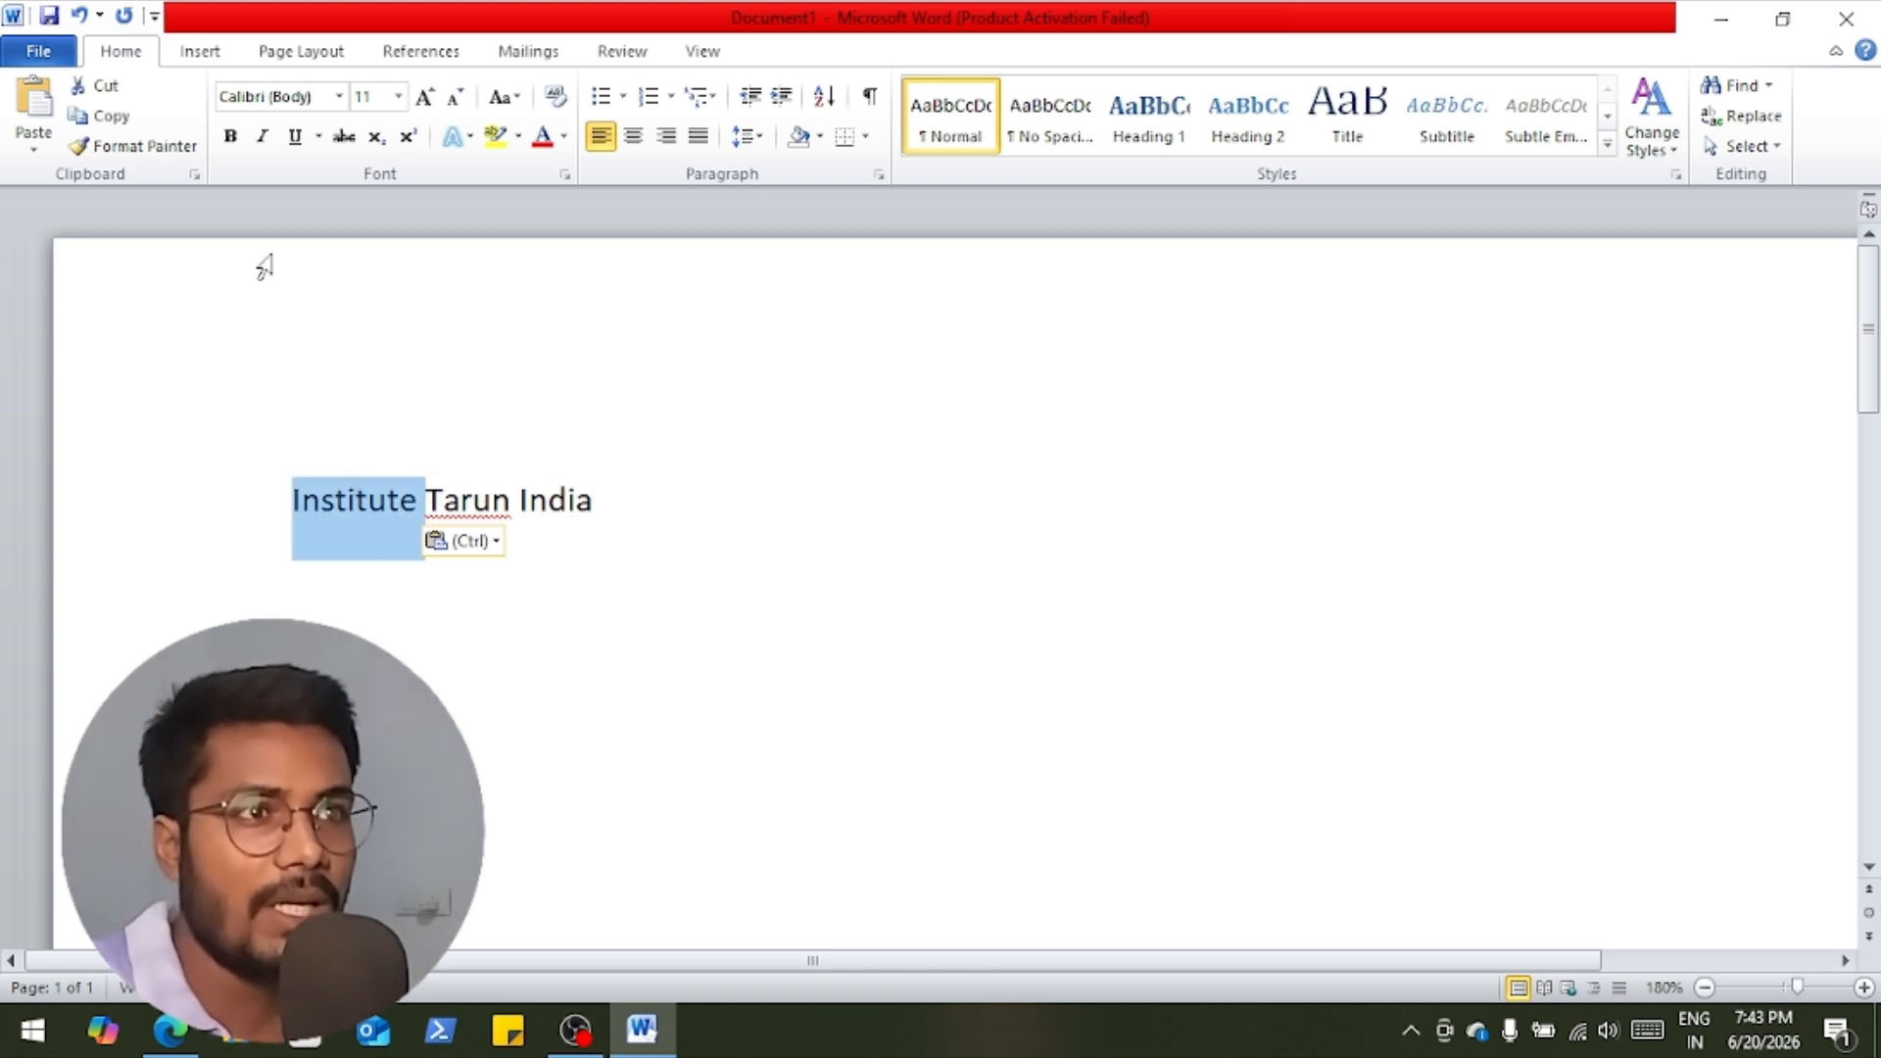
pyautogui.click(122, 117)
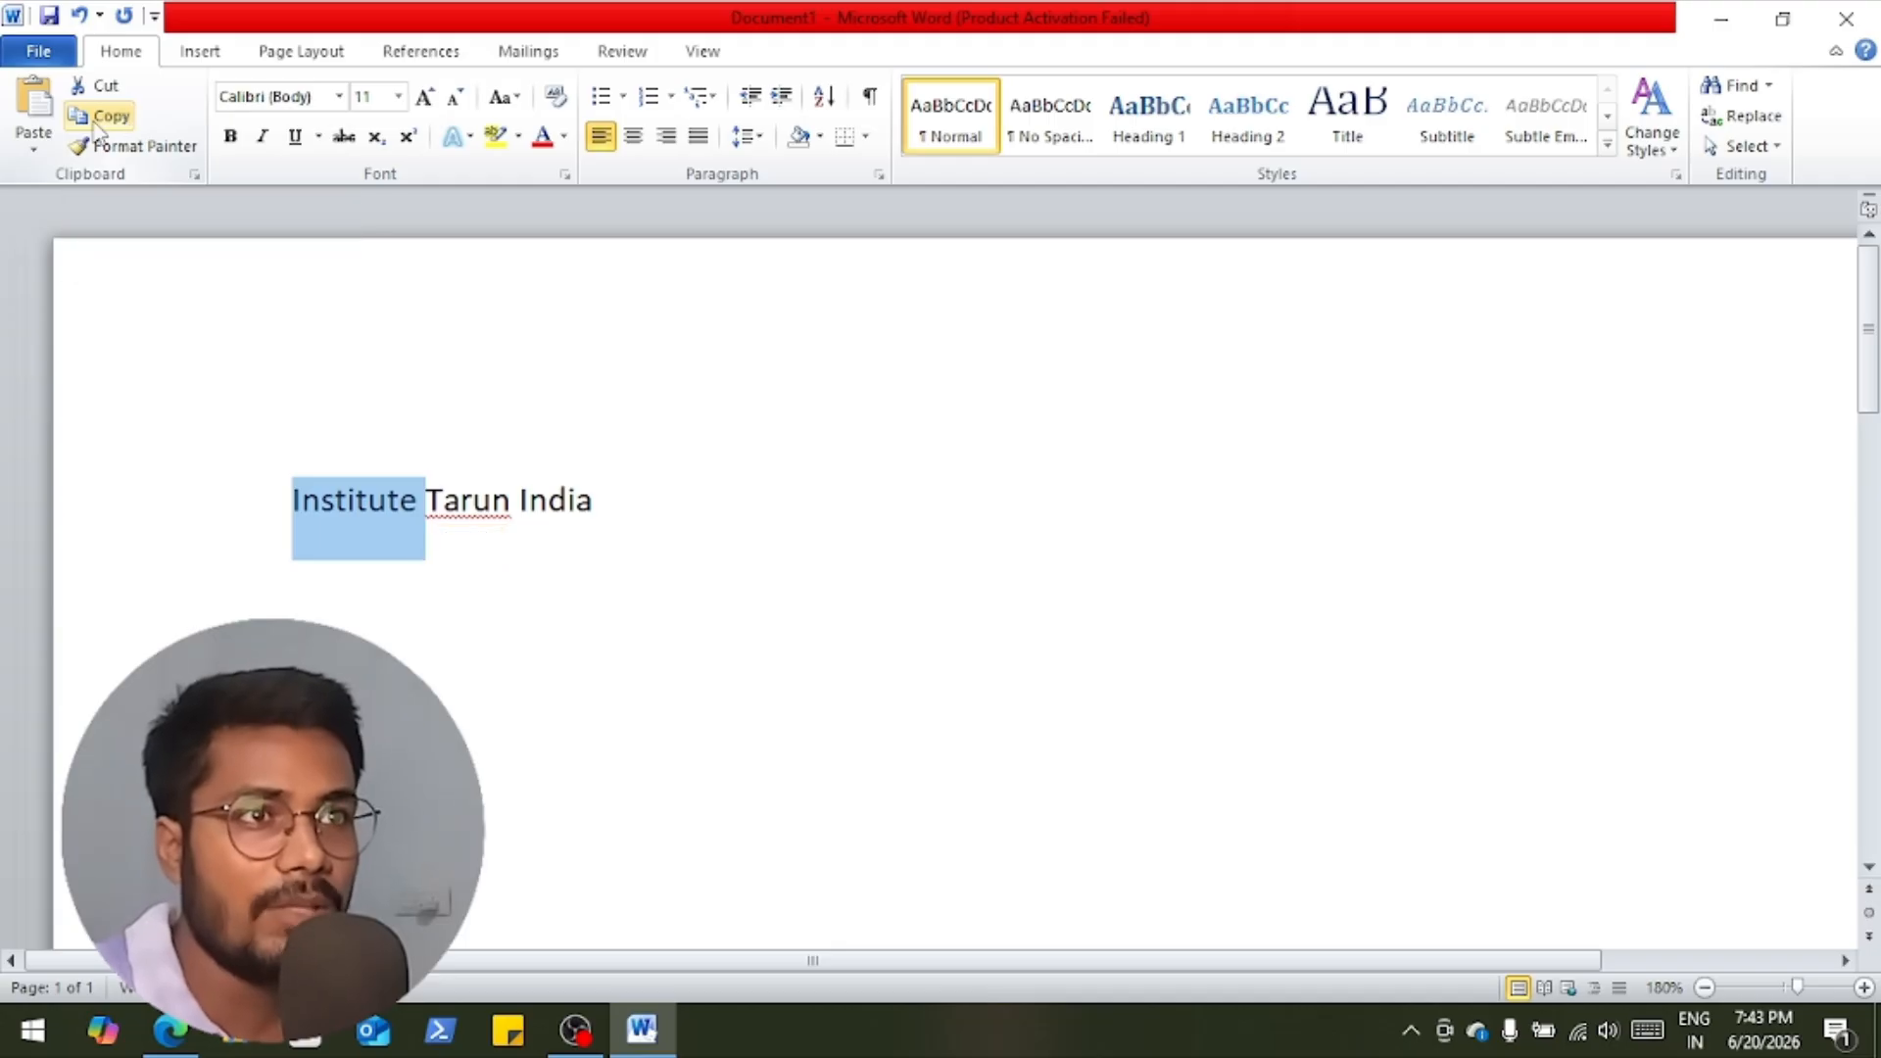
pyautogui.click(627, 519)
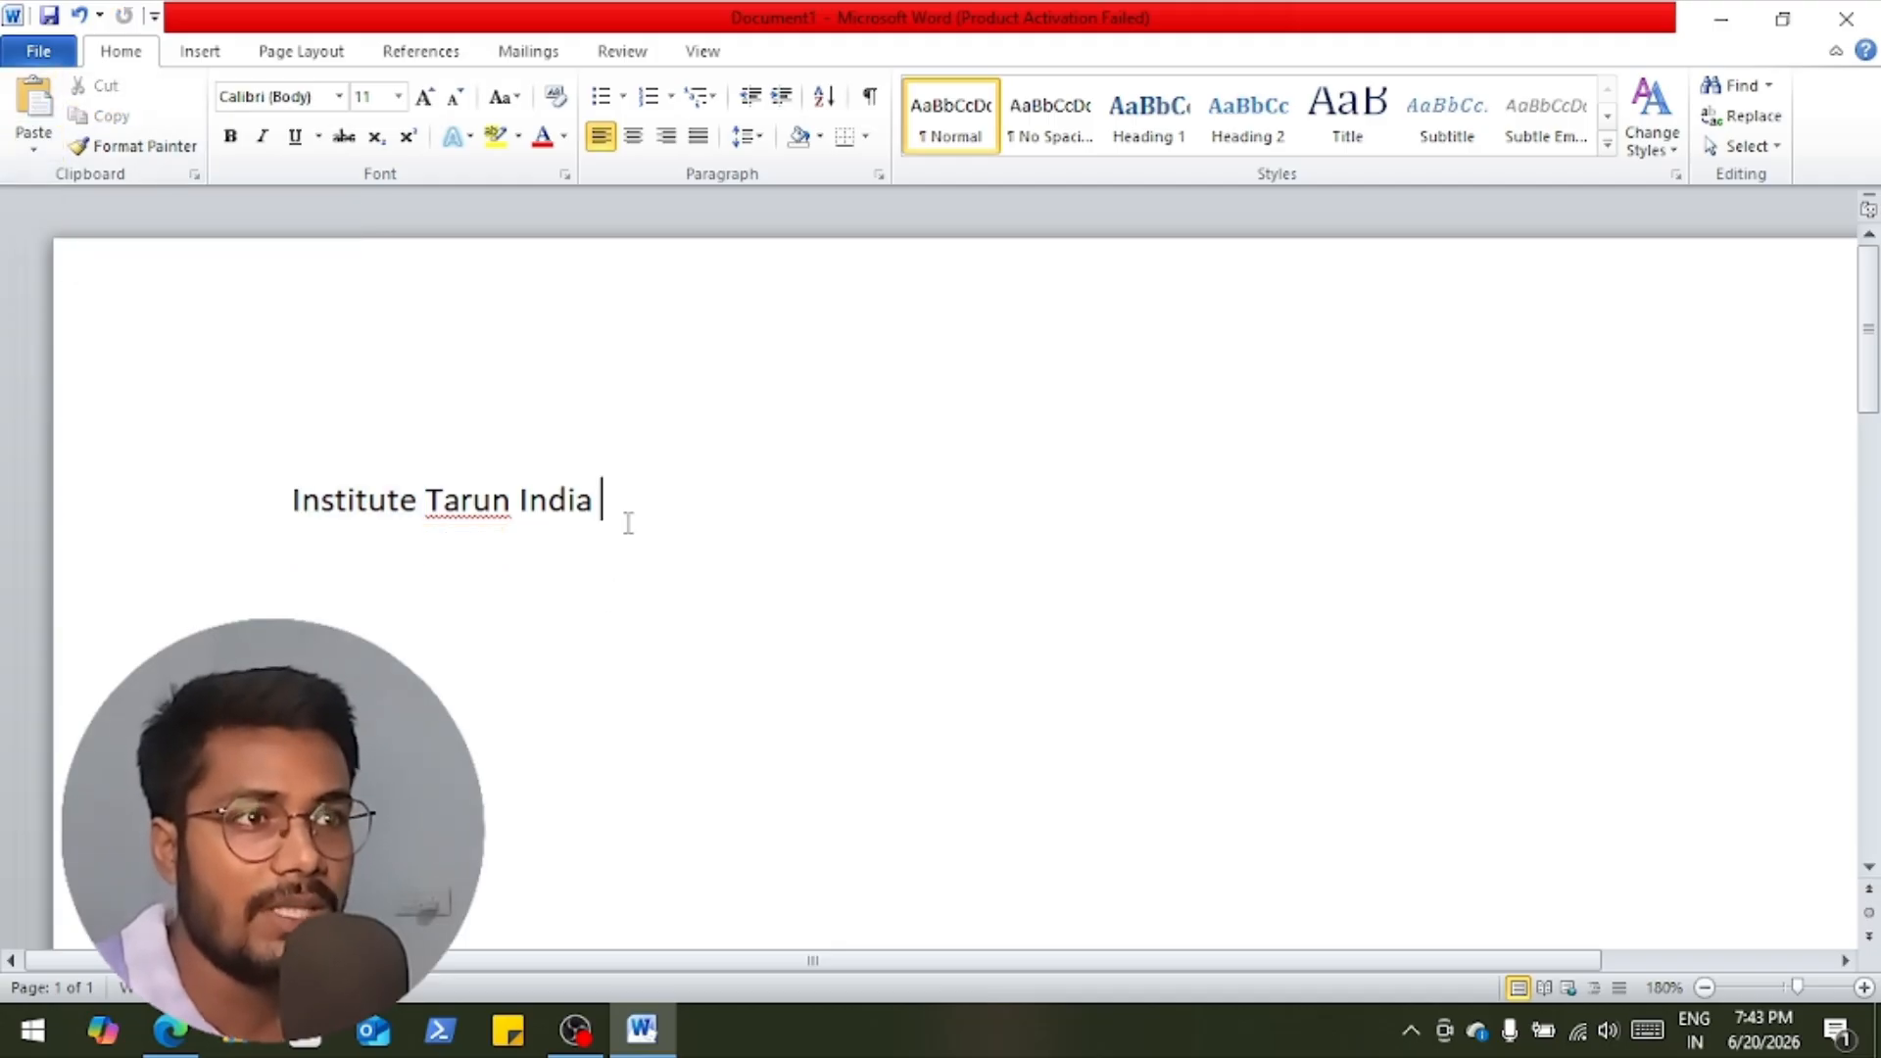
pyautogui.click(33, 113)
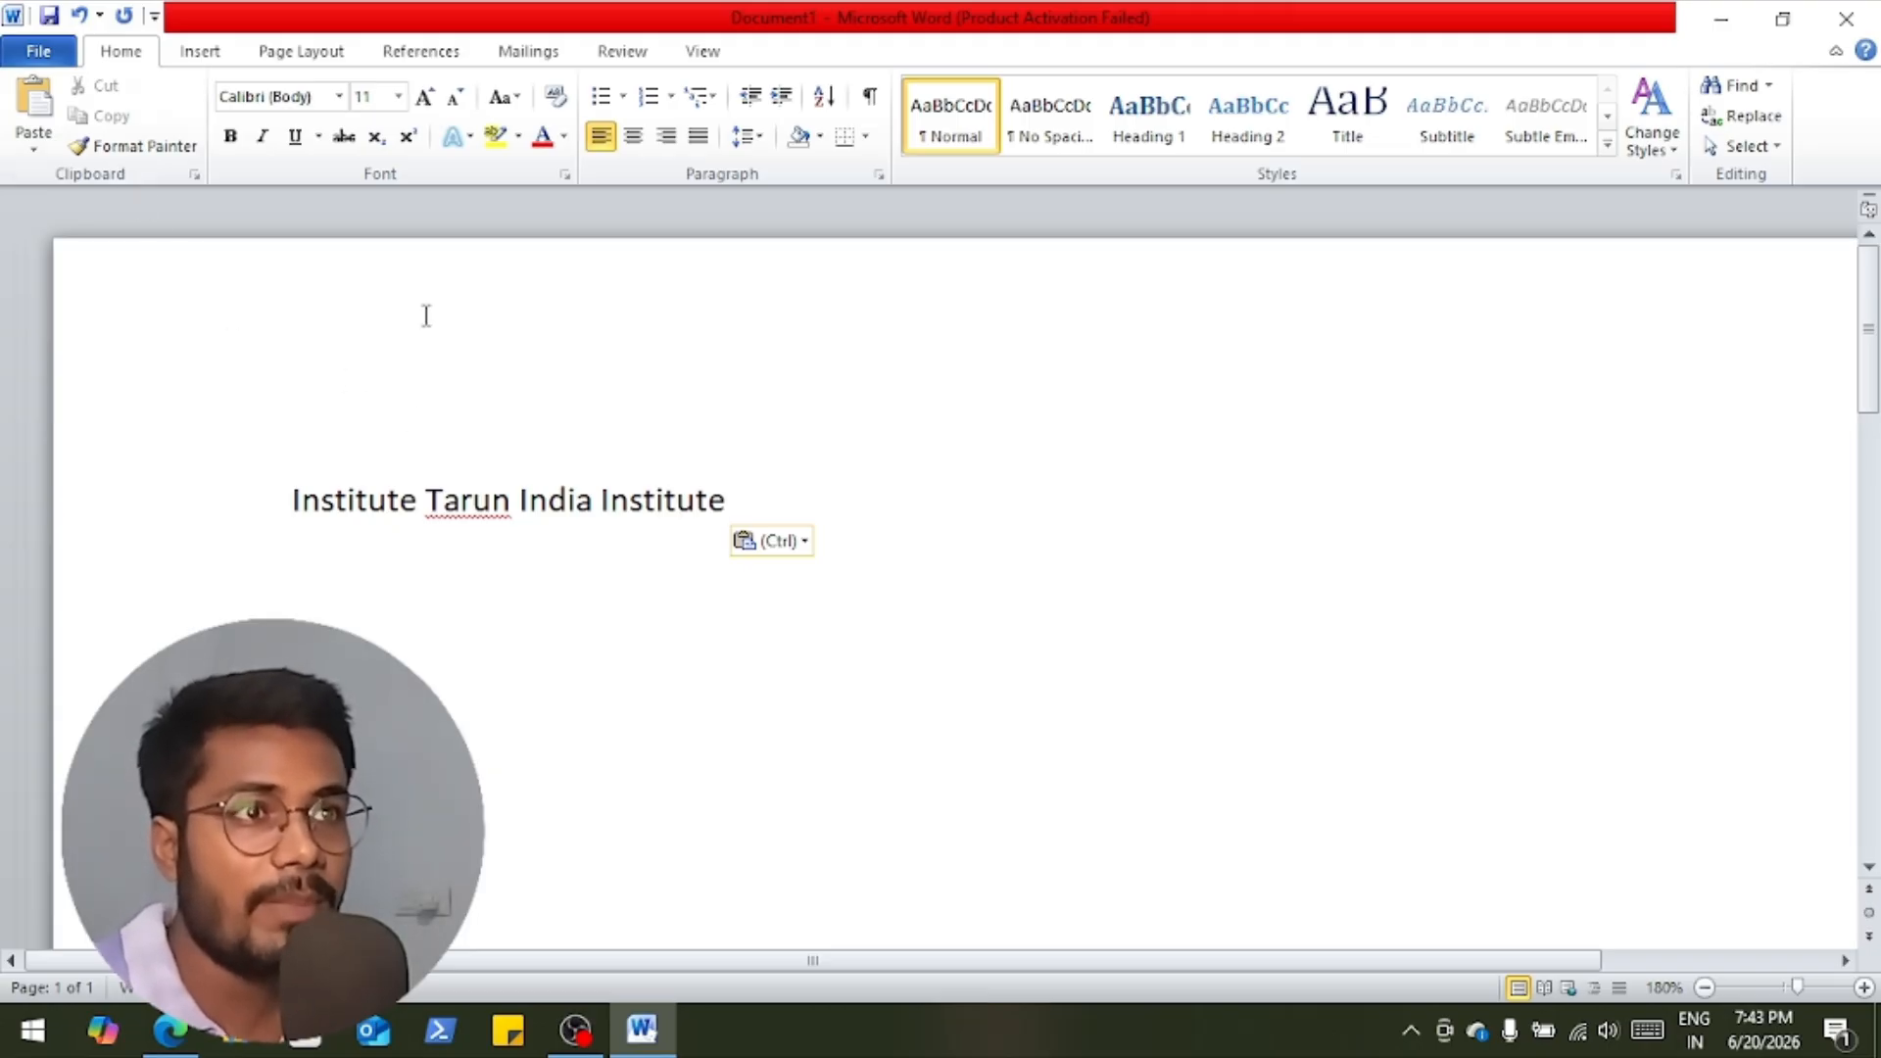
# Add the word "INDIA" in the Algerian font at the end of the line.
pyautogui.click(340, 96)
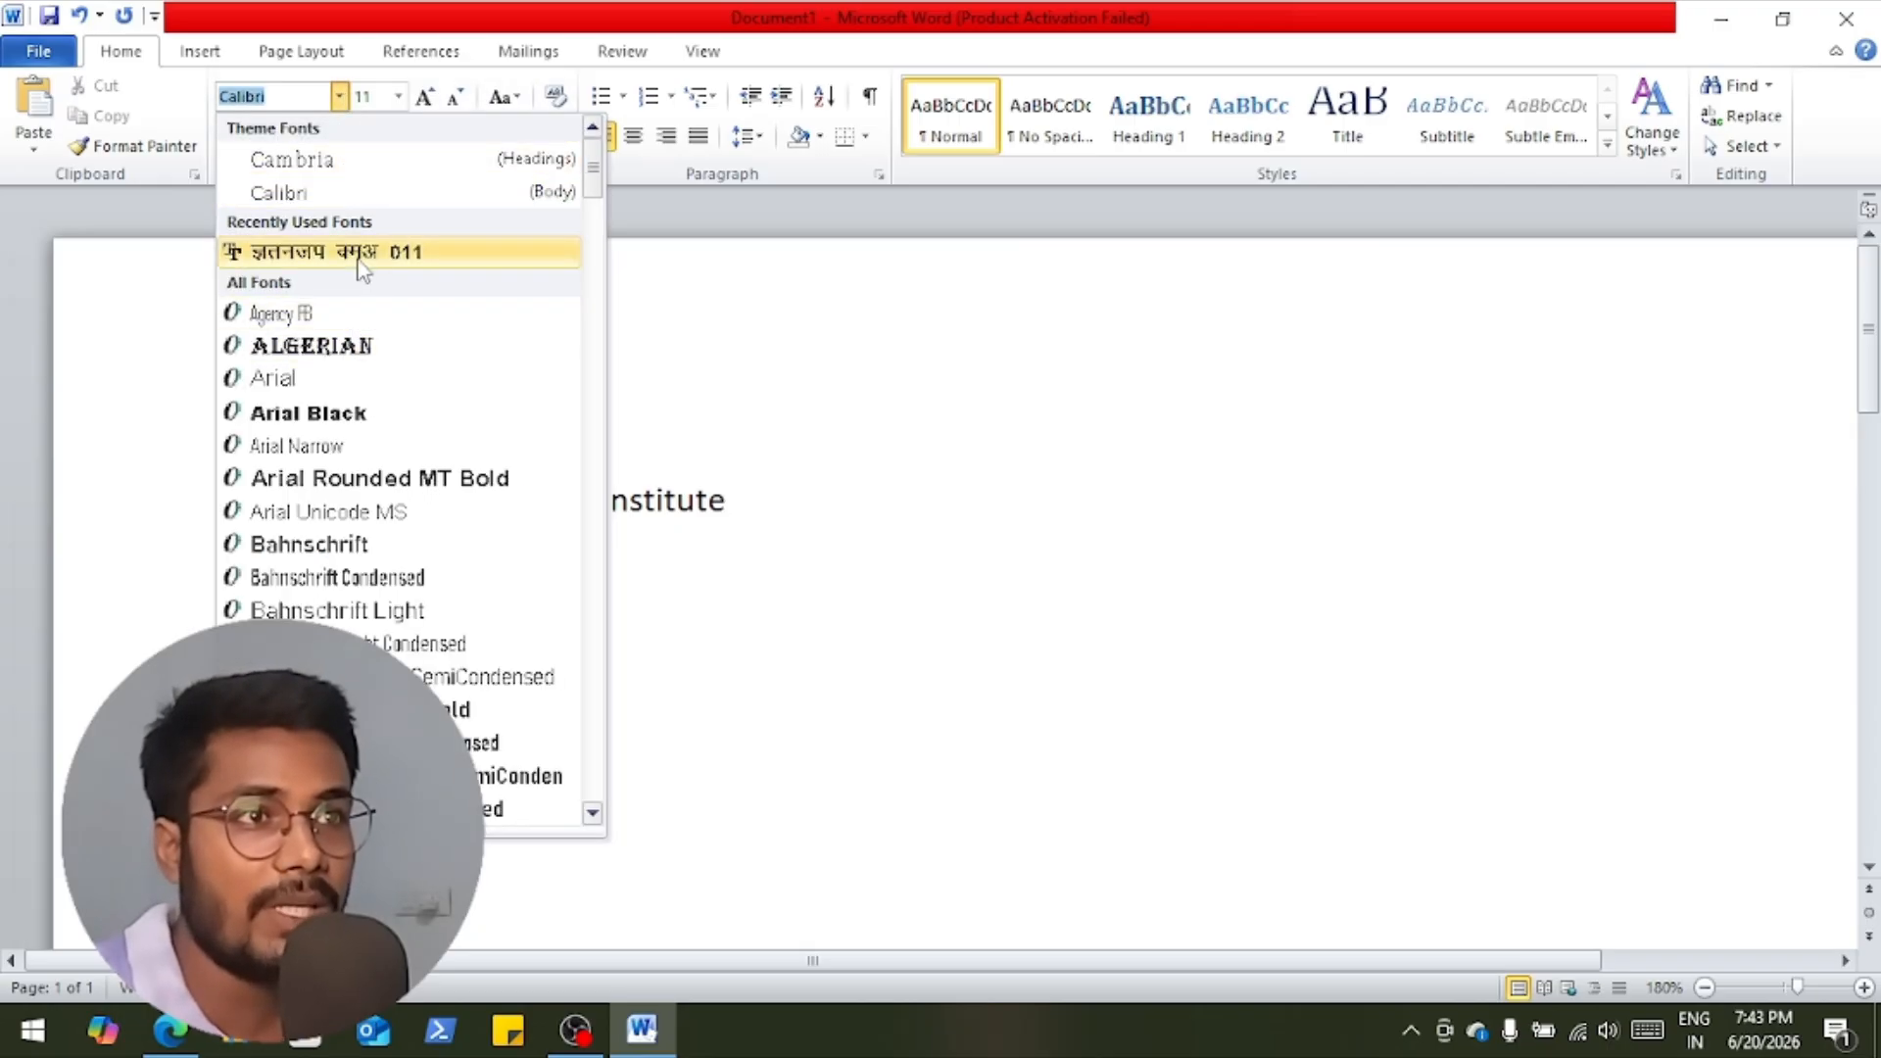
pyautogui.click(360, 347)
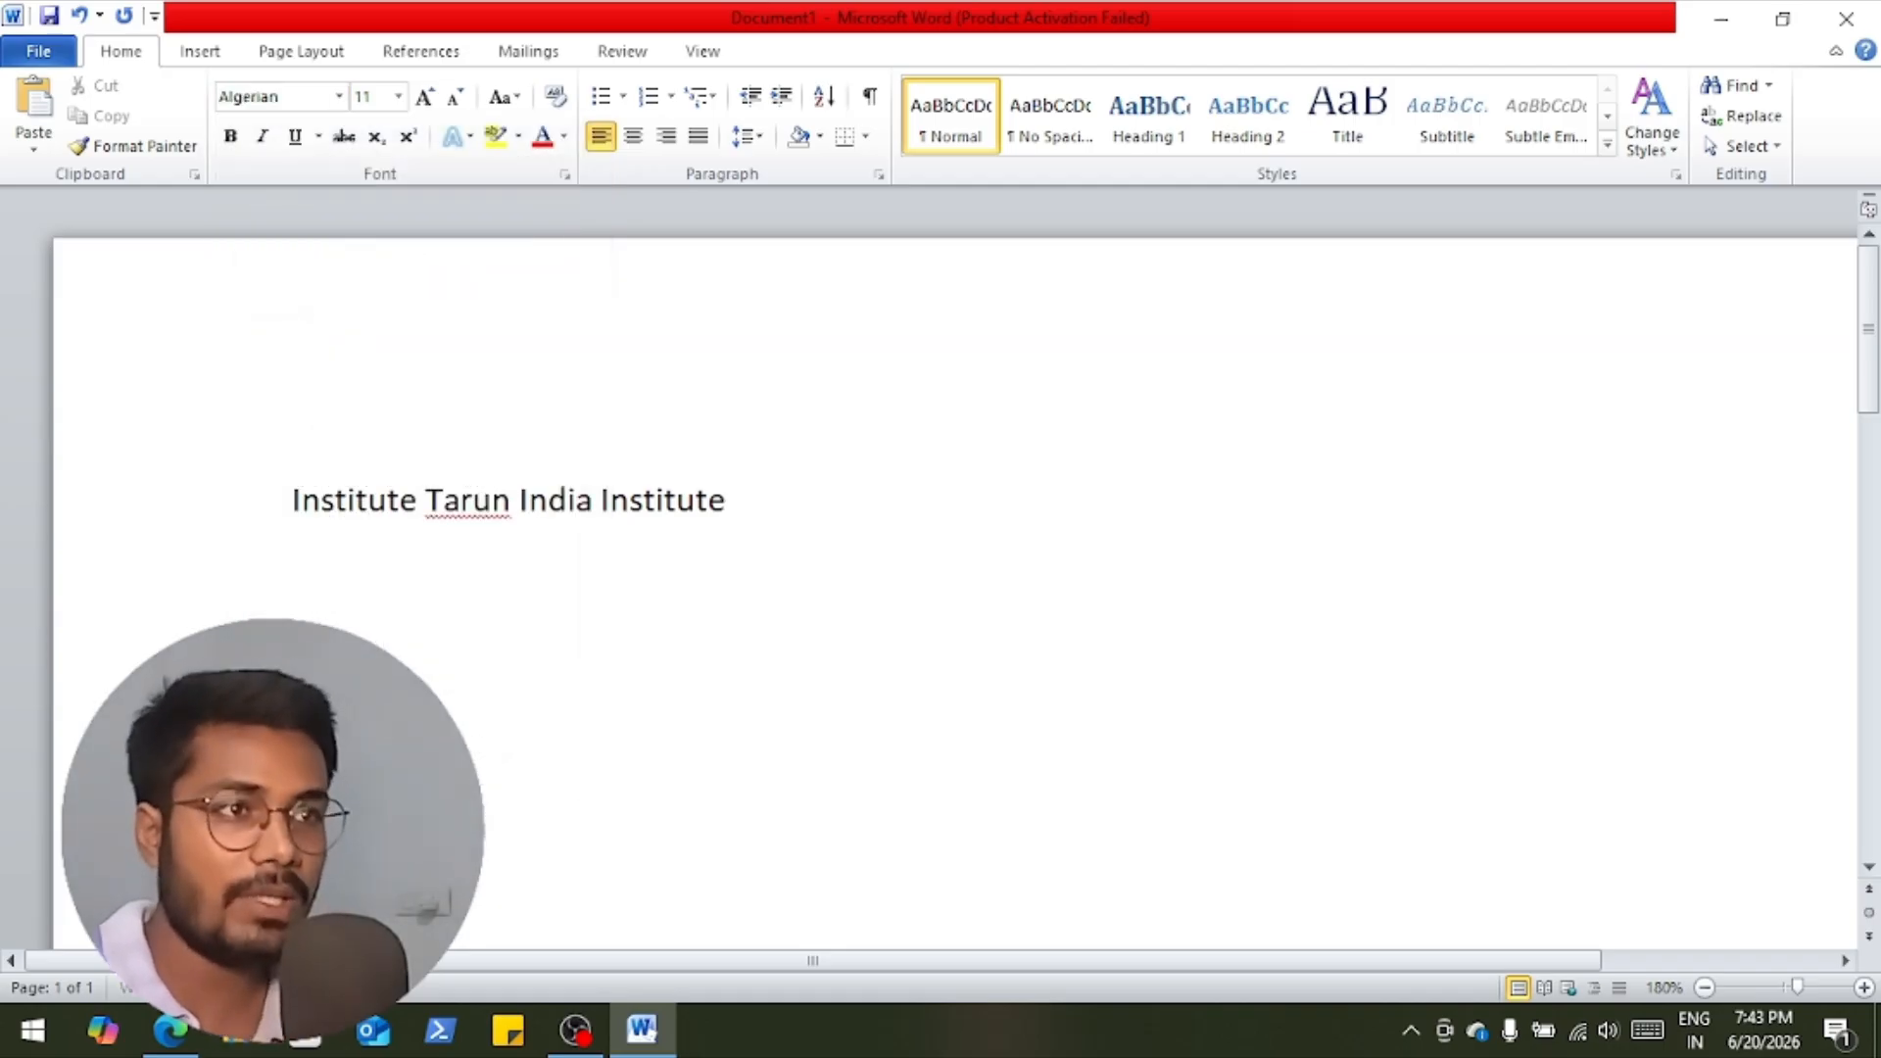
pyautogui.write('INDIA')
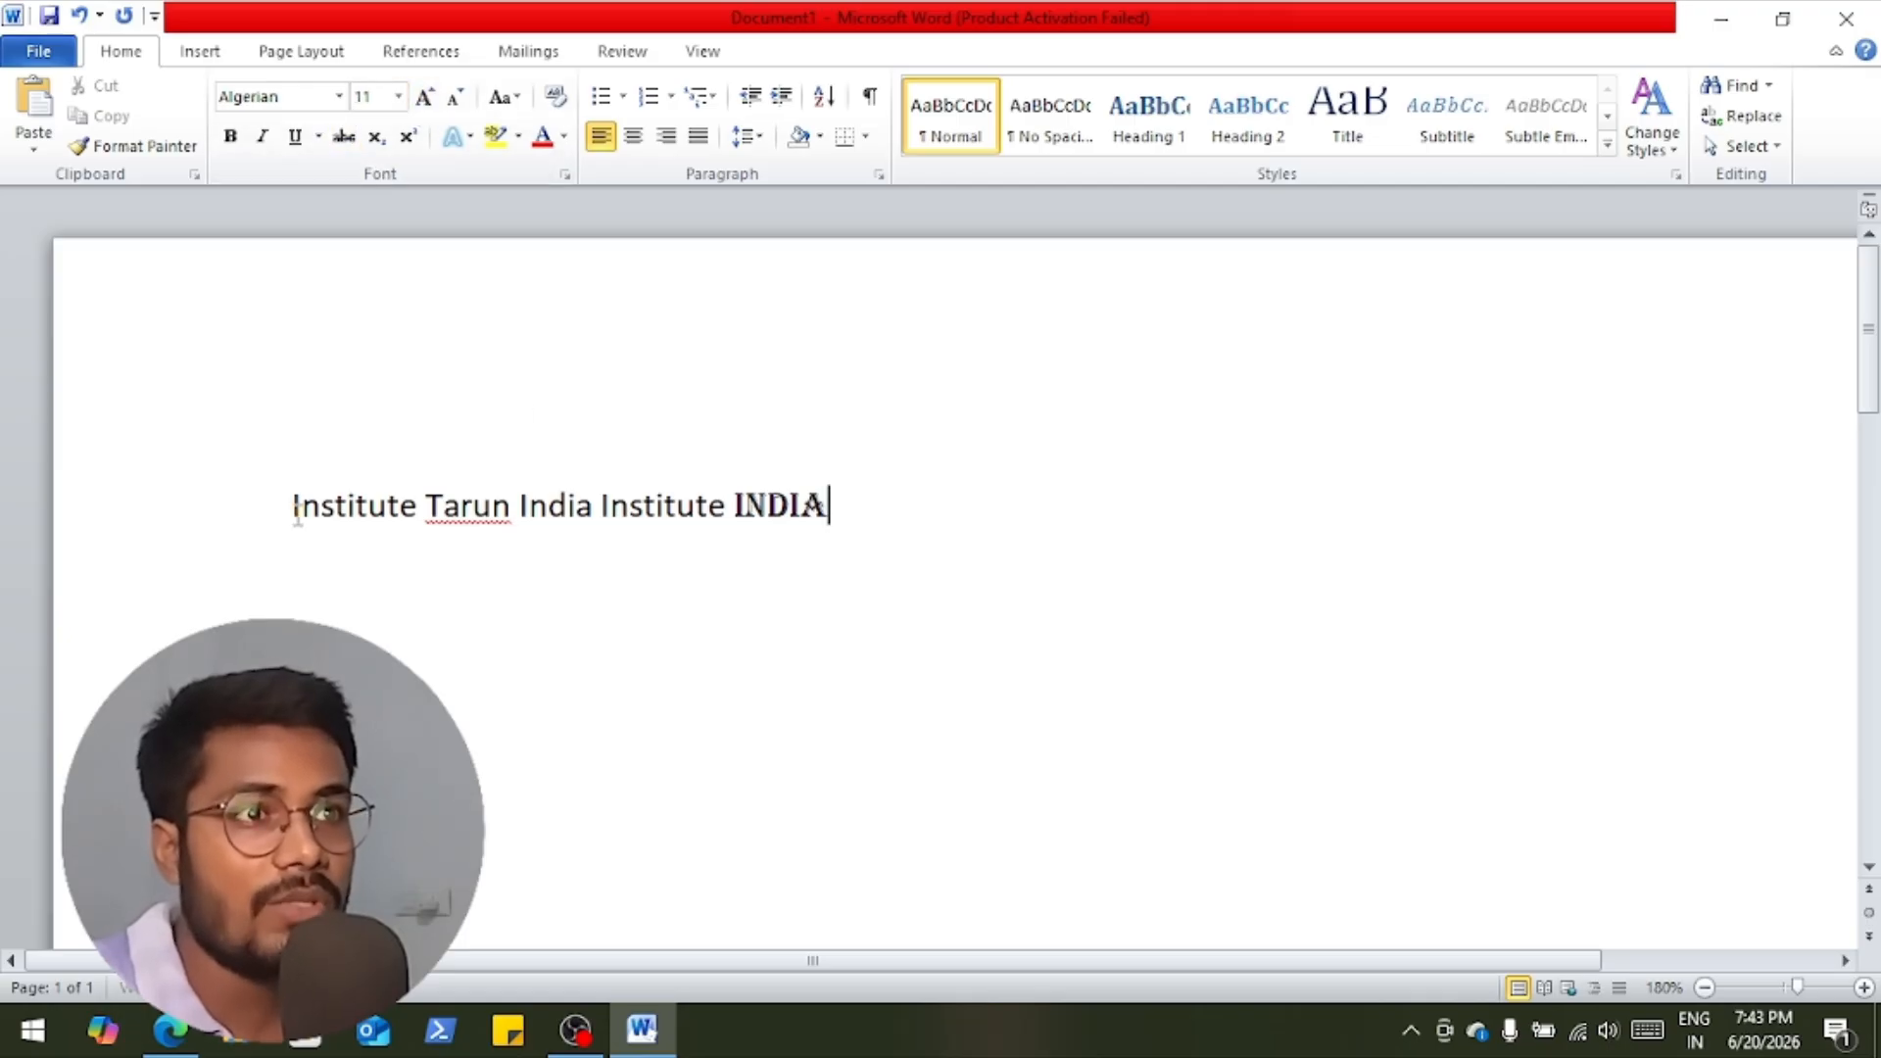
# Set the font size of the whole text line to 26.
pyautogui.moveTo(297, 510); pyautogui.dragTo(870, 521)
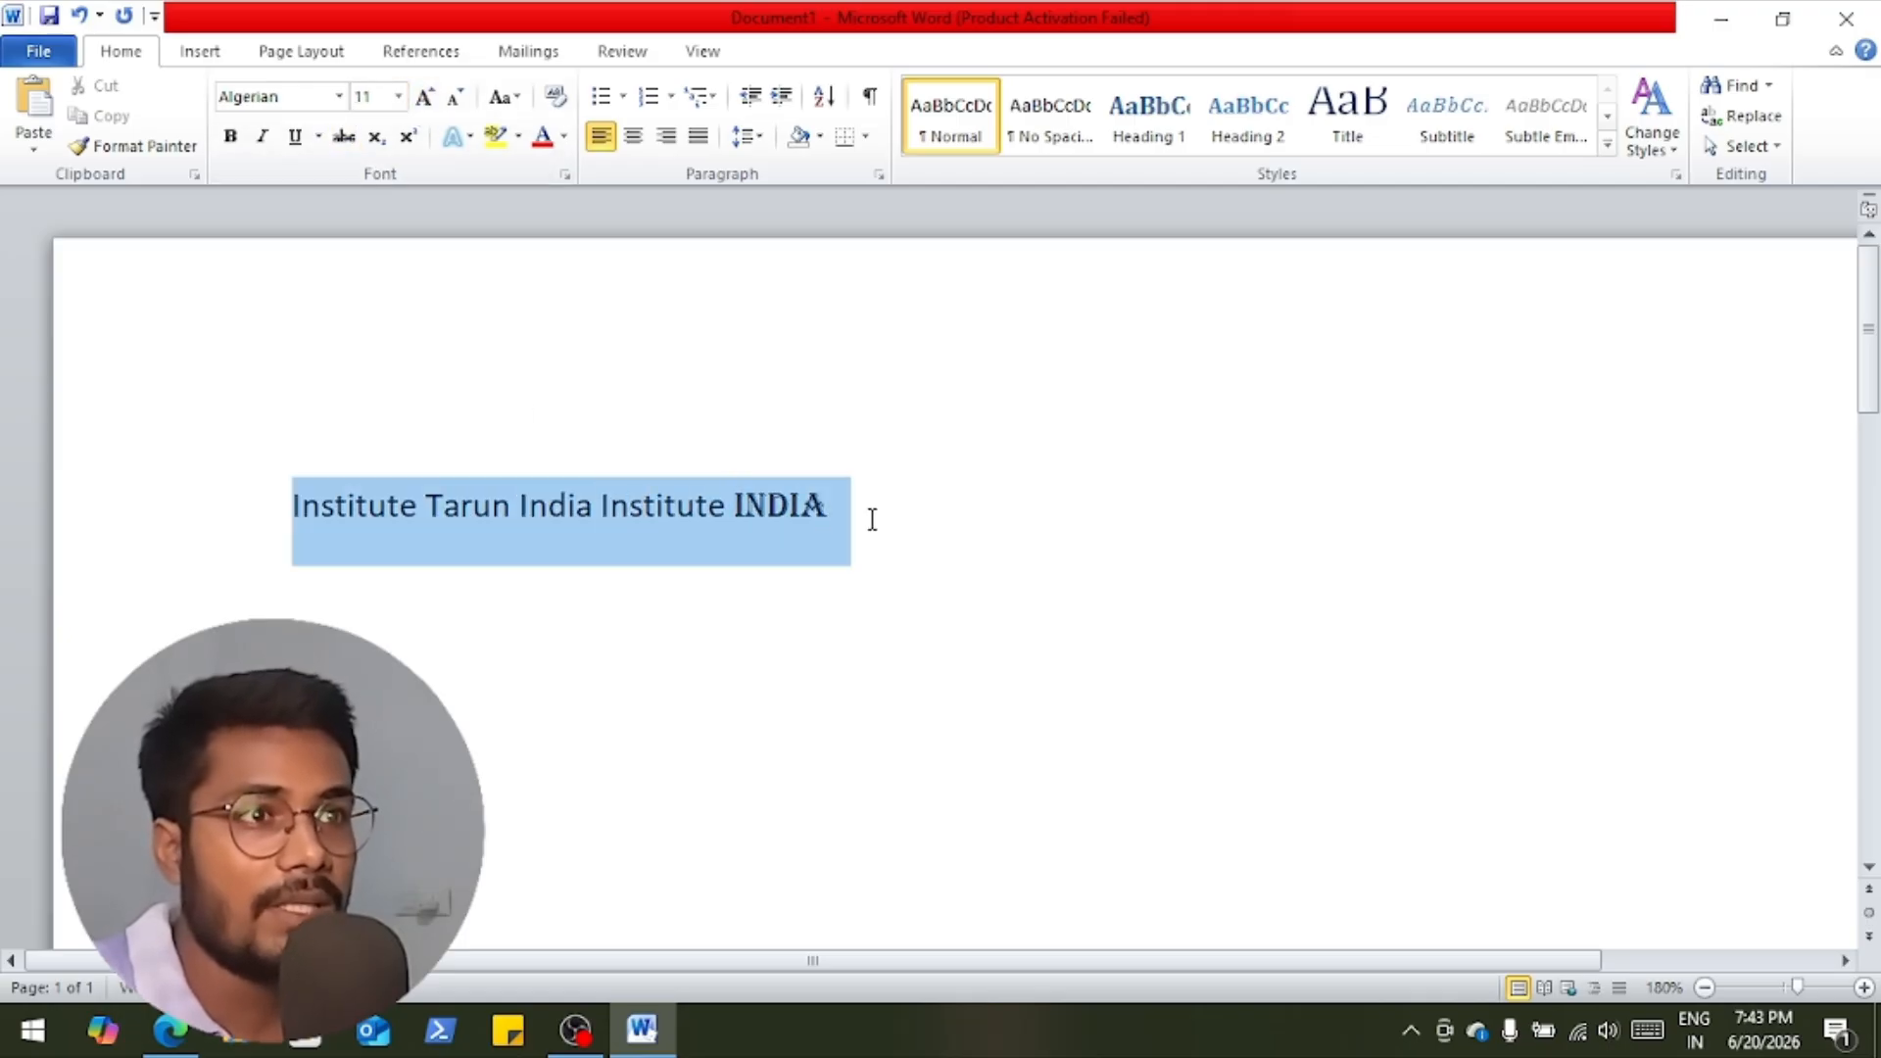
pyautogui.click(399, 97)
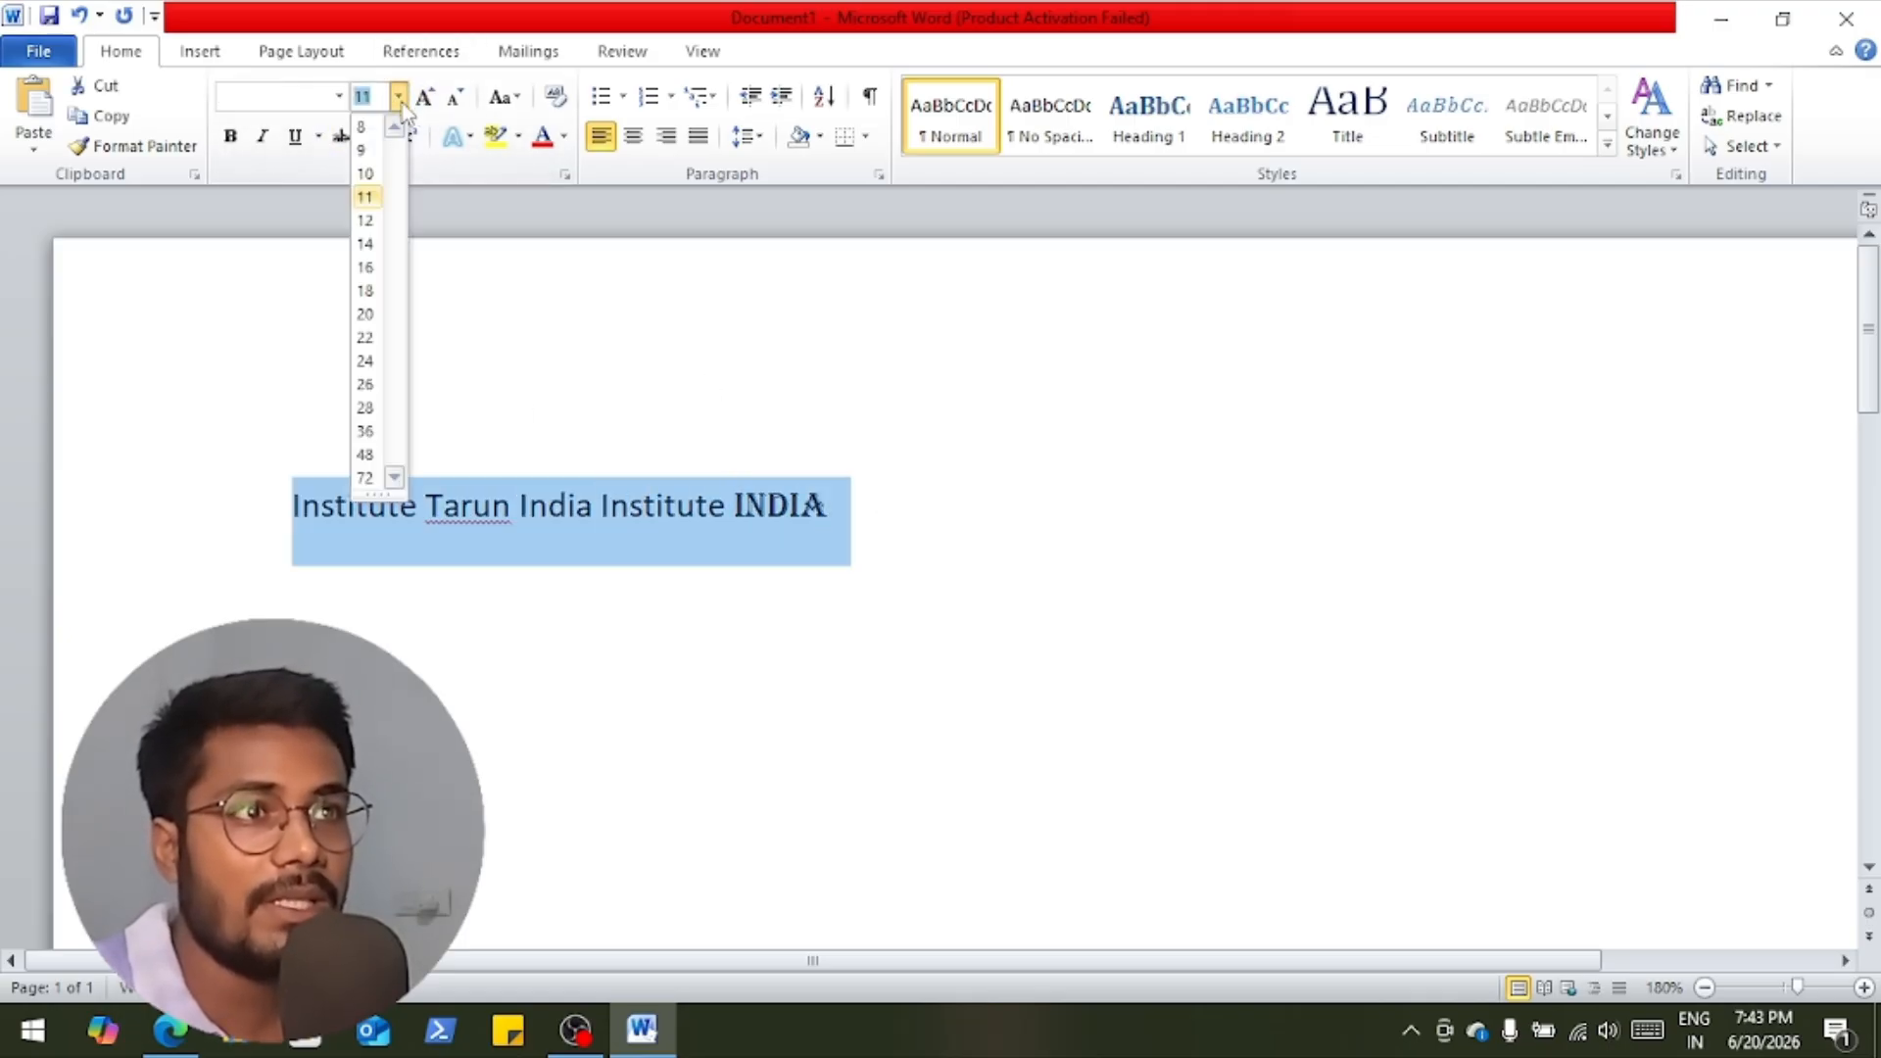
pyautogui.click(366, 384)
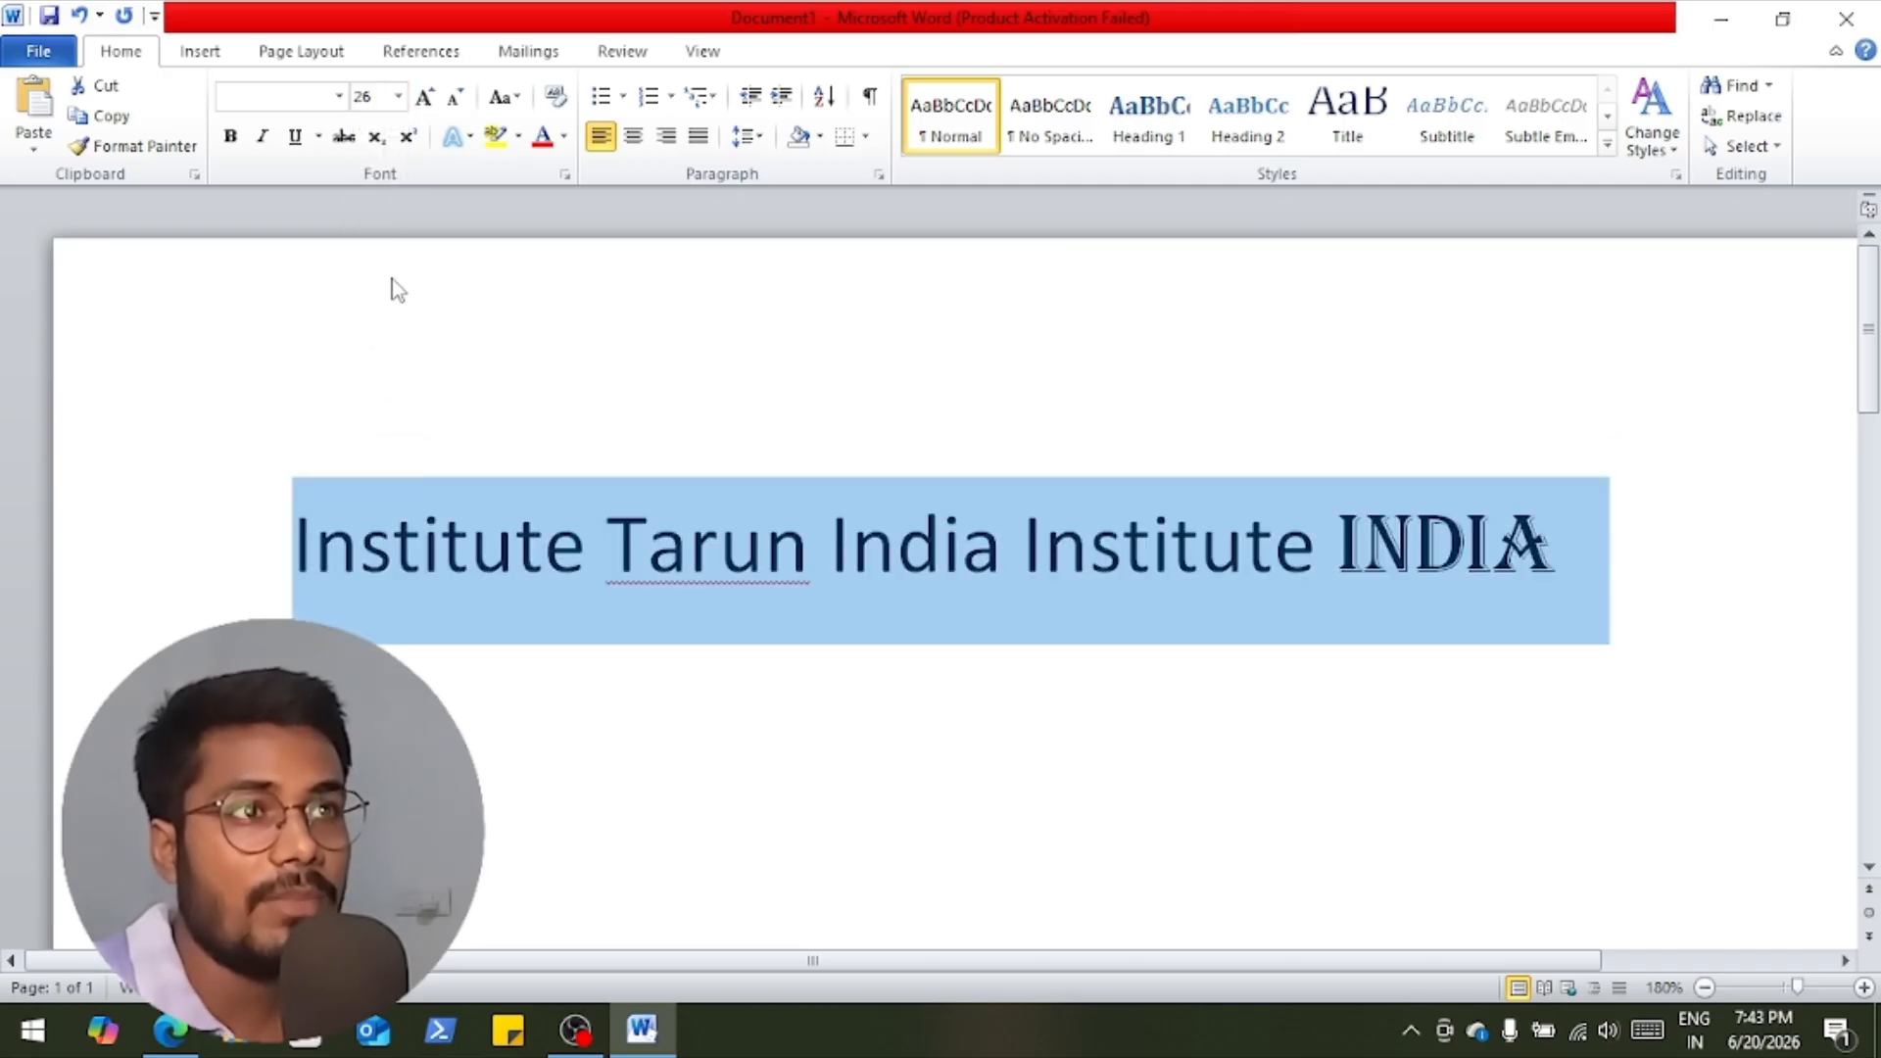
# Grow the selected line's font in increments up to size 72 and shrink it back down to 28.
pyautogui.click(421, 98)
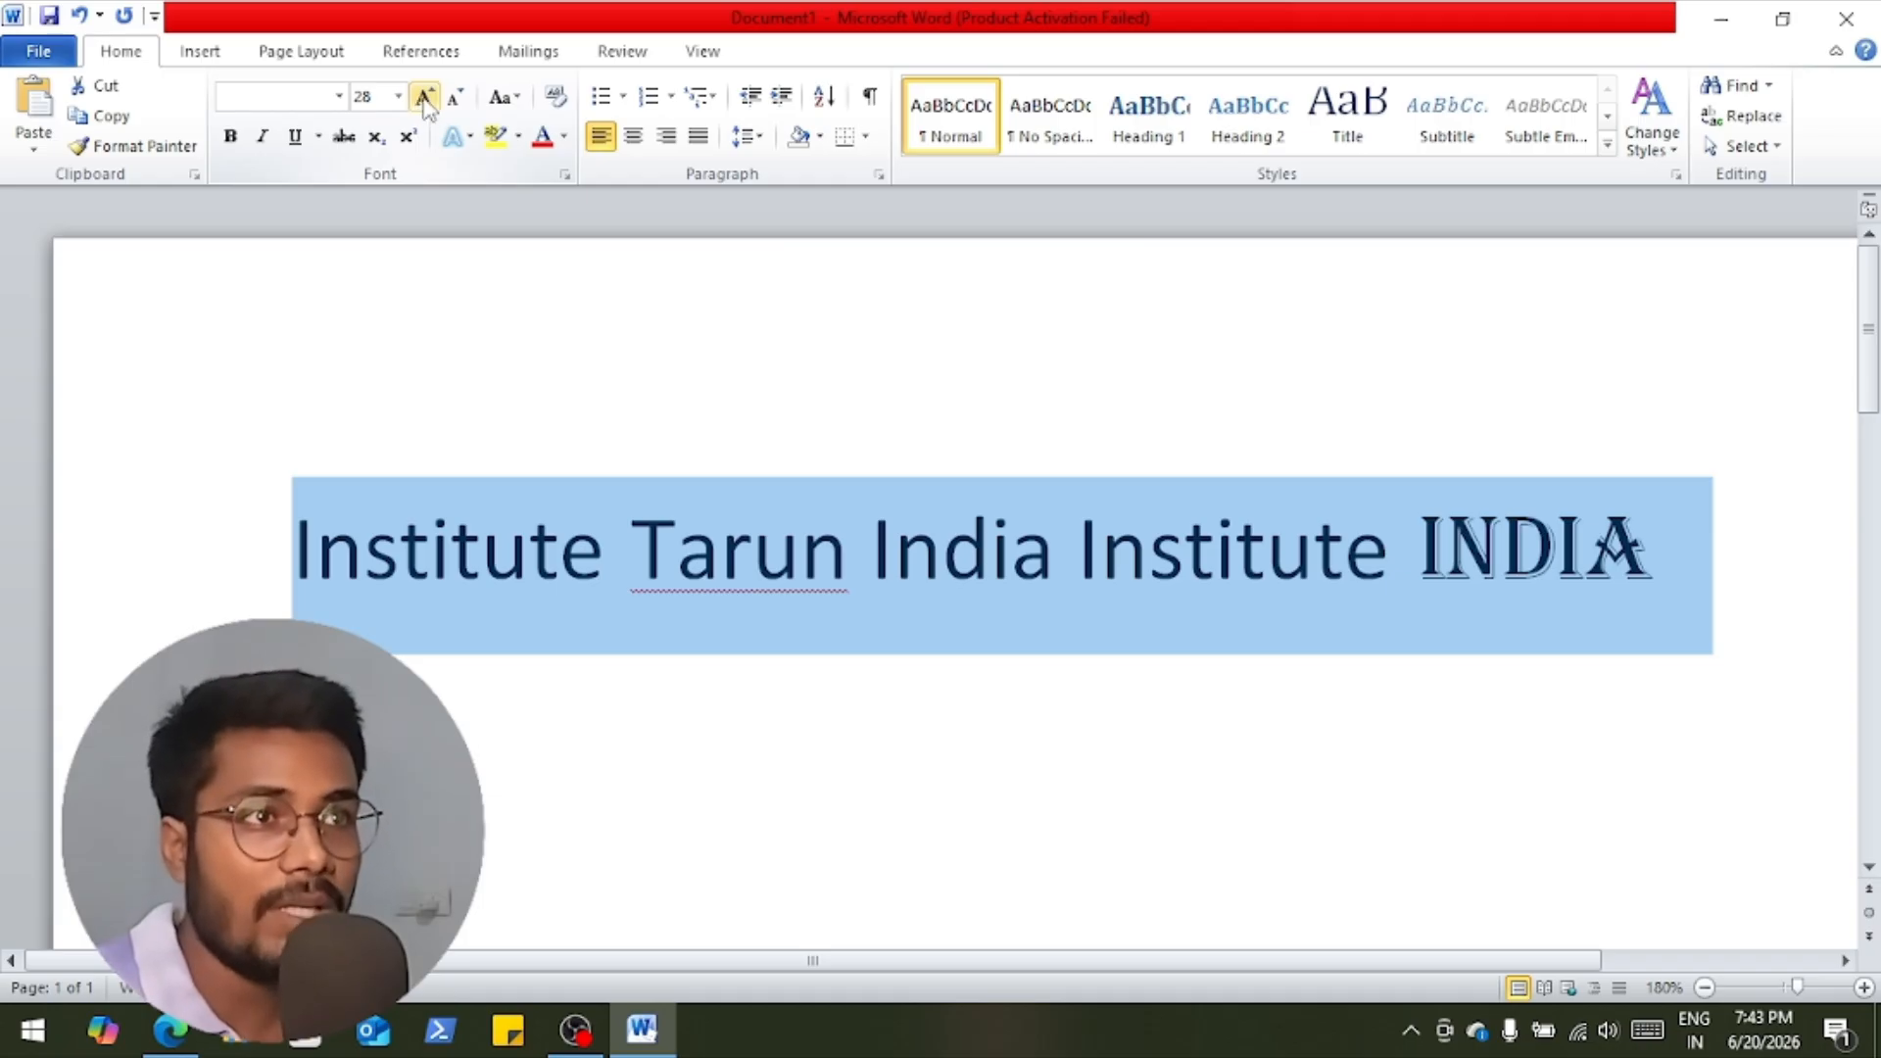
pyautogui.click(423, 98)
pyautogui.click(423, 98)
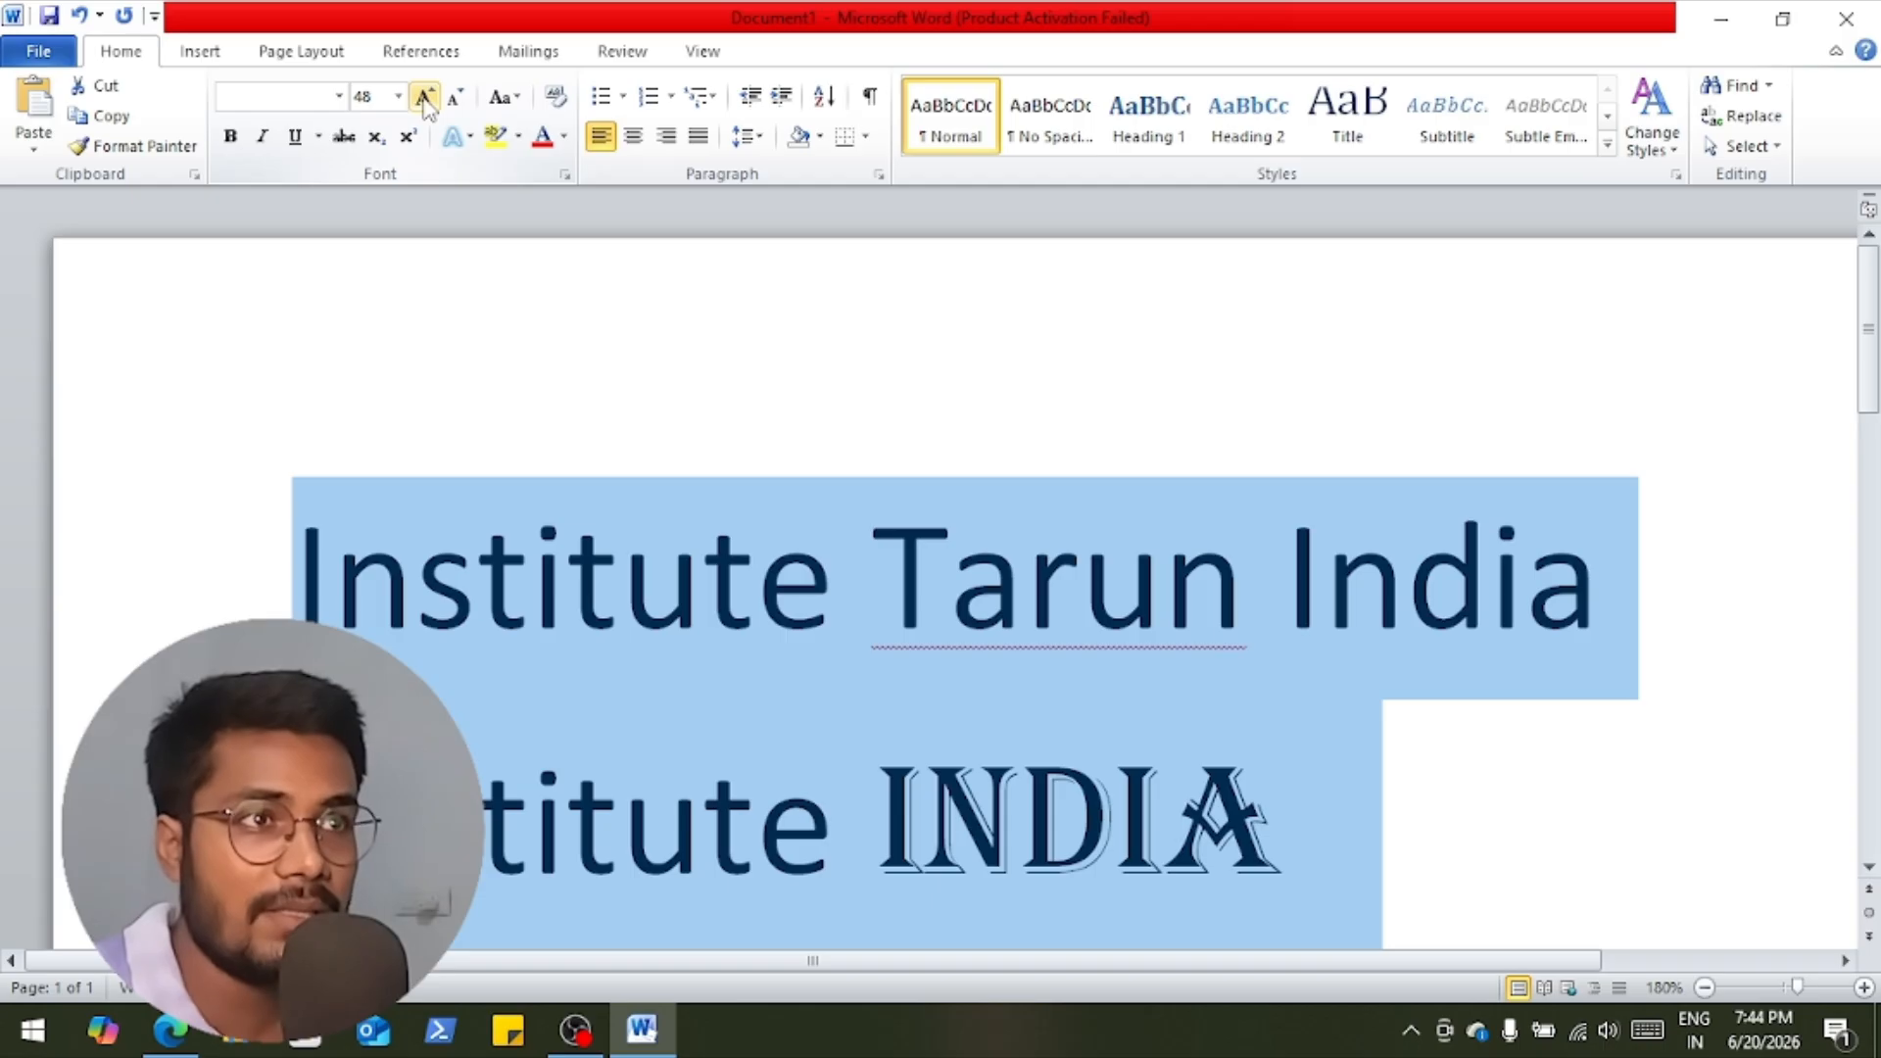
pyautogui.click(424, 98)
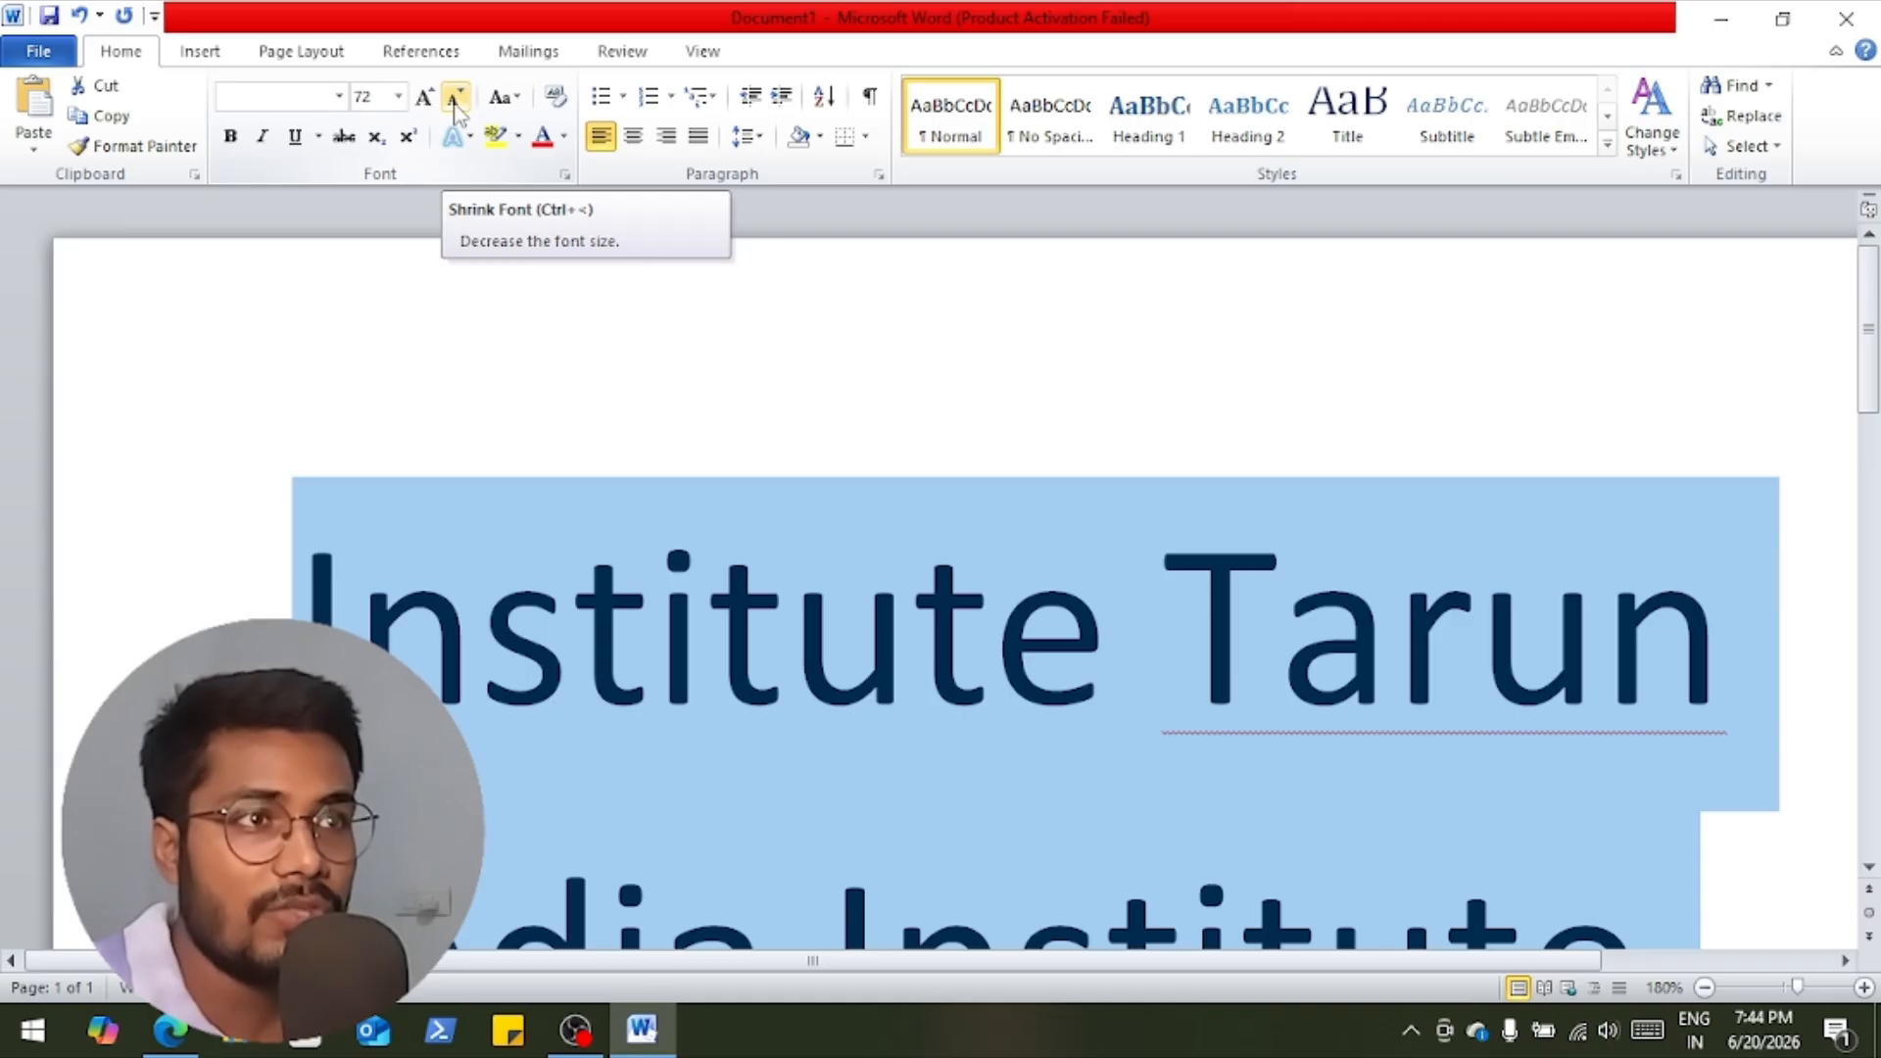
pyautogui.click(455, 101)
pyautogui.click(454, 102)
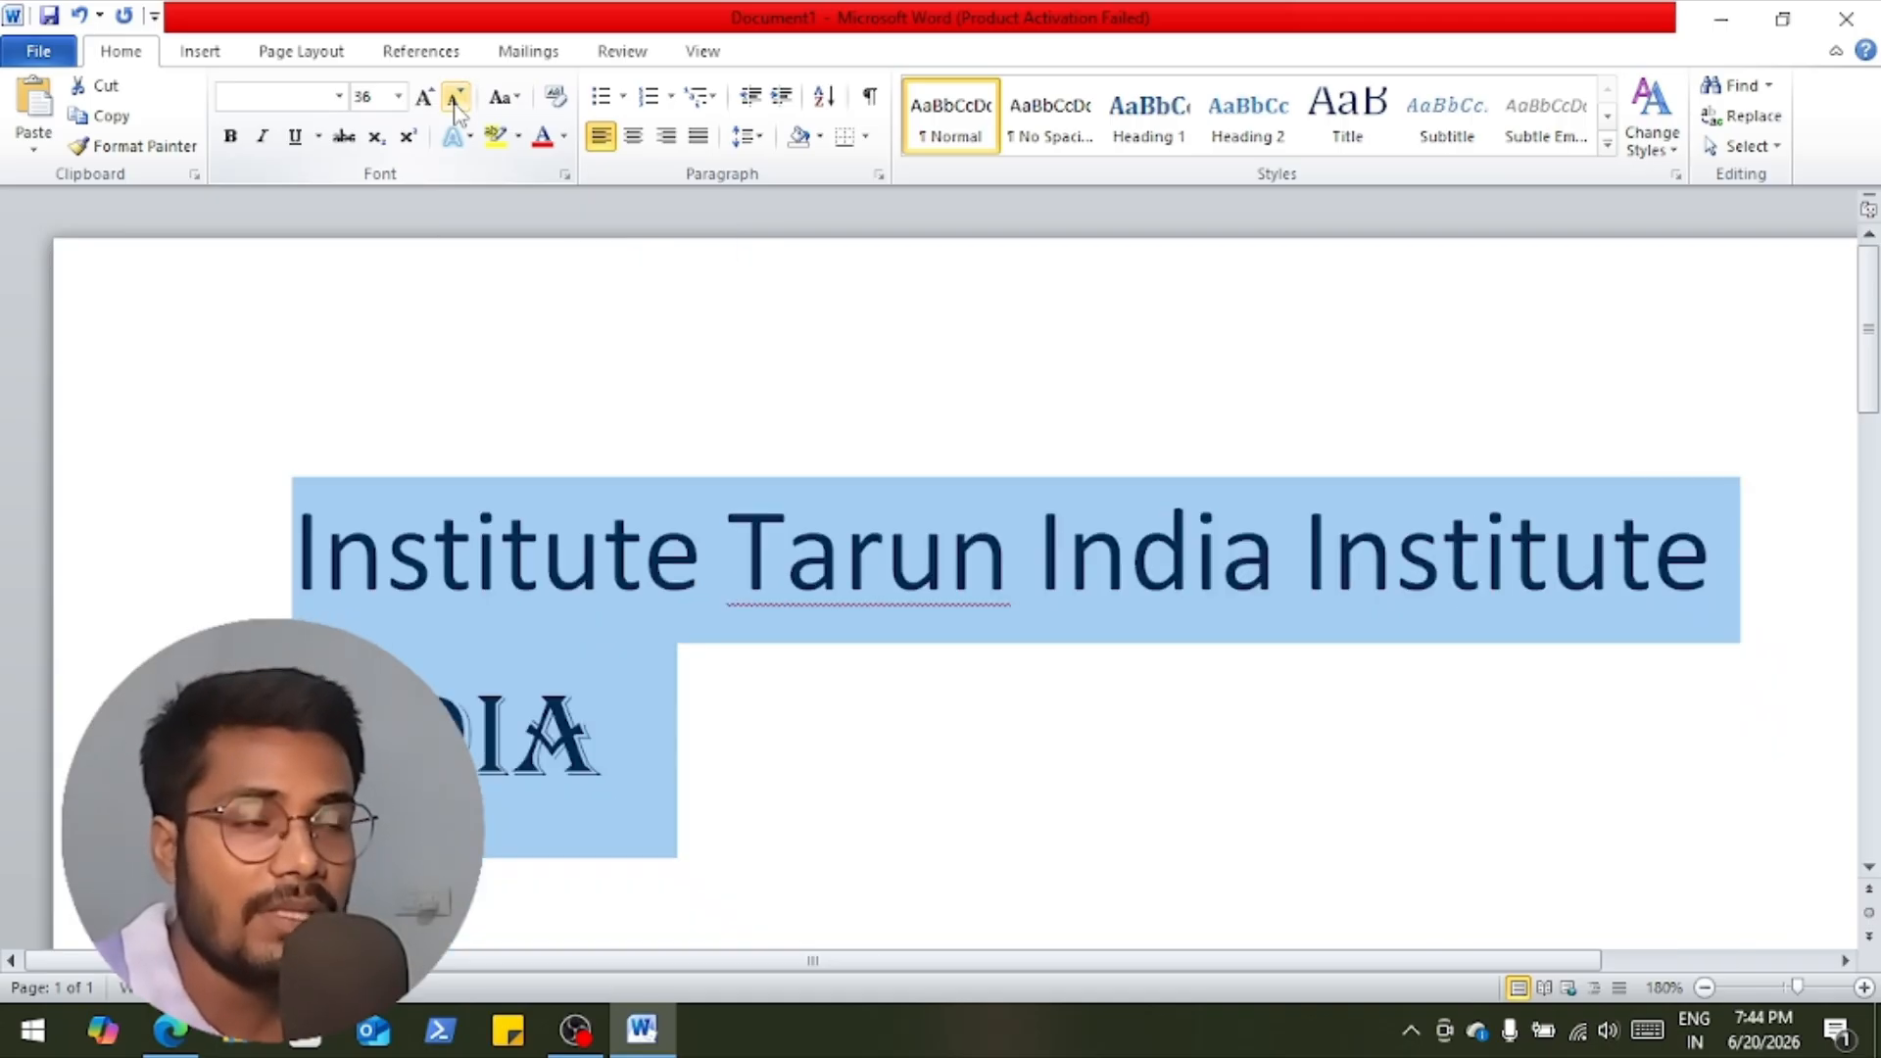
pyautogui.click(454, 102)
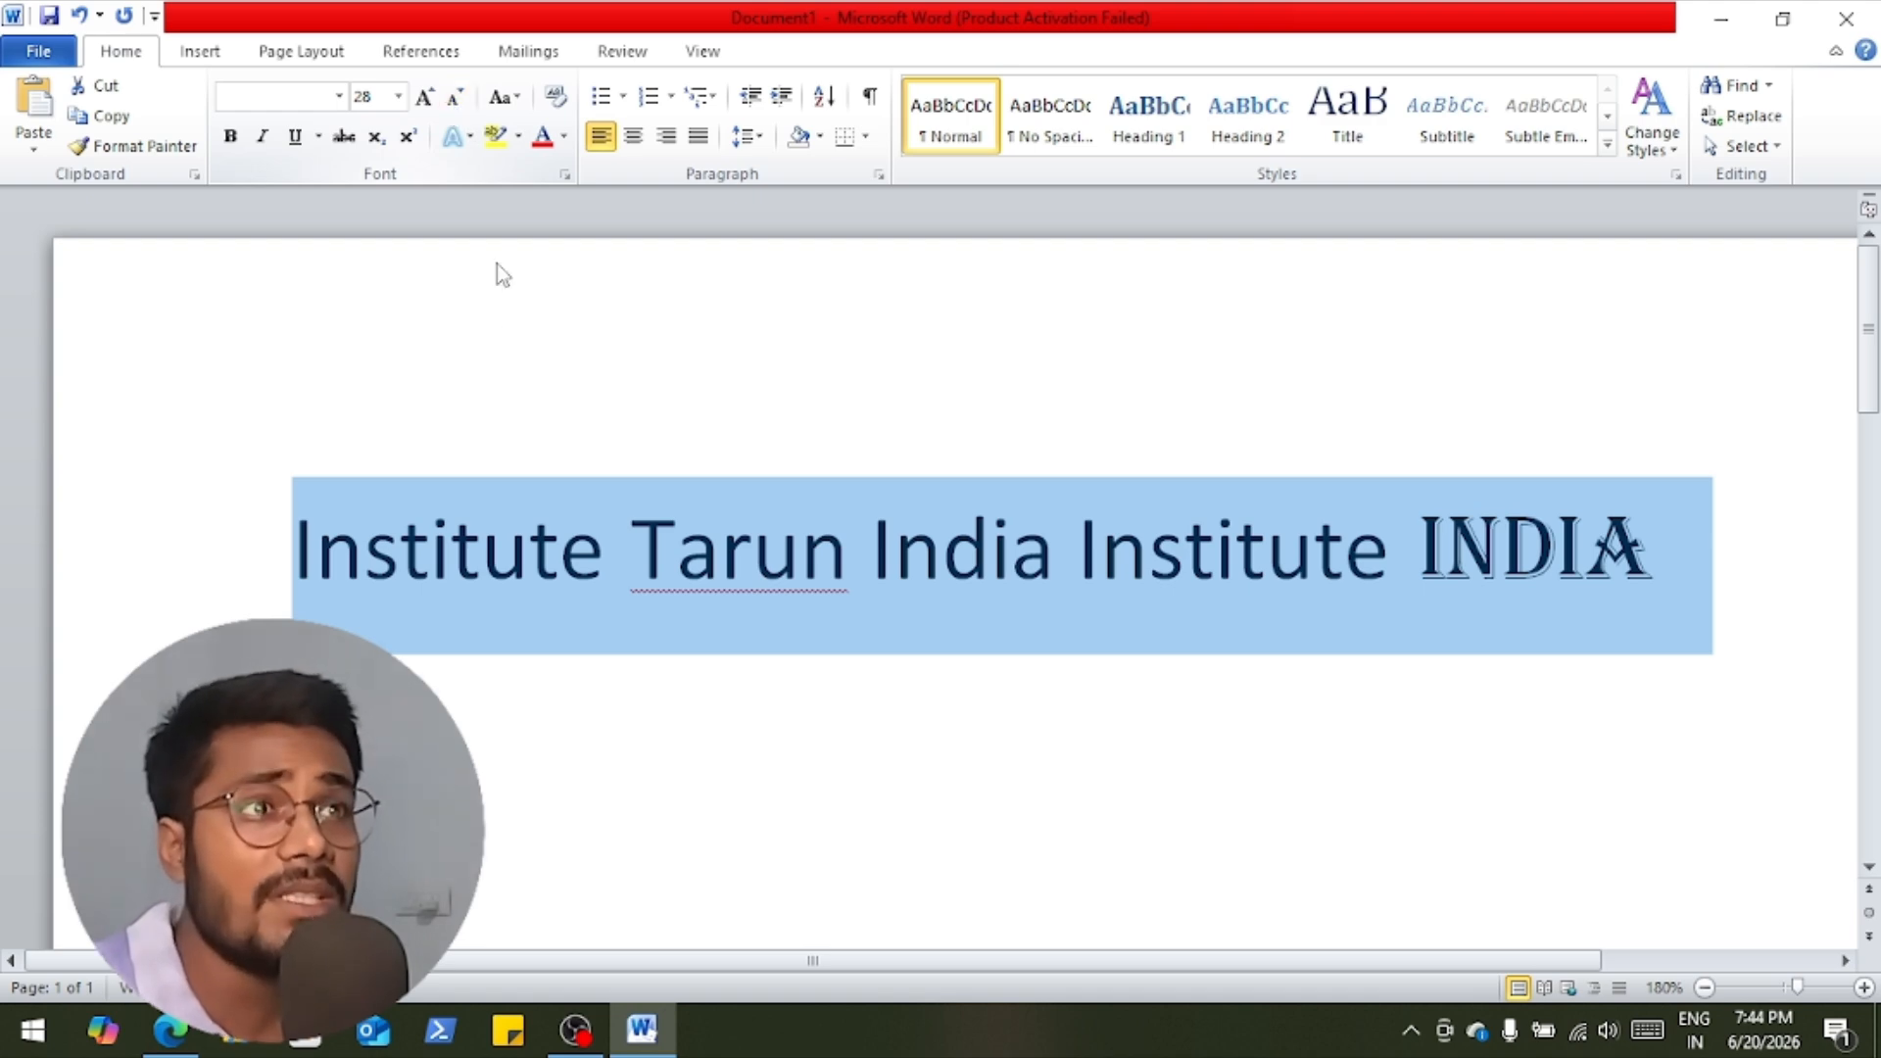
# Make the first word "Institute" bold and the second word of the line italic.
pyautogui.doubleClick(441, 573)
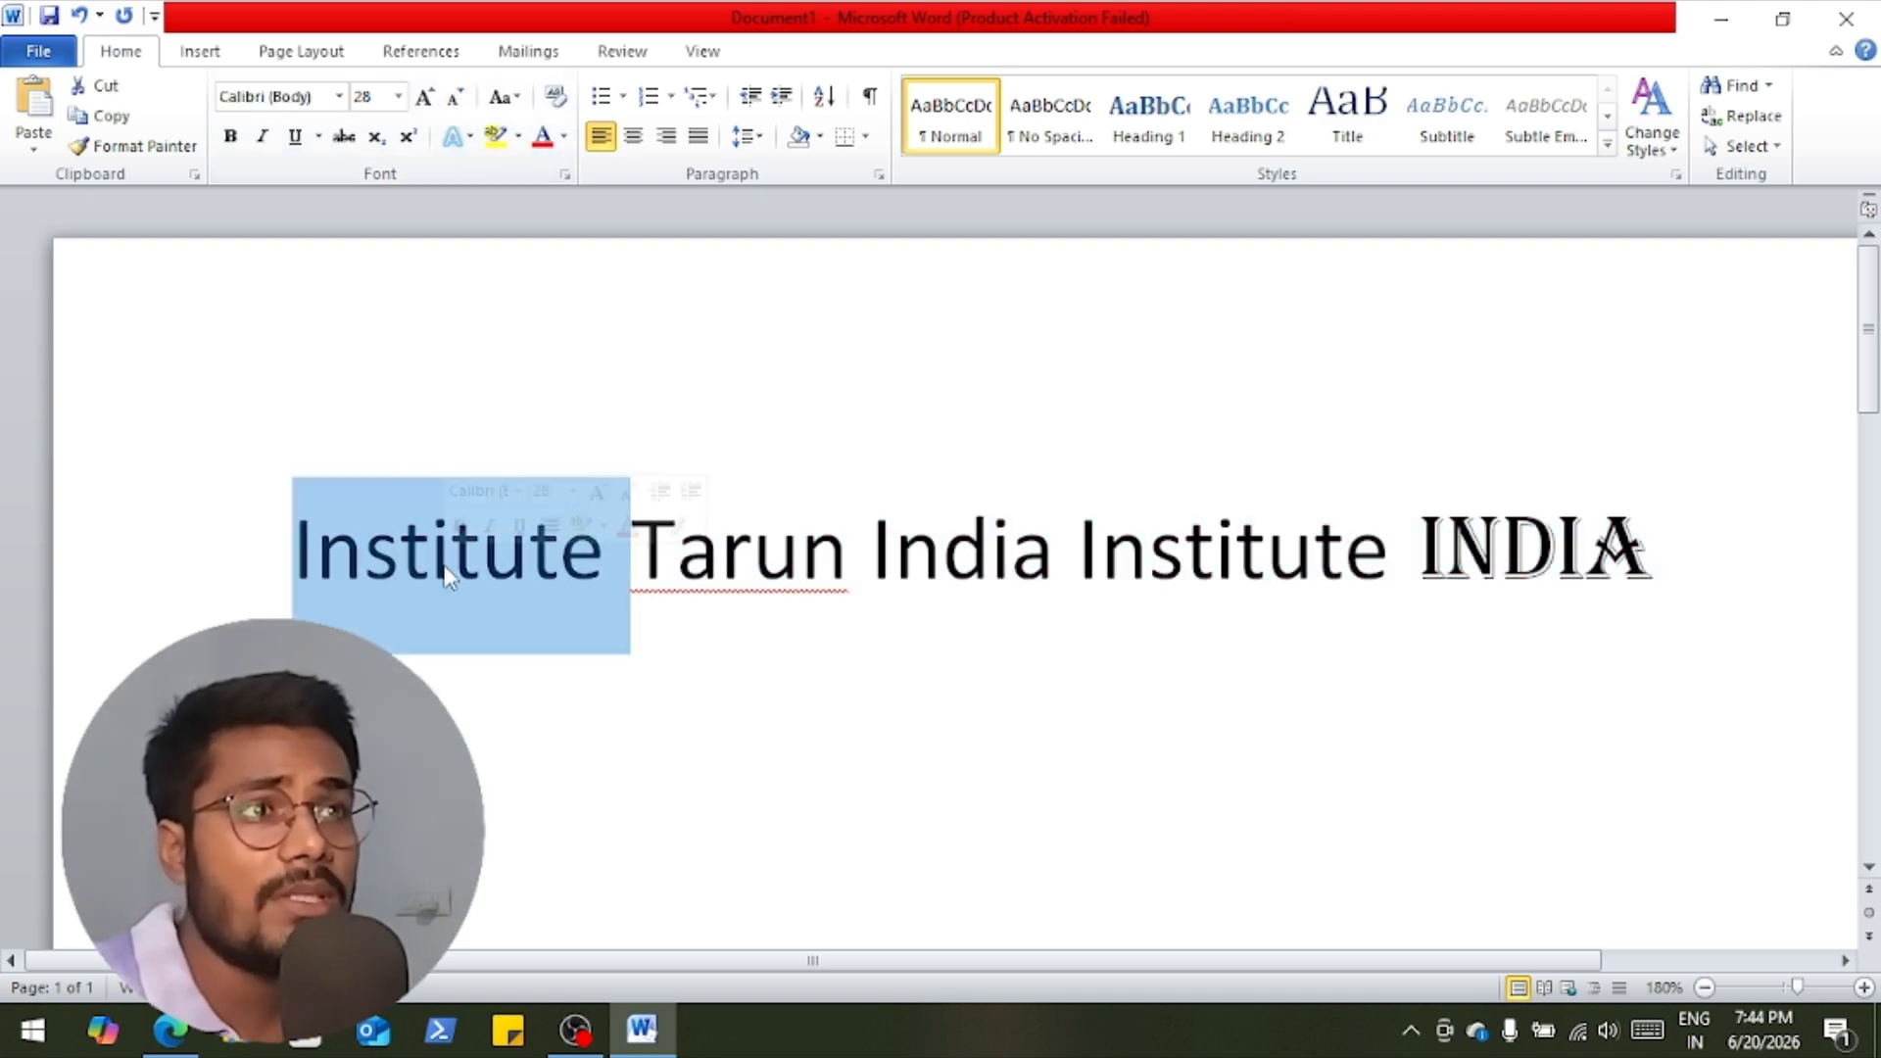
pyautogui.click(233, 139)
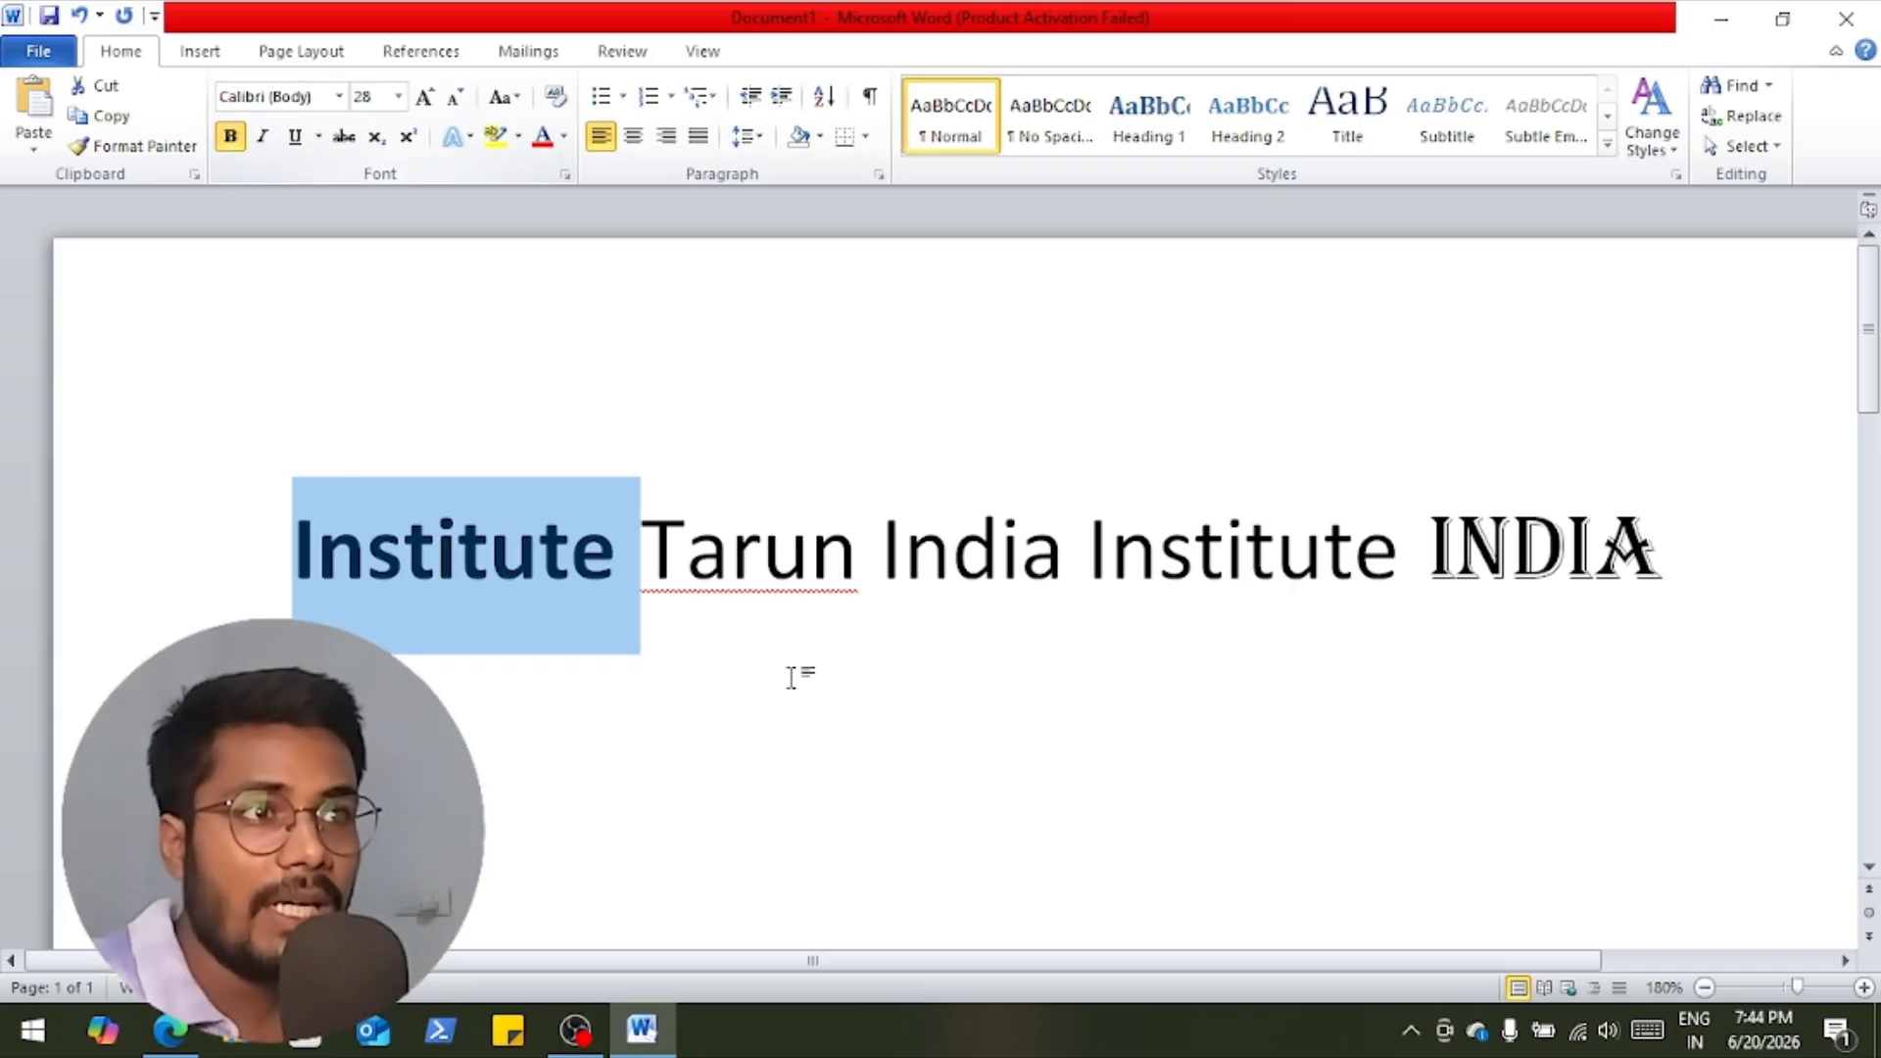
pyautogui.doubleClick(725, 568)
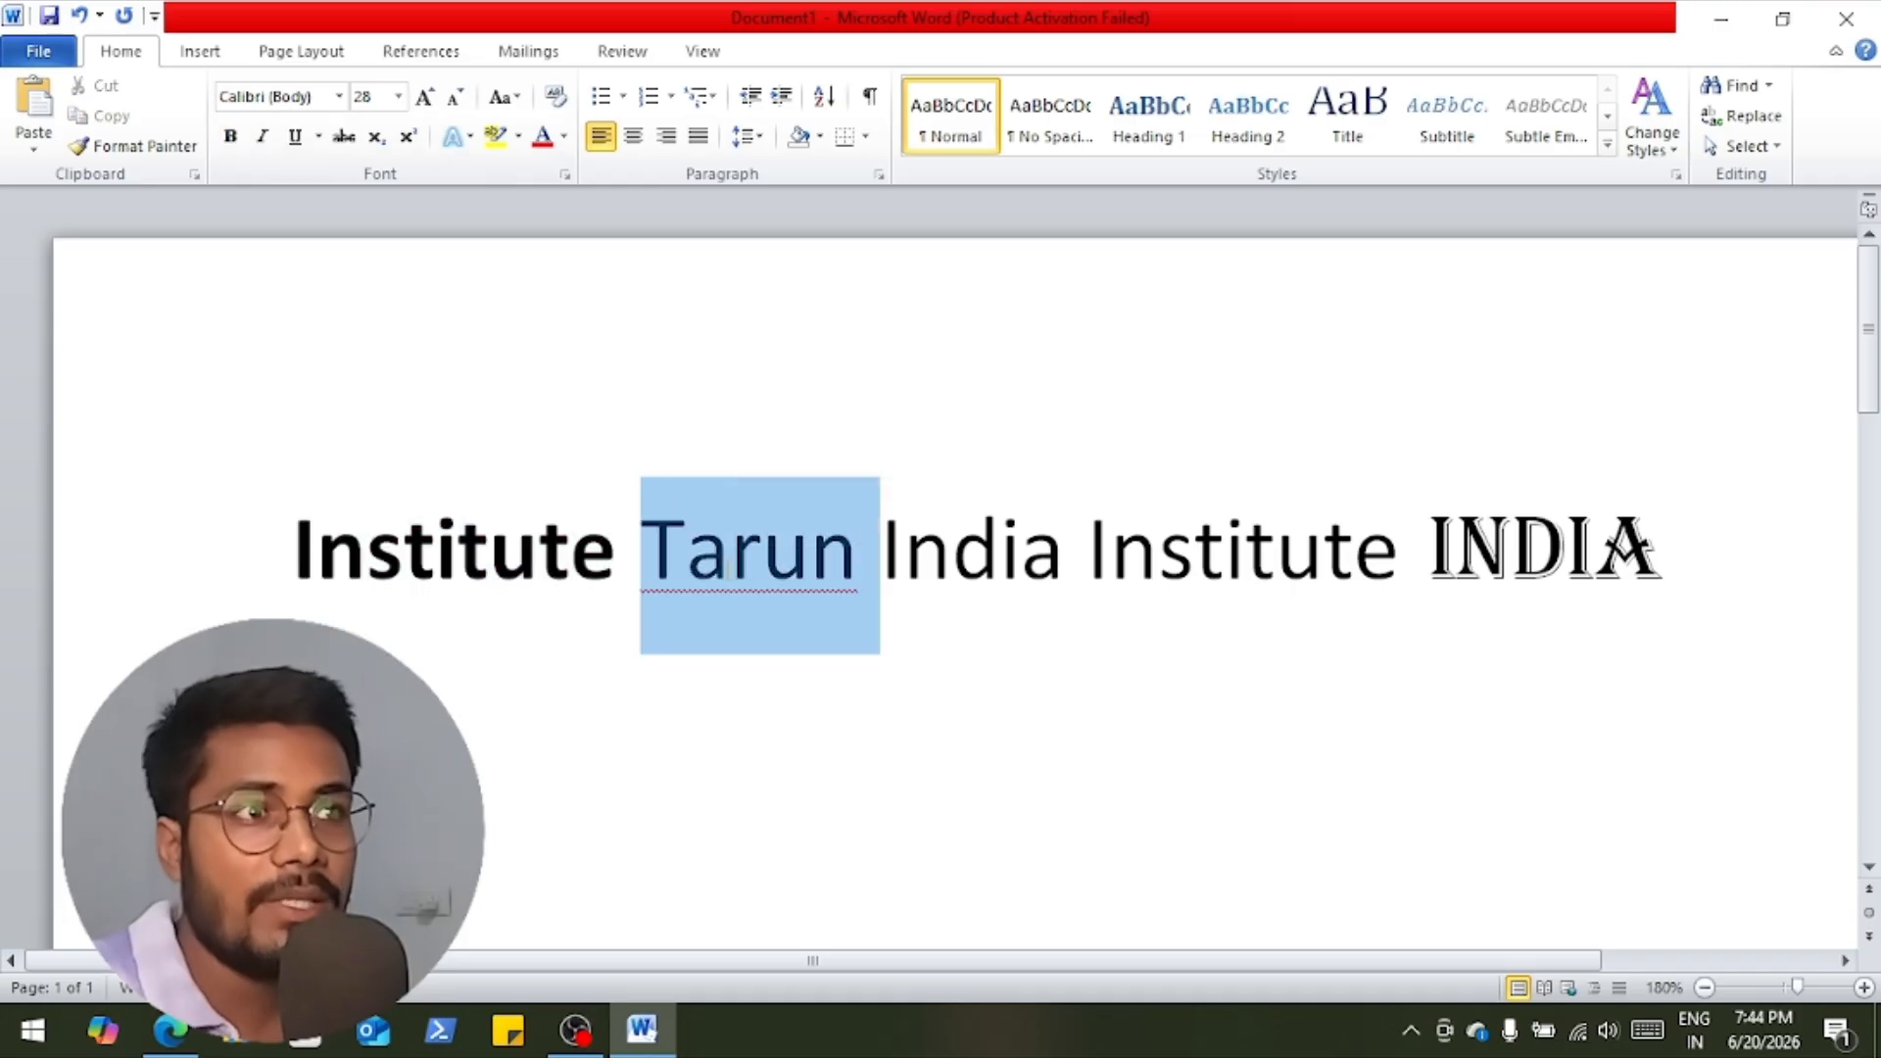
pyautogui.click(273, 135)
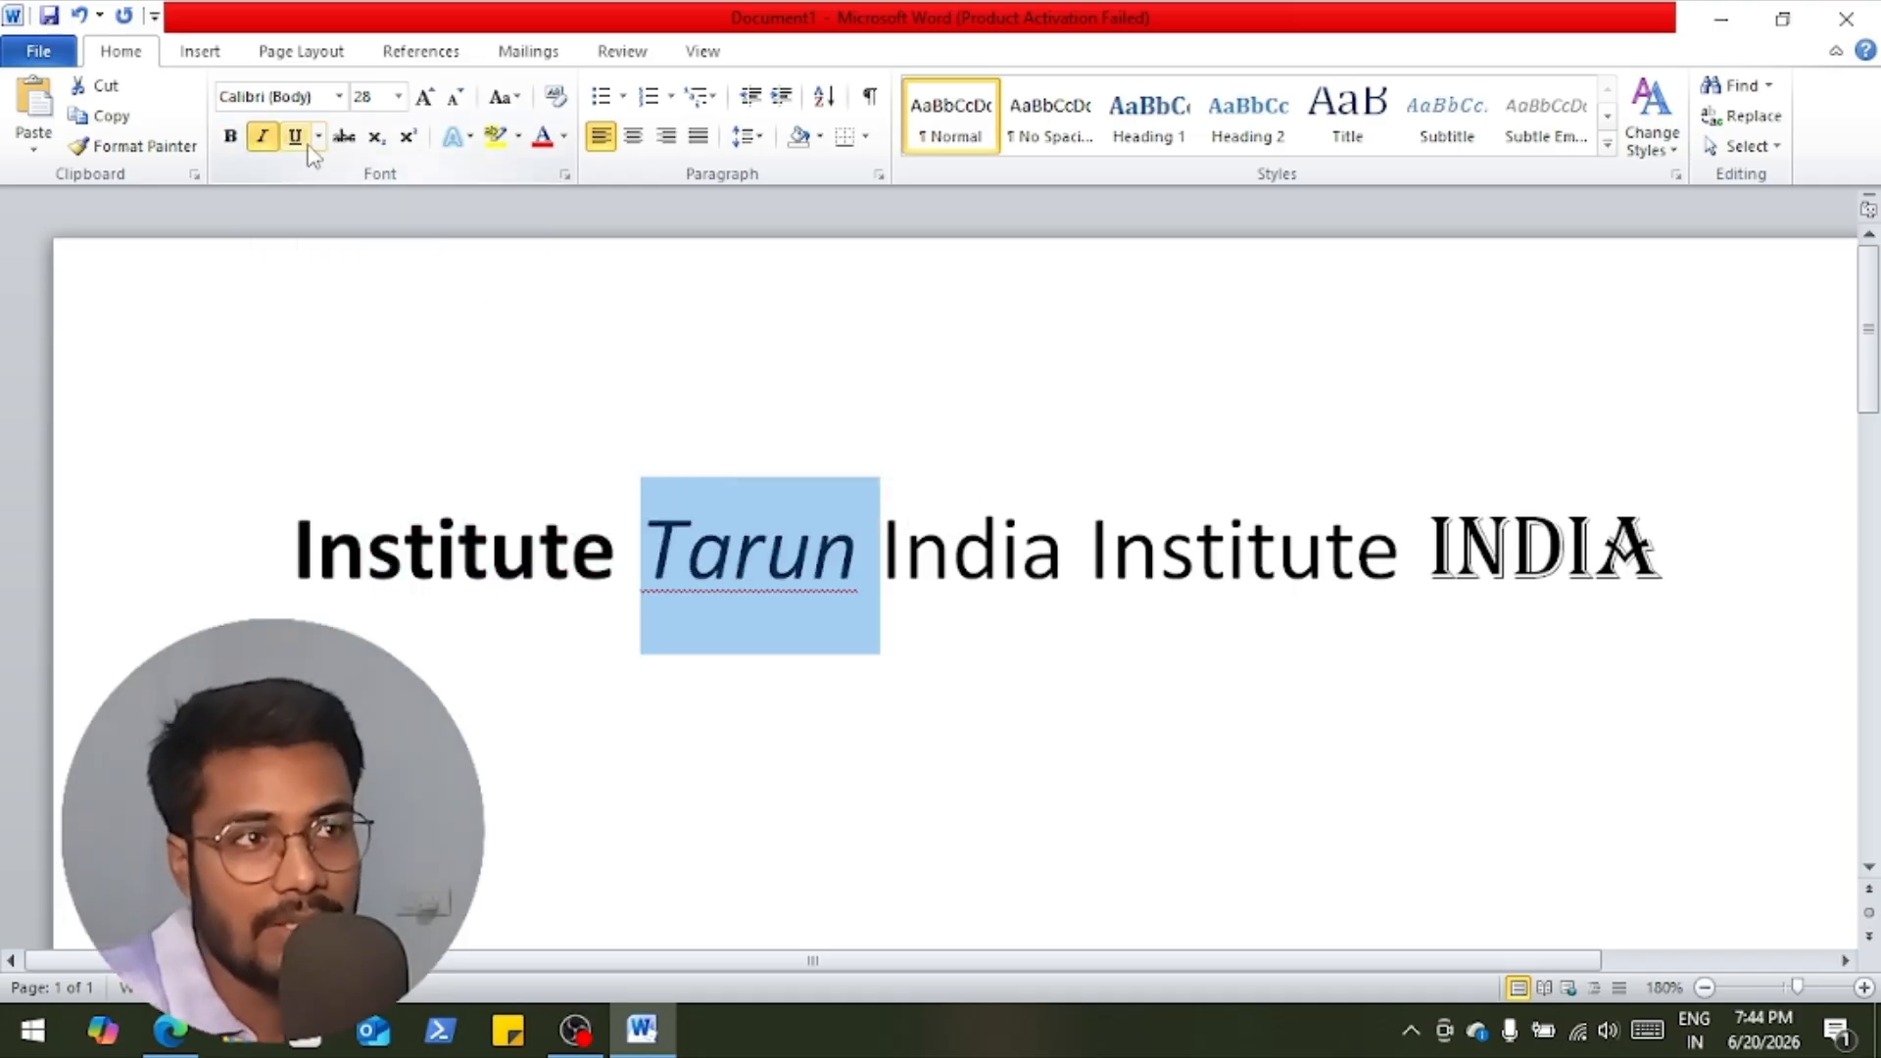
# Underline the third word "India" and change its underline style to a double line.
pyautogui.doubleClick(887, 549)
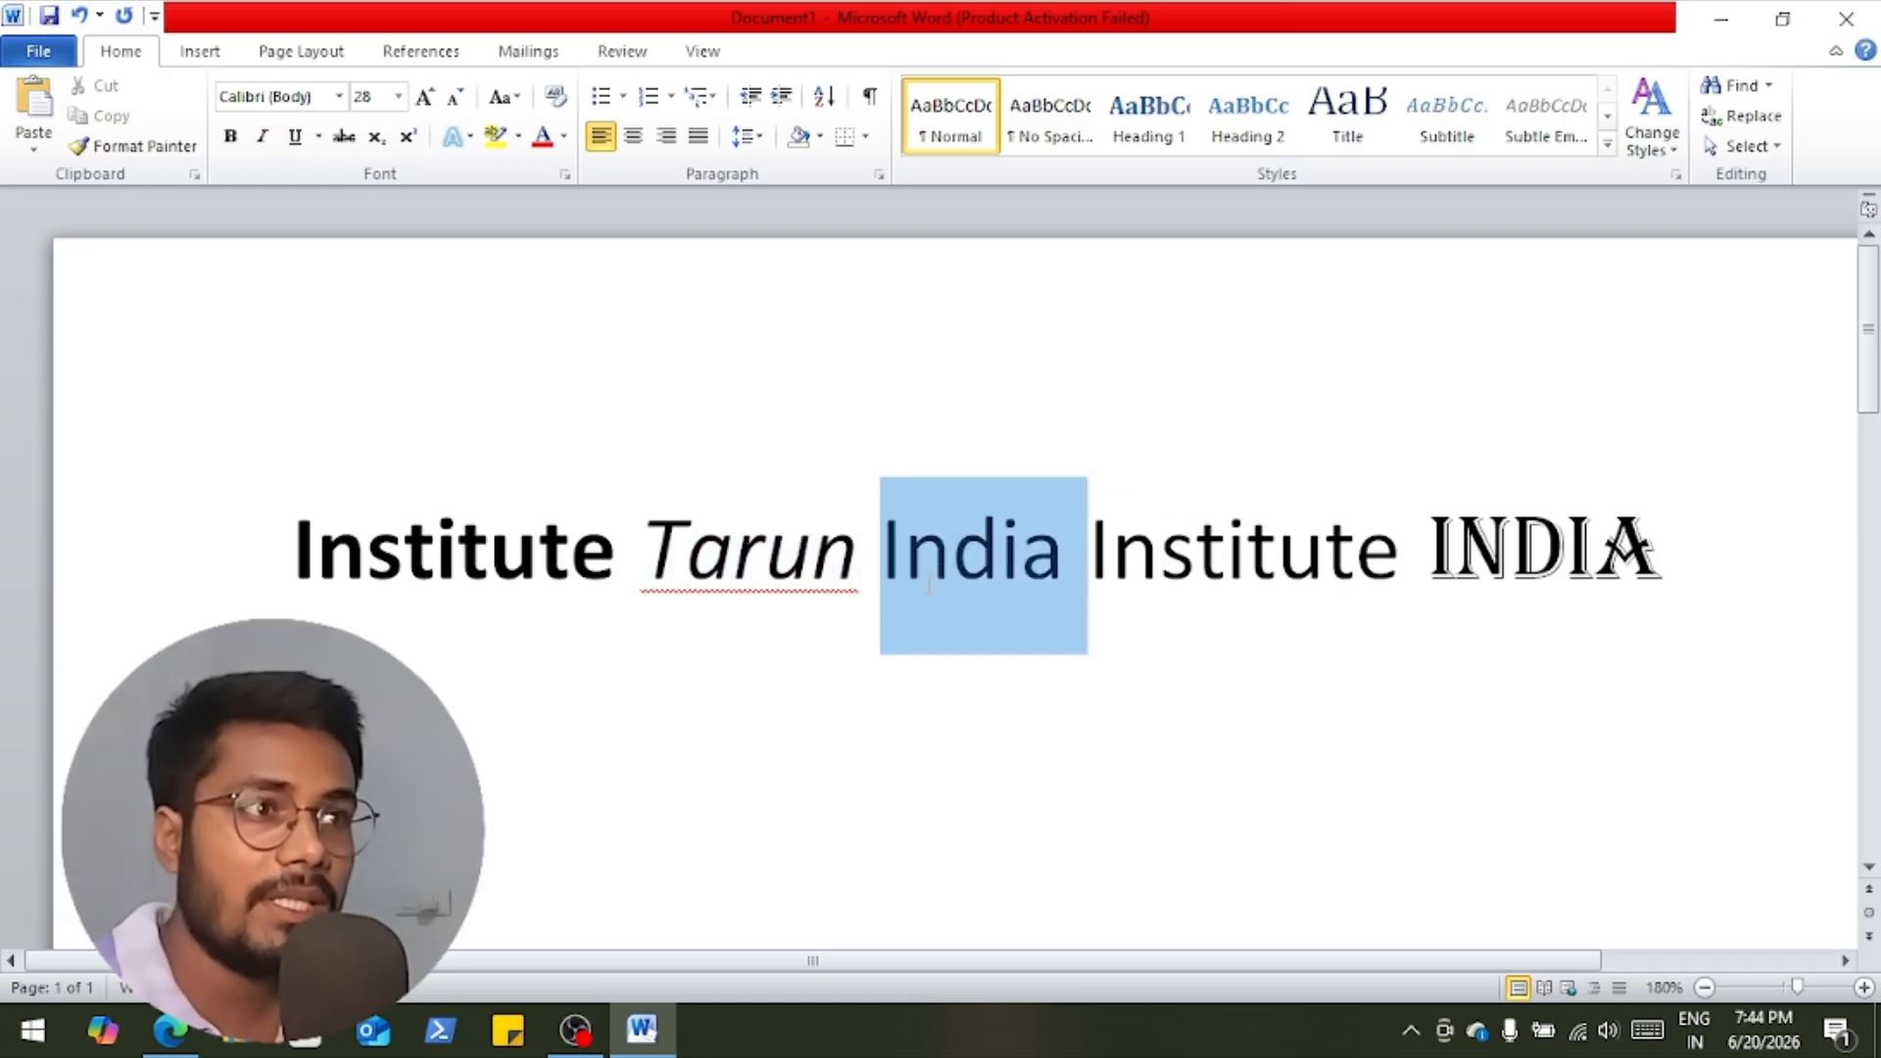
pyautogui.click(292, 142)
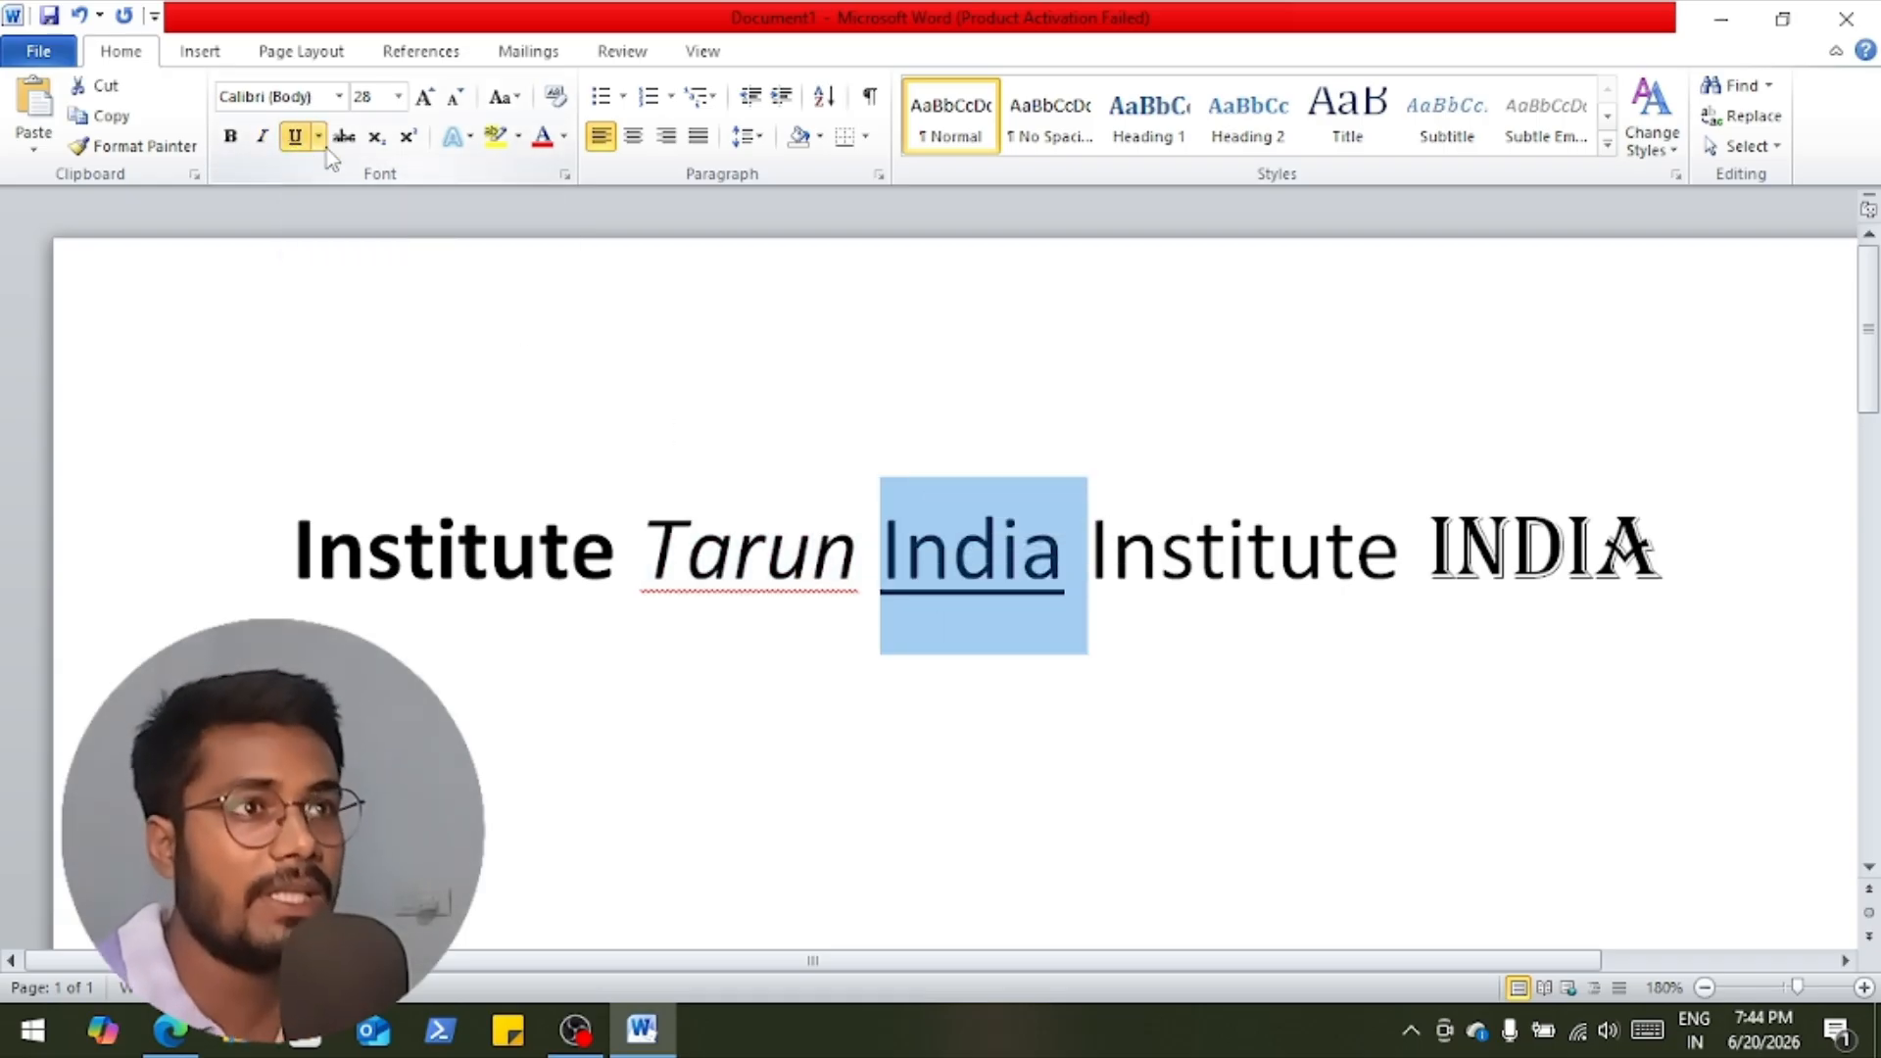
pyautogui.click(319, 137)
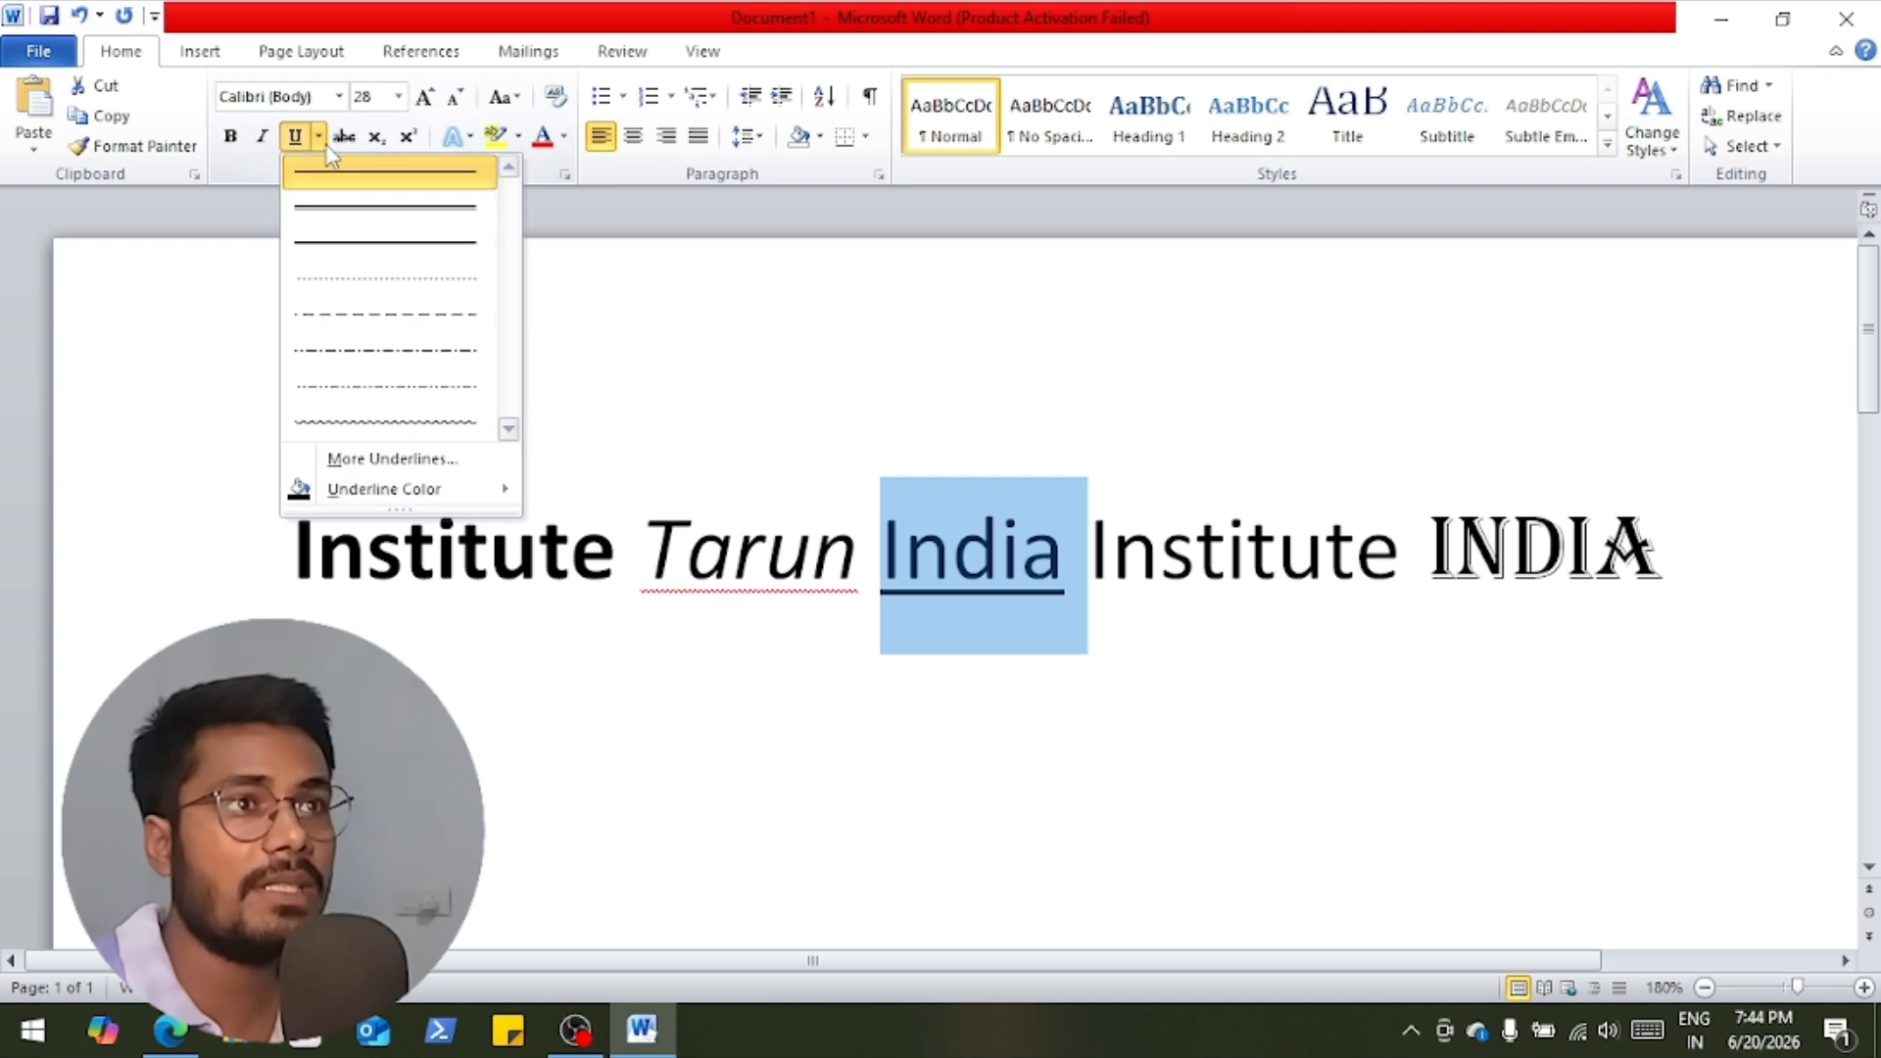
pyautogui.click(341, 207)
pyautogui.click(922, 580)
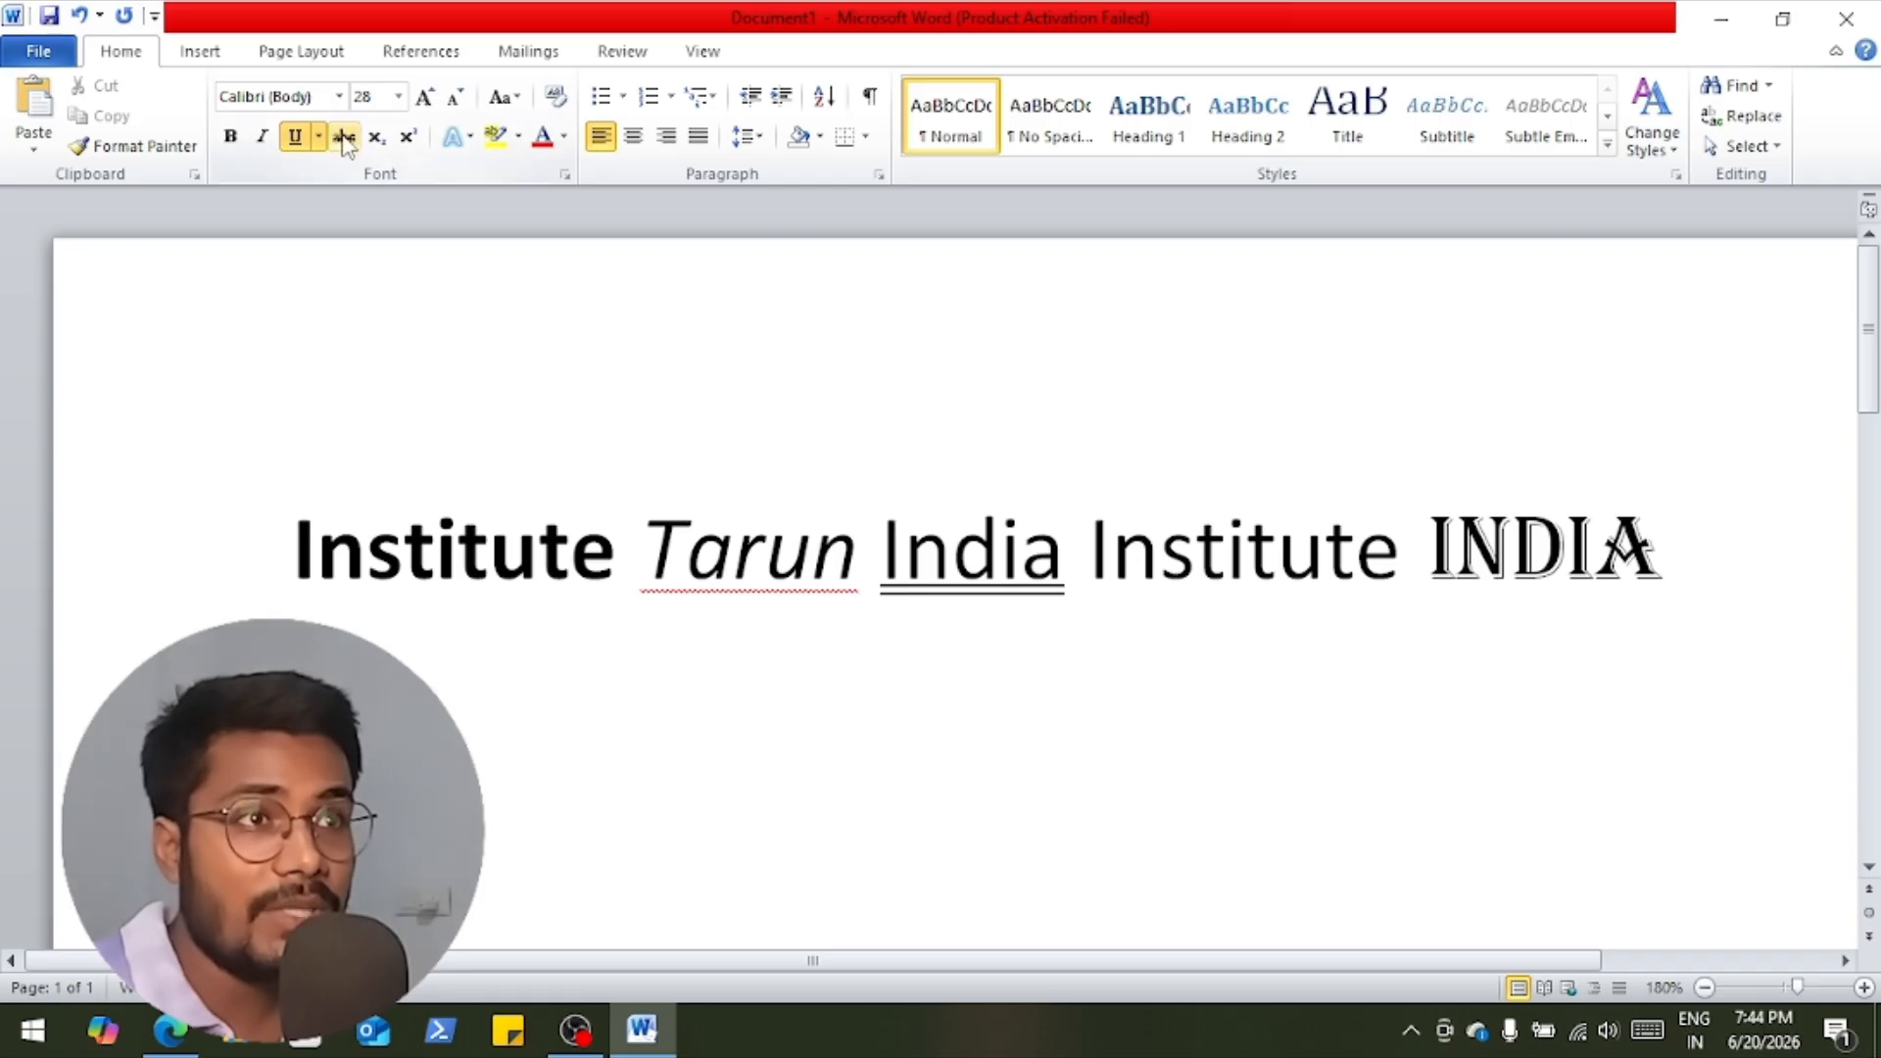
# Strike through the fourth word "Institute" in the text line.
pyautogui.doubleClick(1232, 553)
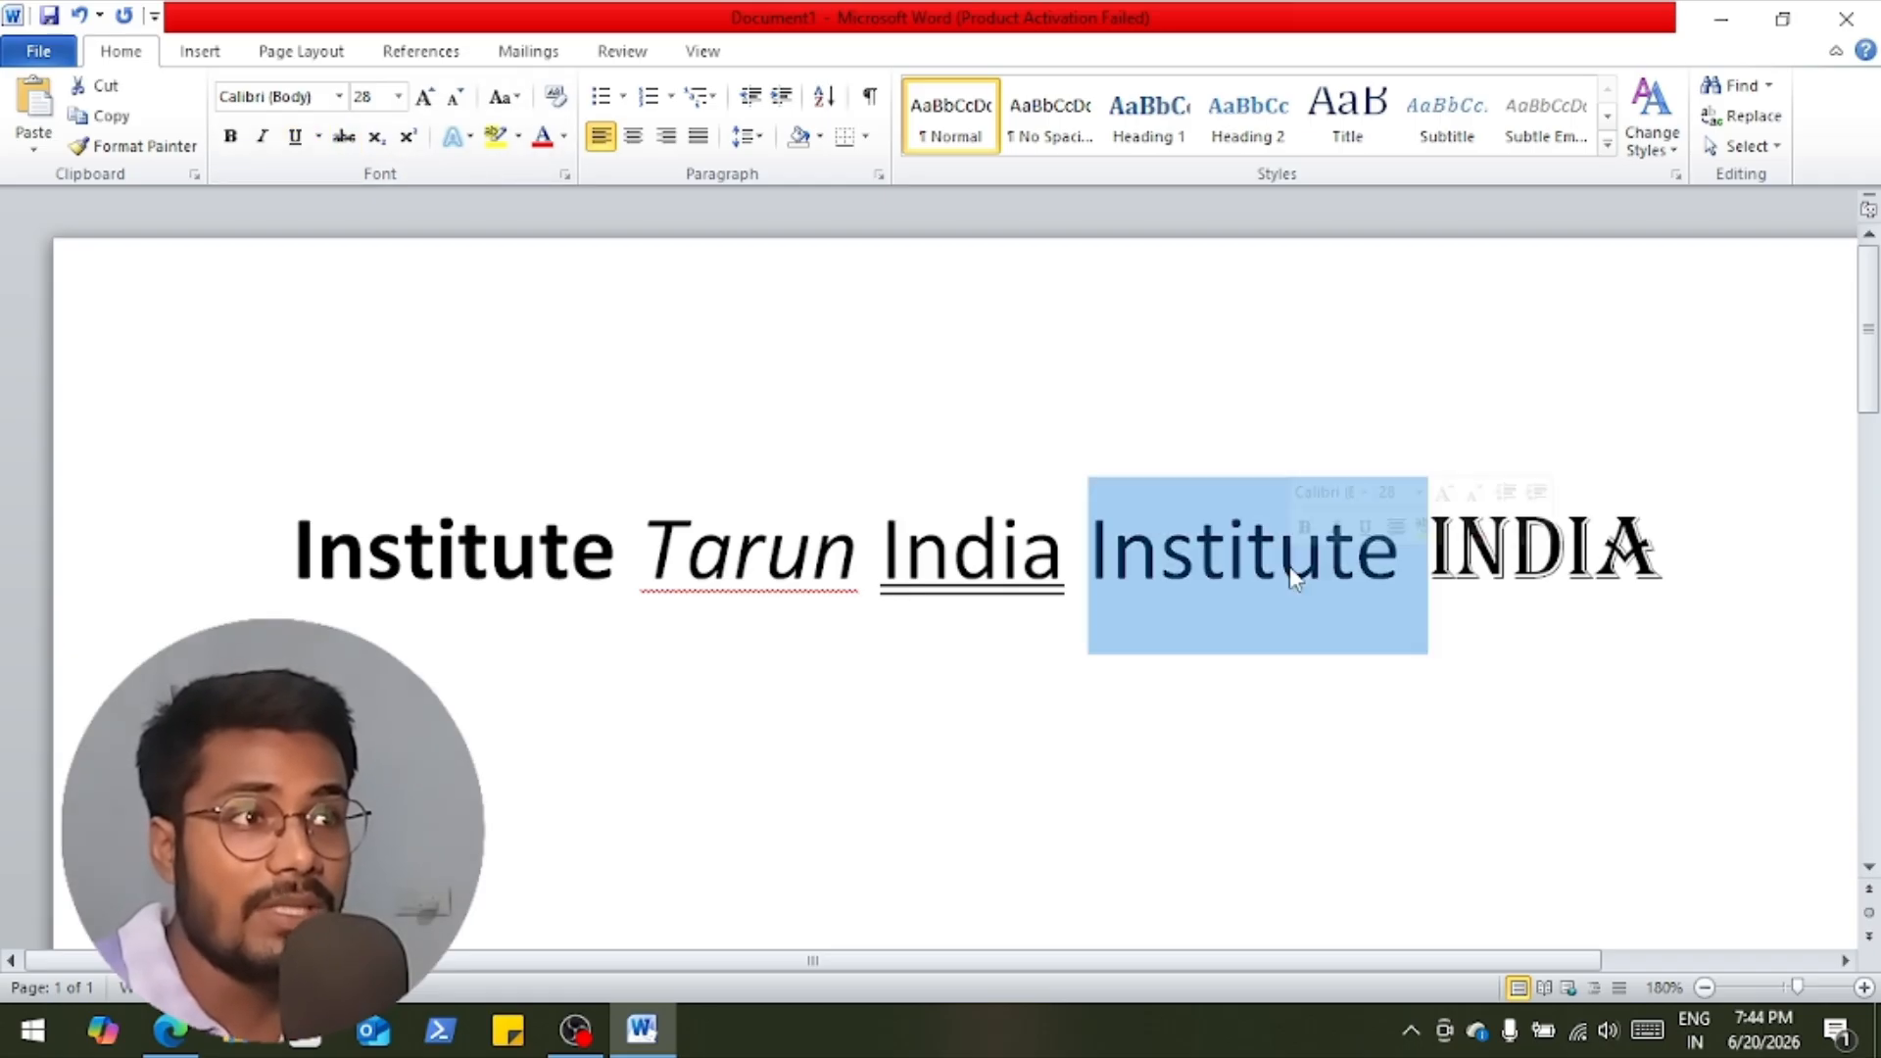
pyautogui.click(348, 142)
pyautogui.press('Right')
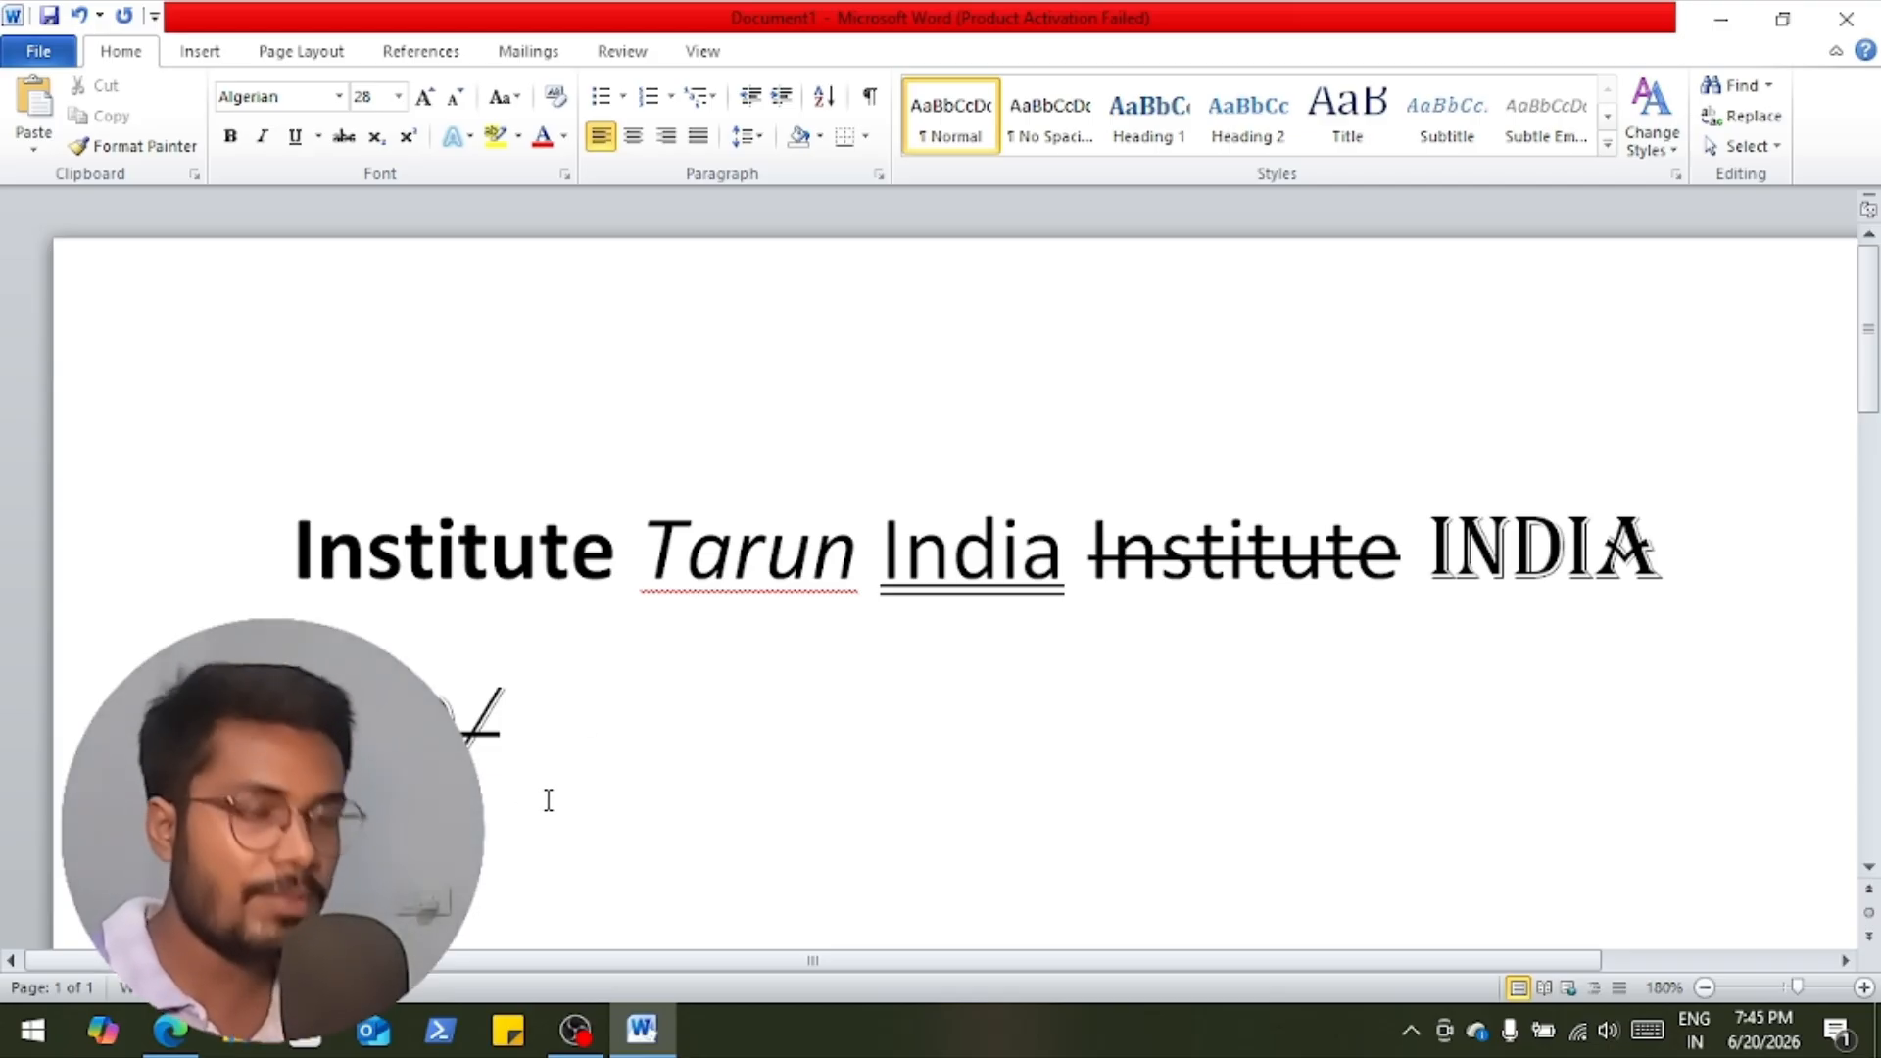
# Enter "A2" in the lowest line of text, format the 2 as superscript and switch superscript off after it.
pyautogui.scroll(-2, 549, 801)
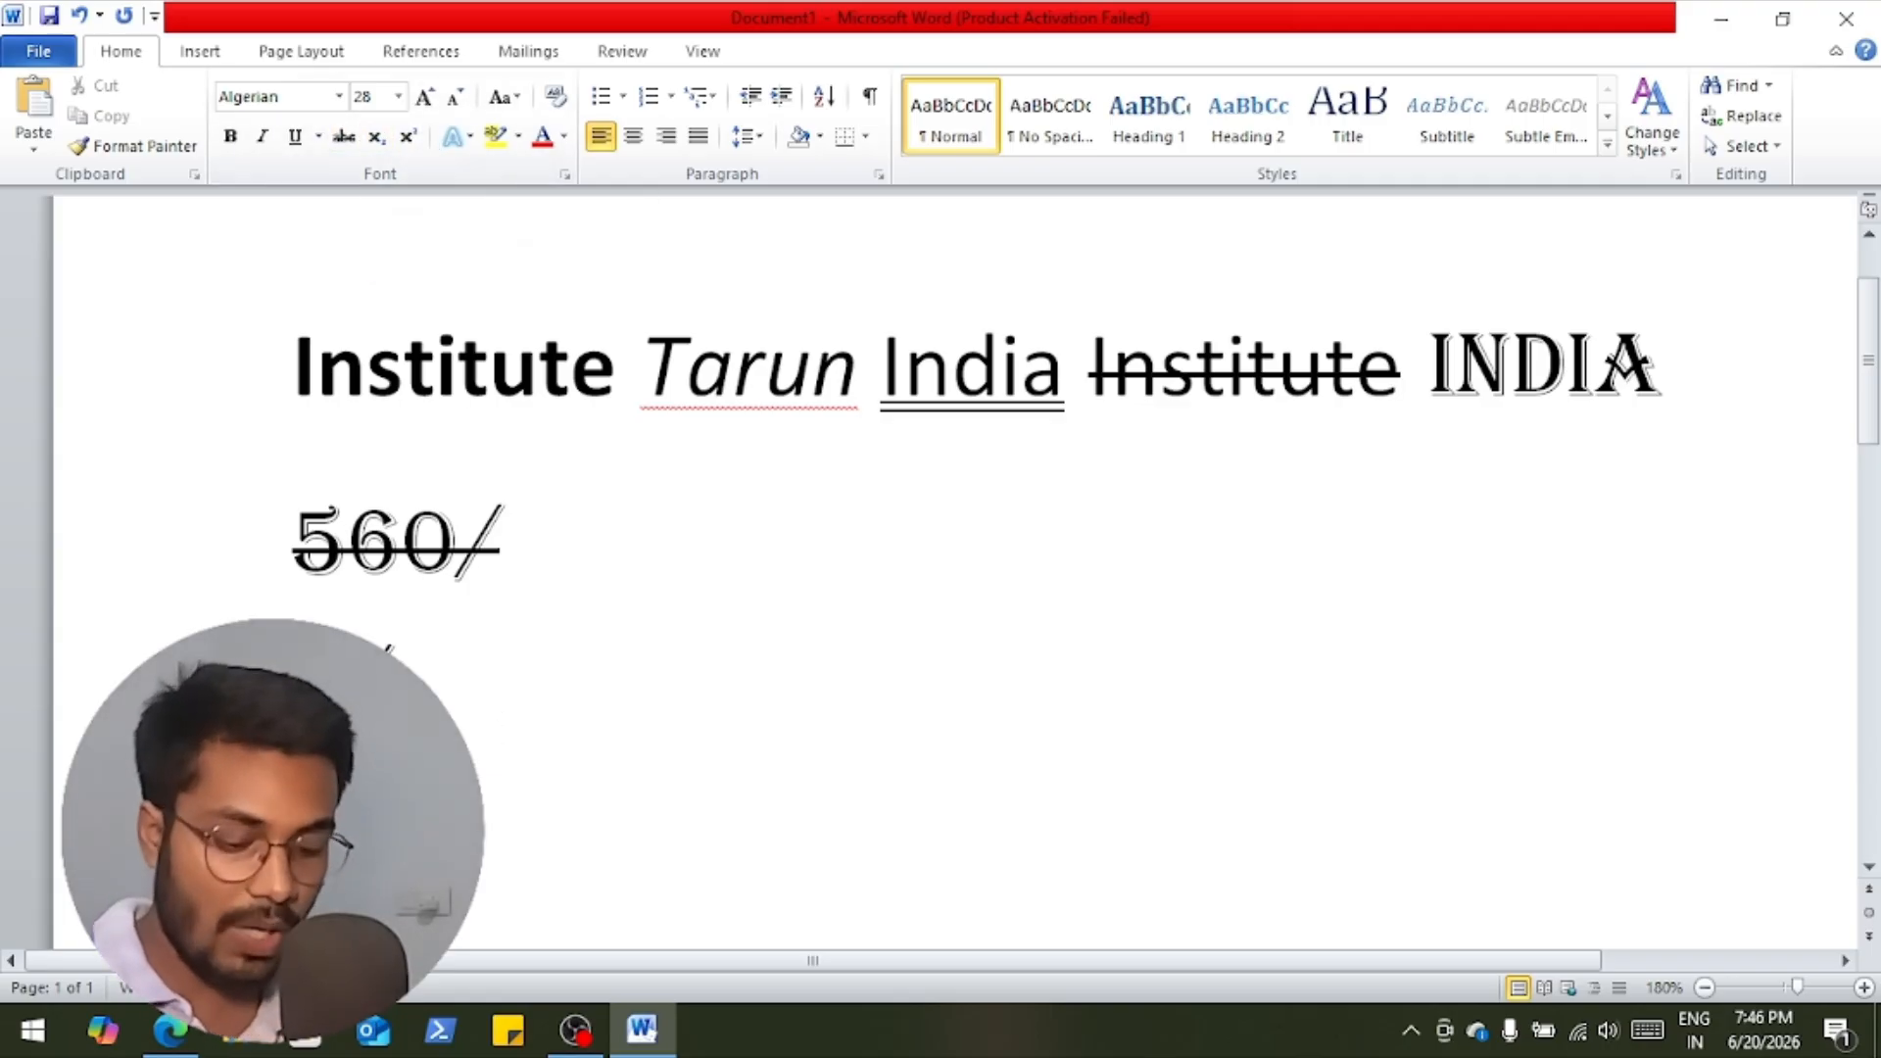
pyautogui.write('A')
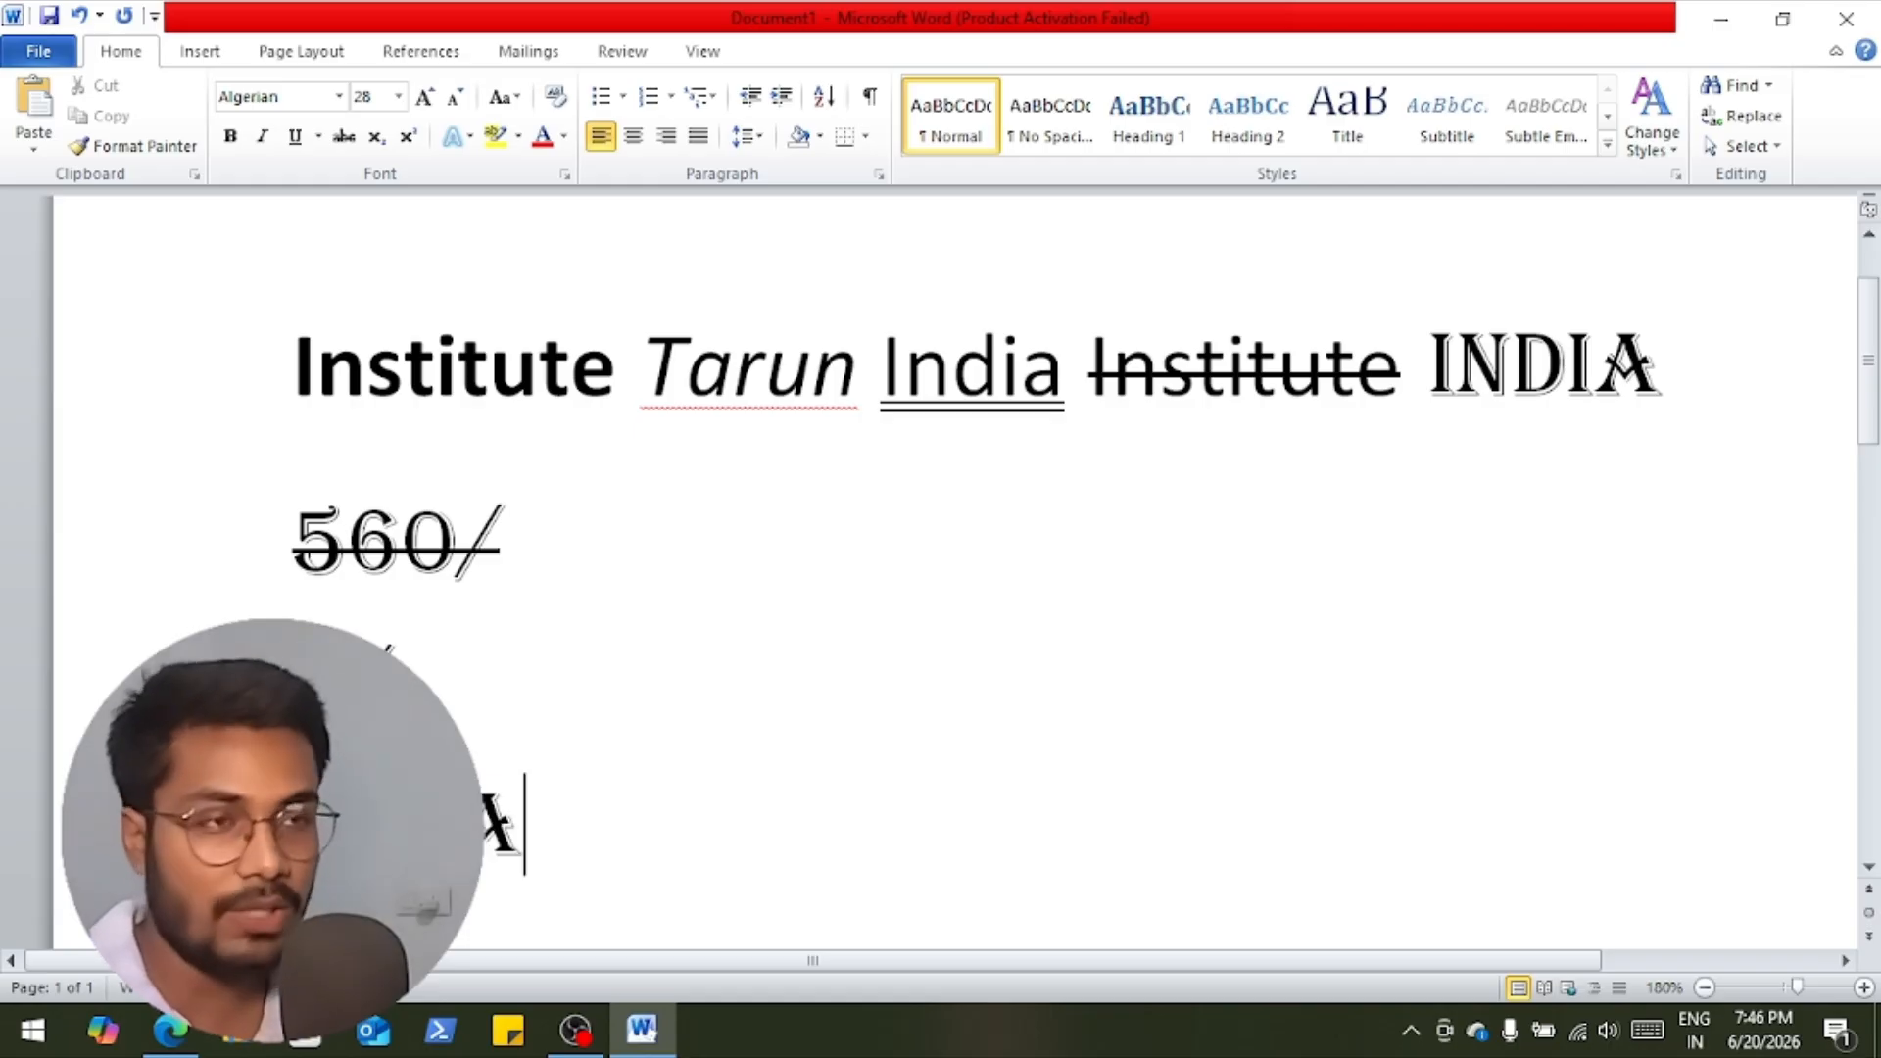
pyautogui.write('2')
pyautogui.moveTo(525, 833); pyautogui.dragTo(578, 832)
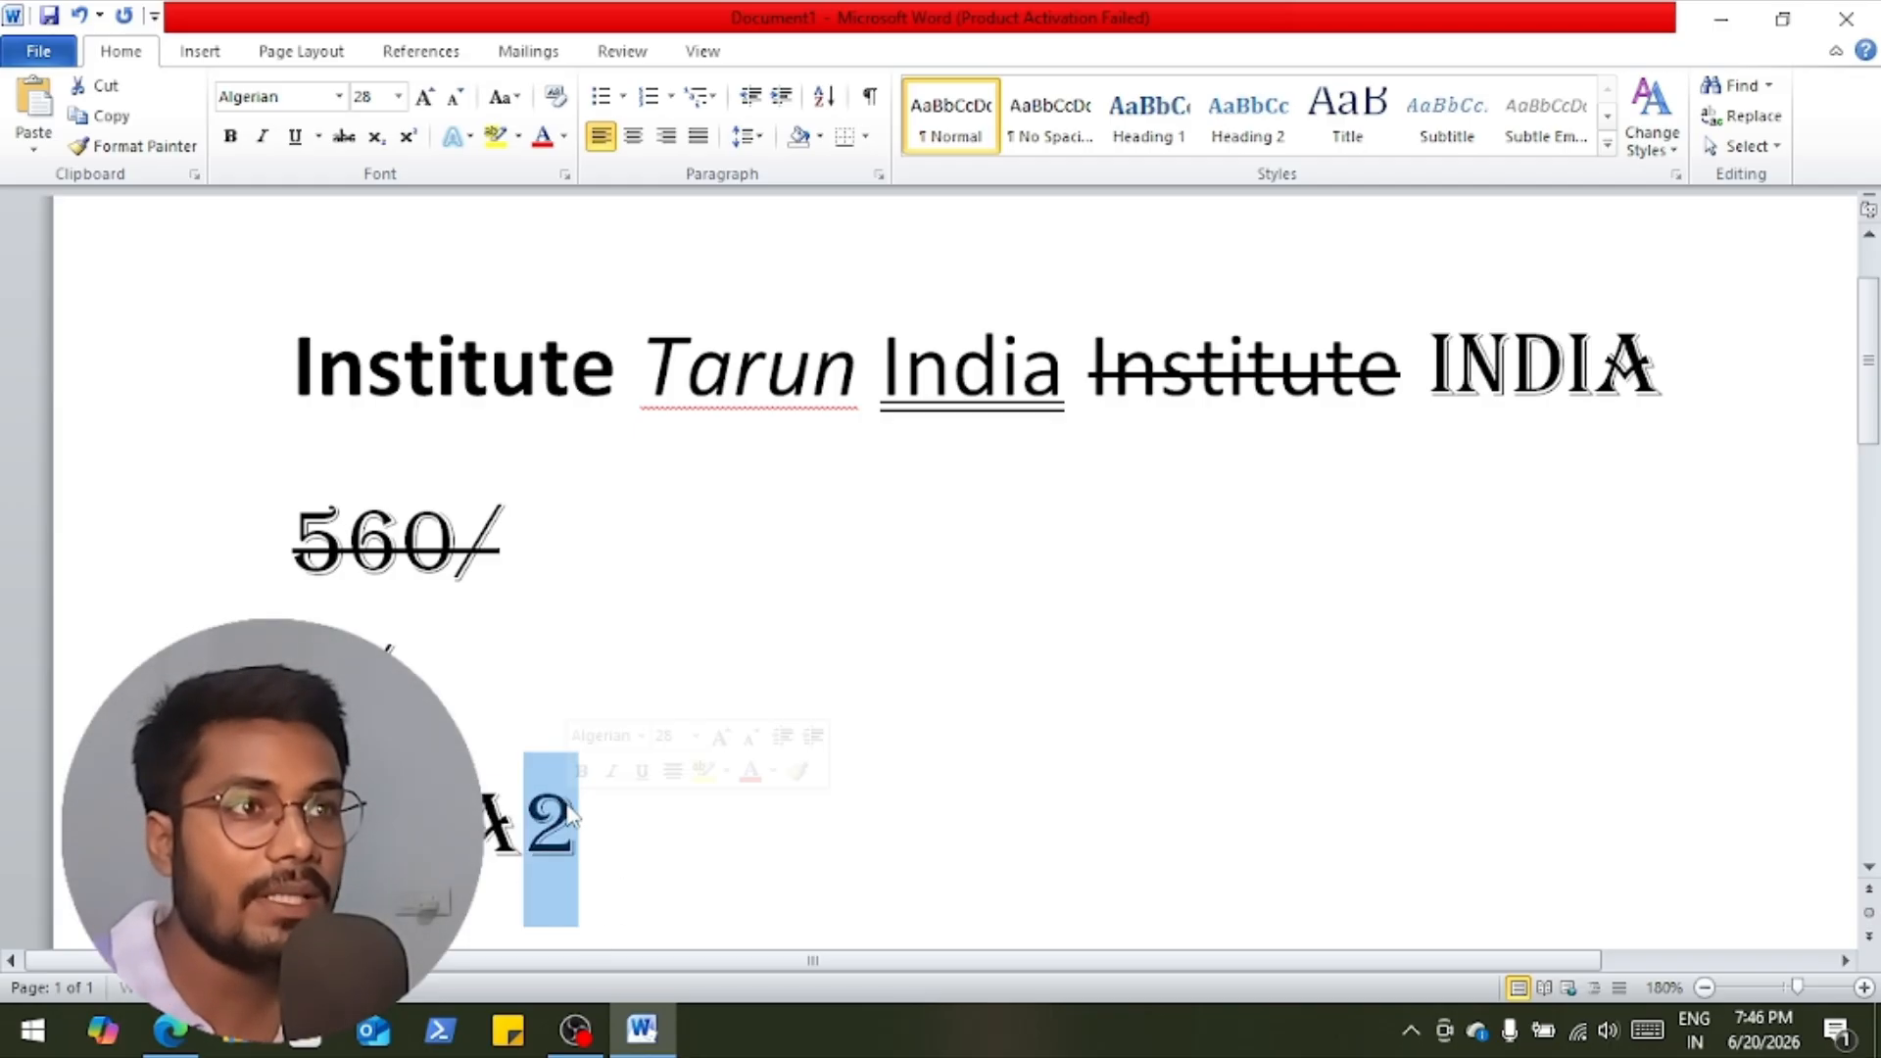
pyautogui.click(409, 137)
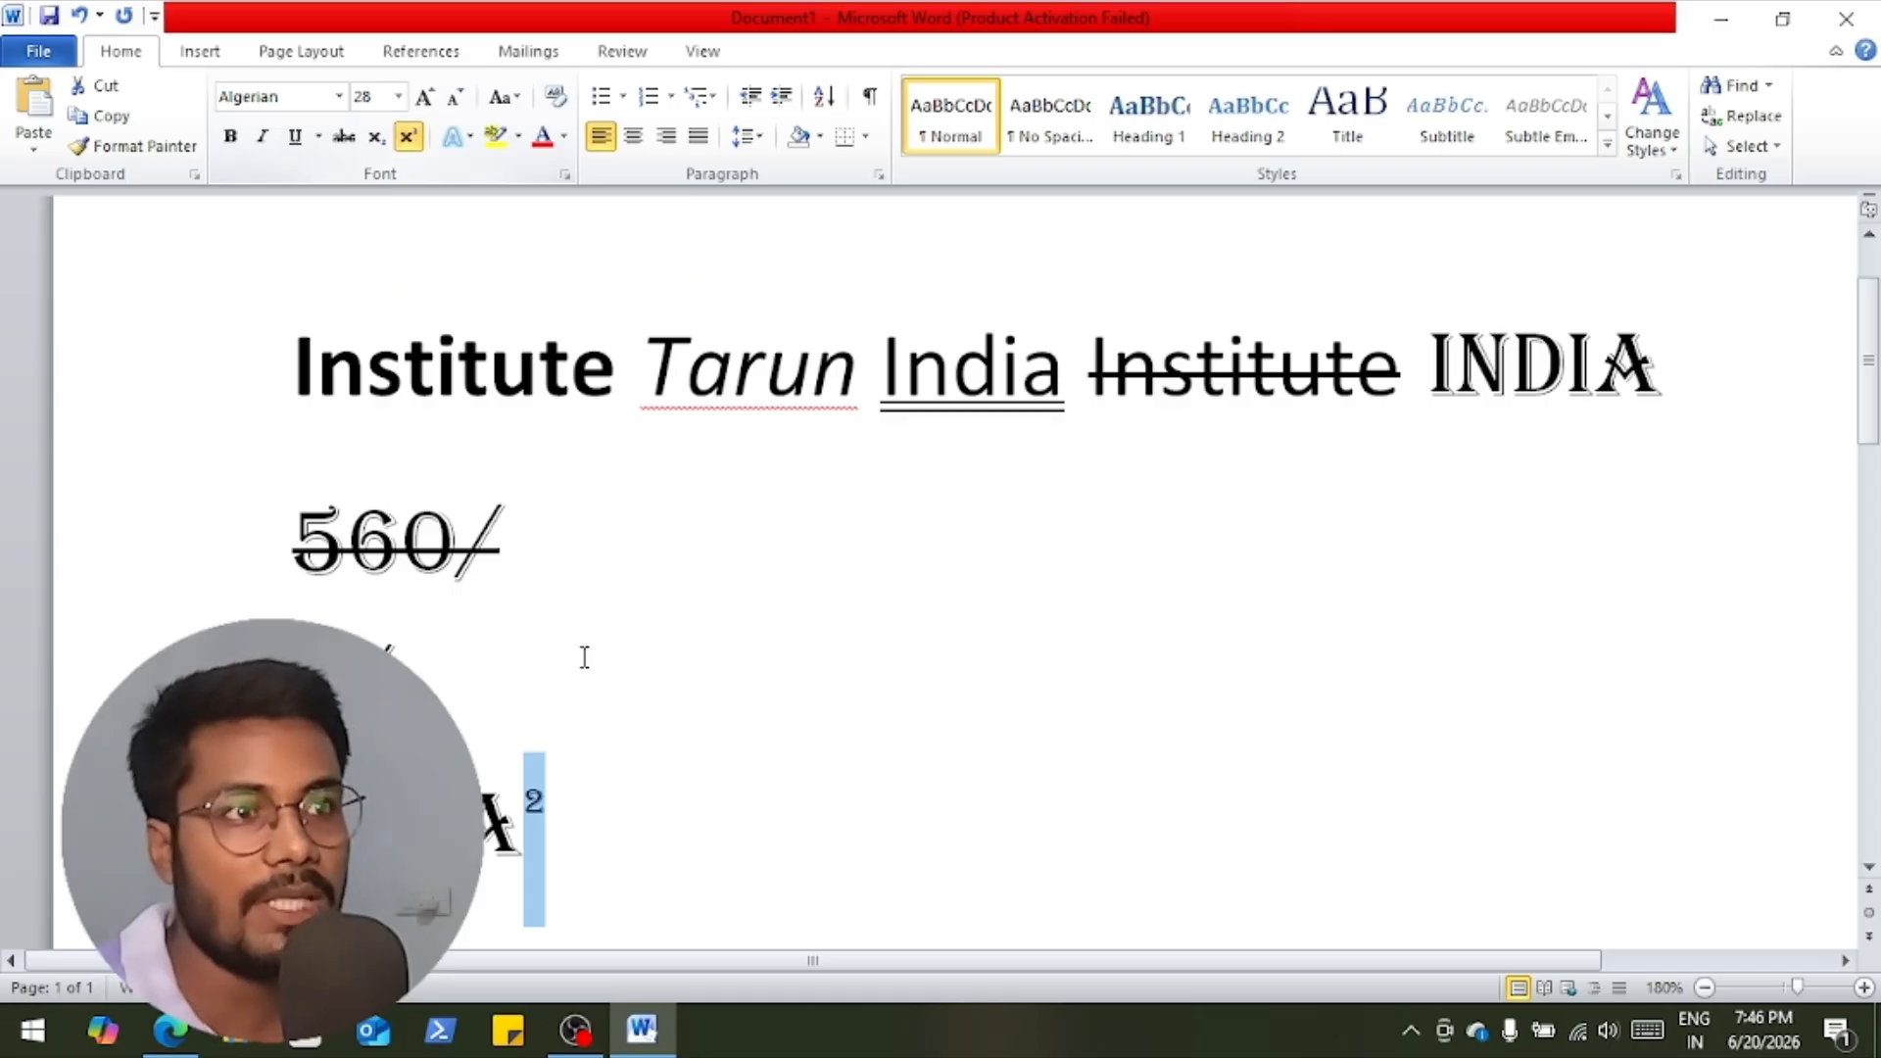
pyautogui.click(601, 831)
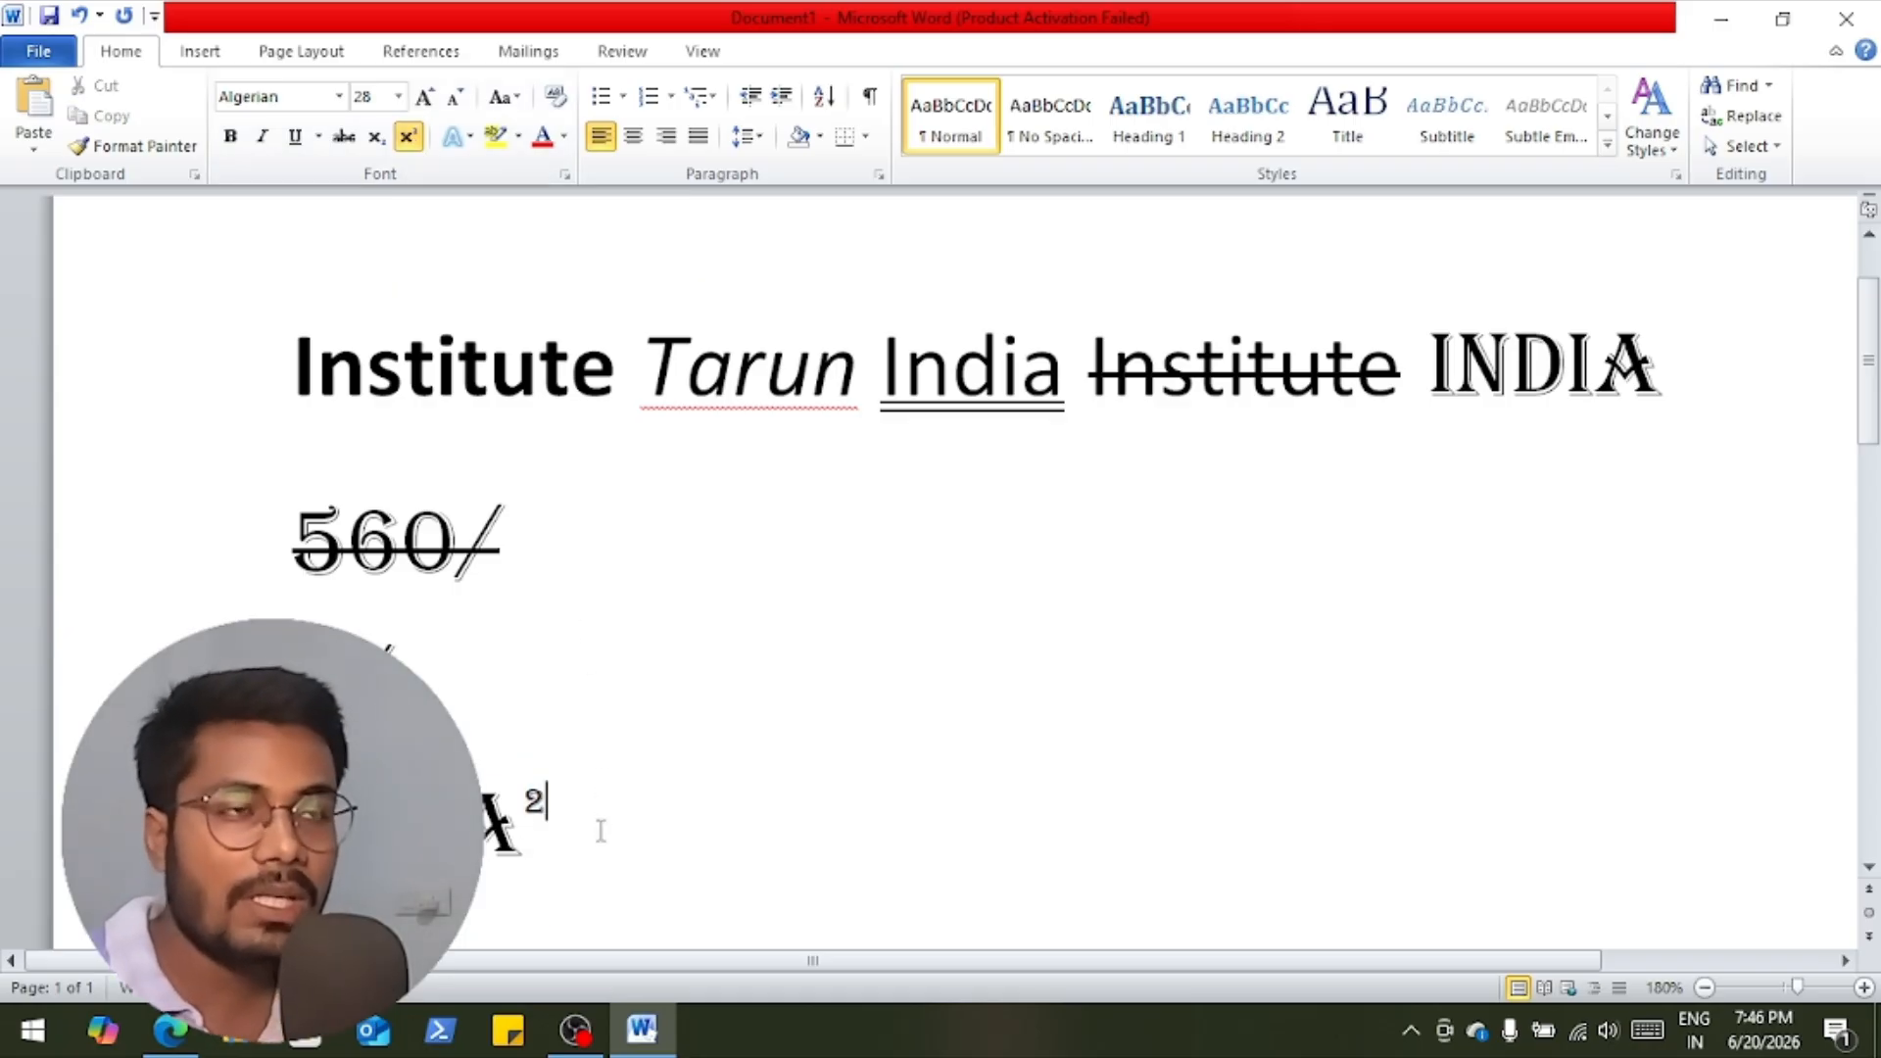
pyautogui.click(409, 137)
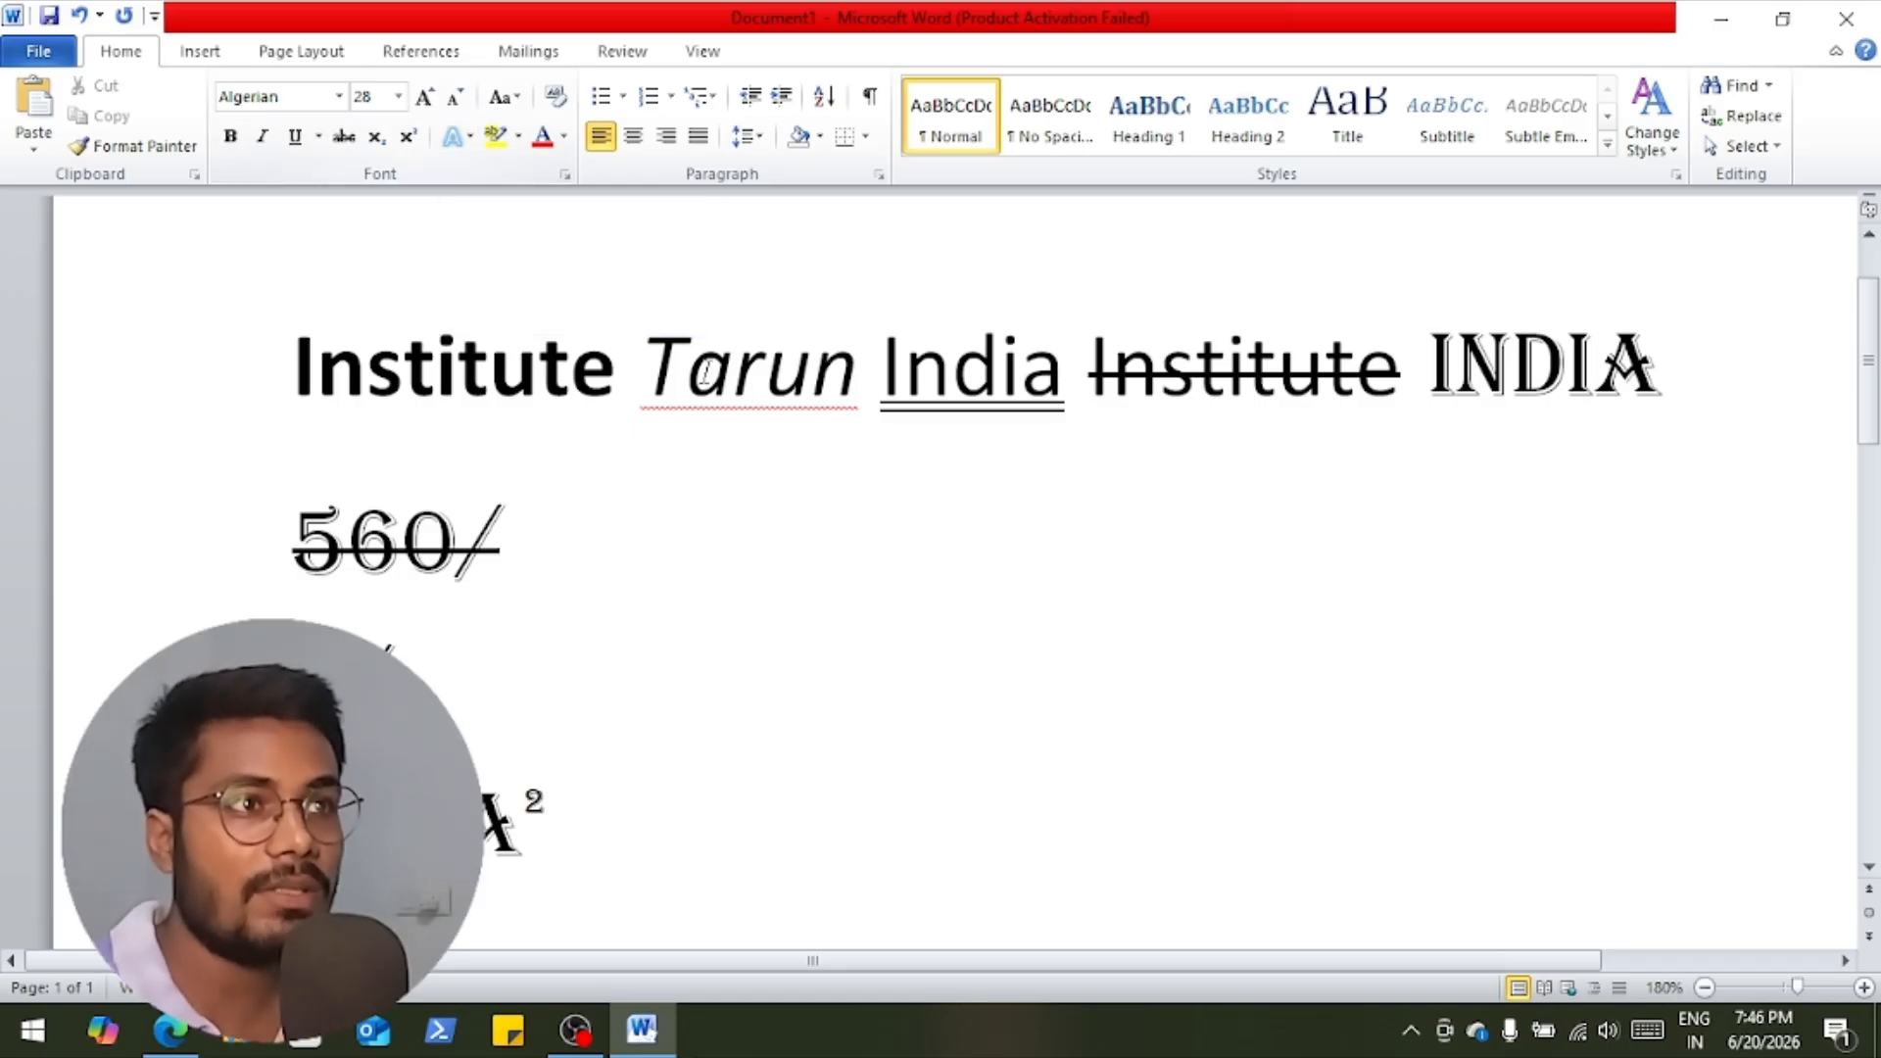
# Apply the purple text effect with reflection to the italic second word of the line.
pyautogui.moveTo(642, 364); pyautogui.dragTo(856, 372)
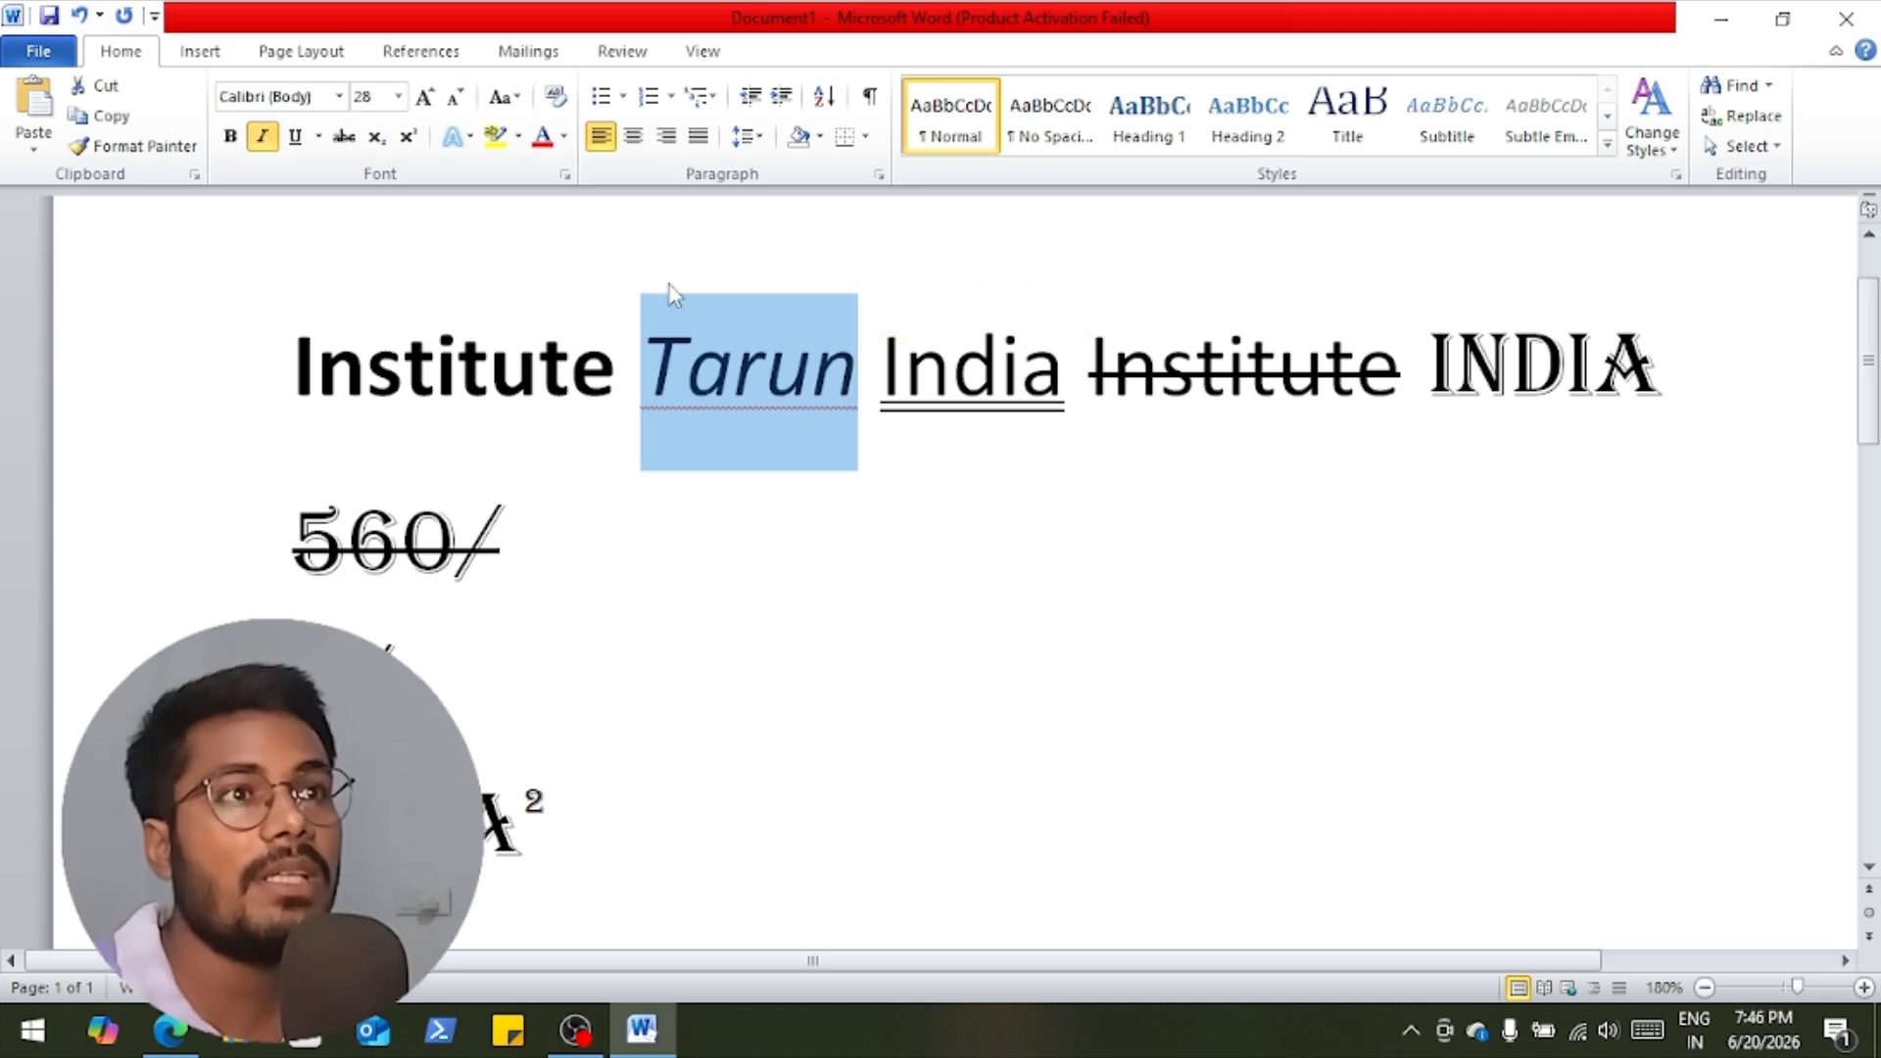
pyautogui.click(472, 137)
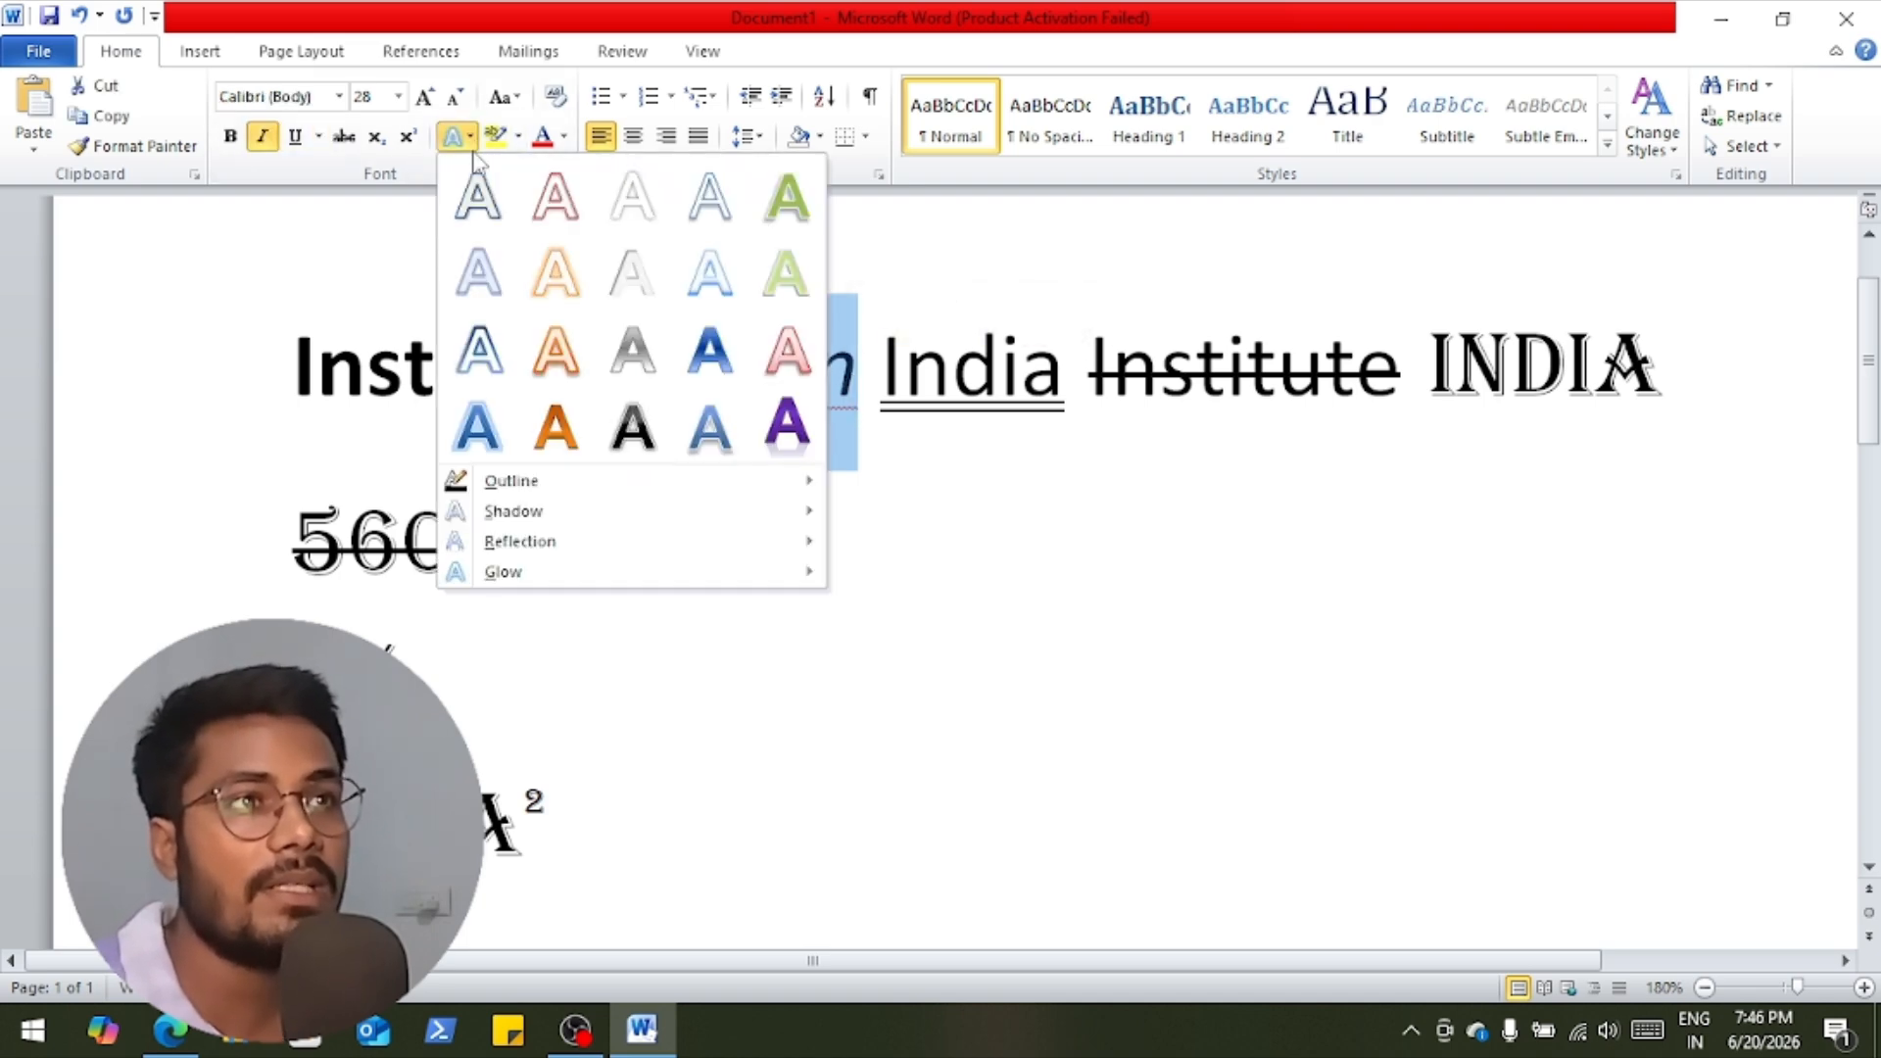
pyautogui.click(760, 446)
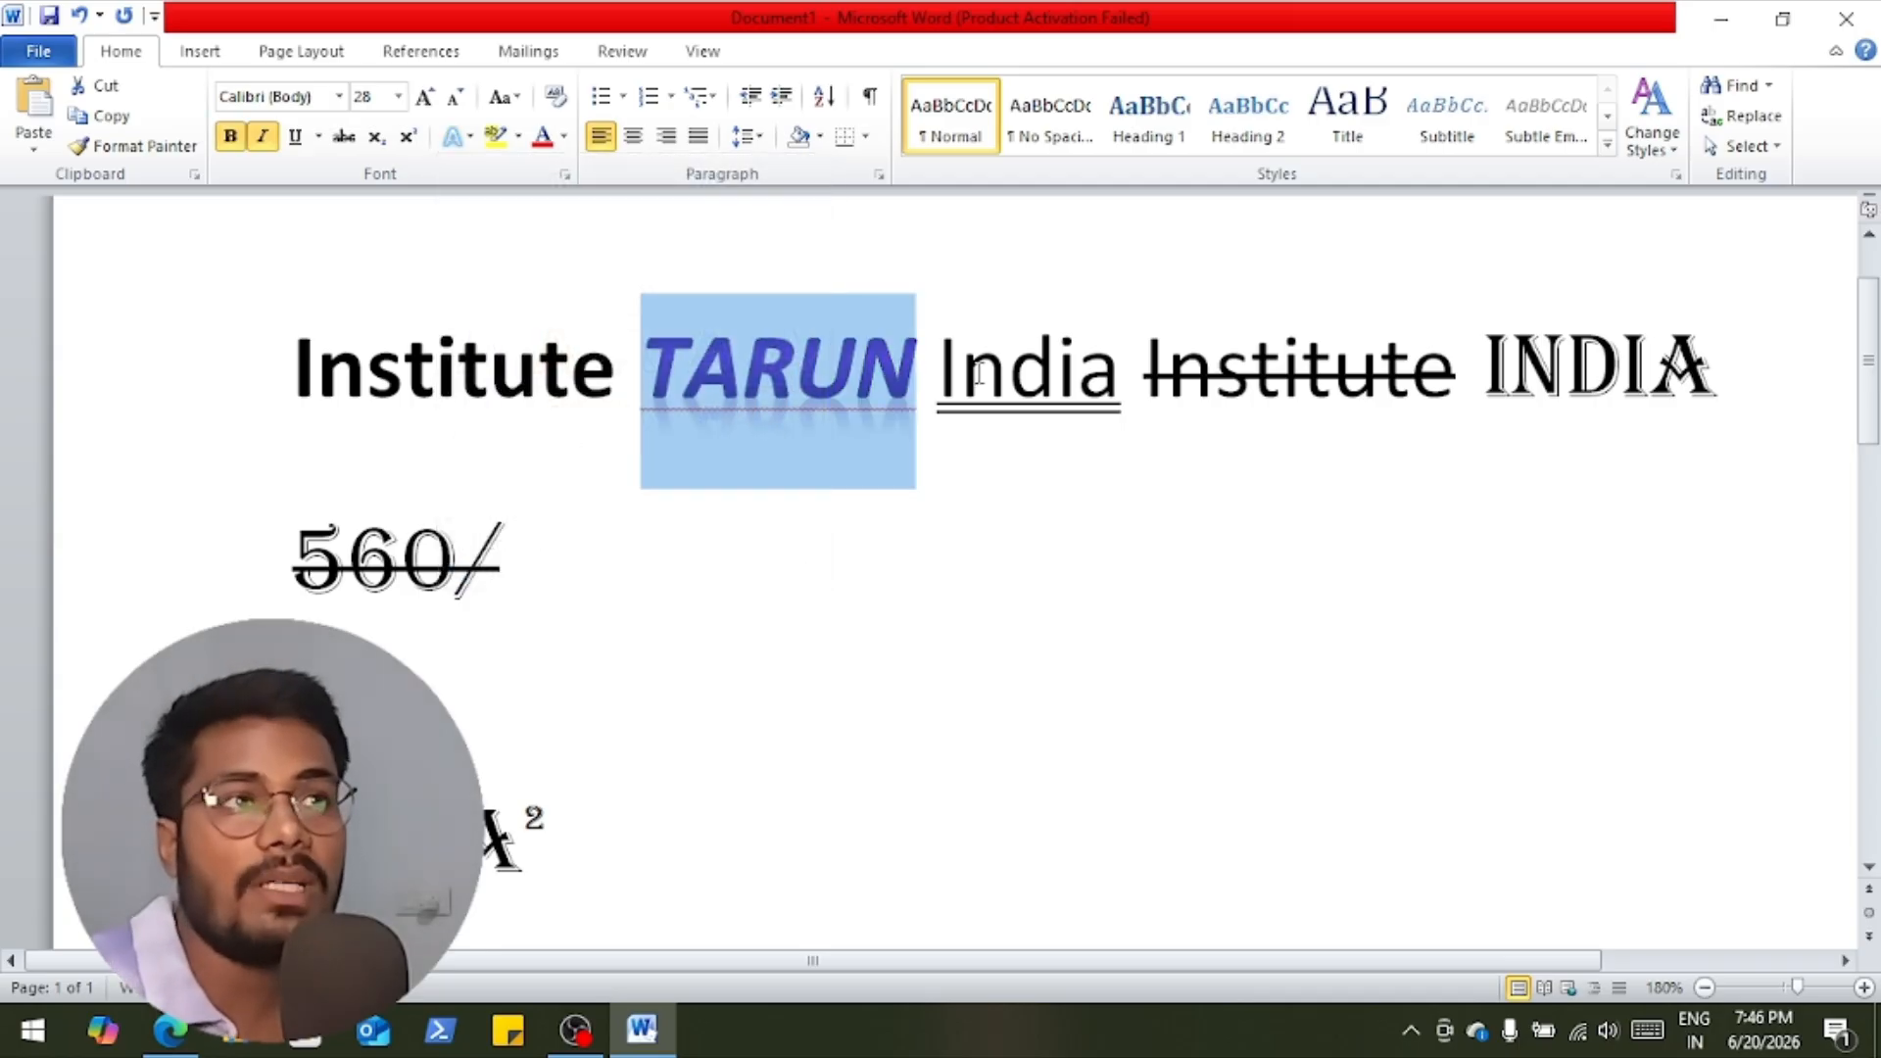
pyautogui.press('Right')
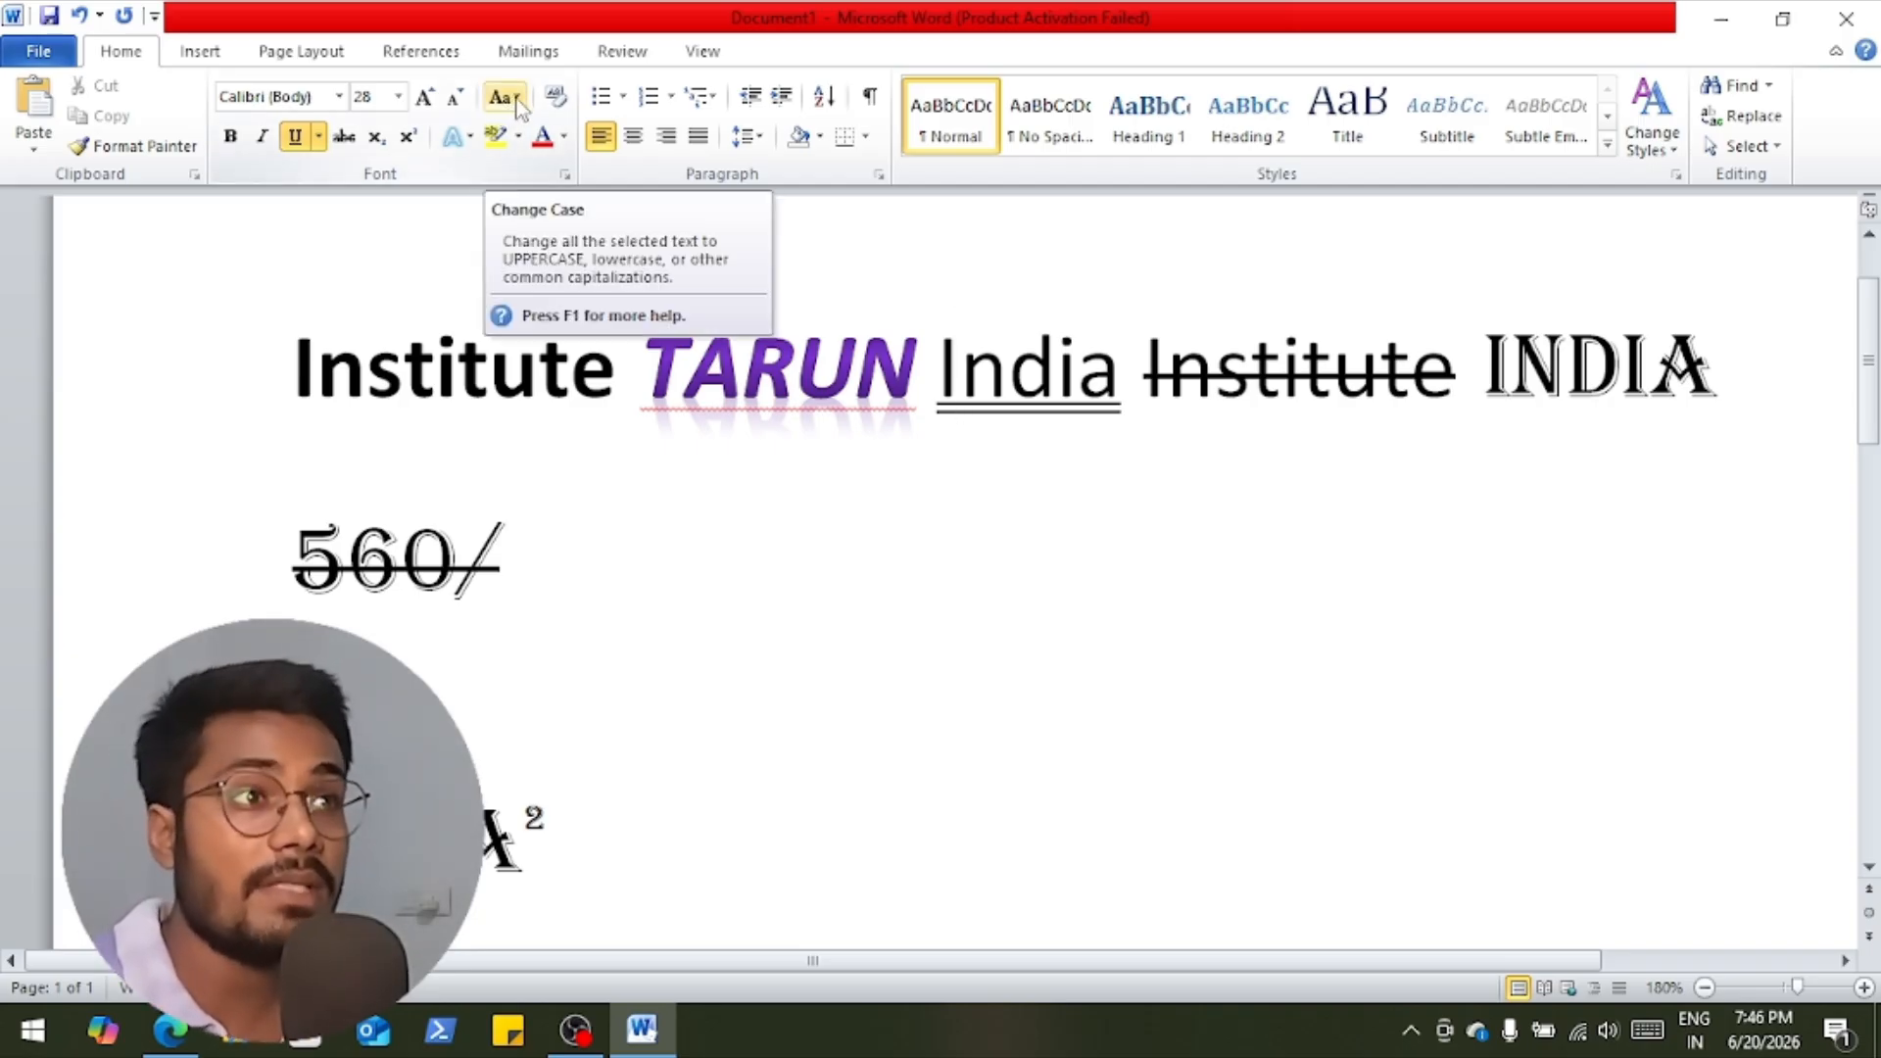
# Change the bold first word "Institute" to UPPERCASE.
pyautogui.click(318, 382)
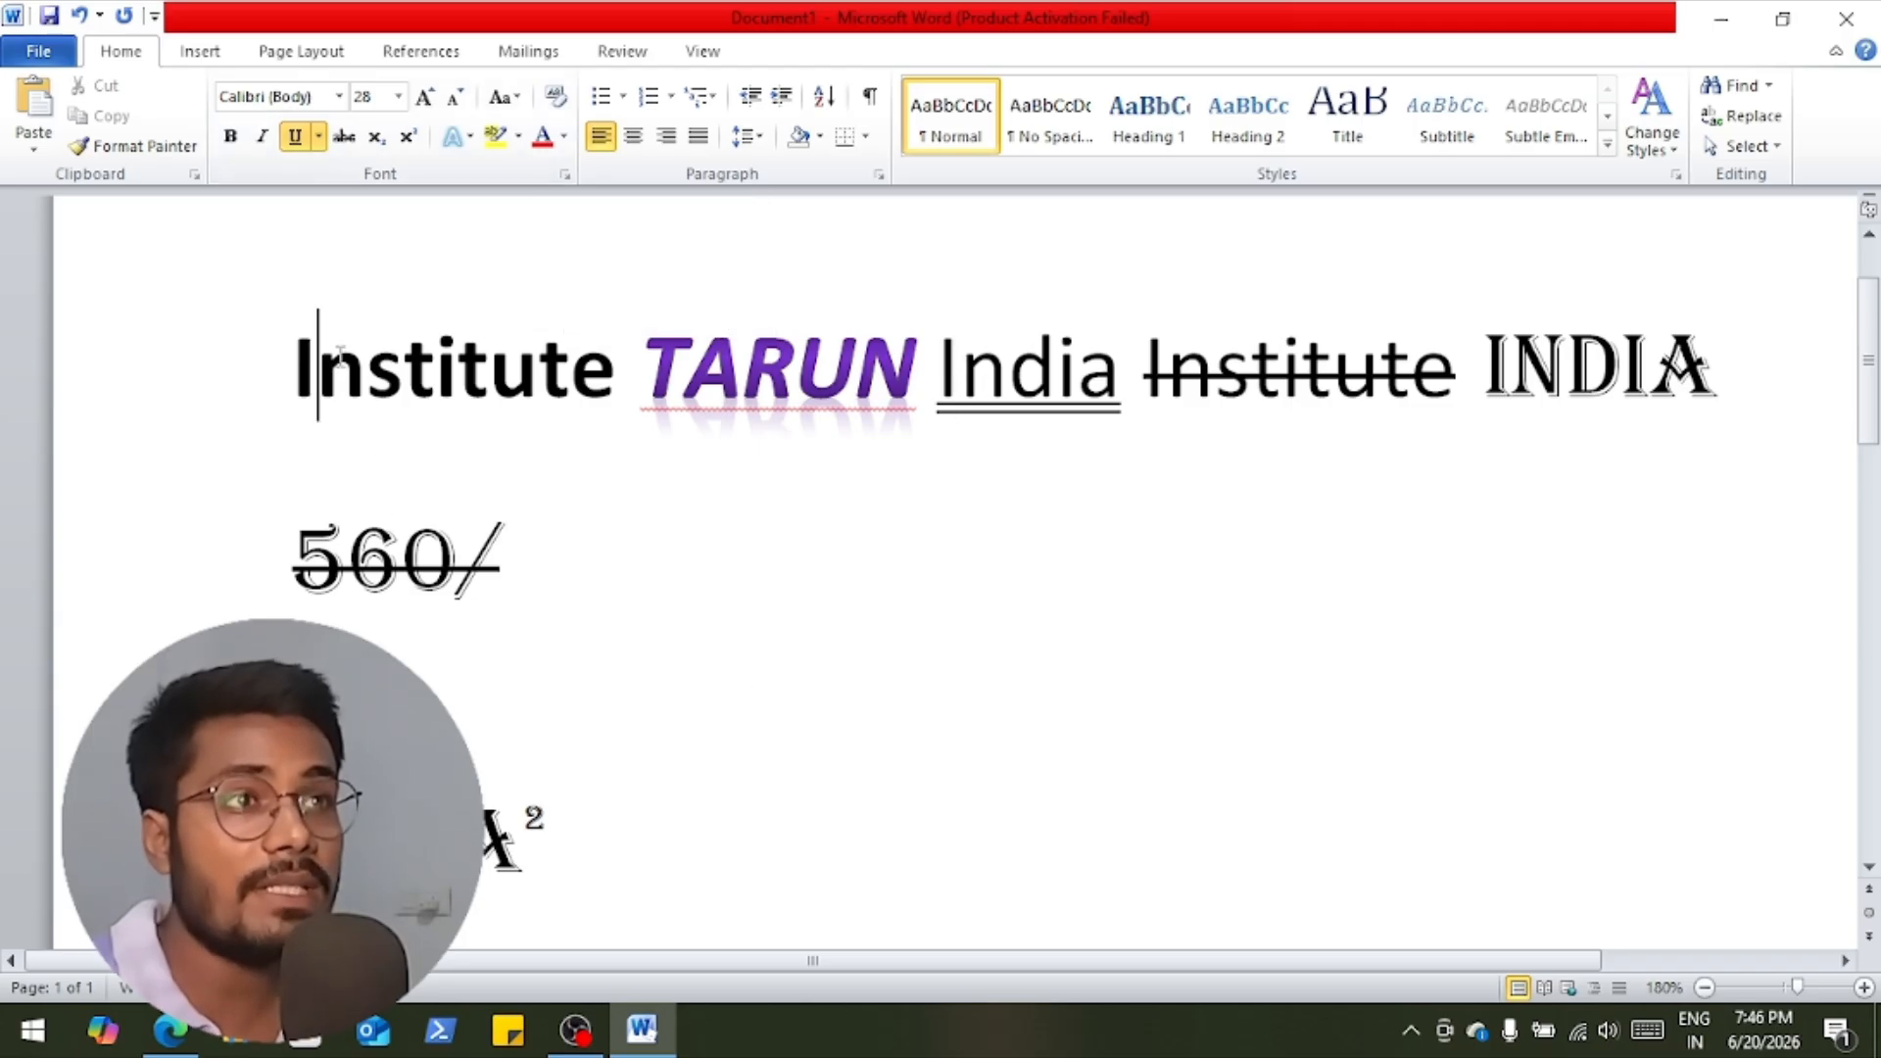
pyautogui.doubleClick(421, 419)
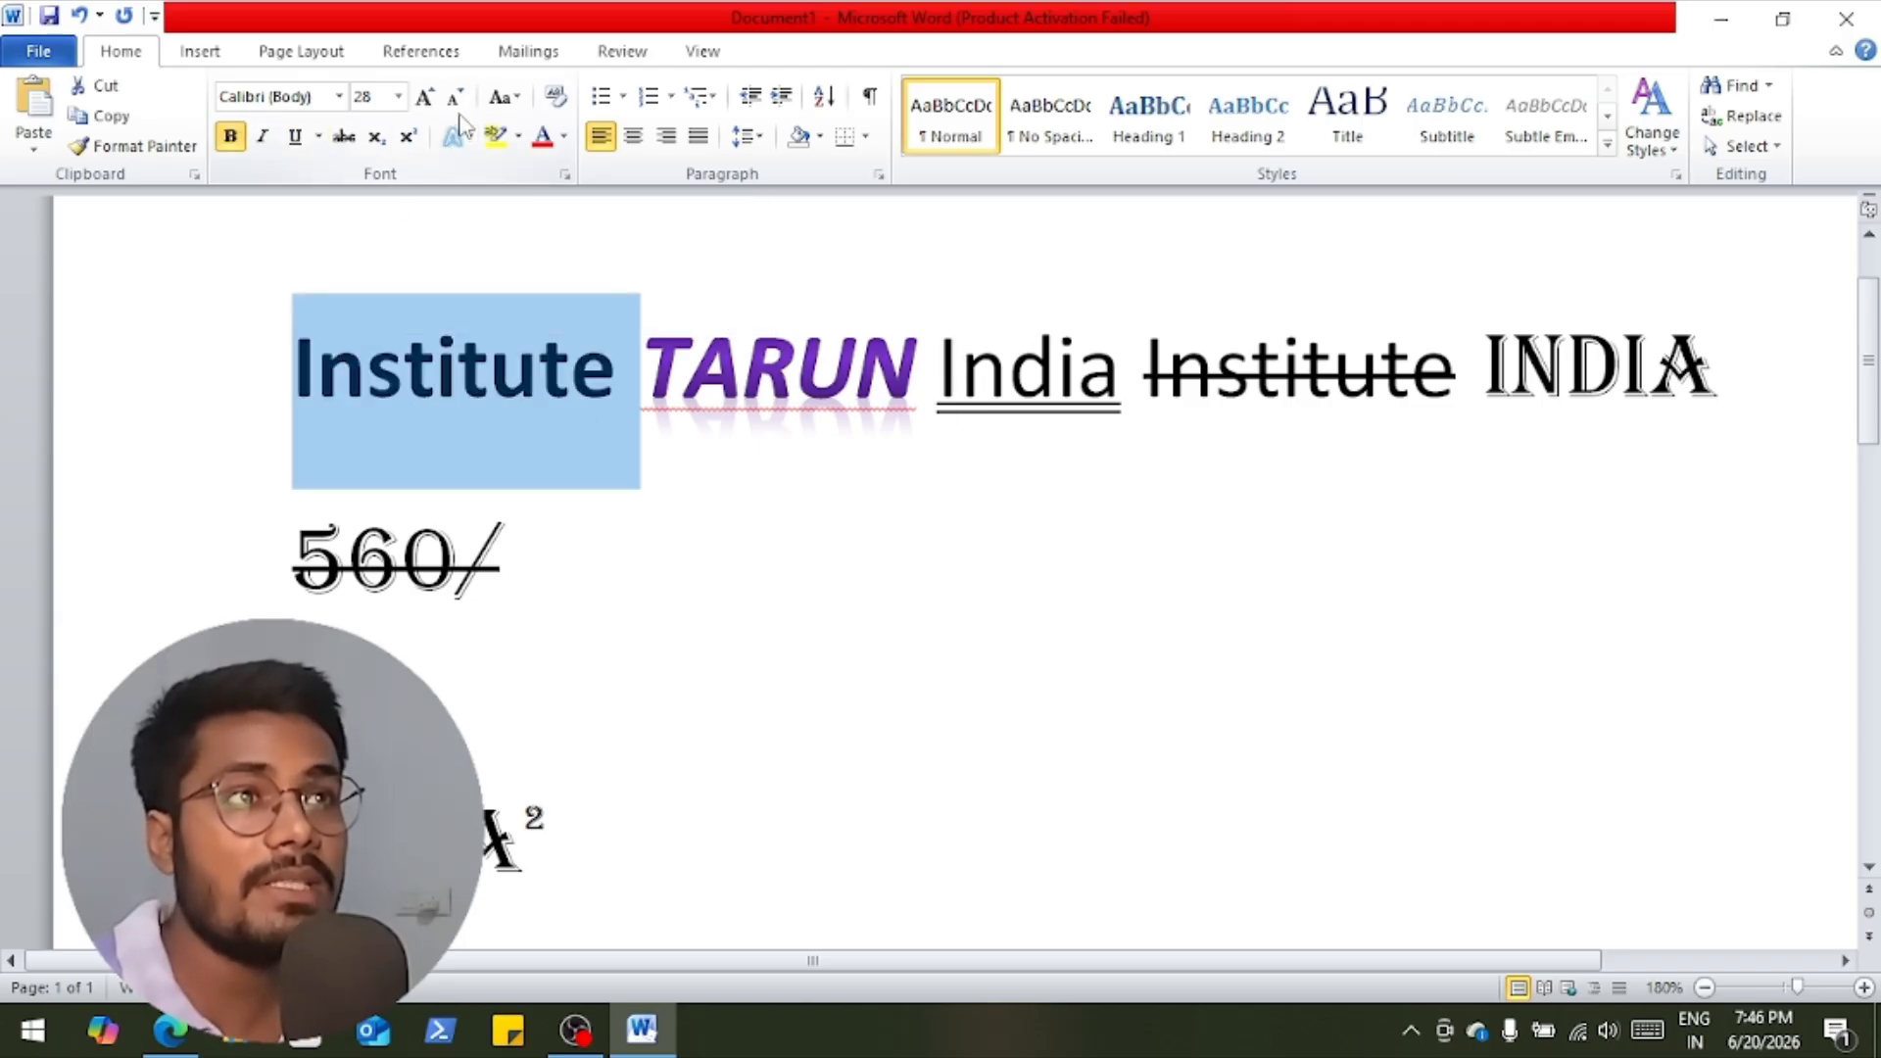
pyautogui.click(516, 97)
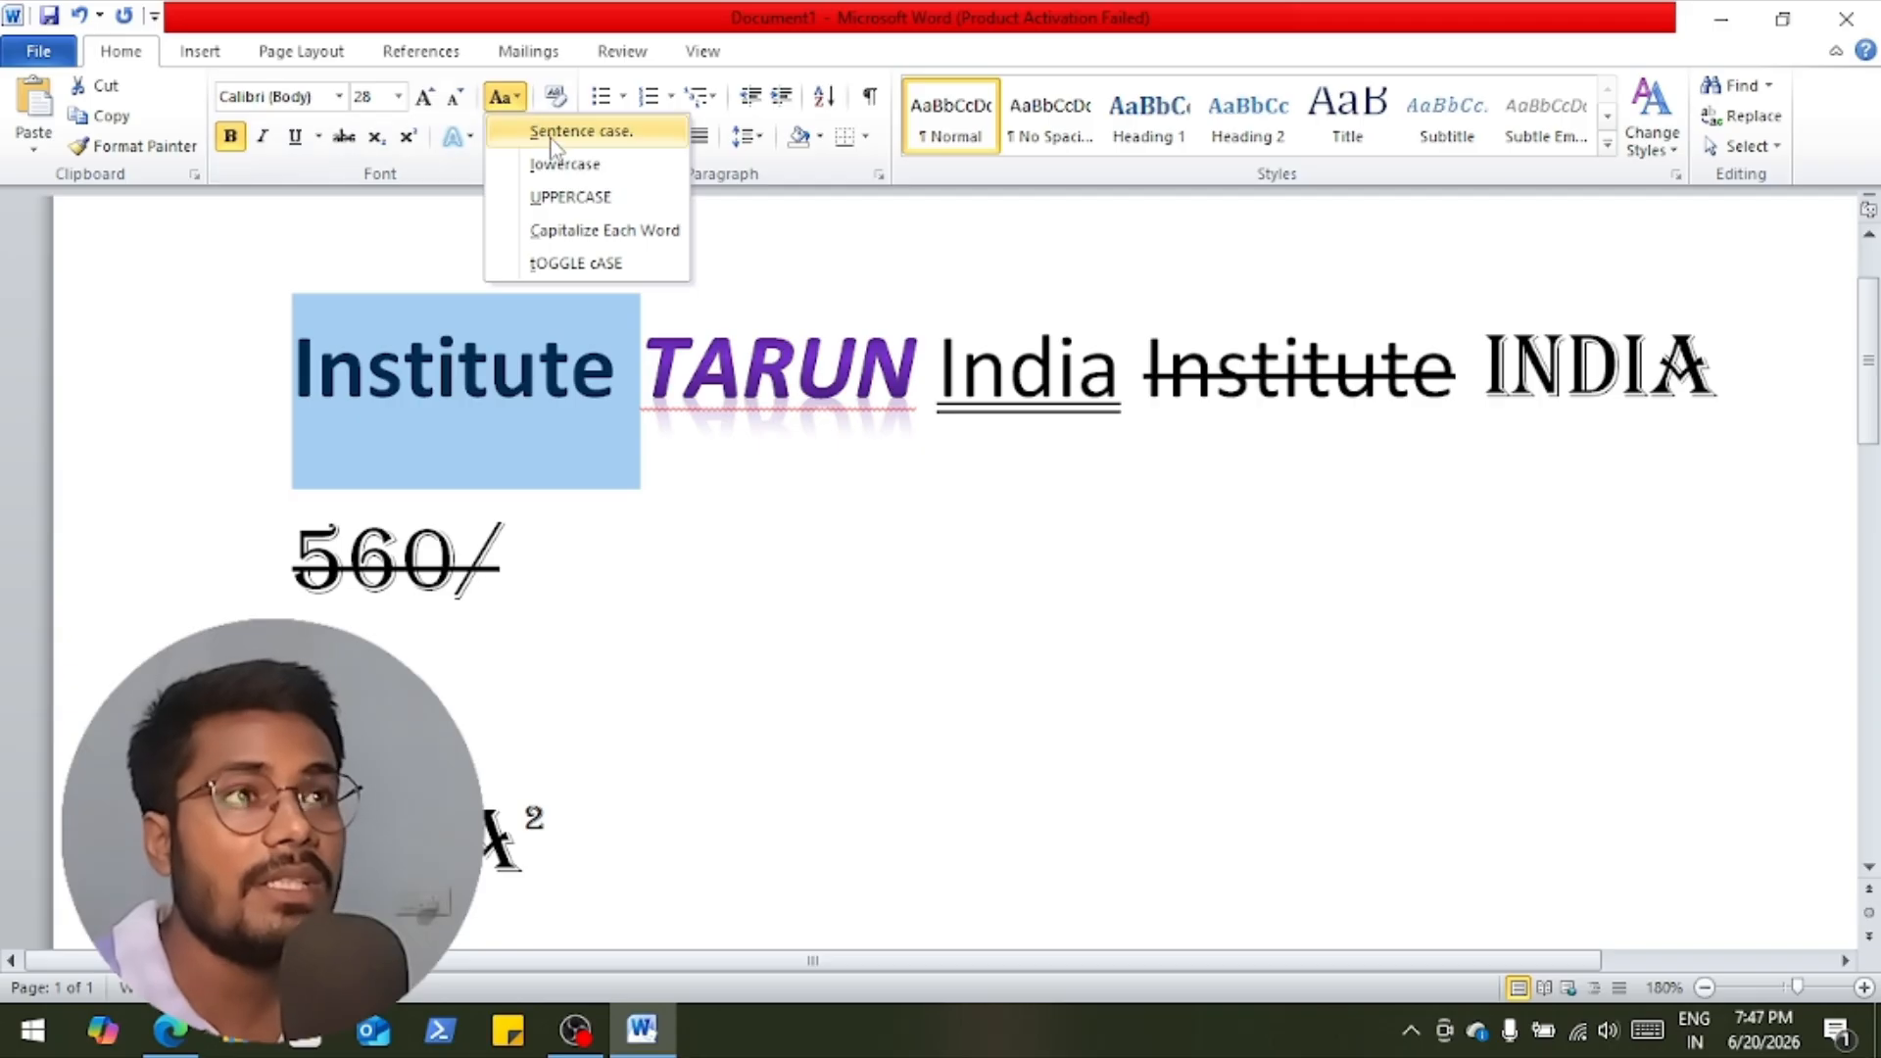
pyautogui.click(573, 198)
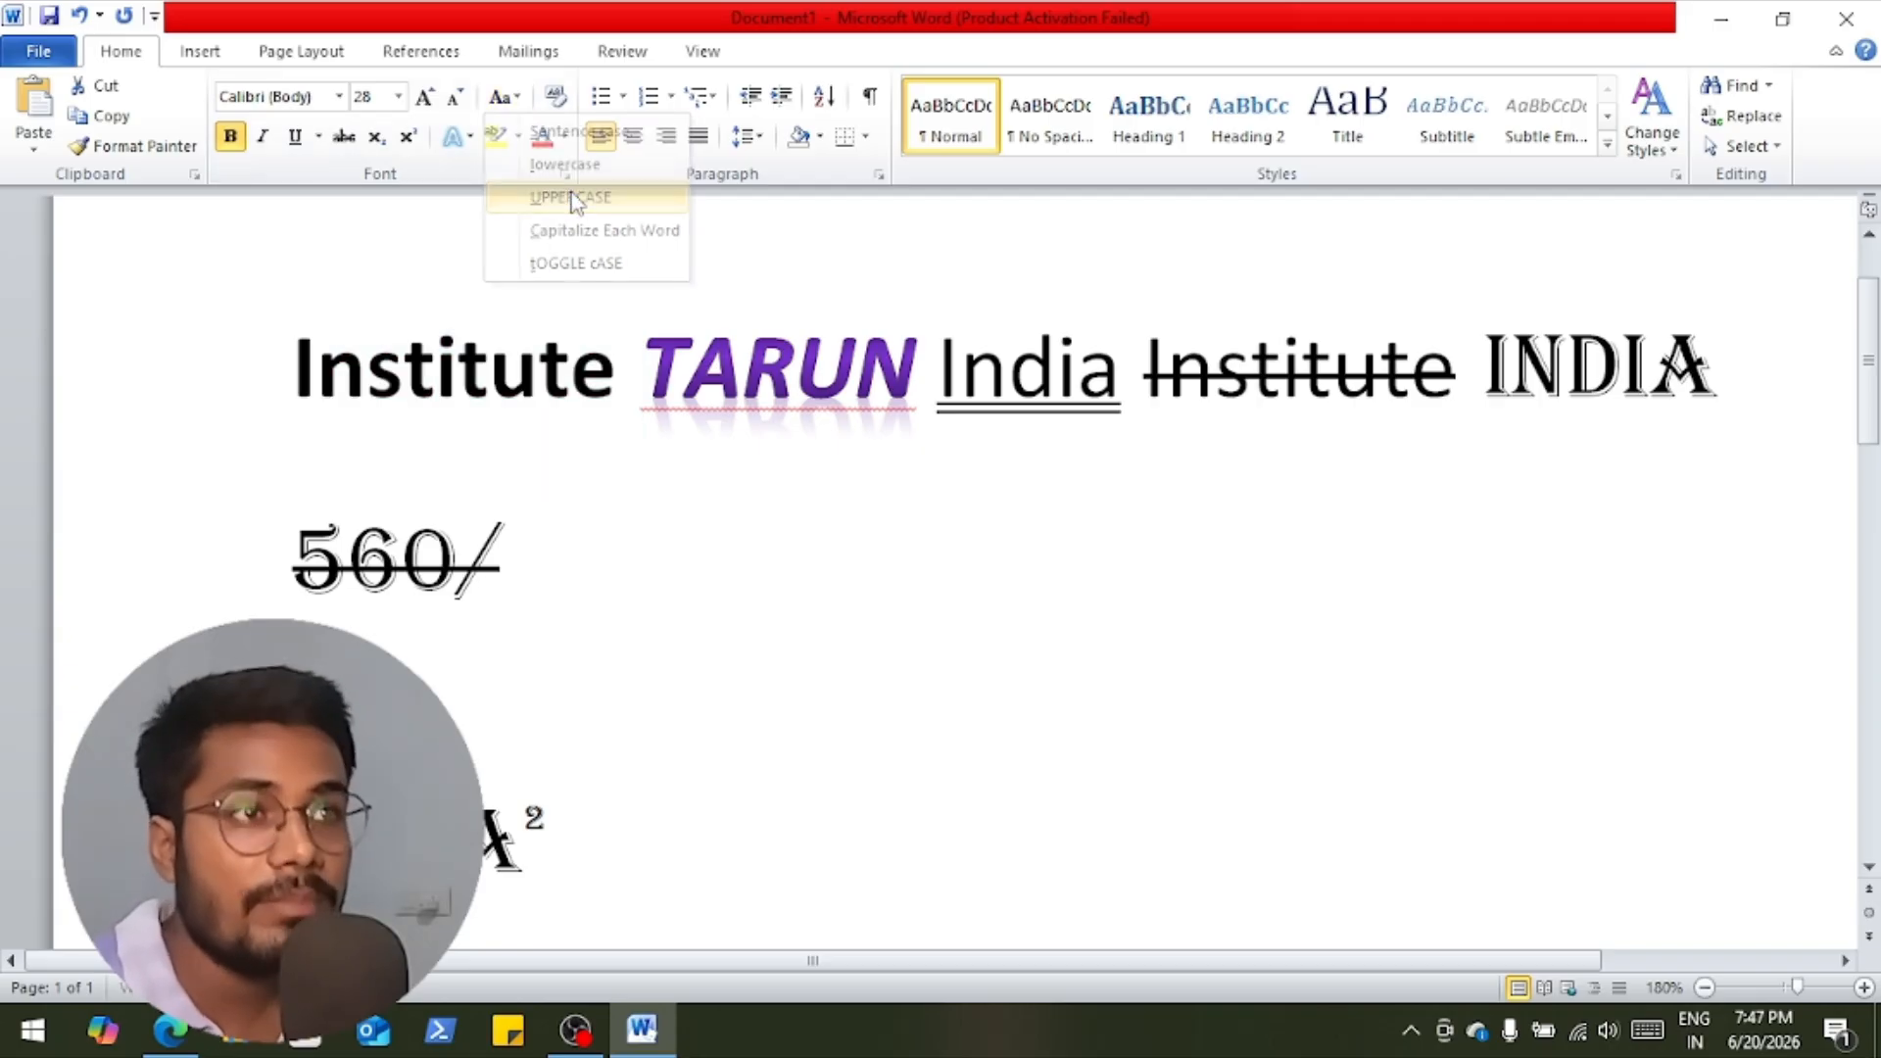
pyautogui.click(479, 368)
pyautogui.tripleClick(479, 368)
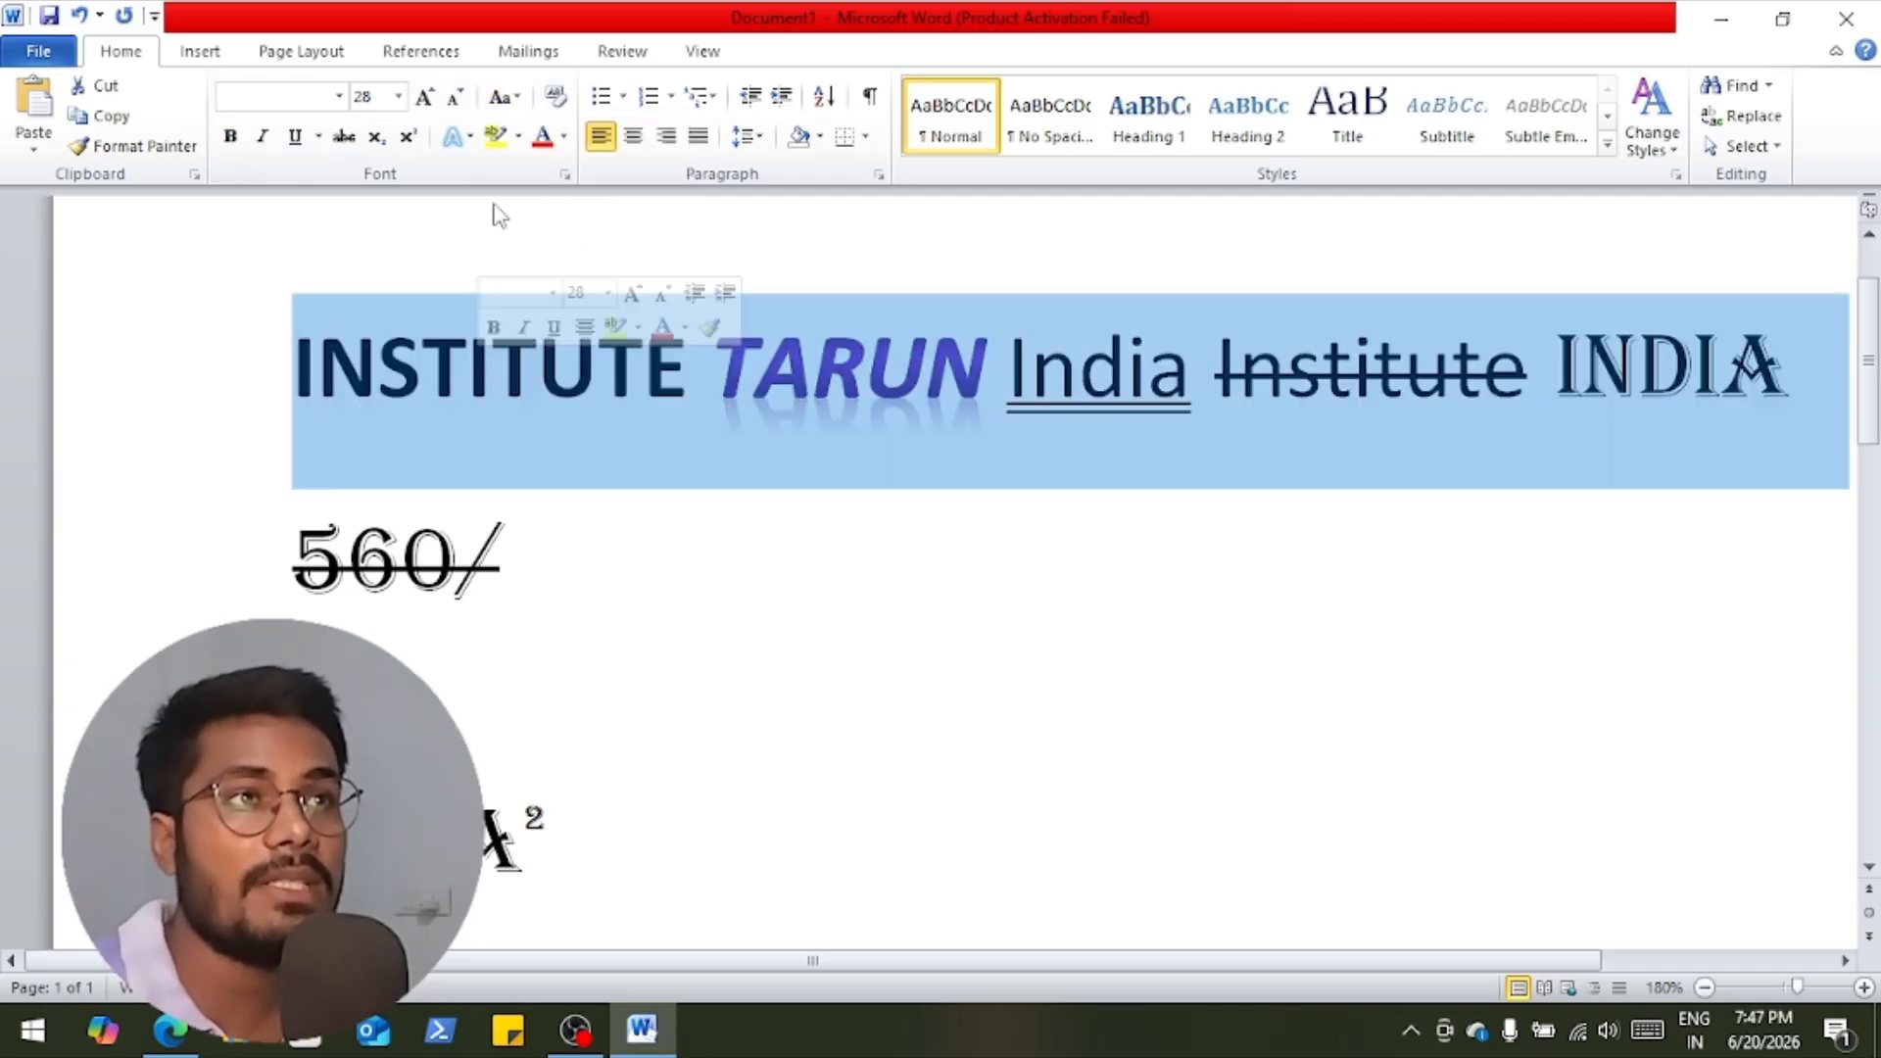
pyautogui.doubleClick(513, 363)
pyautogui.click(504, 97)
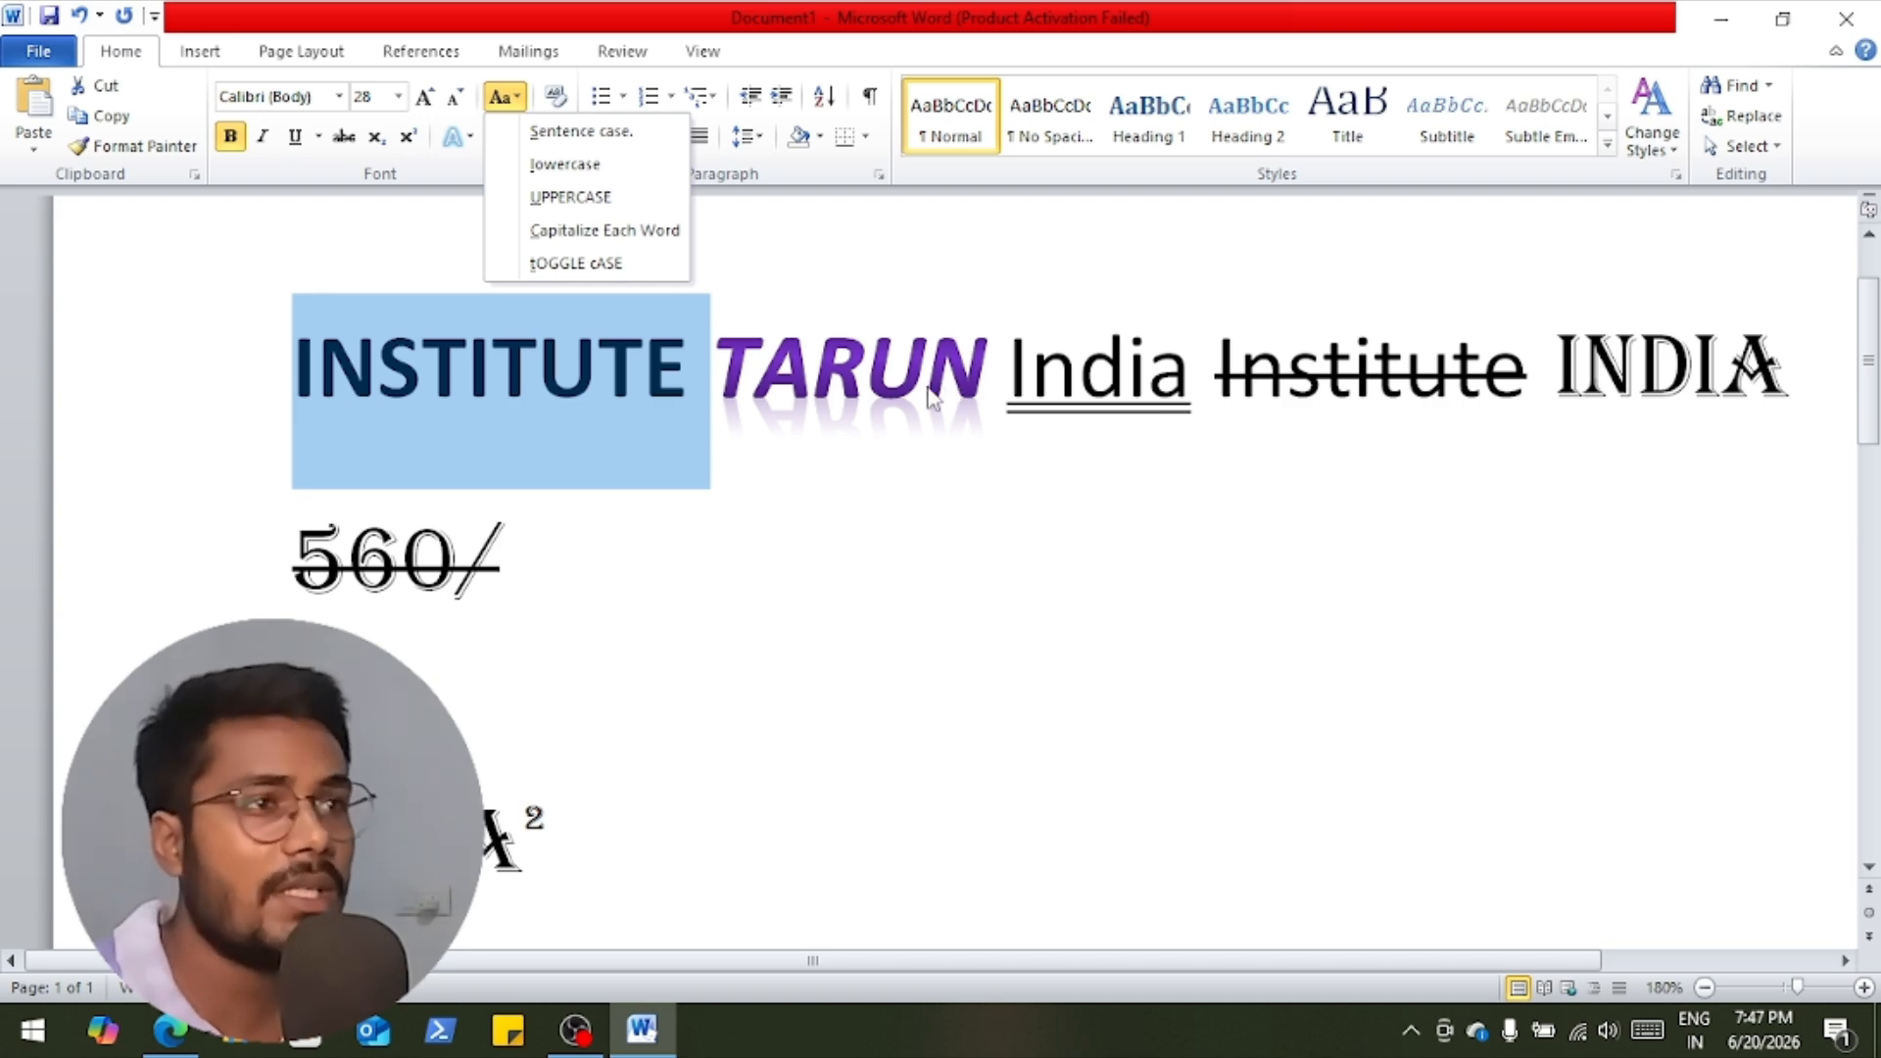
pyautogui.click(509, 350)
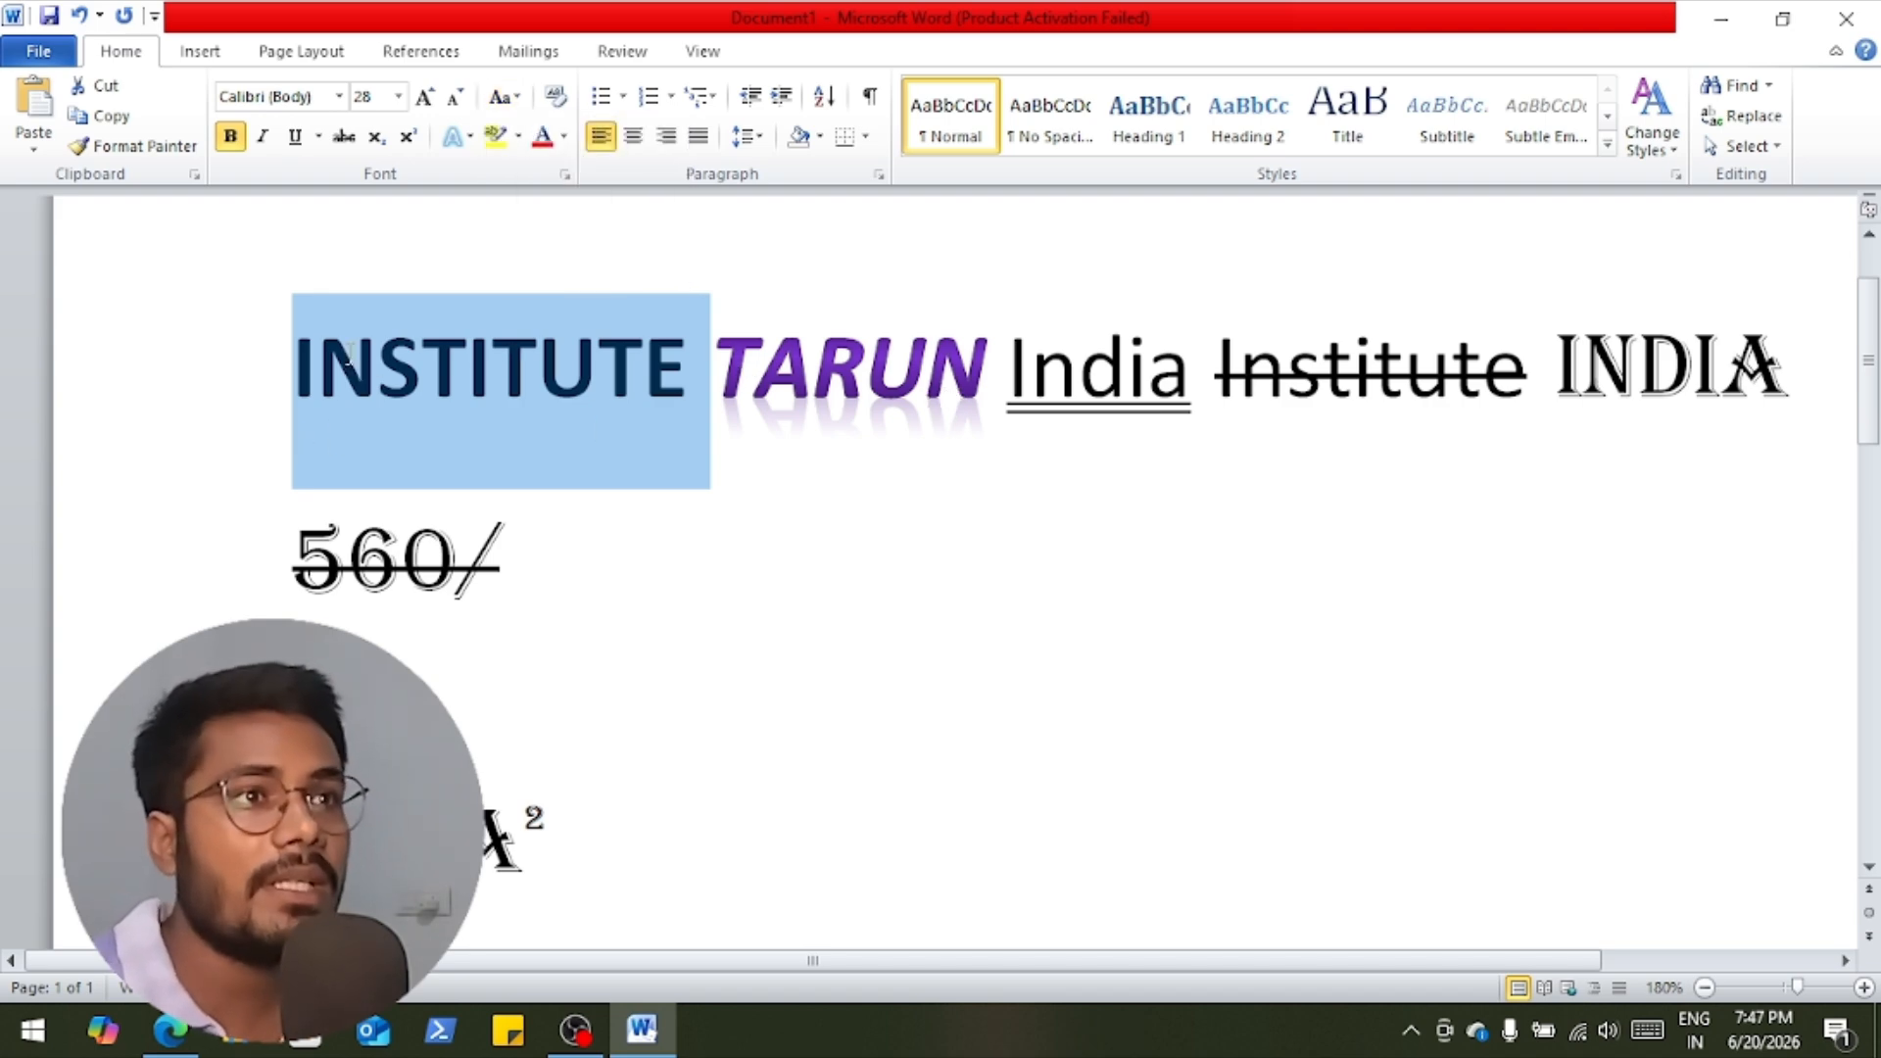
# Apply the Capitalize Each Word case to the entire first text line.
pyautogui.moveTo(305, 363); pyautogui.dragTo(1842, 372)
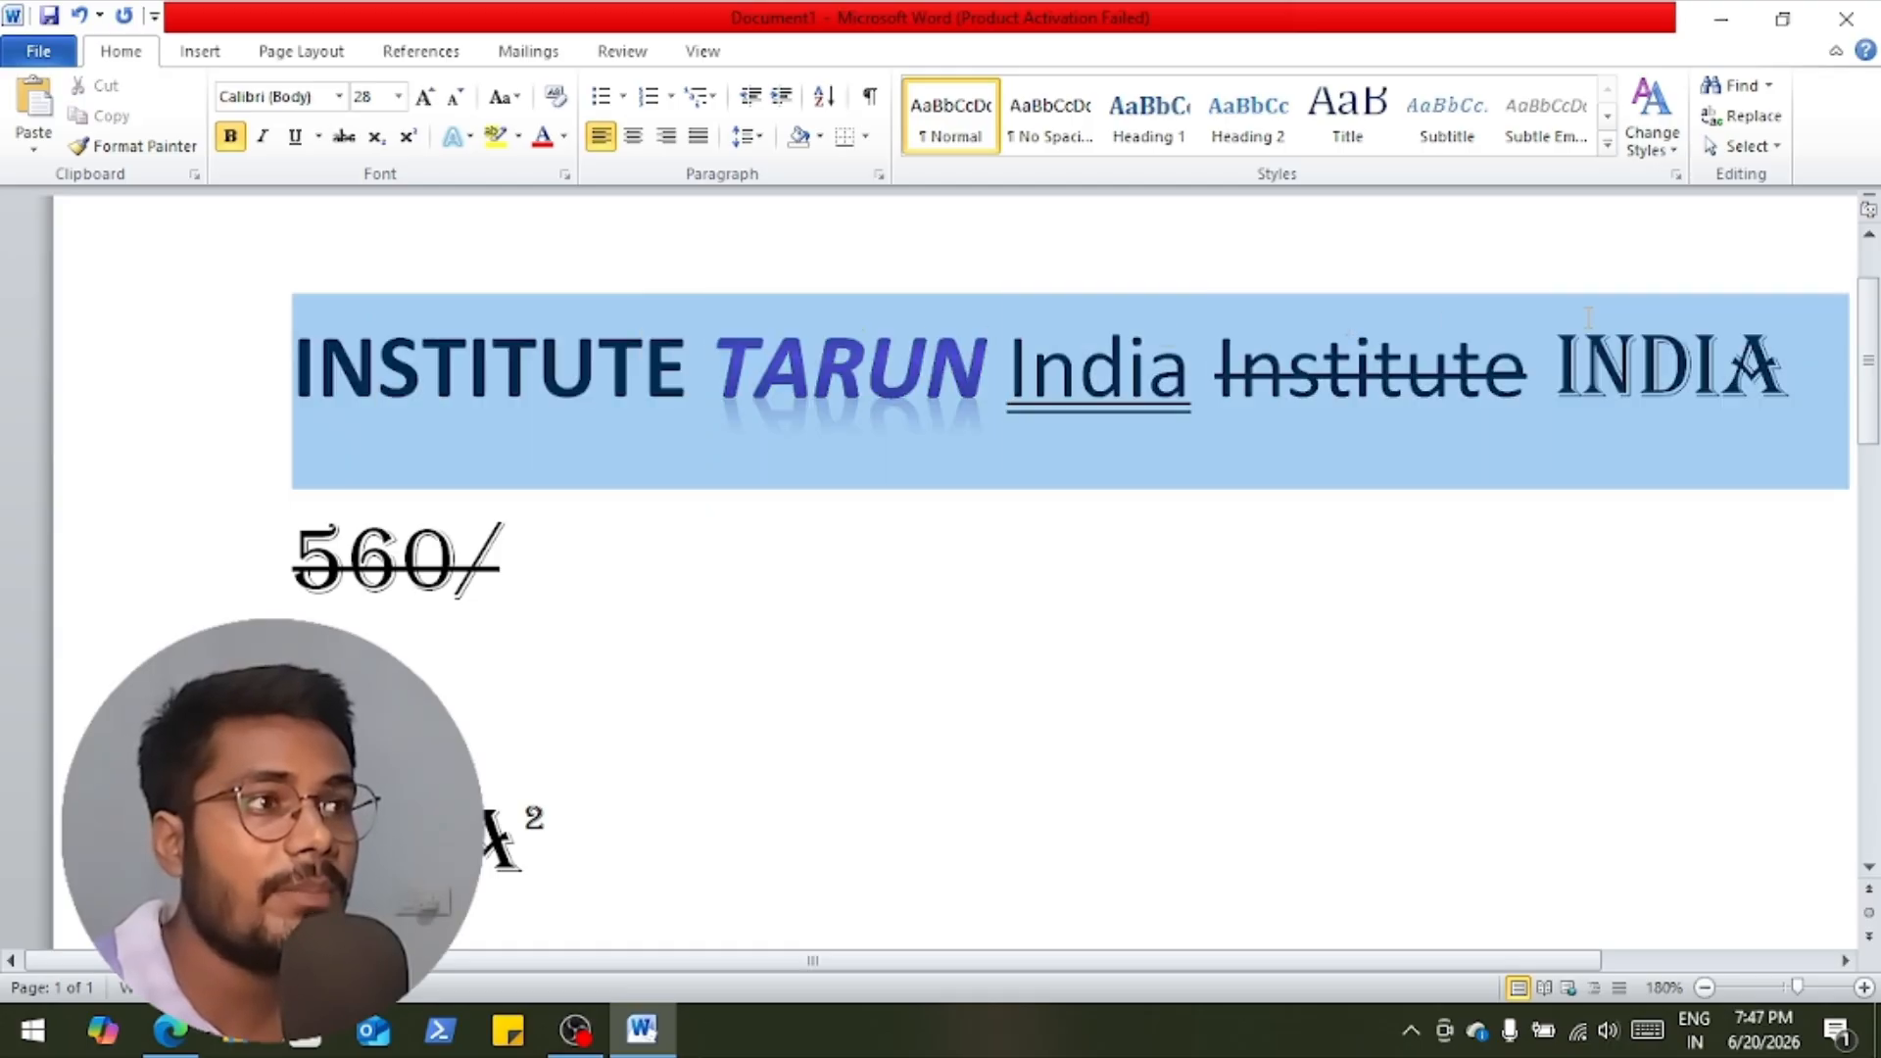
pyautogui.click(504, 96)
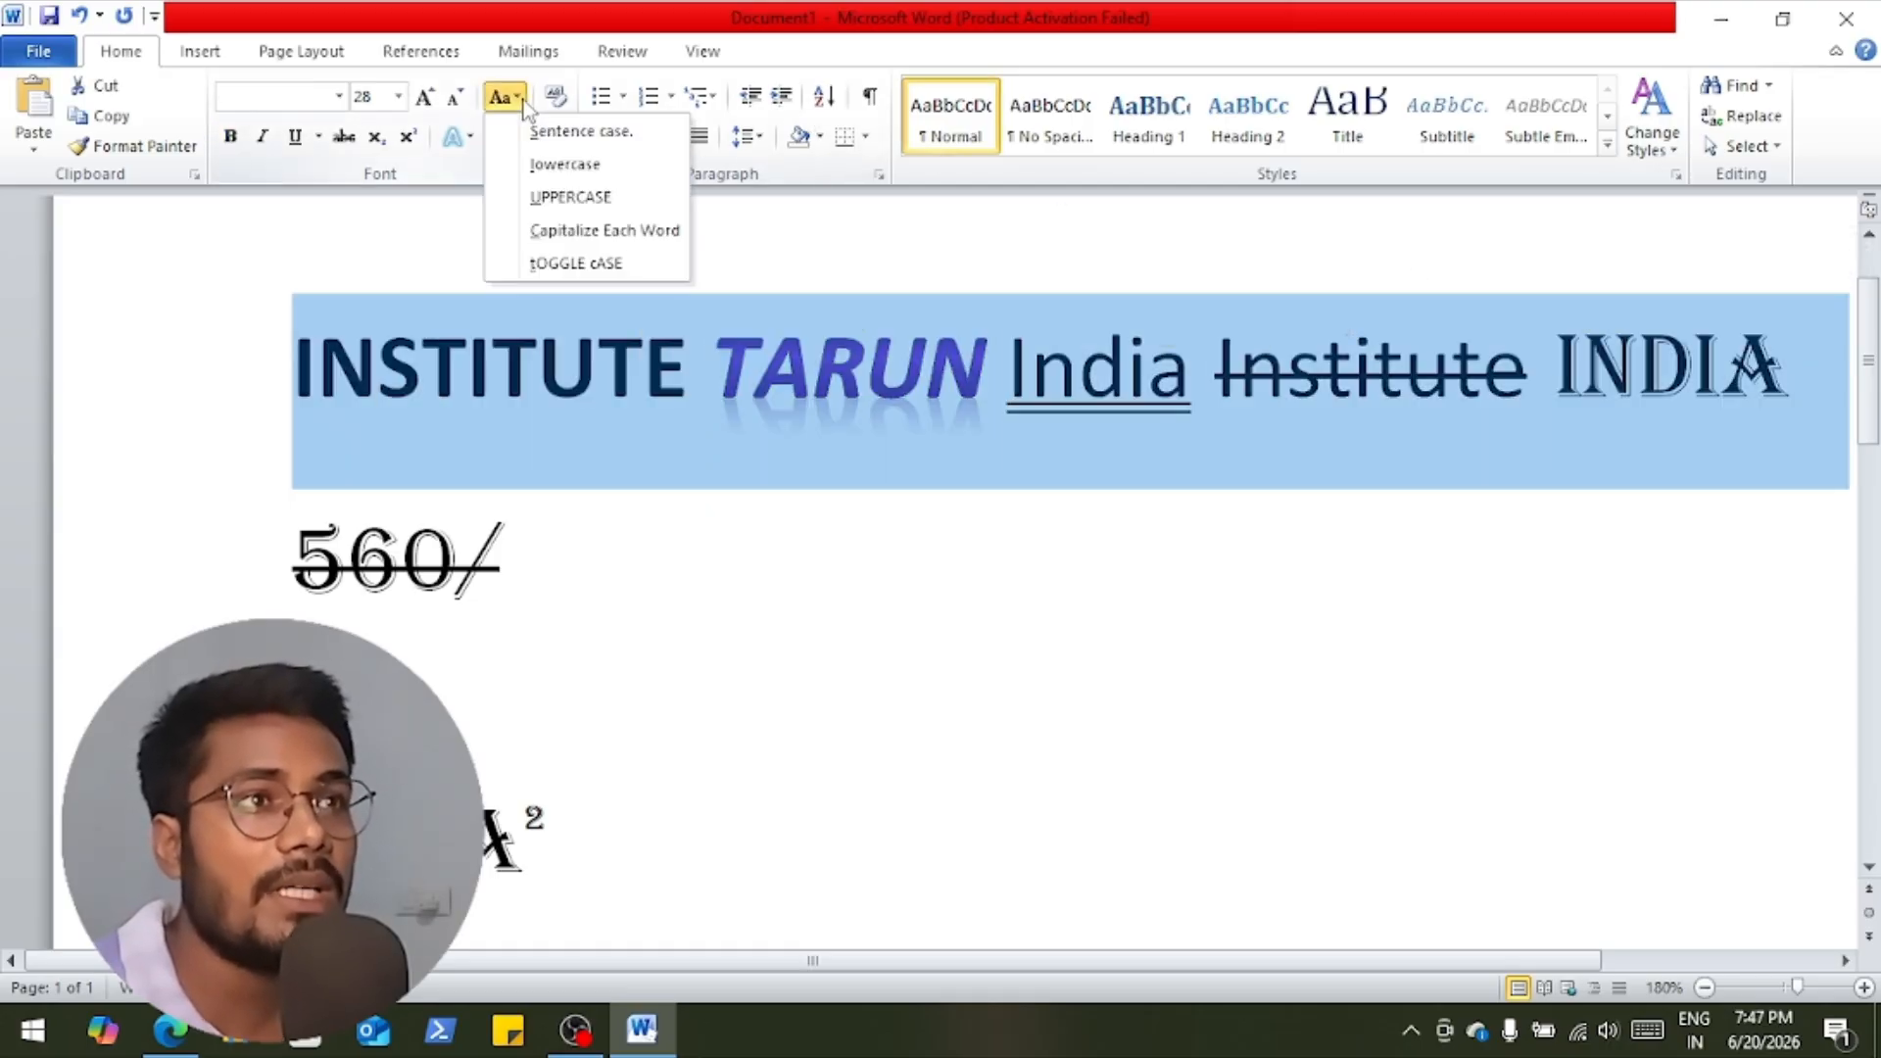
pyautogui.click(578, 231)
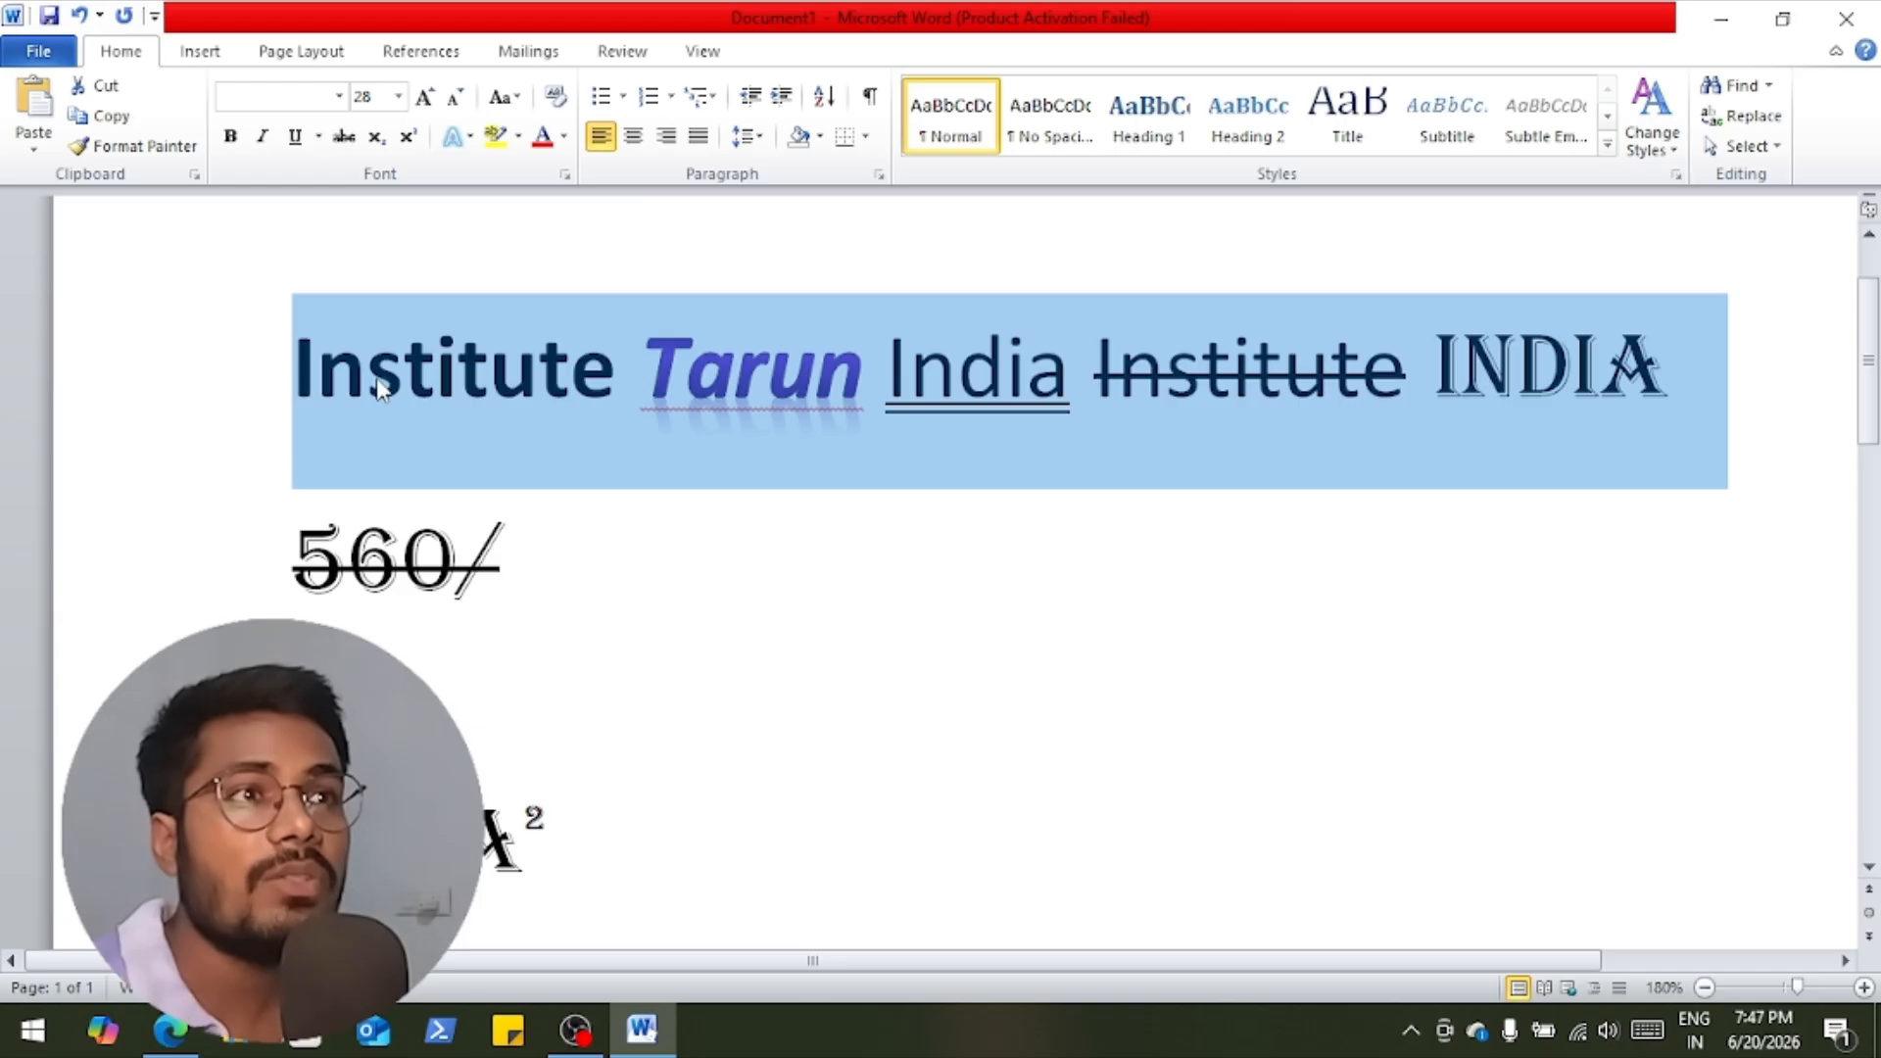
pyautogui.click(328, 367)
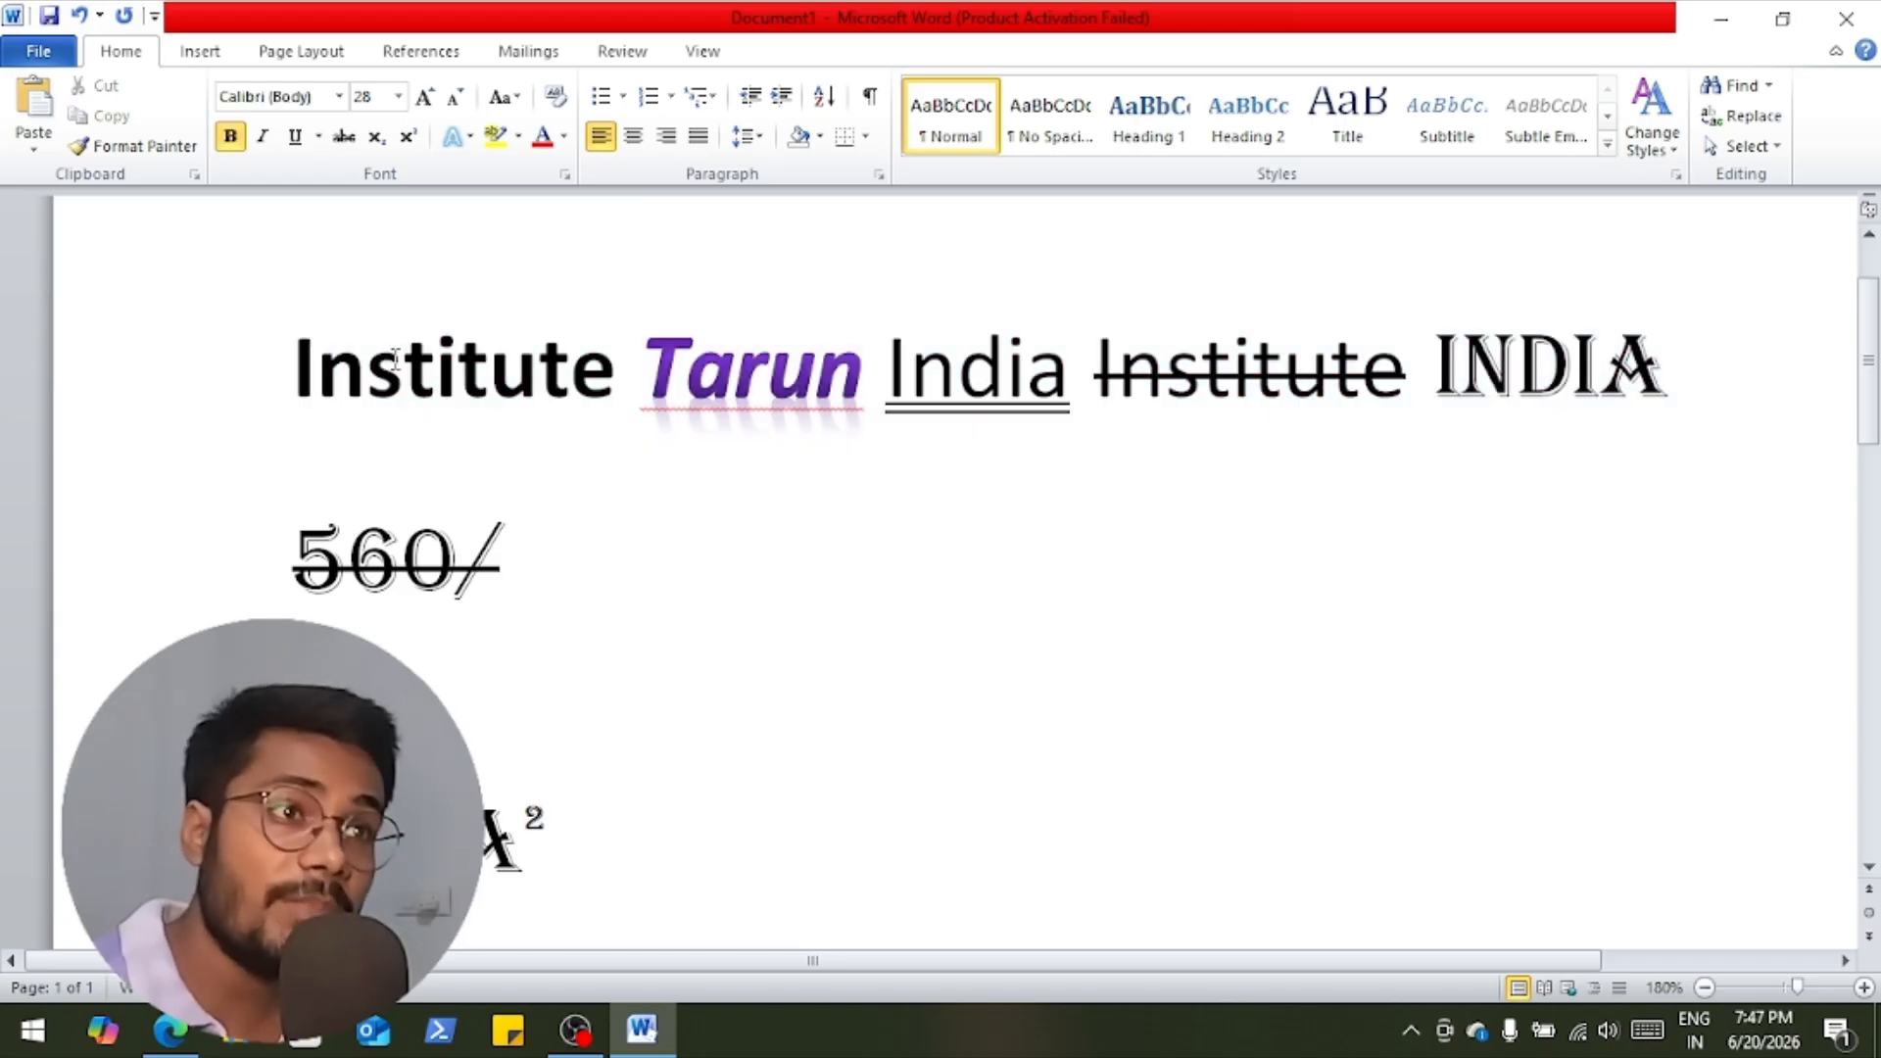
pyautogui.moveTo(324, 360); pyautogui.dragTo(300, 359)
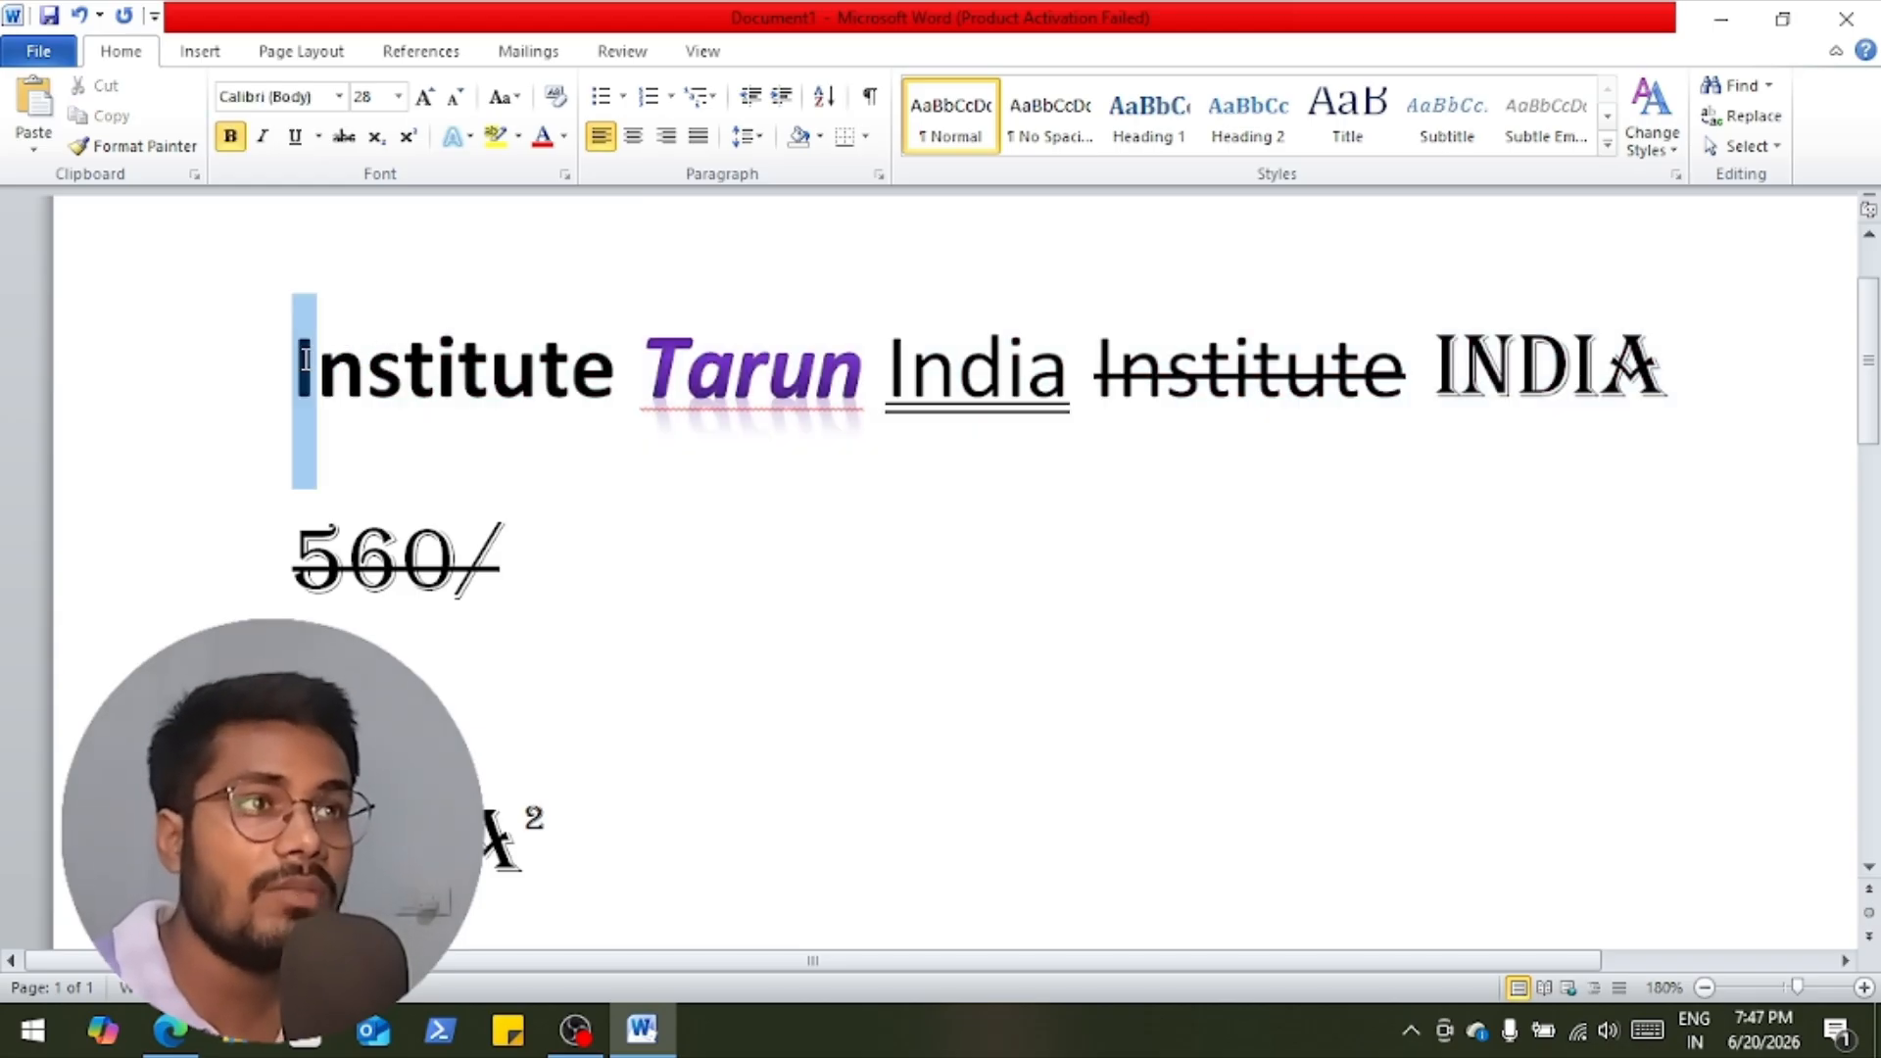
pyautogui.moveTo(650, 351); pyautogui.dragTo(688, 356)
pyautogui.click(666, 367)
pyautogui.moveTo(893, 361); pyautogui.dragTo(913, 367)
pyautogui.moveTo(1436, 355); pyautogui.dragTo(1456, 352)
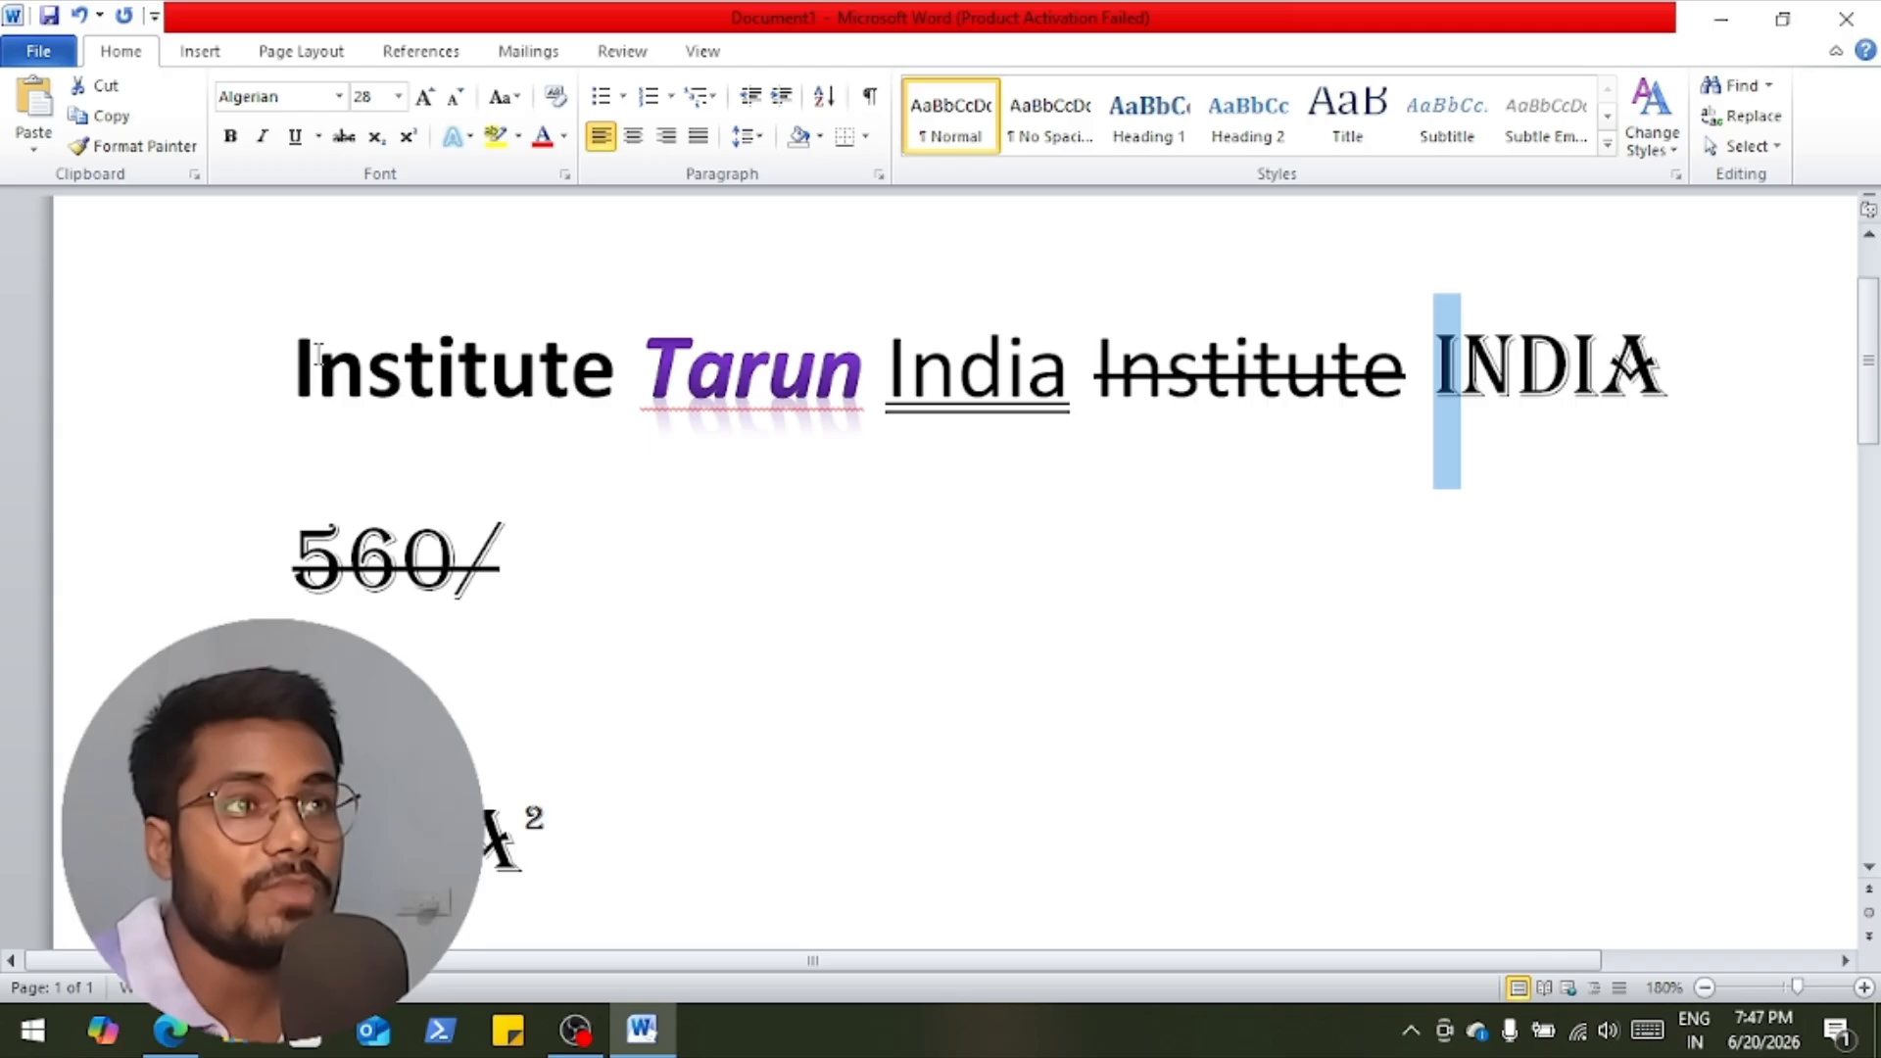
# Apply tOGGLE cASE to the bold first word "Institute".
pyautogui.doubleClick(409, 377)
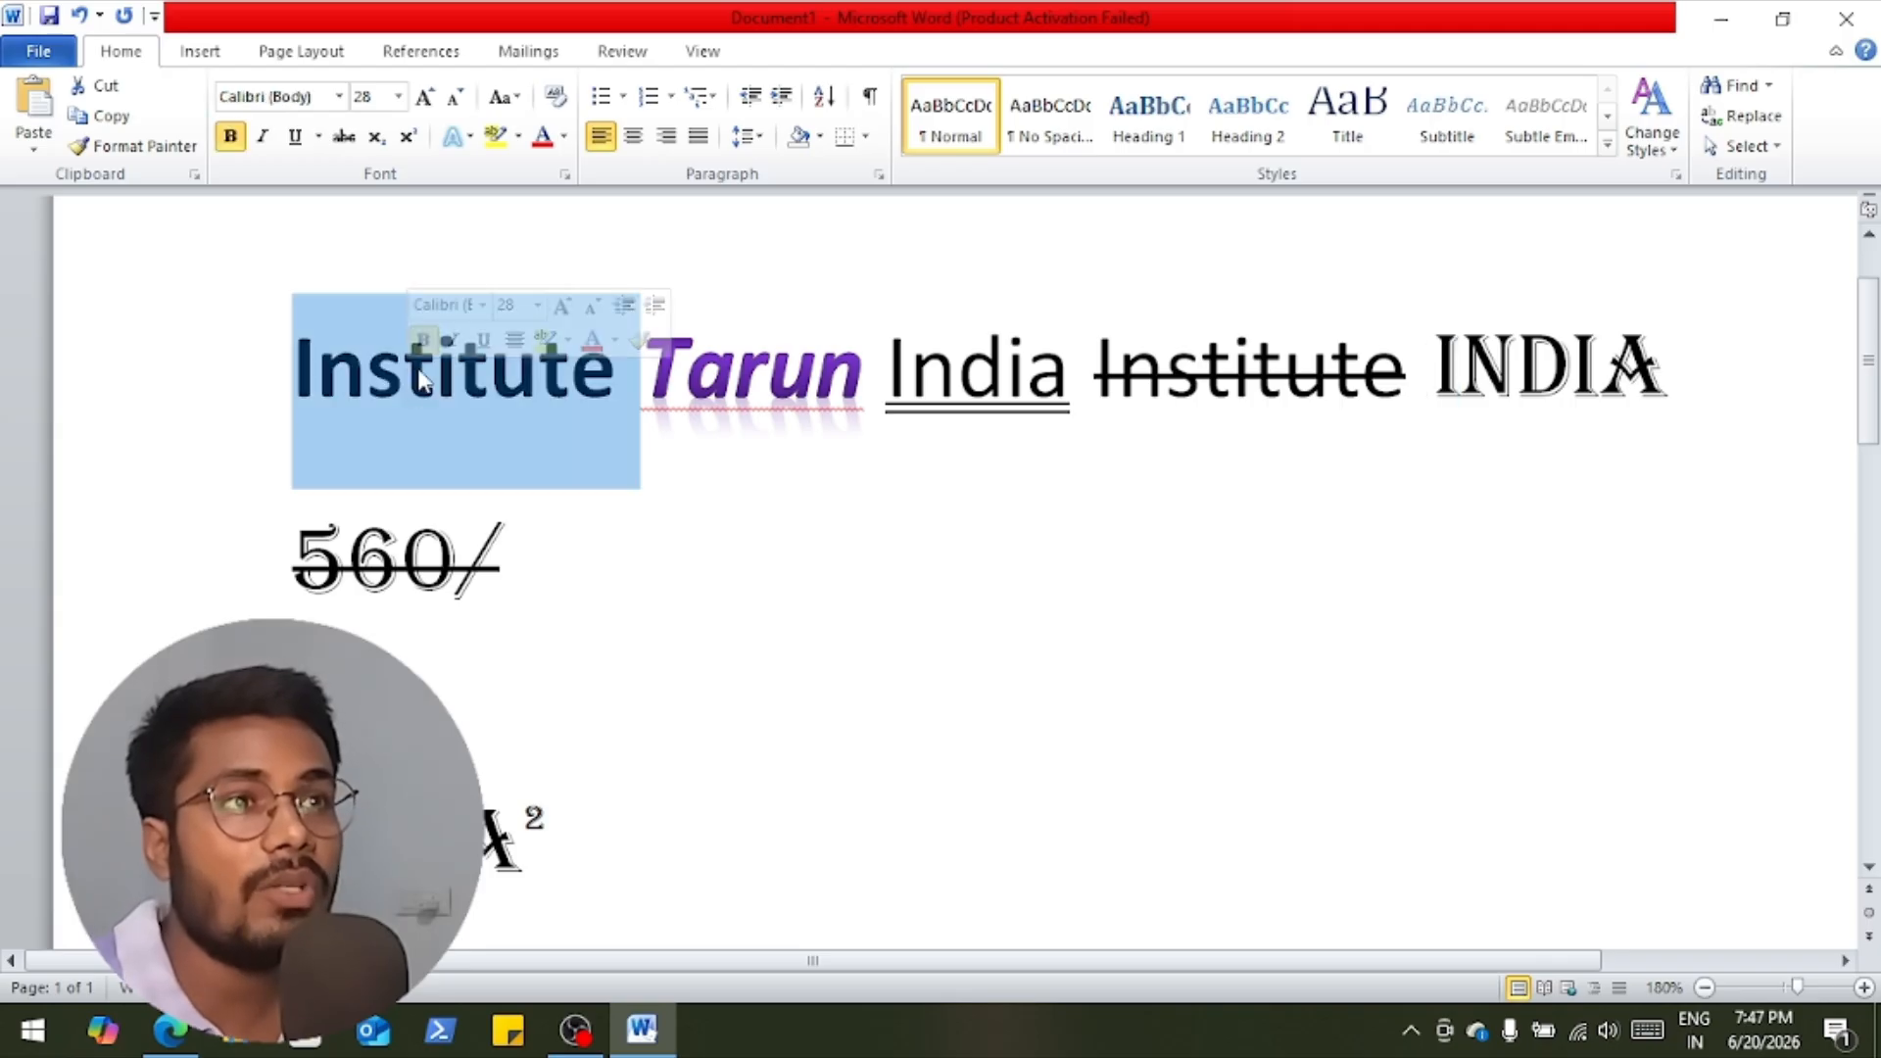
pyautogui.click(519, 100)
pyautogui.click(578, 262)
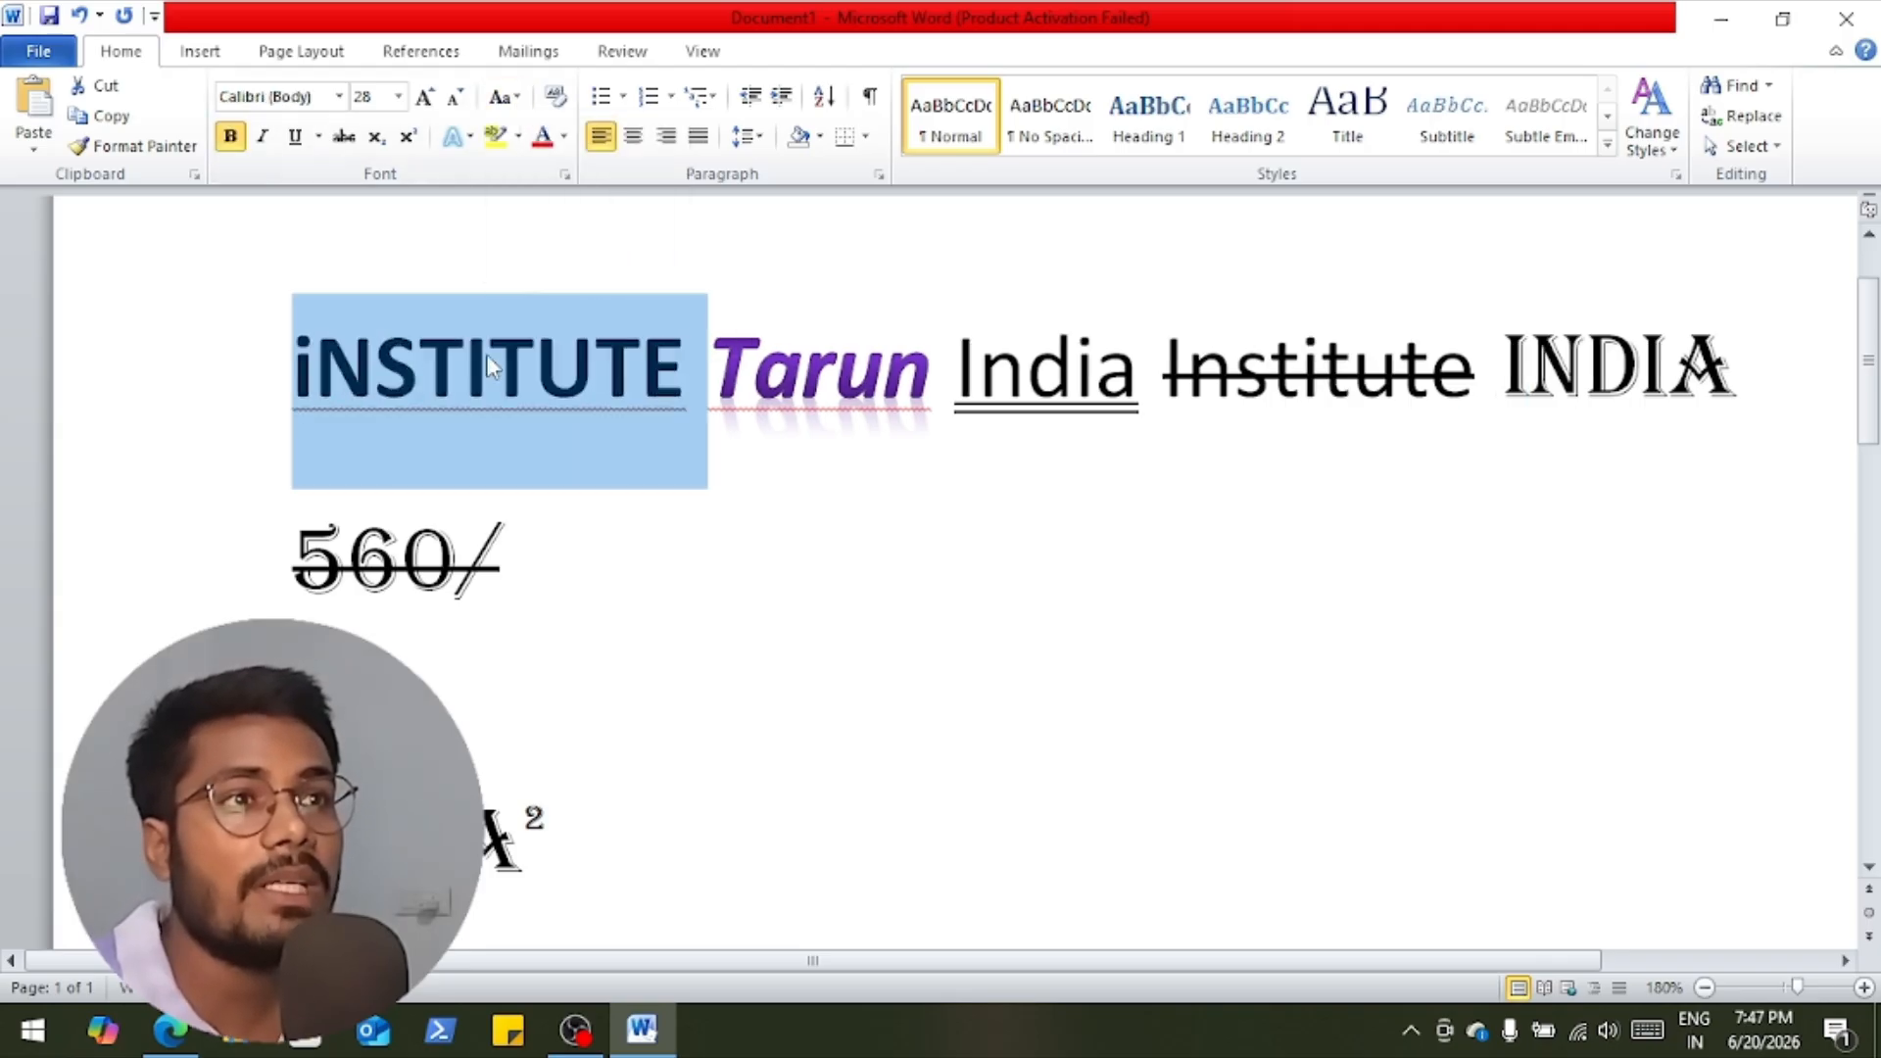
pyautogui.click(315, 365)
pyautogui.moveTo(316, 365); pyautogui.dragTo(592, 365)
pyautogui.click(421, 365)
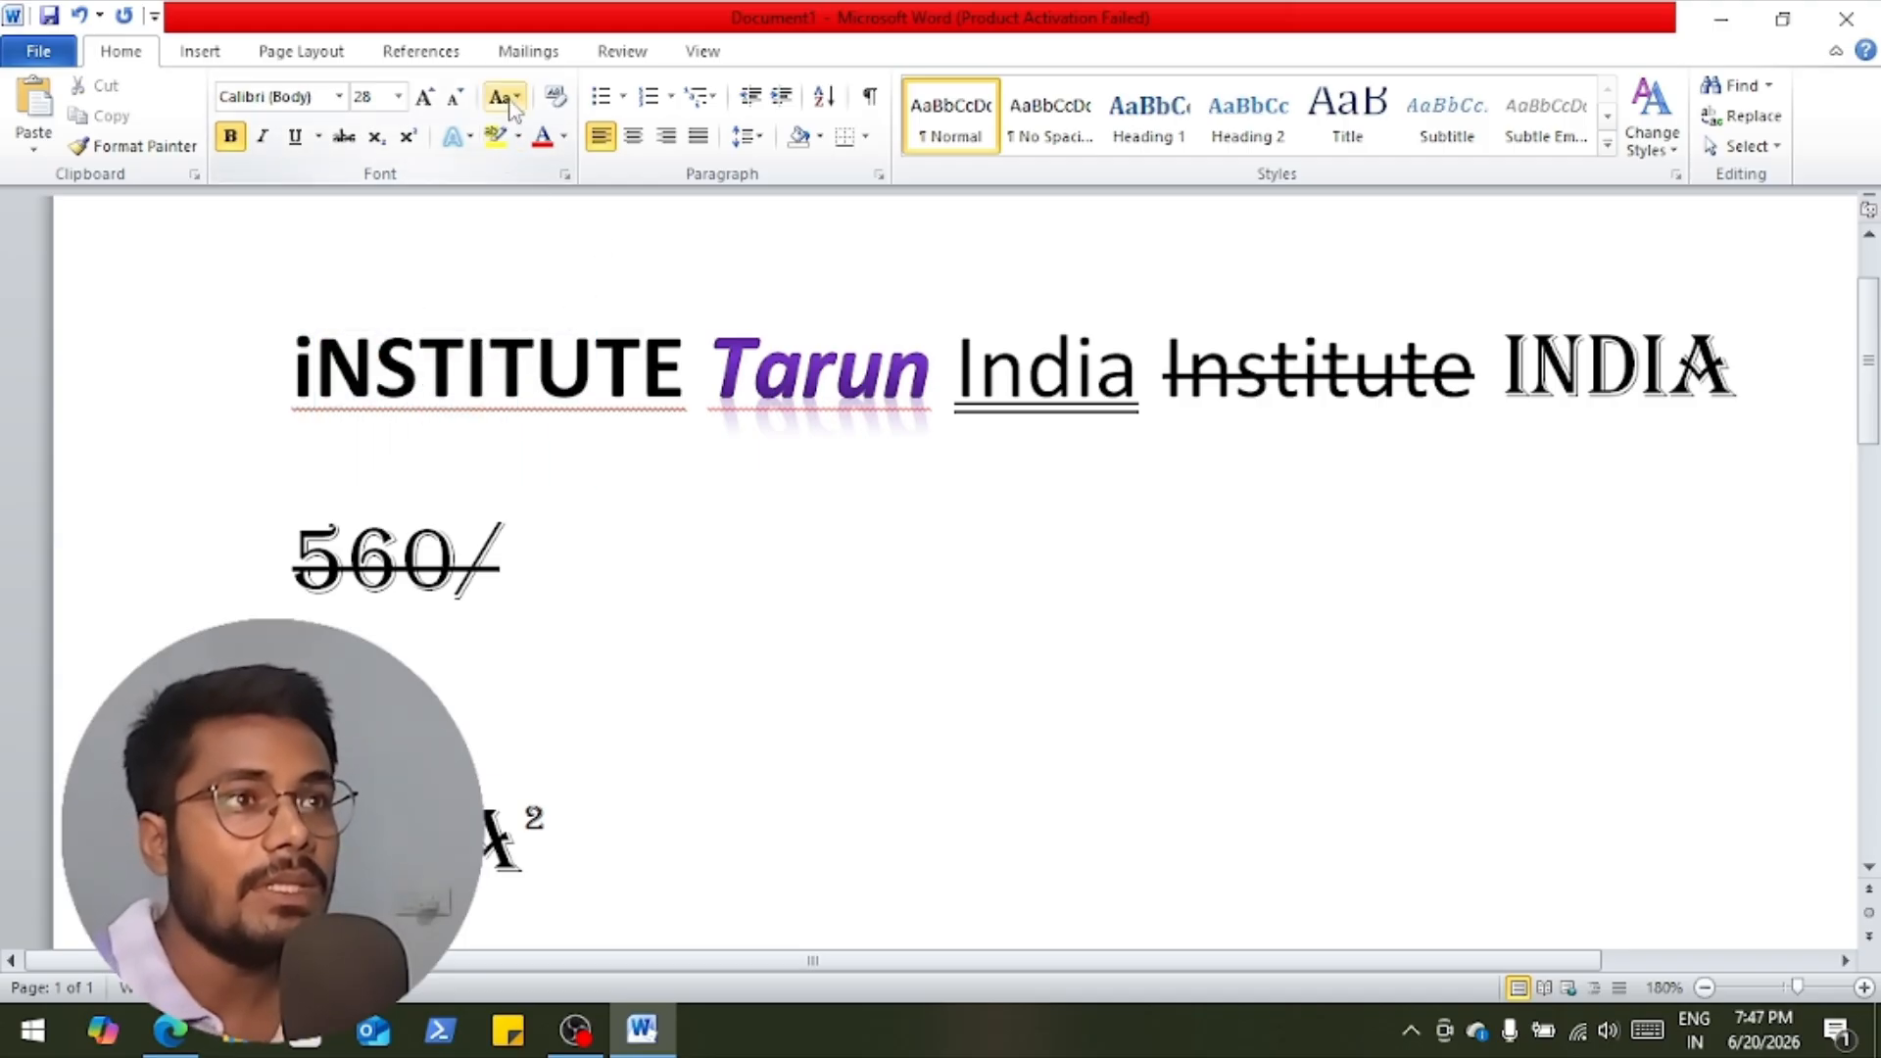
# Highlight the first word "iNSTITUTE" in turquoise.
pyautogui.doubleClick(490, 326)
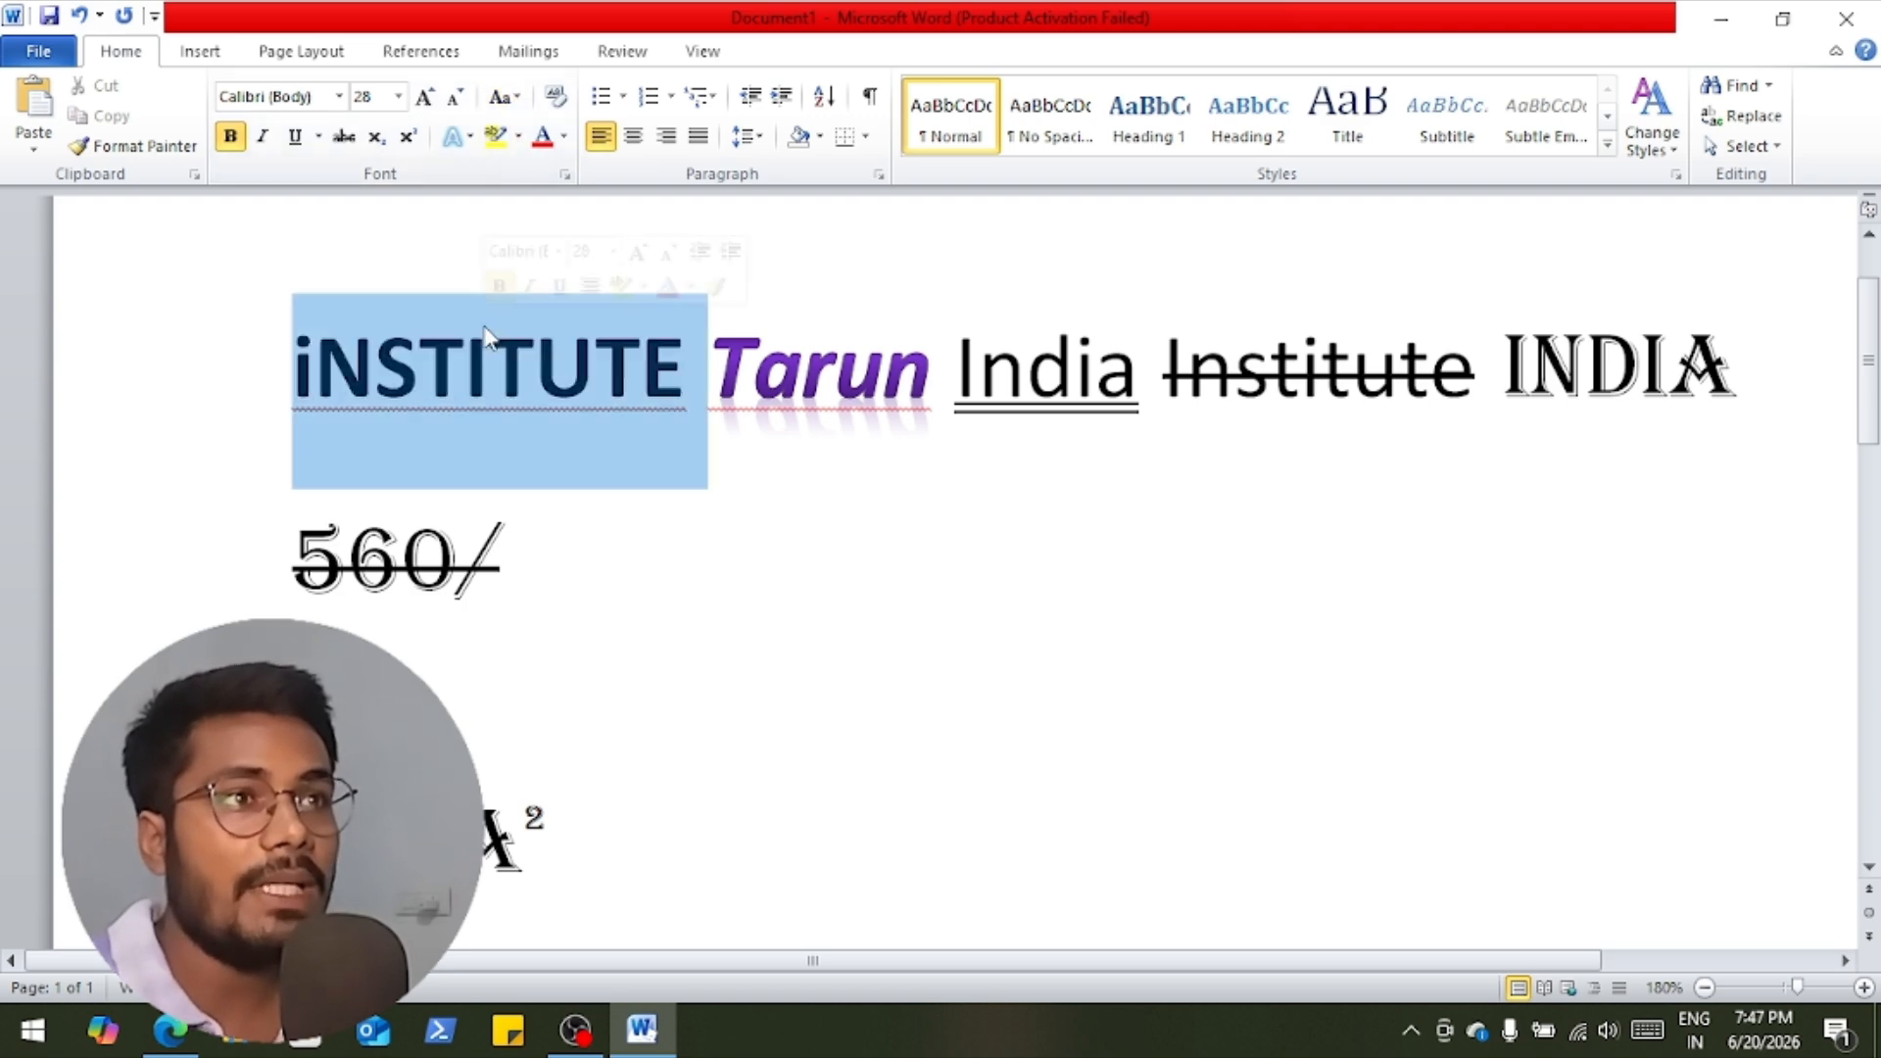
pyautogui.click(518, 137)
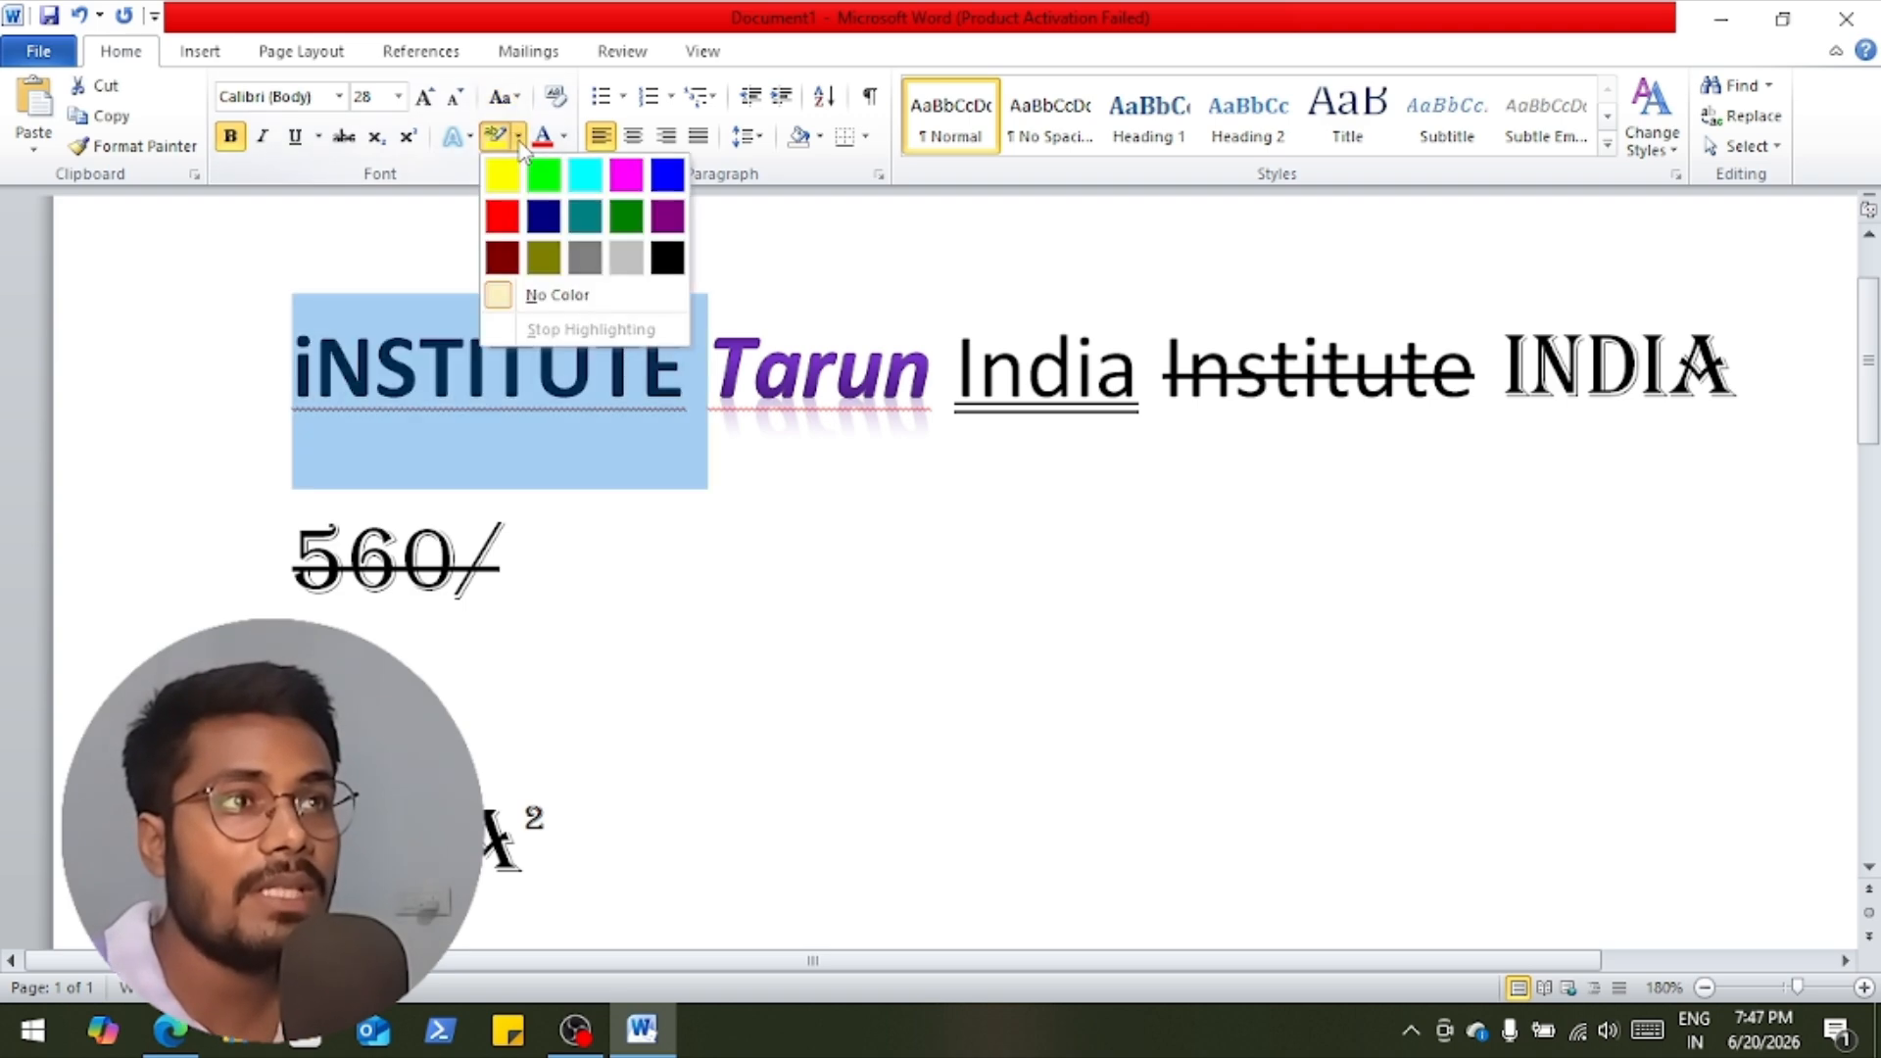
pyautogui.click(586, 177)
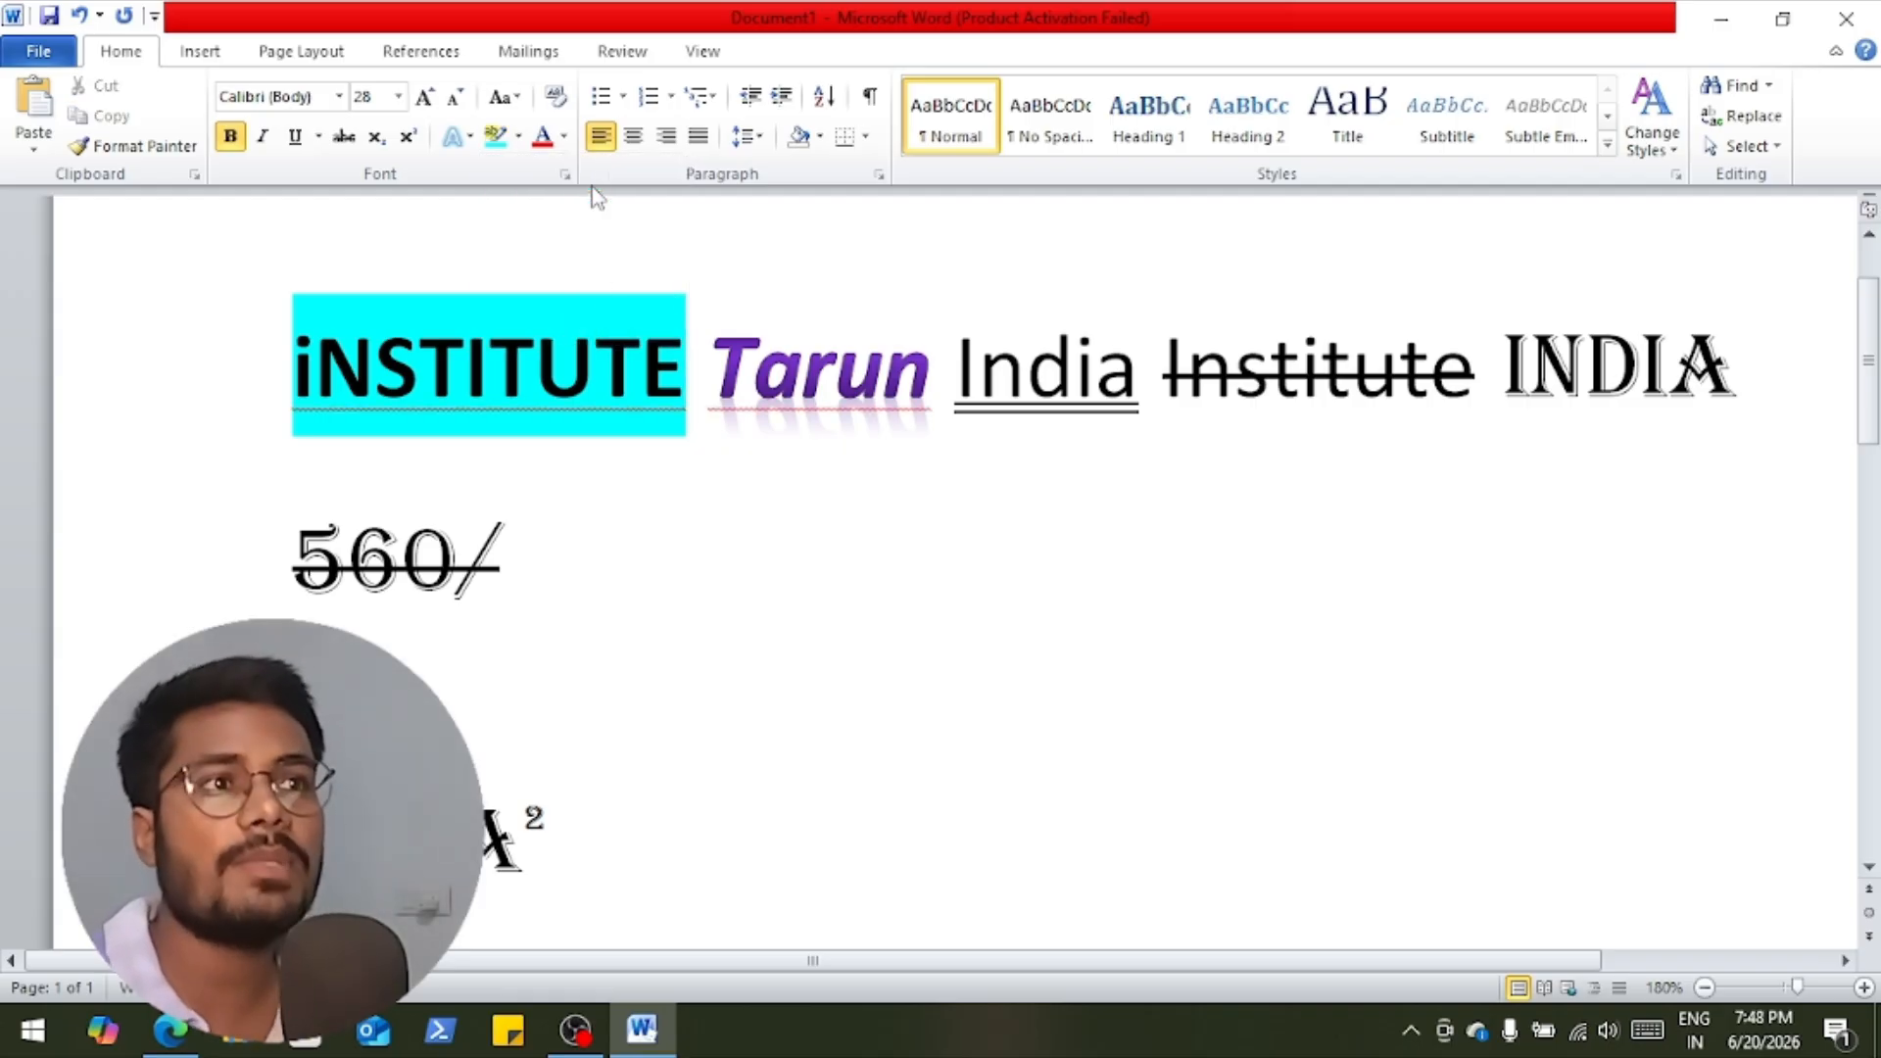
# Set the font color of the double-underlined word "India" to the standard green.
pyautogui.doubleClick(1077, 365)
pyautogui.click(567, 140)
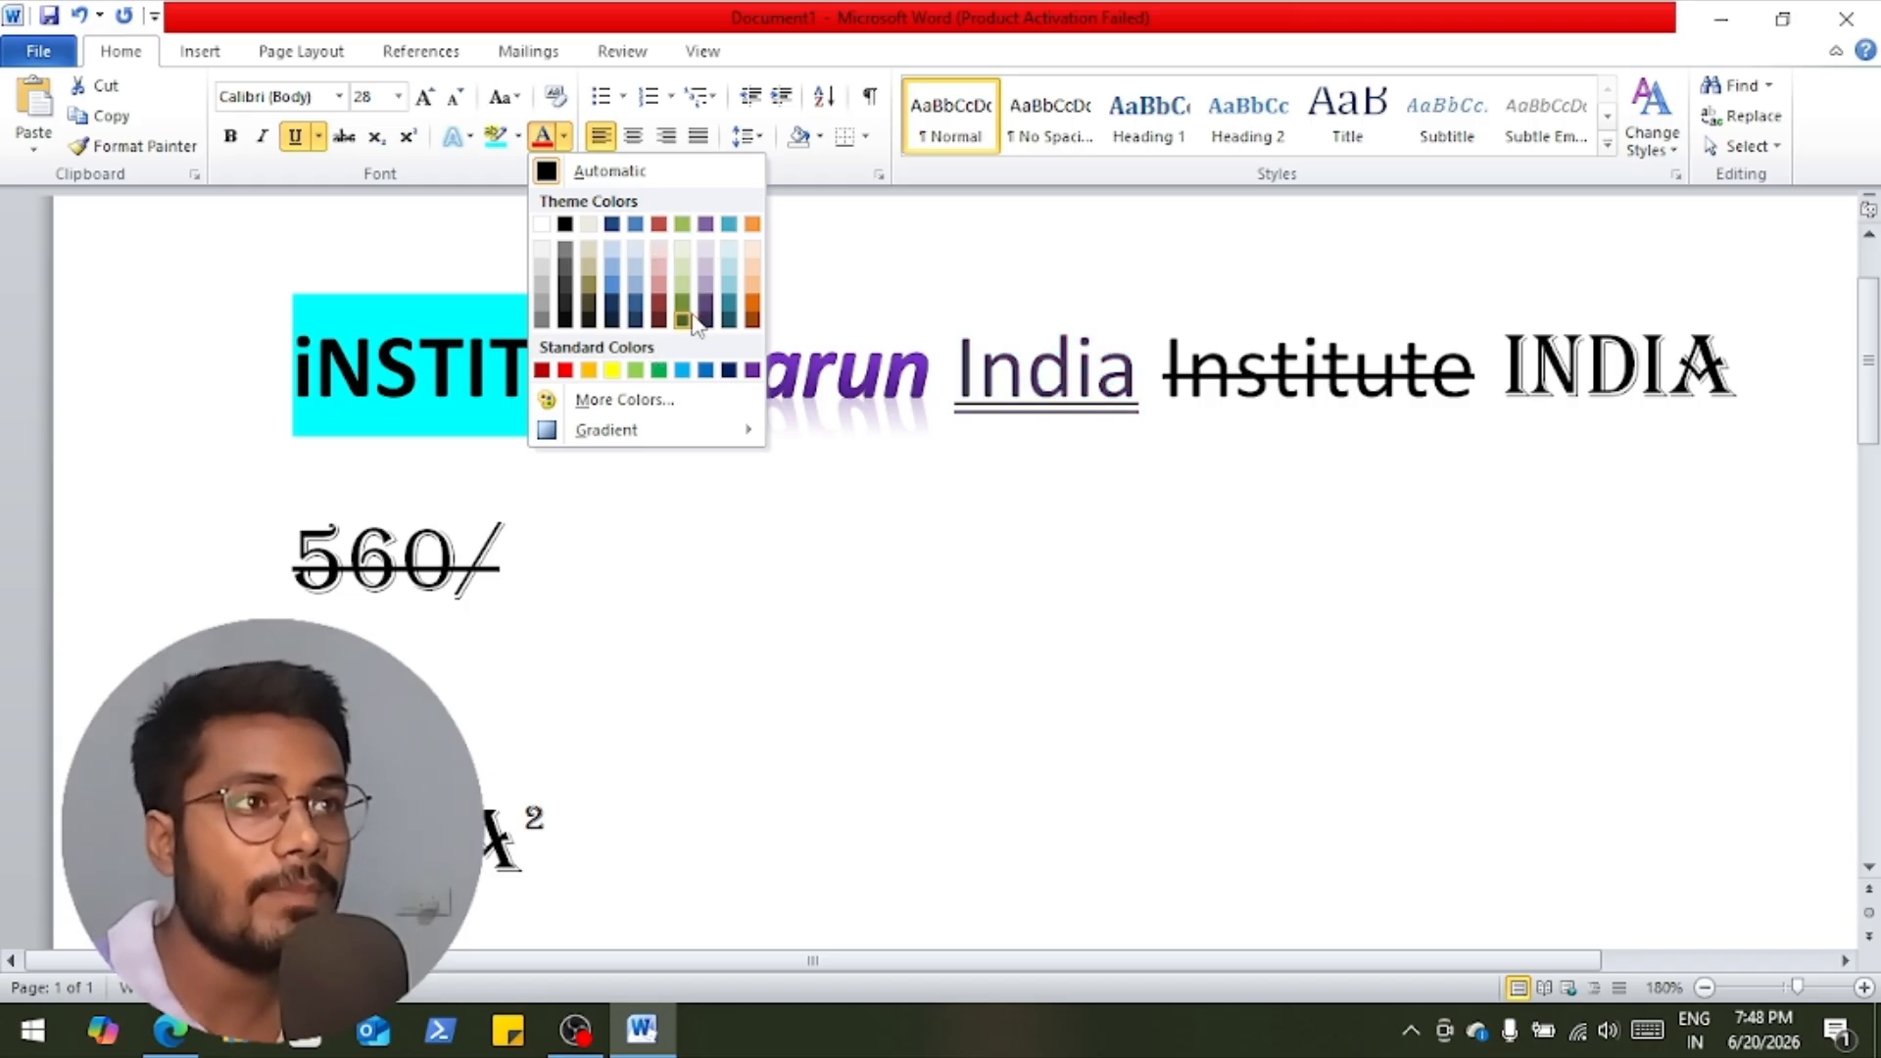
pyautogui.click(660, 370)
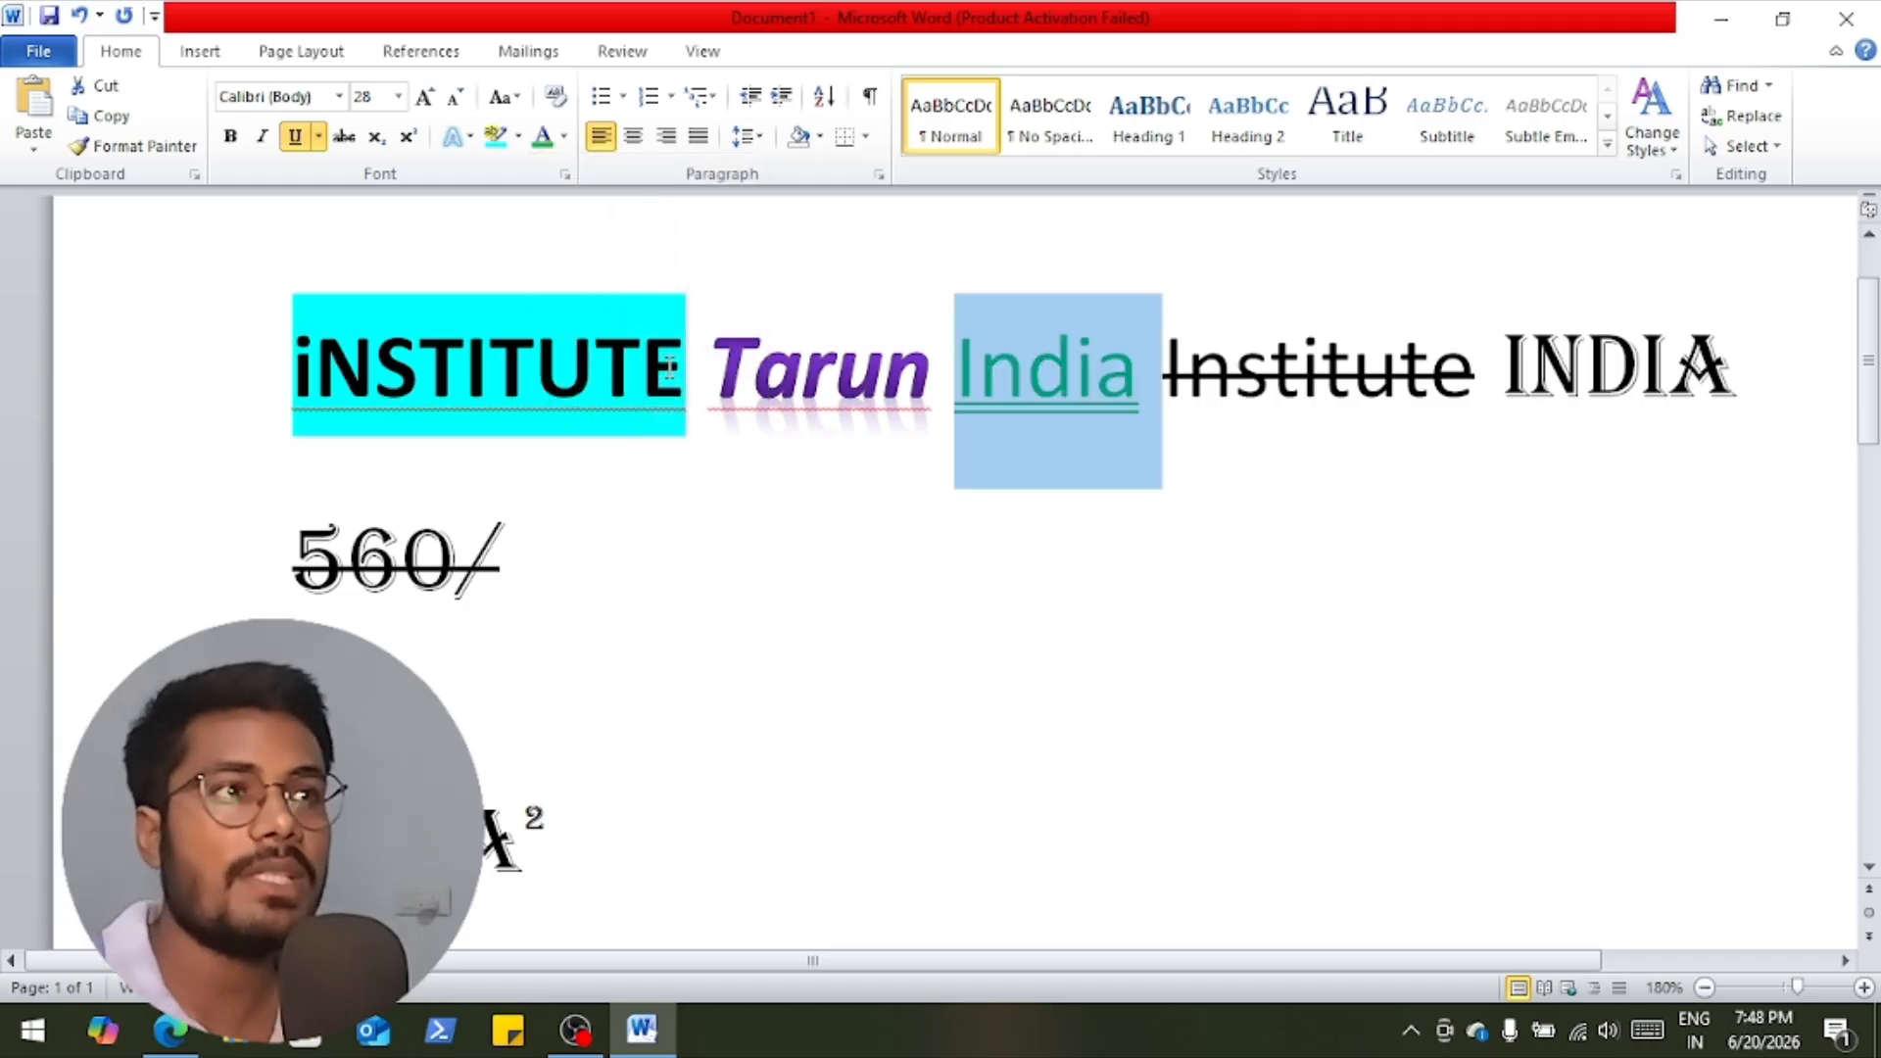
pyautogui.click(1159, 377)
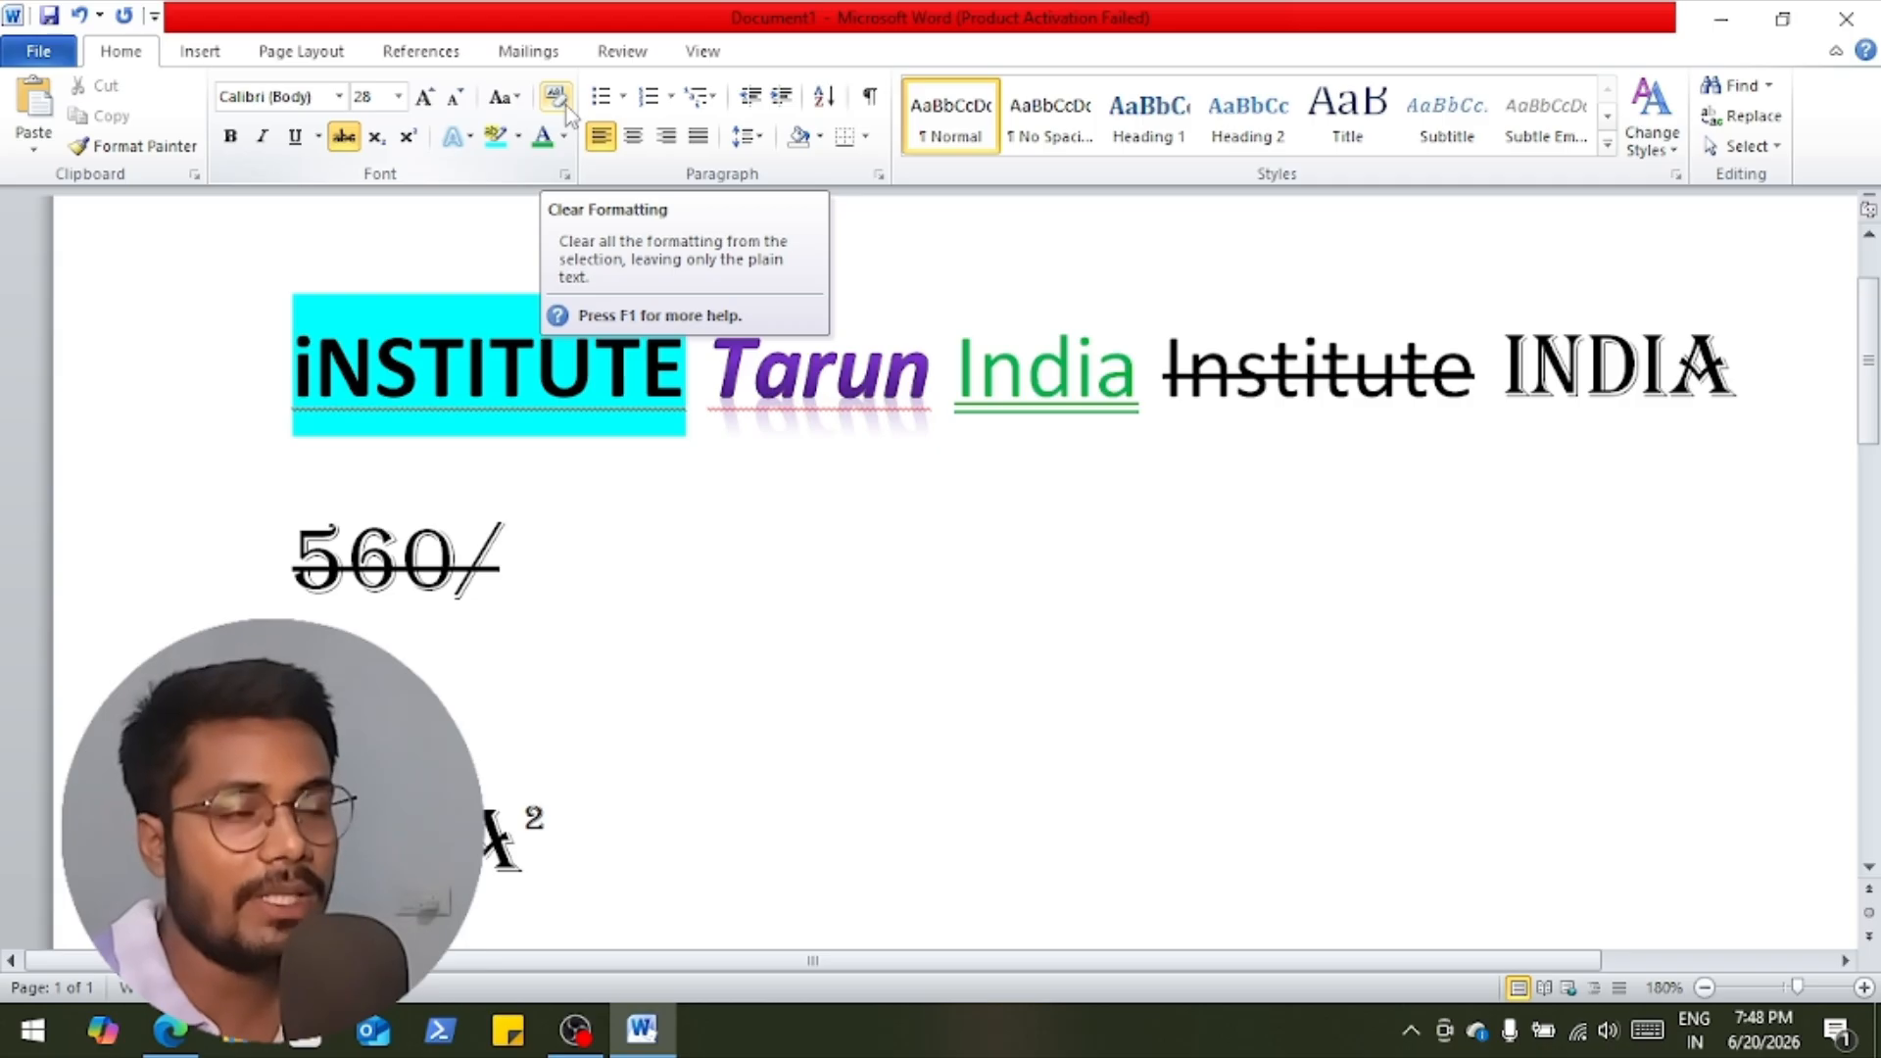
# Clear all formatting from the bold italic purple word after the turquoise-highlighted "iNSTITUTE" in the first line.
pyautogui.moveTo(710, 372); pyautogui.dragTo(931, 384)
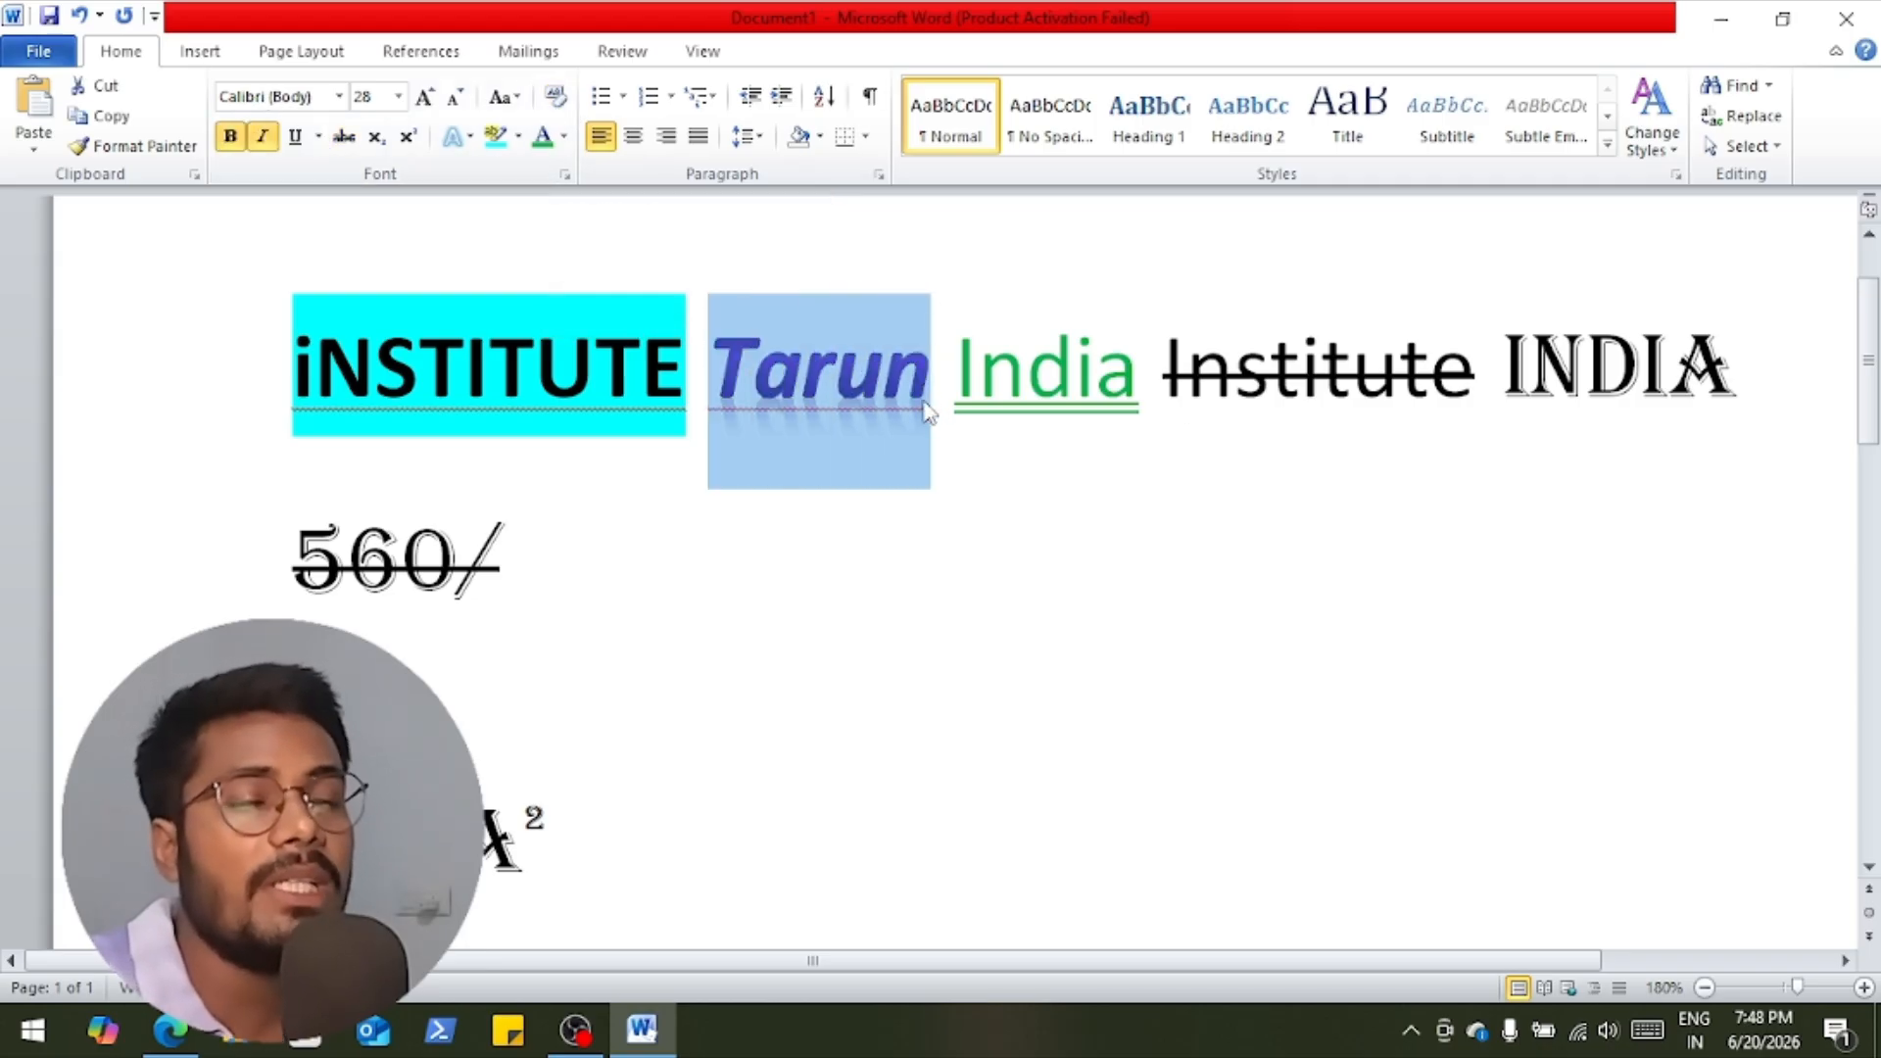
pyautogui.click(557, 98)
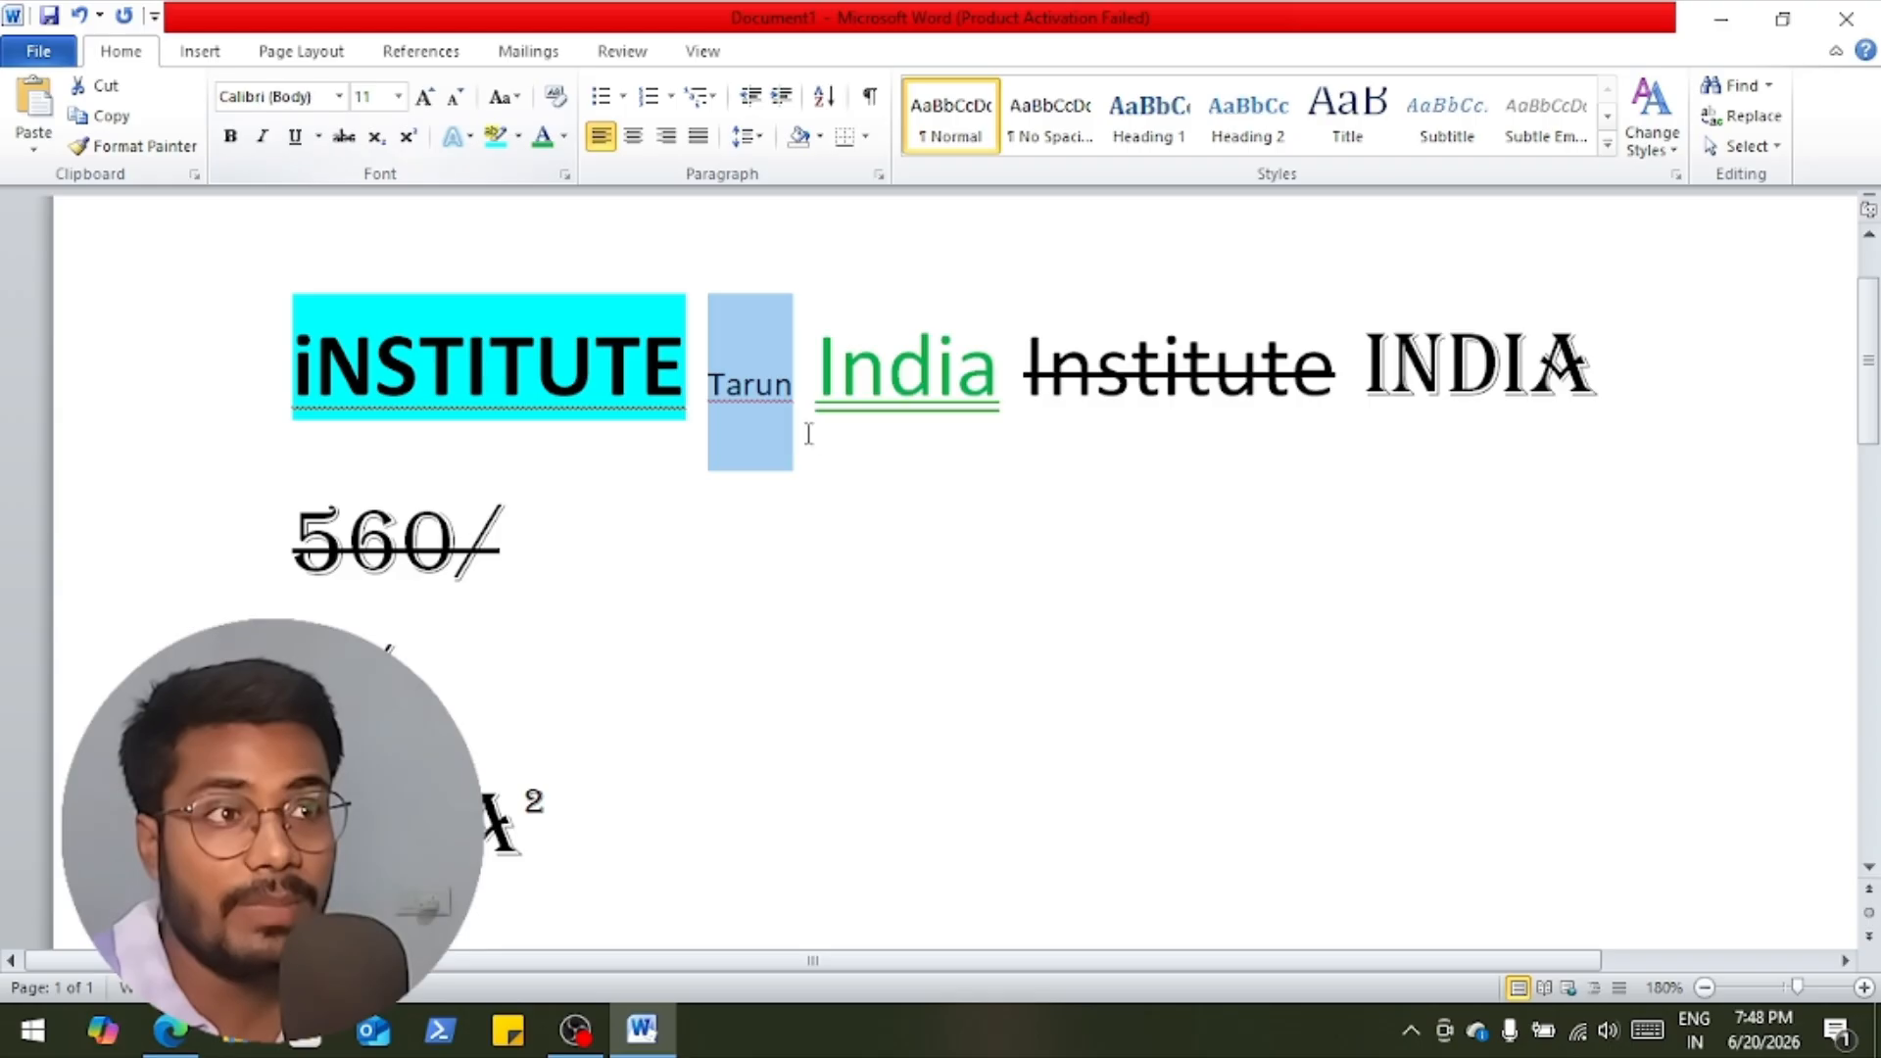
pyautogui.click(809, 418)
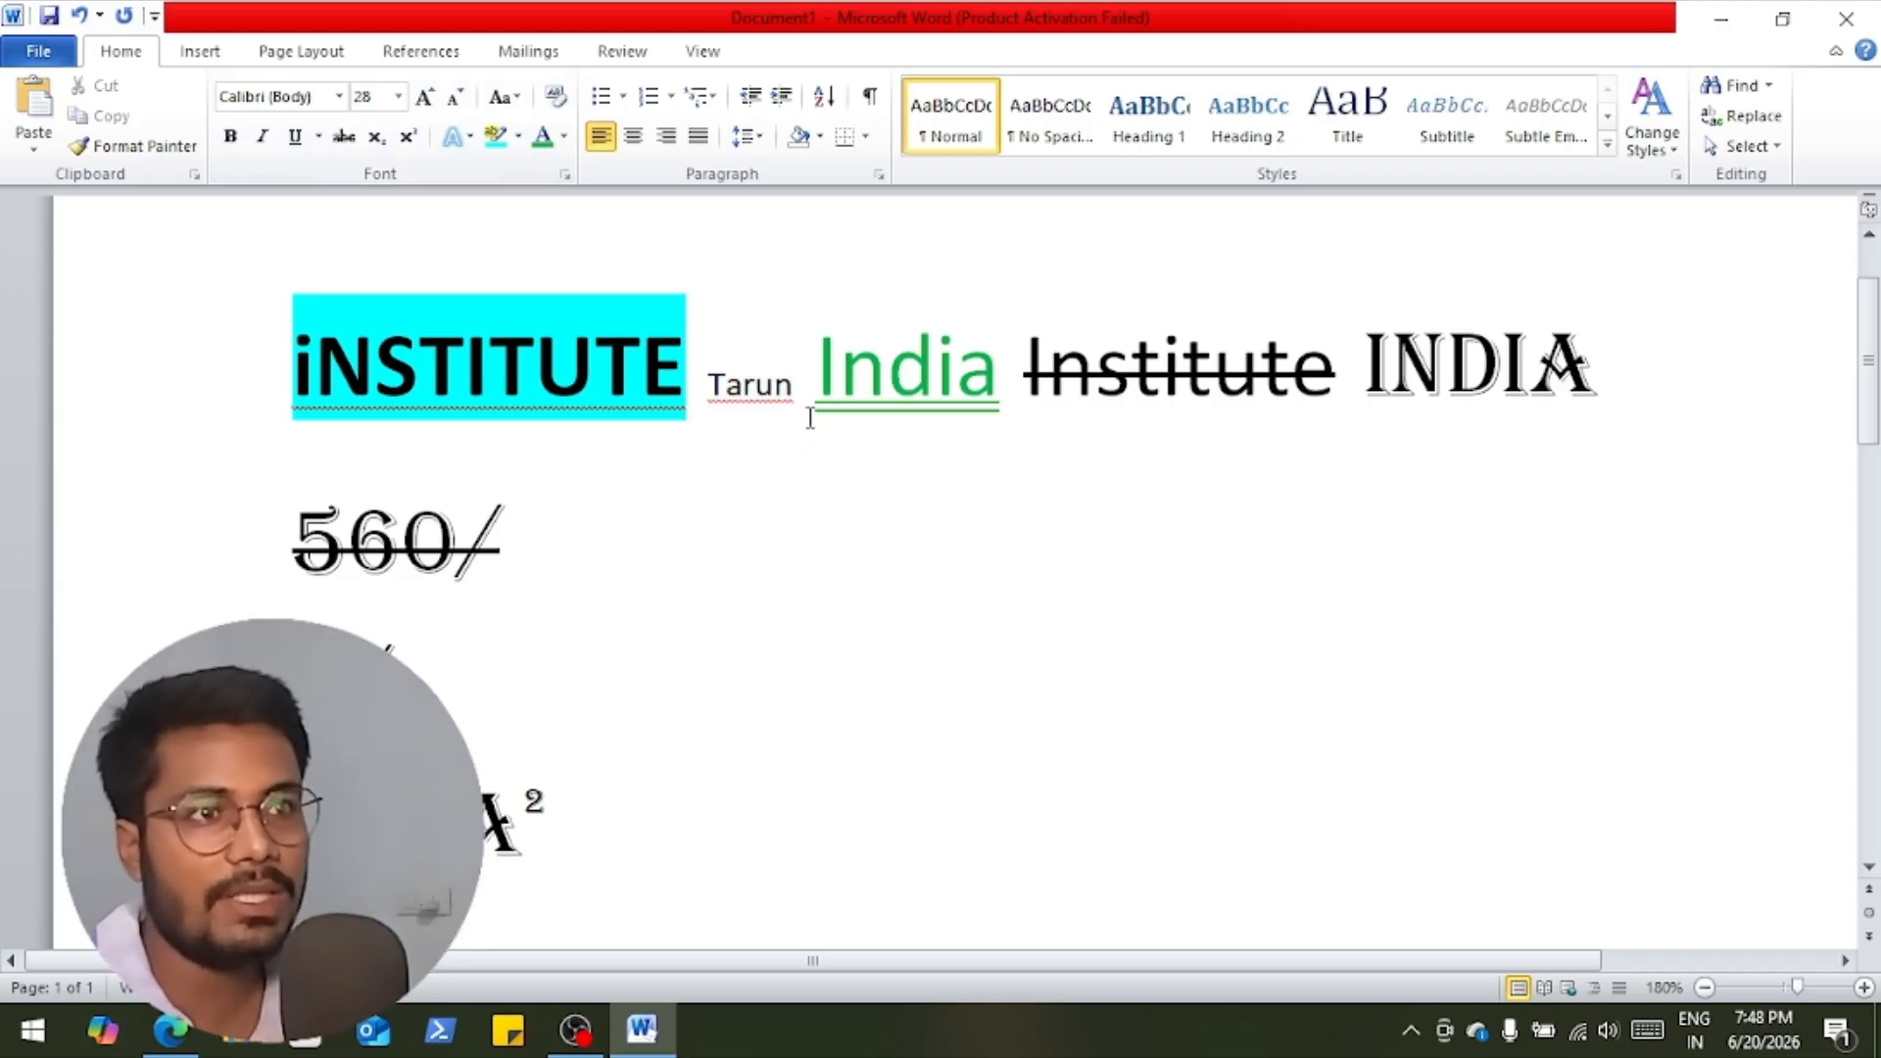
# Clear the font formatting from all the text in the document.
pyautogui.hotkey('ctrl', 'a')
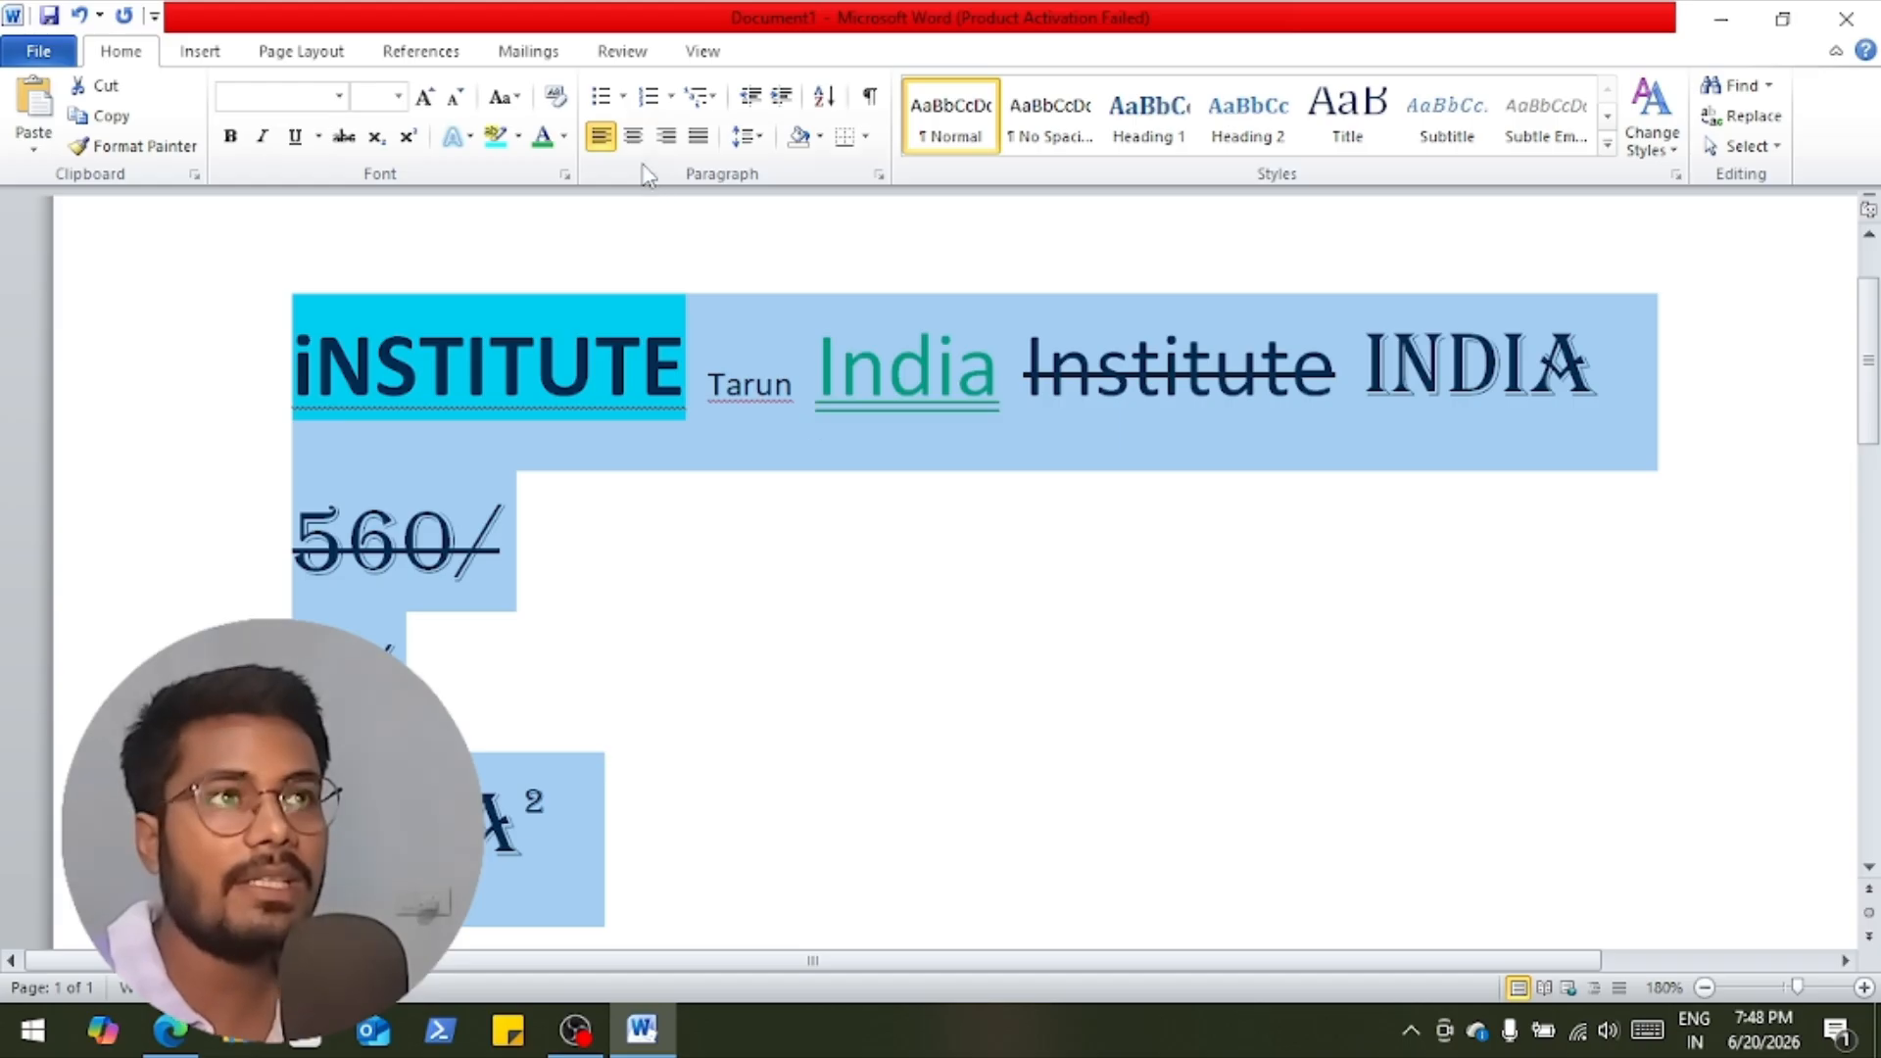
pyautogui.click(504, 96)
pyautogui.click(556, 96)
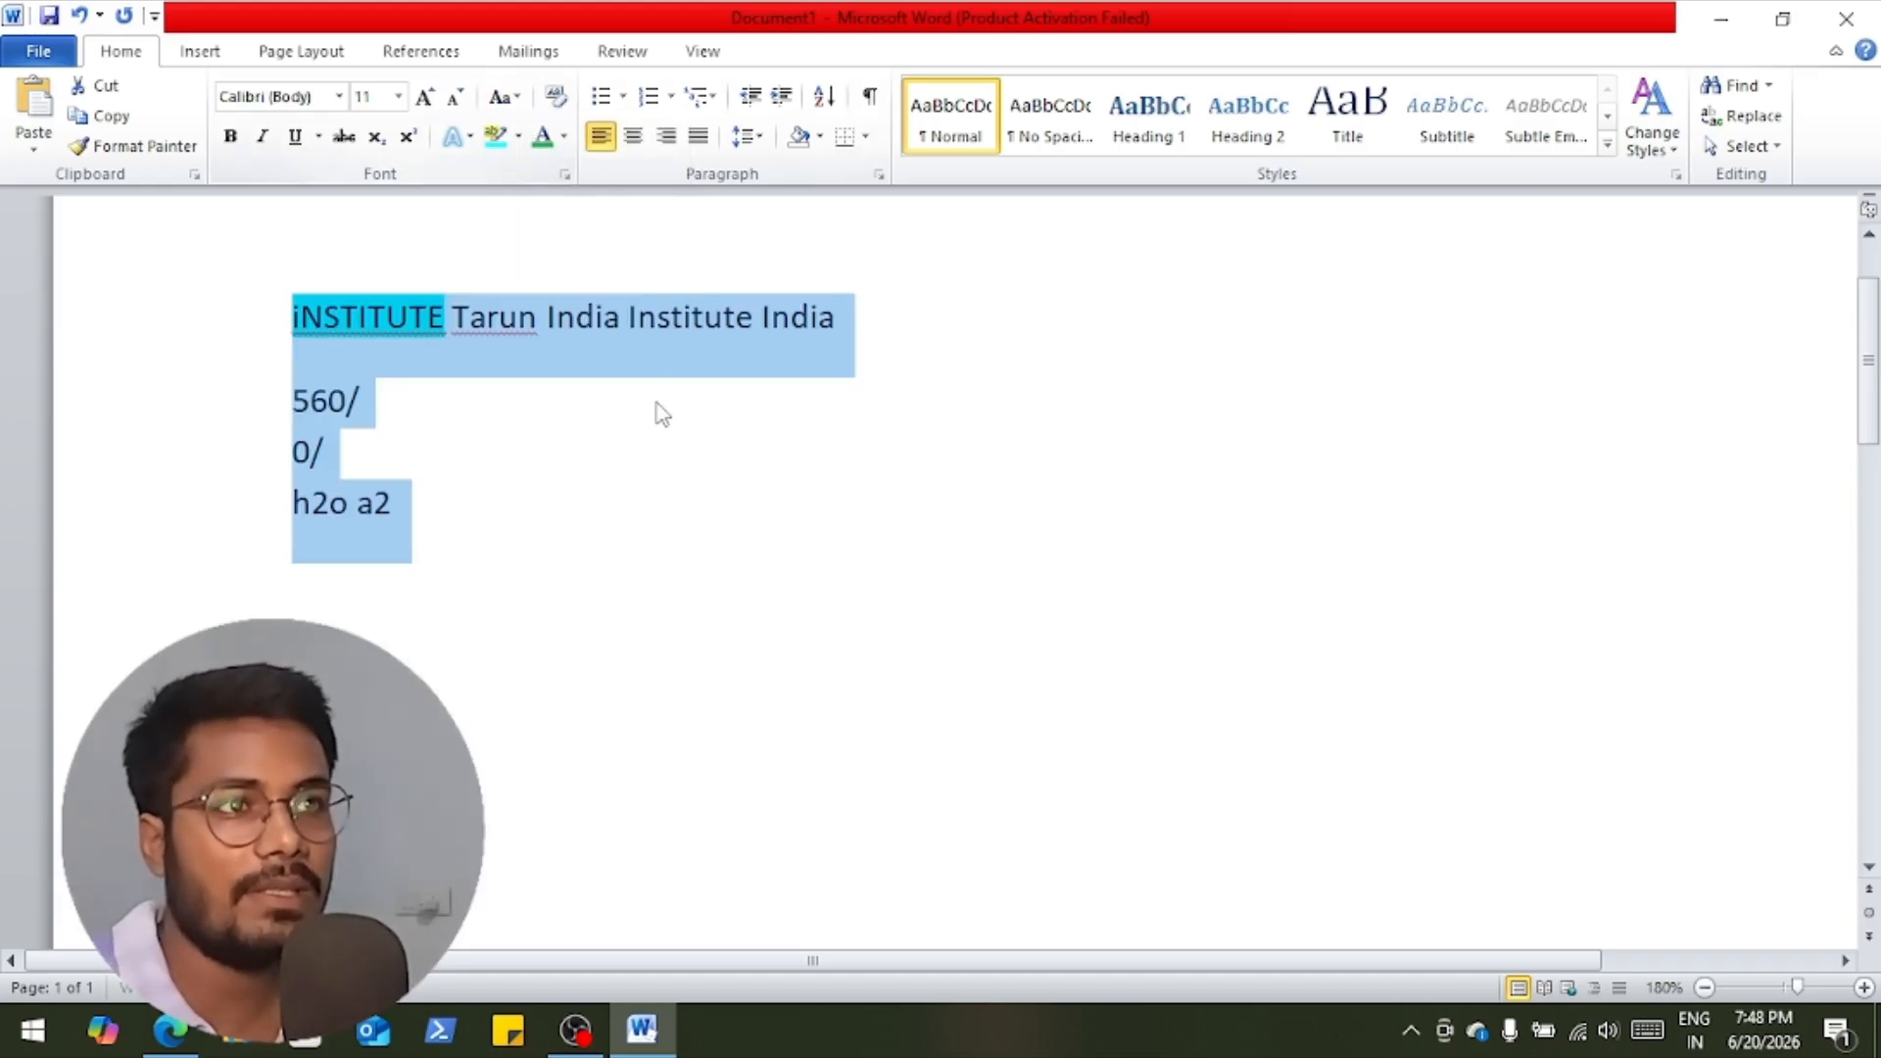
pyautogui.click(485, 457)
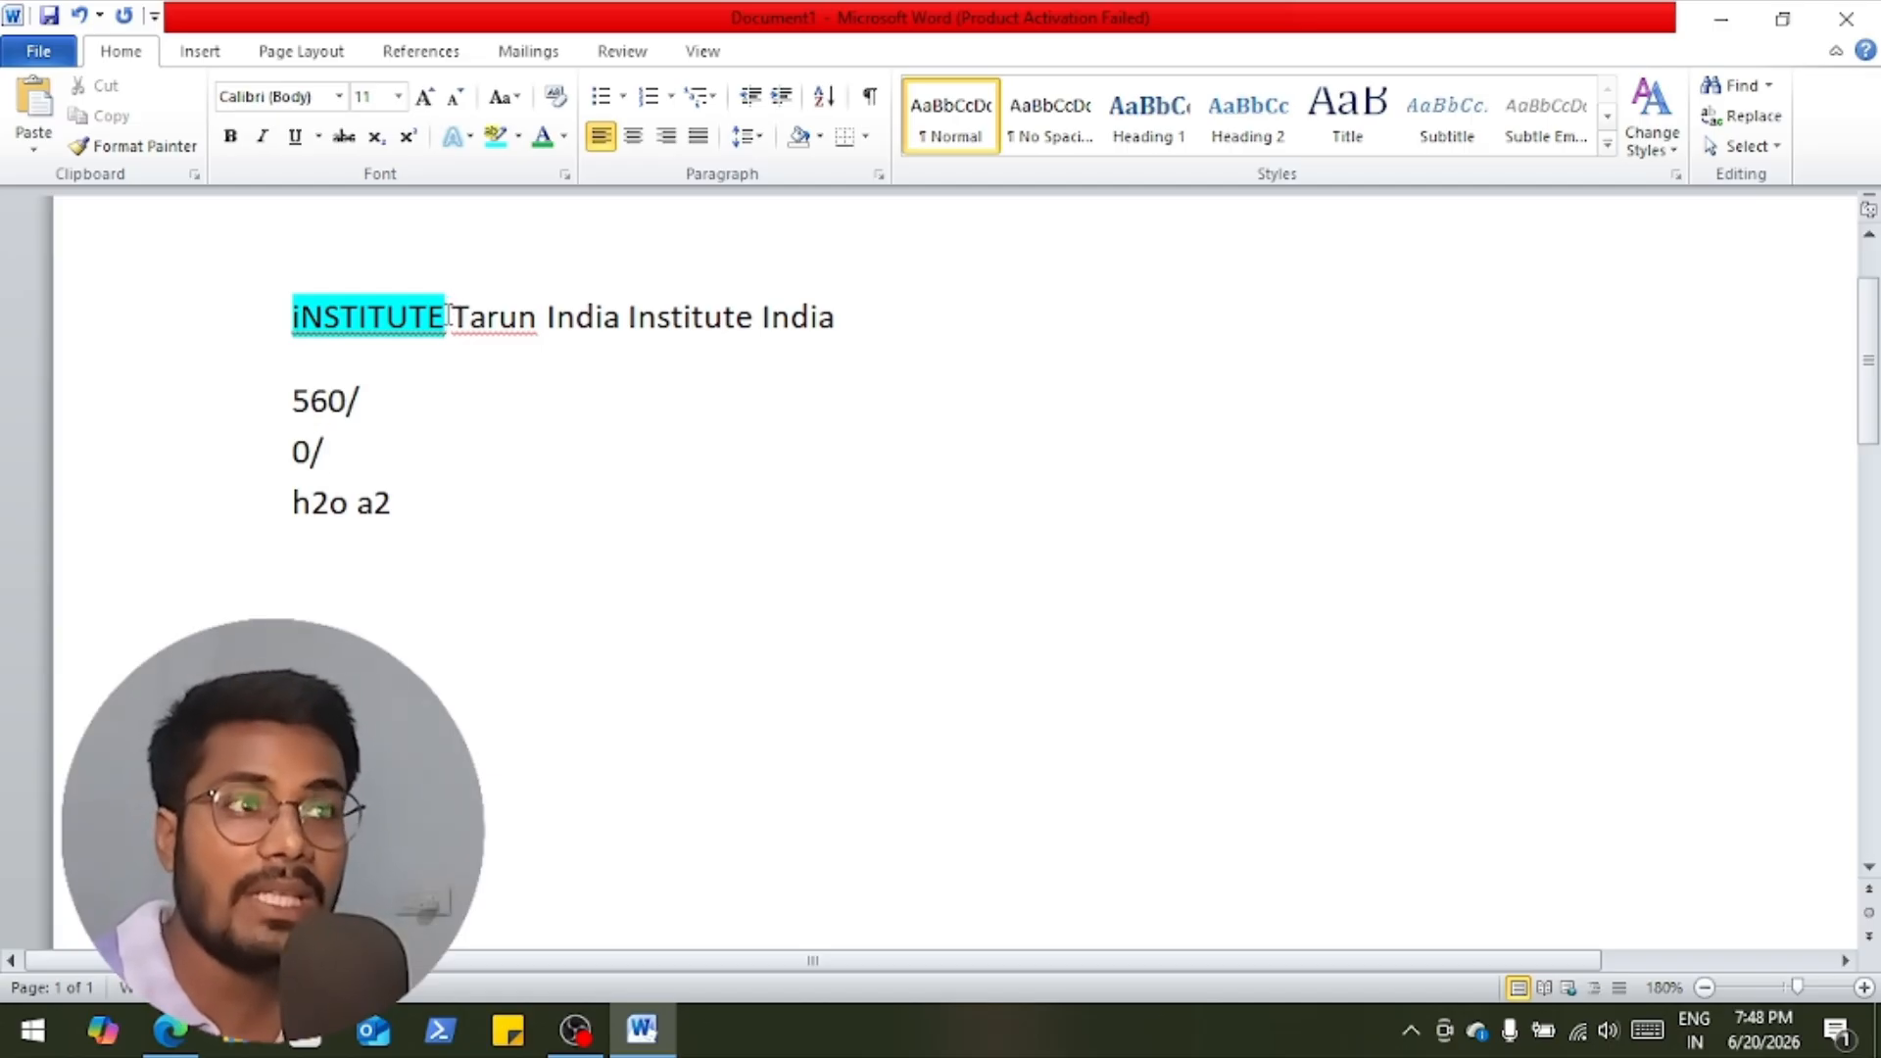
# Remove the turquoise highlight from the word "iNSTITUTE" by setting its highlight to No Color.
pyautogui.moveTo(449, 314); pyautogui.dragTo(292, 315)
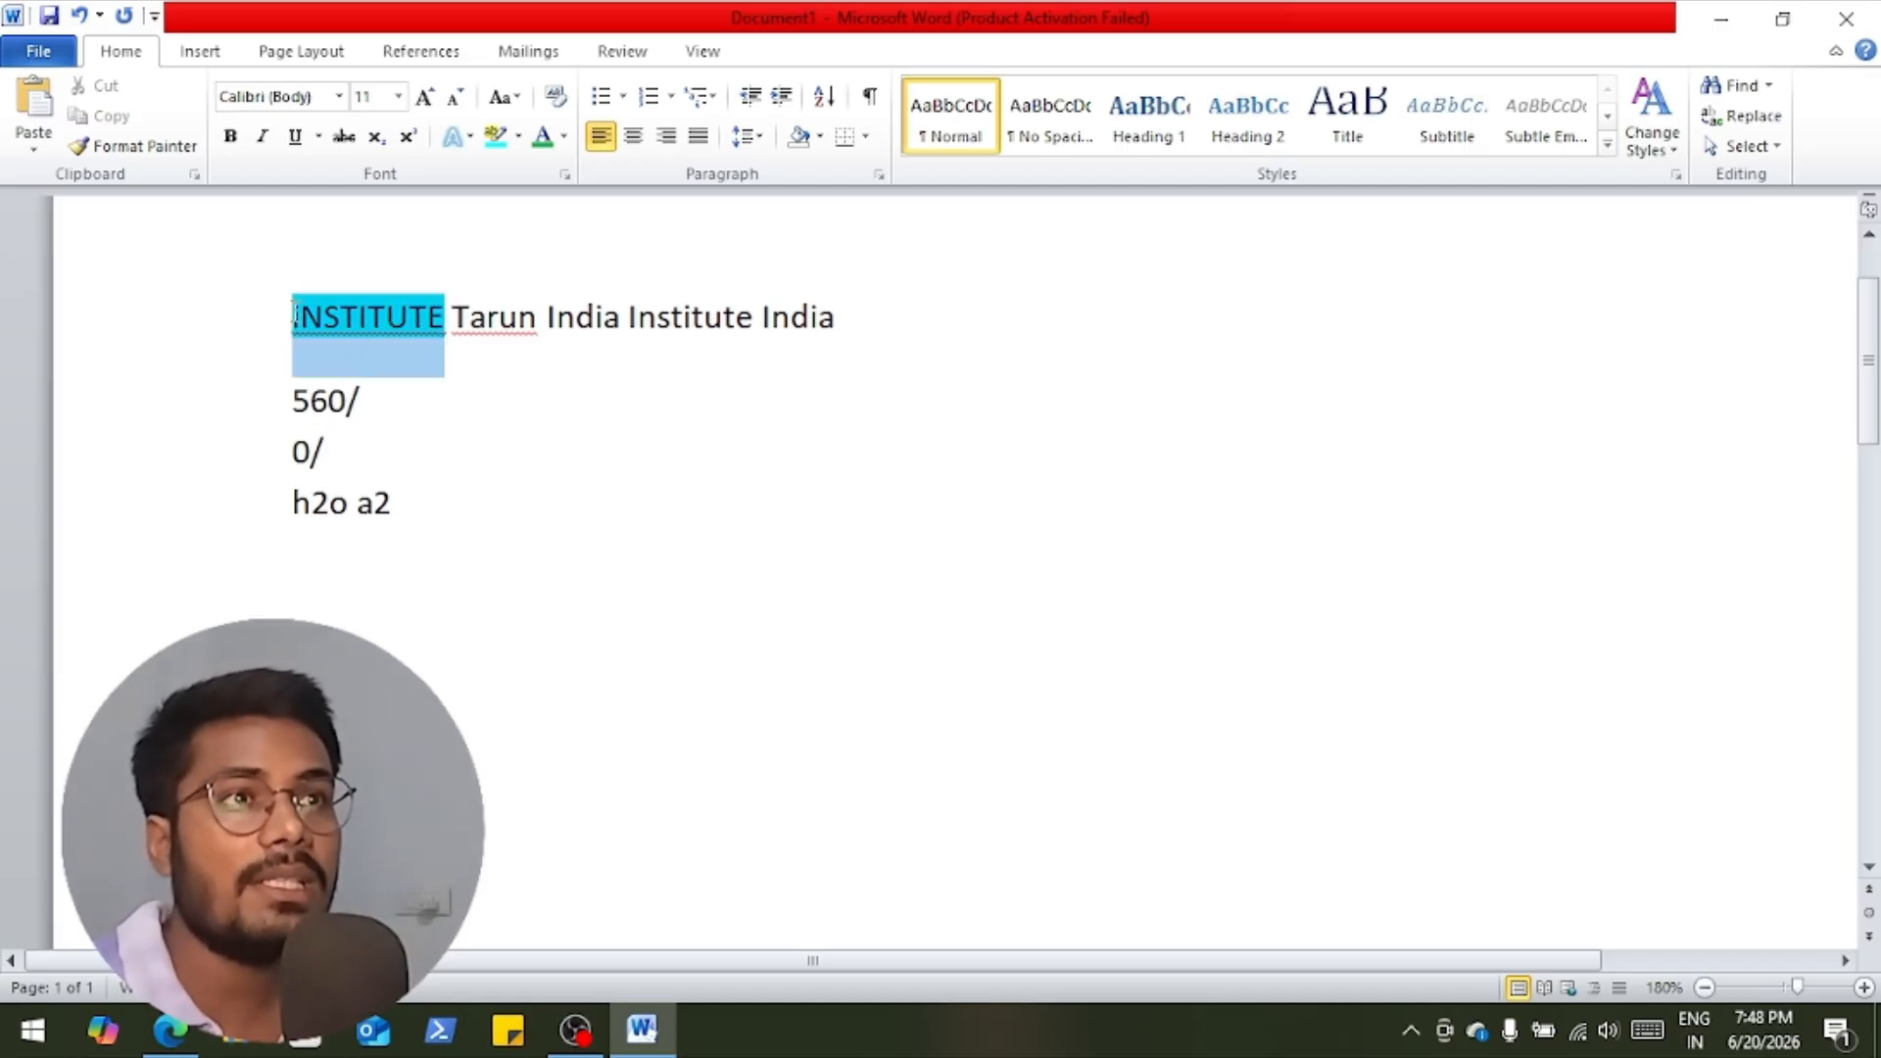
pyautogui.click(518, 136)
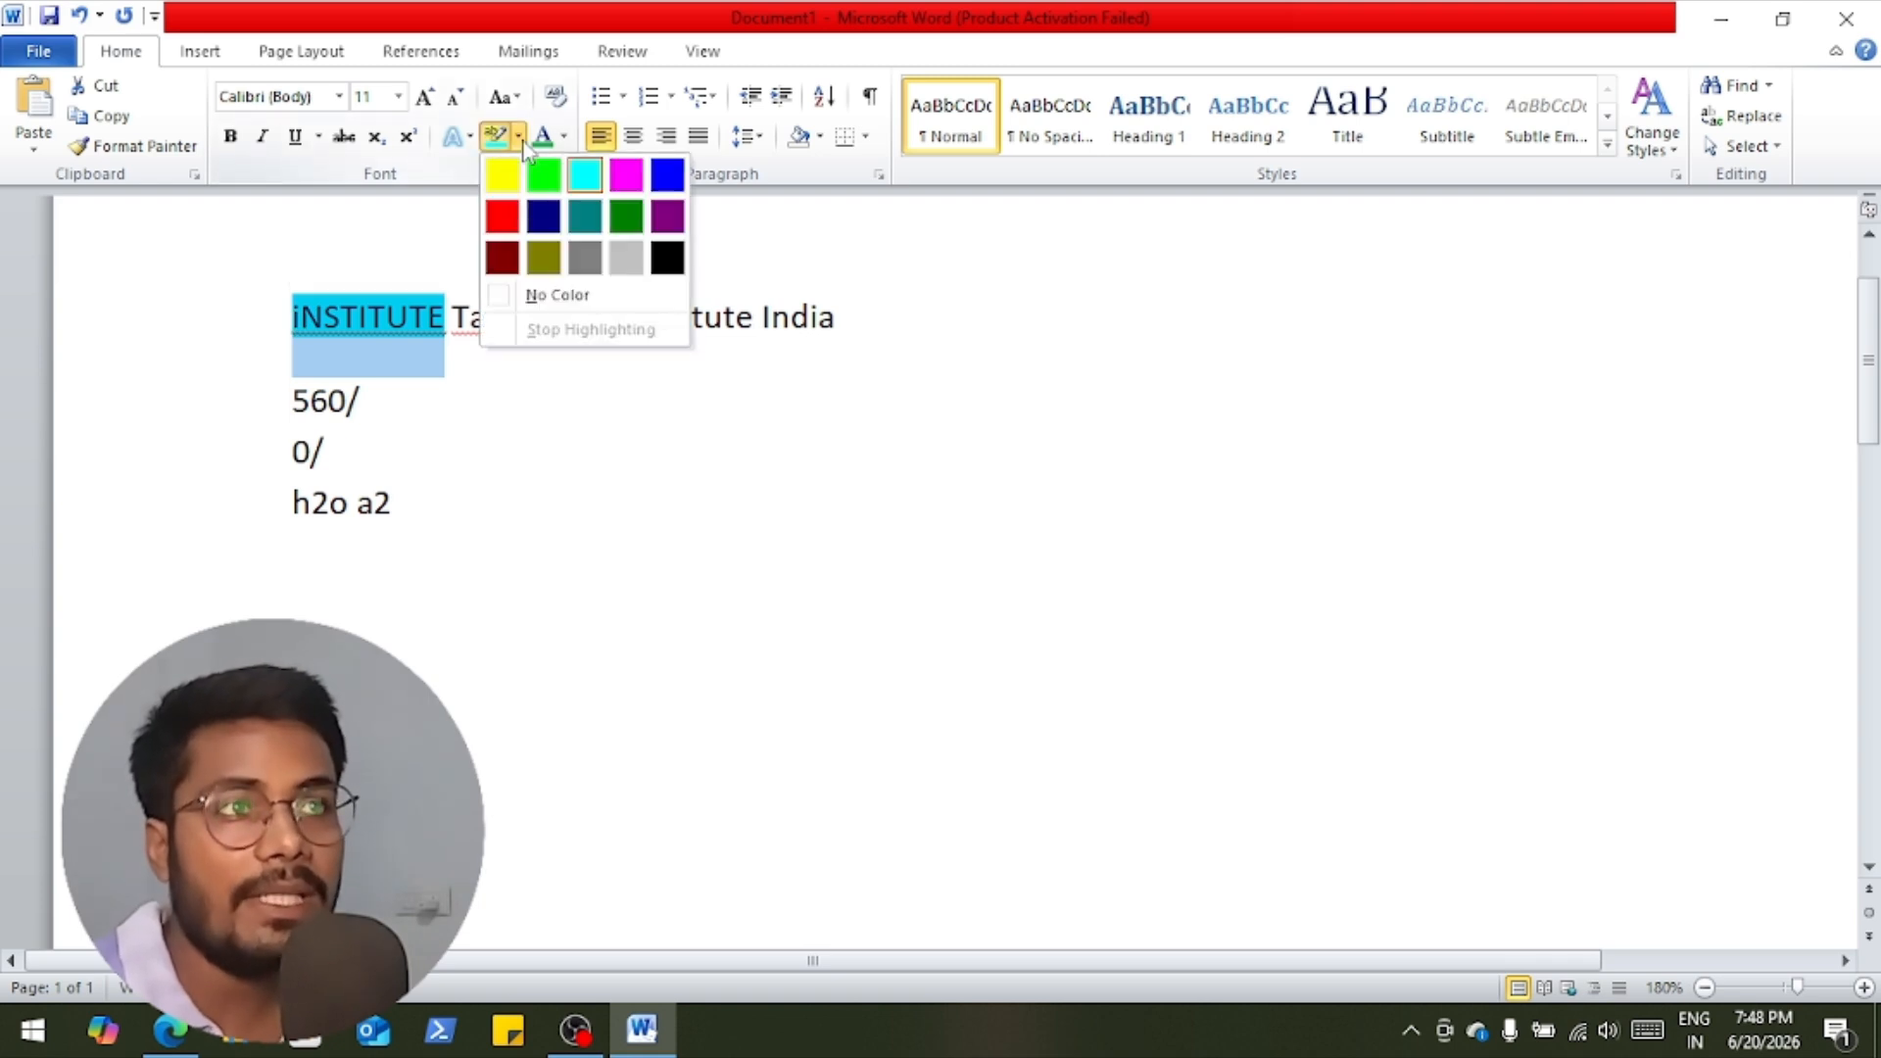
pyautogui.click(550, 312)
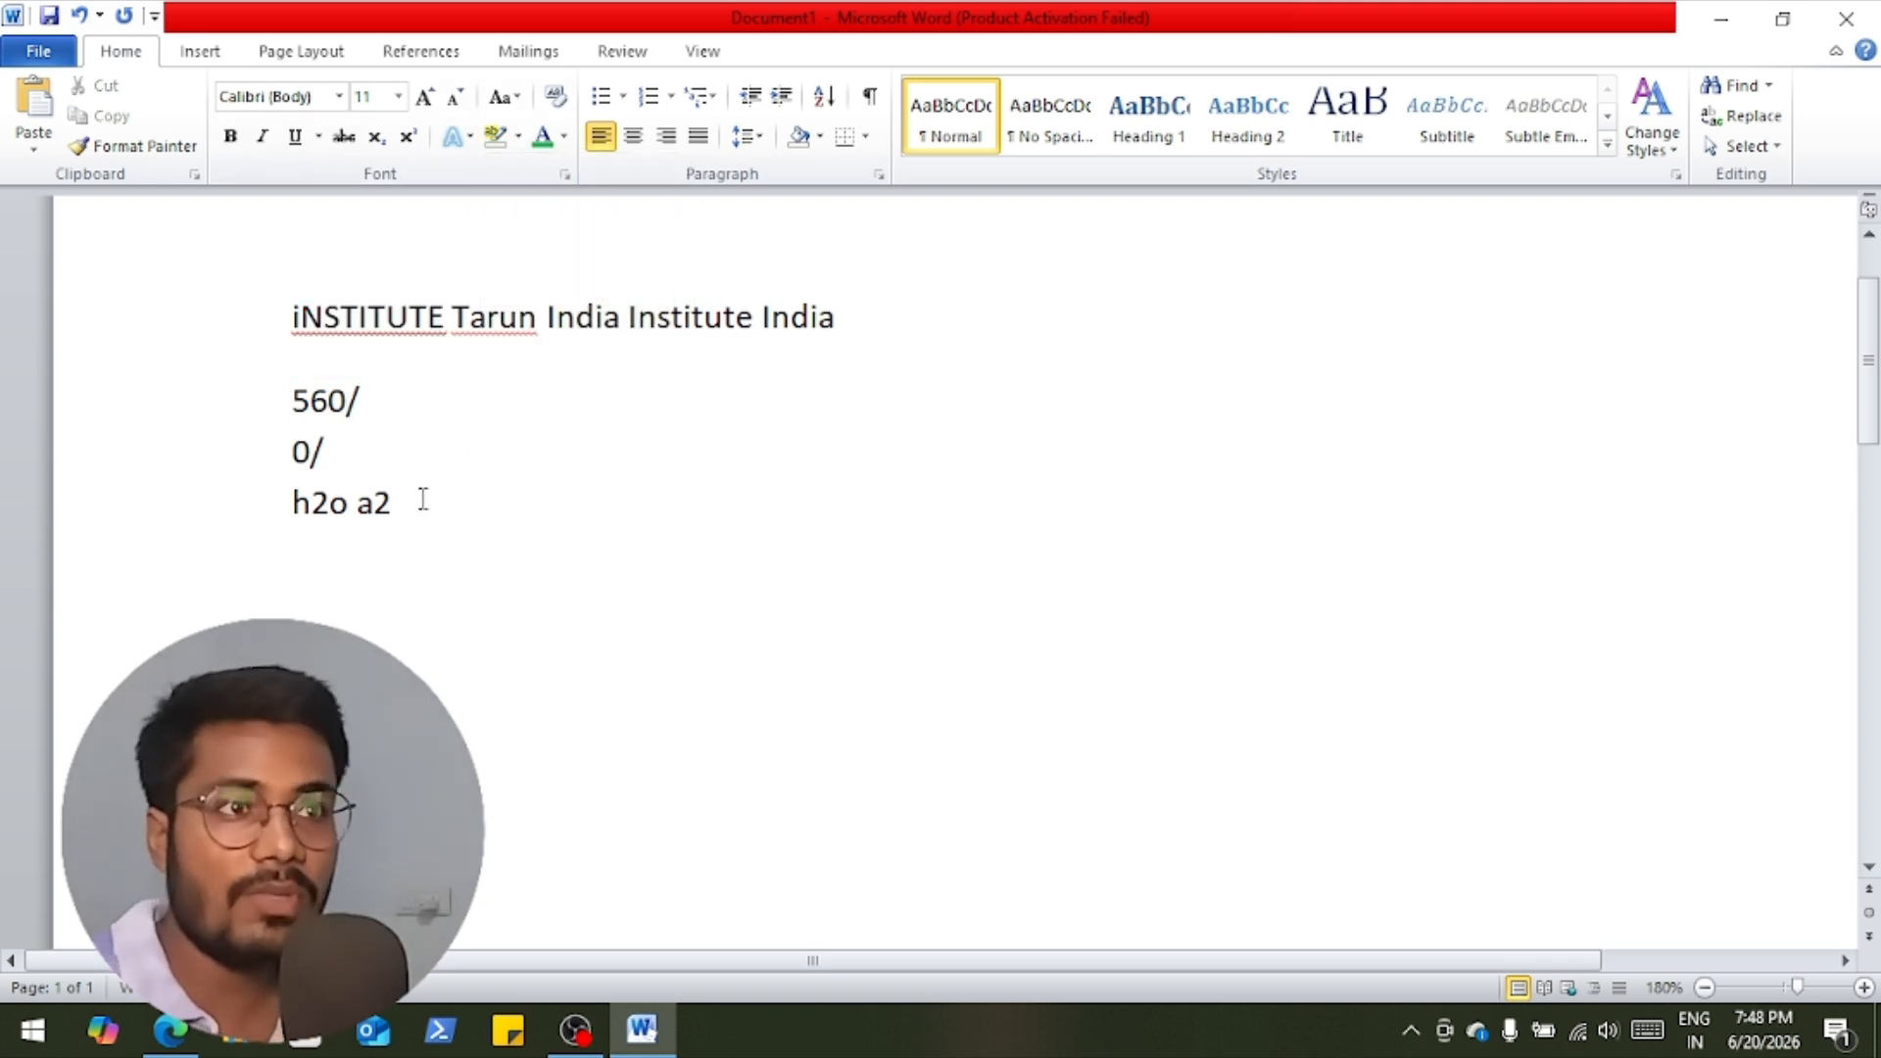
pyautogui.hotkey('ctrl', 'a')
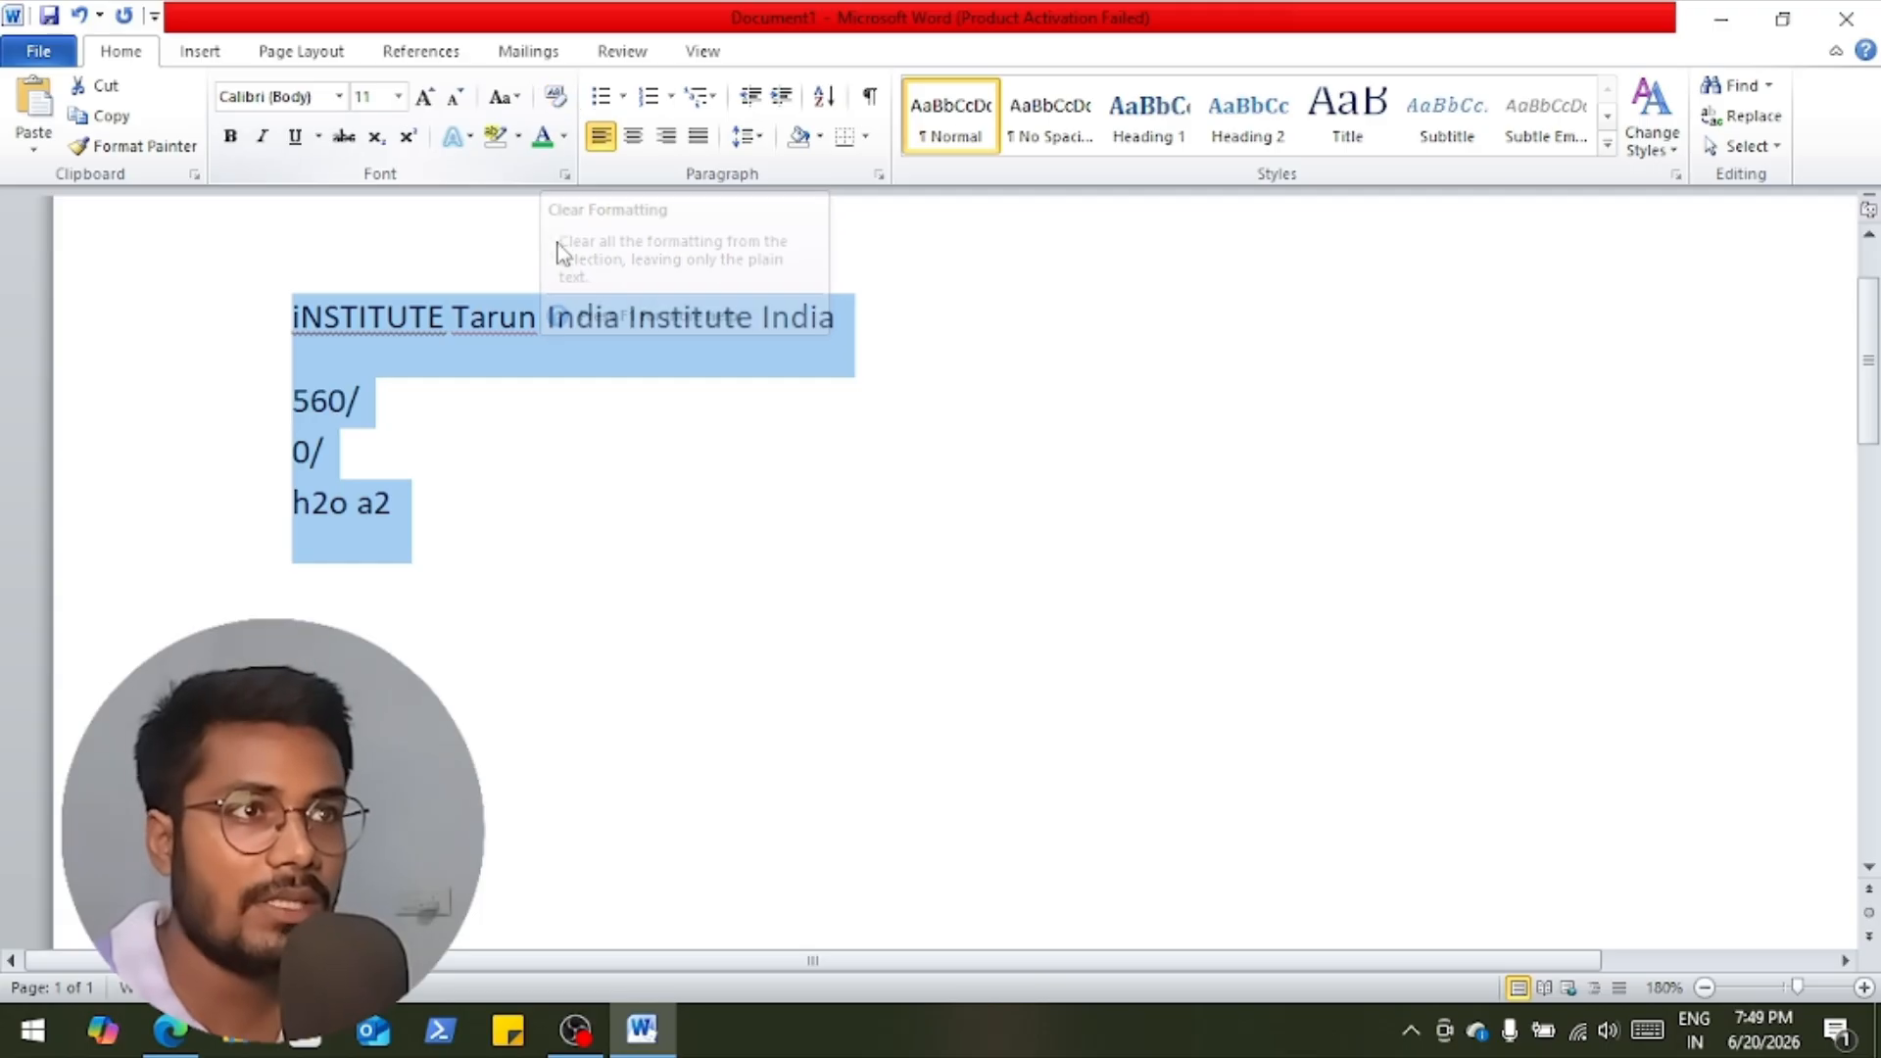
pyautogui.click(597, 372)
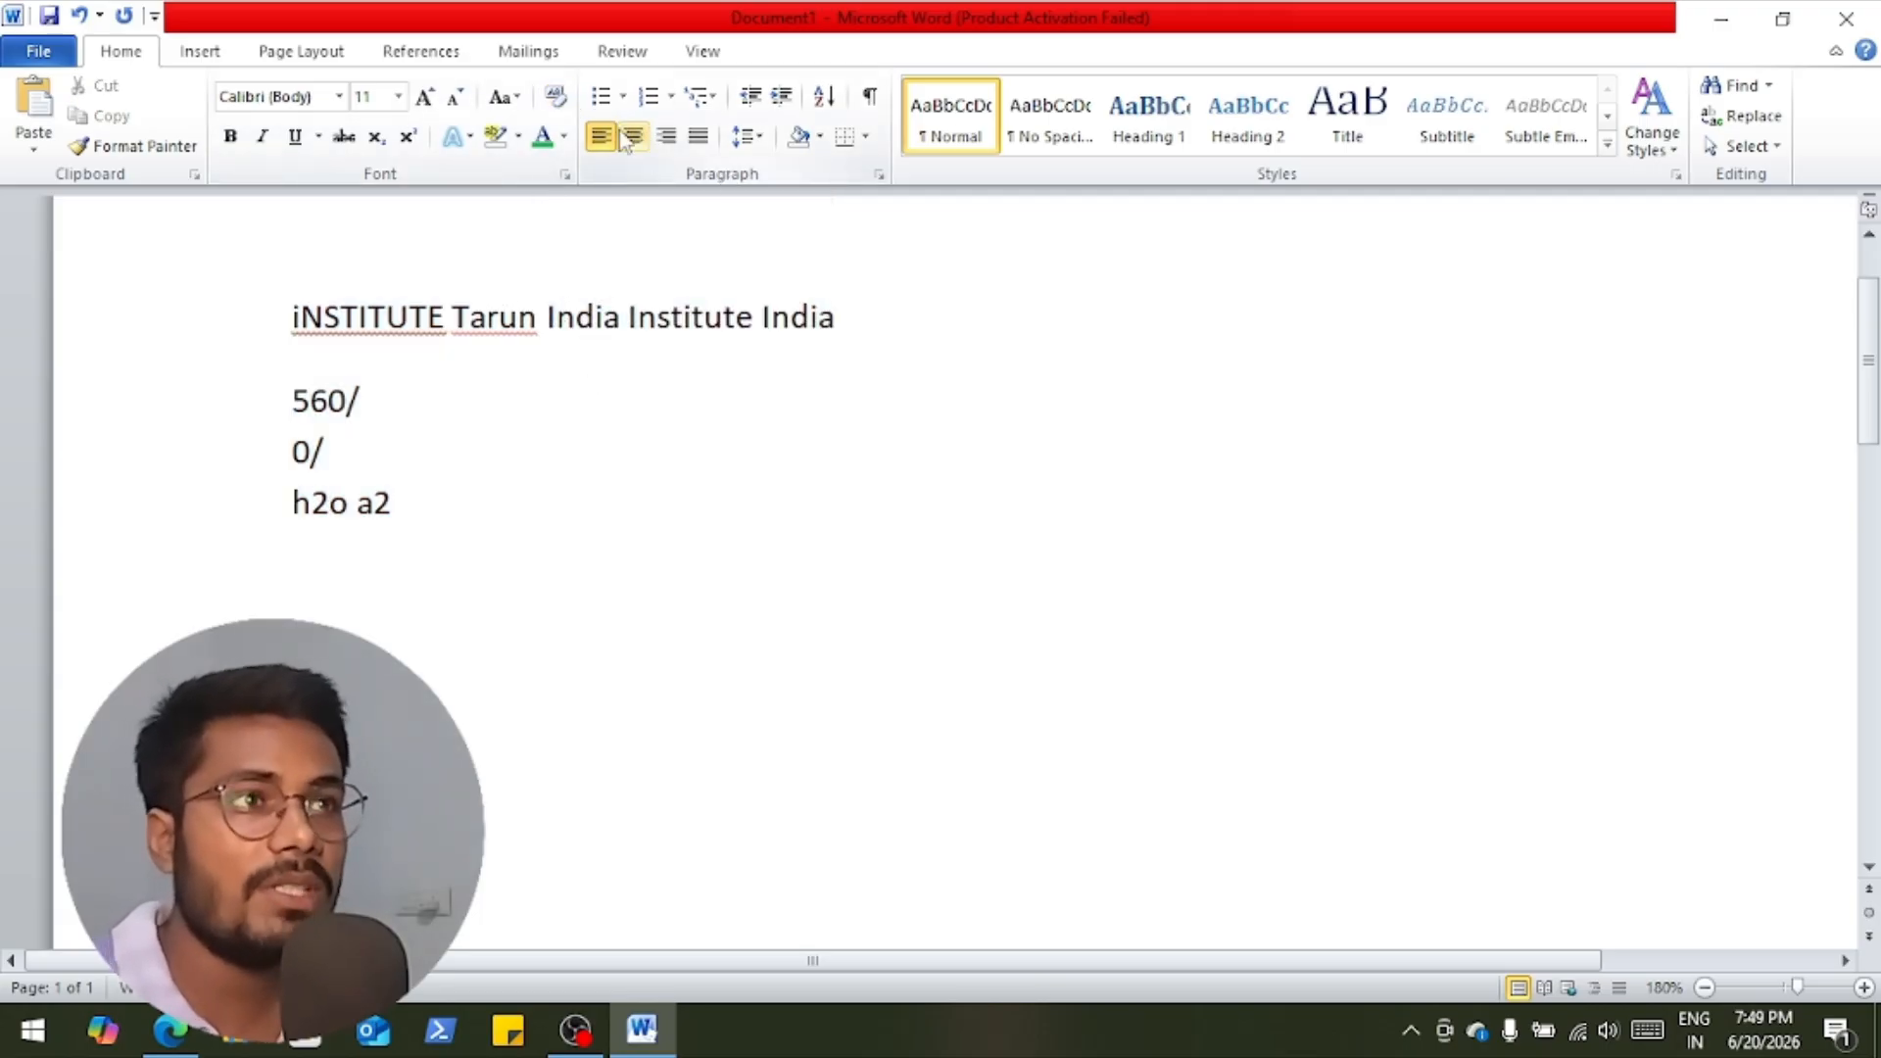
# Center the lines "560/", "0/" and "h2o a2", and switch them to right alignment.
pyautogui.moveTo(403, 494); pyautogui.dragTo(294, 390)
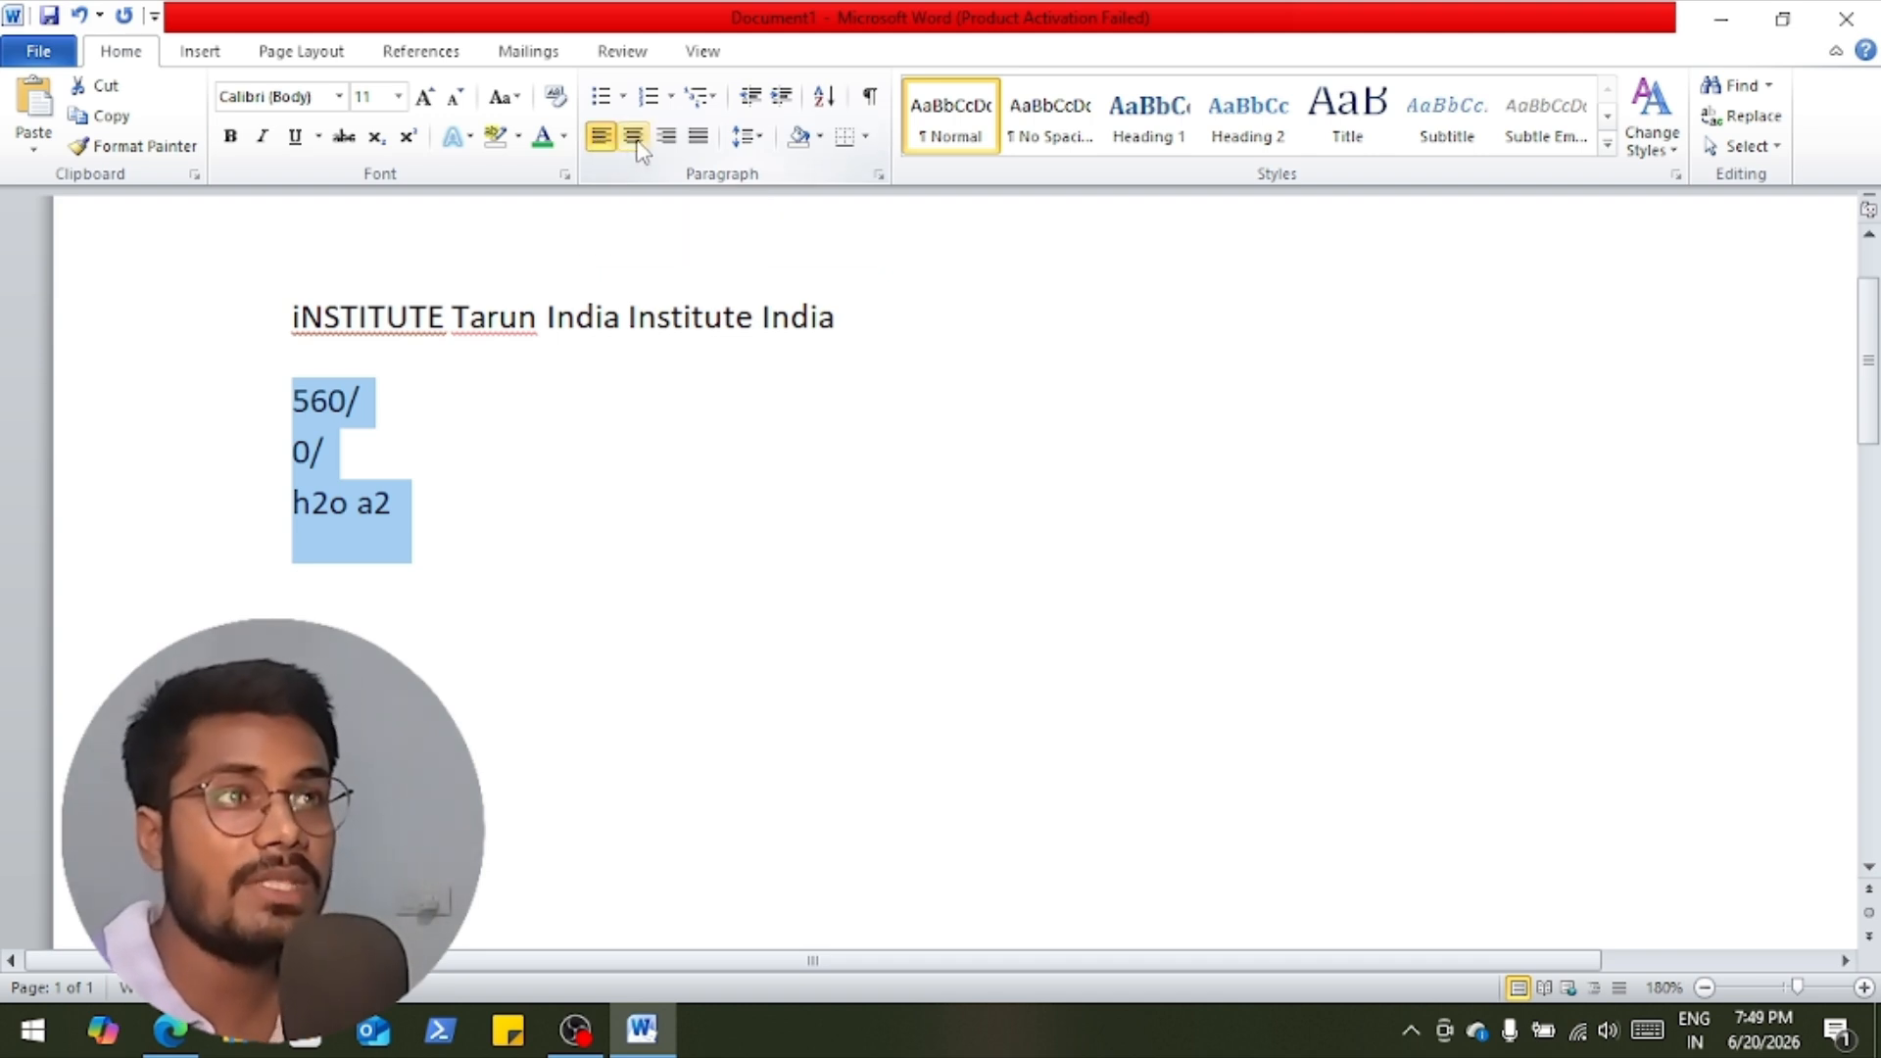
pyautogui.click(635, 139)
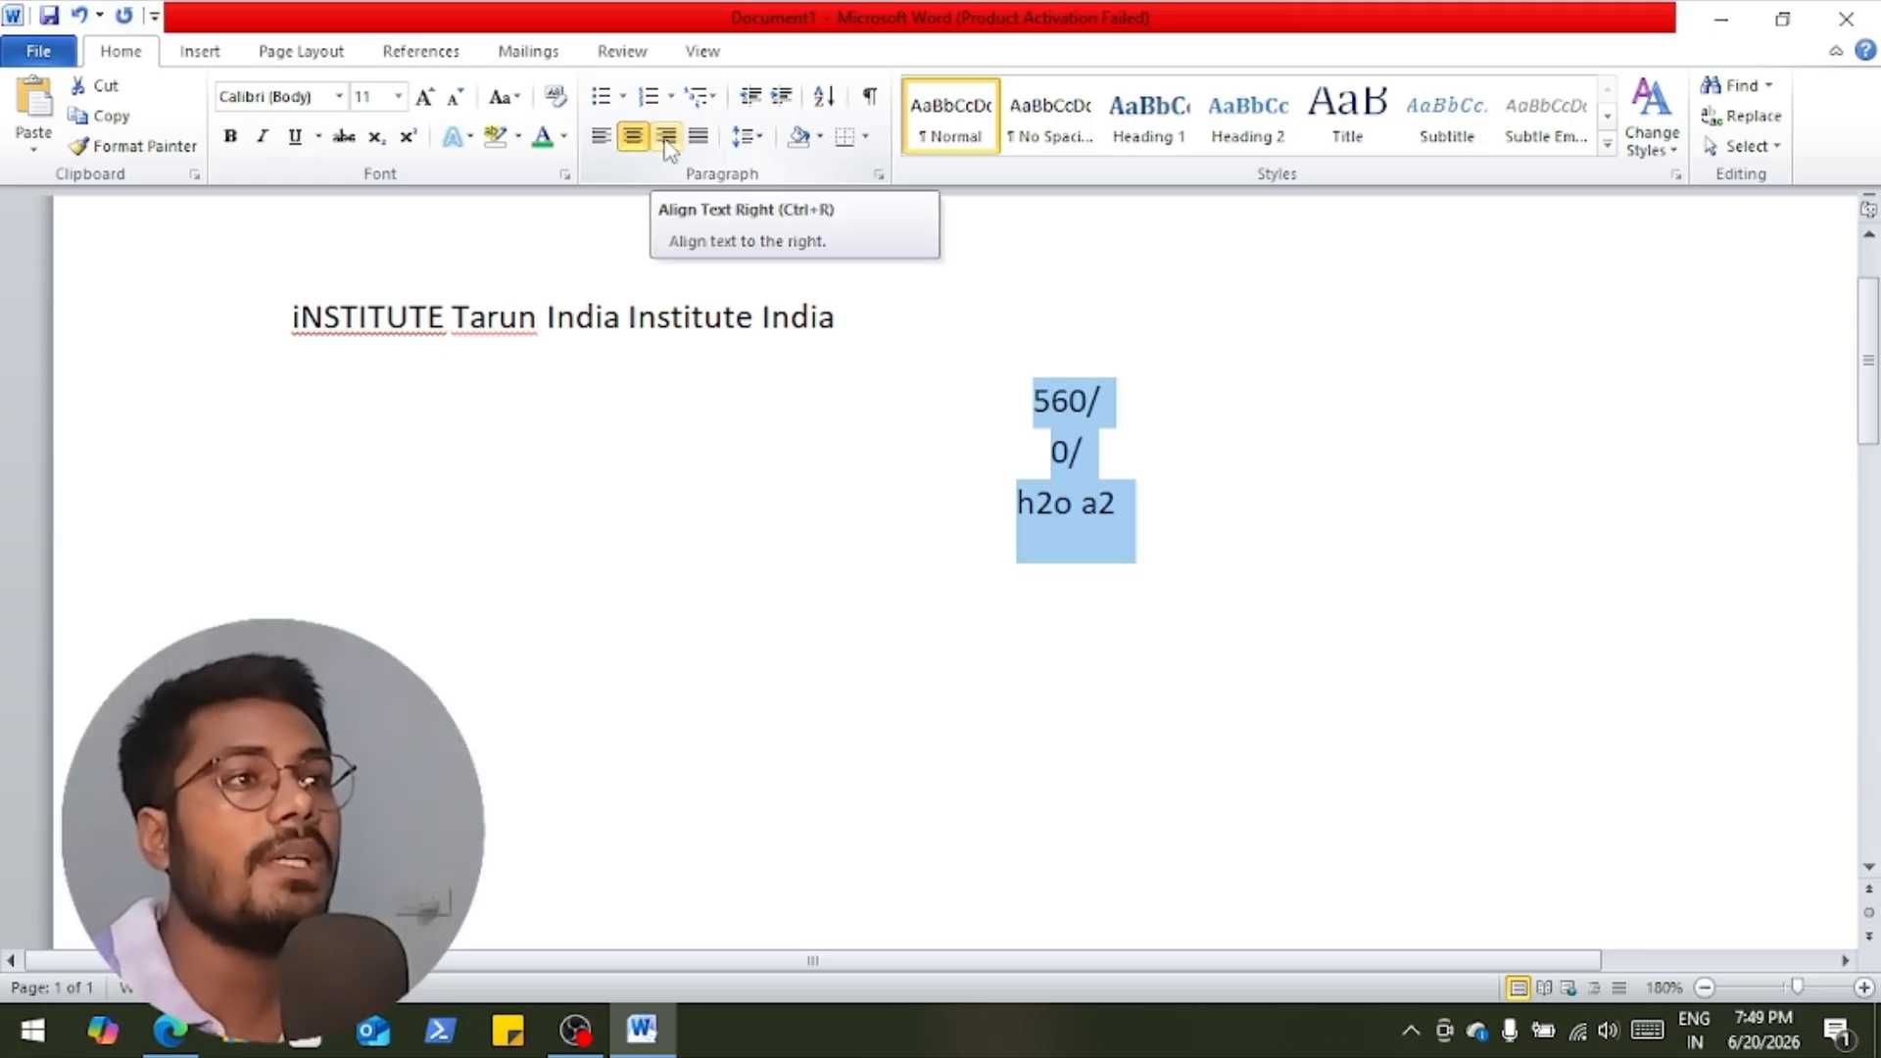
pyautogui.click(666, 142)
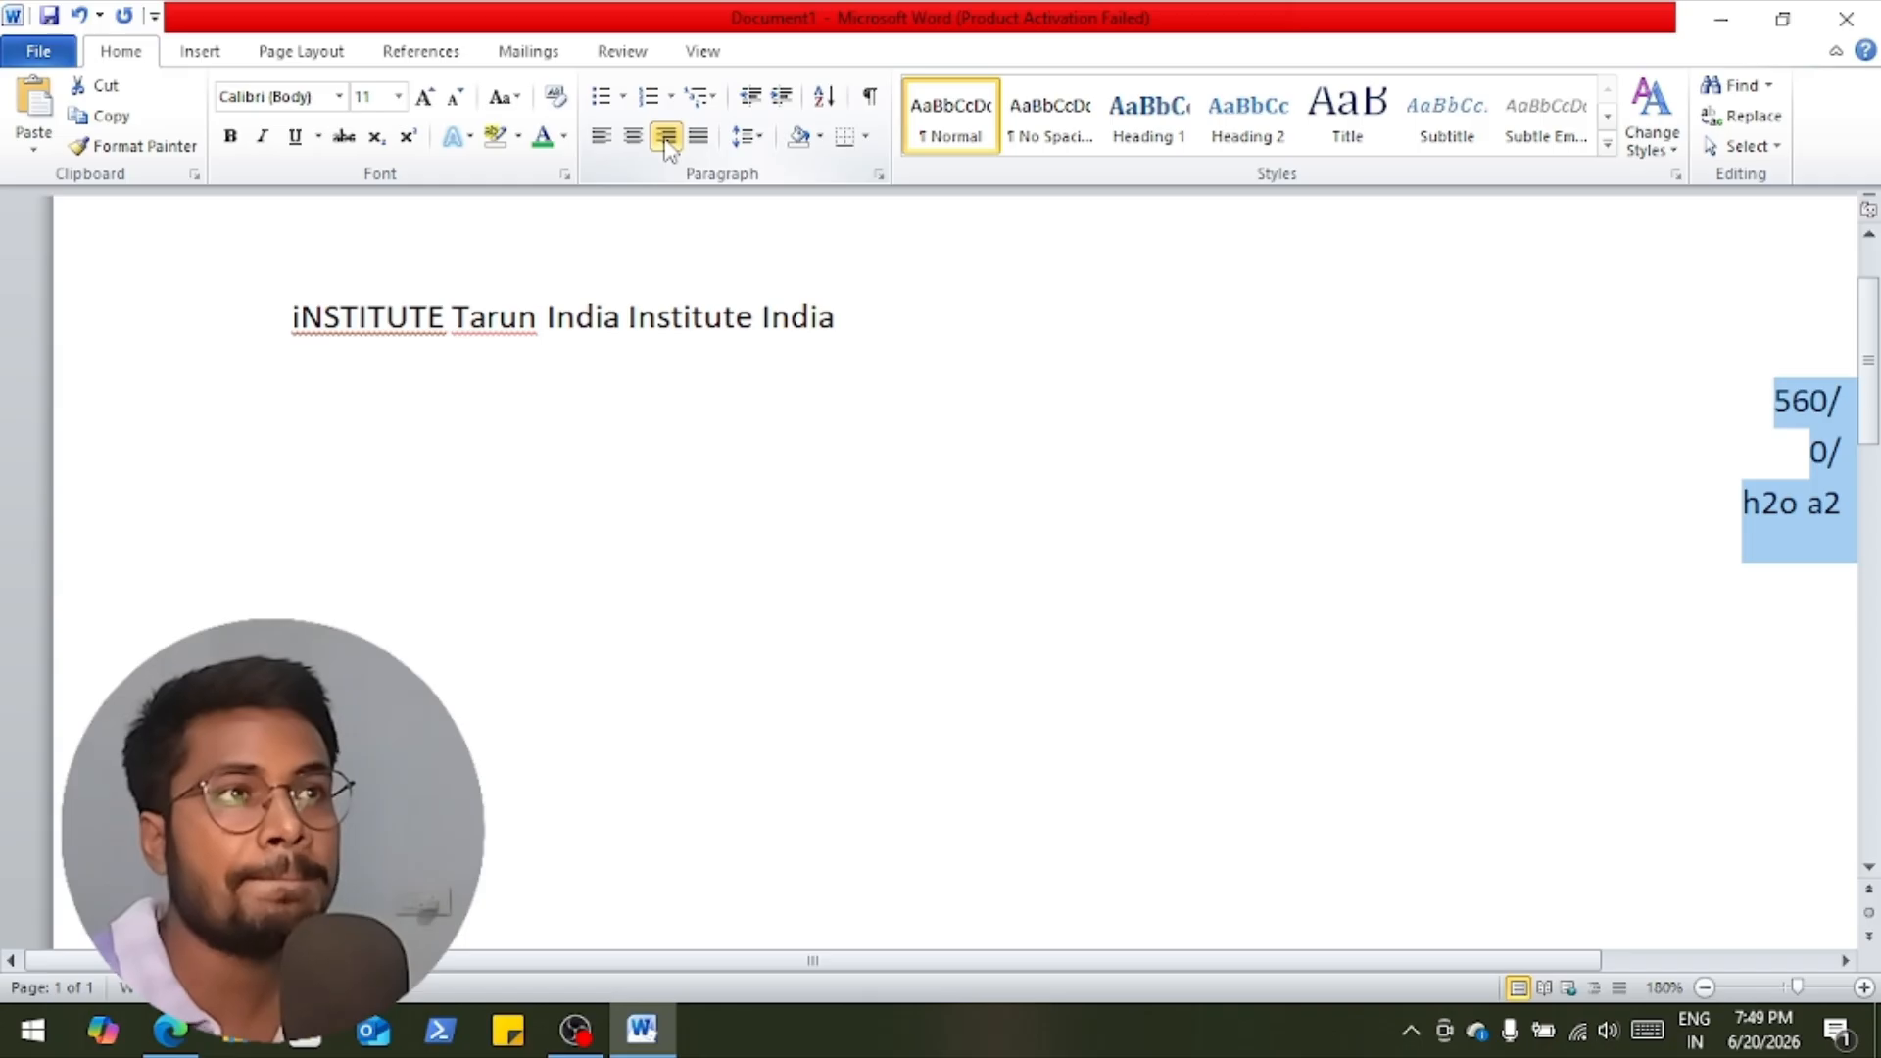
pyautogui.click(834, 324)
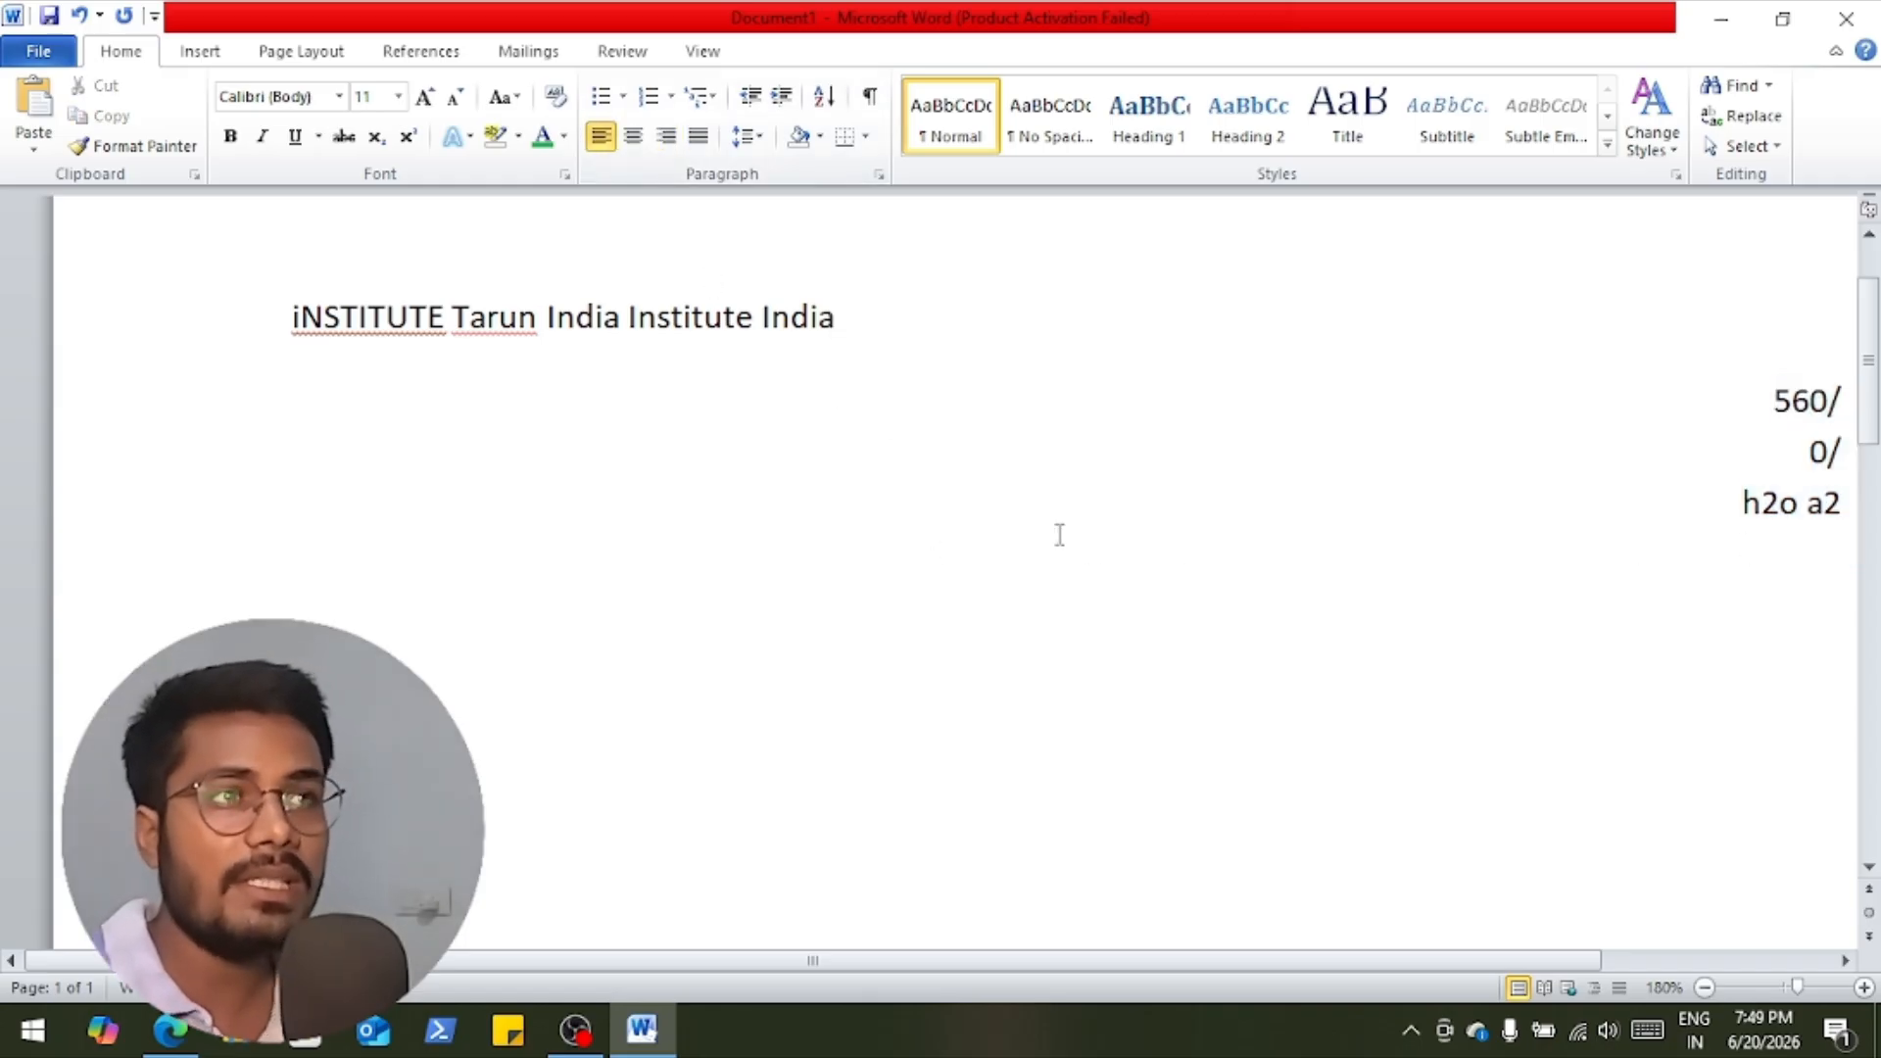
# Replace all the document text with a sample paragraph that begins "On the Insert tab, the galleries include items" and repeats its two sentences.
pyautogui.hotkey('ctrl', 'a')
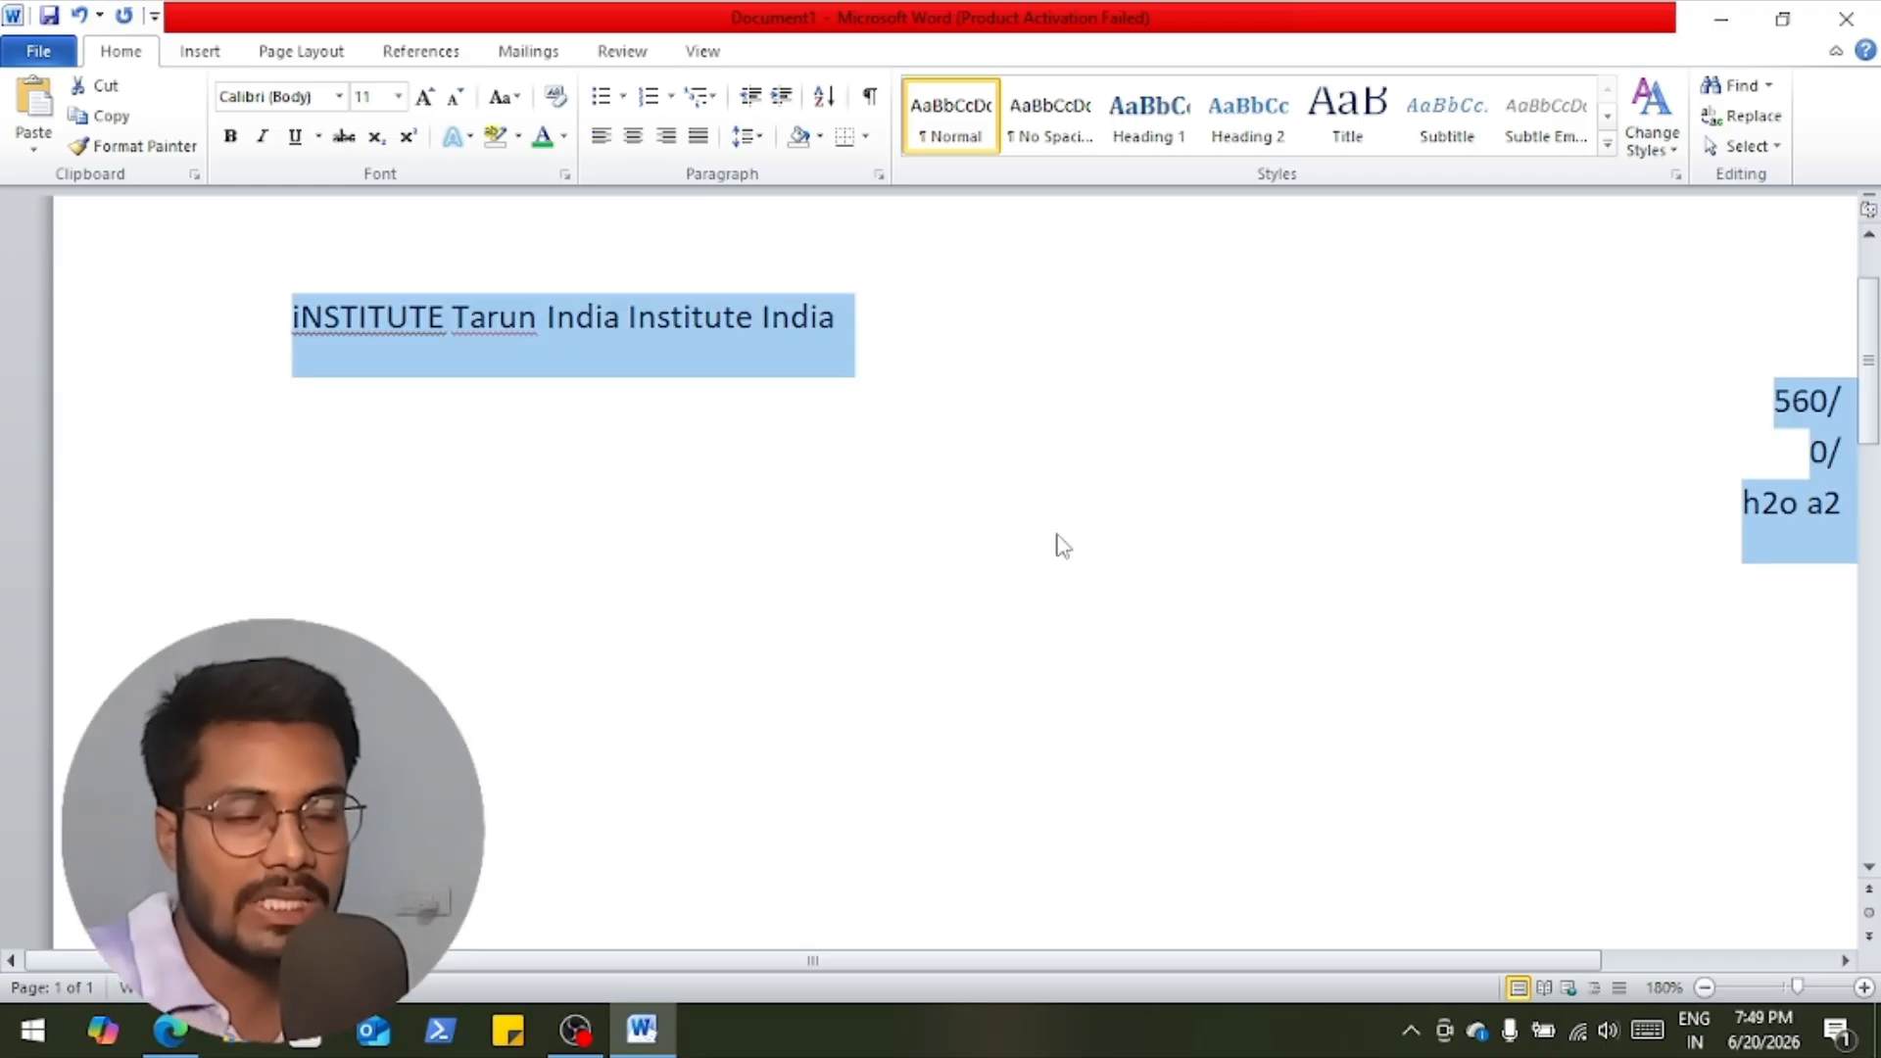
pyautogui.press('Delete')
pyautogui.write('On the Insert tab, the galleries include items that are designed to coordinate with the overall look of your document. You can use these galleries to insert tables, headers, footers, lists, cover pages, and other document building blocks. On the Insert tab, the galleries include items that are designed to coordinate with the overall look of your document. You can use these galleries to insert tables, headers, footers, lists, cover pages, and other document building blocks.')
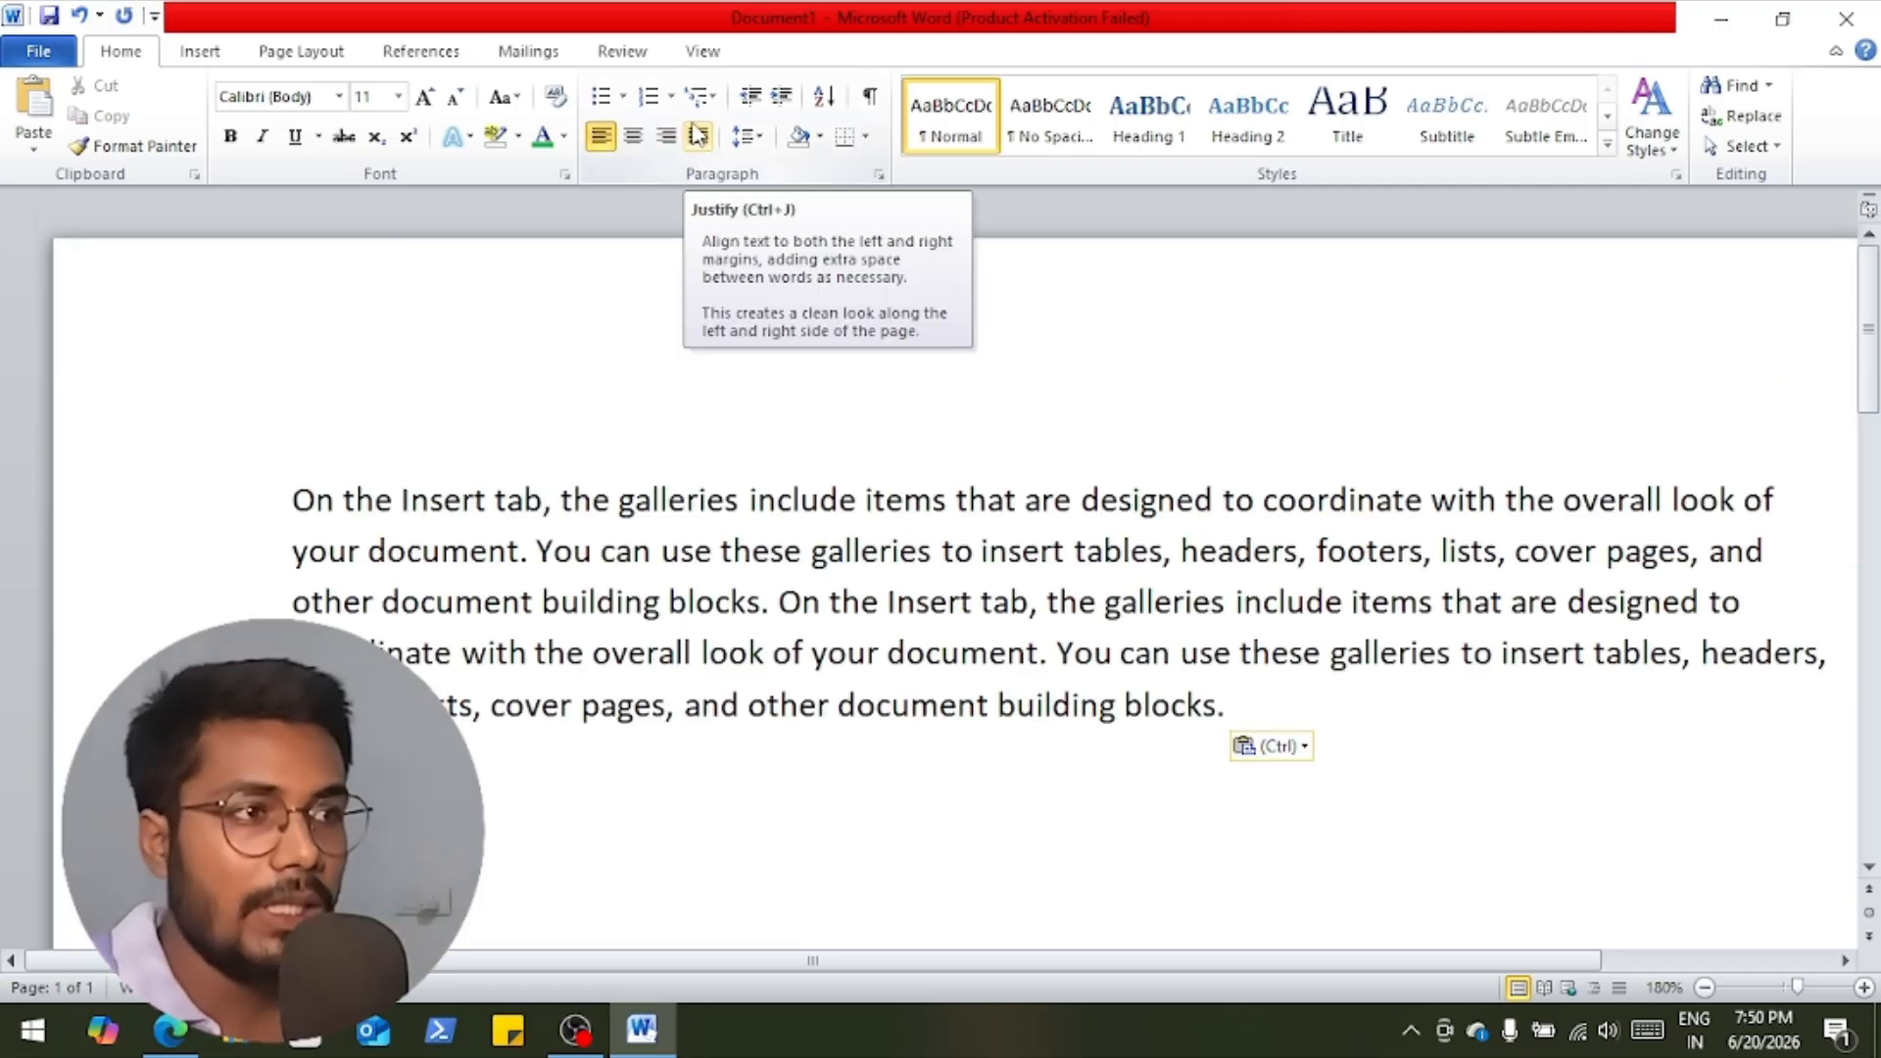
# Right-align the sample paragraph about the Insert tab galleries.
pyautogui.moveTo(293, 499); pyautogui.dragTo(292, 705)
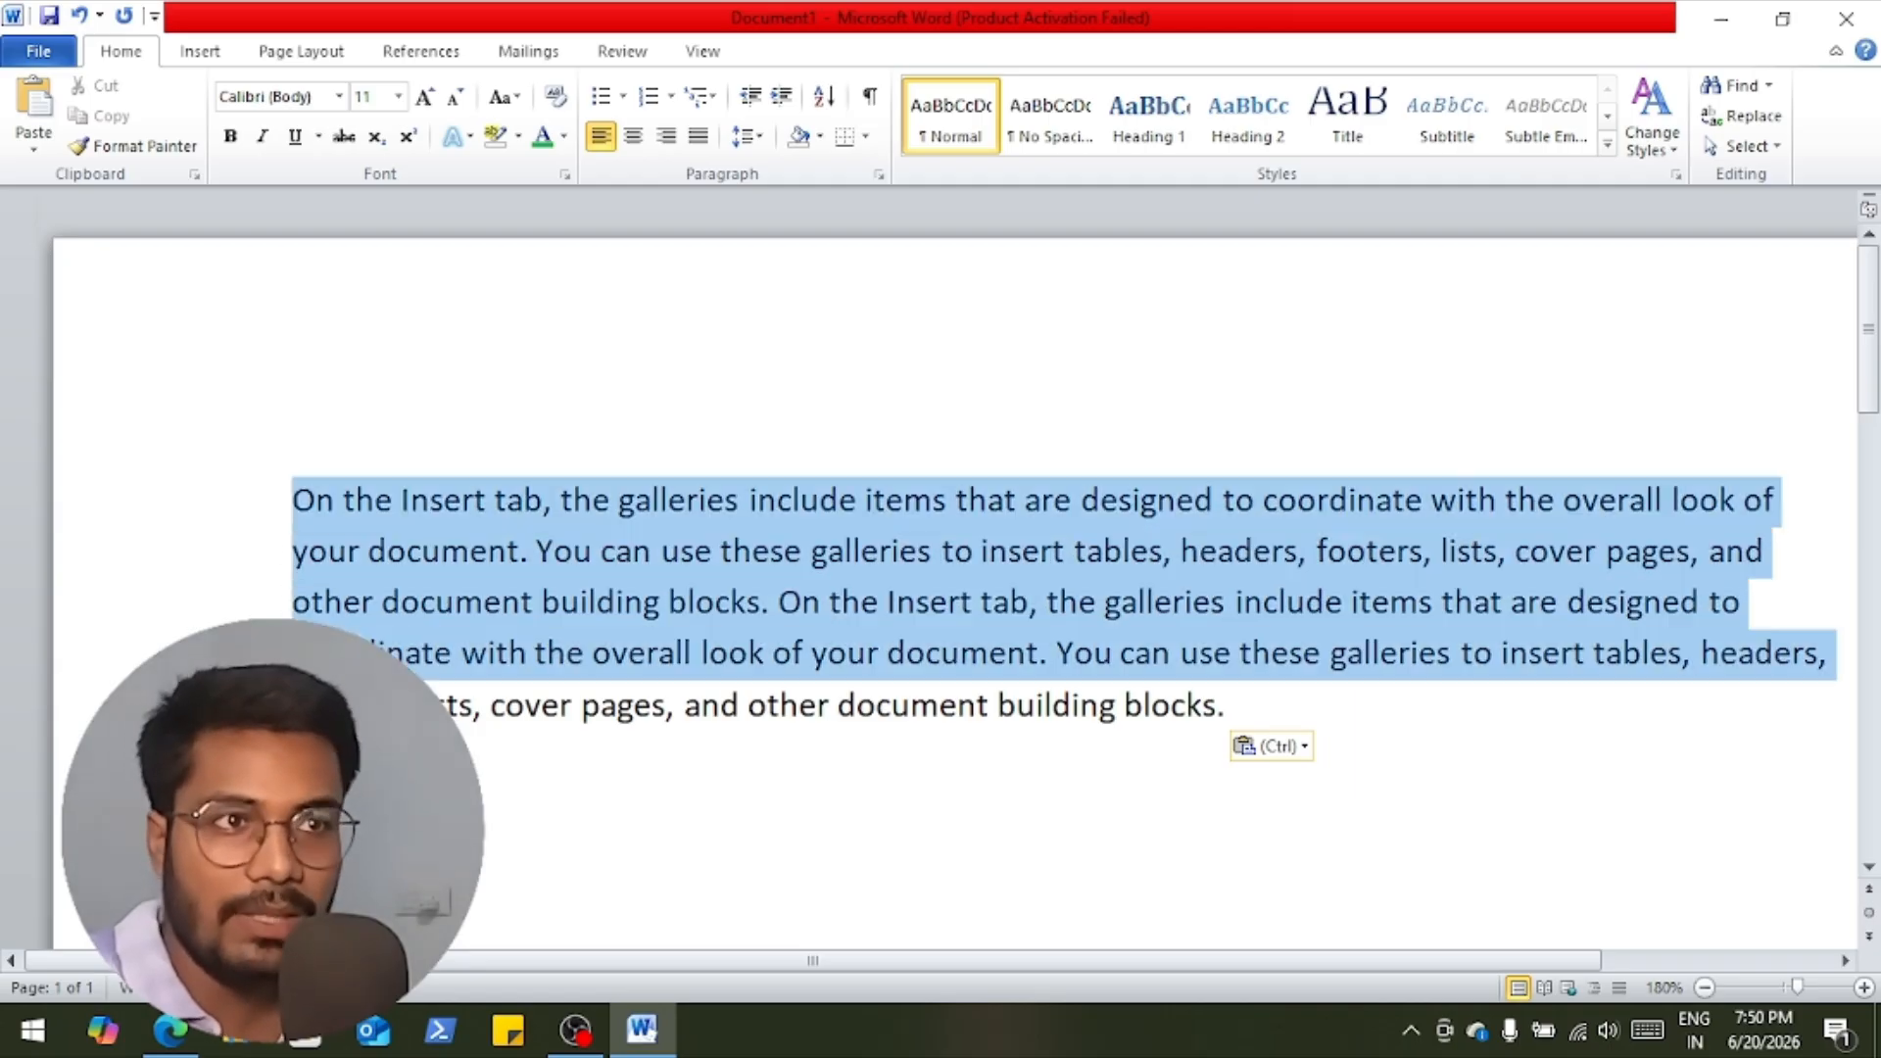
pyautogui.click(1483, 550)
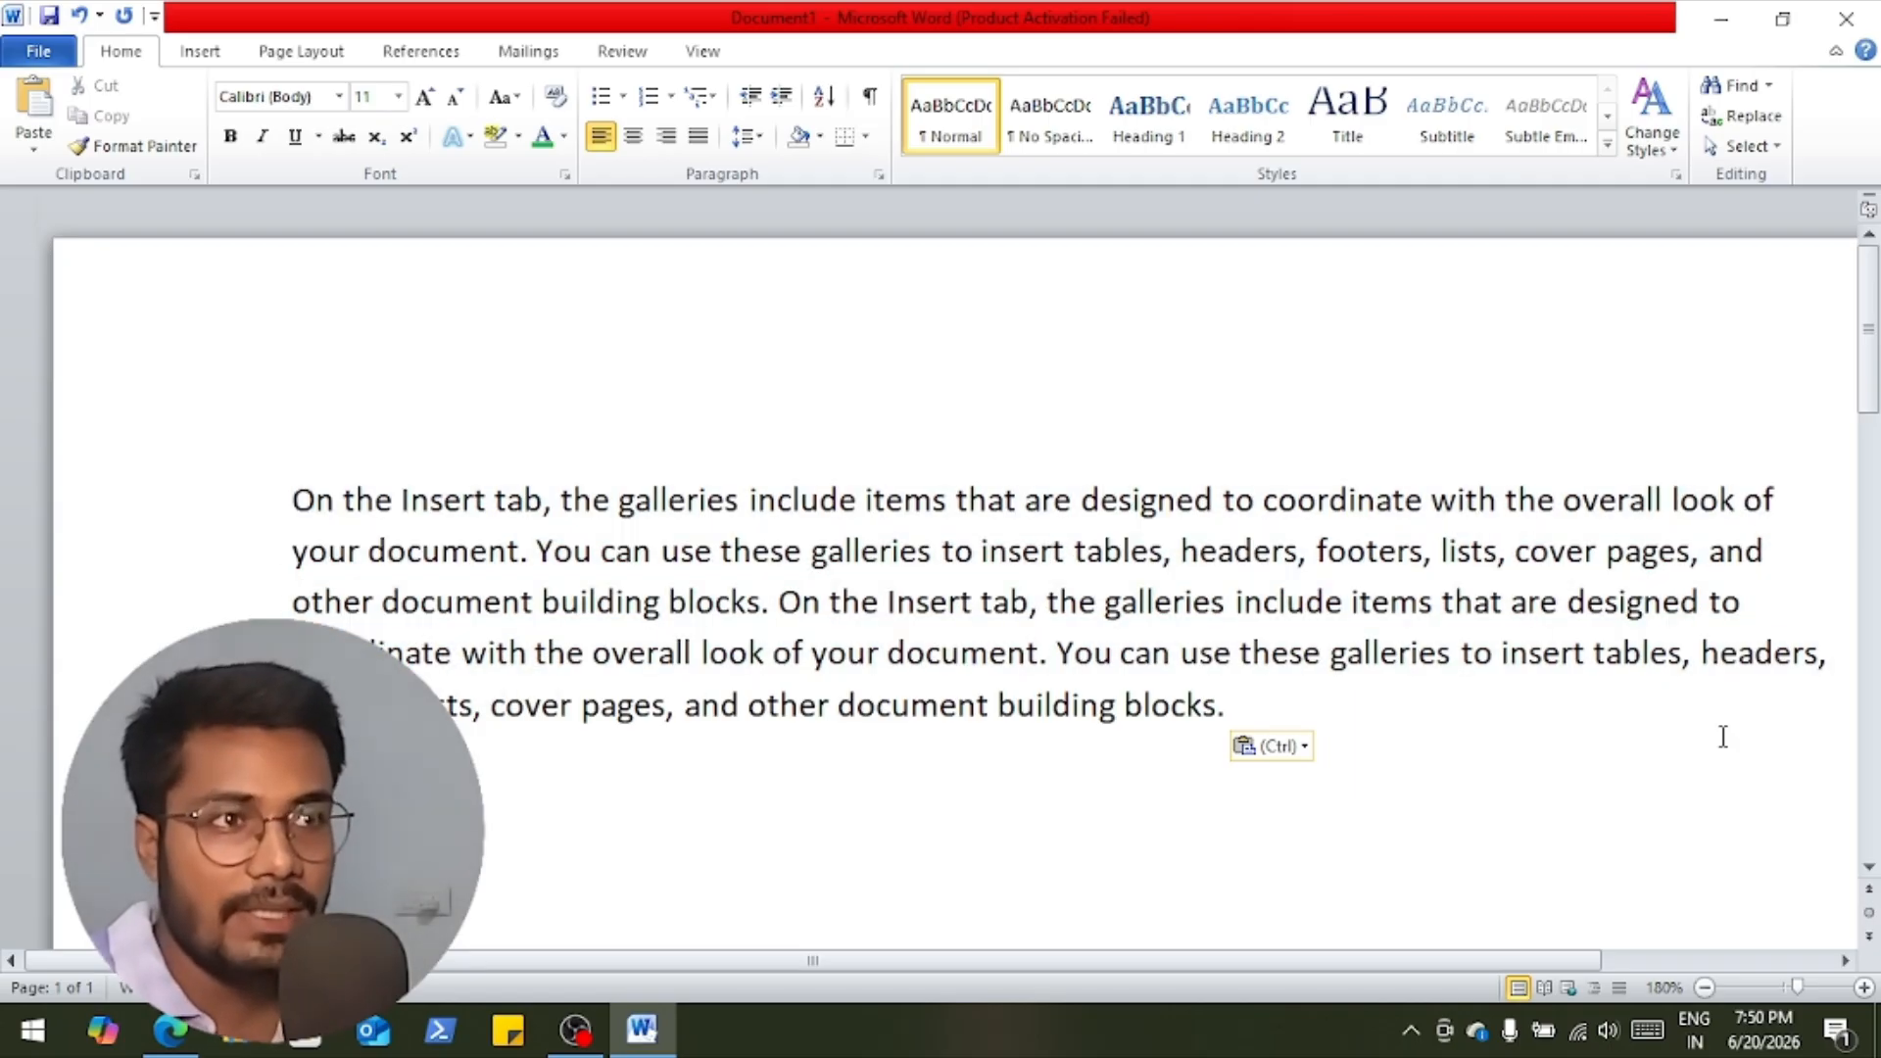
pyautogui.moveTo(393, 500); pyautogui.dragTo(665, 707)
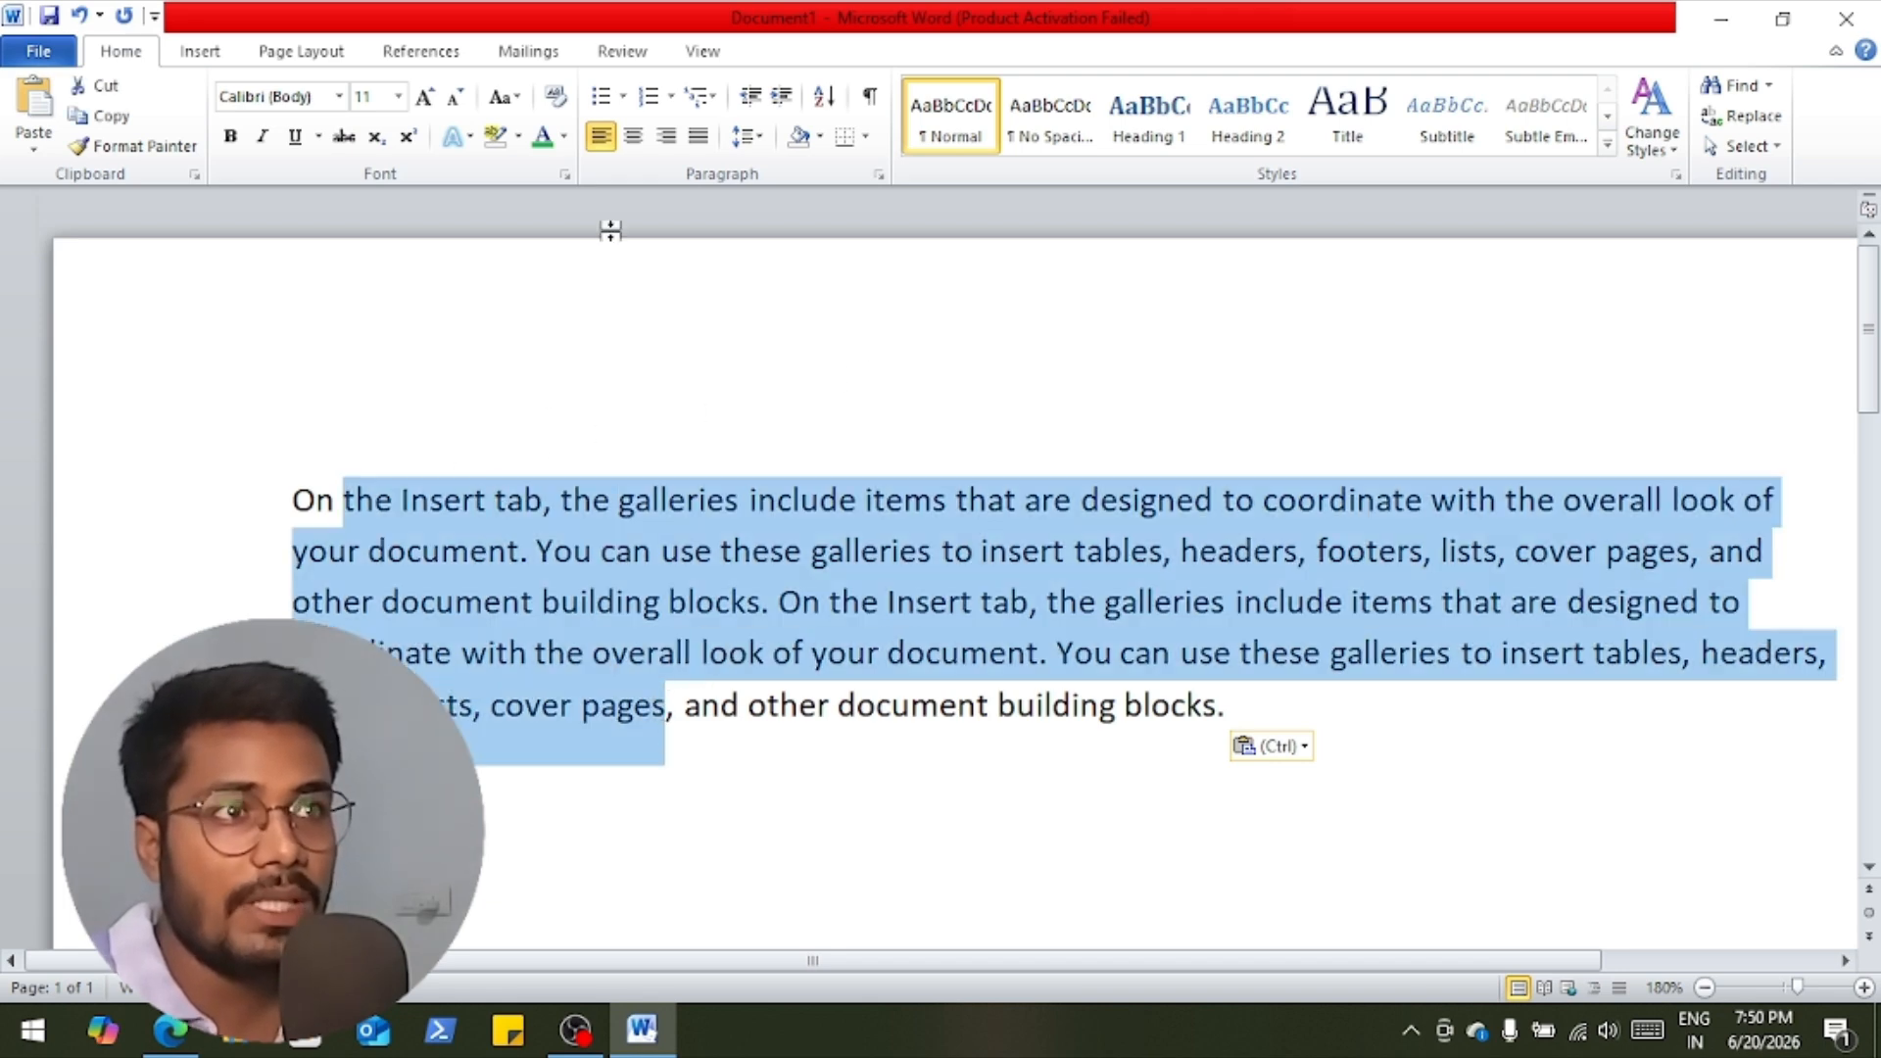
pyautogui.click(666, 137)
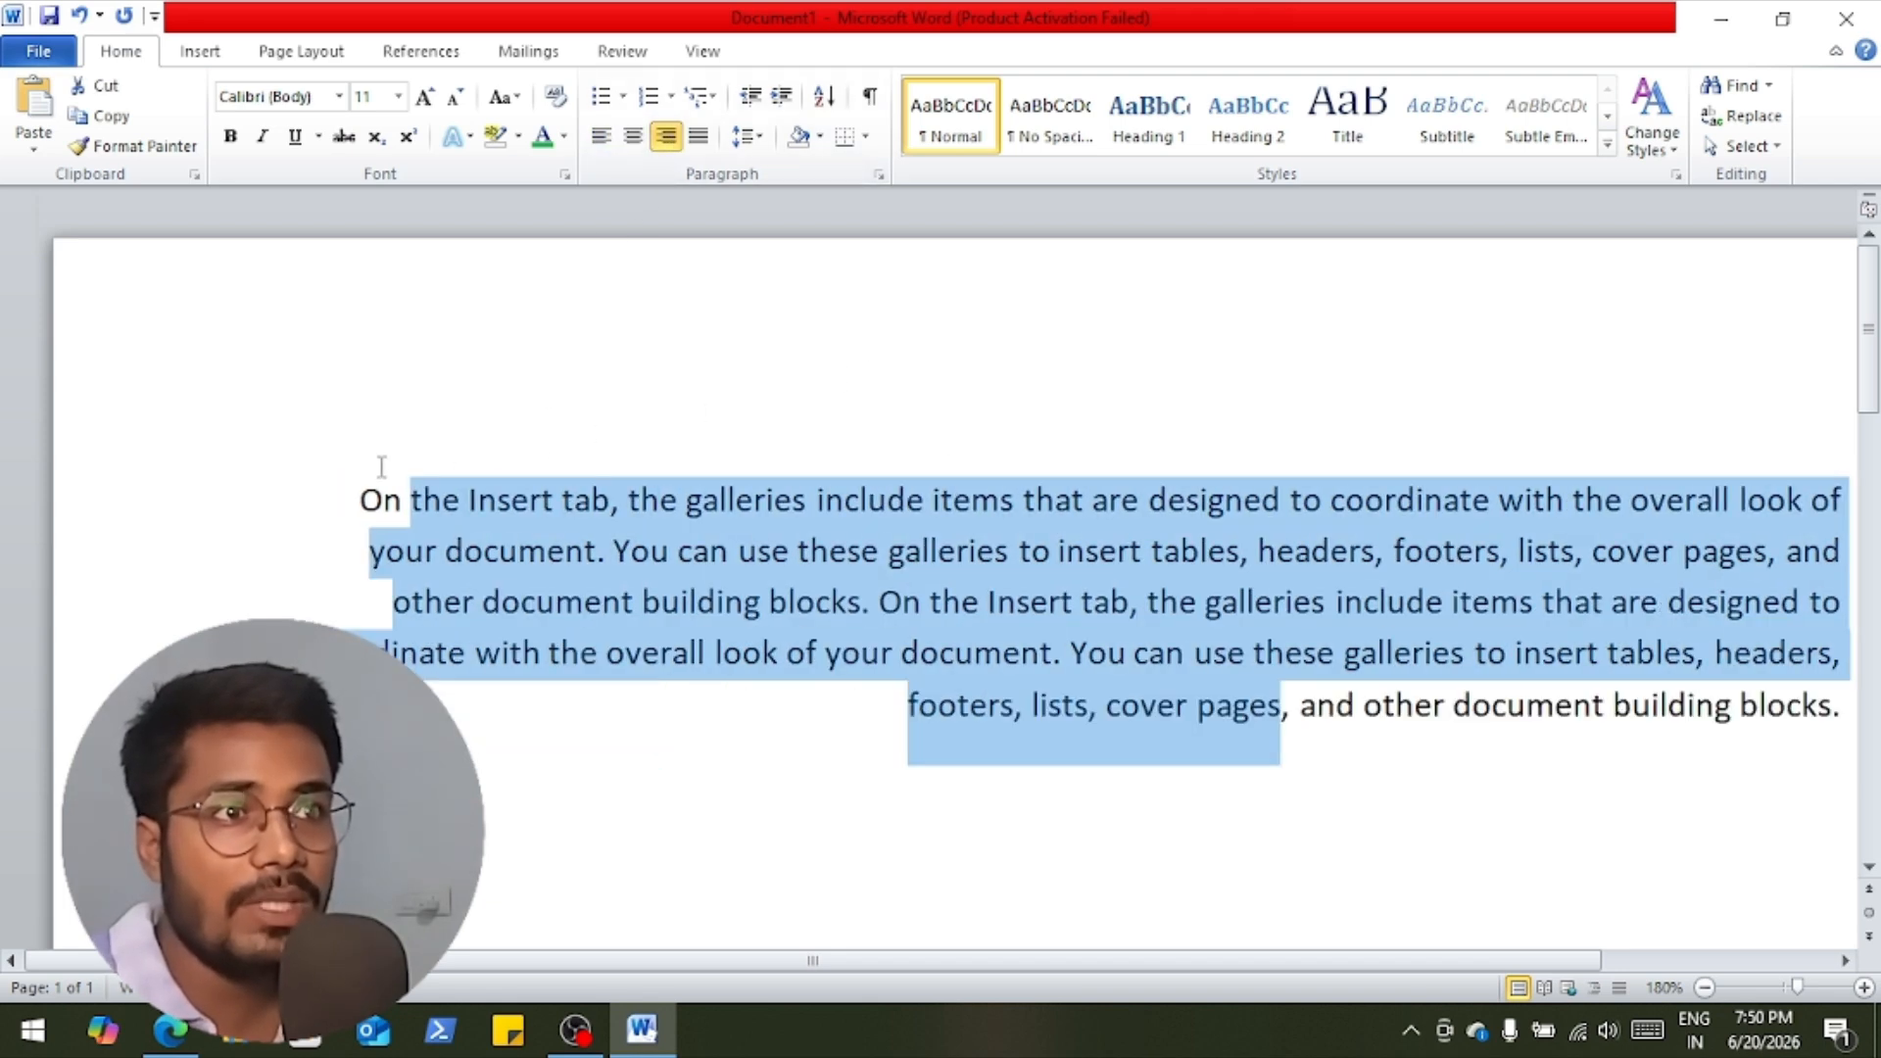
pyautogui.click(382, 498)
pyautogui.moveTo(314, 497); pyautogui.dragTo(409, 647)
pyautogui.click(521, 549)
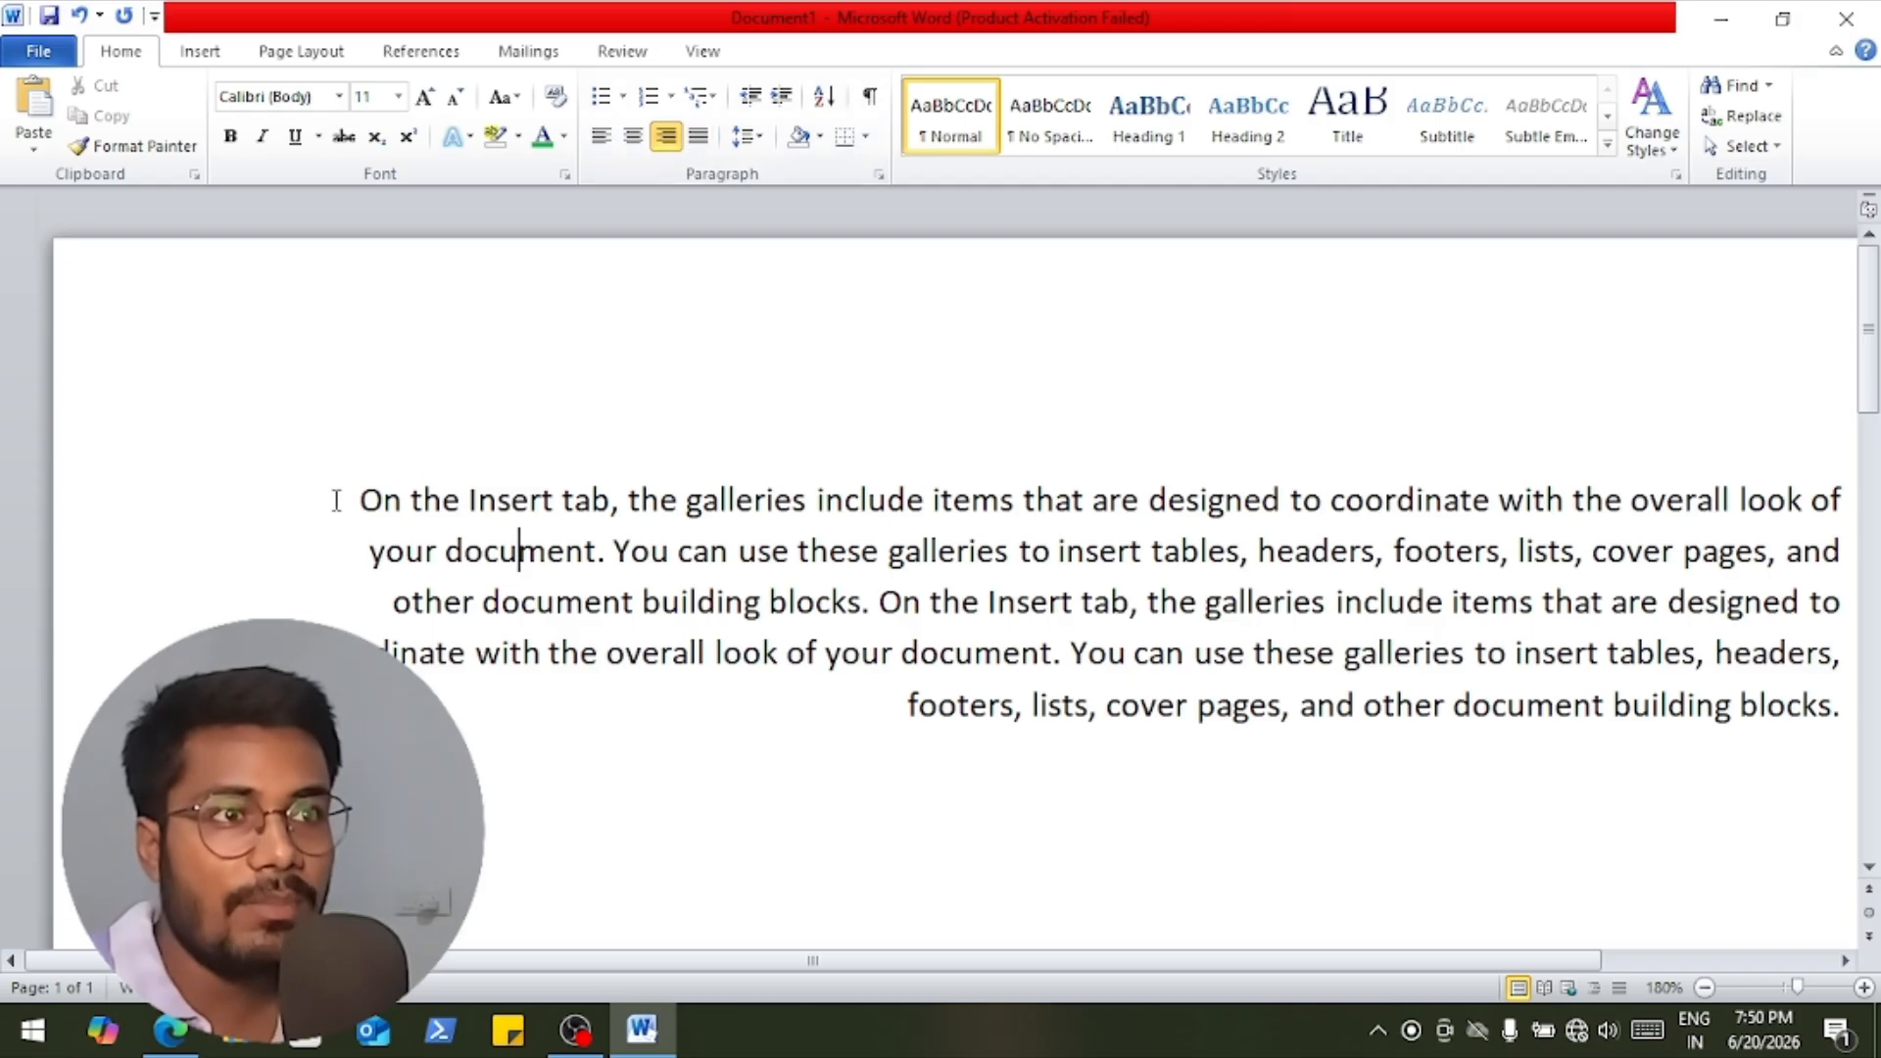
# Justify the sample paragraph and check its alignment along both margins.
pyautogui.moveTo(336, 502); pyautogui.dragTo(1087, 713)
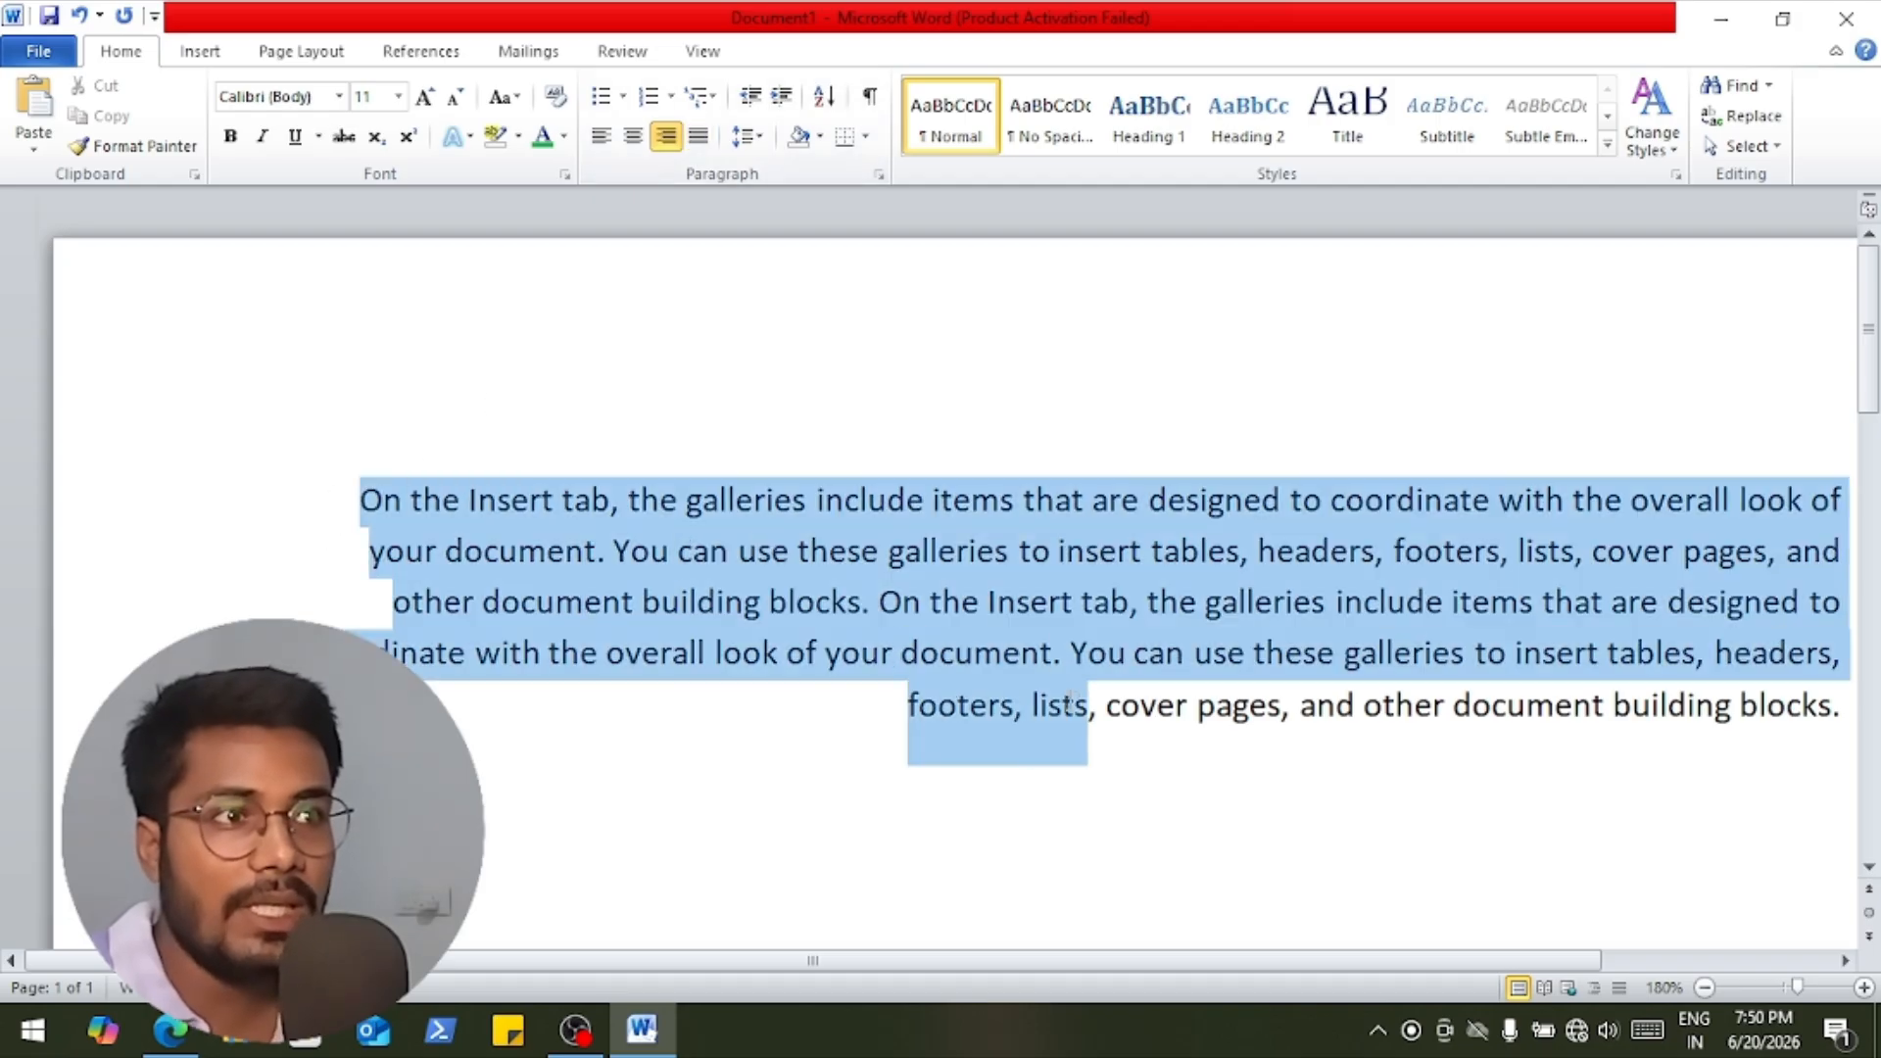
pyautogui.click(698, 136)
pyautogui.click(286, 494)
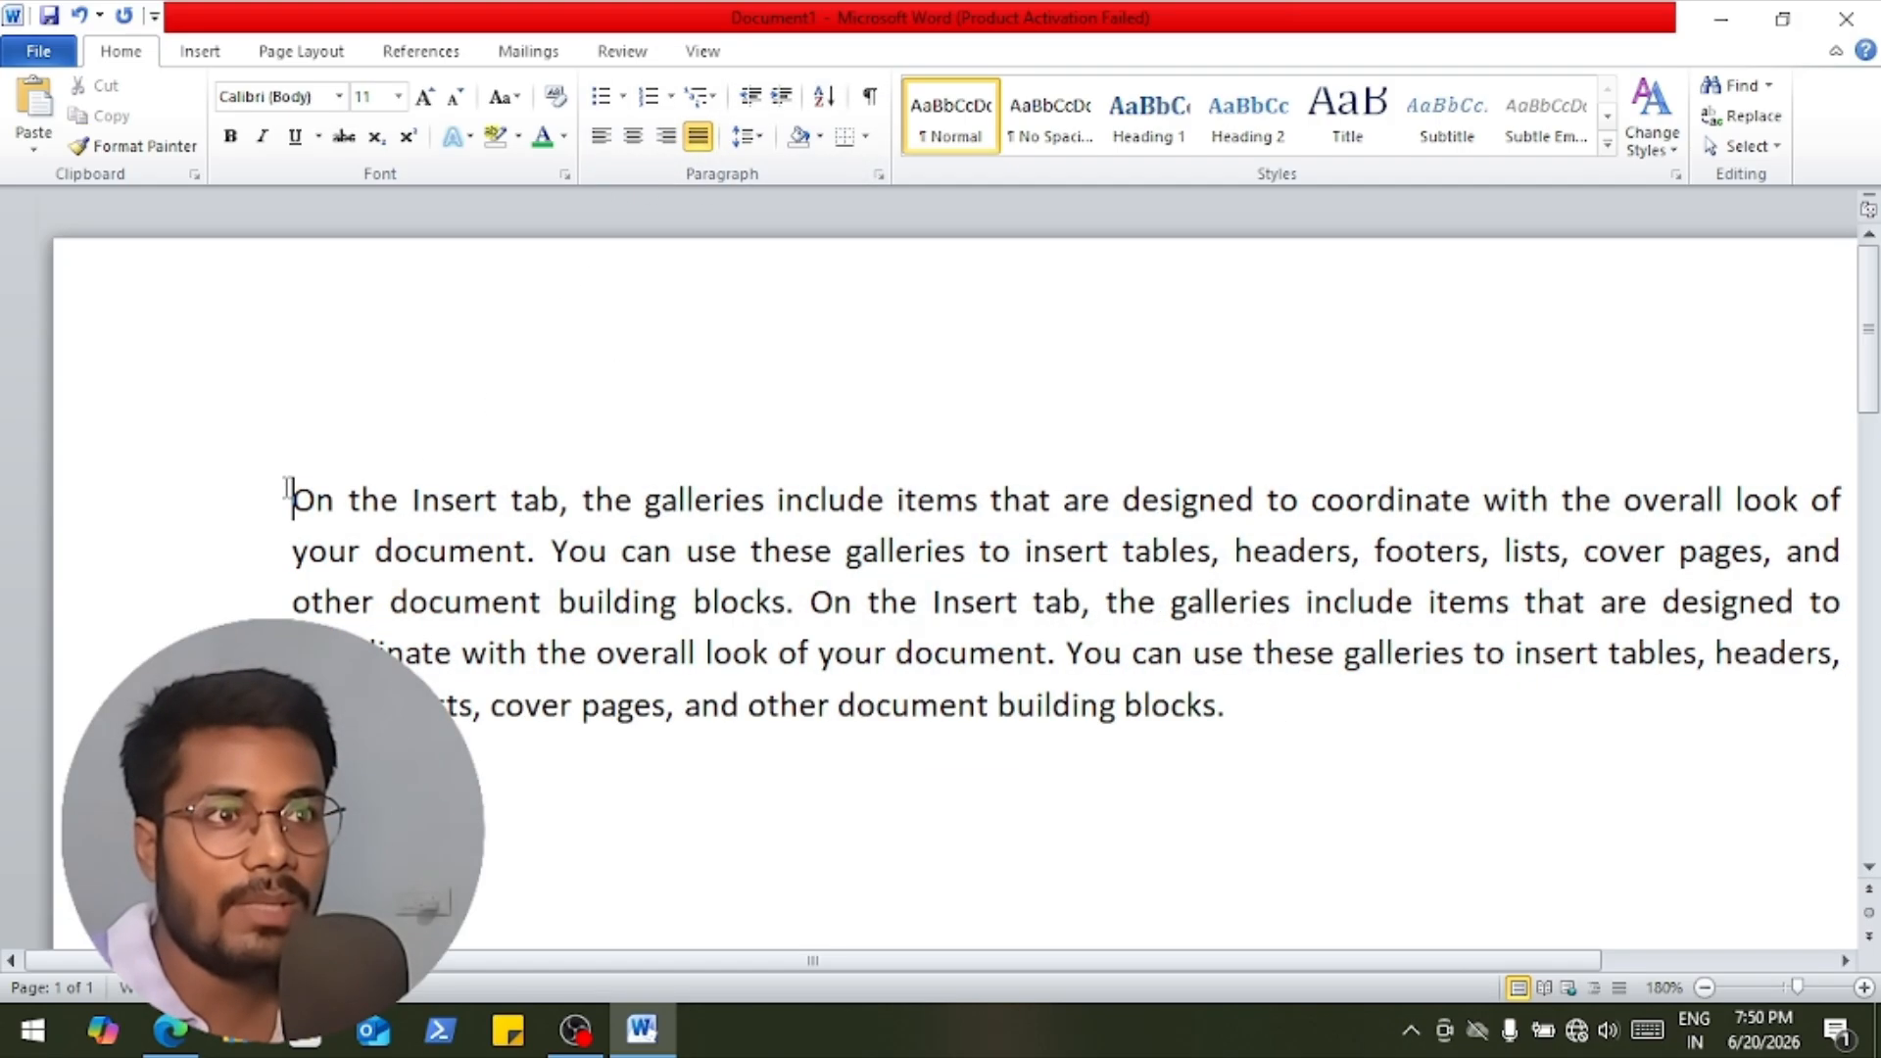
pyautogui.moveTo(767, 968); pyautogui.dragTo(900, 968)
pyautogui.moveTo(1699, 505); pyautogui.dragTo(1110, 891)
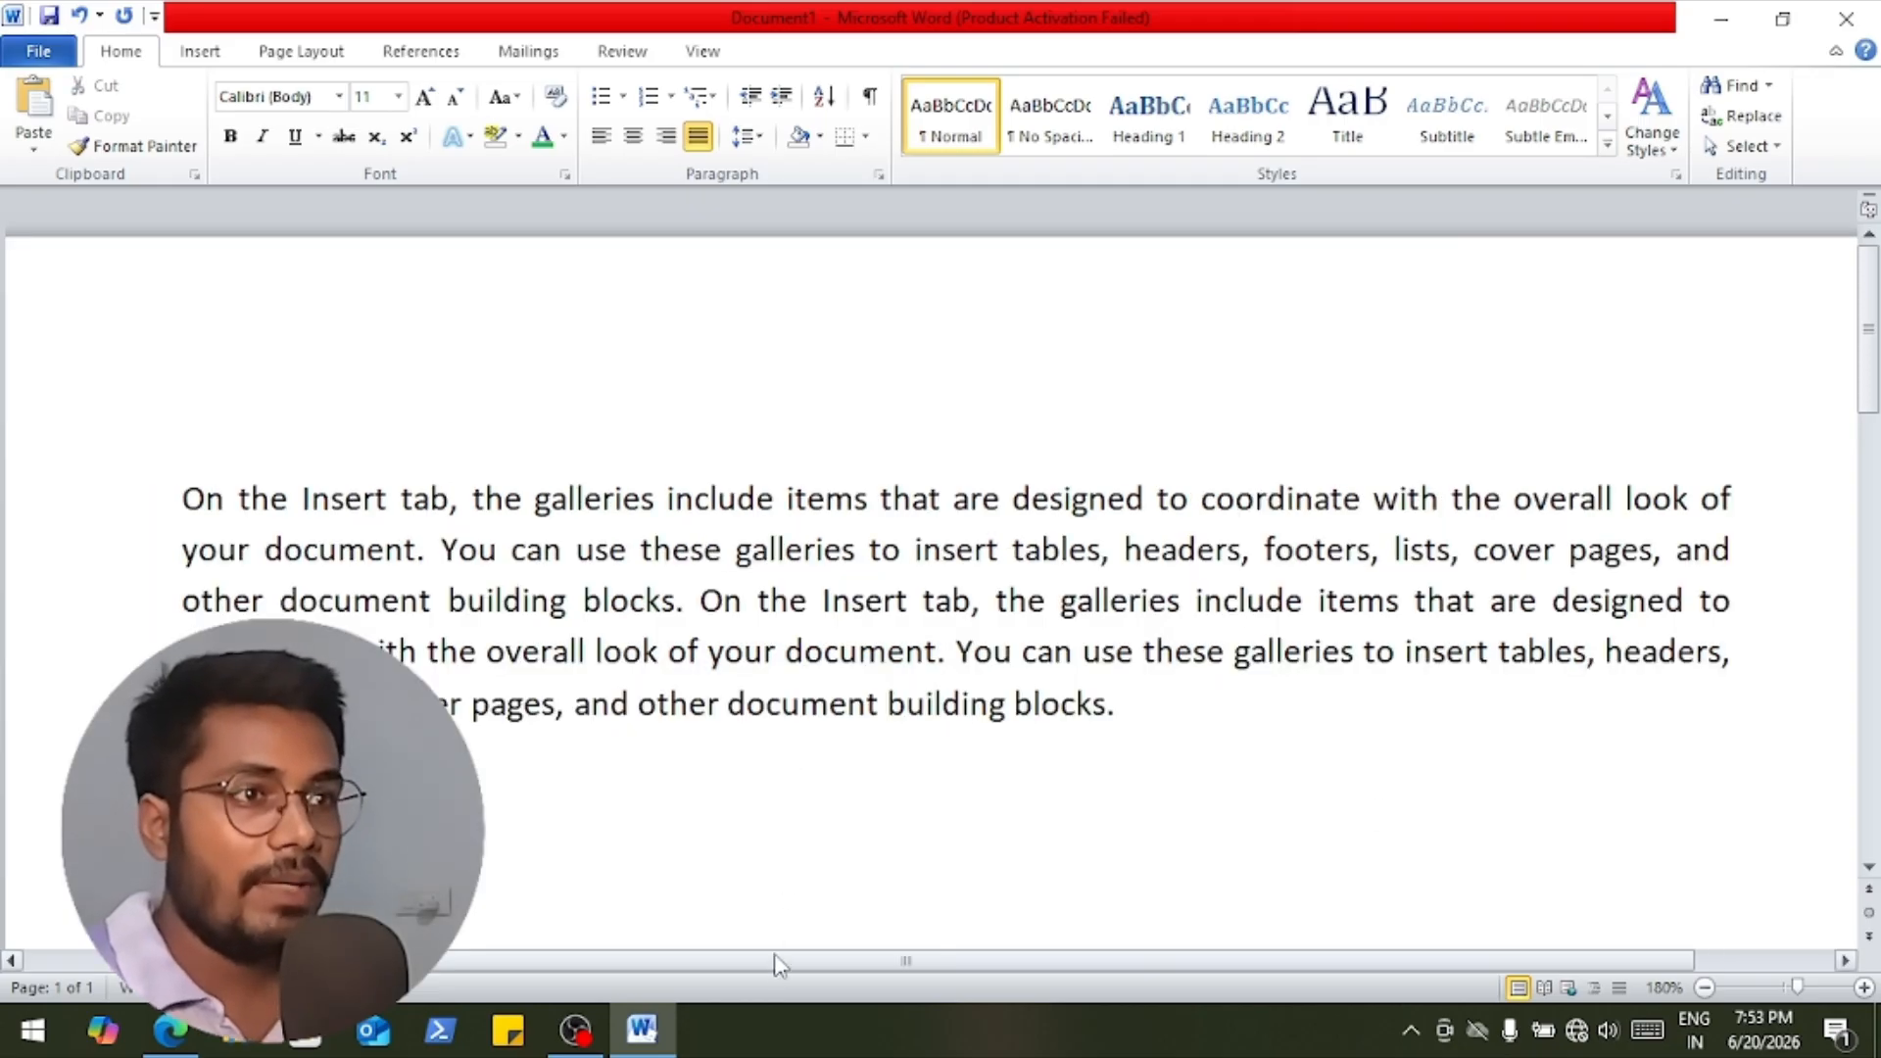
pyautogui.moveTo(772, 961); pyautogui.dragTo(682, 946)
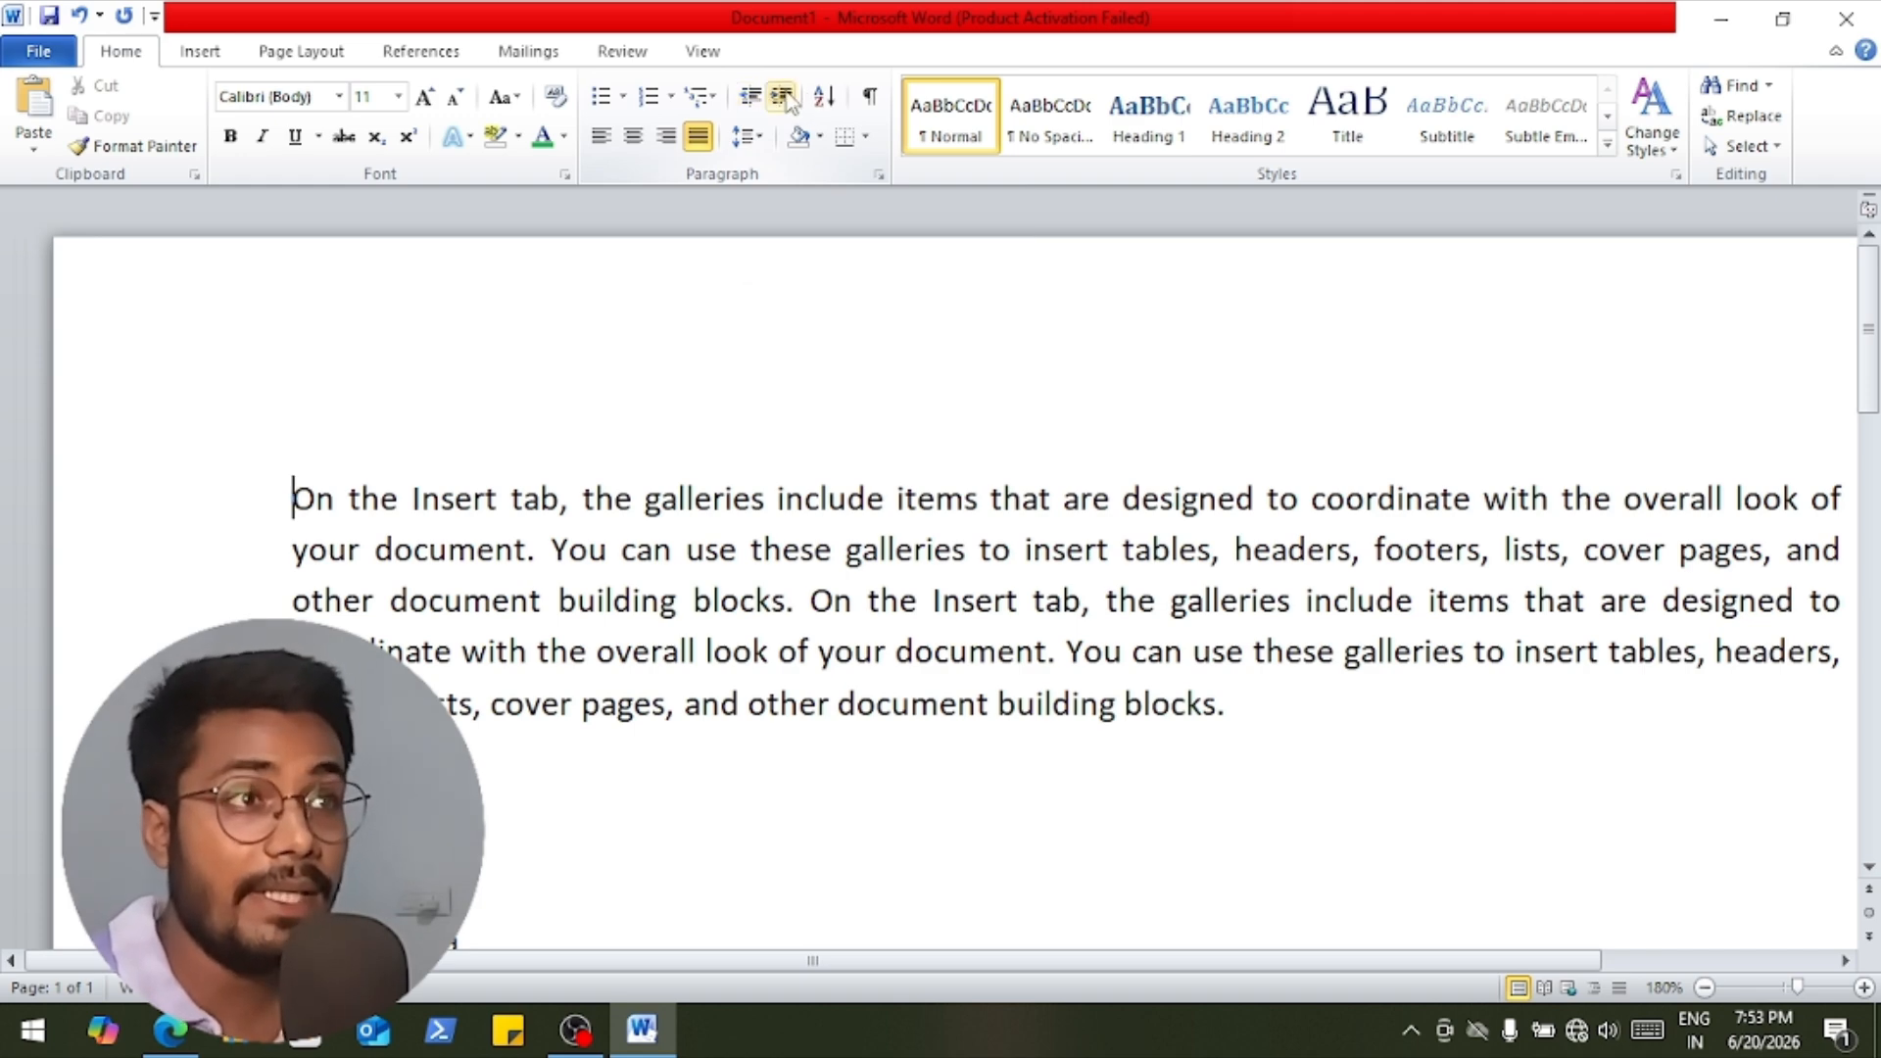
# Increase the indent of the justified paragraph by several levels.
pyautogui.moveTo(293, 497); pyautogui.dragTo(338, 686)
pyautogui.click(293, 500)
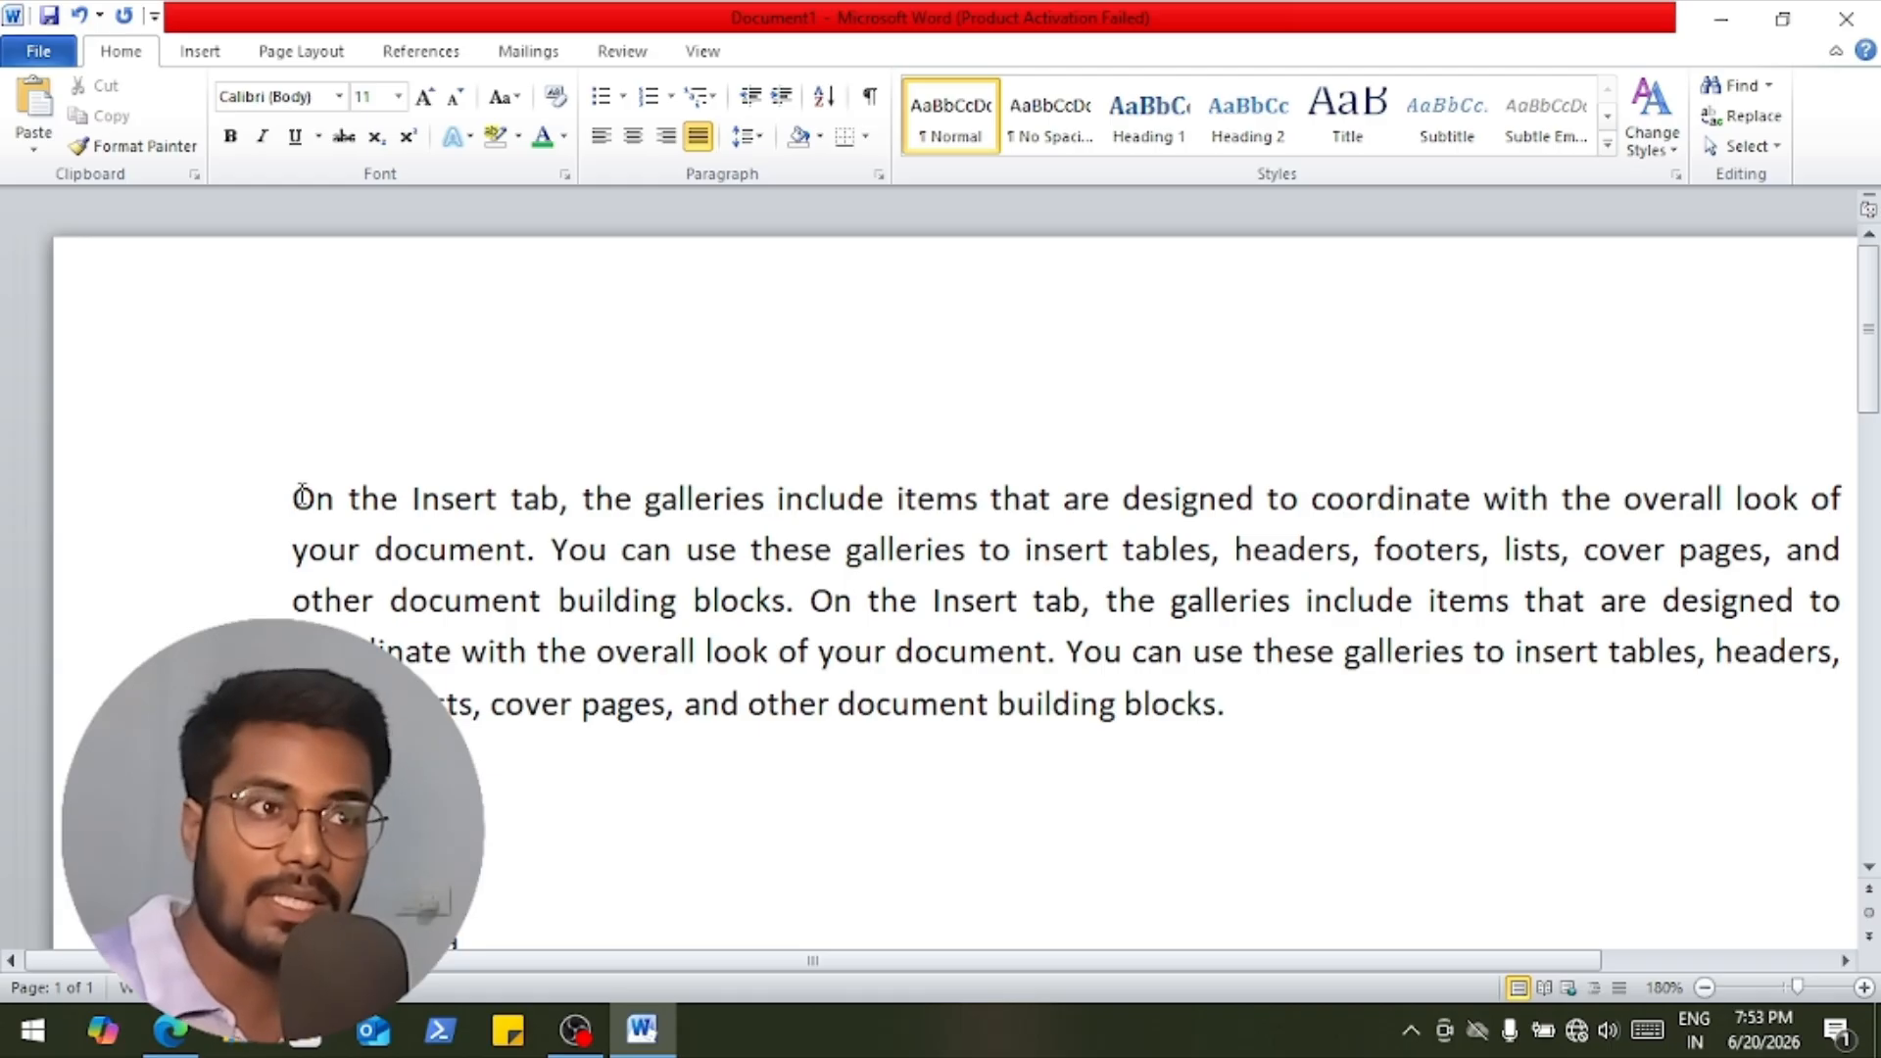
pyautogui.moveTo(282, 497); pyautogui.dragTo(321, 684)
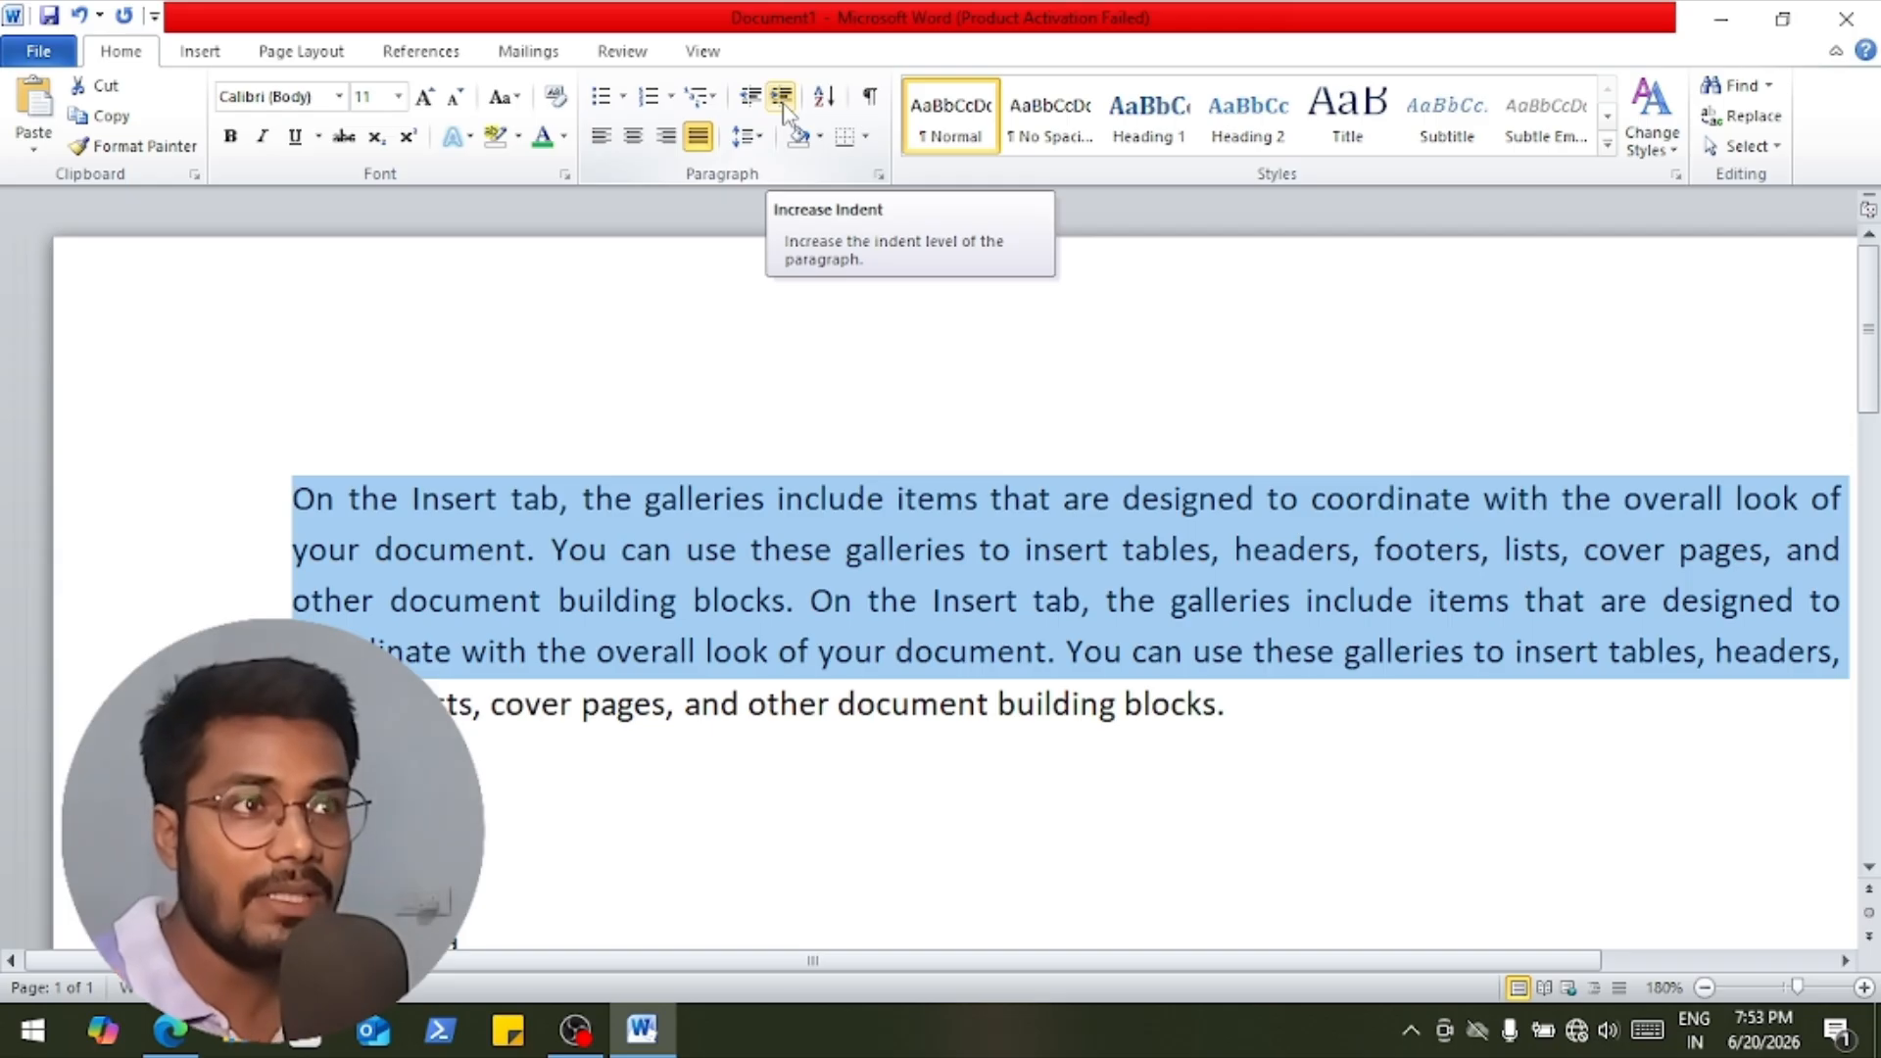
pyautogui.click(782, 98)
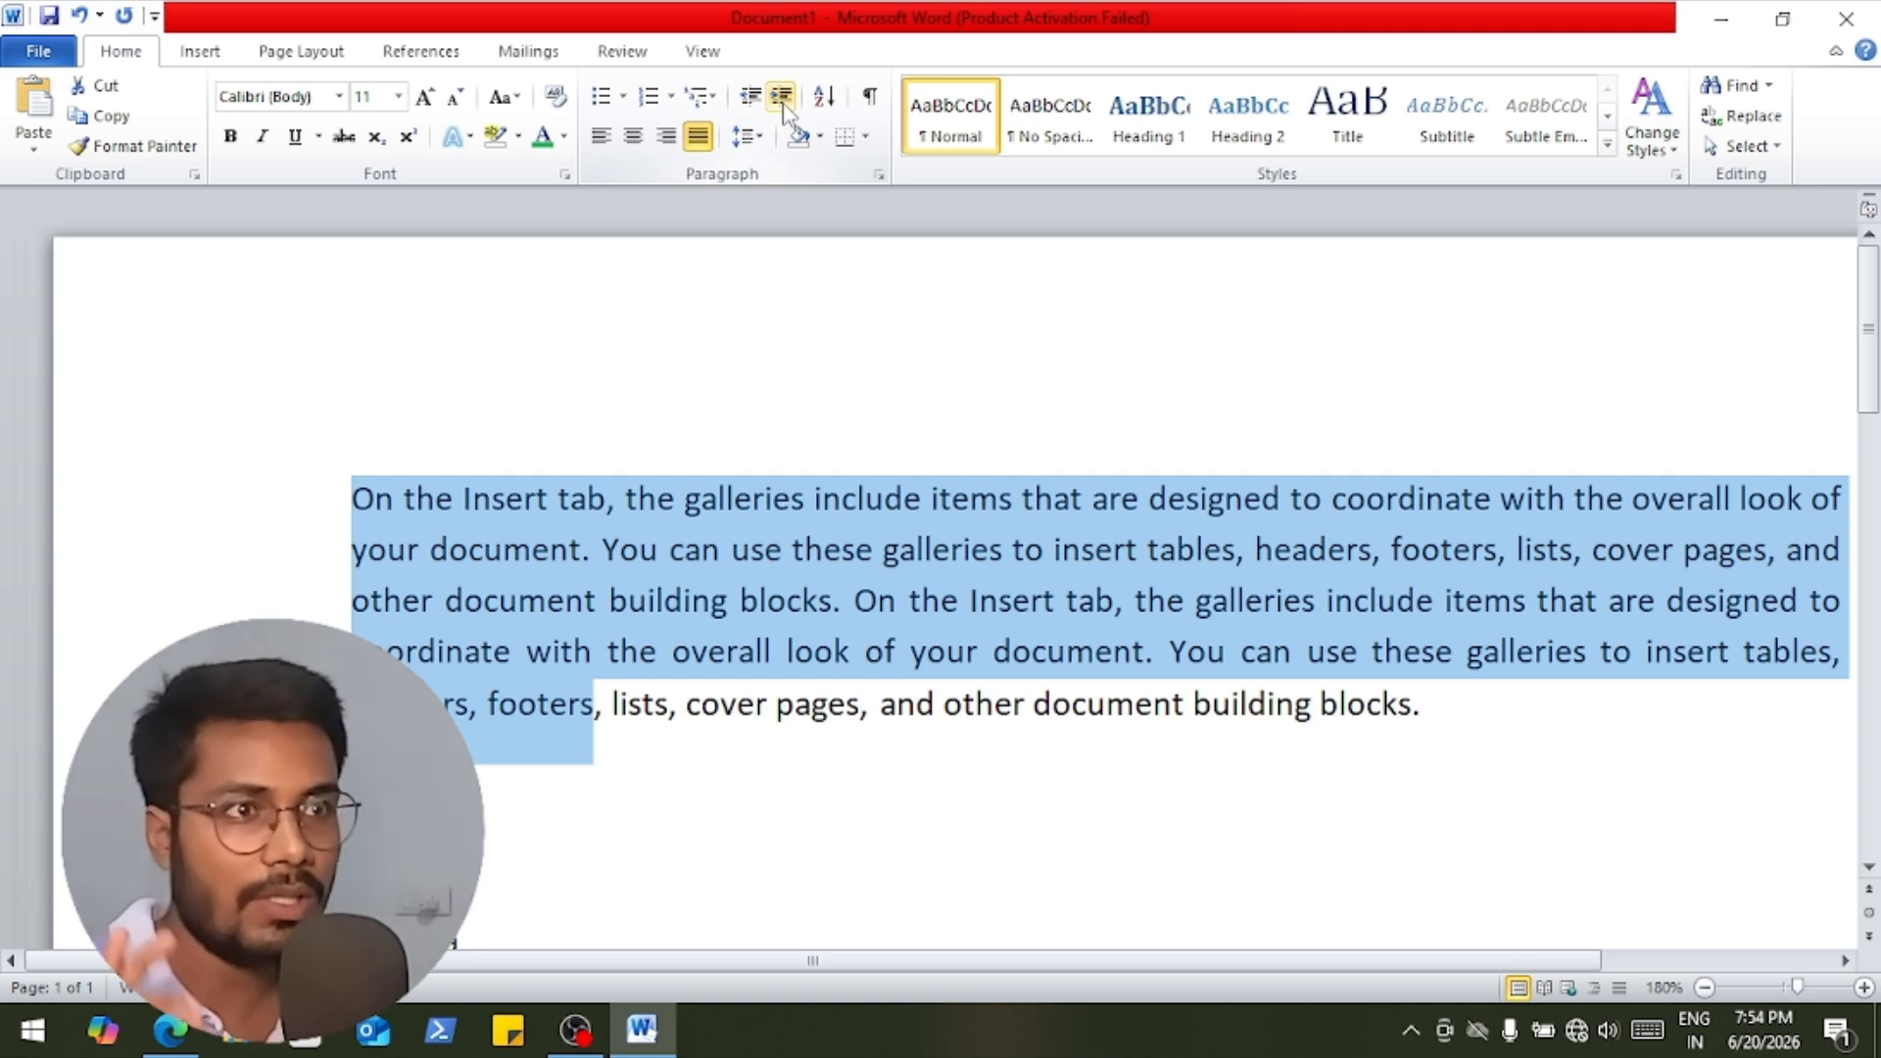
pyautogui.click(781, 98)
pyautogui.click(782, 98)
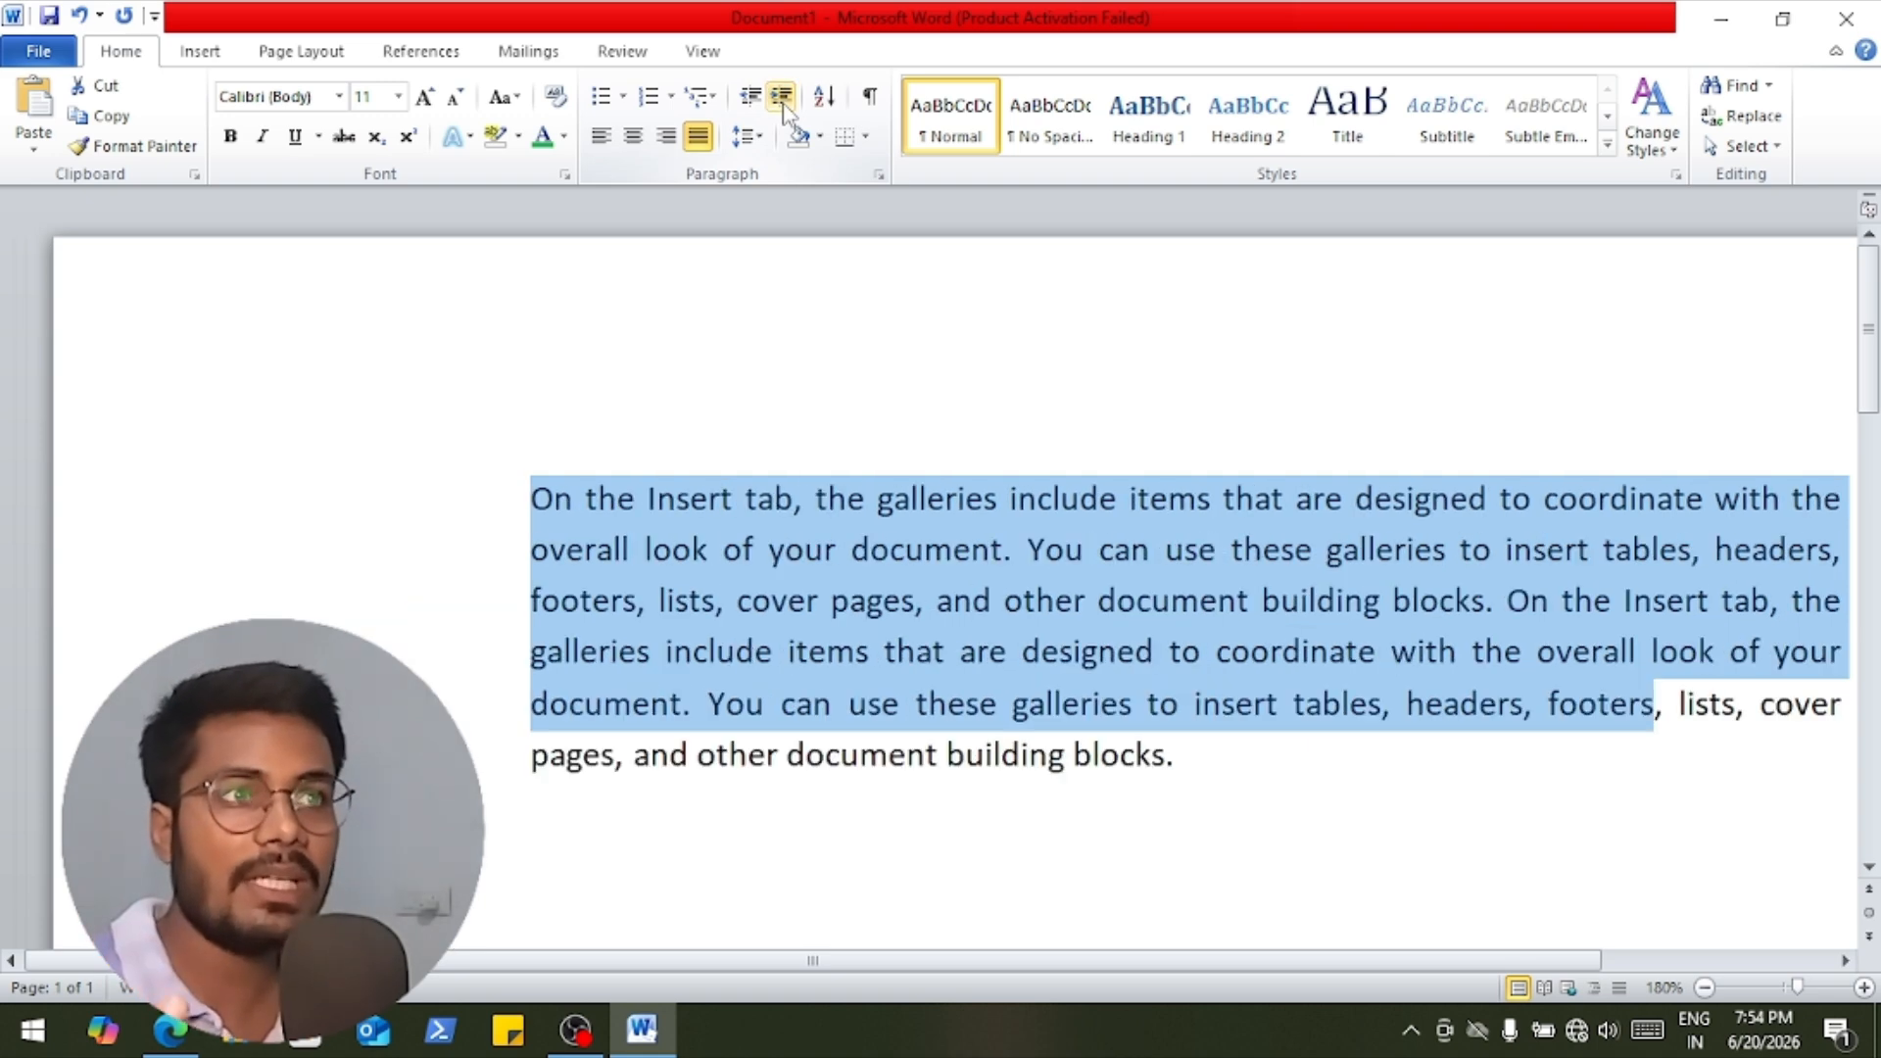
pyautogui.click(781, 98)
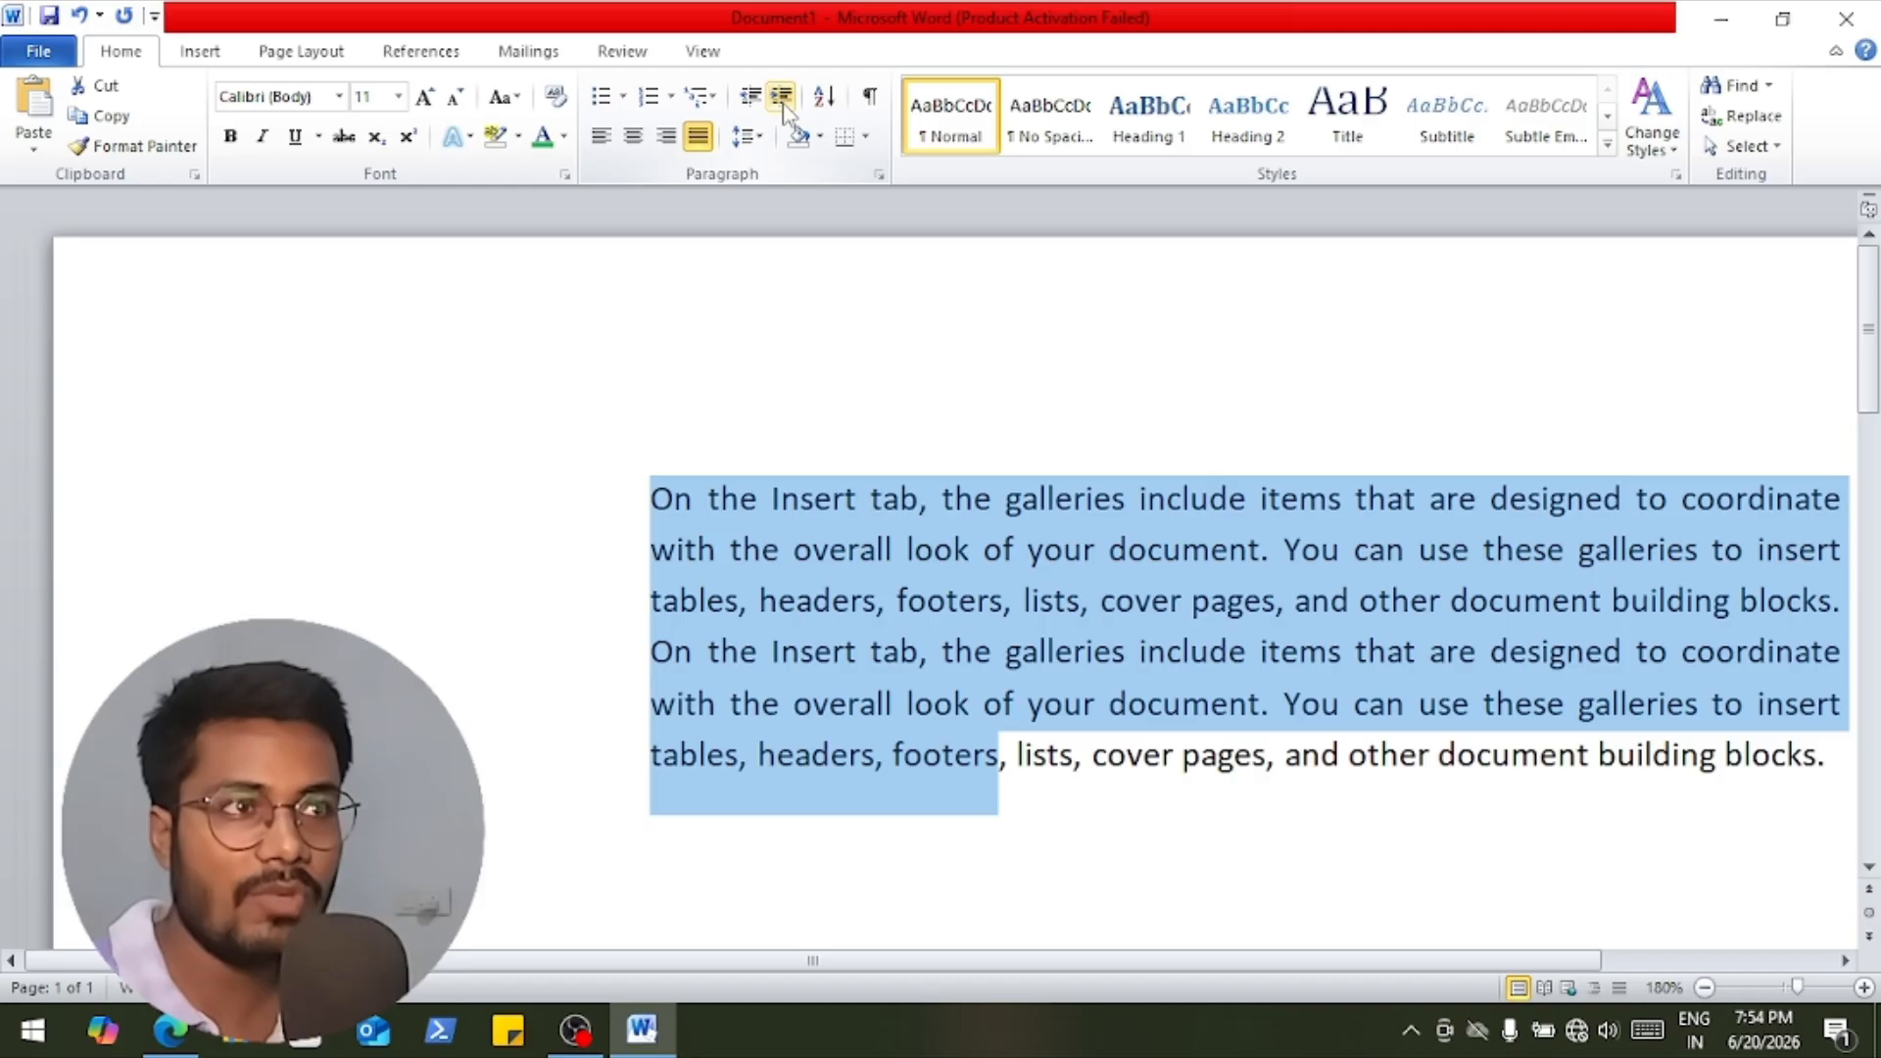
# Decrease the paragraph's indent step by step back to the left margin.
pyautogui.click(752, 98)
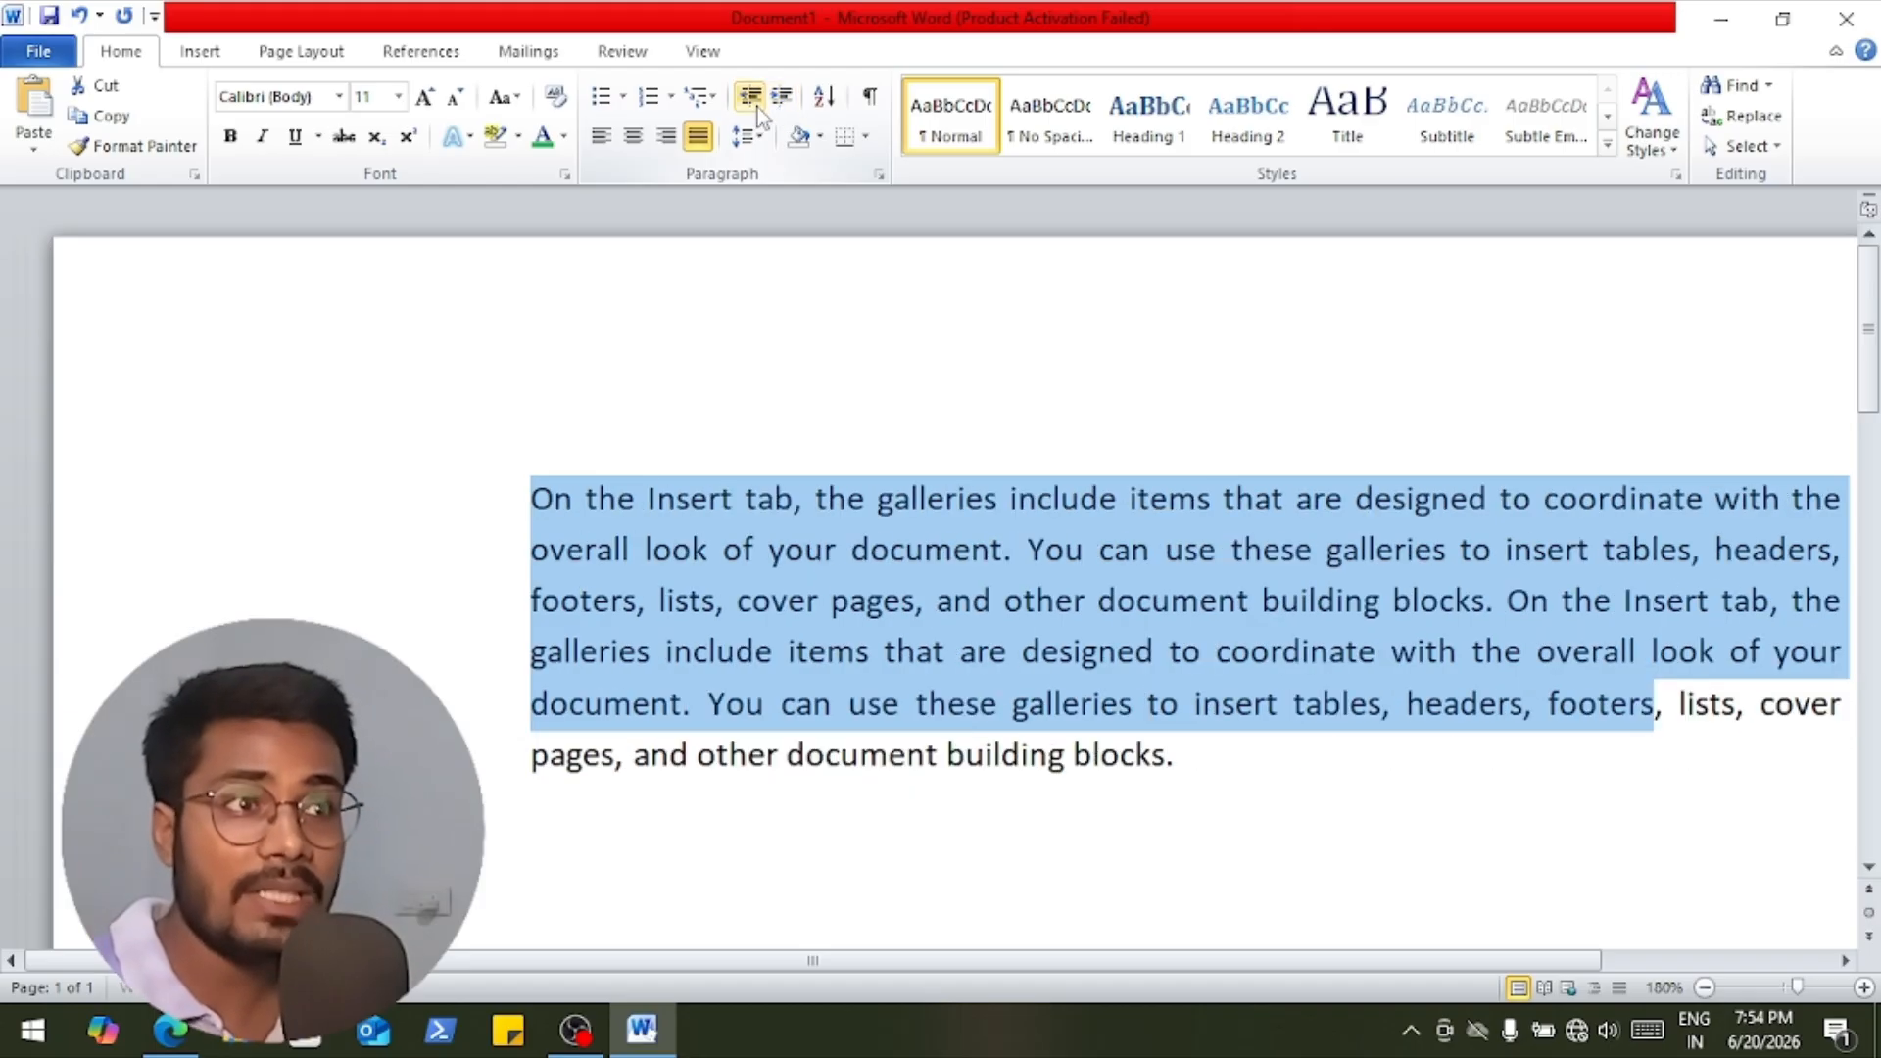
pyautogui.click(753, 98)
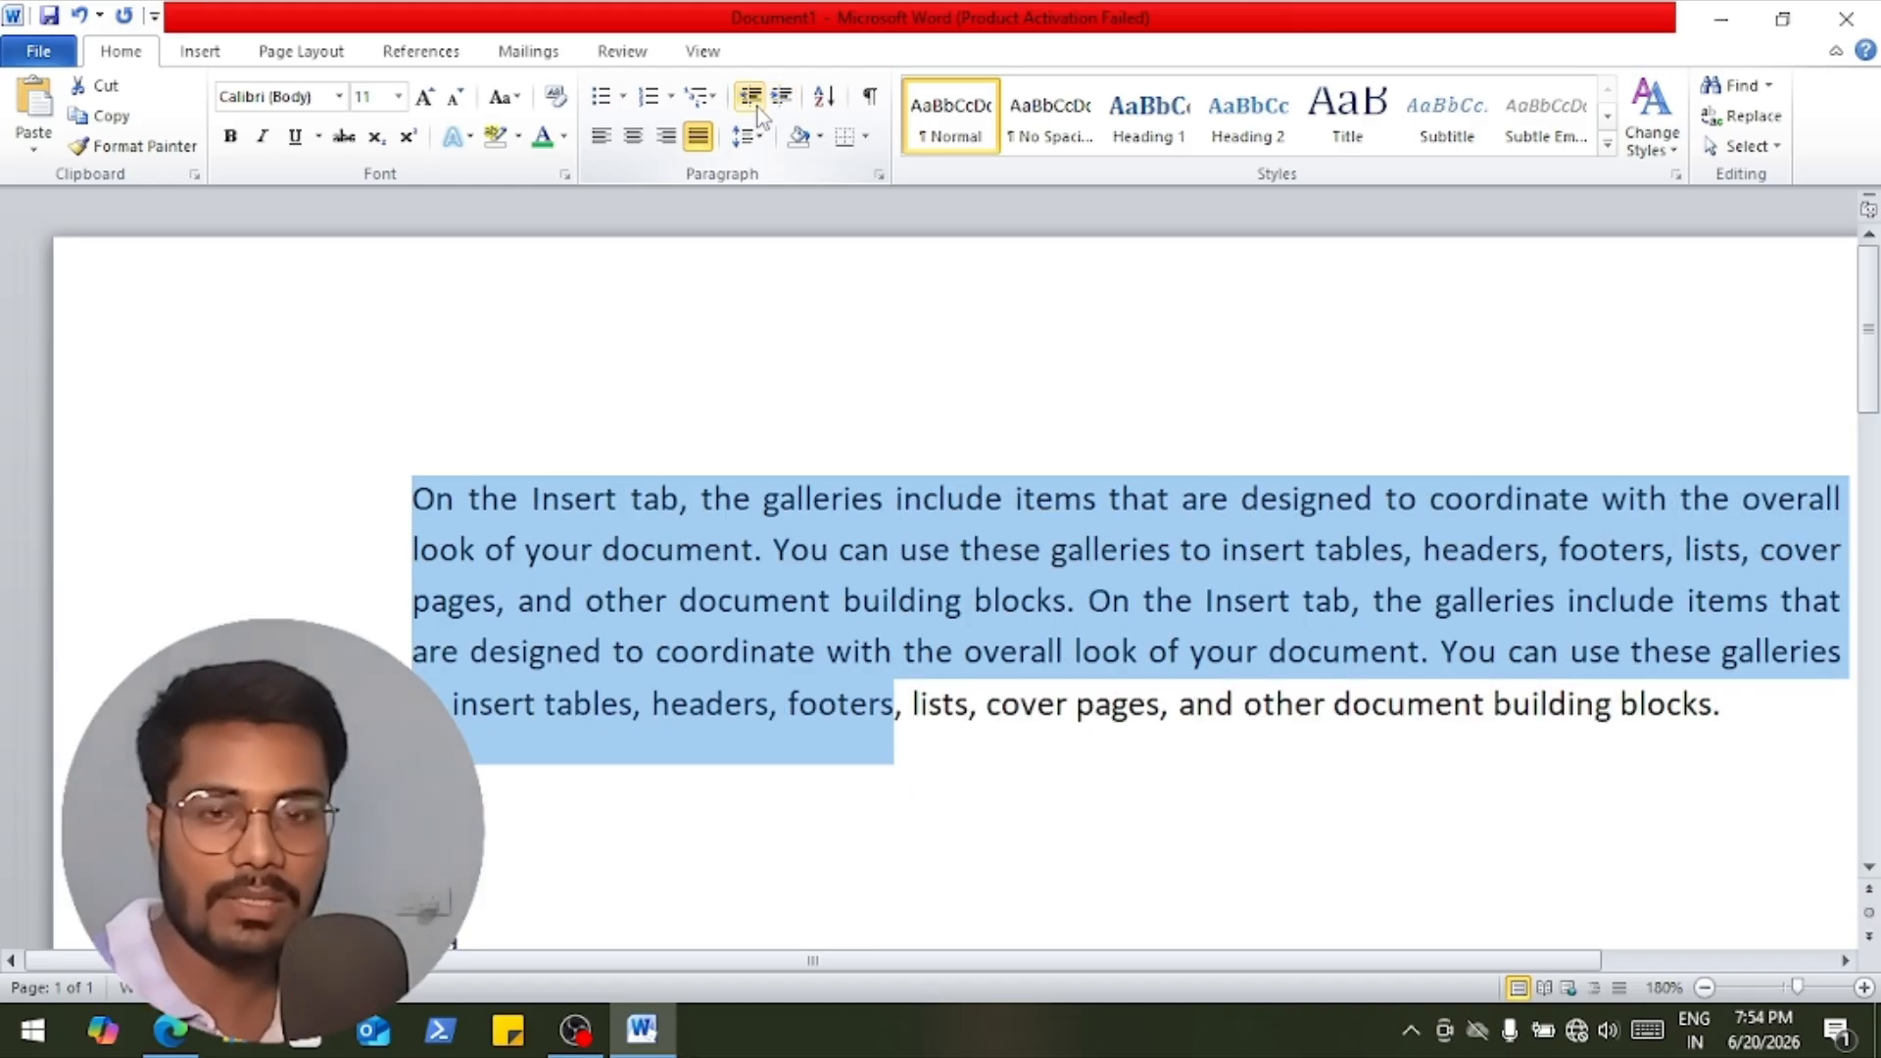
pyautogui.click(756, 106)
pyautogui.click(756, 106)
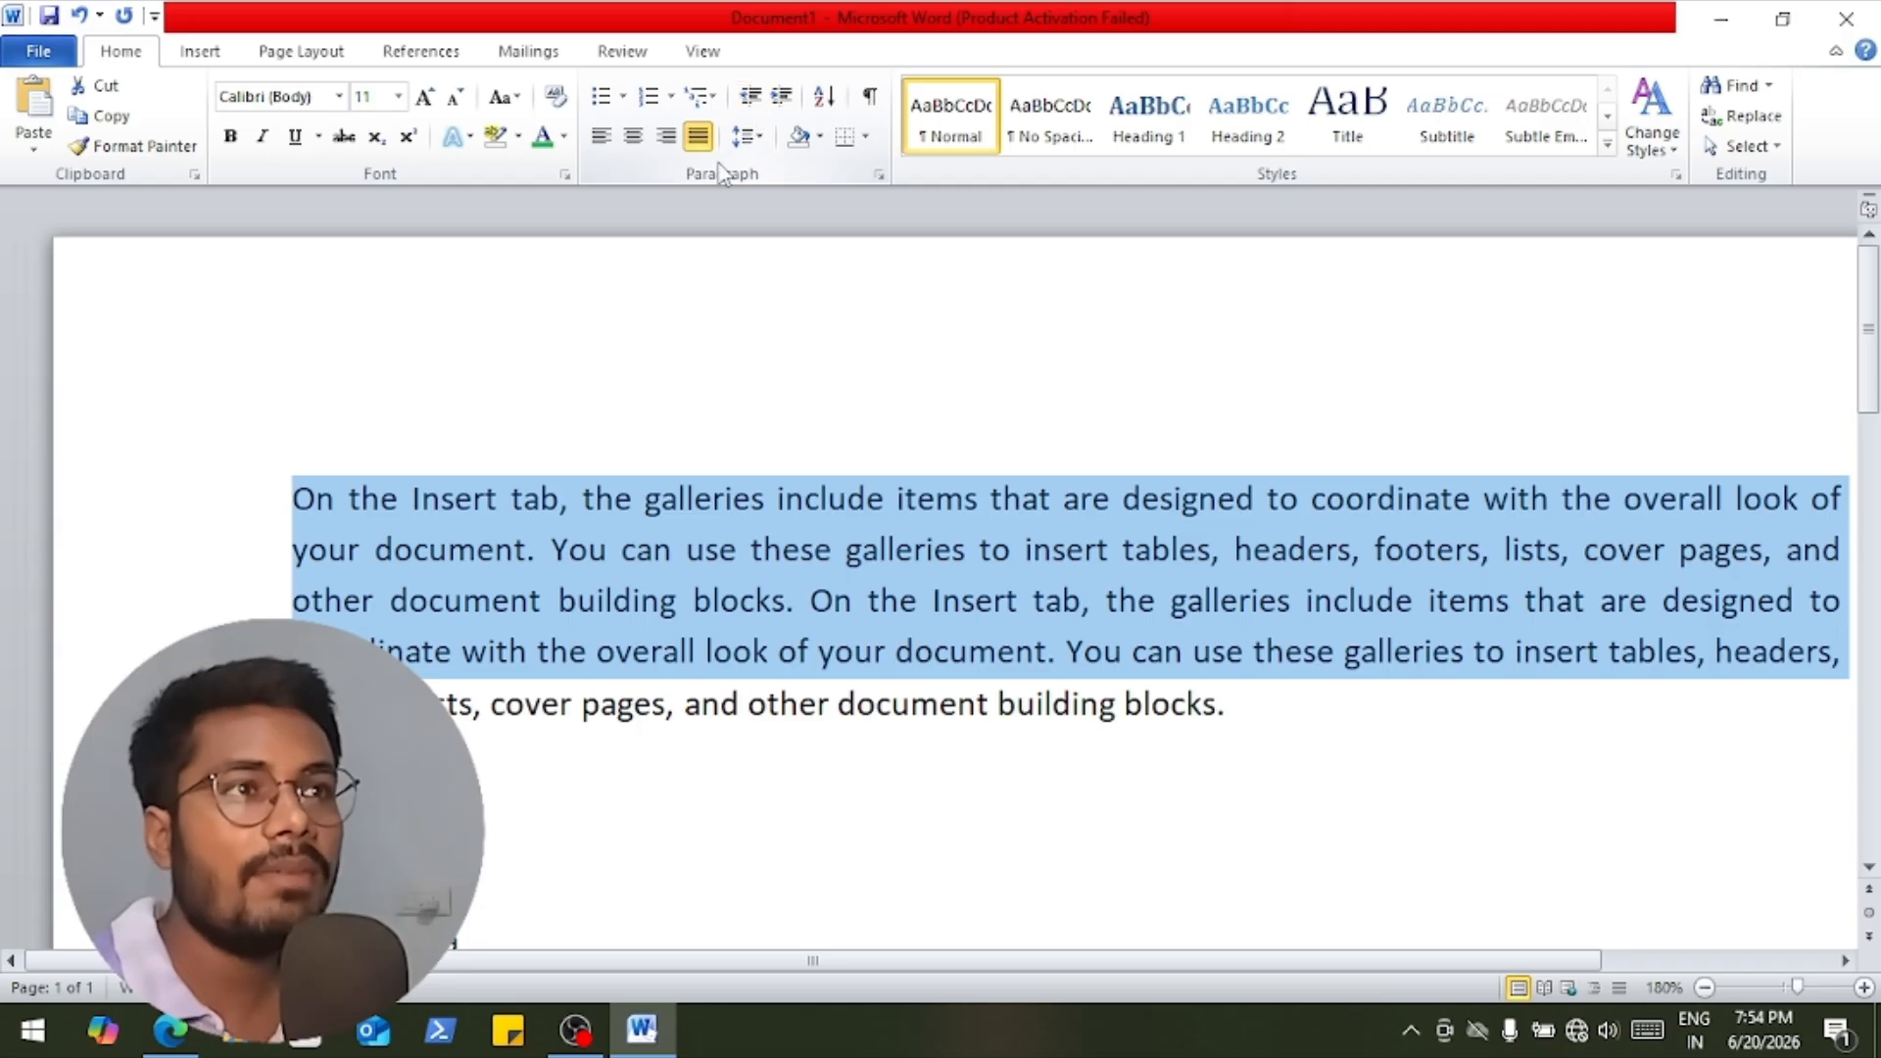
# Preview the line spacing options up to 3.0 on the sample paragraph, without applying one.
pyautogui.click(766, 147)
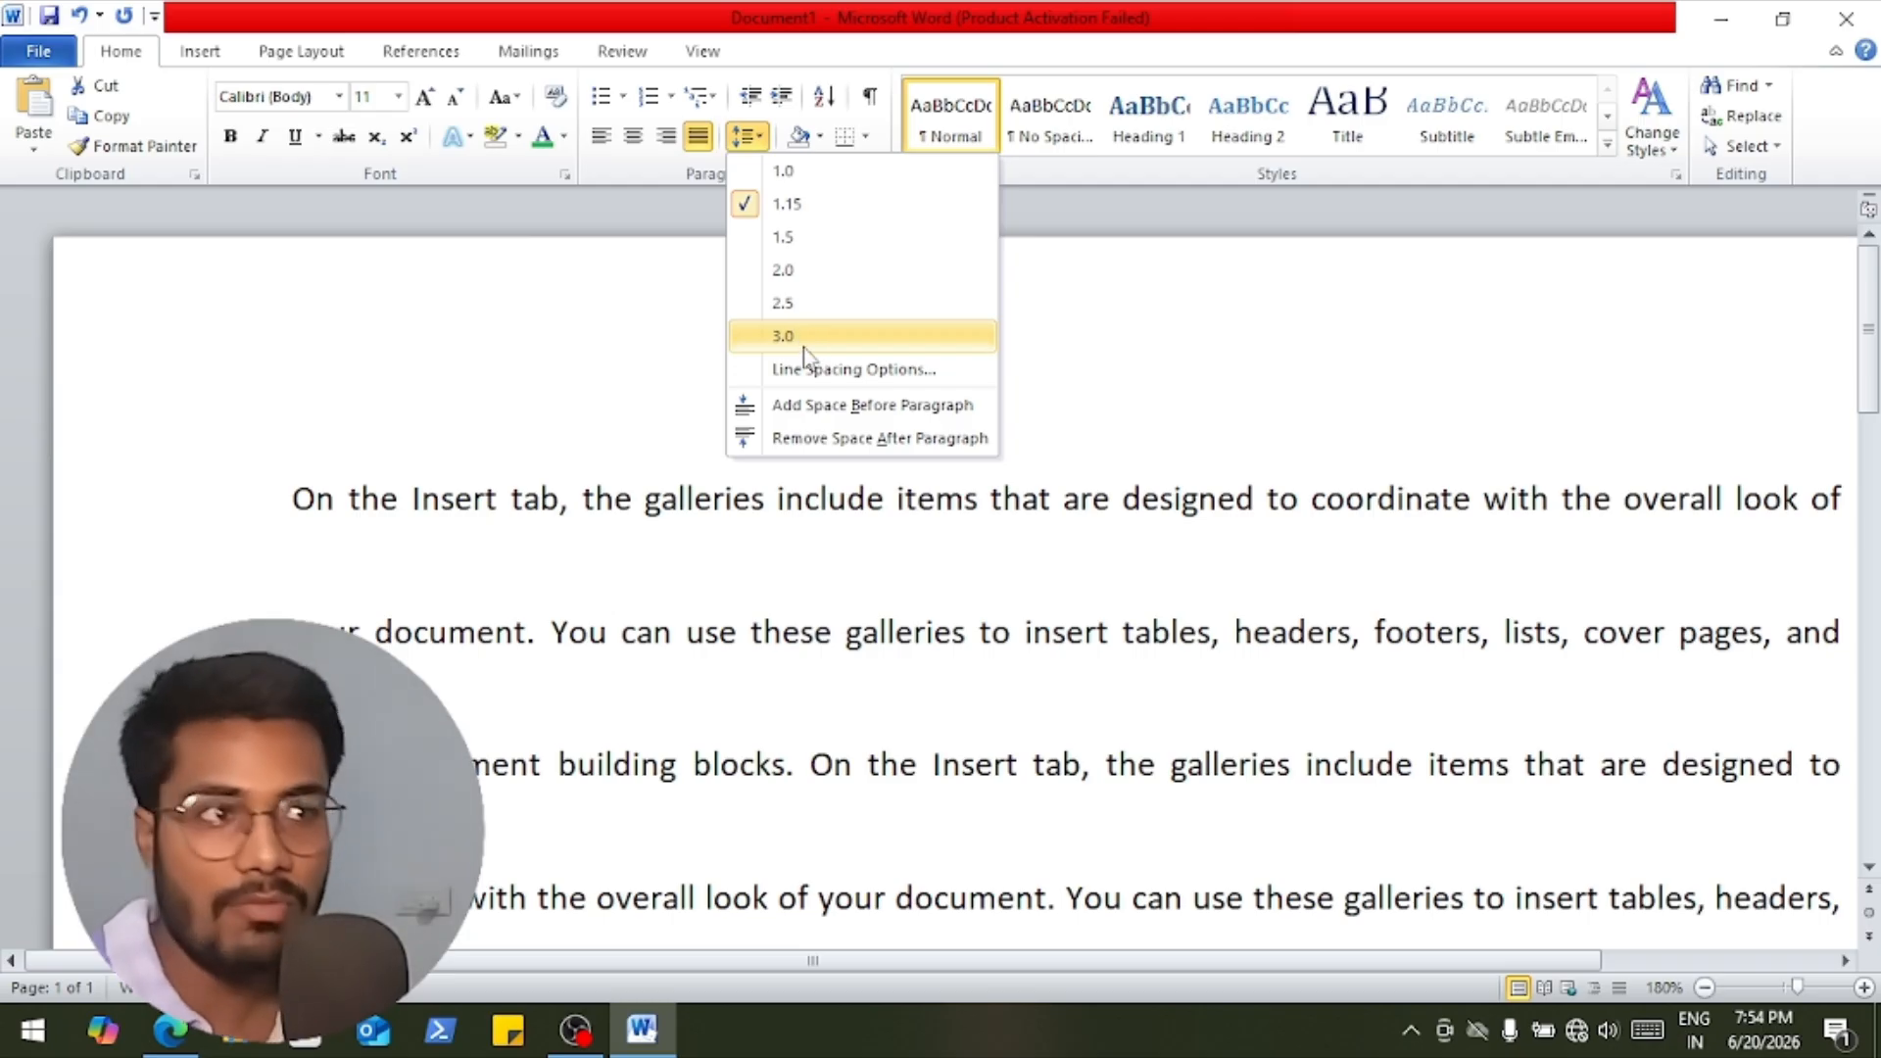
pyautogui.click(435, 652)
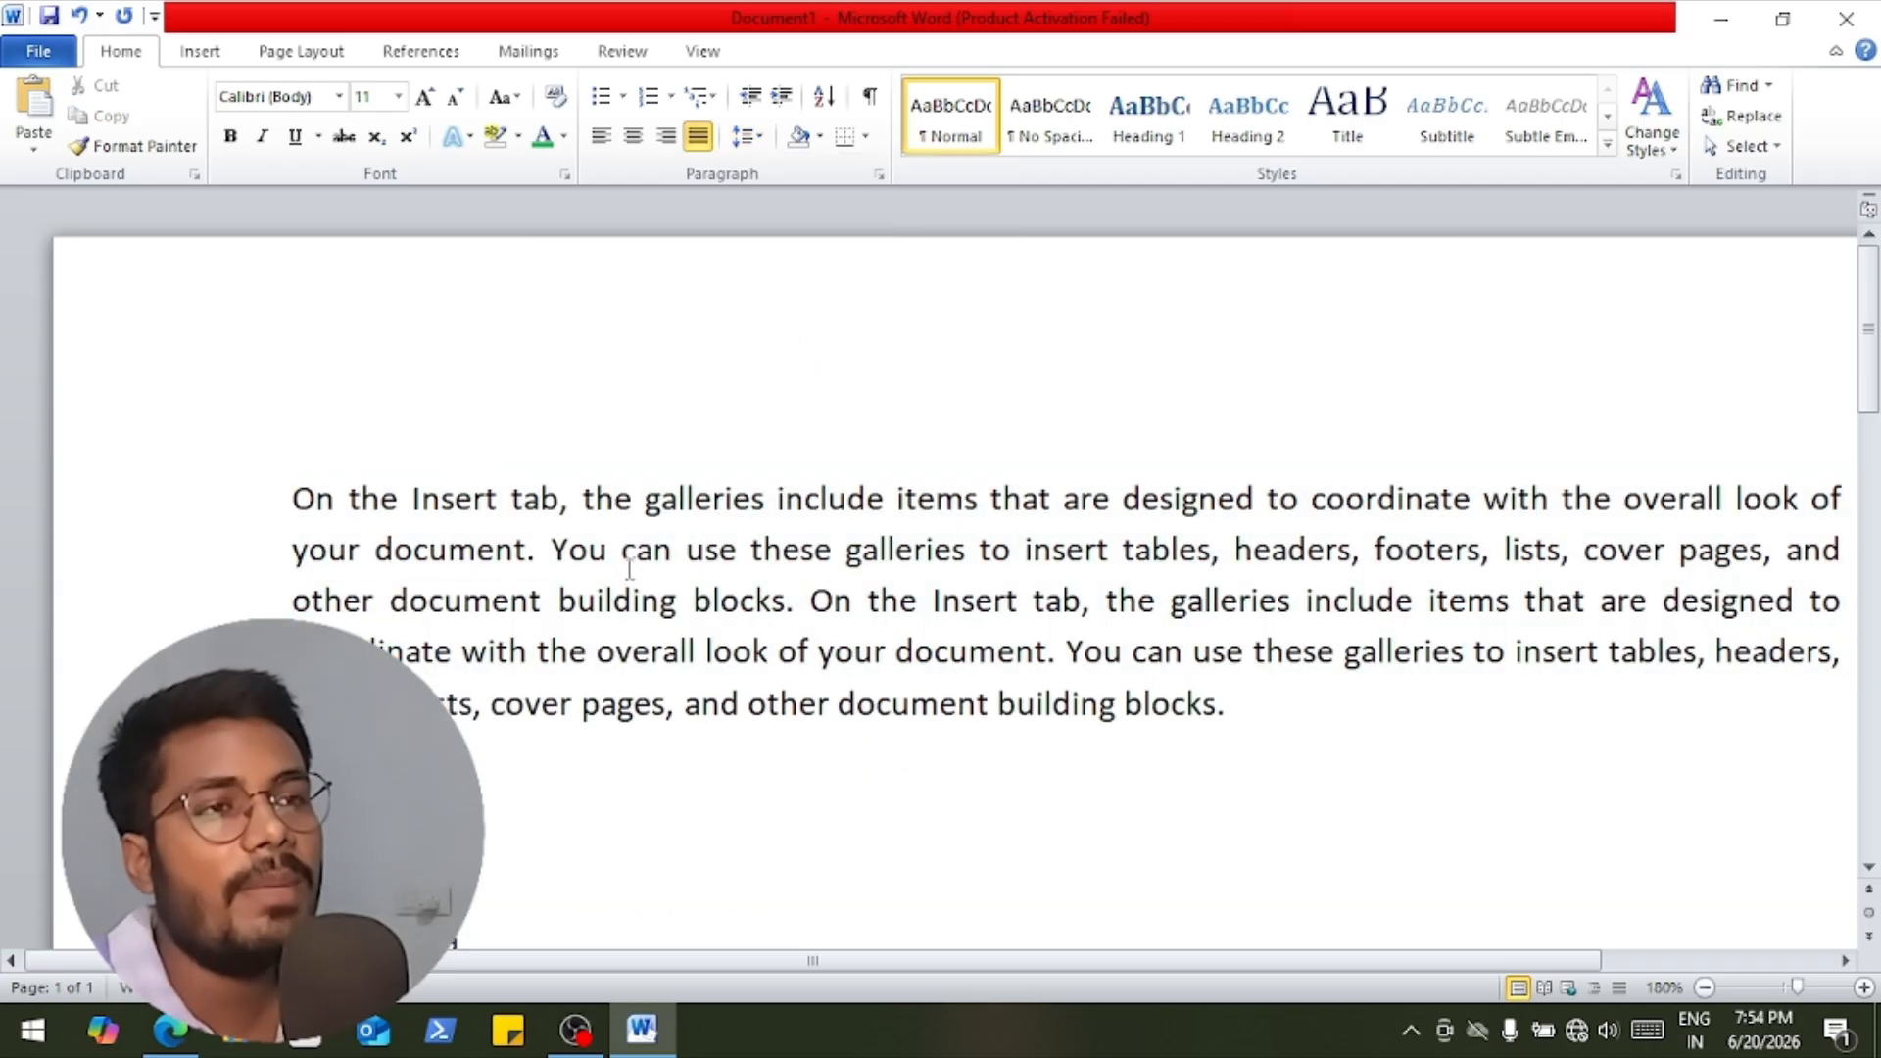
pyautogui.moveTo(473, 798); pyautogui.dragTo(464, 730)
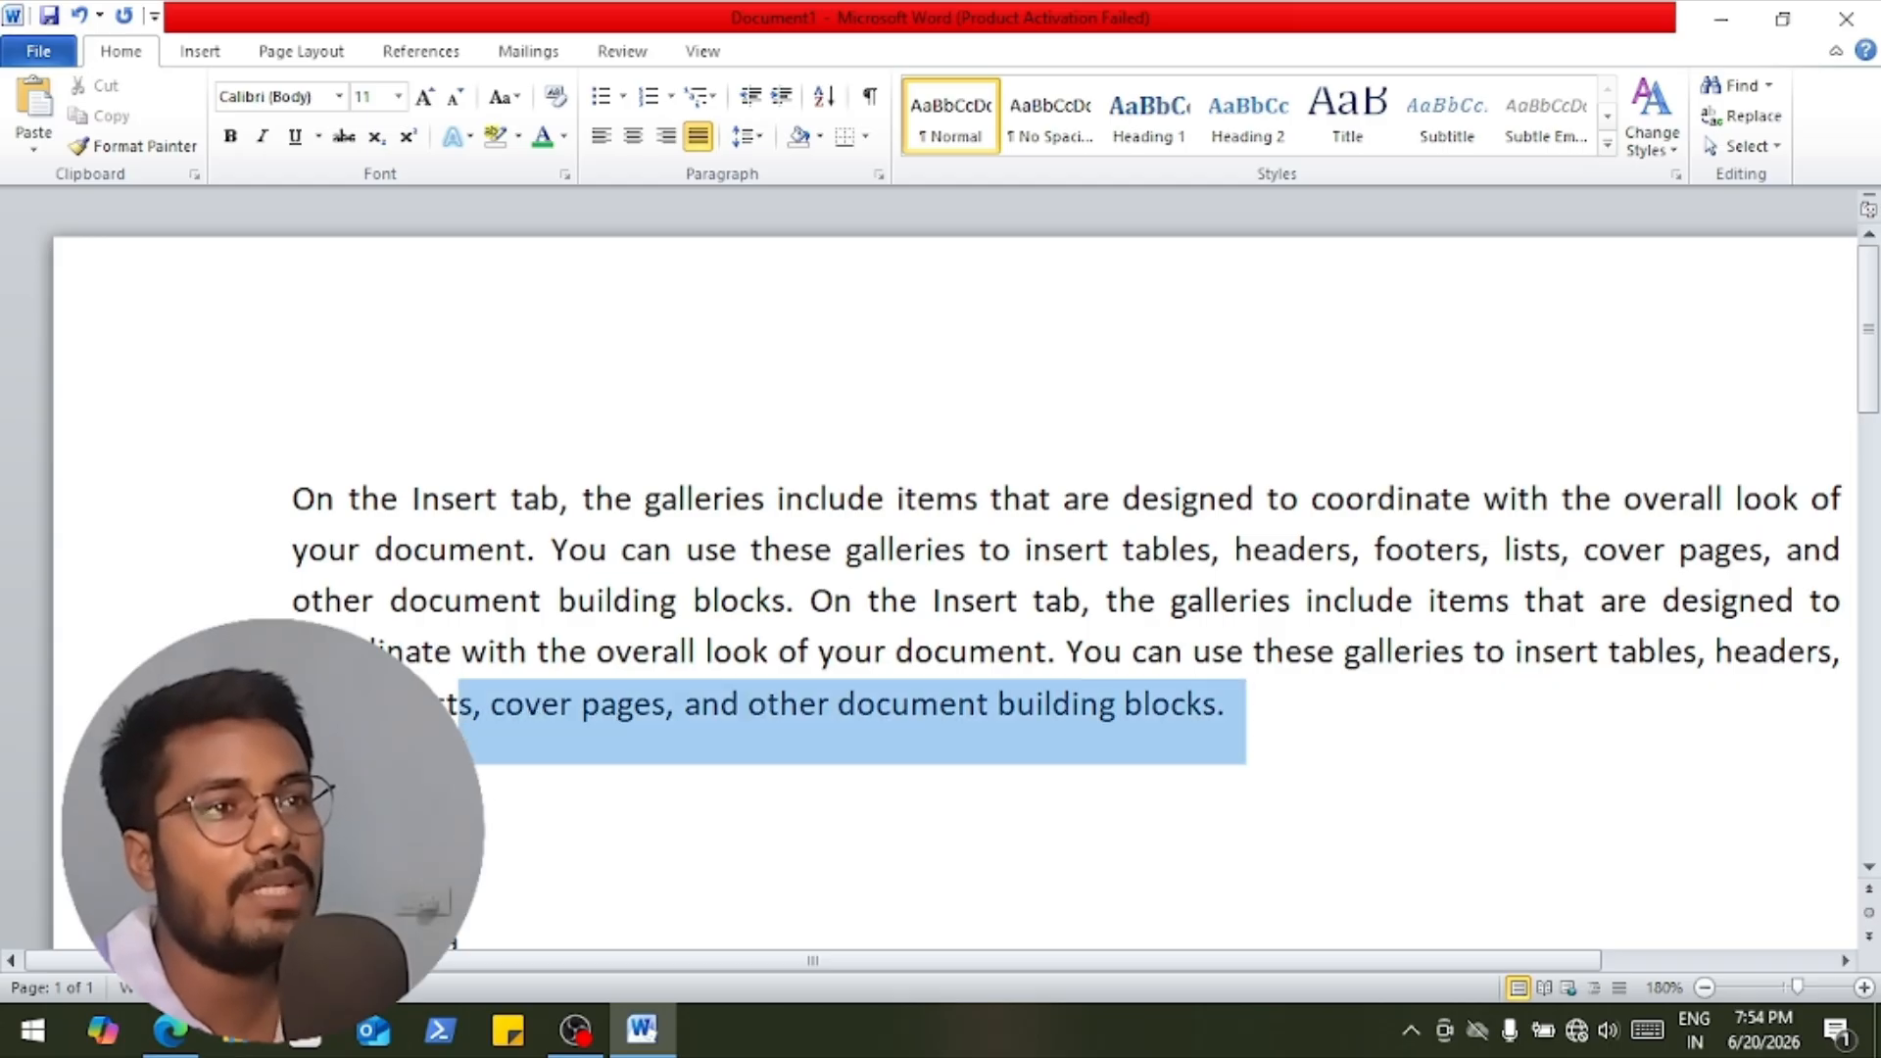
pyautogui.click(453, 805)
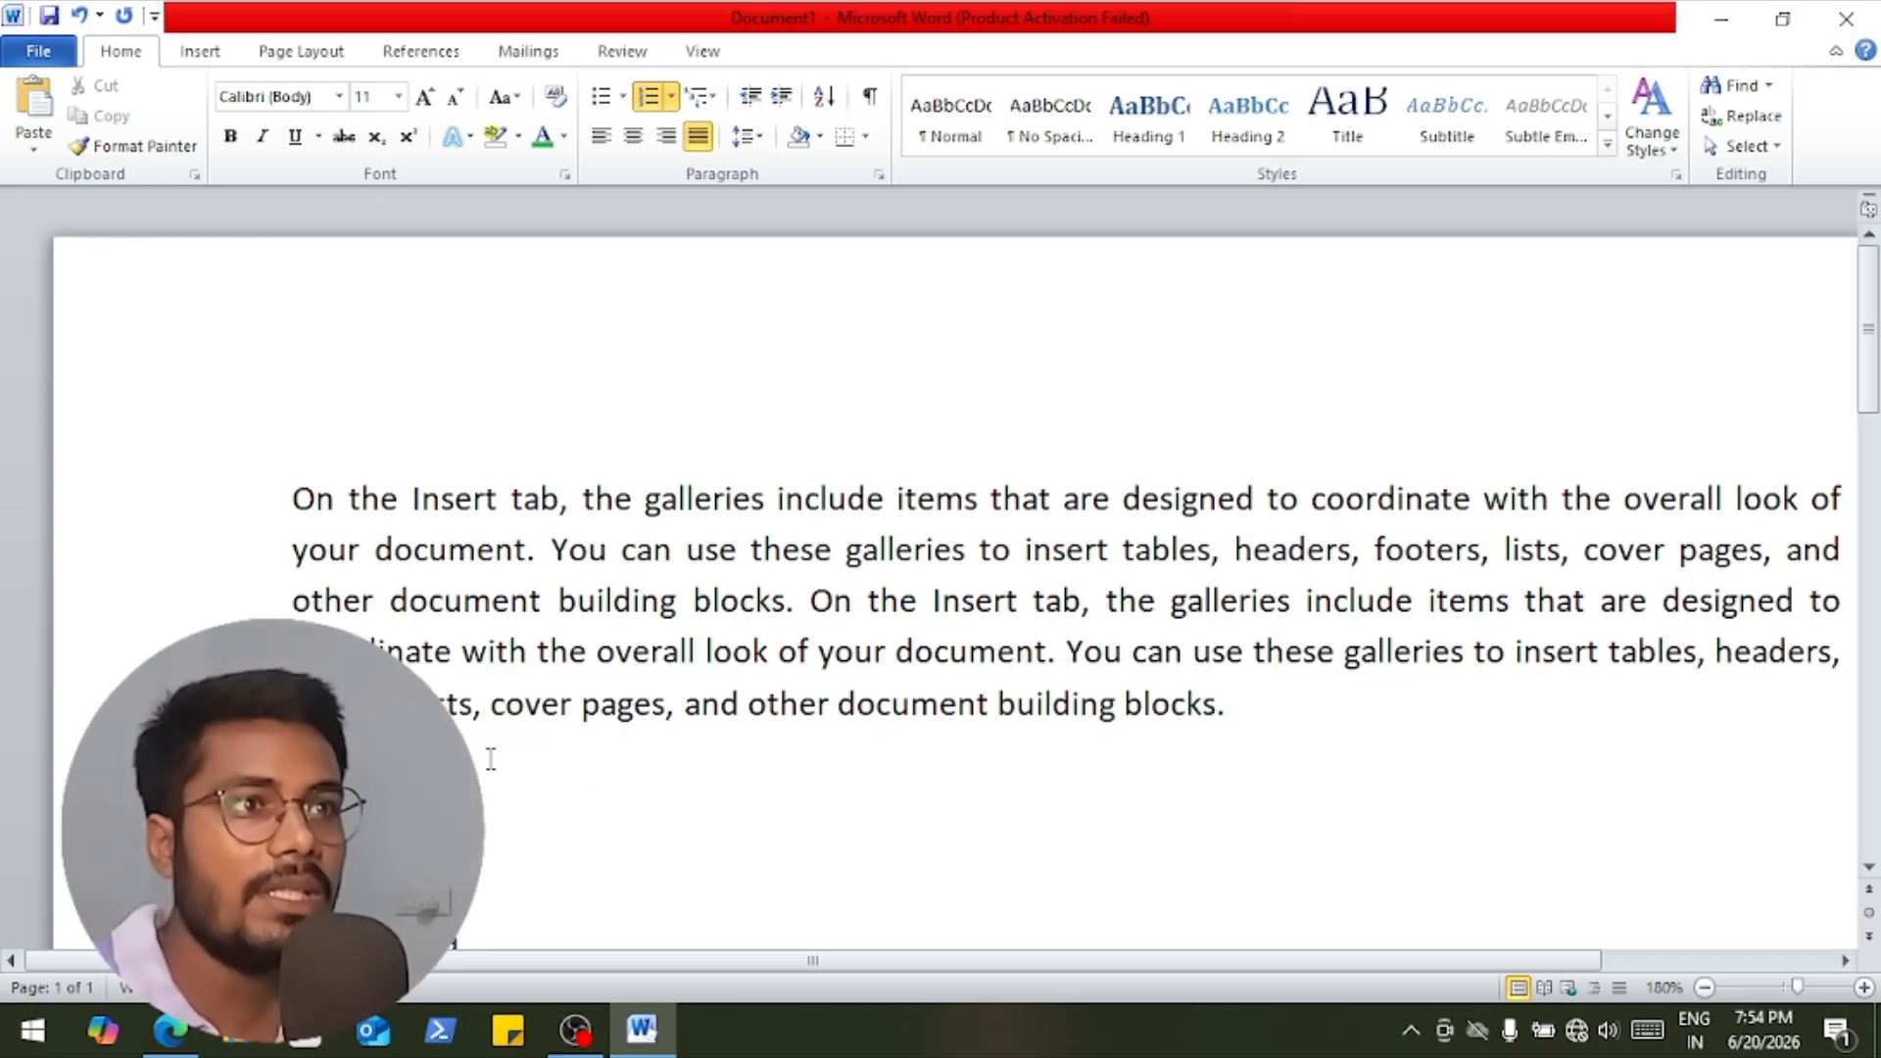
# Remove the space after the sample paragraph about the Insert tab galleries and reapply 1.15 line spacing to it.
pyautogui.moveTo(490, 708); pyautogui.dragTo(462, 651)
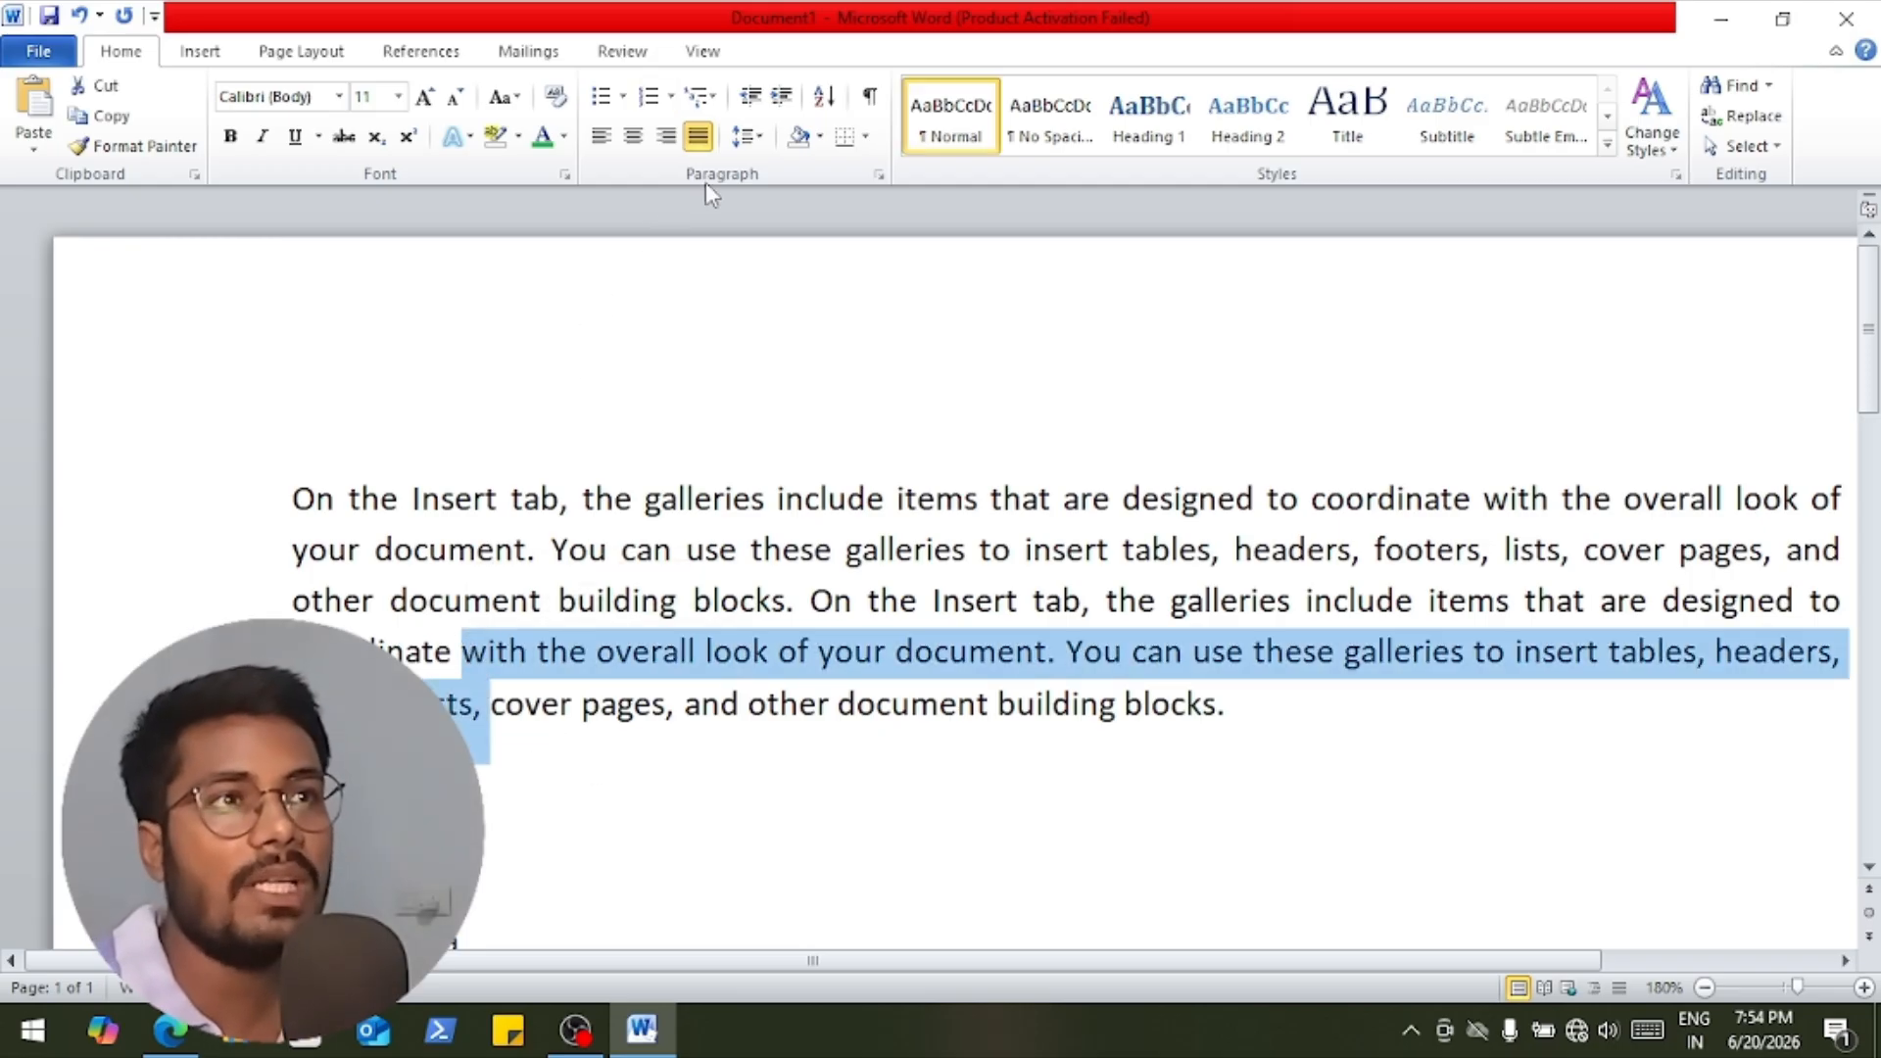
pyautogui.click(764, 140)
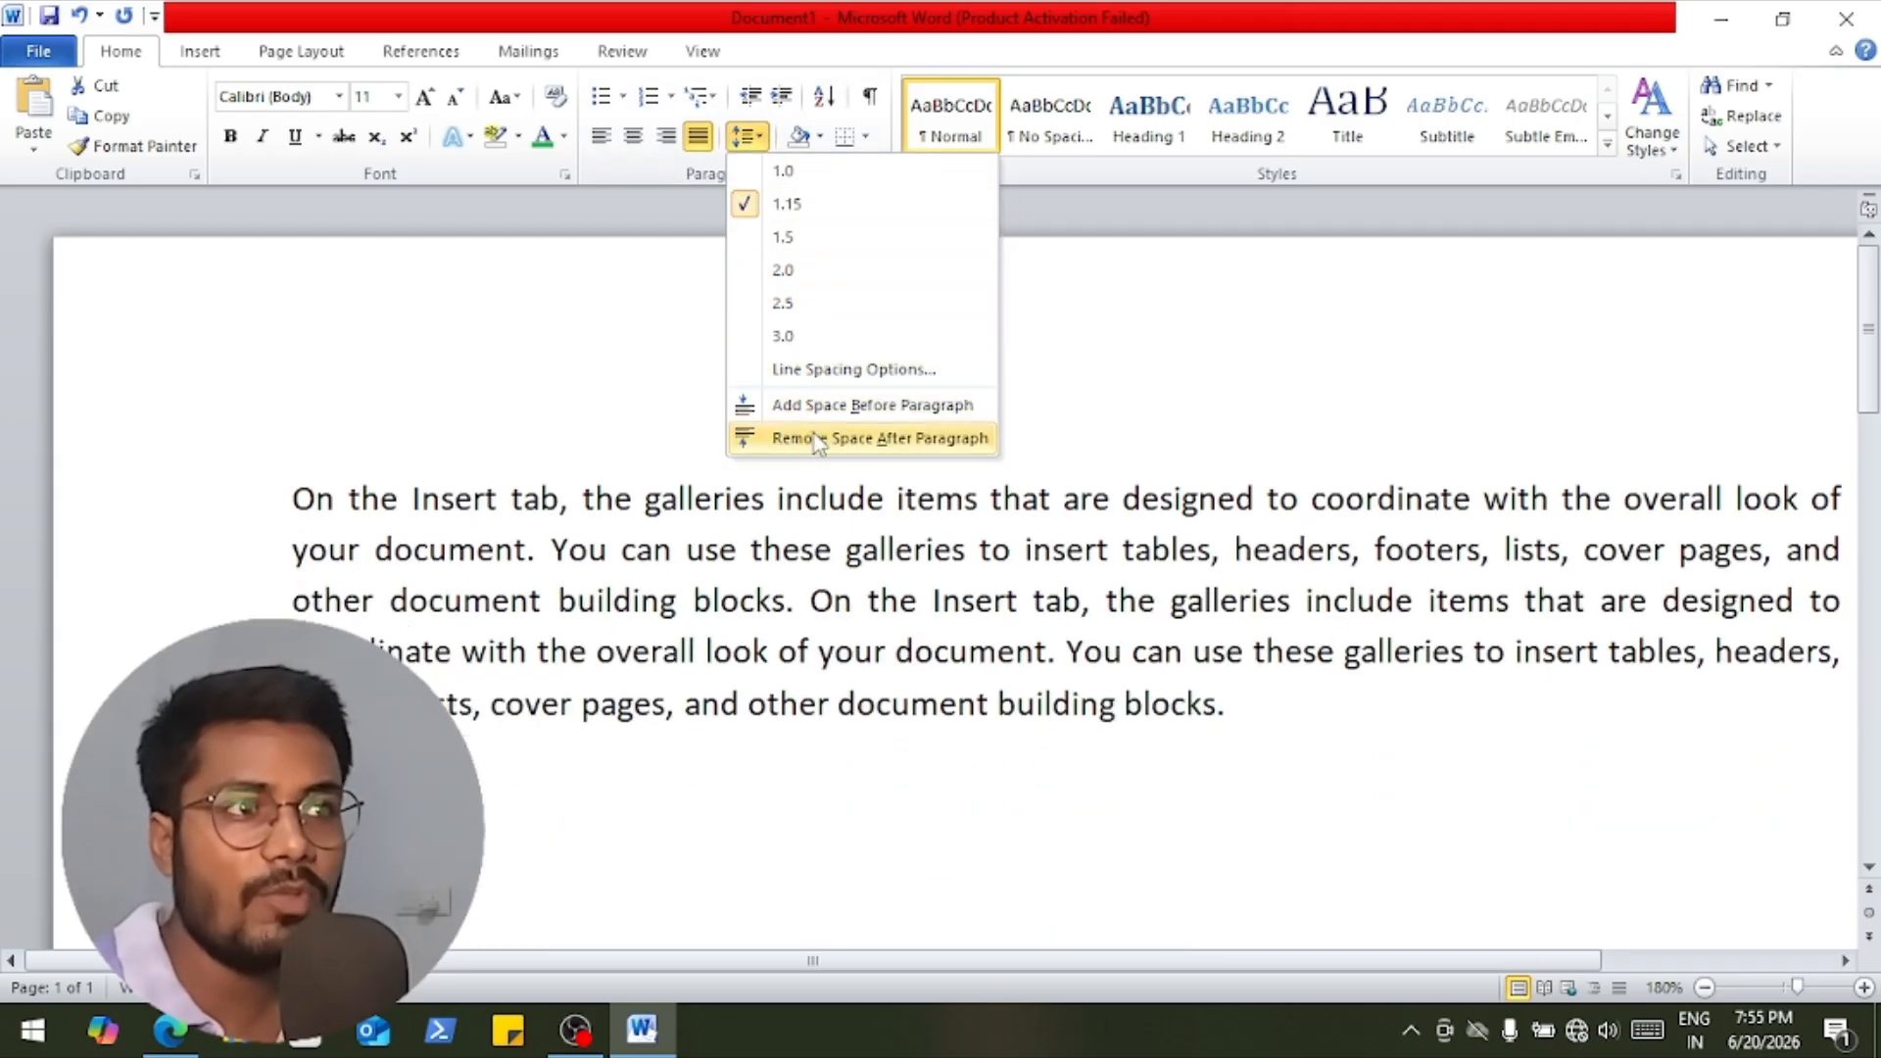
pyautogui.click(818, 441)
pyautogui.moveTo(476, 759); pyautogui.dragTo(431, 704)
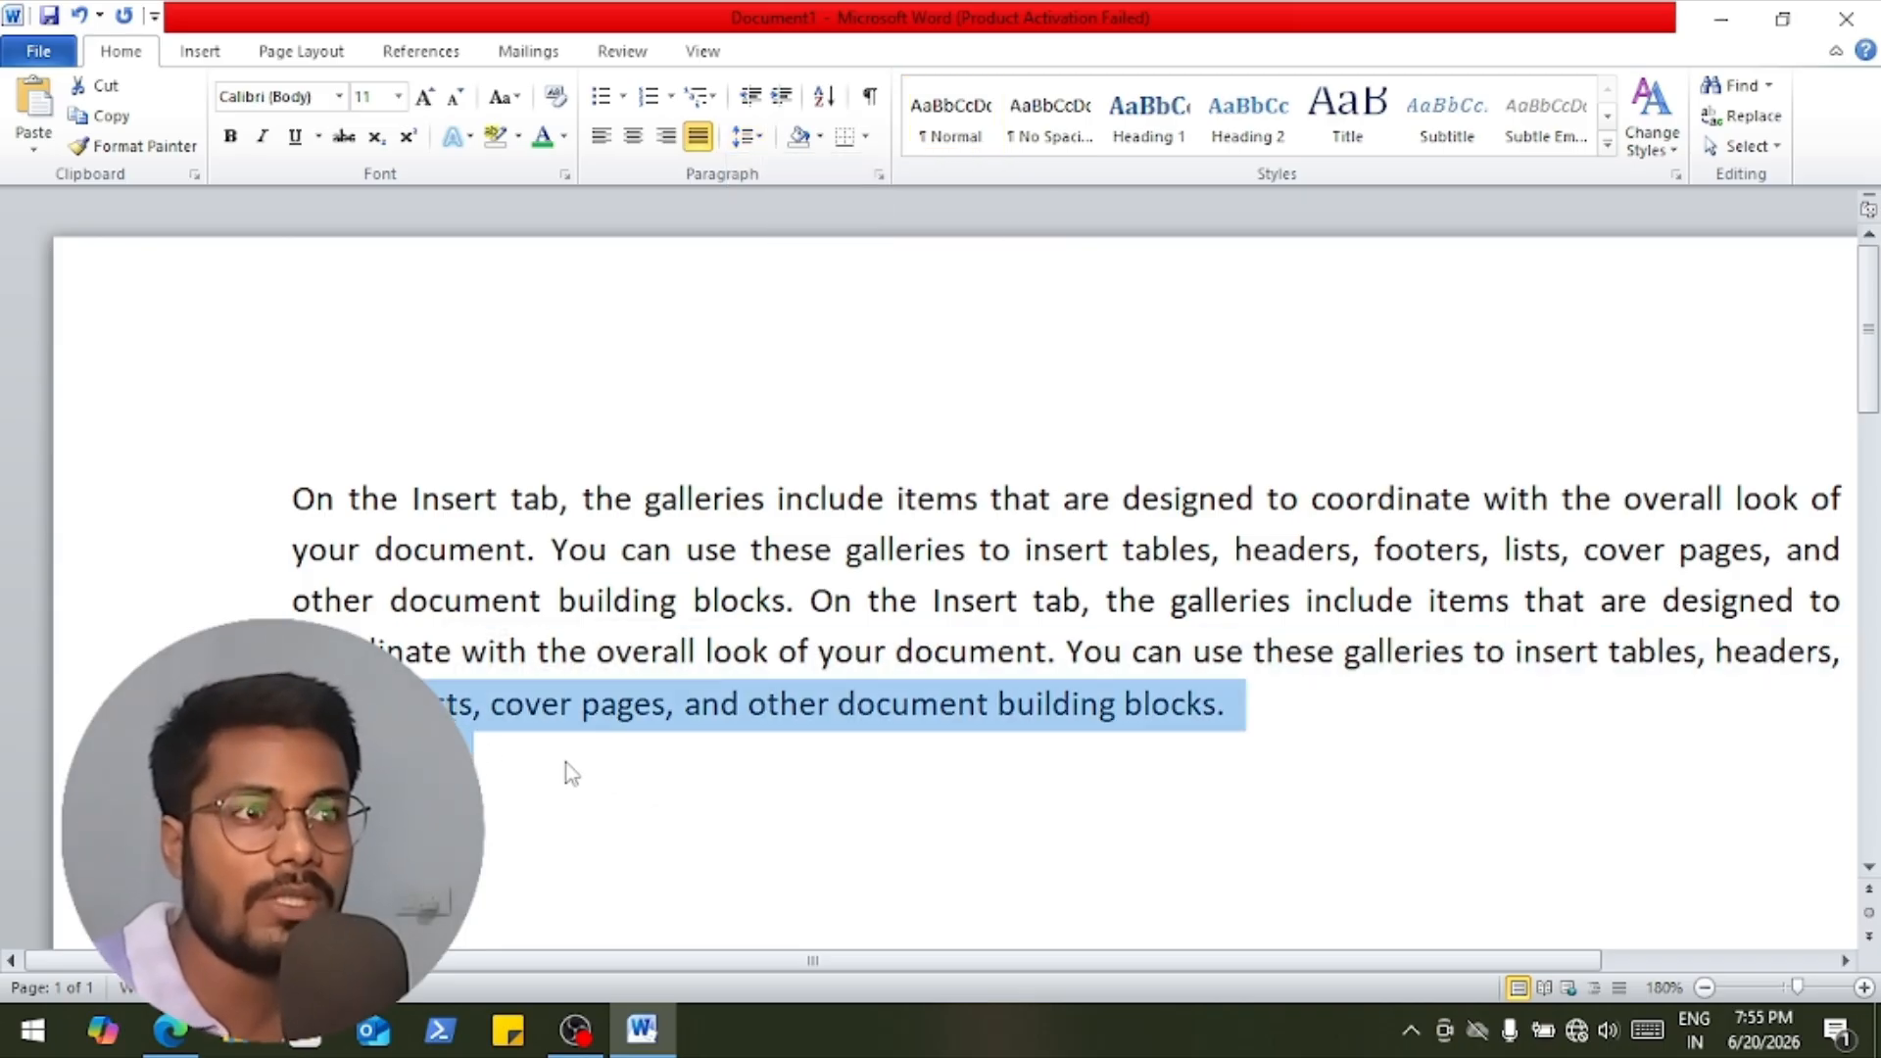
pyautogui.click(749, 137)
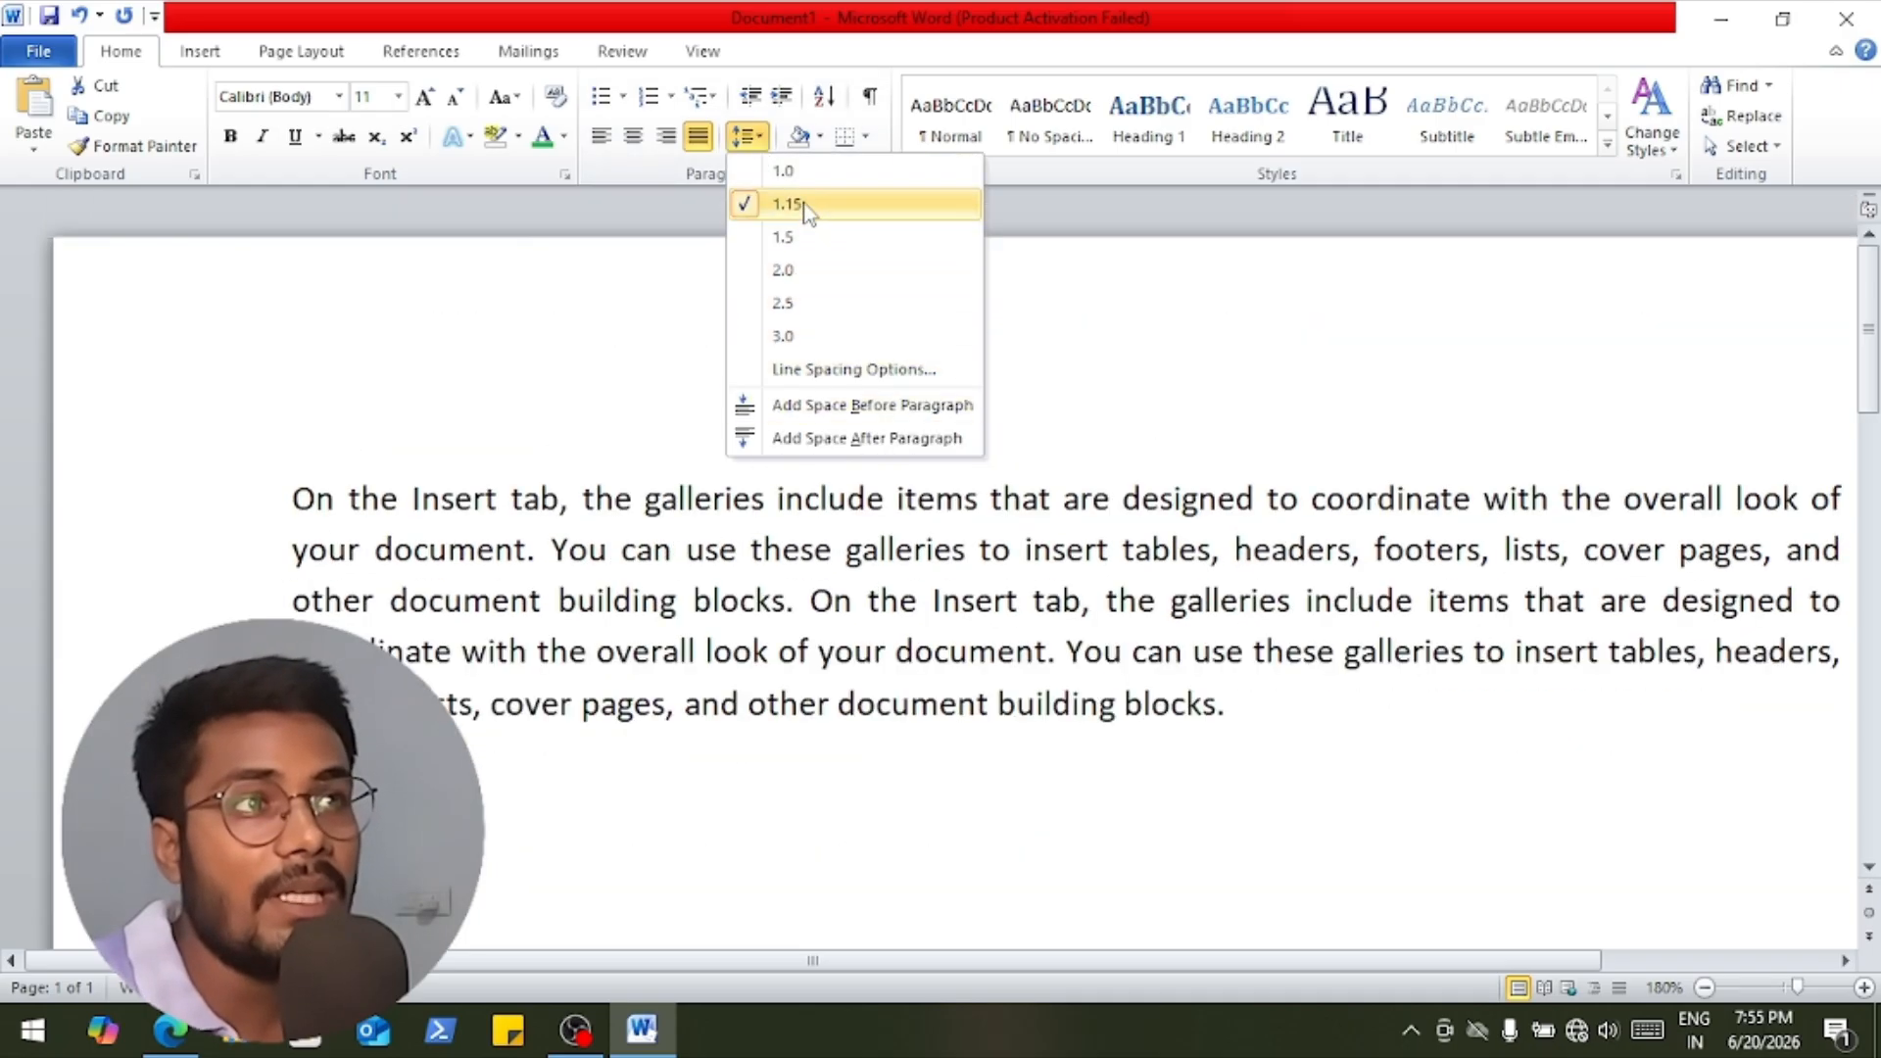
pyautogui.click(744, 204)
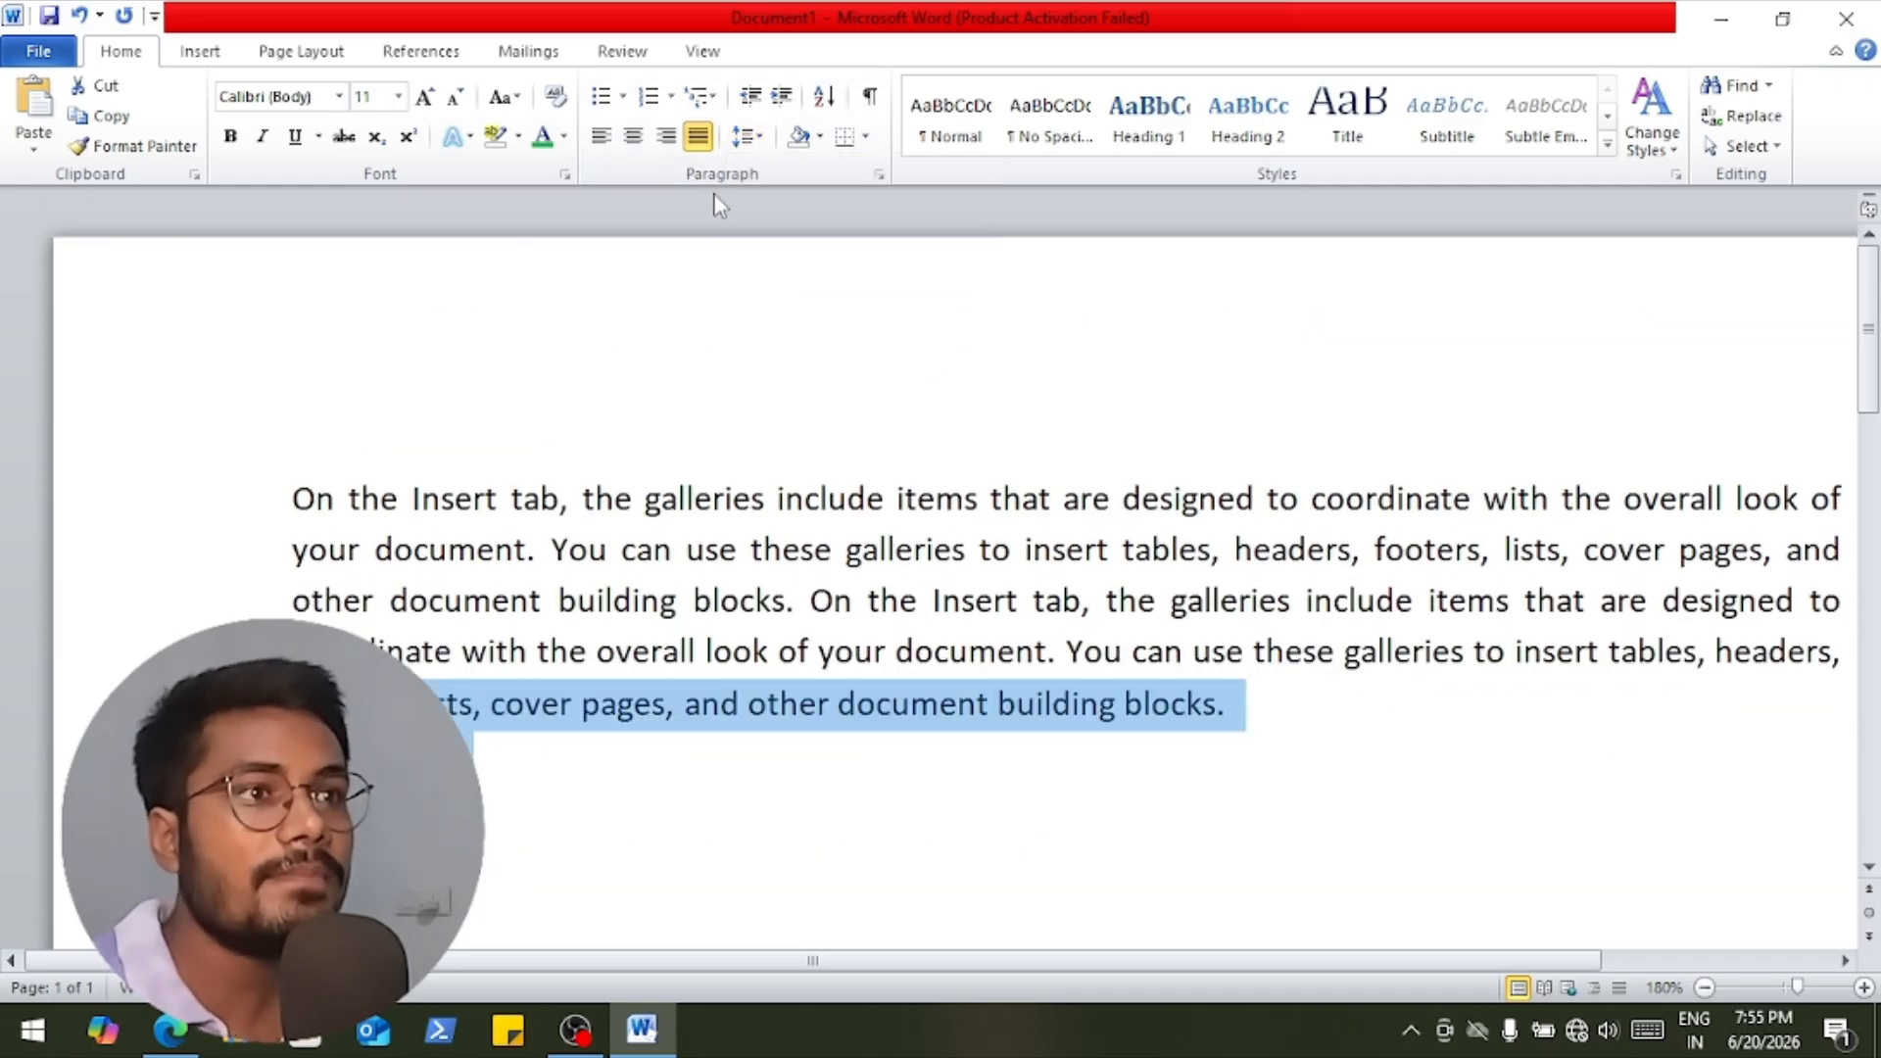
# Shade the background of the entire sample paragraph light aqua.
pyautogui.click(351, 495)
pyautogui.moveTo(292, 497)
pyautogui.mouseDown()
pyautogui.moveTo(861, 600)
pyautogui.moveTo(1242, 709)
pyautogui.mouseUp()
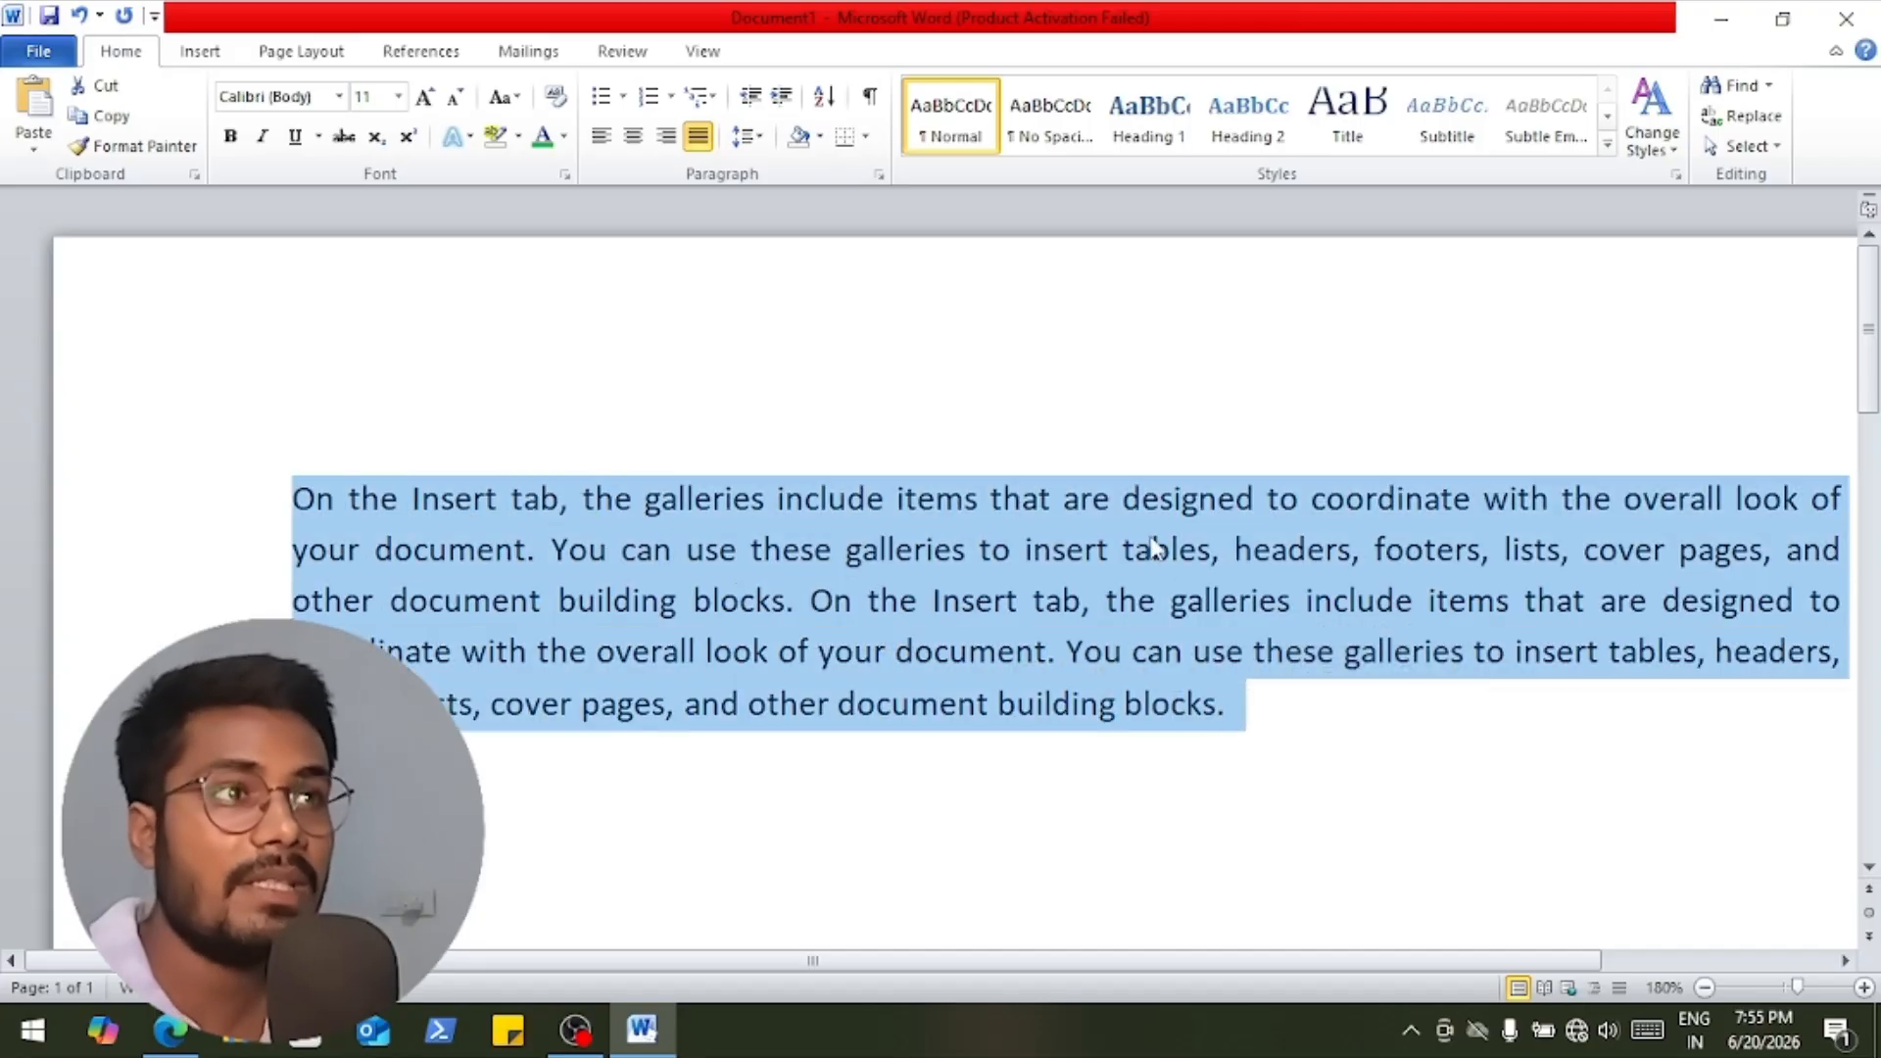
pyautogui.click(821, 137)
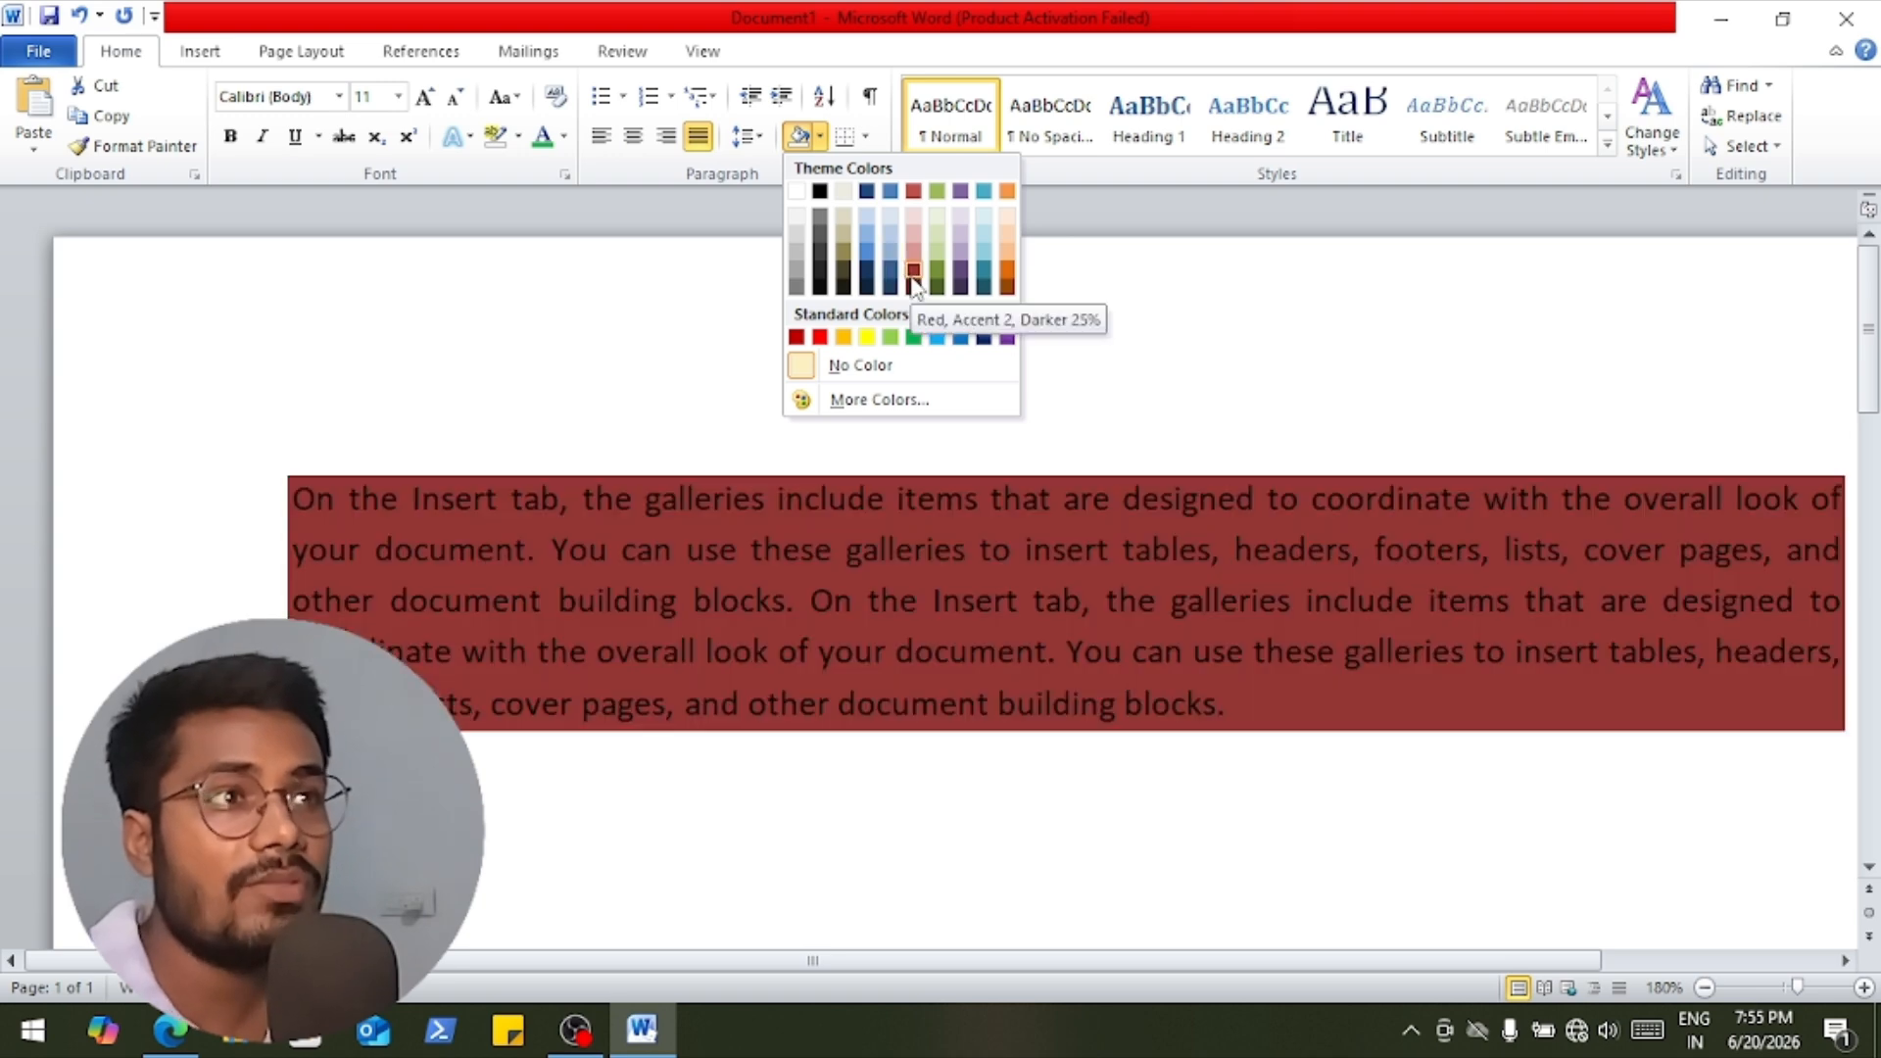
pyautogui.click(984, 259)
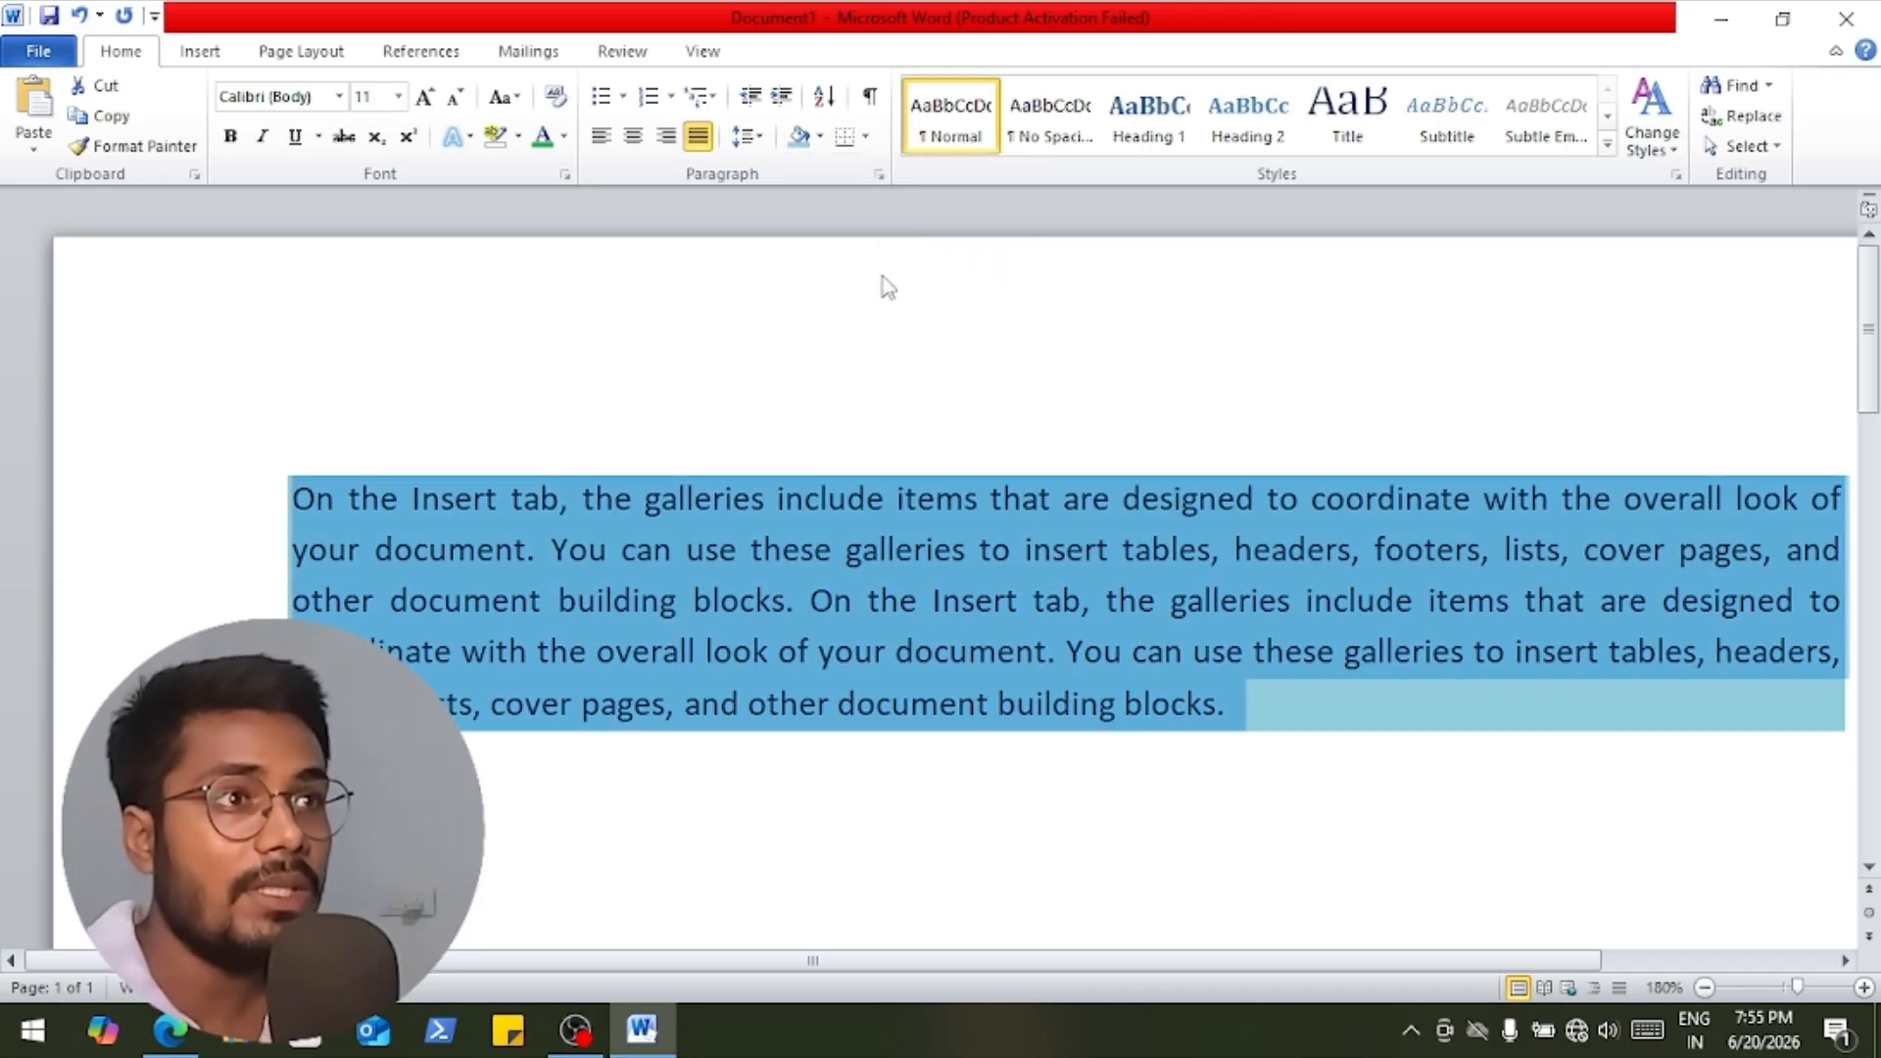
pyautogui.click(1022, 498)
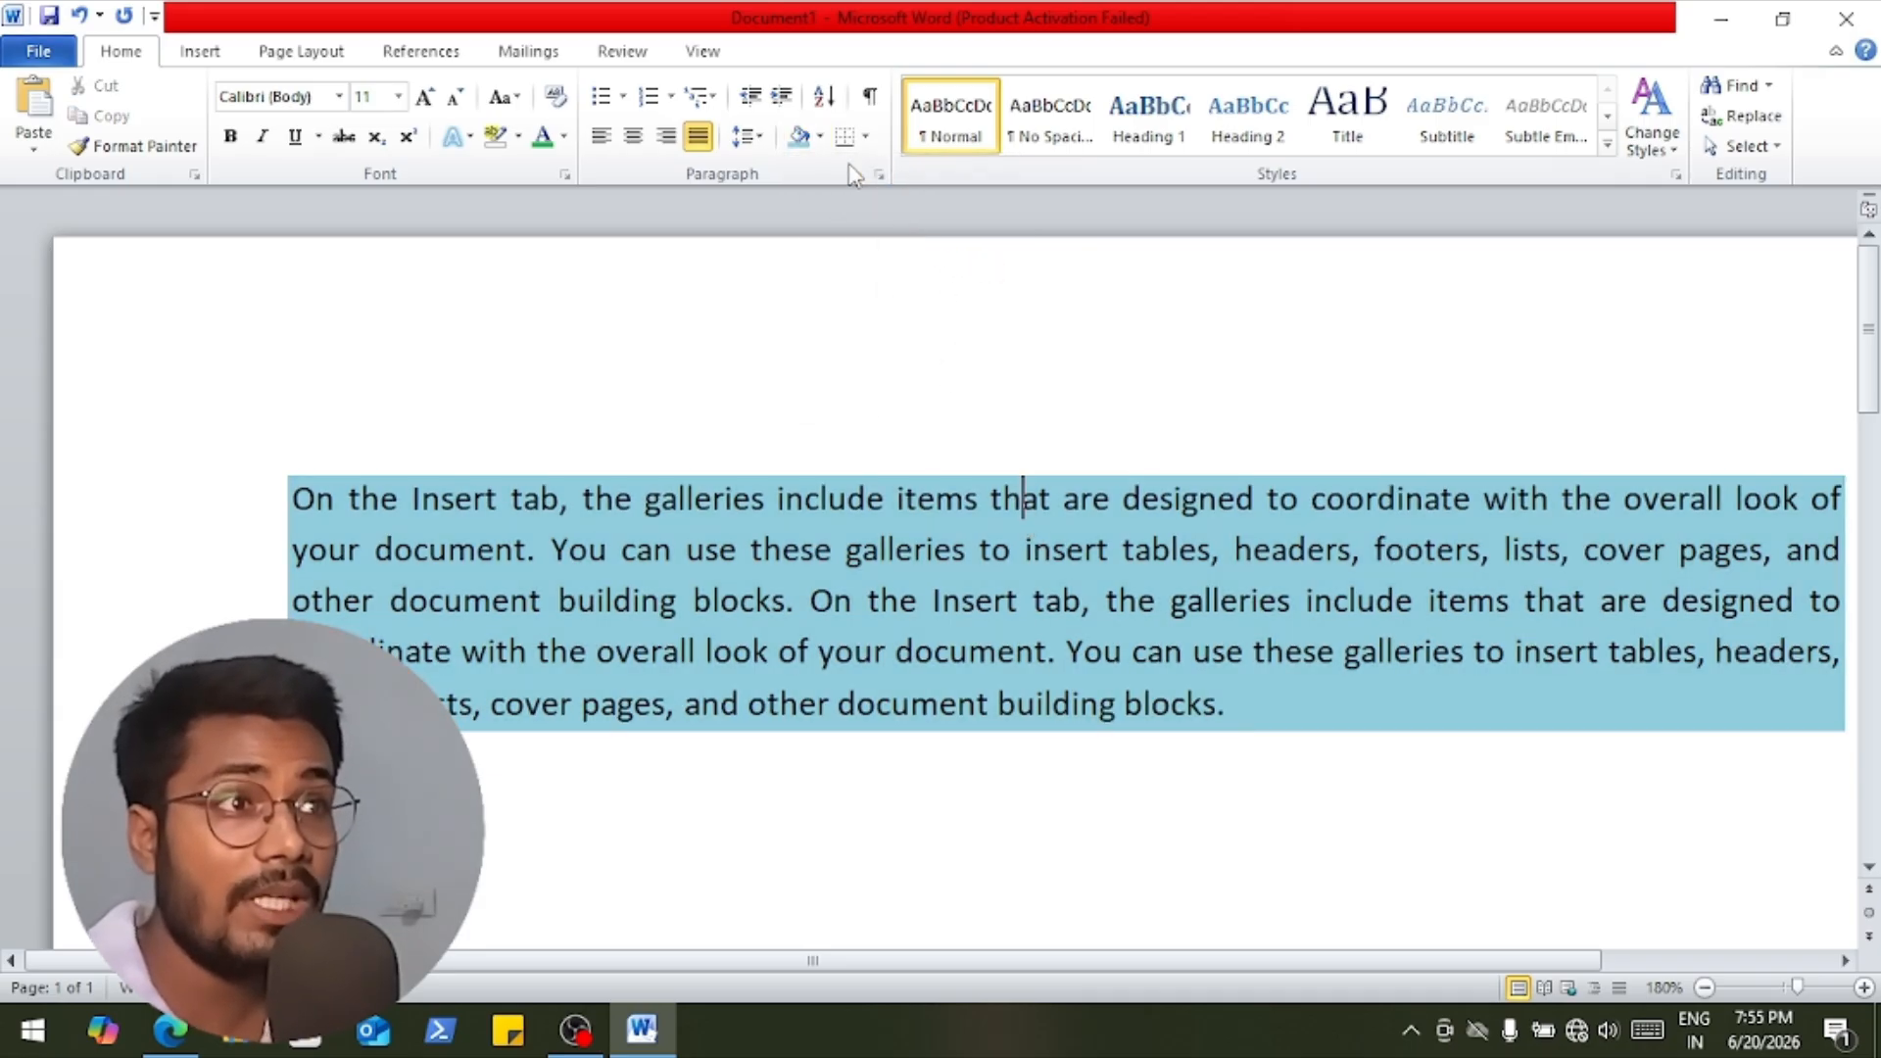
# Add outside borders around the text of the sample paragraph's first line.
pyautogui.moveTo(292, 499); pyautogui.dragTo(1845, 497)
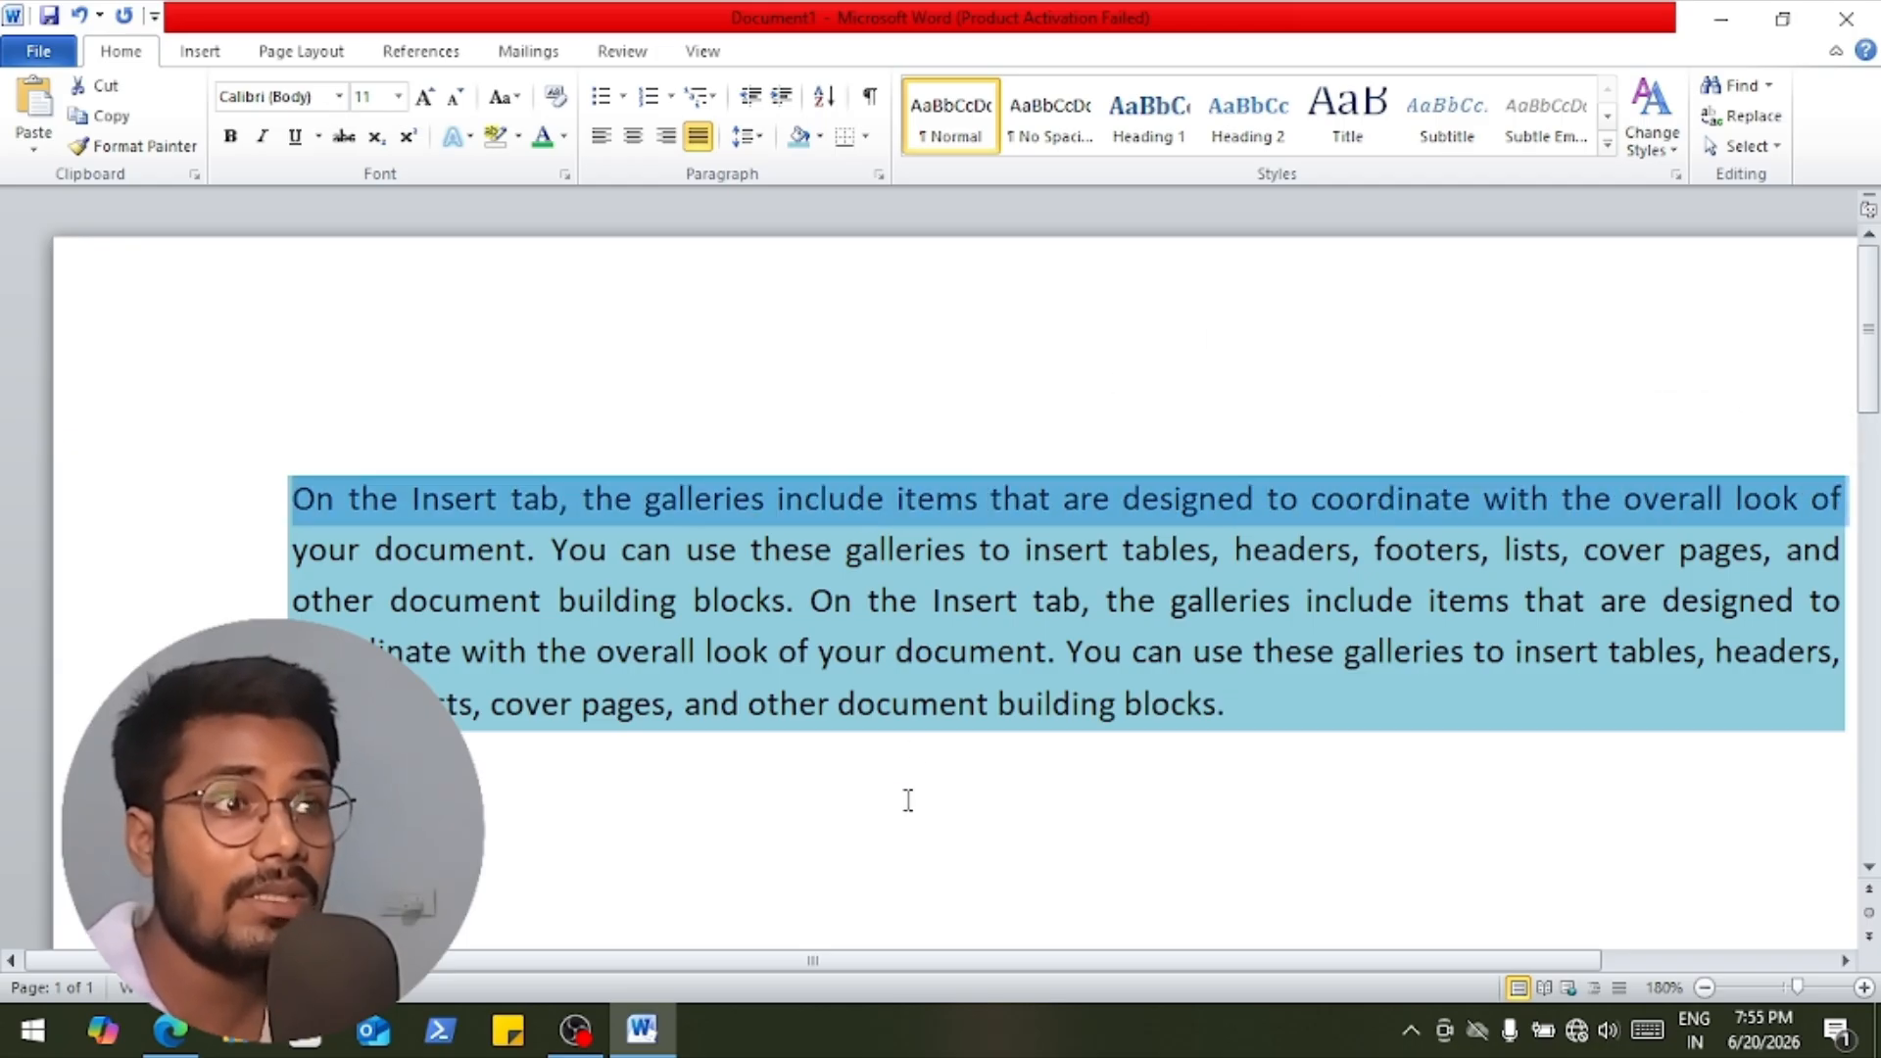
pyautogui.moveTo(875, 968); pyautogui.dragTo(942, 966)
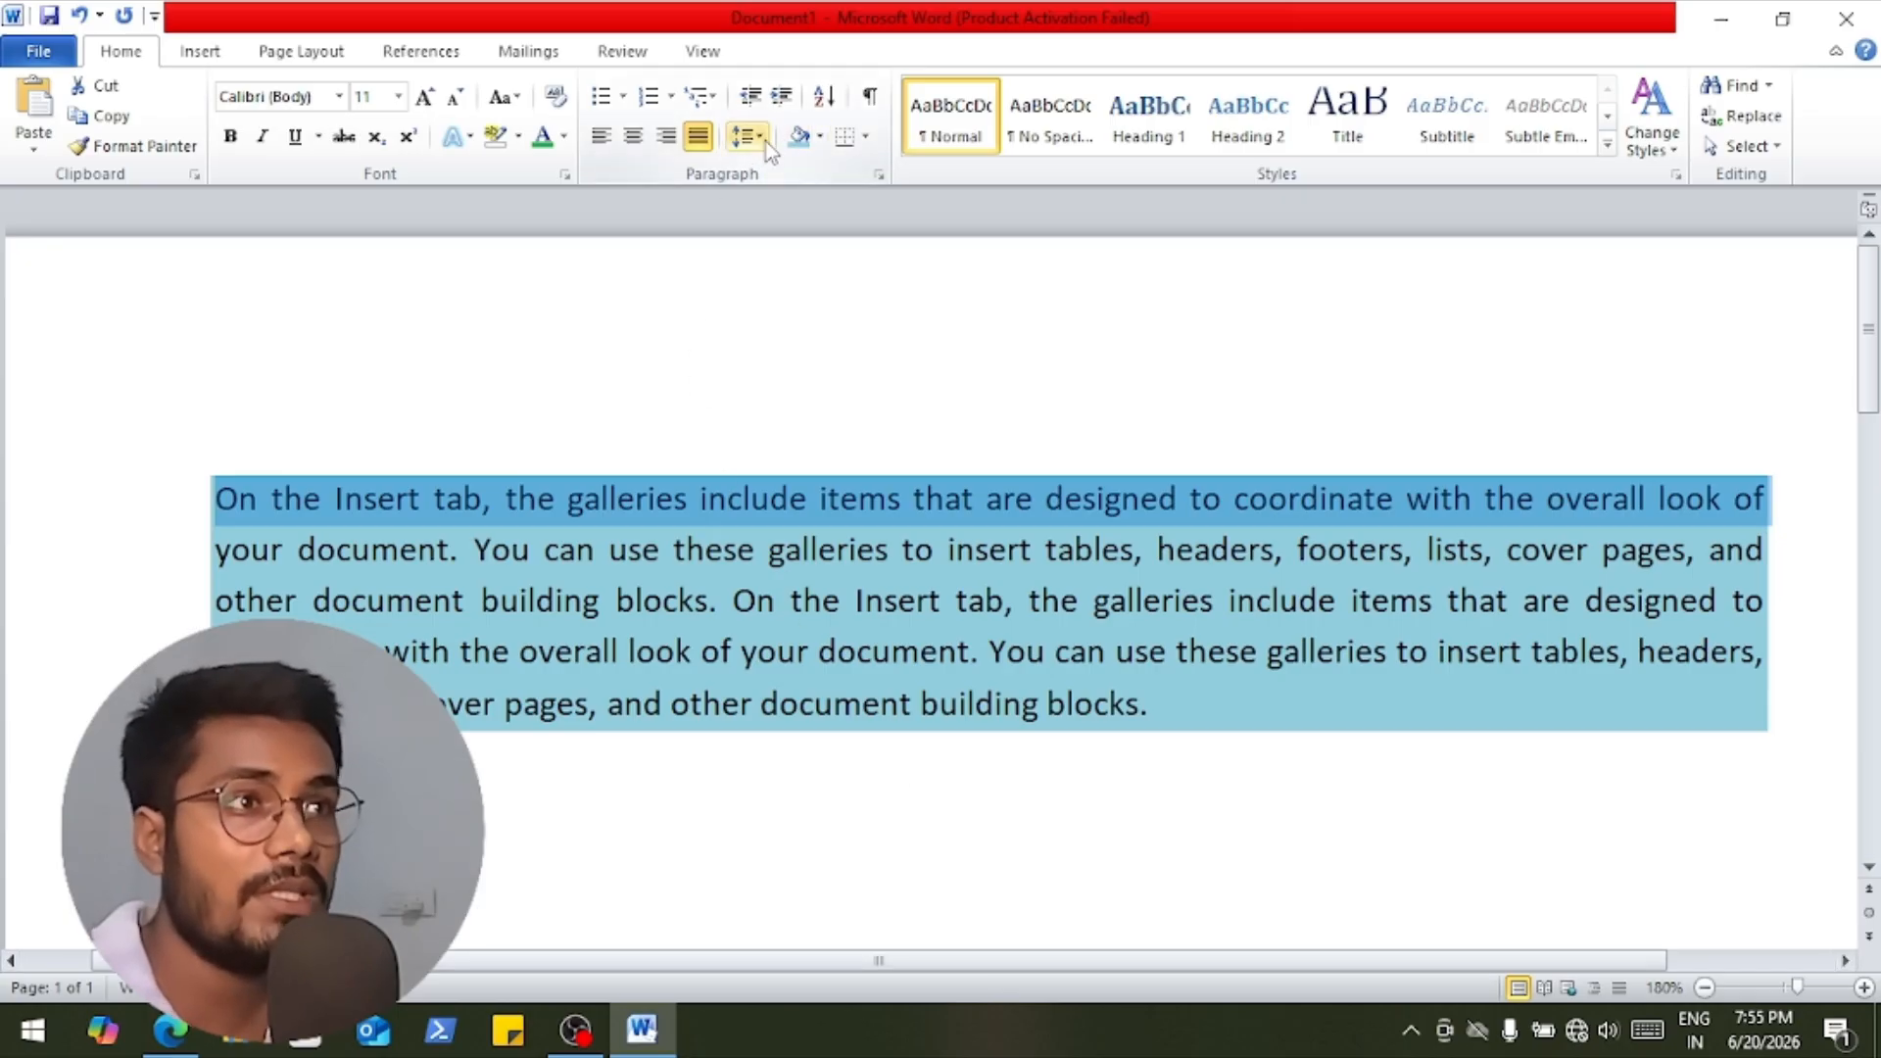
pyautogui.click(866, 137)
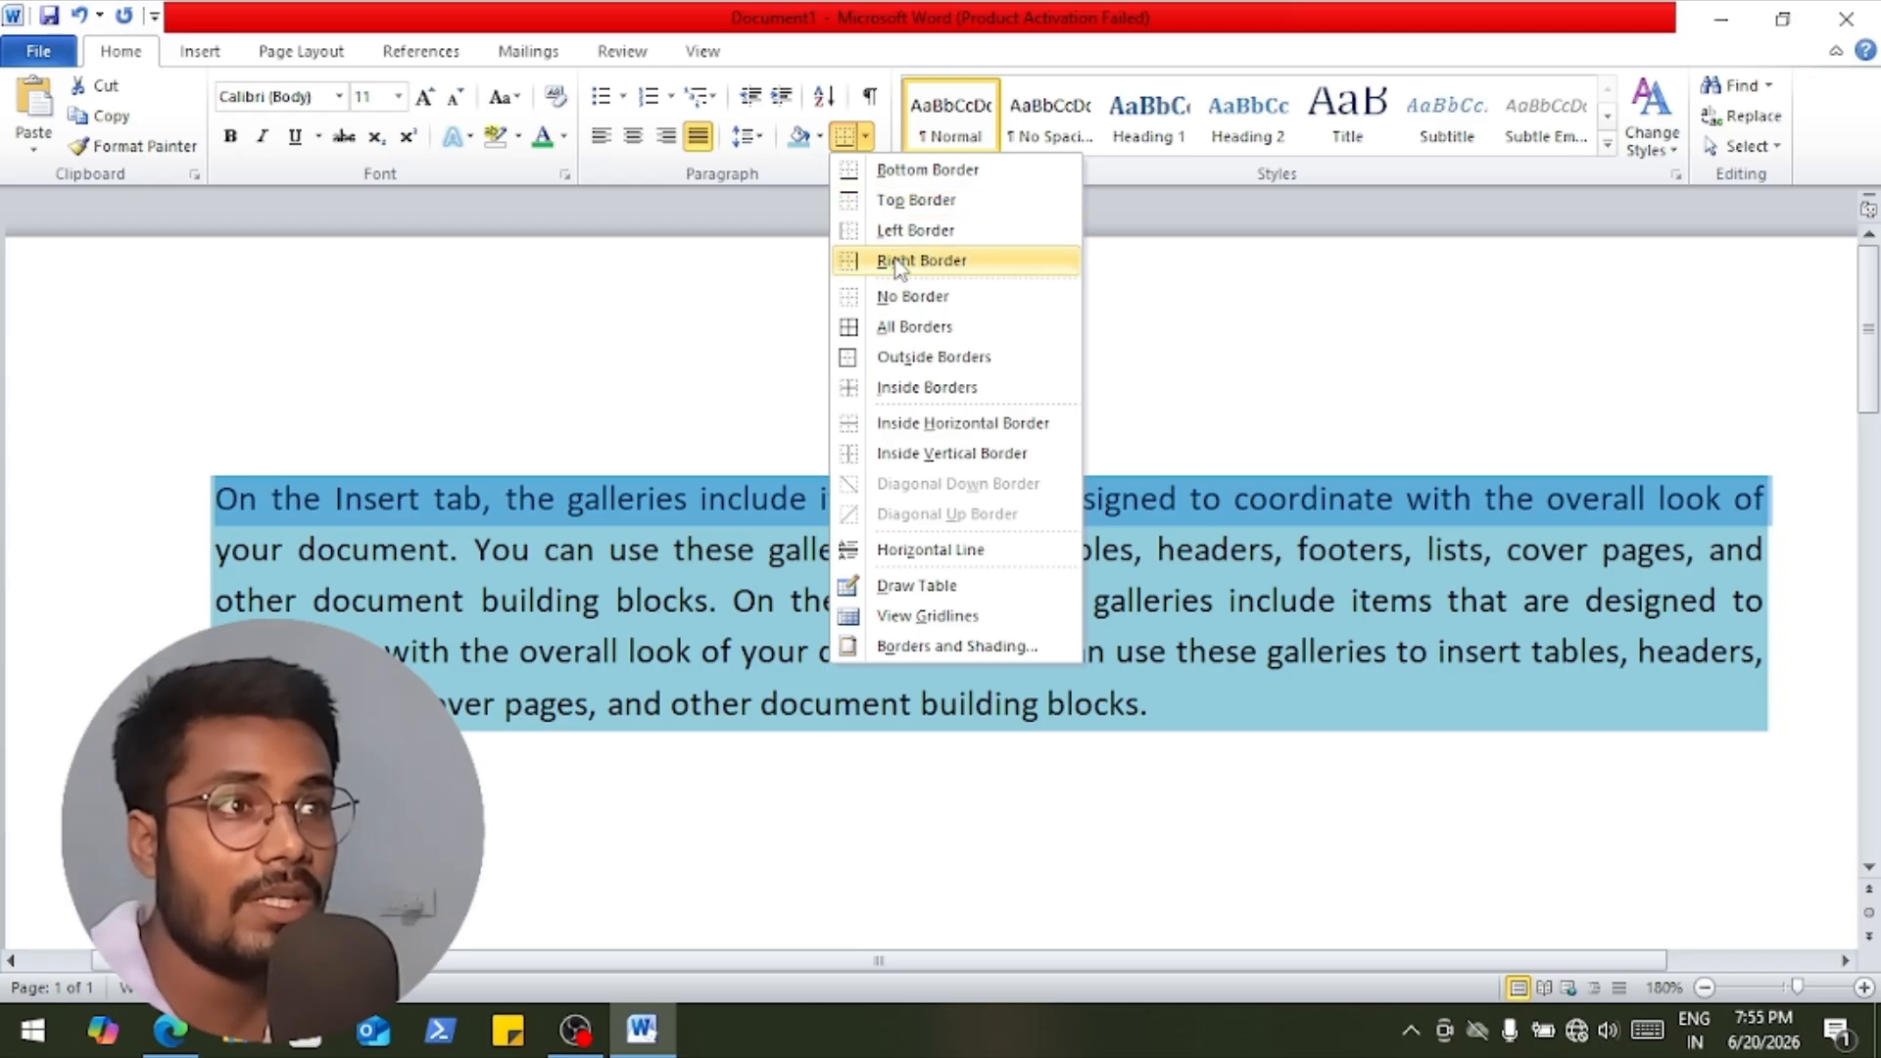
pyautogui.click(916, 359)
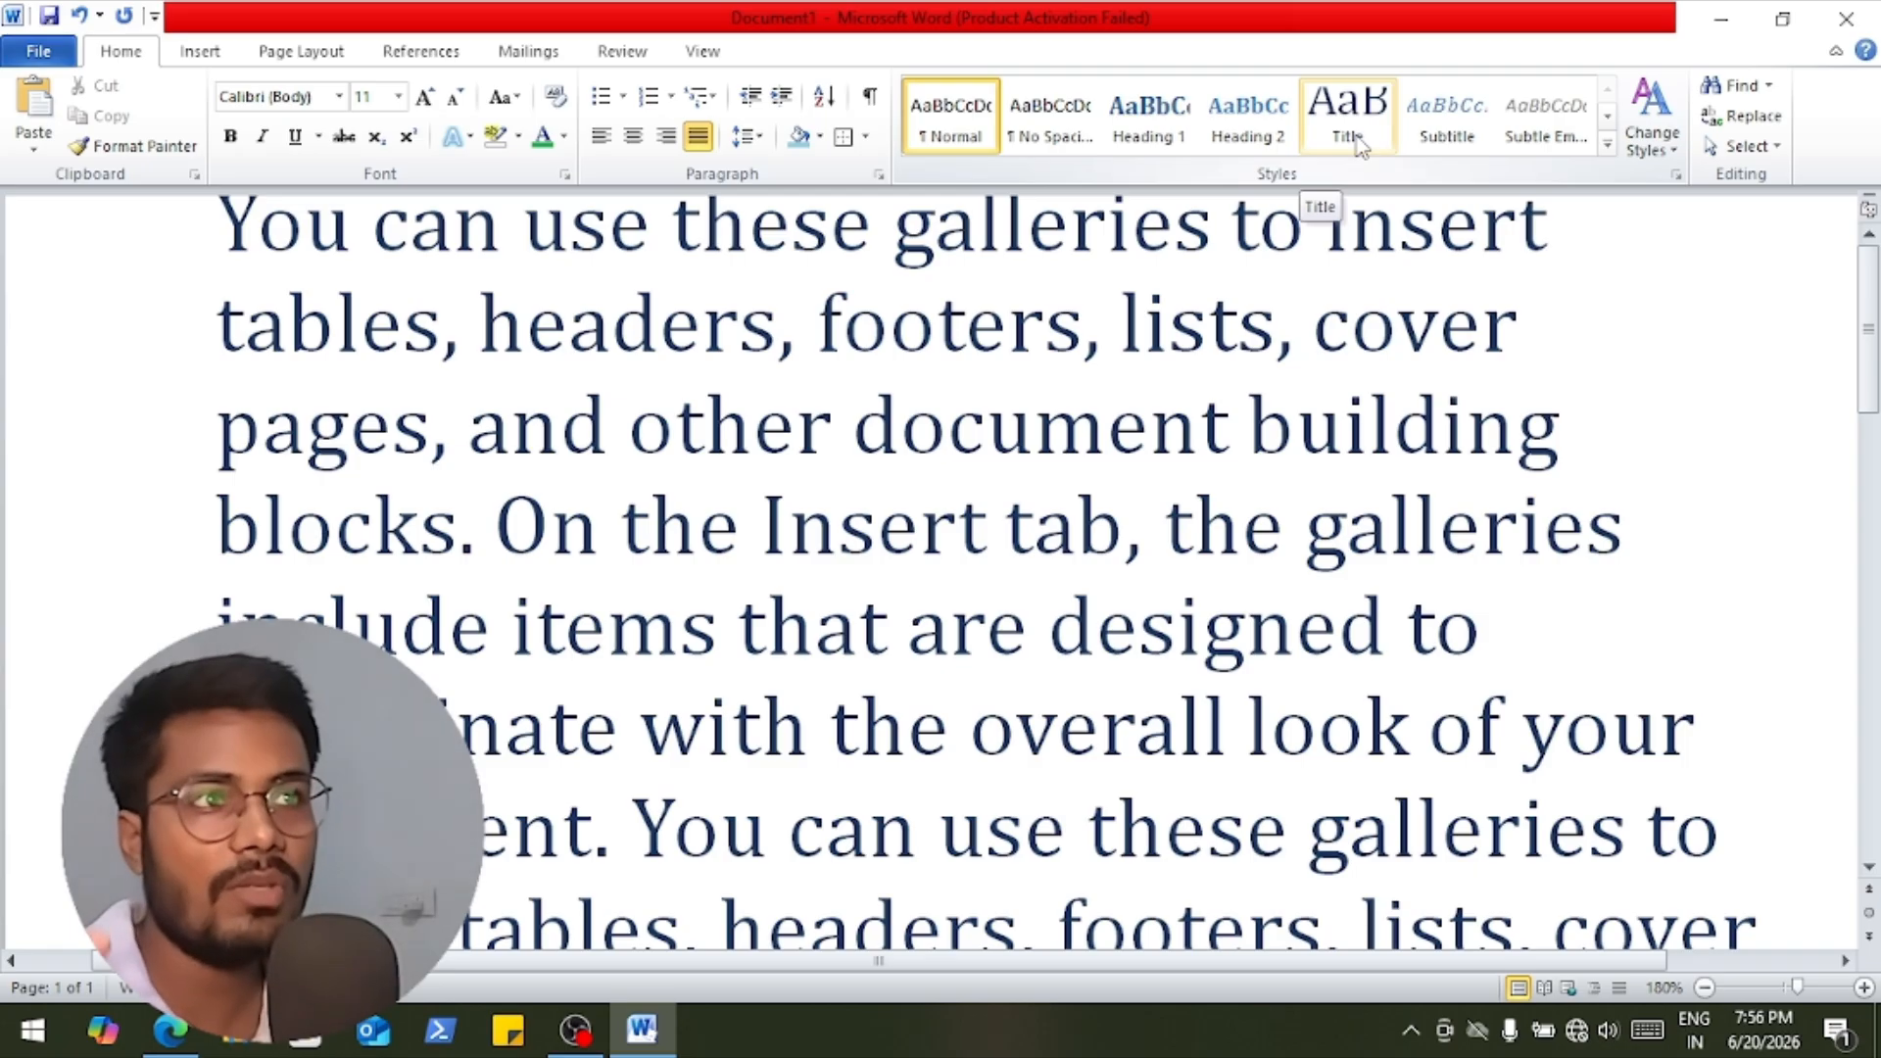
# Apply the Title style to the sample paragraph and change the document's theme colors to Elemental.
pyautogui.click(1358, 145)
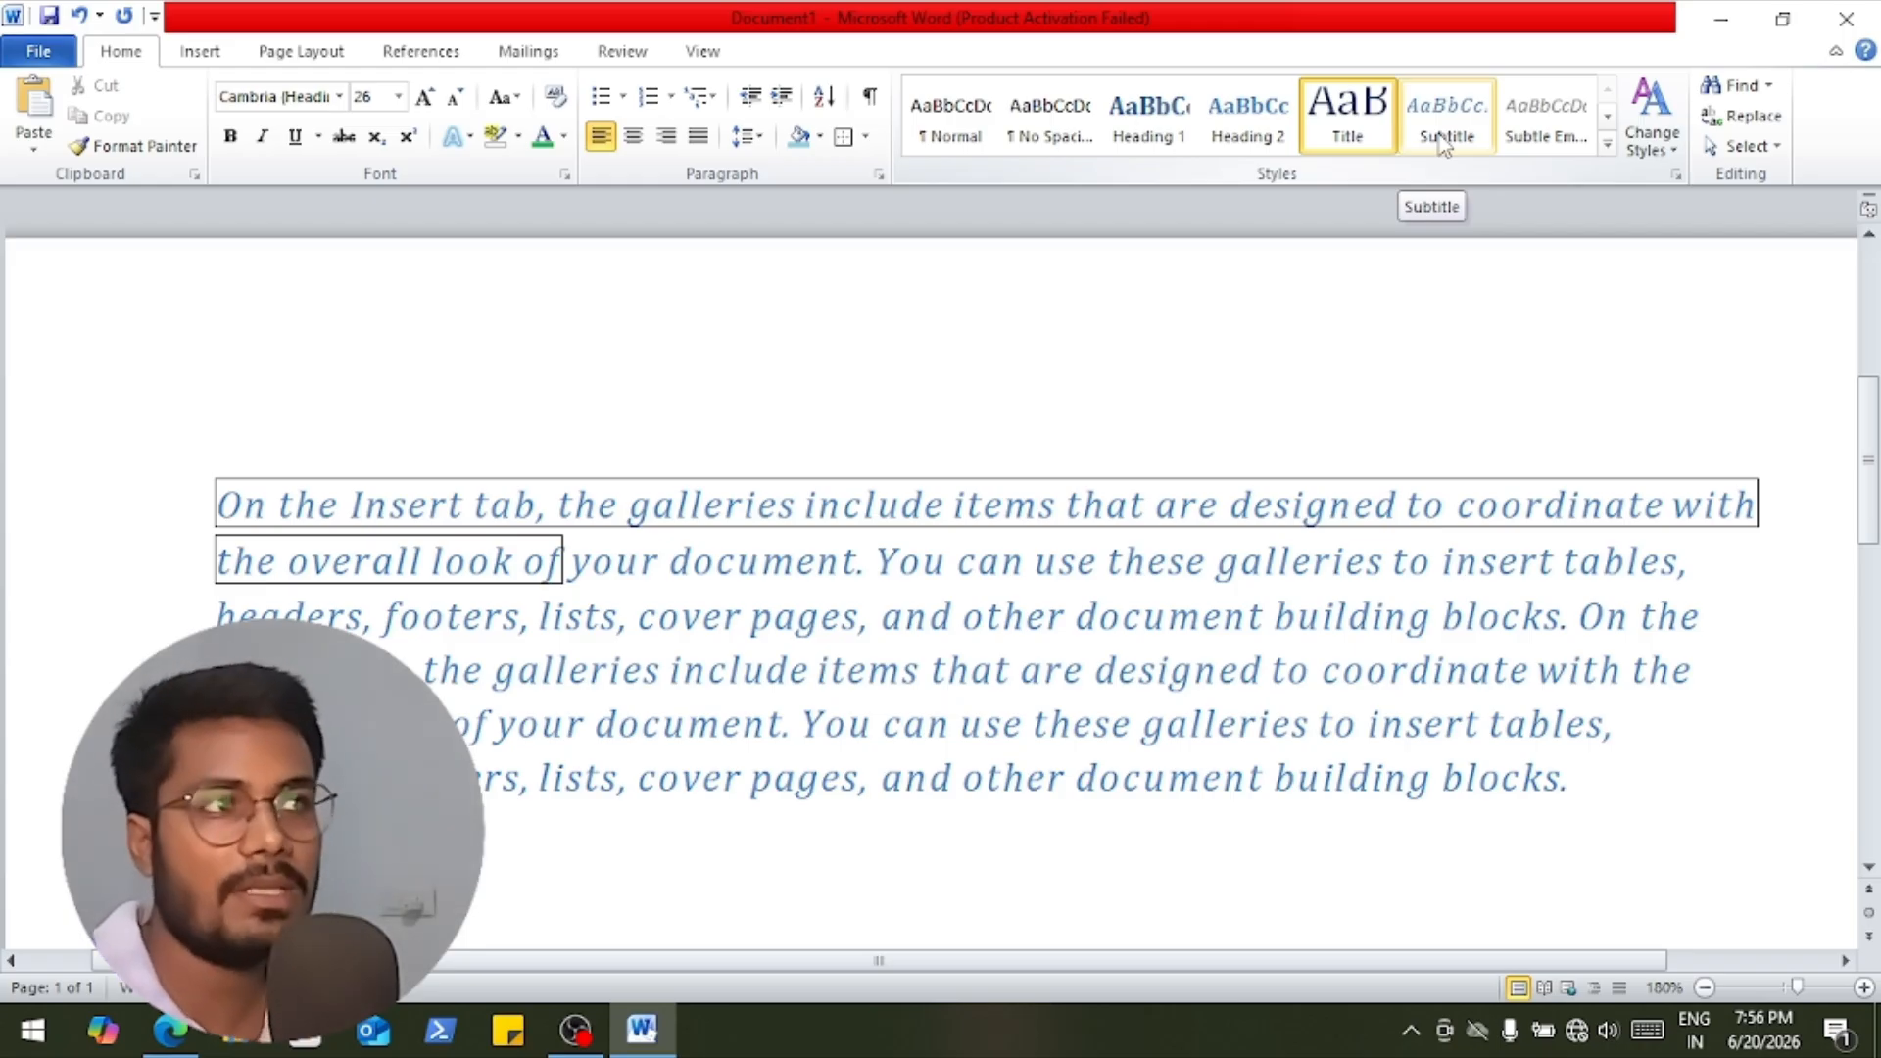
pyautogui.click(1666, 145)
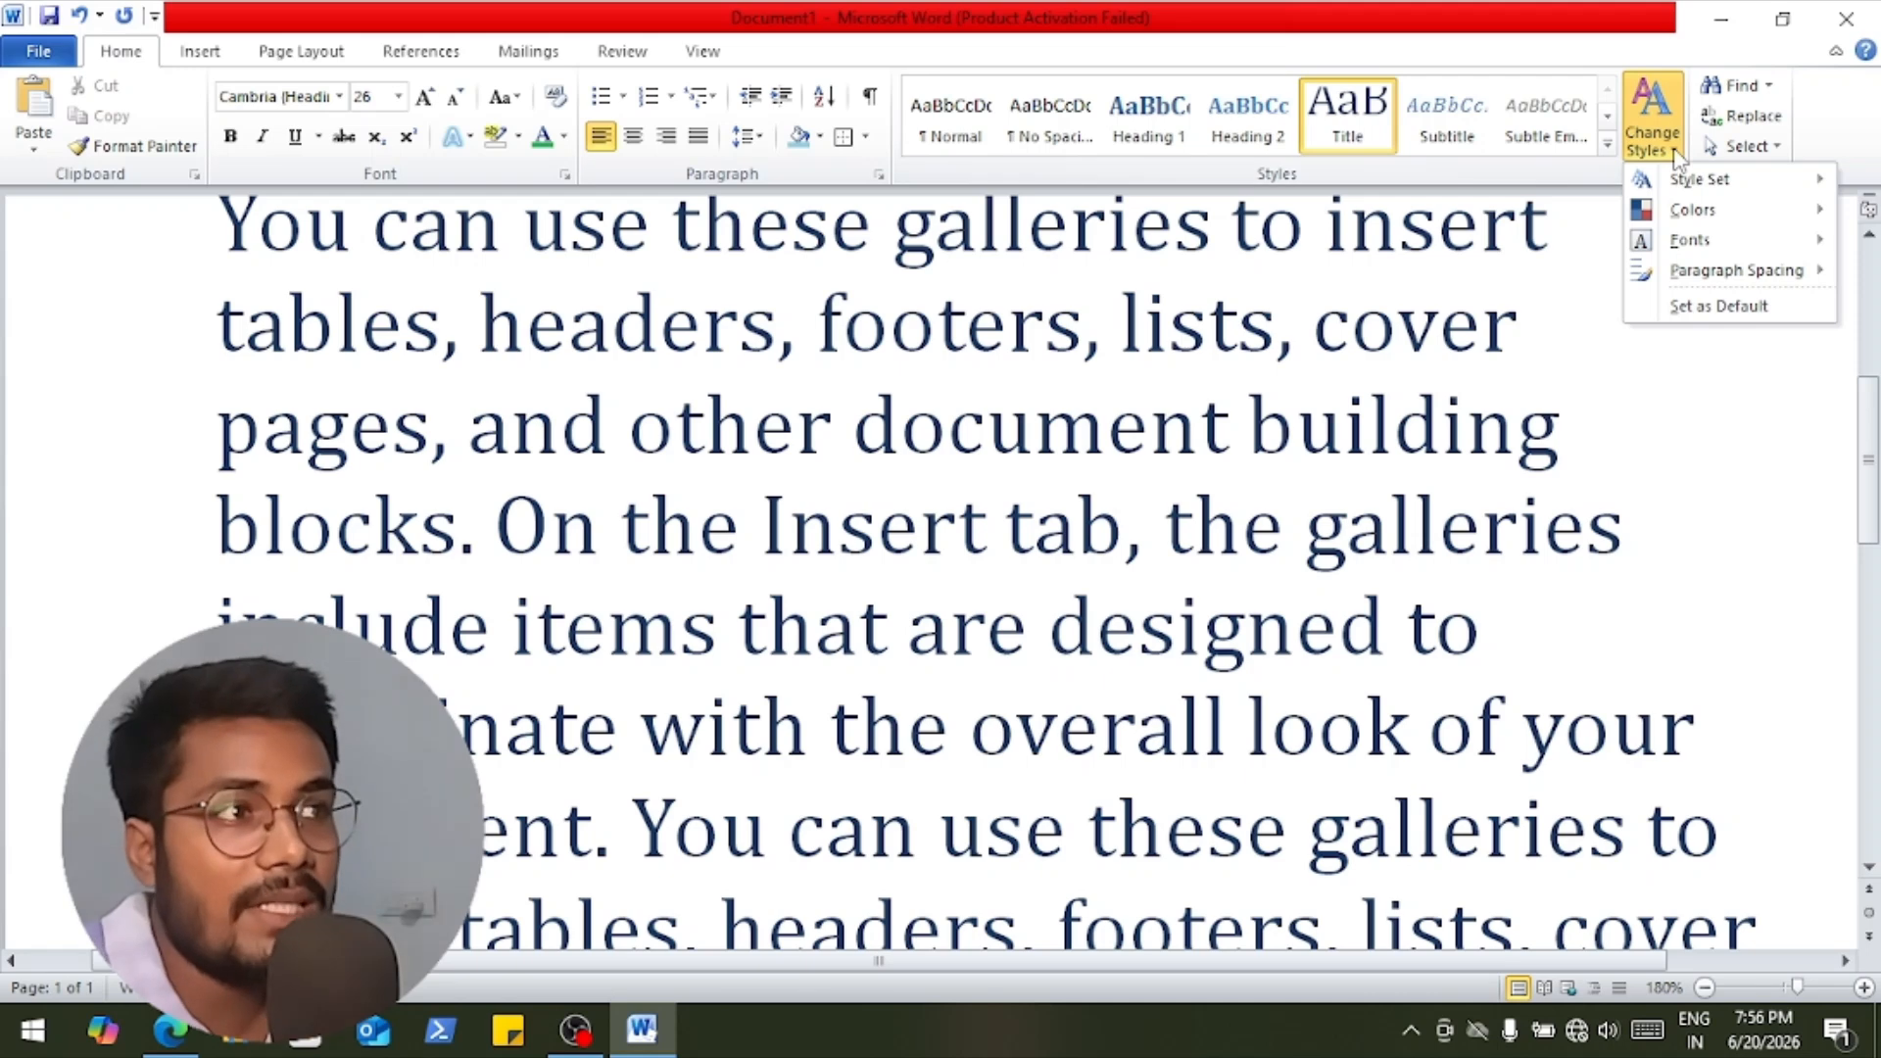
pyautogui.moveTo(1697, 210)
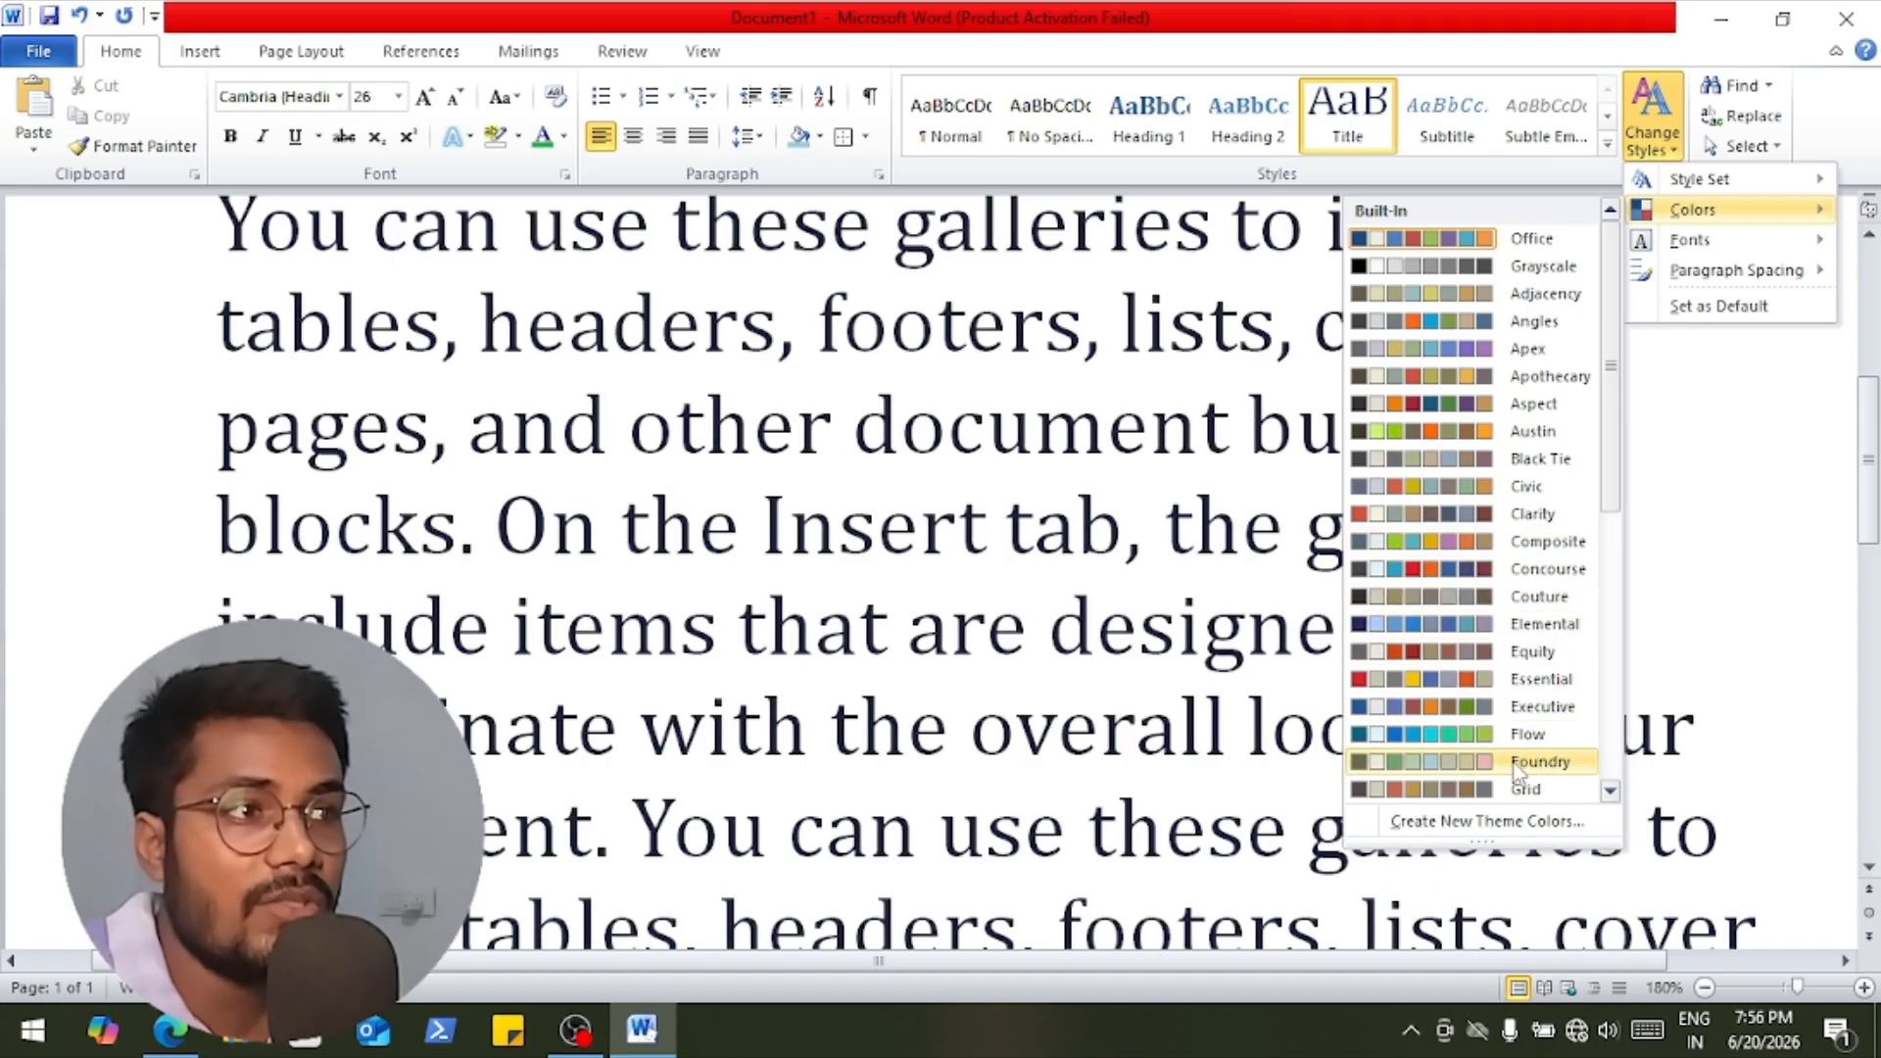
pyautogui.click(1335, 477)
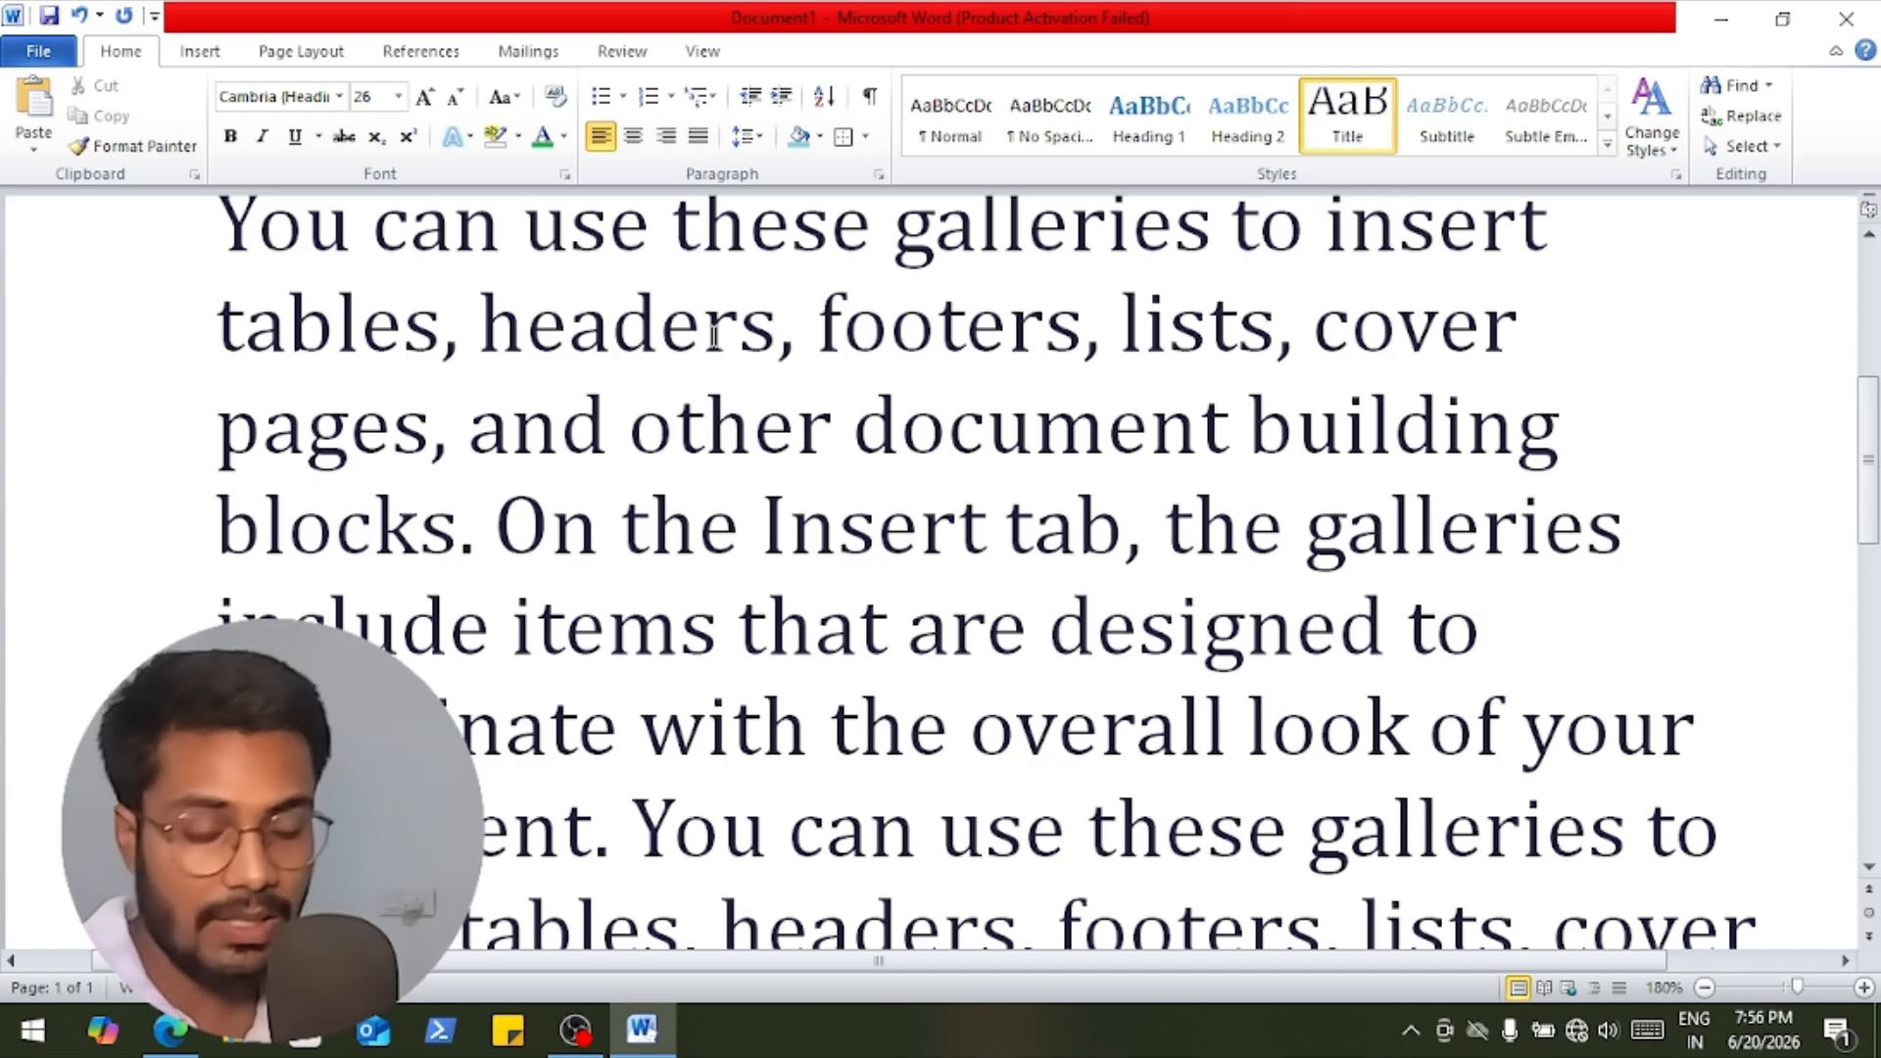
# Select the whole document and change its theme colors to Angles.
pyautogui.hotkey('ctrl', 'a')
pyautogui.click(1665, 155)
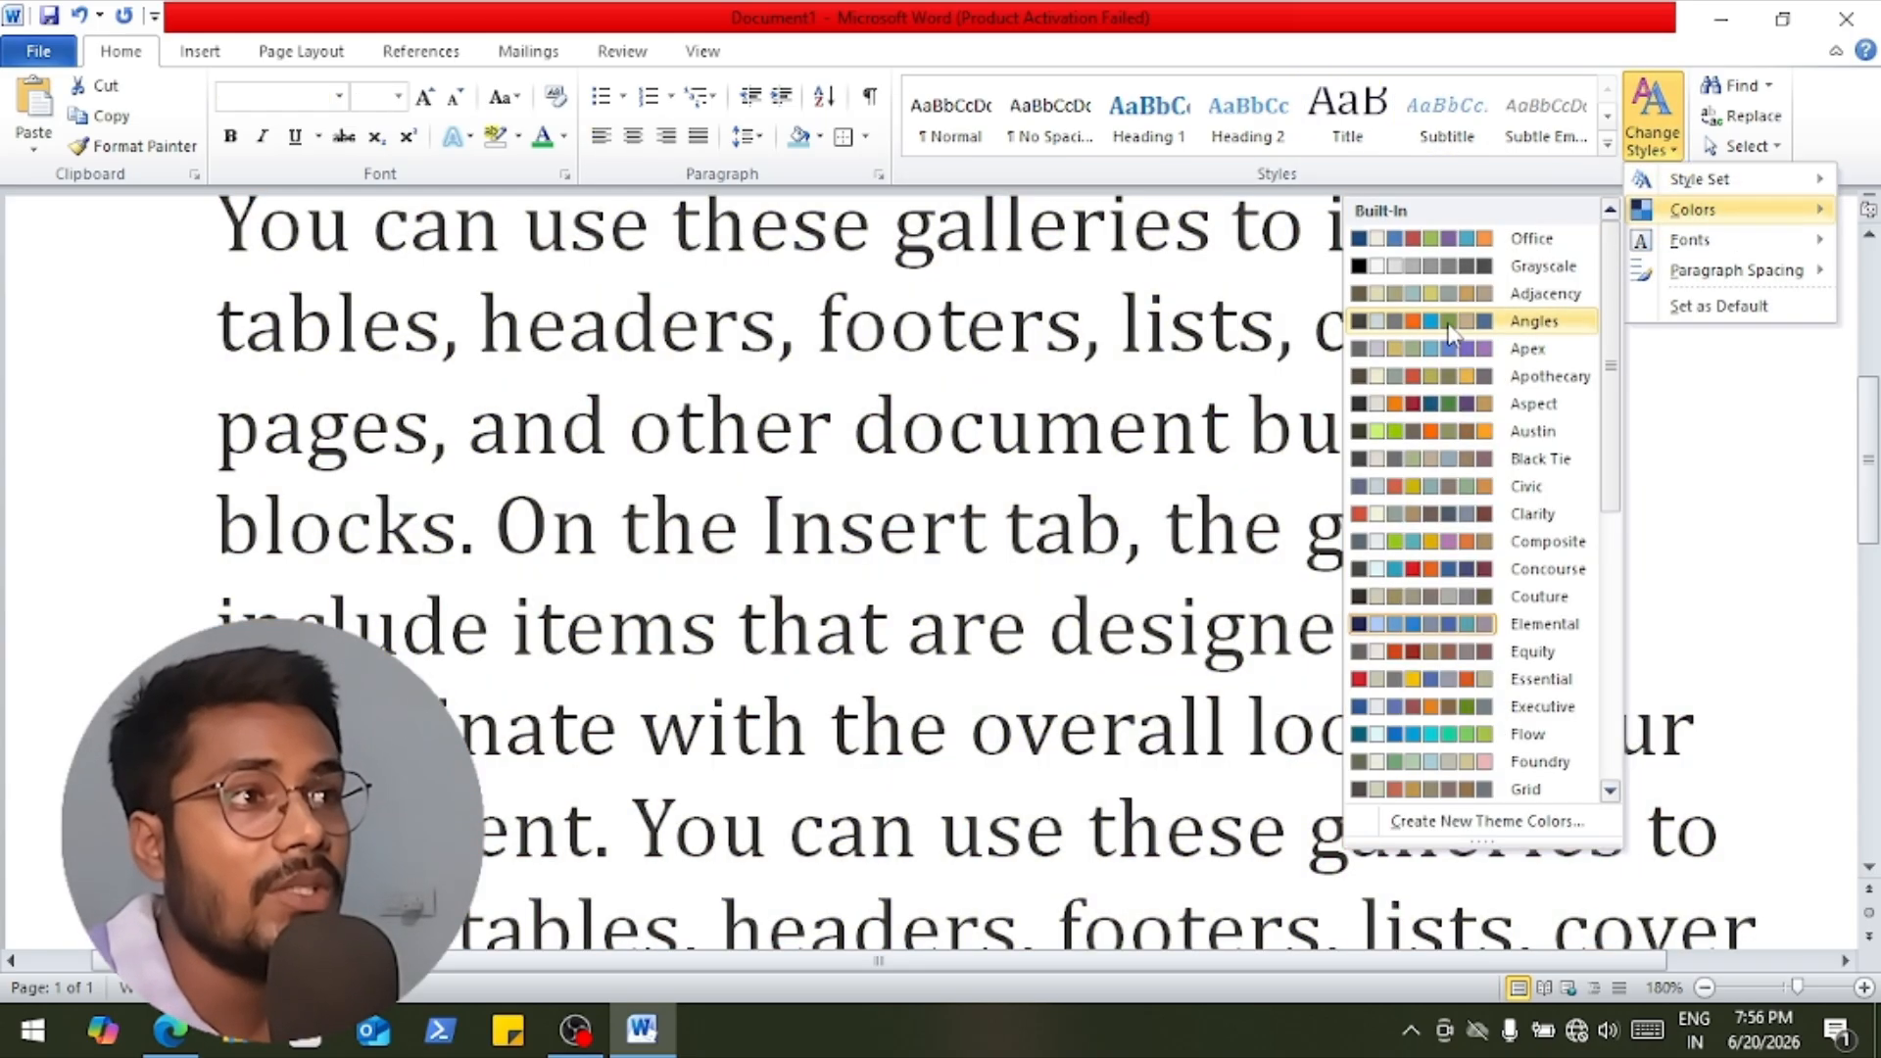
pyautogui.click(1459, 322)
pyautogui.click(1448, 328)
pyautogui.scroll(5, 1470, 389)
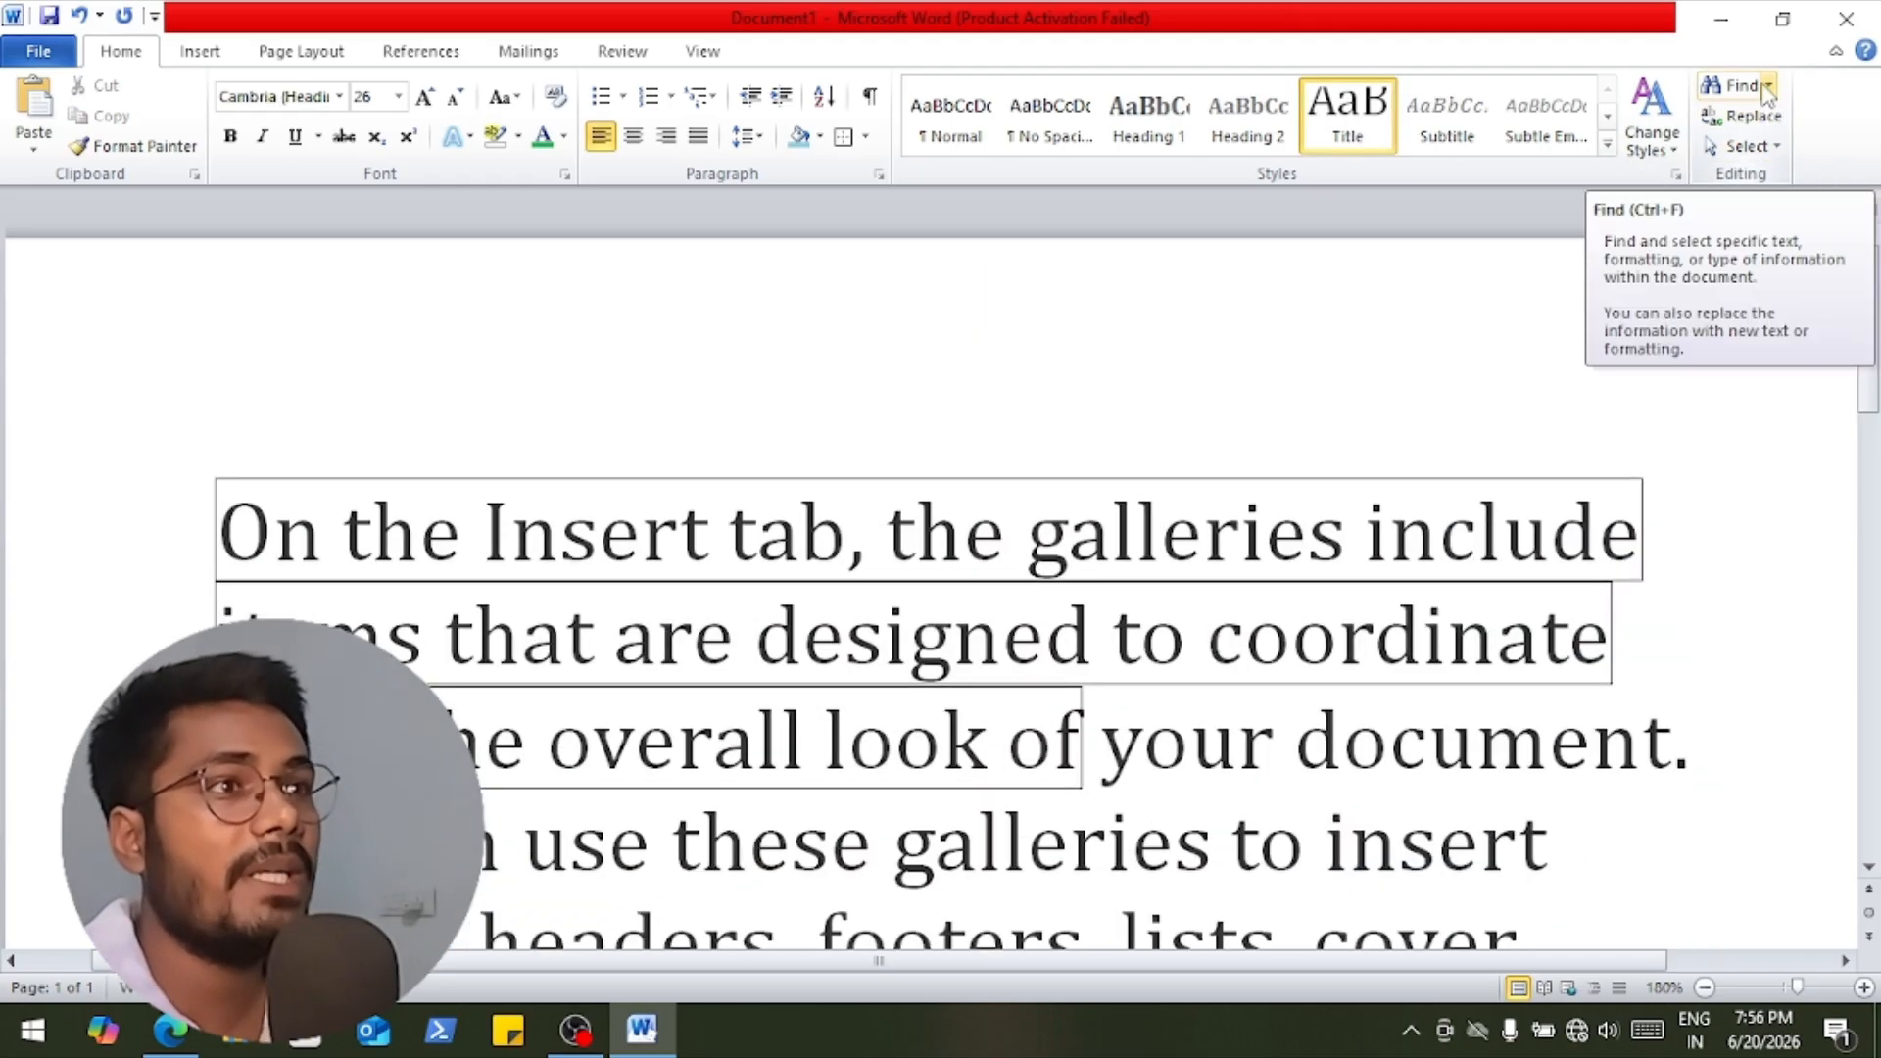
# Search the document for "on" and look through the highlighted matches.
pyautogui.click(1767, 88)
pyautogui.click(1759, 115)
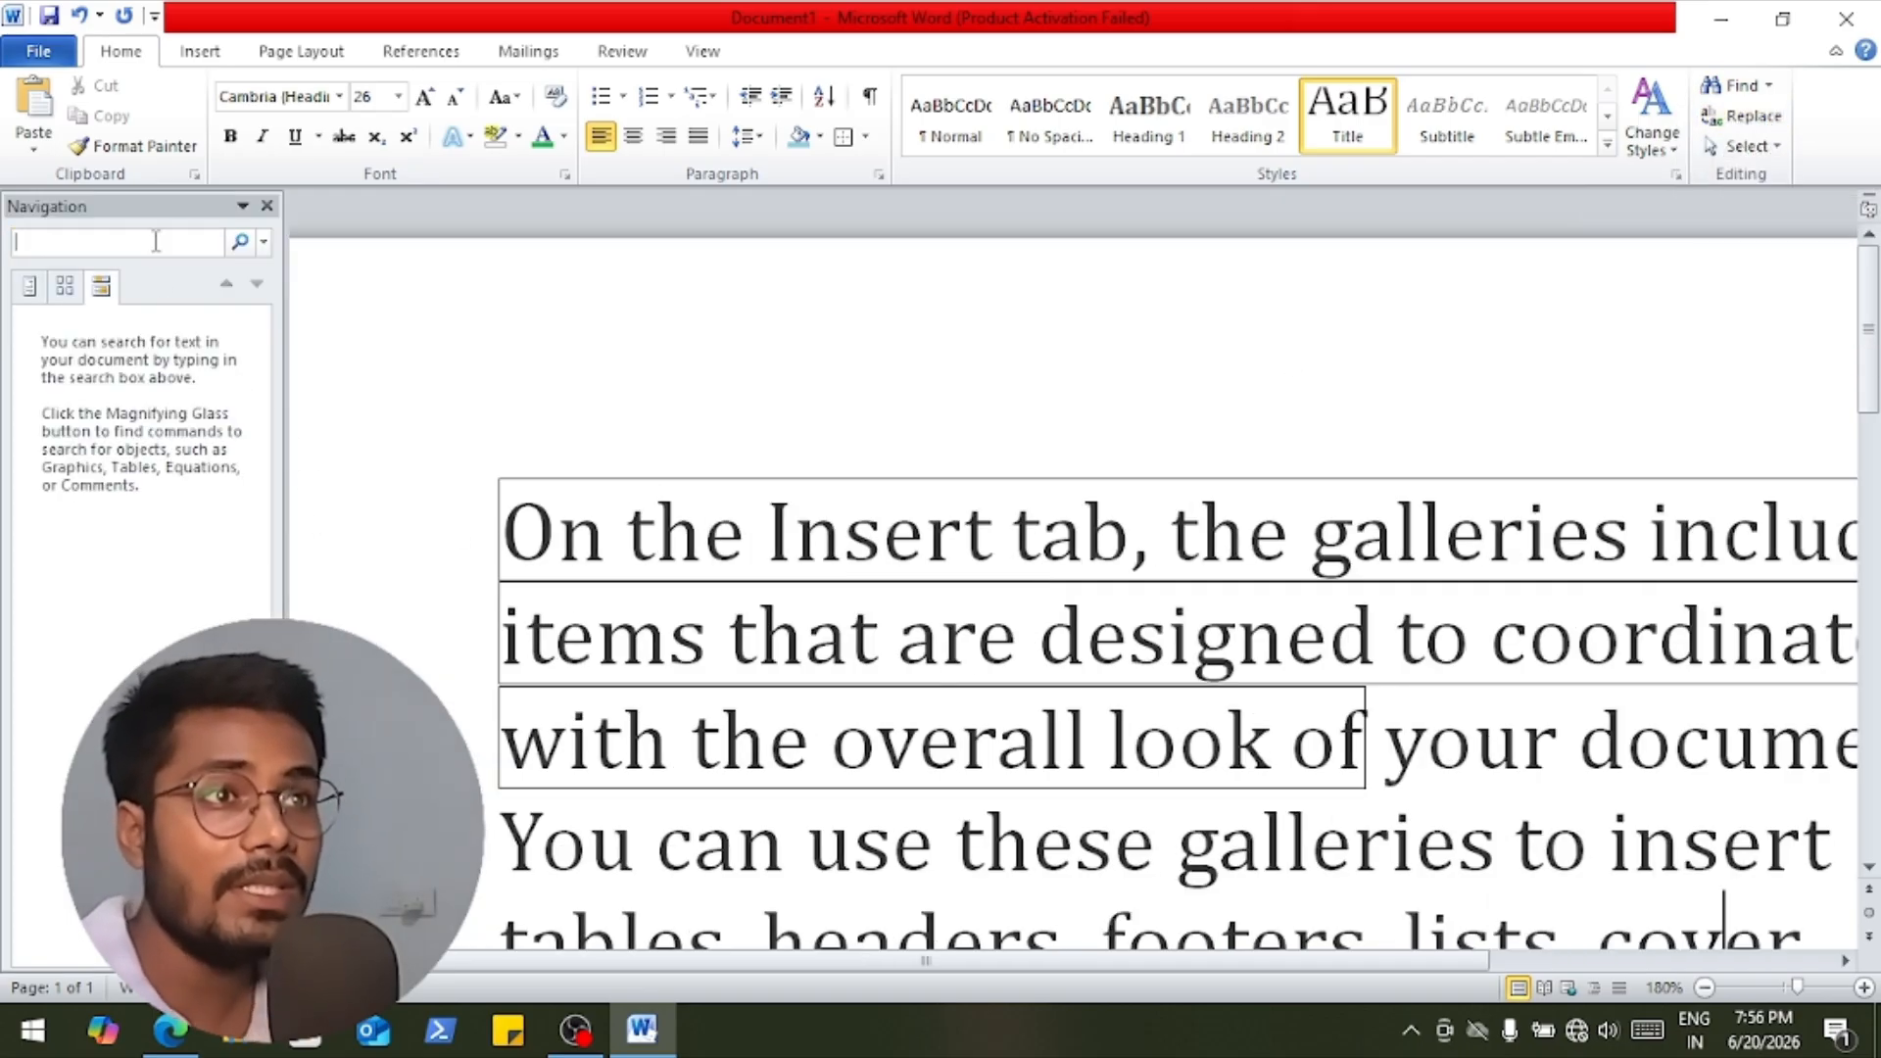
pyautogui.write('on')
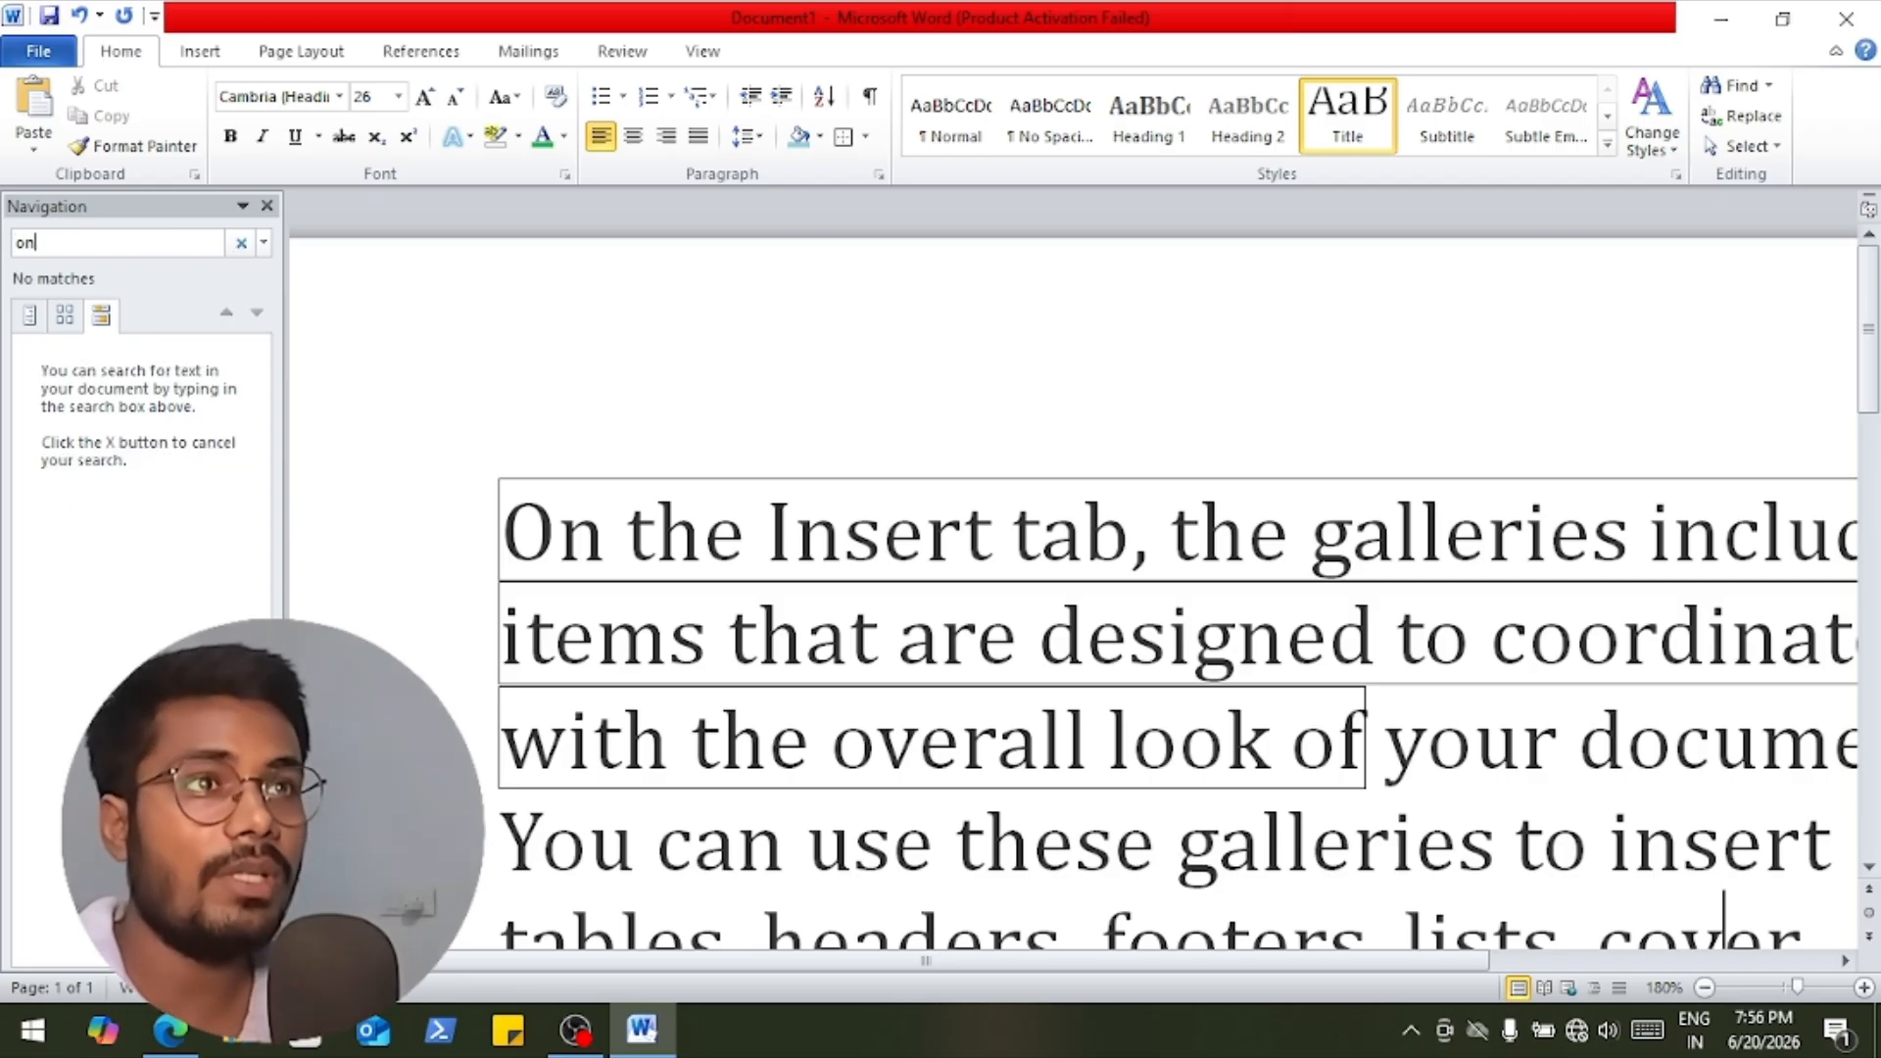
pyautogui.scroll(-3, 949, 527)
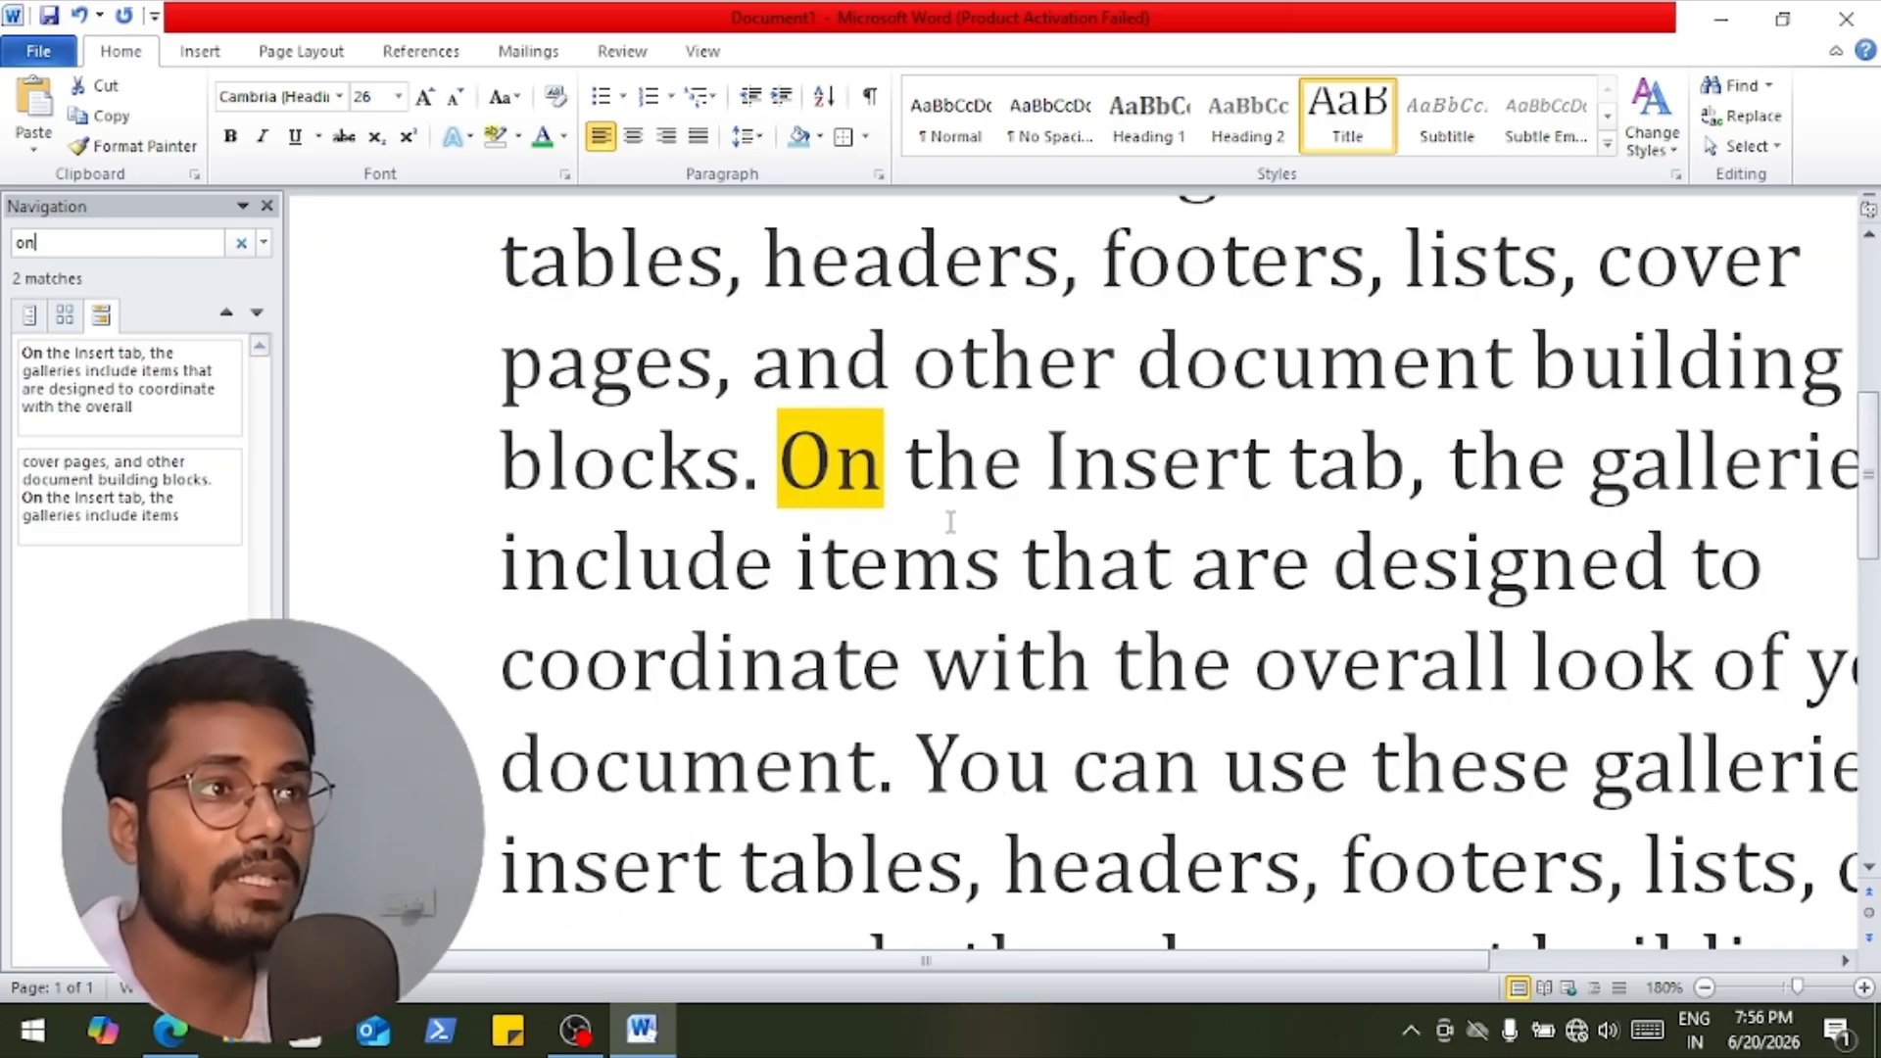
pyautogui.scroll(2, 889, 505)
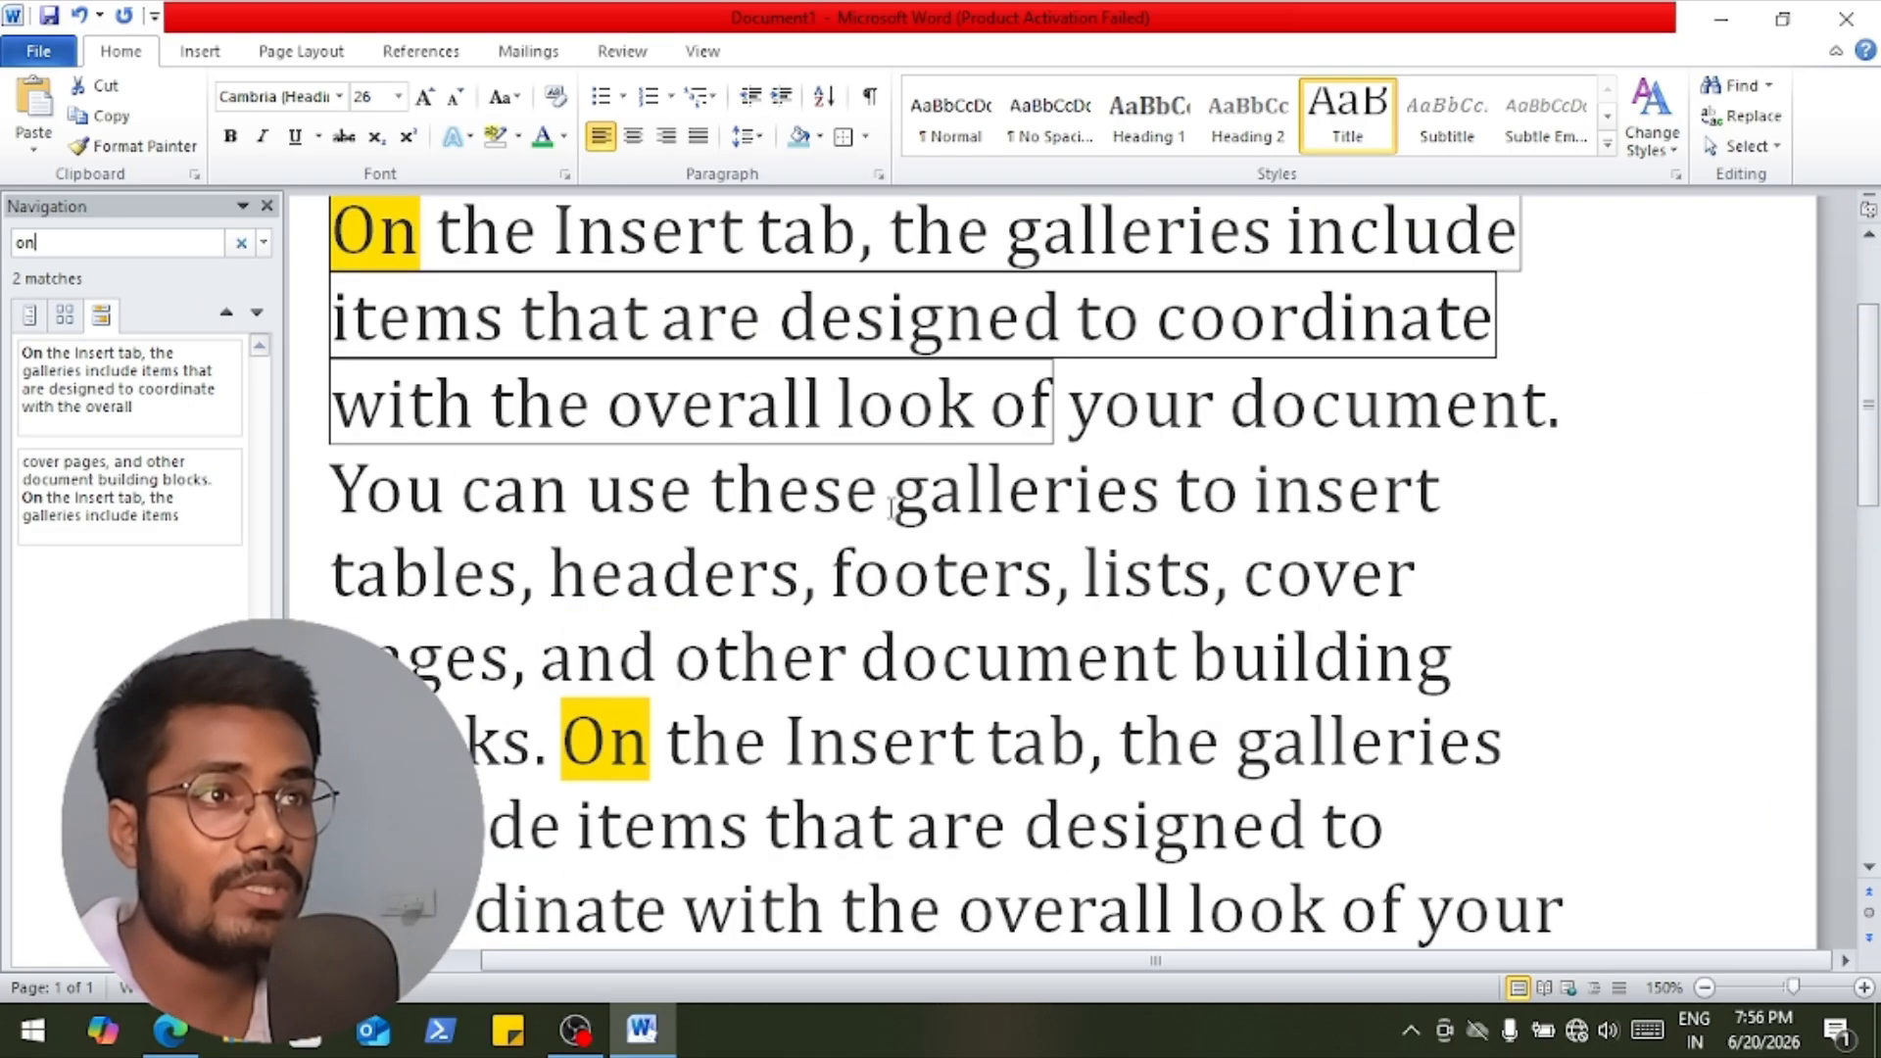
pyautogui.scroll(-2, 890, 506)
pyautogui.scroll(-2, 672, 607)
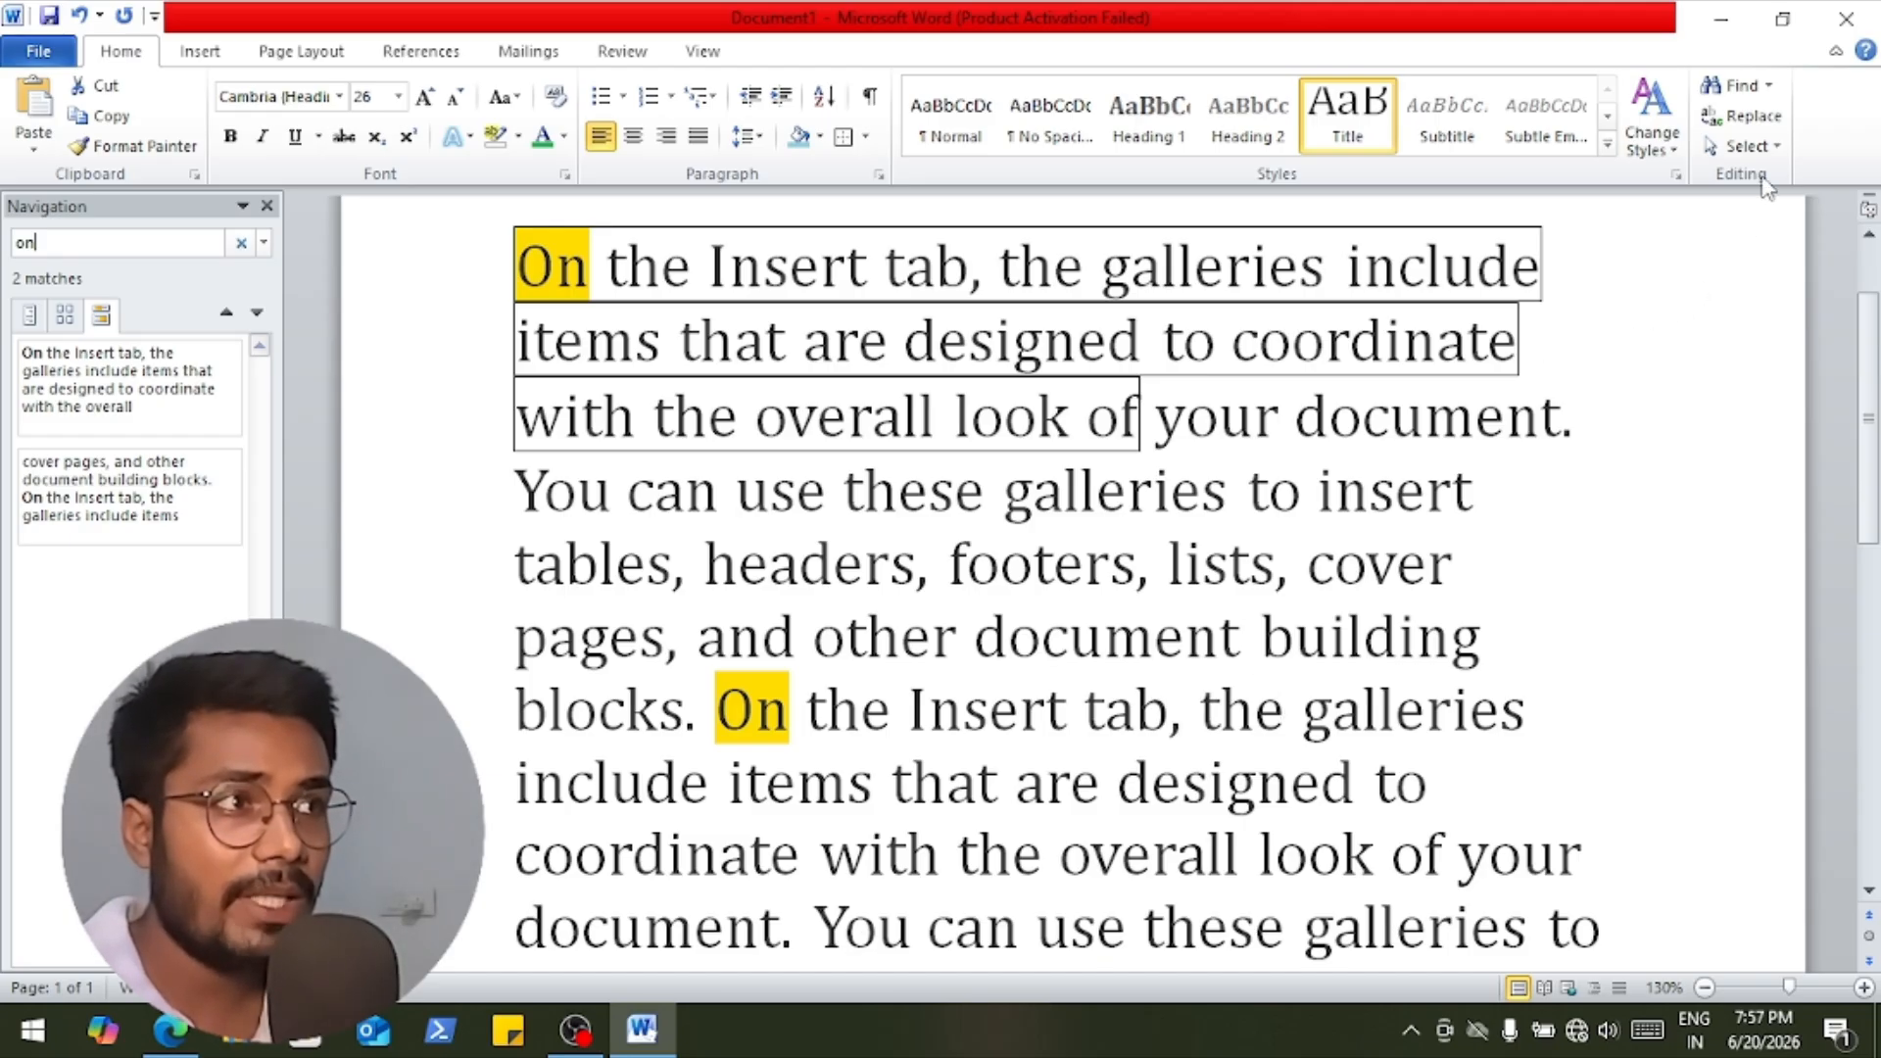
pyautogui.click(573, 1030)
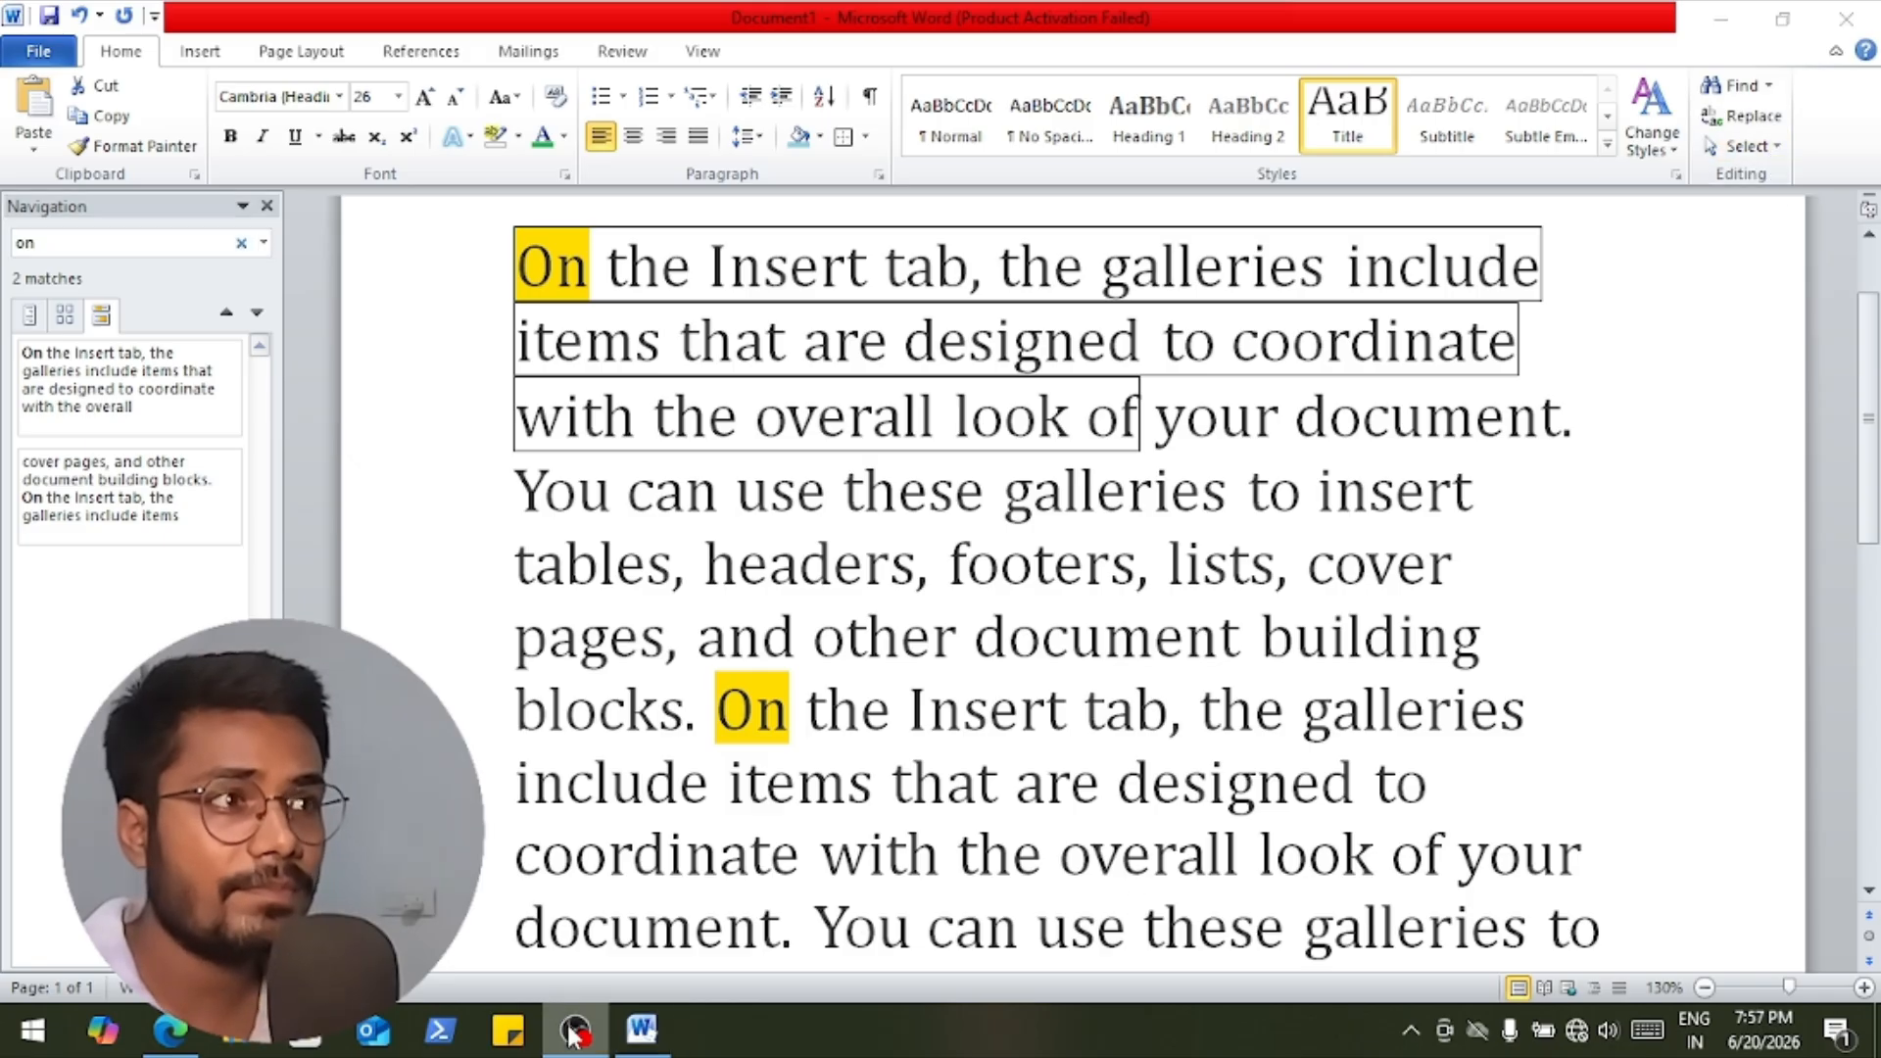
pyautogui.click(574, 1035)
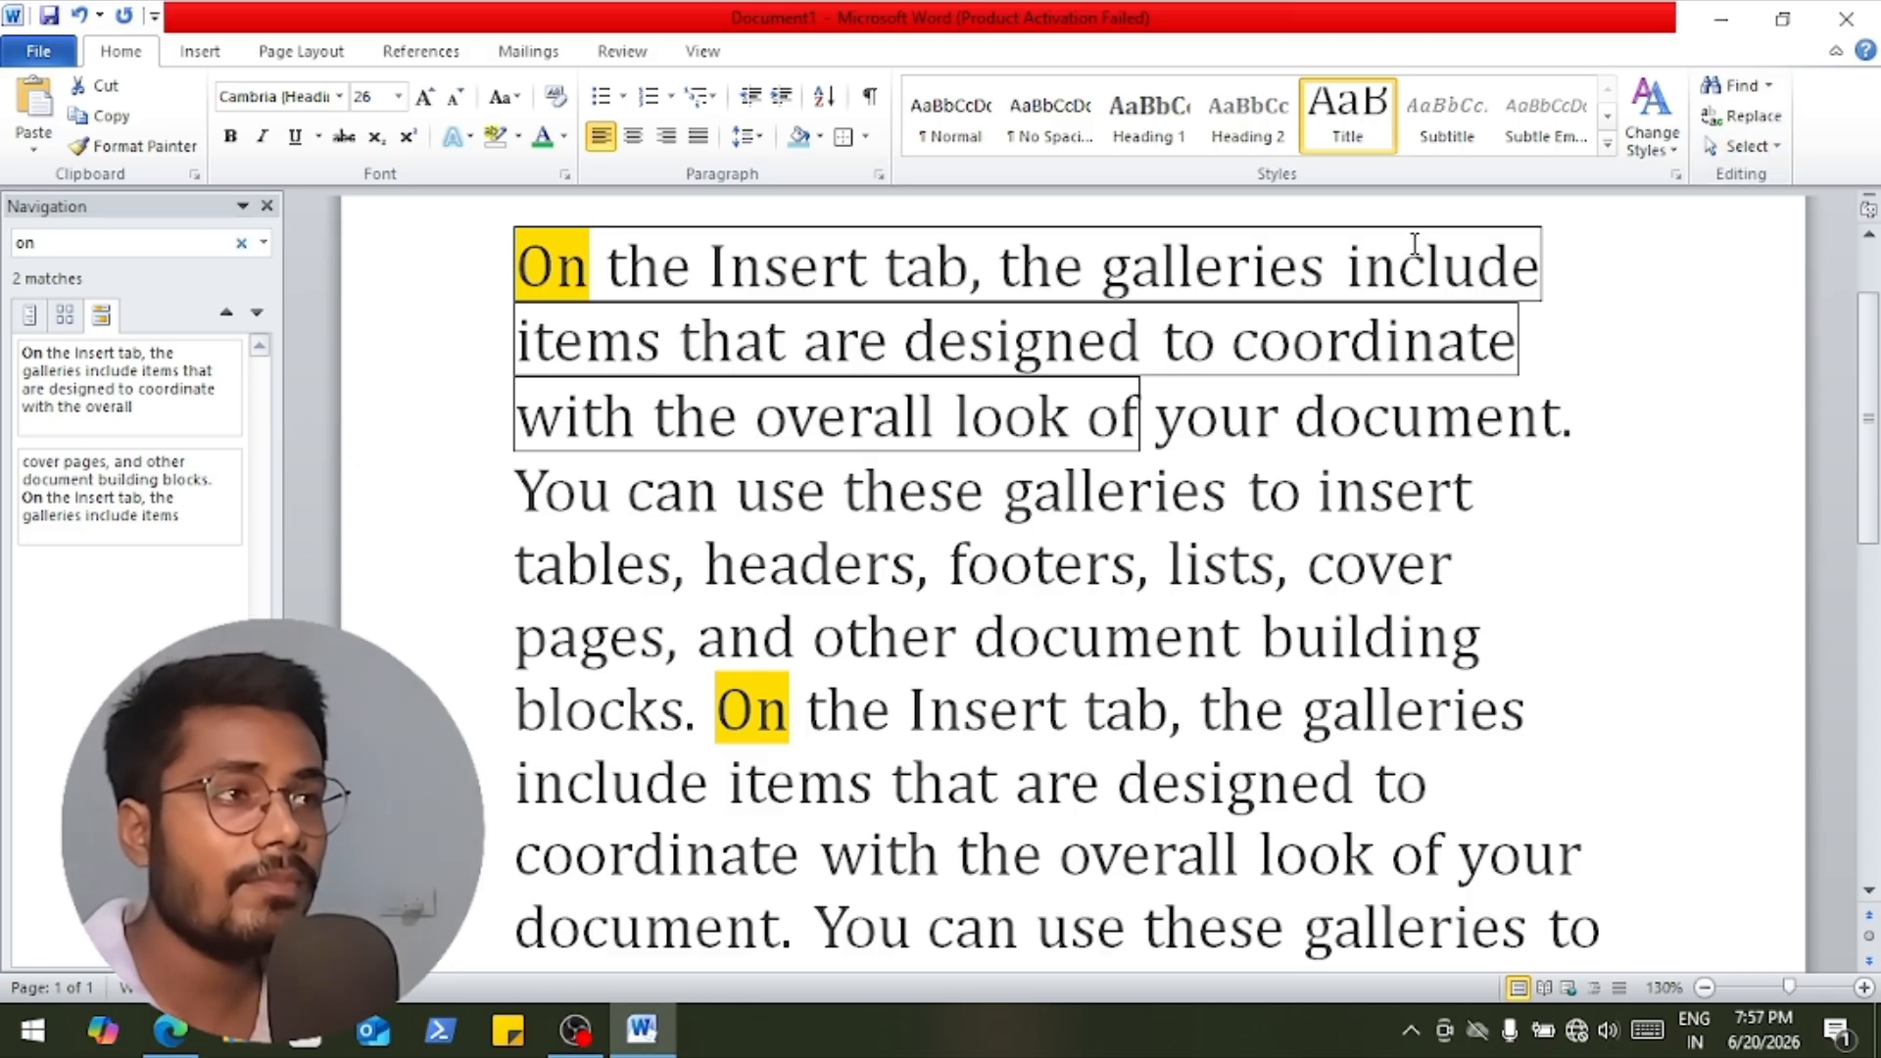
# Replace all occurrences of "On" with "This", continuing from the beginning of the document, and move the dialog off the replaced text.
pyautogui.click(1748, 122)
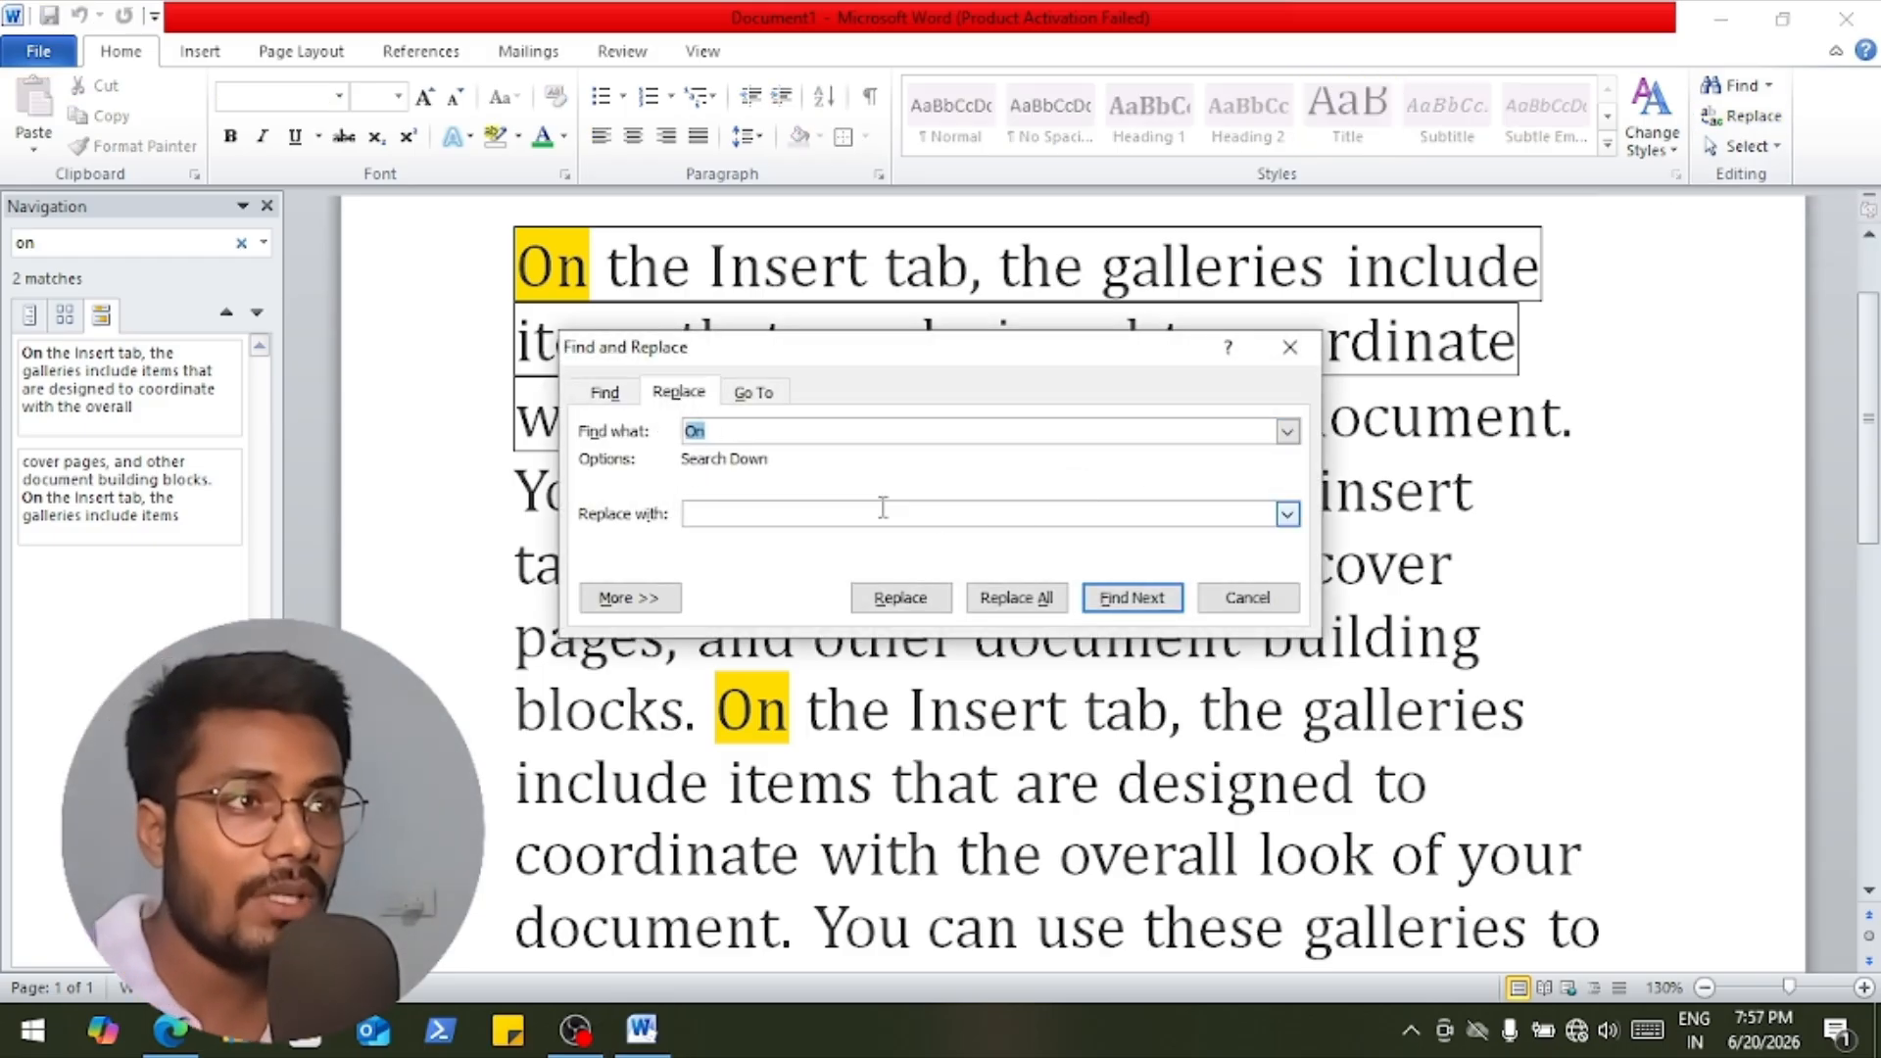
pyautogui.click(881, 512)
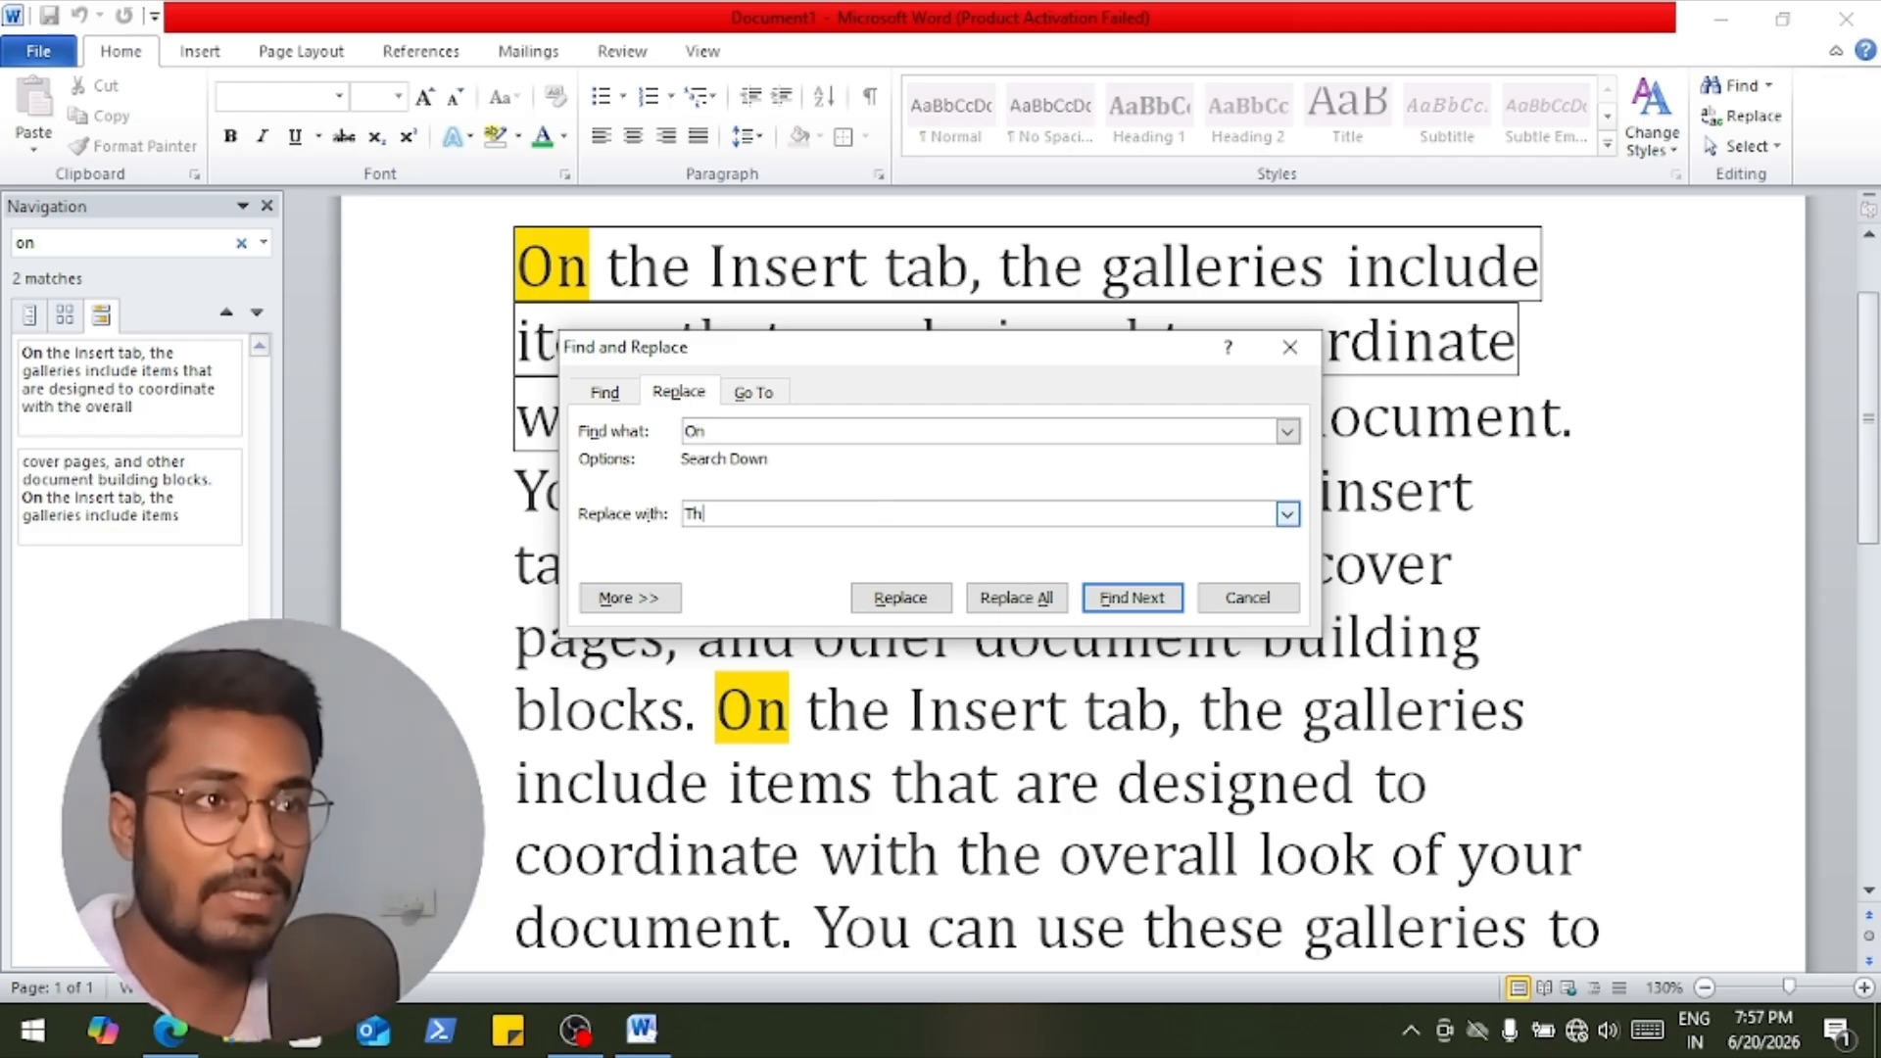
pyautogui.click(1016, 598)
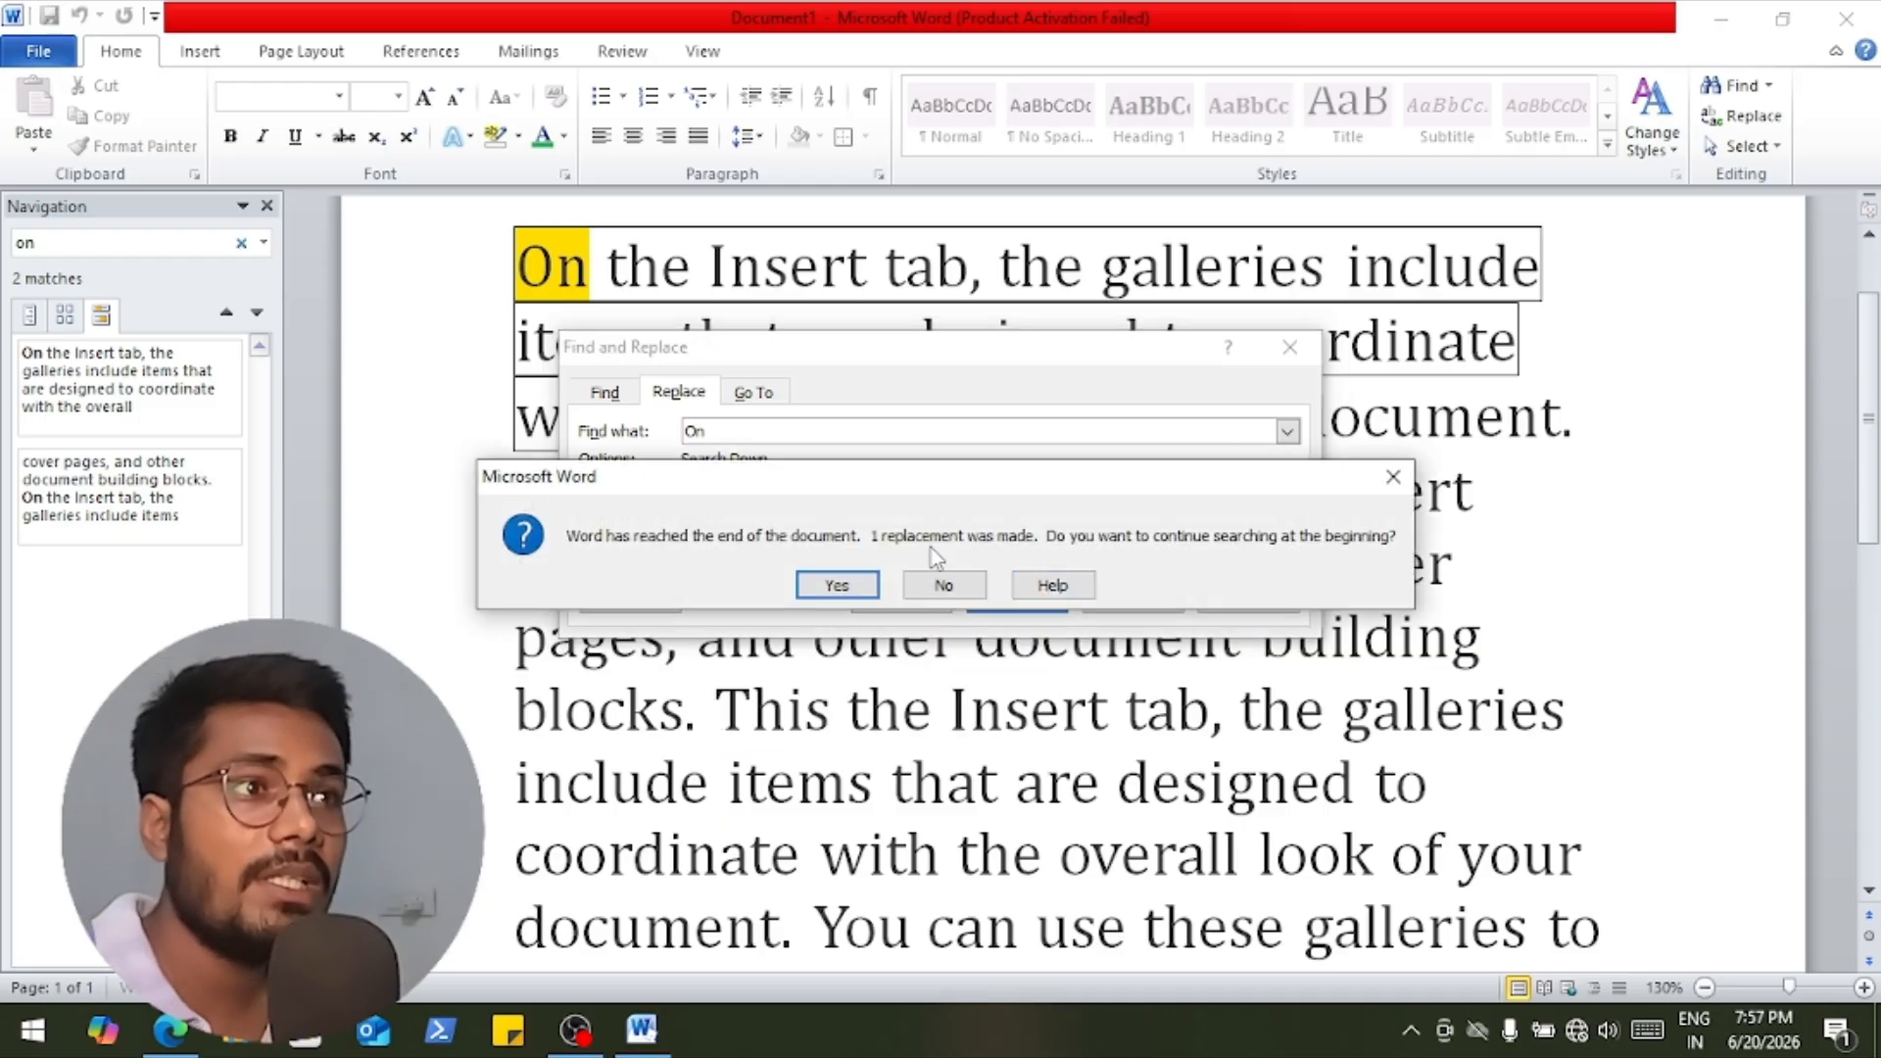
pyautogui.click(836, 584)
pyautogui.click(889, 584)
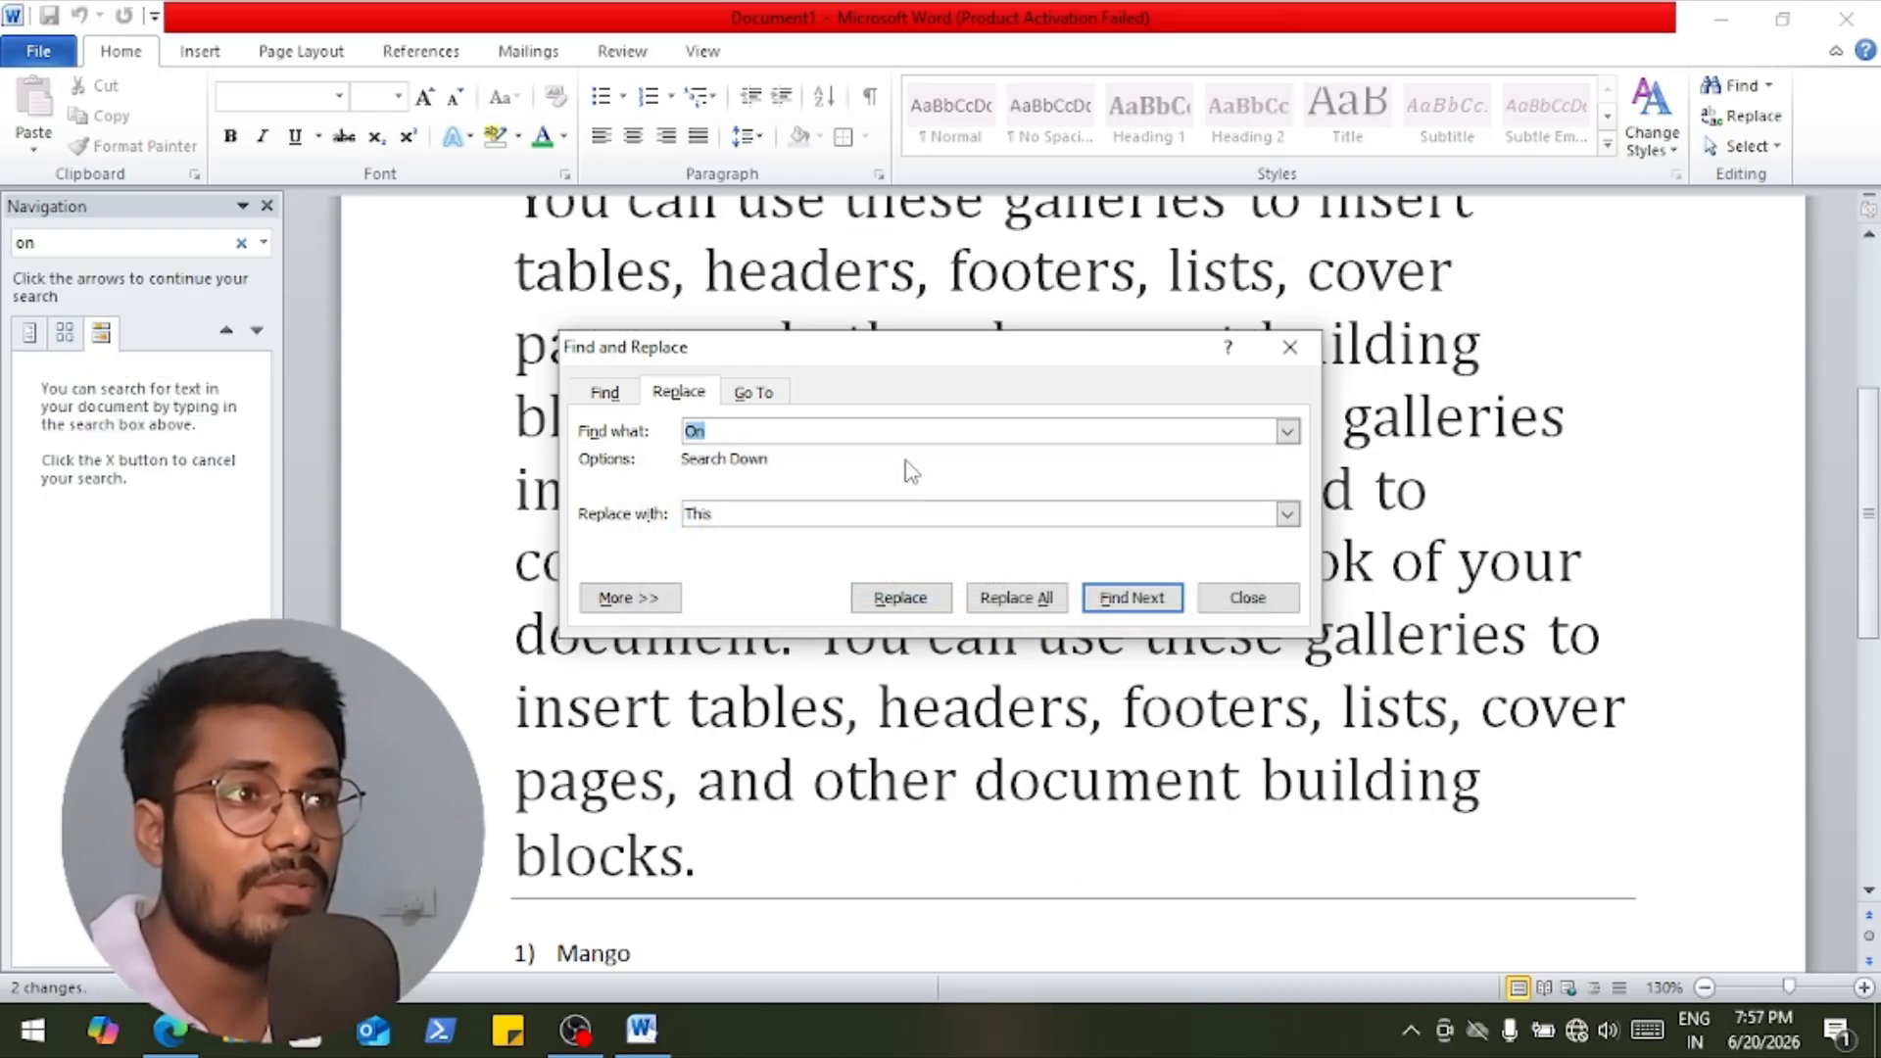
pyautogui.moveTo(925, 349); pyautogui.dragTo(1001, 548)
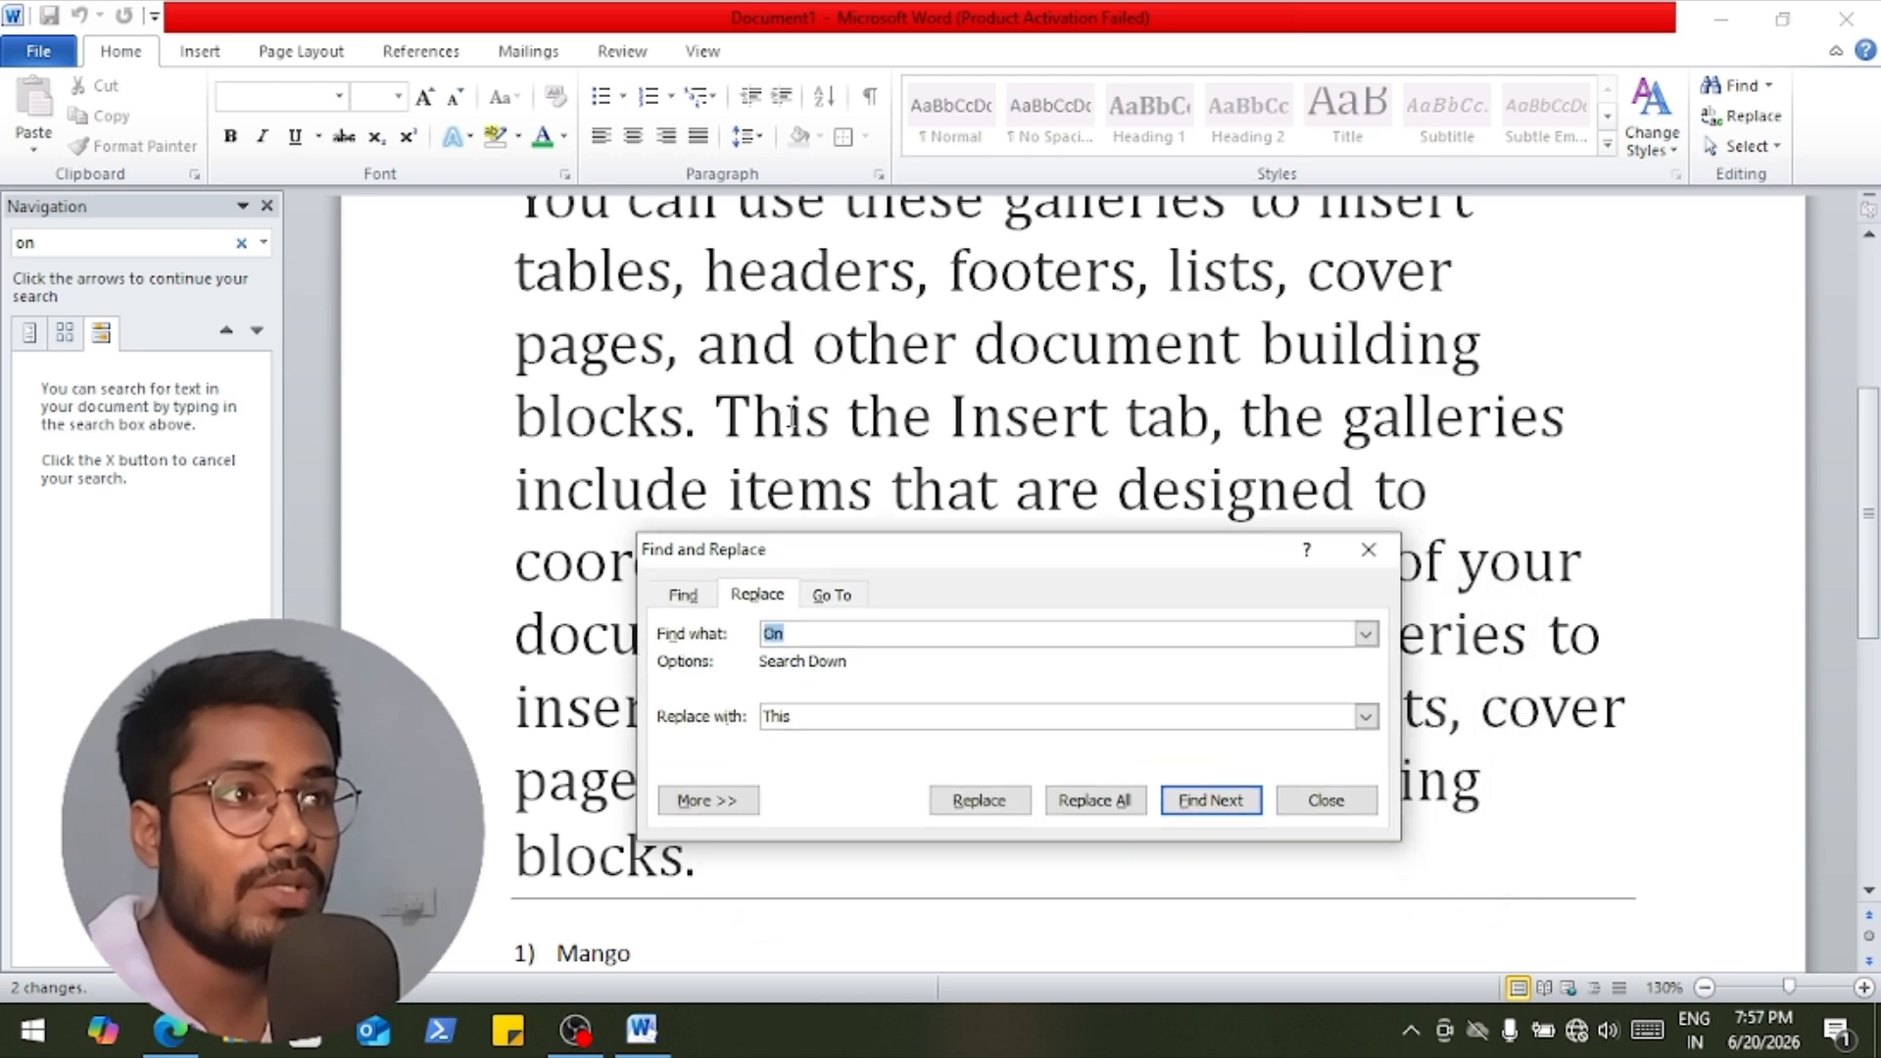
# Close the replace dialog, try to go to page 2 of the document, and dismiss the Go To dialog.
pyautogui.scroll(2, 774, 421)
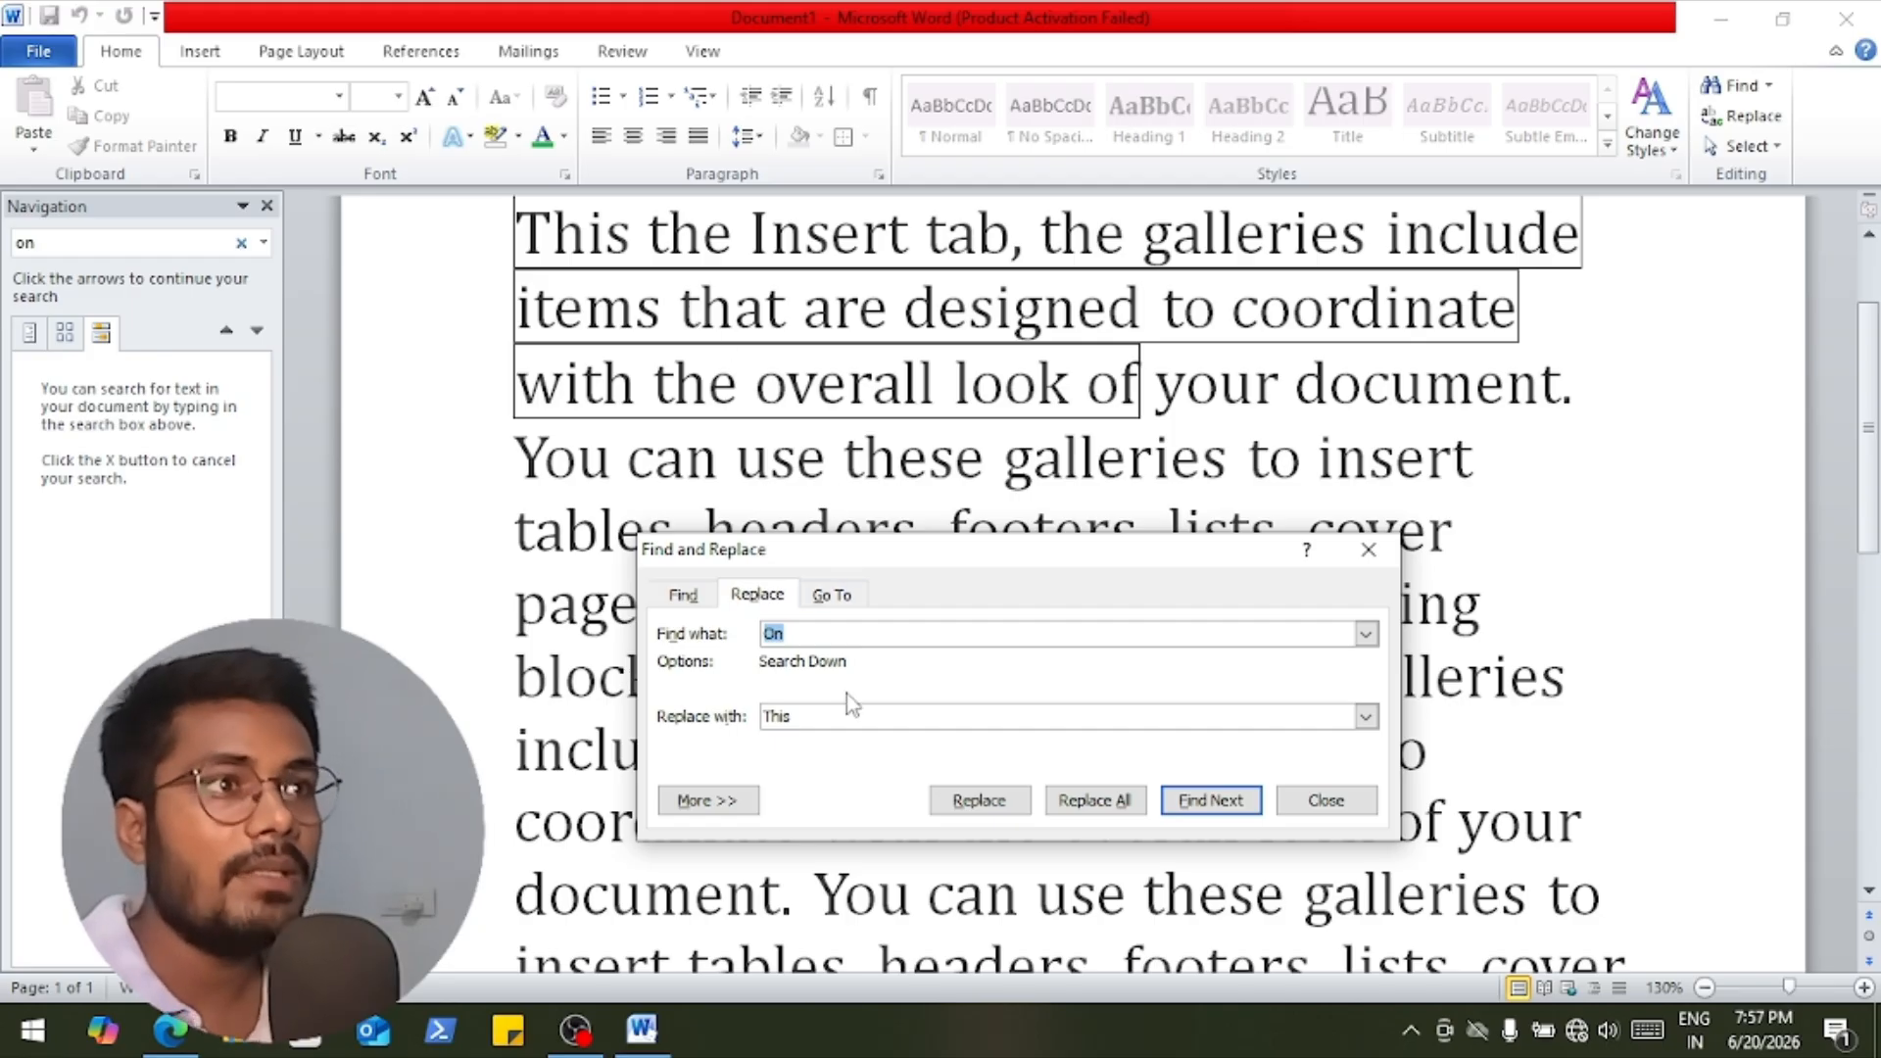
pyautogui.press('Escape')
pyautogui.click(1768, 85)
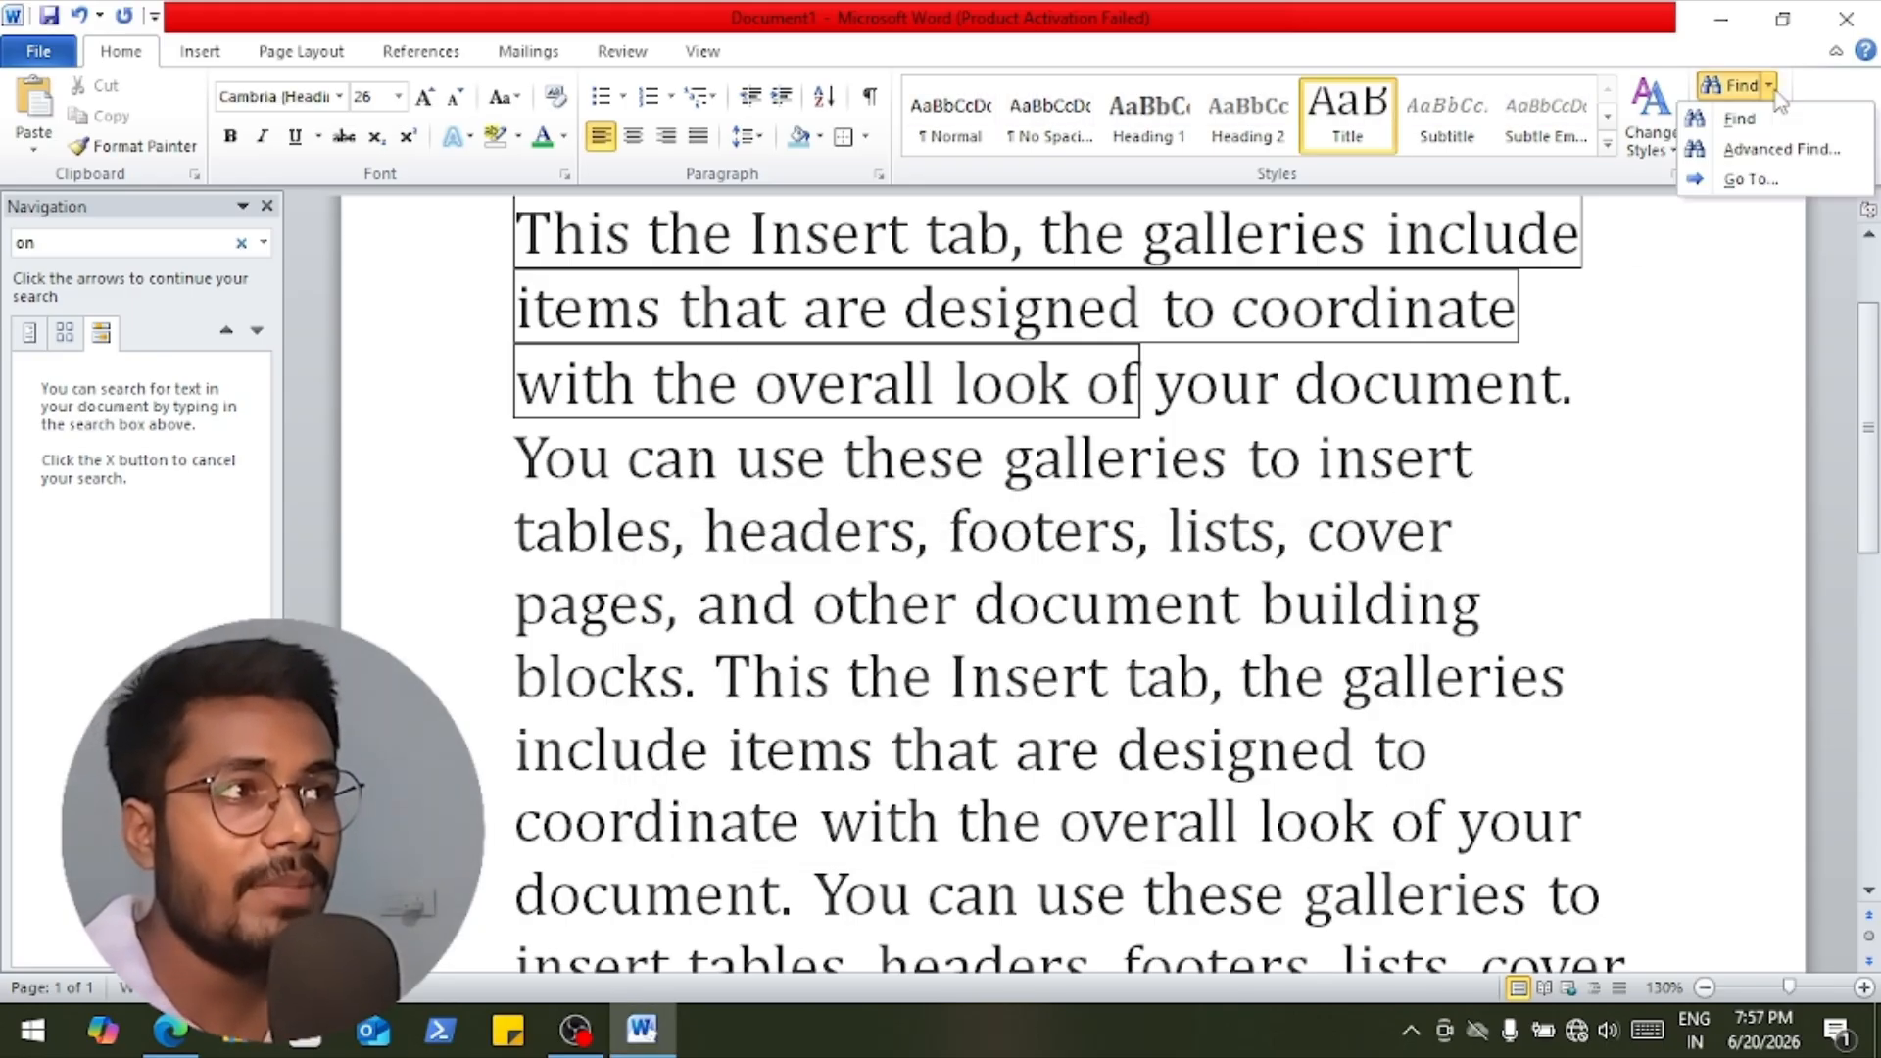
pyautogui.click(1773, 178)
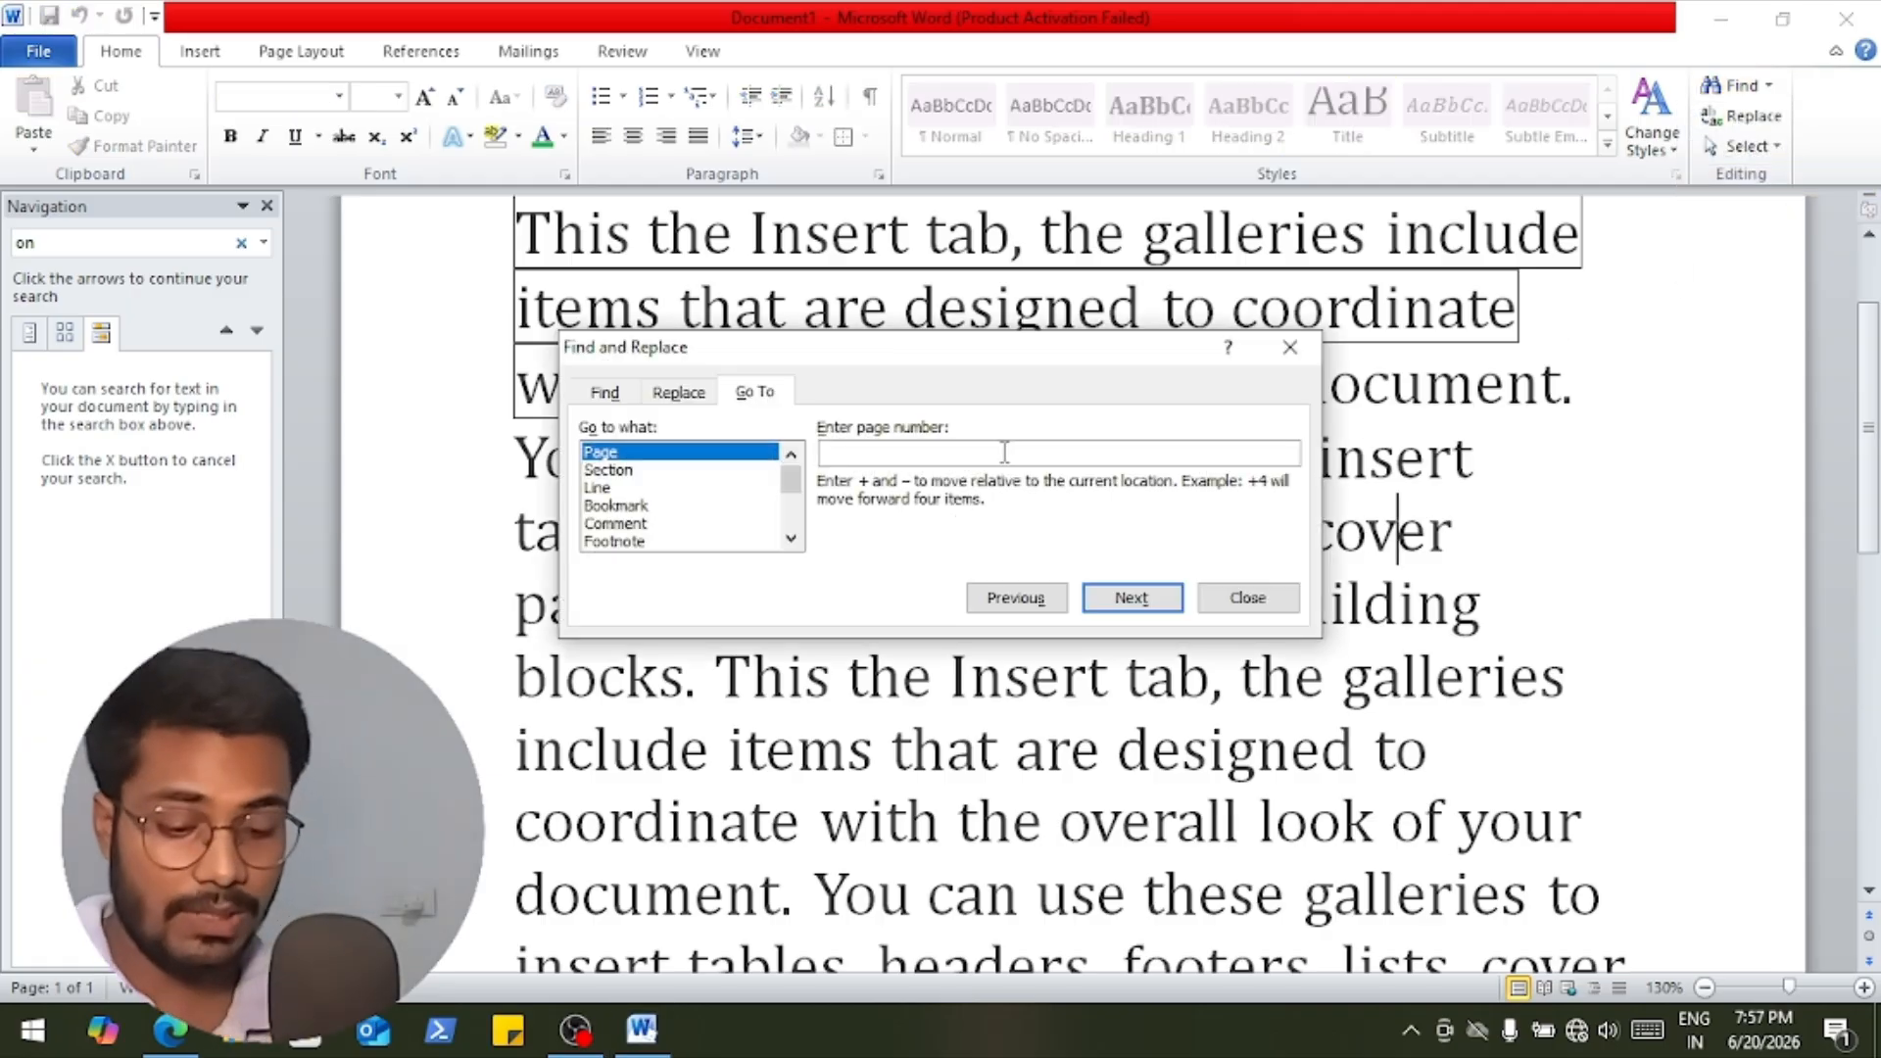
pyautogui.write('2')
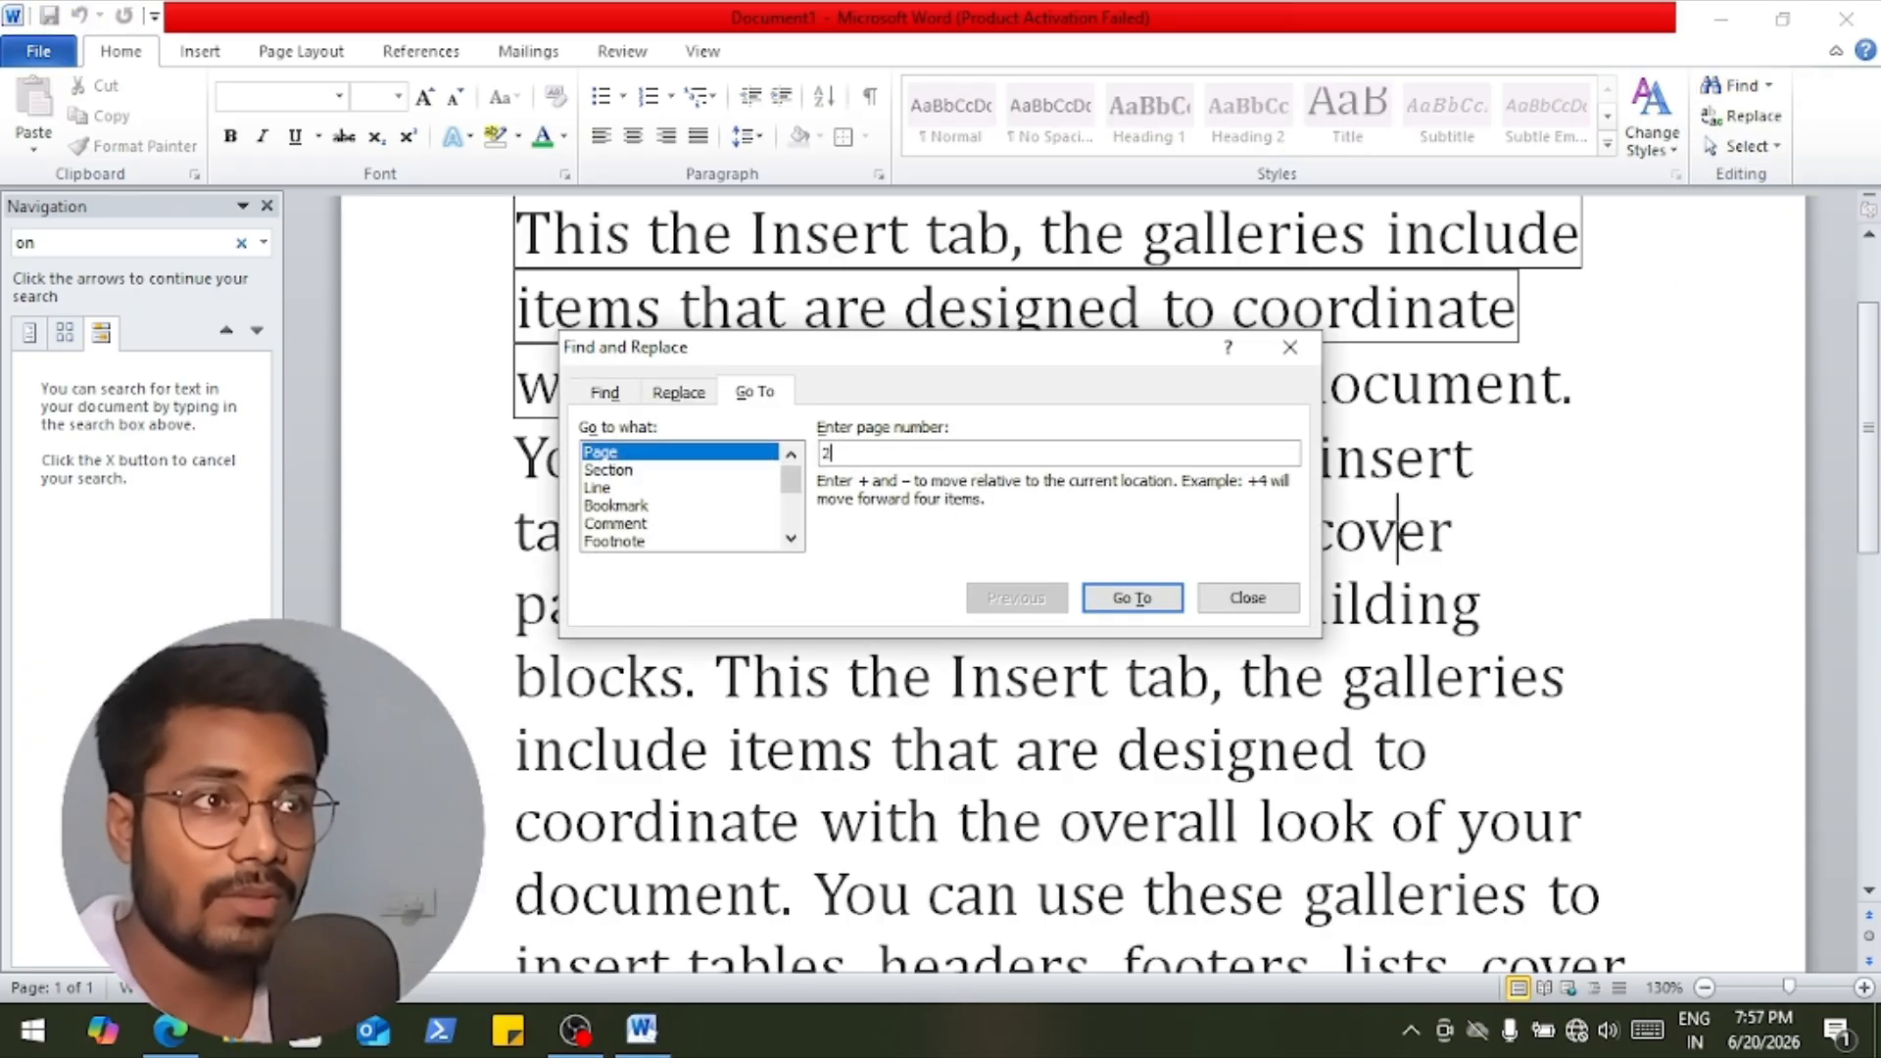
pyautogui.click(1116, 606)
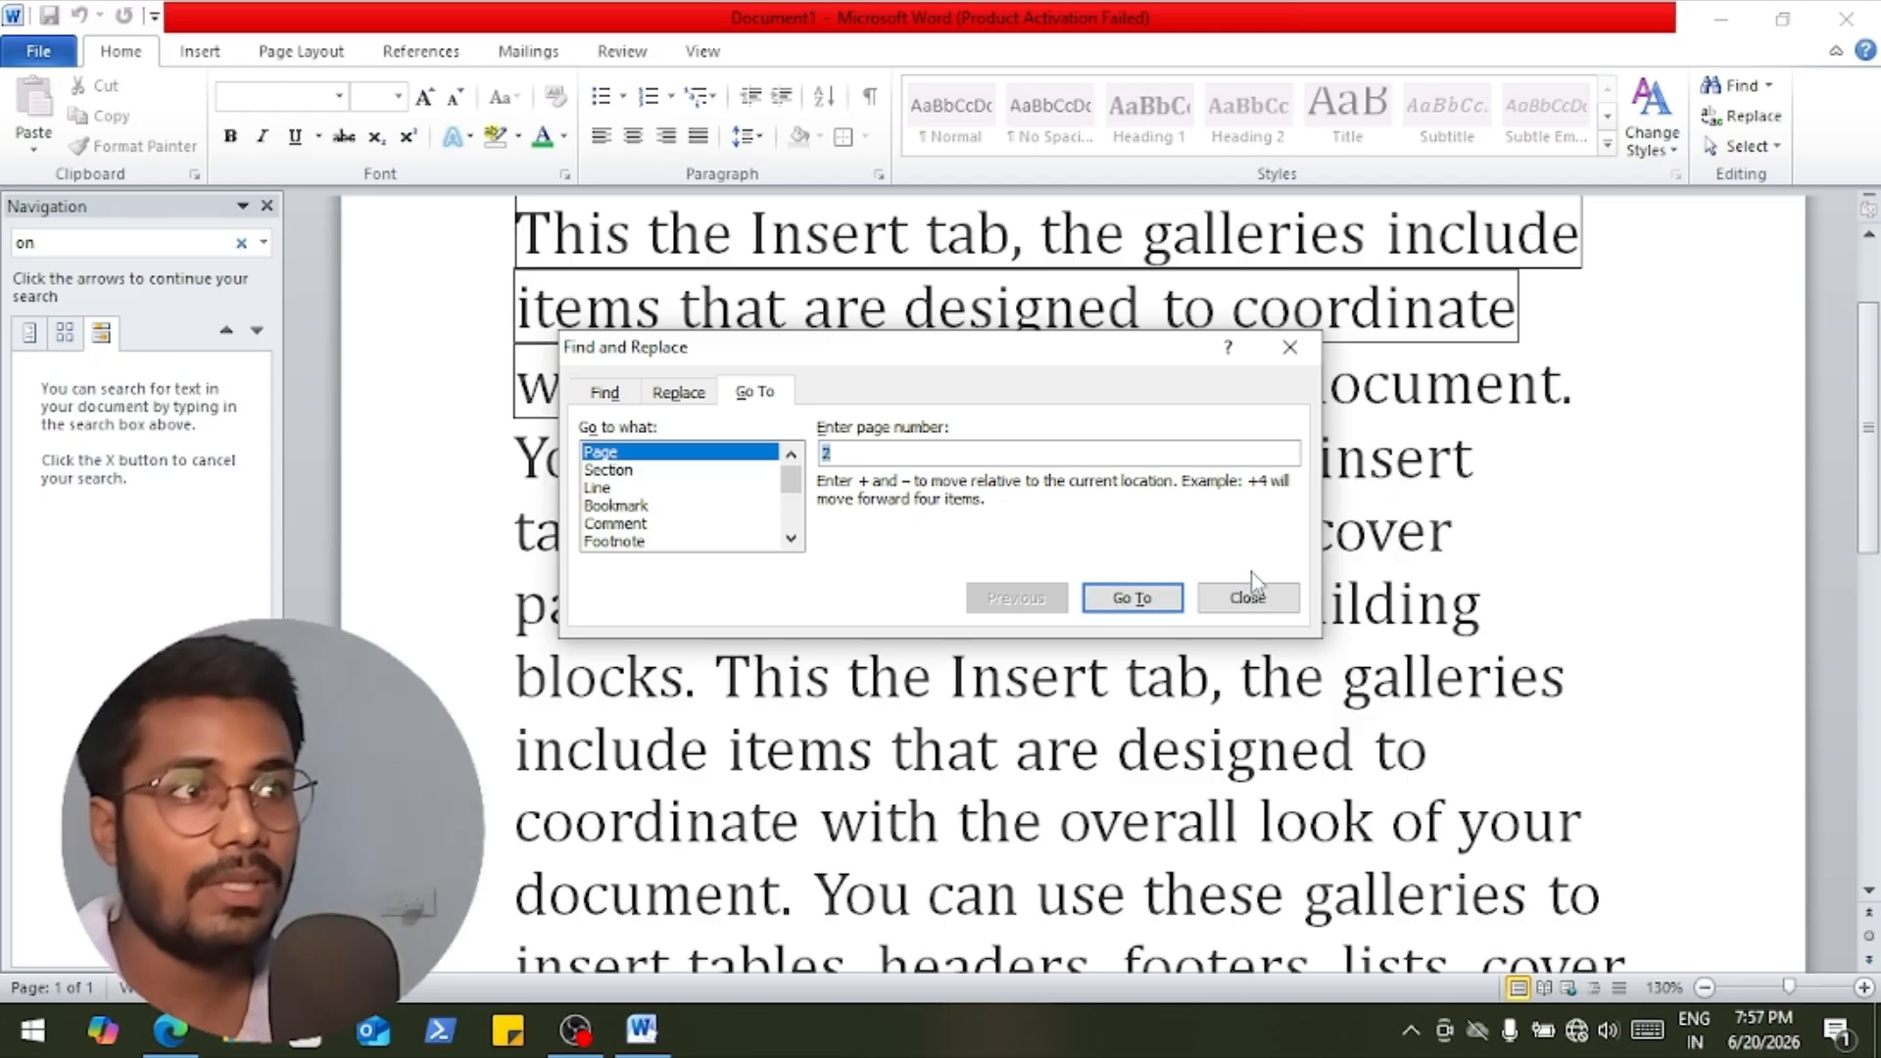
pyautogui.click(1278, 602)
# Insert ten page breaks on the empty line below the numbered fruit list.
pyautogui.scroll(-10, 1284, 602)
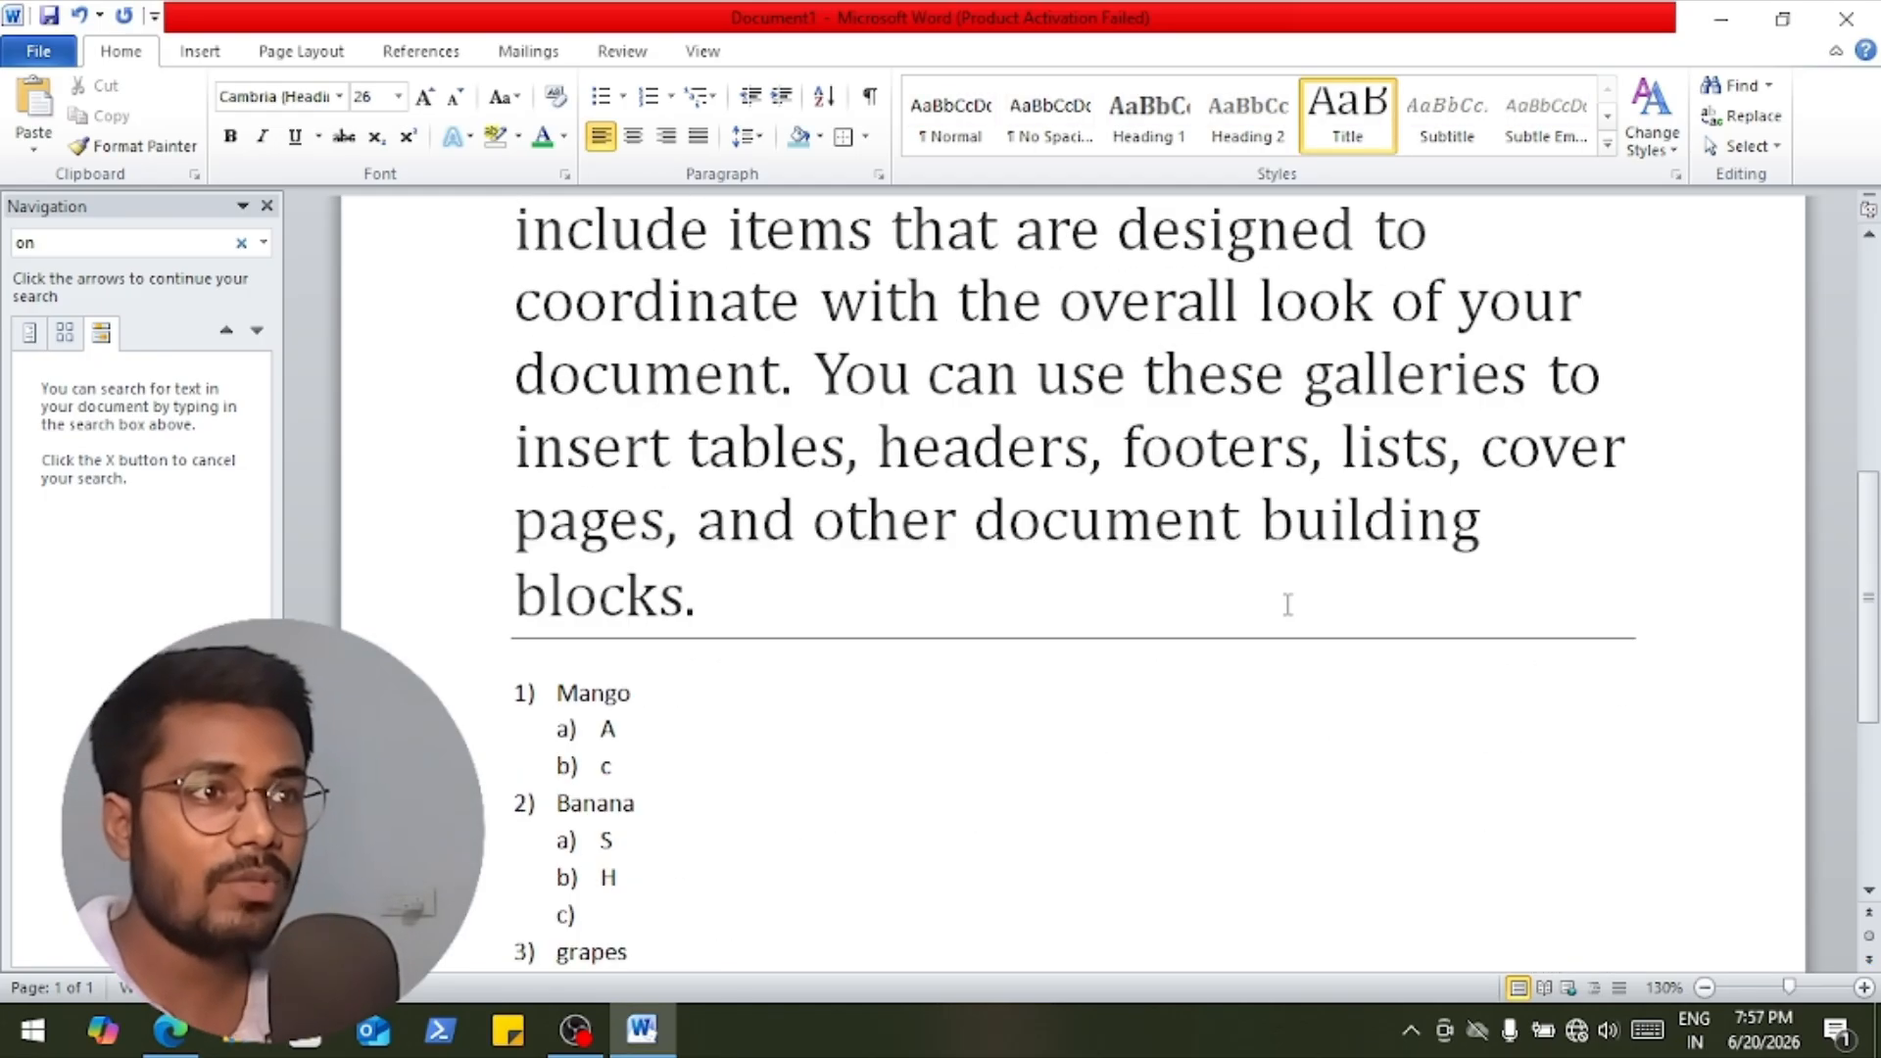
pyautogui.click(963, 586)
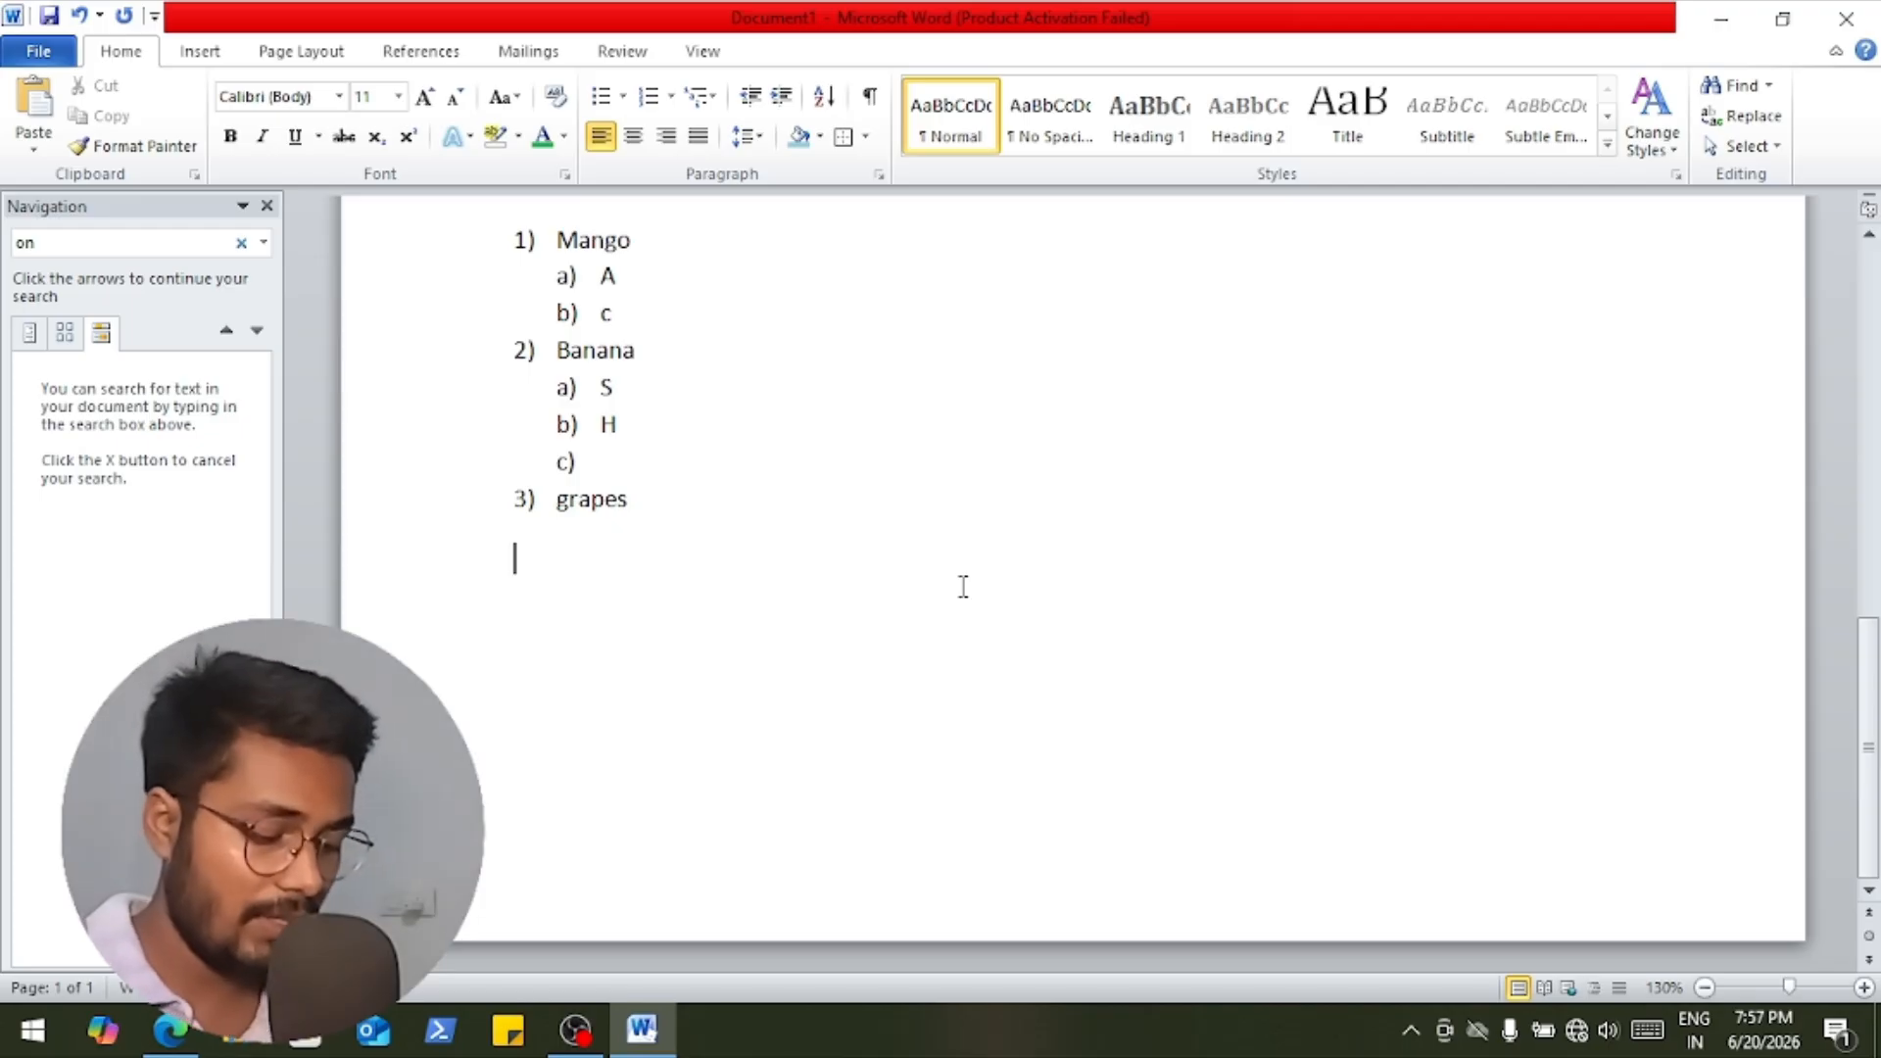
pyautogui.hotkey('ctrl', 'Return')
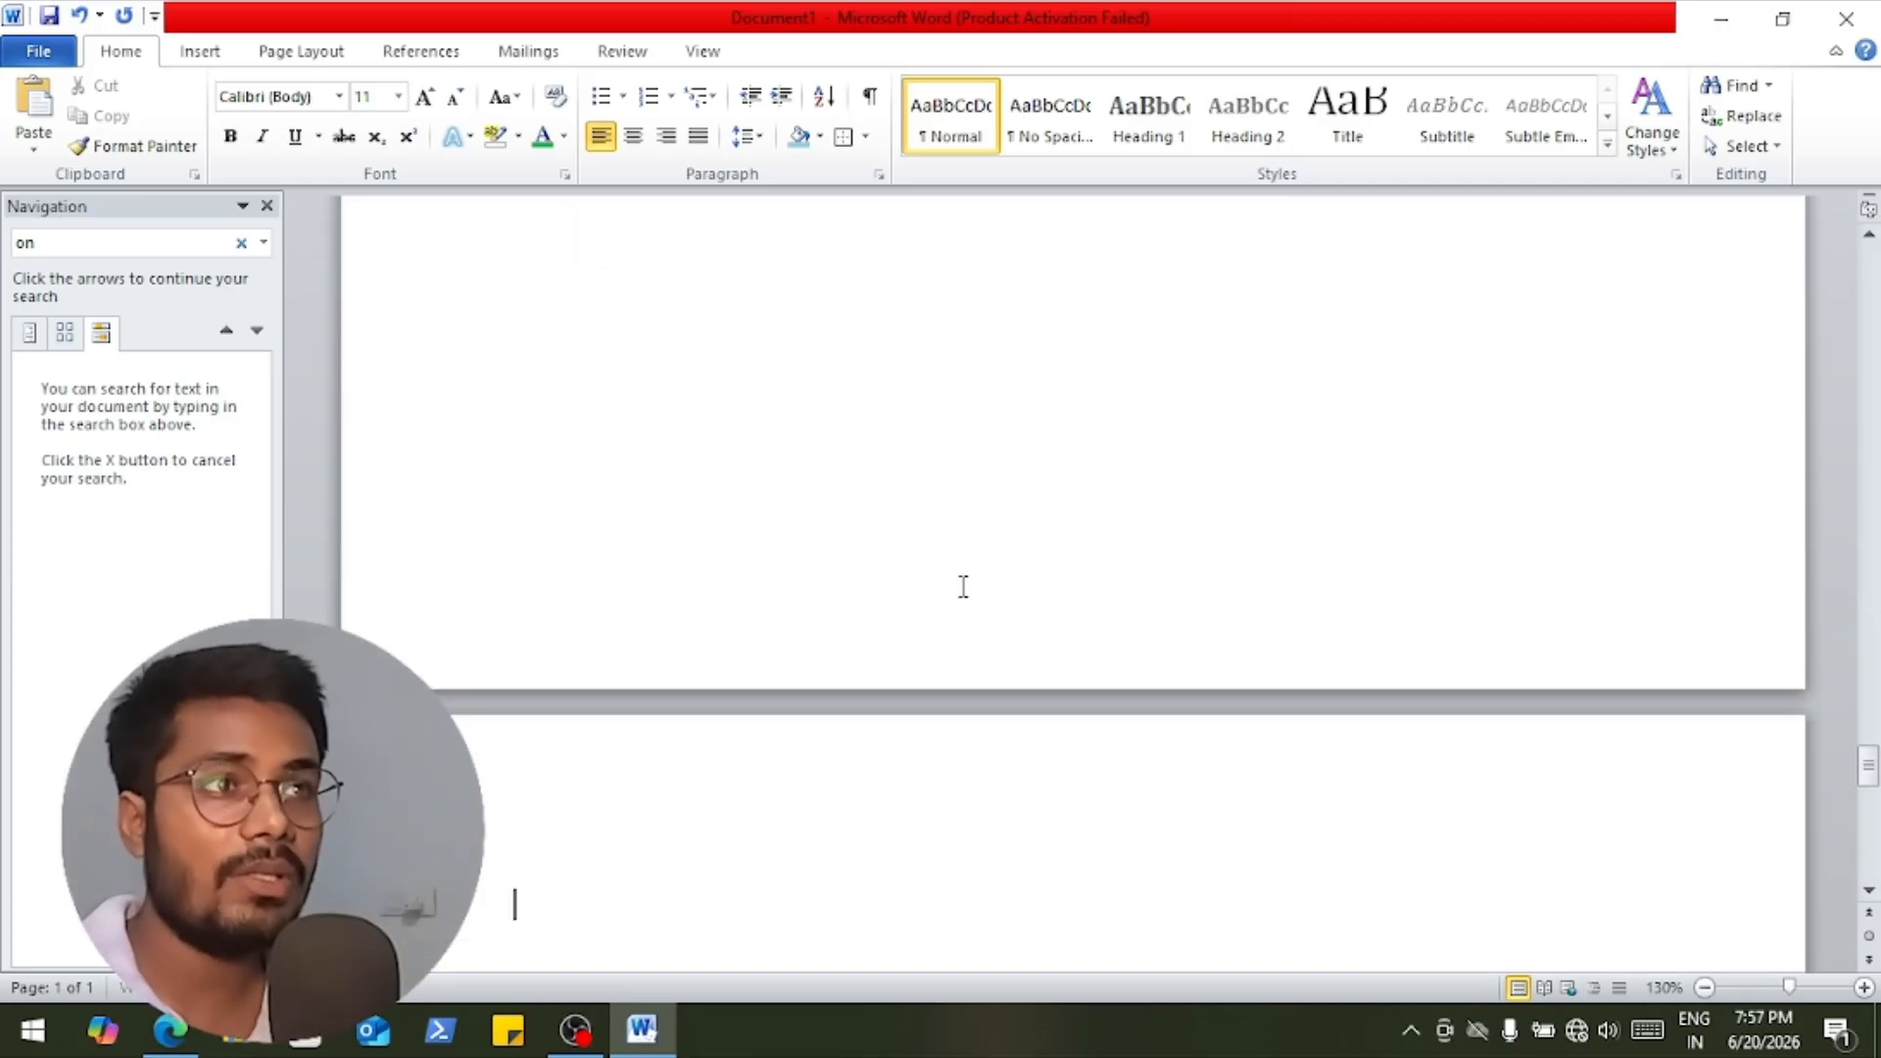
pyautogui.hotkey('ctrl', 'Return')
pyautogui.hotkey('ctrl', 'Return')
pyautogui.hotkey('ctrl', 'Return')
pyautogui.hotkey('ctrl', 'Return')
pyautogui.hotkey('ctrl', 'Return')
pyautogui.hotkey('ctrl', 'Return')
pyautogui.hotkey('ctrl', 'Return')
pyautogui.hotkey('ctrl', 'Return')
pyautogui.hotkey('ctrl', 'Return')
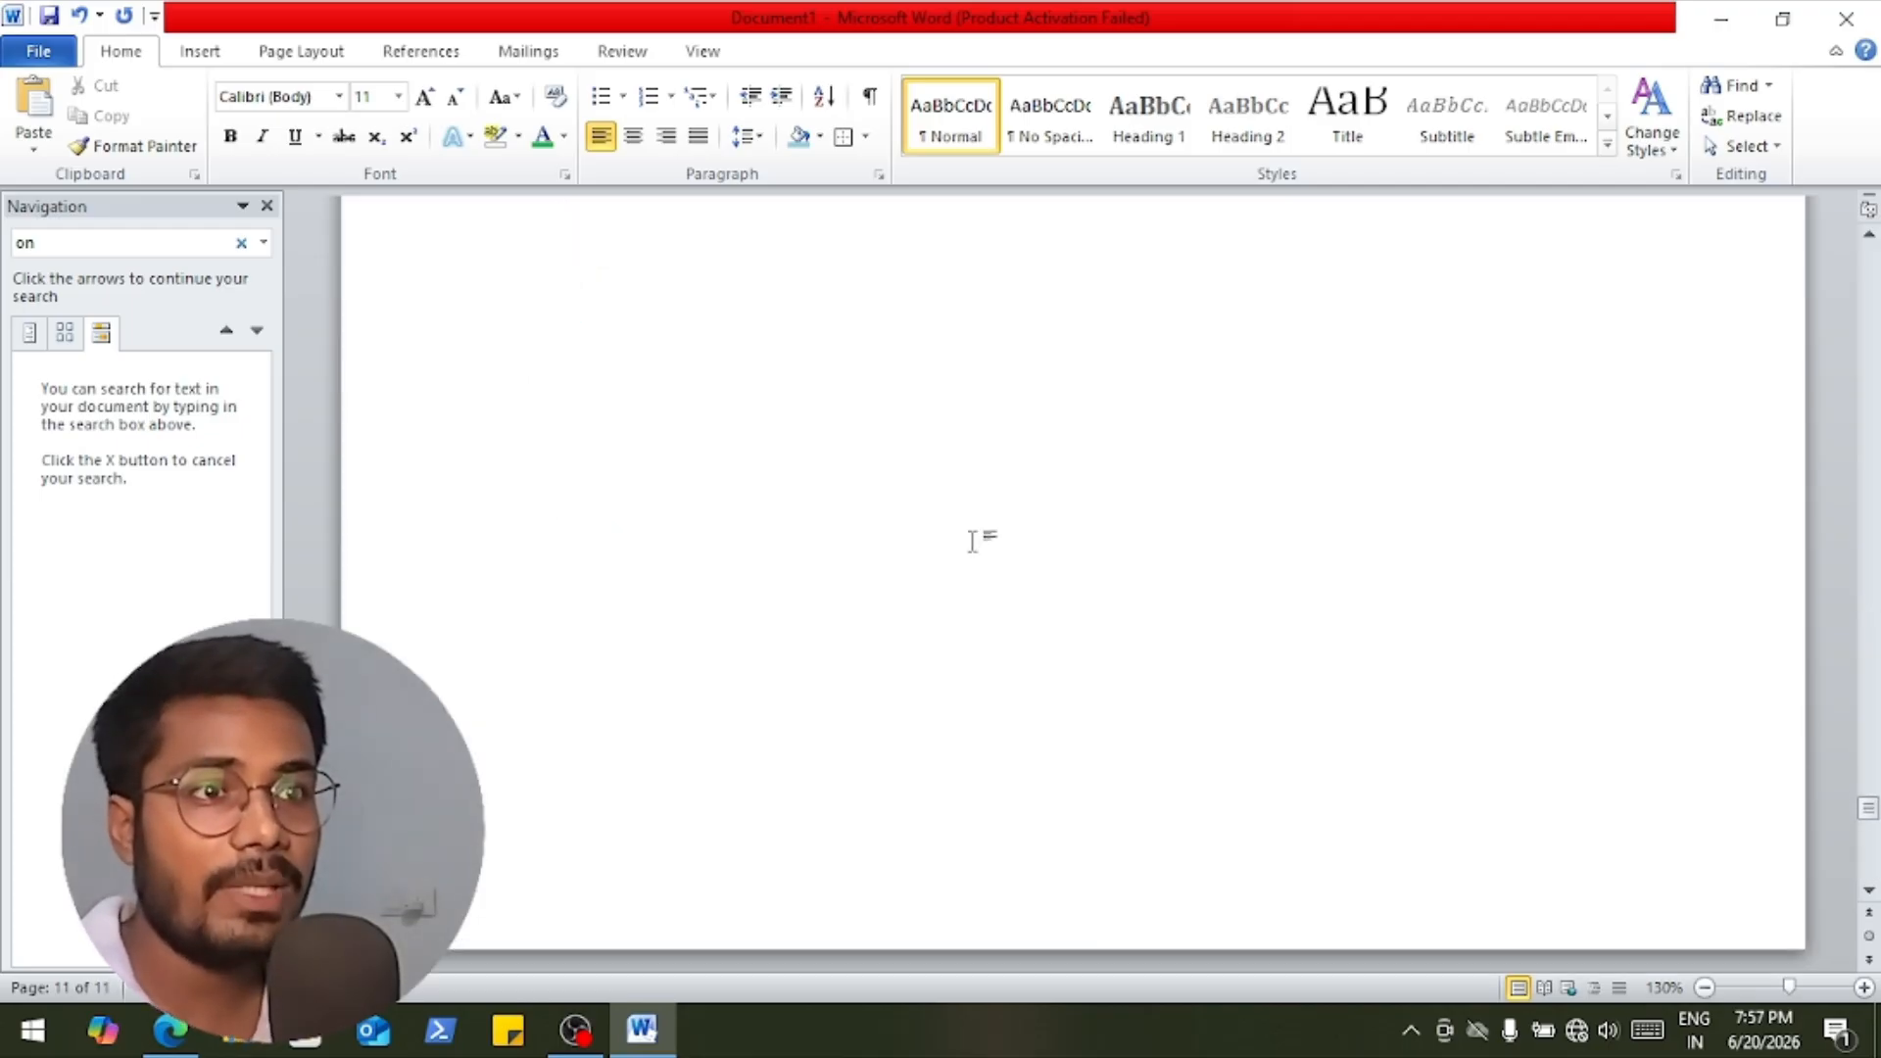
# Use Go To to jump from the document's last page to page 2, and close the dialog.
pyautogui.scroll(5, 862, 549)
pyautogui.scroll(-5, 550, 760)
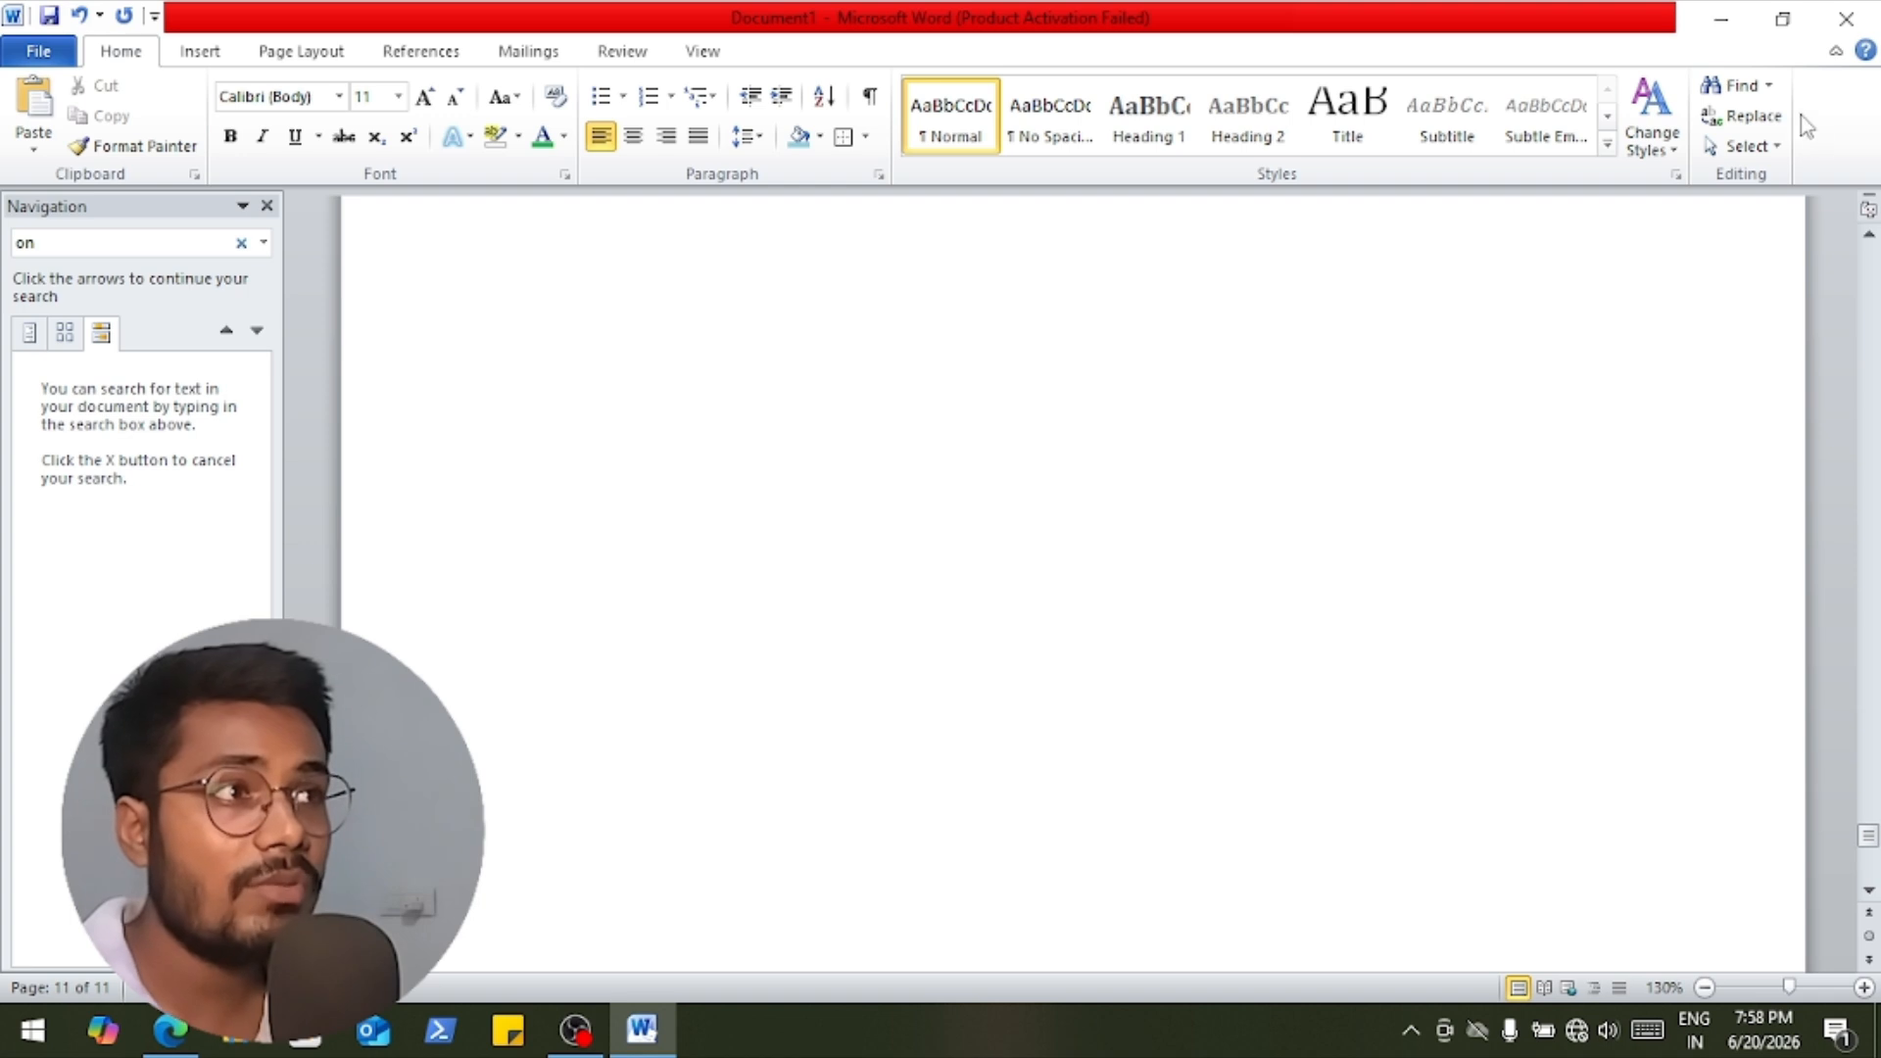
pyautogui.click(1769, 86)
pyautogui.click(1753, 178)
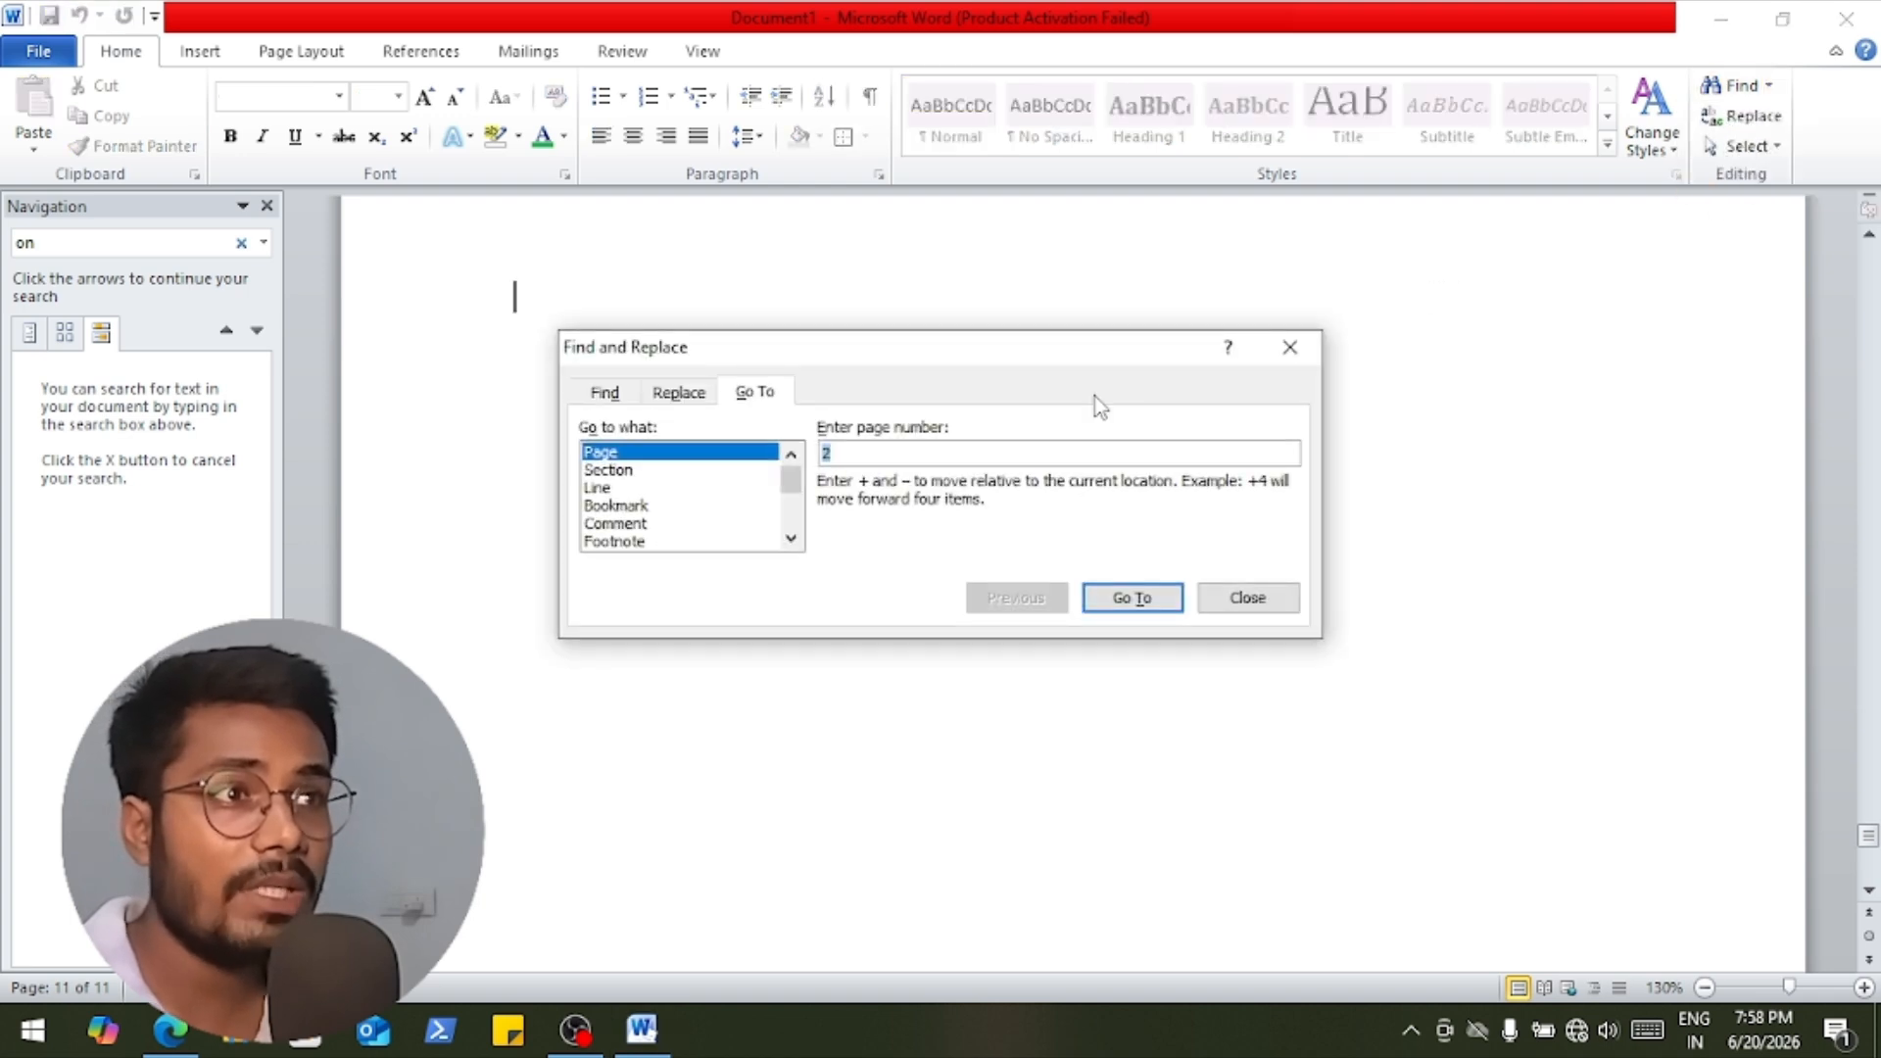
pyautogui.click(873, 456)
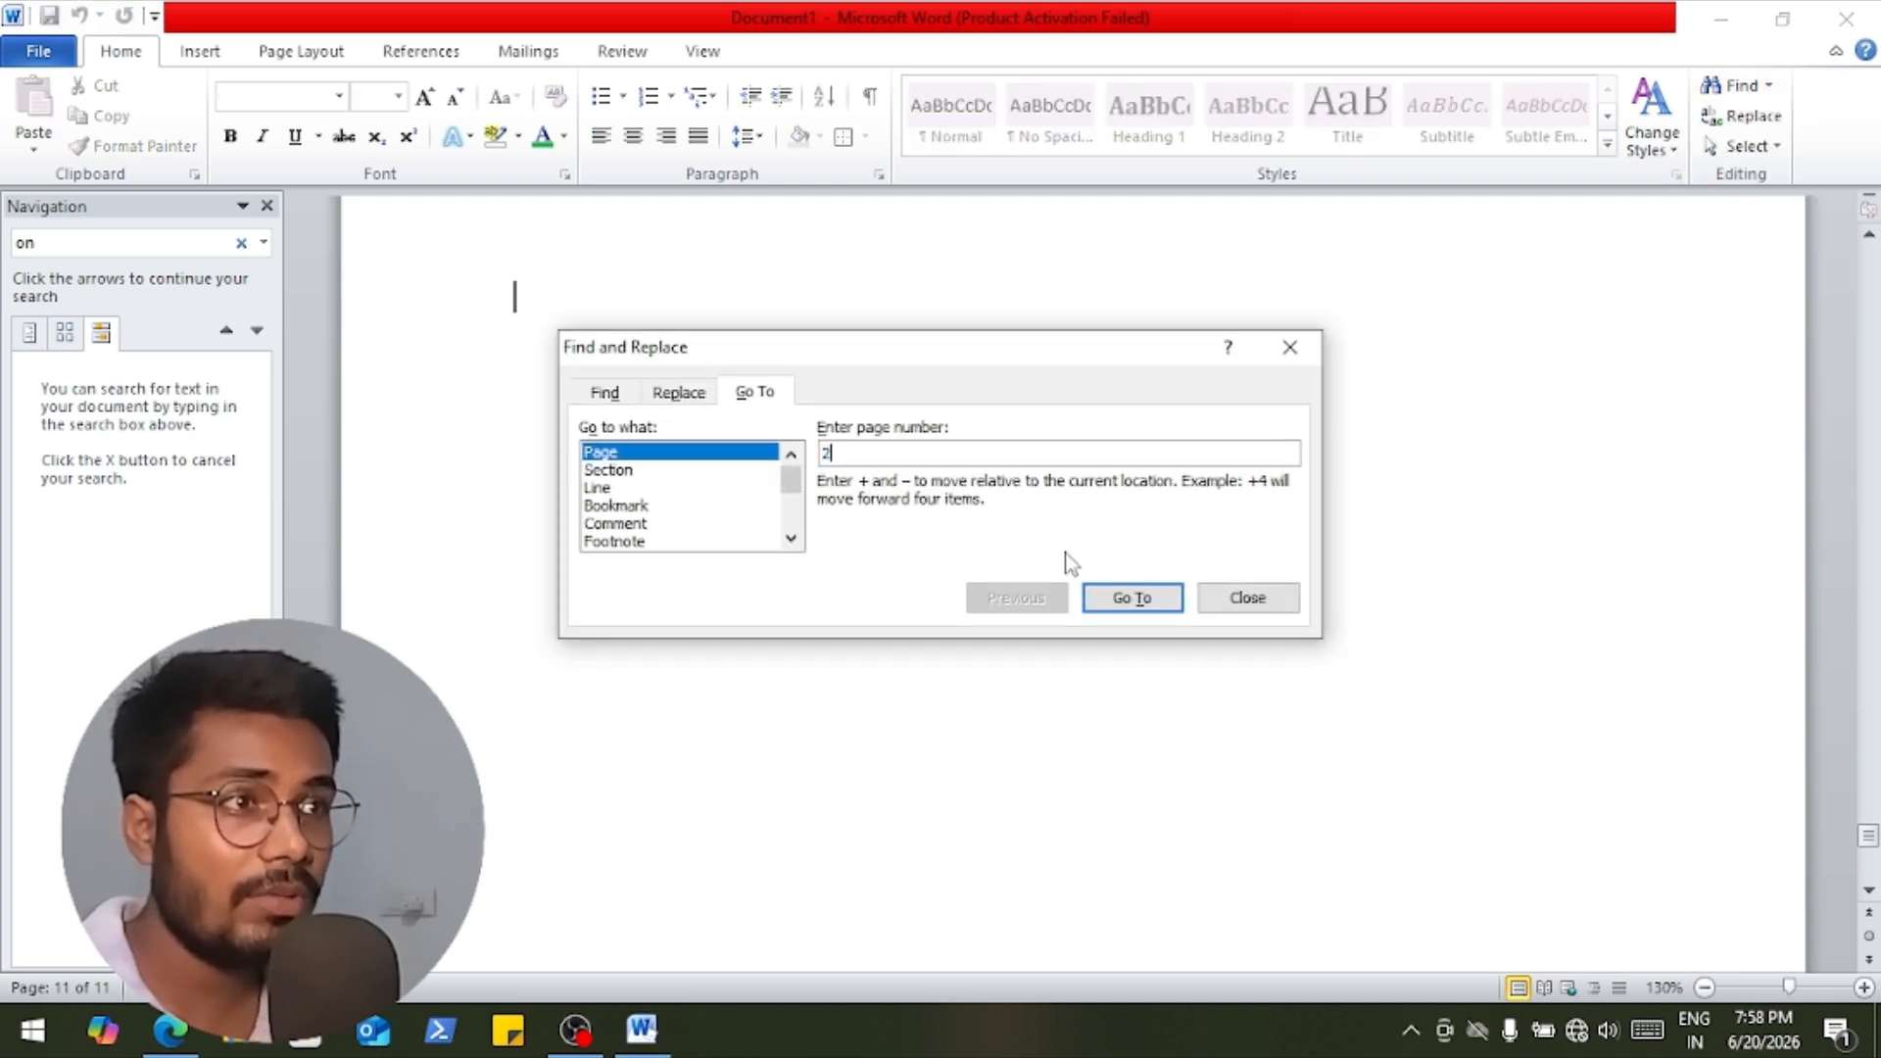
pyautogui.click(1133, 600)
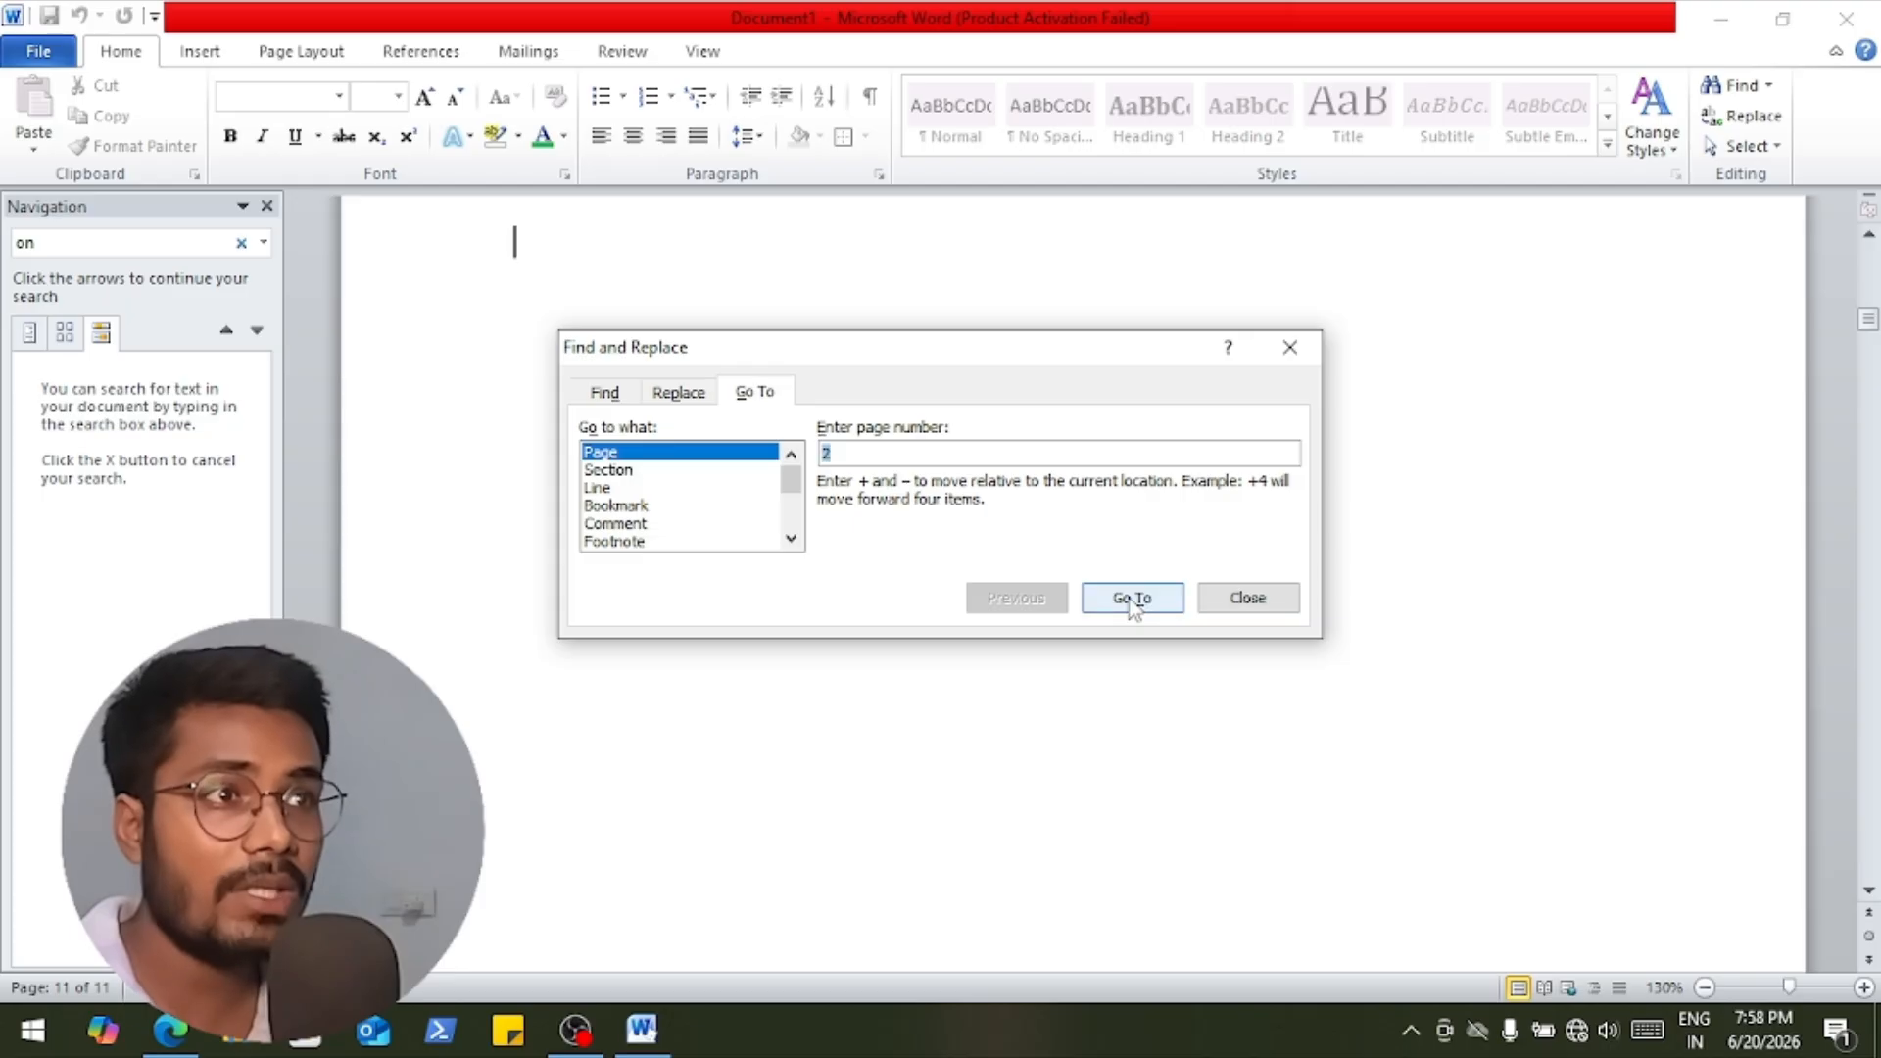
pyautogui.click(1247, 599)
pyautogui.scroll(1, 573, 698)
pyautogui.scroll(-1, 569, 700)
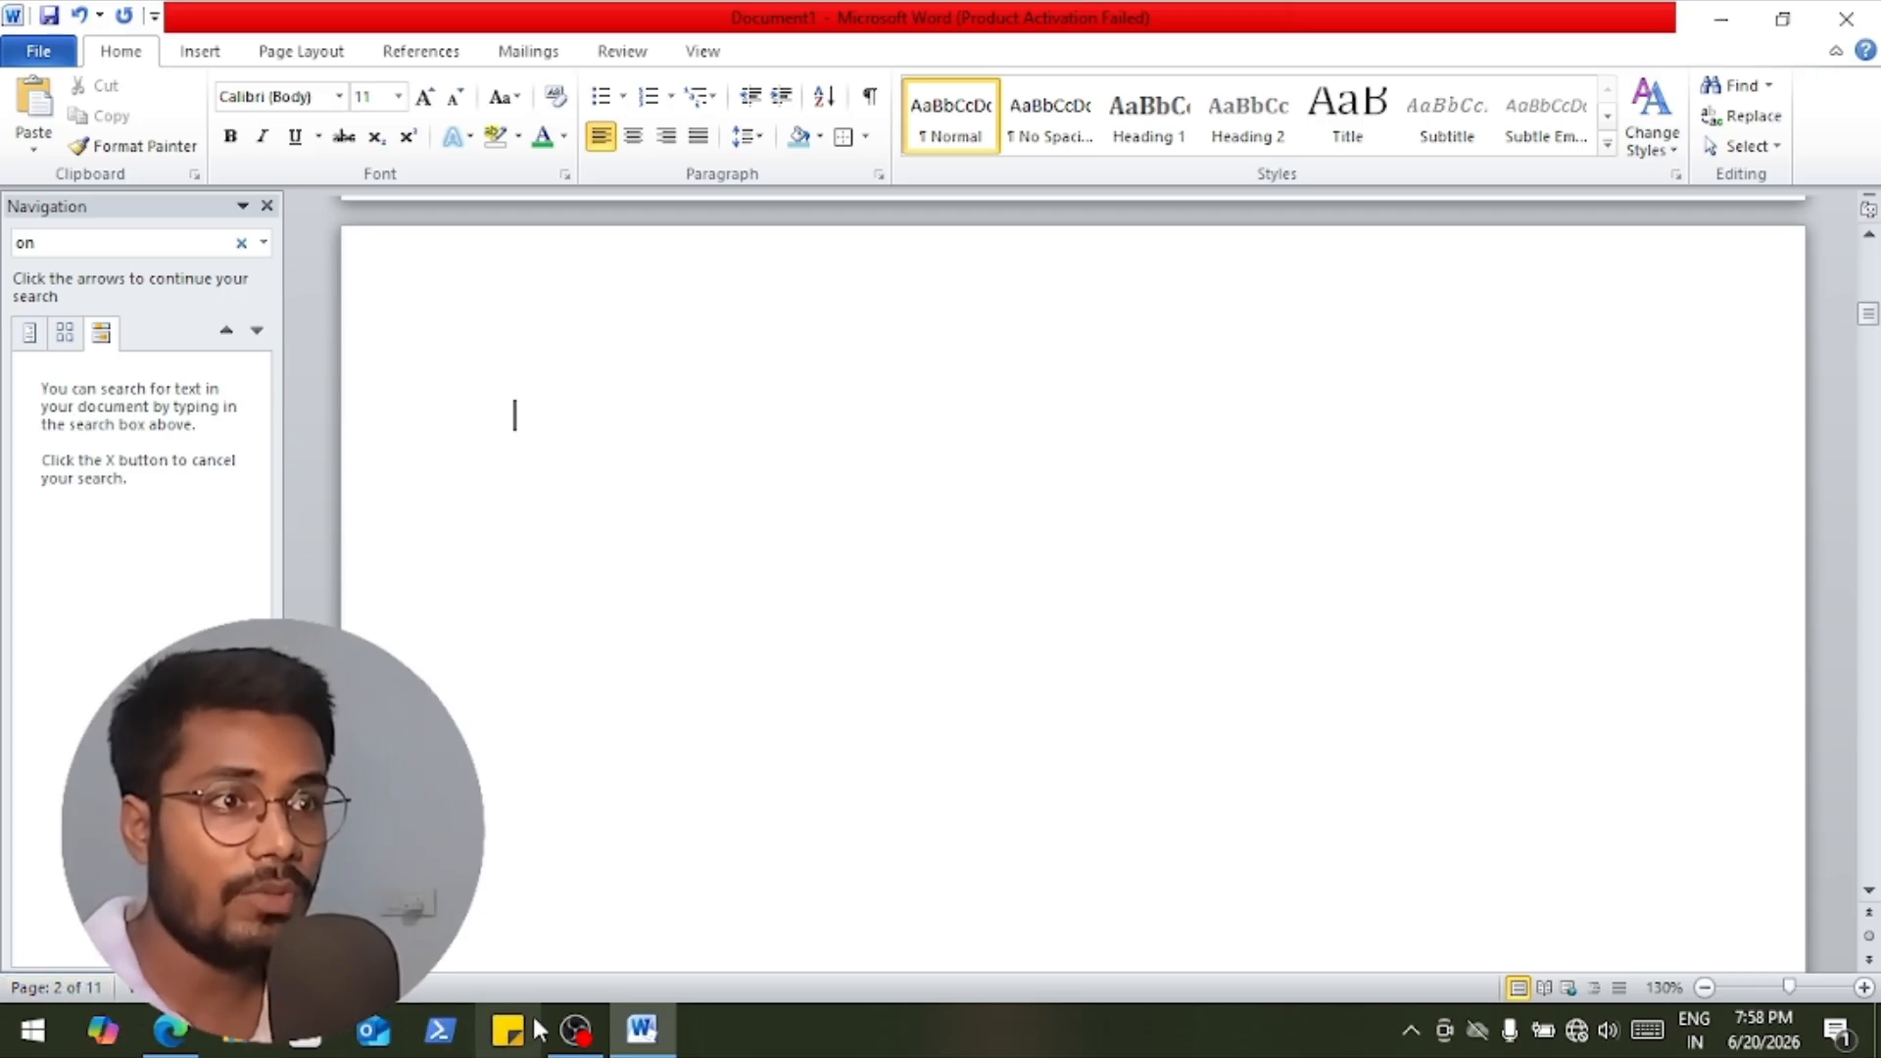
# Open the Go To dialog through the document's page counter and close it without jumping.
pyautogui.moveTo(689, 421); pyautogui.dragTo(1150, 298)
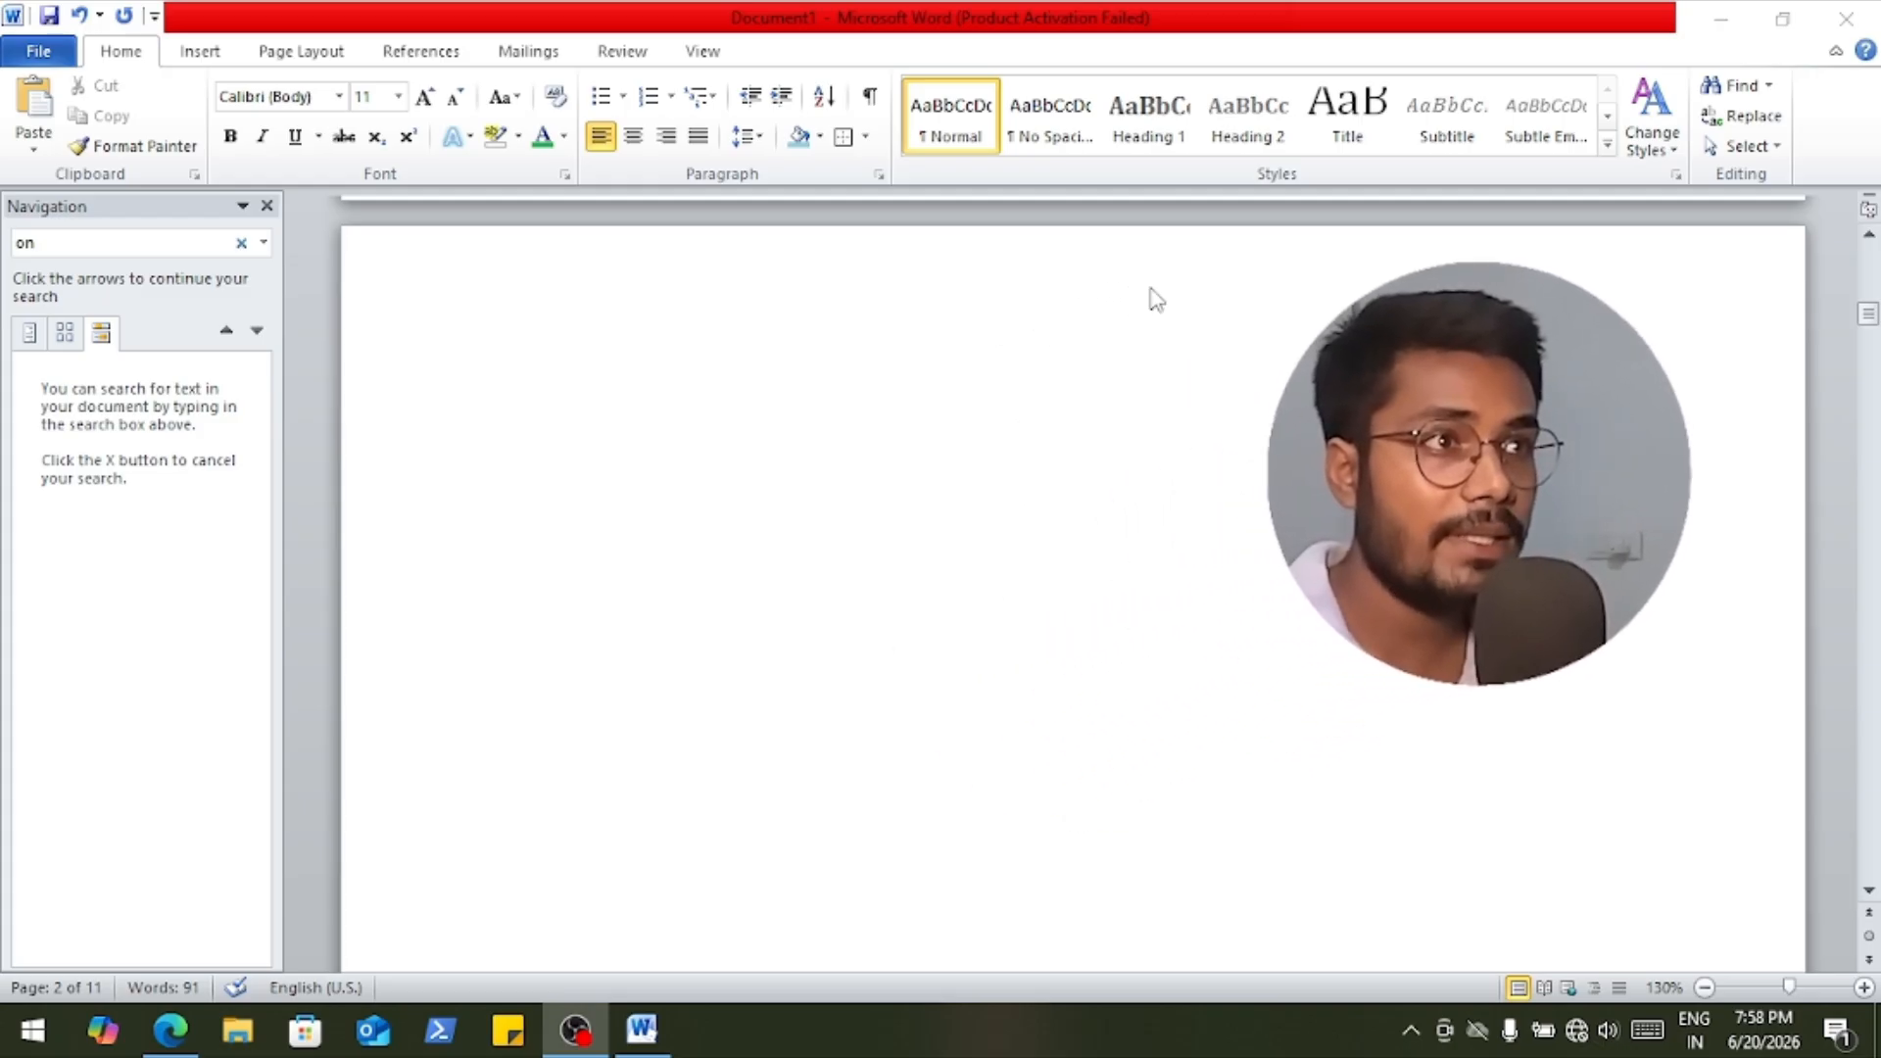
pyautogui.click(1712, 24)
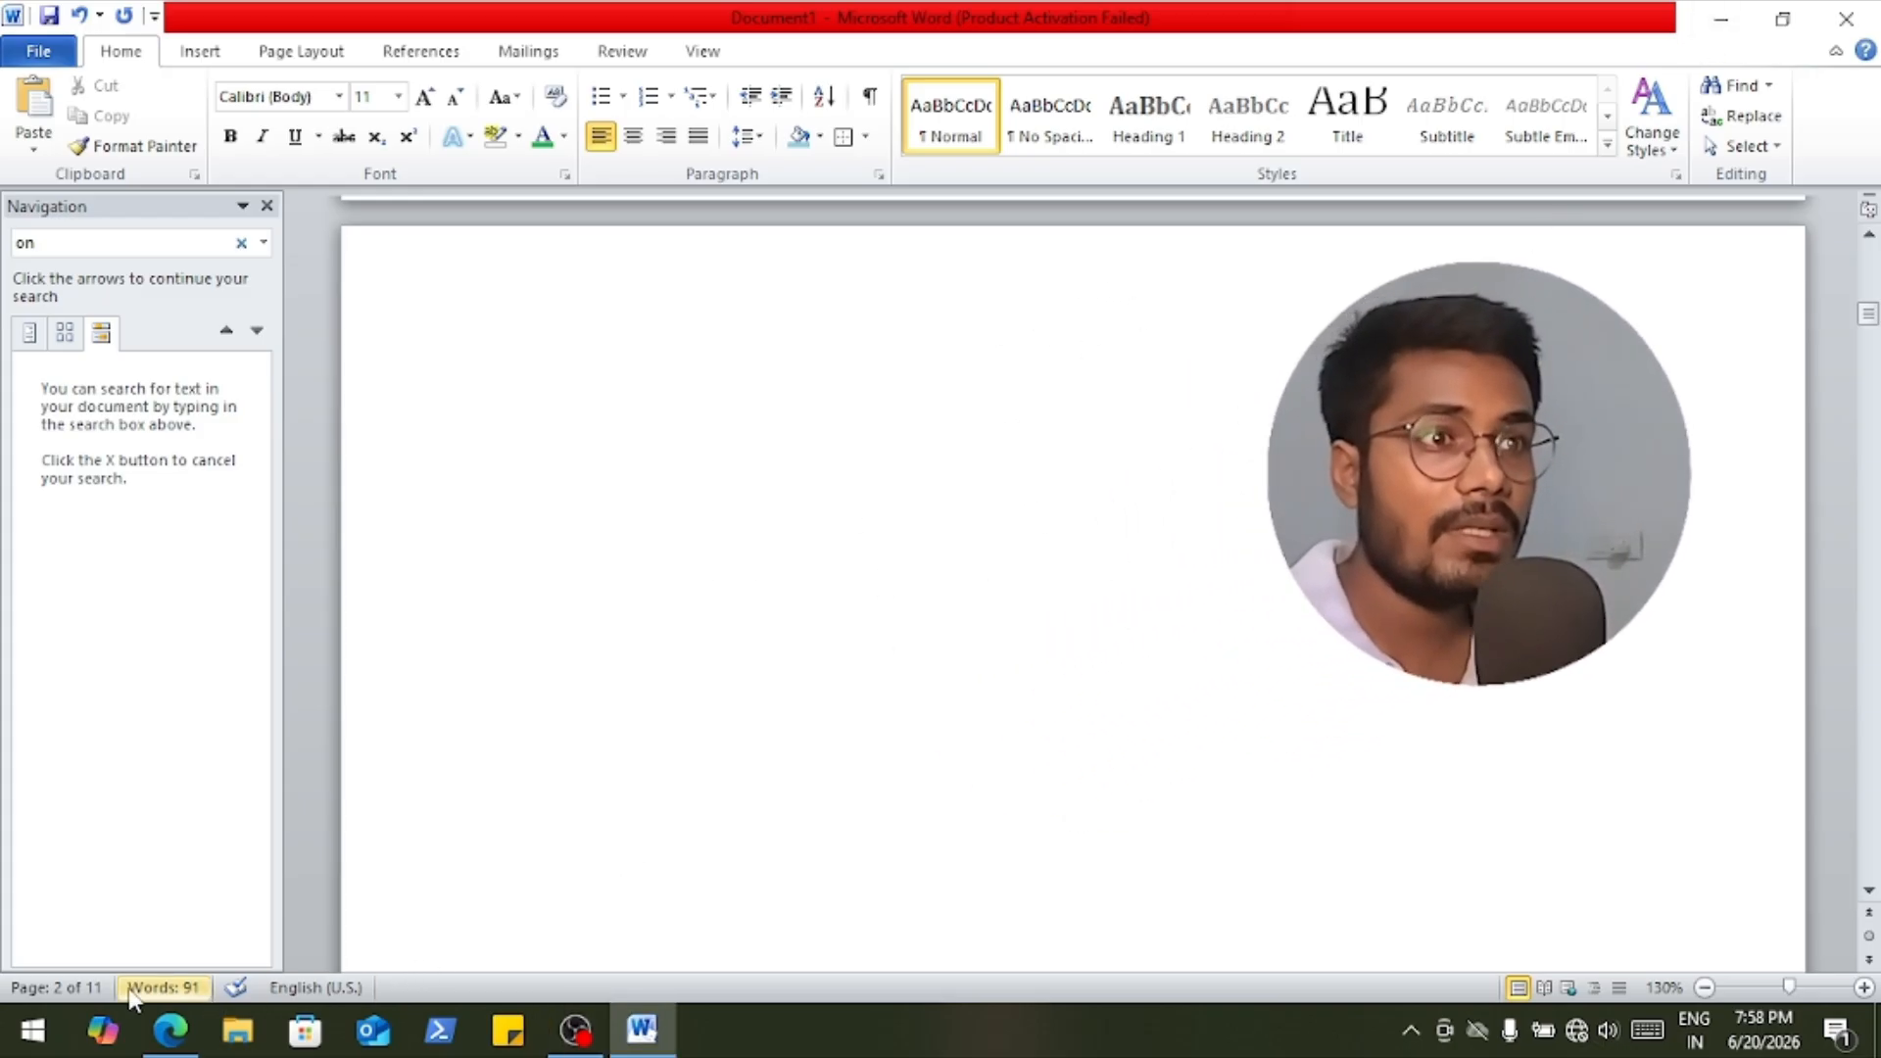
pyautogui.click(56, 989)
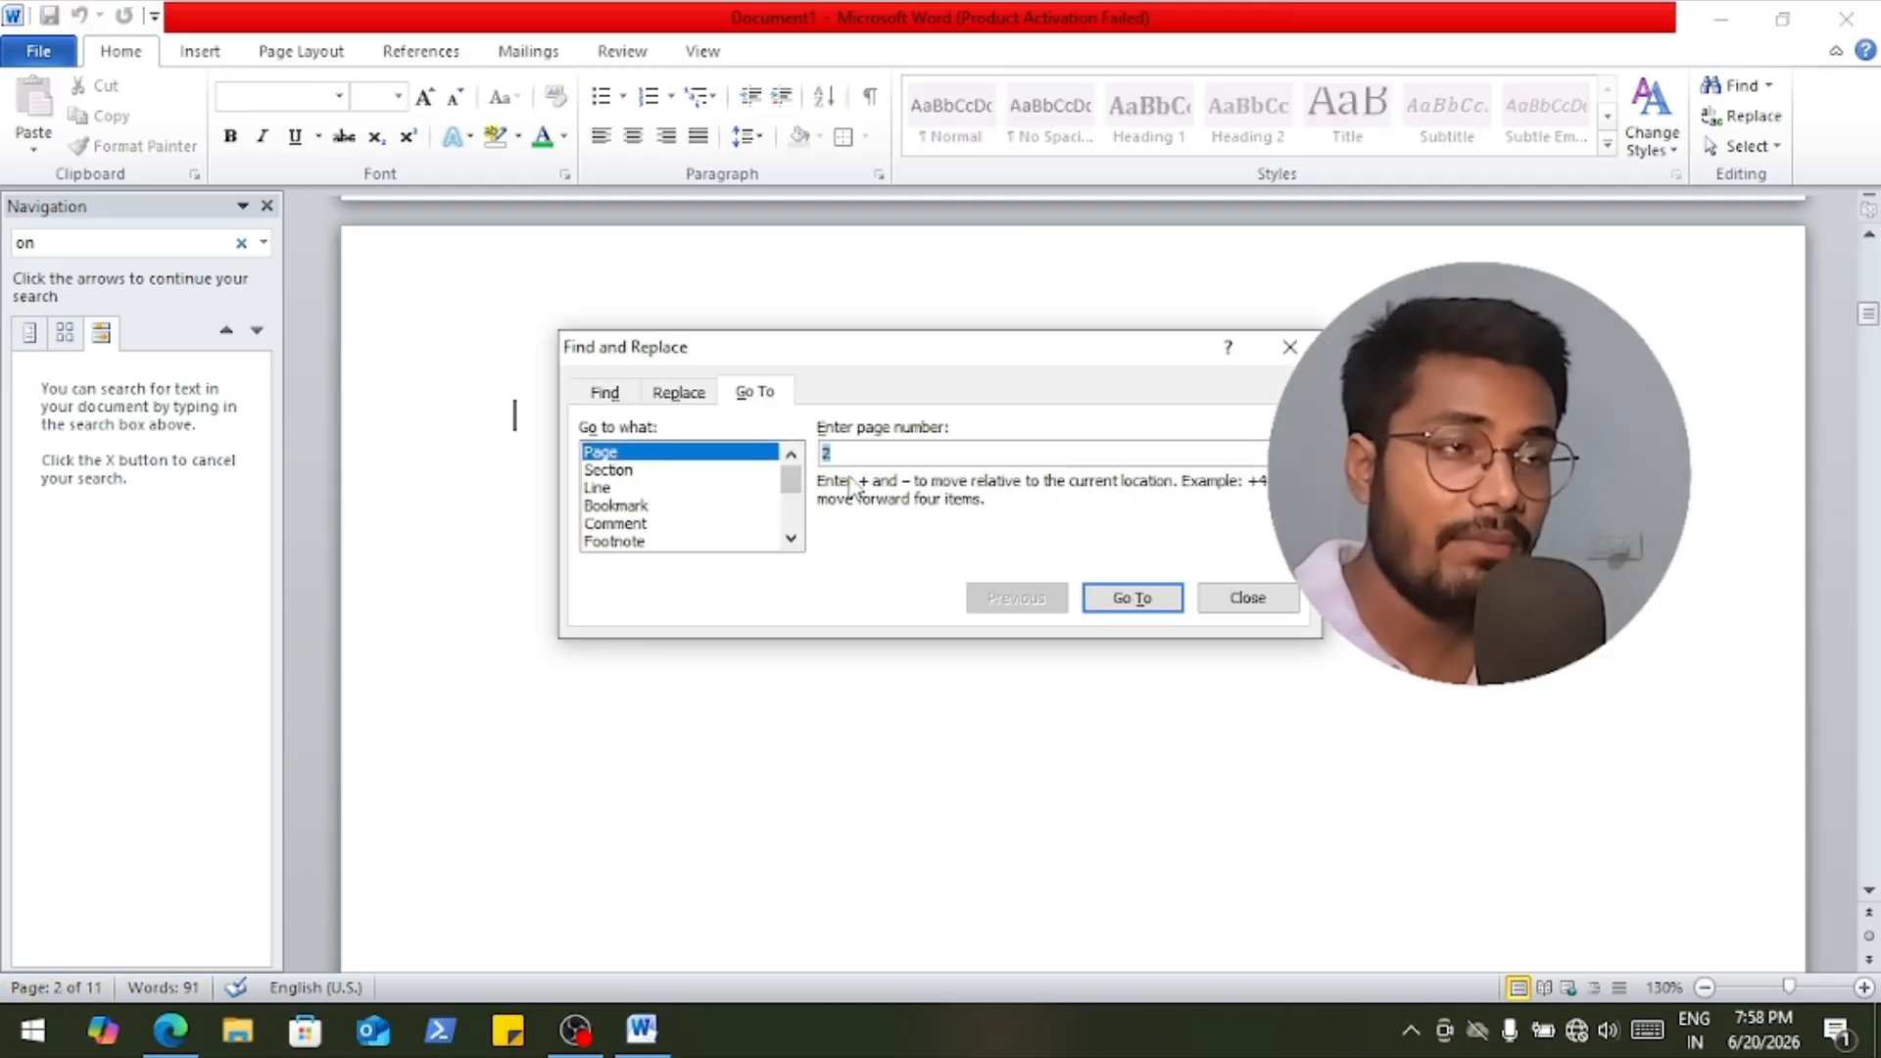
pyautogui.click(1258, 606)
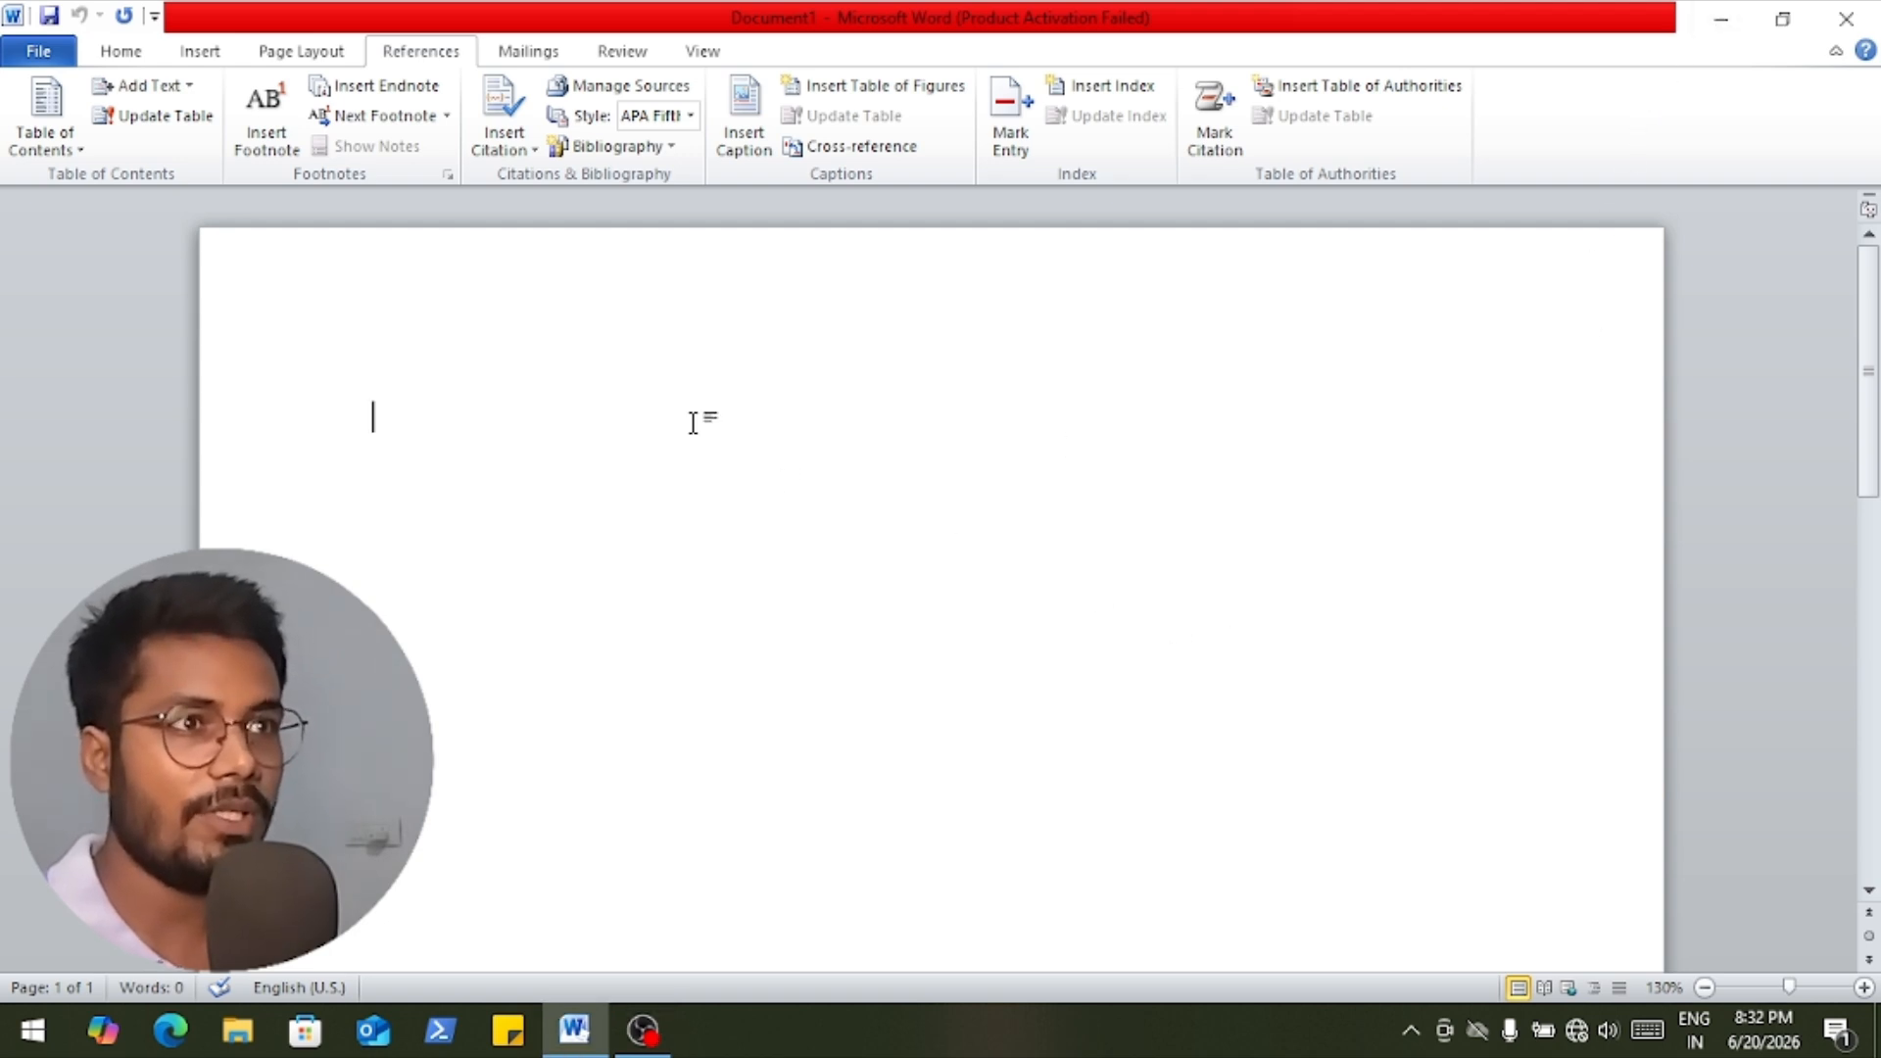
# Insert the built-in Grid cover page into the blank document.
pyautogui.click(196, 54)
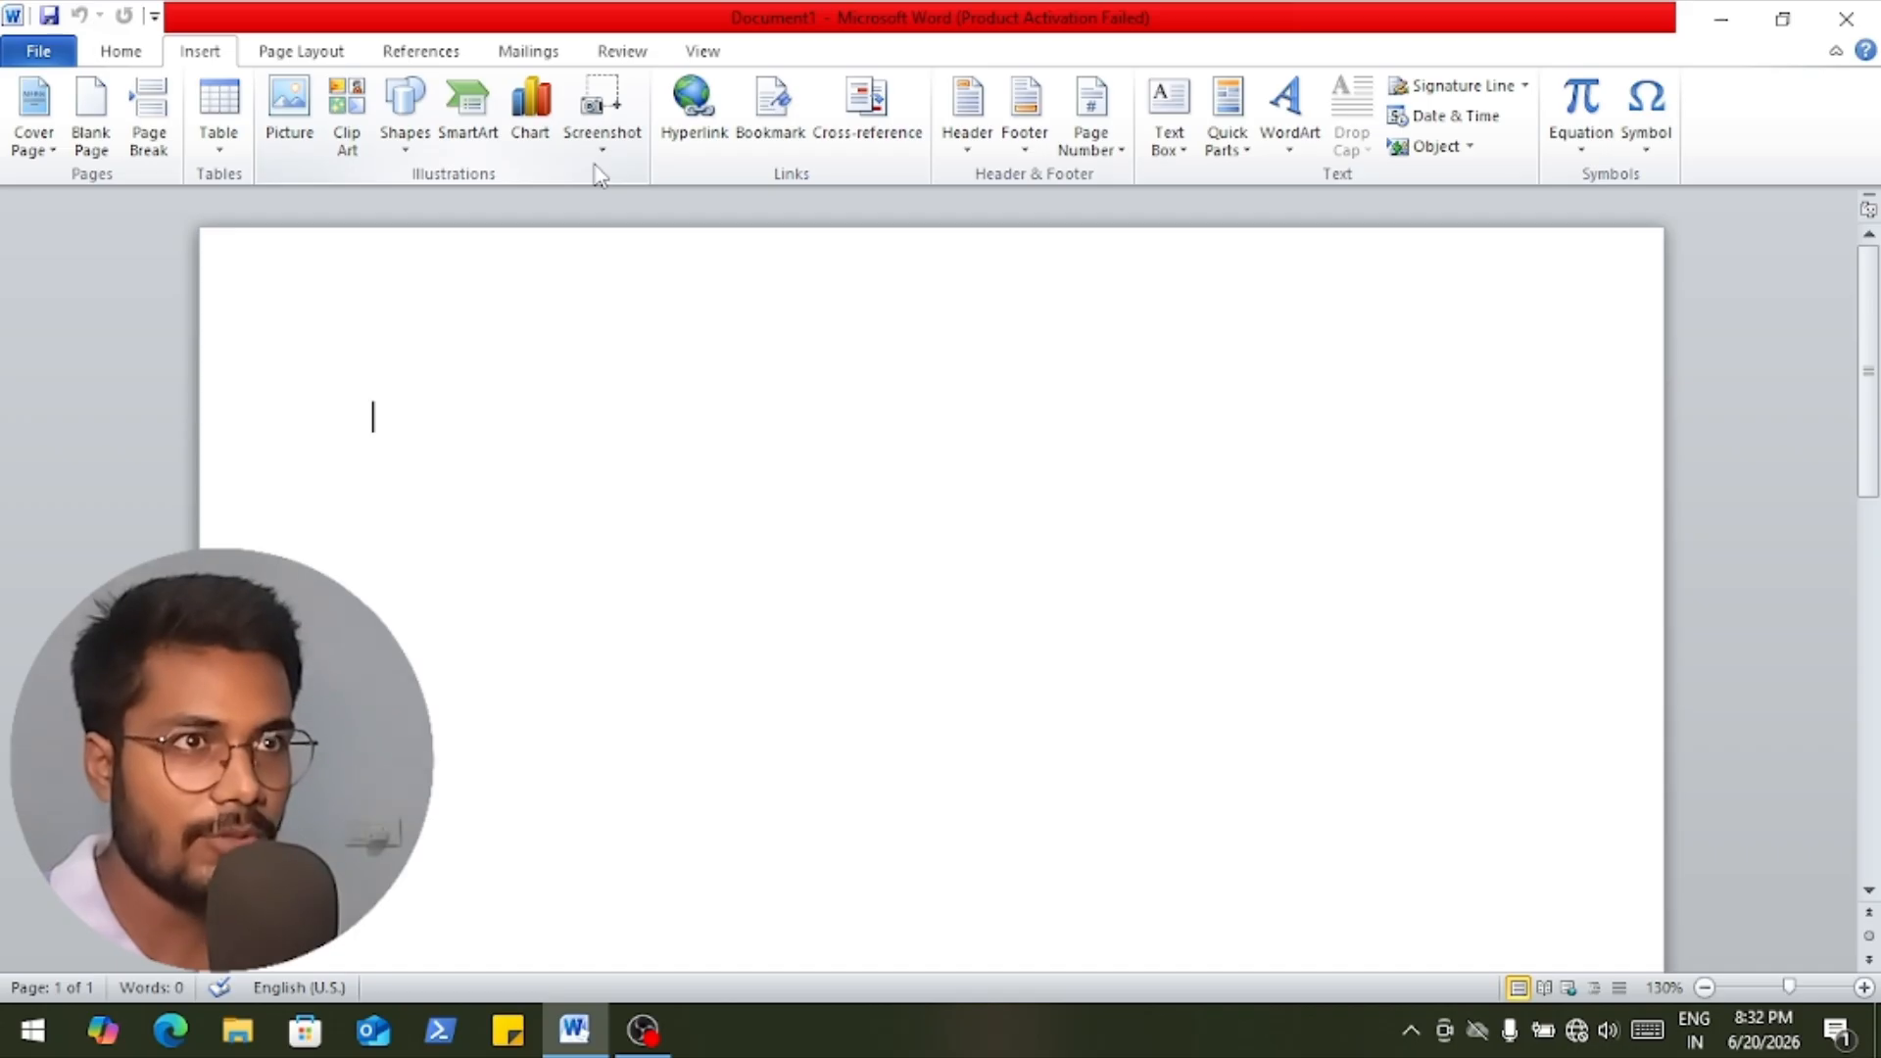
pyautogui.click(44, 154)
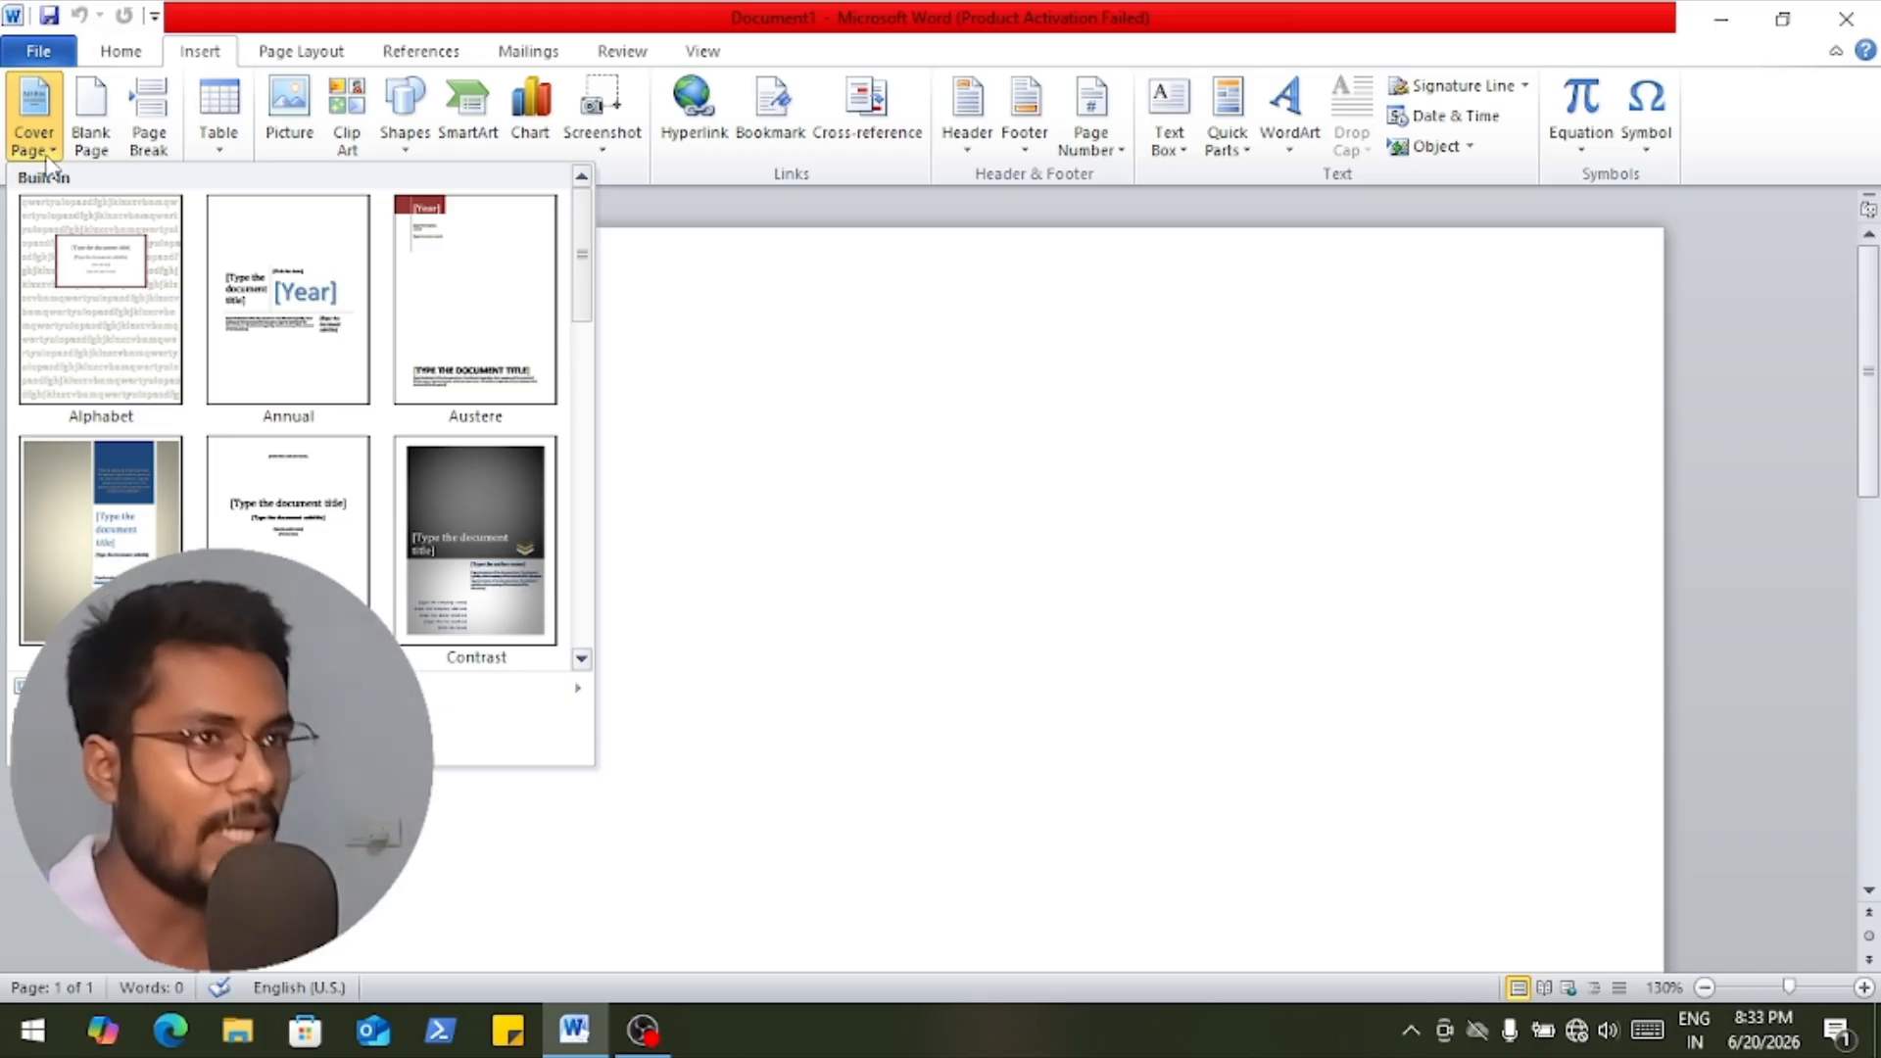
pyautogui.scroll(-5, 222, 407)
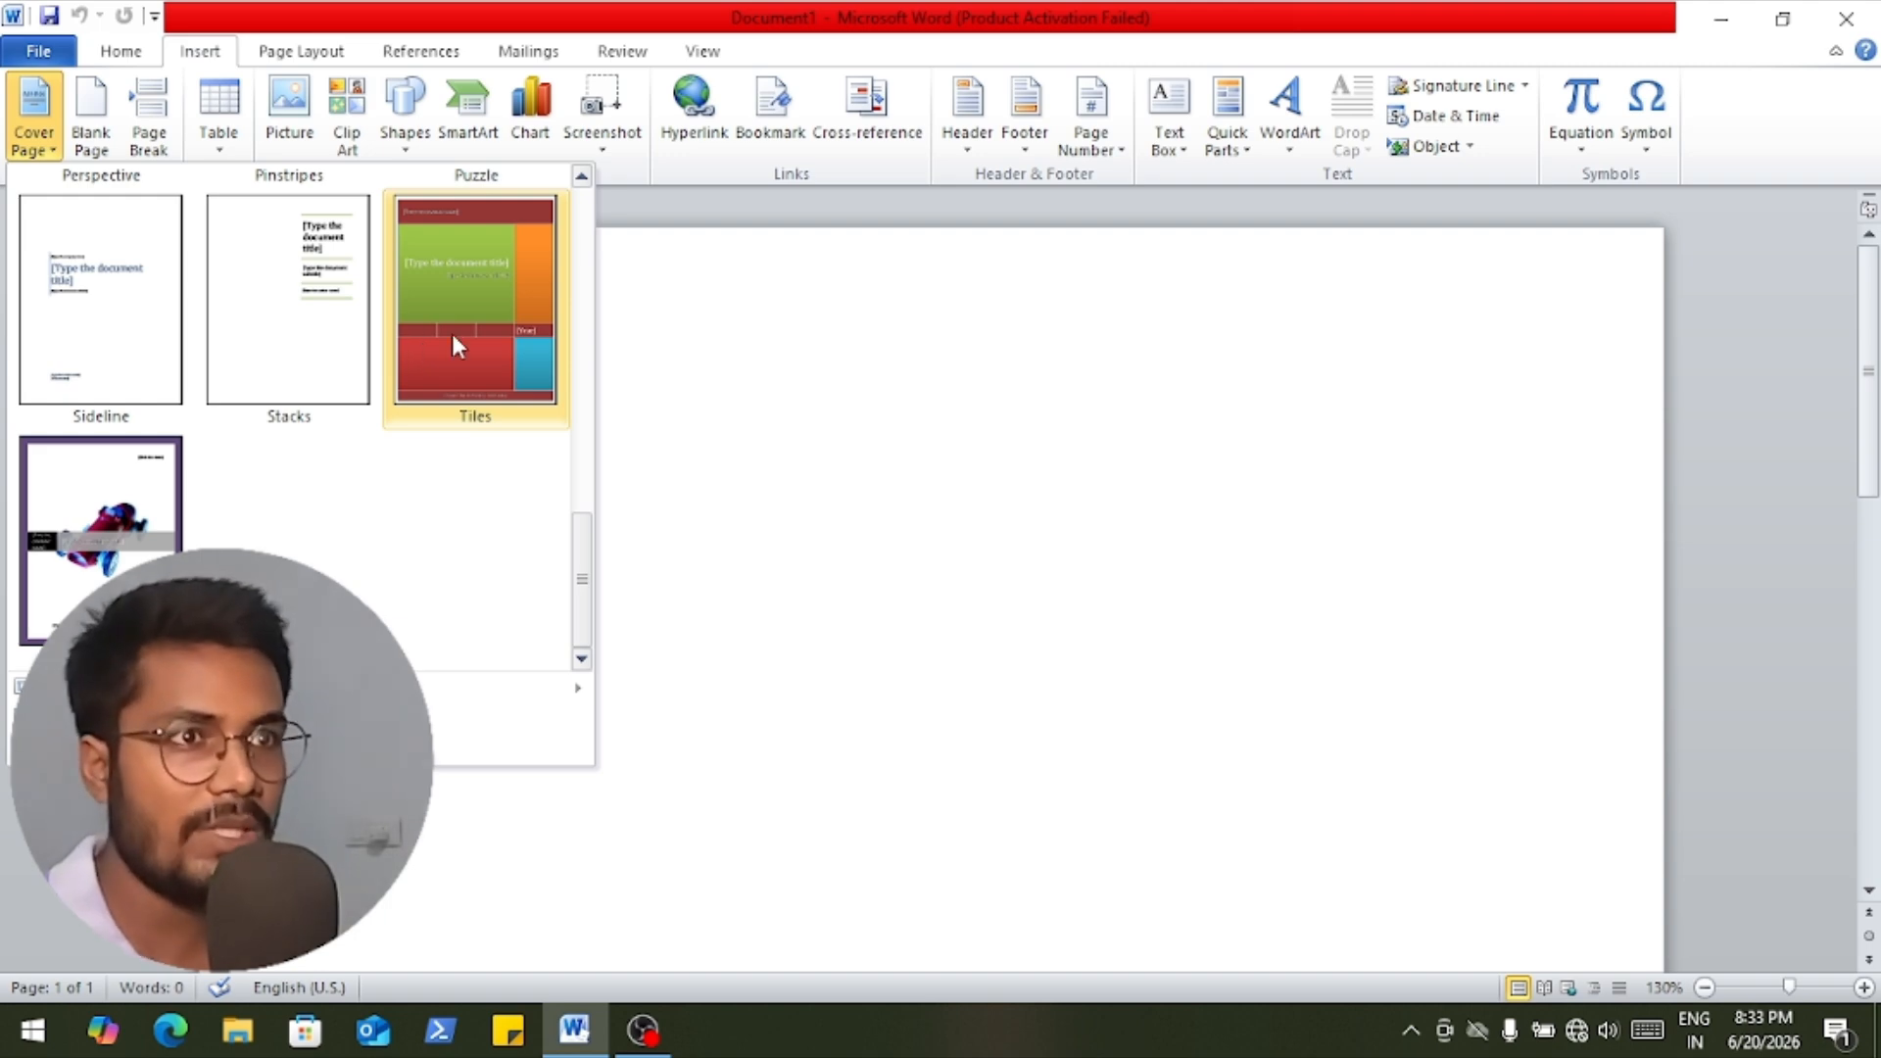
pyautogui.scroll(3, 511, 490)
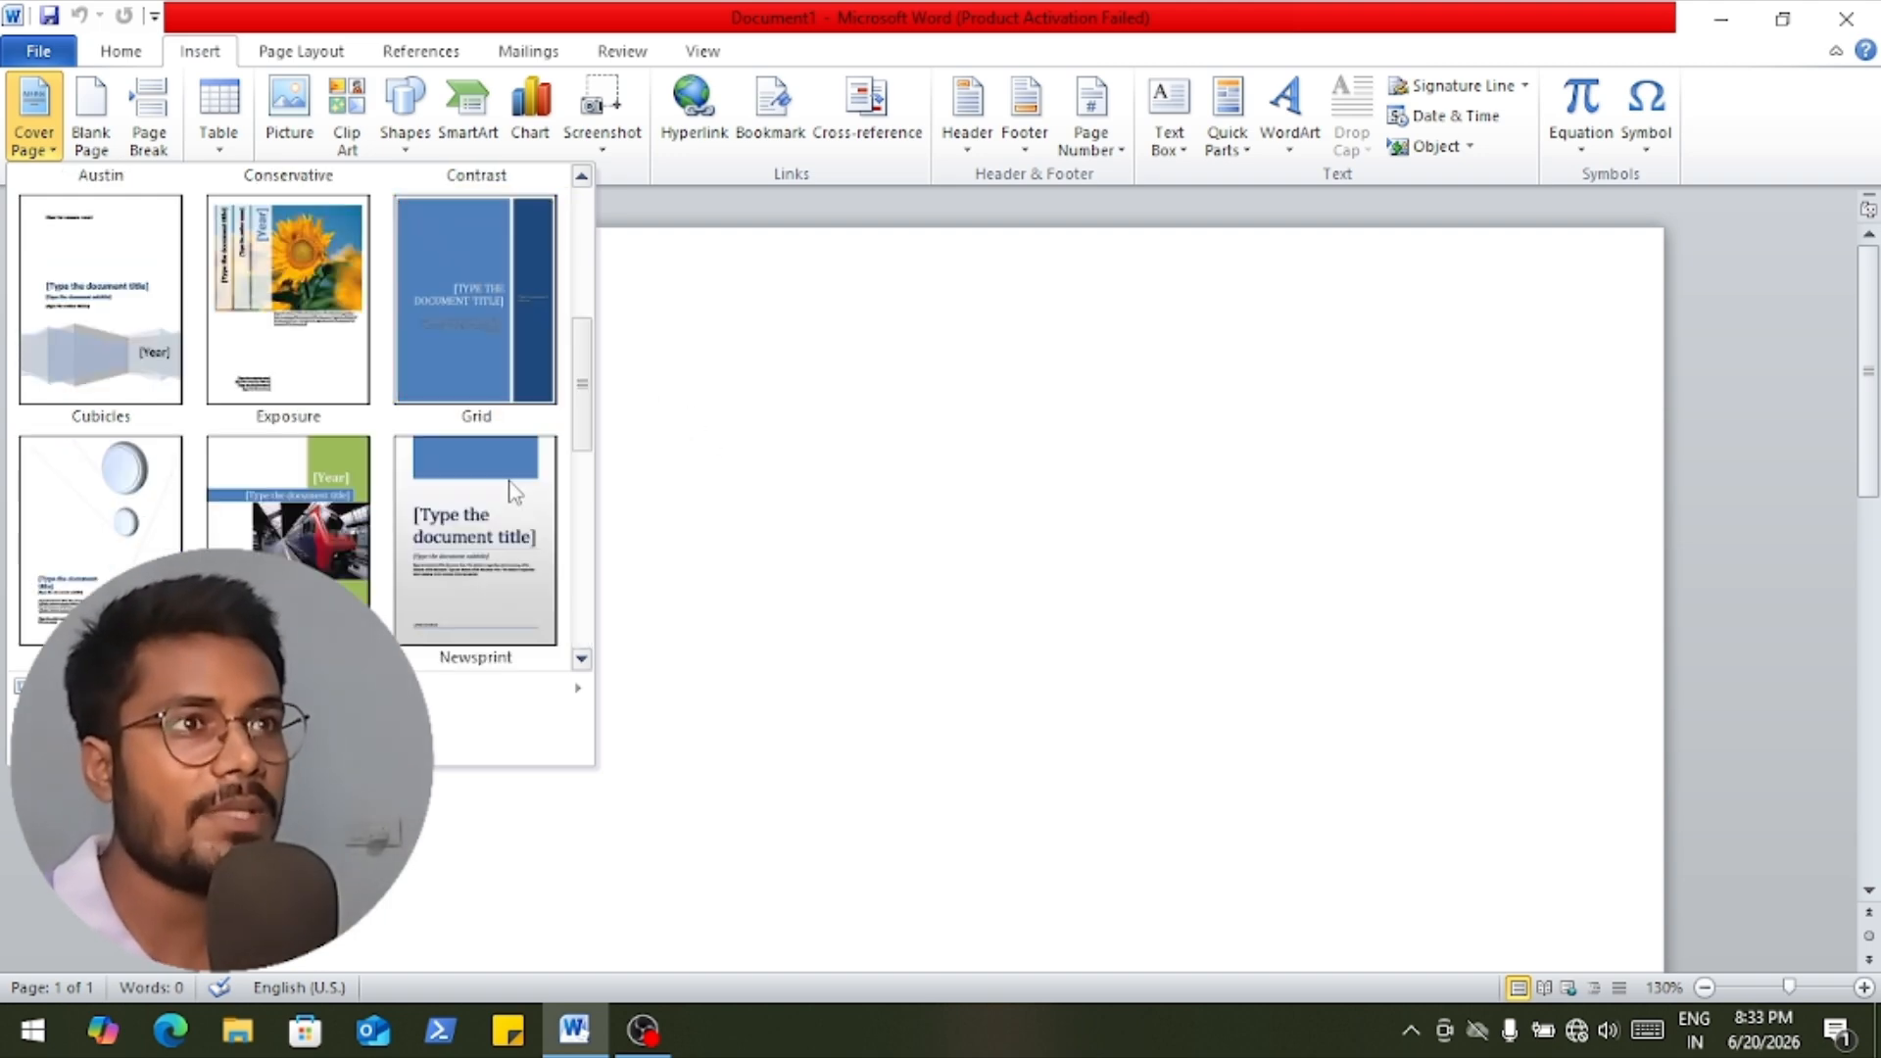
pyautogui.click(456, 378)
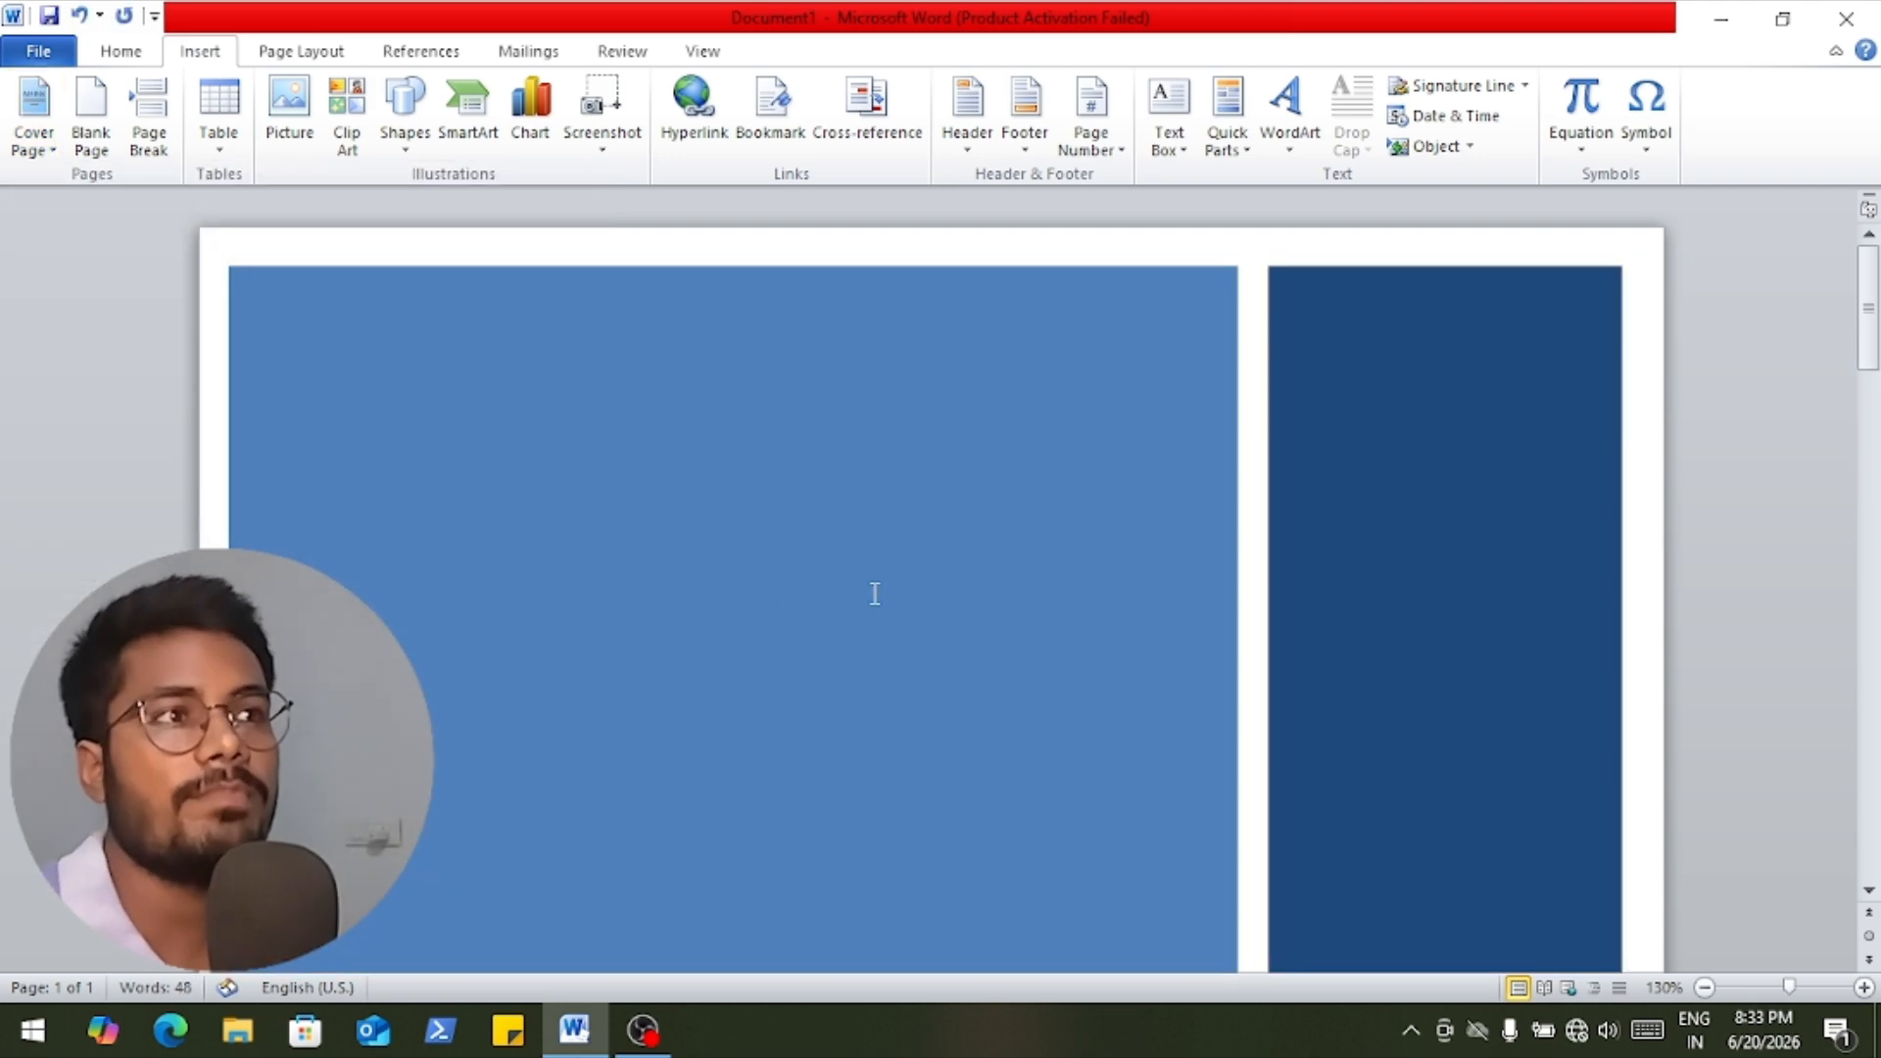
pyautogui.scroll(-3, 940, 580)
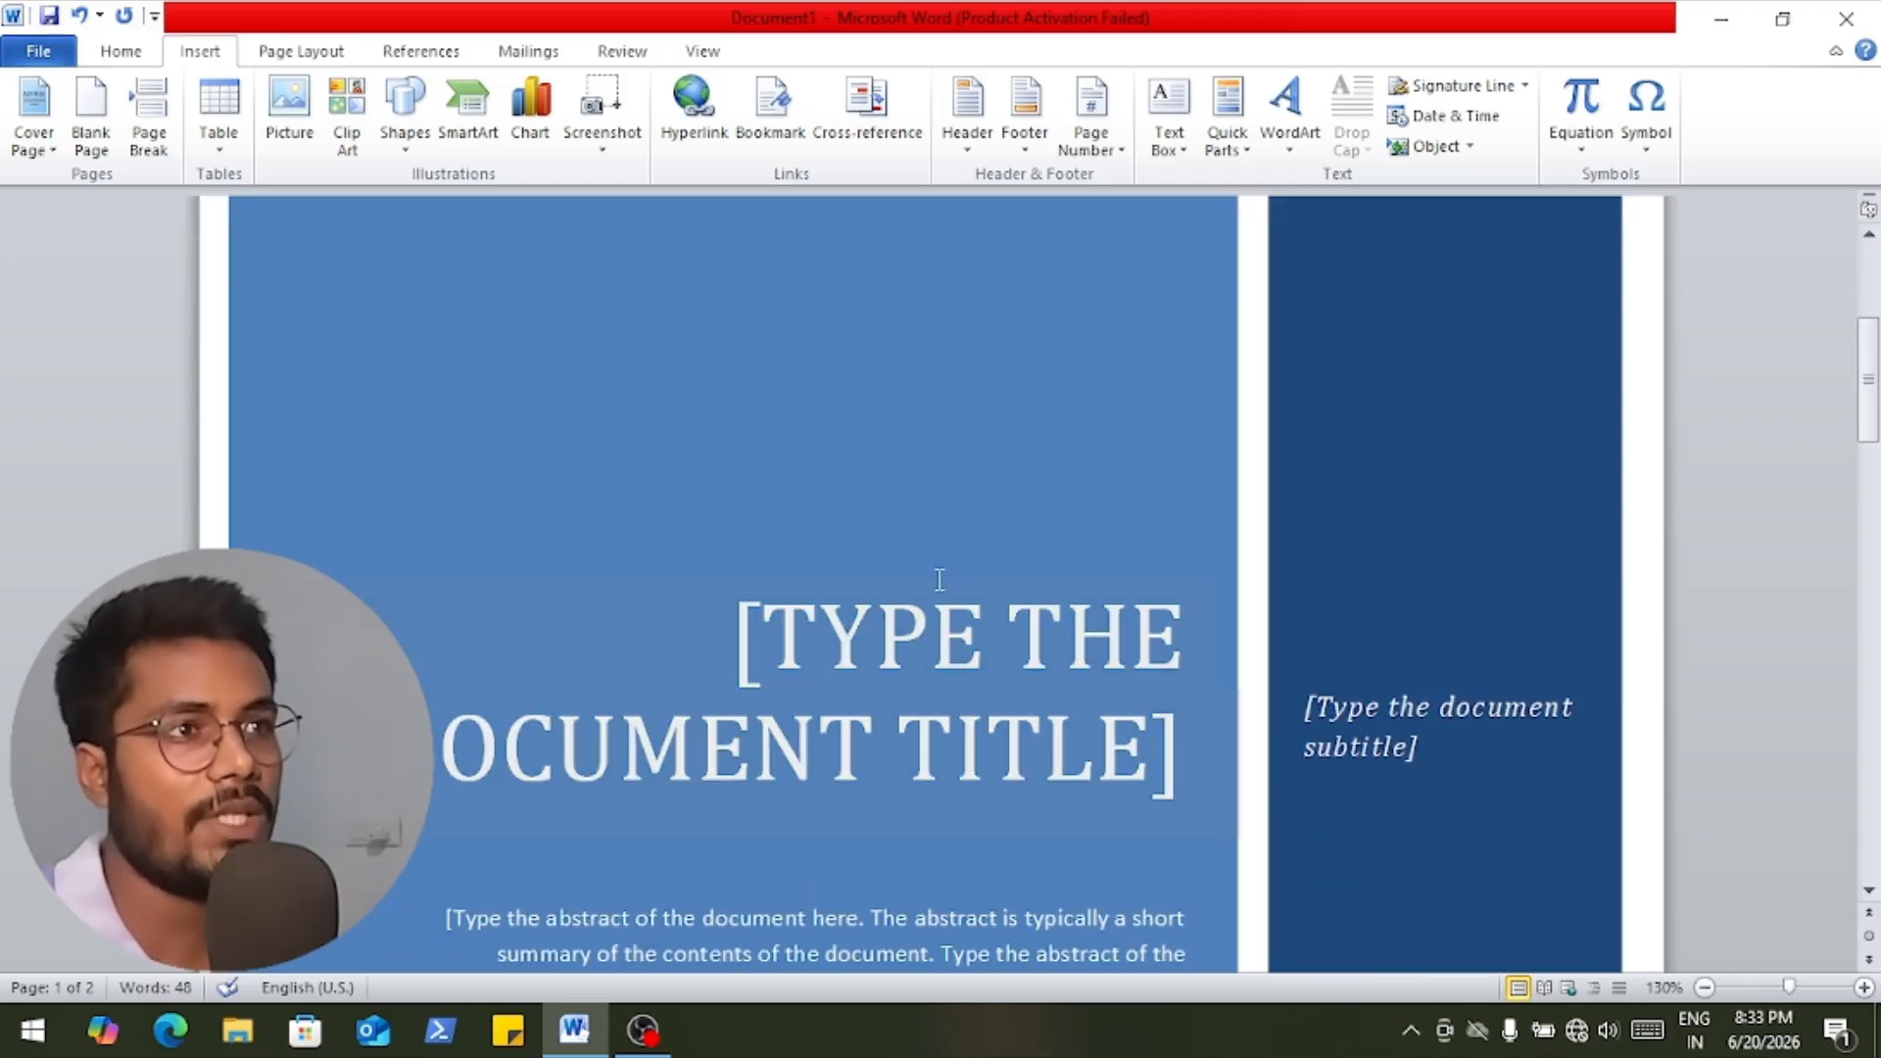
pyautogui.scroll(-1, 948, 577)
pyautogui.scroll(-2, 967, 599)
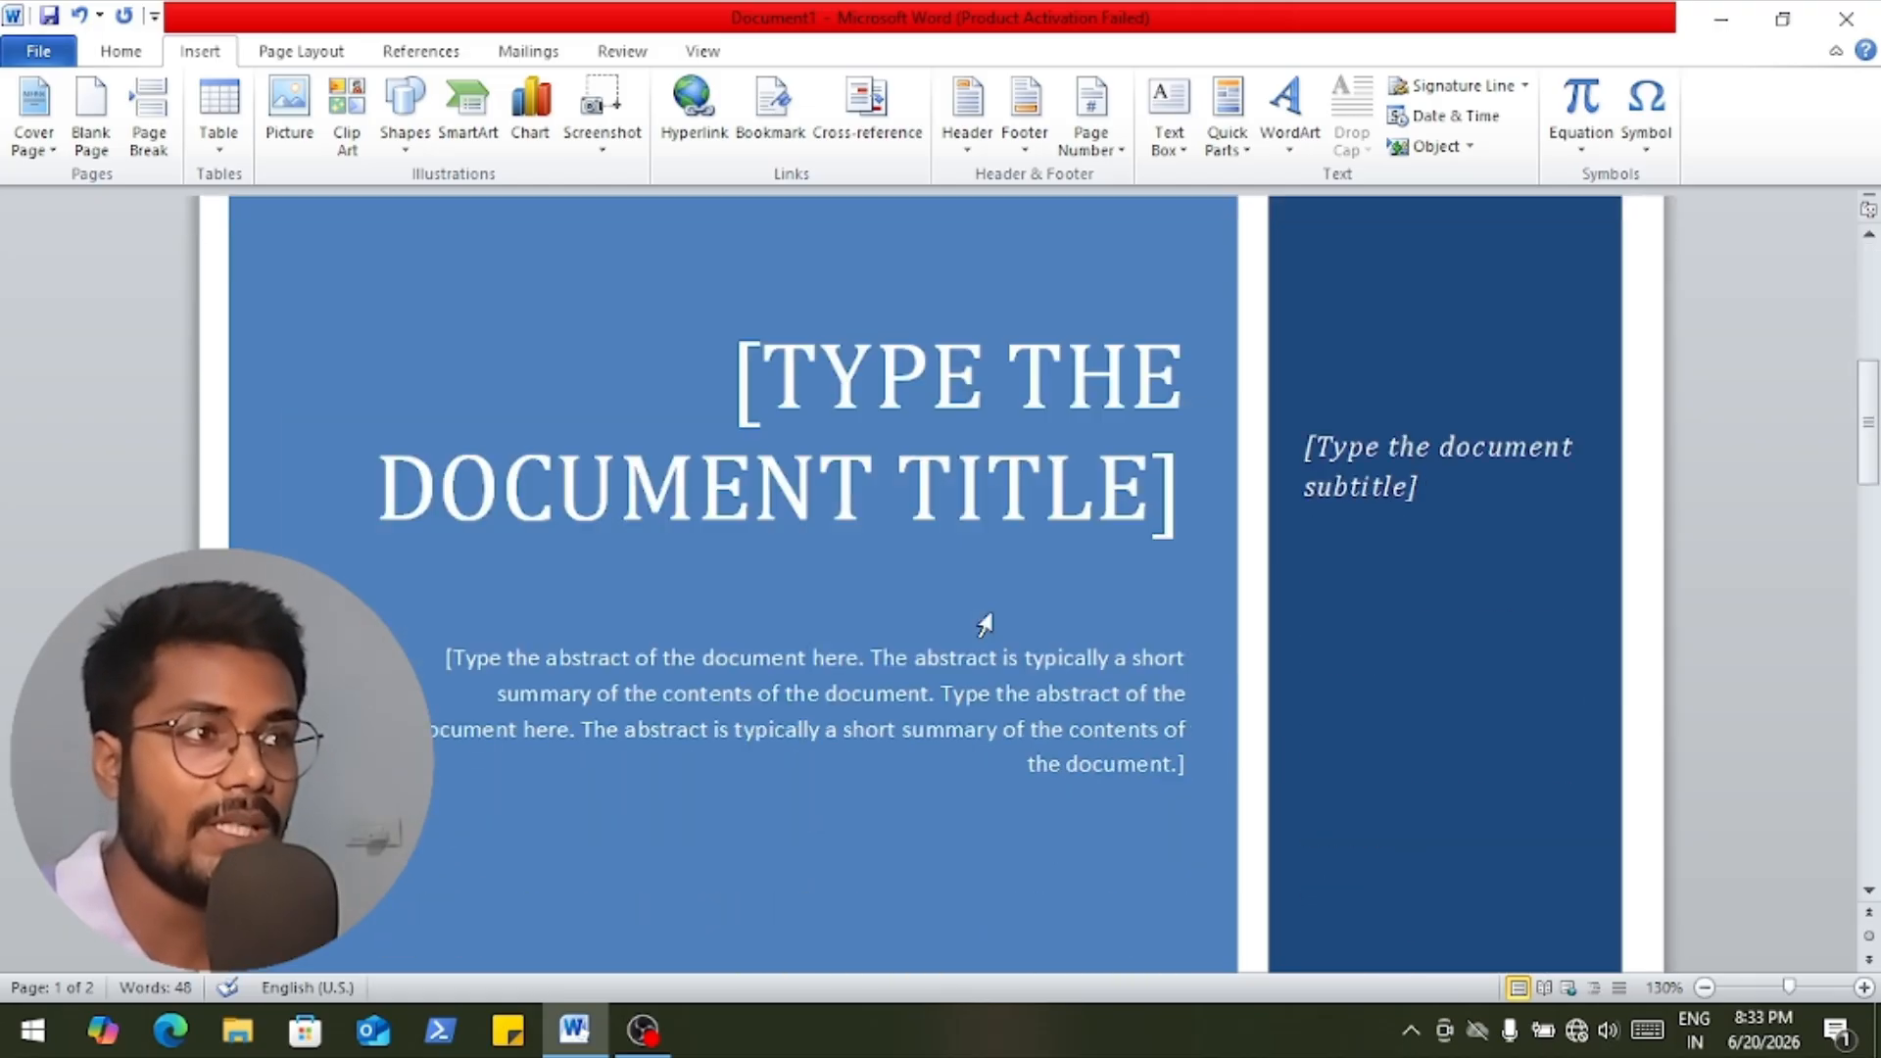
# Insert a blank page at the start of the page following the cover page.
pyautogui.scroll(-10, 946, 623)
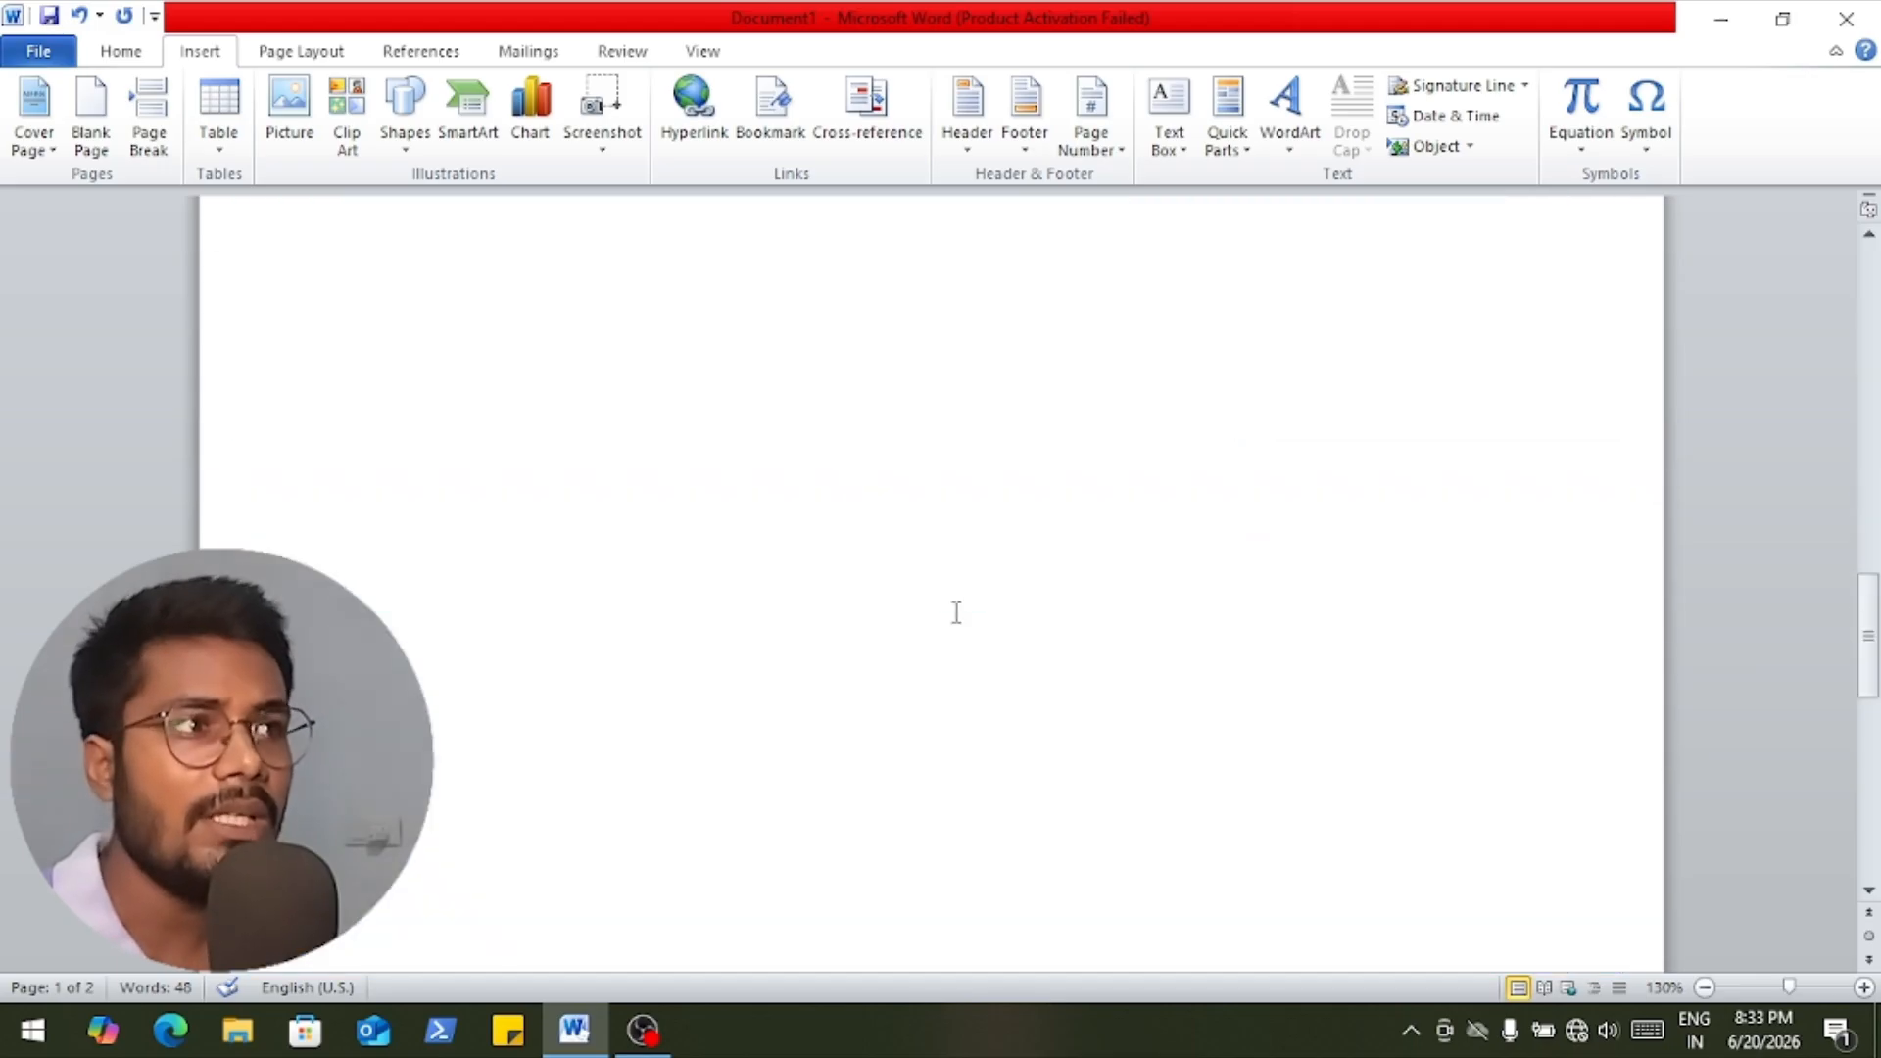
pyautogui.scroll(1, 942, 617)
pyautogui.click(795, 593)
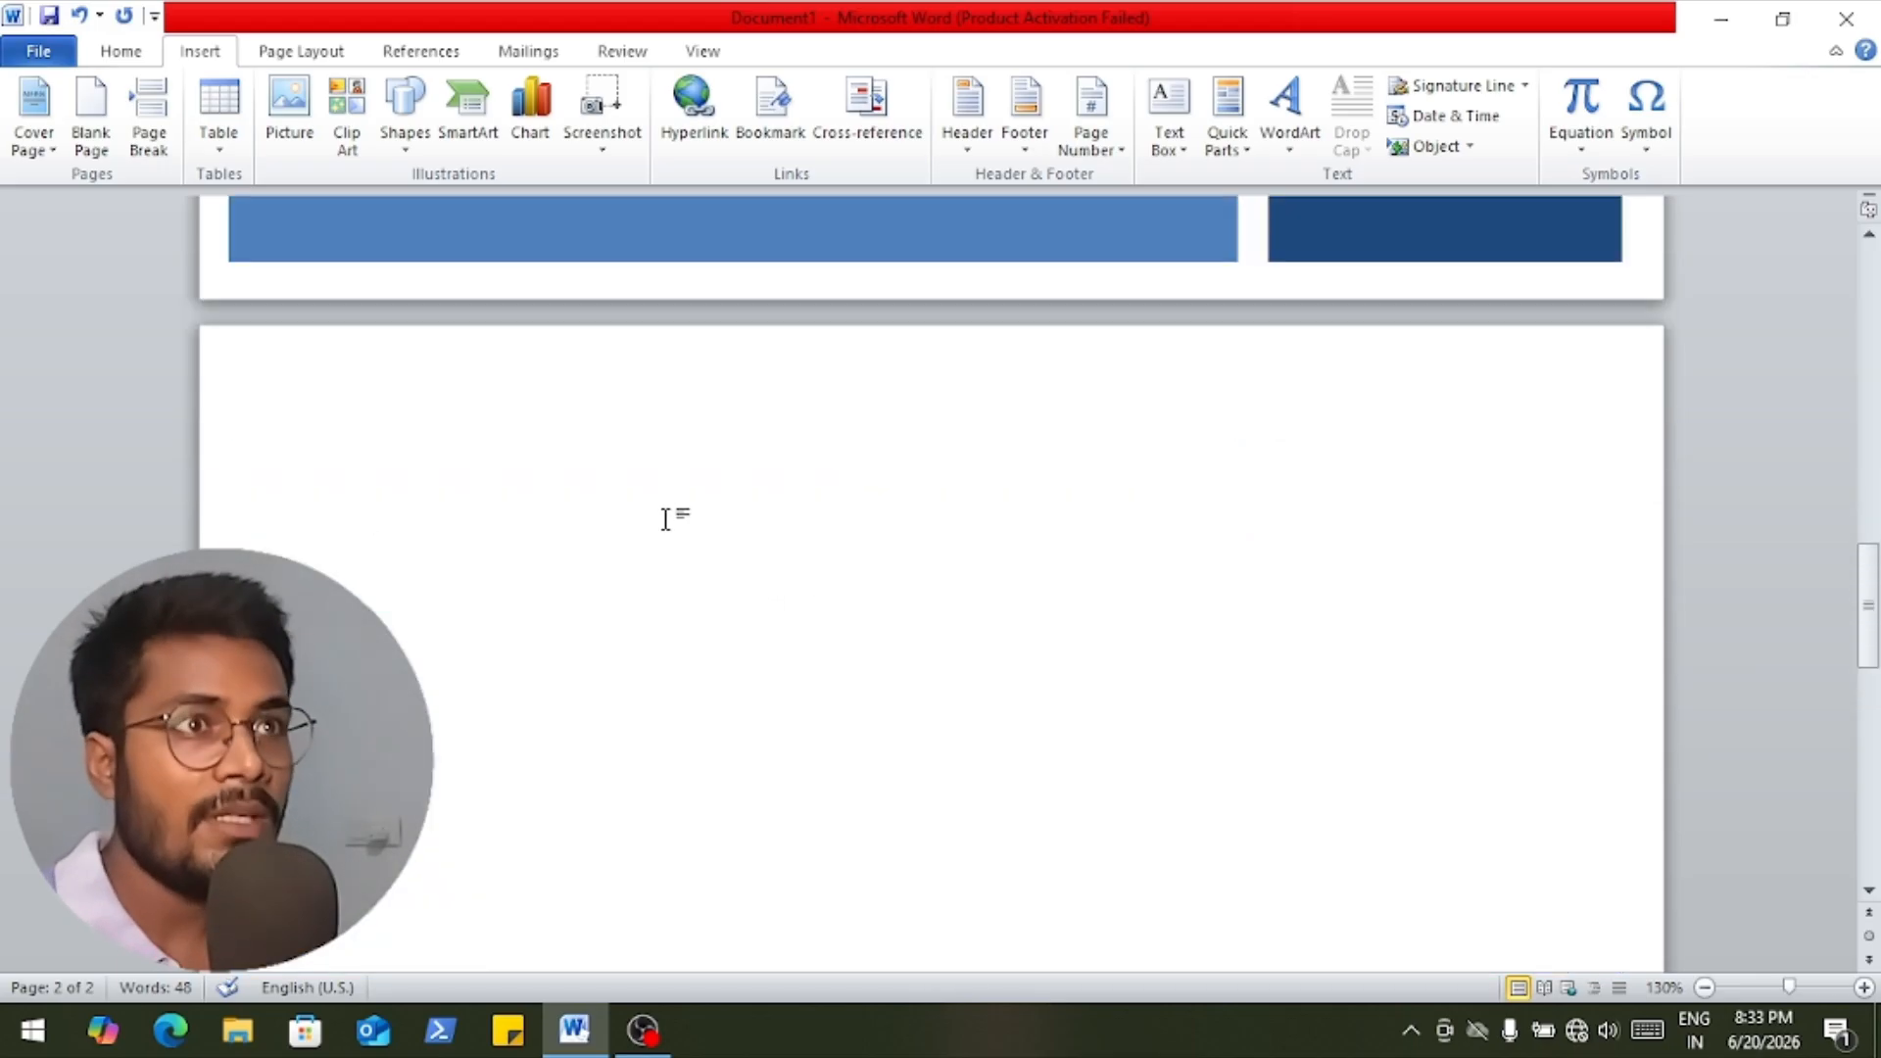
pyautogui.click(102, 155)
pyautogui.scroll(-5, 567, 567)
# Enter the filler text "L;adskflsaf;kd l;skdfa l;sadkf sadflk" on page 3 and insert a page break below it.
pyautogui.click(402, 473)
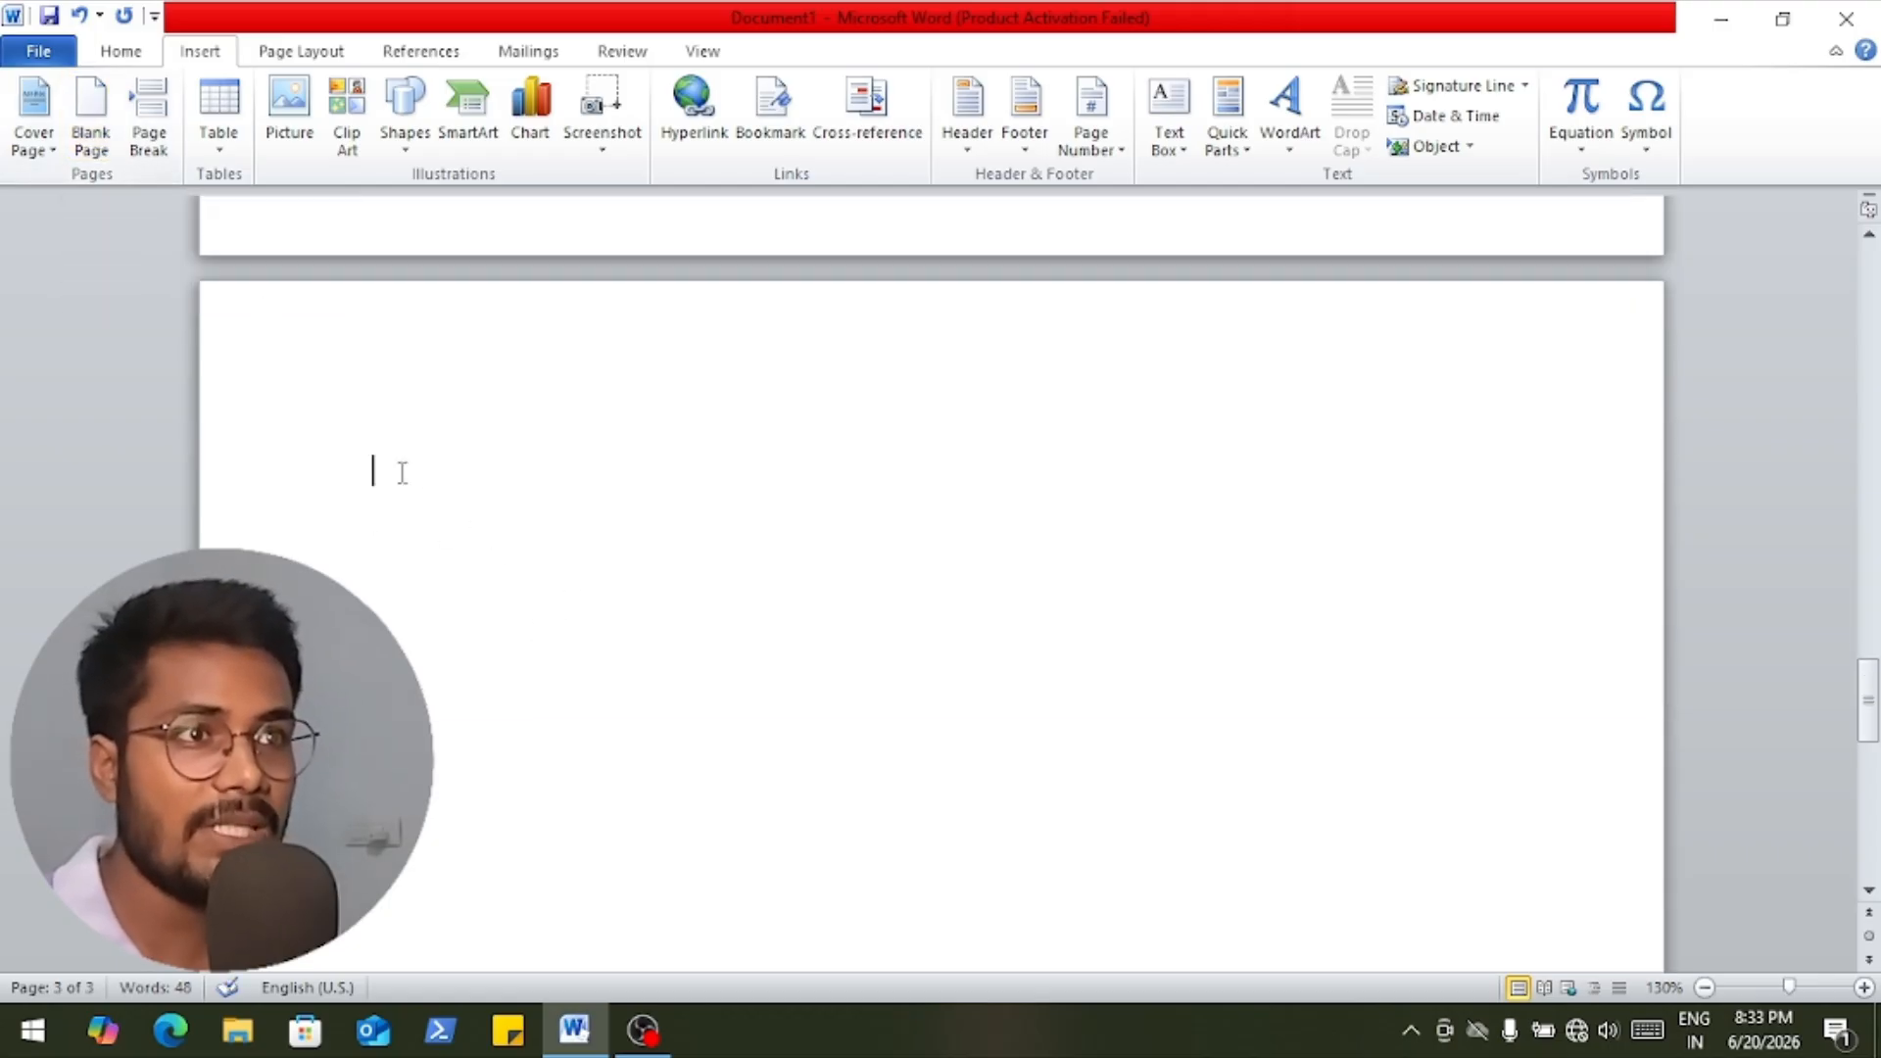
pyautogui.write('L;a')
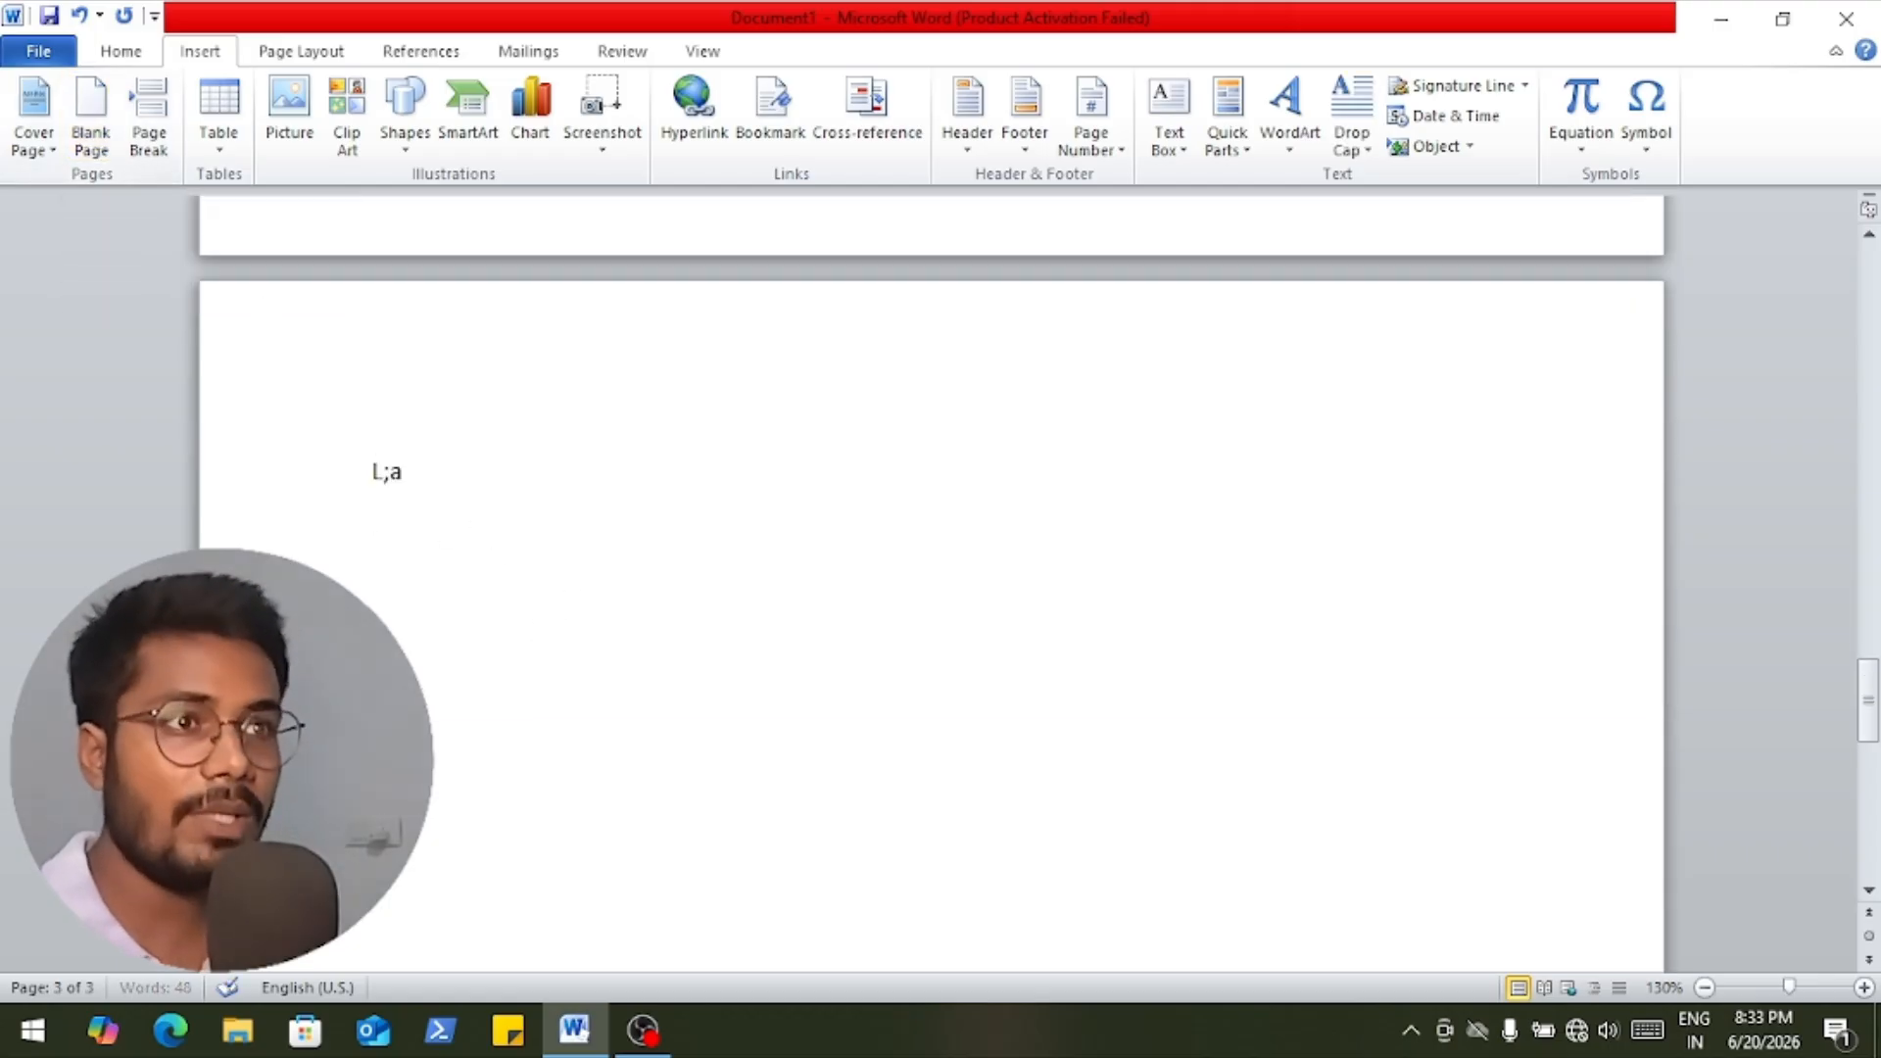
pyautogui.write('dskflsaf;kd l;skdfa l;sadkf sadflk')
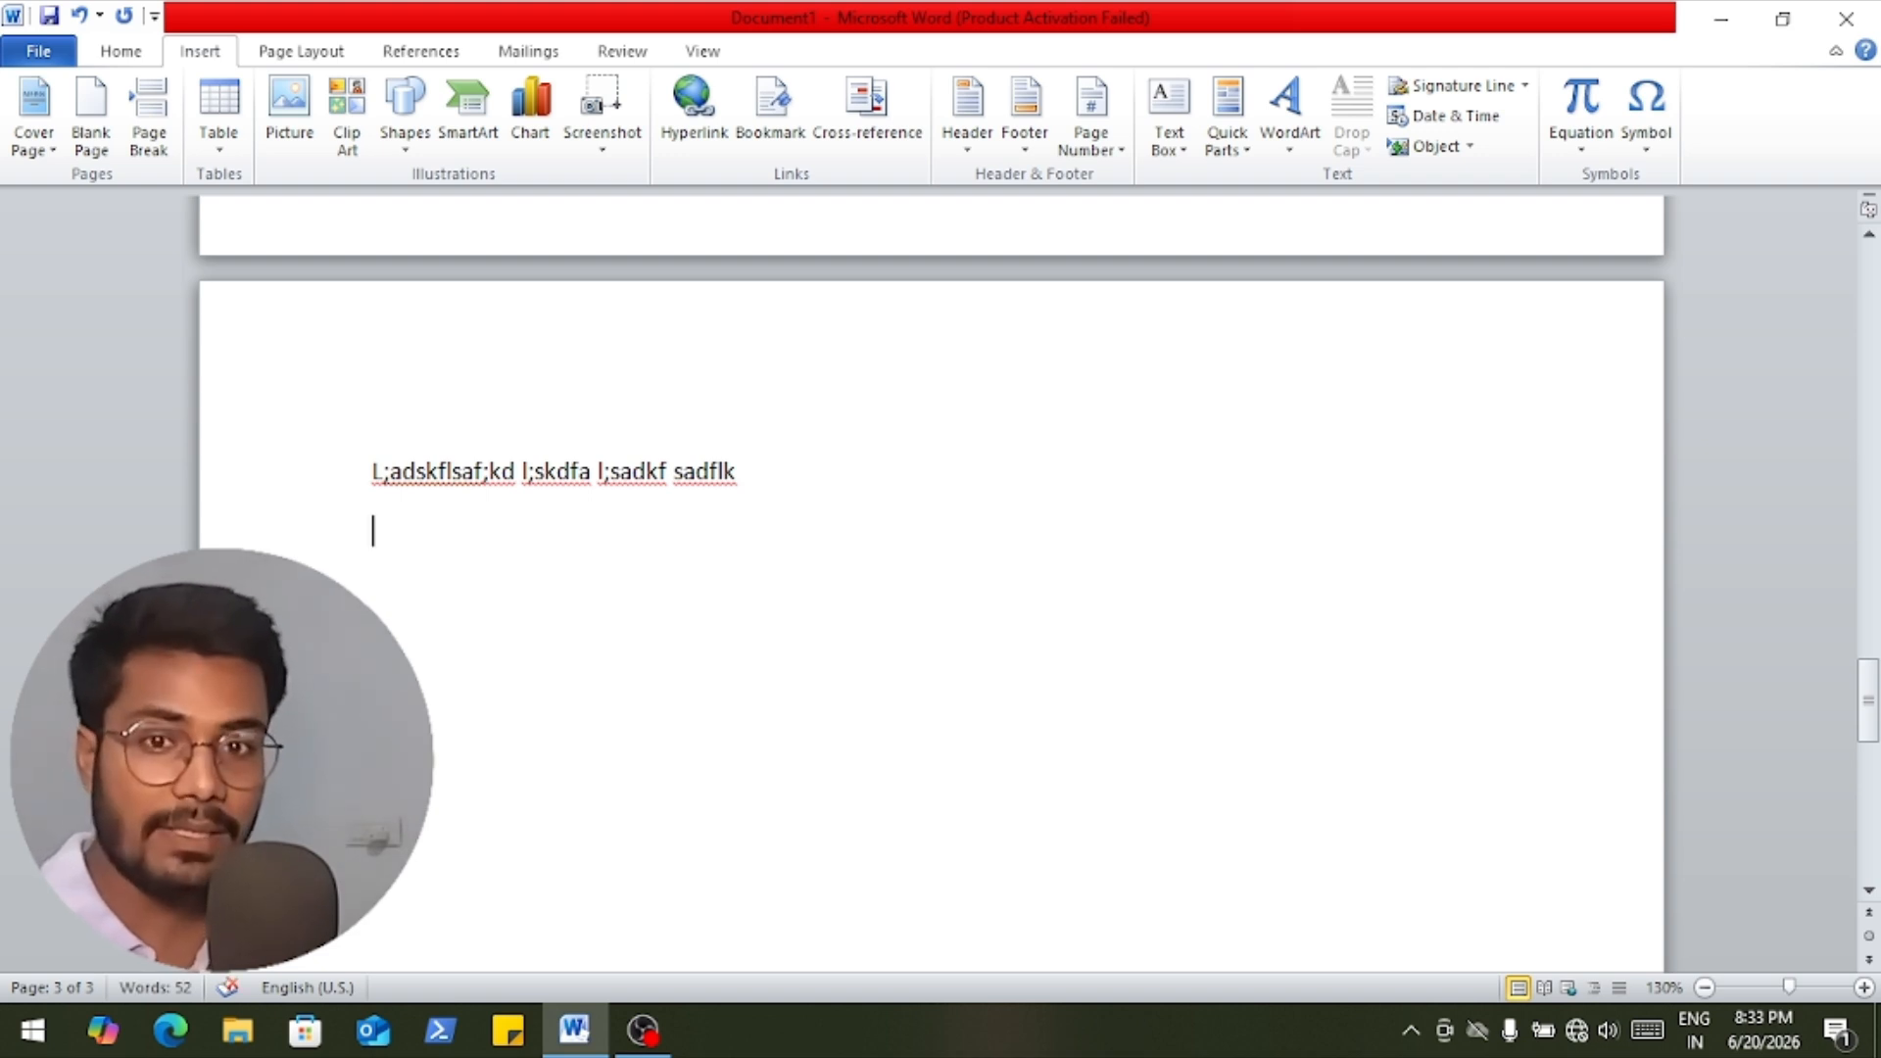
pyautogui.click(149, 116)
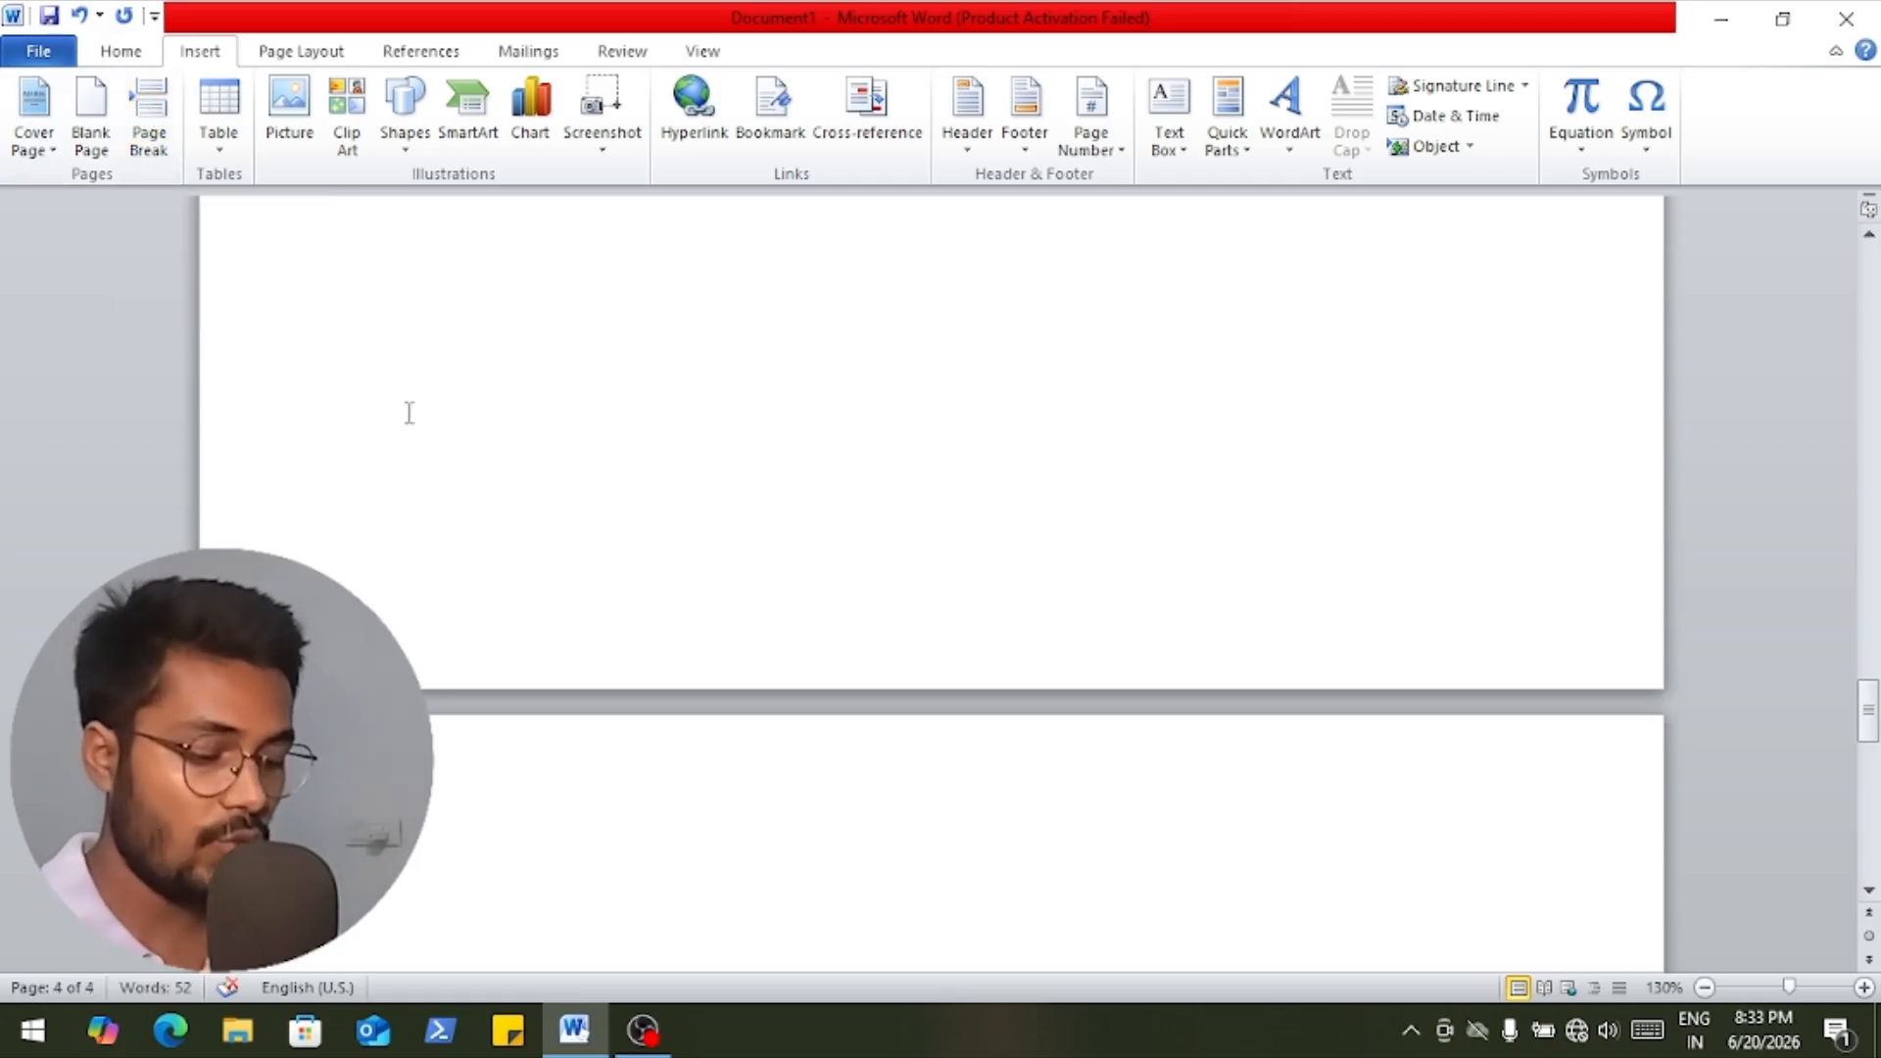
# Insert a table with eight columns and five rows on the blank second page.
pyautogui.scroll(20, 409, 412)
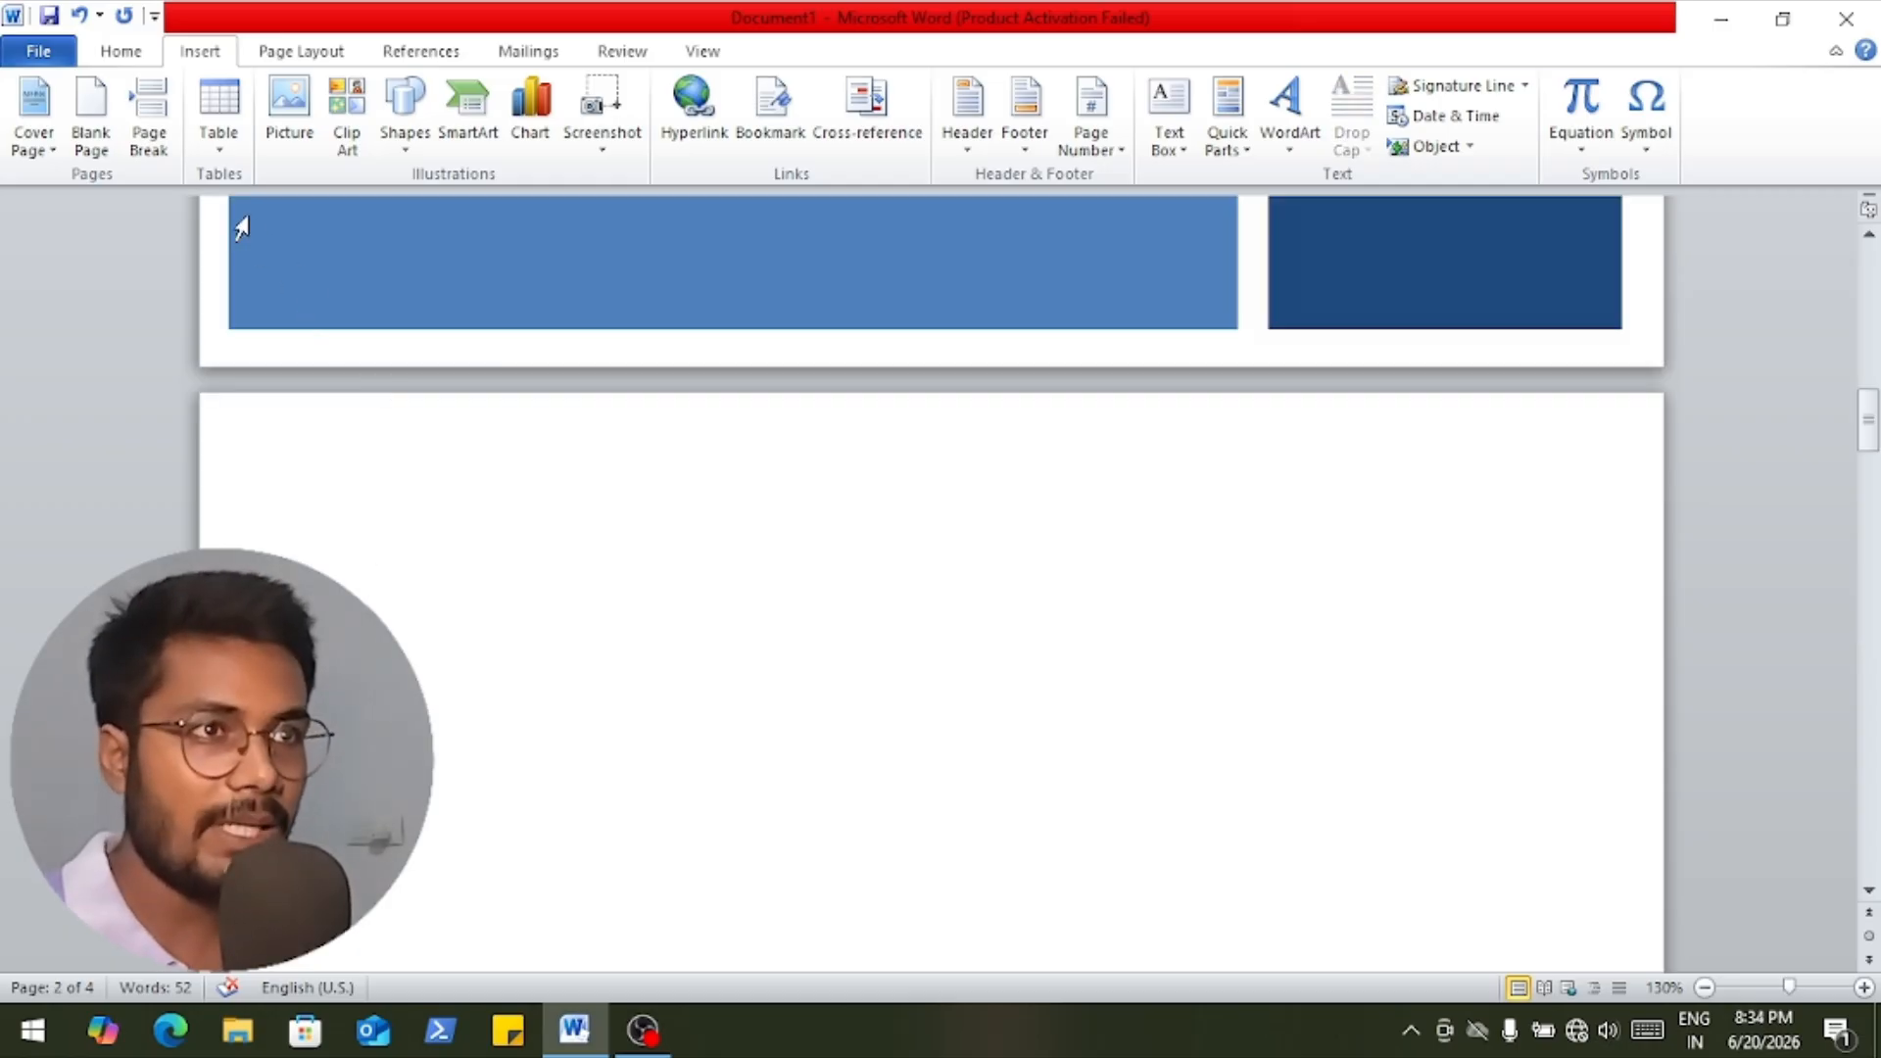
pyautogui.click(228, 142)
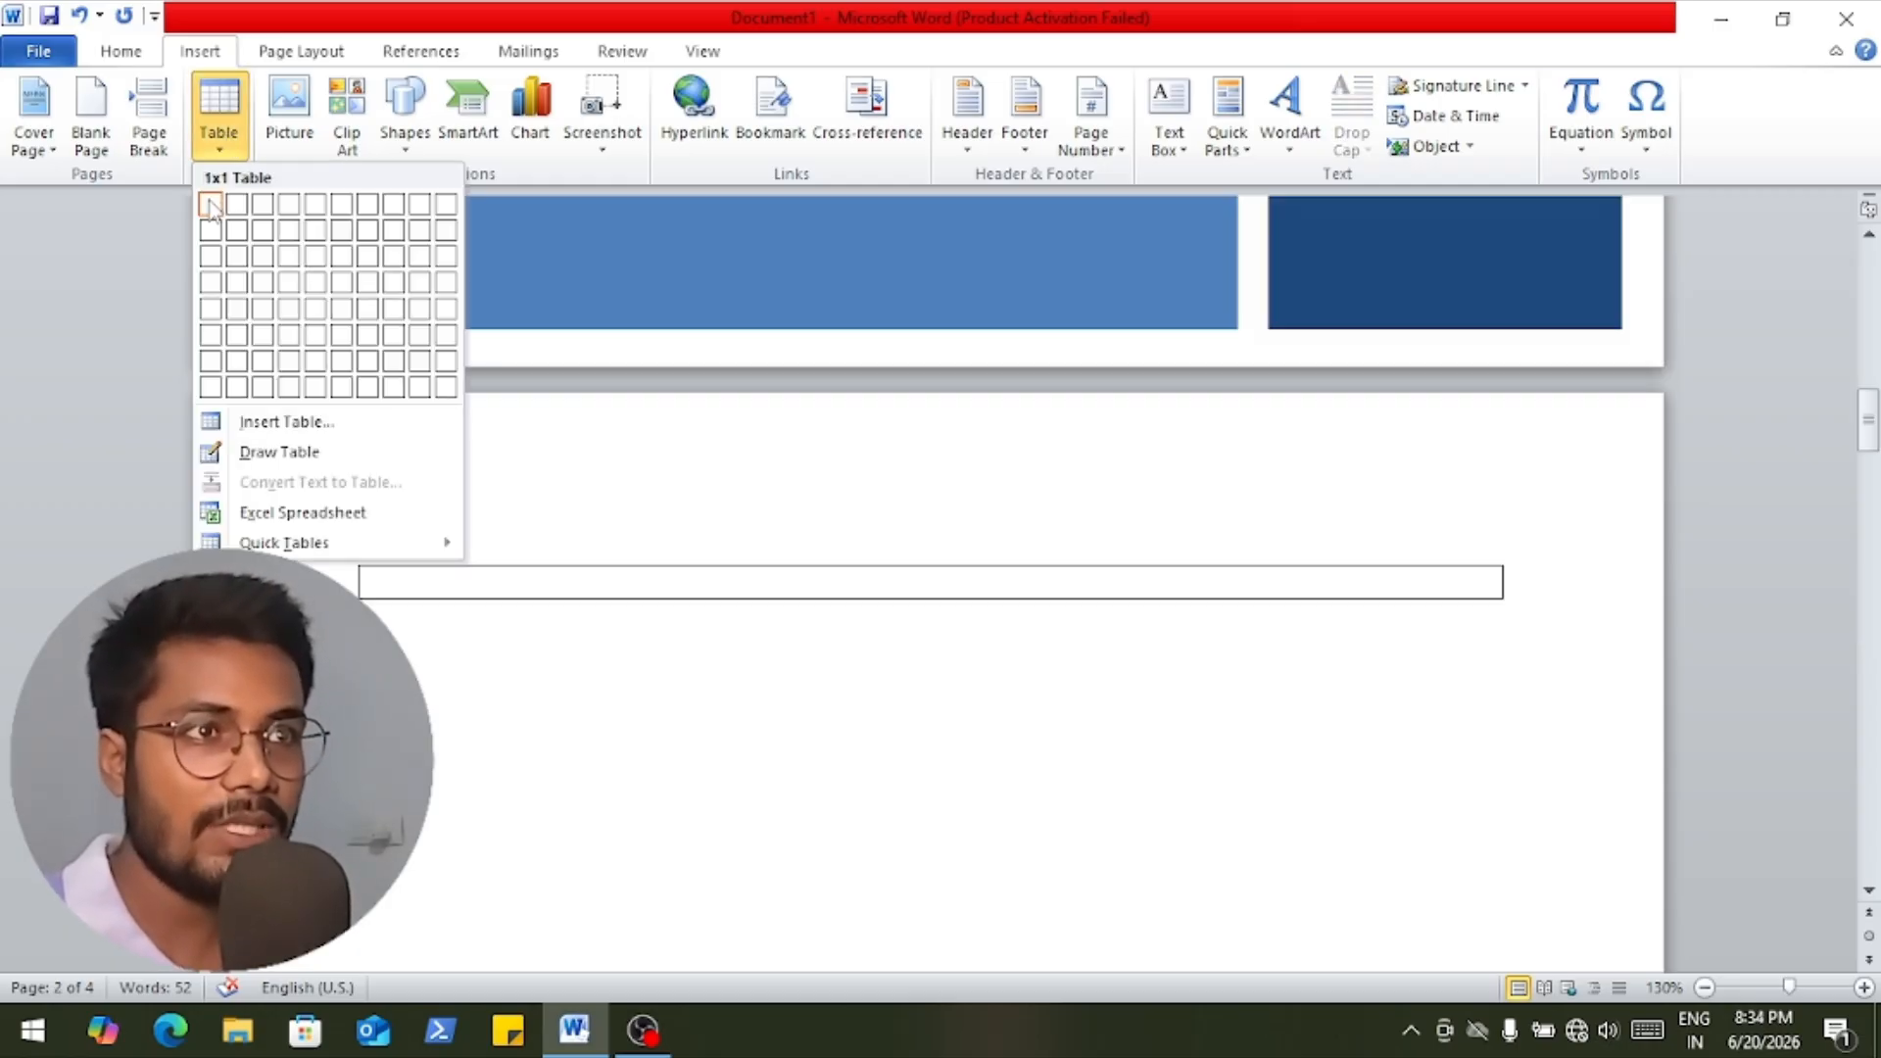
pyautogui.click(387, 316)
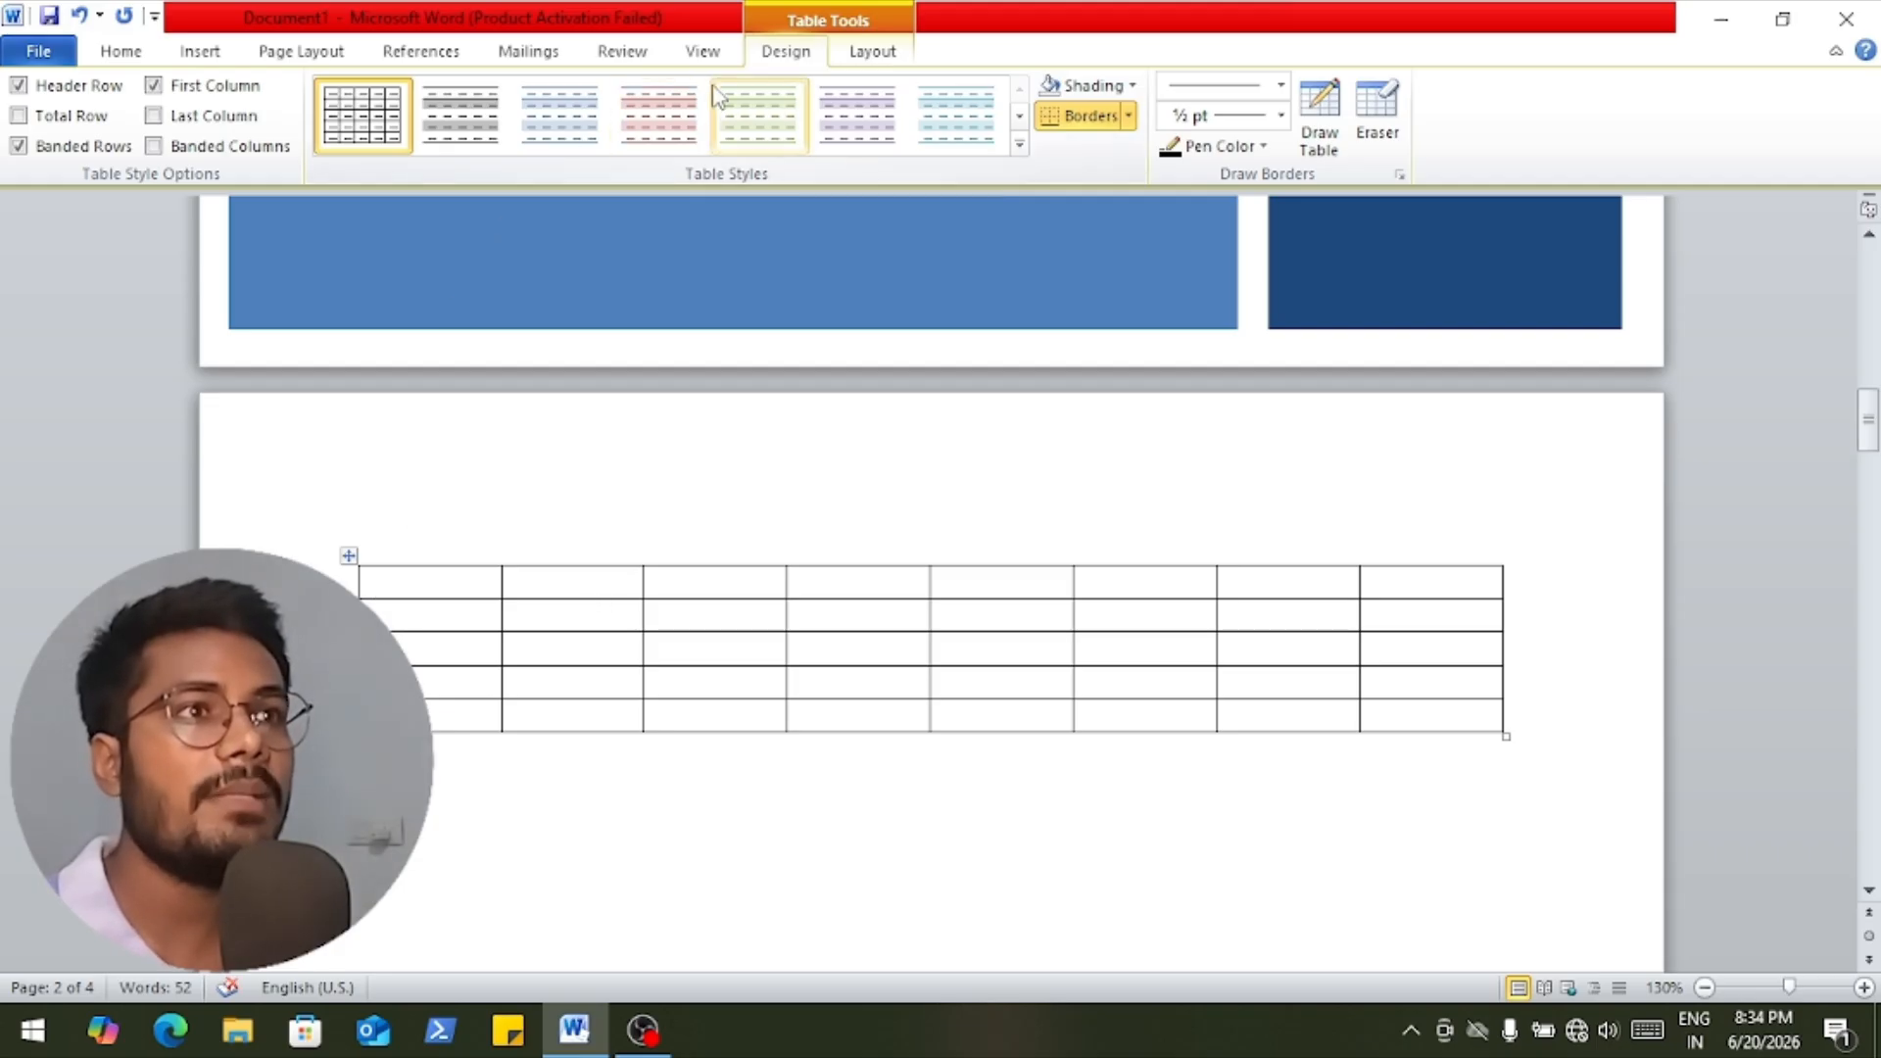
pyautogui.click(231, 55)
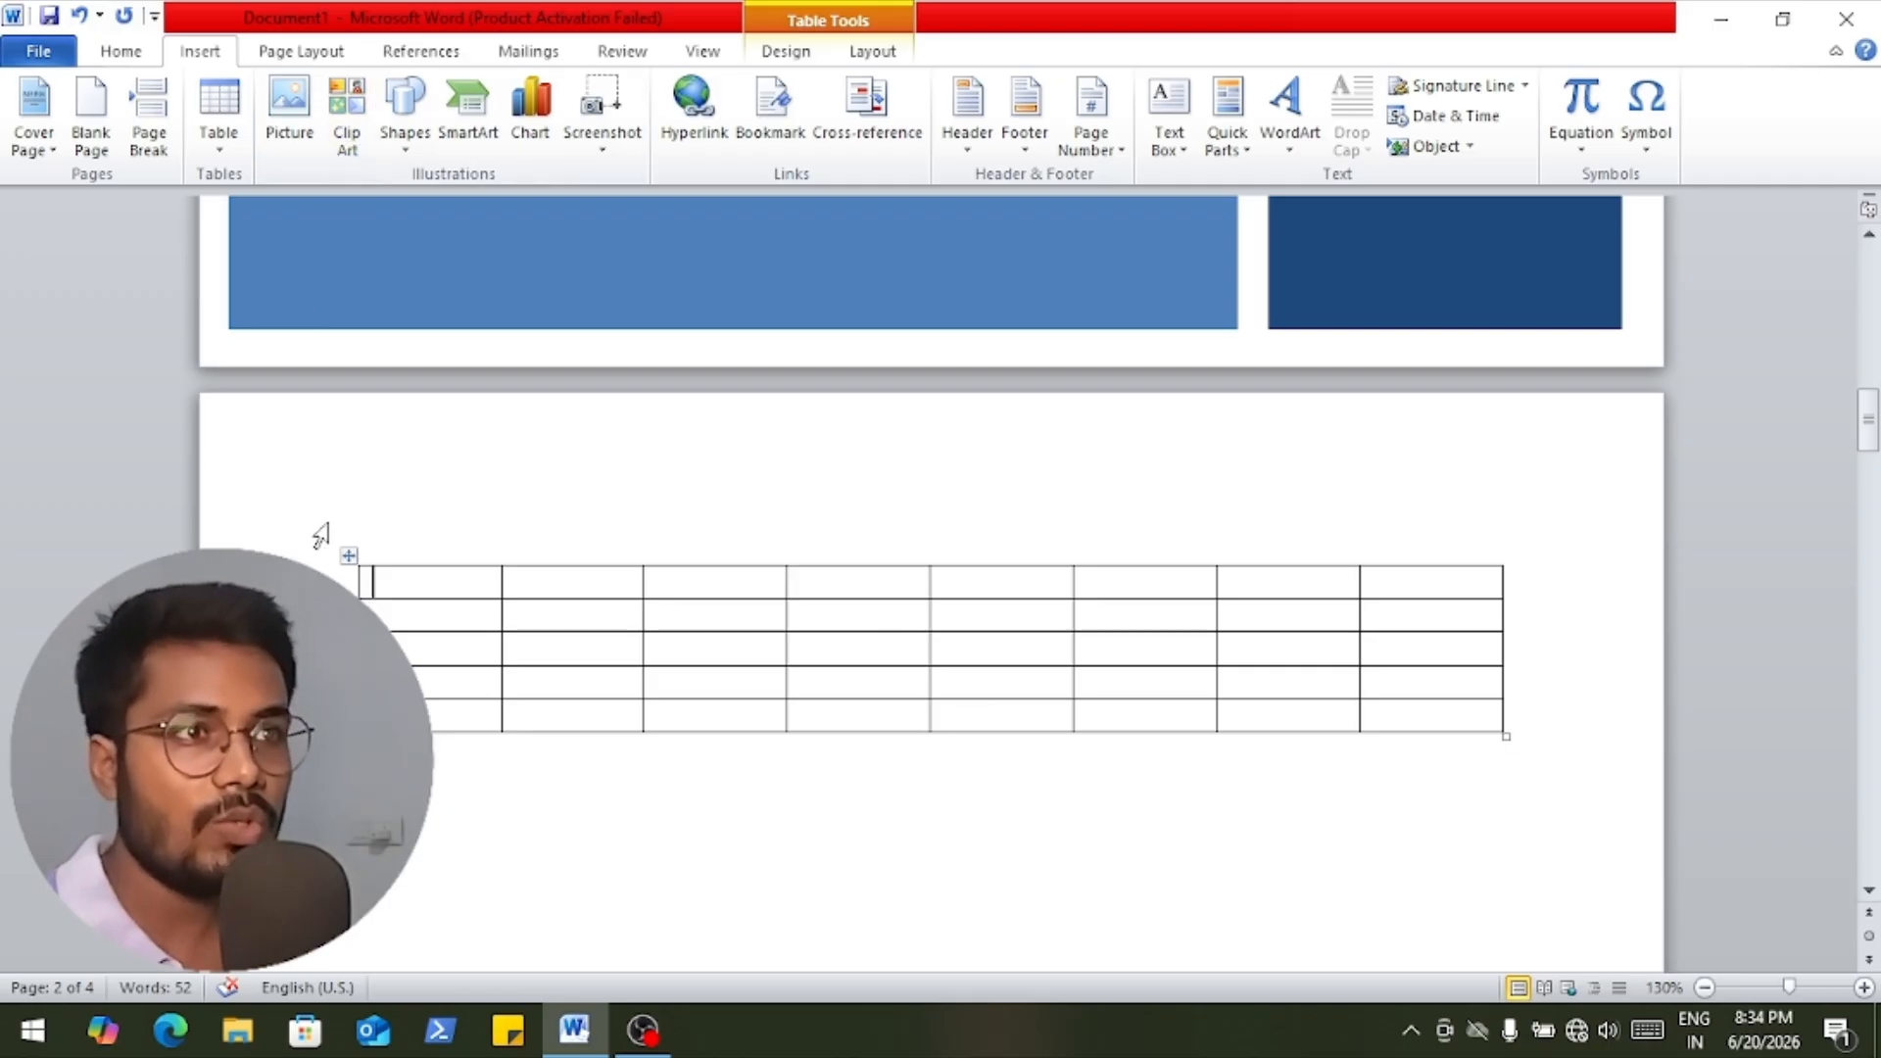
# Select the whole table on the second page and delete it.
pyautogui.click(343, 555)
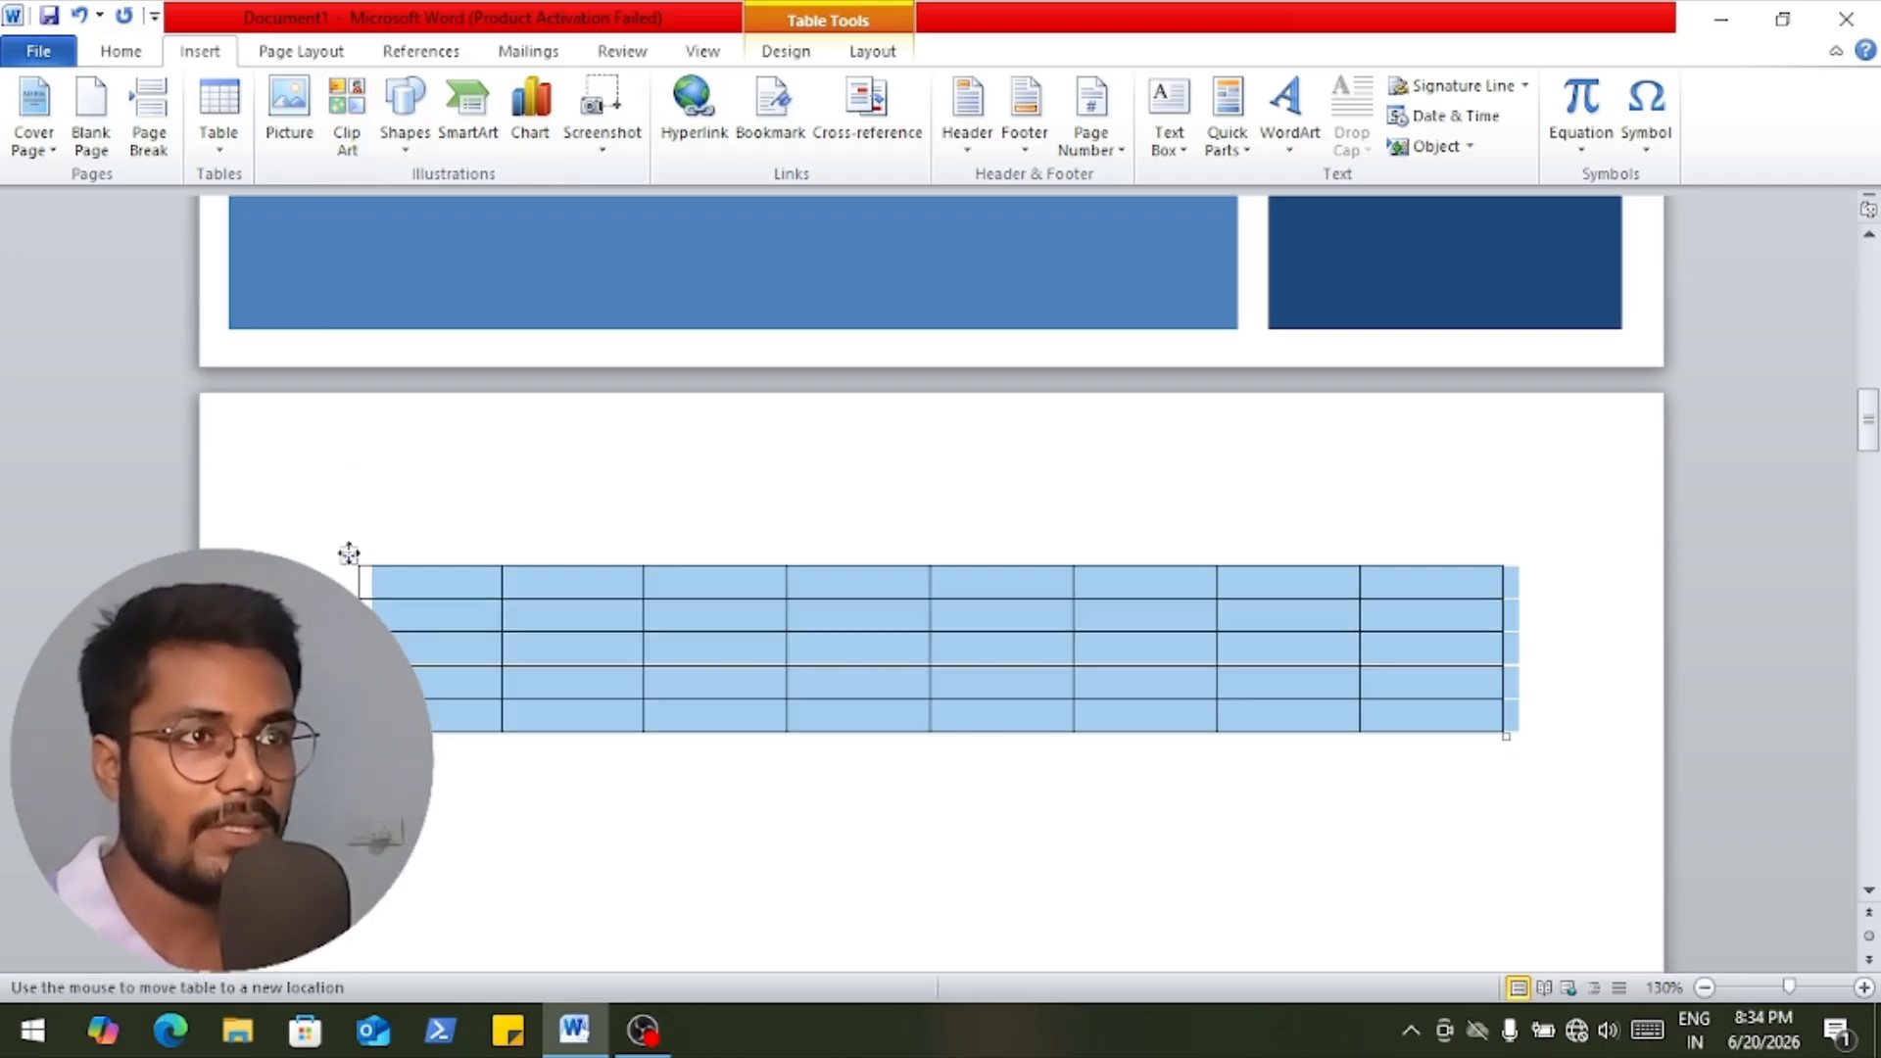
pyautogui.click(788, 55)
pyautogui.click(872, 51)
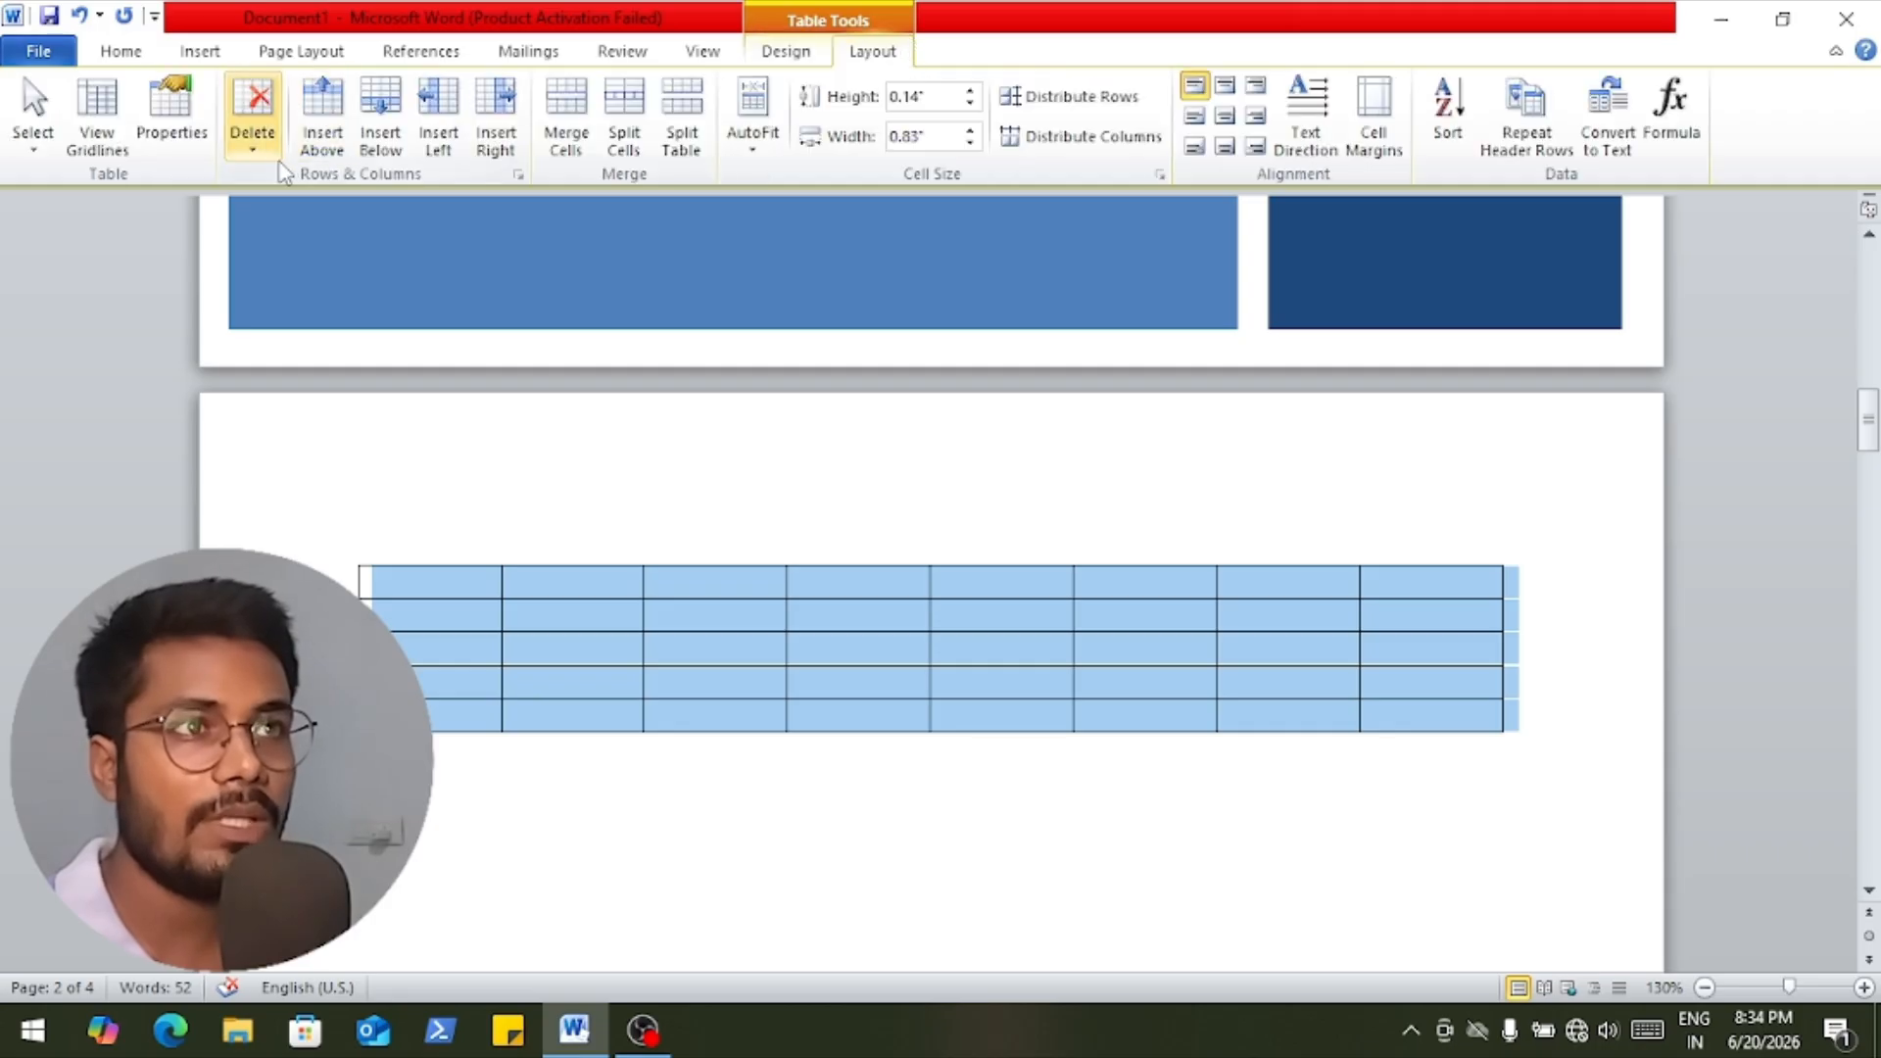
pyautogui.click(255, 142)
pyautogui.click(304, 269)
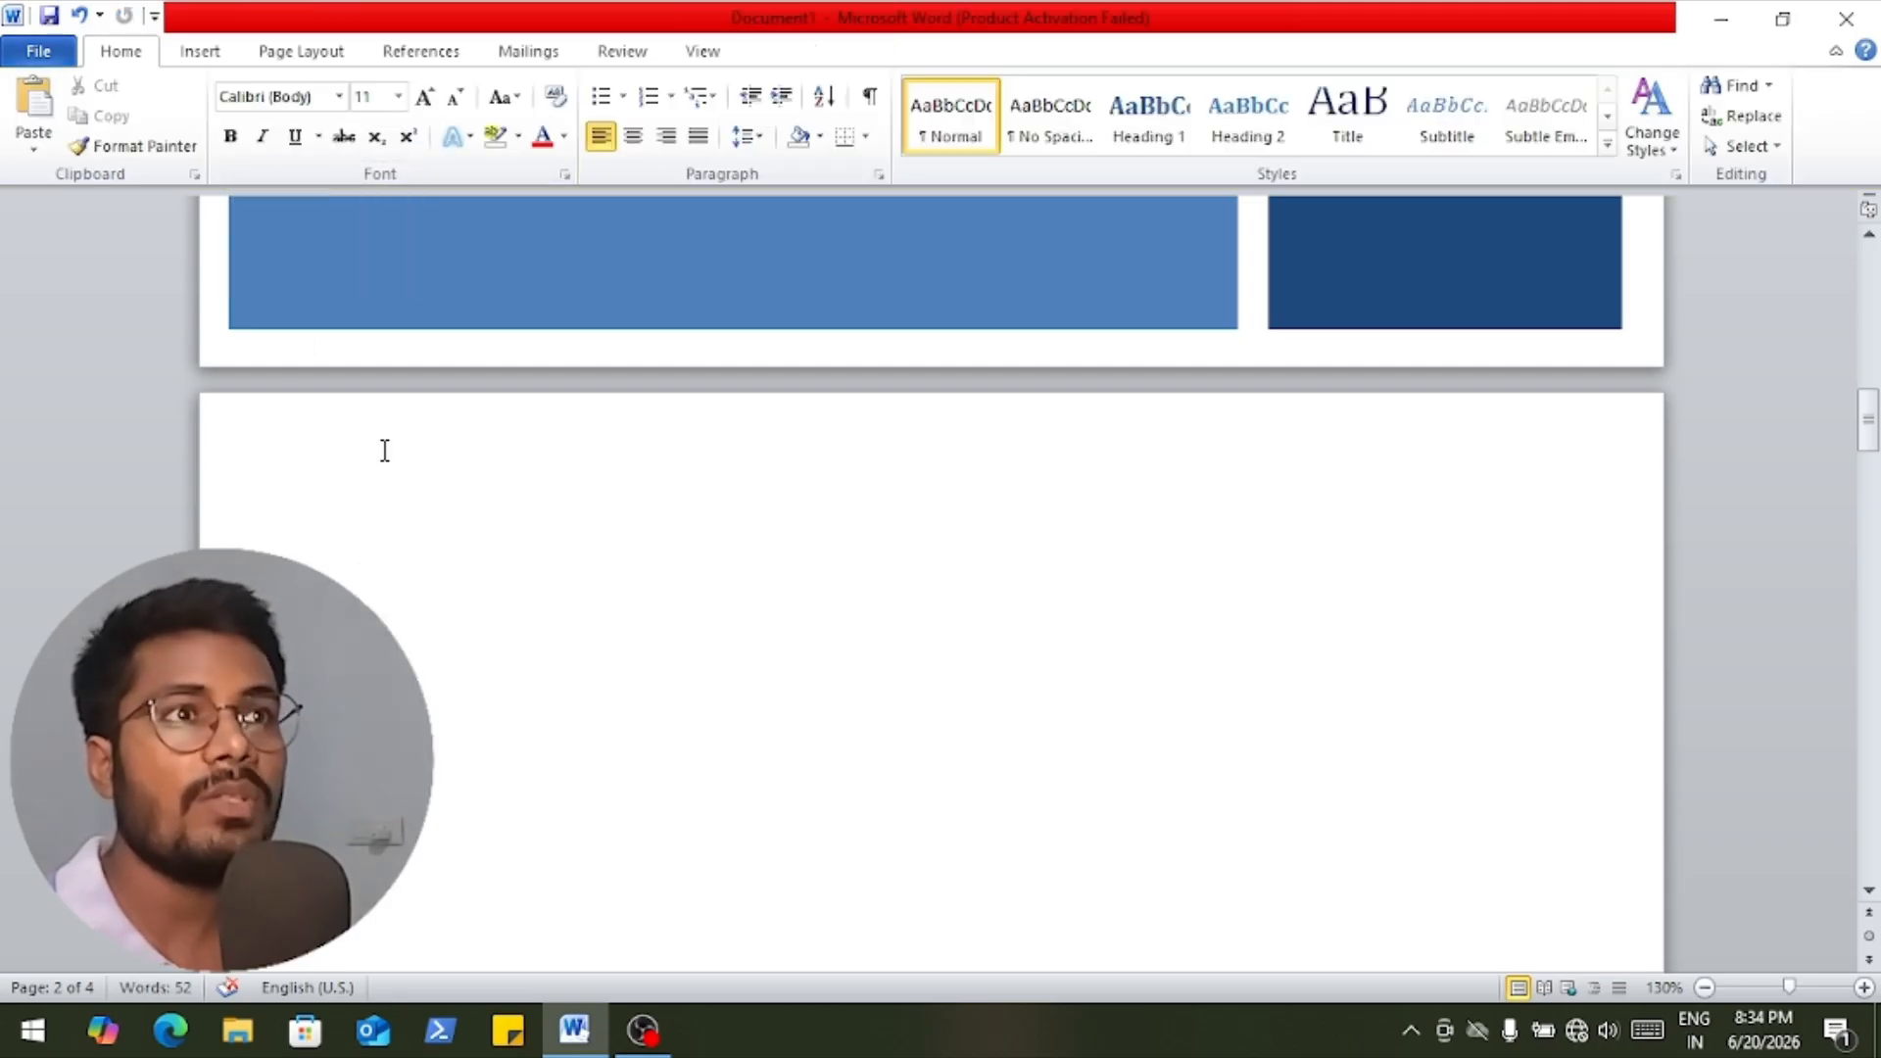
# Insert the institute-logo picture from the Downloads folder on the blank second page.
pyautogui.click(199, 51)
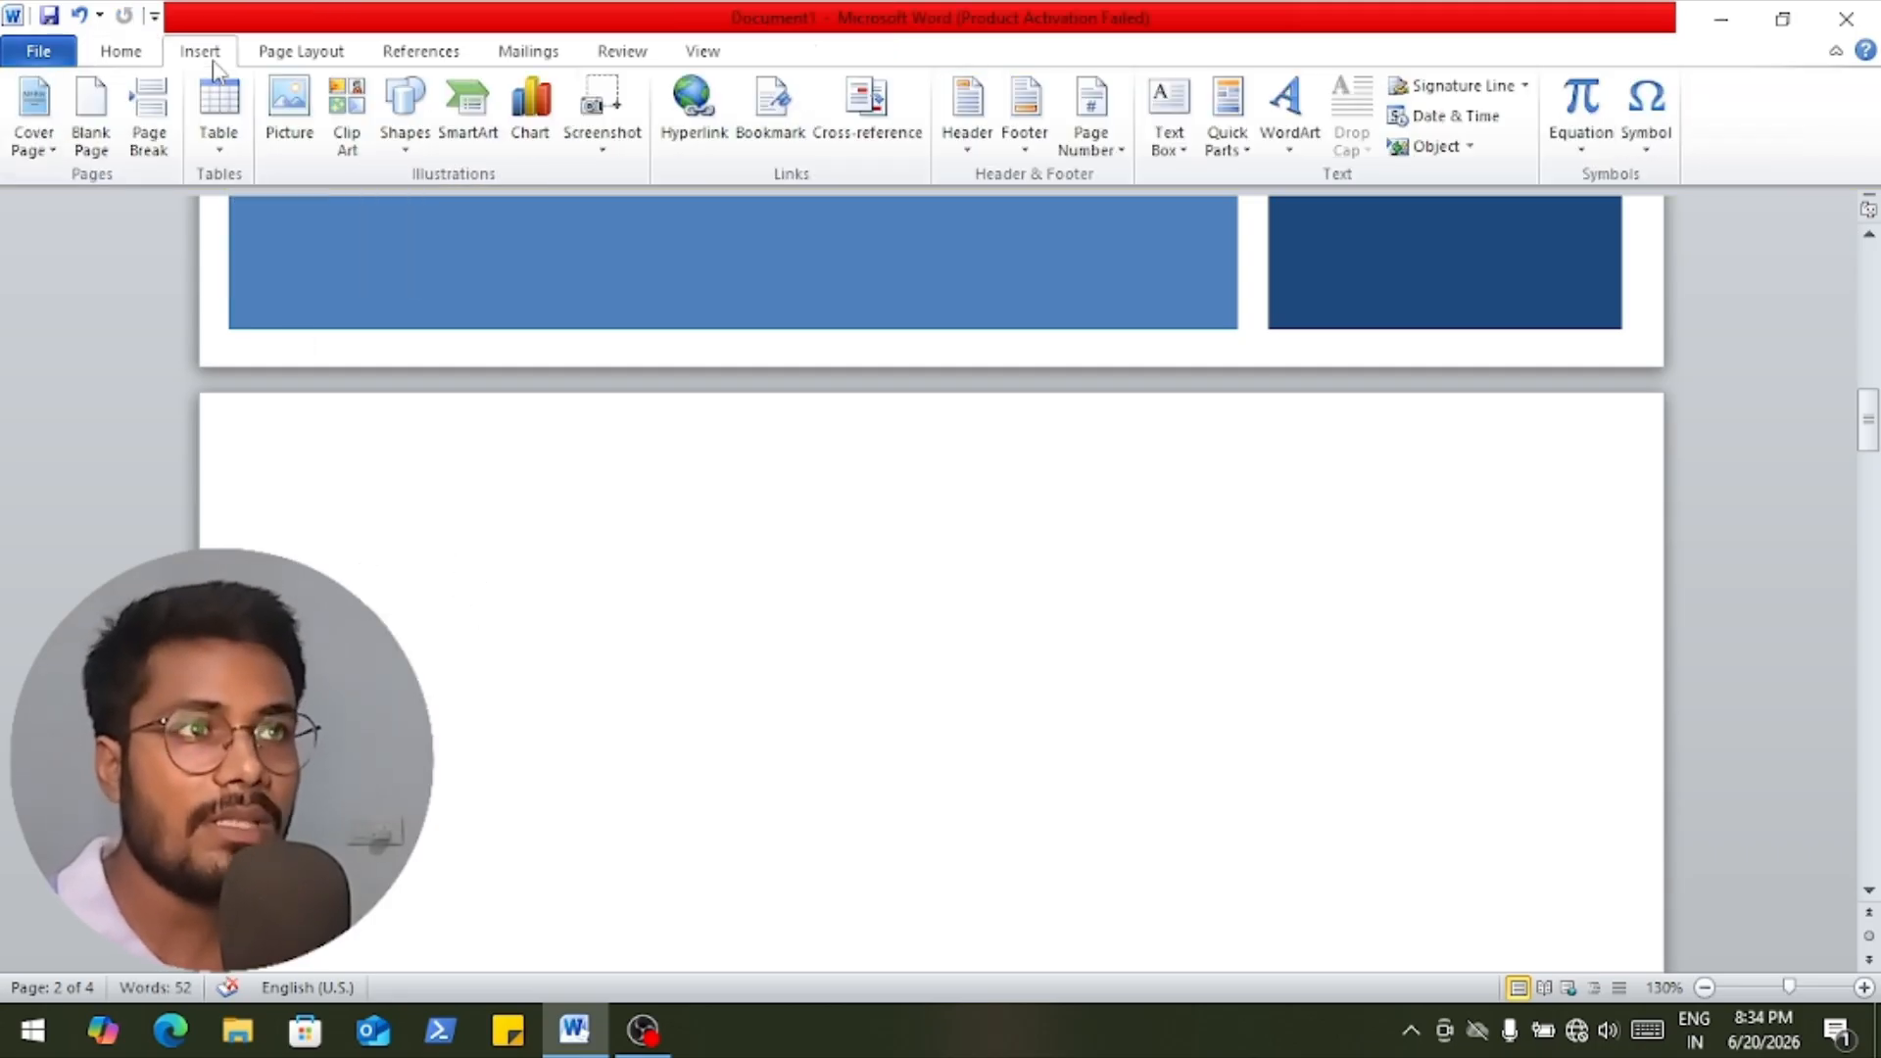
pyautogui.click(290, 147)
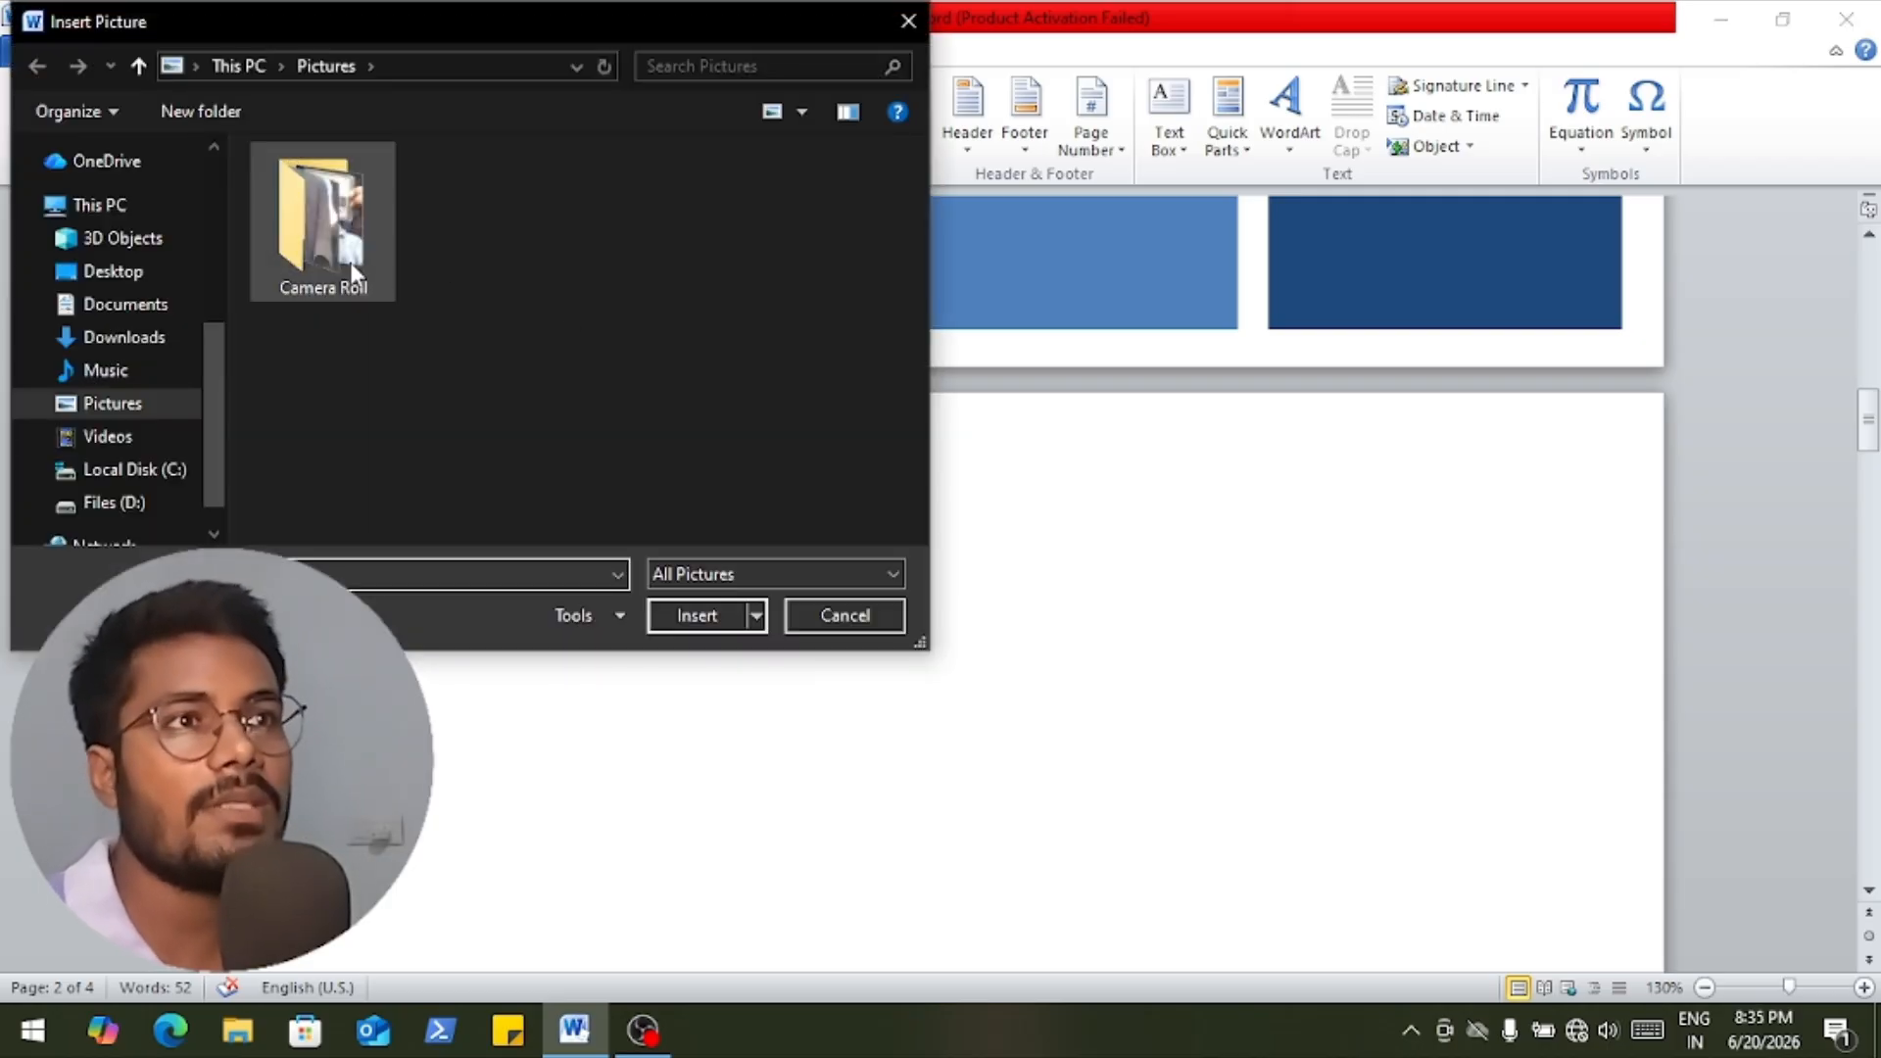
pyautogui.scroll(5, 110, 193)
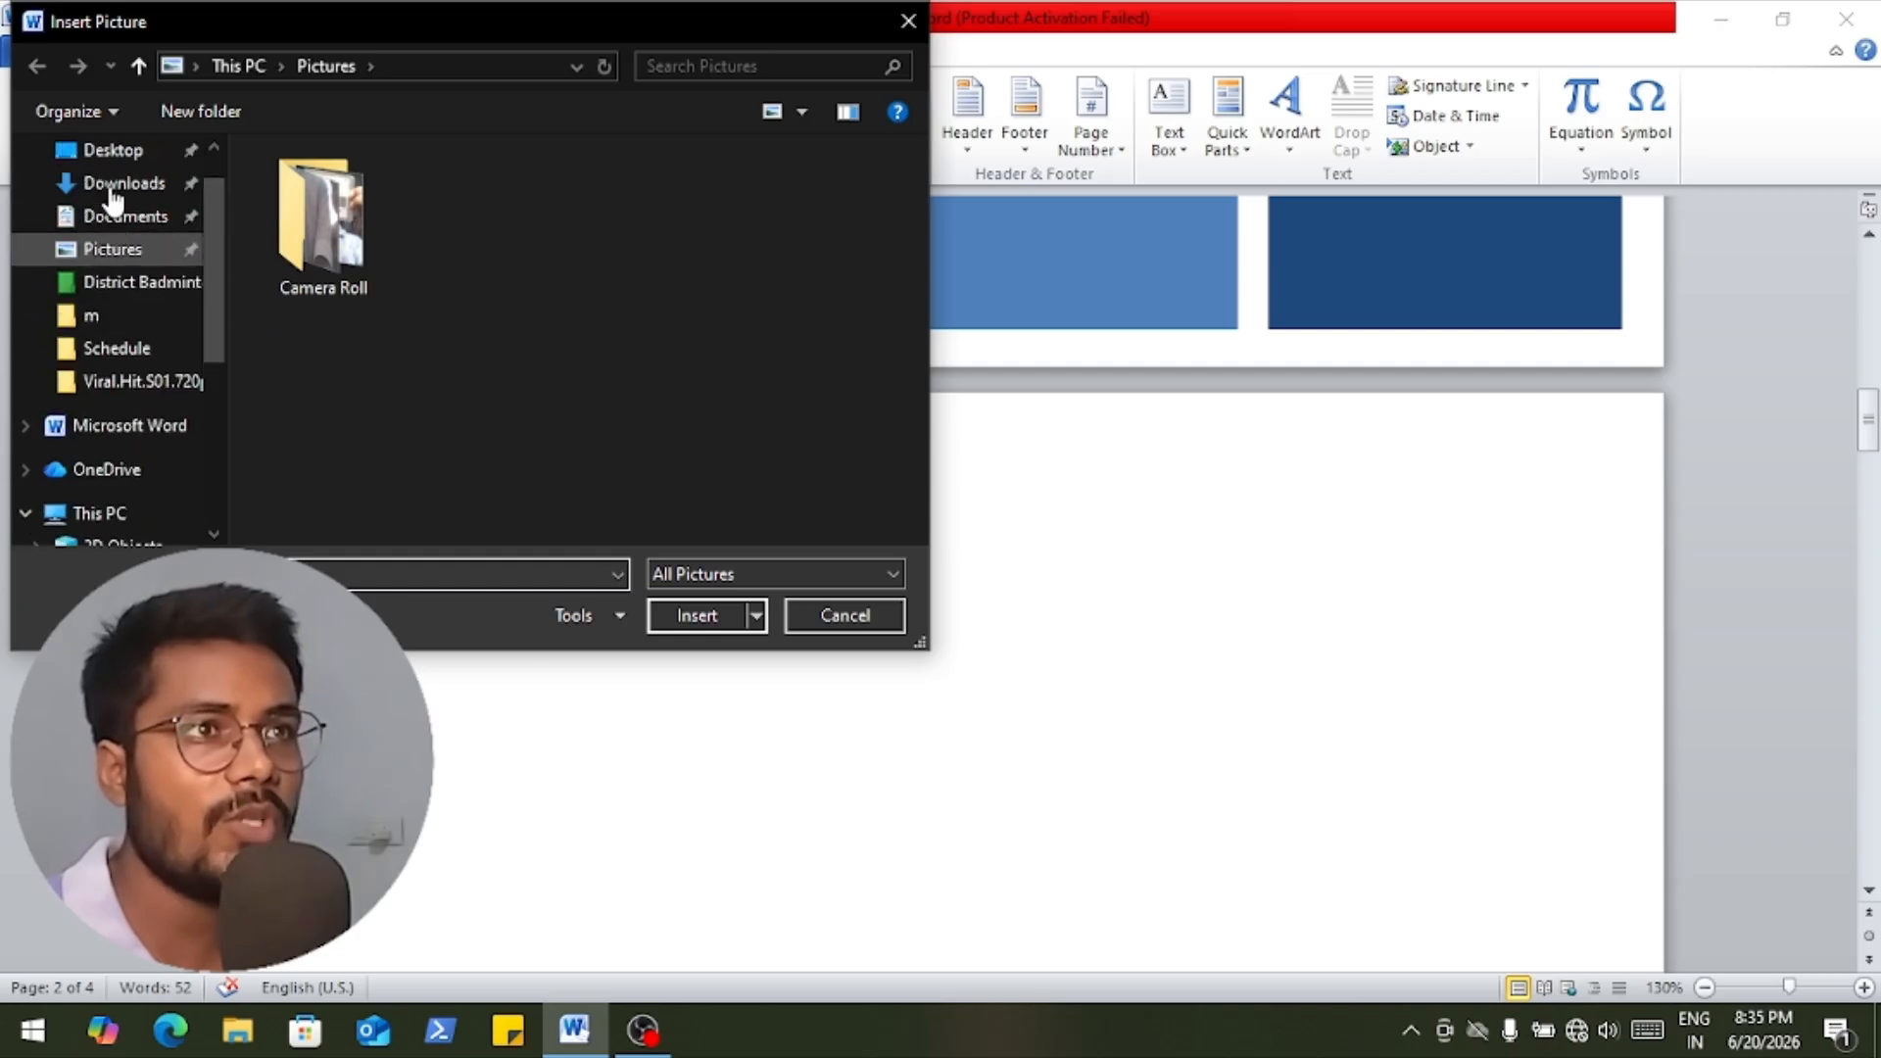
pyautogui.click(118, 235)
pyautogui.click(635, 241)
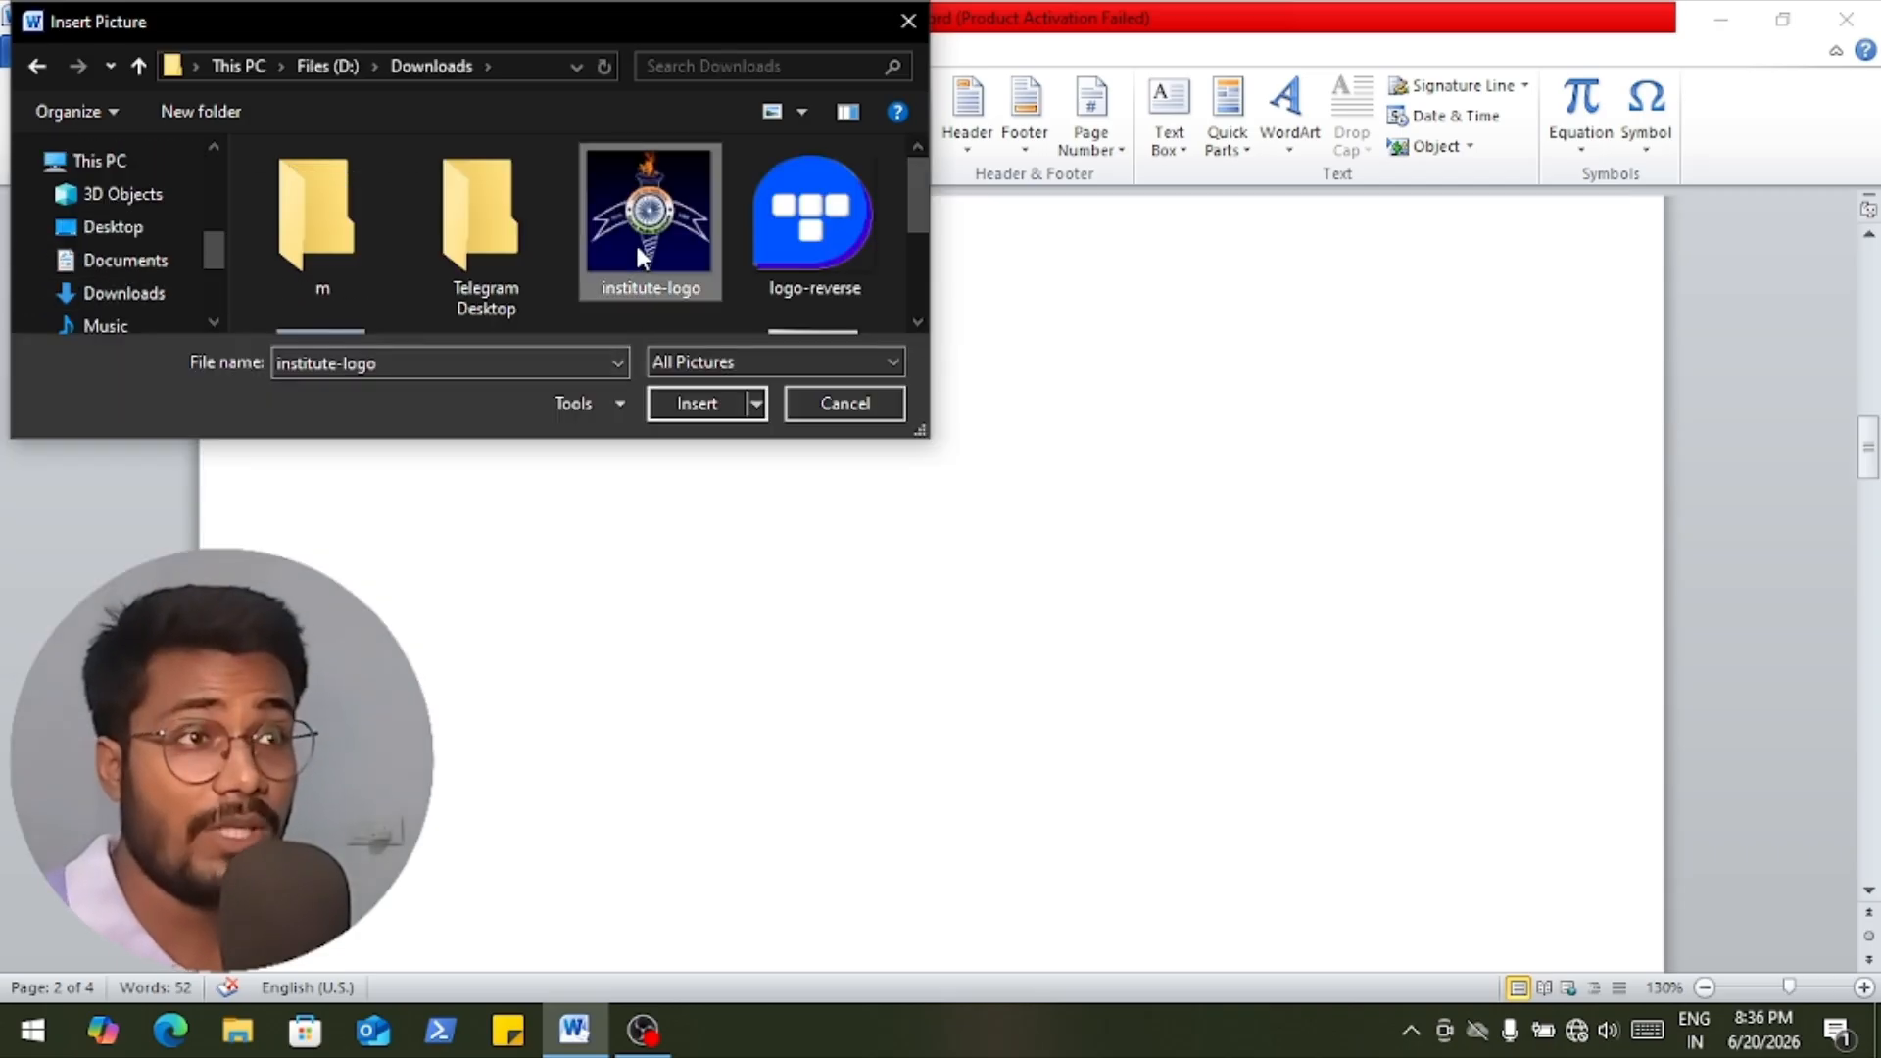
pyautogui.click(713, 409)
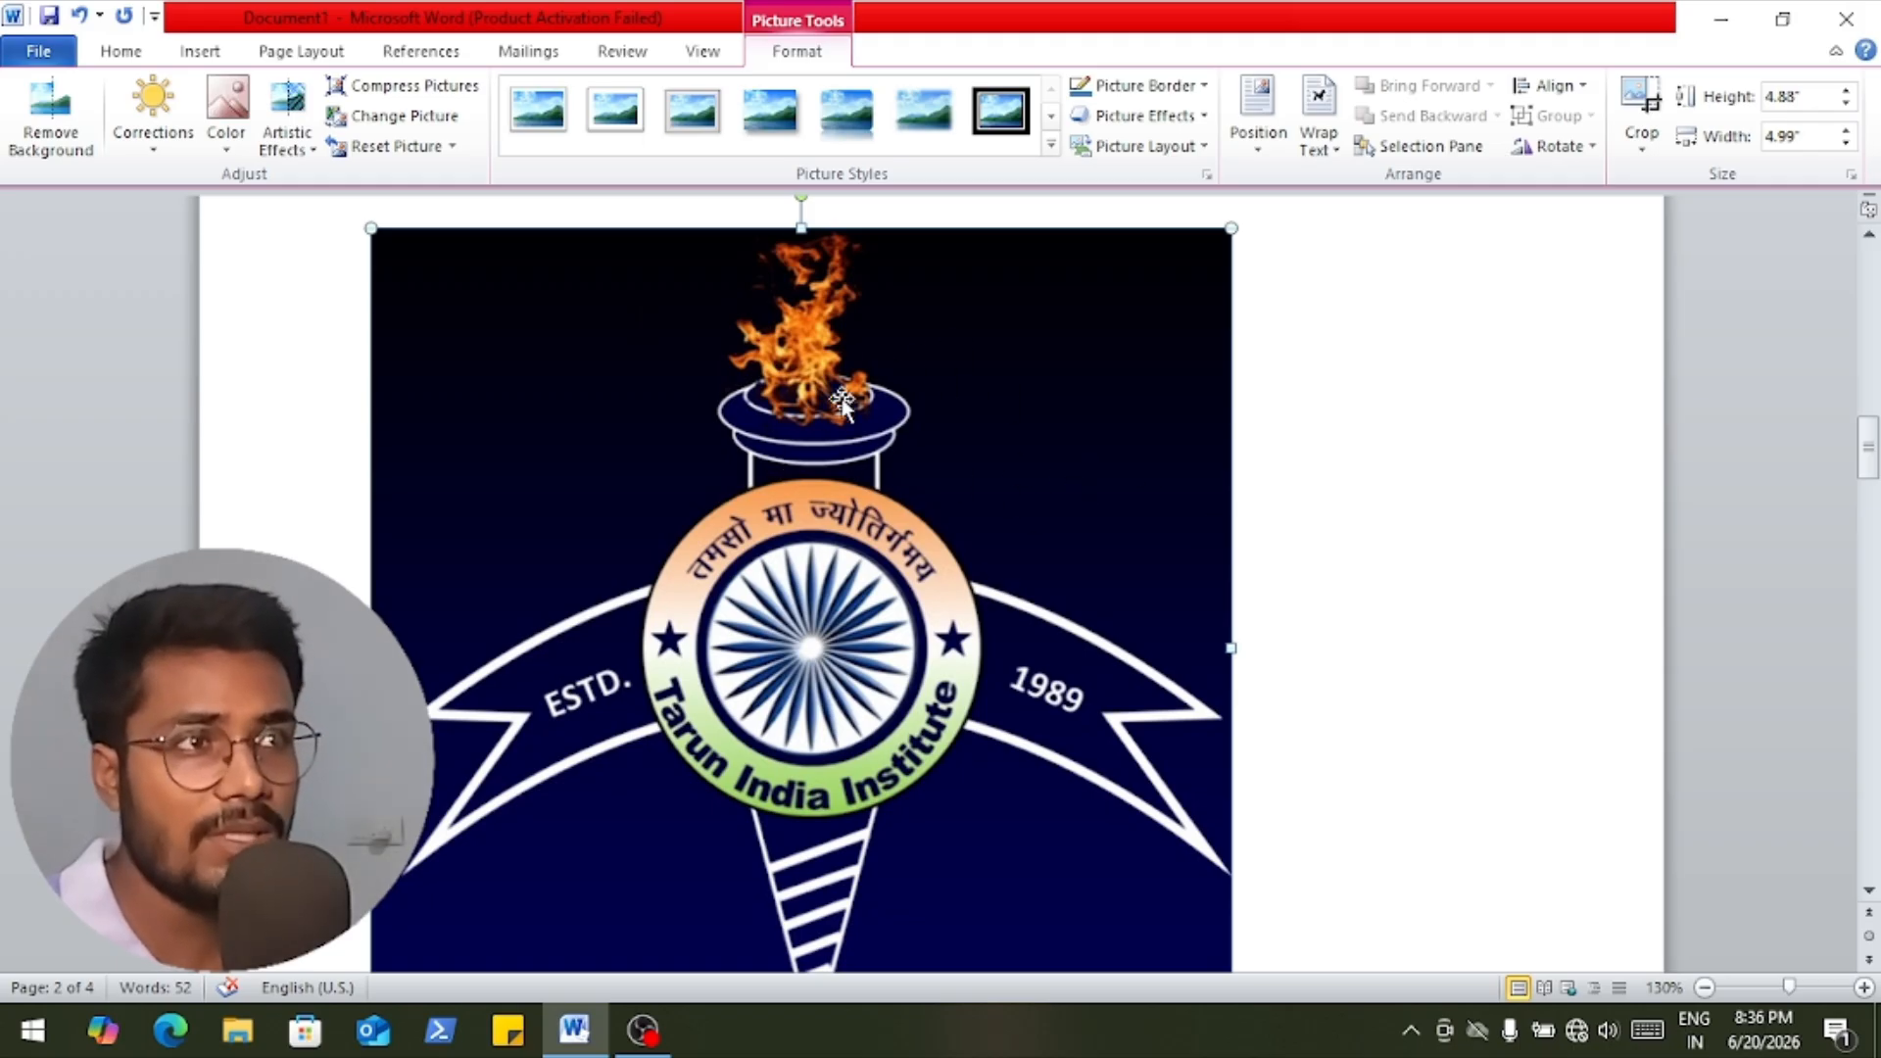
# Shrink the logo picture proportionally to about 3.87" high and 3.97" wide.
pyautogui.doubleClick(800, 53)
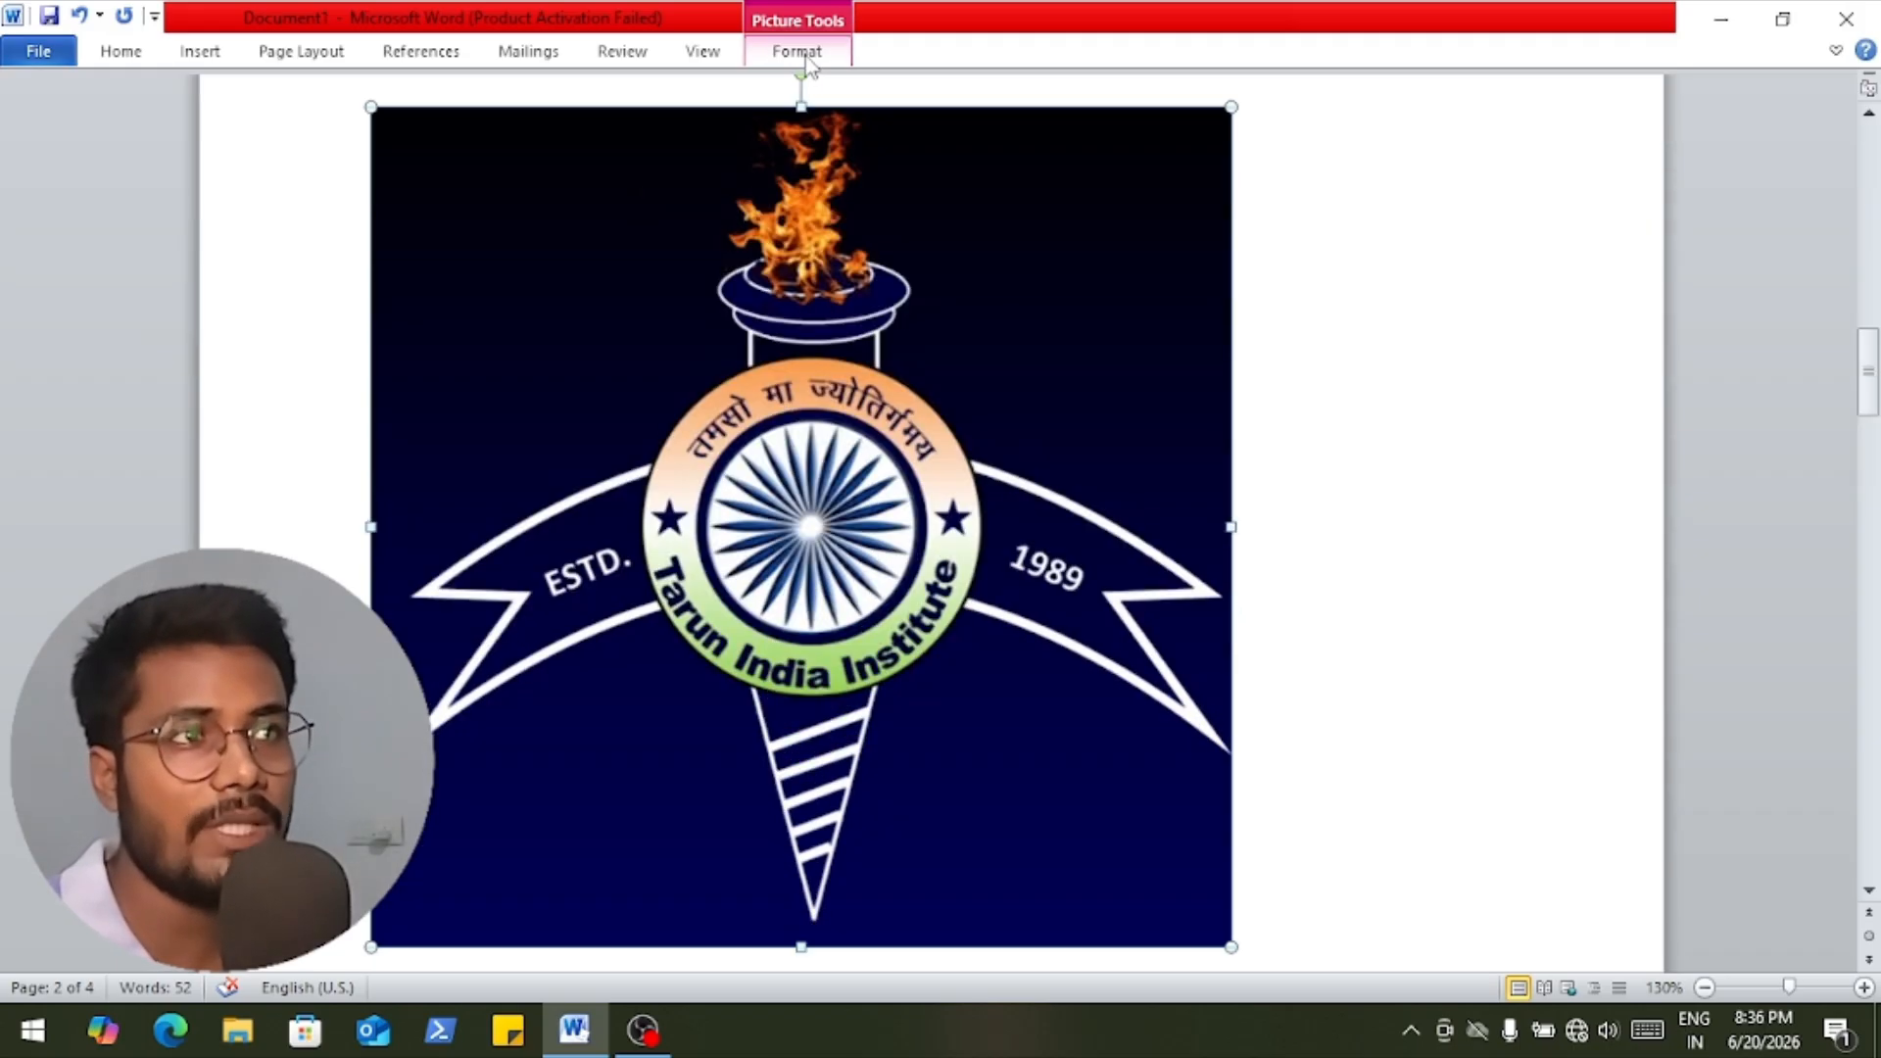
pyautogui.doubleClick(806, 58)
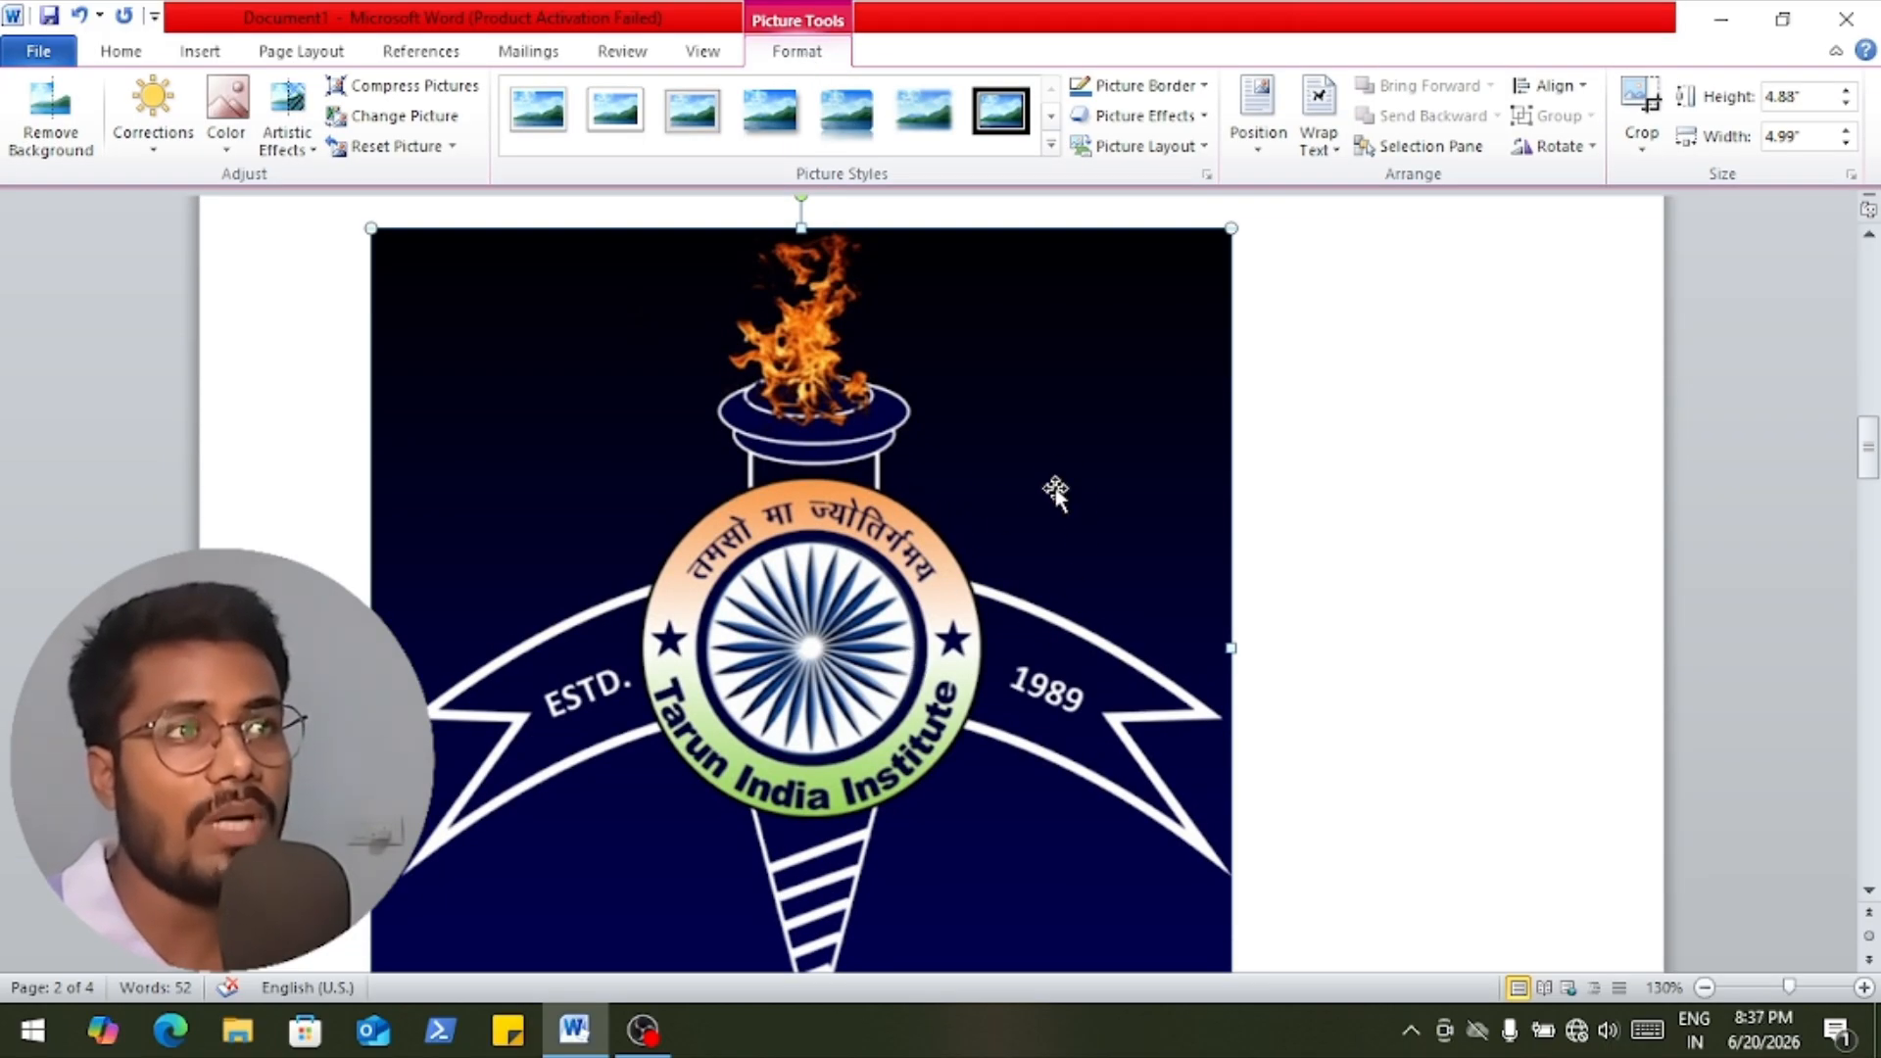
pyautogui.moveTo(1226, 233); pyautogui.dragTo(1058, 397)
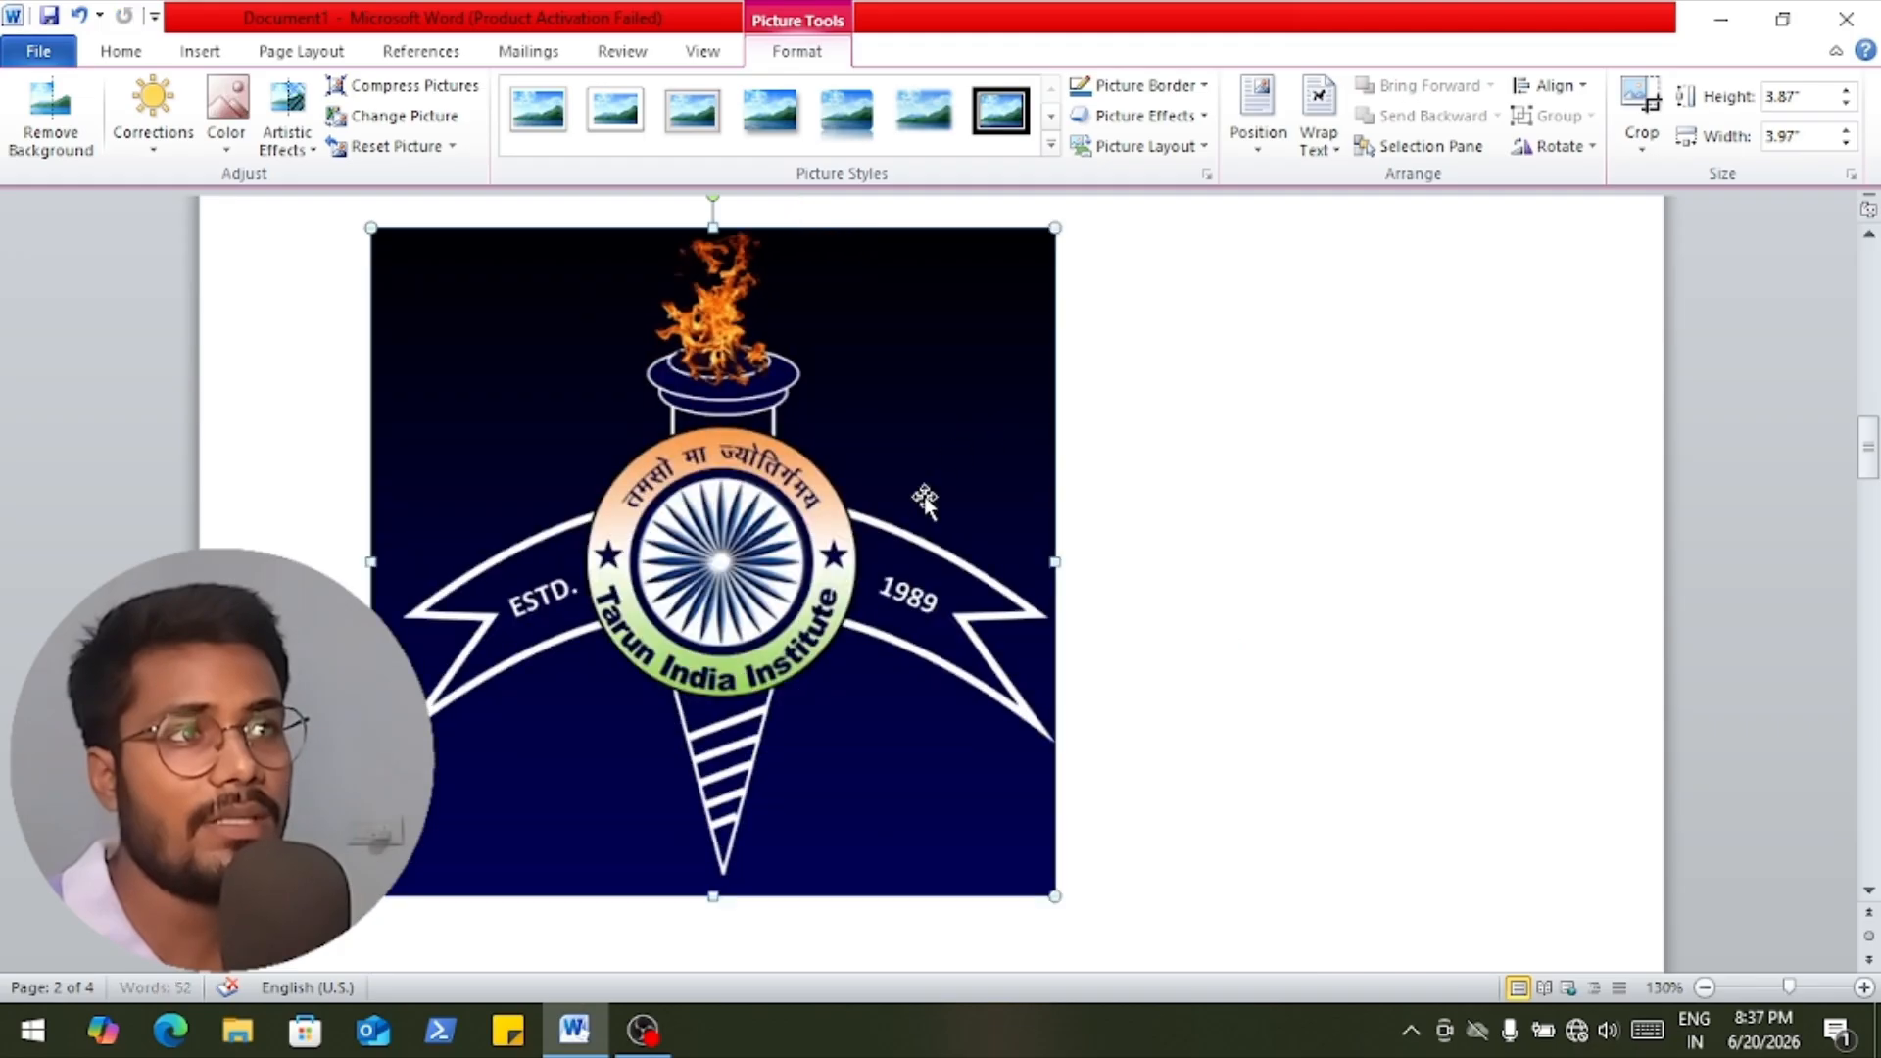
# Start removing the logo's background and mark the ESTD. and 1989 ribbon banners as areas to keep.
pyautogui.click(72, 160)
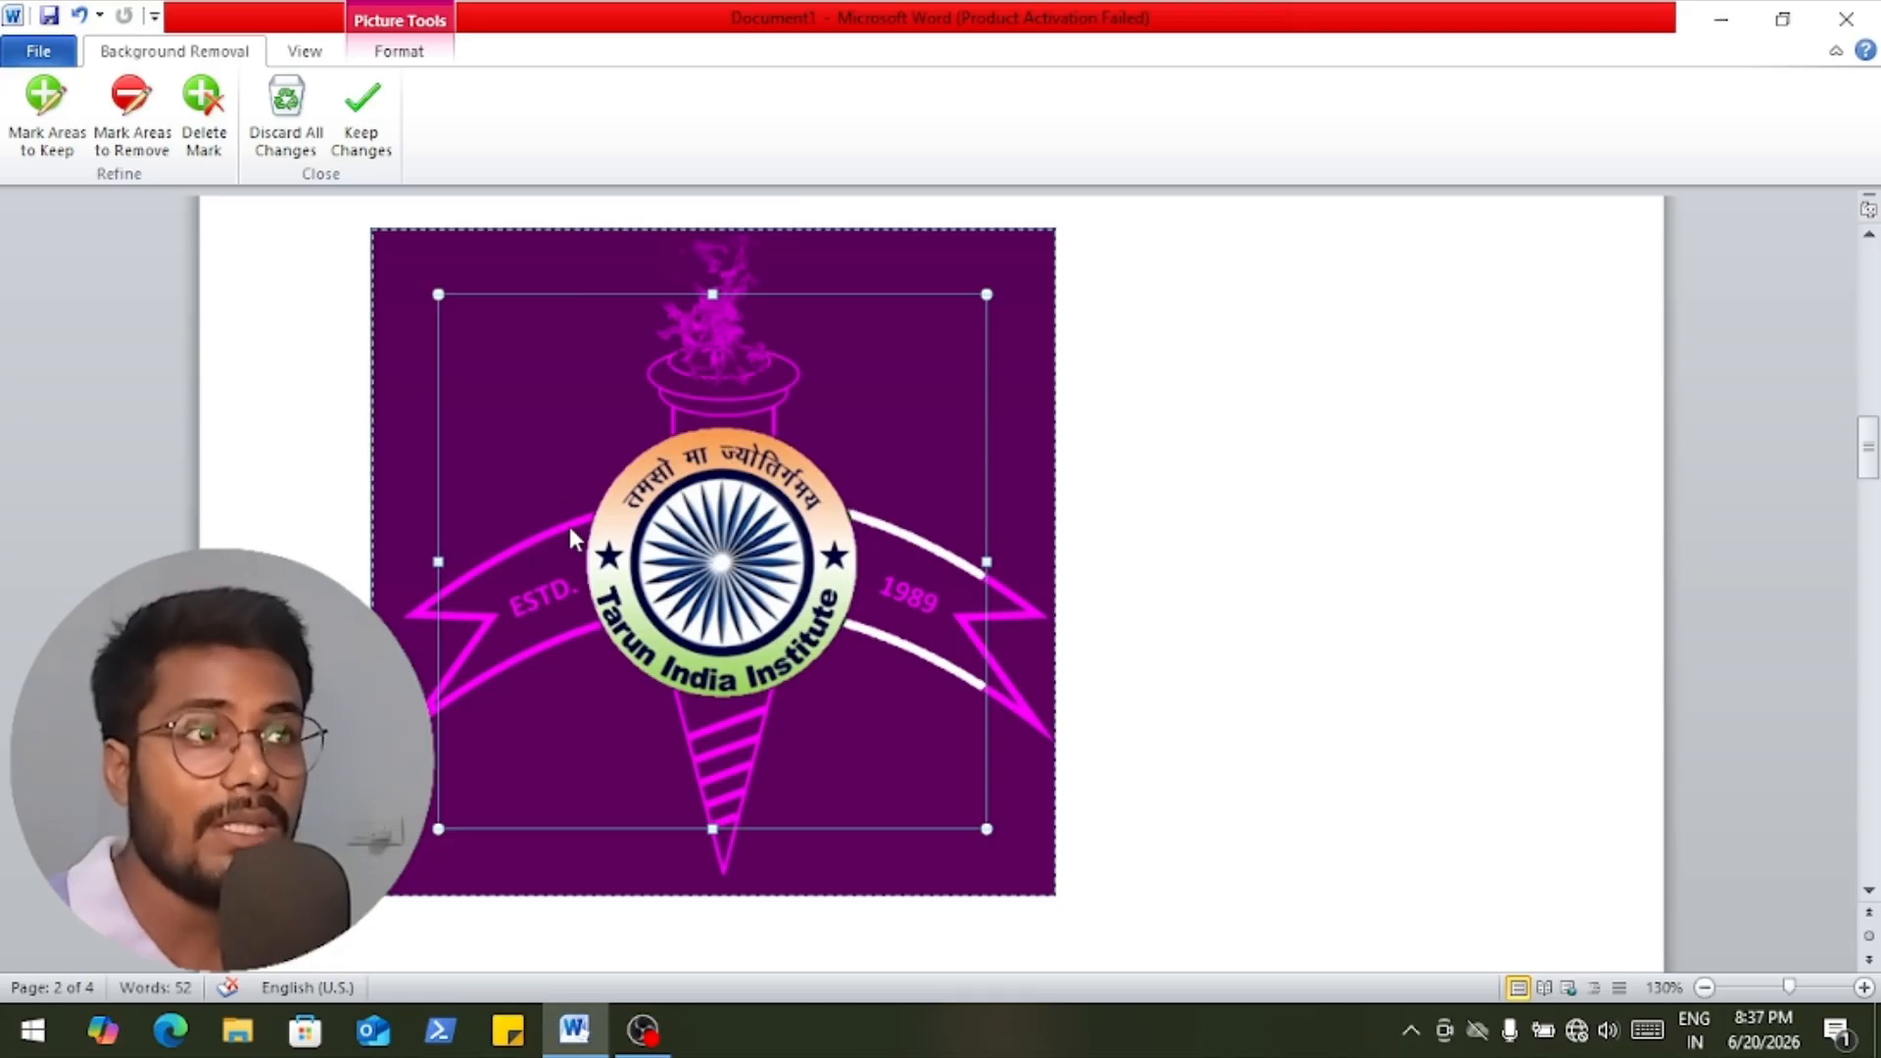
pyautogui.click(59, 152)
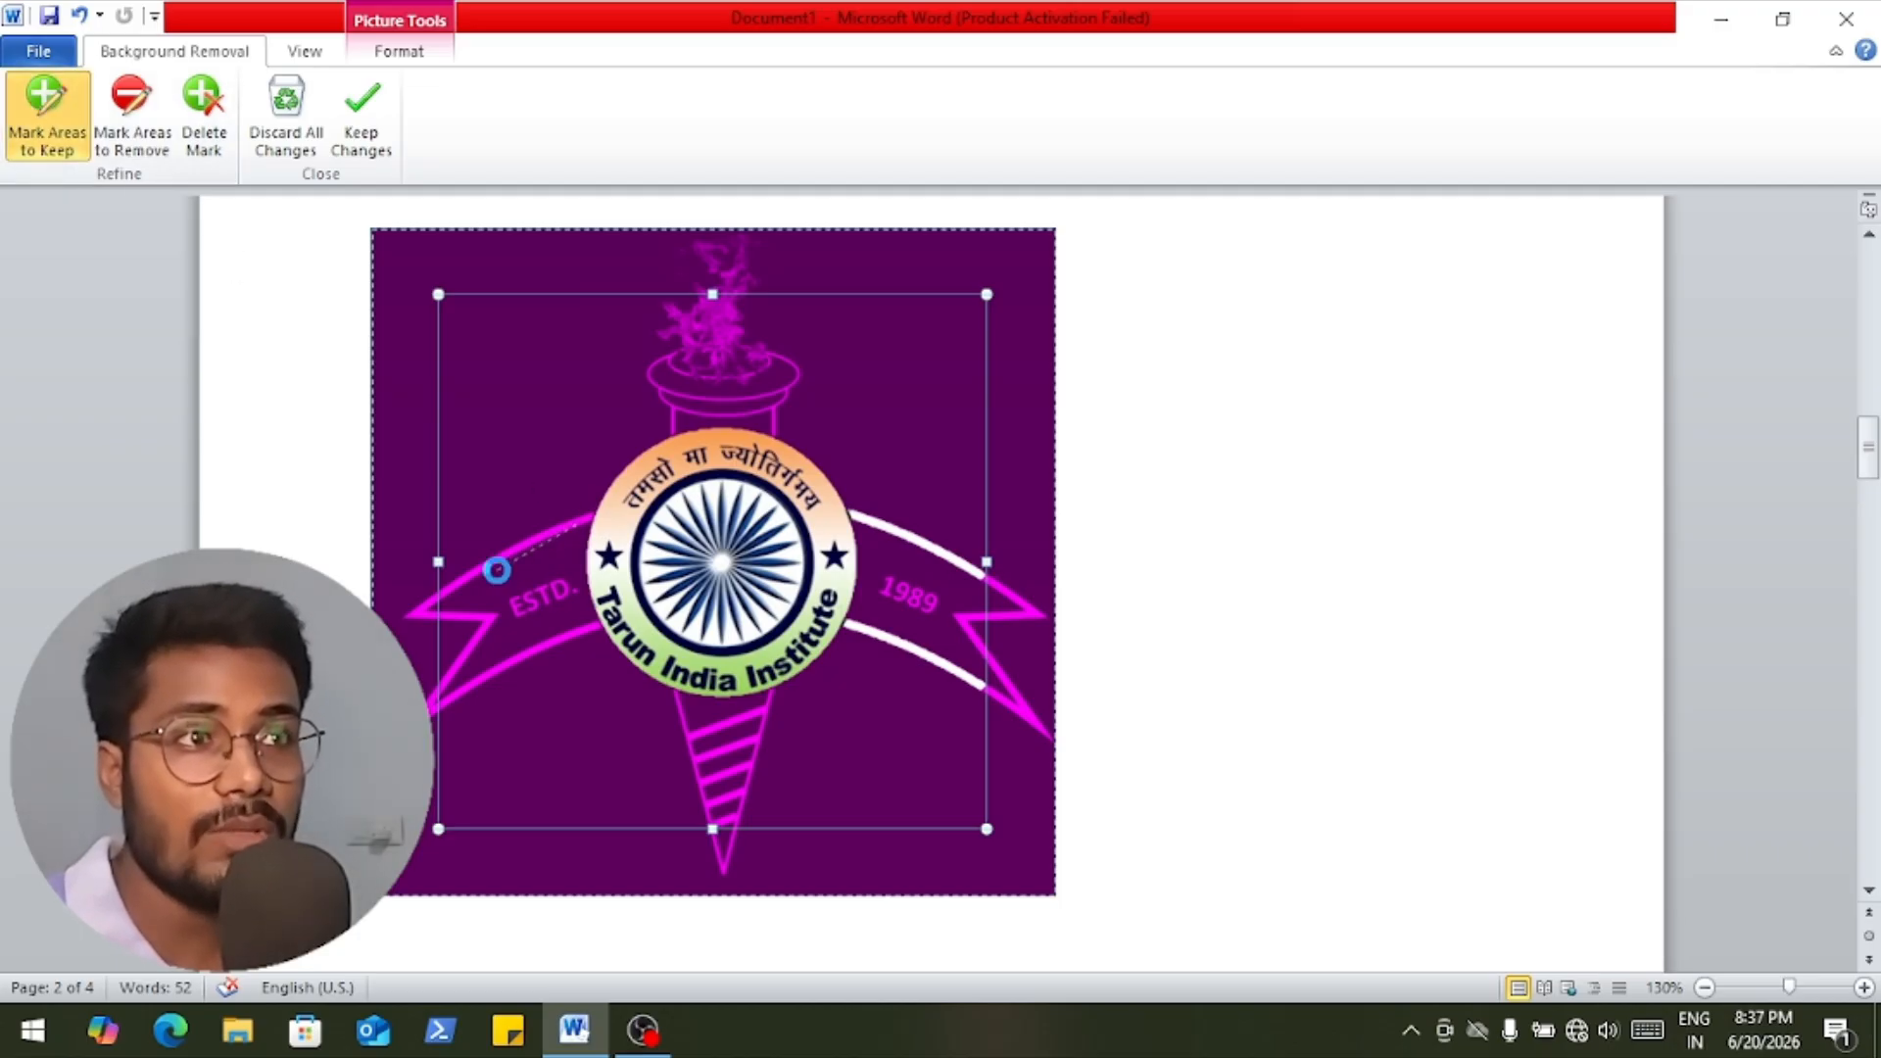
pyautogui.moveTo(498, 572); pyautogui.dragTo(504, 562)
pyautogui.moveTo(567, 623); pyautogui.dragTo(539, 638)
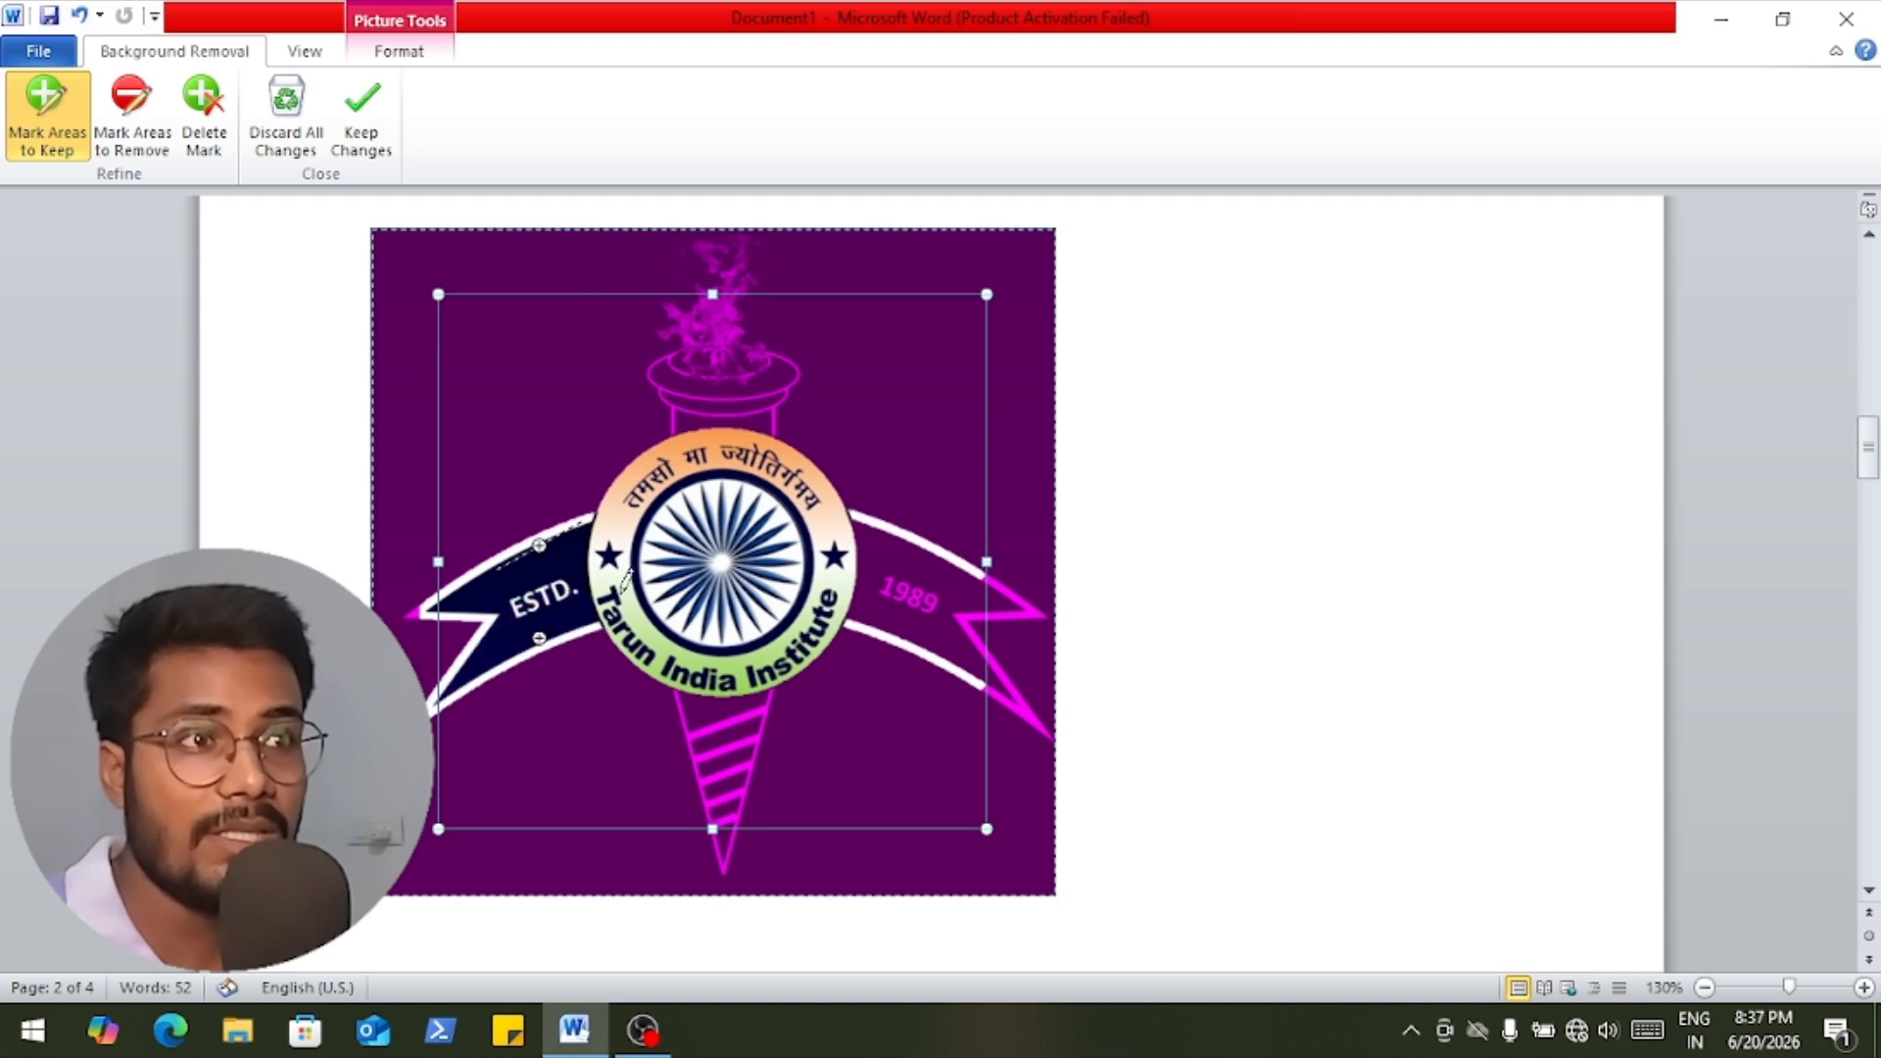
pyautogui.click(902, 584)
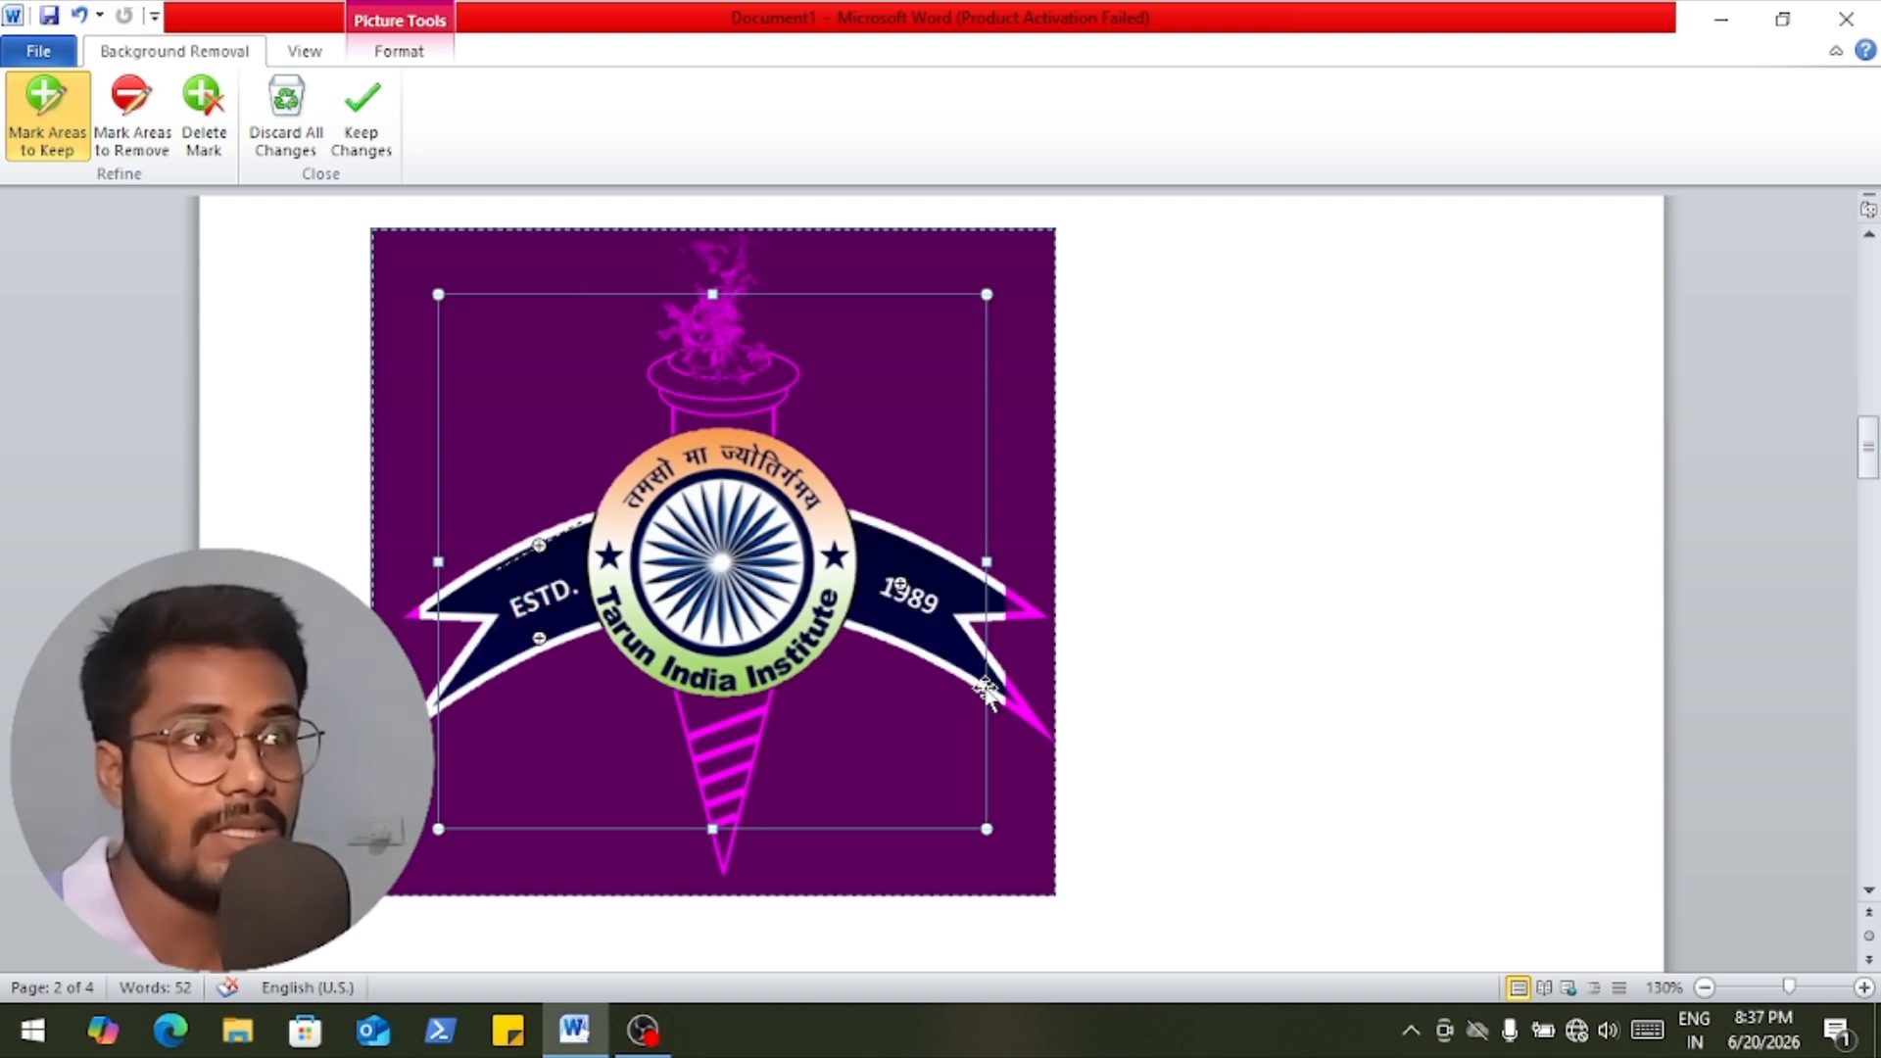
# Mark the torch bowl, the neck below it and another spot on the 1989 banner as areas to keep.
pyautogui.click(711, 367)
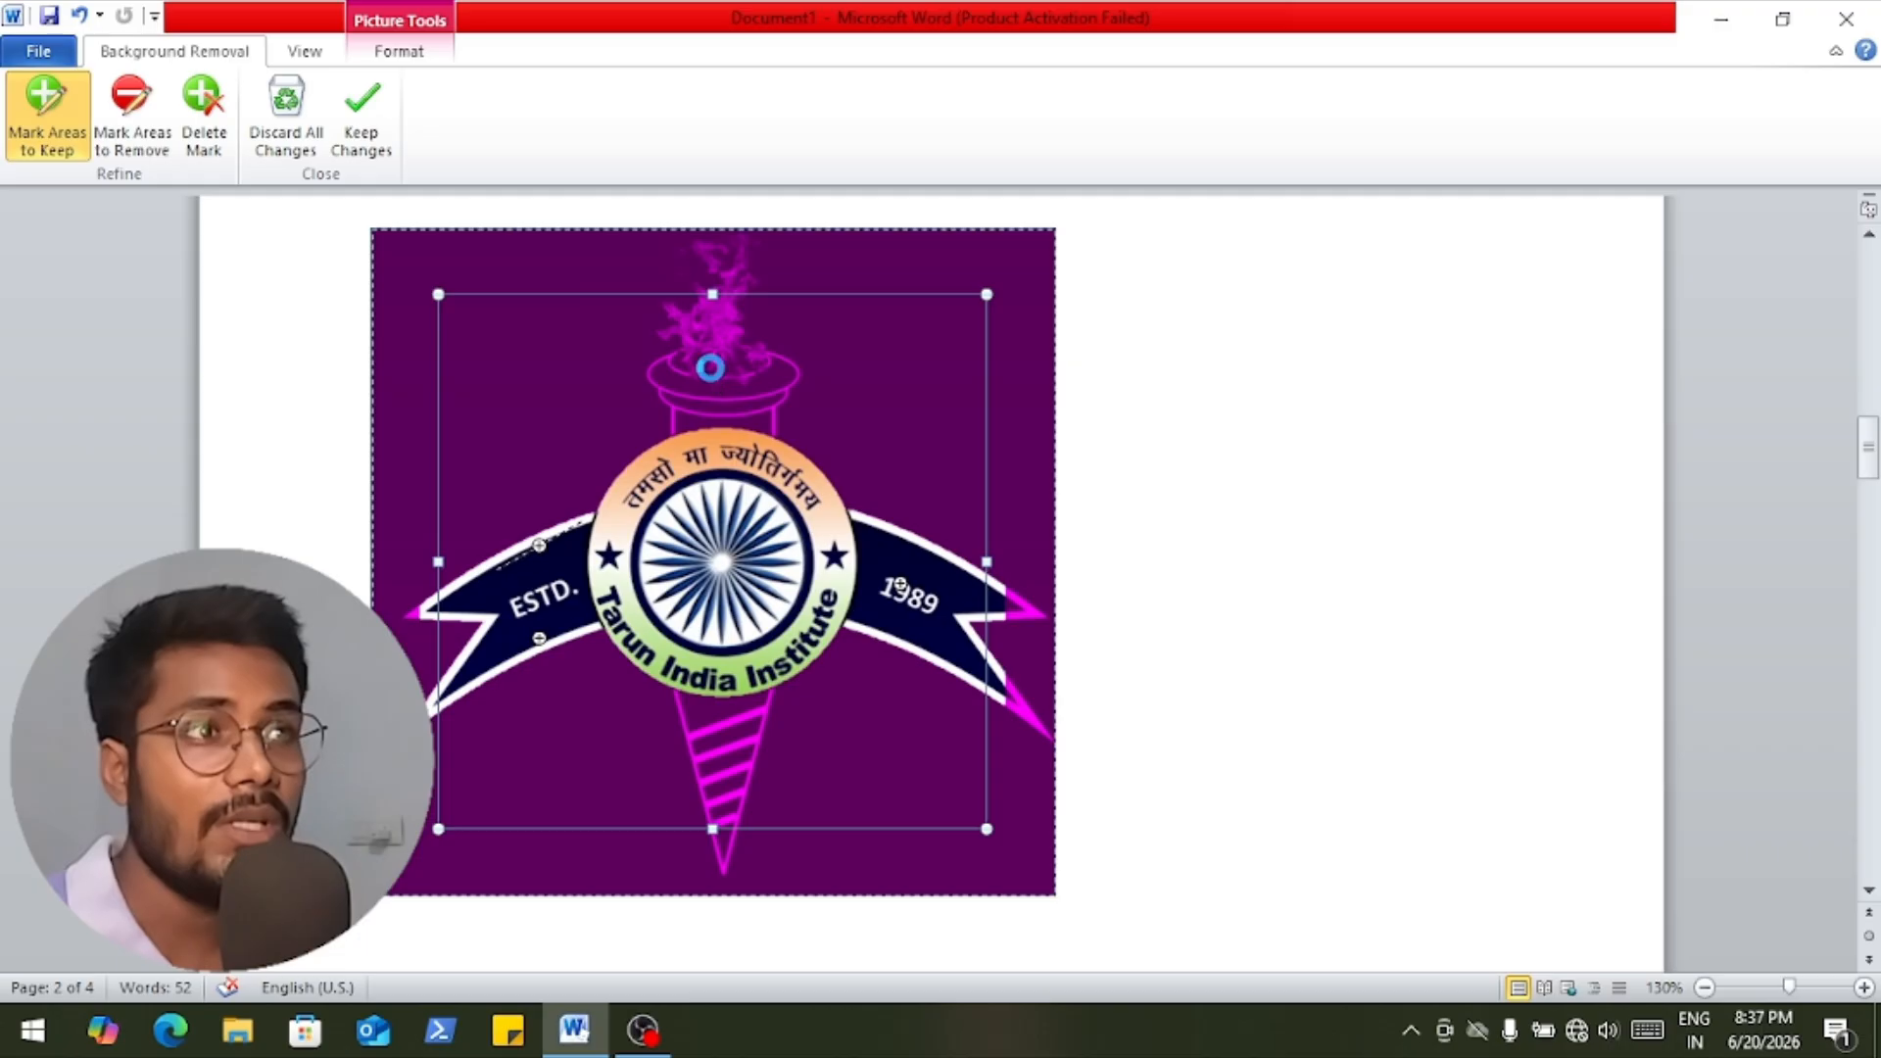
pyautogui.click(718, 404)
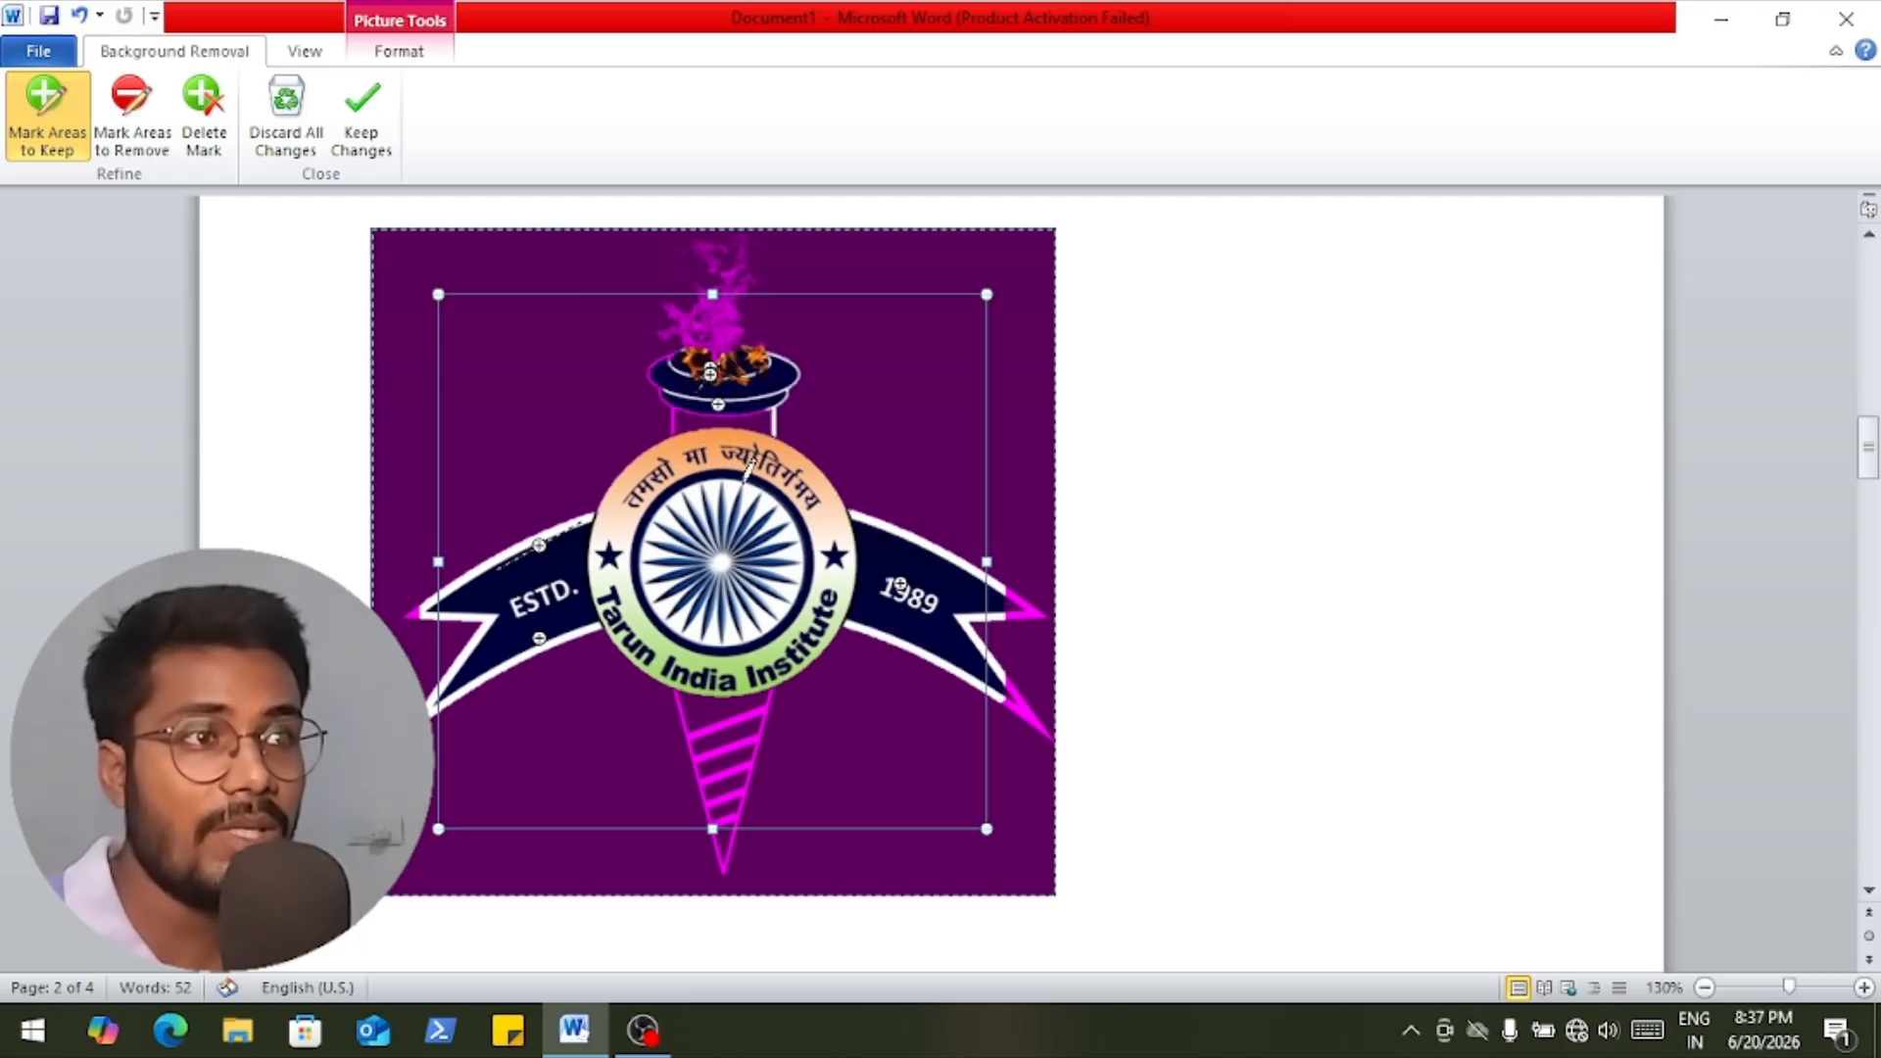
pyautogui.click(694, 413)
pyautogui.click(753, 420)
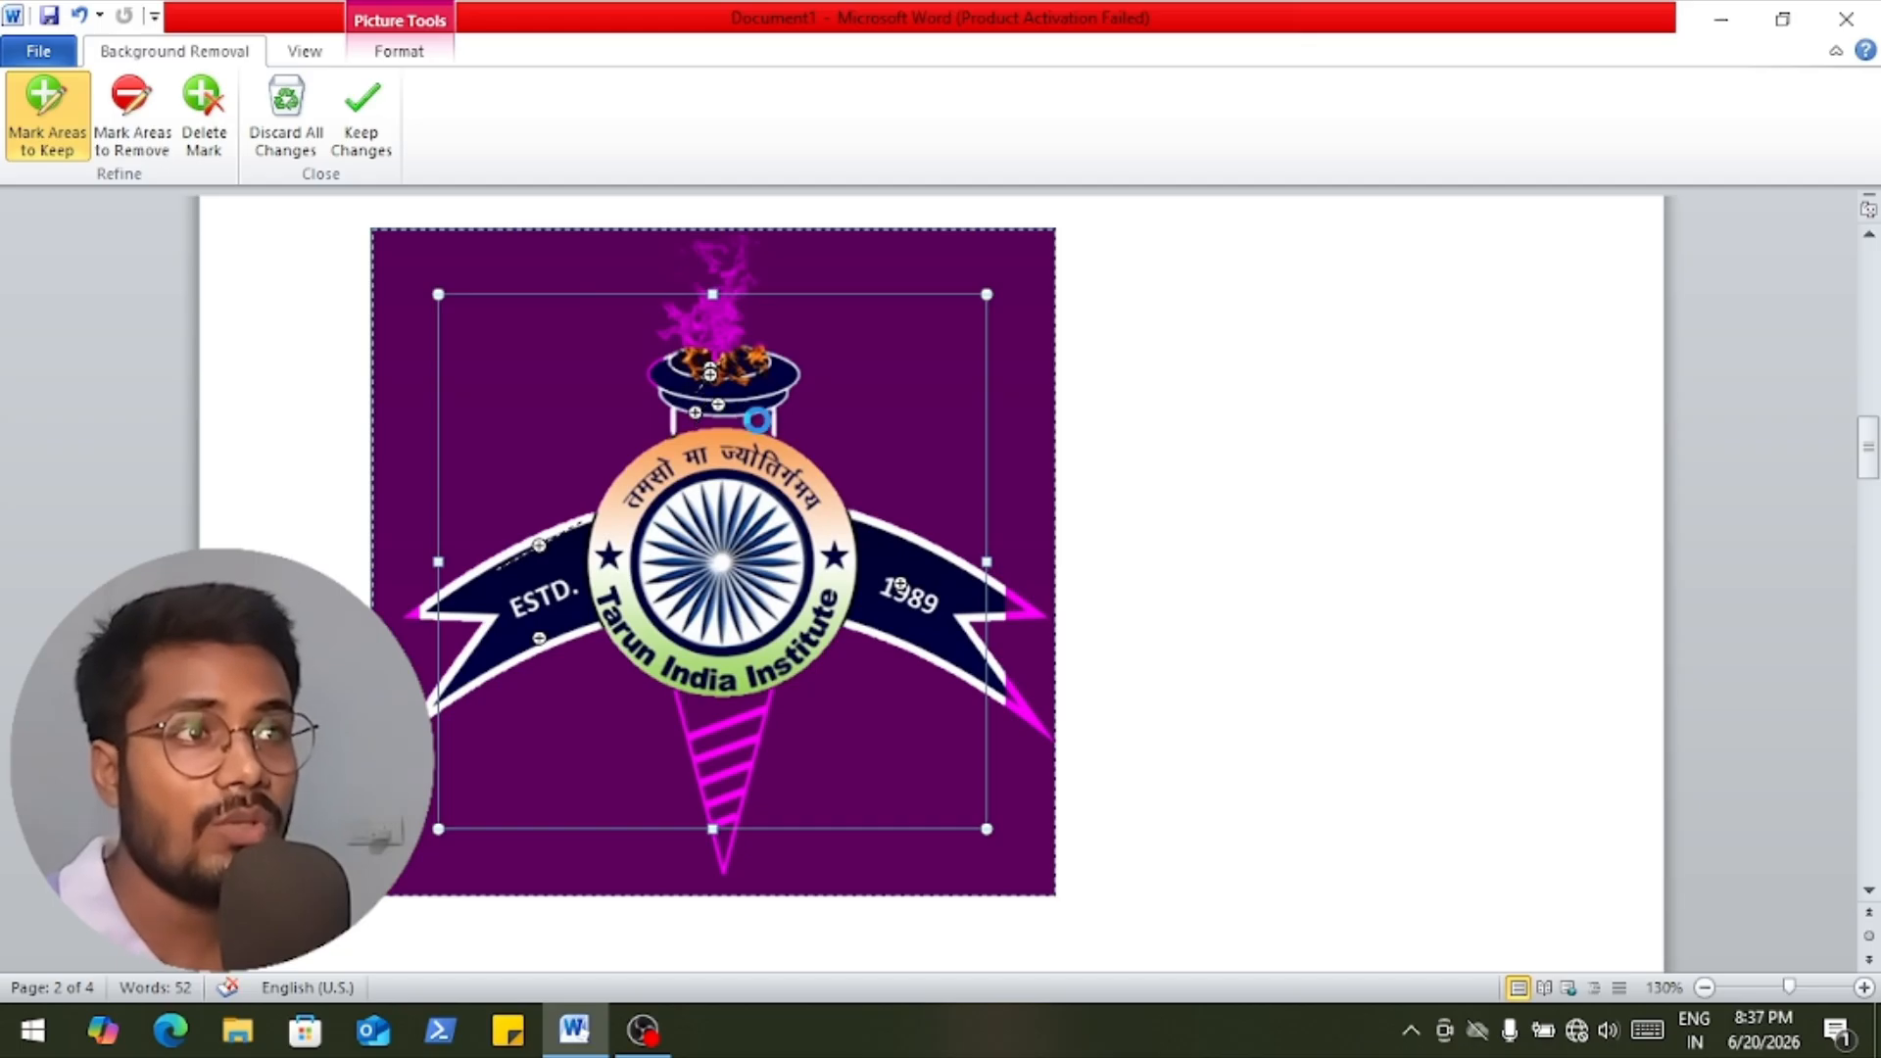
pyautogui.click(944, 611)
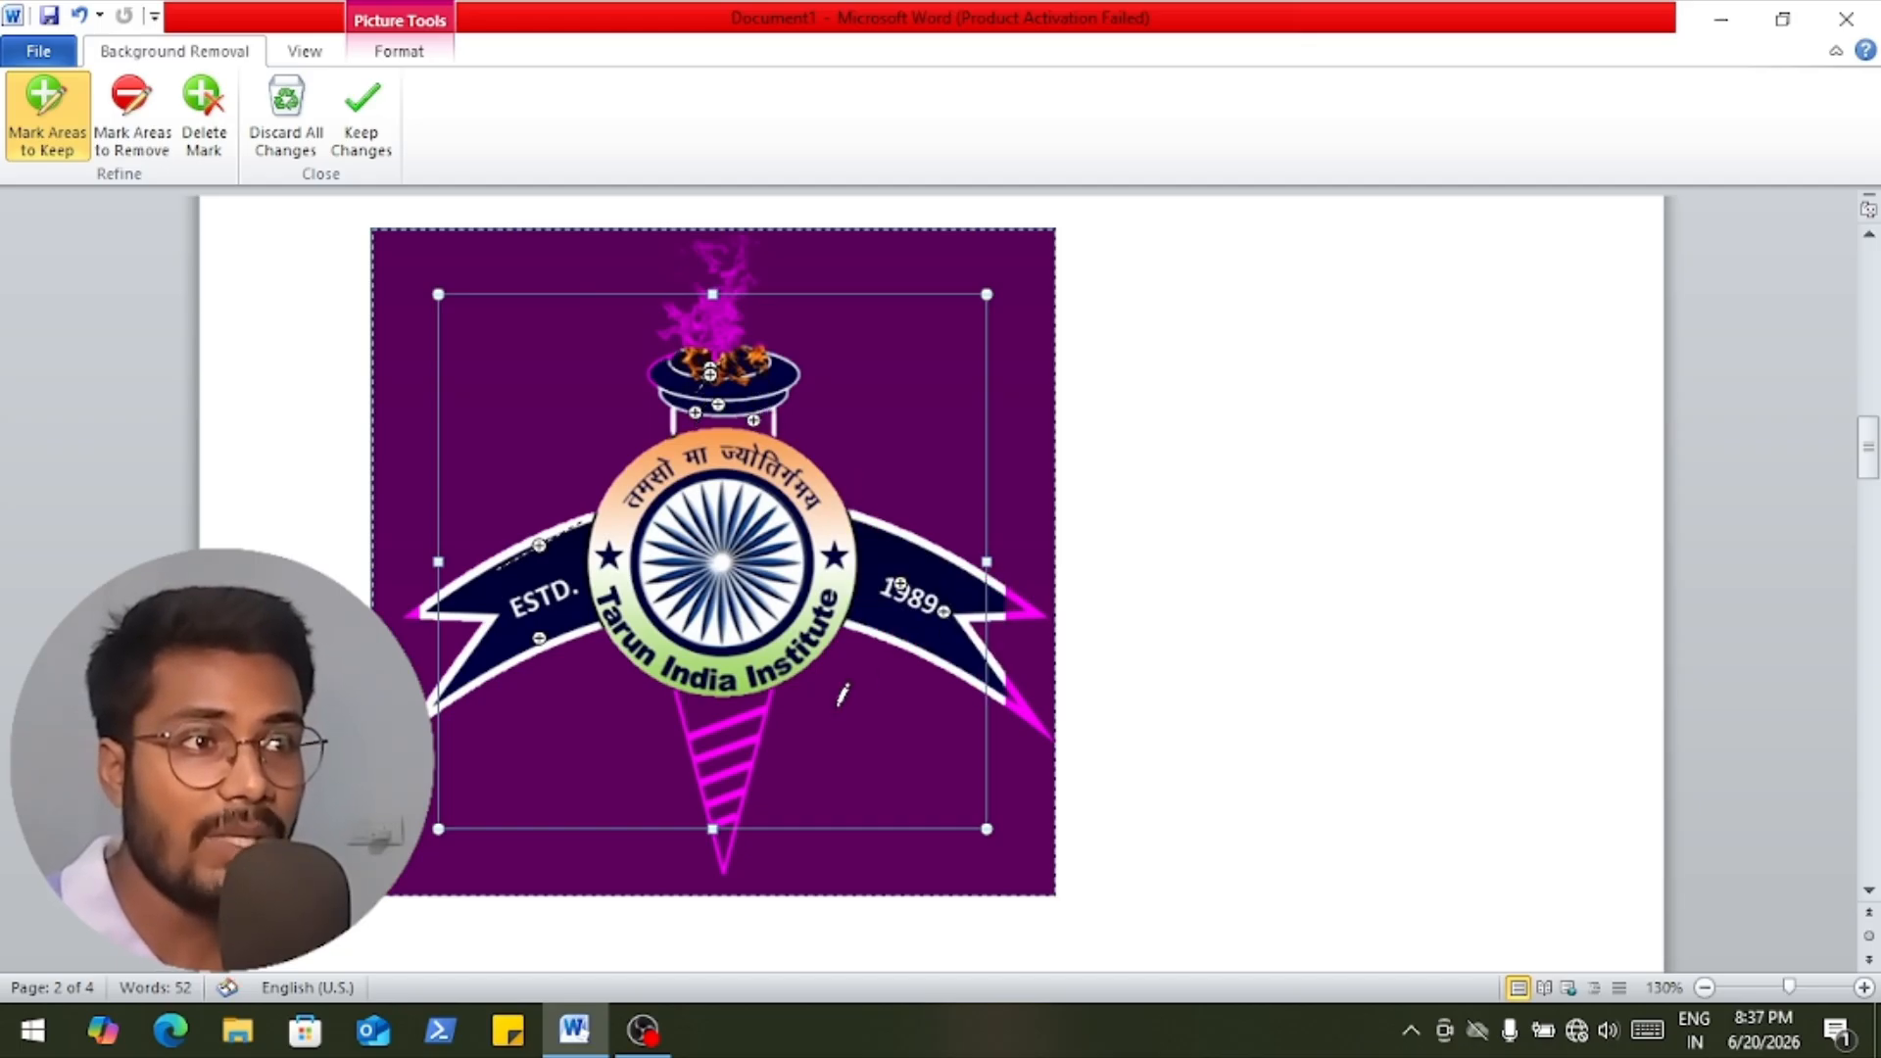
# Mark the striped torch handle below the emblem as an area to keep and apply the background removal.
pyautogui.click(726, 747)
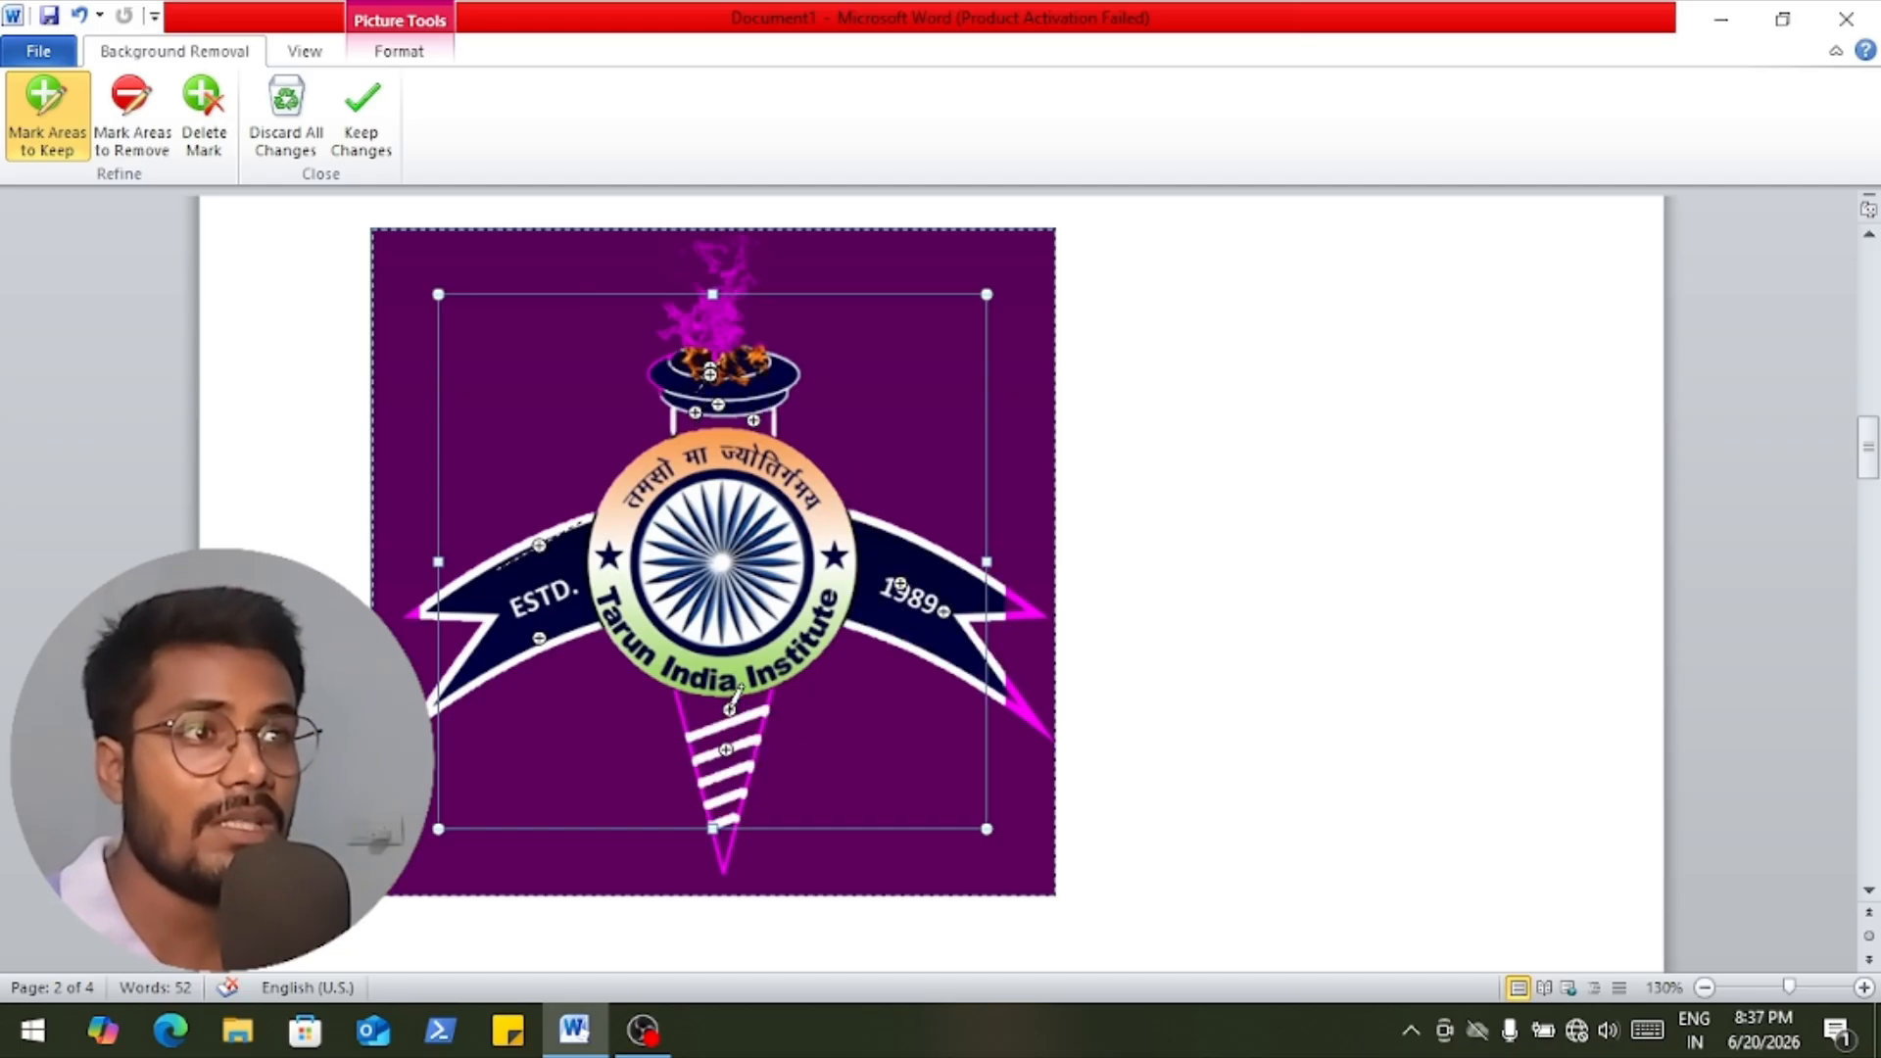
pyautogui.click(699, 704)
pyautogui.click(729, 738)
pyautogui.click(727, 750)
pyautogui.click(733, 783)
pyautogui.click(733, 808)
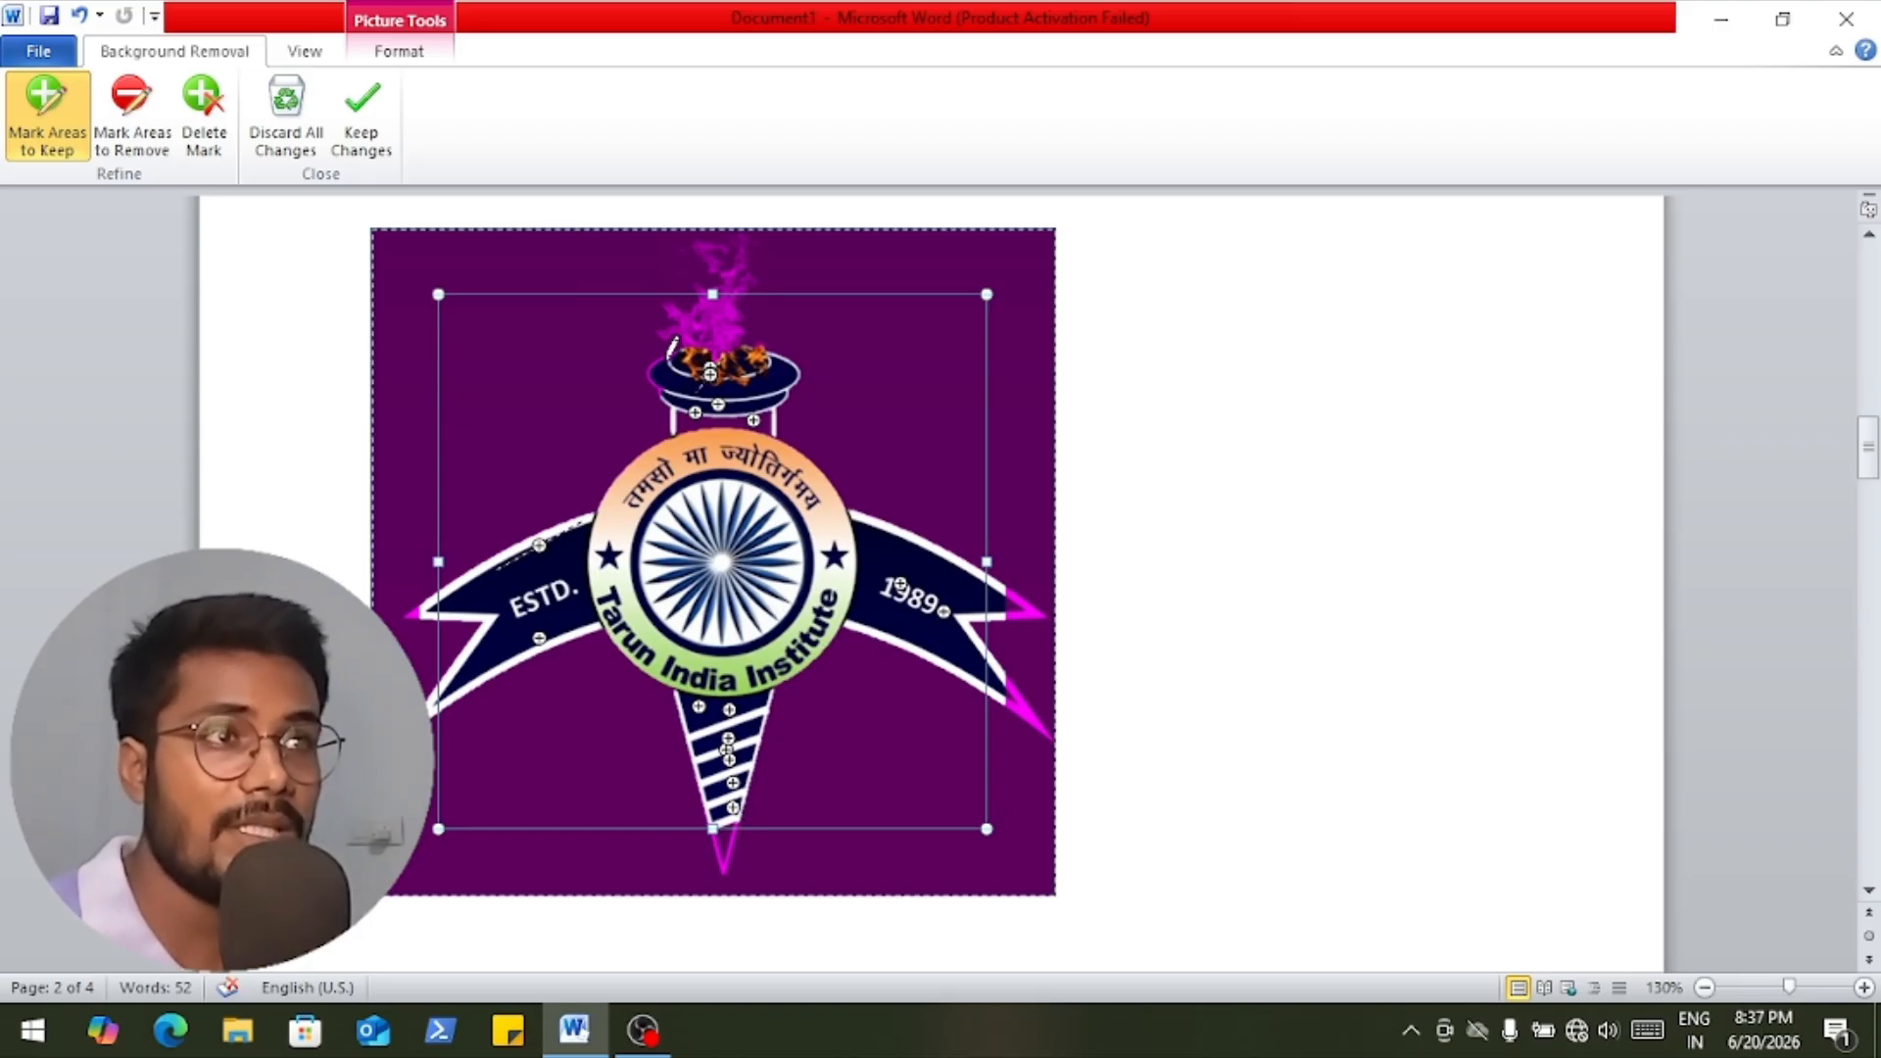
pyautogui.click(374, 147)
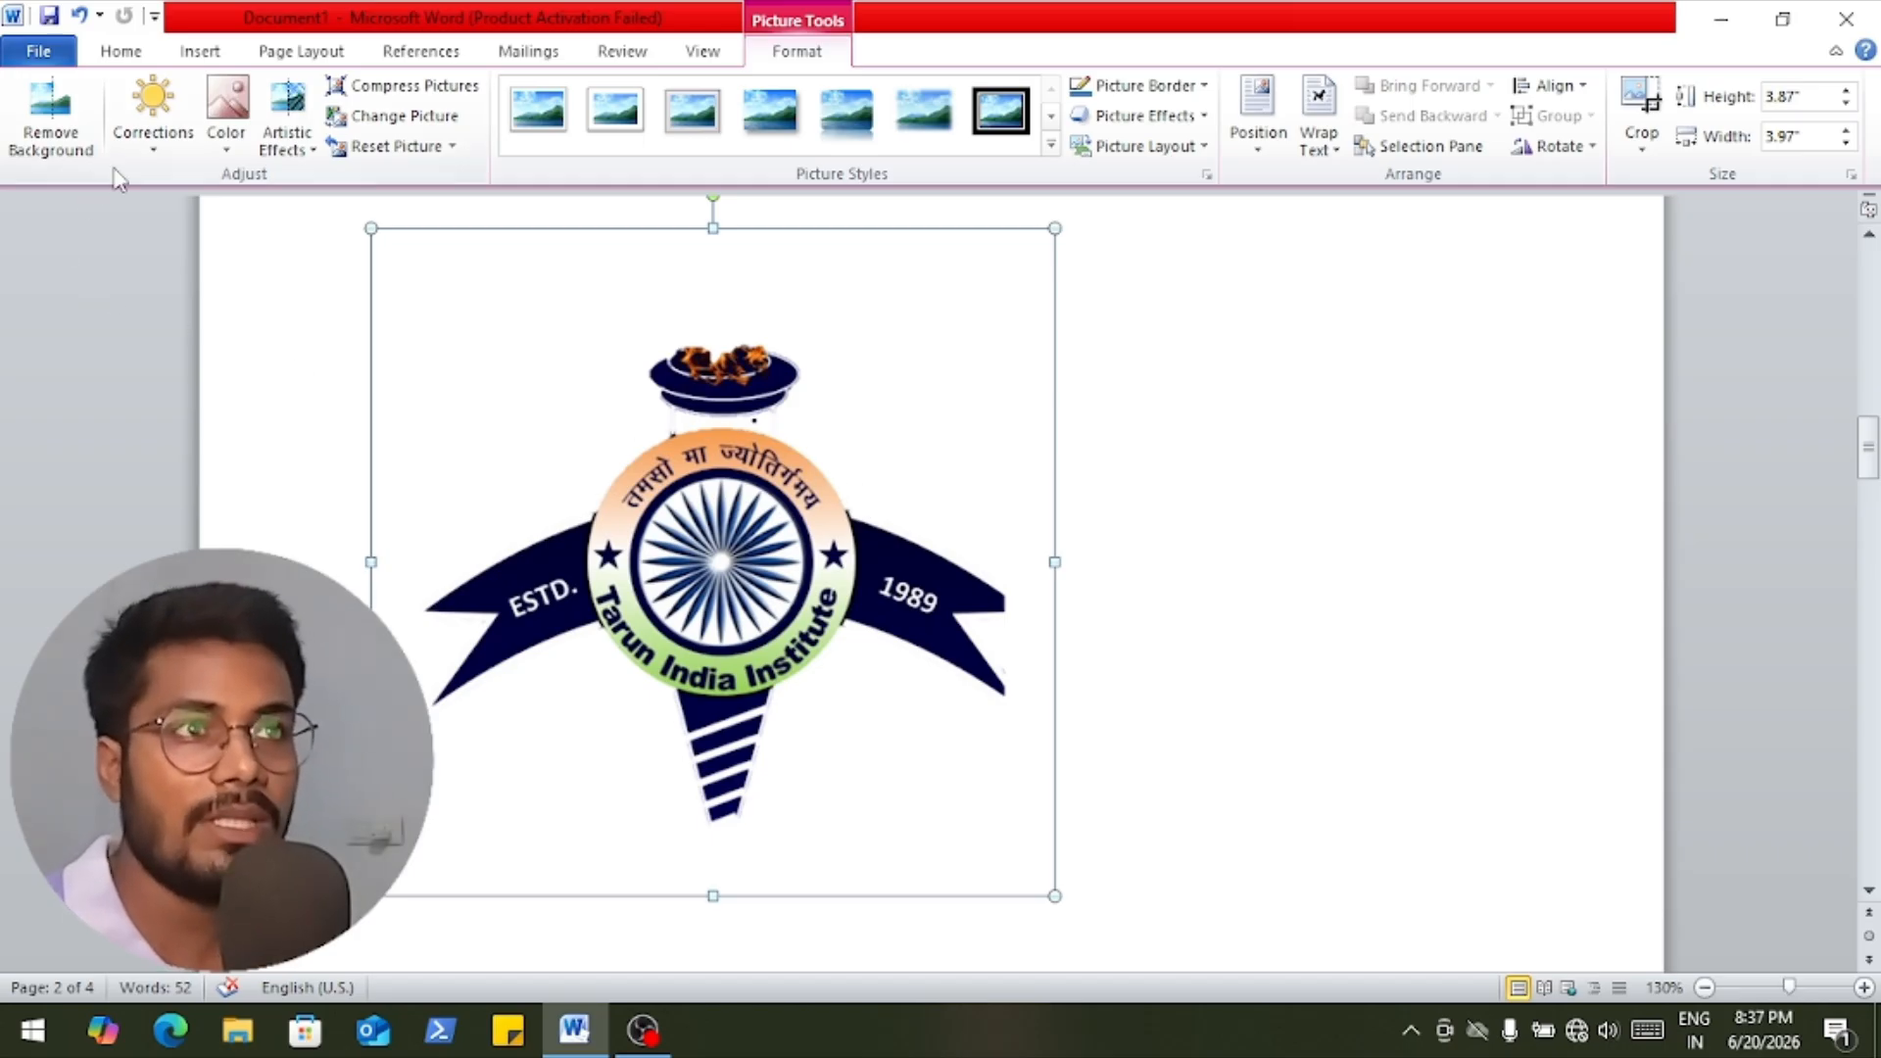
# Reopen the logo's background removal and discard all of its changes.
pyautogui.click(50, 118)
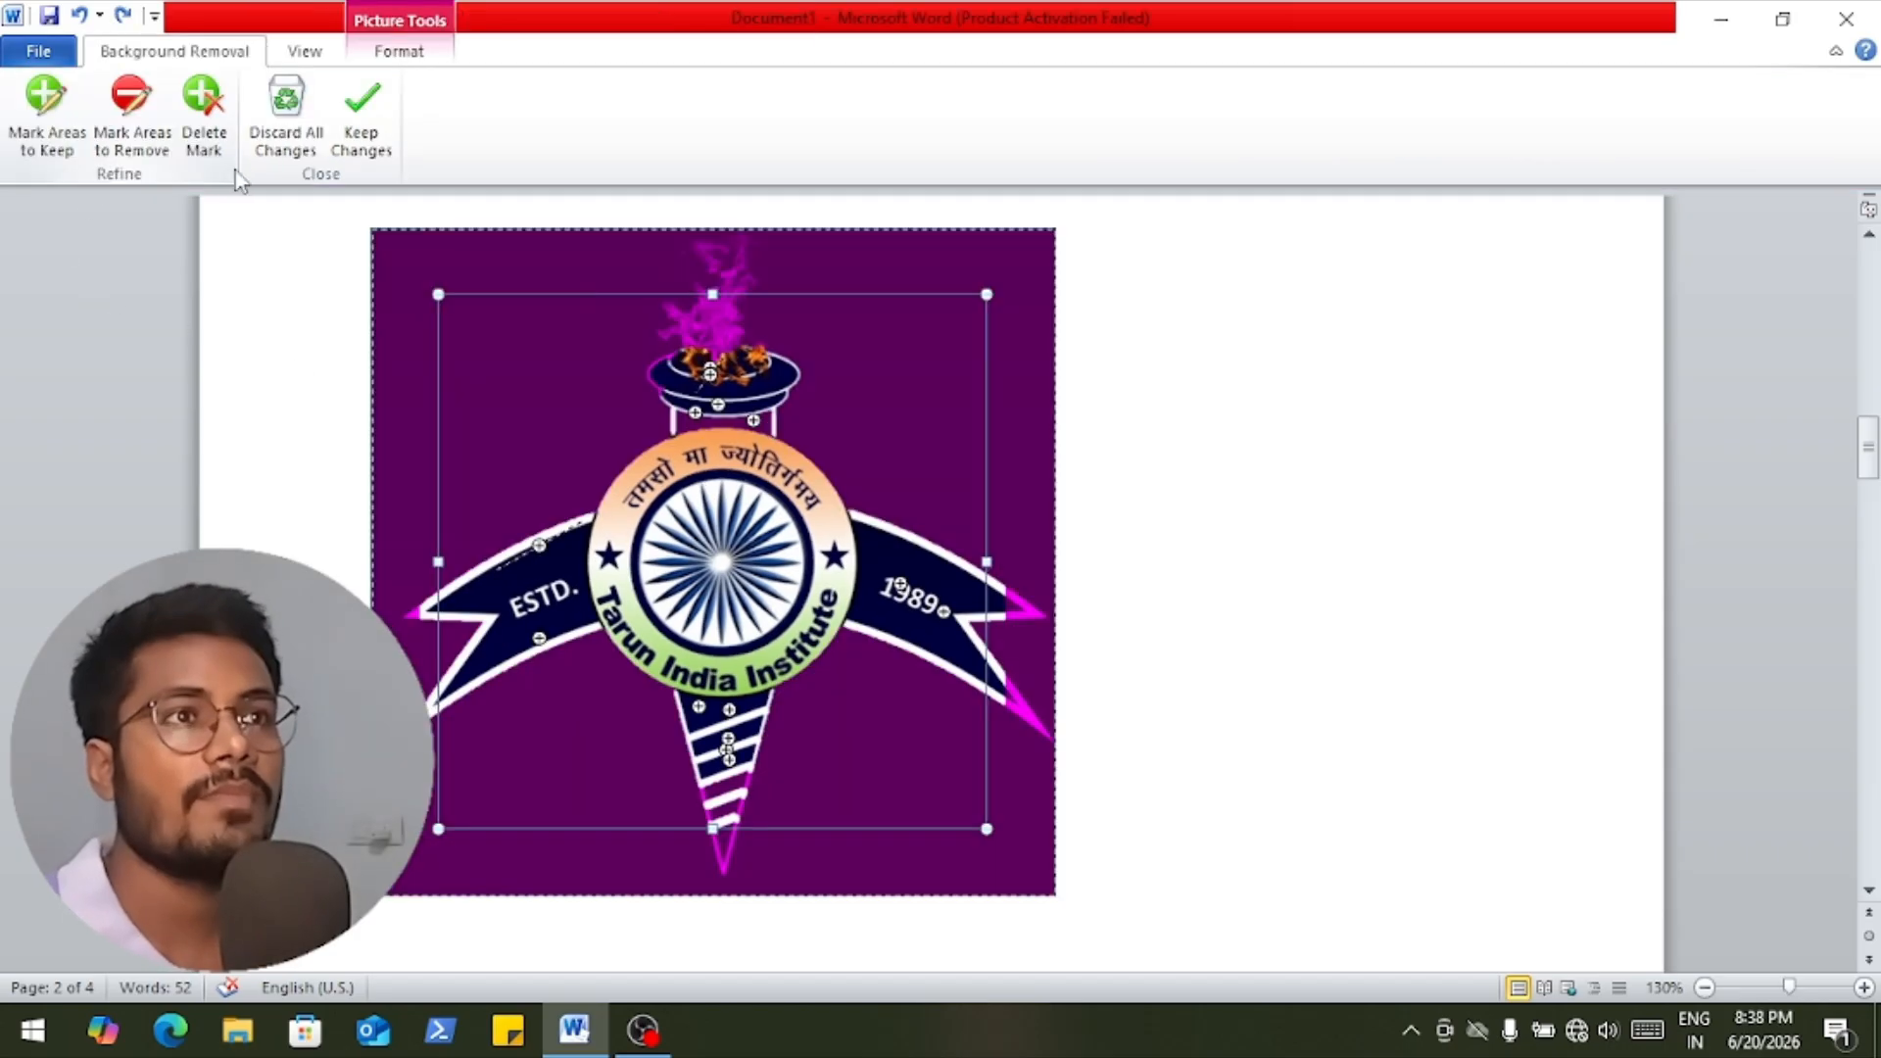
pyautogui.click(285, 150)
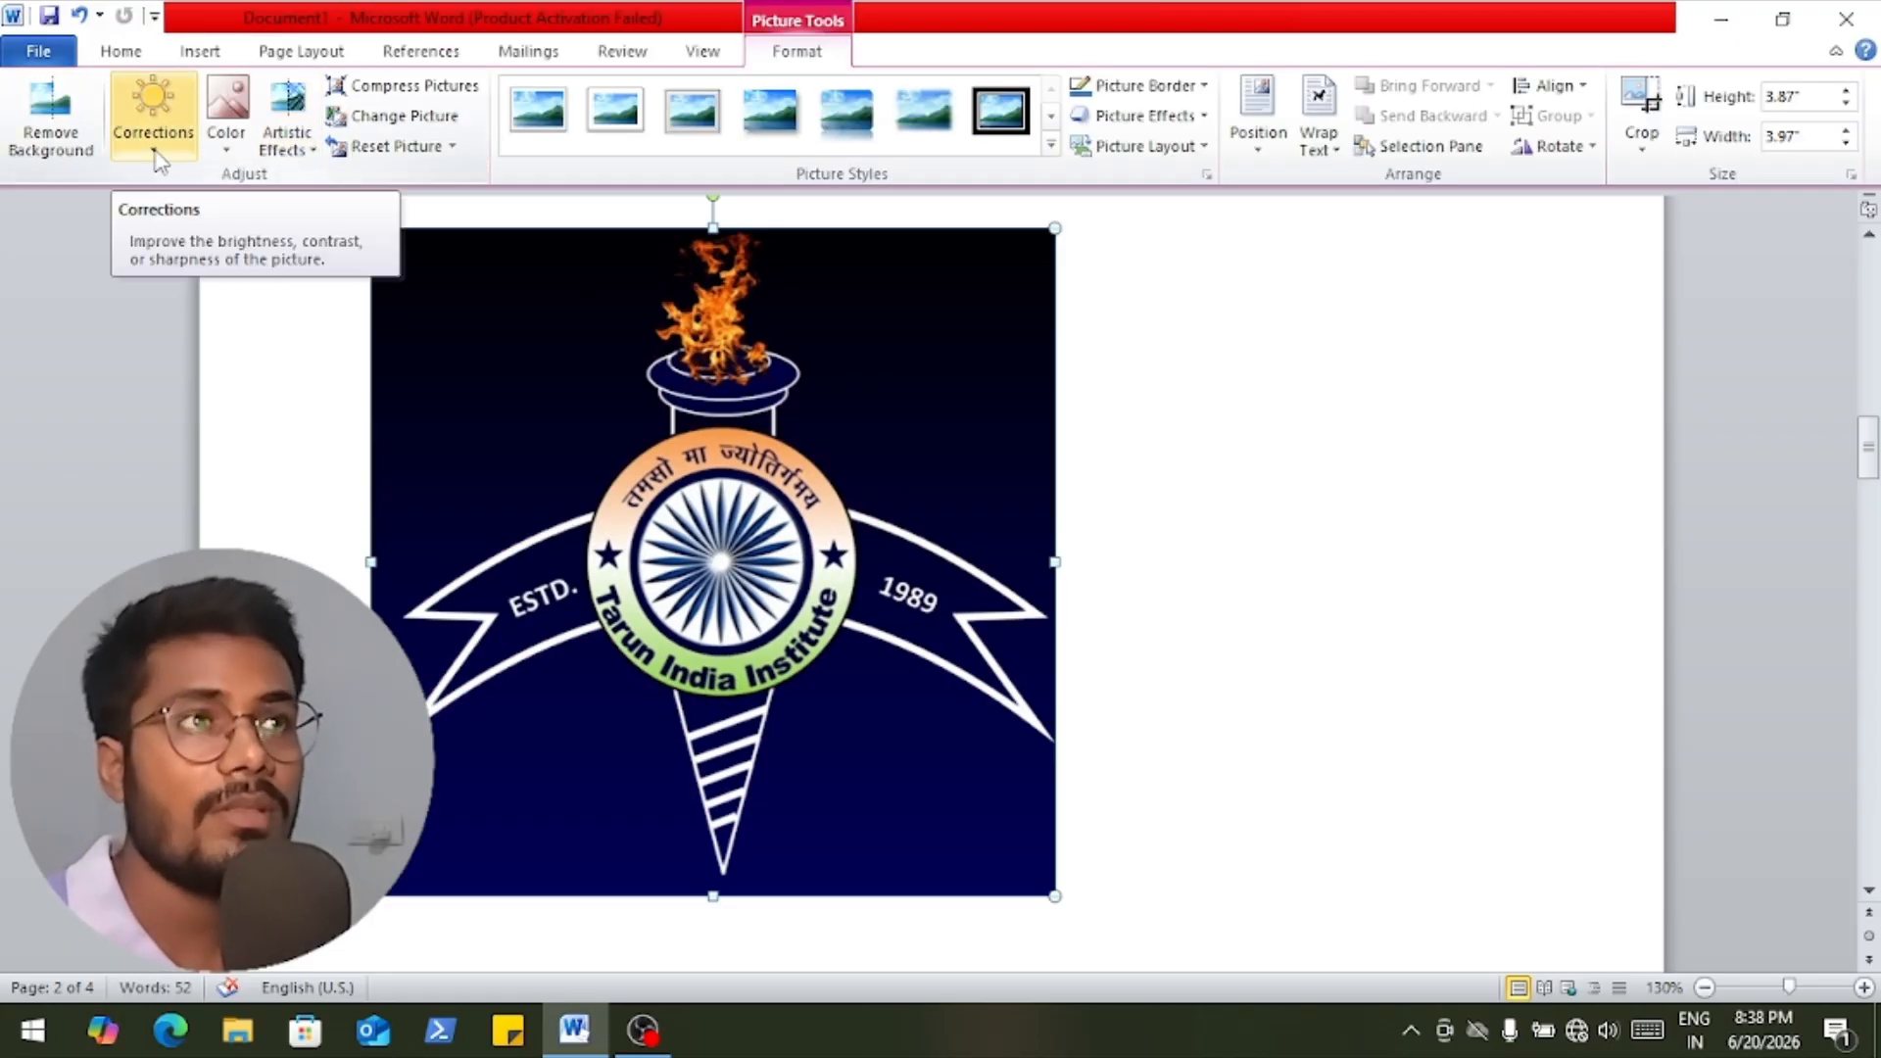
# Darken the logo picture with a brightness and contrast preset and recolor it with Red, Accent color 2 Light.
pyautogui.click(157, 147)
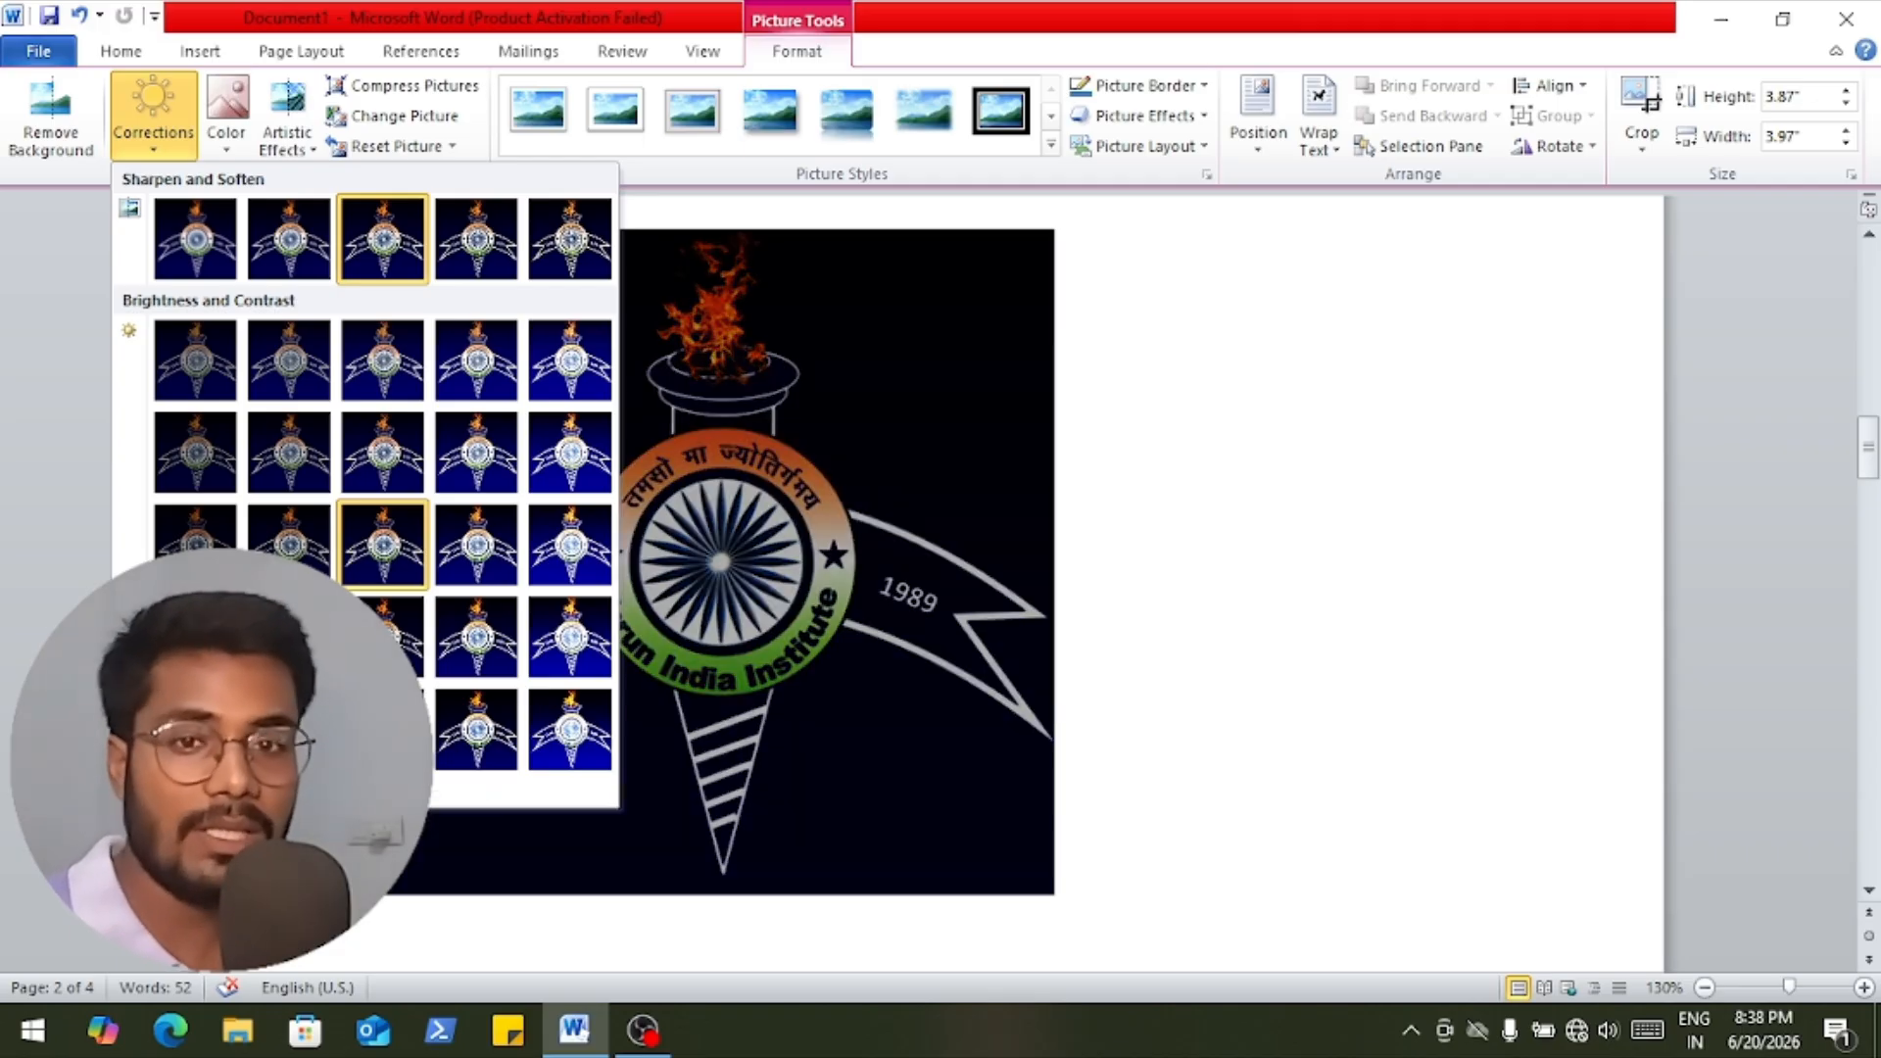
pyautogui.click(382, 545)
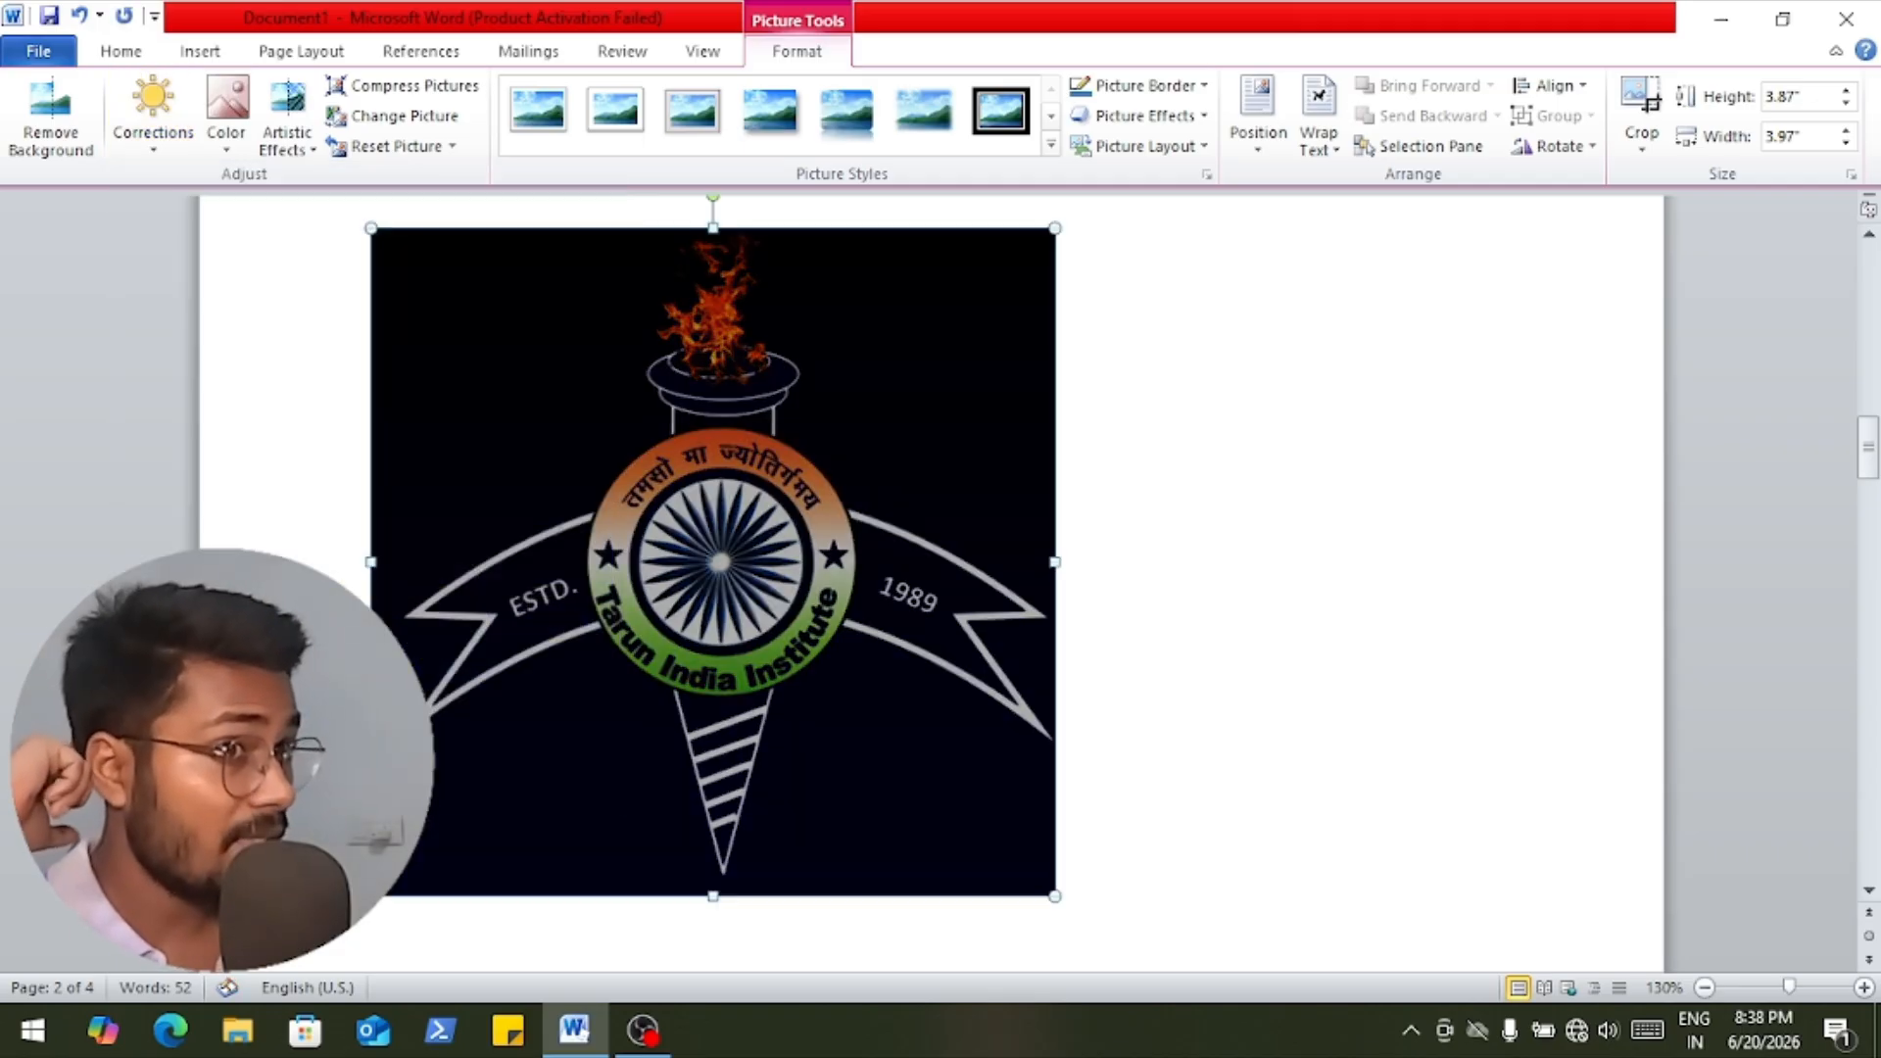
pyautogui.scroll(4, 908, 490)
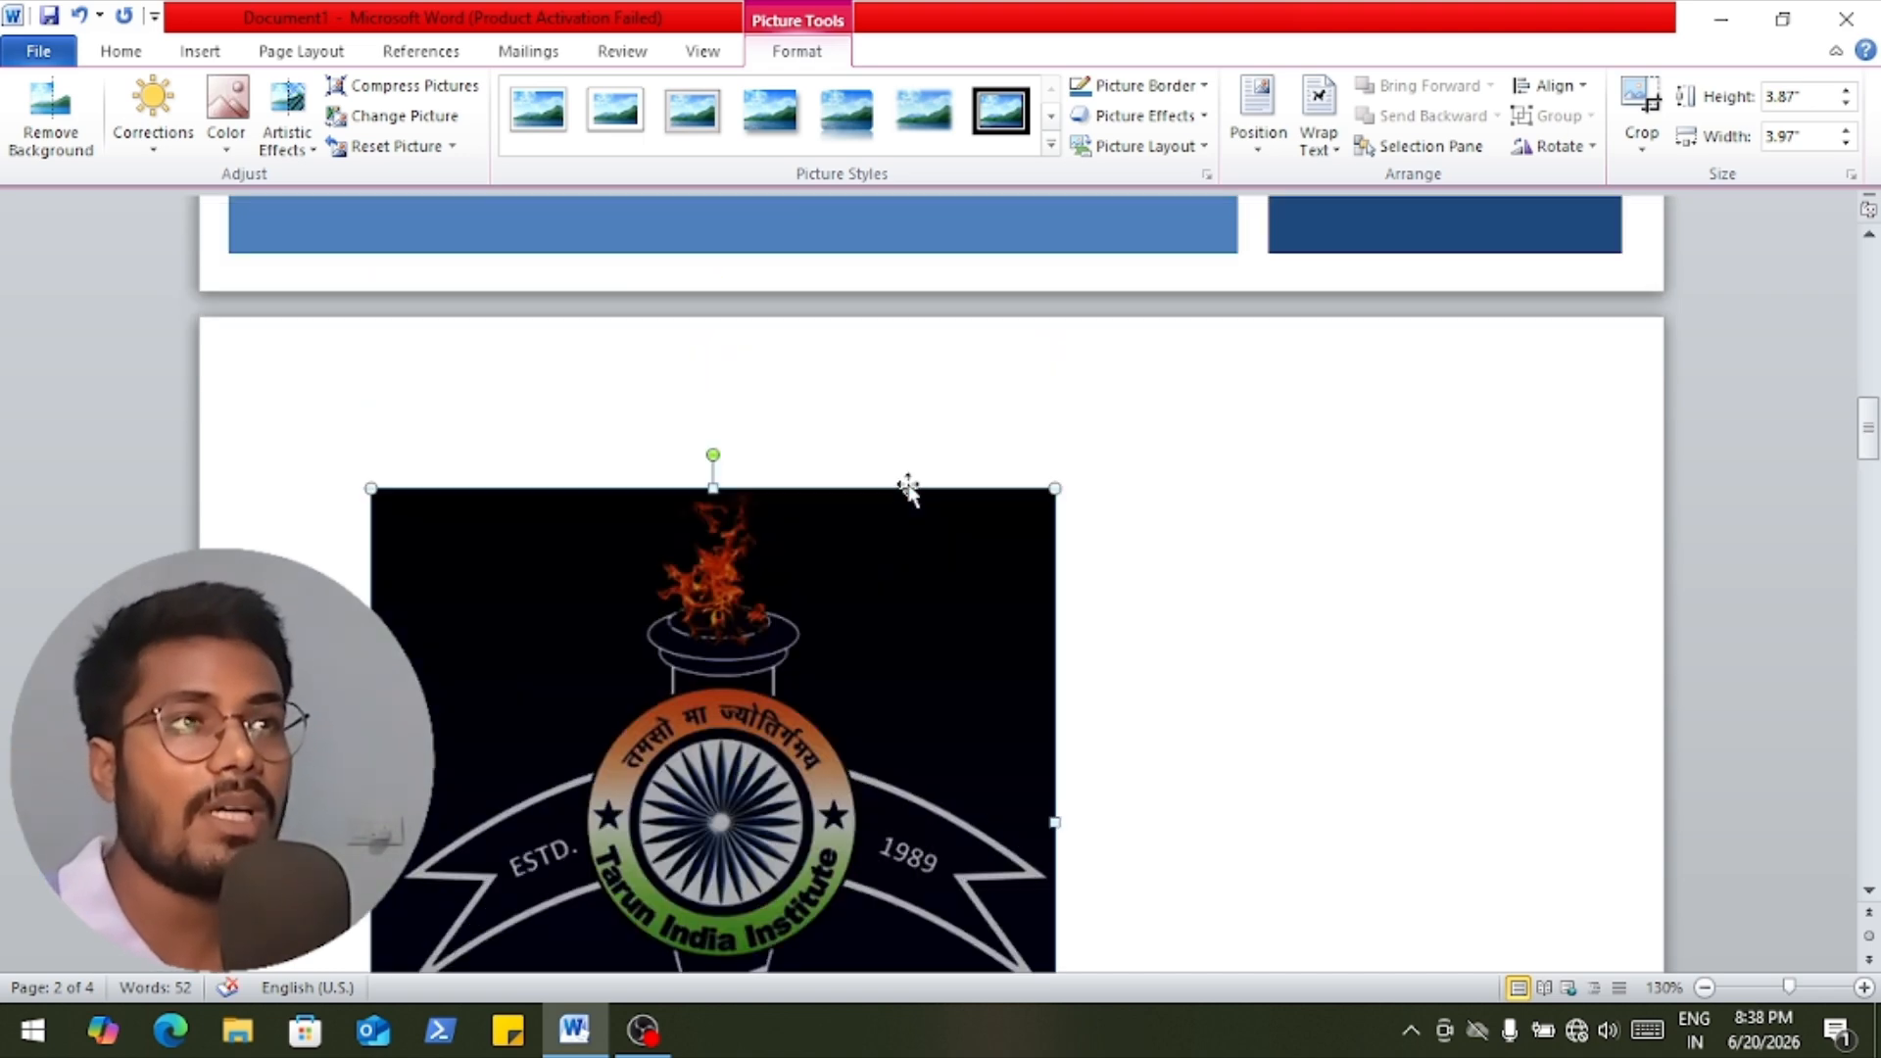
pyautogui.scroll(-4, 908, 495)
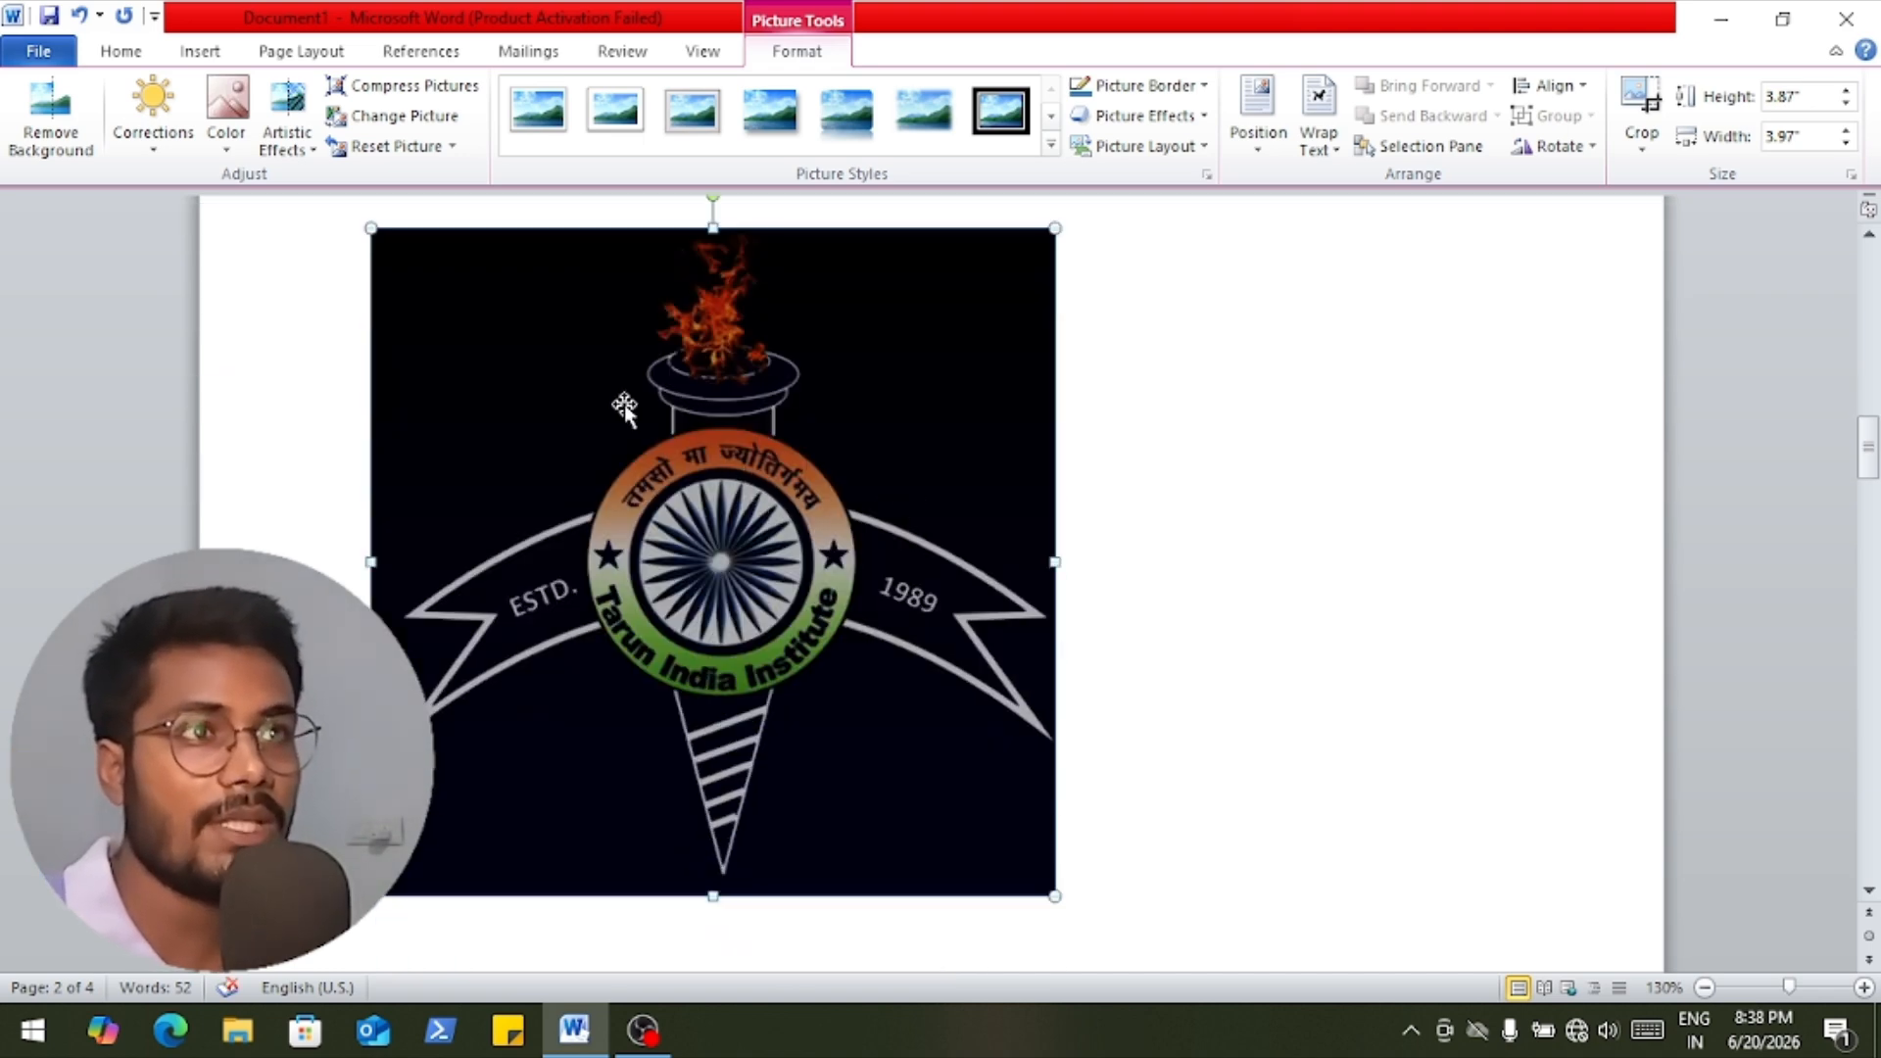
pyautogui.click(235, 147)
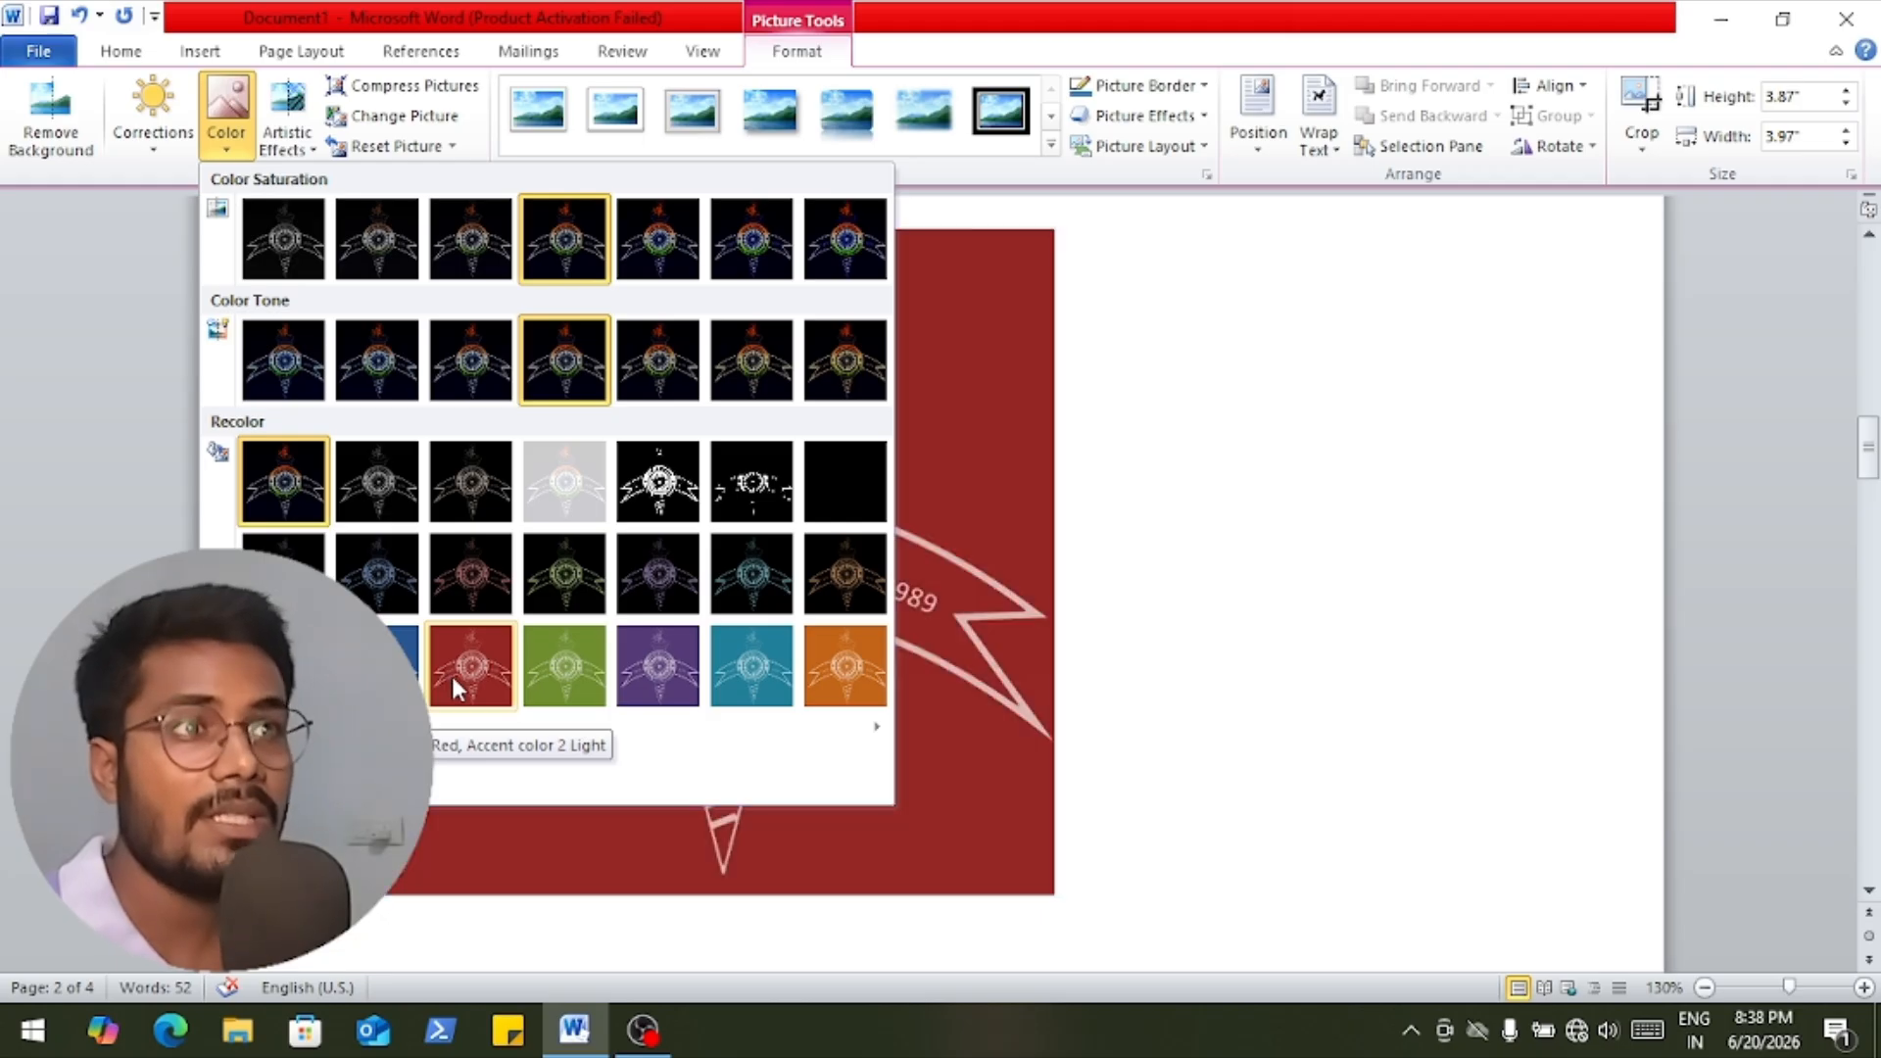
pyautogui.click(452, 681)
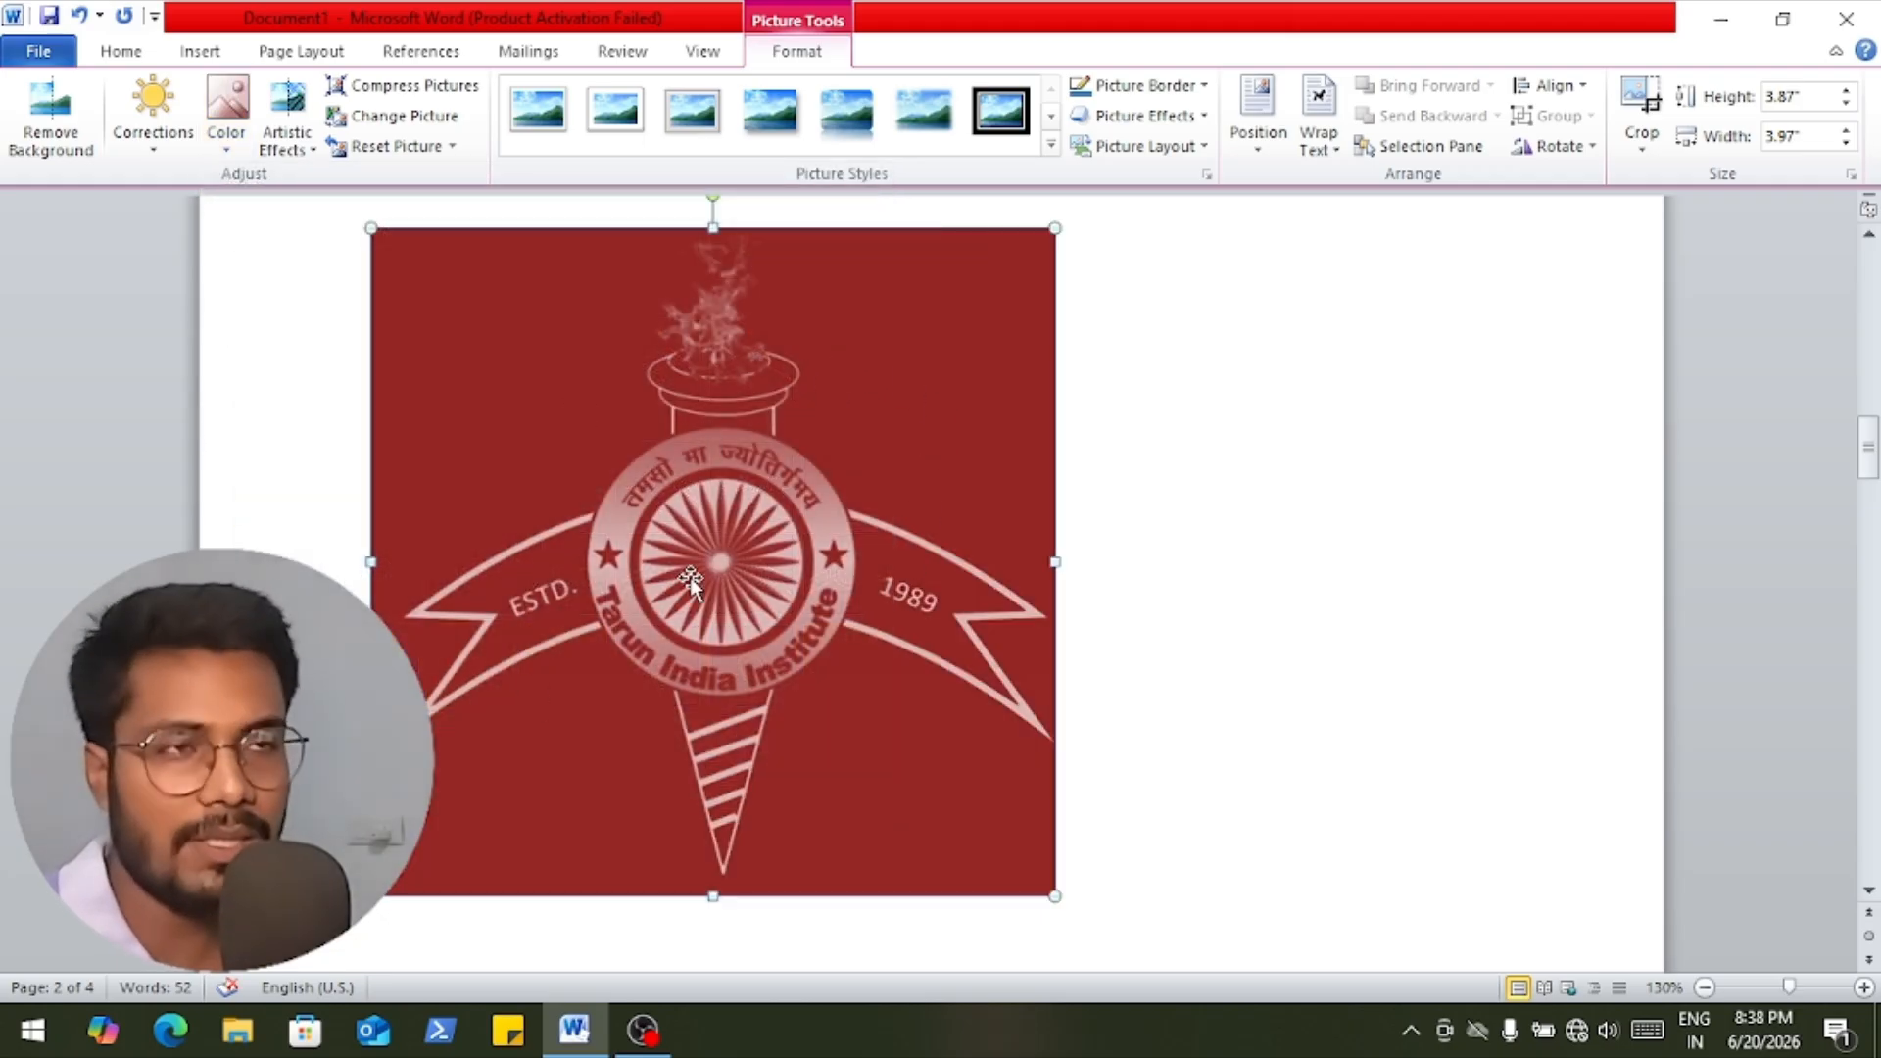
pyautogui.click(307, 152)
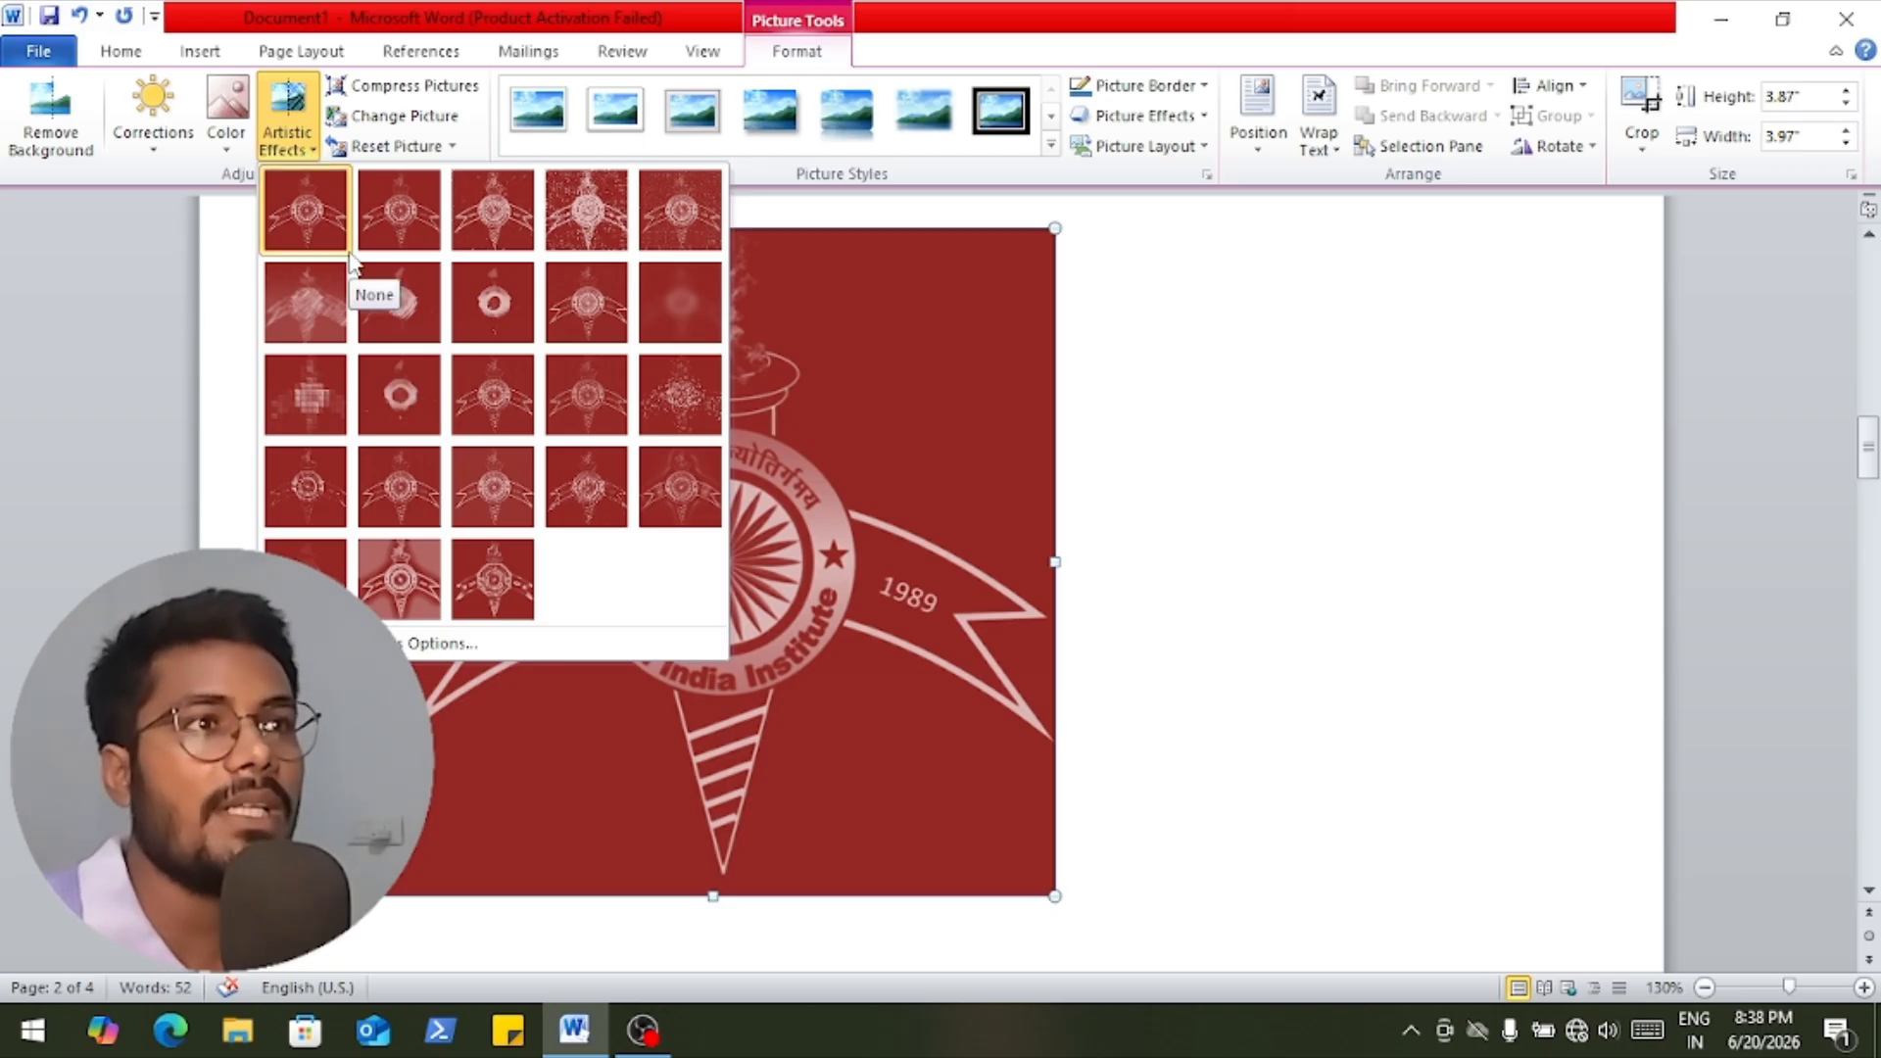
pyautogui.click(244, 155)
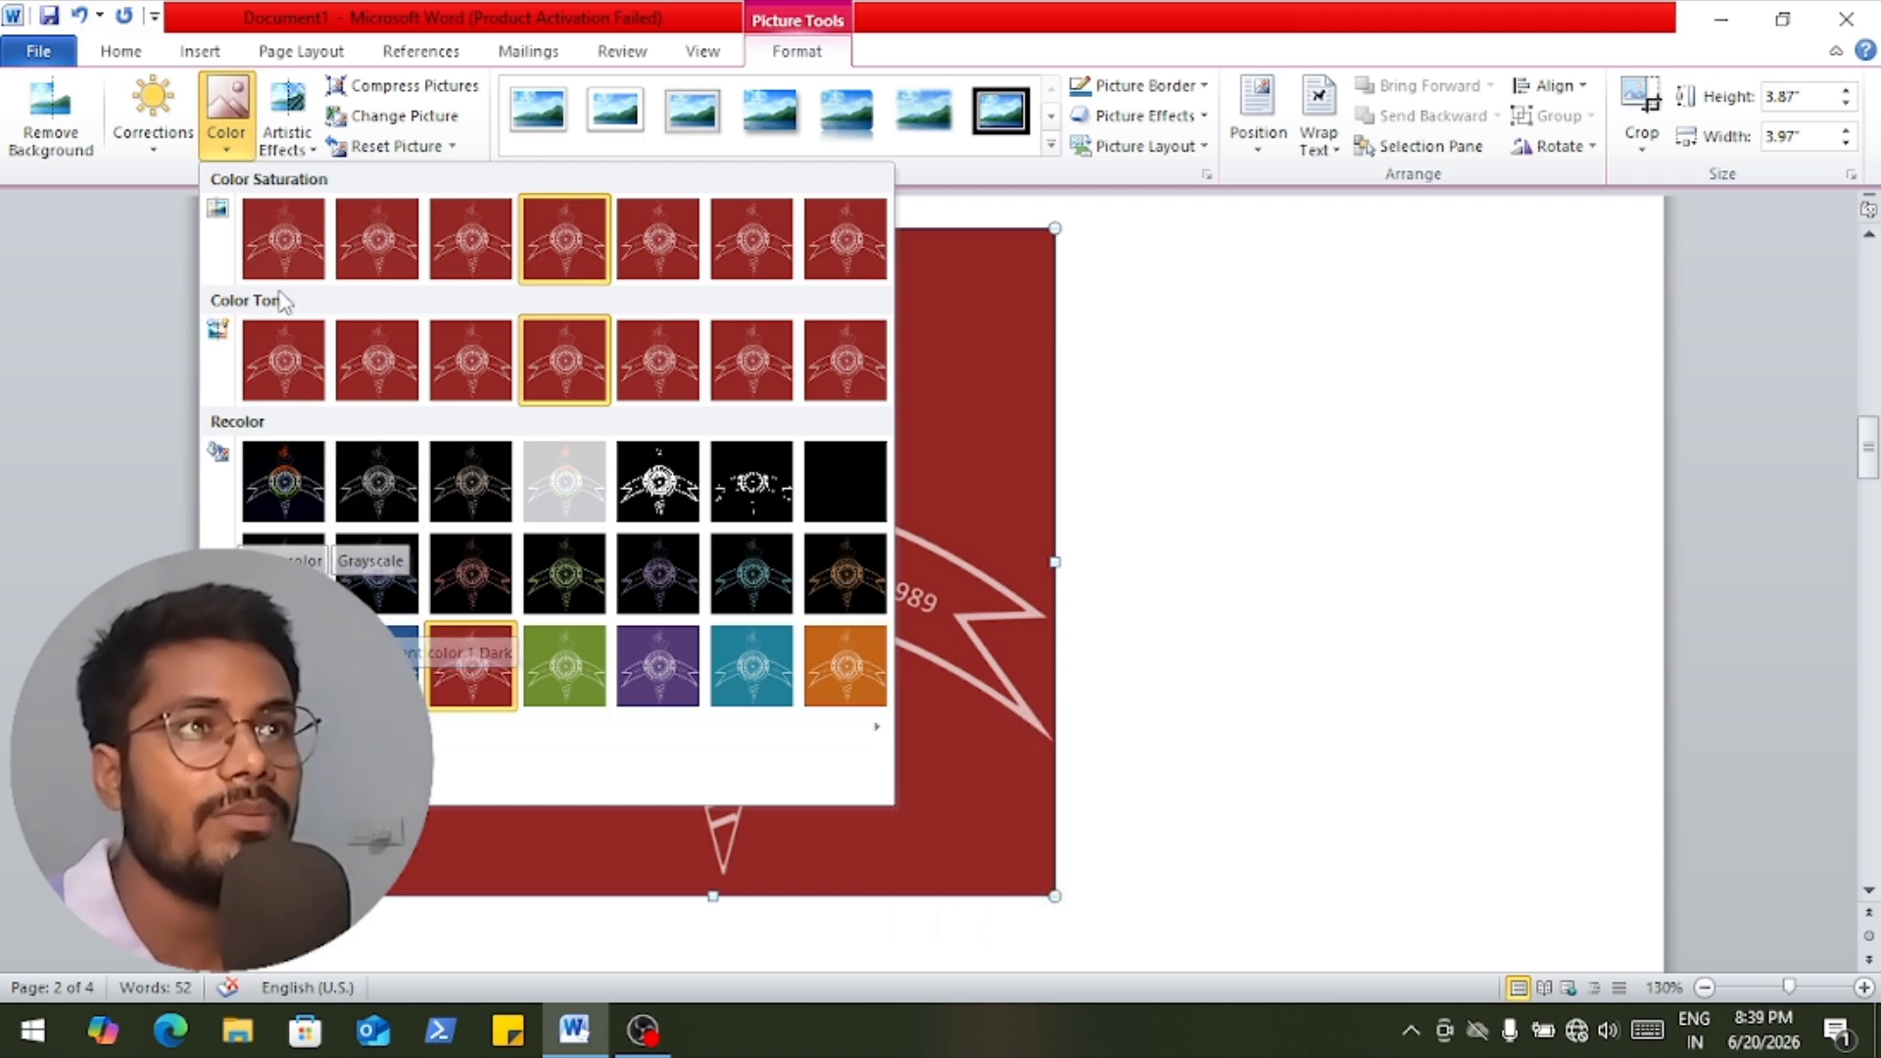
pyautogui.click(179, 155)
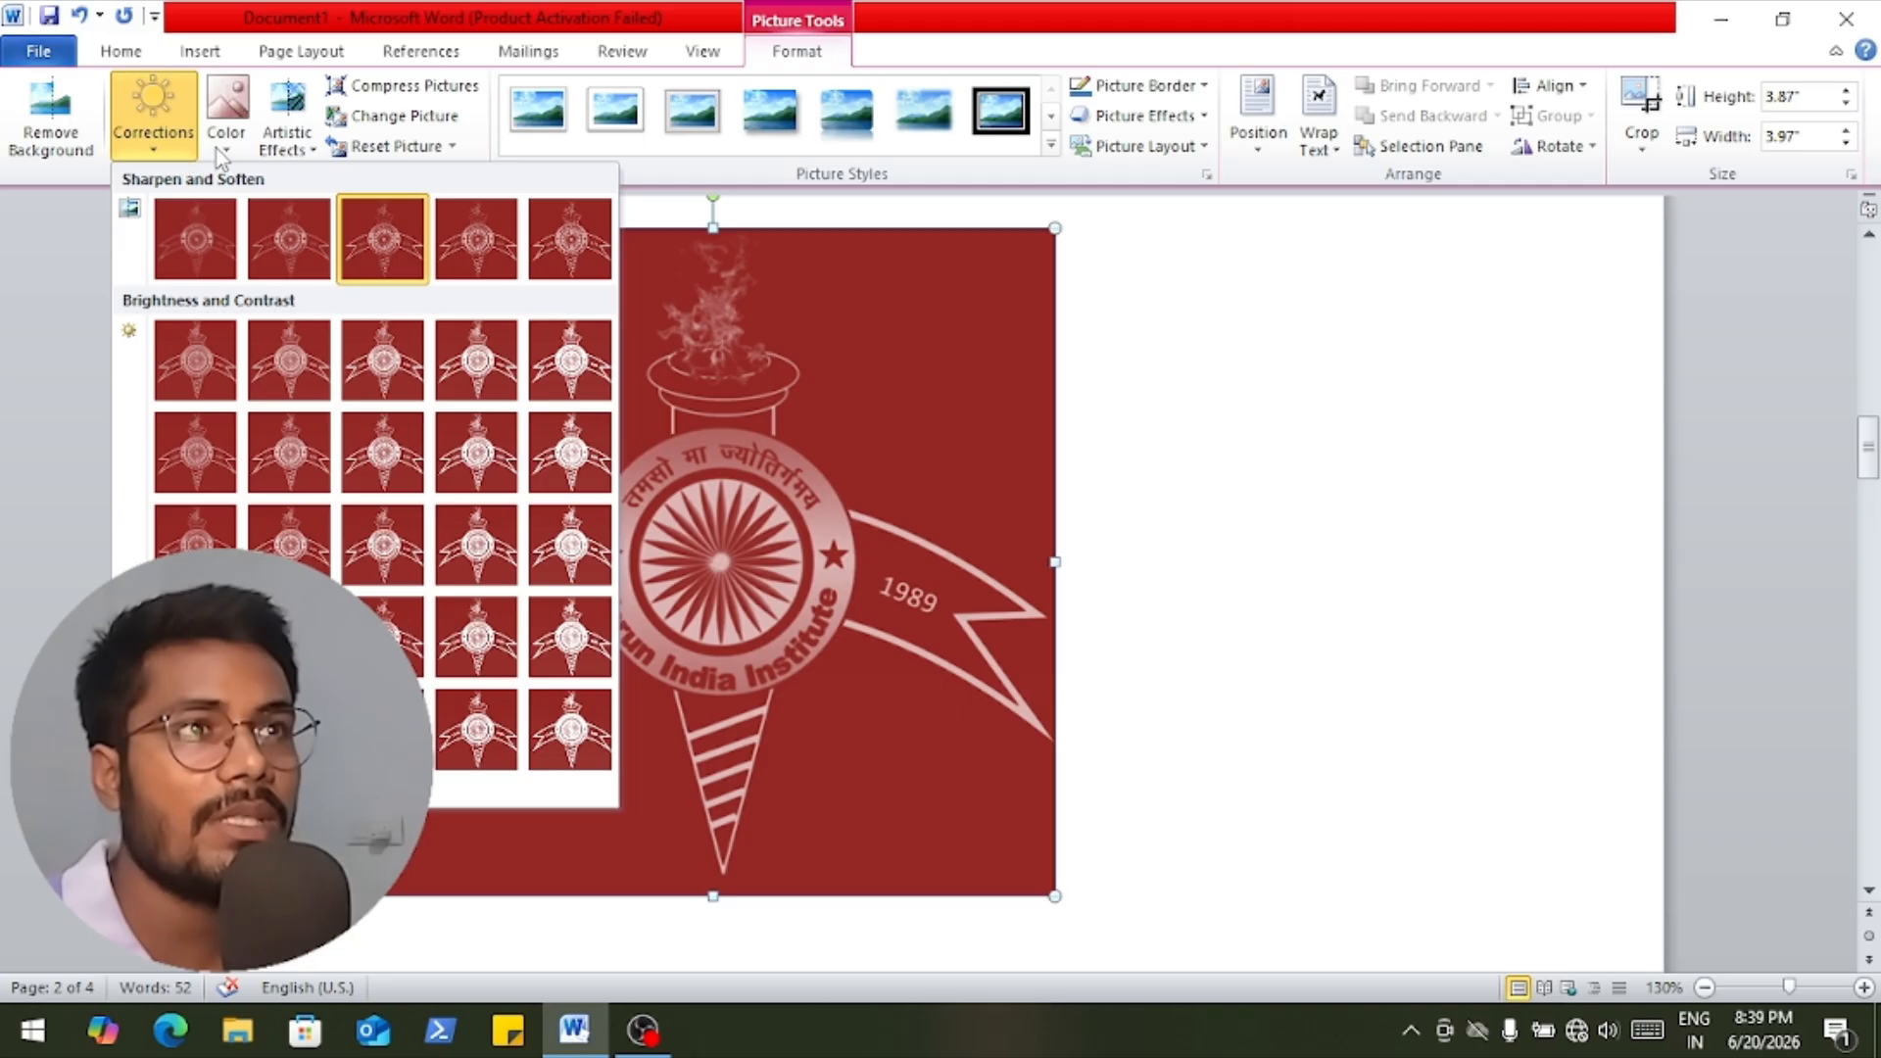
pyautogui.click(225, 137)
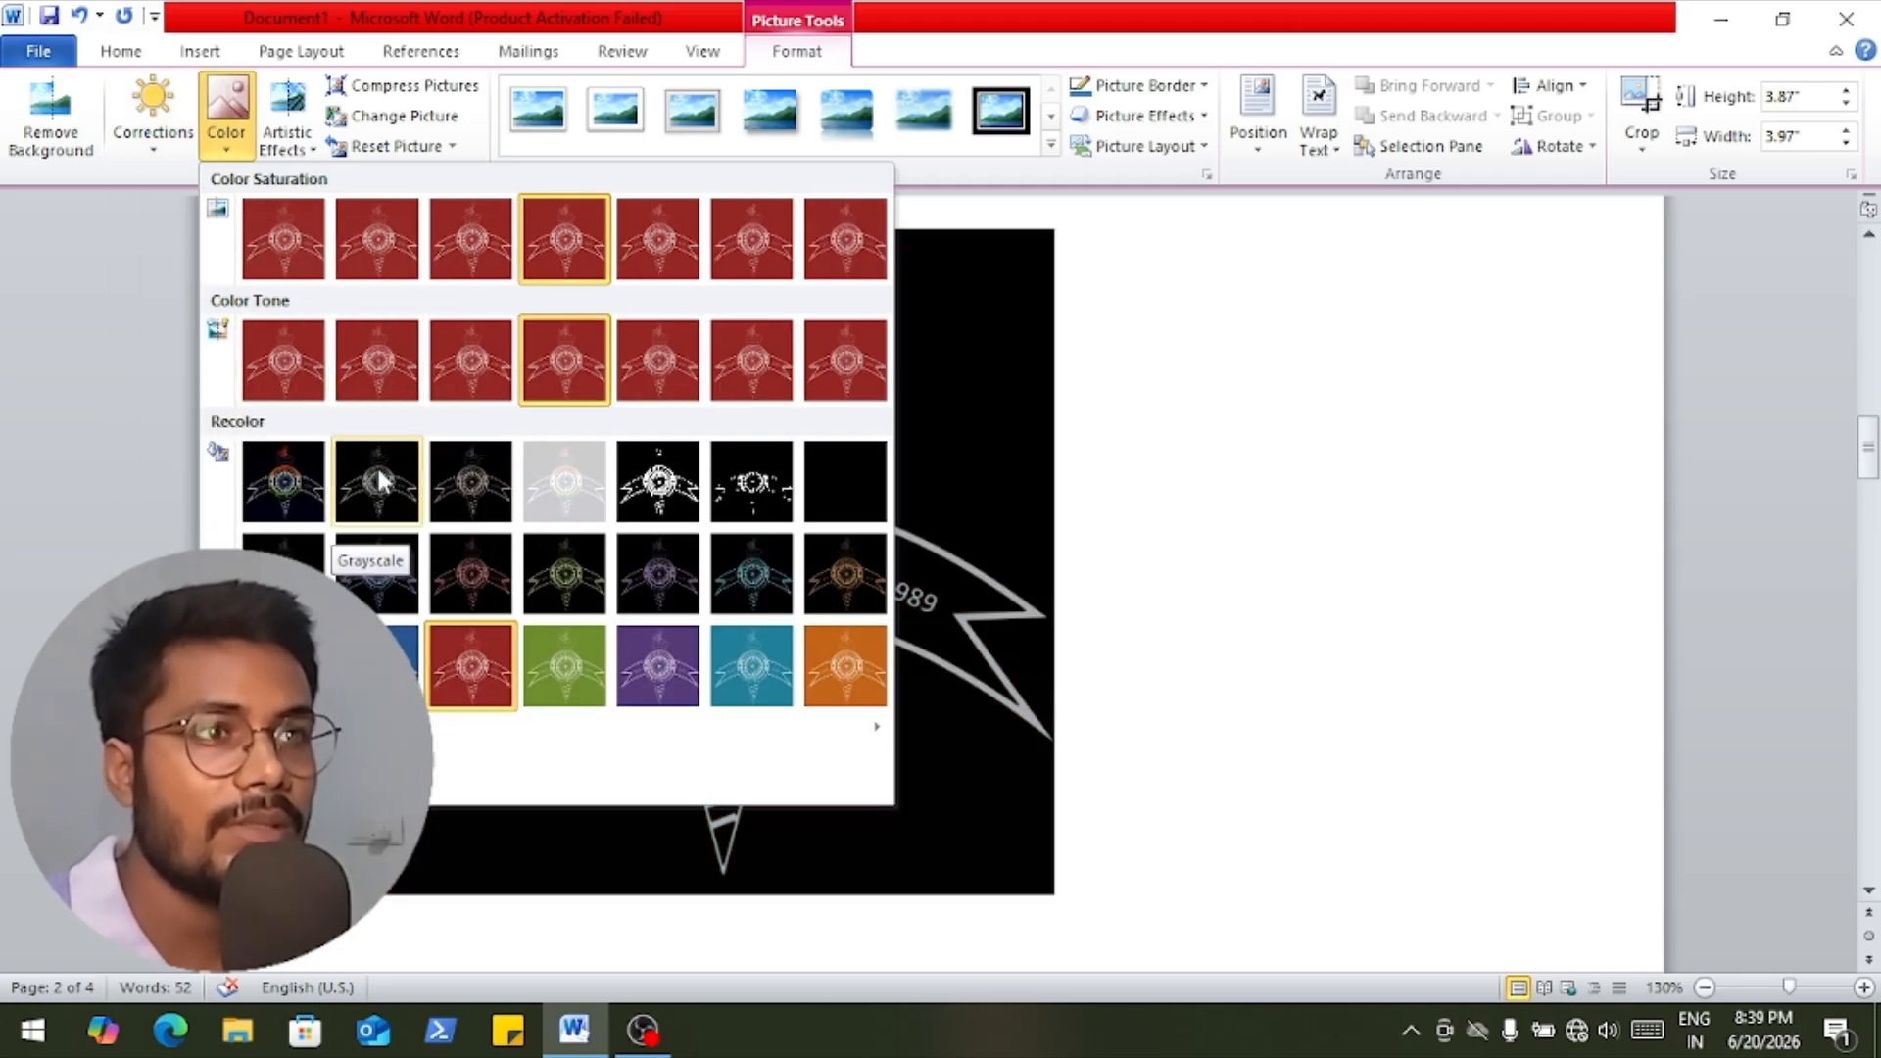
pyautogui.click(1289, 436)
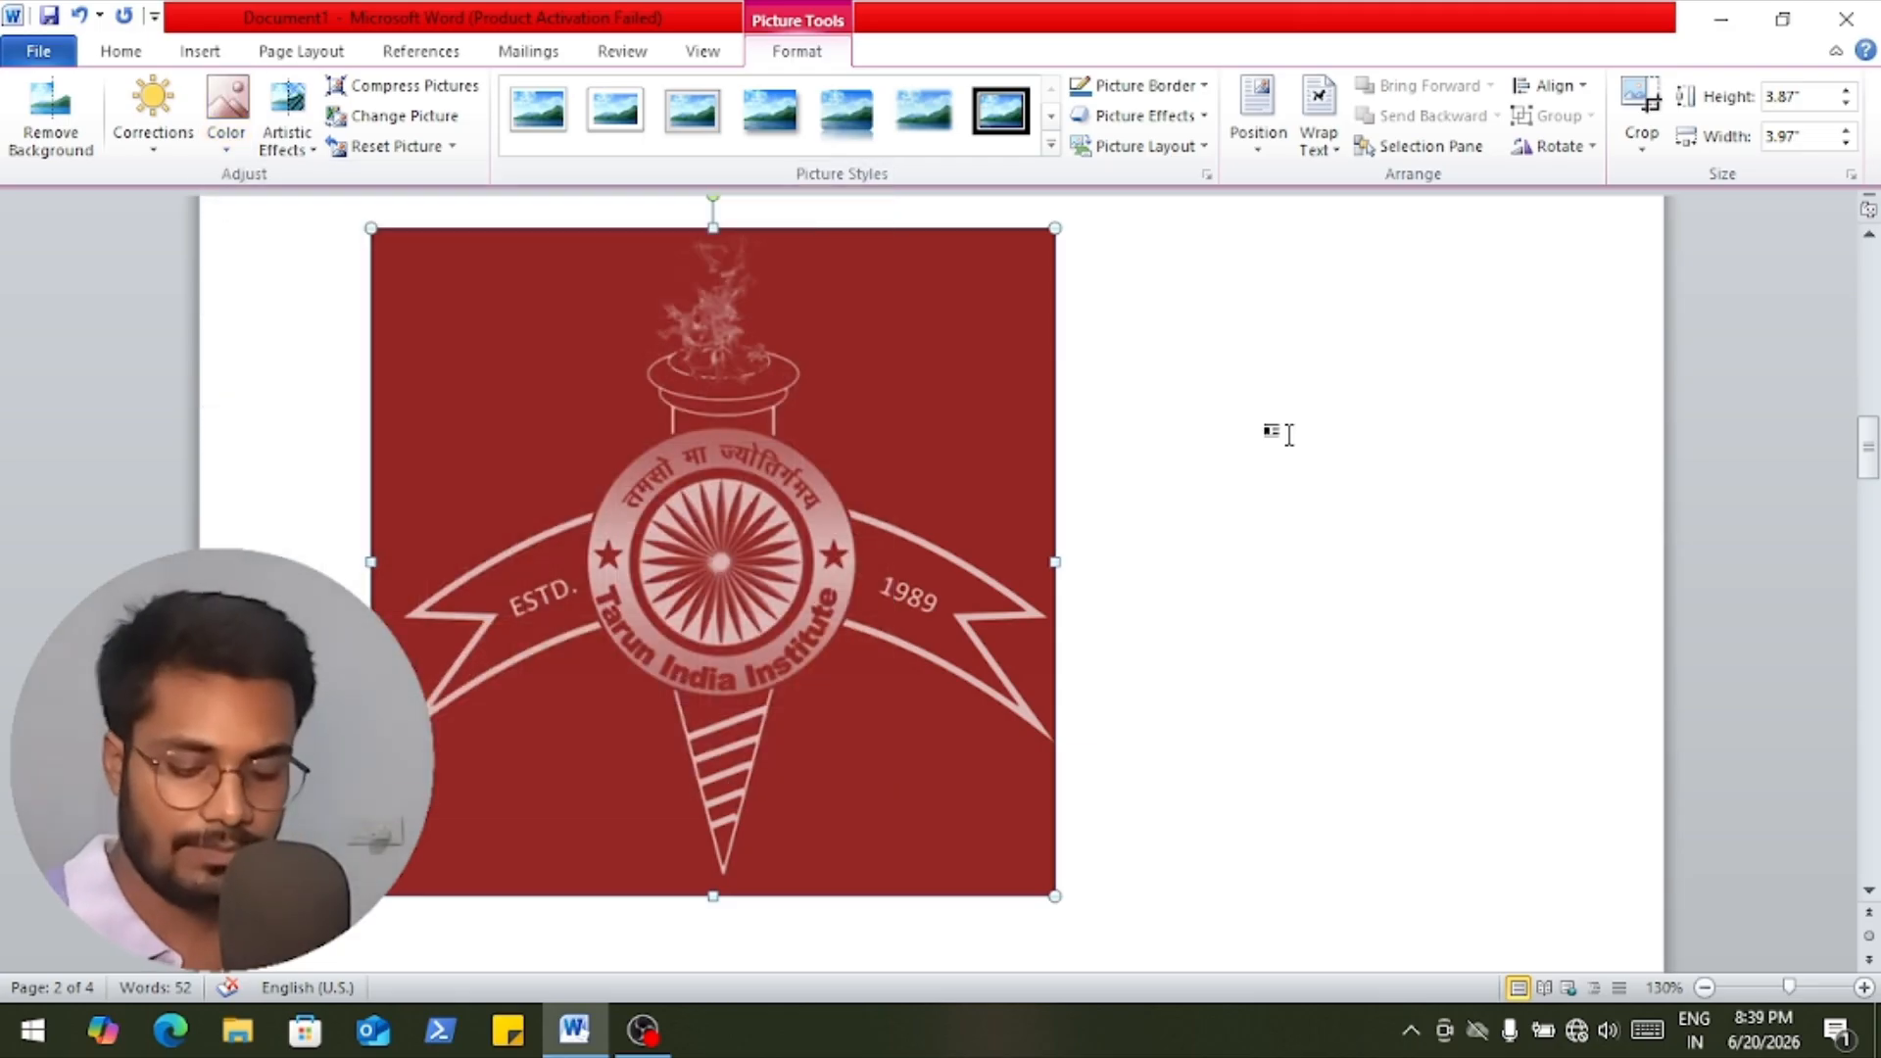
# Undo the logo picture's last color change and apply an artistic effect with dark outlines on a pale background.
pyautogui.hotkey('ctrl', 'z')
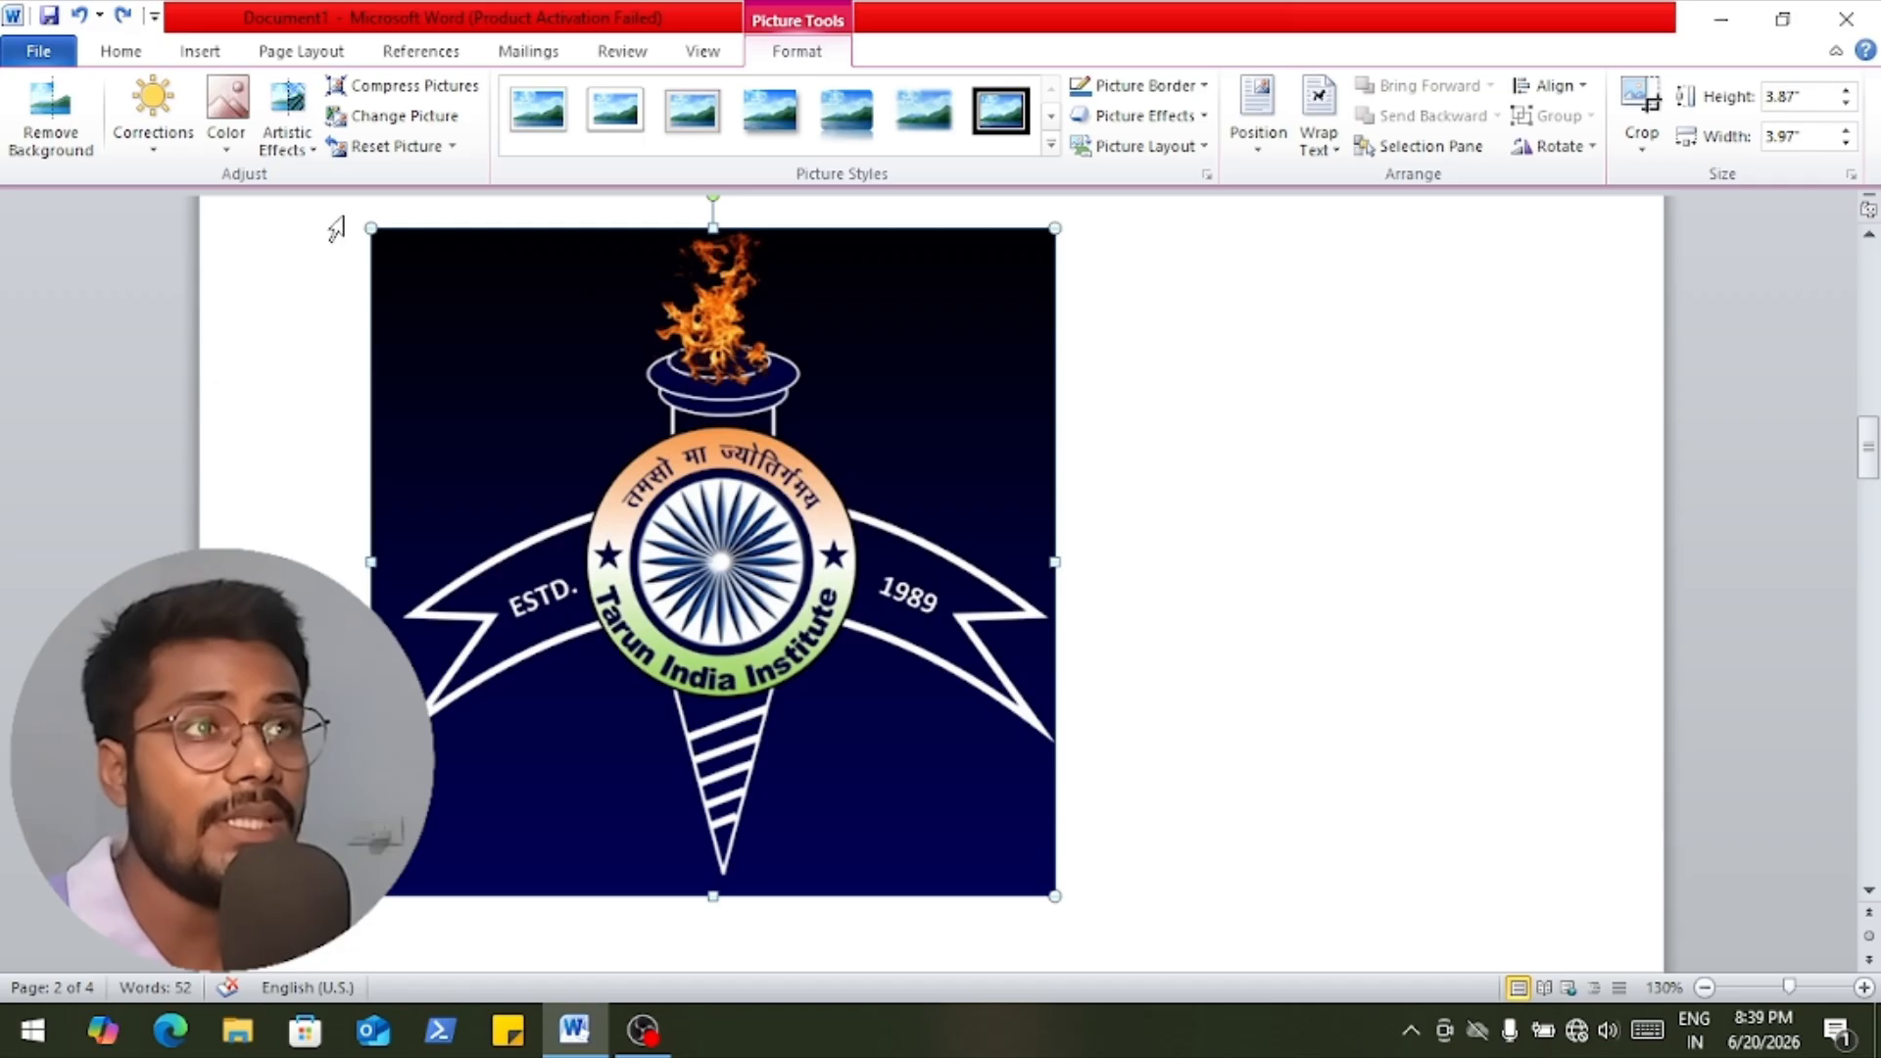
pyautogui.click(294, 142)
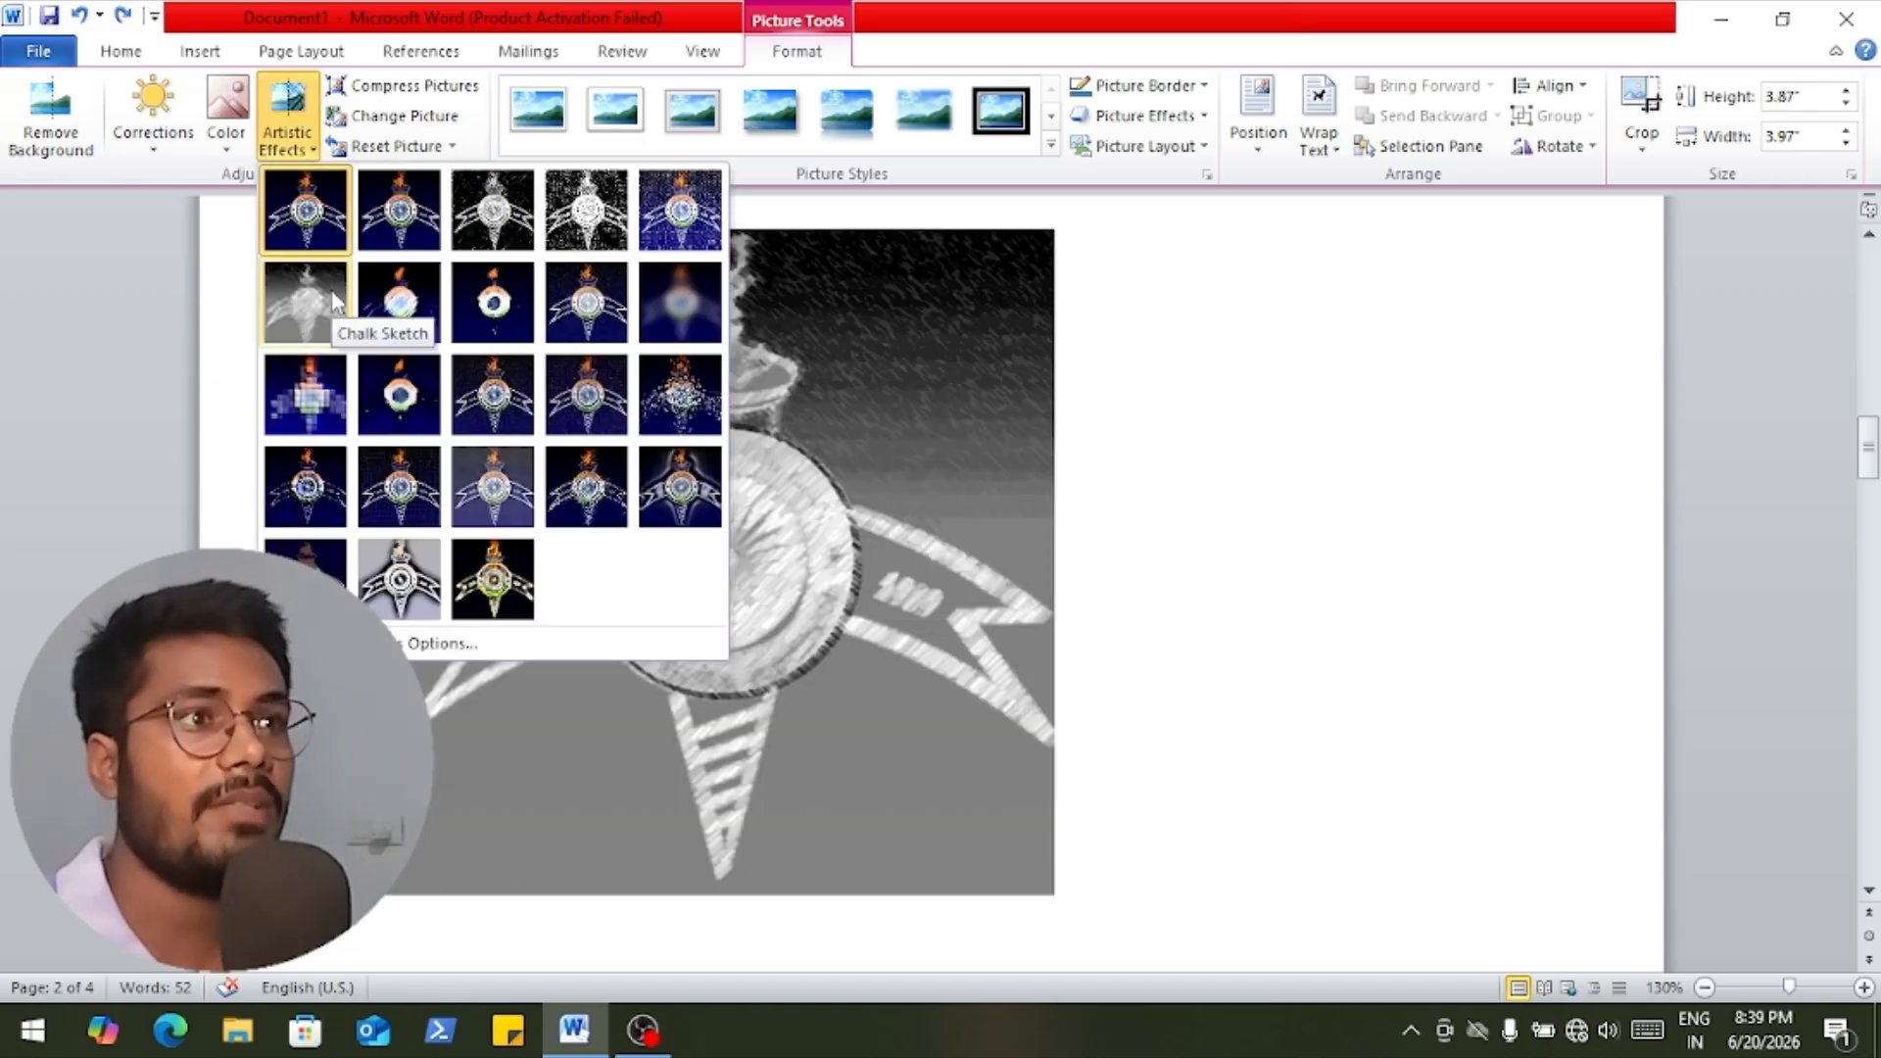
pyautogui.click(441, 606)
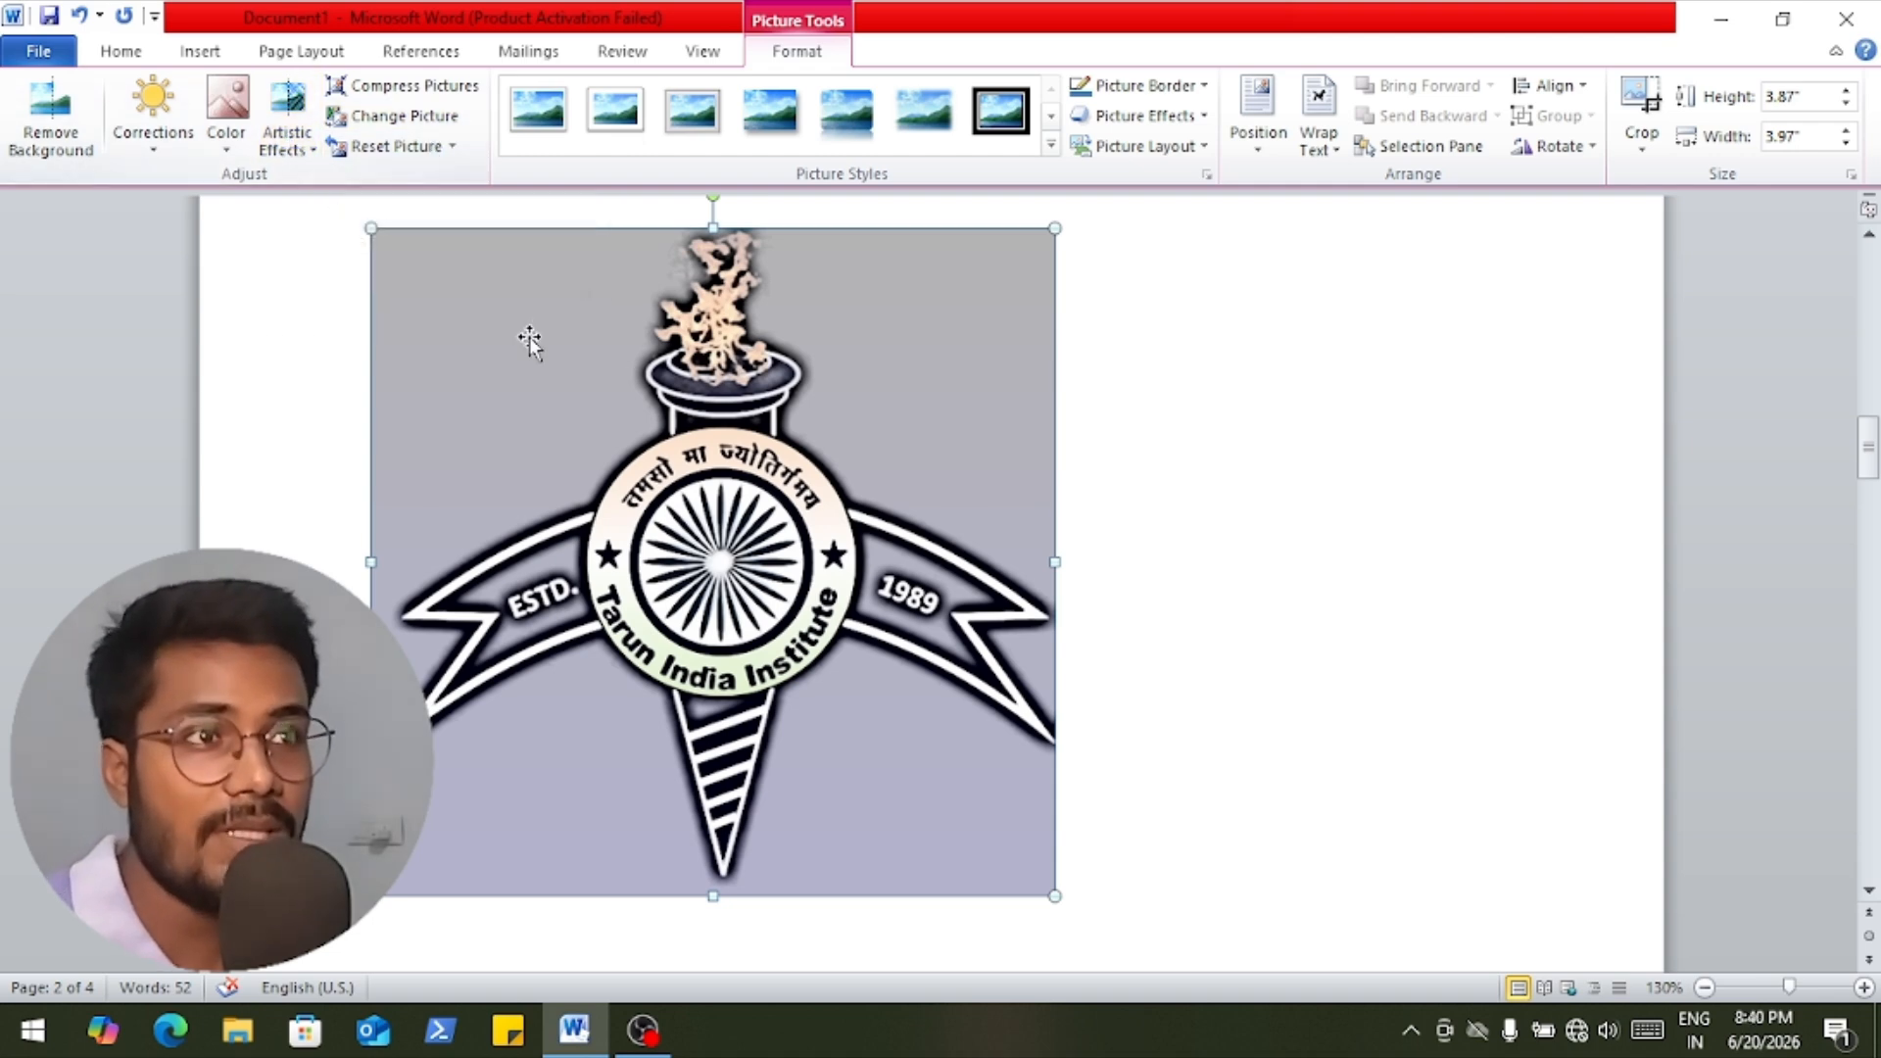
# Replace the institute logo with the picture of the blue and purple logo containing four white tiles.
pyautogui.click(434, 124)
pyautogui.click(789, 252)
pyautogui.click(685, 402)
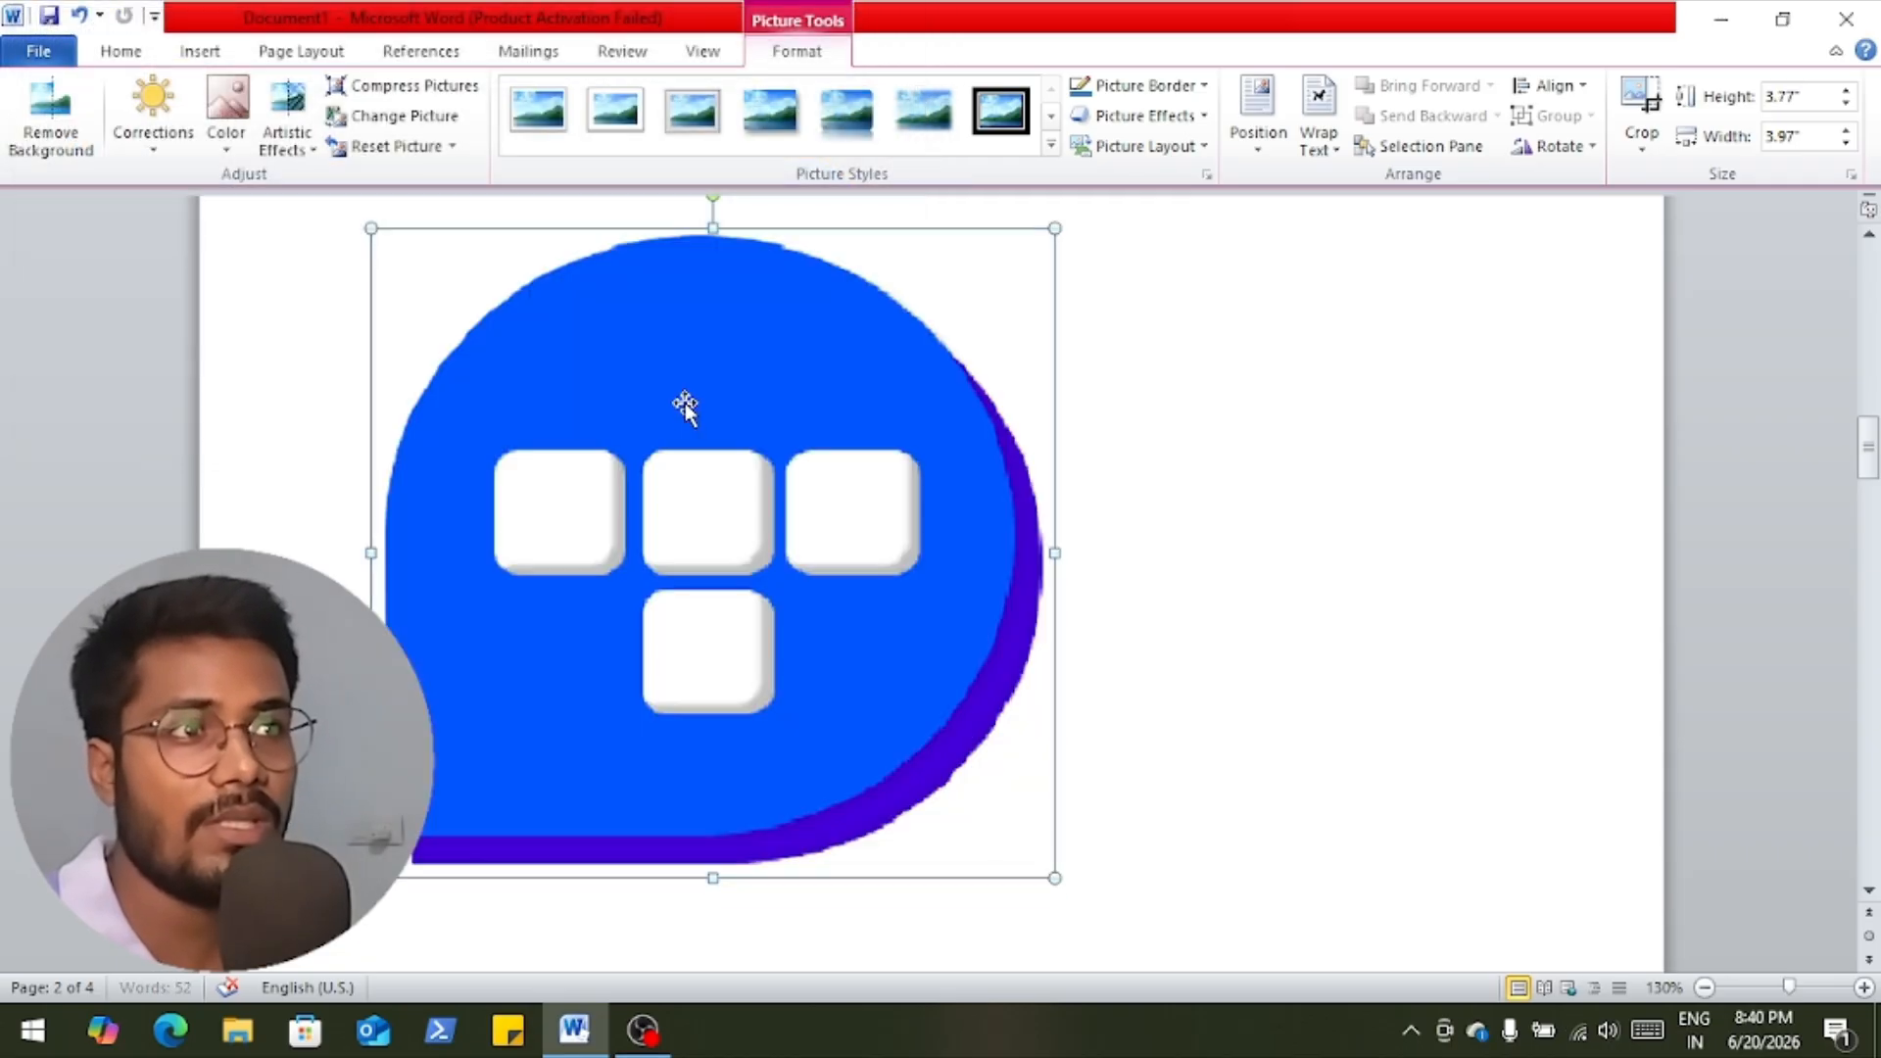
# Recolor the blue logo picture with the dark orange variation and reset its formatting.
pyautogui.click(451, 146)
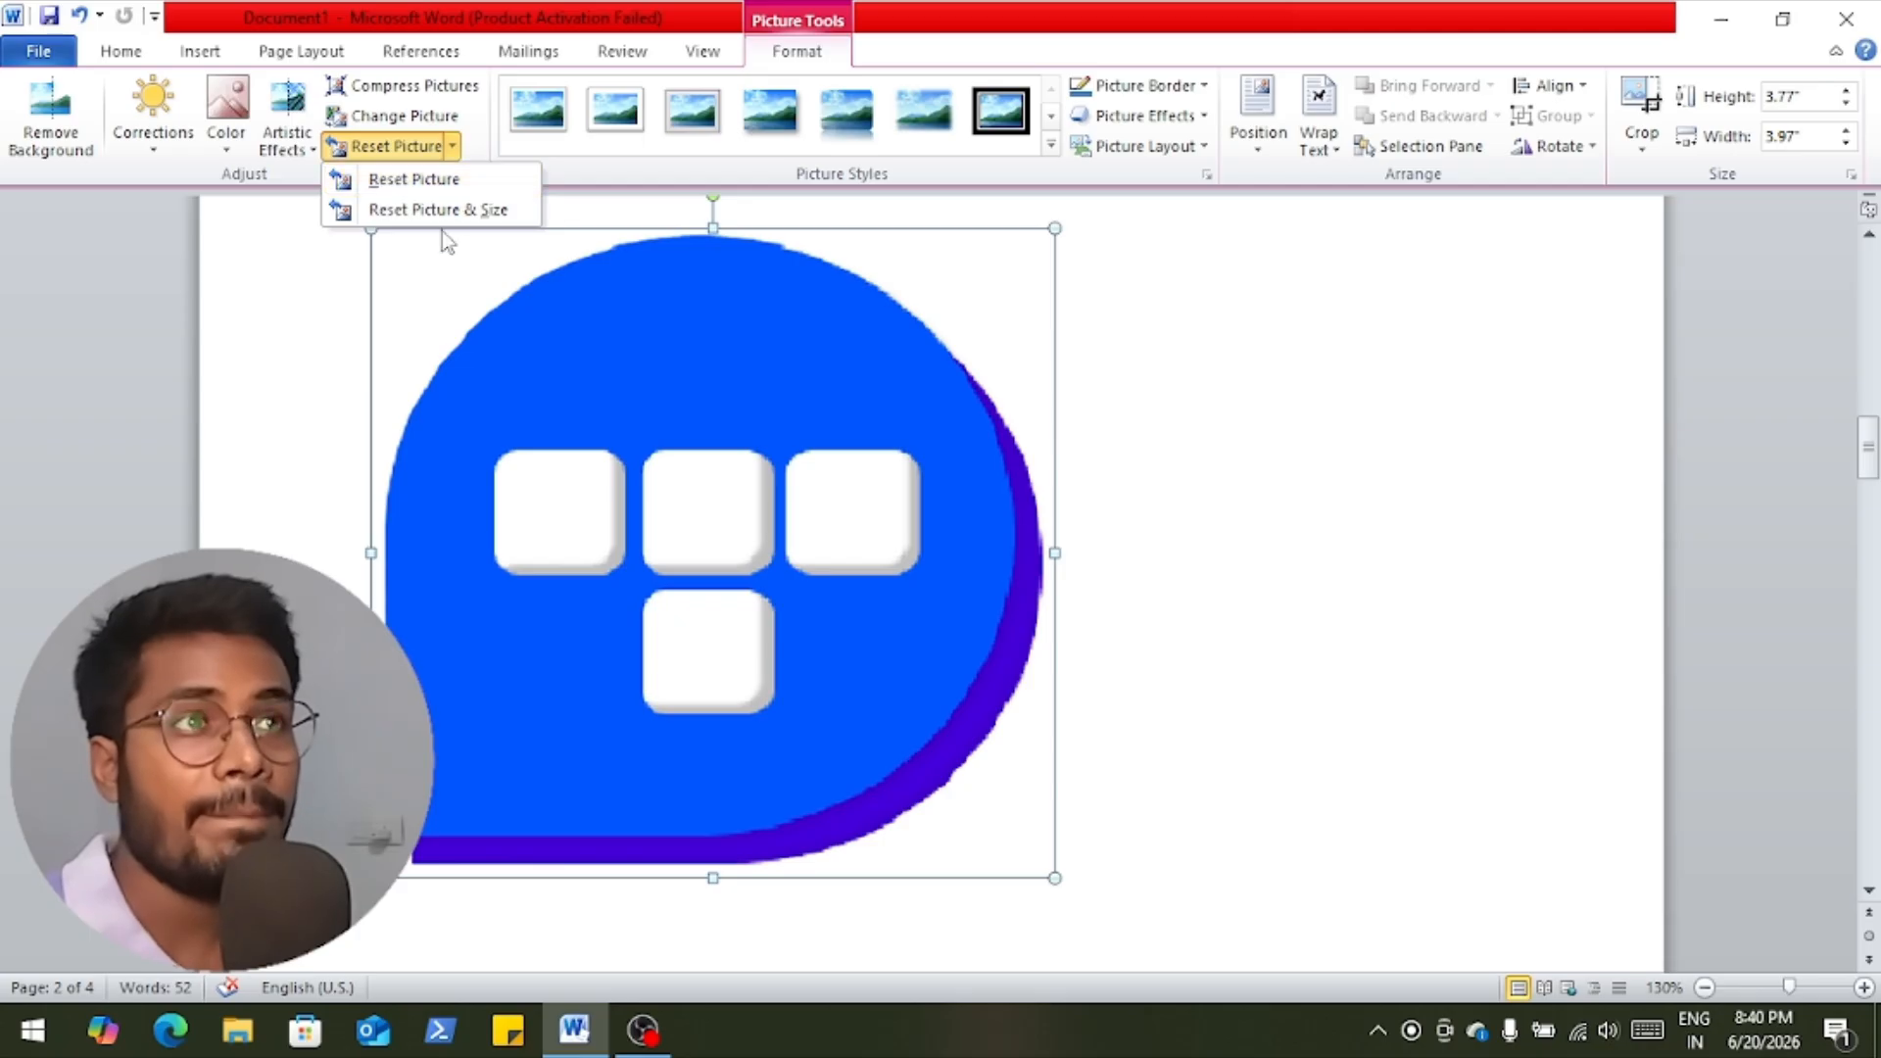
pyautogui.click(650, 477)
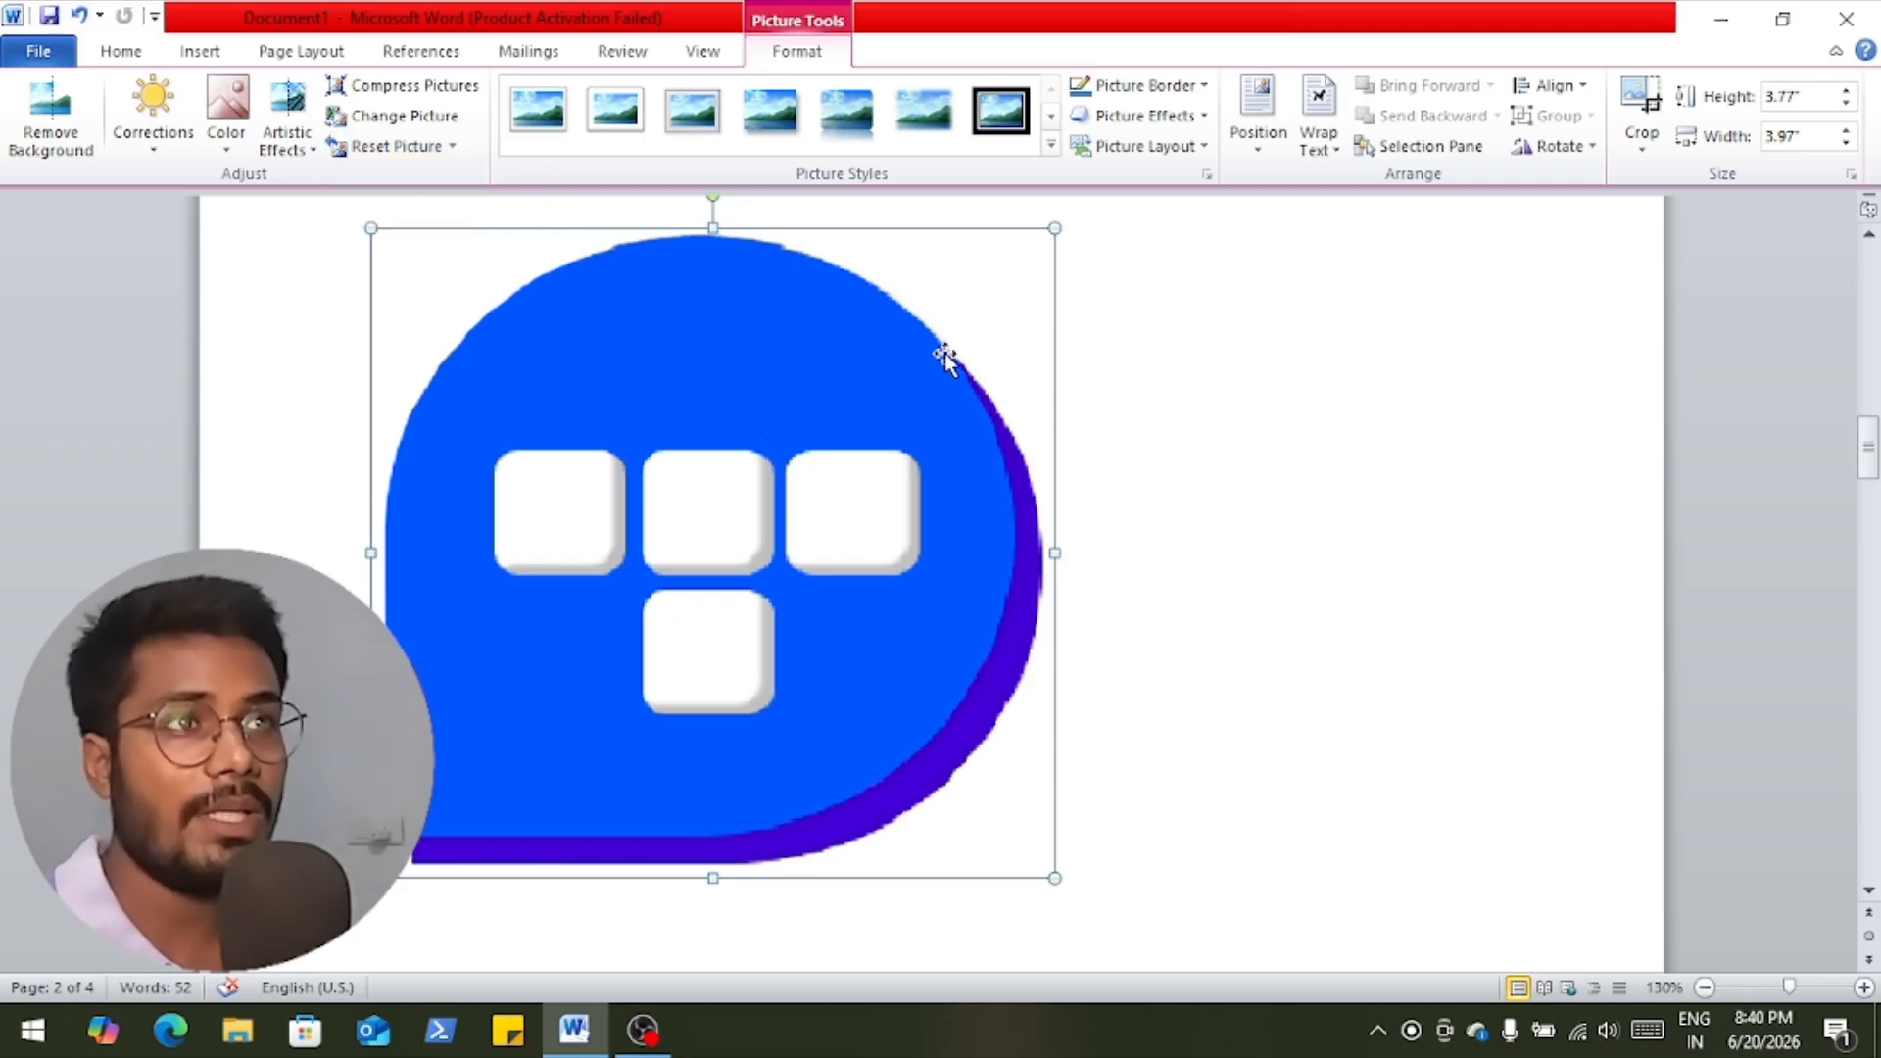
pyautogui.click(242, 159)
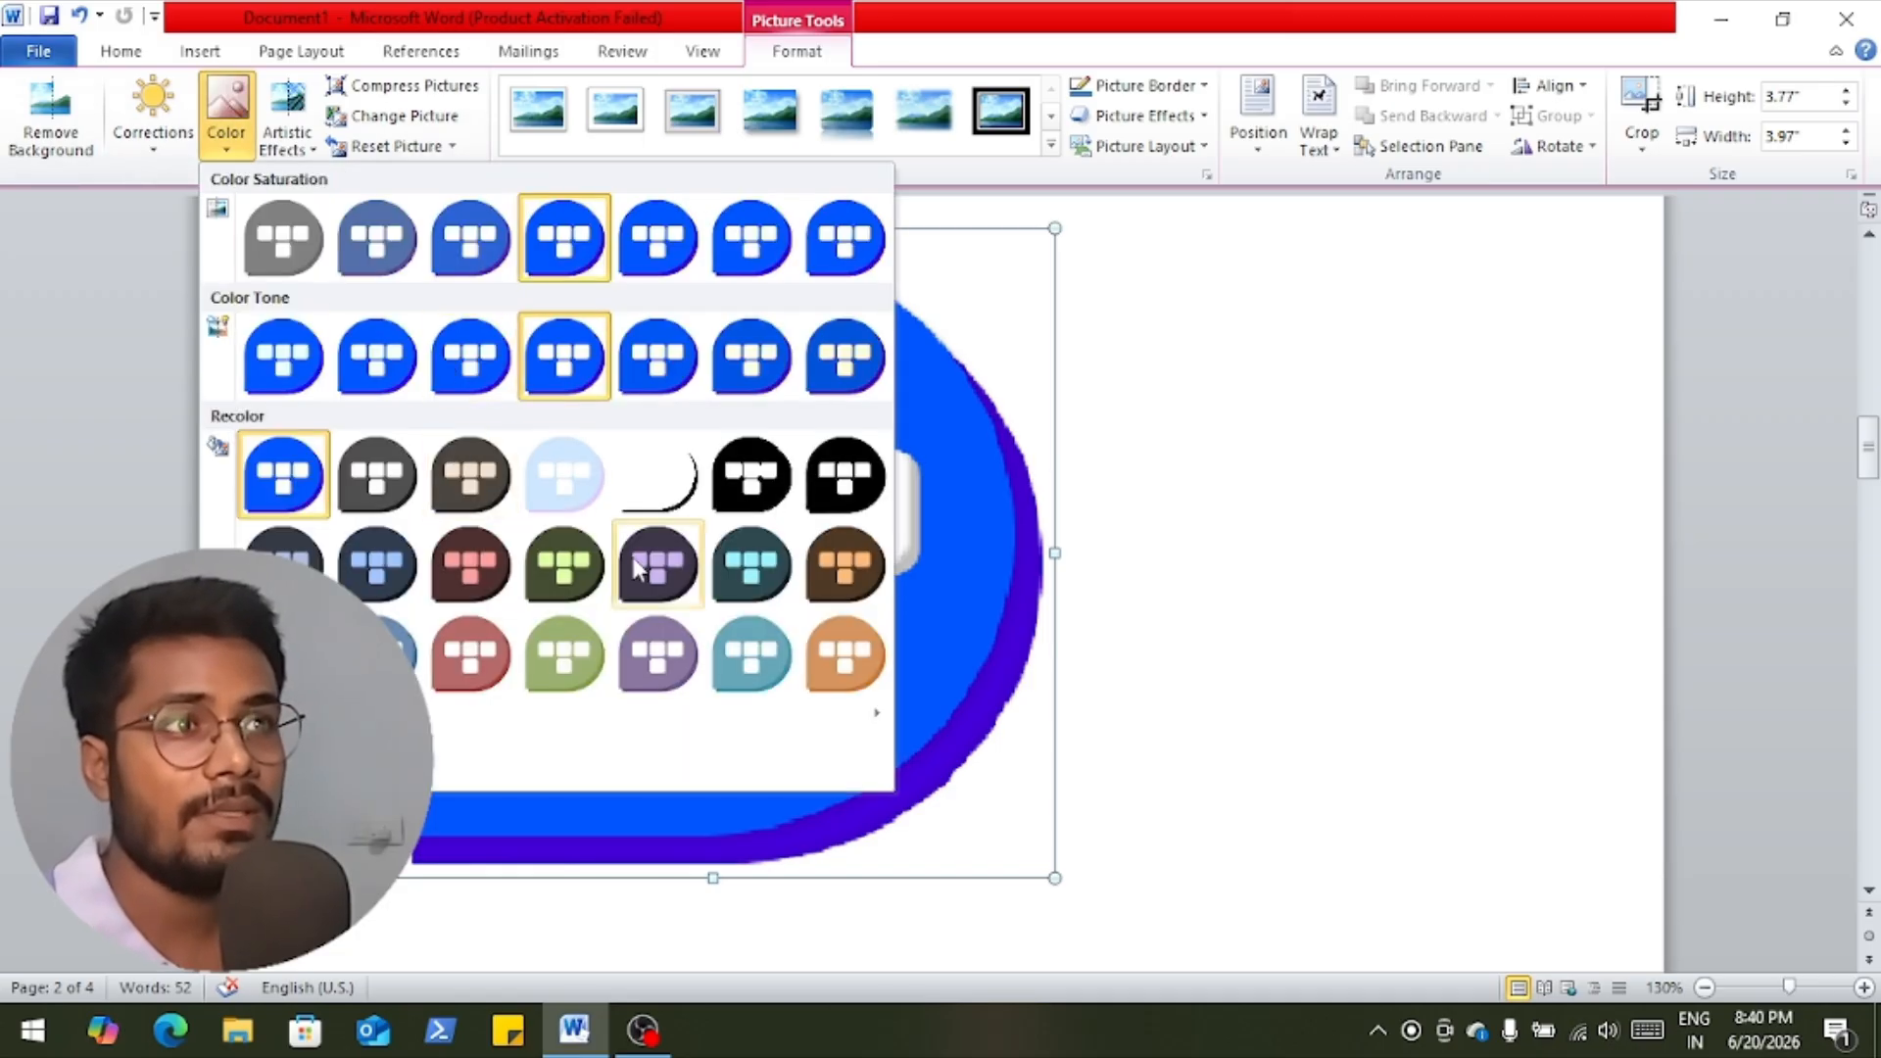
pyautogui.click(834, 588)
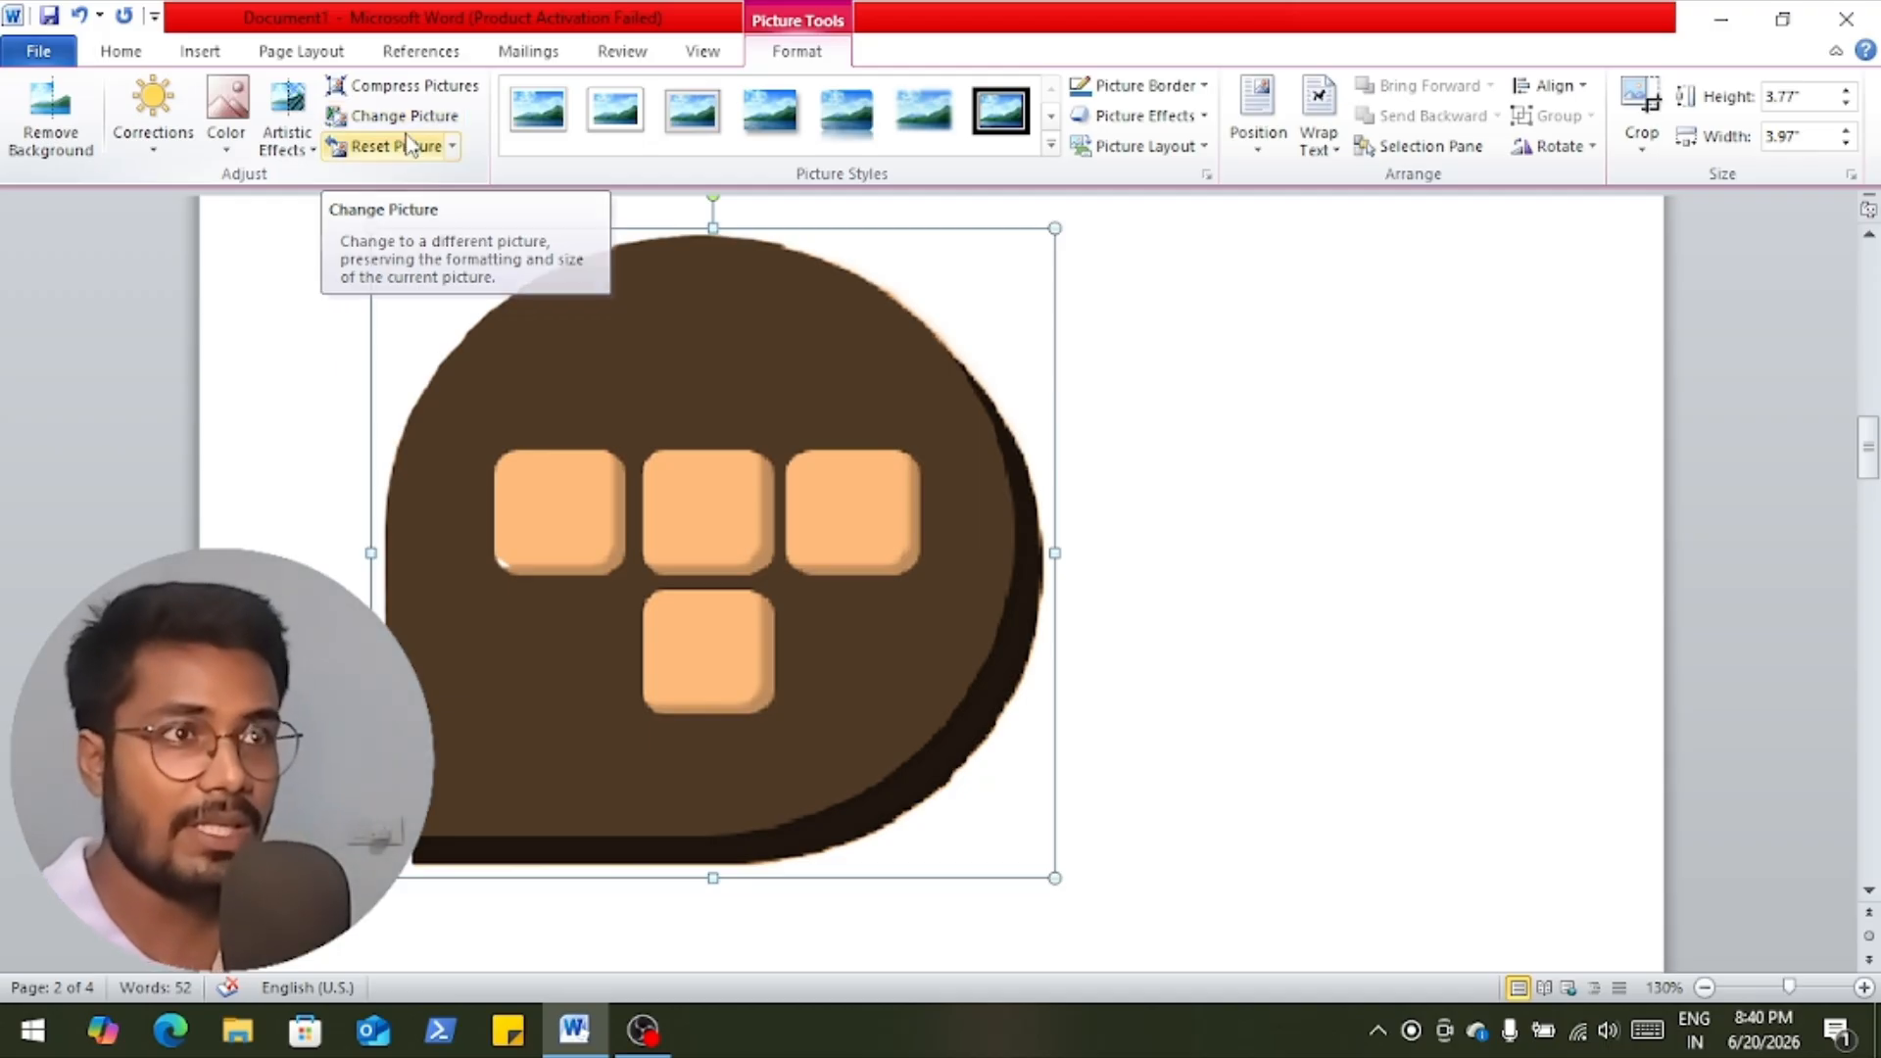
pyautogui.click(409, 145)
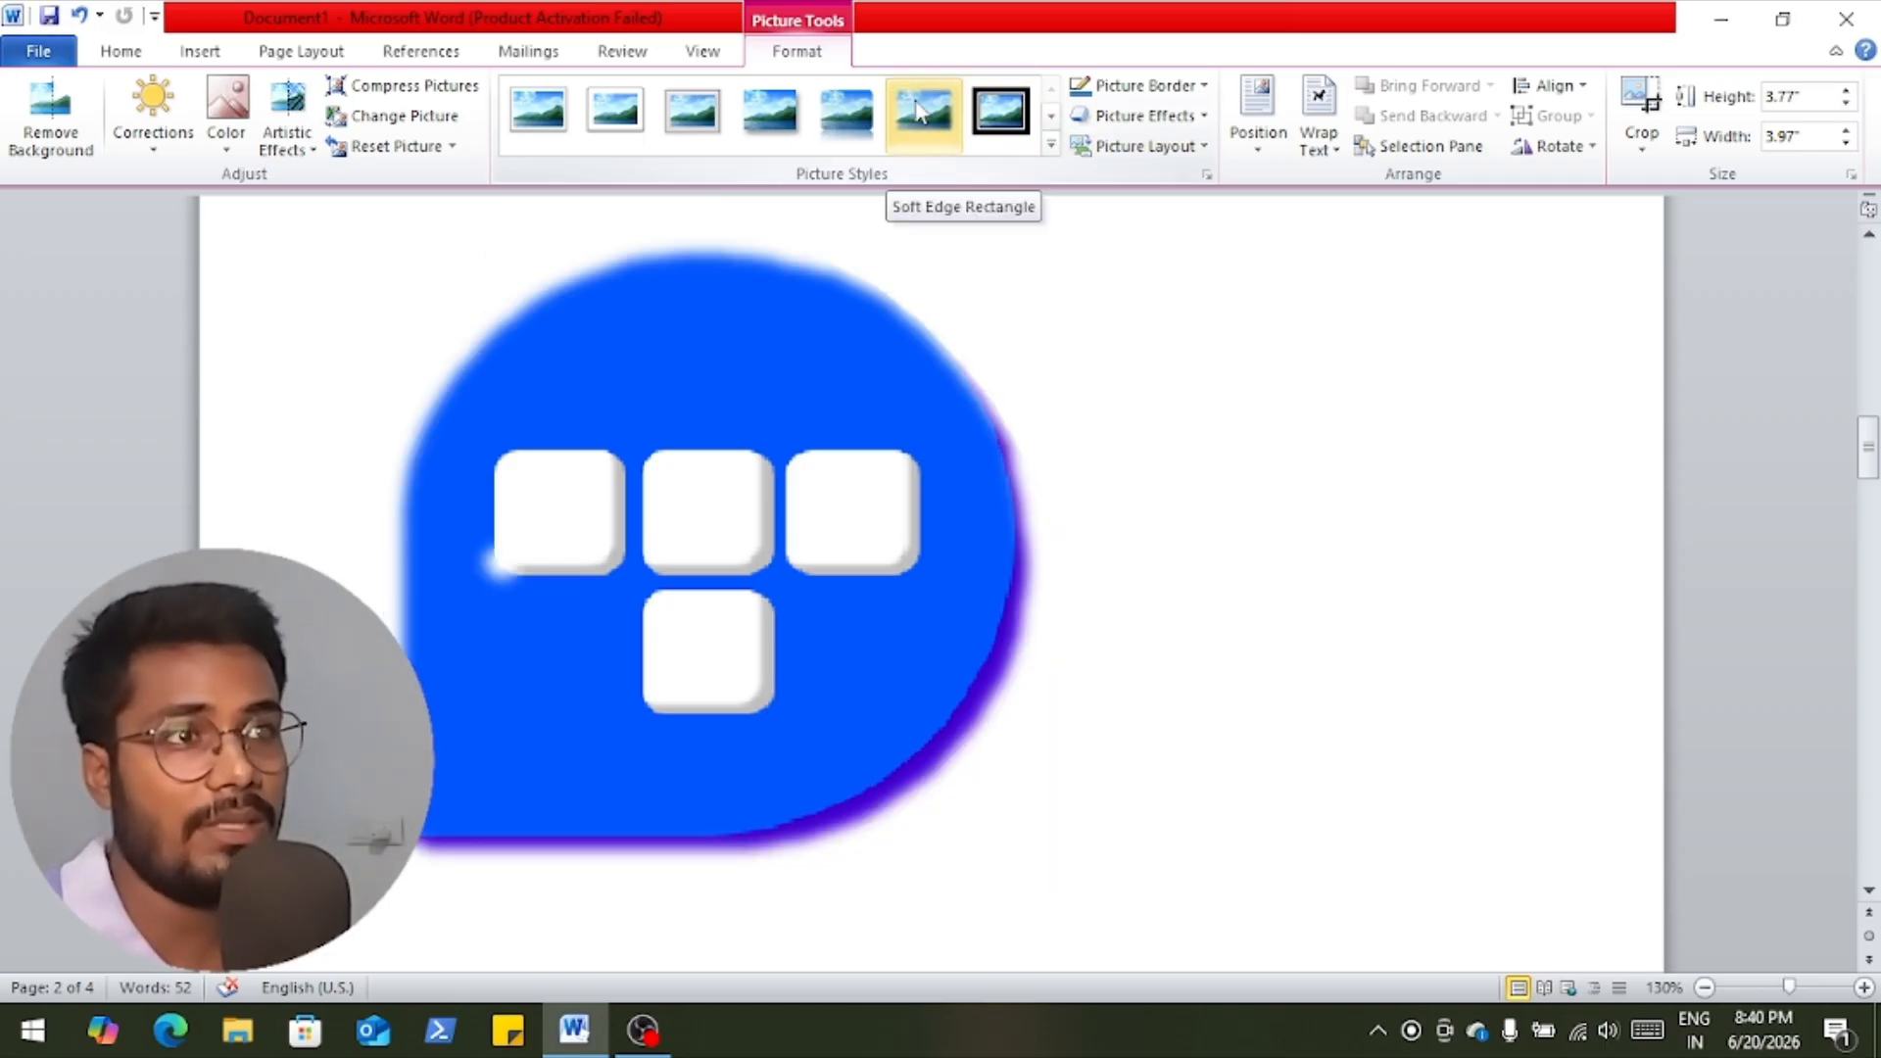
# Try the Reflected Rounded Rectangle and black-framed oval picture styles on the blue logo and reset its formatting.
pyautogui.click(849, 109)
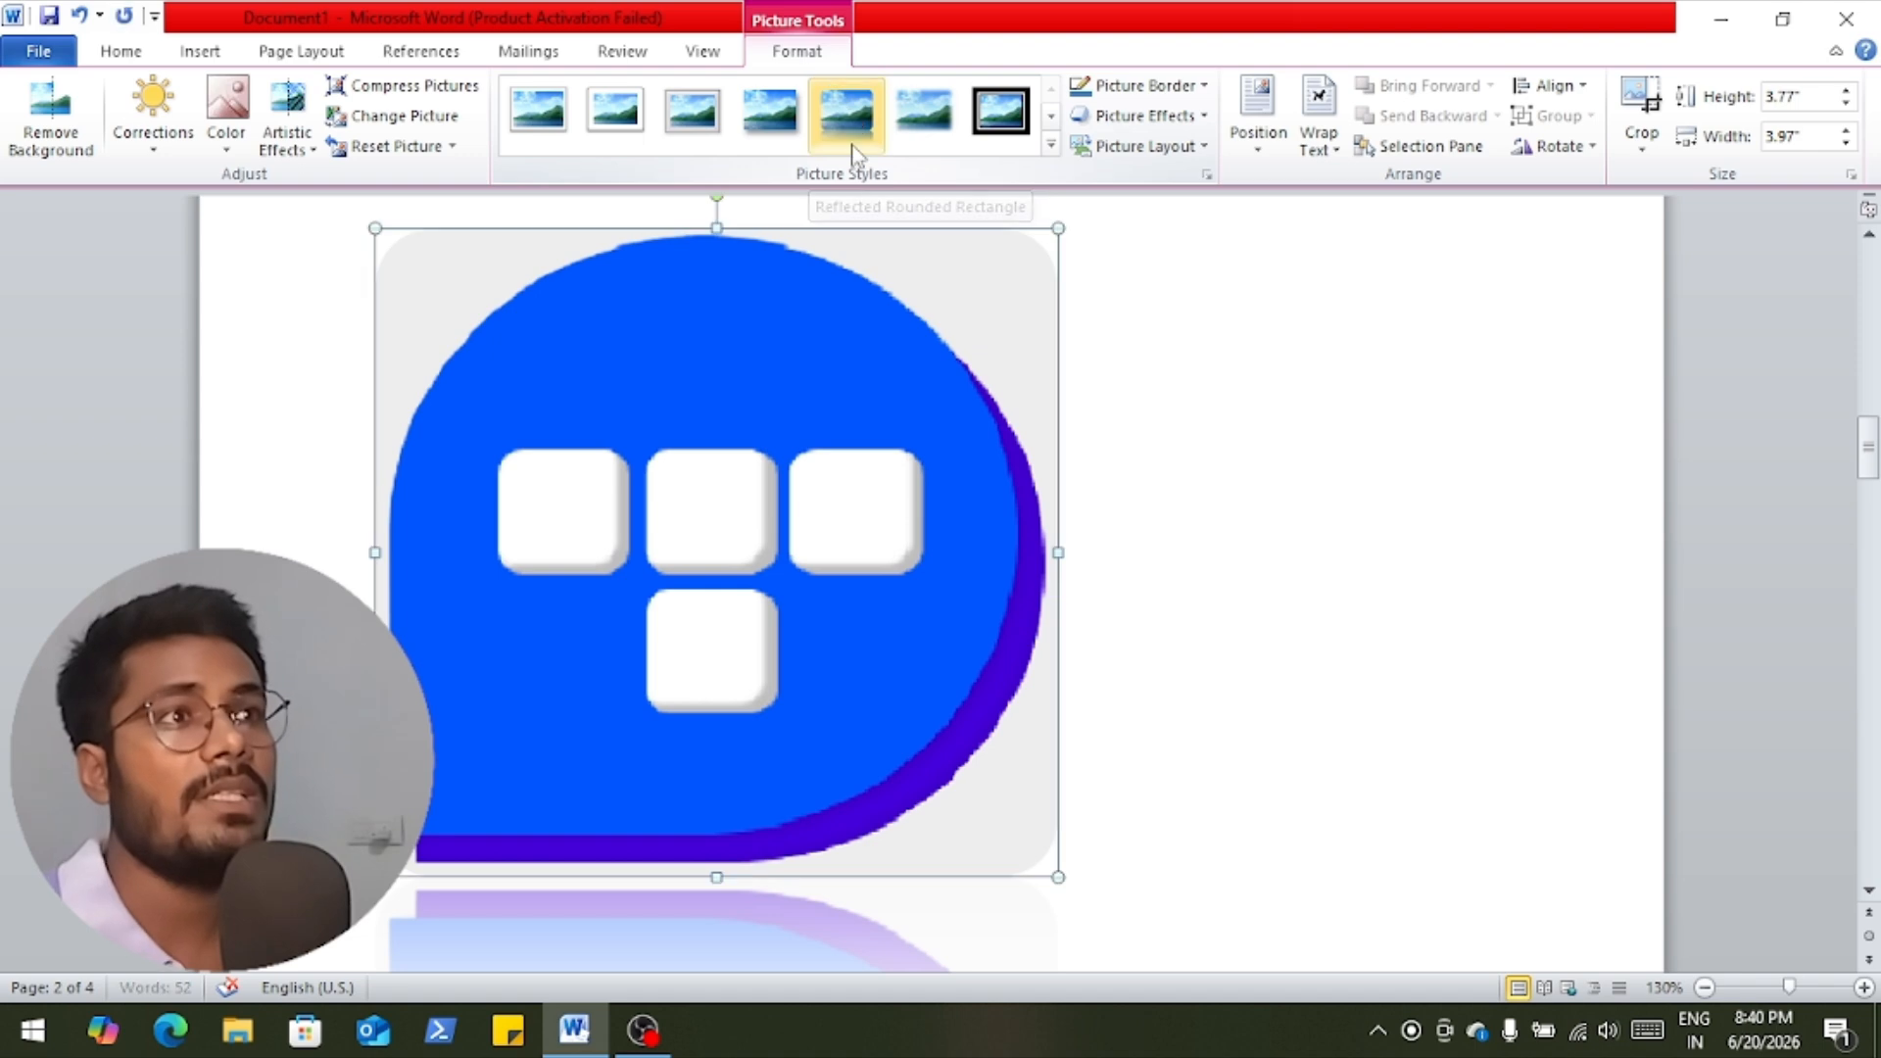
pyautogui.scroll(-5, 925, 422)
pyautogui.scroll(5, 929, 428)
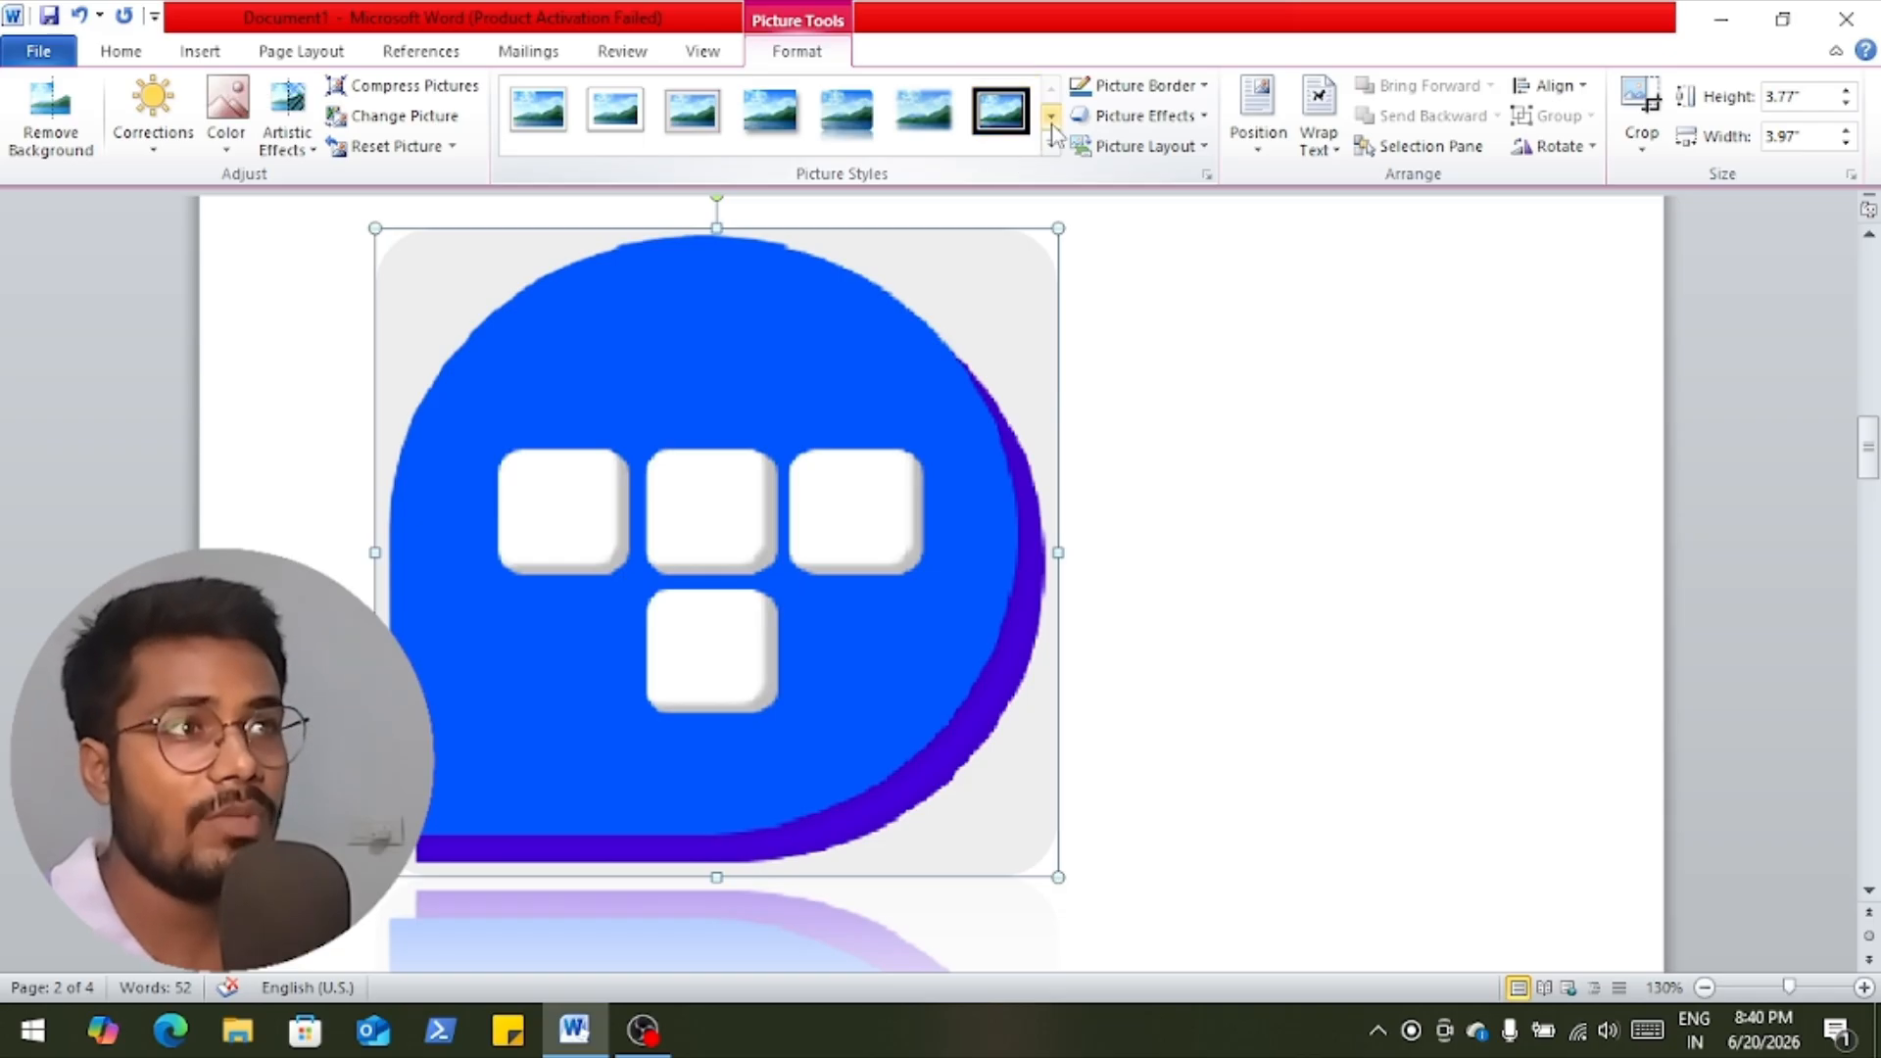
pyautogui.click(1051, 116)
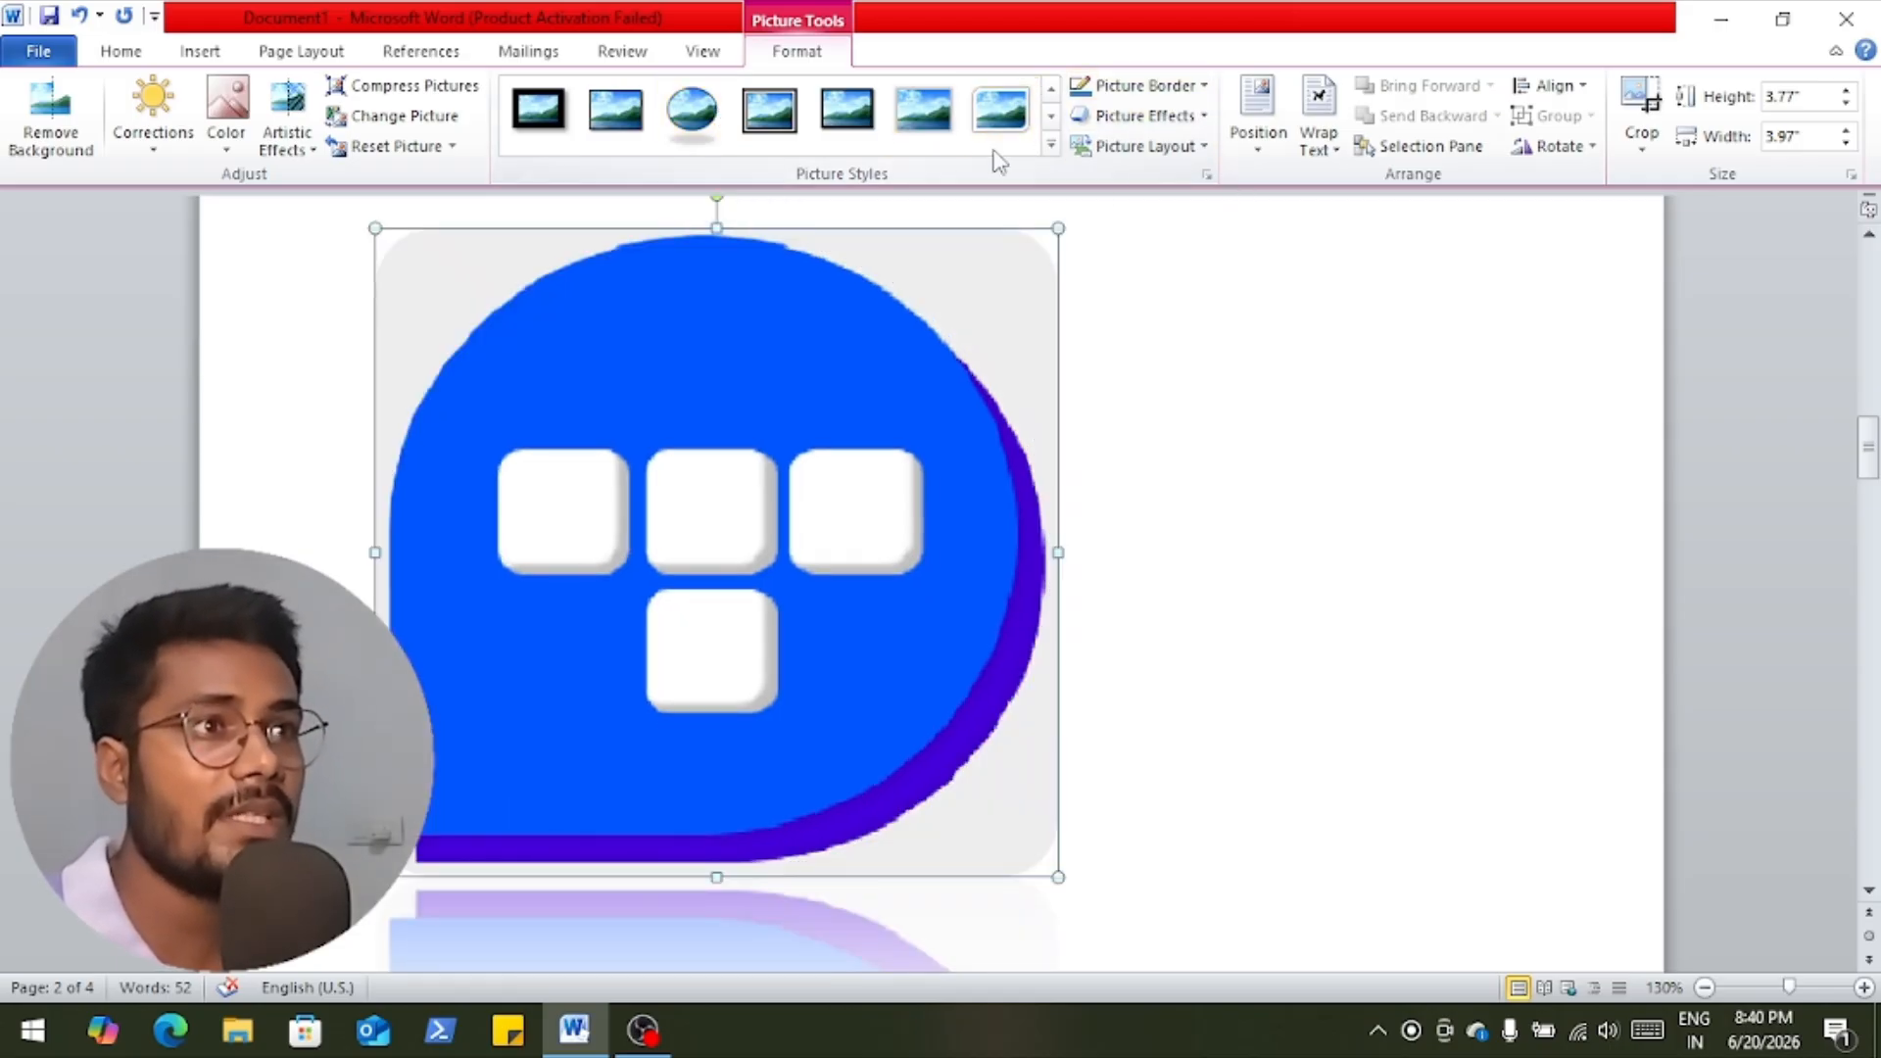
pyautogui.click(720, 135)
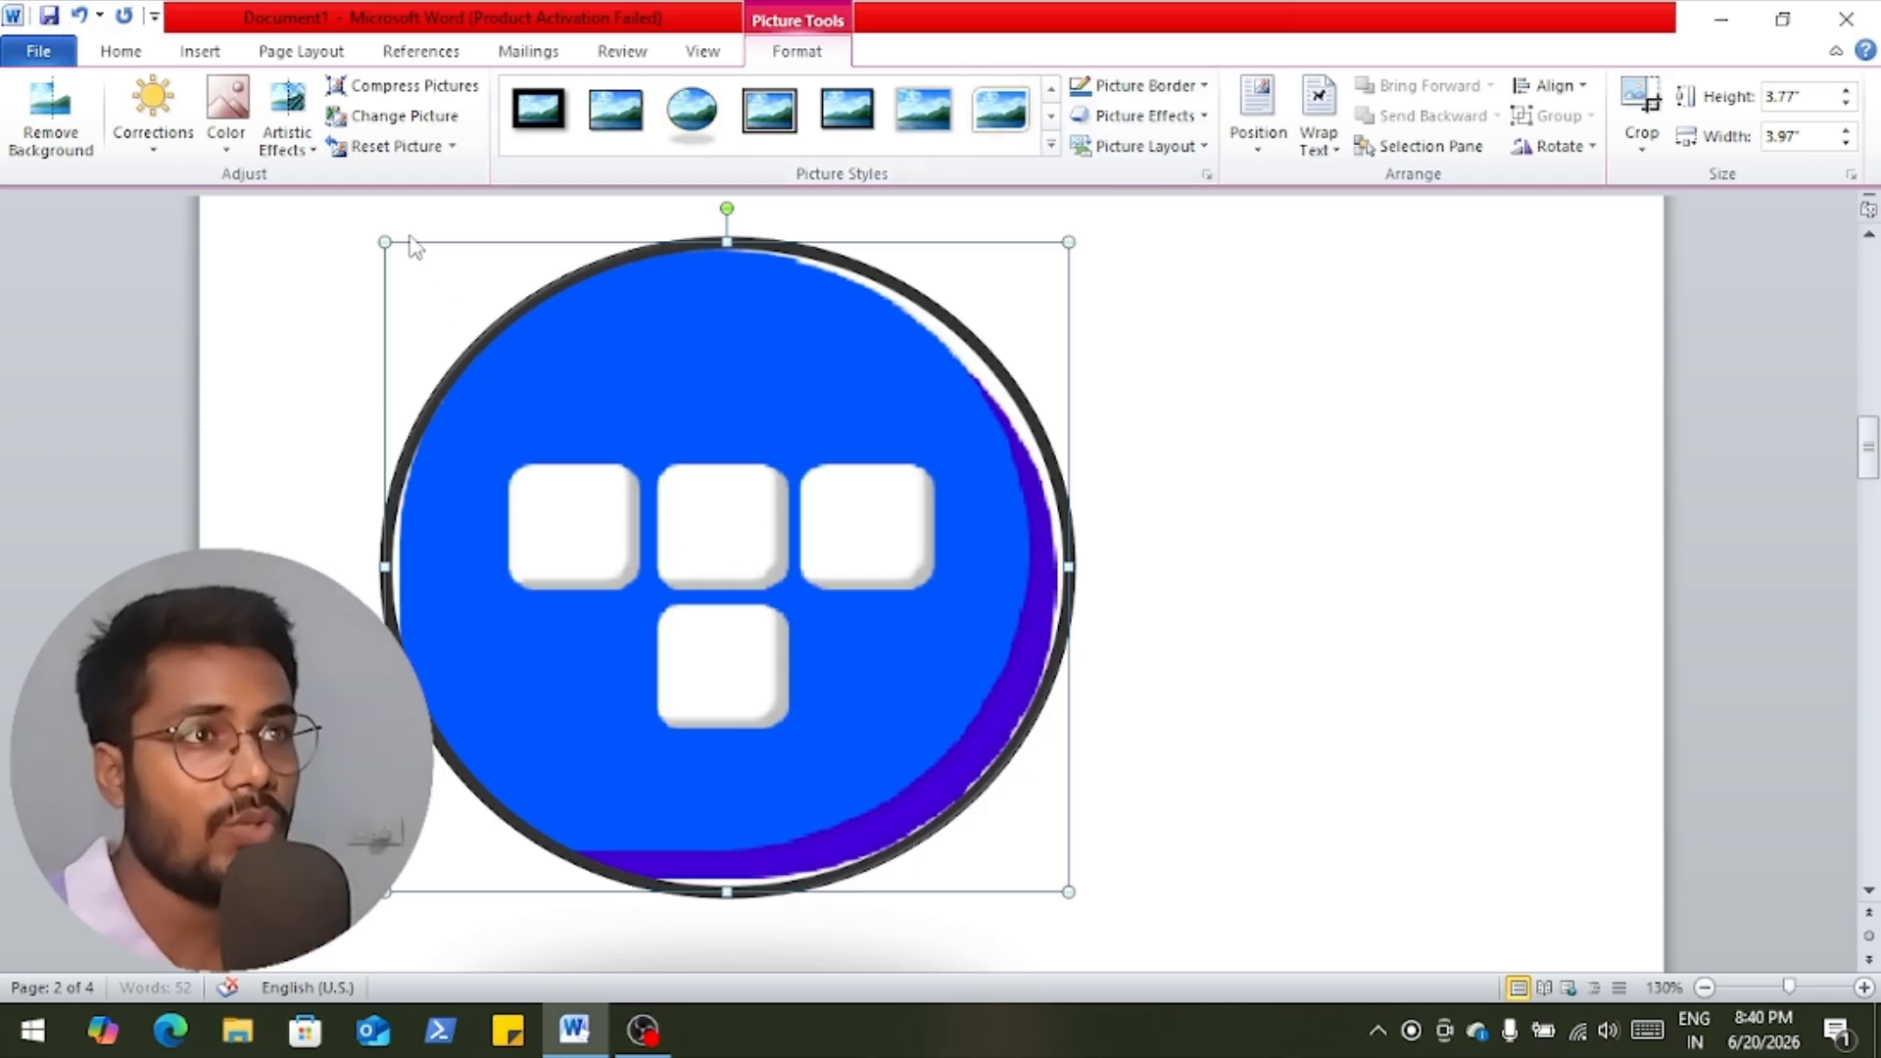
pyautogui.click(390, 146)
# Give the blue logo a dark orange border and preview reflection variations such as Half Reflection, touching.
pyautogui.click(1204, 87)
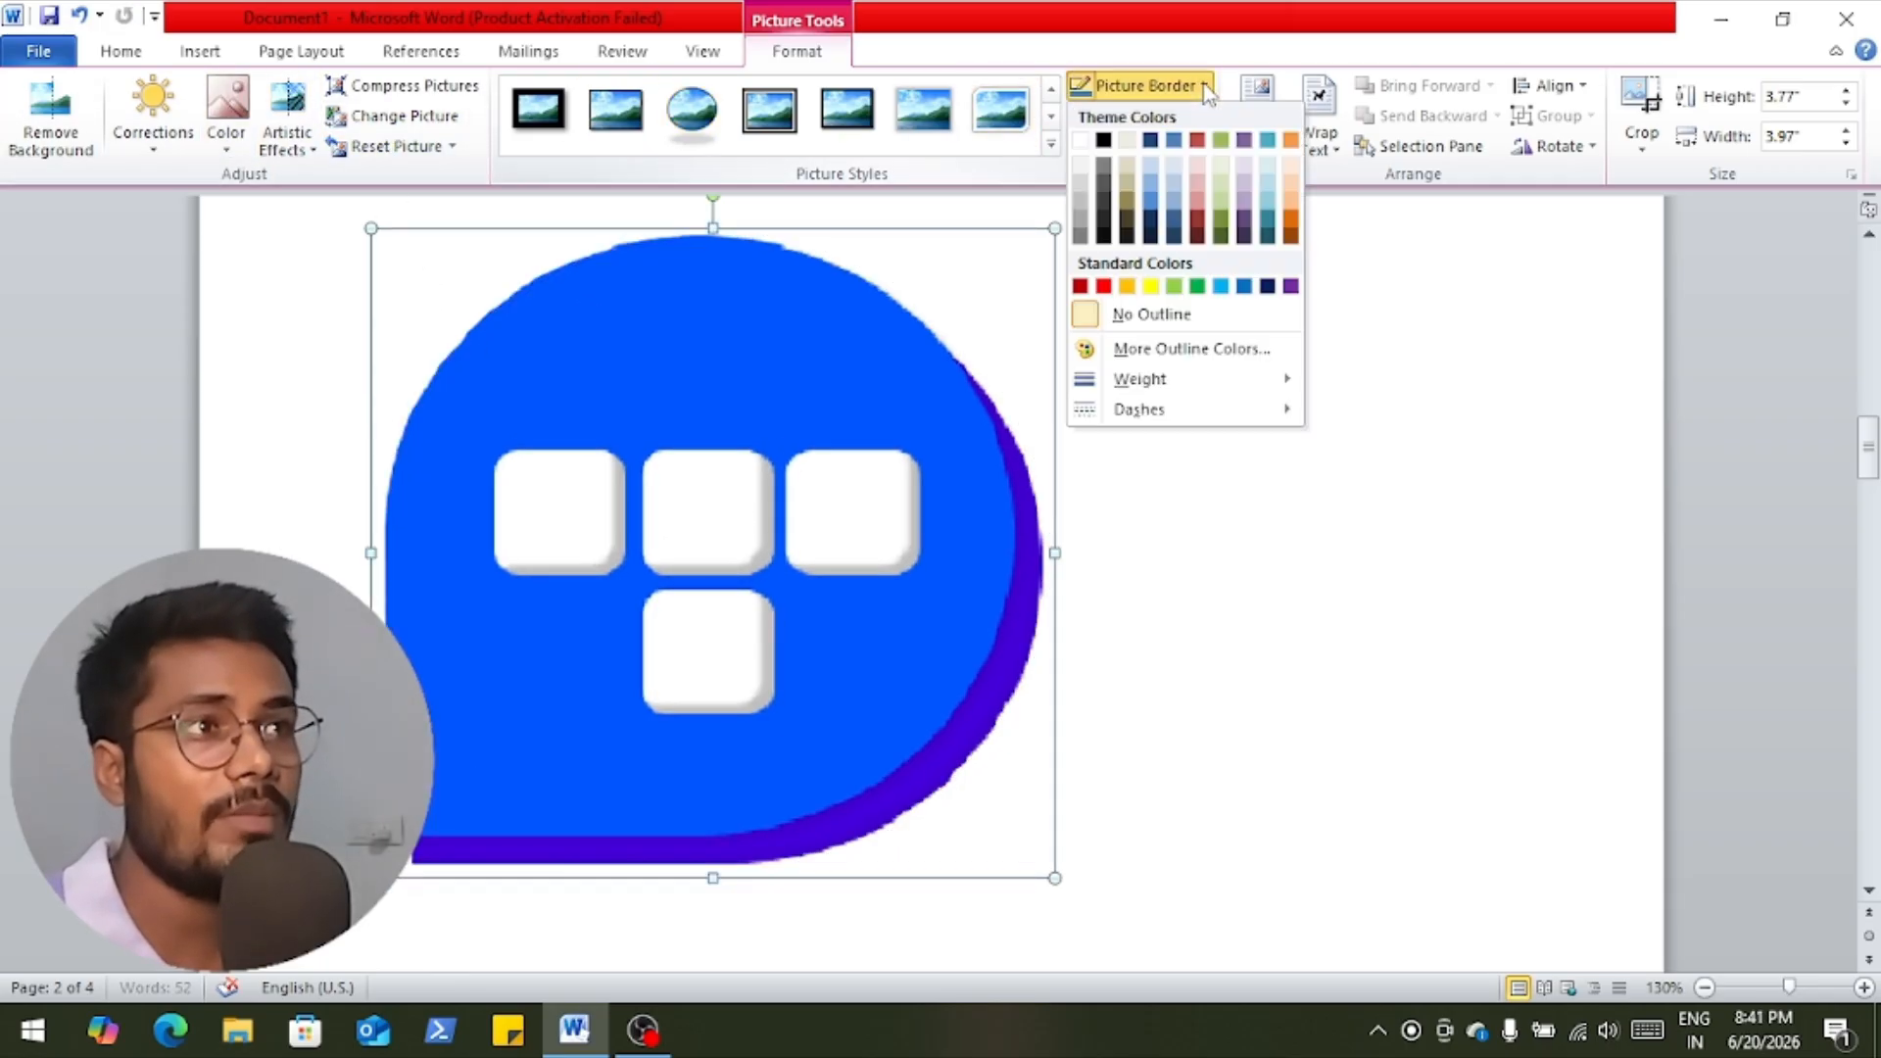
pyautogui.click(1290, 228)
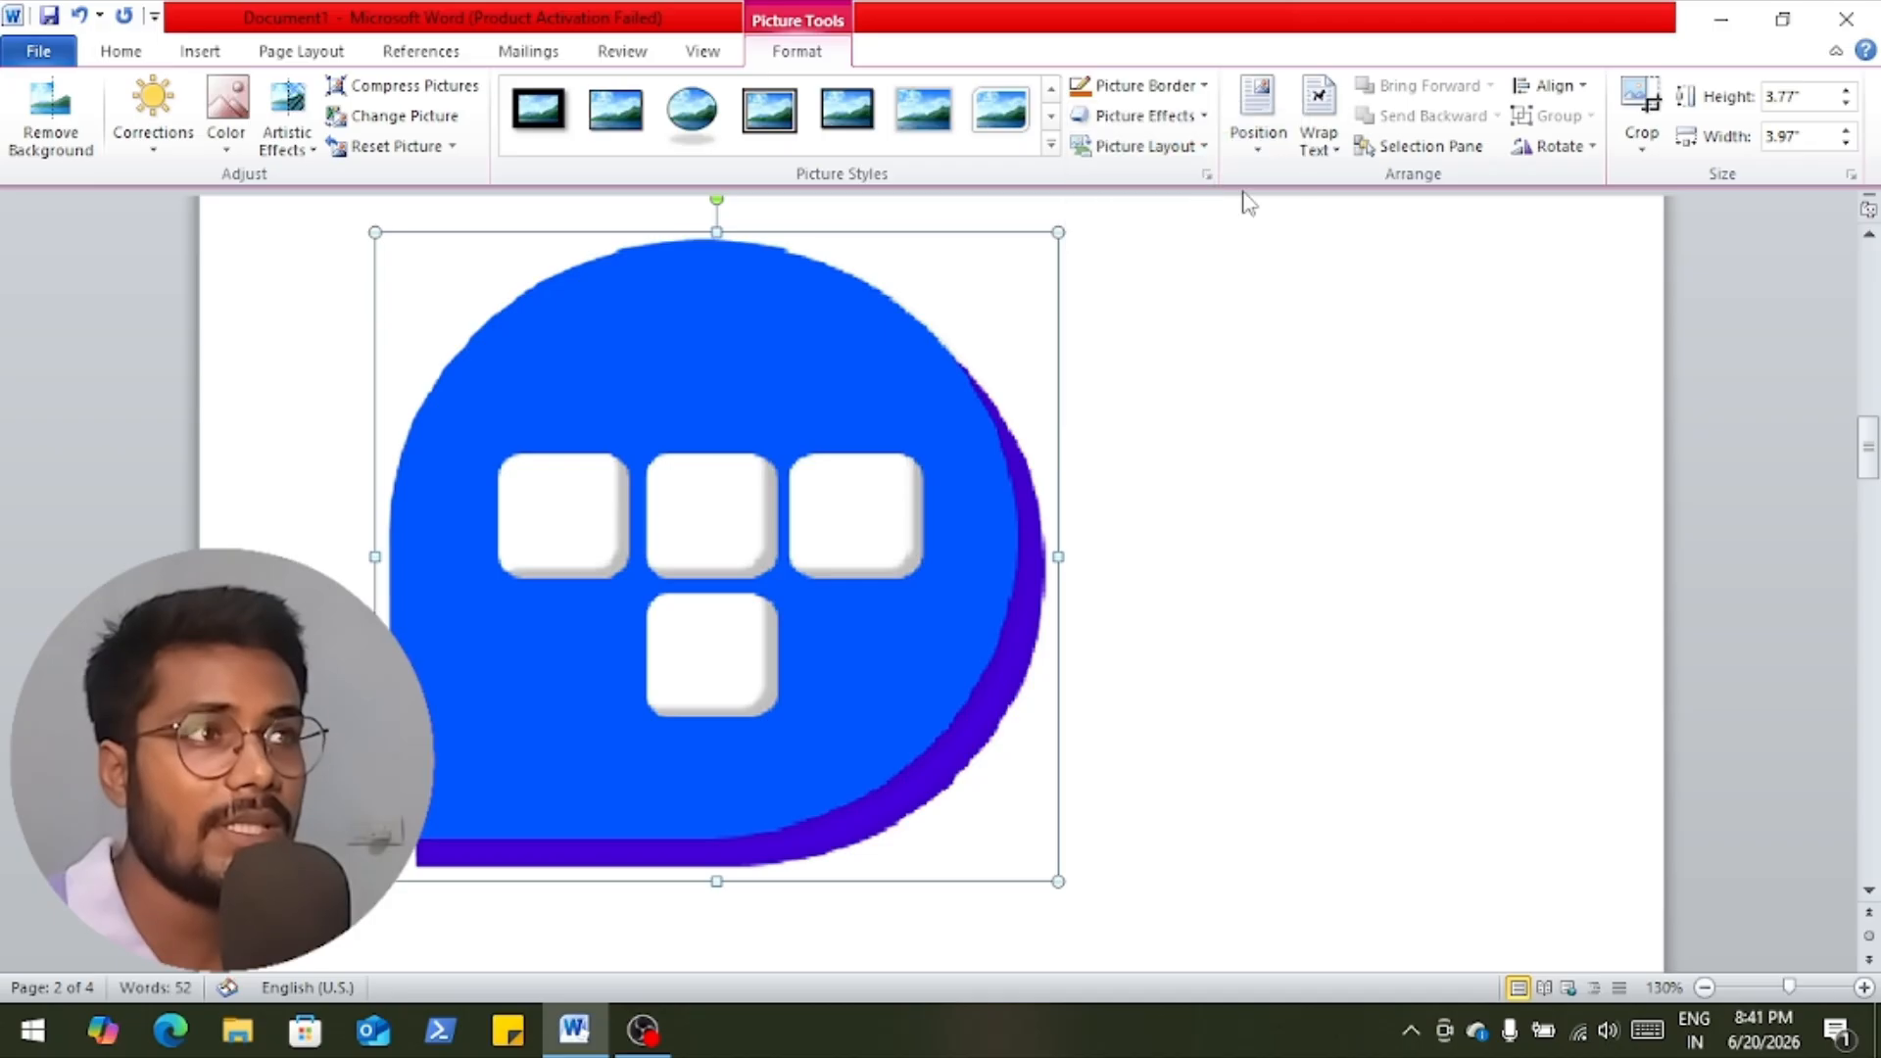
pyautogui.click(1204, 116)
pyautogui.moveTo(1191, 294)
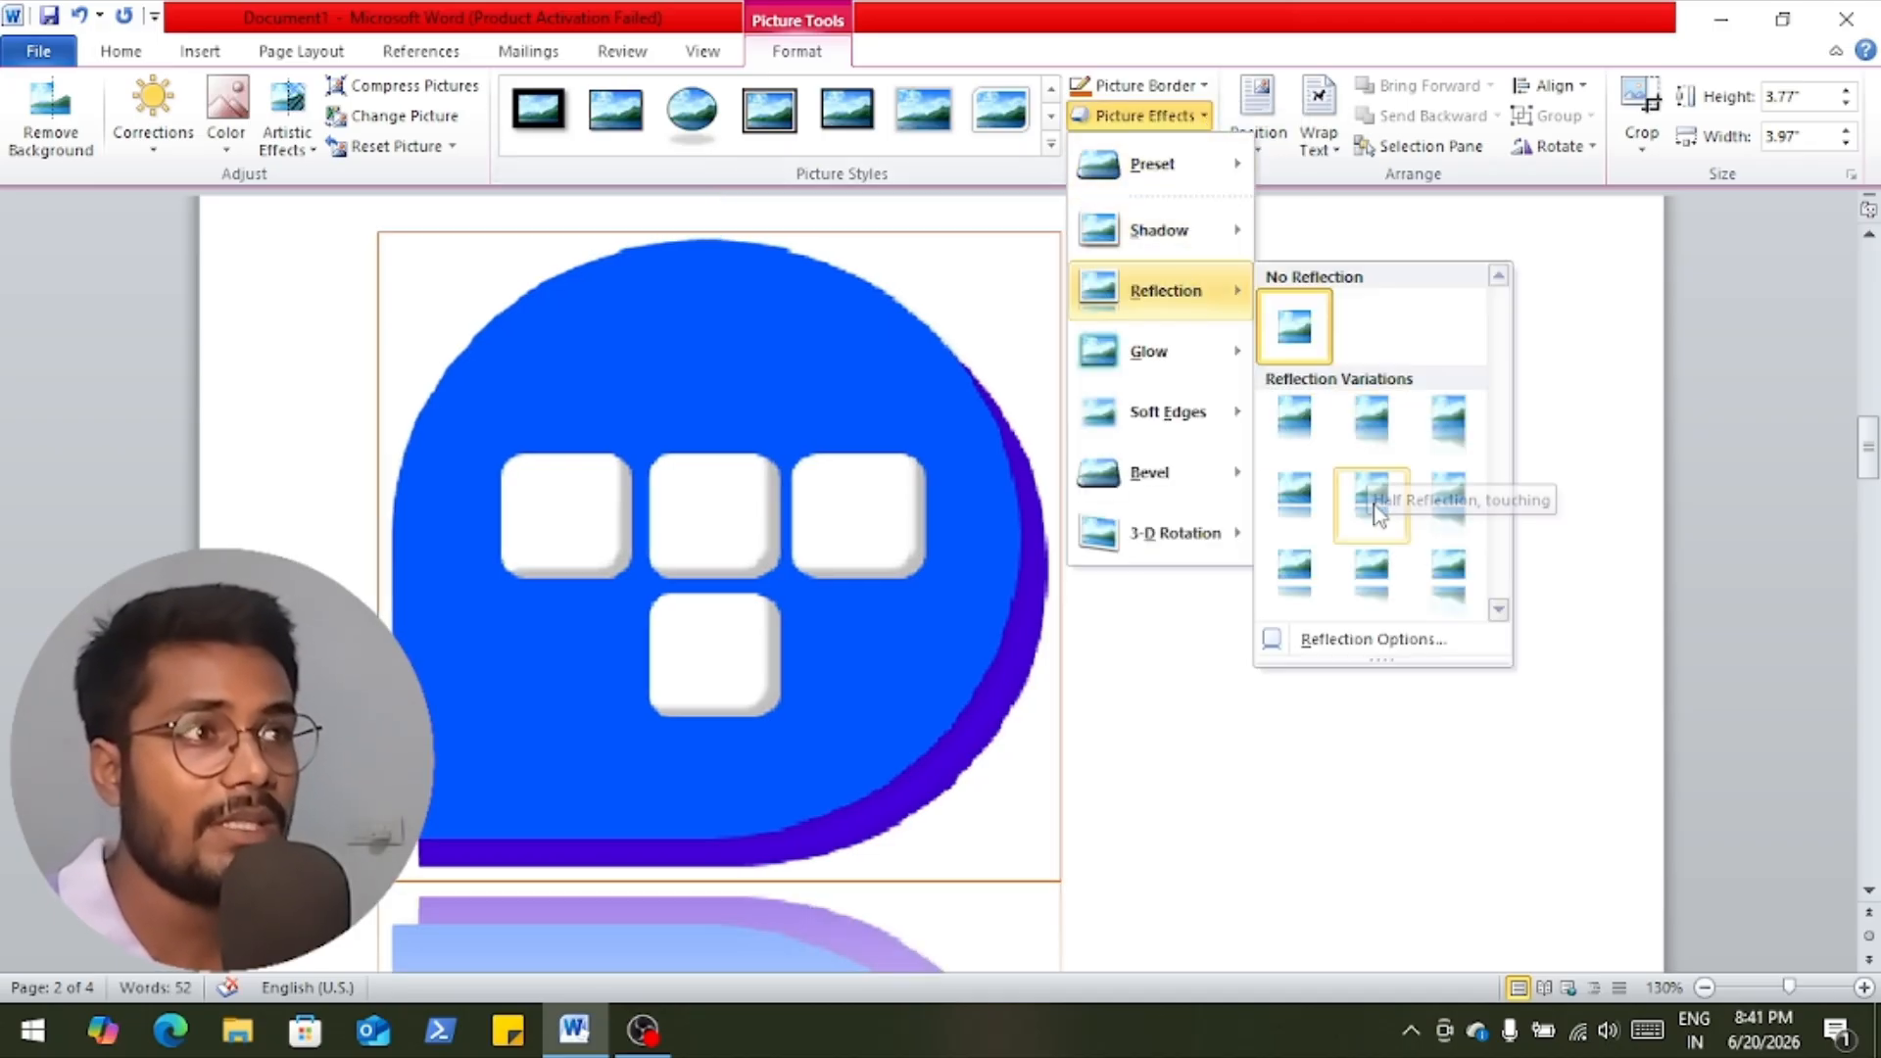
pyautogui.click(796, 164)
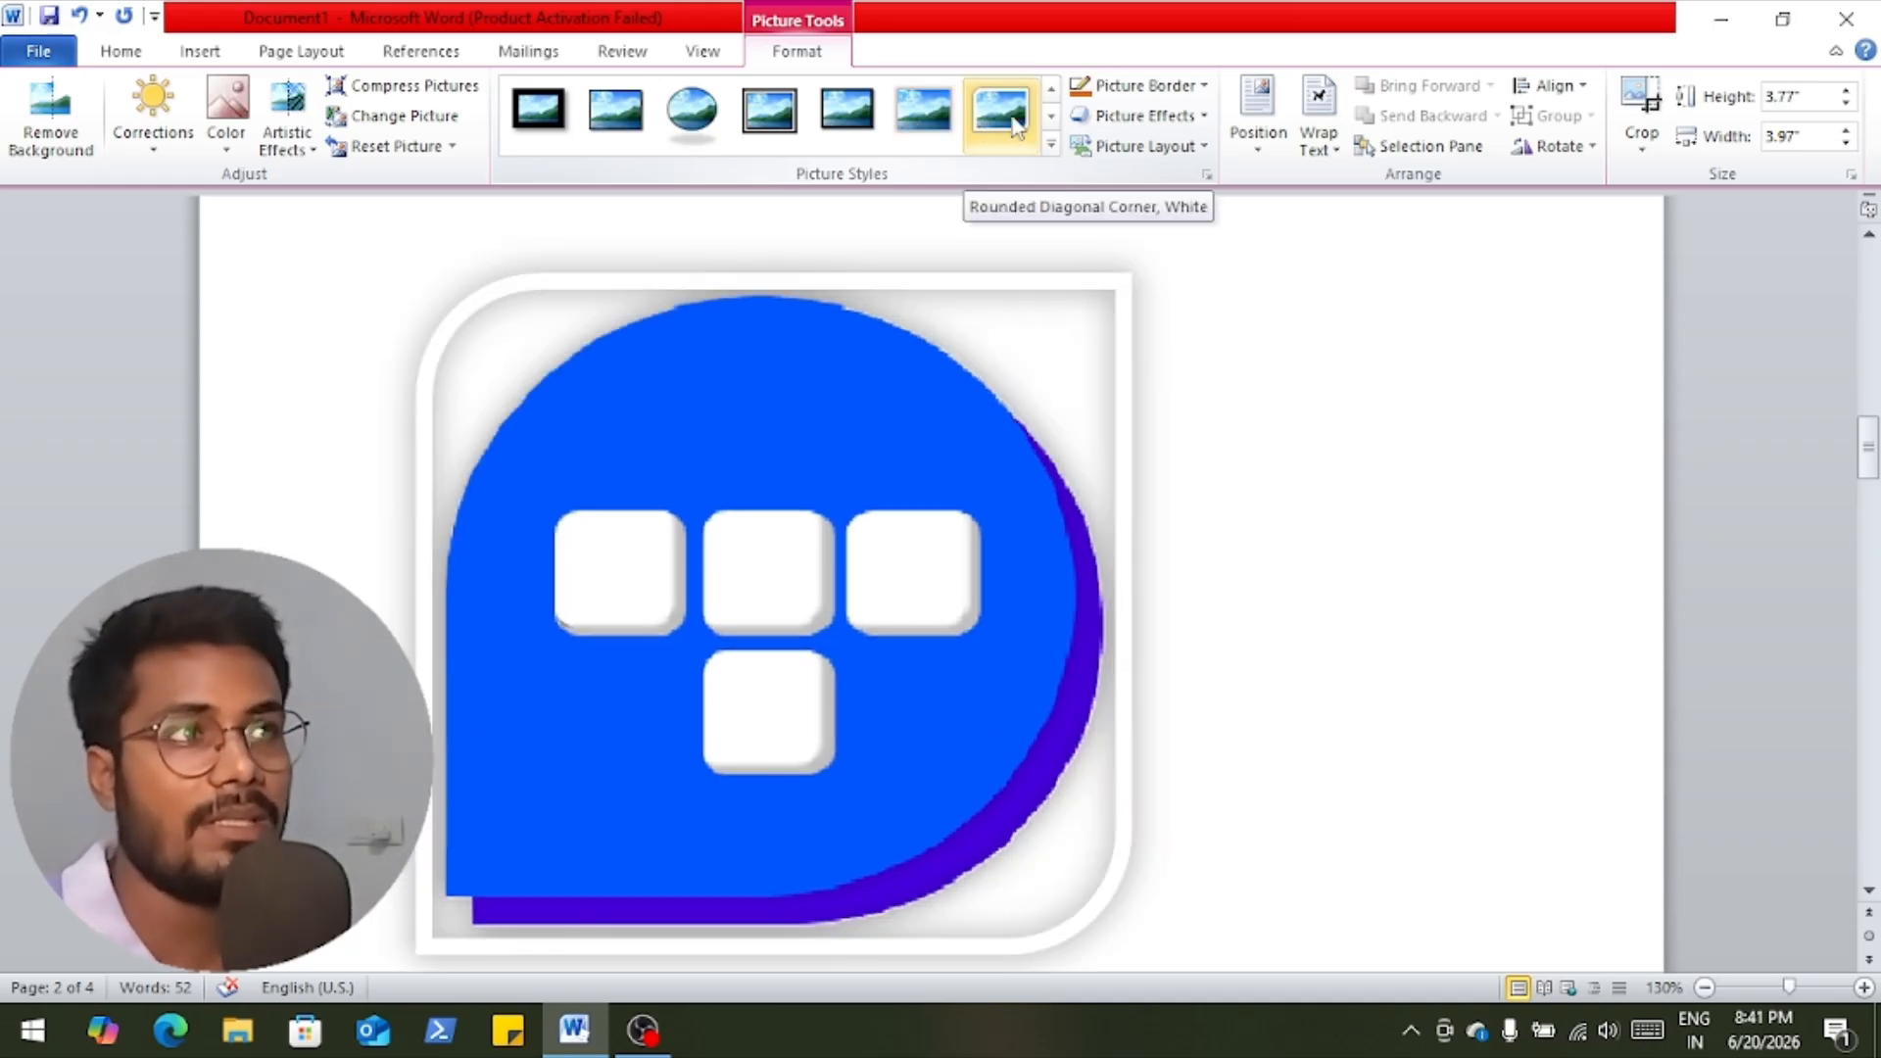
# Add an outer shadow and the widest red glow variation to the blue logo picture.
pyautogui.click(1203, 122)
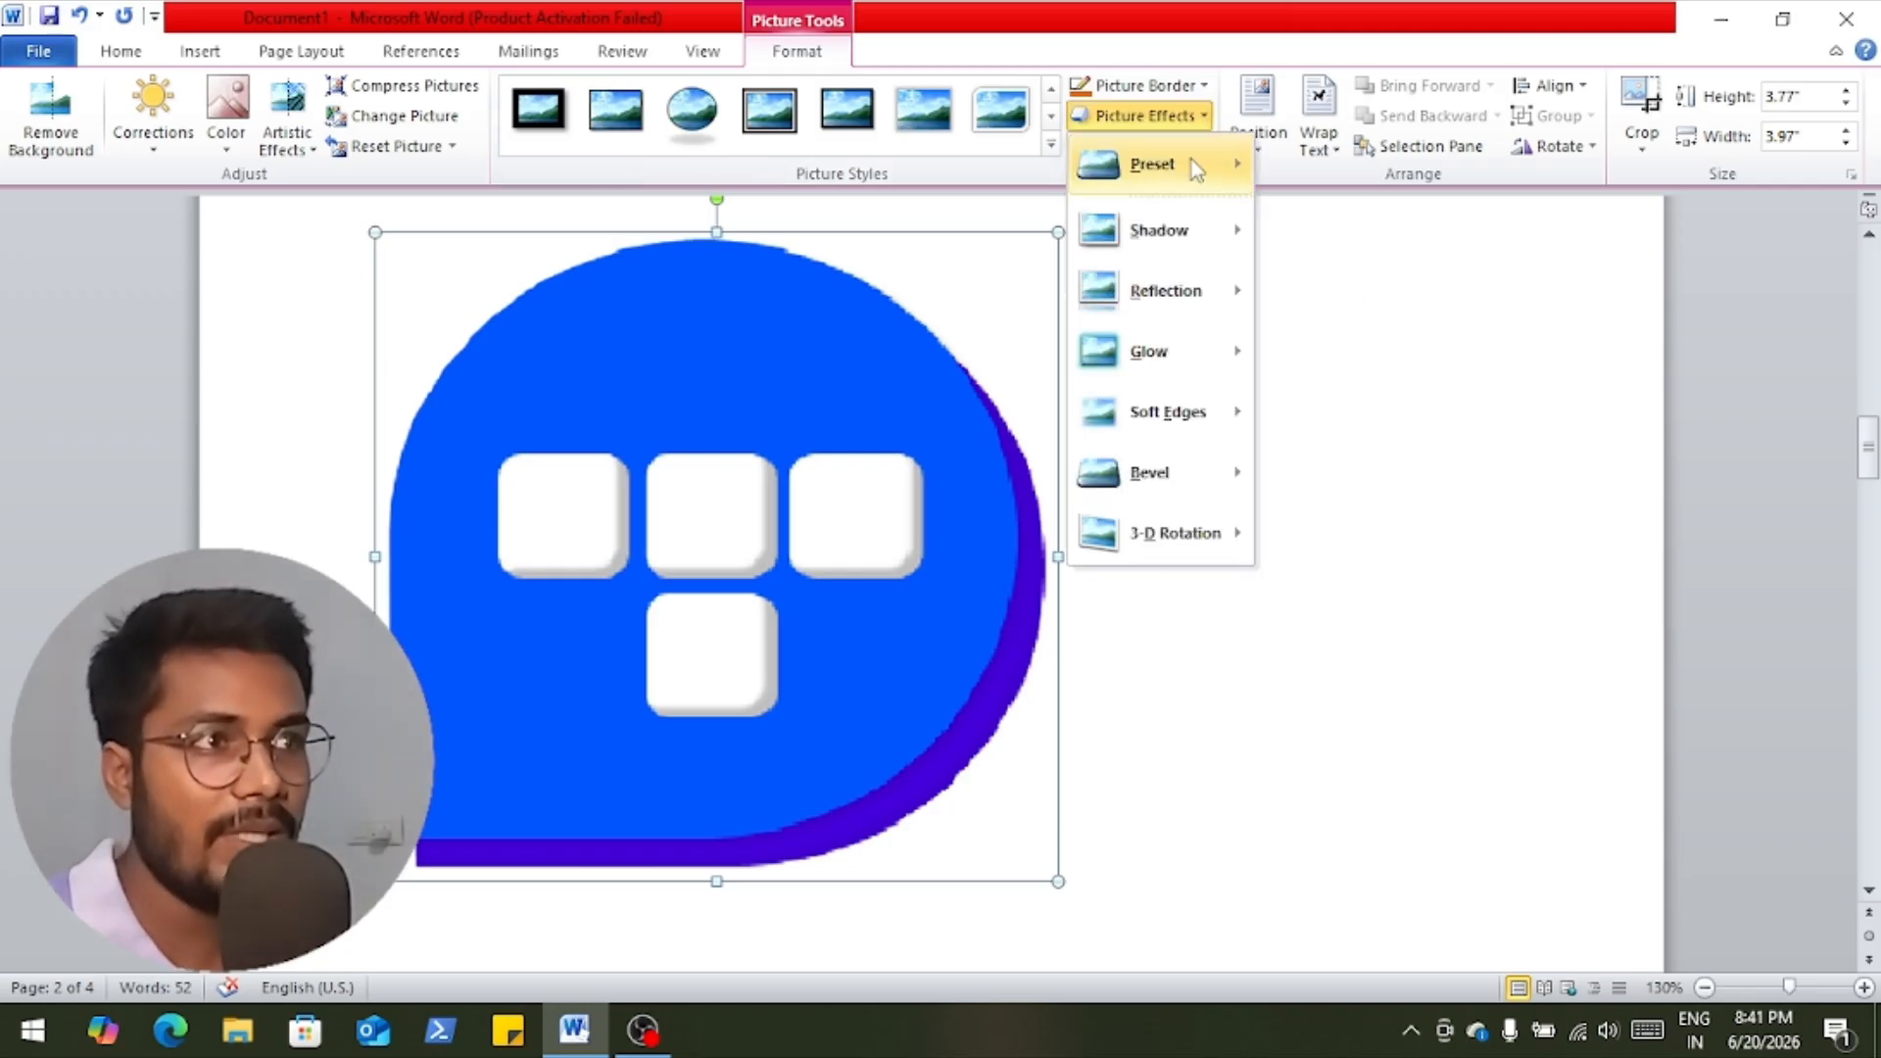
pyautogui.moveTo(1196, 170)
pyautogui.moveTo(1192, 245)
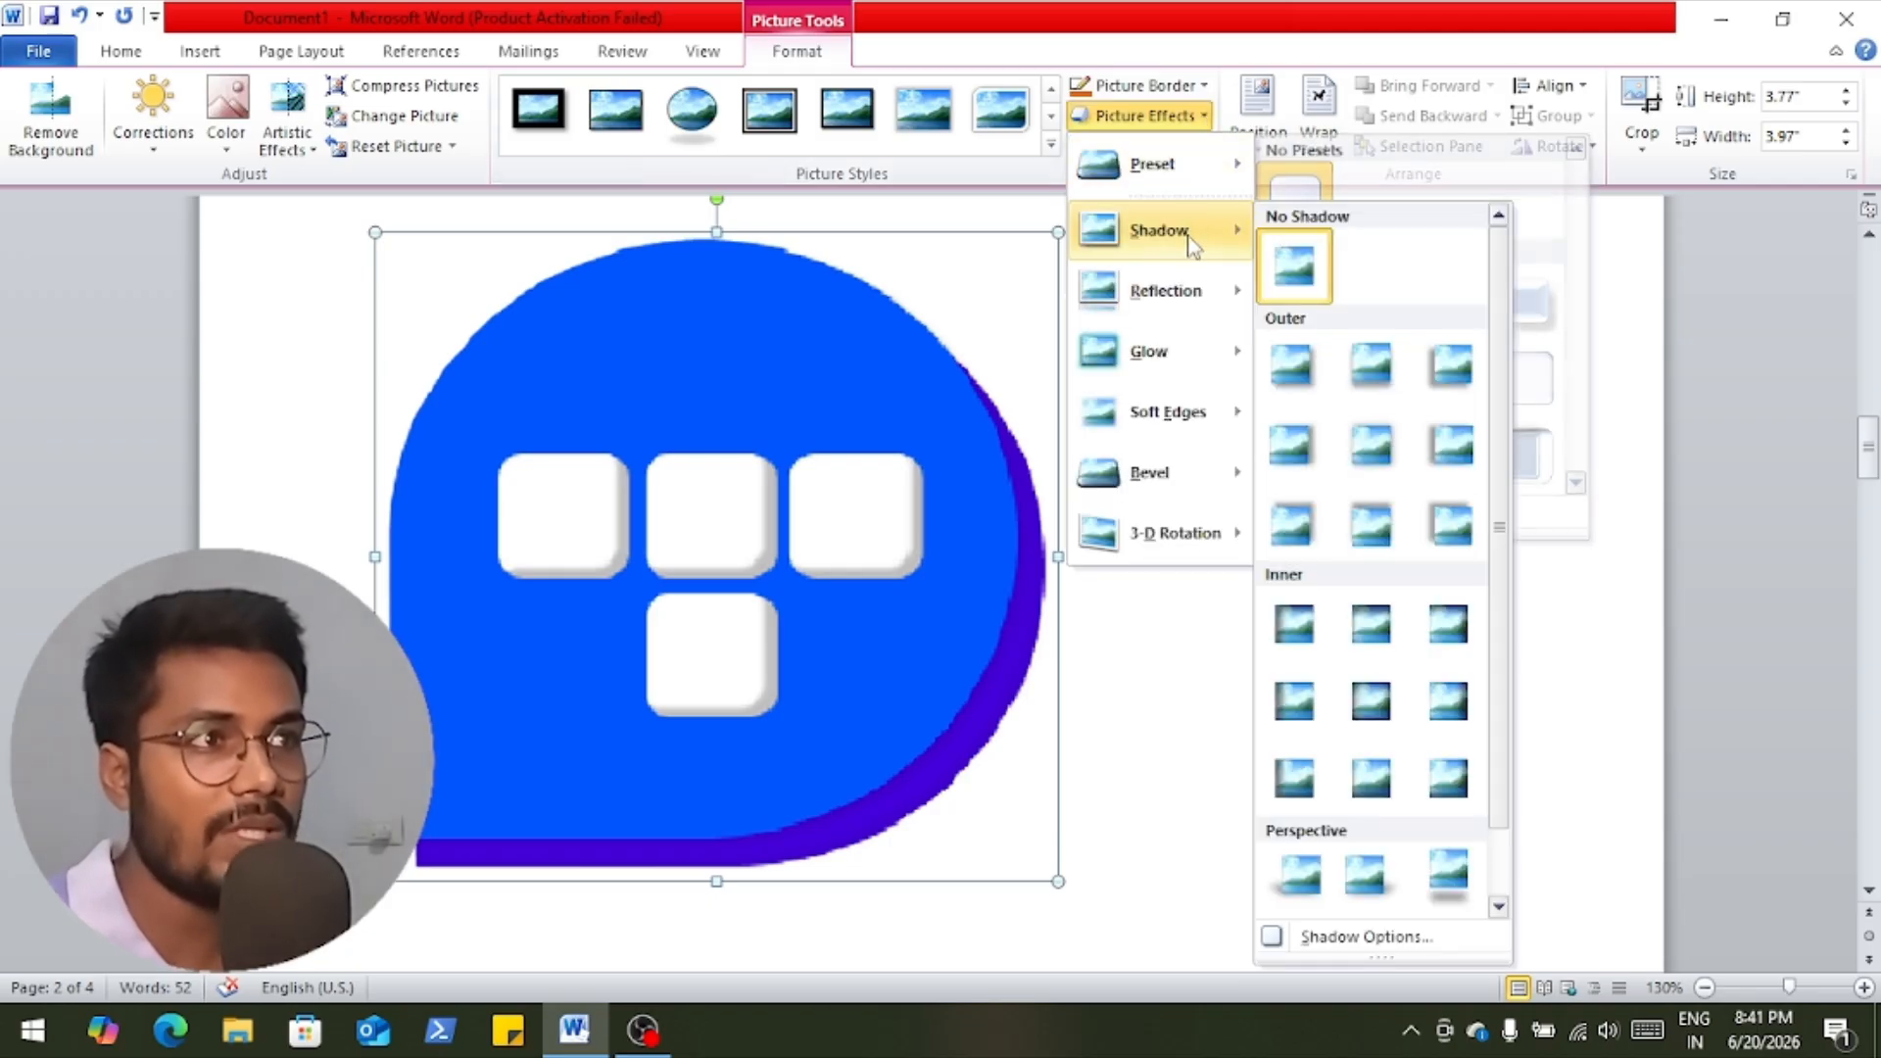
pyautogui.click(1324, 447)
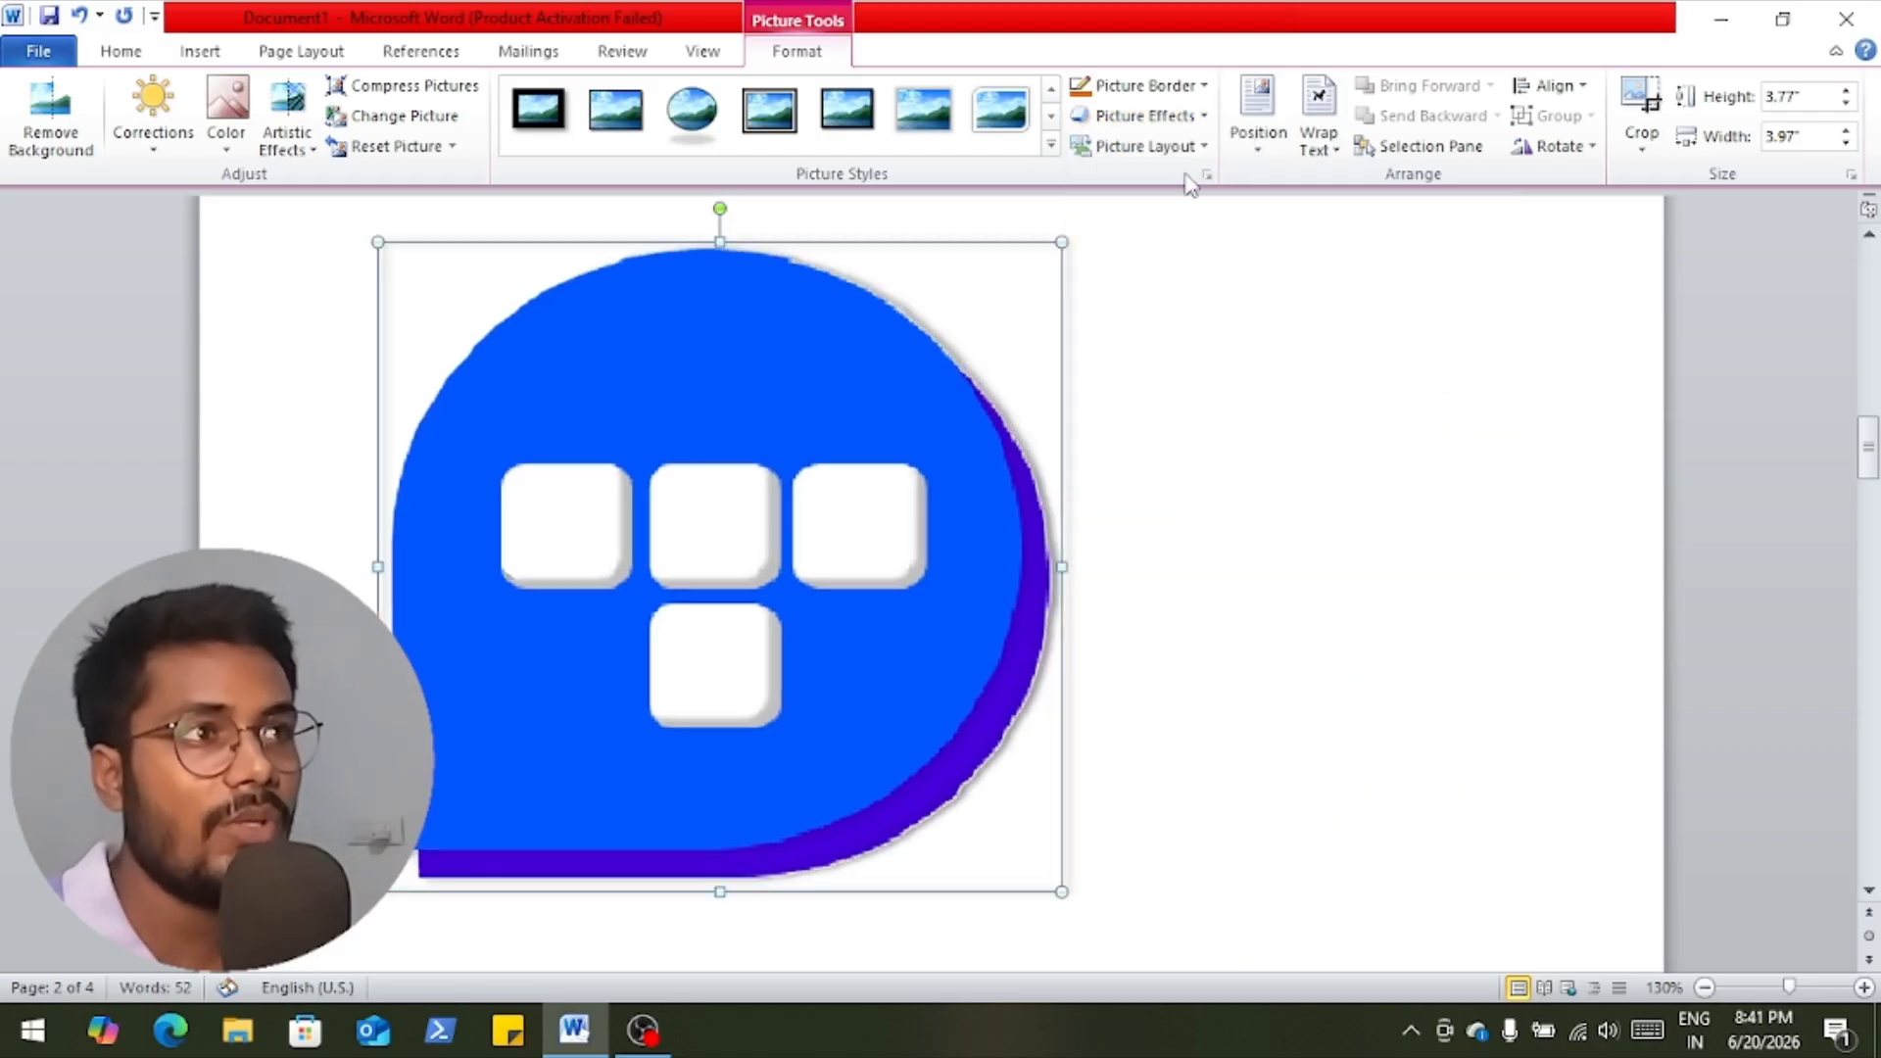
pyautogui.click(1175, 116)
pyautogui.moveTo(1237, 362)
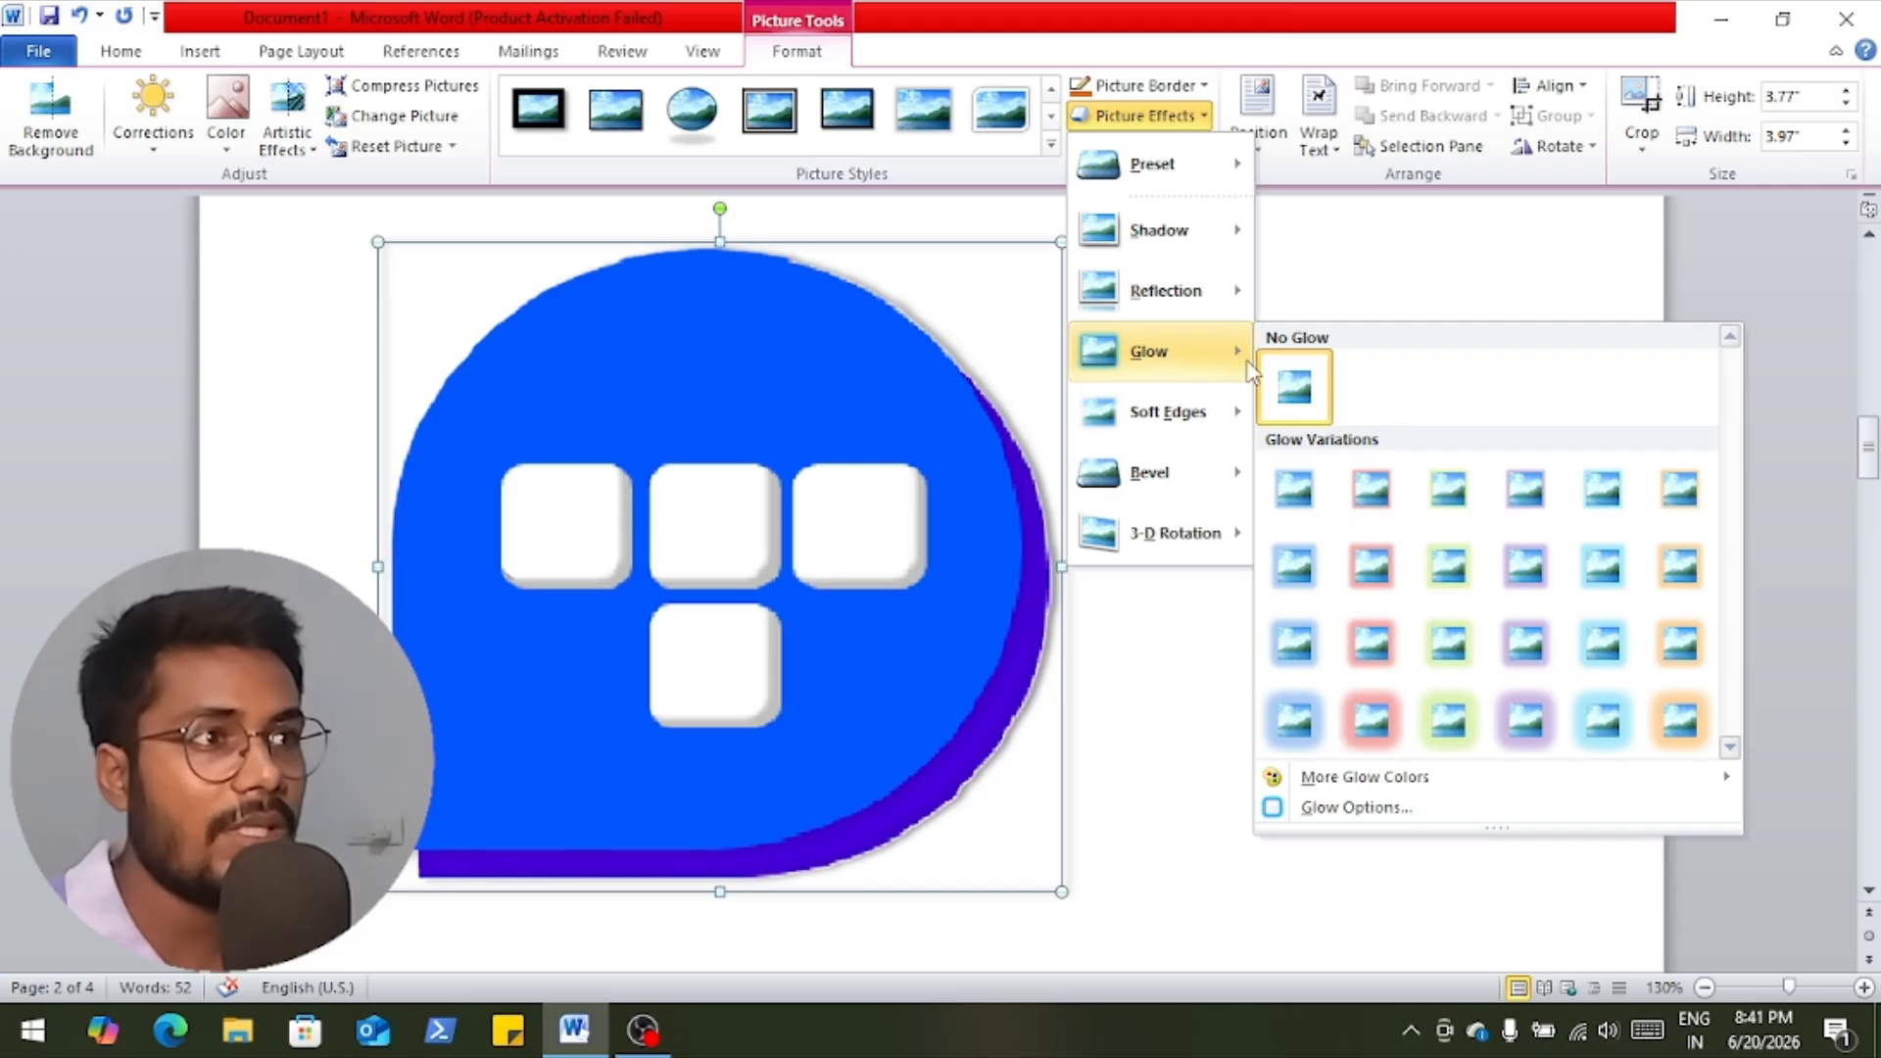
pyautogui.click(1376, 718)
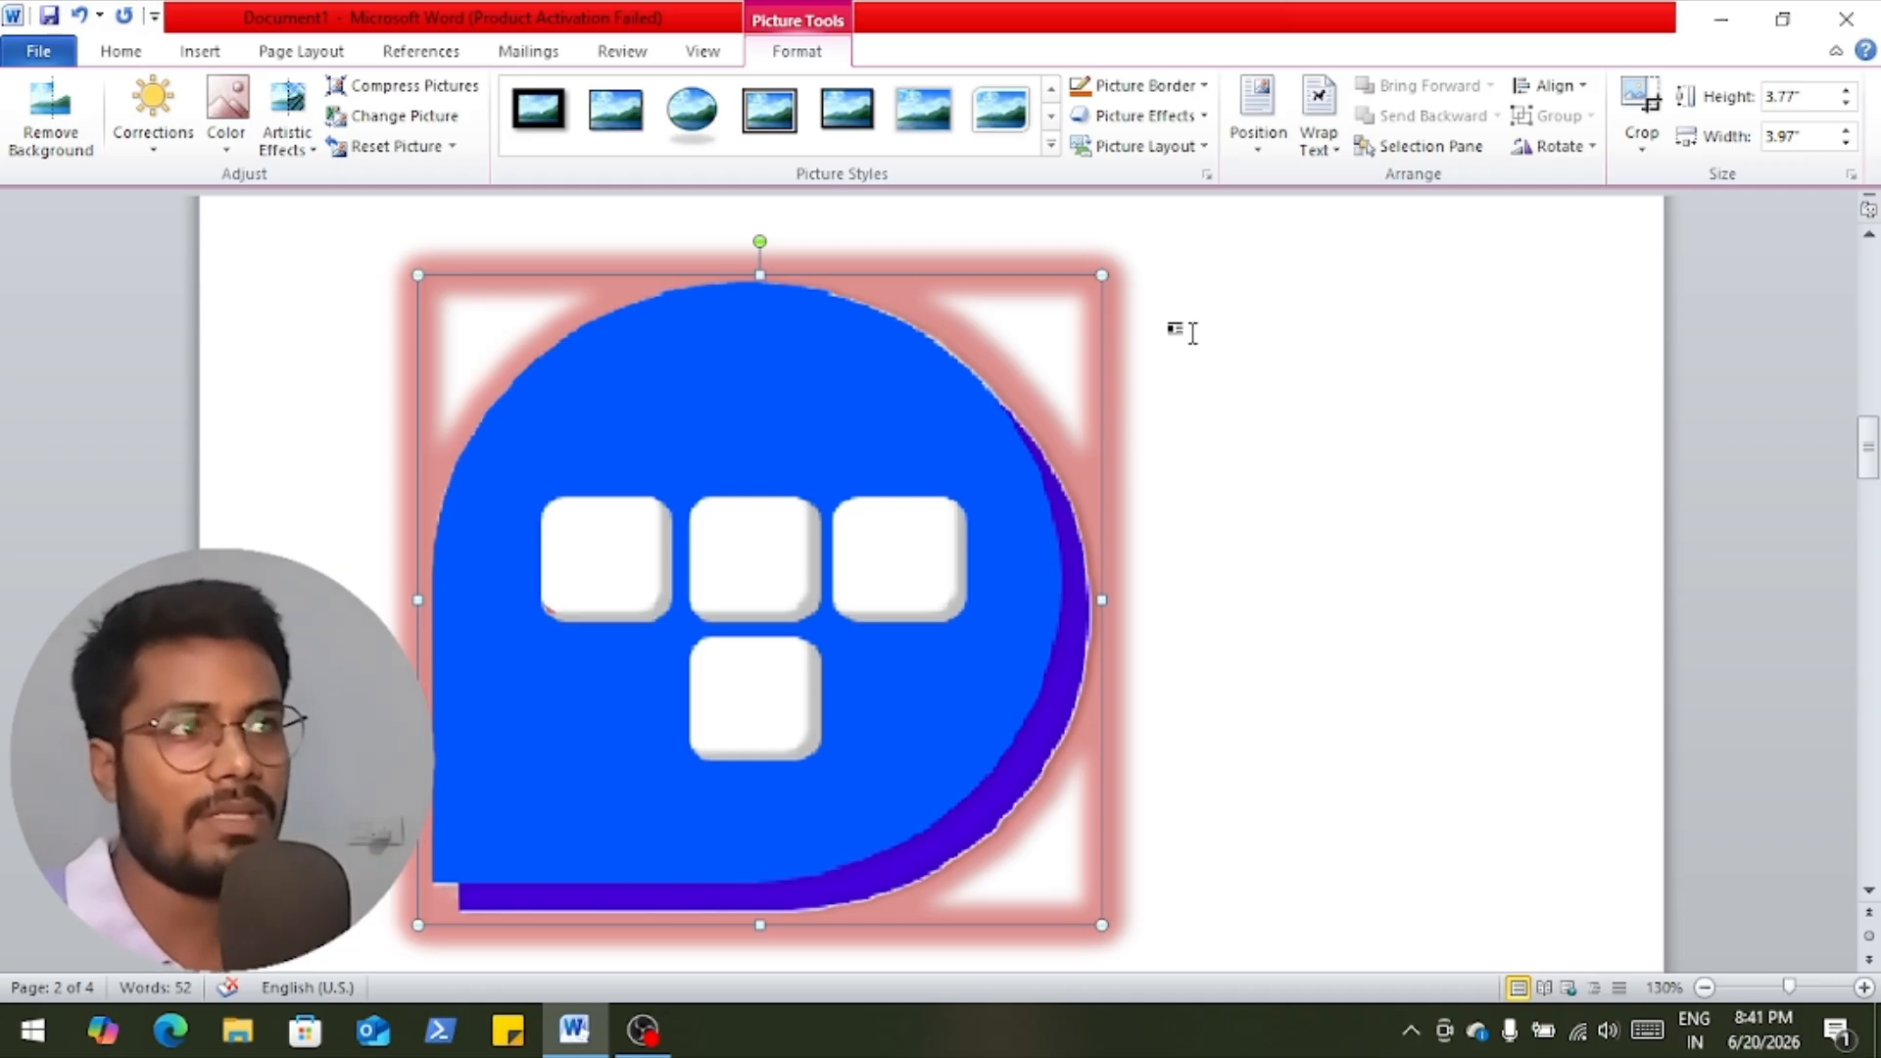
# Convert the logo picture to the SmartArt picture layout with a circular image beside a notched text box.
pyautogui.click(1207, 149)
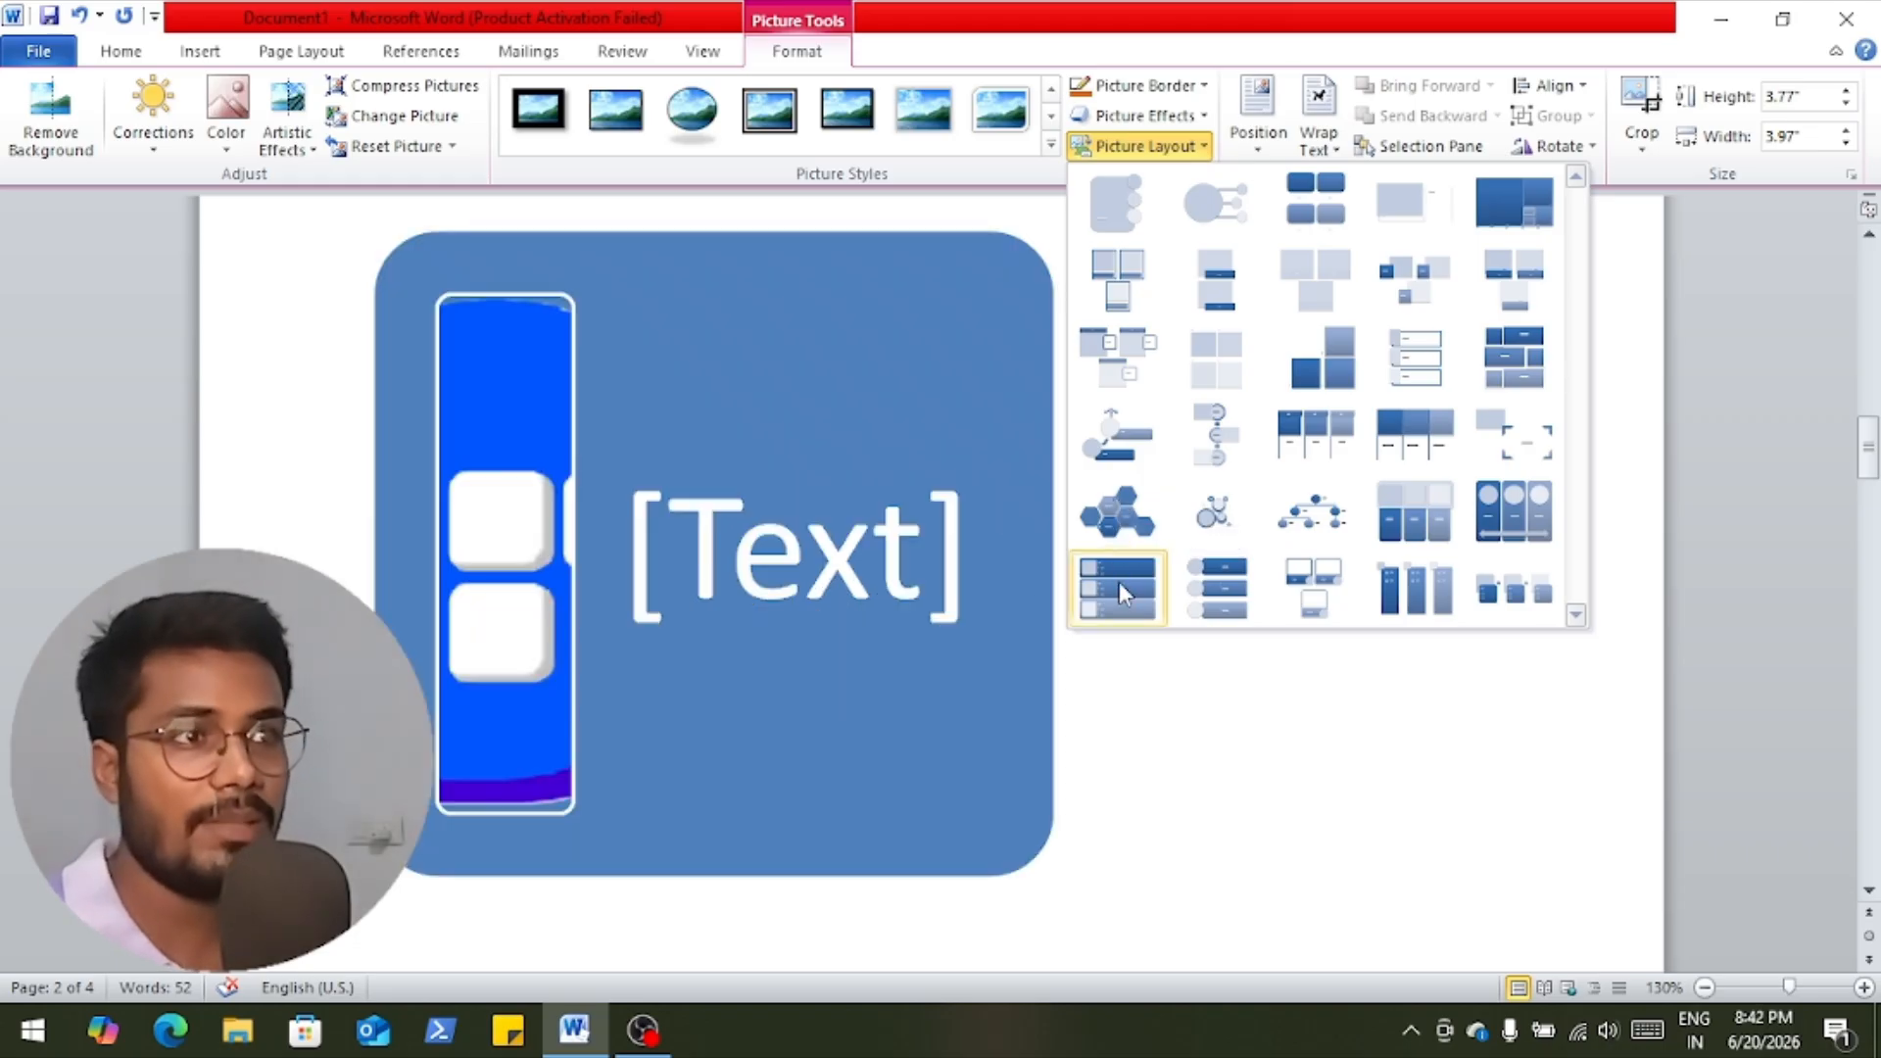
pyautogui.click(1197, 602)
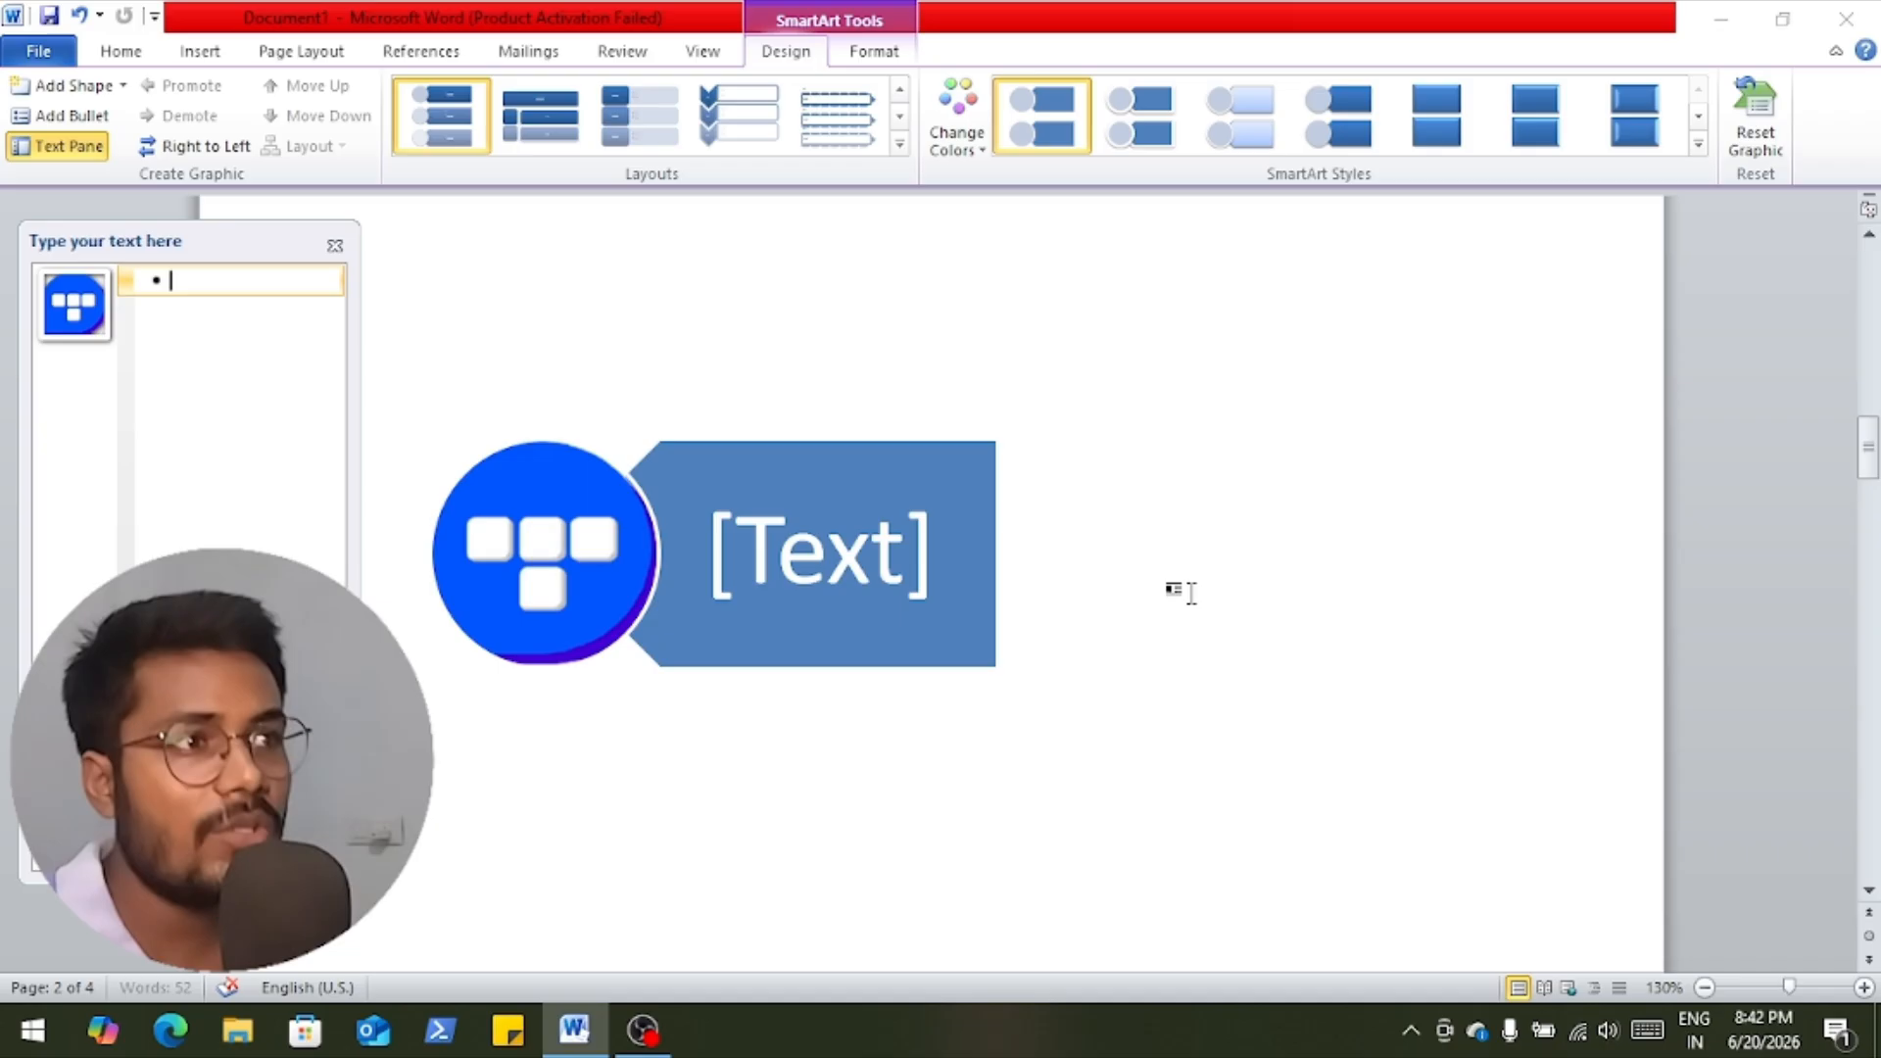
# Enter "typathon" as the SmartArt label text and widen the label shape slightly.
pyautogui.click(878, 566)
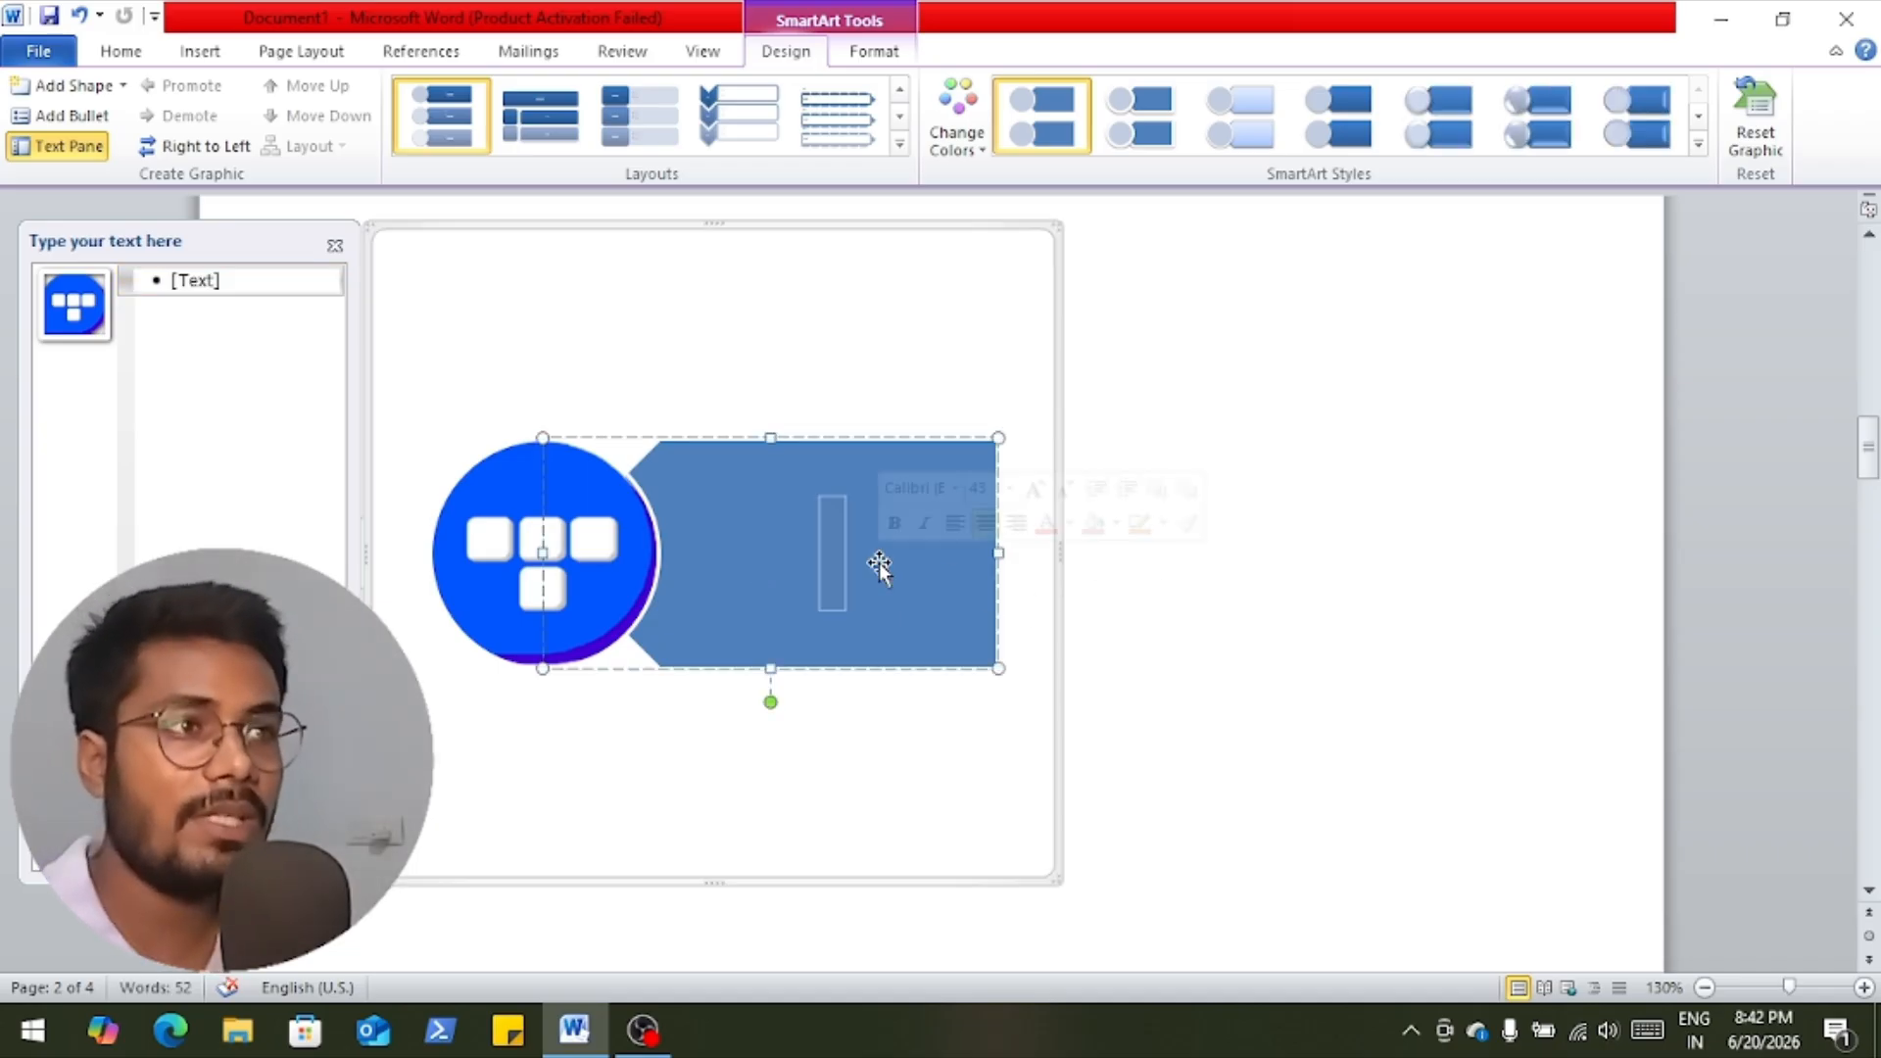
pyautogui.write('ty')
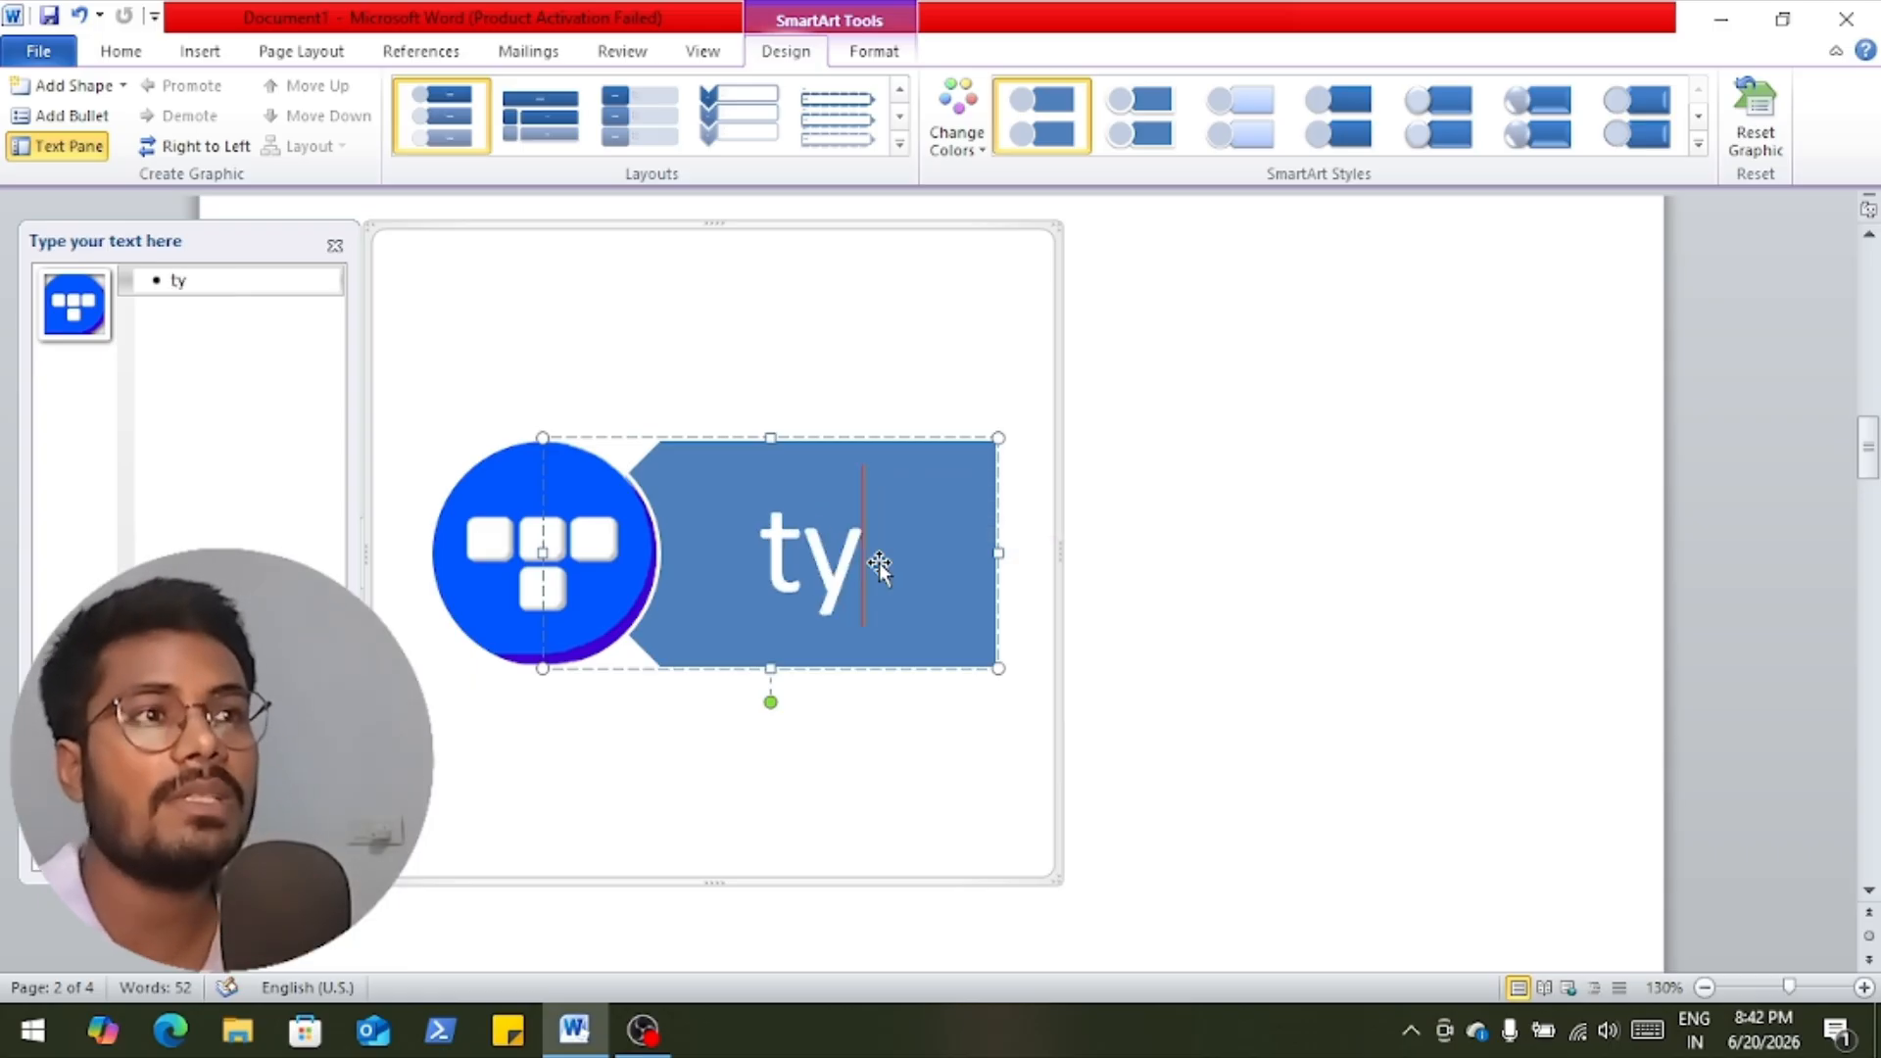
pyautogui.write('panthon')
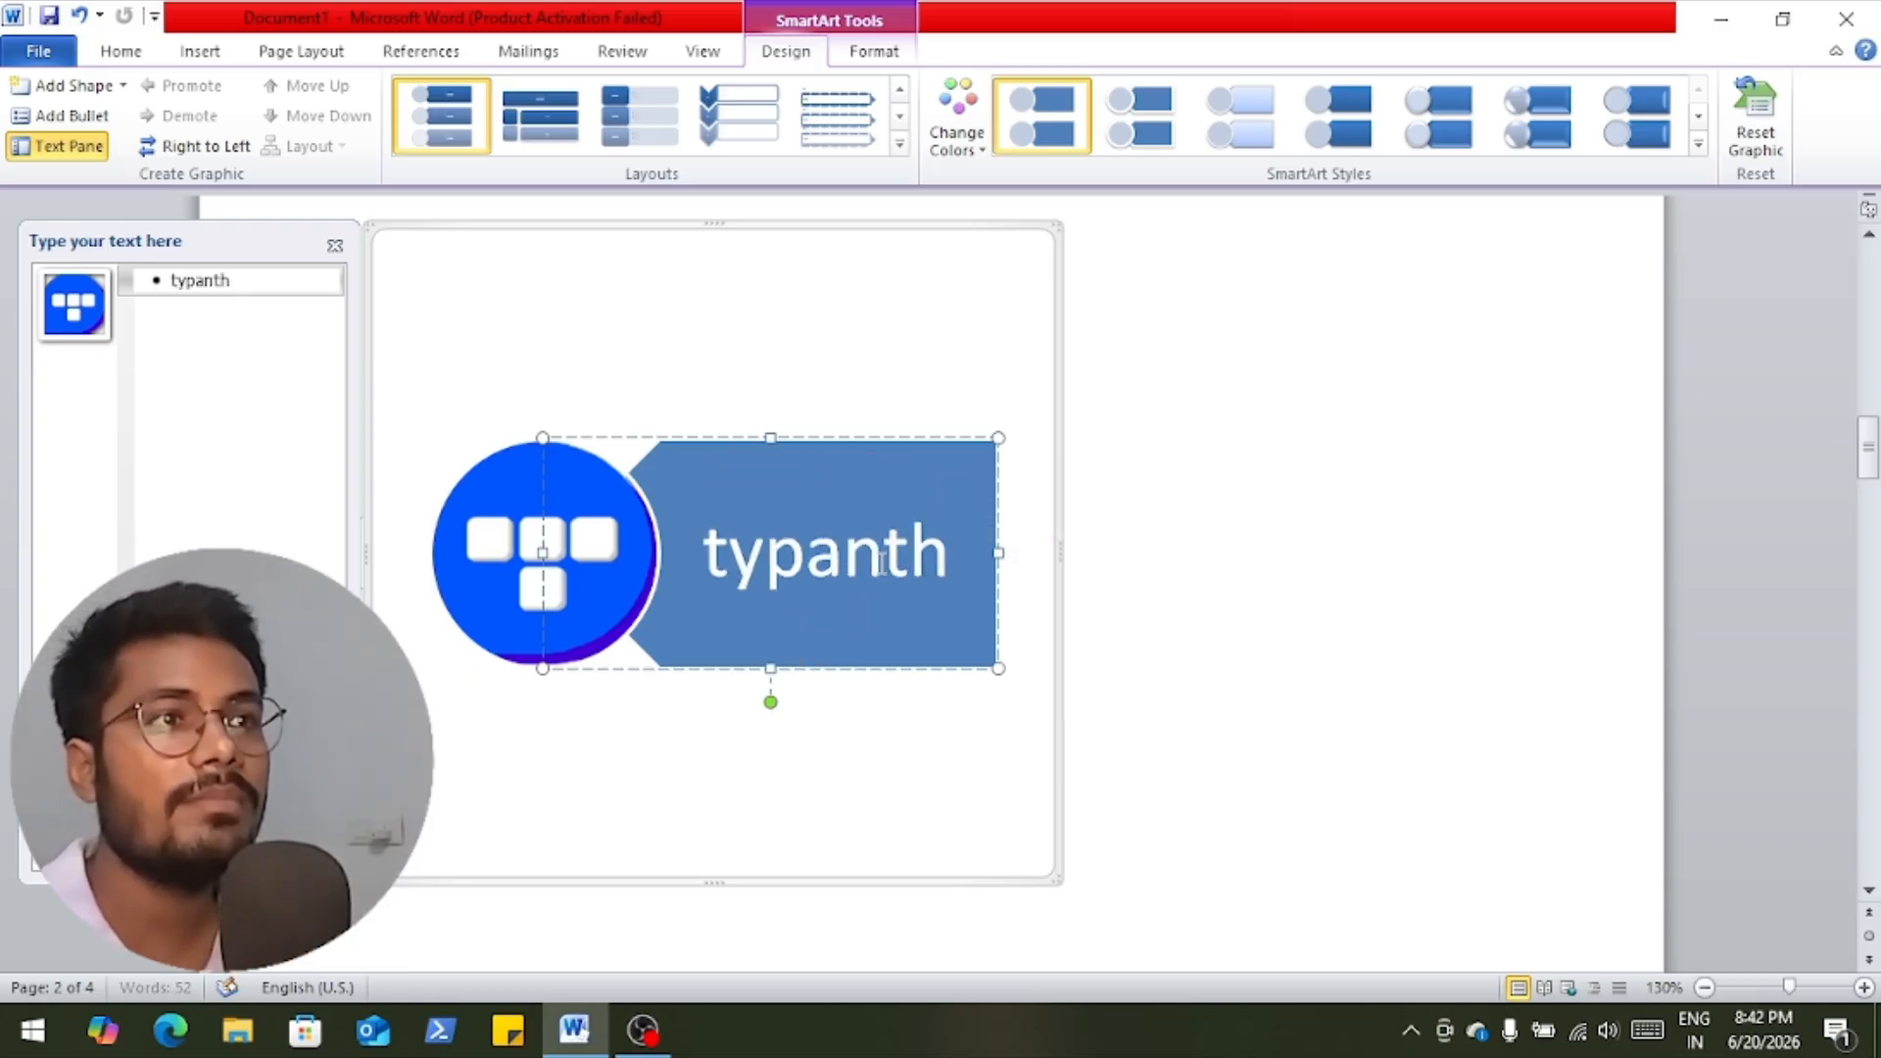
pyautogui.press('BackSpace')
pyautogui.press('BackSpace')
pyautogui.press('BackSpace')
pyautogui.press('BackSpace')
pyautogui.press('BackSpace')
pyautogui.write('thoh')
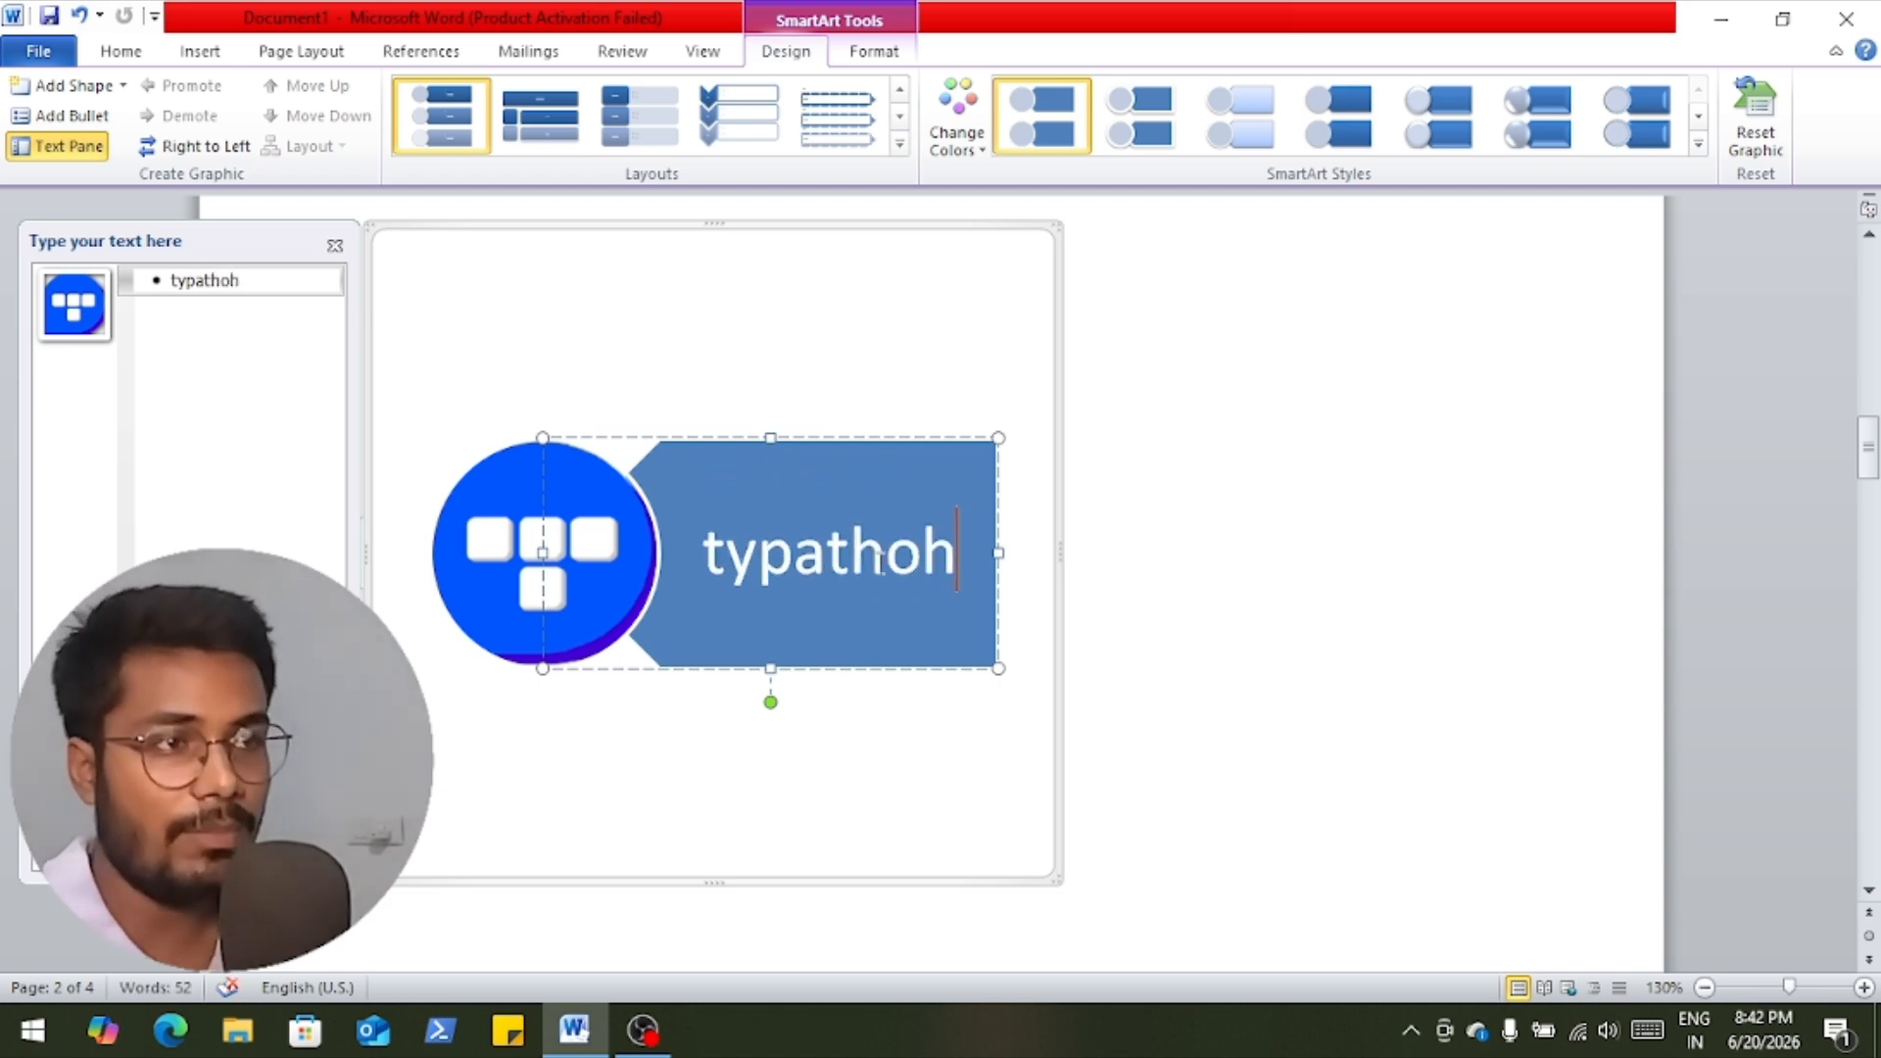
pyautogui.press('BackSpace')
pyautogui.write('n')
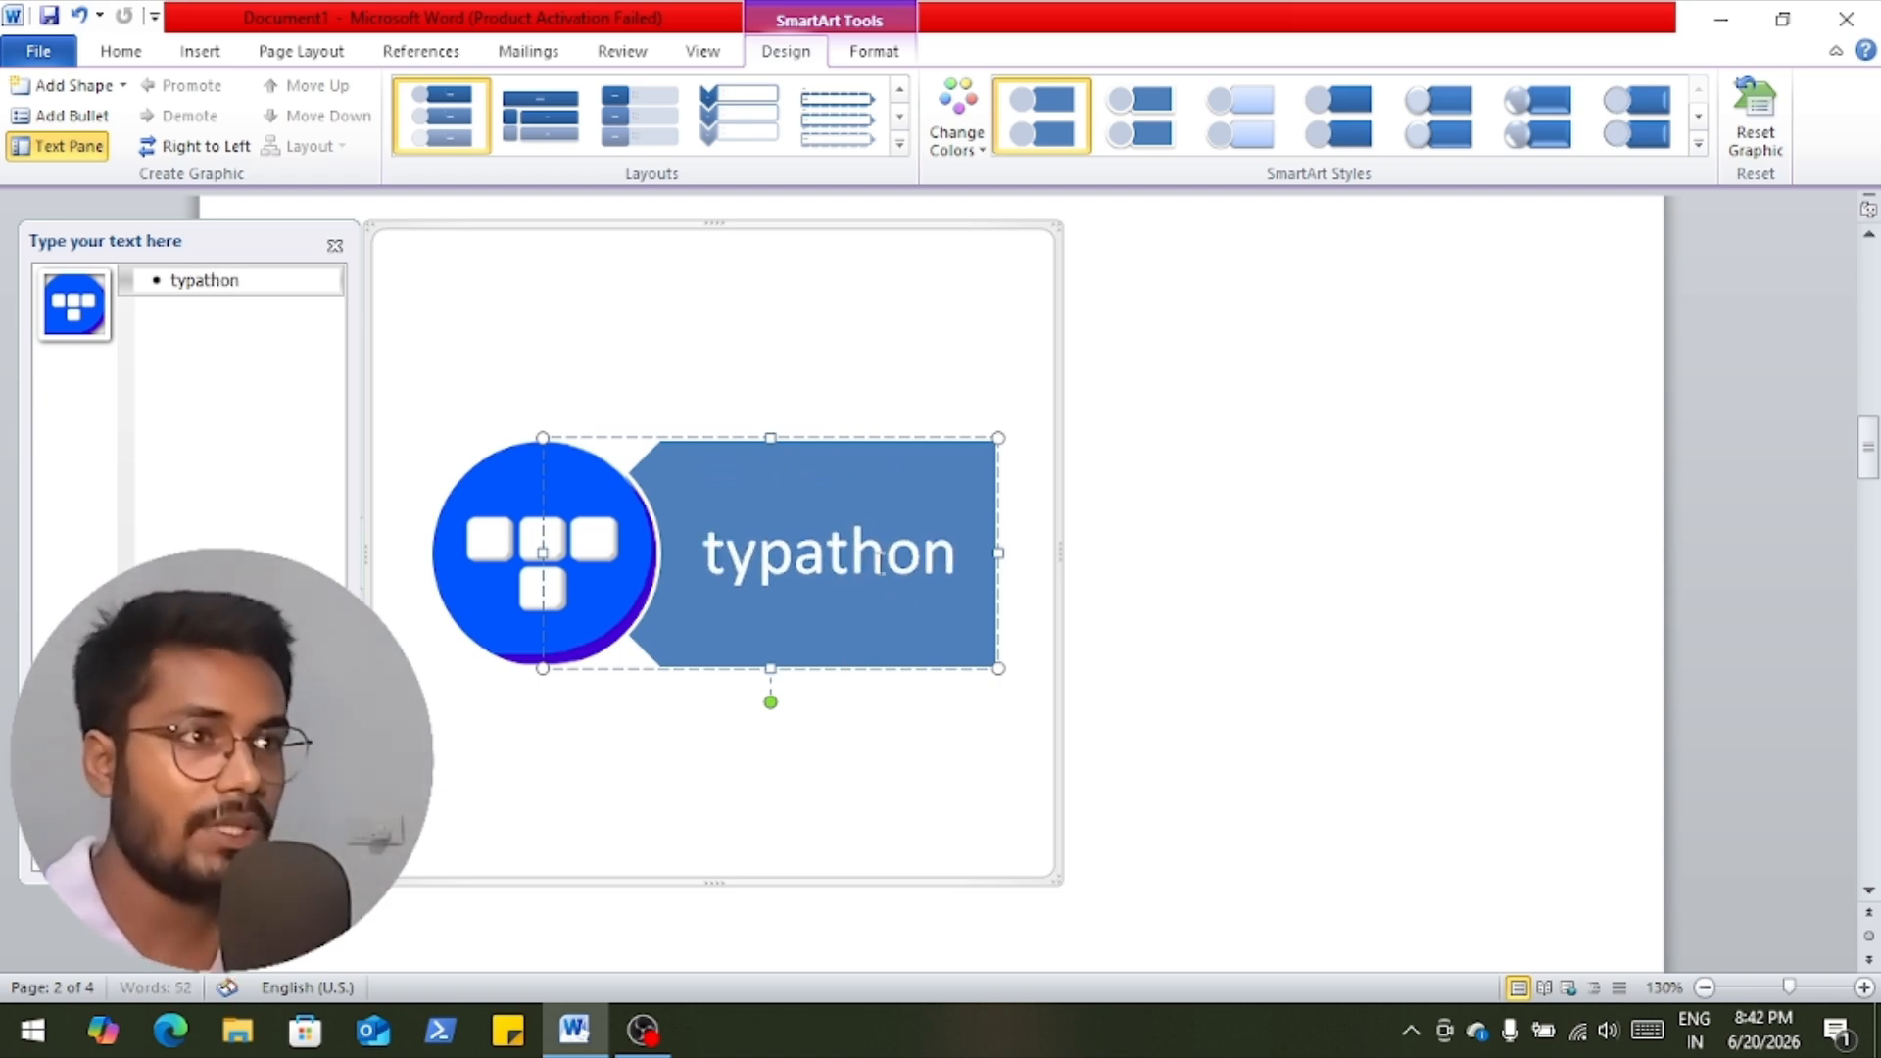
pyautogui.moveTo(998, 552)
pyautogui.mouseDown()
pyautogui.moveTo(1035, 554)
pyautogui.moveTo(1009, 552)
pyautogui.mouseUp()
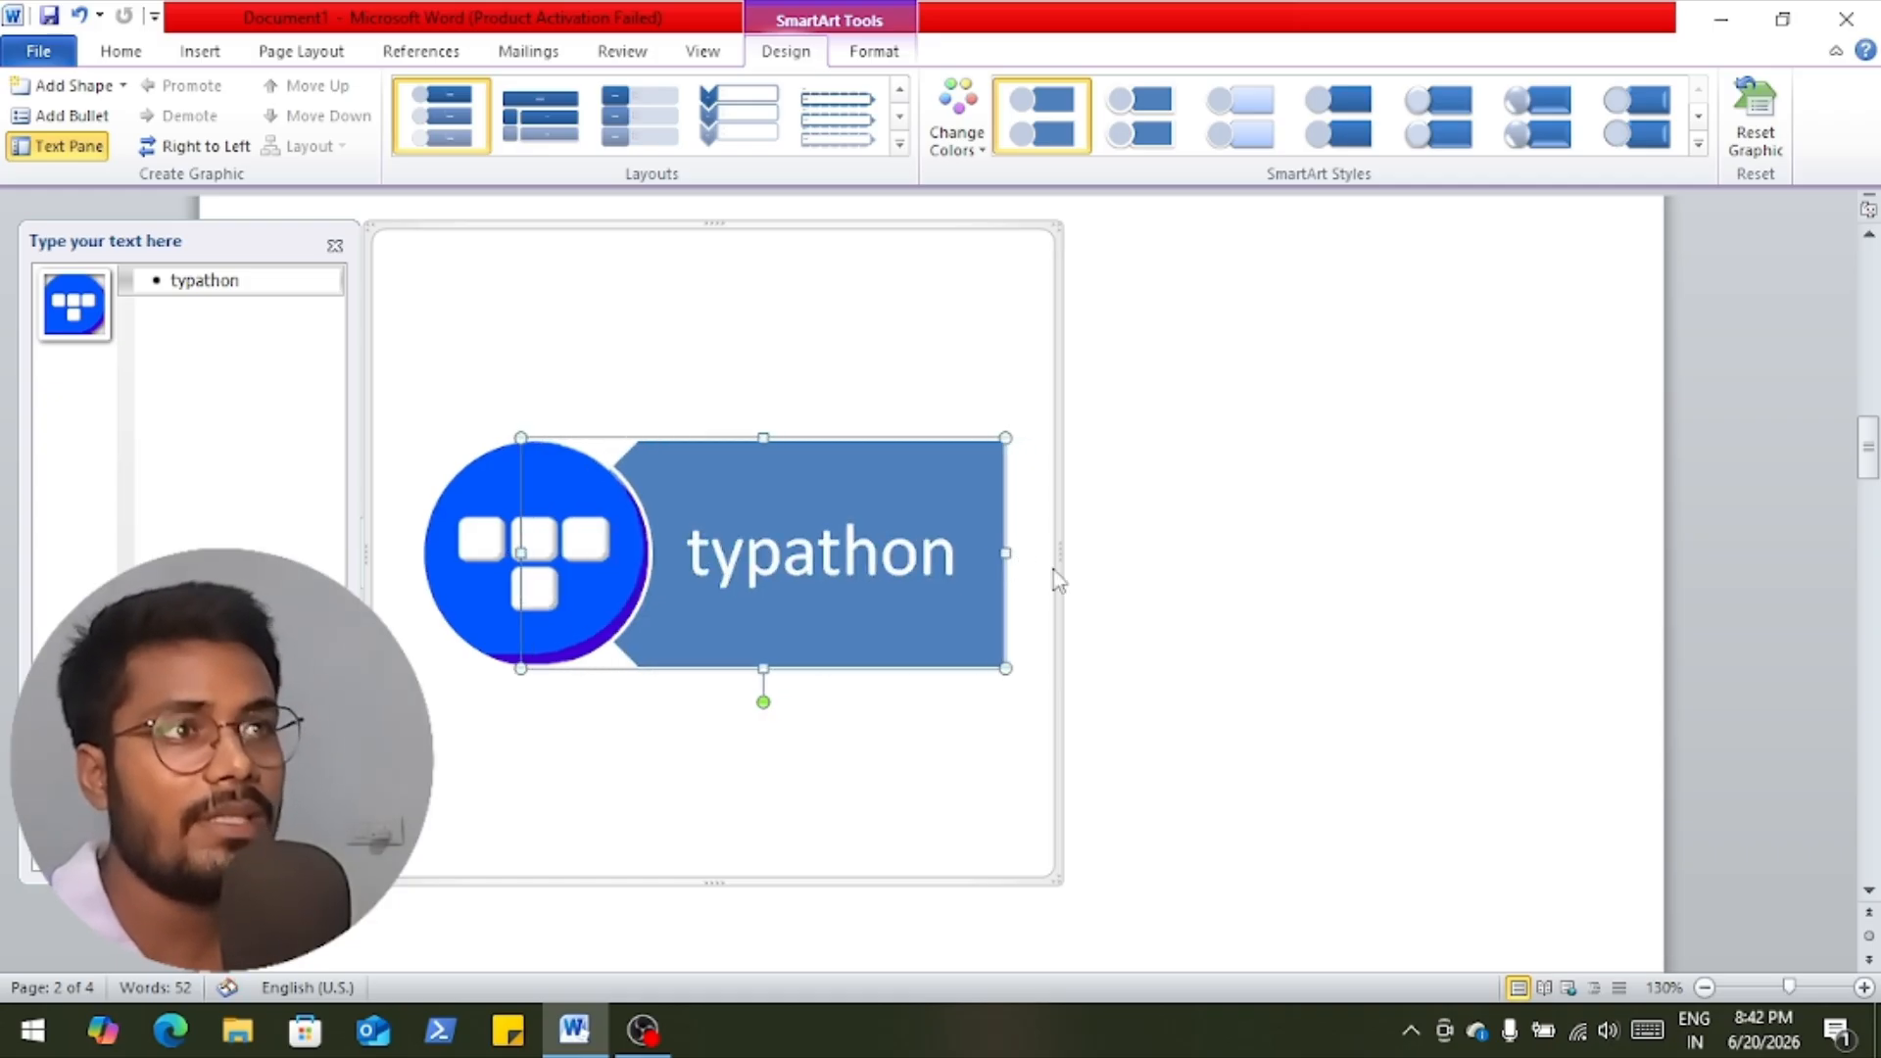
pyautogui.click(1004, 776)
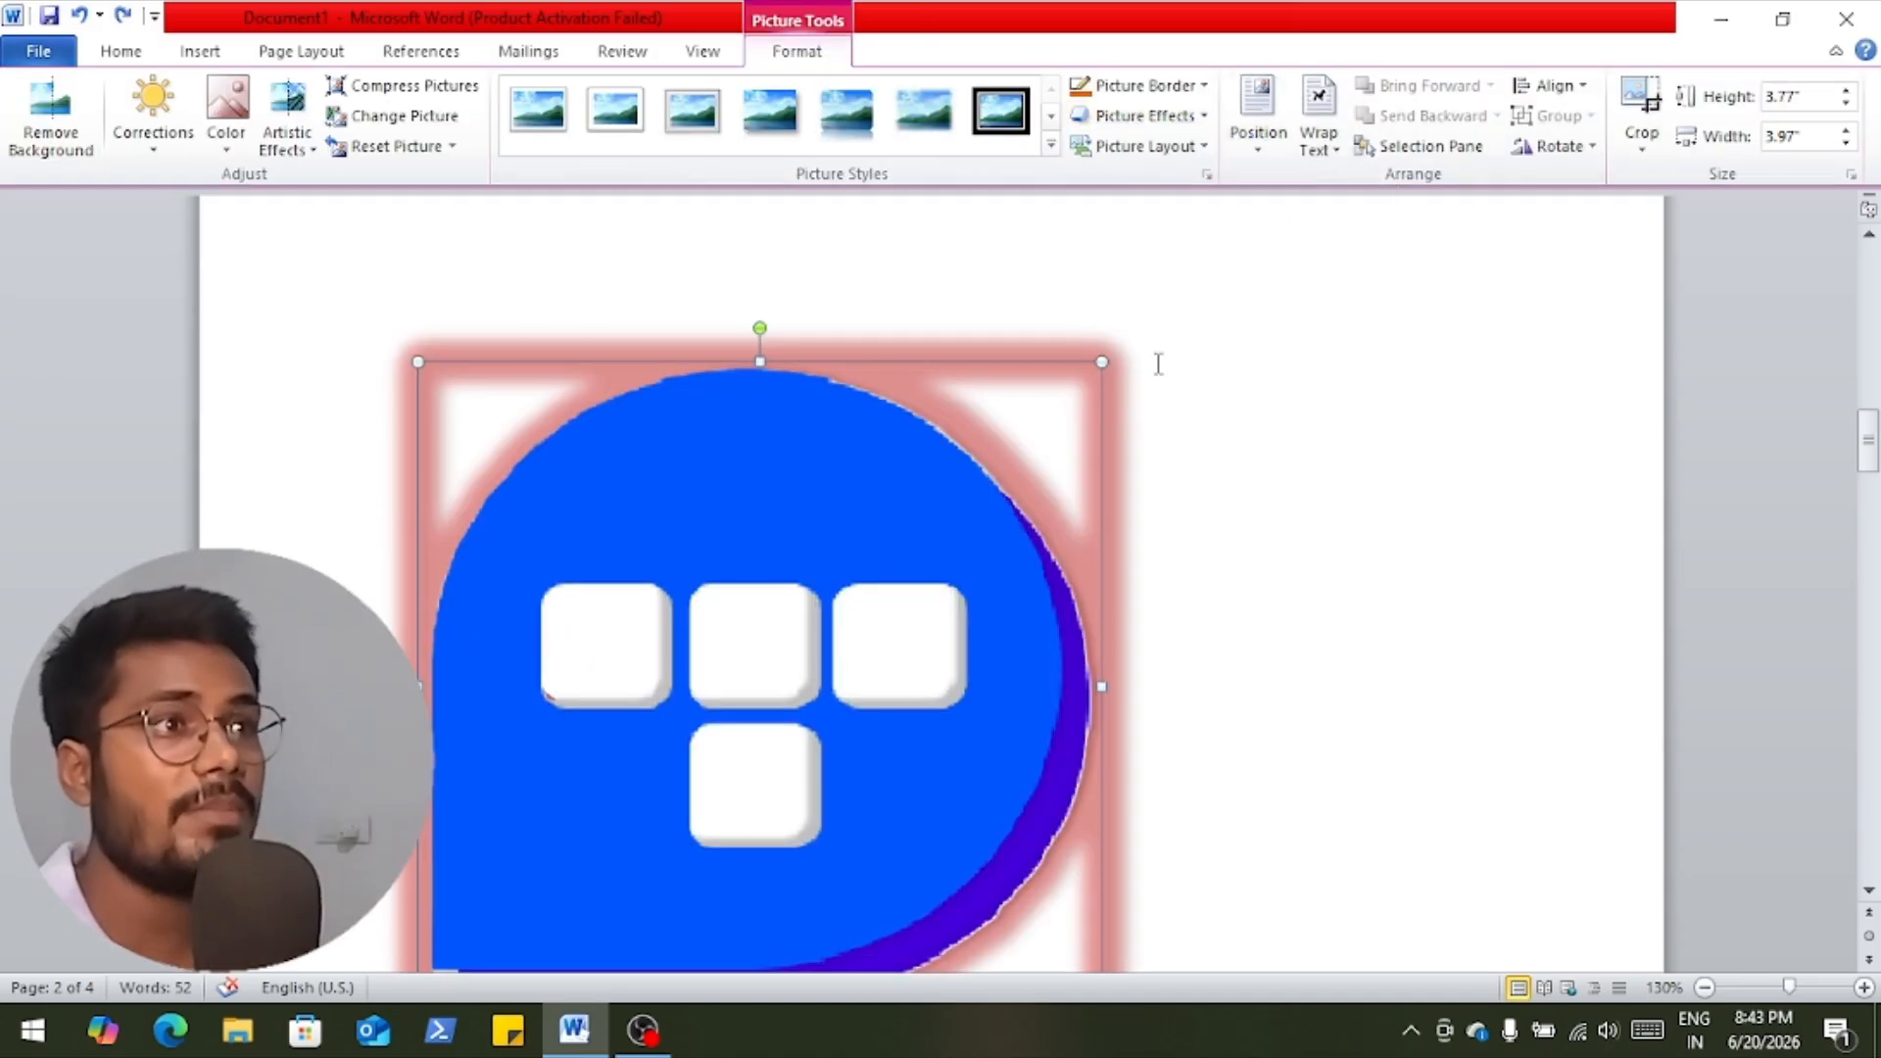
# Reset the blue logo picture to clear its border, shadow and glow.
pyautogui.click(378, 166)
pyautogui.click(1136, 482)
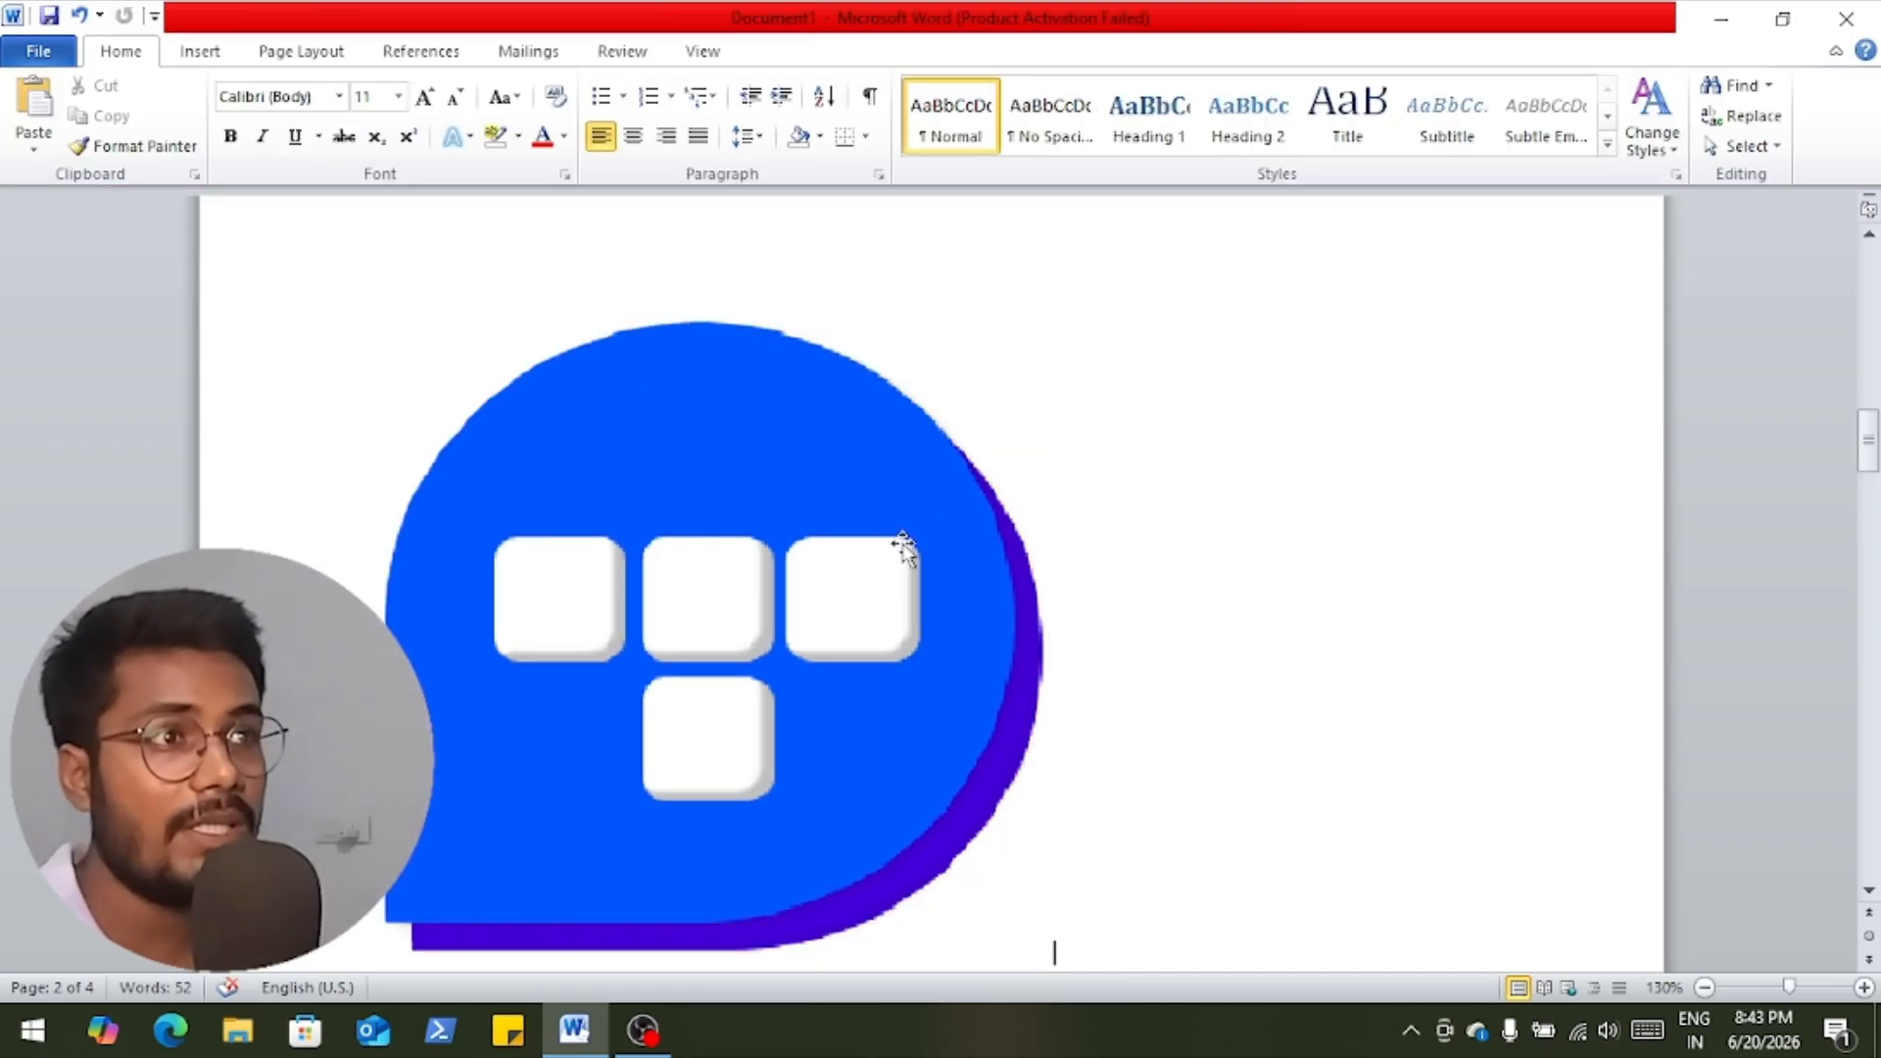
# Shrink the blue logo picture proportionally to less than half its size within the body text.
pyautogui.scroll(3, 894, 554)
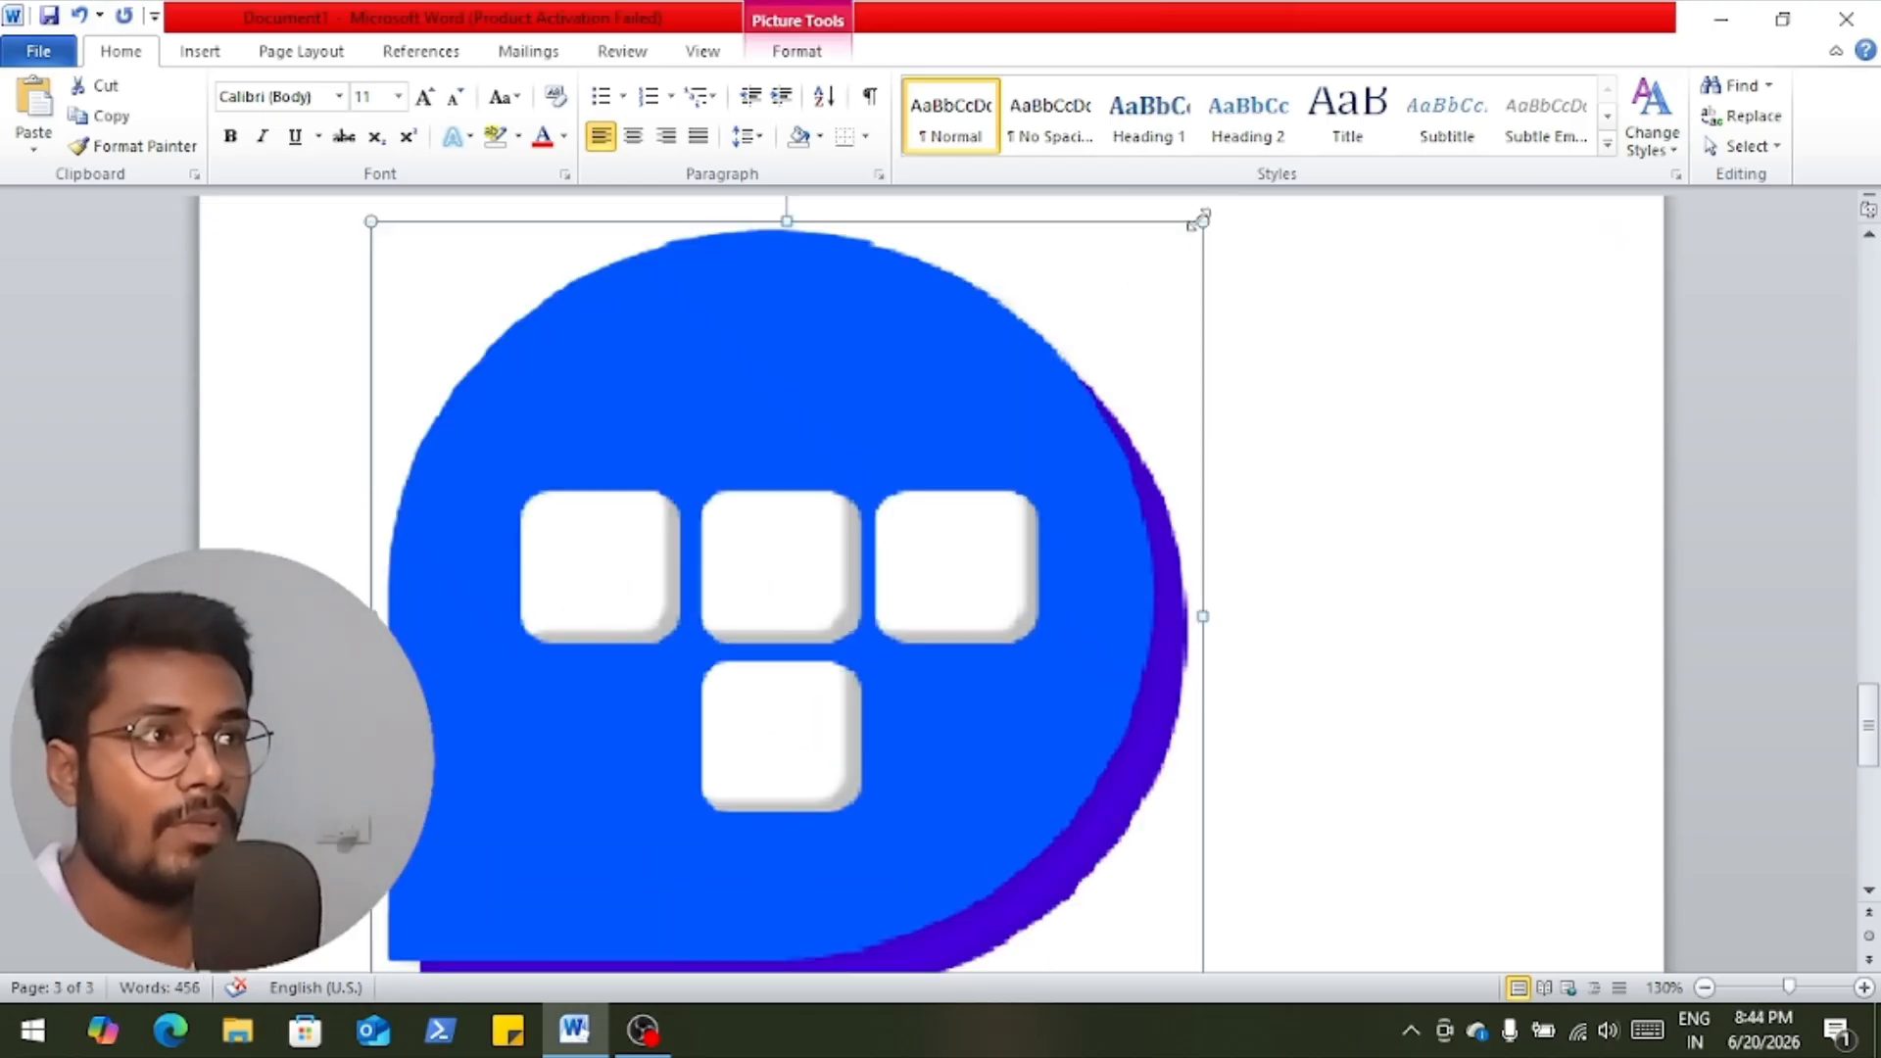
pyautogui.moveTo(1201, 223); pyautogui.dragTo(831, 584)
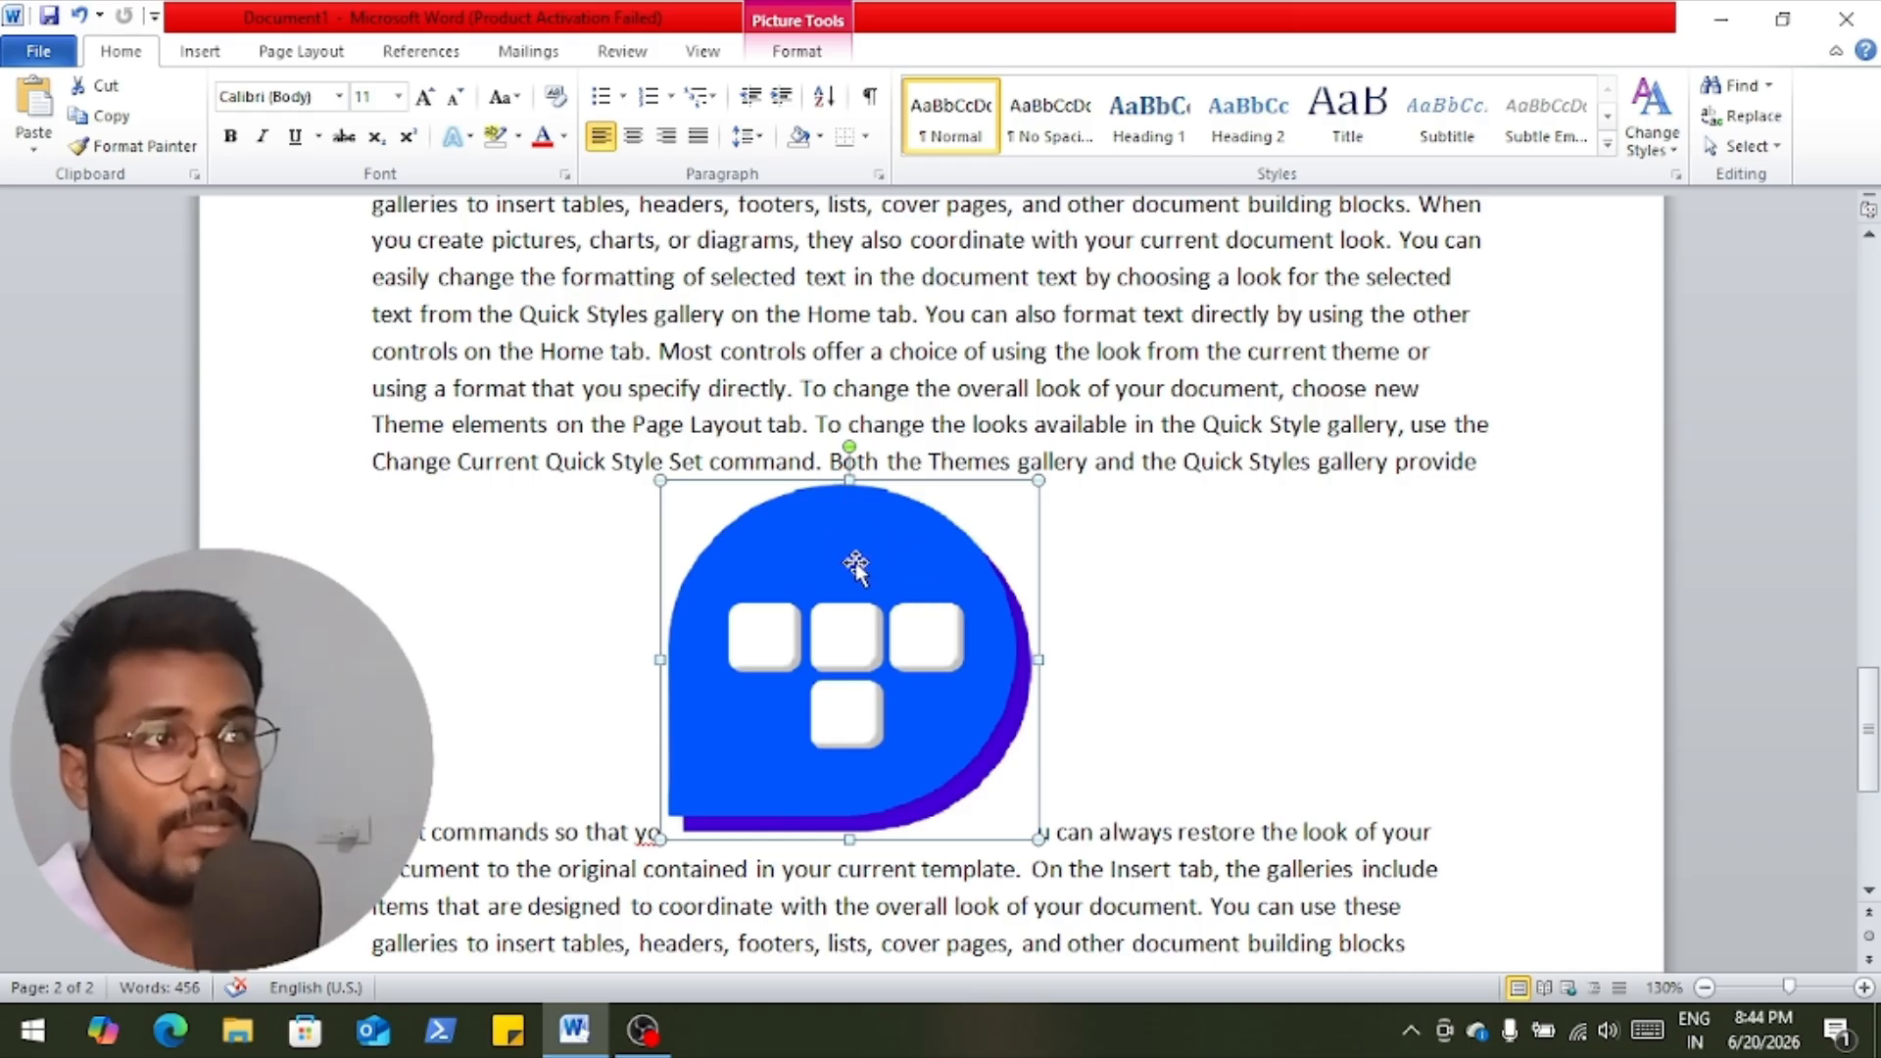
pyautogui.scroll(2, 850, 559)
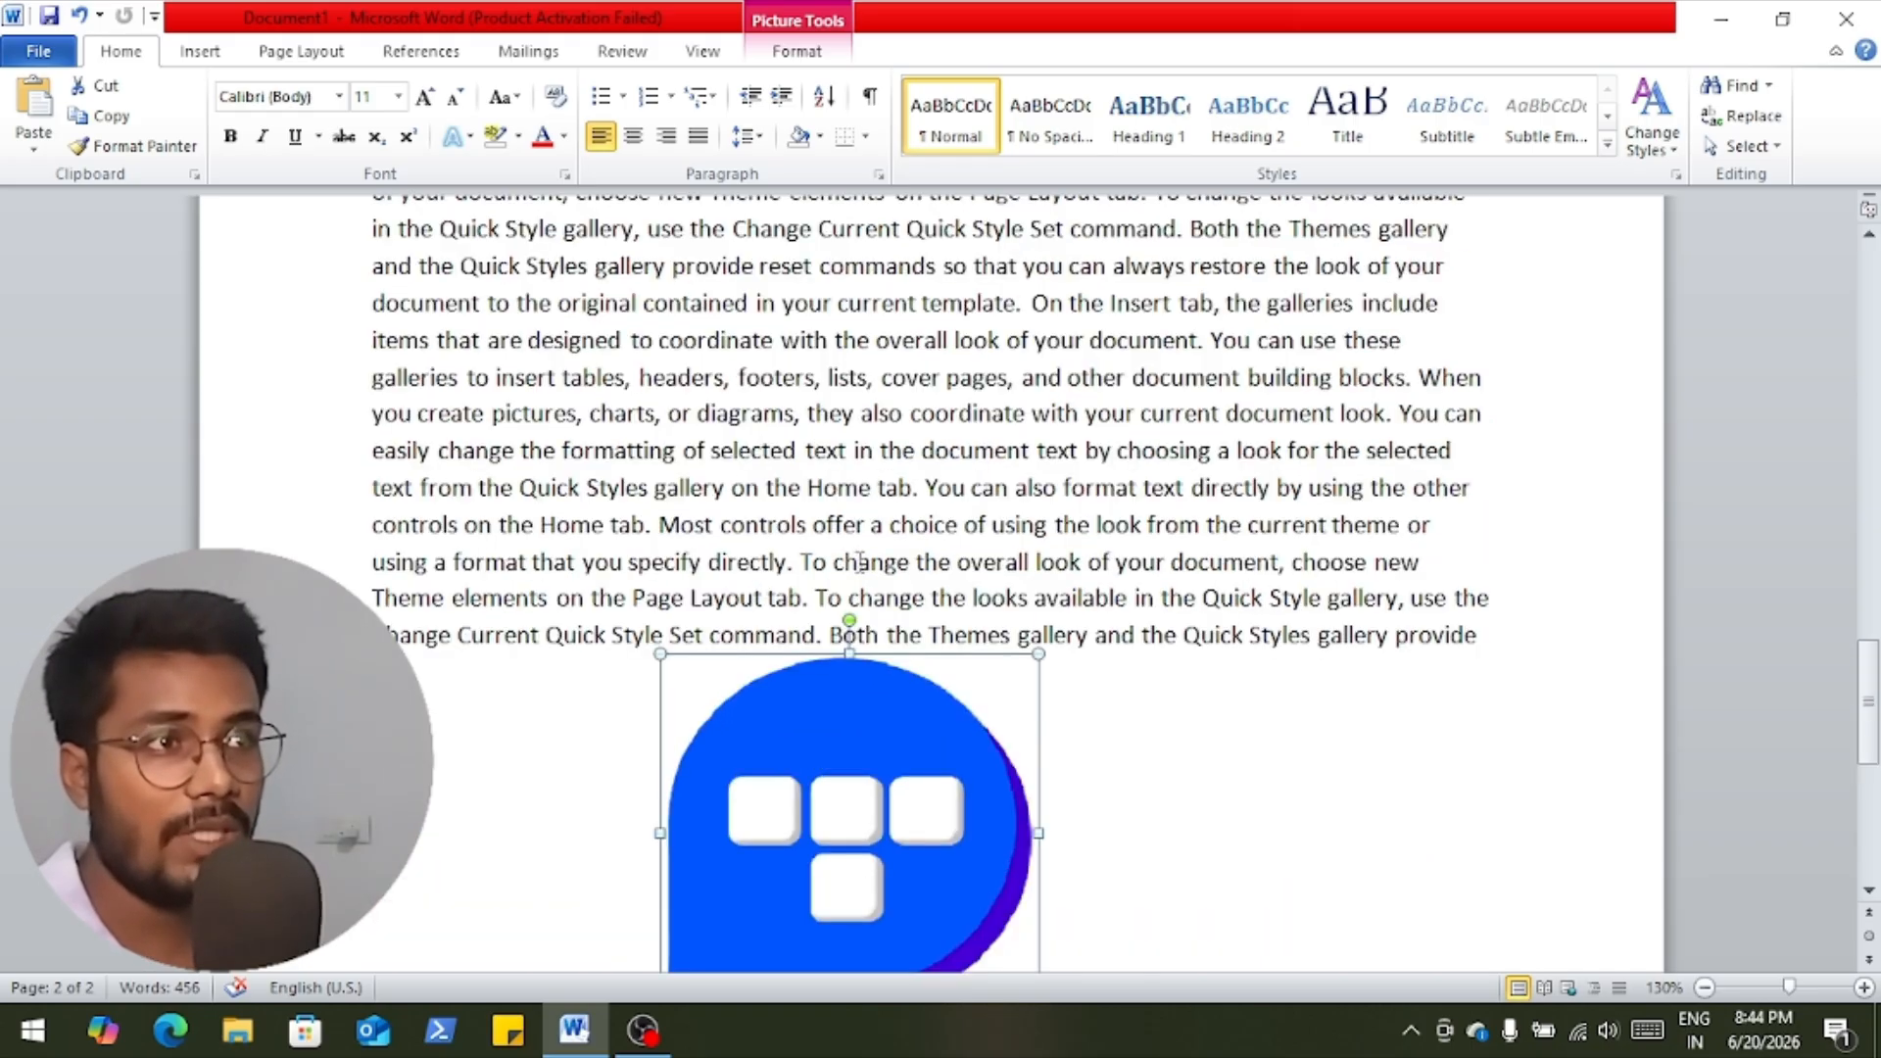
# Position the blue logo picture in the middle left of the page with square text wrapping.
pyautogui.click(813, 53)
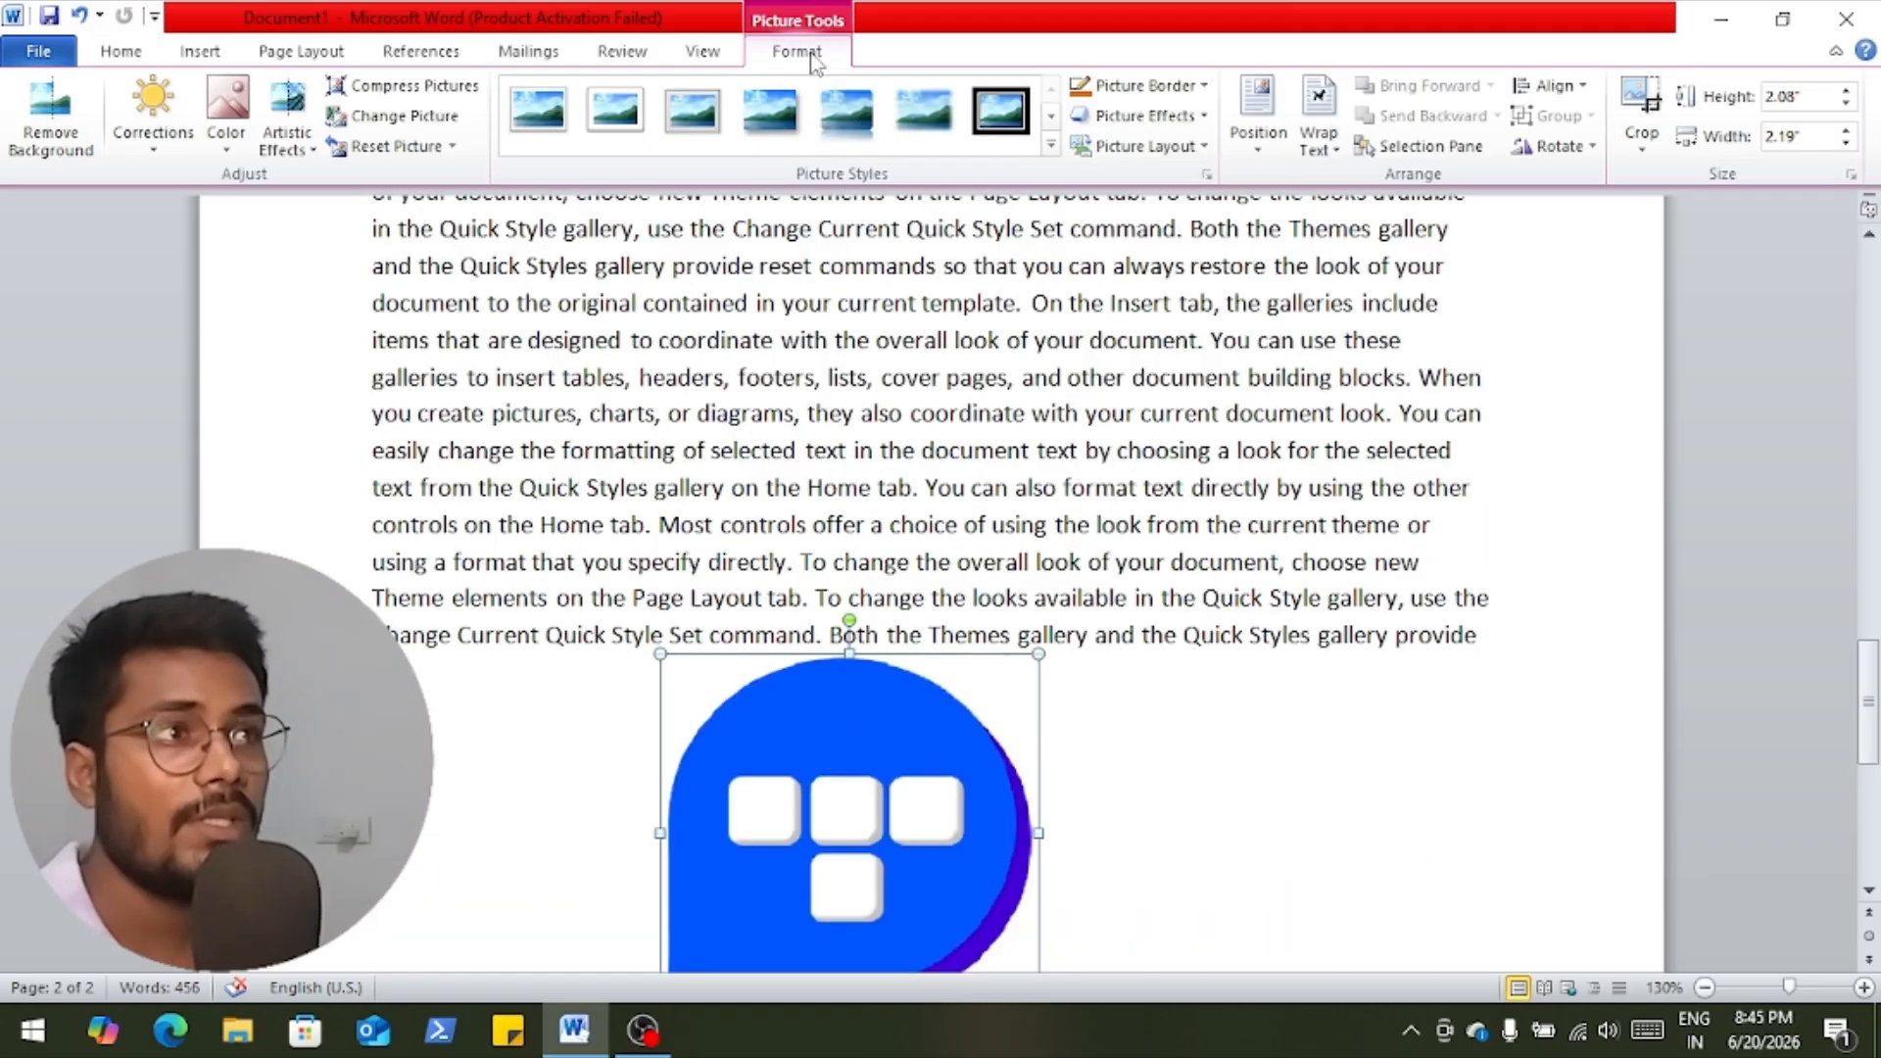
pyautogui.click(1256, 145)
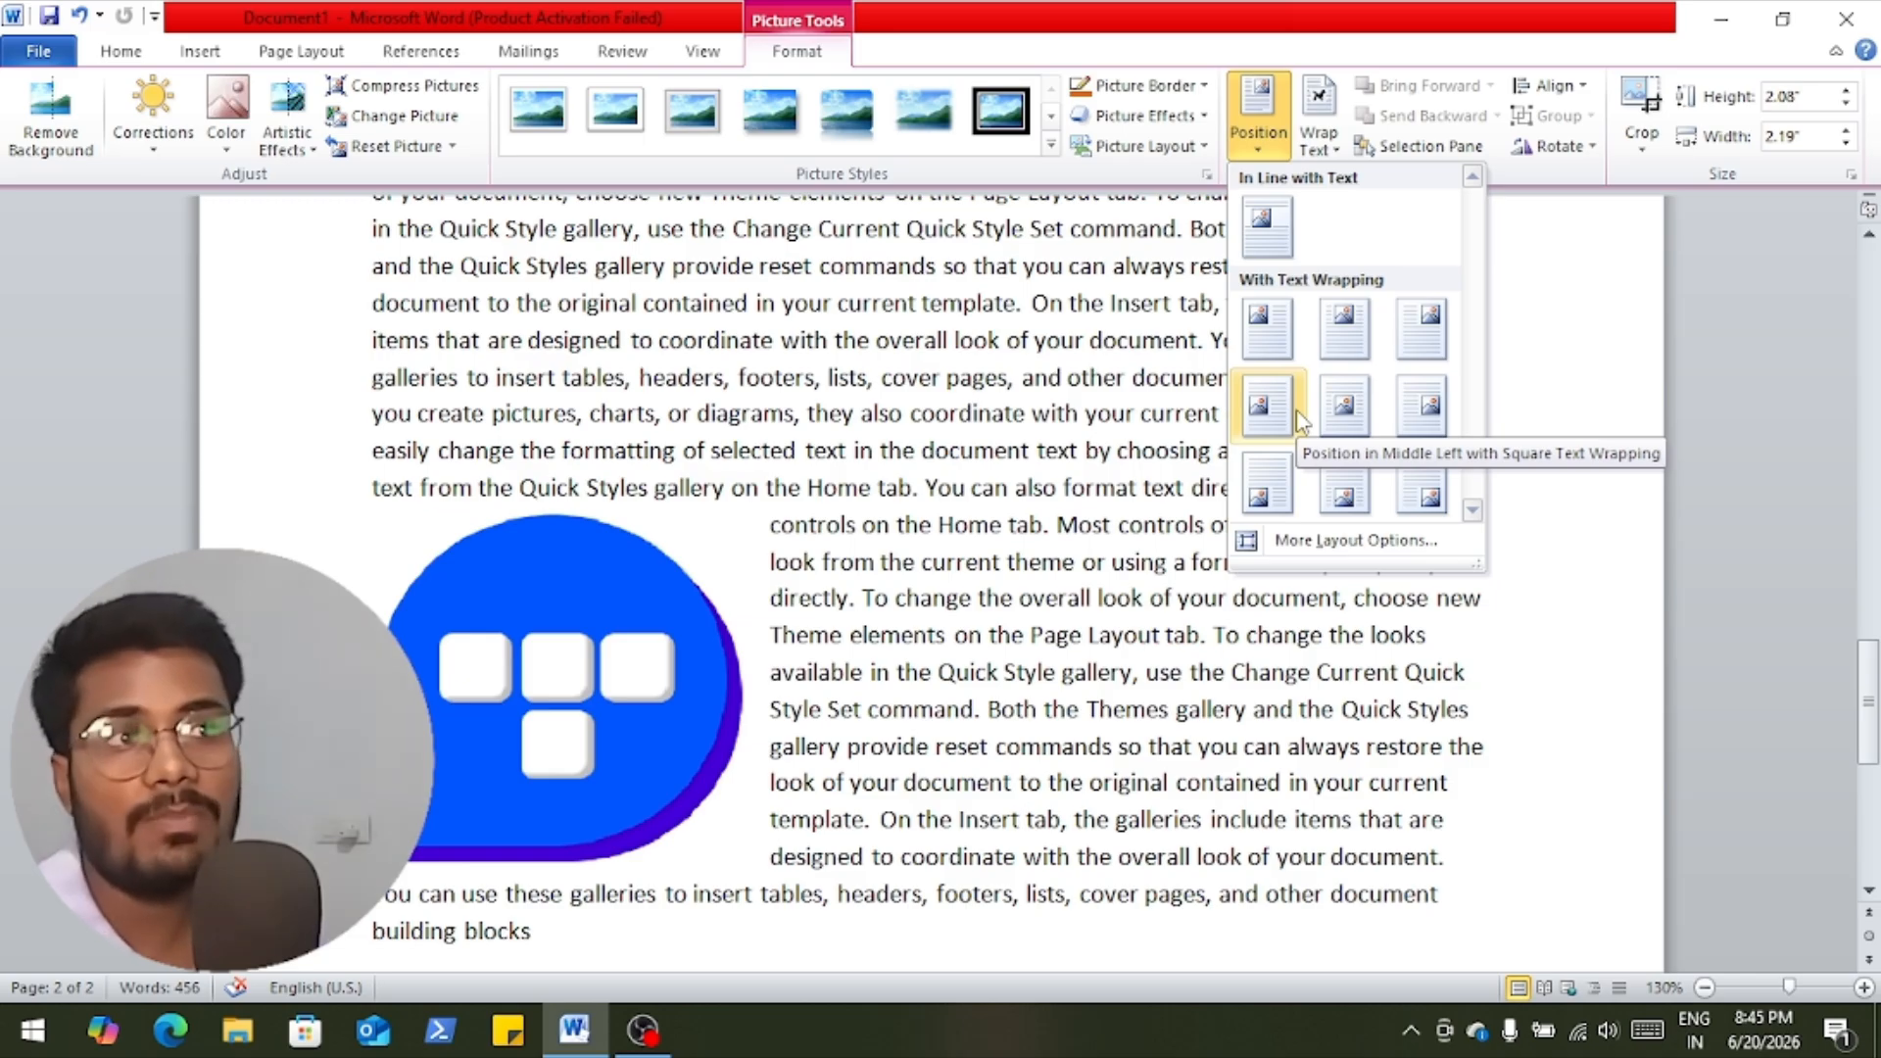
pyautogui.click(1269, 404)
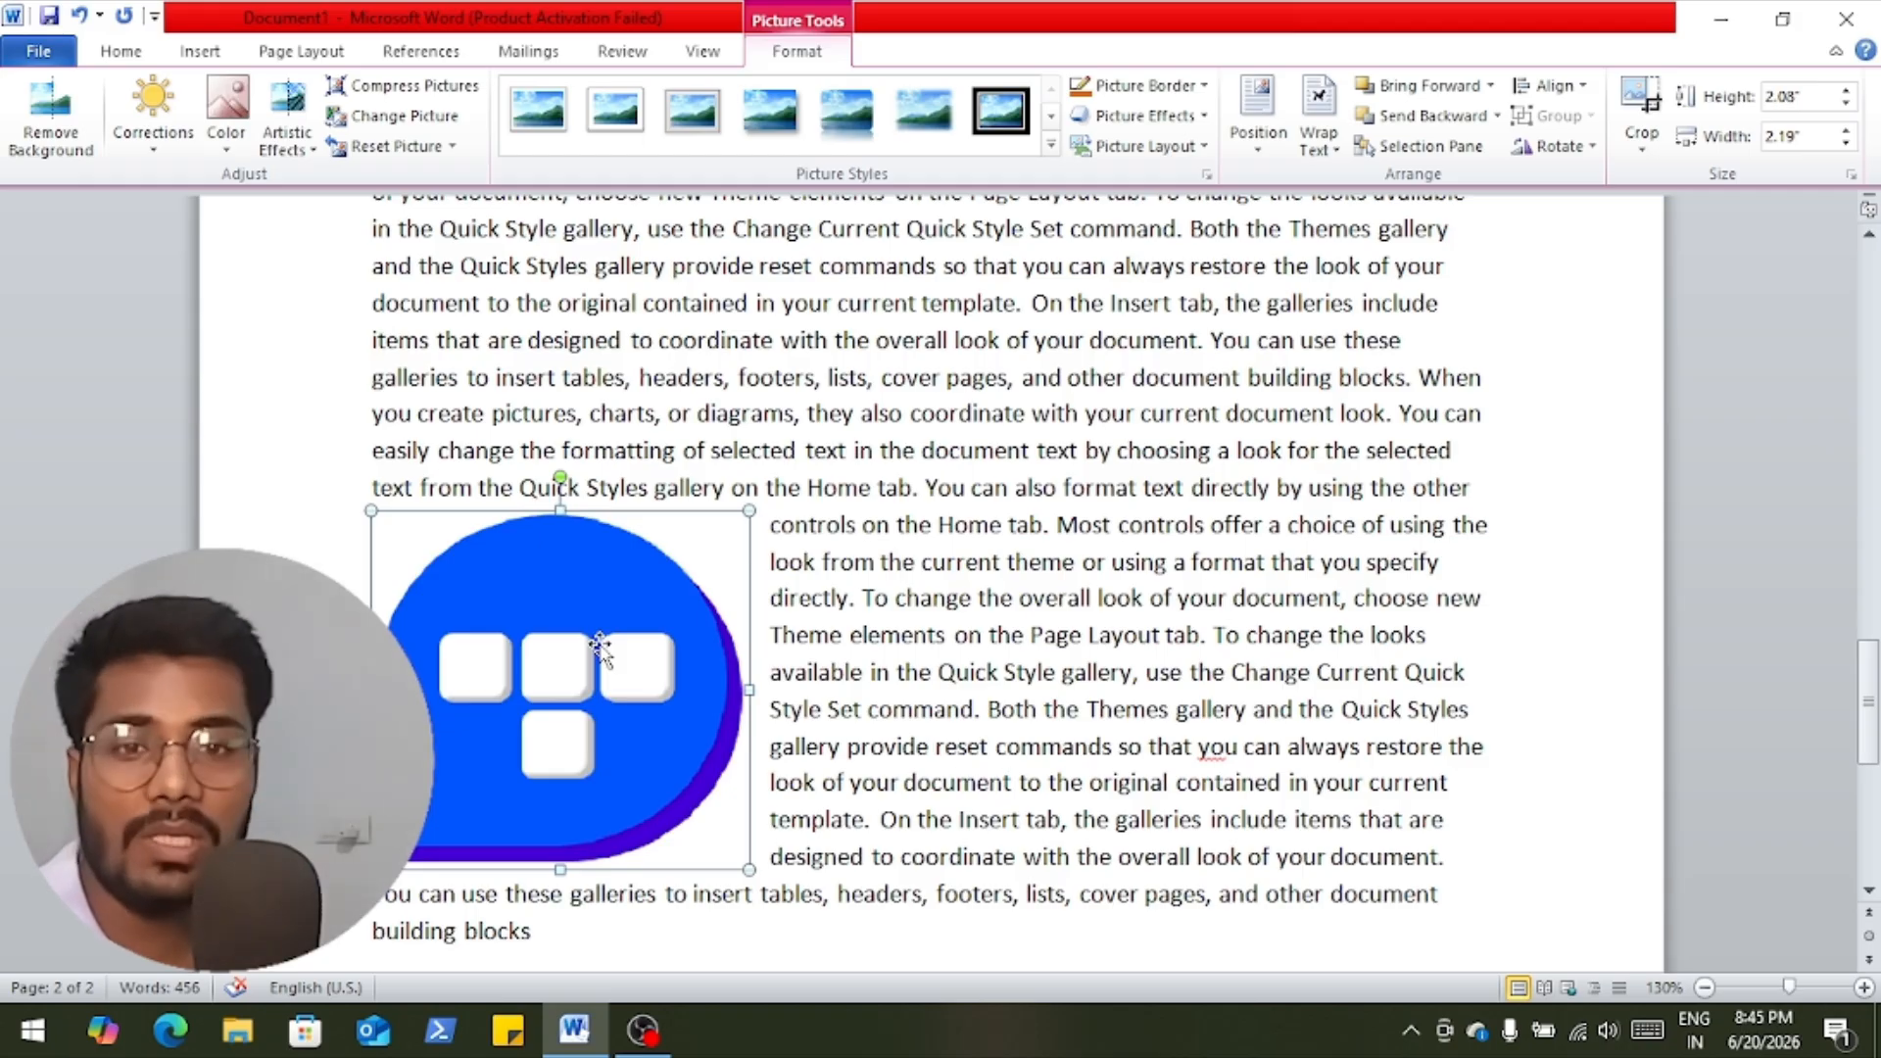
# Move the blue logo up into the middle of the paragraph and set its text wrapping to Tight.
pyautogui.click(1319, 139)
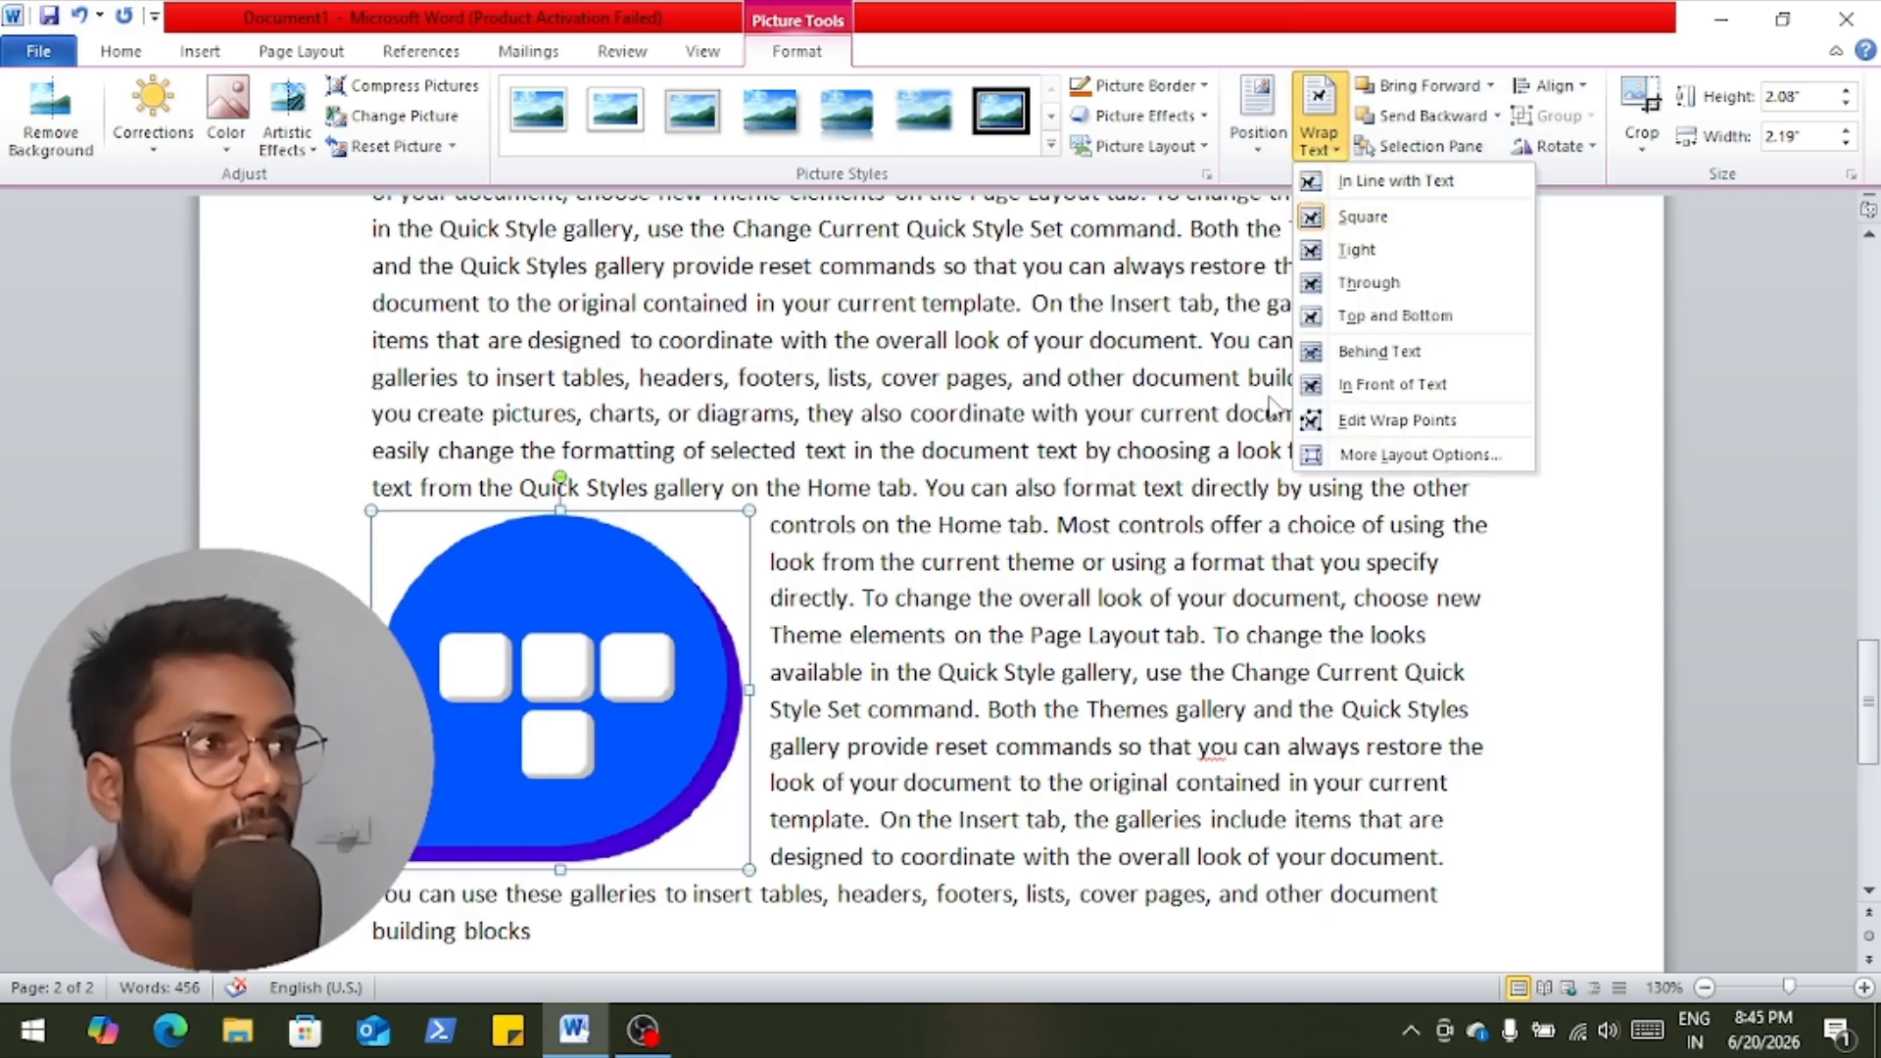
pyautogui.click(578, 614)
pyautogui.moveTo(567, 612); pyautogui.dragTo(883, 399)
pyautogui.click(1334, 161)
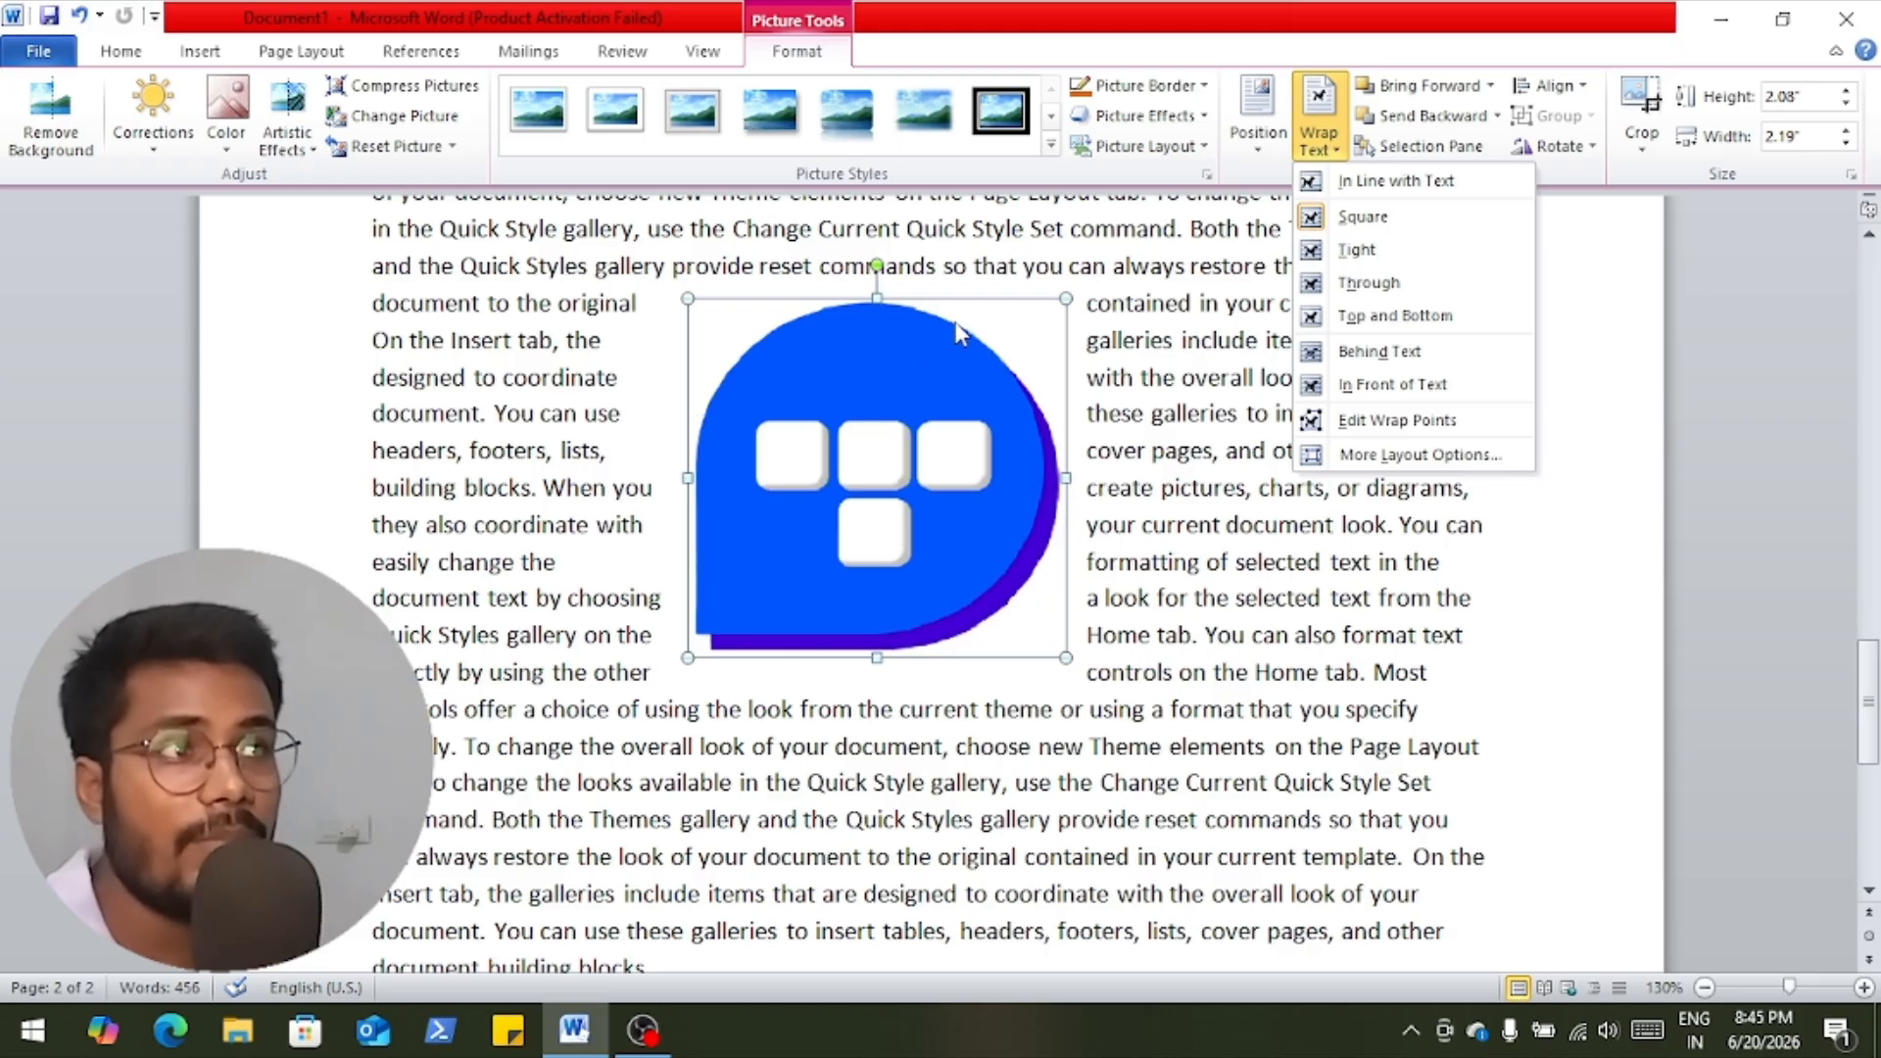
pyautogui.click(1374, 254)
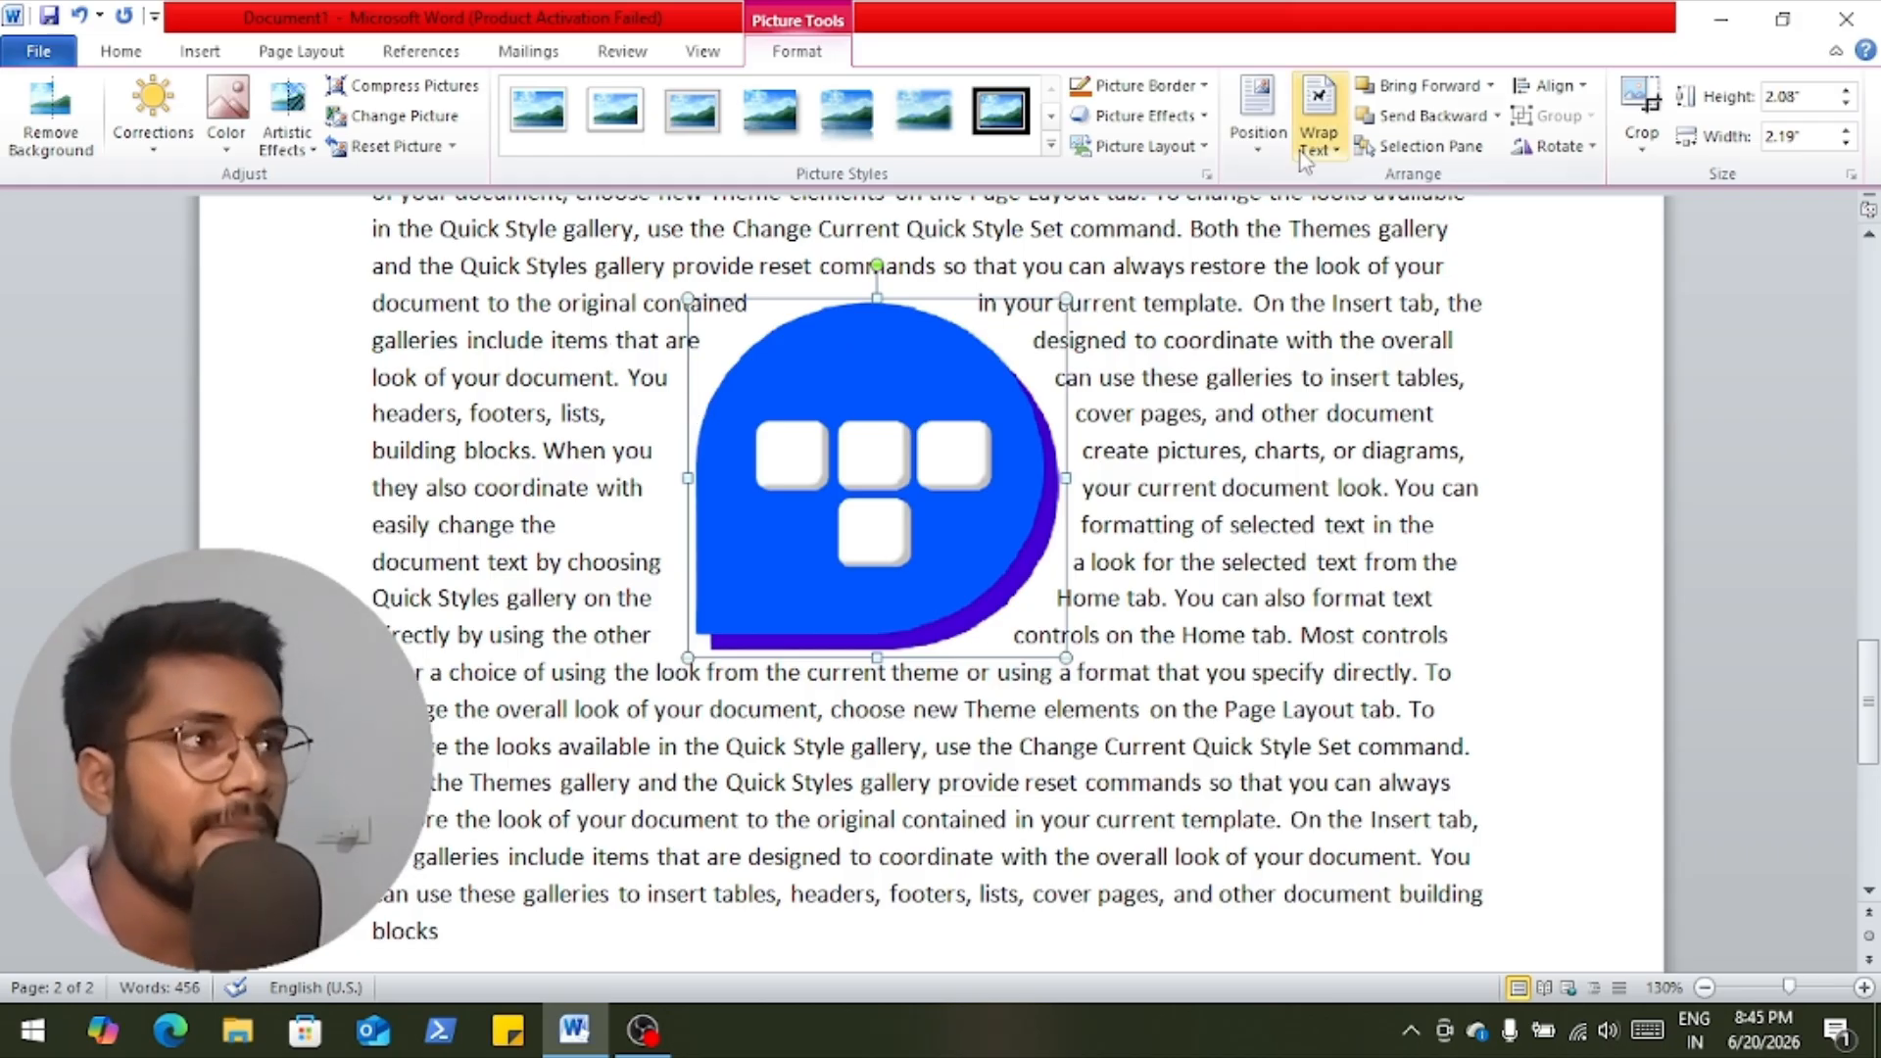
# Place the blue logo in front of the text and shift it slightly toward the upper left.
pyautogui.click(1317, 110)
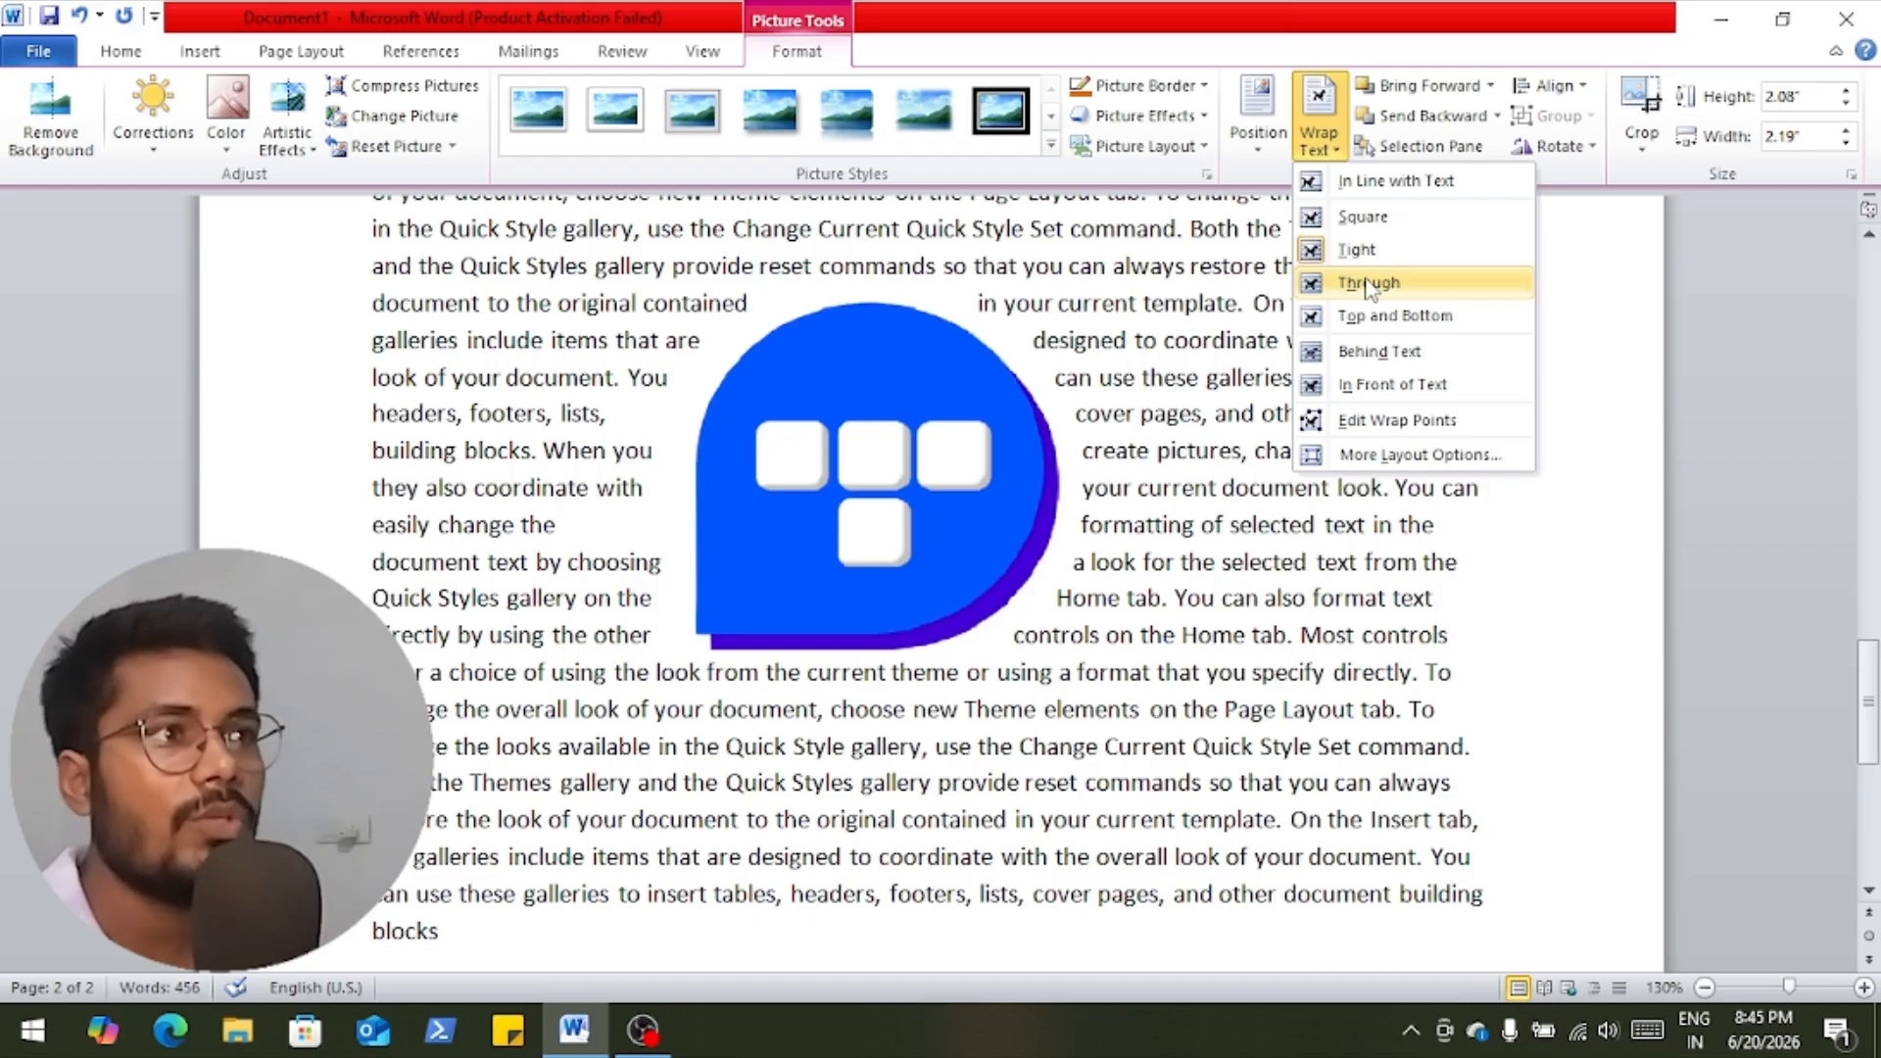
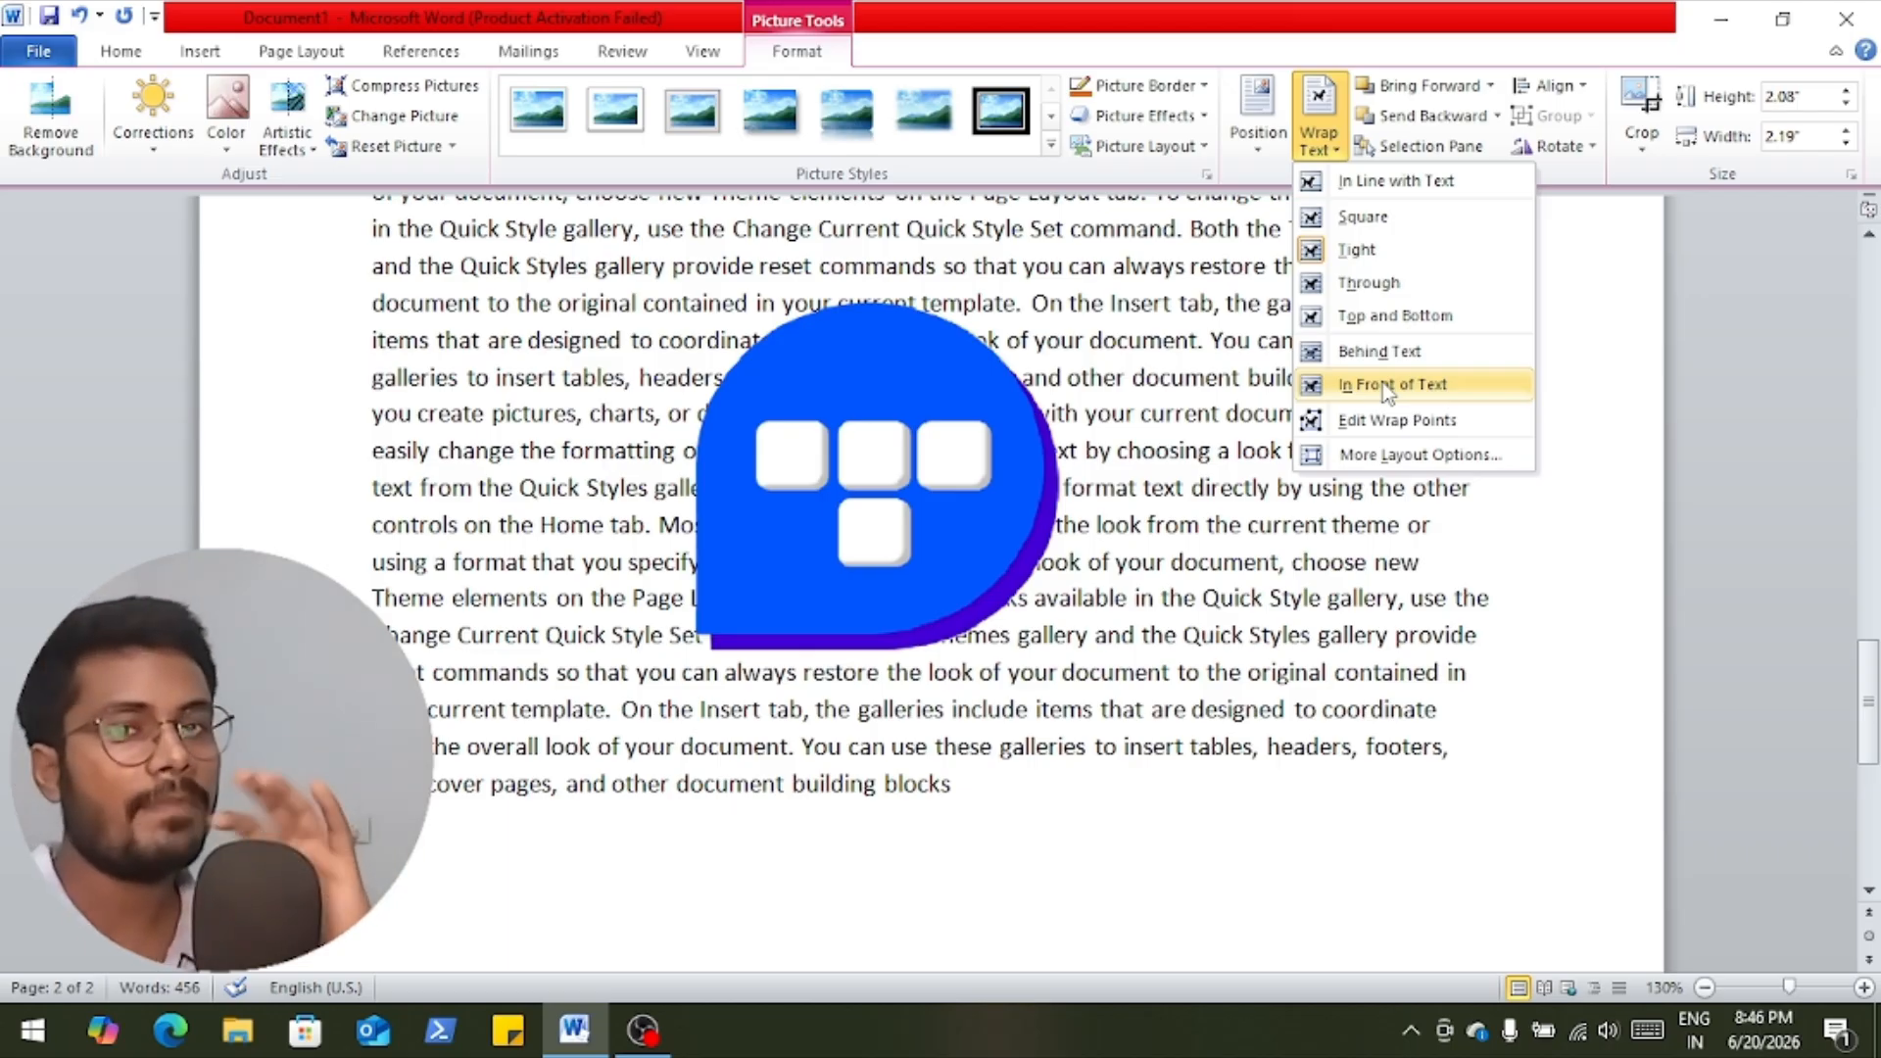
pyautogui.click(1387, 384)
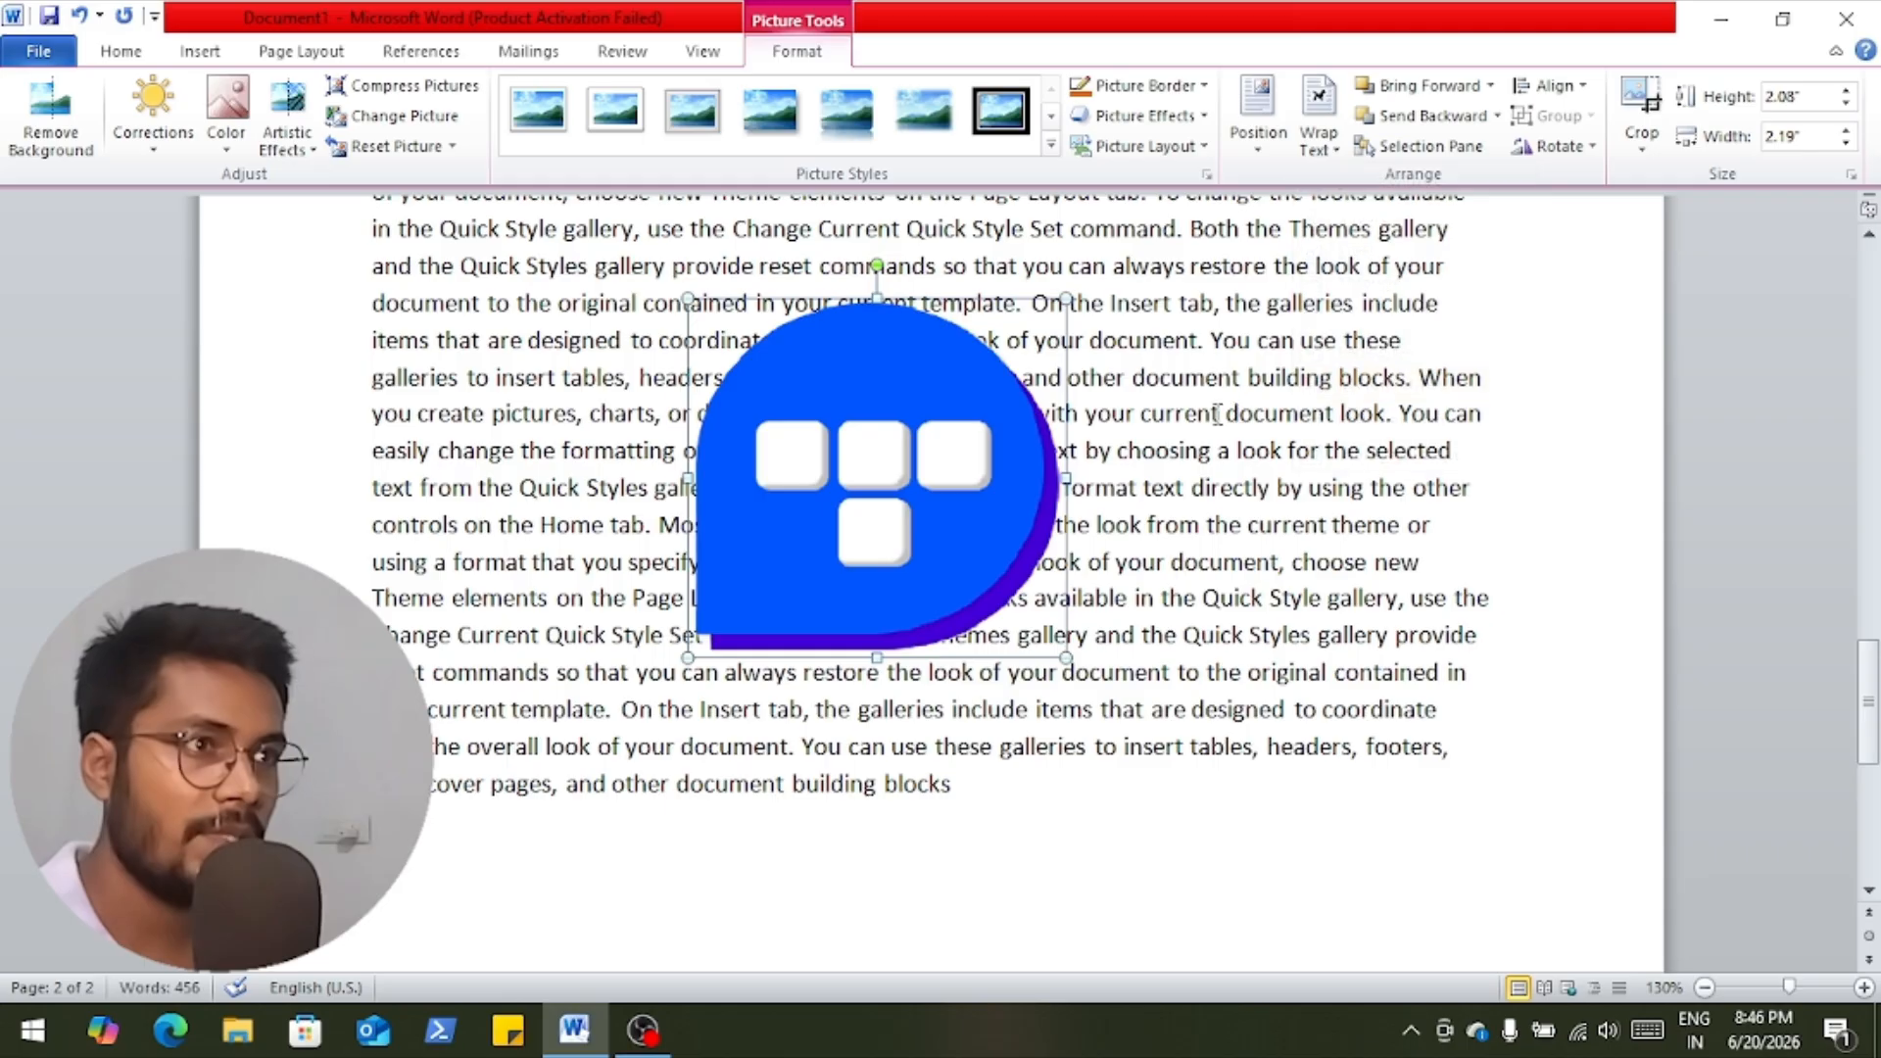
pyautogui.moveTo(974, 454); pyautogui.dragTo(850, 413)
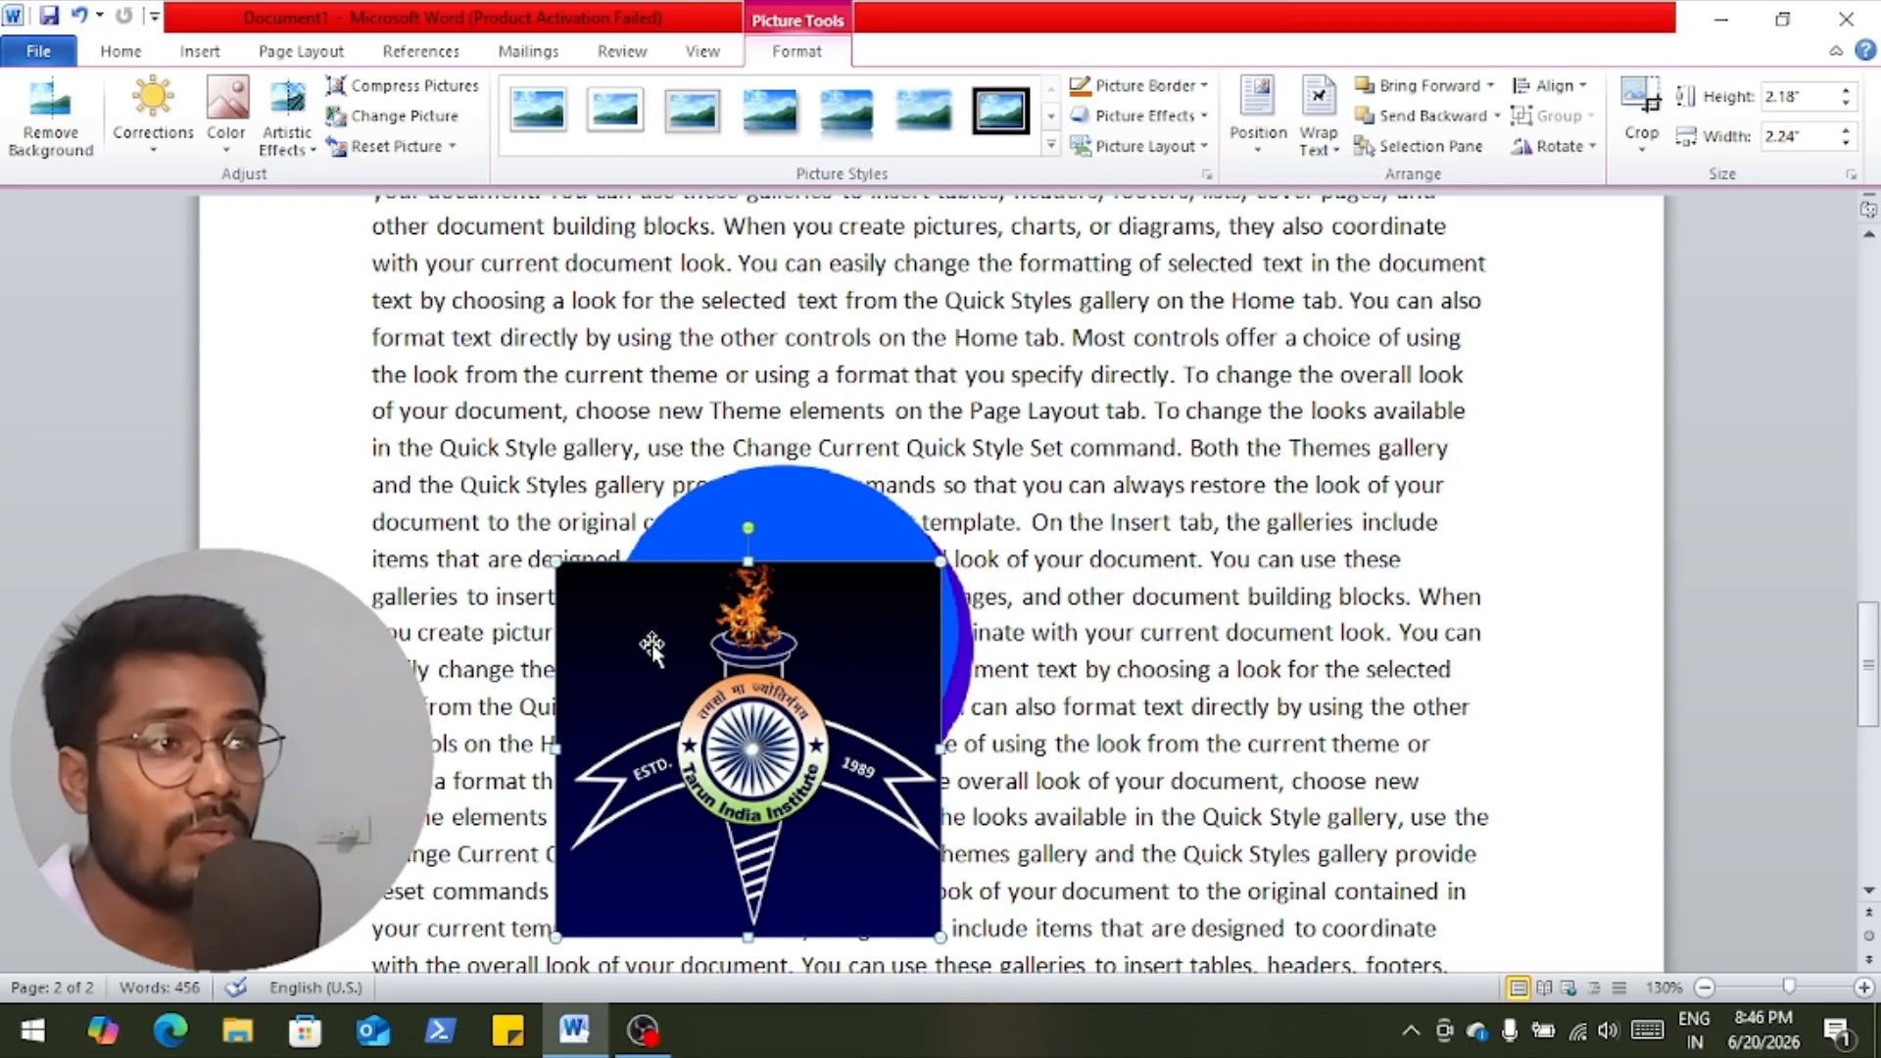
# Try the stacking order of the overlapping pictures by bringing the blue logo forward over the emblem and sending it backward again.
pyautogui.click(1425, 117)
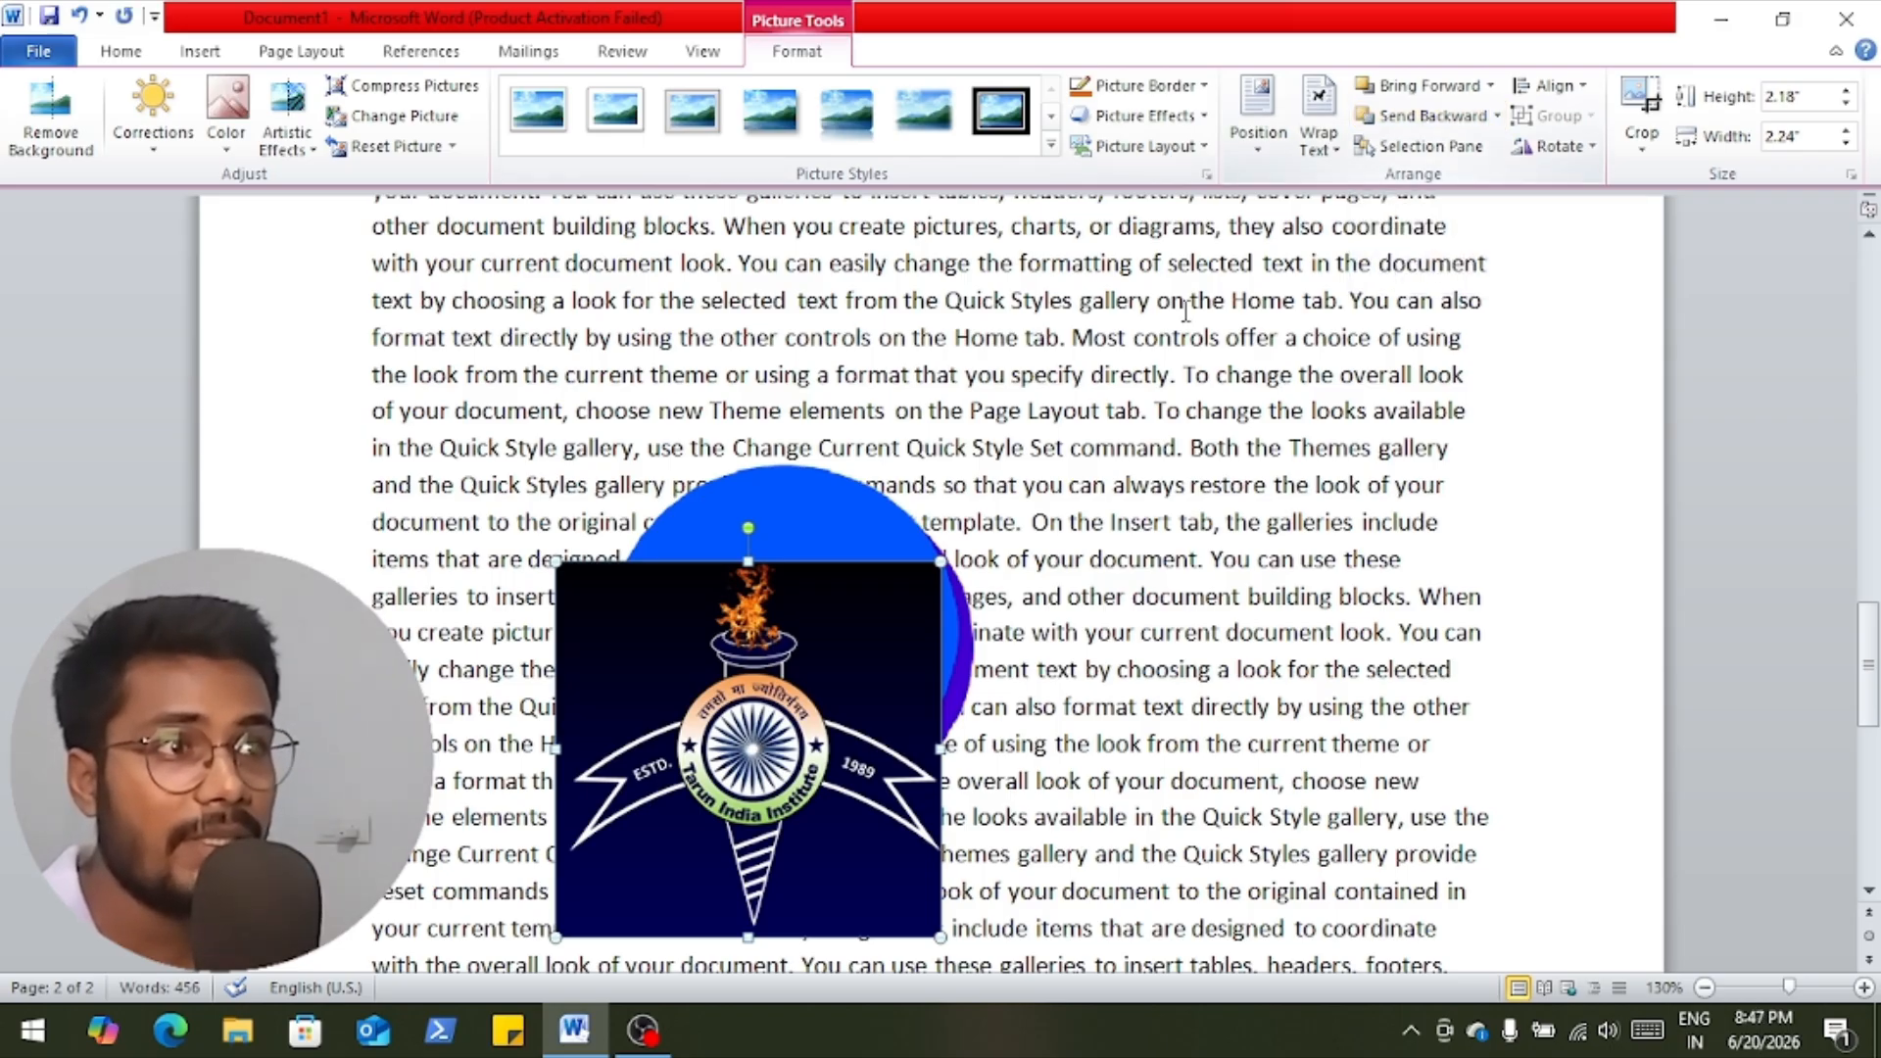
pyautogui.click(809, 514)
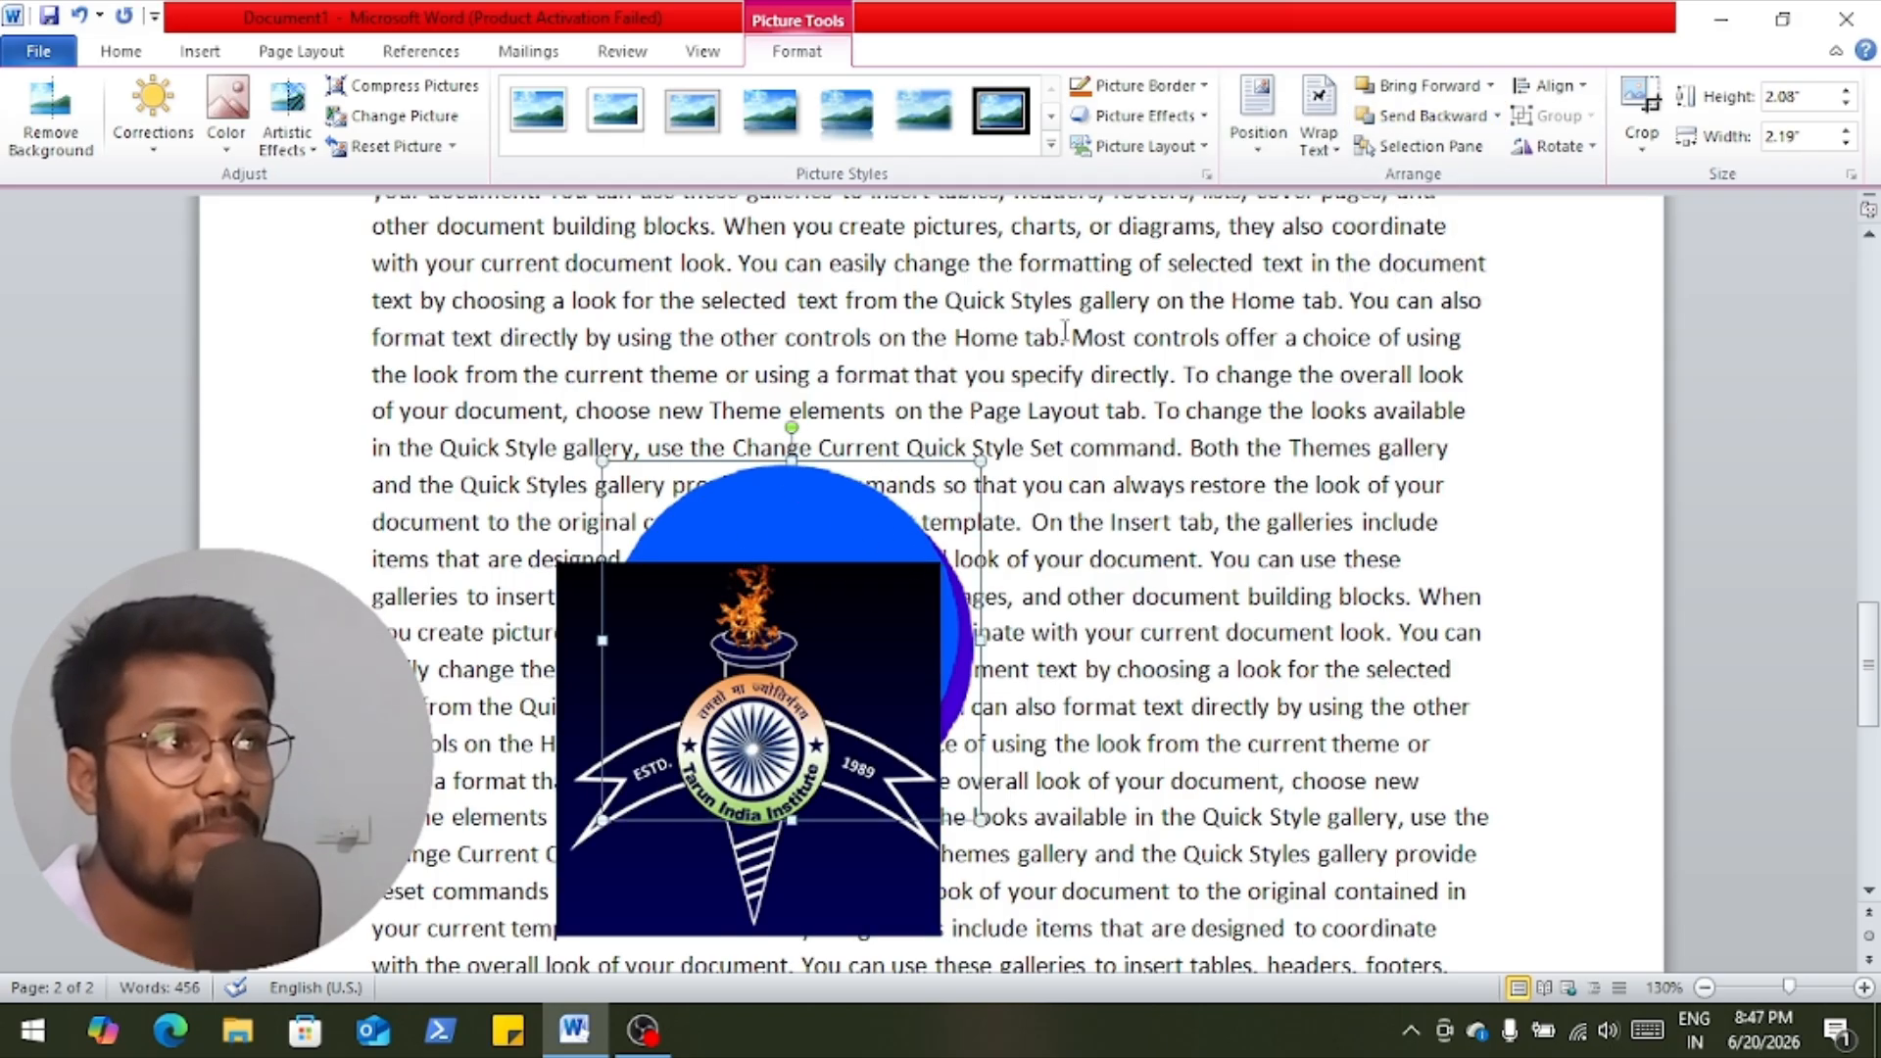
pyautogui.click(1421, 90)
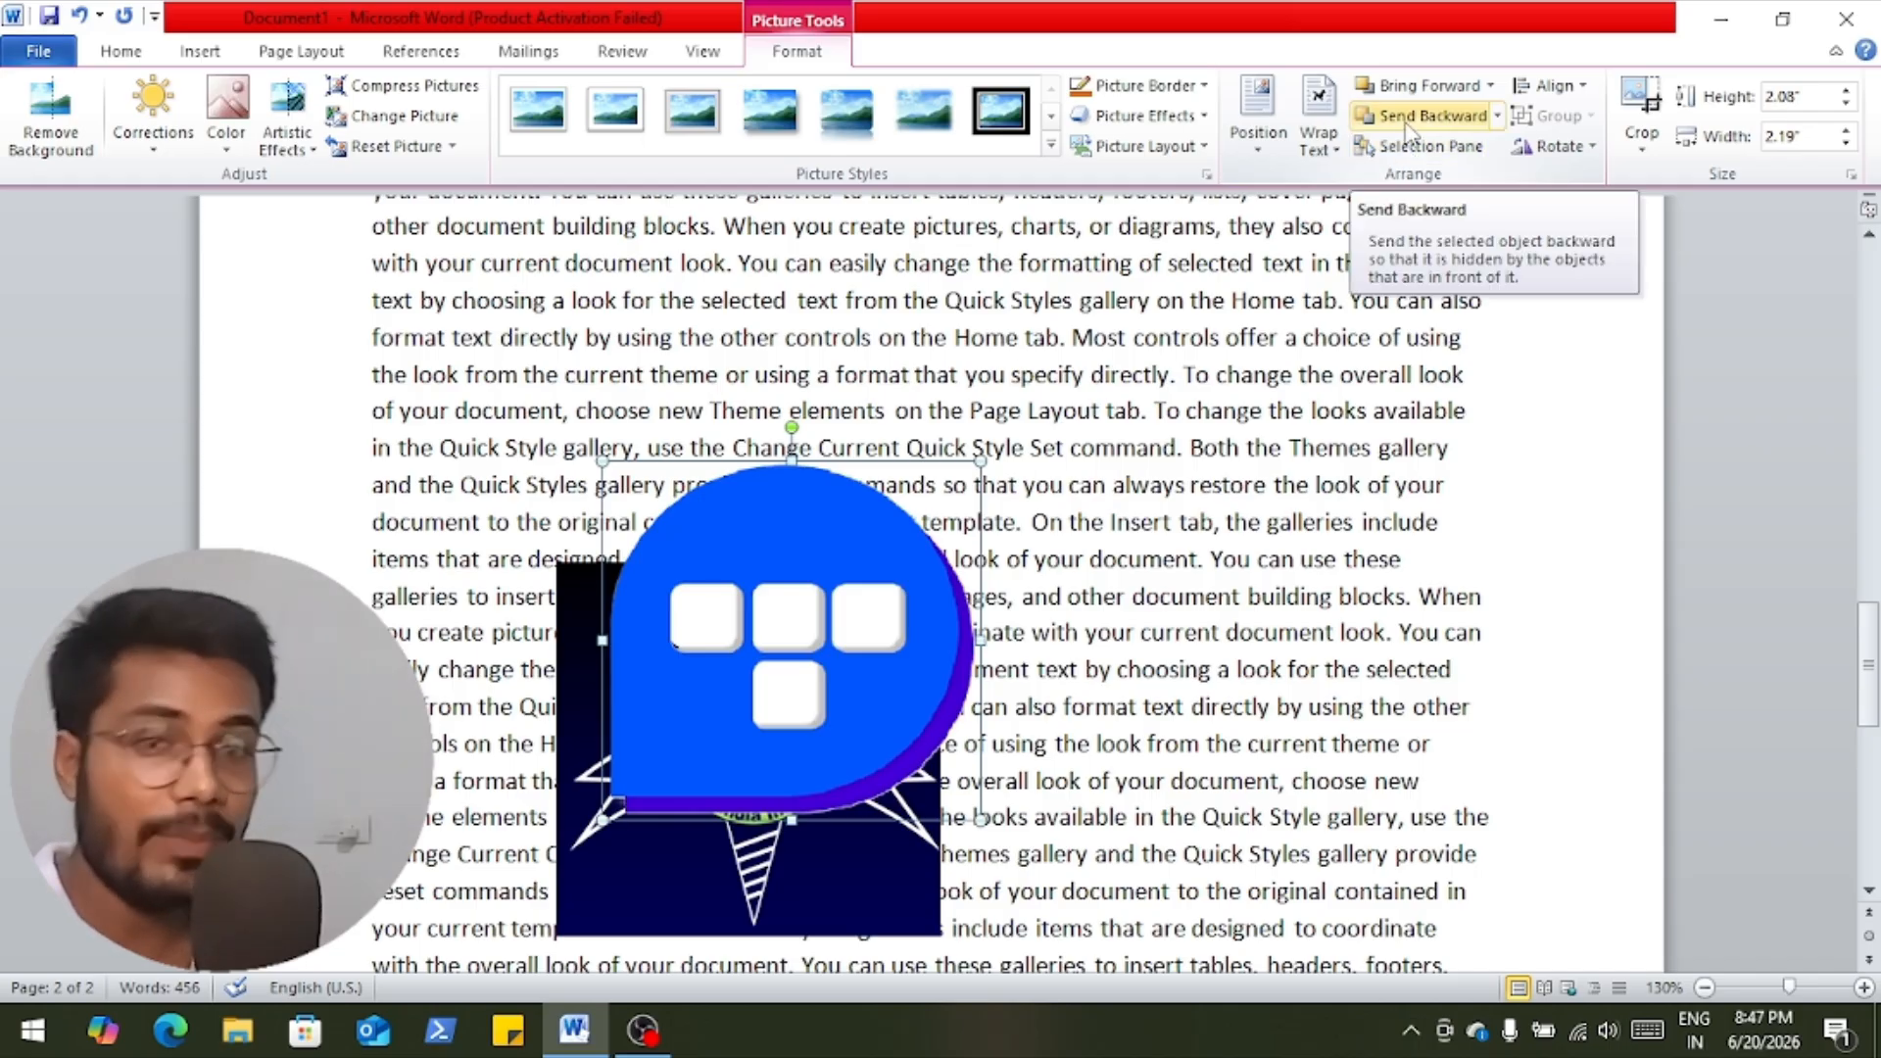
pyautogui.click(1407, 117)
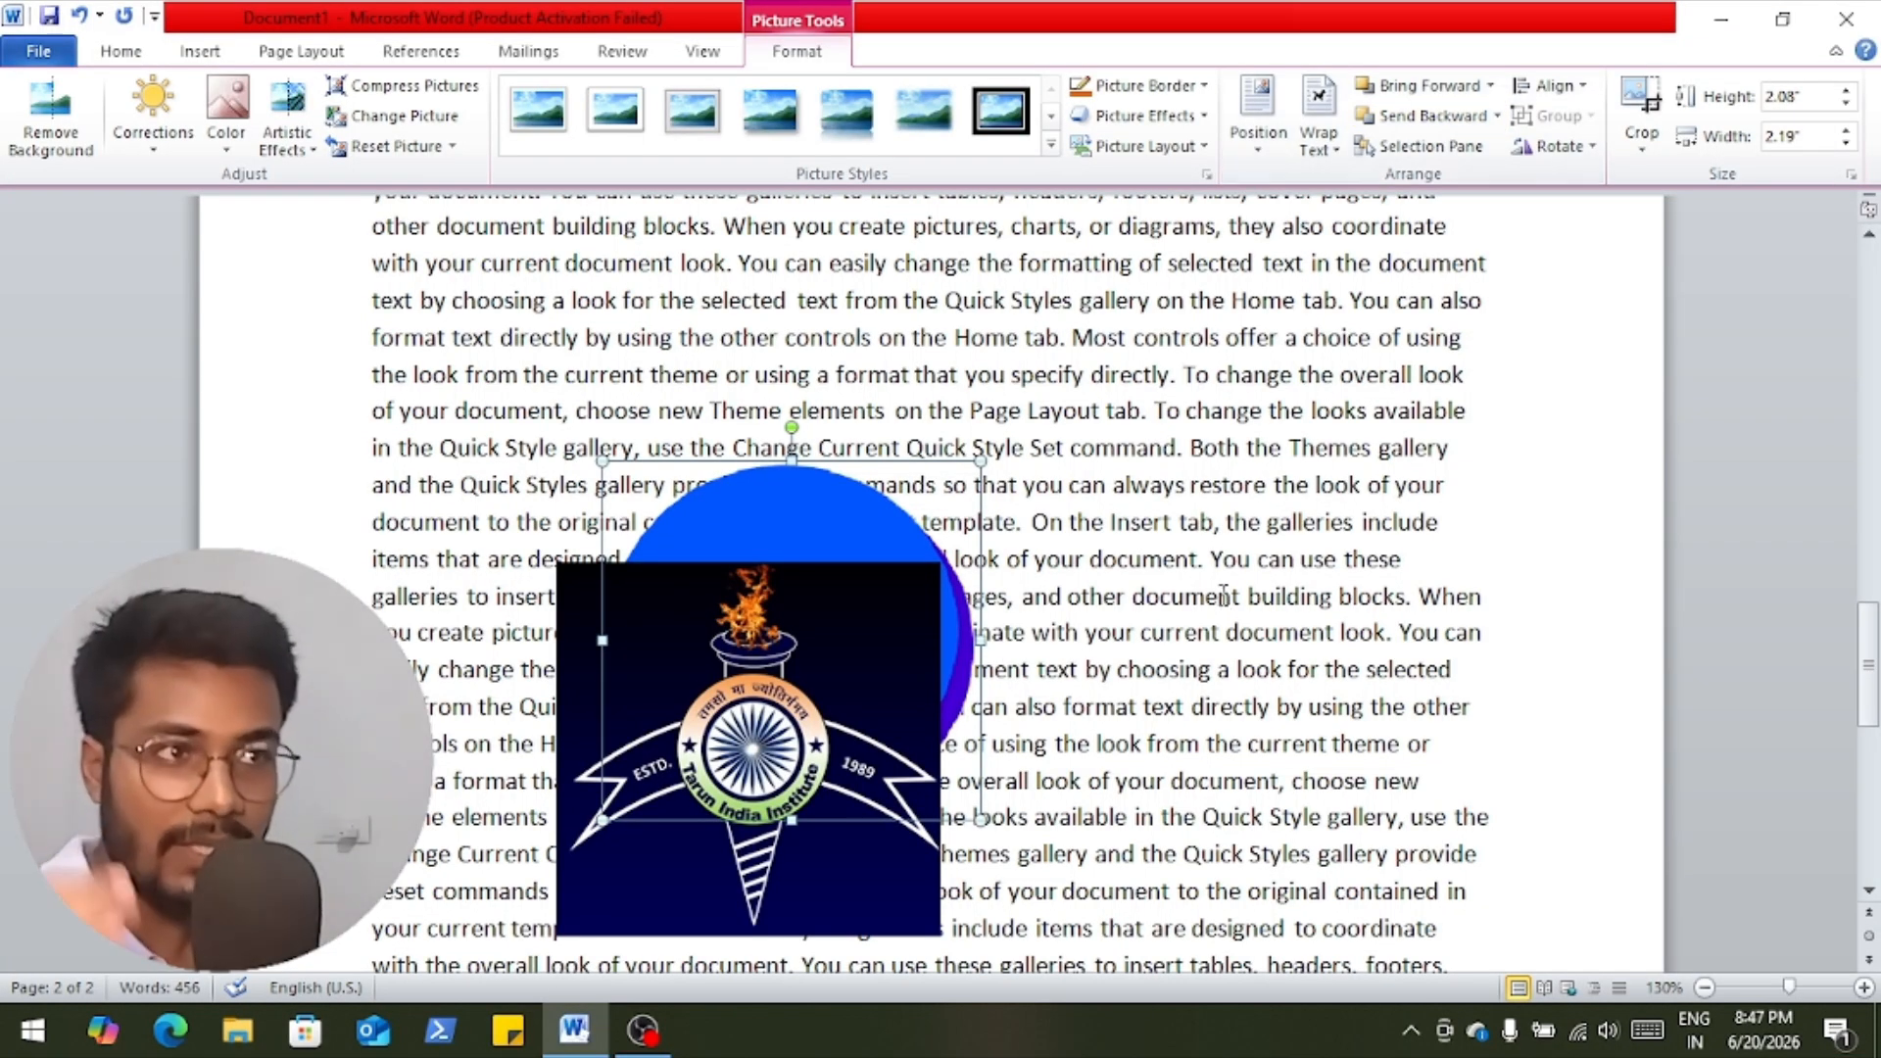
# Show the list of shapes on this page and select Picture 5, followed by Picture 4.
pyautogui.click(1434, 148)
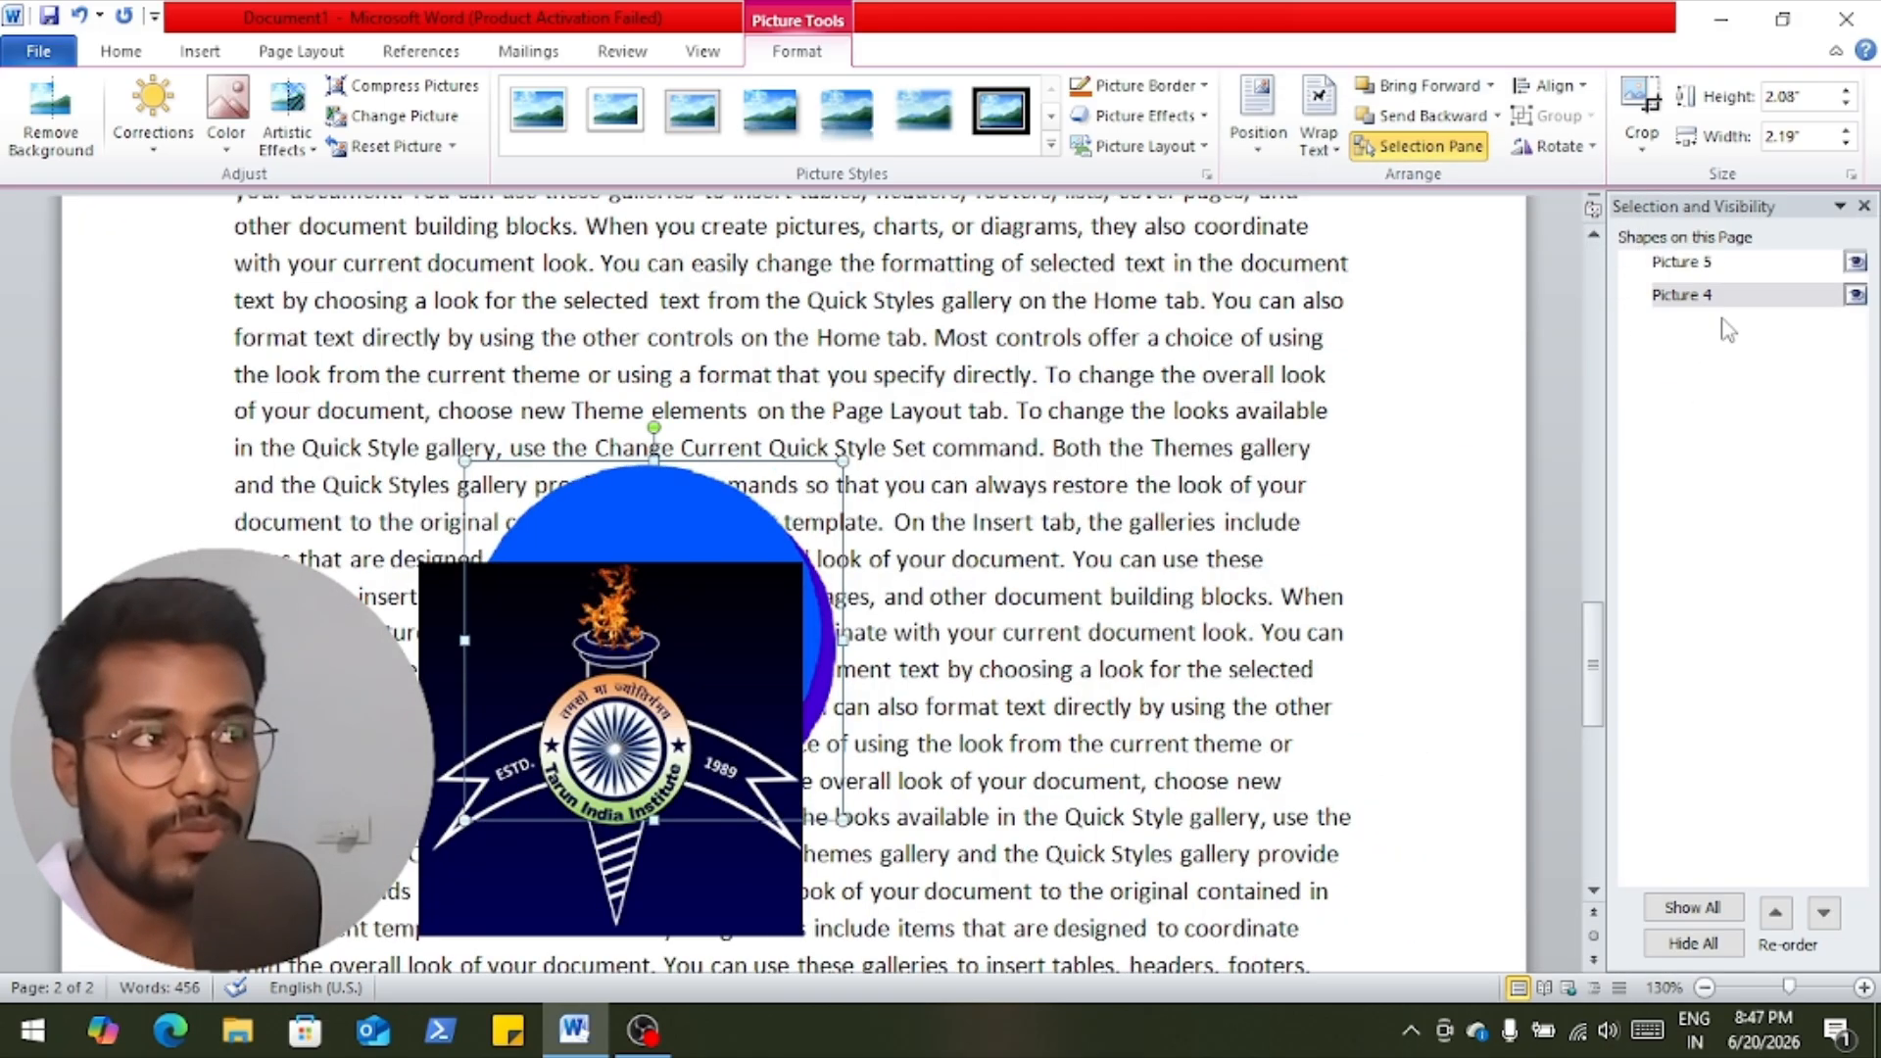
pyautogui.click(1727, 268)
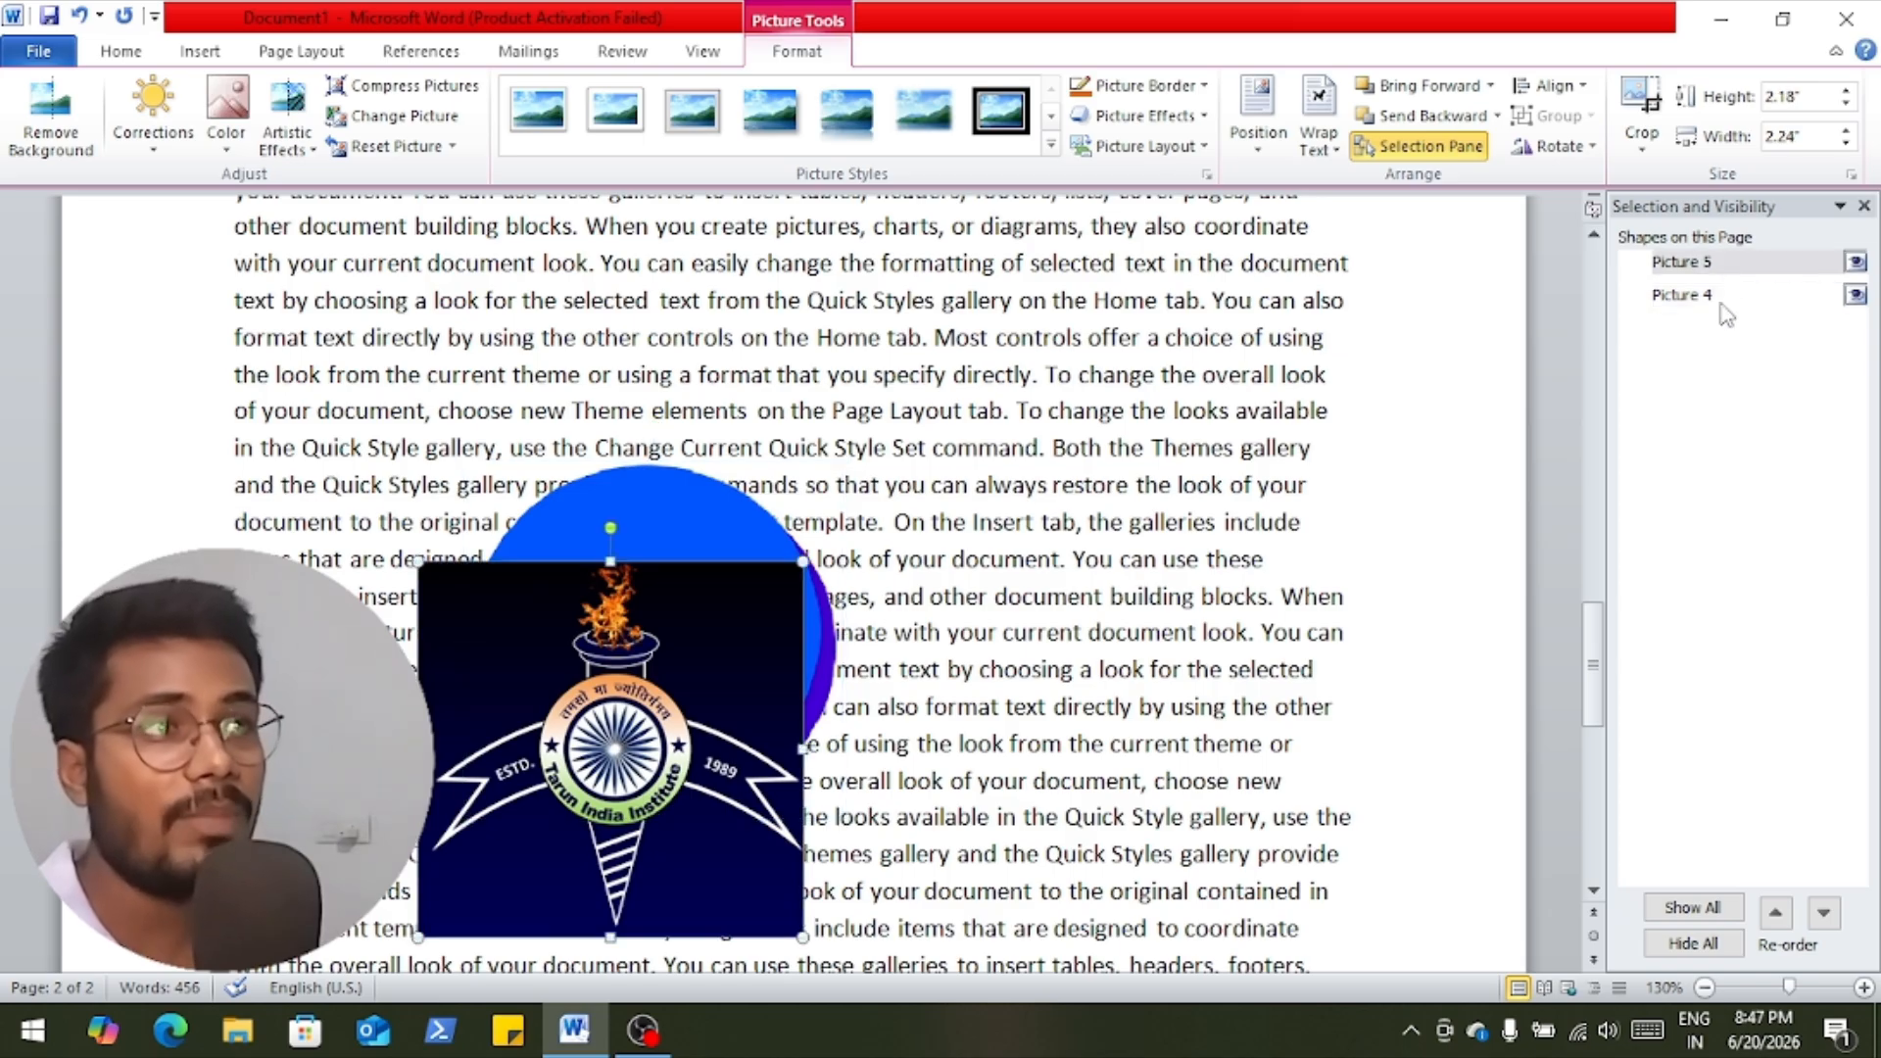
pyautogui.click(1726, 294)
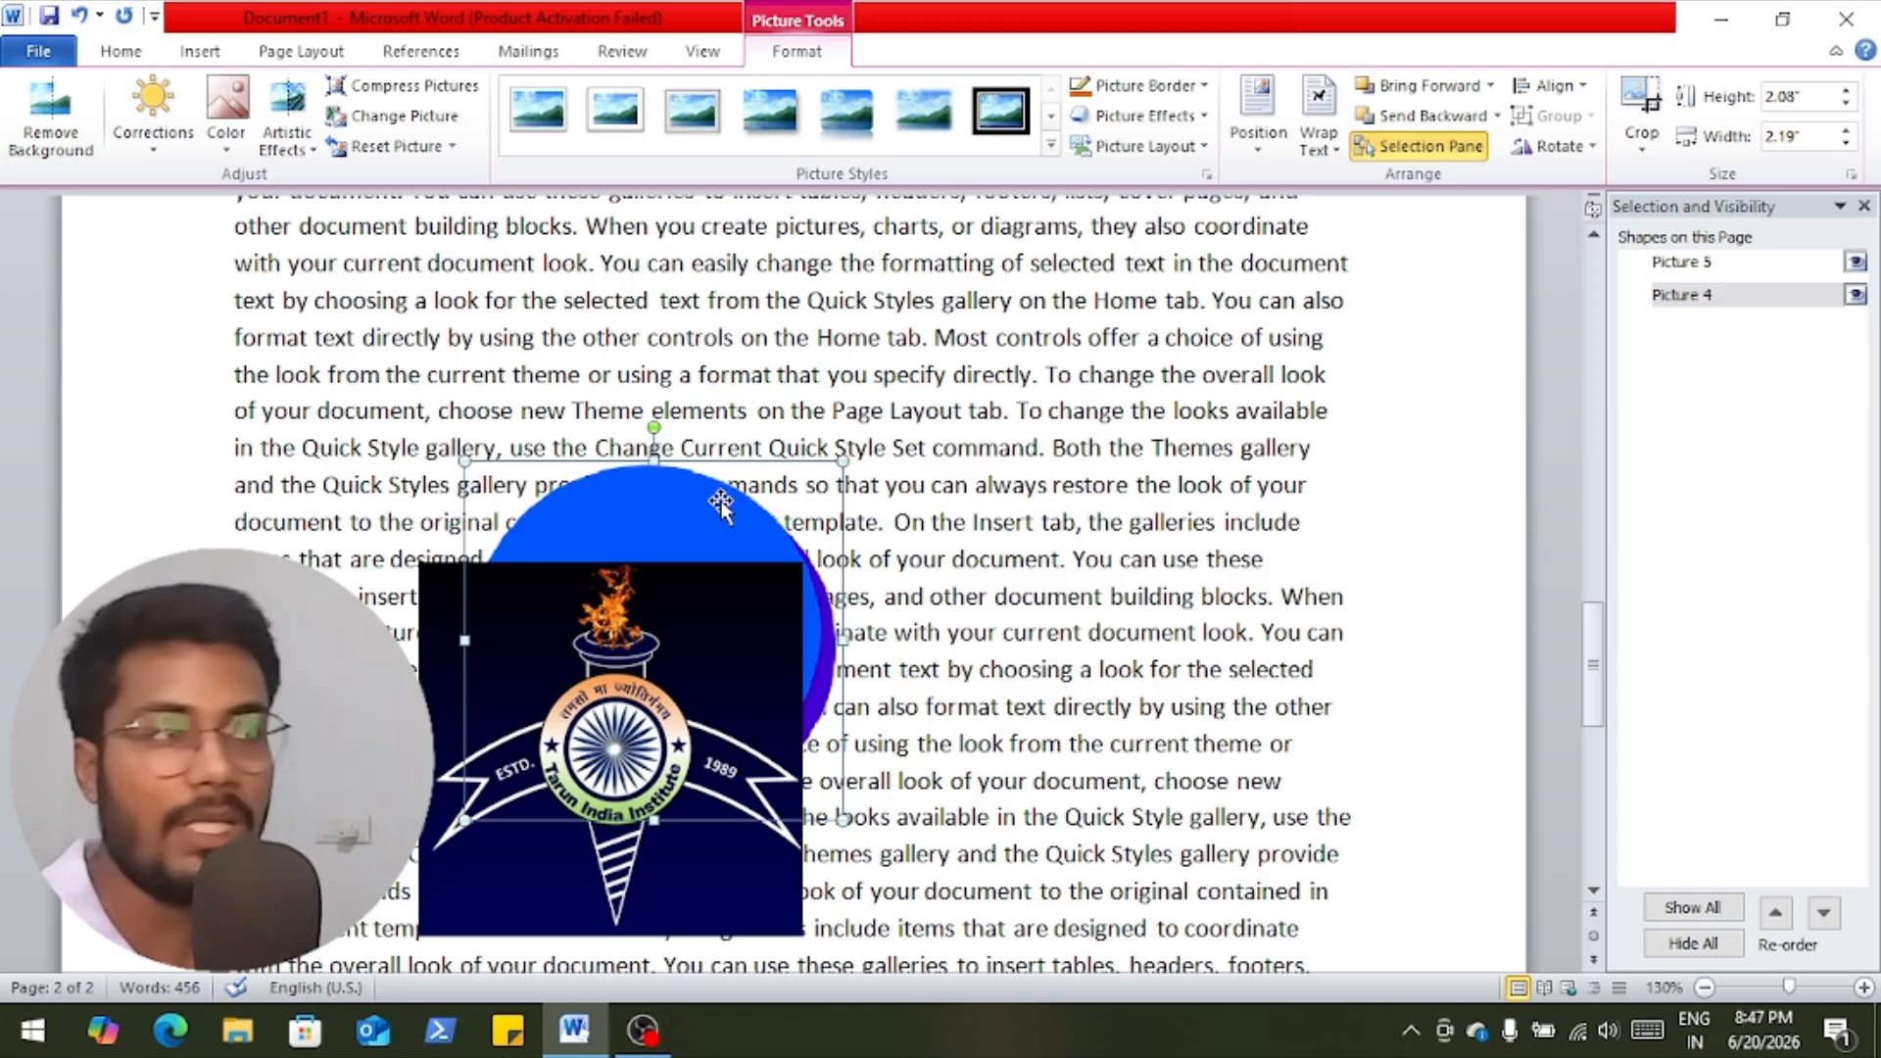
# Align the blue logo to the left margin, the center and finally the right margin.
pyautogui.click(1587, 86)
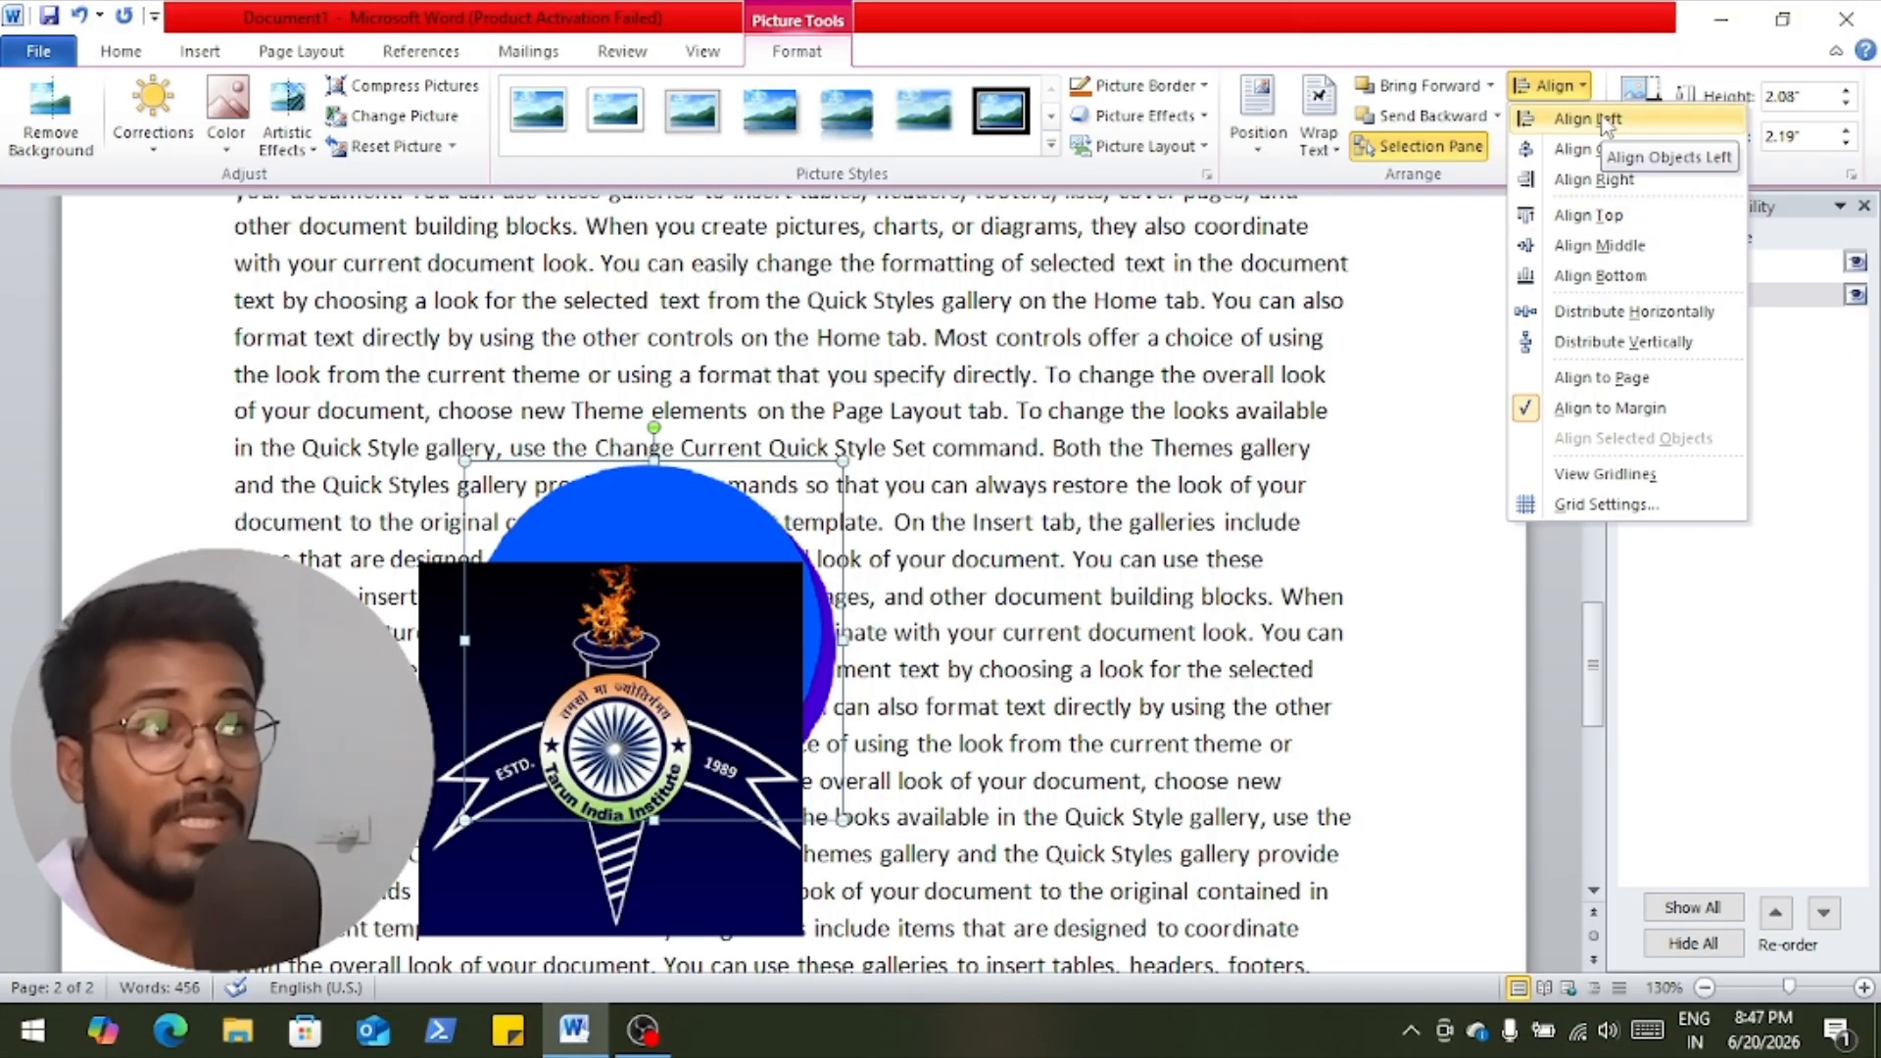
pyautogui.click(1603, 120)
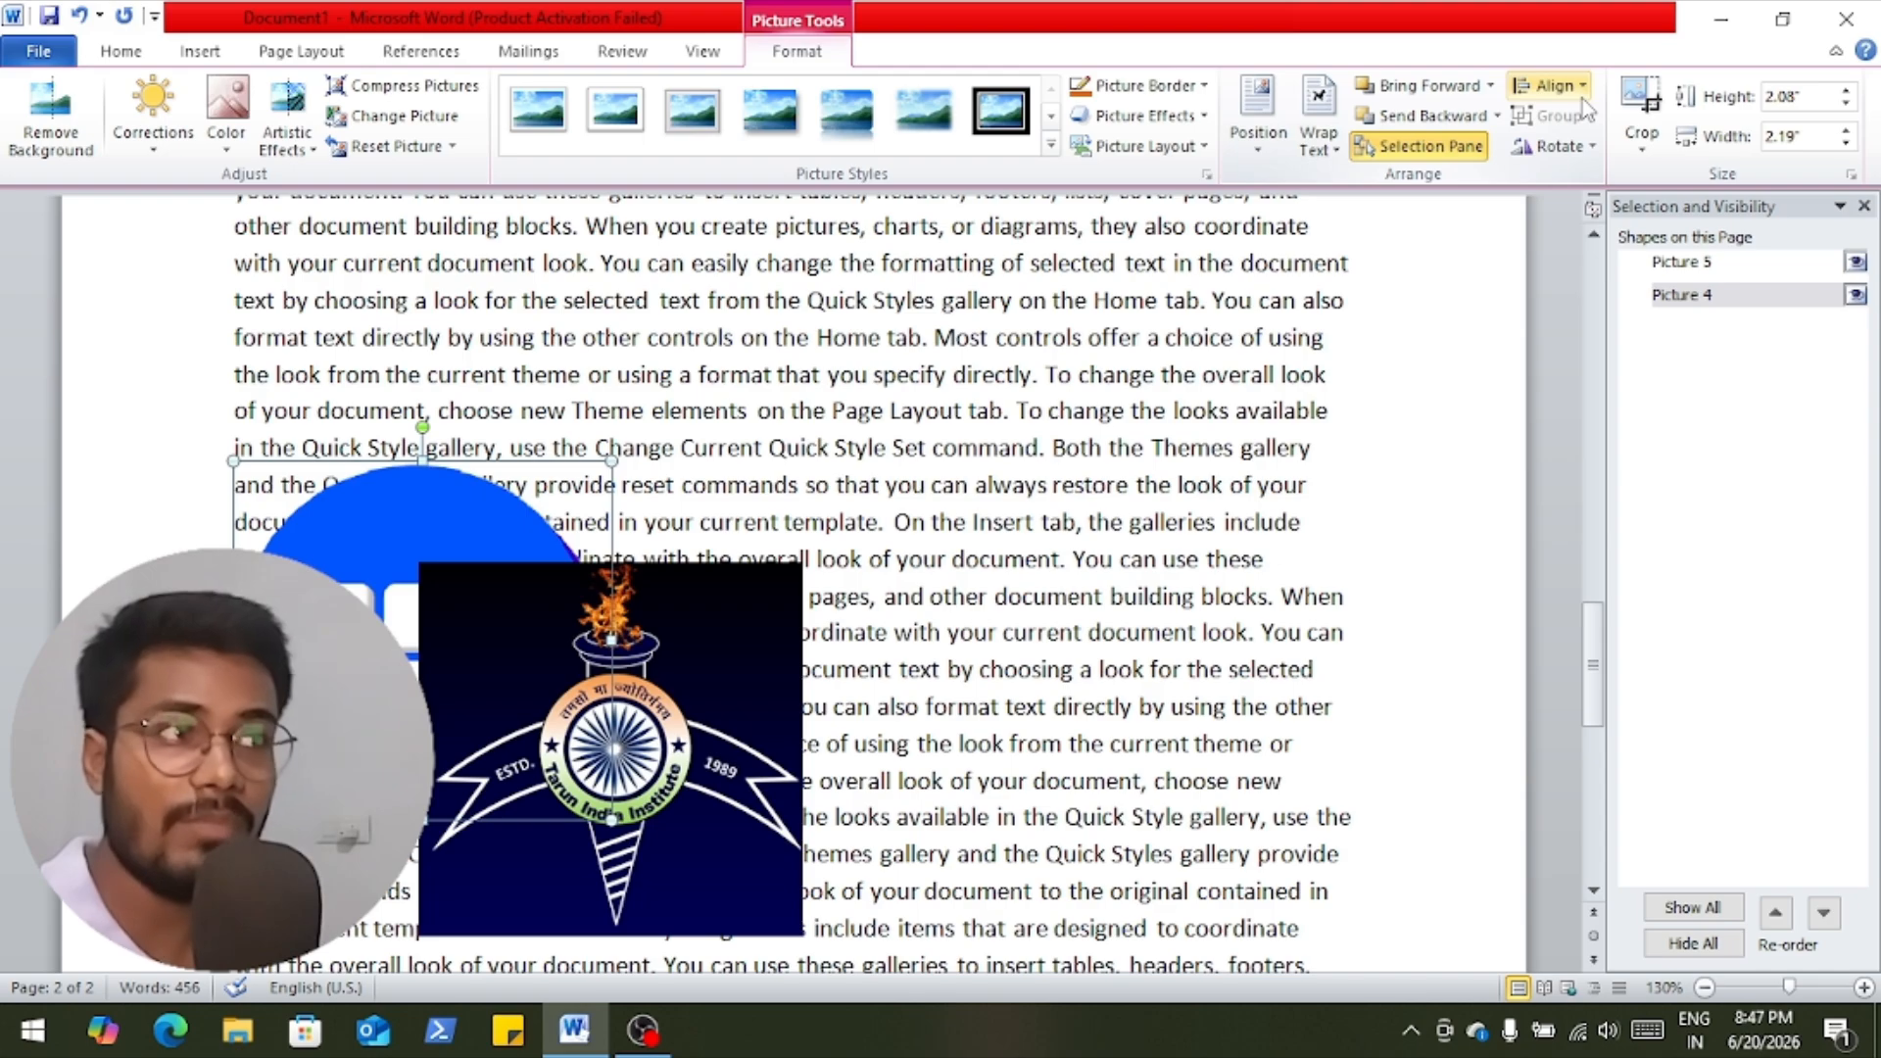
pyautogui.click(1583, 98)
pyautogui.click(1598, 147)
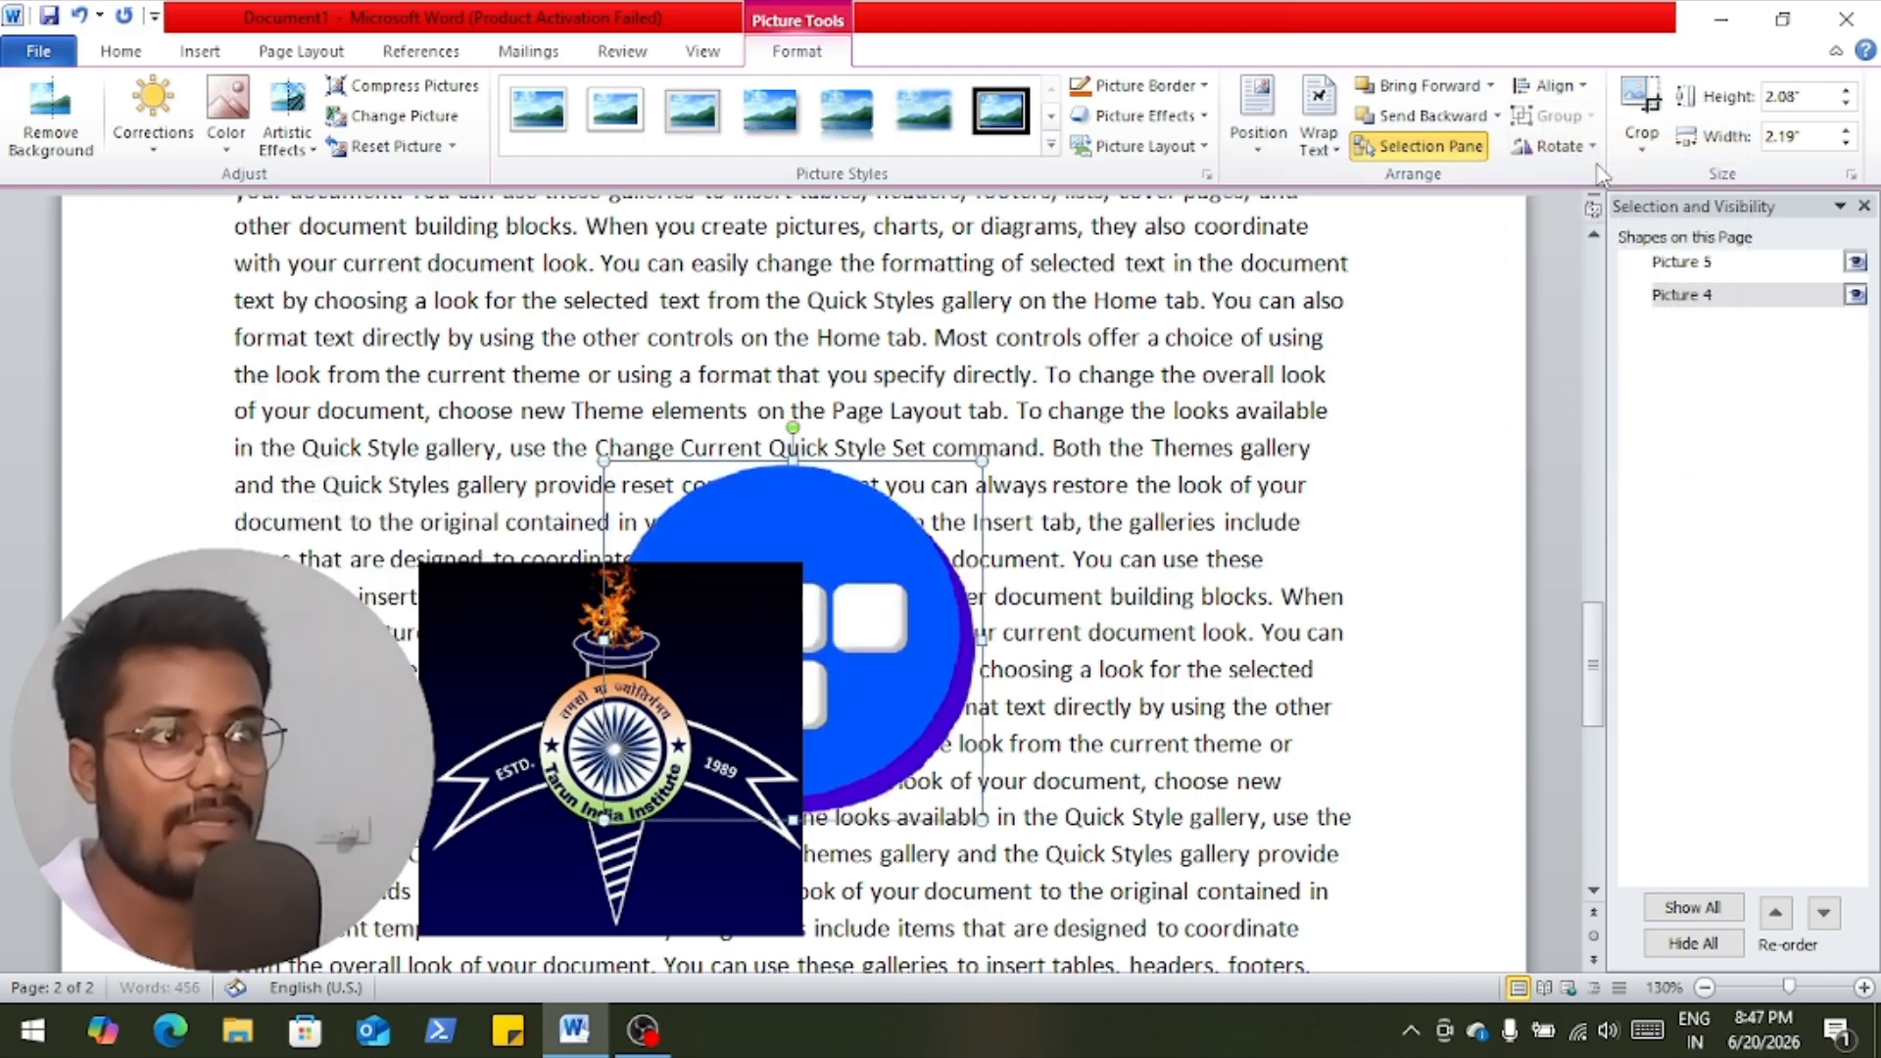
pyautogui.click(1573, 88)
pyautogui.click(1592, 176)
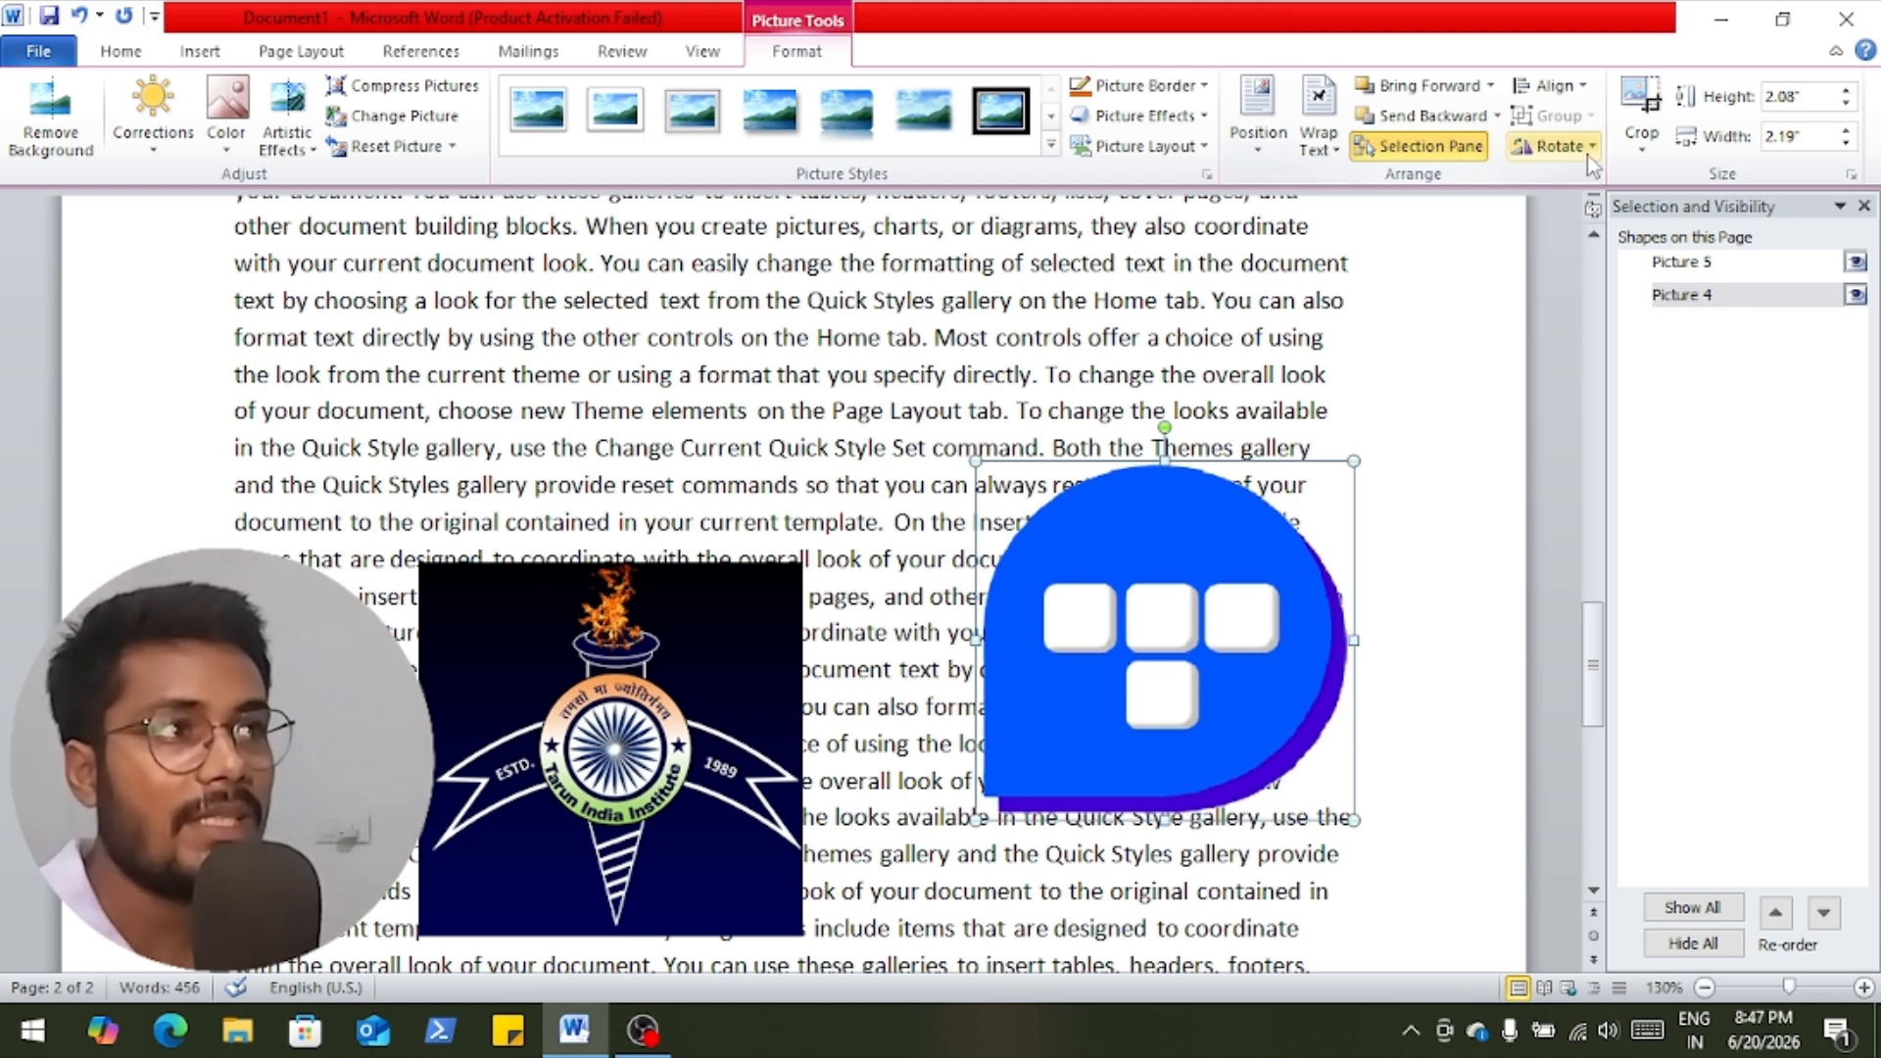
# Rotate the blue logo right by 90°.
pyautogui.click(1588, 152)
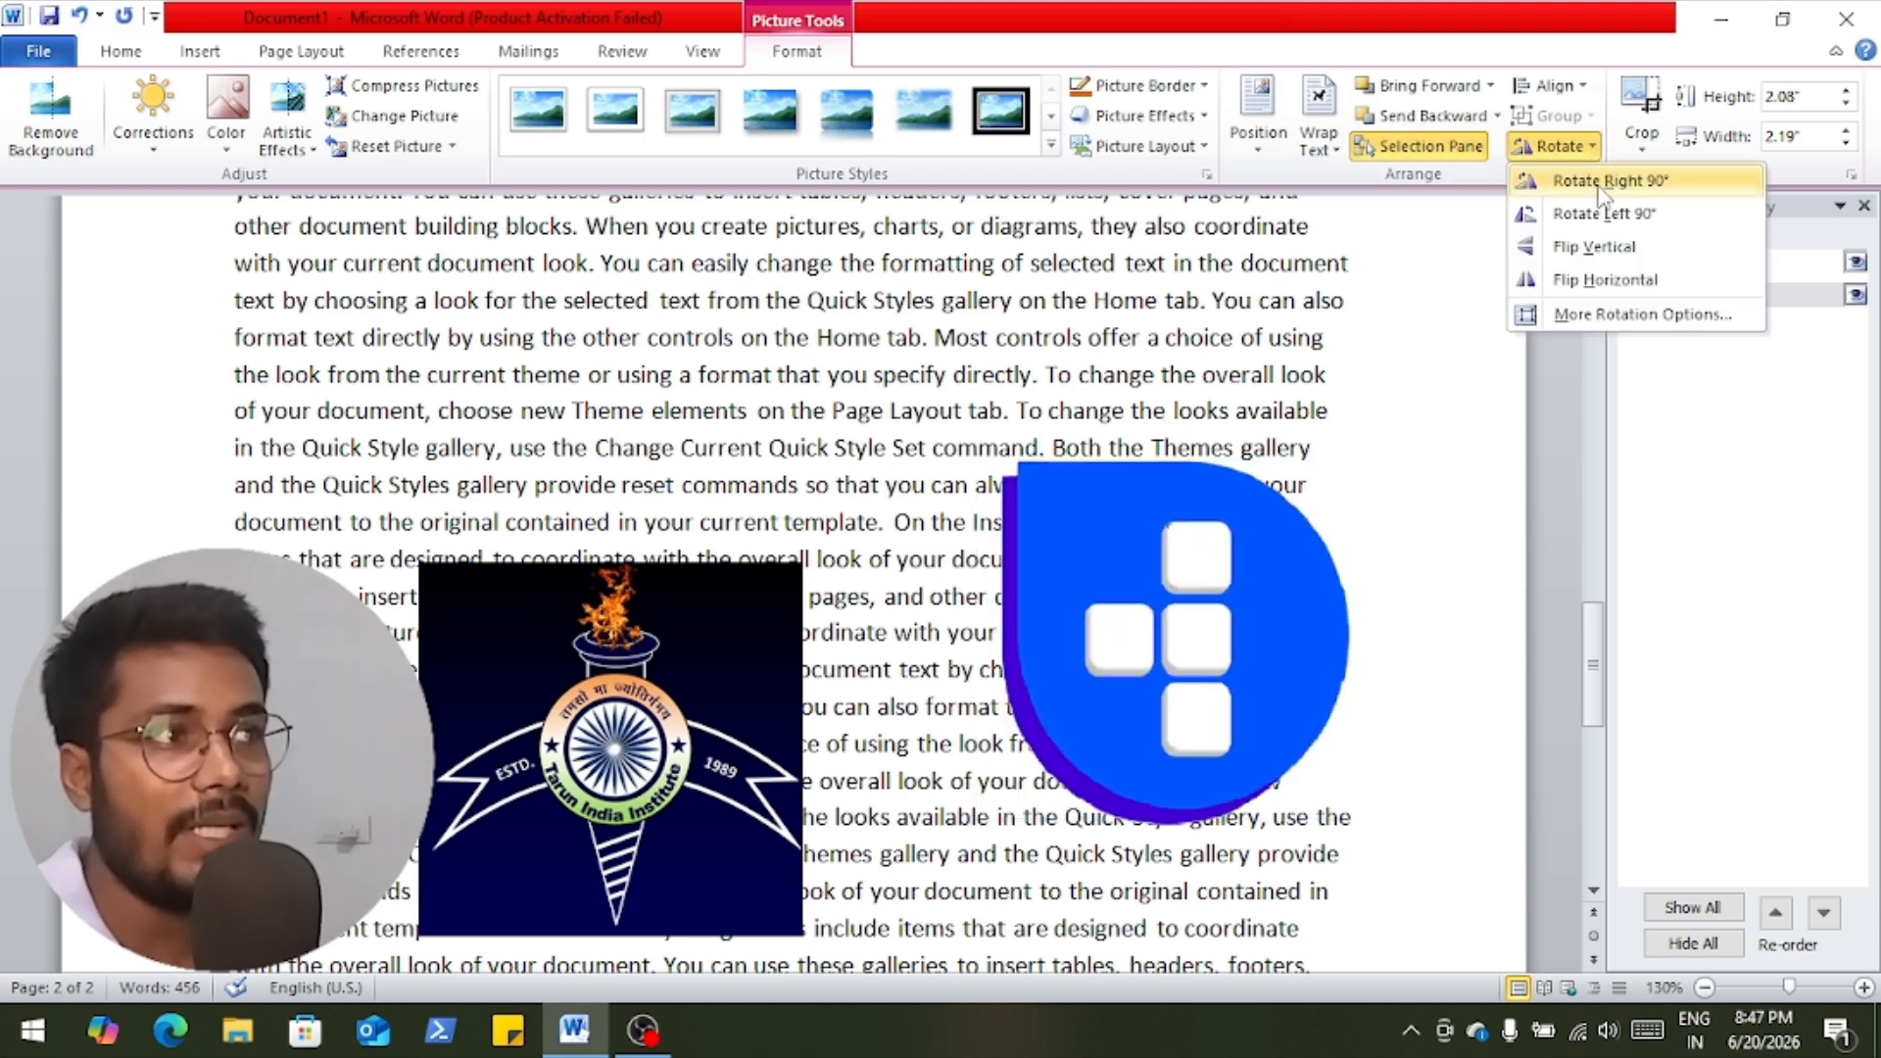
pyautogui.click(1603, 184)
pyautogui.click(1588, 145)
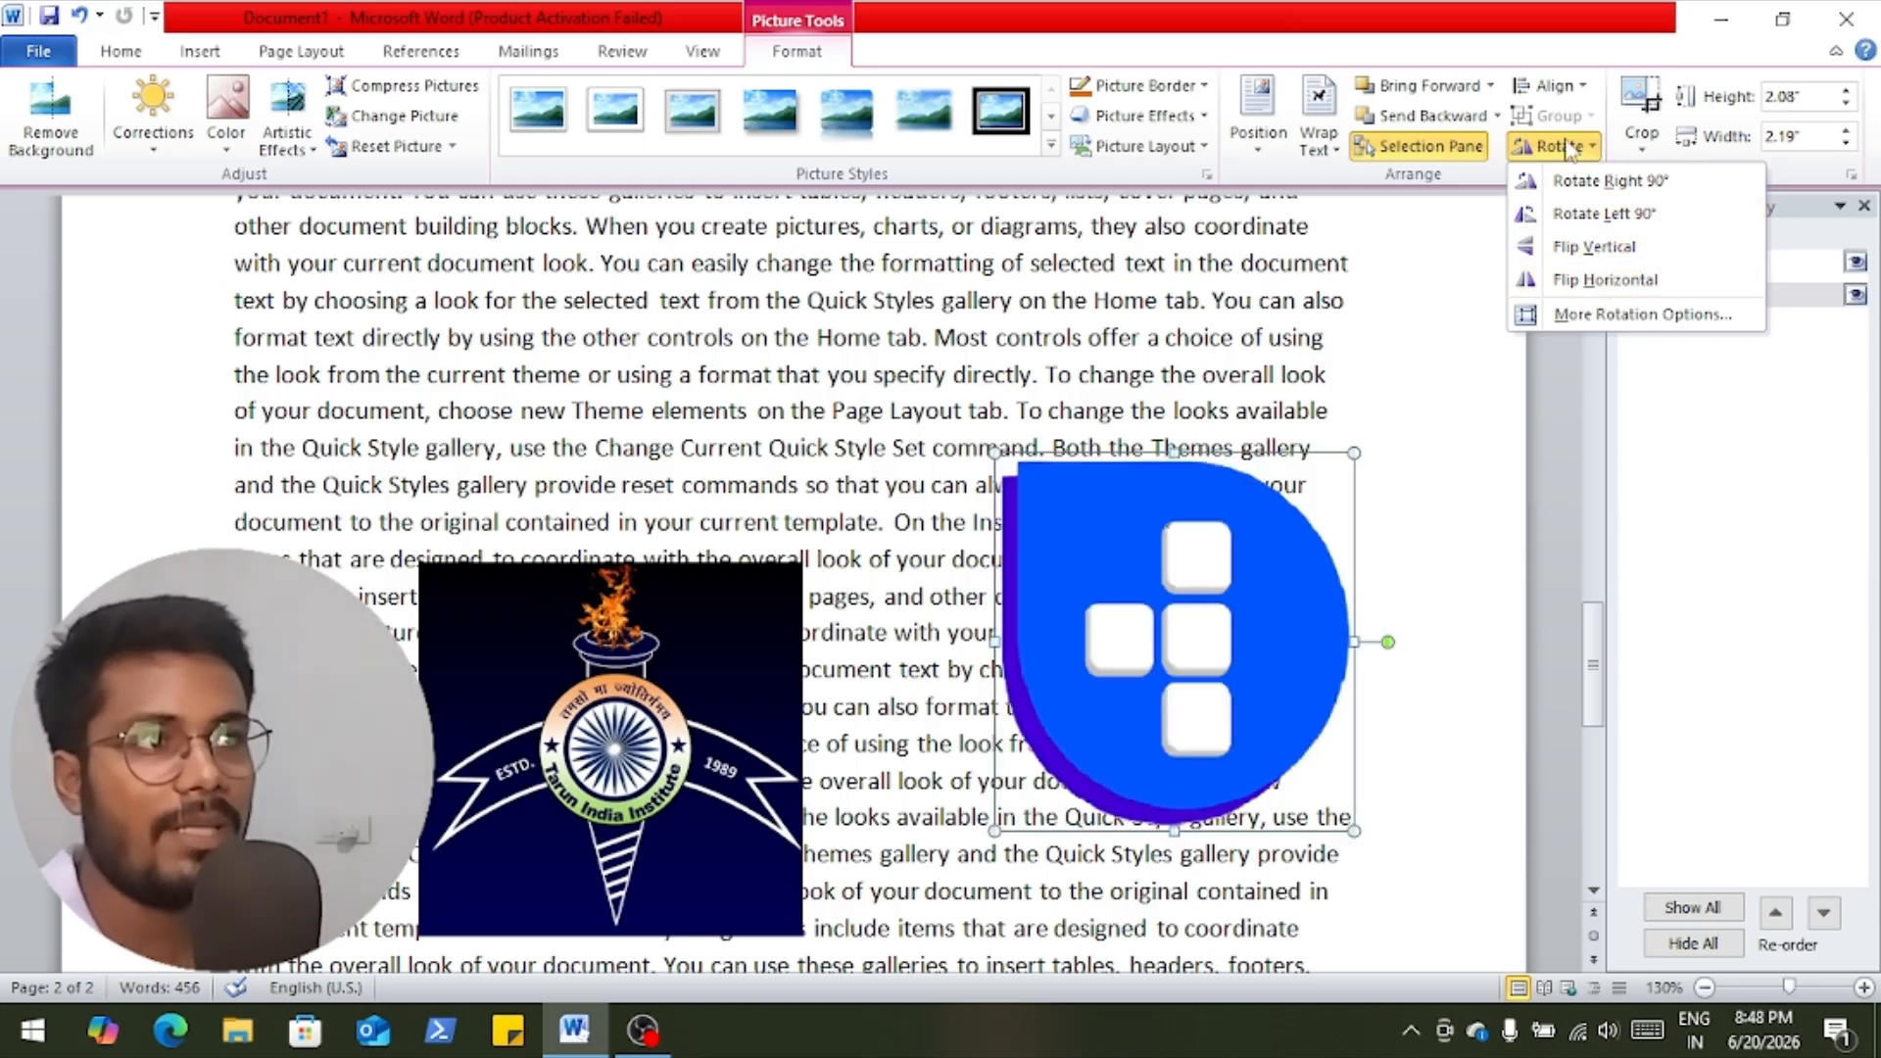
# Close the list of shapes and move the emblem picture up and to the right, clear of the blue logo.
pyautogui.click(713, 638)
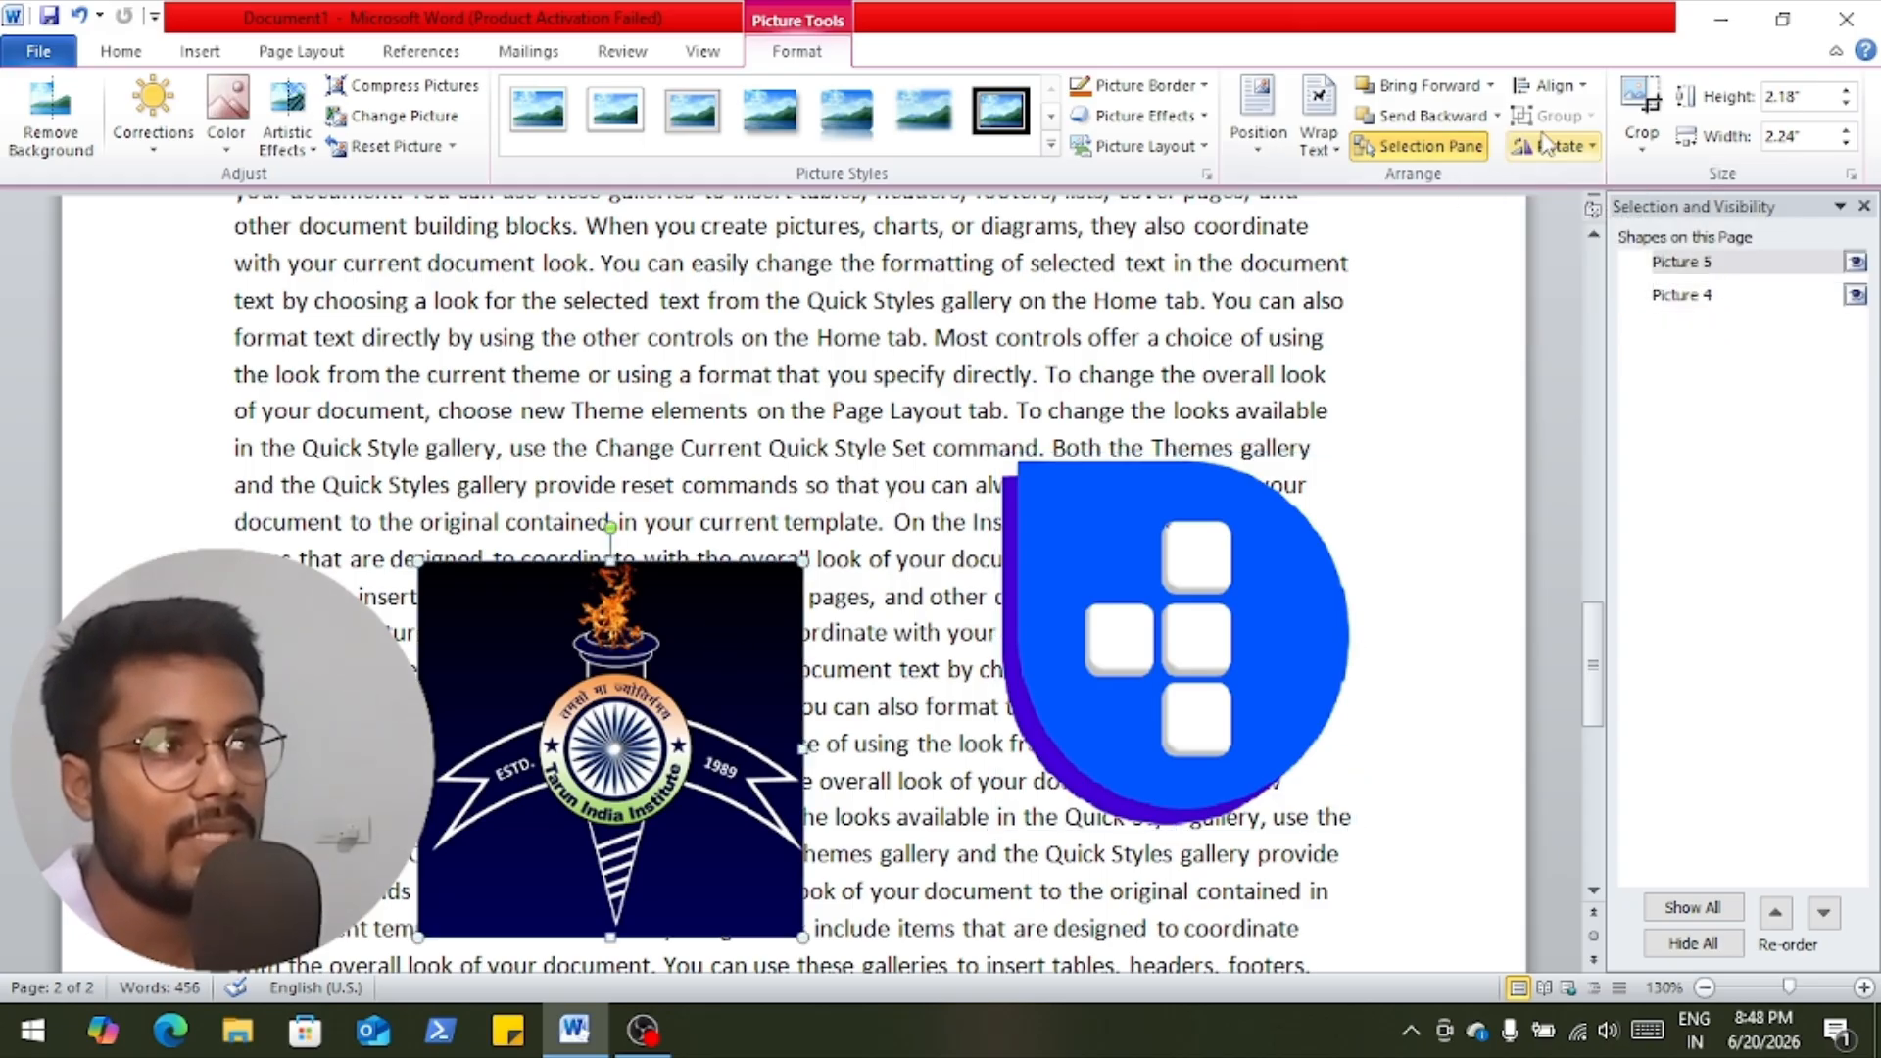
pyautogui.click(1866, 207)
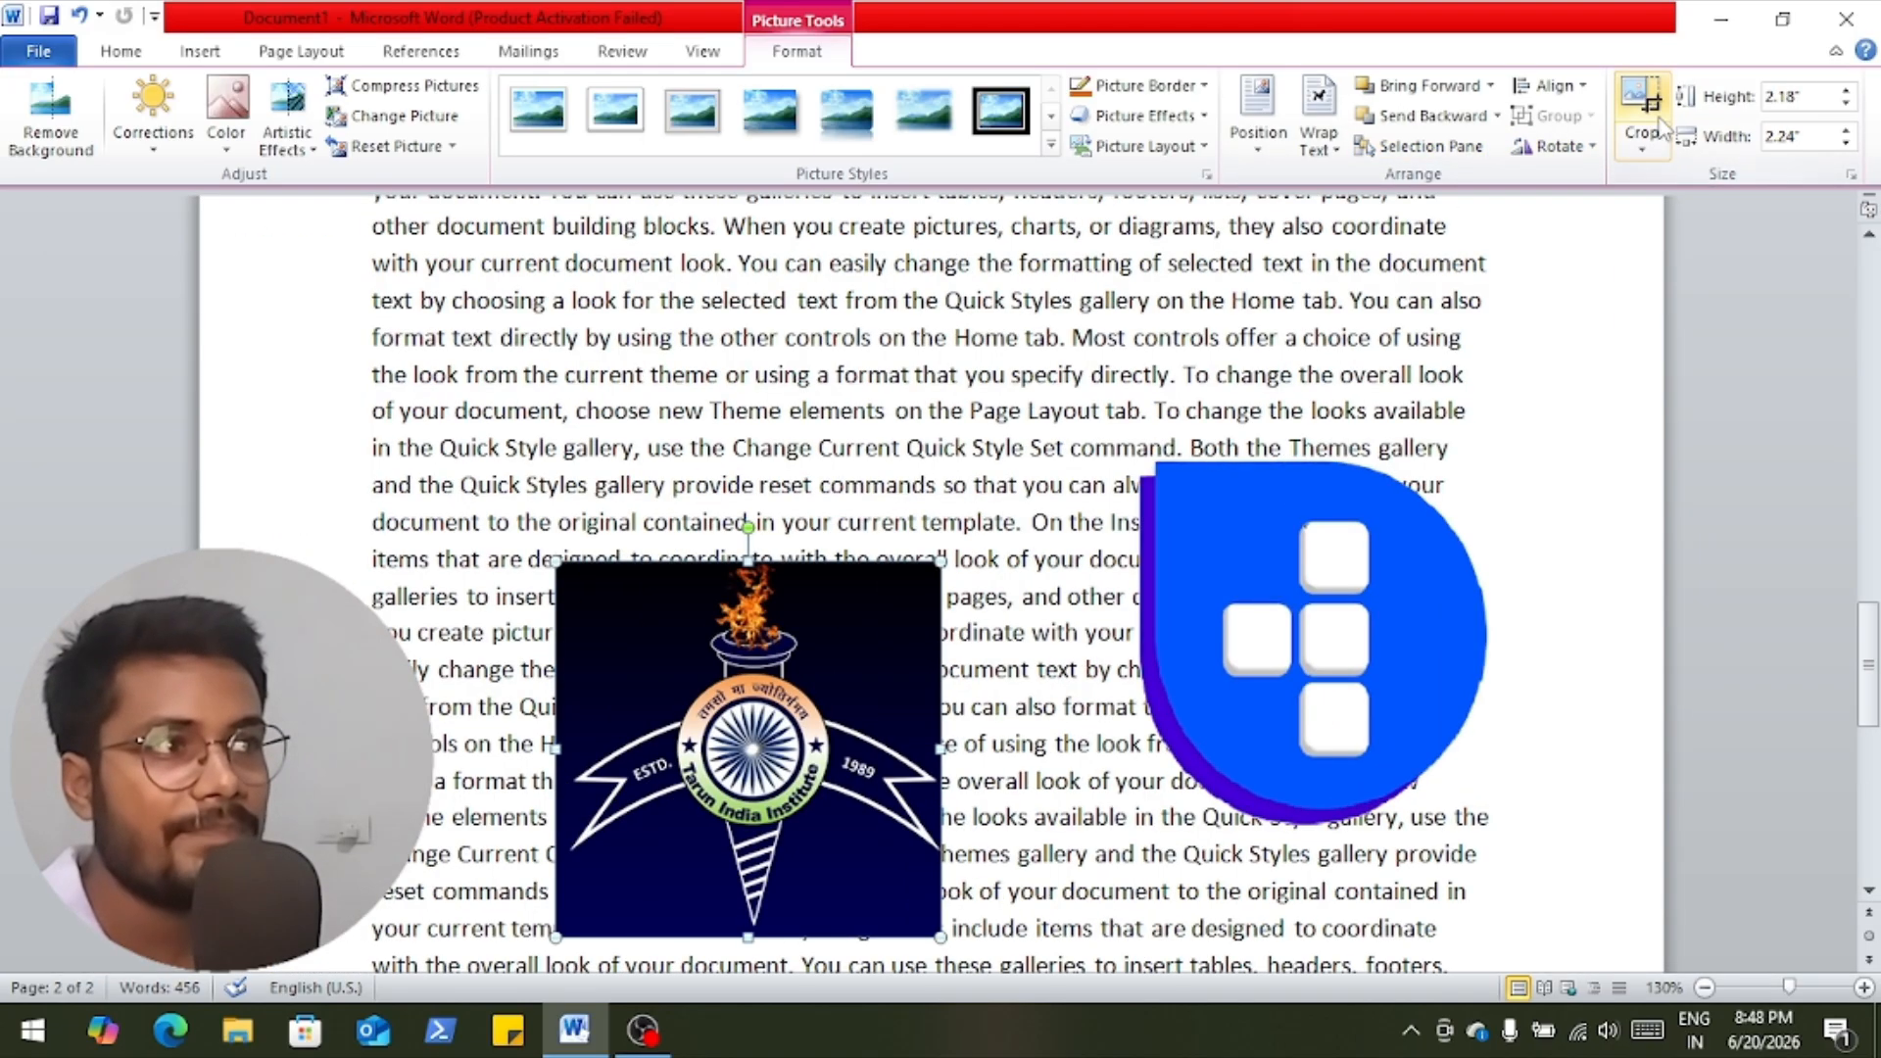
pyautogui.moveTo(872, 644); pyautogui.dragTo(998, 399)
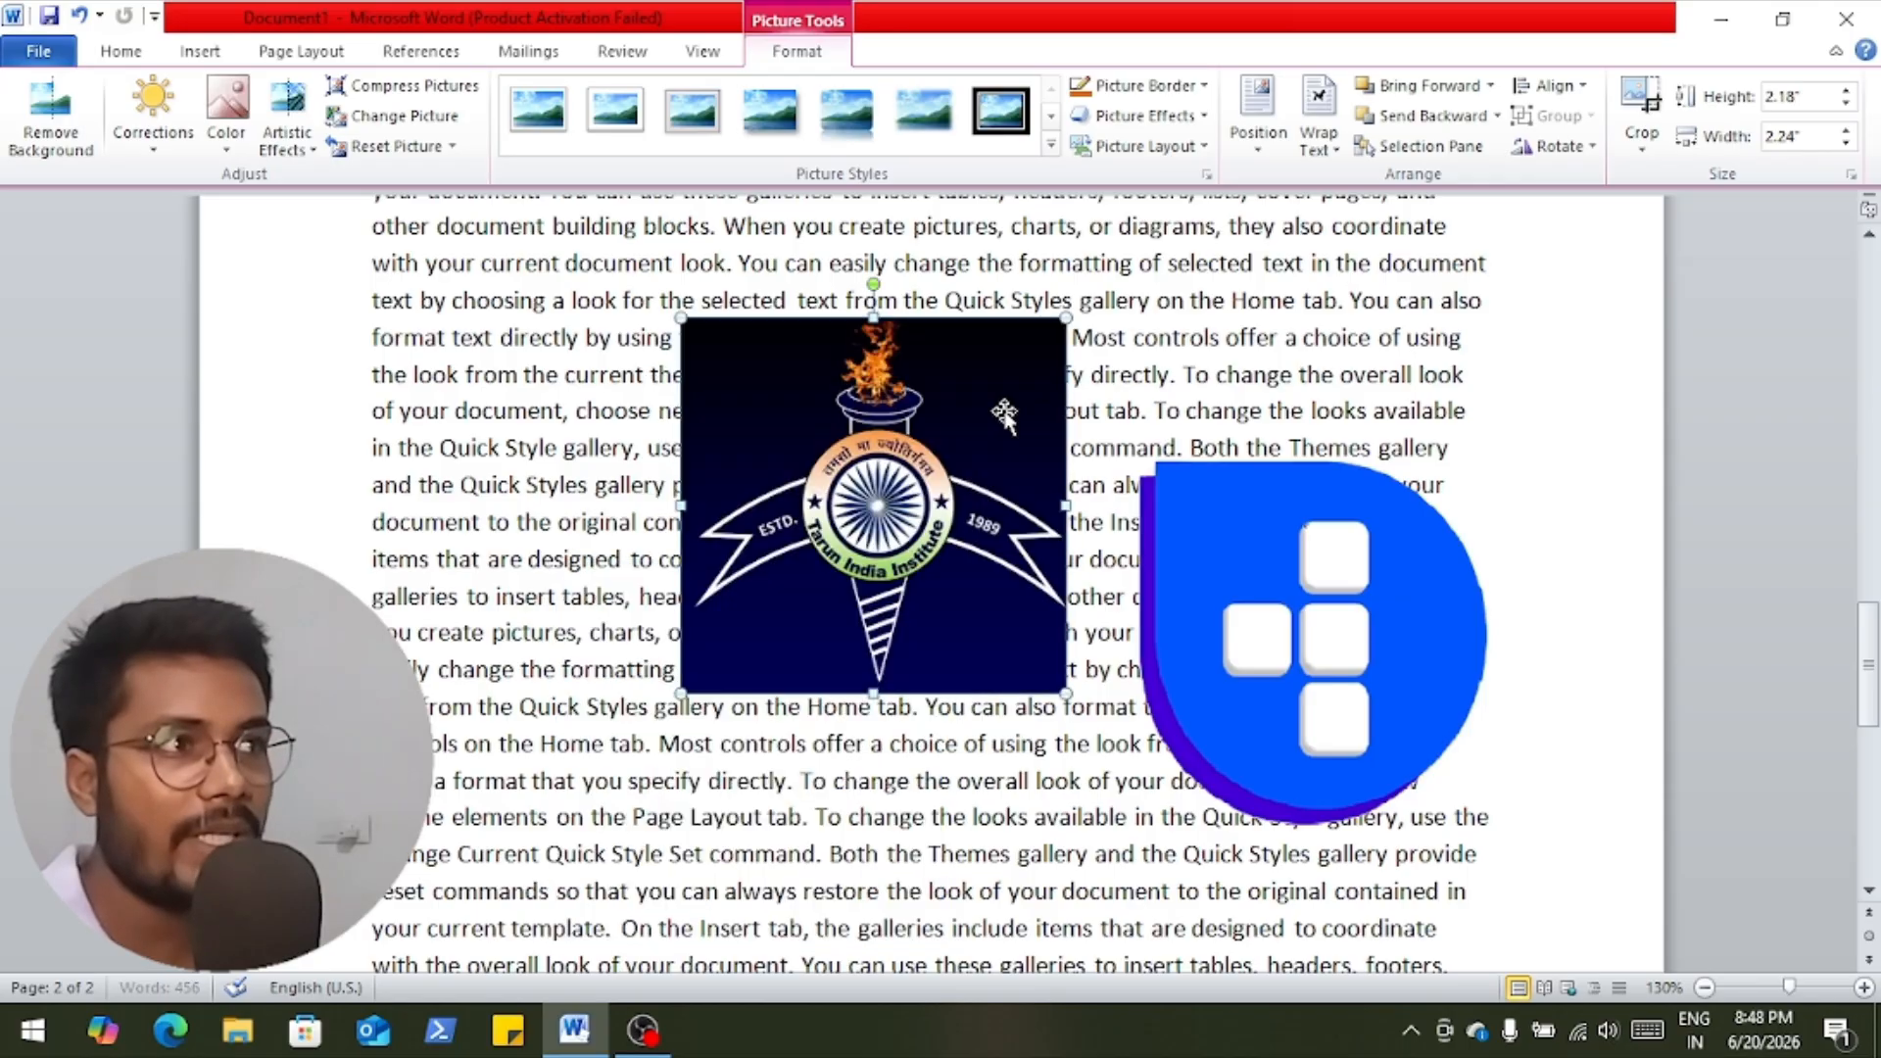
# Crop the emblem picture inward from its upper-right corner to about 1.28" high and 1.42" wide.
pyautogui.click(1641, 108)
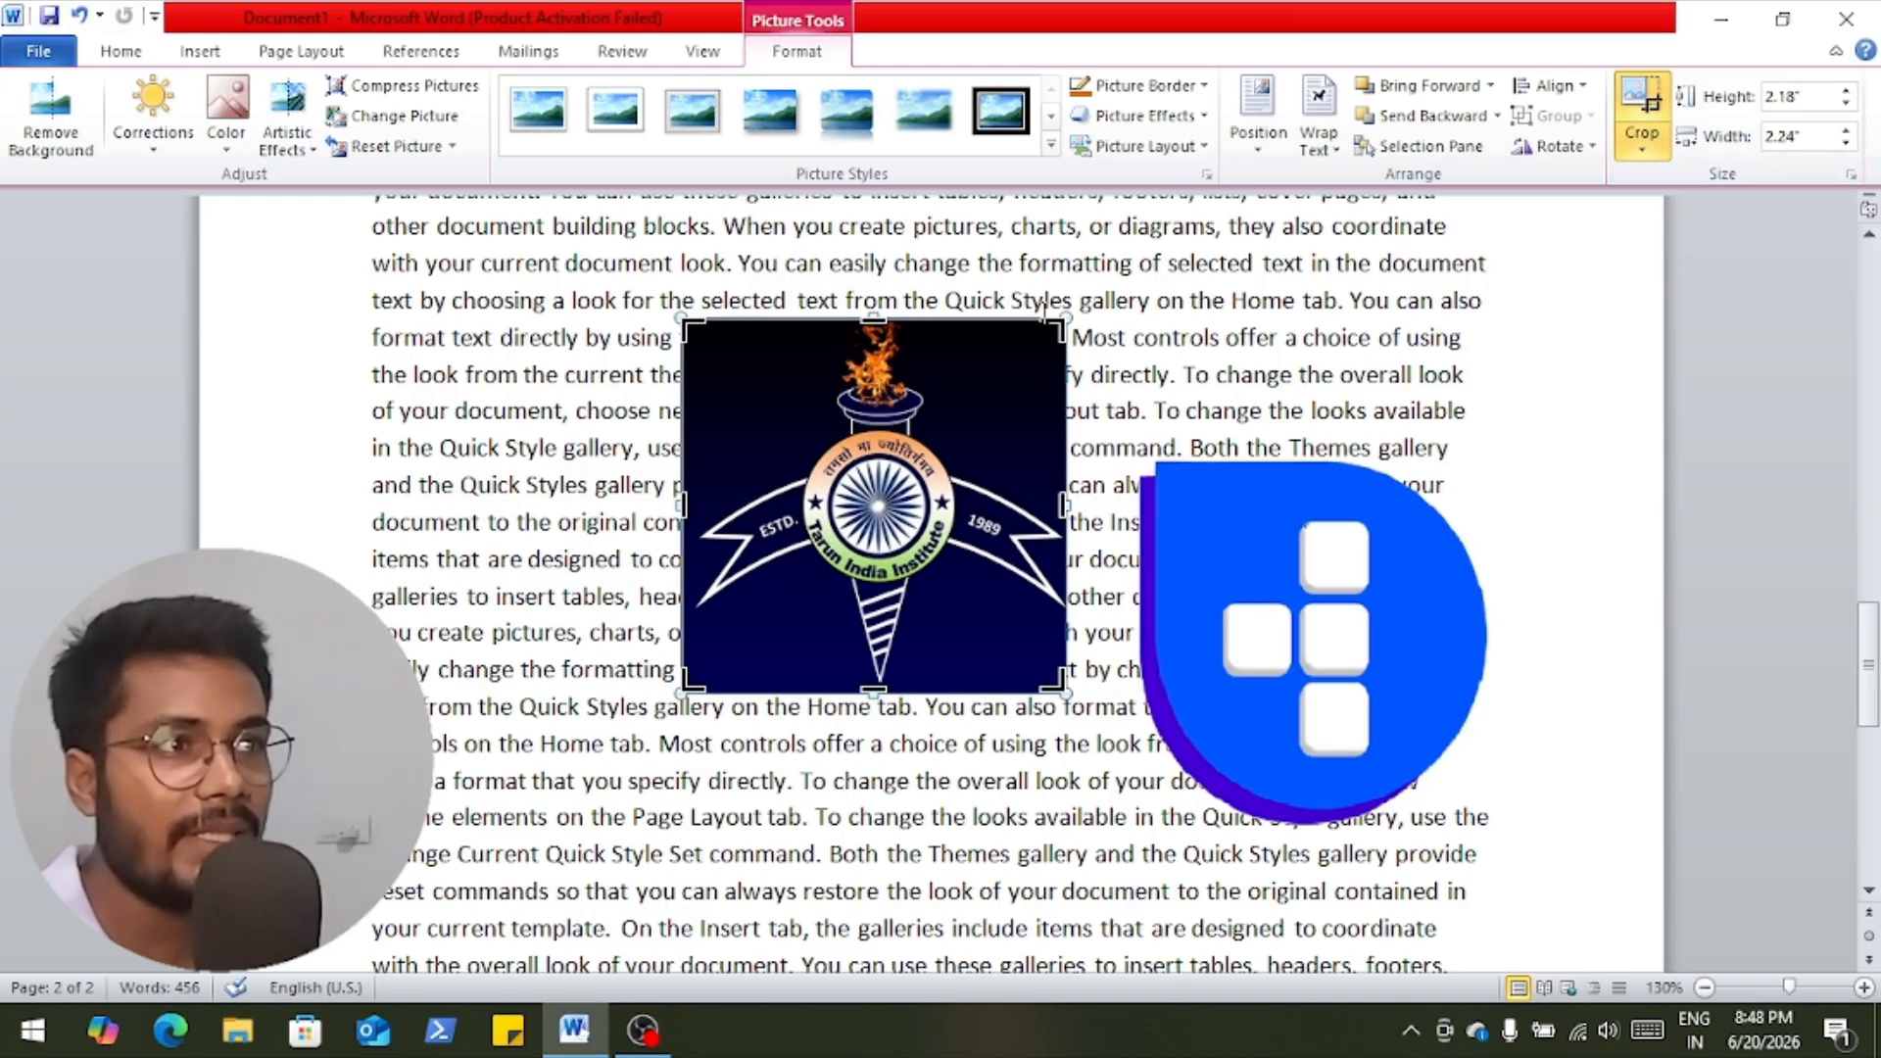
pyautogui.moveTo(1057, 326); pyautogui.dragTo(926, 472)
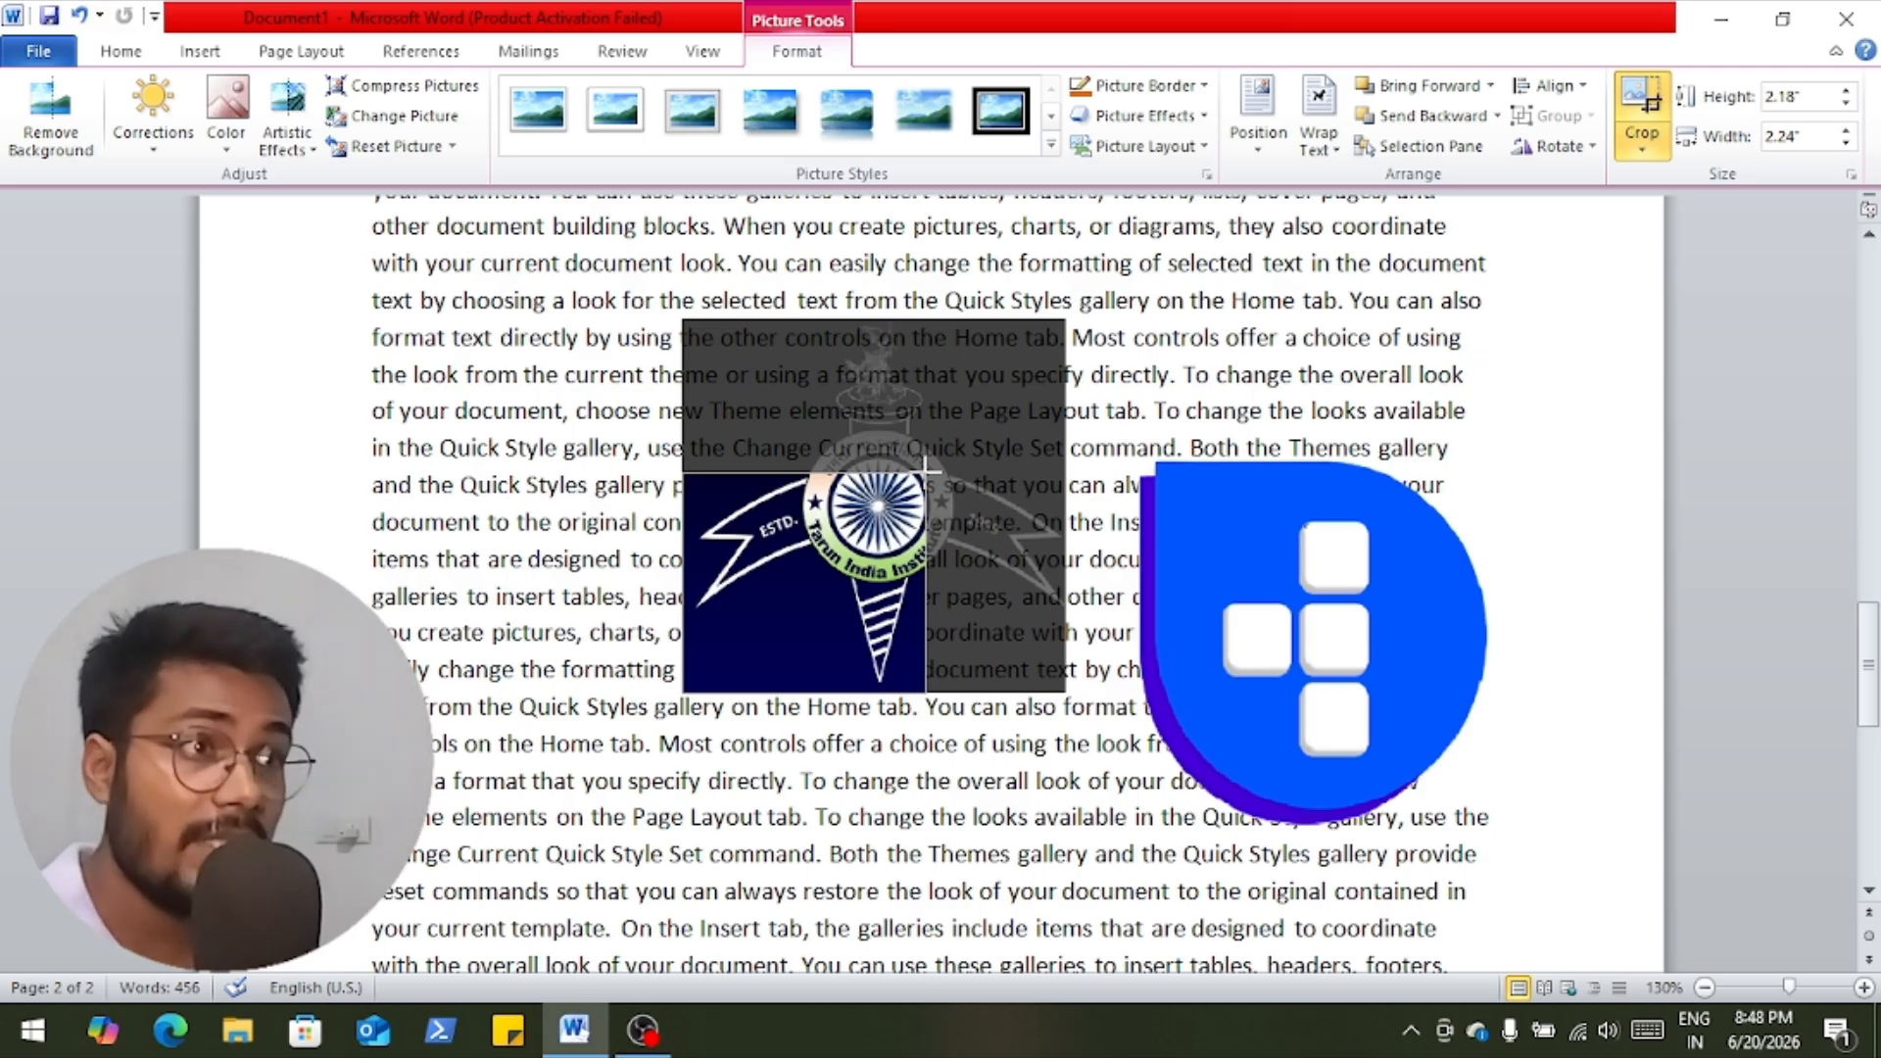
pyautogui.moveTo(926, 473); pyautogui.dragTo(926, 472)
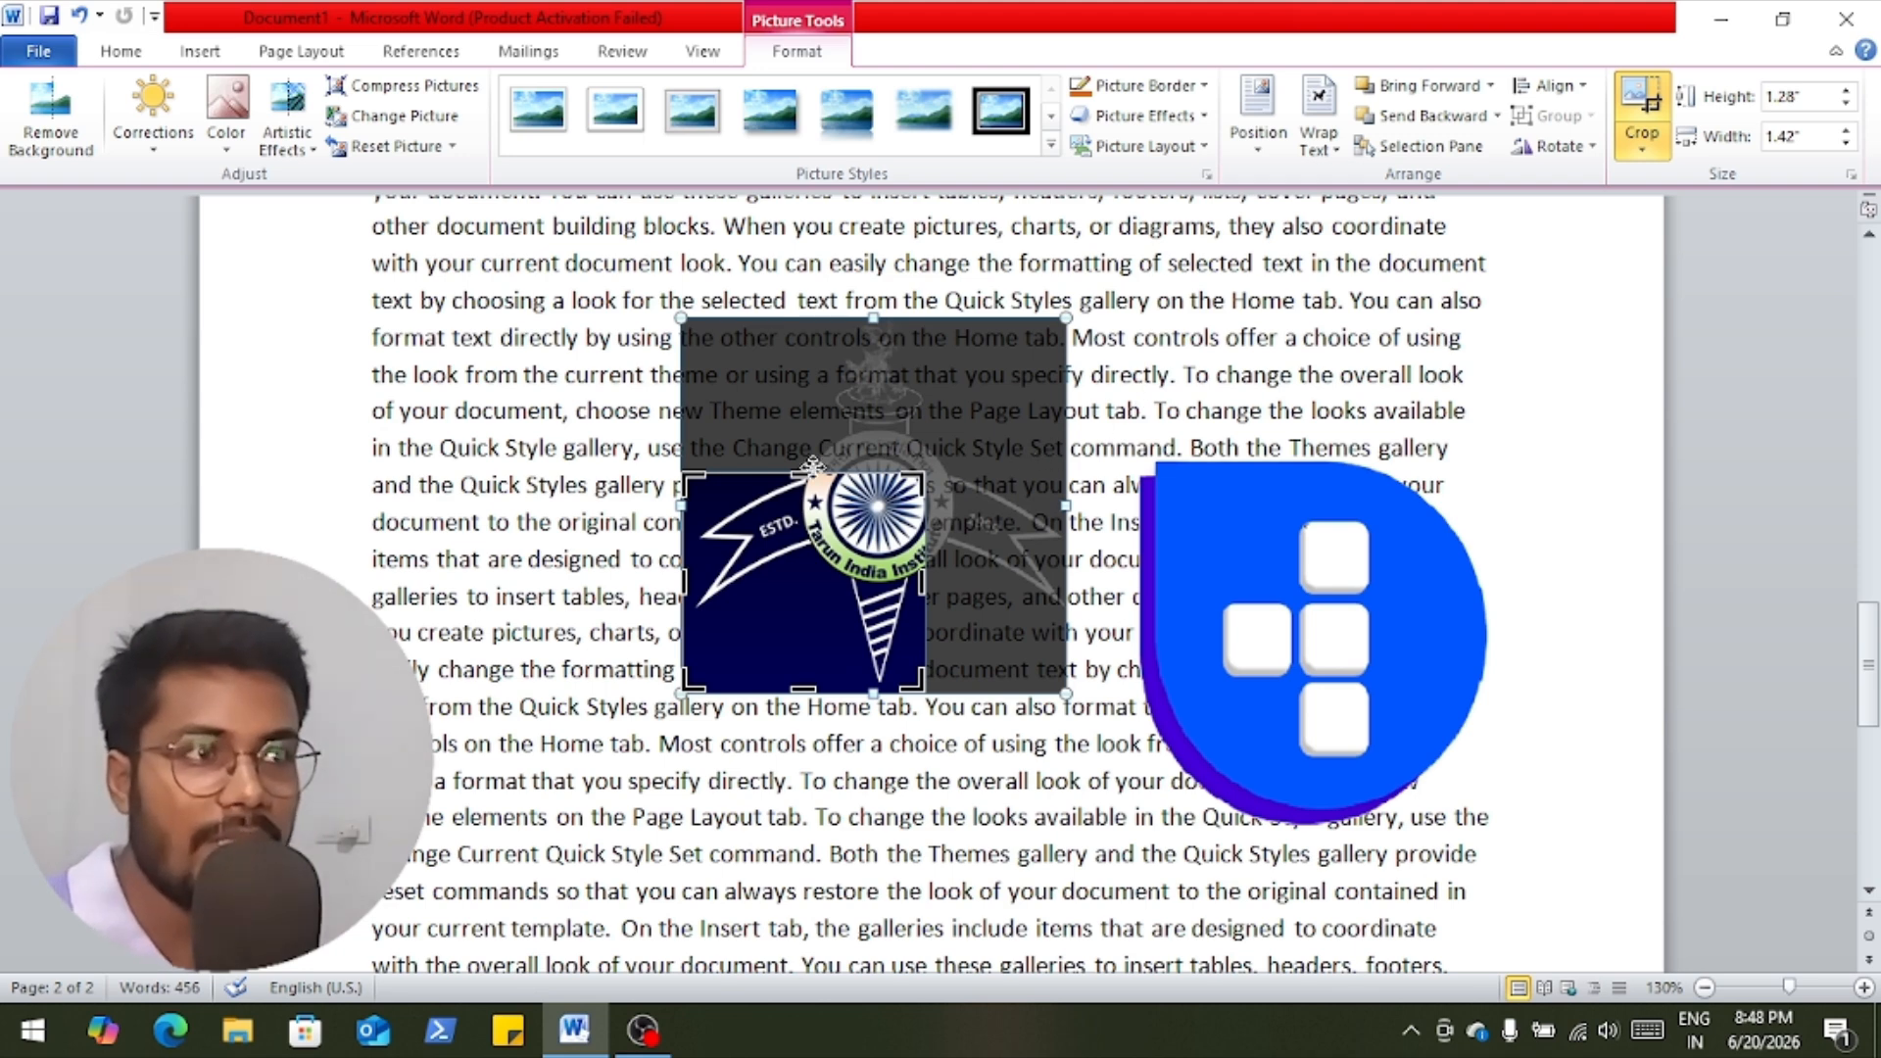
pyautogui.click(1176, 354)
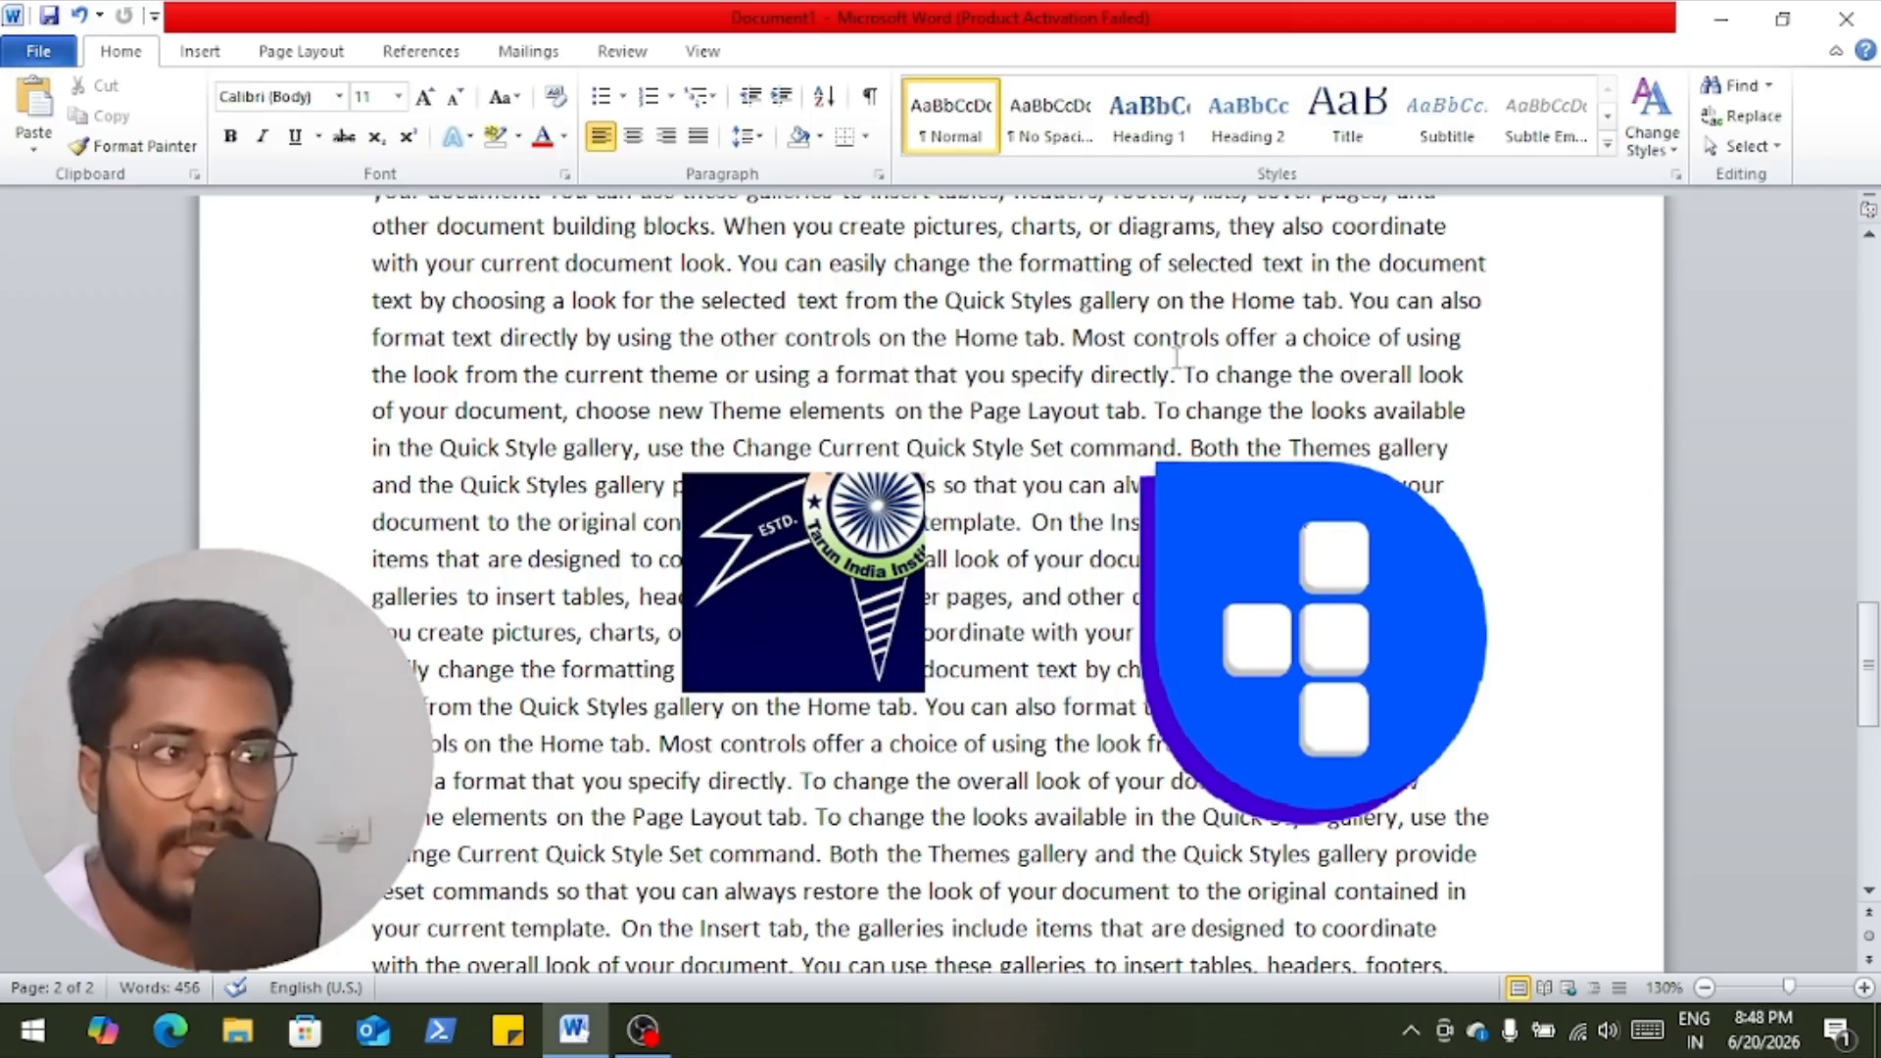
# Move the cropped emblem toward the upper left of the text and enlarge it to about 1.91" by 2.11".
pyautogui.moveTo(793, 563); pyautogui.dragTo(601, 410)
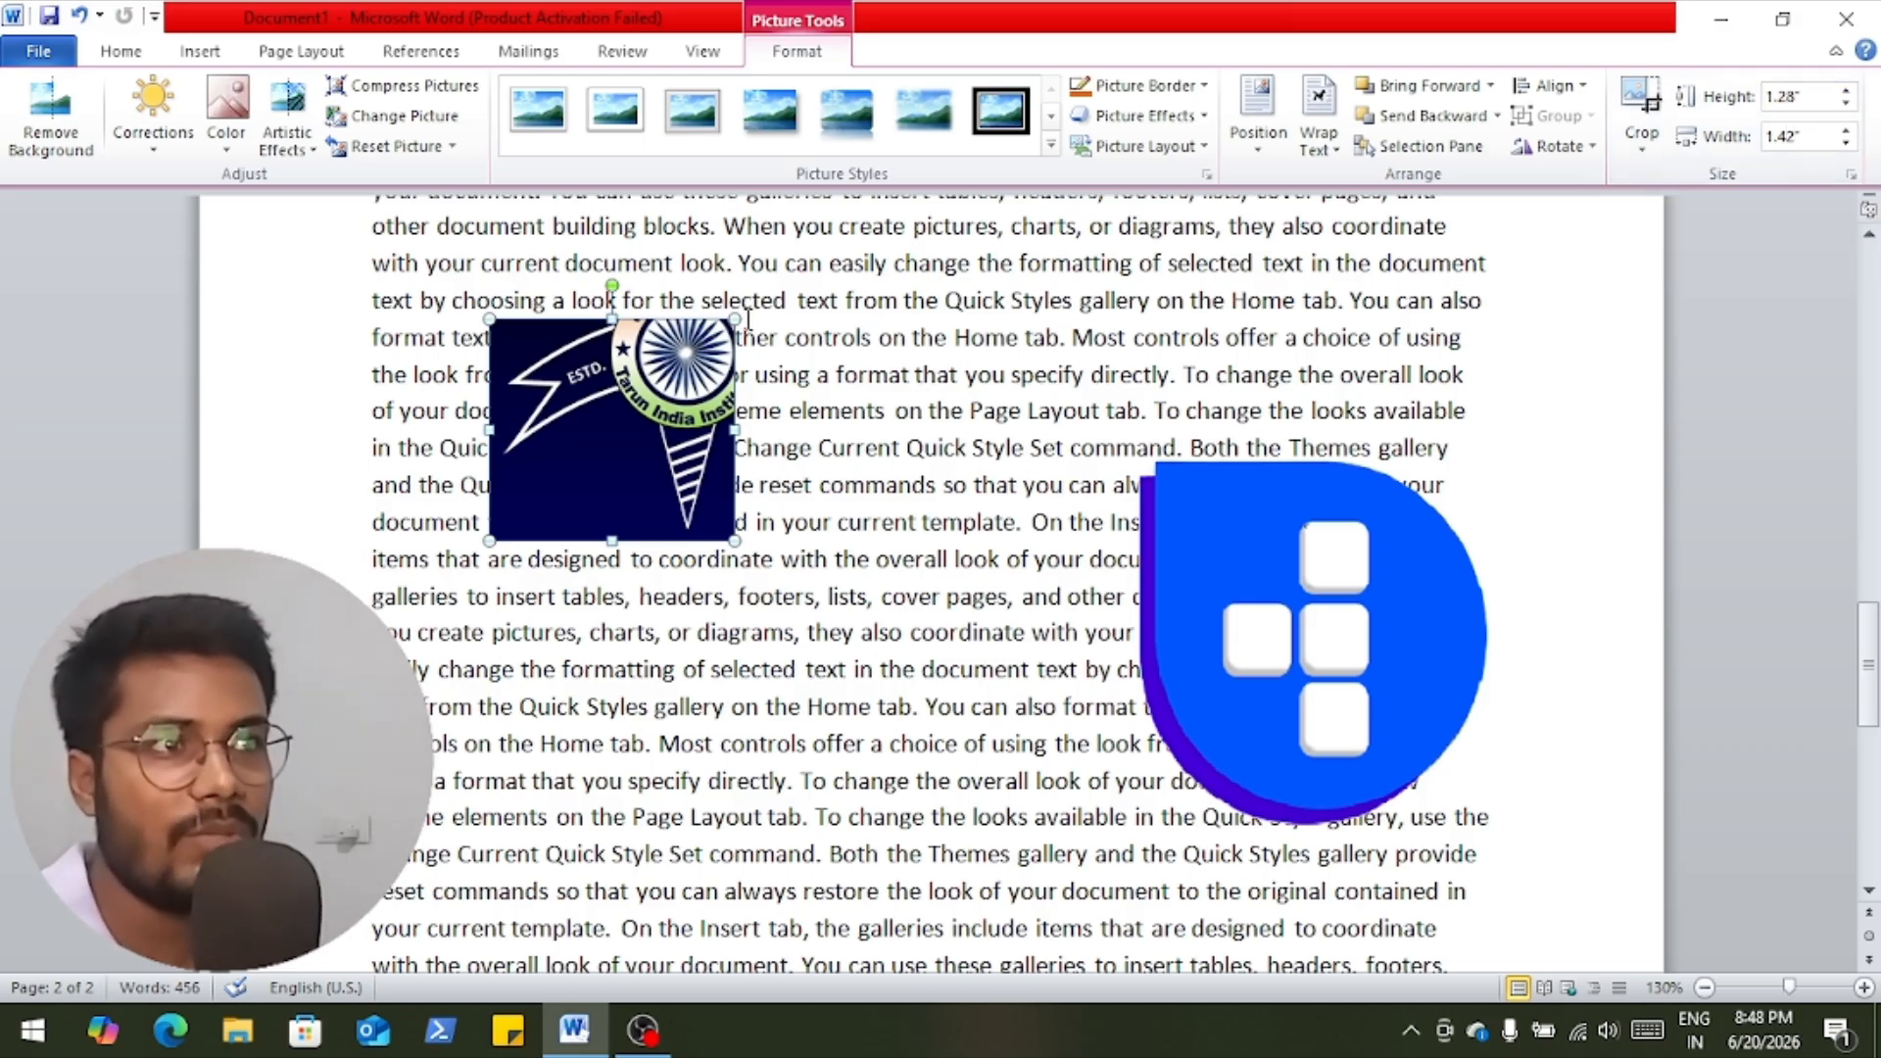
pyautogui.moveTo(734, 319); pyautogui.dragTo(854, 384)
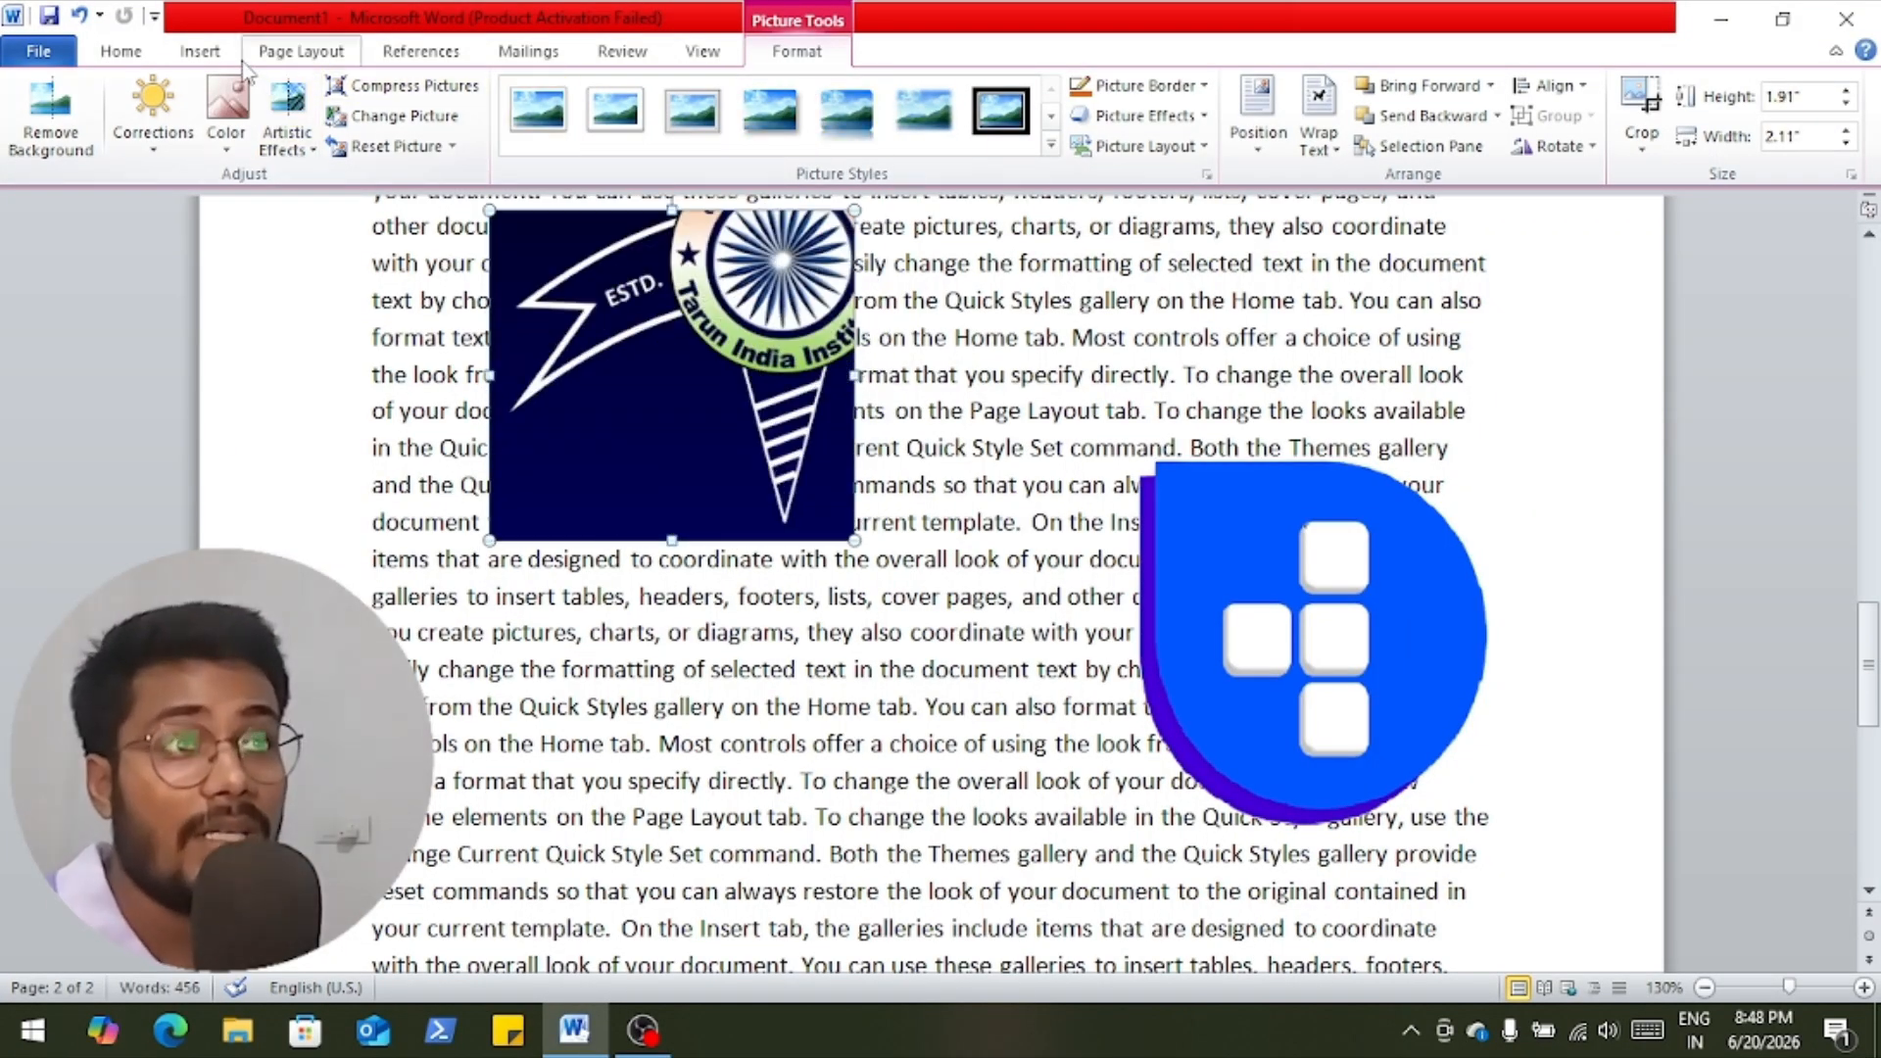
# Search the clip art for "computer" and insert the picture of the woman working at a computer.
pyautogui.click(200, 51)
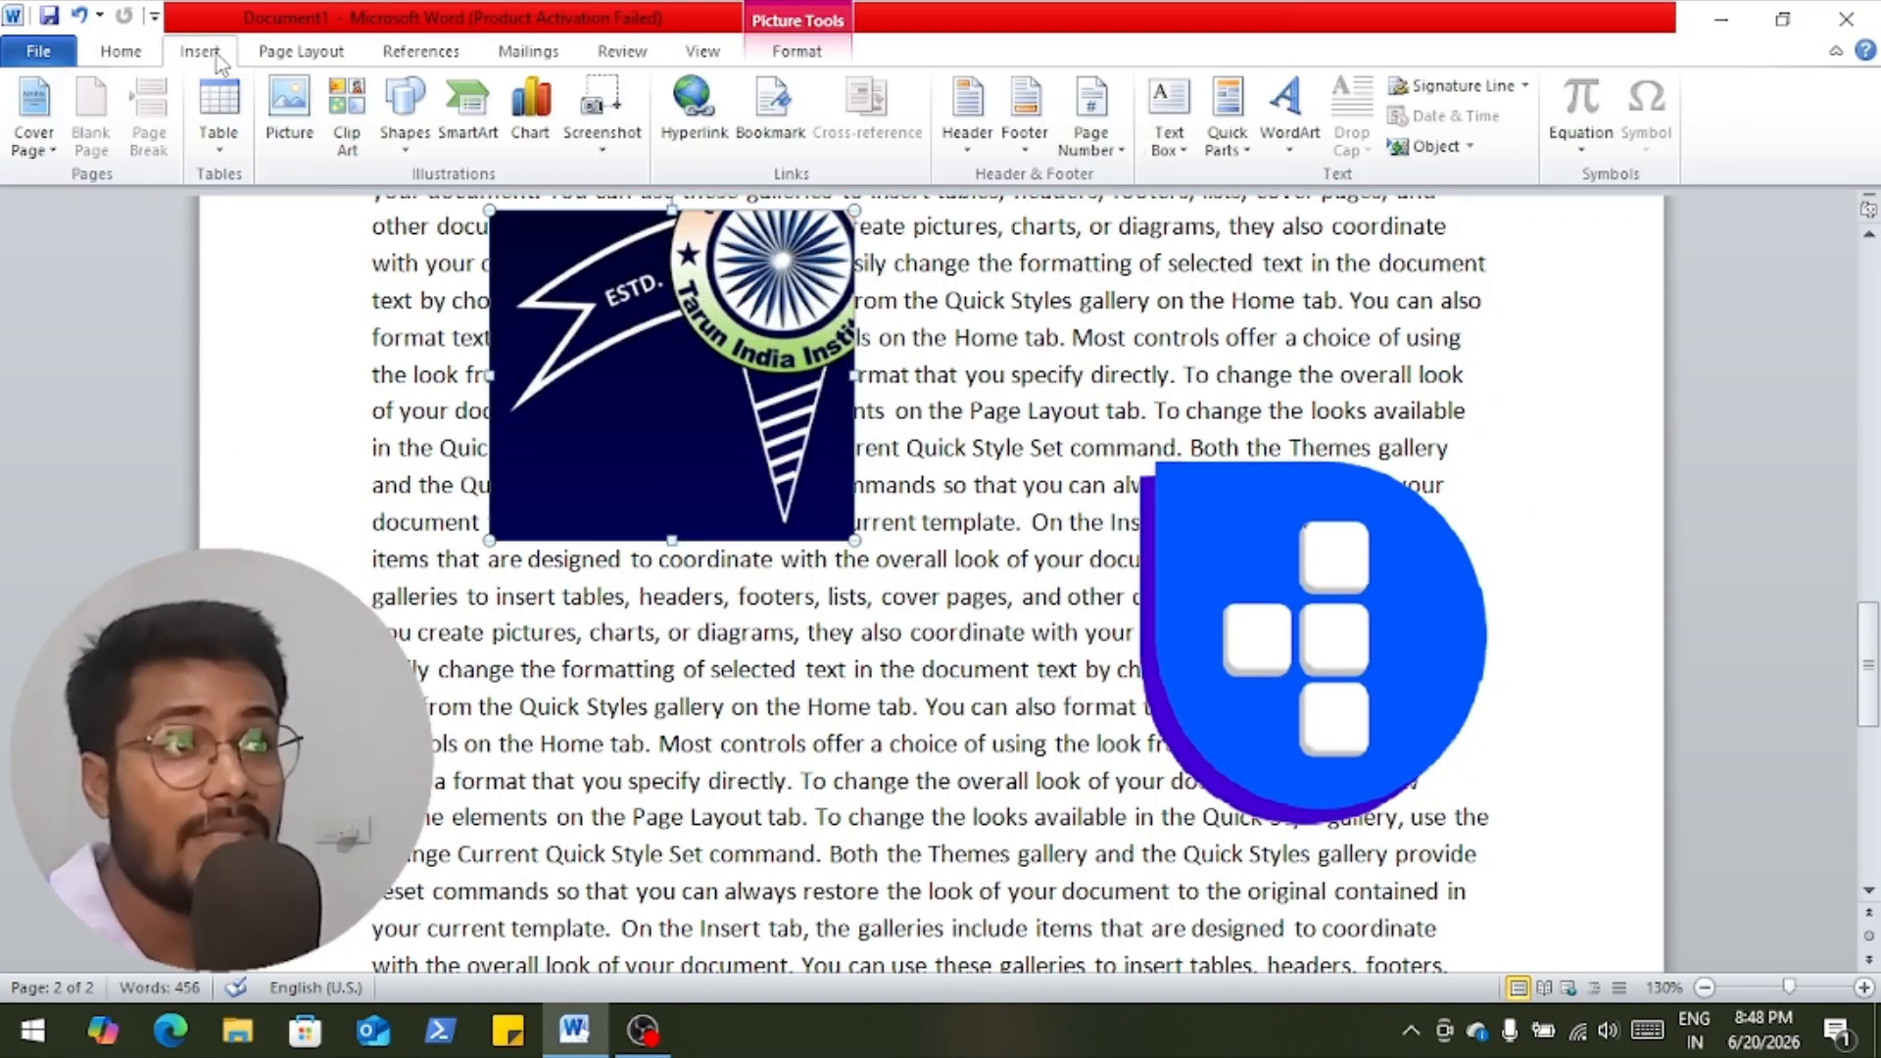
pyautogui.click(351, 147)
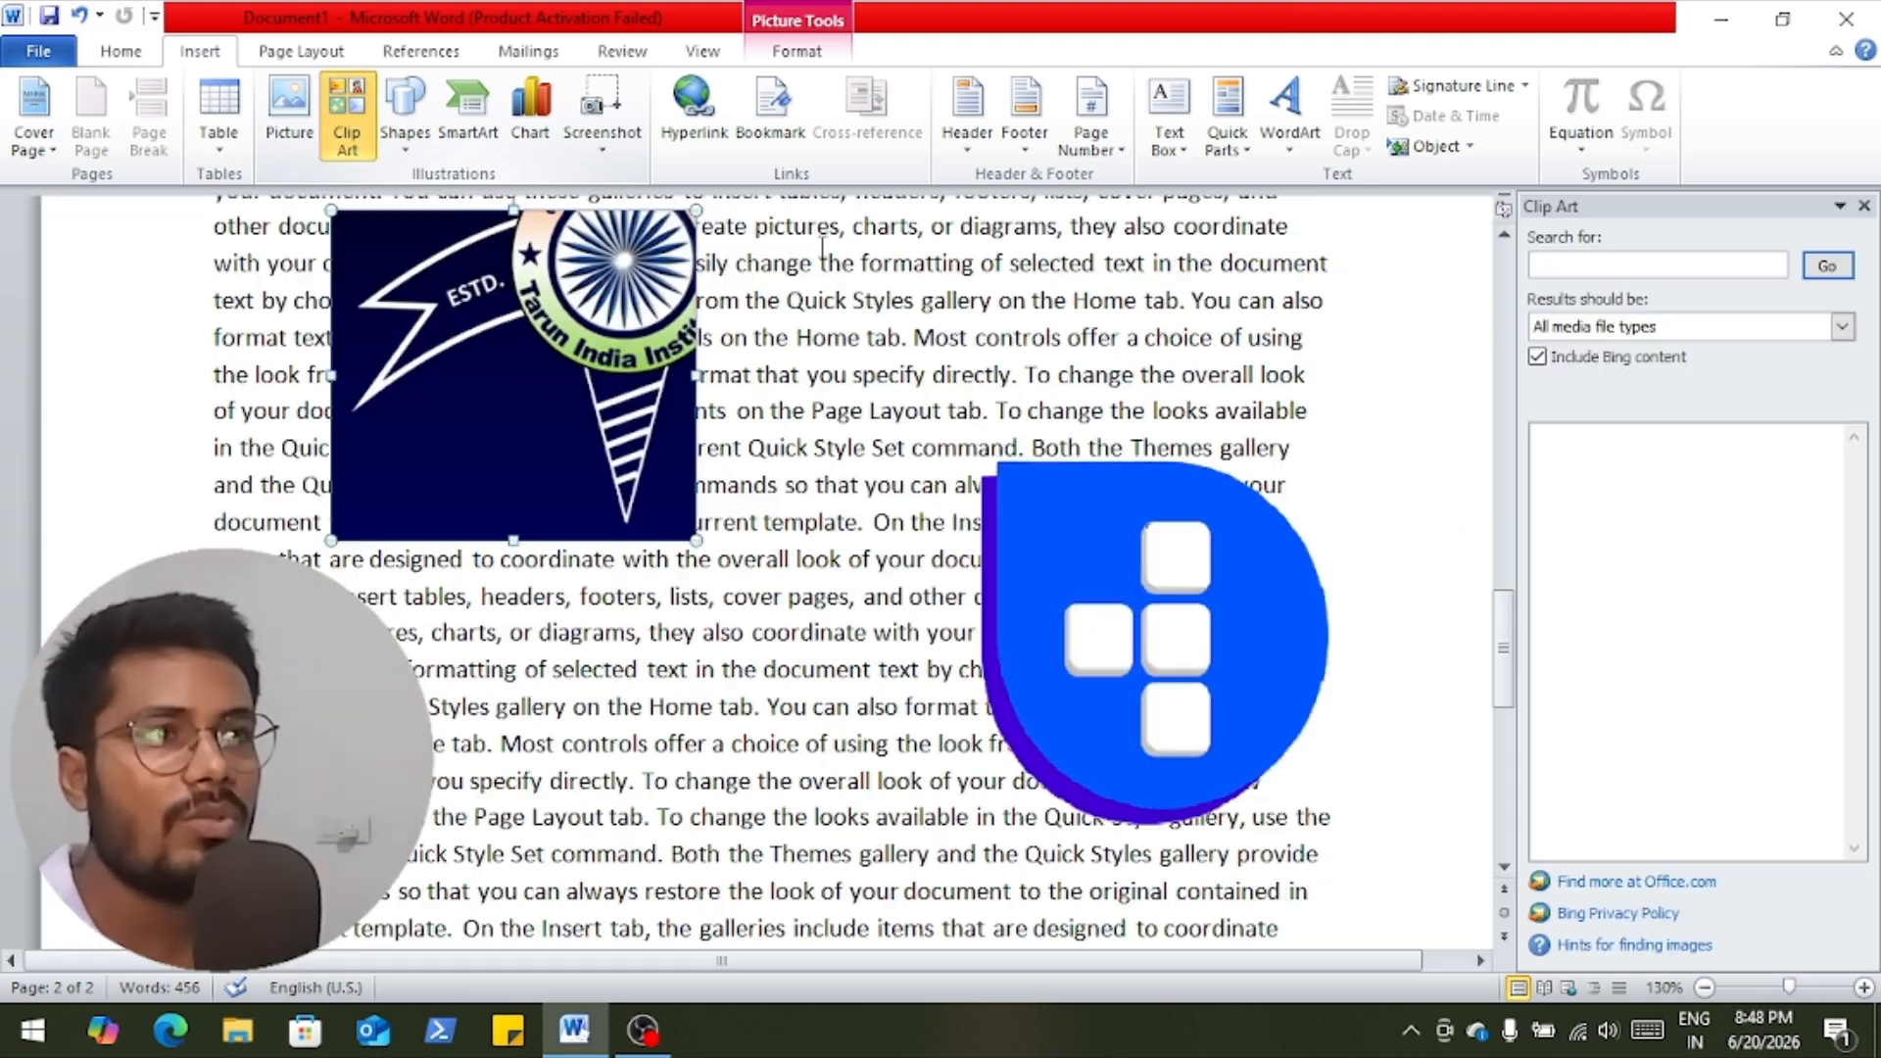
pyautogui.click(1607, 266)
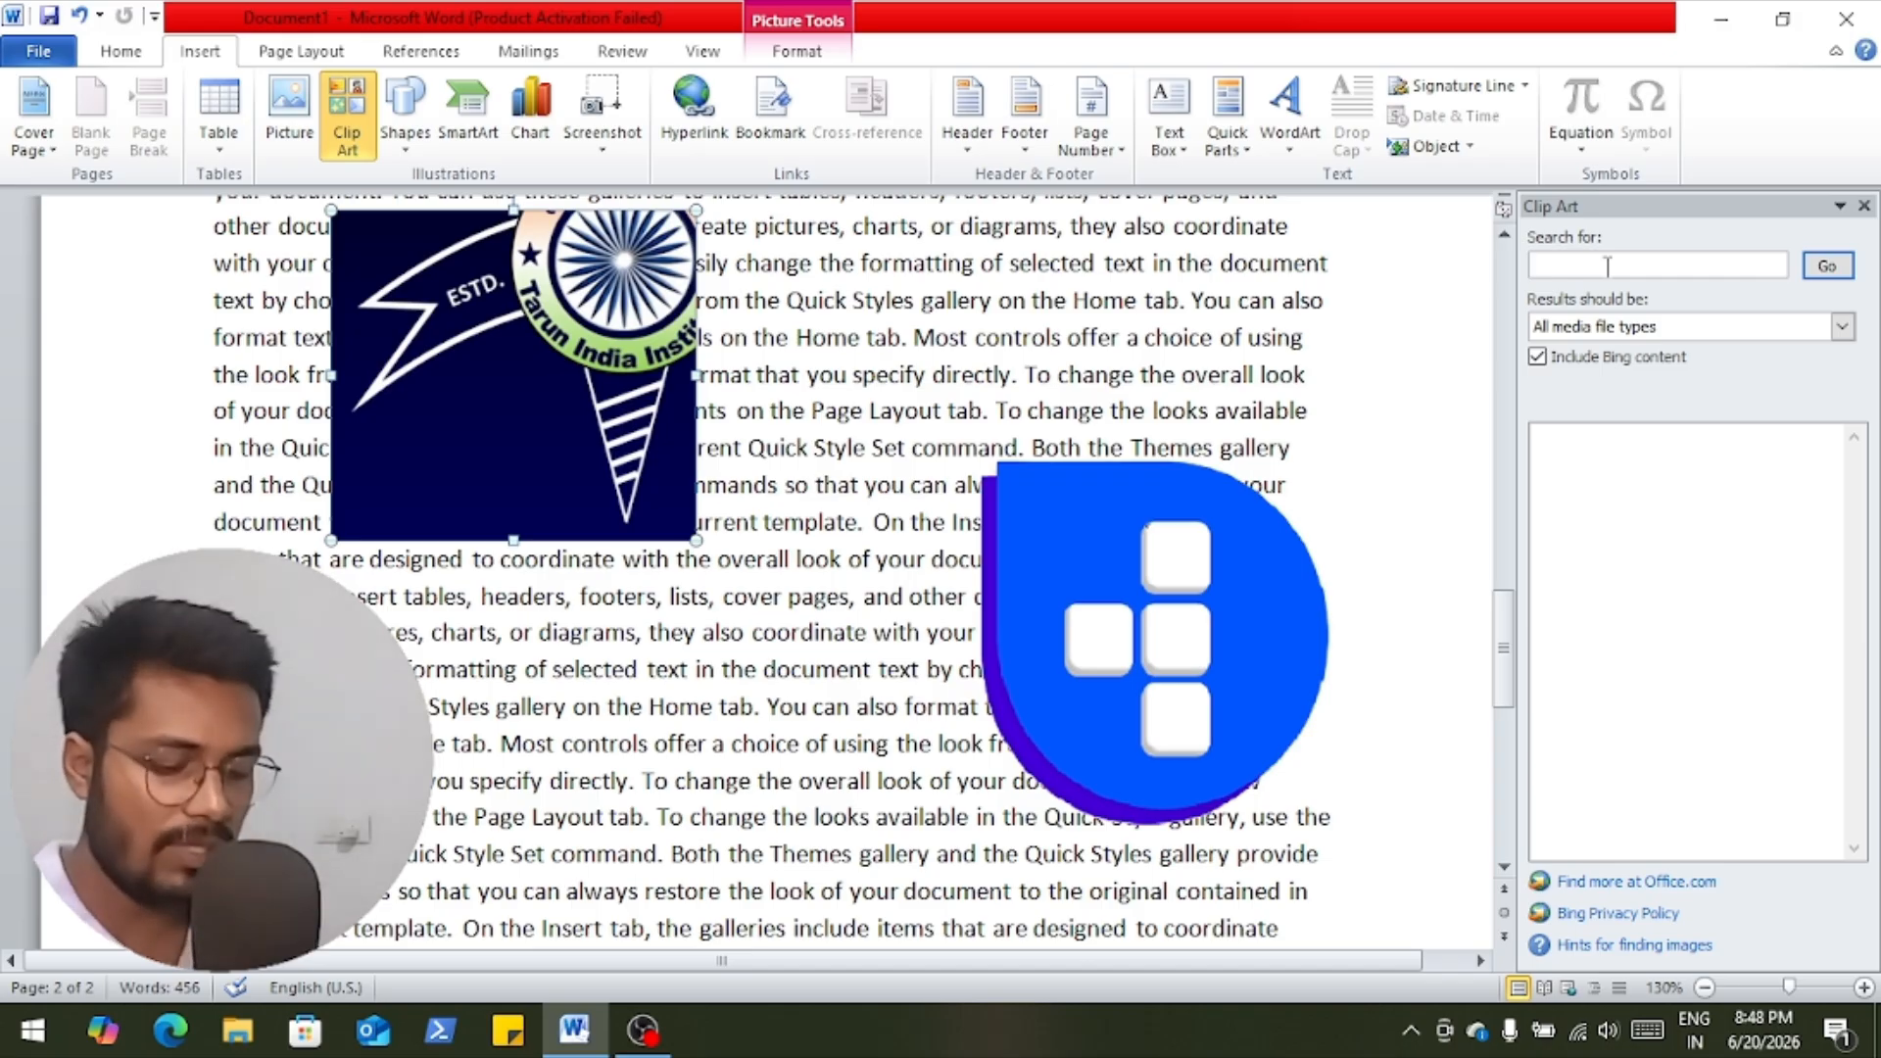
pyautogui.write('computer')
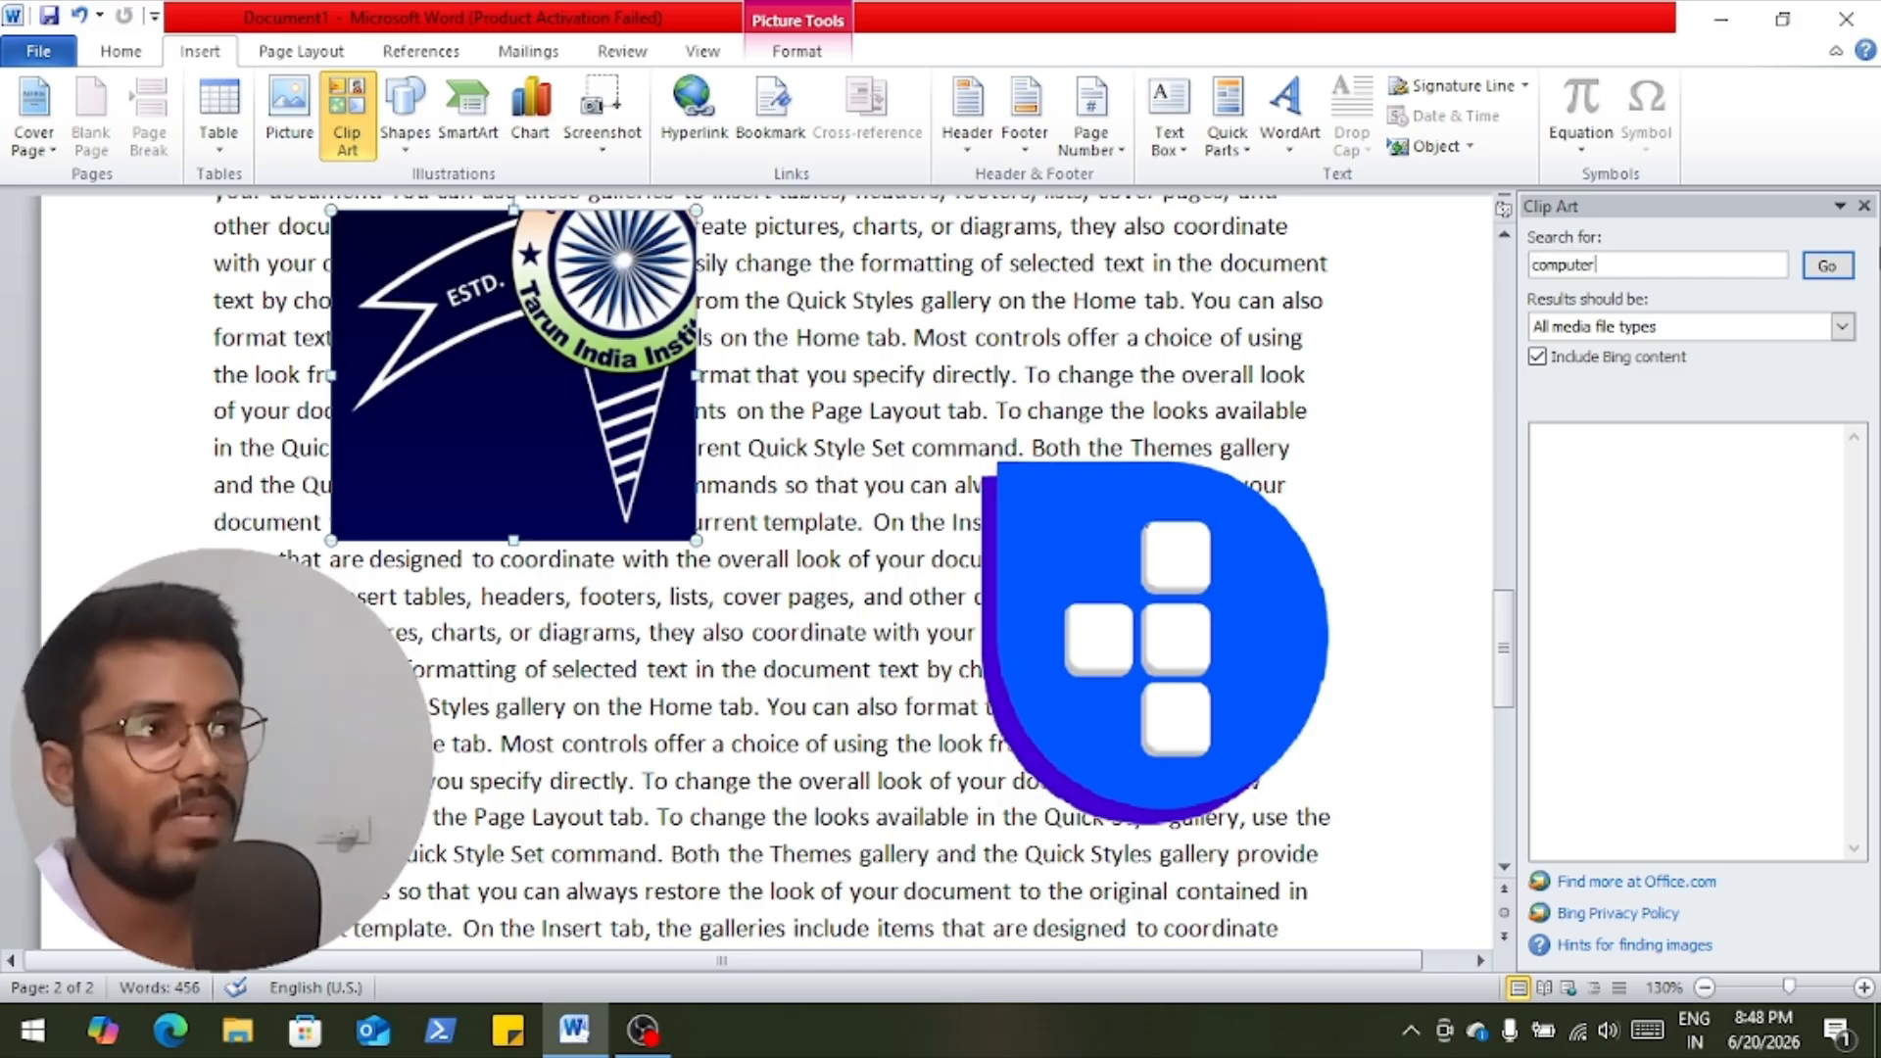
pyautogui.press('Return')
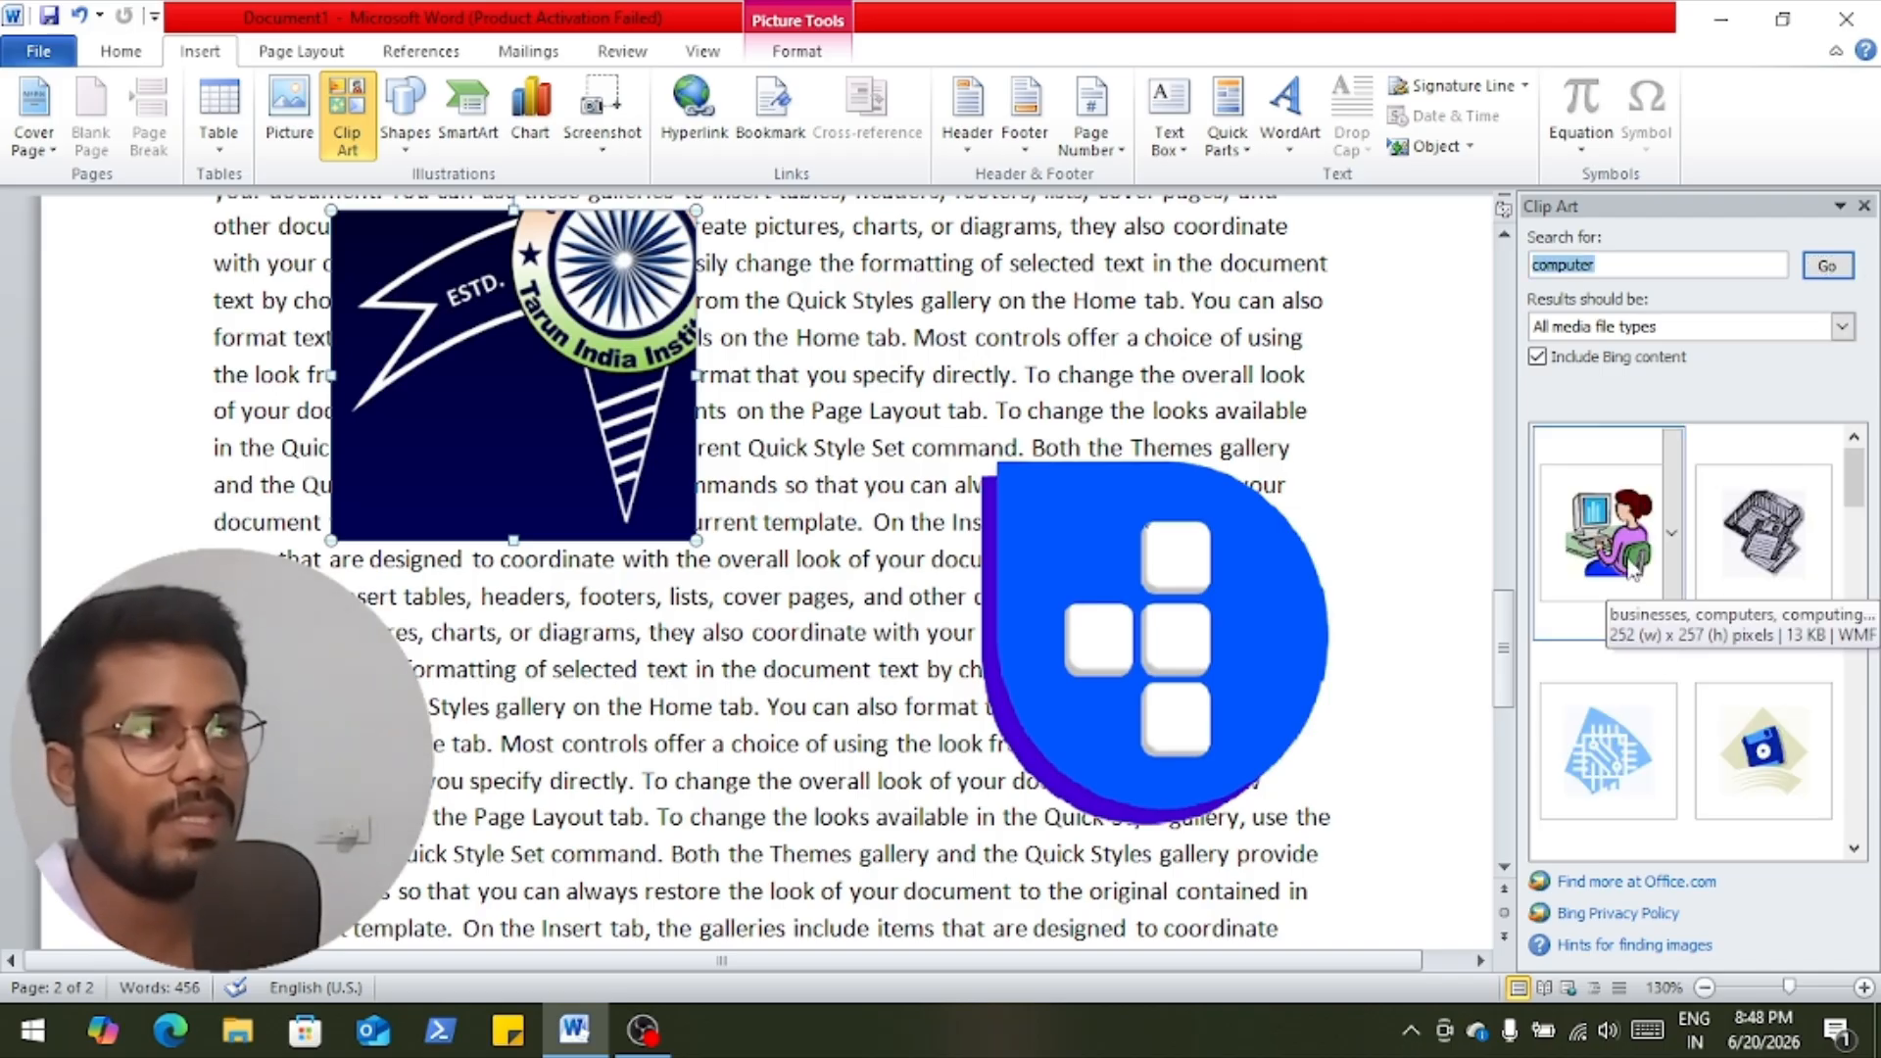
pyautogui.click(1619, 550)
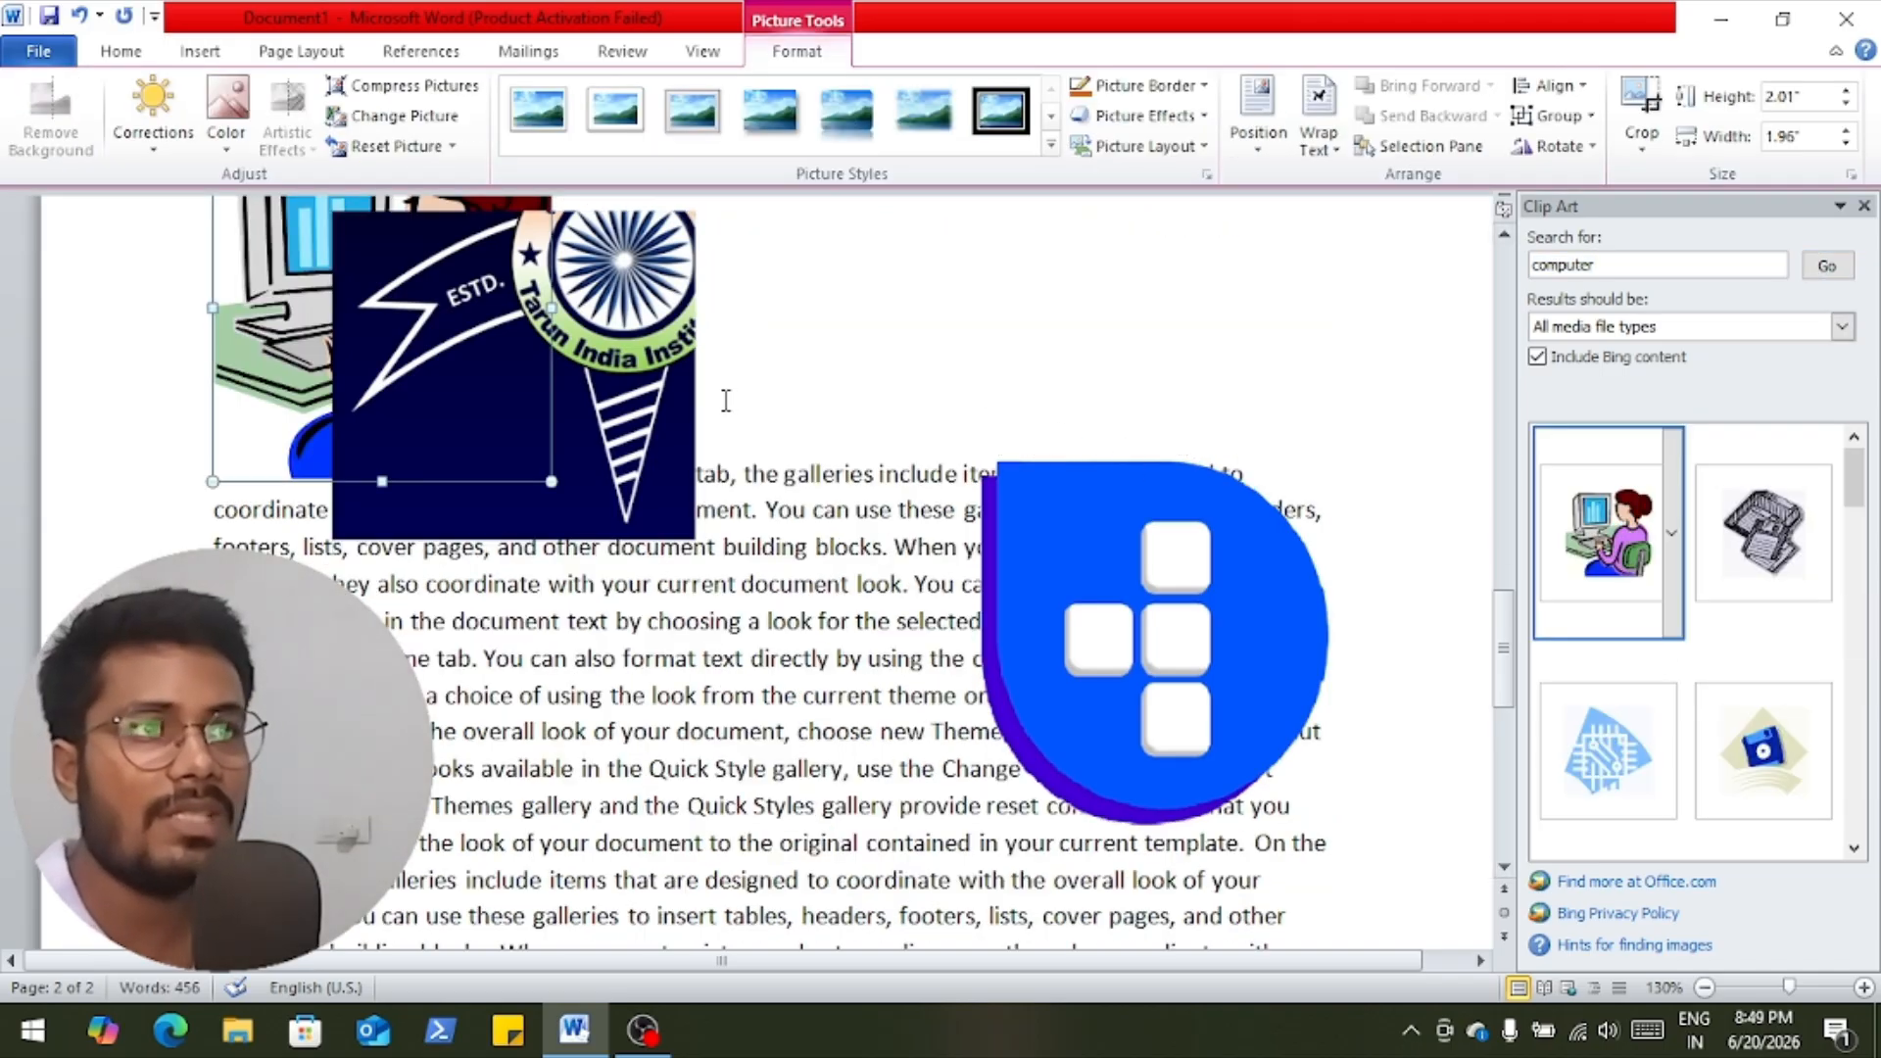
# Set the computer clip art's text wrapping to In Front of Text and move it over the text, to the right of the emblem picture.
pyautogui.scroll(3, 726, 407)
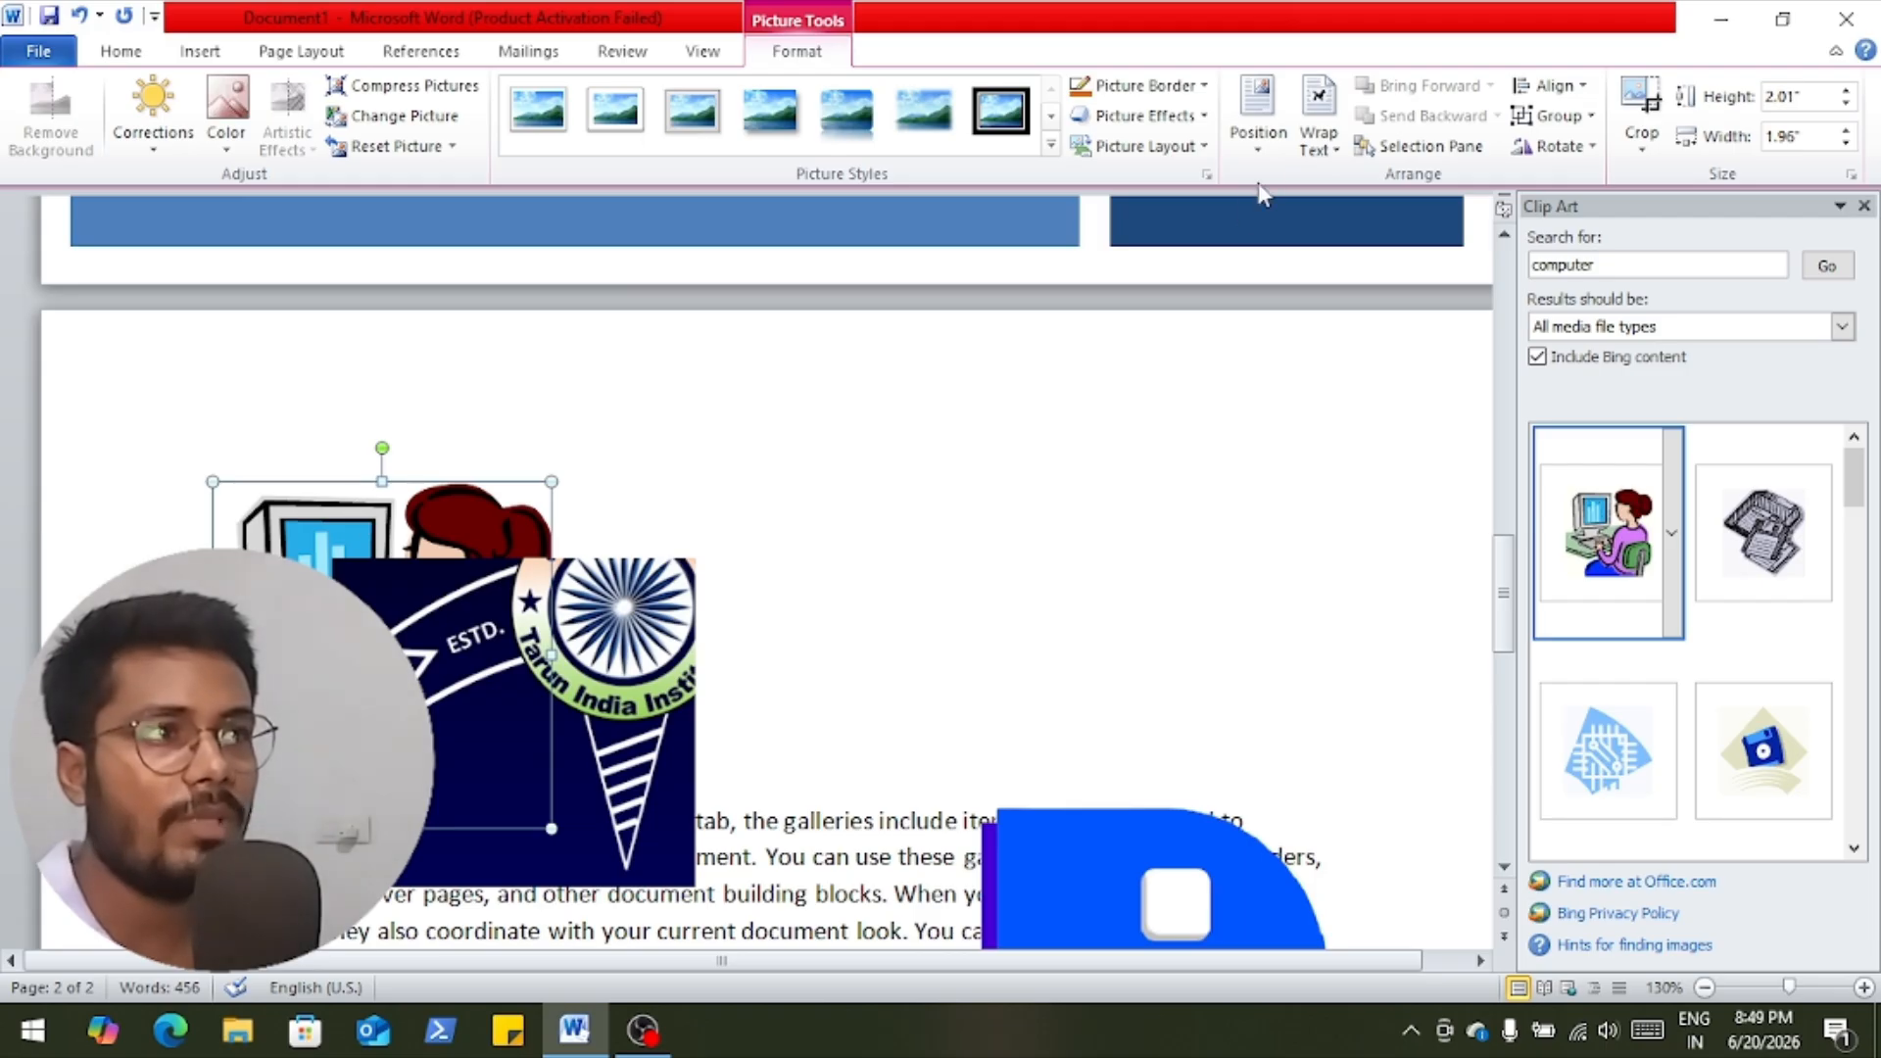
pyautogui.click(1319, 132)
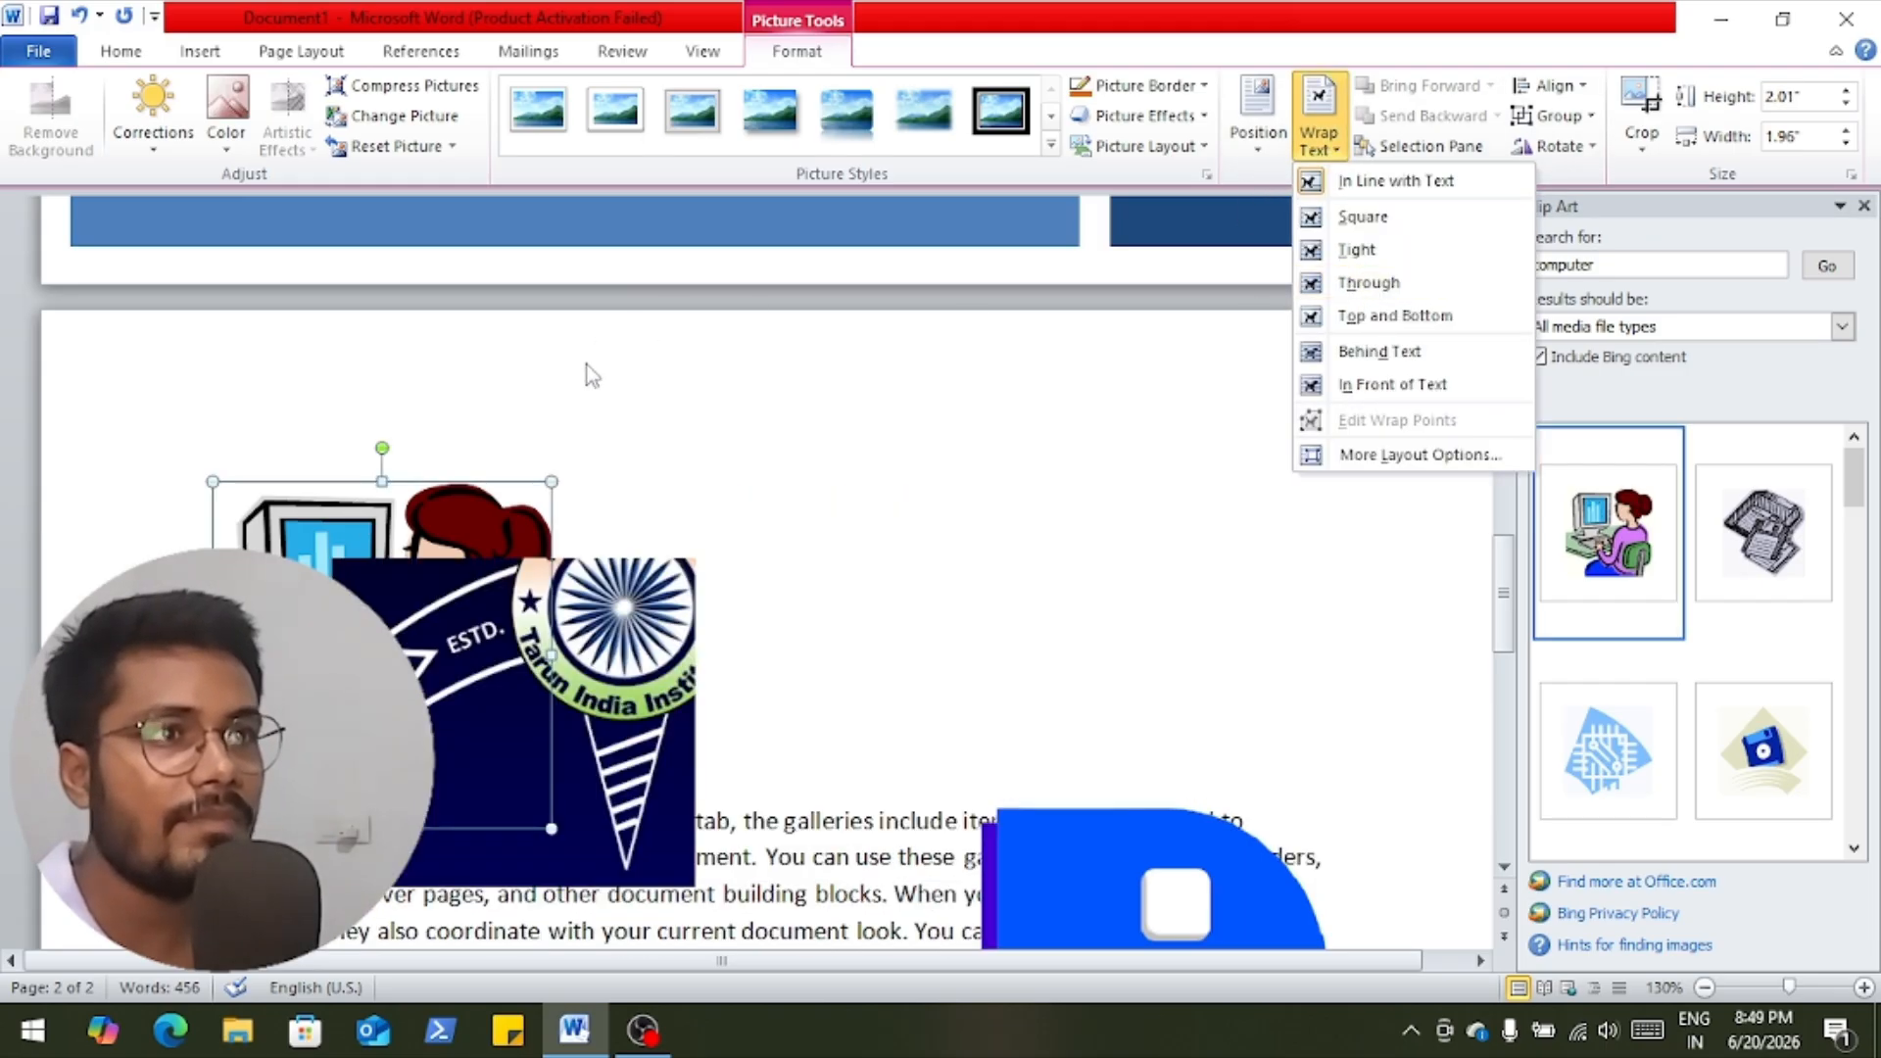
pyautogui.click(1391, 384)
pyautogui.moveTo(423, 616); pyautogui.dragTo(1012, 576)
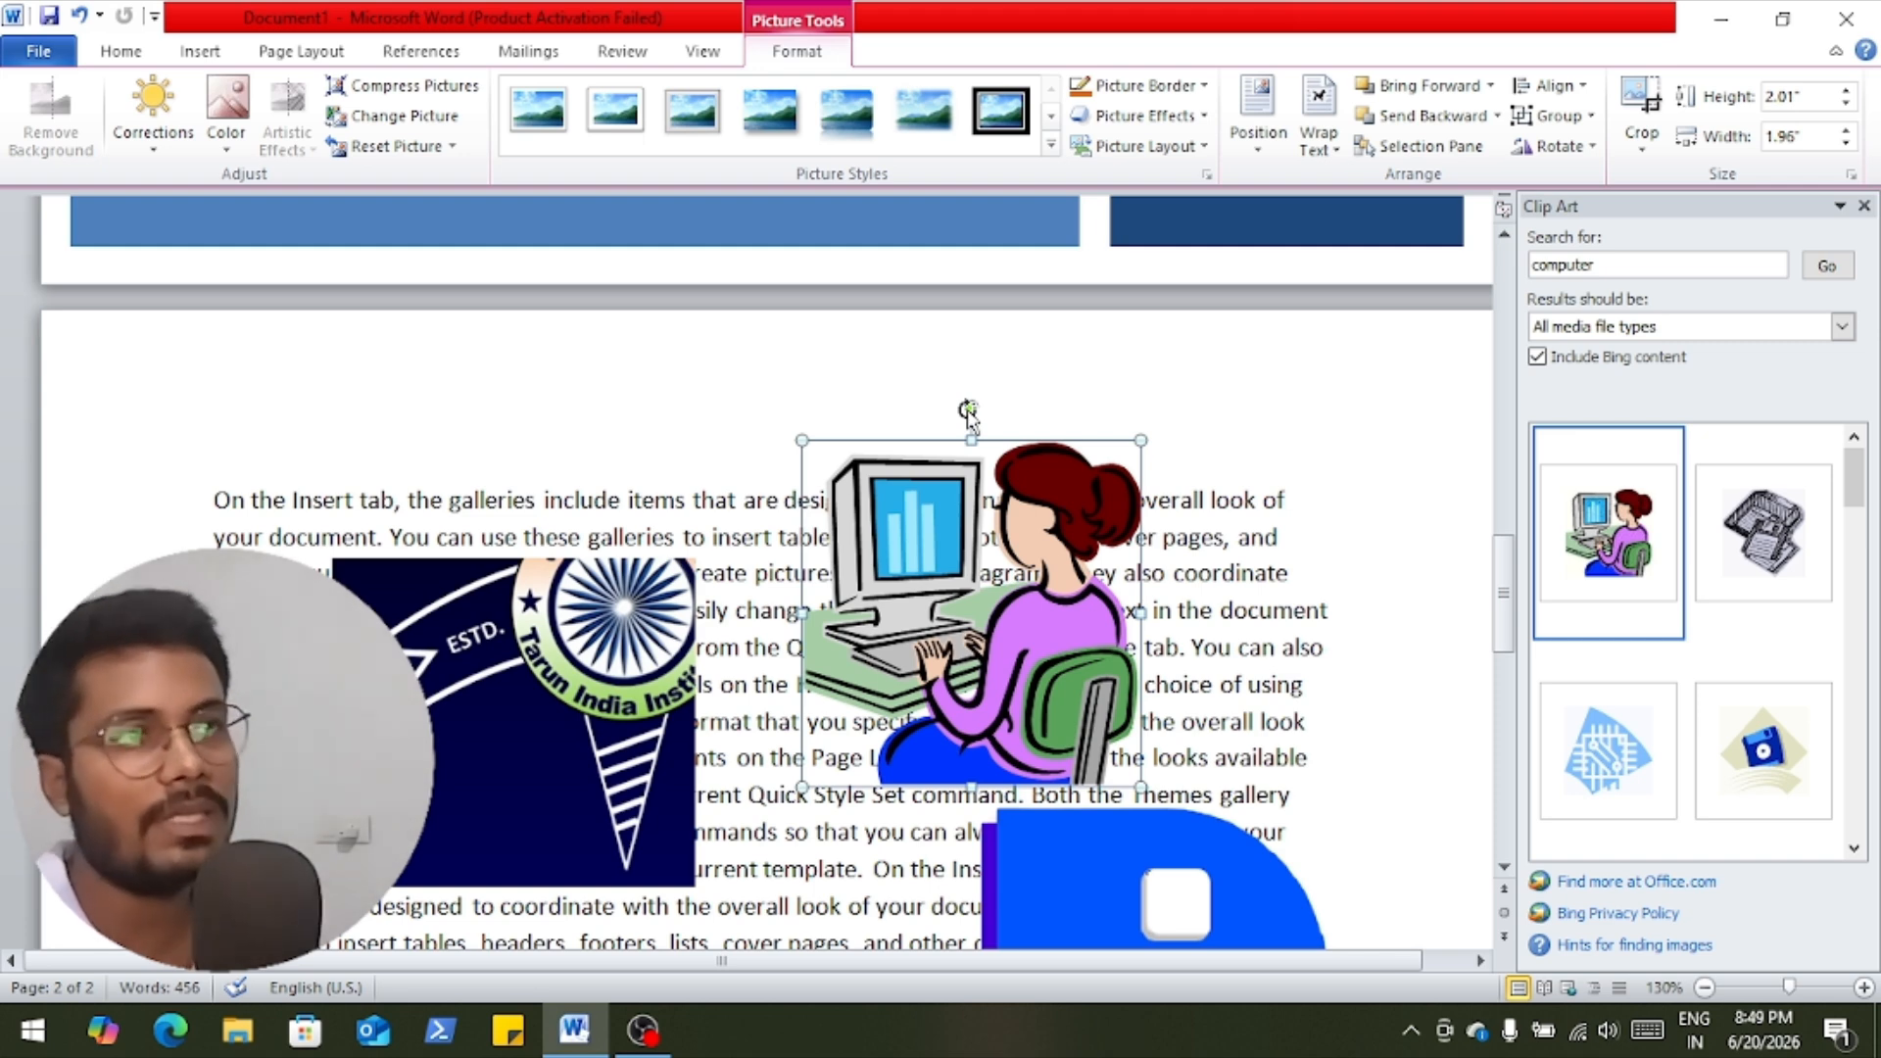
# Draw a Snip Same Side Corner Rectangle about 1.66" high and 3.71" wide near the text's end and move it up and right, overlapping the blue logo.
pyautogui.click(202, 53)
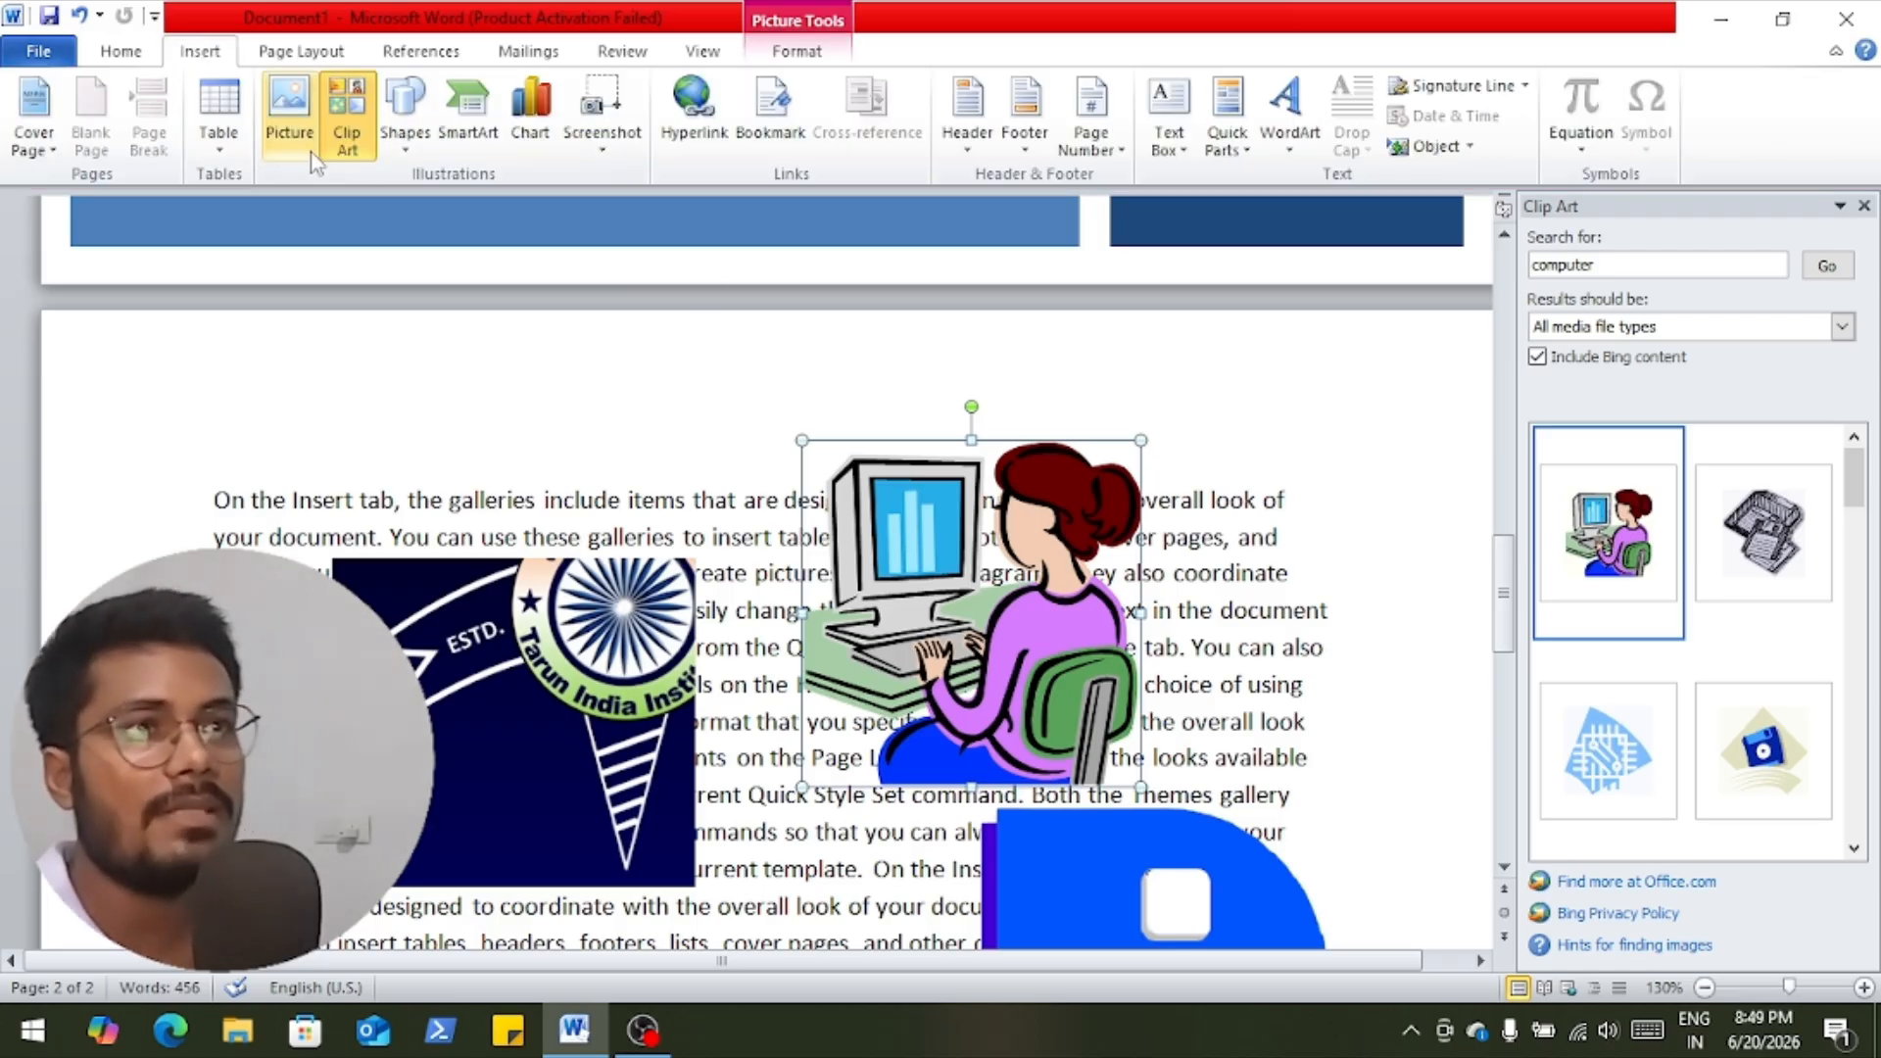
pyautogui.click(406, 137)
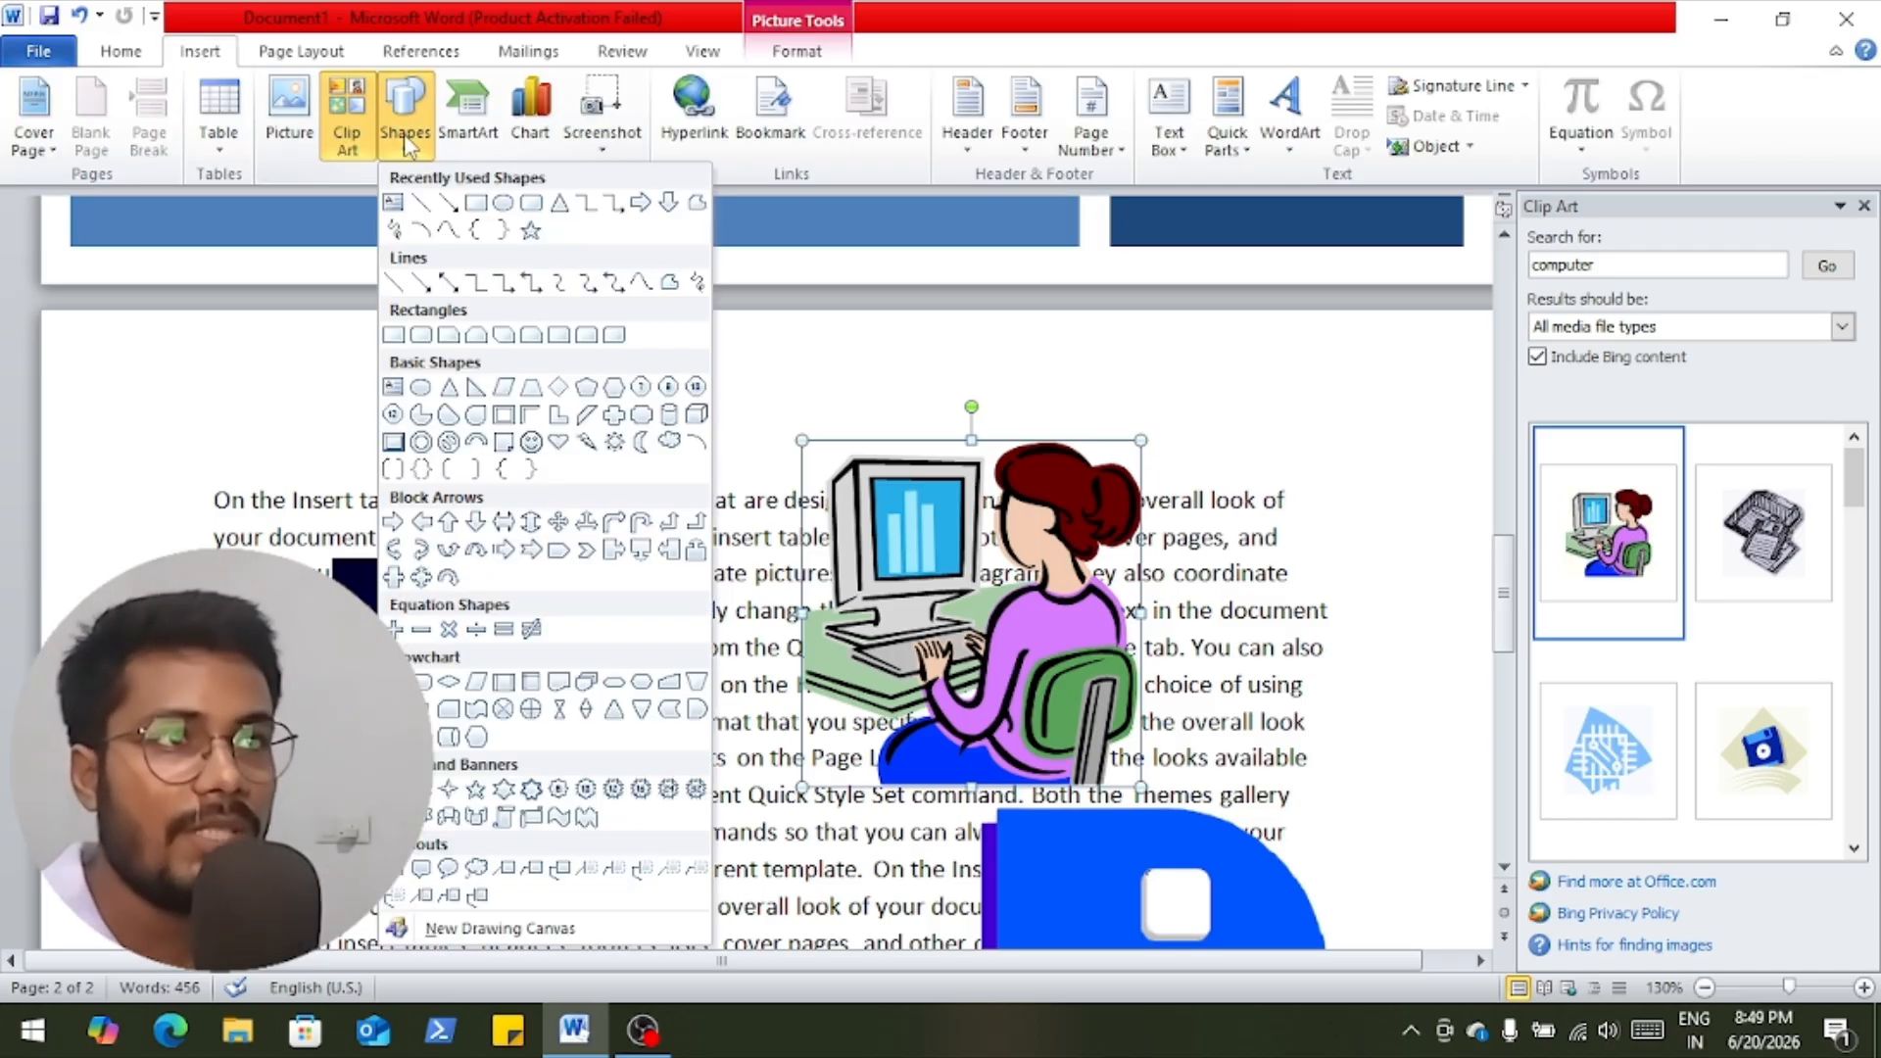
pyautogui.click(478, 336)
pyautogui.scroll(-6, 479, 336)
pyautogui.moveTo(343, 399)
pyautogui.mouseDown()
pyautogui.moveTo(585, 544)
pyautogui.moveTo(982, 684)
pyautogui.mouseUp()
pyautogui.moveTo(727, 516)
pyautogui.mouseDown()
pyautogui.moveTo(1009, 462)
pyautogui.moveTo(1114, 398)
pyautogui.mouseUp()
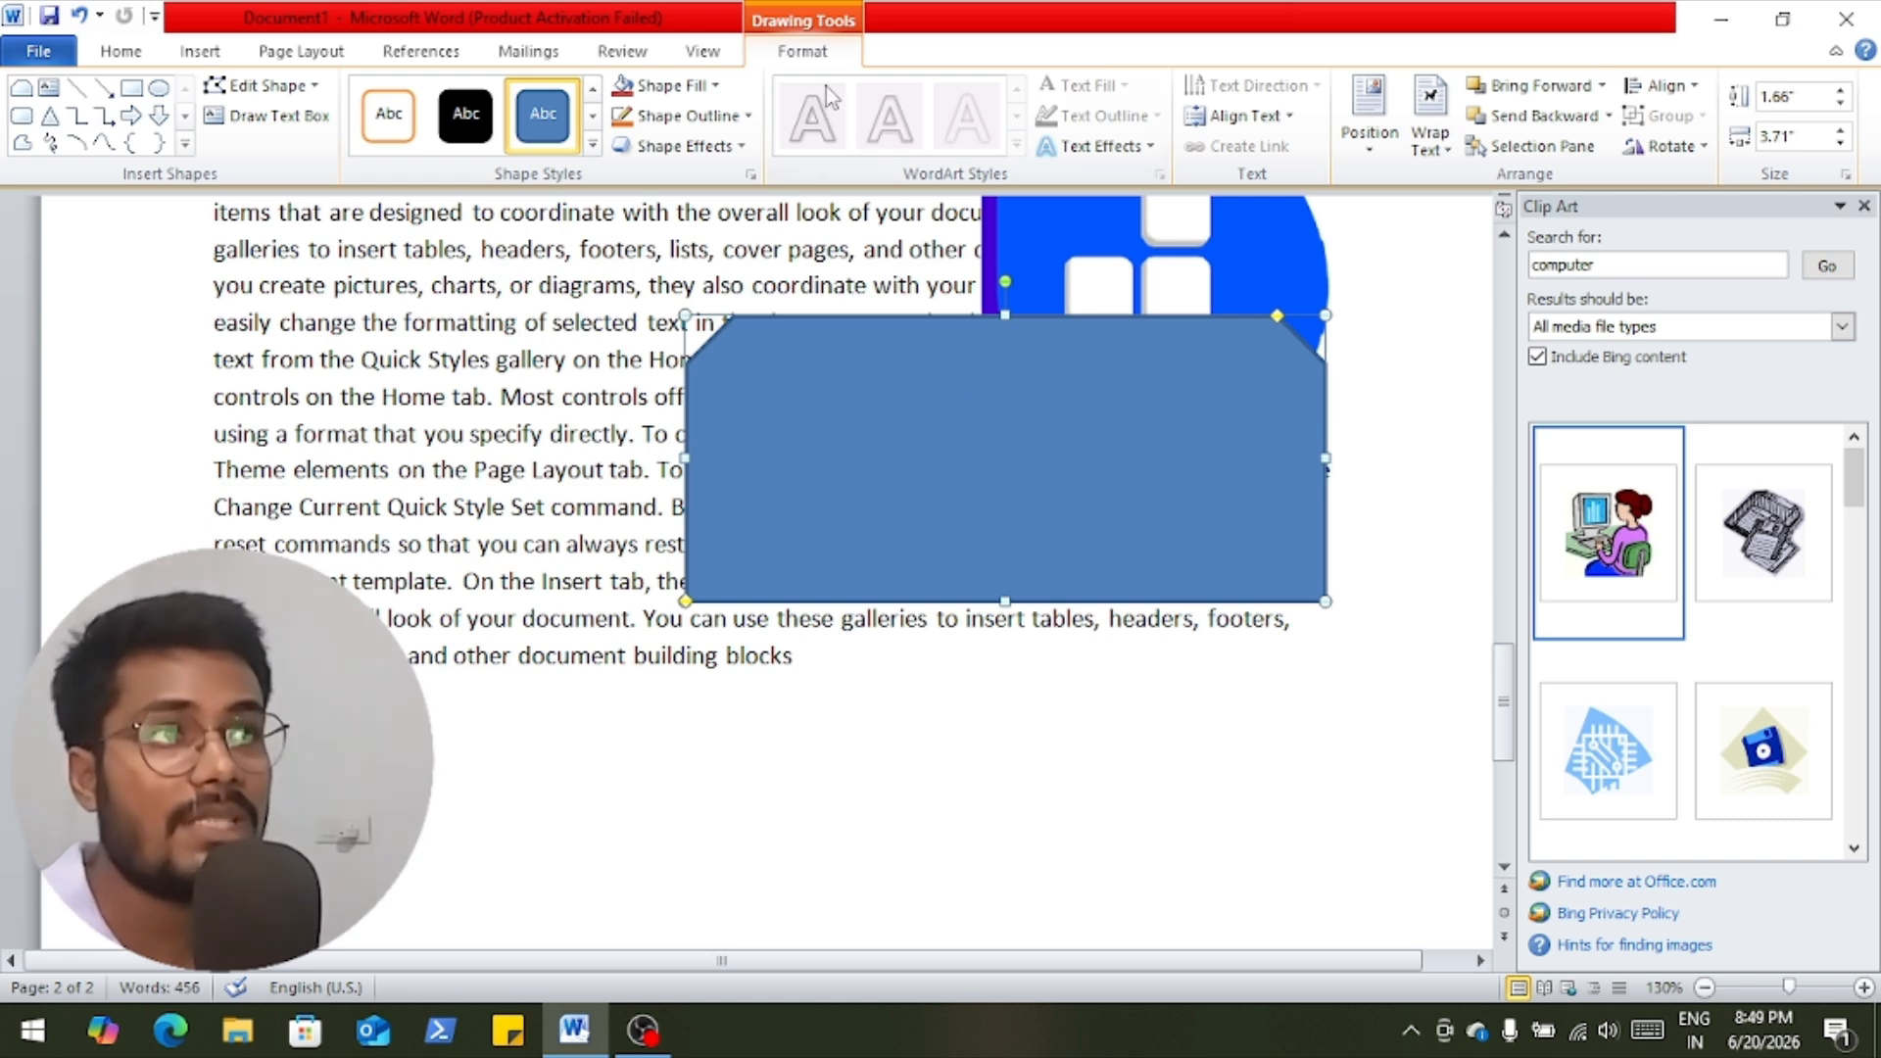
# Fill the snipped rectangle with Red, Accent 2, Darker 25% and give it a standard green outline.
pyautogui.click(716, 88)
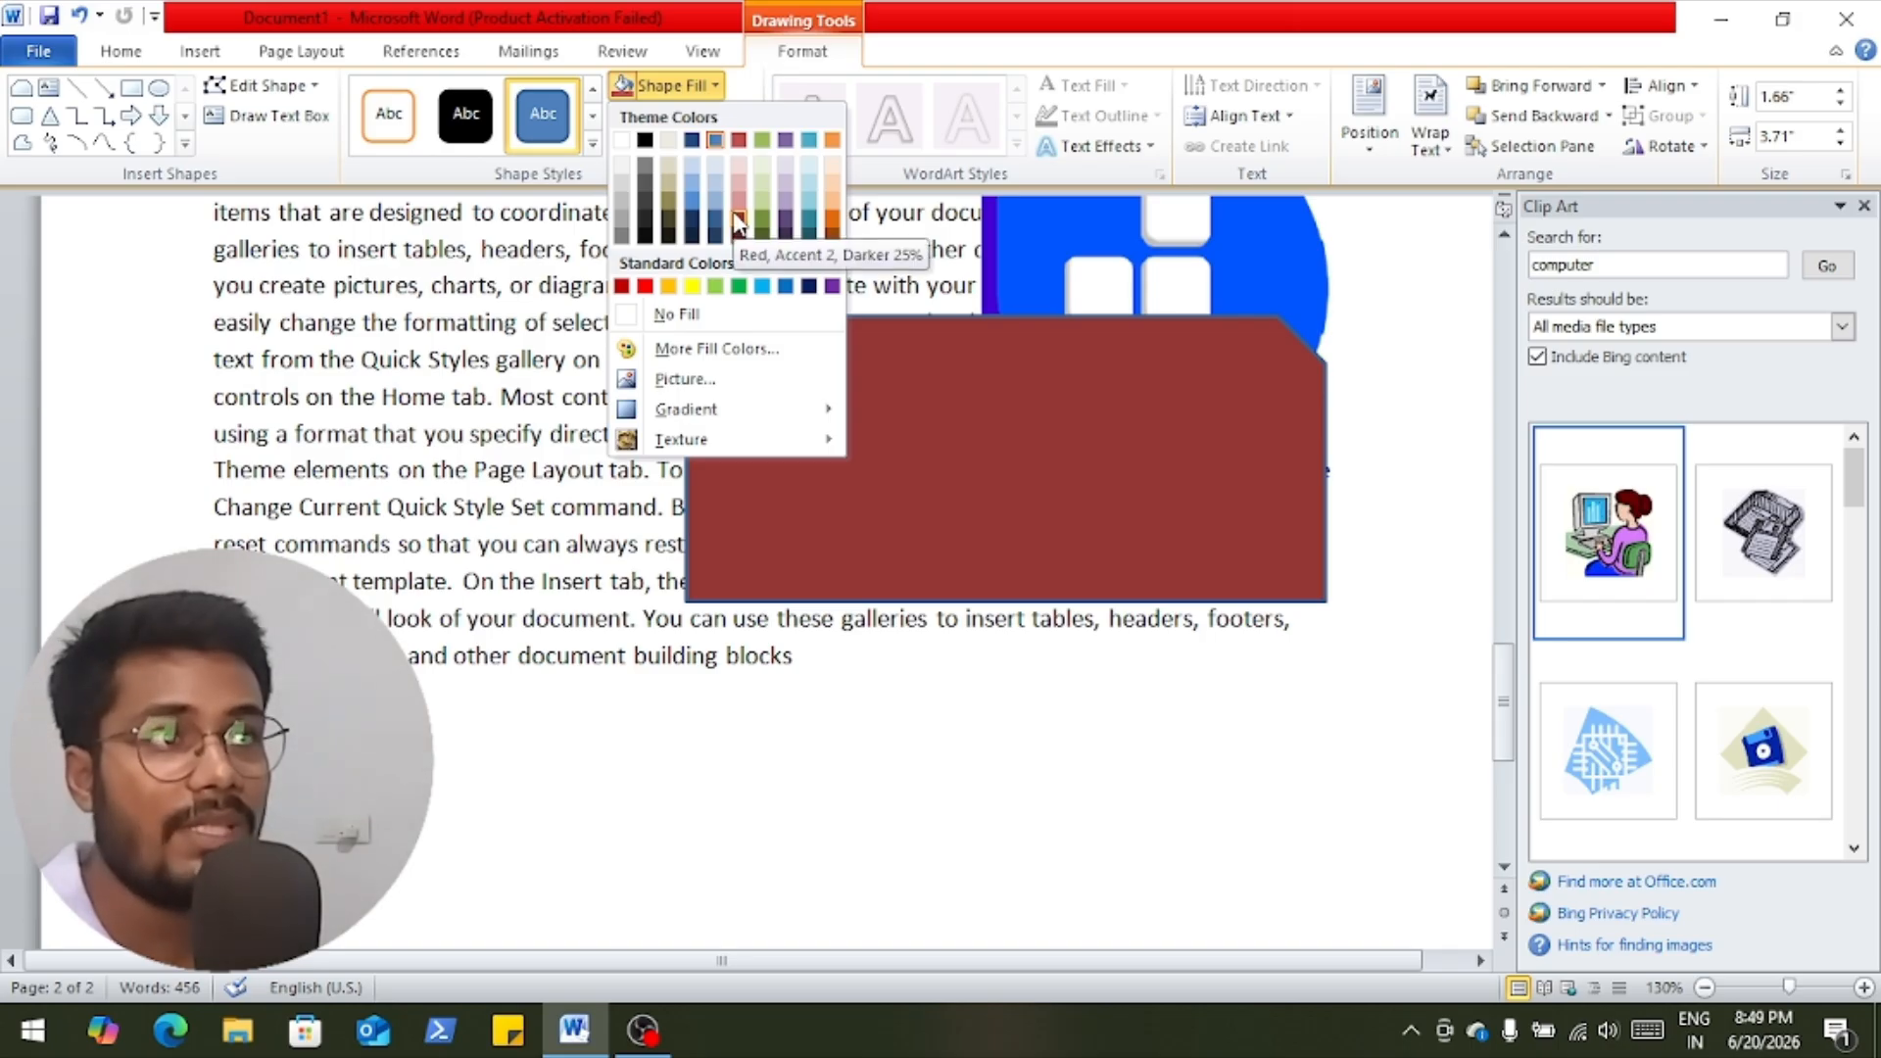
pyautogui.click(734, 215)
pyautogui.click(745, 117)
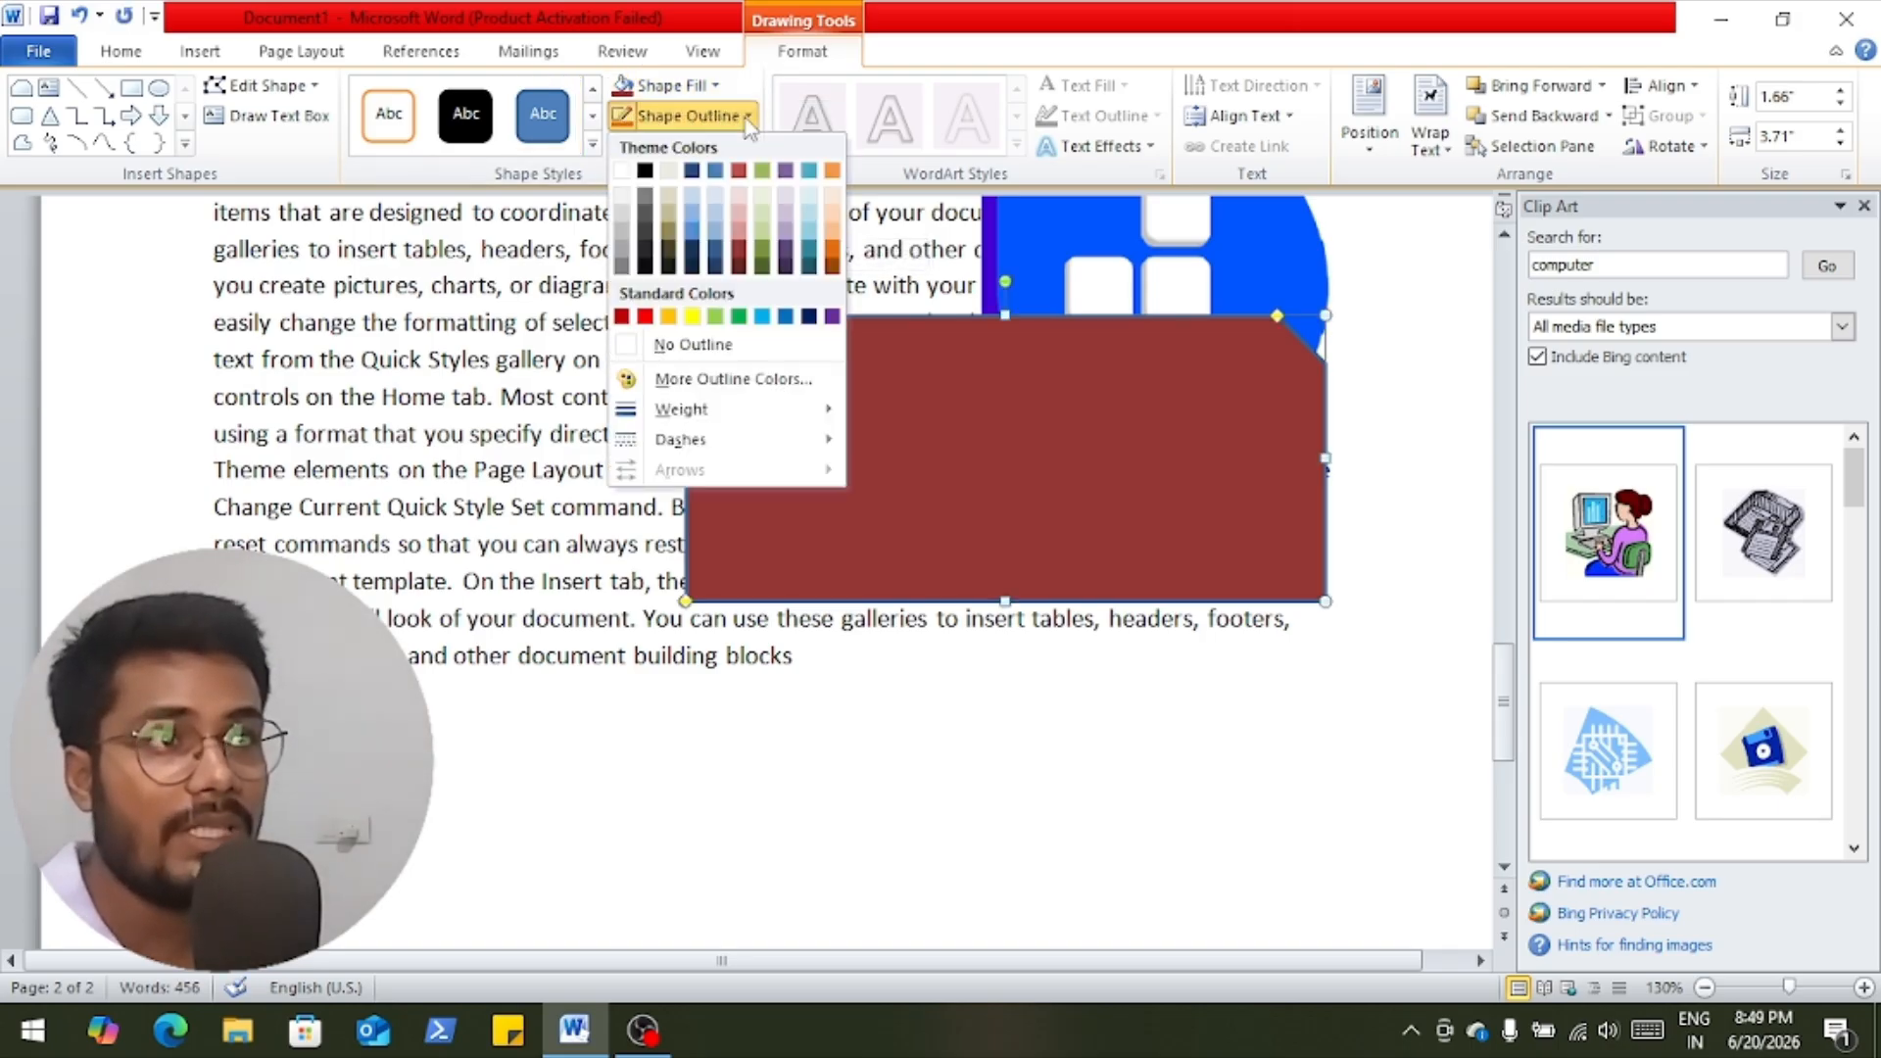
pyautogui.click(737, 316)
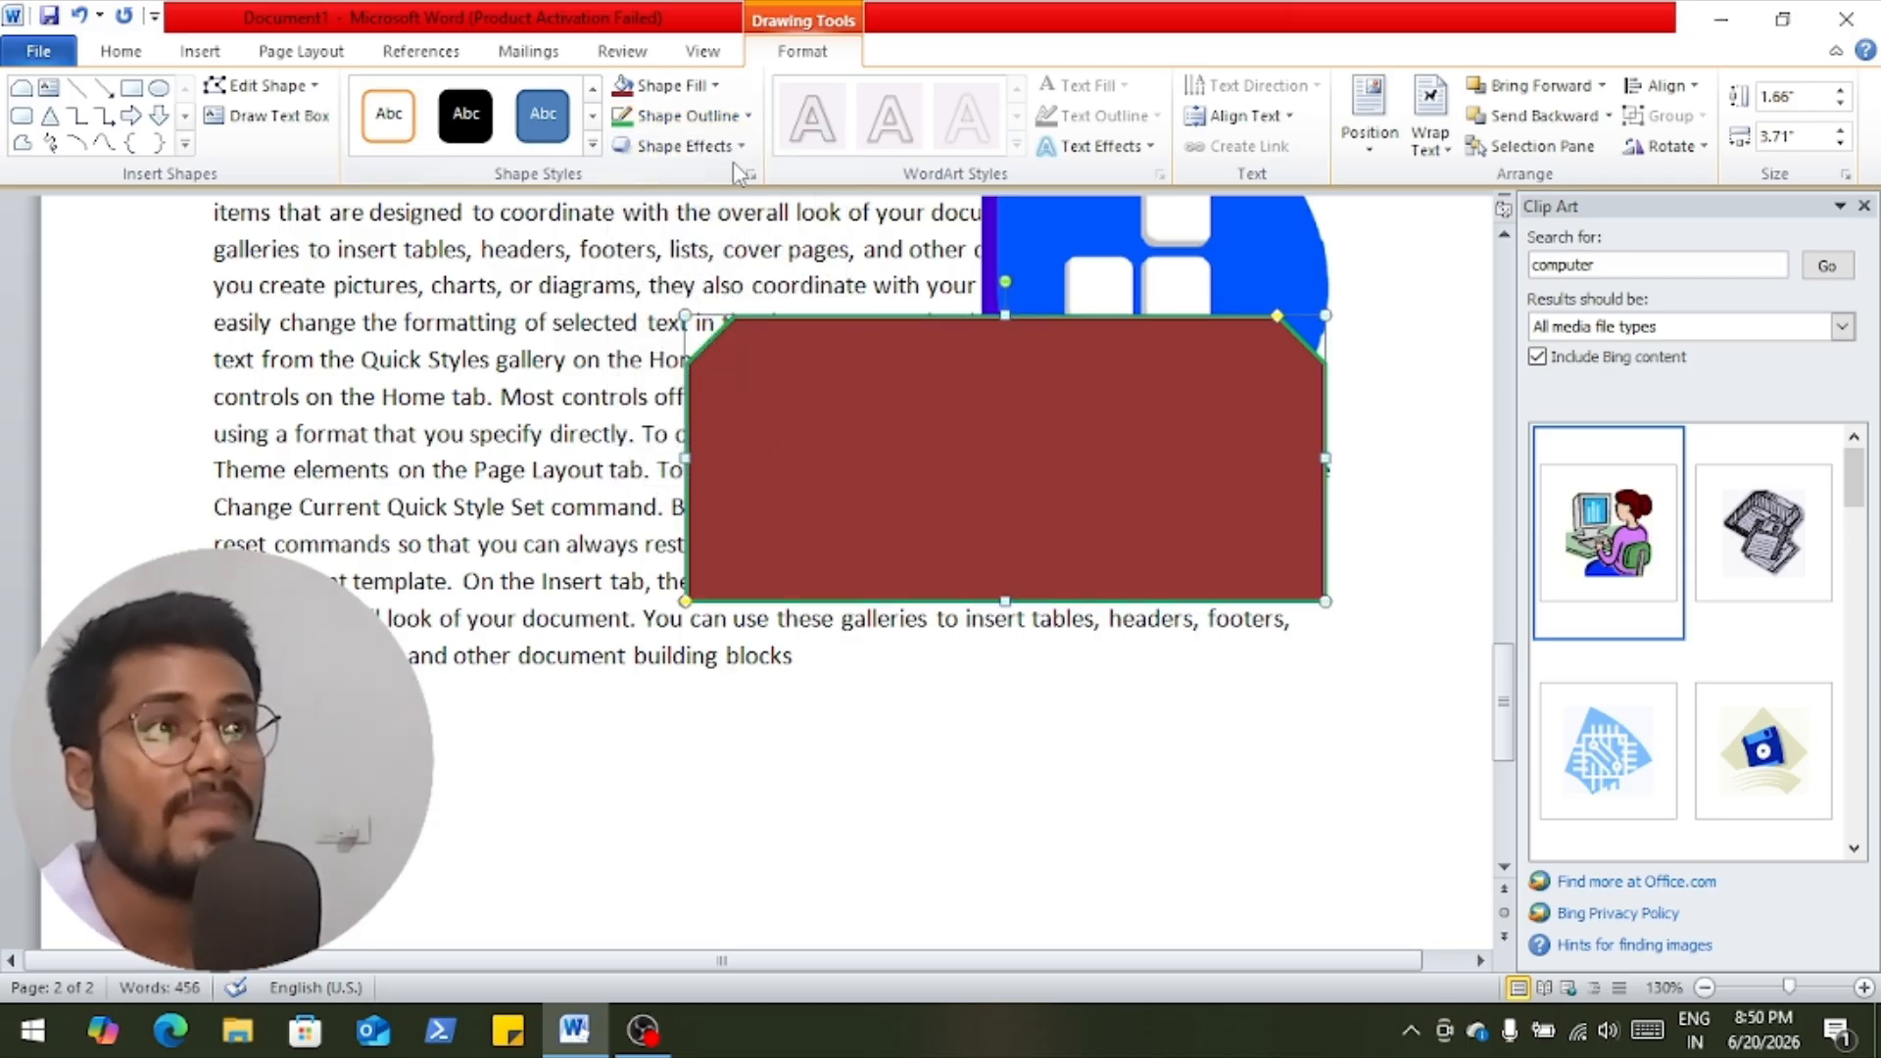
# Apply the red glow from the second row of variations to the snipped rectangle and set its text wrapping to In Front of Text.
pyautogui.click(686, 146)
pyautogui.moveTo(719, 381)
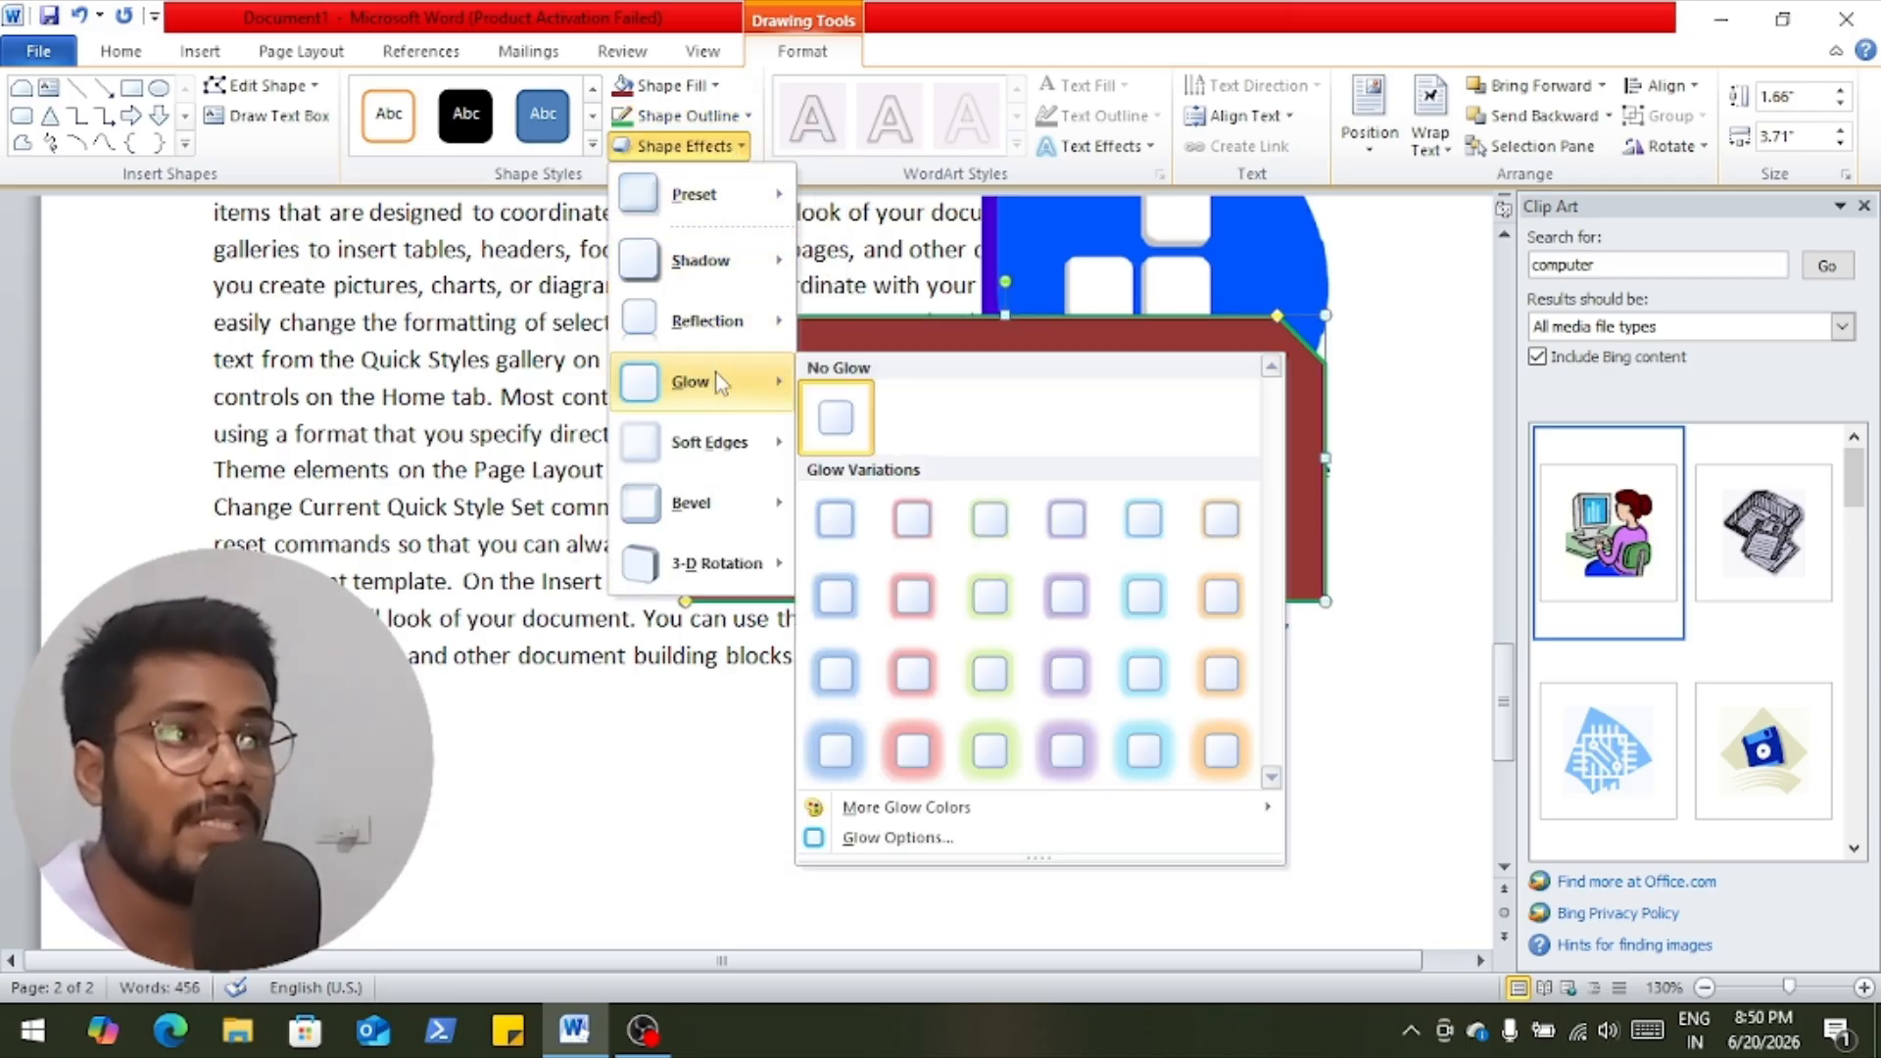
pyautogui.click(912, 595)
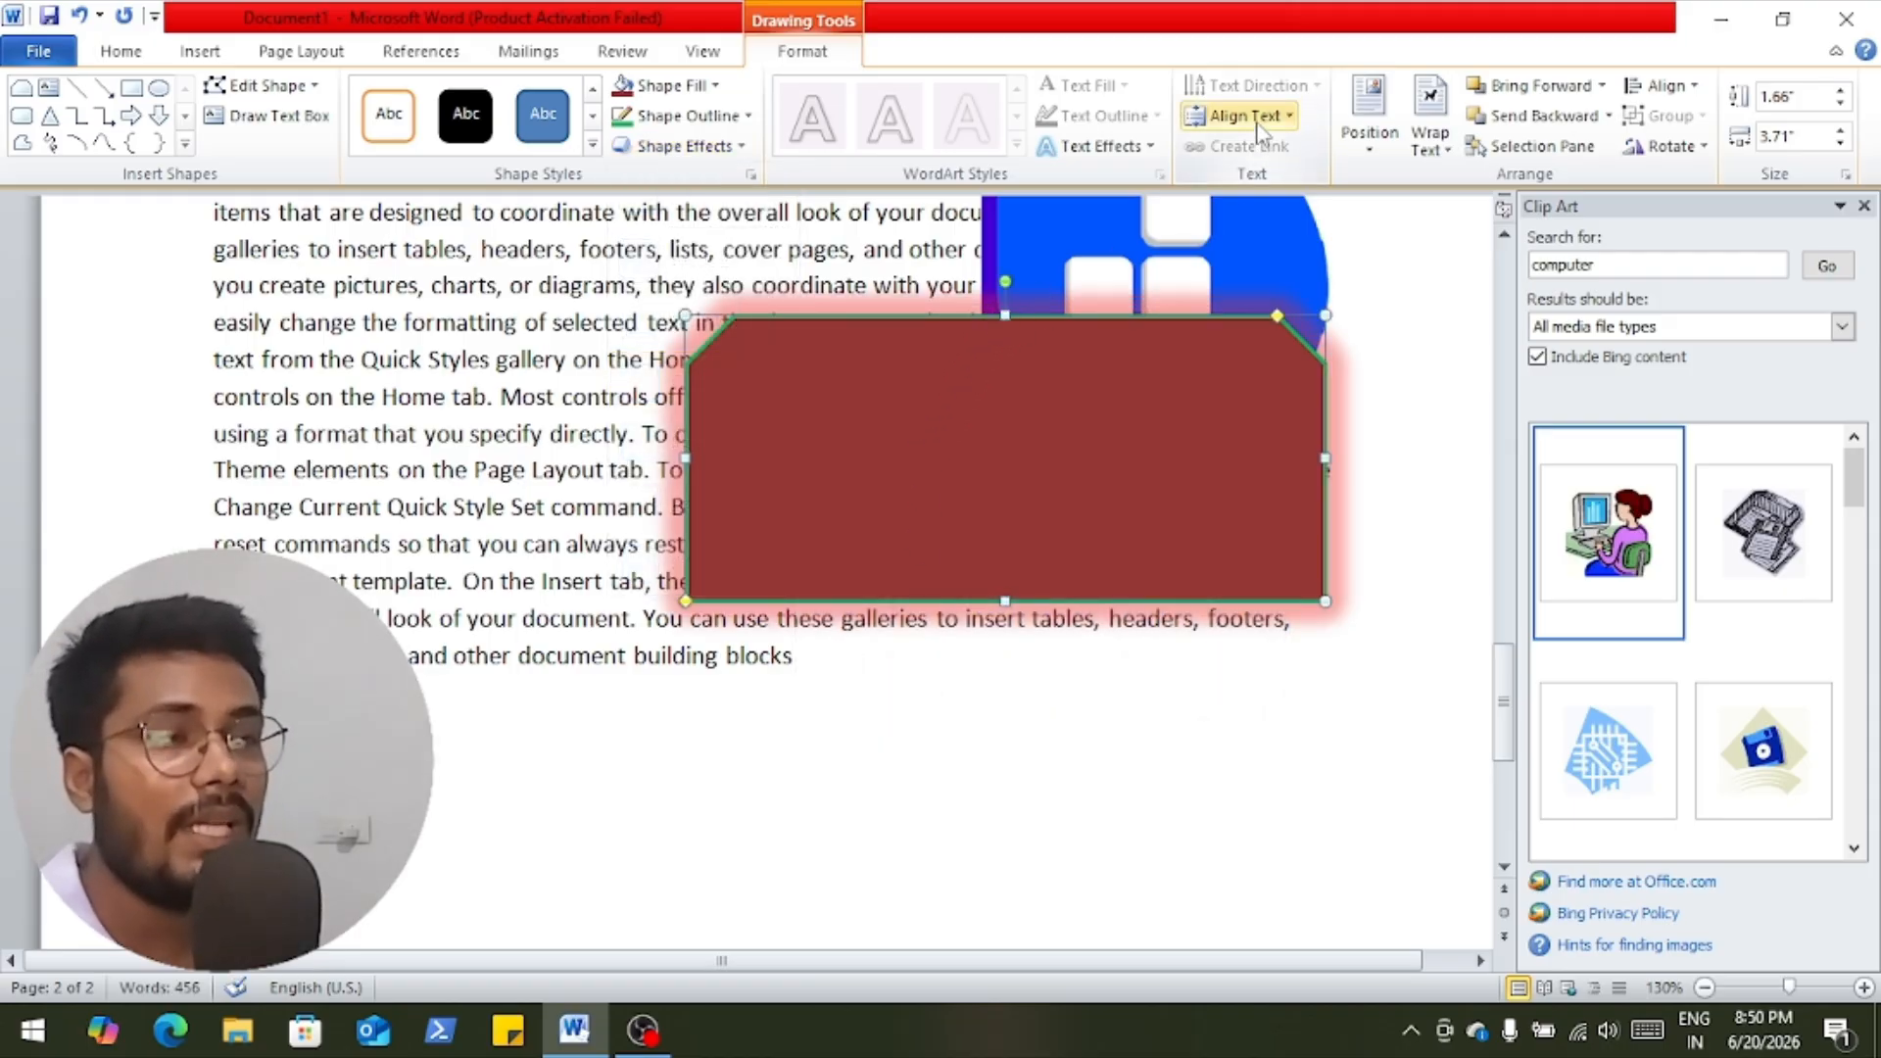
pyautogui.click(1442, 152)
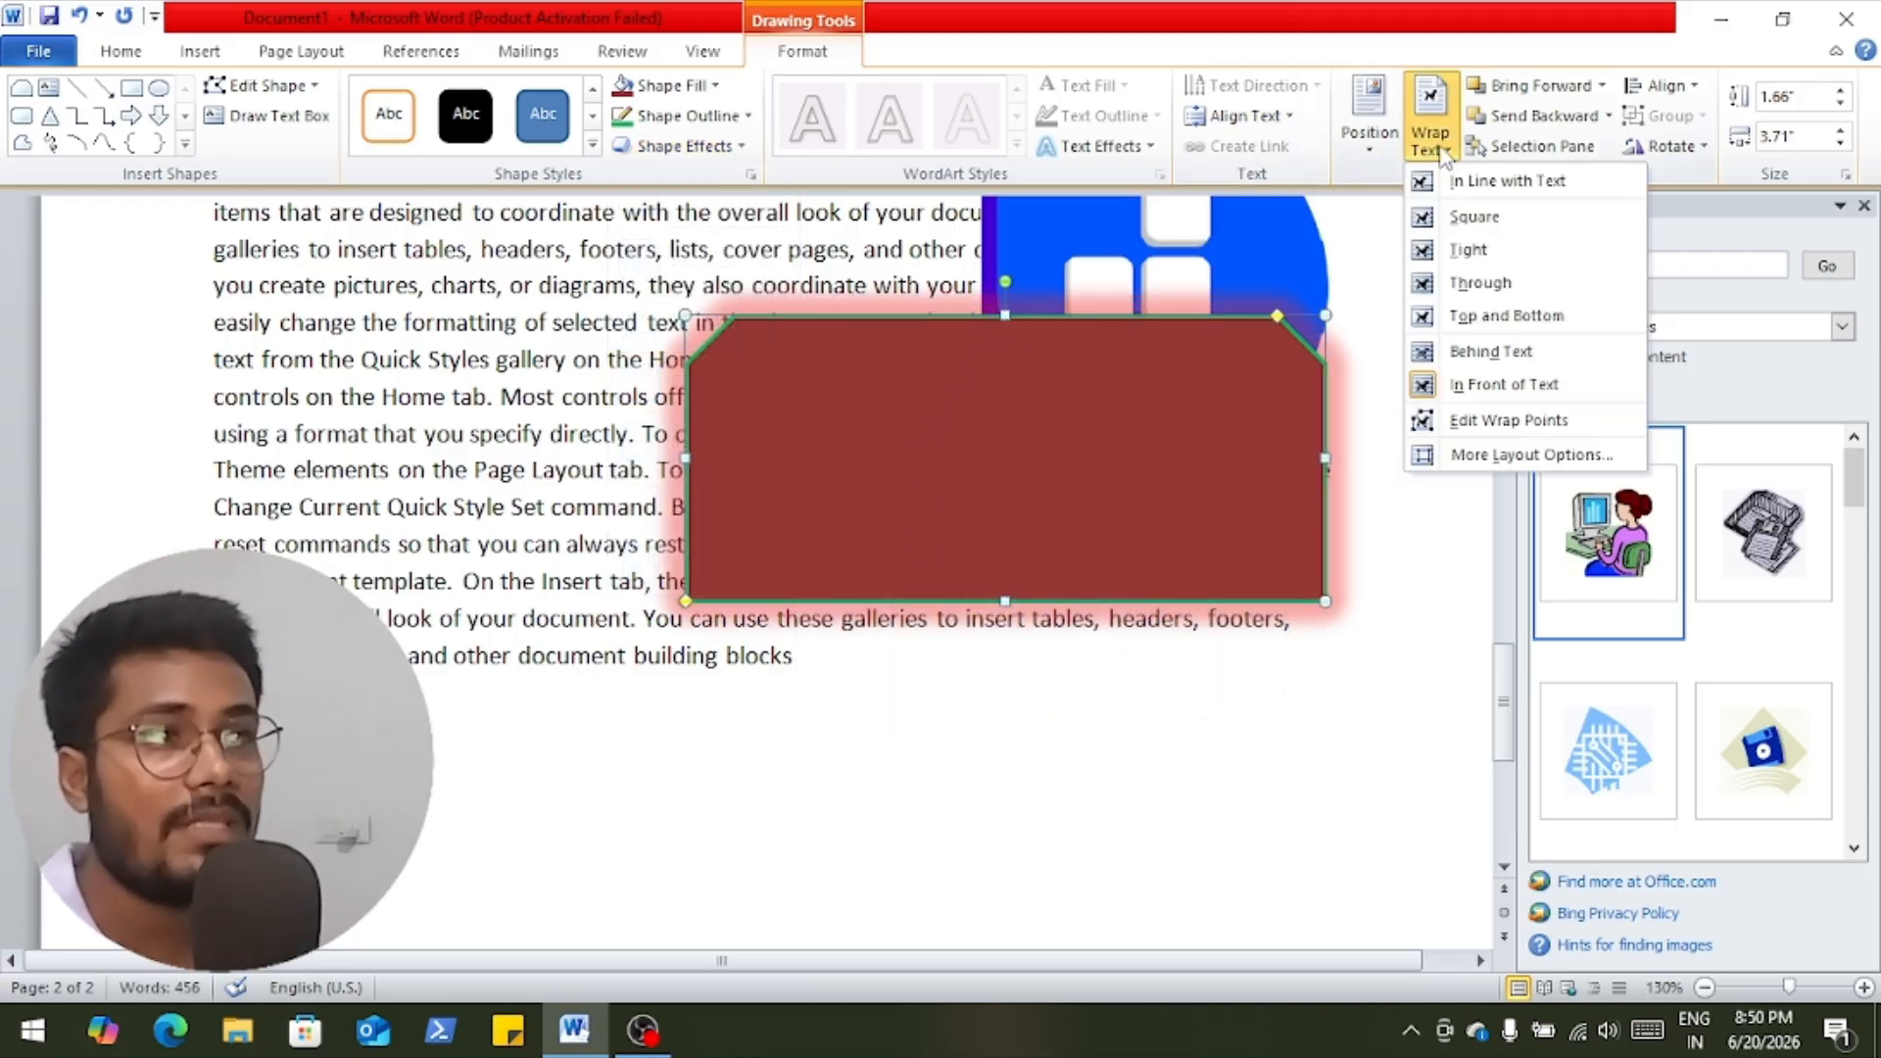
pyautogui.click(1452, 389)
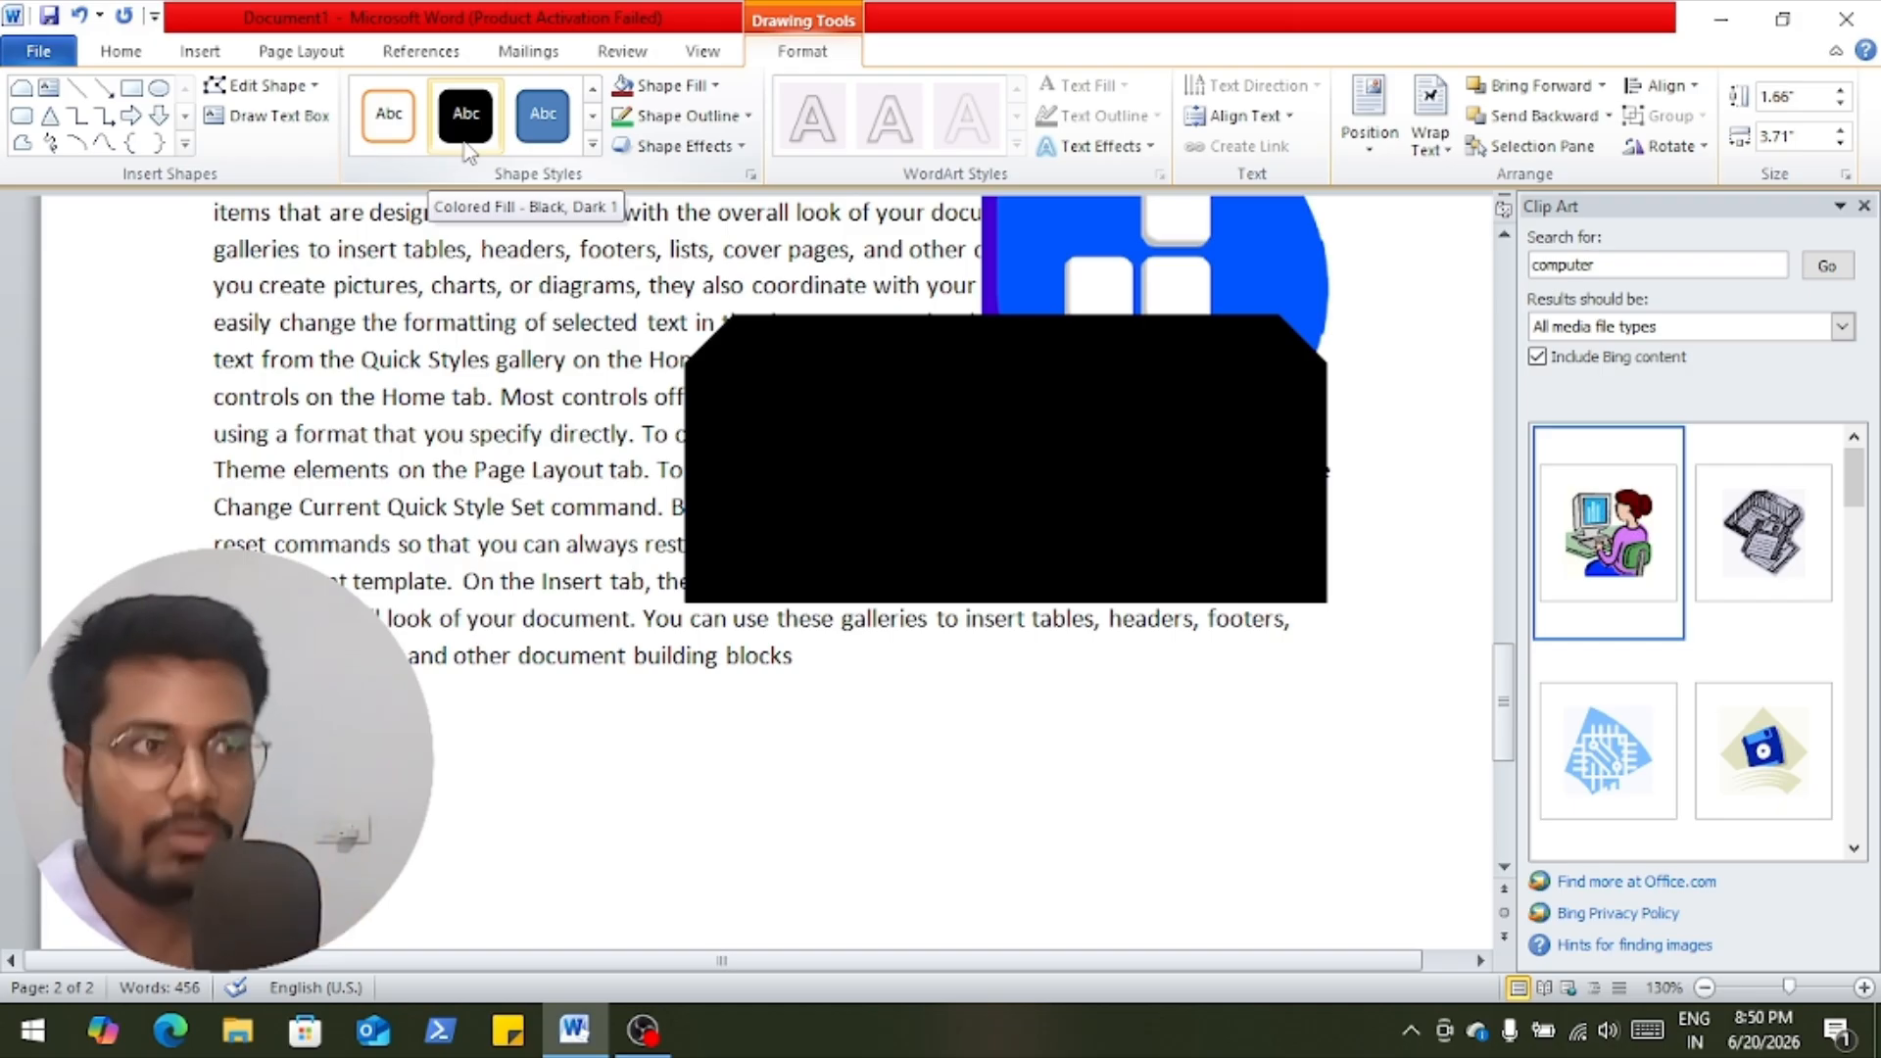
pyautogui.click(203, 51)
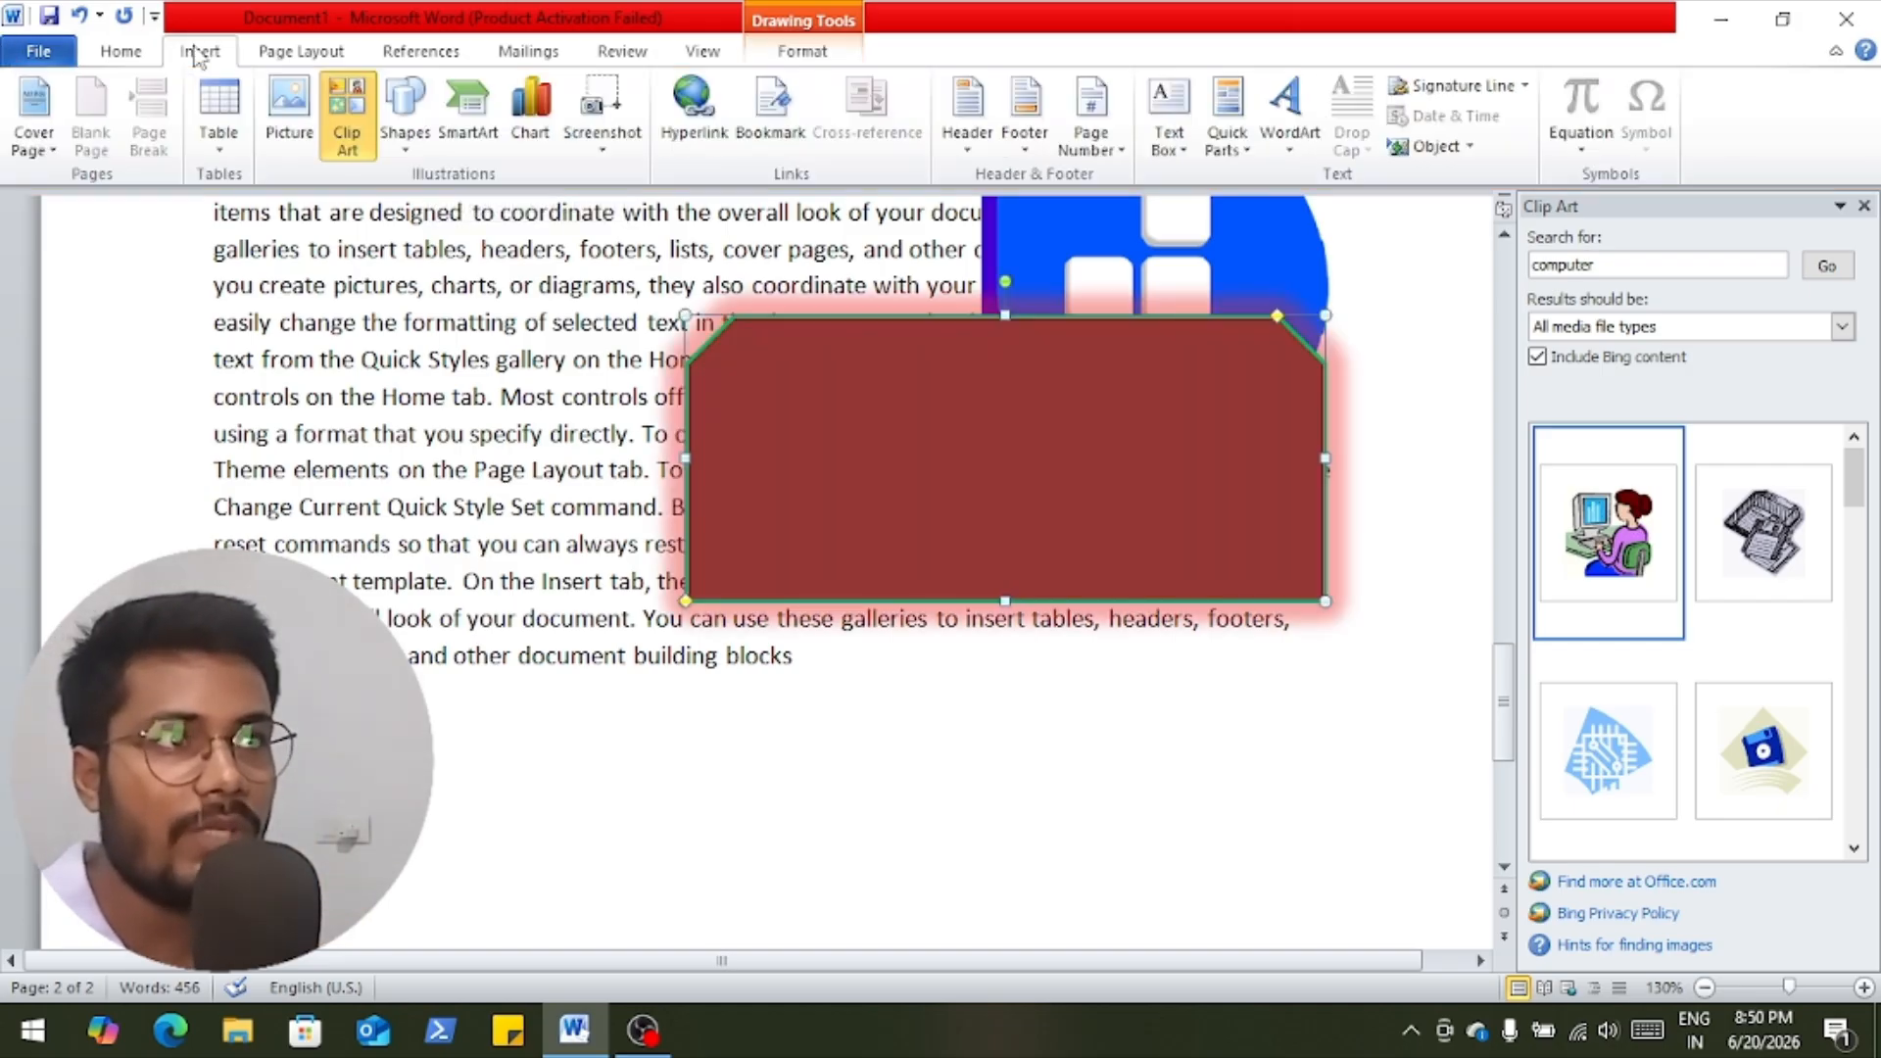
pyautogui.click(1292, 152)
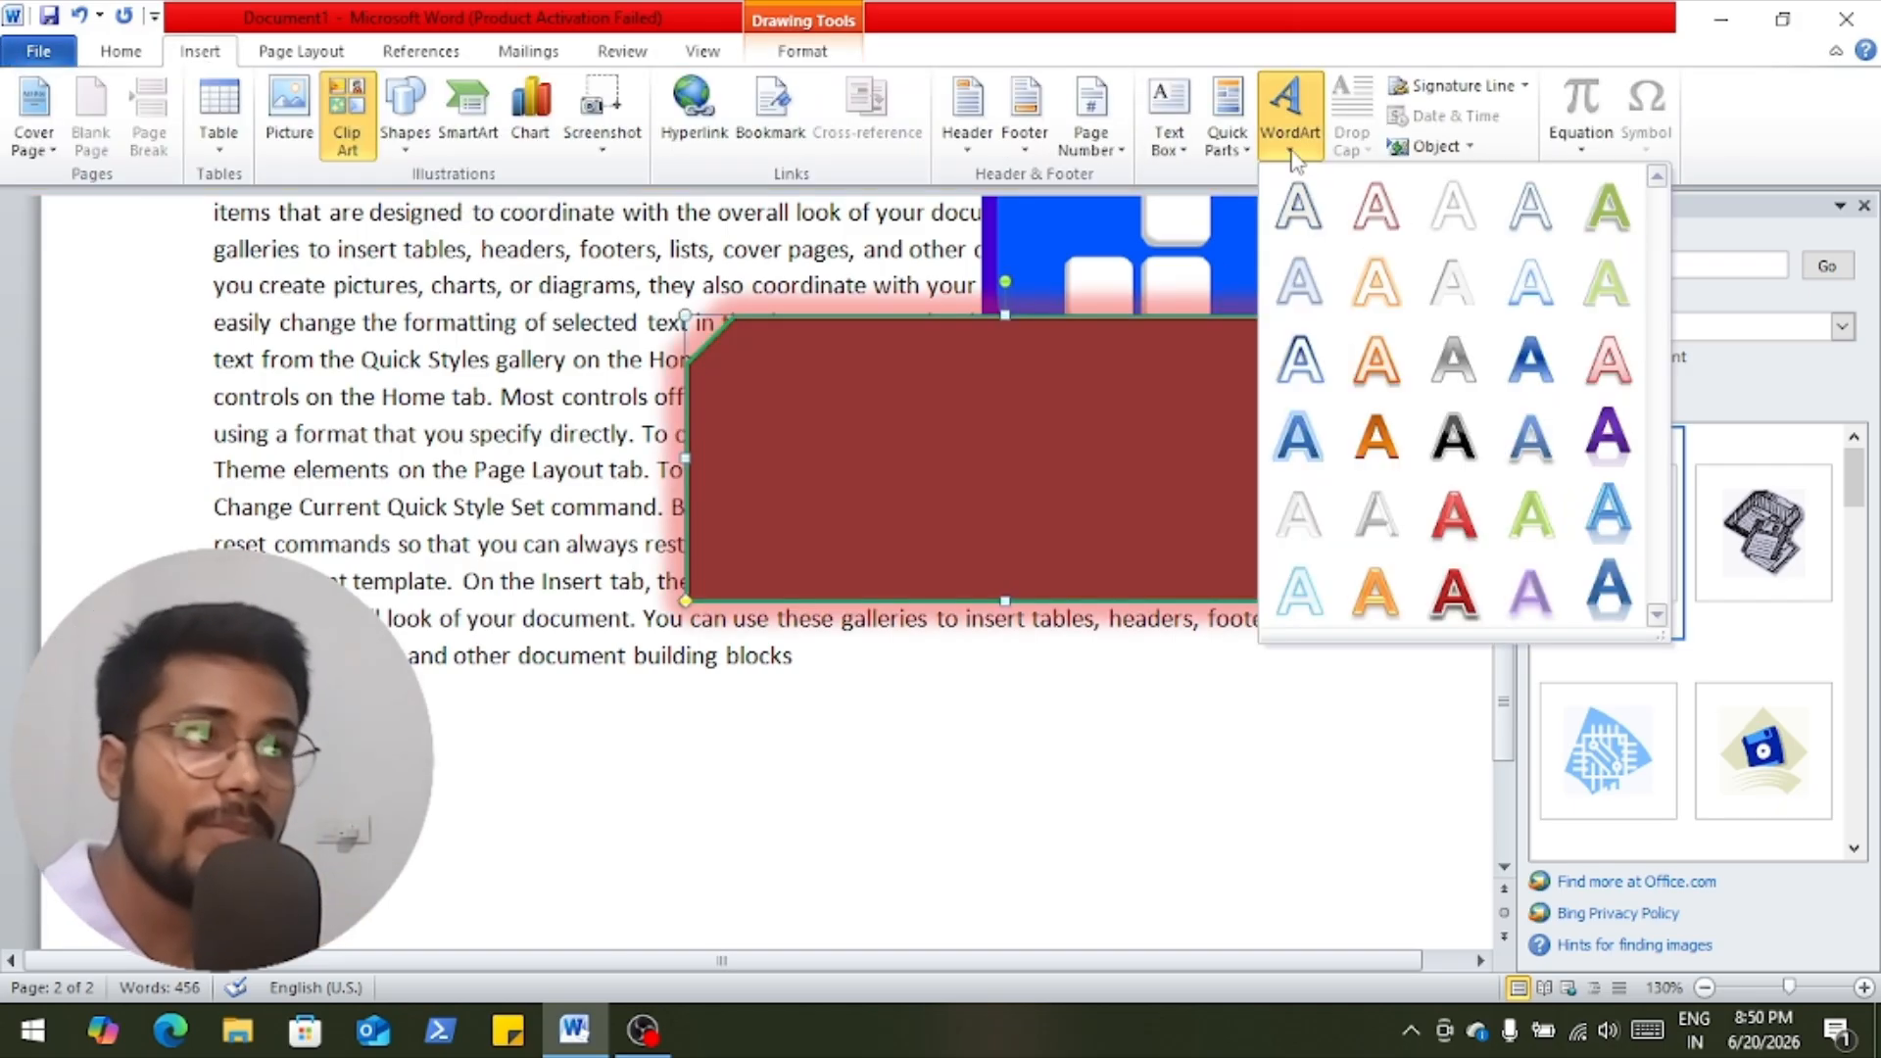
pyautogui.click(1291, 152)
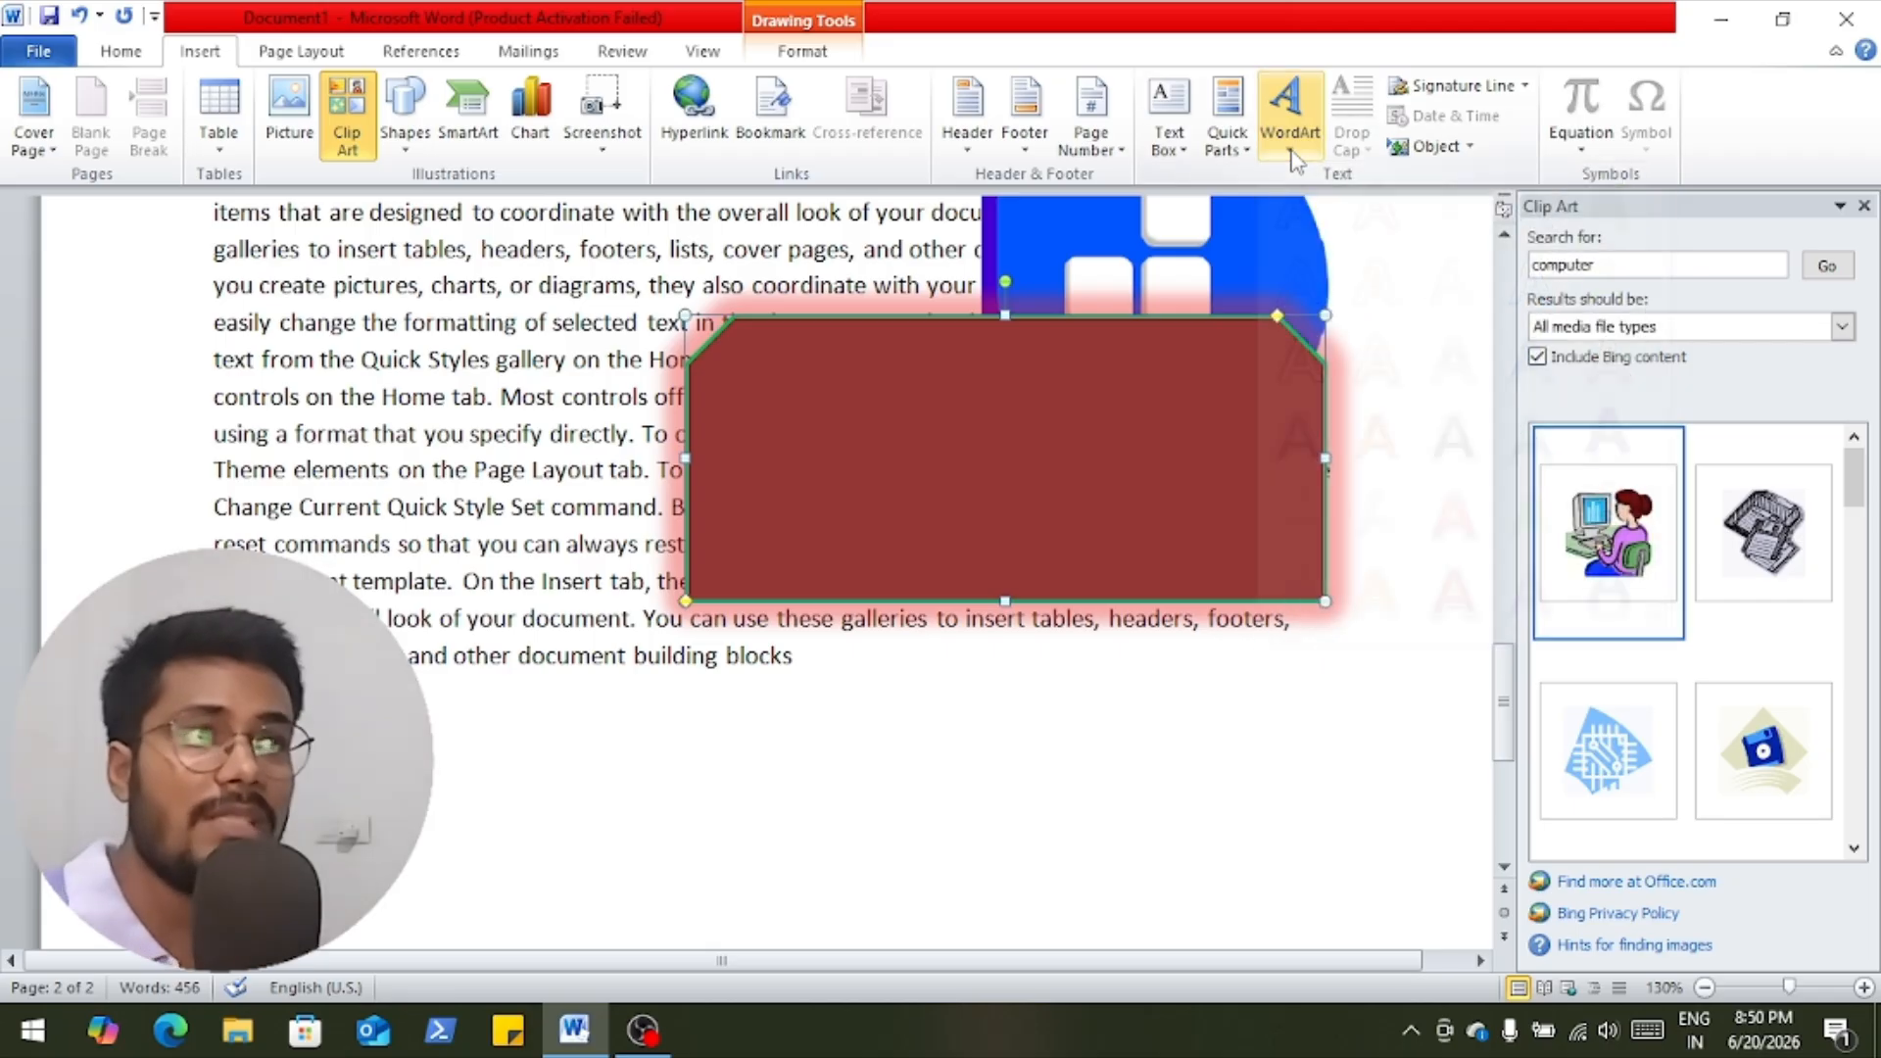
pyautogui.click(803, 54)
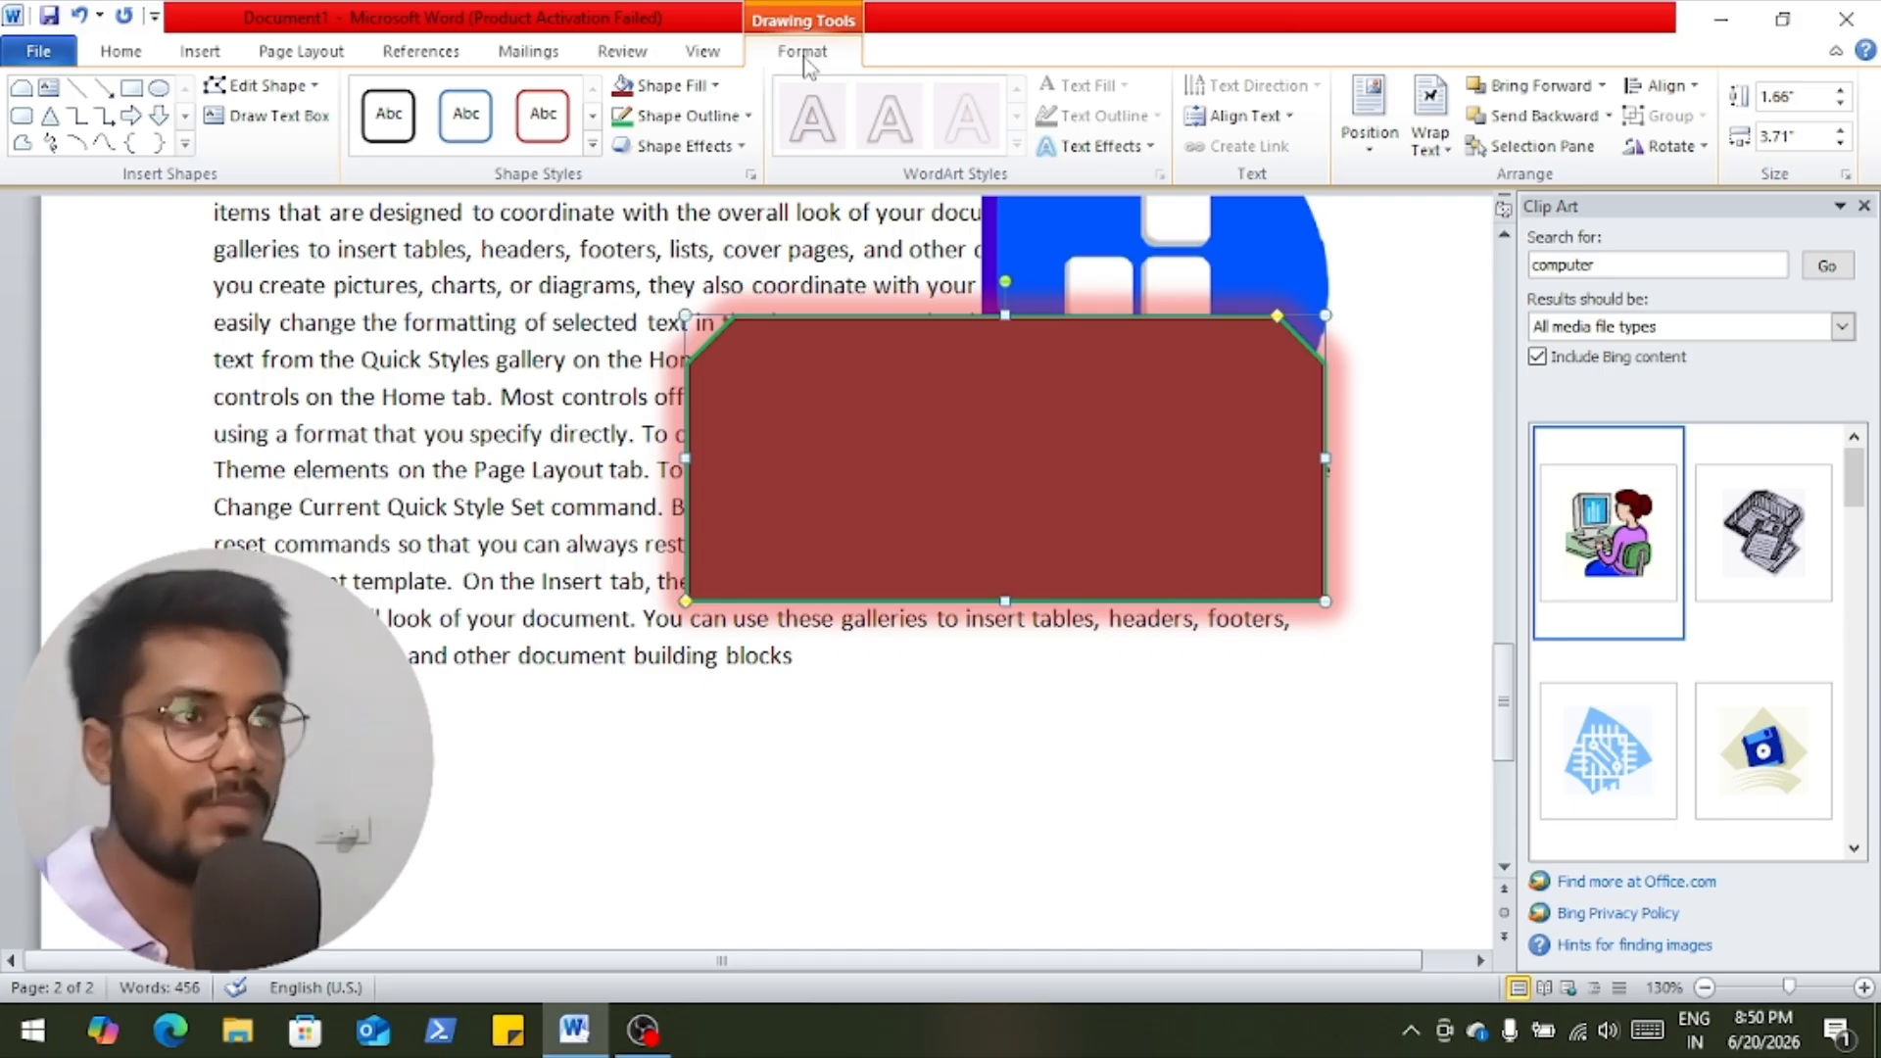
# Open the SmartArt graphic chooser and browse through its list and process layouts.
pyautogui.click(200, 51)
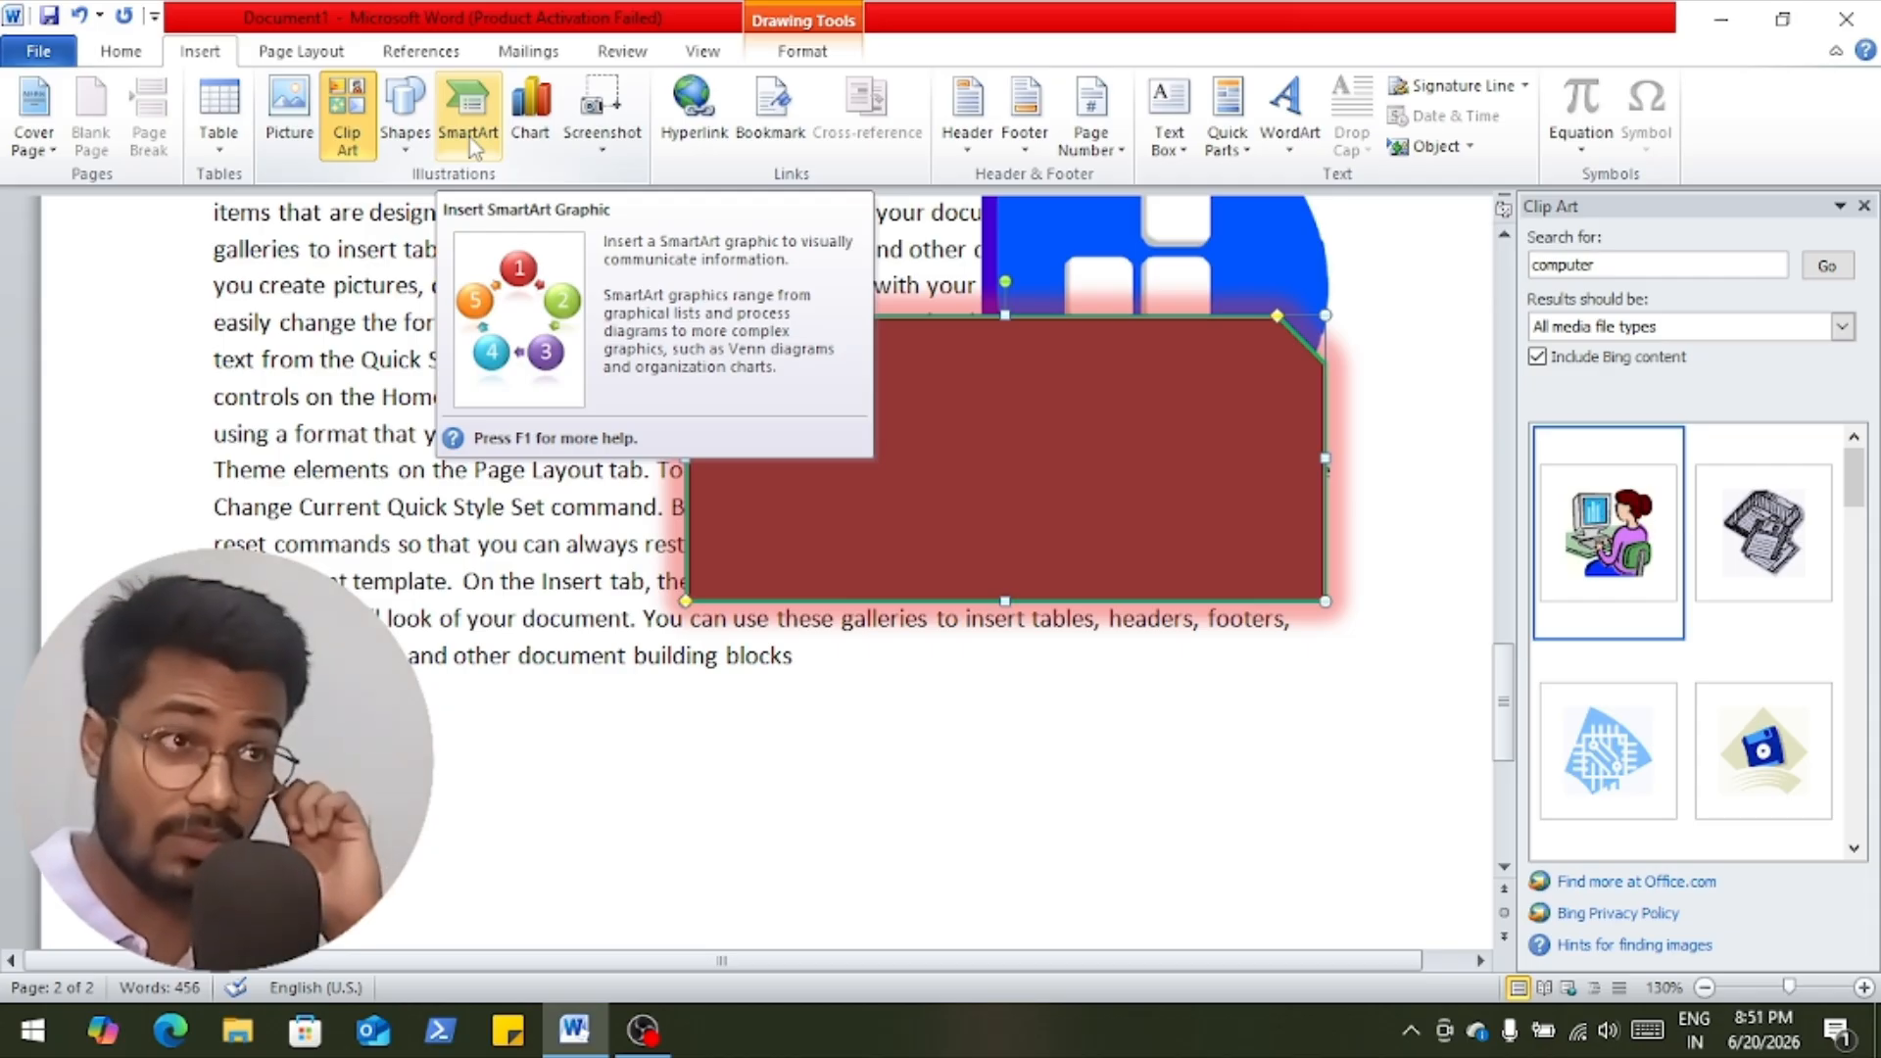
pyautogui.click(469, 137)
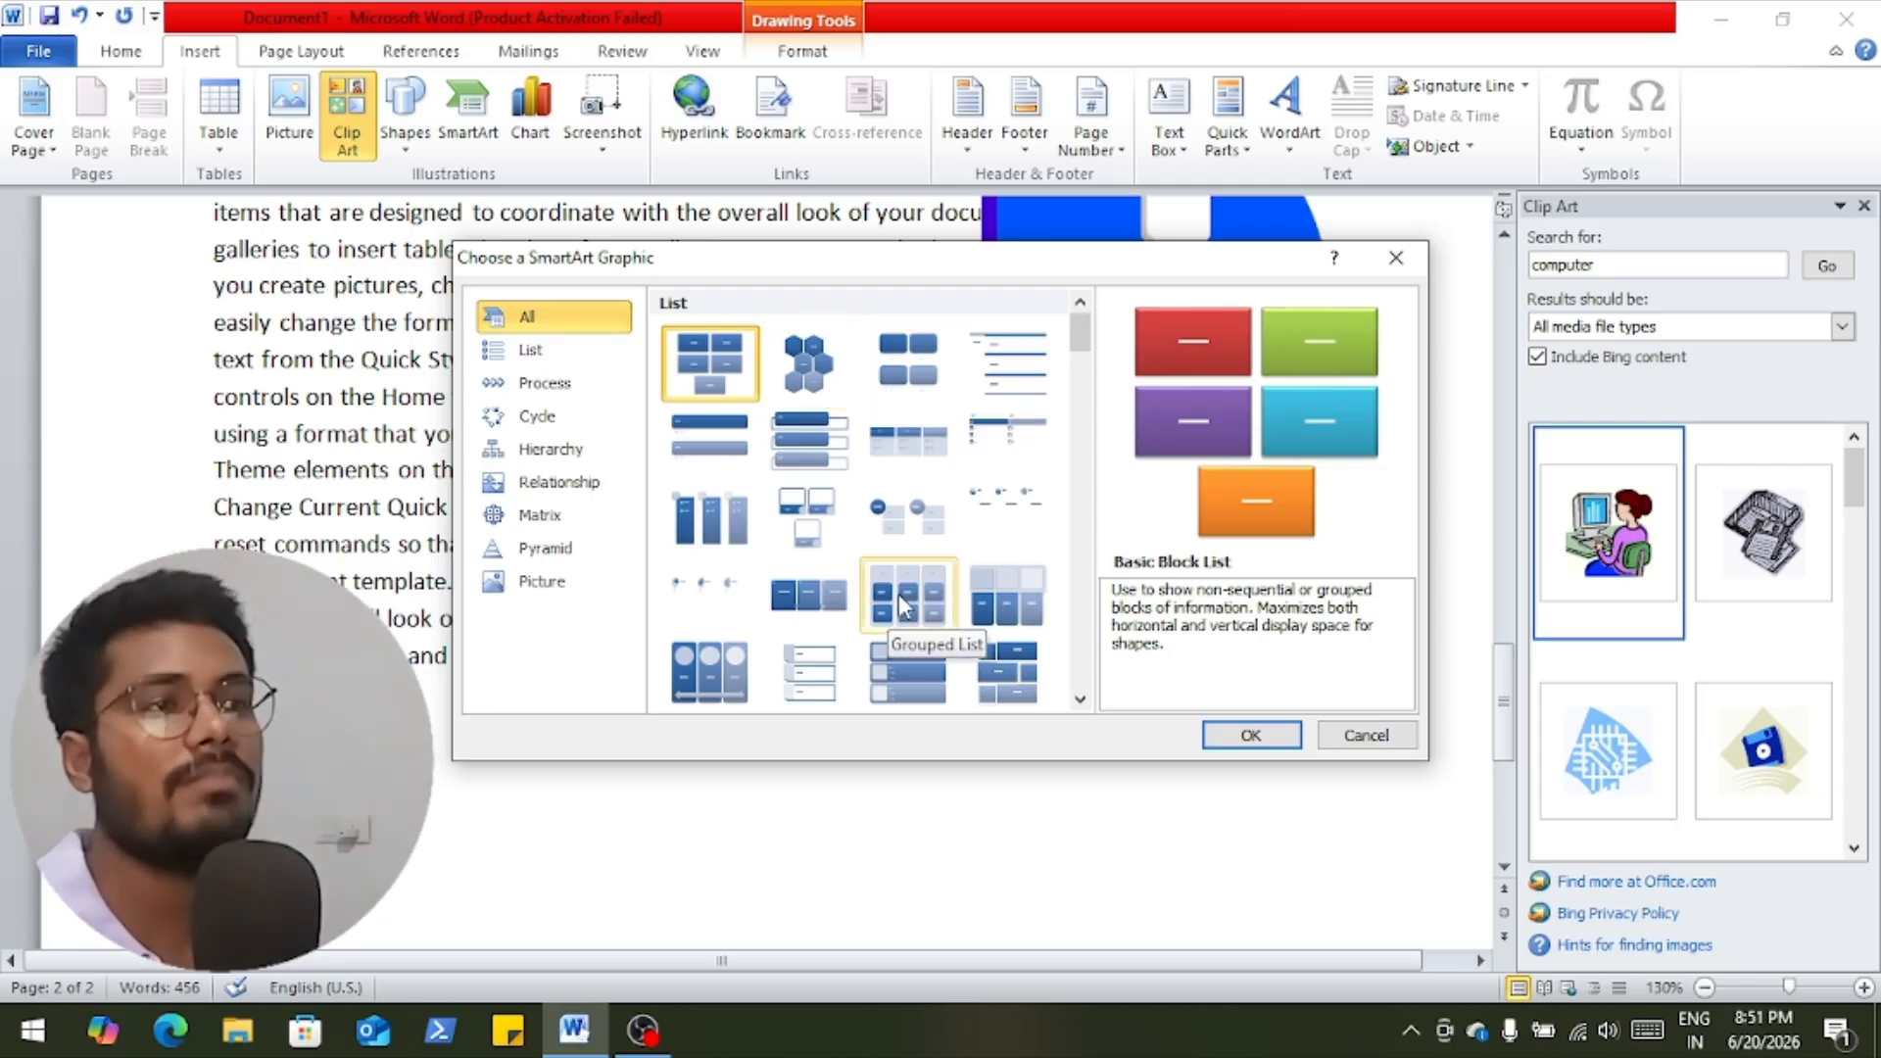
pyautogui.scroll(-5, 897, 594)
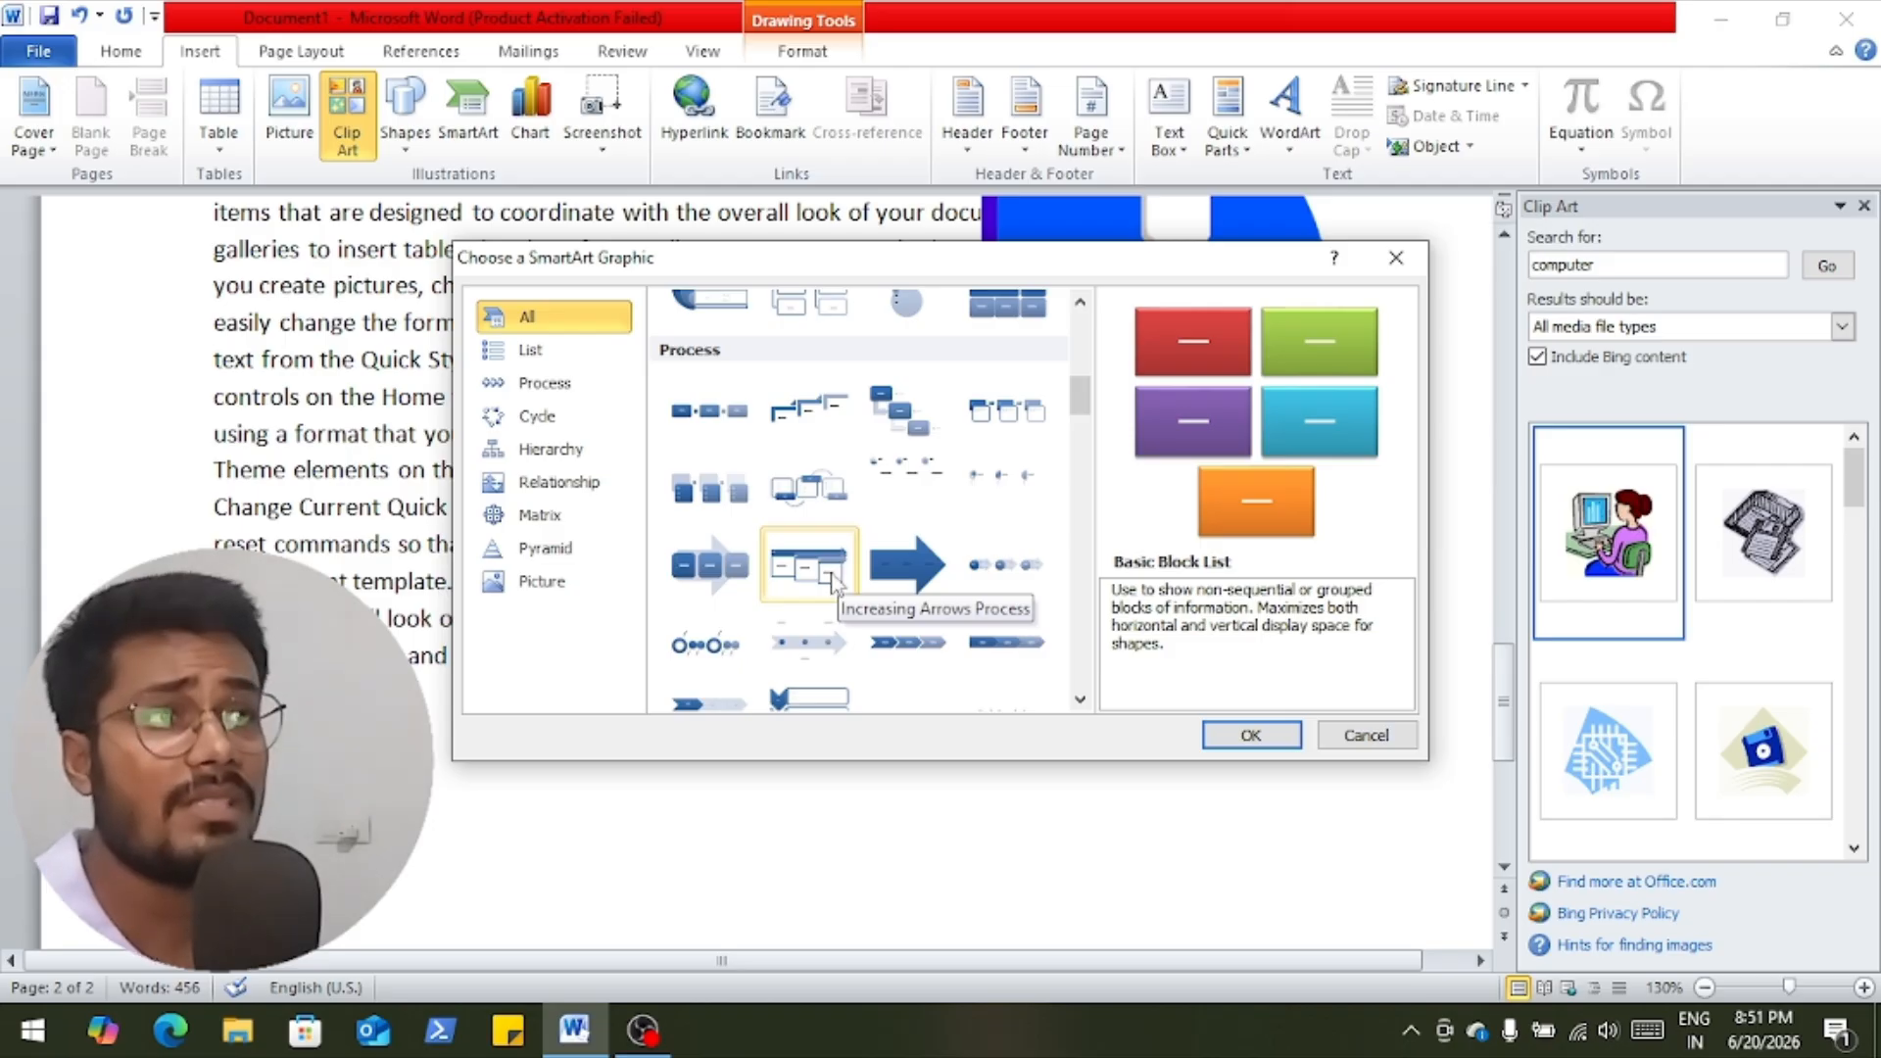
pyautogui.scroll(-5, 843, 580)
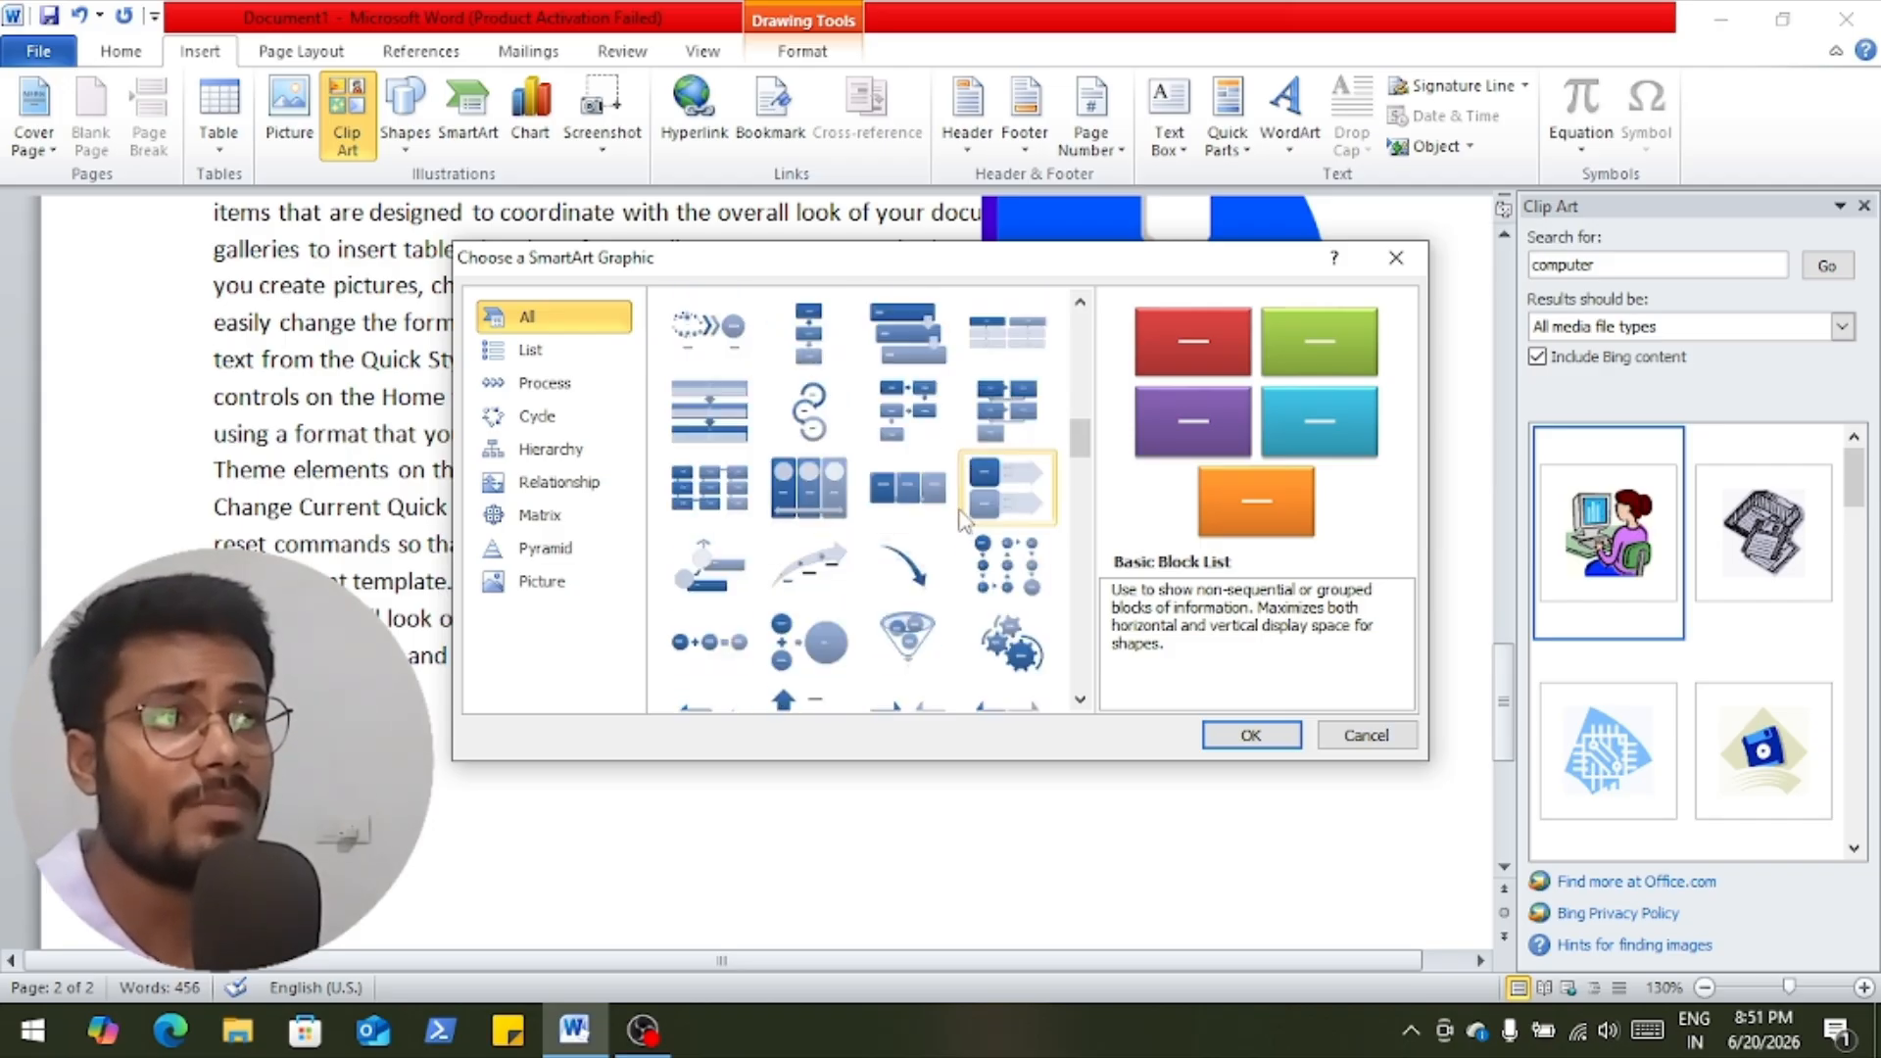
# Insert a Continuous Picture List SmartArt graphic into the document.
pyautogui.click(1002, 509)
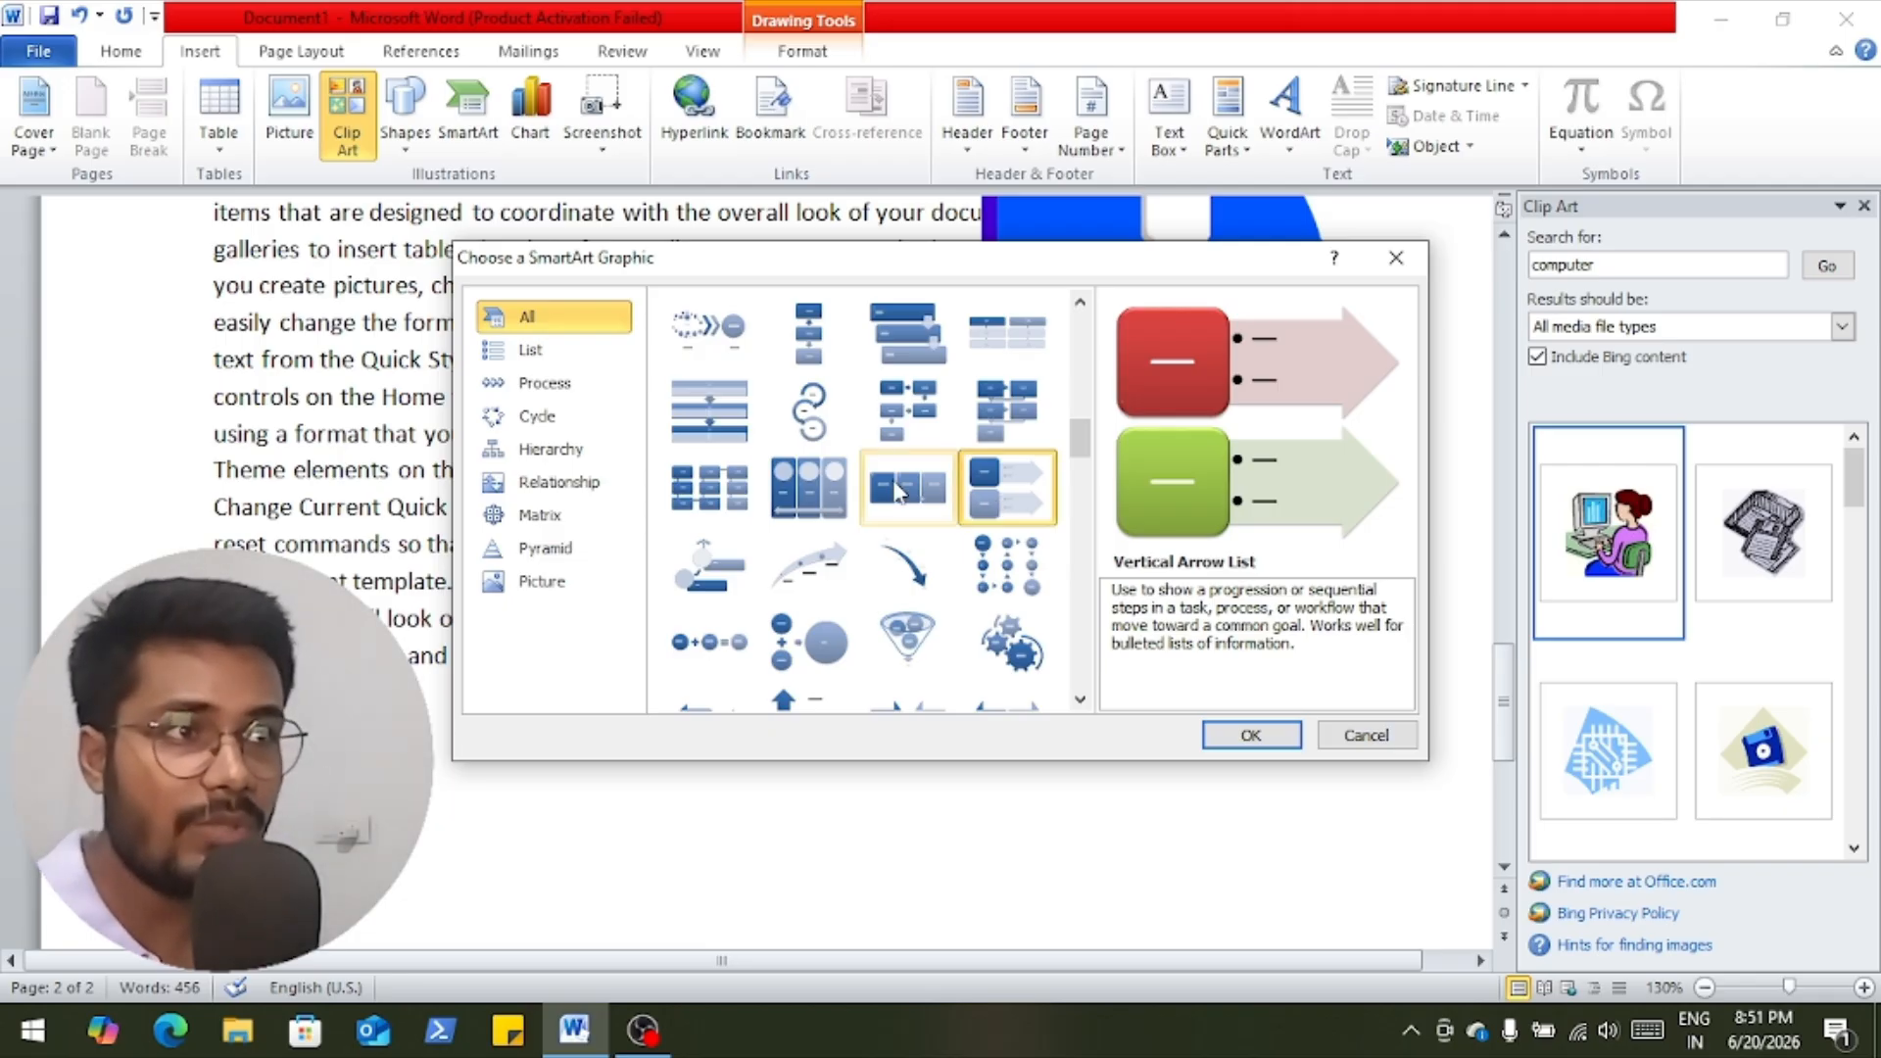
pyautogui.click(808, 487)
pyautogui.click(1251, 734)
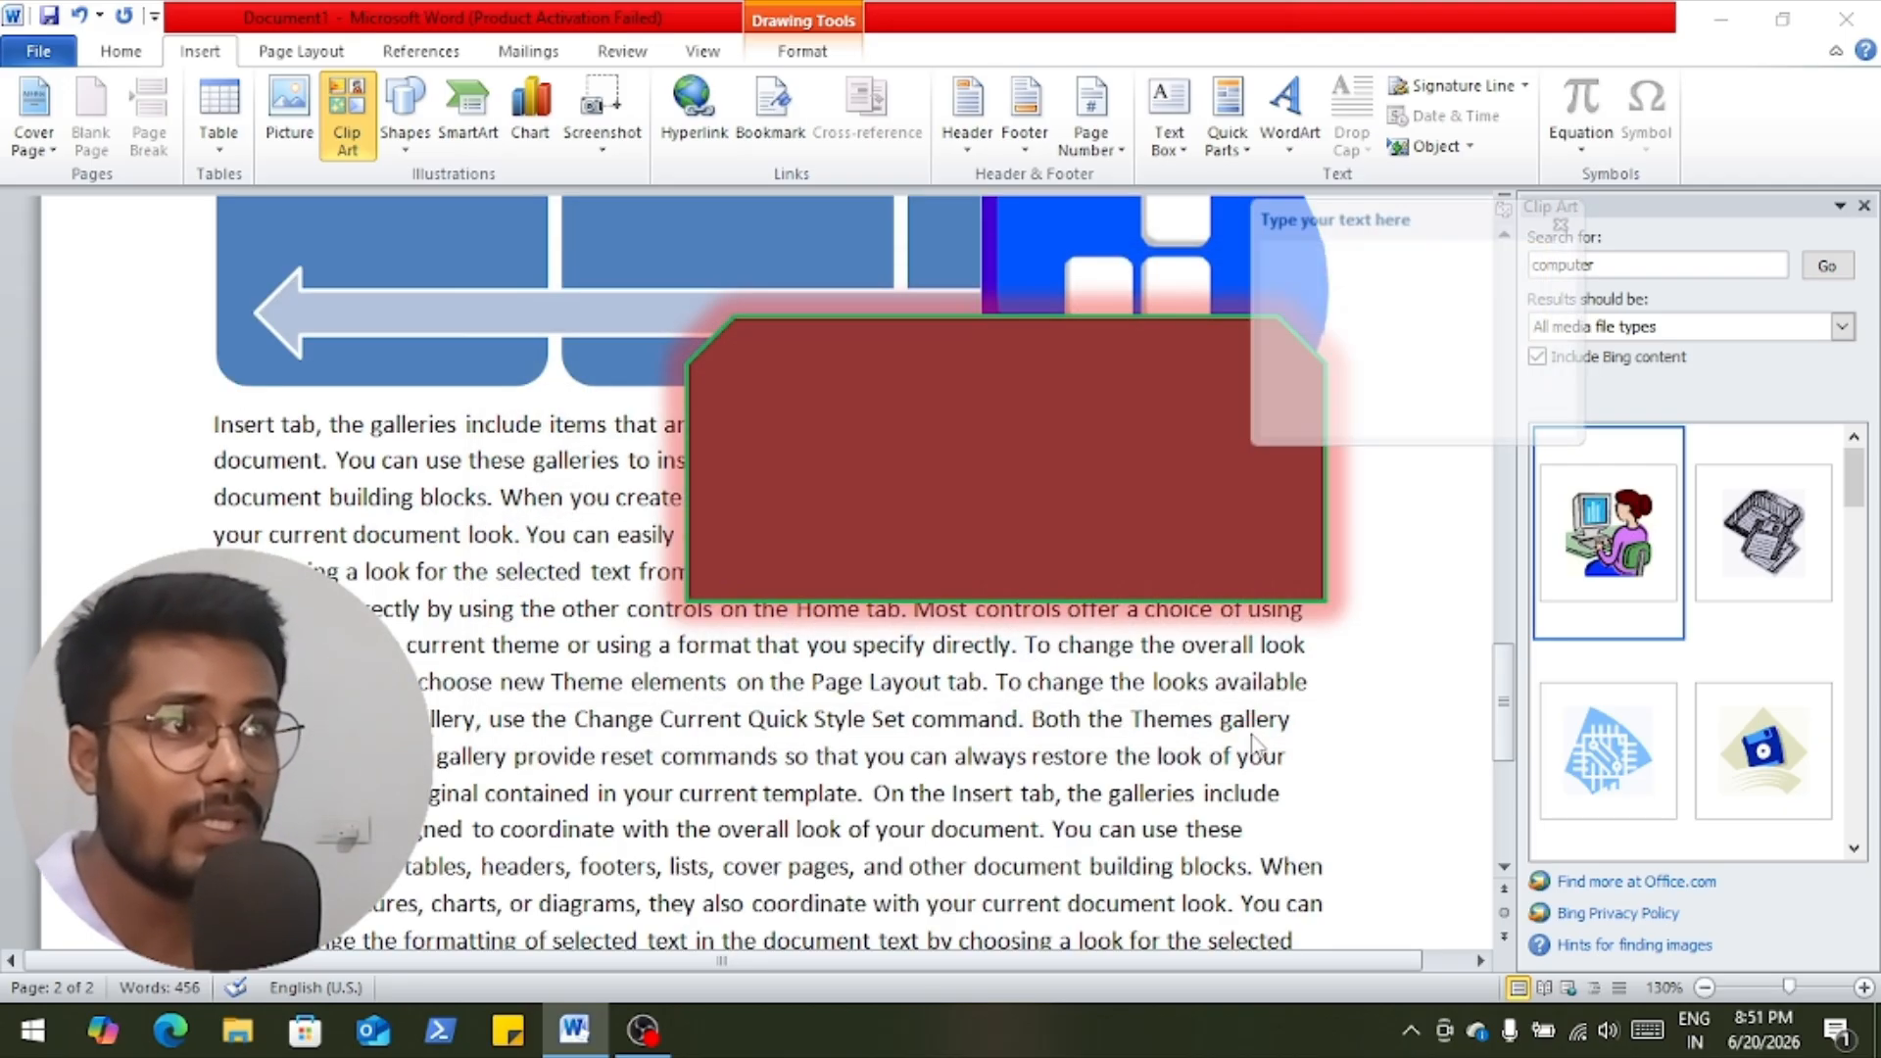
# Delete the institute logo, the computer clip art, the blue logo and the red shape that overlap the SmartArt graphic.
pyautogui.click(642, 516)
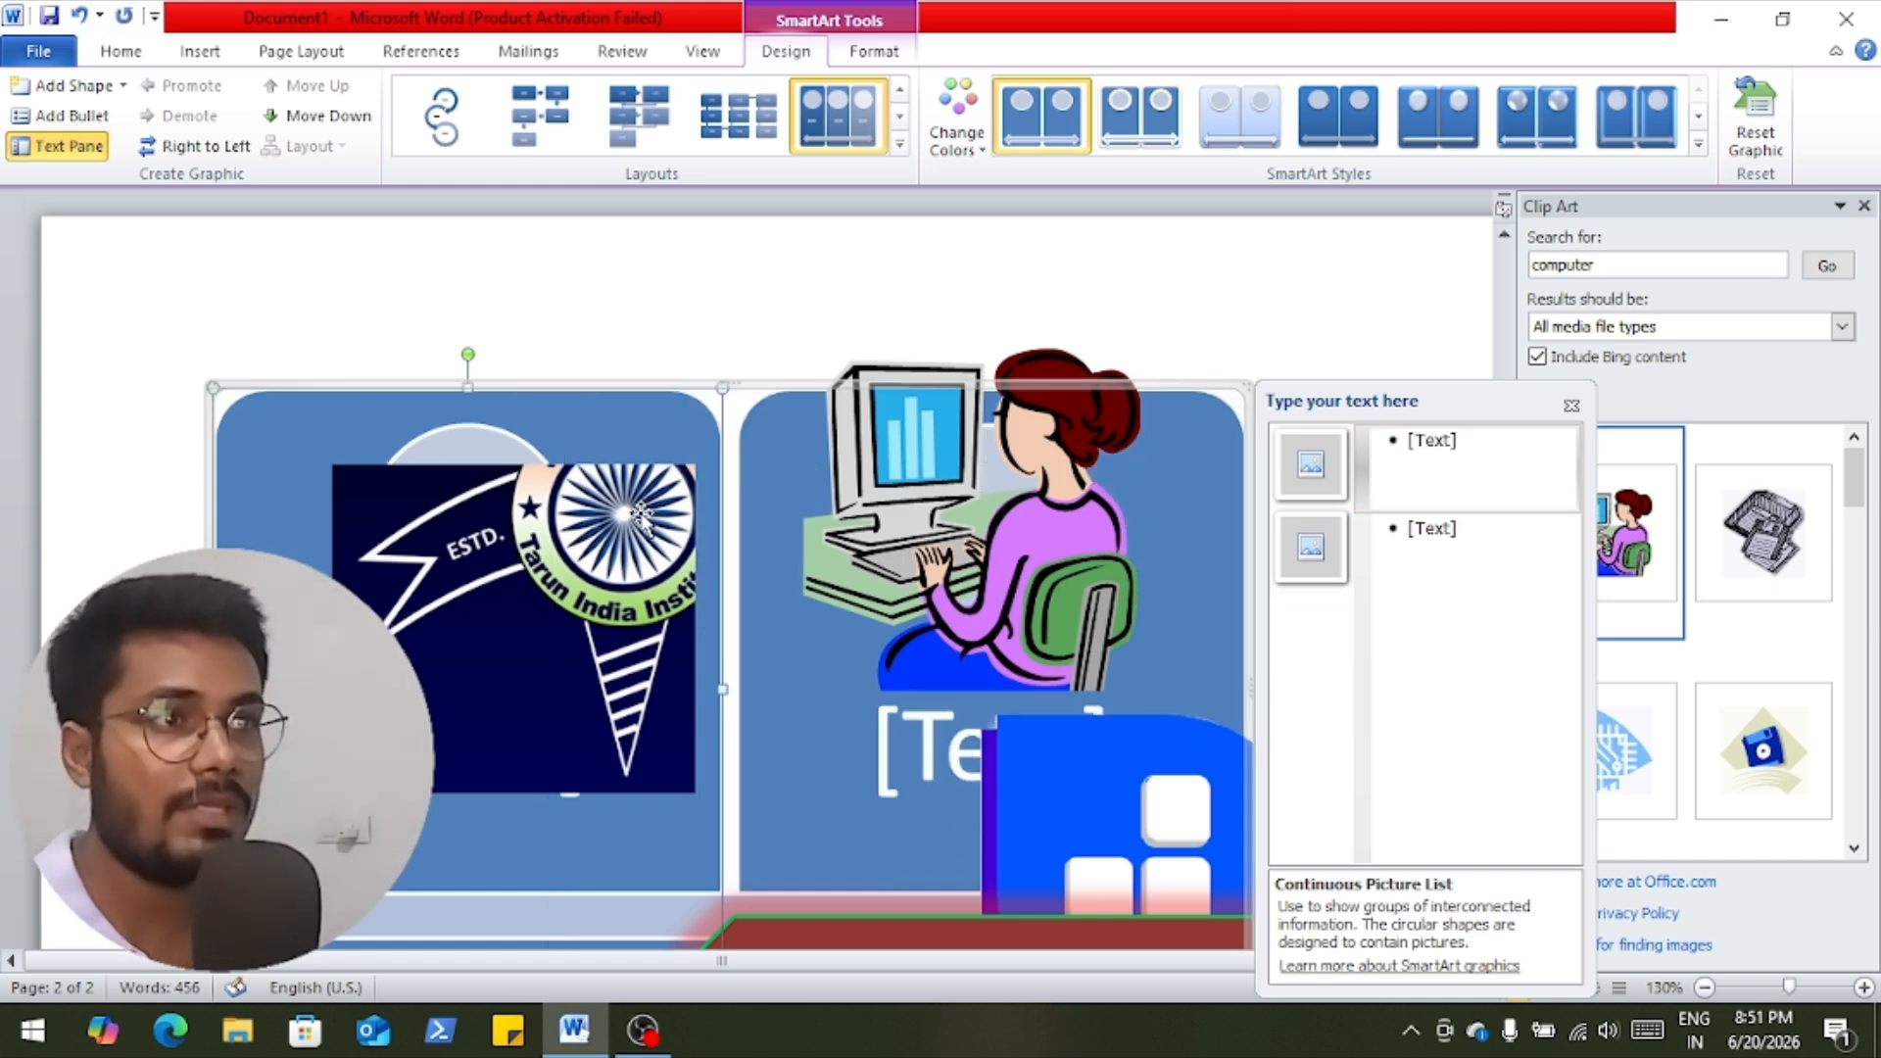
pyautogui.click(568, 620)
pyautogui.press('Delete')
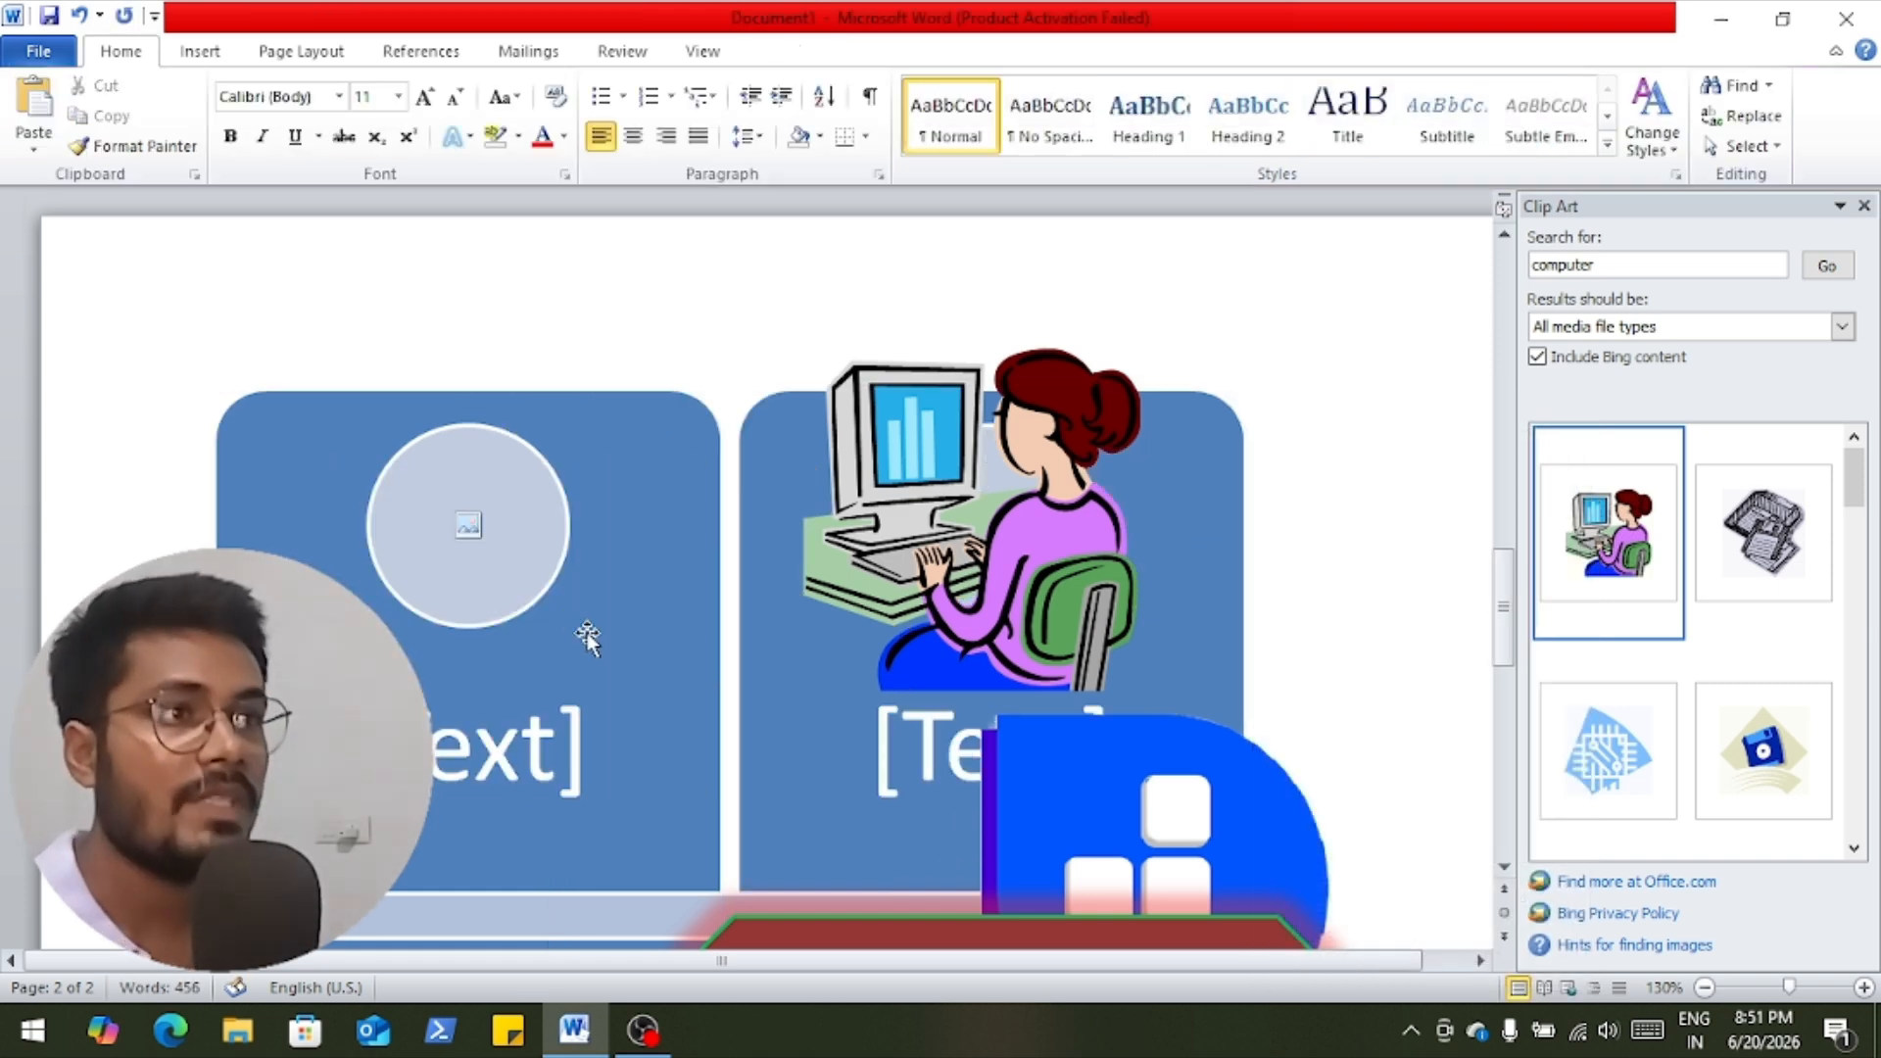
pyautogui.click(930, 535)
pyautogui.press('Delete')
pyautogui.click(1091, 755)
pyautogui.press('Delete')
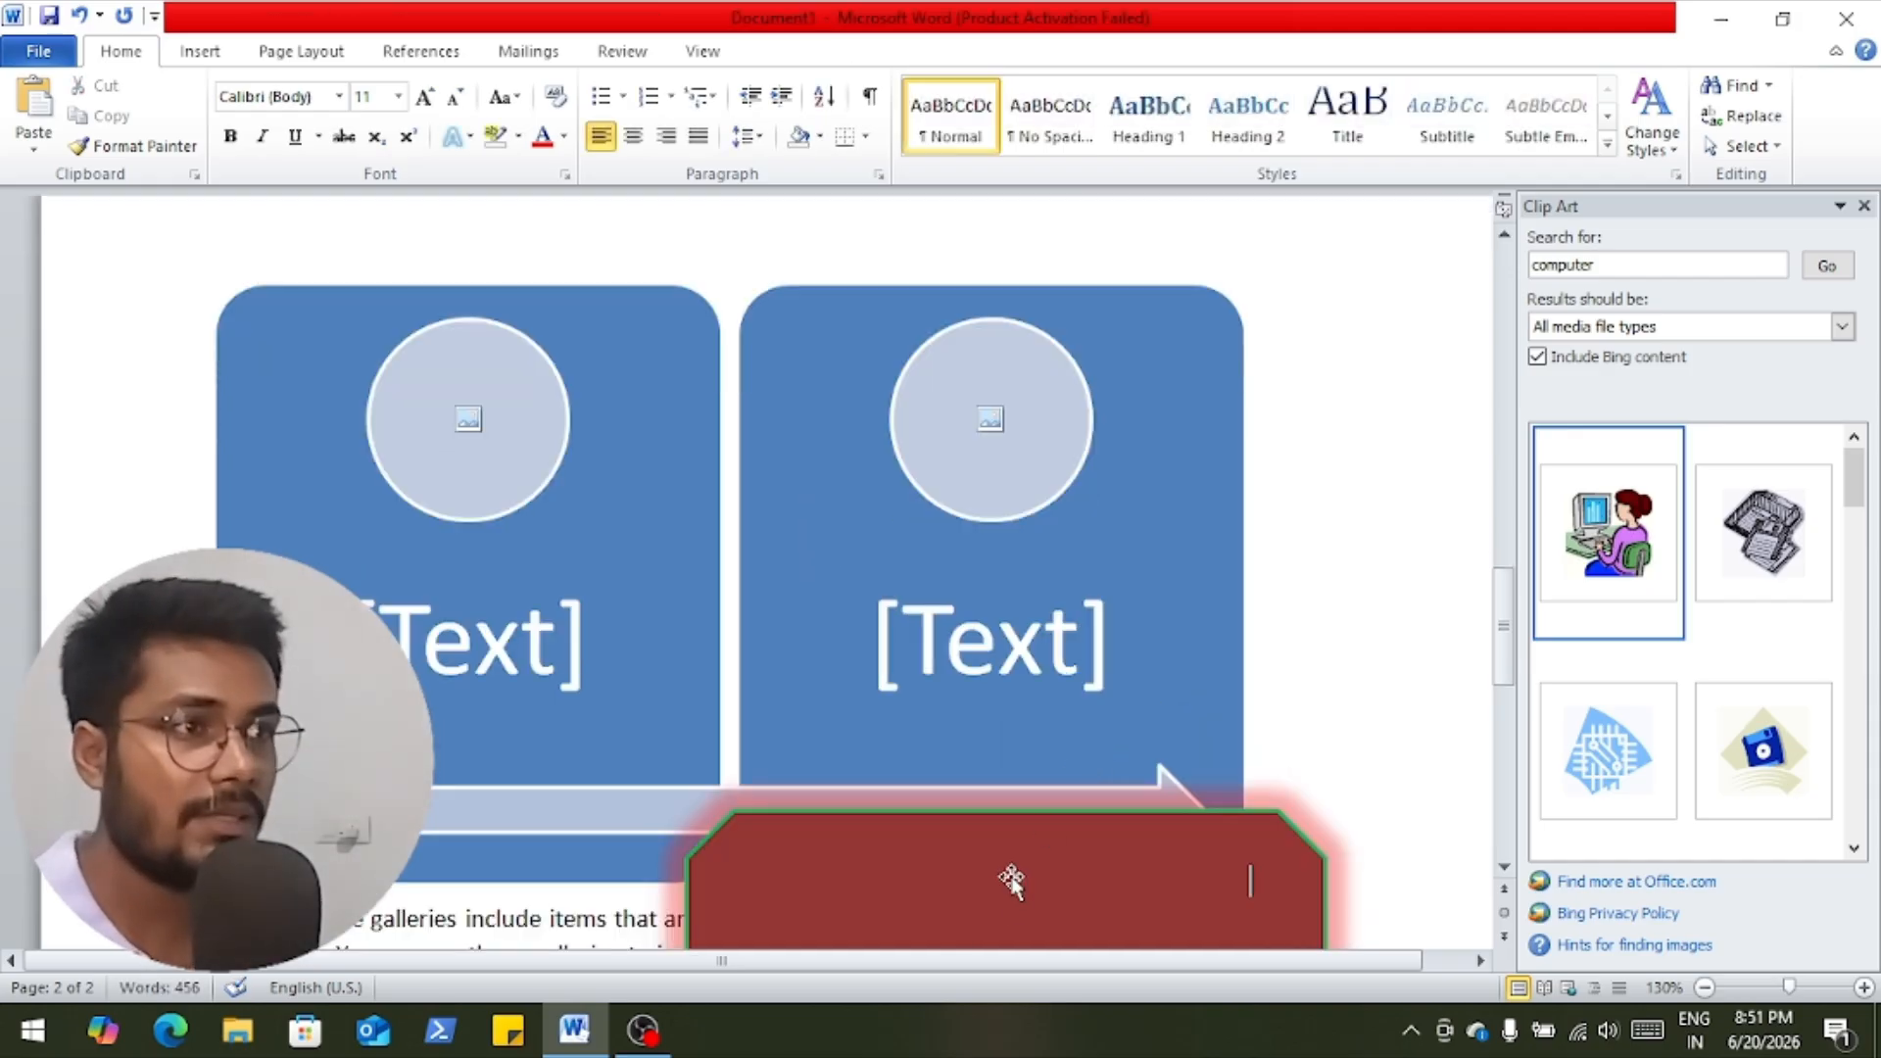
pyautogui.click(1008, 895)
pyautogui.press('Delete')
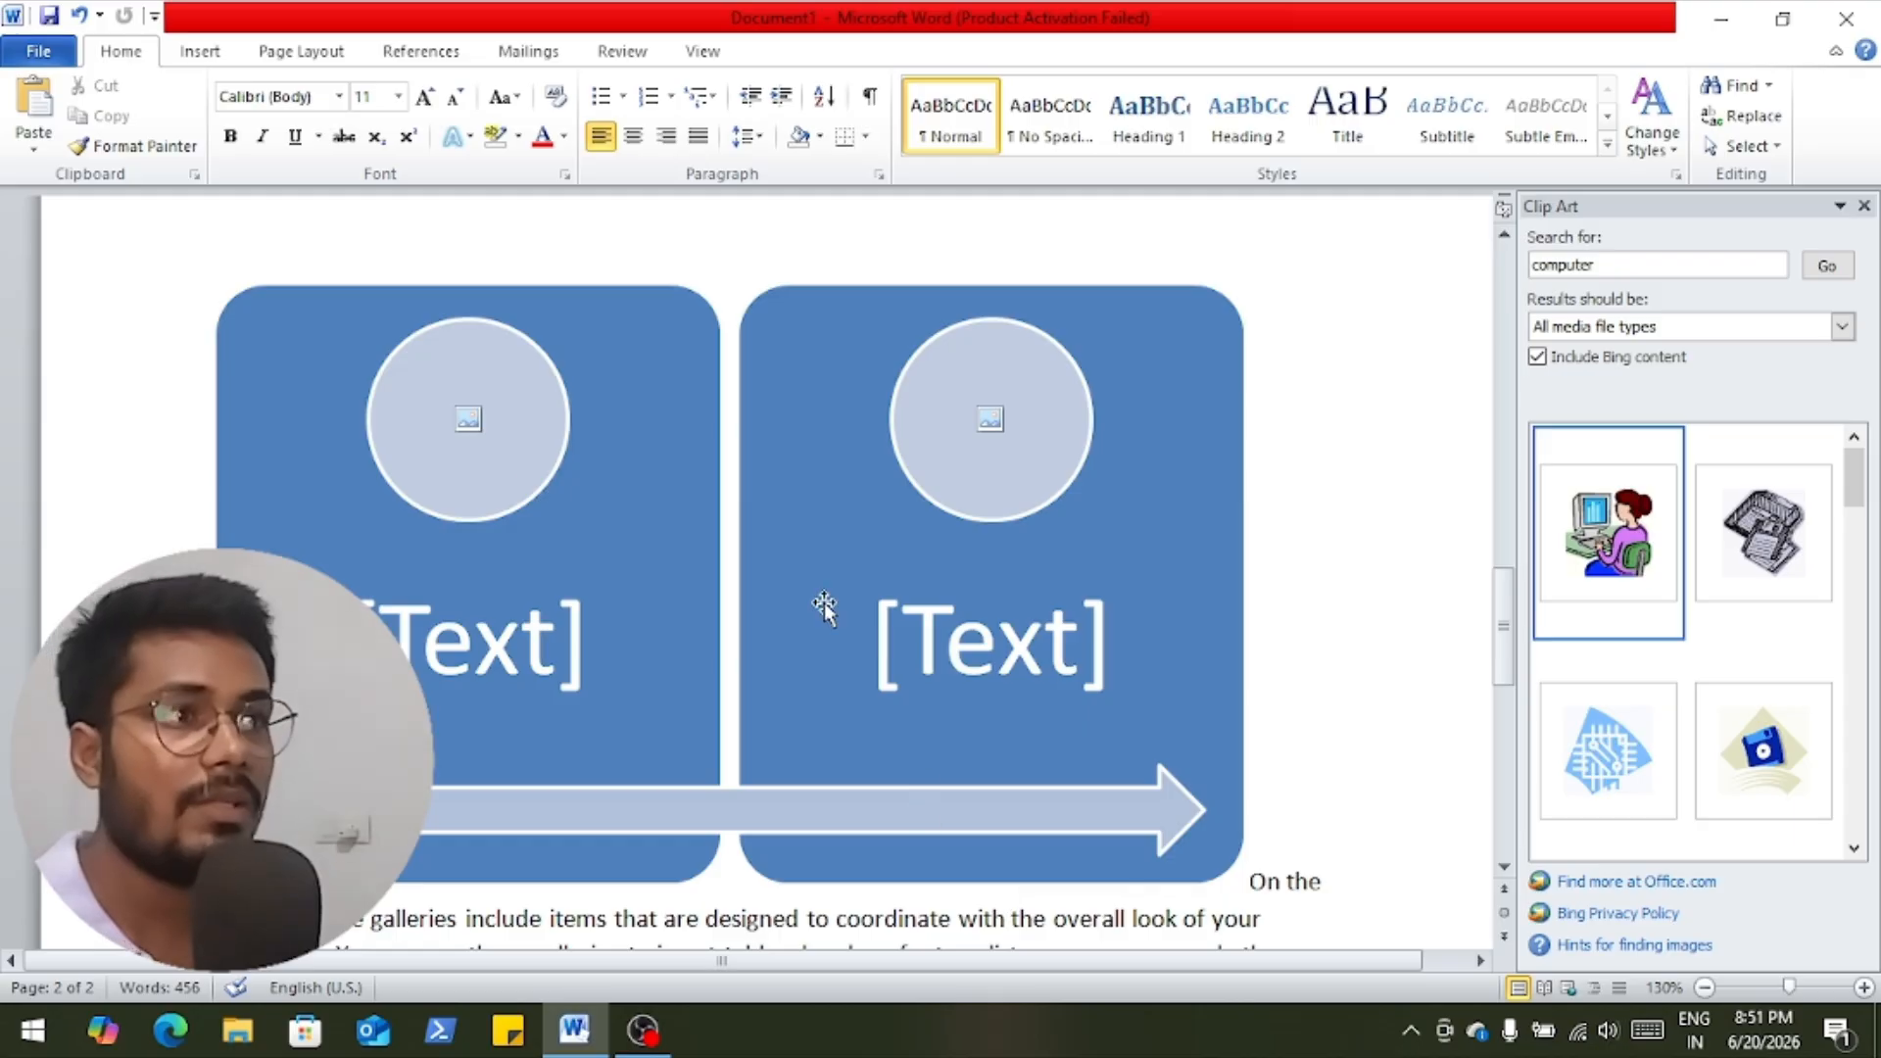
# Open the picture chooser for the first circular picture placeholder in the SmartArt graphic.
pyautogui.click(470, 419)
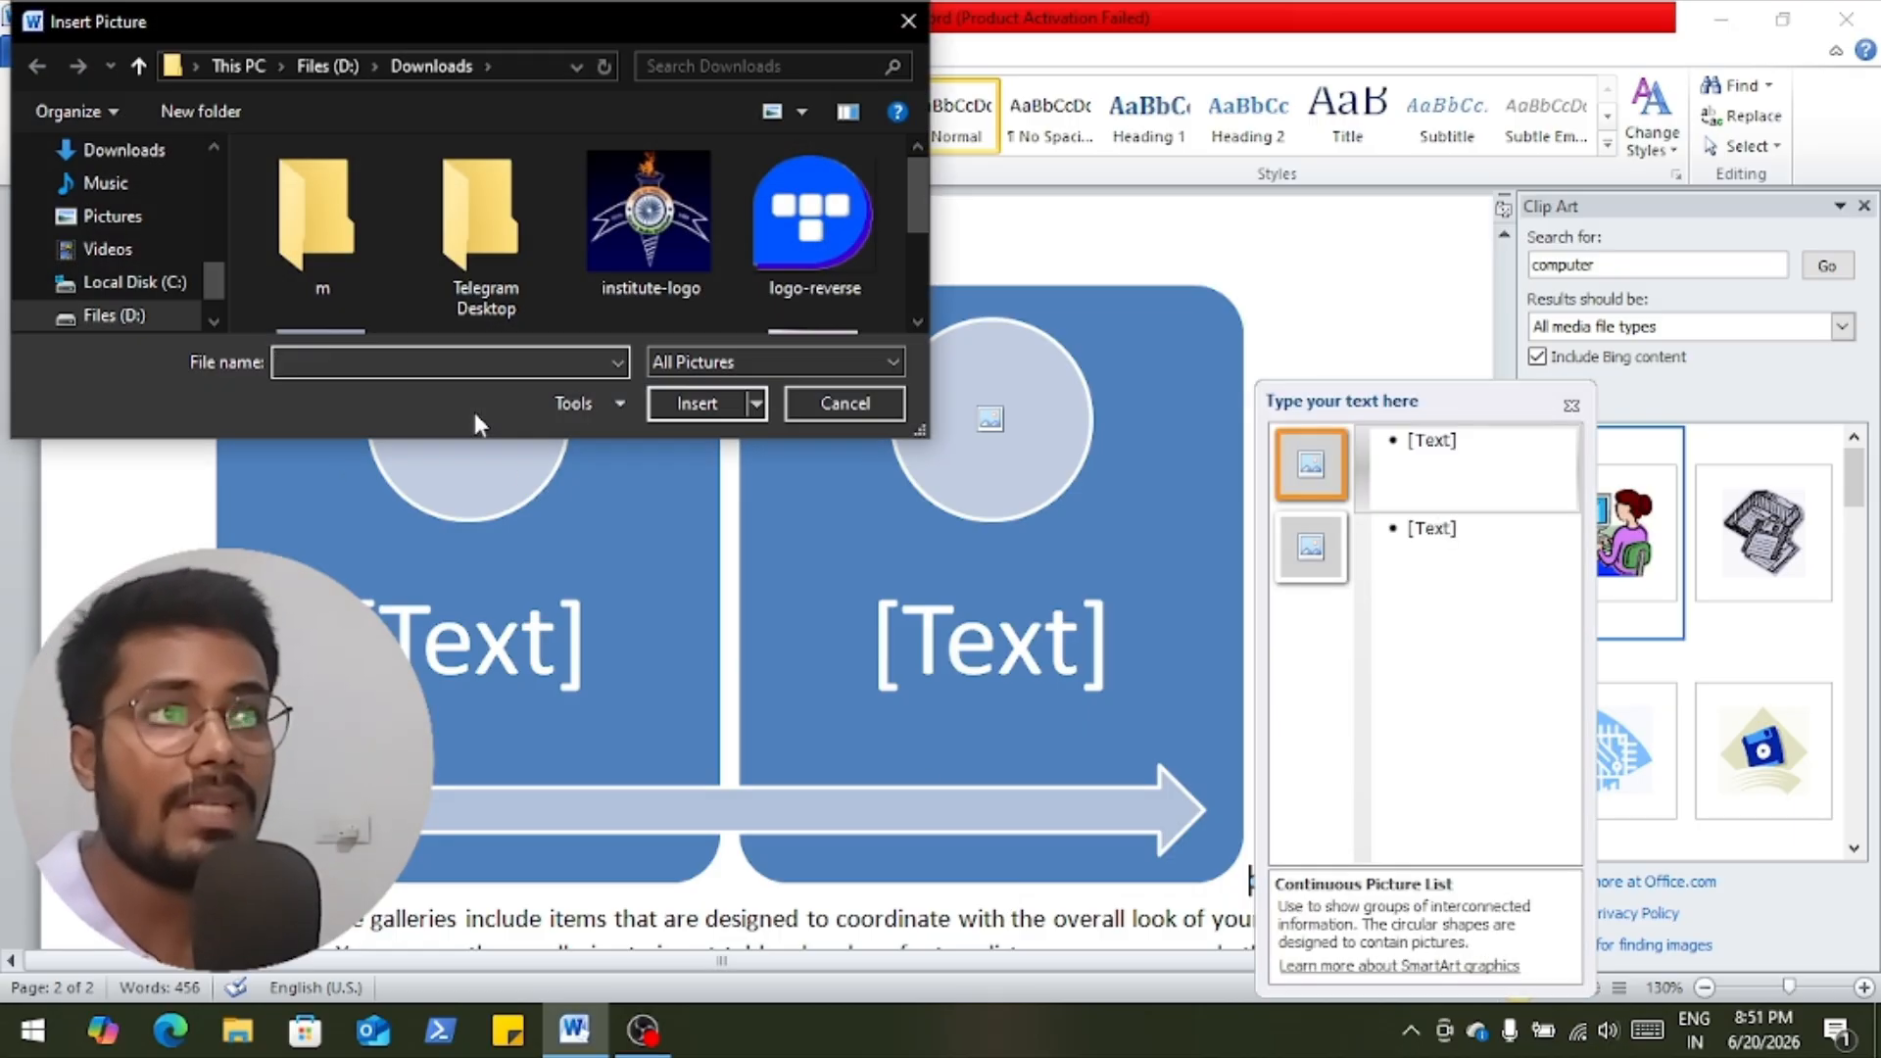
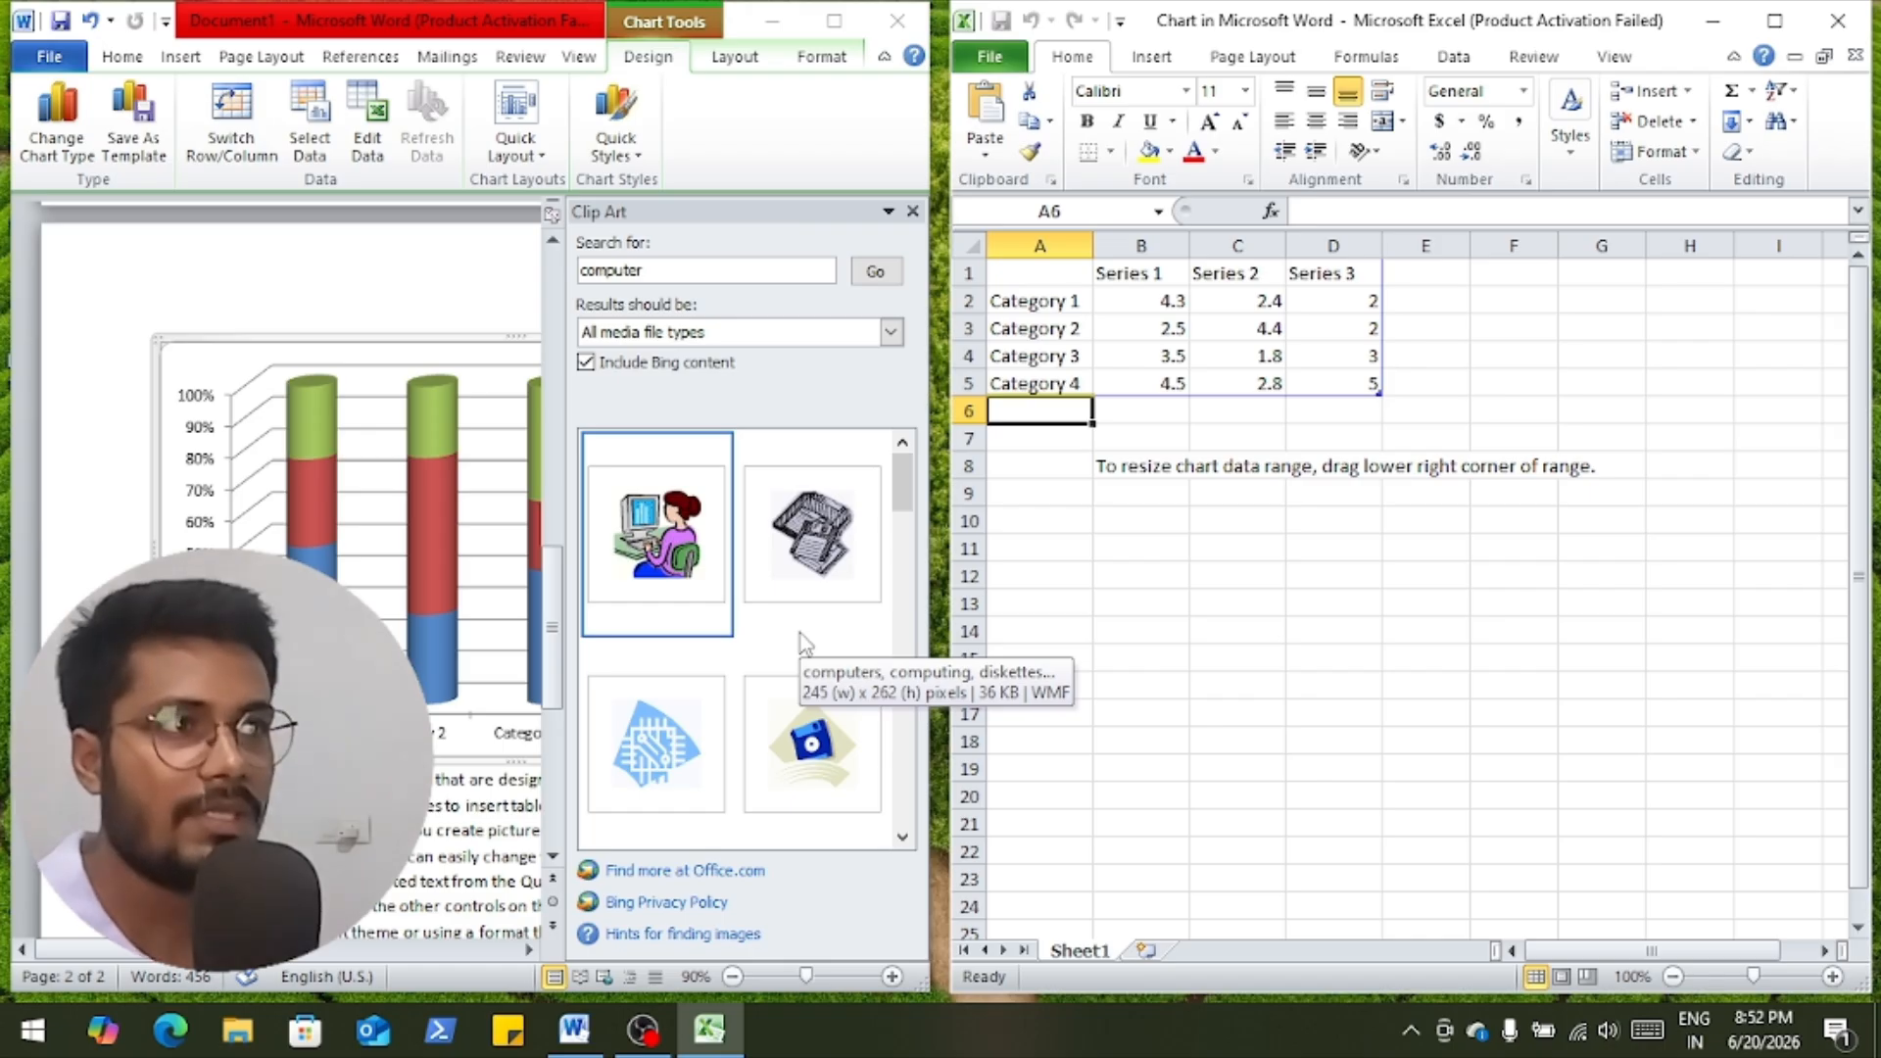
# Close the chart's Excel data window and delete the stacked cylinder chart from the document.
pyautogui.moveTo(1522, 32); pyautogui.dragTo(1279, 59)
pyautogui.click(1596, 51)
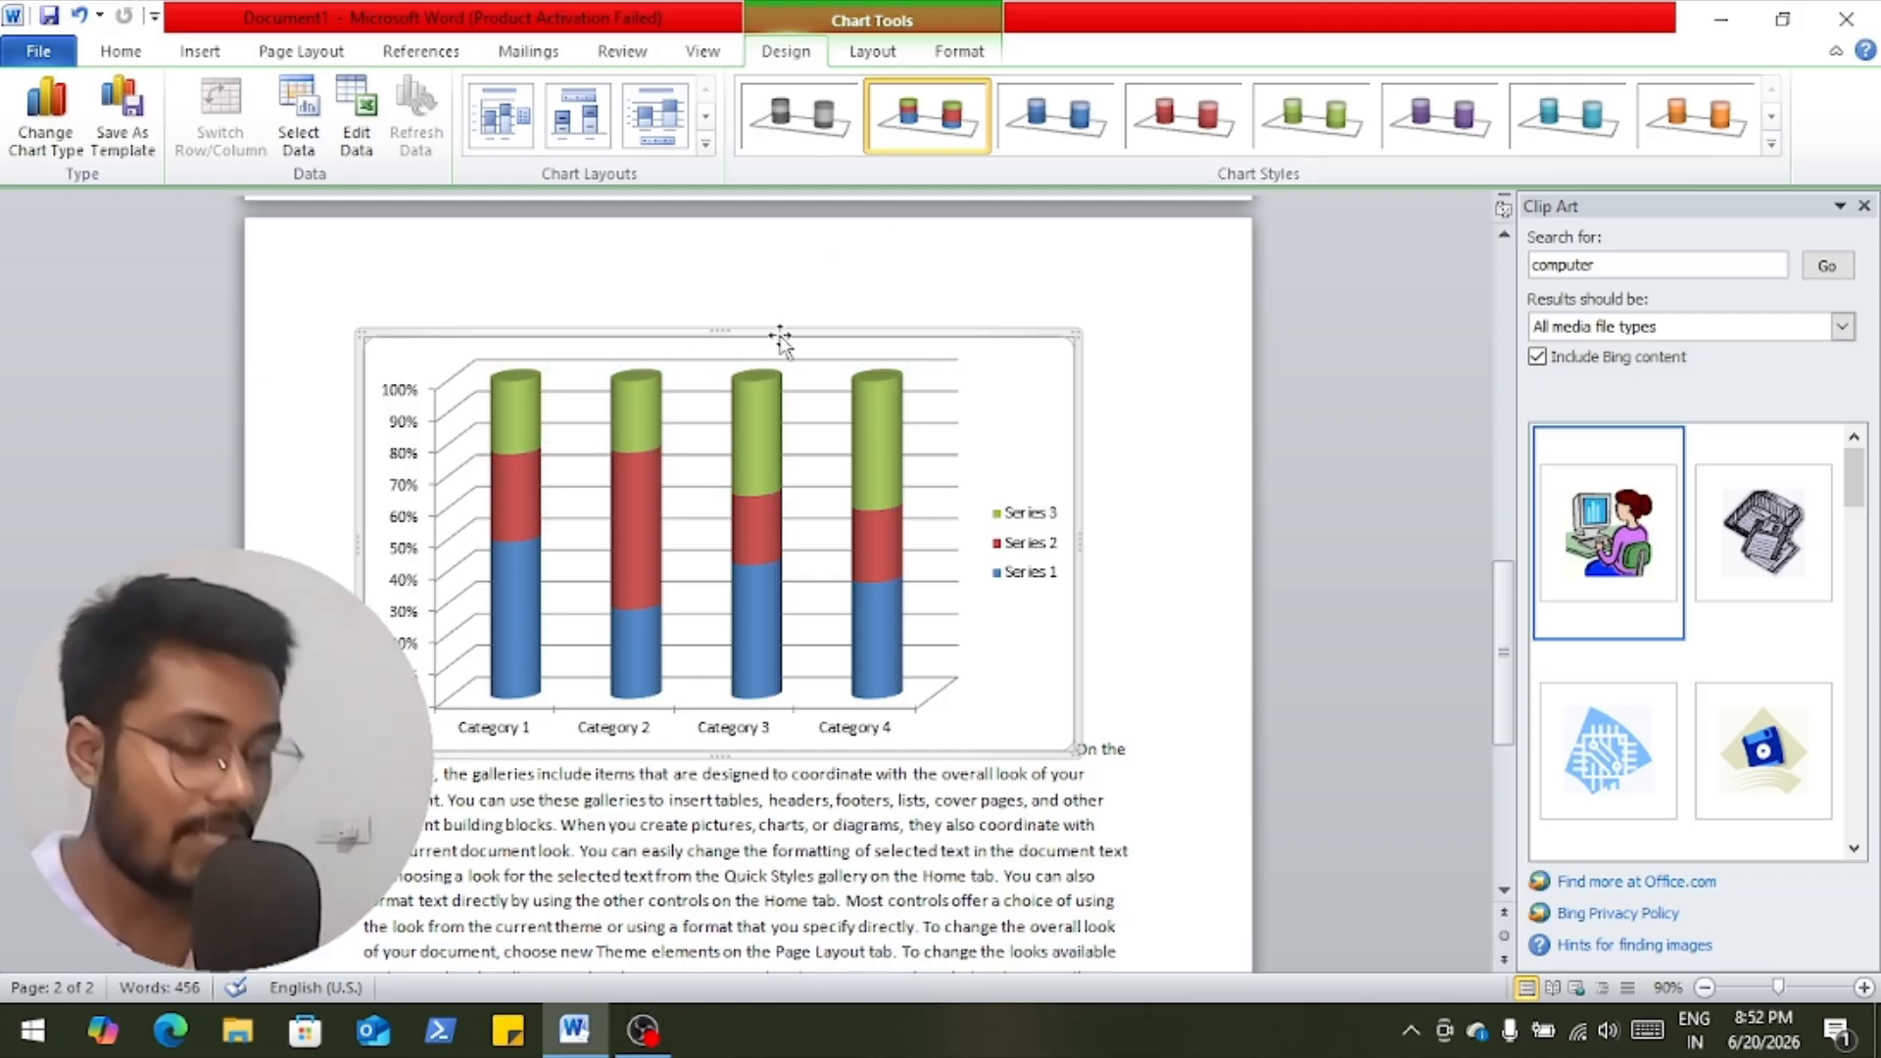
pyautogui.press('Delete')
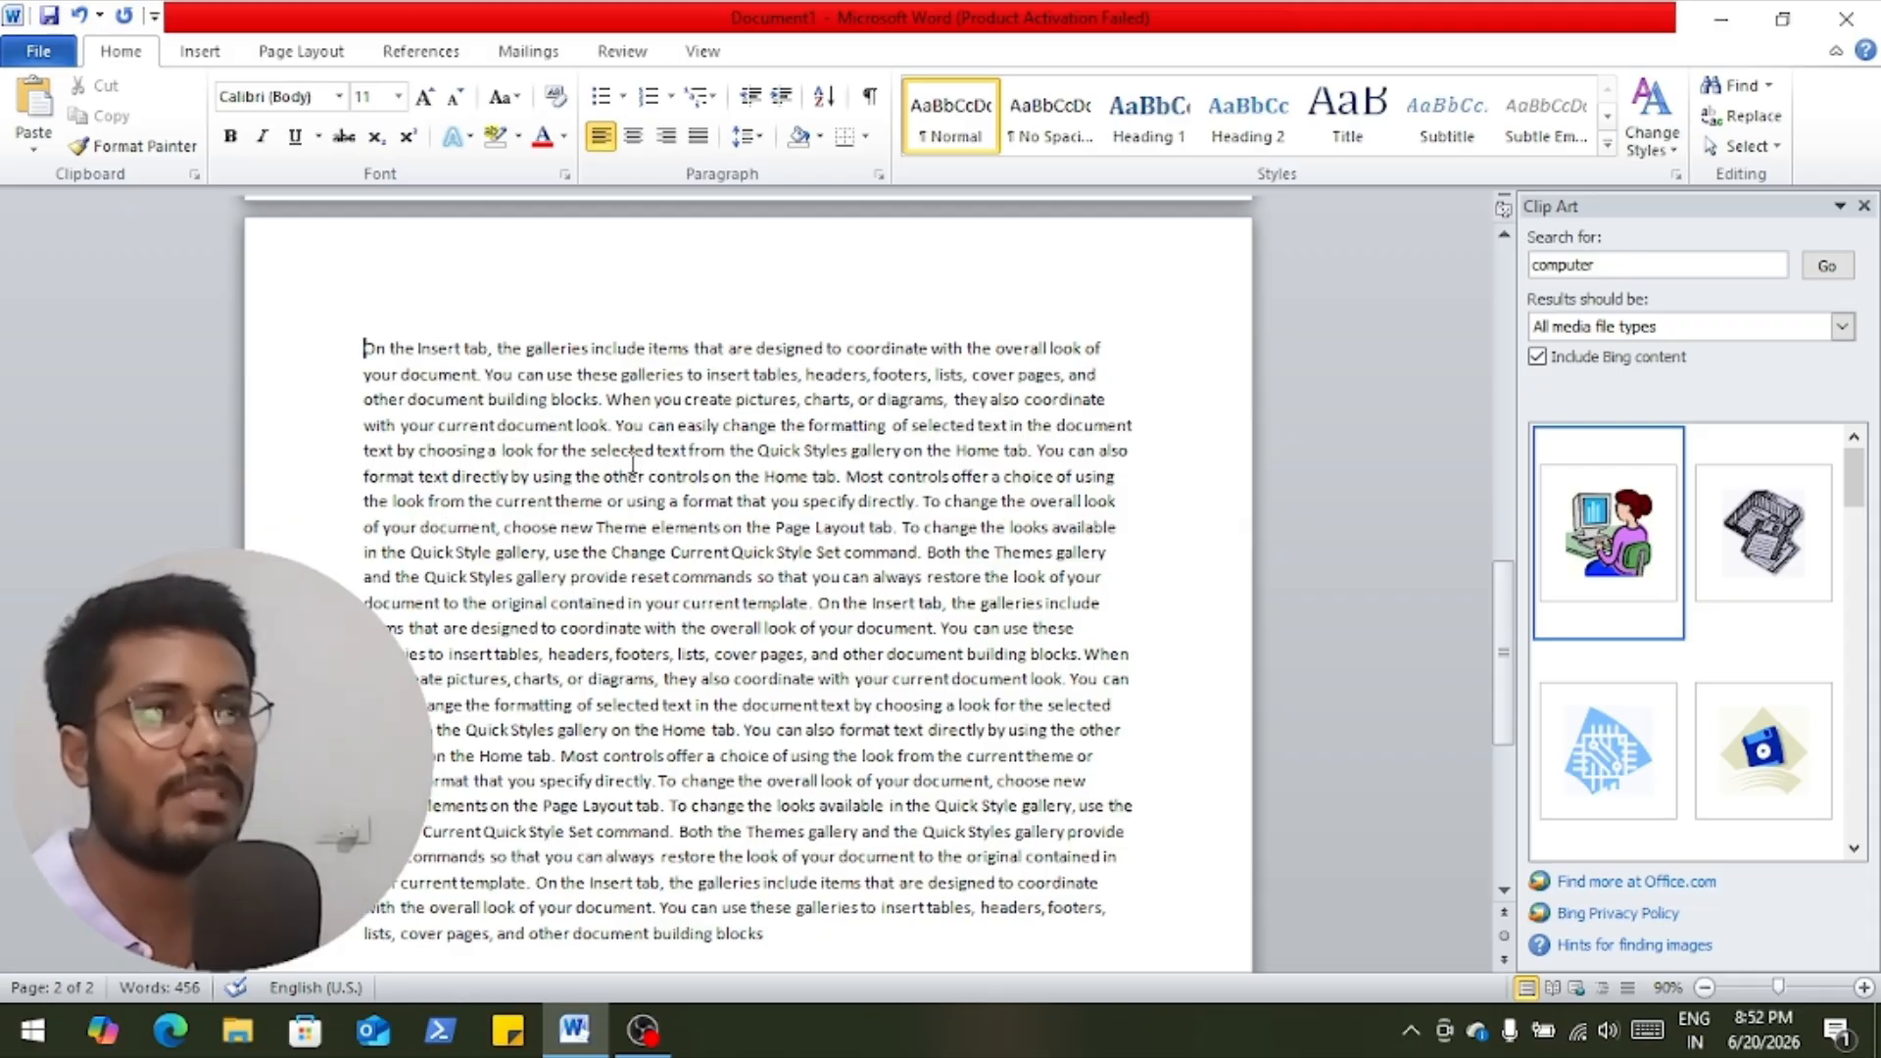
# Close the Clip Art pane.
pyautogui.click(204, 54)
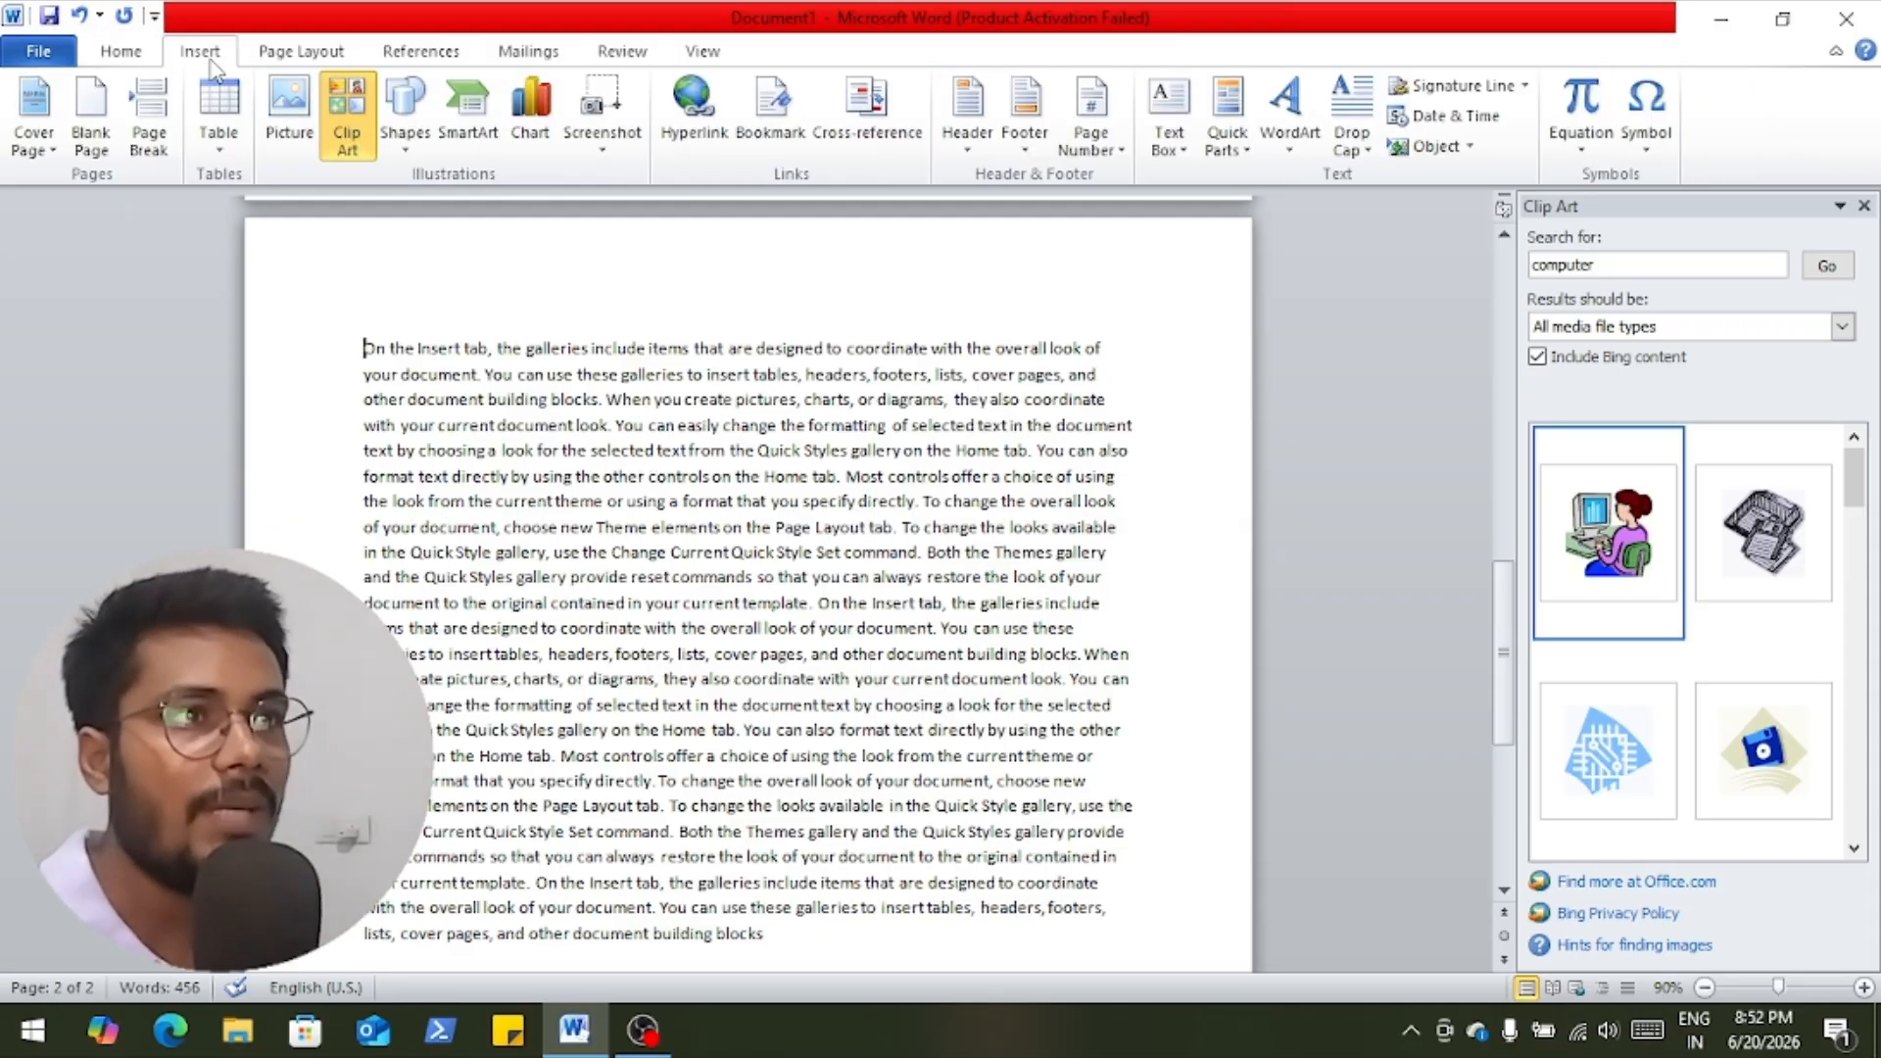
pyautogui.click(621, 156)
pyautogui.click(610, 107)
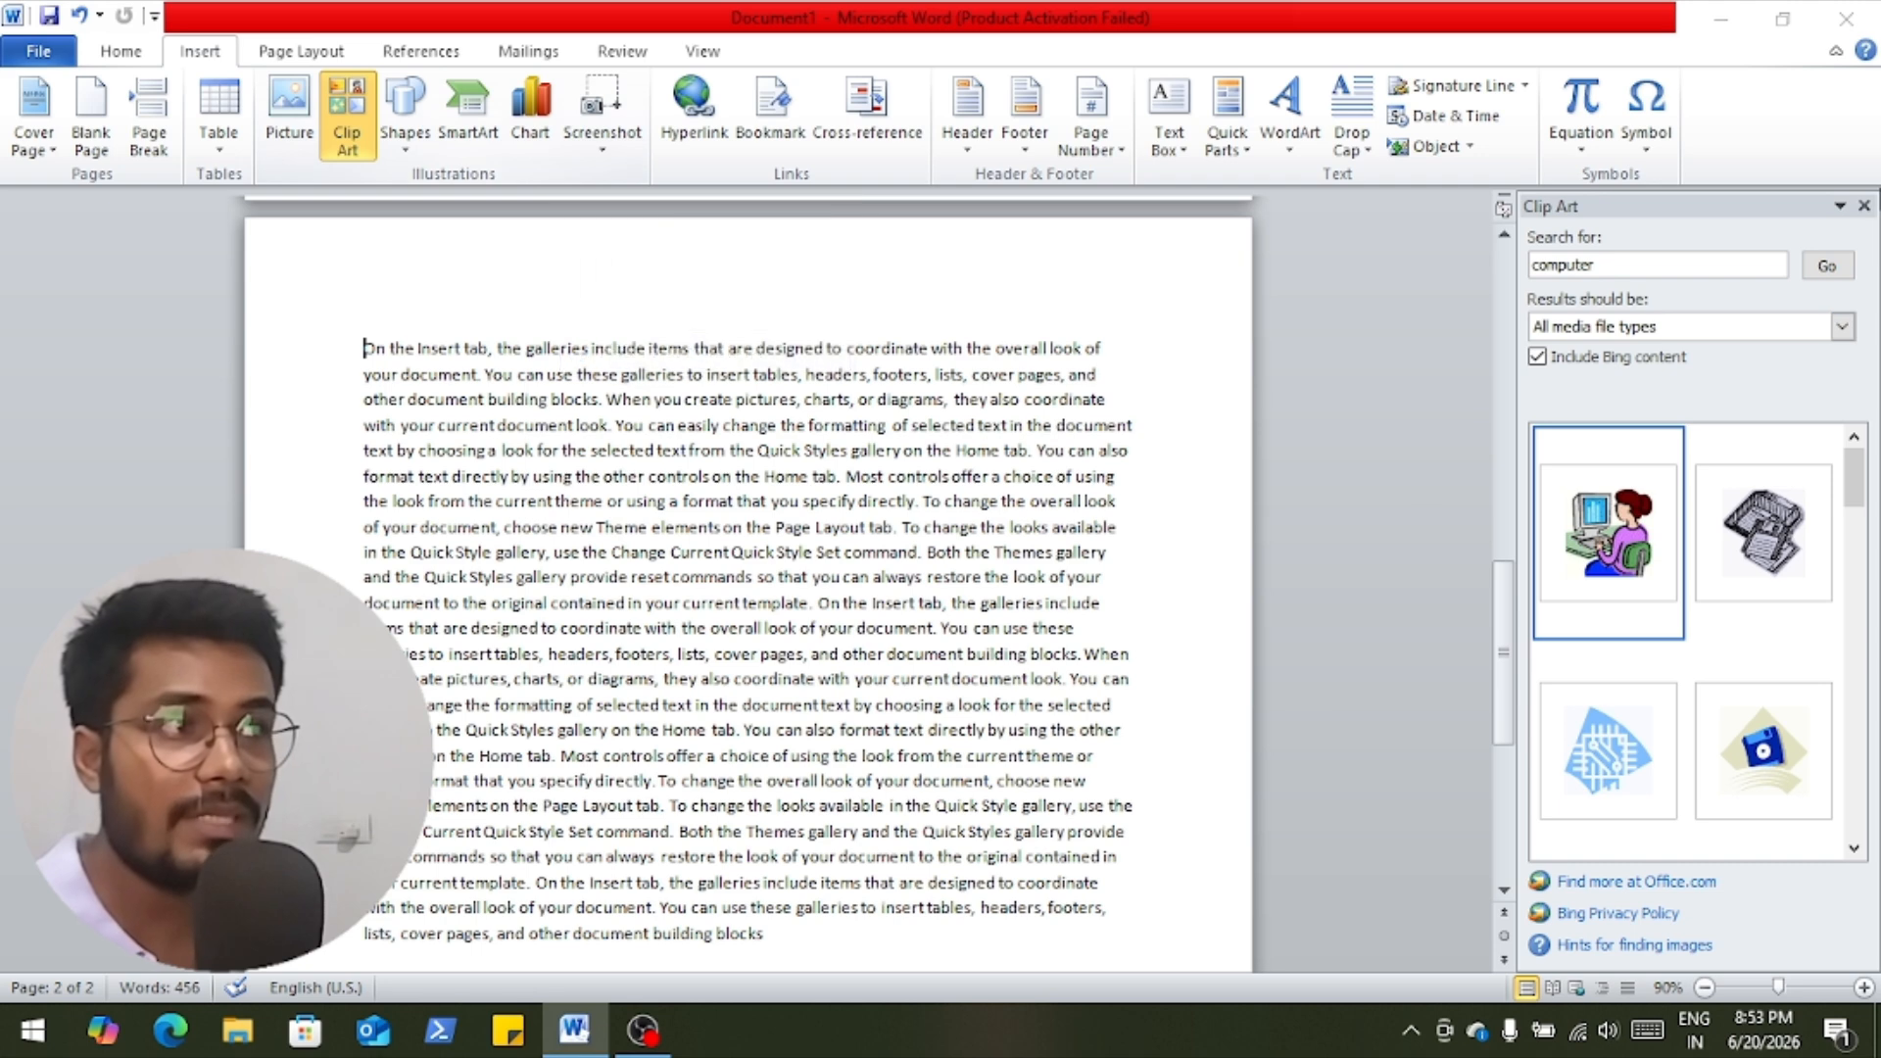
pyautogui.click(1864, 205)
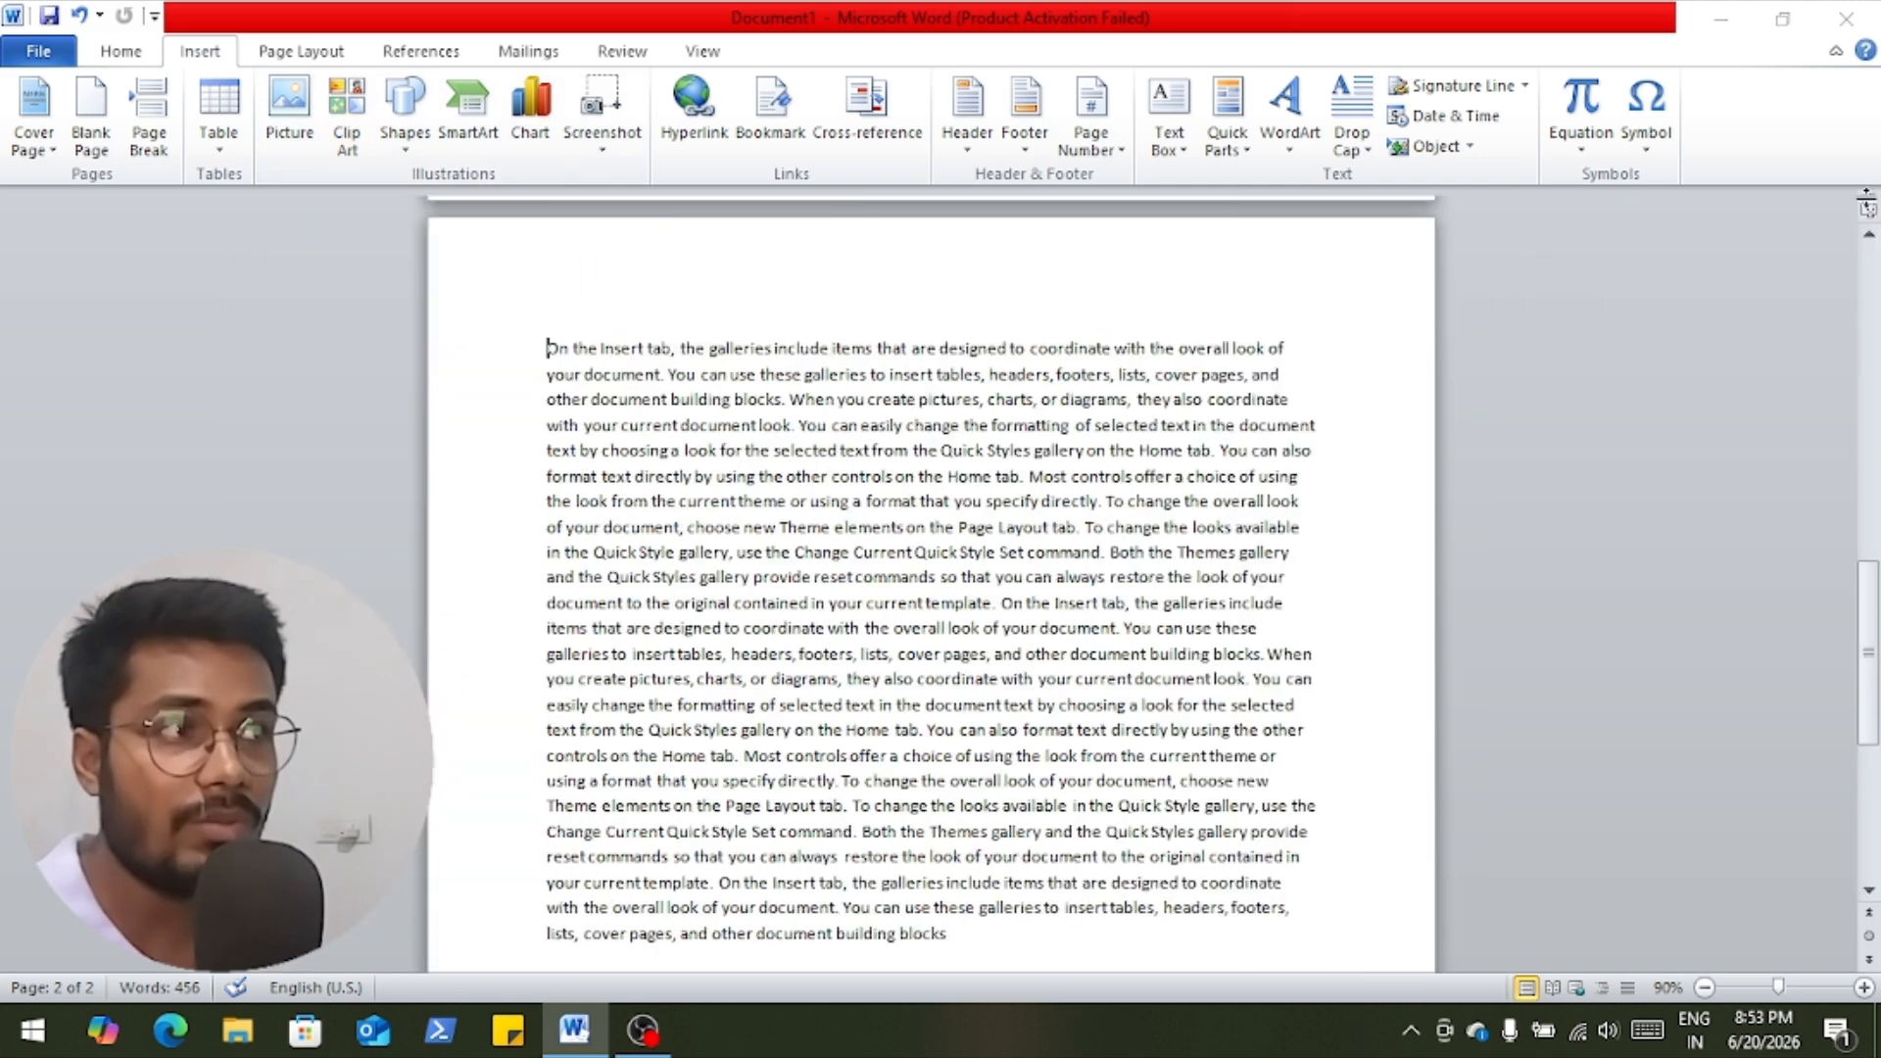
# Insert a screen clipping of the desktop area around the CodeBlocks icon, and delete the inserted picture.
pyautogui.click(607, 110)
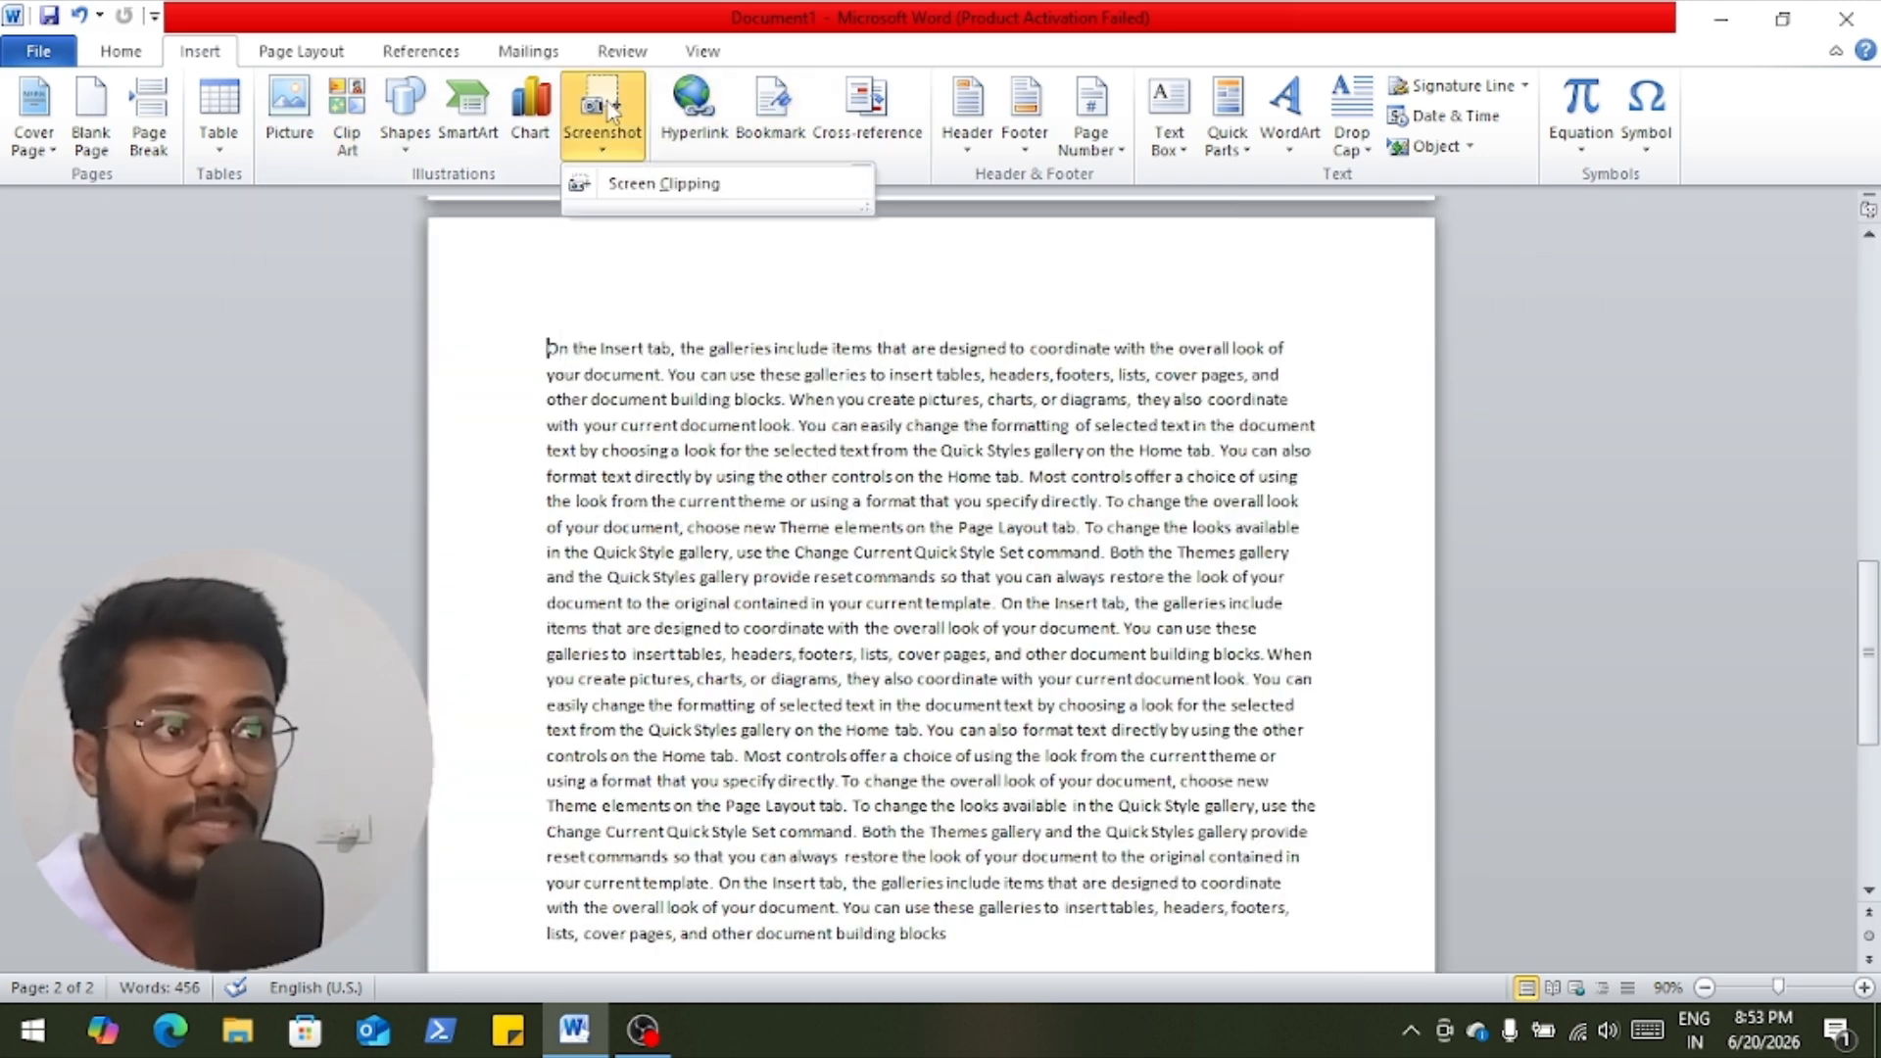
pyautogui.click(628, 186)
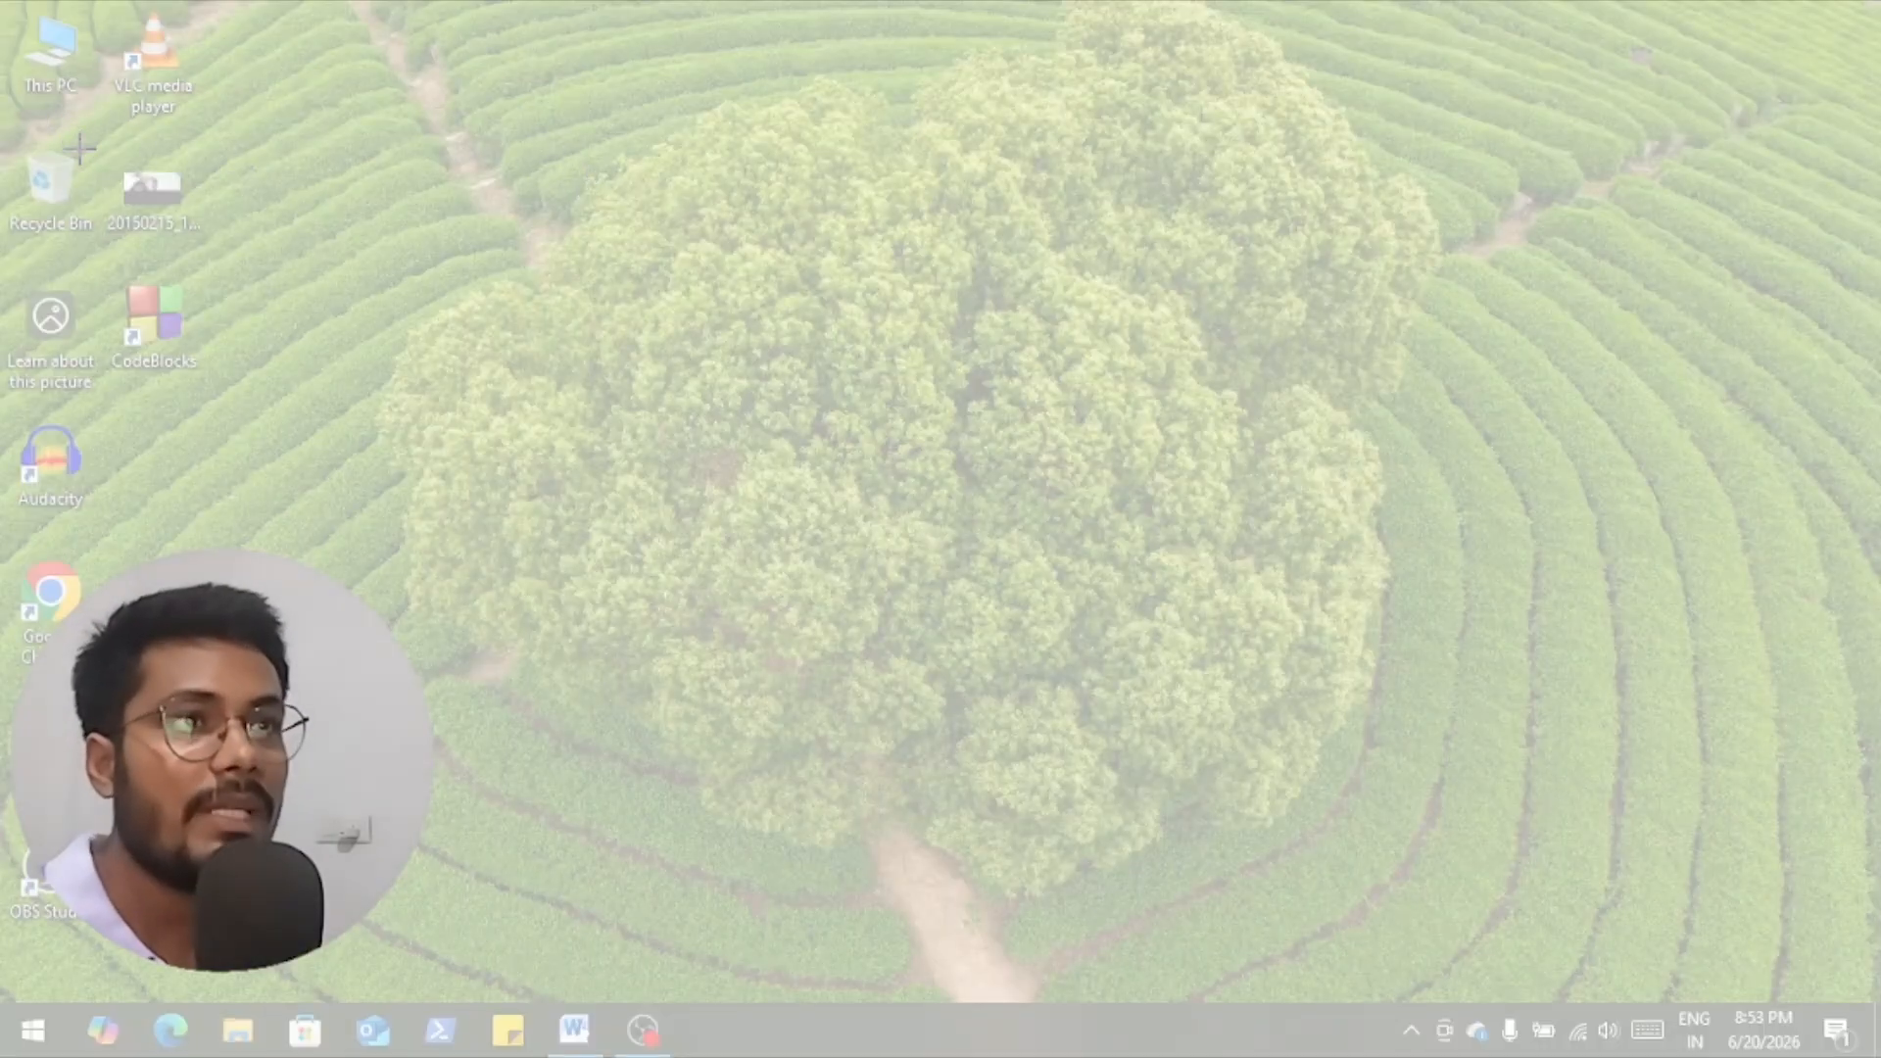
pyautogui.moveTo(47, 109); pyautogui.dragTo(376, 379)
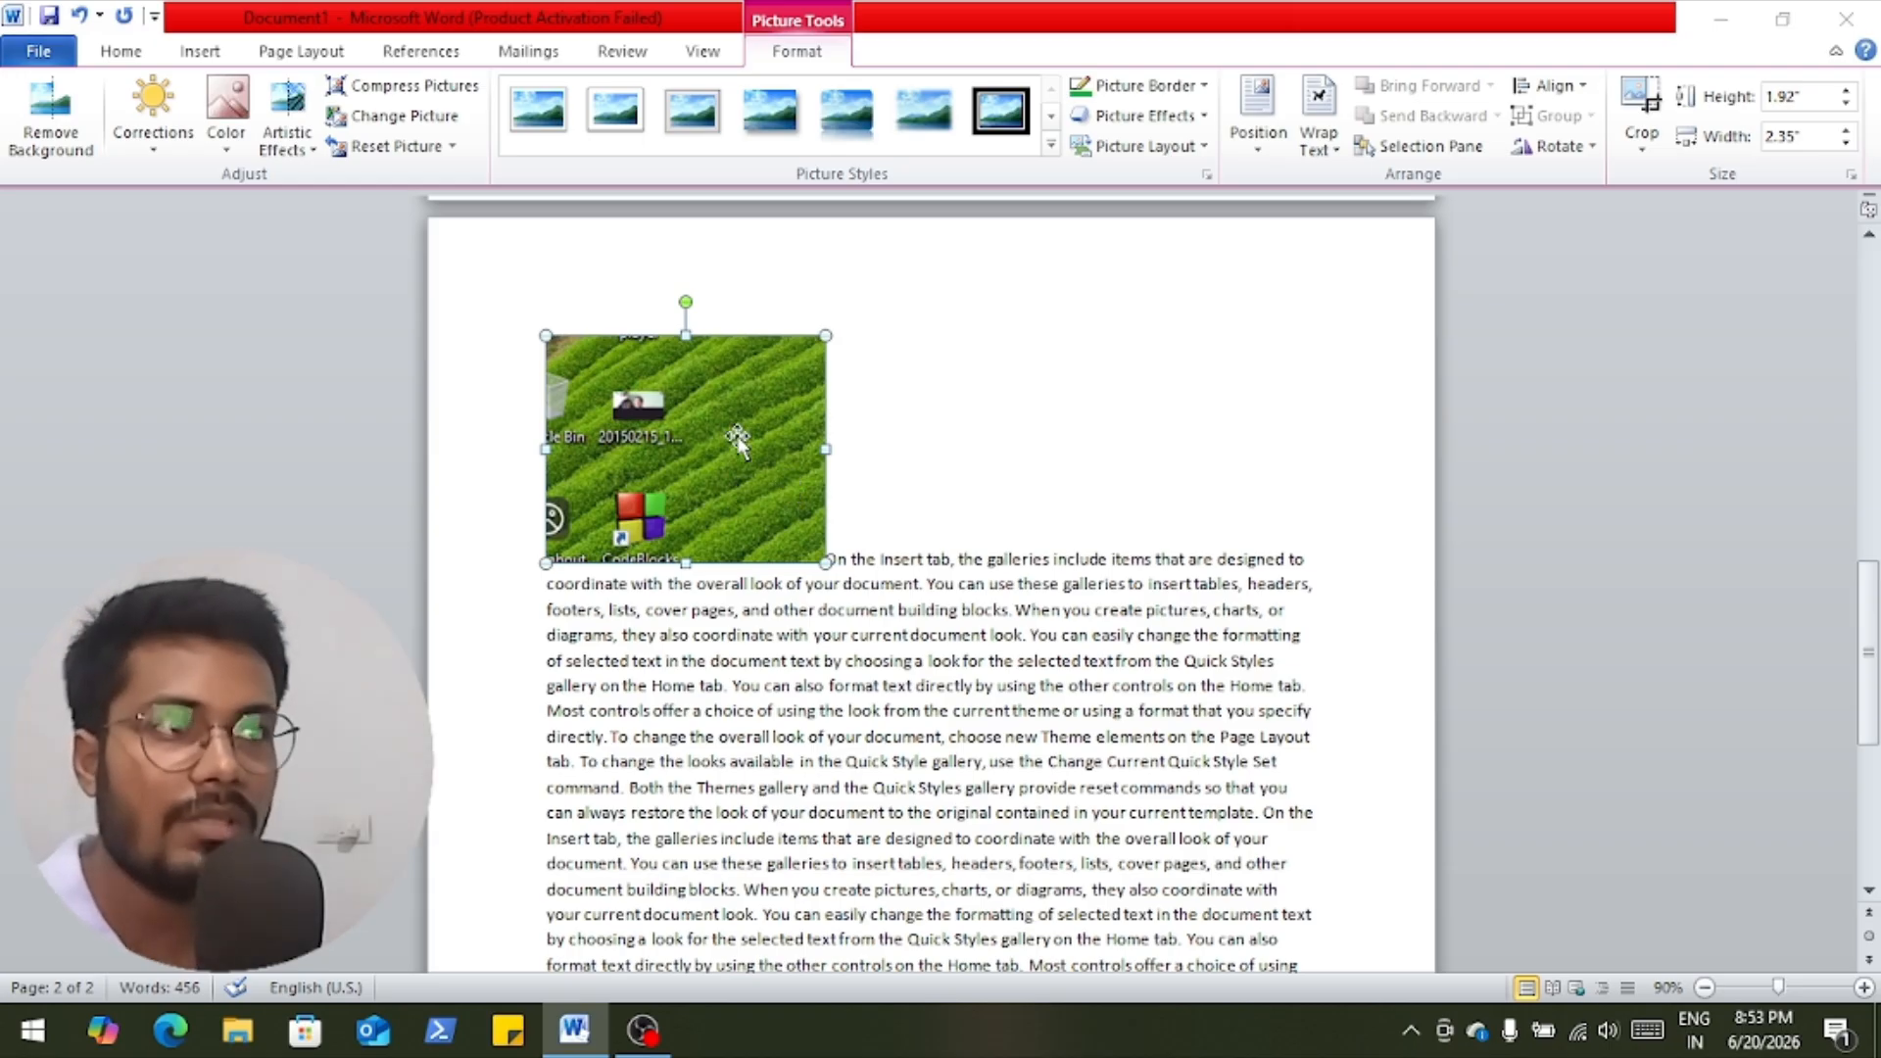
pyautogui.press('Delete')
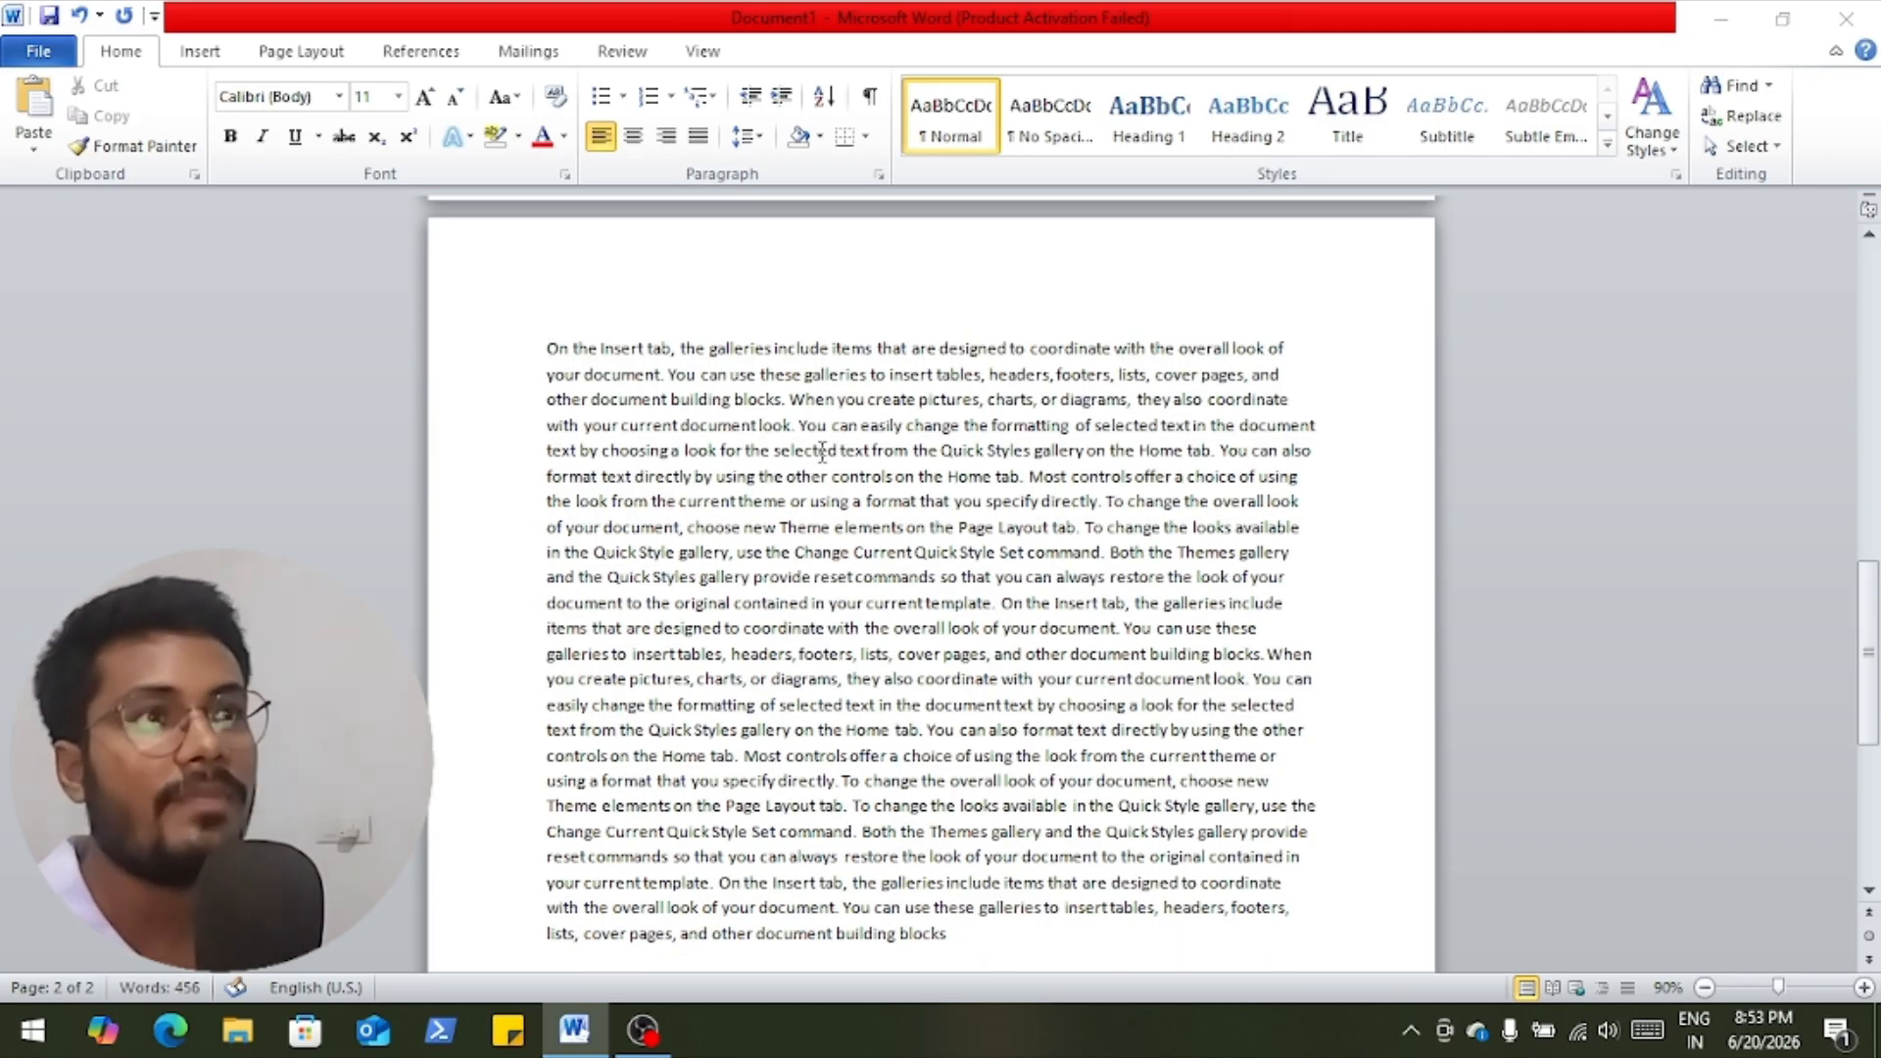
# Add a new paragraph reading "Tarunindia.in" after the last line of the document.
pyautogui.click(200, 51)
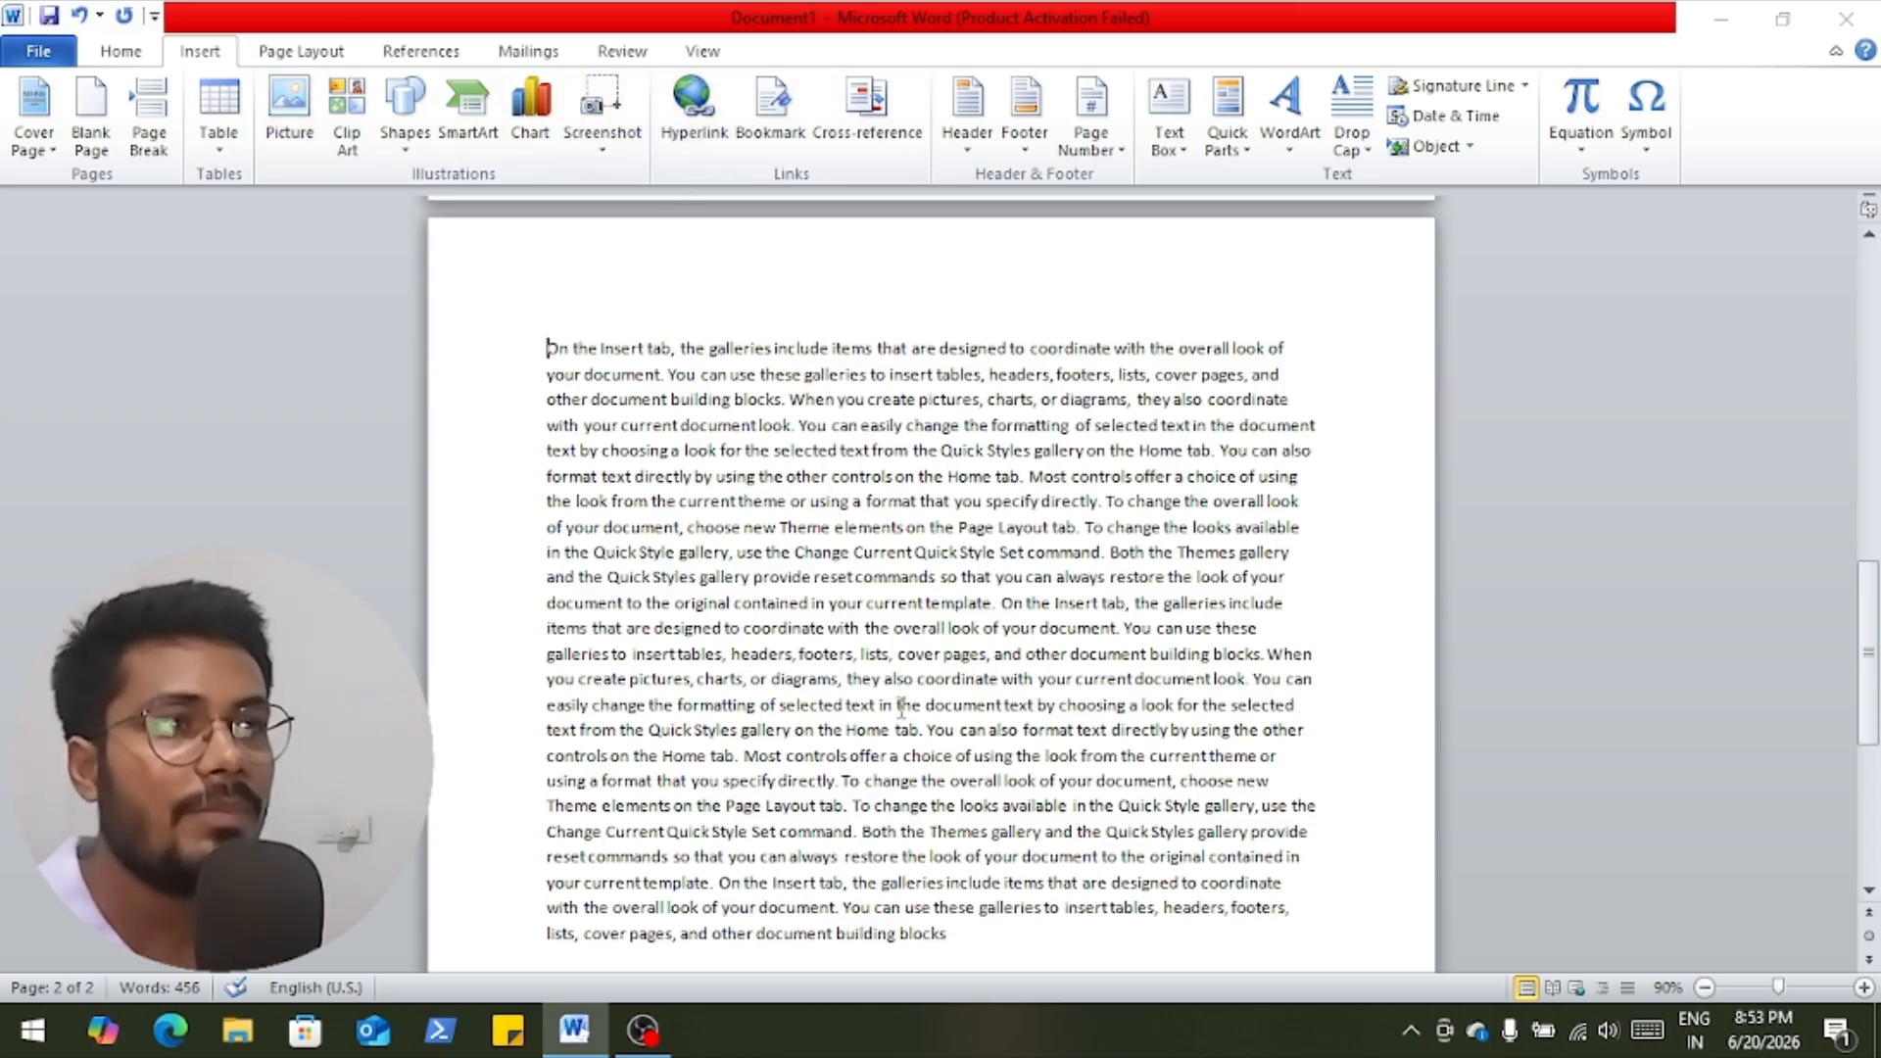
pyautogui.scroll(-2, 896, 694)
pyautogui.click(994, 823)
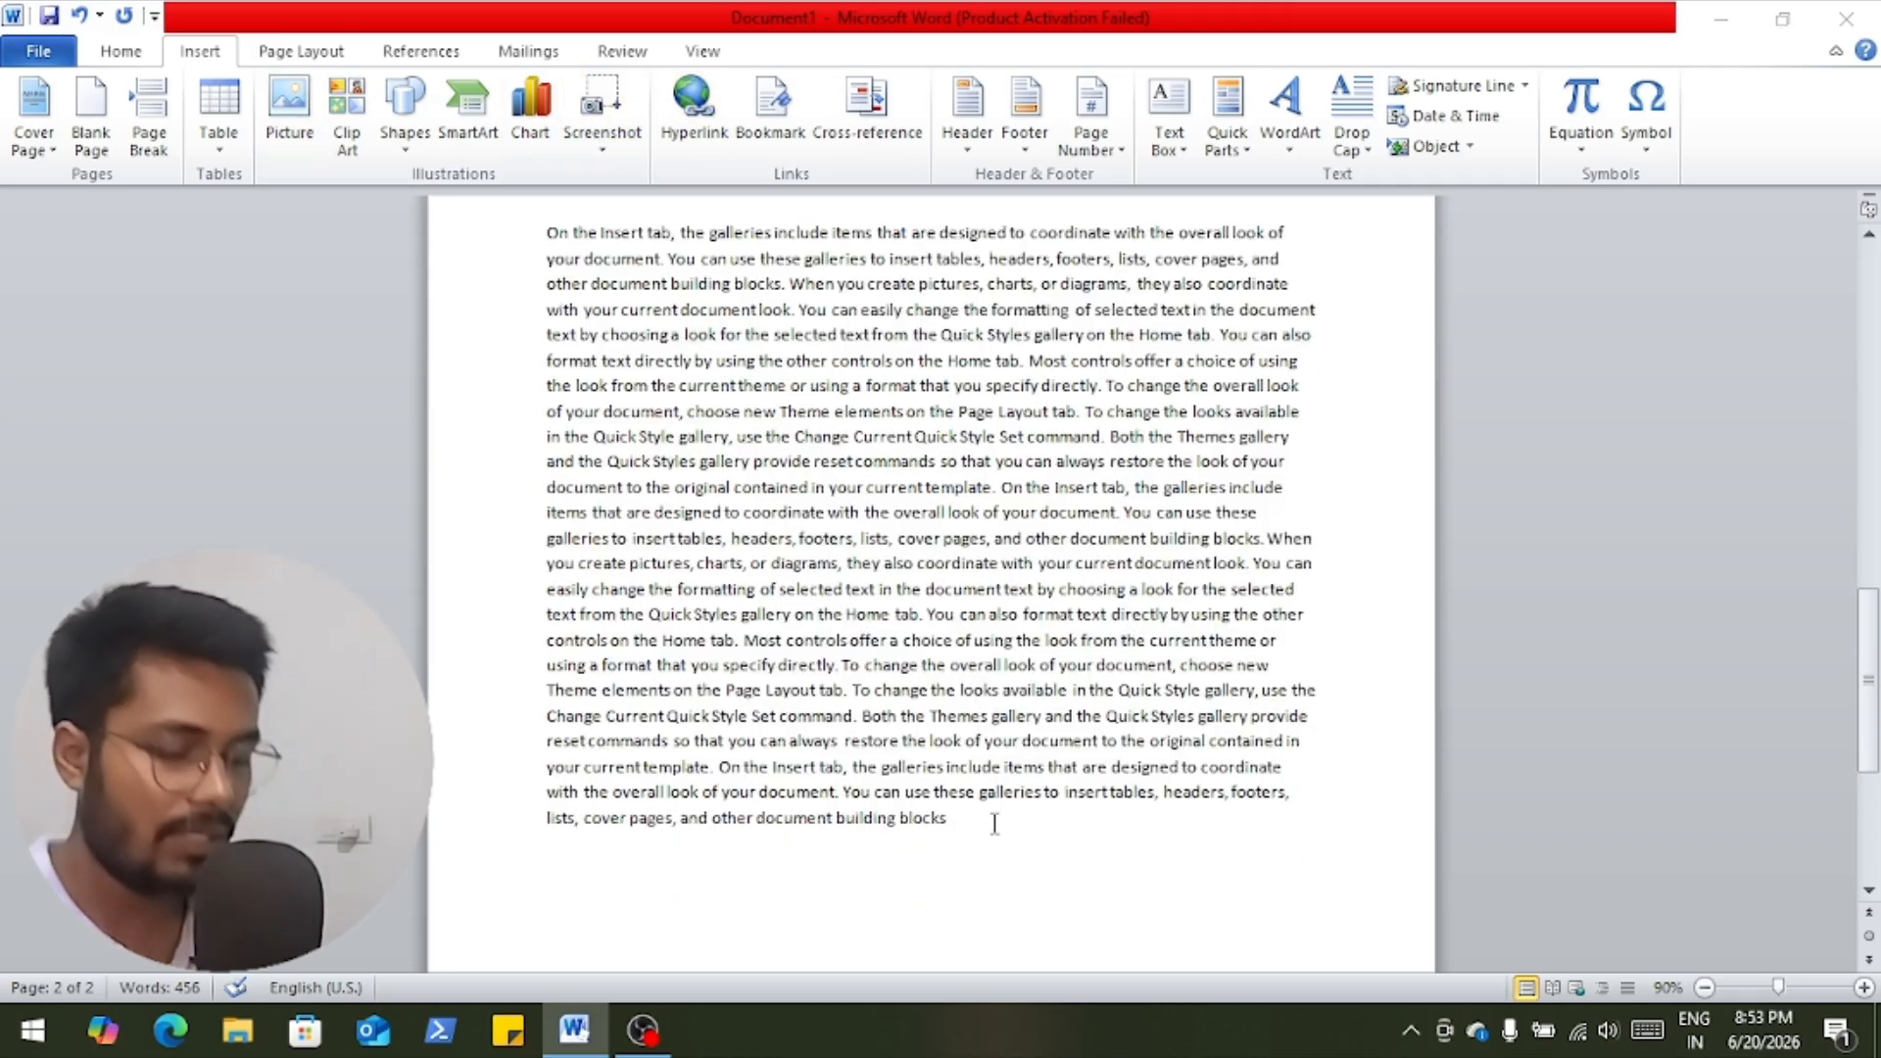
pyautogui.keyDown('ctrl'); pyautogui.scroll(4, 994, 823); pyautogui.keyUp('ctrl')
pyautogui.scroll(2, 991, 819)
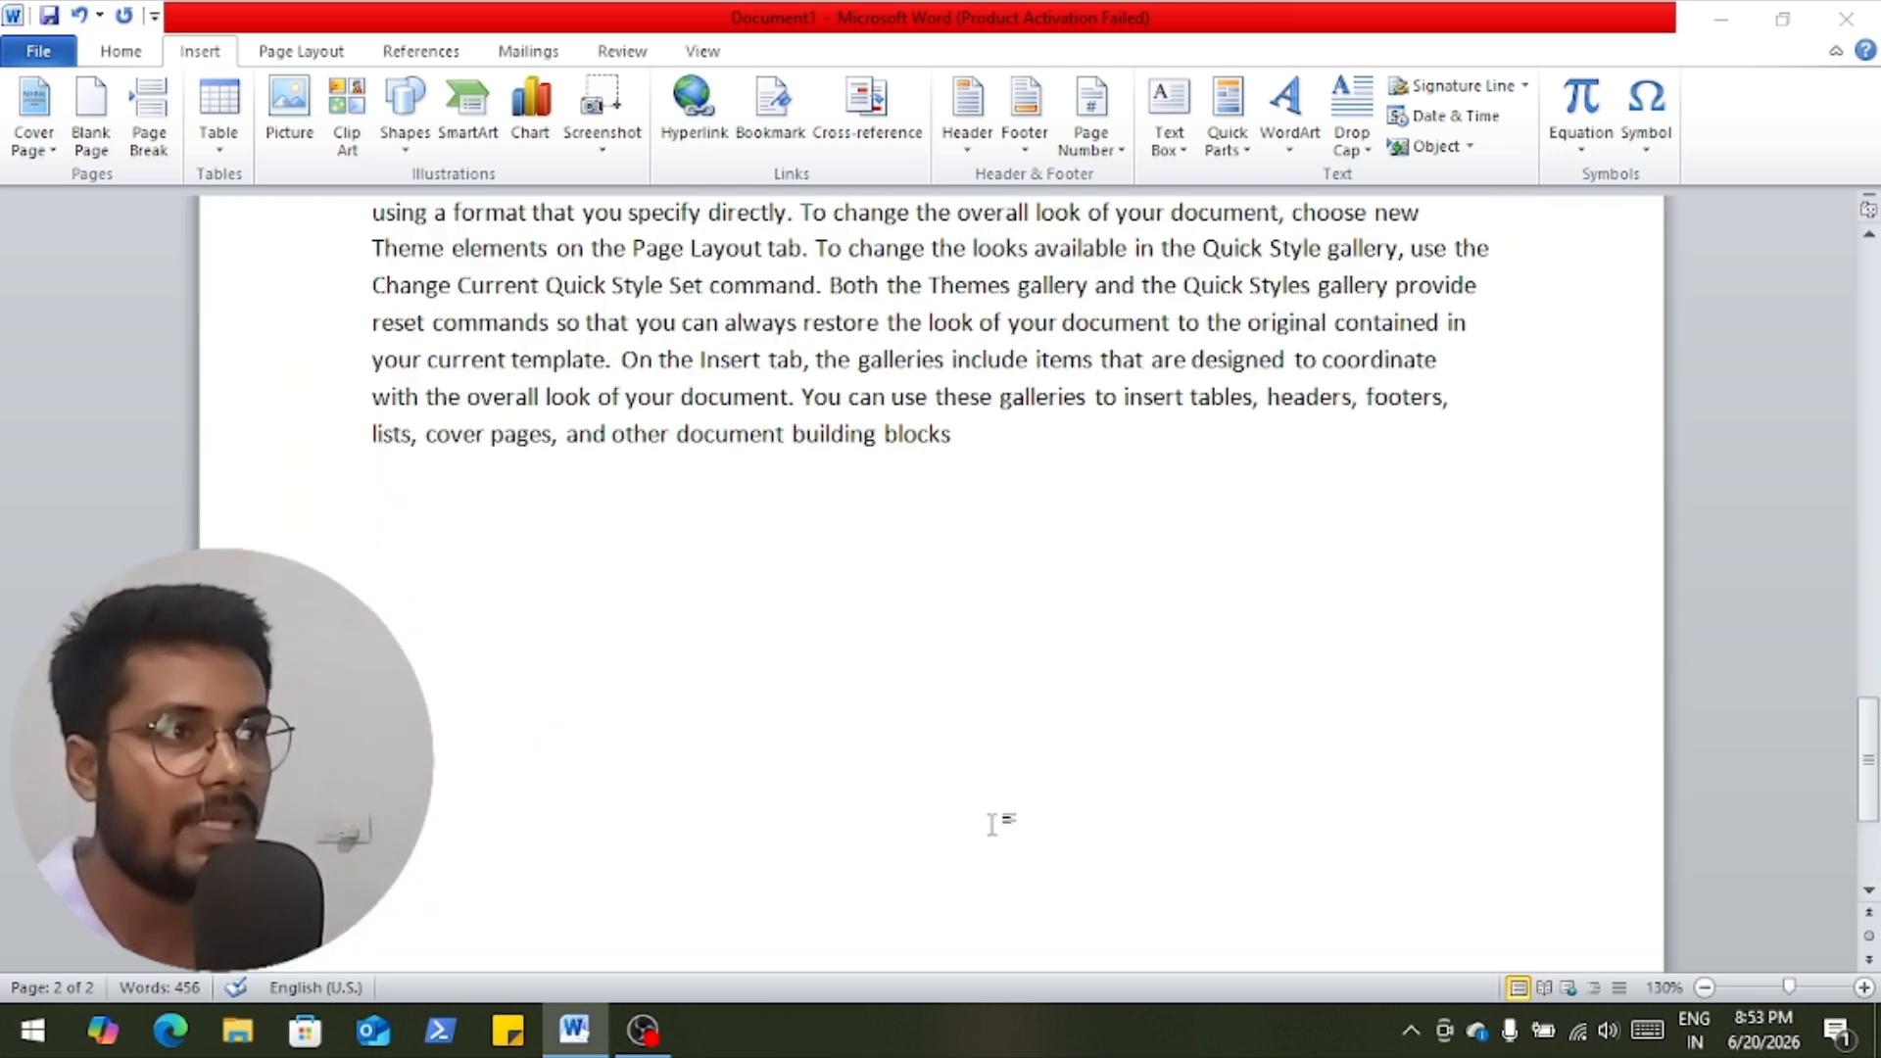
pyautogui.press('Return')
pyautogui.write('ta')
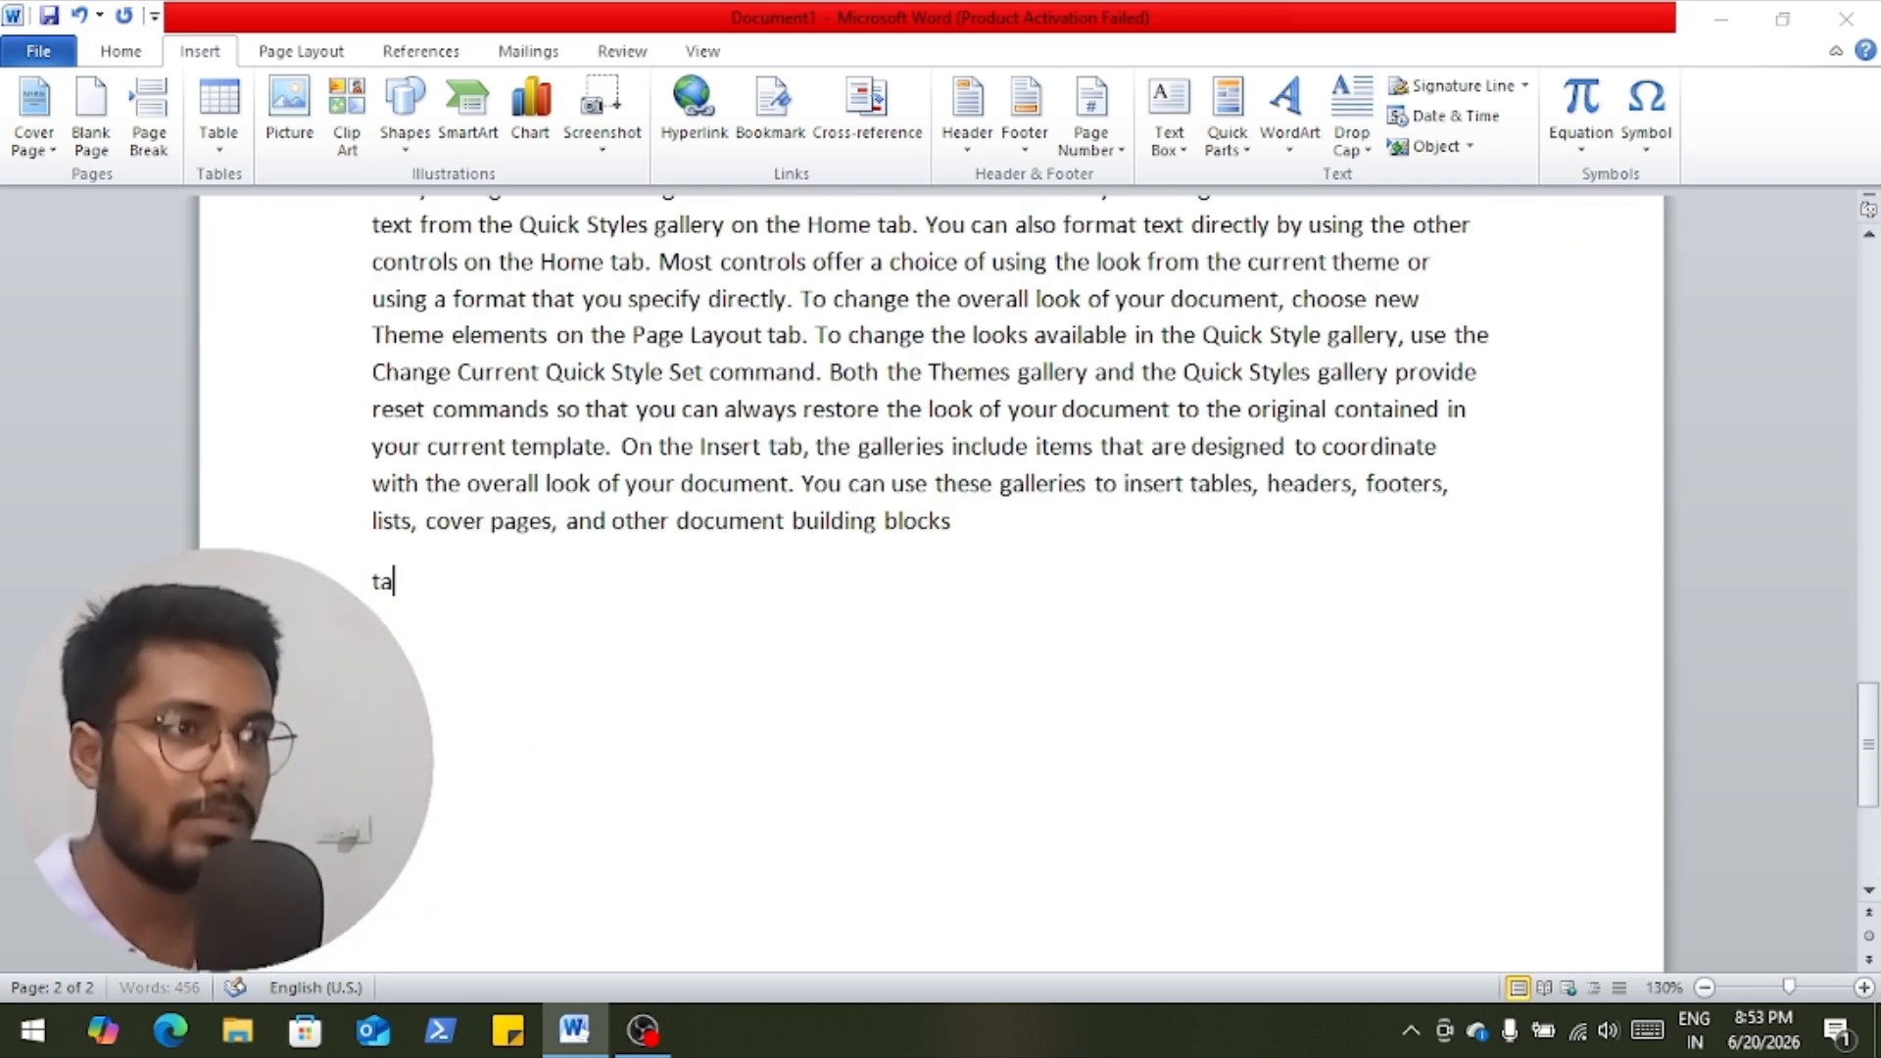
pyautogui.write('runindia')
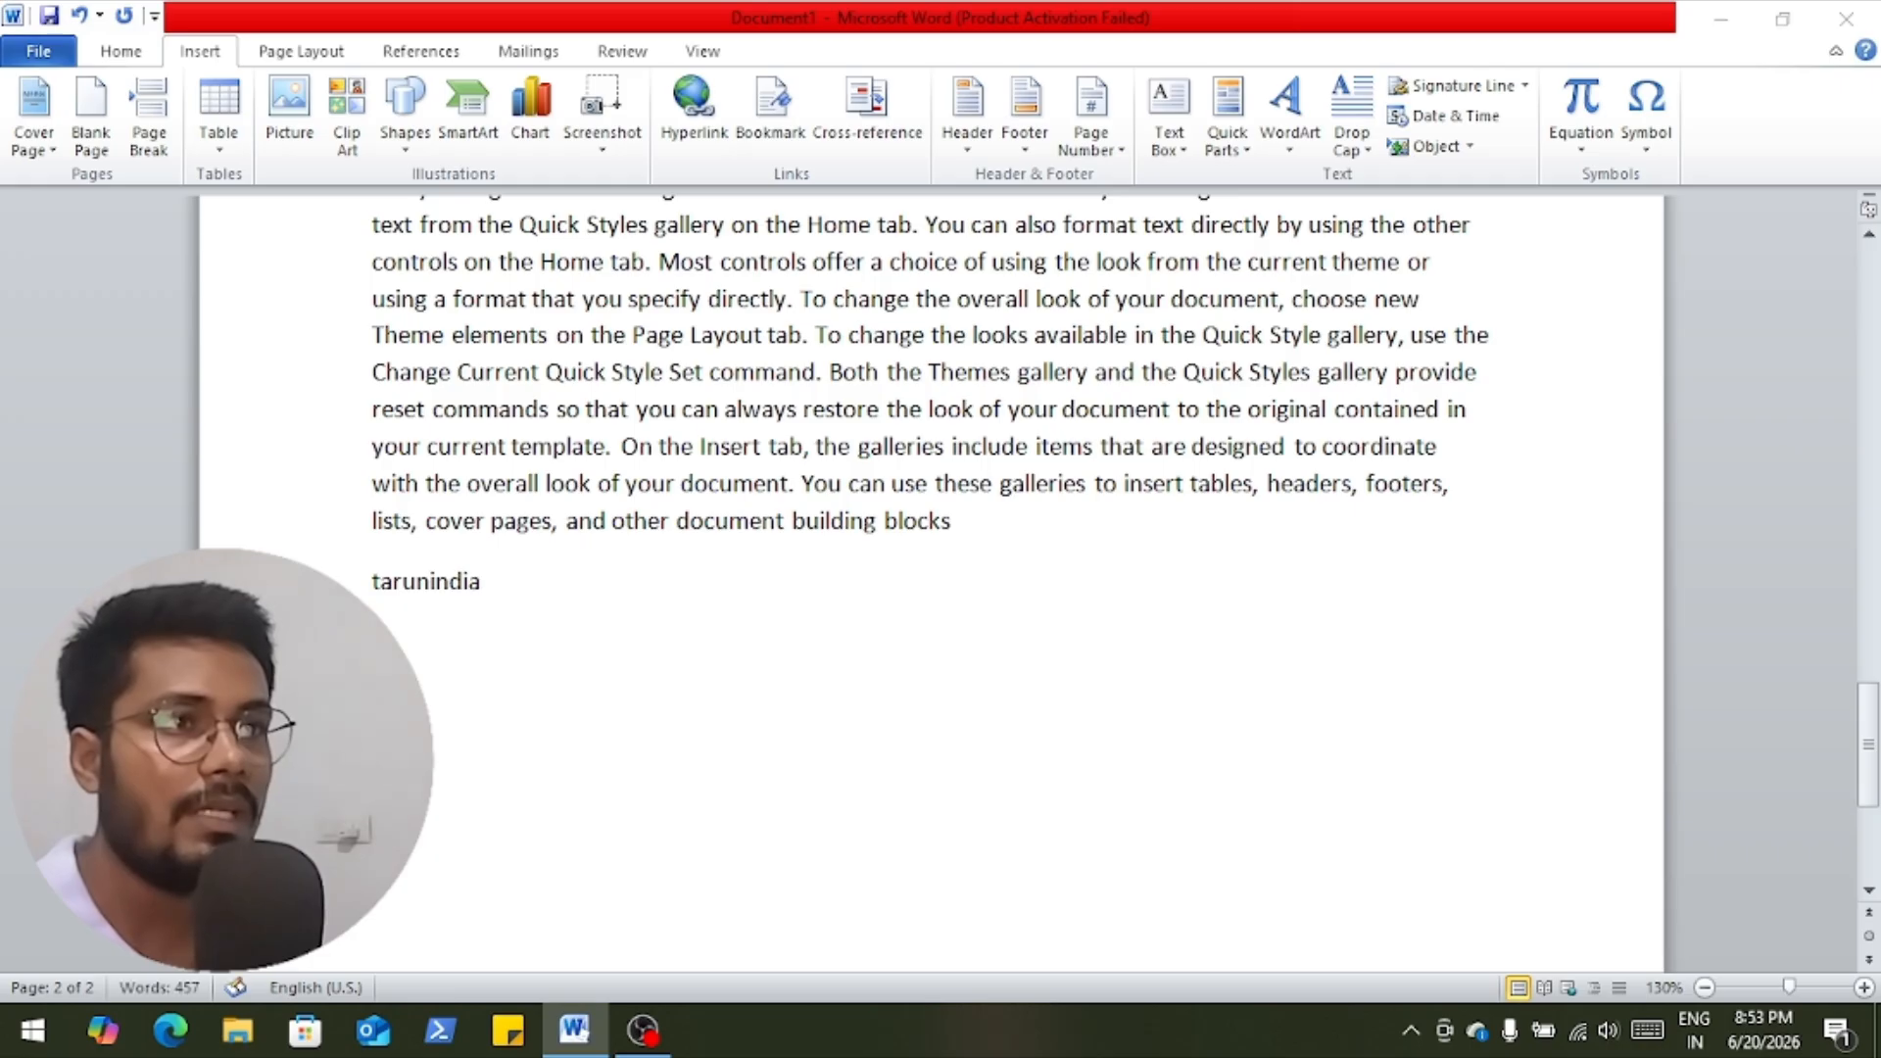
pyautogui.write('.in')
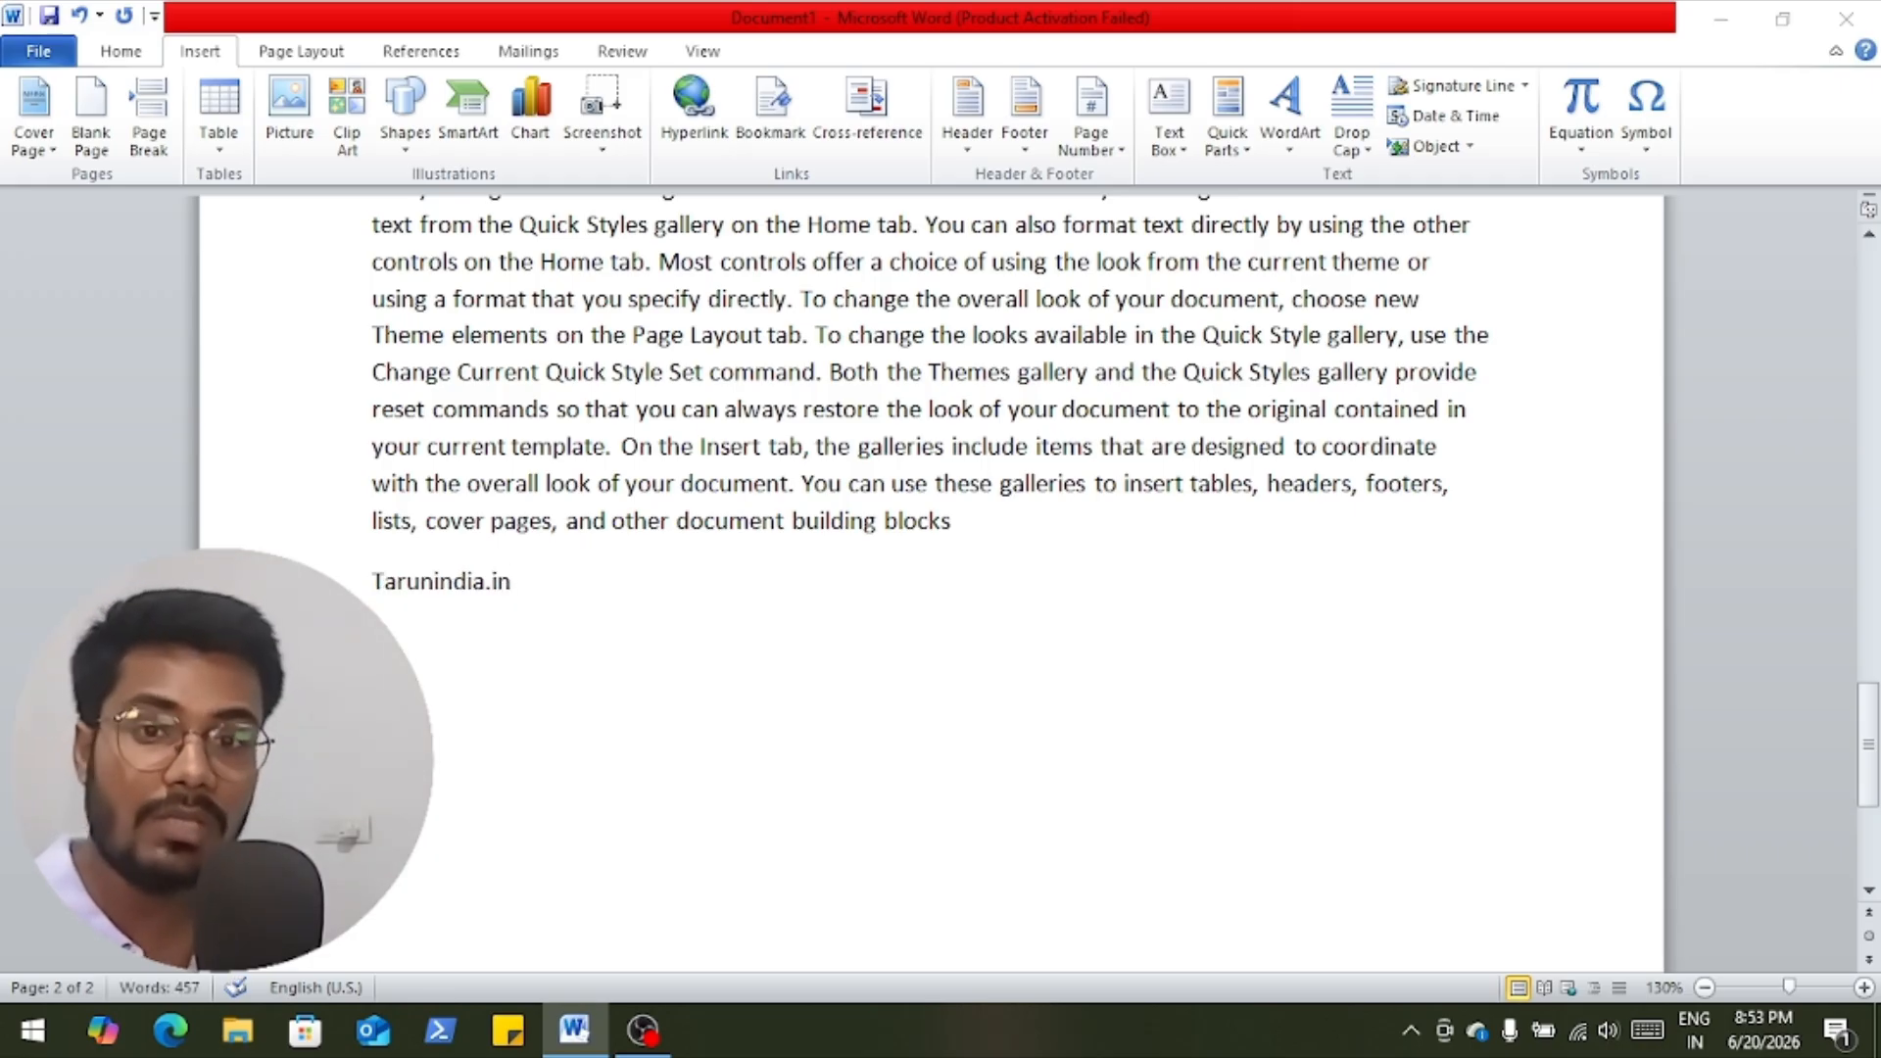
# Turn the text "Tarunindia.in" into a hyperlink with the address htts://tarunindia.in.
pyautogui.hotkey('shift', 'Left')
pyautogui.hotkey('shift', 'Left')
pyautogui.hotkey('shift', 'Left')
pyautogui.hotkey('shift', 'Left')
pyautogui.hotkey('shift', 'Left')
pyautogui.hotkey('shift', 'Left')
pyautogui.hotkey('shift', 'Left')
pyautogui.hotkey('shift', 'Left')
pyautogui.hotkey('shift', 'Left')
pyautogui.hotkey('shift', 'Left')
pyautogui.hotkey('shift', 'Left')
pyautogui.hotkey('shift', 'Left')
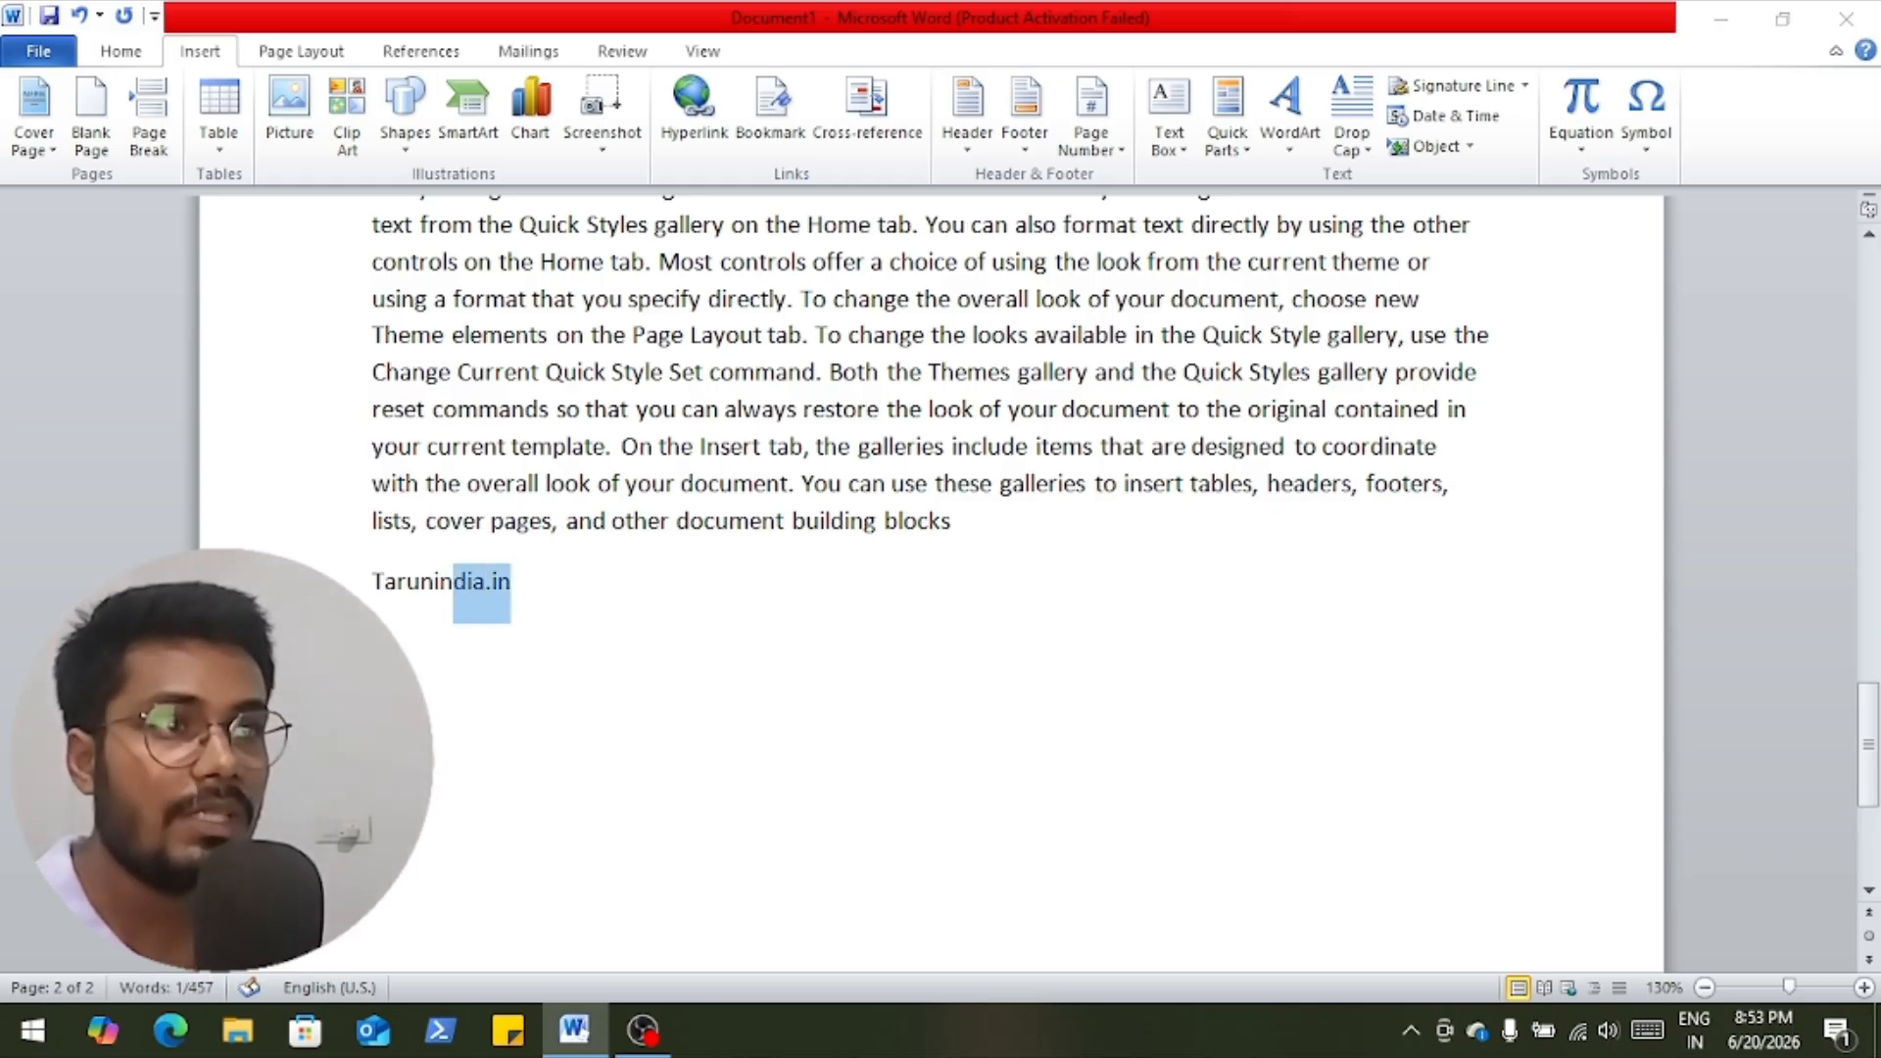
pyautogui.hotkey('shift', 'Left')
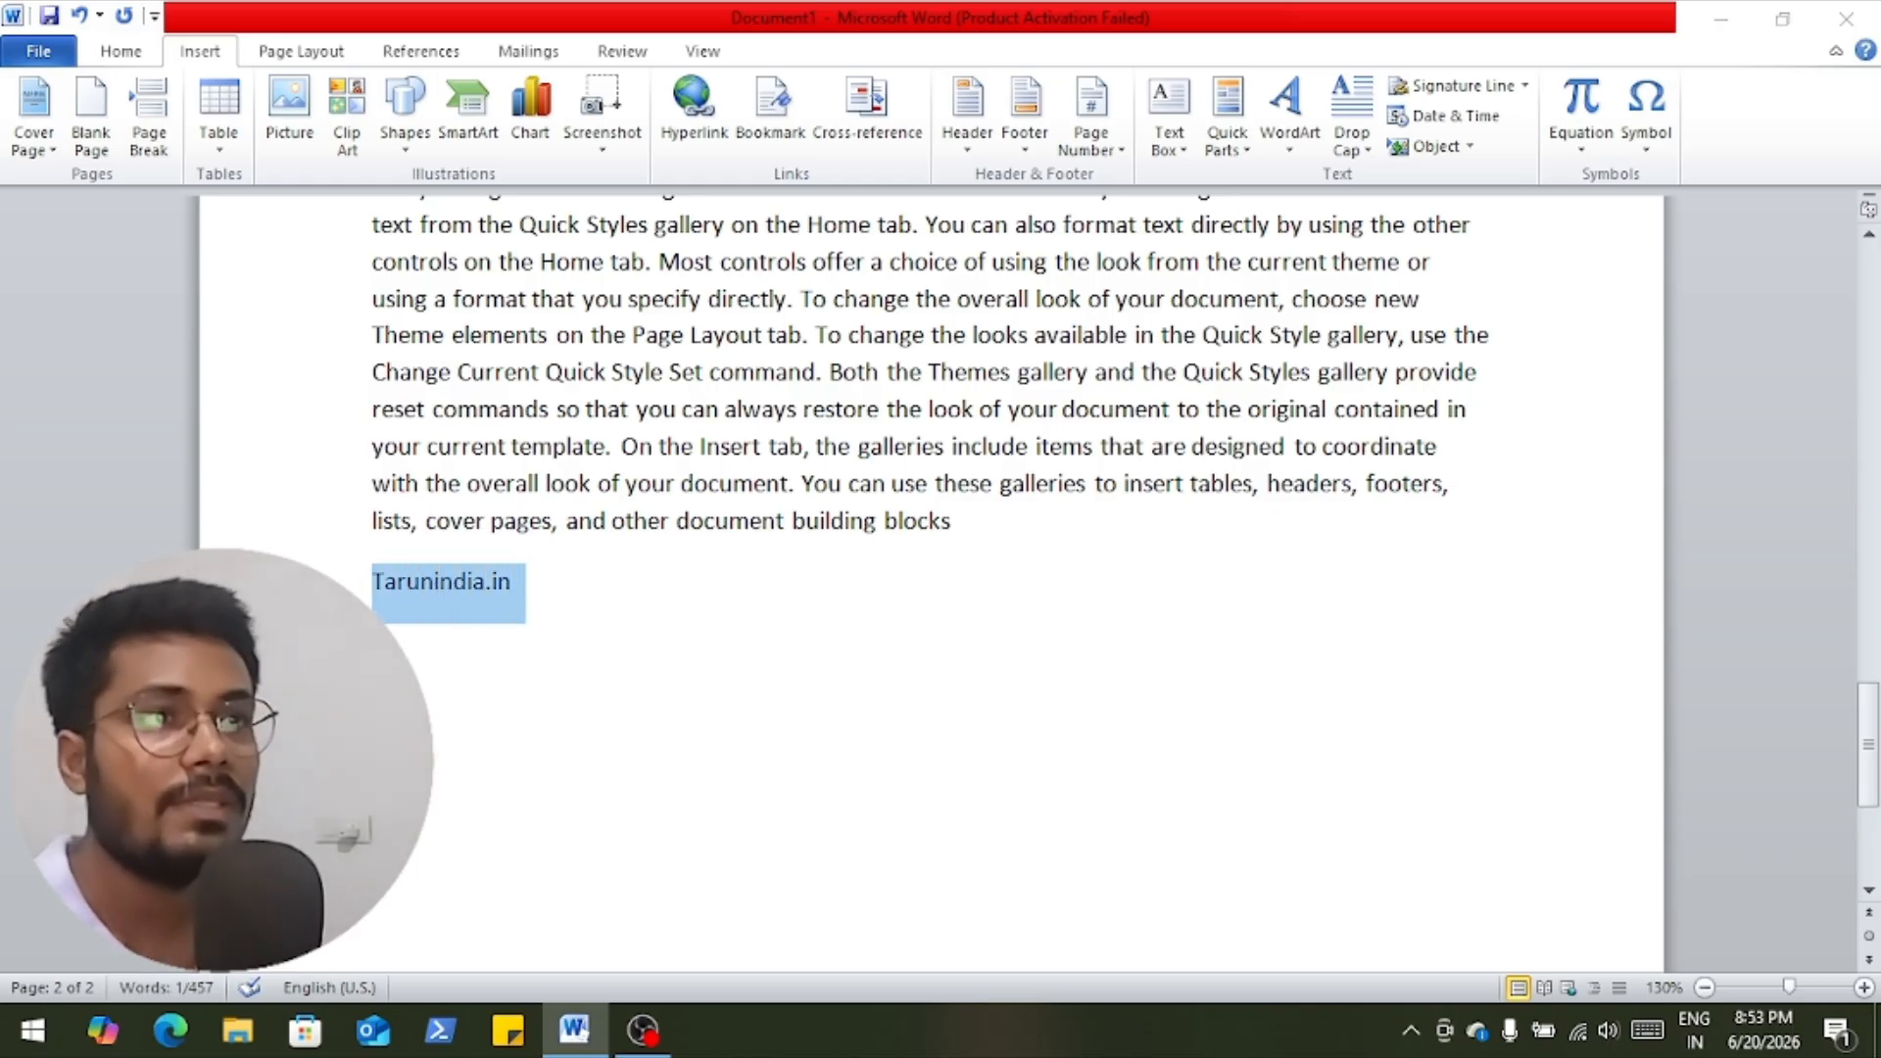
pyautogui.click(693, 108)
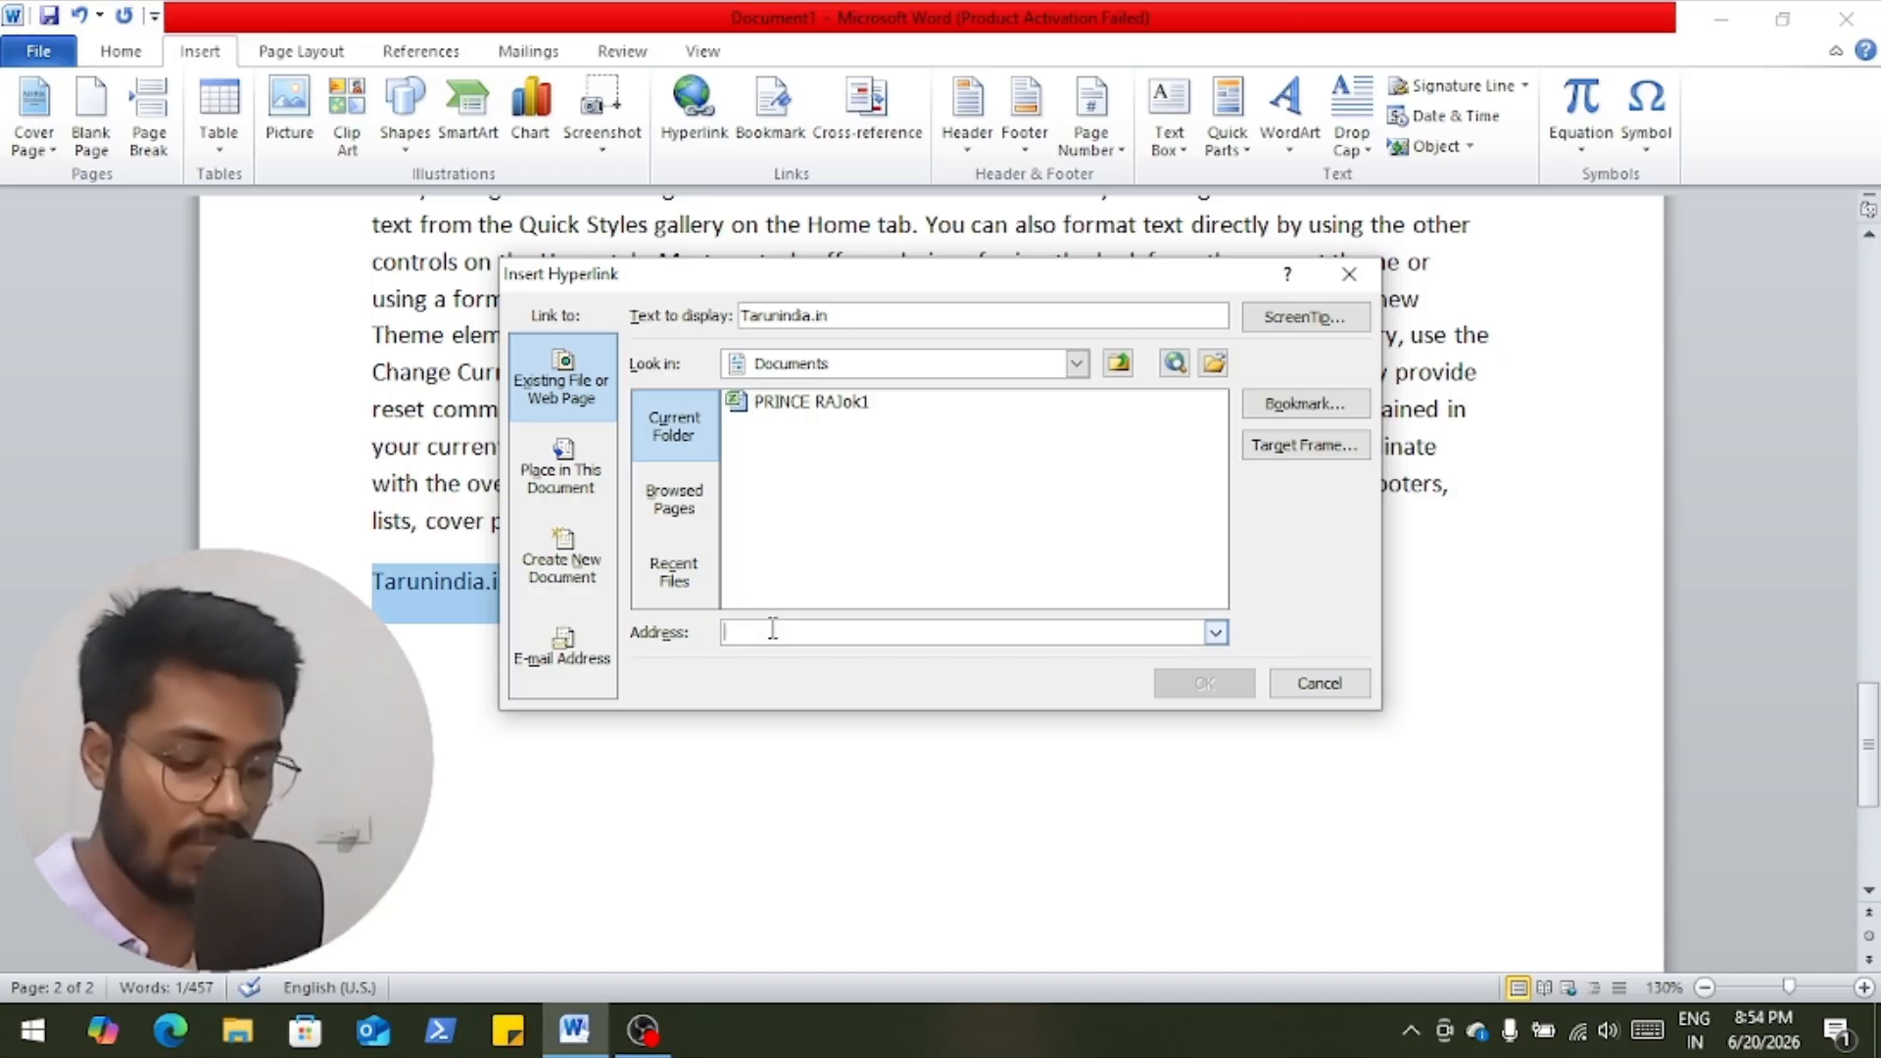
pyautogui.write('htt')
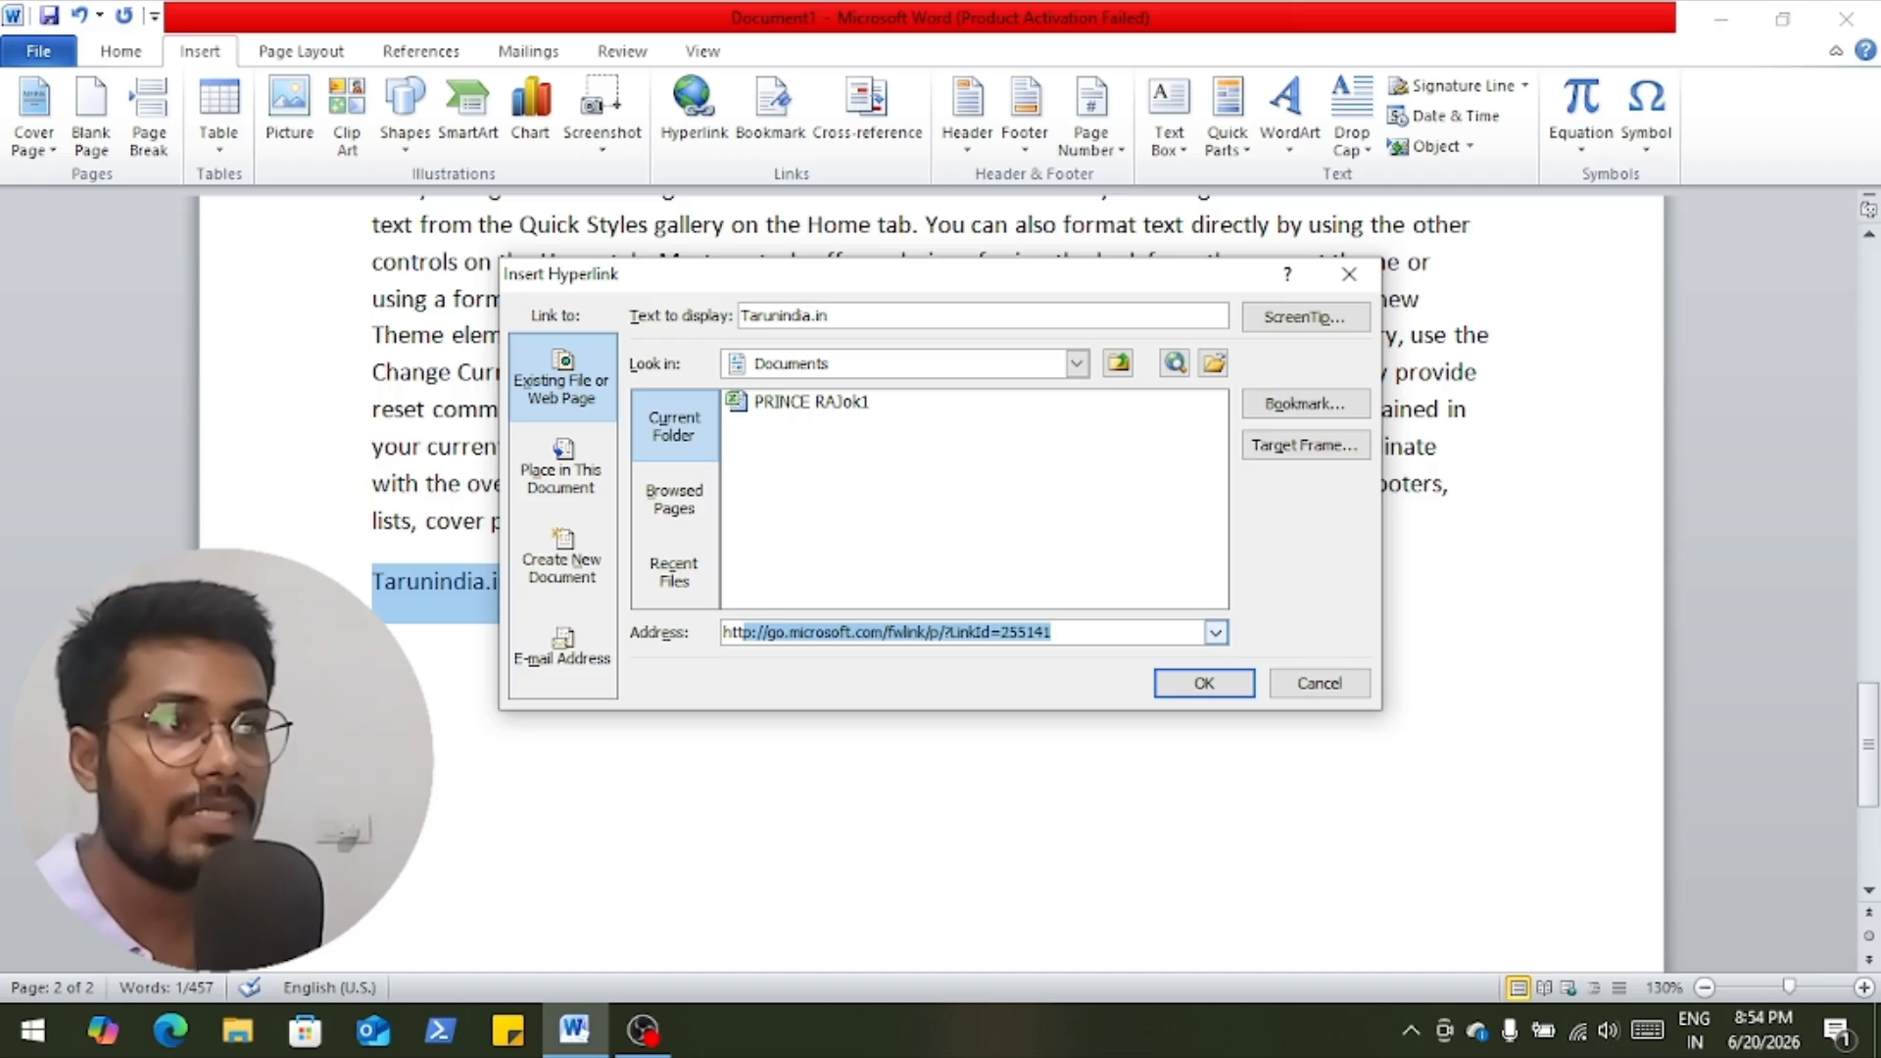
pyautogui.write('s://tarunindia.in')
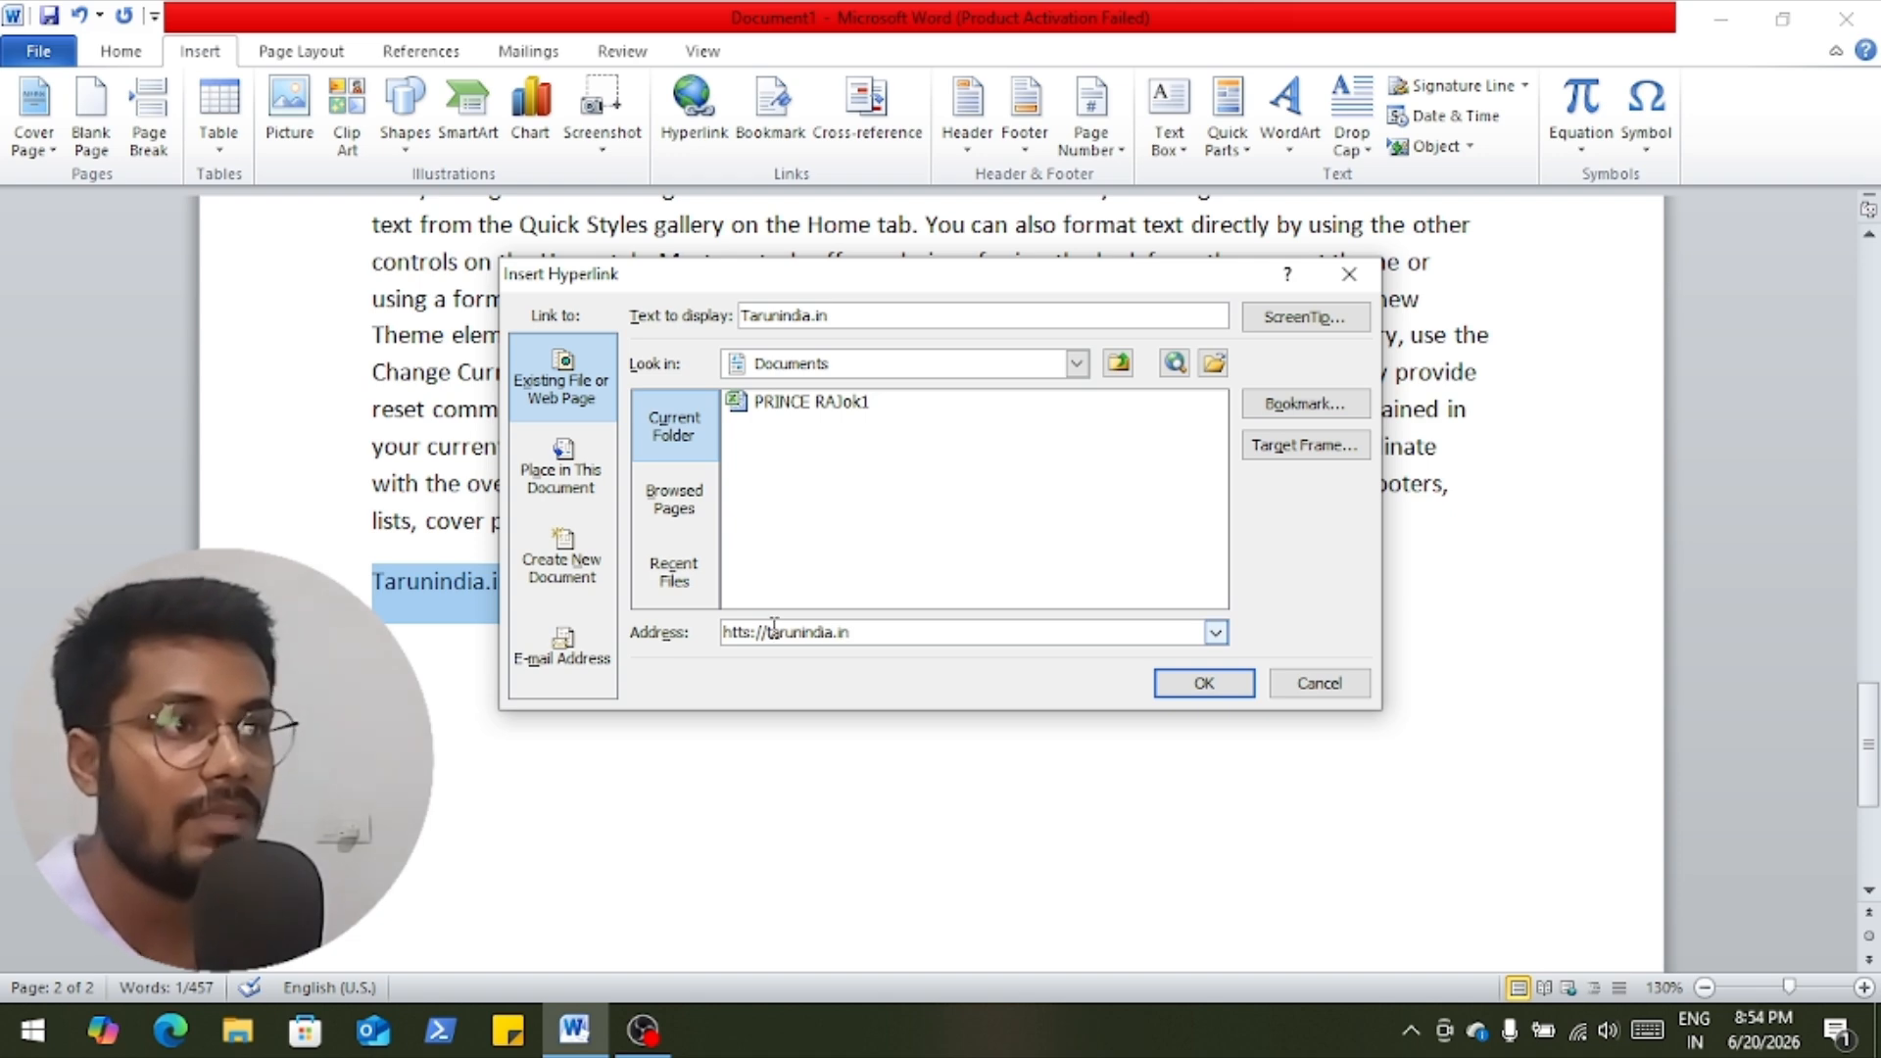
pyautogui.click(1231, 685)
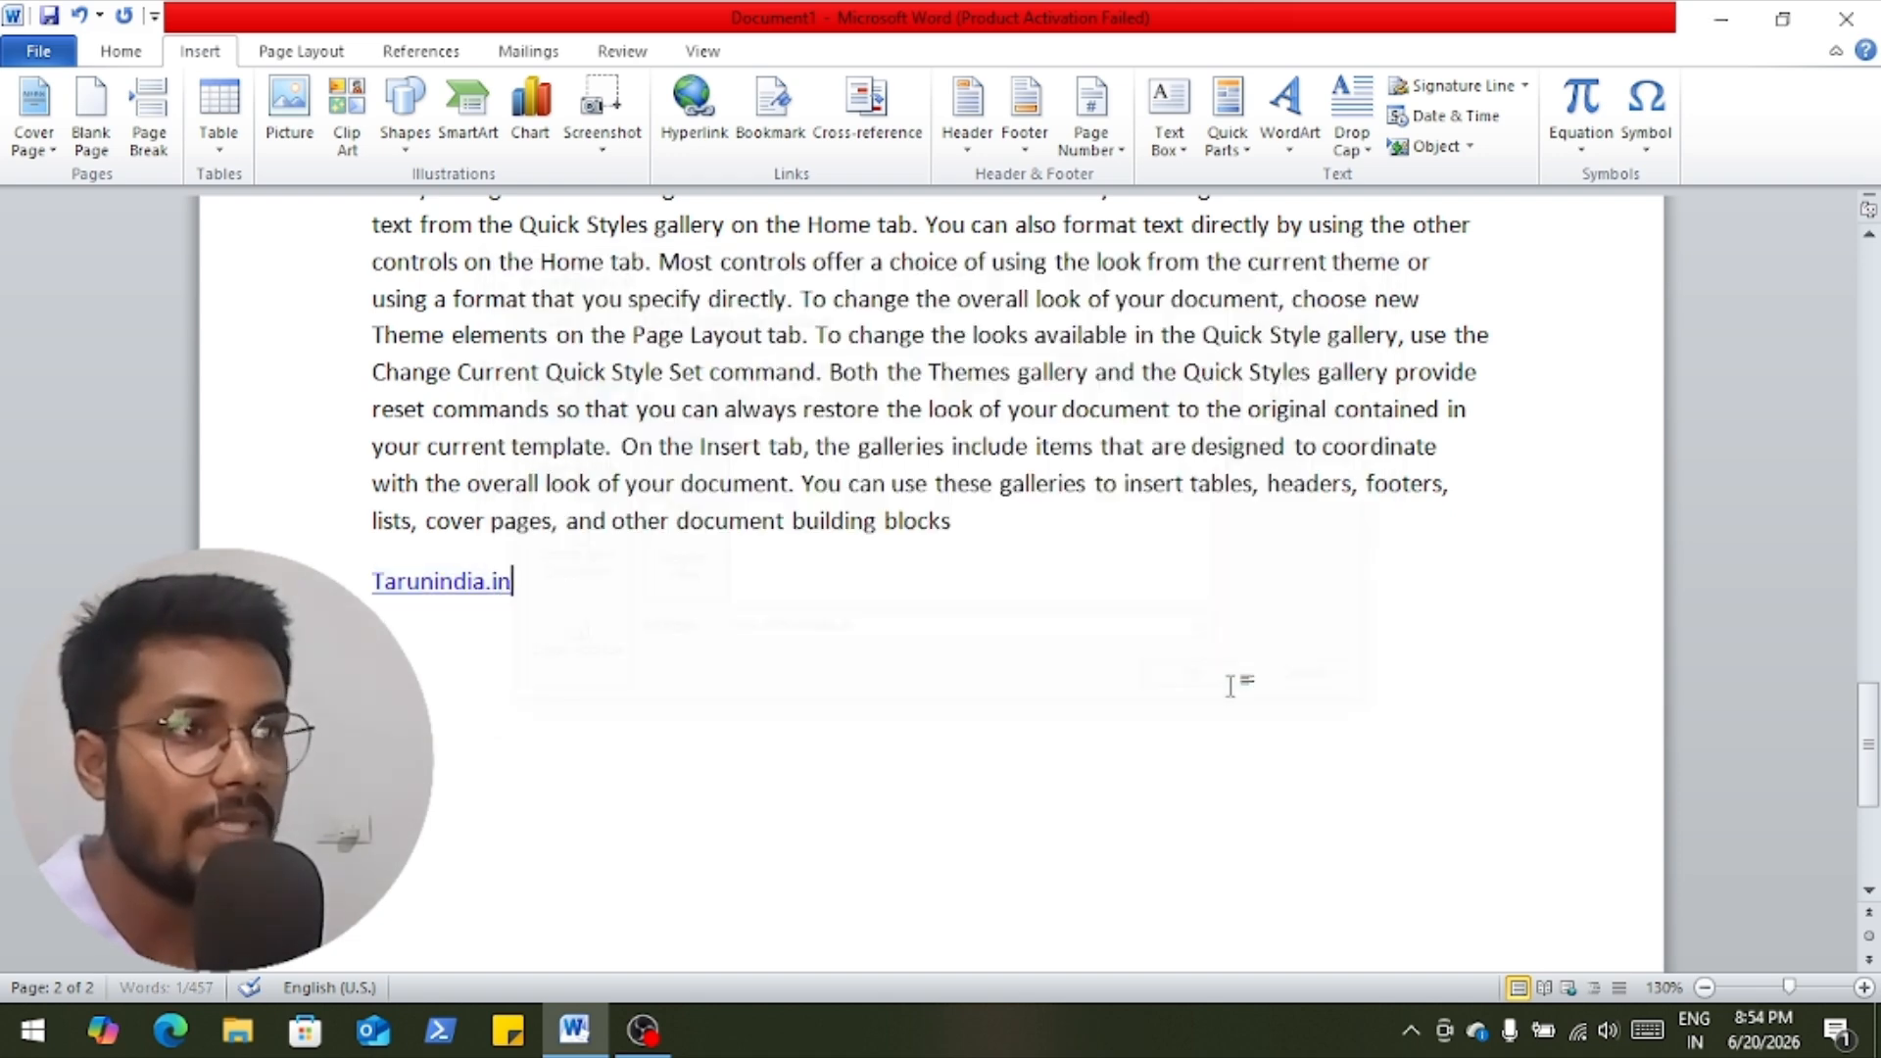
# Follow the Tarunindia.in hyperlink and allow it to open.
pyautogui.click(454, 587)
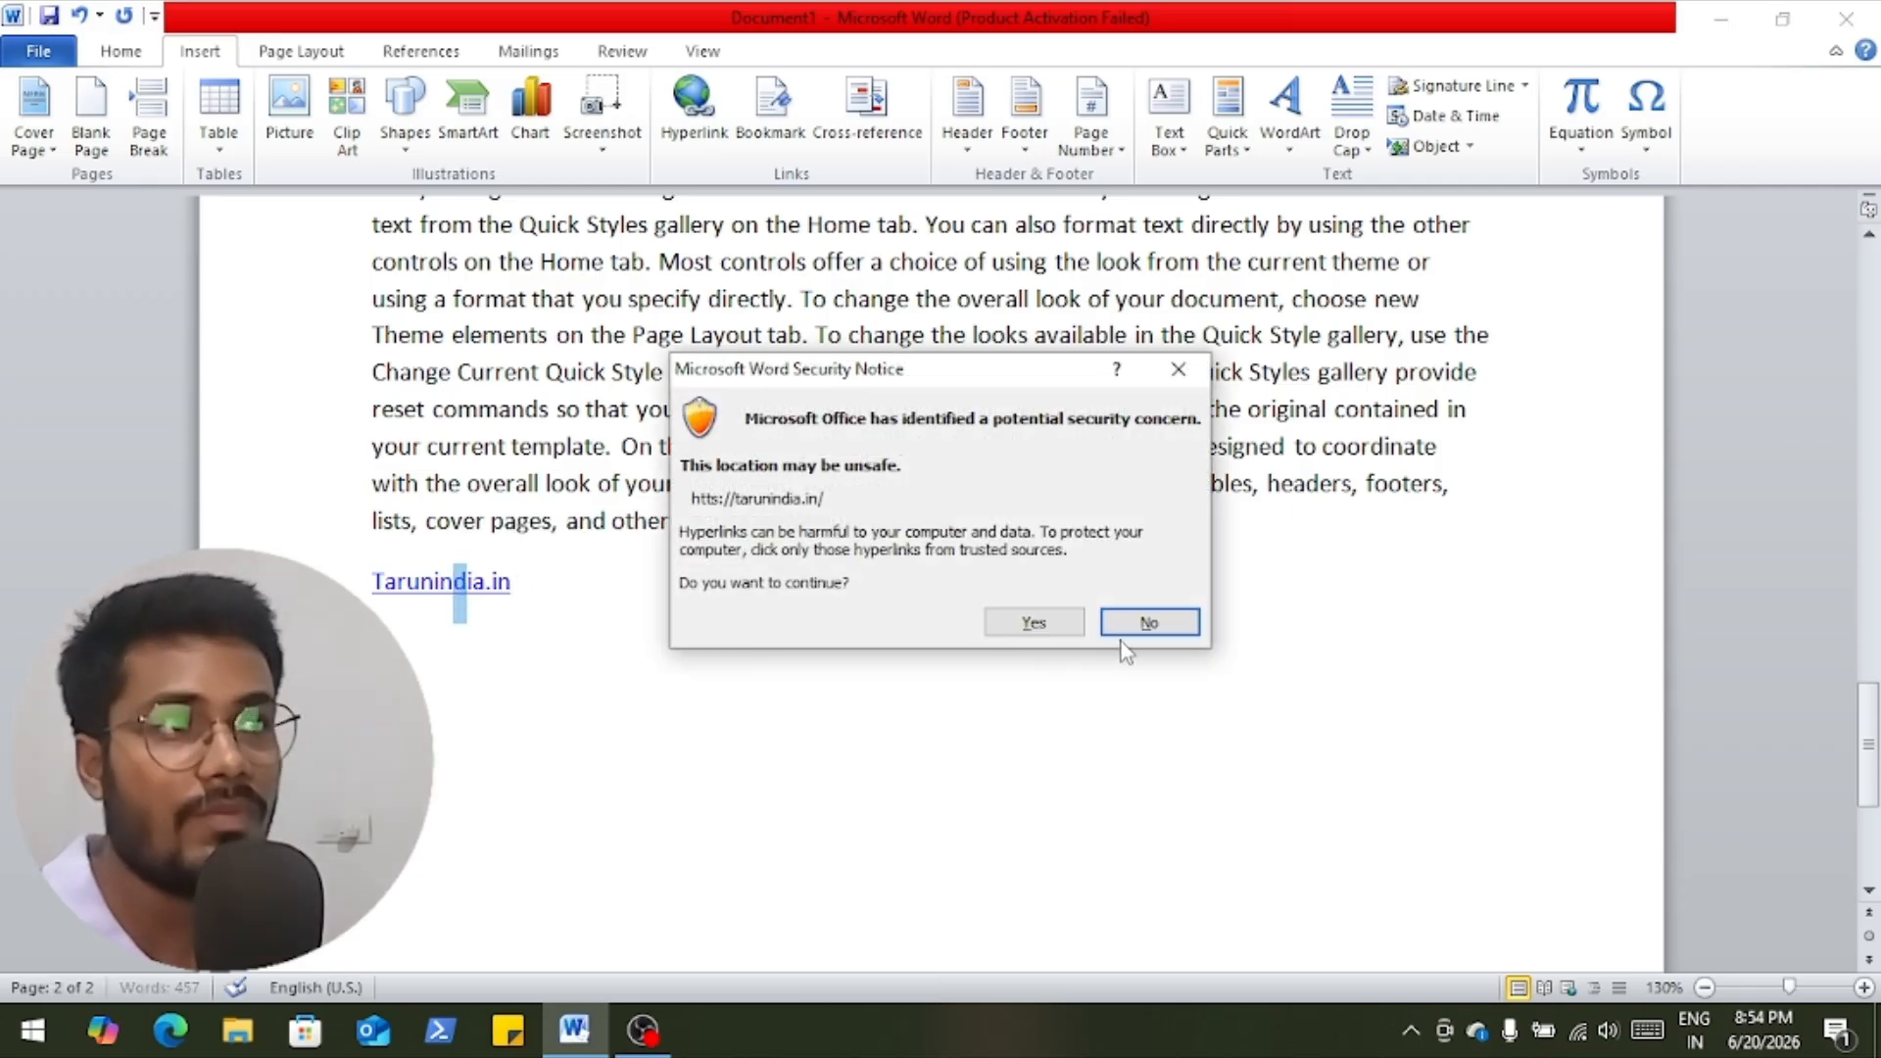
pyautogui.click(1062, 625)
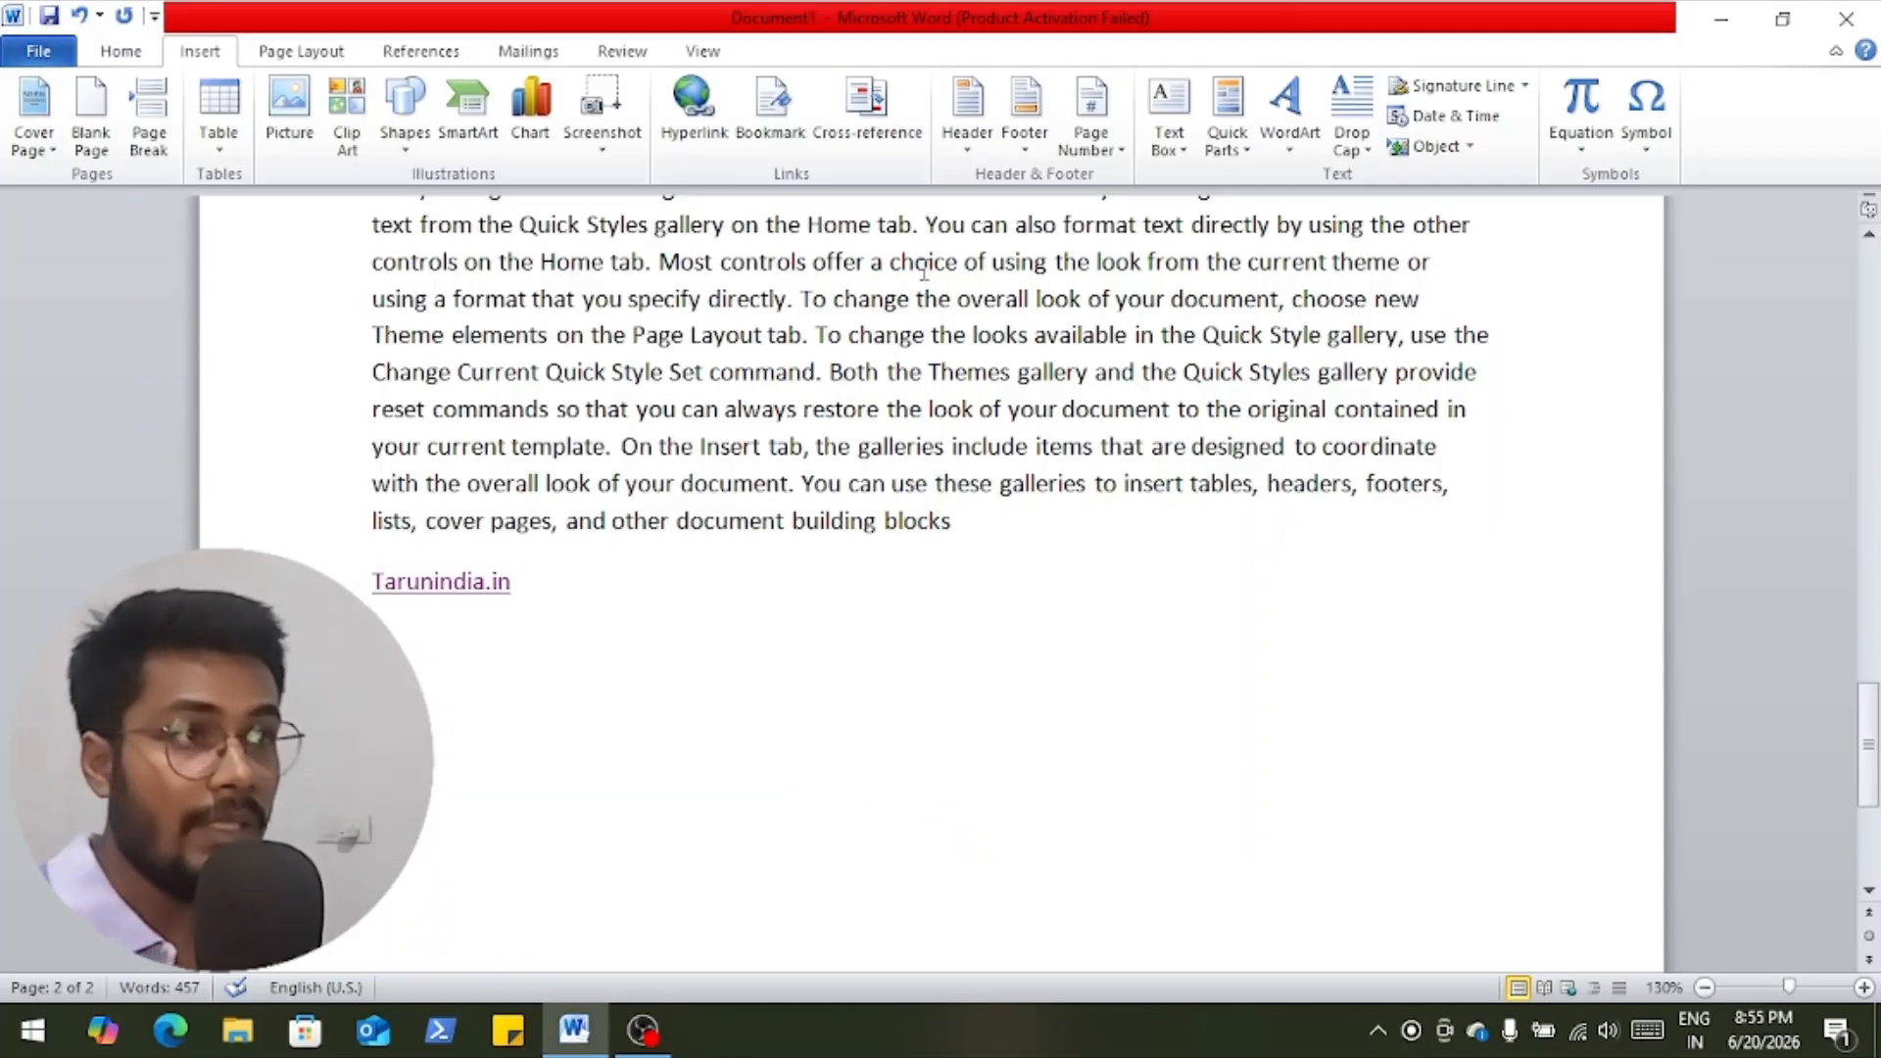
# Add the built-in Blank (Three Columns) header to the page.
pyautogui.click(981, 158)
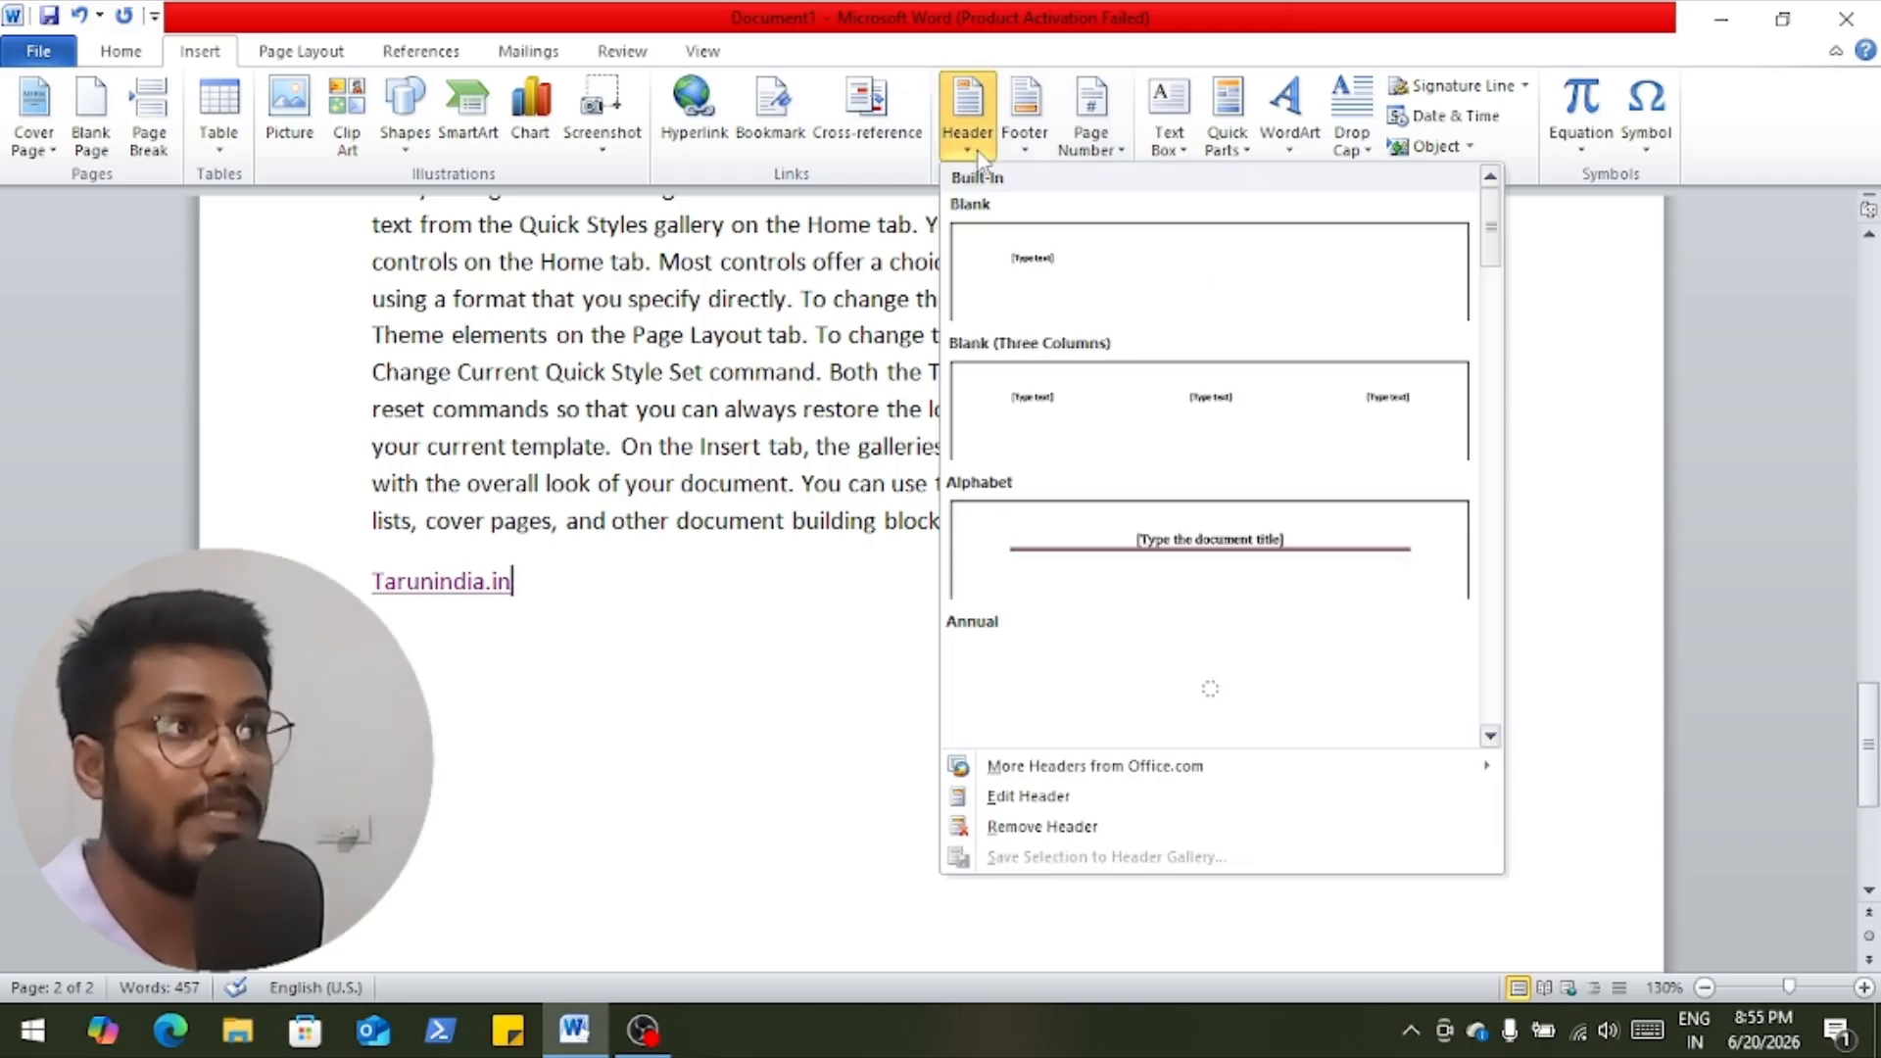
pyautogui.click(1092, 443)
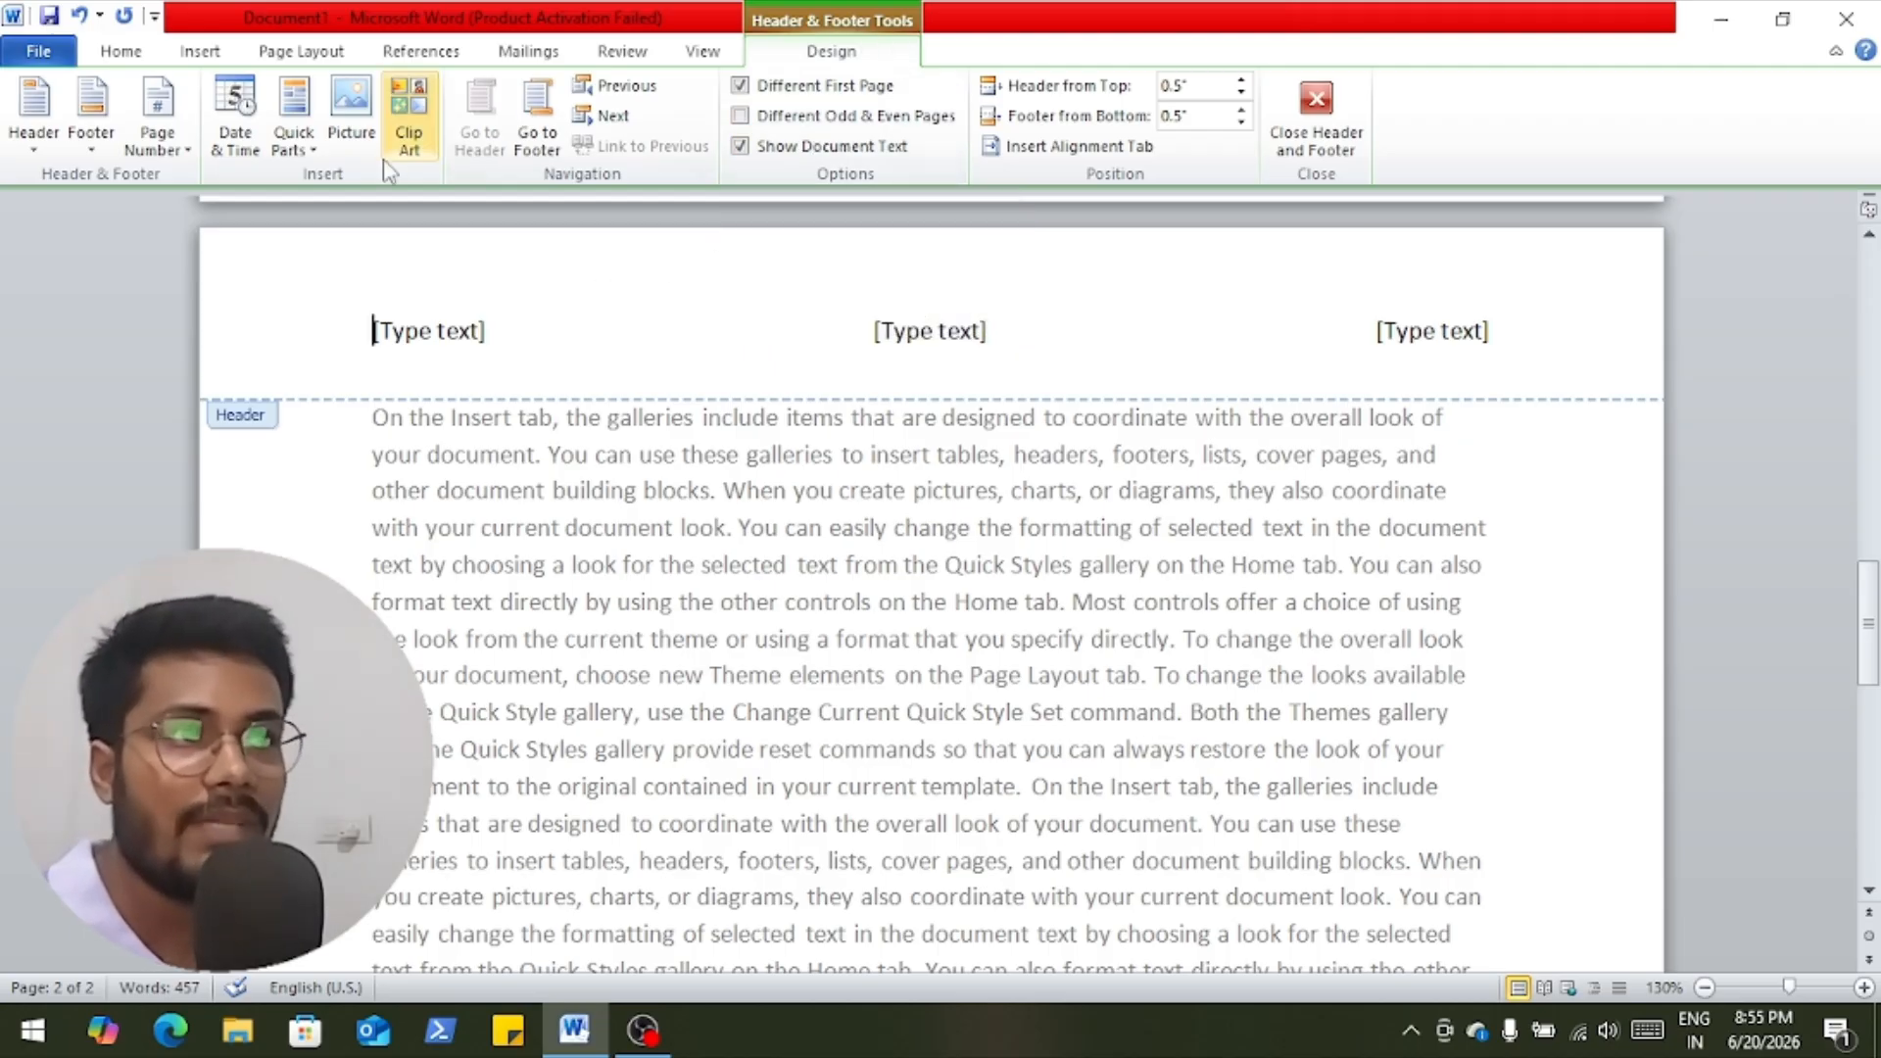
# Insert the date in the "Saturday, June 20, 2026" format at the start of the header and delete the first placeholder.
pyautogui.click(245, 147)
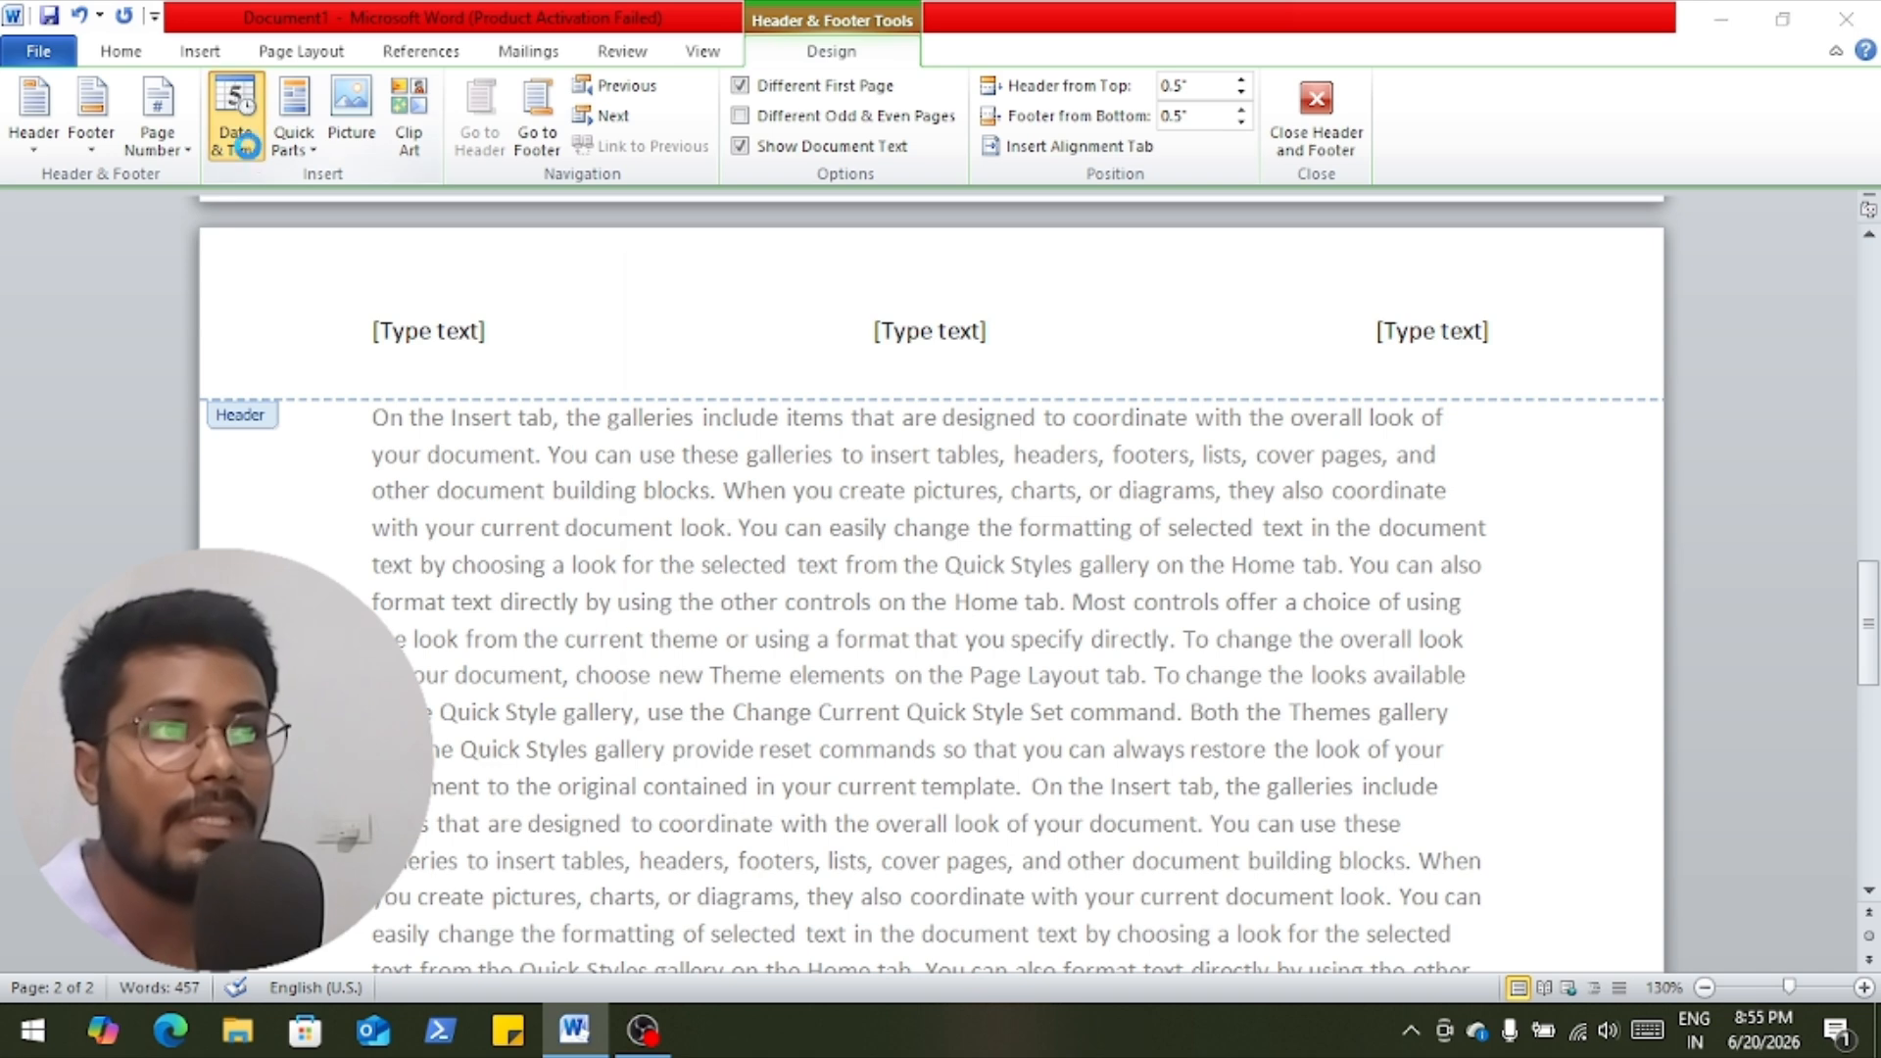
pyautogui.click(676, 339)
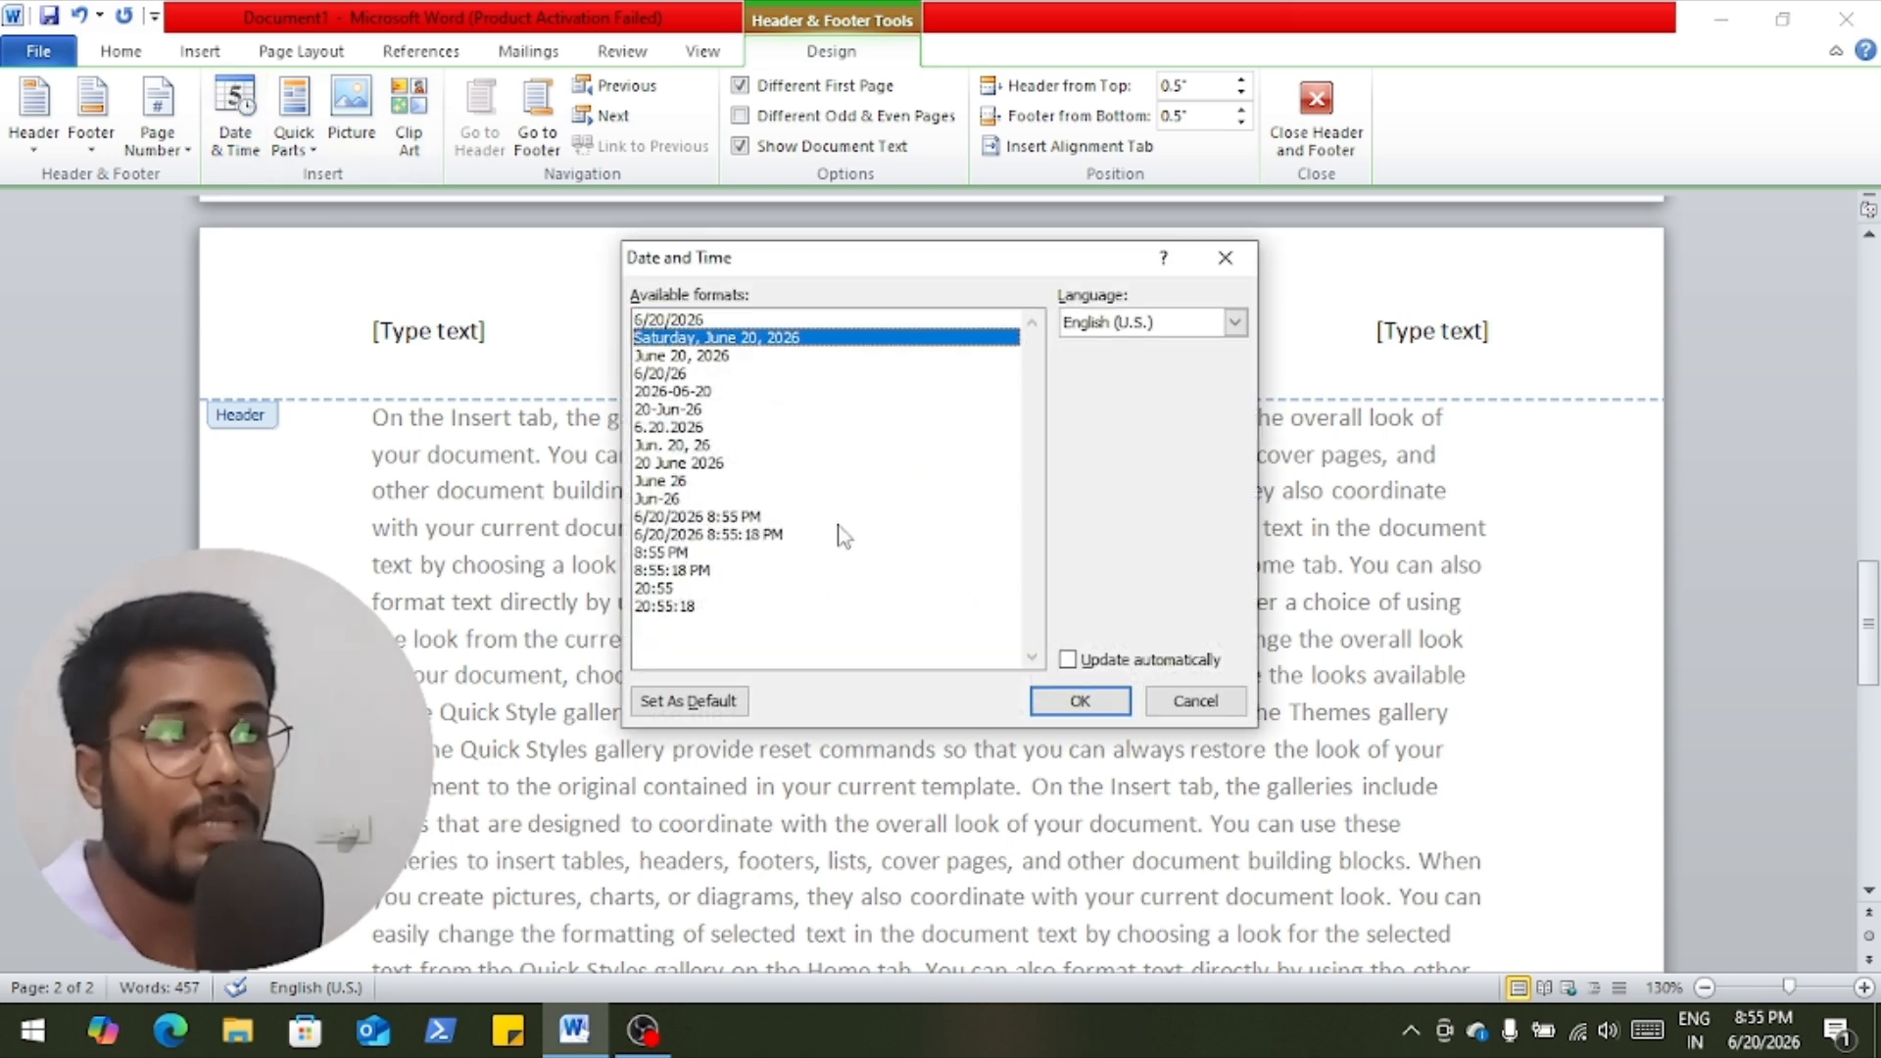
pyautogui.click(1063, 700)
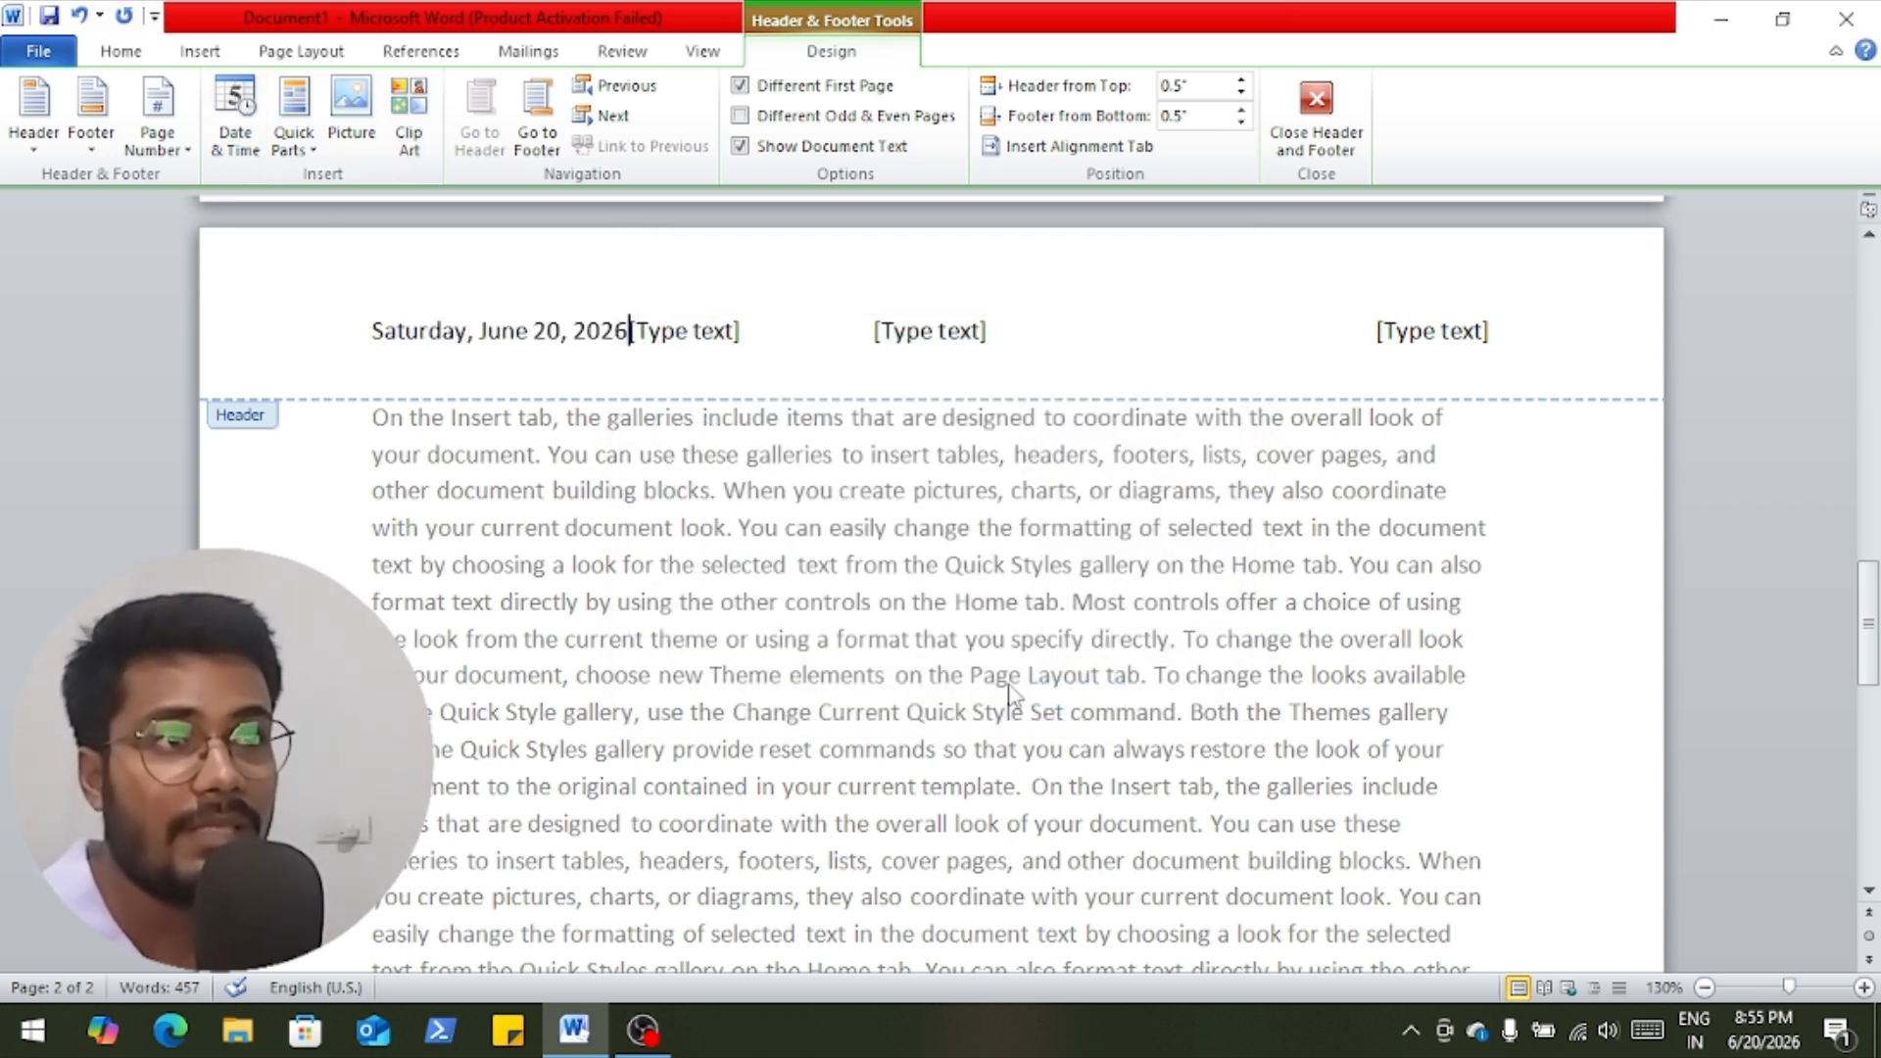
pyautogui.click(642, 333)
pyautogui.press('Delete')
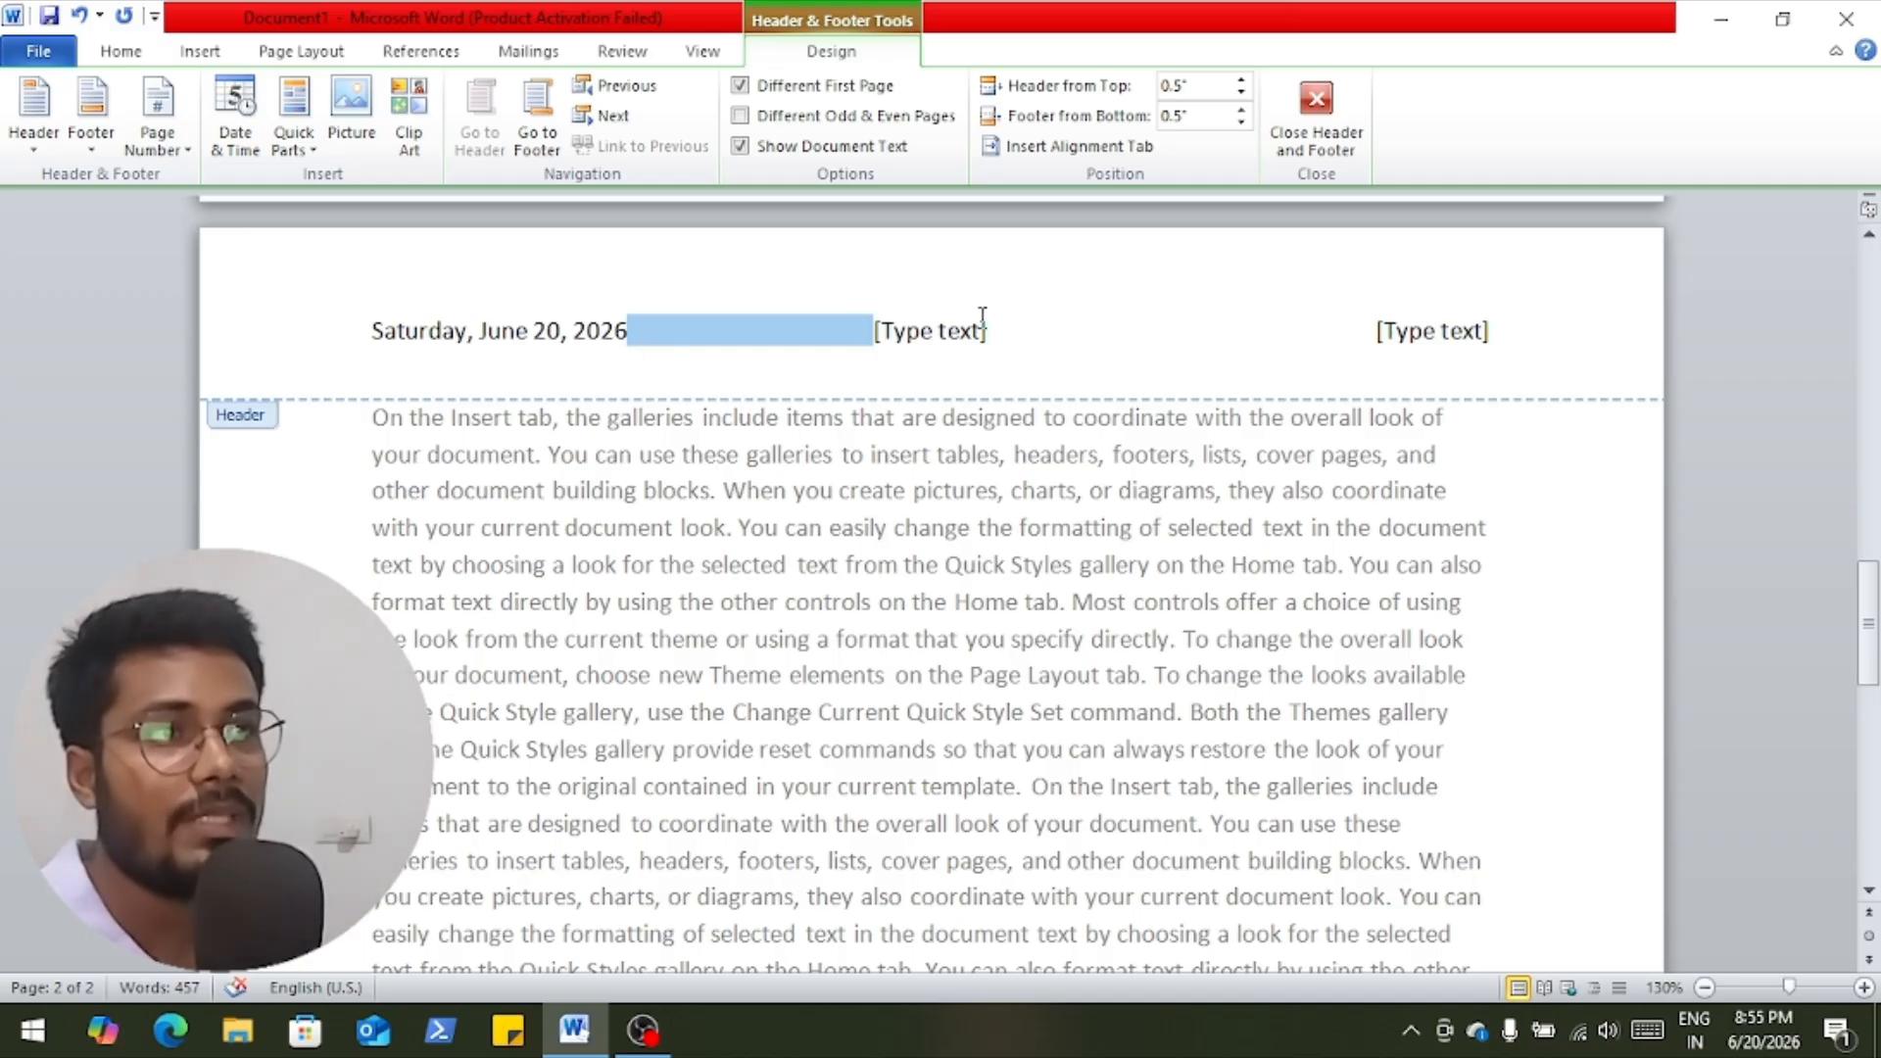
# Replace the header's middle placeholder with the text "tarun india".
pyautogui.click(927, 331)
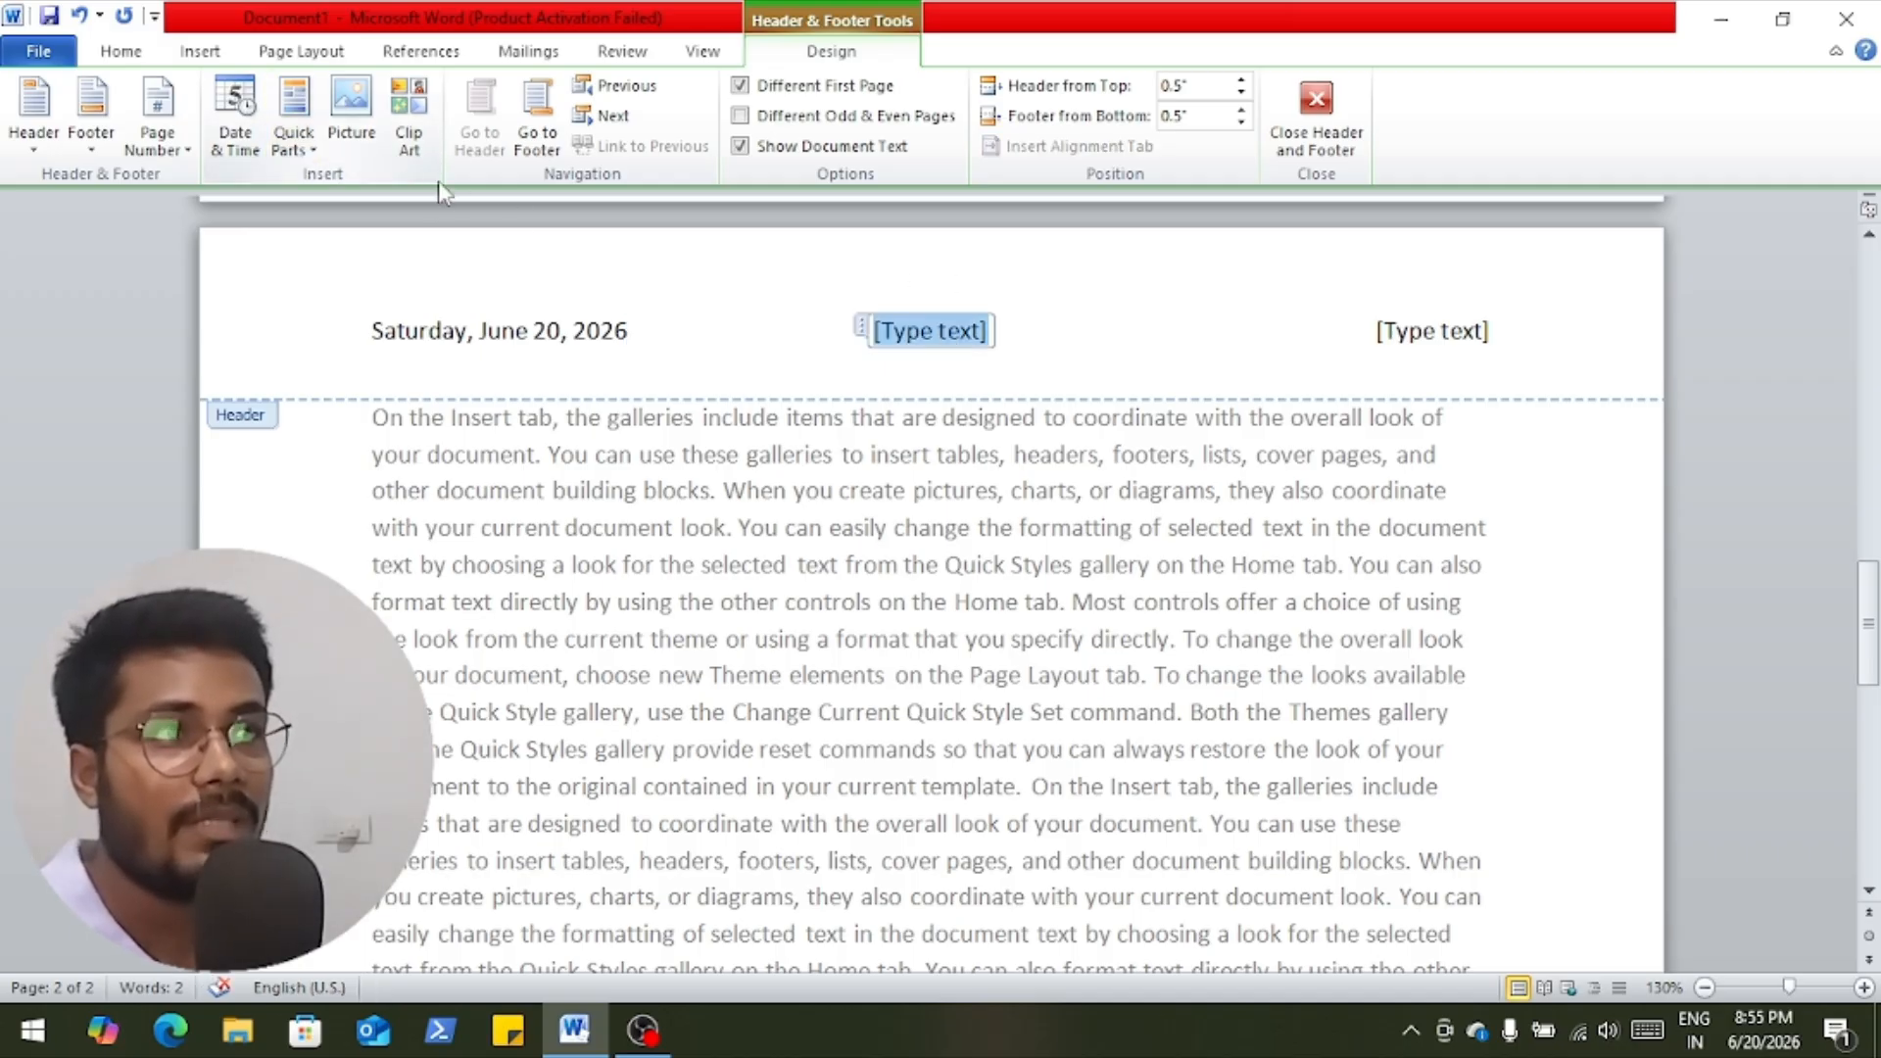
pyautogui.write('t')
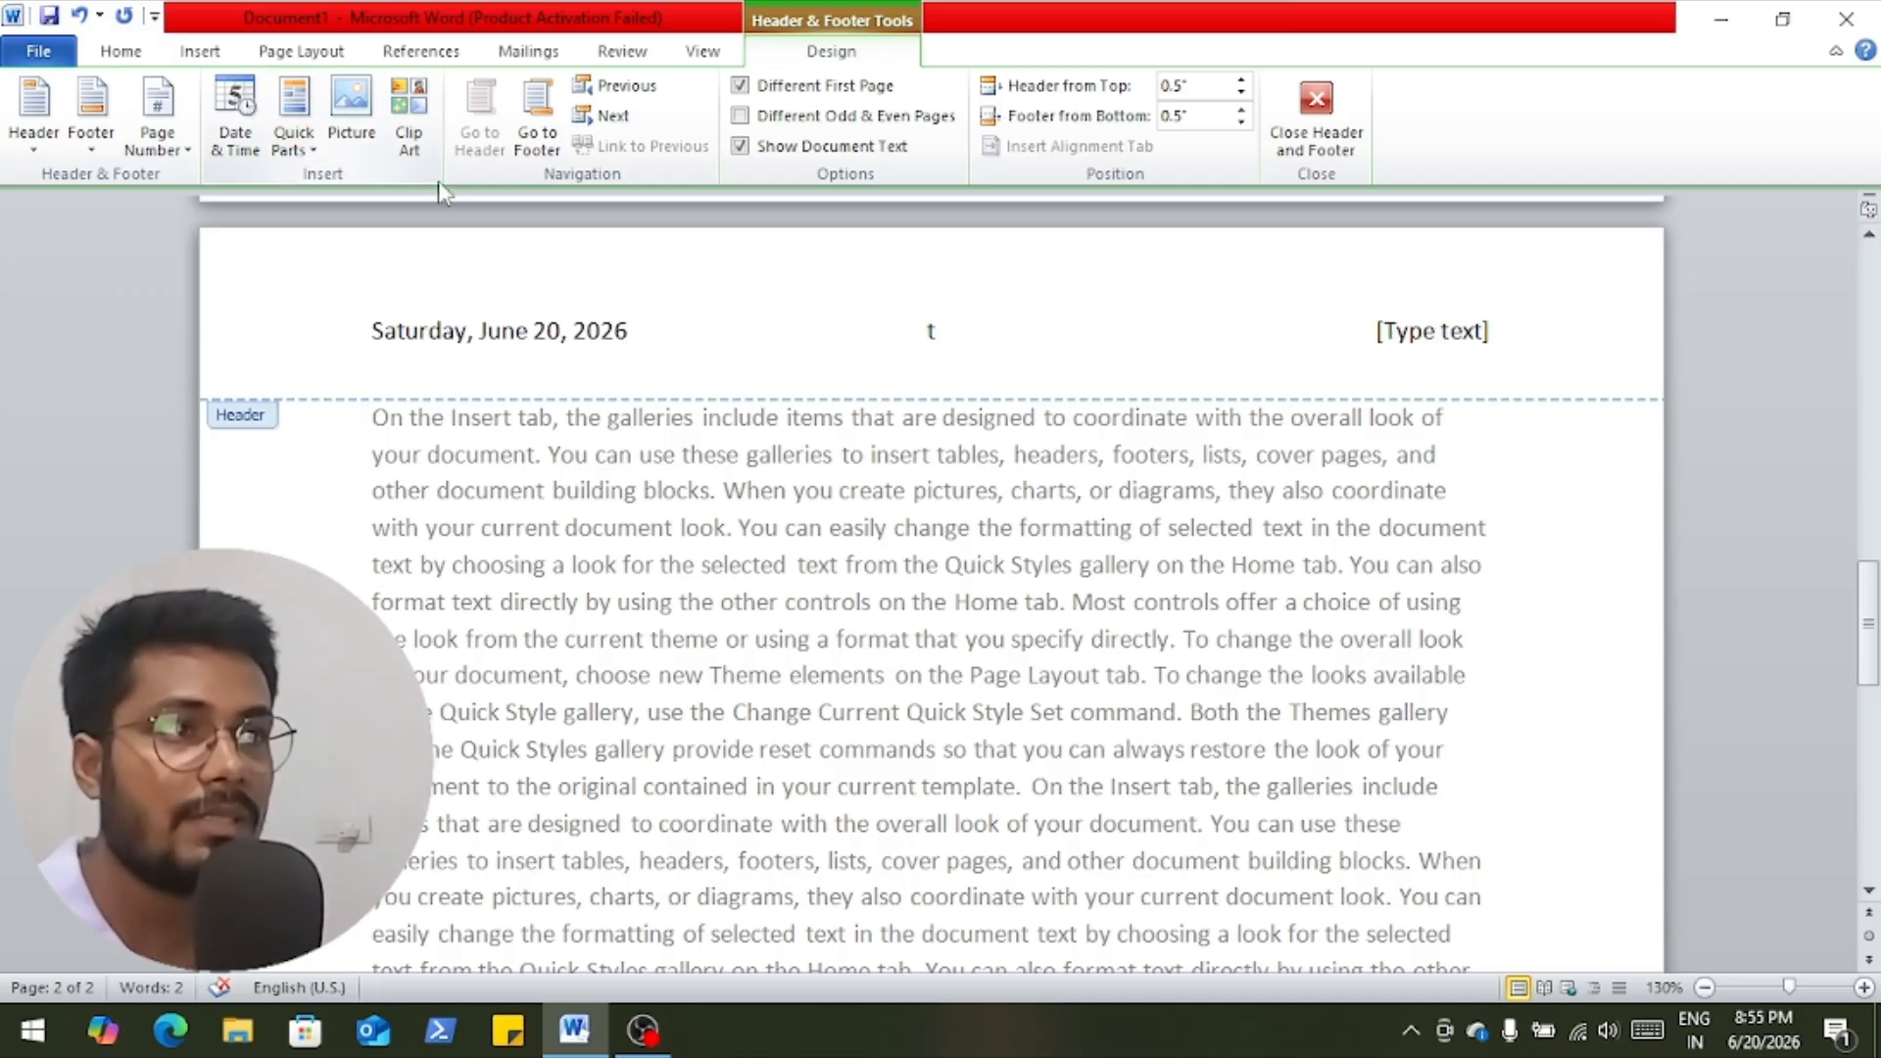
pyautogui.write('arun india')
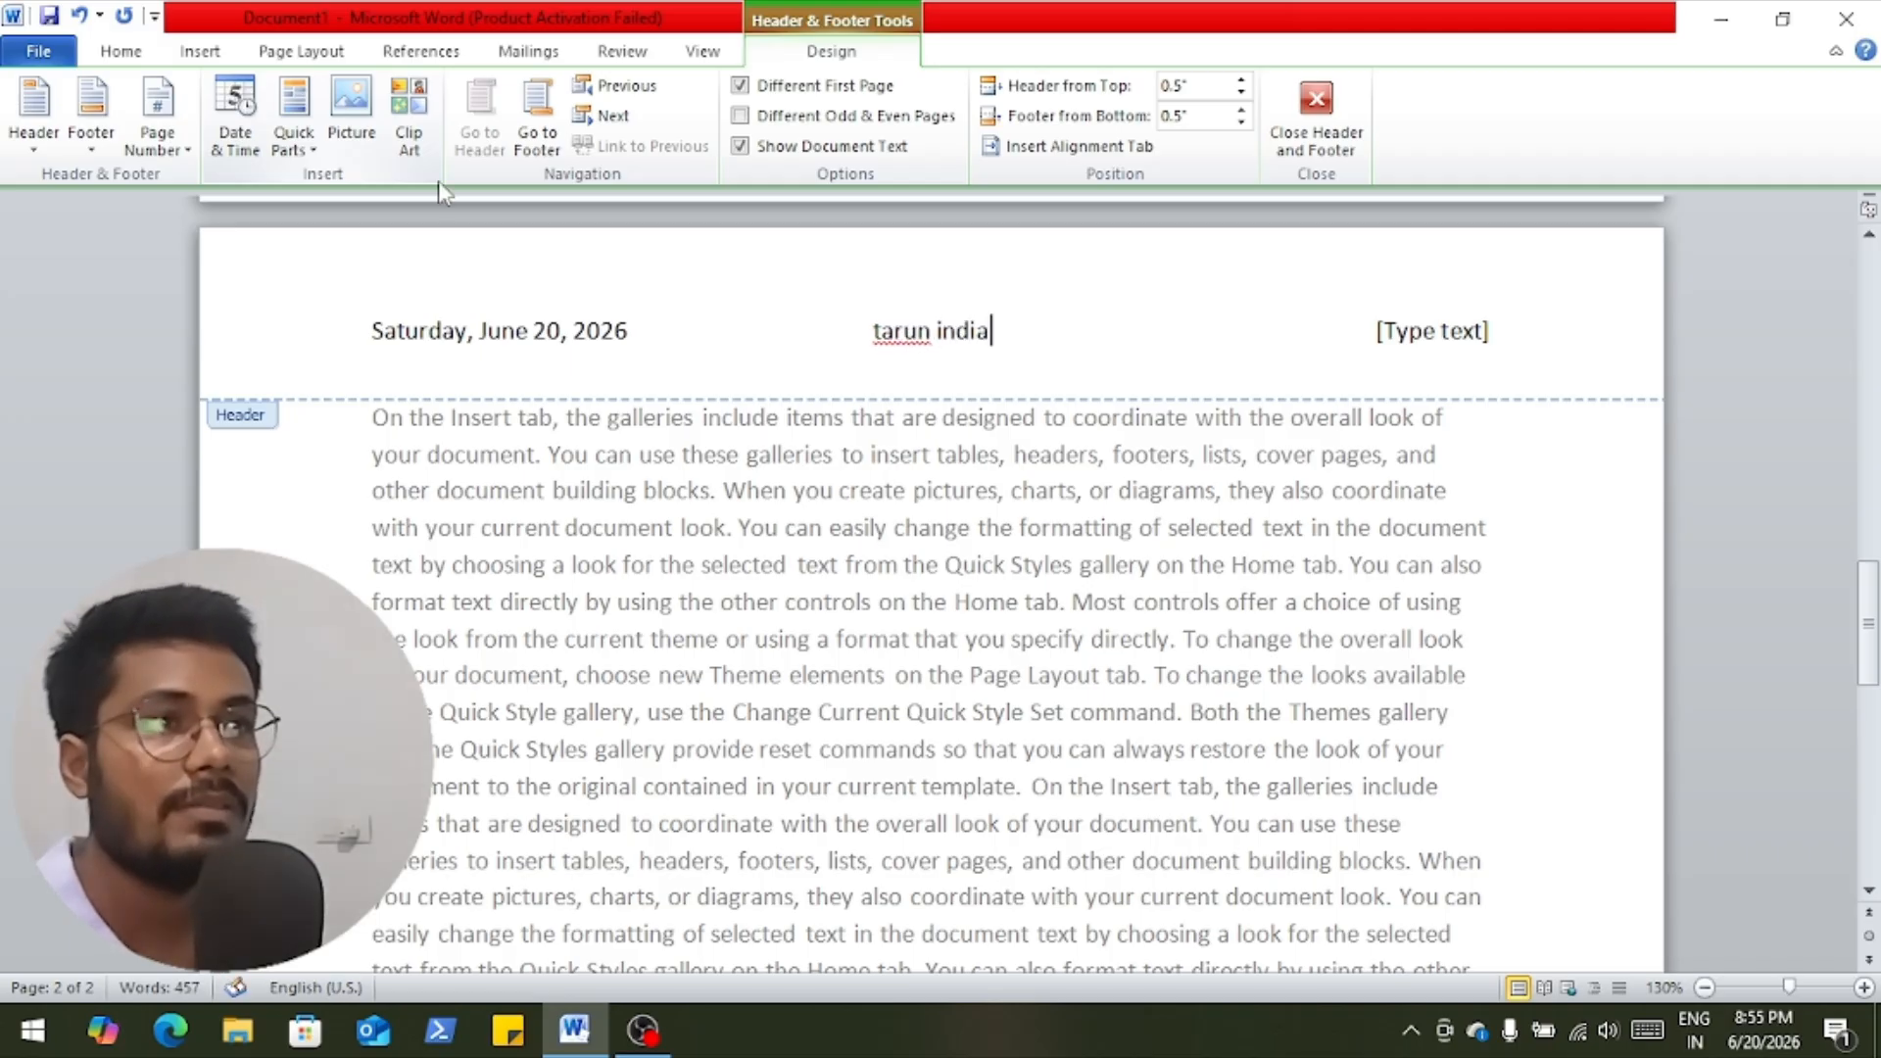
# Replace the header's last placeholder with an Accent Bar 1 page number at the current position.
pyautogui.click(1412, 338)
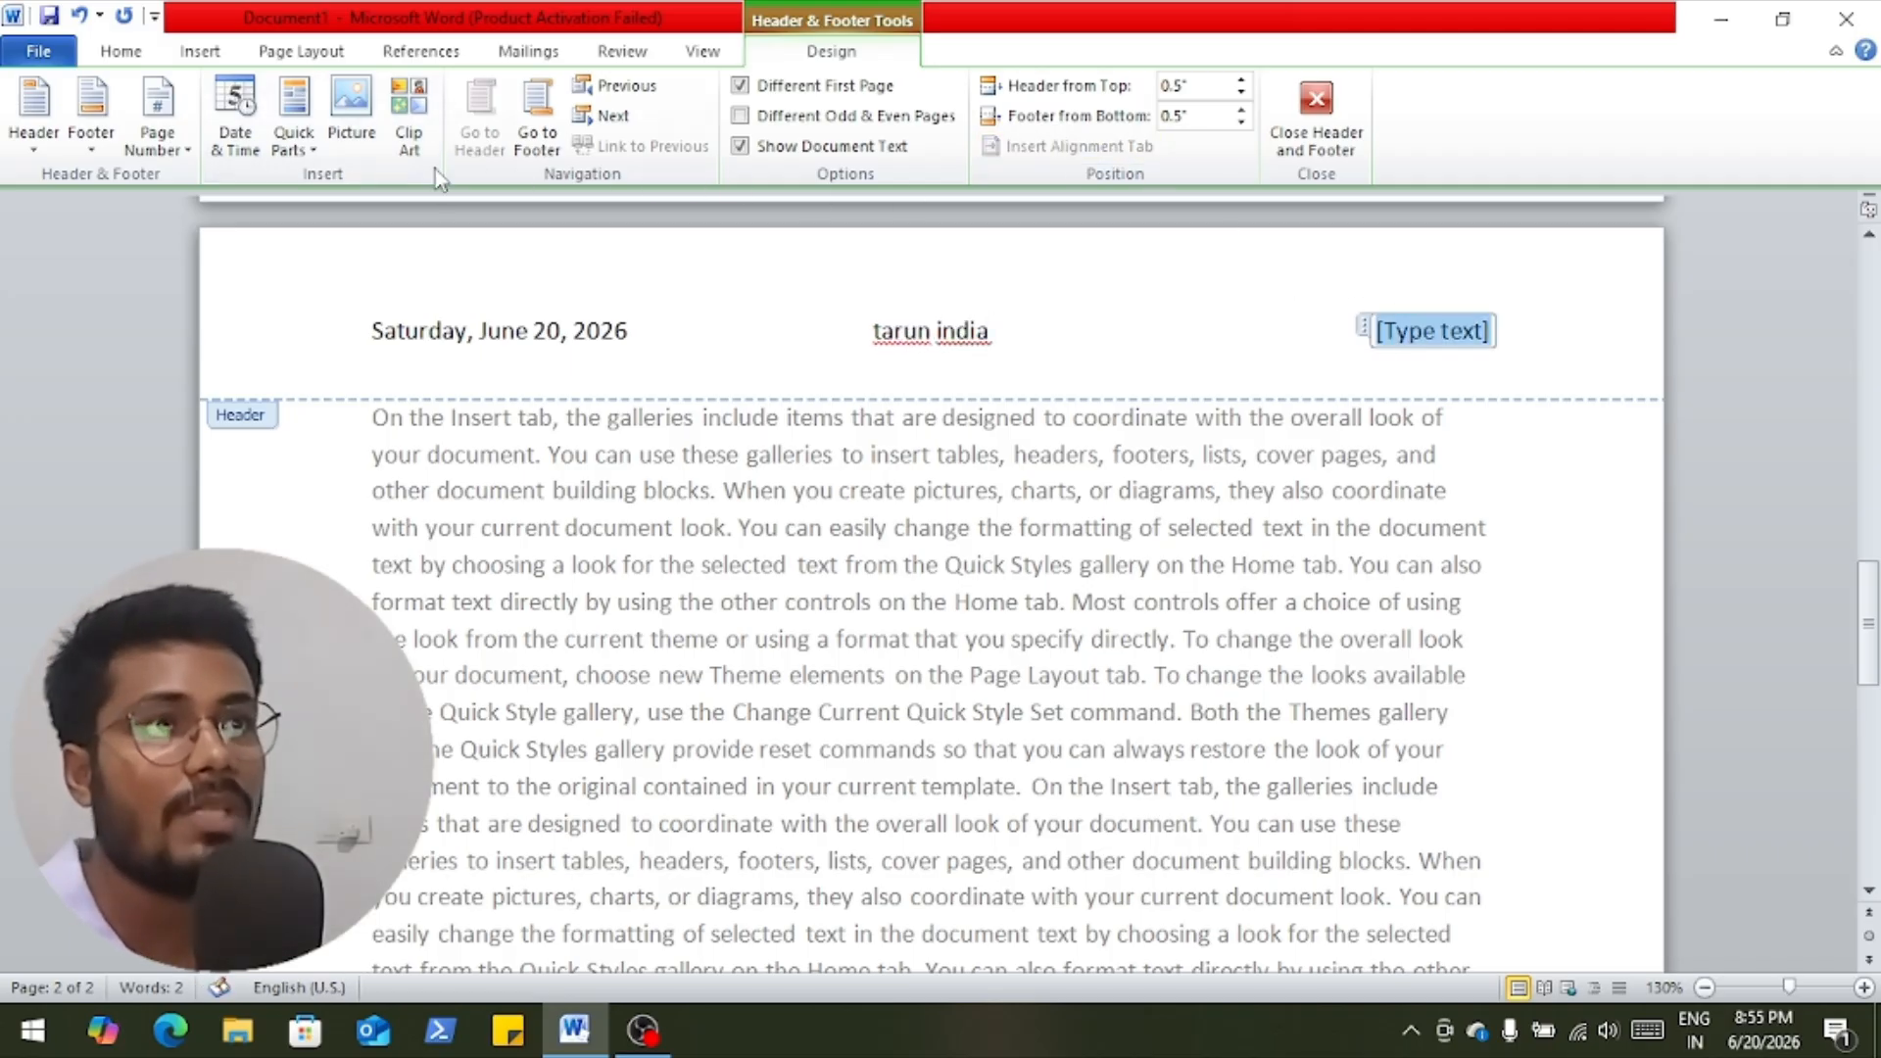
pyautogui.click(157, 142)
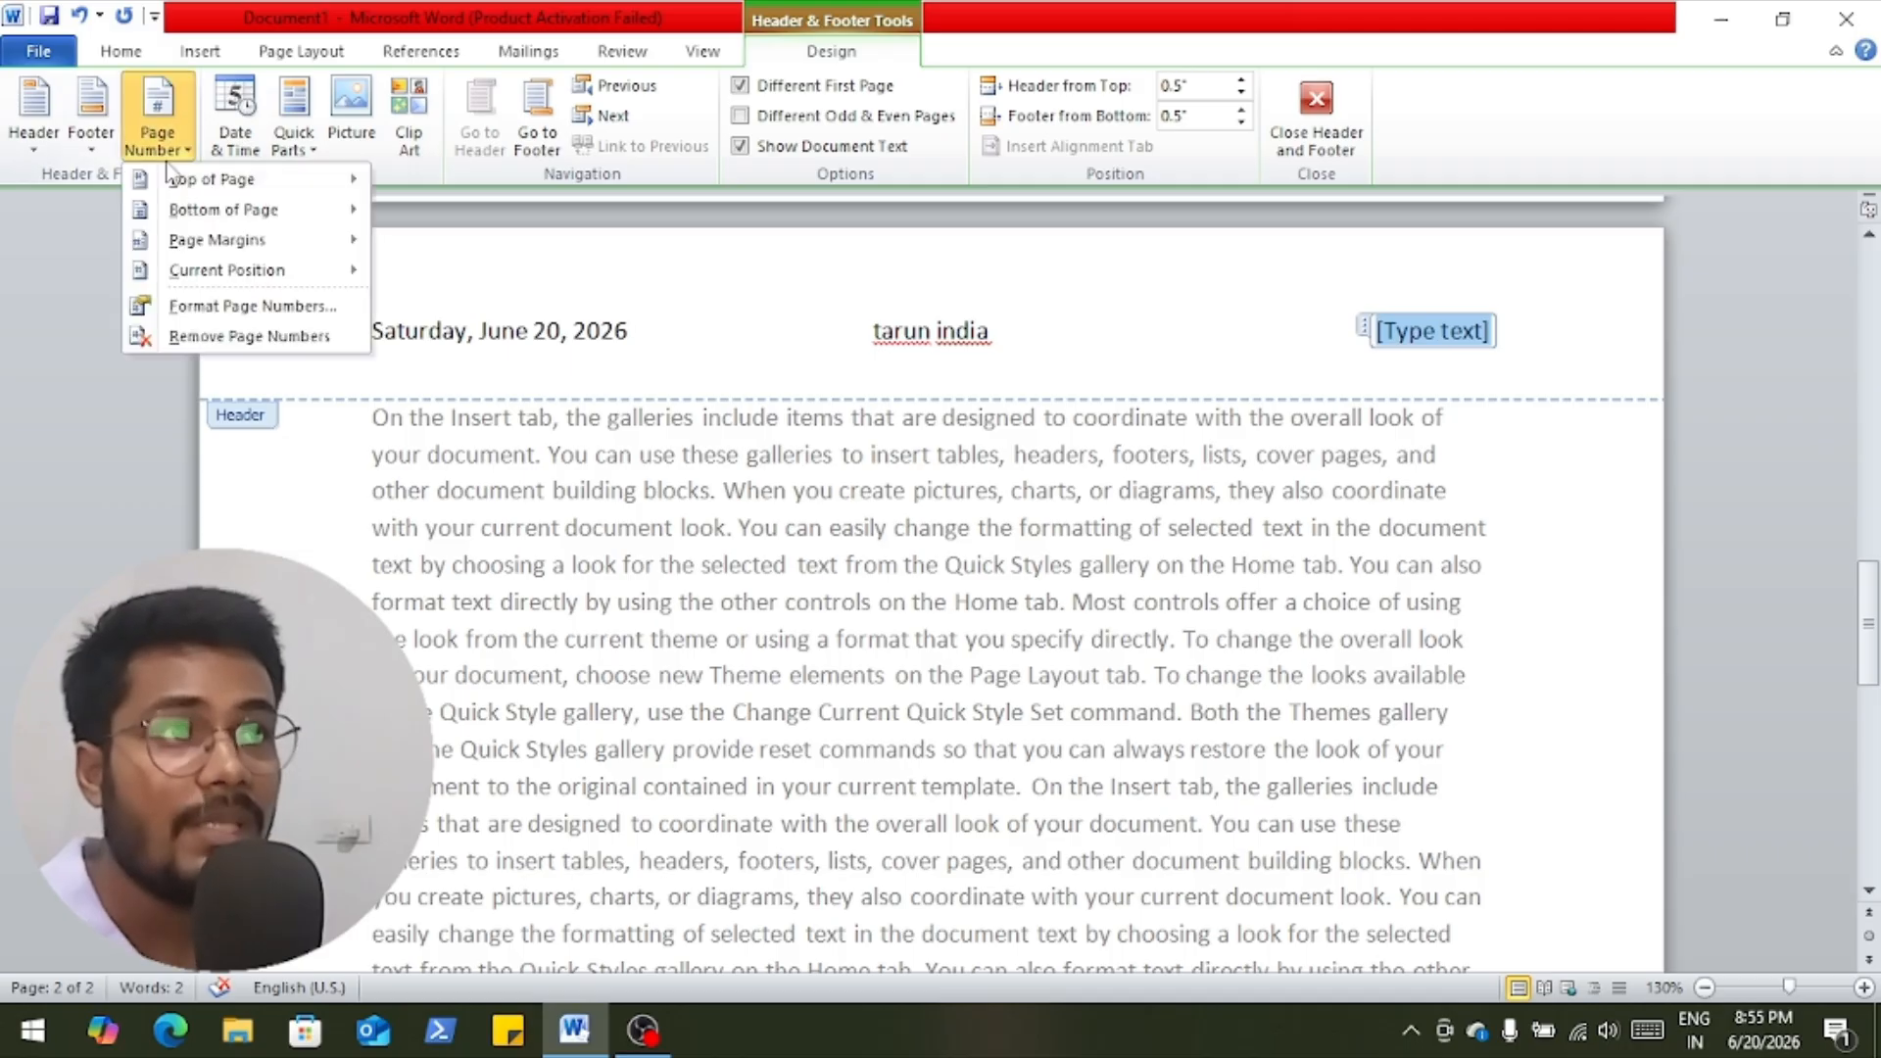
pyautogui.moveTo(162, 178)
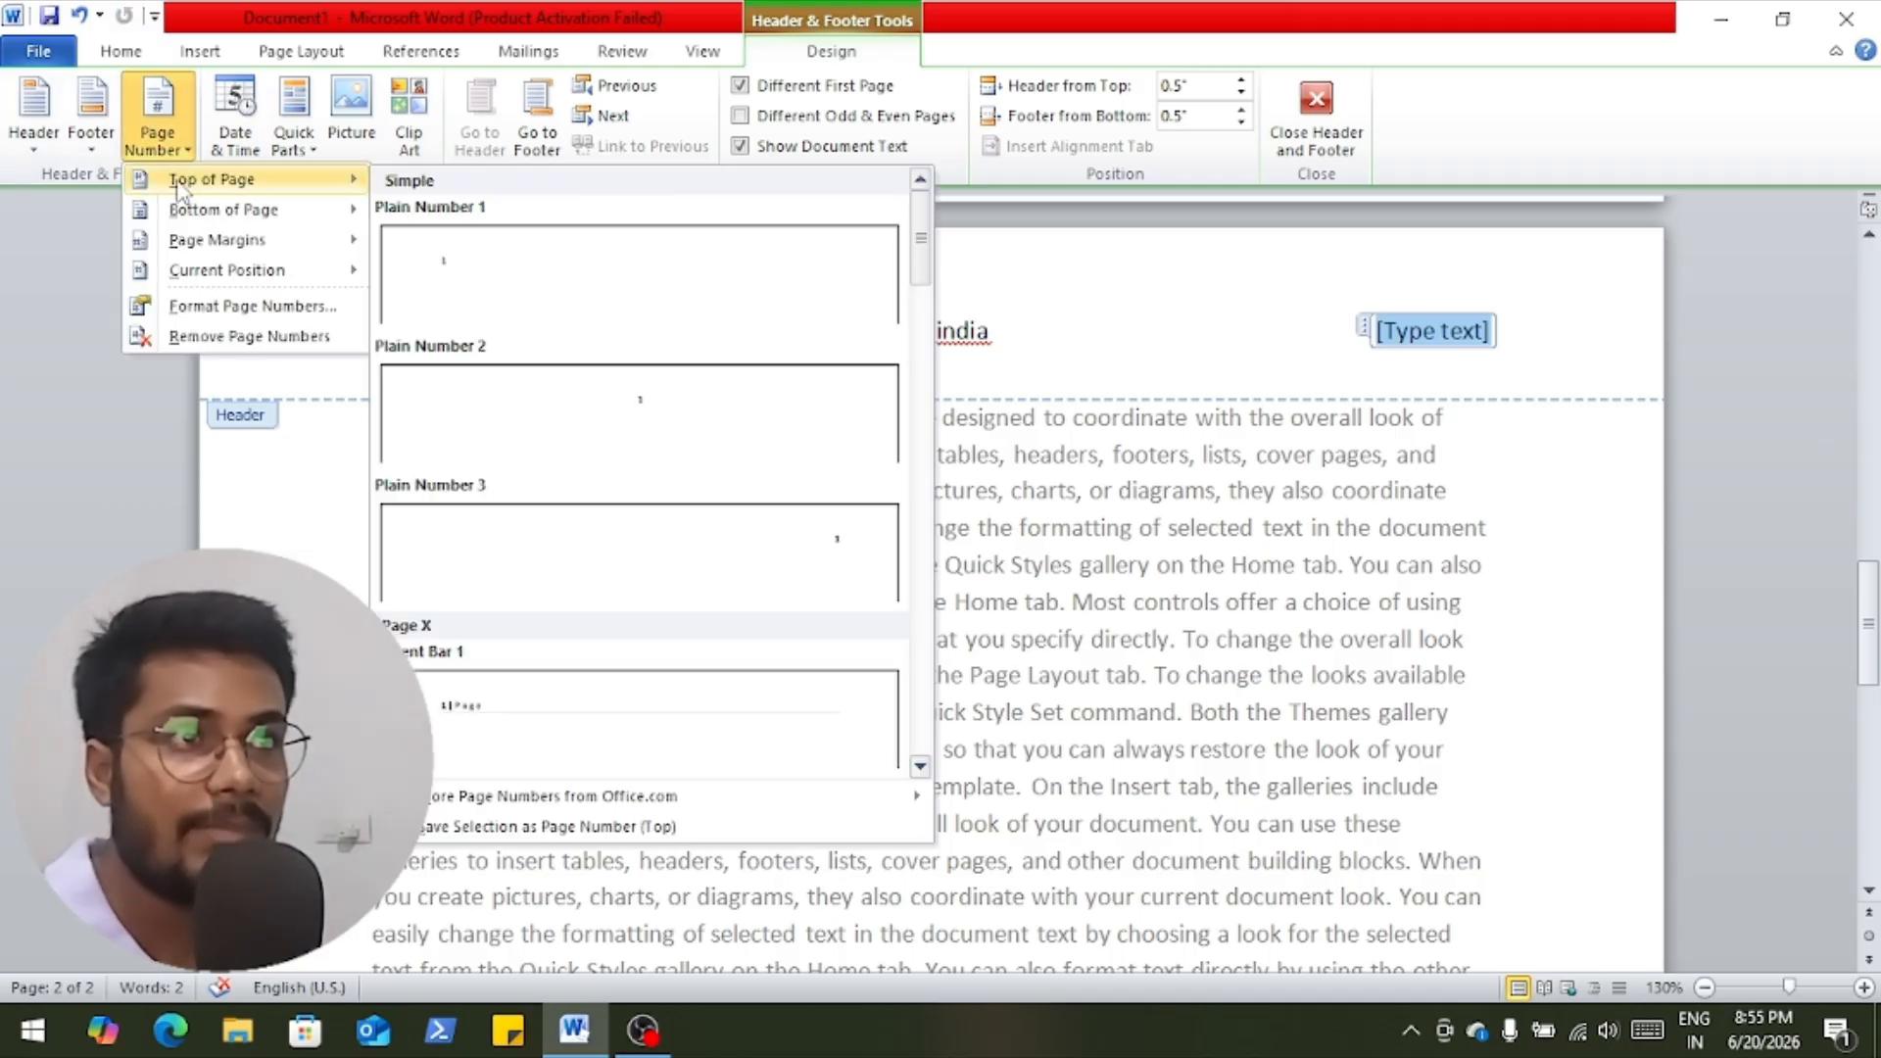
pyautogui.moveTo(247, 270)
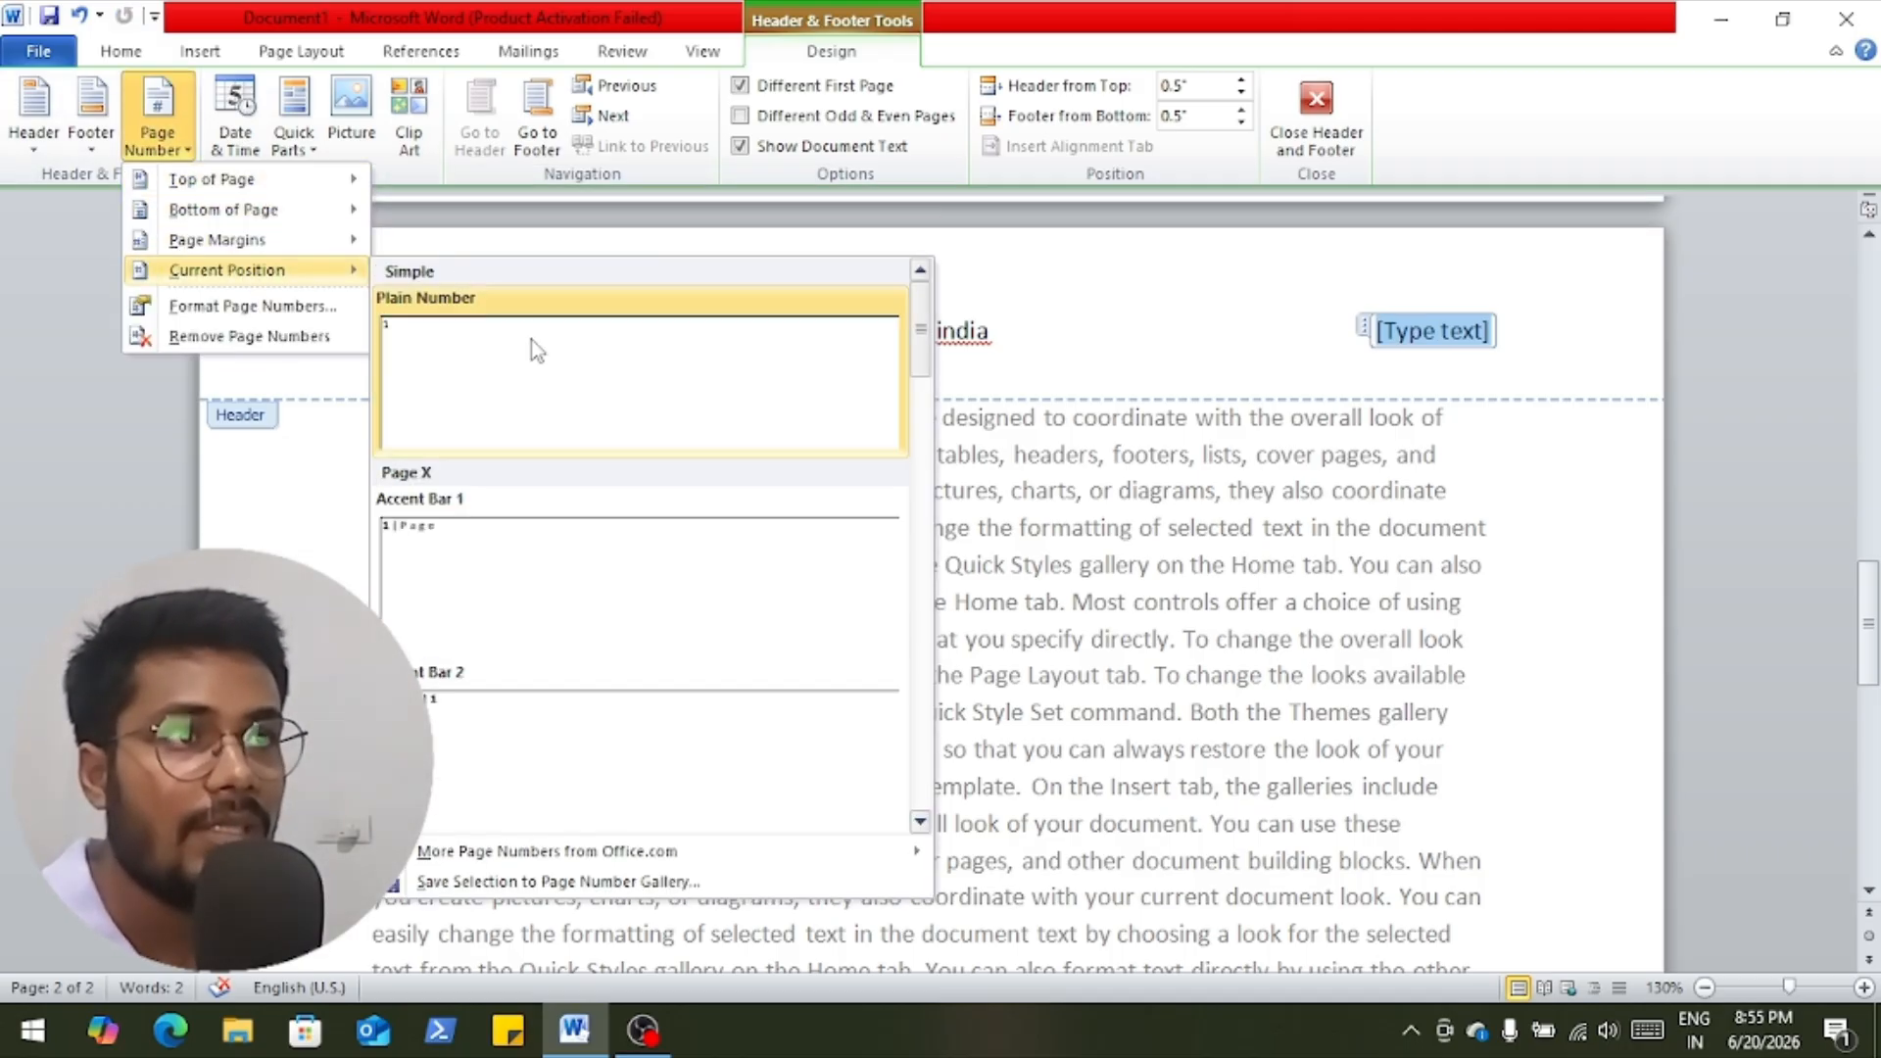
pyautogui.click(545, 550)
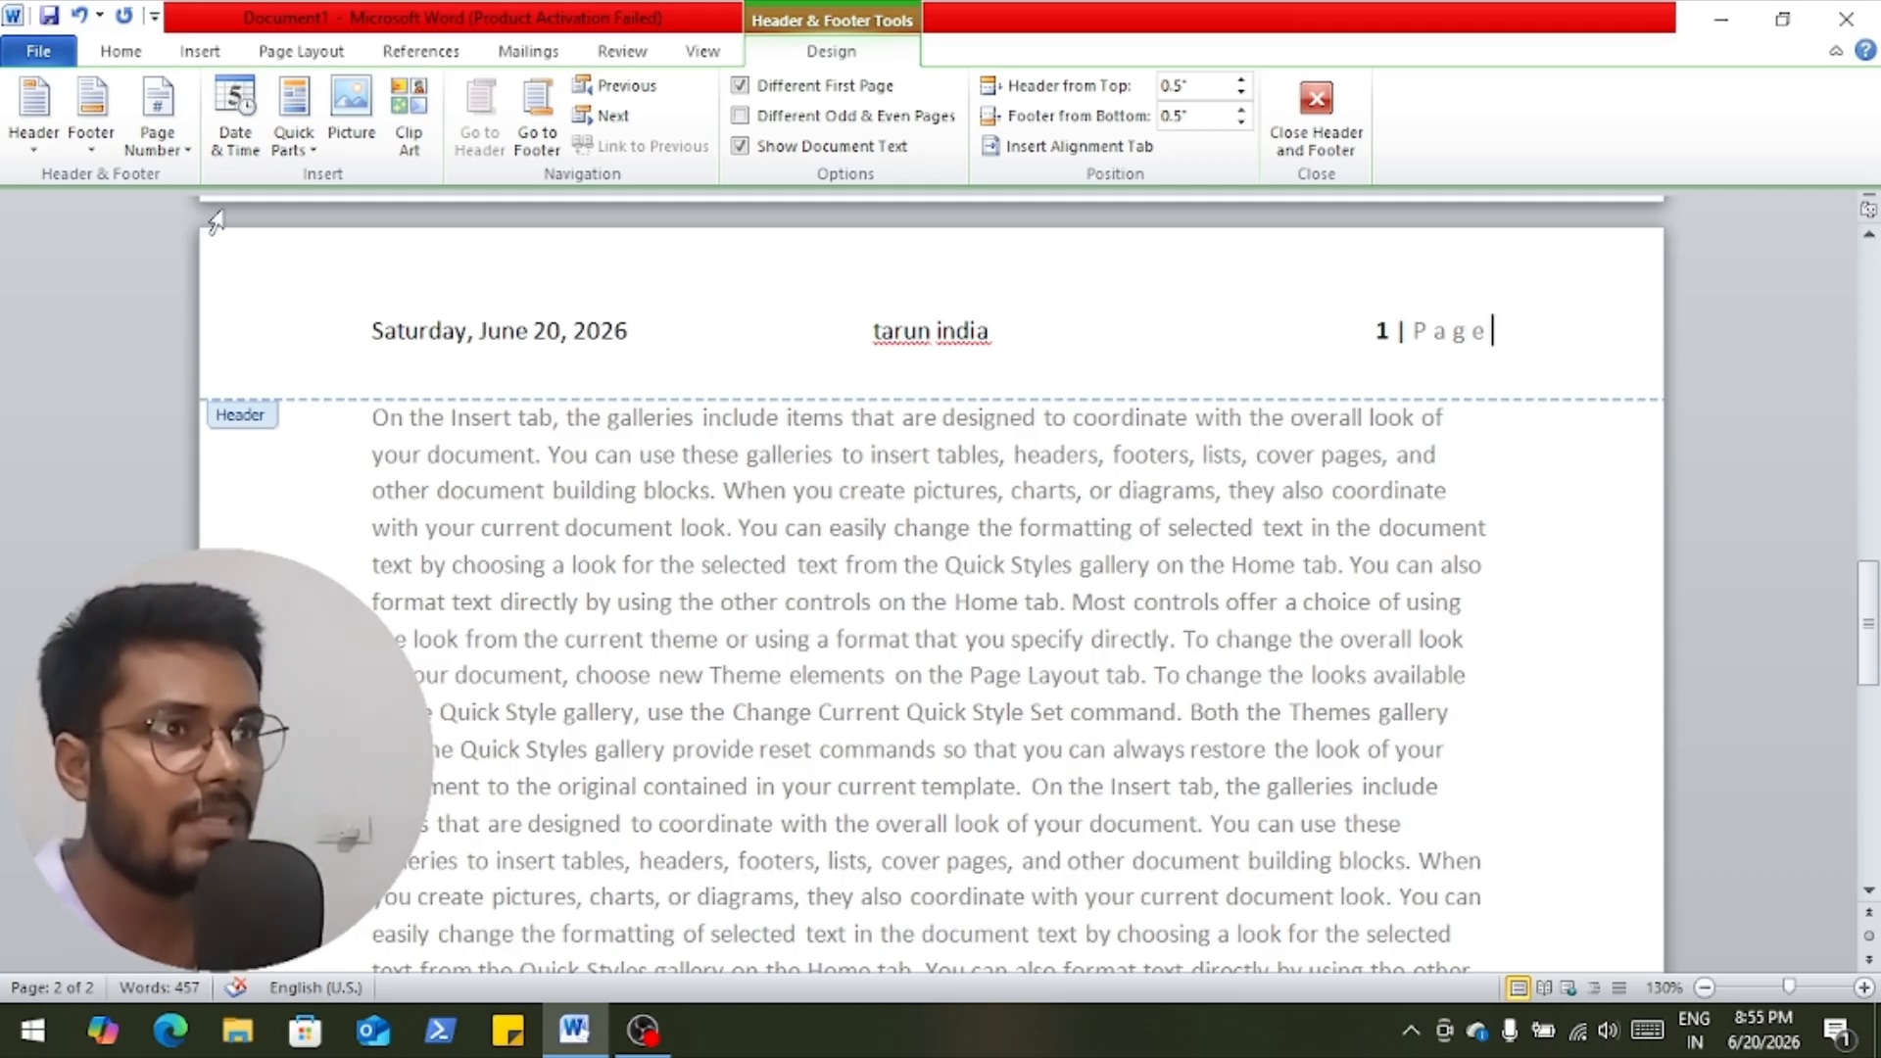
# Add the built-in Blank (Three Columns) footer and close header and footer editing.
pyautogui.click(90, 118)
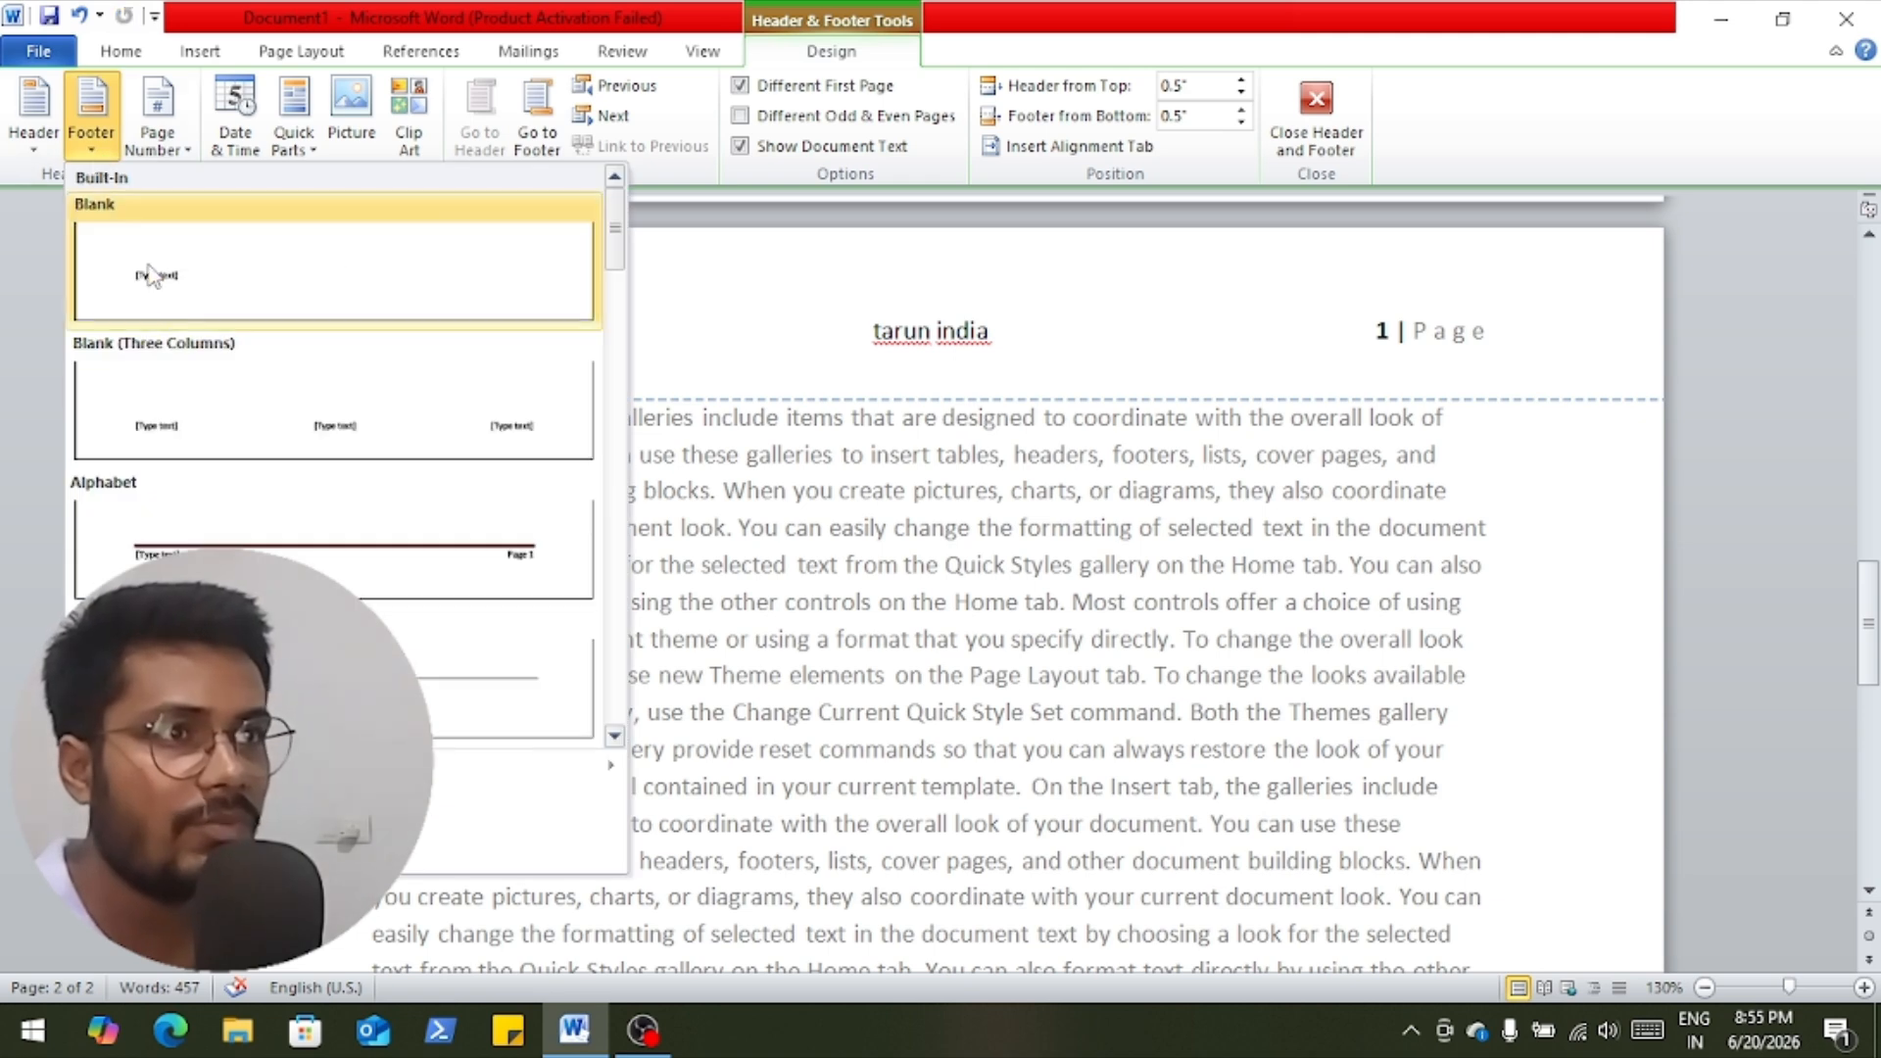
pyautogui.click(216, 409)
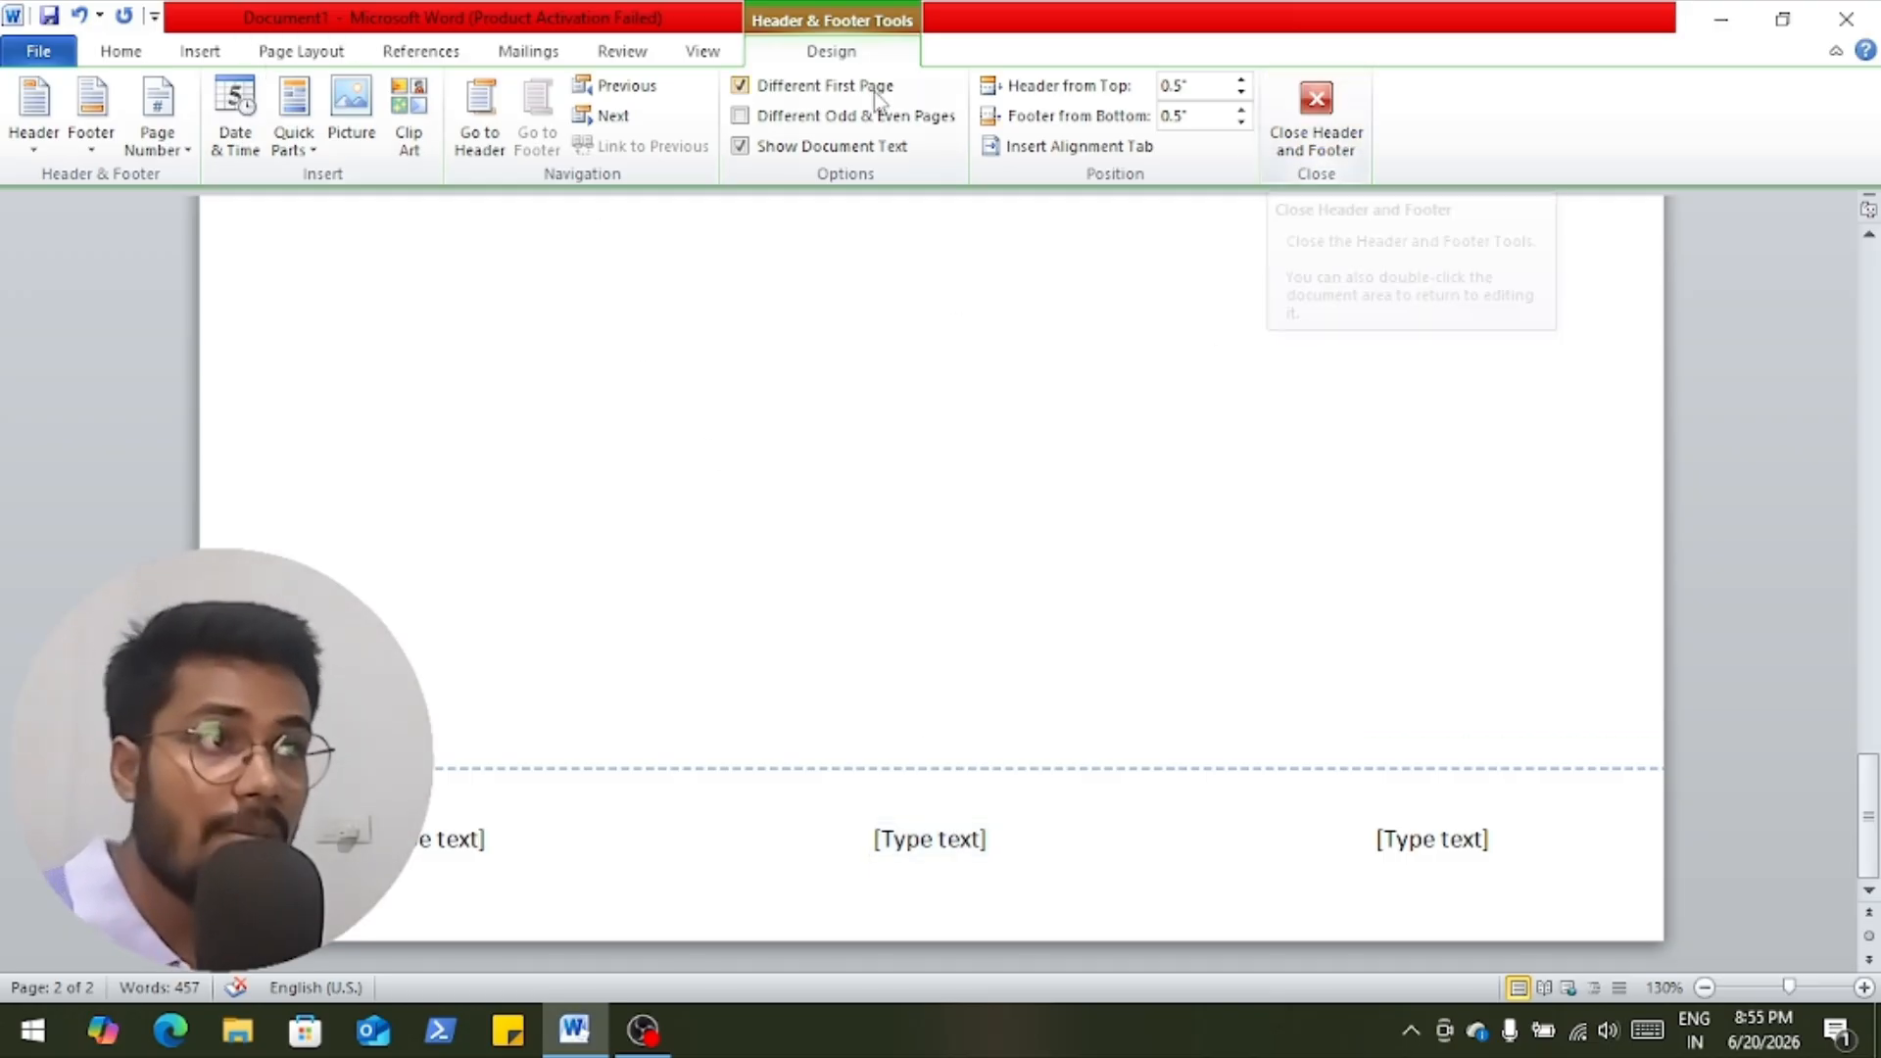
pyautogui.click(1322, 137)
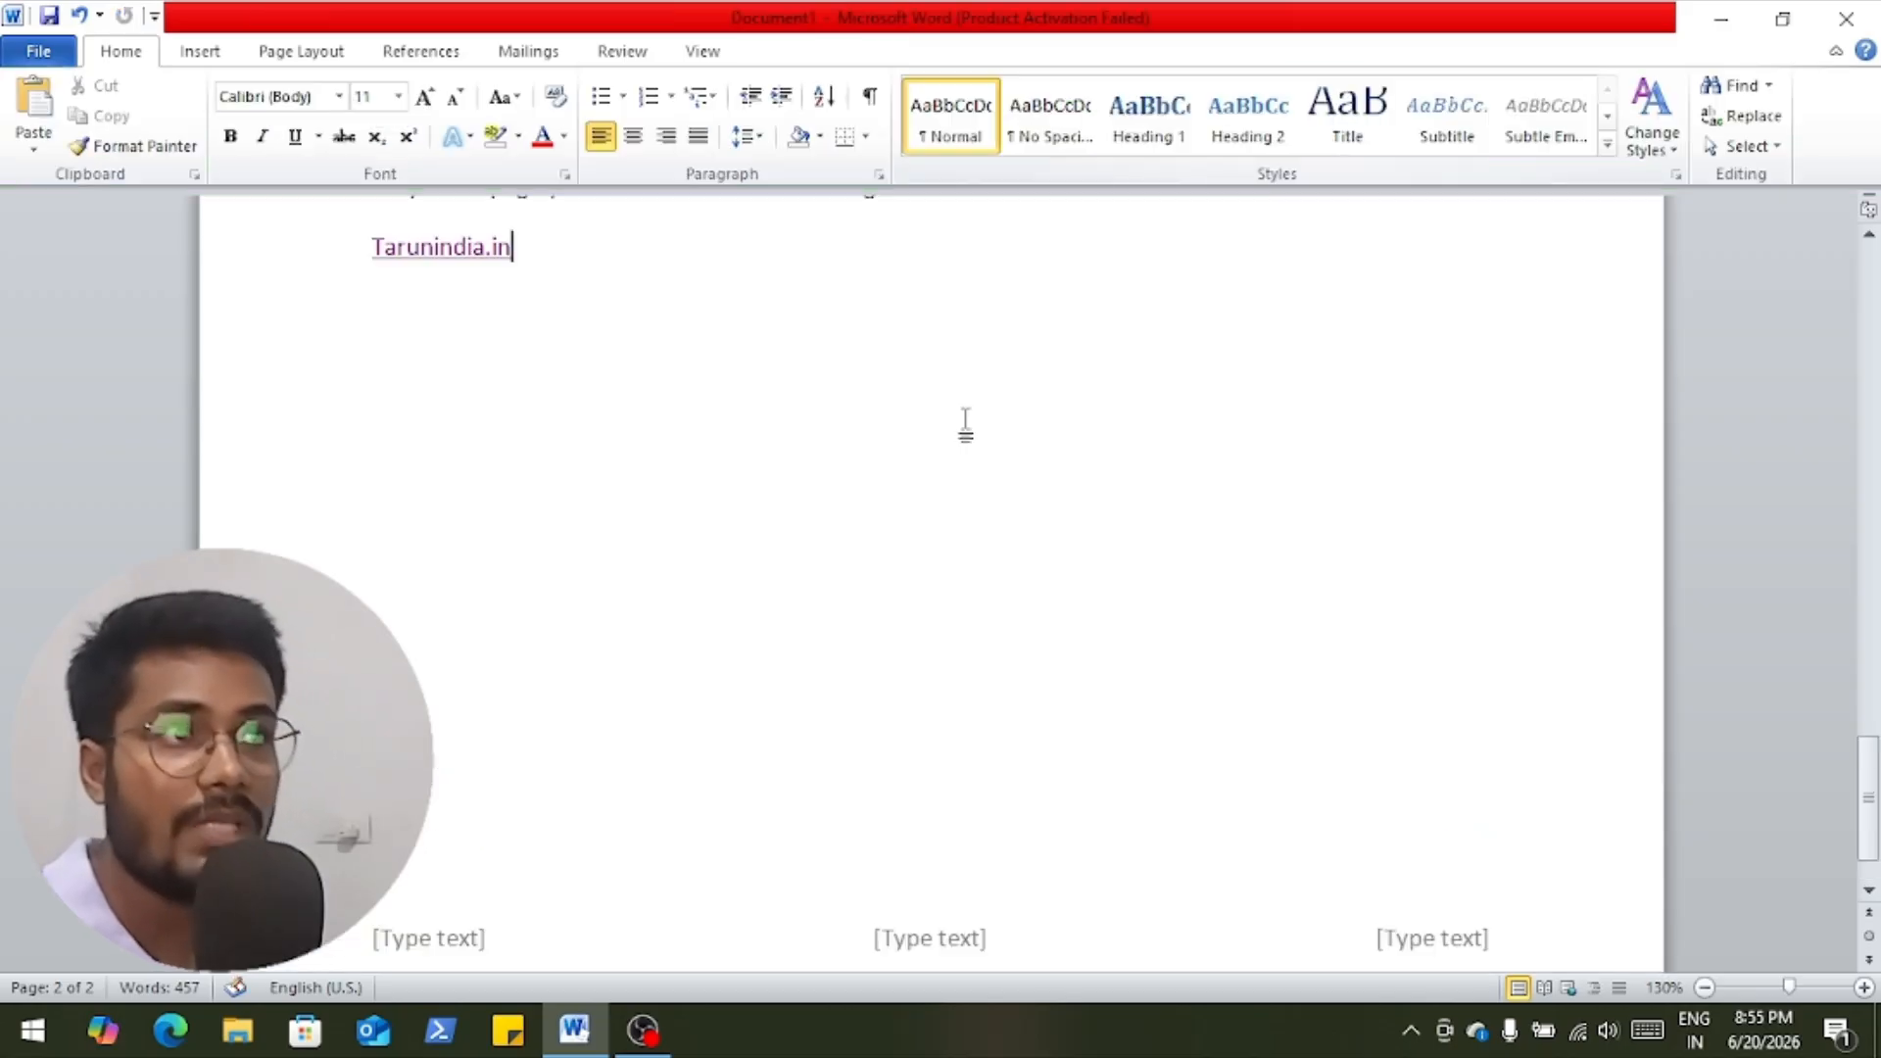
# Add an Accent Bar 1 page number at the bottom of the page.
pyautogui.scroll(4, 775, 413)
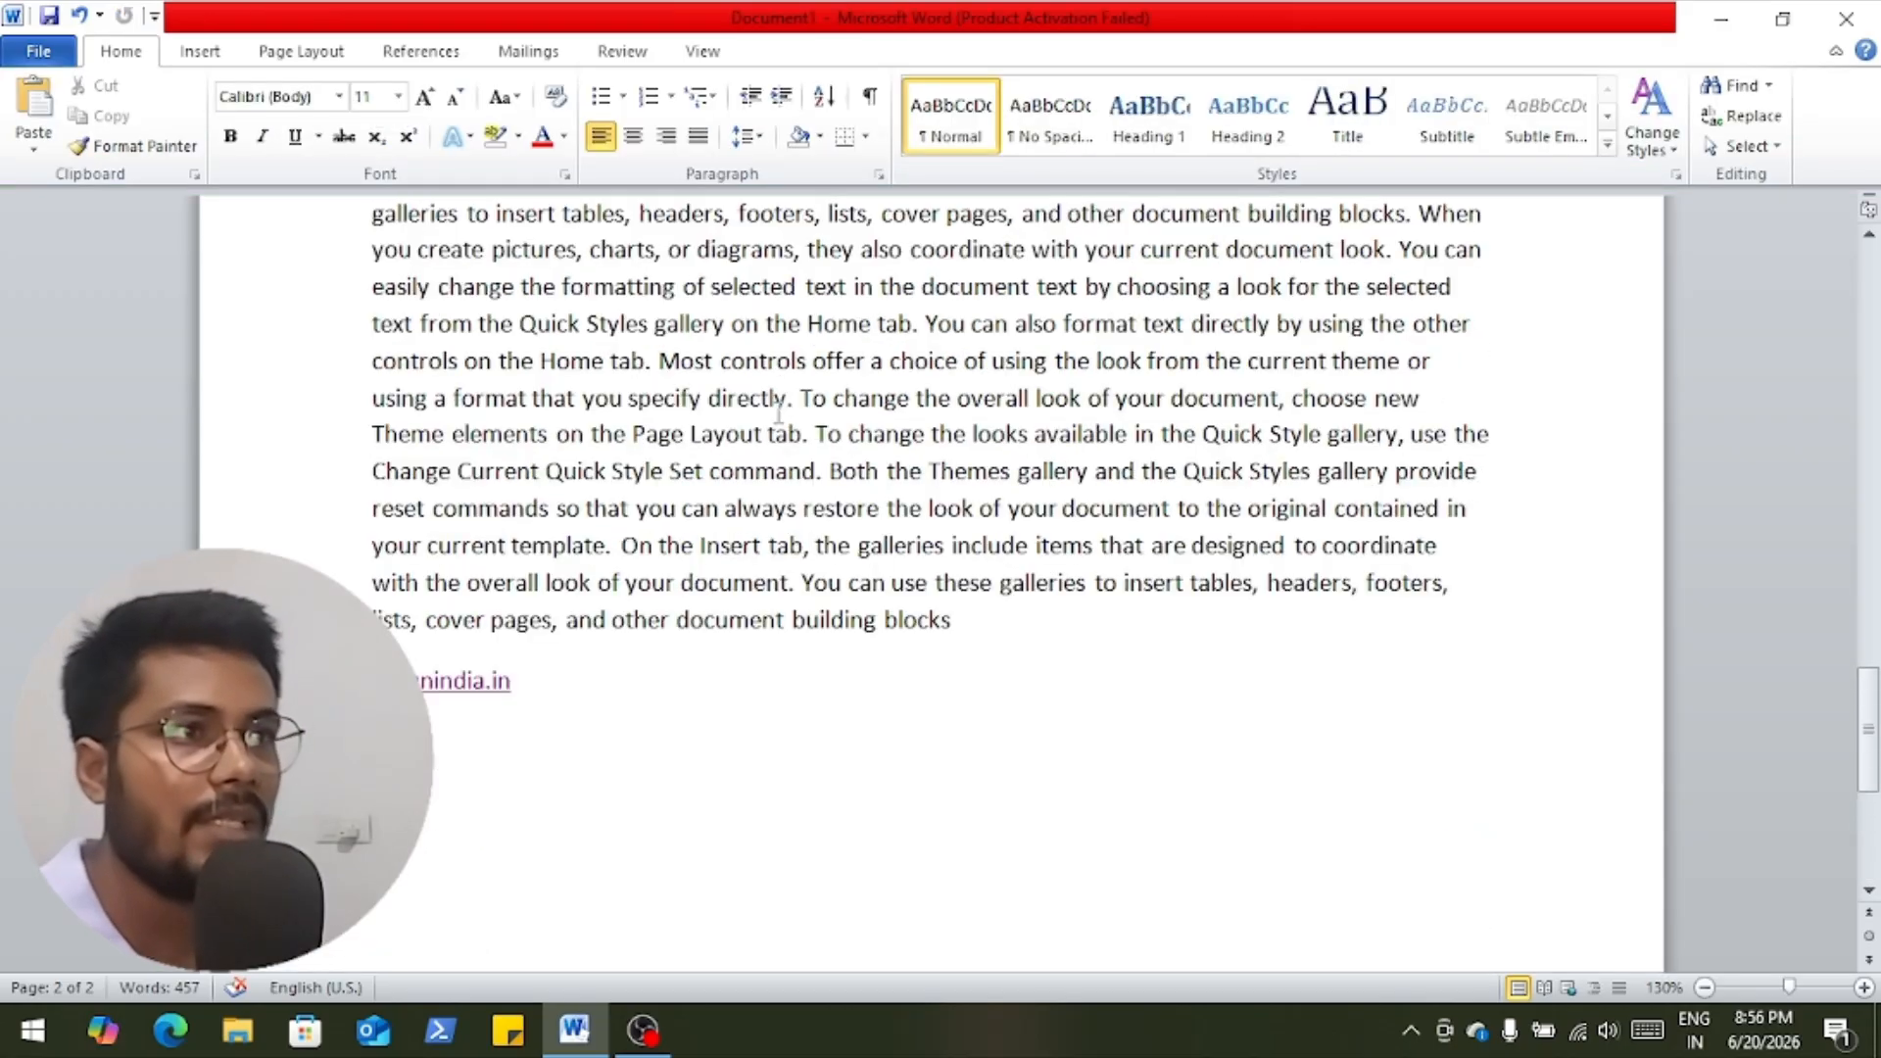
pyautogui.click(200, 51)
pyautogui.click(1091, 142)
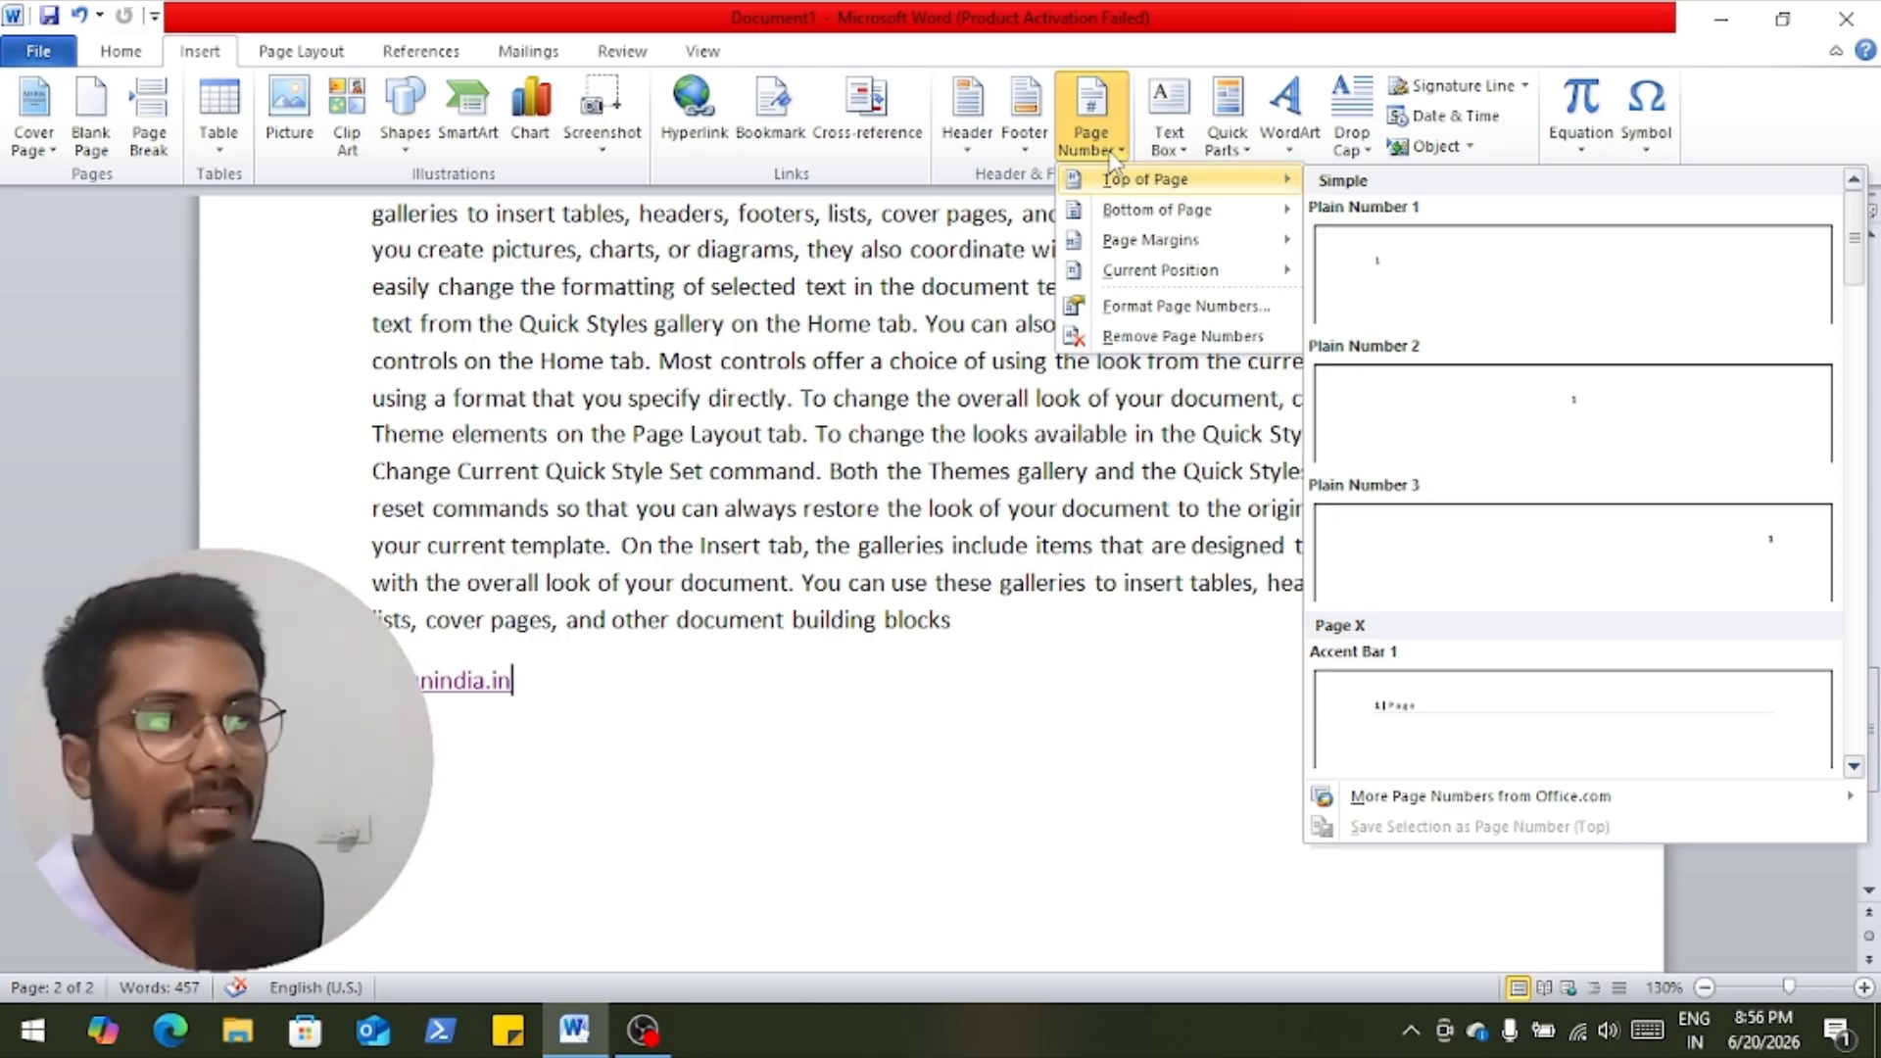
pyautogui.click(1113, 151)
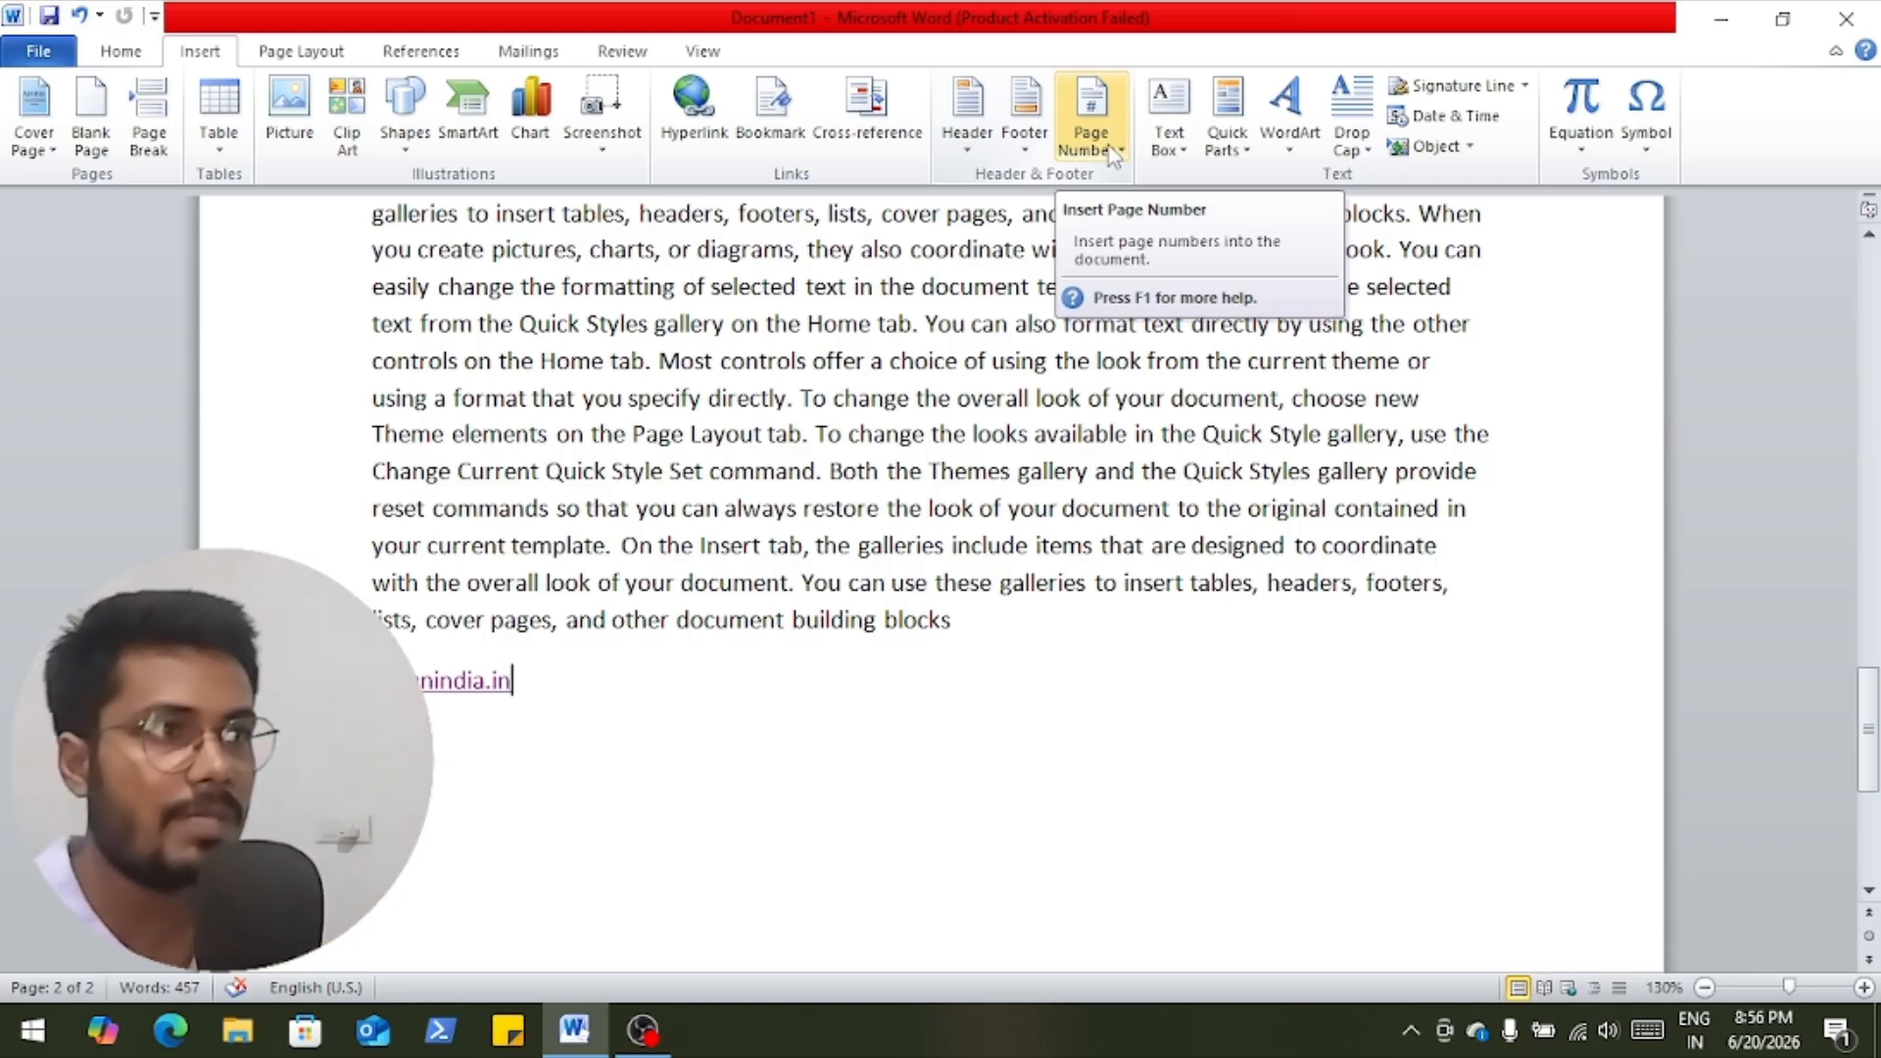
pyautogui.click(1113, 154)
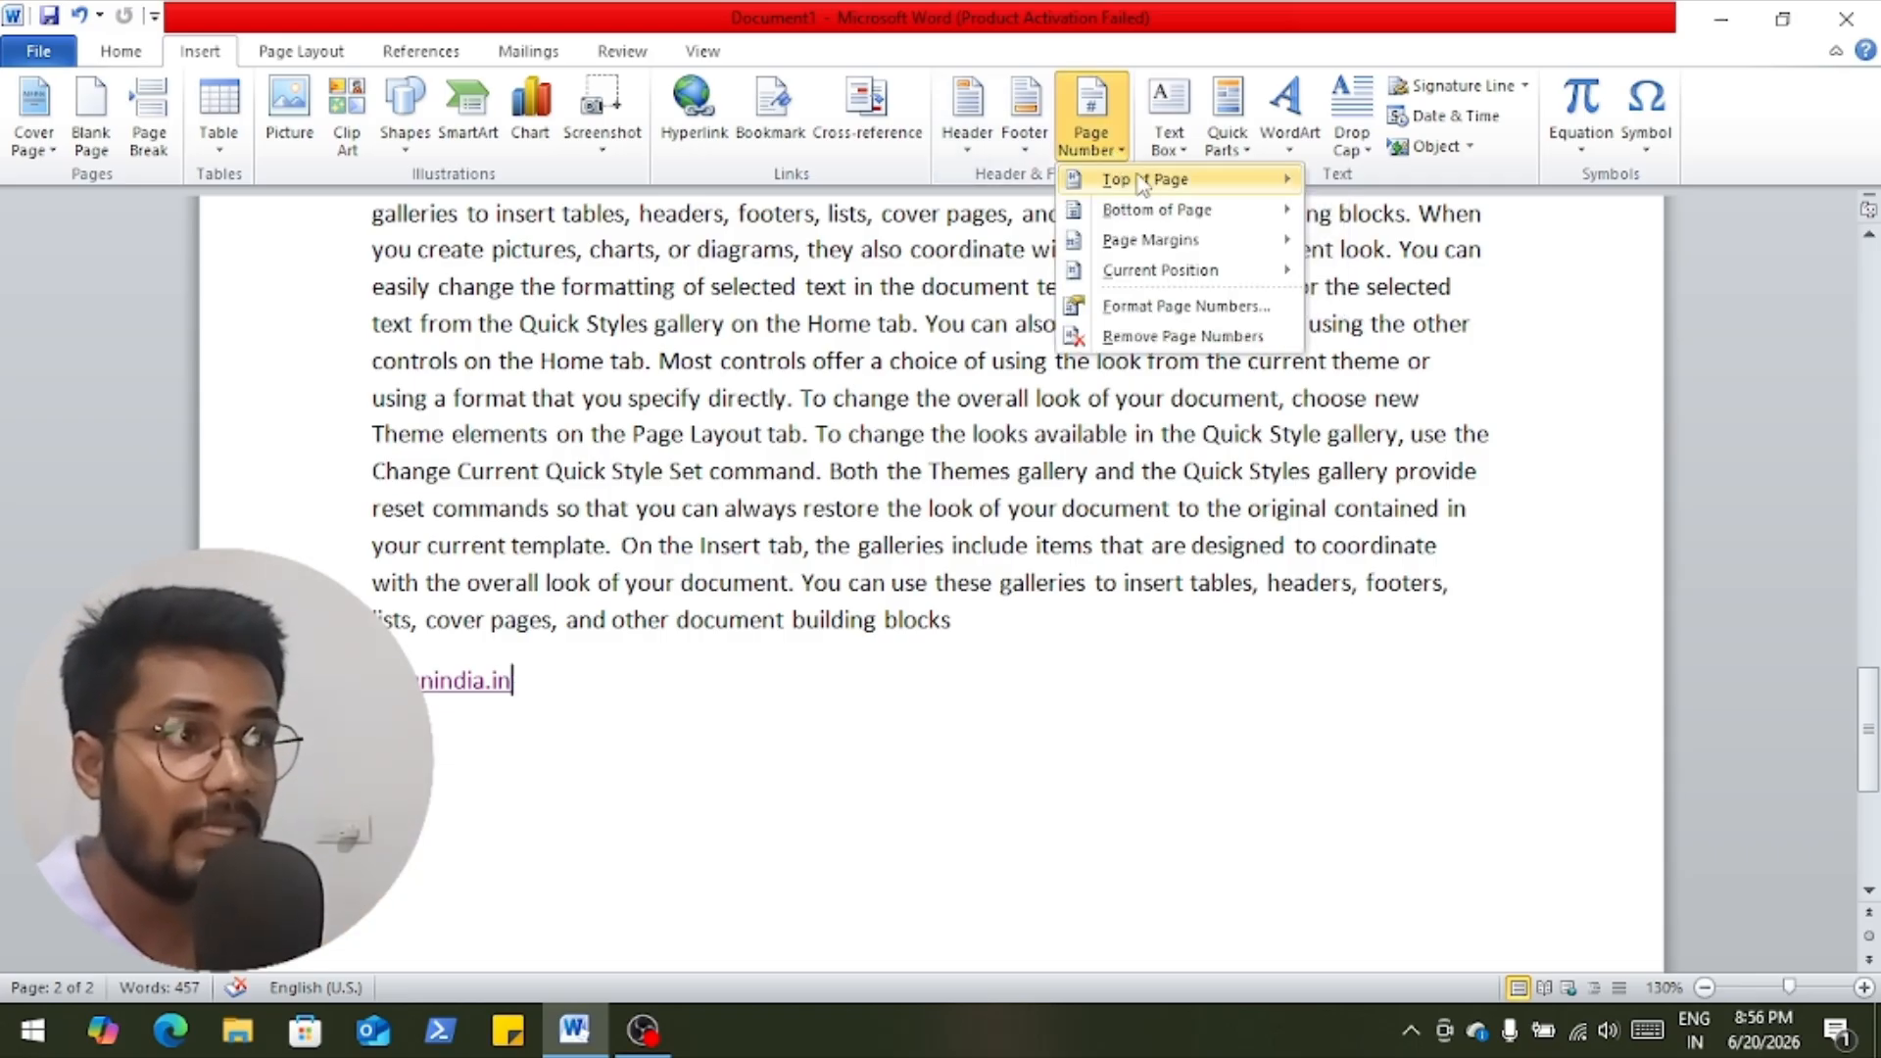
pyautogui.moveTo(1187, 210)
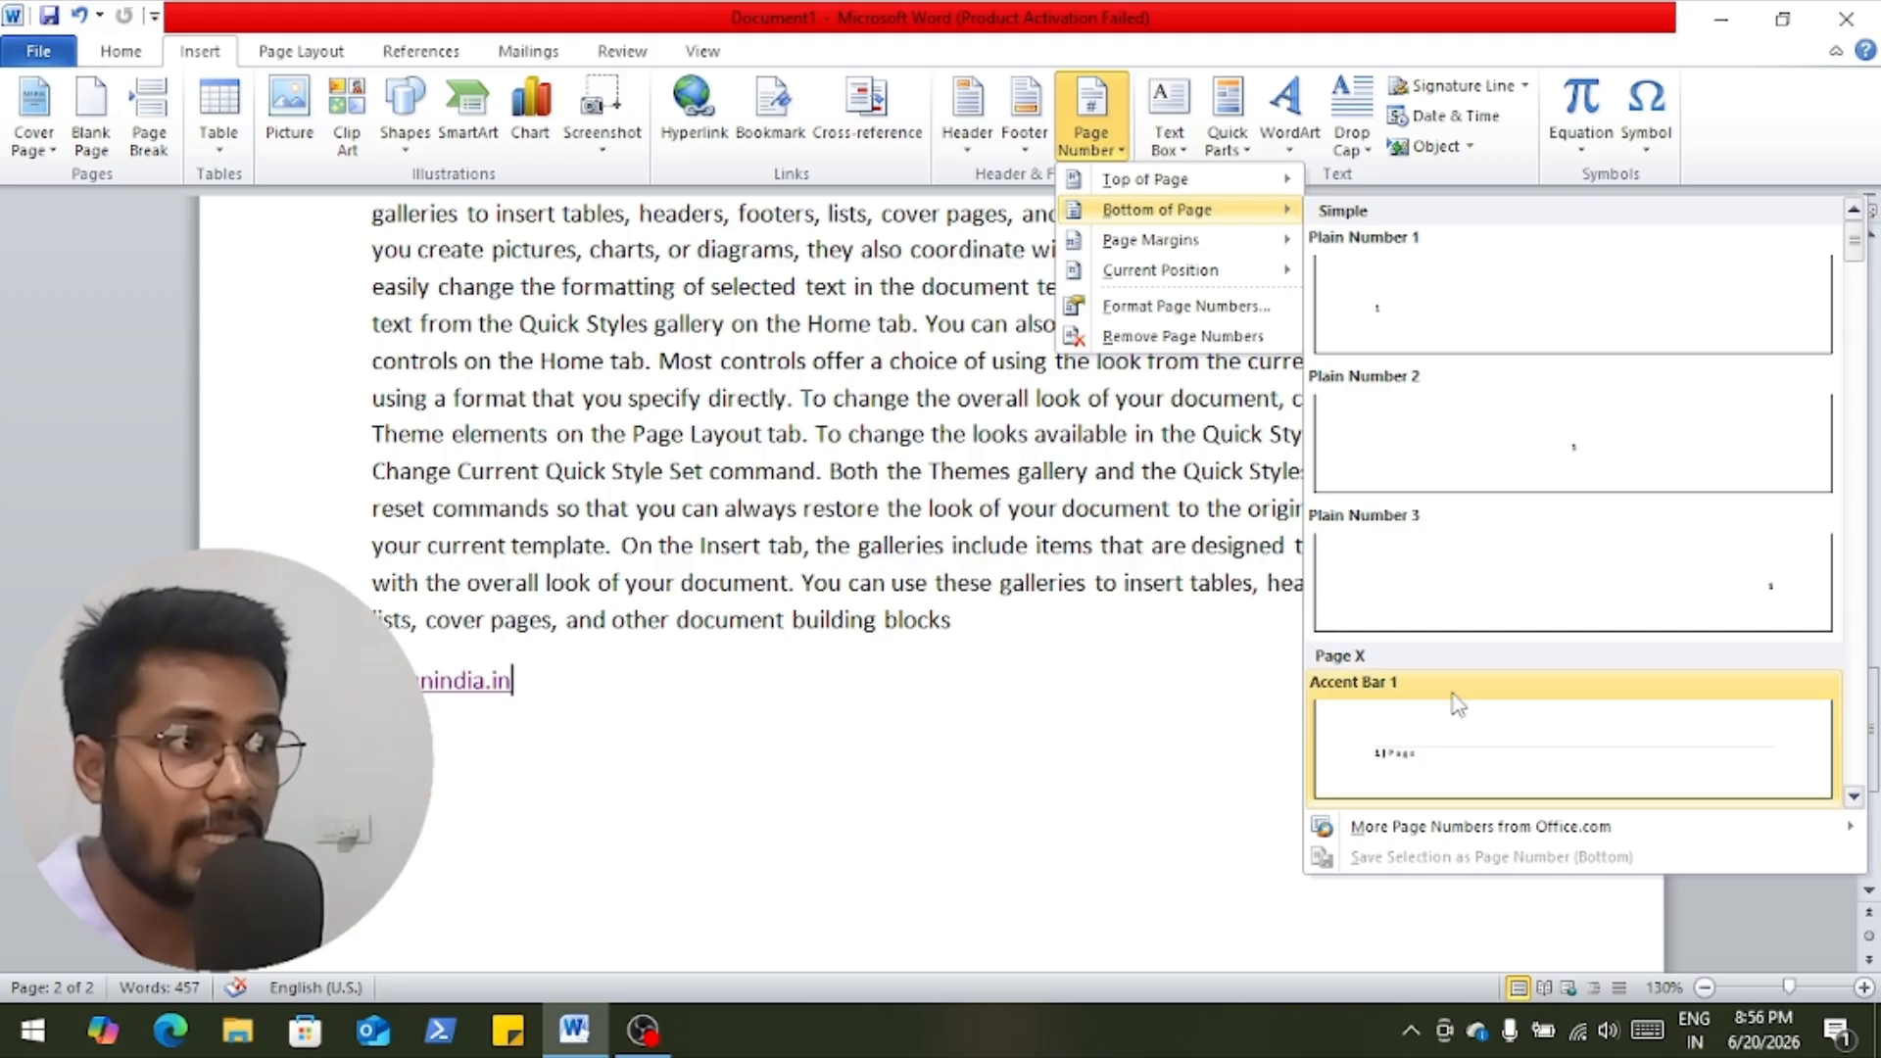
pyautogui.click(1453, 739)
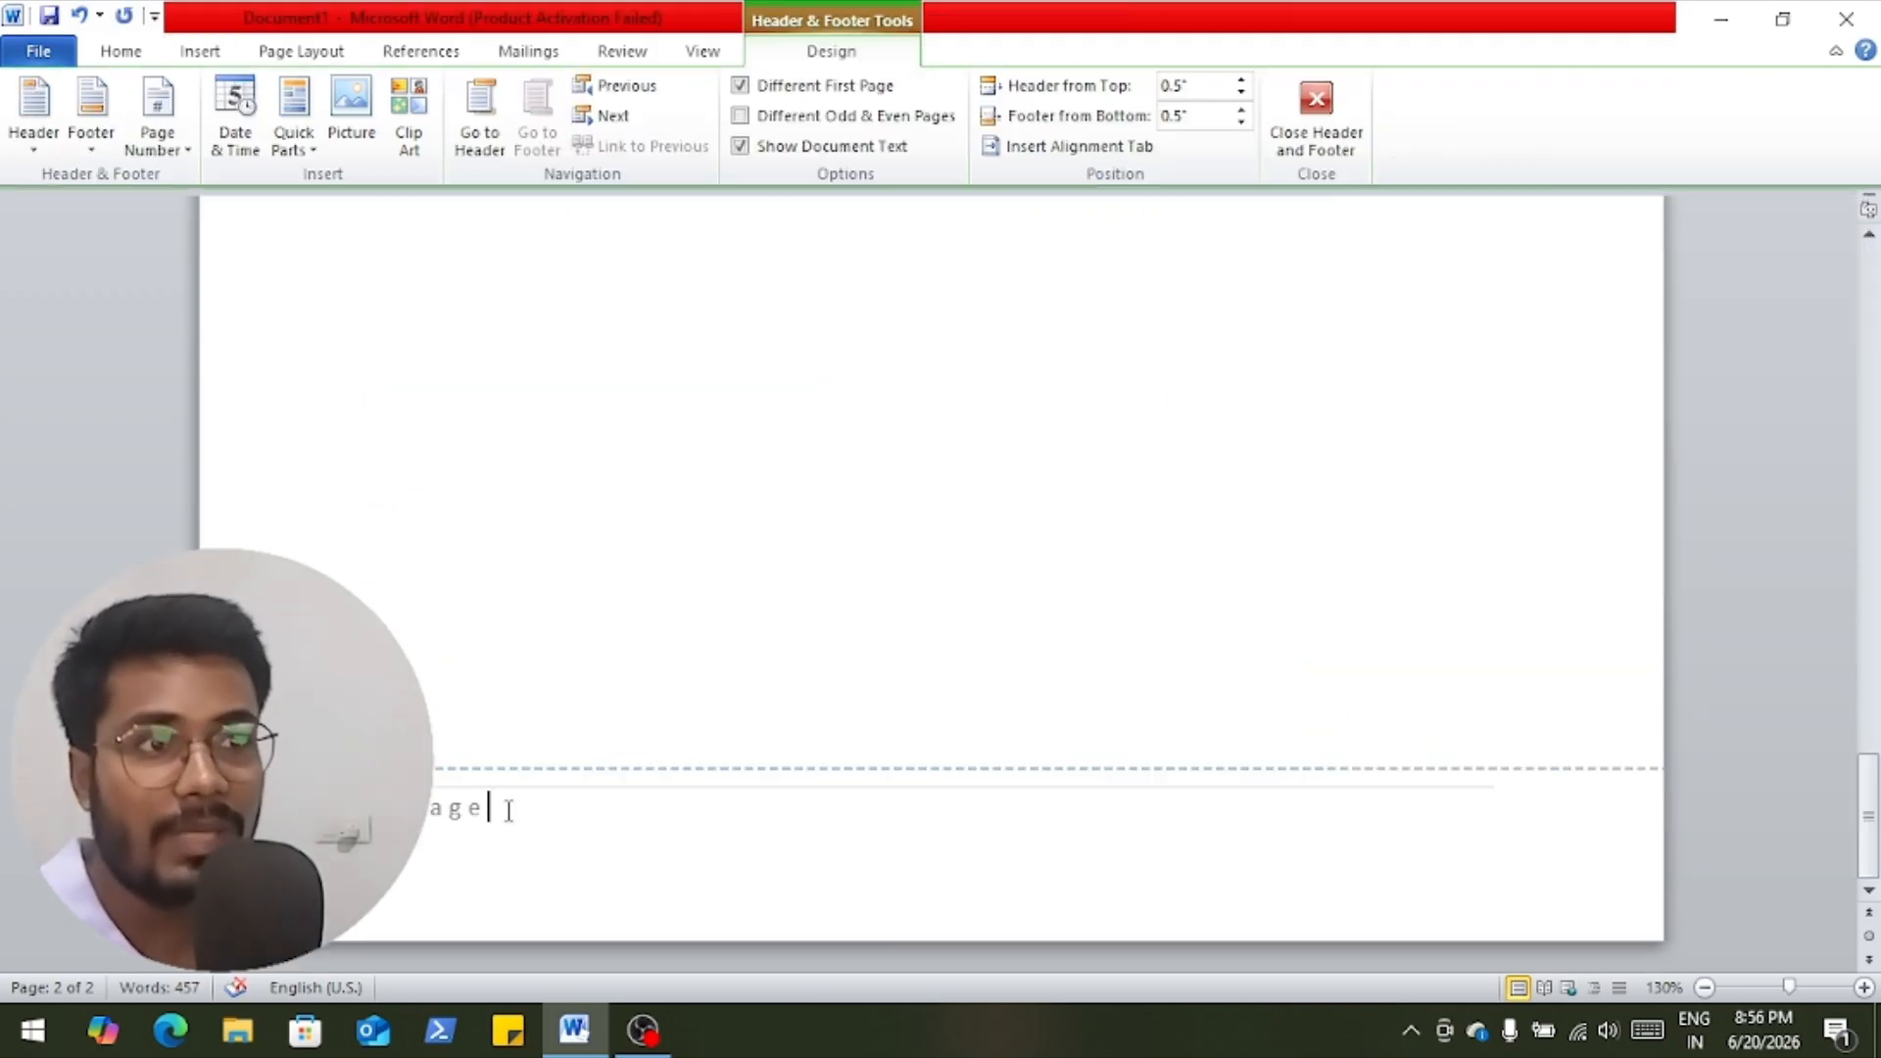
# Review the headers and footers on the cover page and the following text page.
pyautogui.scroll(8, 521, 760)
pyautogui.scroll(10, 521, 756)
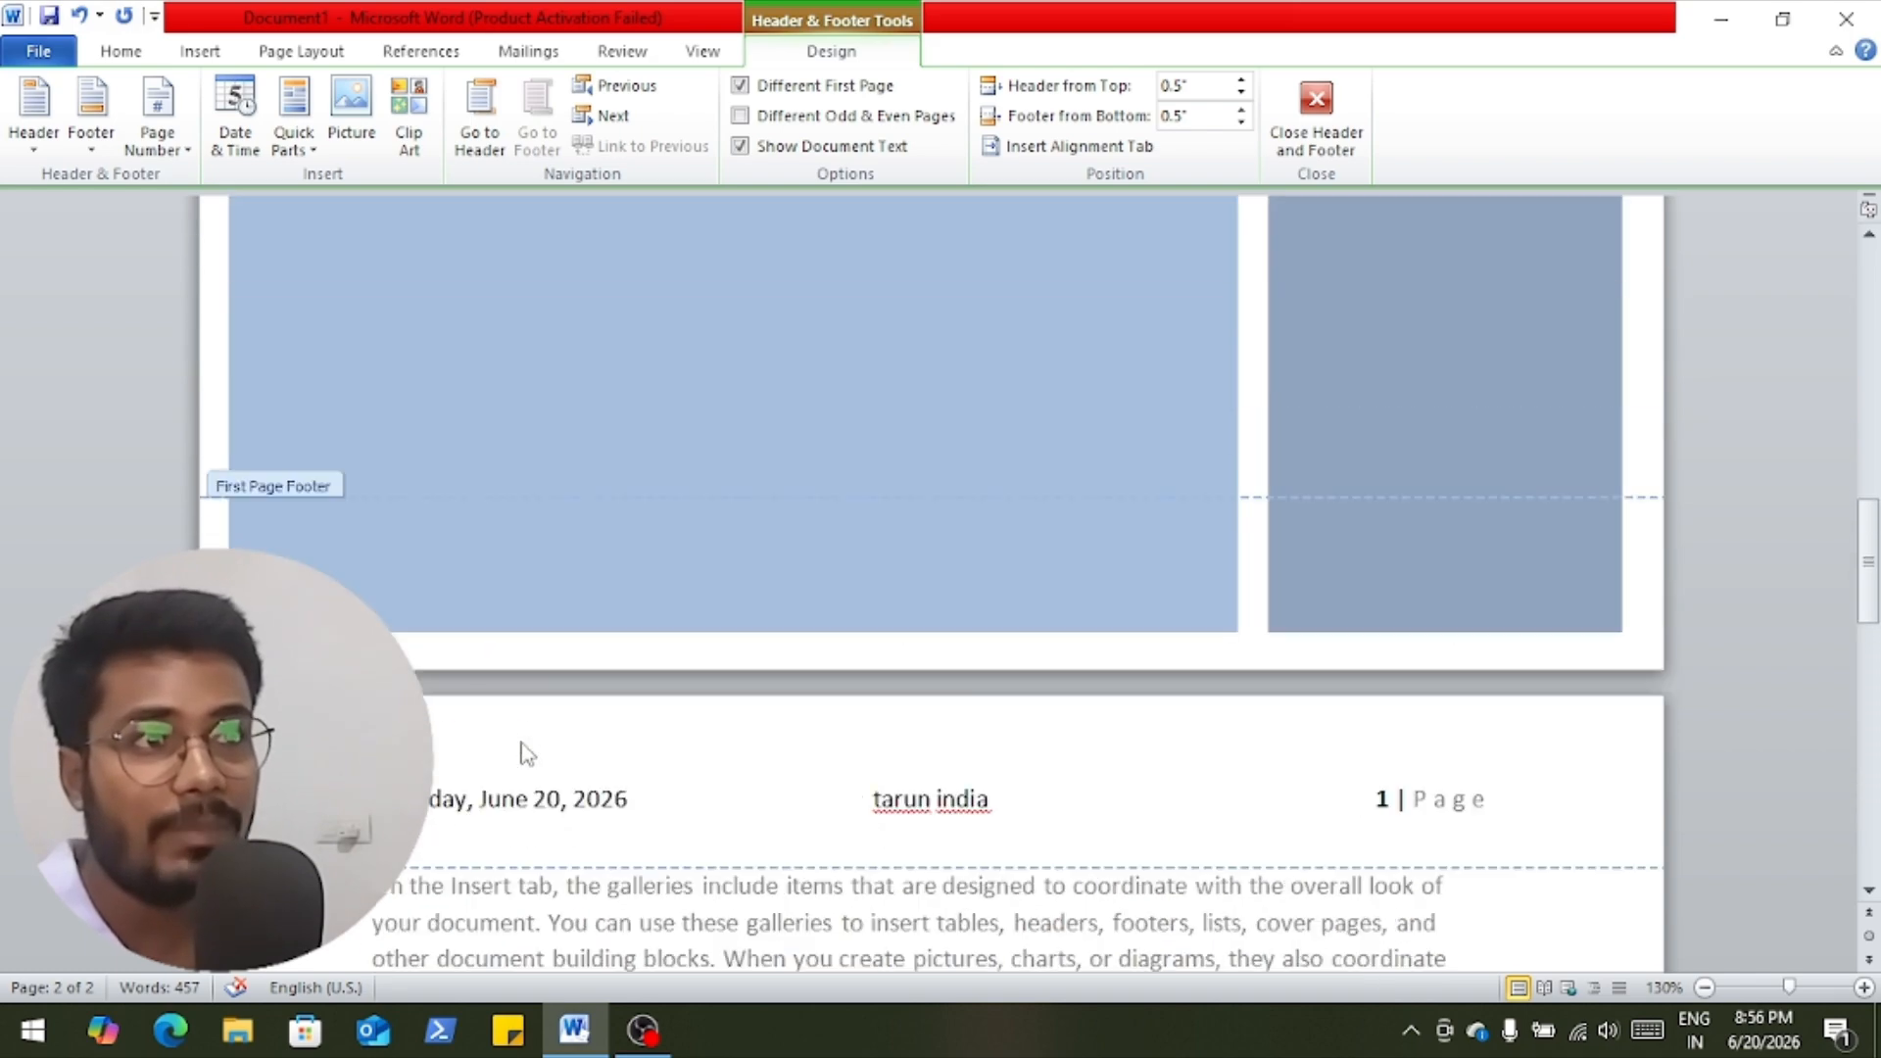
pyautogui.scroll(3, 524, 741)
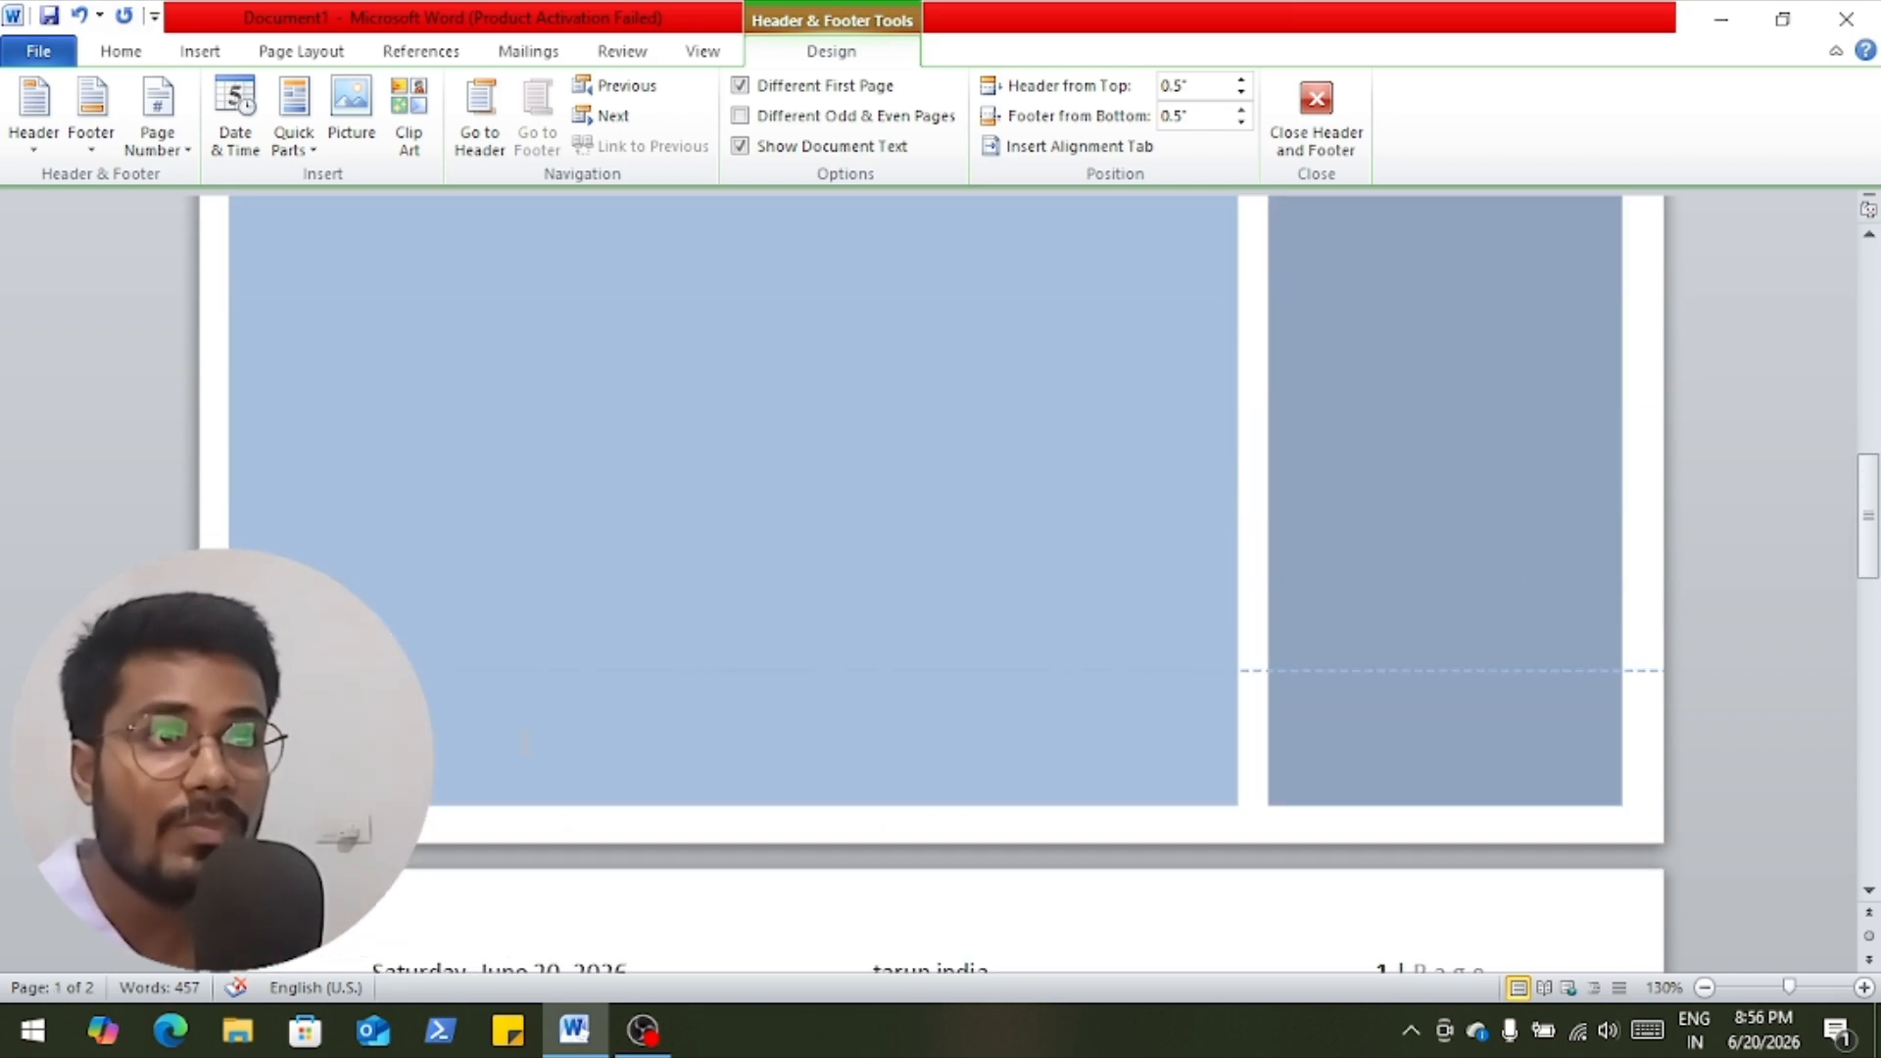
pyautogui.scroll(6, 524, 742)
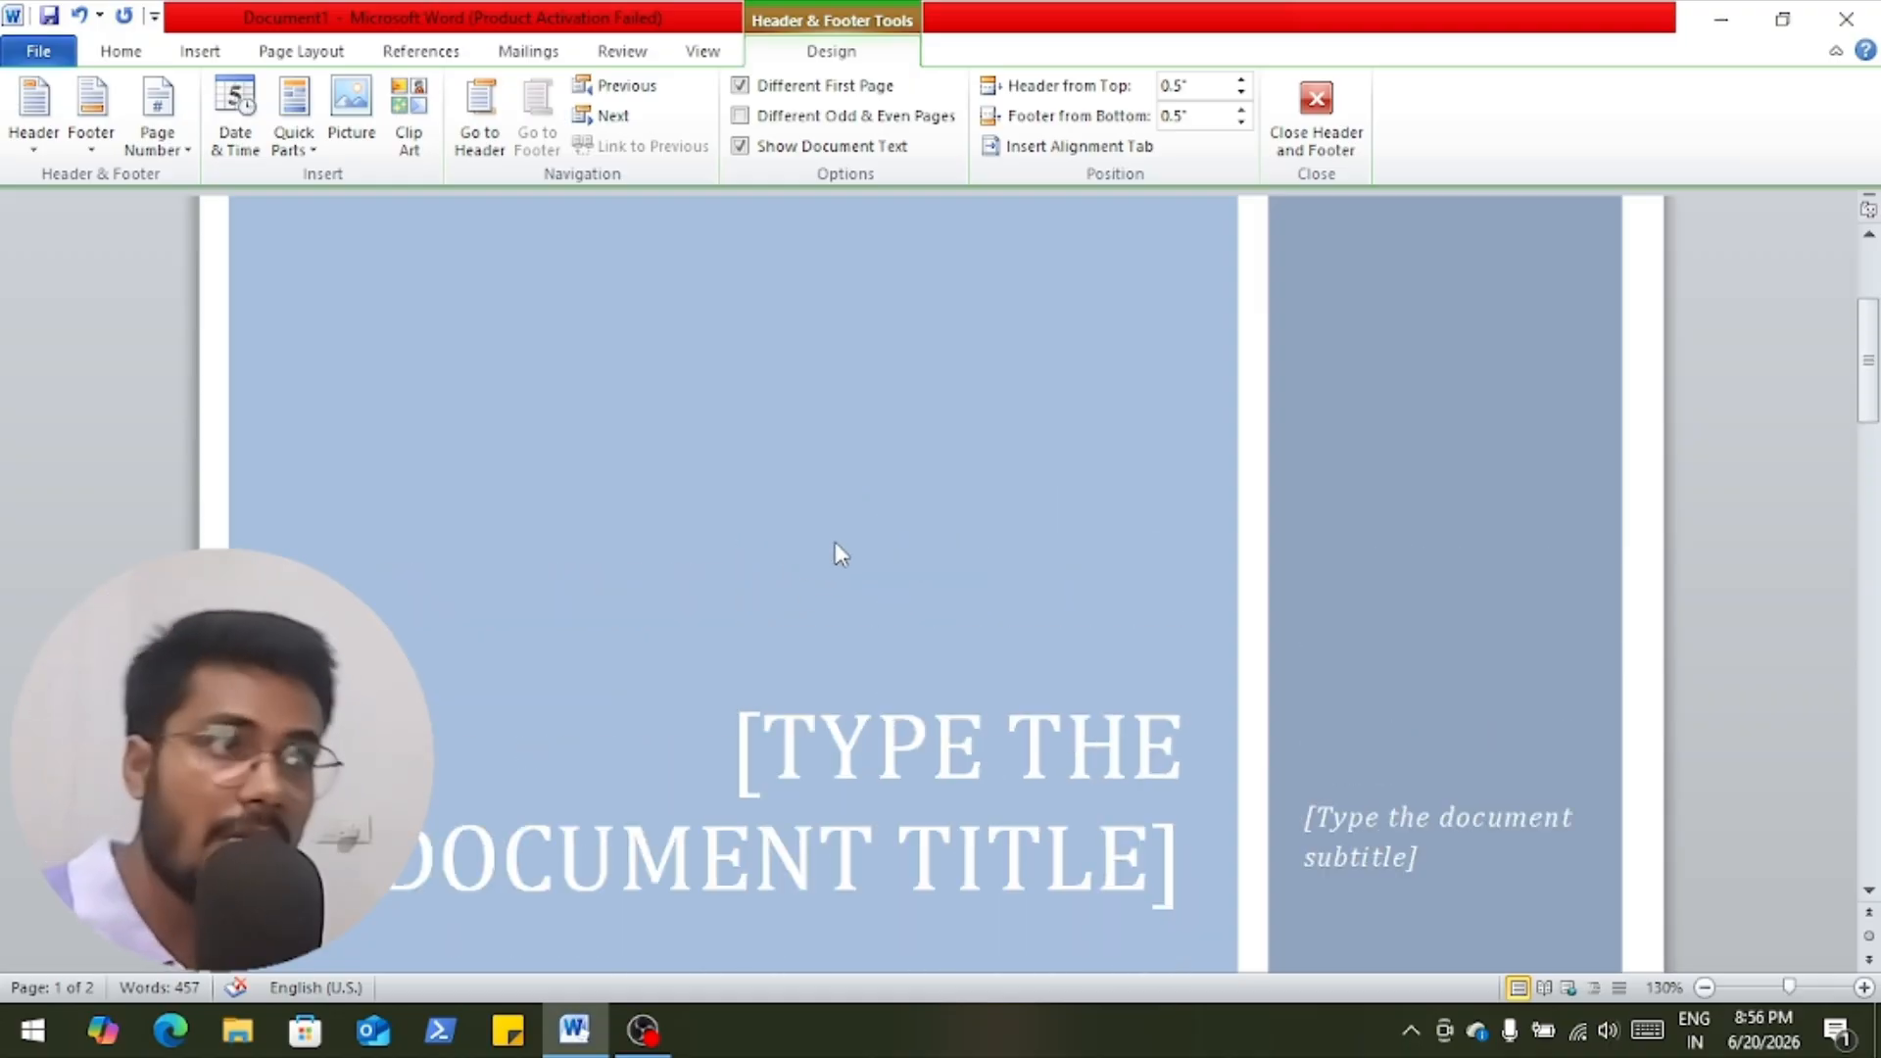
pyautogui.scroll(-15, 835, 545)
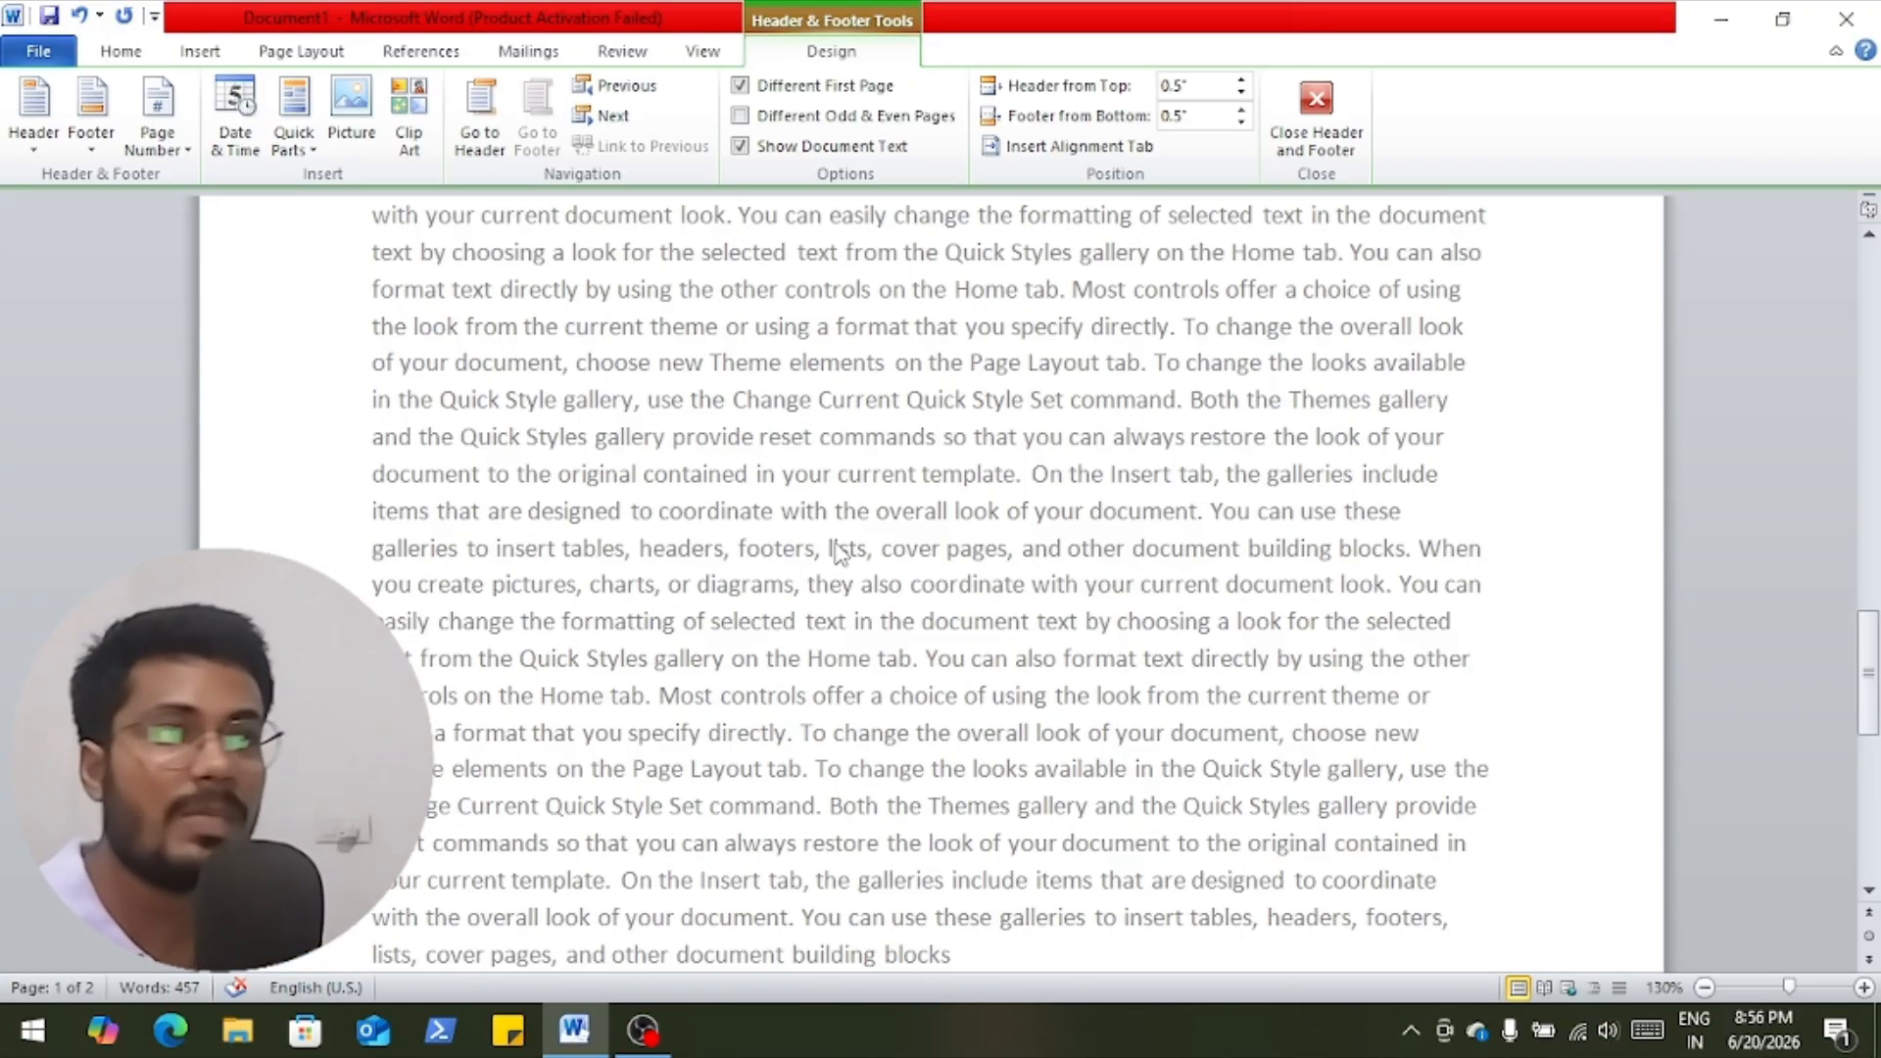
pyautogui.scroll(-5, 838, 551)
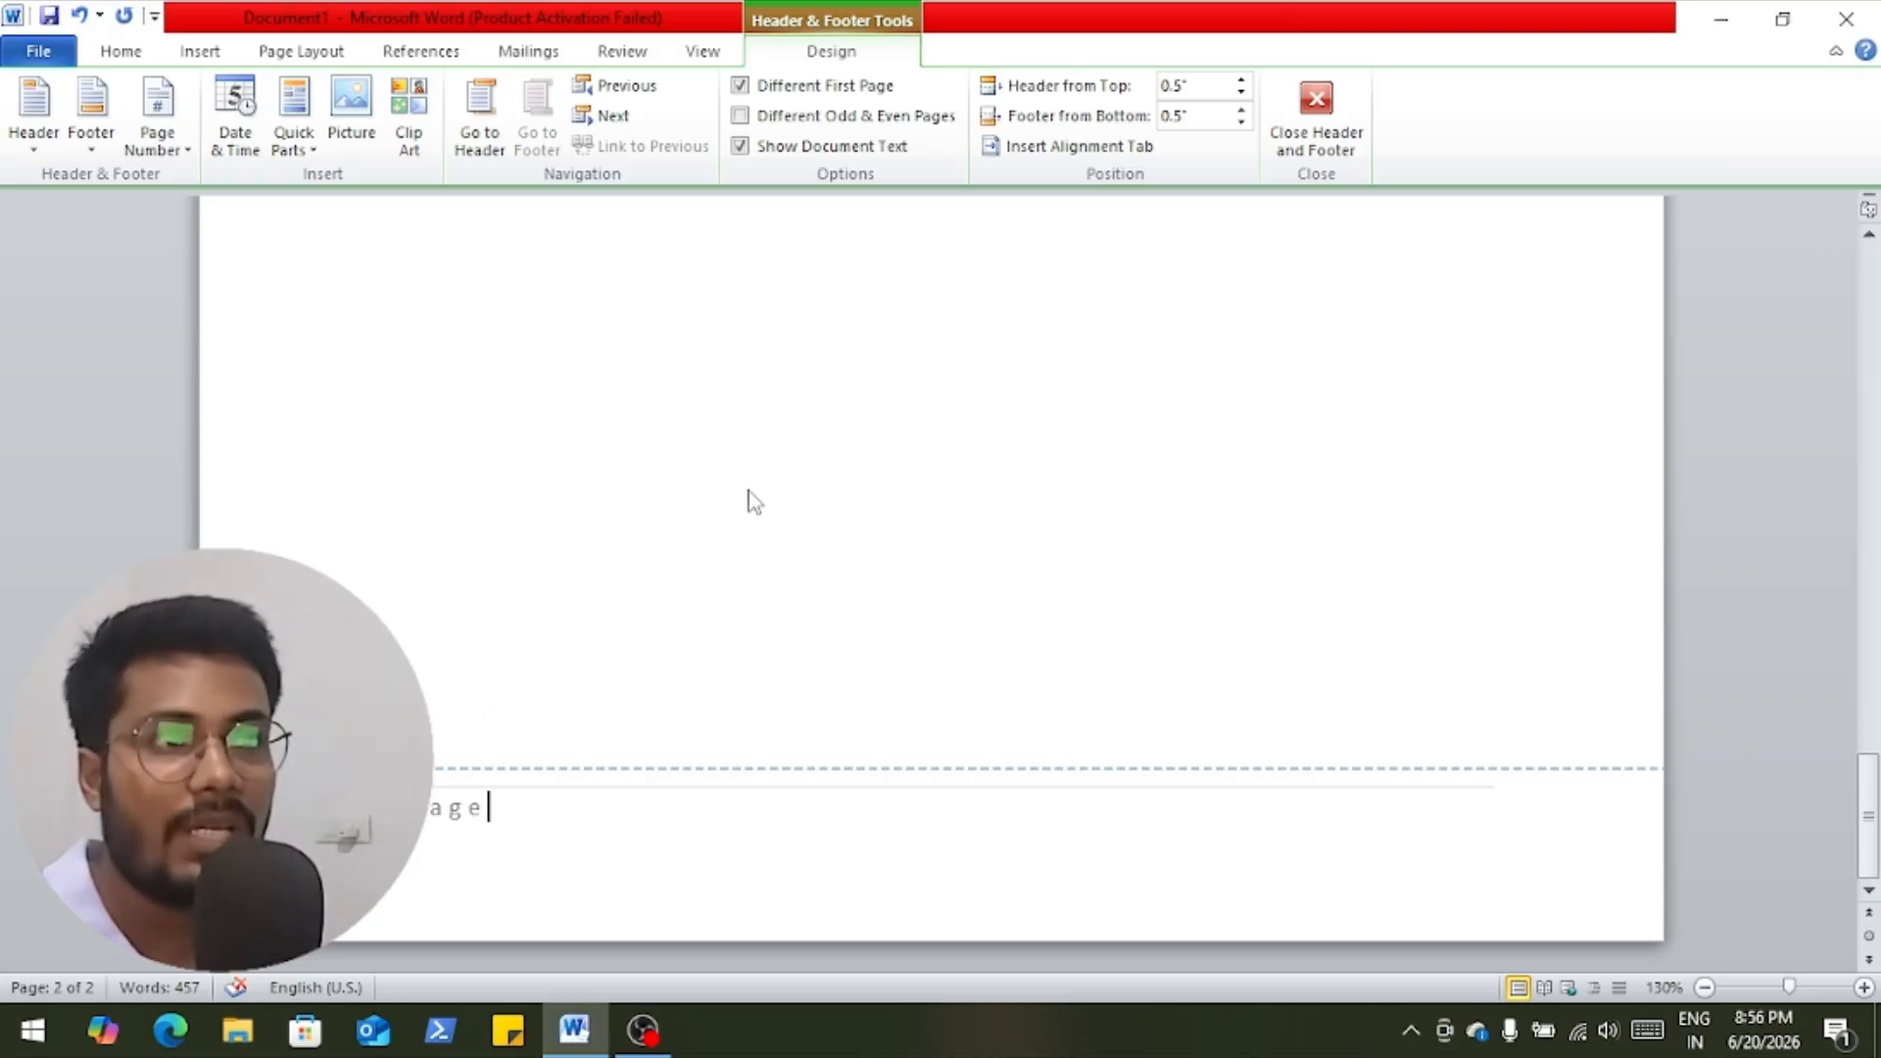
pyautogui.scroll(5, 750, 498)
# Leave footer editing, insert a page break after the Tarunindia.in line and check the new page's footer.
pyautogui.doubleClick(706, 623)
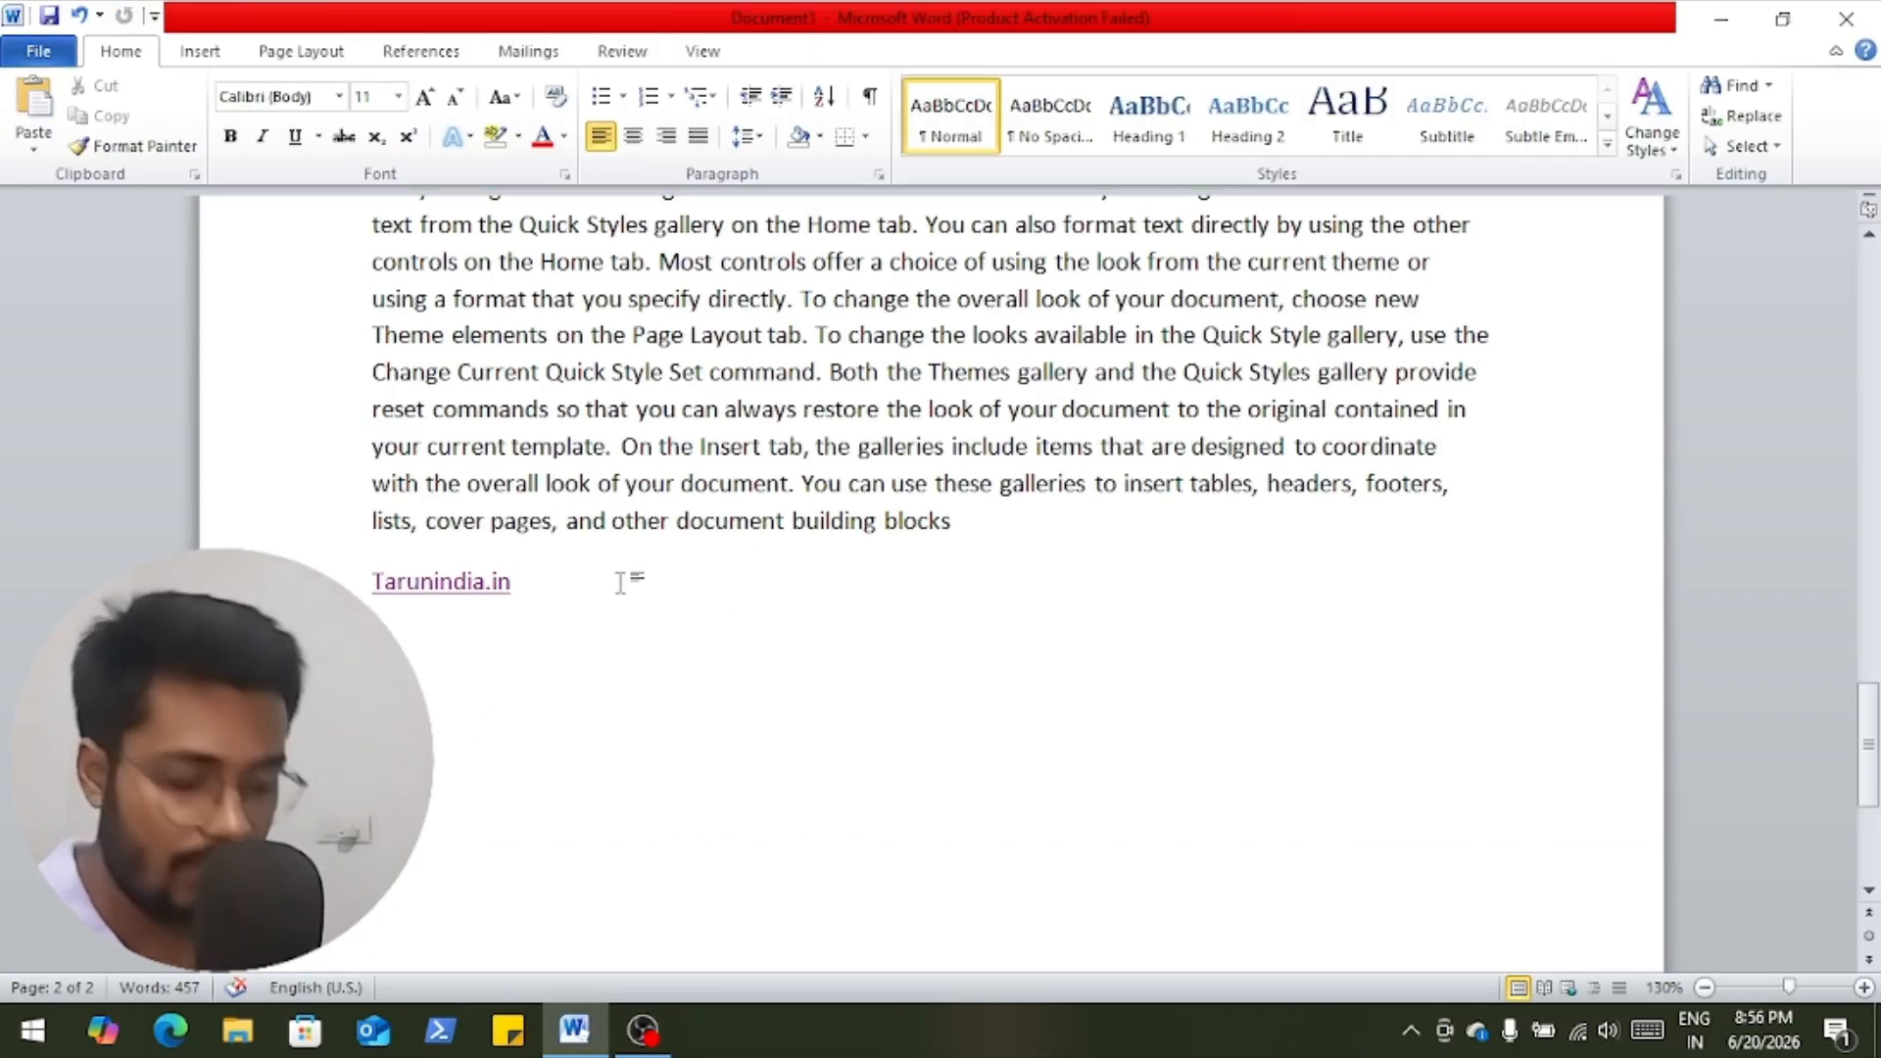
pyautogui.hotkey('ctrl', 'Return')
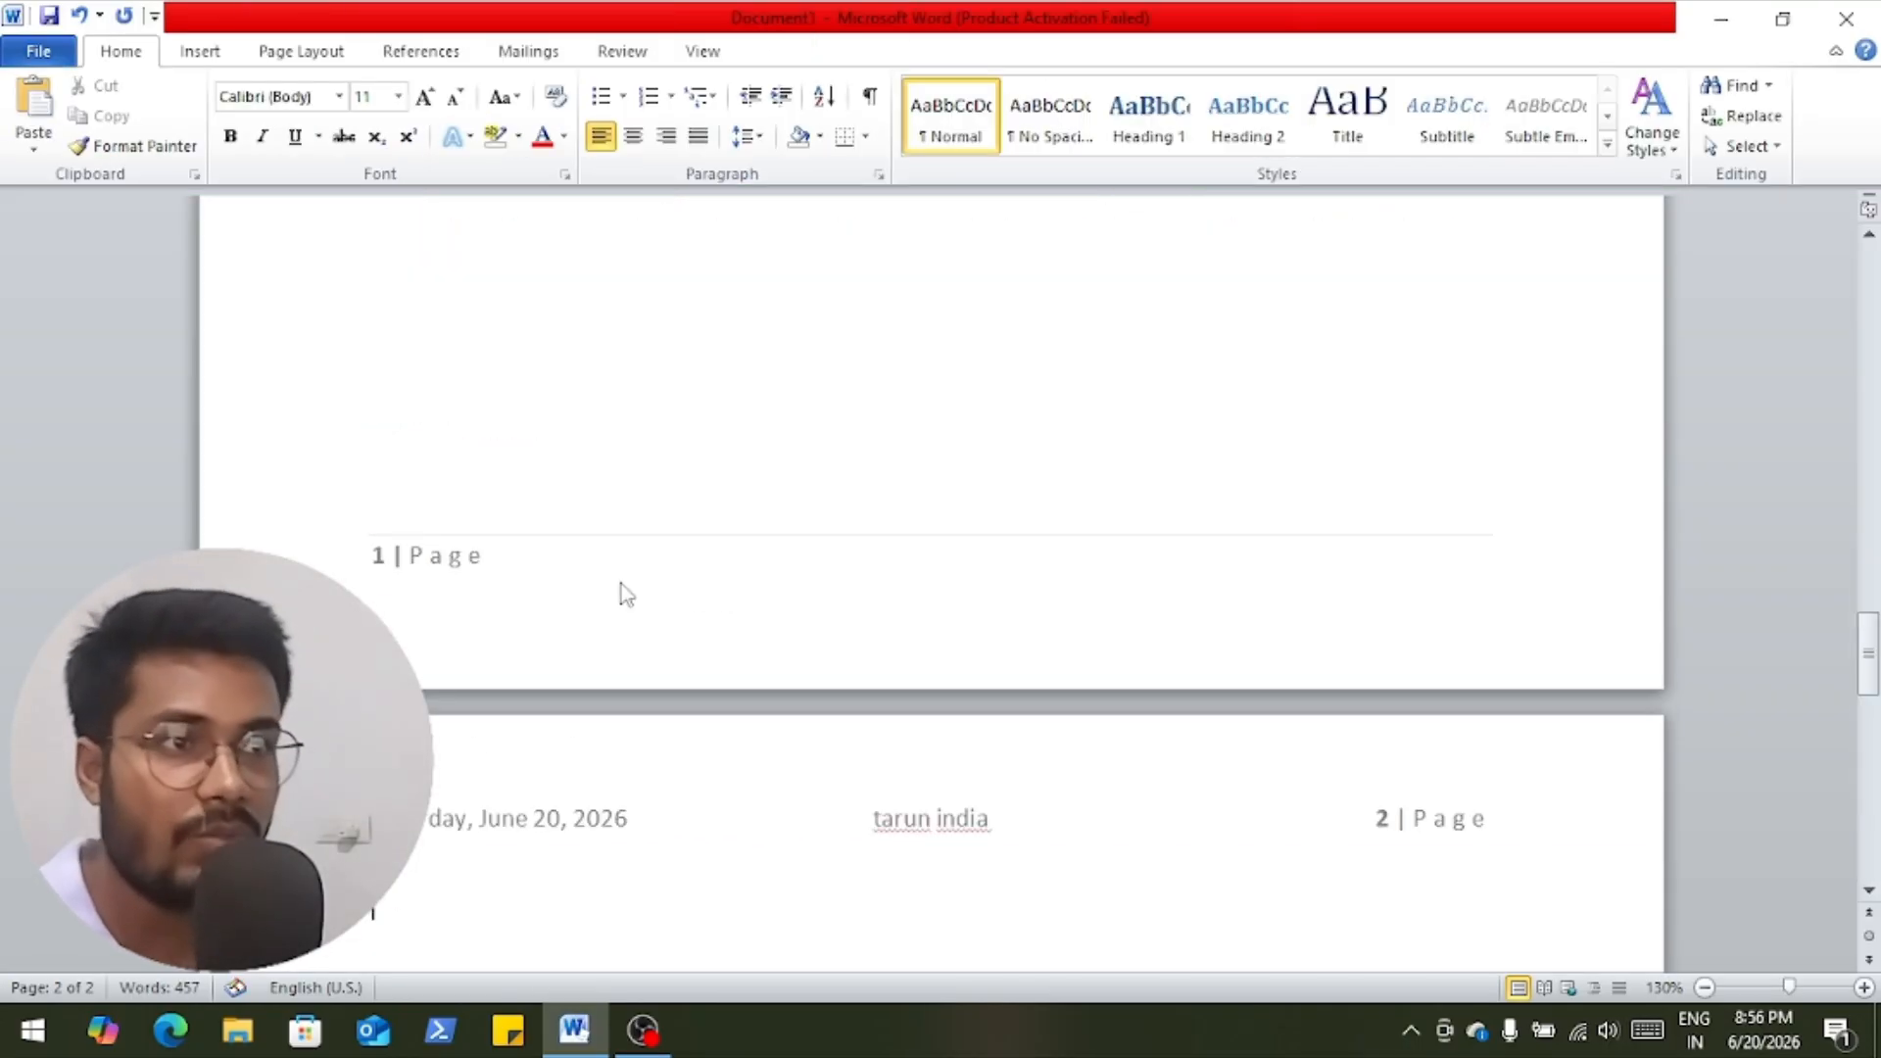
pyautogui.scroll(-13, 617, 590)
pyautogui.scroll(-1, 597, 599)
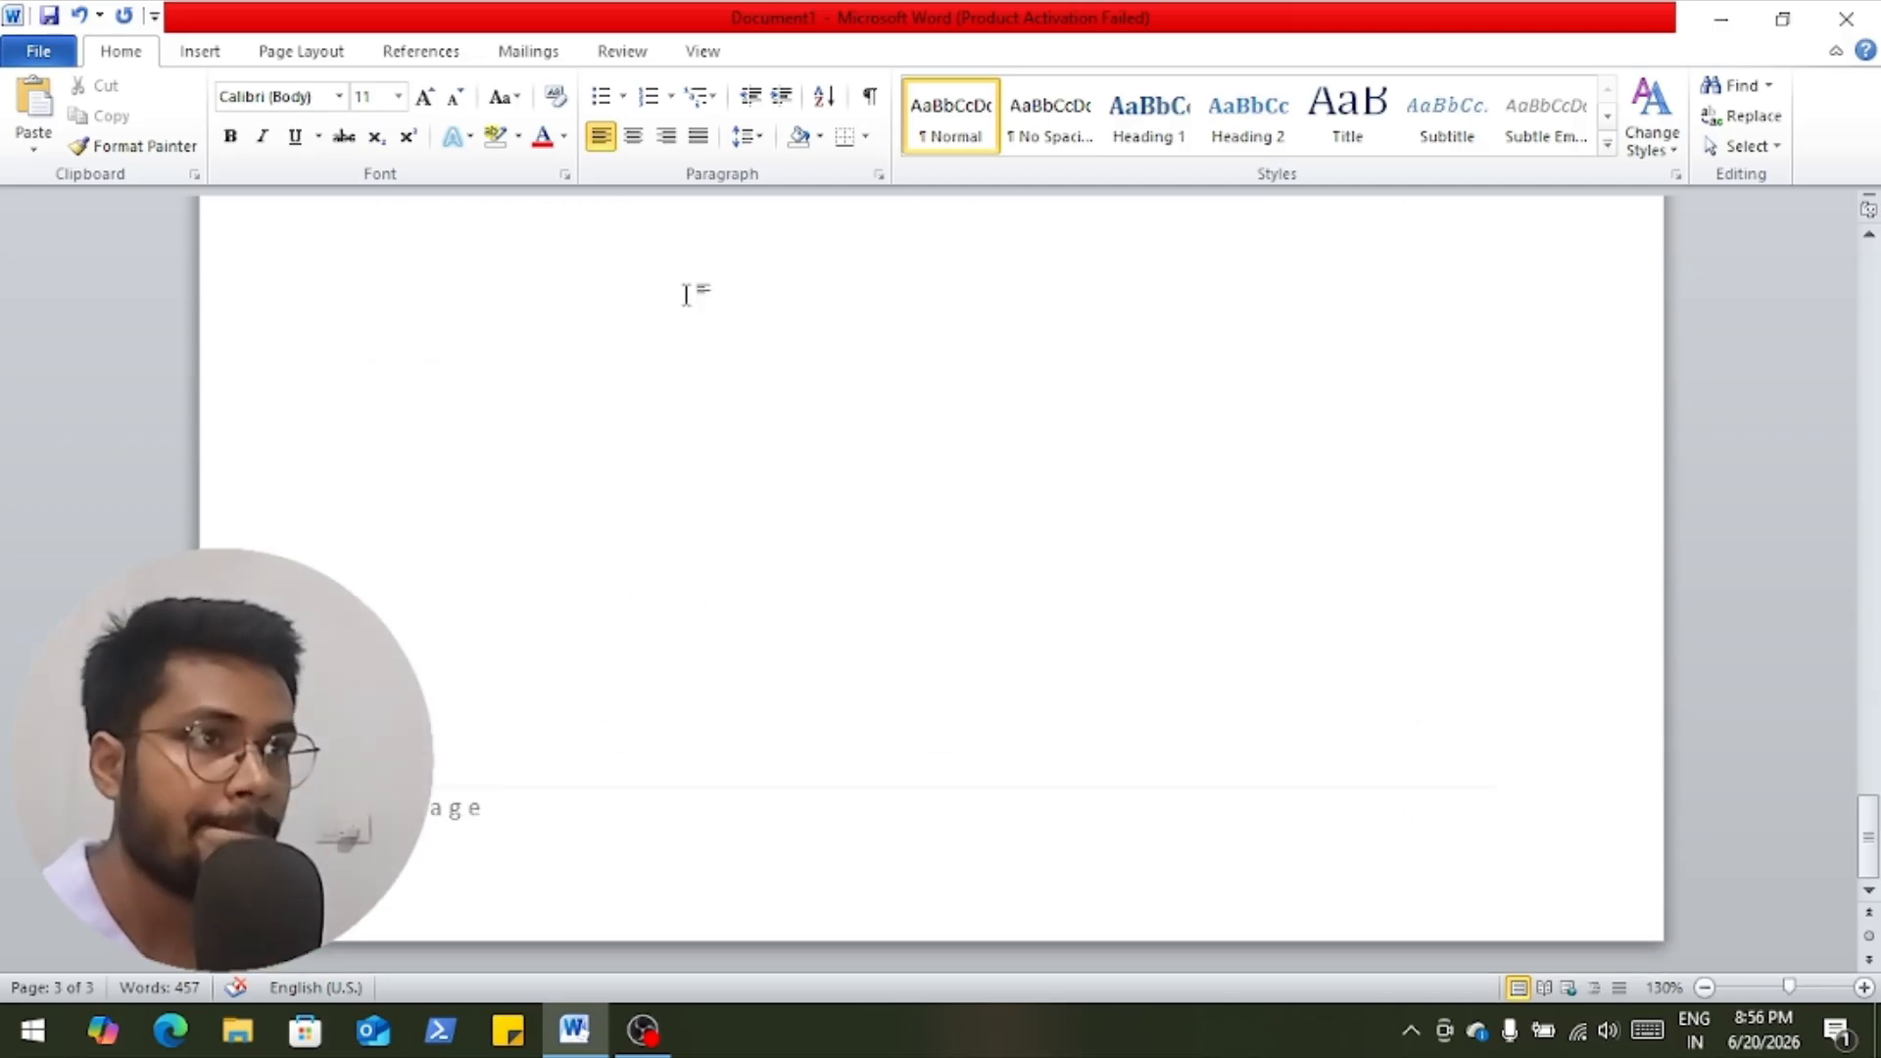
# Insert a Simple Text Box on the new page and replace its sample text with "dlfkgsldfgklfdskg".
pyautogui.click(200, 51)
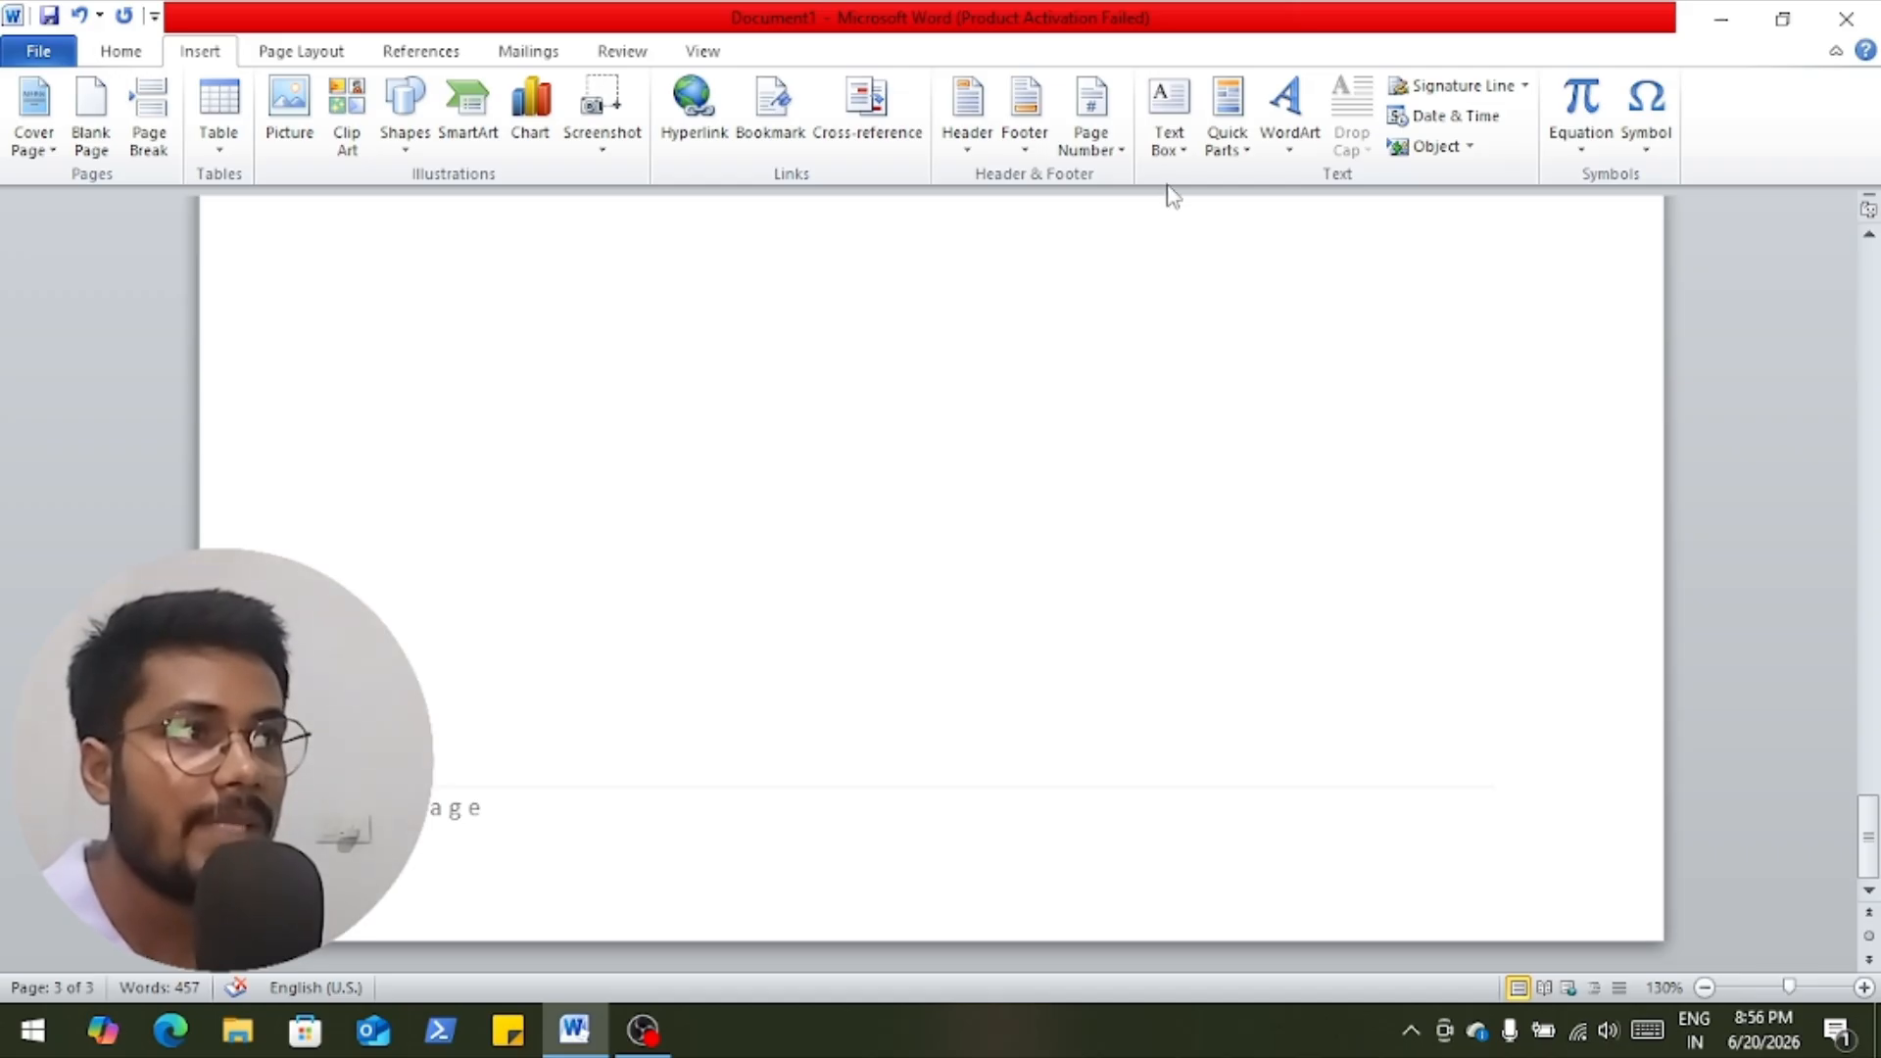
pyautogui.click(1178, 147)
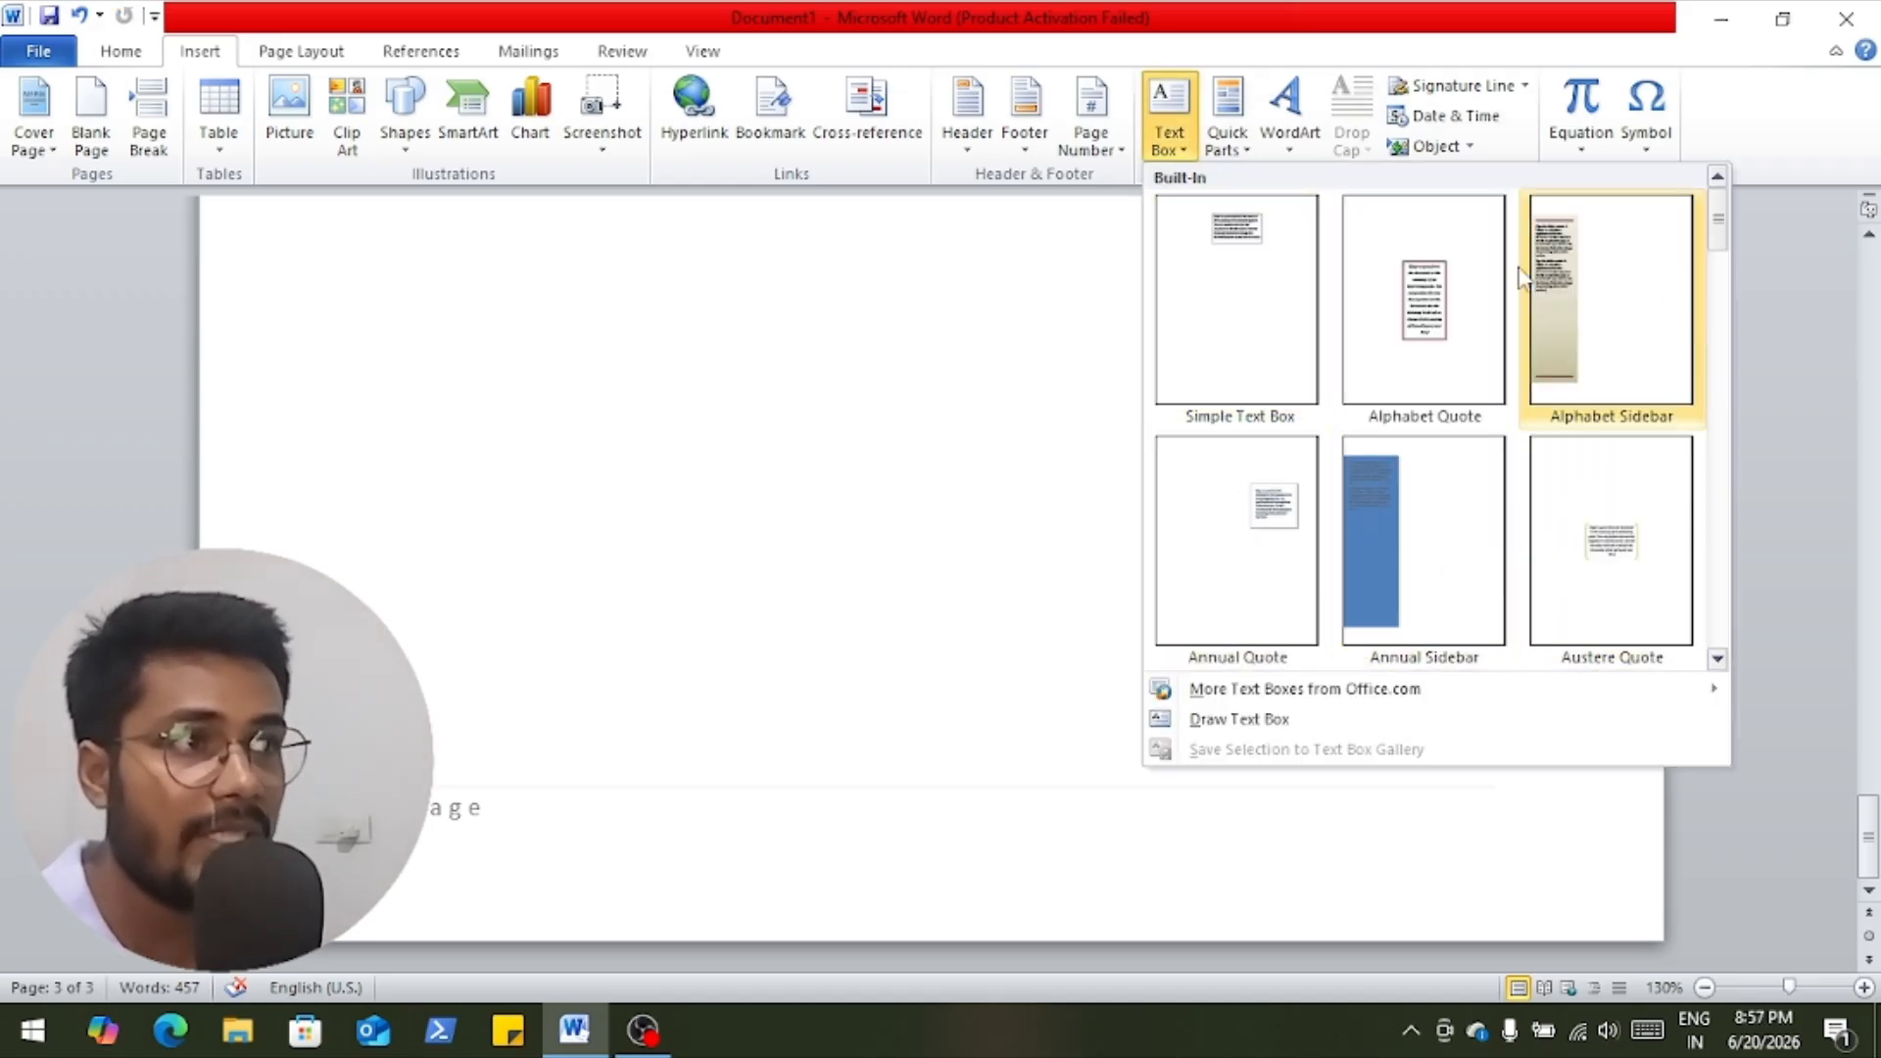
pyautogui.click(1267, 318)
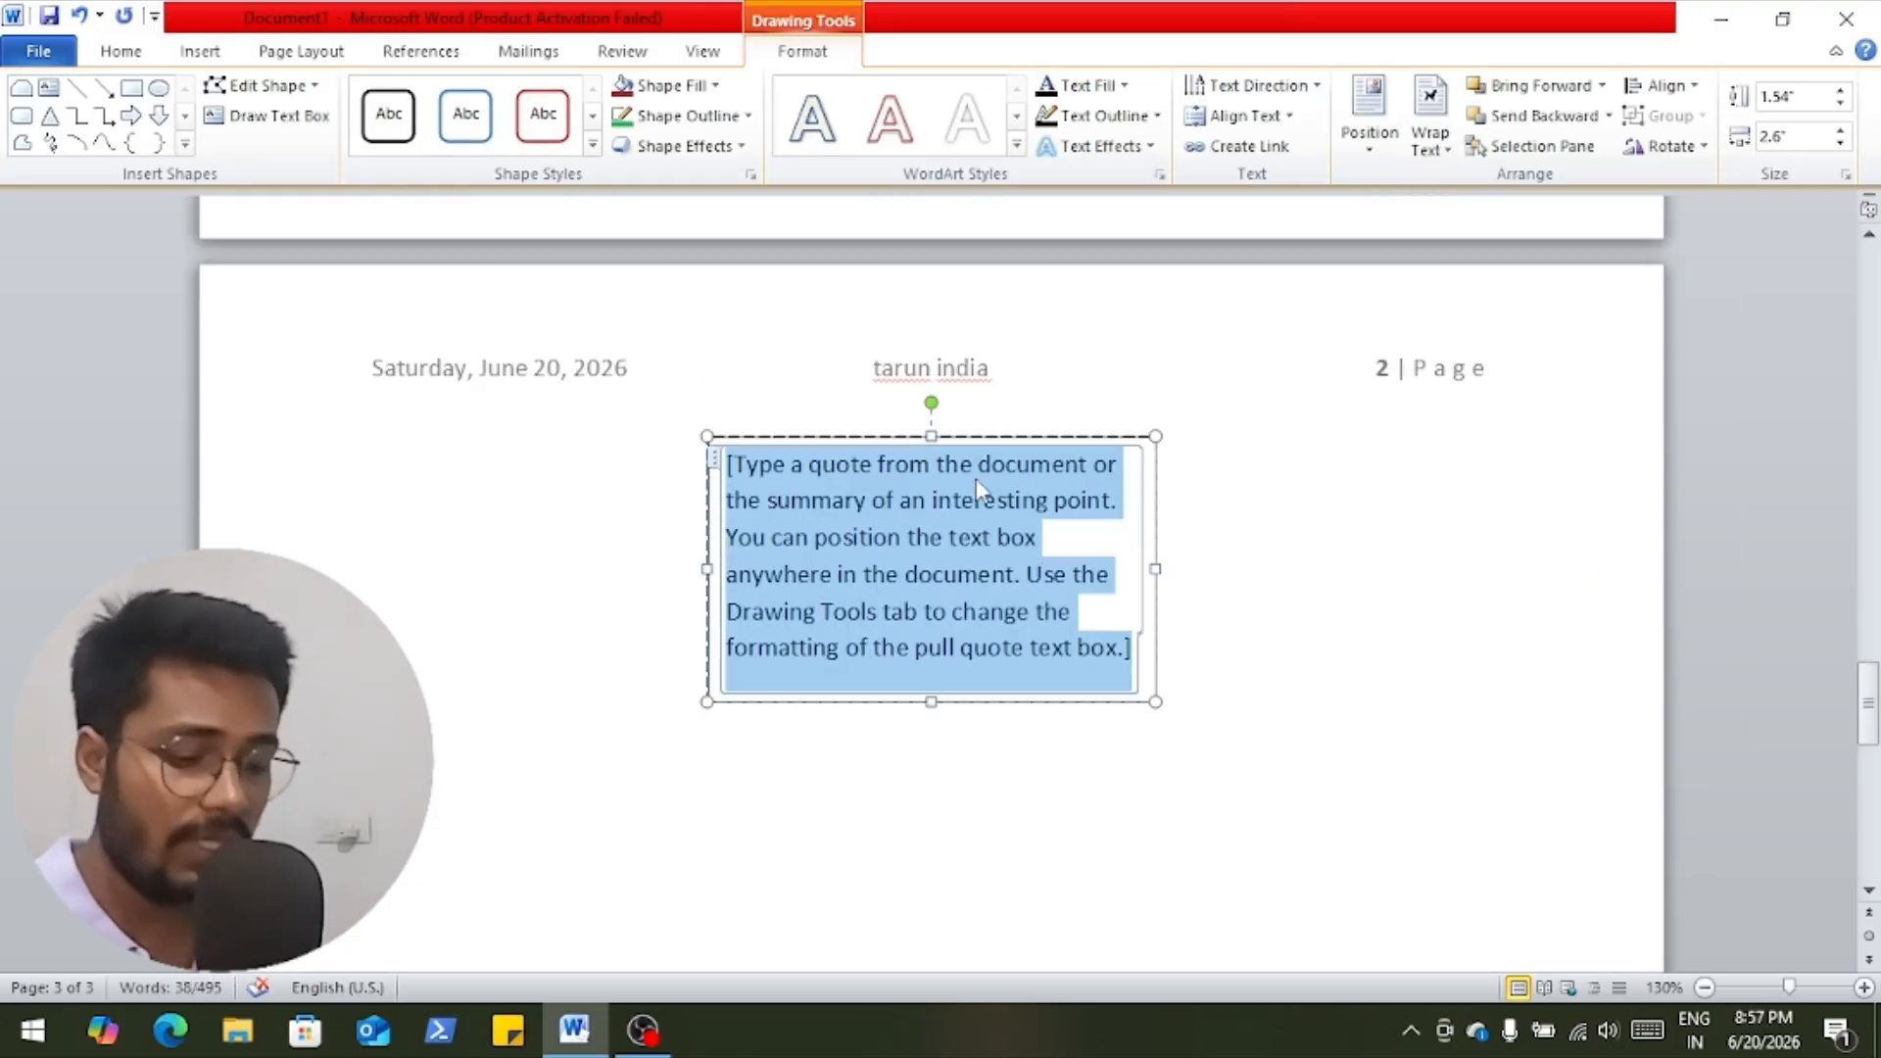
pyautogui.write('dlfkgsldfgklfdskg')
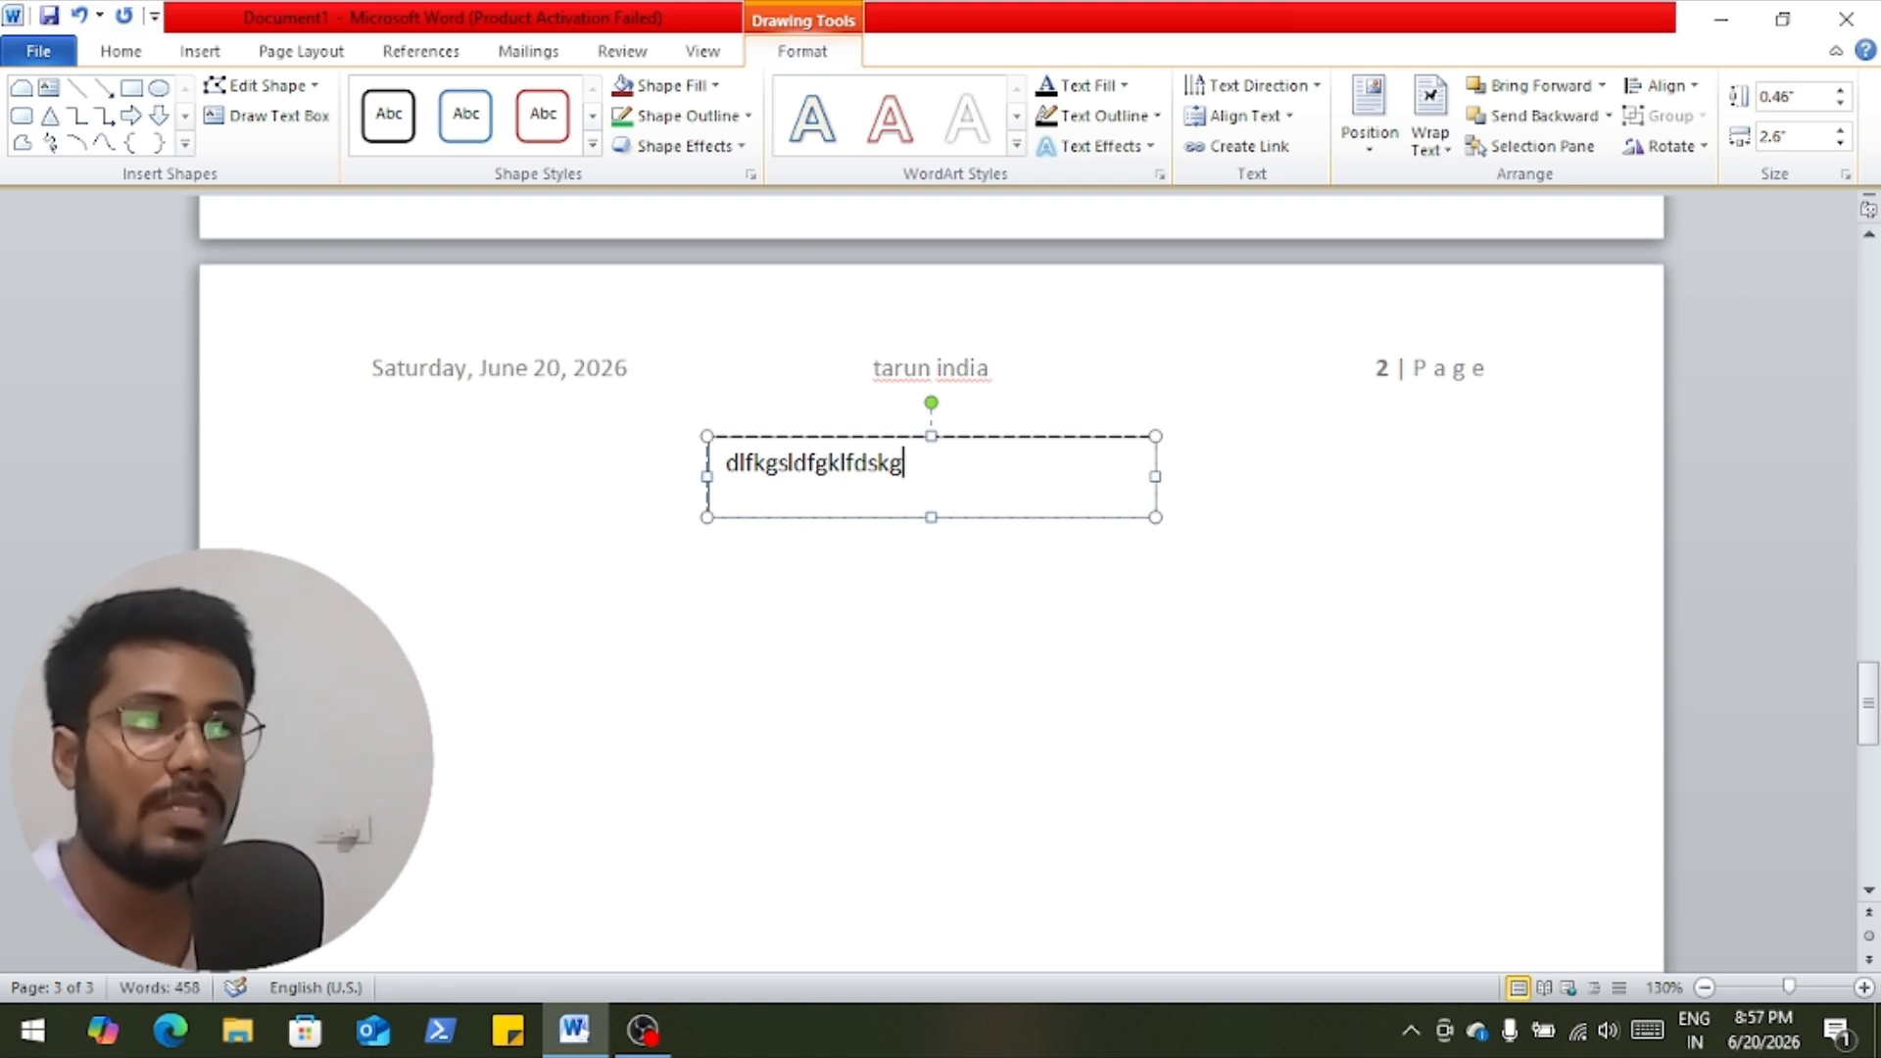
# Format the text box with a light blue fill, a light green outline and yellow text.
pyautogui.click(1054, 436)
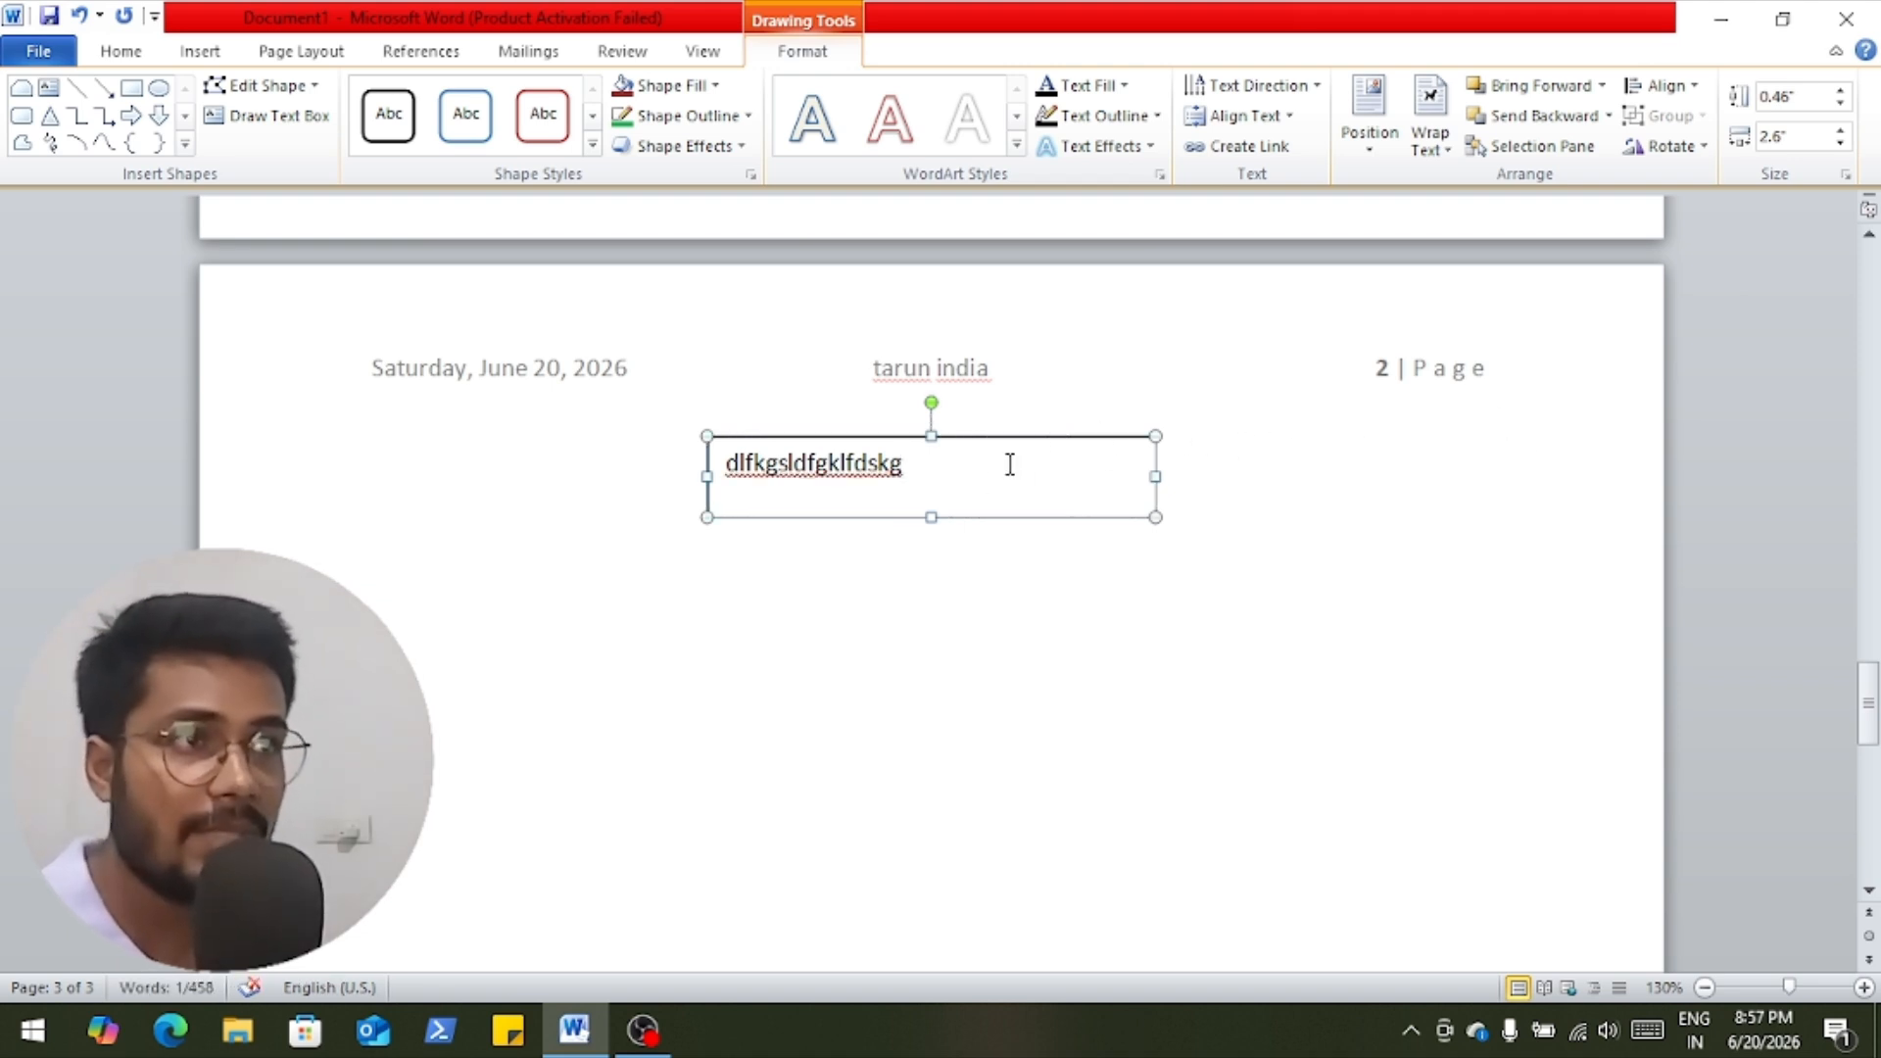
pyautogui.click(666, 85)
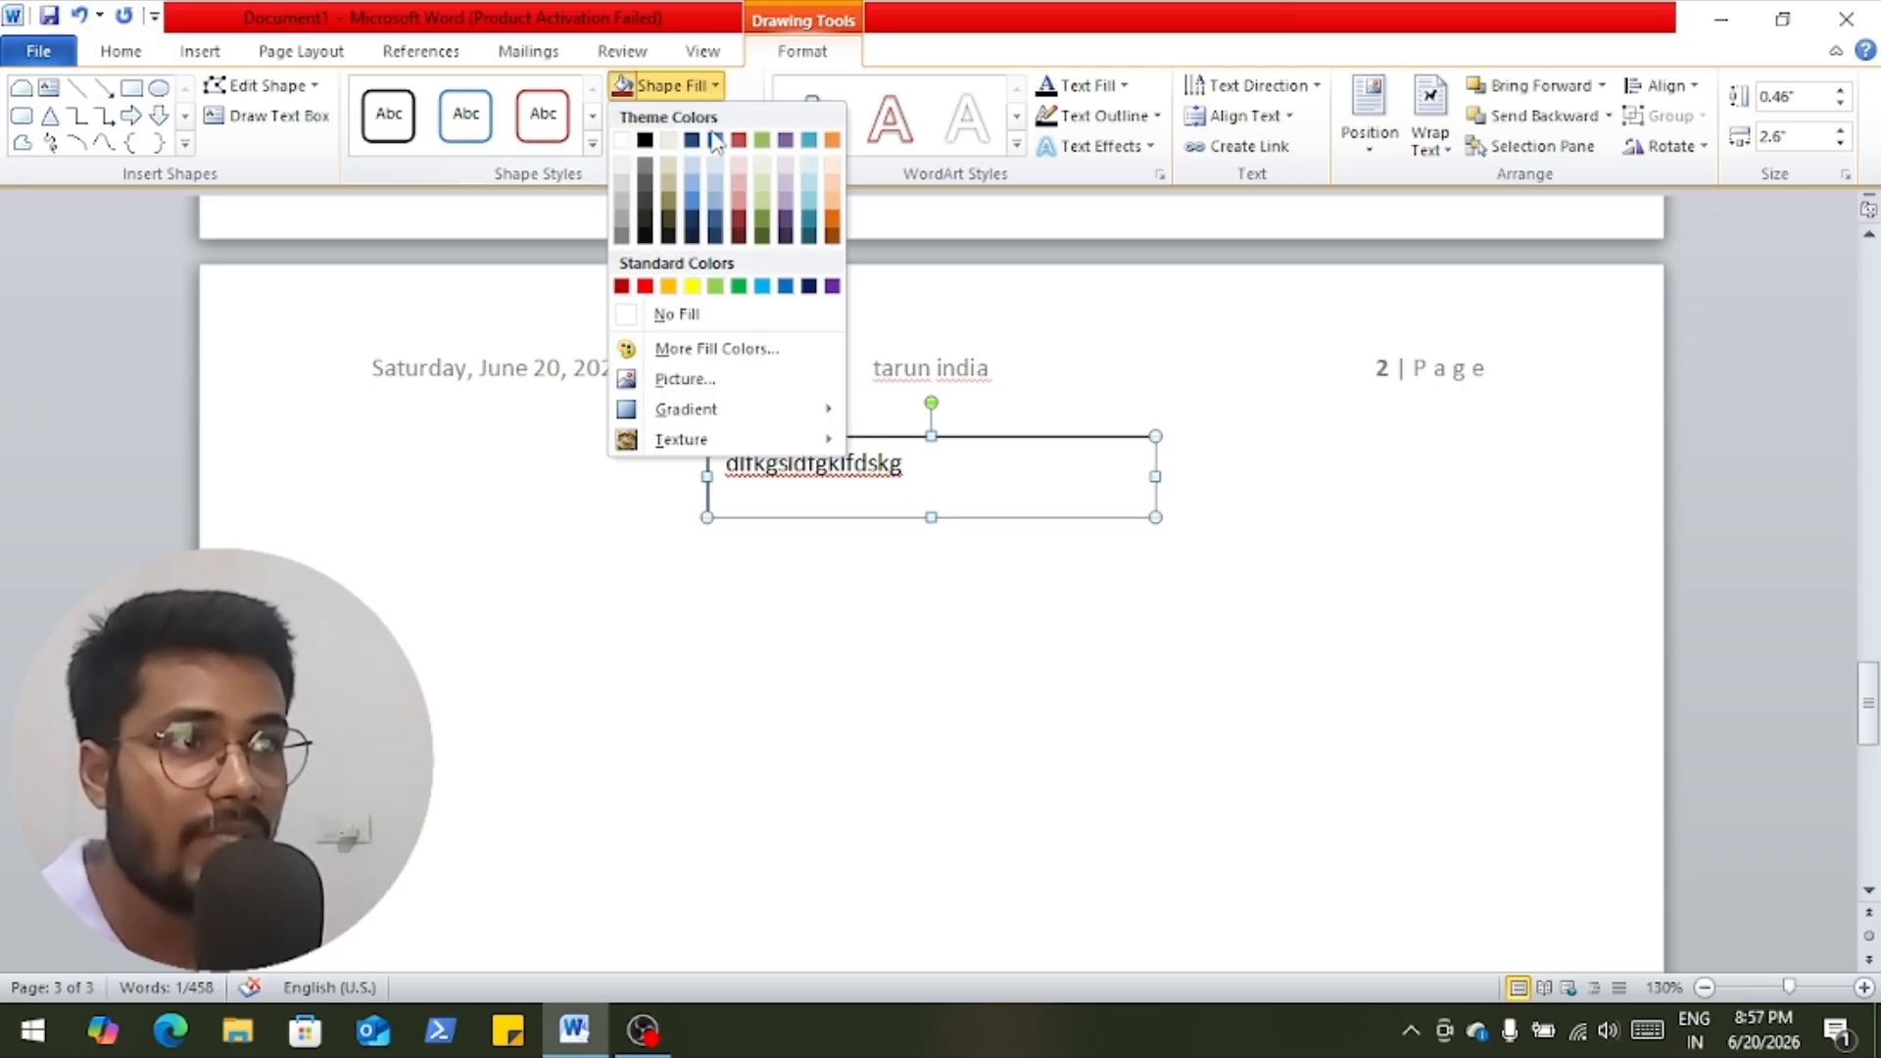
pyautogui.click(697, 189)
pyautogui.click(686, 116)
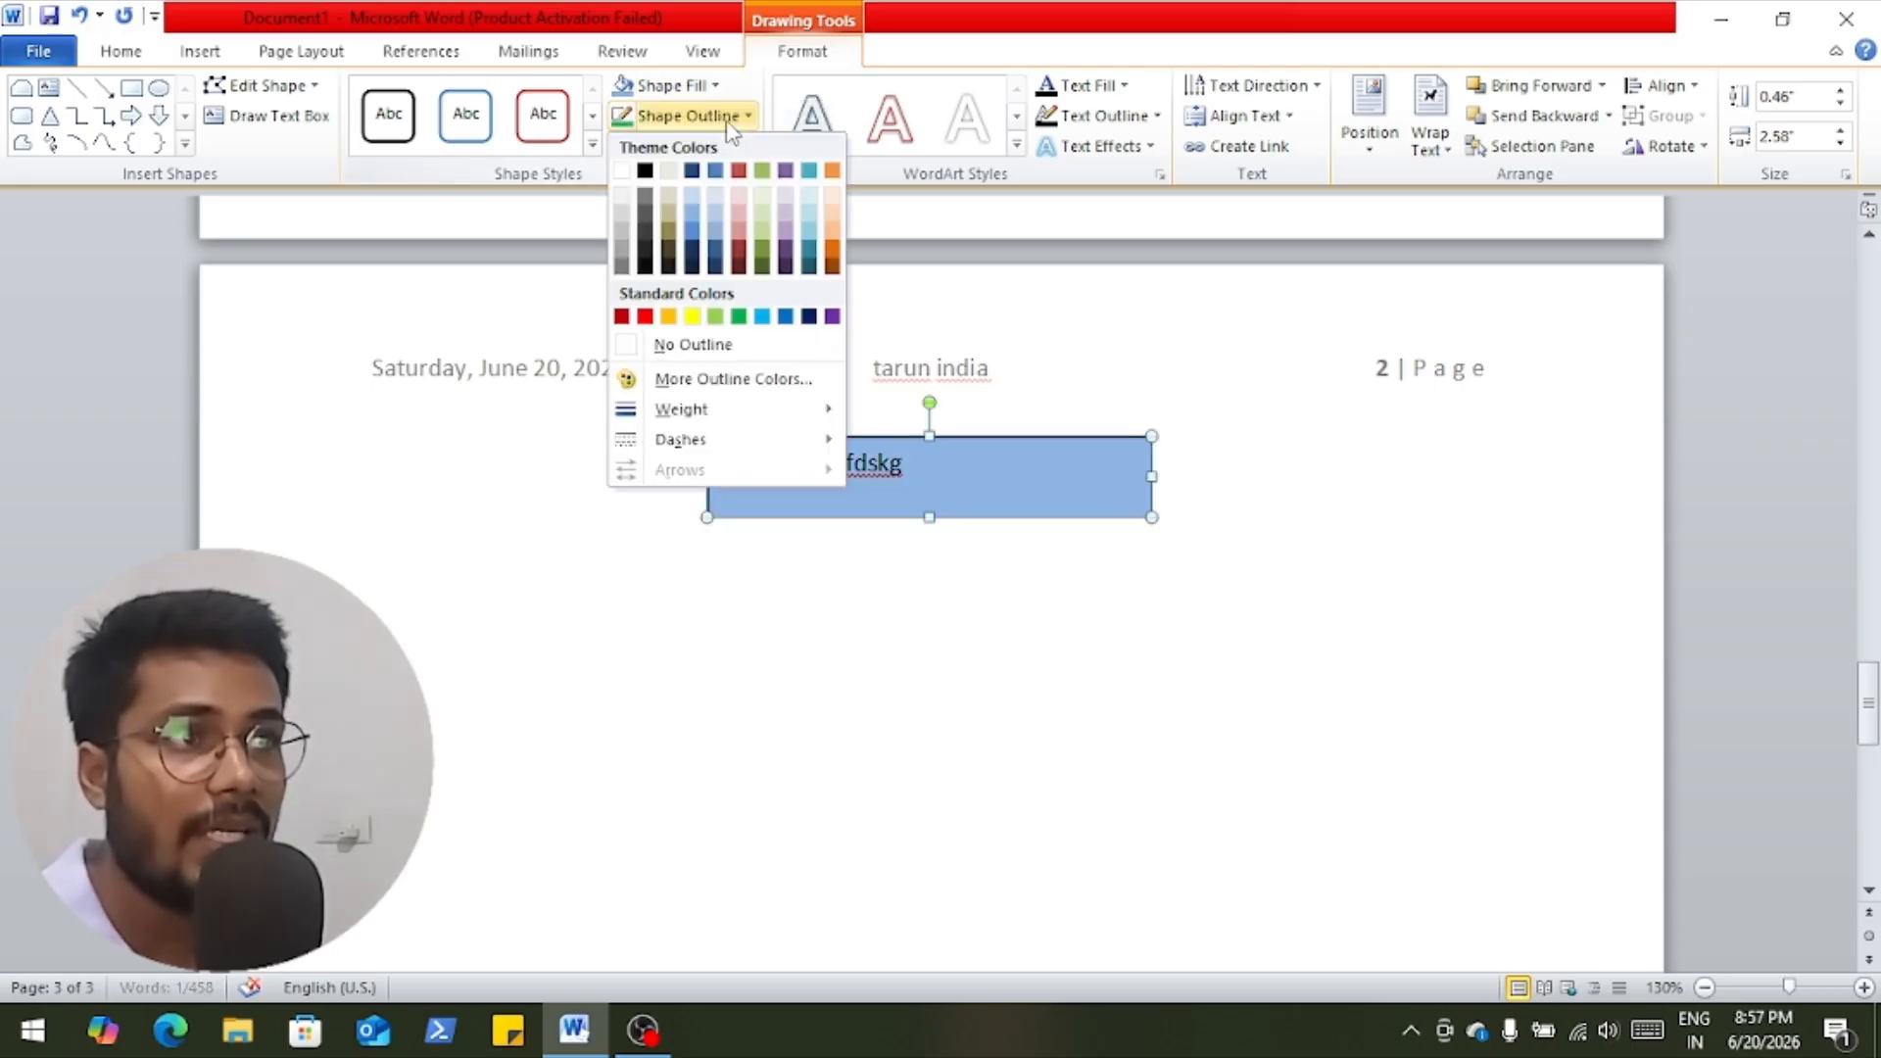
pyautogui.click(717, 316)
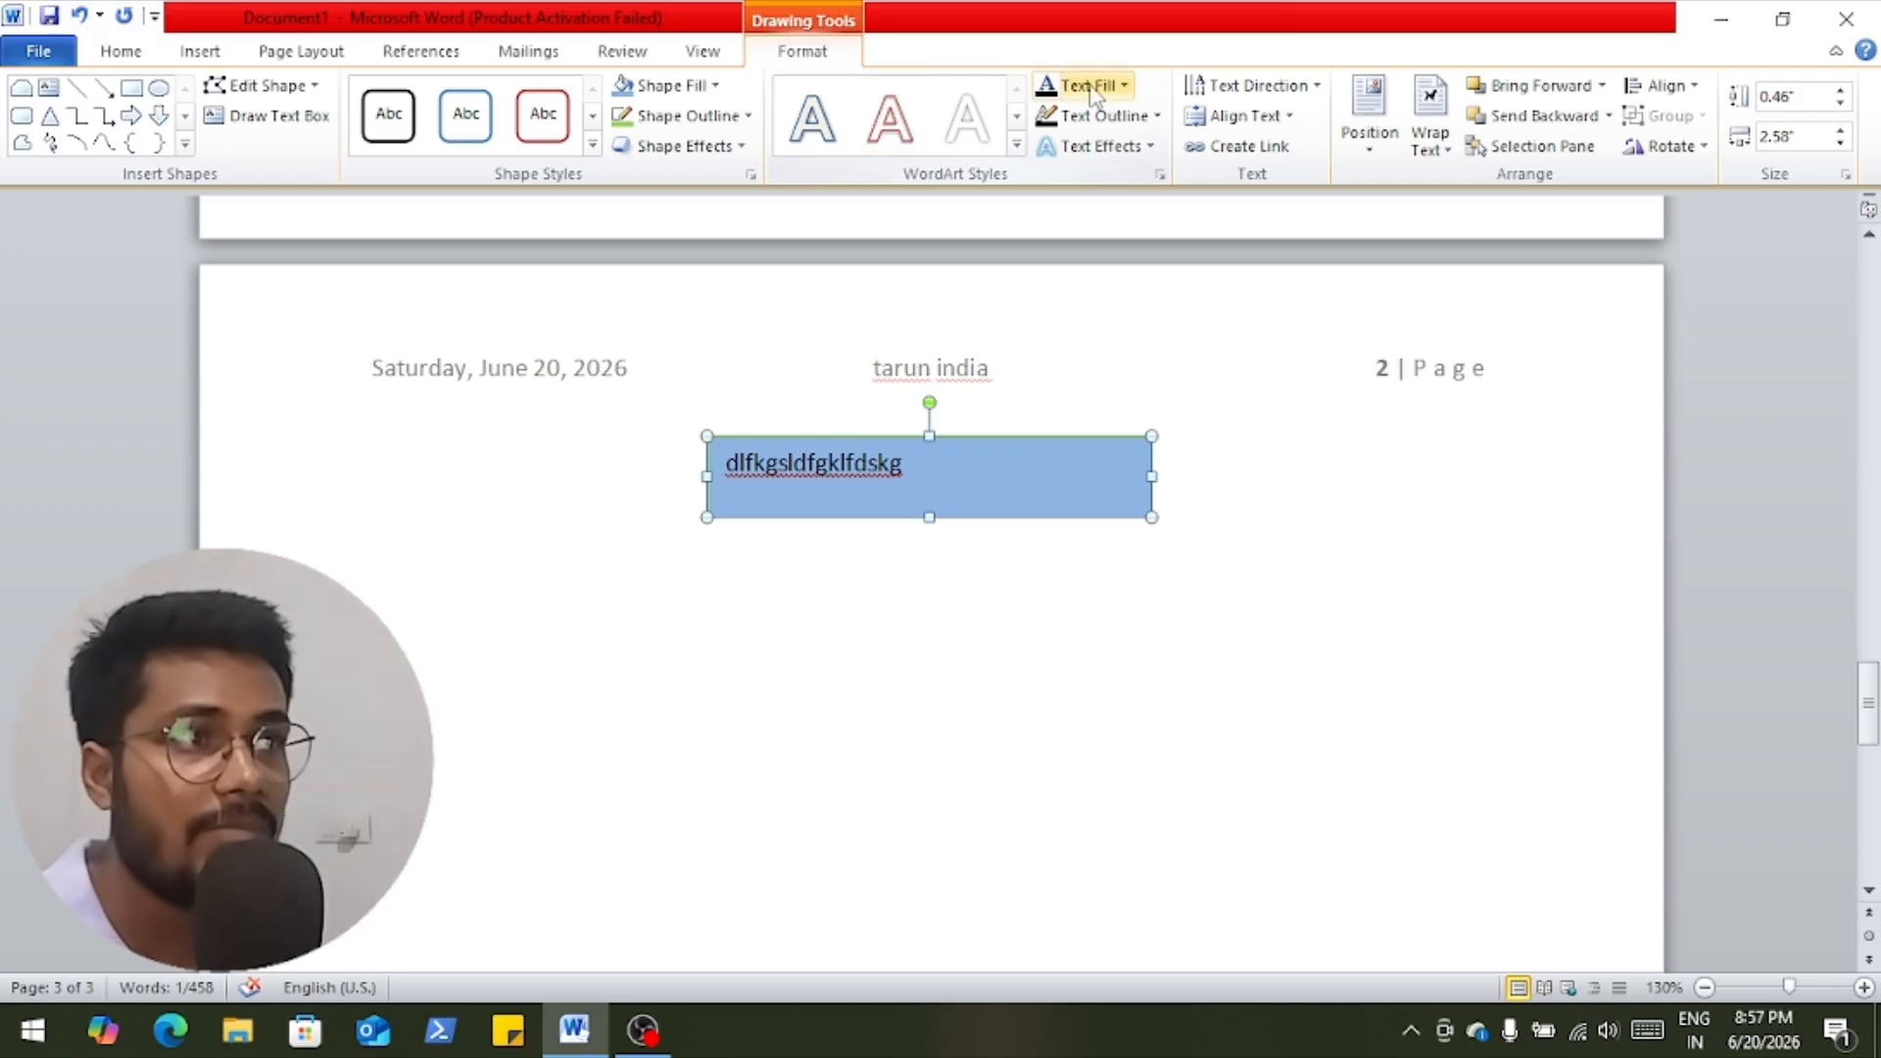
pyautogui.click(1125, 87)
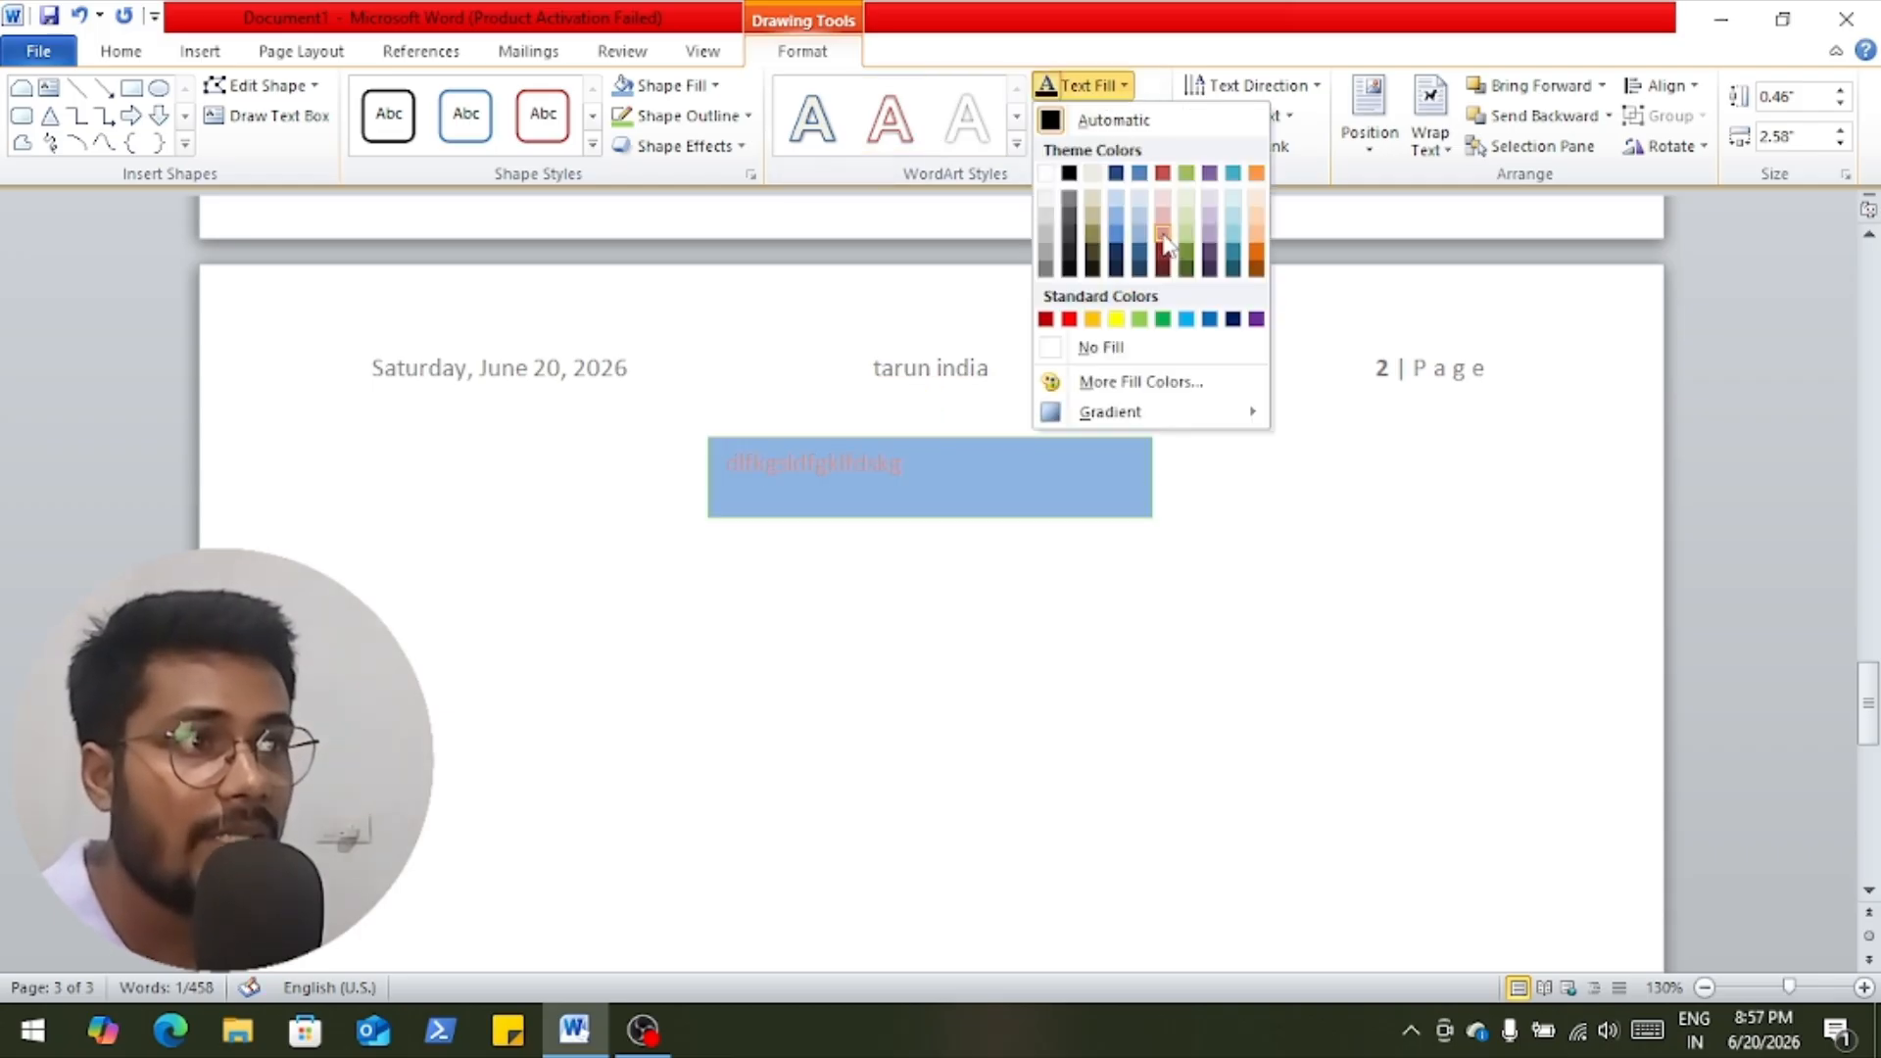
pyautogui.click(1115, 318)
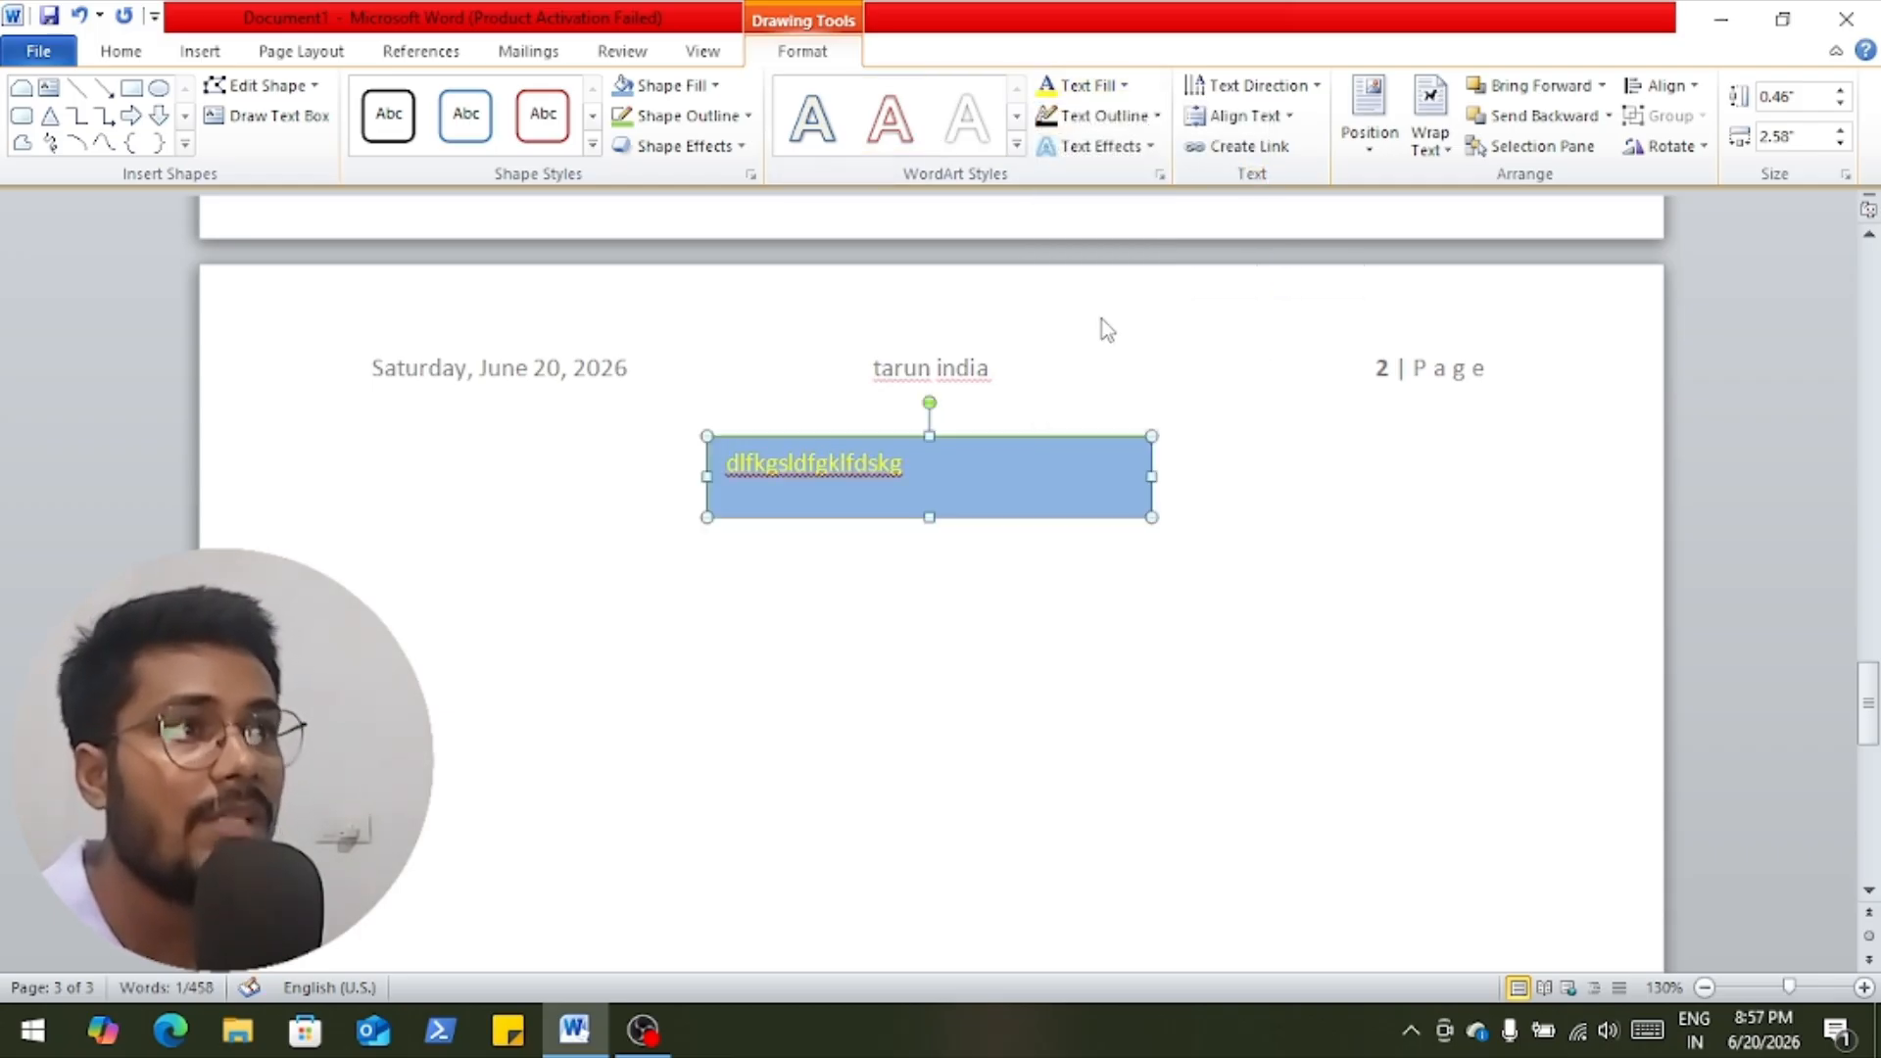
# Move the text box into the previous page's body text and position it at the page's top left with square text wrapping.
pyautogui.click(1060, 499)
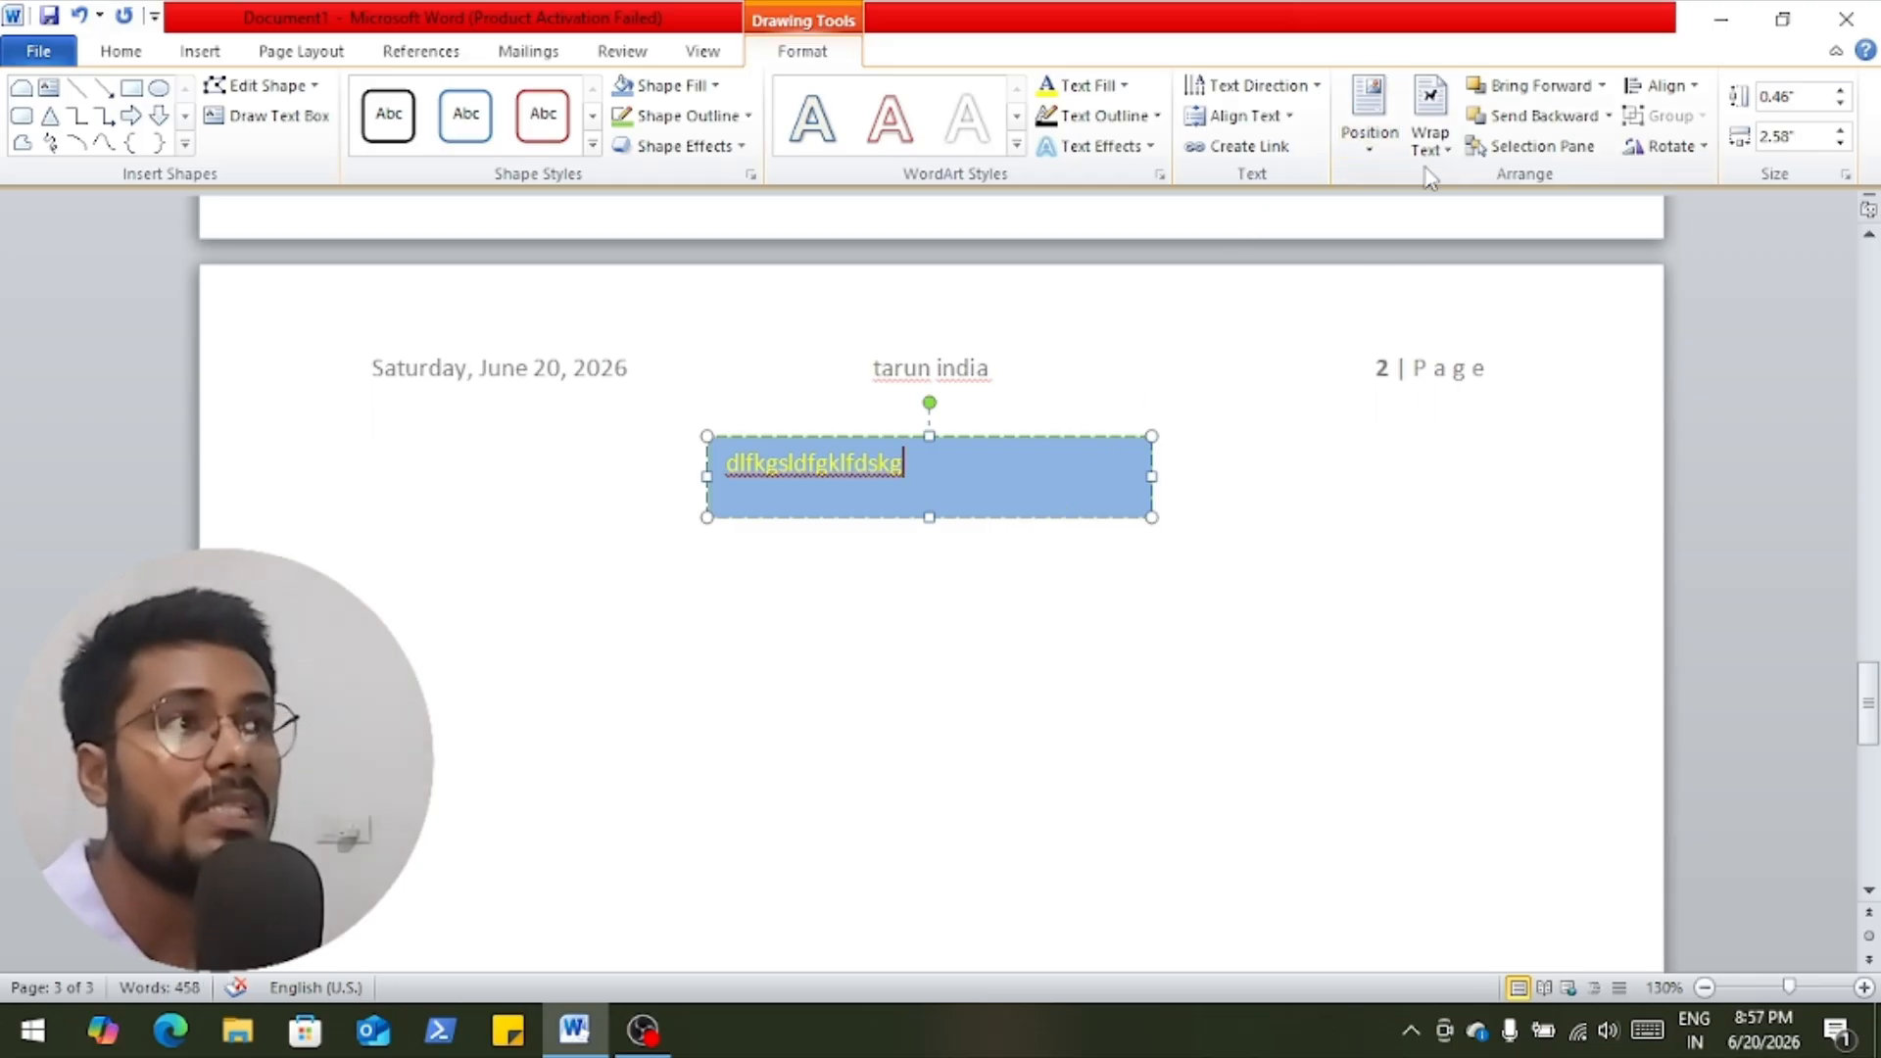
pyautogui.moveTo(1054, 437); pyautogui.dragTo(1014, 201)
pyautogui.scroll(6, 1087, 451)
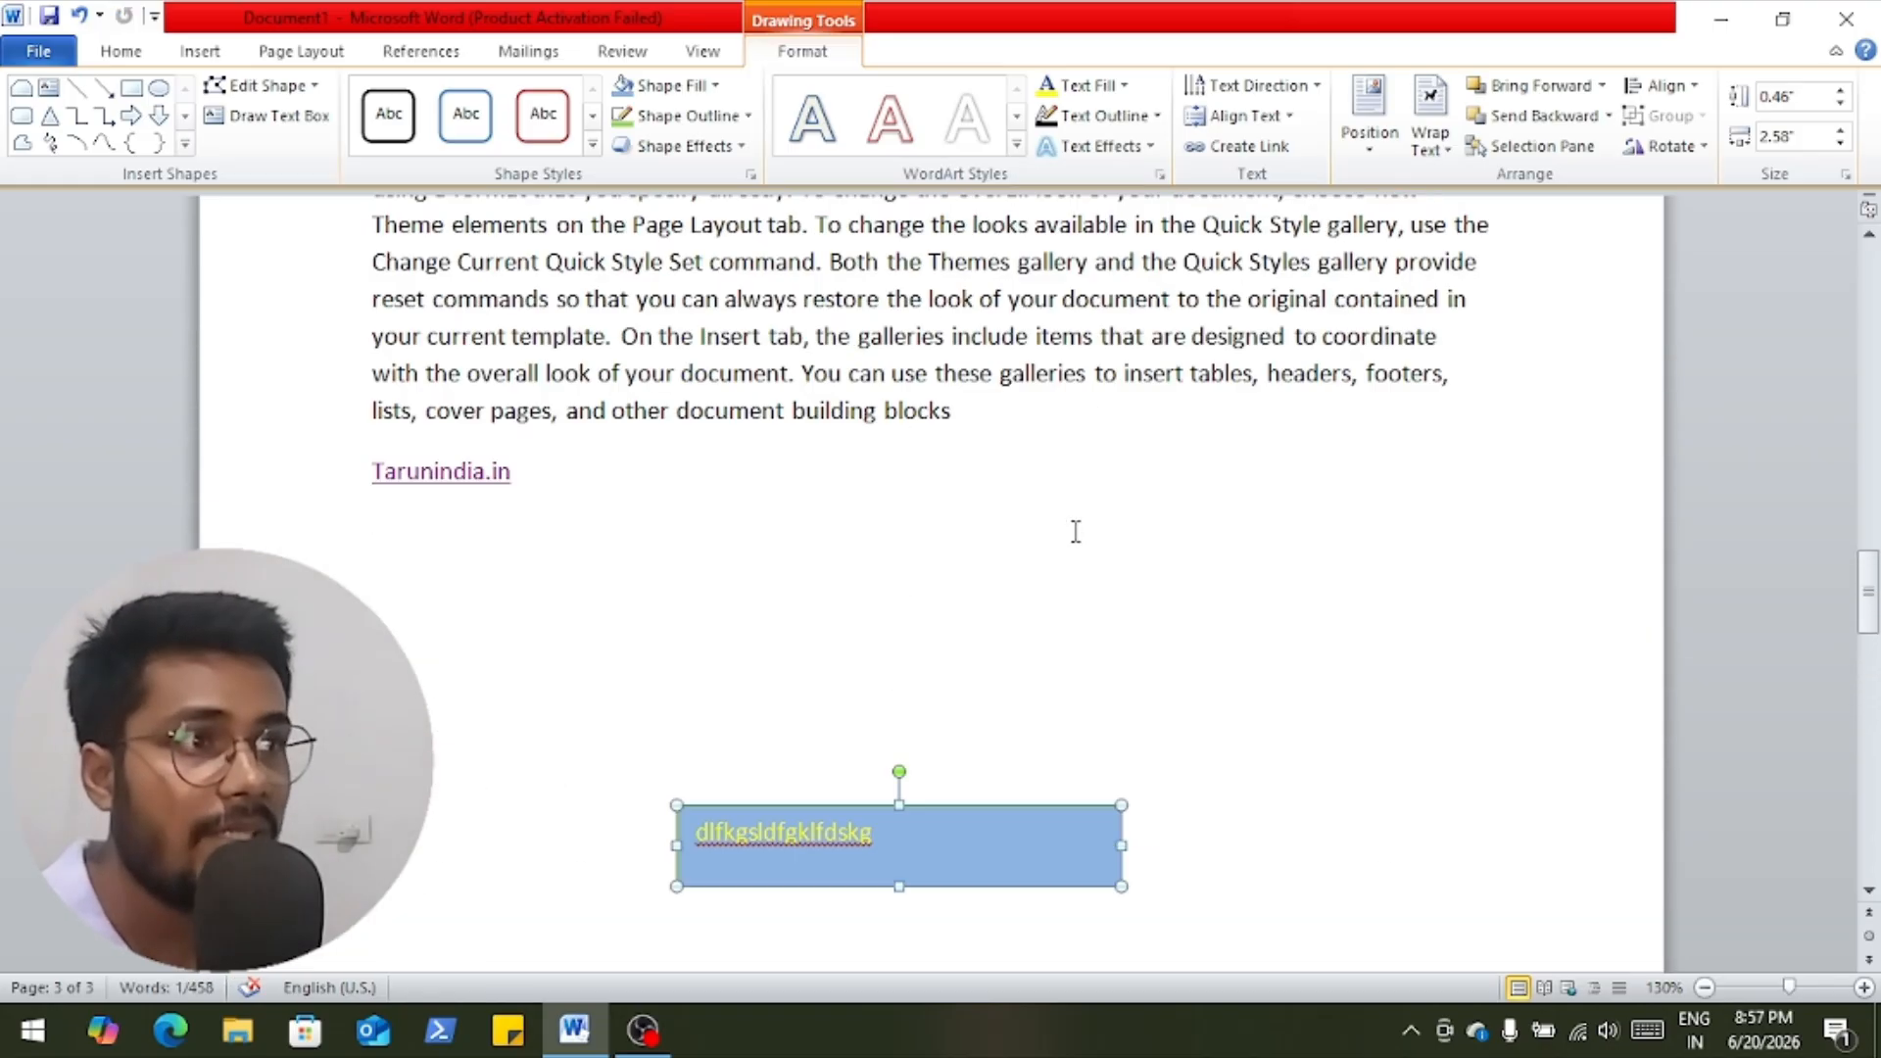
pyautogui.moveTo(978, 804); pyautogui.dragTo(921, 266)
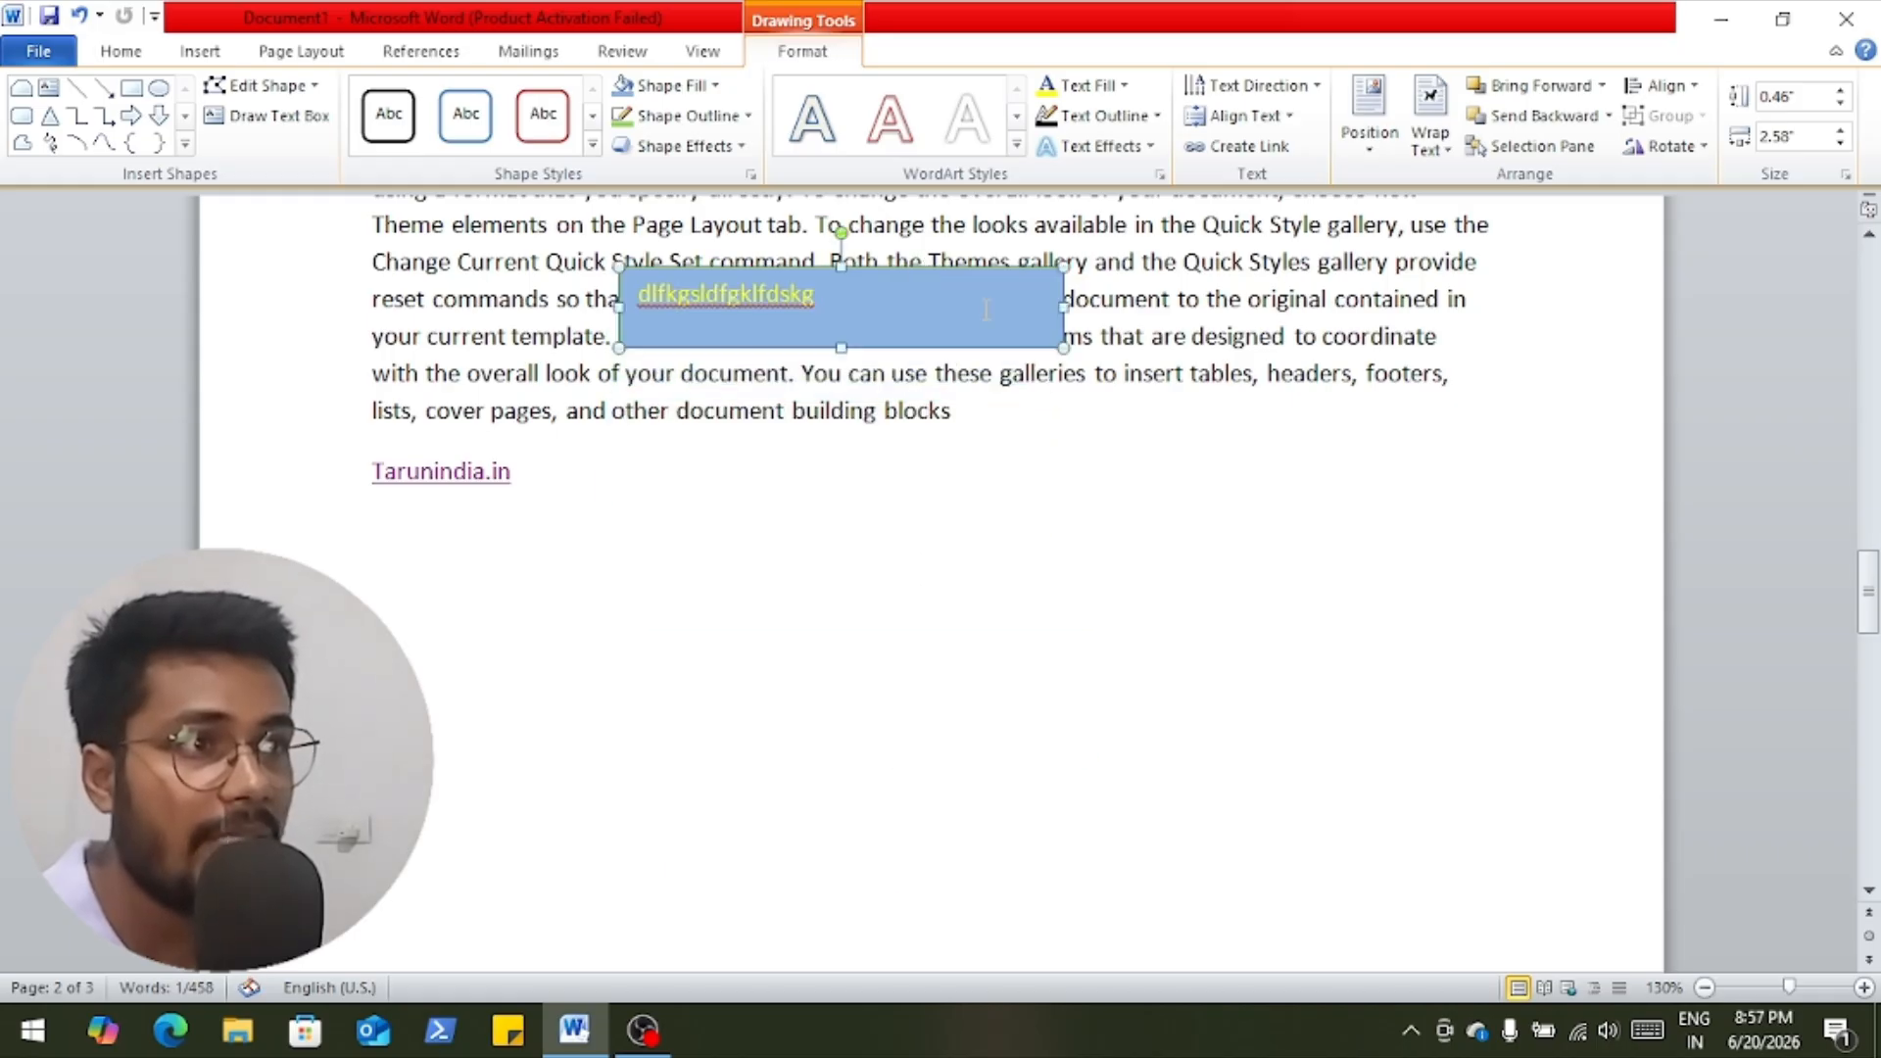
pyautogui.click(1446, 151)
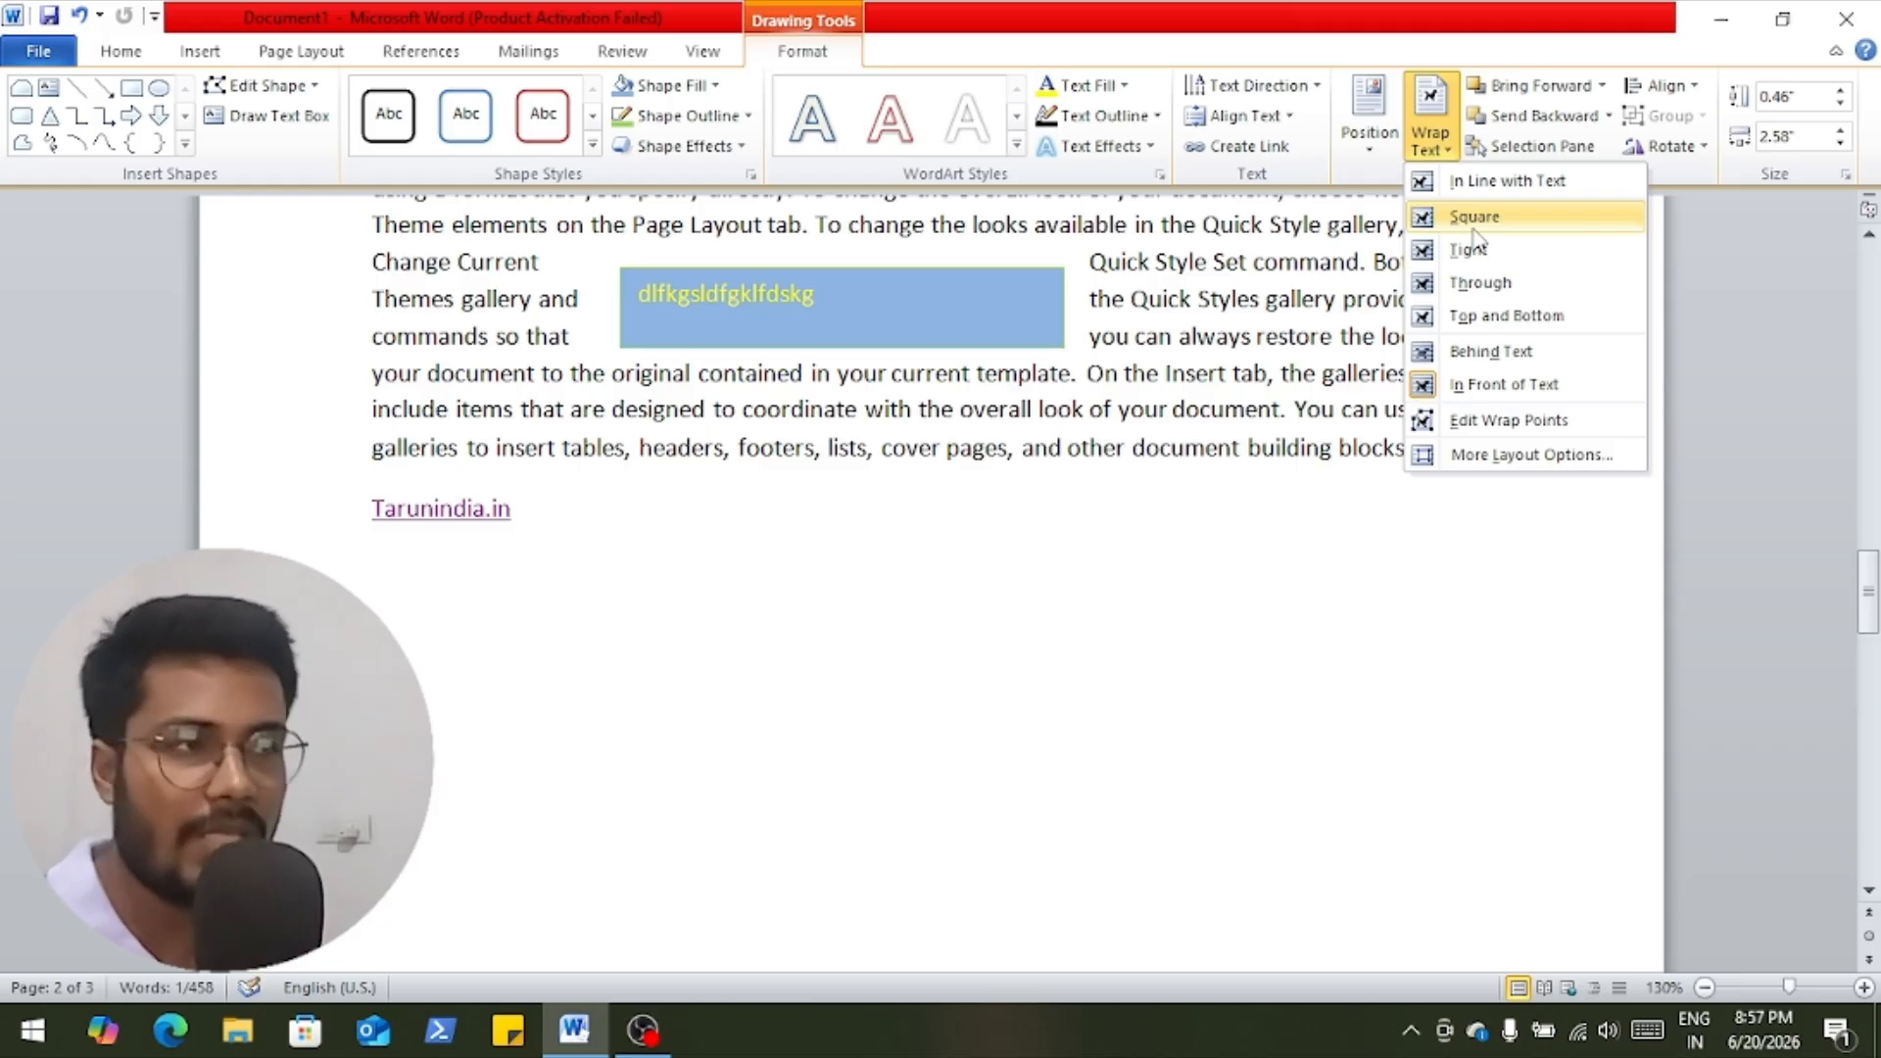
pyautogui.click(1369, 123)
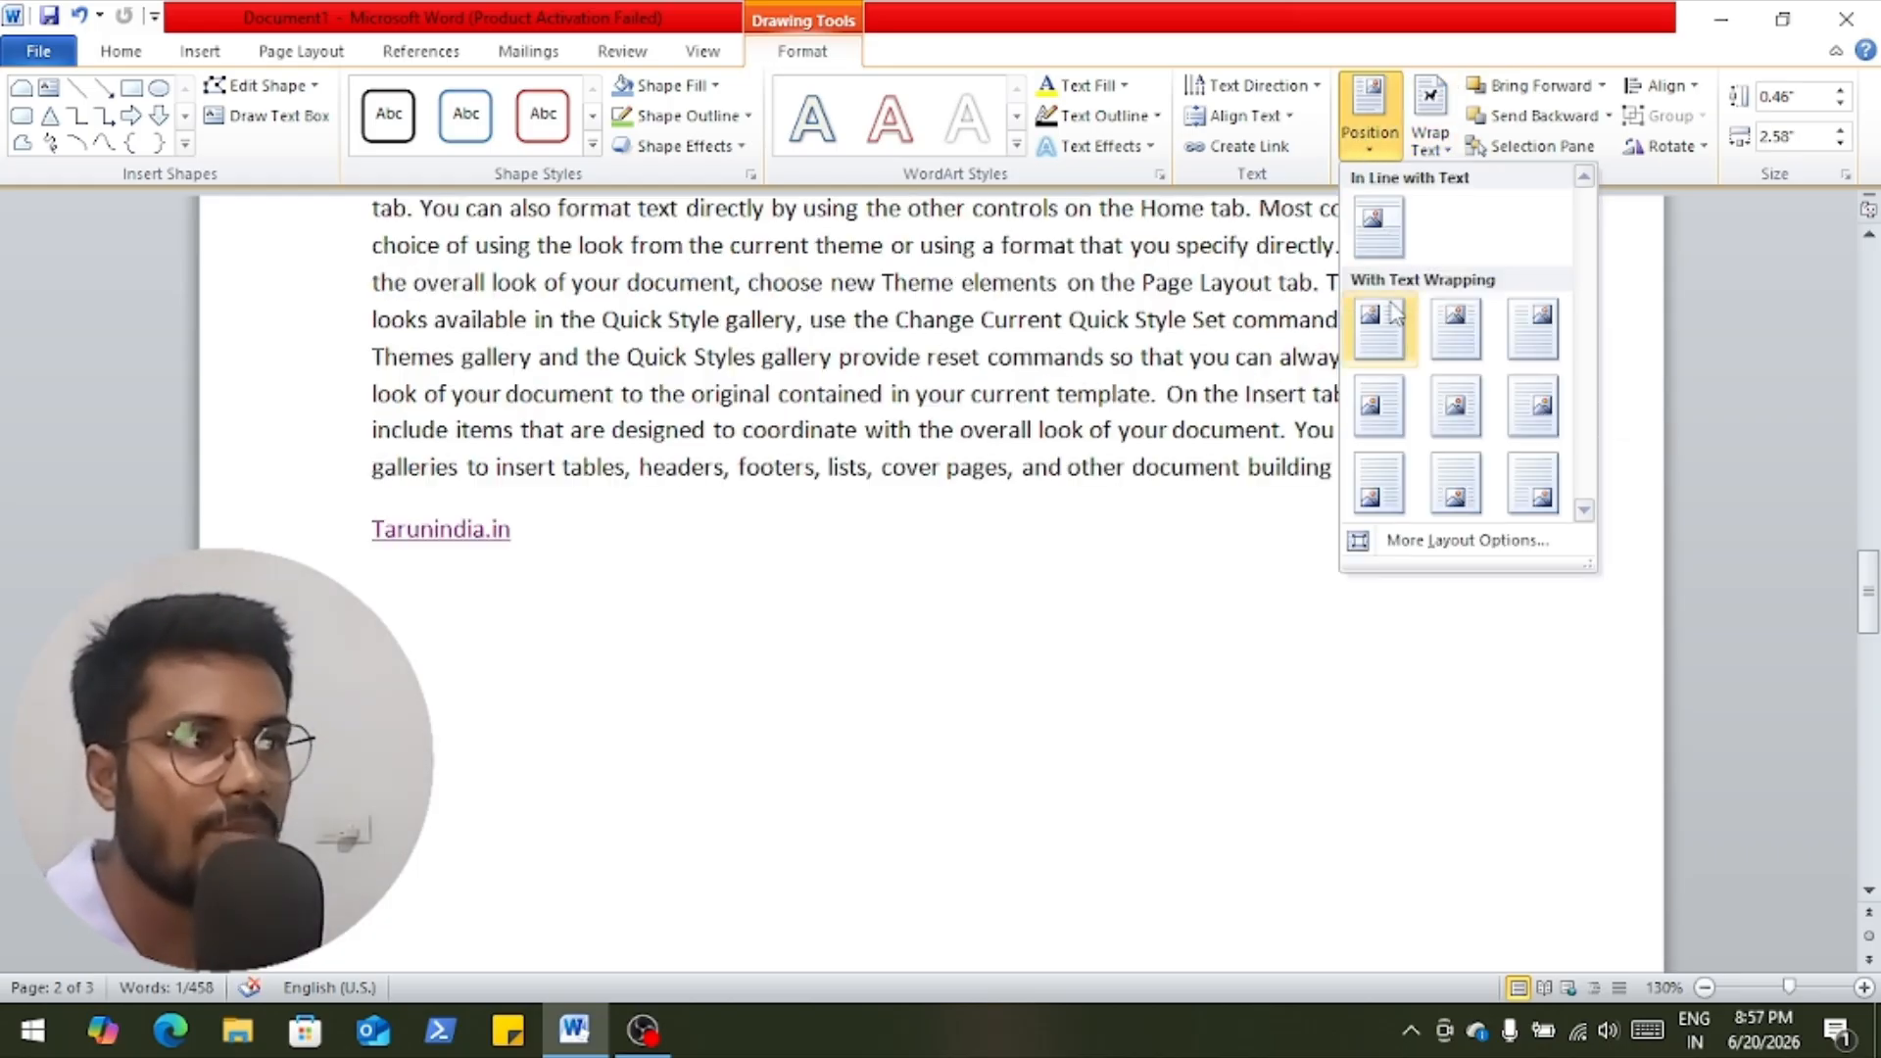
pyautogui.click(1379, 328)
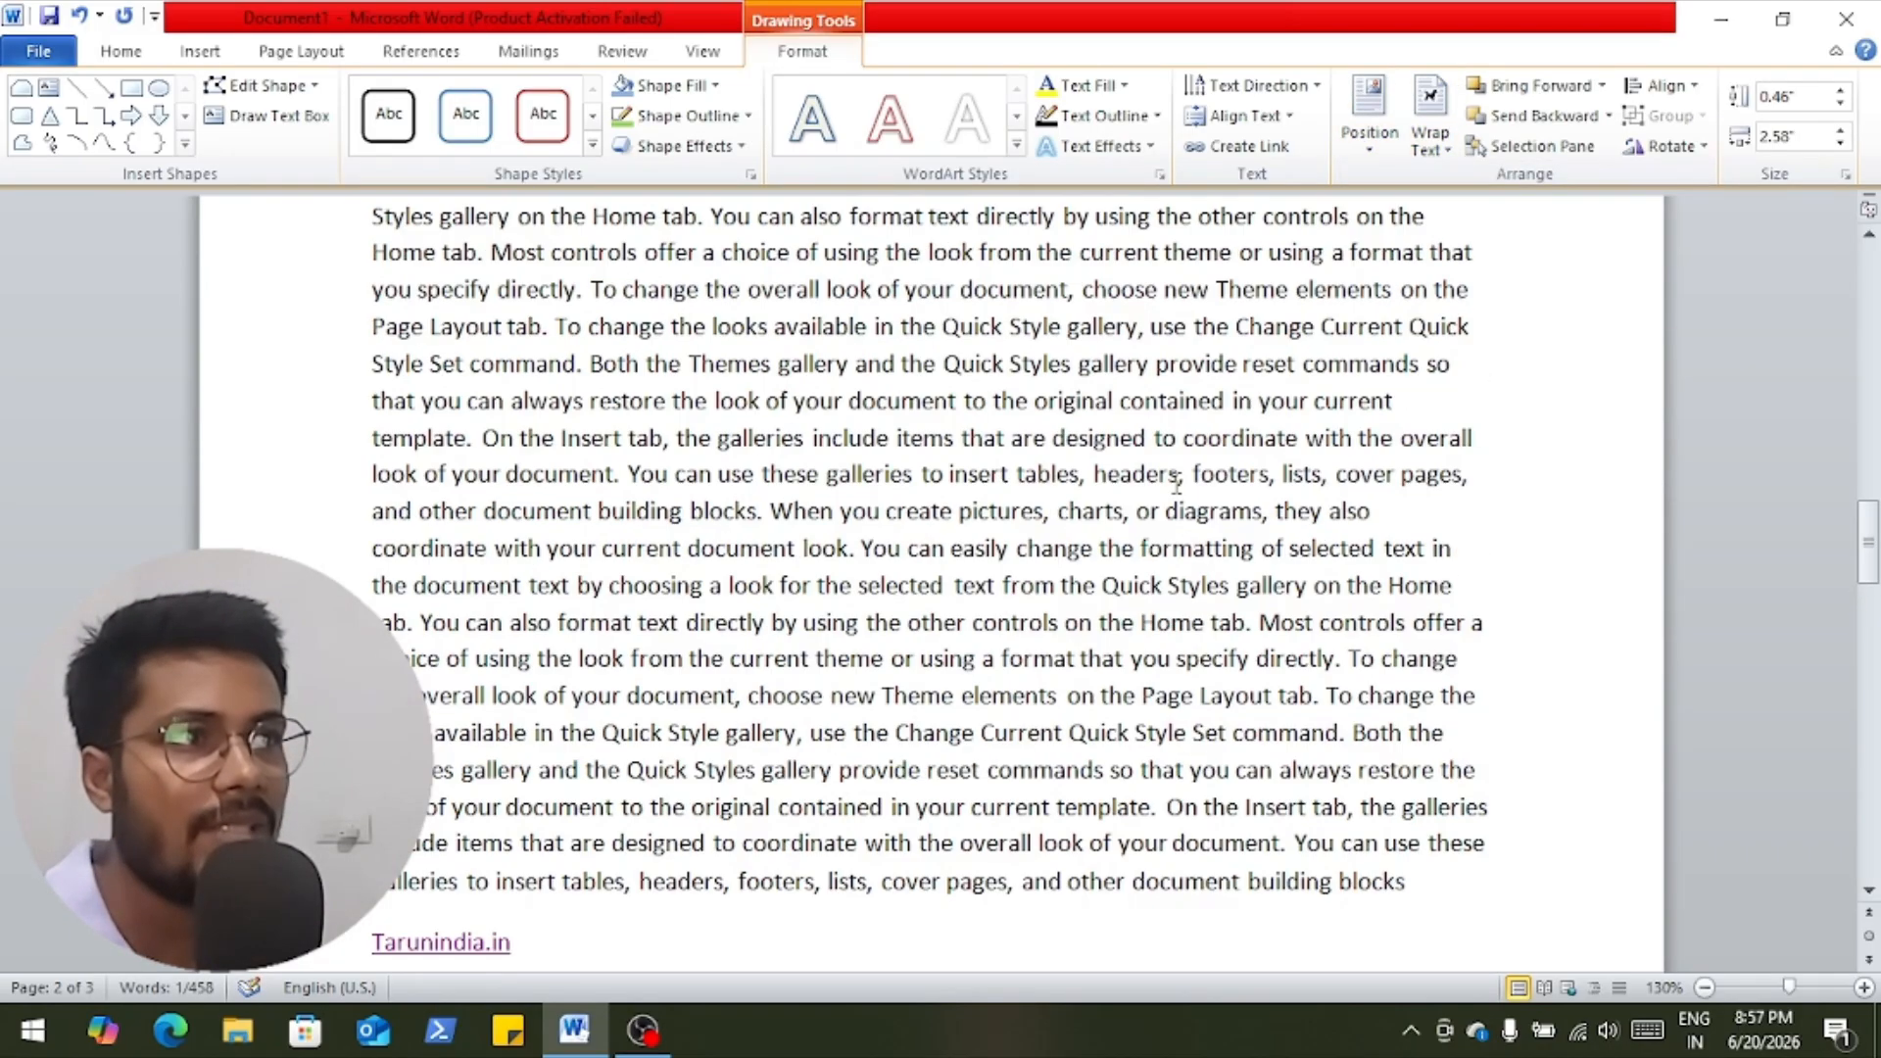
pyautogui.scroll(1, 756, 534)
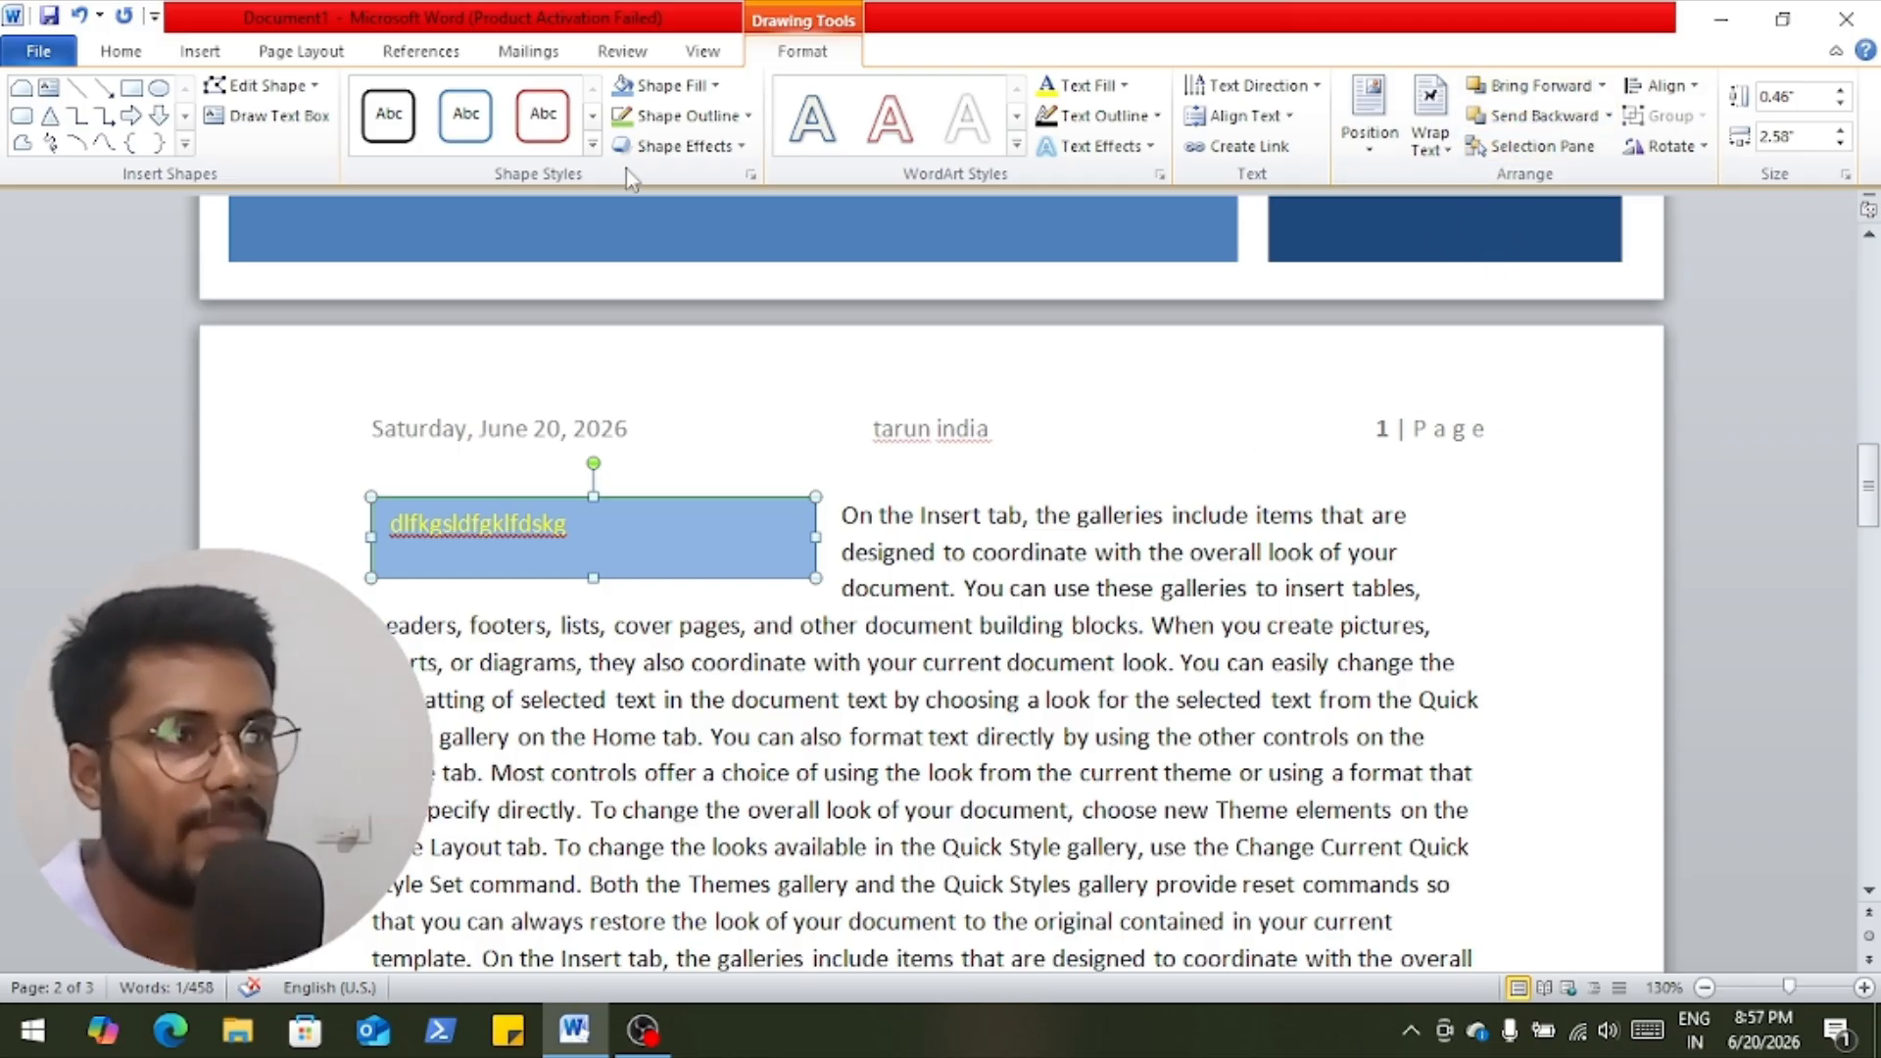
# Insert blue beveled WordArt reading "Tarun india" and place it over the opening lines, beside the blue text box.
pyautogui.click(200, 51)
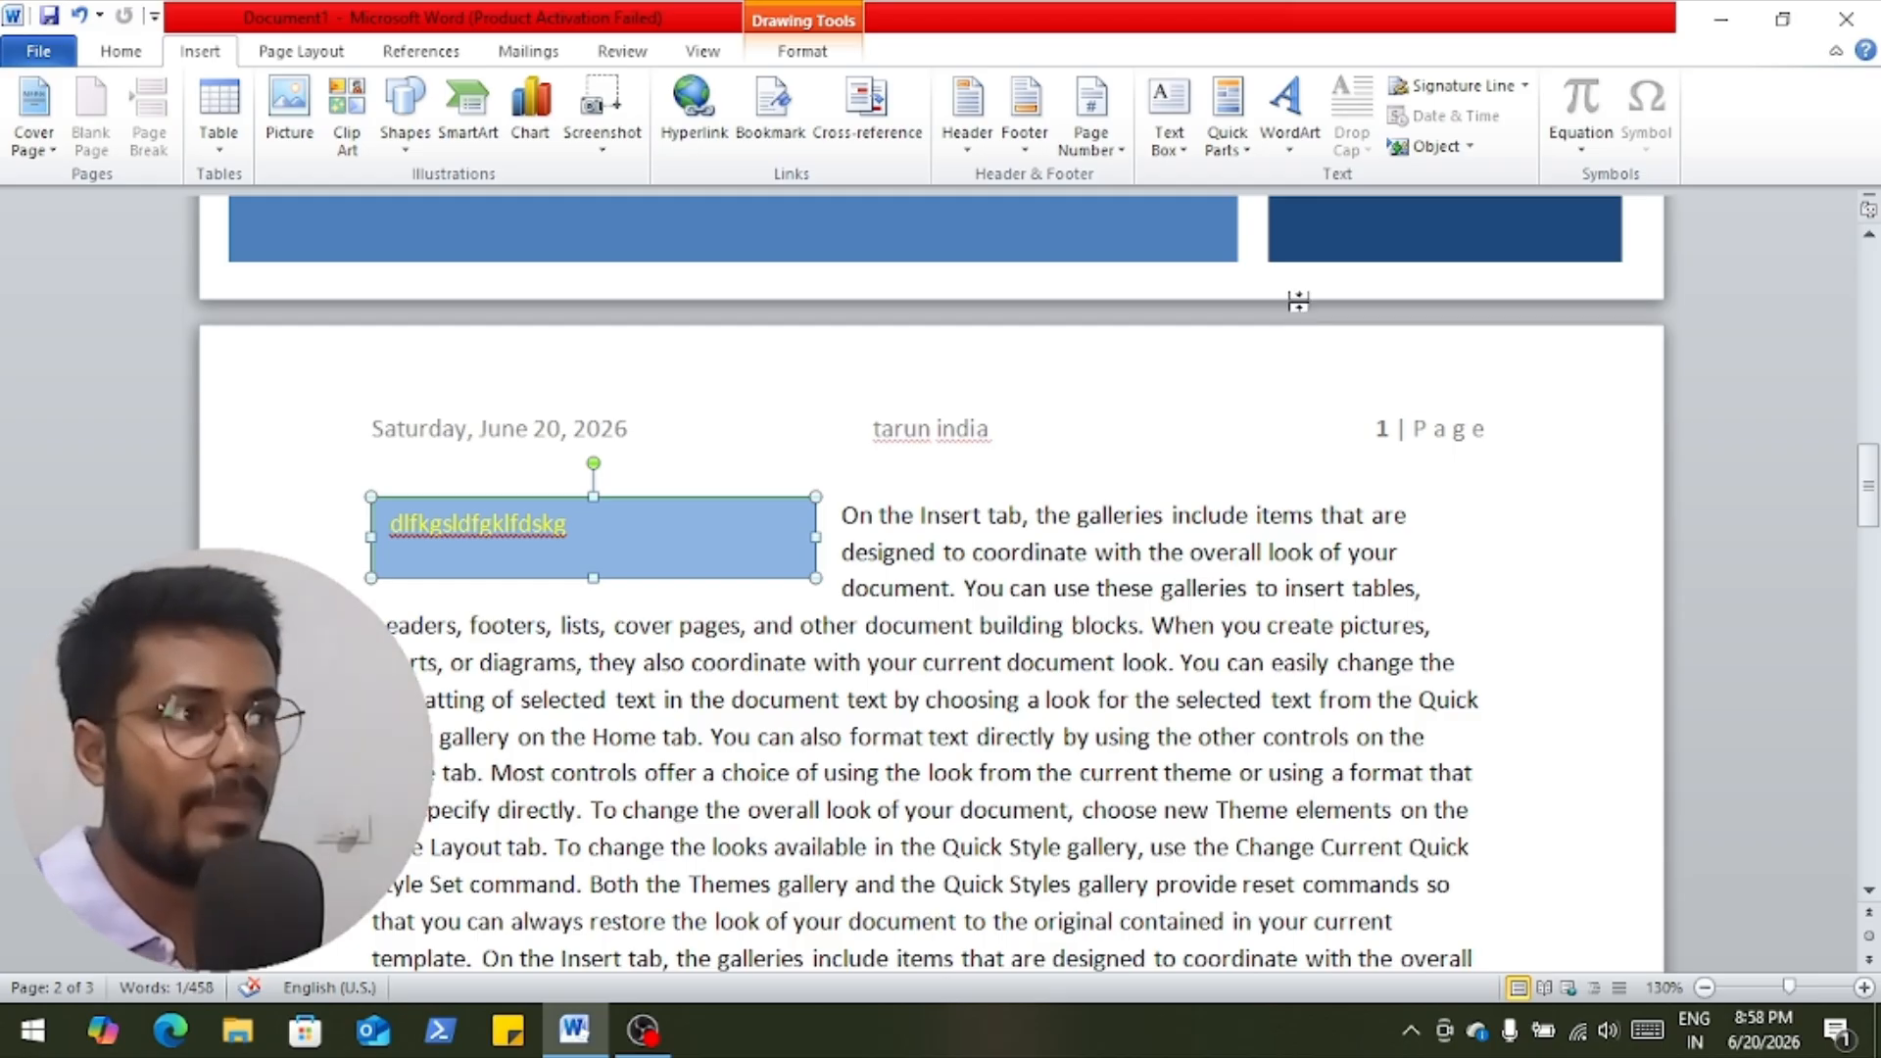
pyautogui.click(1292, 142)
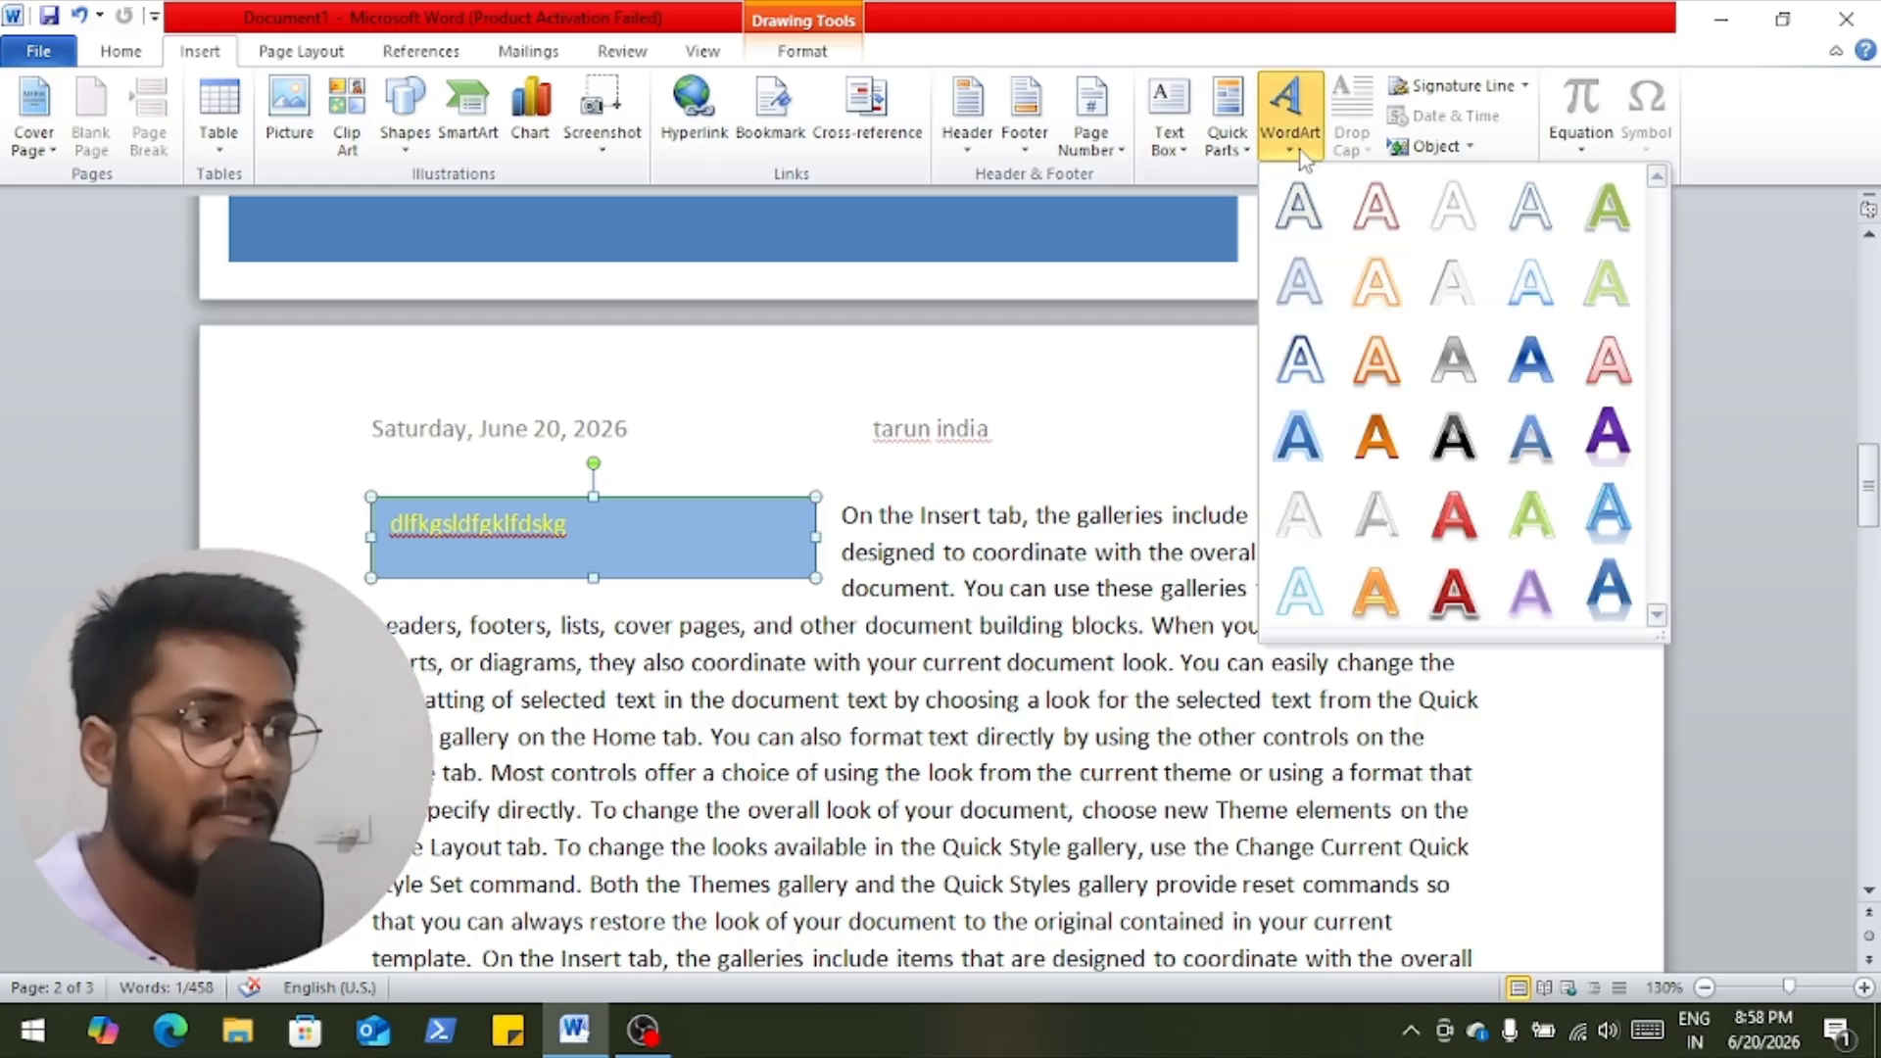
pyautogui.click(1308, 441)
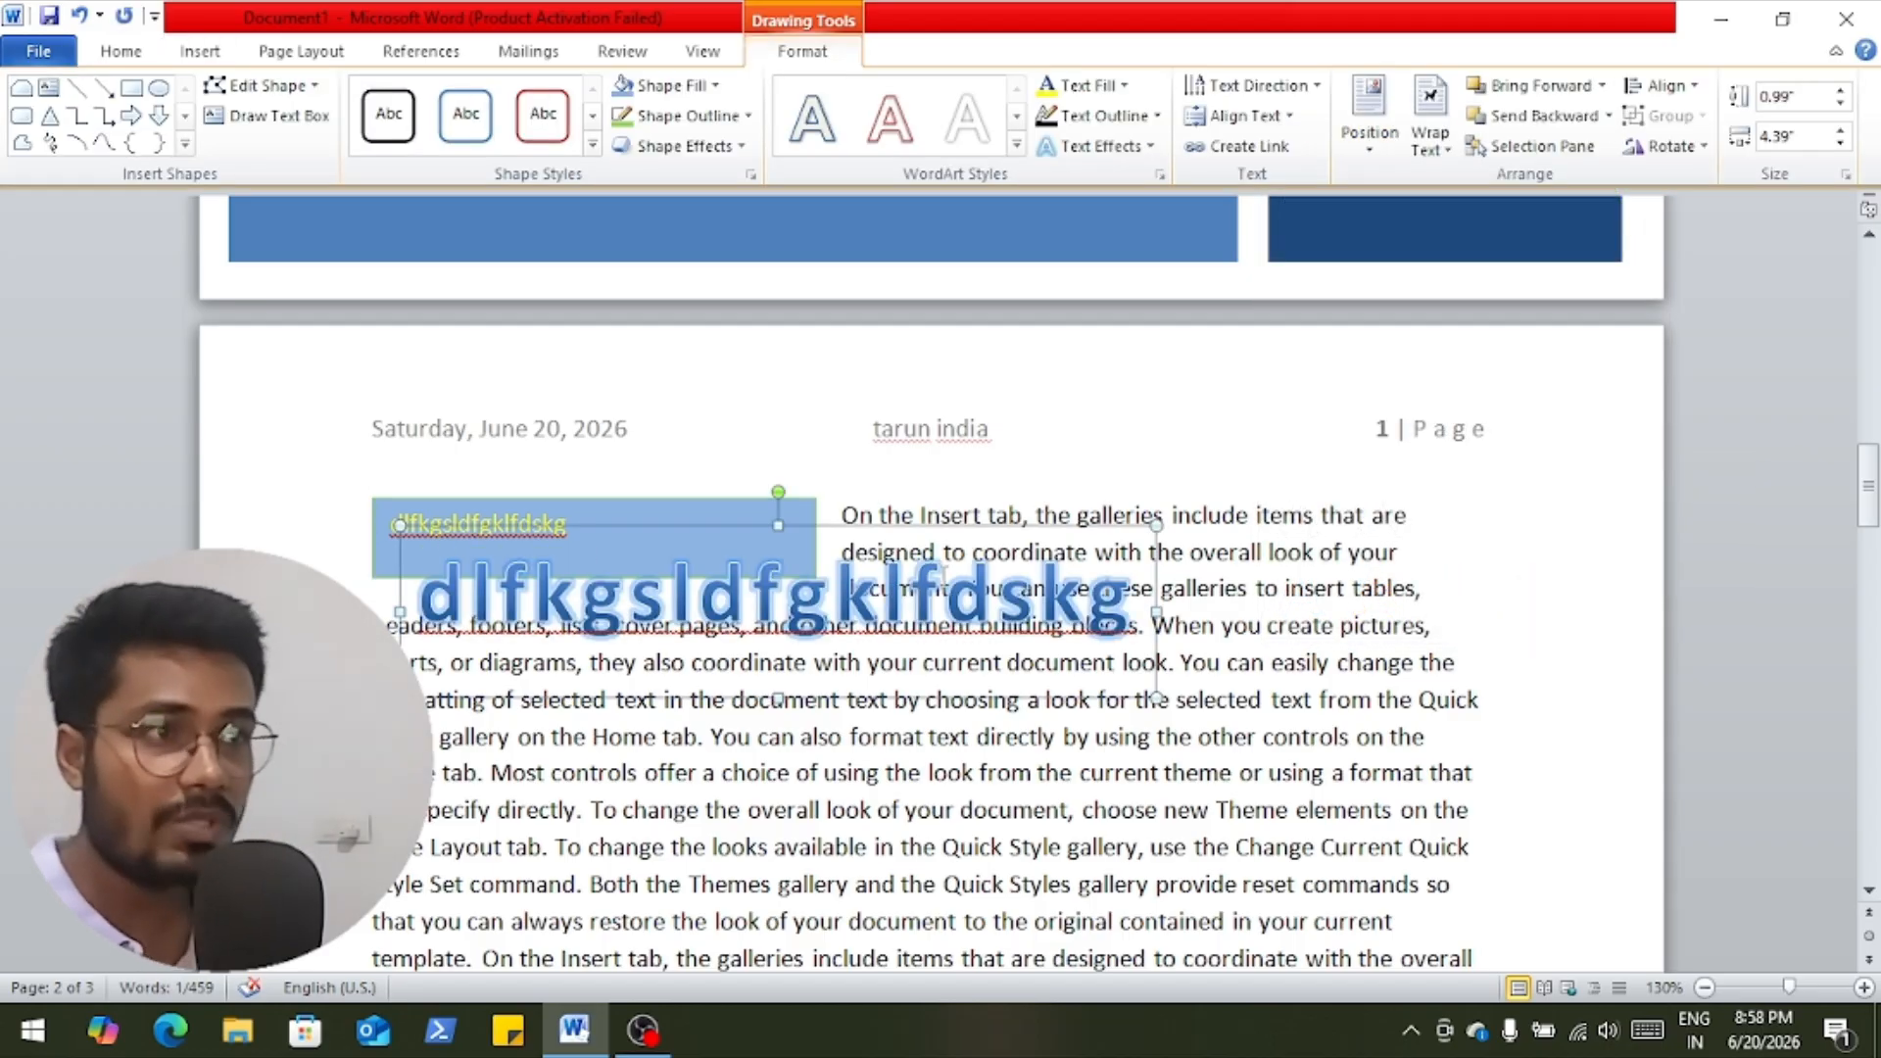
pyautogui.write('ldskj')
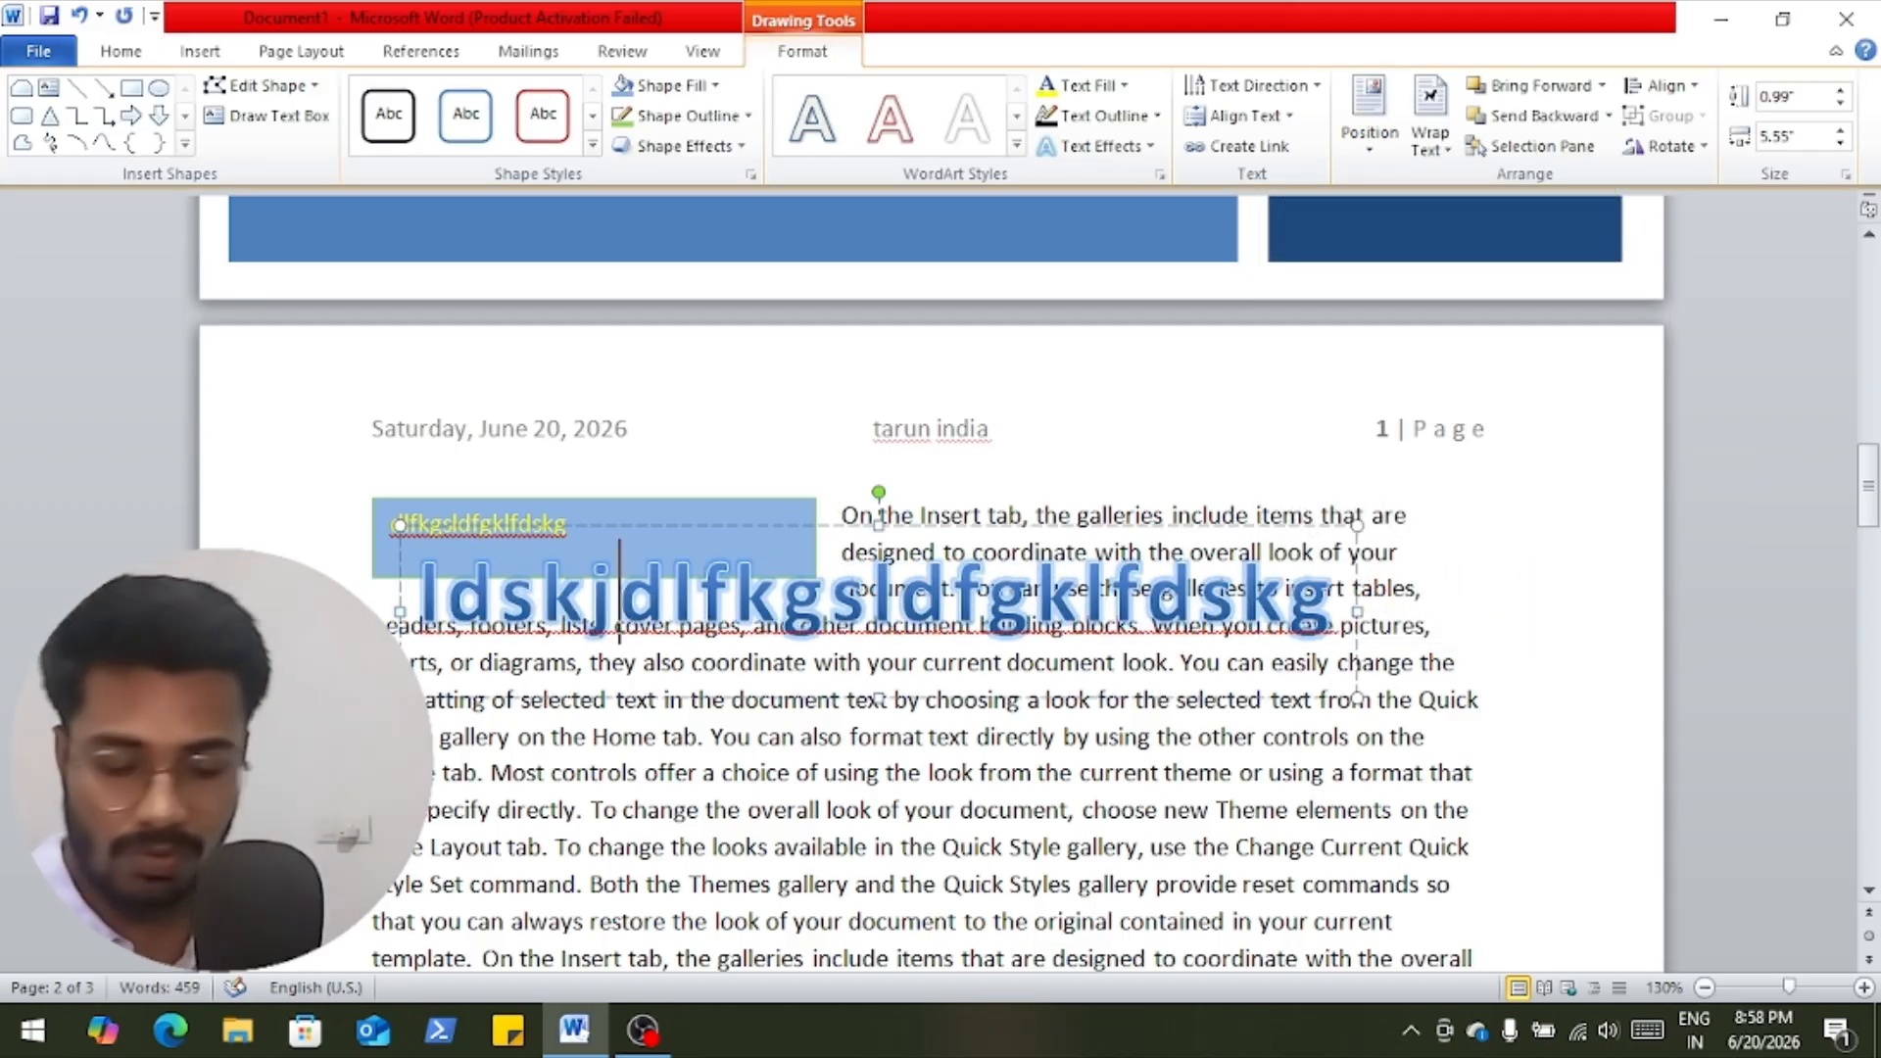
pyautogui.hotkey('ctrl', 'a')
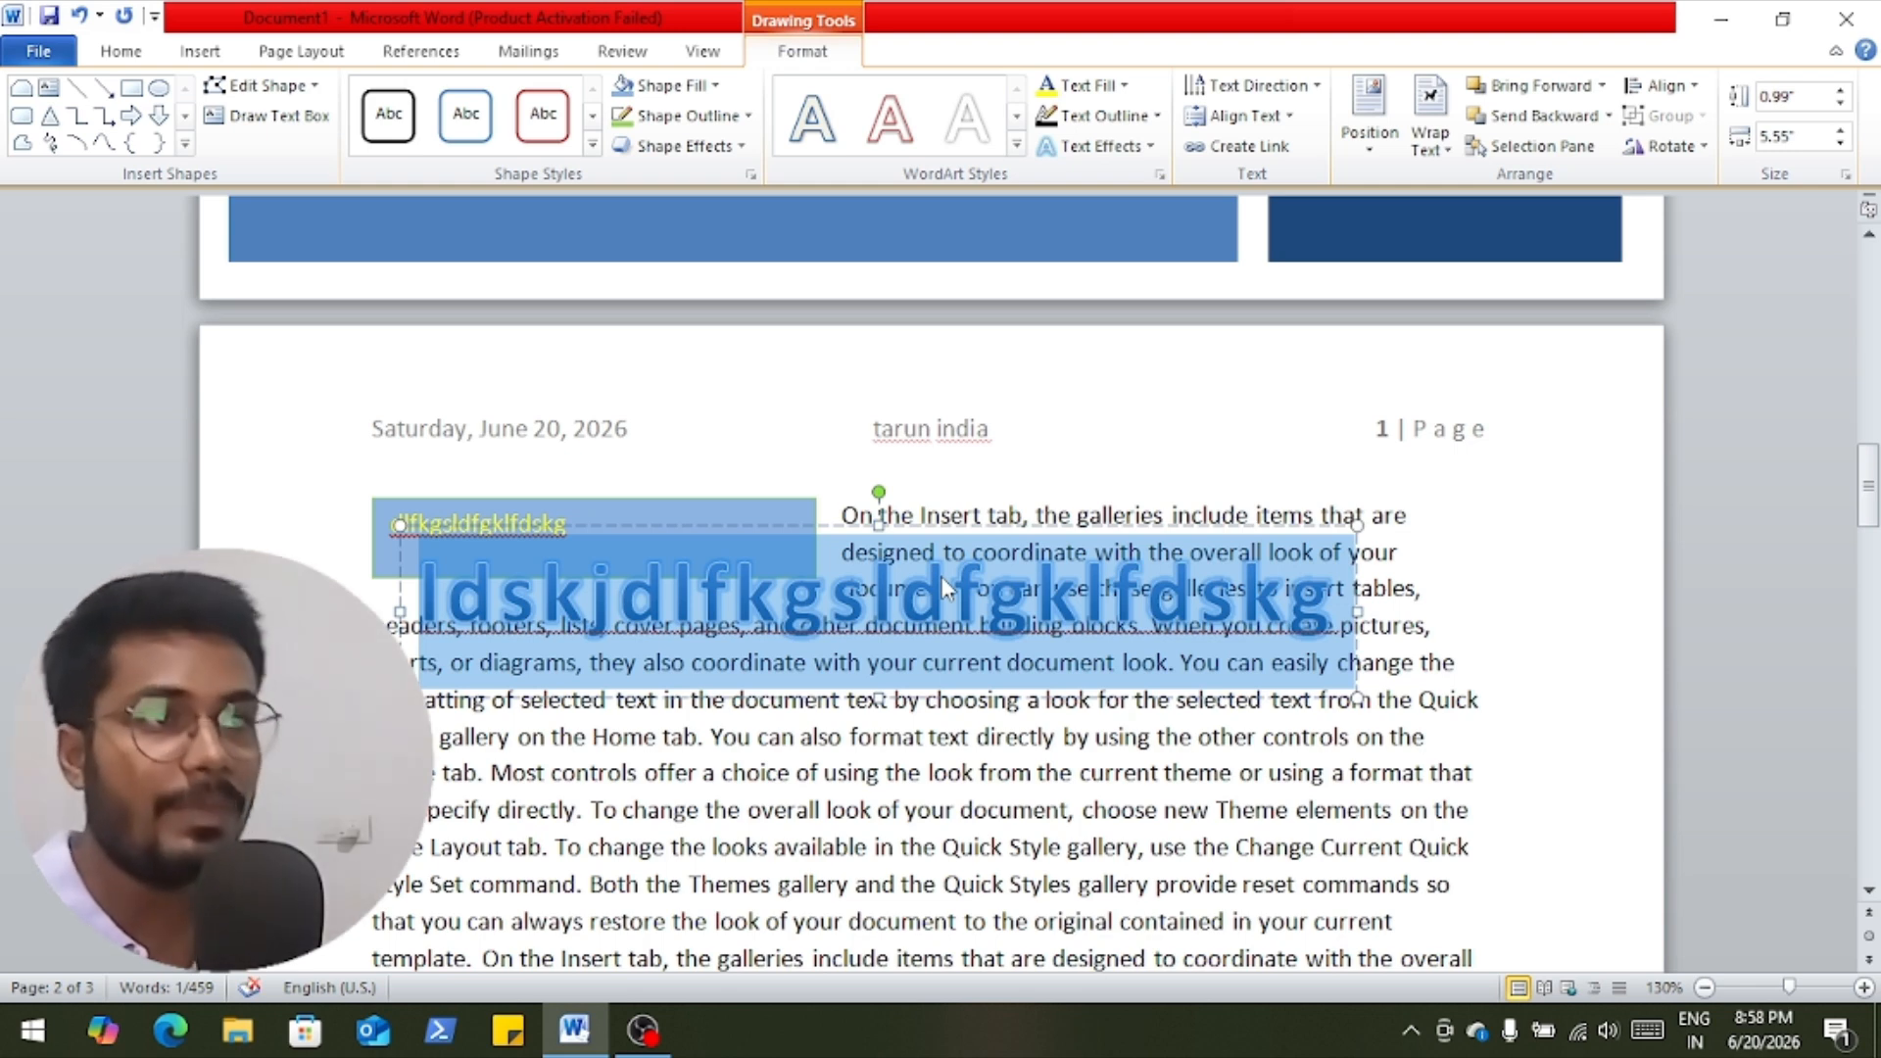
pyautogui.write('tarun')
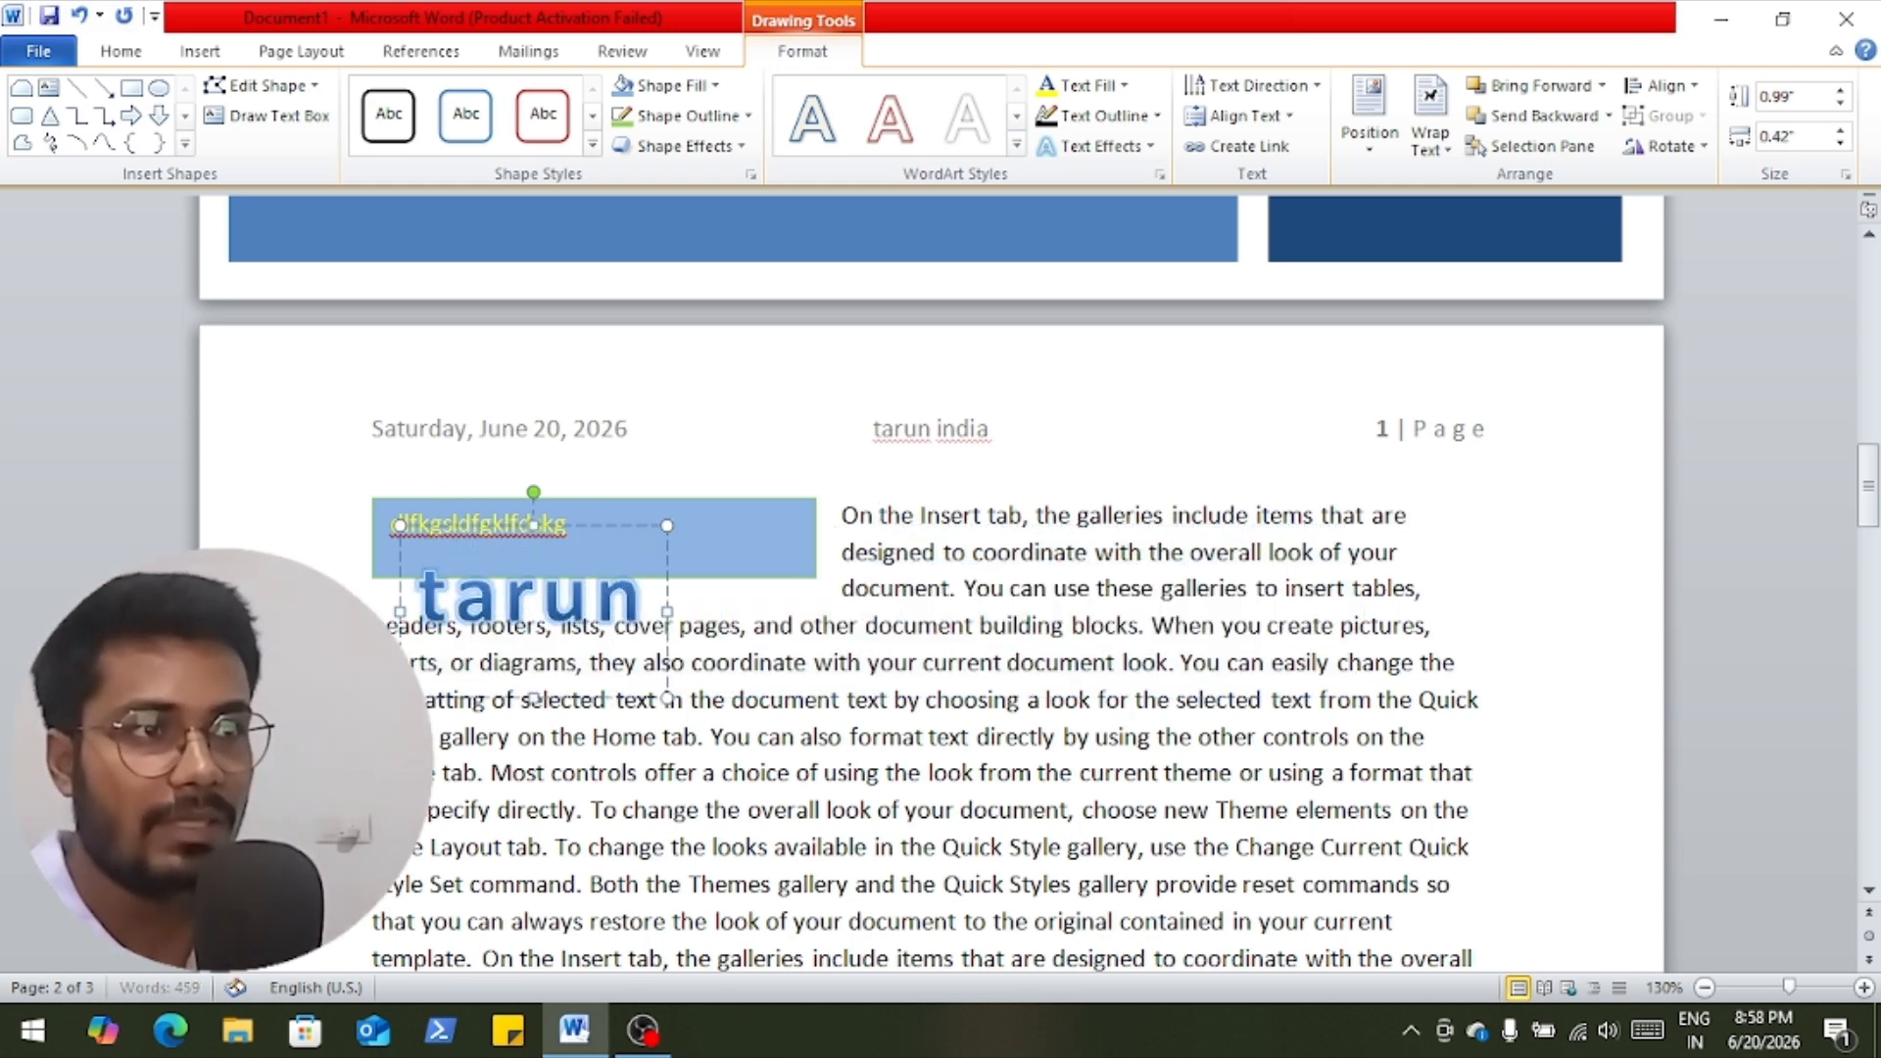
pyautogui.write(' india')
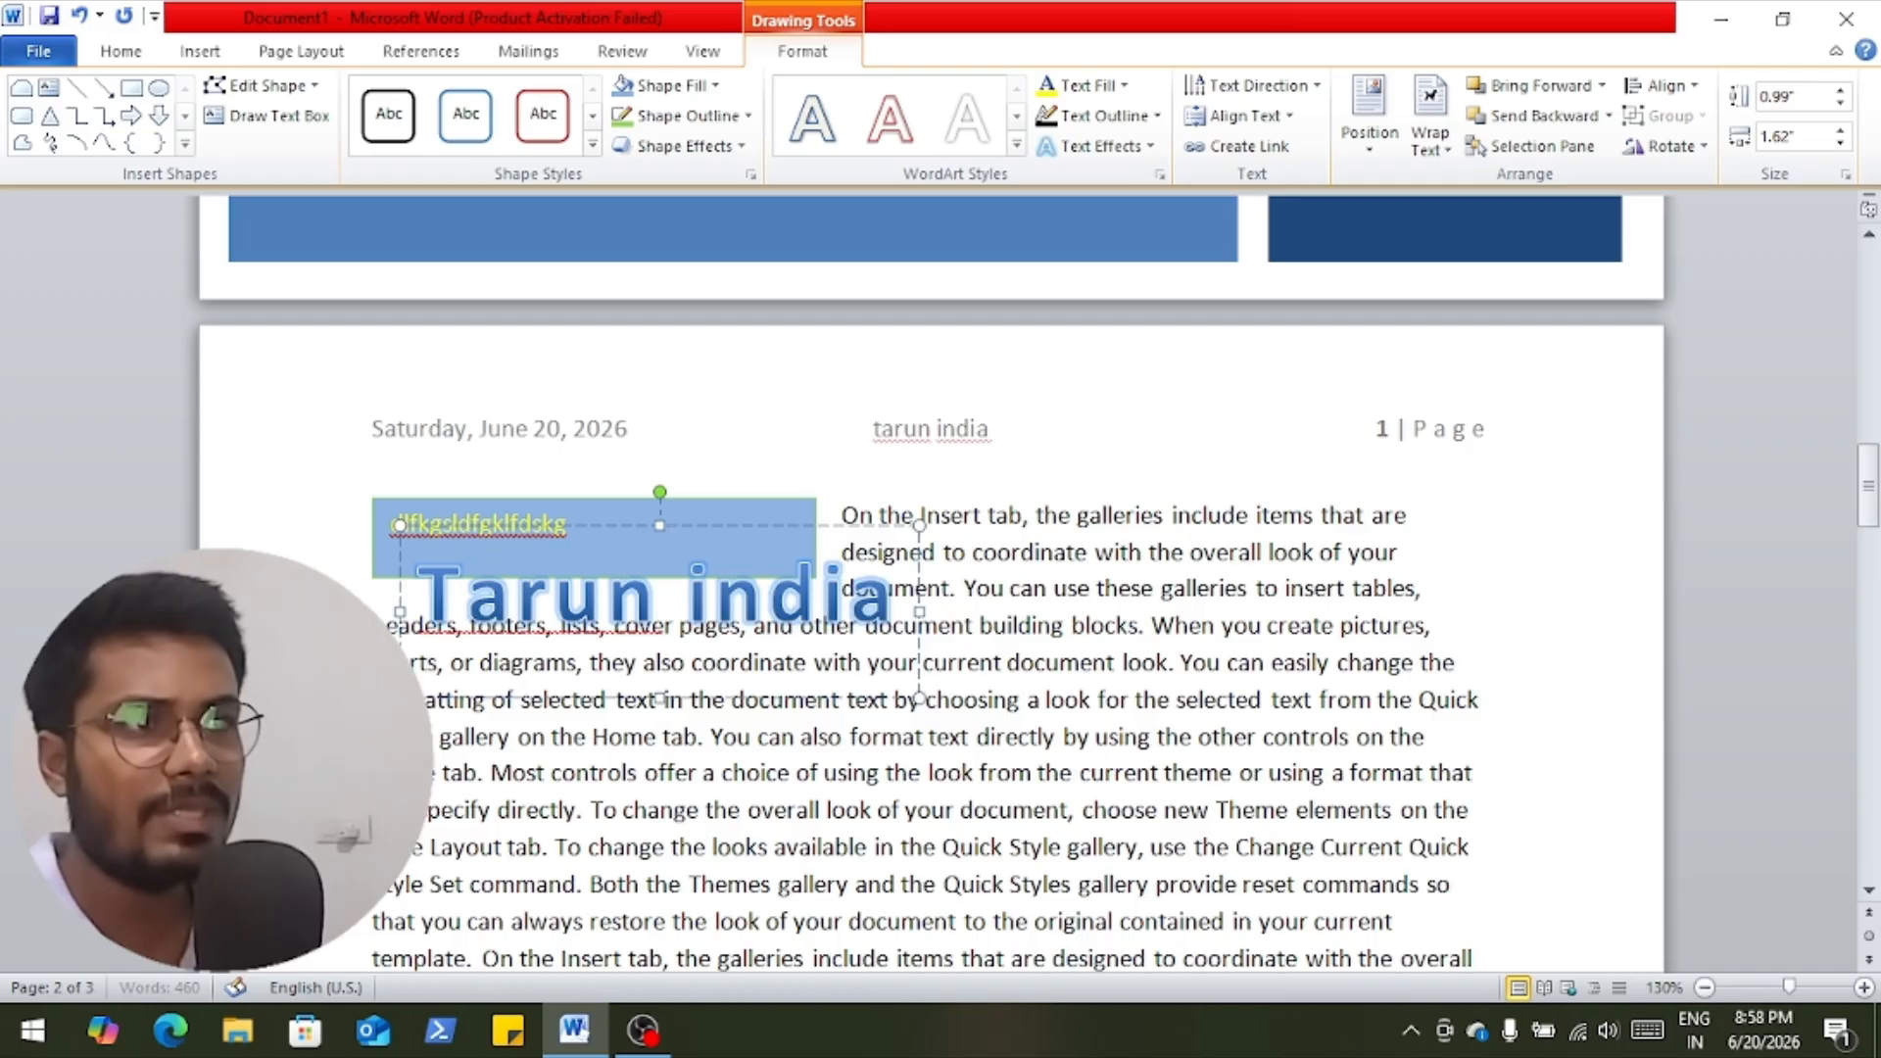
pyautogui.moveTo(797, 527); pyautogui.dragTo(1320, 467)
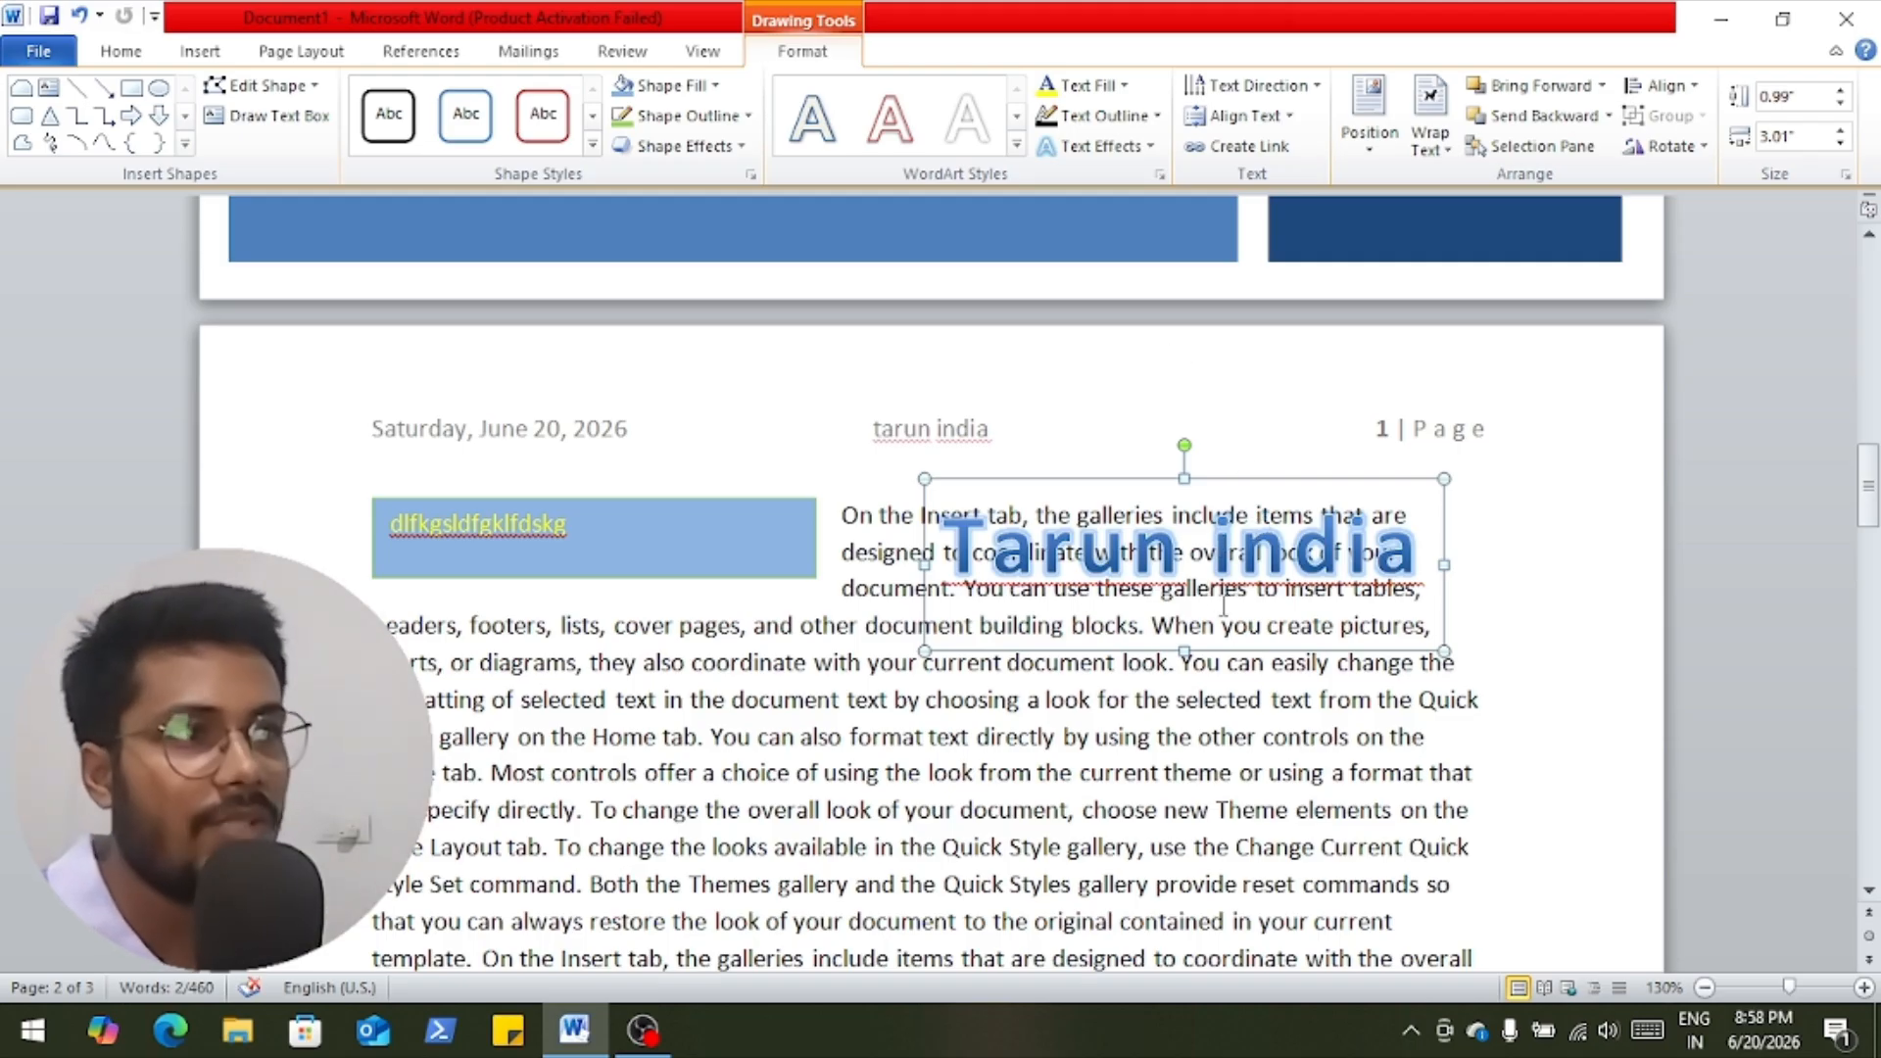
pyautogui.click(793, 110)
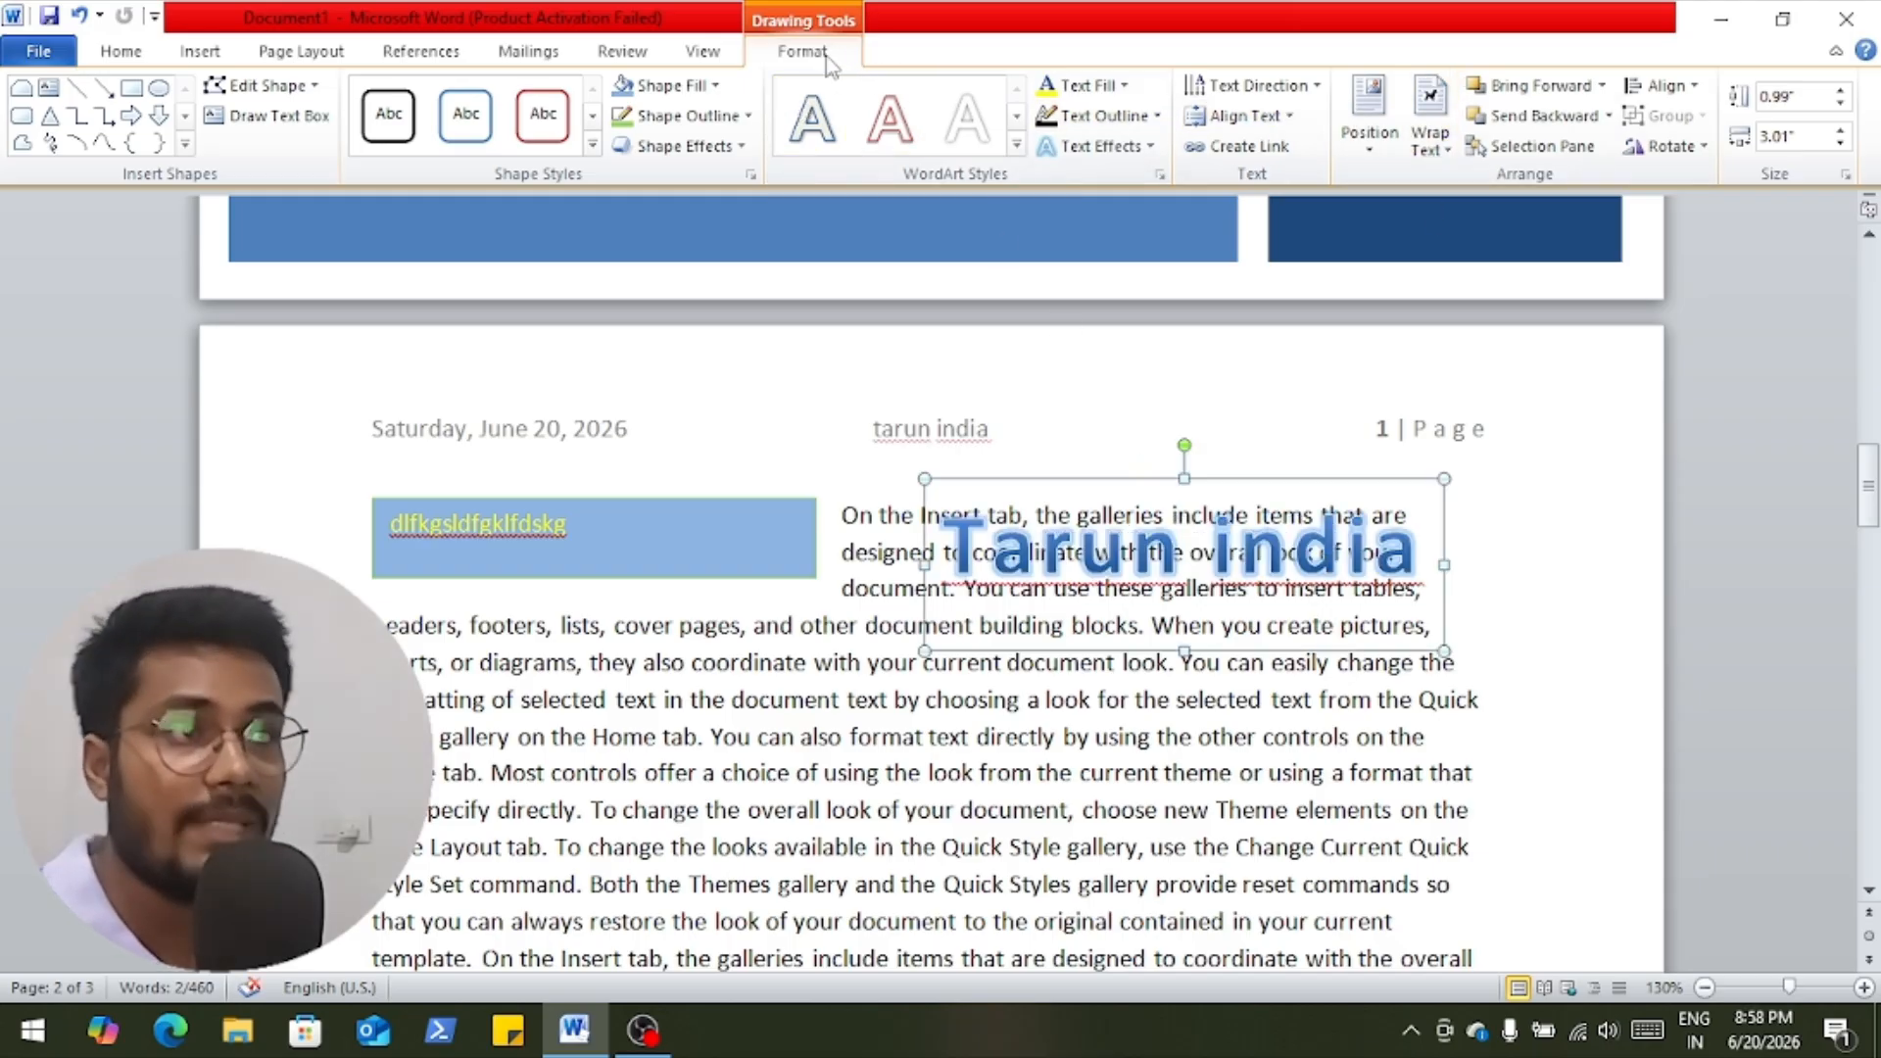
# Delete the blue text box and the "Tarun india" WordArt from the page.
pyautogui.click(200, 51)
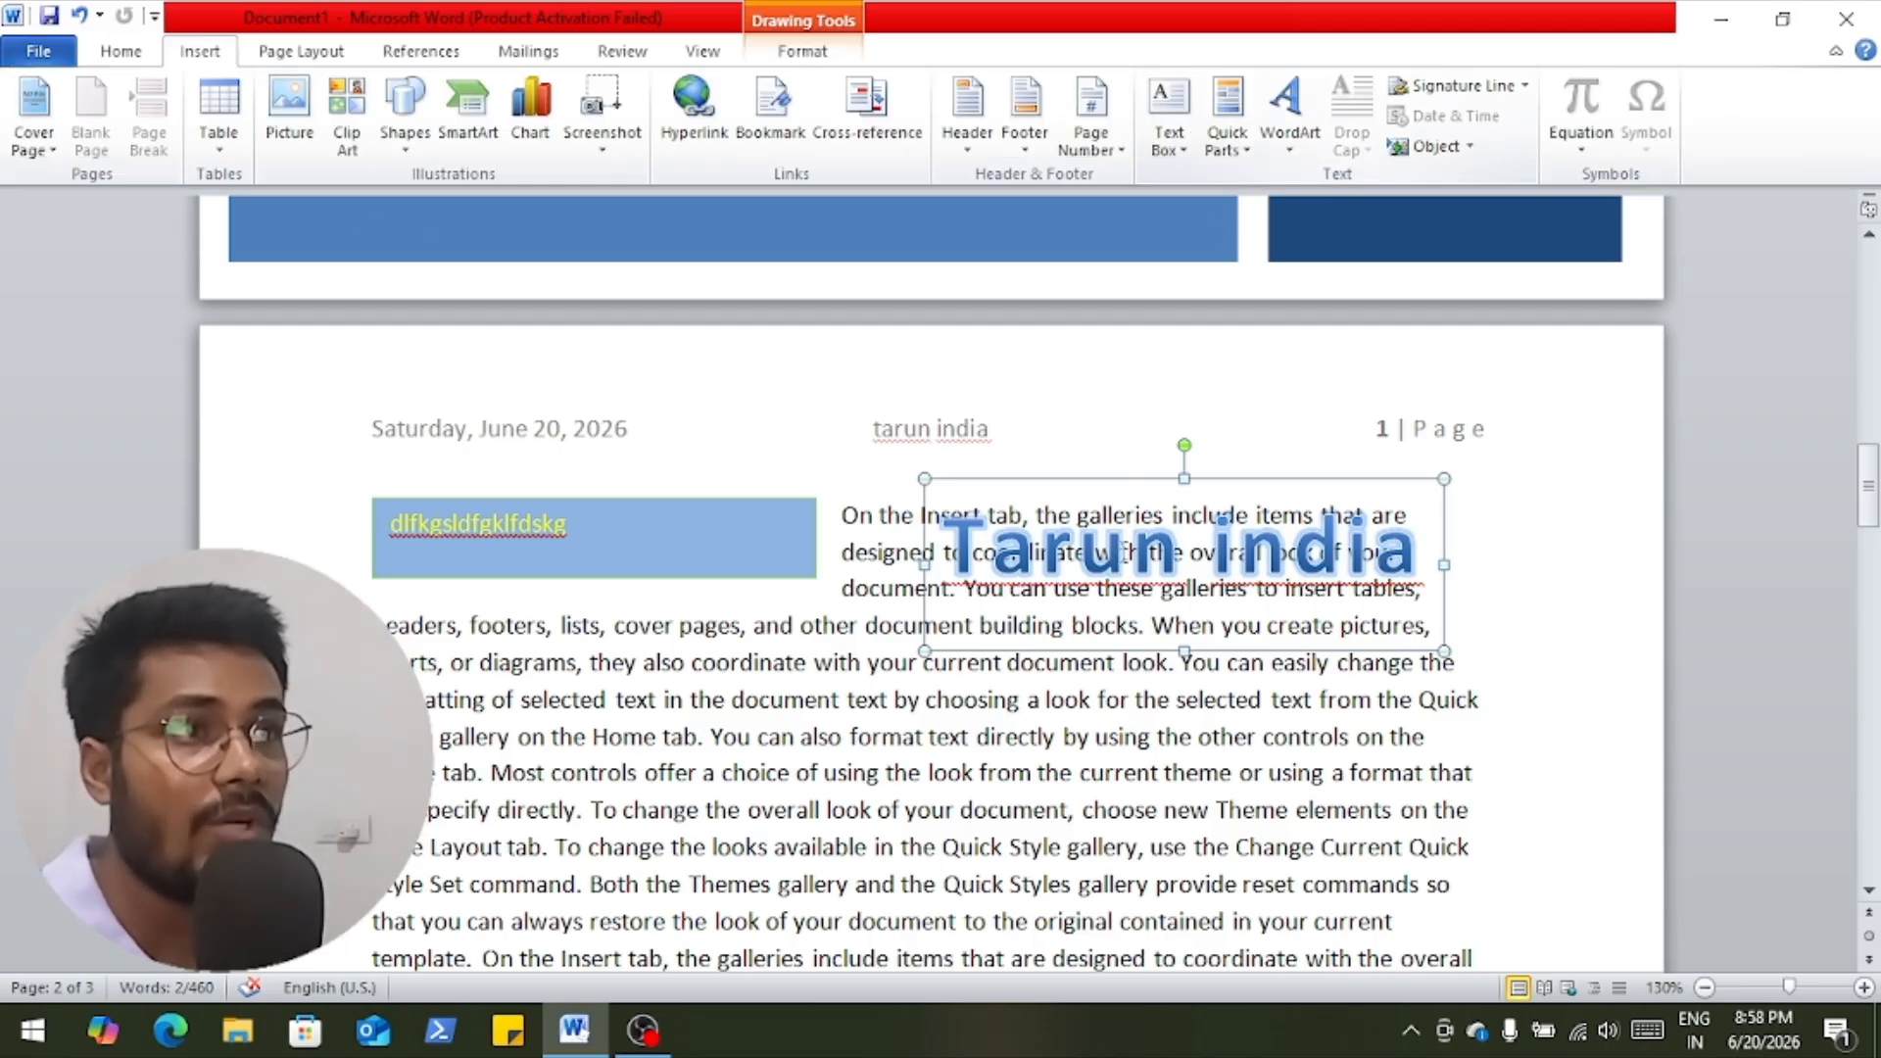
pyautogui.click(1013, 602)
pyautogui.scroll(2, 804, 670)
pyautogui.scroll(-3, 802, 678)
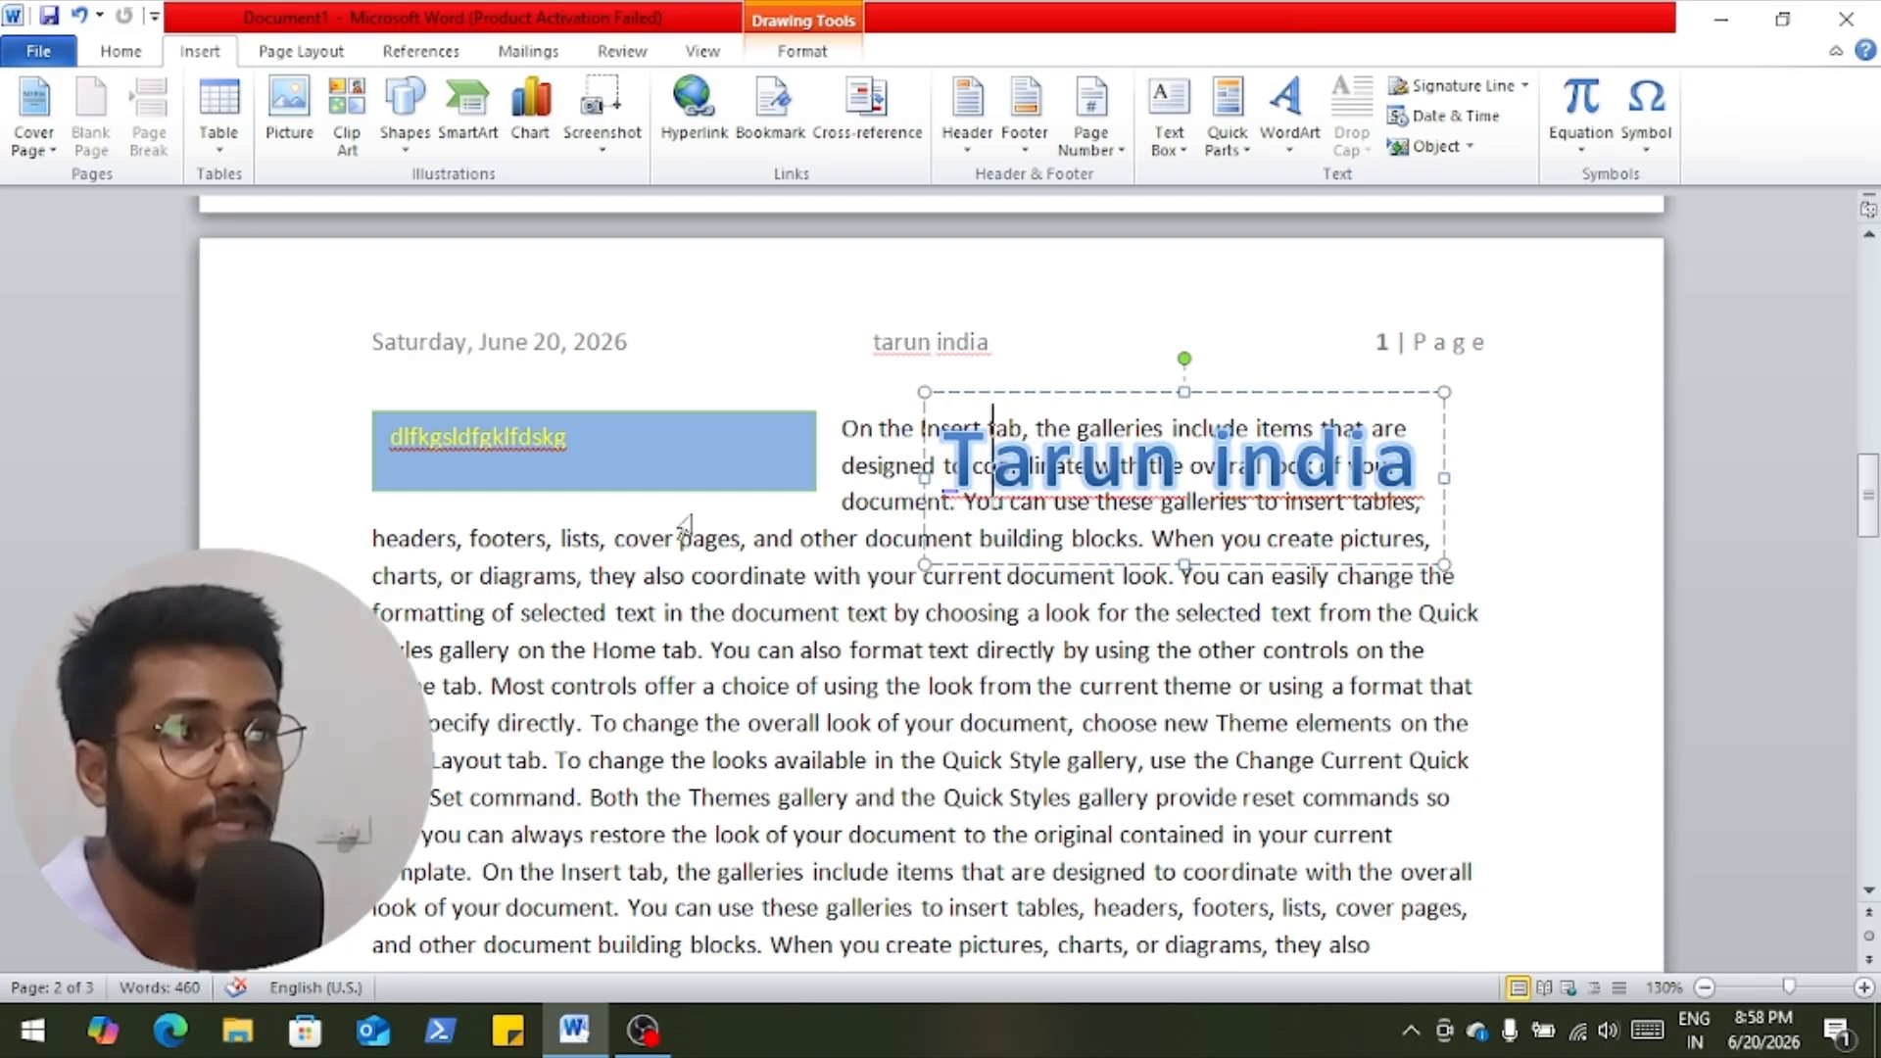
pyautogui.click(704, 419)
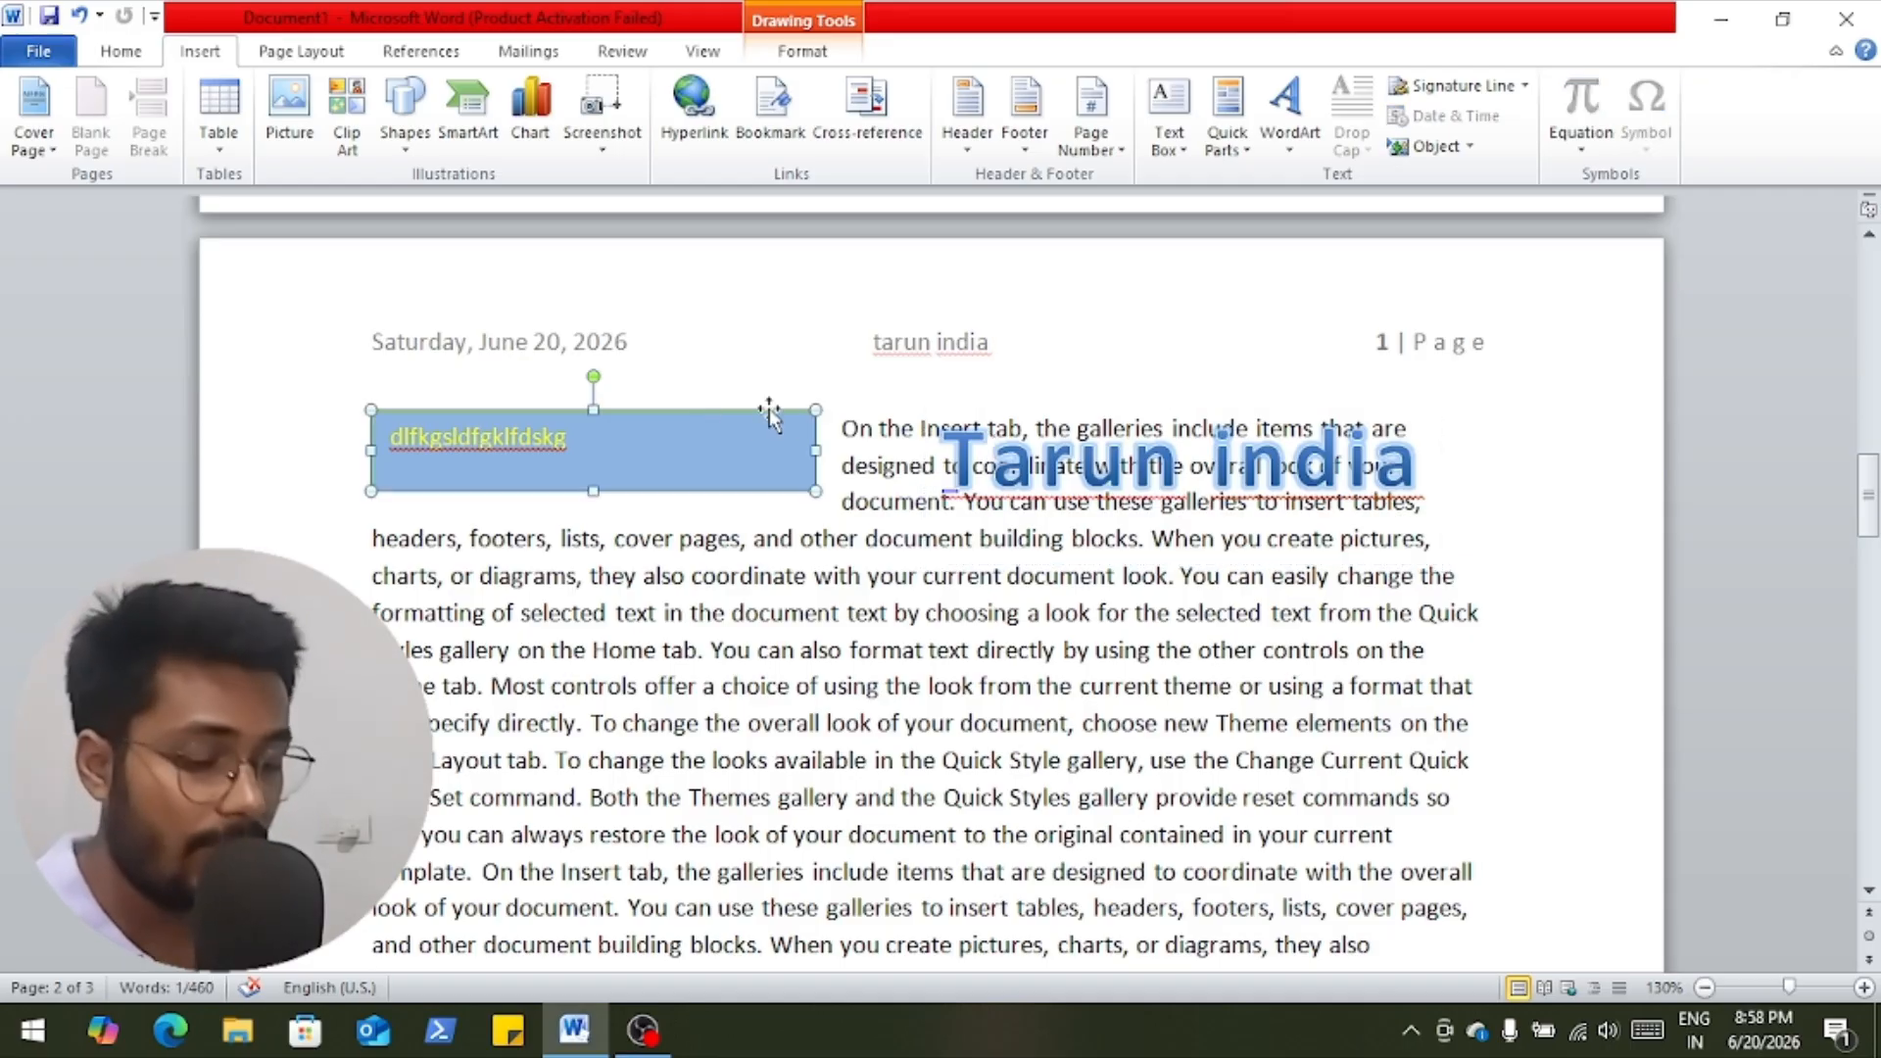
pyautogui.press('Delete')
pyautogui.click(826, 456)
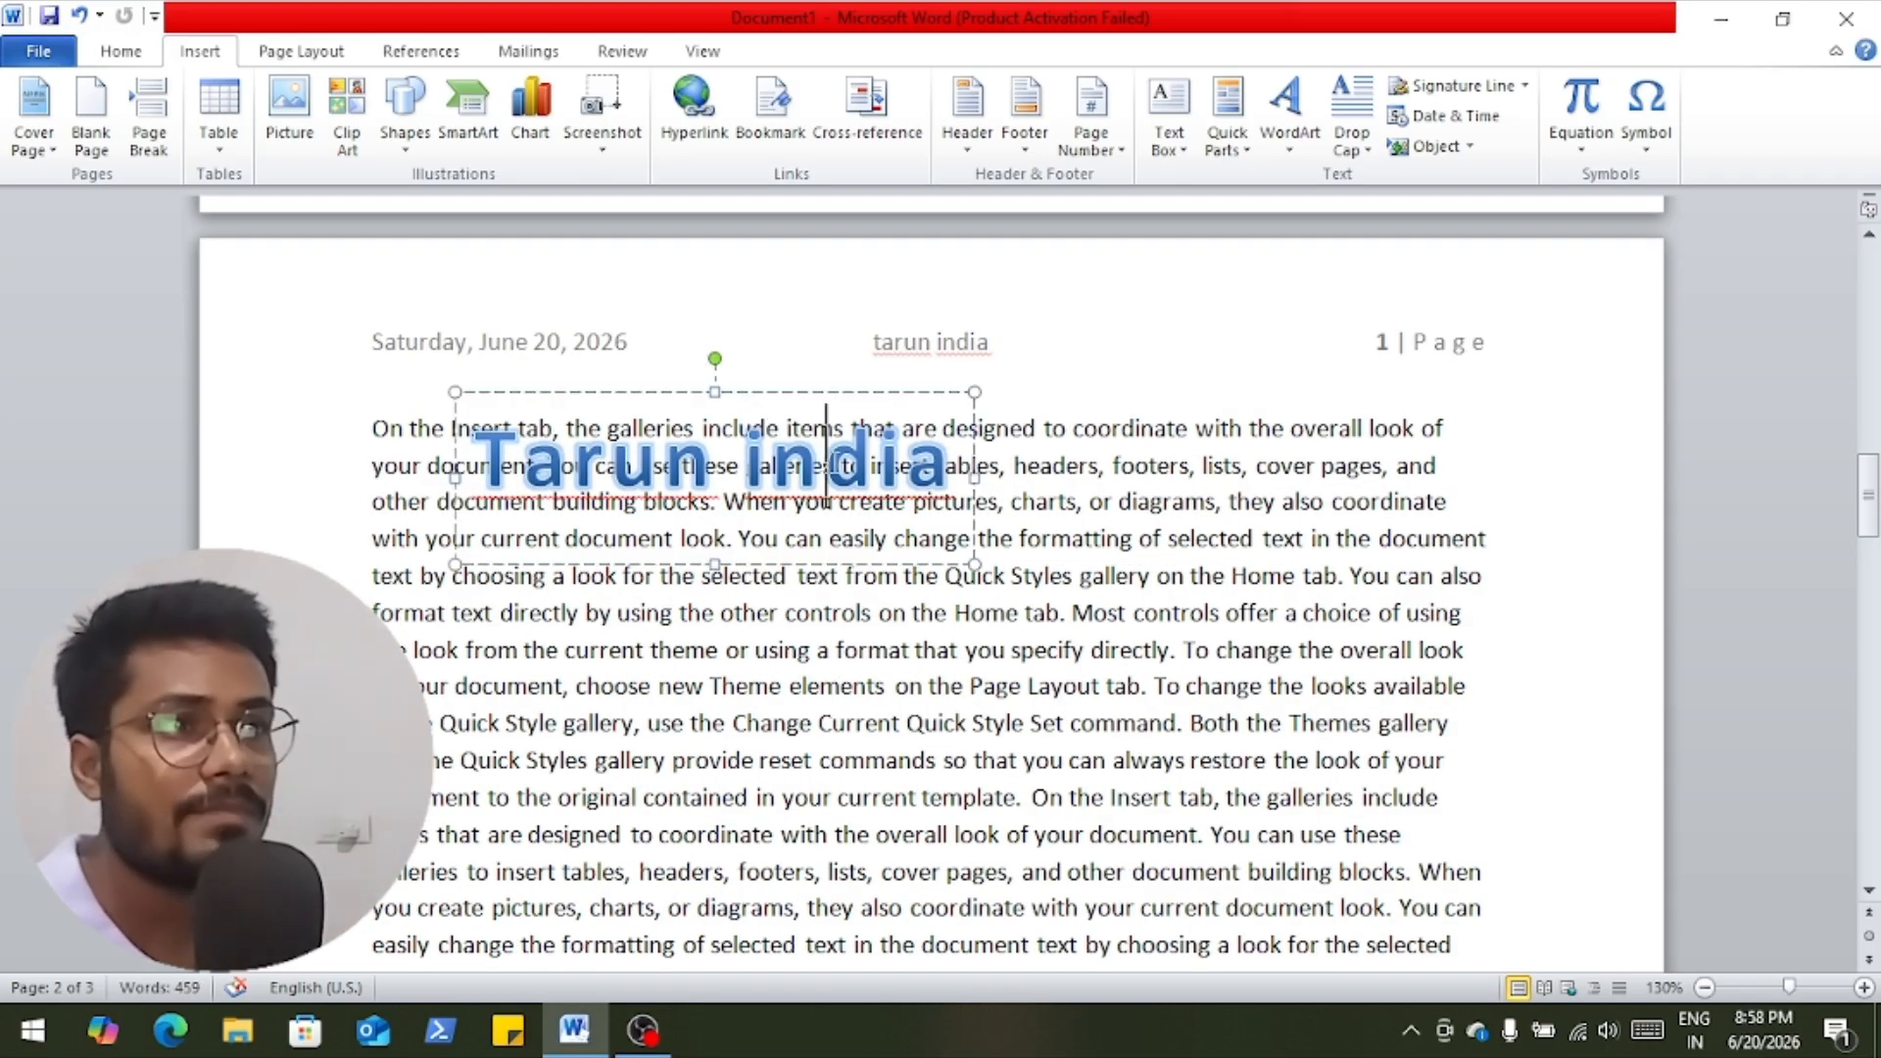
pyautogui.click(847, 393)
pyautogui.press('Delete')
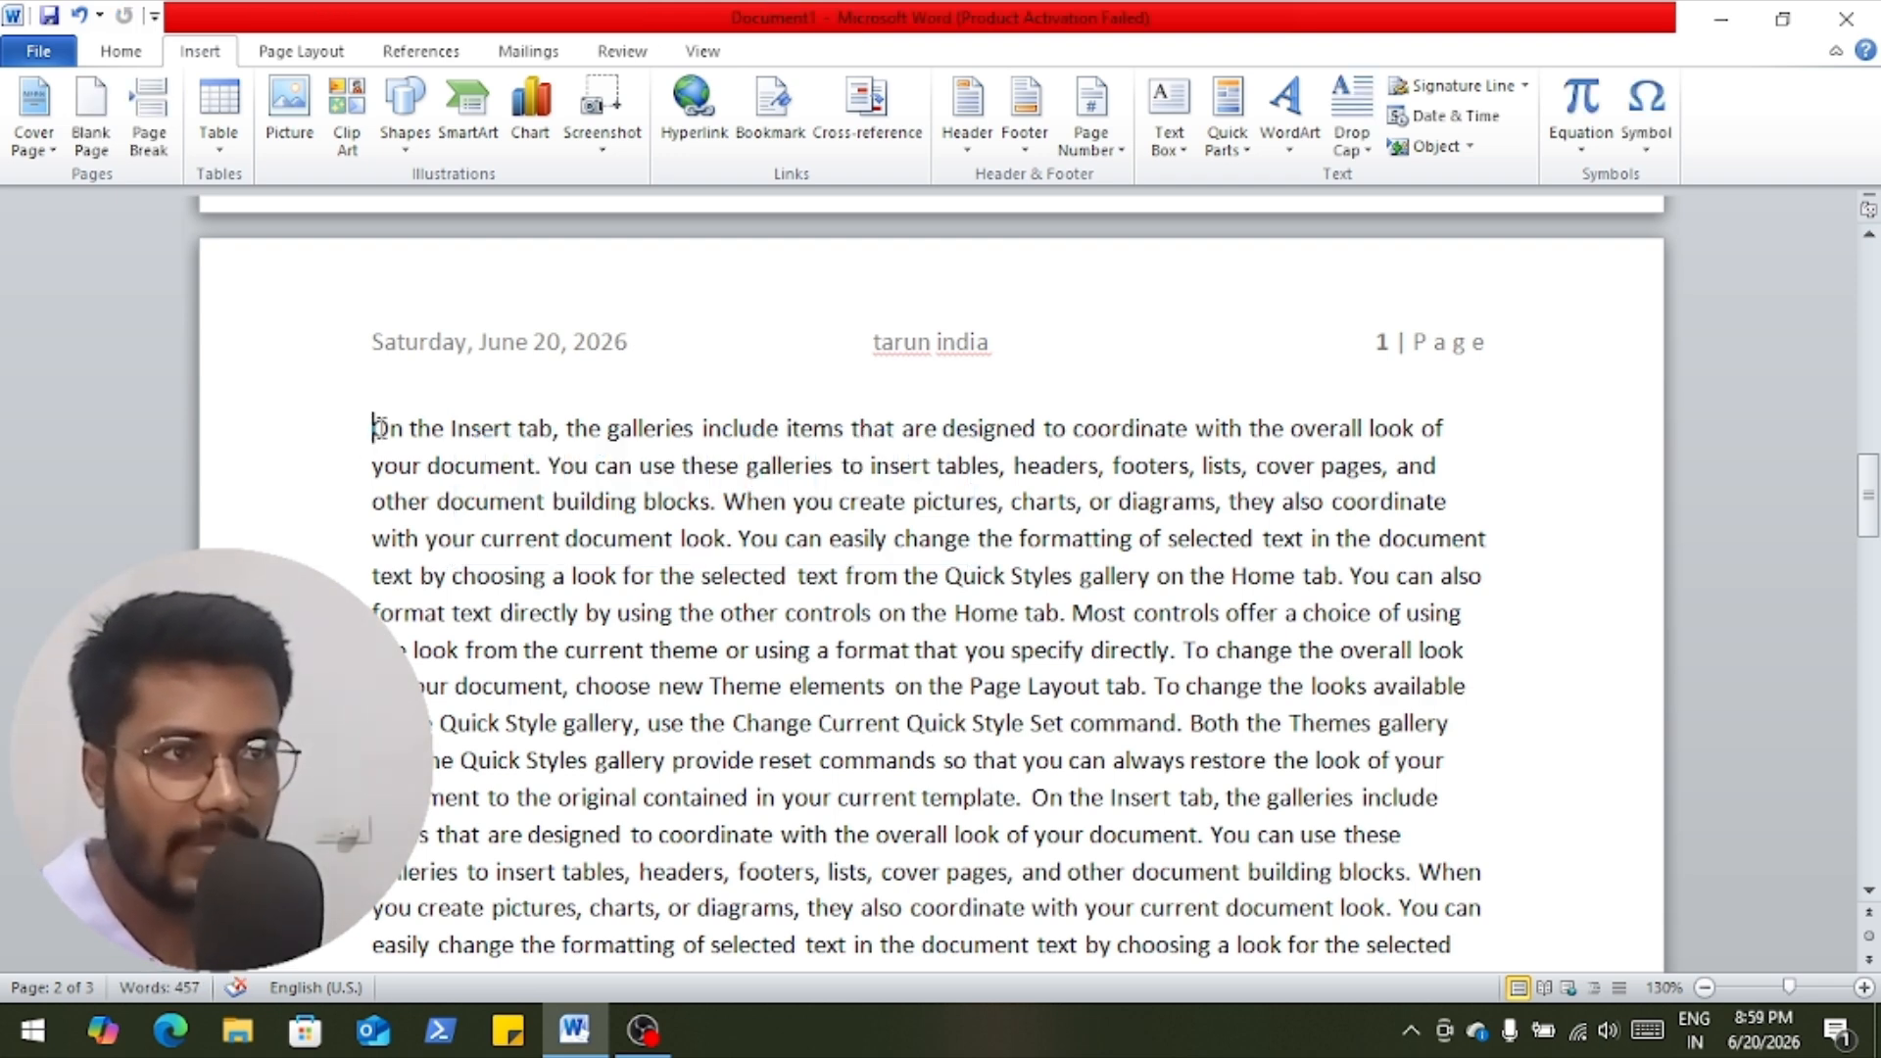
# Preview the Dropped drop cap style on the opening letter O of the first paragraph without applying it.
pyautogui.moveTo(375, 428); pyautogui.dragTo(391, 429)
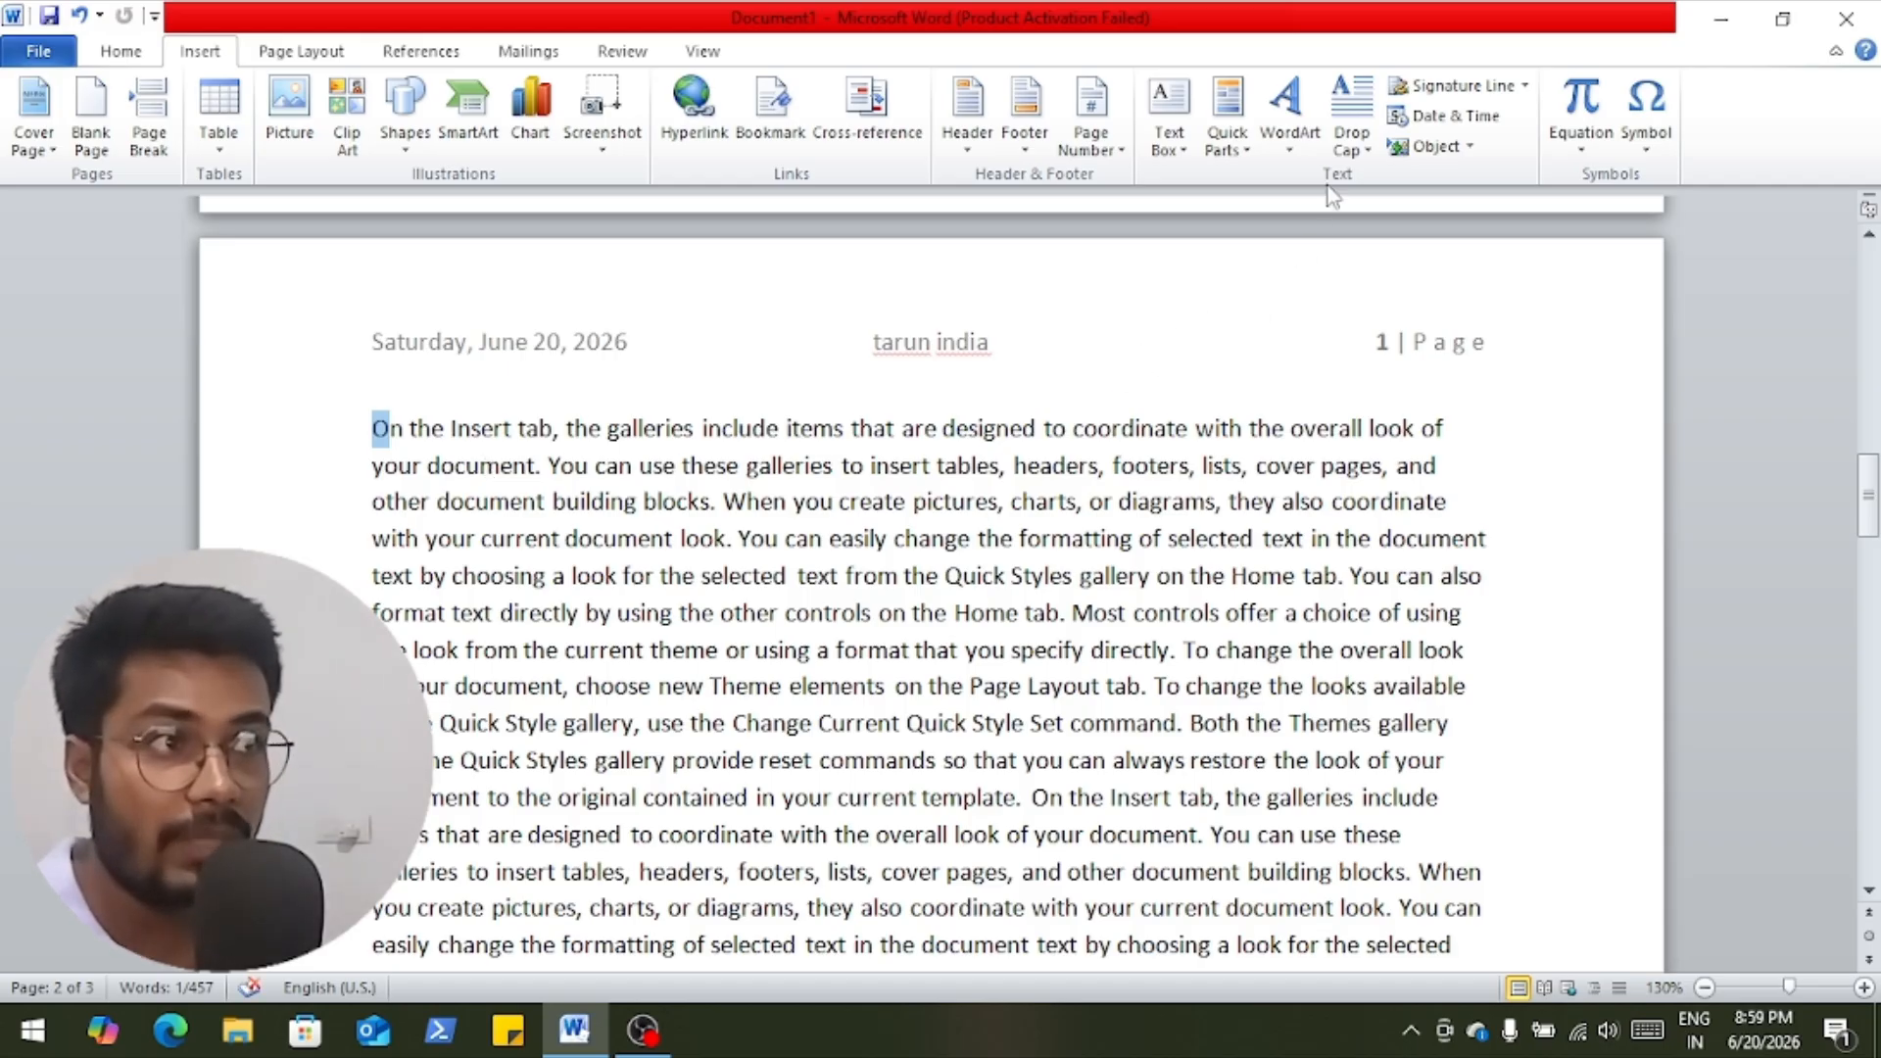
pyautogui.click(1358, 156)
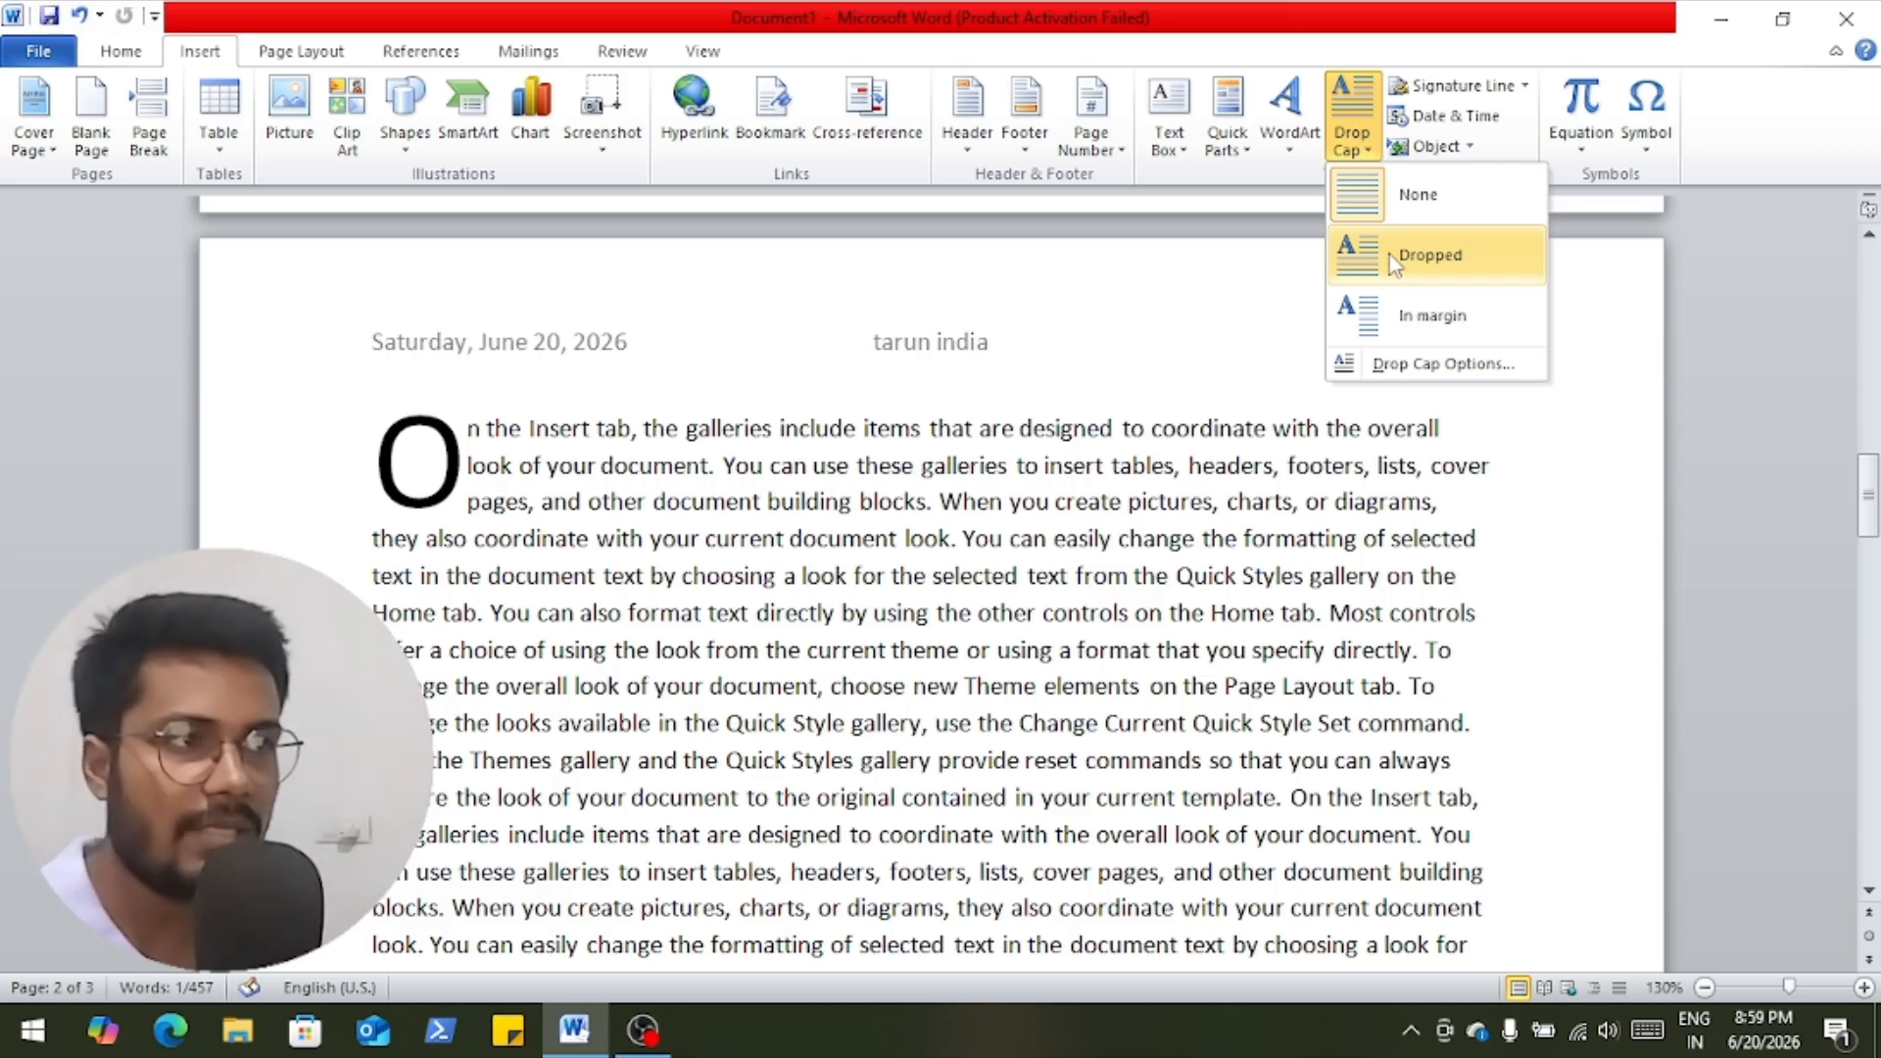
pyautogui.click(1139, 202)
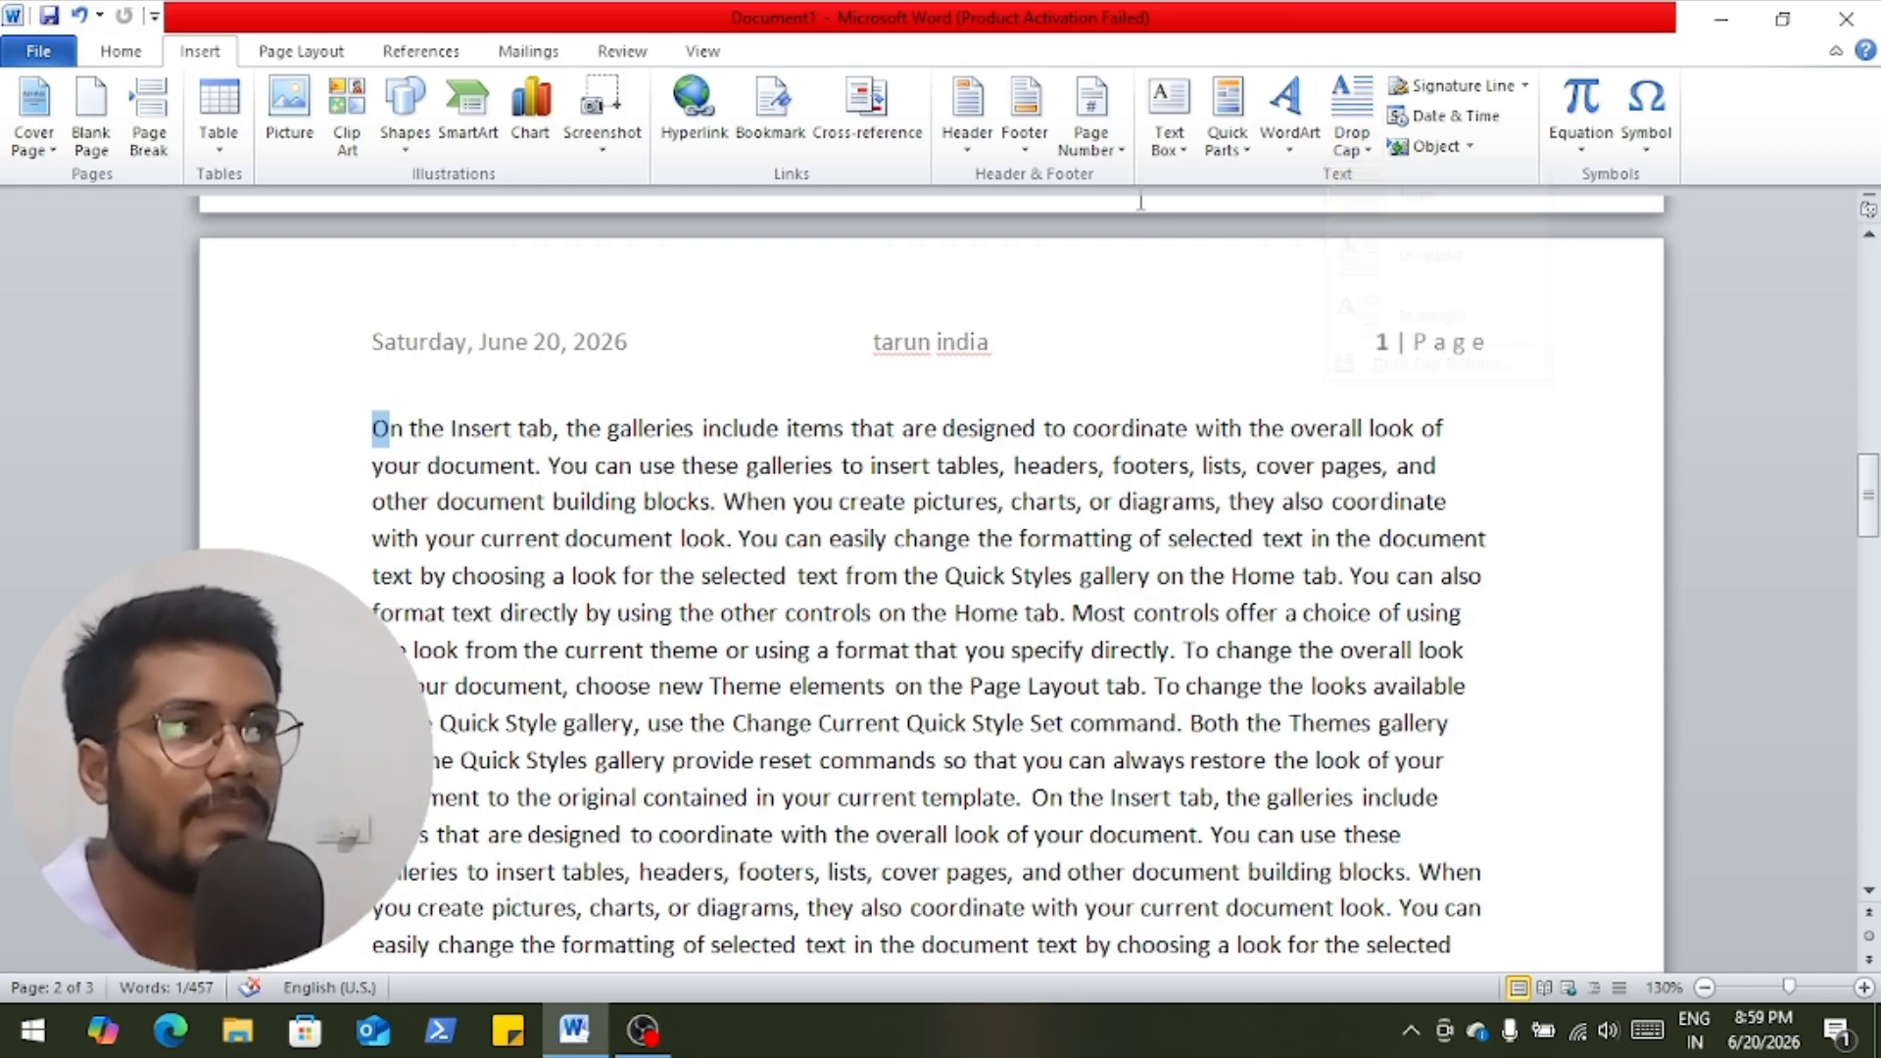
# Replace the selected opening letter O with the date in the "June 20, 2026" format.
pyautogui.click(1499, 116)
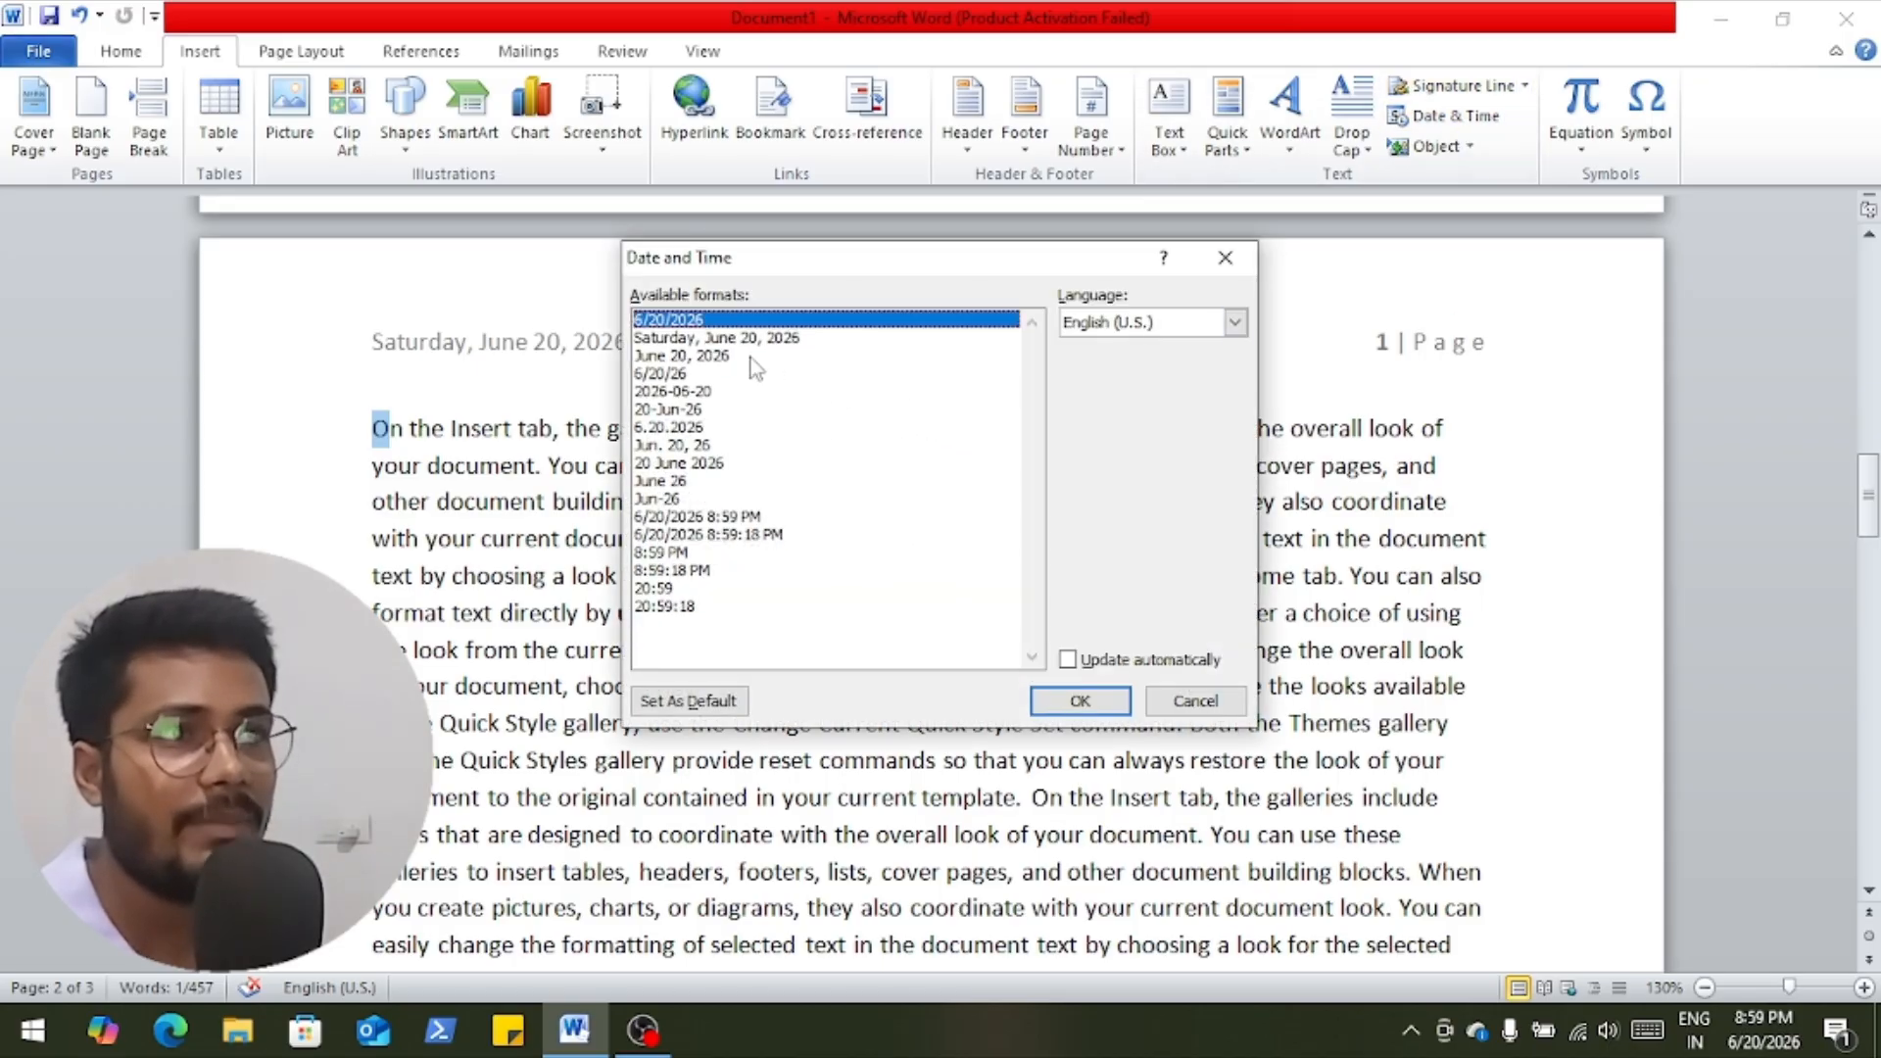
pyautogui.click(733, 356)
pyautogui.click(1079, 701)
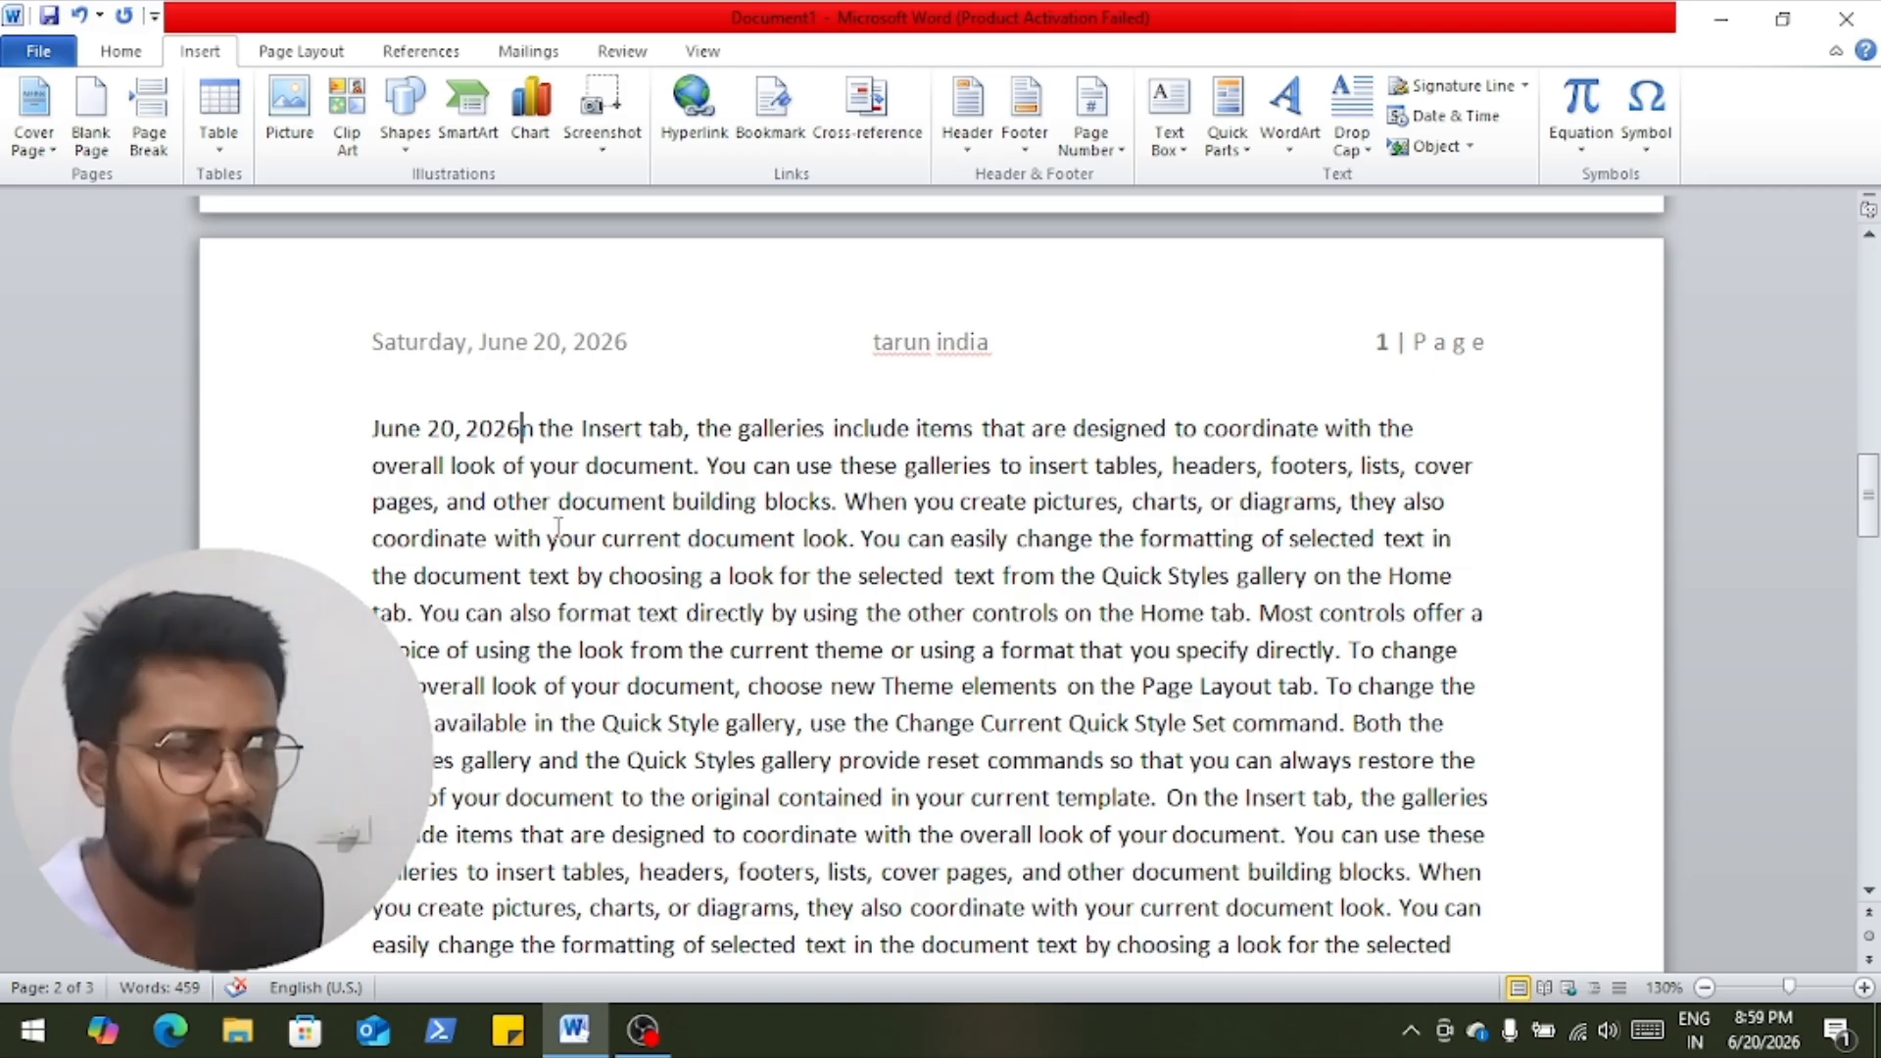
# Insert a new blank equation on the line below the hyperlink that follows the last paragraph.
pyautogui.click(1580, 152)
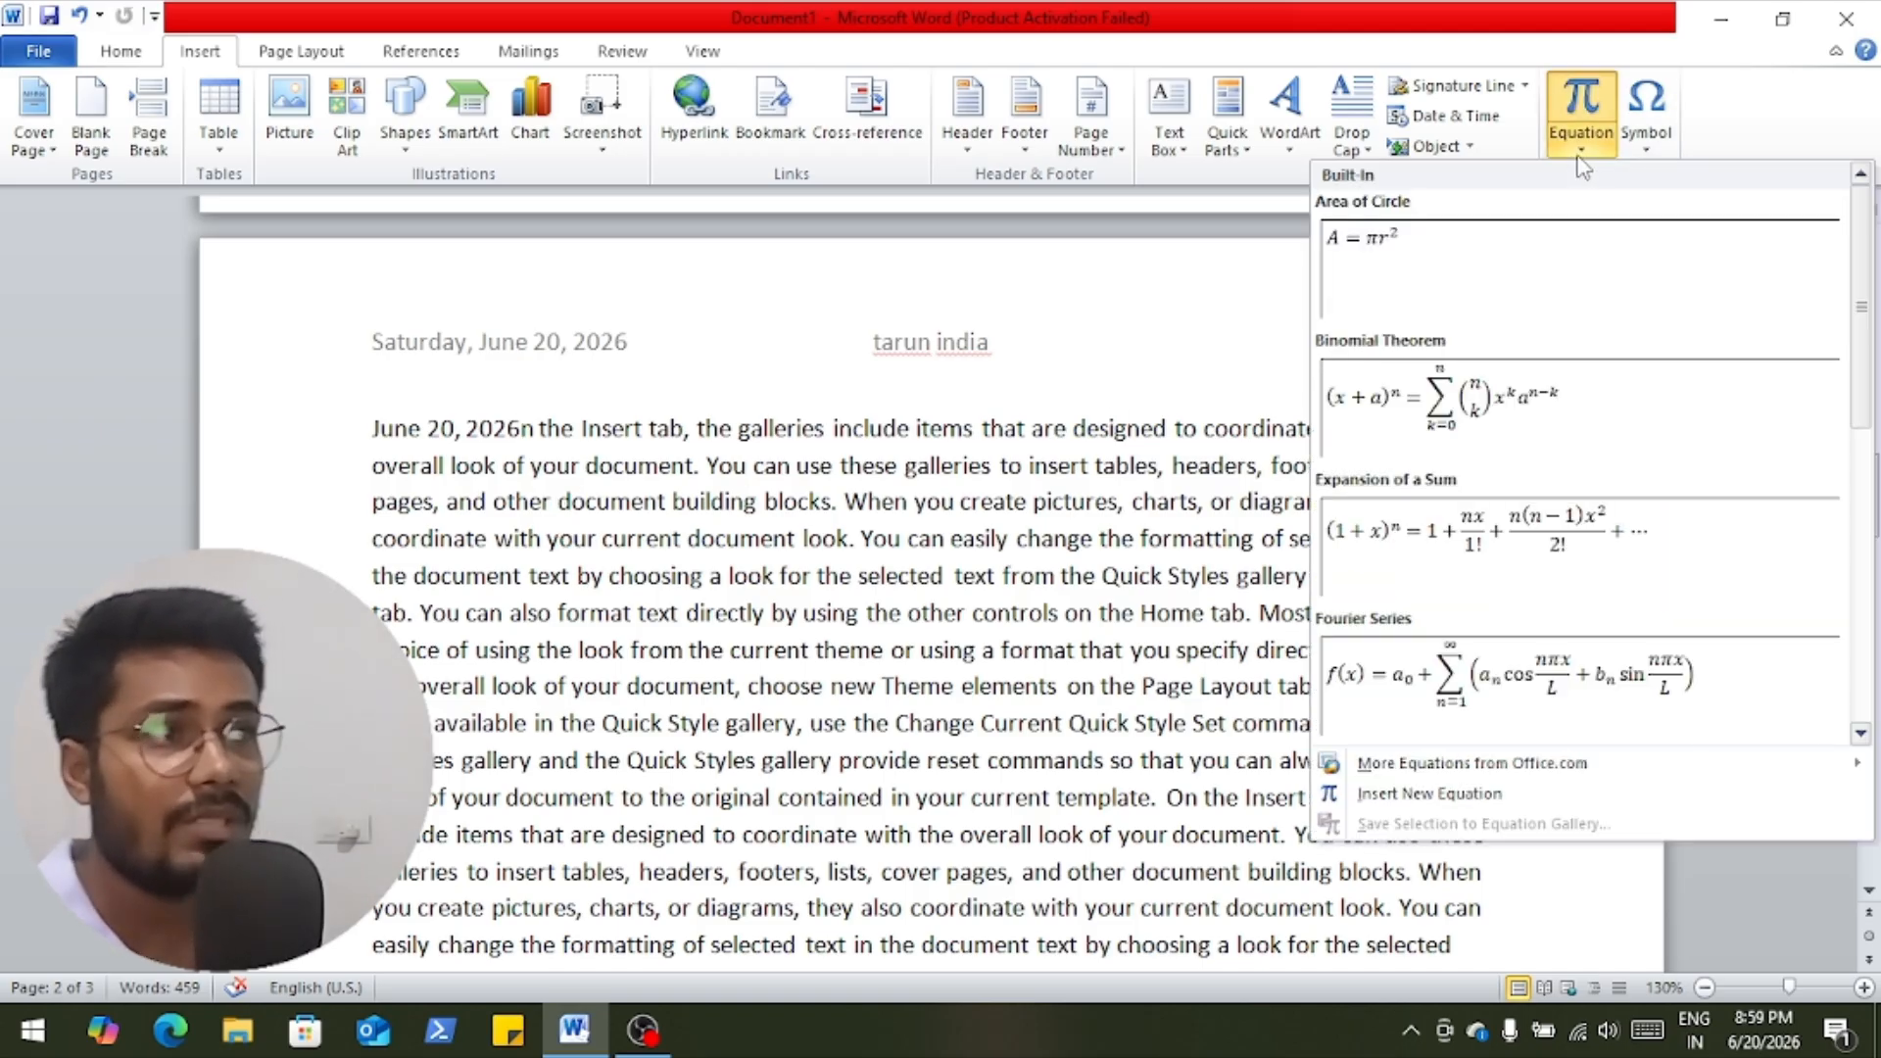
pyautogui.scroll(-5, 798, 747)
pyautogui.click(690, 749)
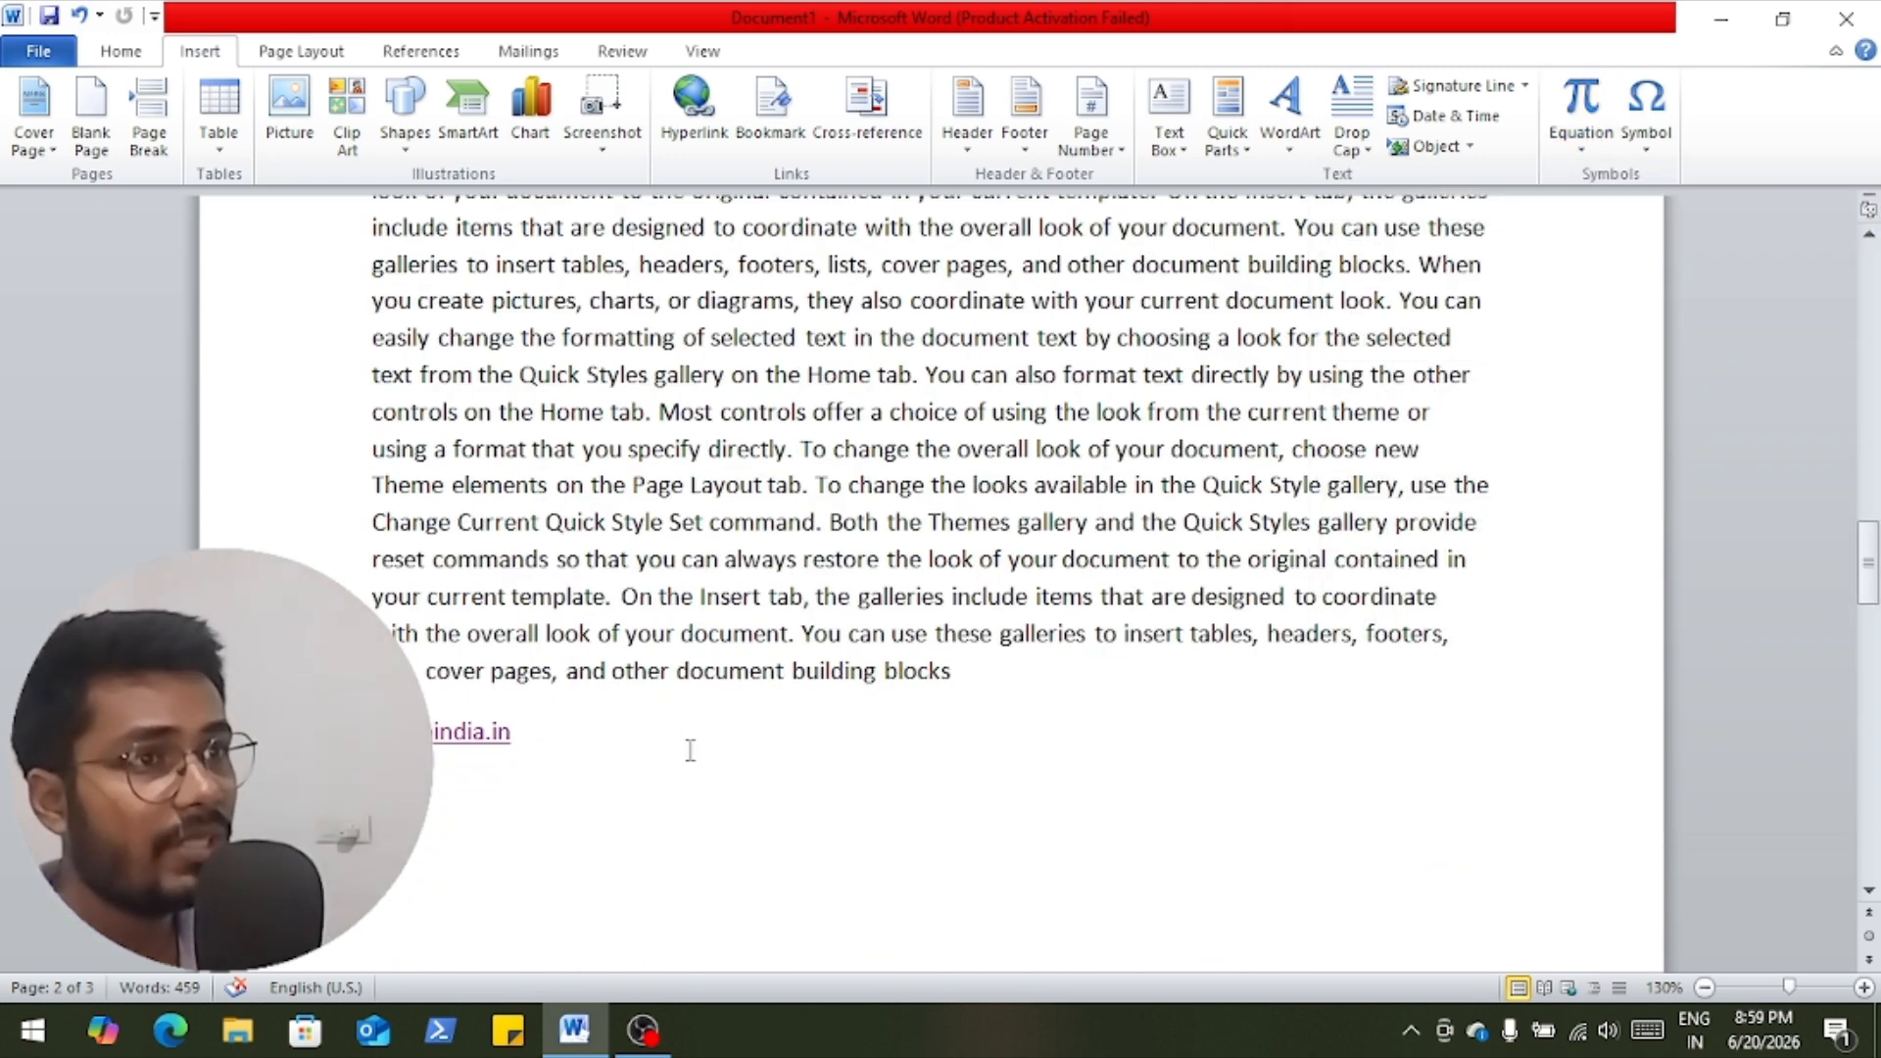
pyautogui.press('Return')
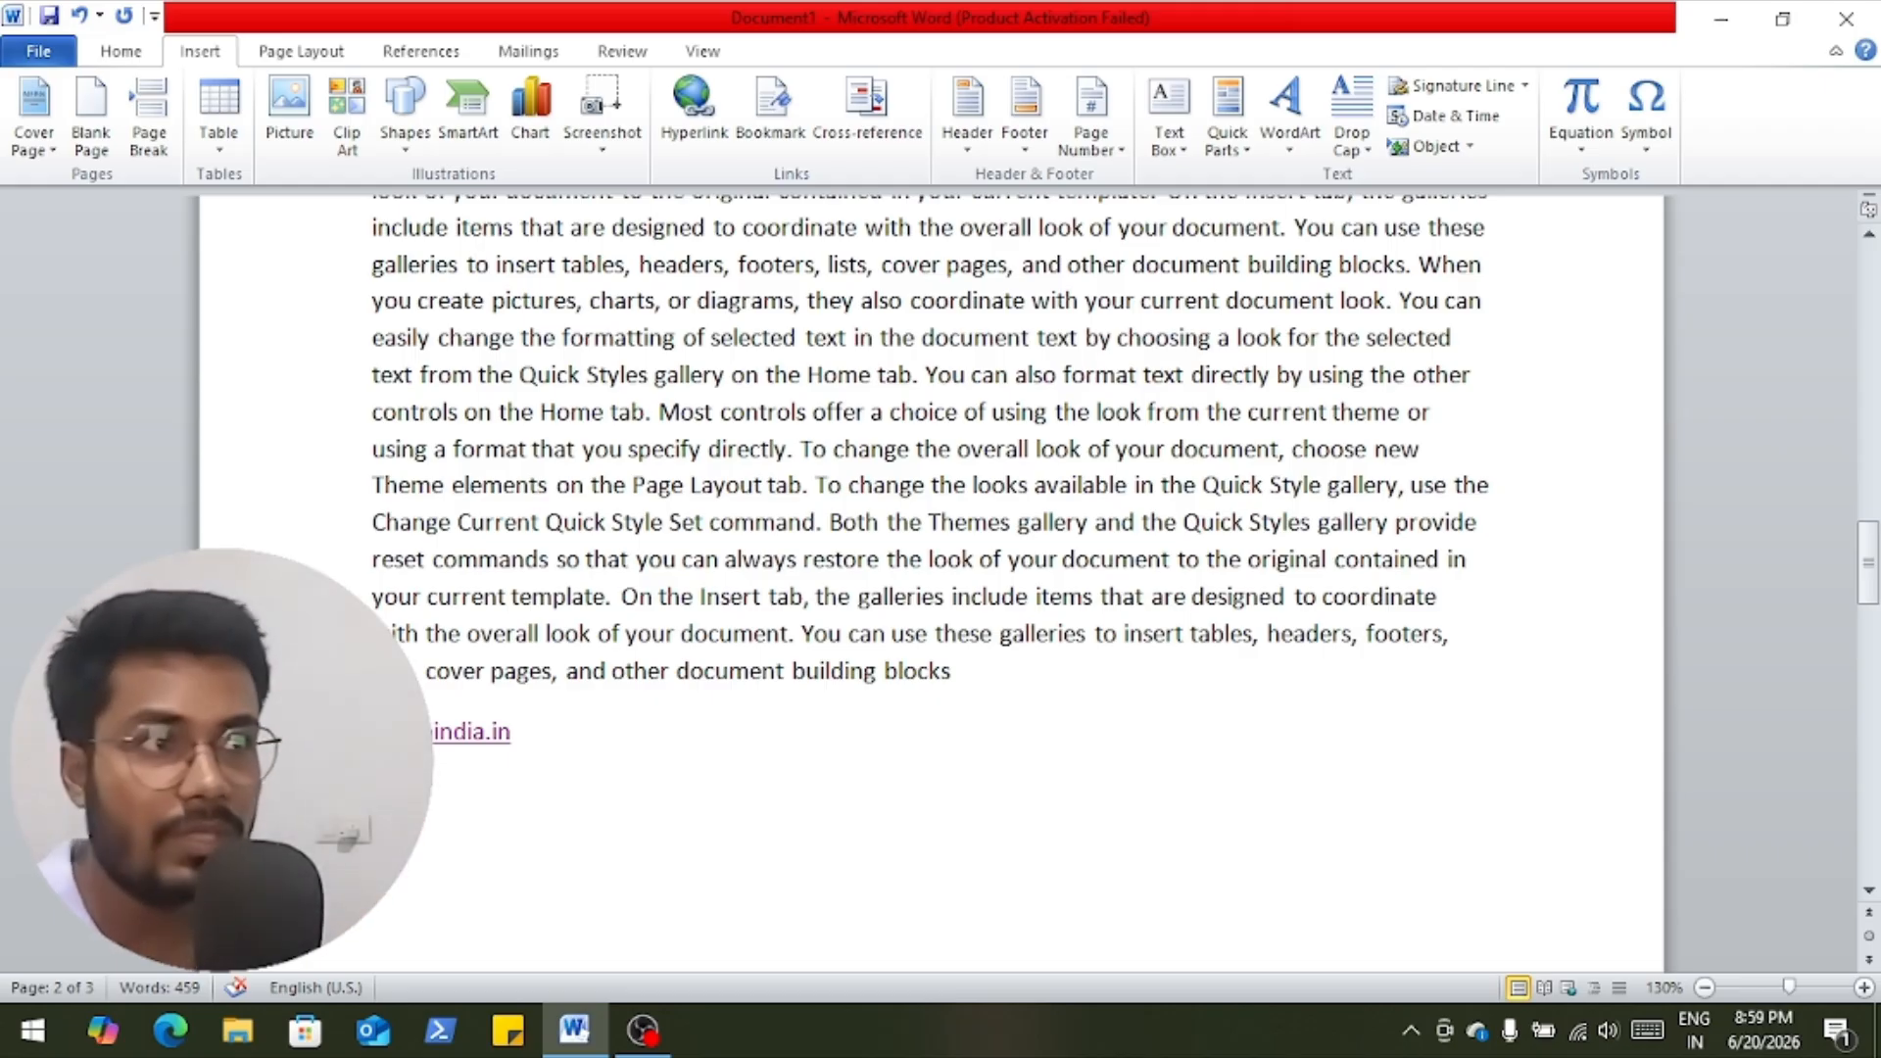
pyautogui.click(1645, 122)
pyautogui.click(1581, 152)
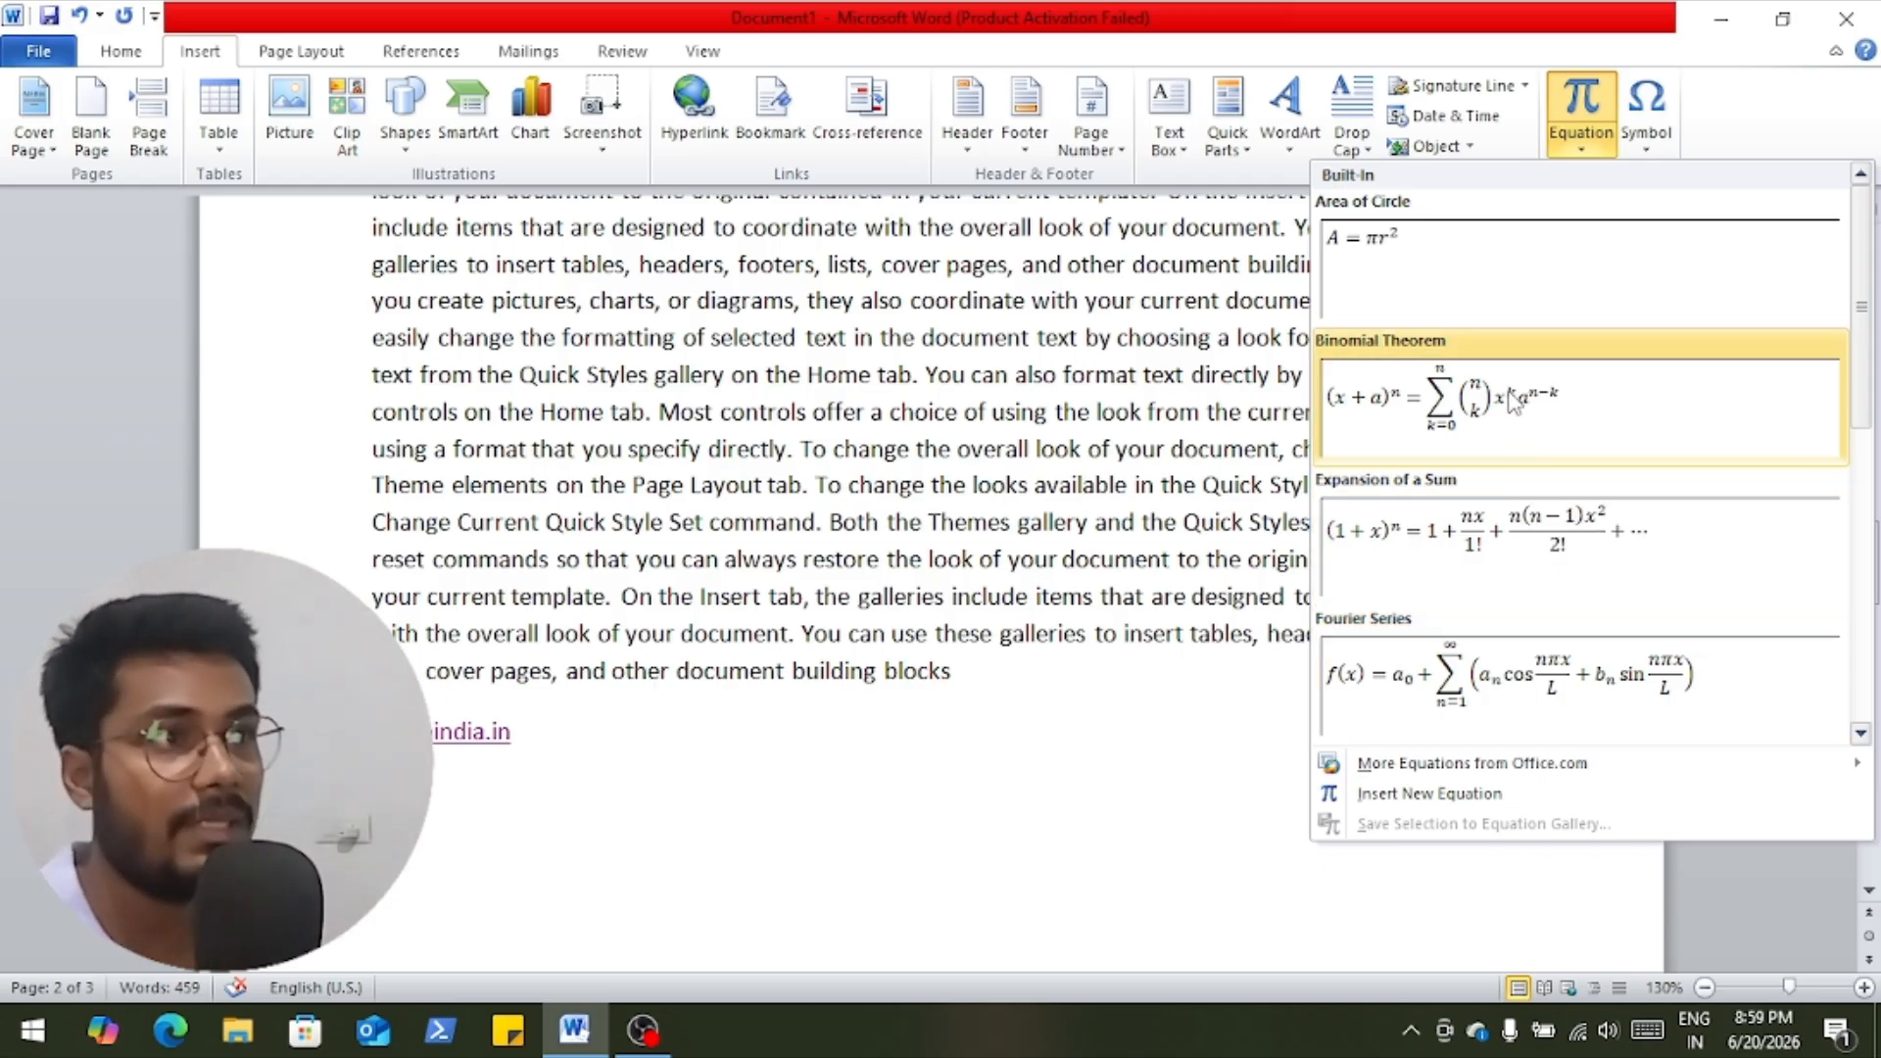
pyautogui.scroll(-3, 1514, 402)
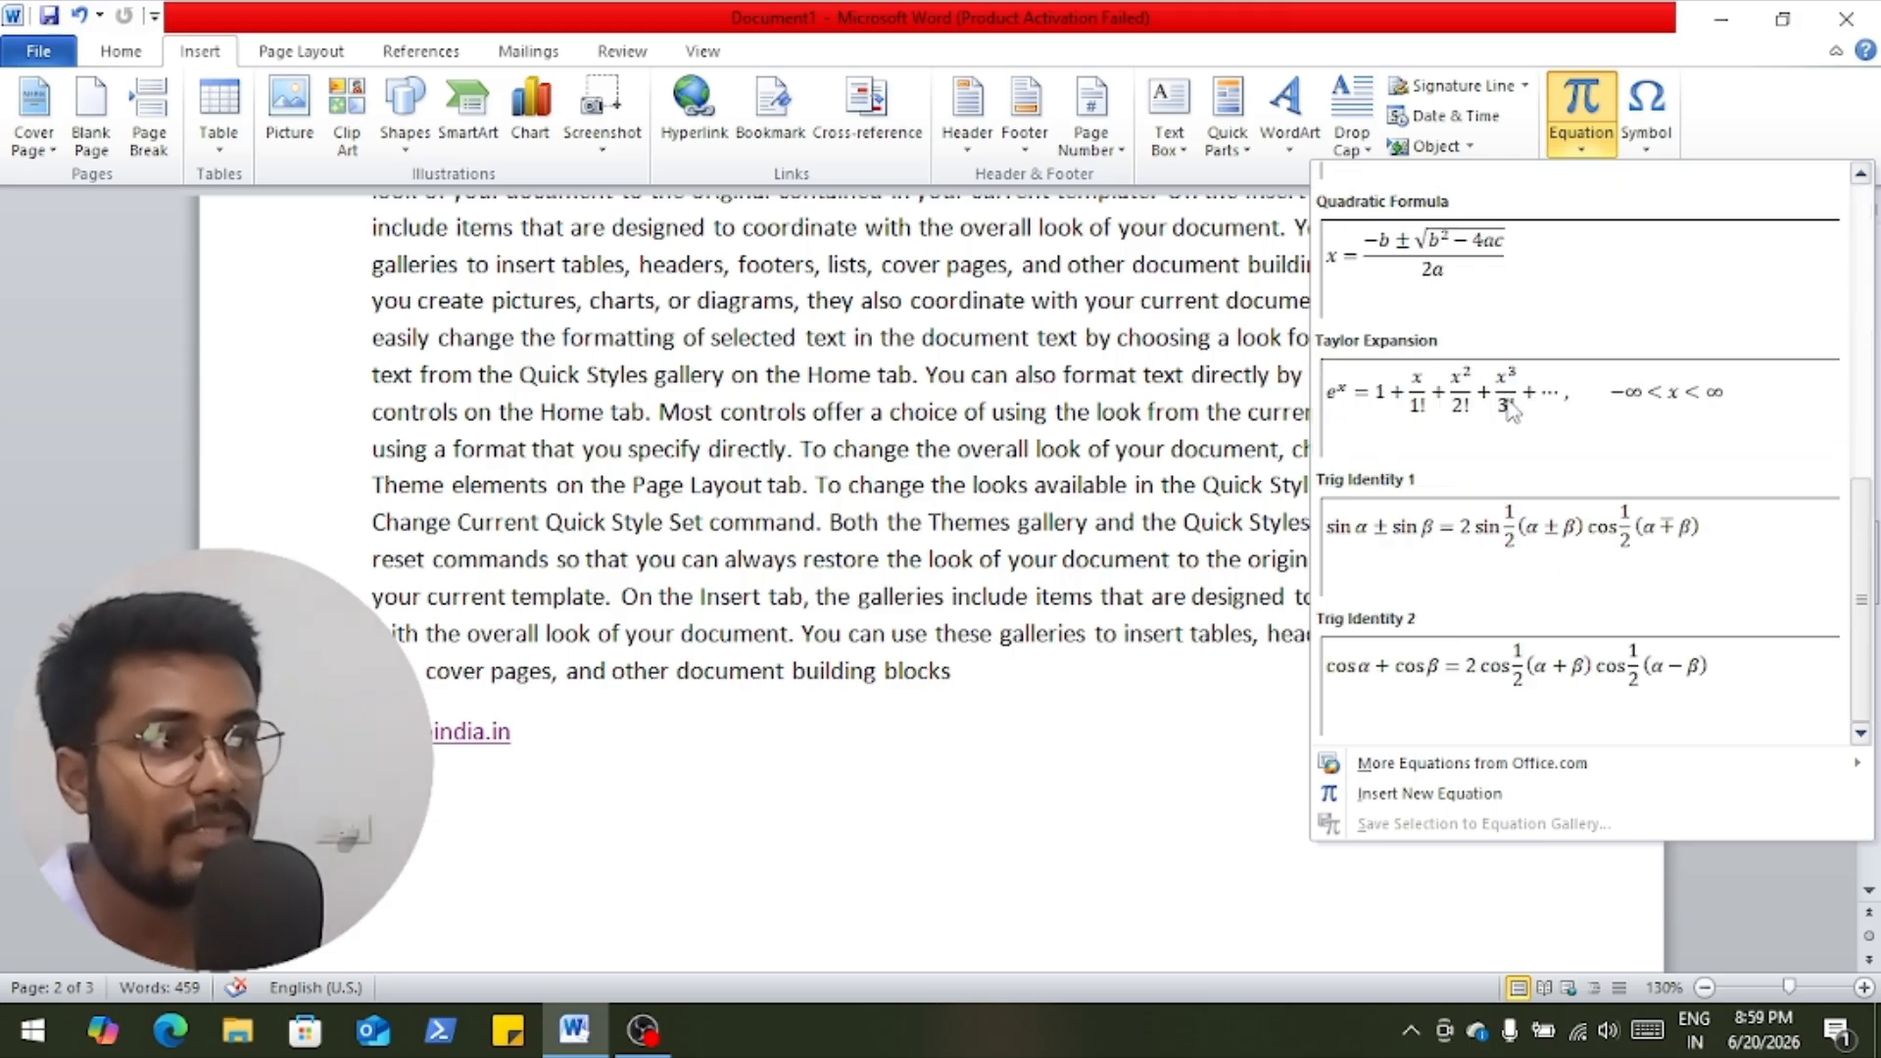
pyautogui.scroll(3, 1504, 392)
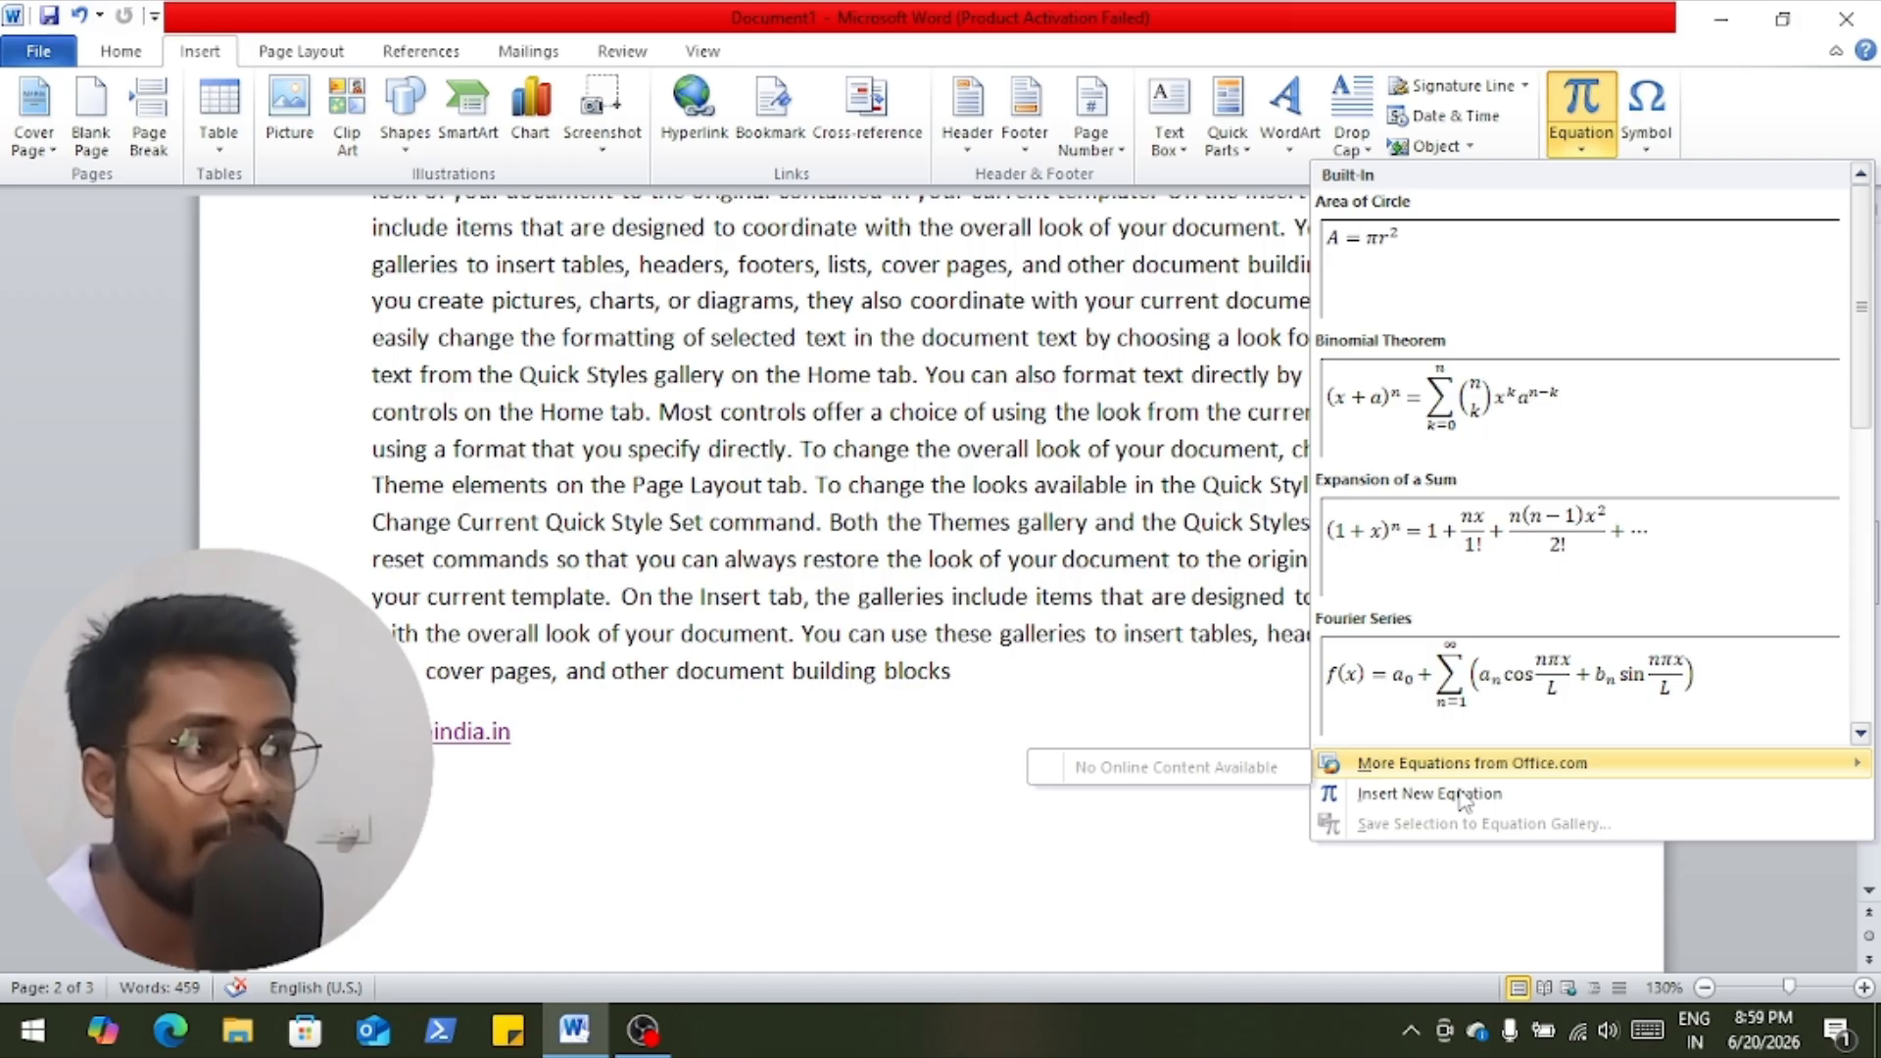
pyautogui.click(1378, 802)
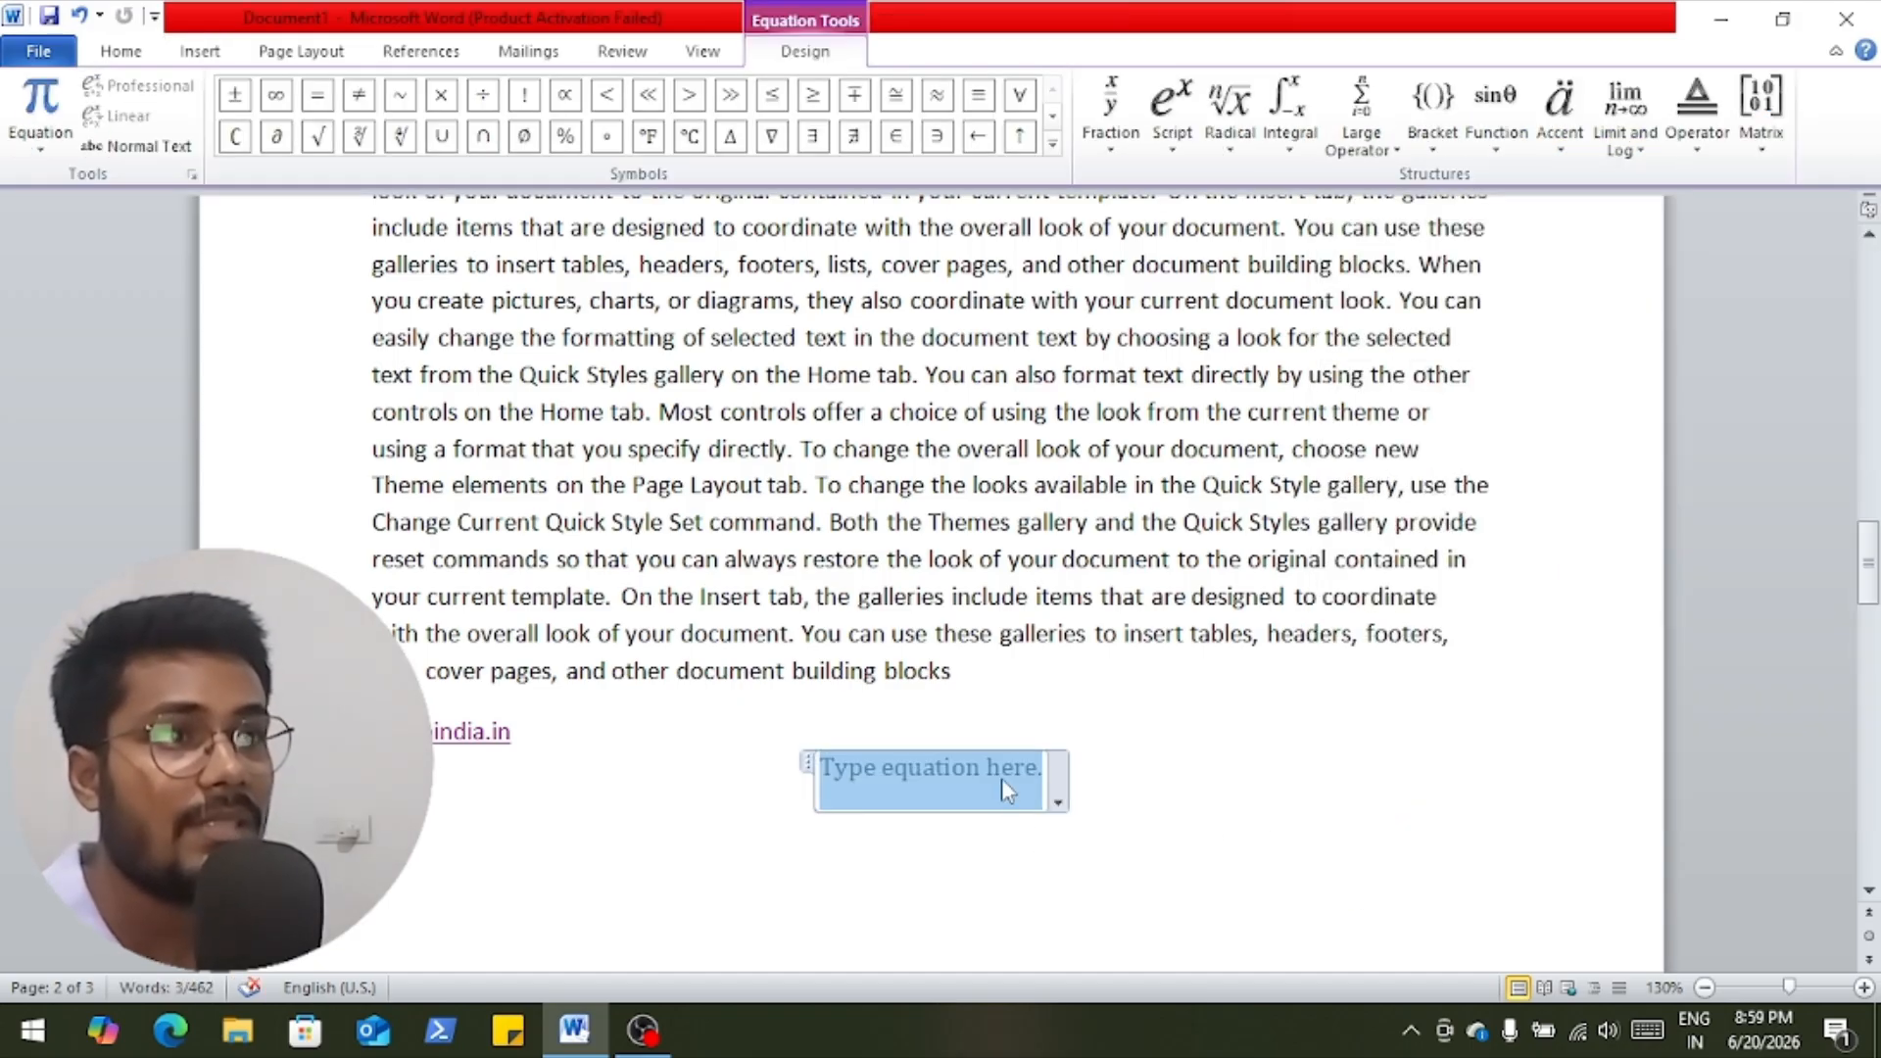
# Build a stacked fraction in the blank equation with 4 as numerator and 7 as denominator.
pyautogui.click(1125, 128)
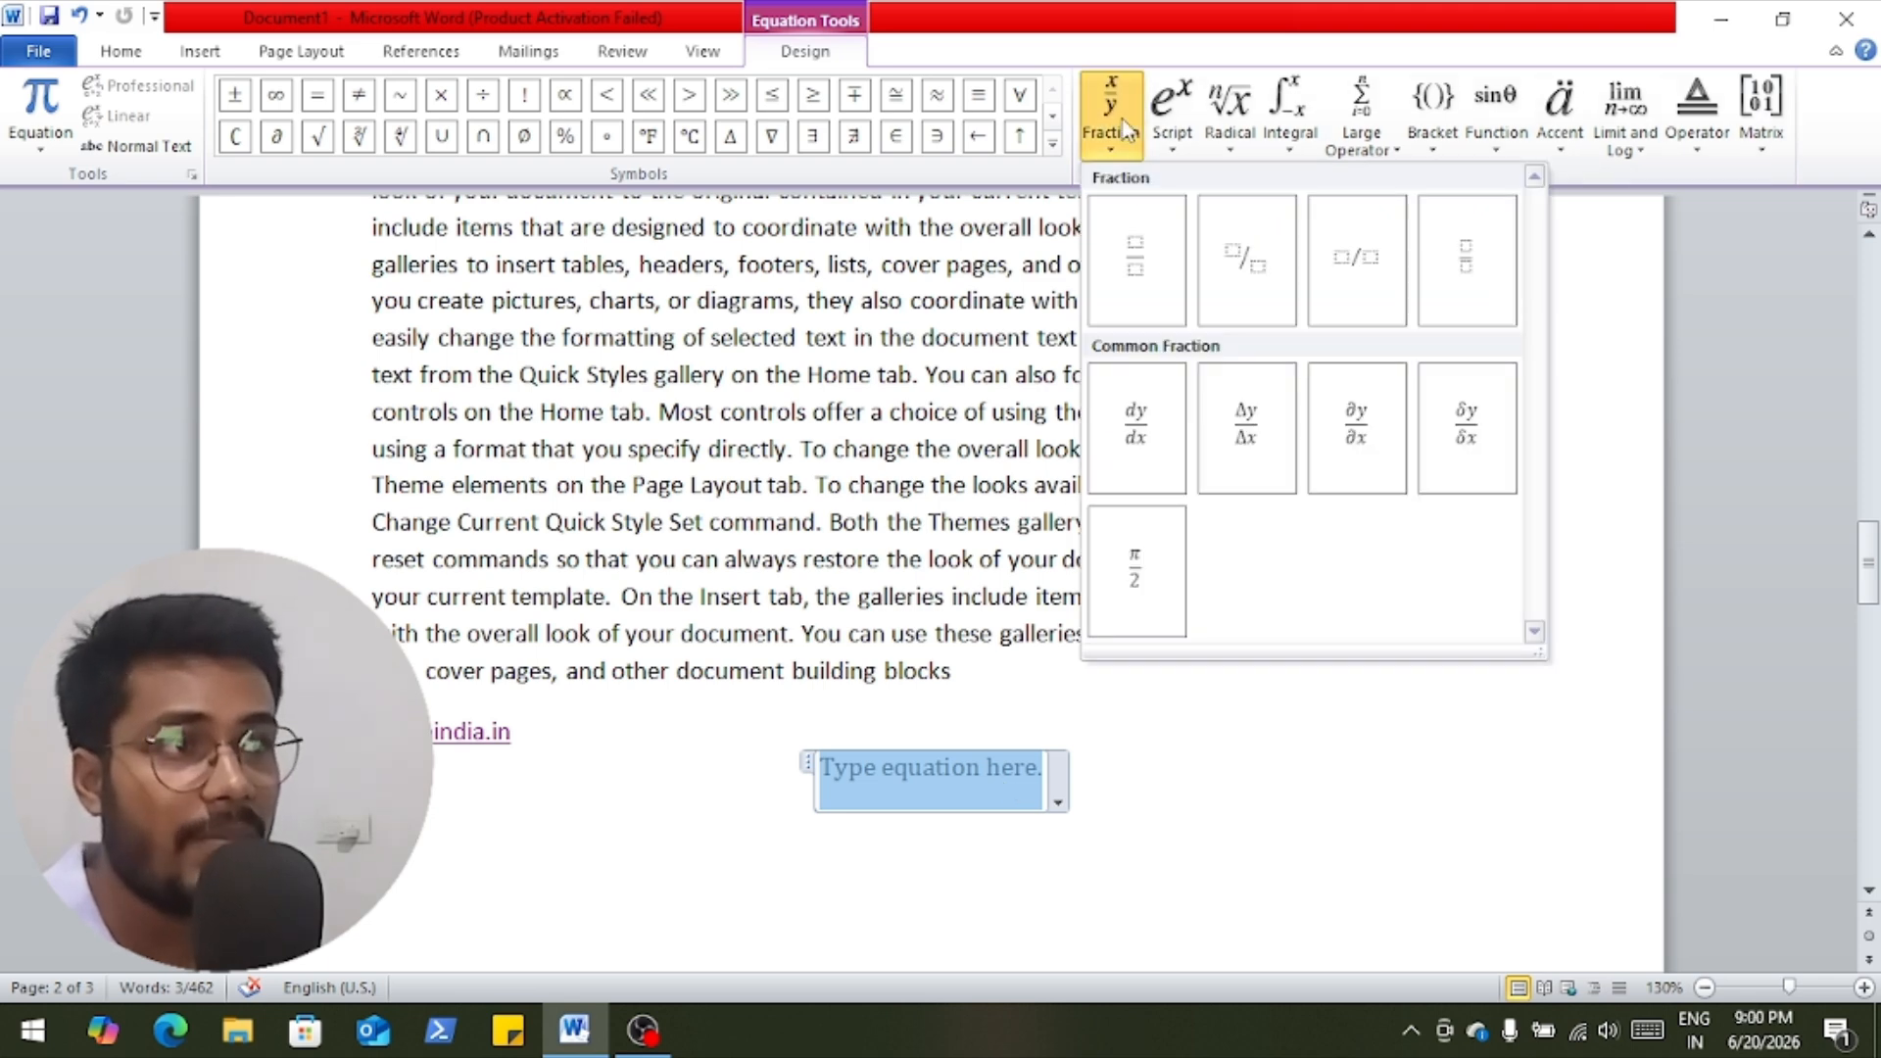
pyautogui.click(1135, 260)
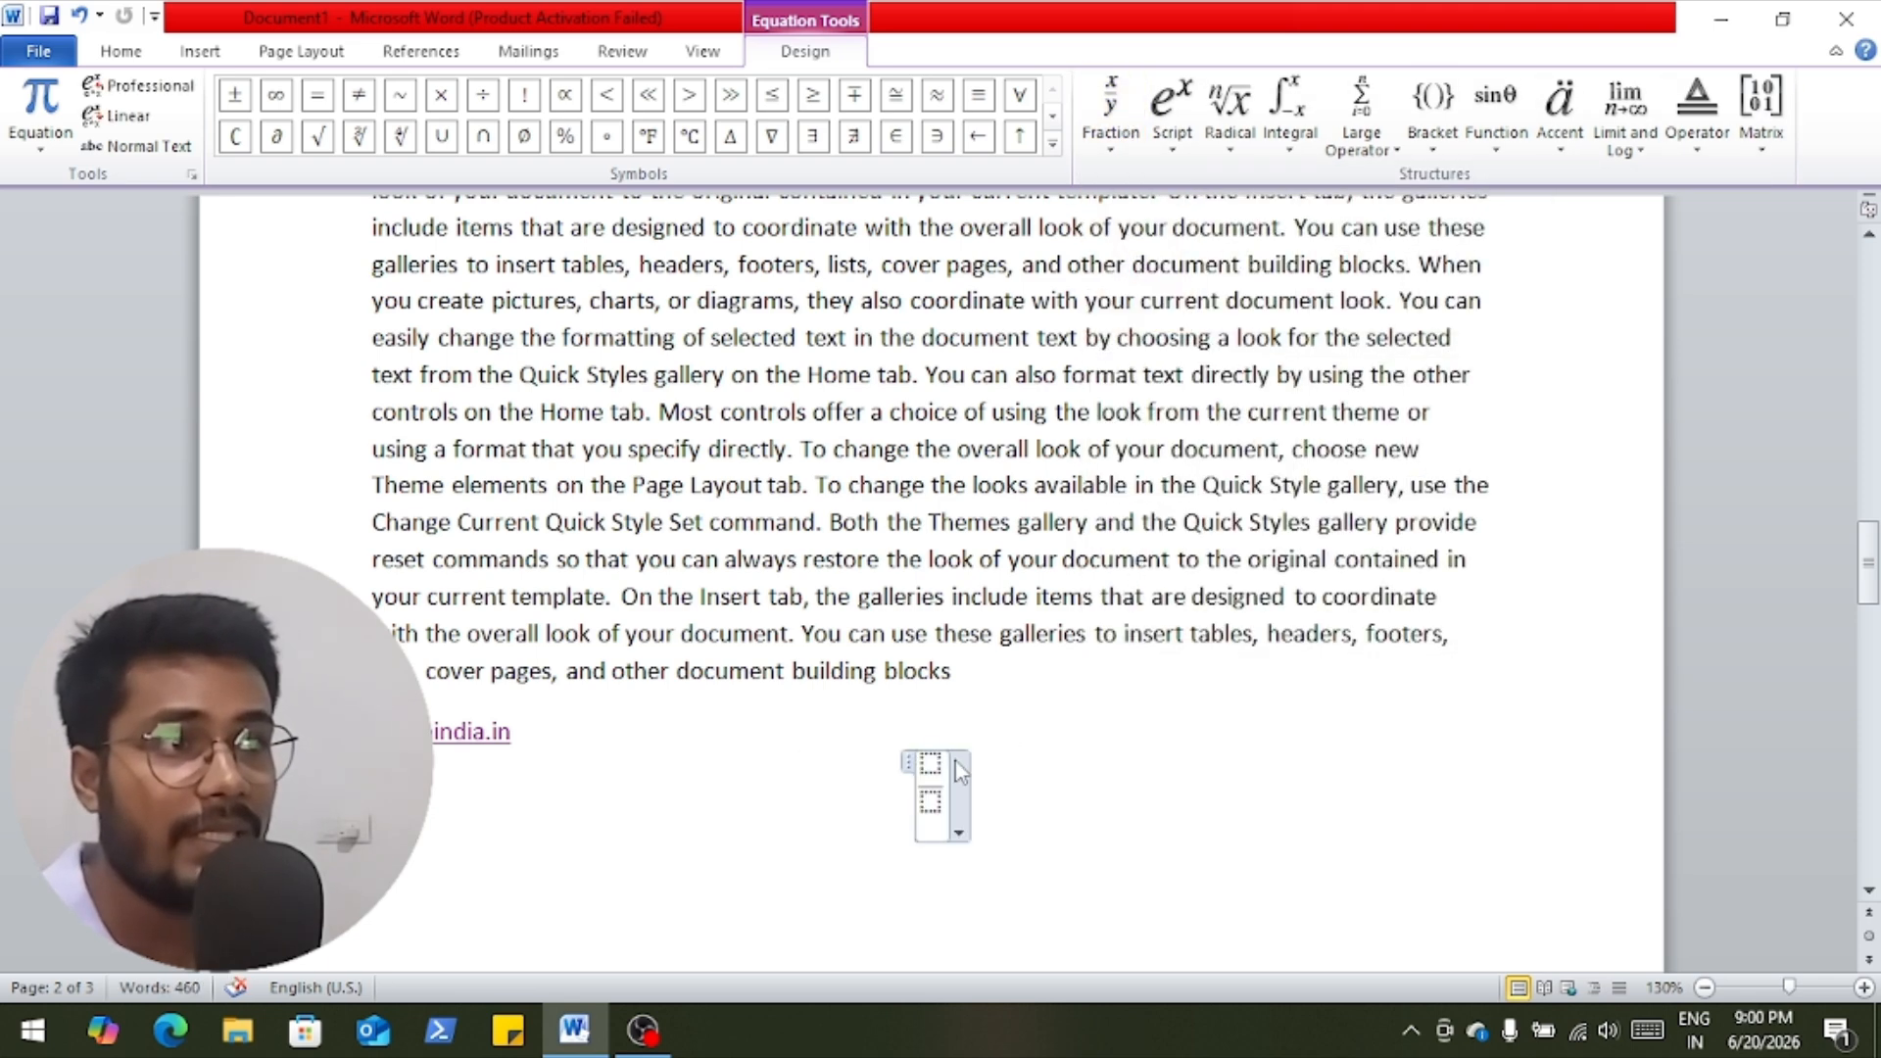
pyautogui.click(930, 763)
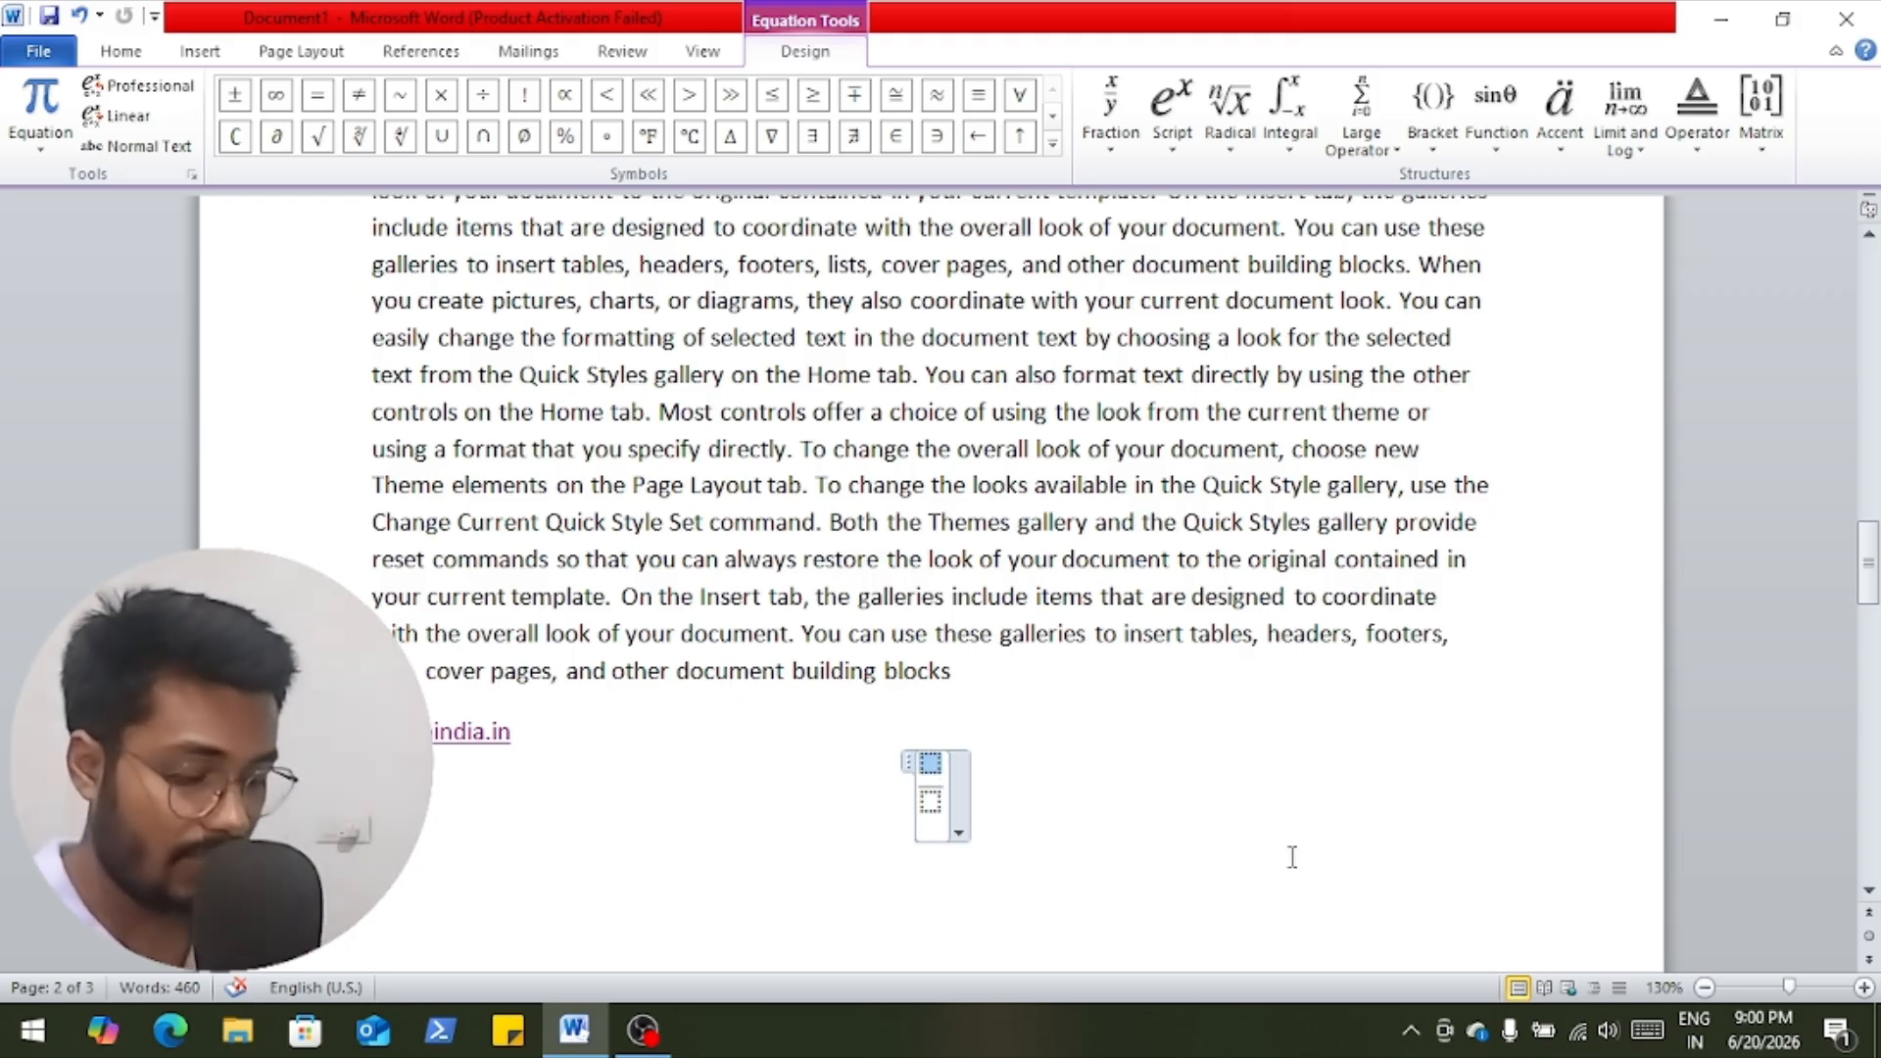
pyautogui.write('4')
pyautogui.click(934, 800)
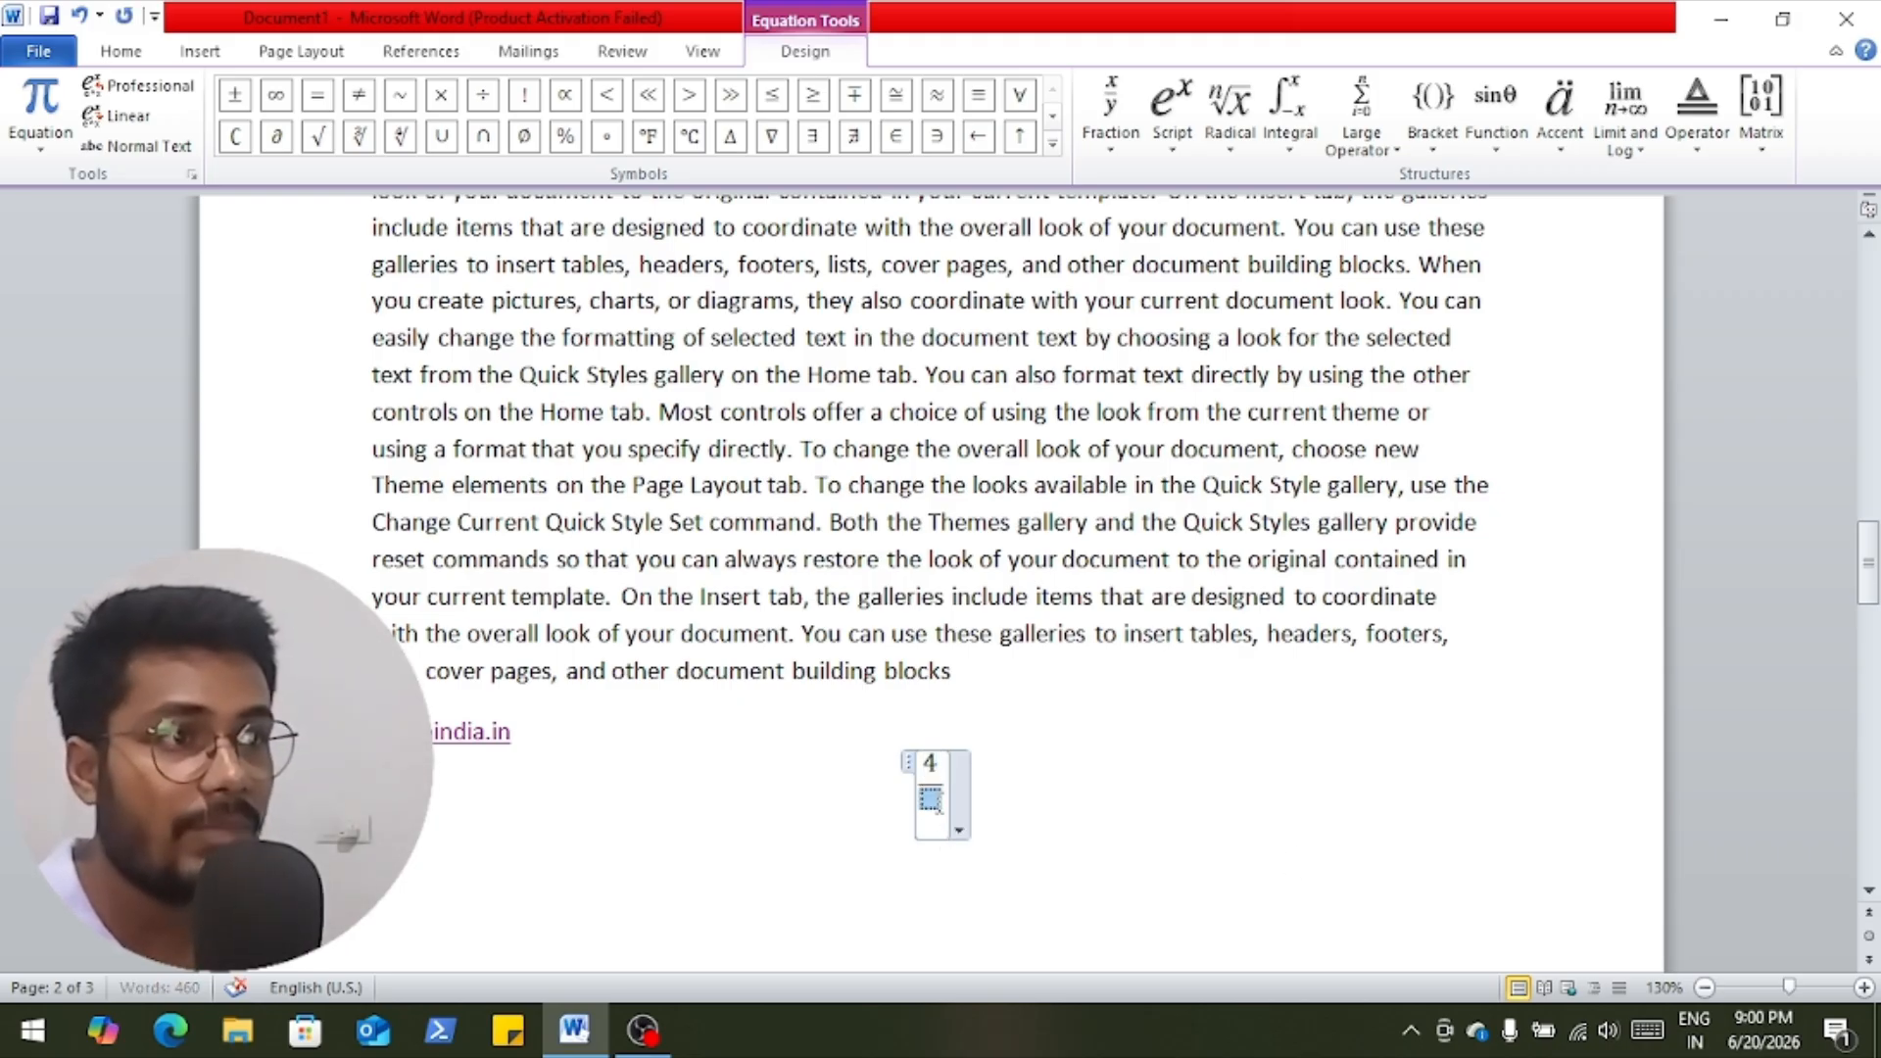
pyautogui.write('7')
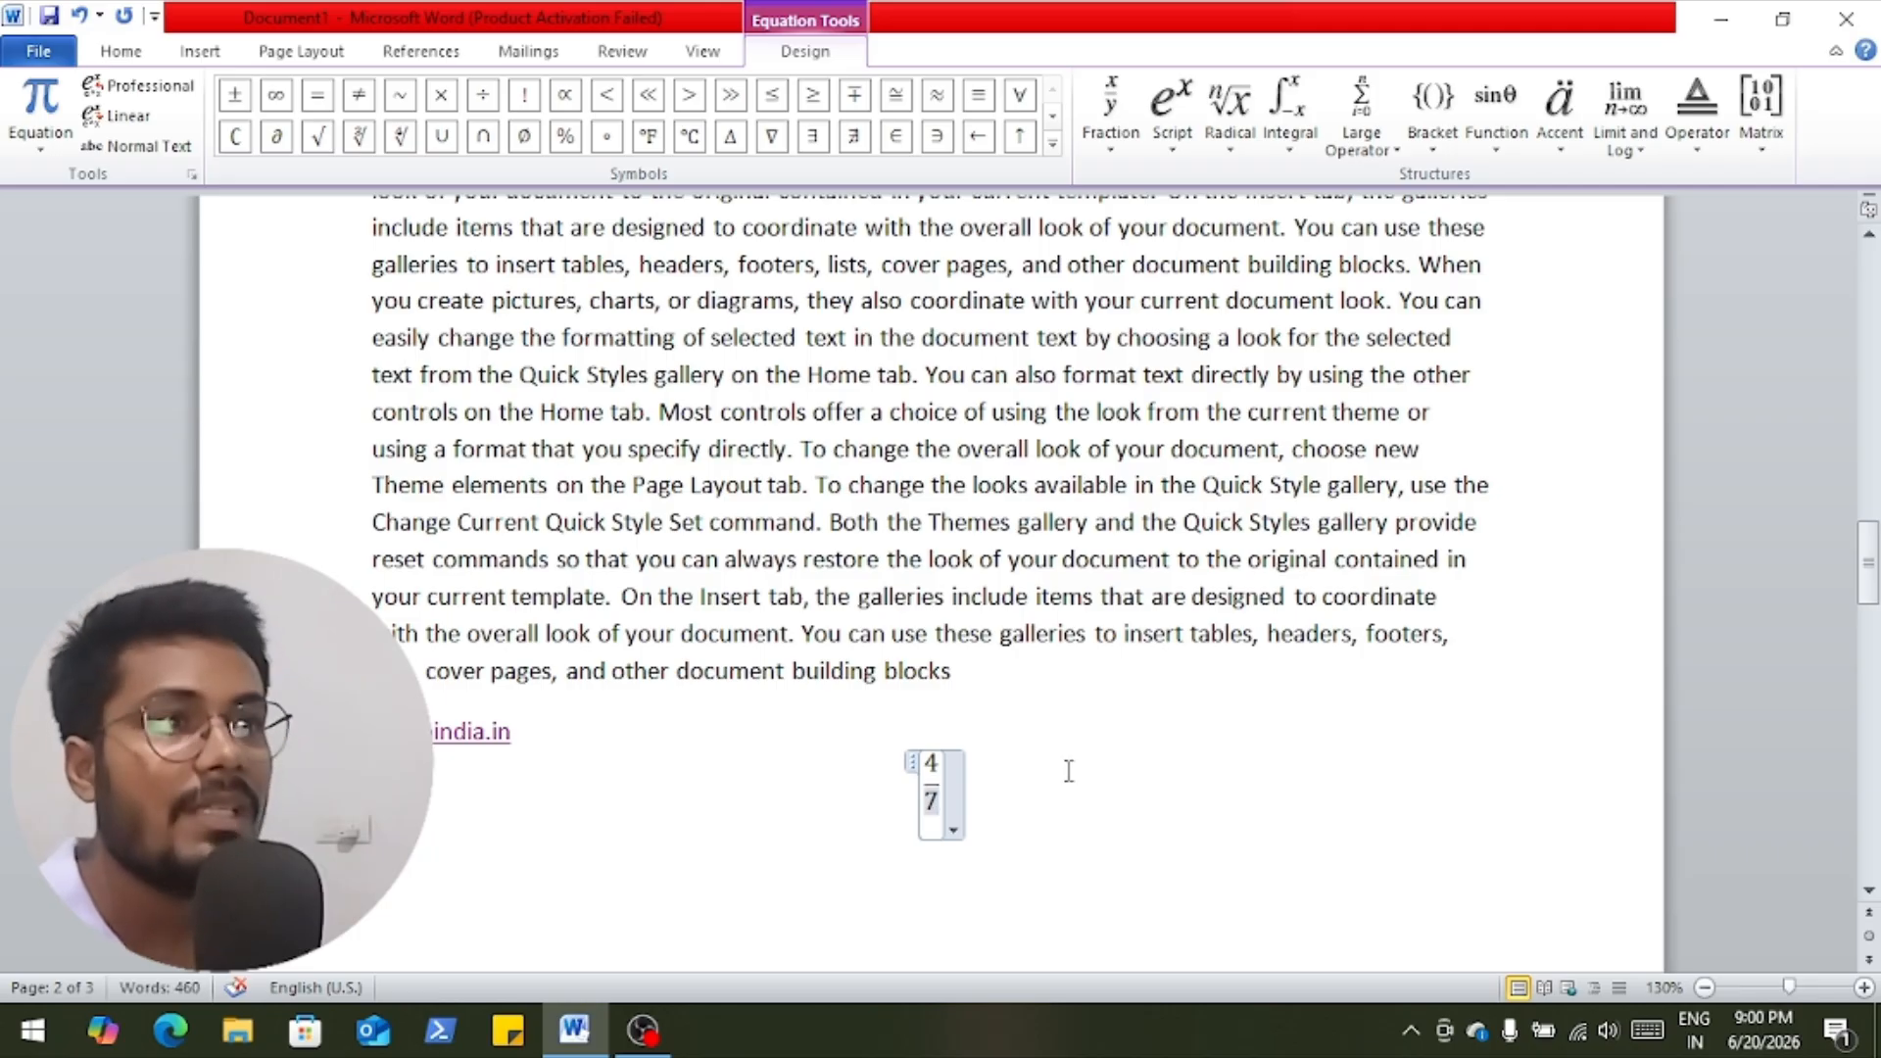
pyautogui.click(1069, 771)
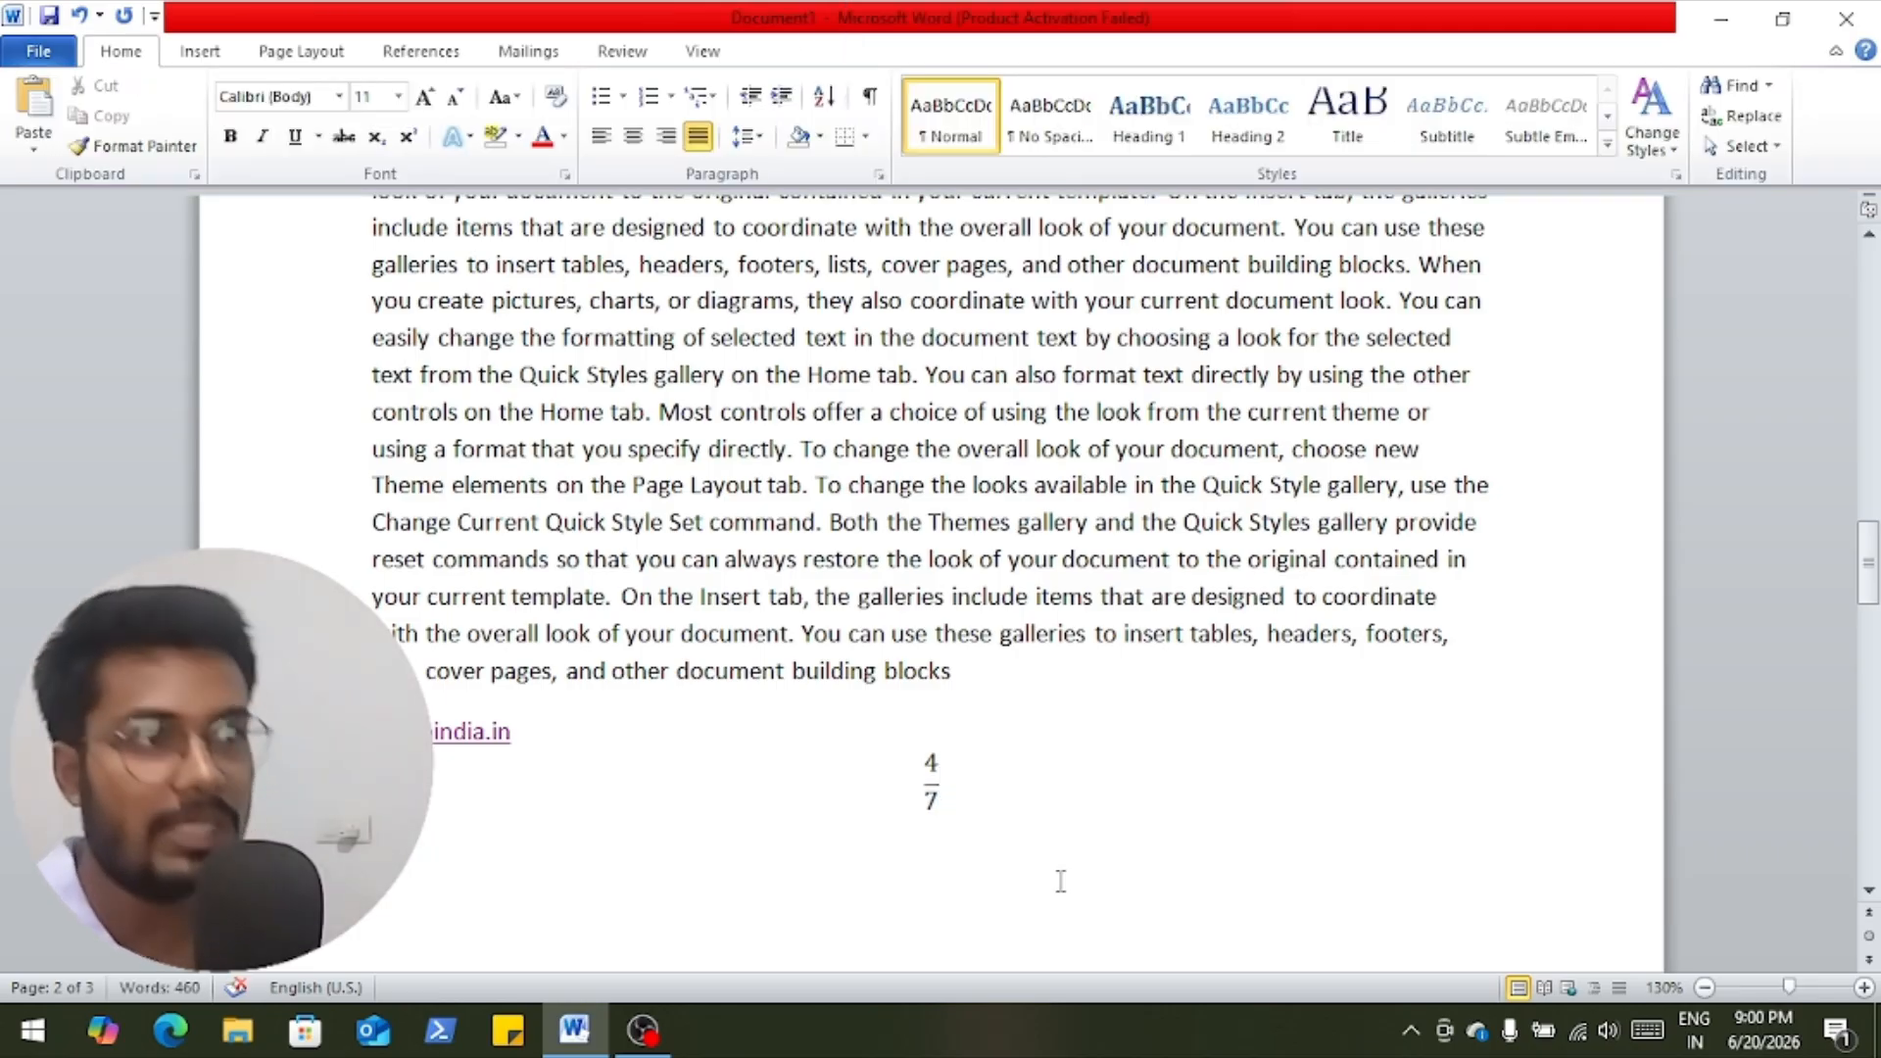
# Insert the Greek small letter beta (β) symbol at the end of the paragraph, after "building blocks".
pyautogui.click(194, 54)
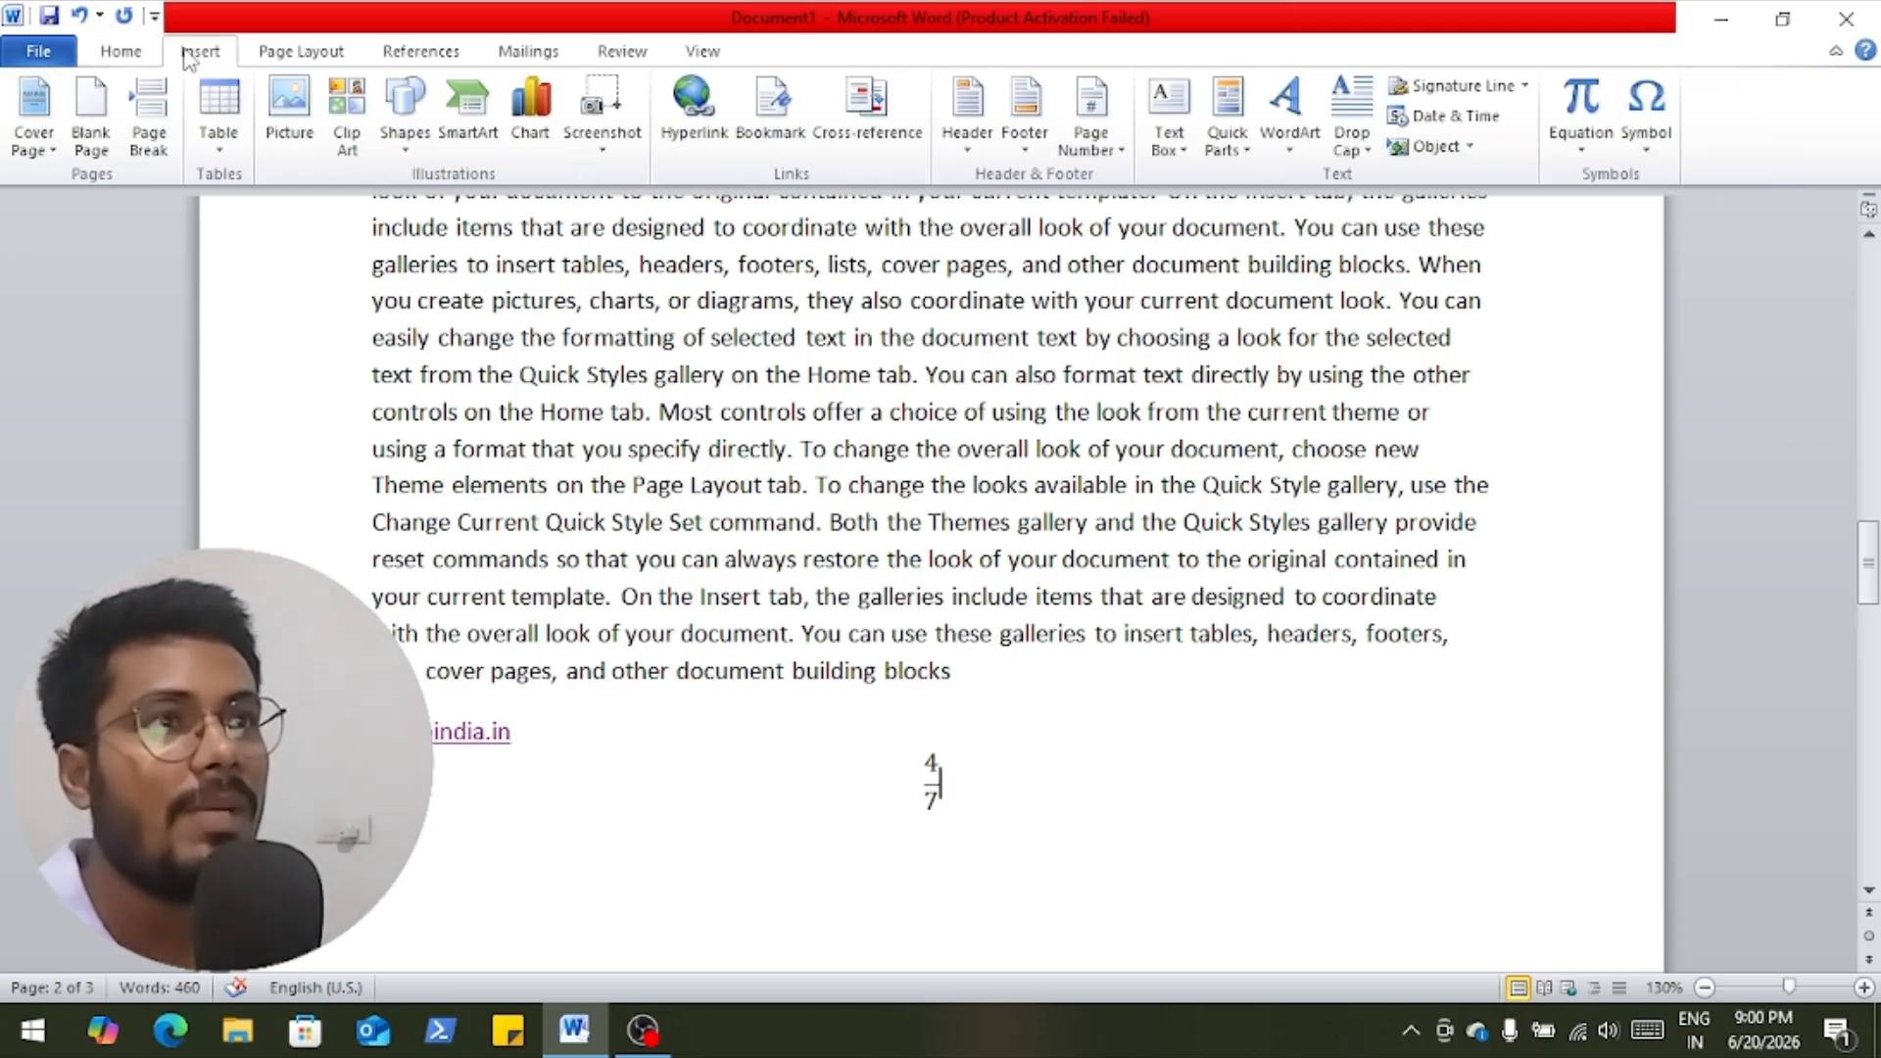
pyautogui.click(676, 757)
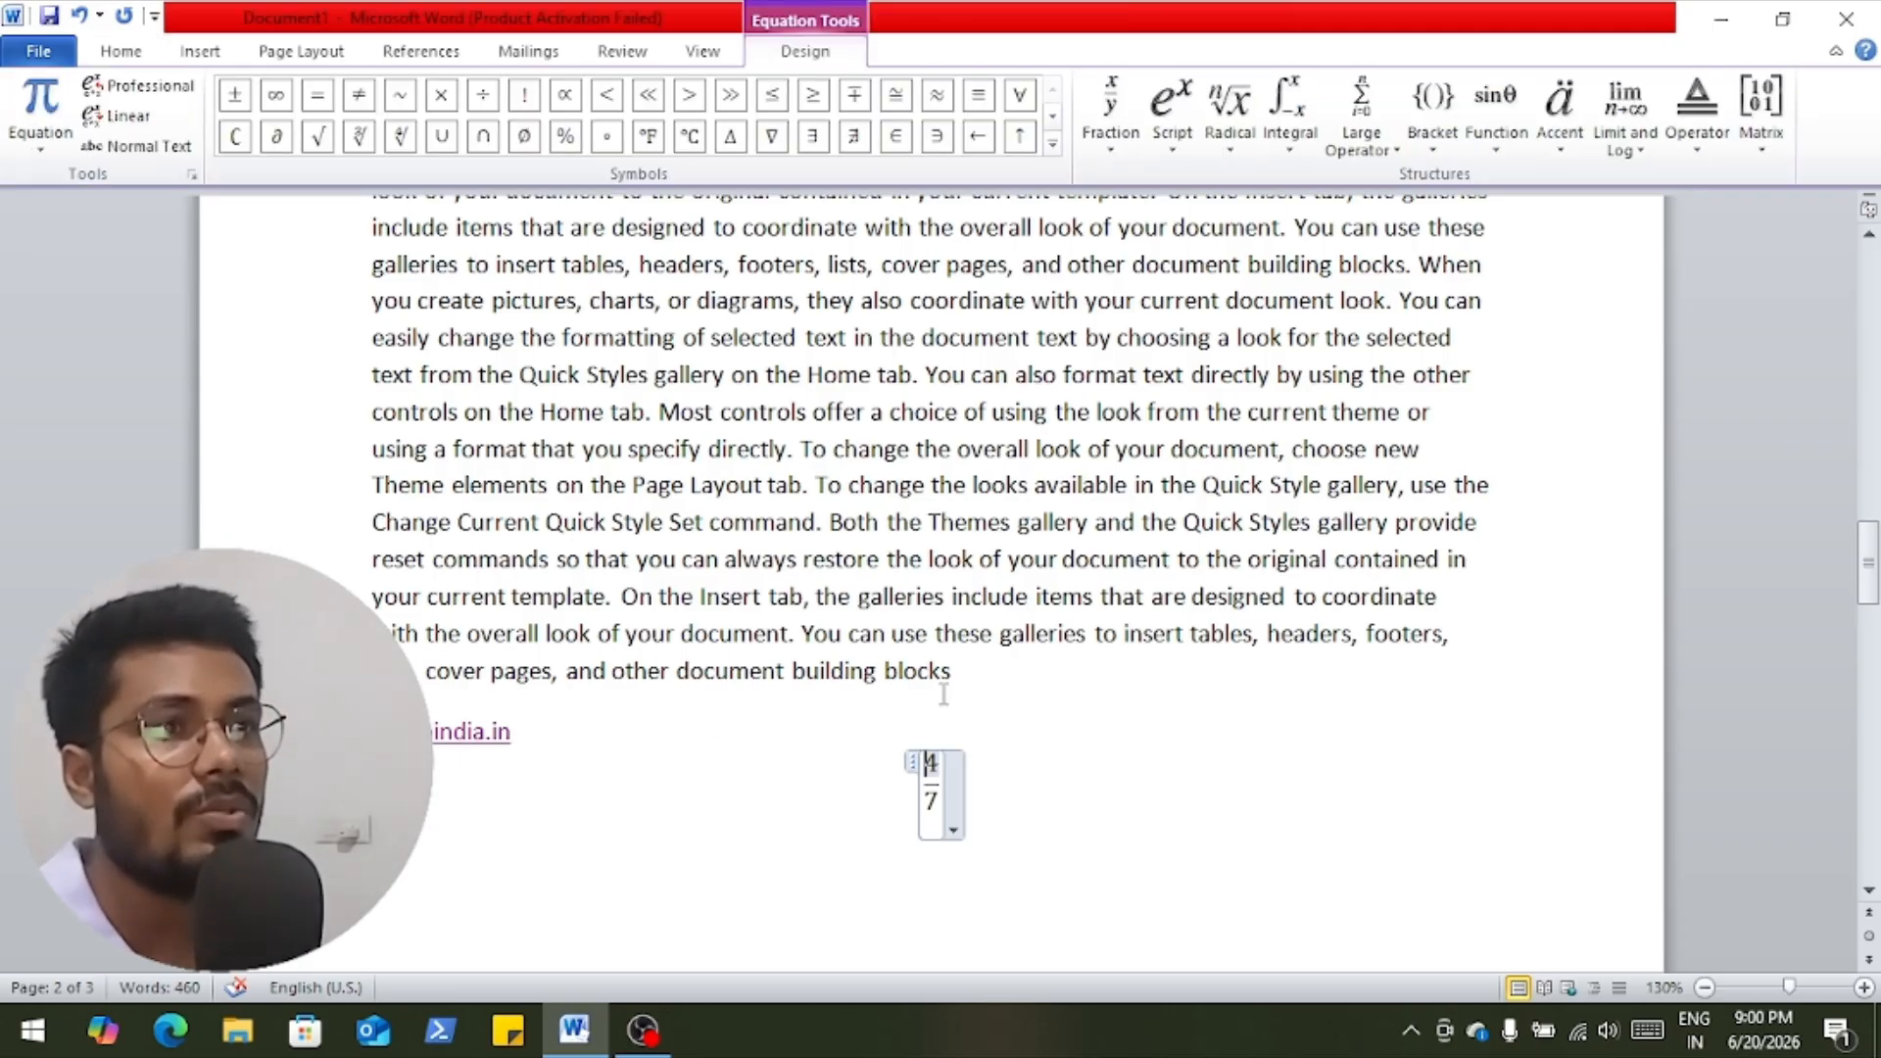
pyautogui.click(1011, 680)
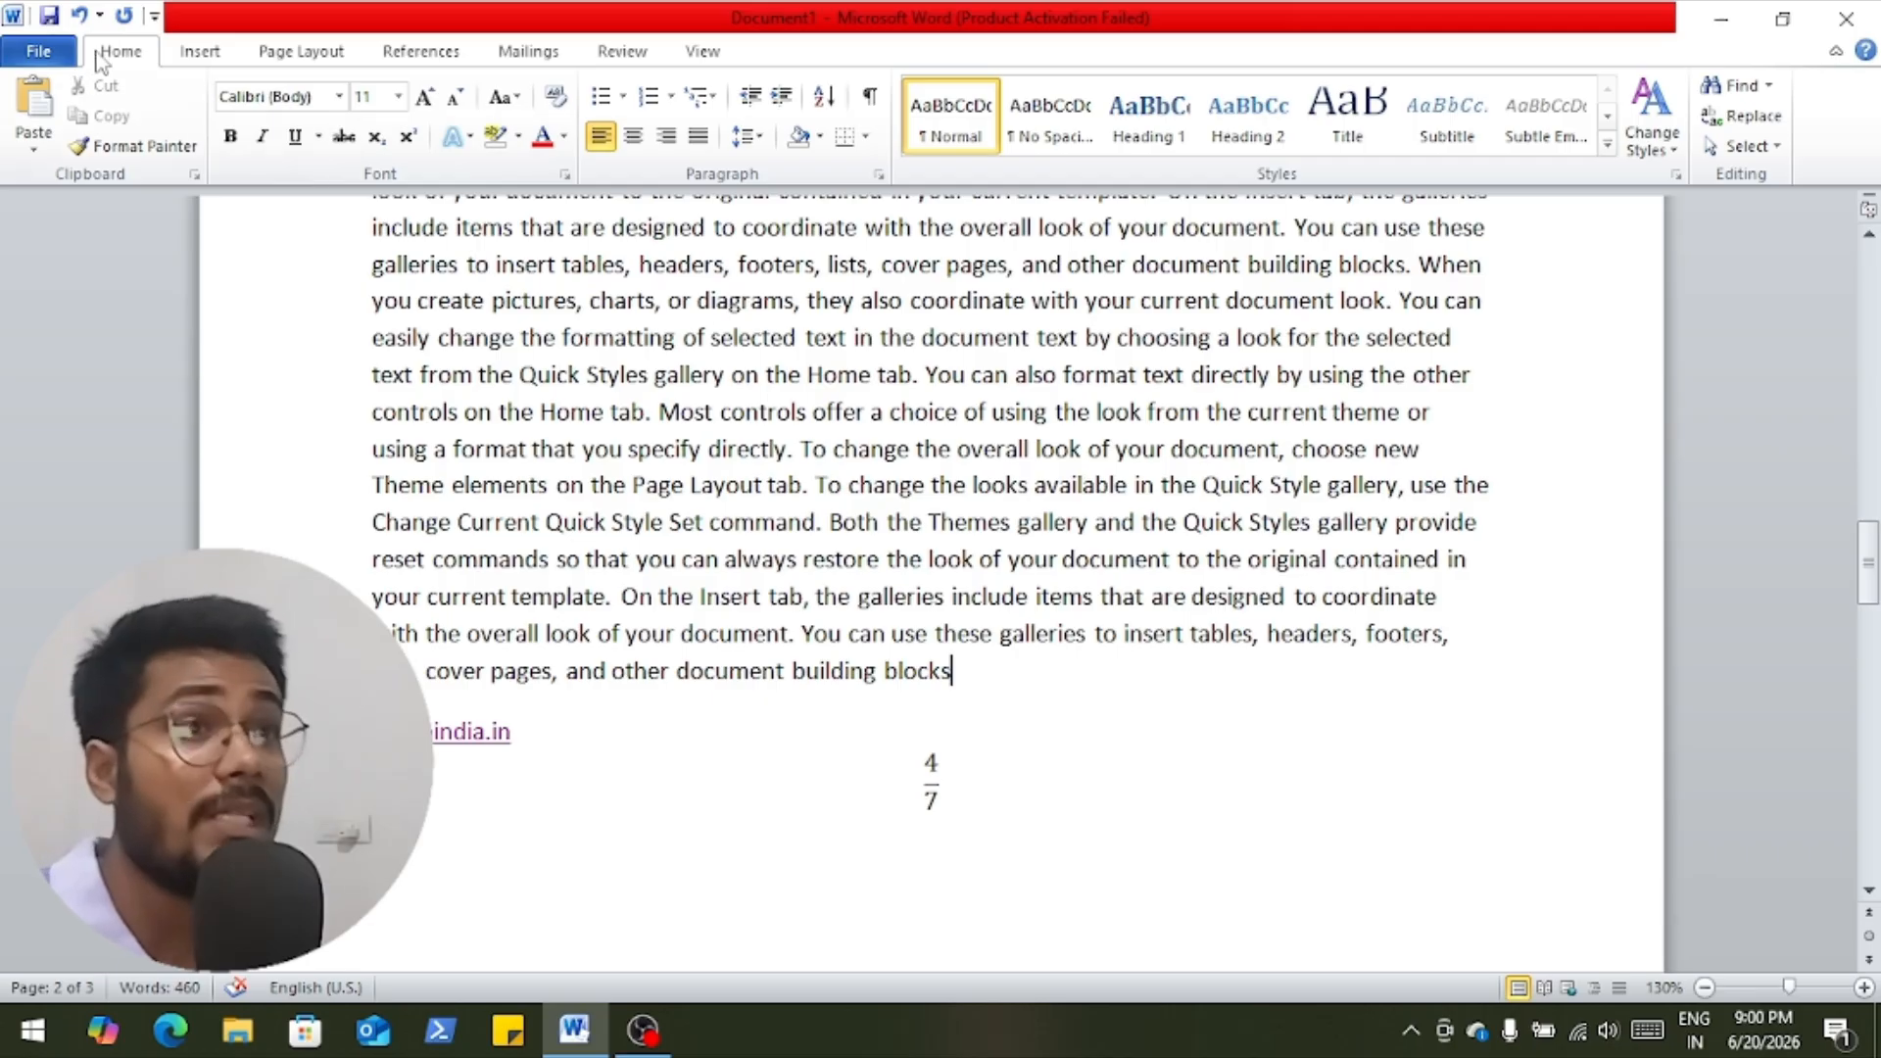
pyautogui.click(197, 55)
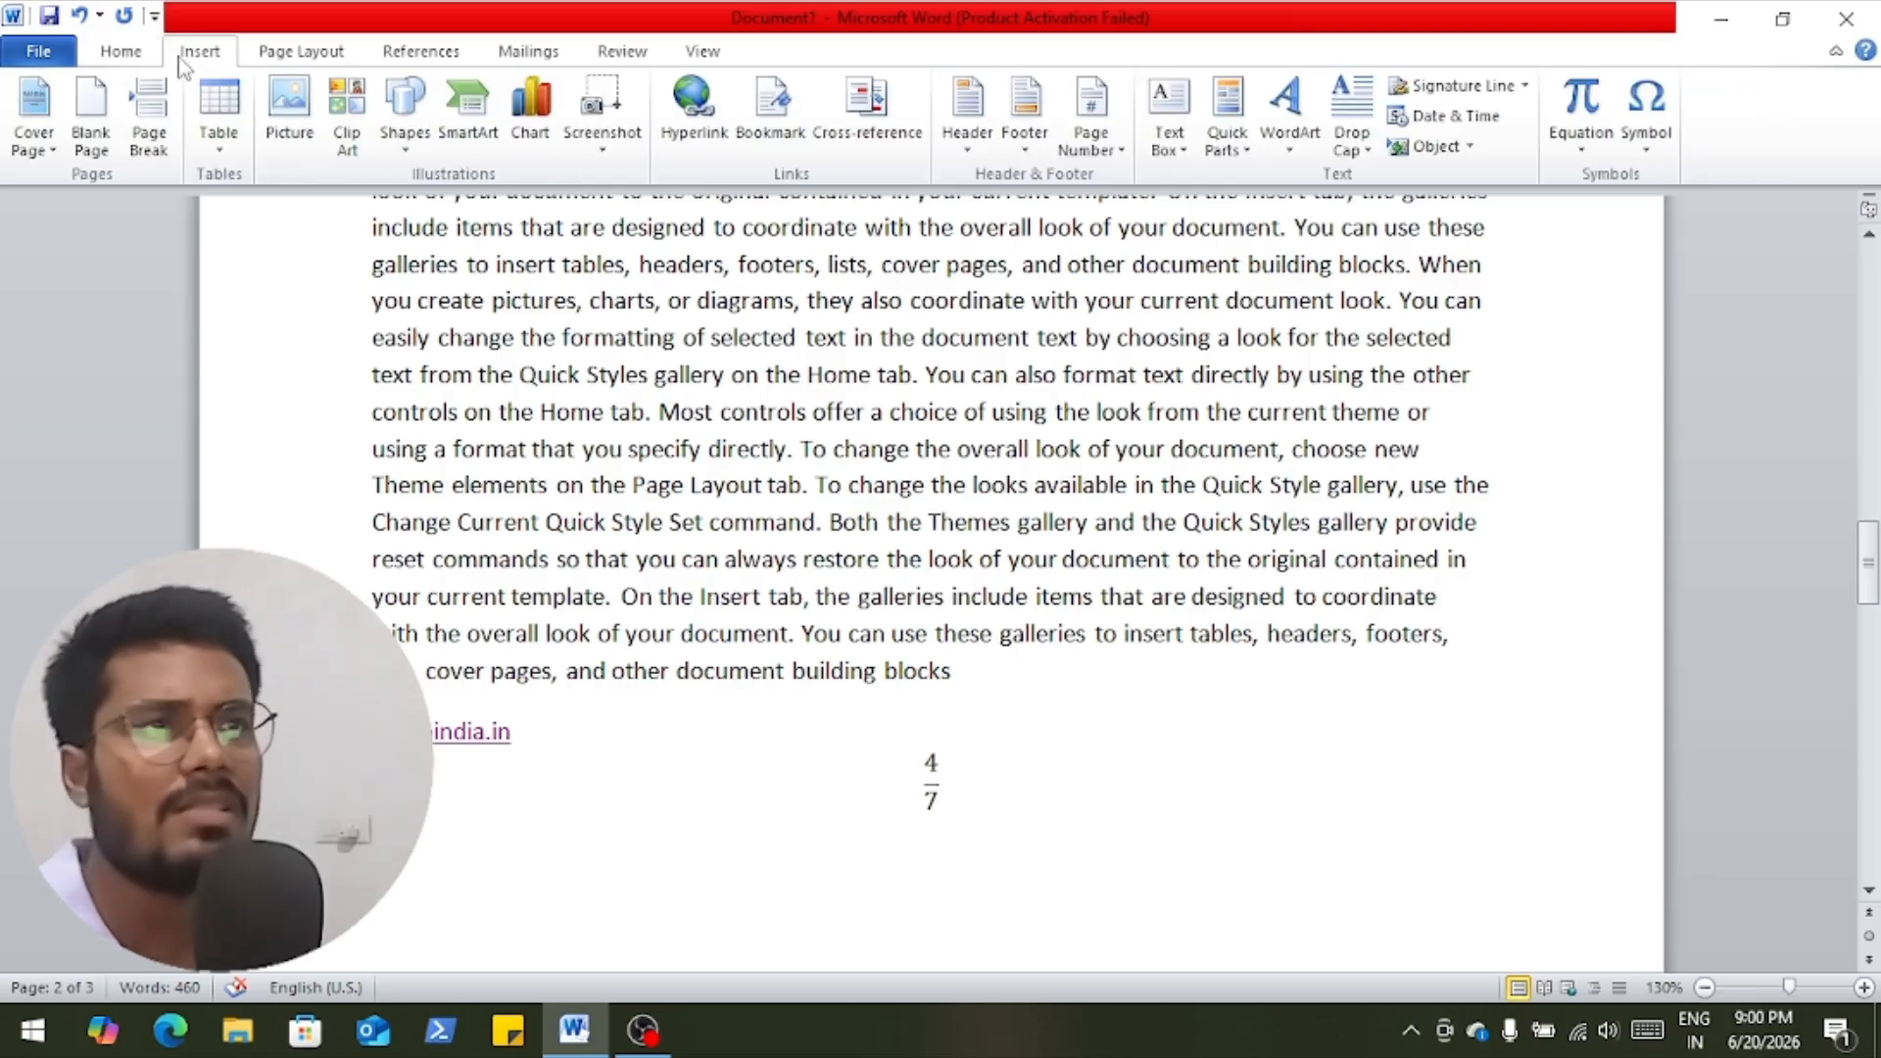
pyautogui.click(1650, 155)
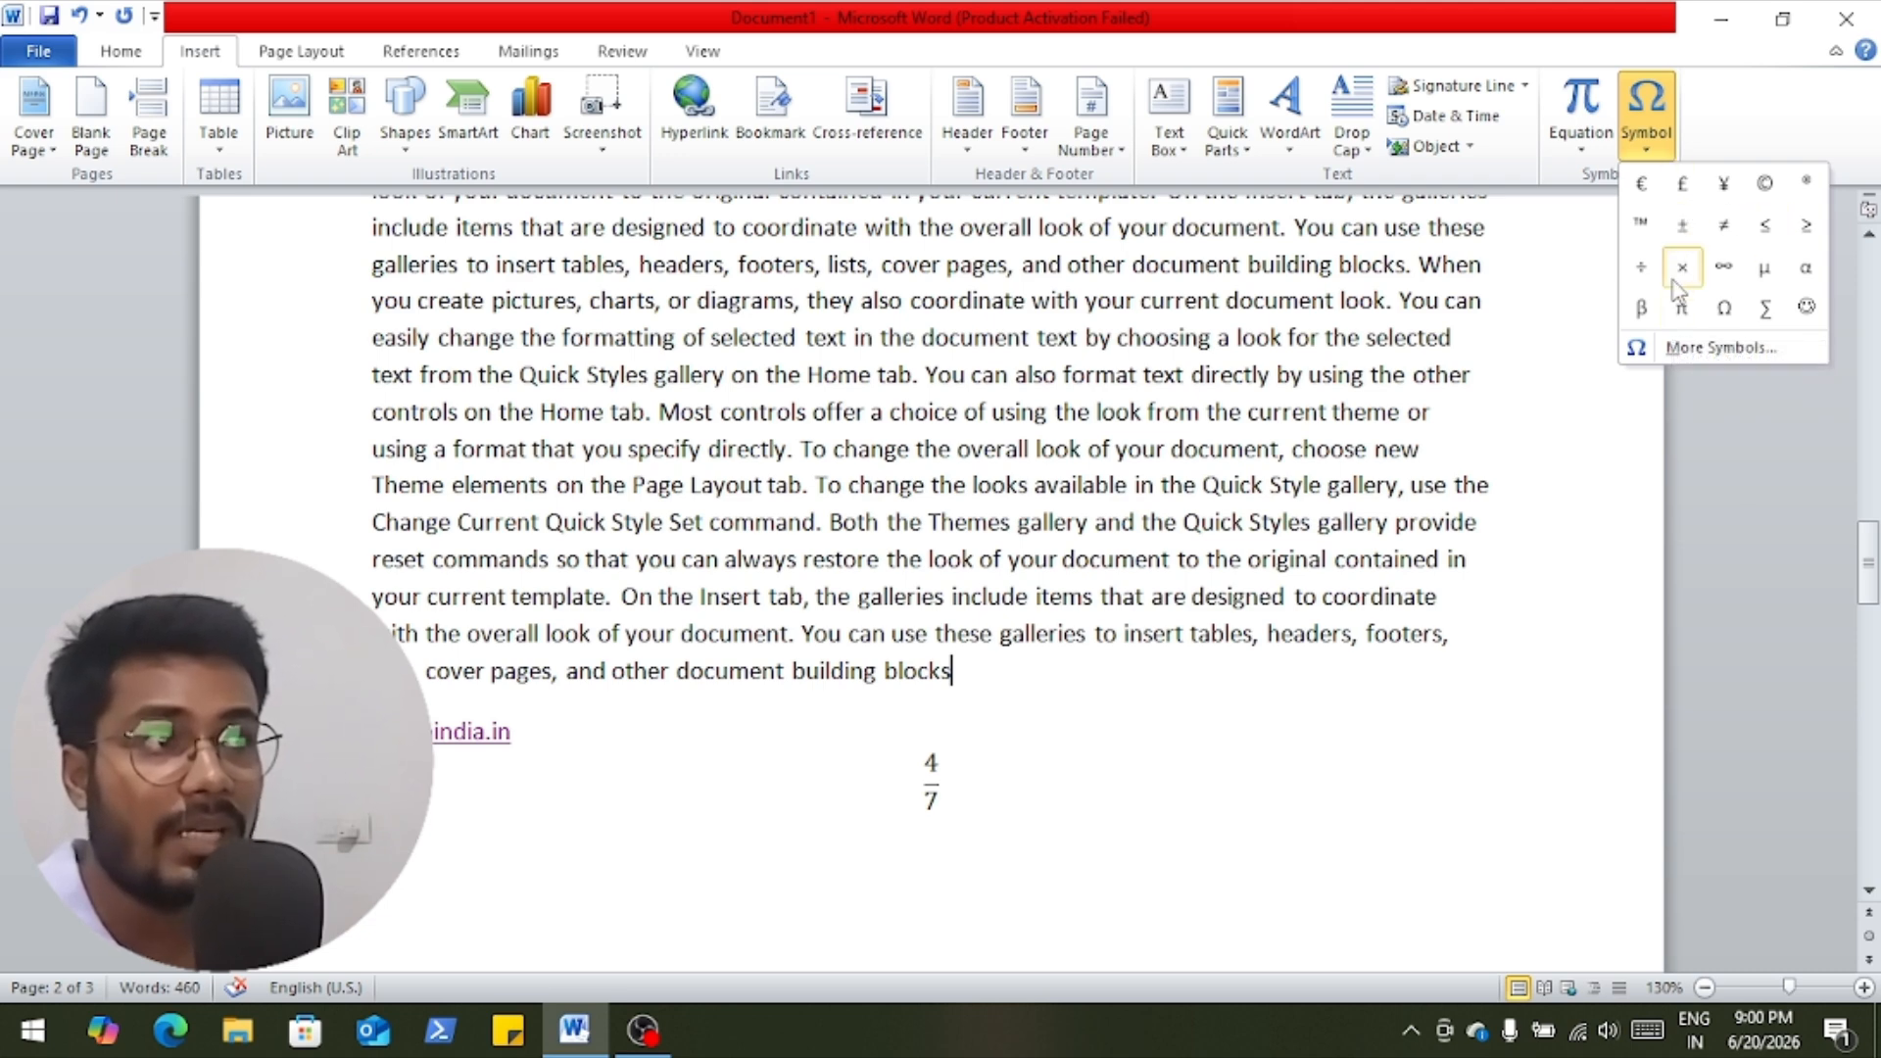
pyautogui.click(1654, 319)
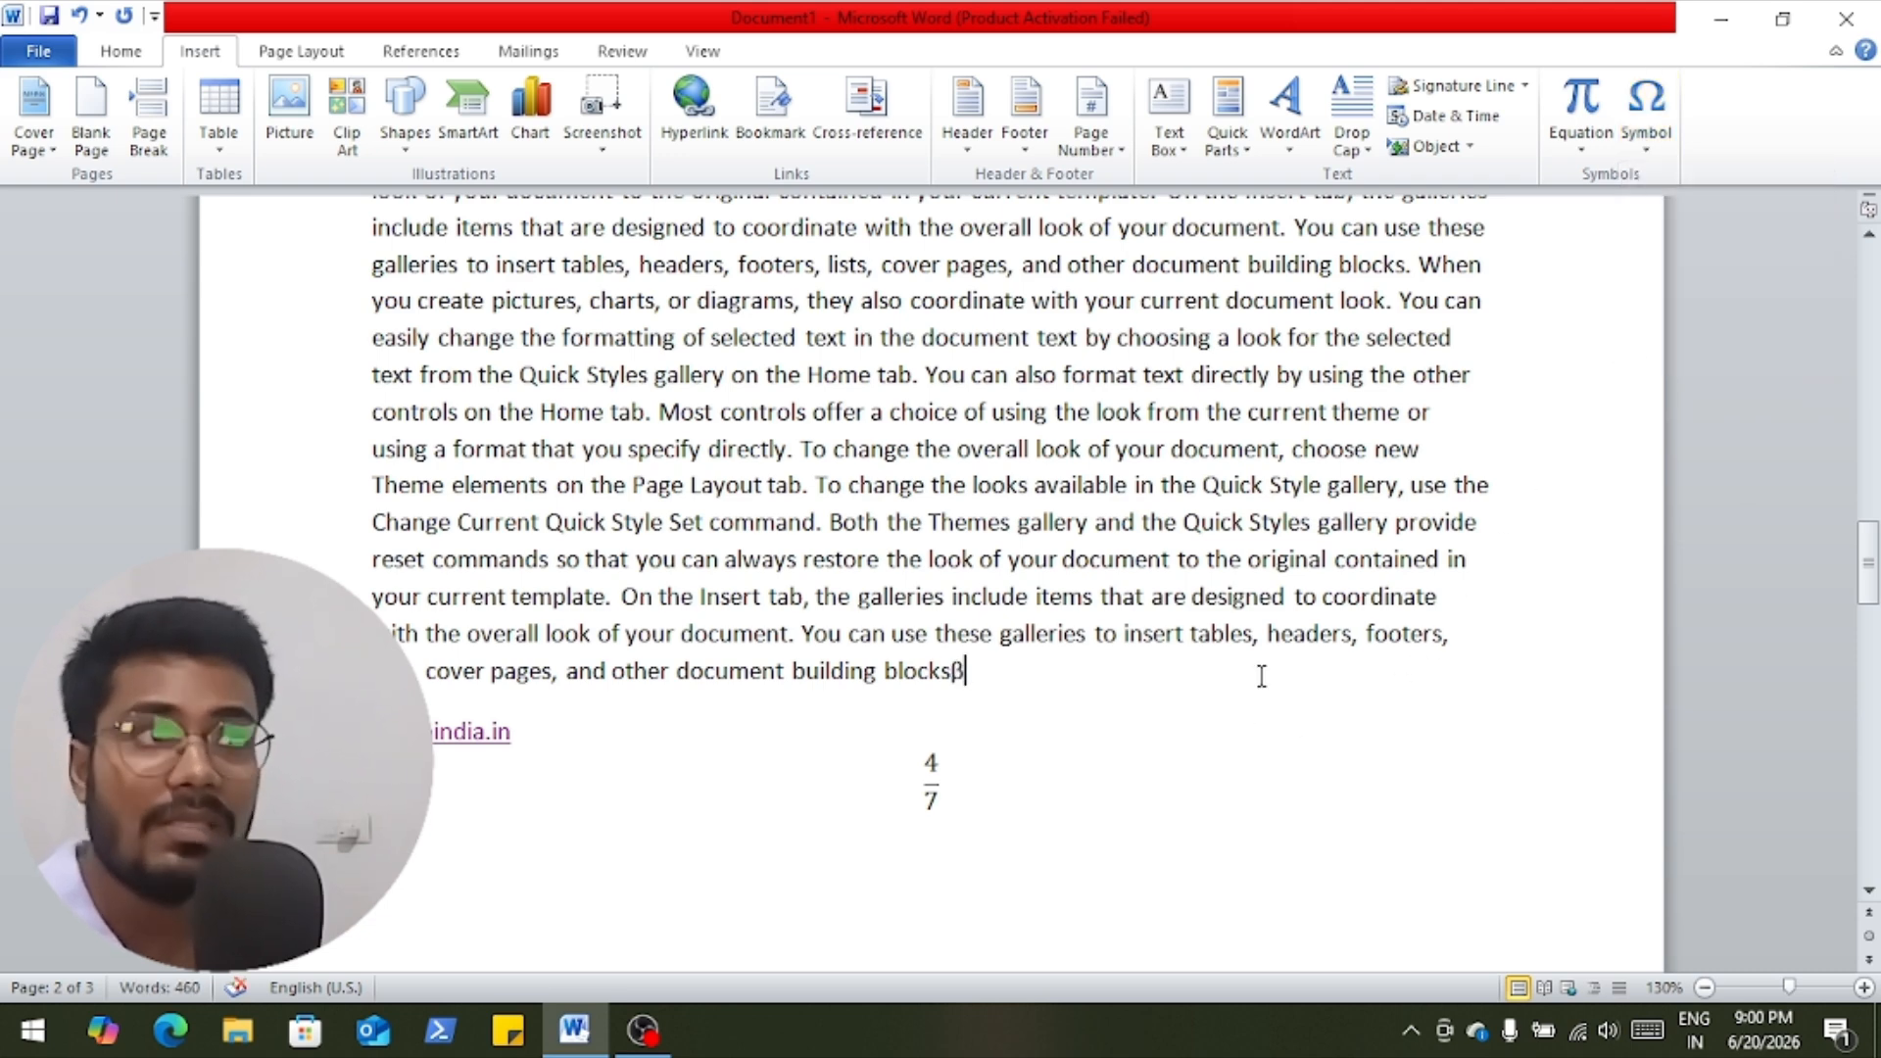
# Insert the spiral wheel symbol with character code 058D from the full Armenian symbol set after the β.
pyautogui.click(1651, 145)
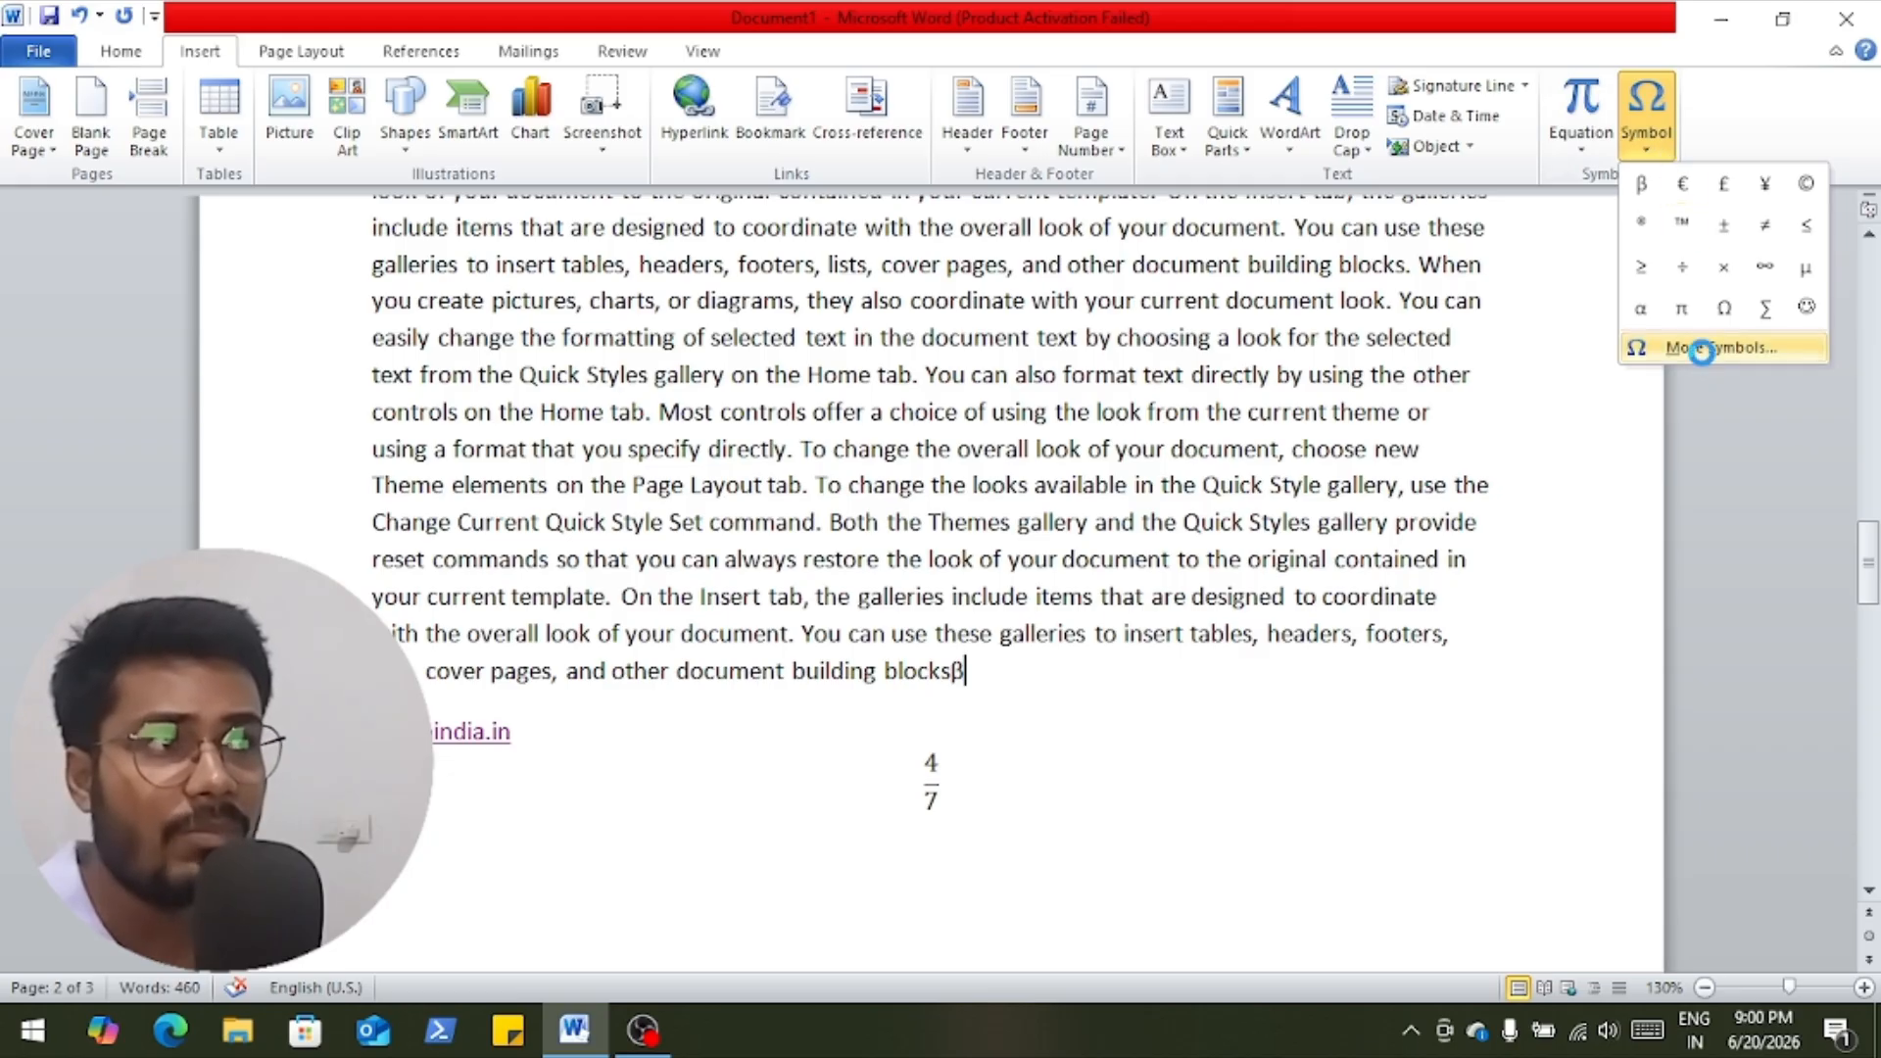
pyautogui.click(1665, 349)
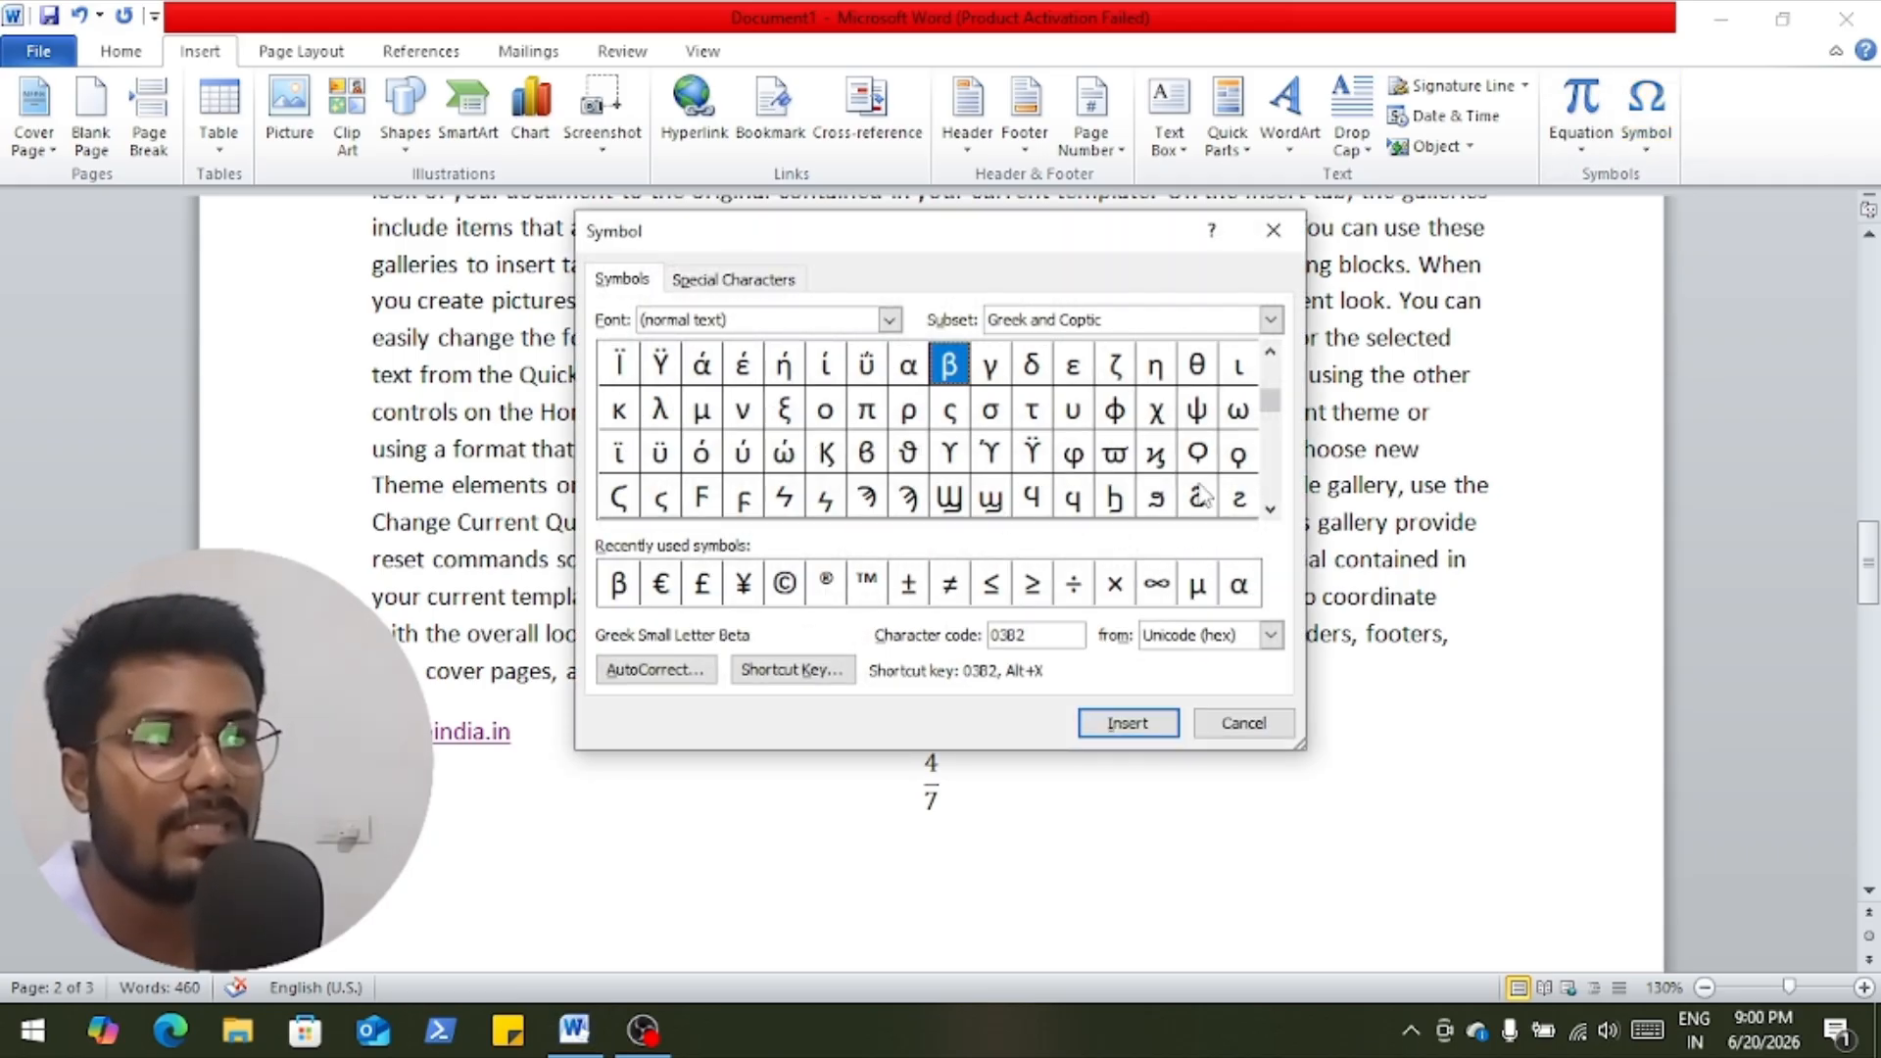
pyautogui.moveTo(1269, 397); pyautogui.dragTo(1272, 411)
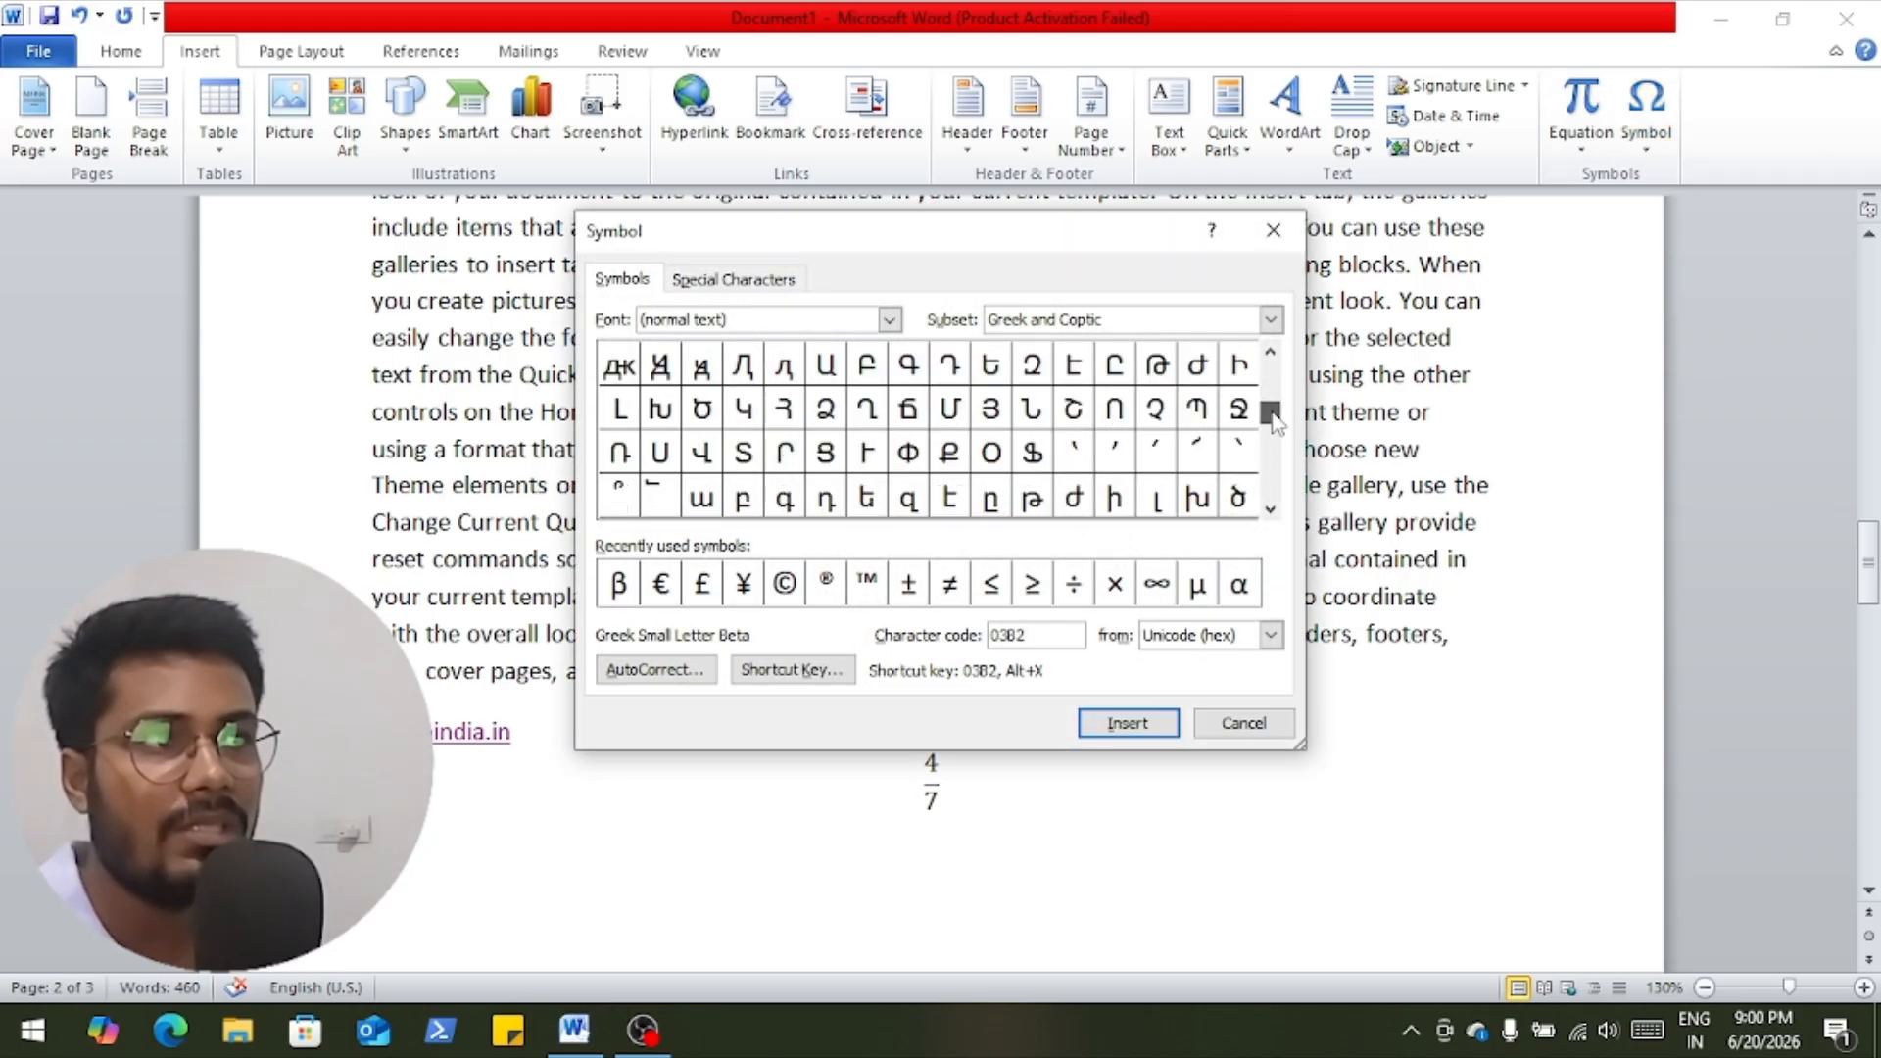
pyautogui.click(1271, 511)
pyautogui.click(1269, 510)
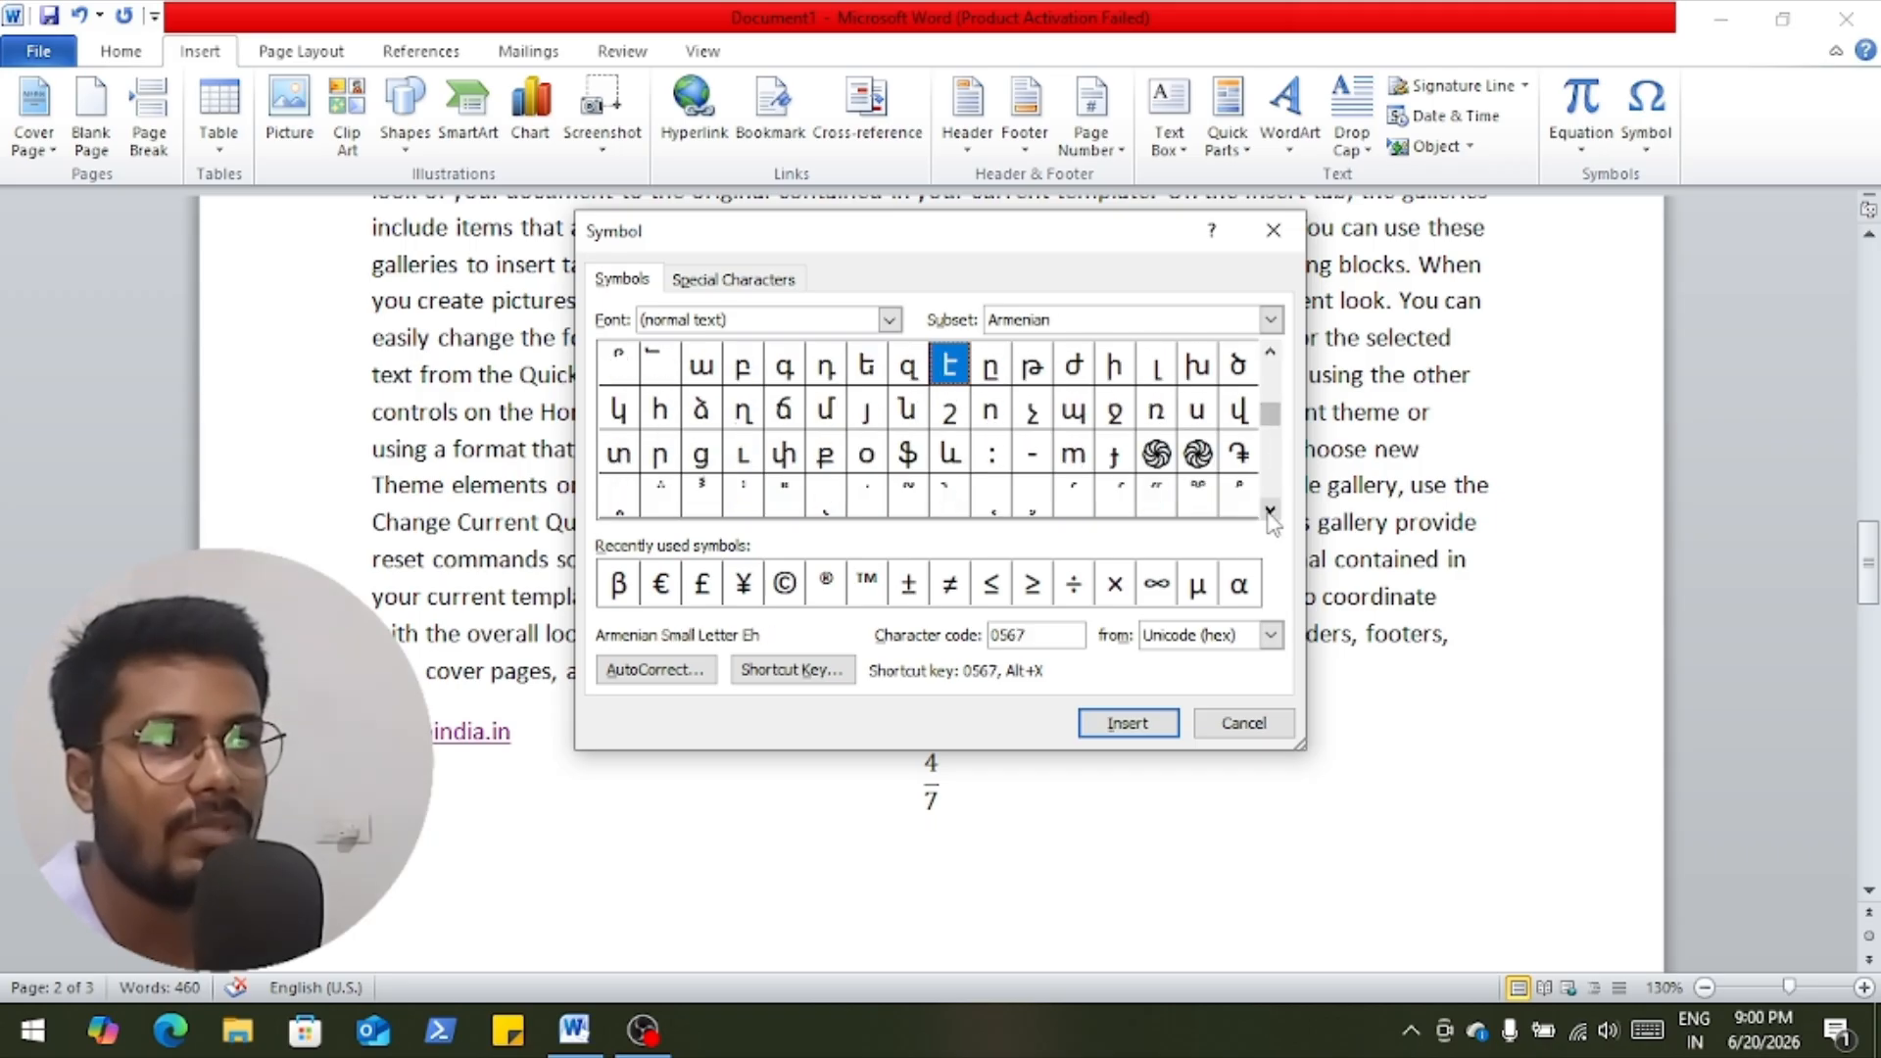
pyautogui.click(1156, 453)
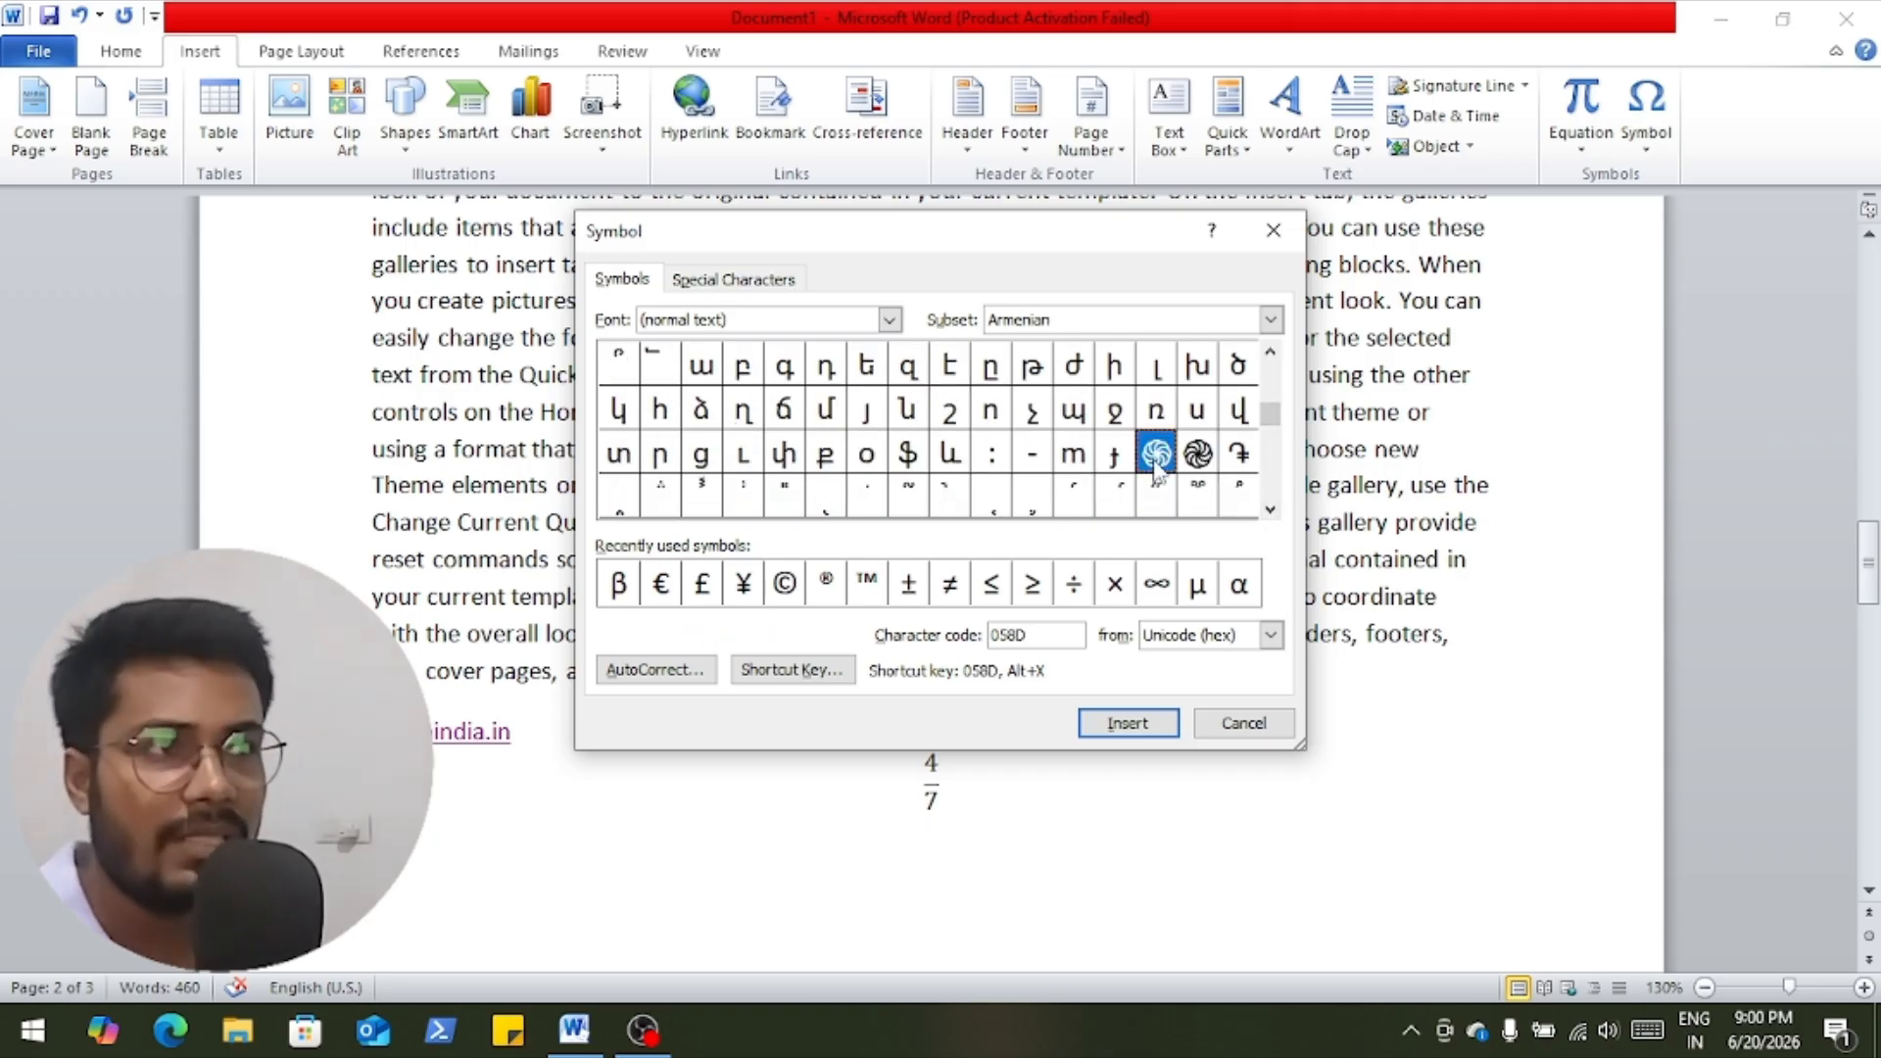
pyautogui.click(1127, 723)
pyautogui.click(1232, 725)
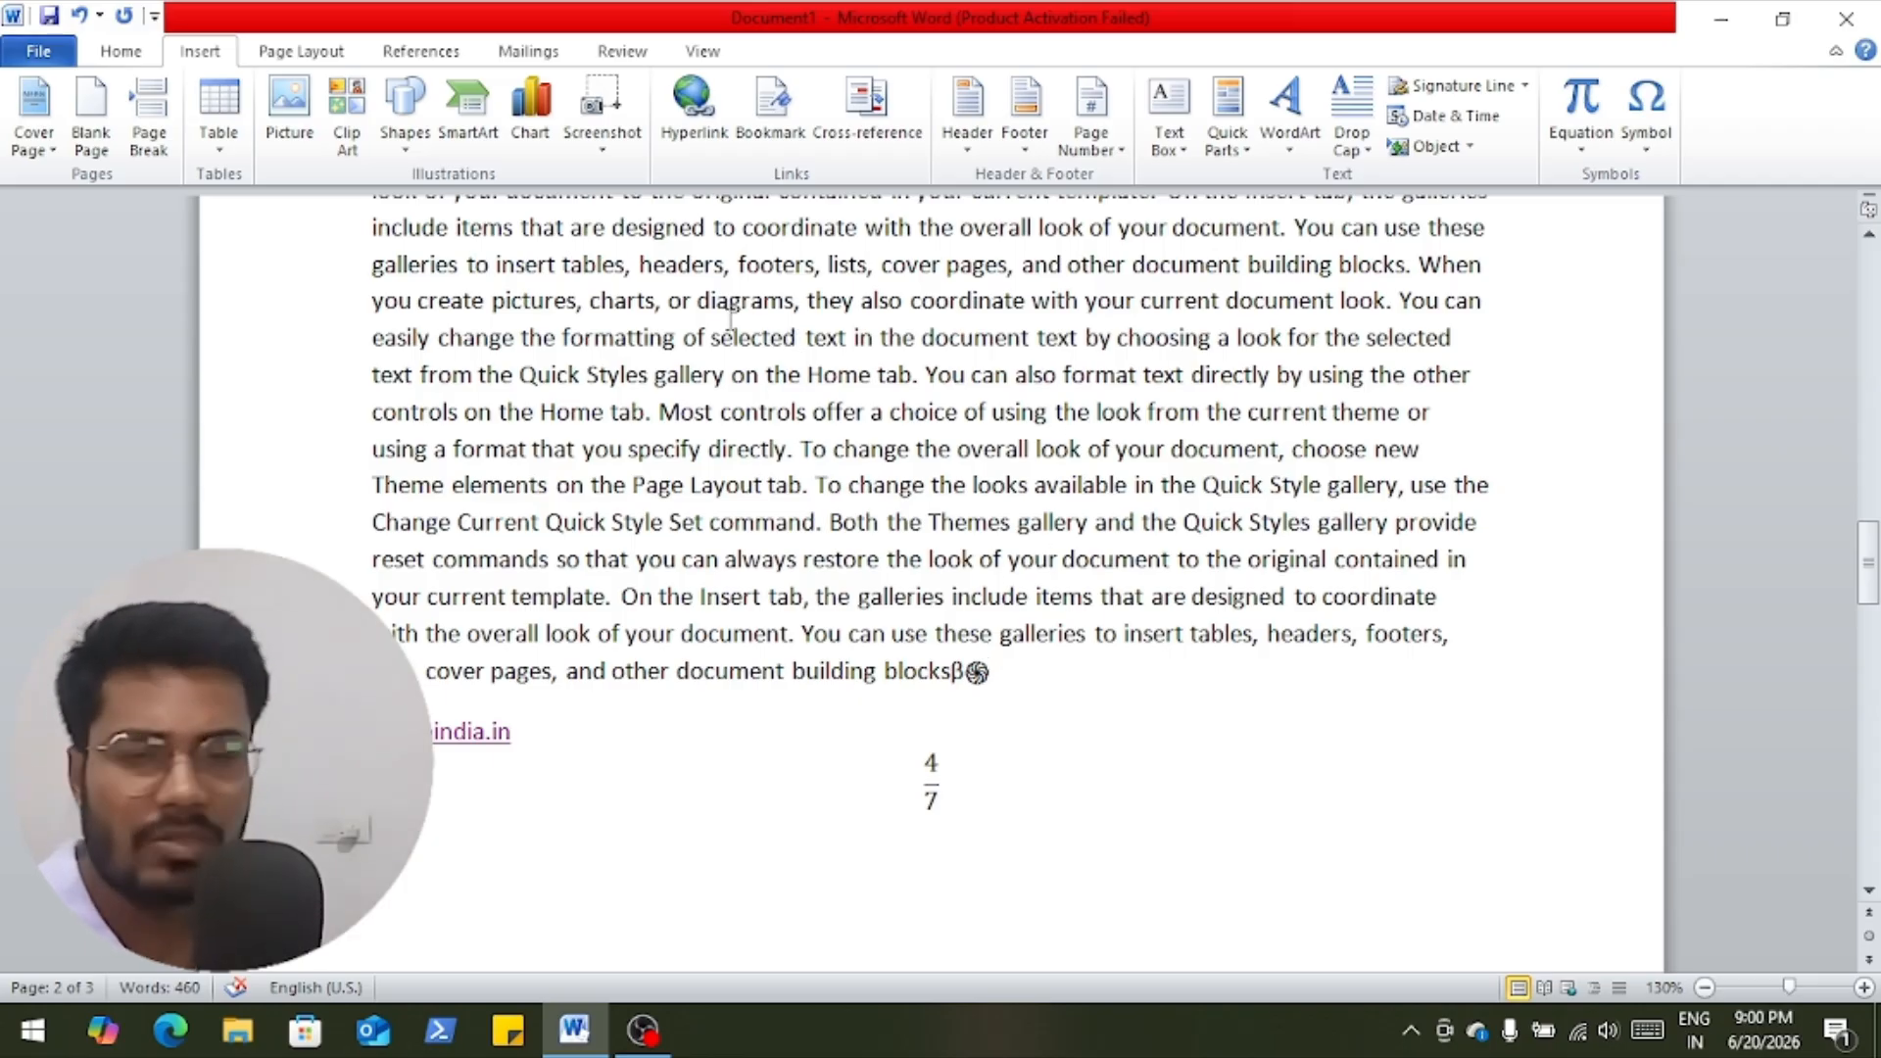
# Apply the Elemental theme to the document with the "Tarun India Institute" cover page.
pyautogui.click(285, 58)
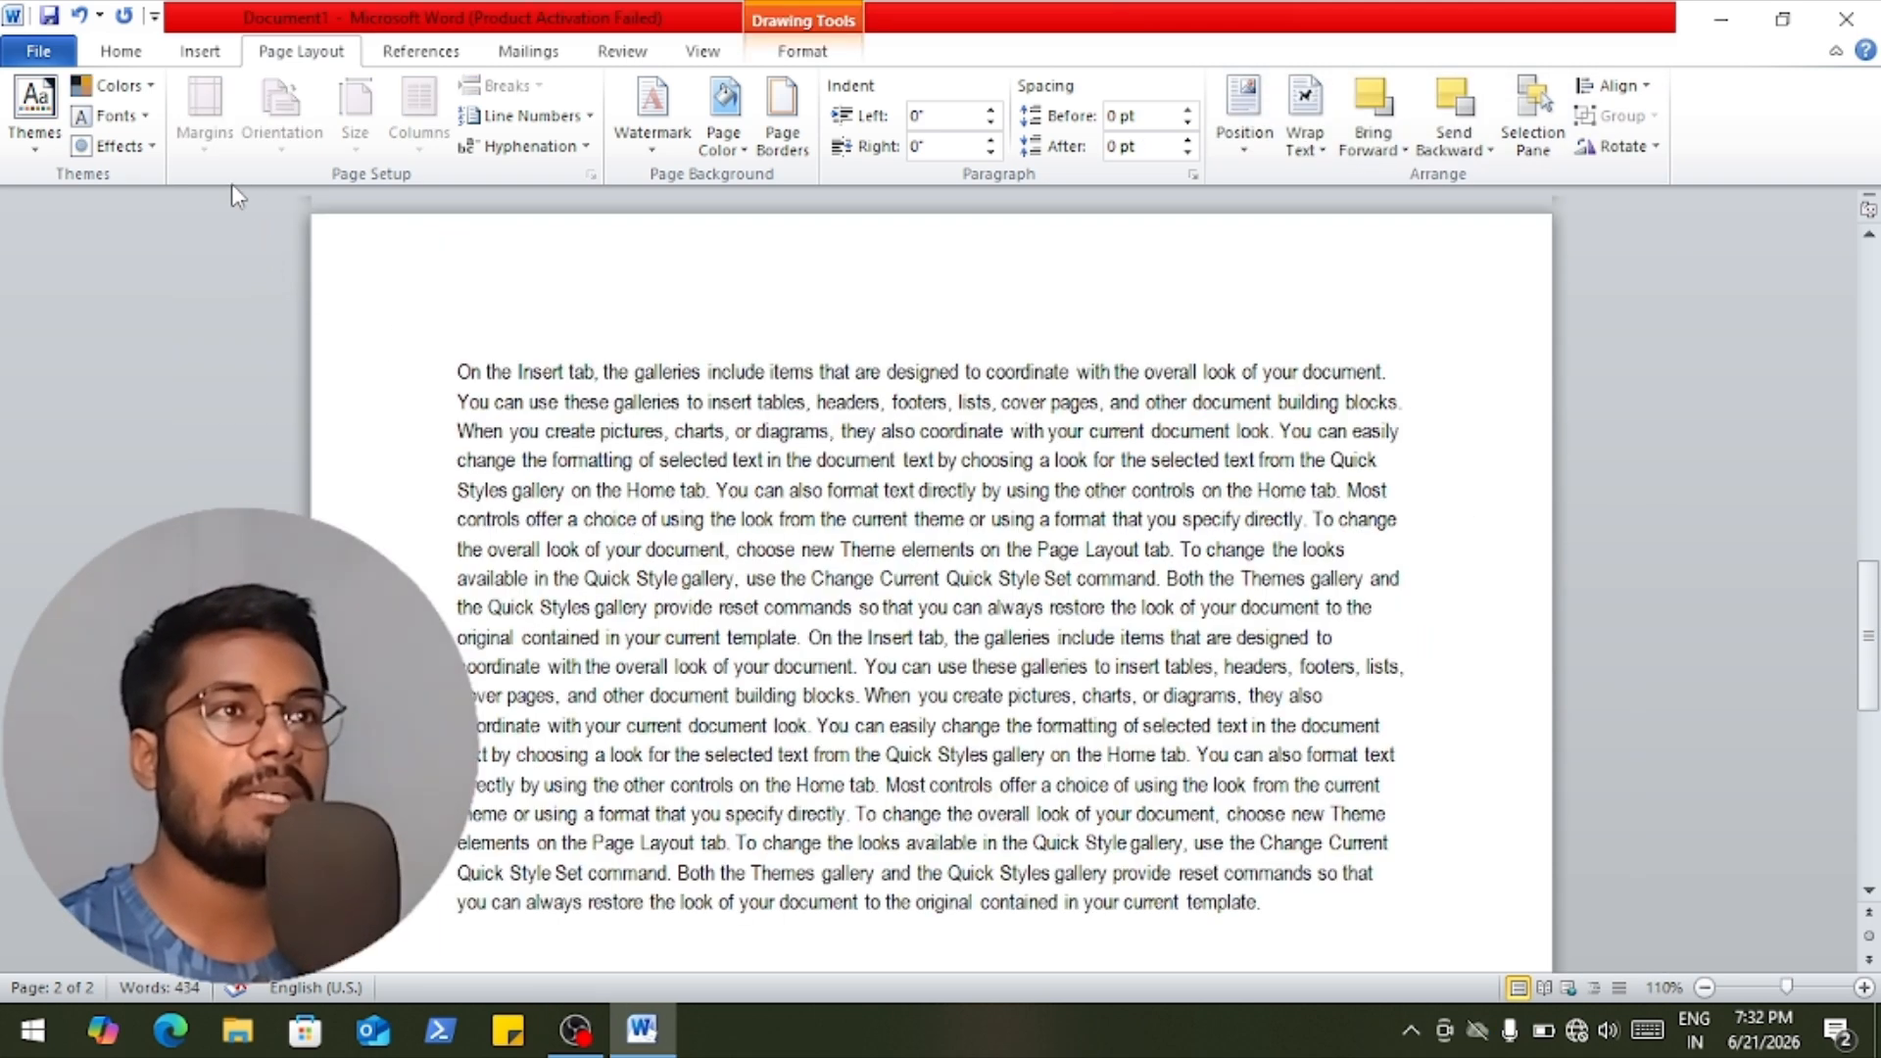
pyautogui.click(32, 157)
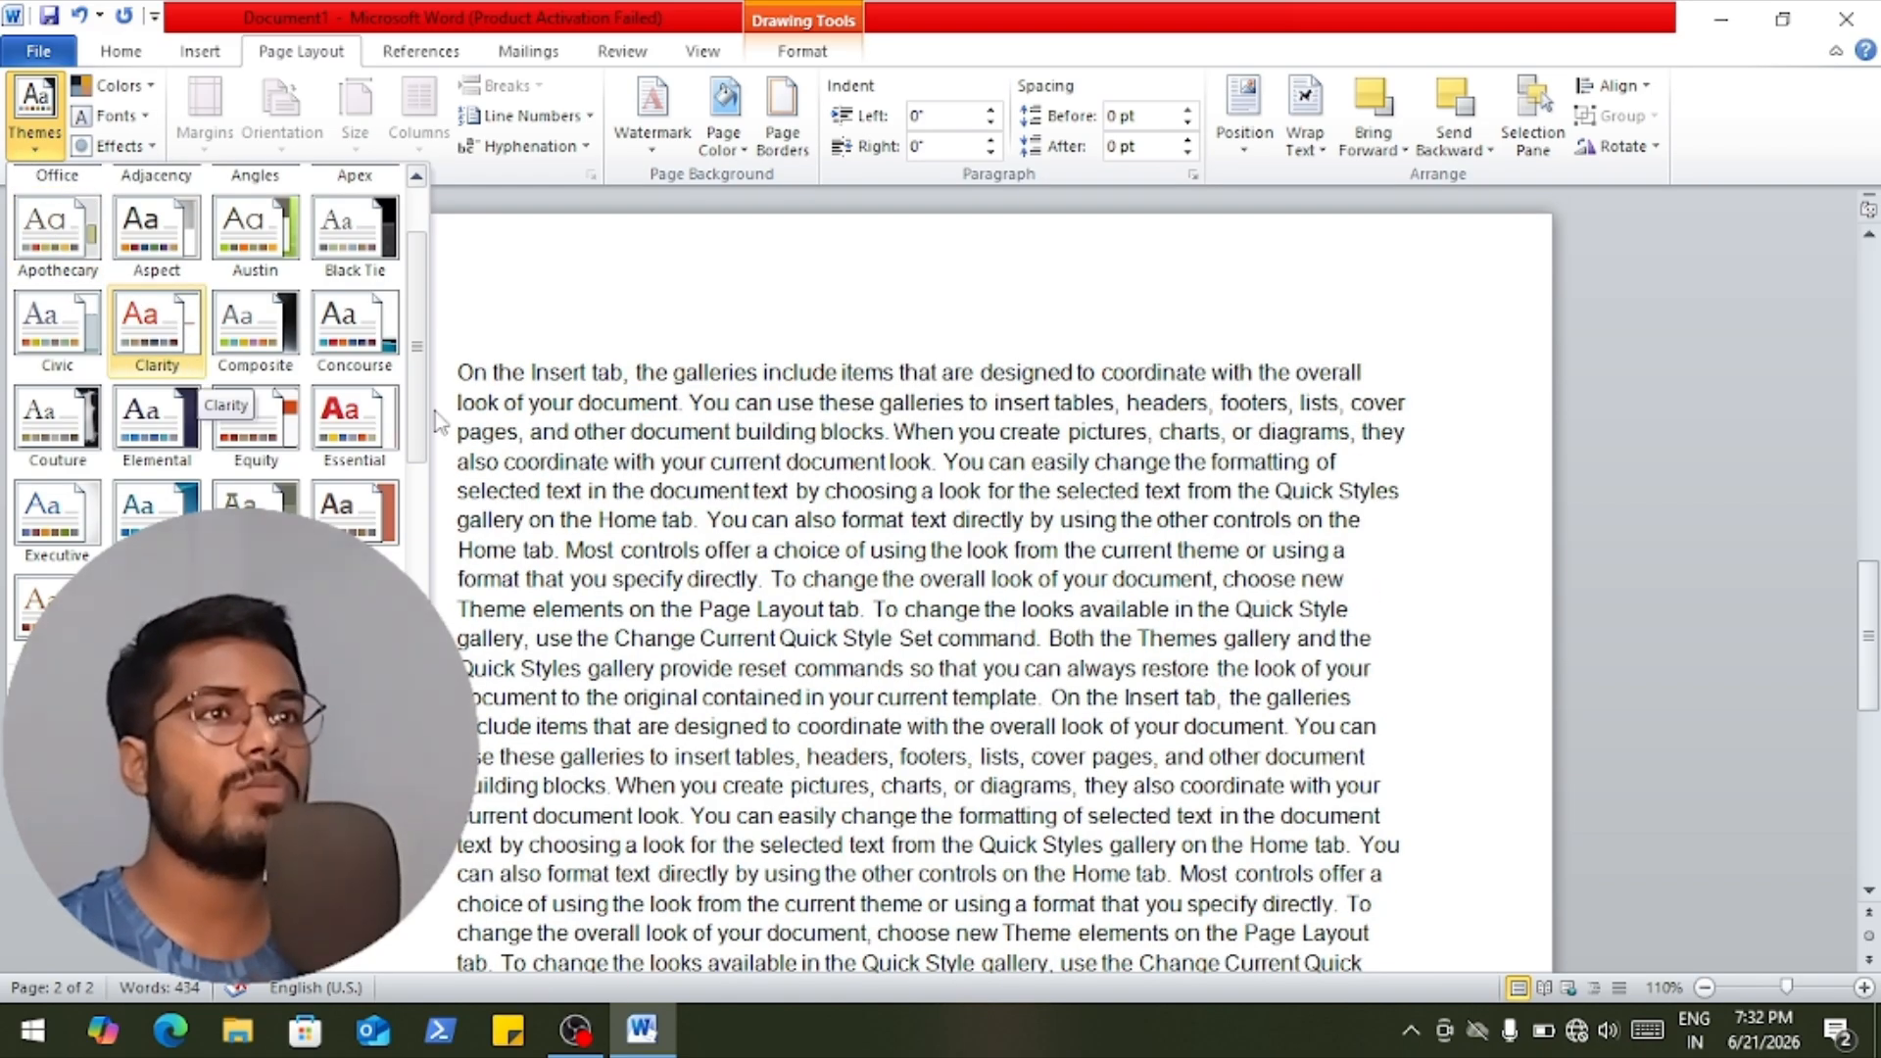
pyautogui.scroll(10, 984, 495)
pyautogui.scroll(5, 984, 495)
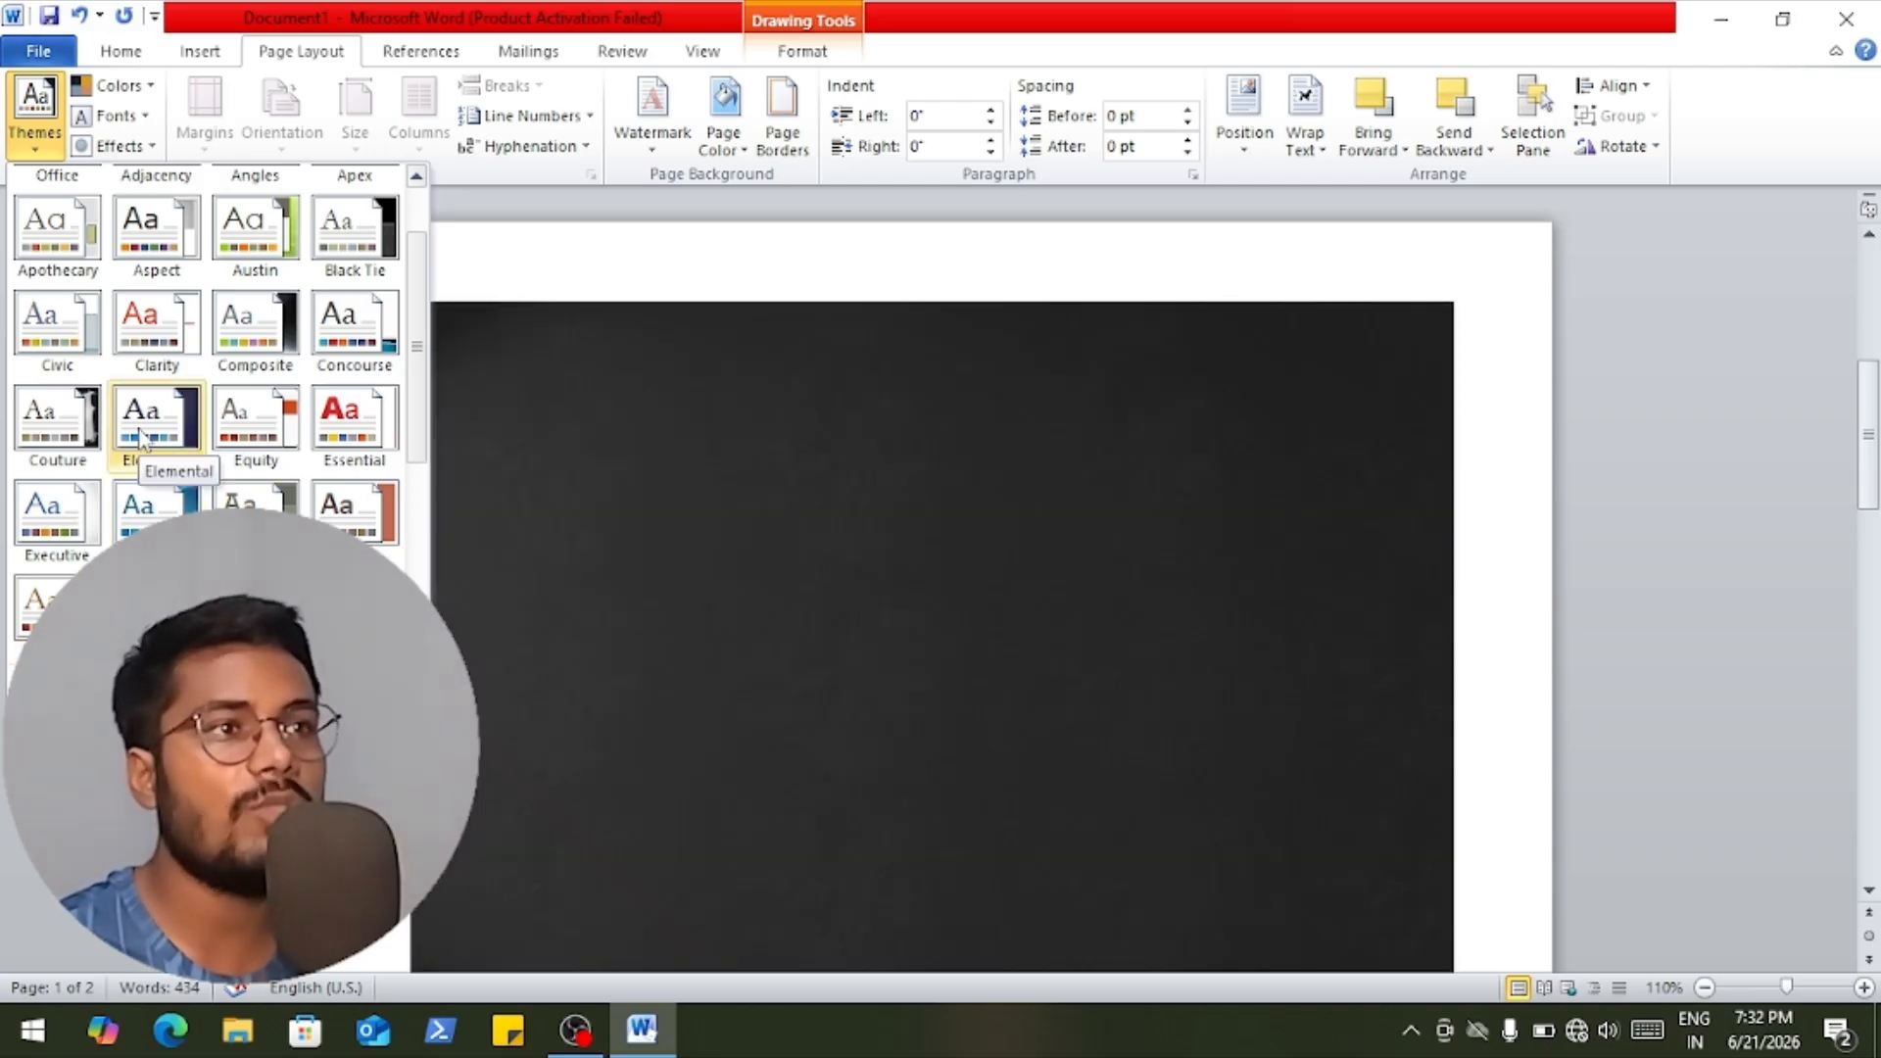
pyautogui.click(140, 431)
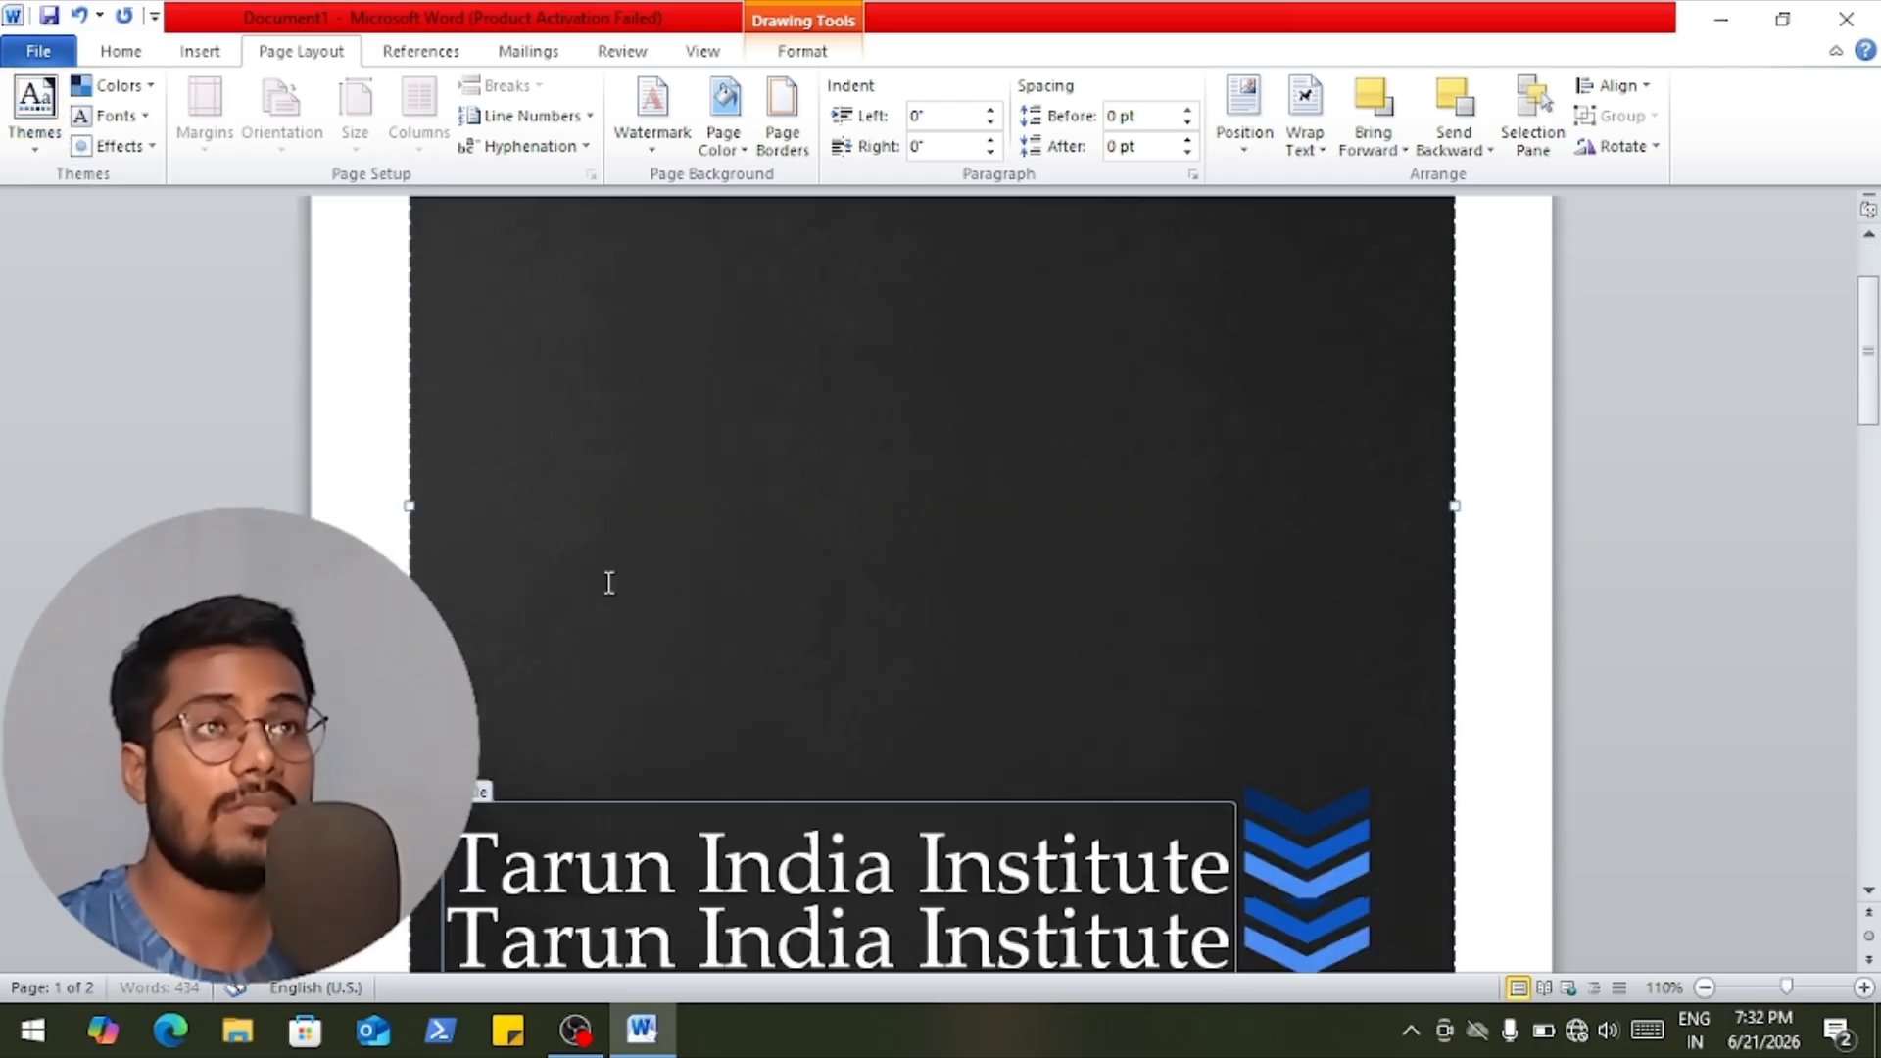
# Apply the Wide margin preset, with 2" side margins, to the document's text pages.
pyautogui.scroll(-4, 609, 582)
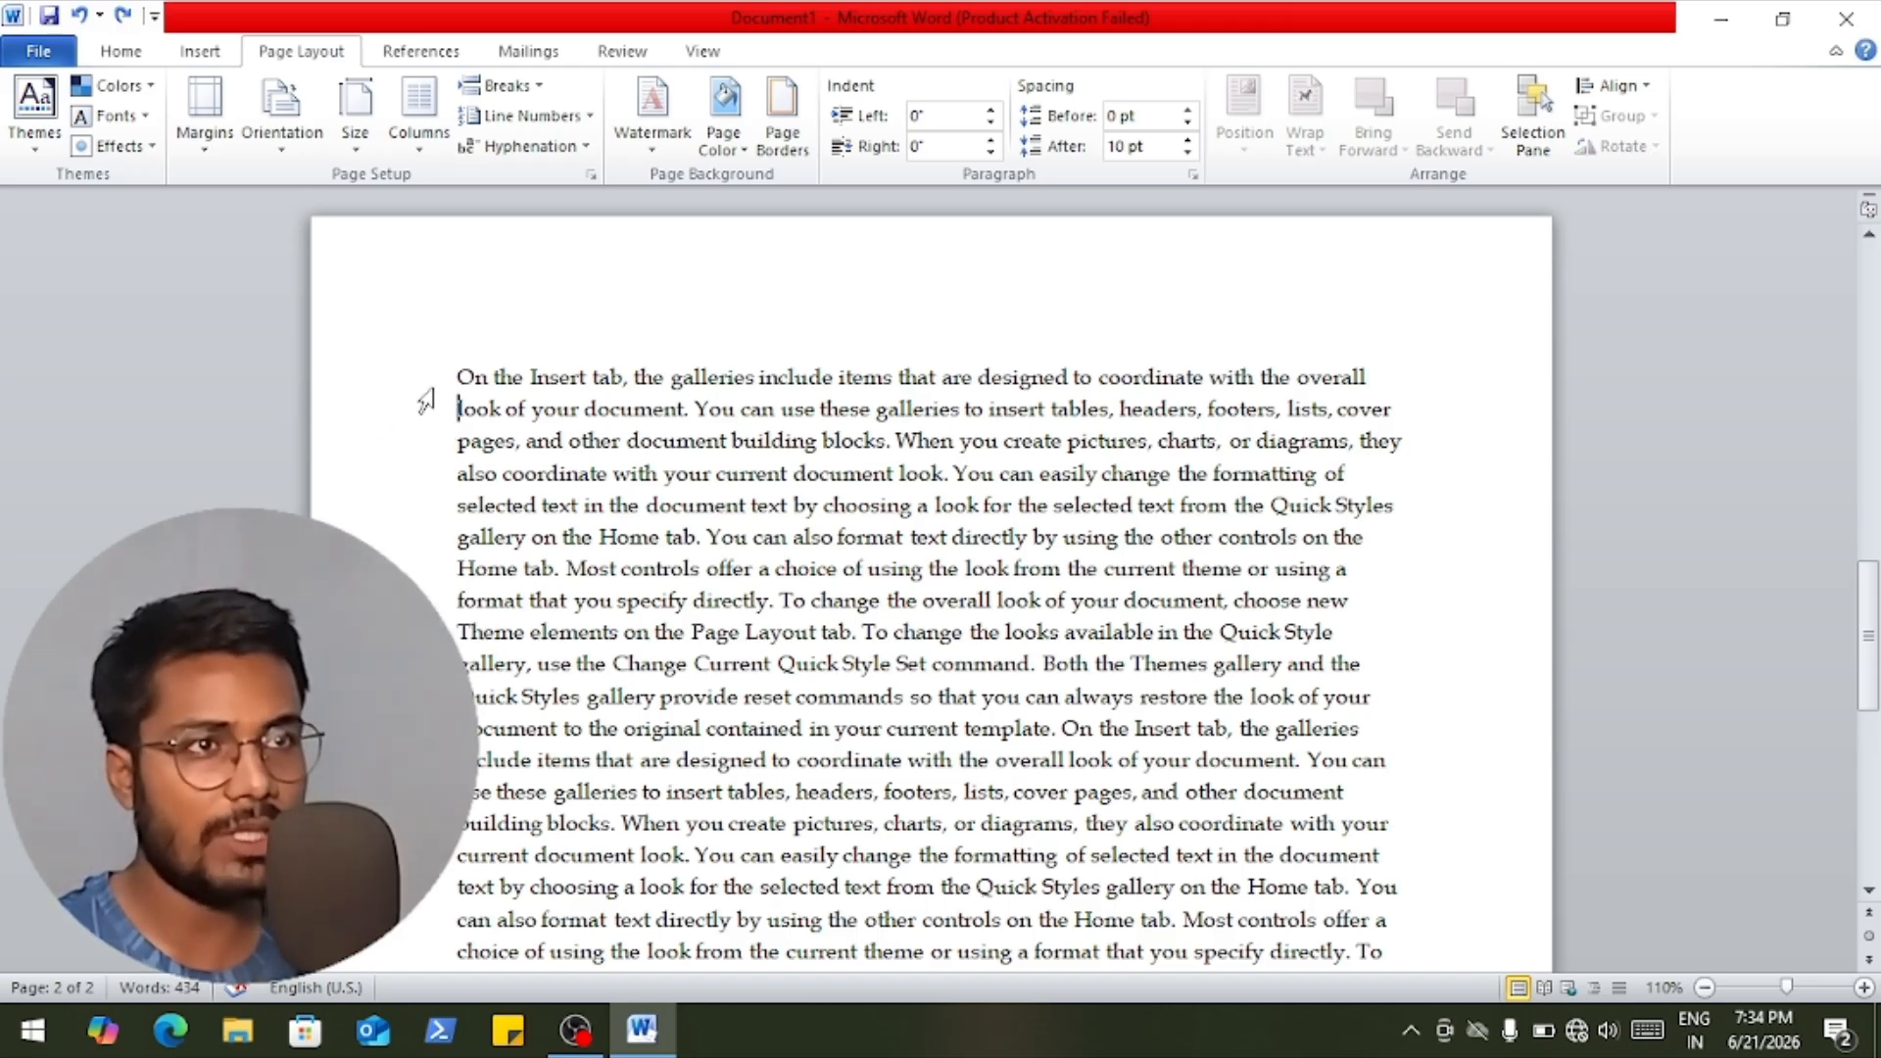
pyautogui.click(208, 127)
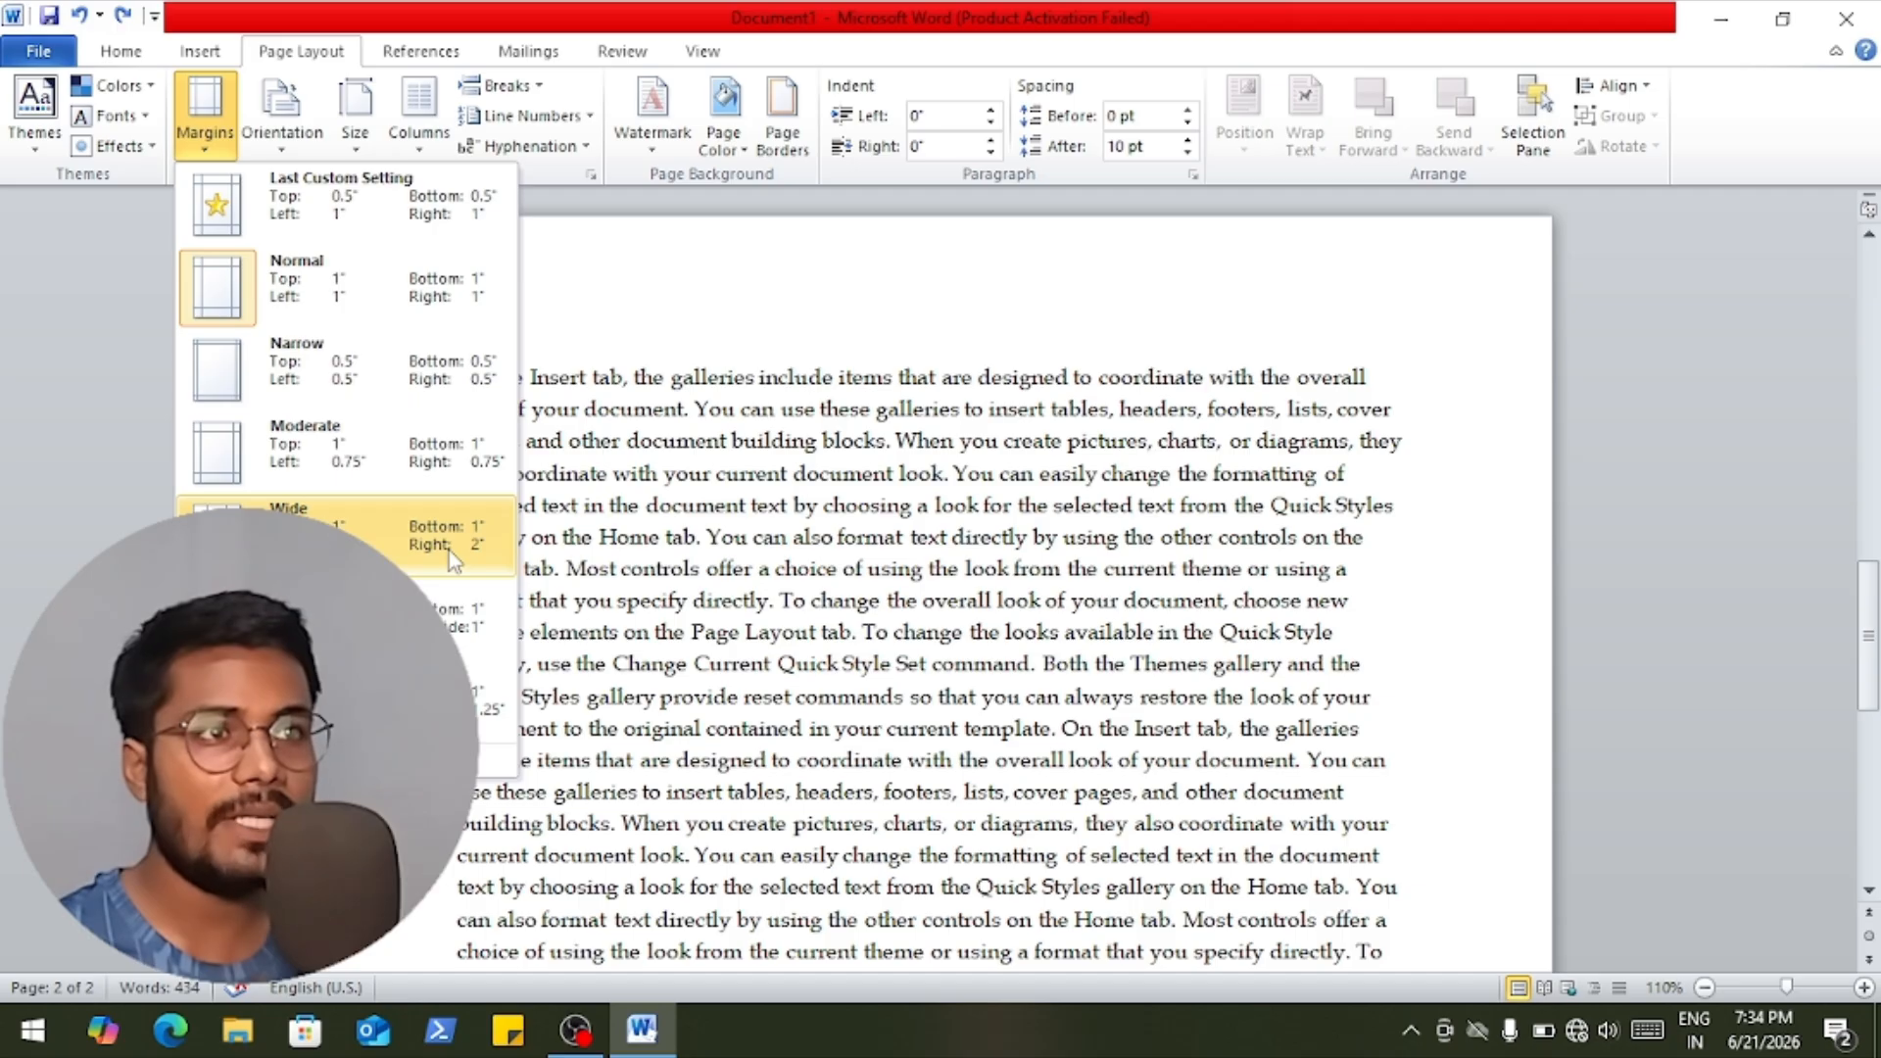
pyautogui.click(393, 551)
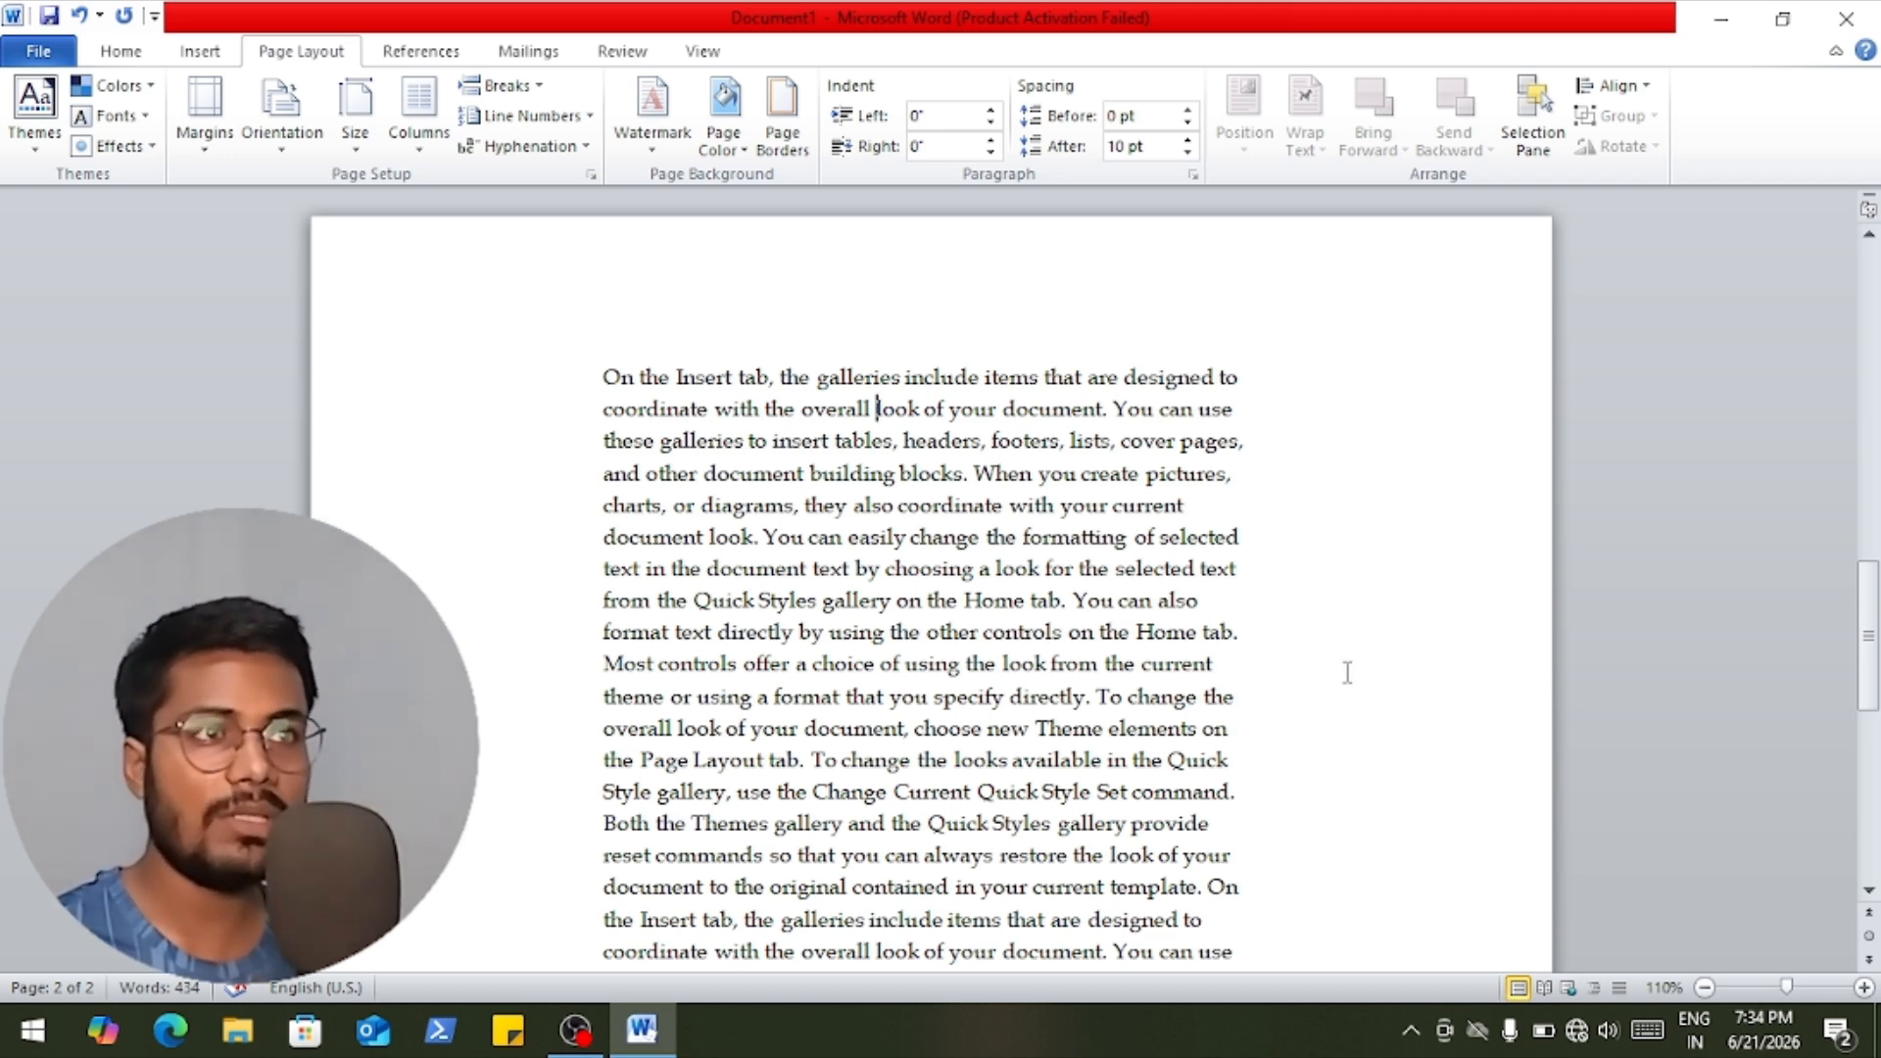
# Set custom margins for the whole document, with a 1" left margin and the right margin reduced to match it.
pyautogui.click(202, 155)
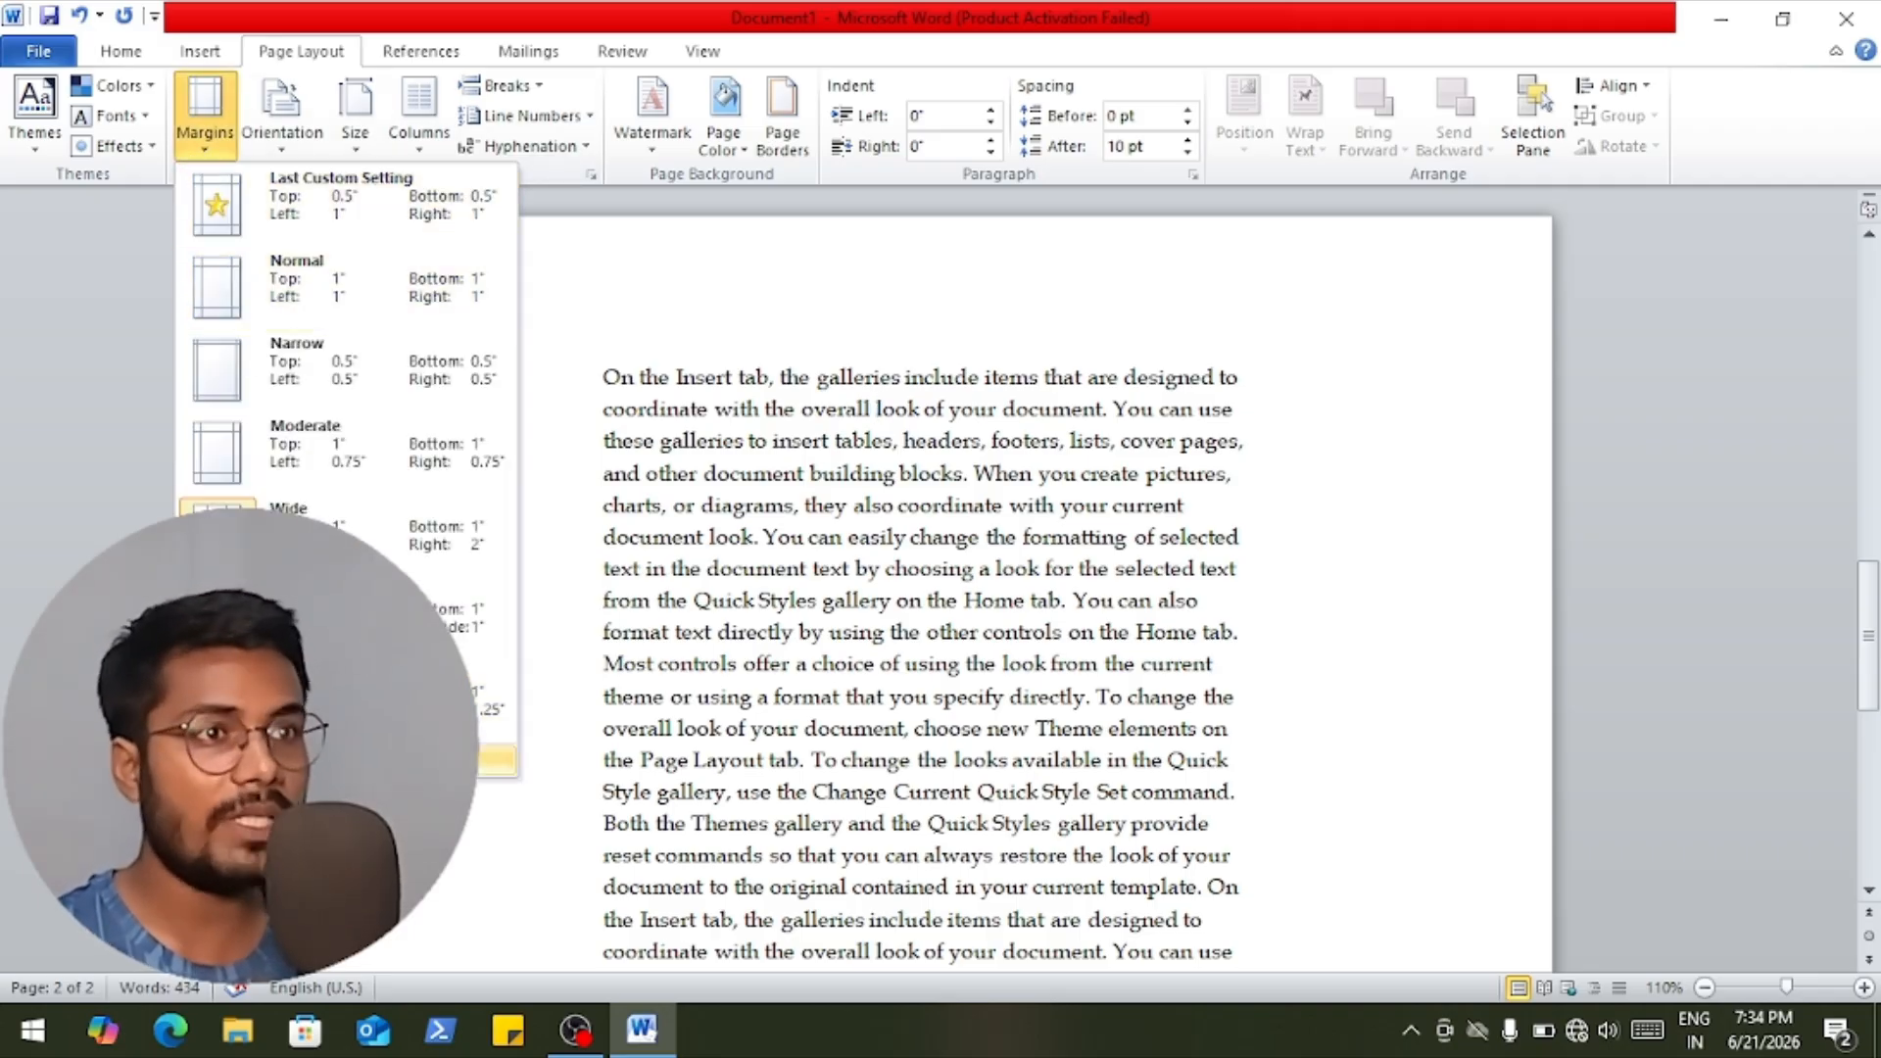
pyautogui.click(294, 761)
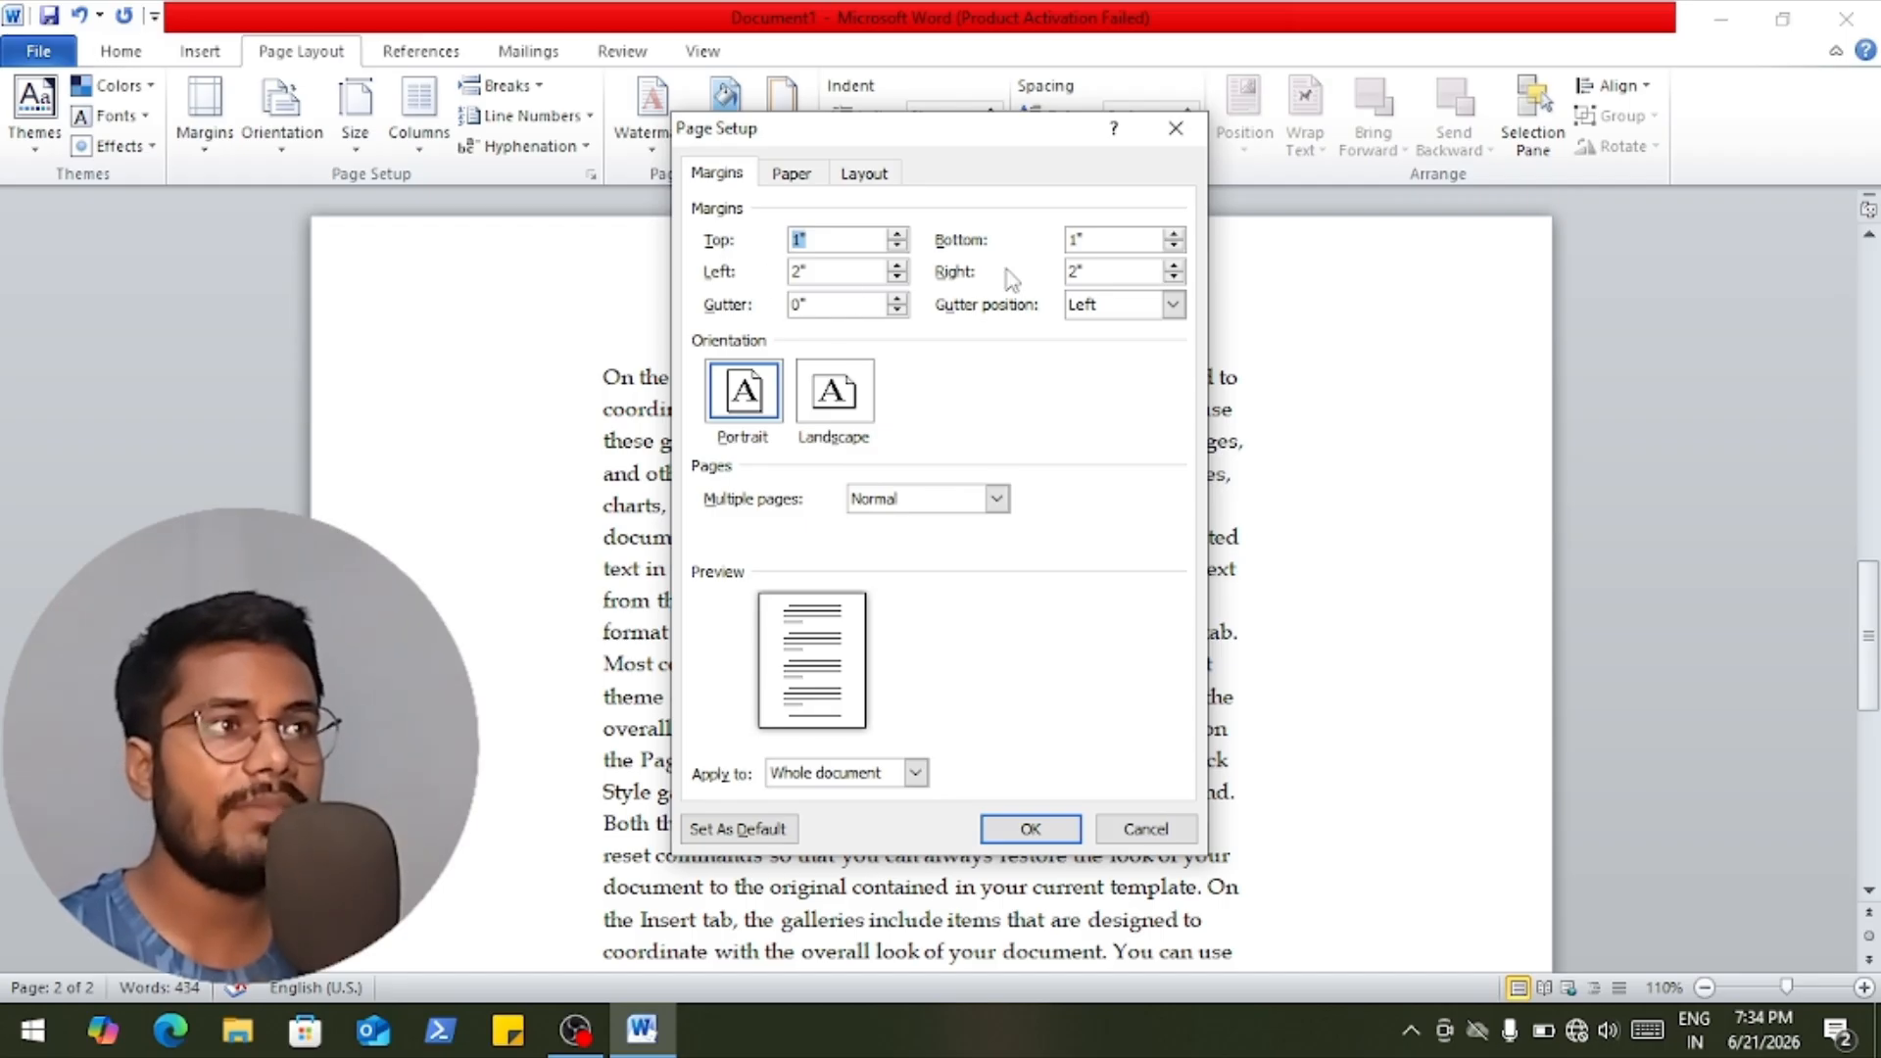
pyautogui.doubleClick(898, 279)
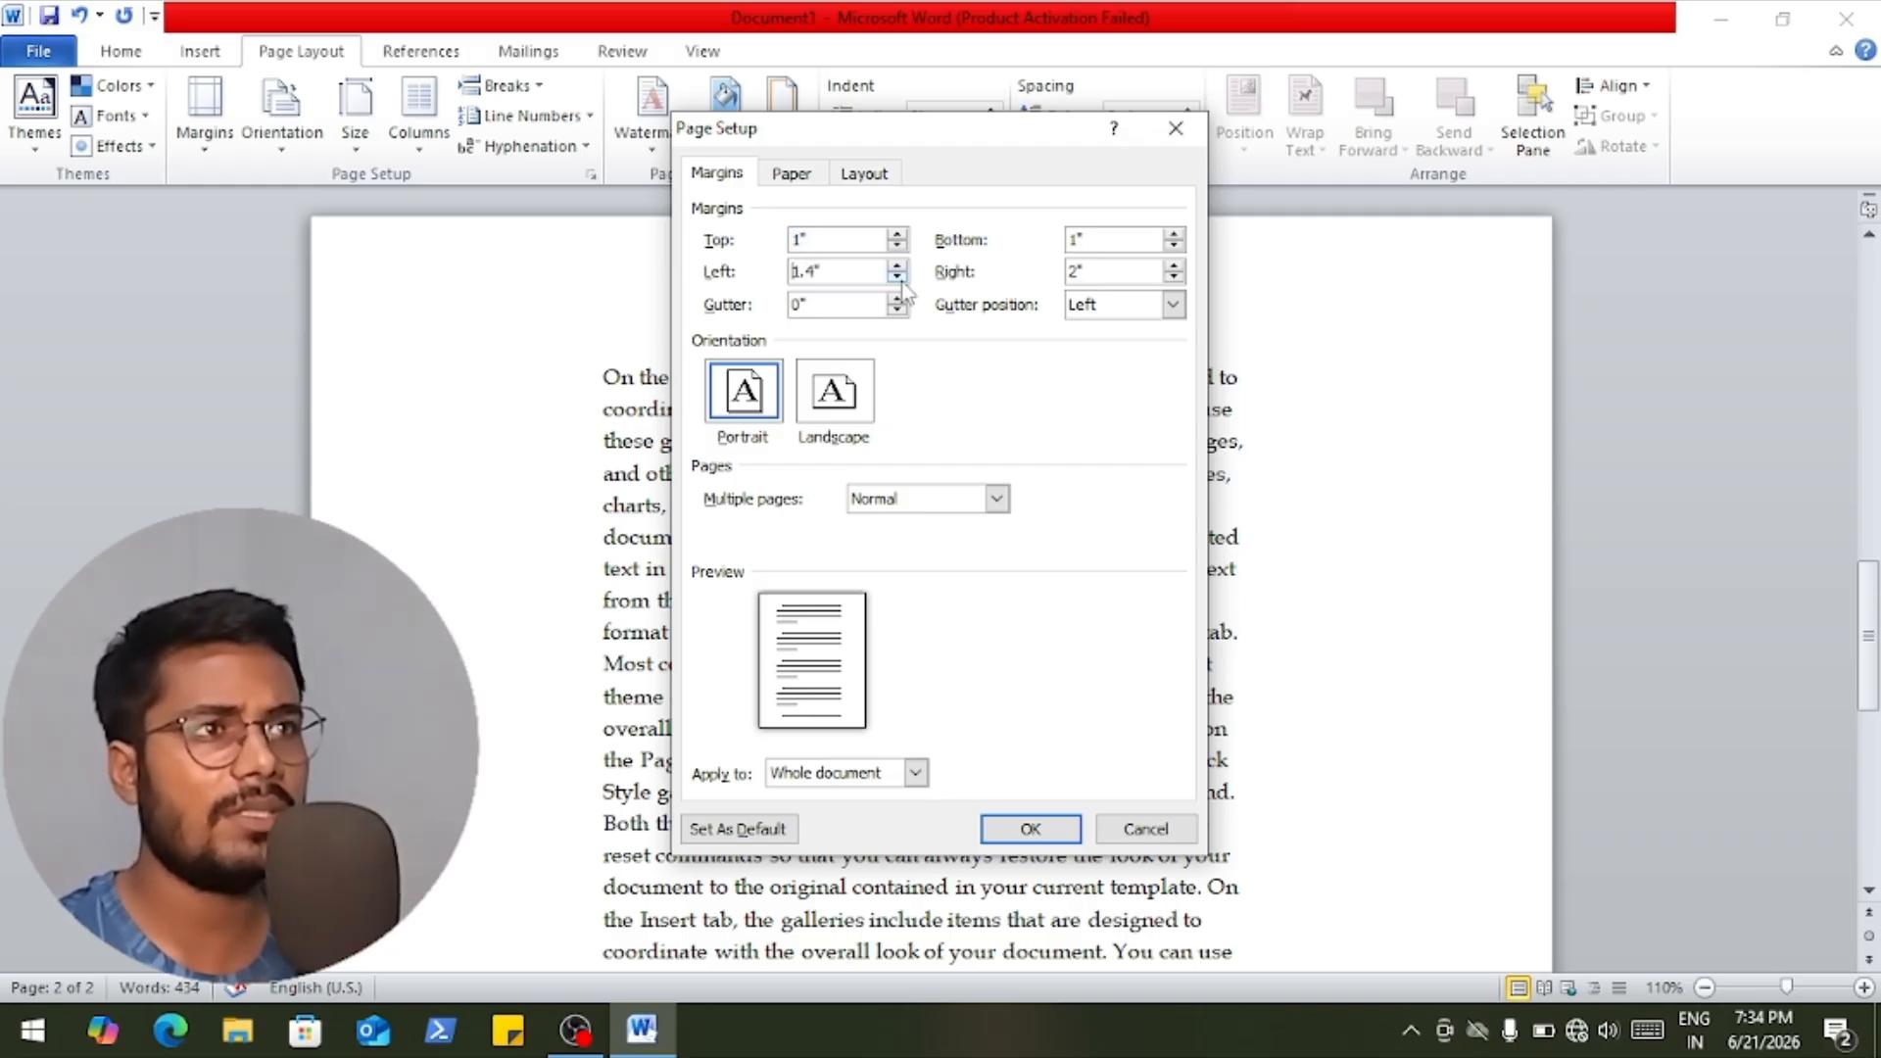
pyautogui.click(898, 279)
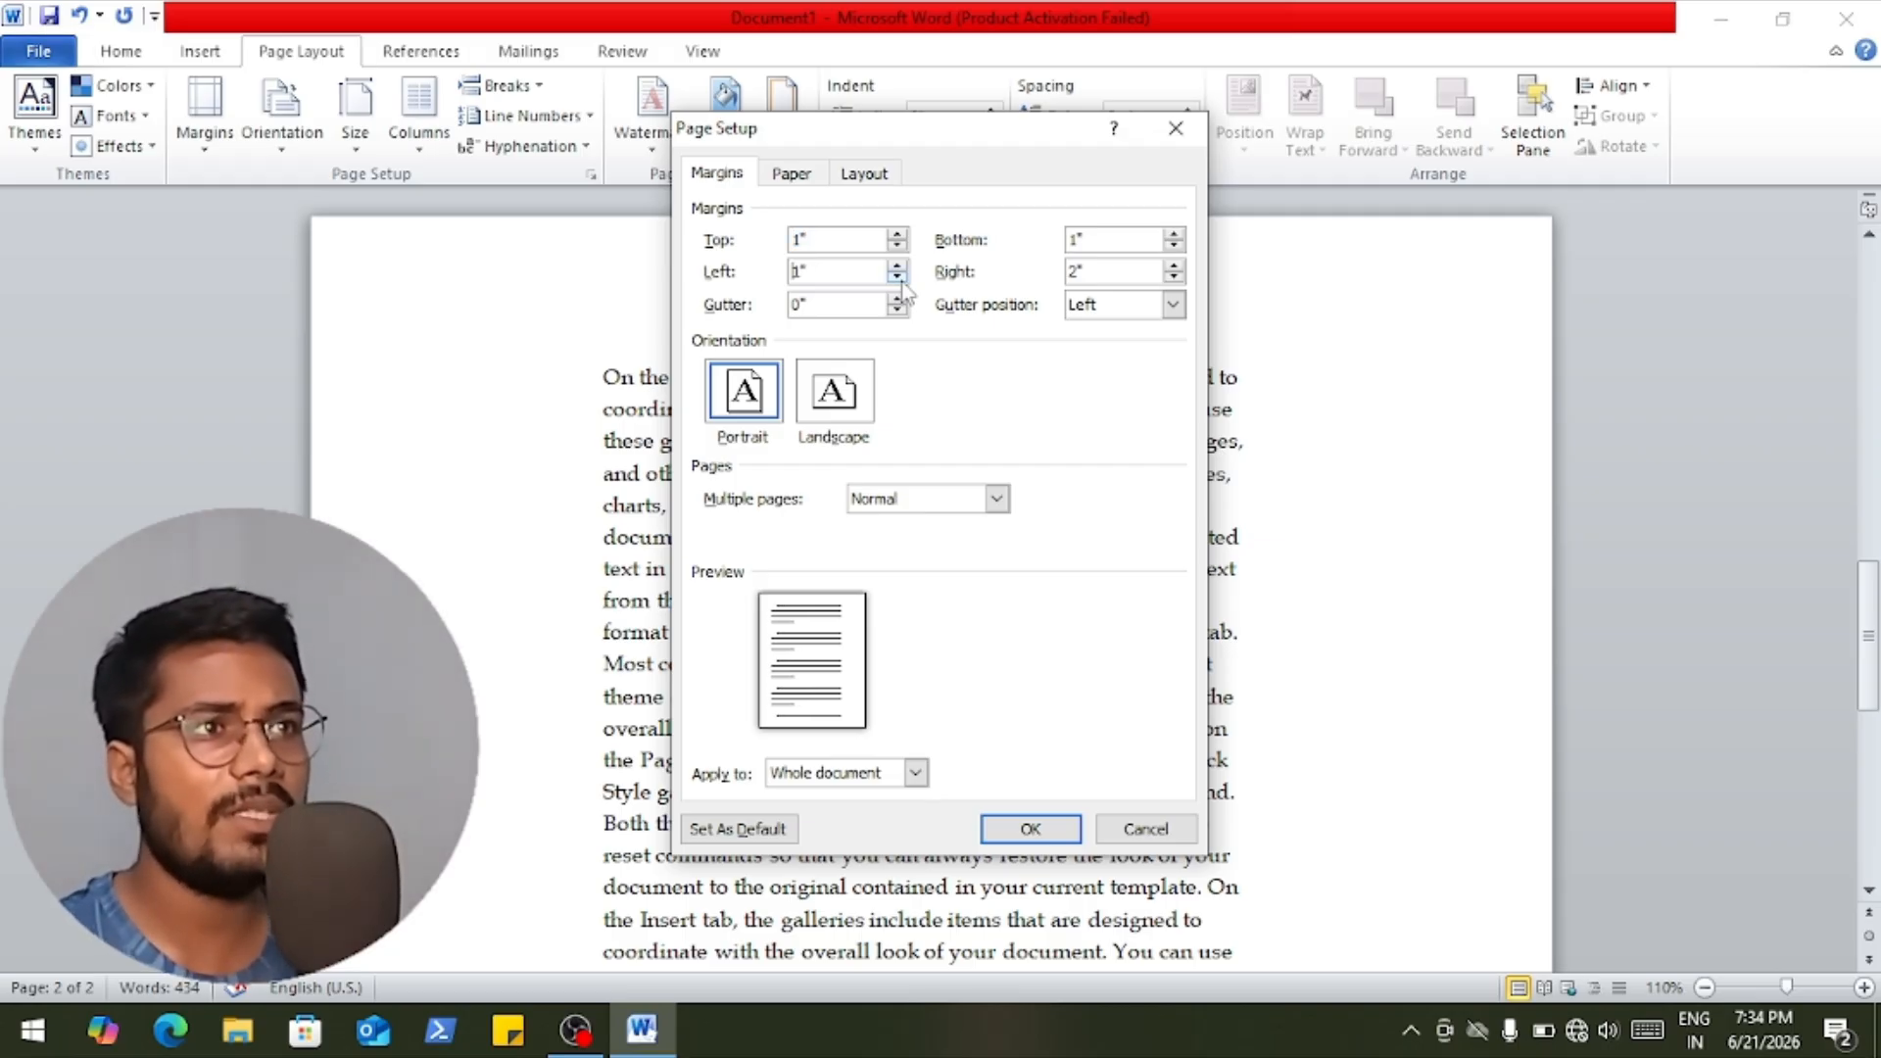
pyautogui.doubleClick(1175, 278)
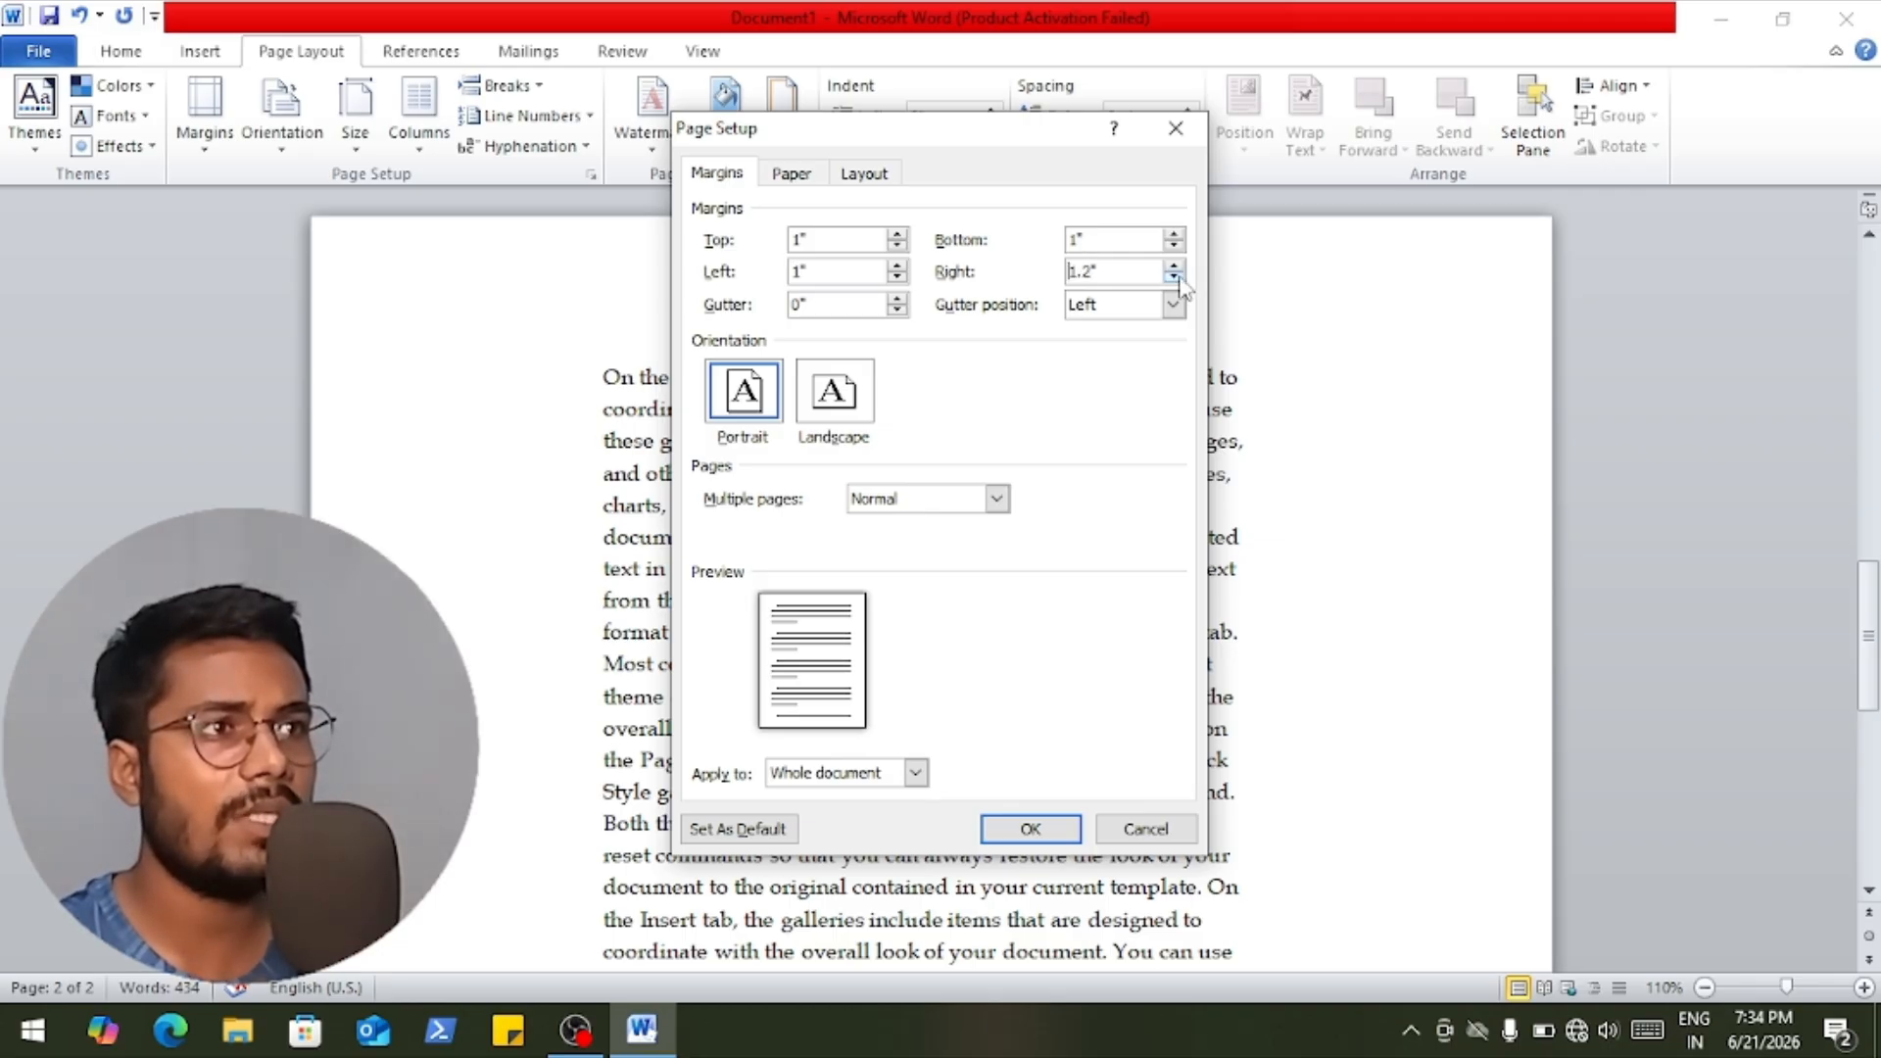
pyautogui.click(1034, 833)
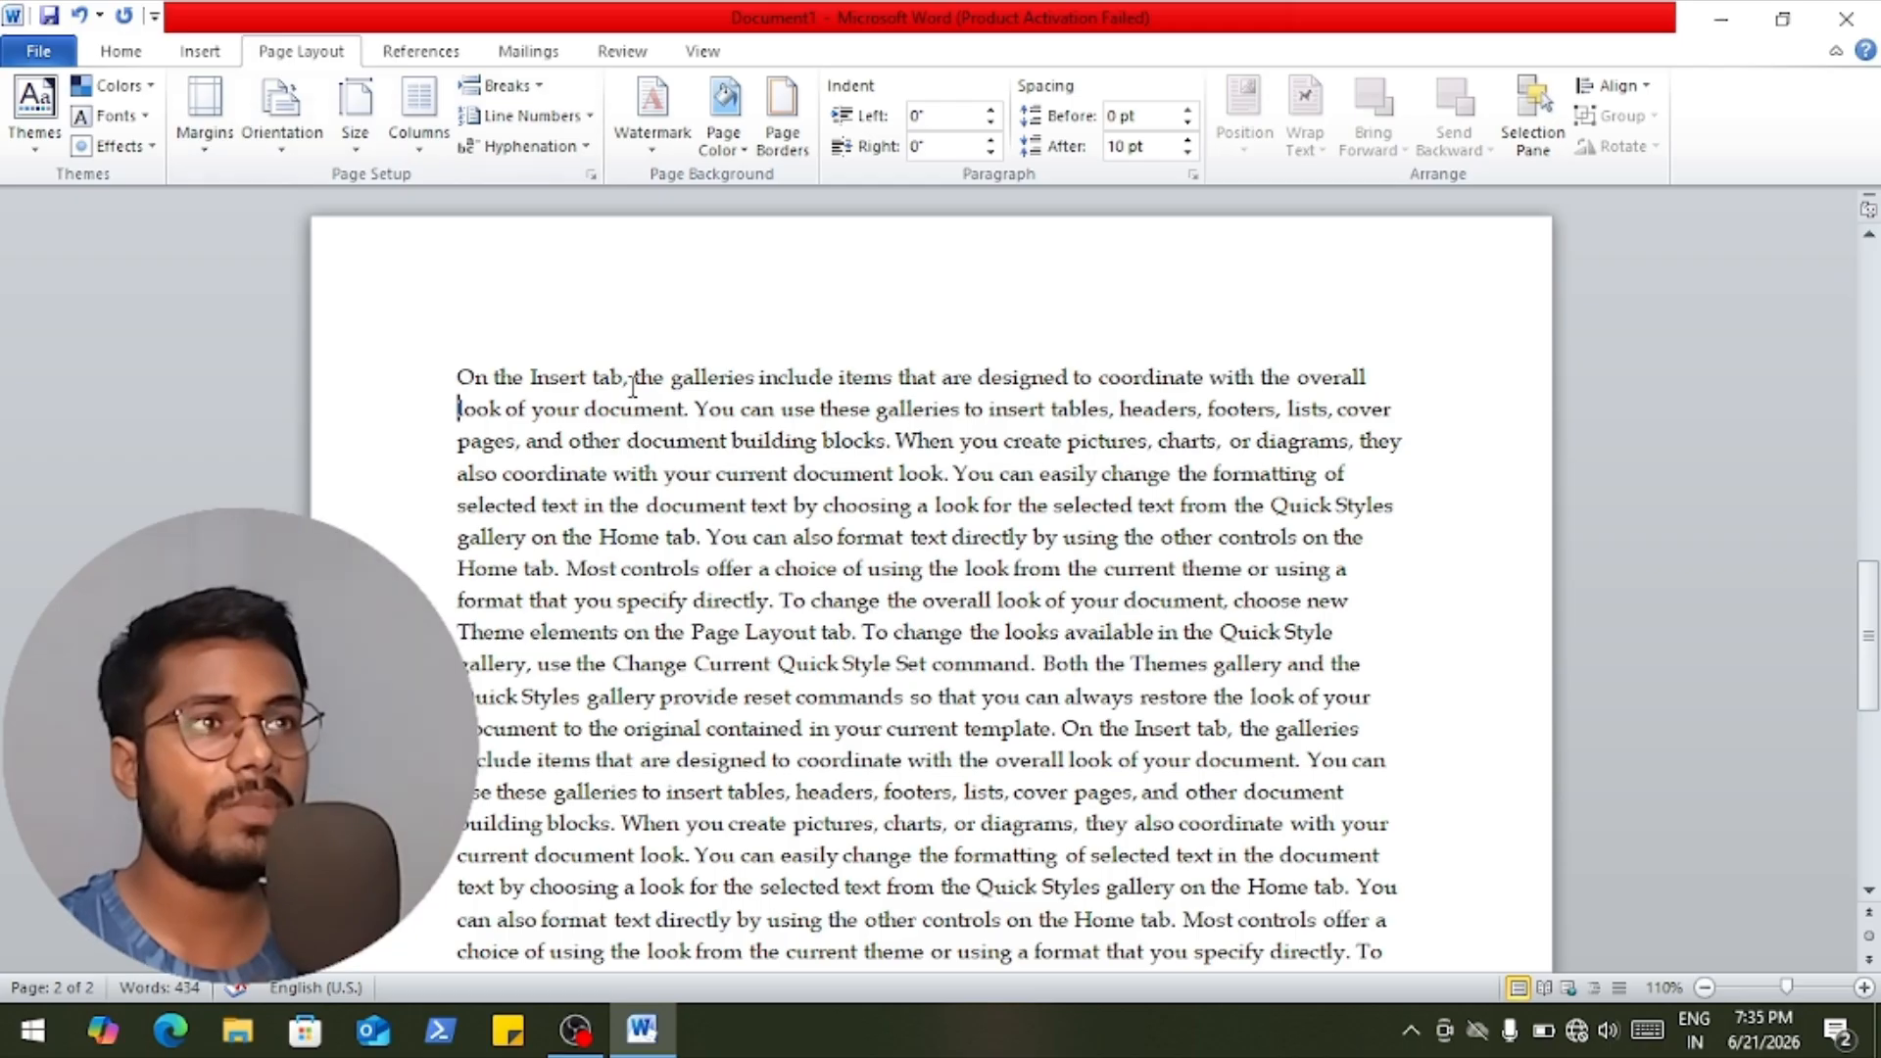
# Change the document's orientation to landscape and set its paper size to A4.
pyautogui.scroll(-4, 632, 385)
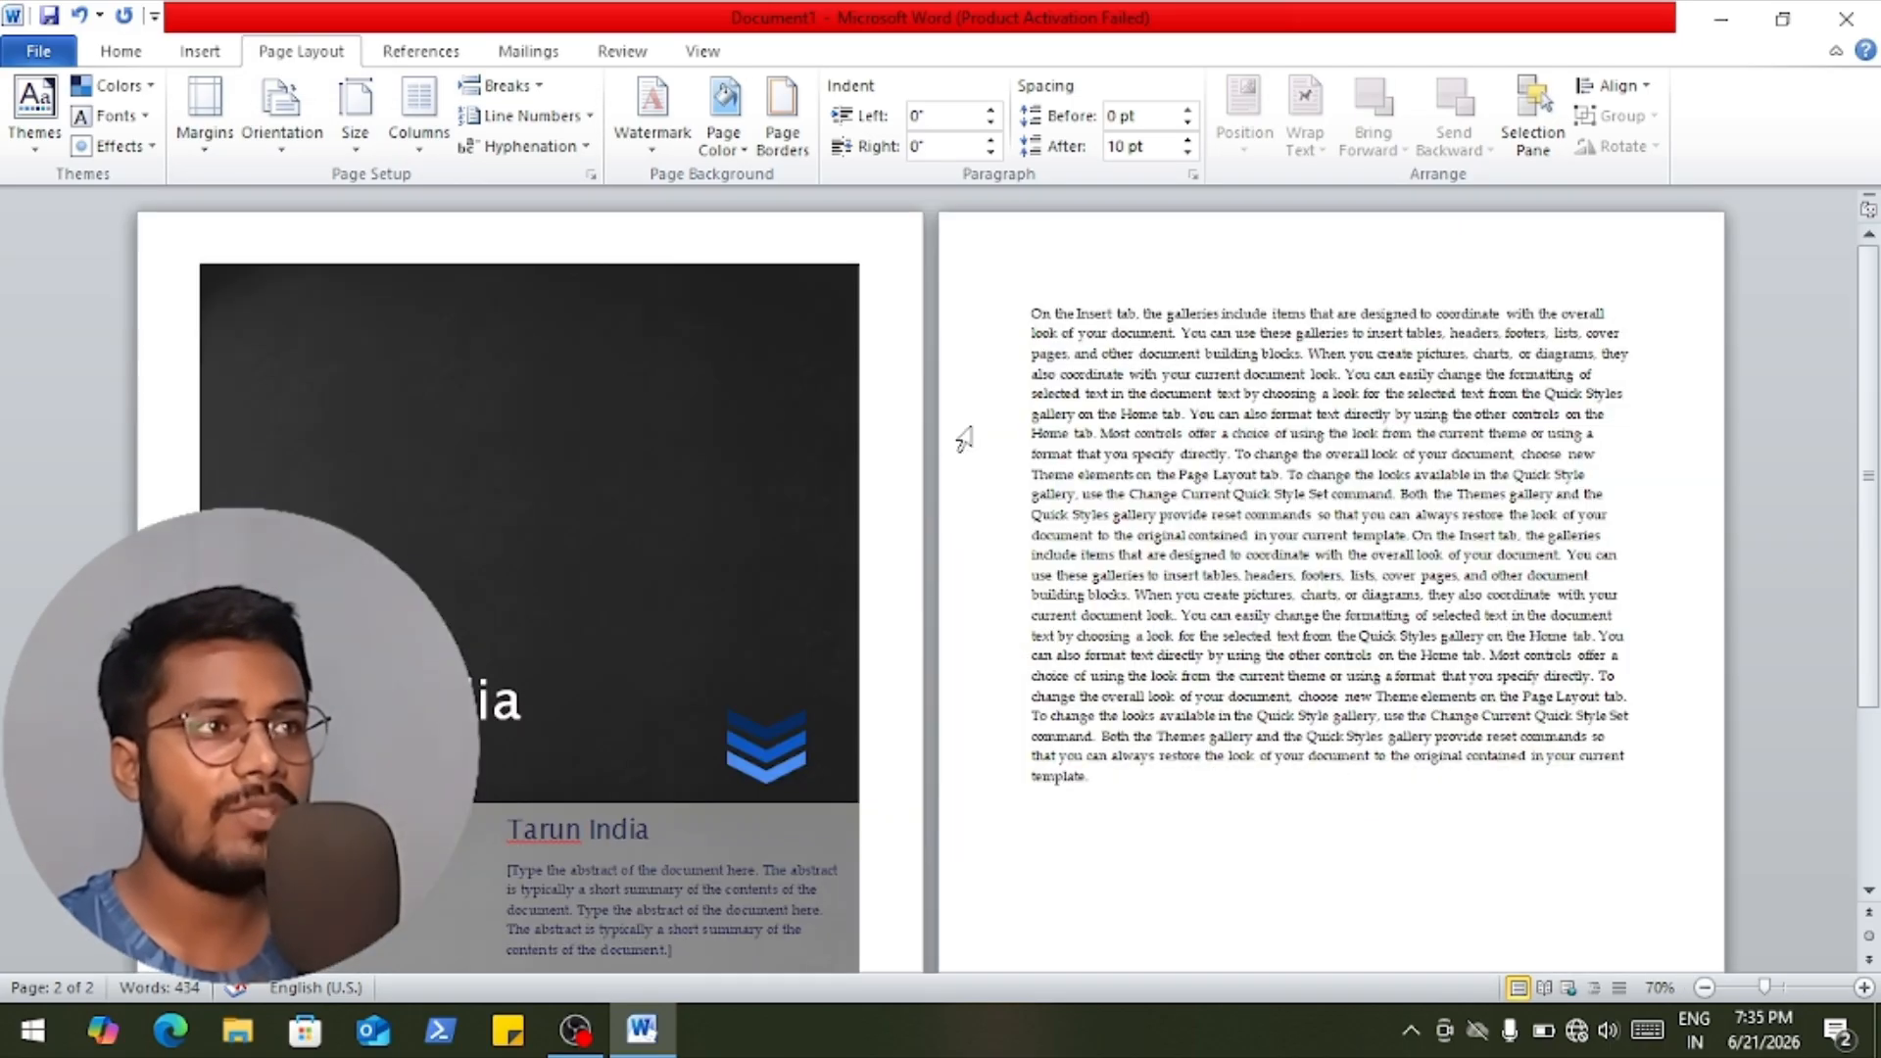
pyautogui.click(293, 157)
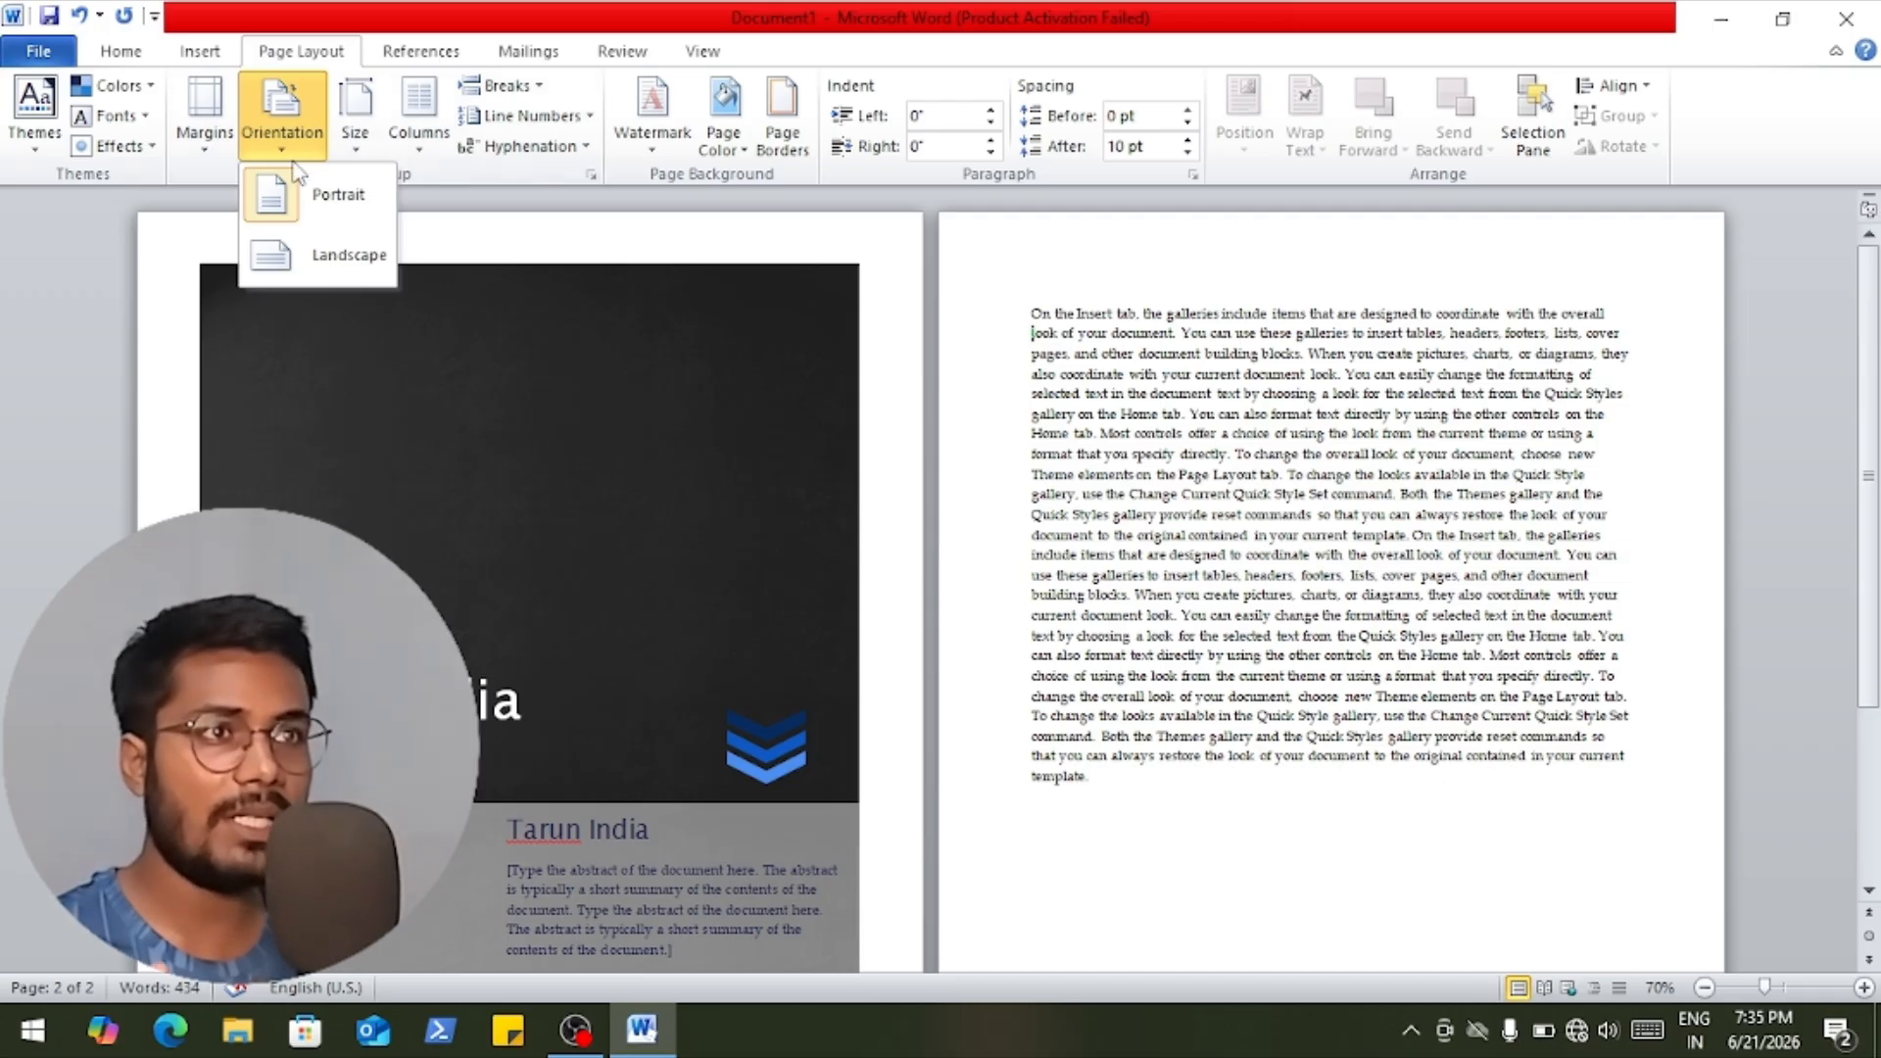
pyautogui.click(314, 254)
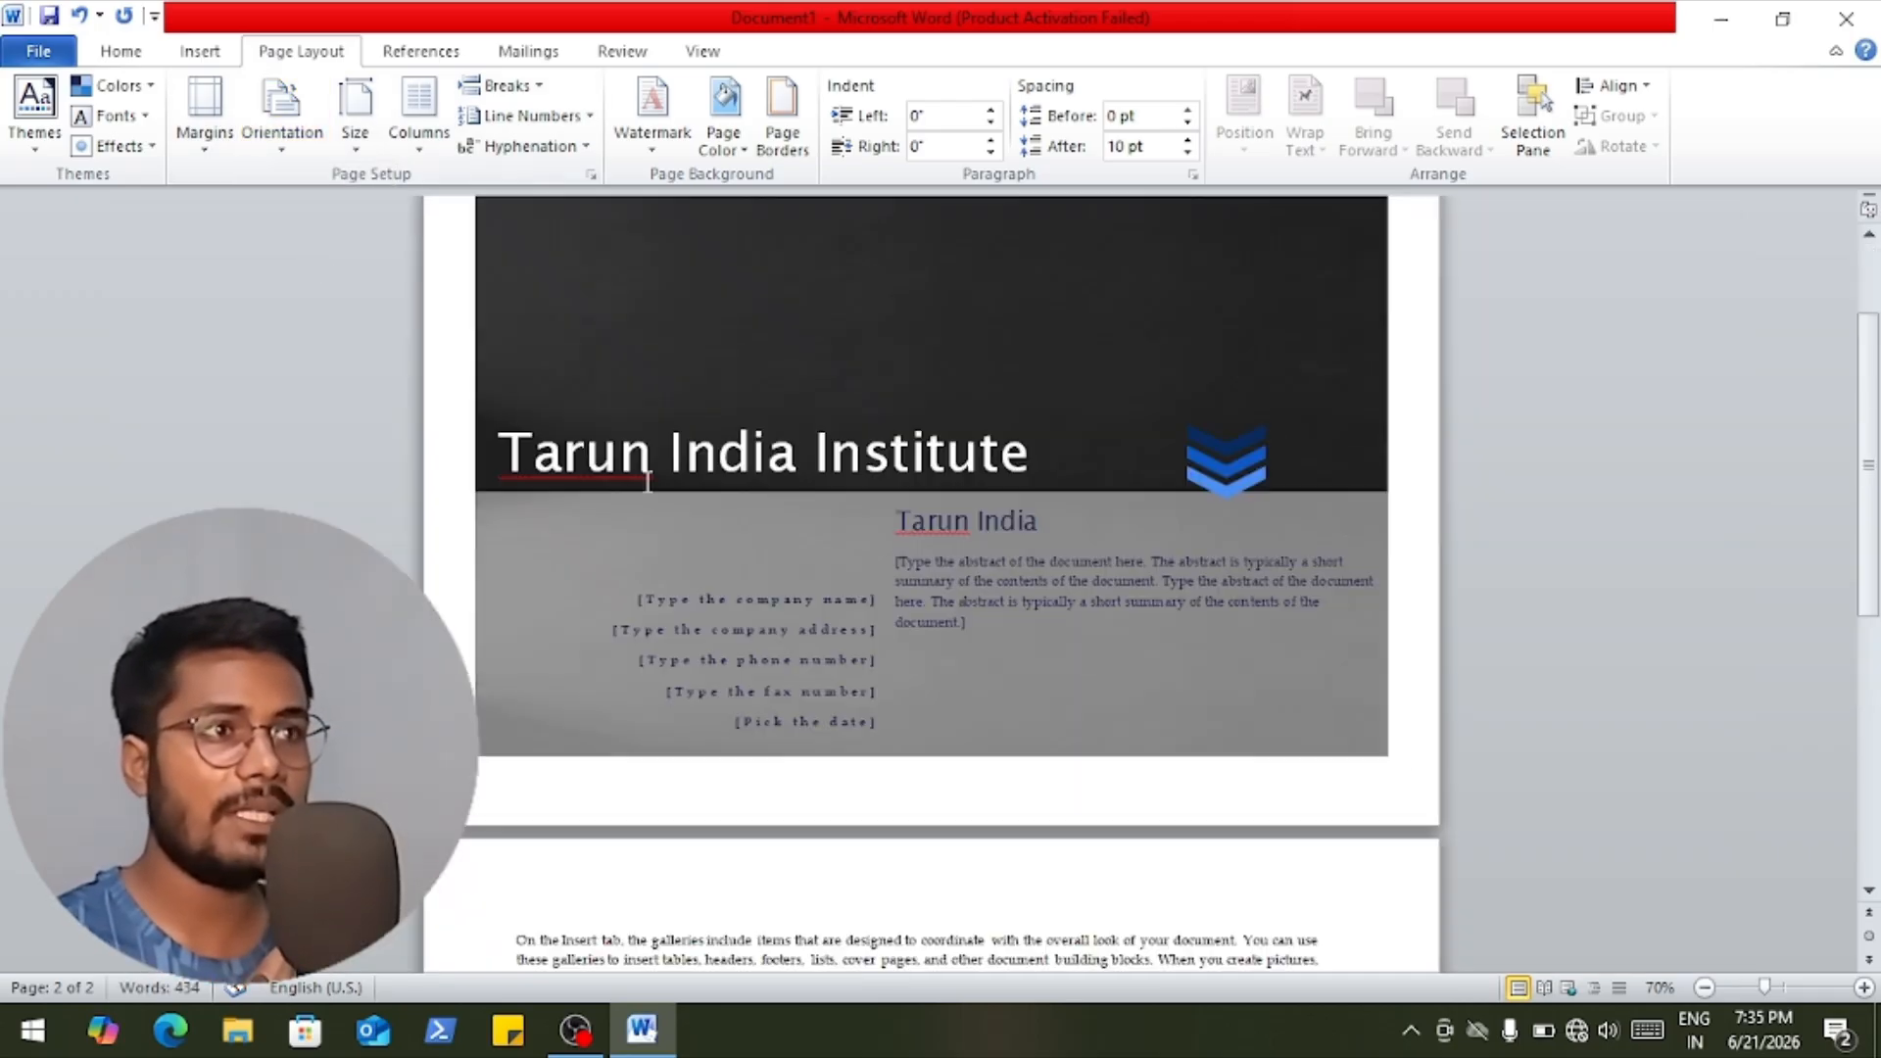
pyautogui.scroll(-5, 911, 551)
pyautogui.scroll(-3, 911, 551)
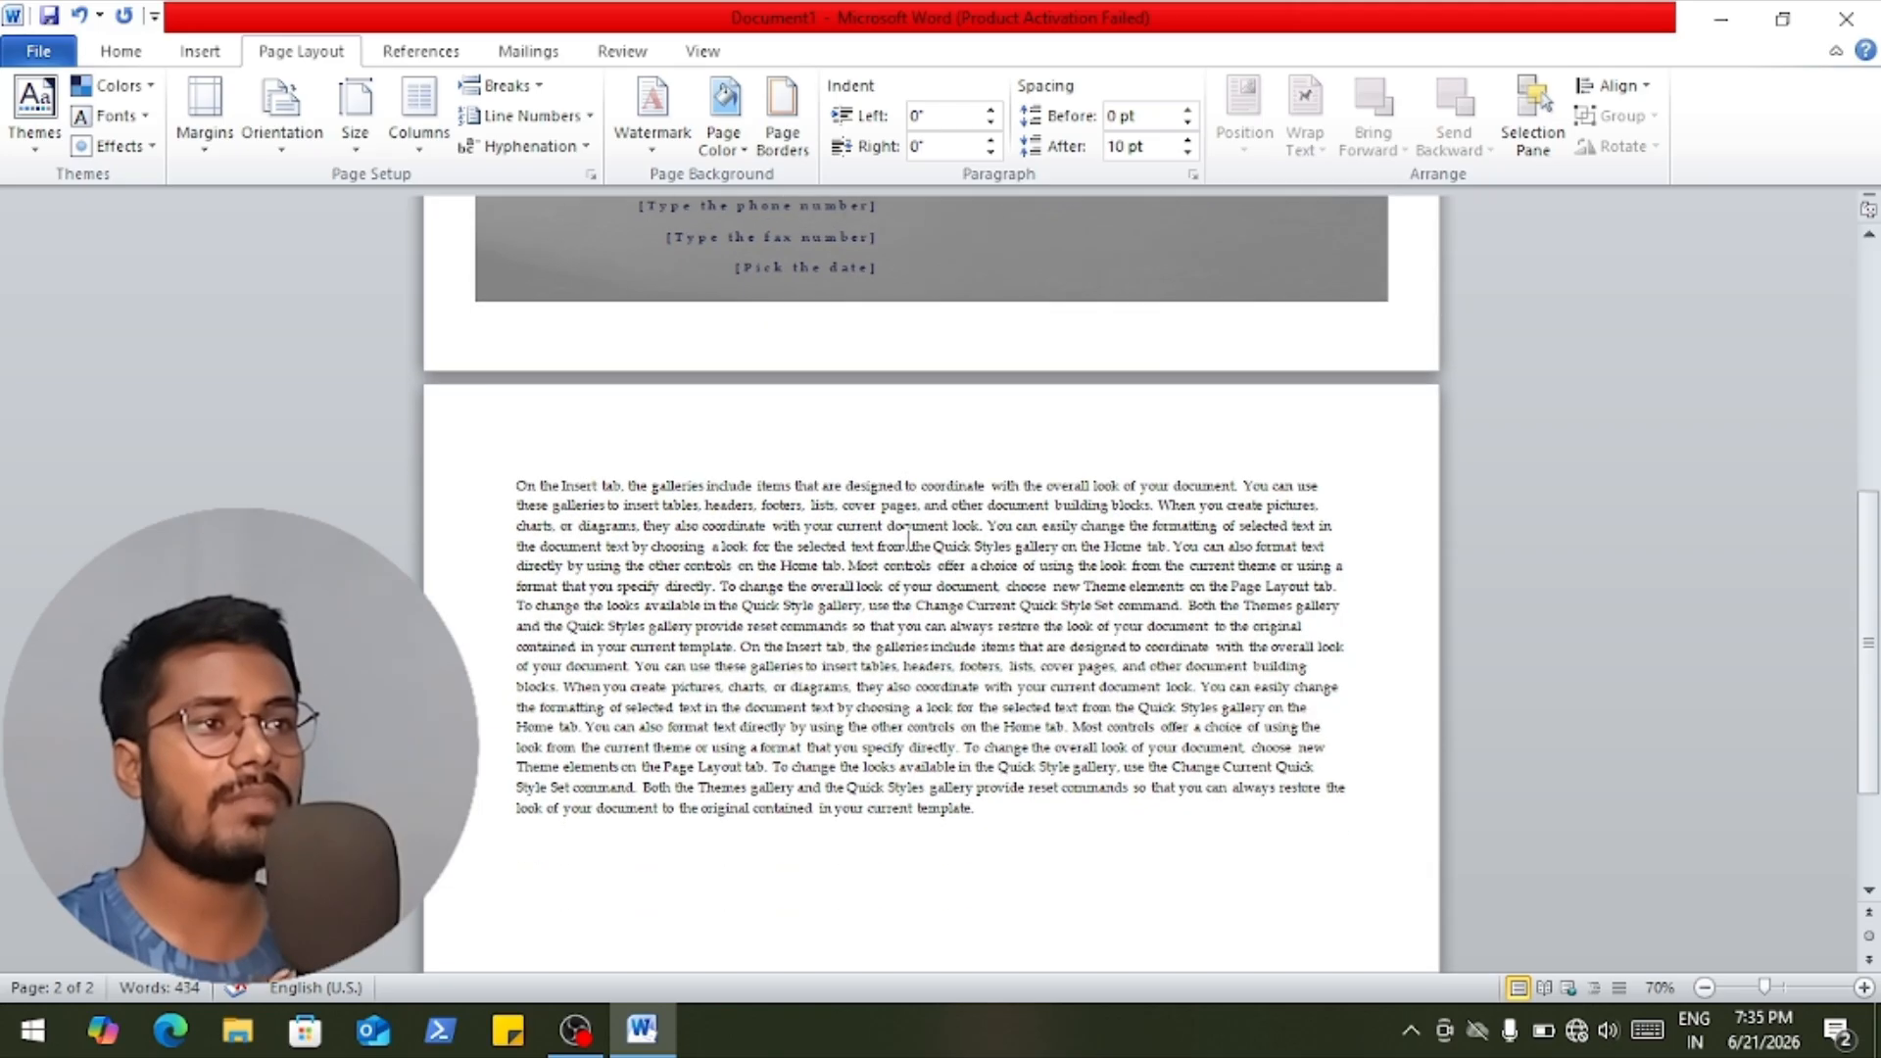
pyautogui.scroll(-3, 909, 537)
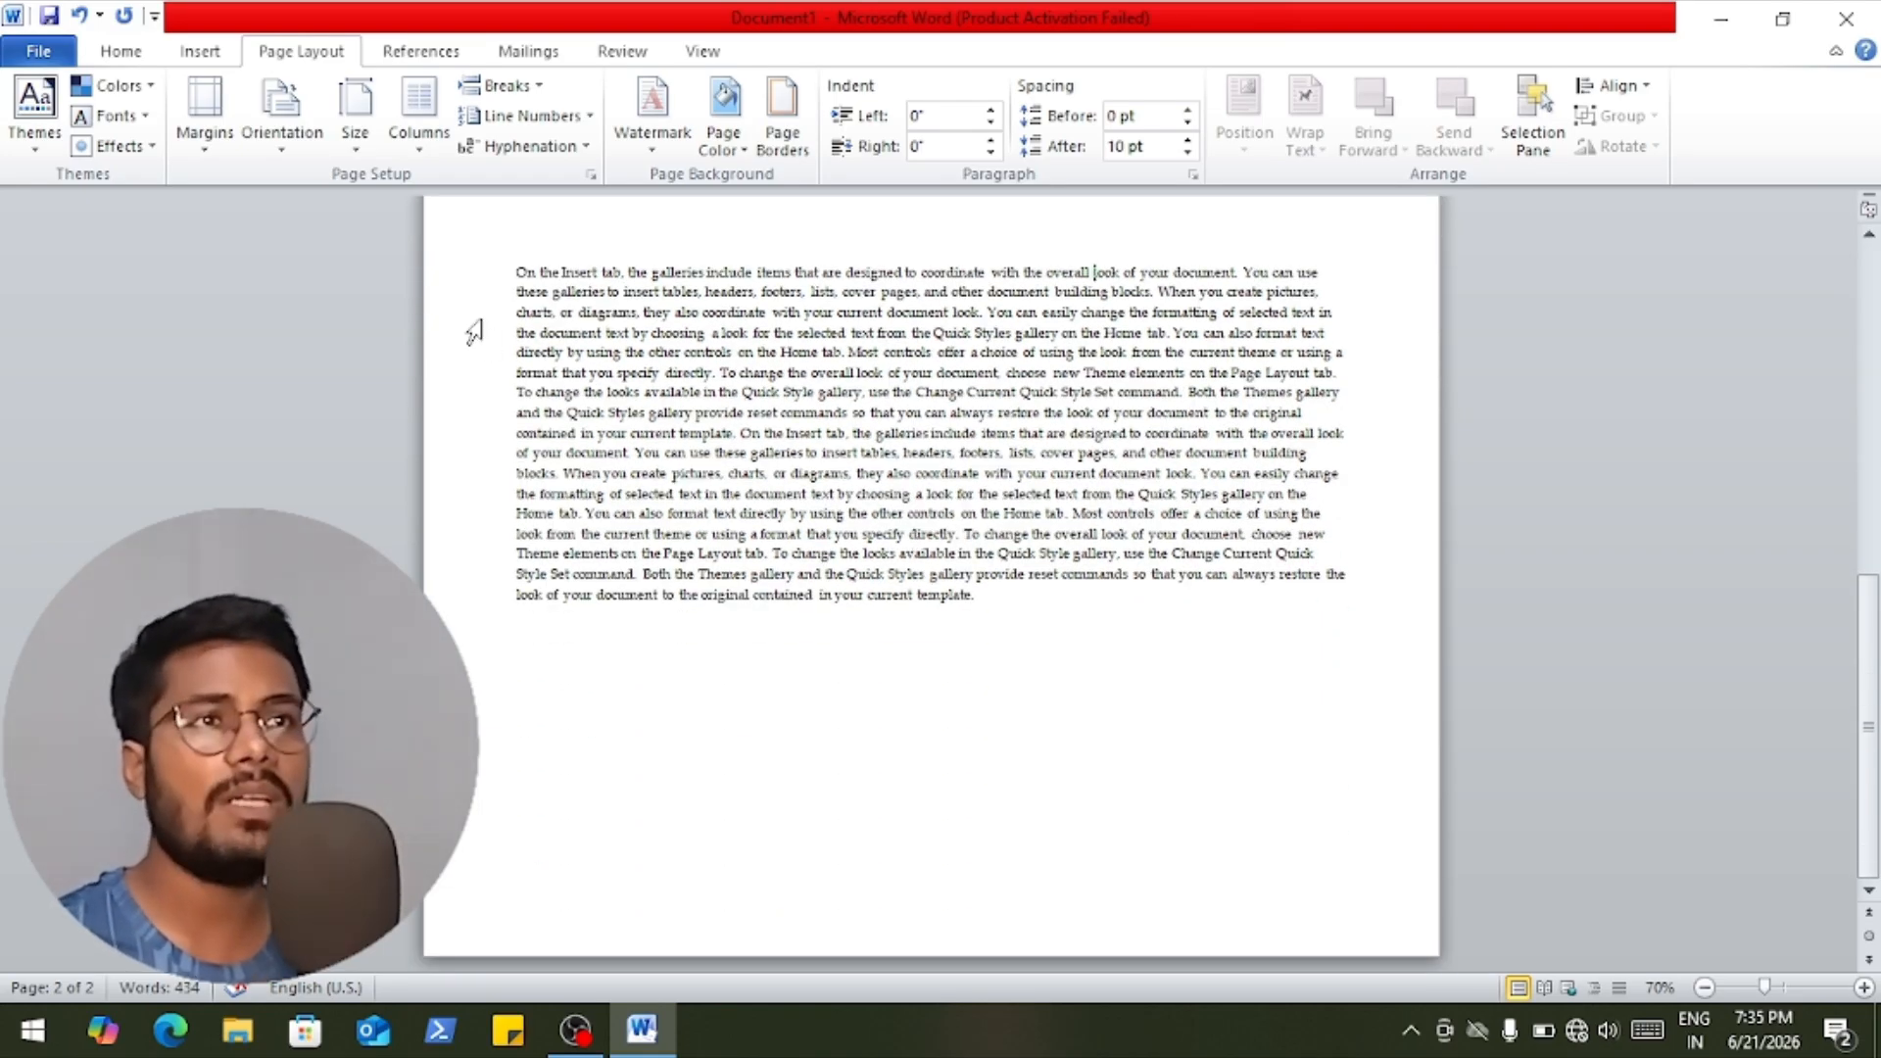
pyautogui.click(369, 159)
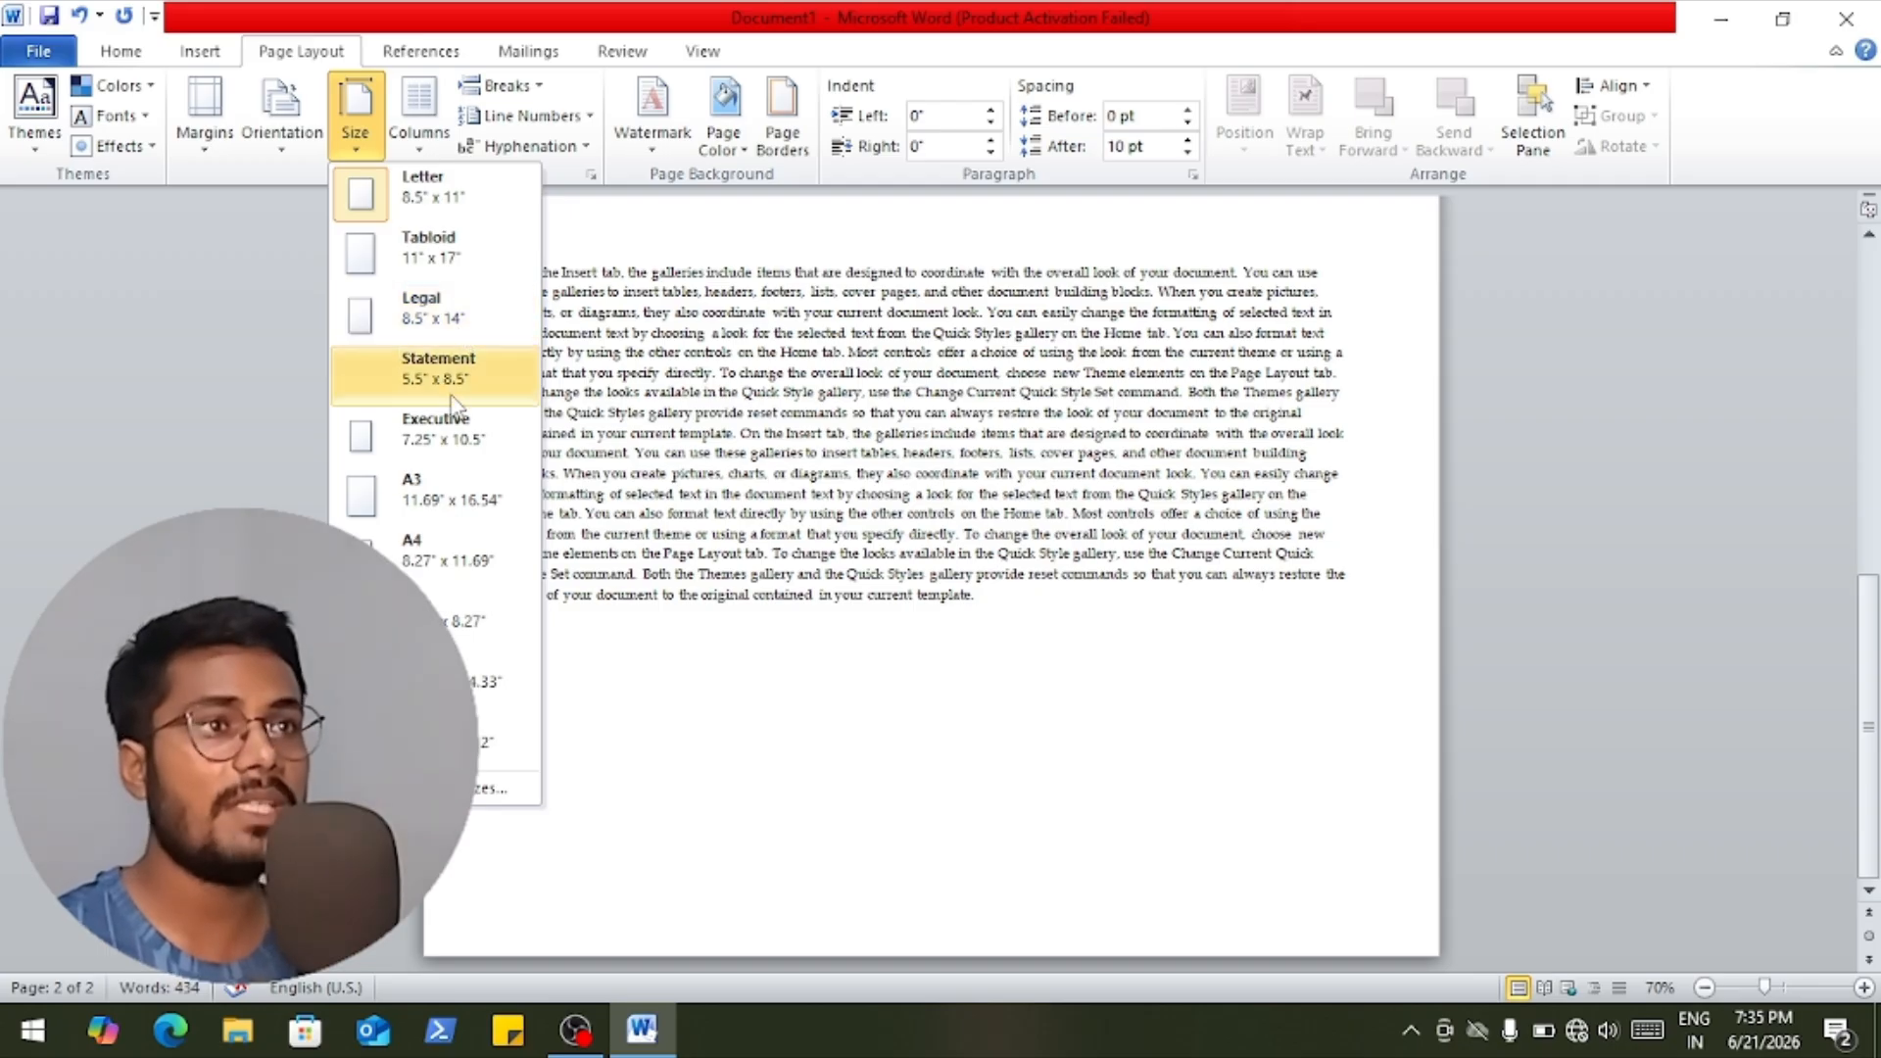
pyautogui.click(474, 568)
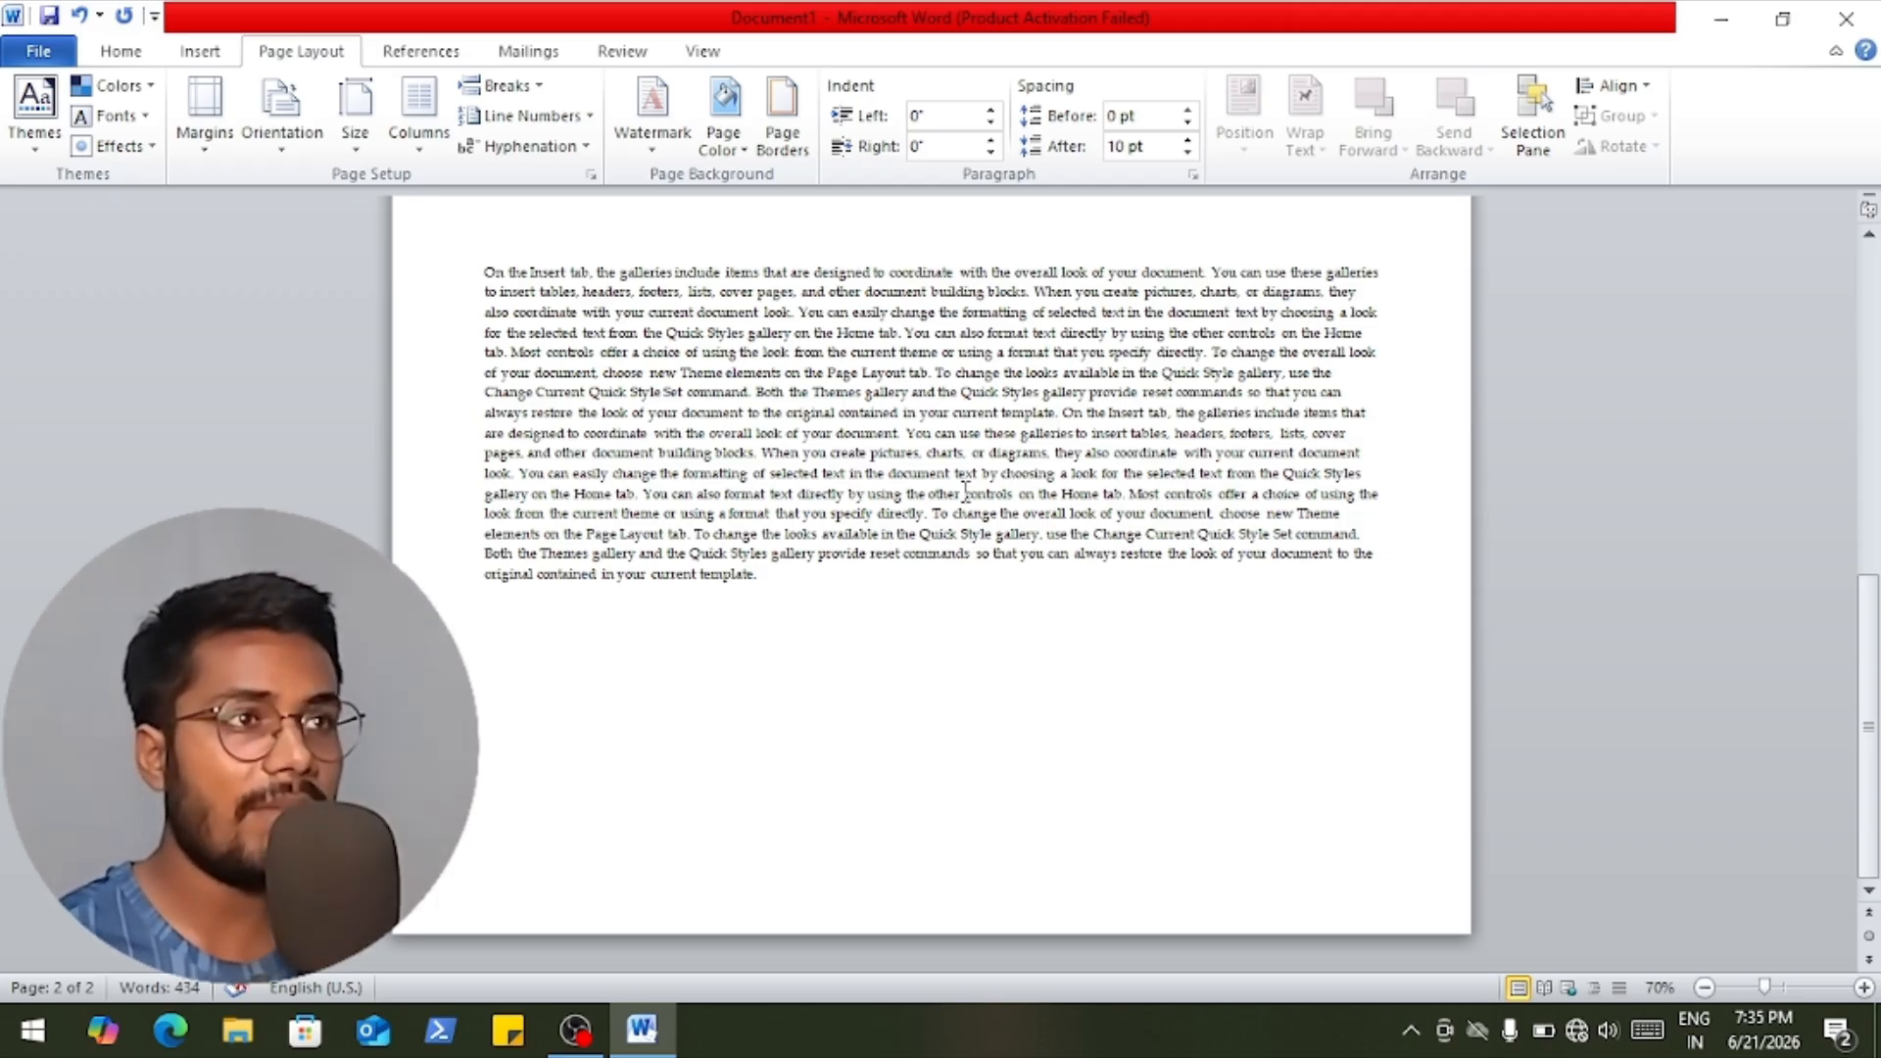
pyautogui.click(355, 115)
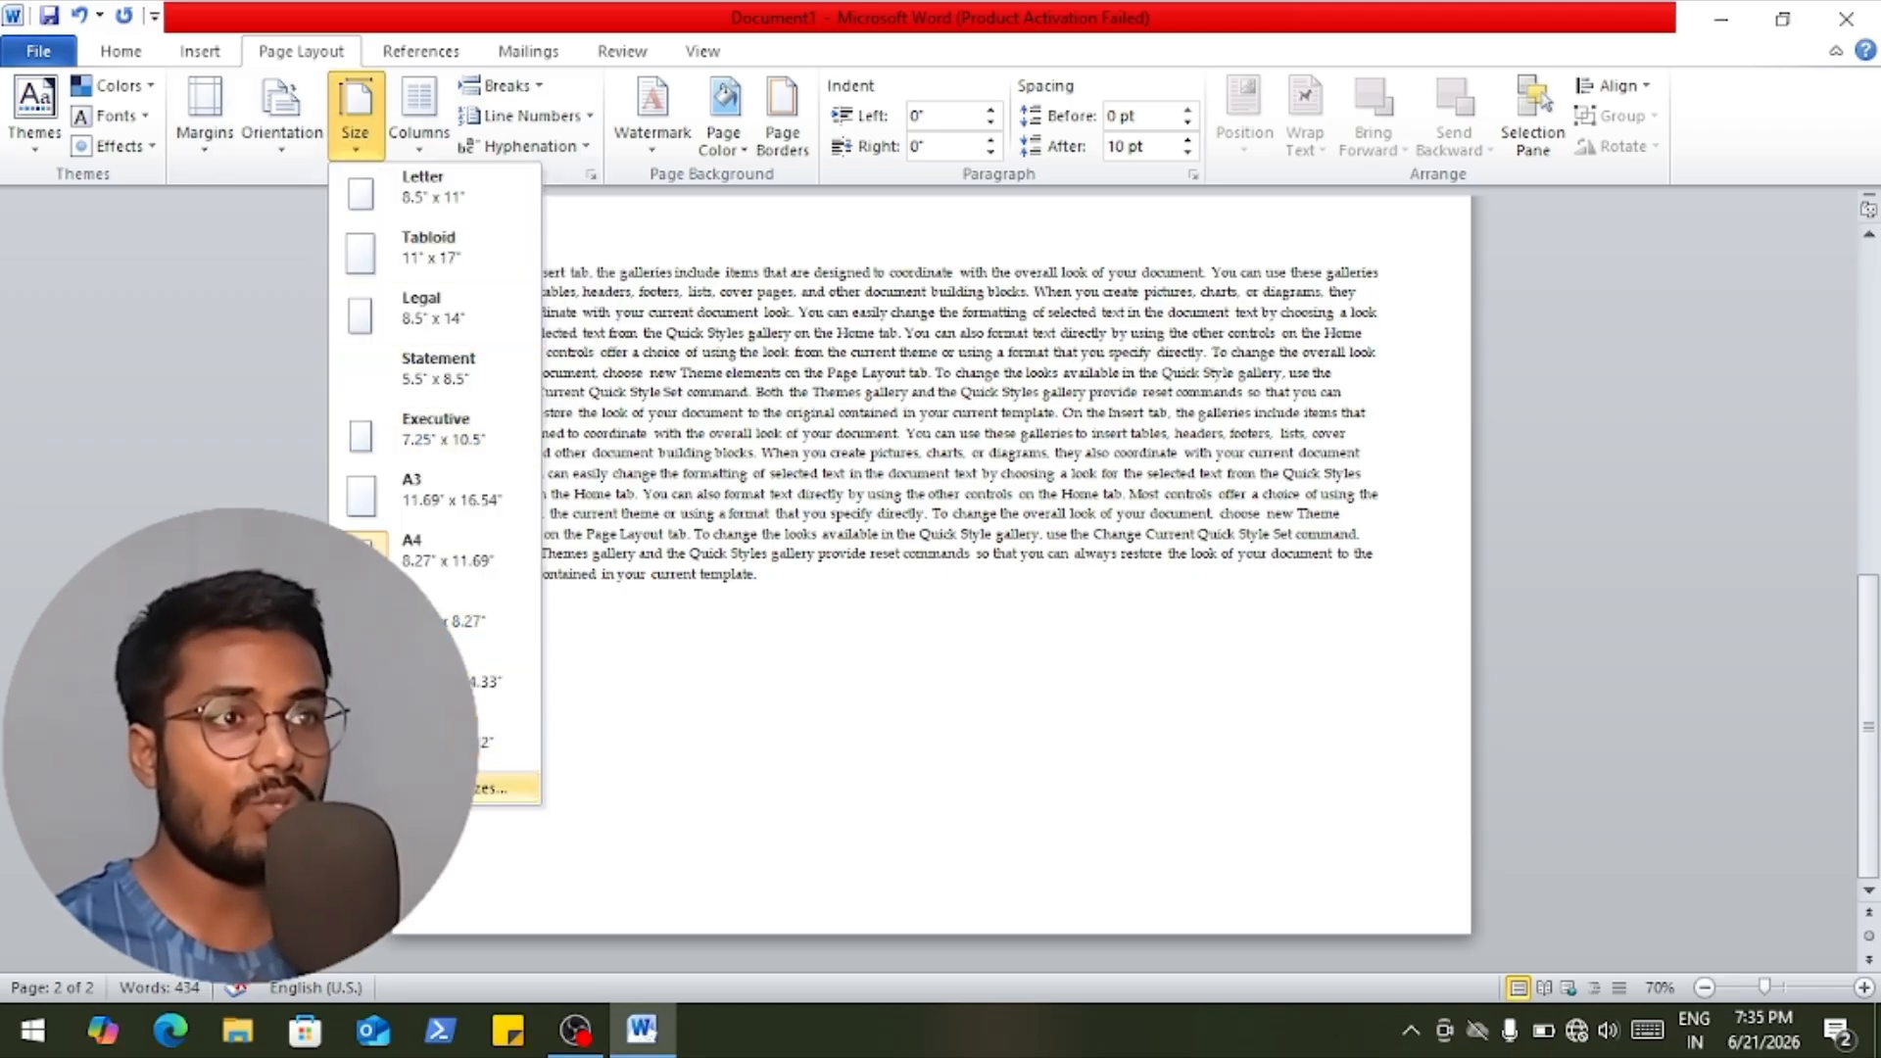
pyautogui.click(586, 1032)
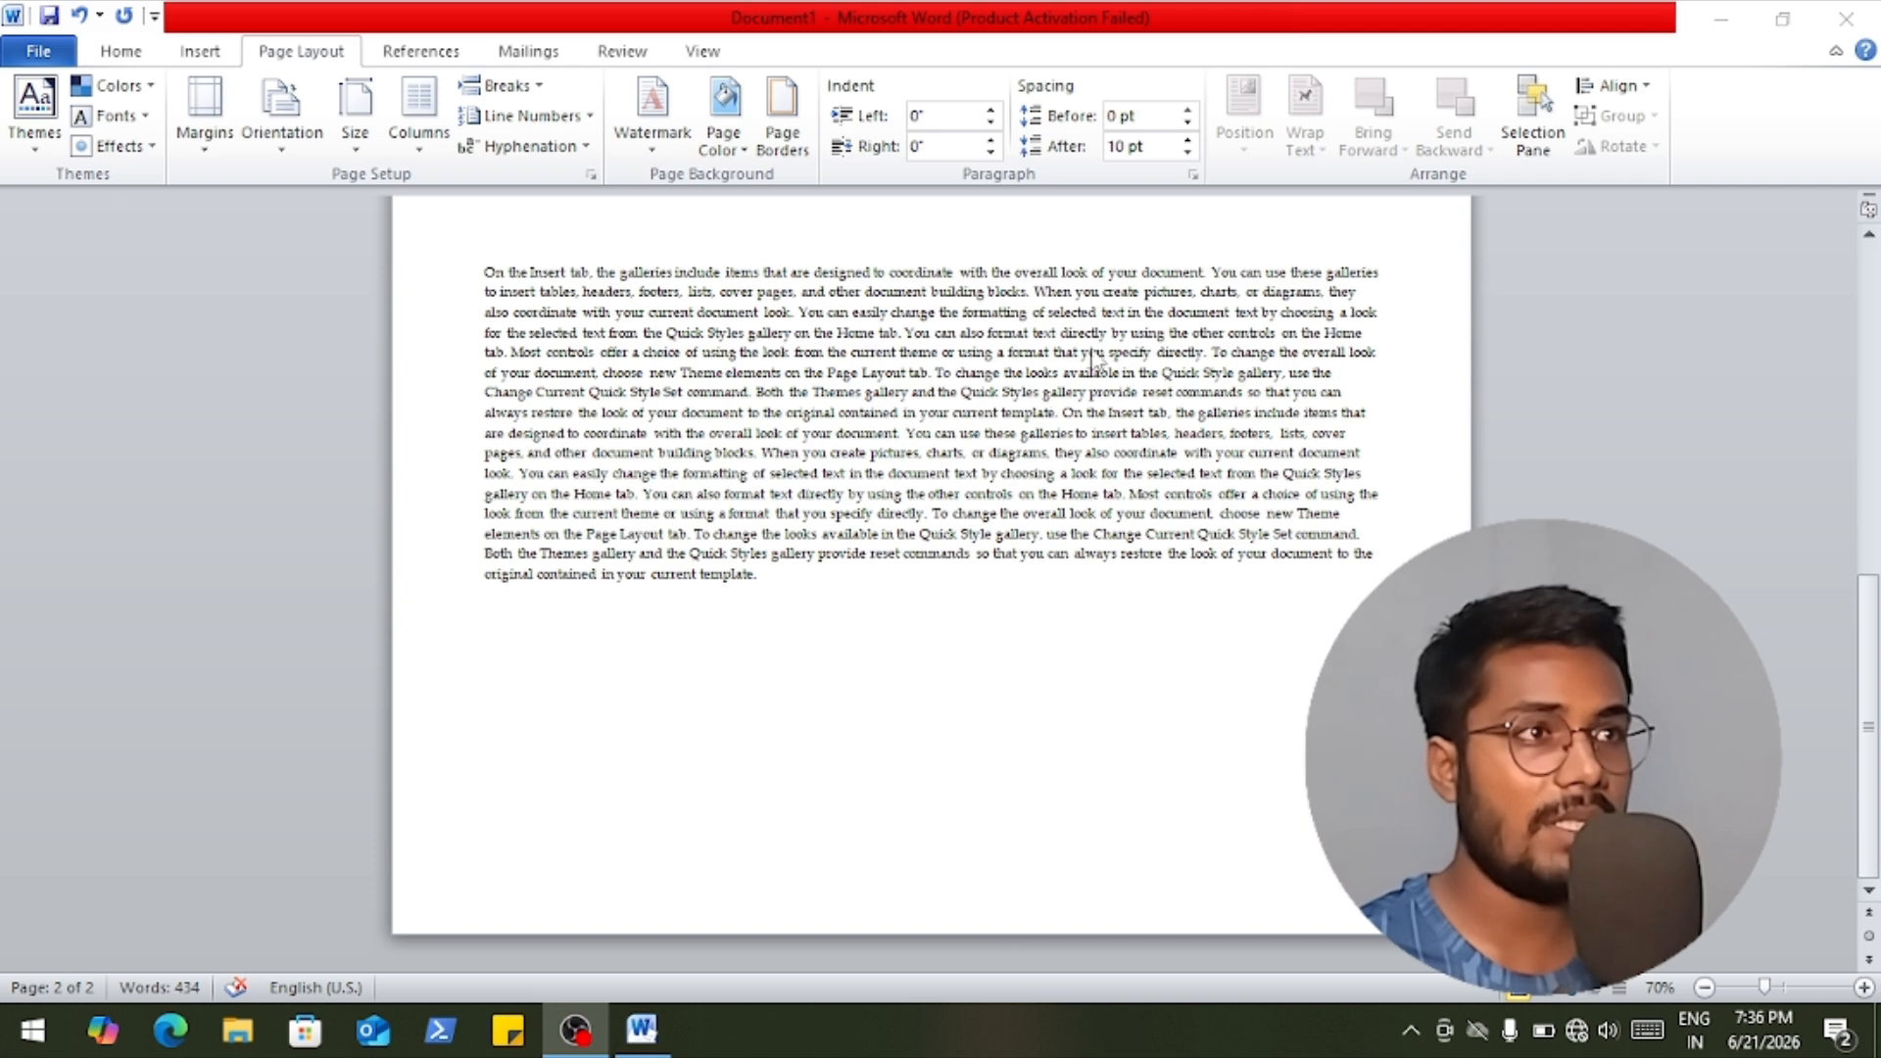
pyautogui.click(1721, 27)
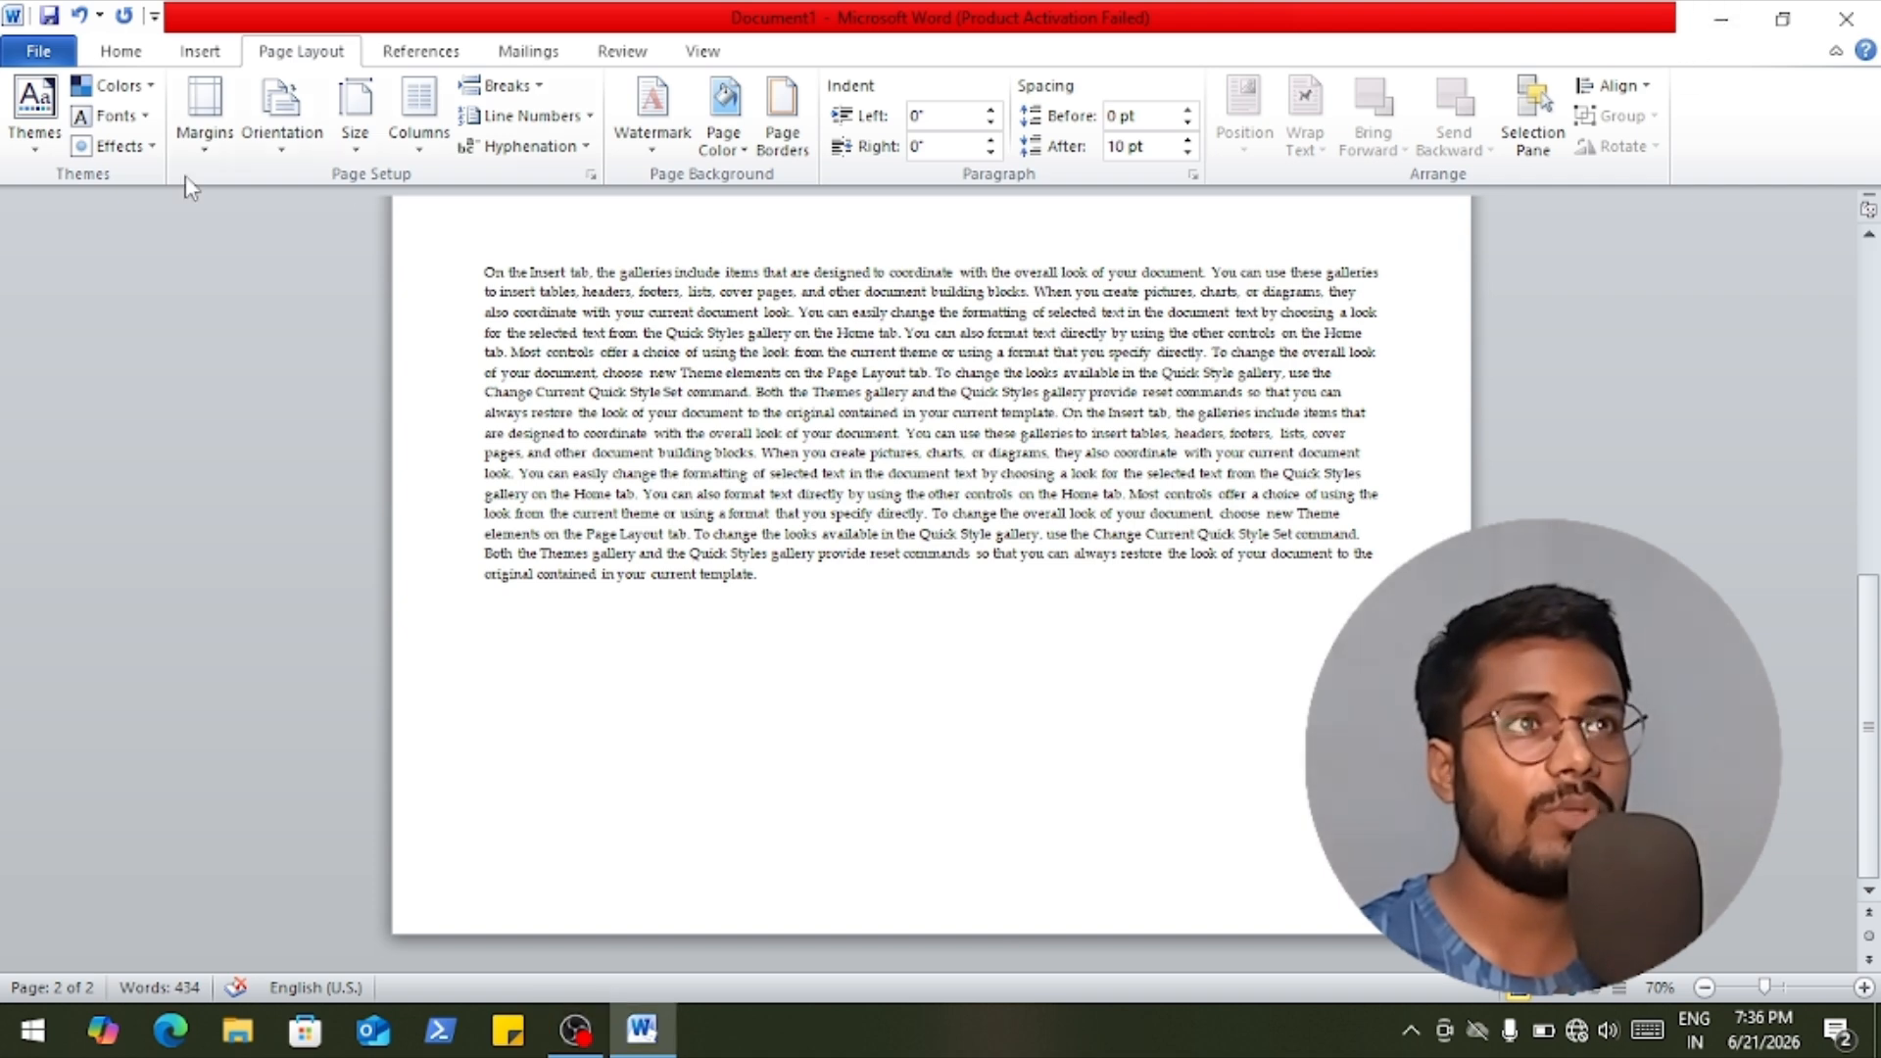
# Apply a custom paper size to the whole document, with a width of 5" and a smaller height.
pyautogui.click(351, 147)
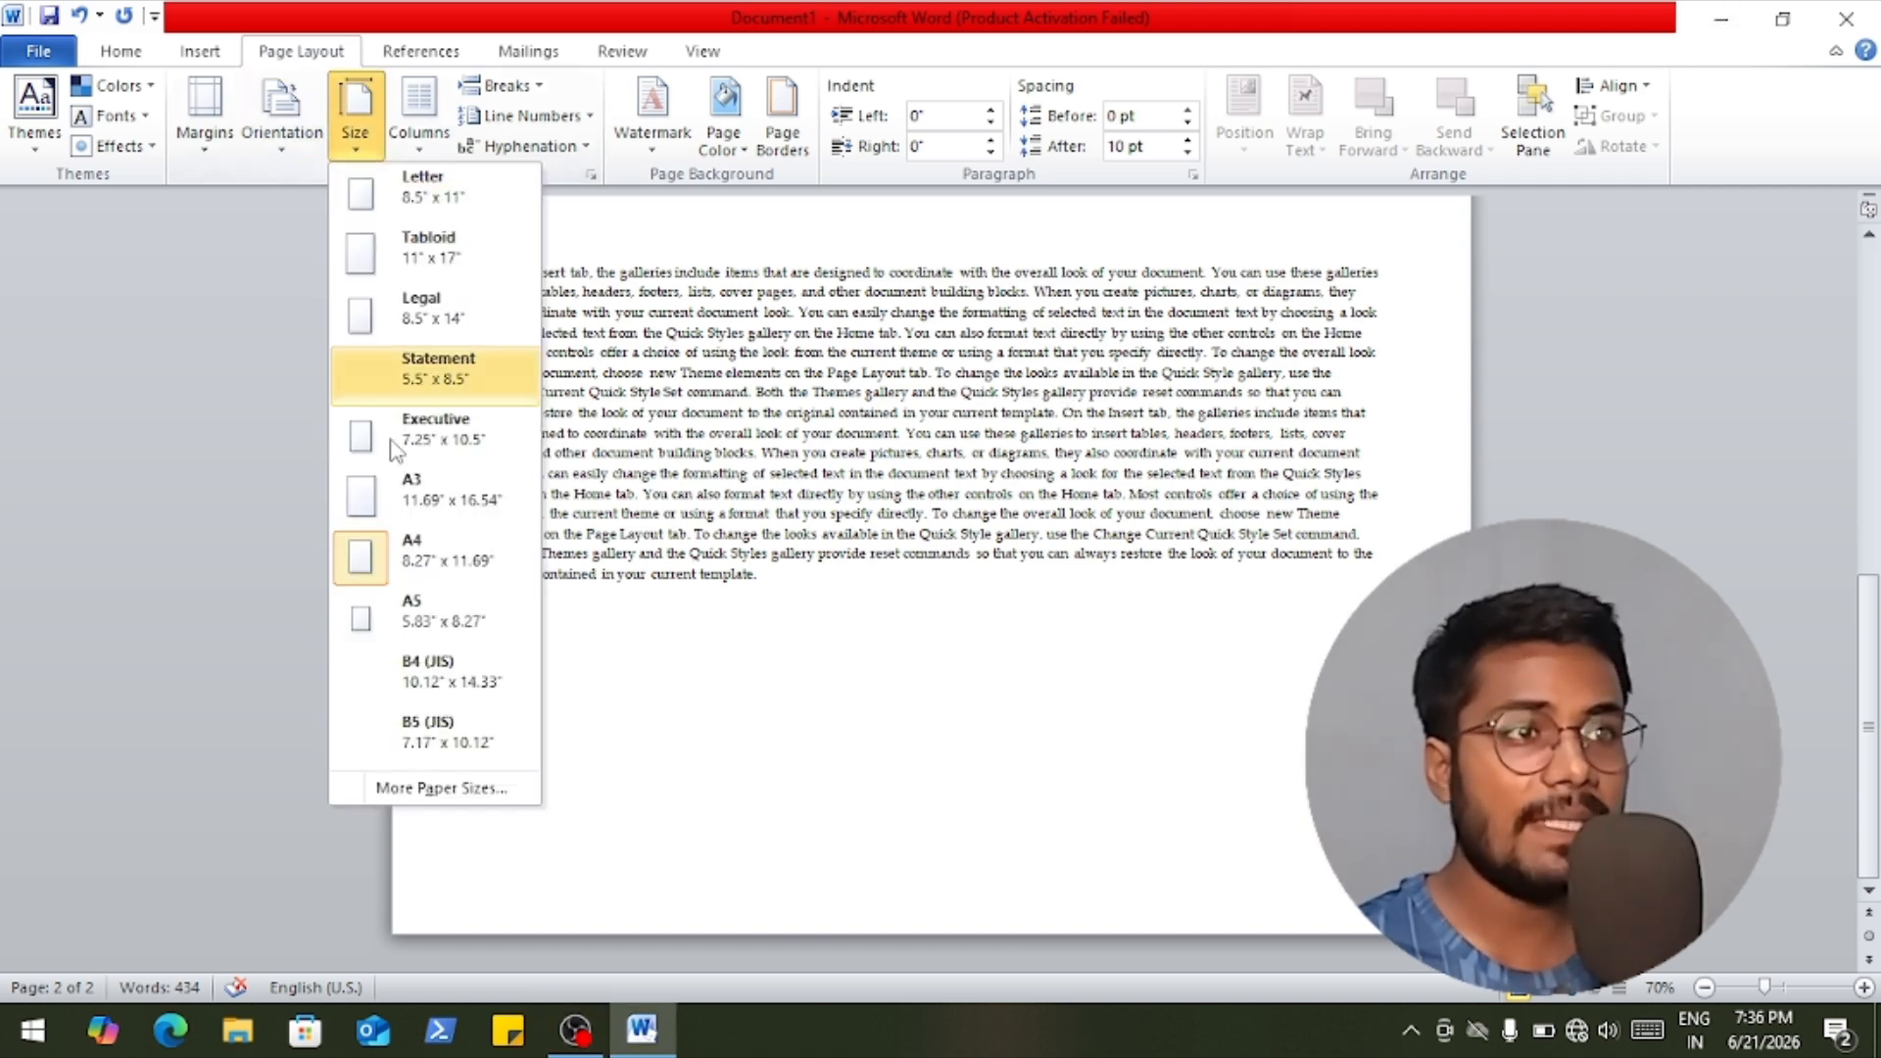
pyautogui.click(411, 795)
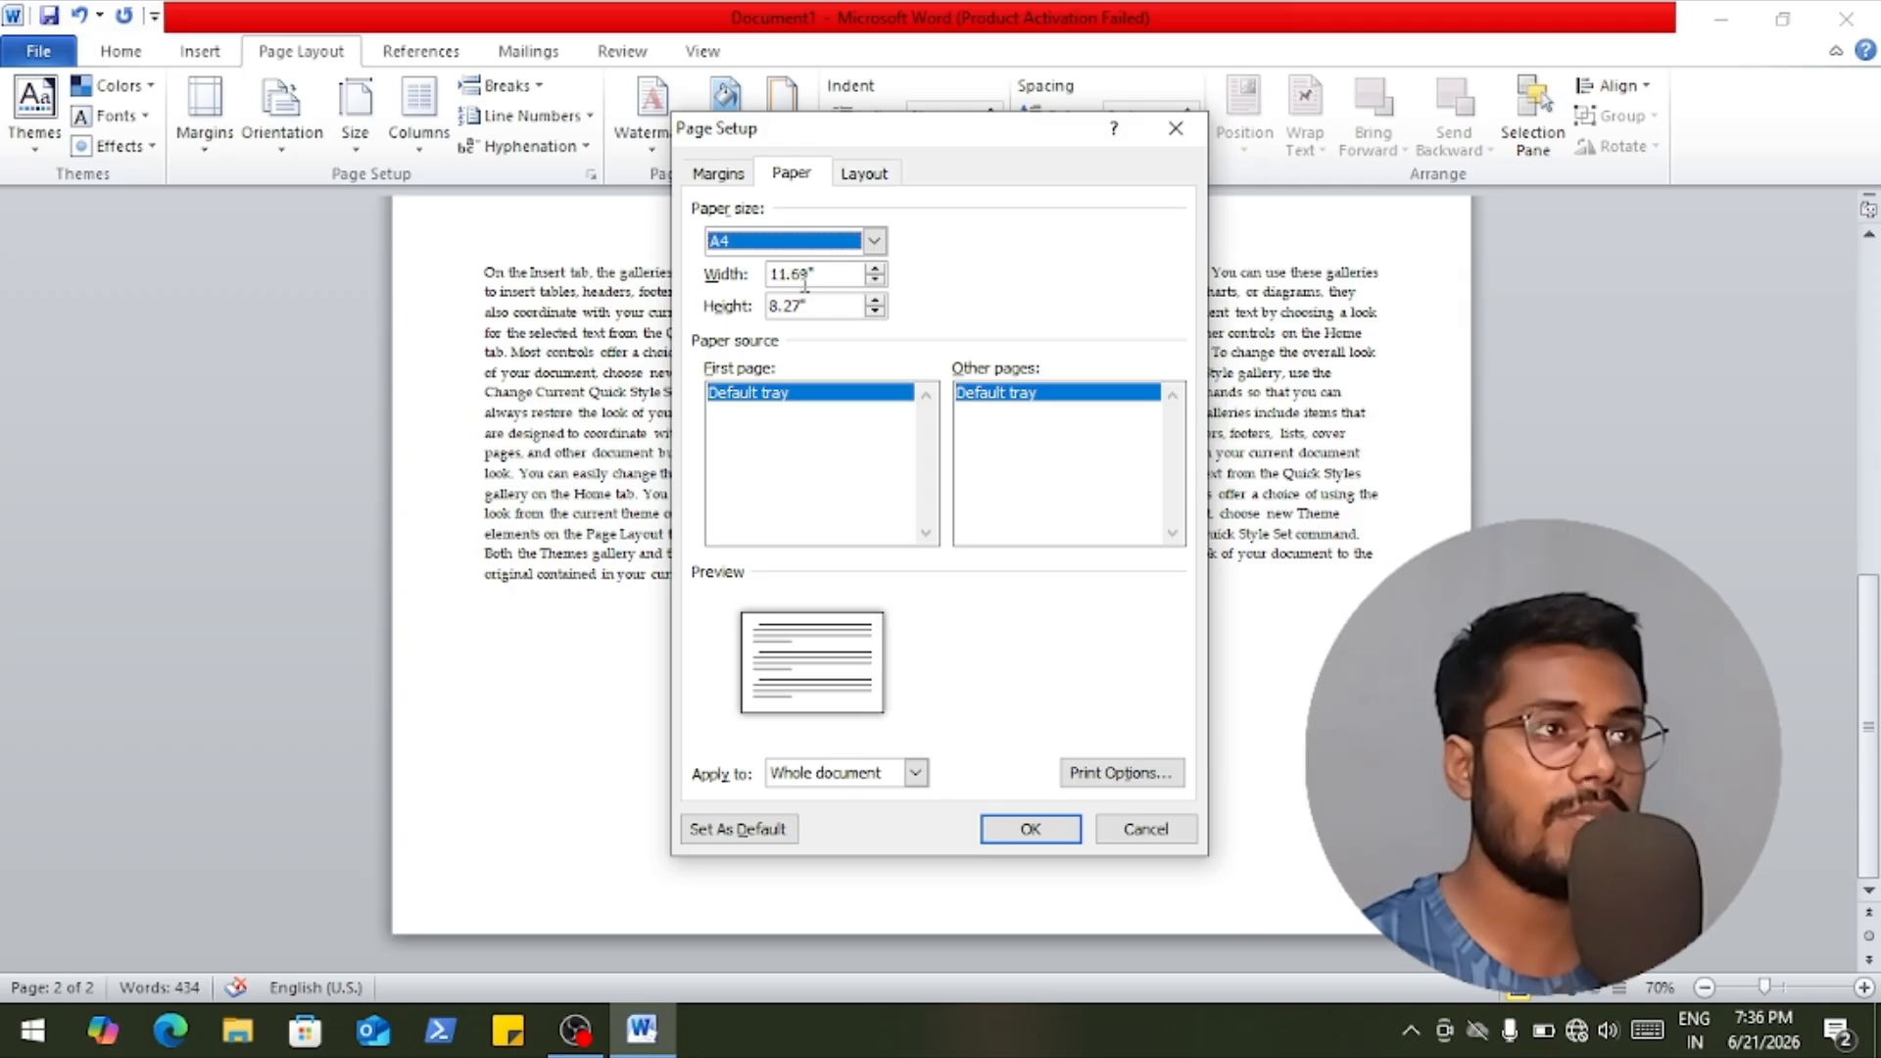
pyautogui.click(874, 241)
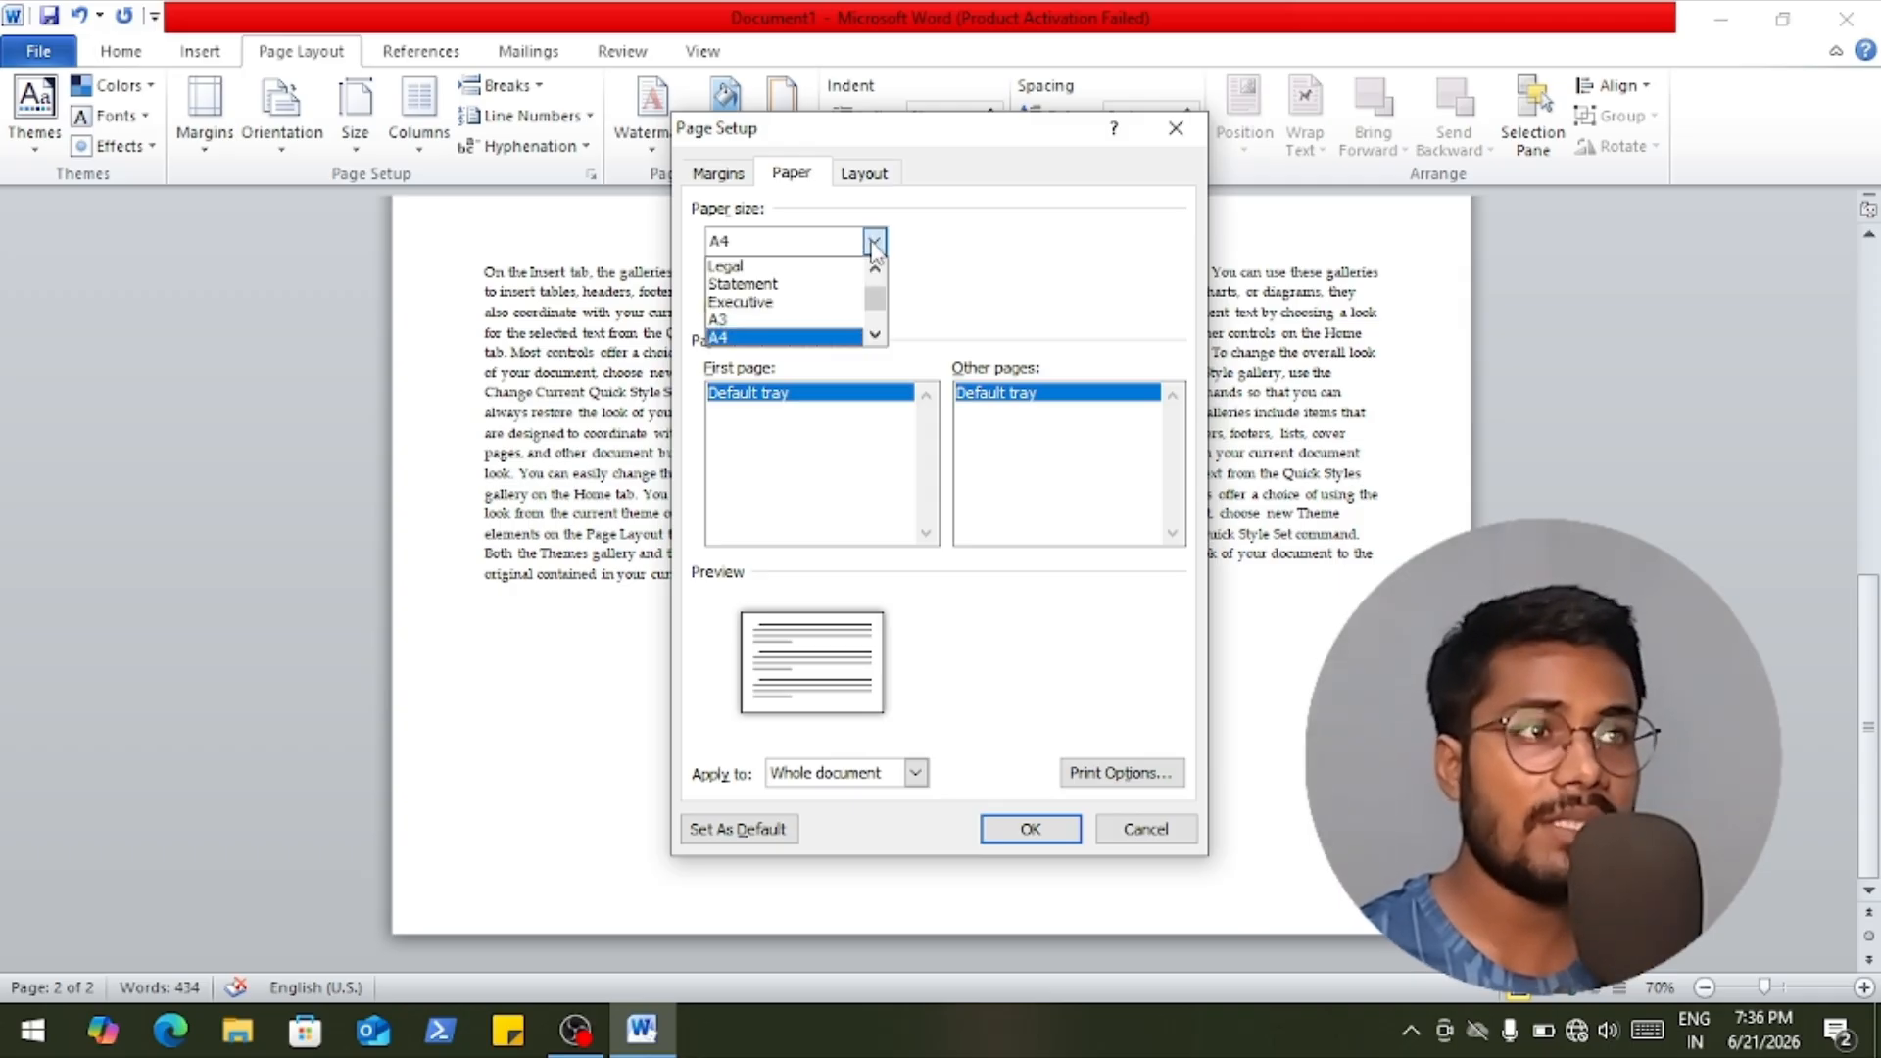
pyautogui.scroll(1, 749, 299)
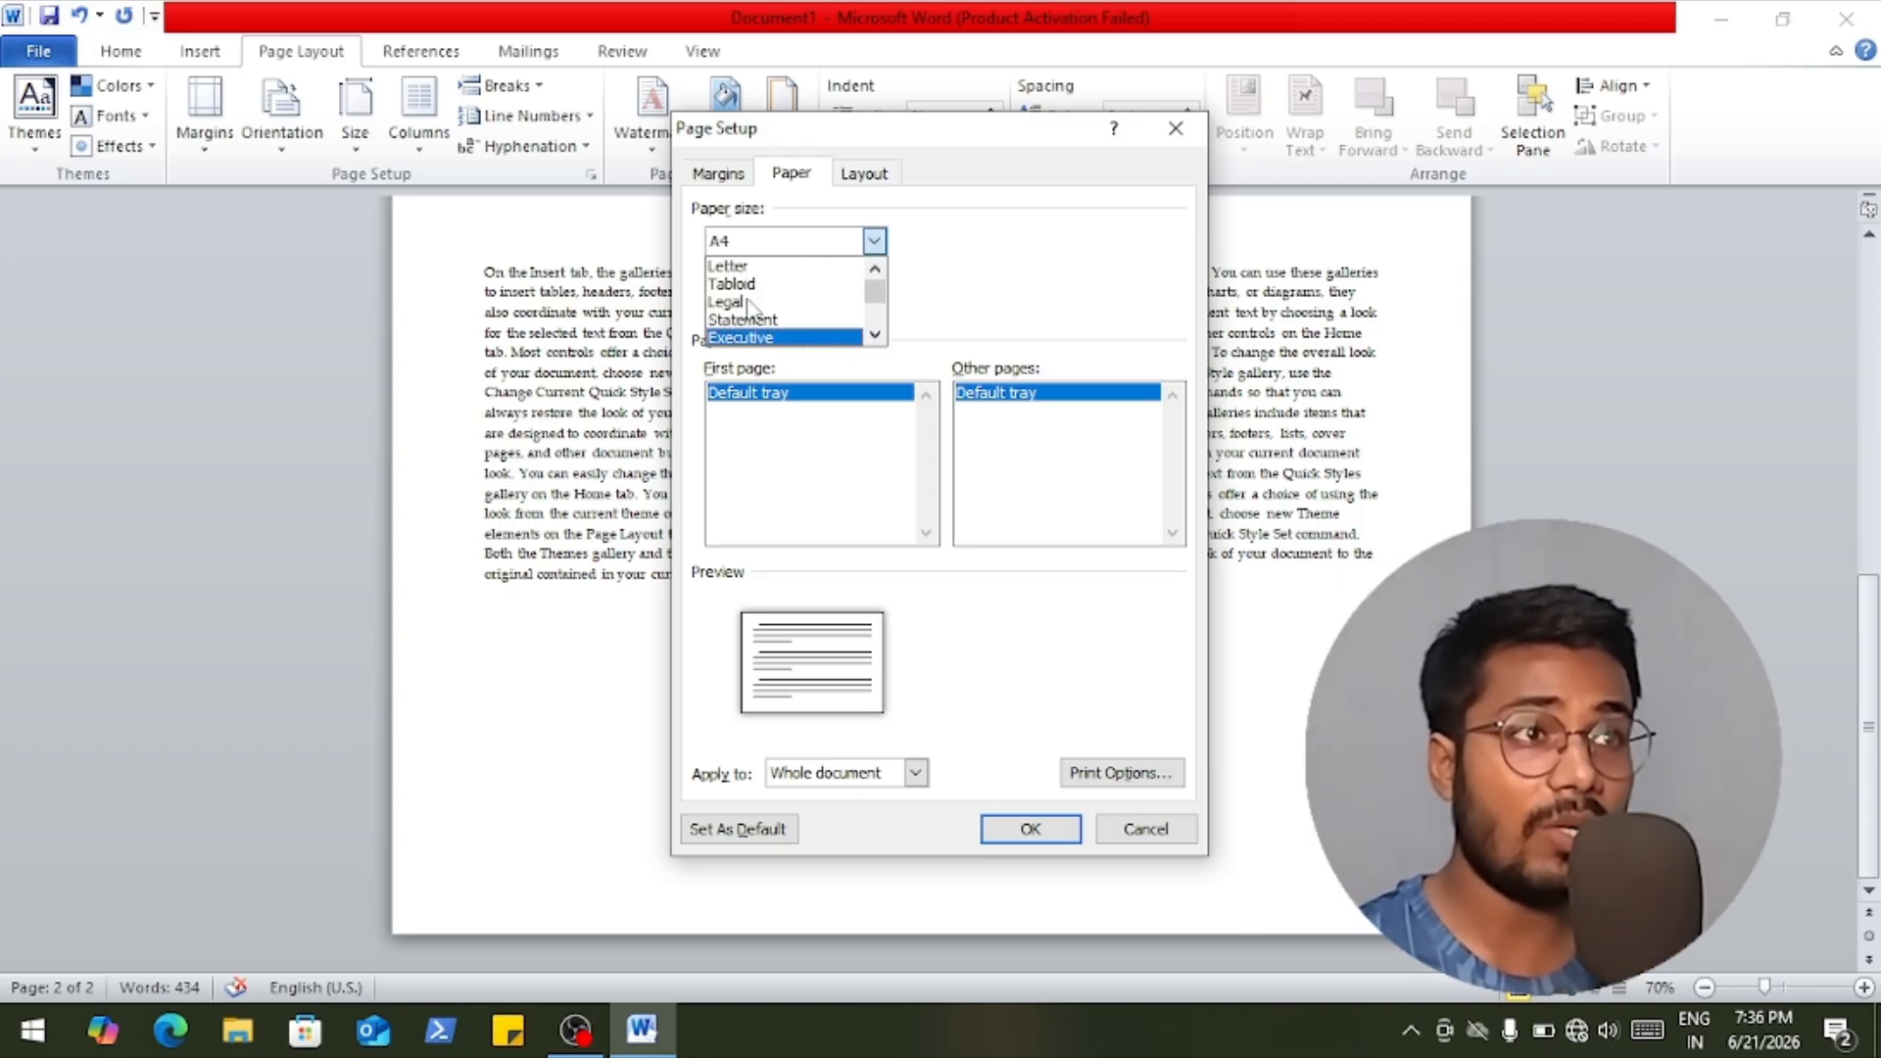
pyautogui.click(896, 262)
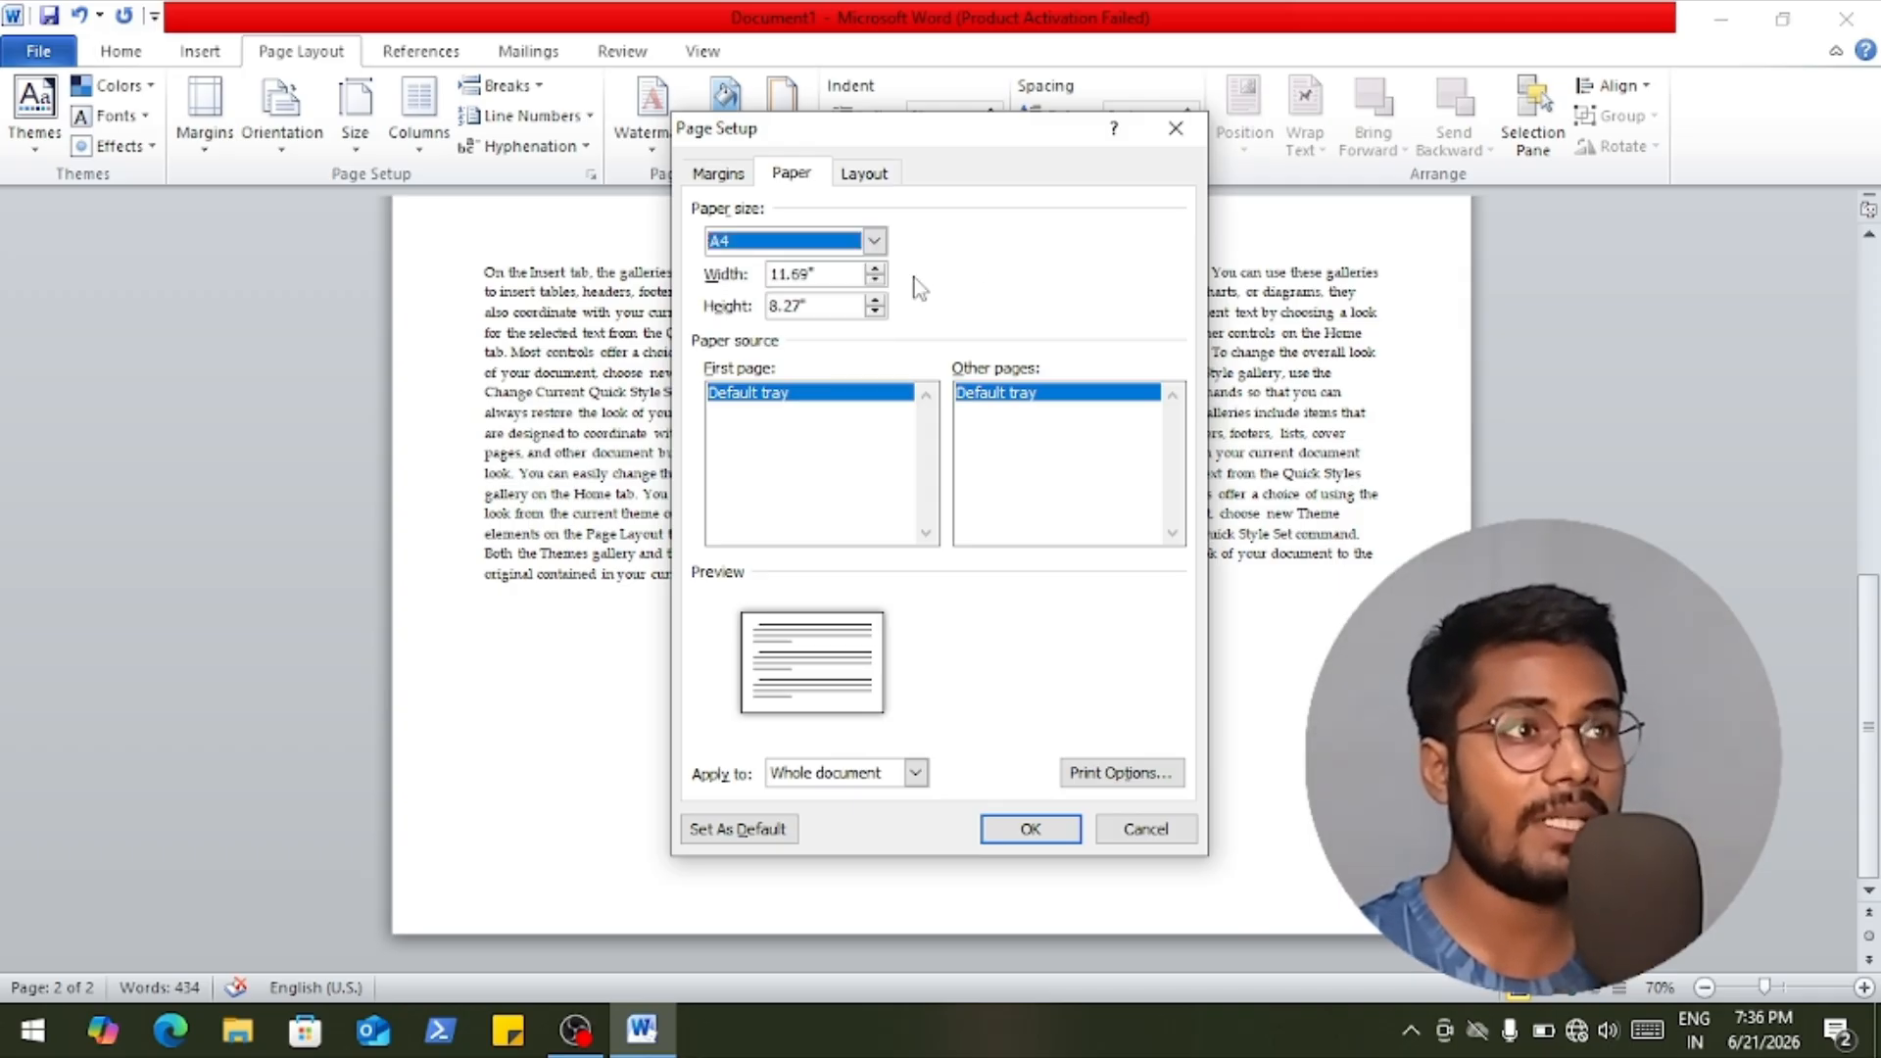
pyautogui.doubleClick(810, 274)
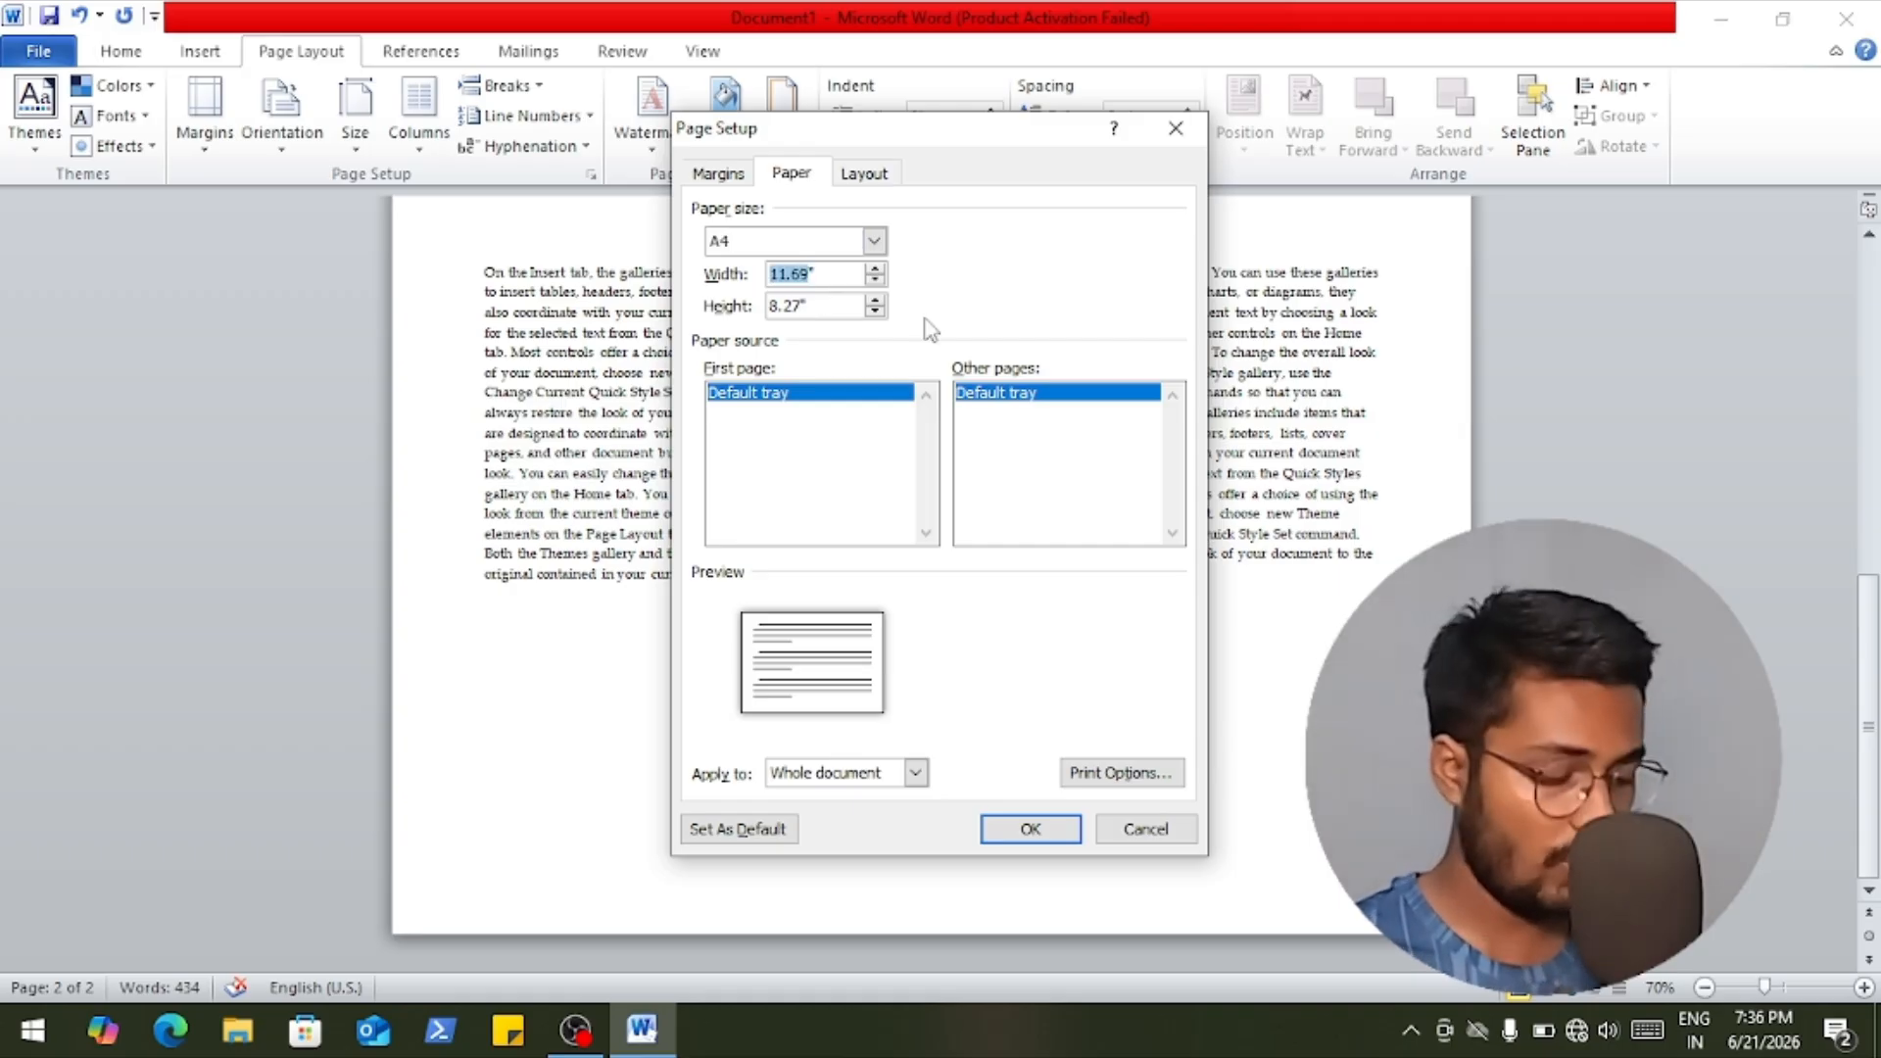
pyautogui.write('5')
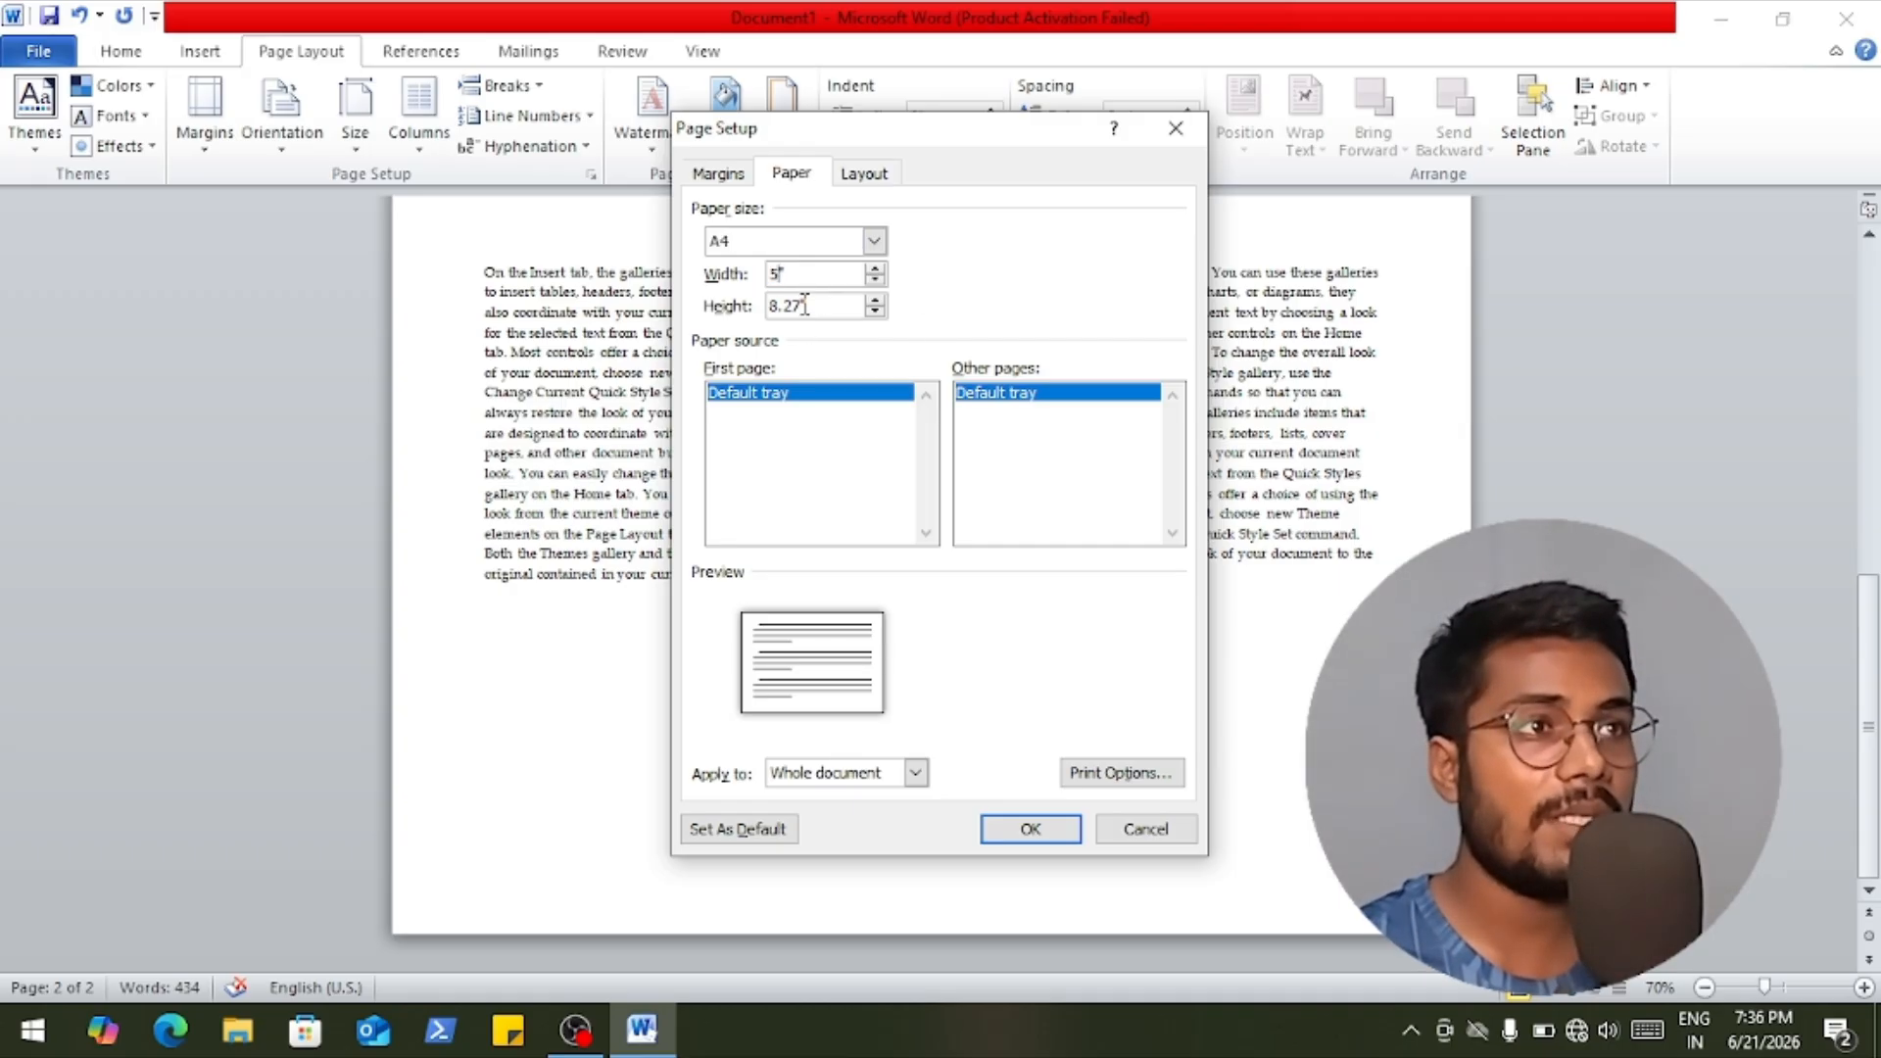
pyautogui.doubleClick(804, 305)
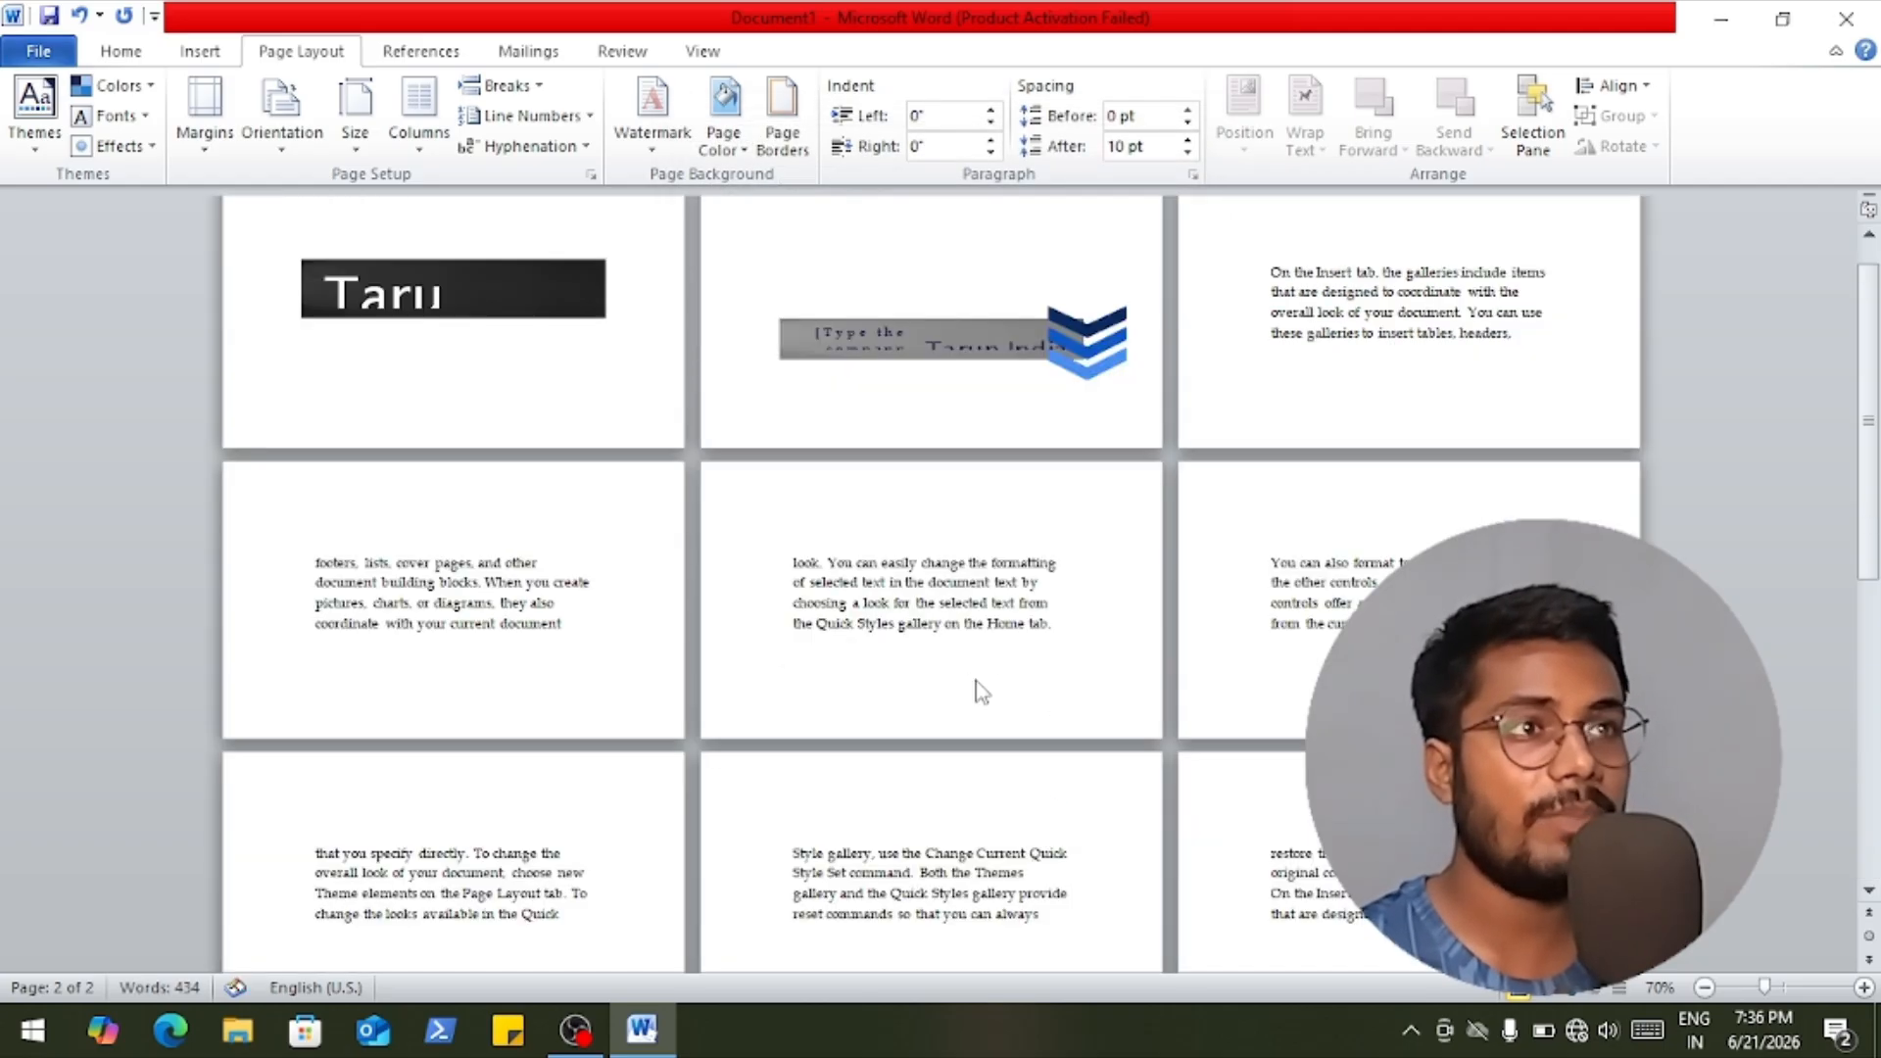
# Review the document's pages at the custom paper size and undo that size change.
pyautogui.scroll(1, 1262, 412)
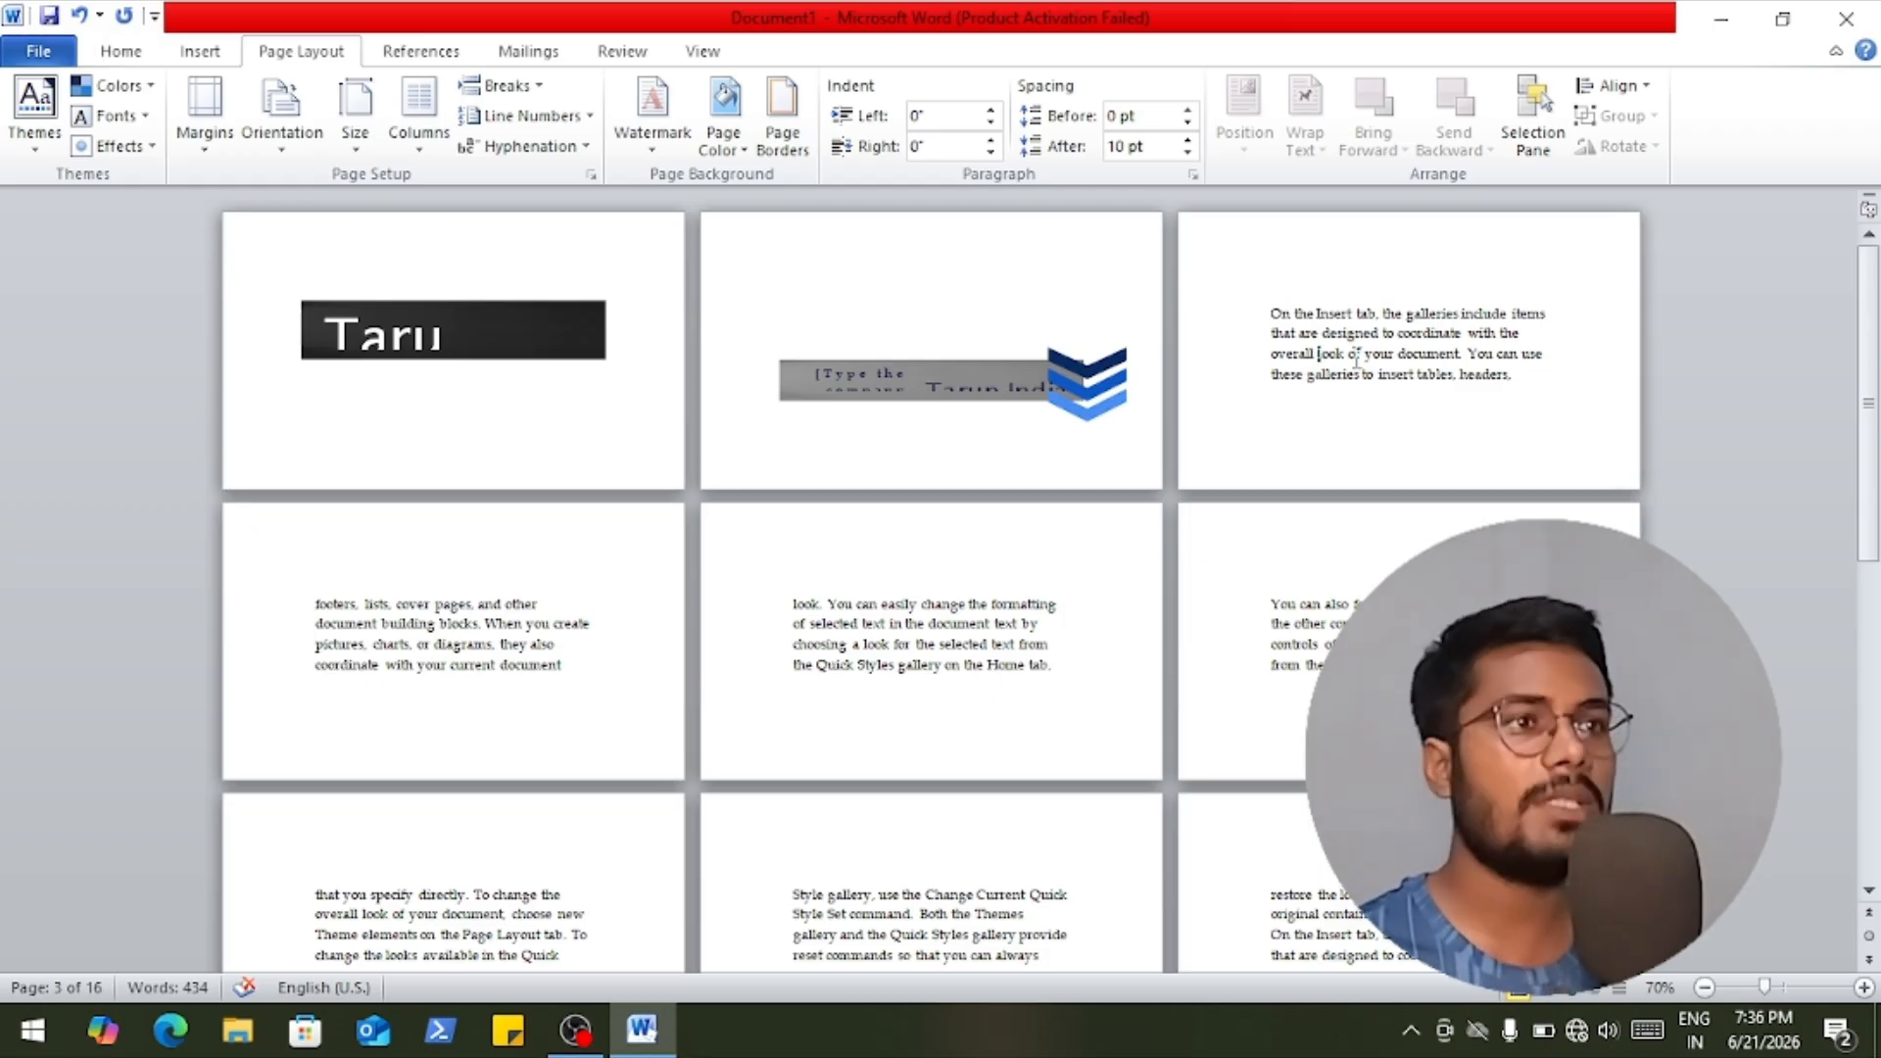
pyautogui.scroll(-5, 1352, 392)
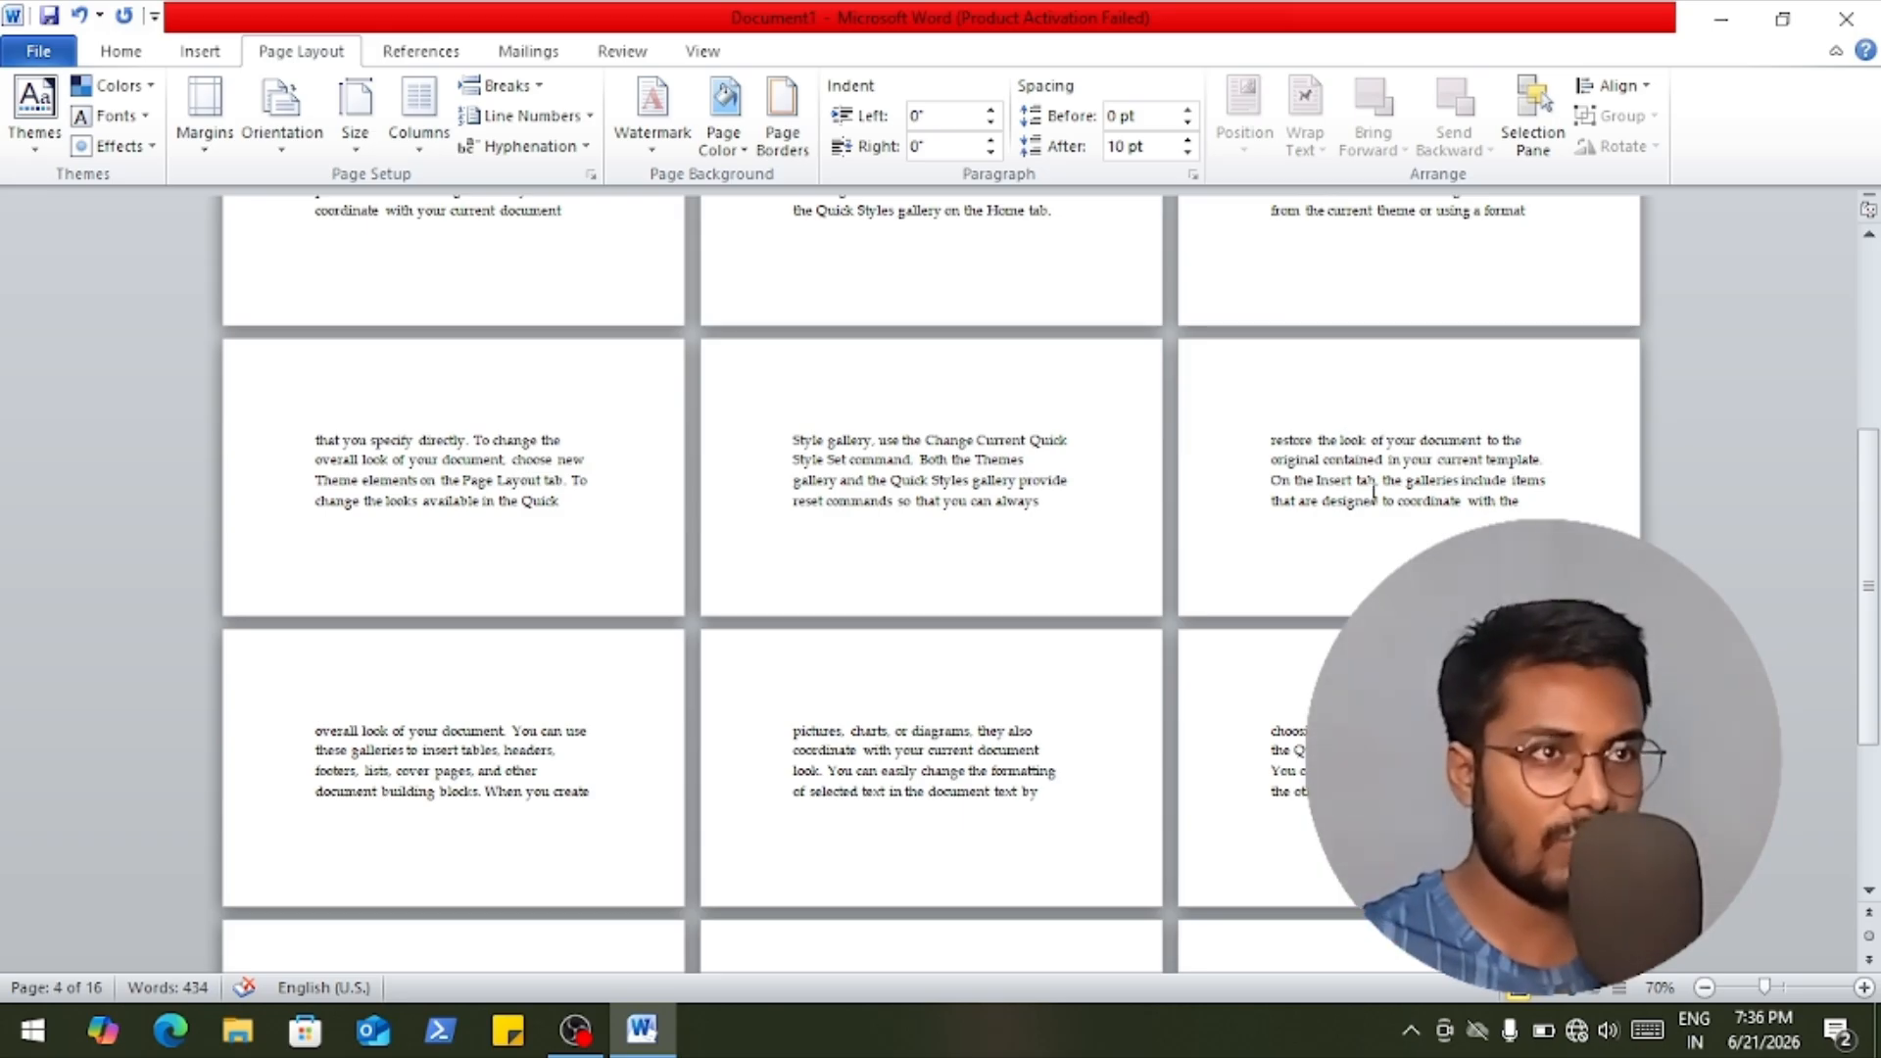
pyautogui.scroll(-6, 1370, 548)
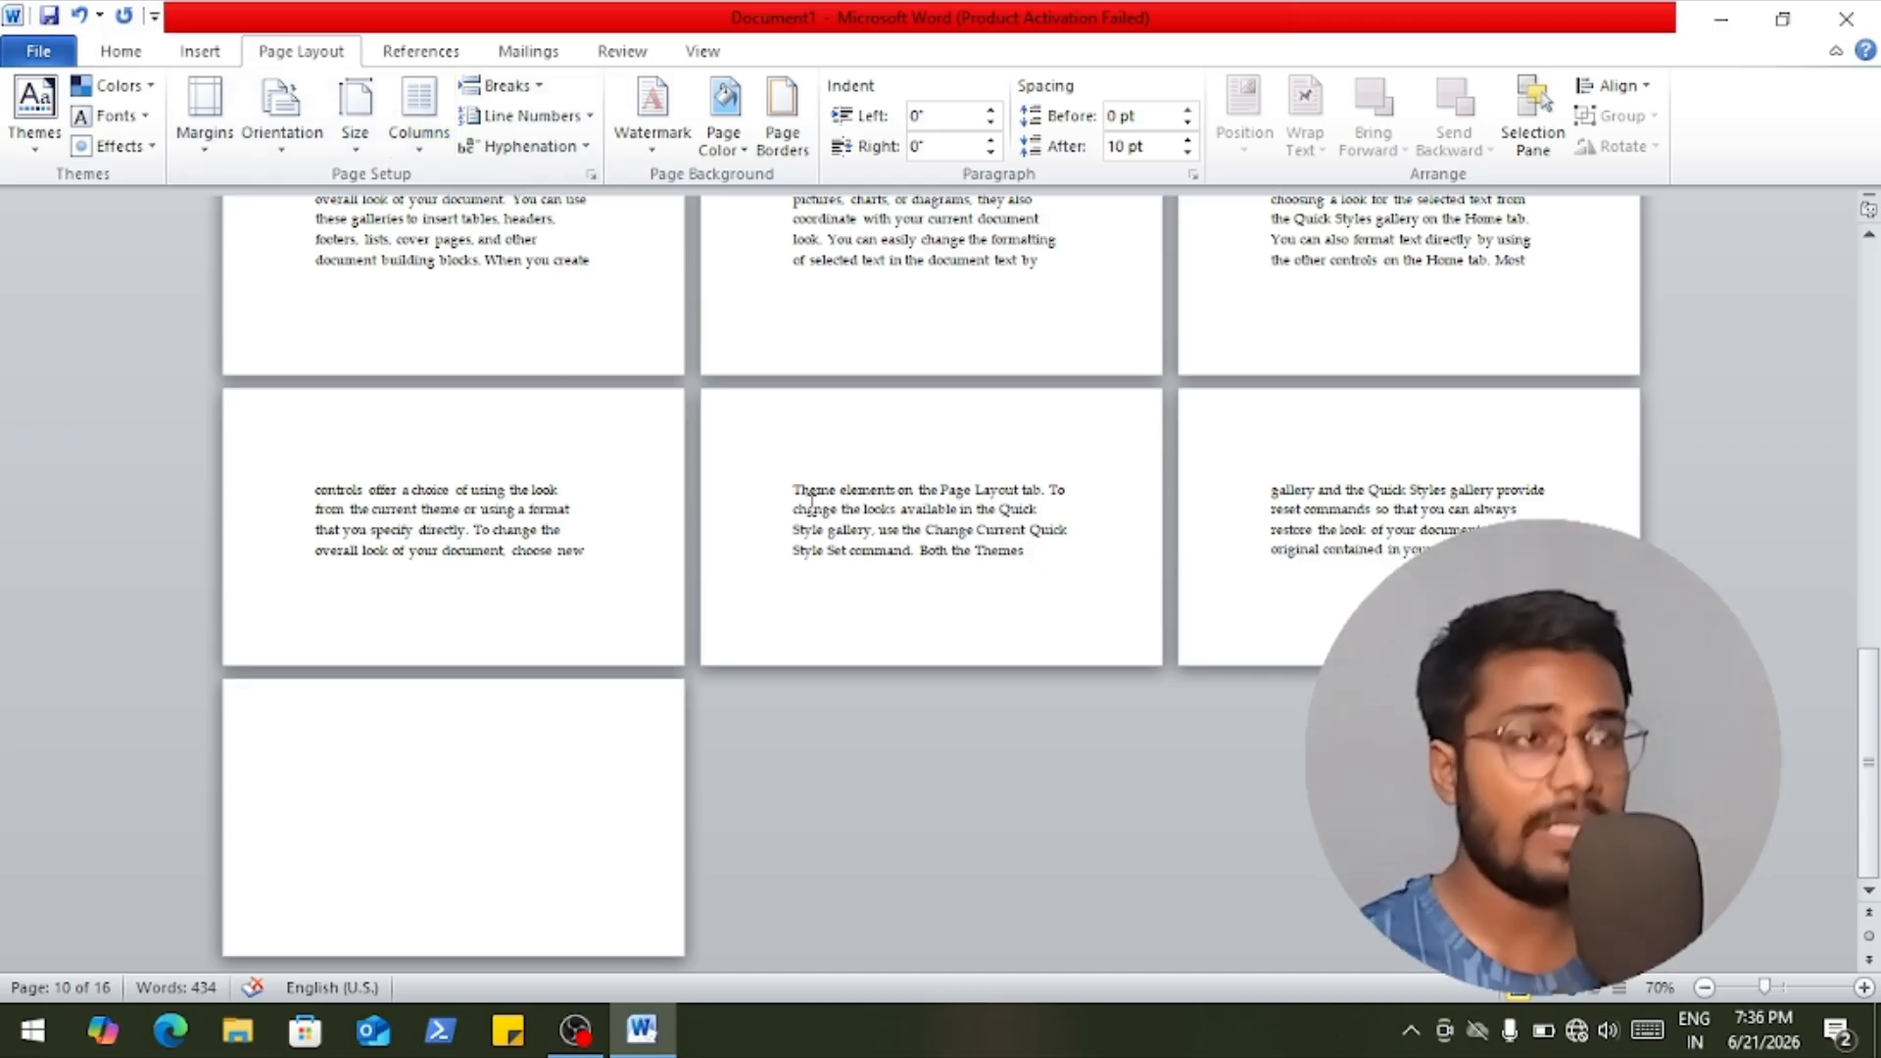
pyautogui.hotkey('ctrl', 'z')
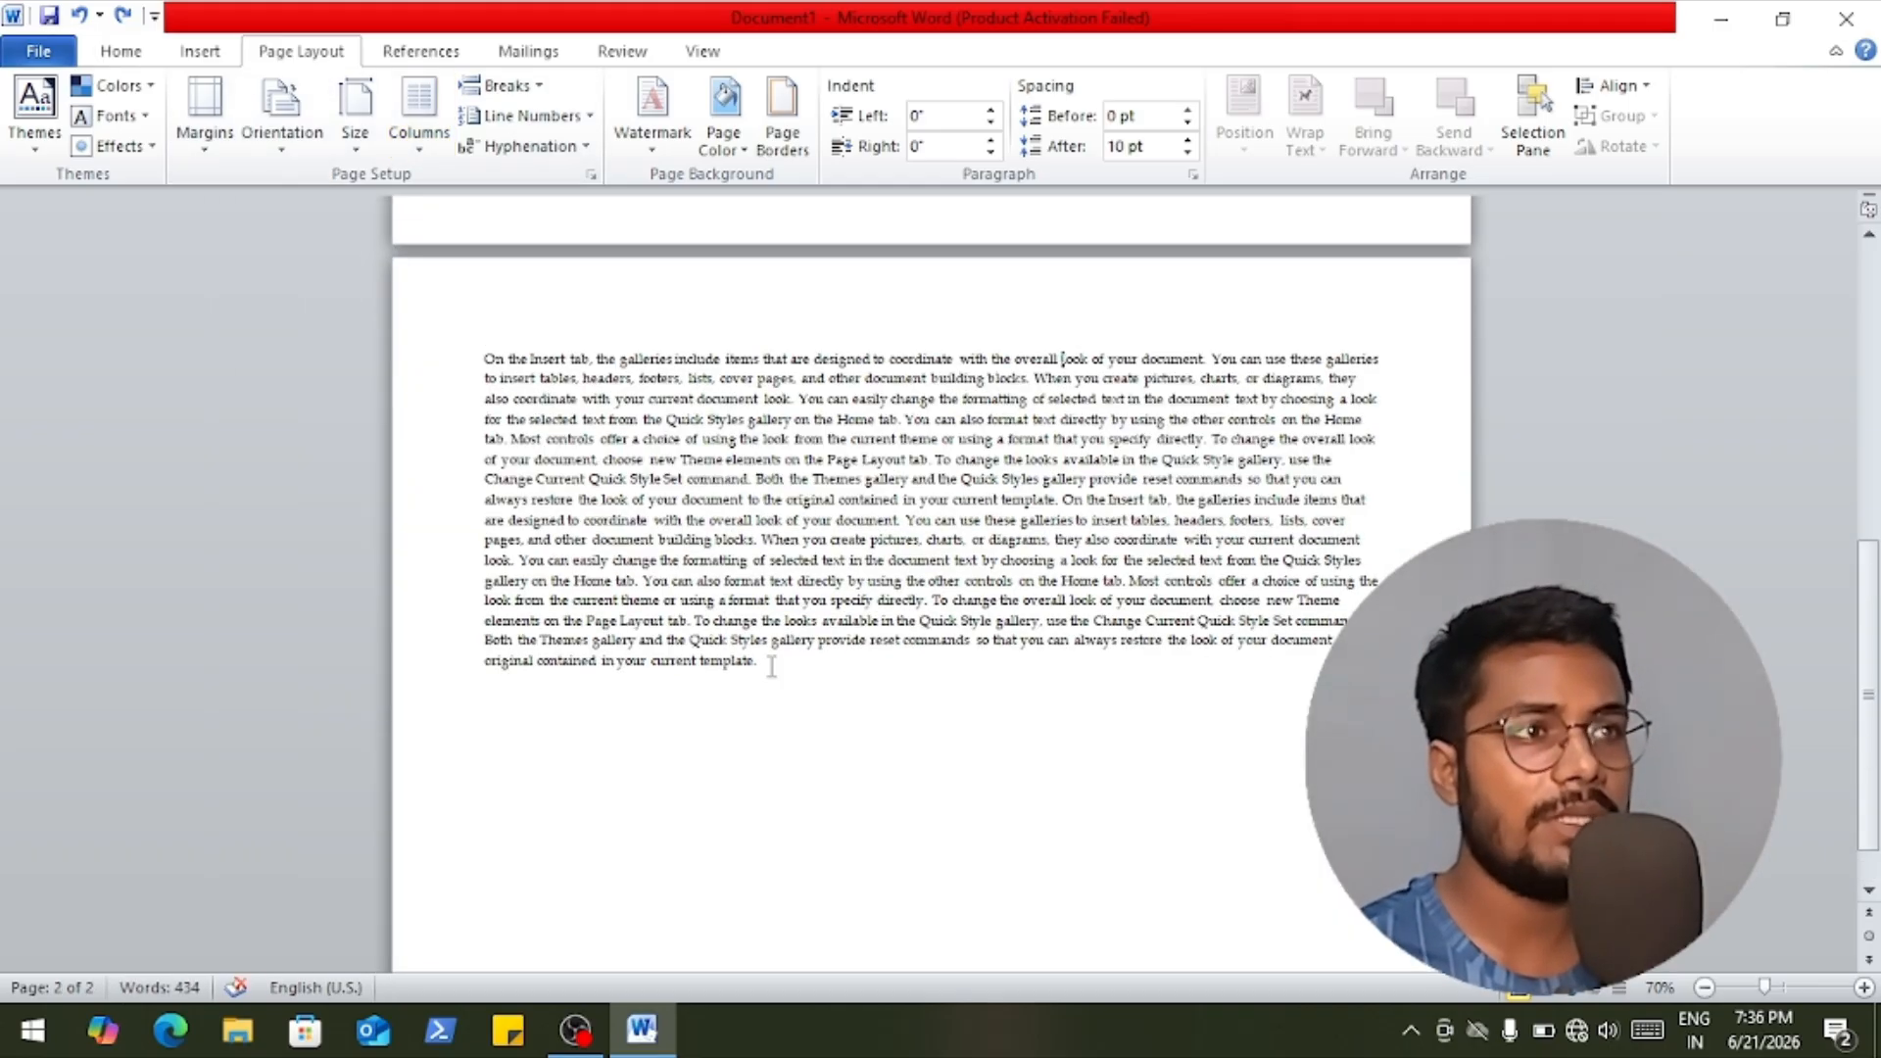
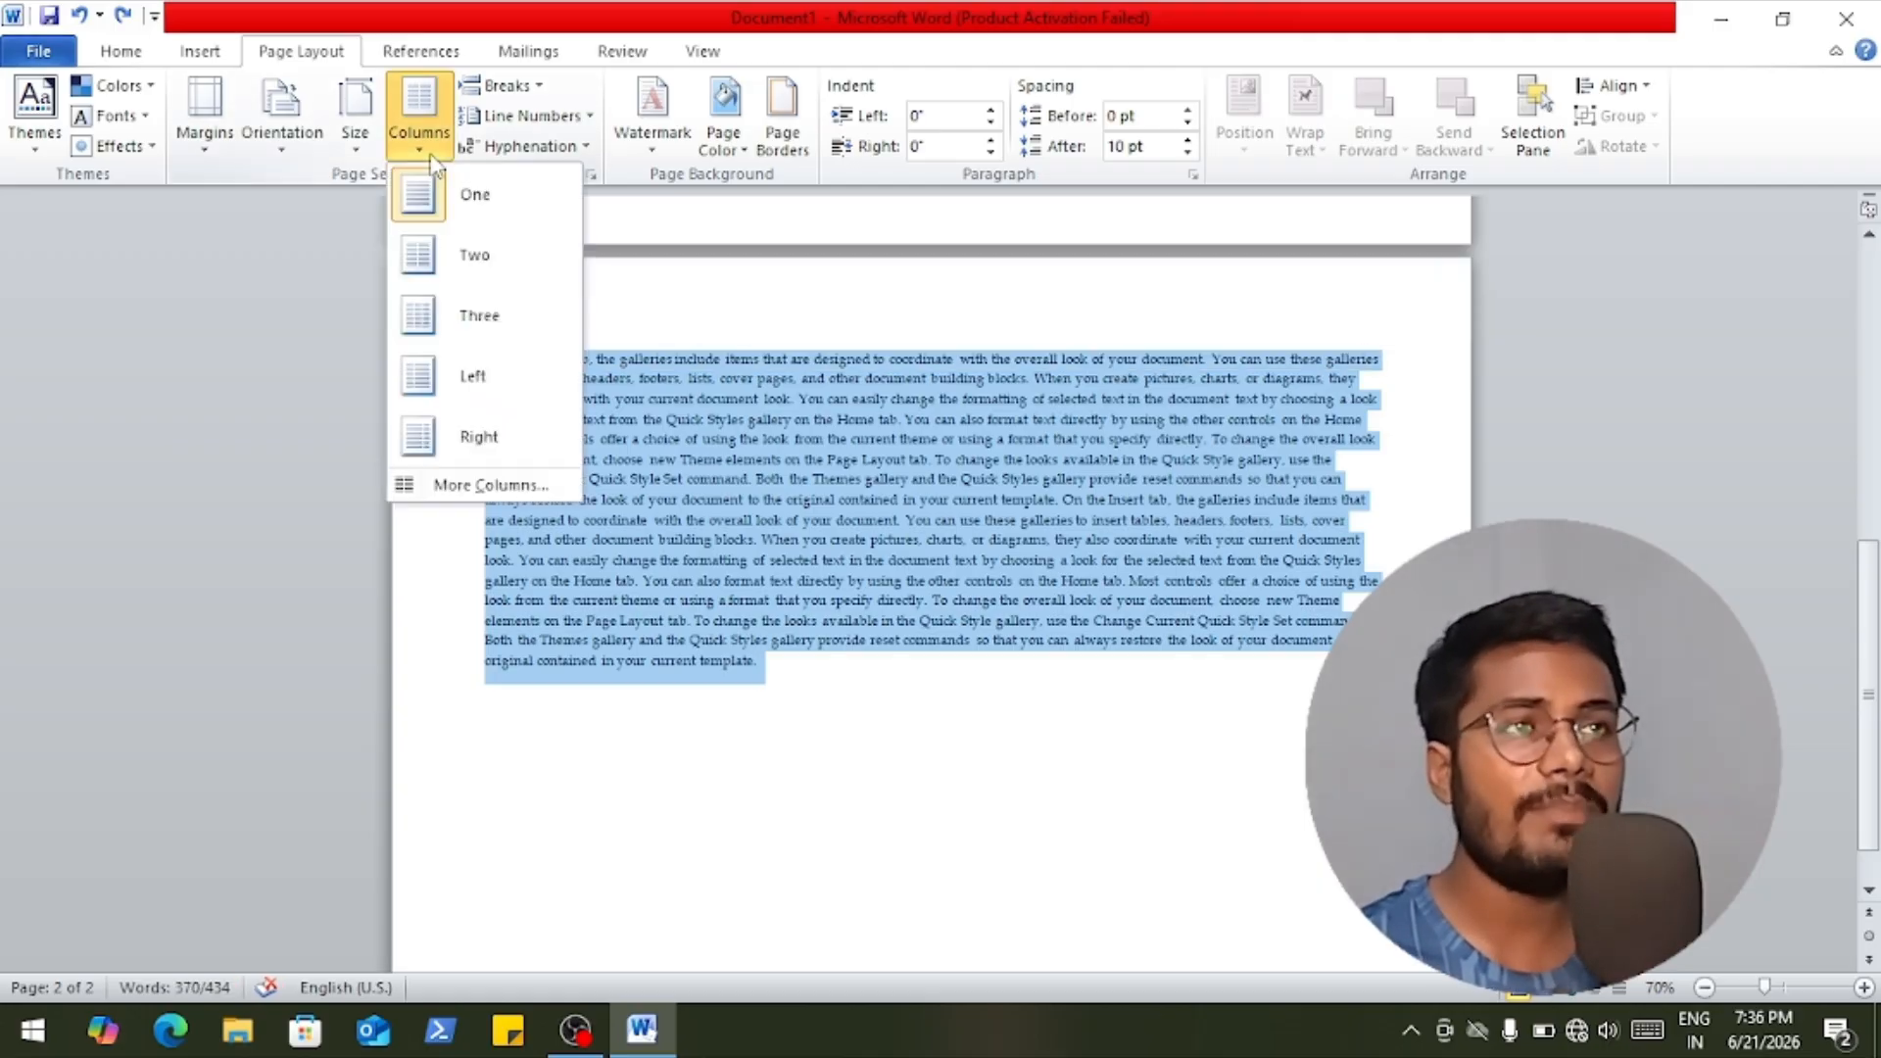
# Format all the body text on the second page in two columns, and switch it to three columns.
pyautogui.click(493, 260)
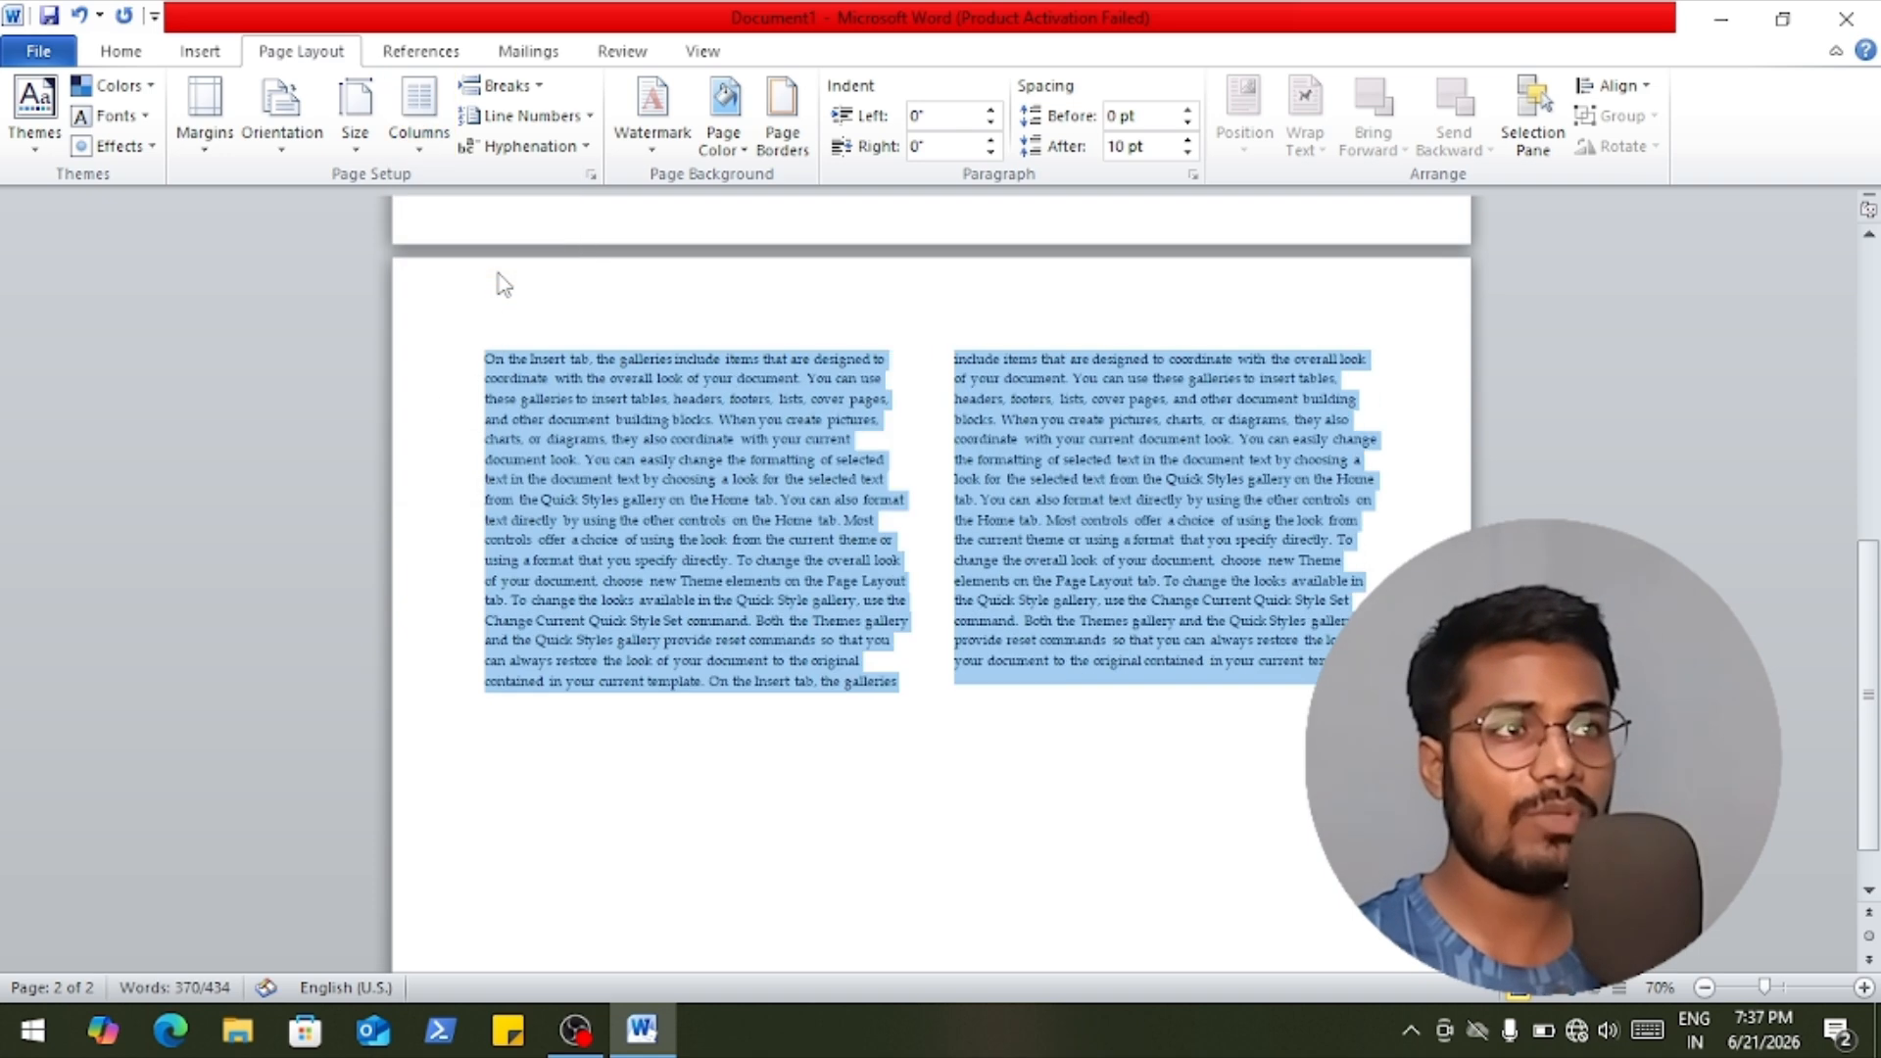
pyautogui.click(431, 154)
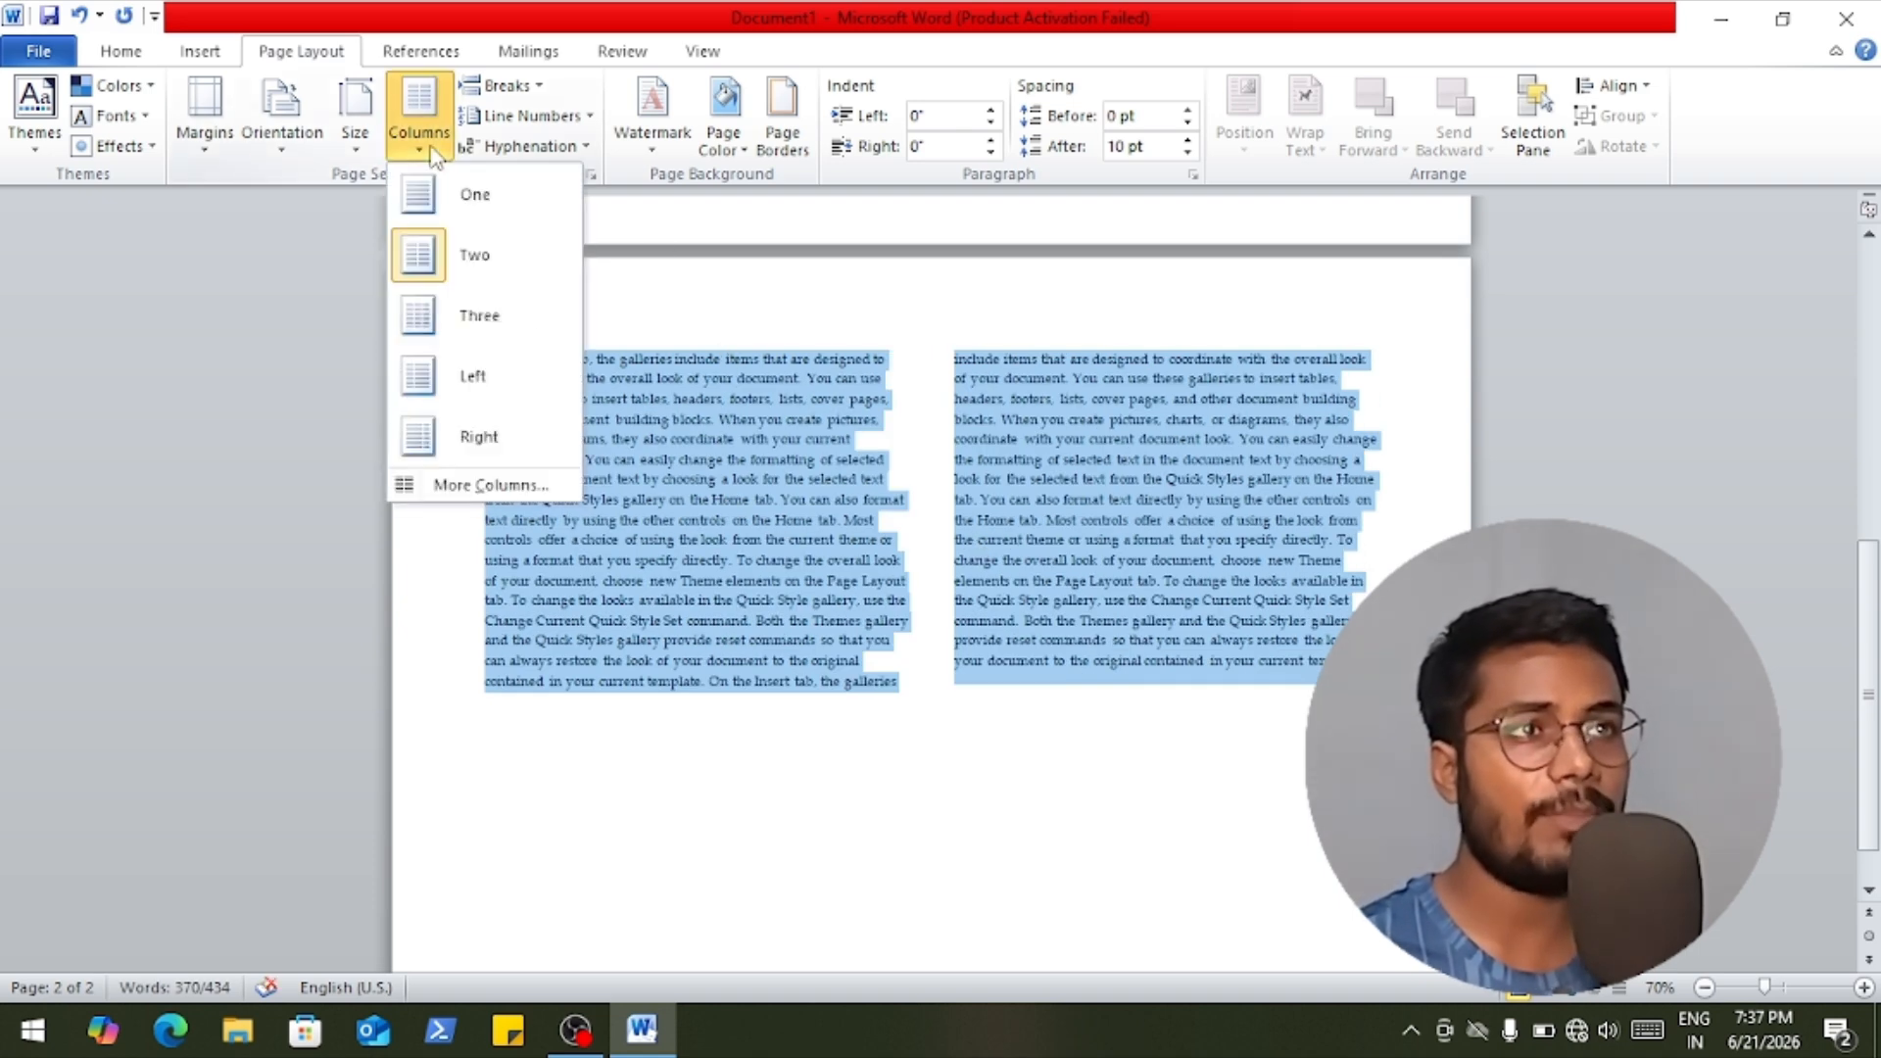
pyautogui.click(480, 316)
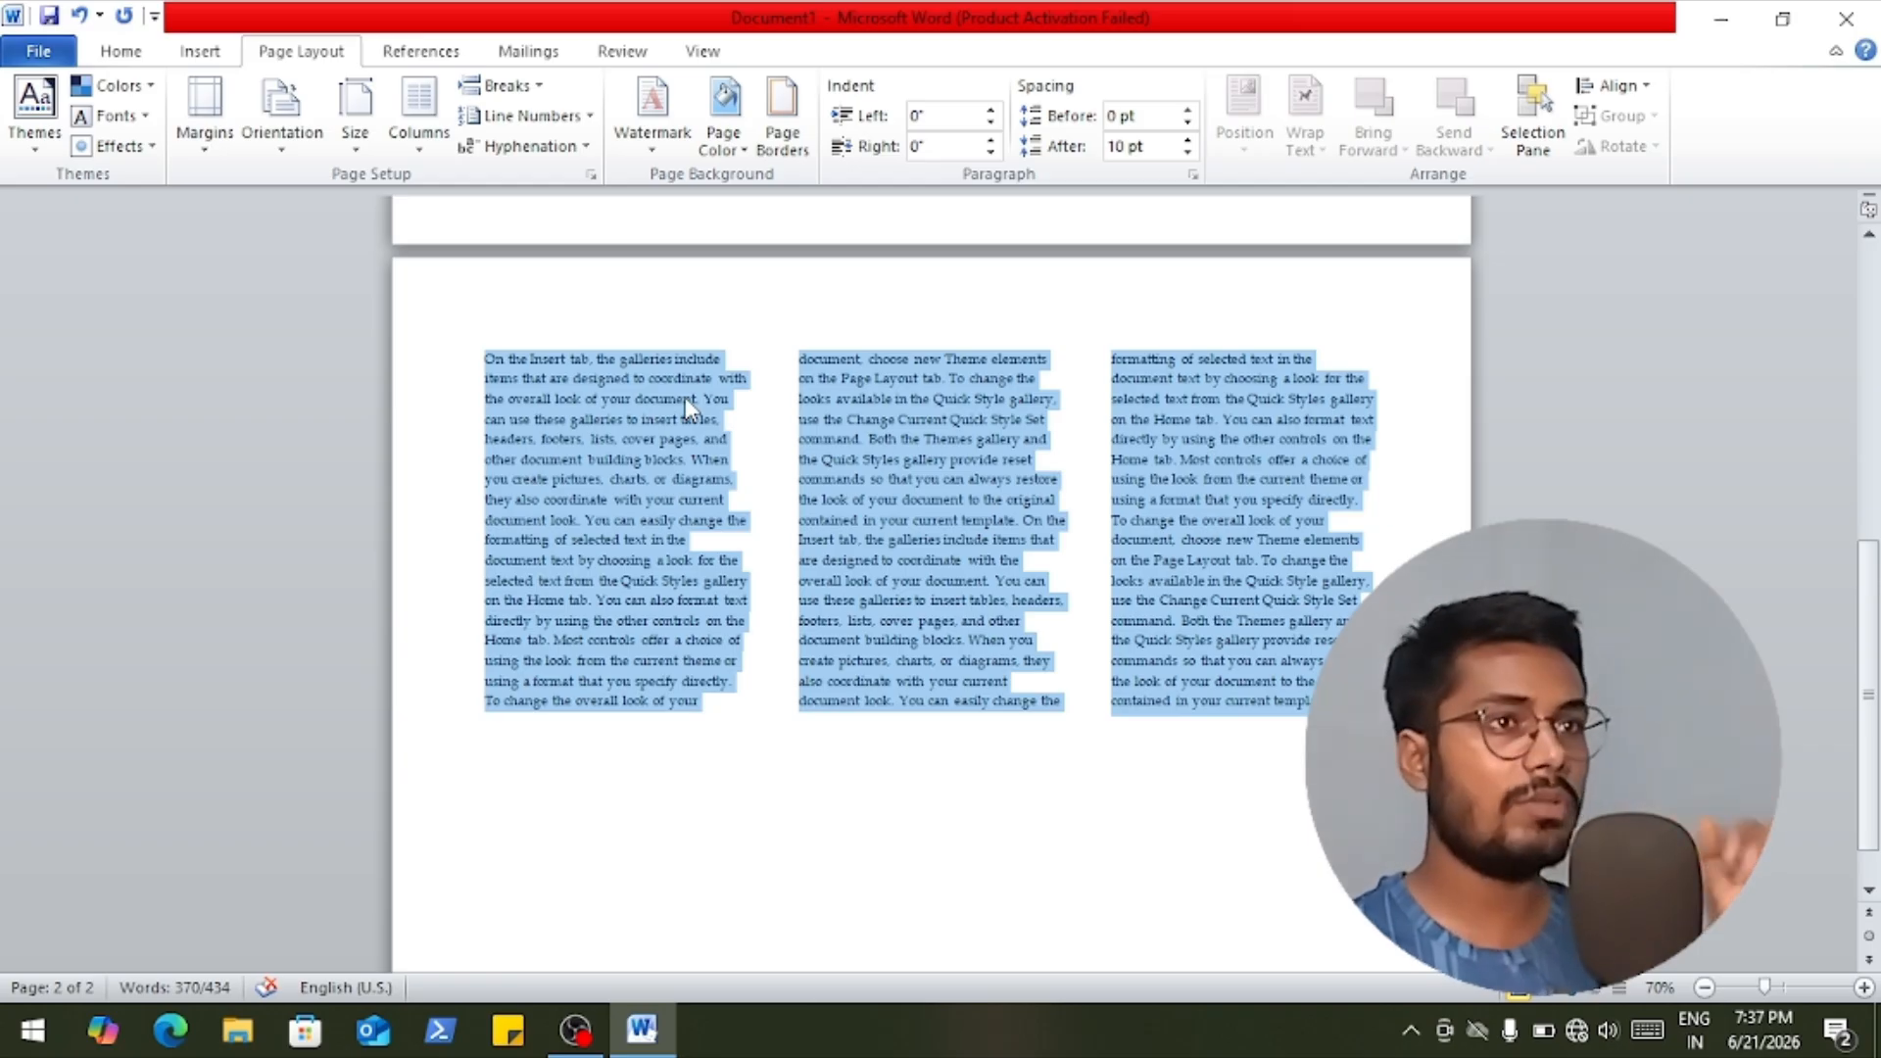
# Justify the selected three-column body text on the second page.
pyautogui.click(122, 53)
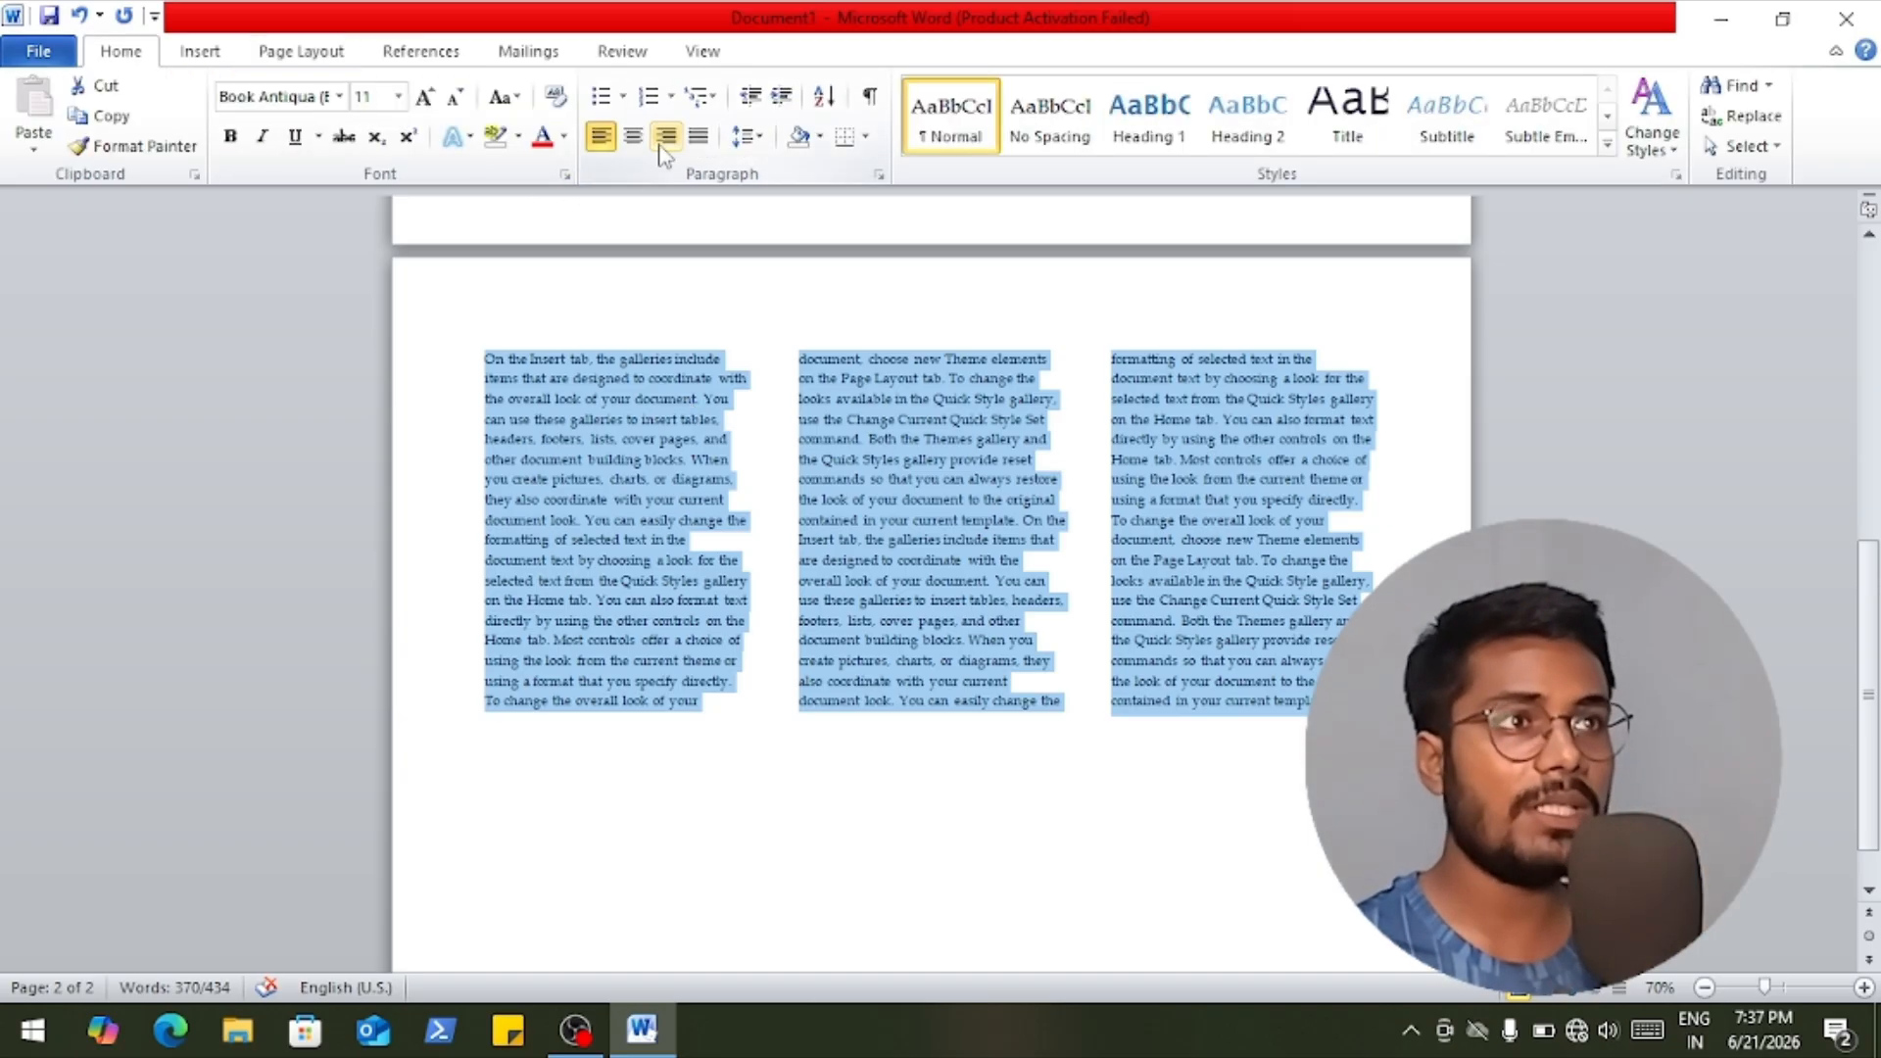
pyautogui.click(697, 138)
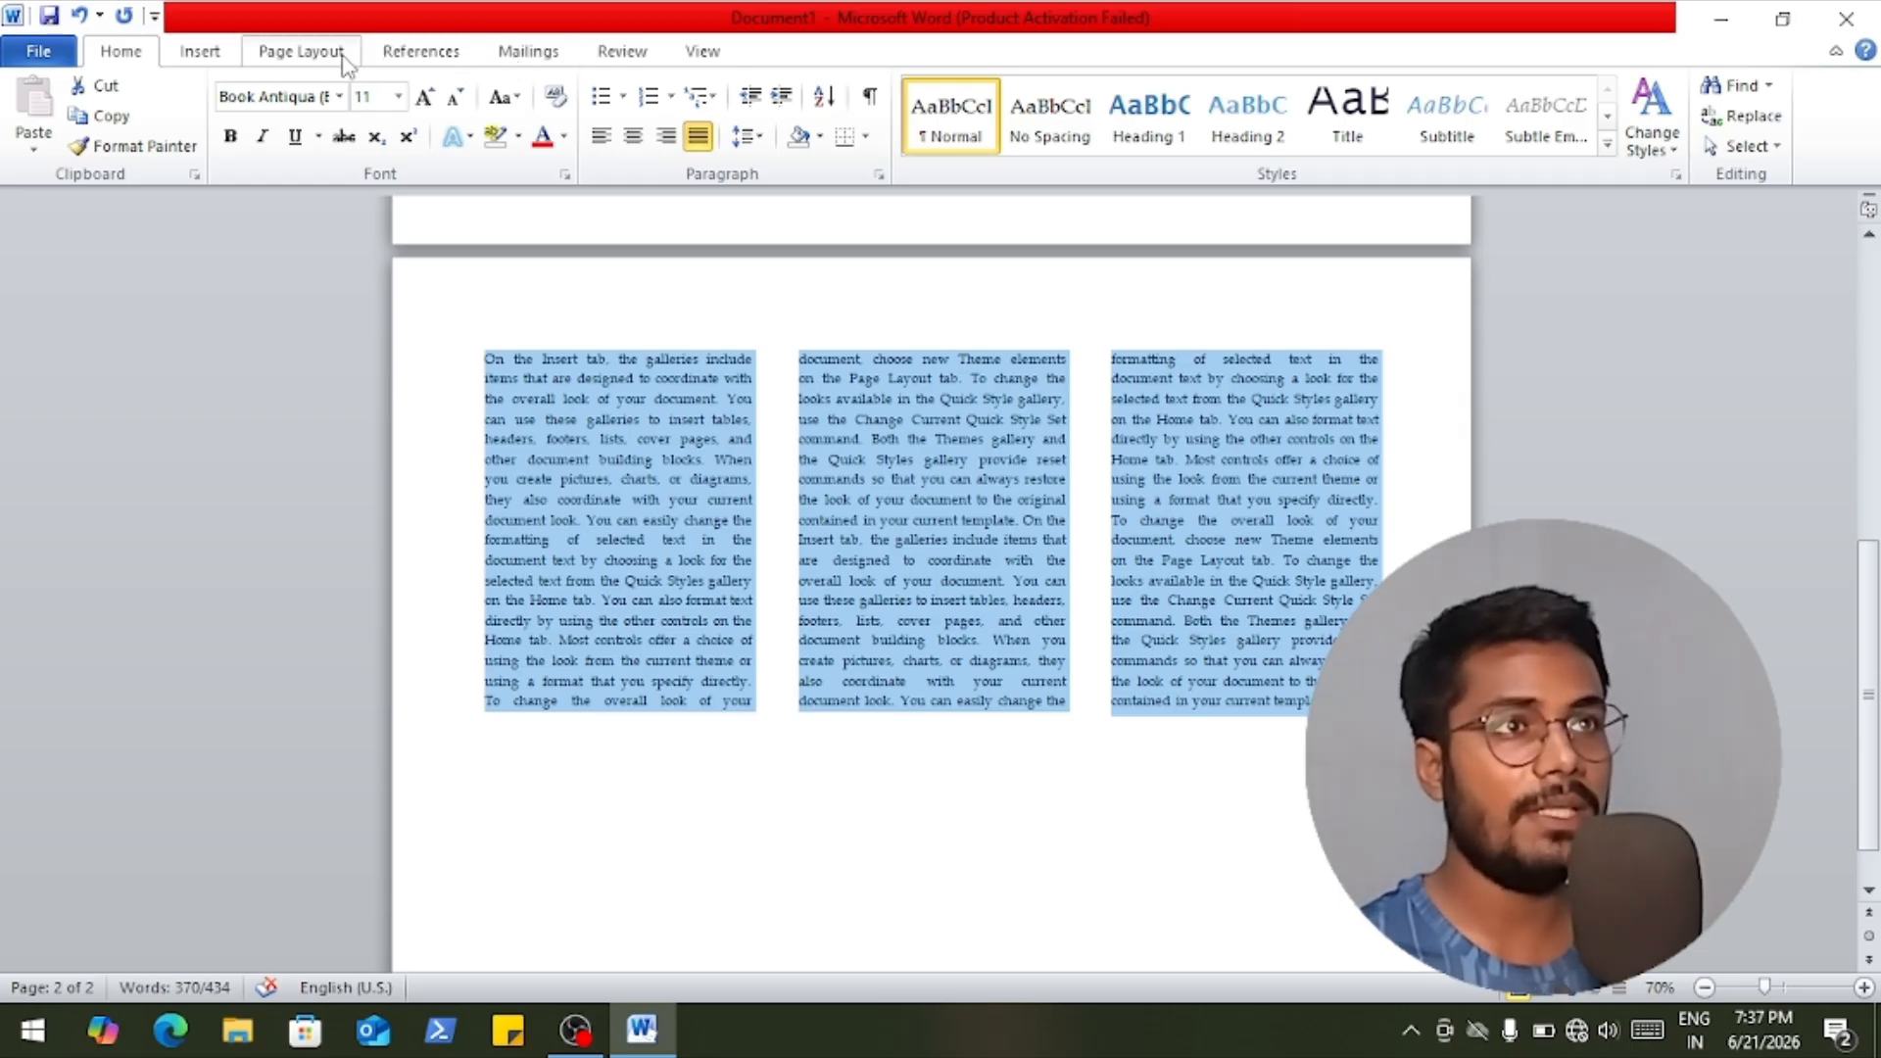
# Reduce the spacing between the three text columns on the second page to 0.2" with equal column widths.
pyautogui.click(303, 51)
pyautogui.click(431, 145)
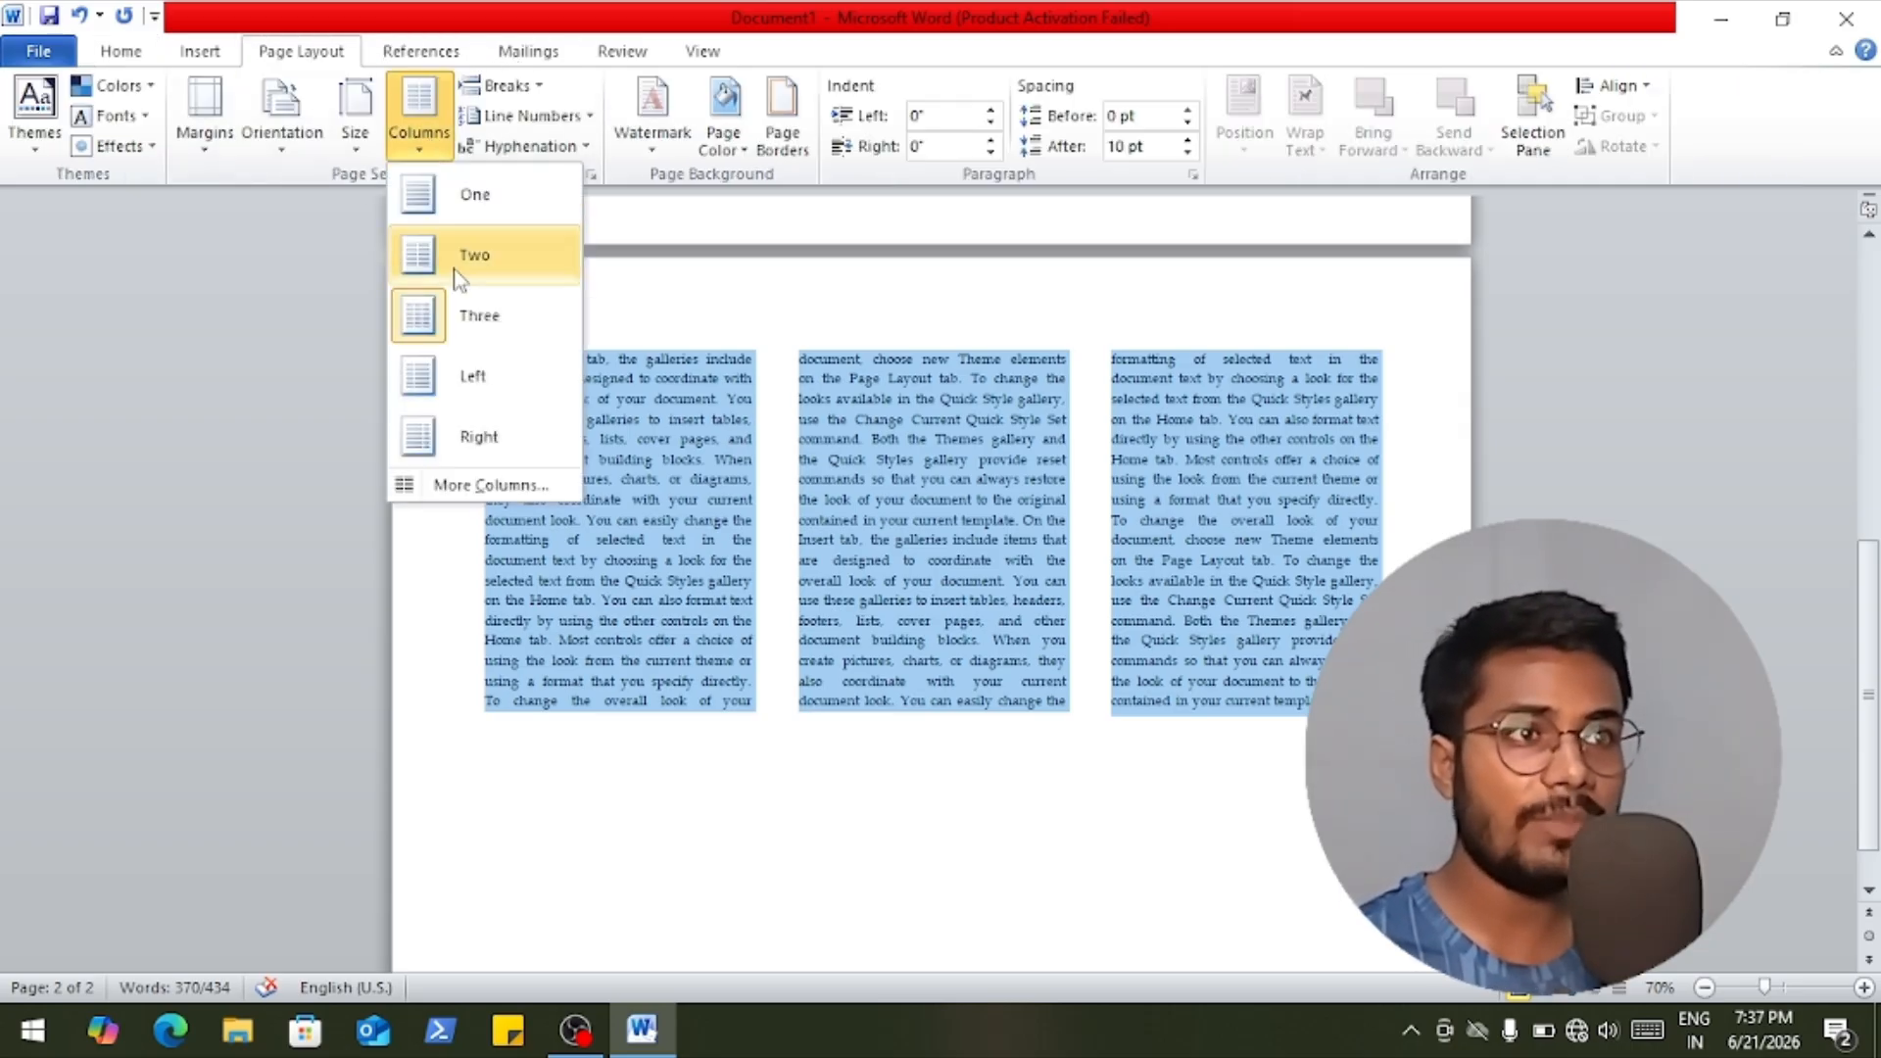
pyautogui.click(494, 483)
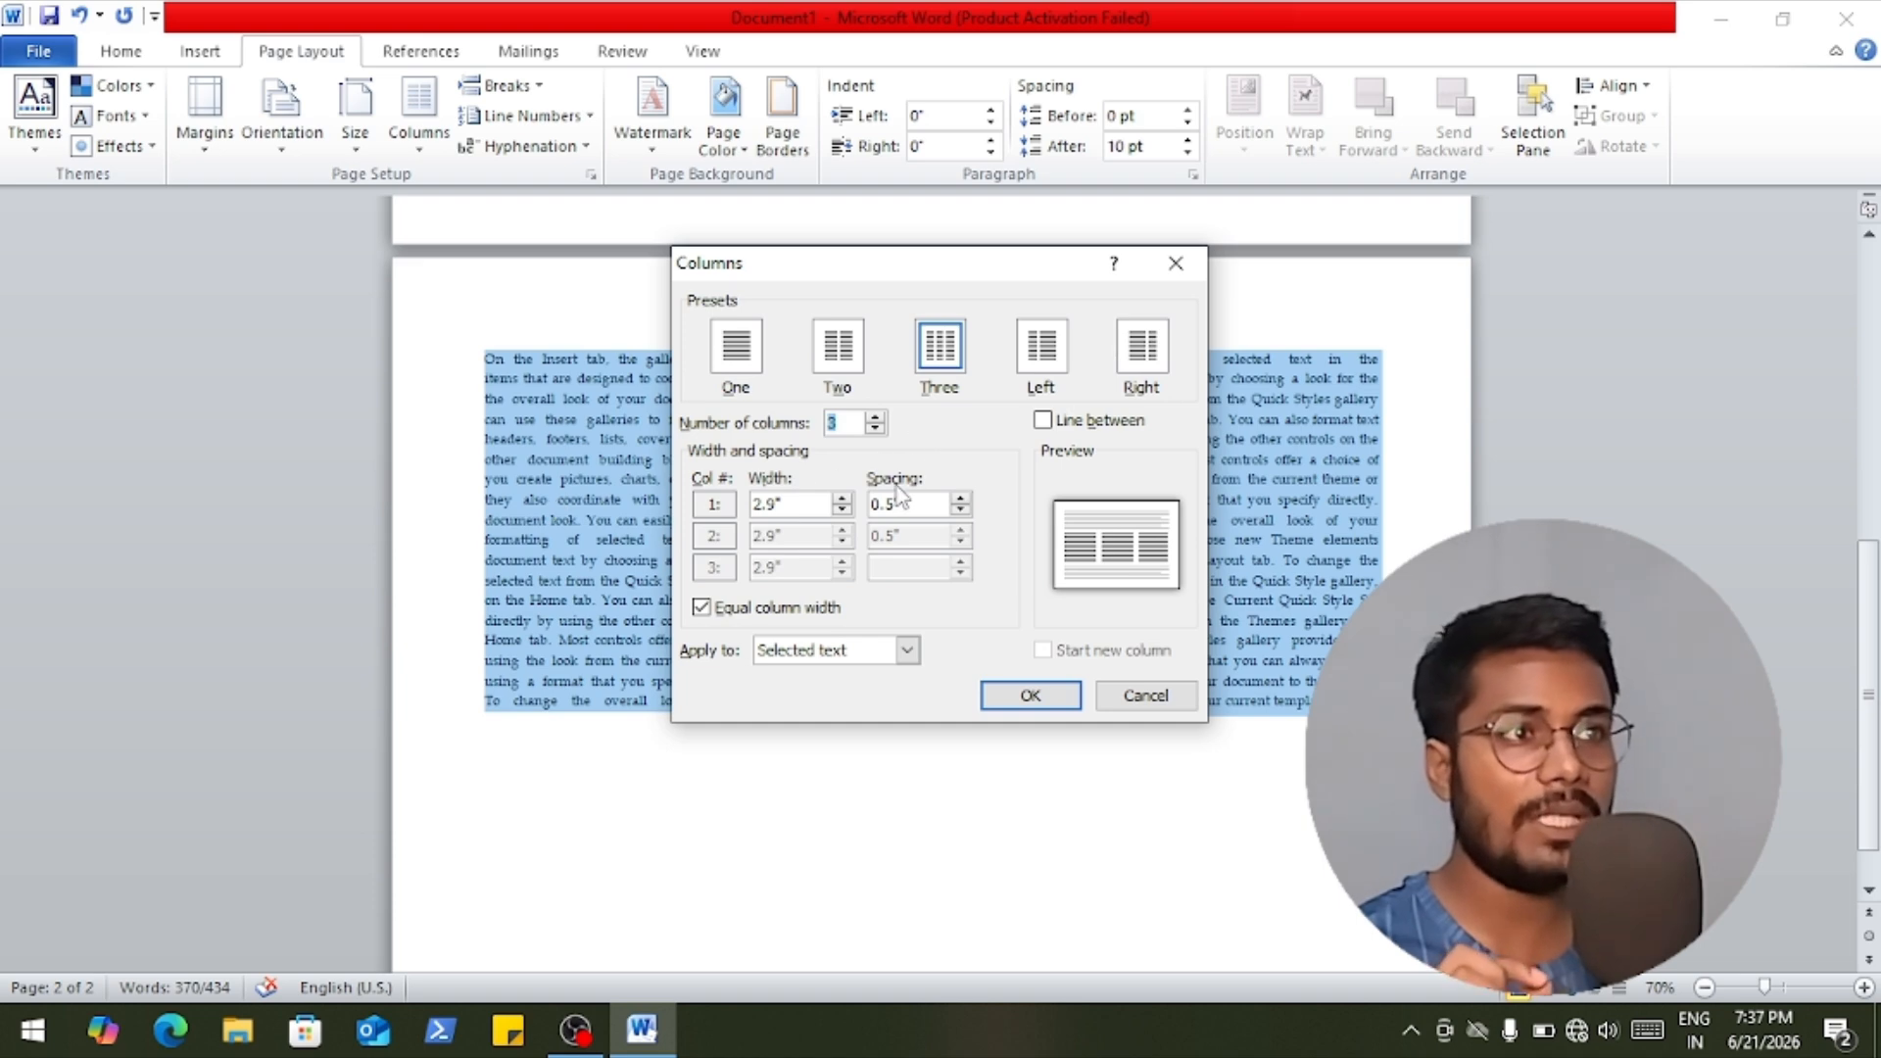
pyautogui.click(960, 508)
pyautogui.click(960, 508)
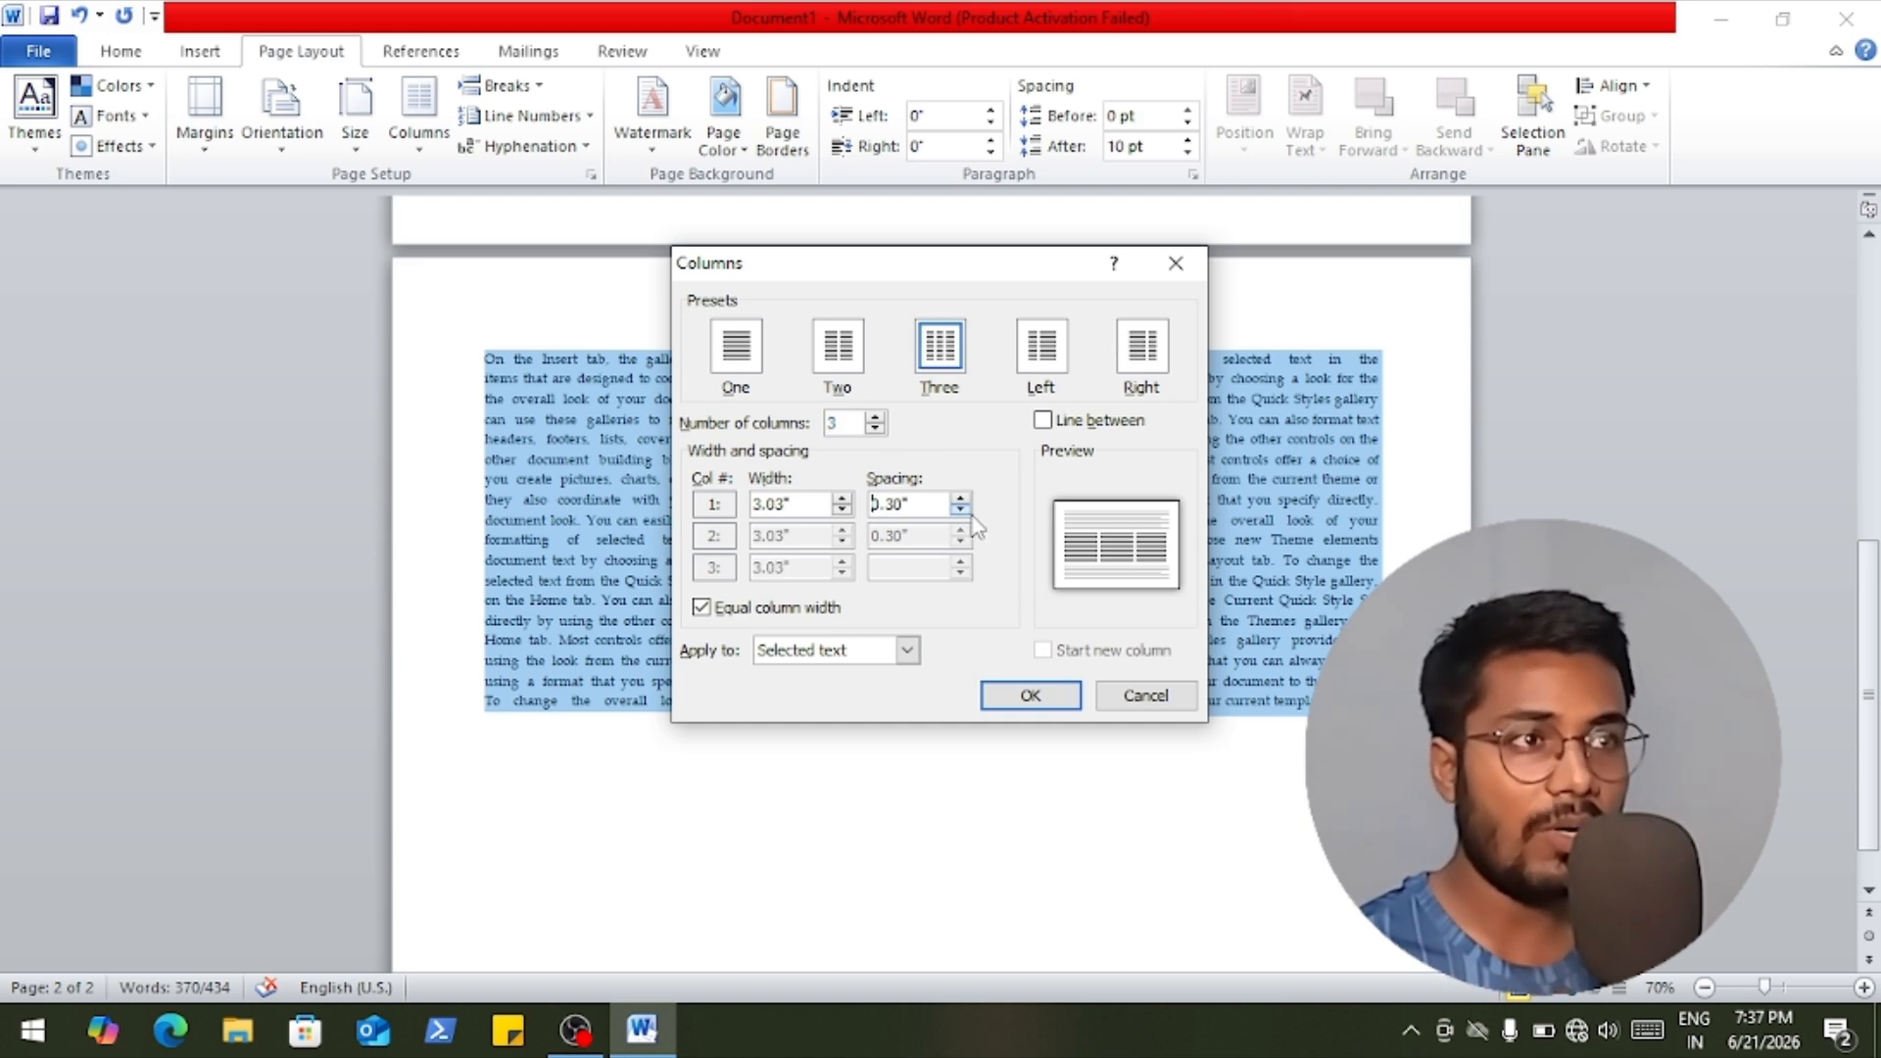
pyautogui.click(960, 509)
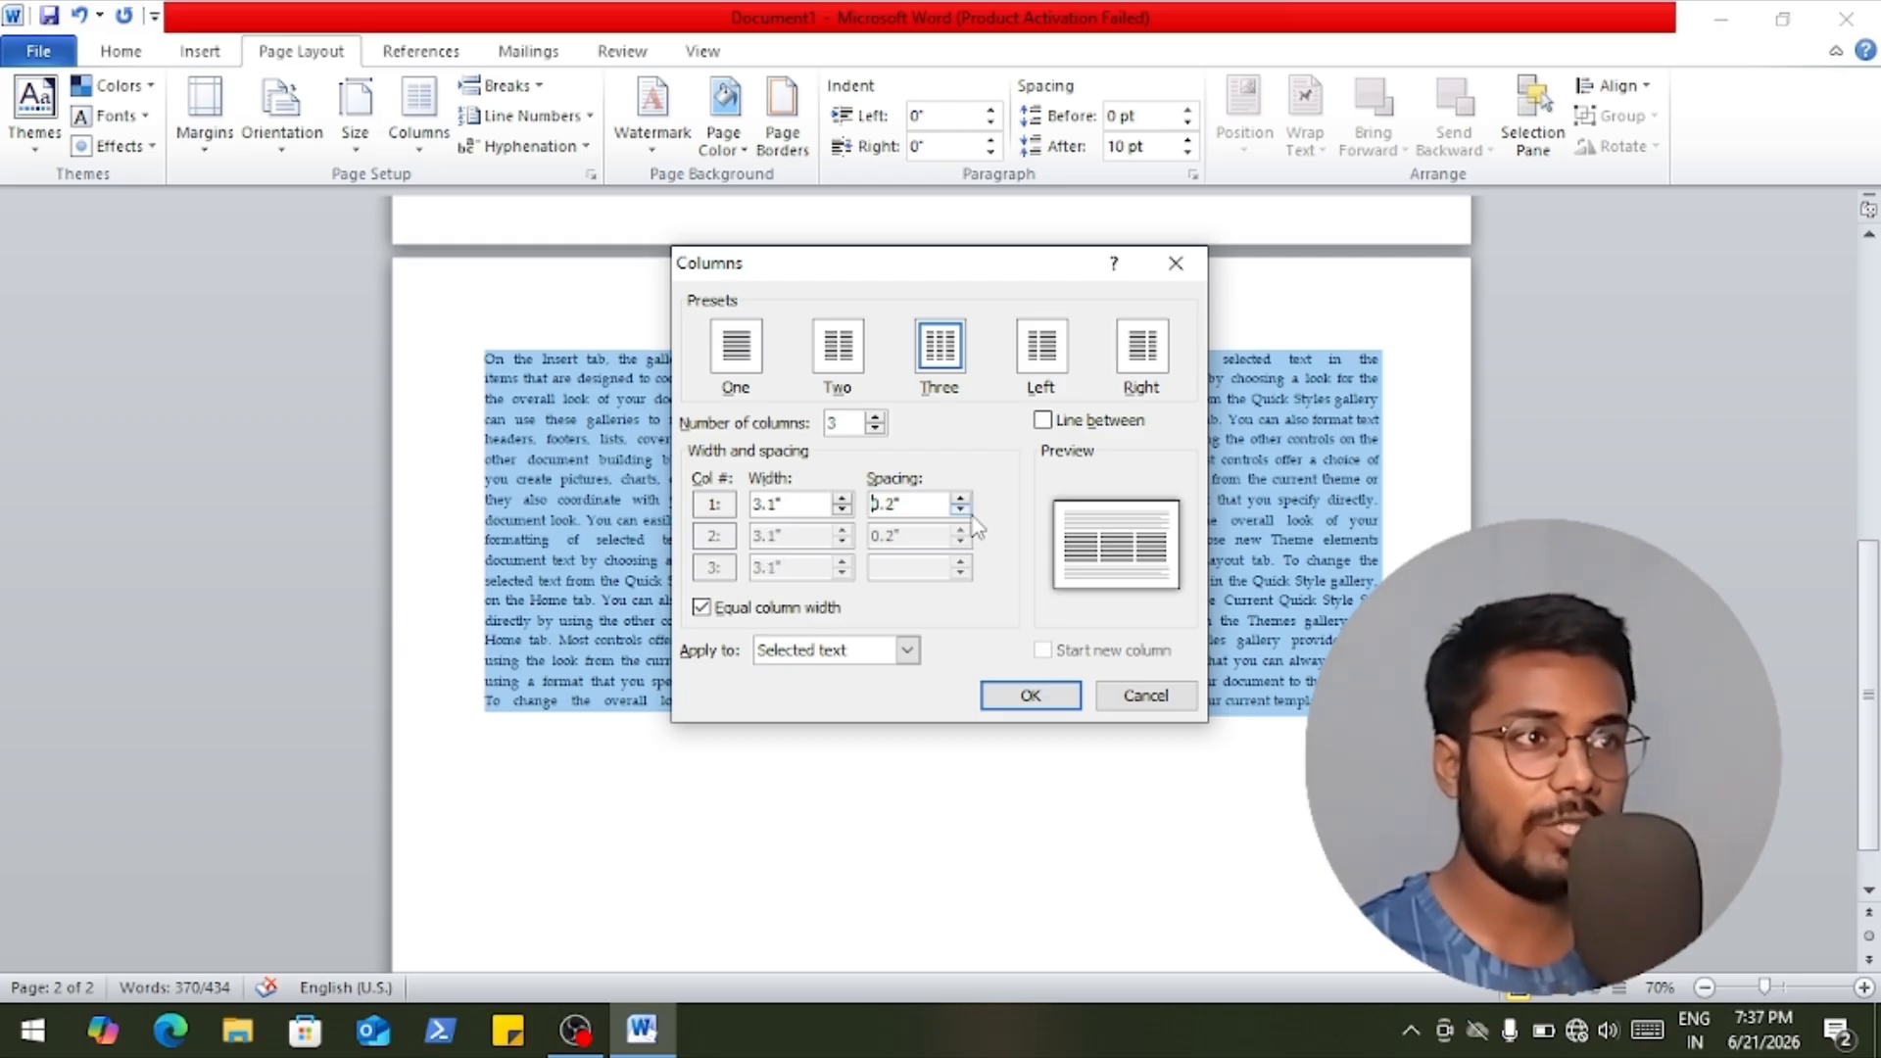
pyautogui.click(1033, 697)
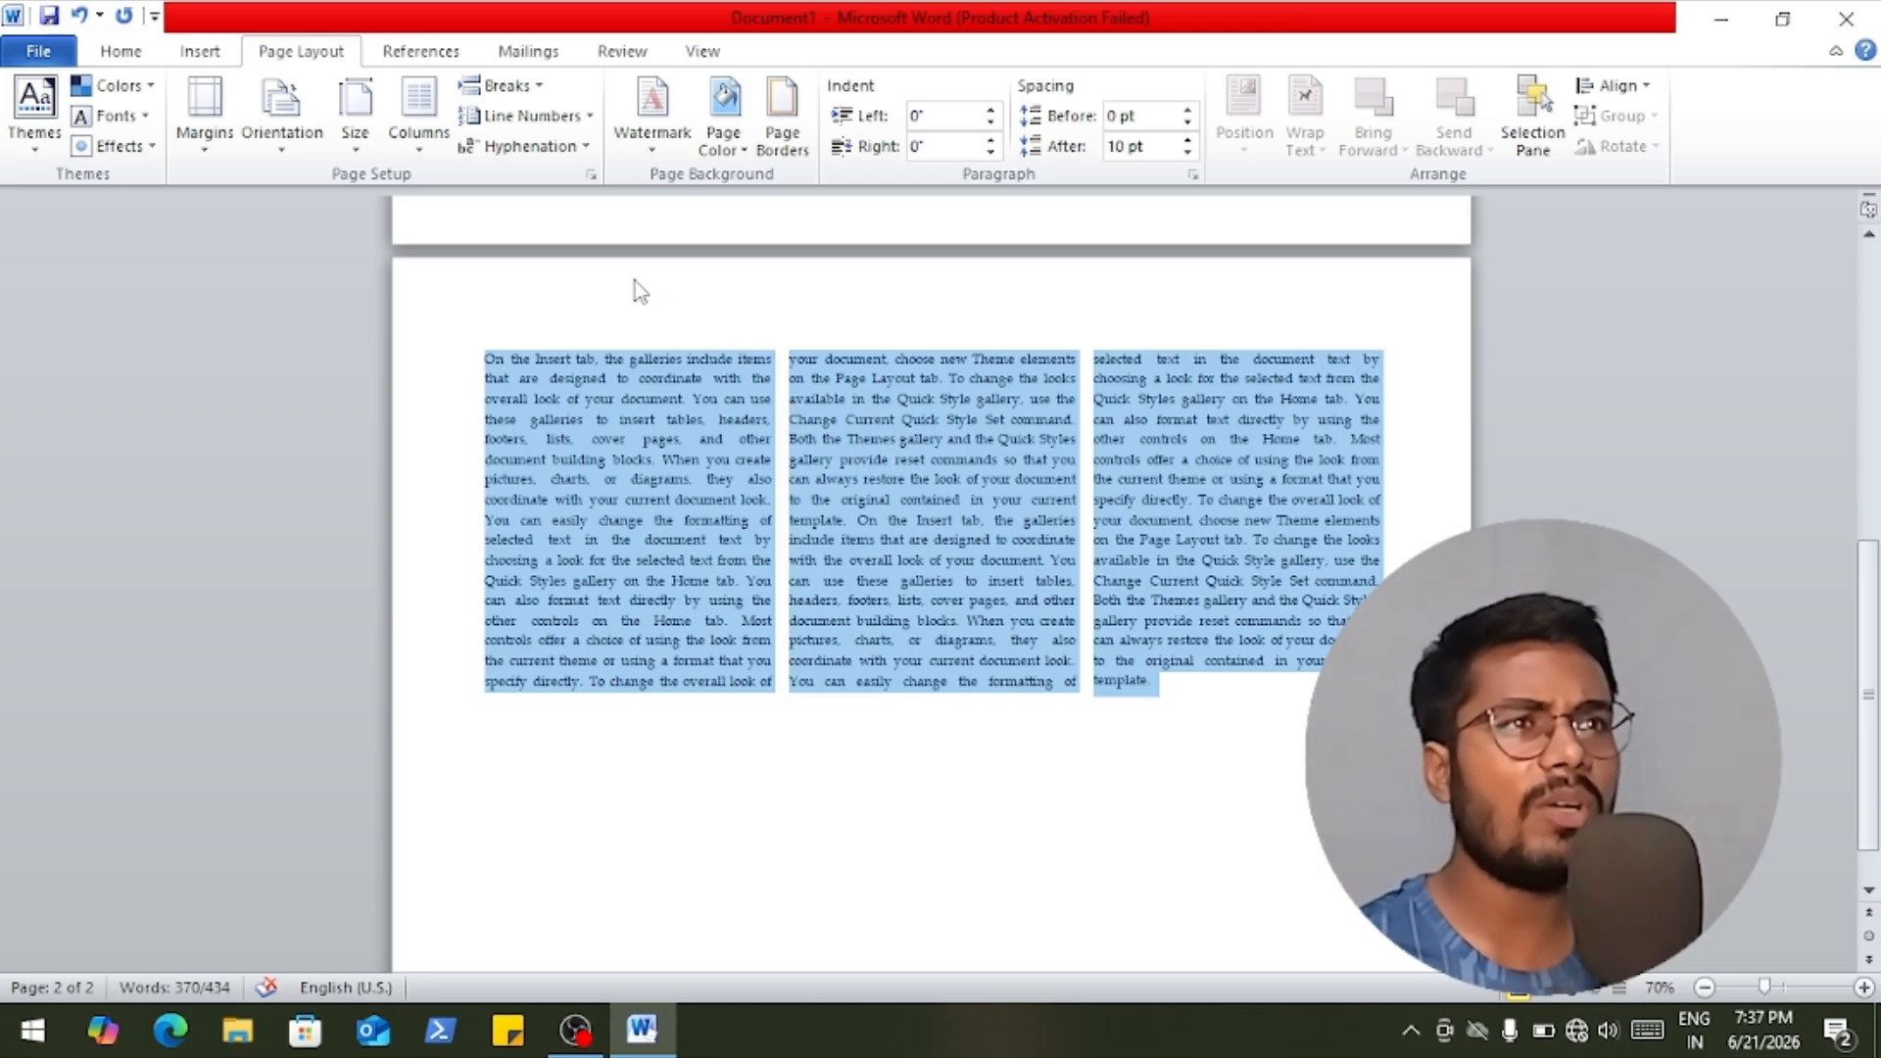
# Change the selected second-page body text to five columns and deselect it.
pyautogui.click(420, 110)
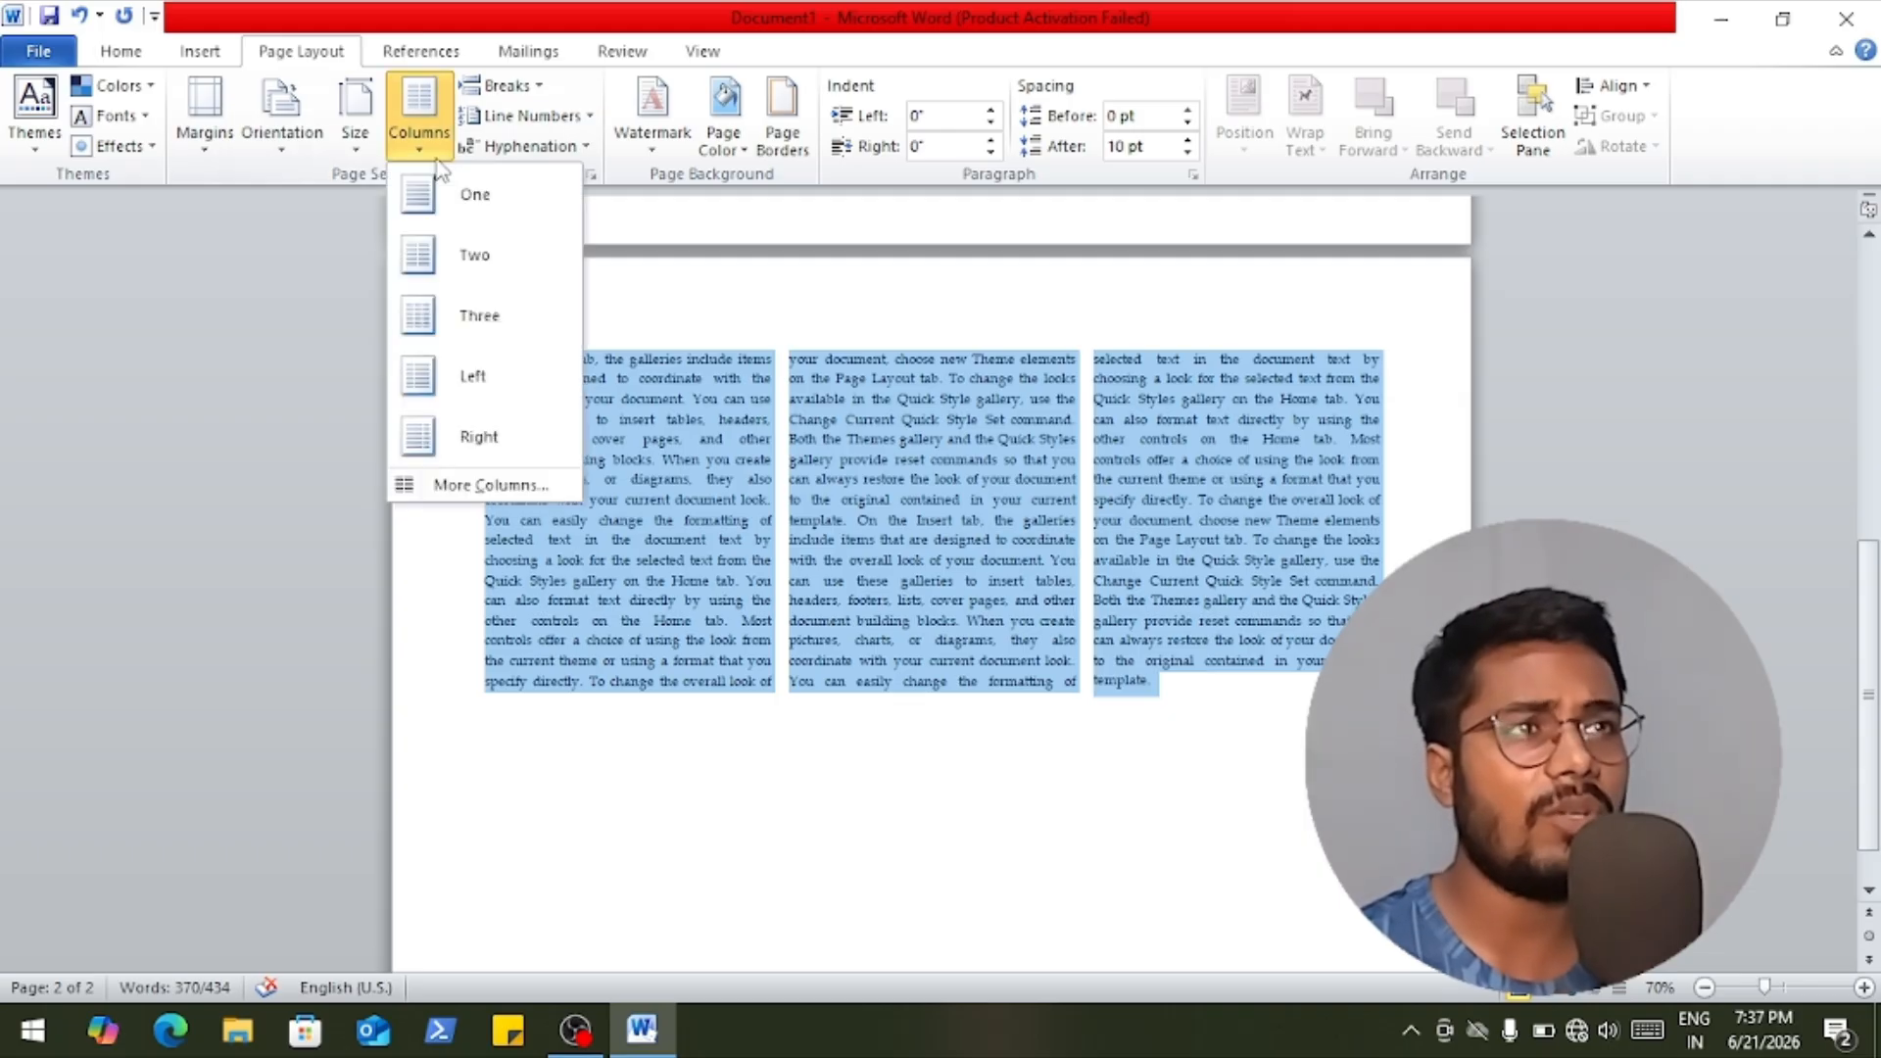
pyautogui.click(478, 482)
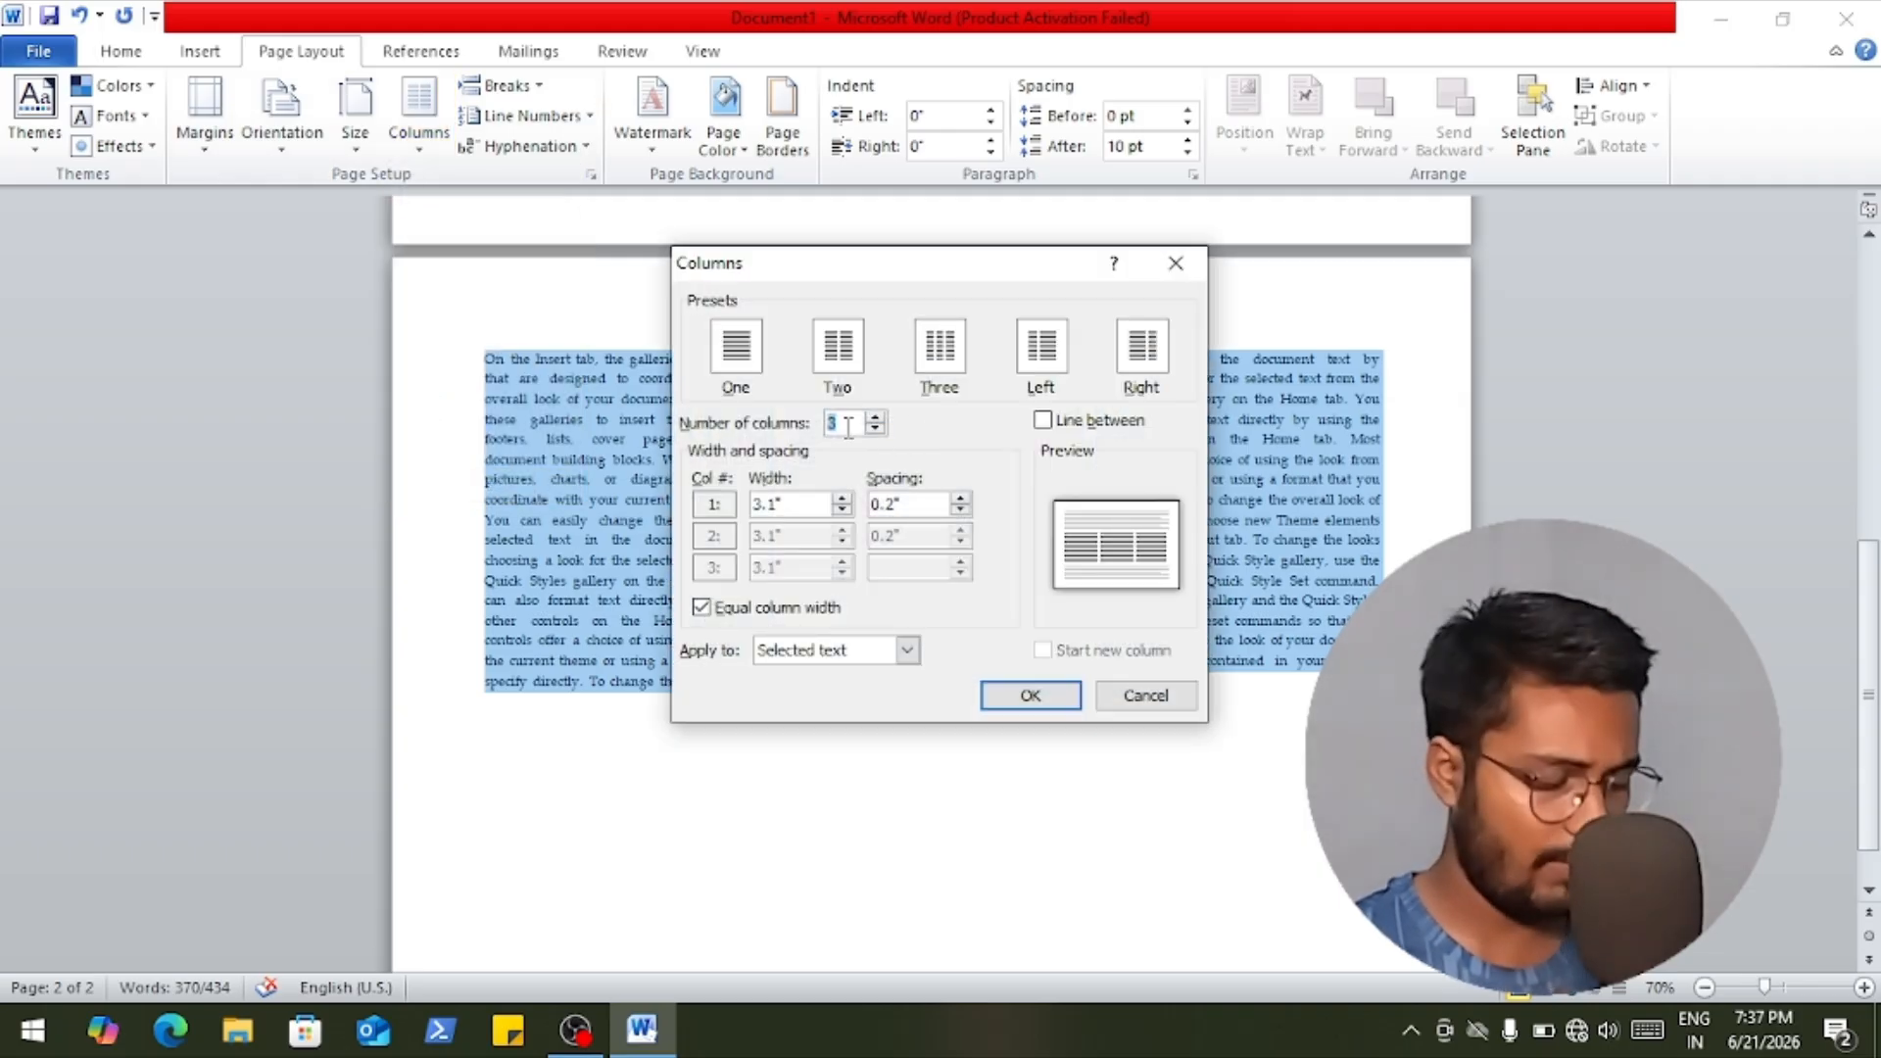
pyautogui.write('5')
pyautogui.click(1019, 697)
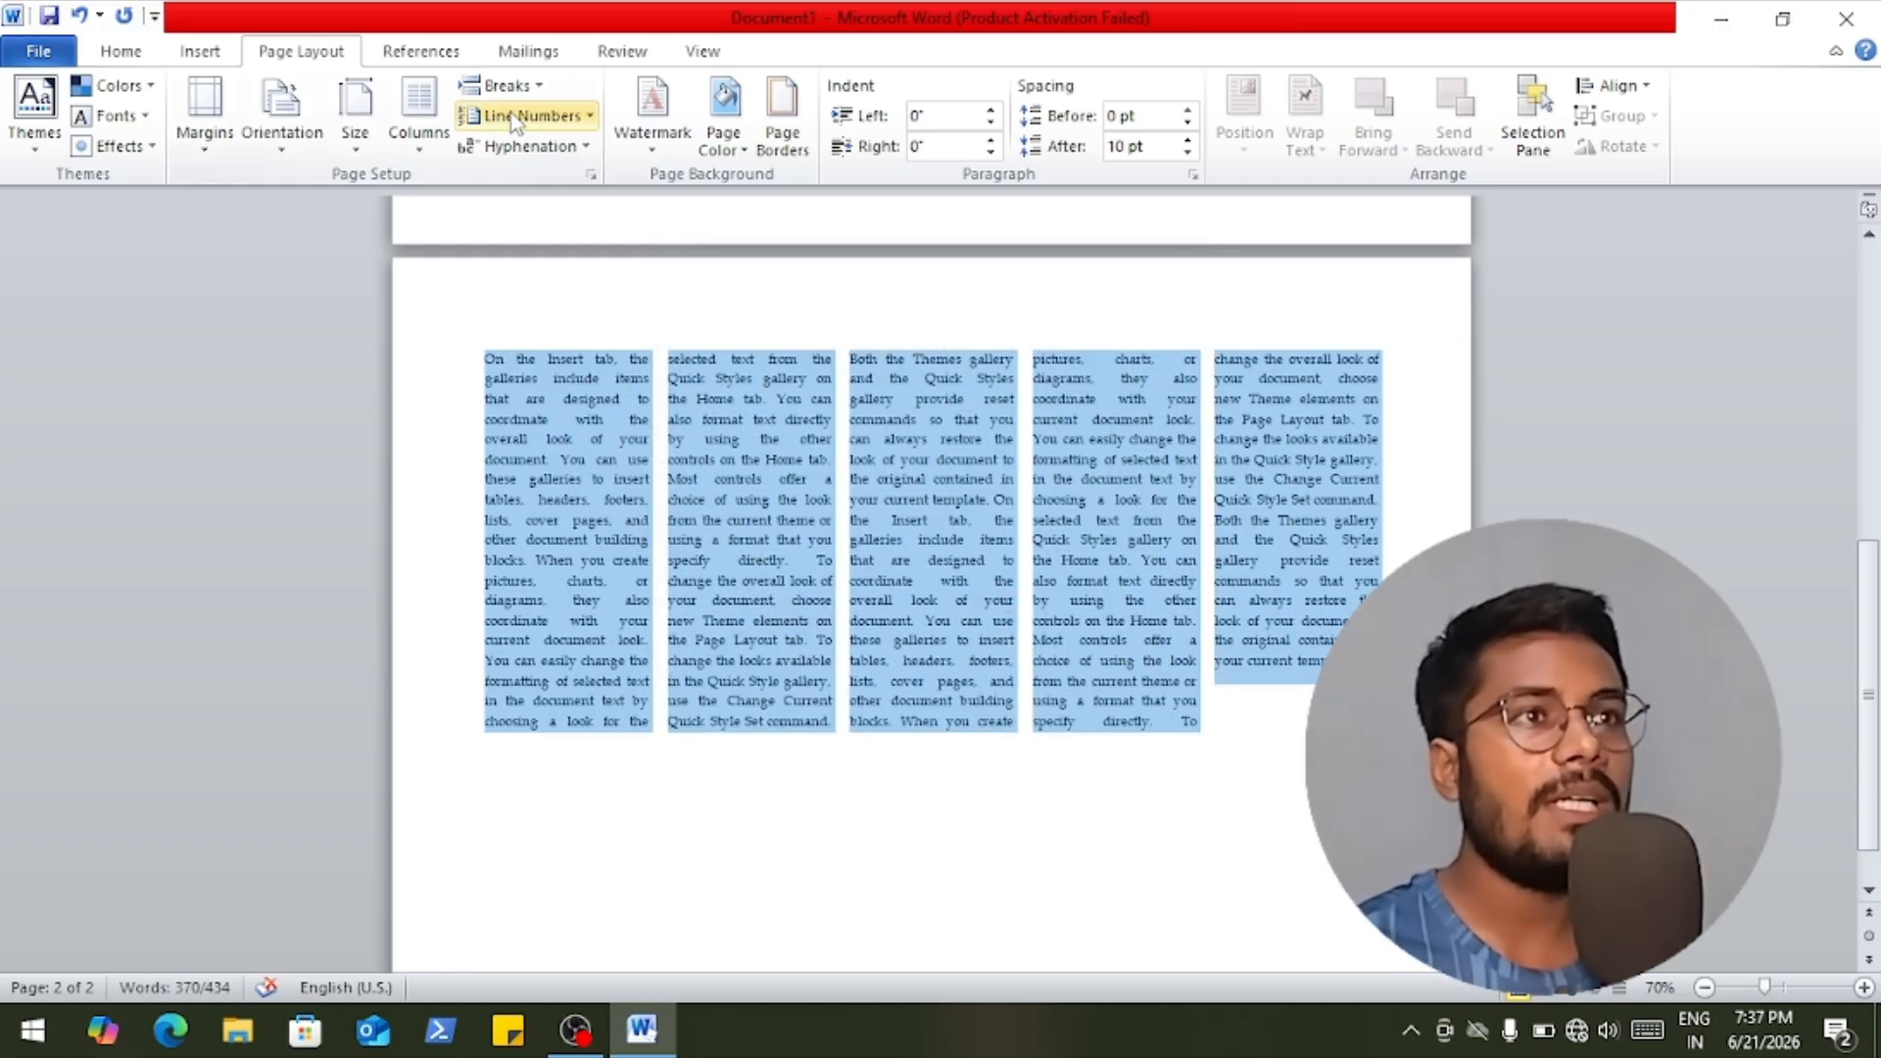
pyautogui.click(754, 544)
# Add the built-in DO NOT COPY 1 watermark to the document.
pyautogui.click(651, 143)
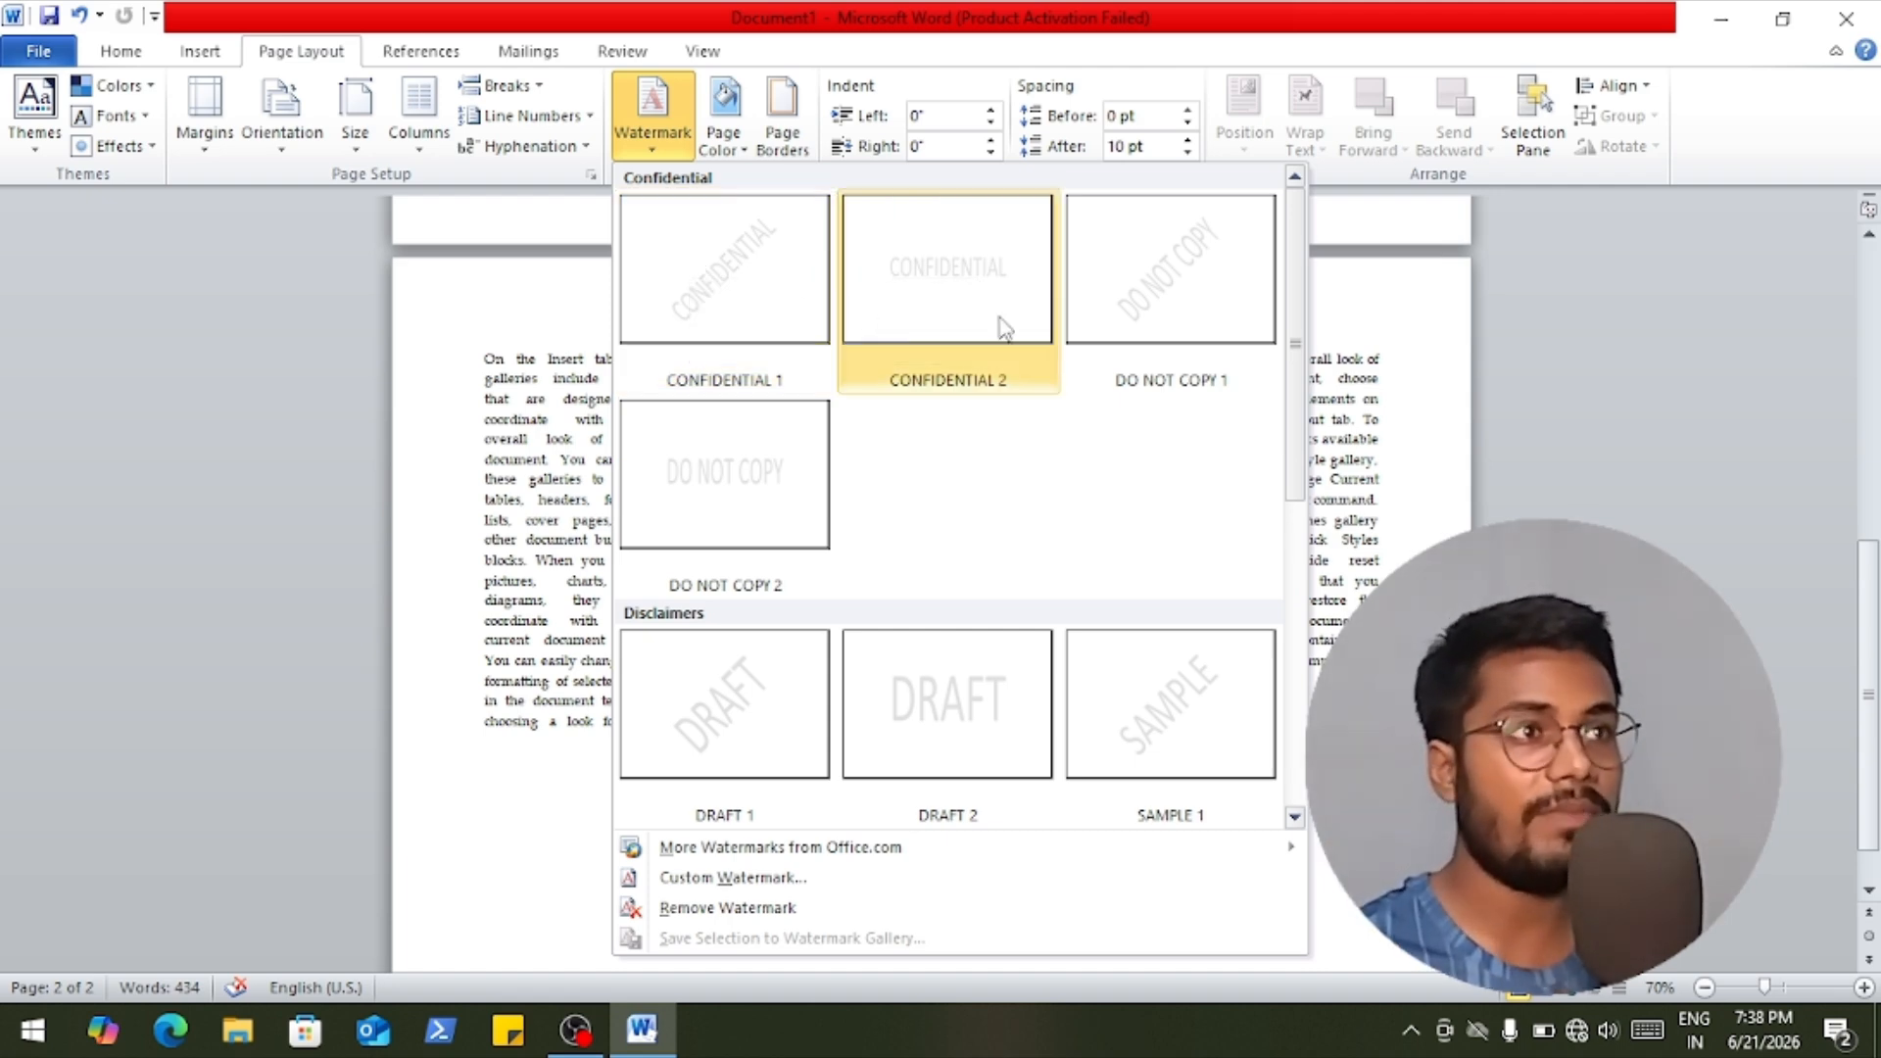
pyautogui.click(1170, 321)
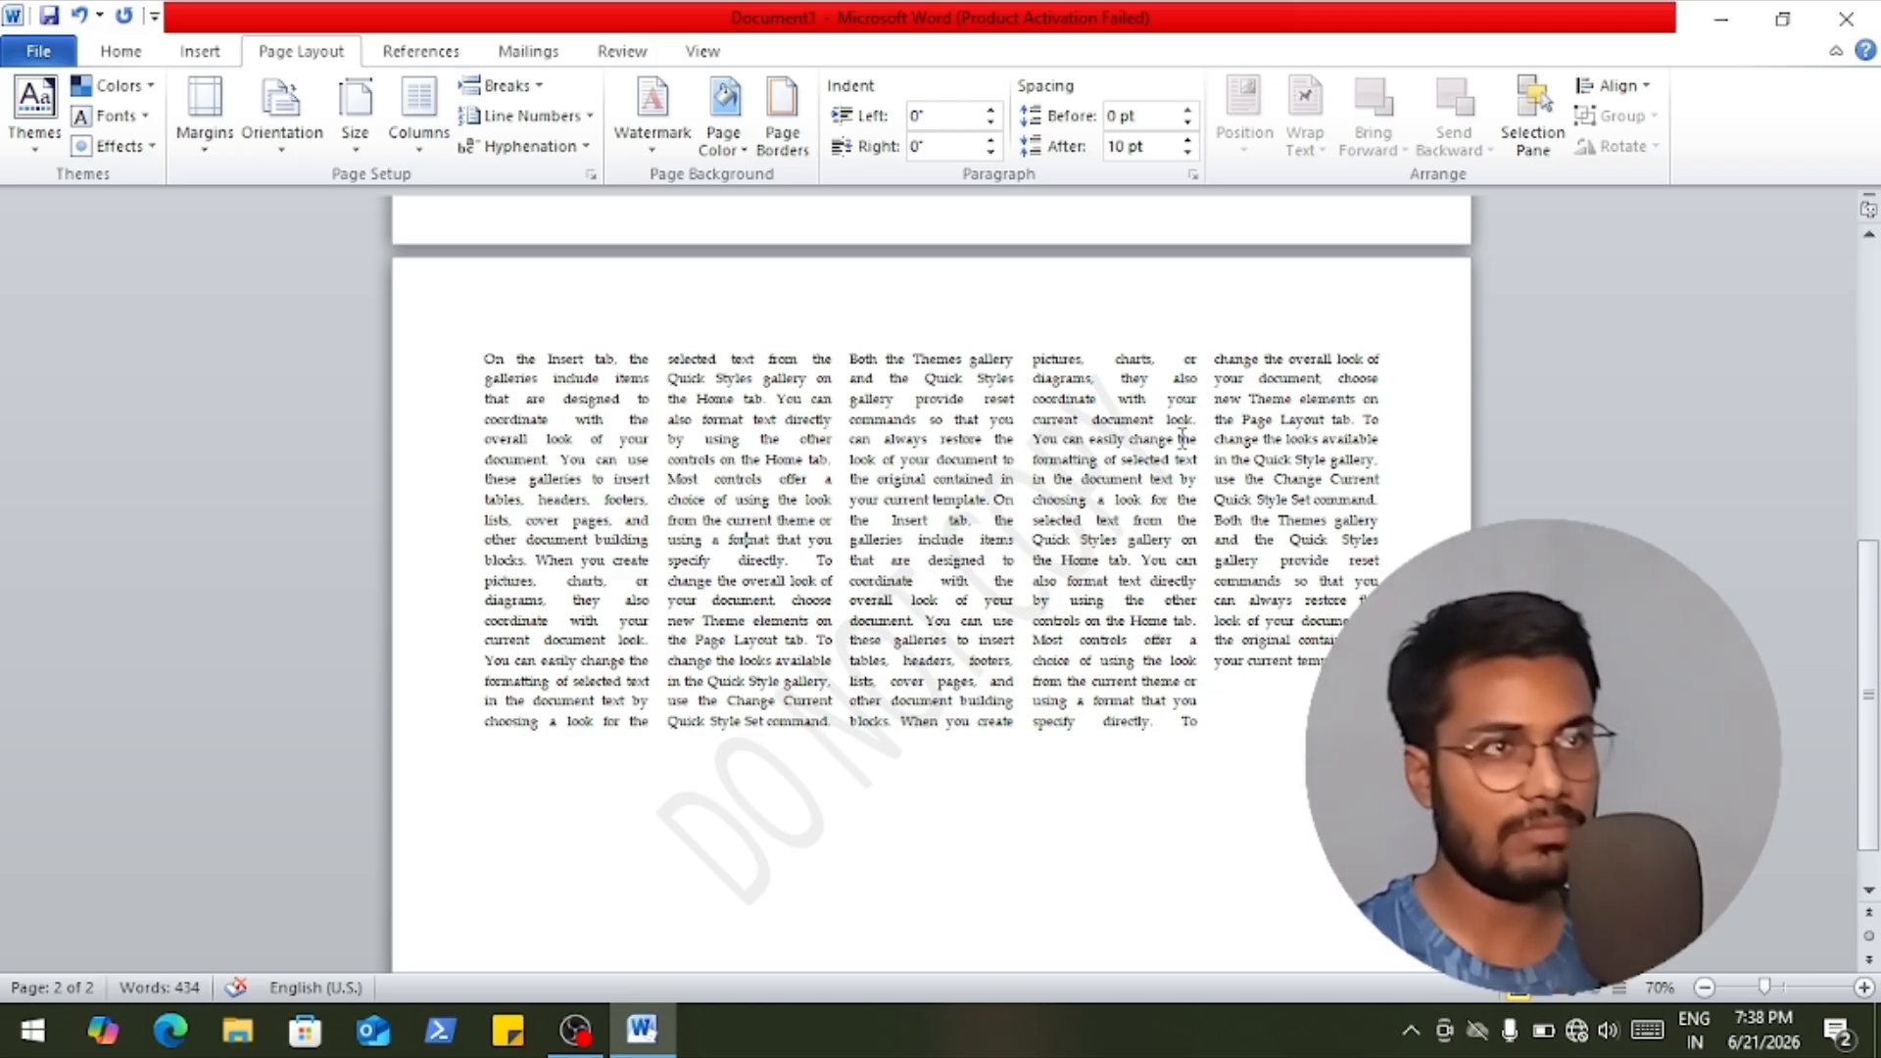
pyautogui.scroll(-1, 1056, 506)
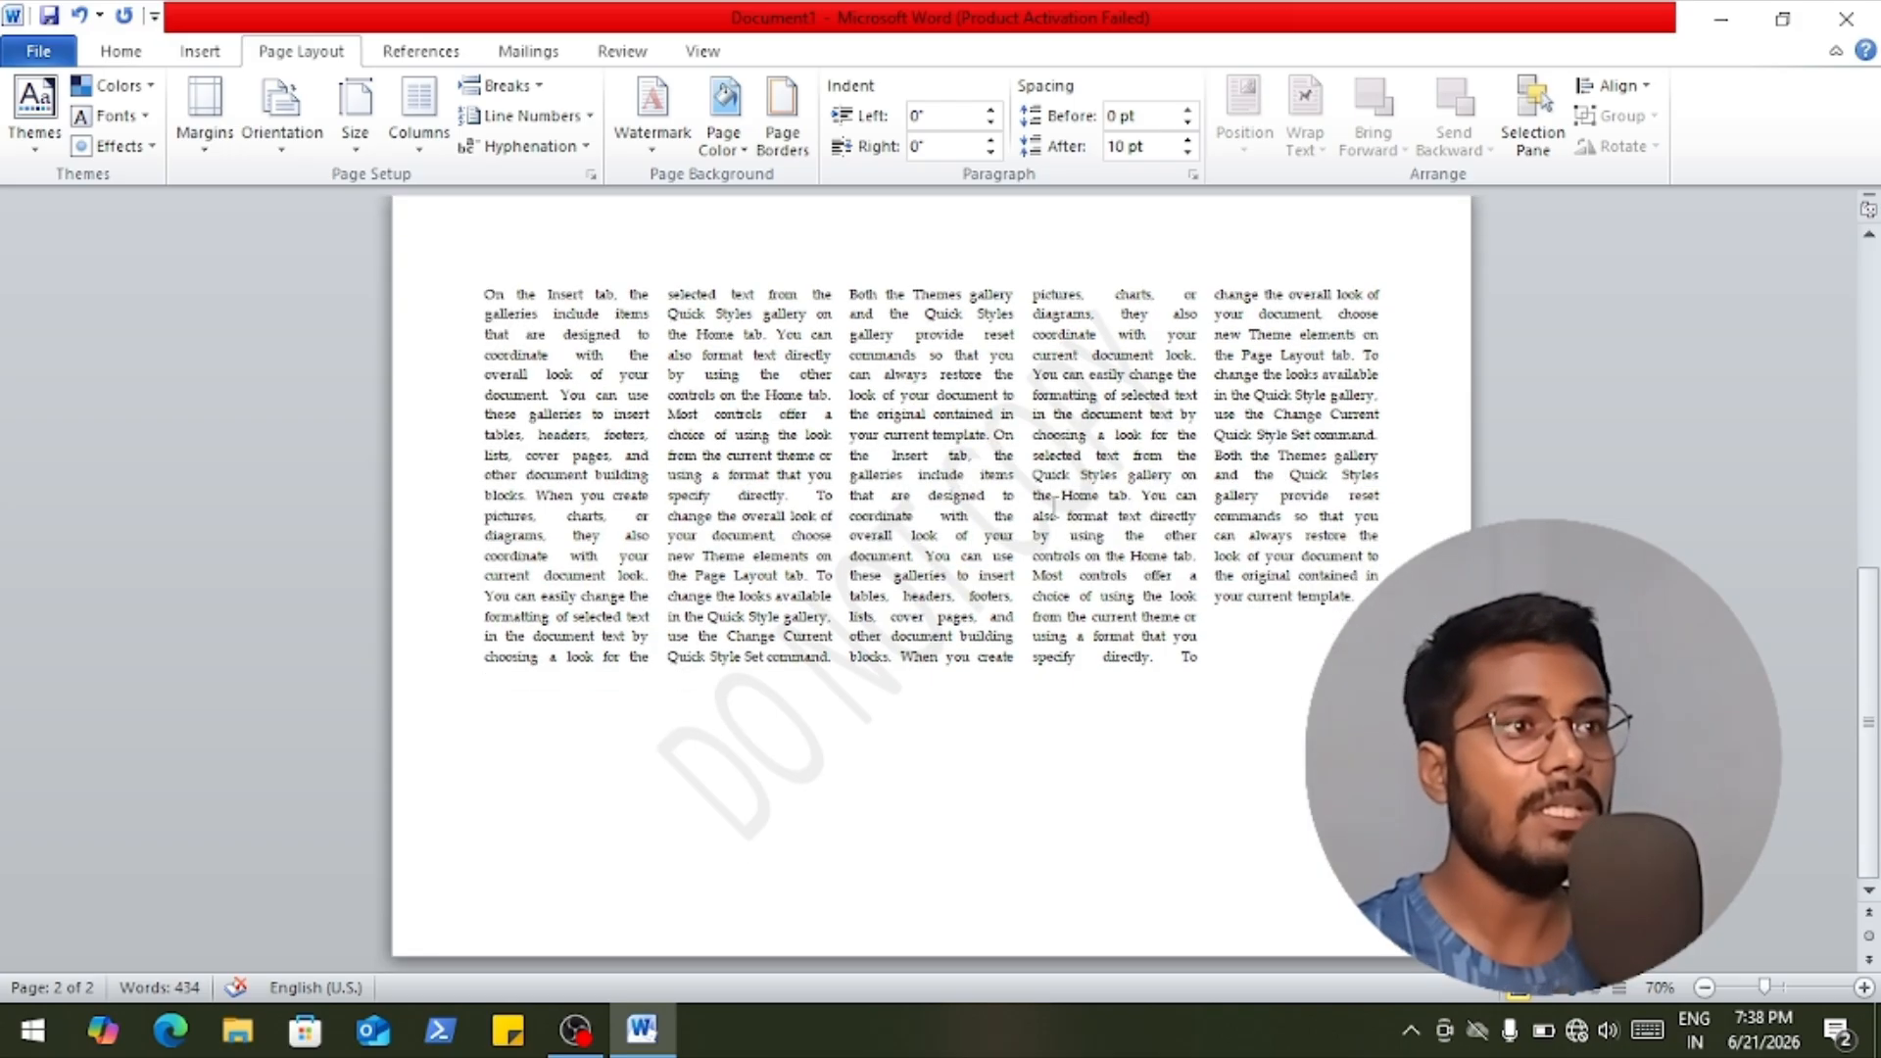
# Apply a custom picture watermark using institute-logo from the Downloads folder on drive D, with auto scale and washout turned off.
pyautogui.click(667, 147)
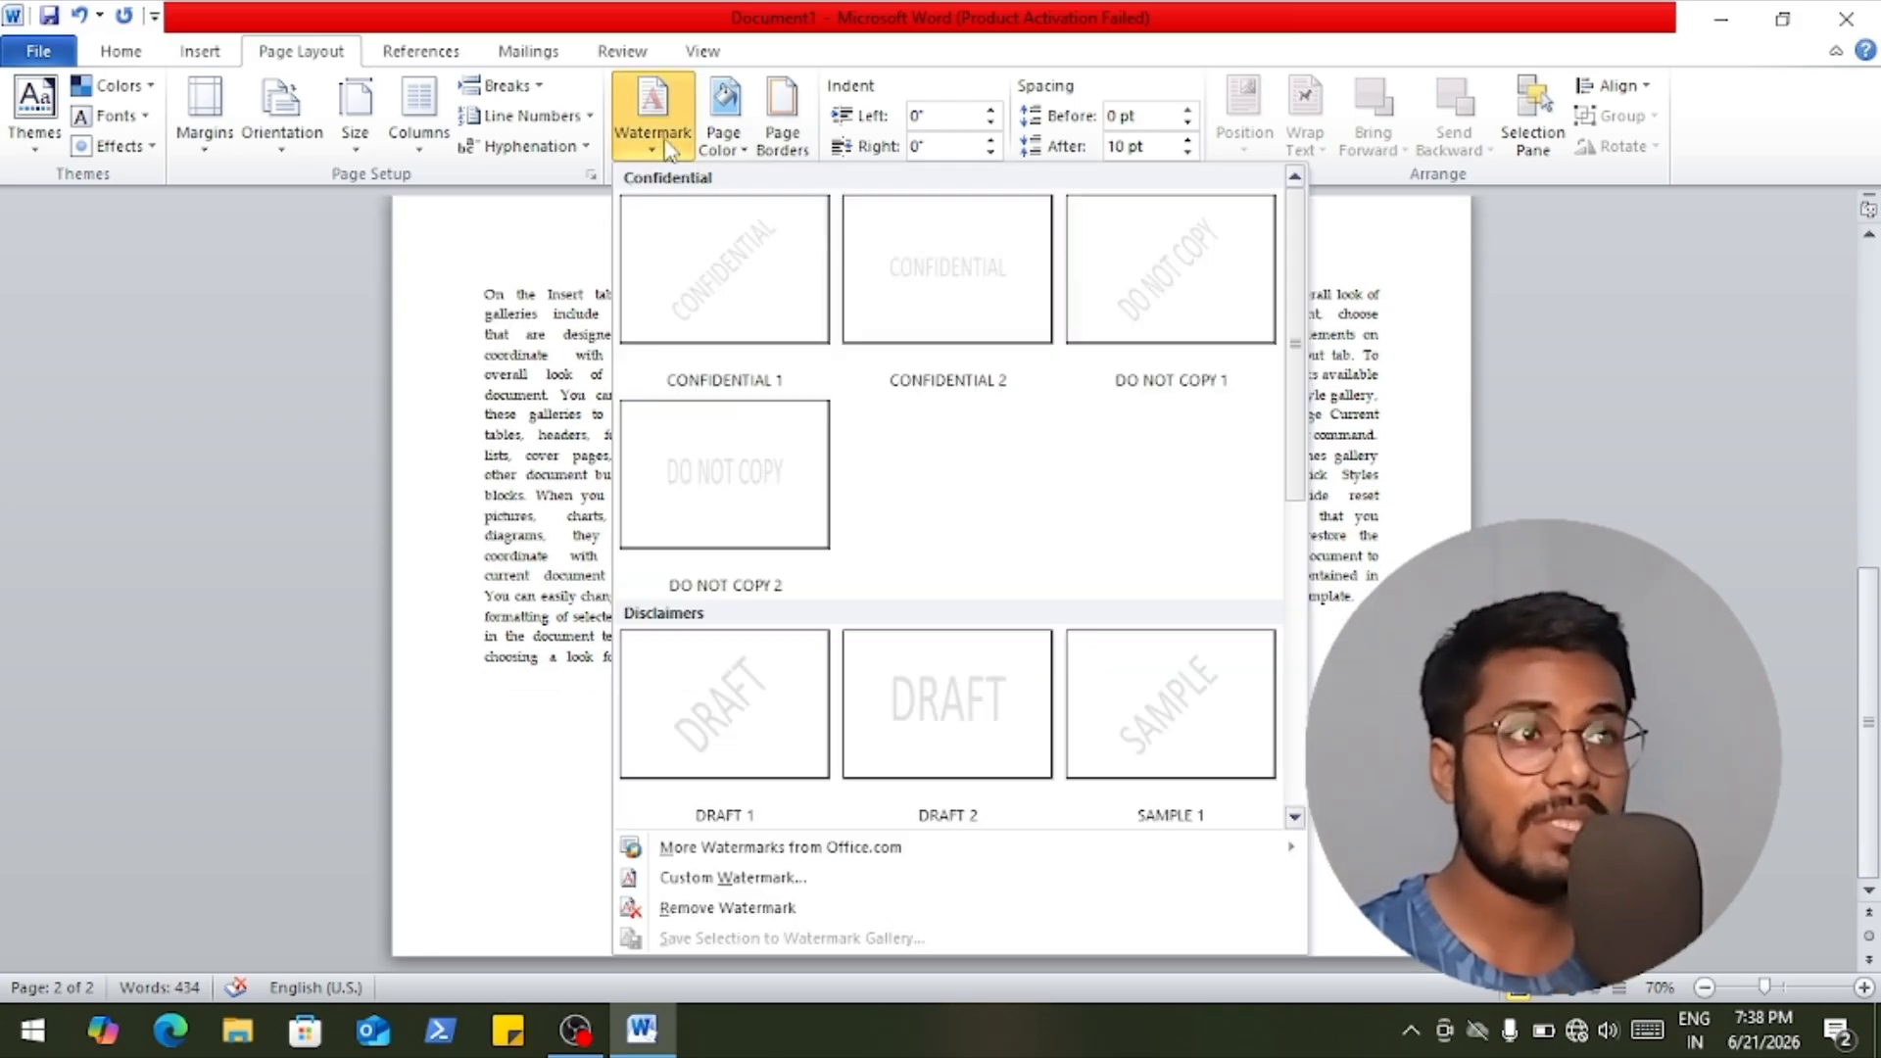
pyautogui.scroll(-3, 768, 614)
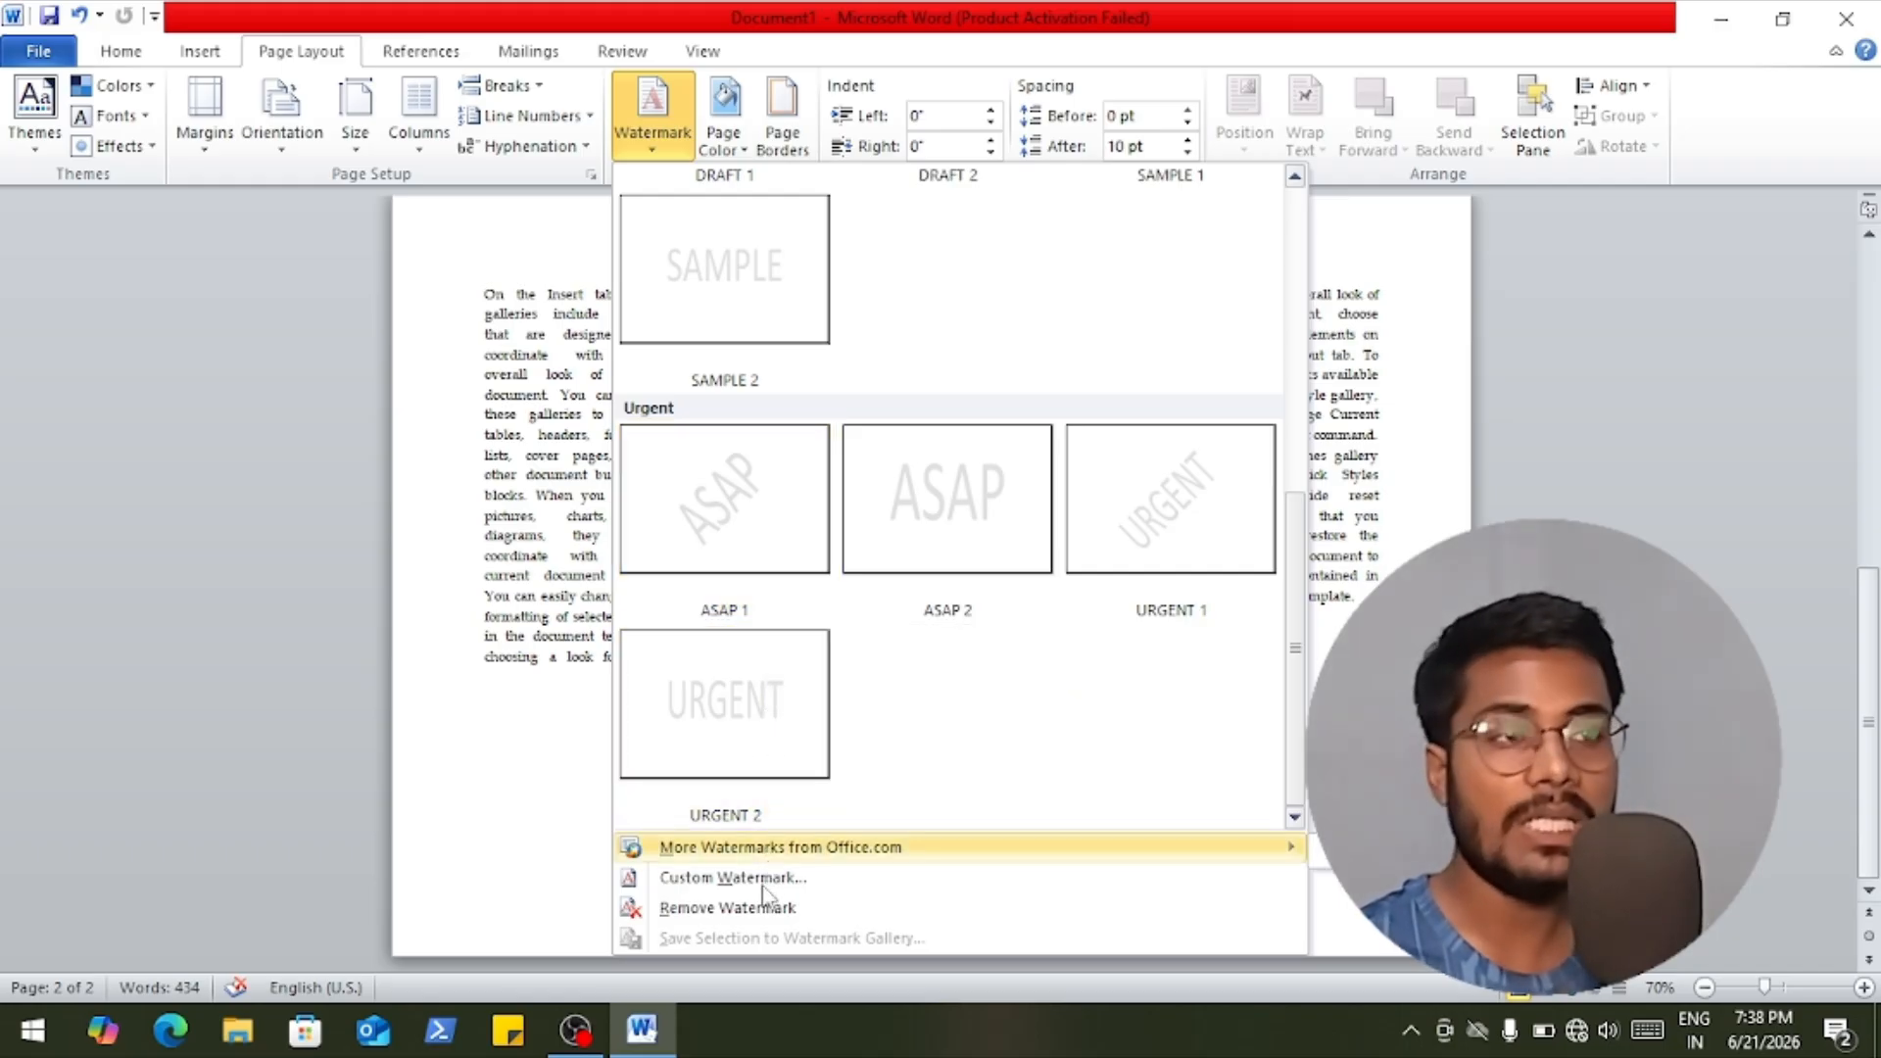
pyautogui.click(672, 882)
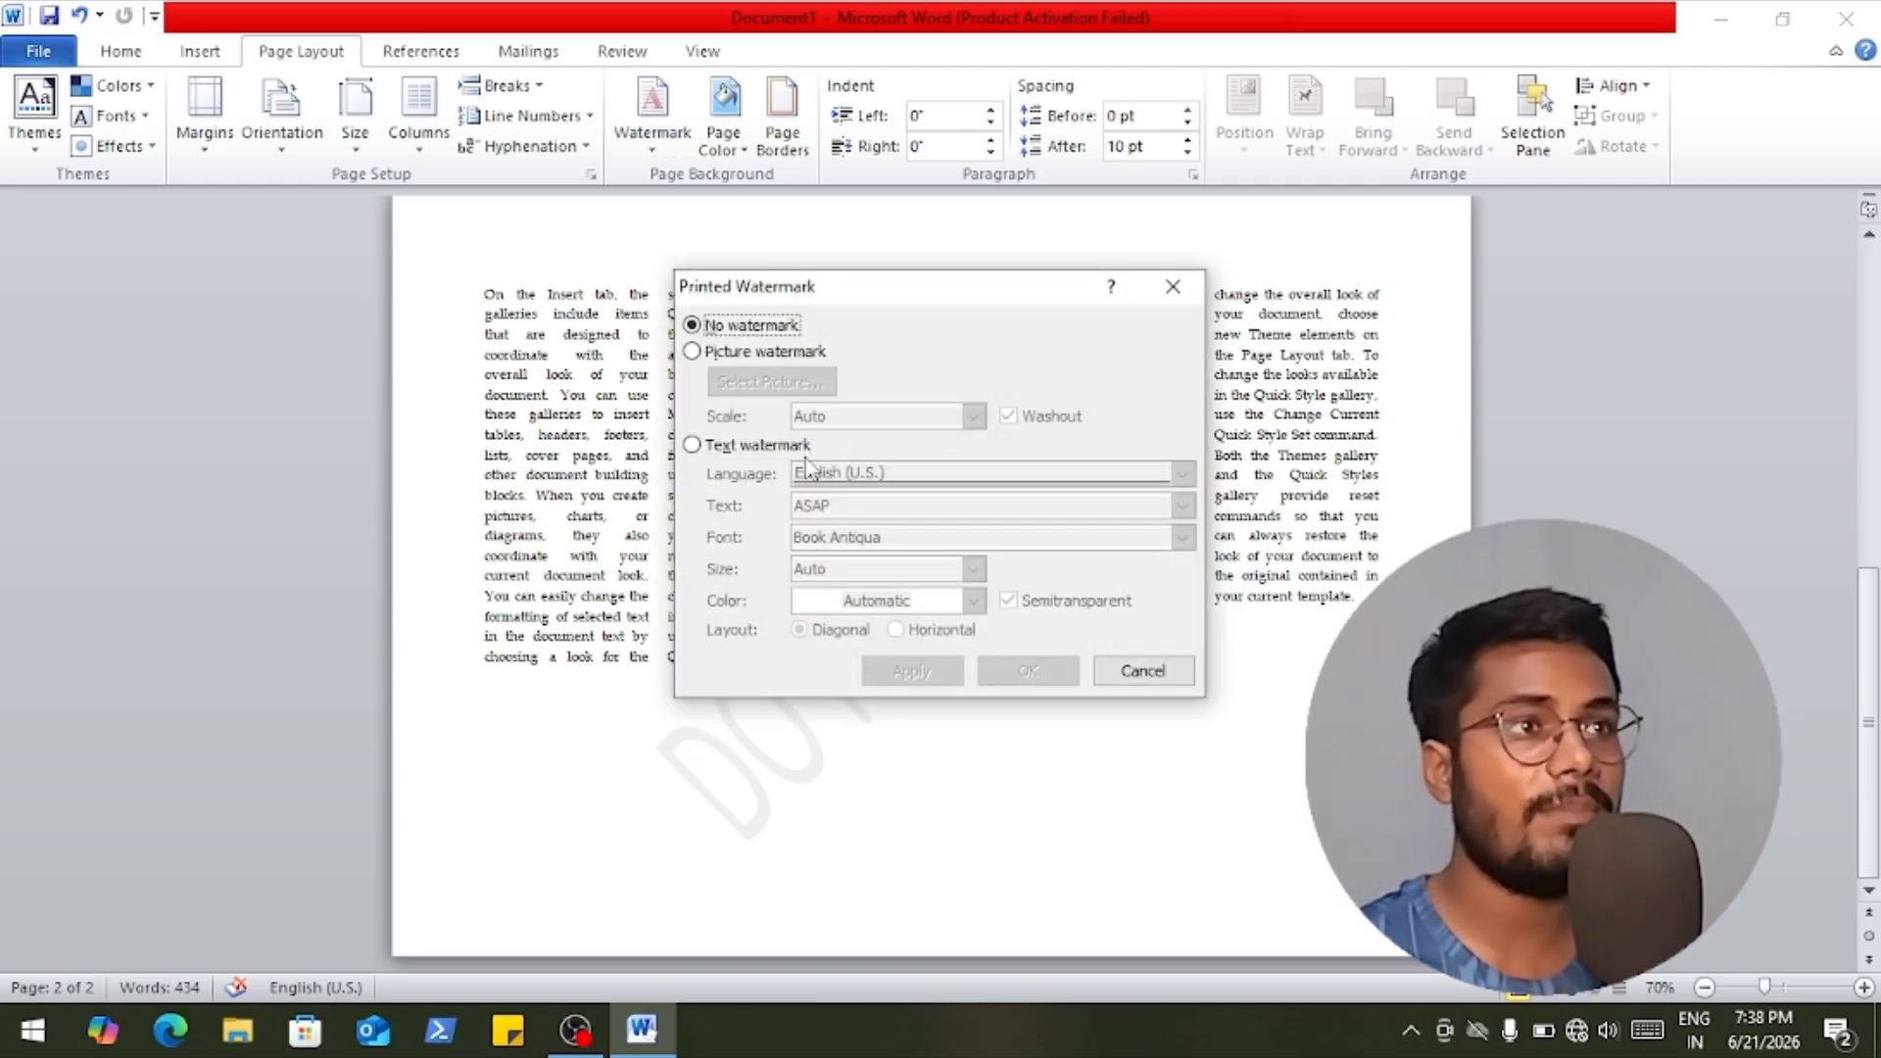
pyautogui.click(756, 353)
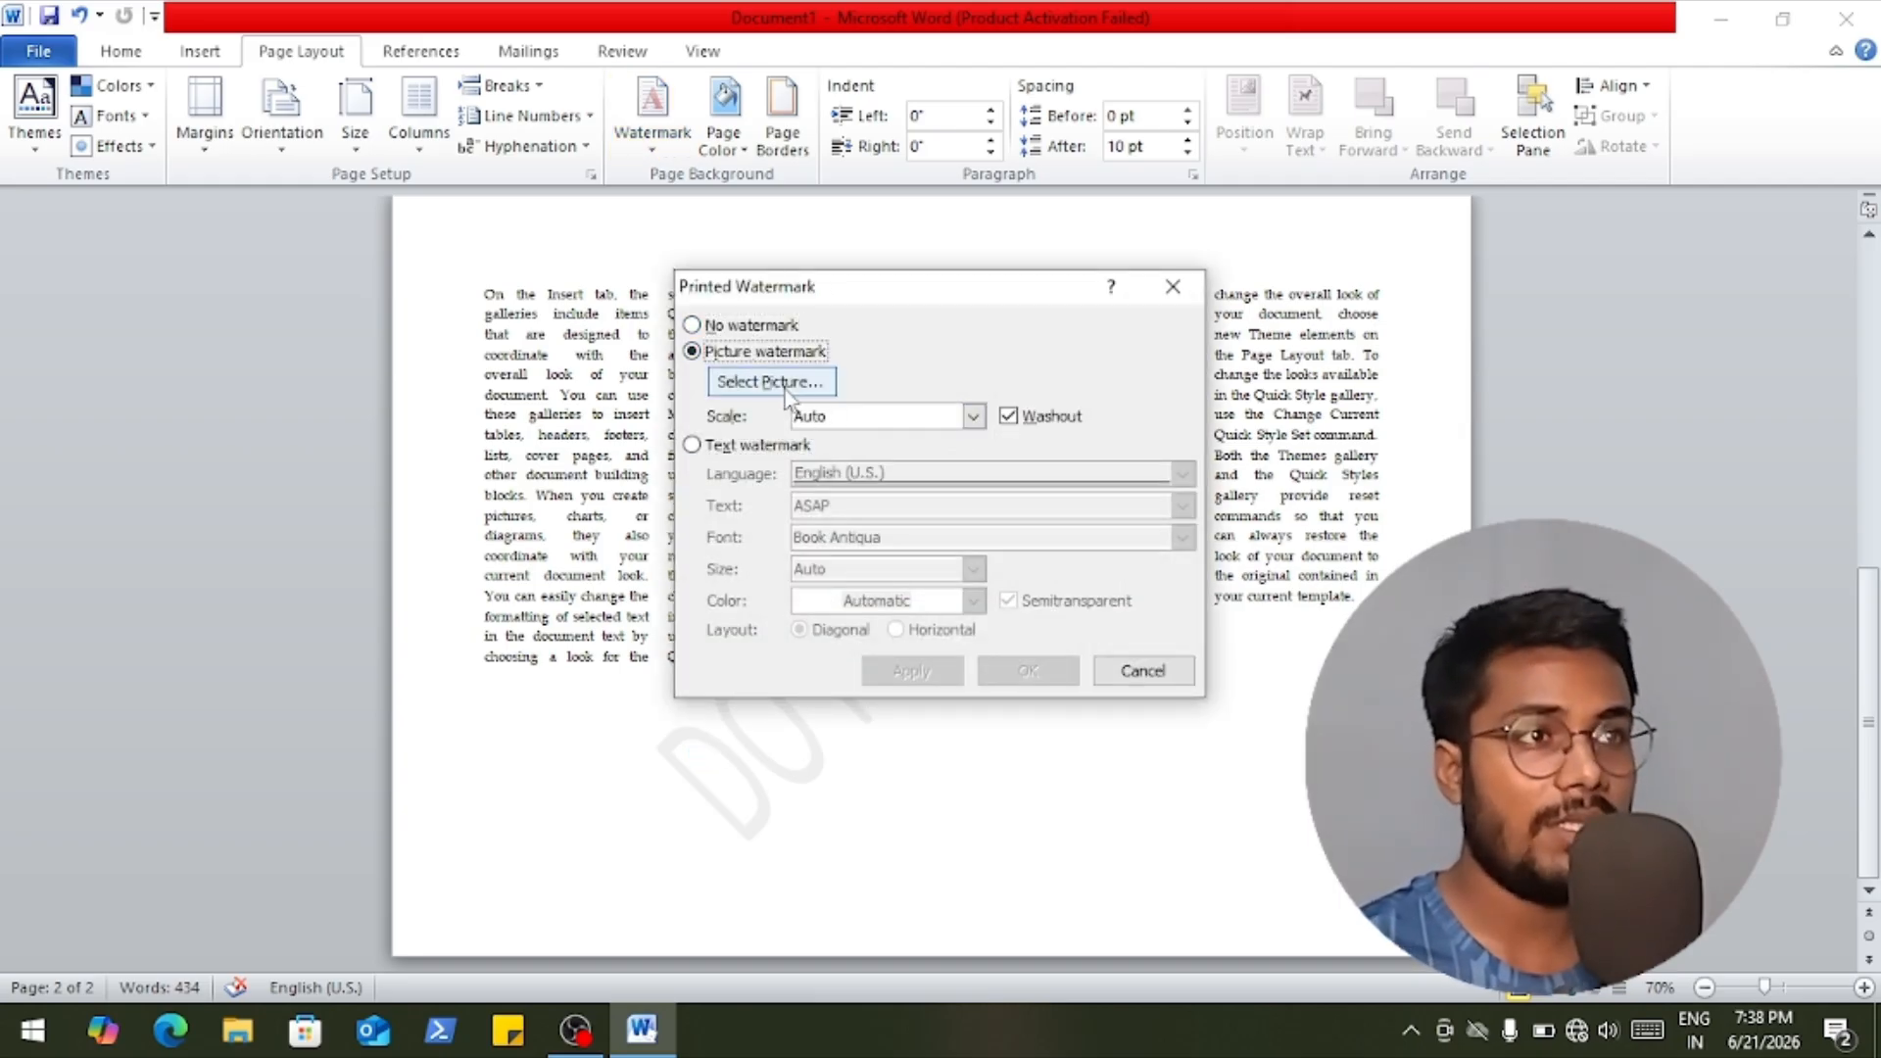
pyautogui.click(784, 384)
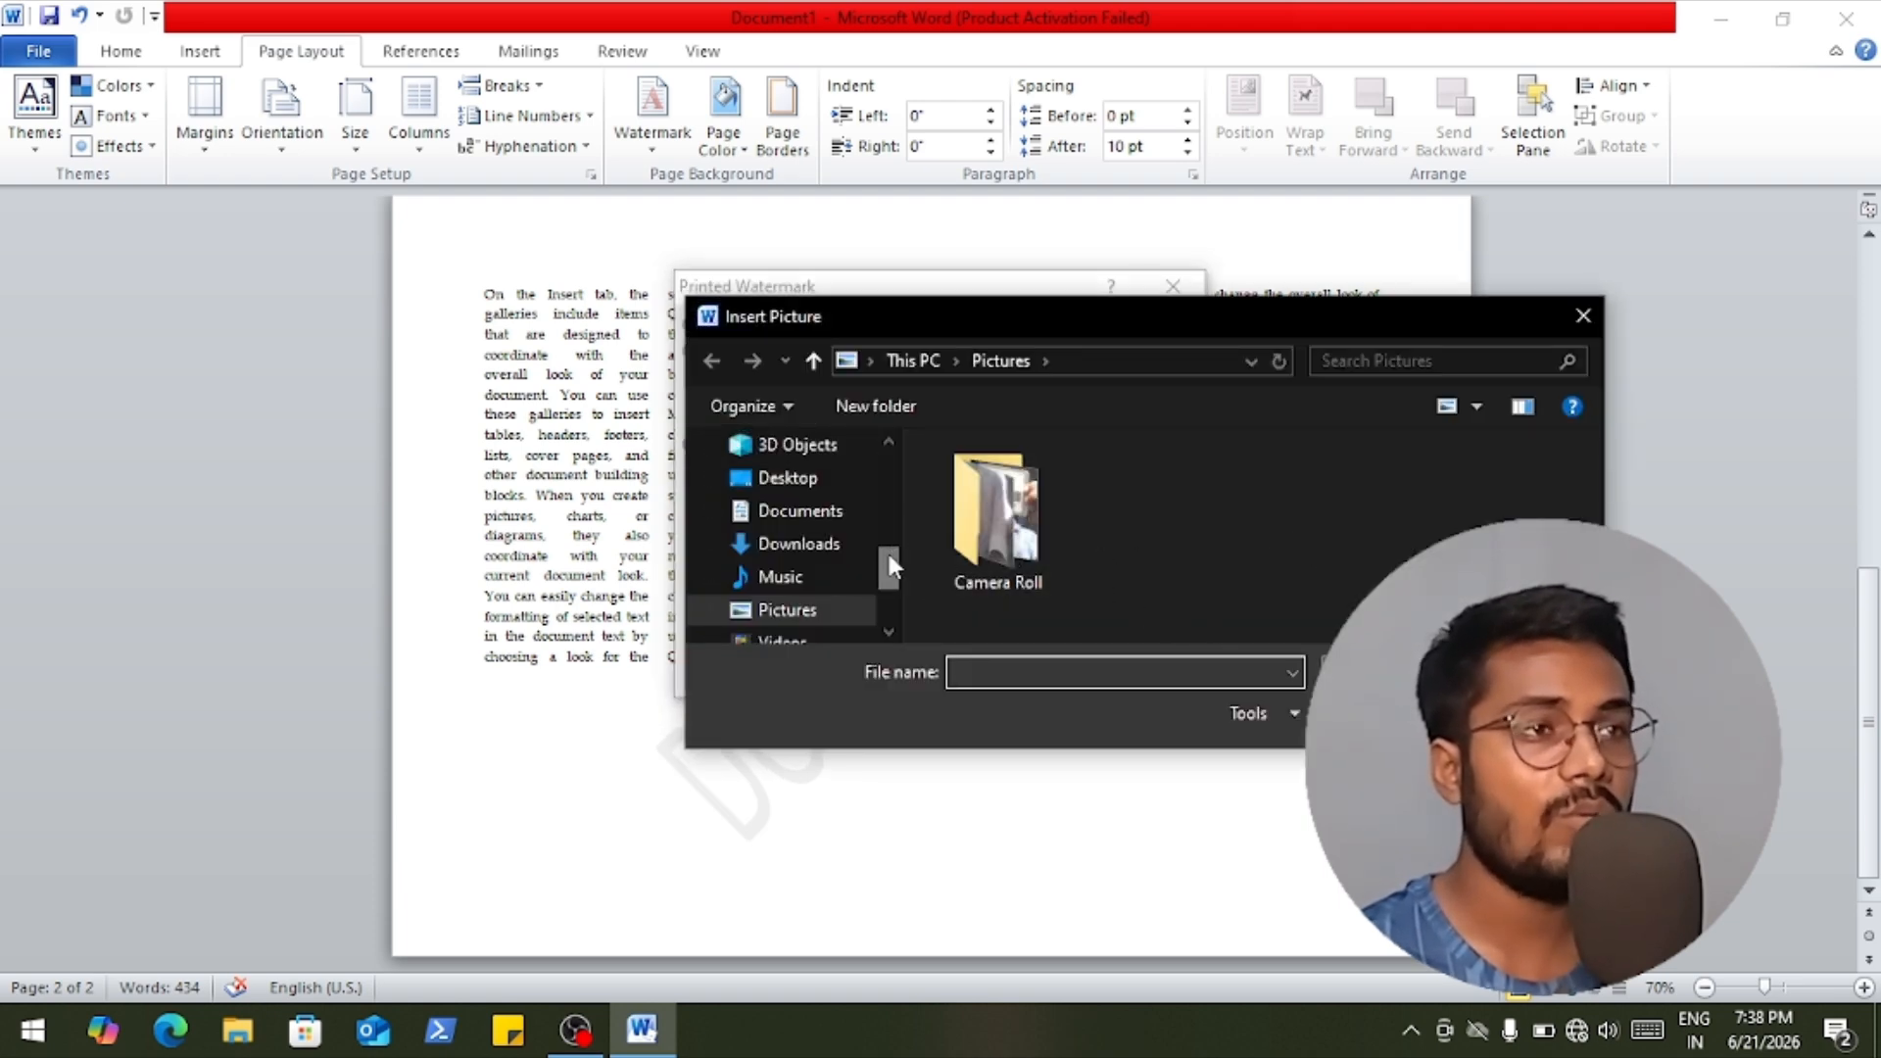
pyautogui.moveTo(889, 554); pyautogui.dragTo(881, 483)
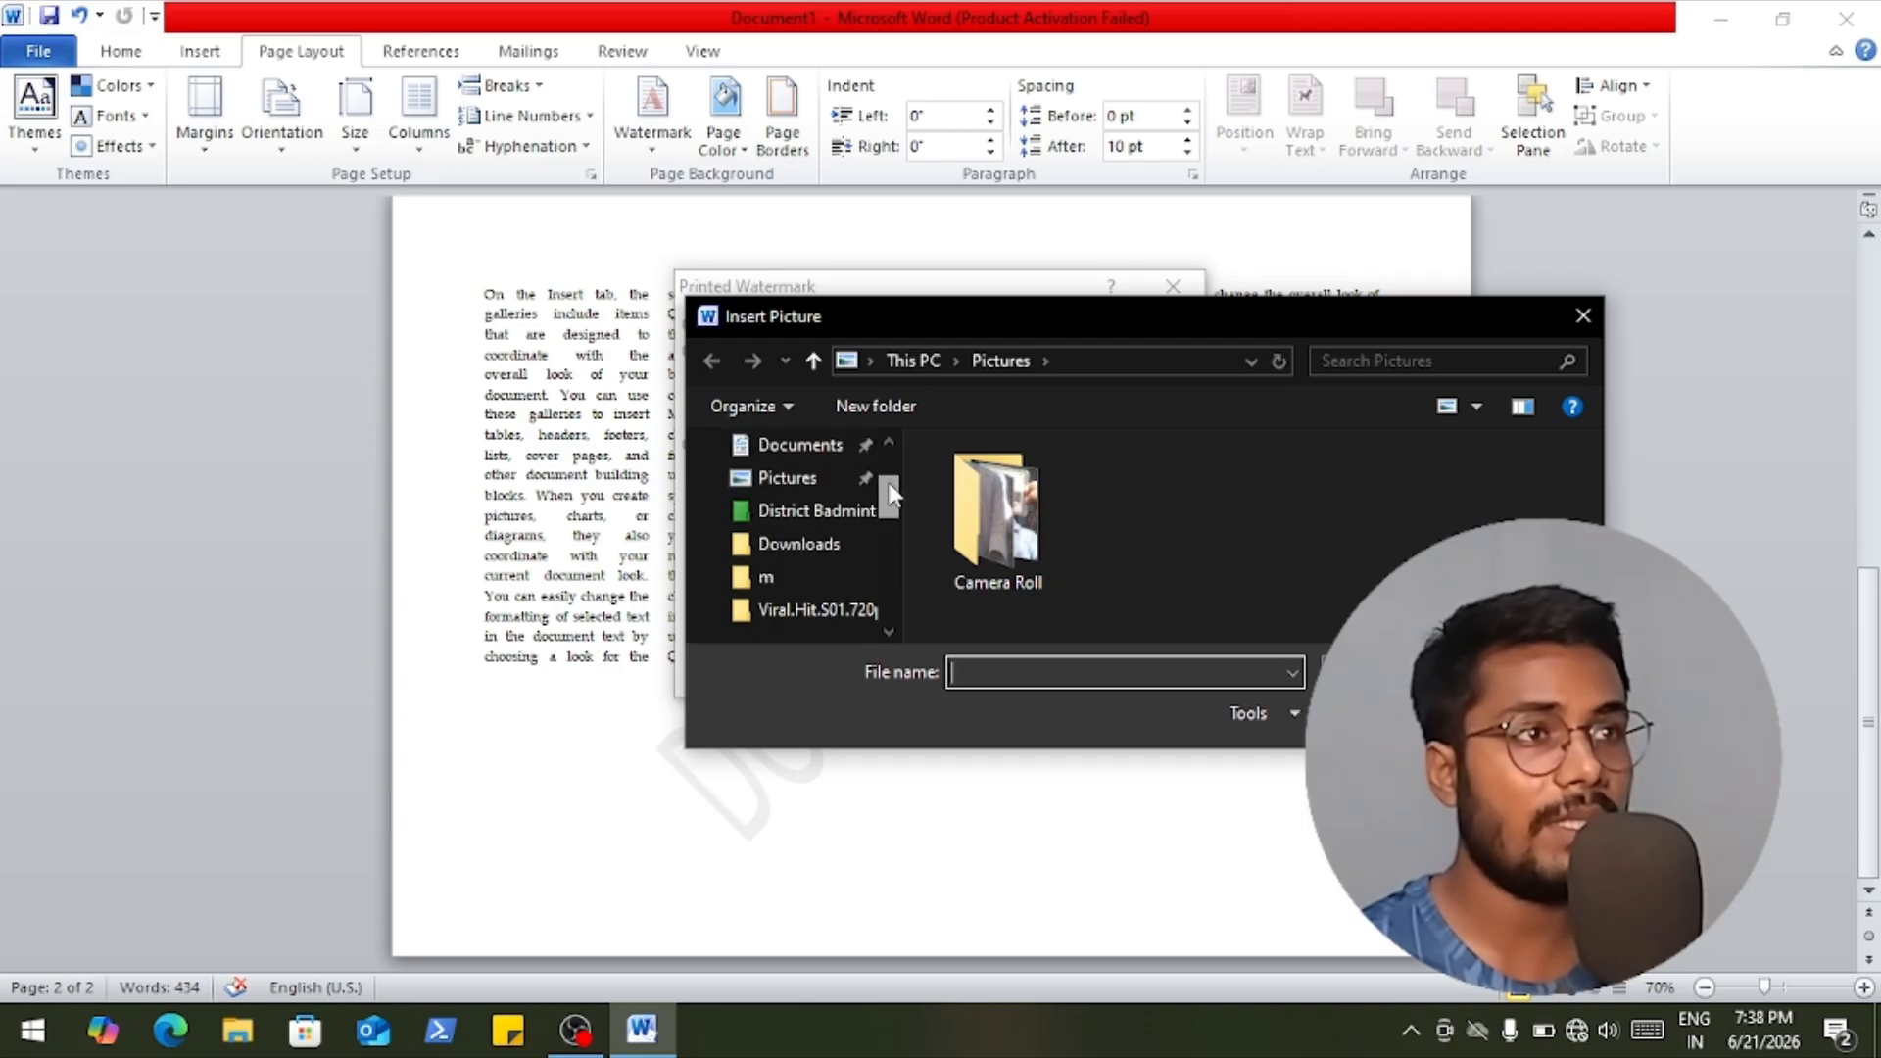
pyautogui.click(818, 545)
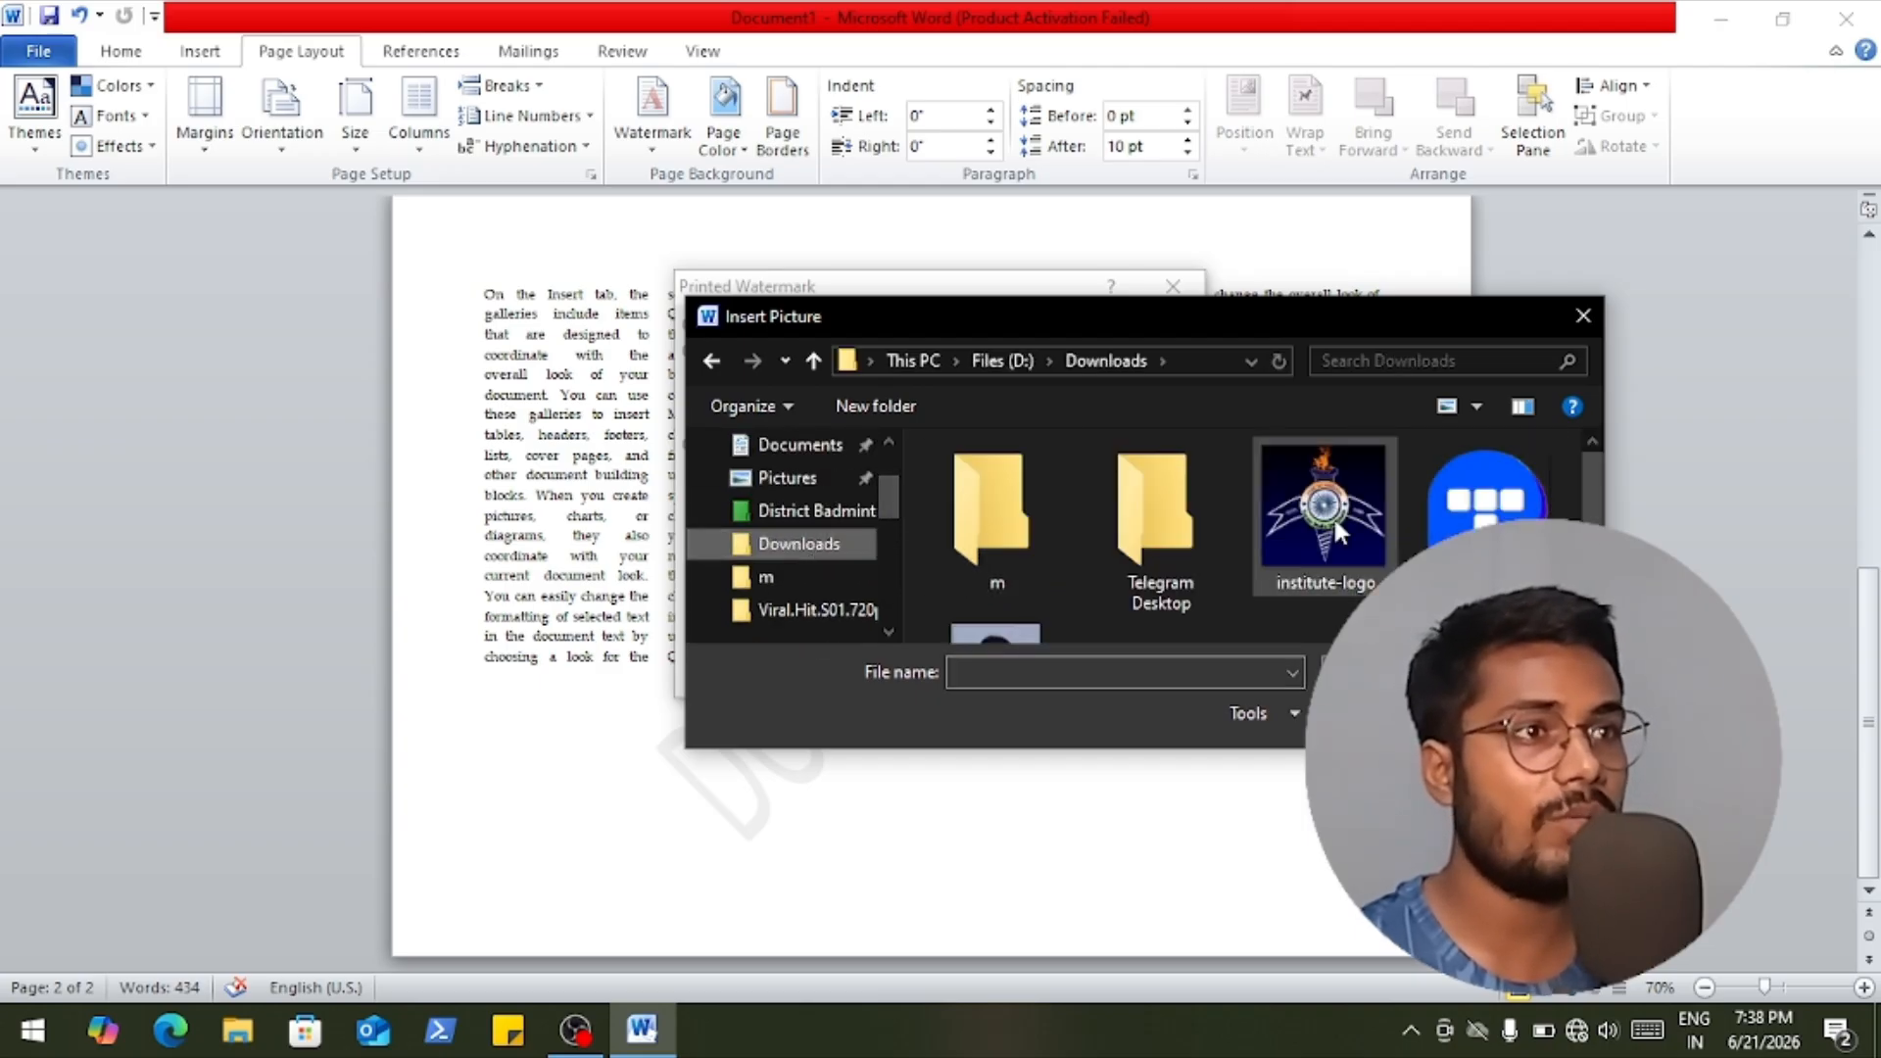
pyautogui.click(1335, 519)
pyautogui.click(1407, 714)
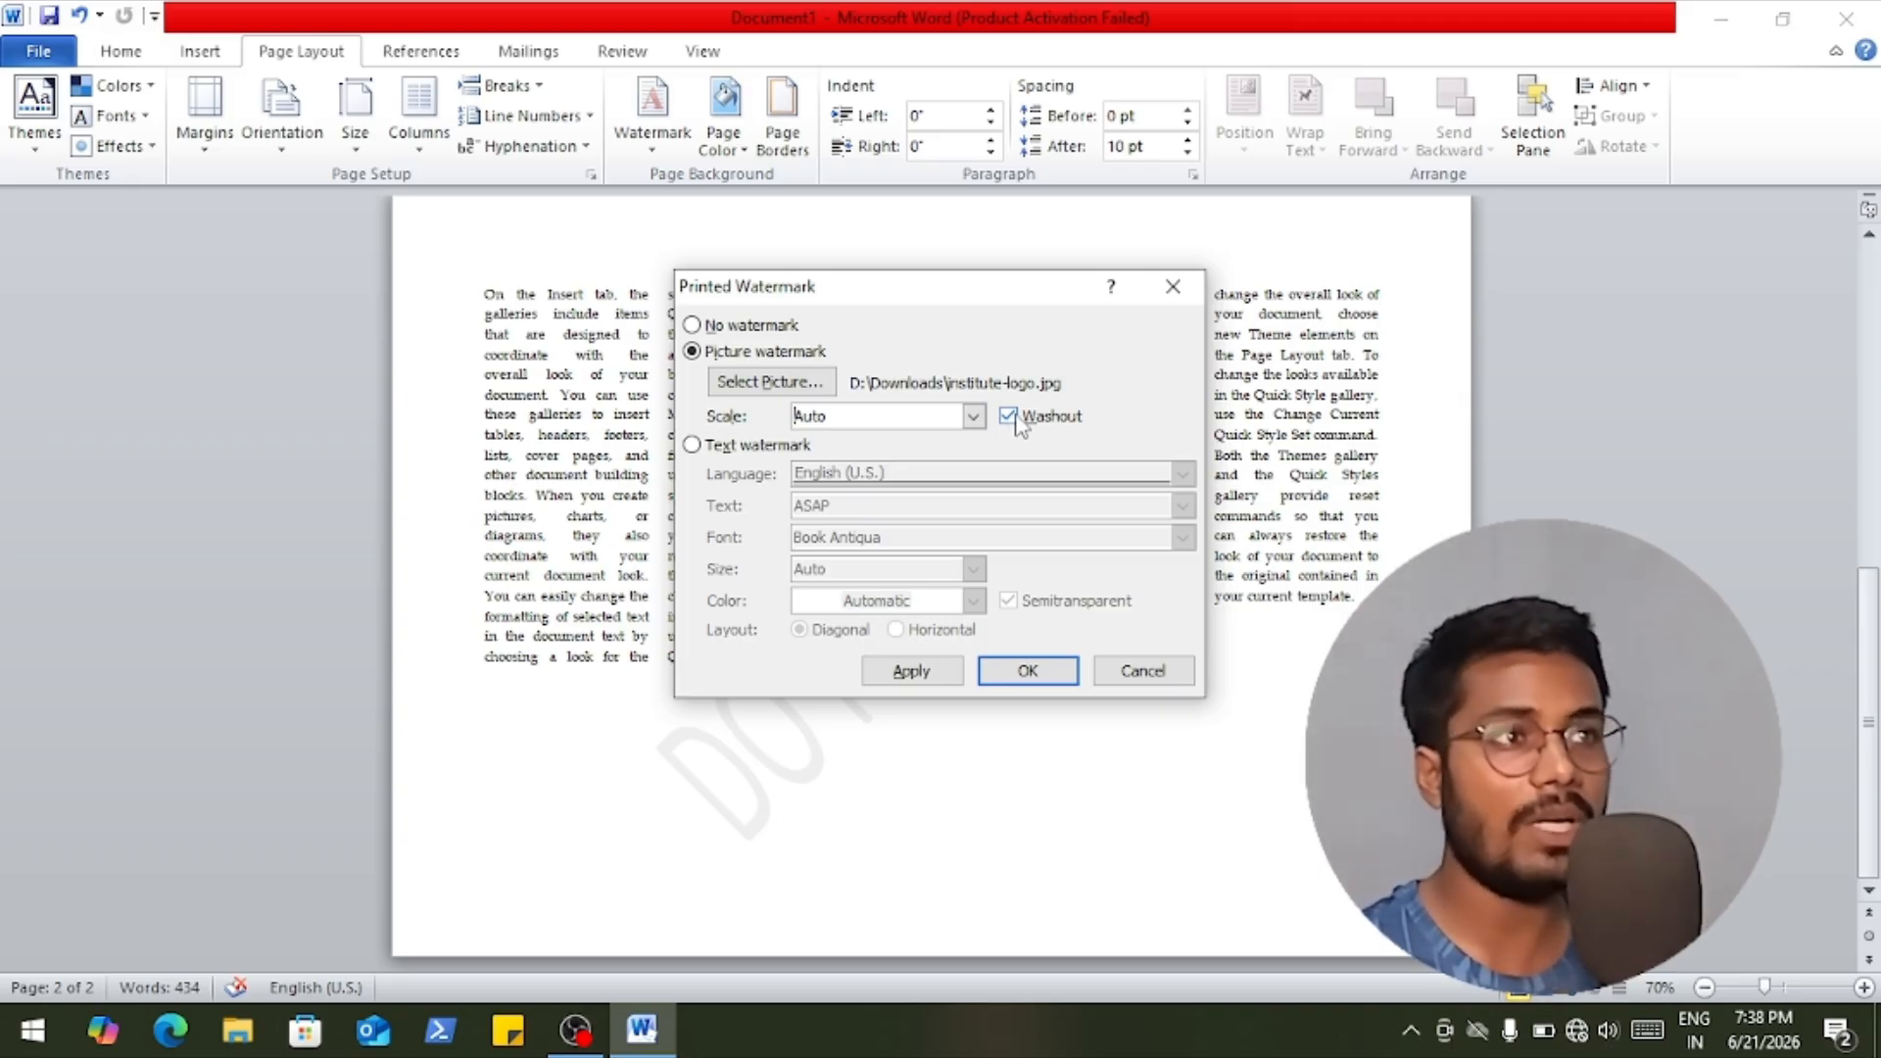
pyautogui.click(1009, 416)
pyautogui.click(1027, 670)
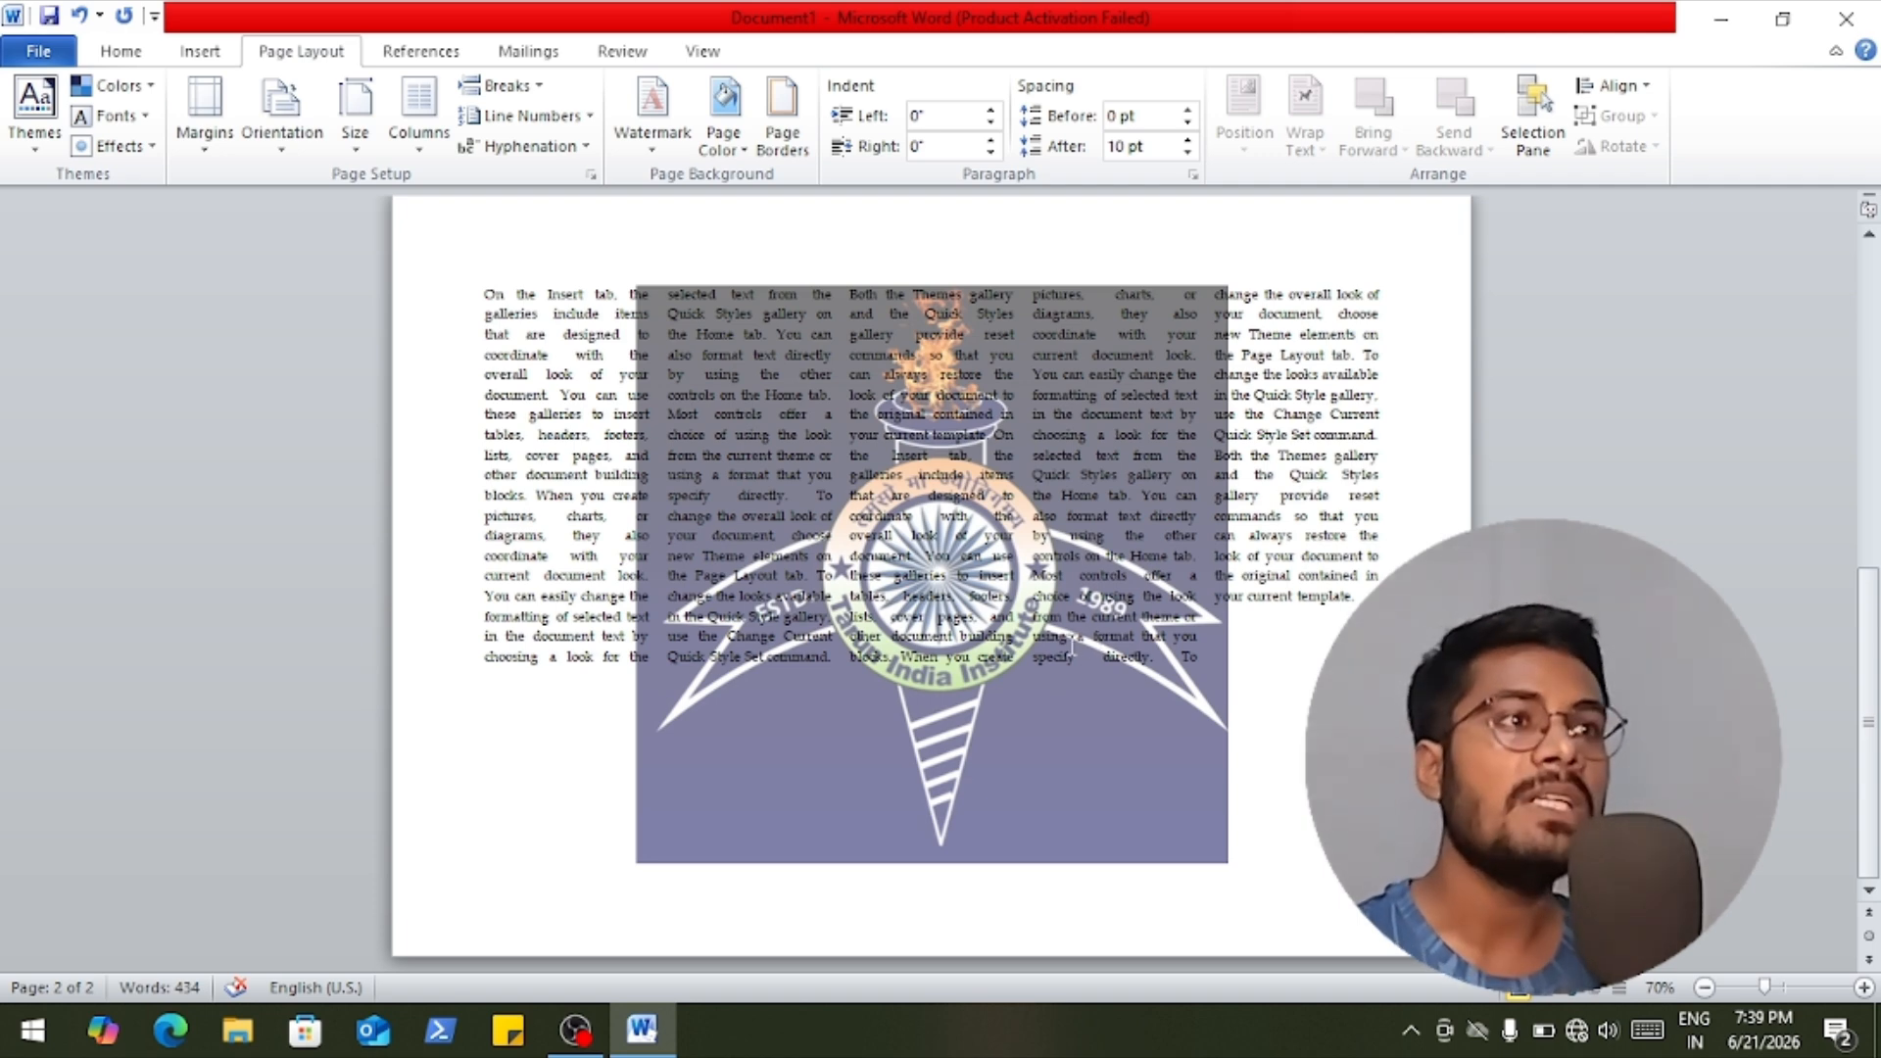
# Turn on washout for the logo watermark and set the page color to Light Blue, Background 2.
pyautogui.click(652, 116)
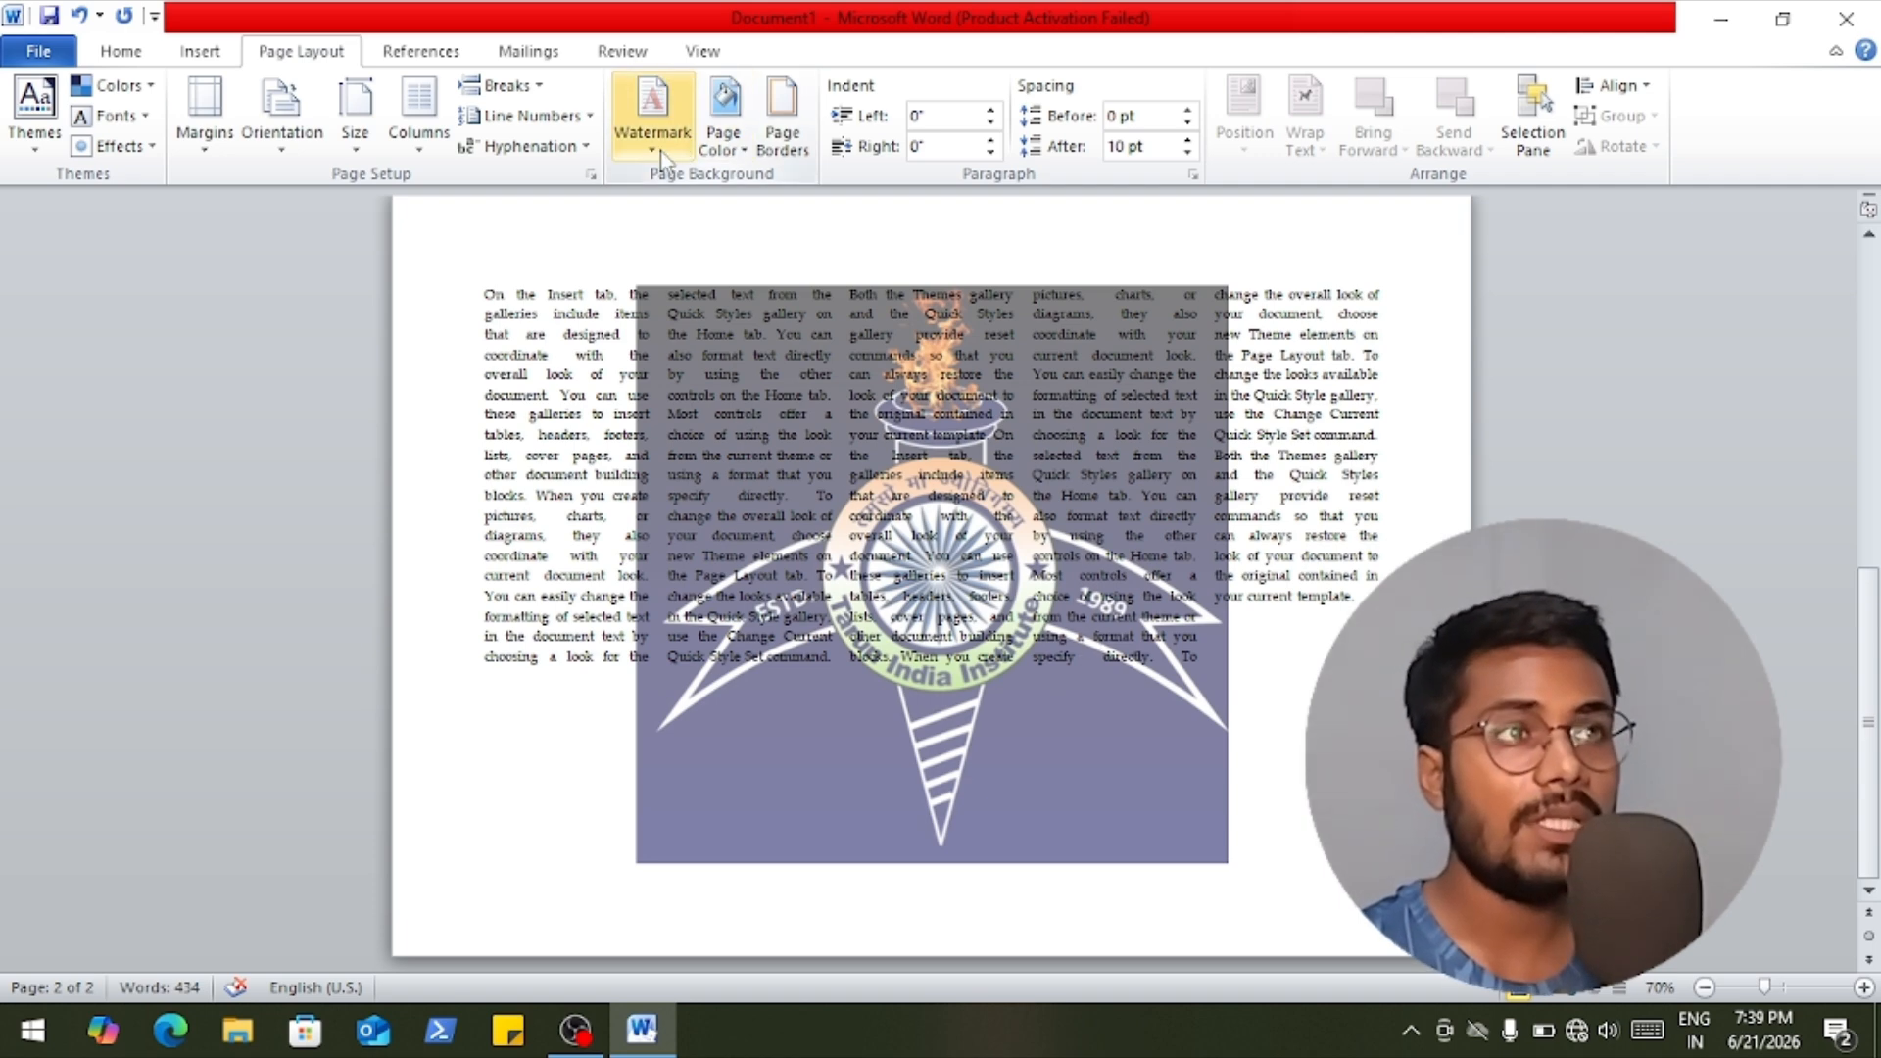
pyautogui.click(750, 880)
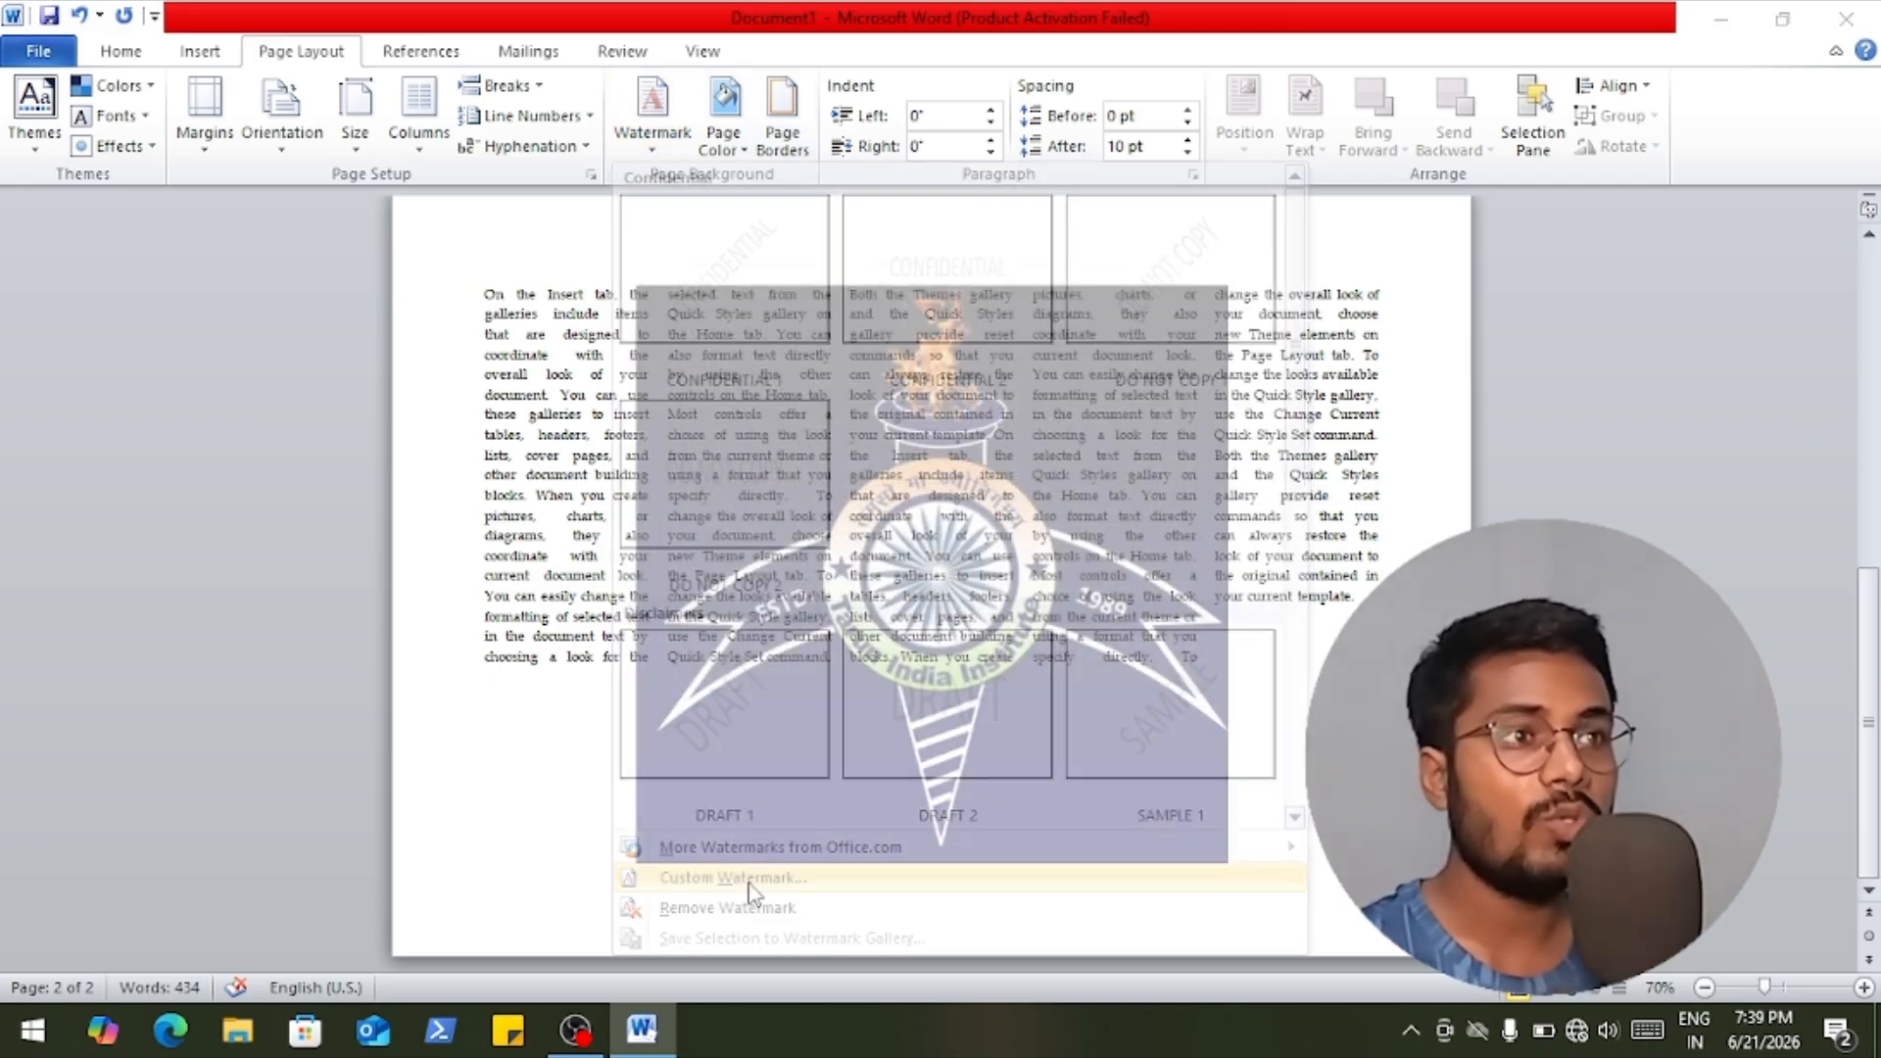
pyautogui.click(1026, 417)
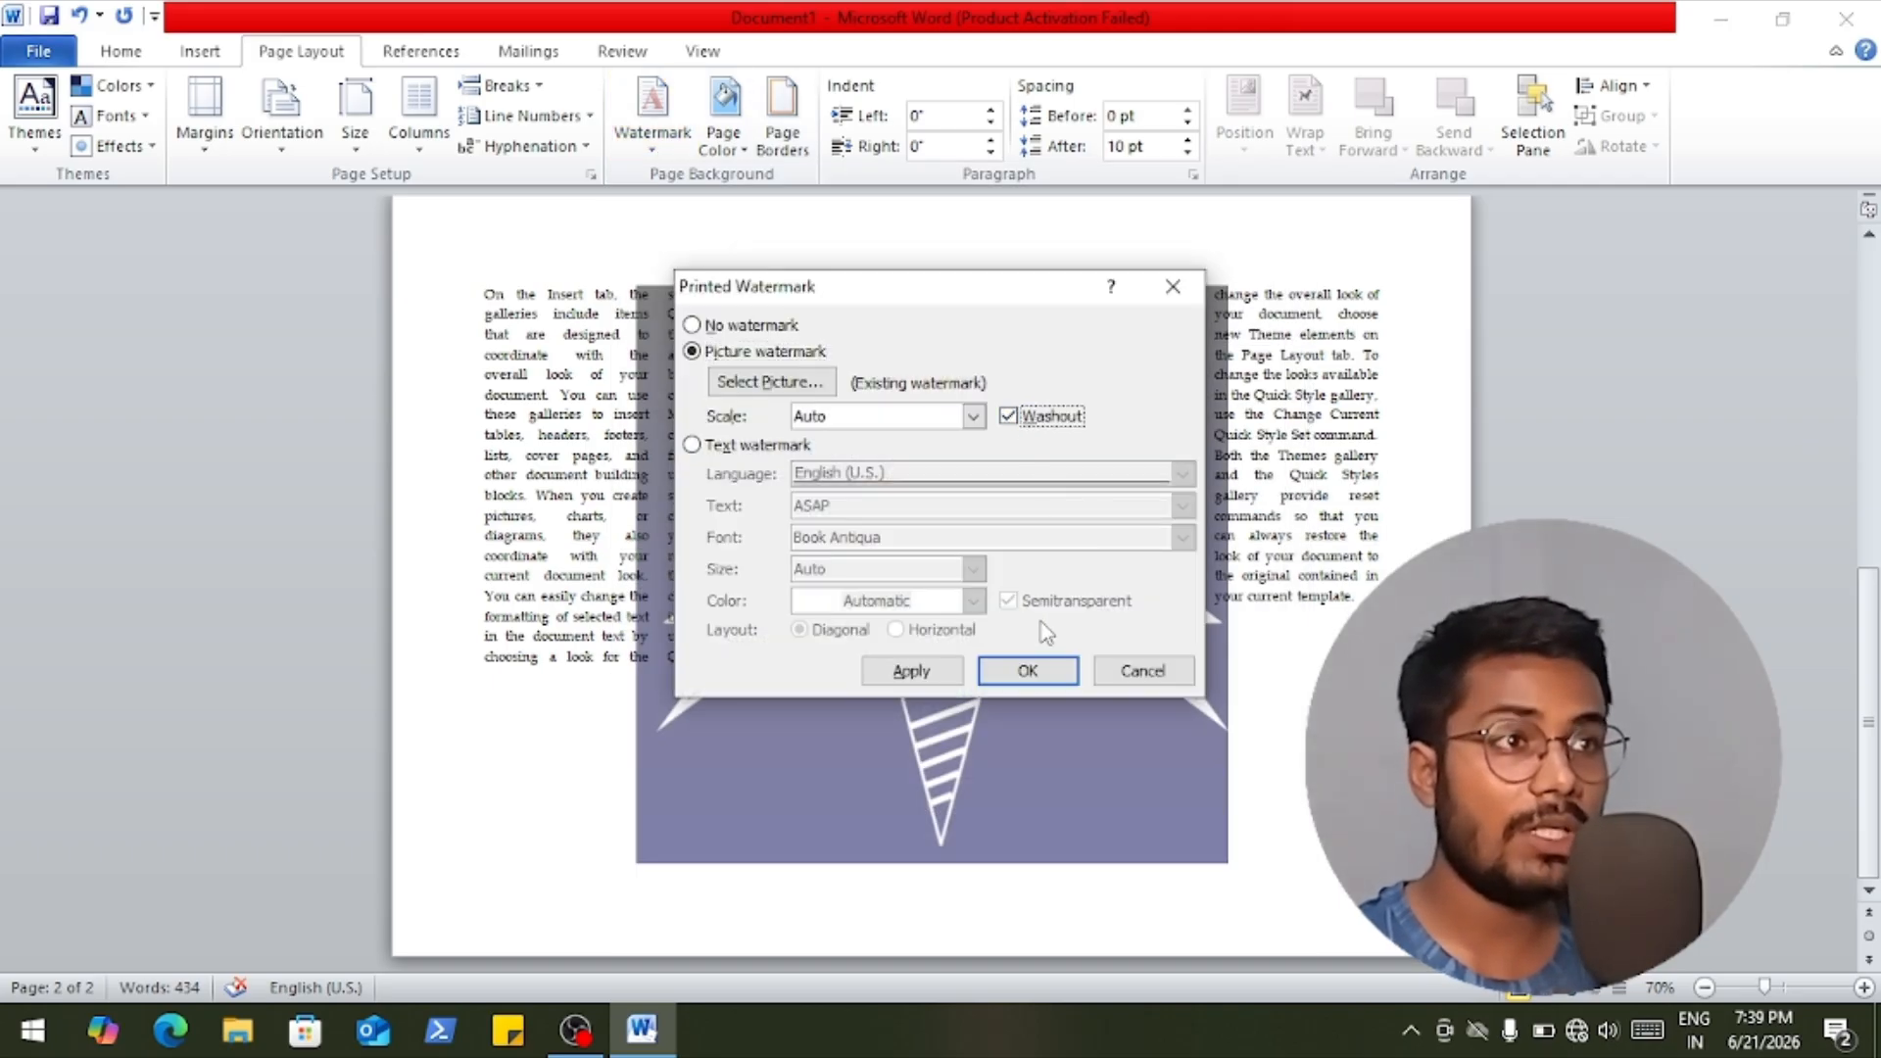
pyautogui.click(1025, 672)
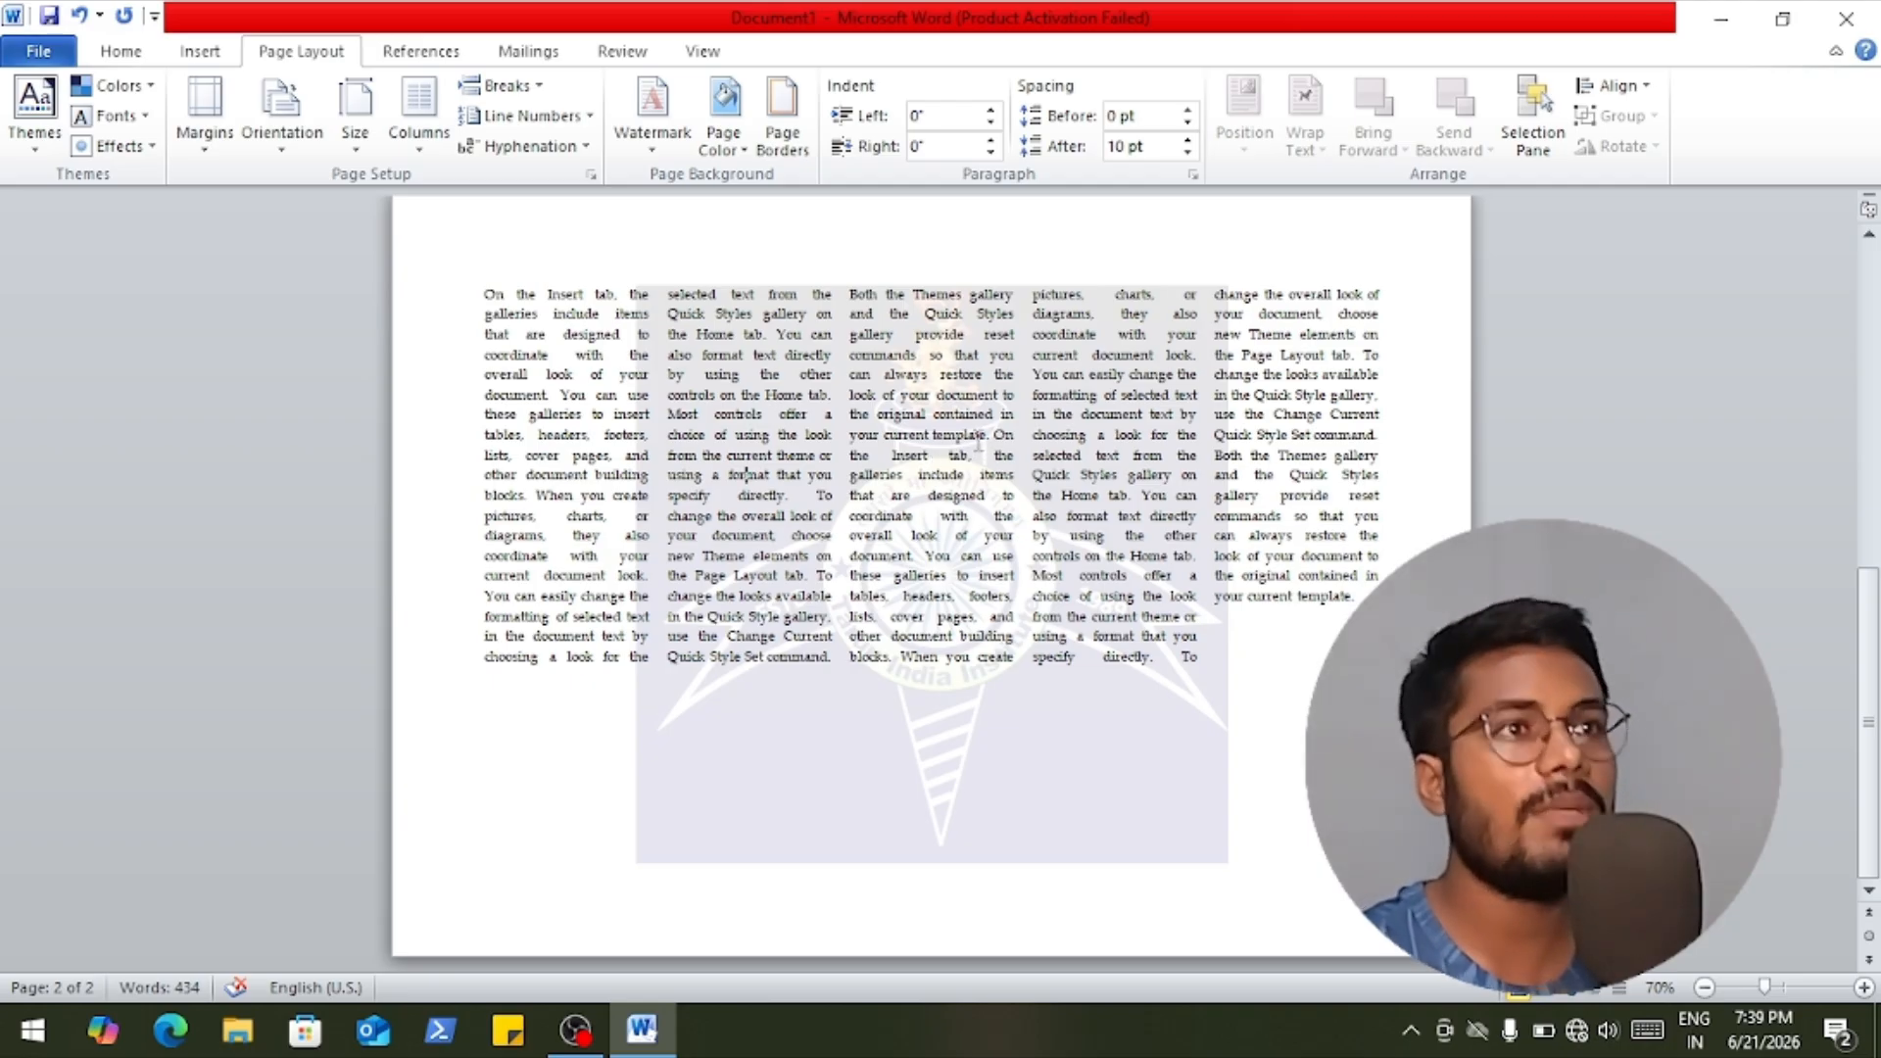
pyautogui.click(733, 154)
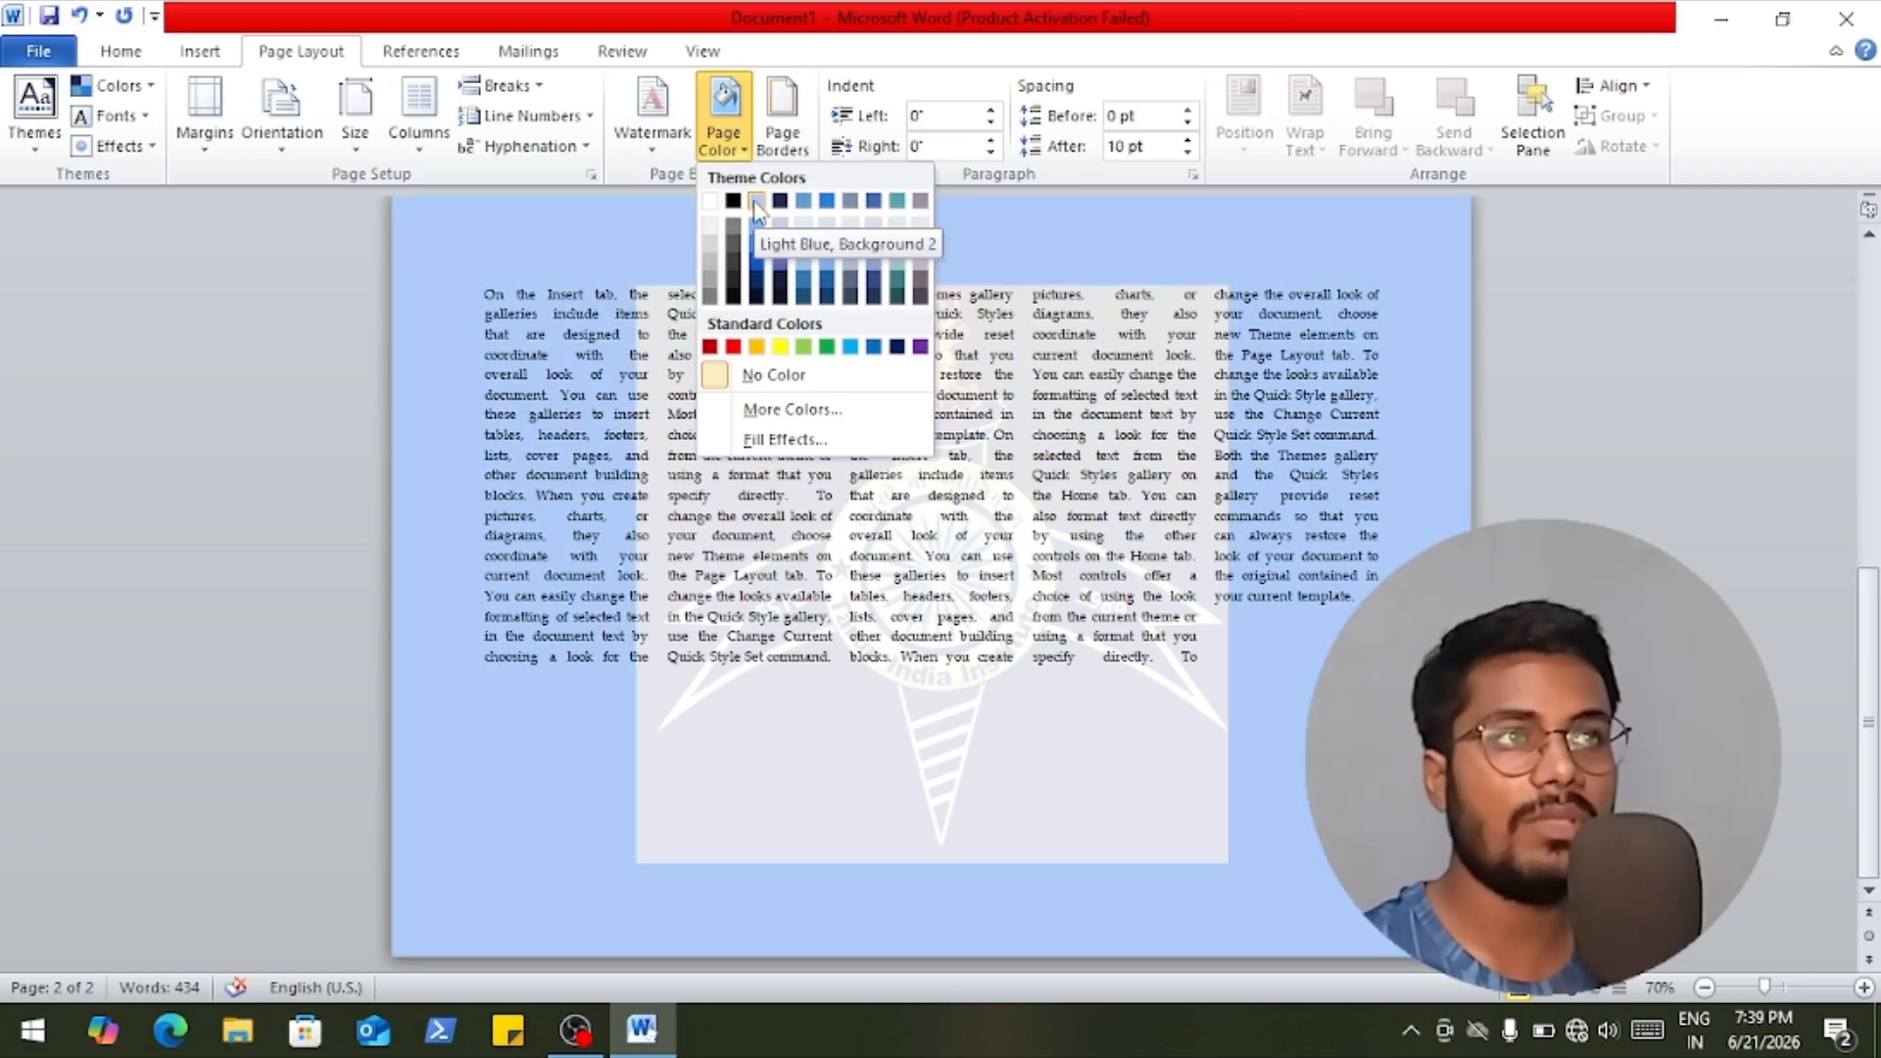
pyautogui.click(756, 202)
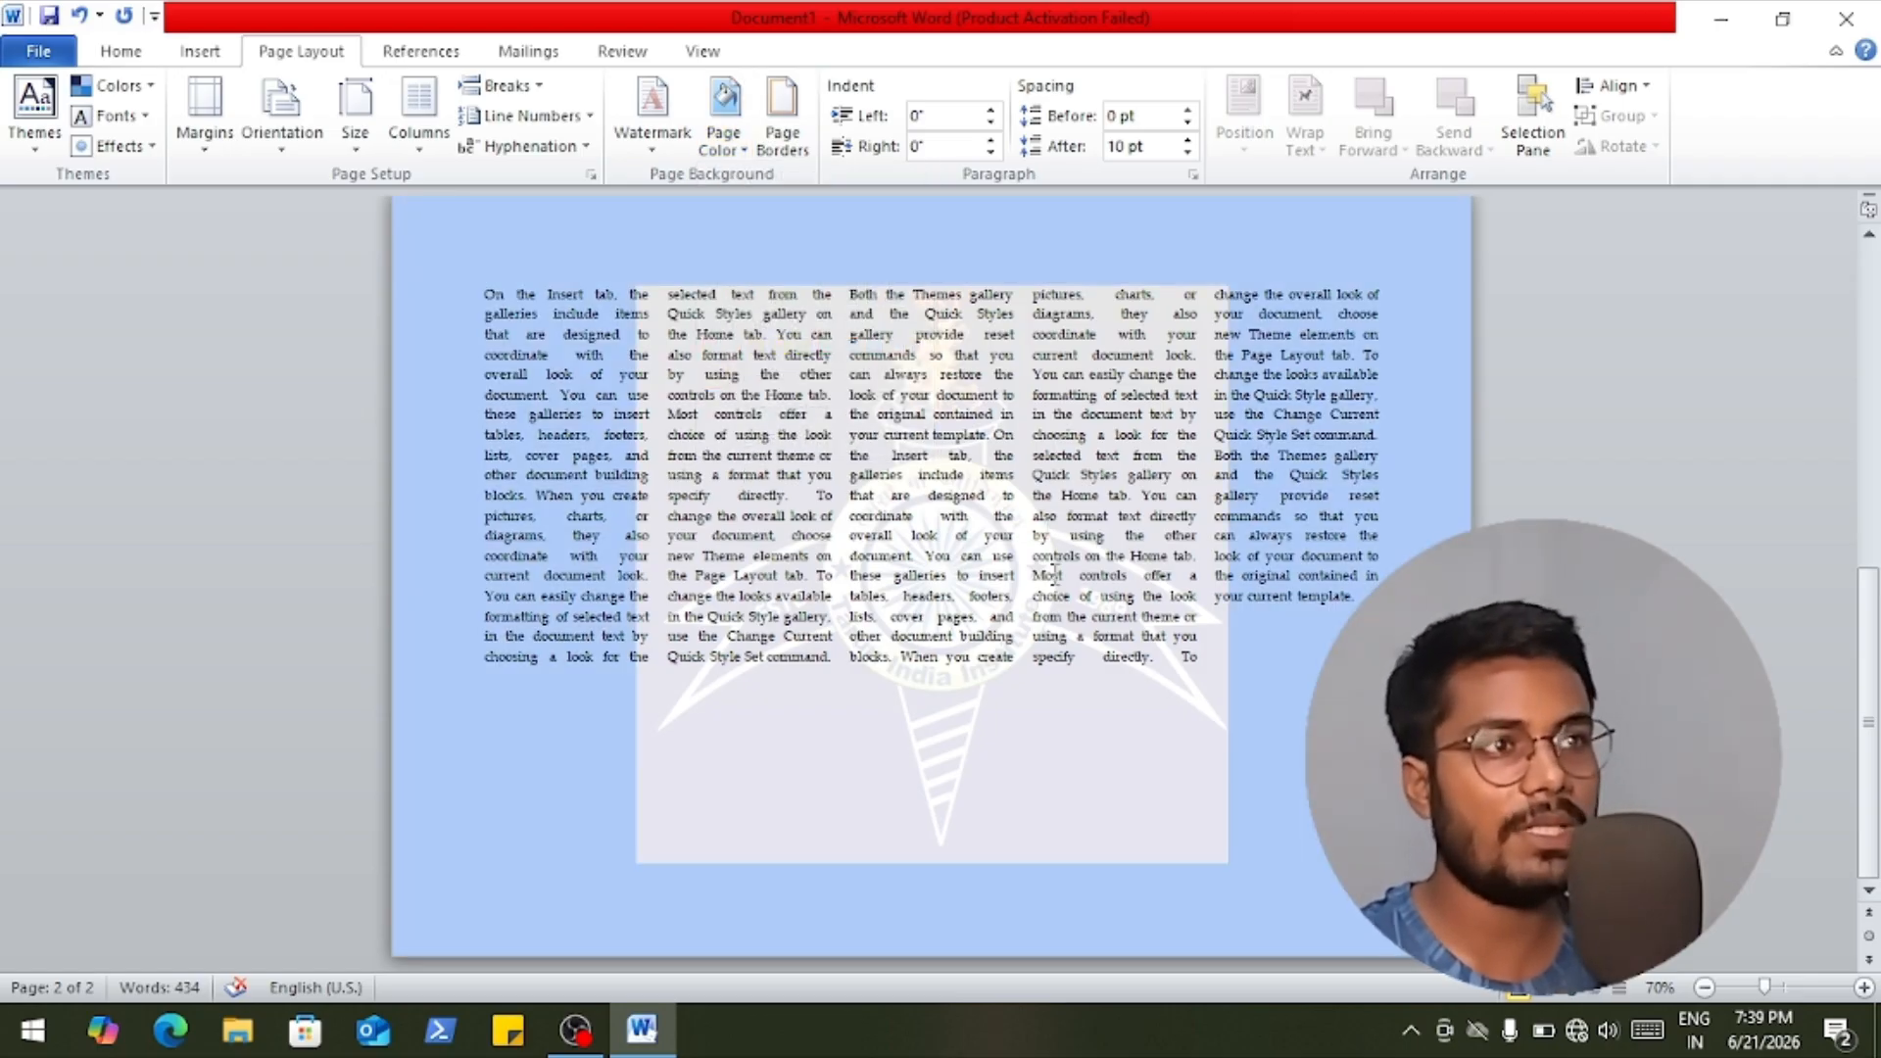
# Add a green triple-line box page border, 4 ½ pt wide, to the whole document.
pyautogui.click(790, 167)
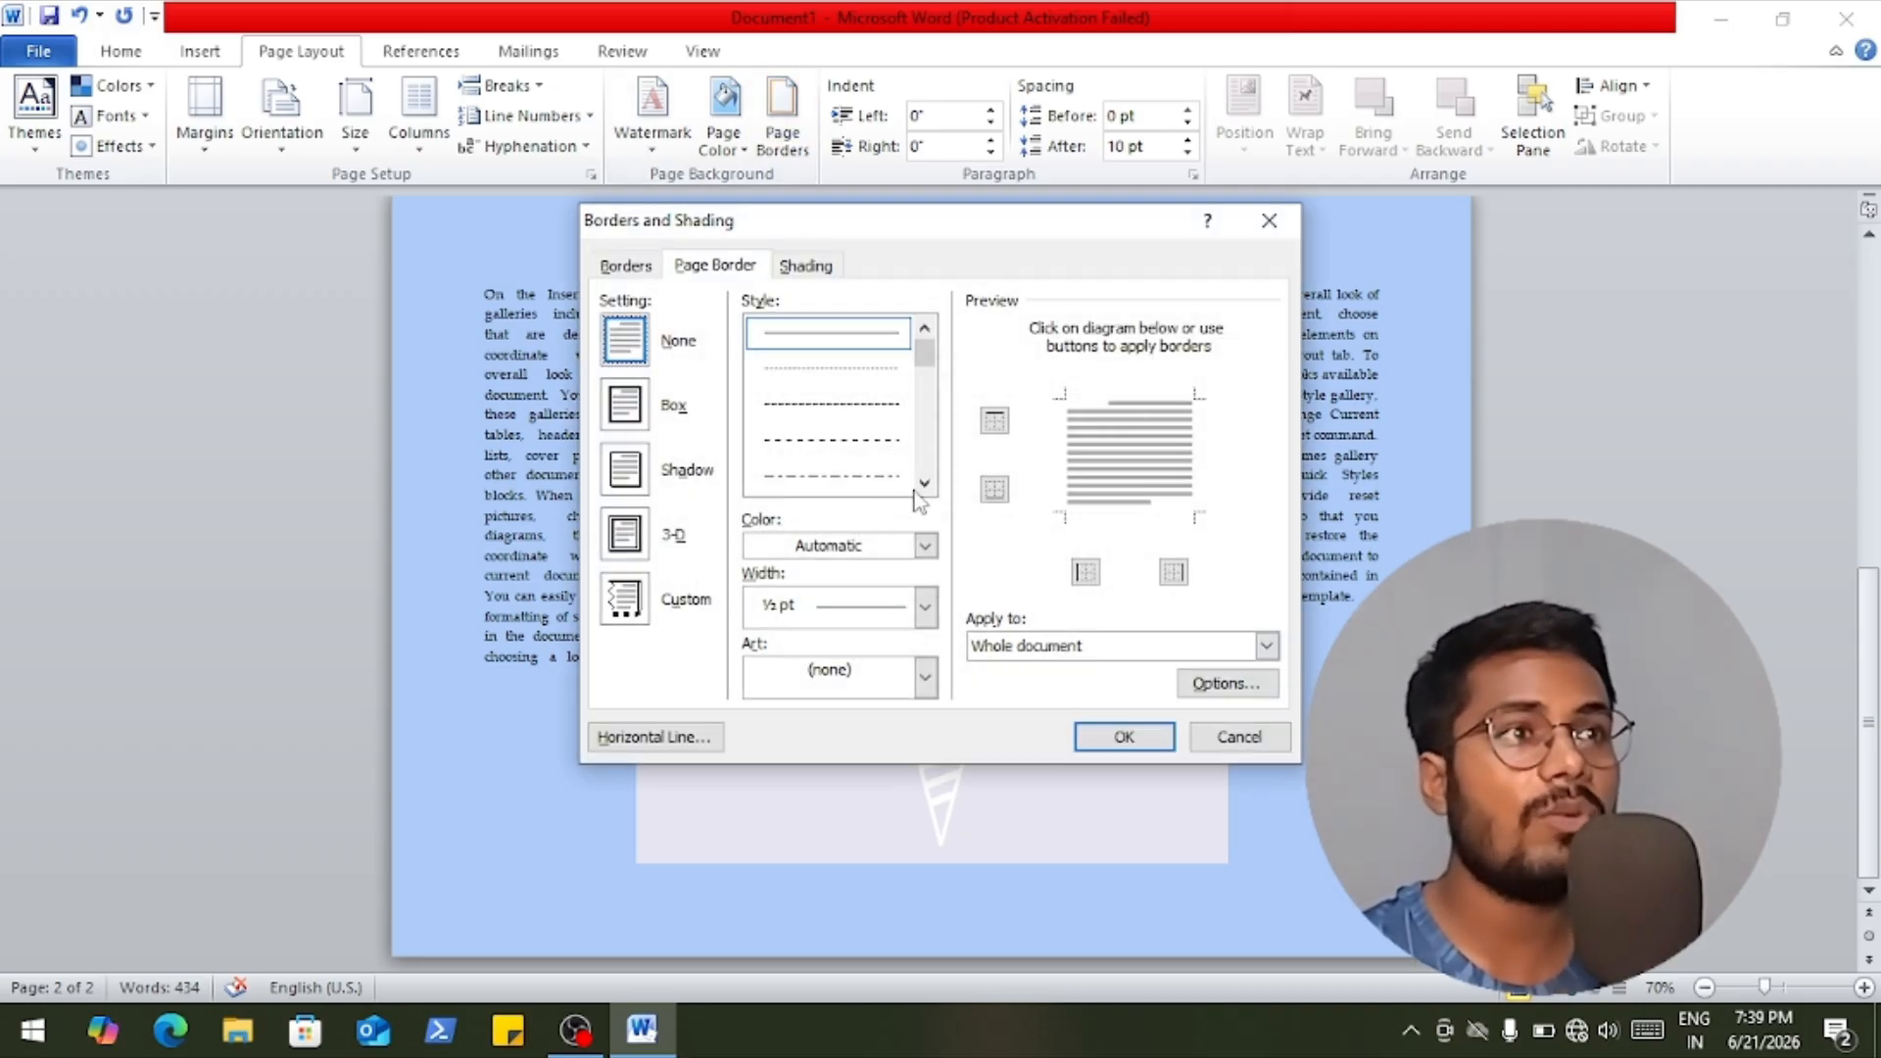
pyautogui.scroll(-1, 926, 451)
pyautogui.scroll(-3, 929, 397)
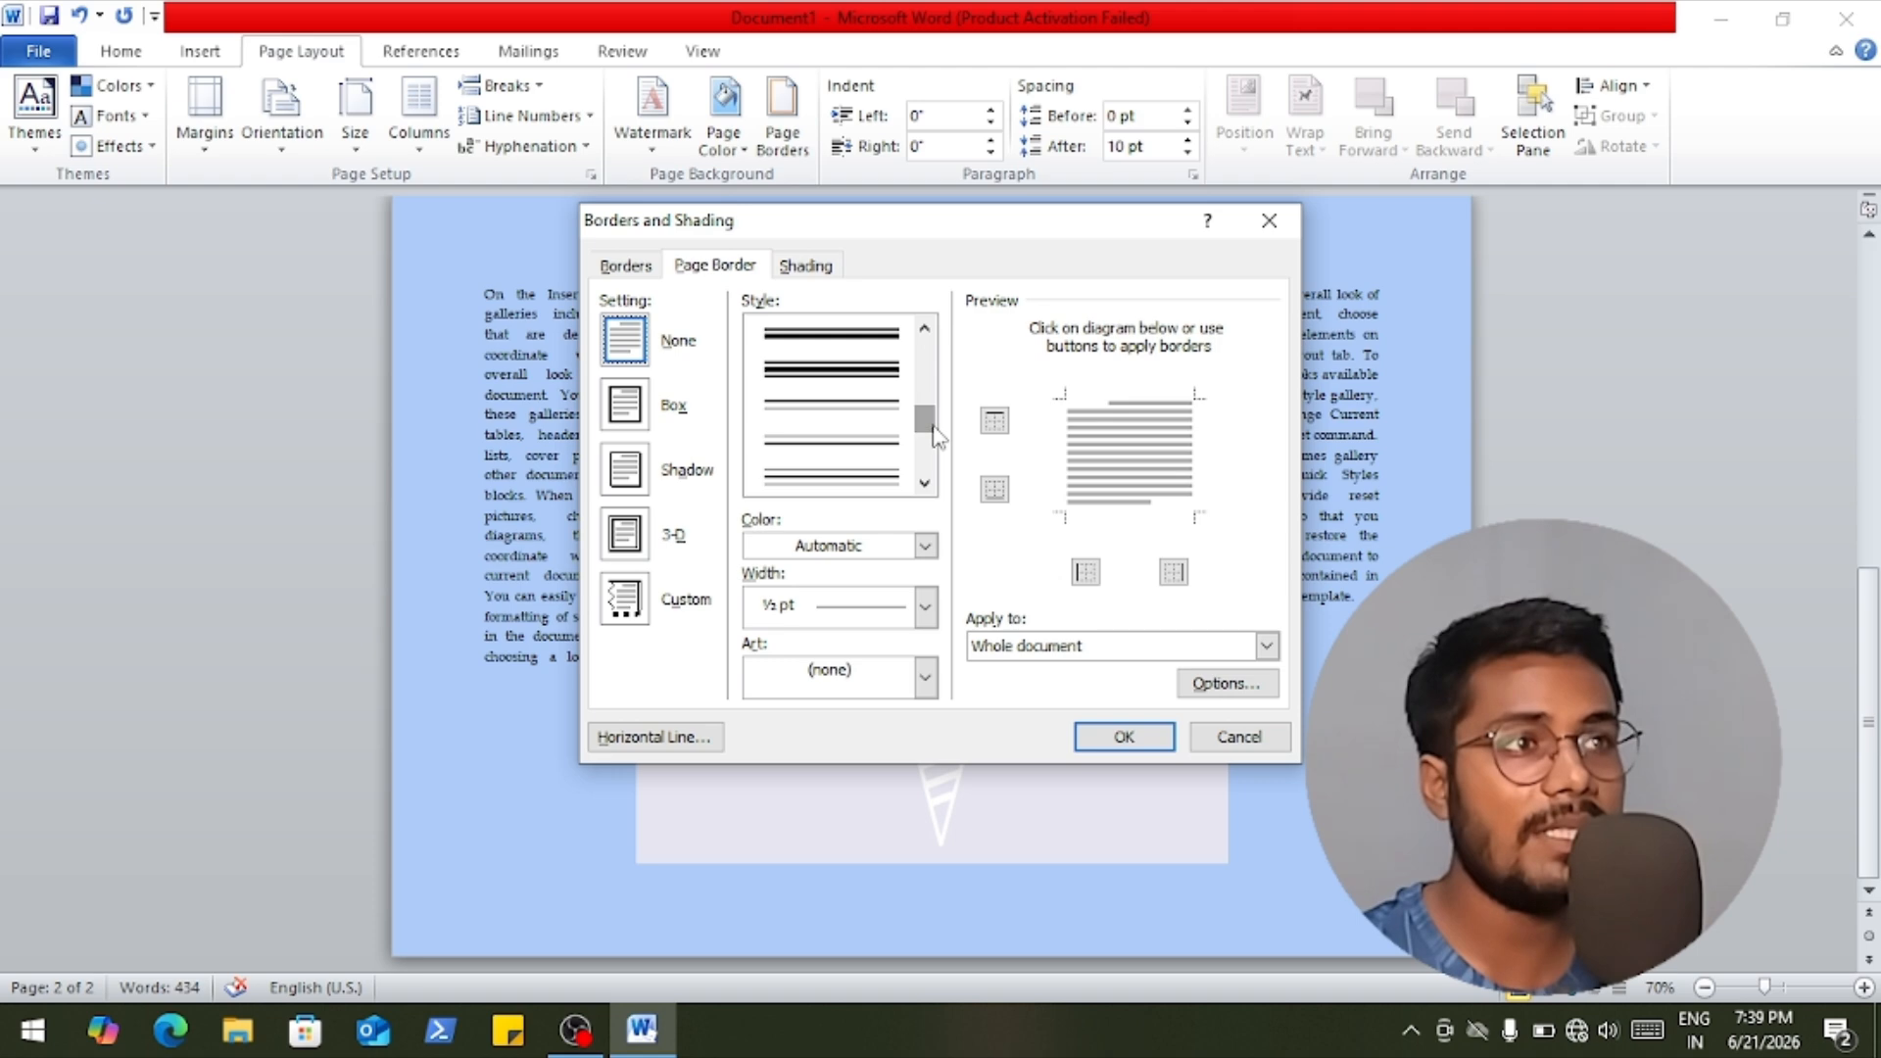
pyautogui.click(864, 385)
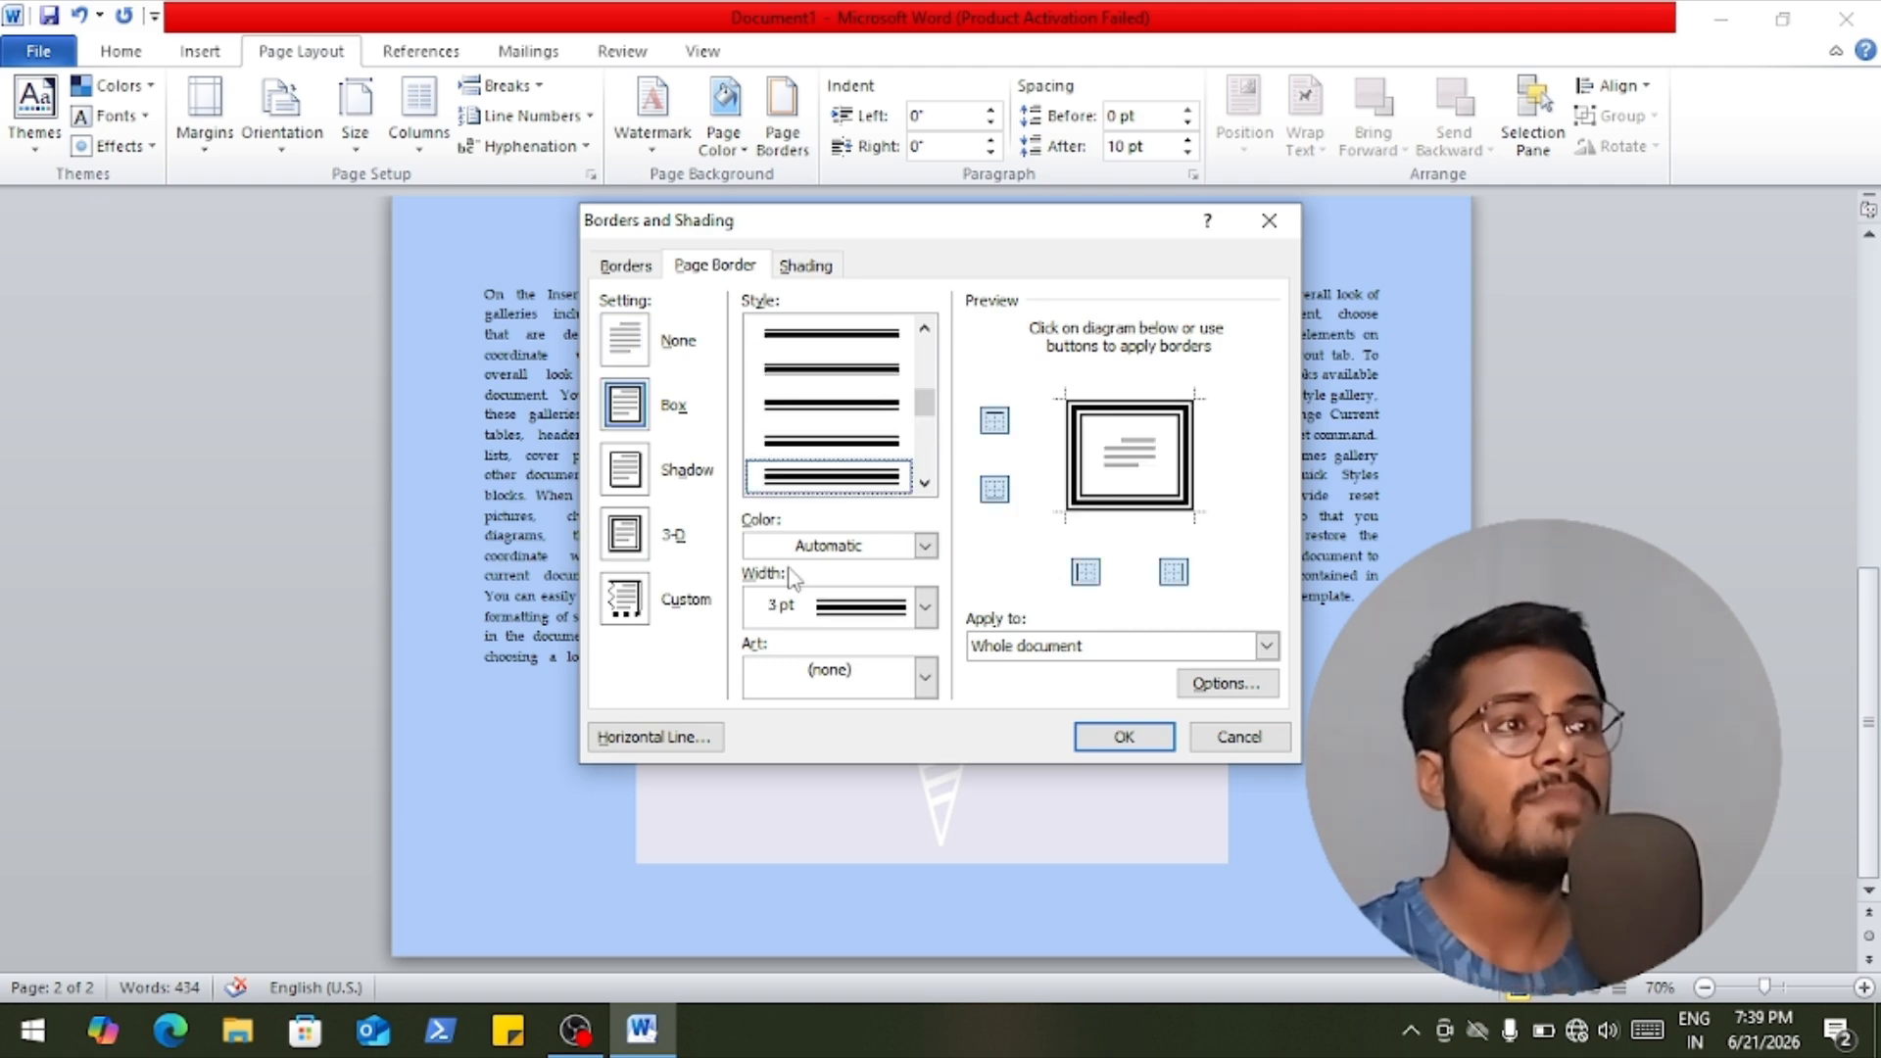
pyautogui.click(926, 549)
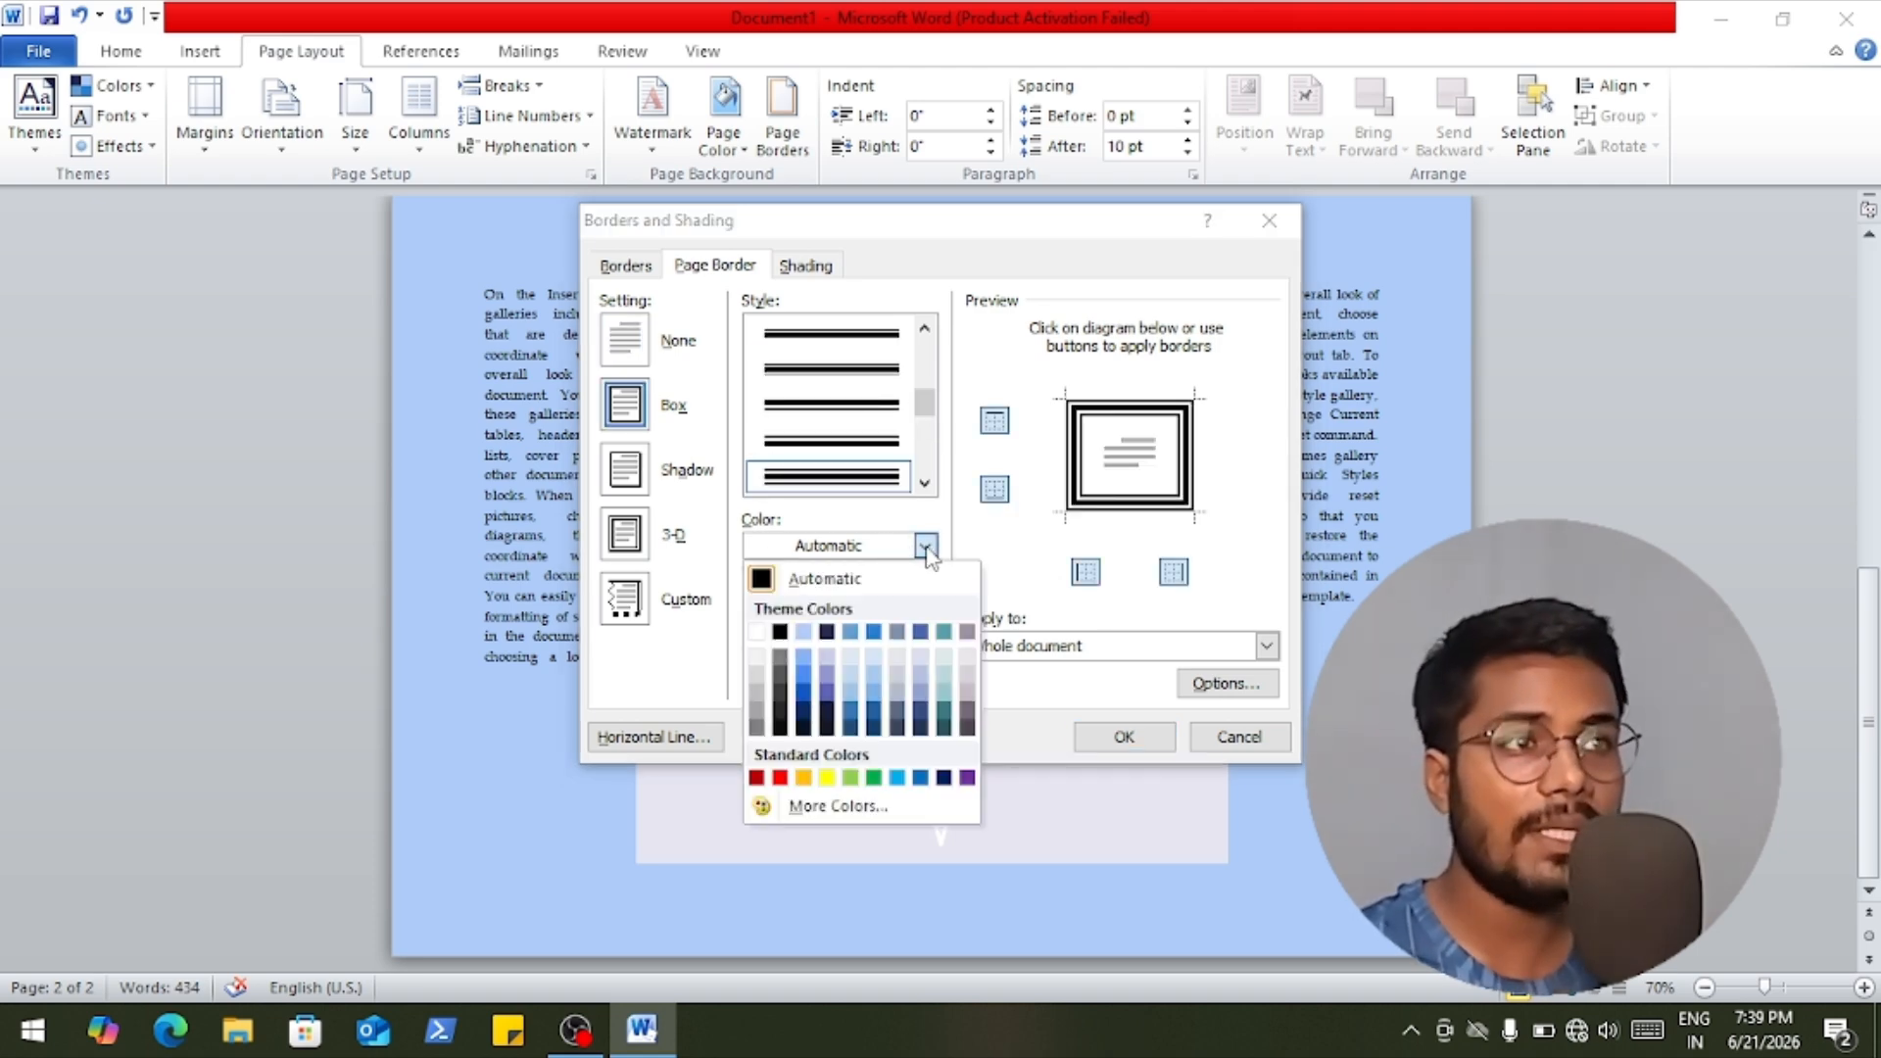
pyautogui.click(873, 779)
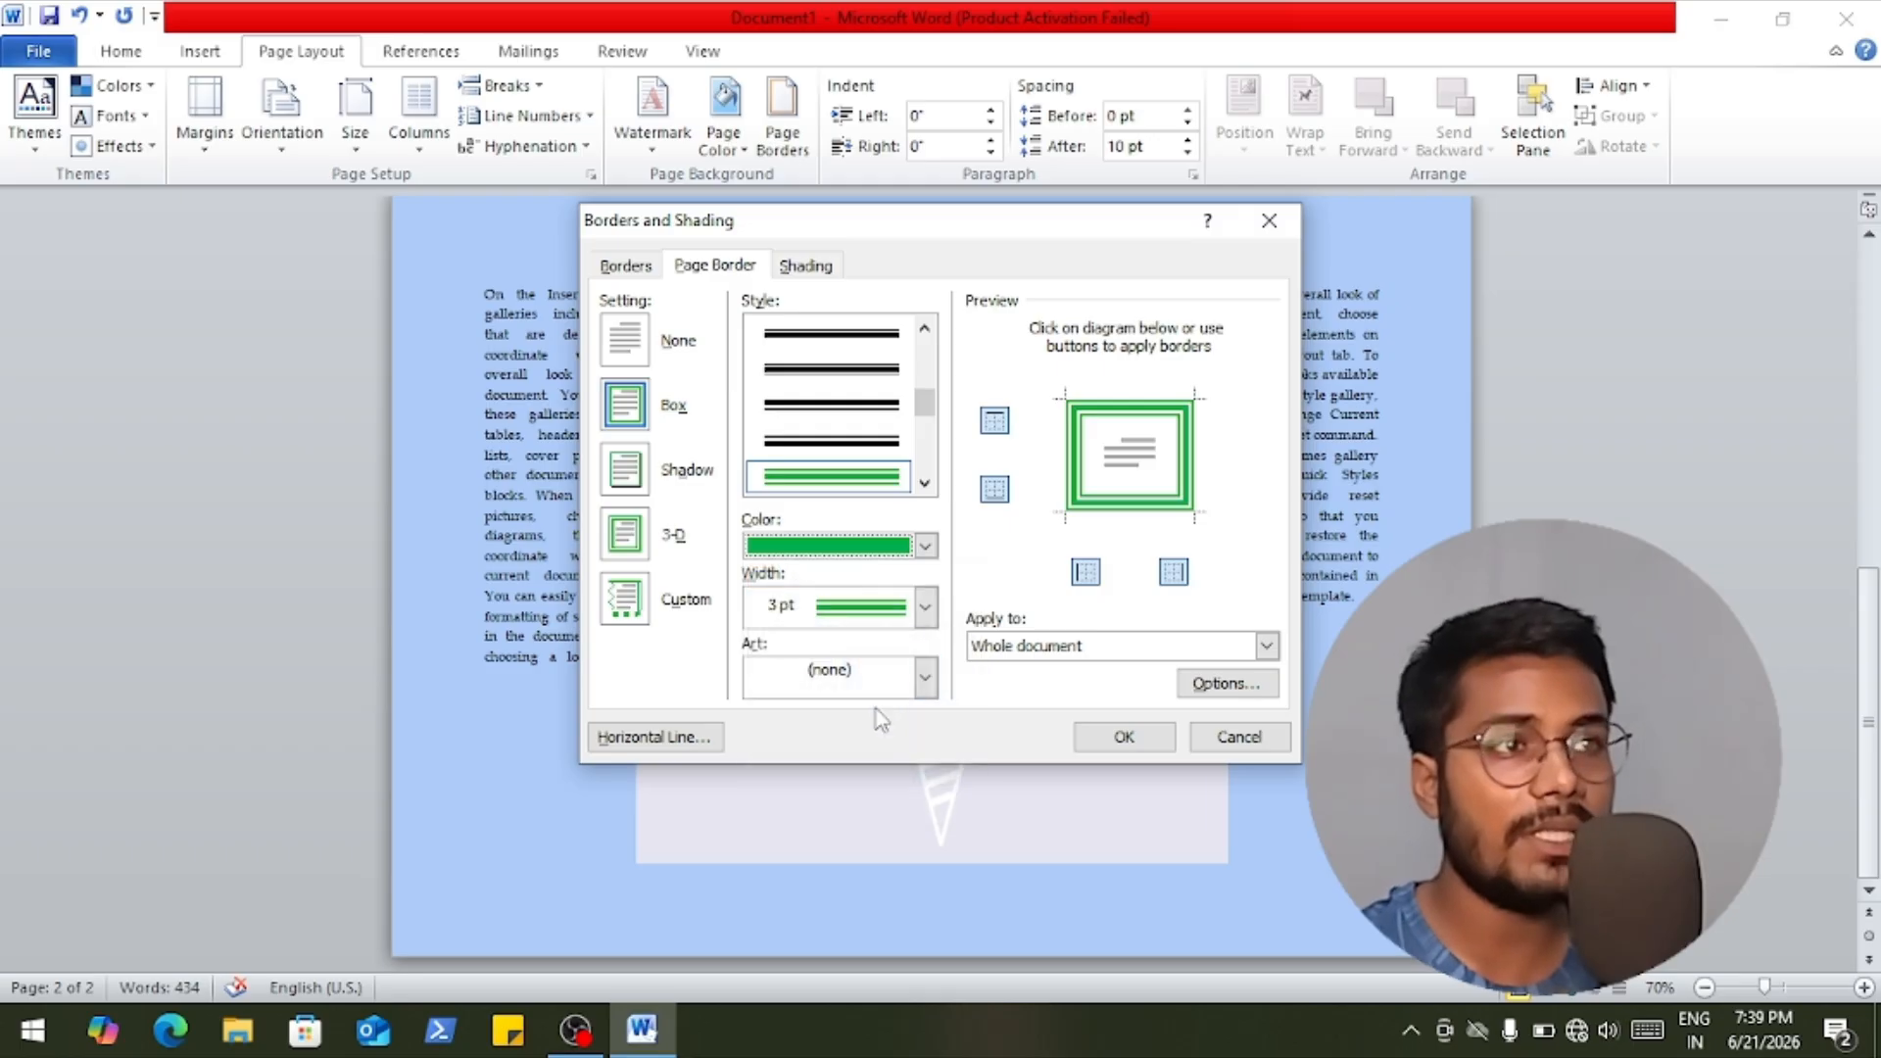
pyautogui.click(926, 607)
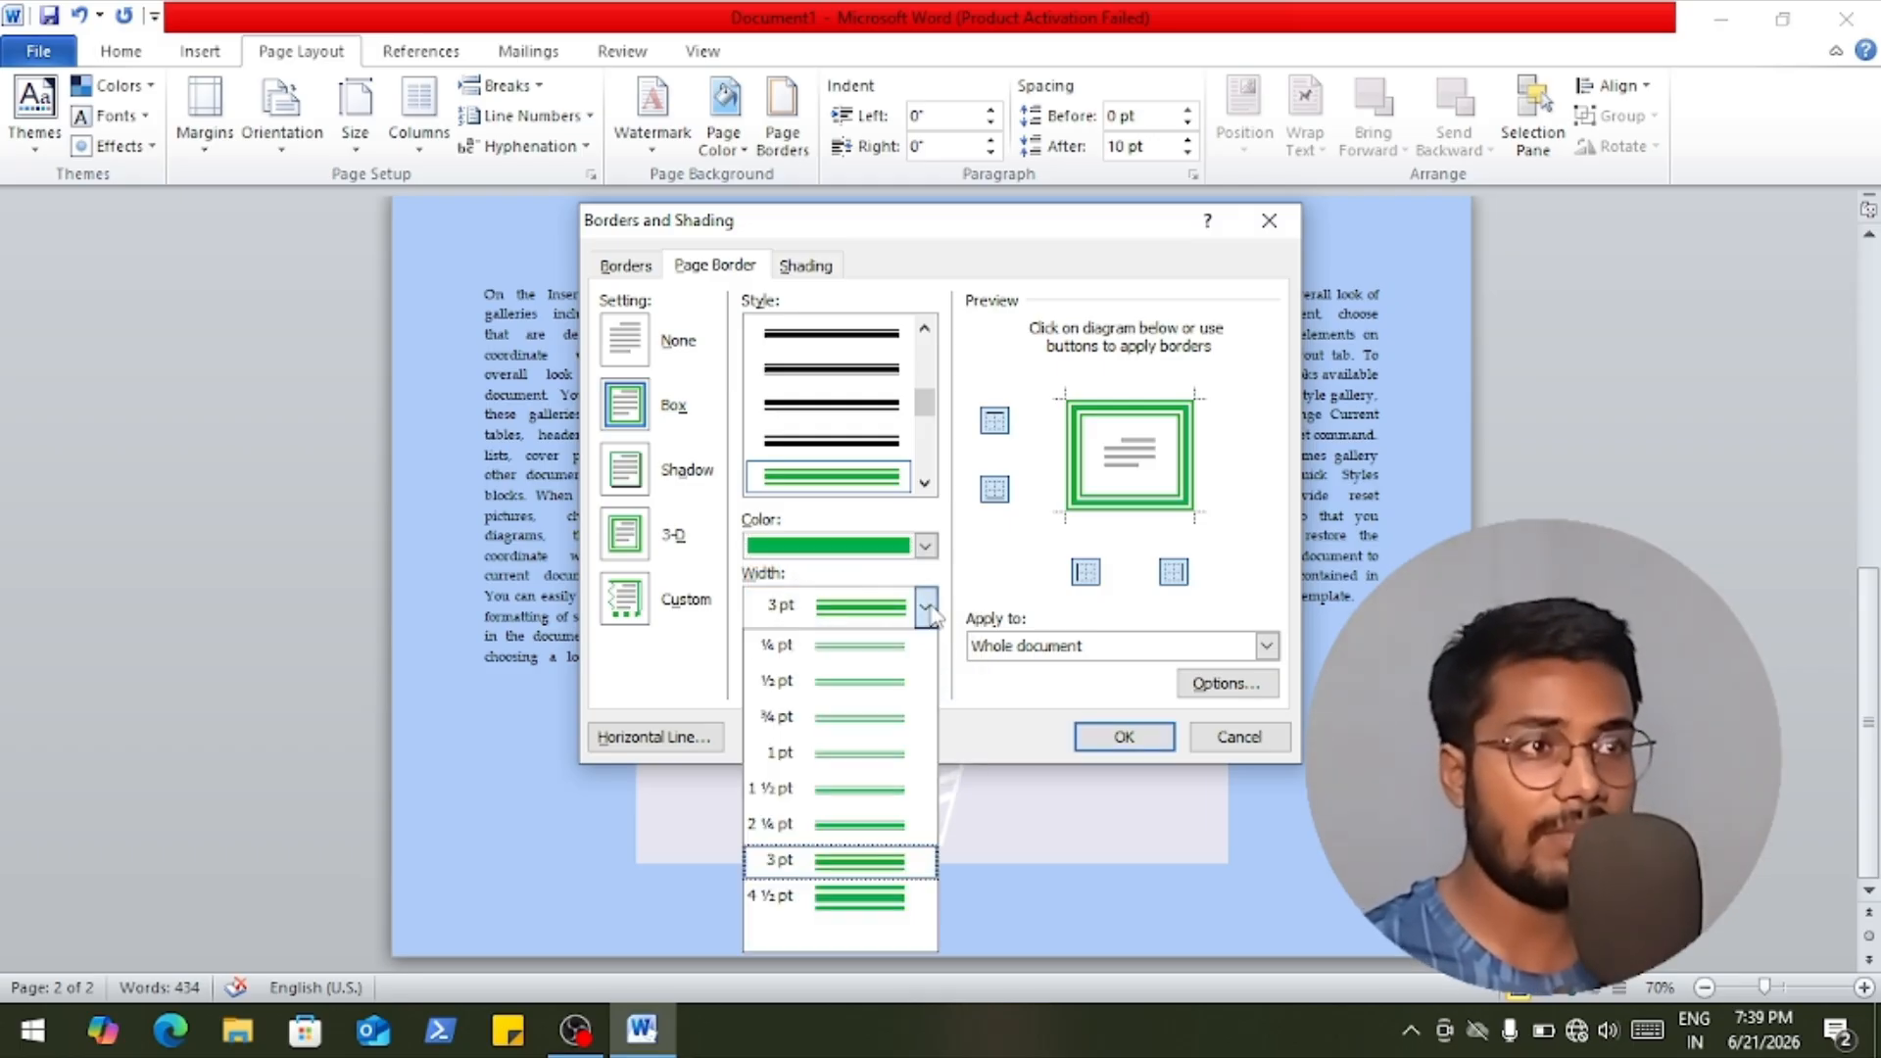
pyautogui.click(900, 900)
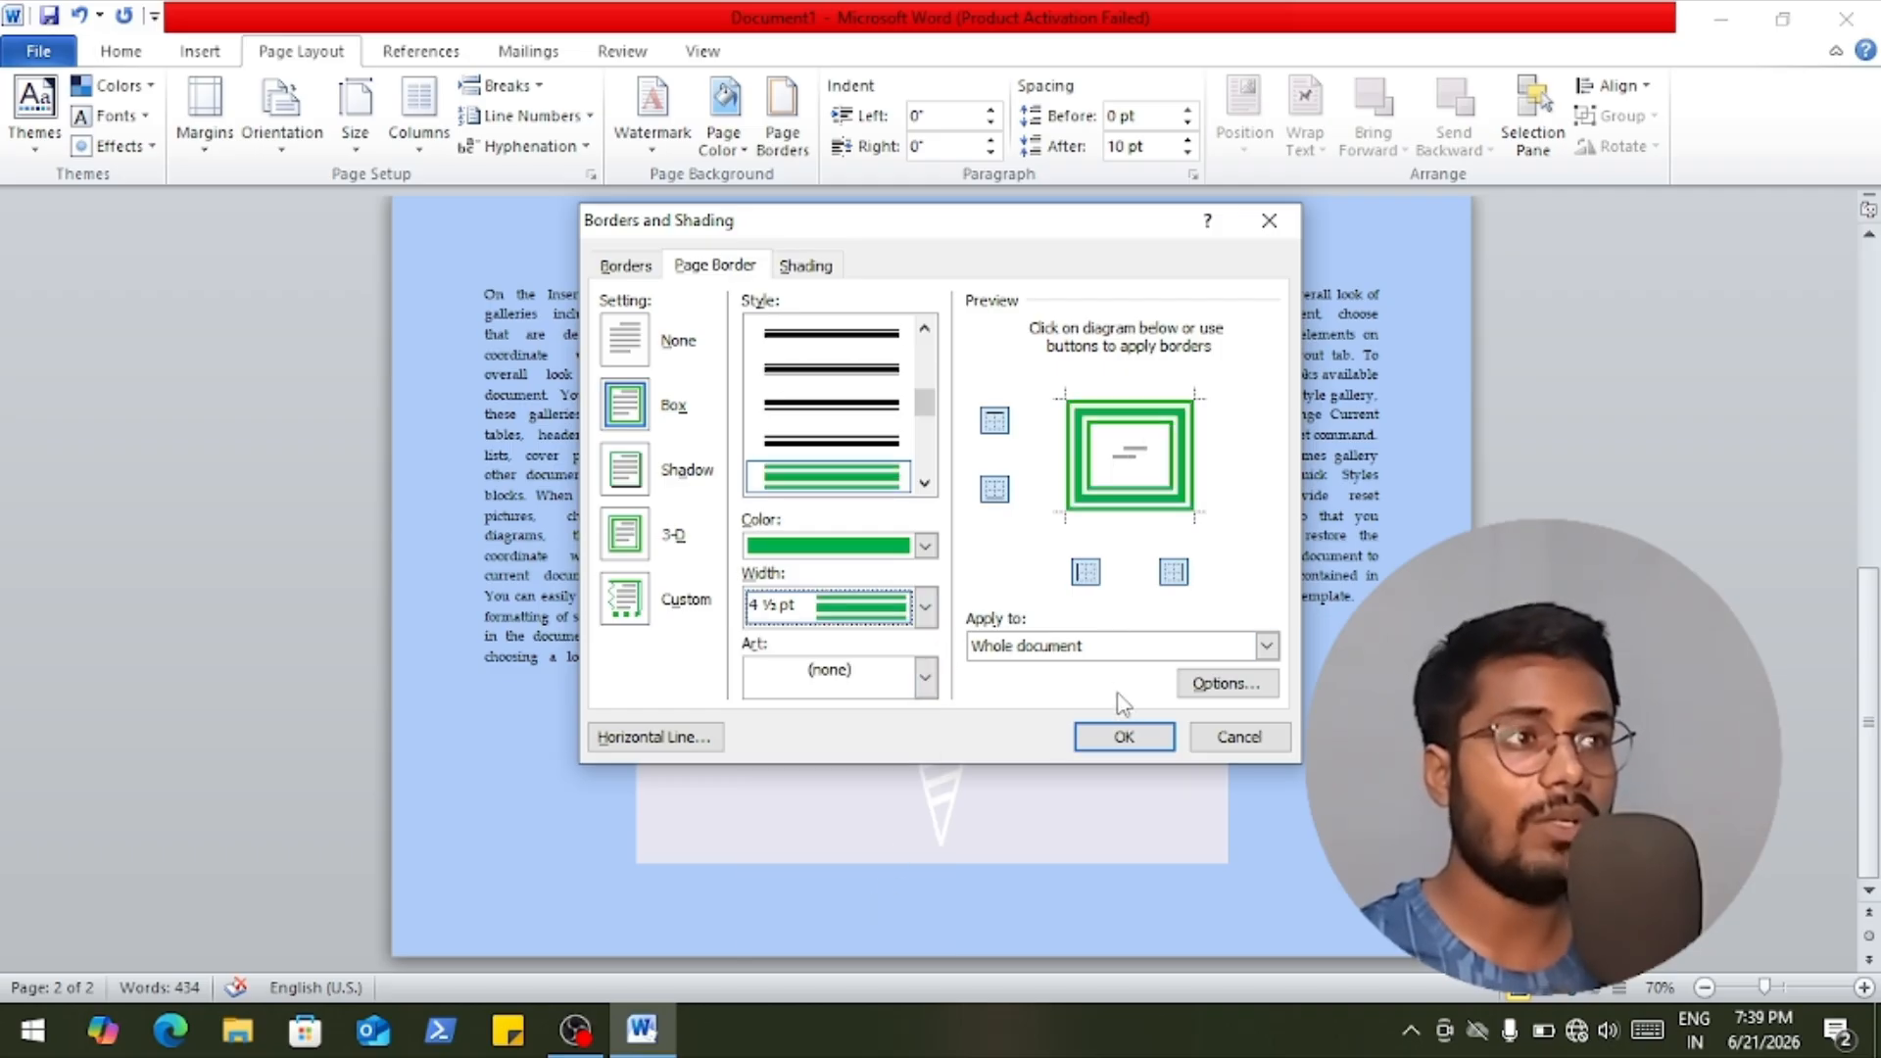
pyautogui.click(1125, 740)
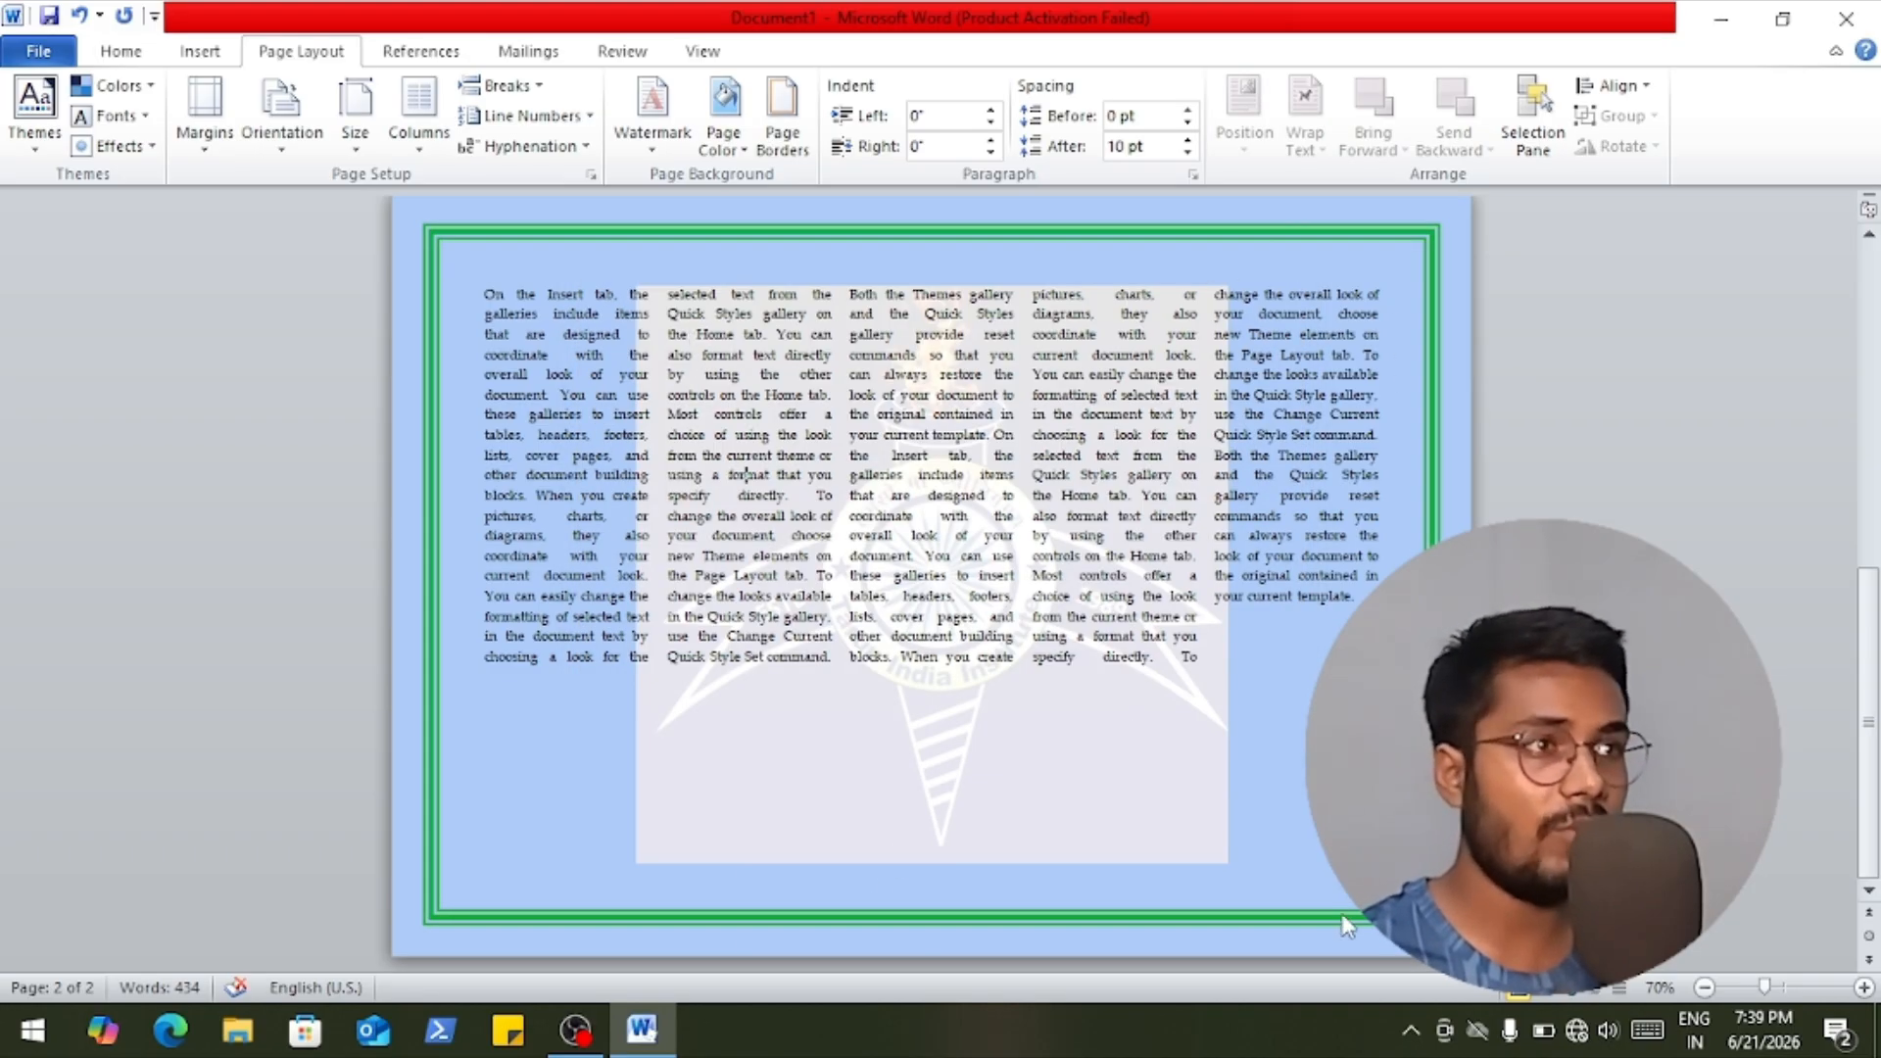
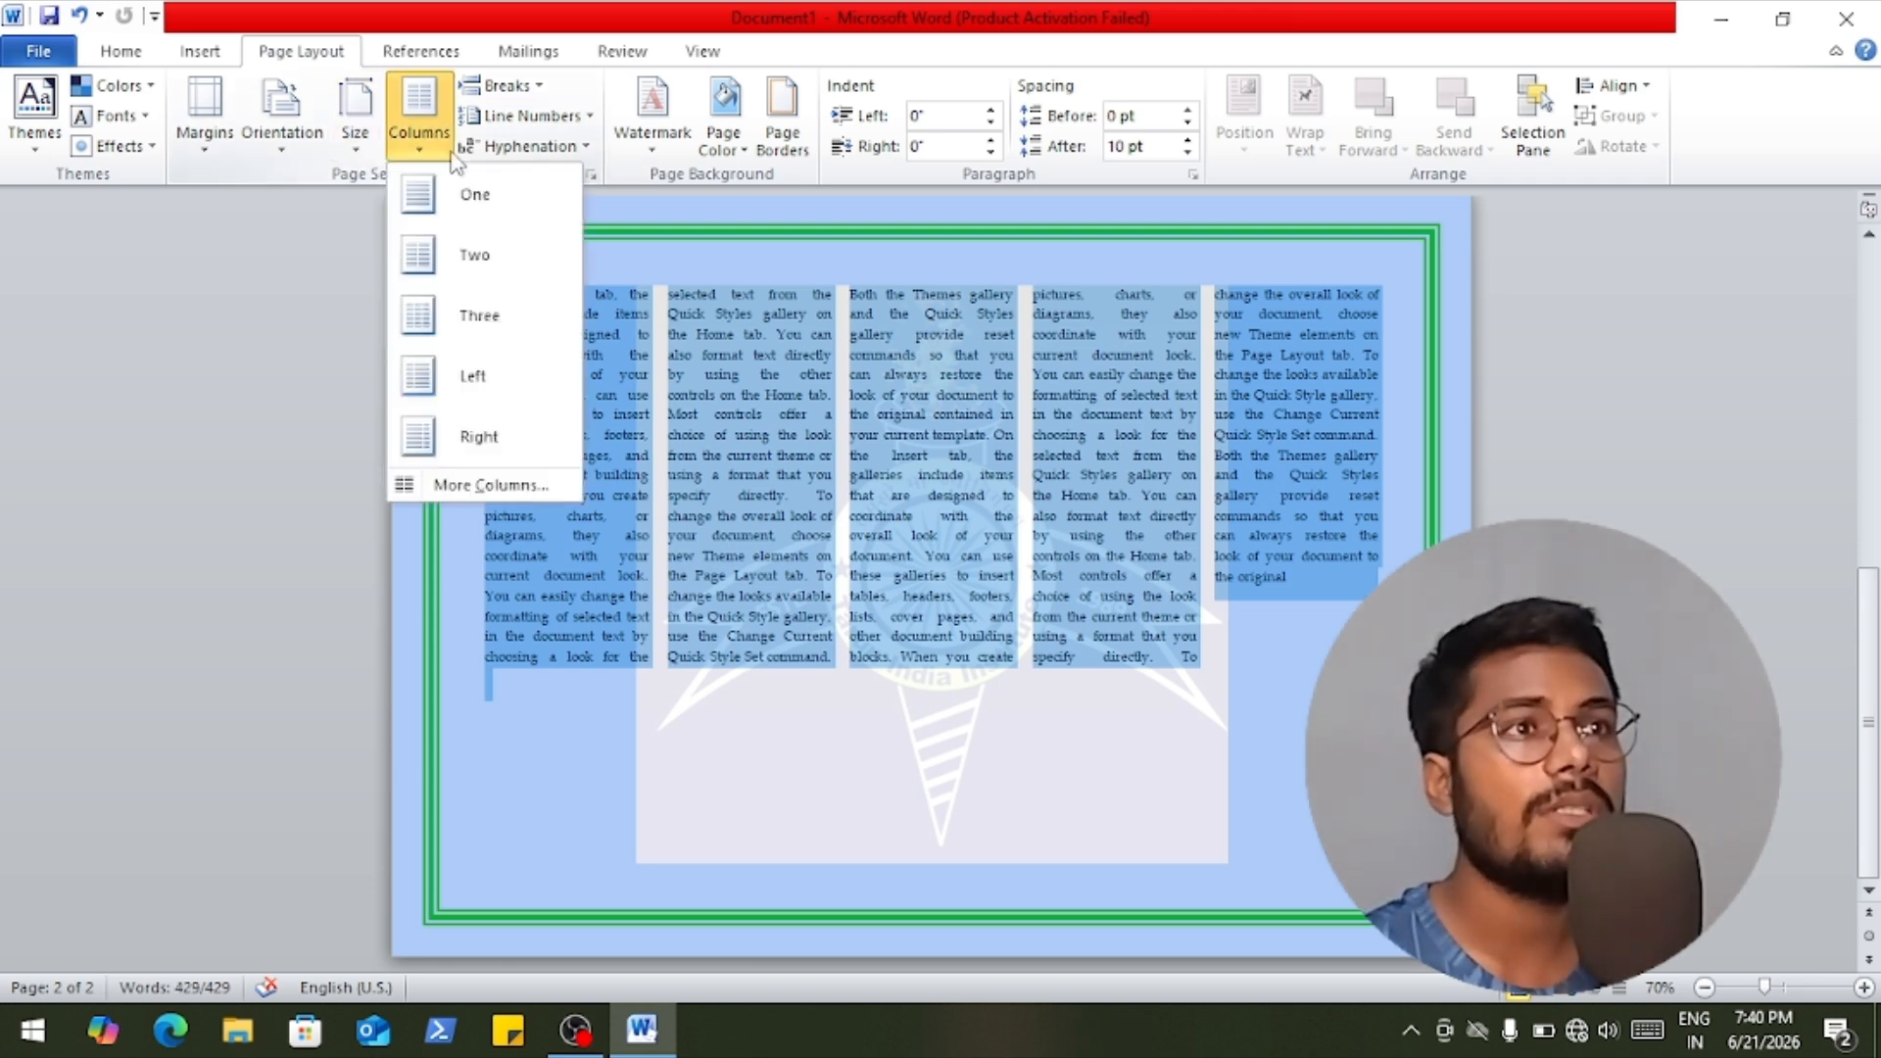
# Return the selected body text to a single column and set its left indent to 0.5".
pyautogui.click(454, 196)
pyautogui.click(746, 601)
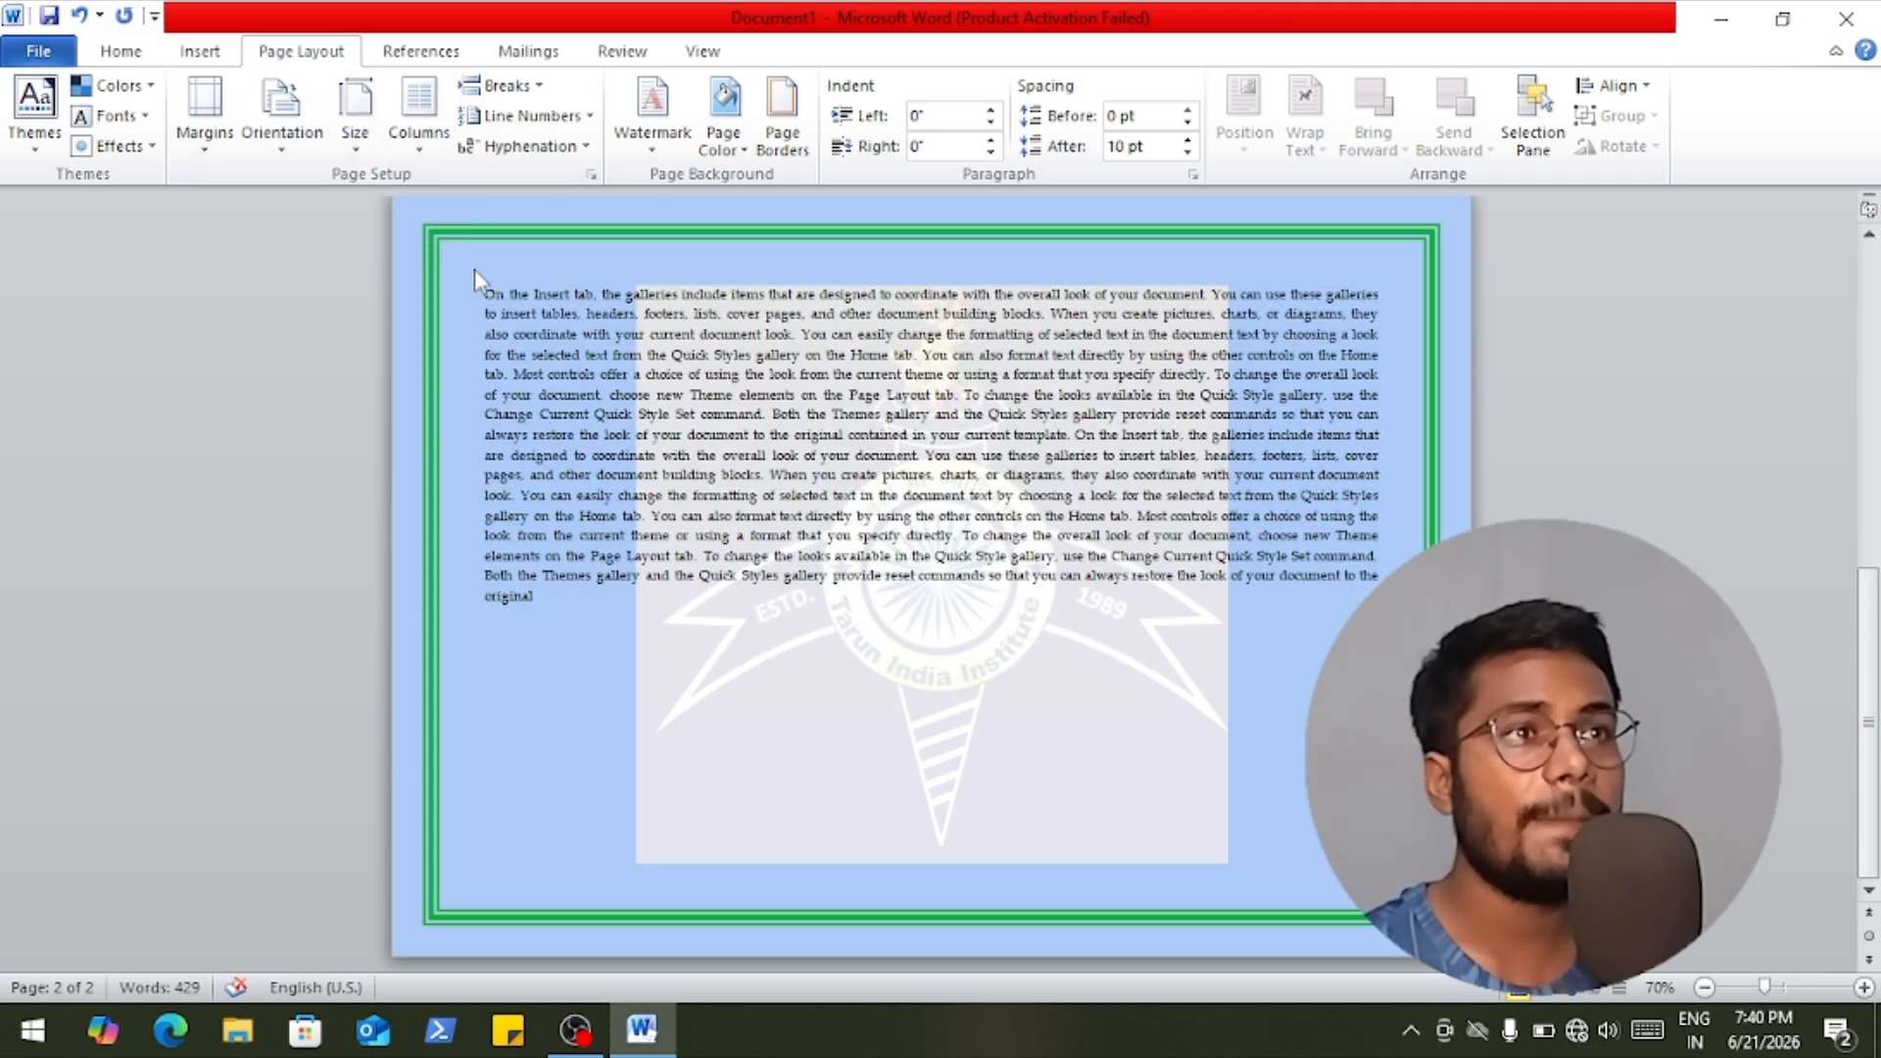
pyautogui.click(992, 110)
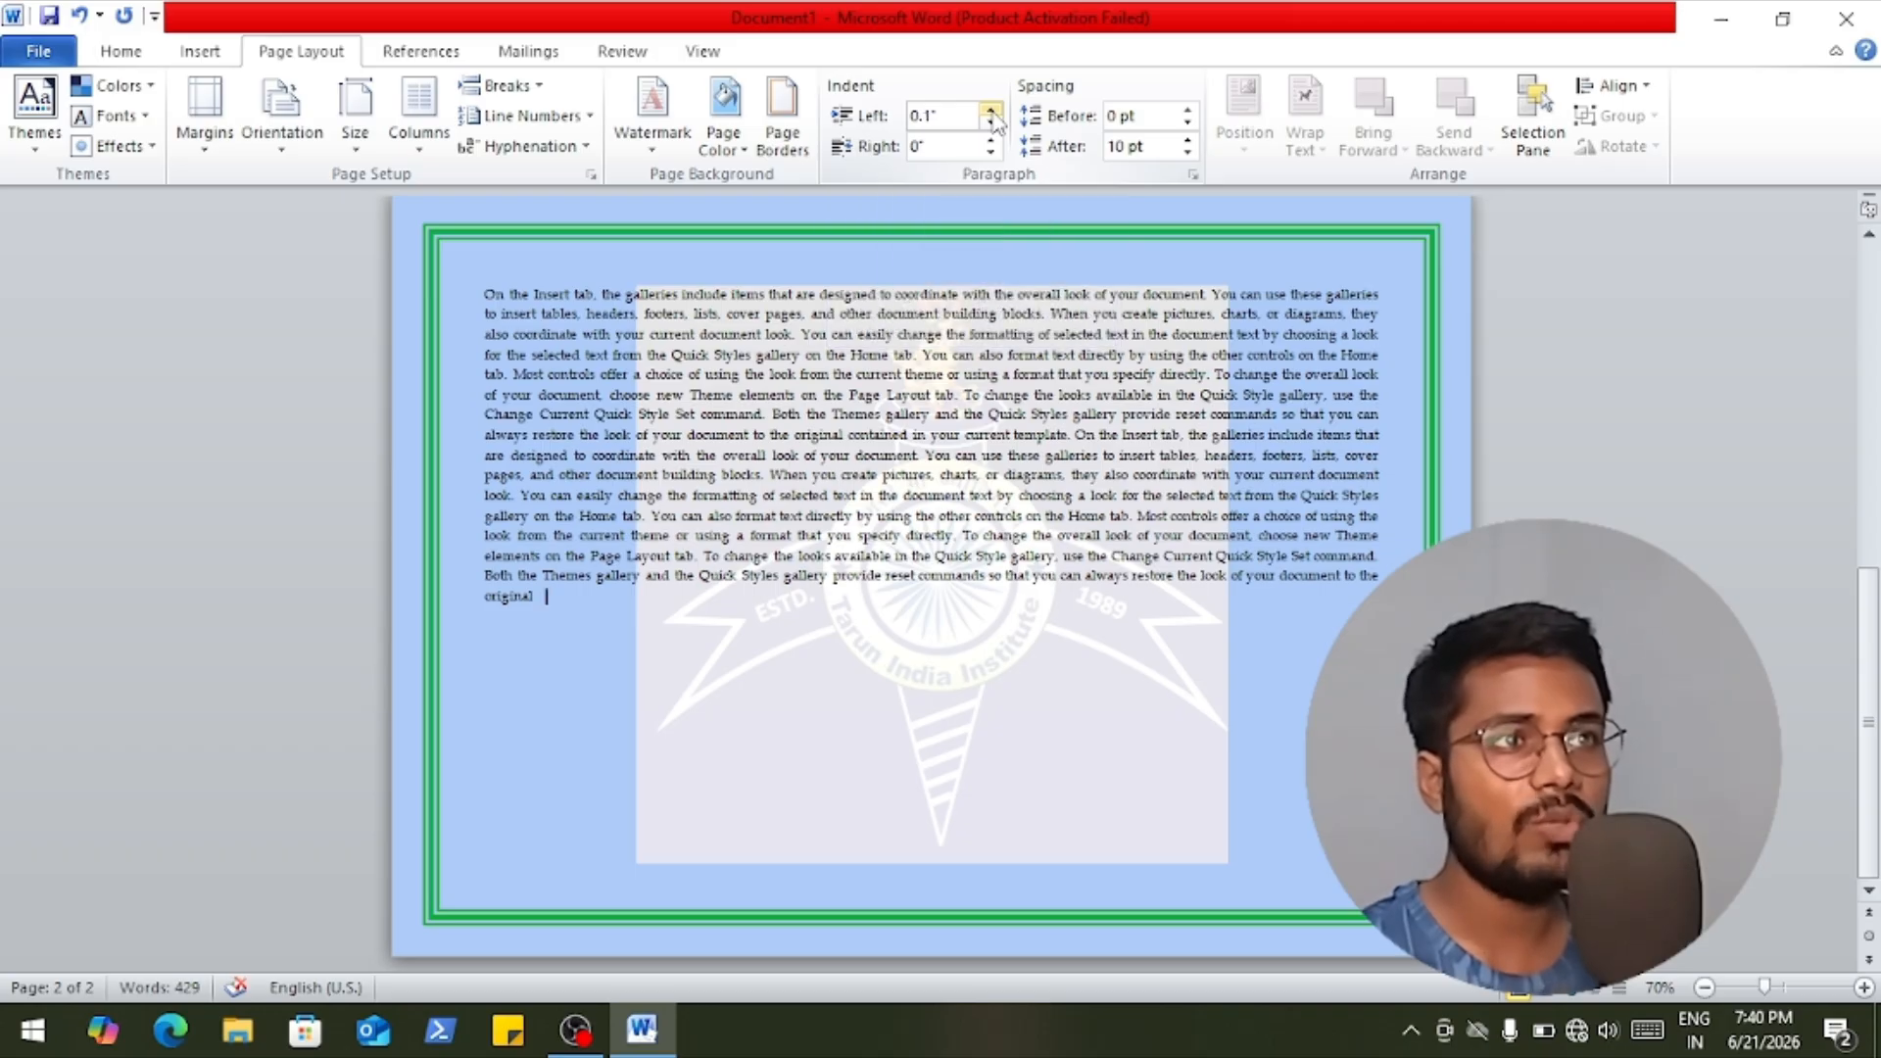
pyautogui.click(991, 110)
pyautogui.click(991, 111)
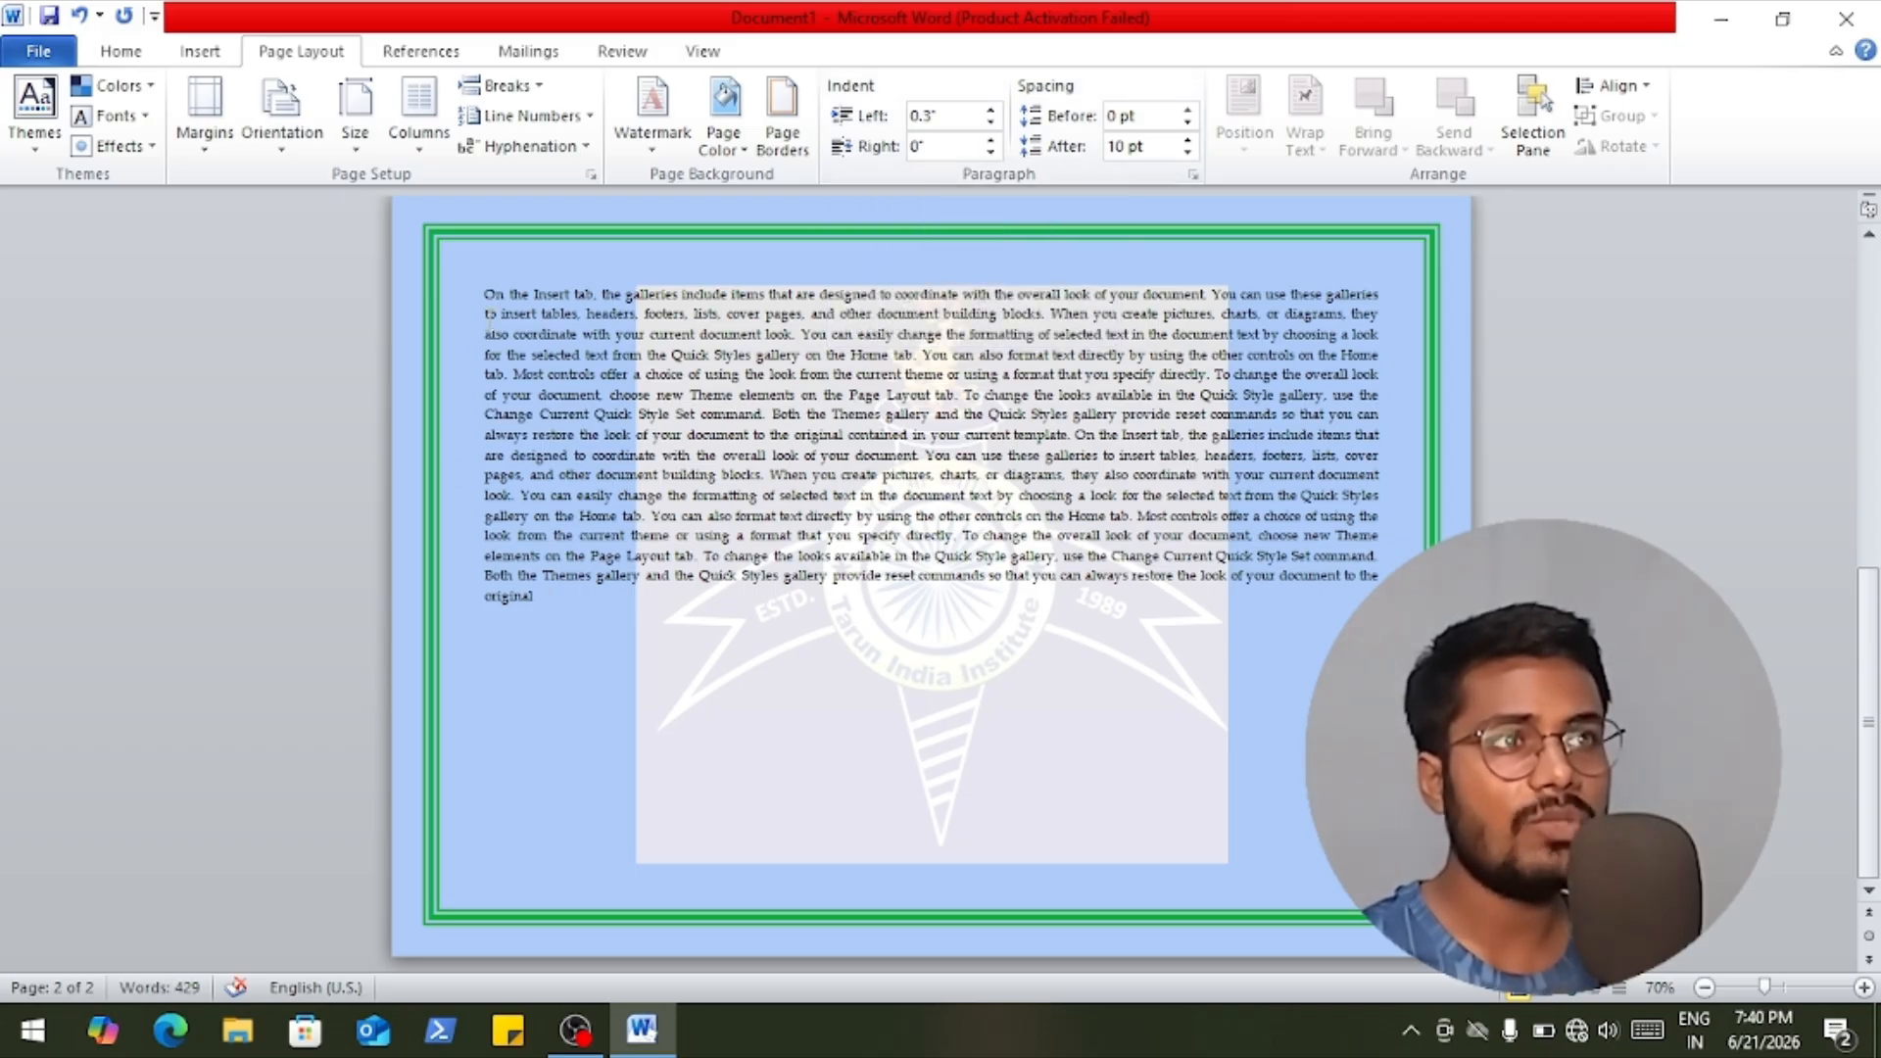
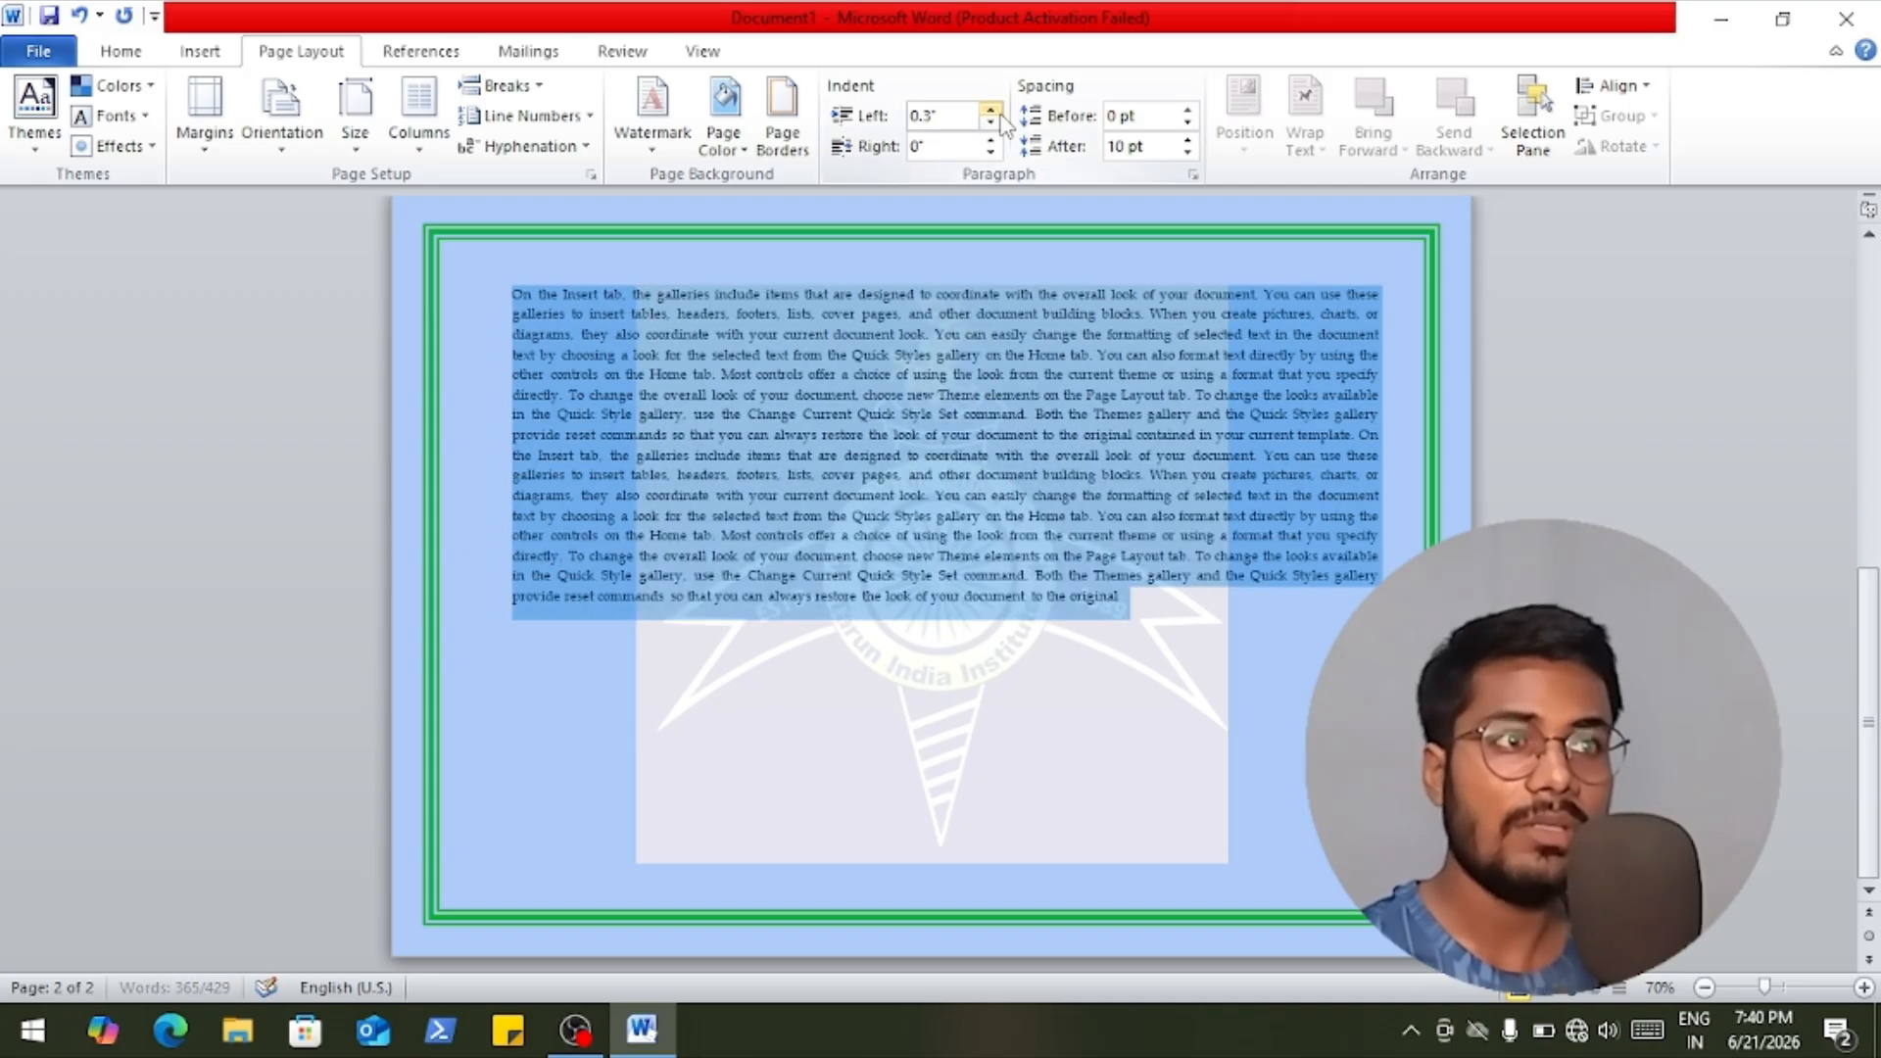
pyautogui.click(991, 111)
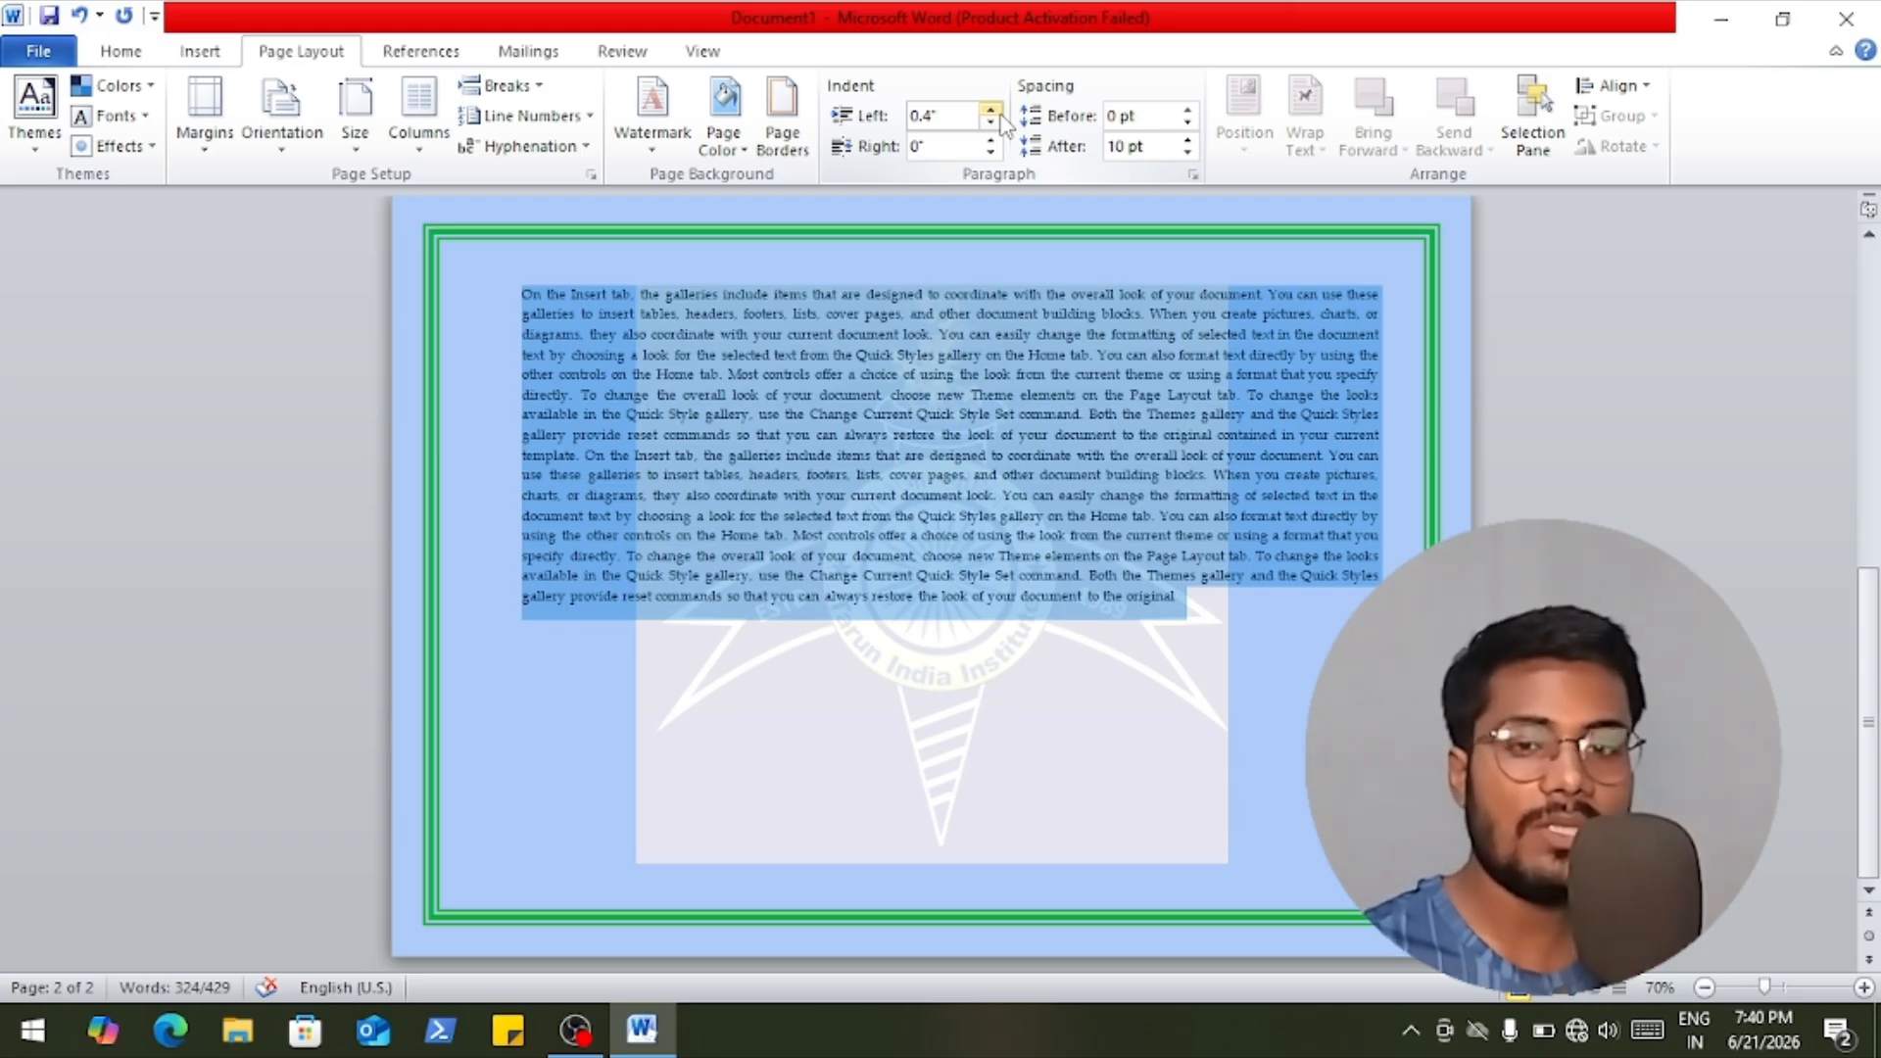
pyautogui.click(992, 111)
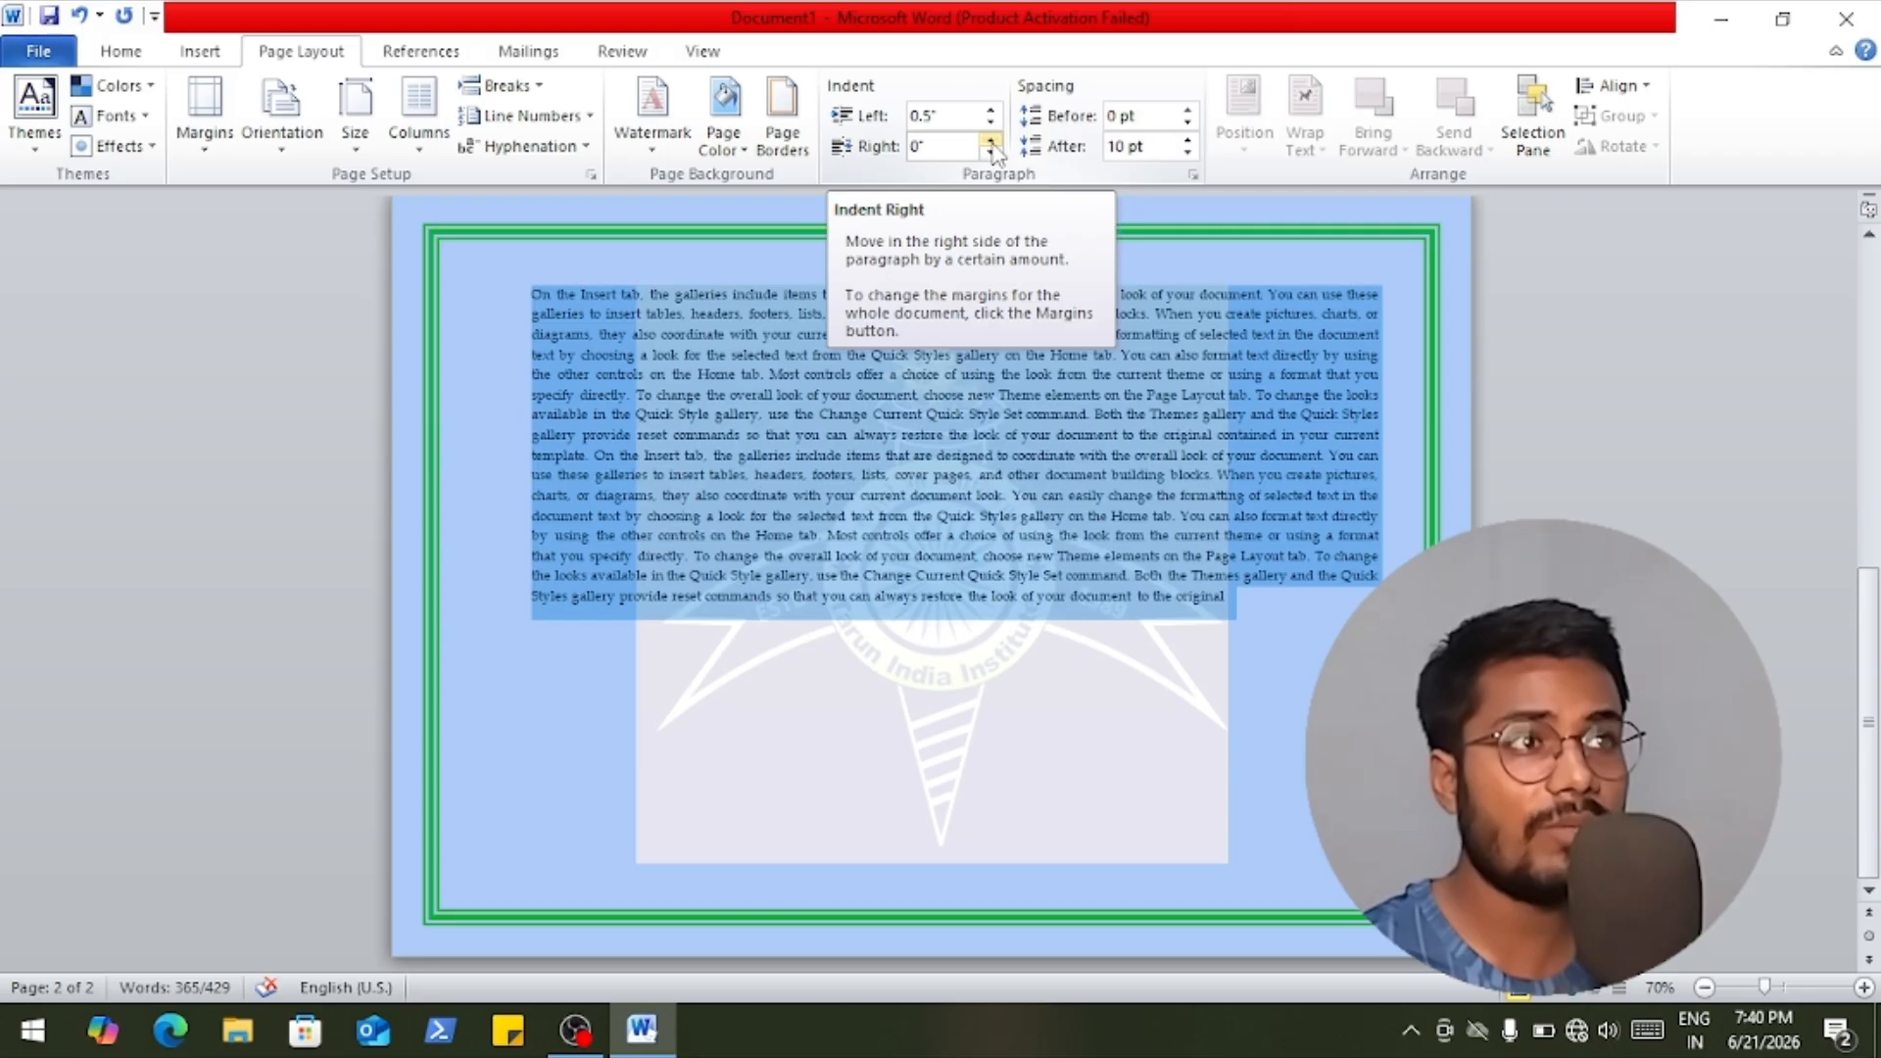
# Set the right indent of the selected body text to 0.9" and deselect the text.
pyautogui.click(992, 140)
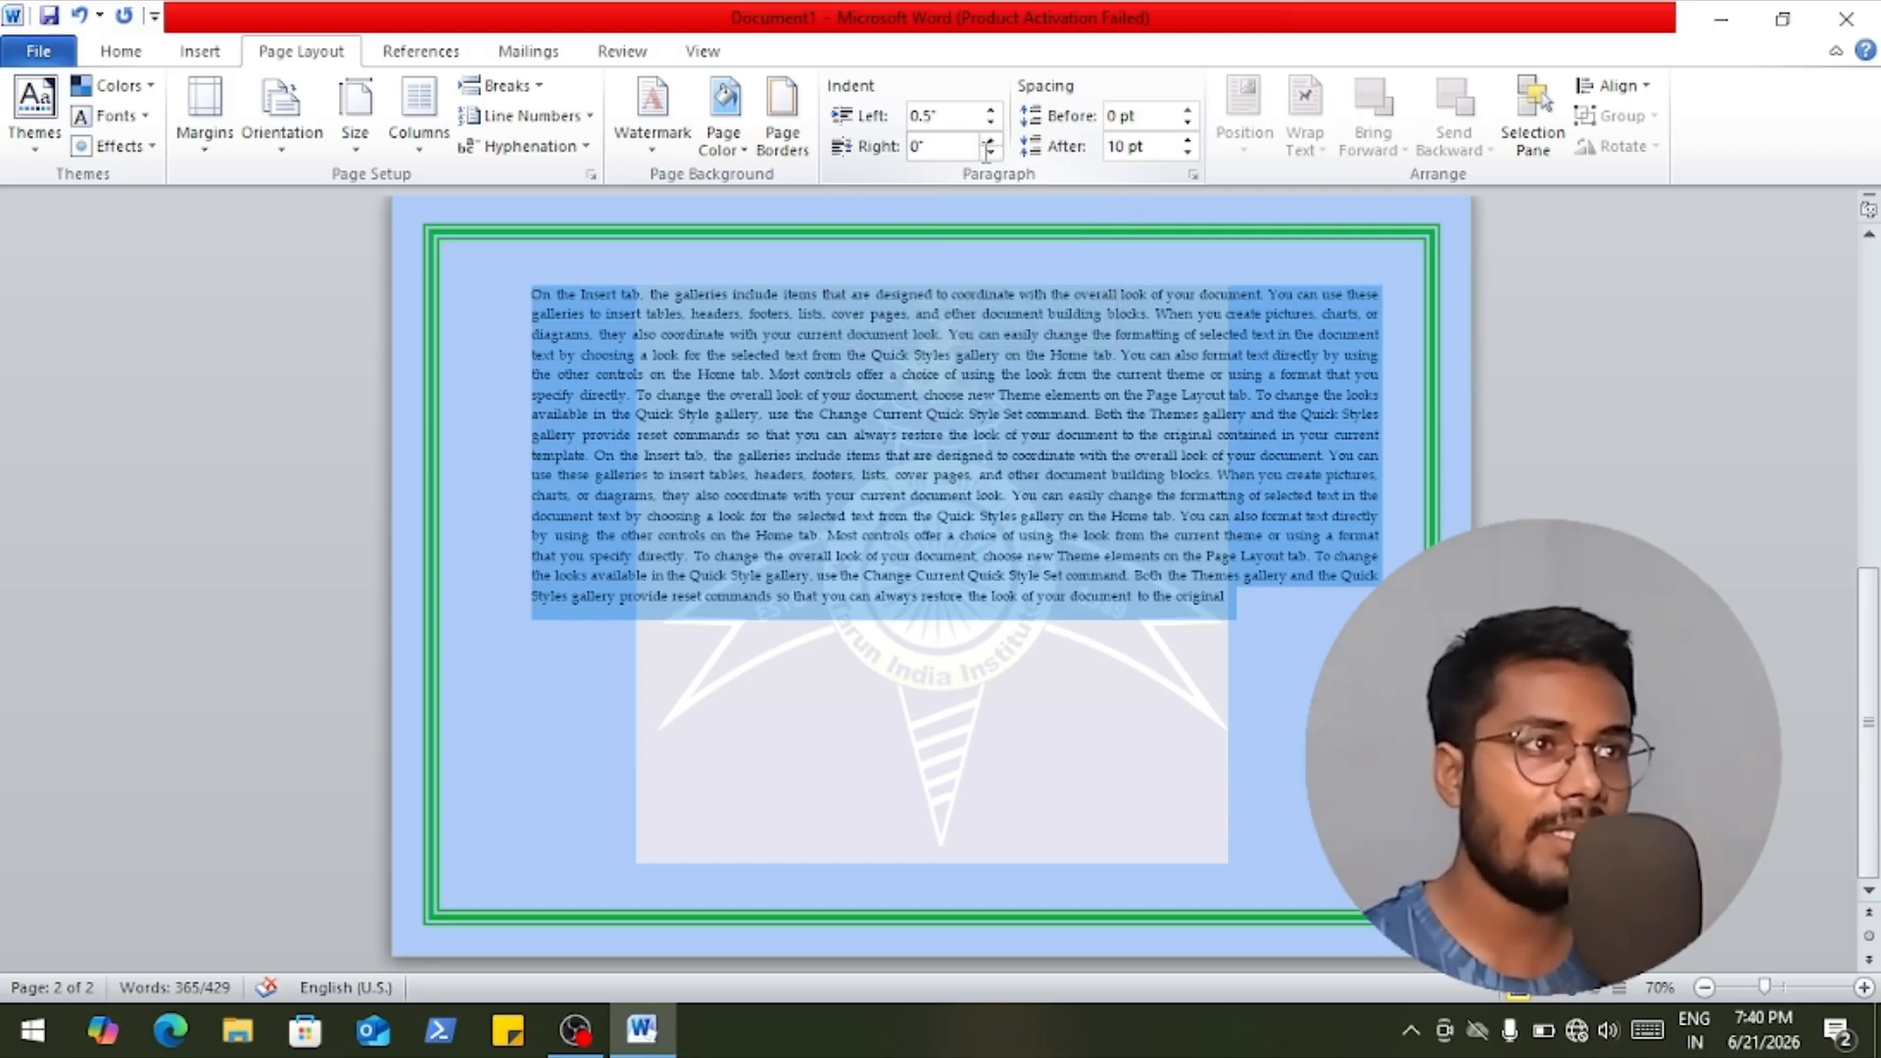
pyautogui.click(992, 141)
pyautogui.click(992, 140)
pyautogui.click(992, 140)
pyautogui.click(992, 141)
pyautogui.click(992, 140)
pyautogui.click(991, 140)
pyautogui.click(991, 141)
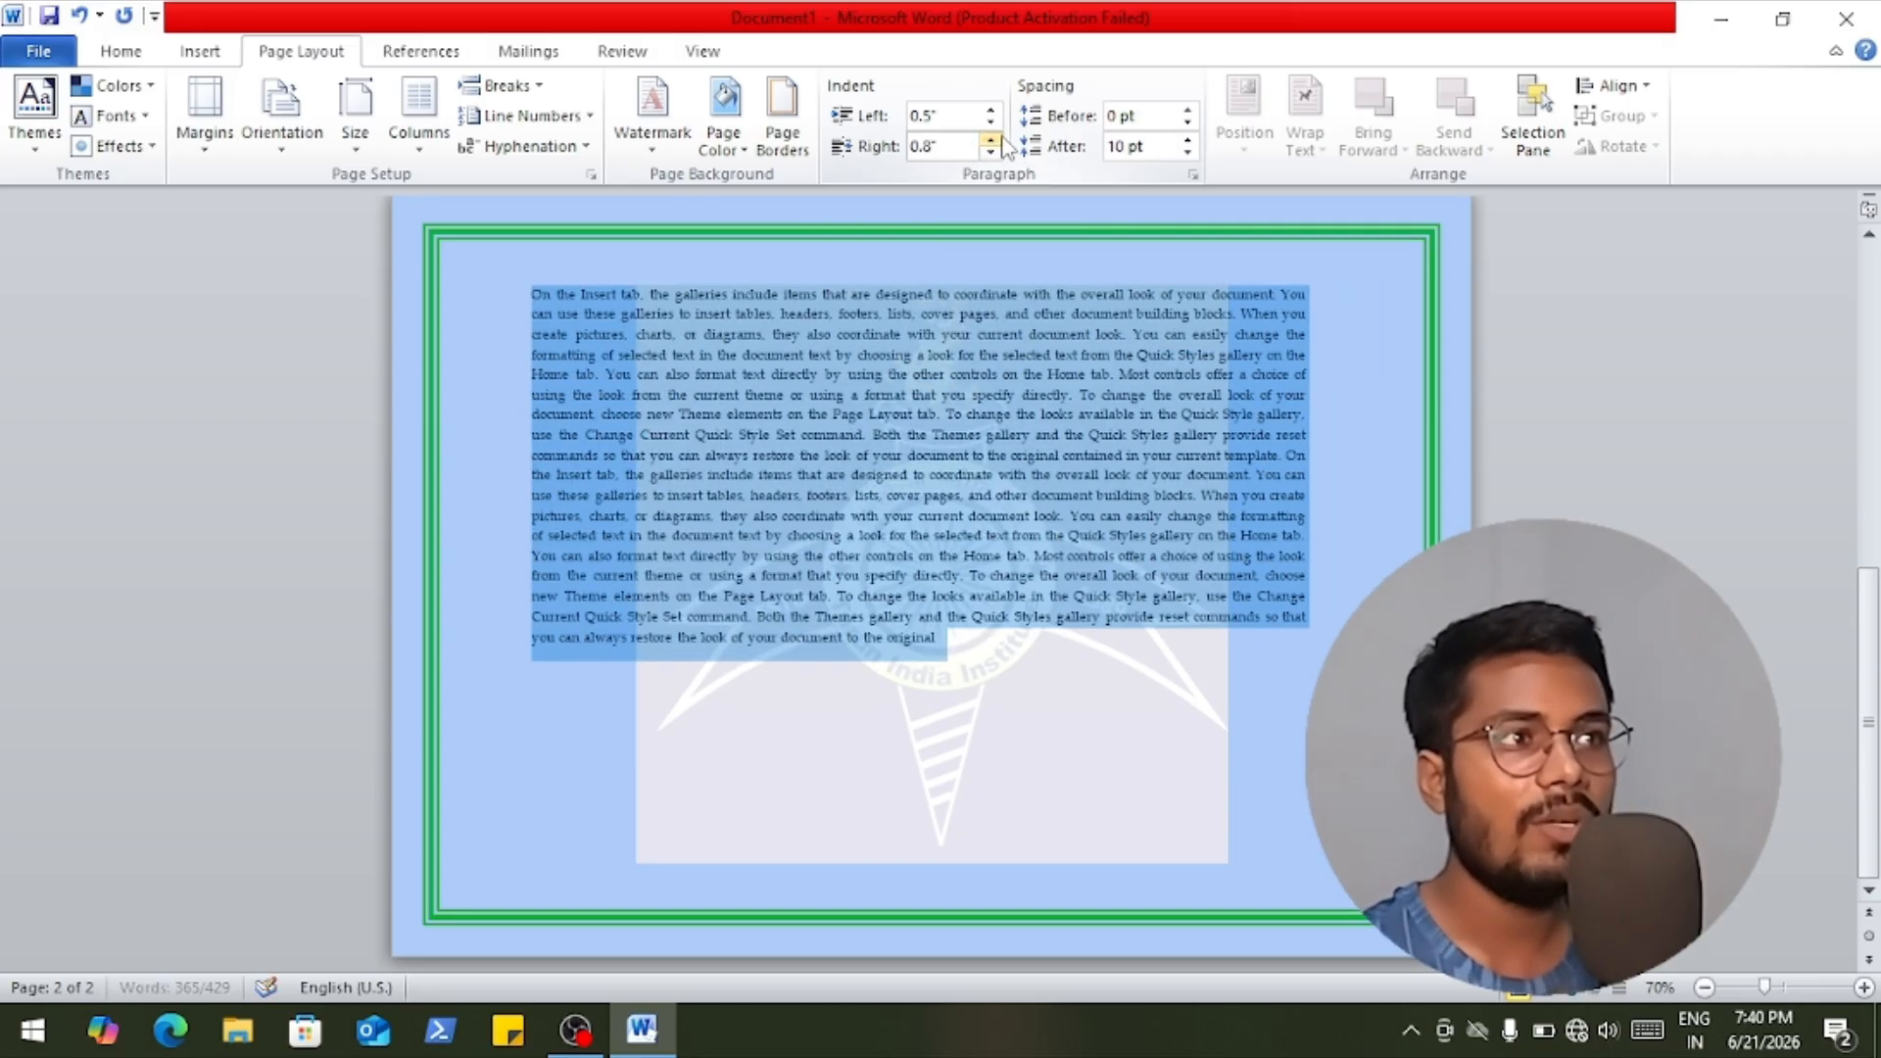
pyautogui.click(991, 140)
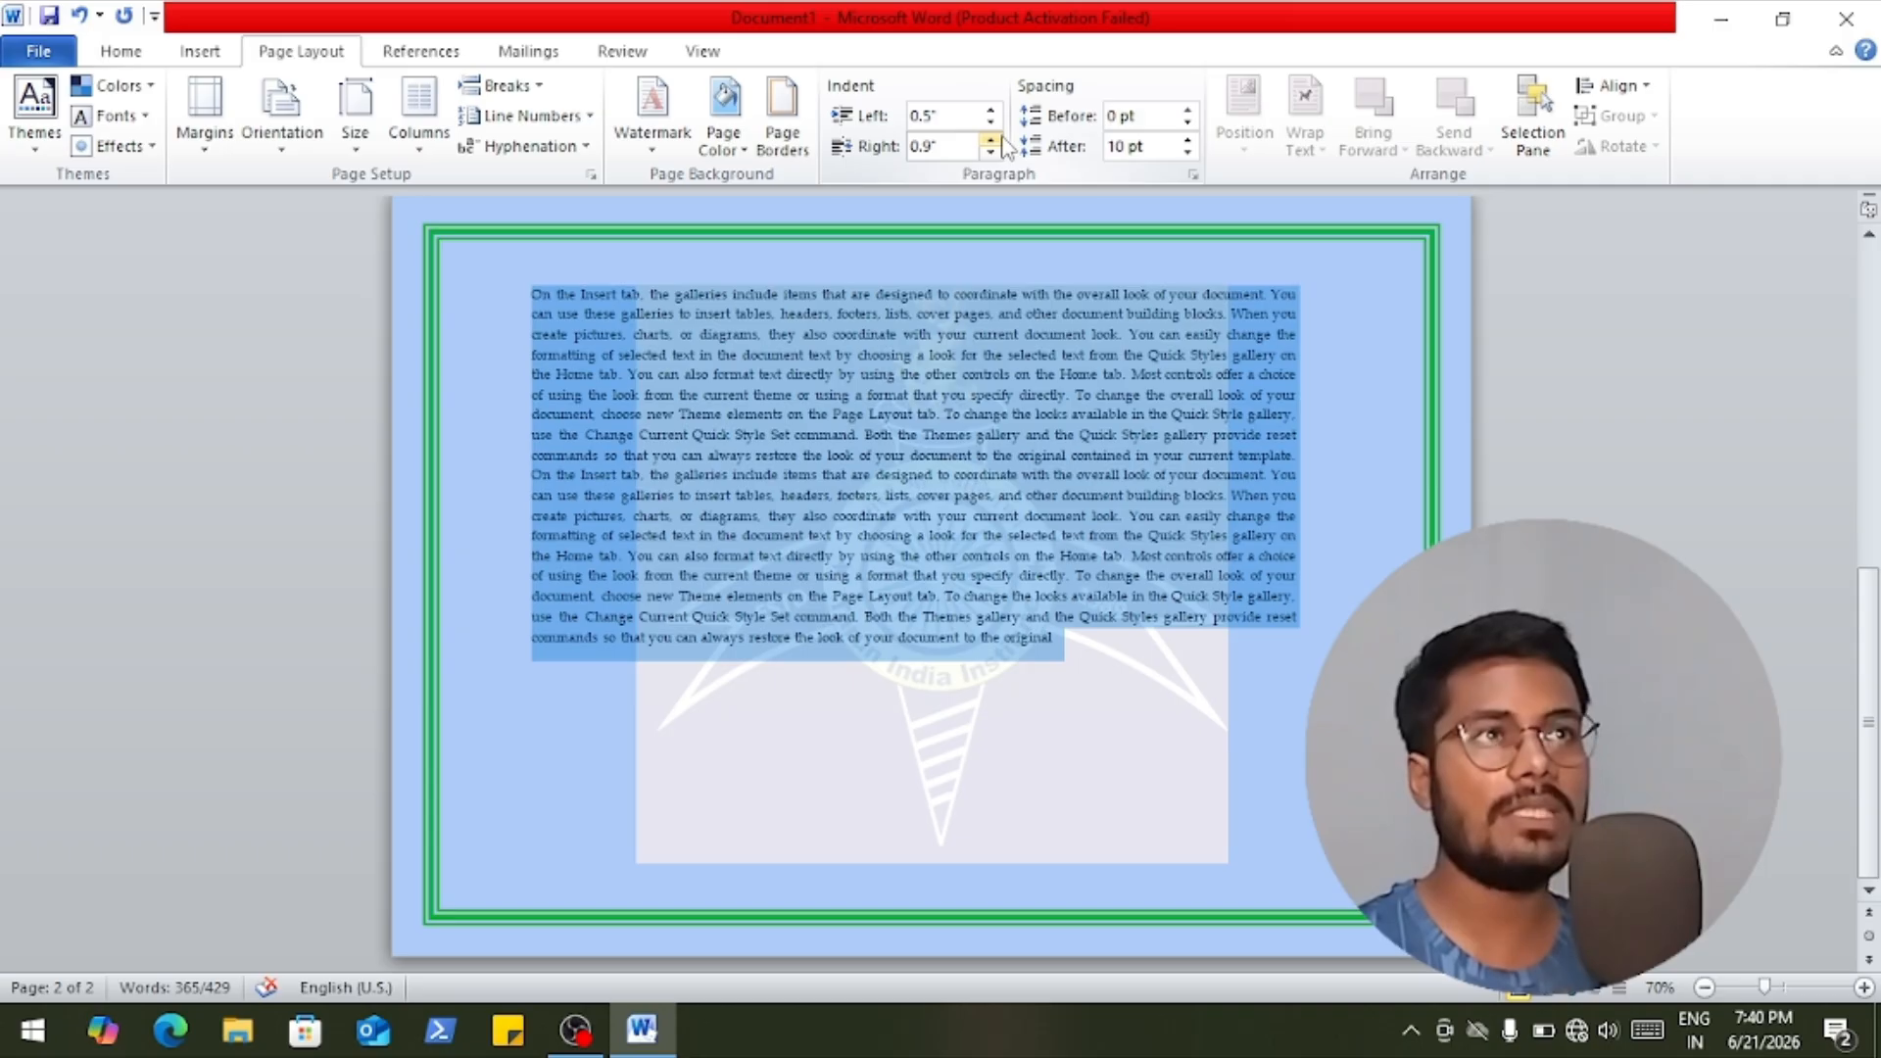
pyautogui.click(1123, 363)
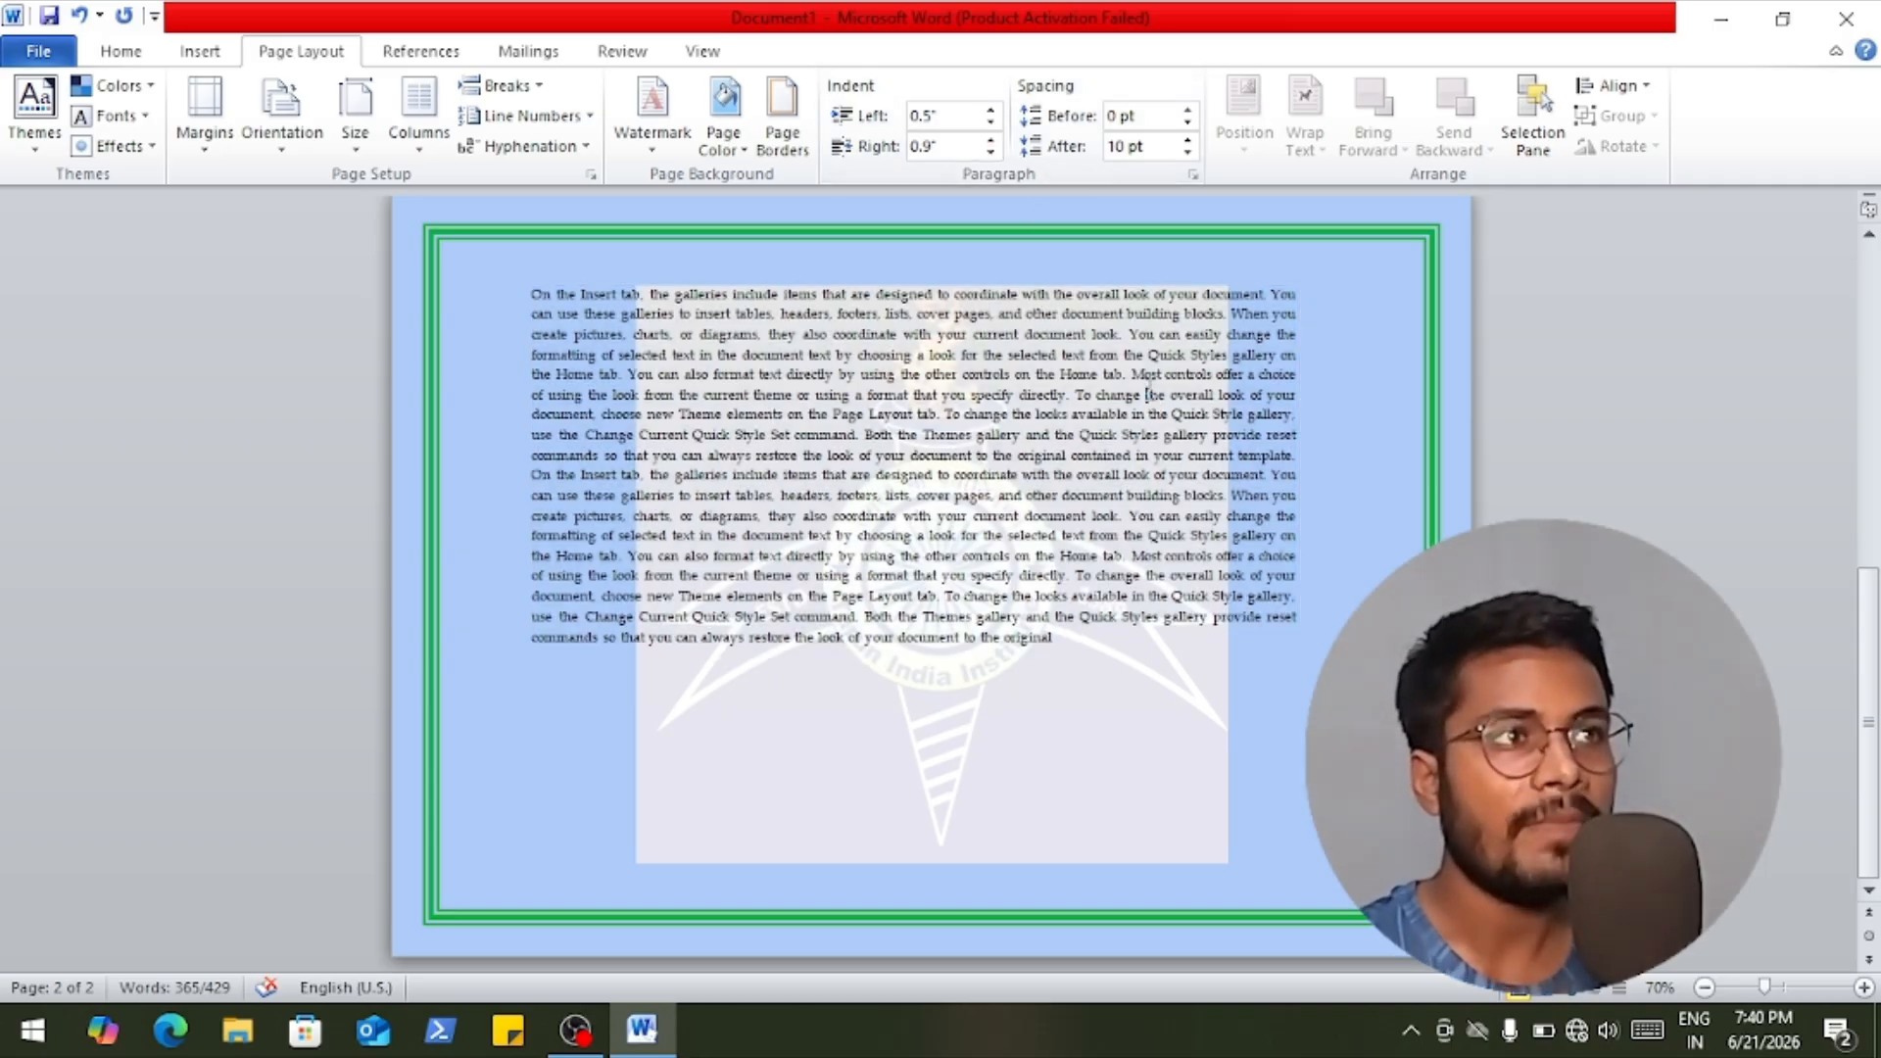
# Split the body text into two paragraphs before the first sentence starting "To change the looks available".
pyautogui.scroll(1, 925, 539)
pyautogui.scroll(2, 925, 542)
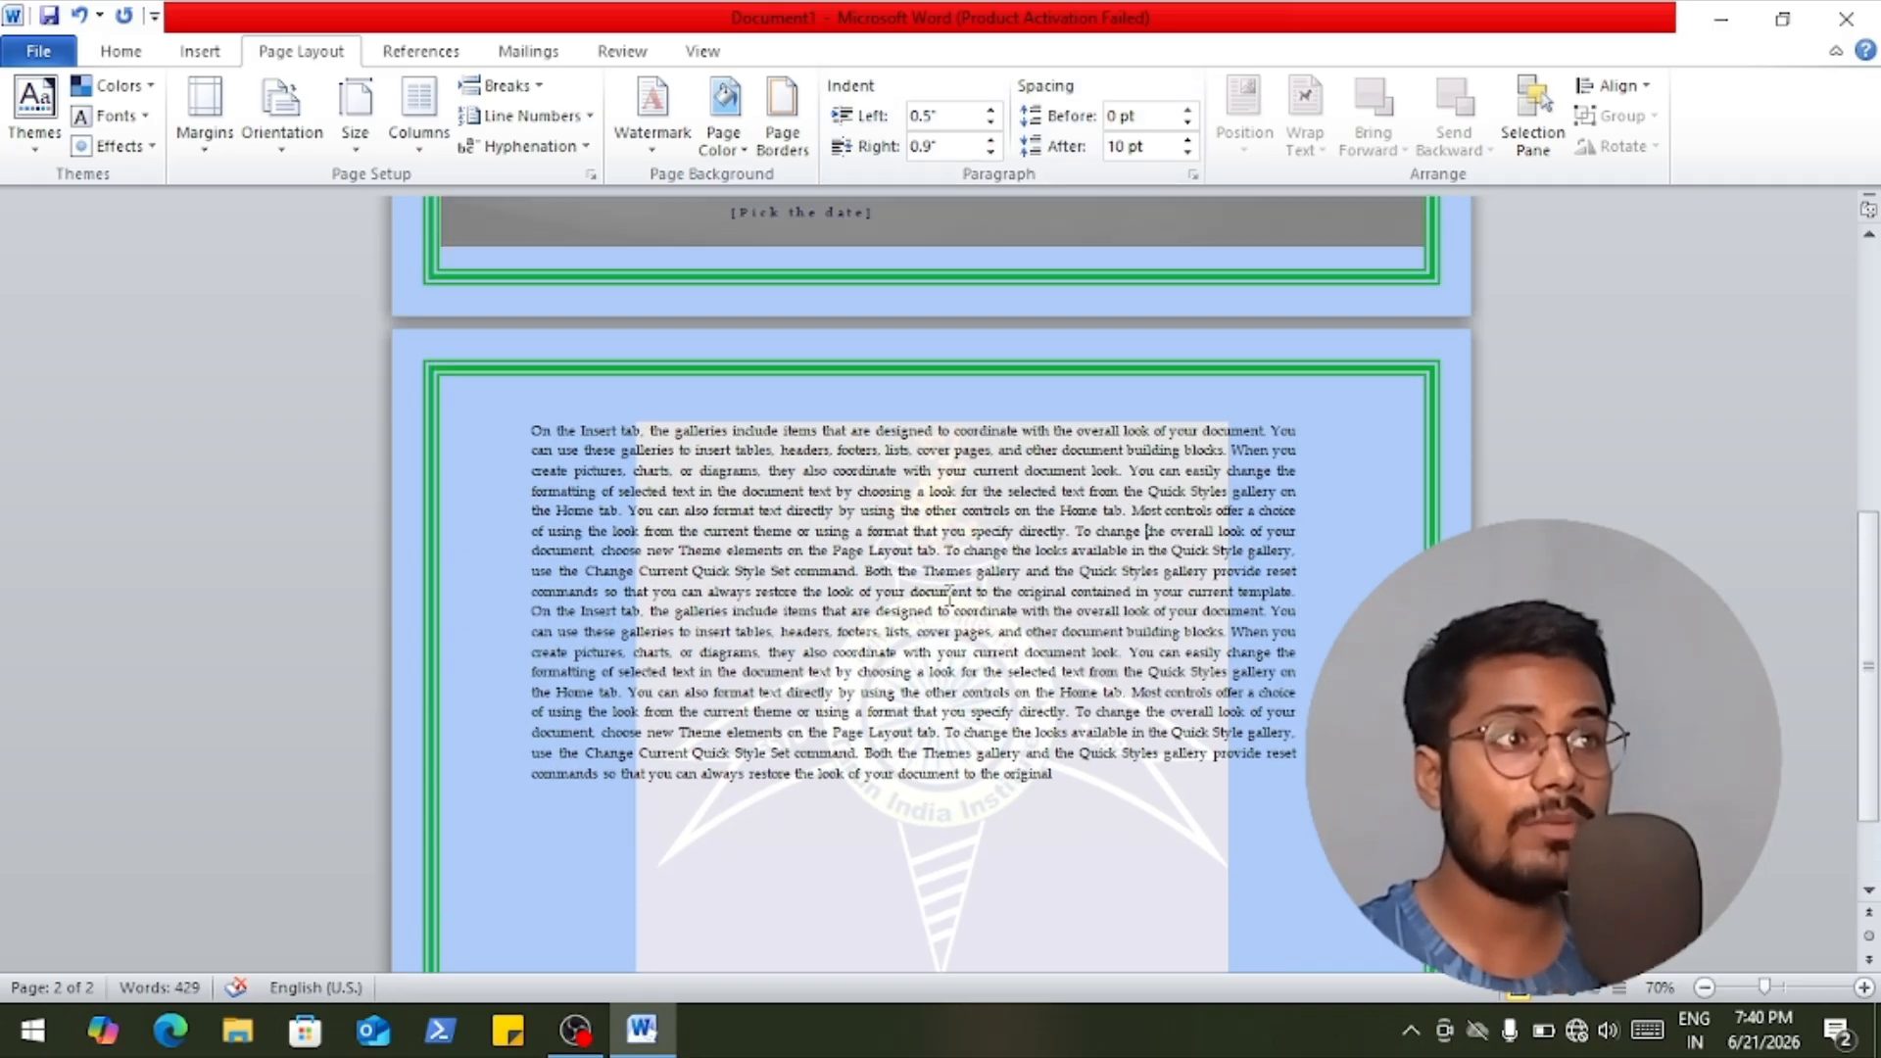
pyautogui.click(946, 550)
pyautogui.press('Return')
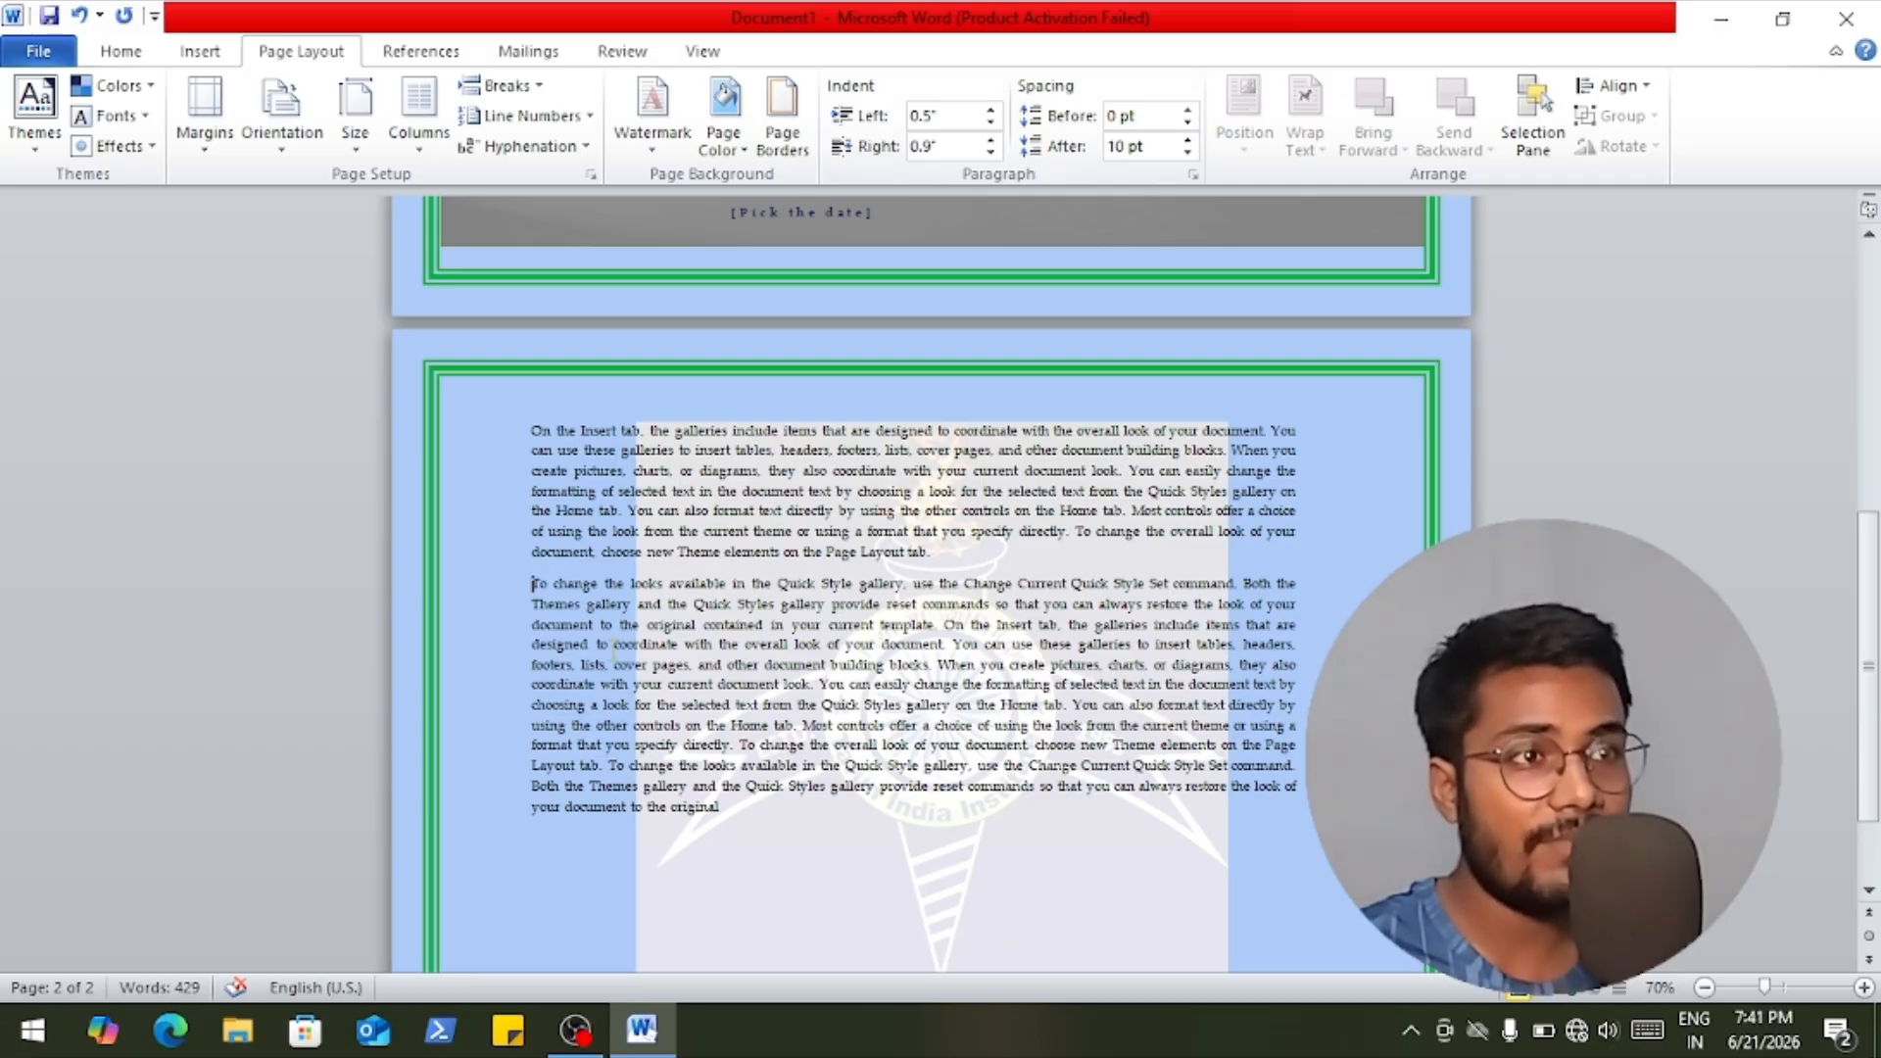
# Set the spacing before the second paragraph to 36 pt.
pyautogui.moveTo(521, 605); pyautogui.dragTo(649, 666)
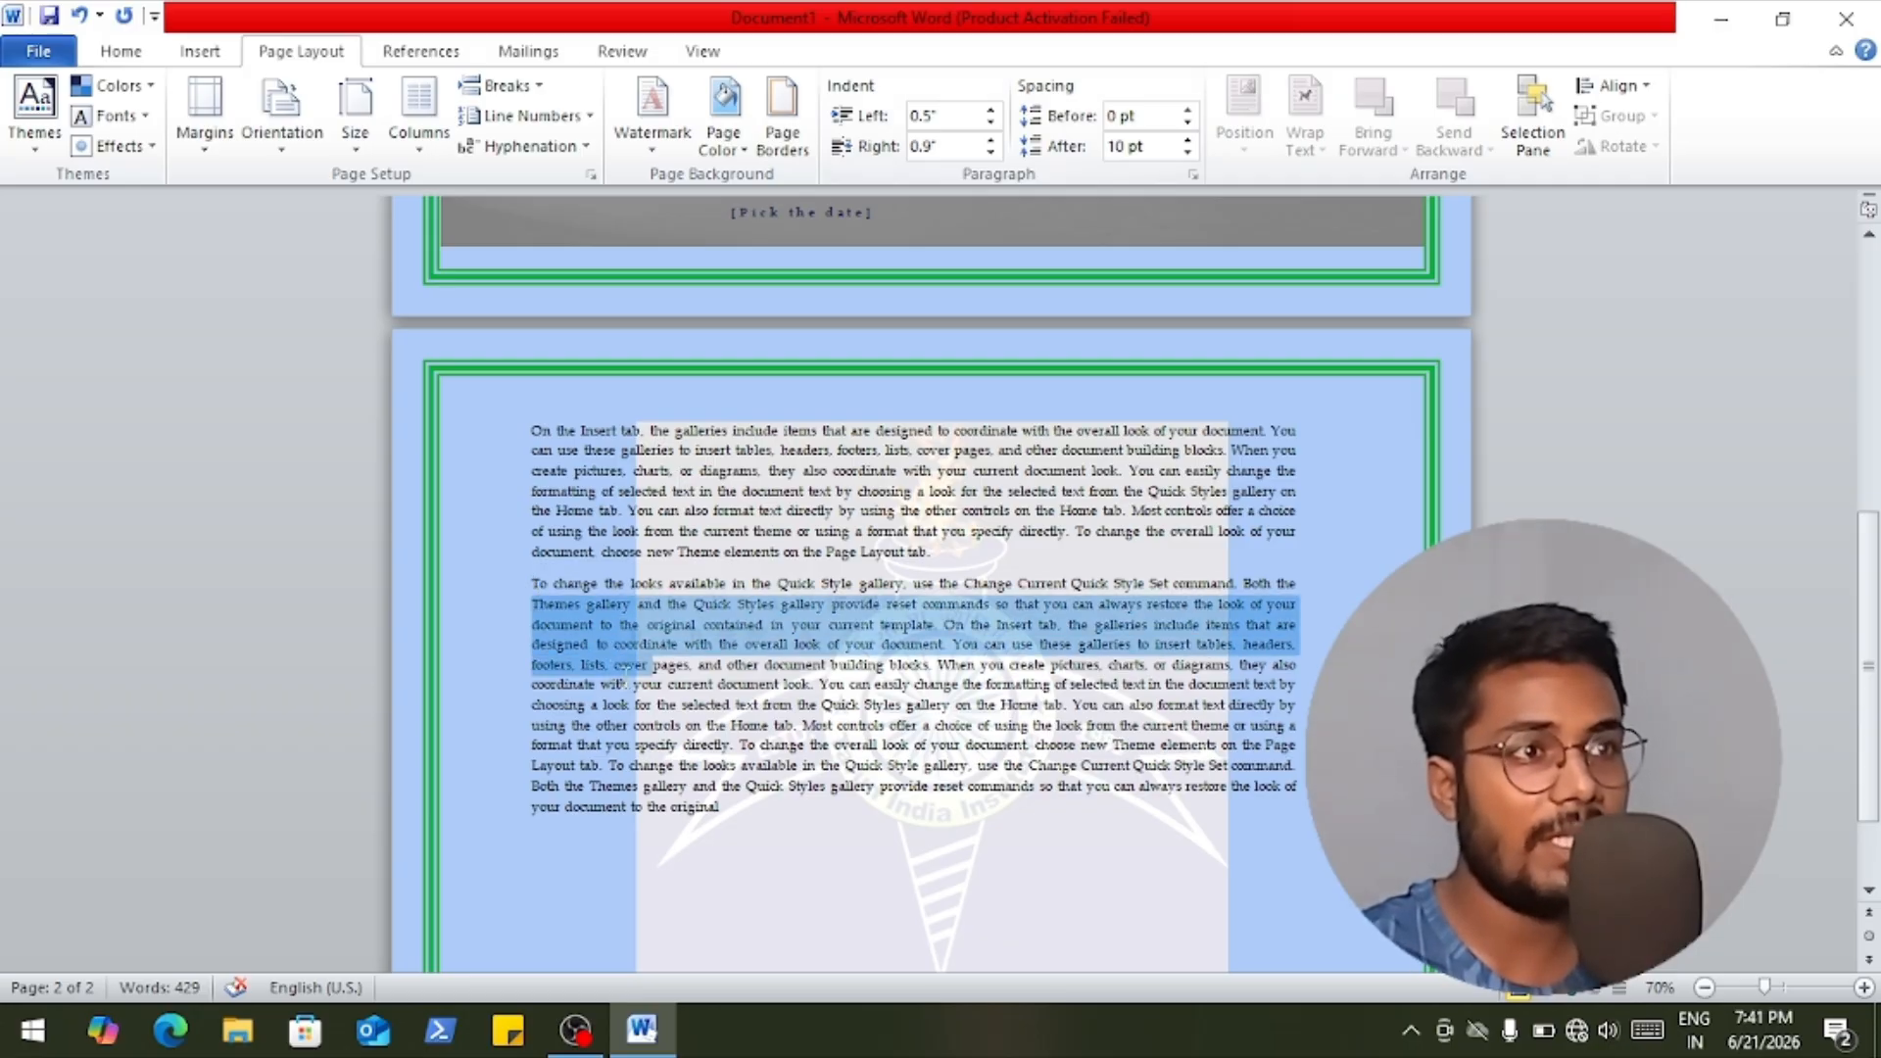
pyautogui.click(553, 643)
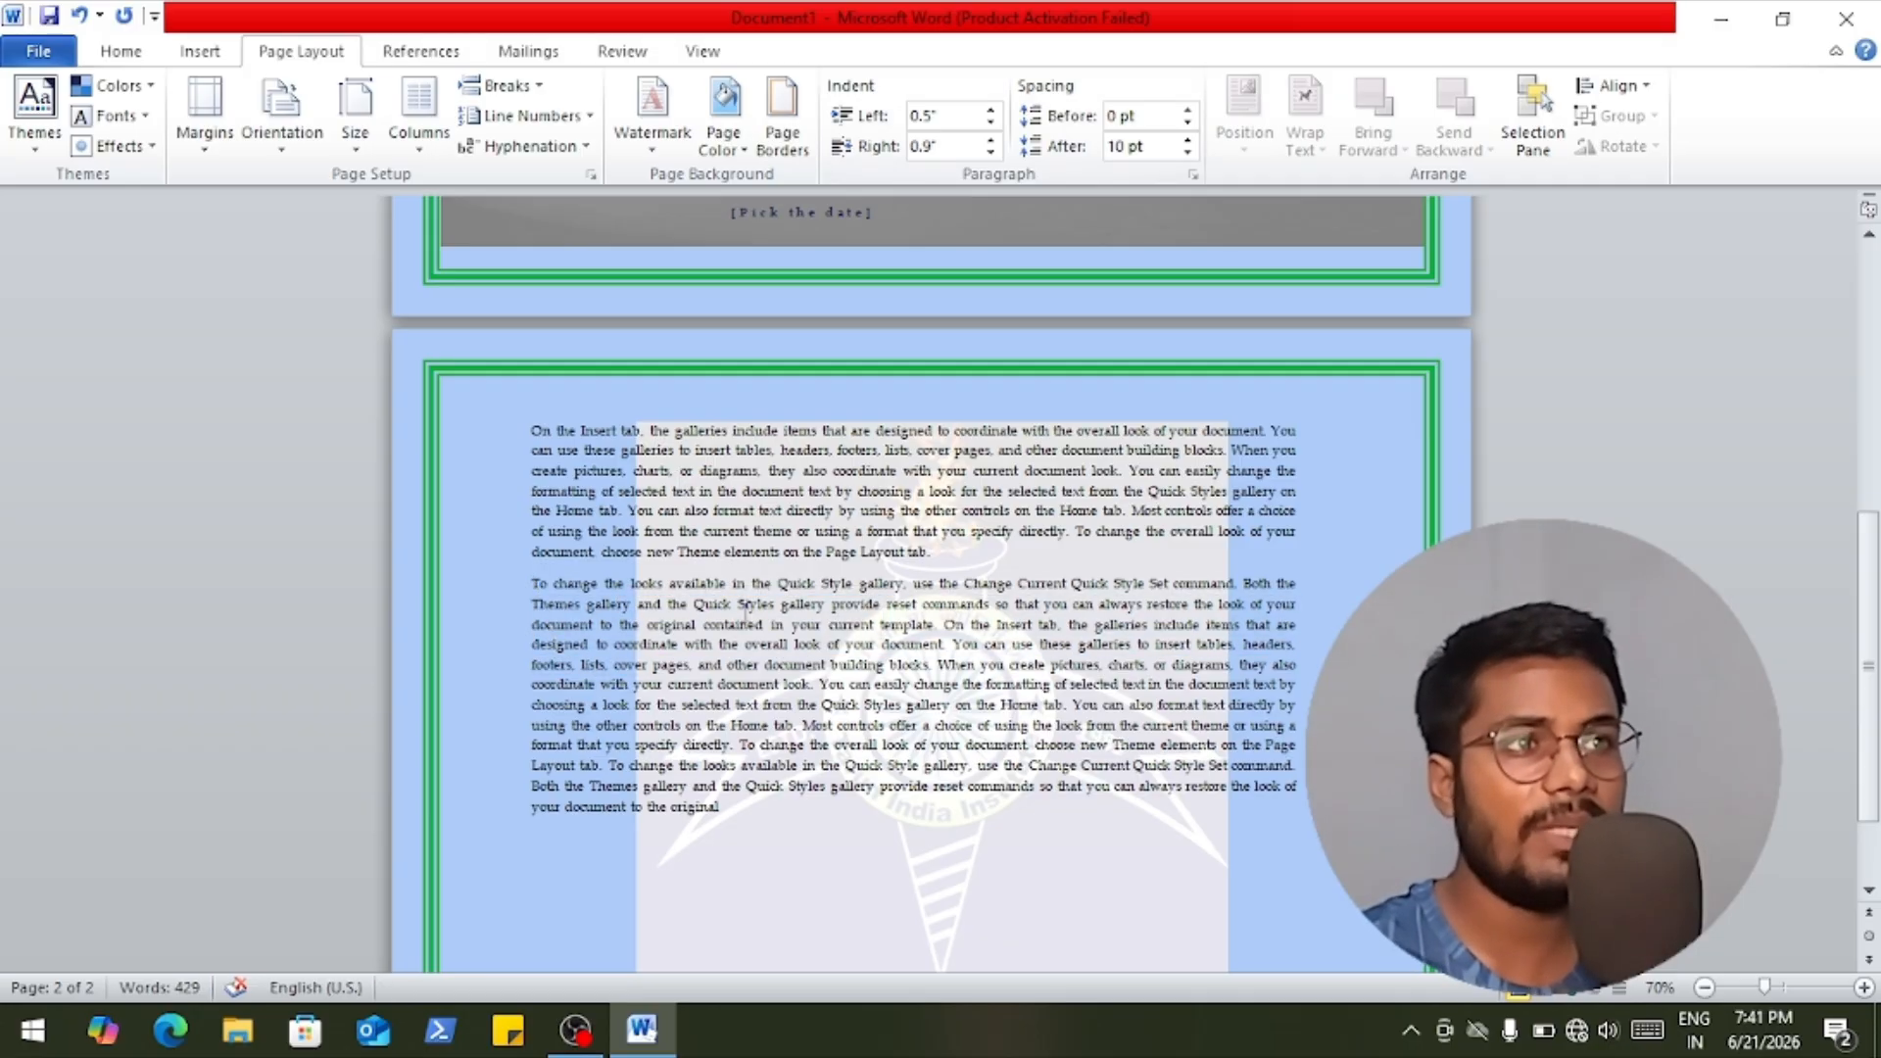
pyautogui.click(1187, 111)
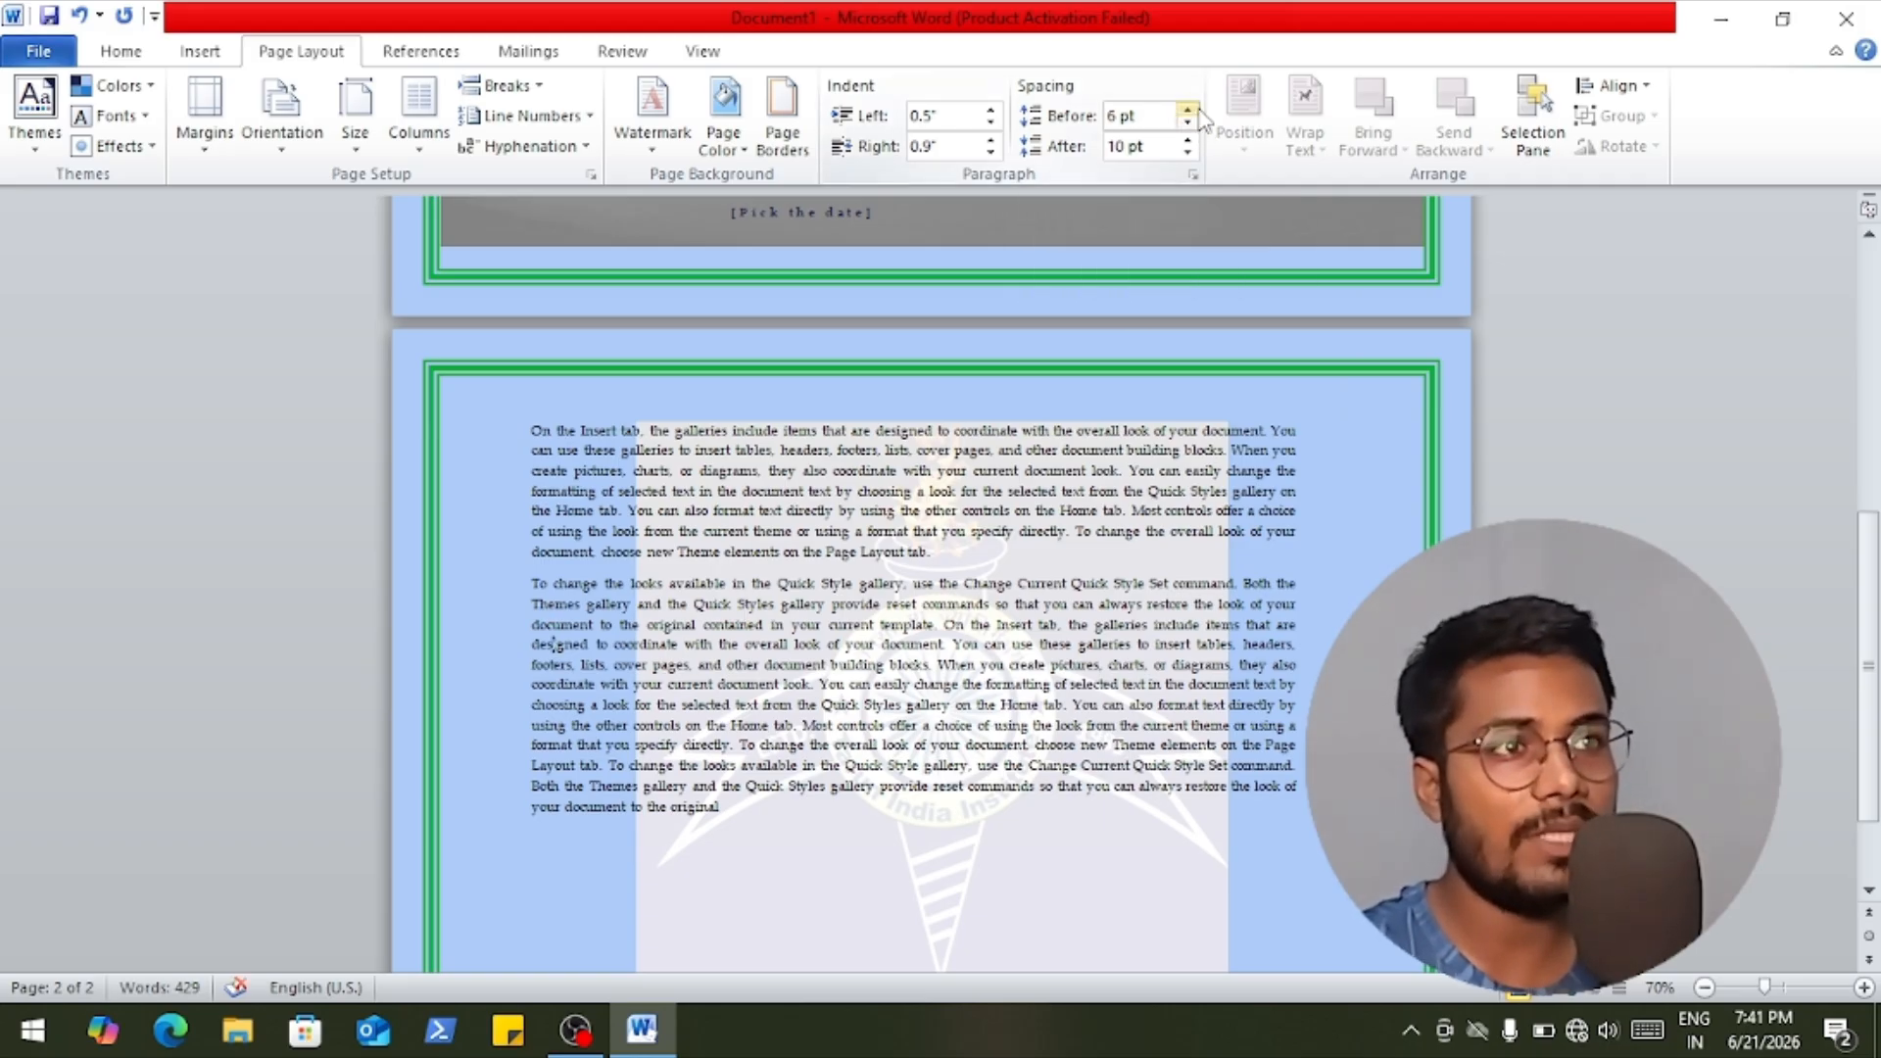
pyautogui.click(1187, 111)
pyautogui.click(1187, 111)
pyautogui.click(1194, 112)
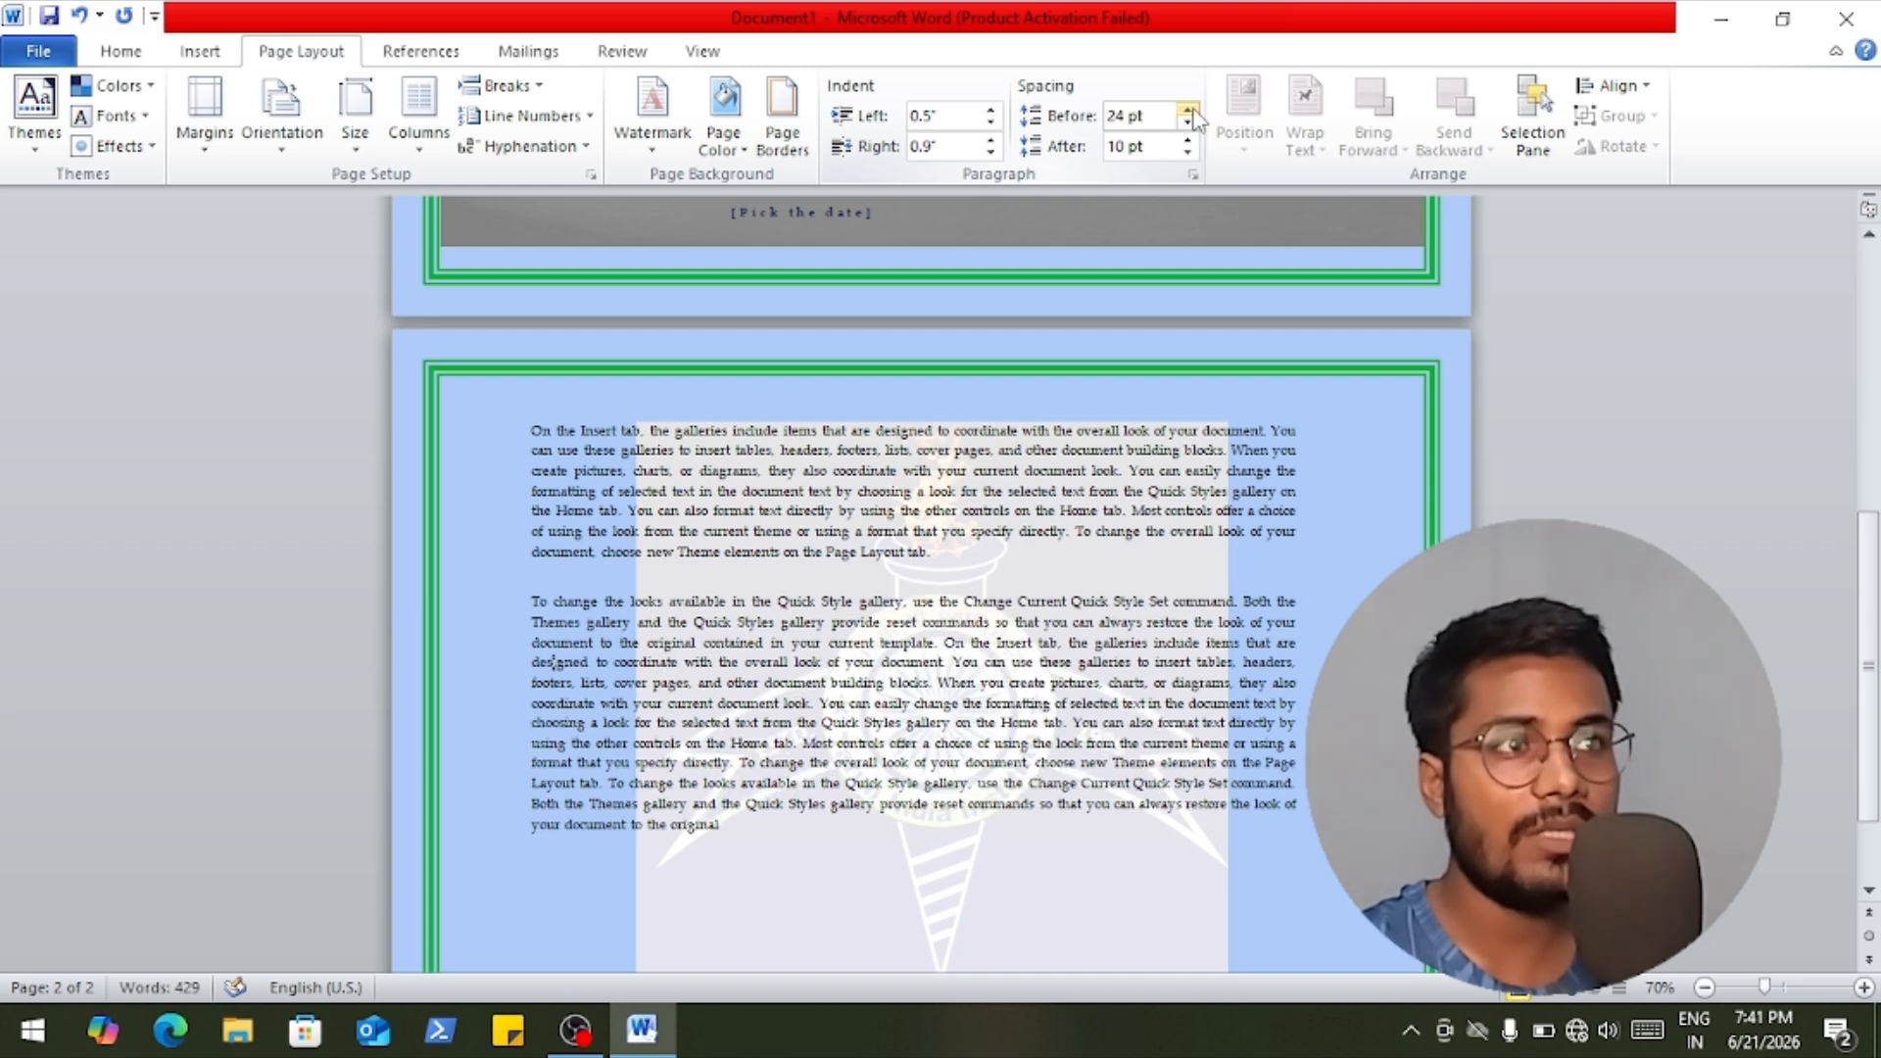
pyautogui.click(1194, 112)
pyautogui.click(1194, 111)
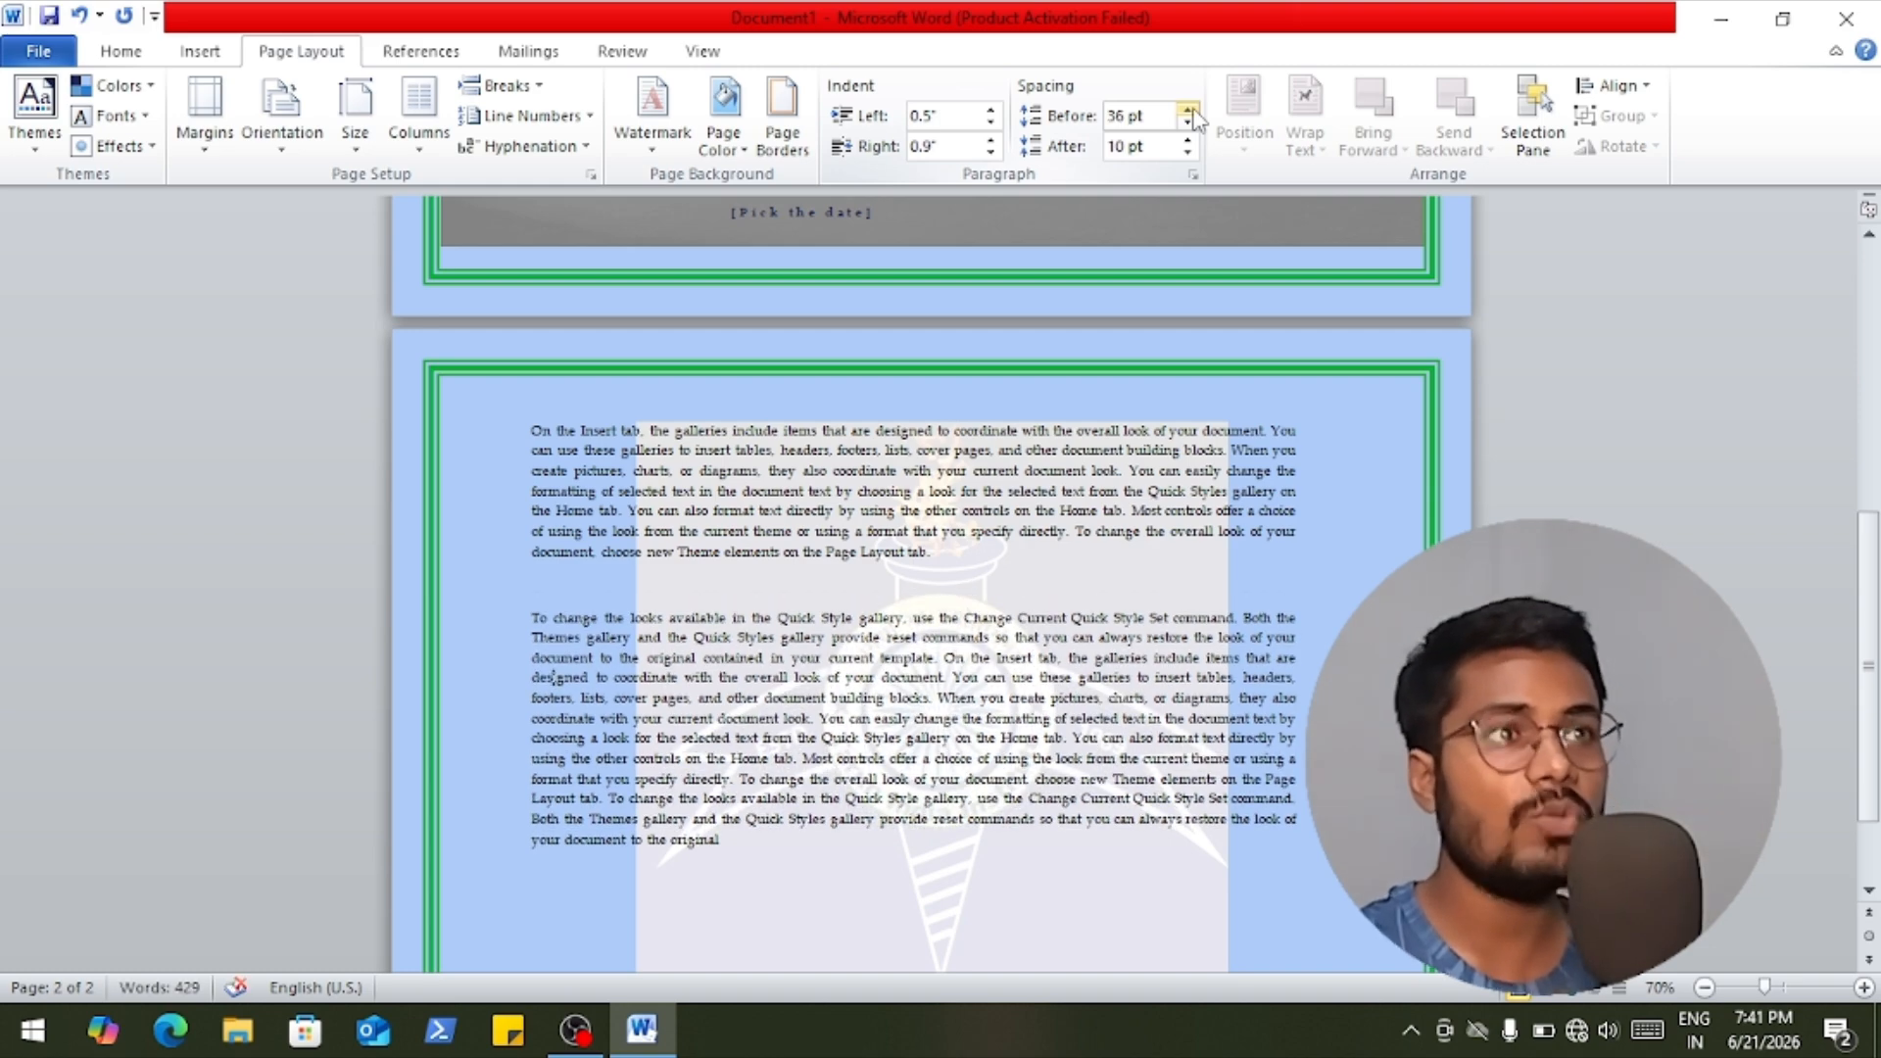
# Set the spacing after the second paragraph to 18 pt.
pyautogui.scroll(4, 1197, 137)
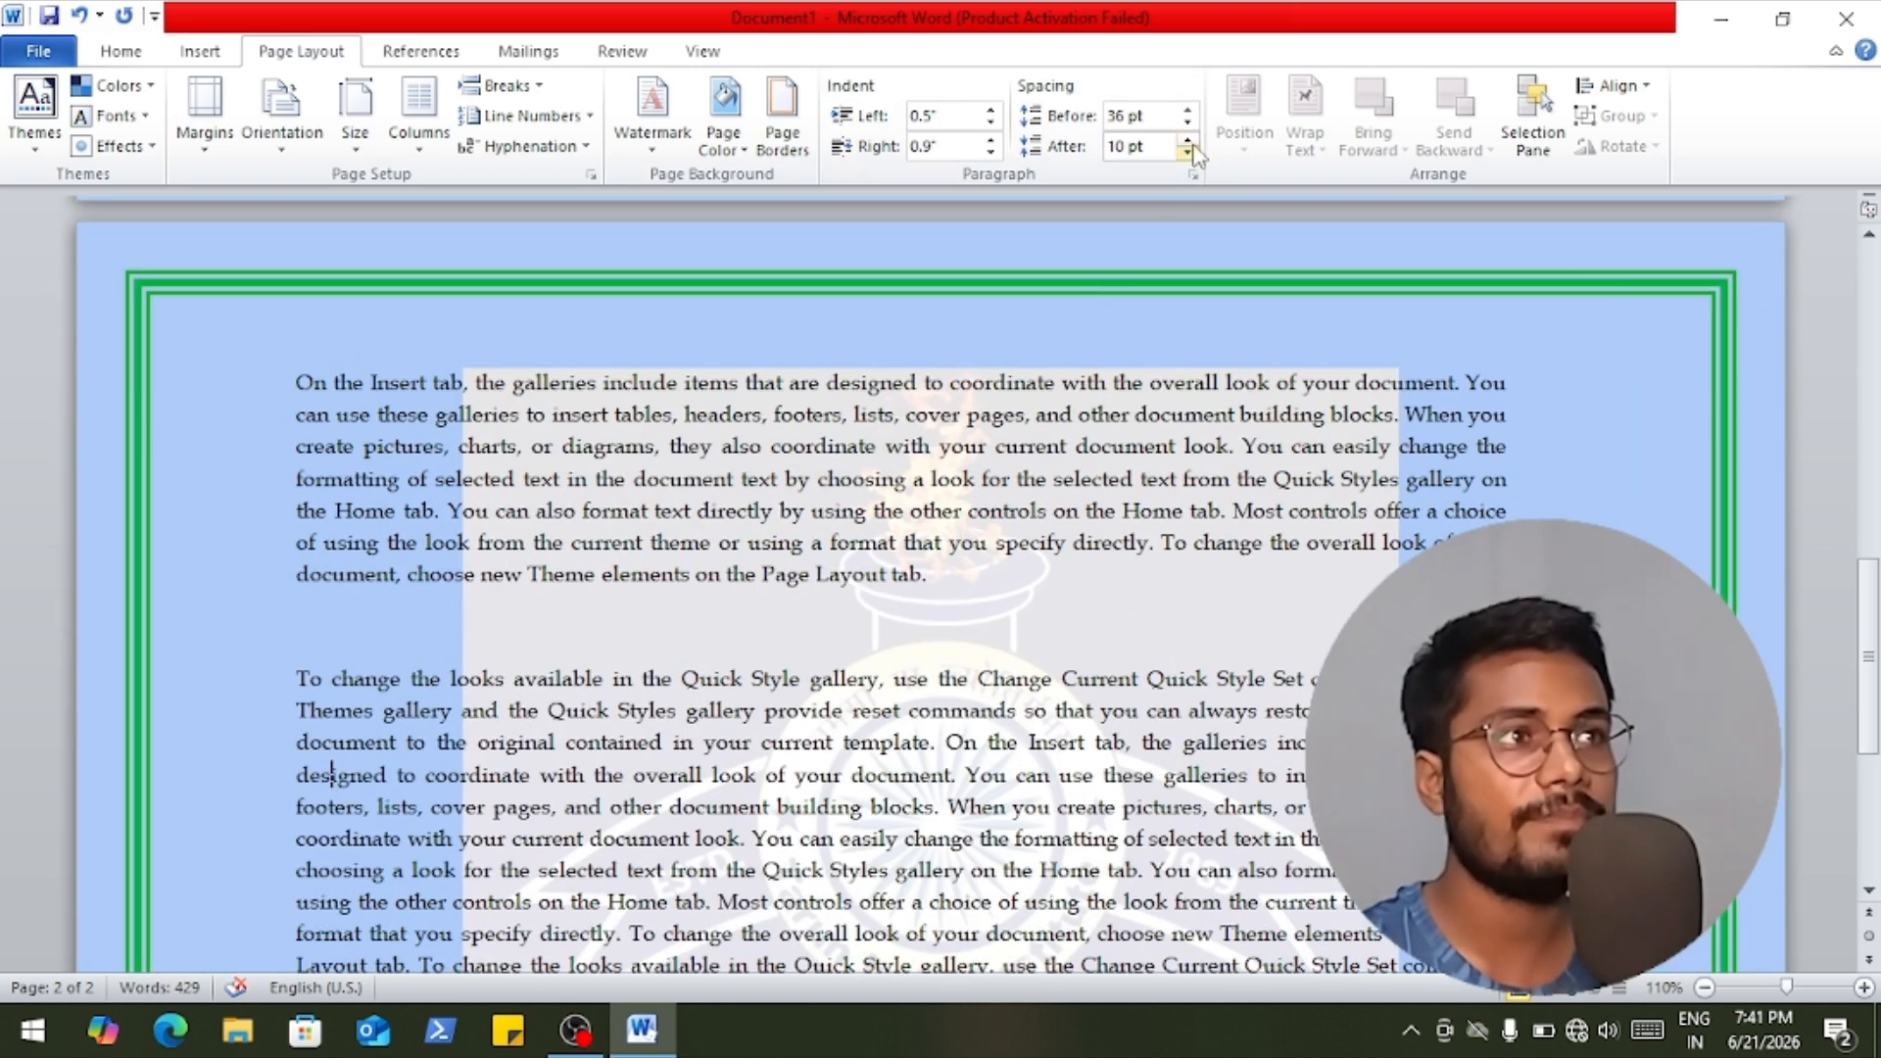
pyautogui.scroll(-4, 1007, 438)
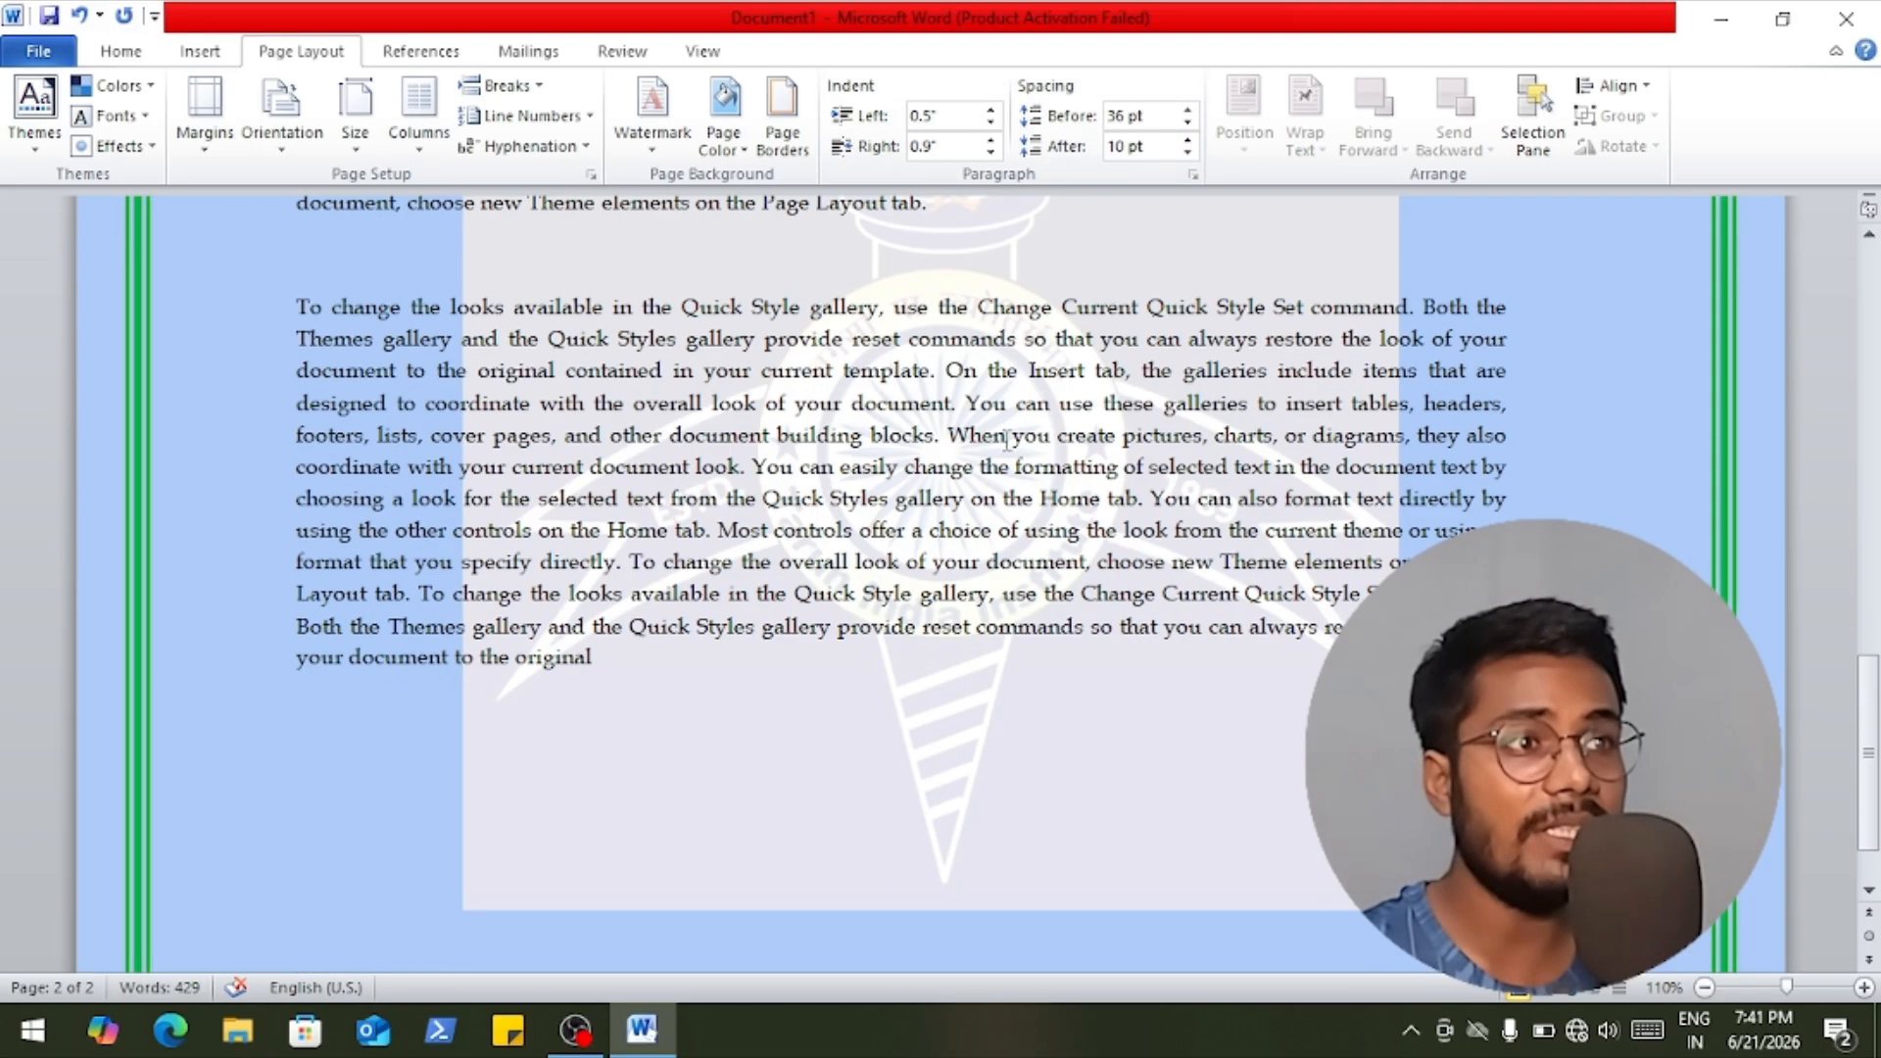
pyautogui.click(1186, 141)
pyautogui.click(1187, 142)
# Set the spacing after the first paragraph to 84 pt.
pyautogui.scroll(4, 877, 423)
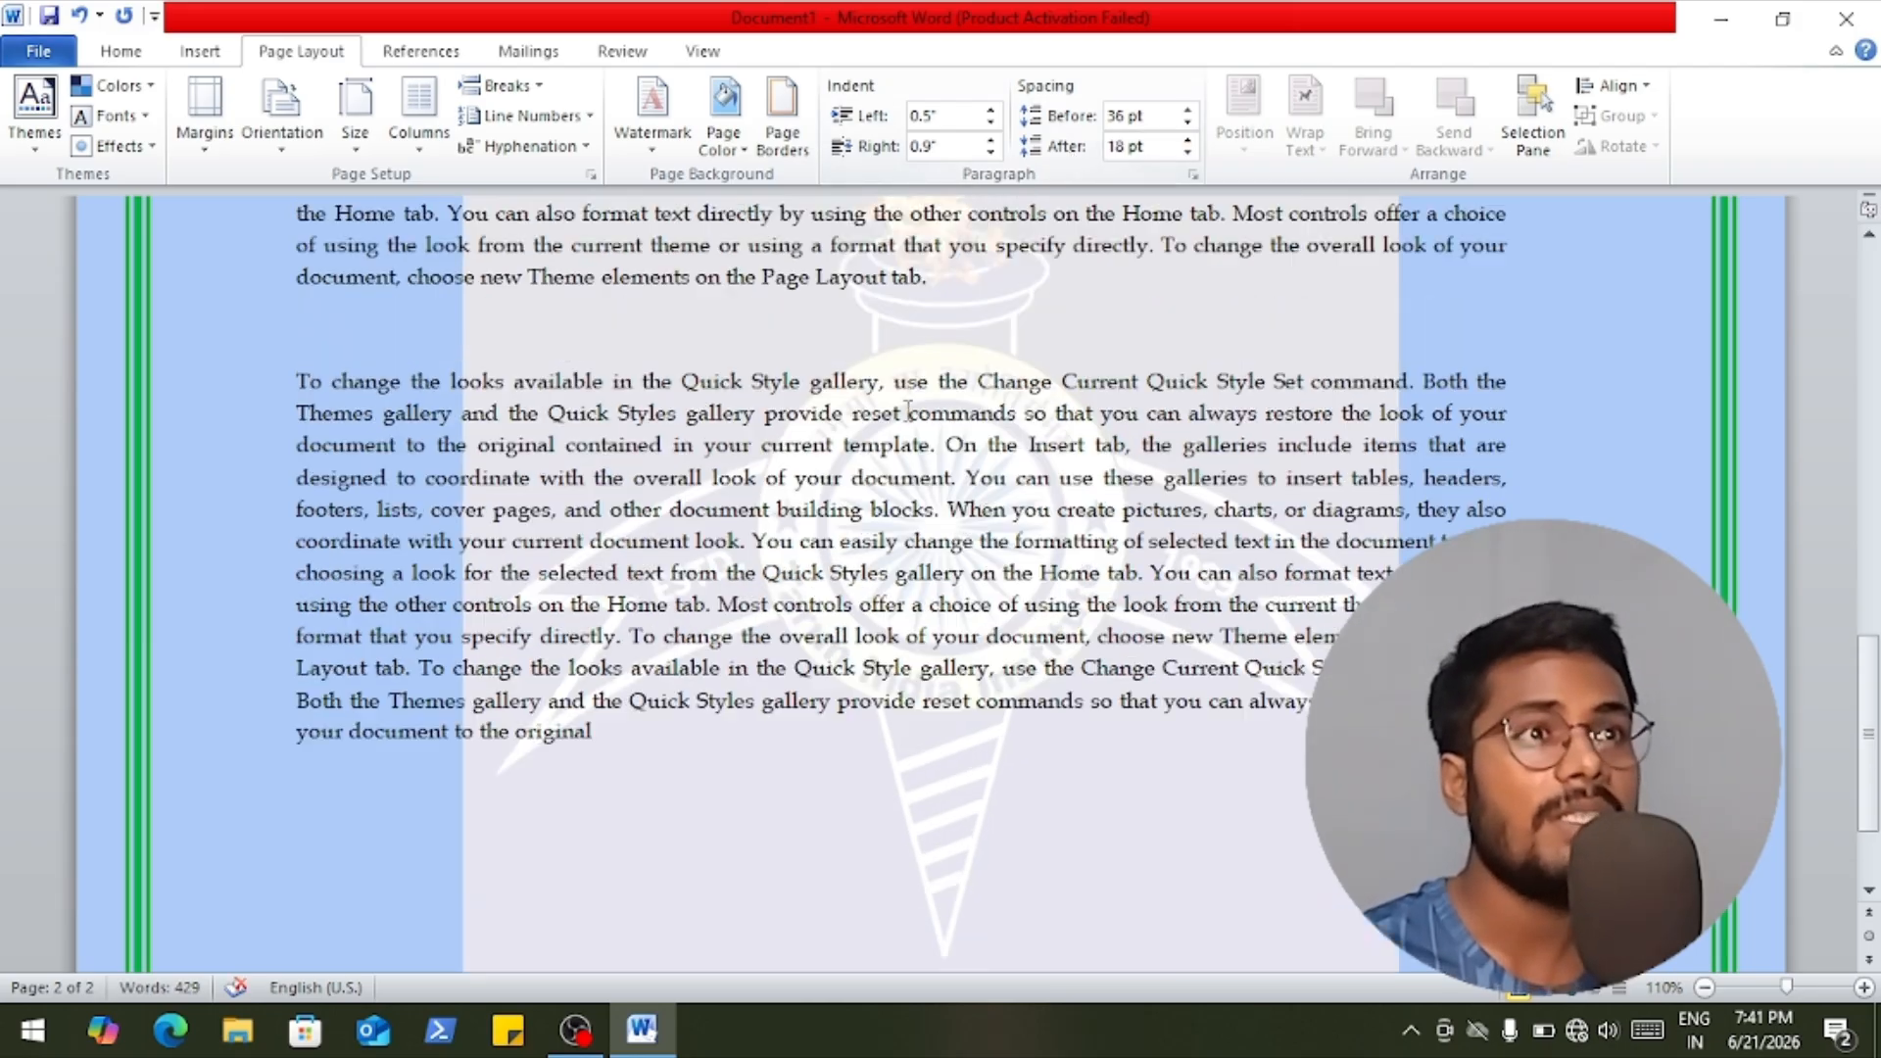
pyautogui.click(673, 423)
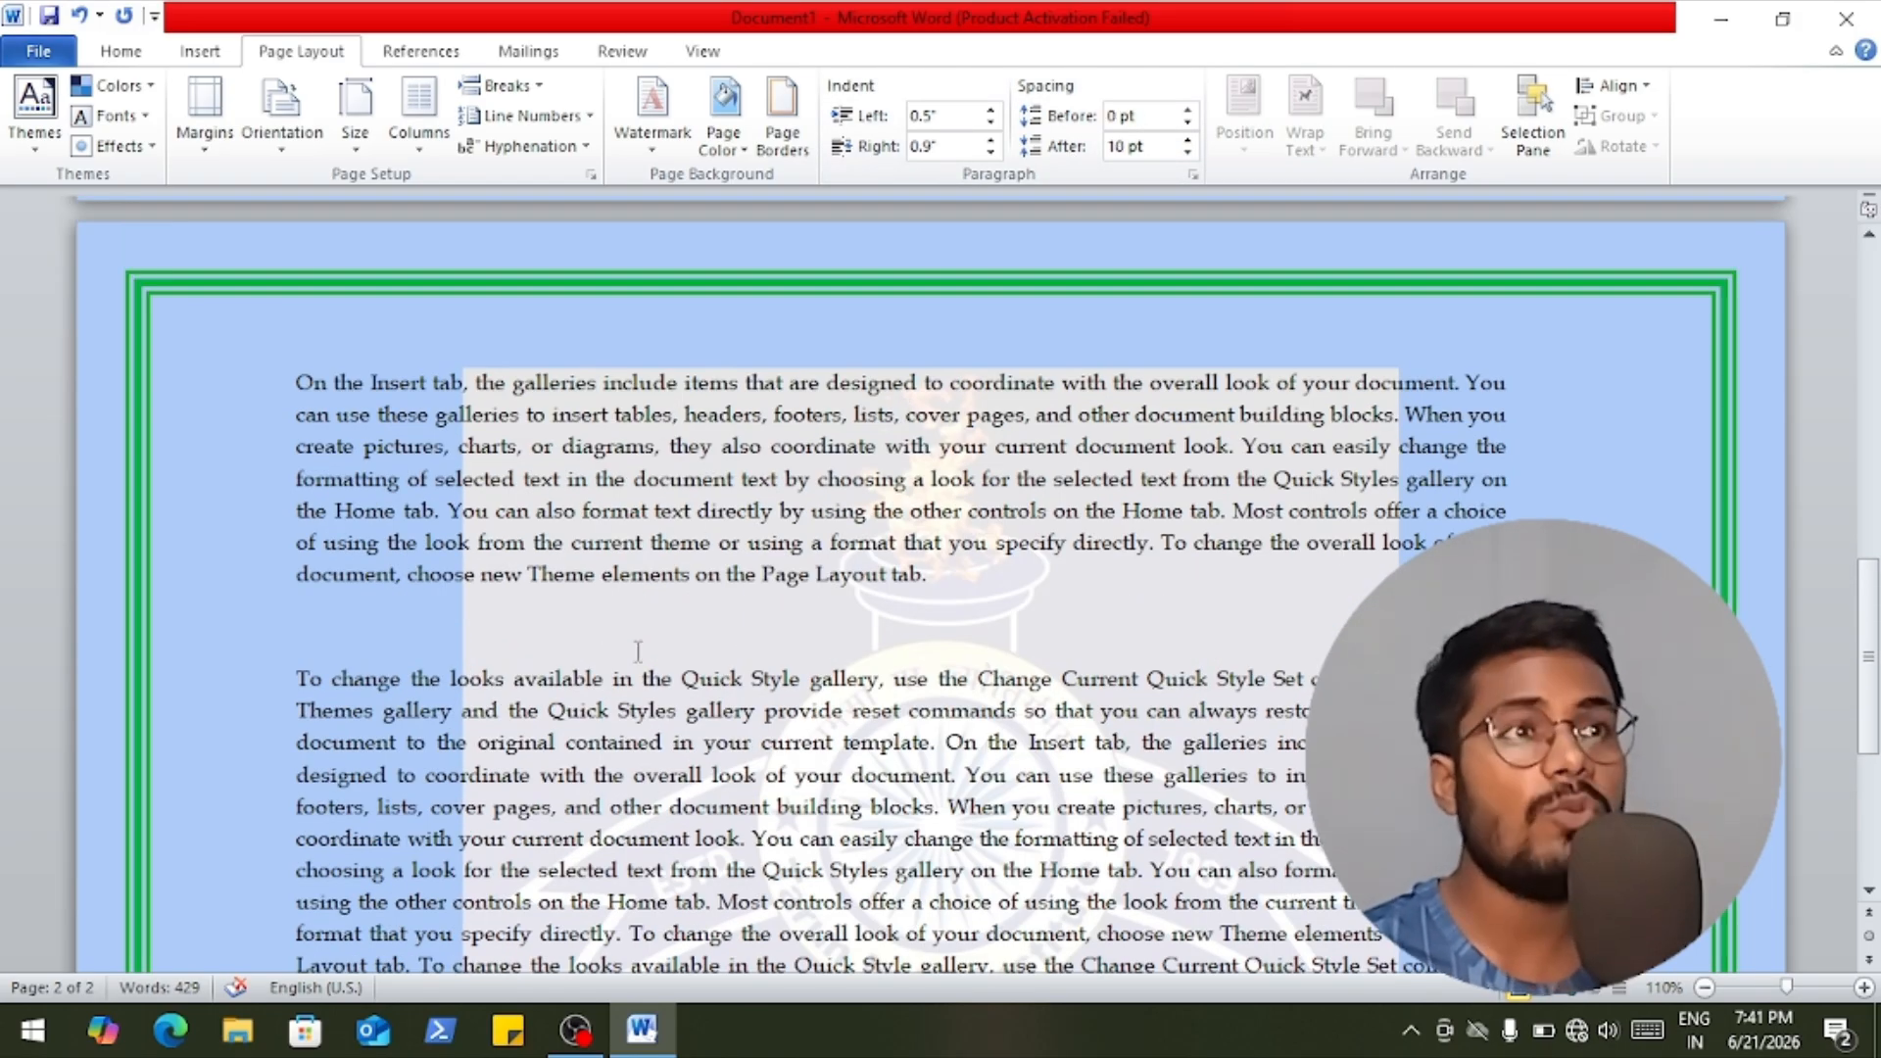
pyautogui.click(1187, 141)
pyautogui.click(1187, 141)
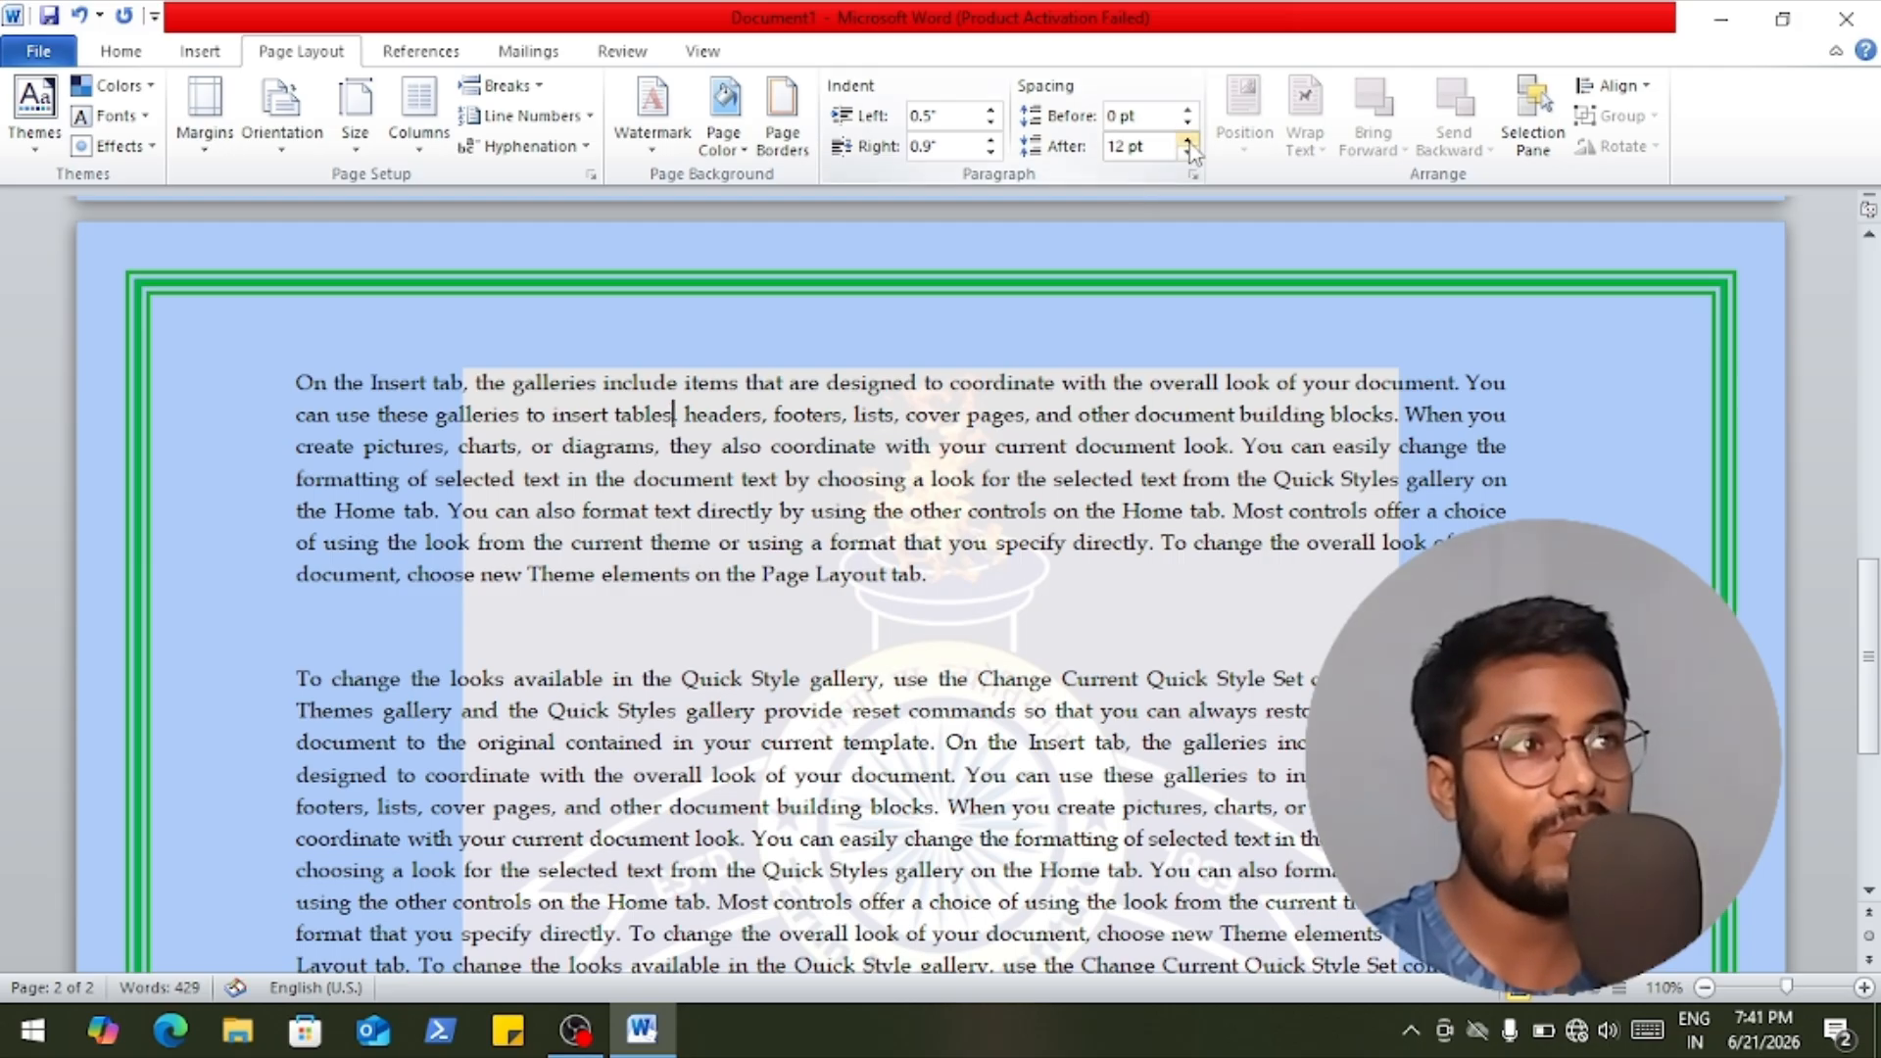
pyautogui.click(1187, 141)
pyautogui.click(1187, 141)
pyautogui.click(1188, 141)
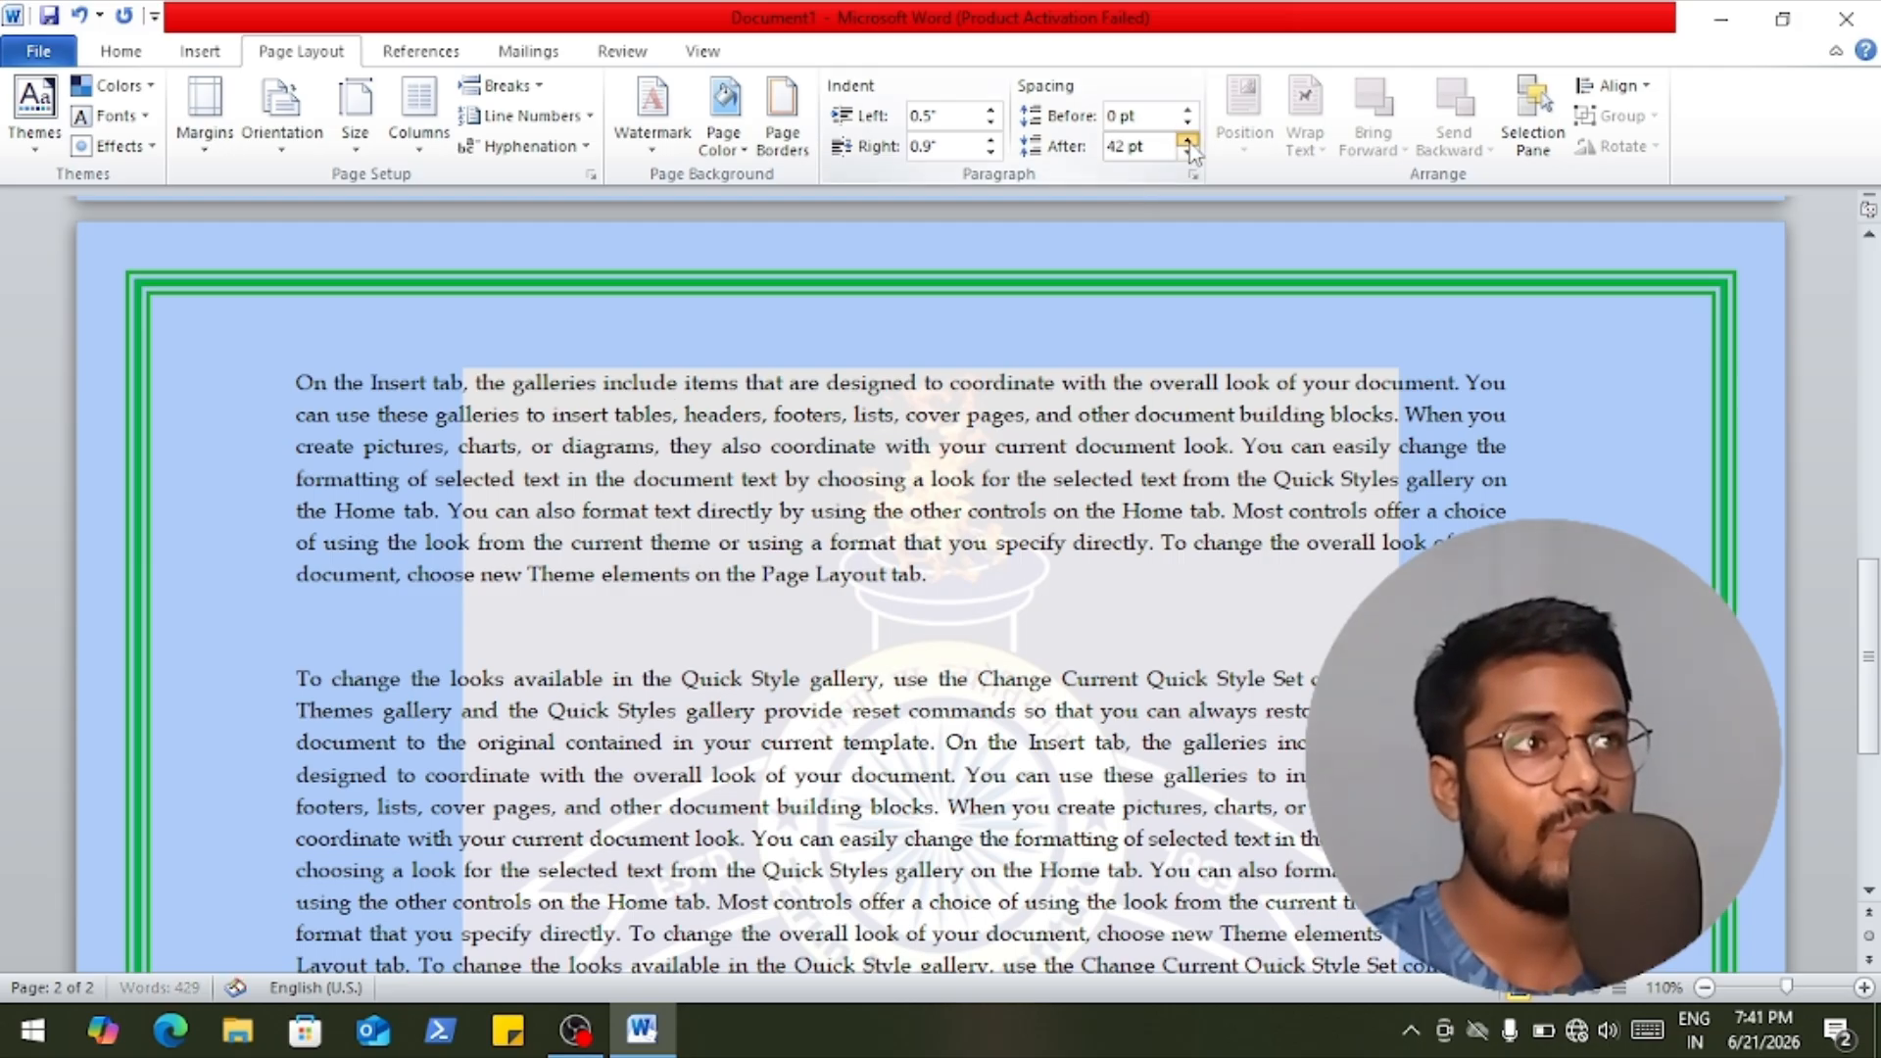
pyautogui.click(1188, 141)
pyautogui.click(1187, 141)
pyautogui.click(1187, 141)
pyautogui.click(1187, 141)
pyautogui.click(1188, 141)
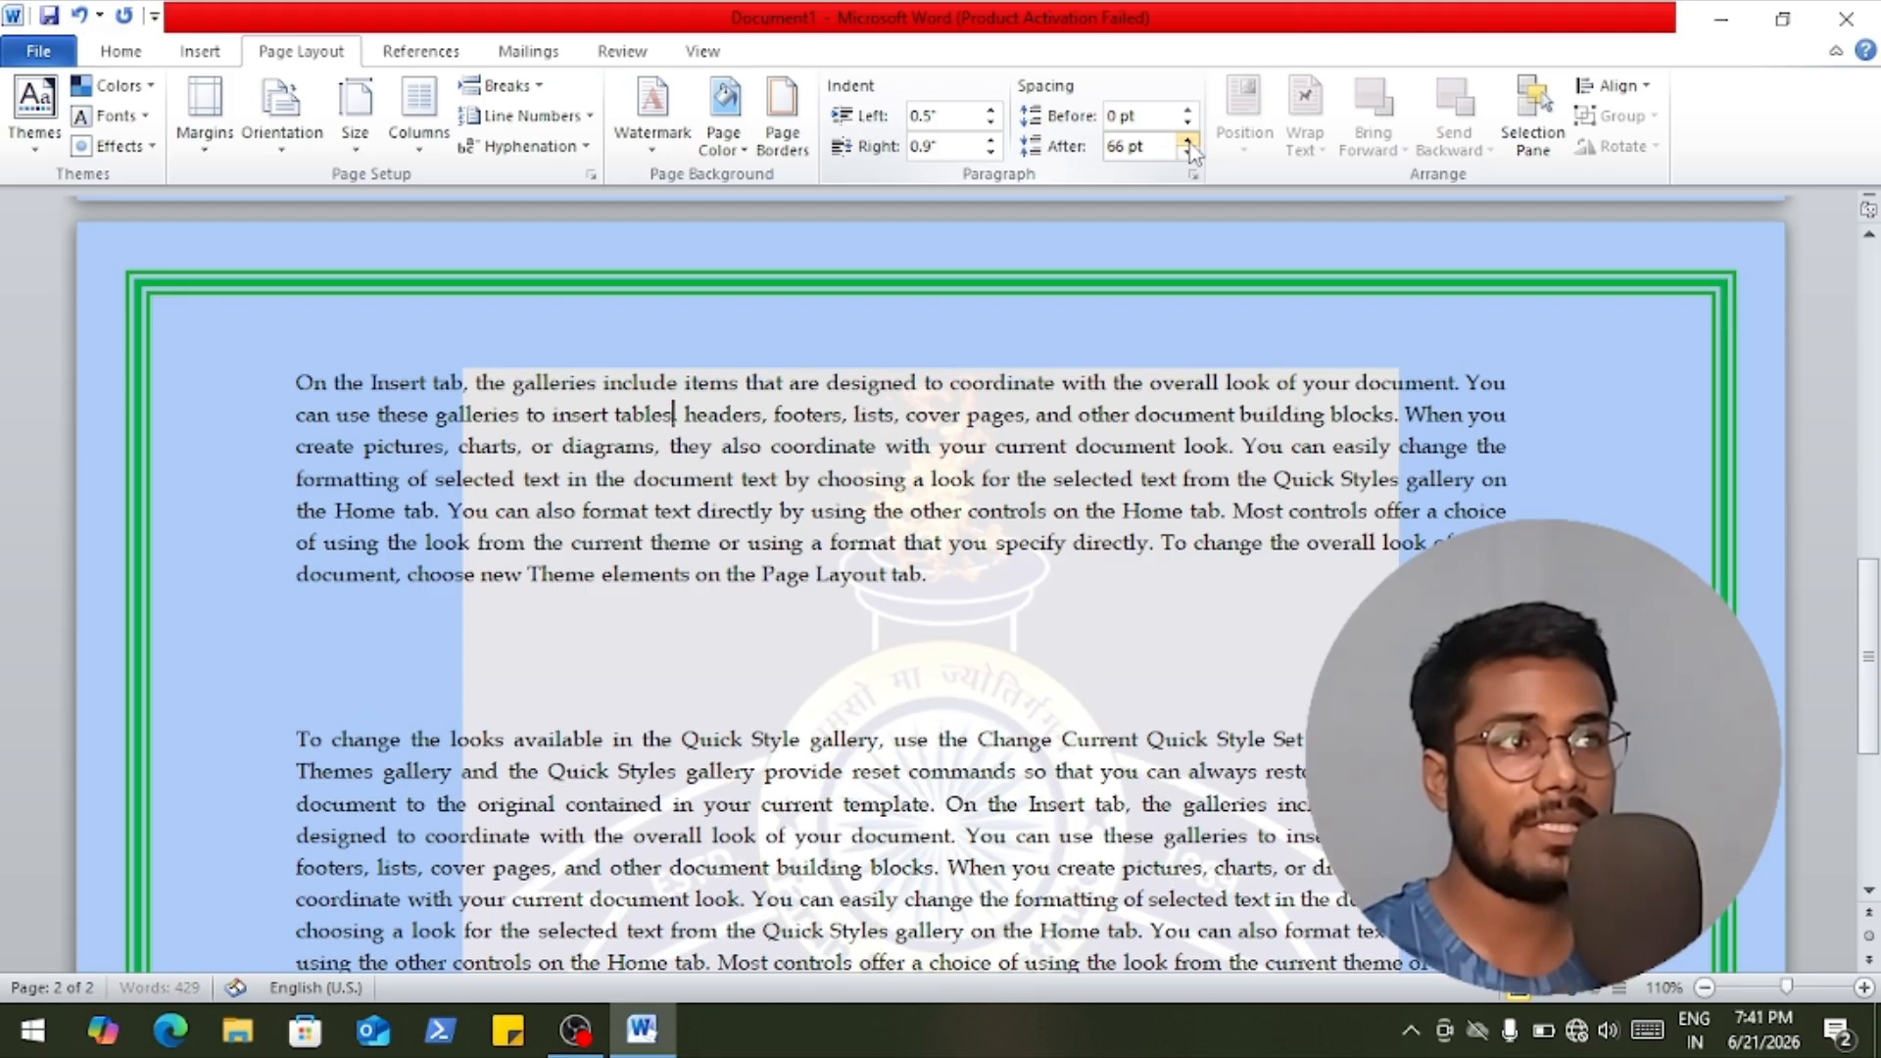
pyautogui.click(1187, 141)
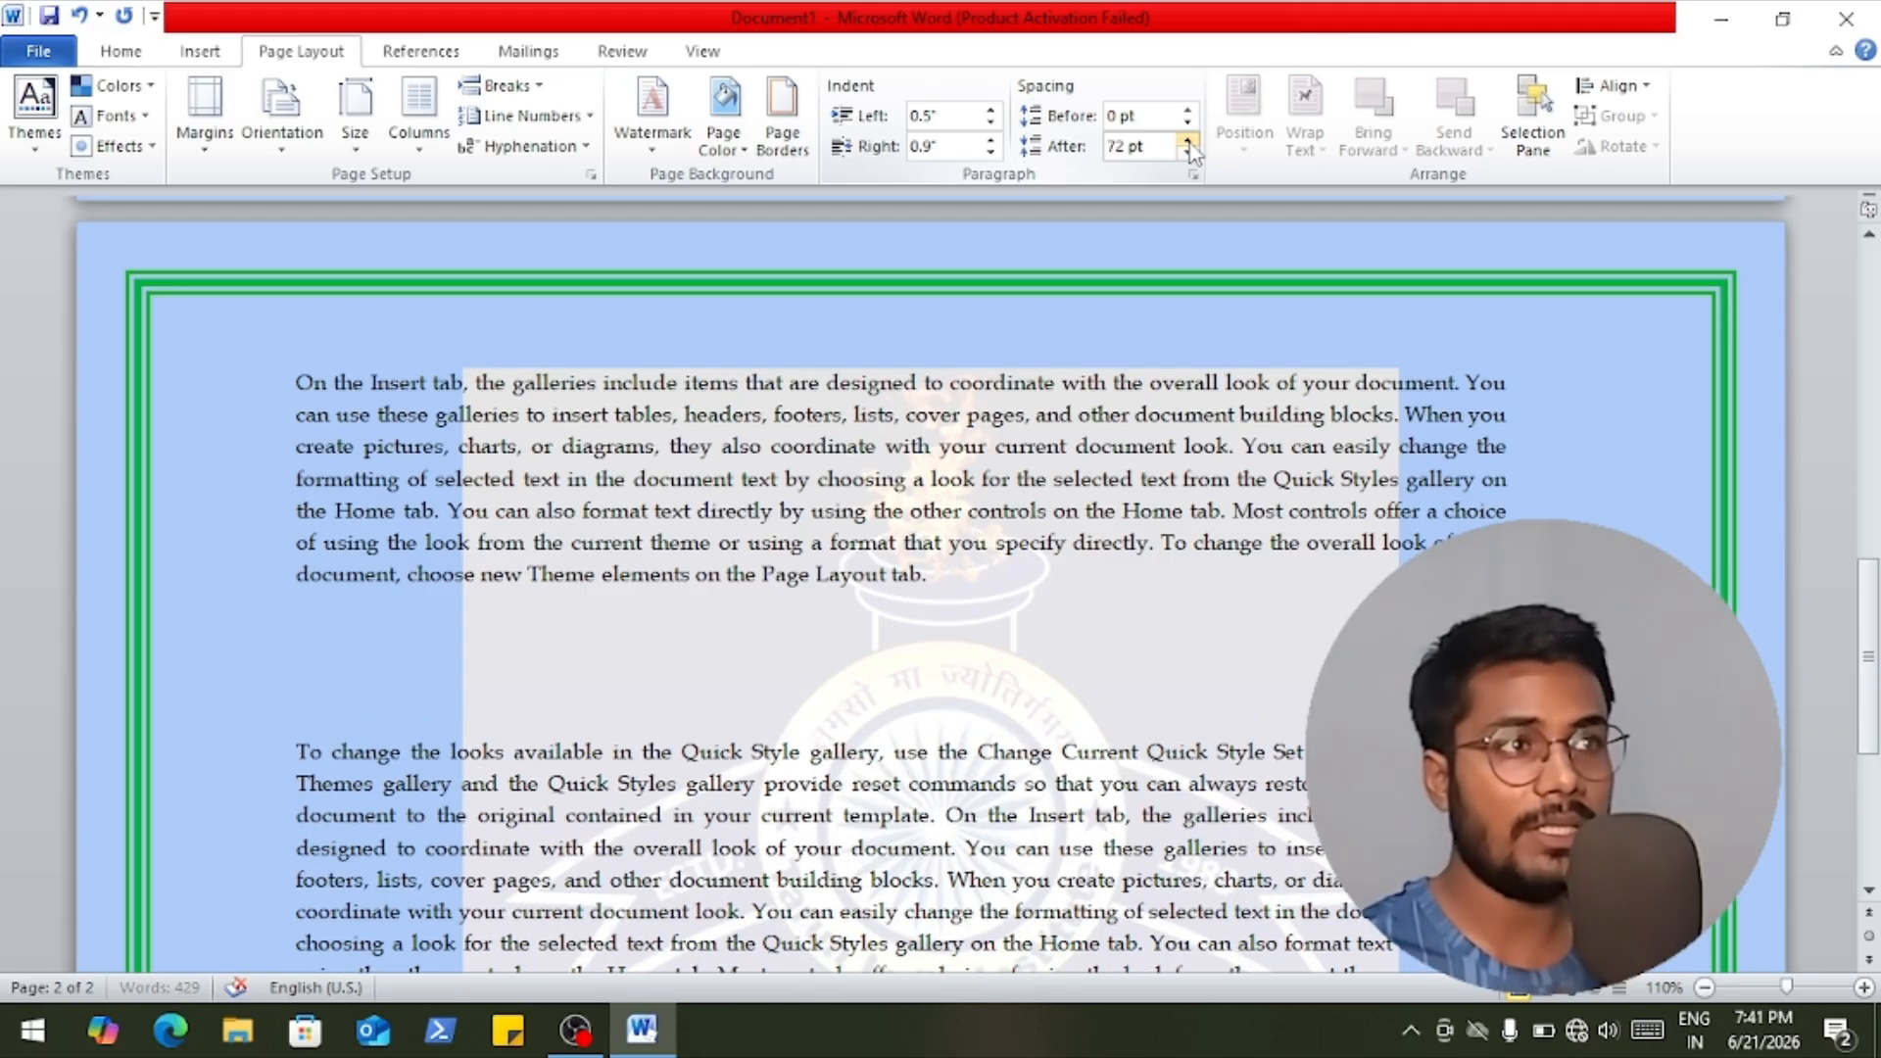
pyautogui.click(1187, 141)
pyautogui.click(1187, 141)
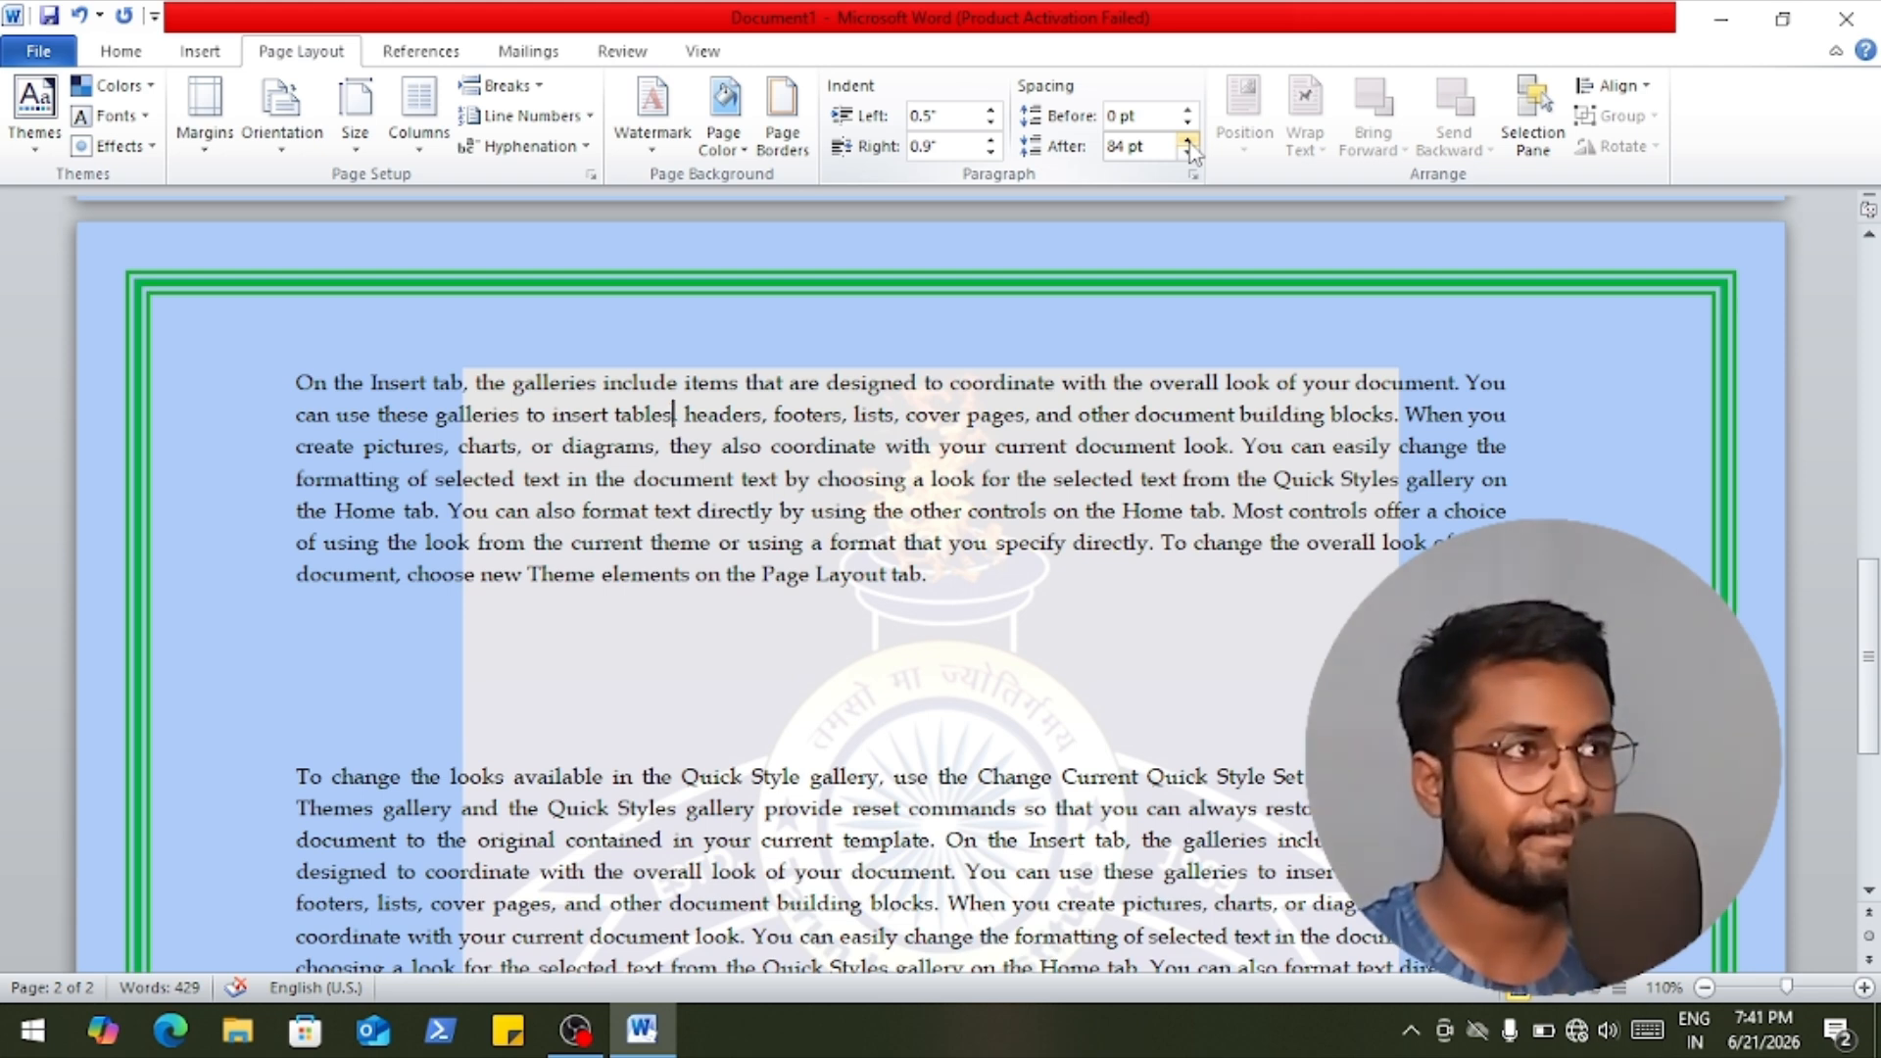
# Show the Selection and Visibility pane and draw a rounded rectangle about 1.79" high and 3.36" wide over the first paragraph.
pyautogui.scroll(3, 1410, 338)
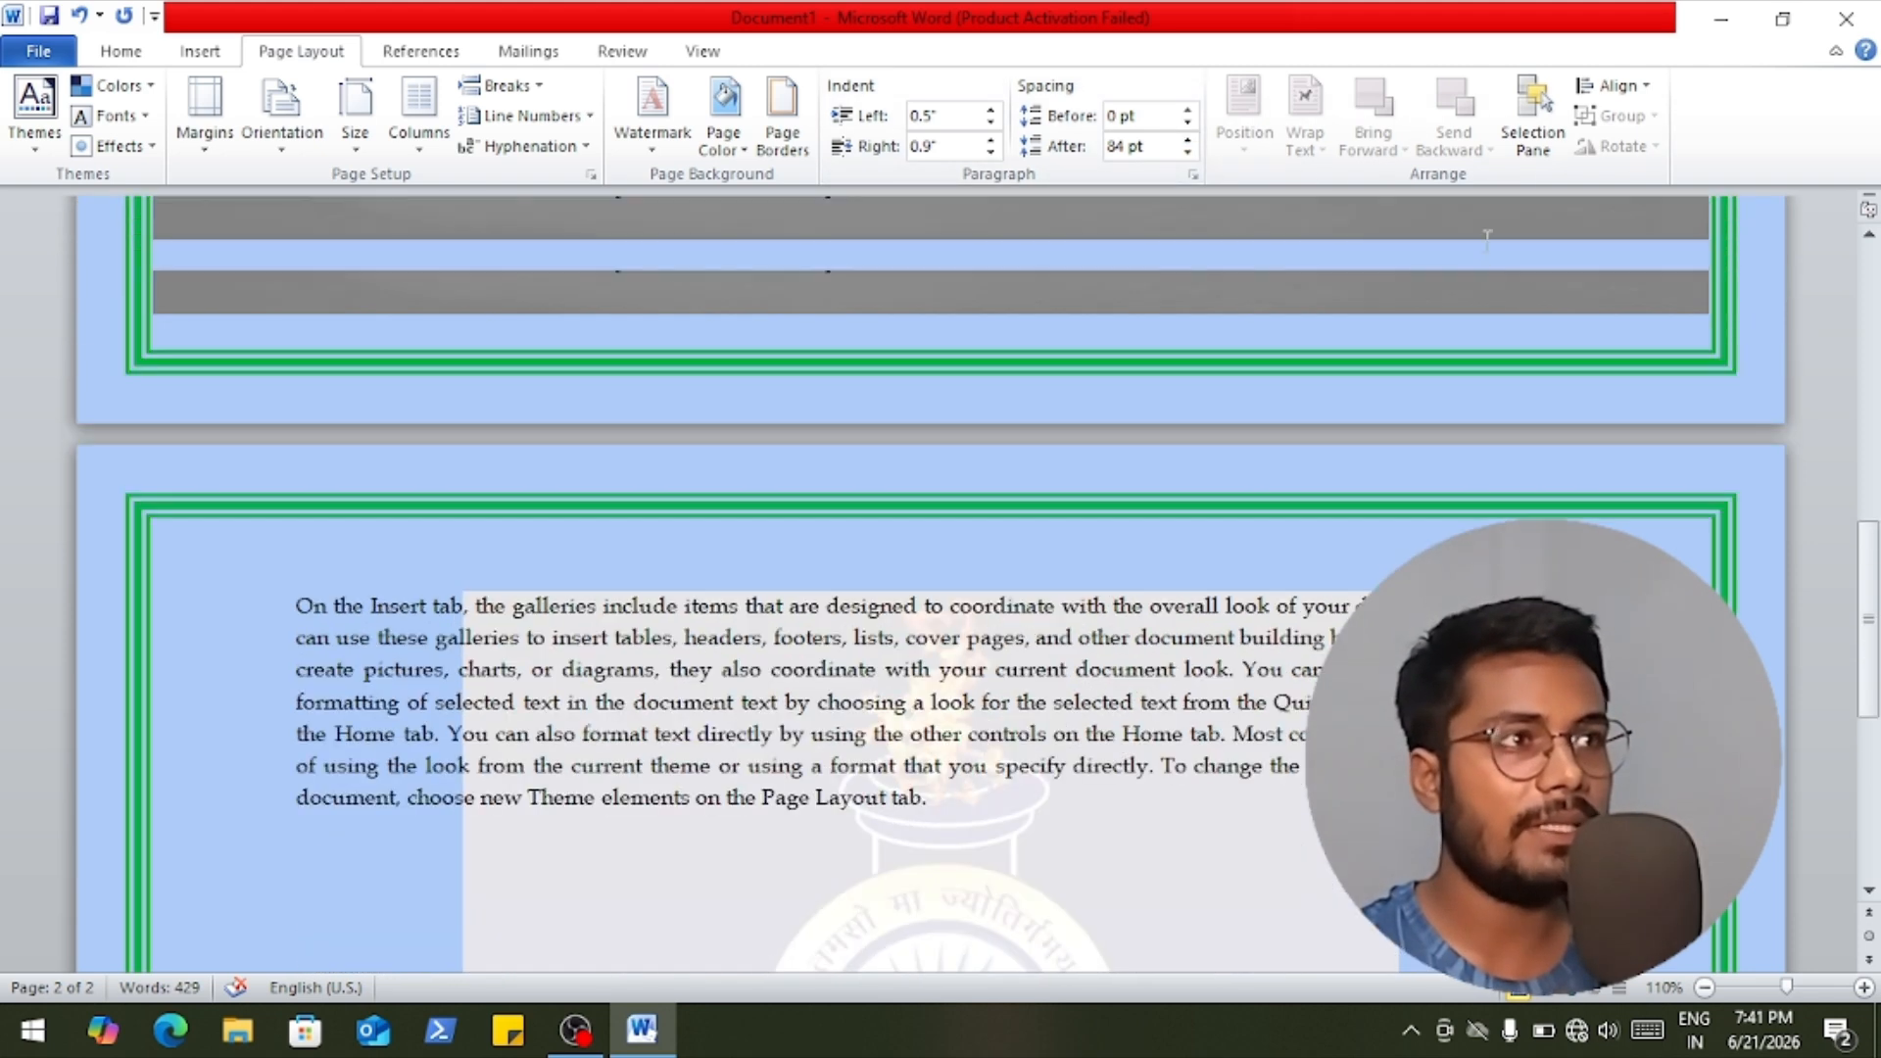
pyautogui.click(1538, 149)
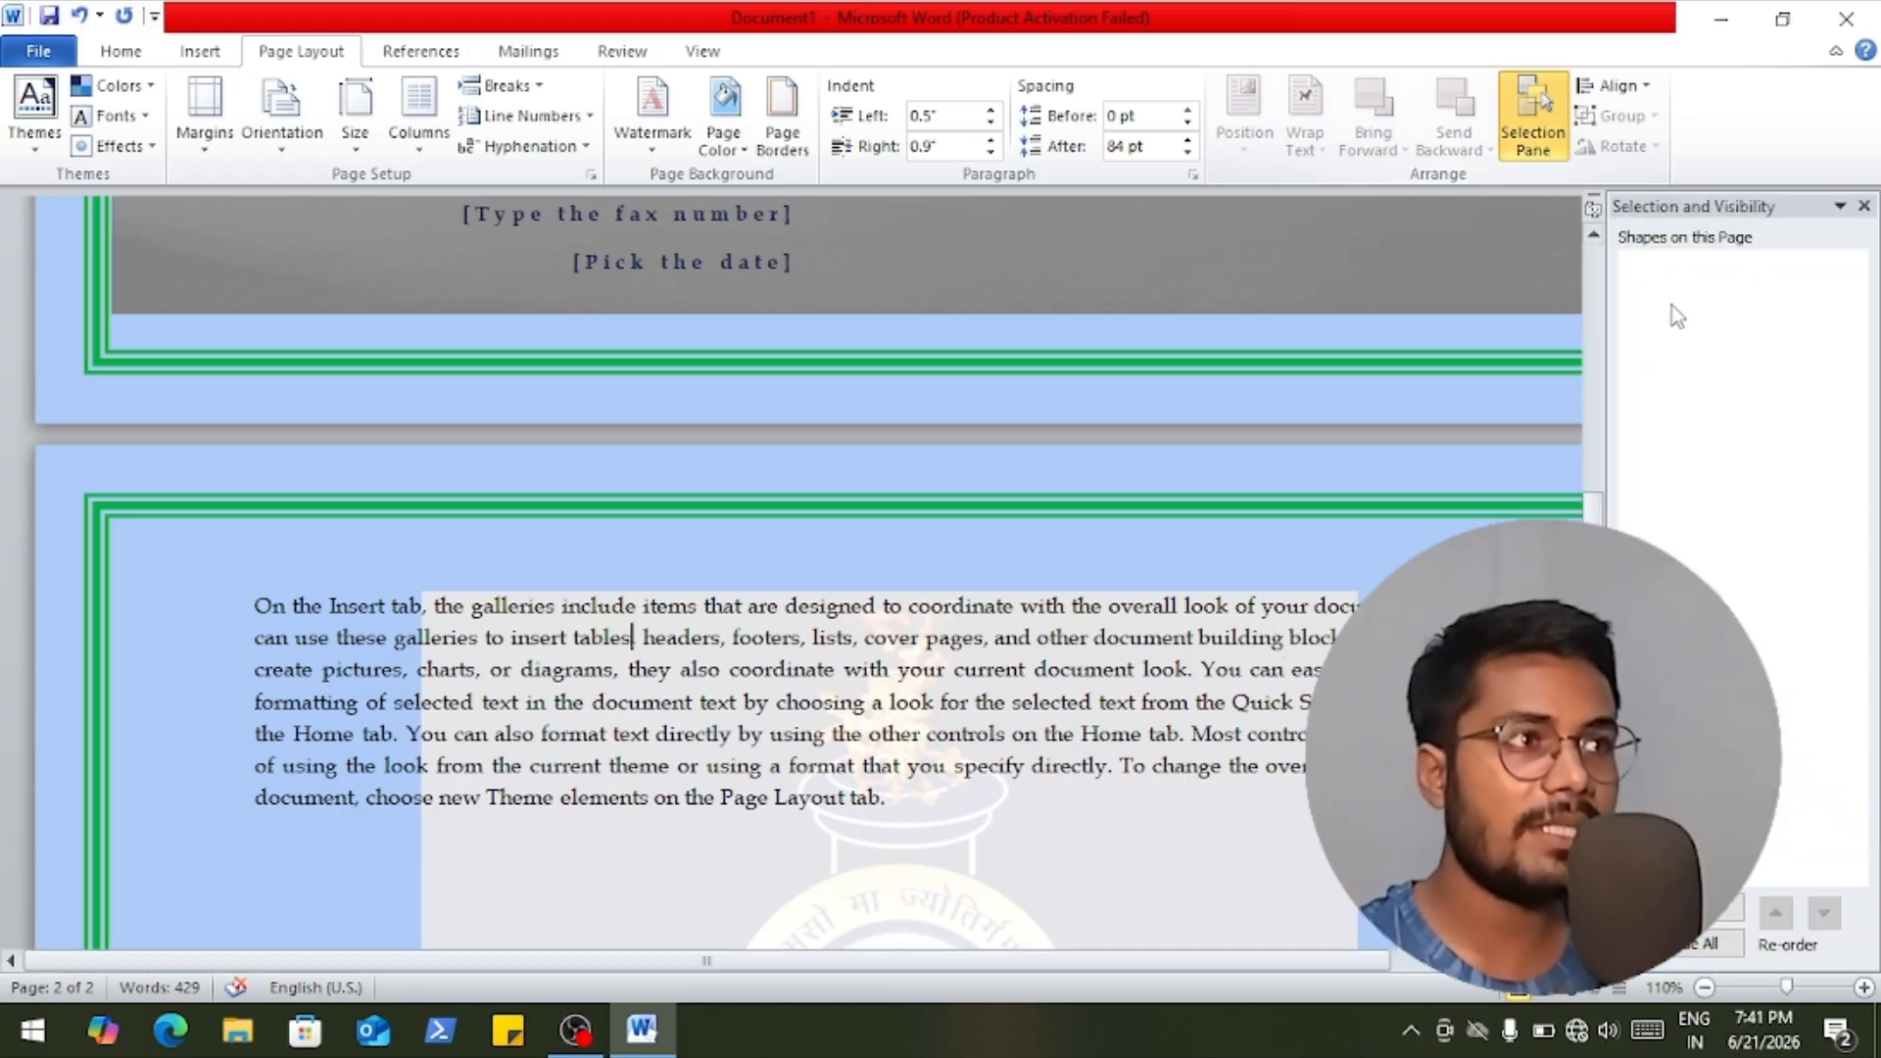
pyautogui.click(200, 51)
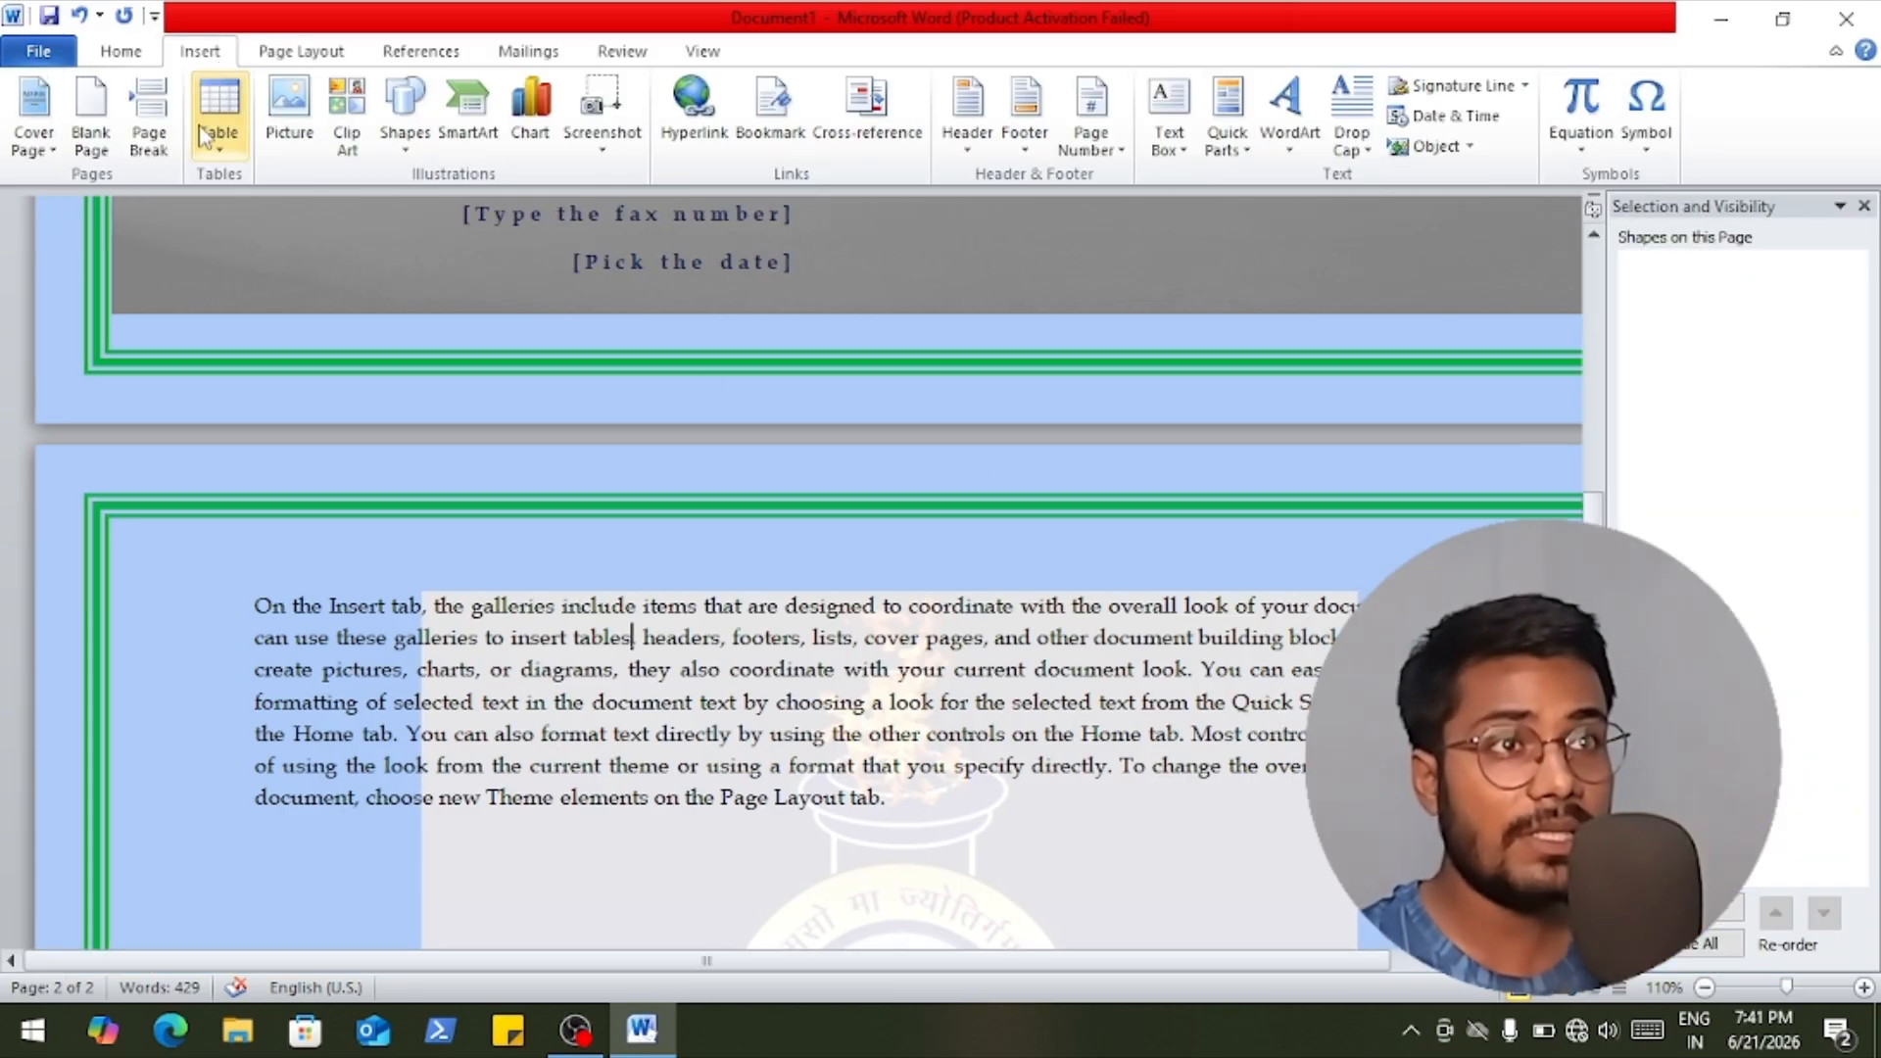
pyautogui.click(406, 137)
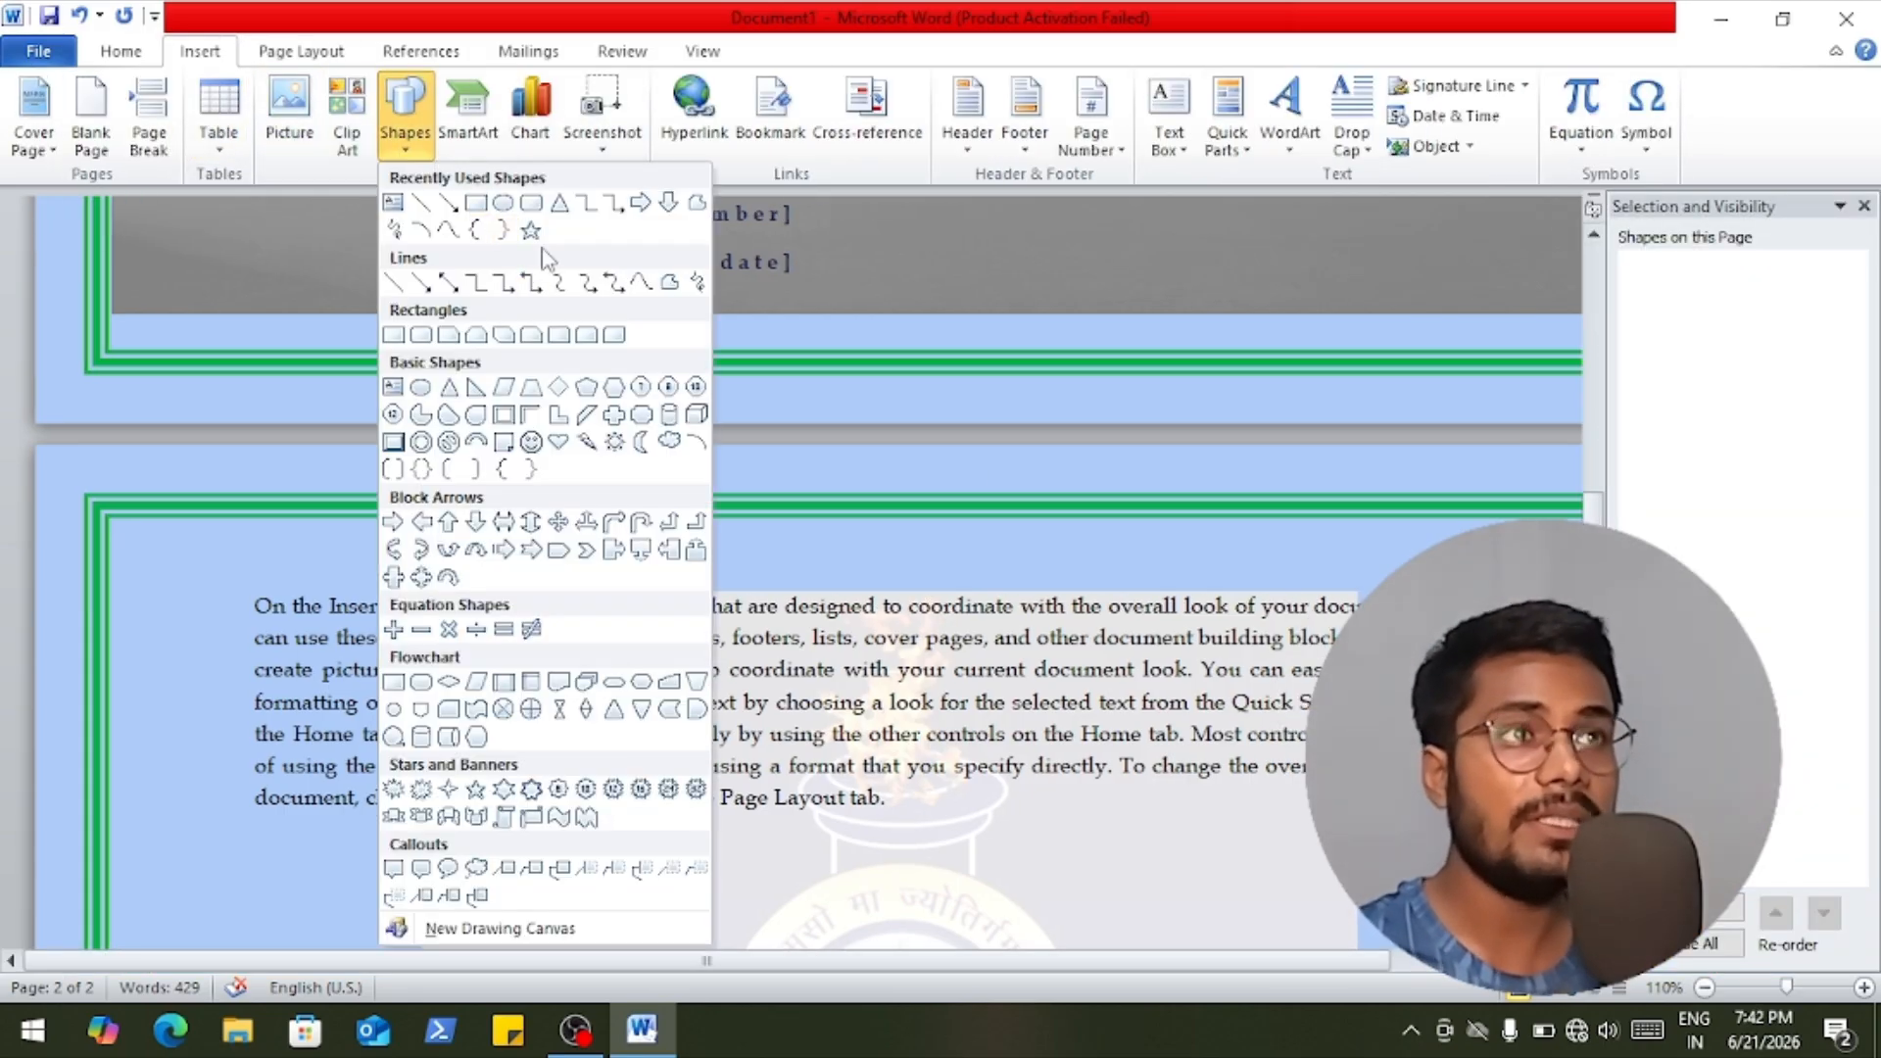
pyautogui.click(534, 224)
pyautogui.moveTo(431, 528)
pyautogui.mouseDown()
pyautogui.moveTo(643, 714)
pyautogui.moveTo(923, 792)
pyautogui.mouseUp()
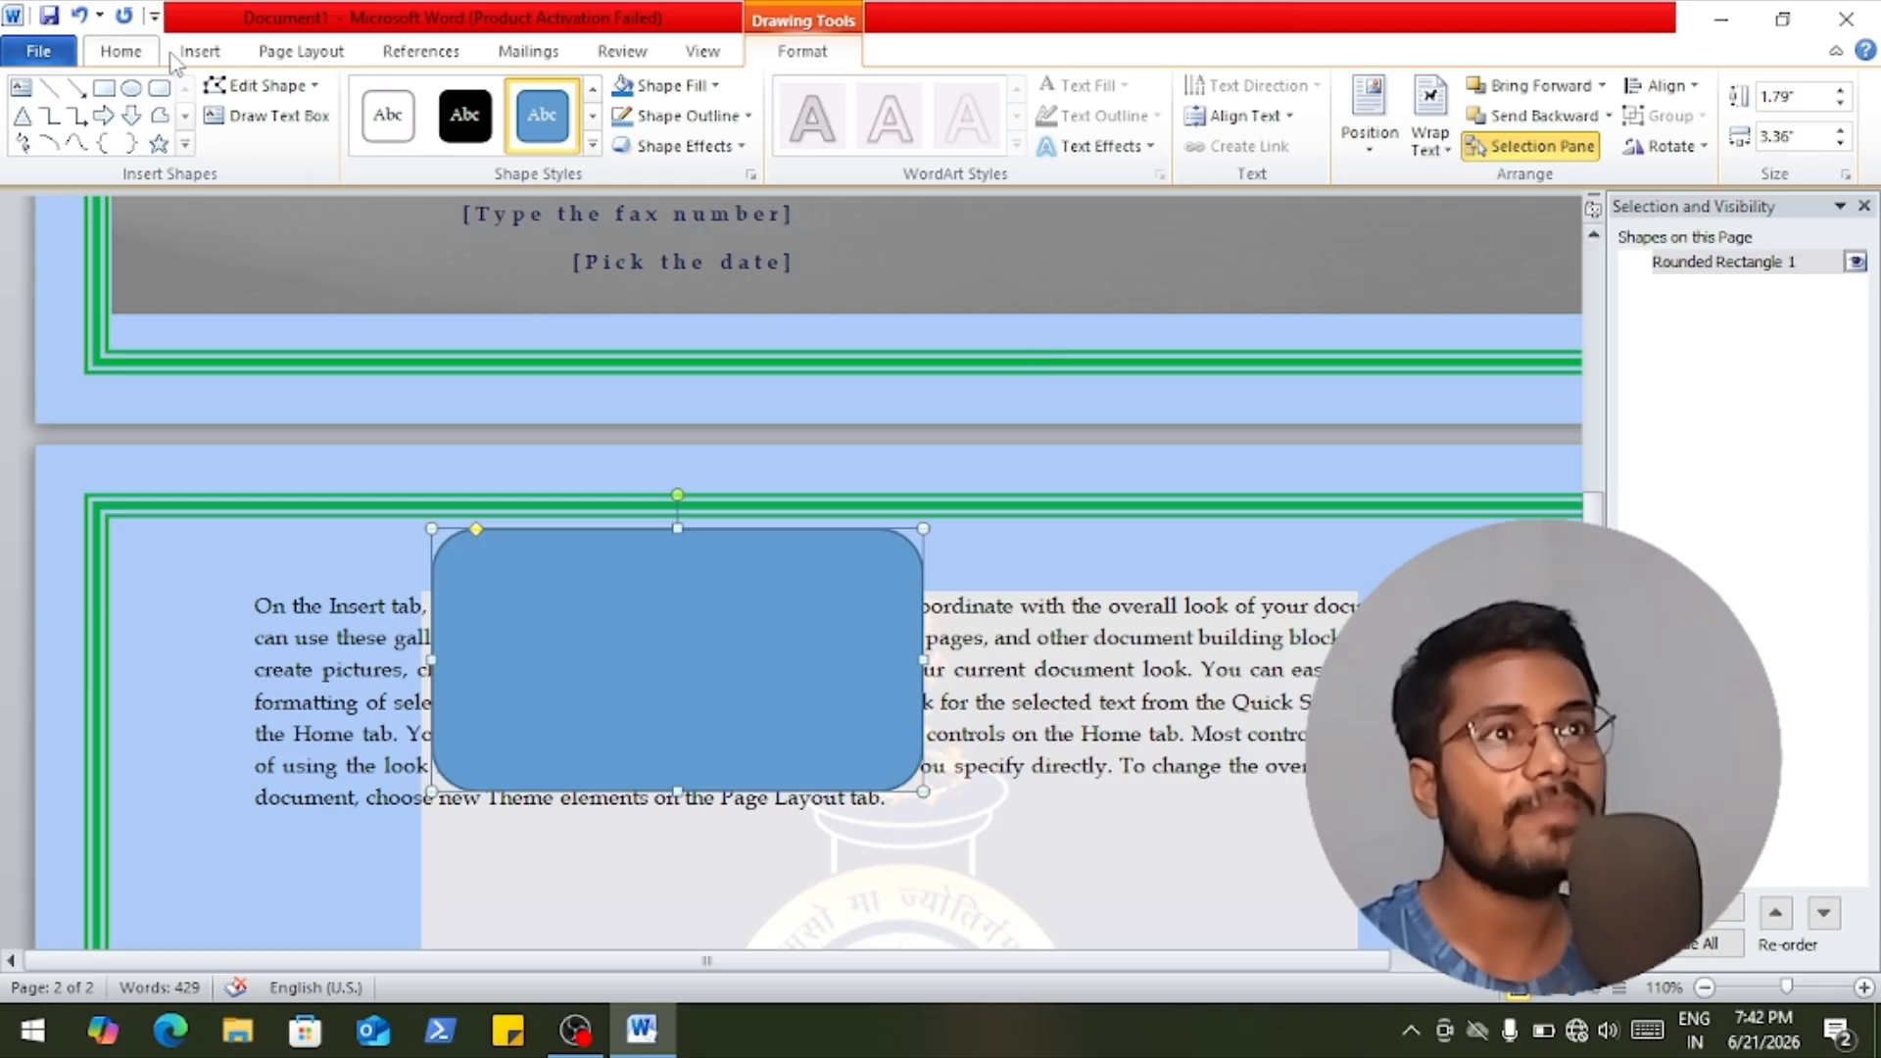
# Insert the institute logo picture into the second page.
pyautogui.click(200, 51)
pyautogui.click(289, 107)
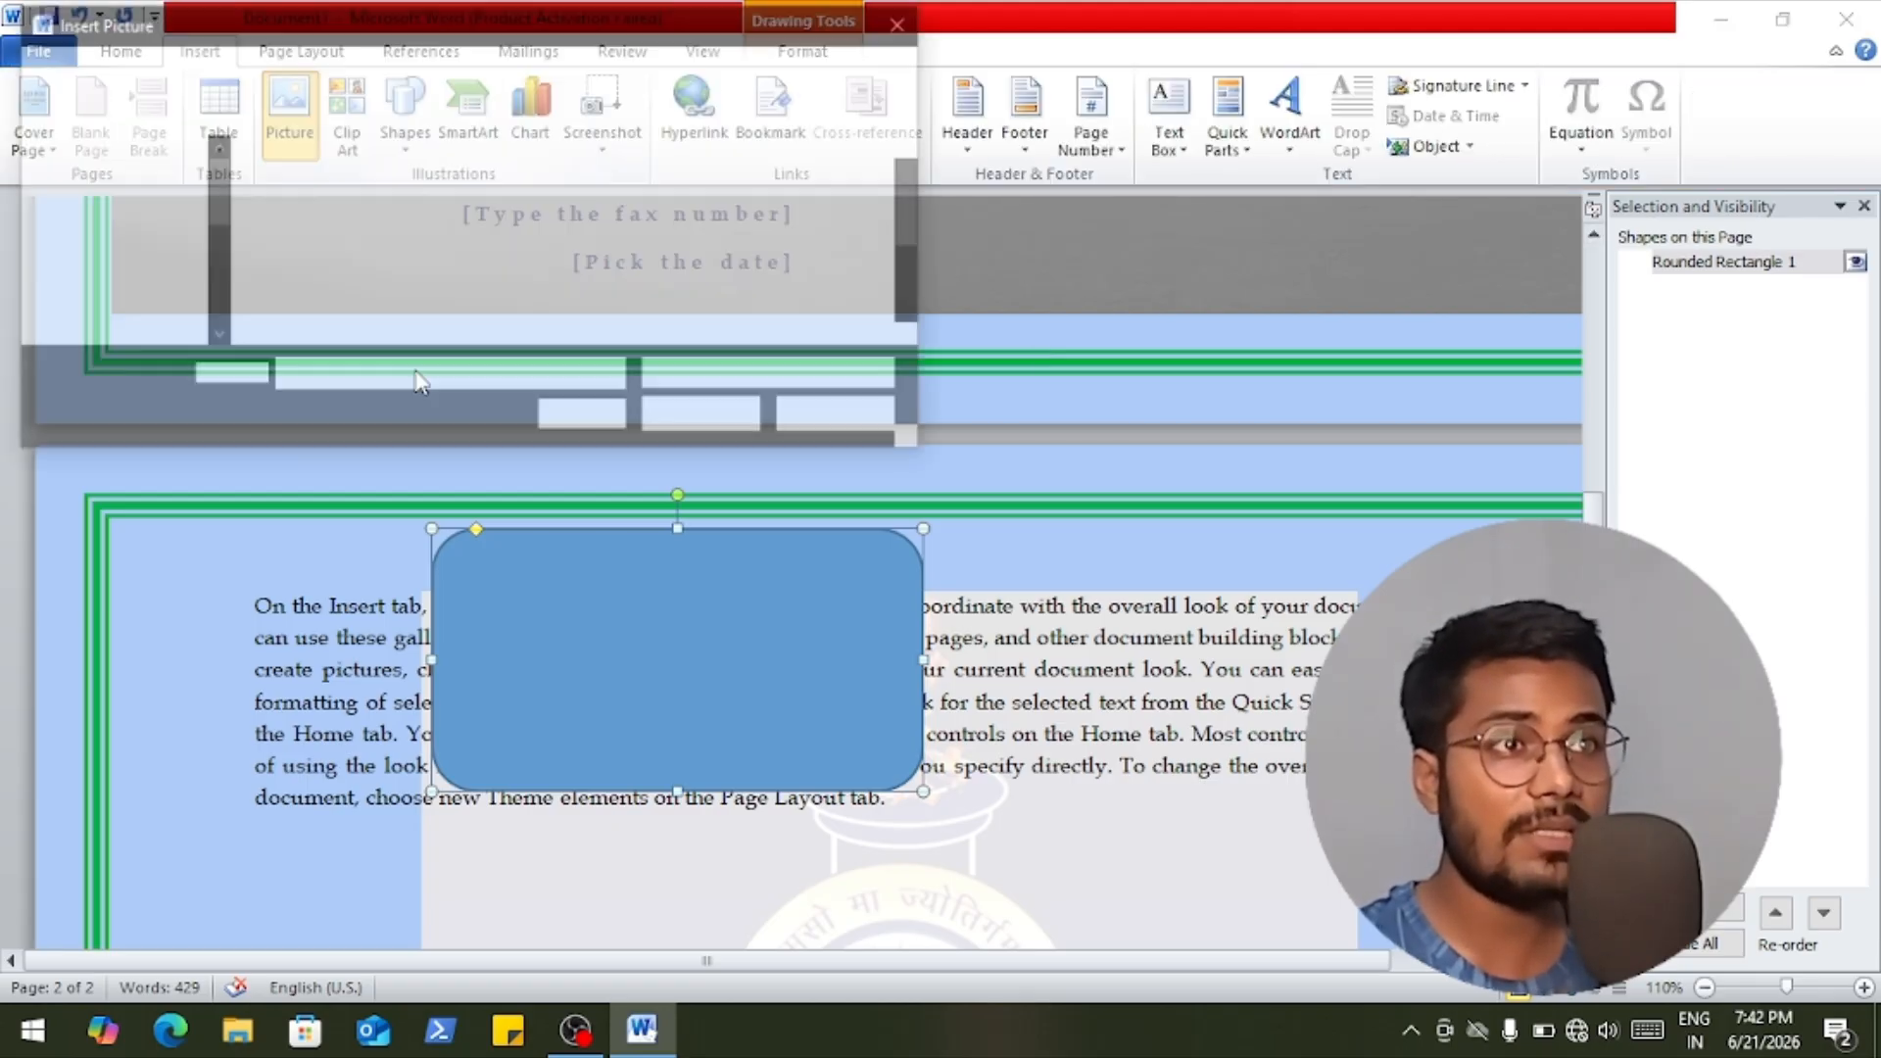
pyautogui.click(631, 251)
pyautogui.click(676, 421)
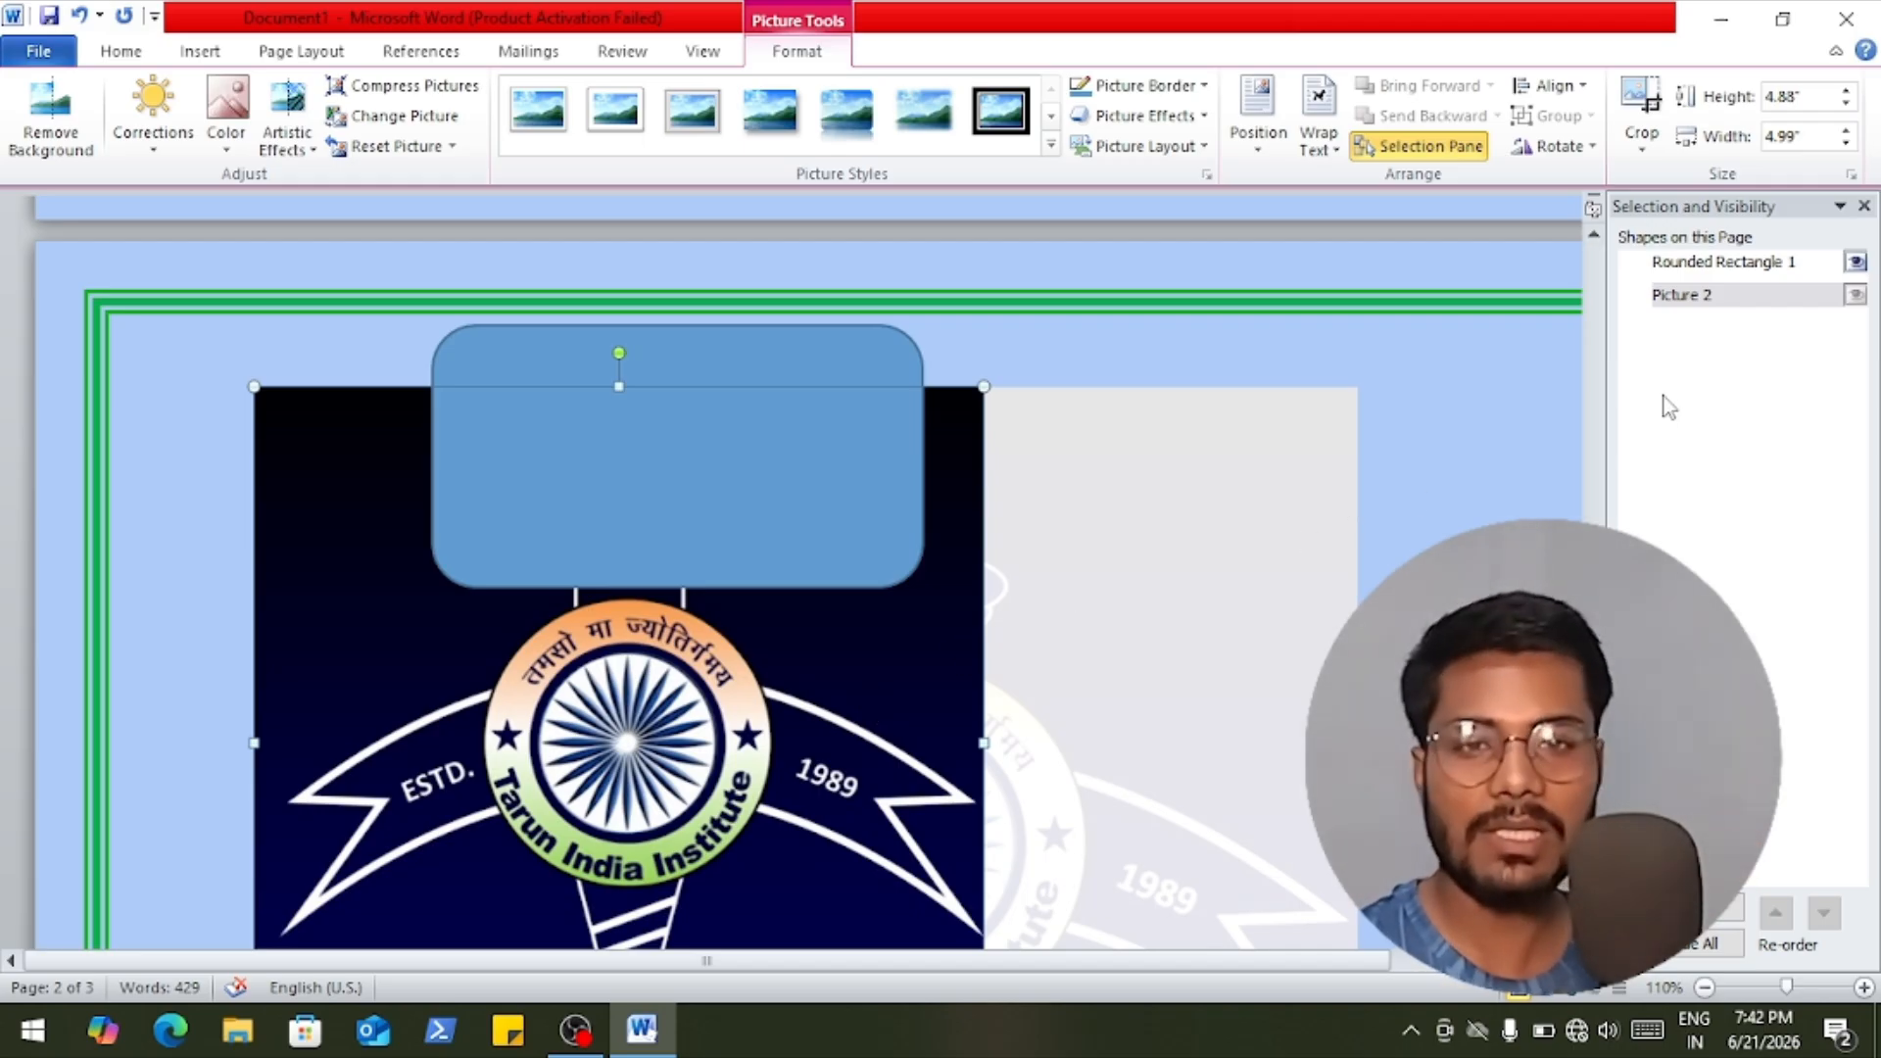
# Preview rotating the logo picture 90° to the right without applying it.
pyautogui.click(343, 54)
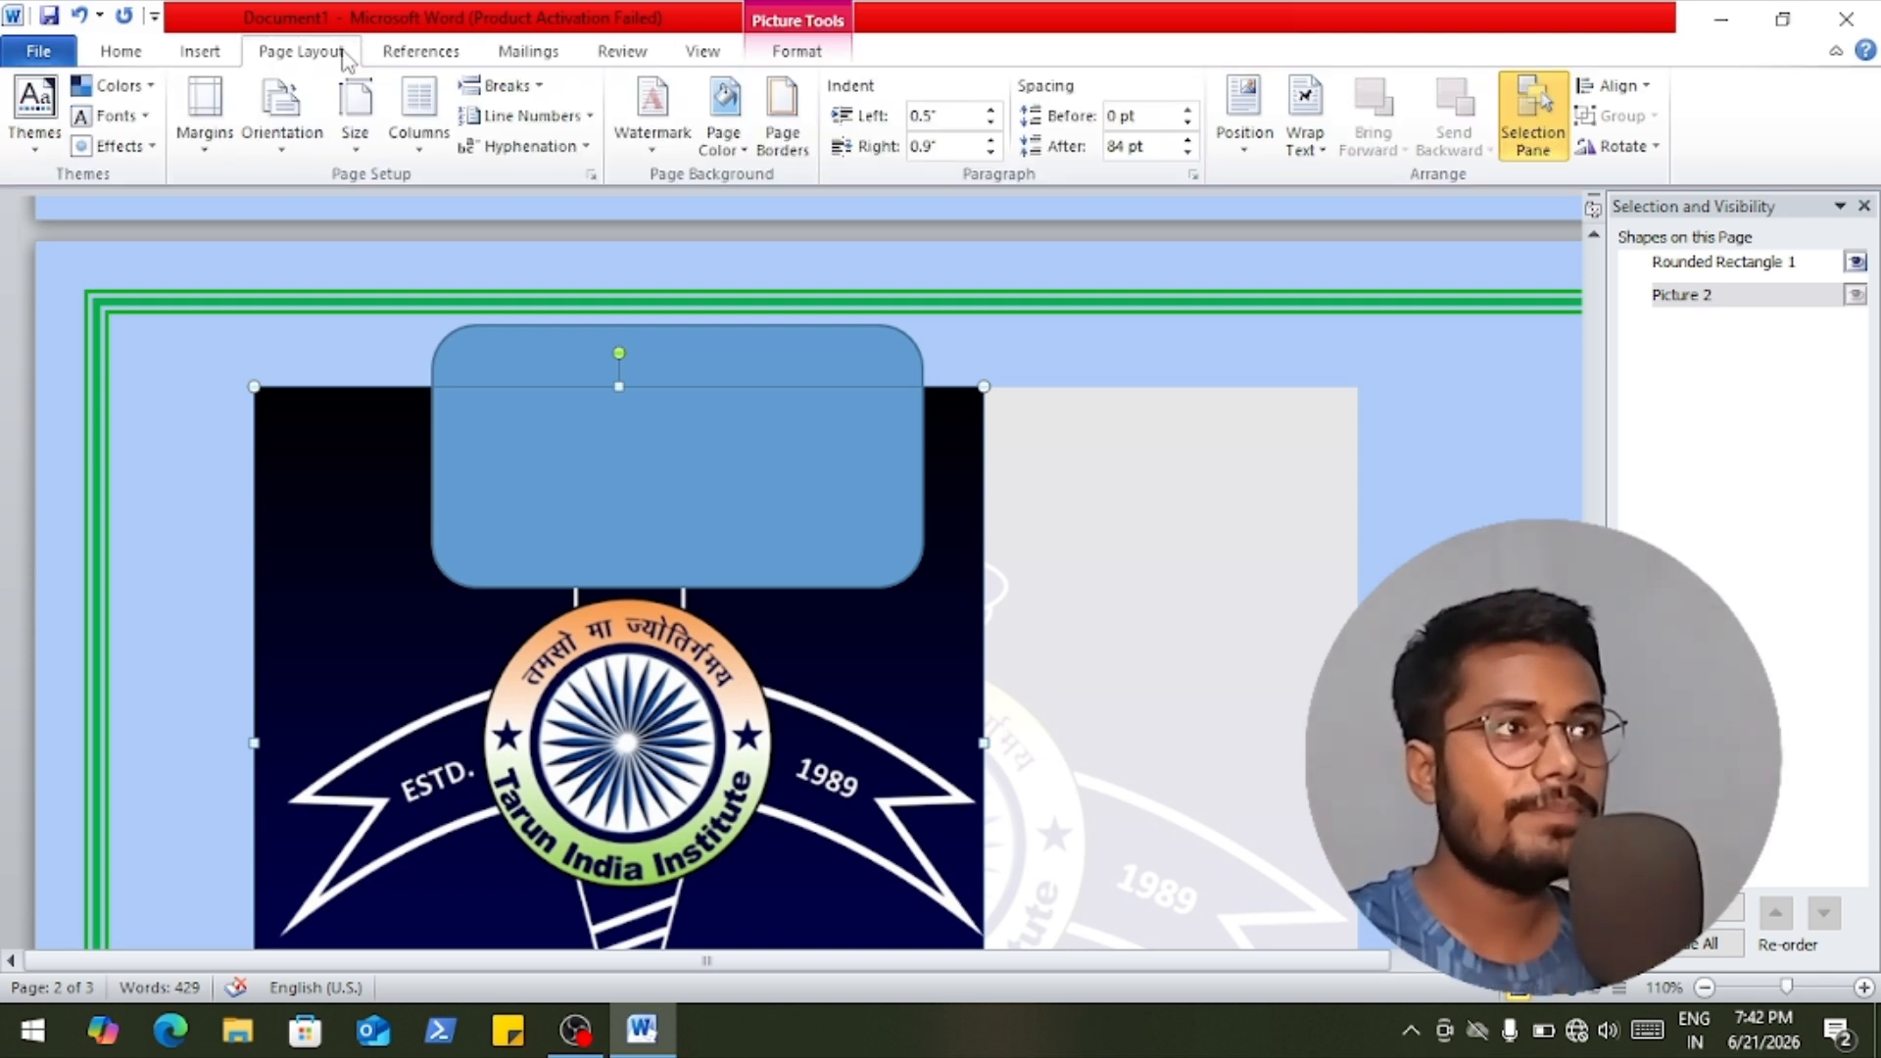
pyautogui.click(1649, 151)
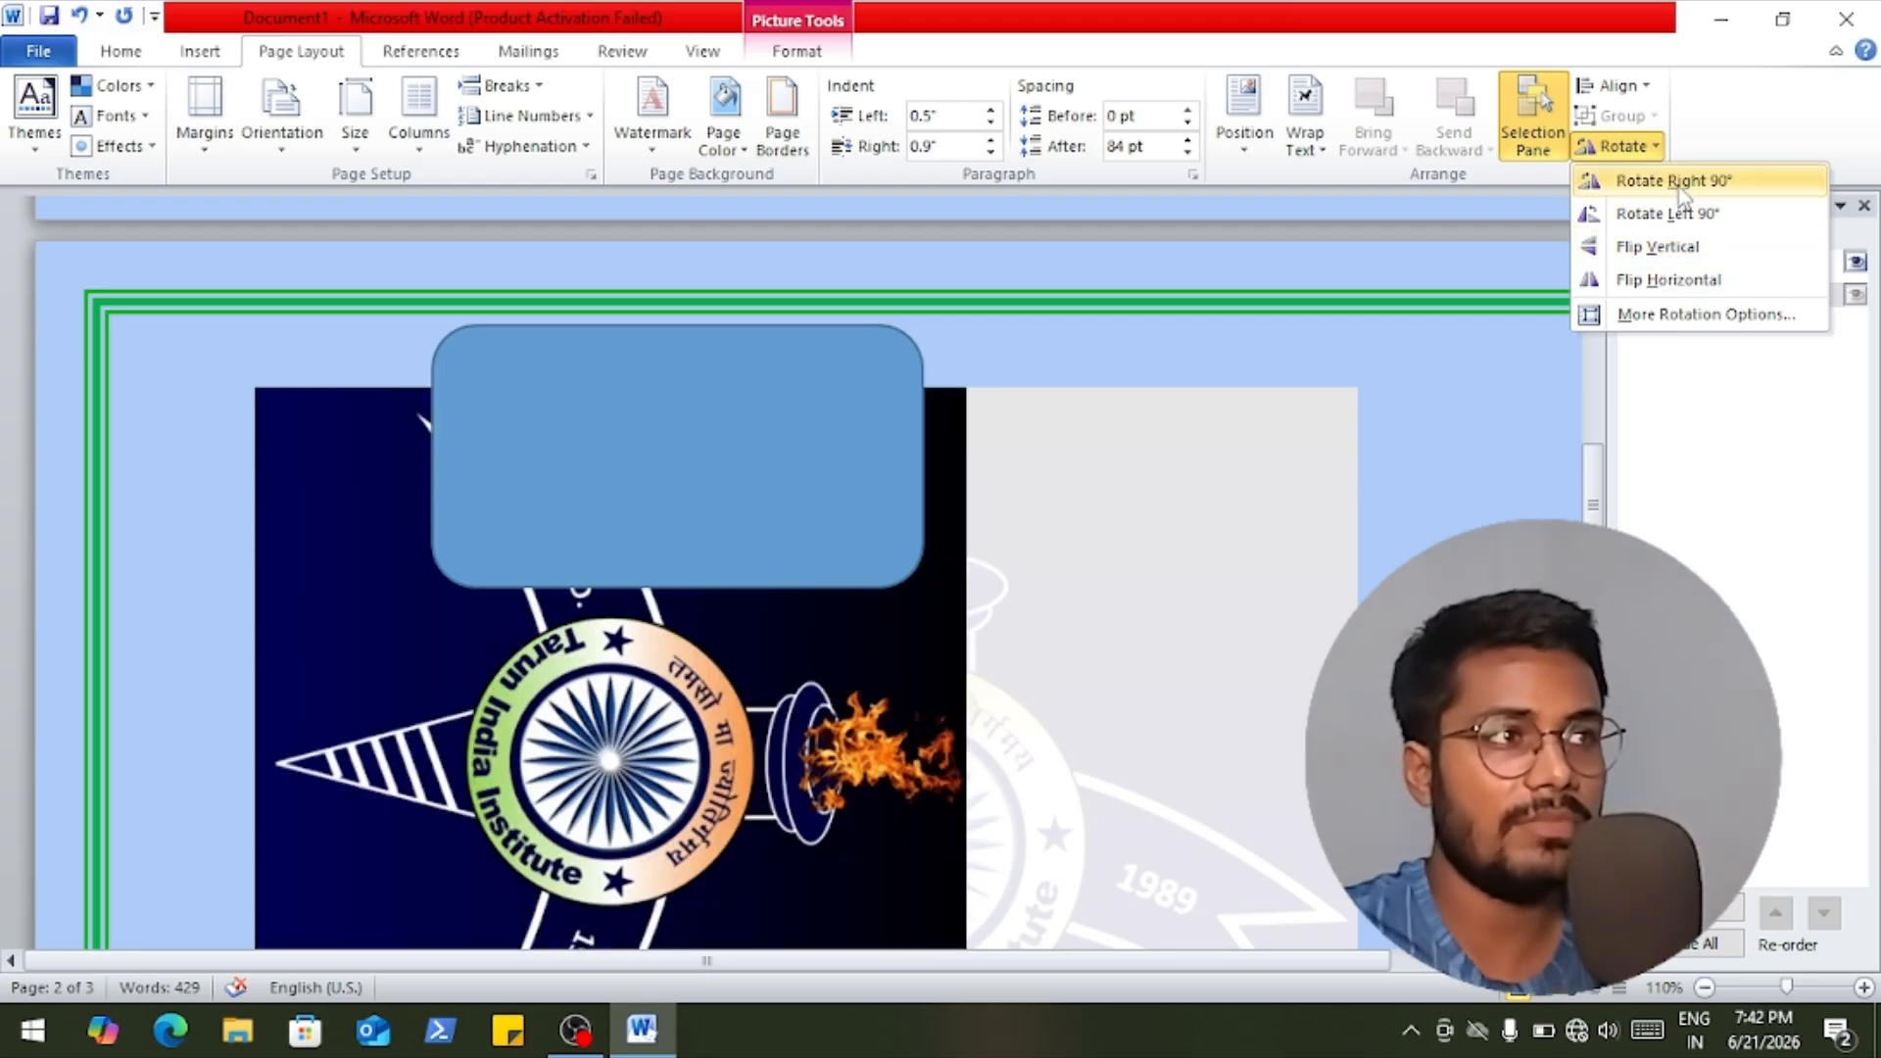
pyautogui.click(1728, 466)
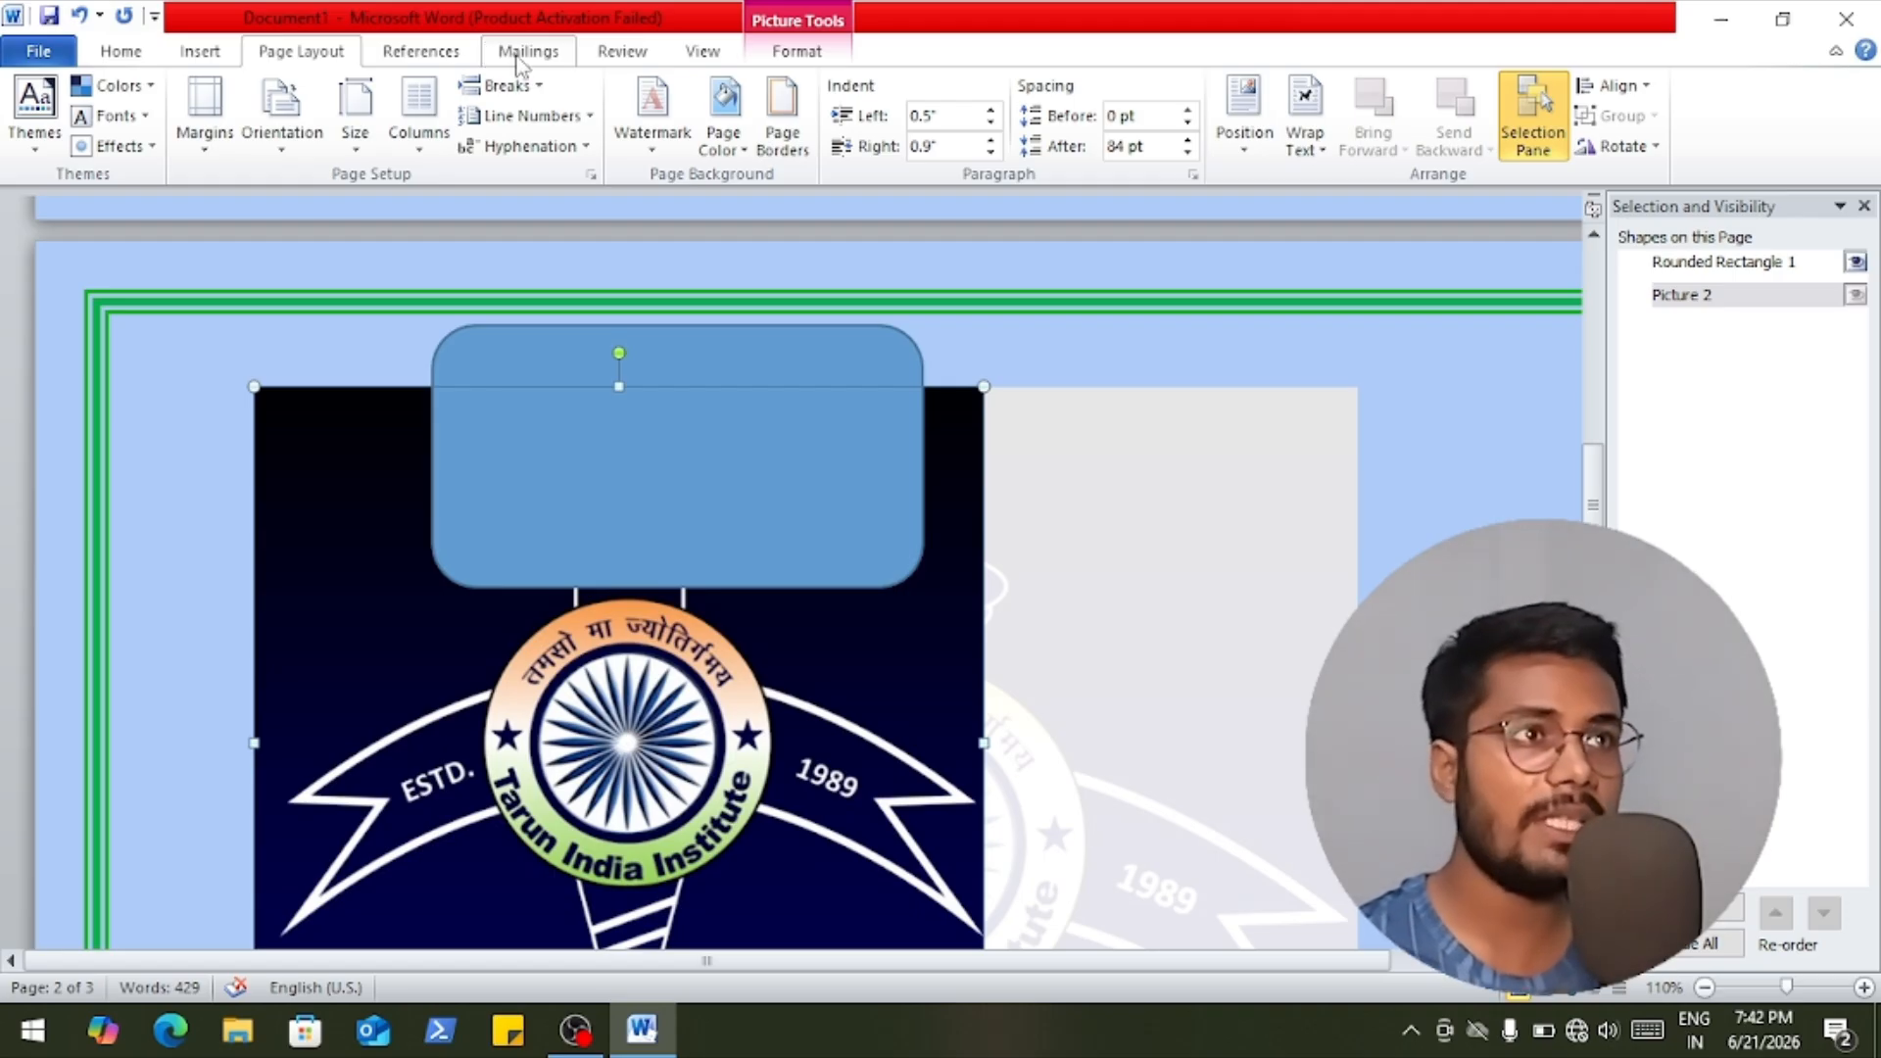
# Delete the rounded rectangle and the logo picture from the second page.
pyautogui.click(625, 56)
pyautogui.click(778, 563)
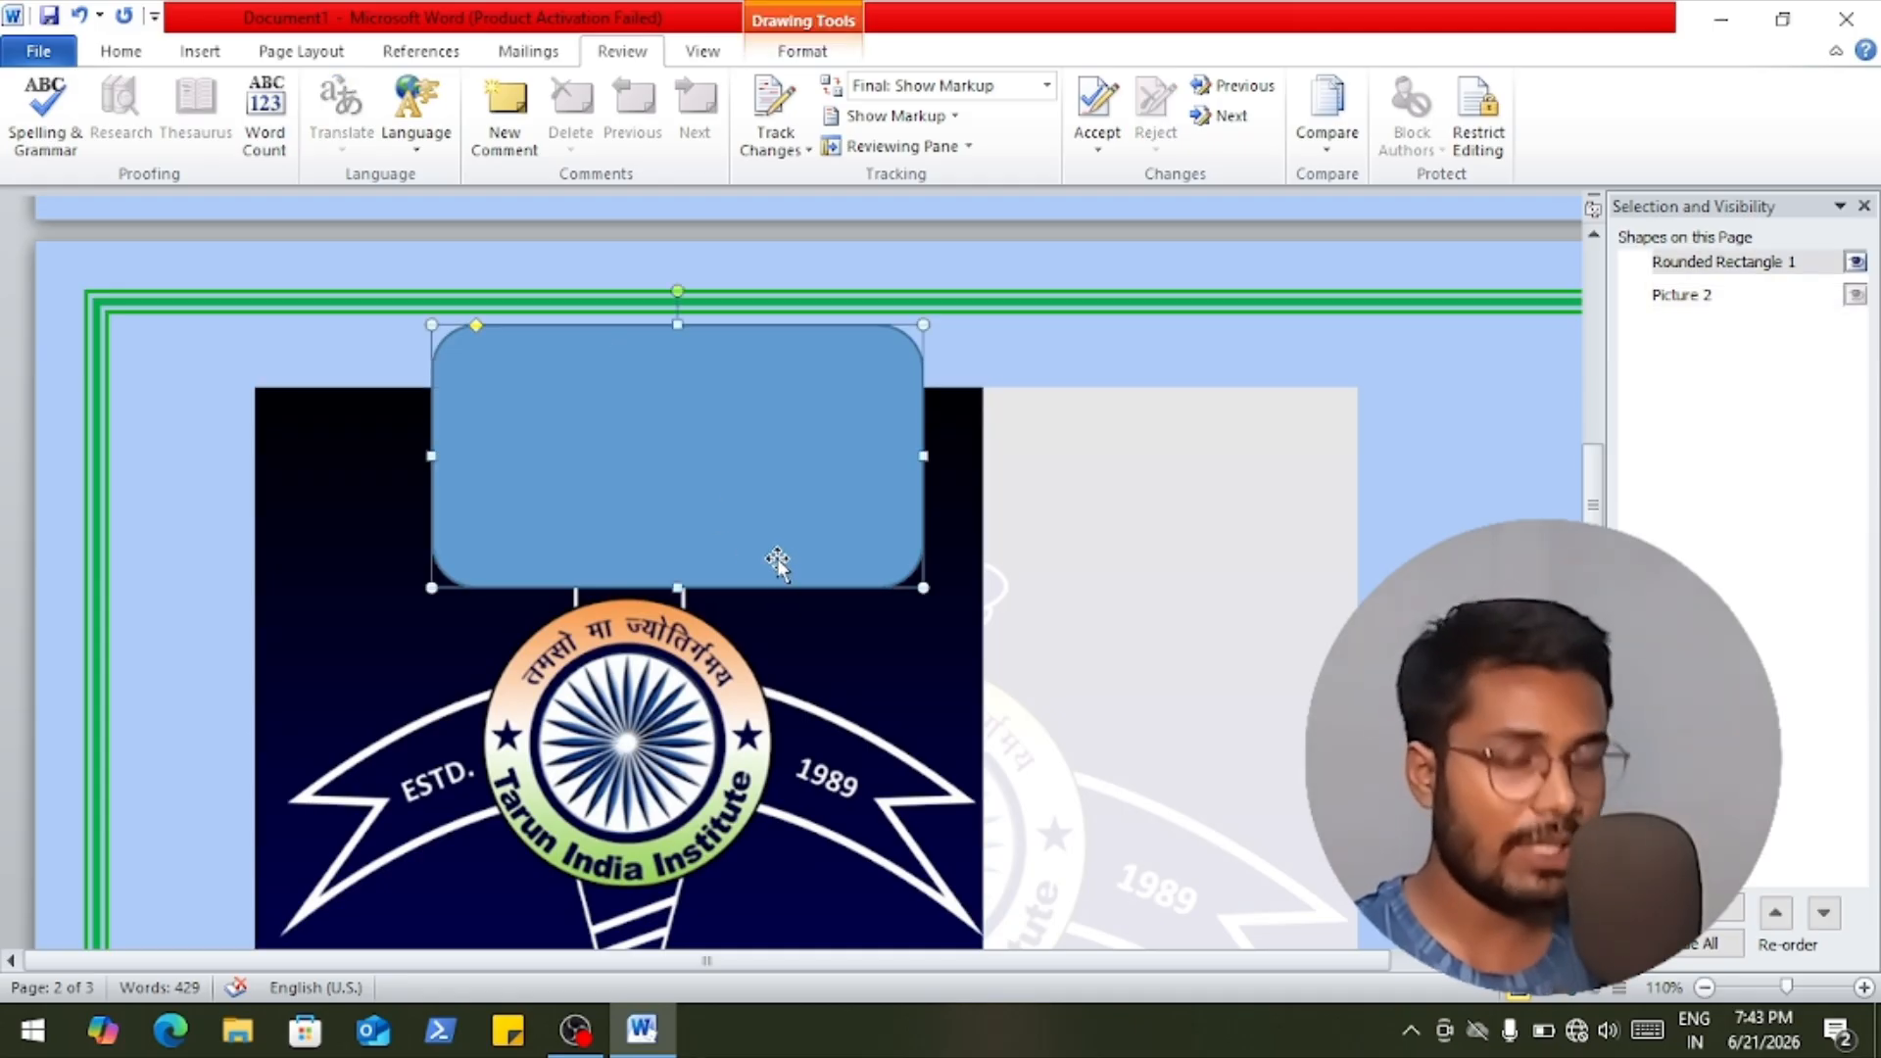
pyautogui.press('Delete')
pyautogui.click(768, 558)
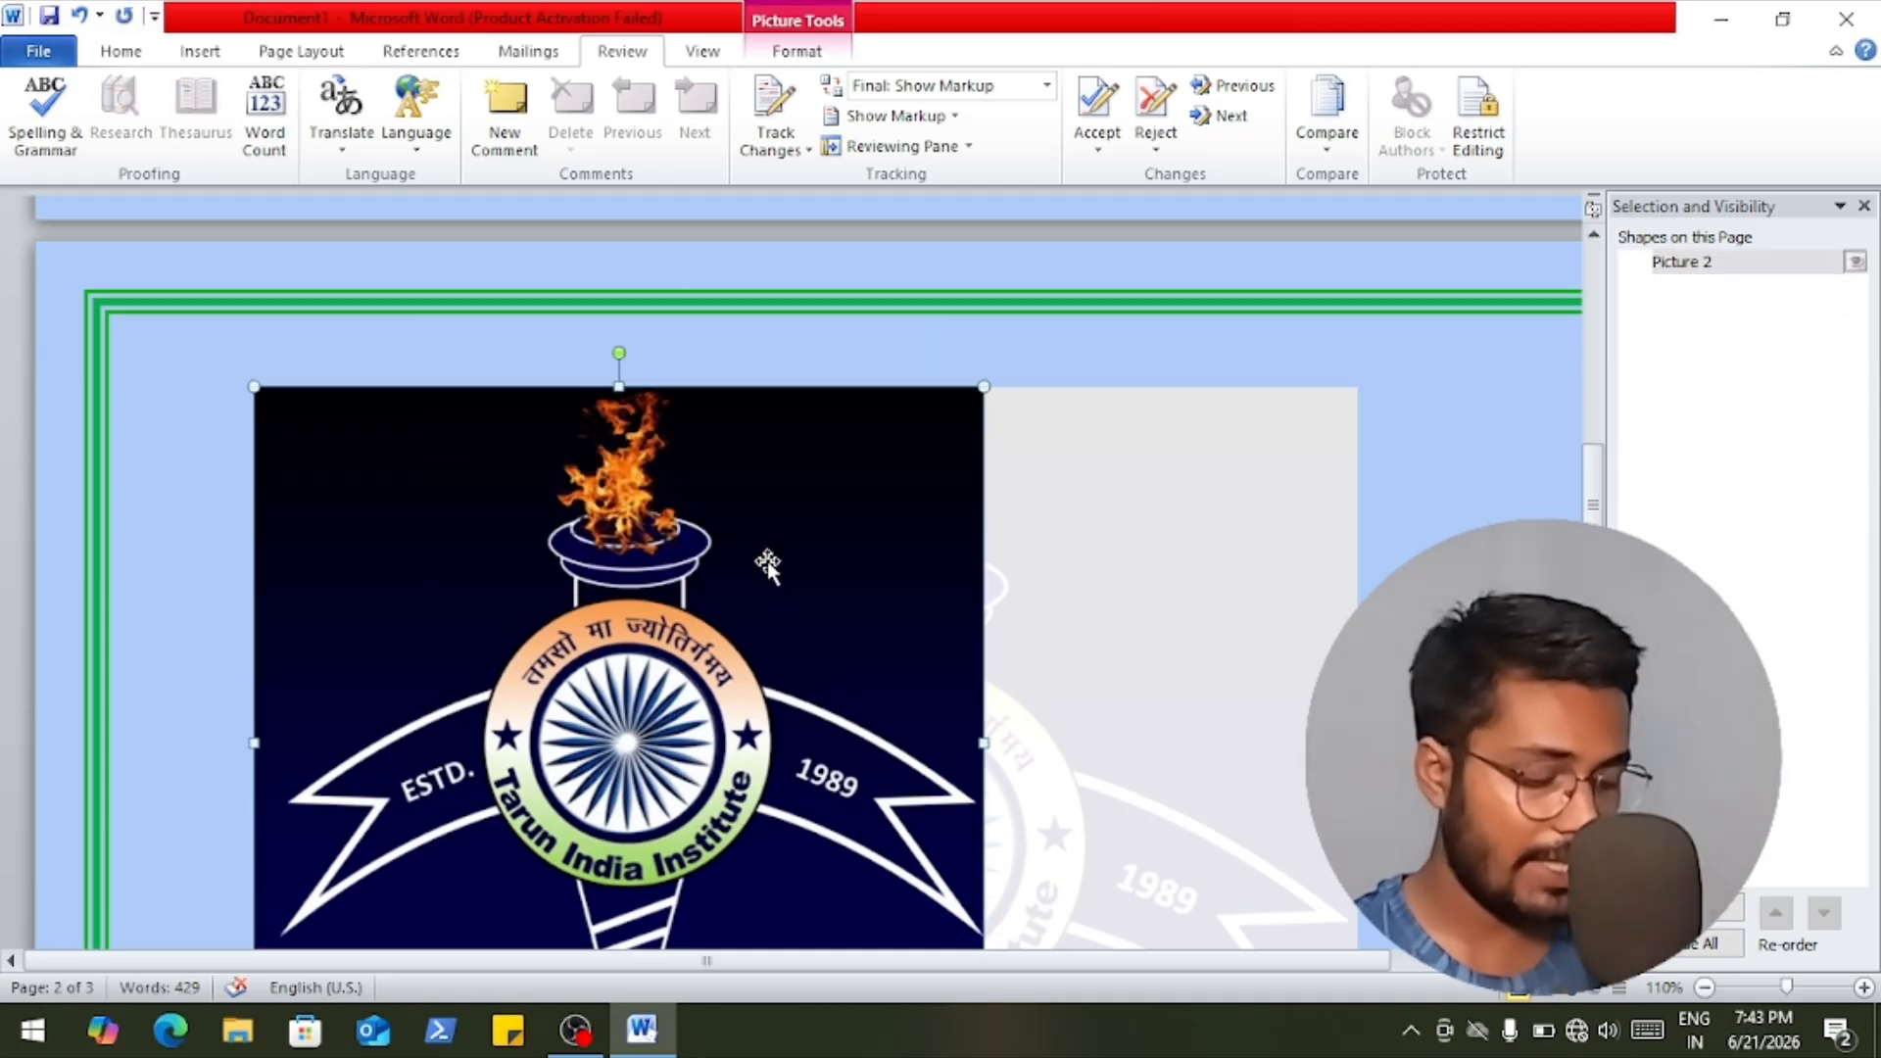
pyautogui.press('Delete')
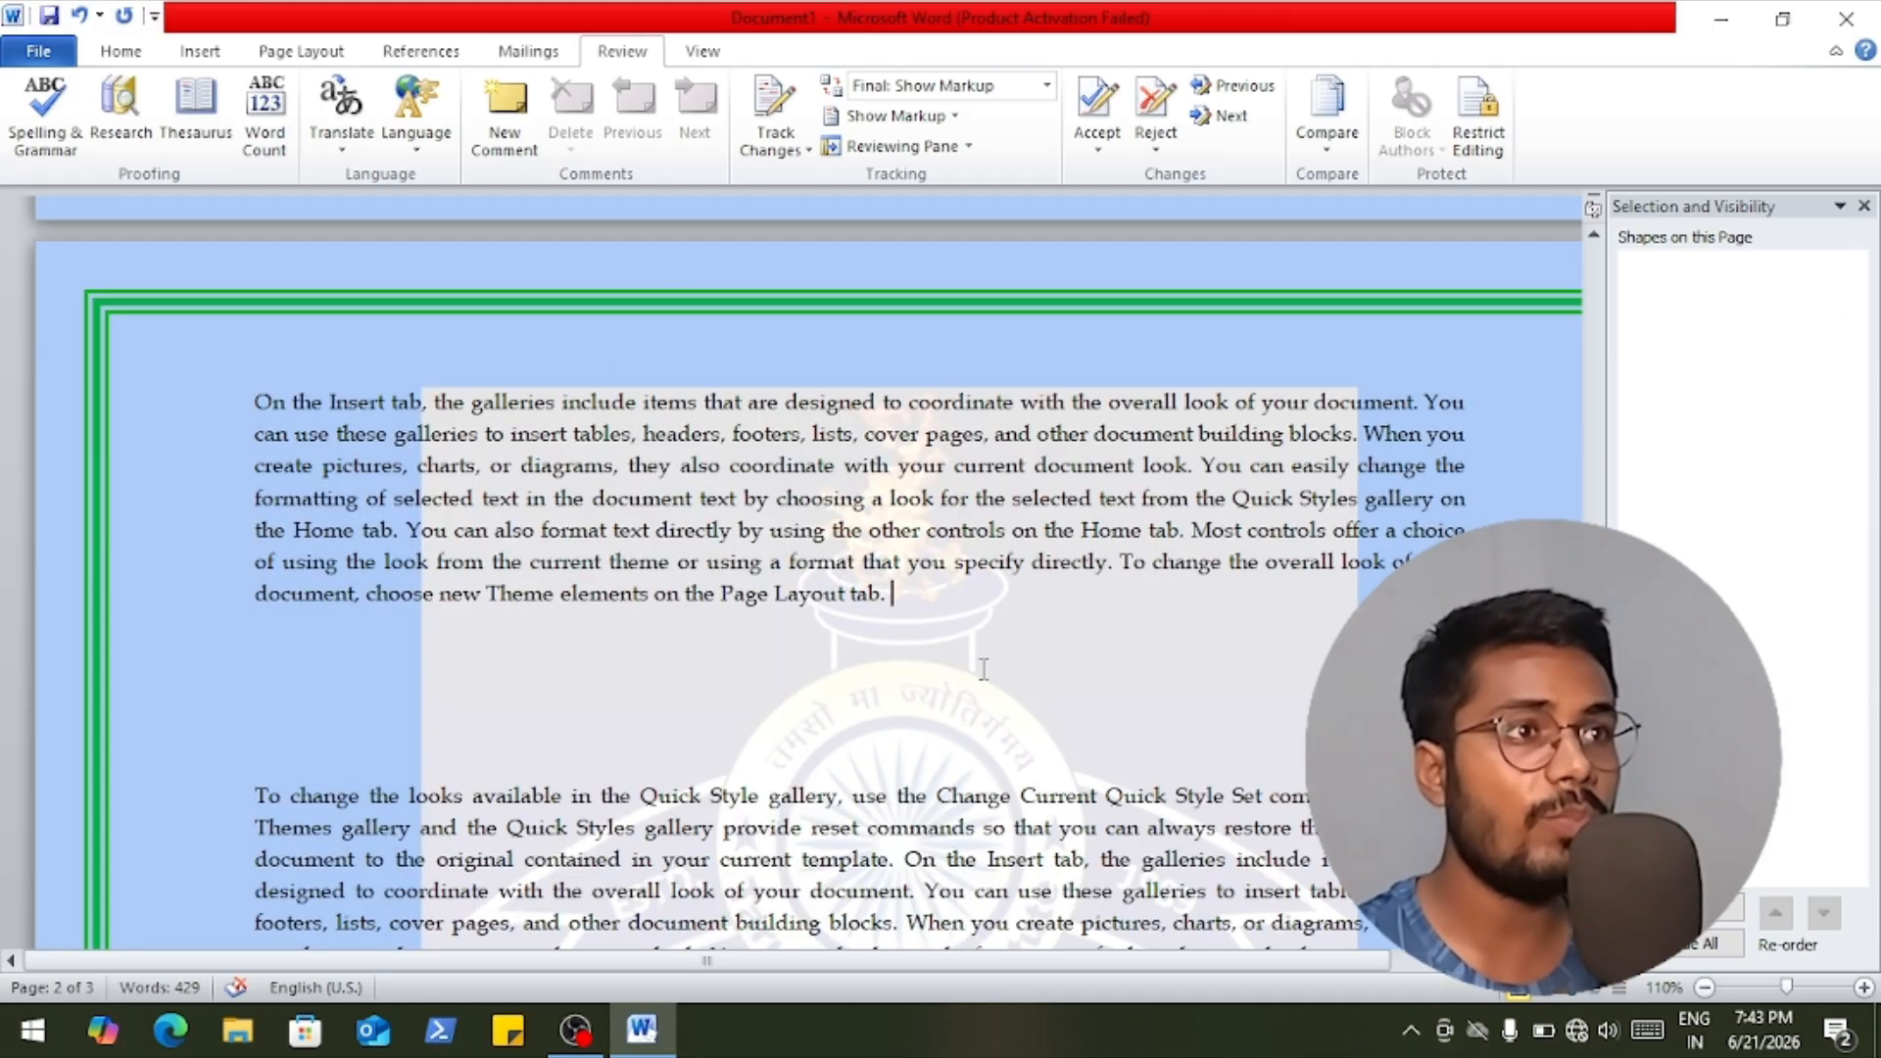
# Join the following text onto the end of the second page's first paragraph by removing the breaks between them.
pyautogui.press('Delete')
pyautogui.press('Delete')
pyautogui.press('Delete')
pyautogui.press('Delete')
pyautogui.press('Delete')
pyautogui.press('Delete')
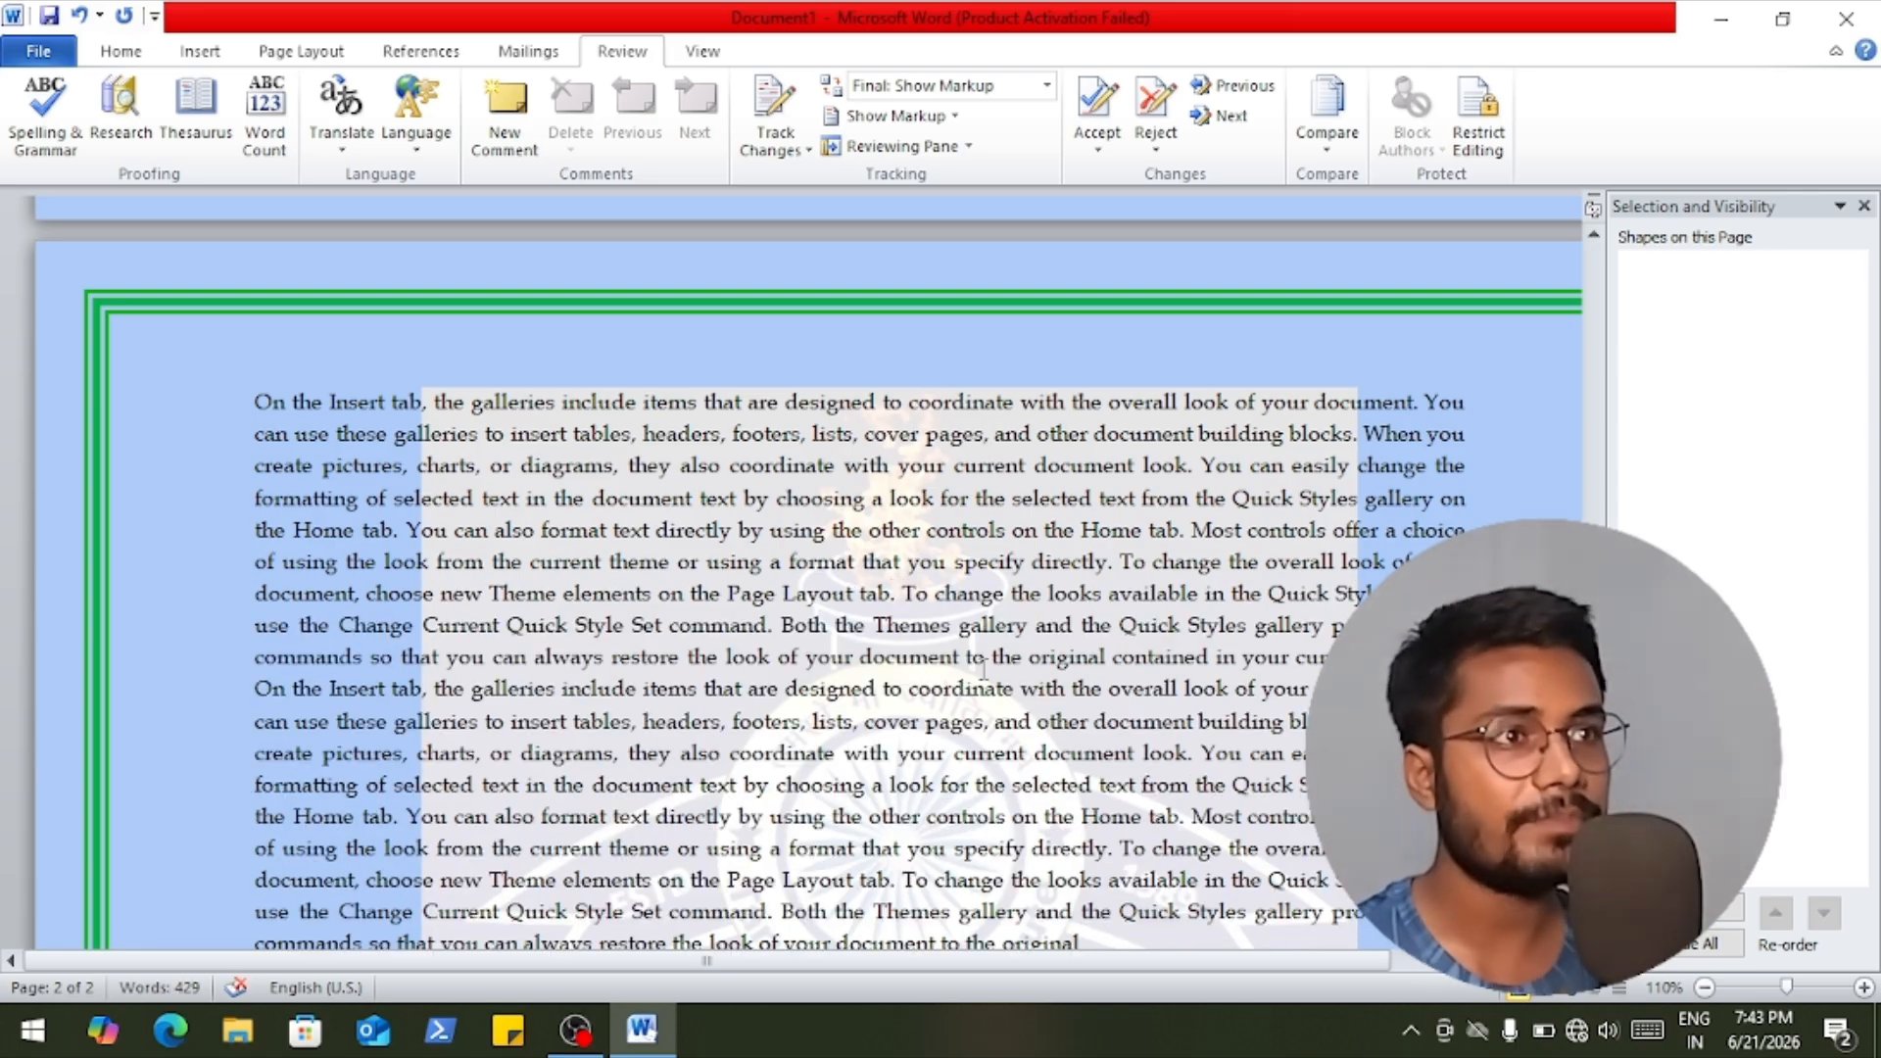
# Misspell "galleries" as "gallries" in the second page's first line and add a space before the comma after "tab".
pyautogui.keyDown('ctrl'); pyautogui.scroll(4, 483, 509); pyautogui.keyUp('ctrl')
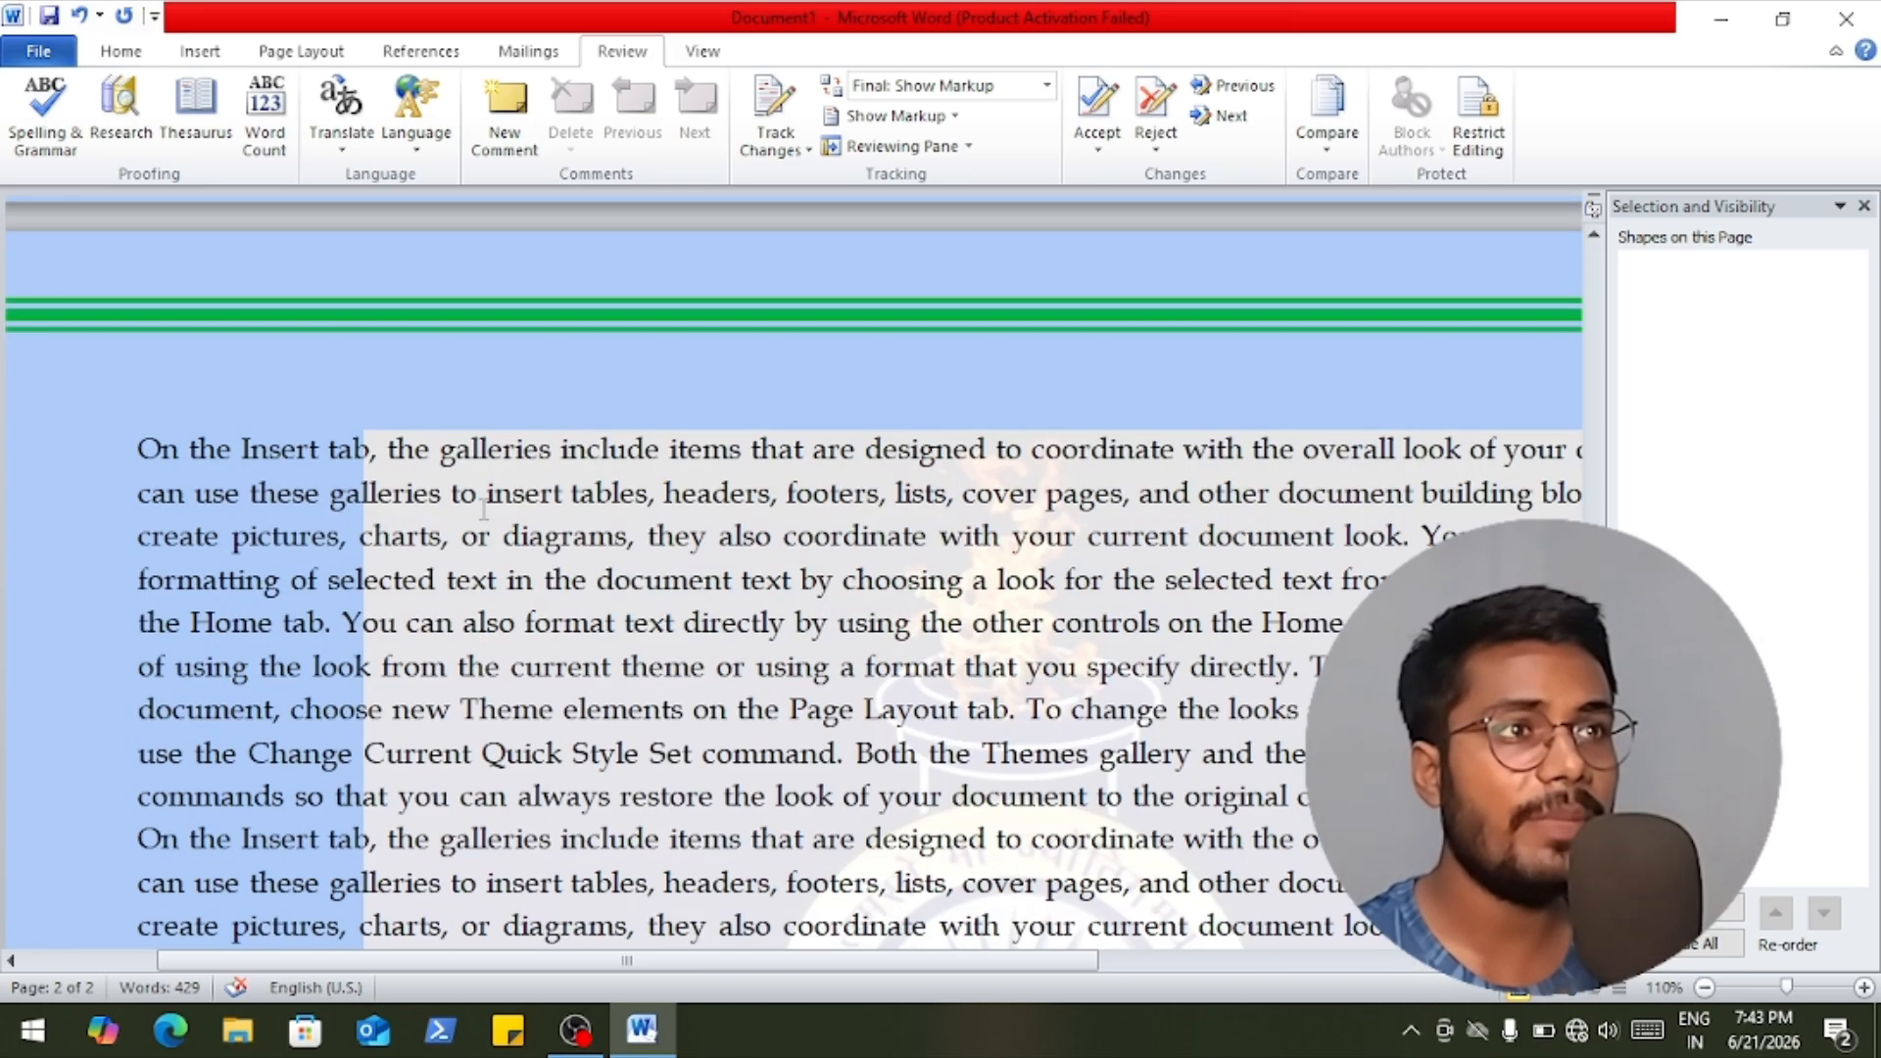
pyautogui.keyDown('ctrl'); pyautogui.scroll(5, 483, 510); pyautogui.keyUp('ctrl')
pyautogui.click(595, 501)
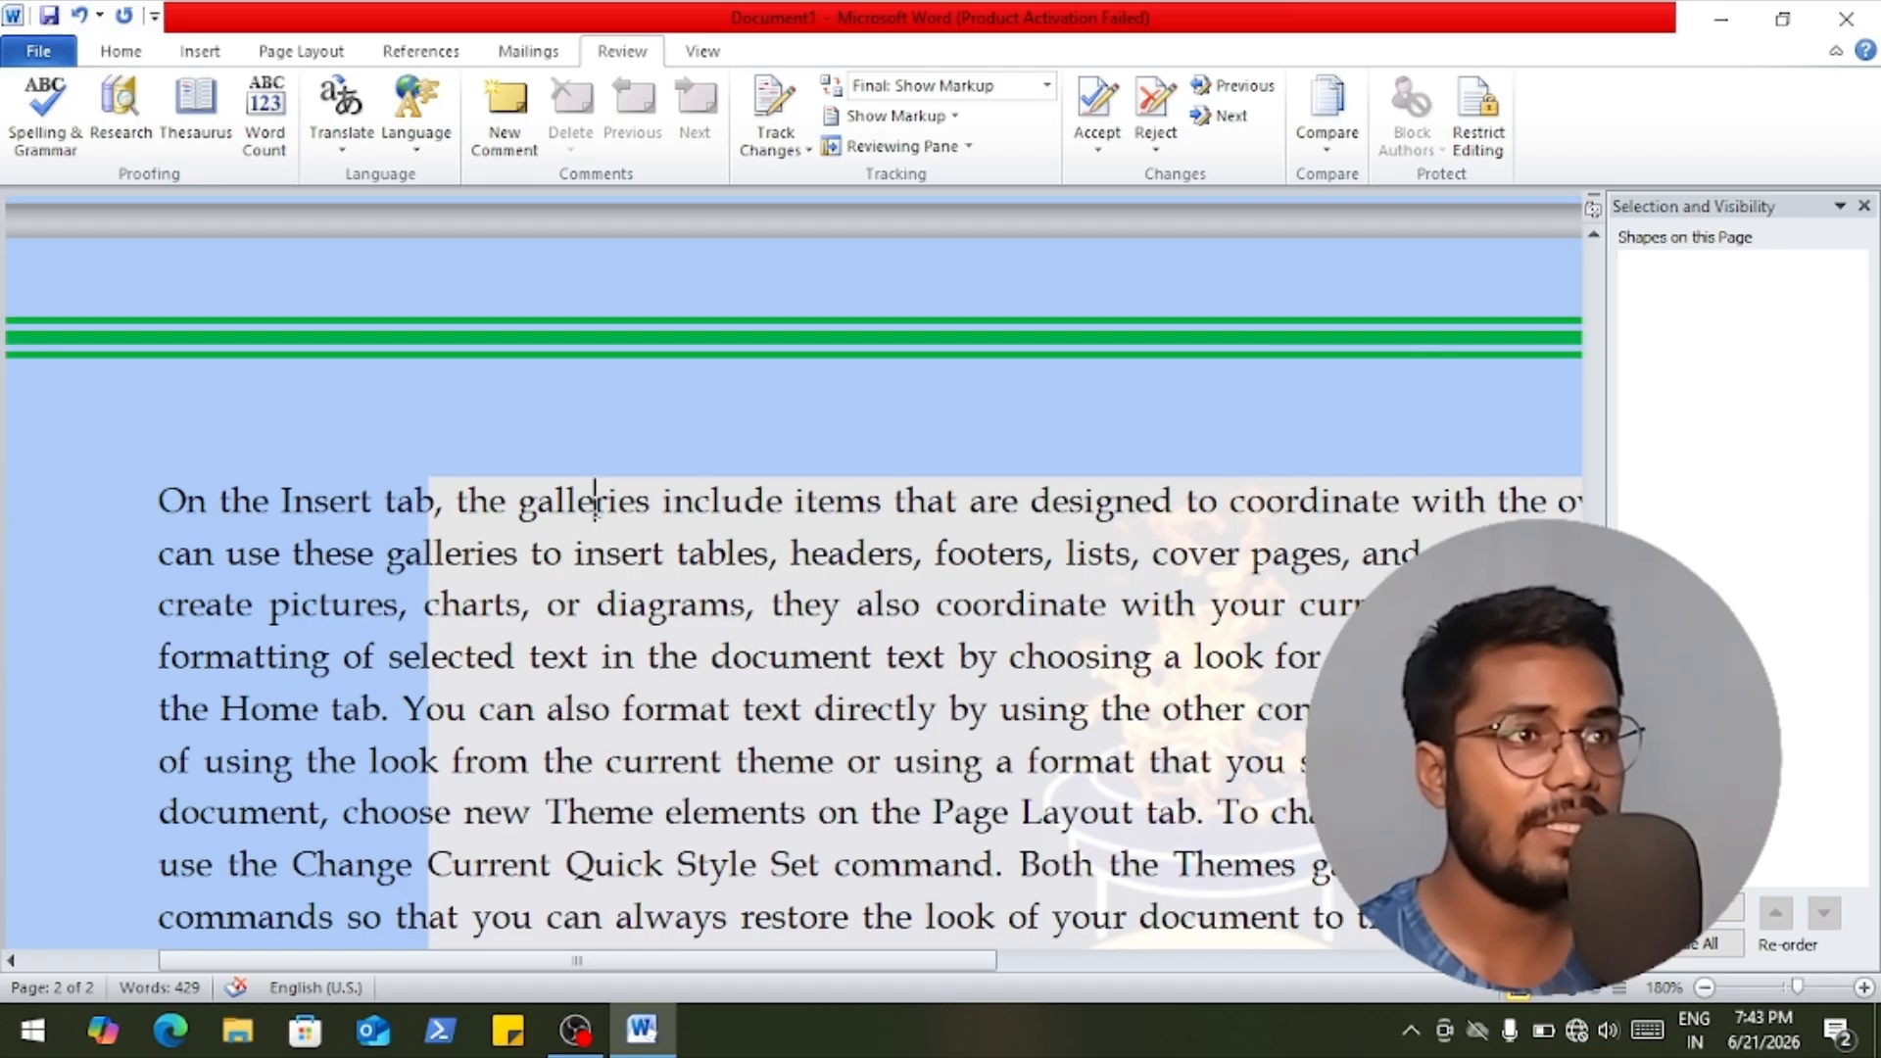
pyautogui.press('BackSpace')
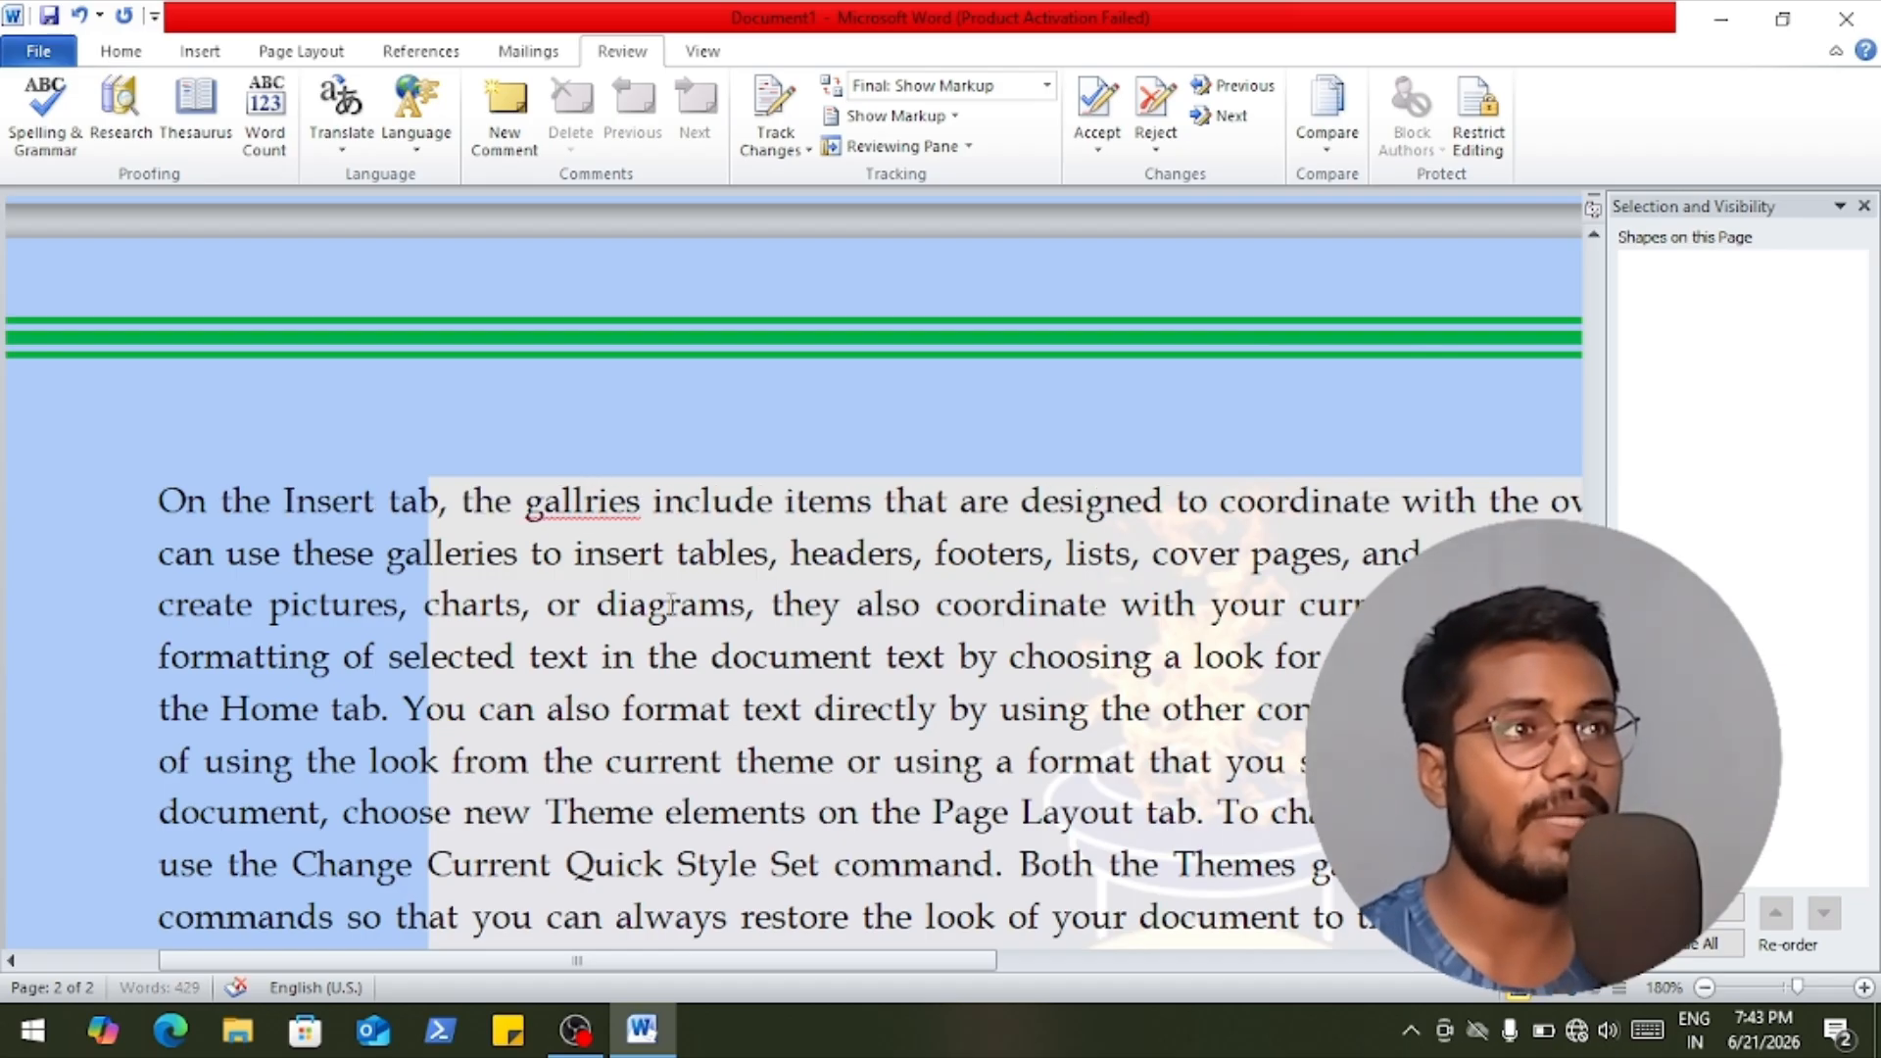
pyautogui.click(667, 603)
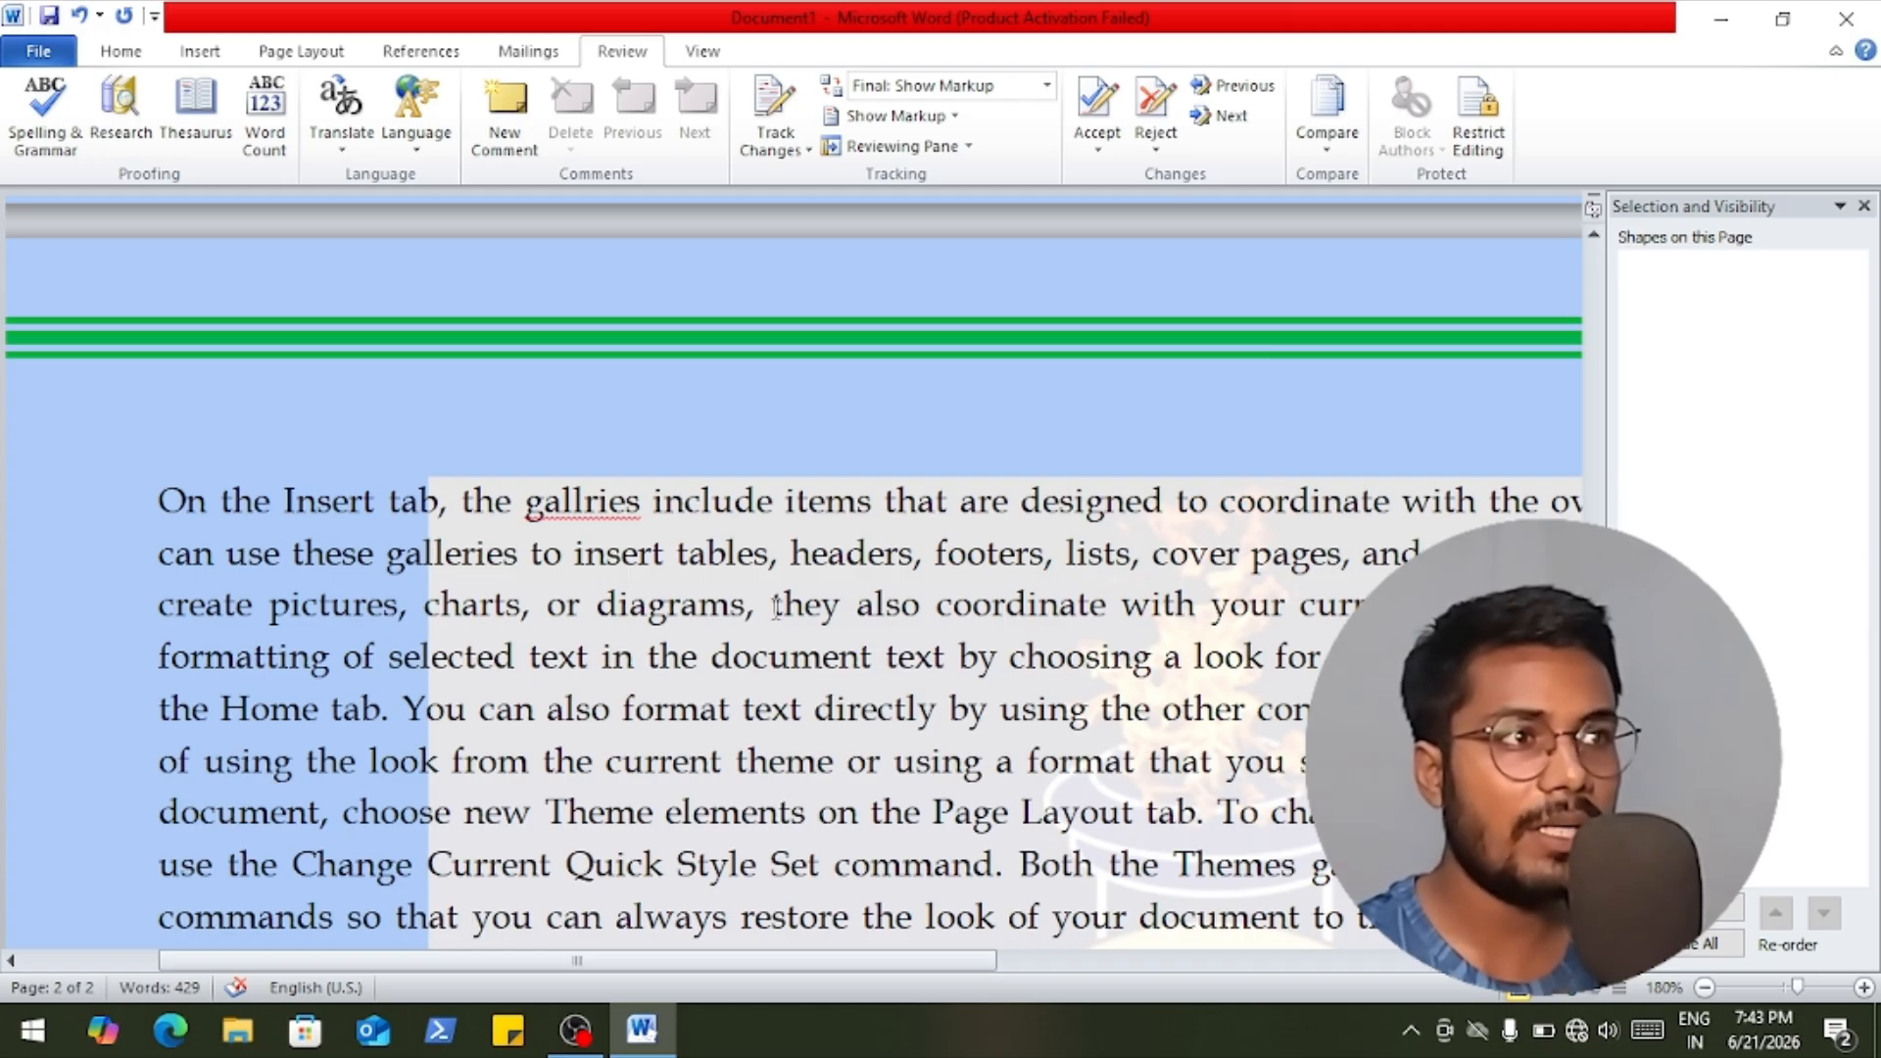
pyautogui.click(441, 510)
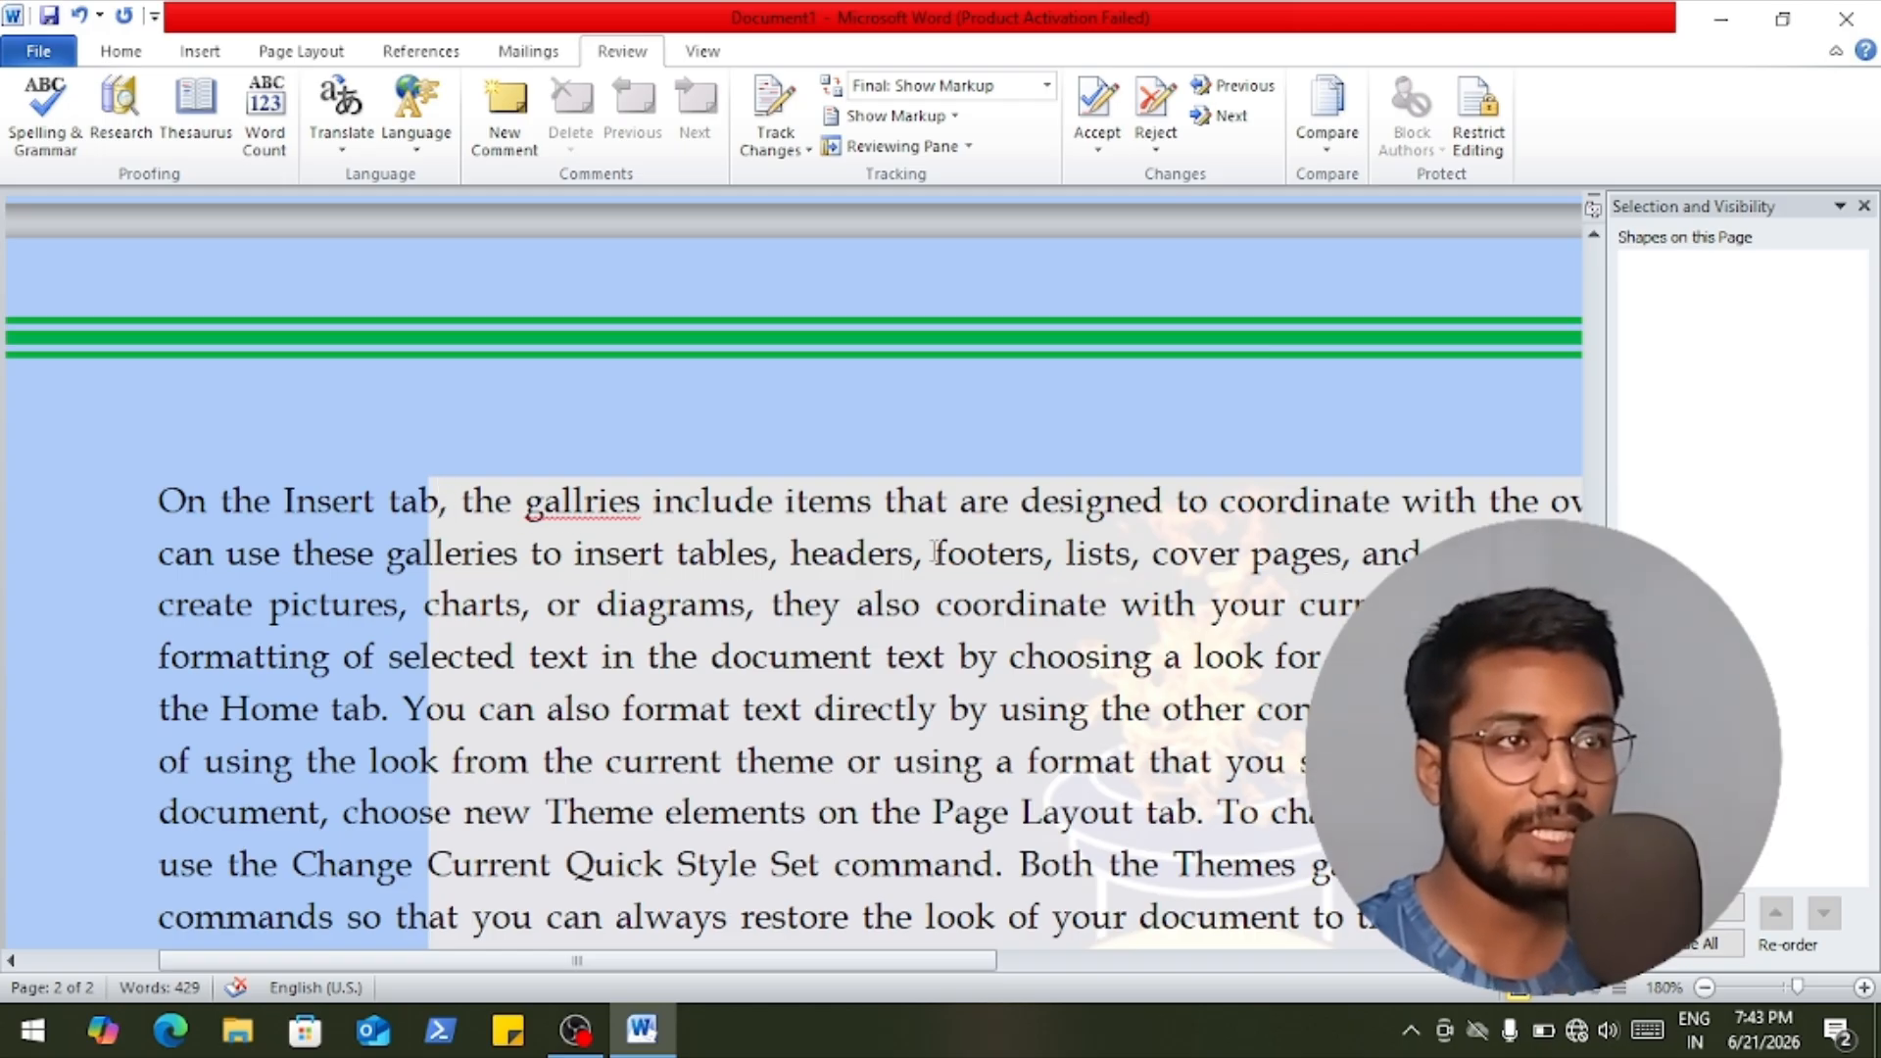
pyautogui.click(471, 741)
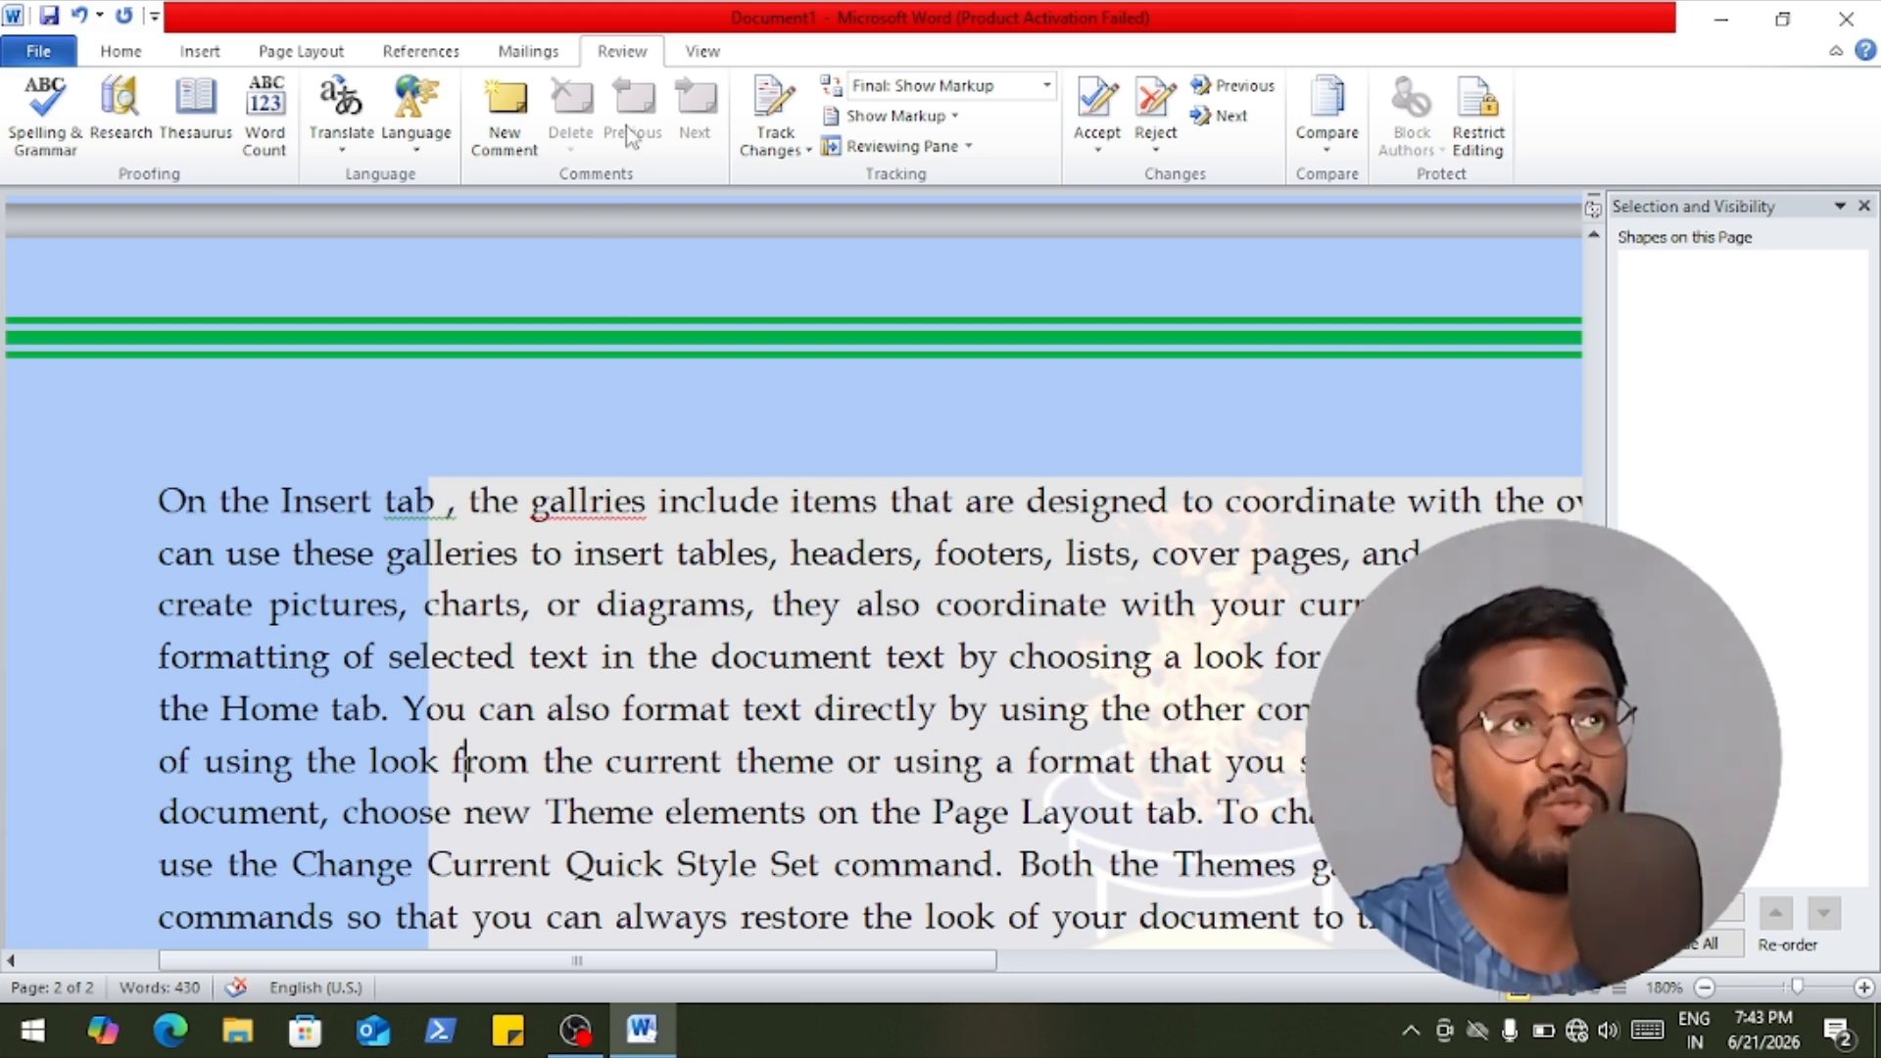
# Run the spelling and grammar check, change "gallries" to "galleries", and close the check.
pyautogui.click(60, 149)
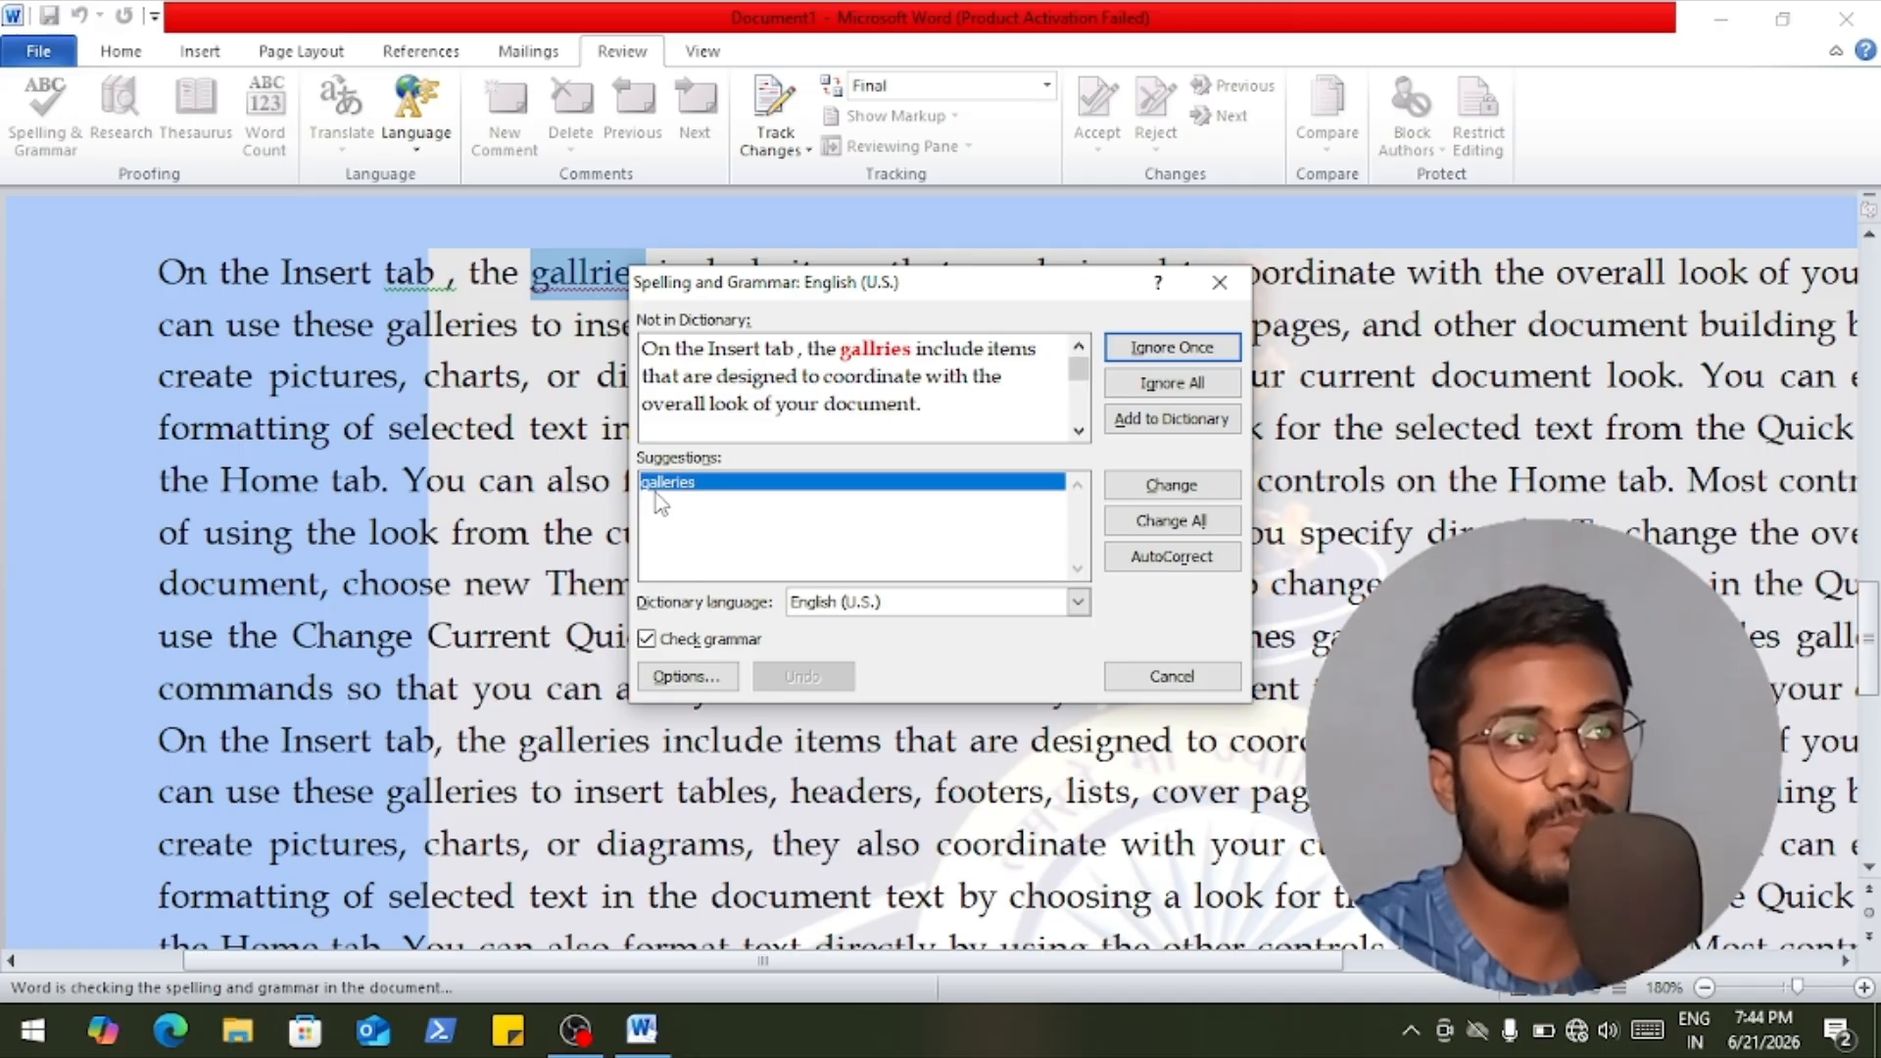
pyautogui.click(1172, 485)
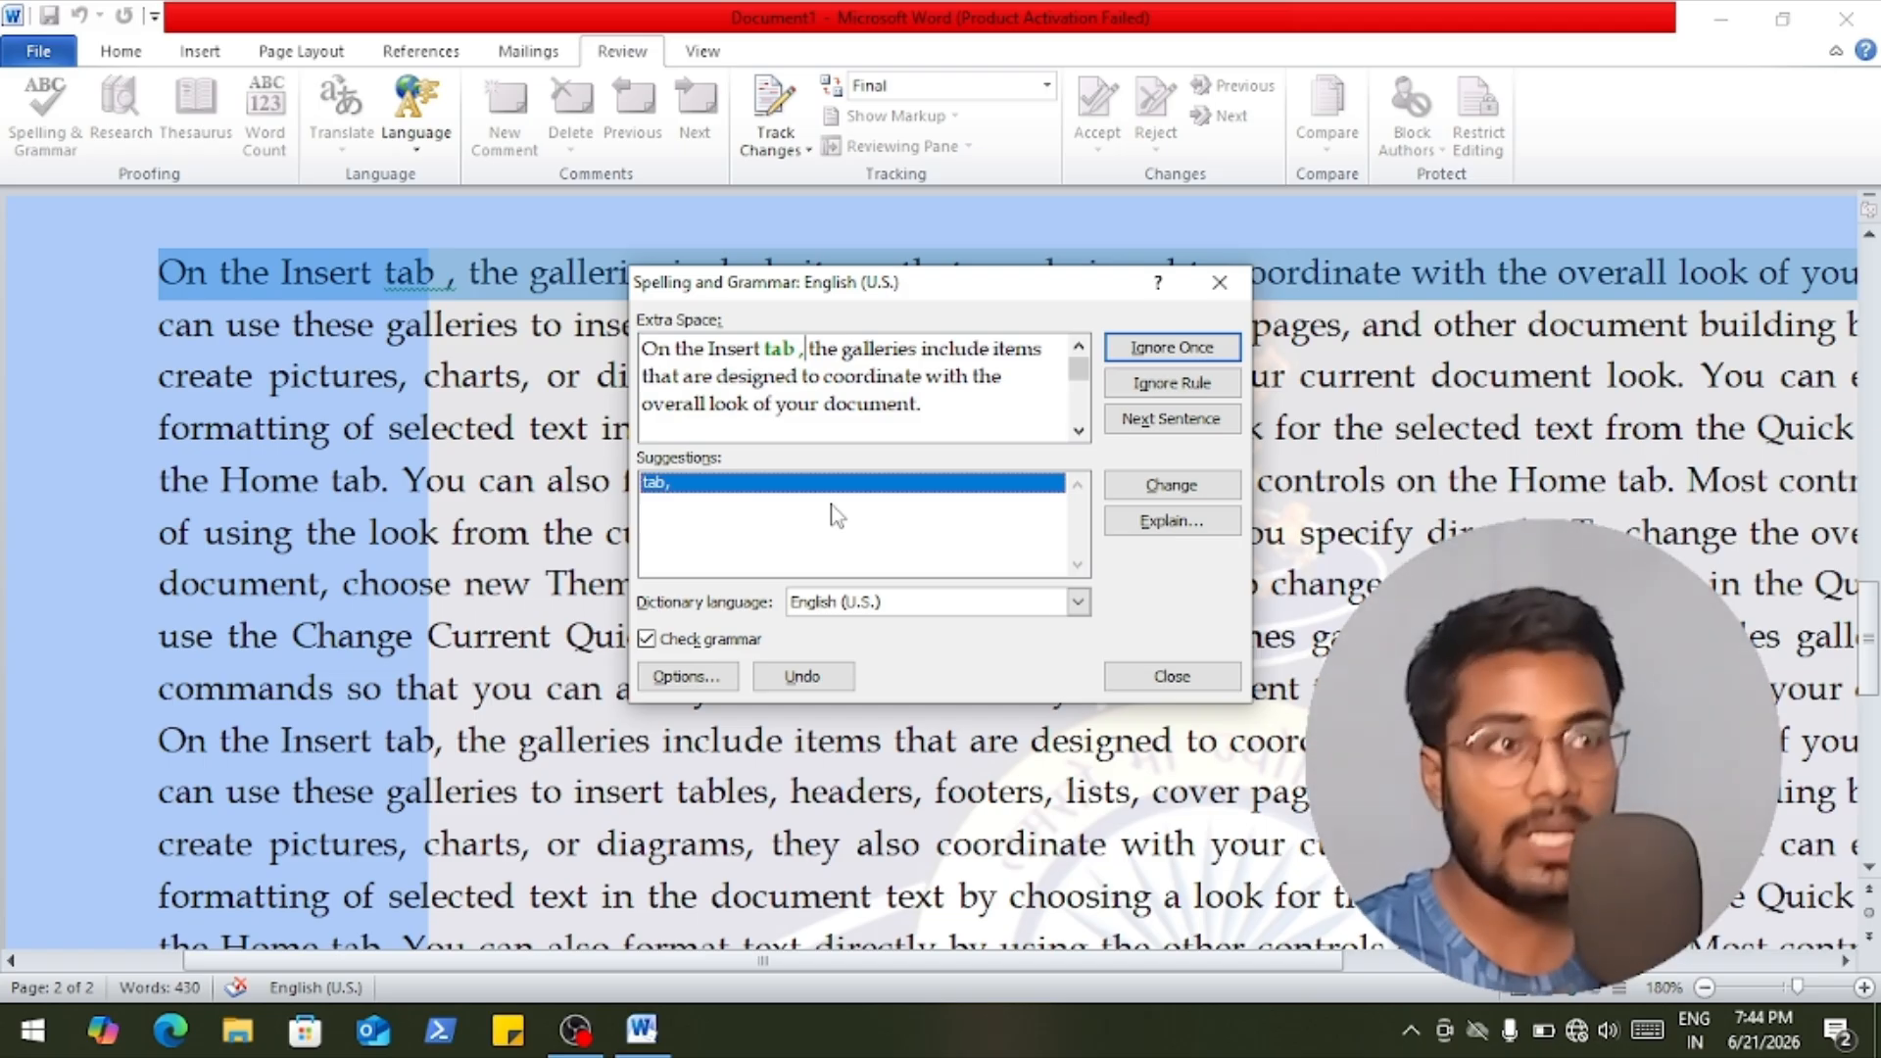
pyautogui.press('Left')
pyautogui.click(1219, 282)
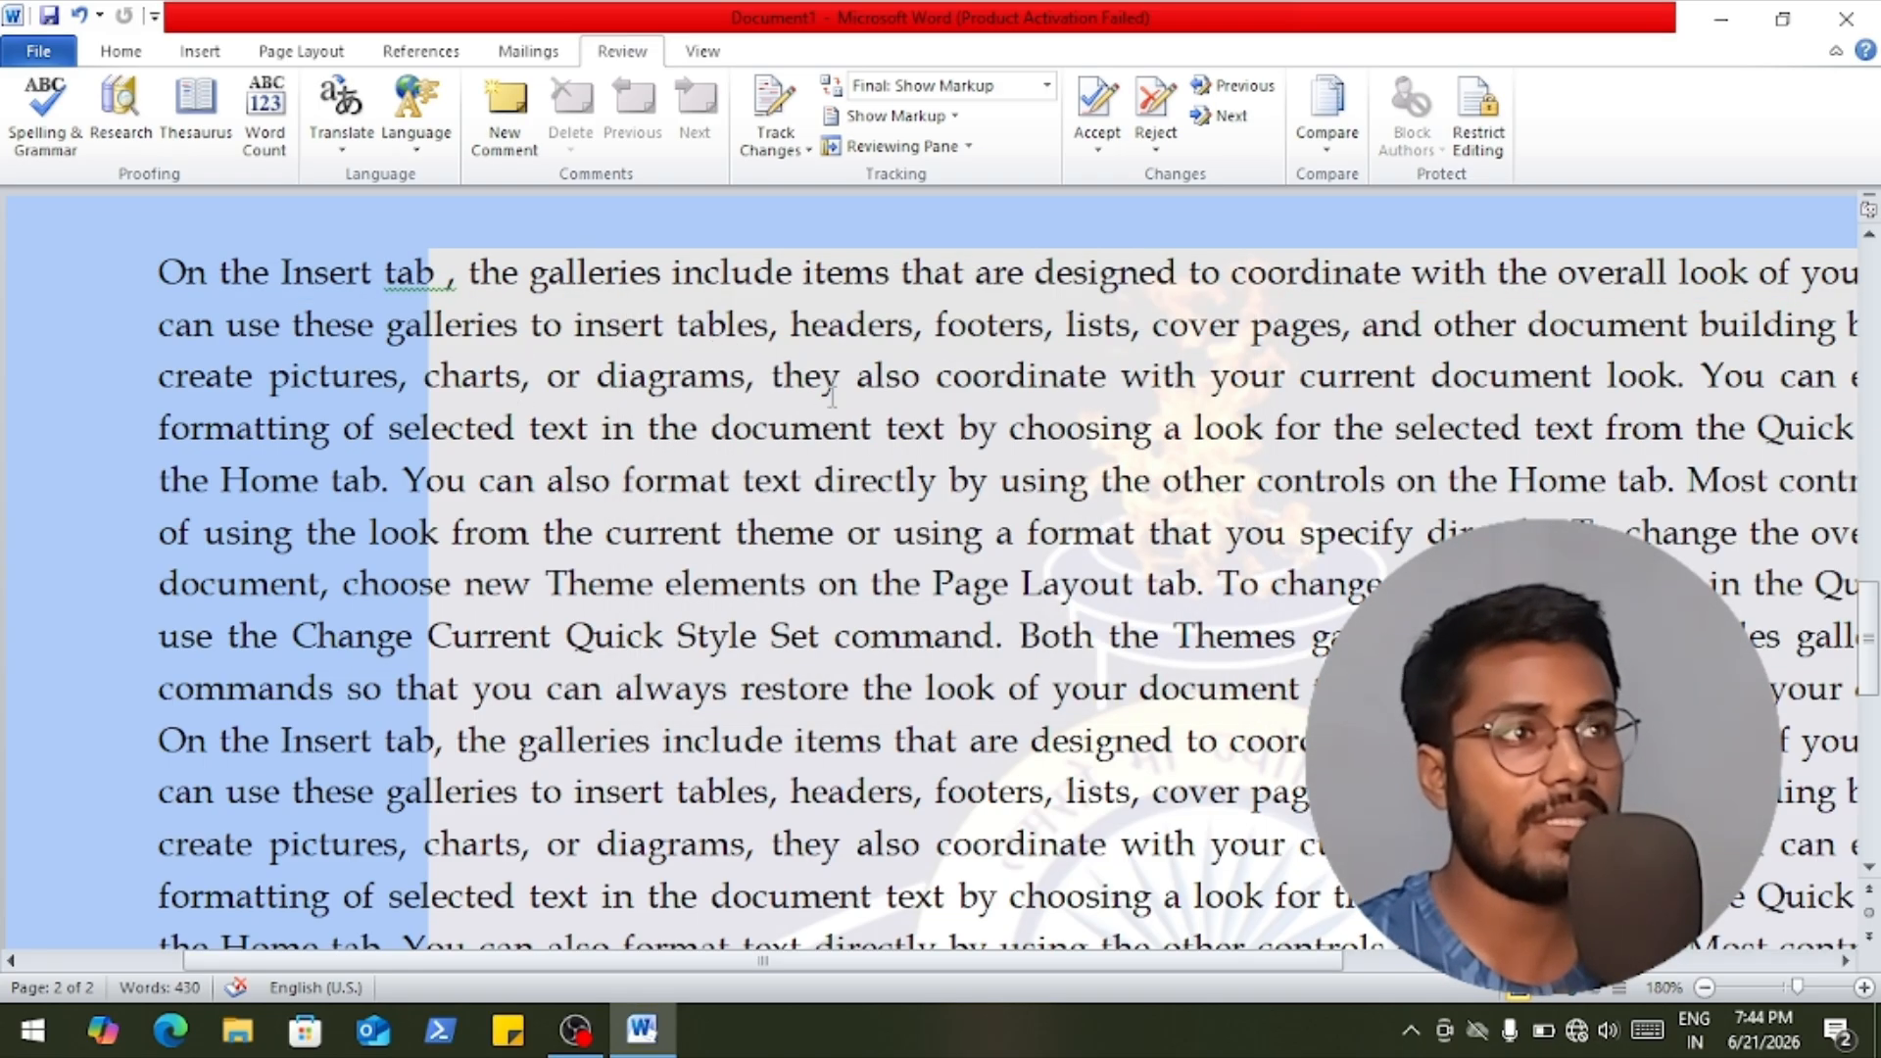
# Add the word "ganga" before "insert tables" in the paragraph's second line.
pyautogui.click(559, 331)
pyautogui.write('gang')
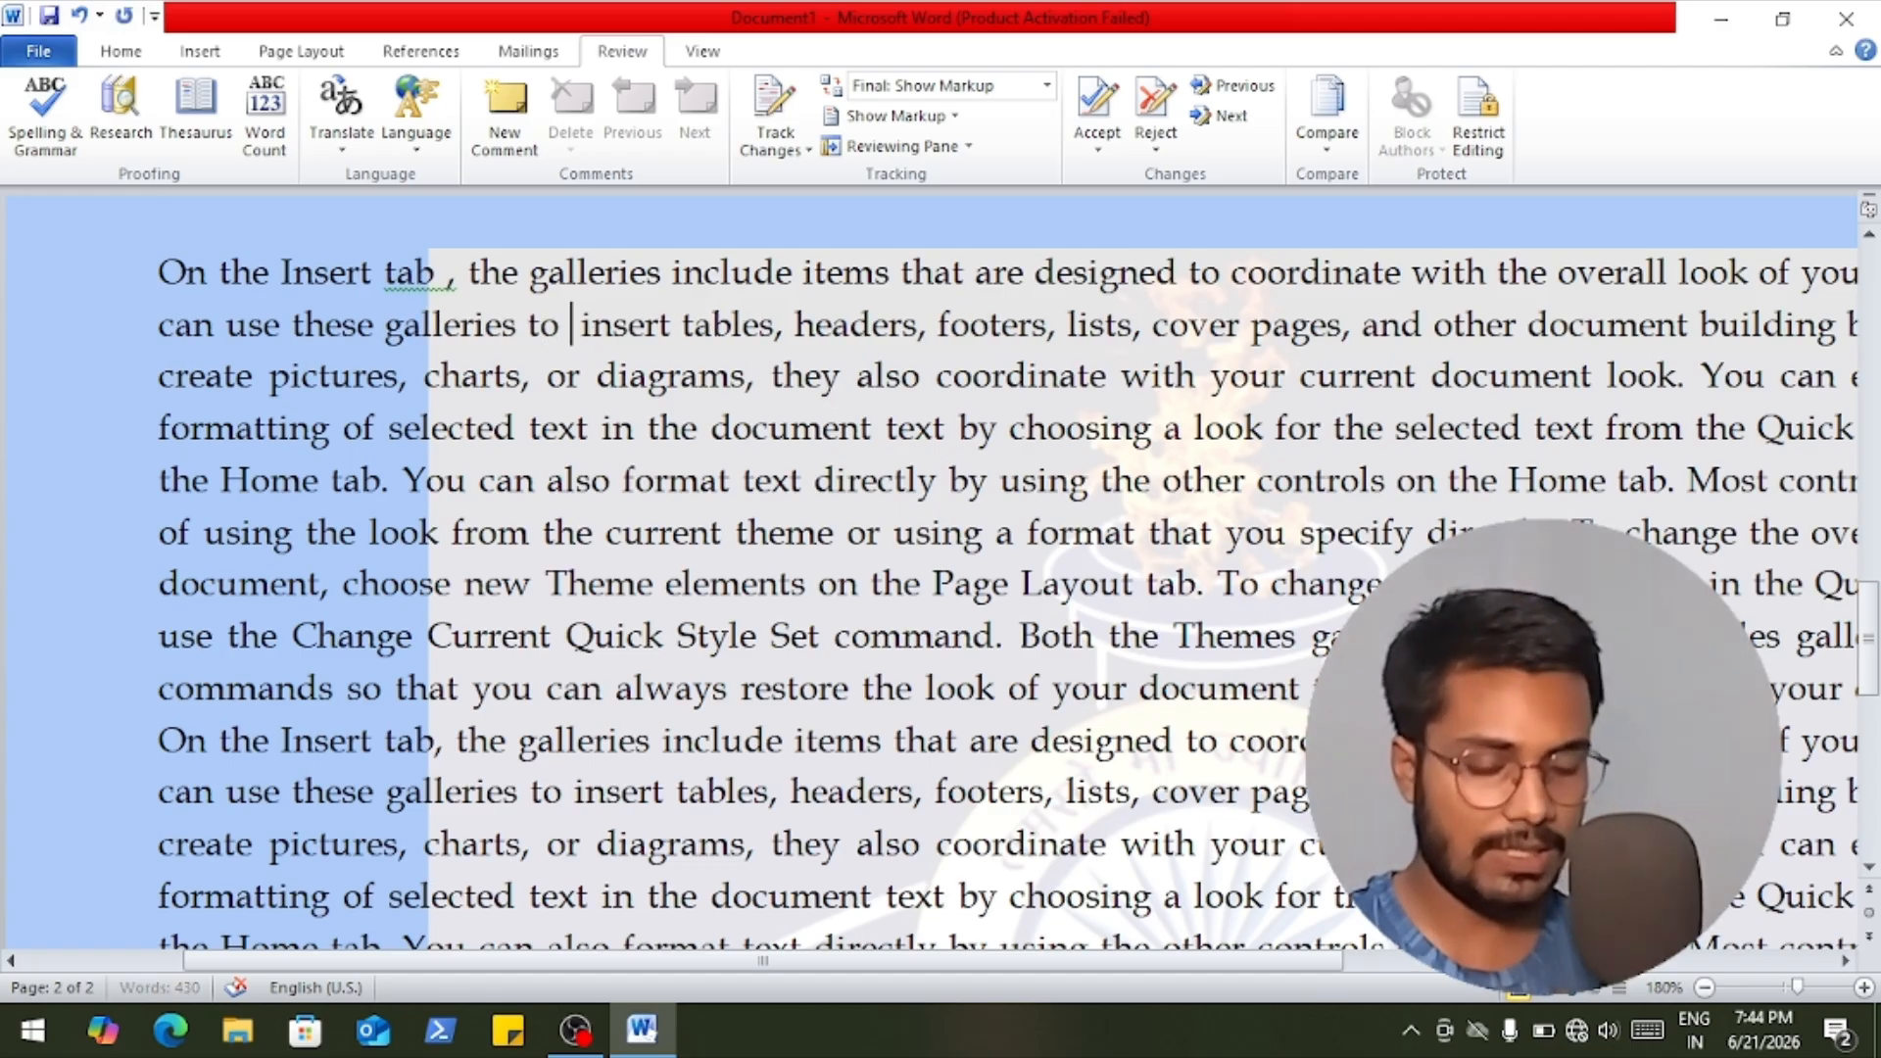
pyautogui.write('a')
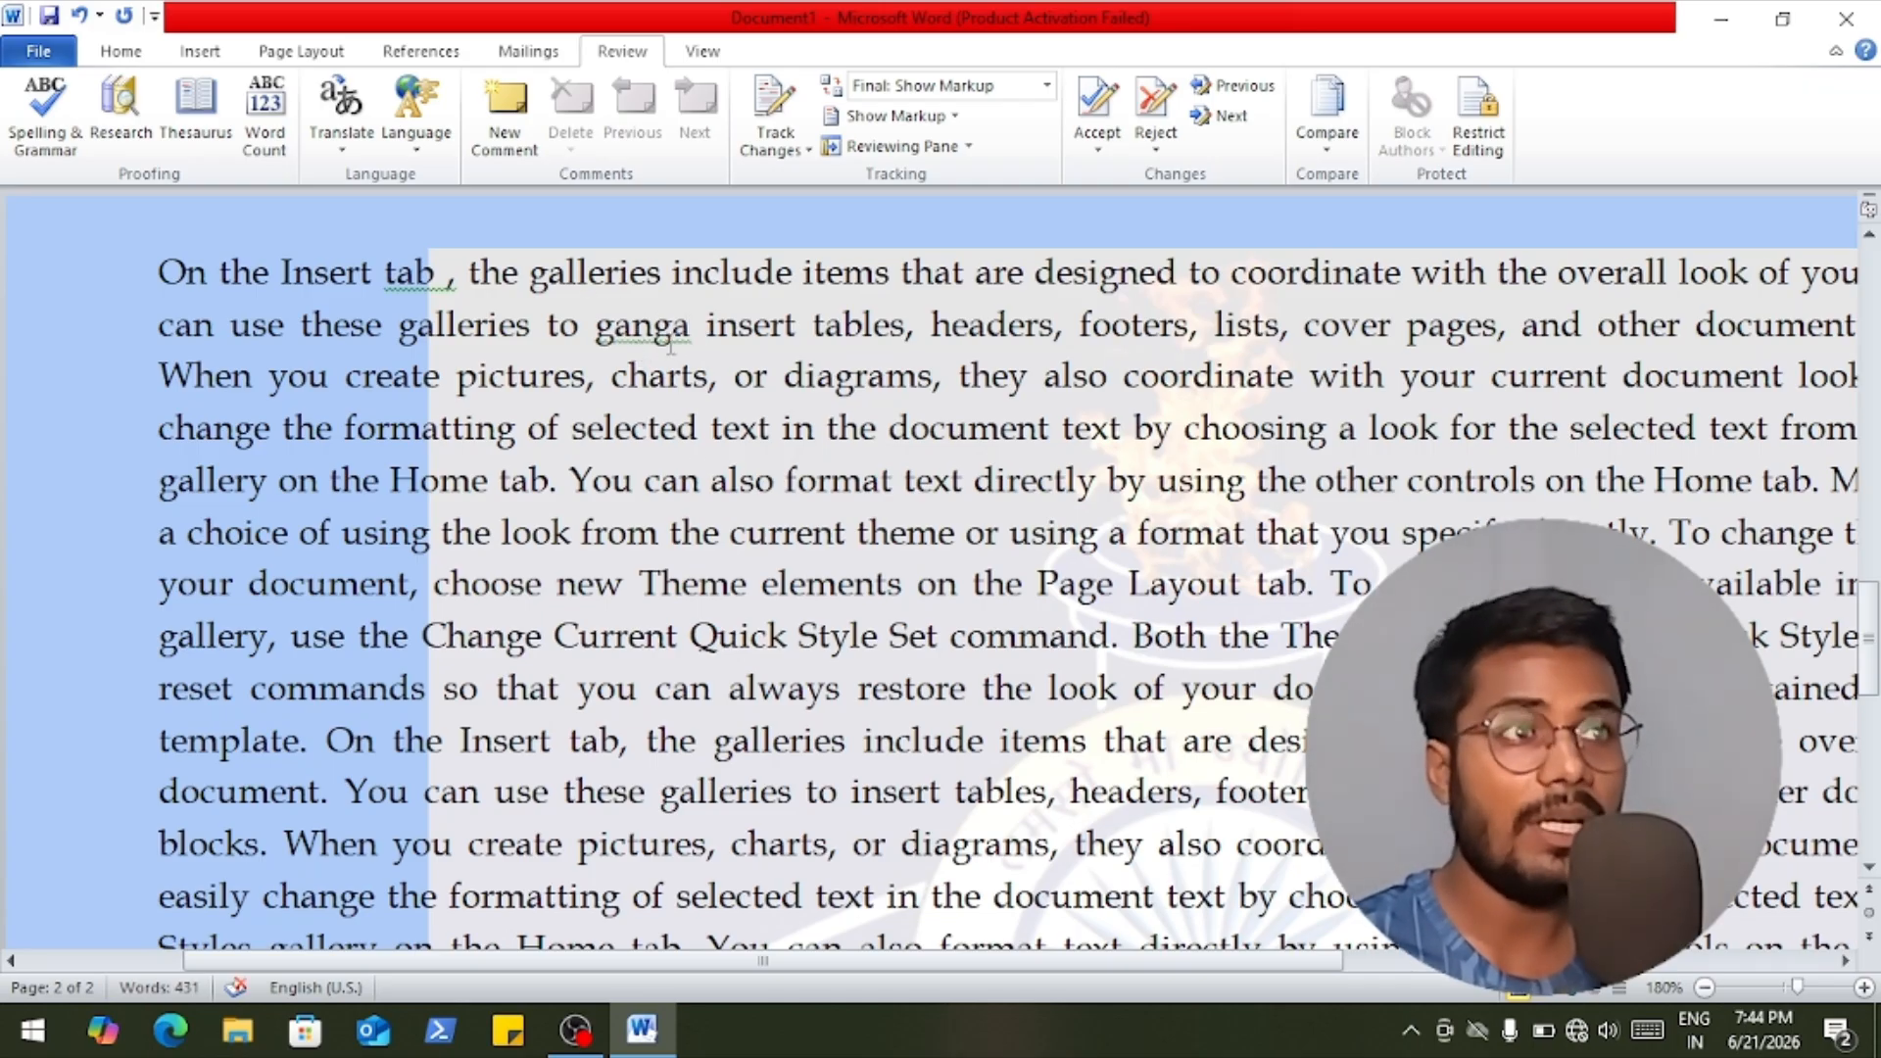
# Run the spelling and grammar check again, accept "tab," for the extra space, ignore the capitalization rule for "ganga", and close it.
pyautogui.click(44, 109)
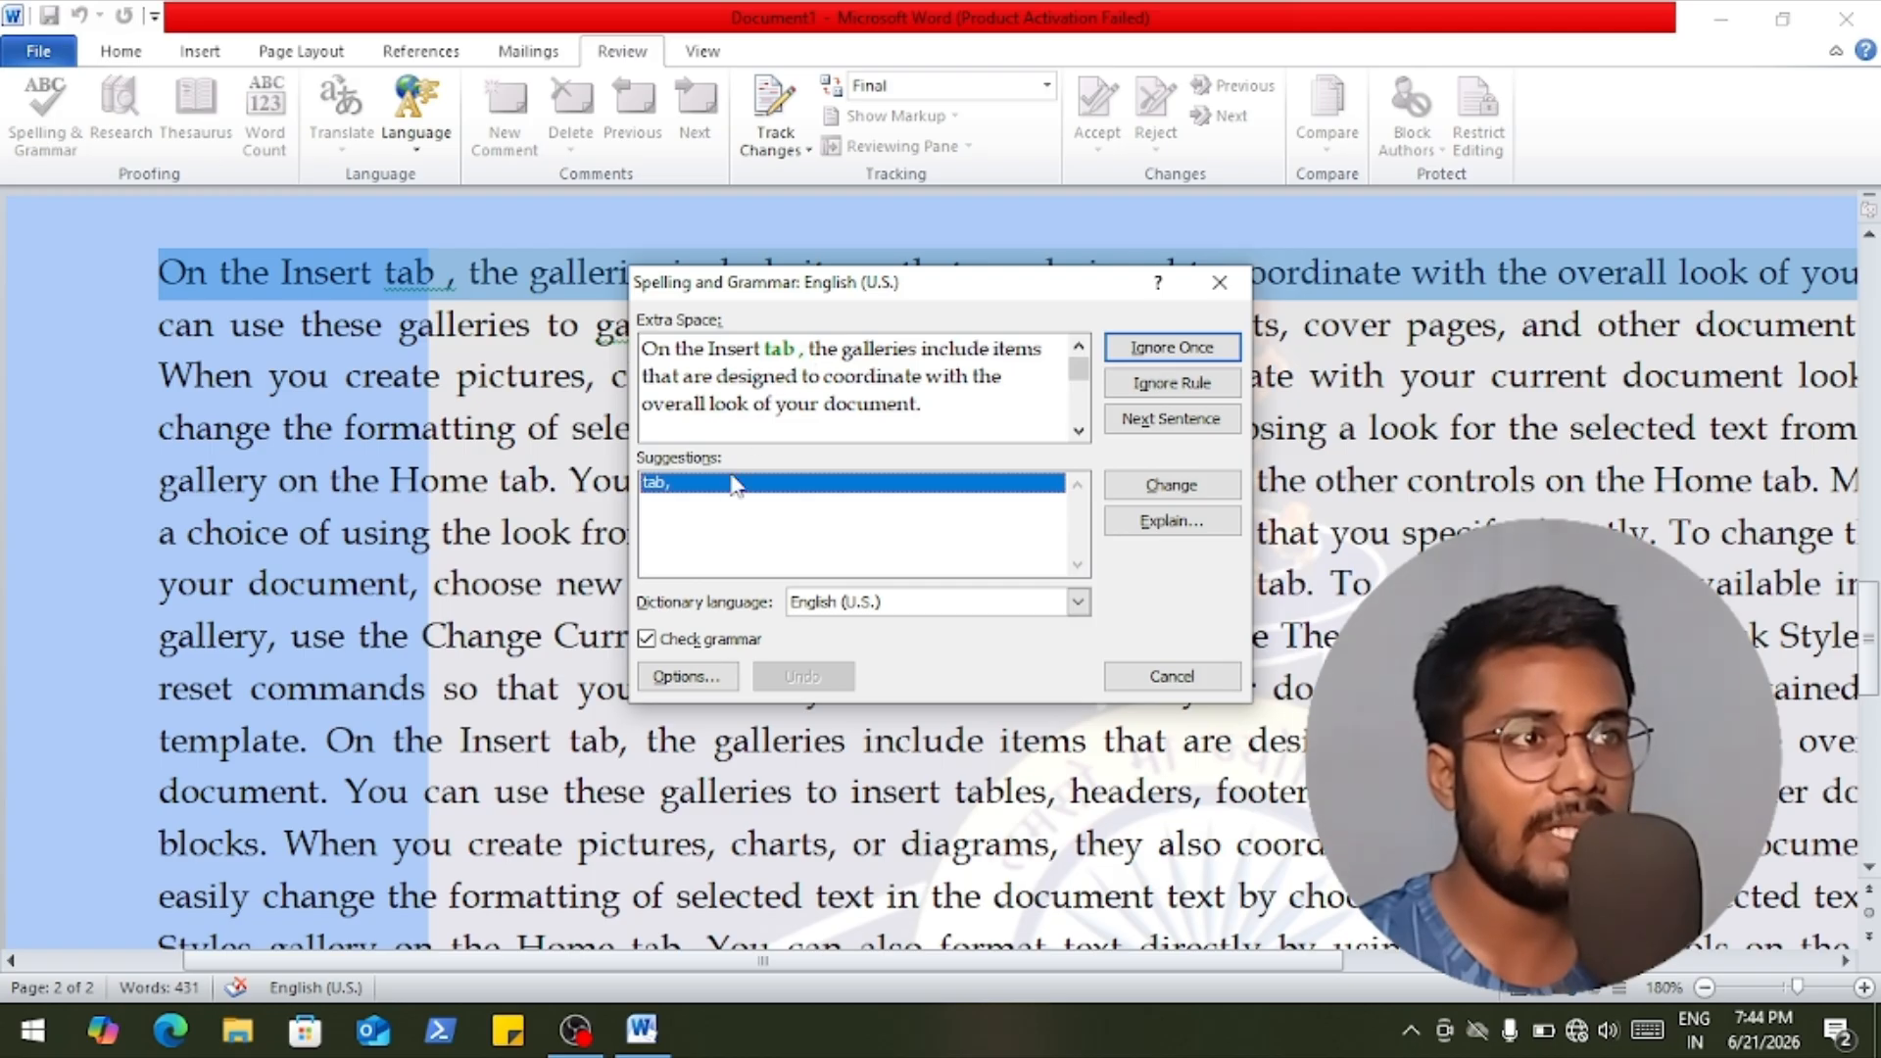
pyautogui.click(1165, 486)
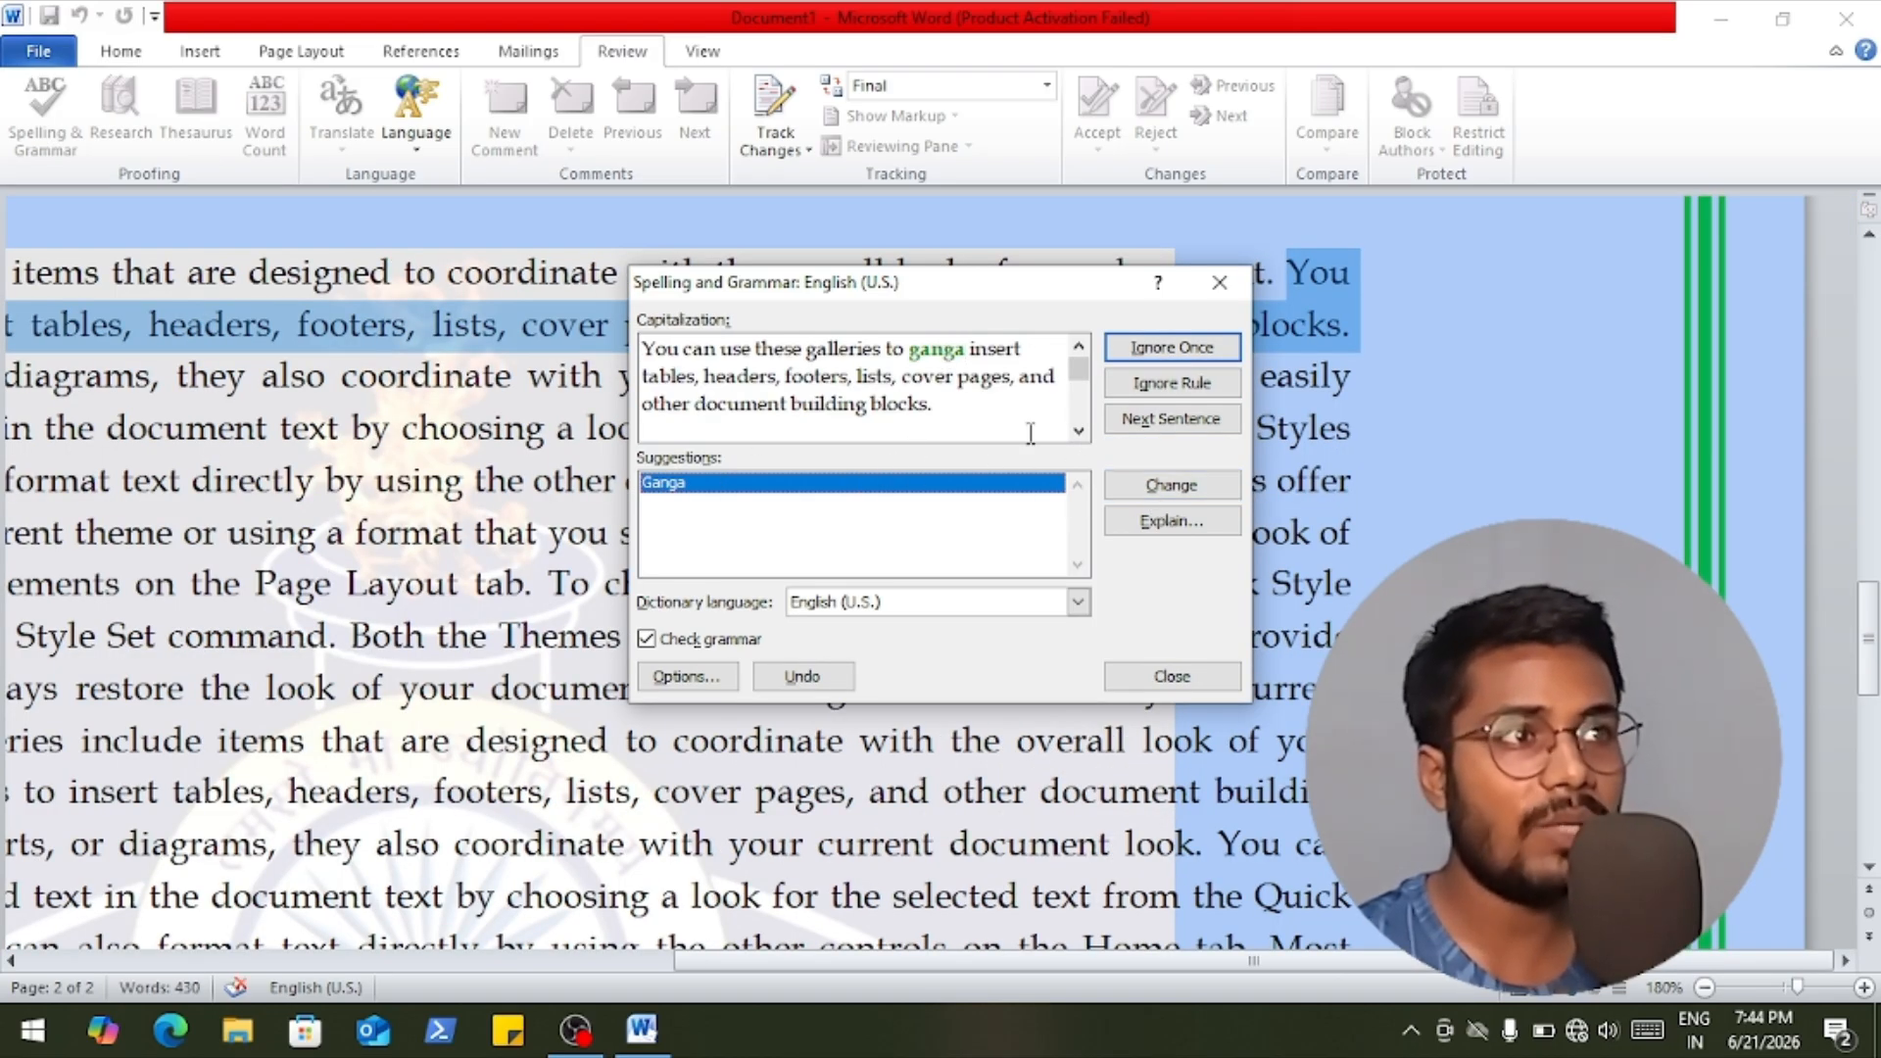
pyautogui.click(1173, 383)
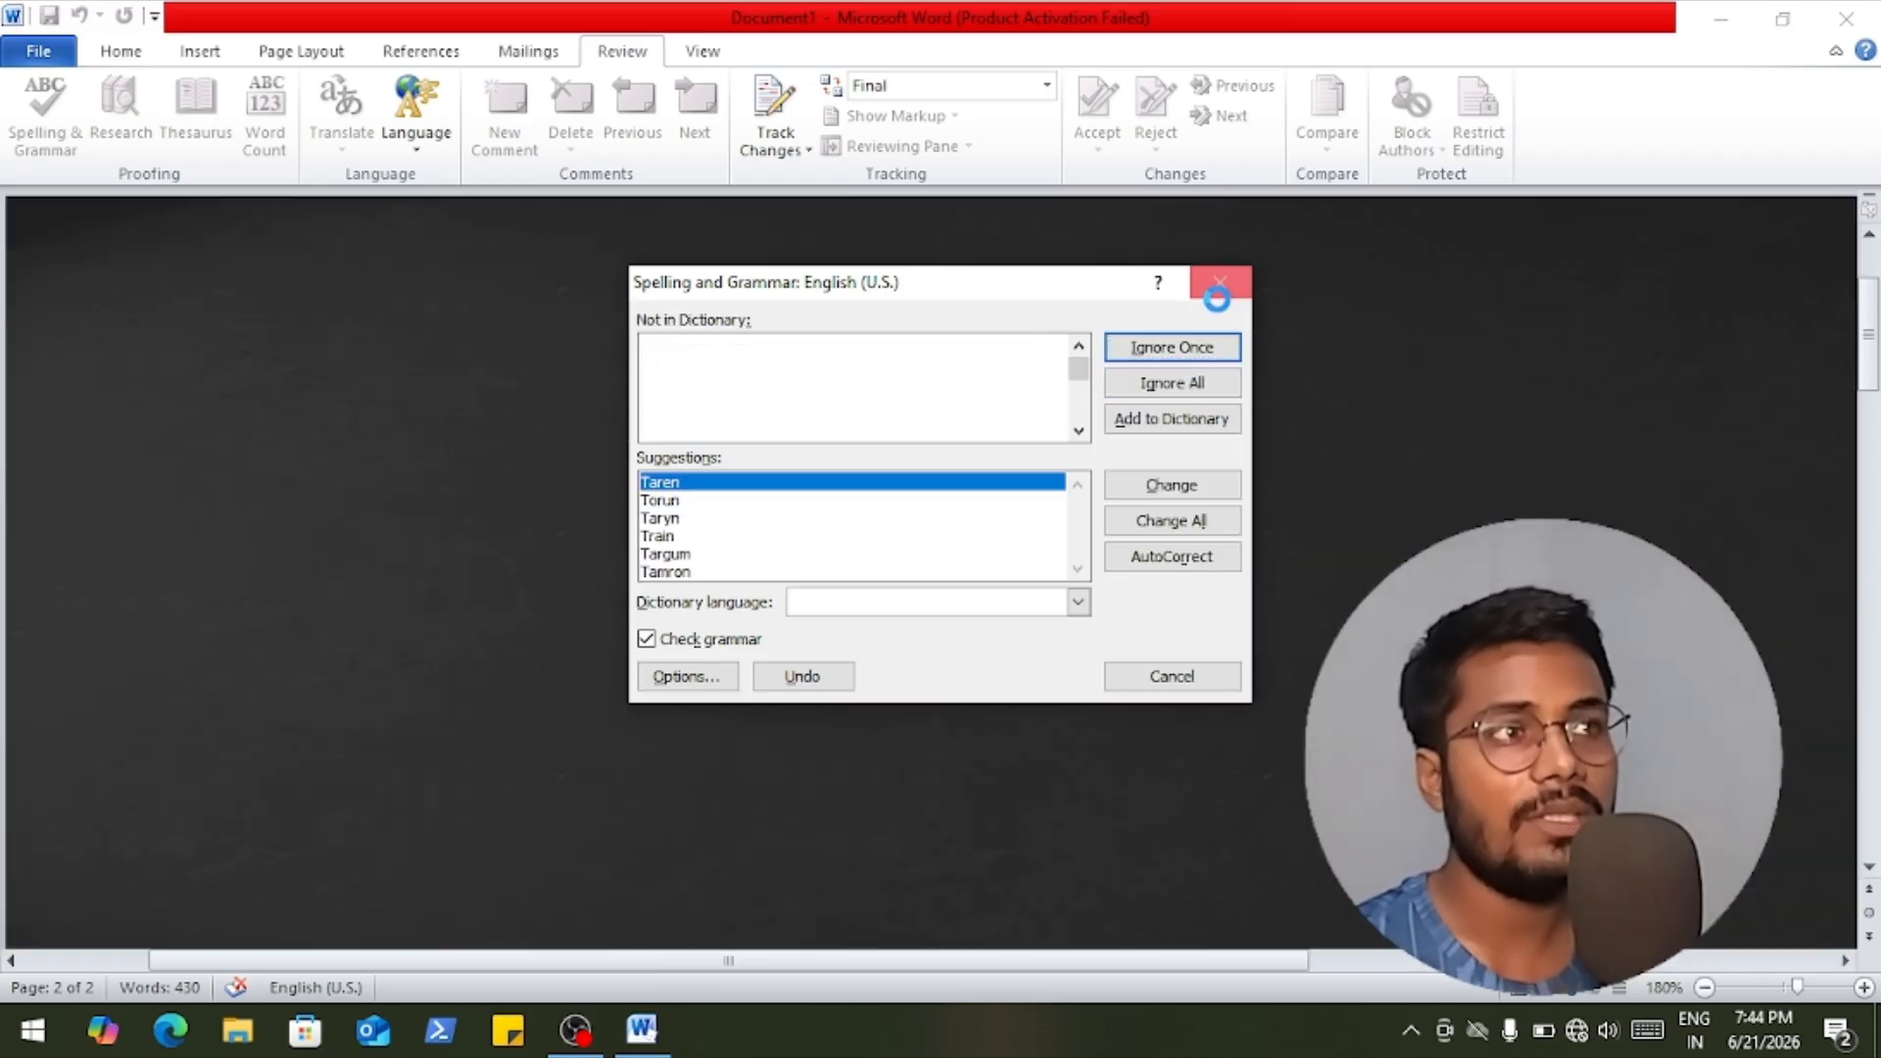
pyautogui.click(1219, 284)
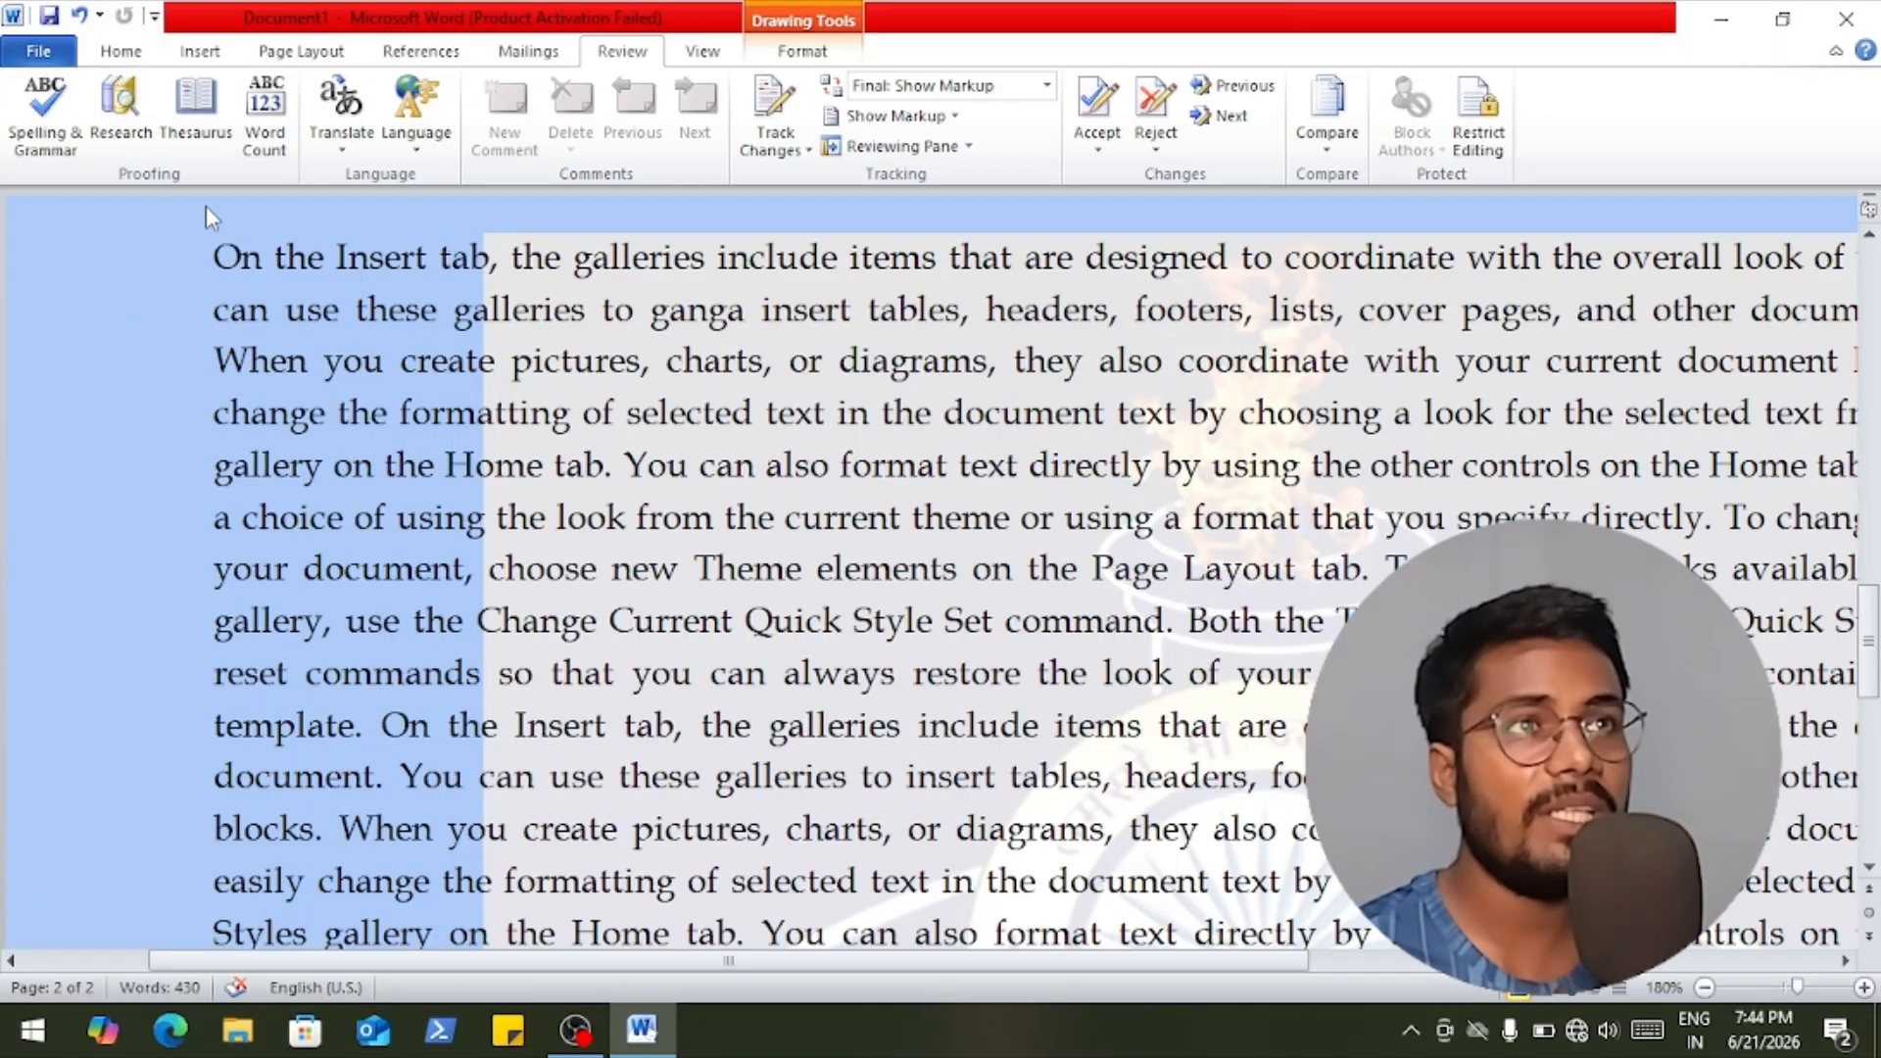
# Check the document's word count statistics.
pyautogui.click(263, 118)
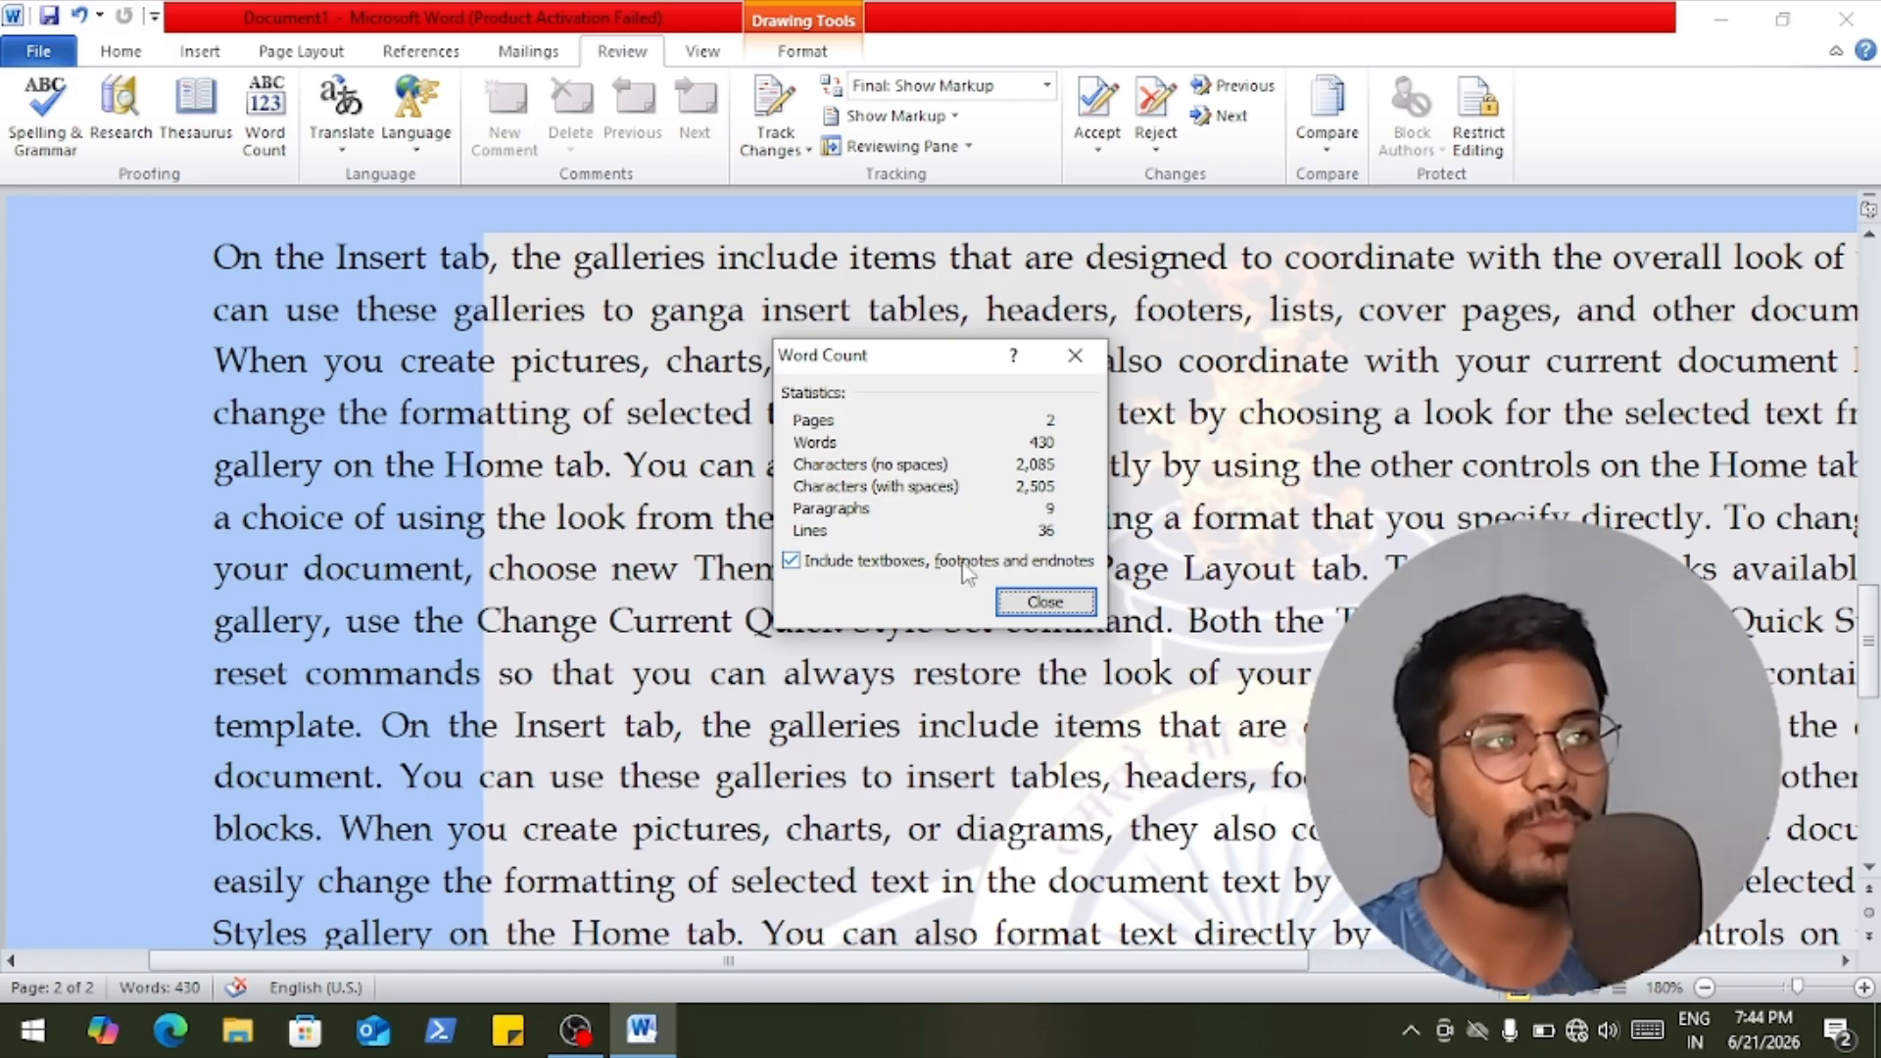
pyautogui.click(1045, 602)
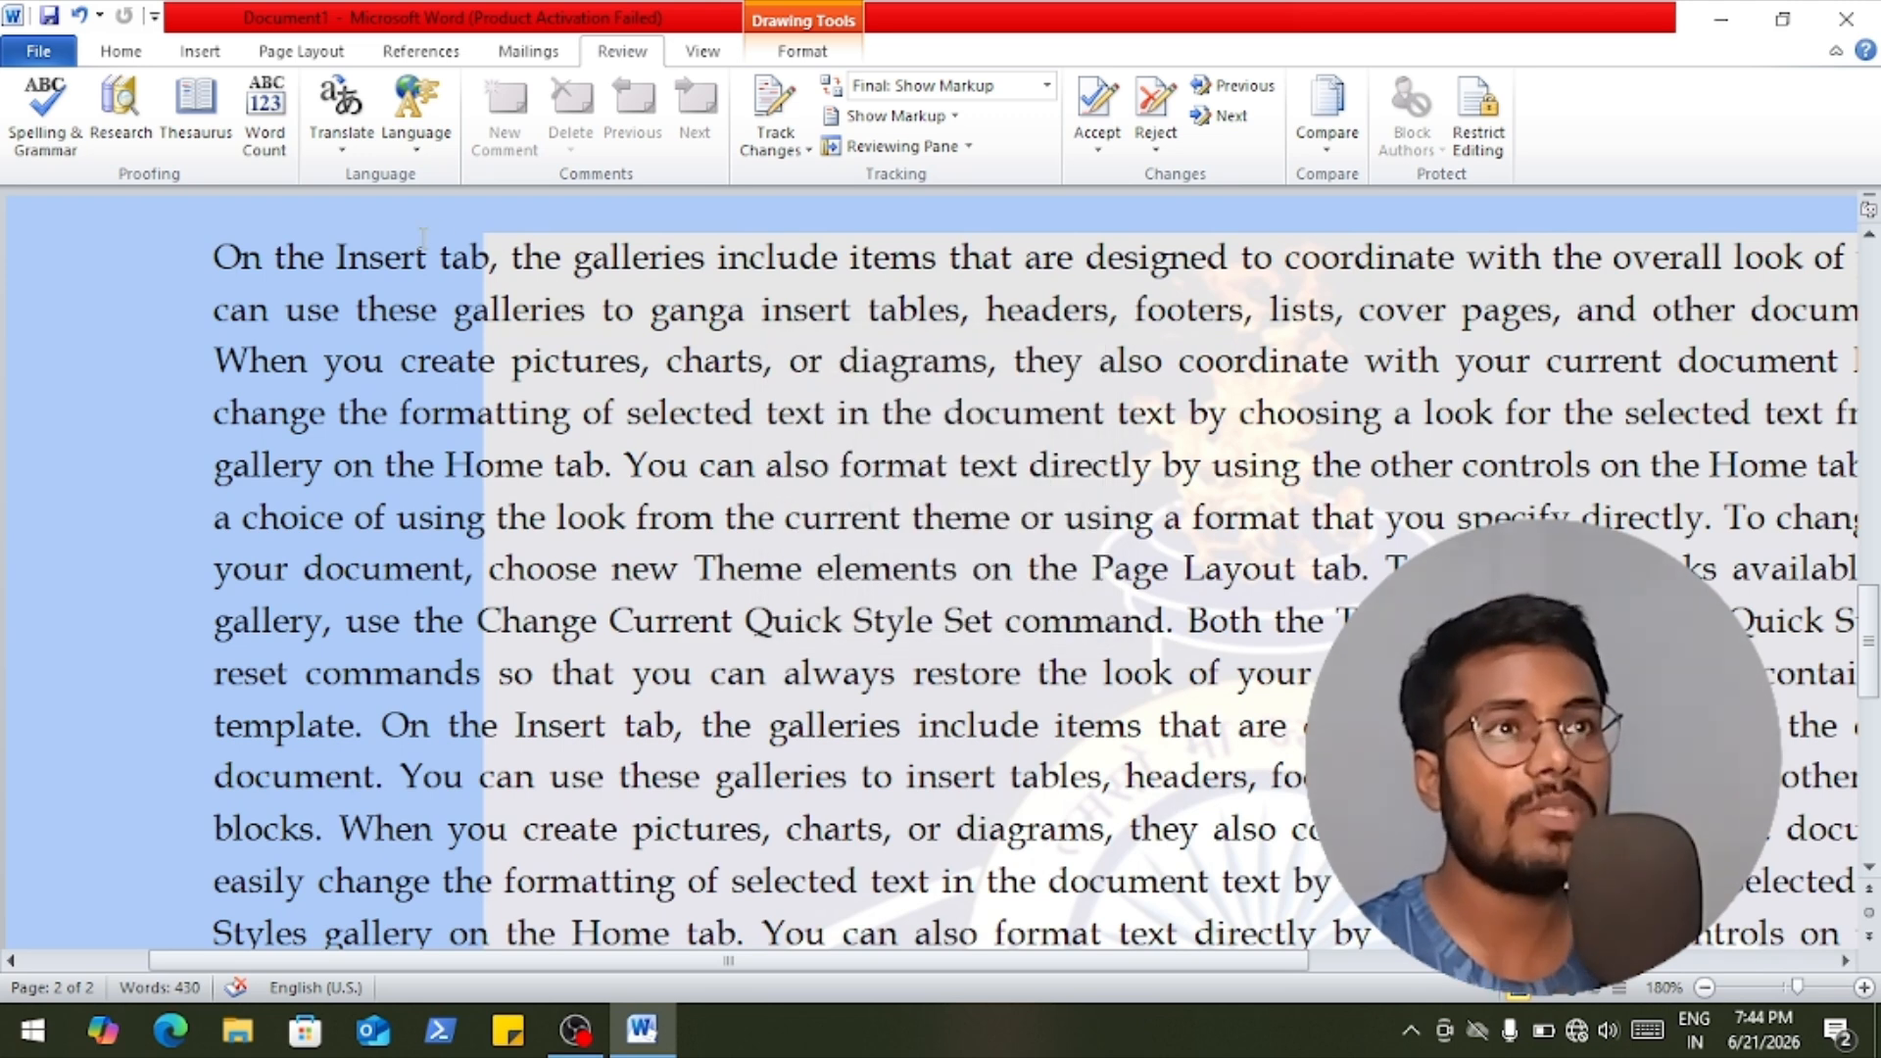
# Add the comment "This for practice" to the word "You" in the sentence beginning "You can also format text directly".
pyautogui.click(669, 465)
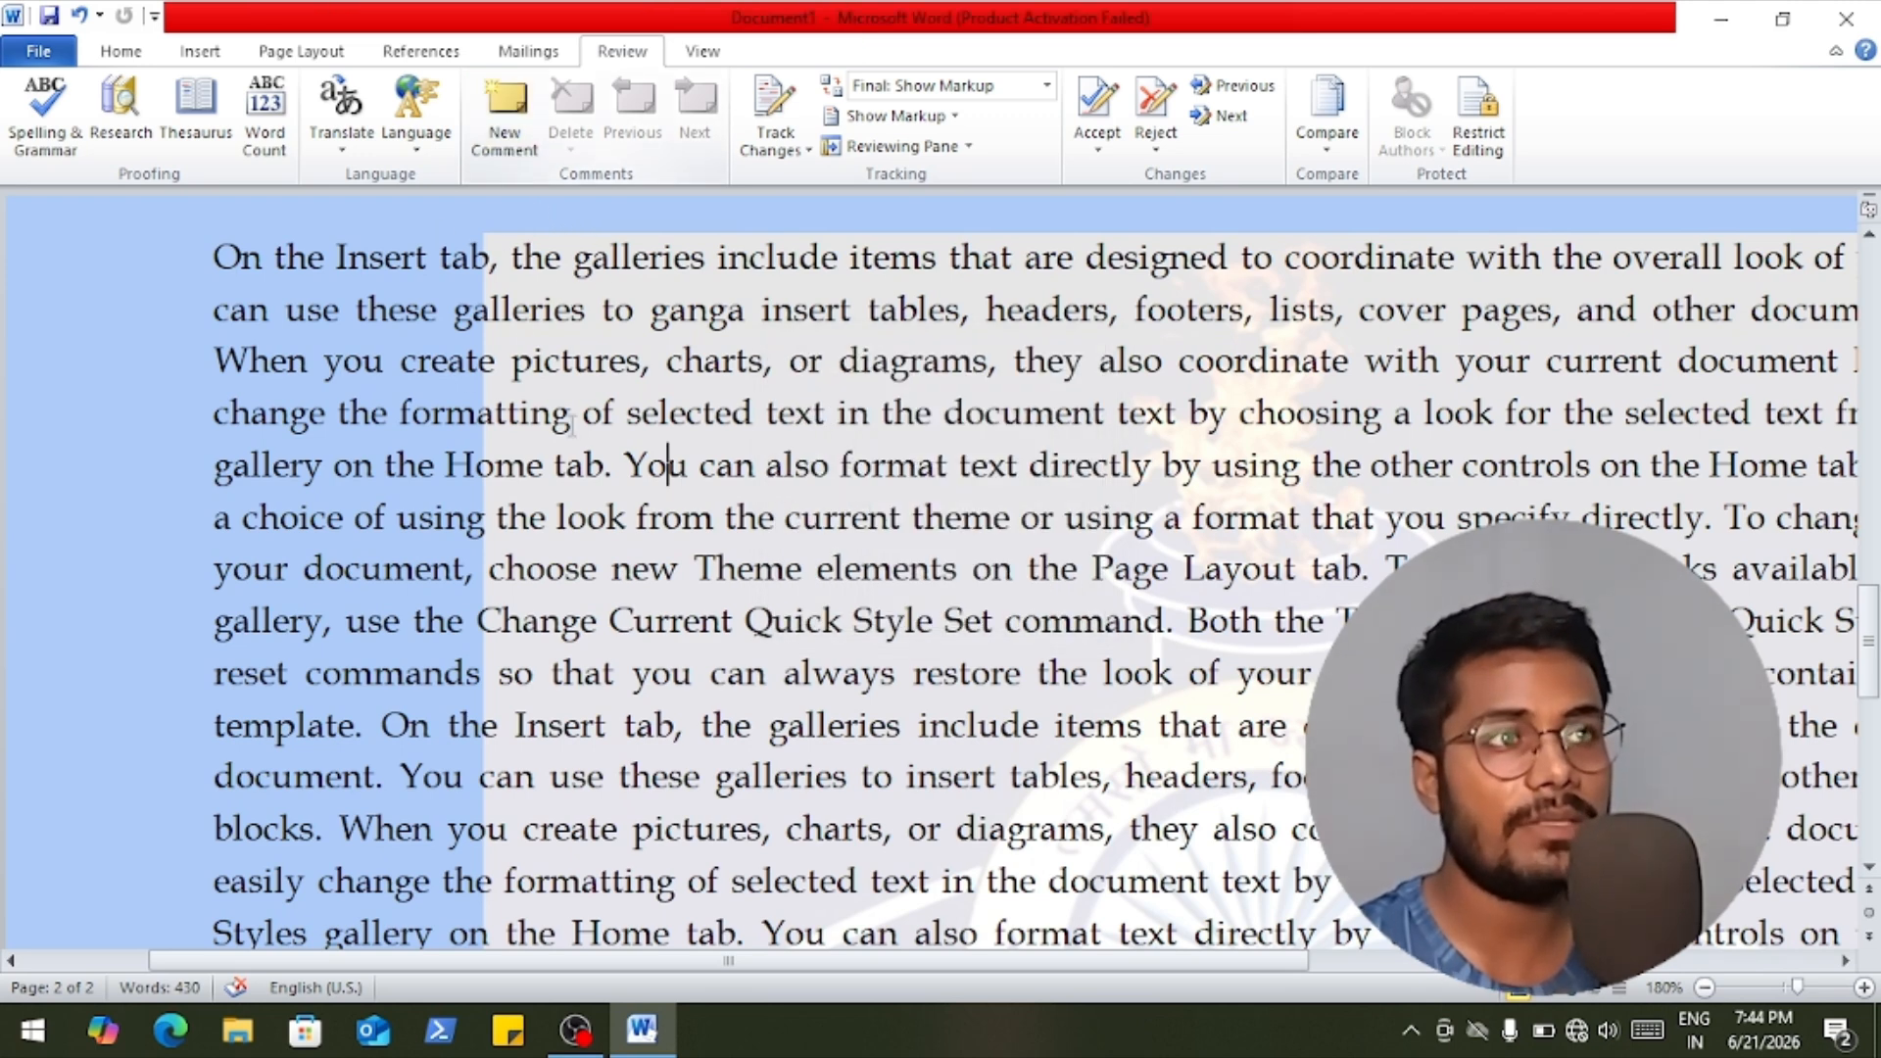
pyautogui.moveTo(624, 465); pyautogui.dragTo(692, 465)
pyautogui.click(504, 106)
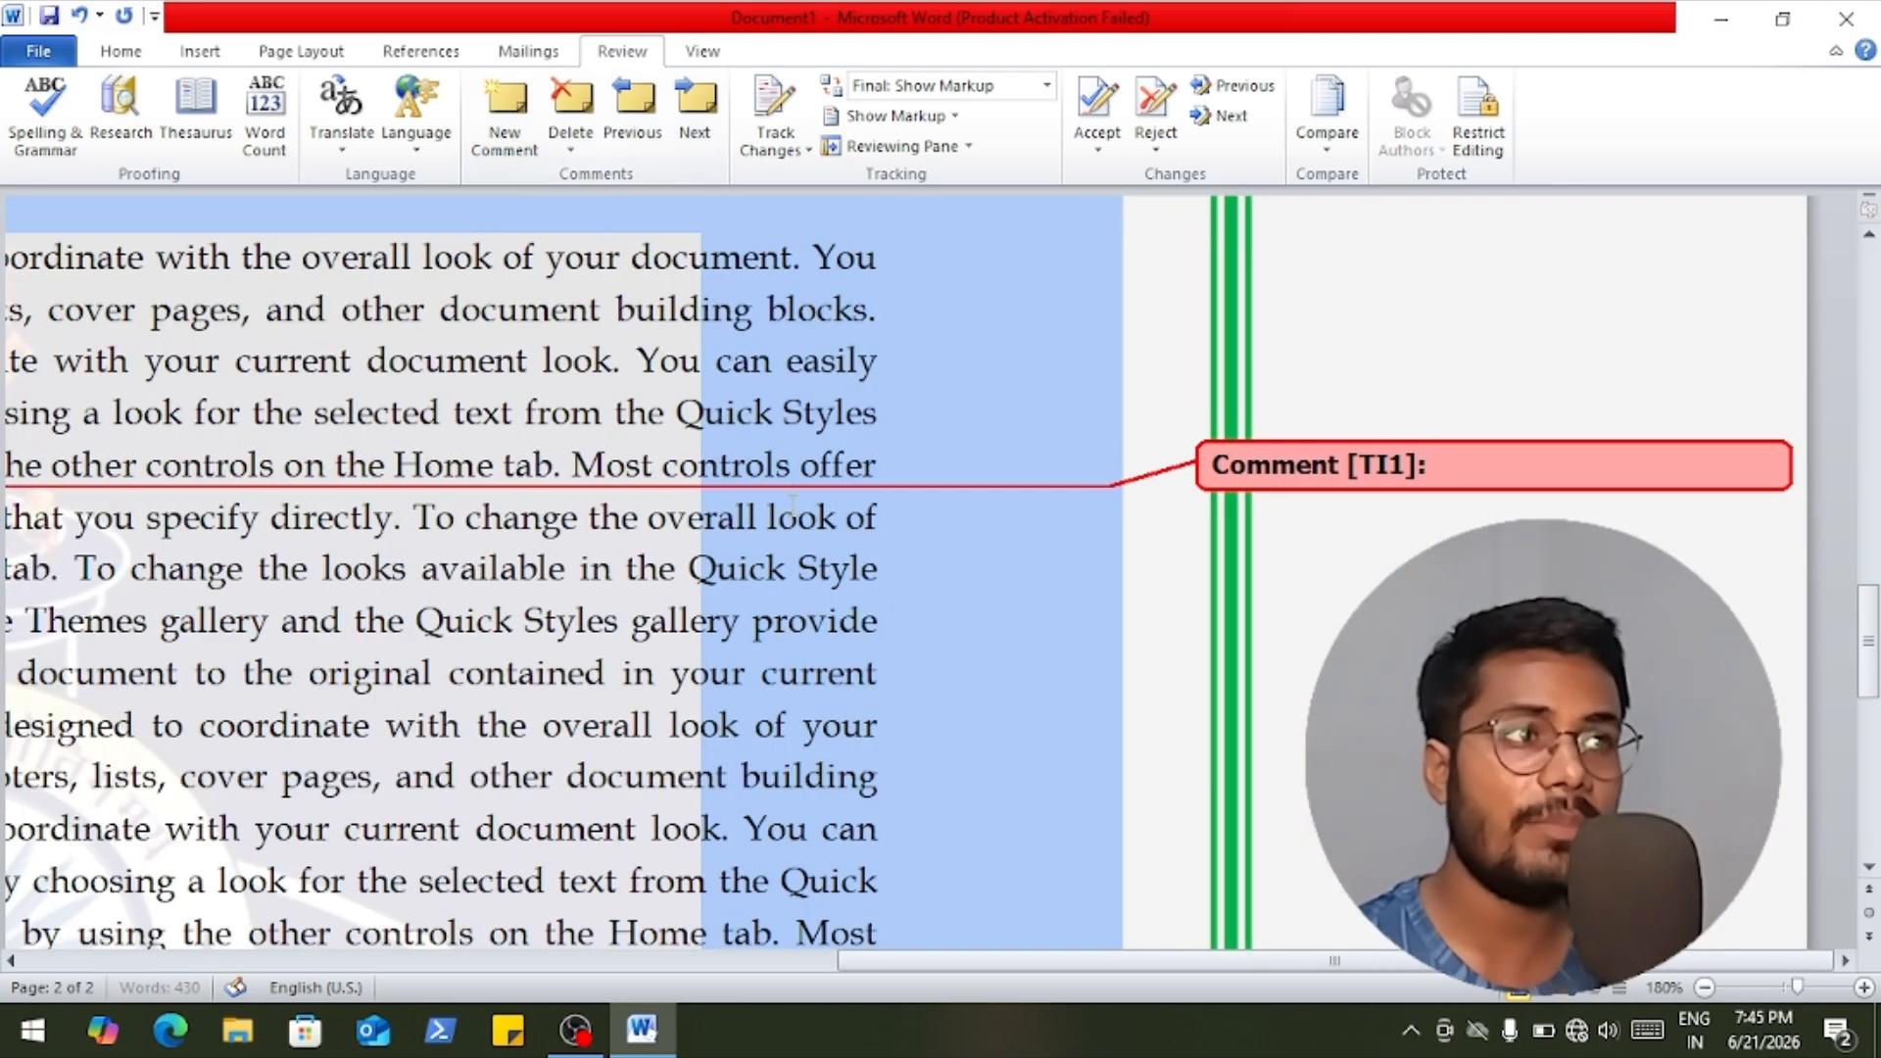
pyautogui.write('This')
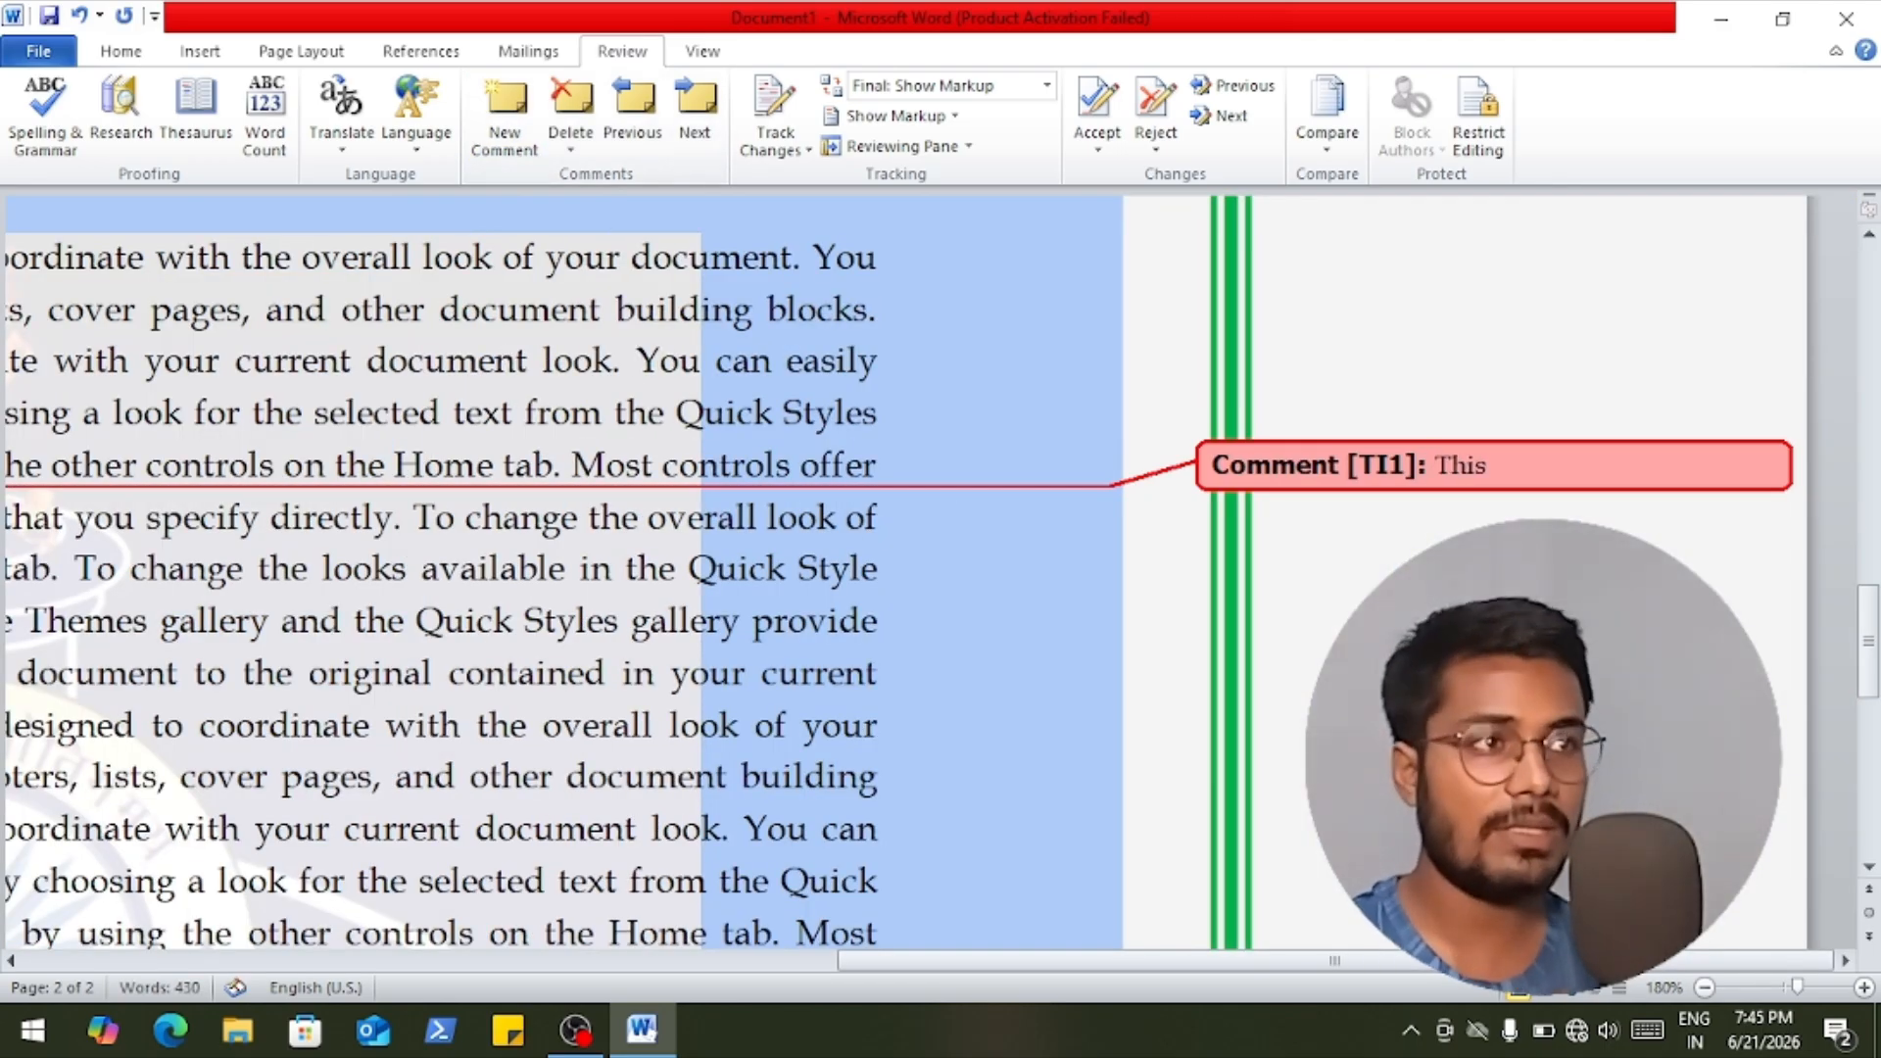
pyautogui.write(' for par')
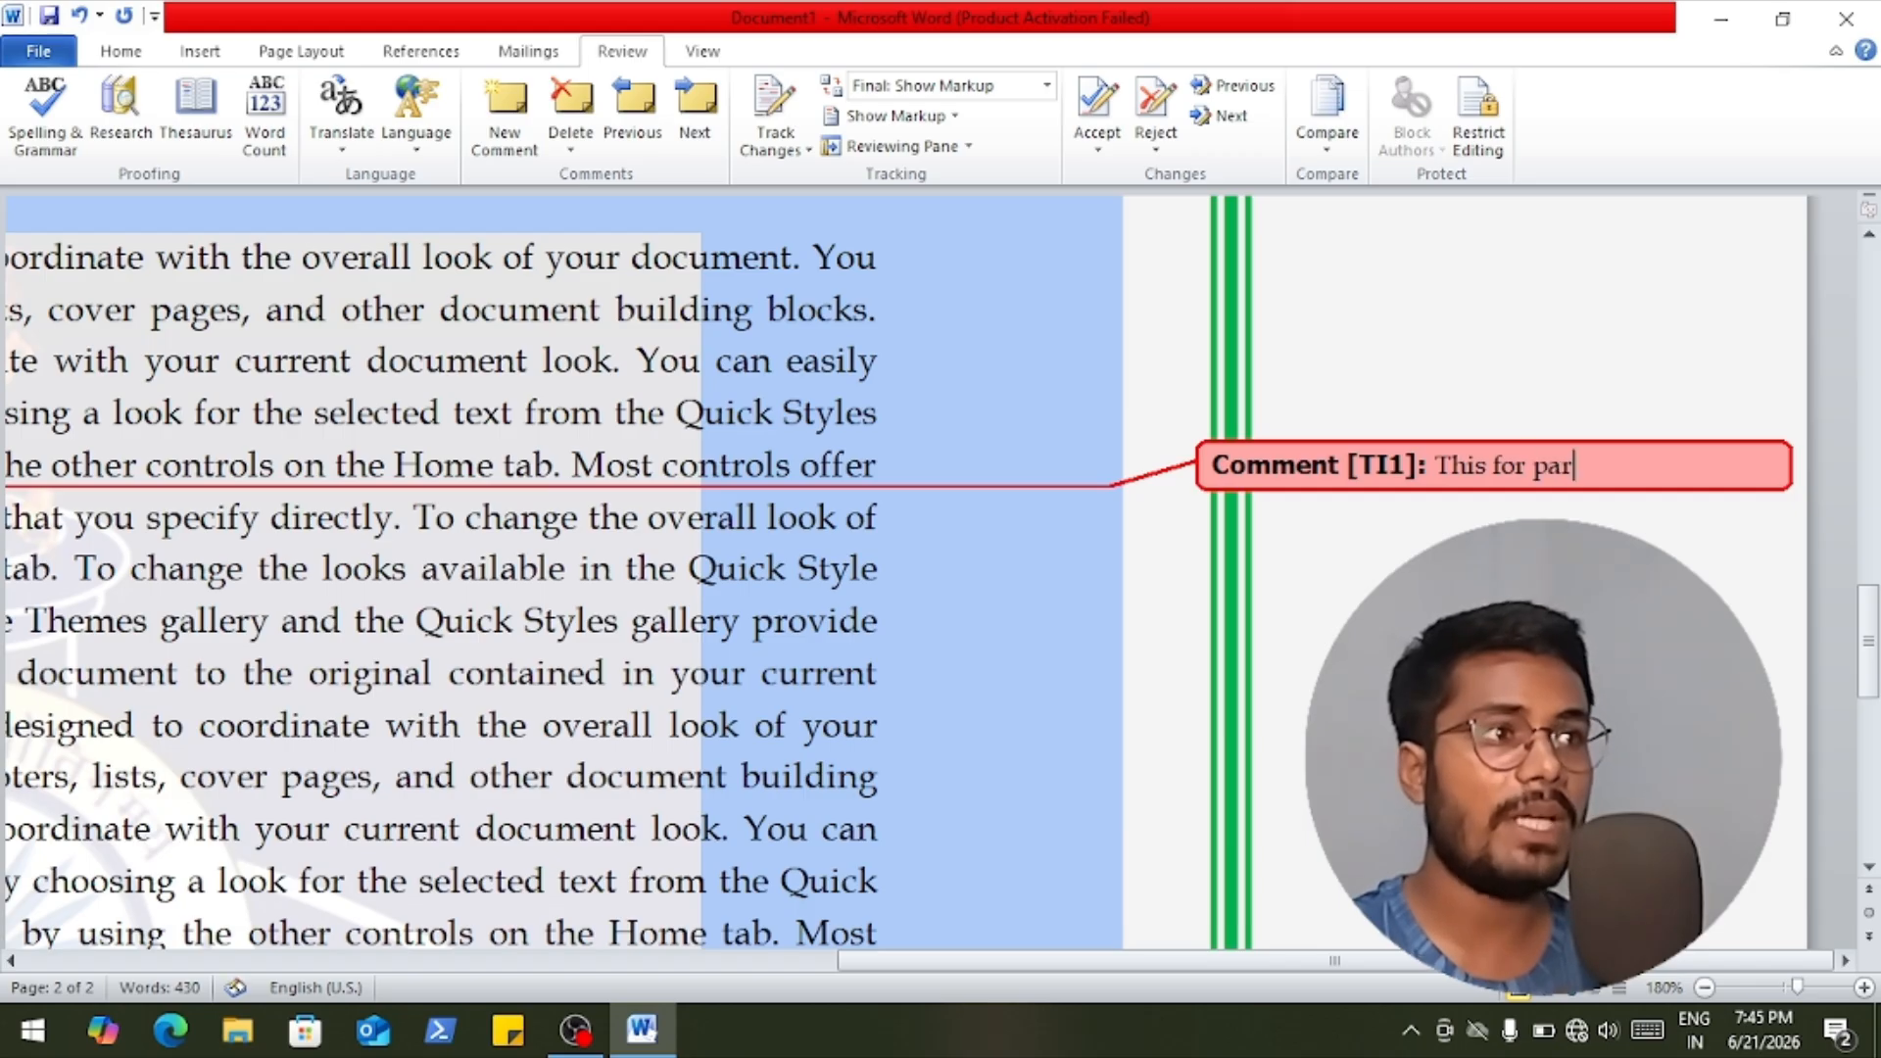
pyautogui.press('BackSpace')
pyautogui.press('BackSpace')
pyautogui.write('ractice')
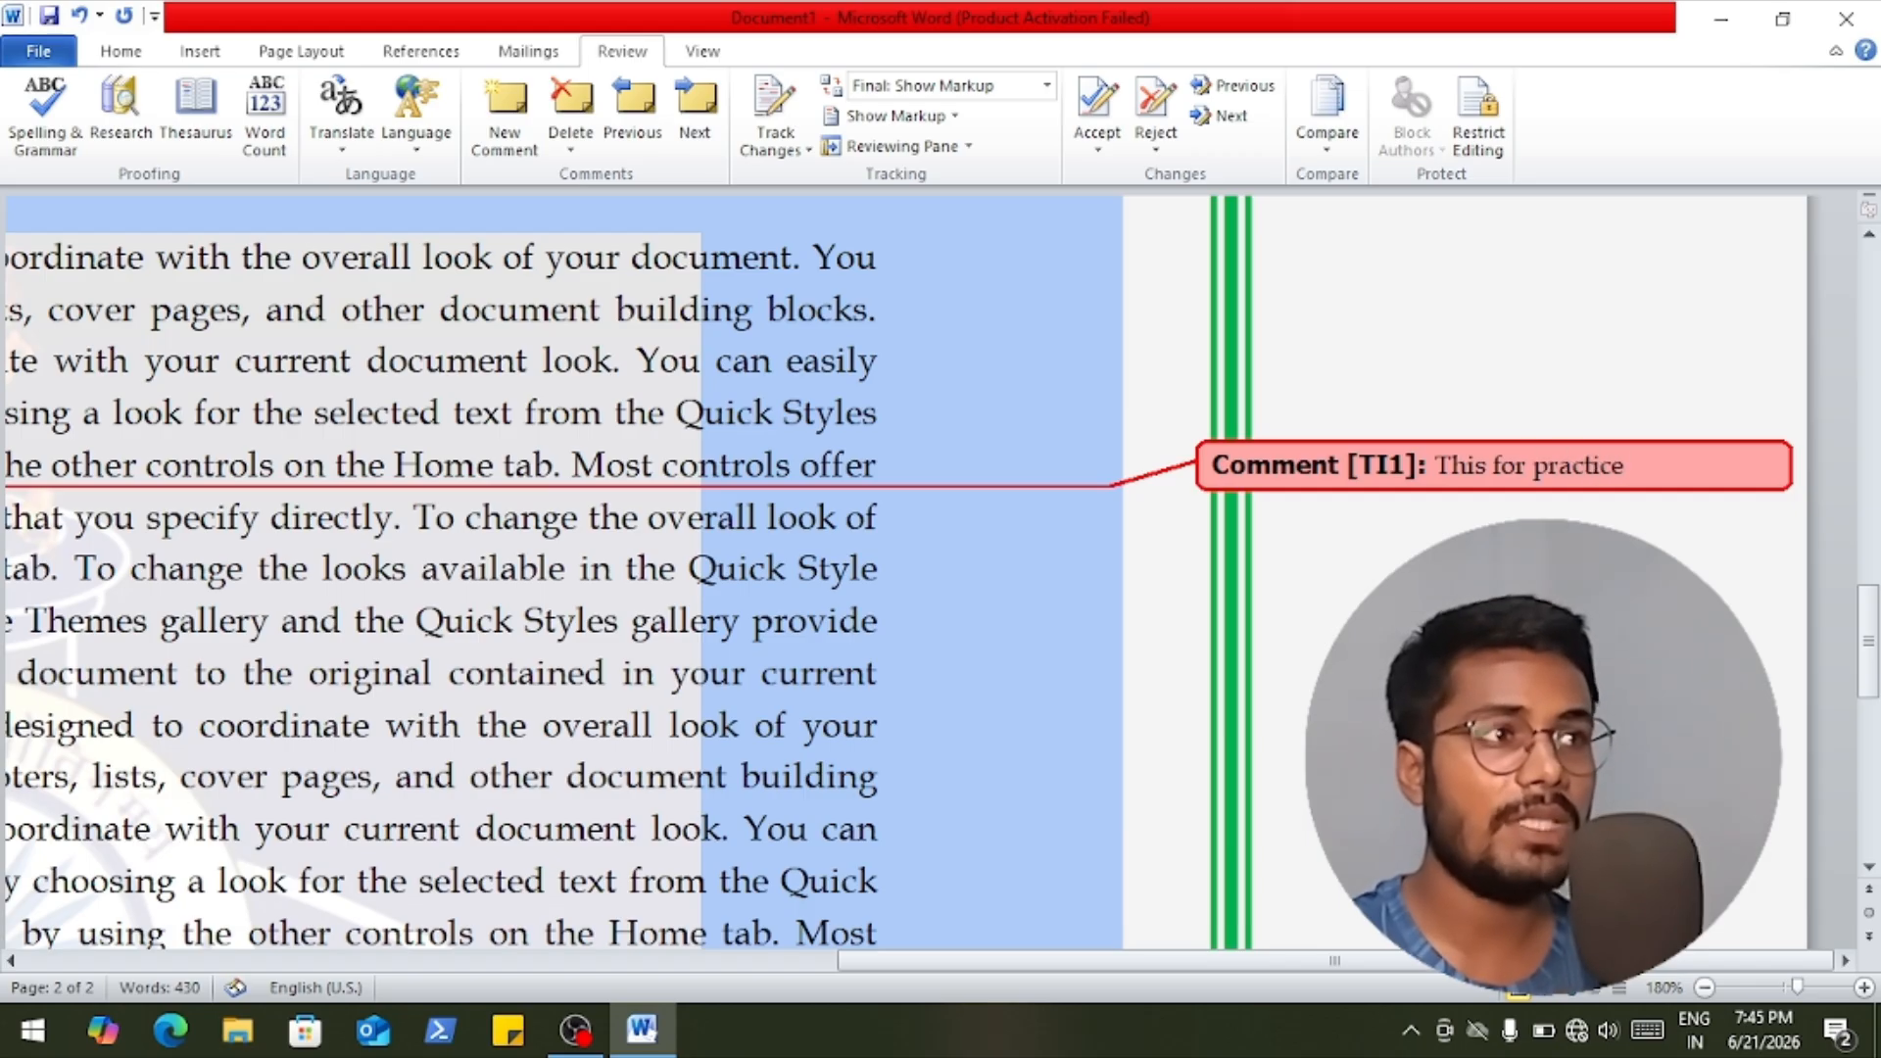
pyautogui.click(941, 676)
# Add an empty comment to the words "and the" before "Quick Styles gallery provide", and delete that comment.
pyautogui.moveTo(336, 622); pyautogui.dragTo(389, 610)
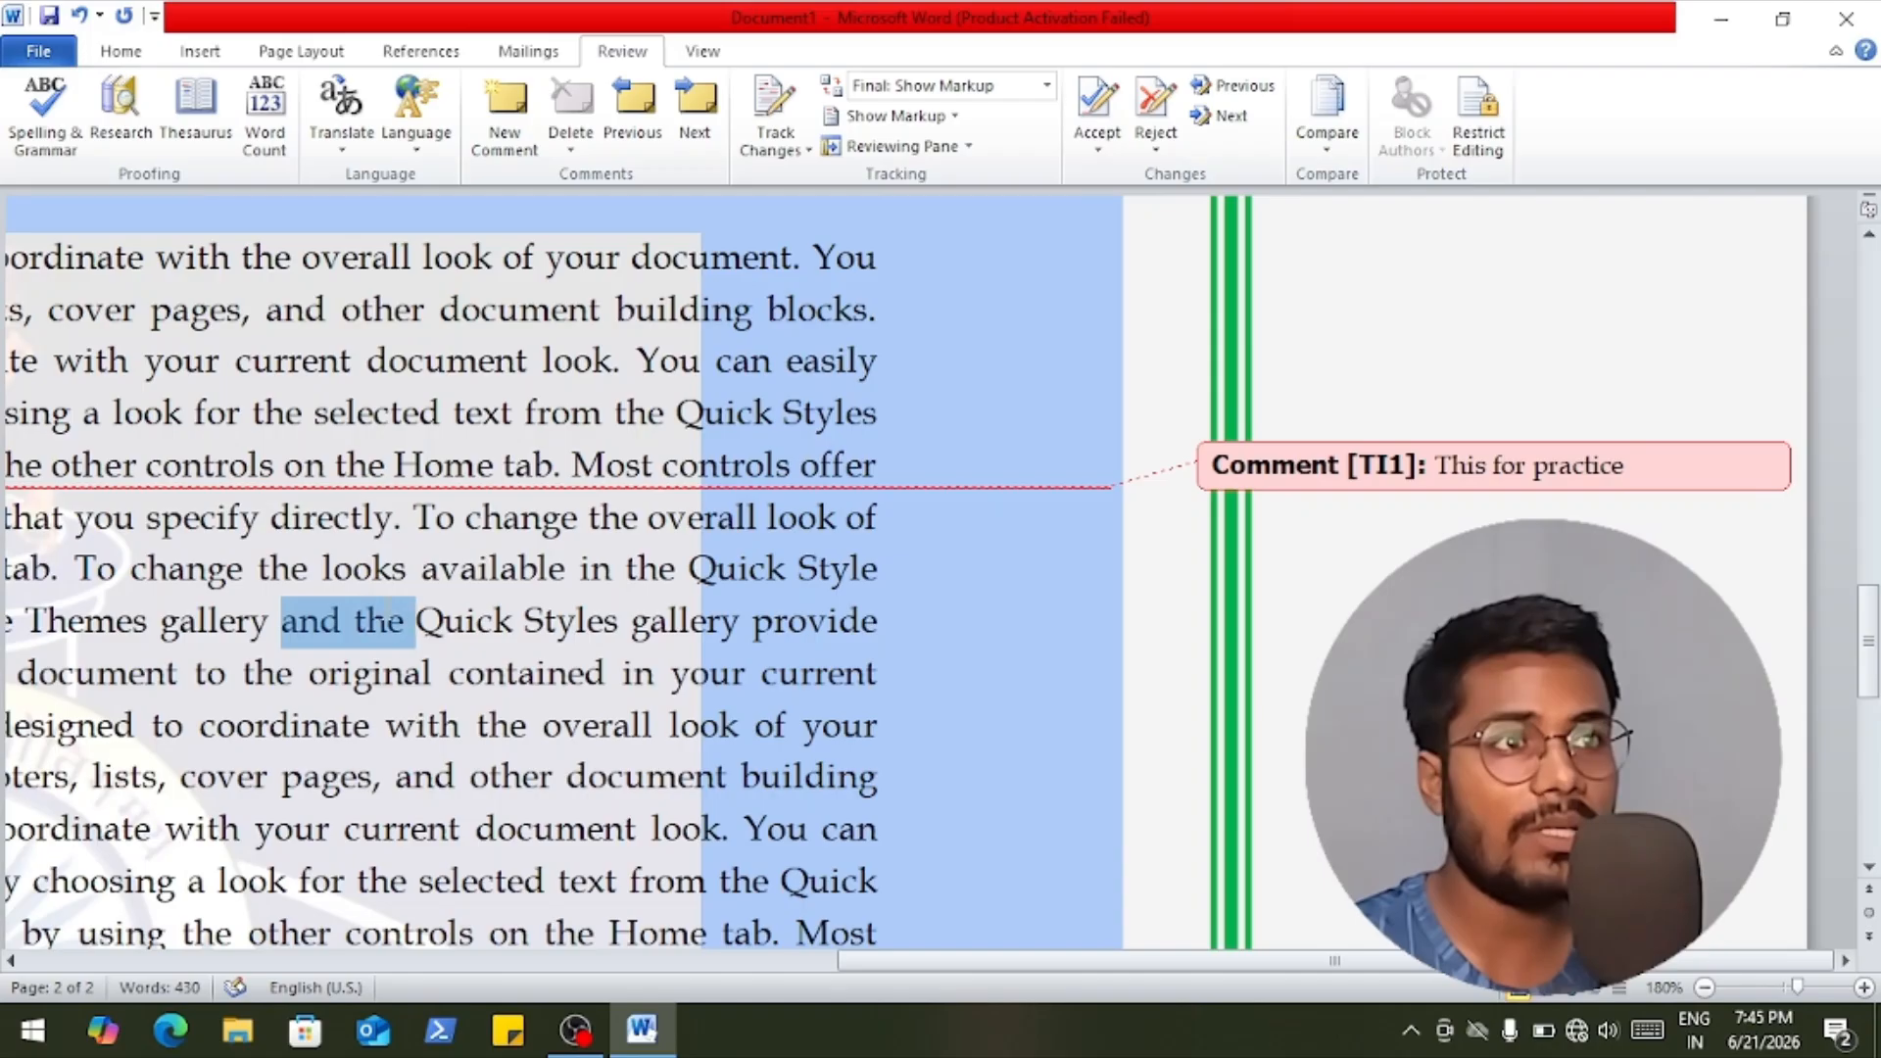
pyautogui.click(504, 110)
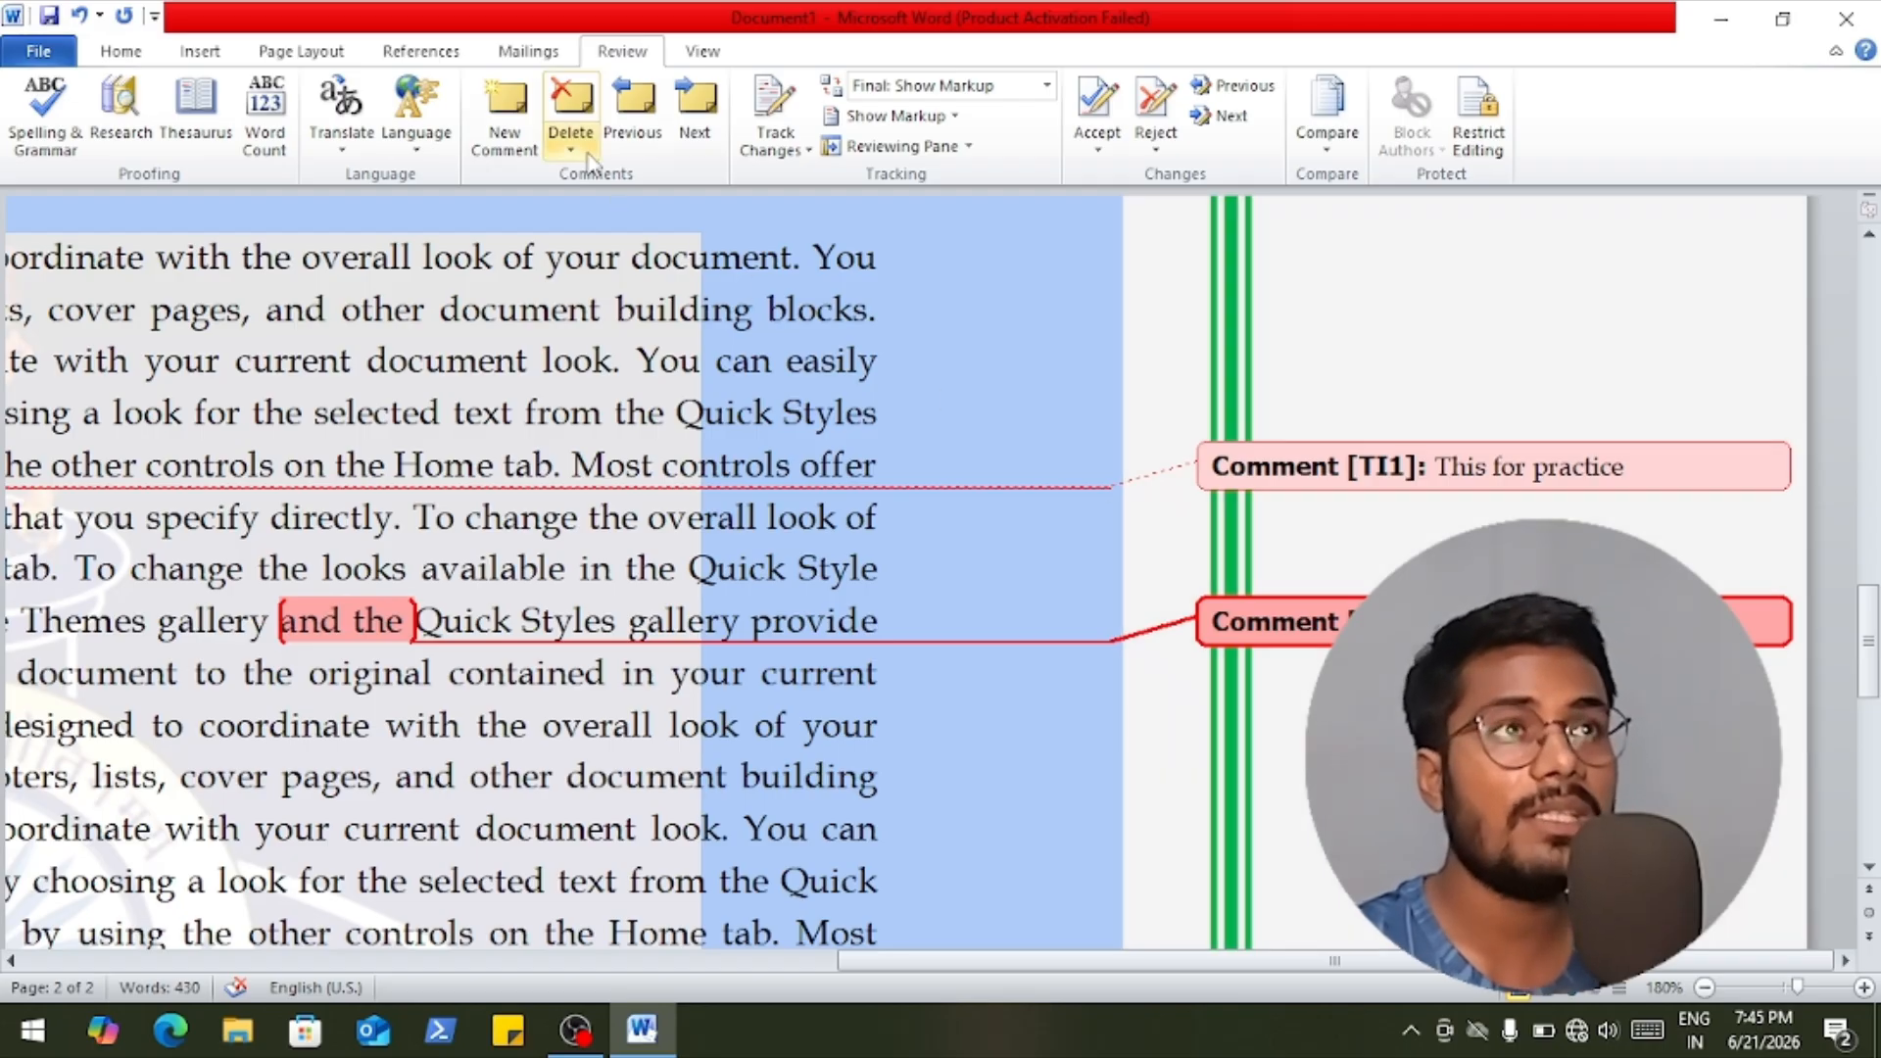
pyautogui.click(570, 147)
pyautogui.click(600, 178)
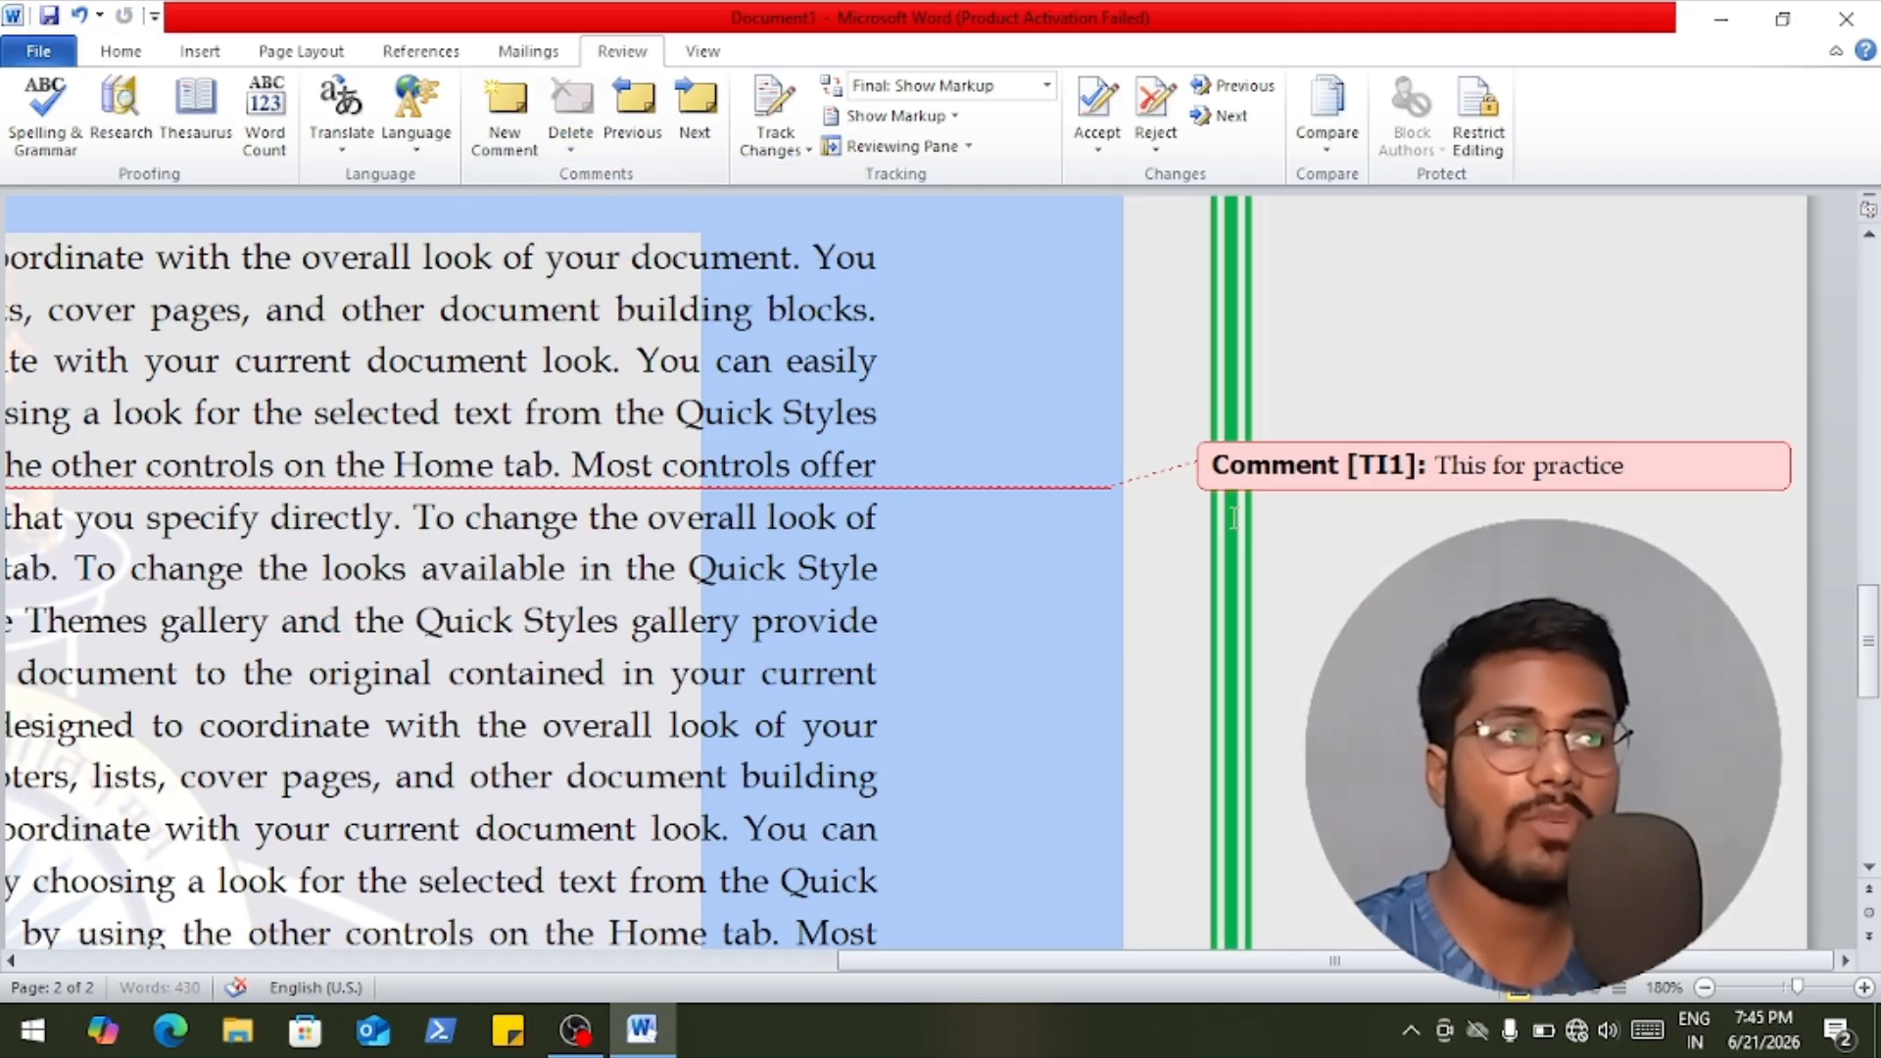
# Delete the "This for practice" comment.
pyautogui.click(1456, 491)
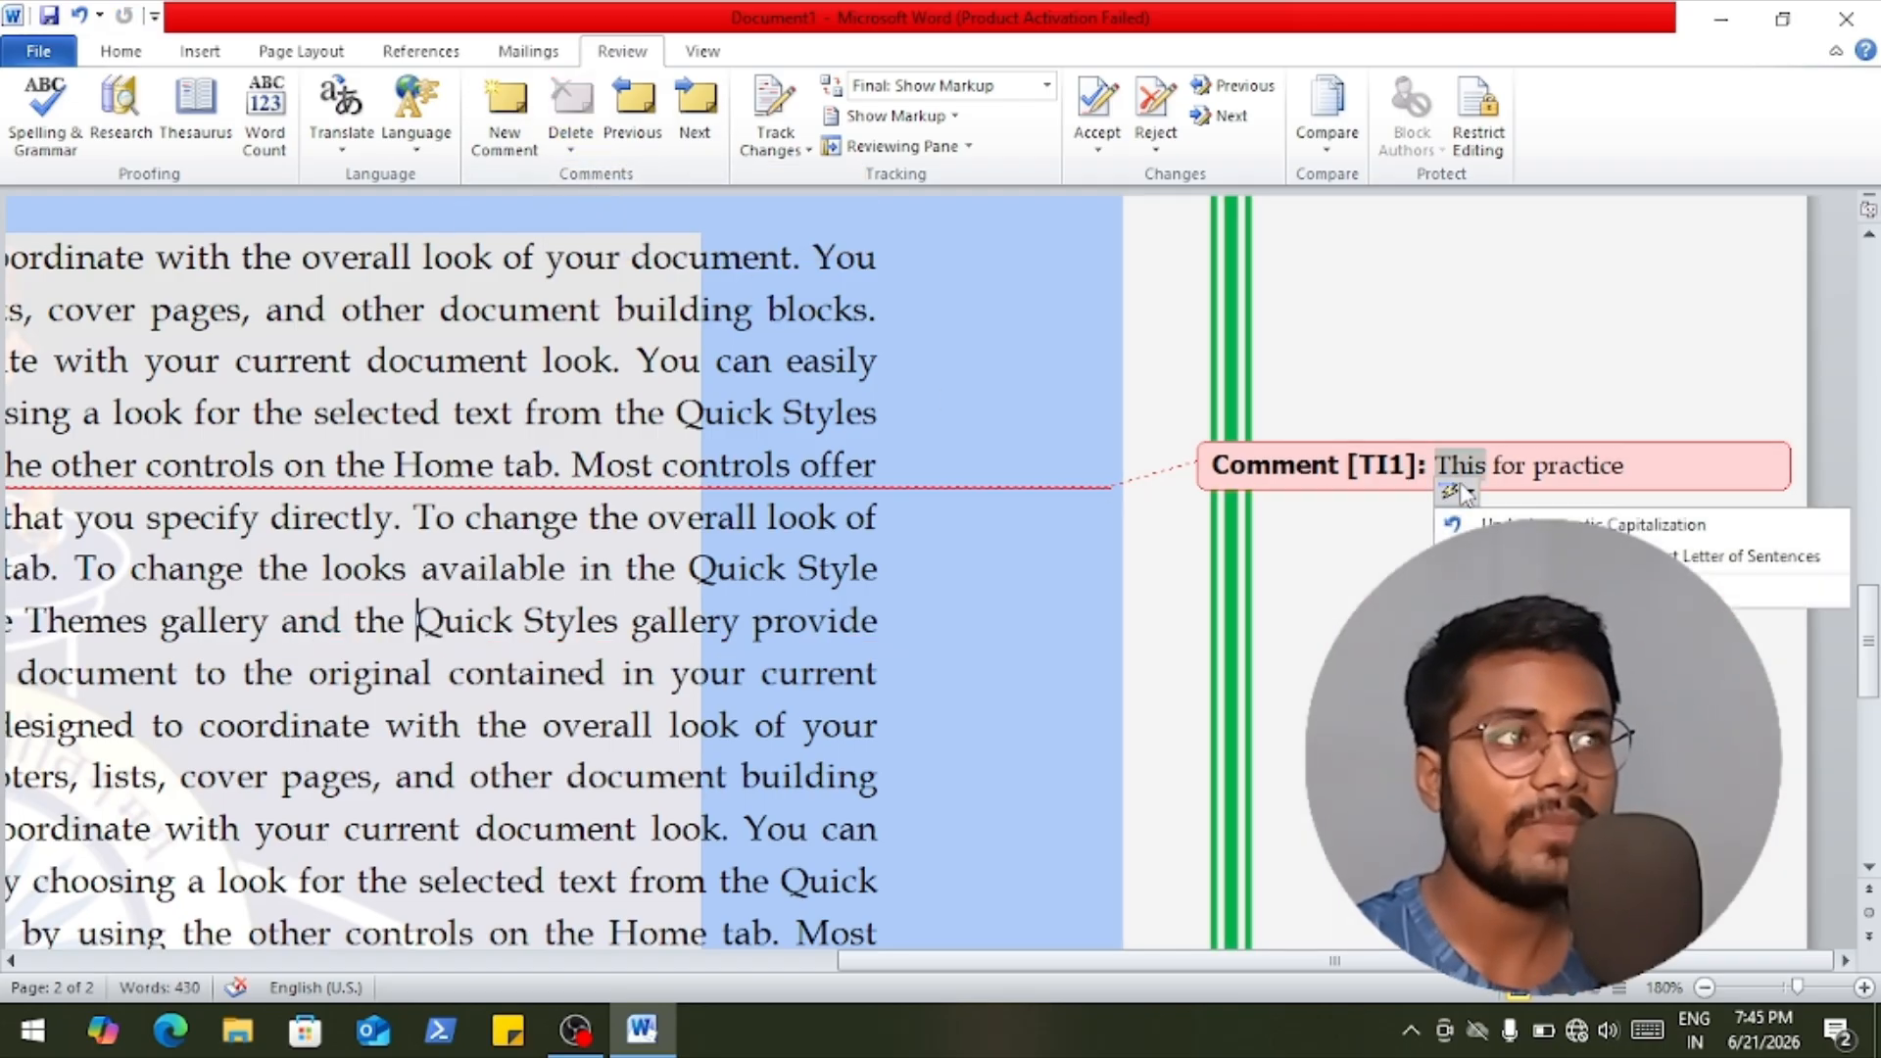
pyautogui.click(1622, 470)
pyautogui.click(586, 149)
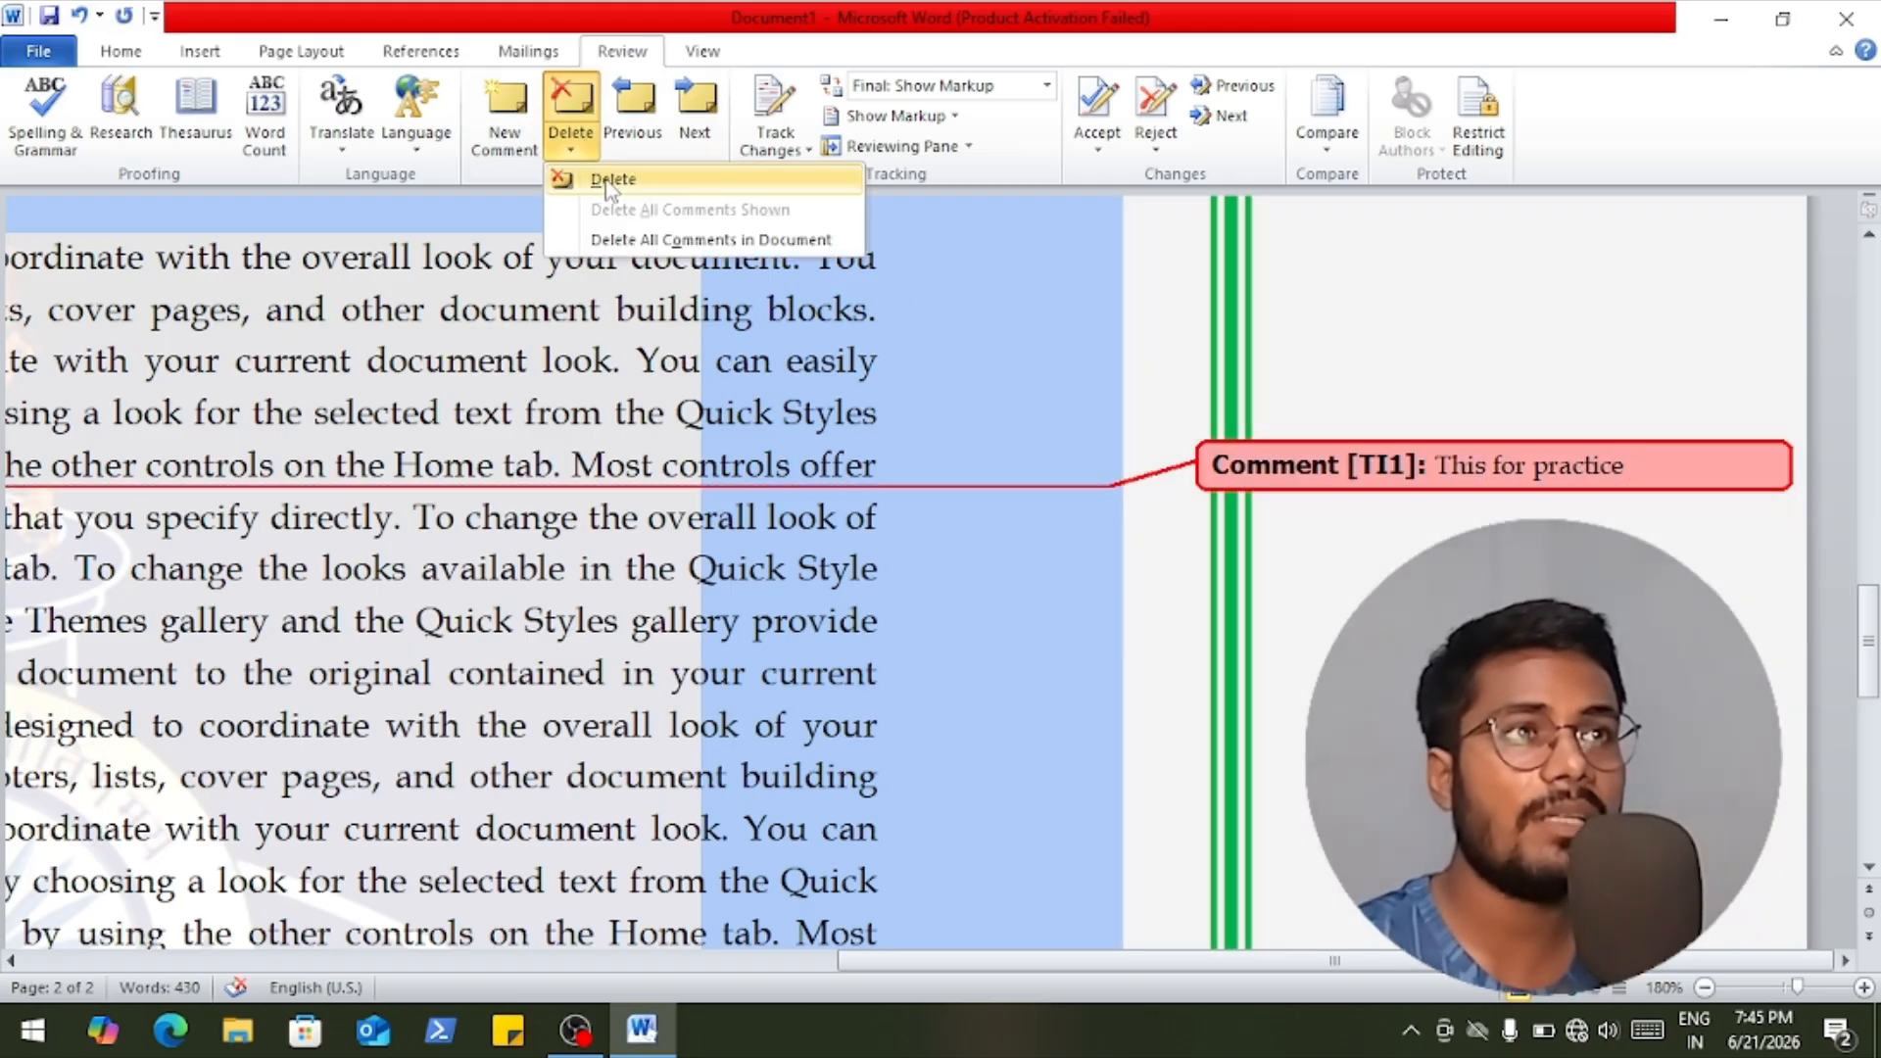
pyautogui.click(605, 181)
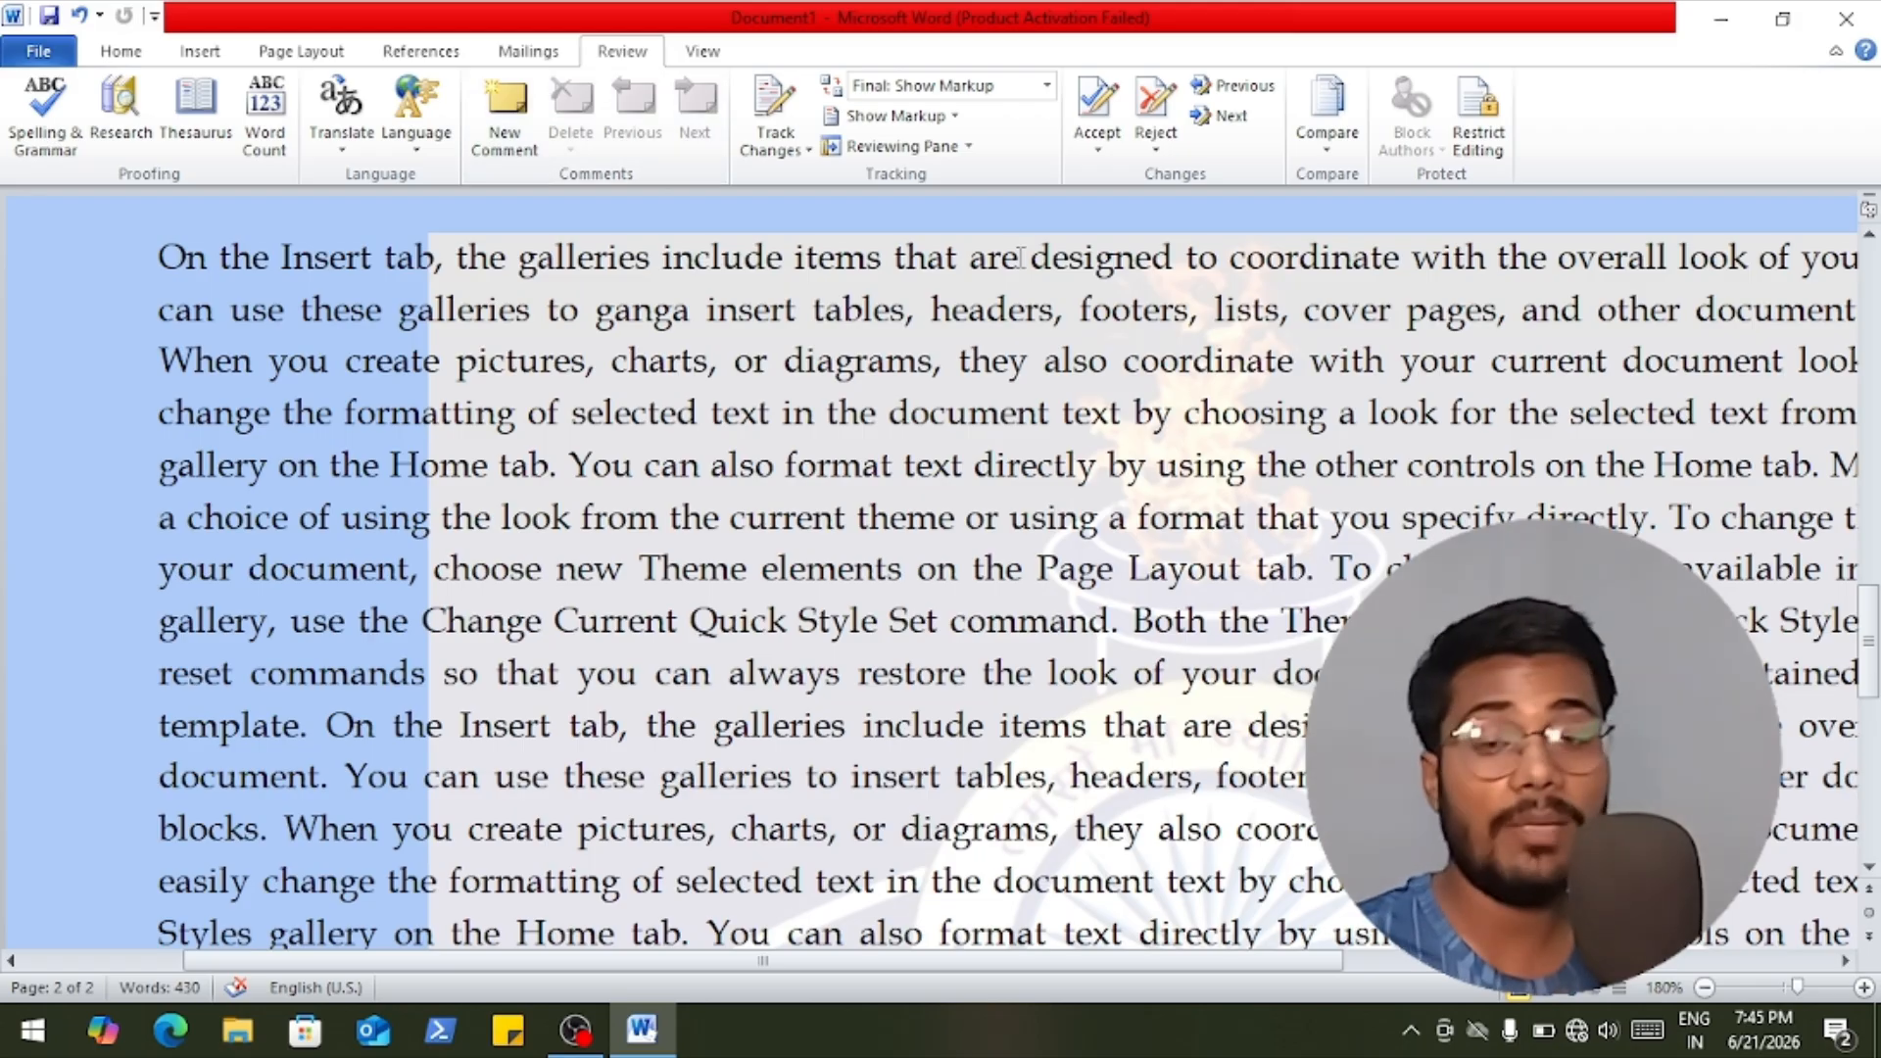
# View the document in Web Layout at different zoom levels, and return it to Print Layout.
pyautogui.click(702, 51)
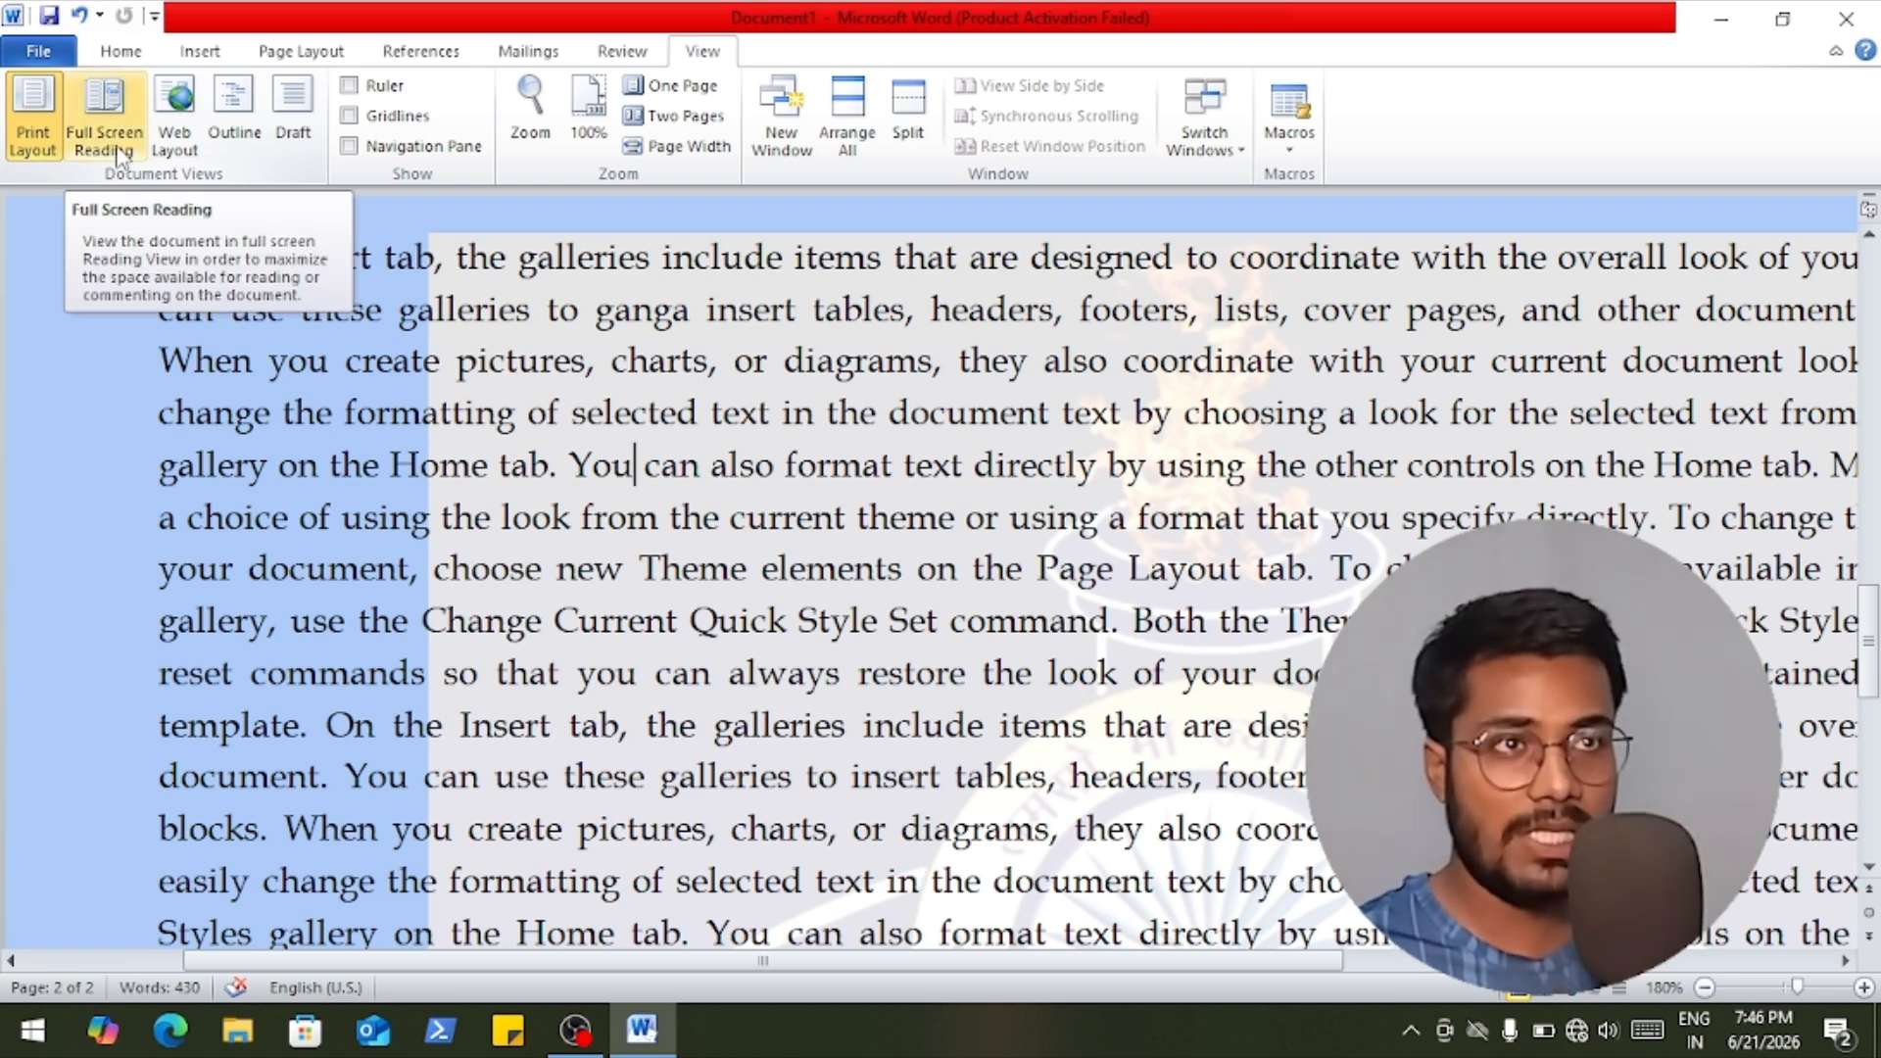
pyautogui.scroll(3, 632, 598)
pyautogui.scroll(-5, 632, 597)
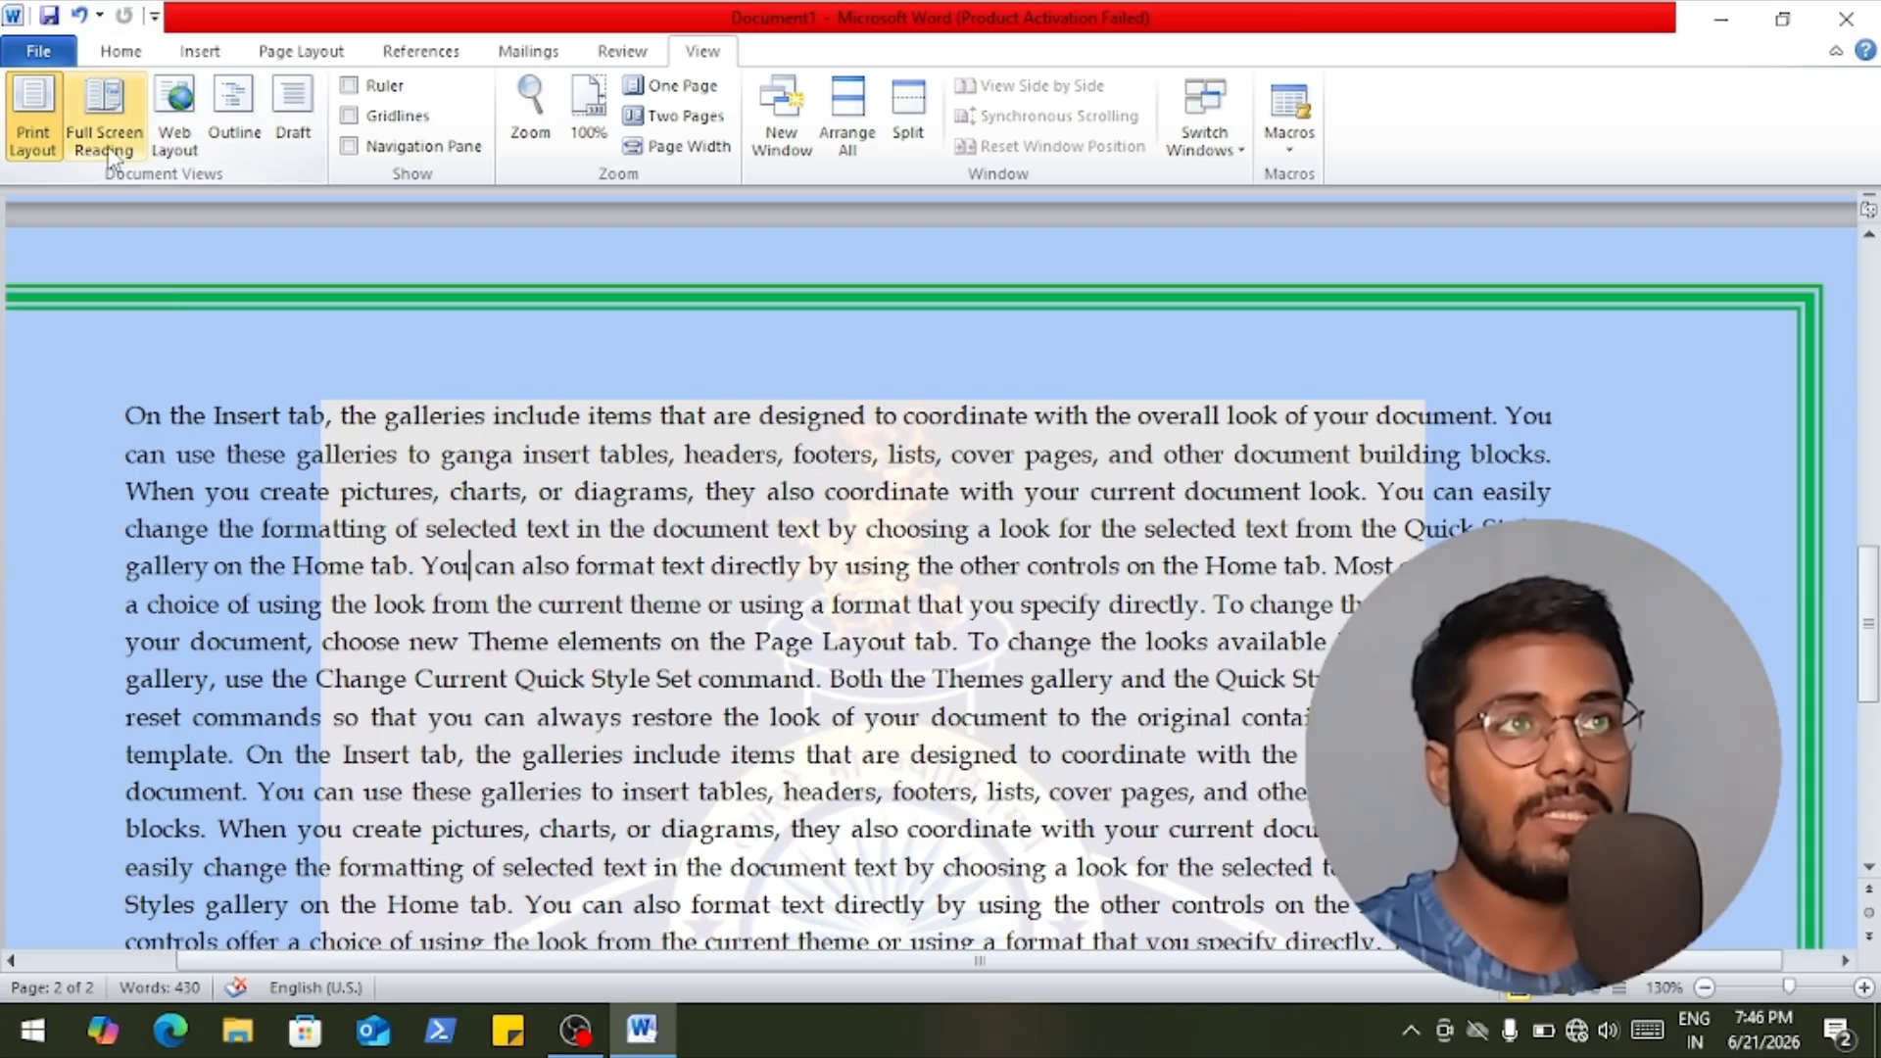
pyautogui.click(176, 113)
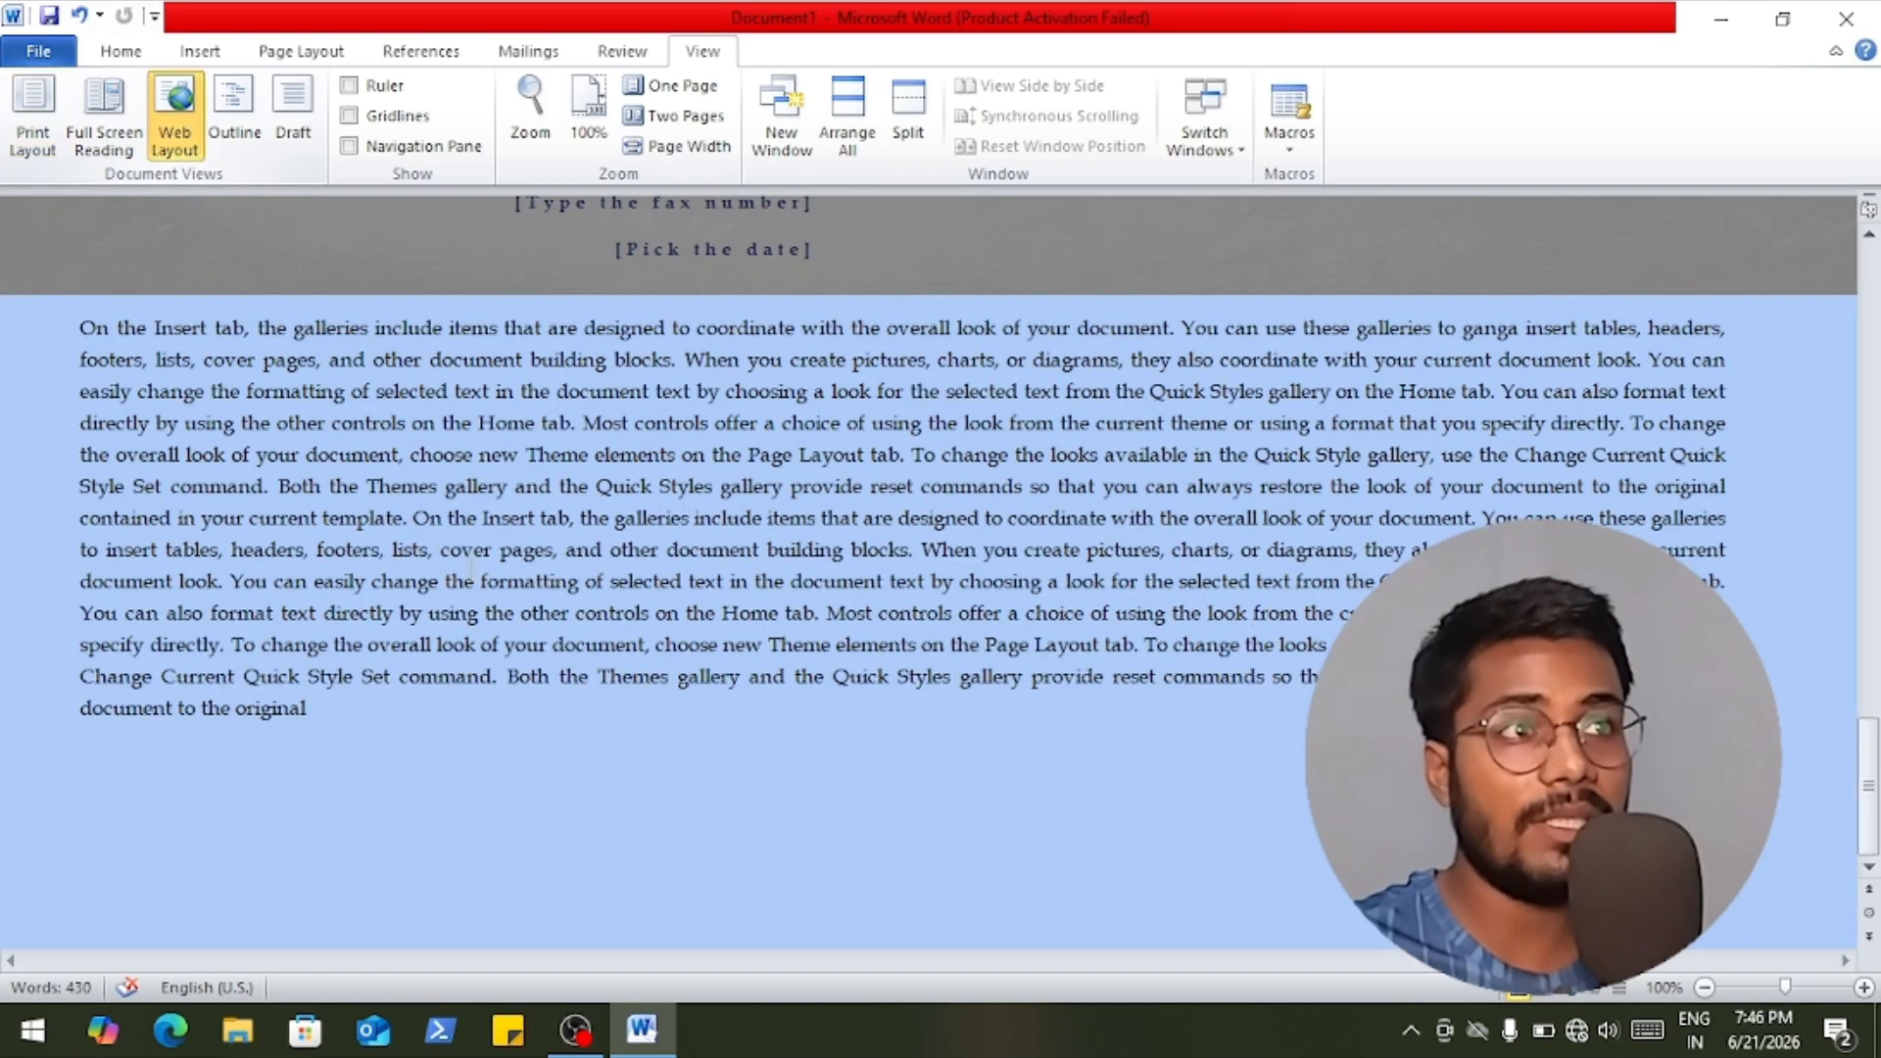
pyautogui.scroll(7, 508, 507)
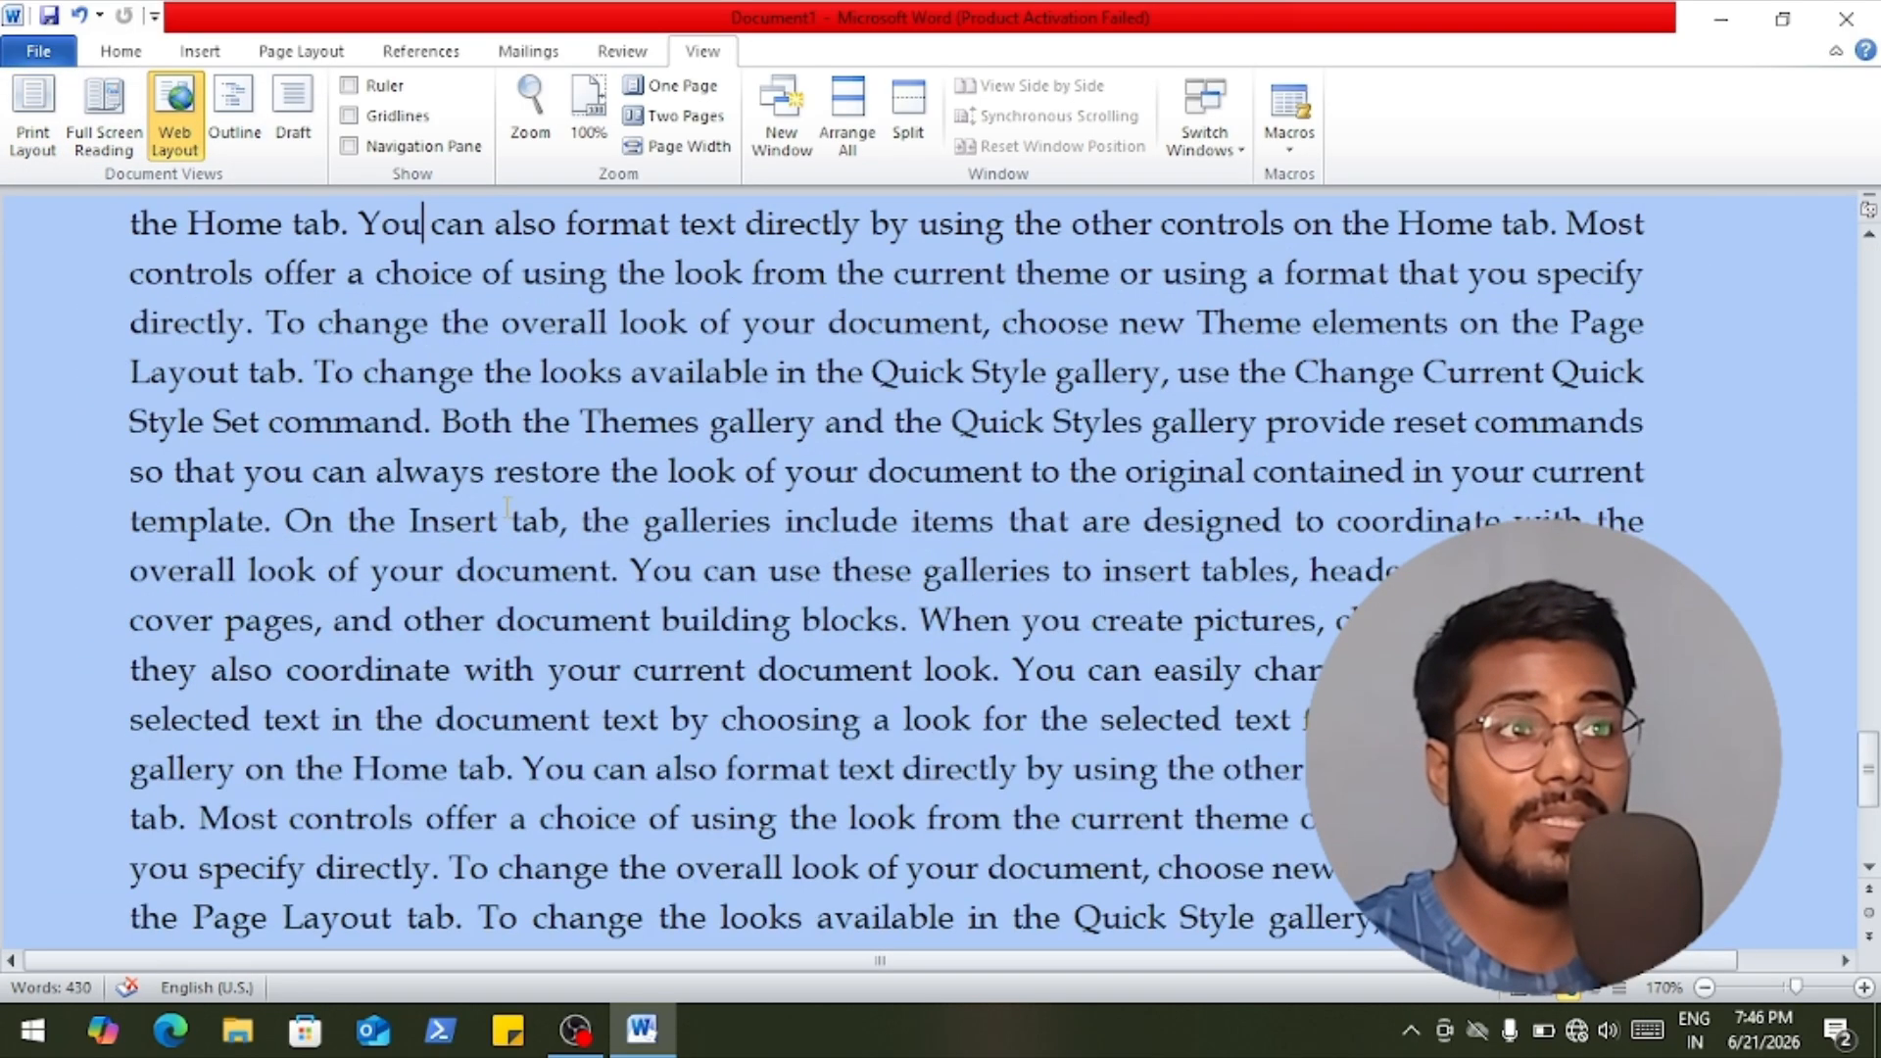
pyautogui.scroll(15, 511, 537)
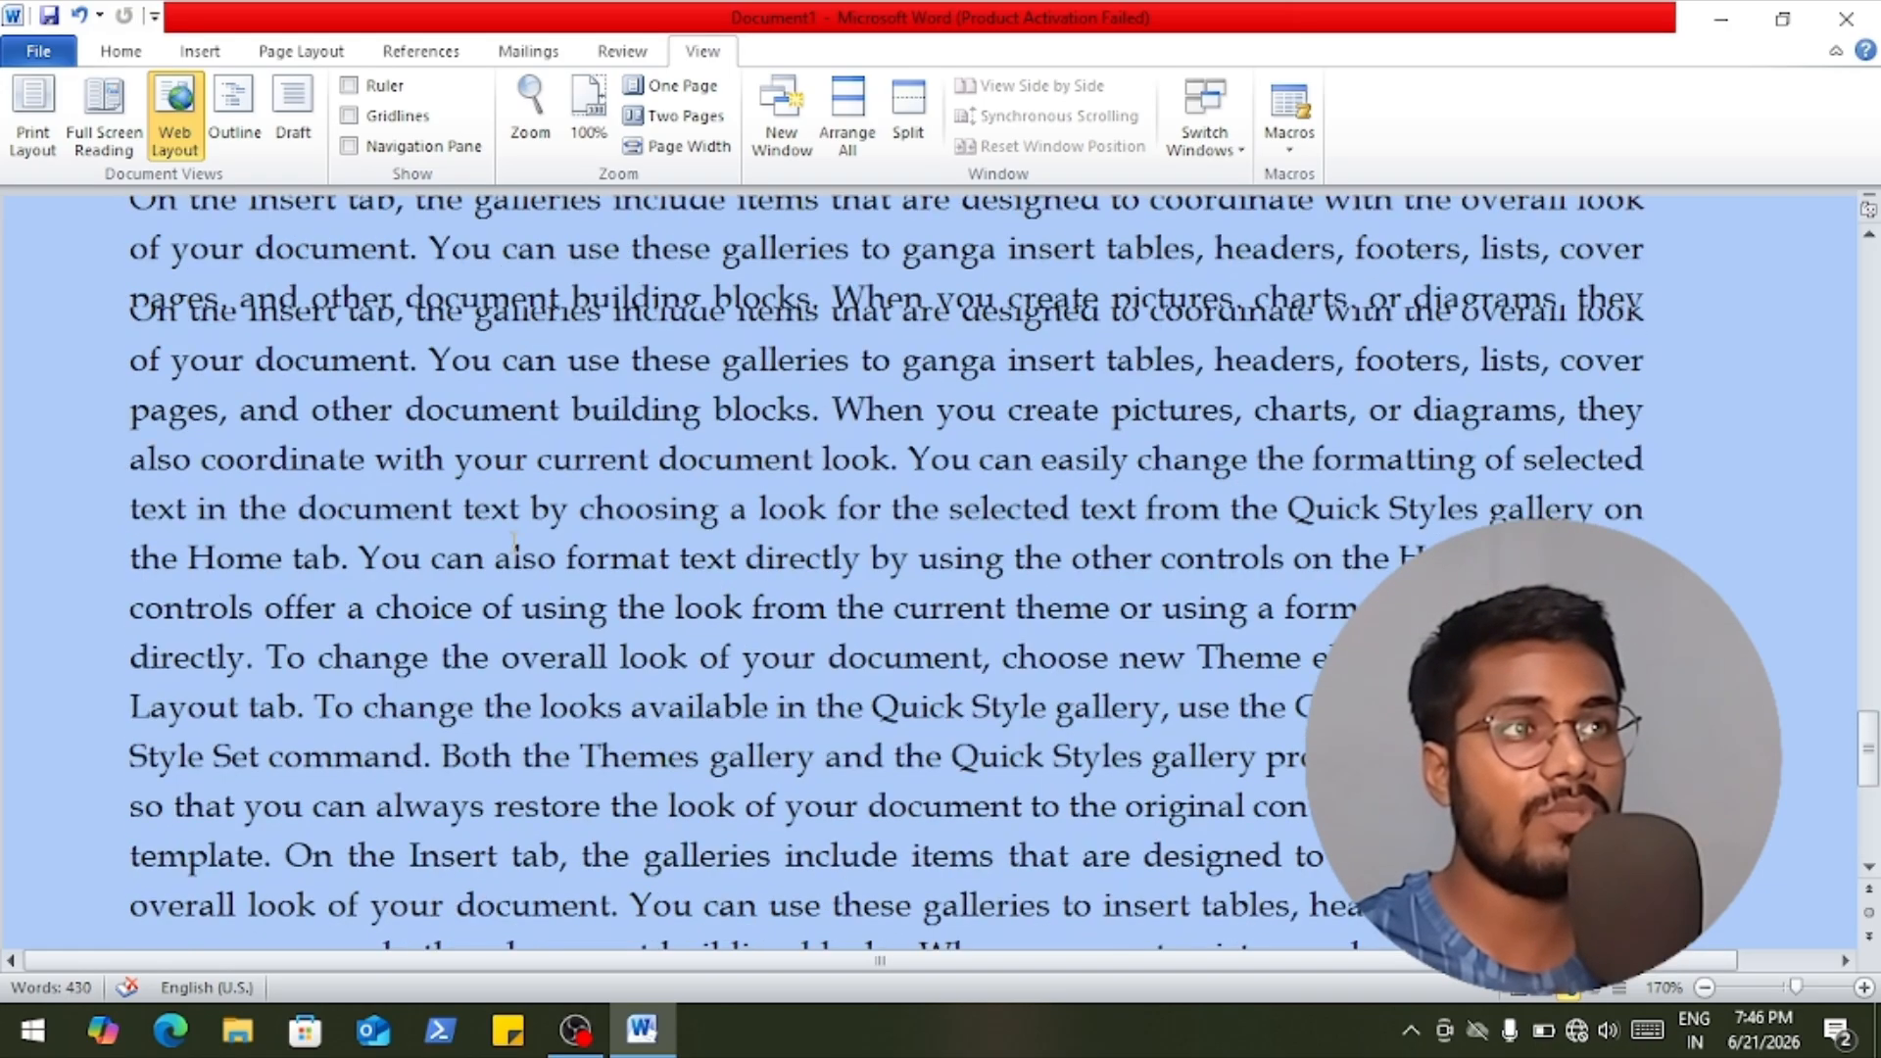
pyautogui.scroll(-8, 512, 542)
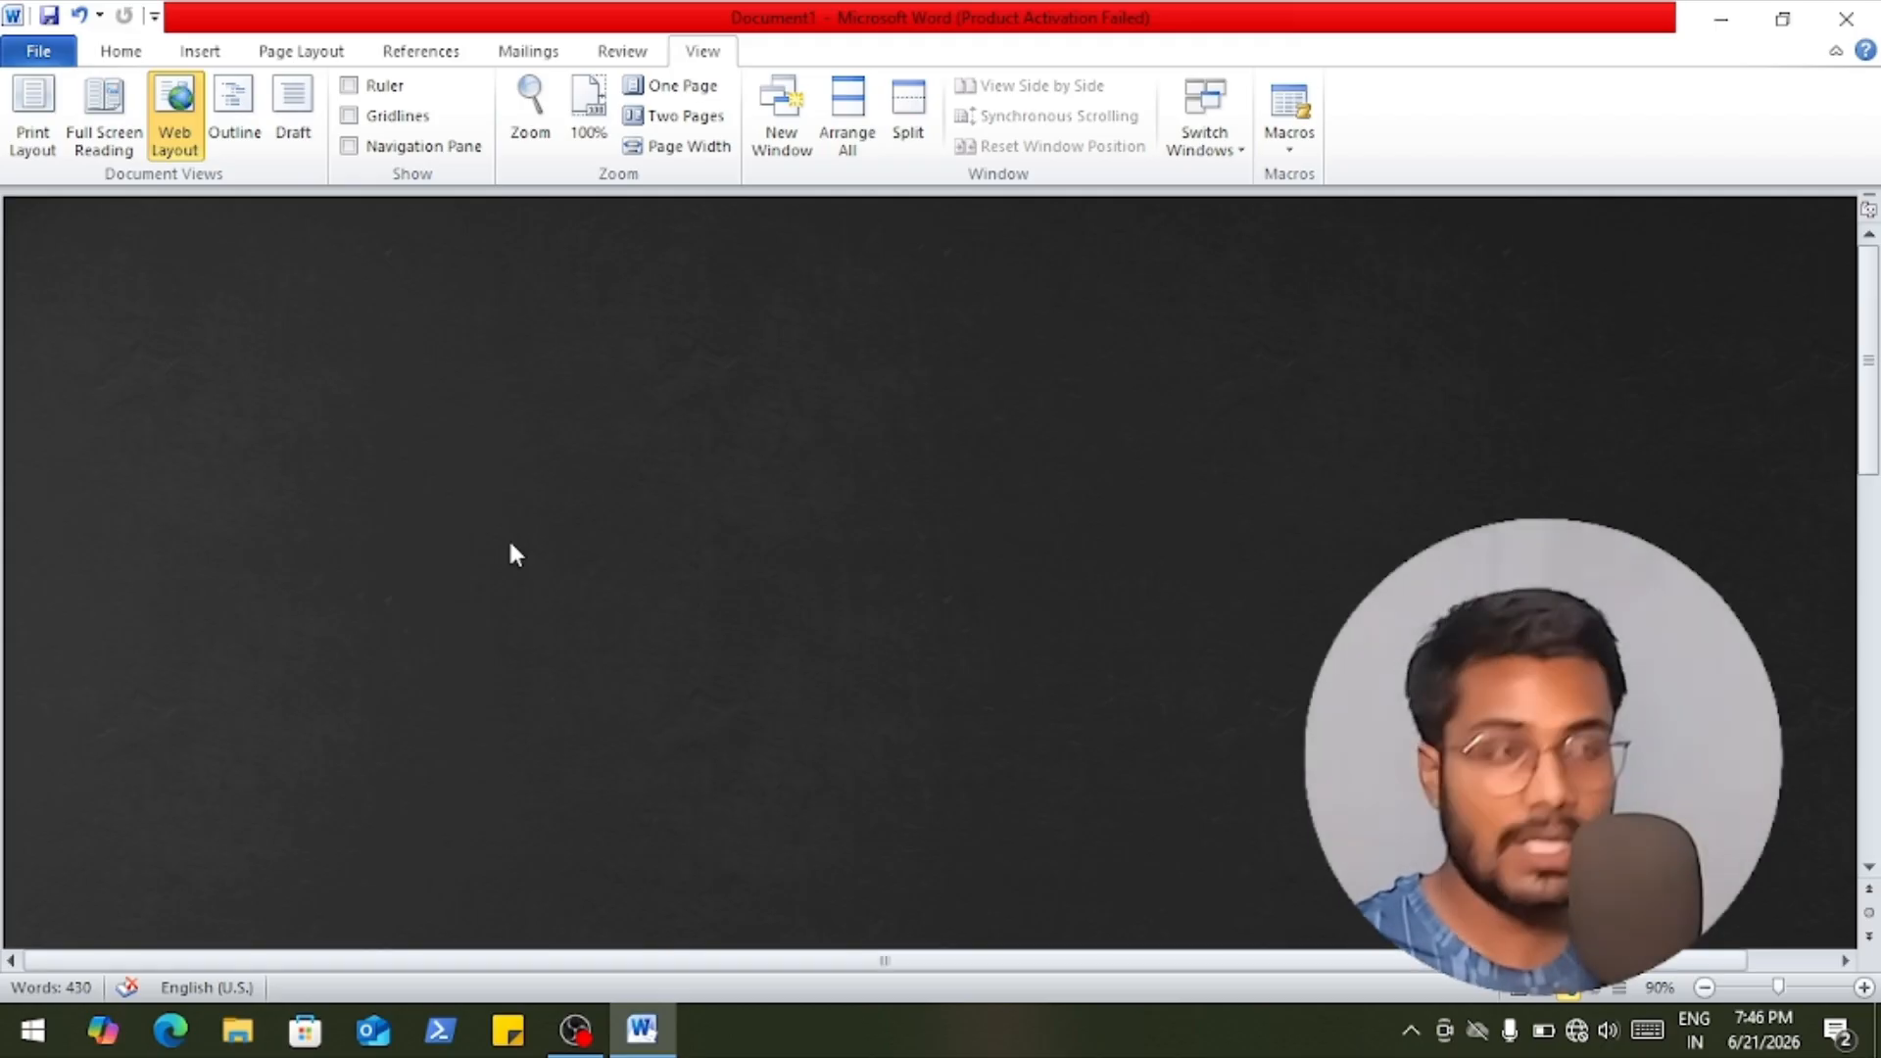
pyautogui.scroll(-3, 511, 544)
pyautogui.scroll(-5, 512, 545)
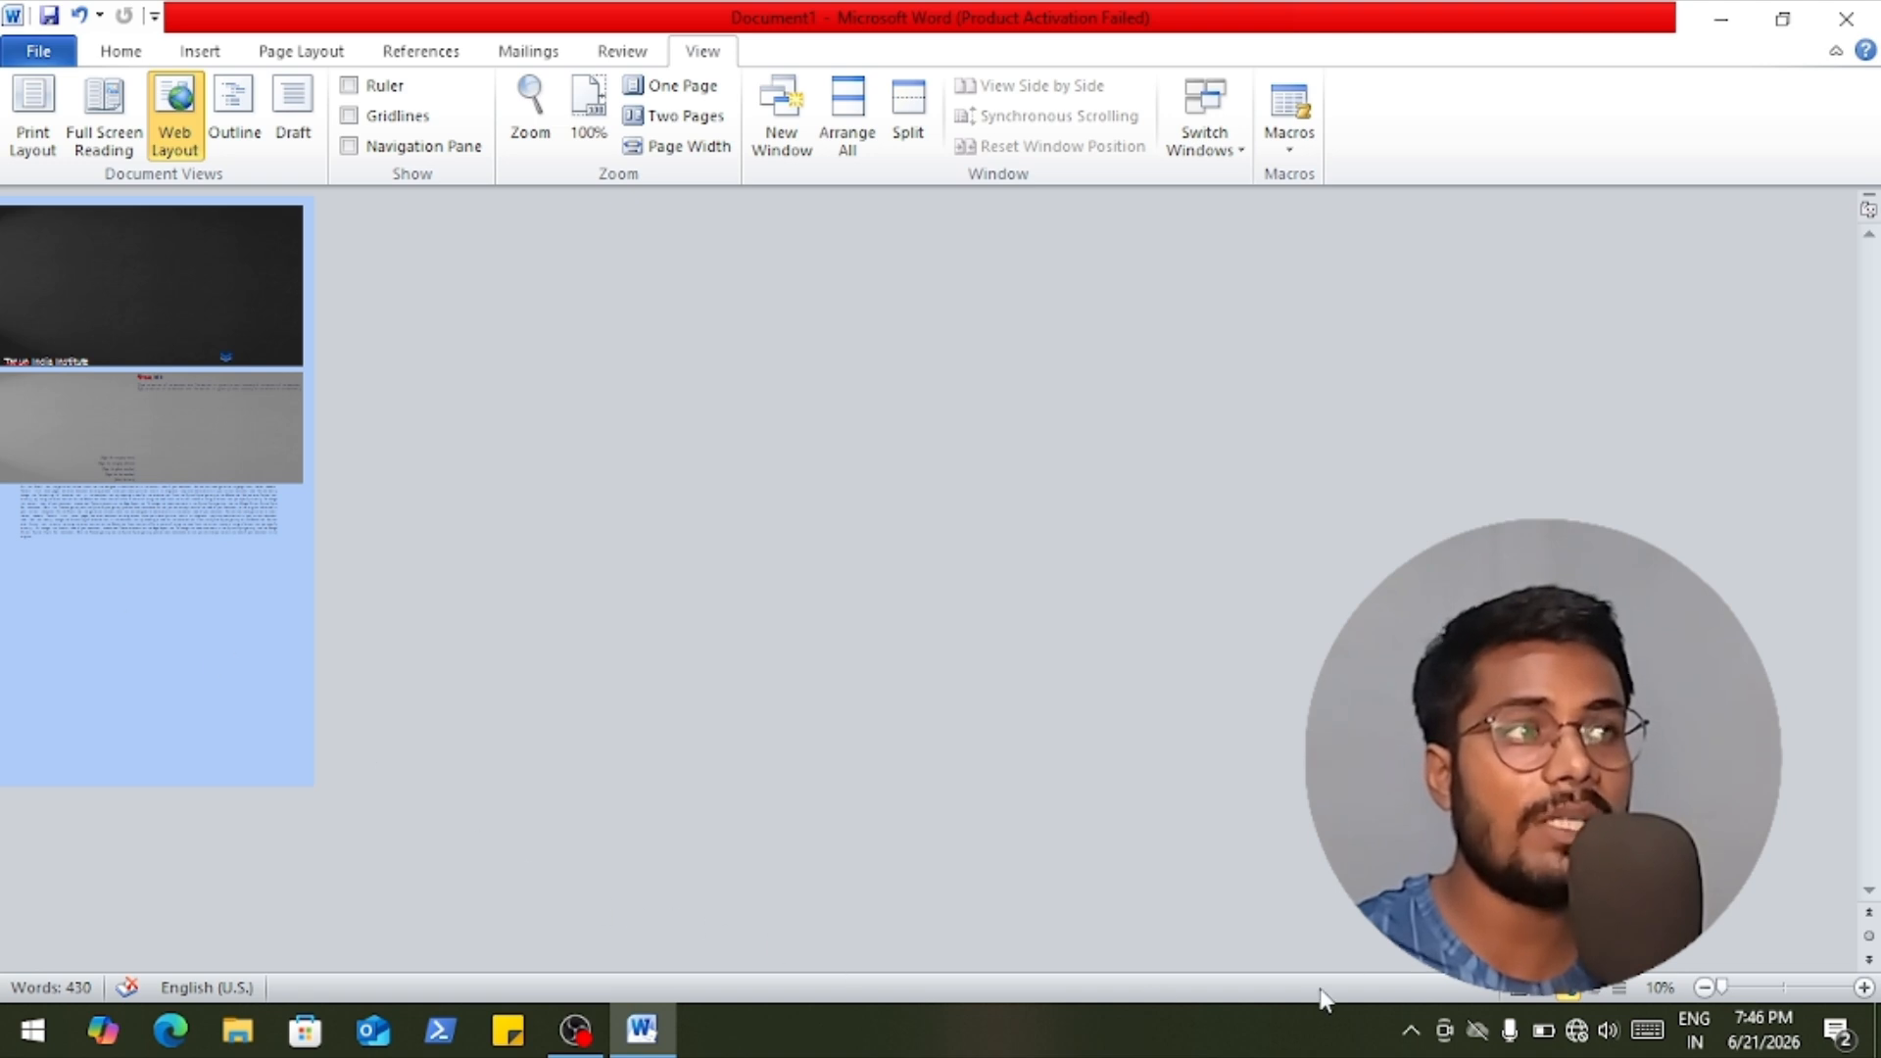
pyautogui.scroll(3, 458, 619)
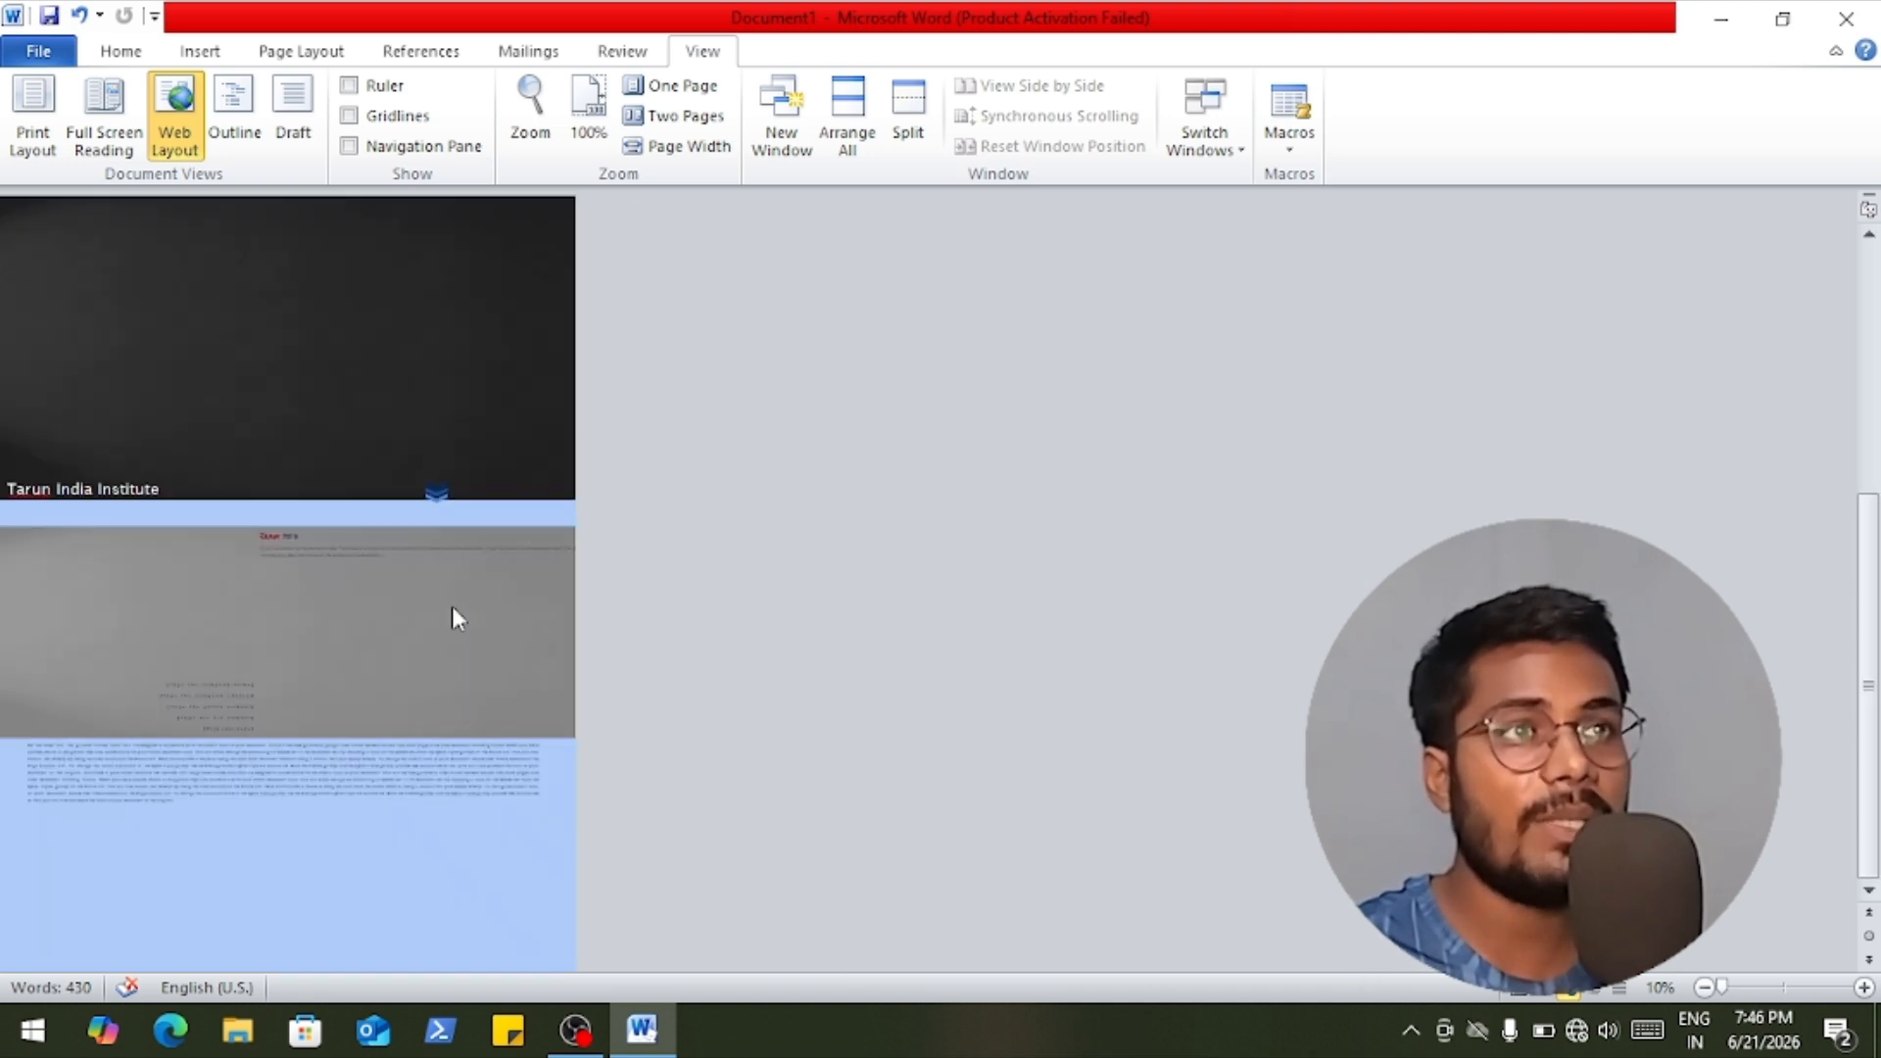
pyautogui.scroll(1, 625, 597)
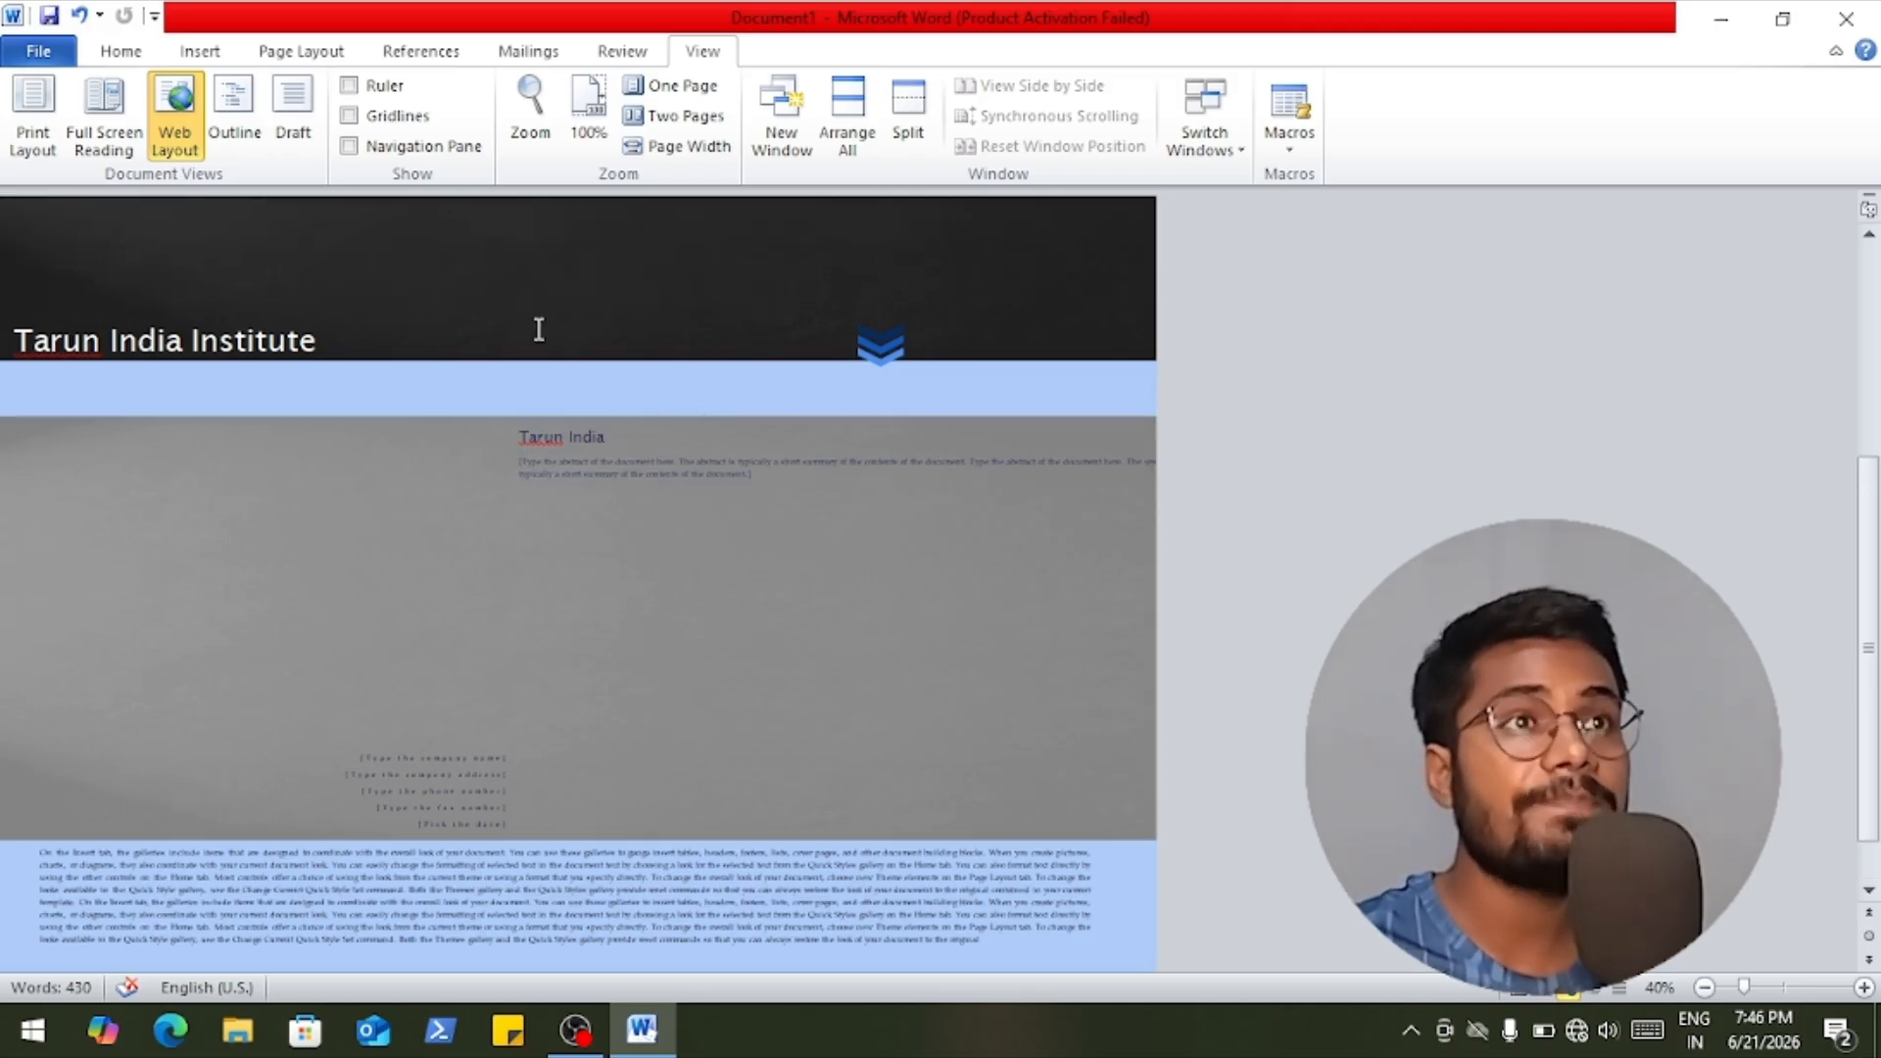
pyautogui.click(54, 151)
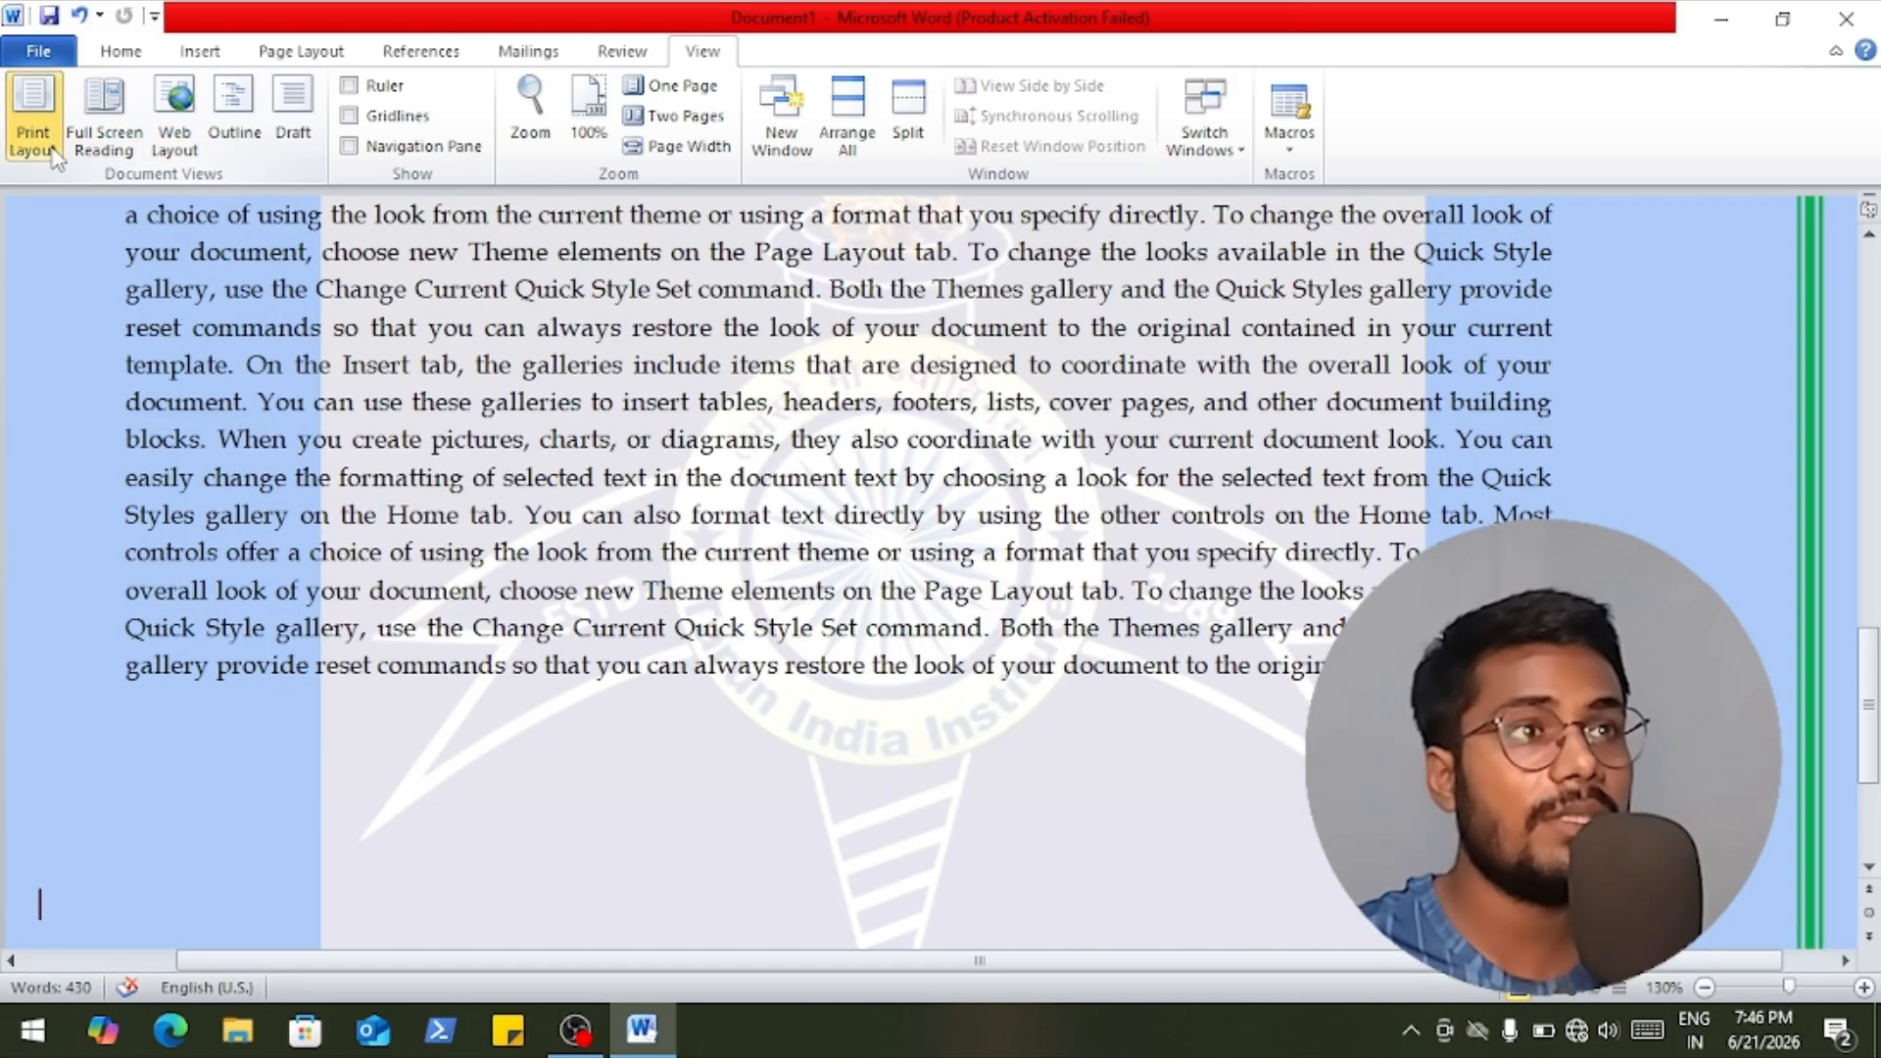
pyautogui.scroll(3, 345, 402)
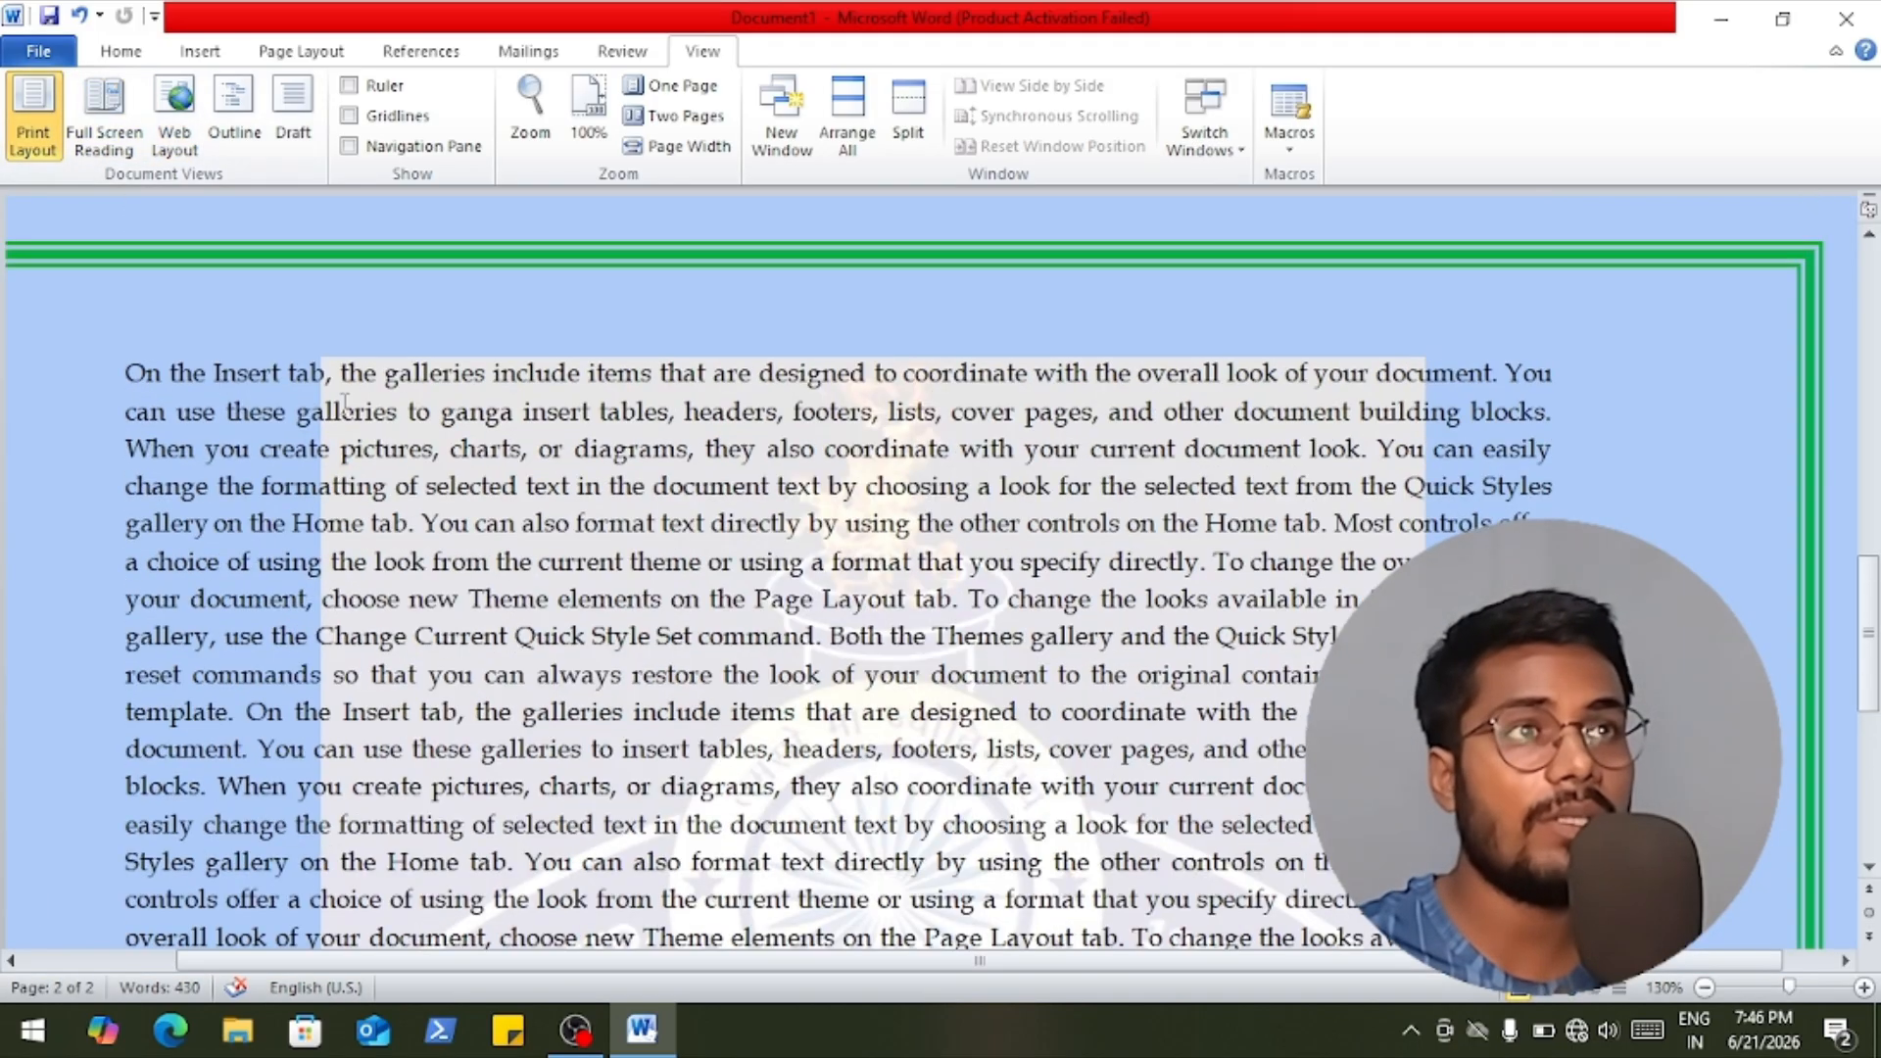
# Page through the document from its first to its last screen in Full Screen Reading view, and close that view.
pyautogui.click(108, 142)
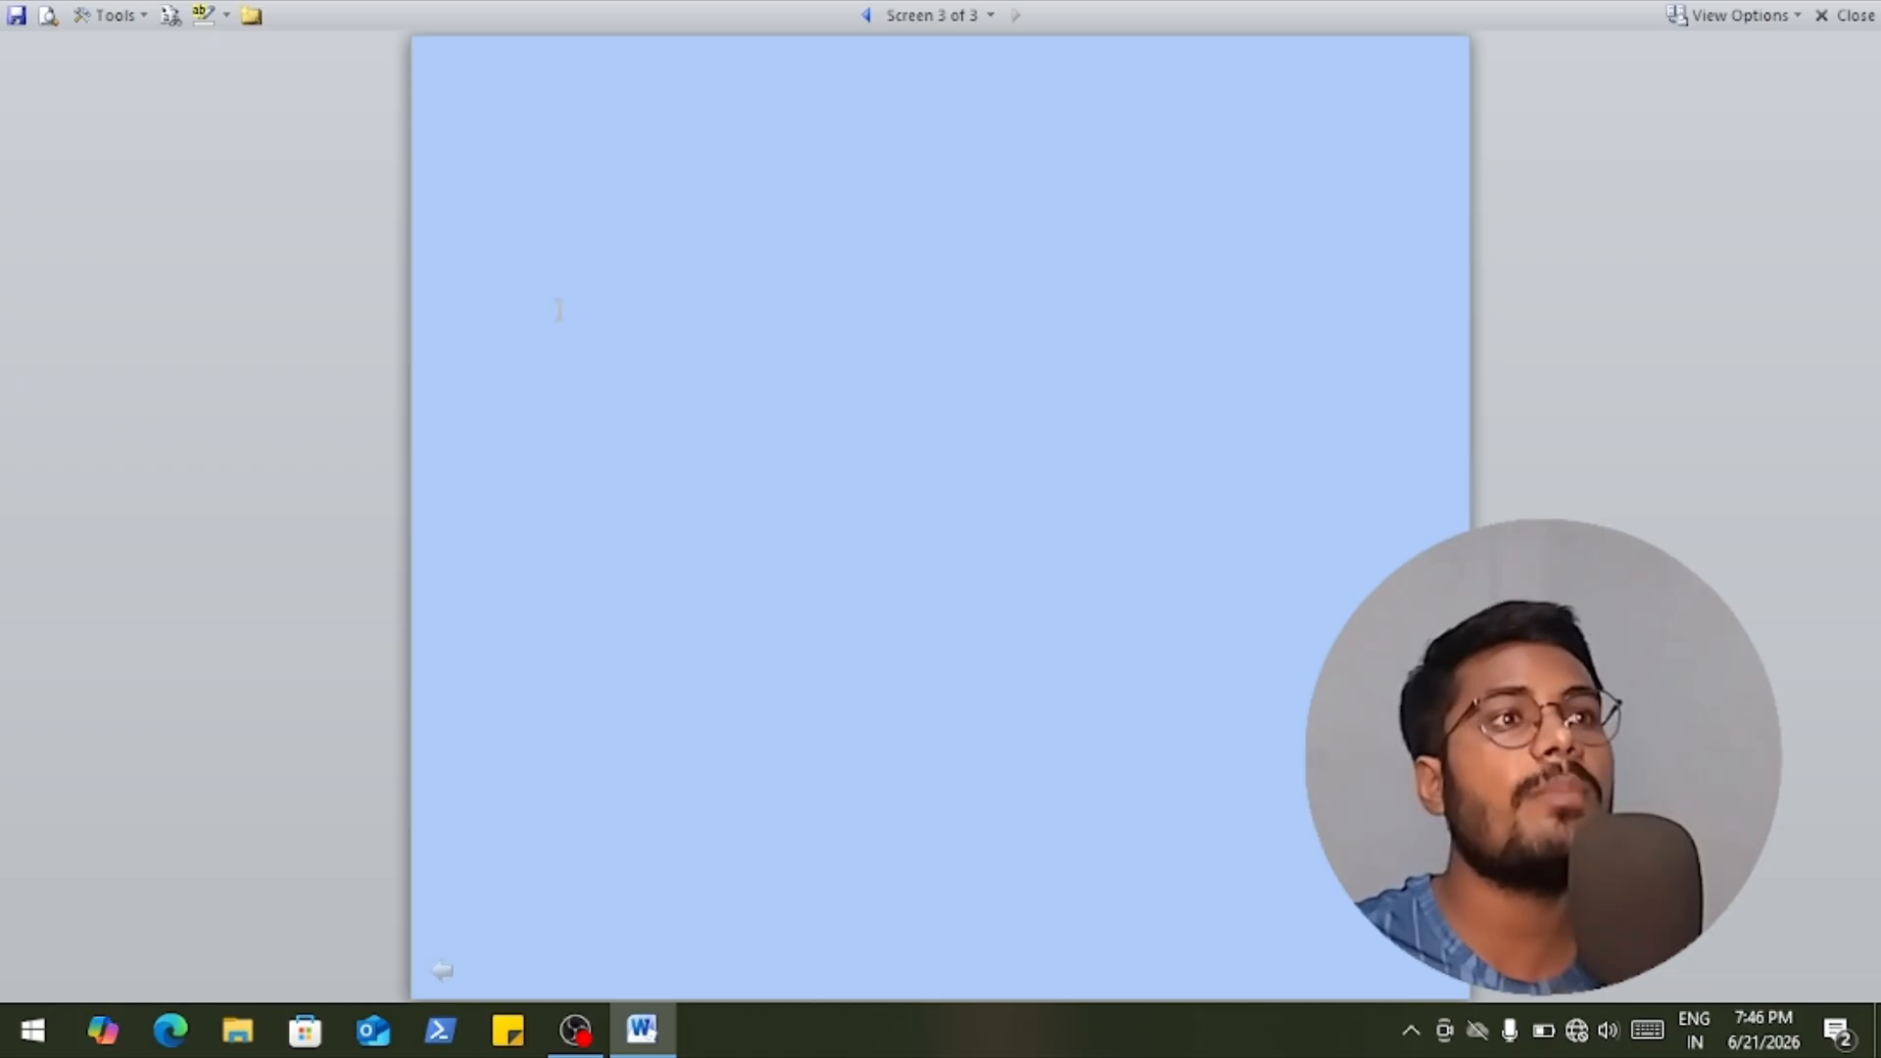
pyautogui.press('Home')
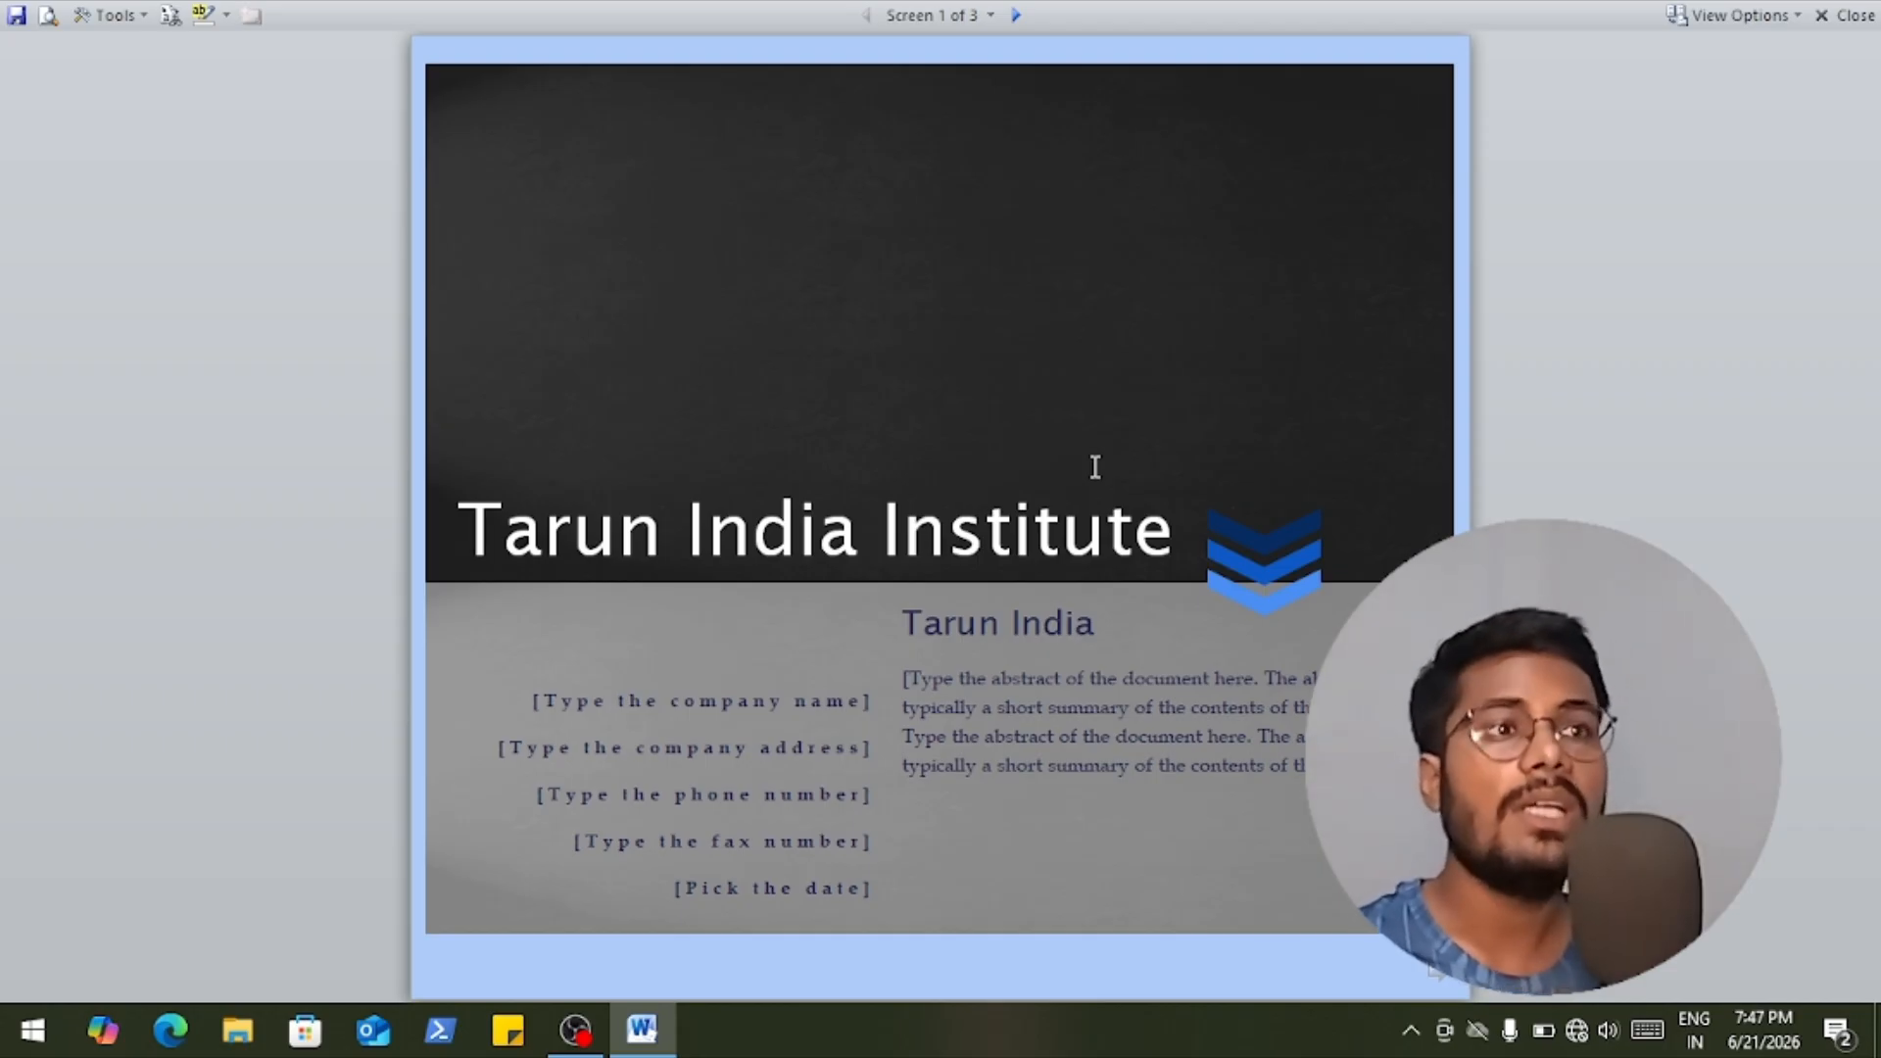
pyautogui.press('pagedown')
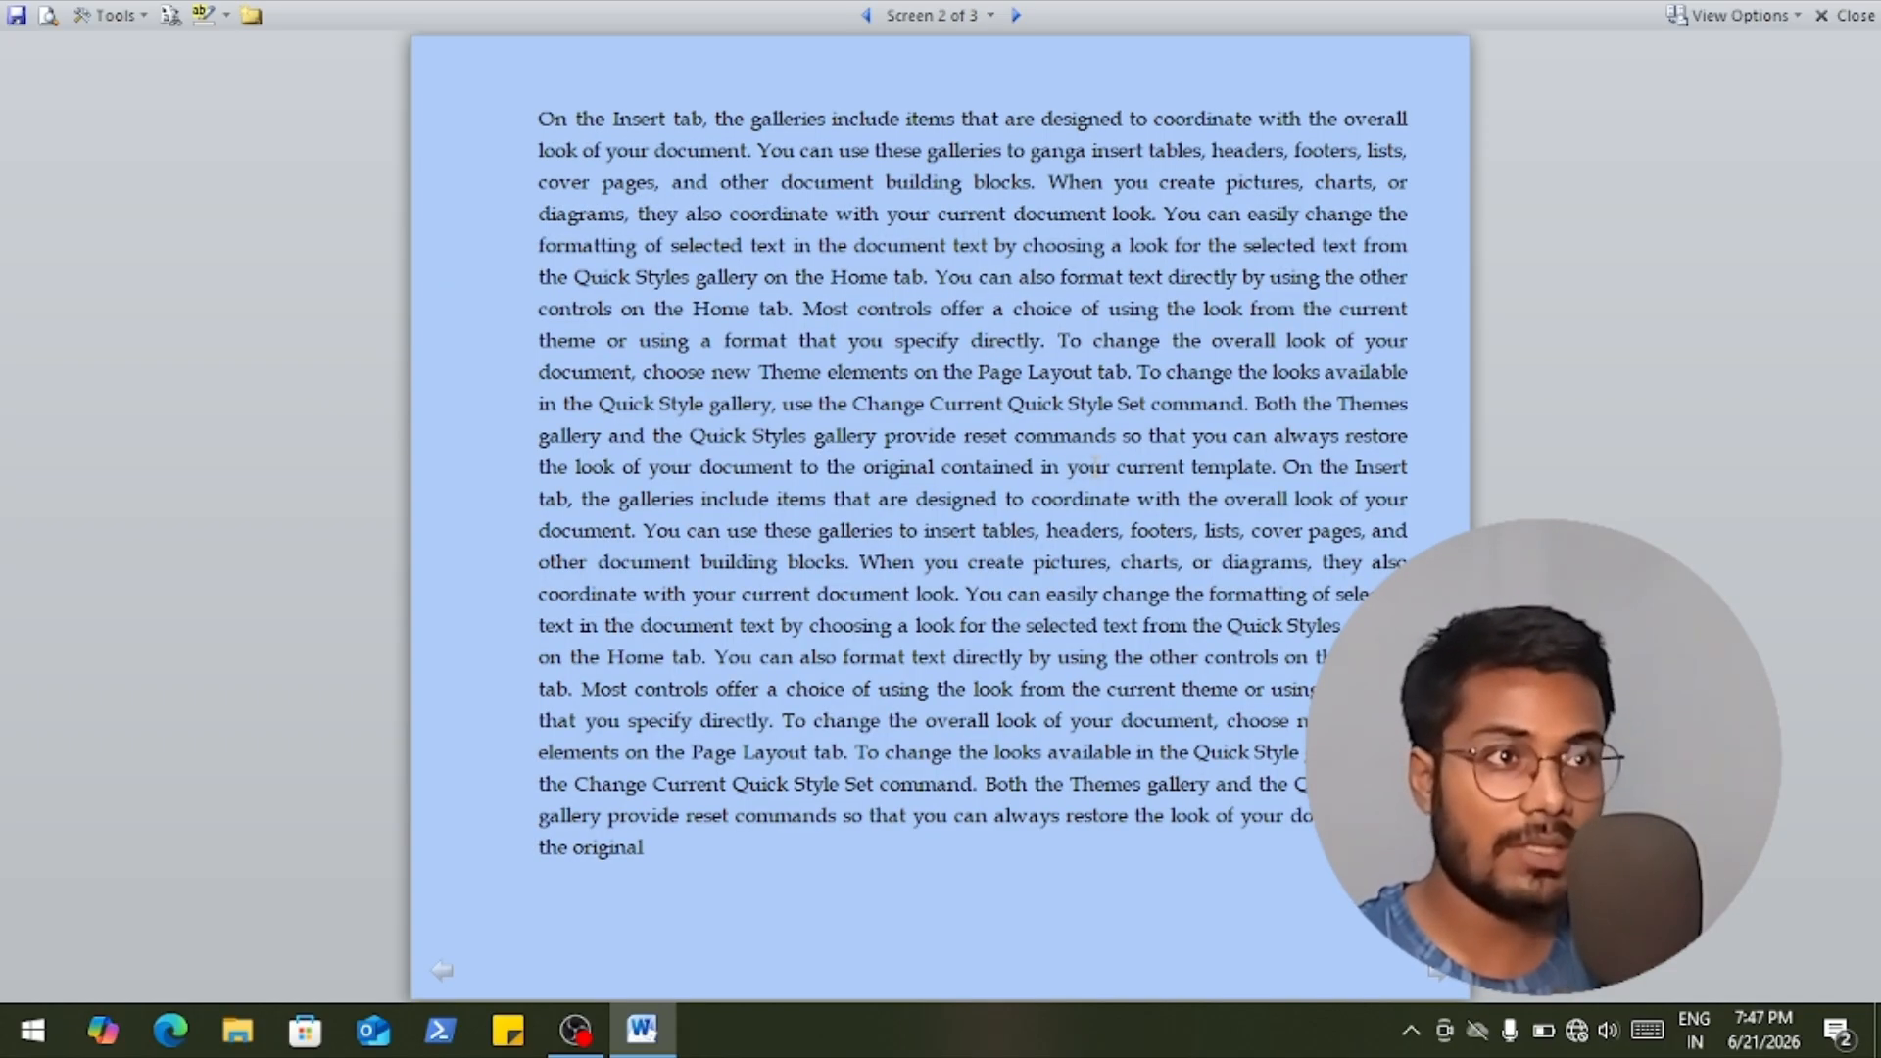
pyautogui.press('pagedown')
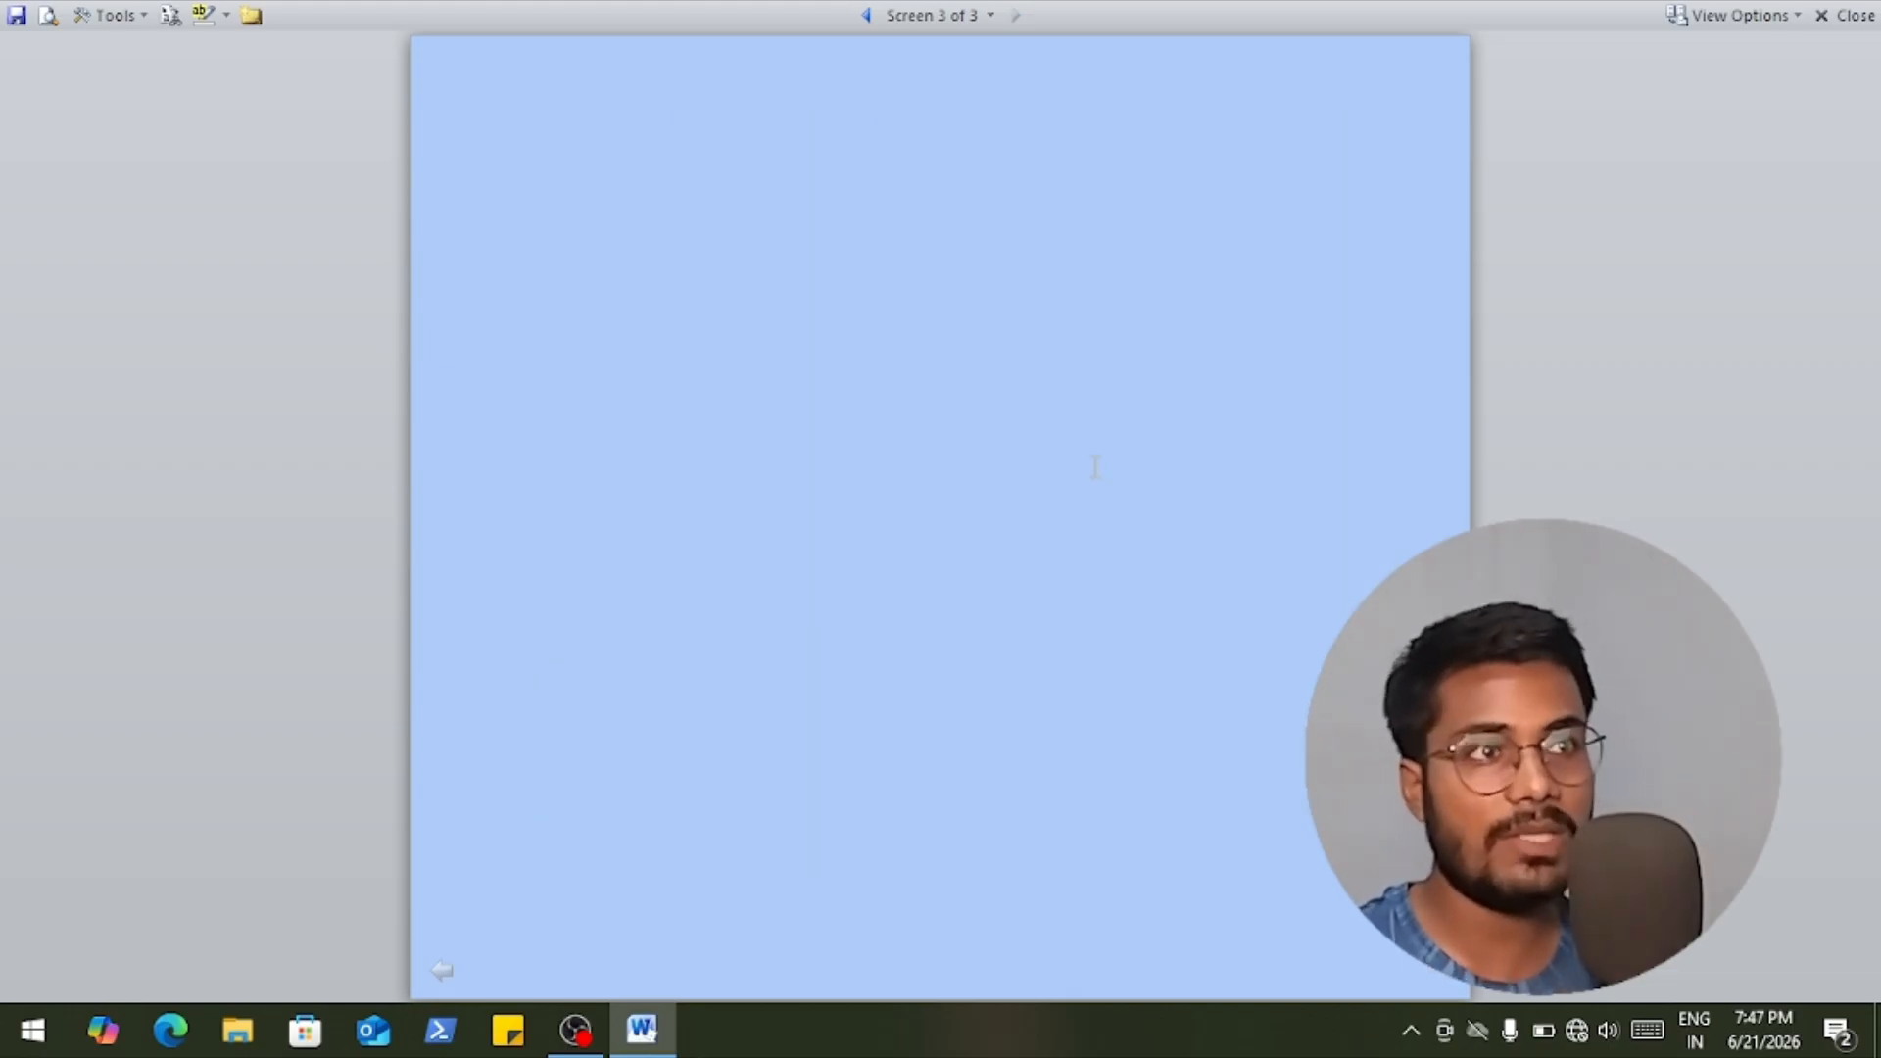
pyautogui.press('Escape')
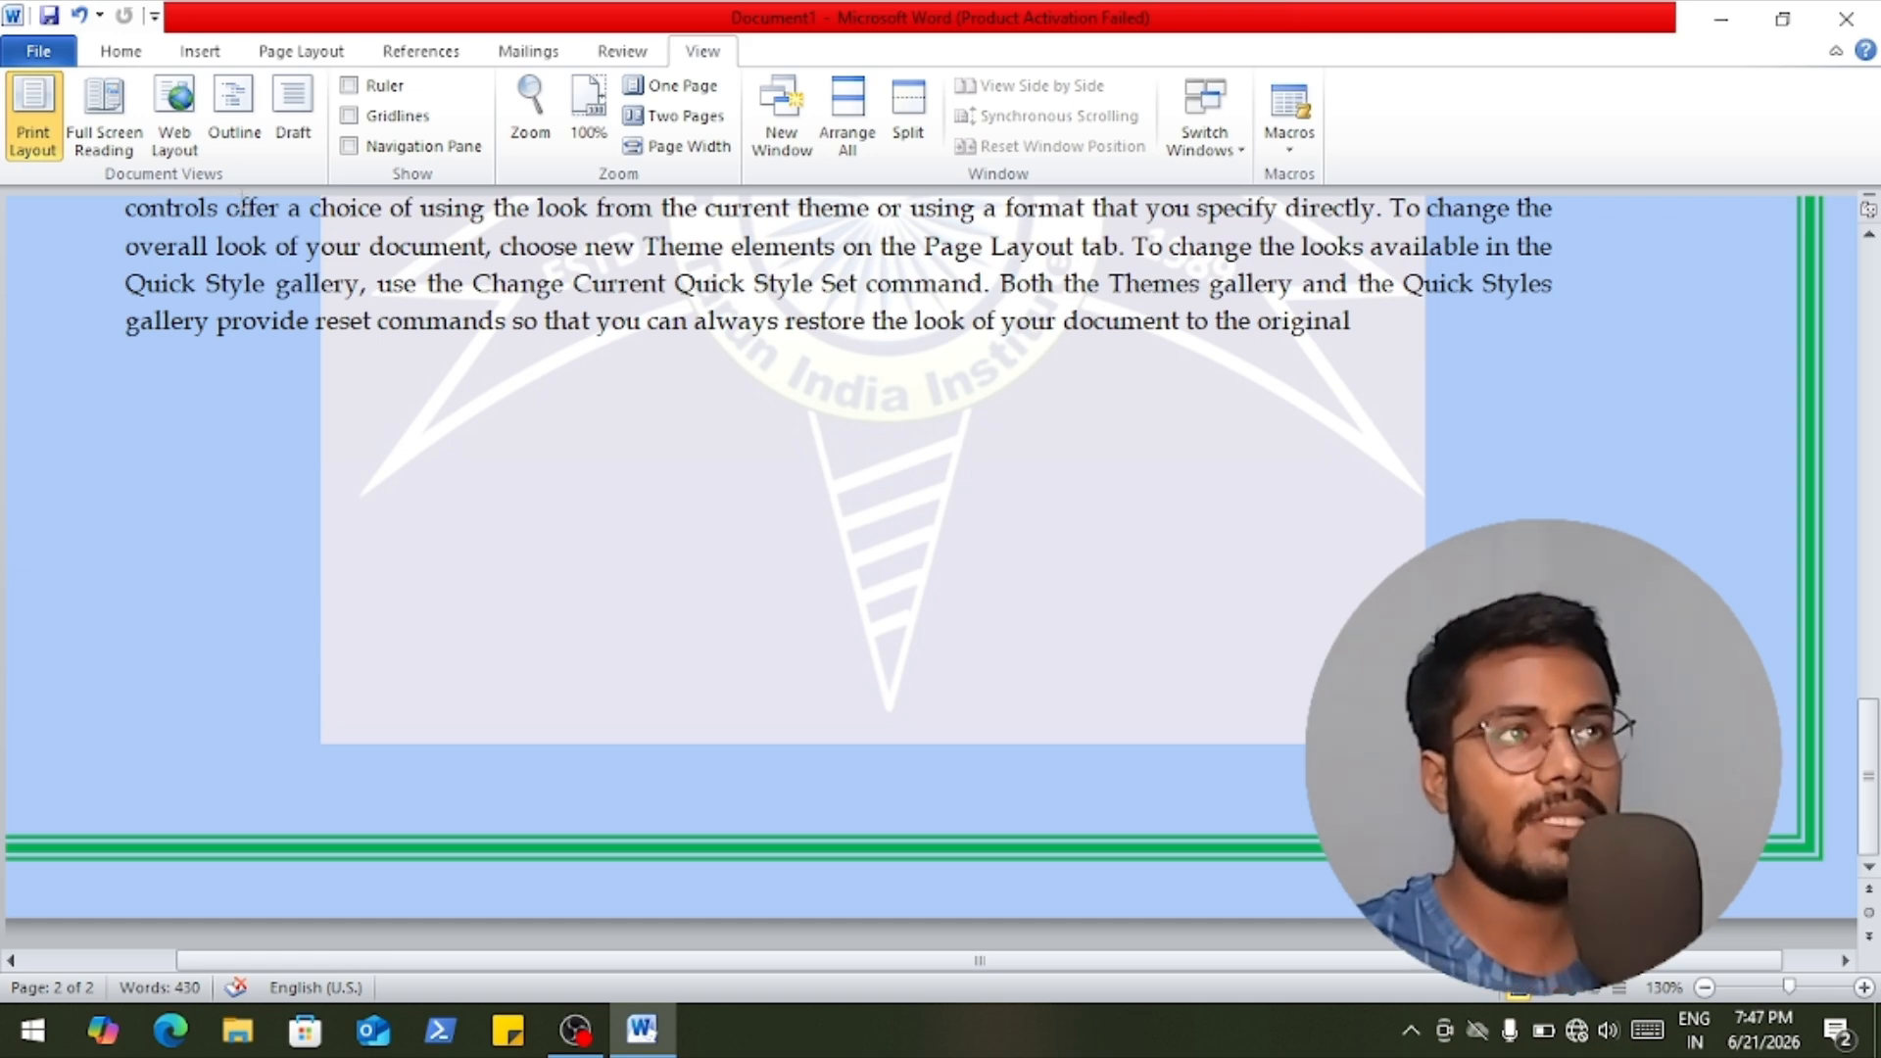
# Show the gridlines on the document page, and hide them again.
pyautogui.scroll(2, 511, 544)
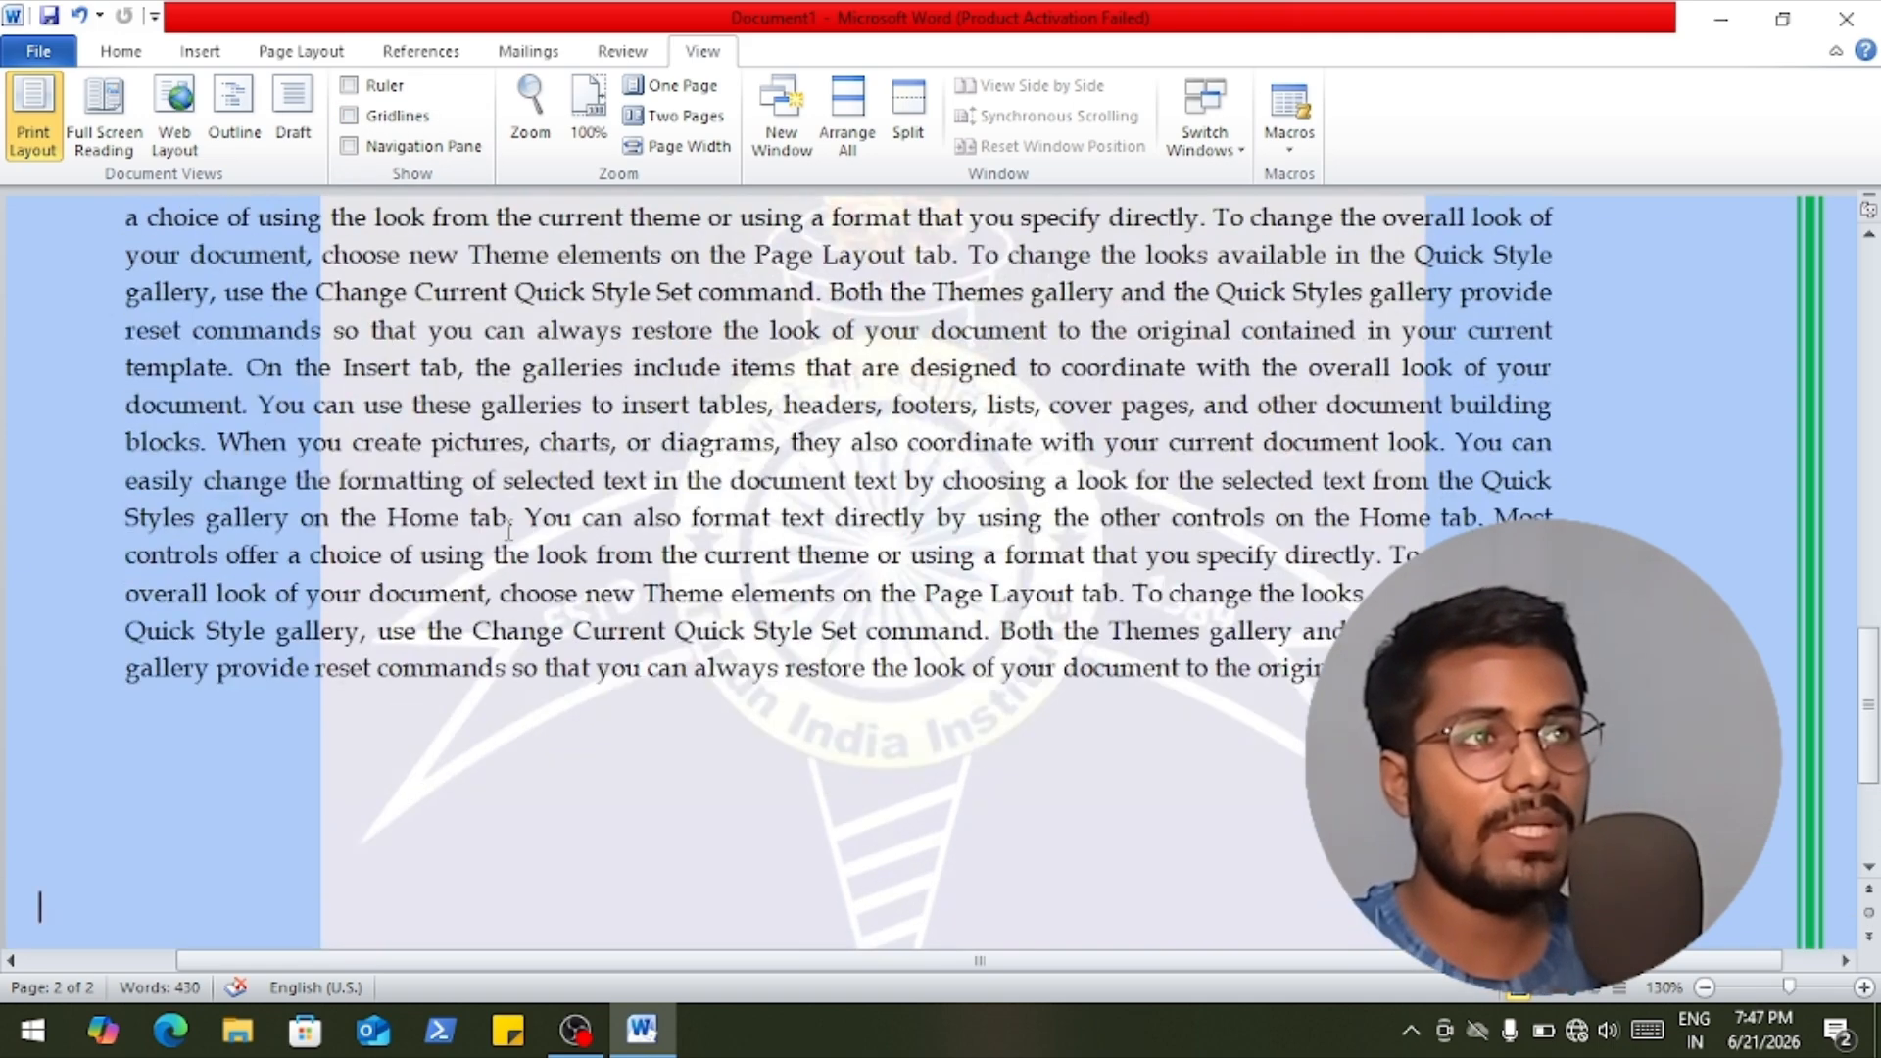
pyautogui.scroll(-2, 513, 540)
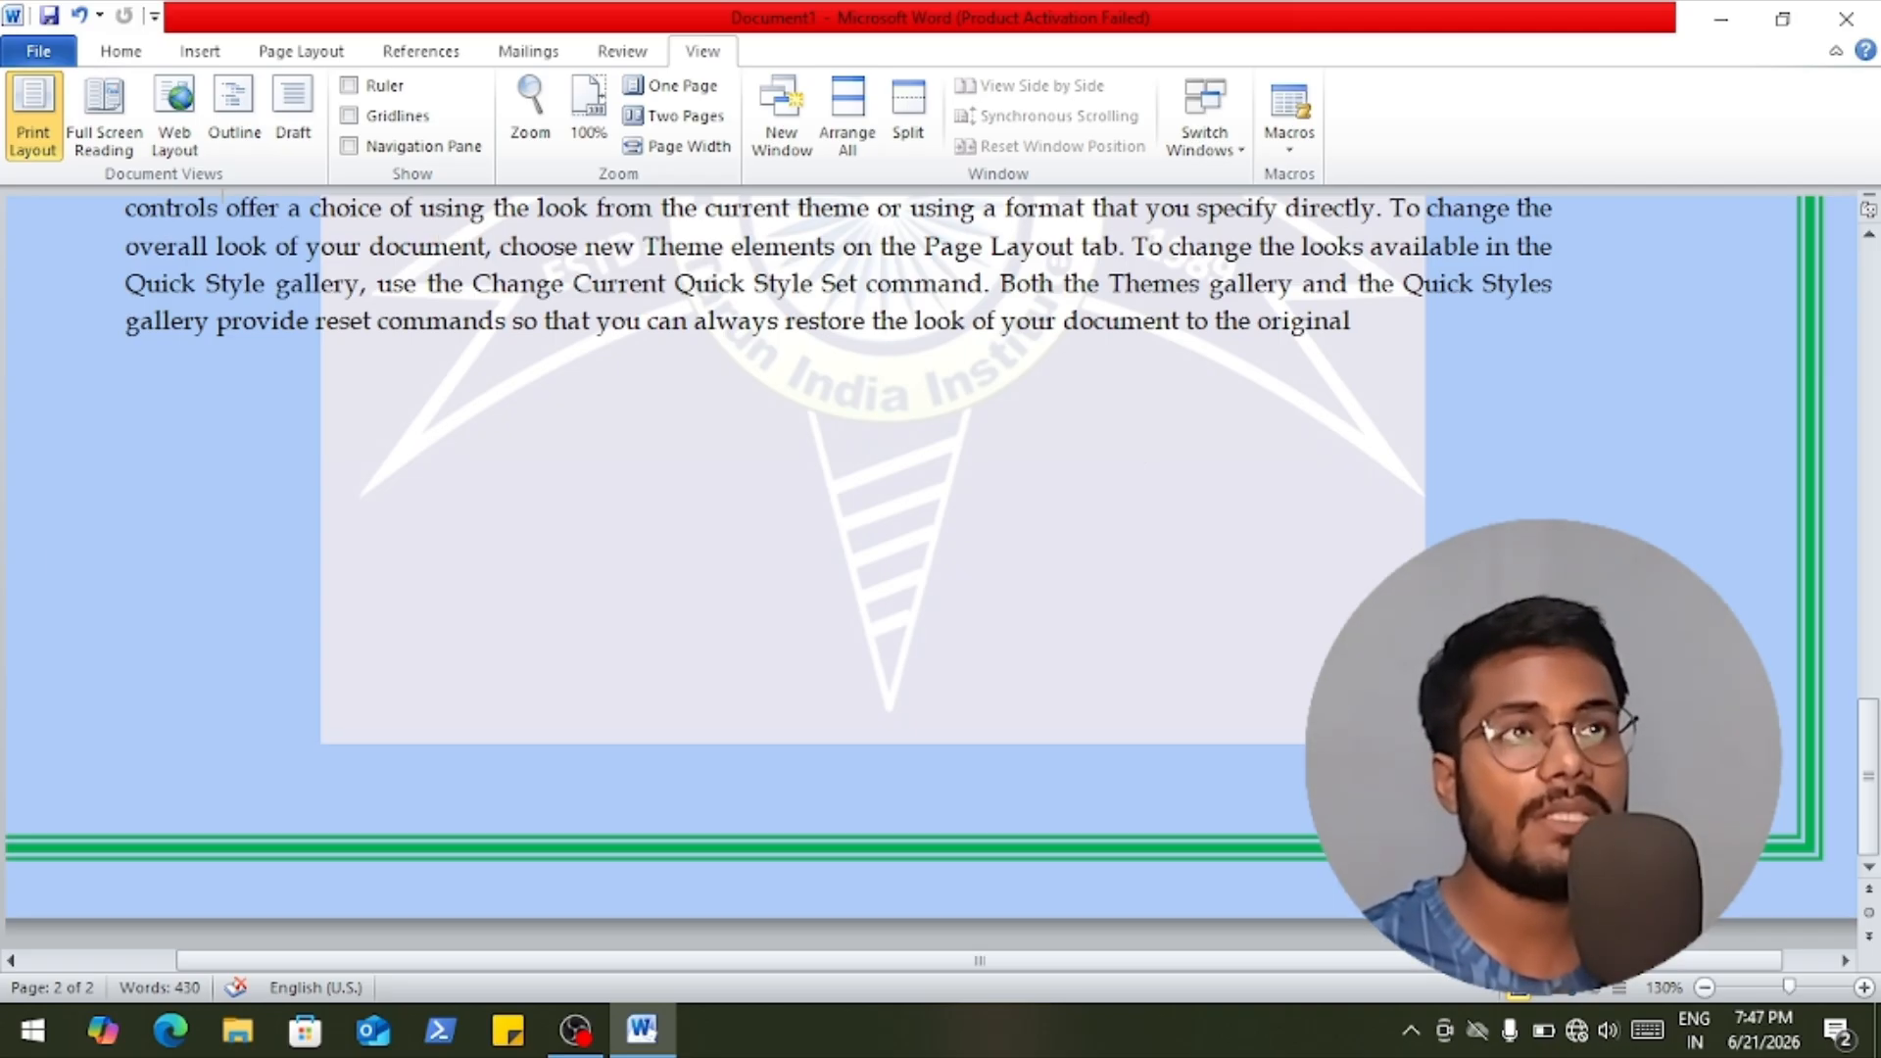
pyautogui.click(397, 117)
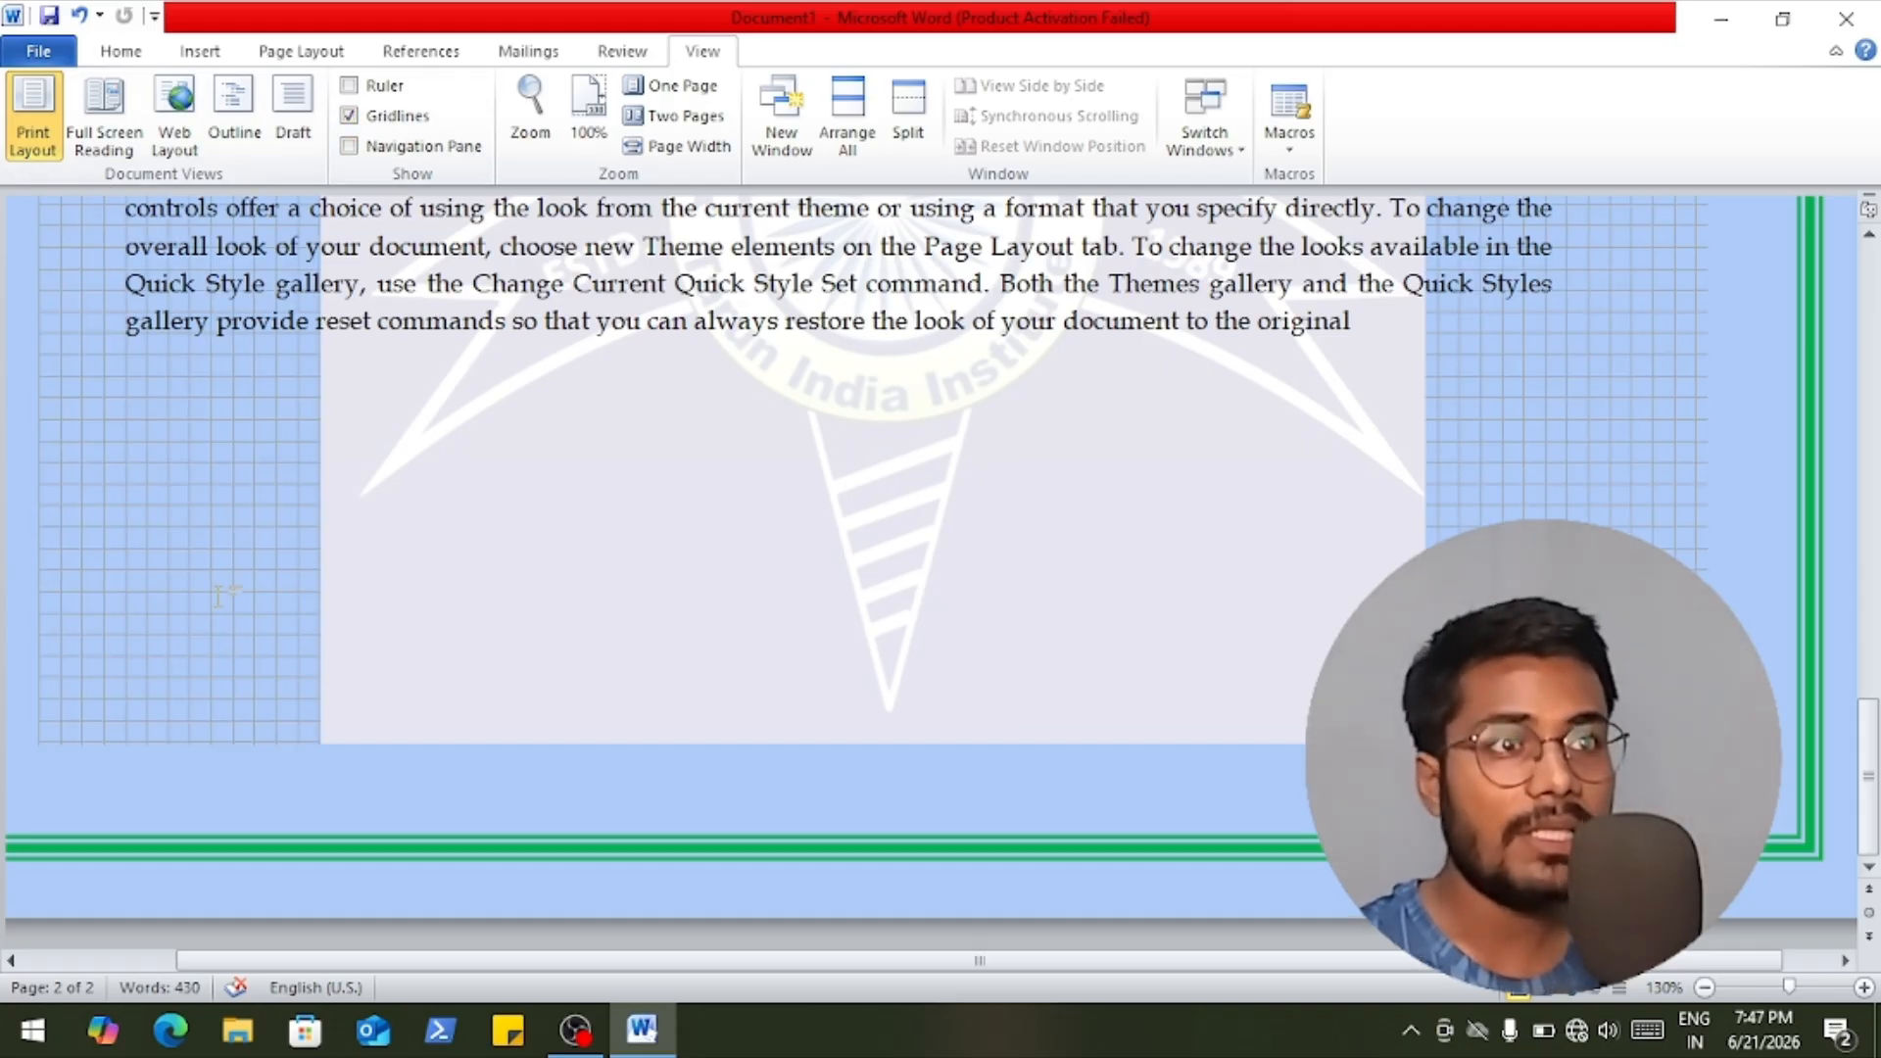
pyautogui.scroll(4, 221, 593)
pyautogui.scroll(-4, 196, 666)
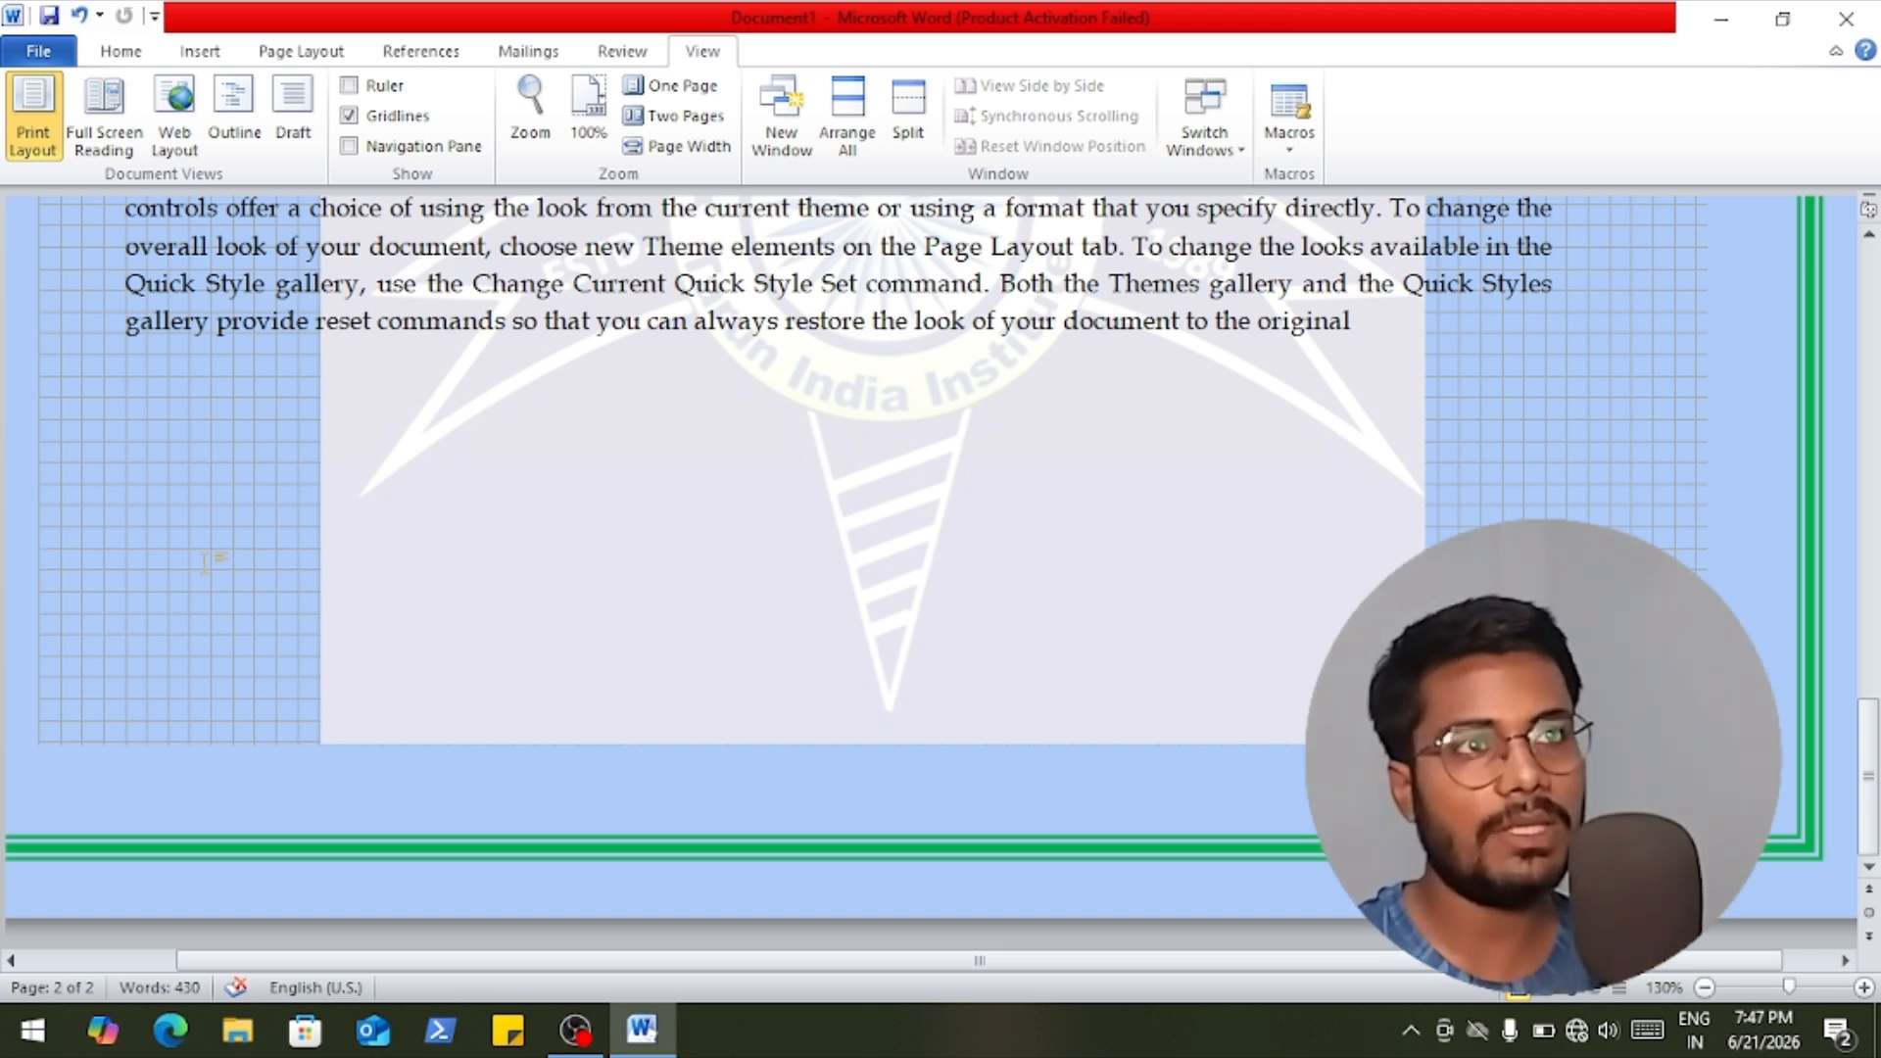
pyautogui.click(374, 117)
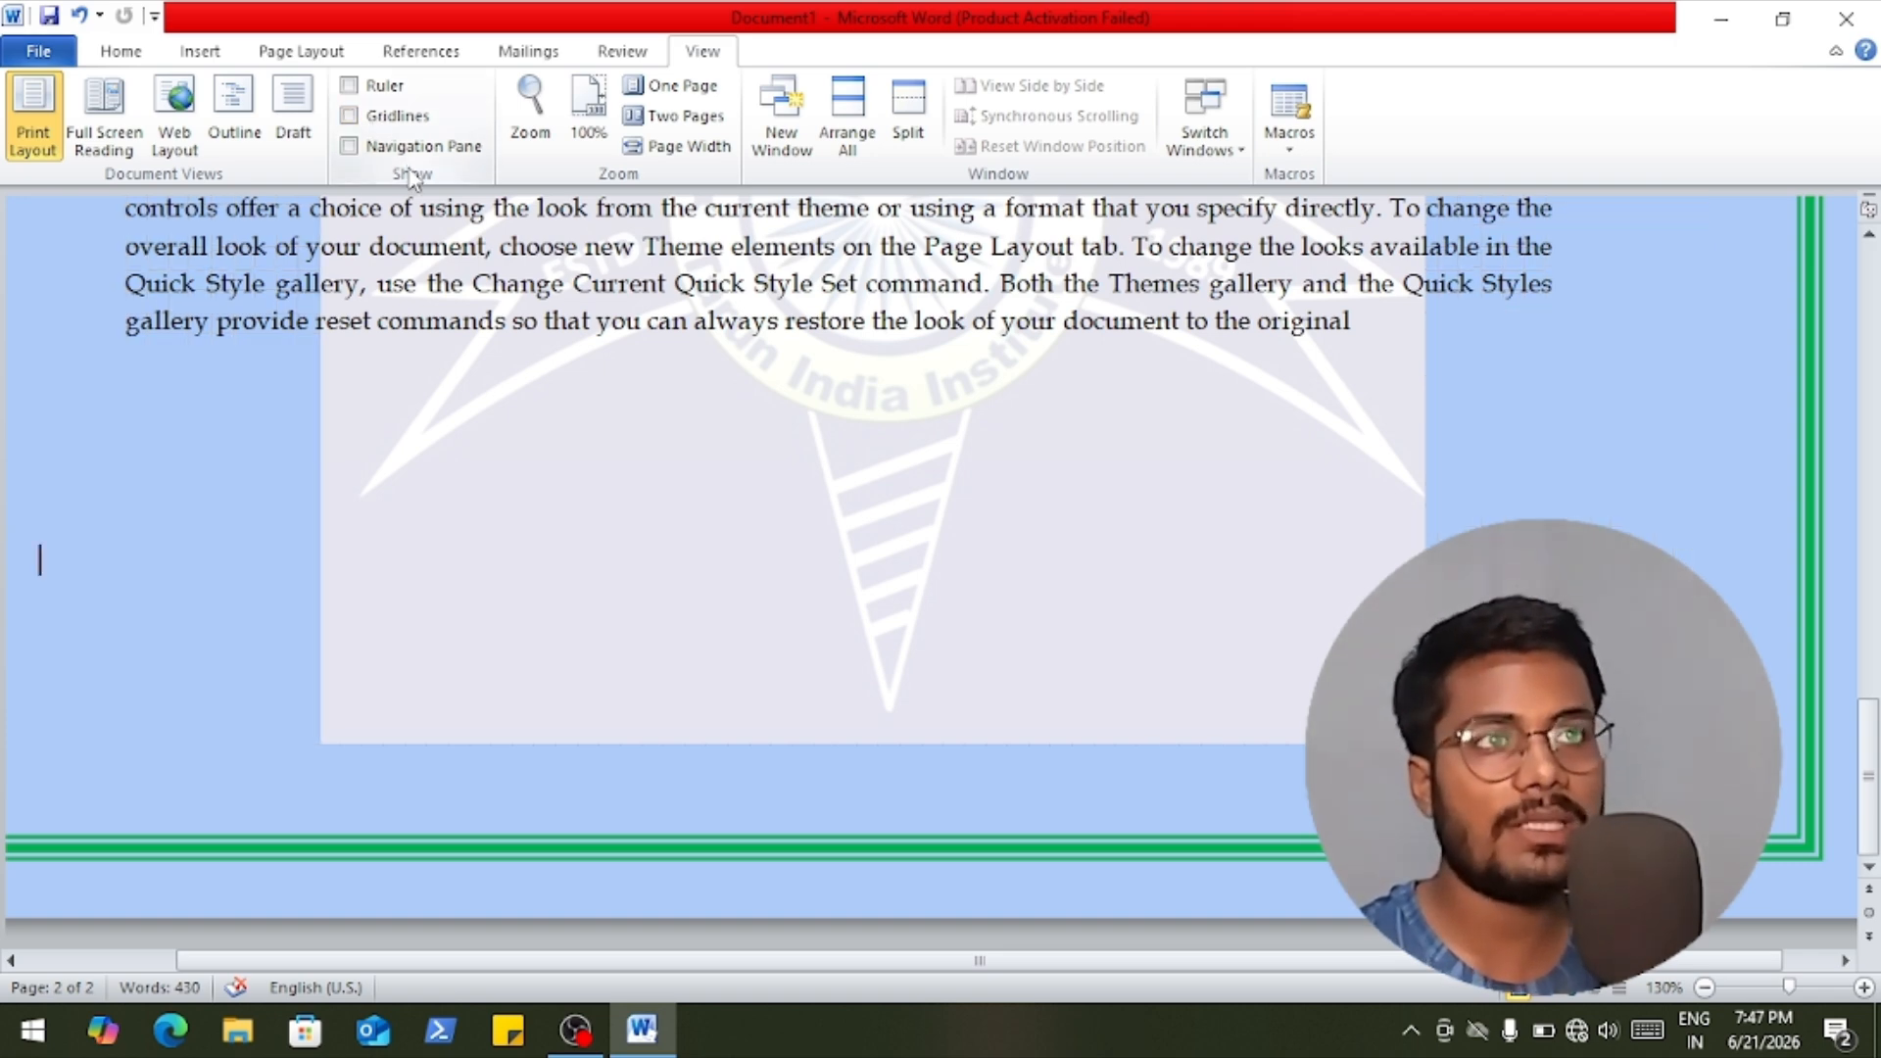
# Search the document for "on" with the Navigation Pane, and close the pane.
pyautogui.click(350, 146)
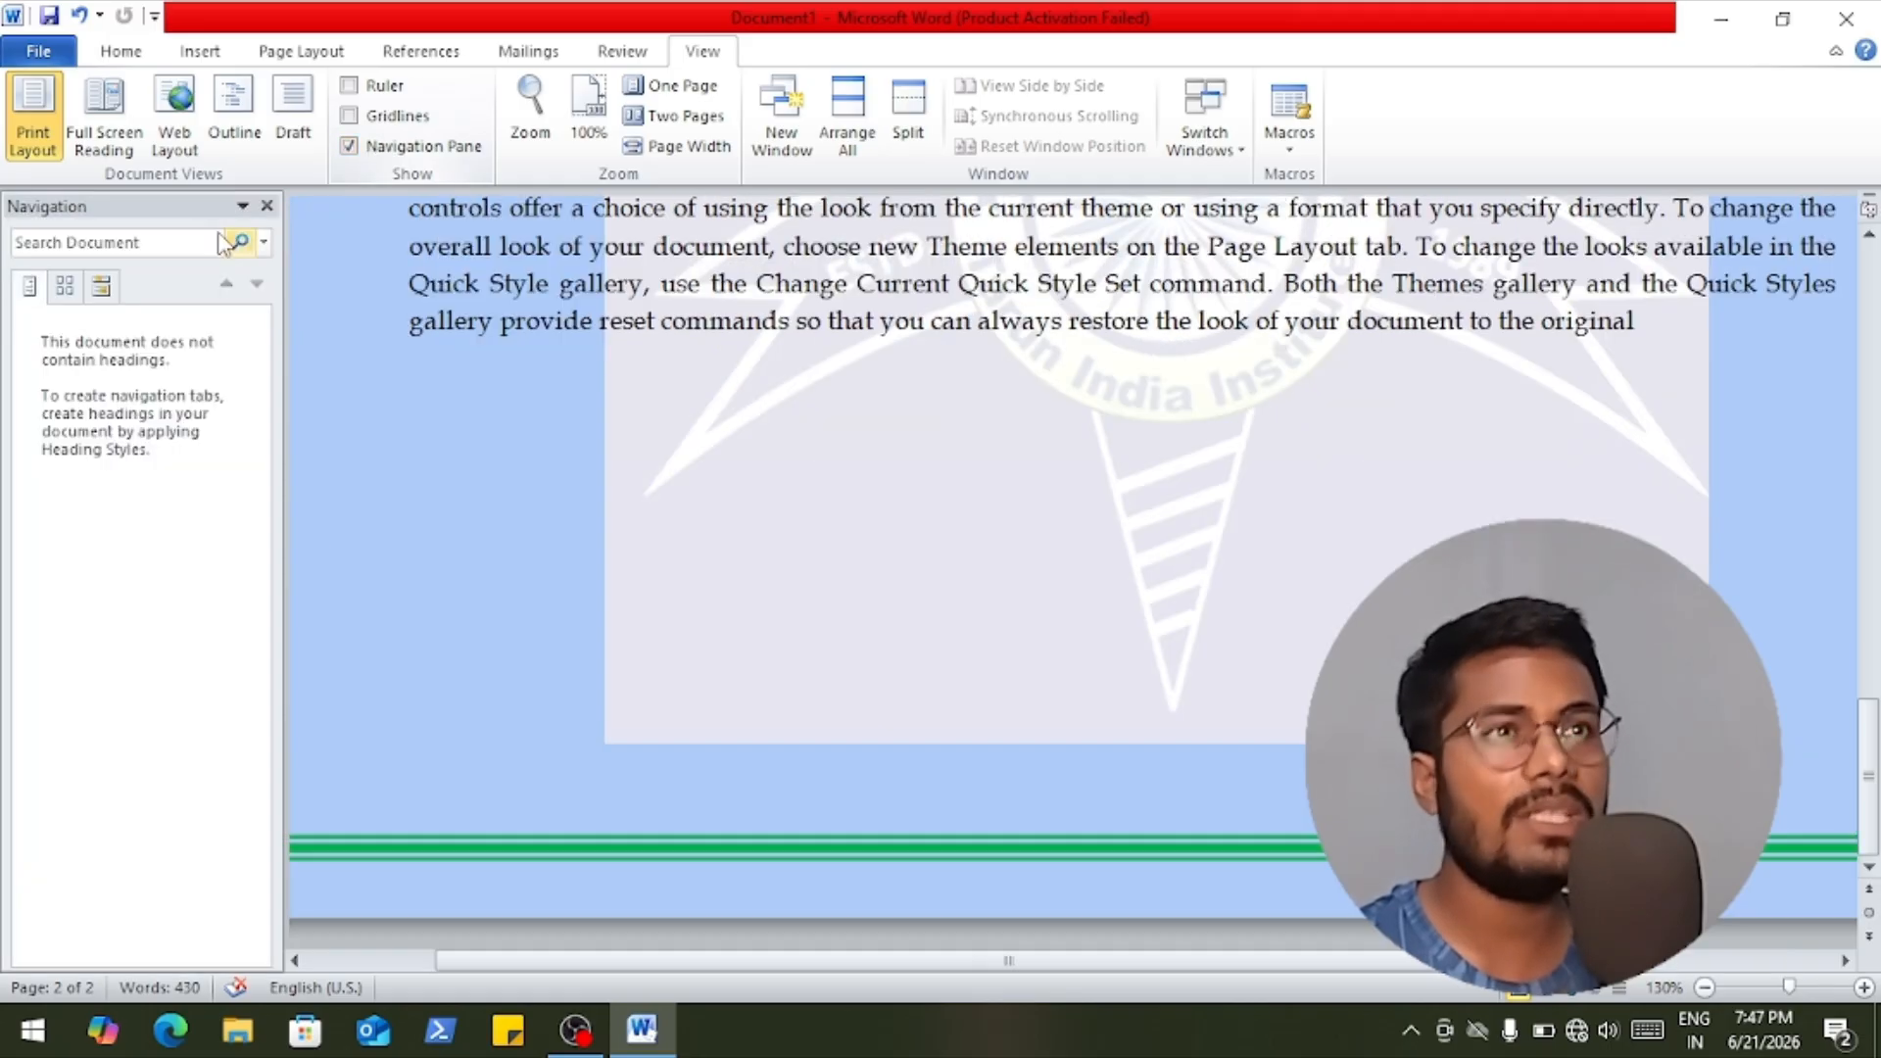
pyautogui.click(143, 244)
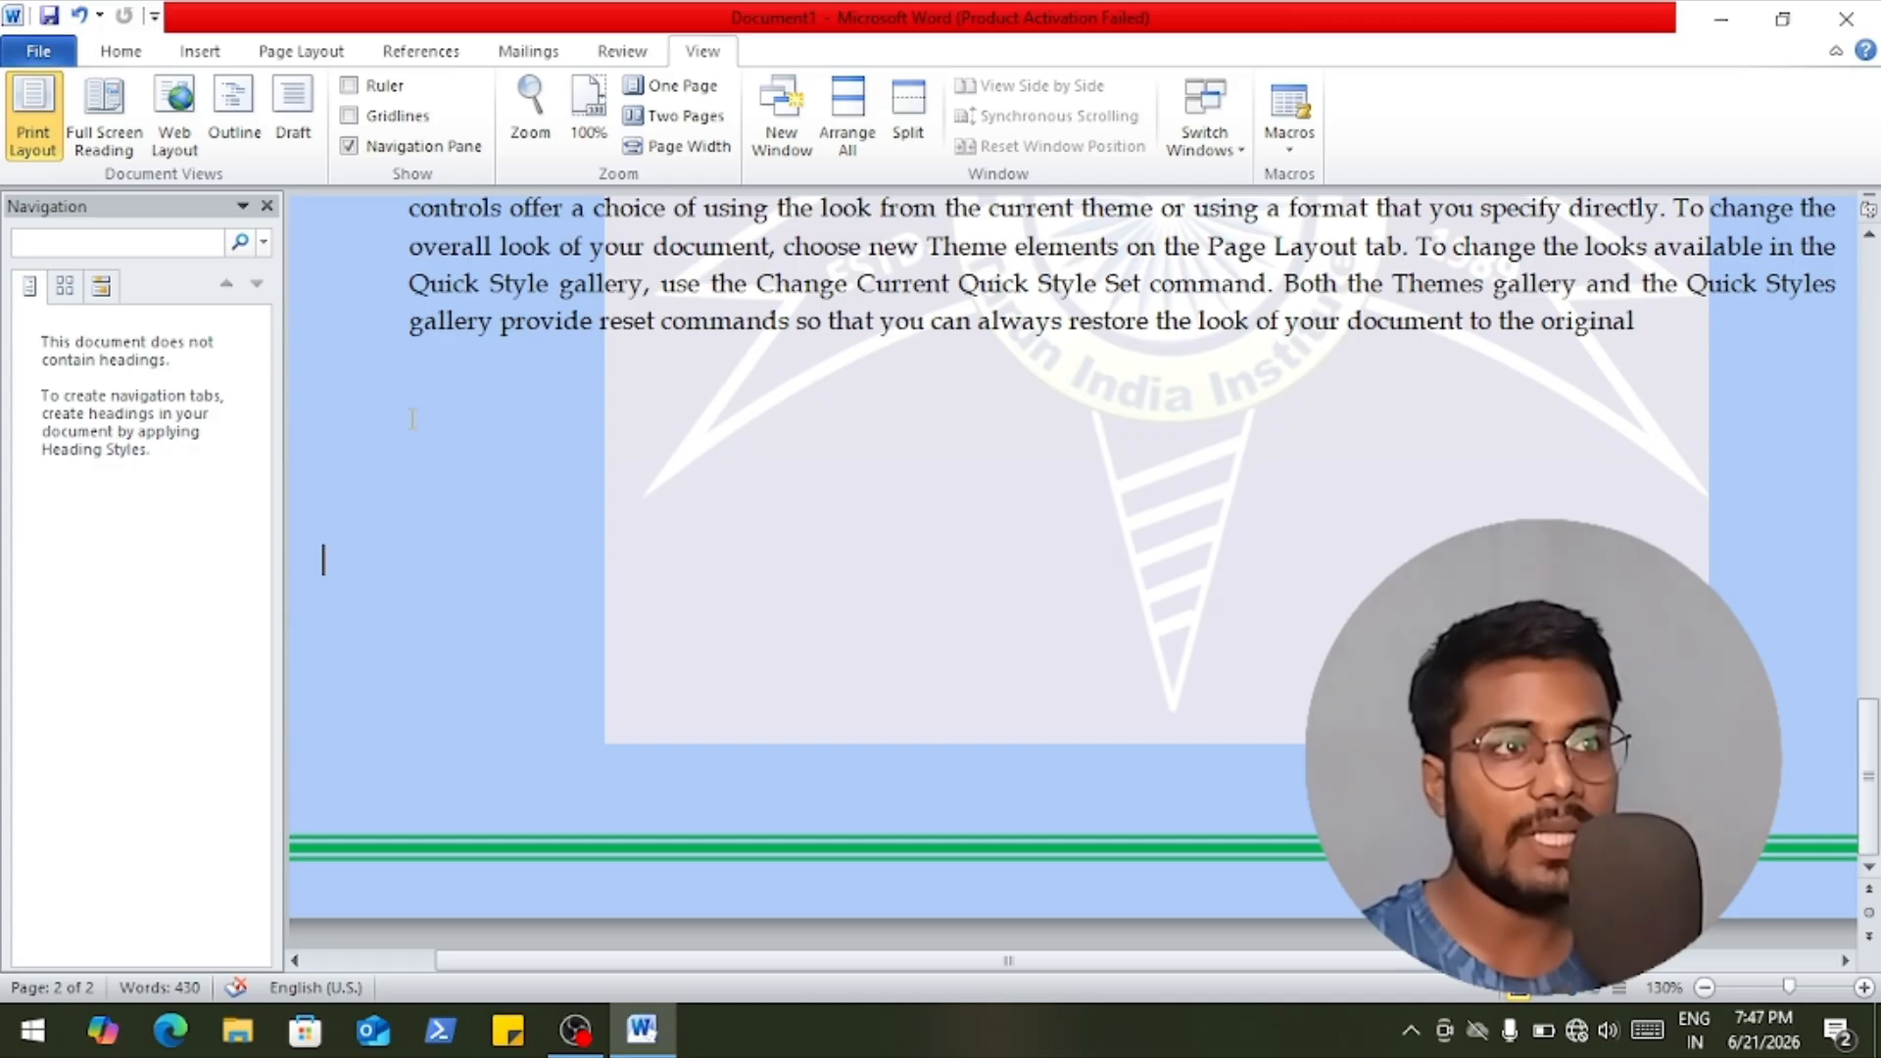
pyautogui.scroll(4, 431, 401)
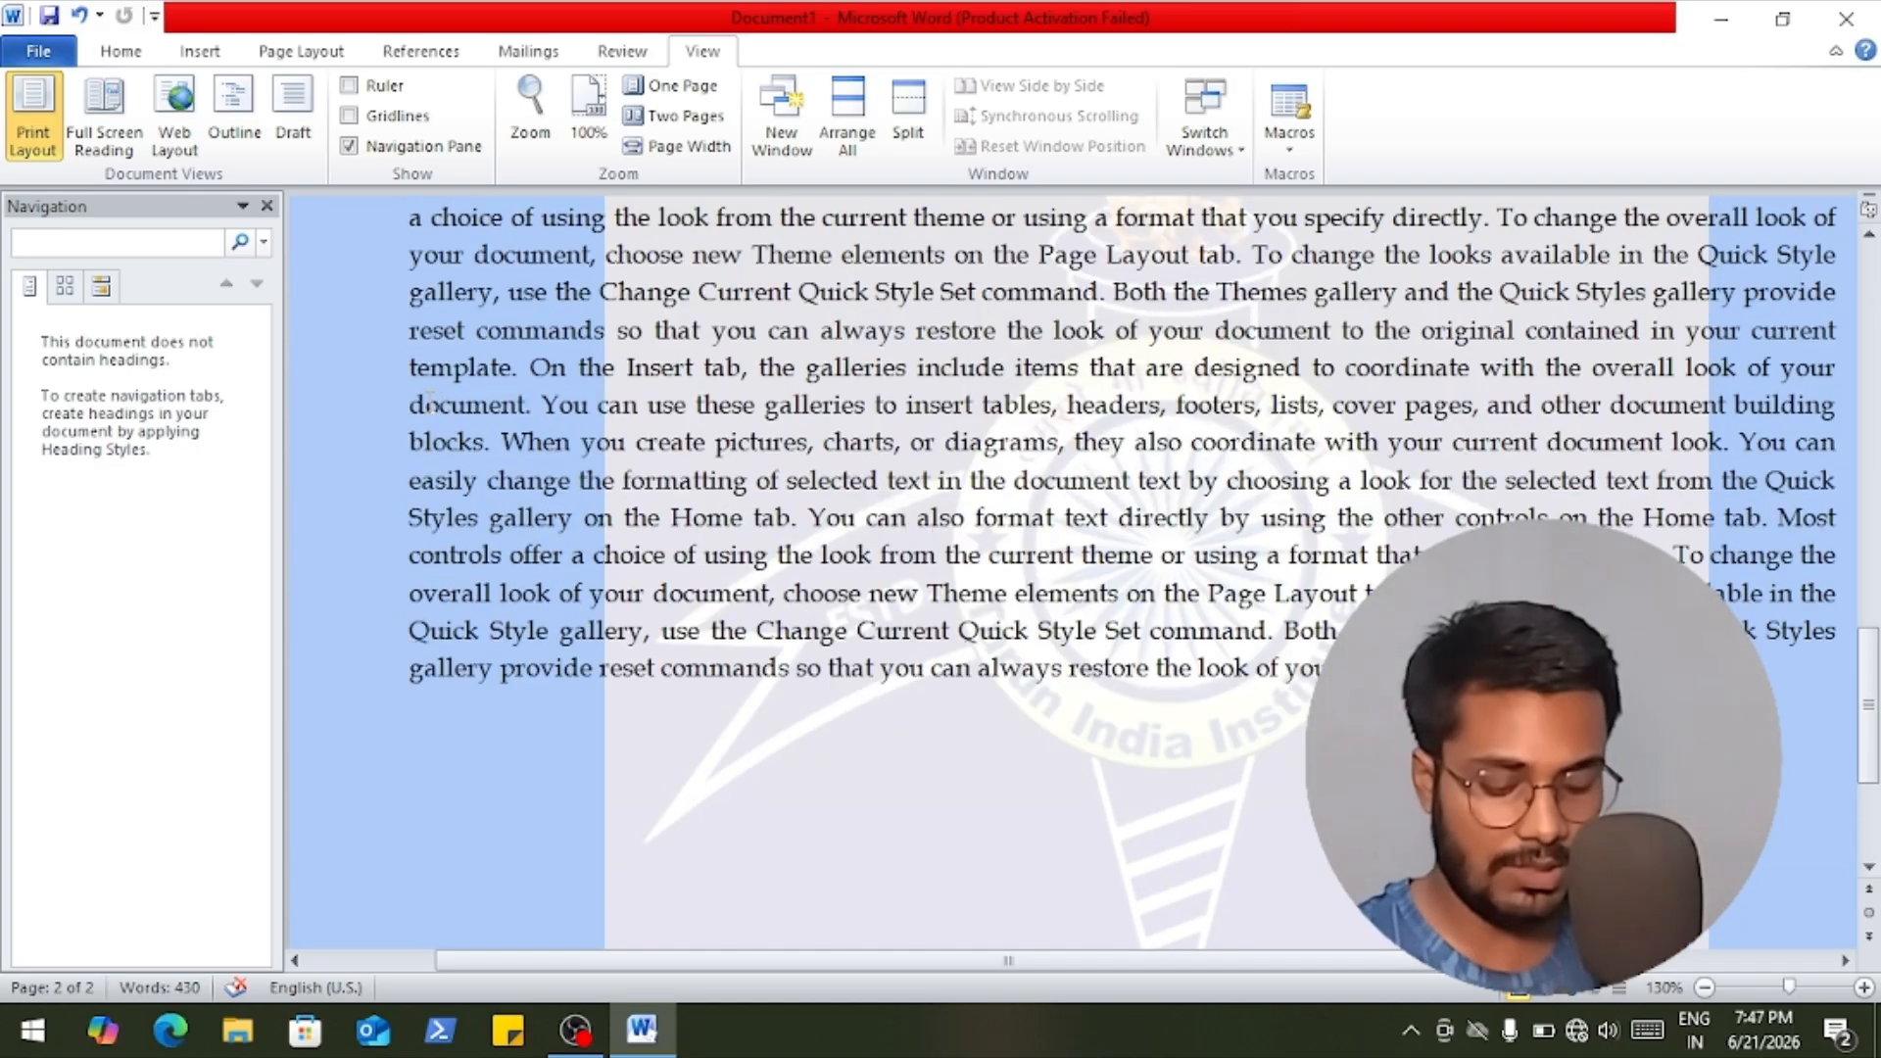
pyautogui.write('on')
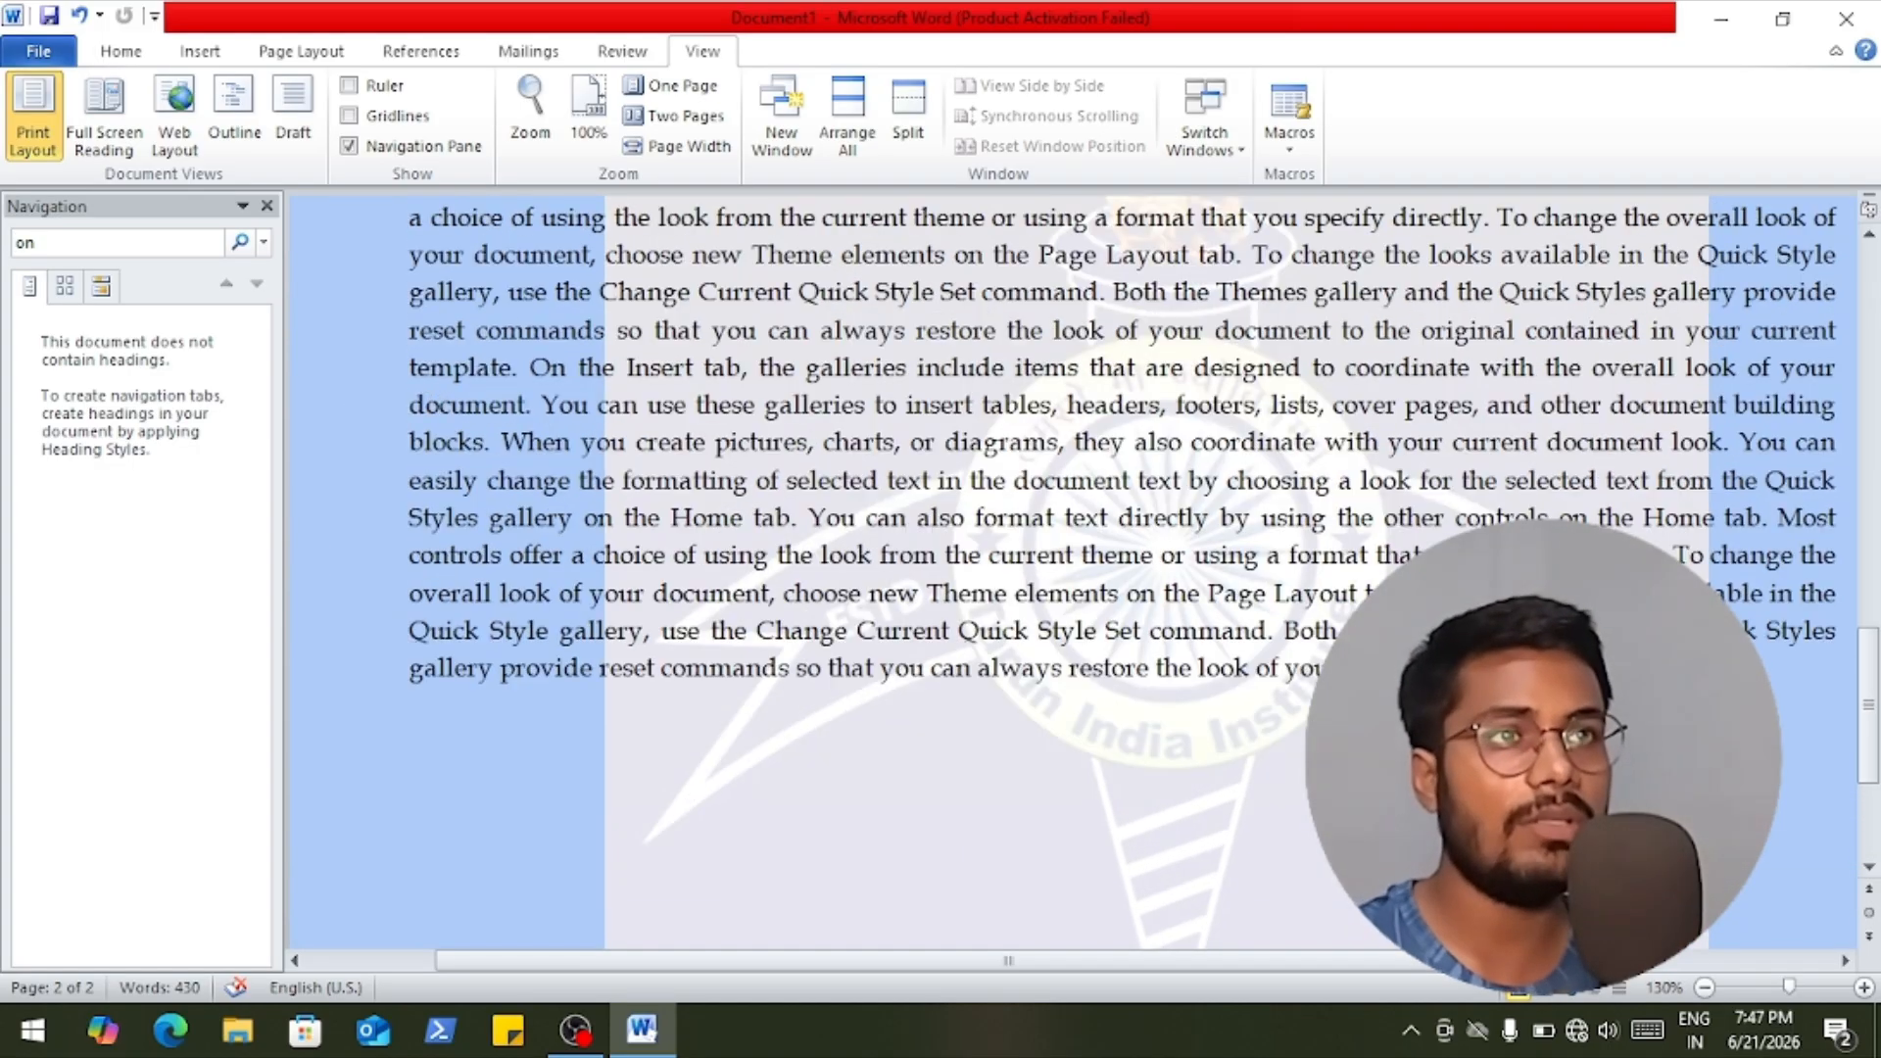
pyautogui.press('Return')
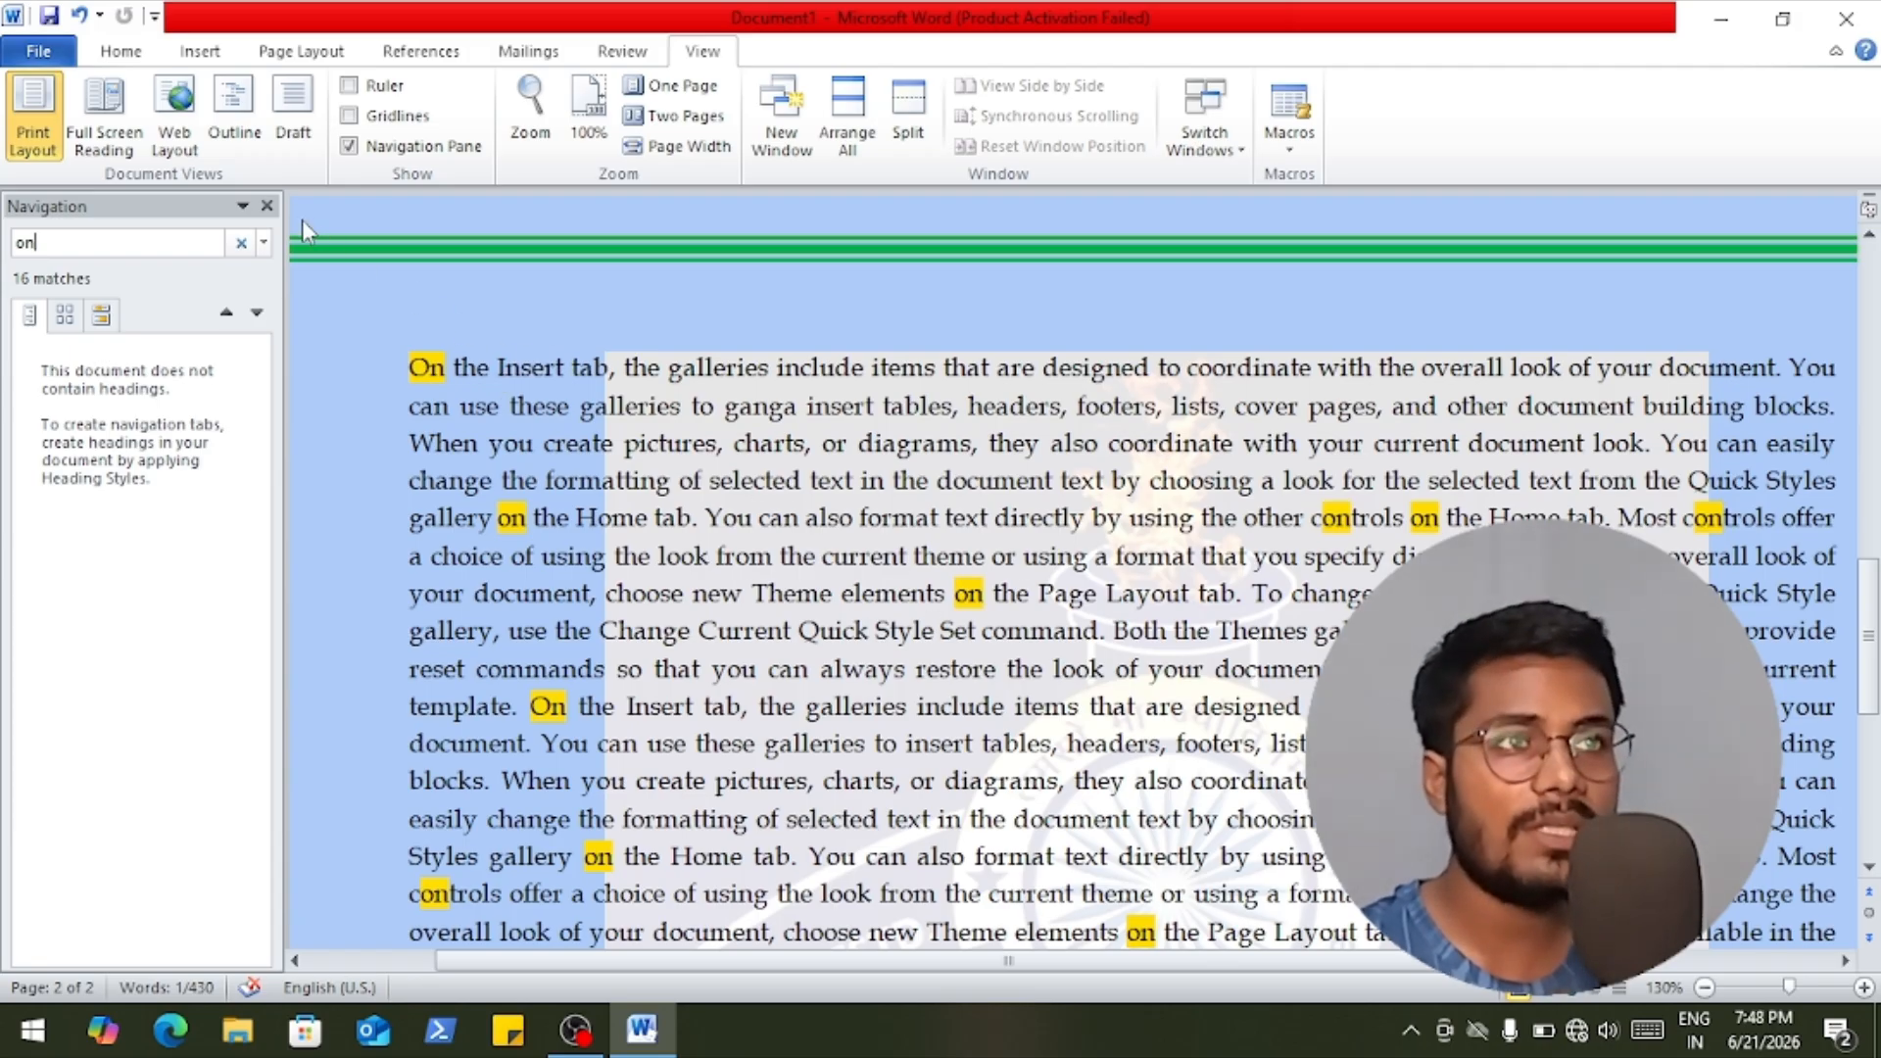
pyautogui.click(267, 206)
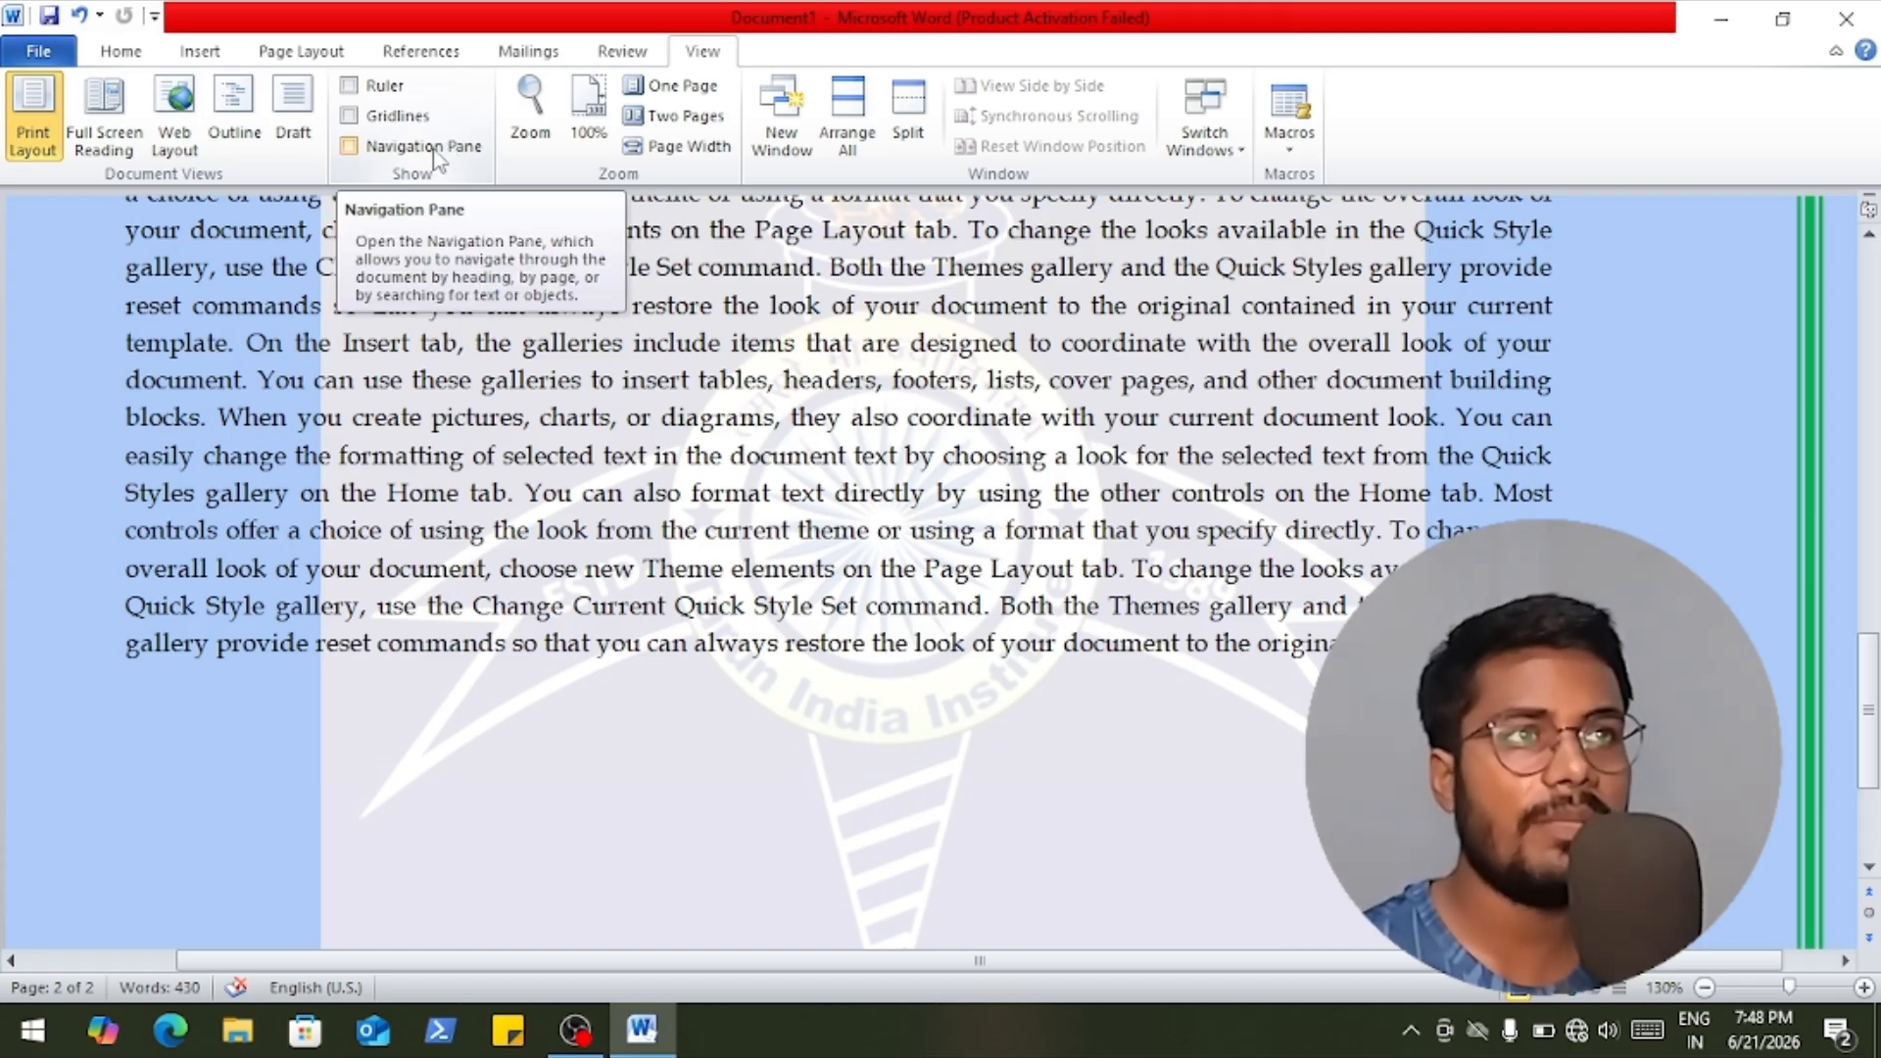
# Set the document zoom to 75%, and check the pages at smaller and larger magnifications.
pyautogui.click(544, 151)
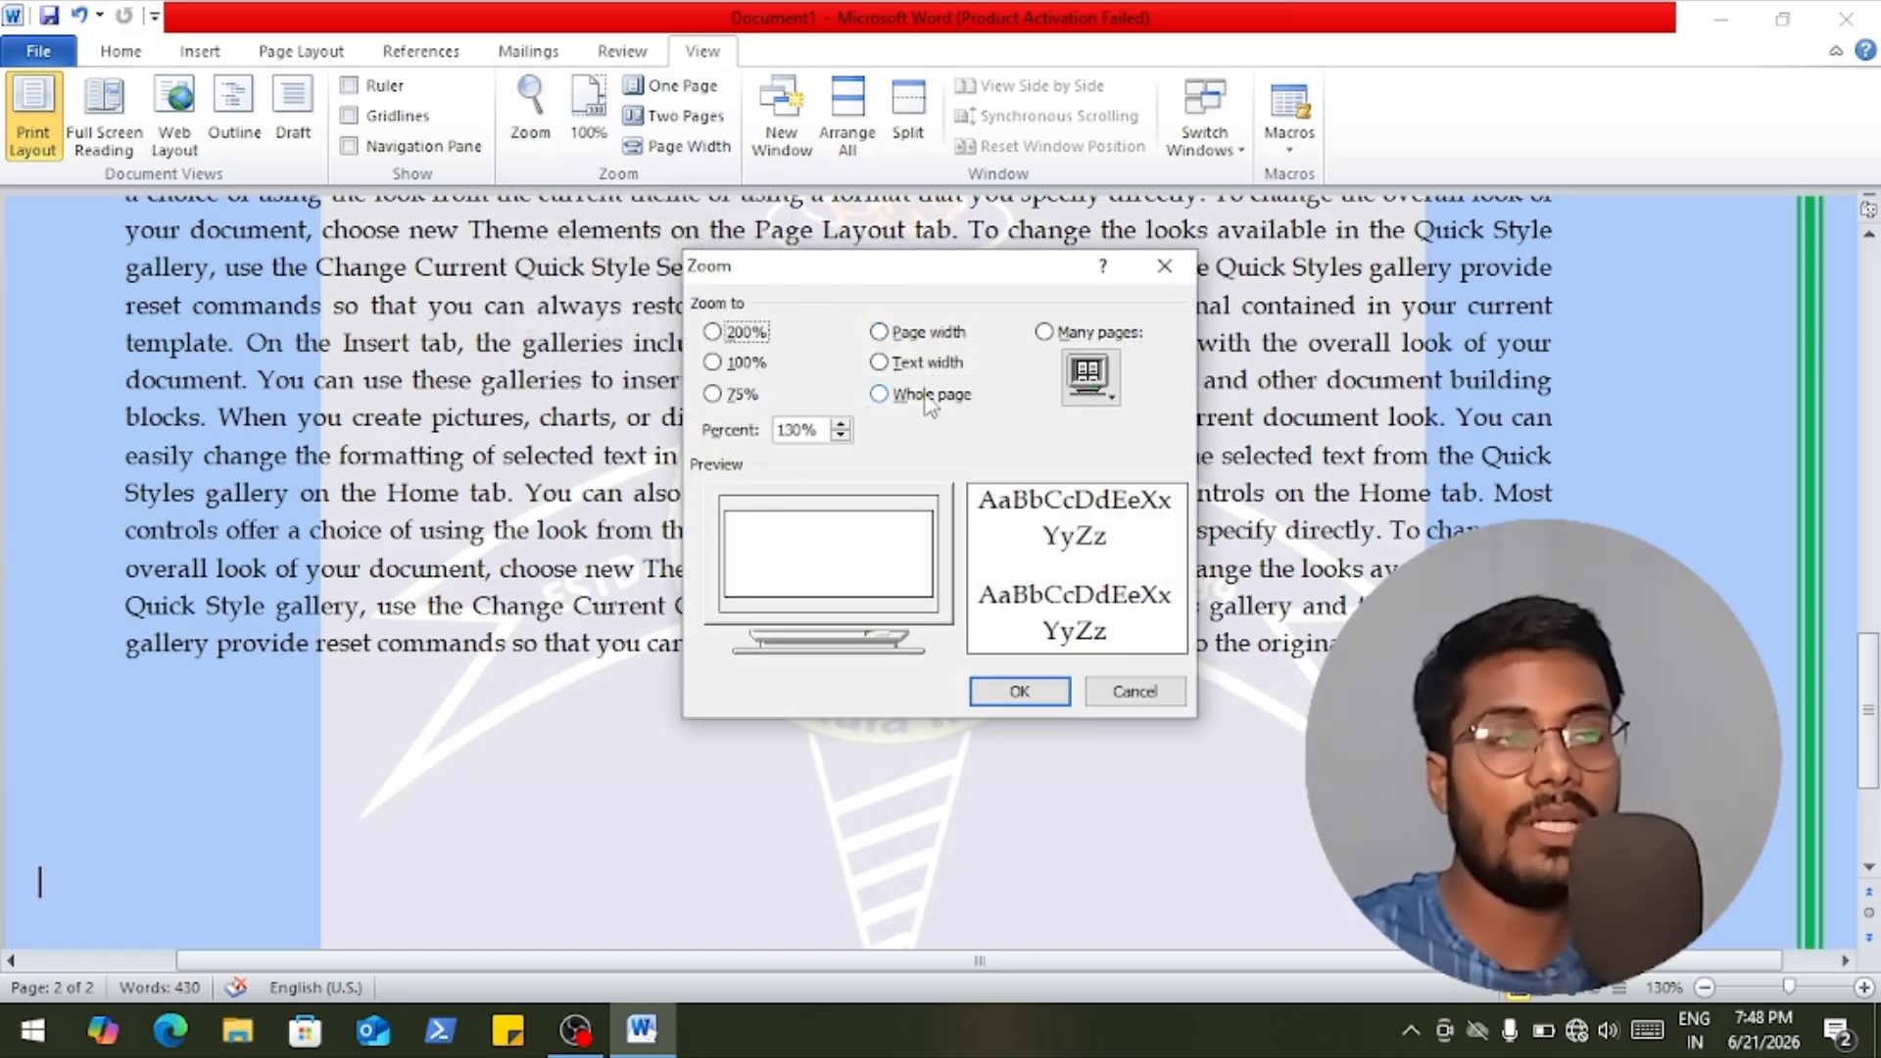
pyautogui.click(744, 363)
pyautogui.click(738, 402)
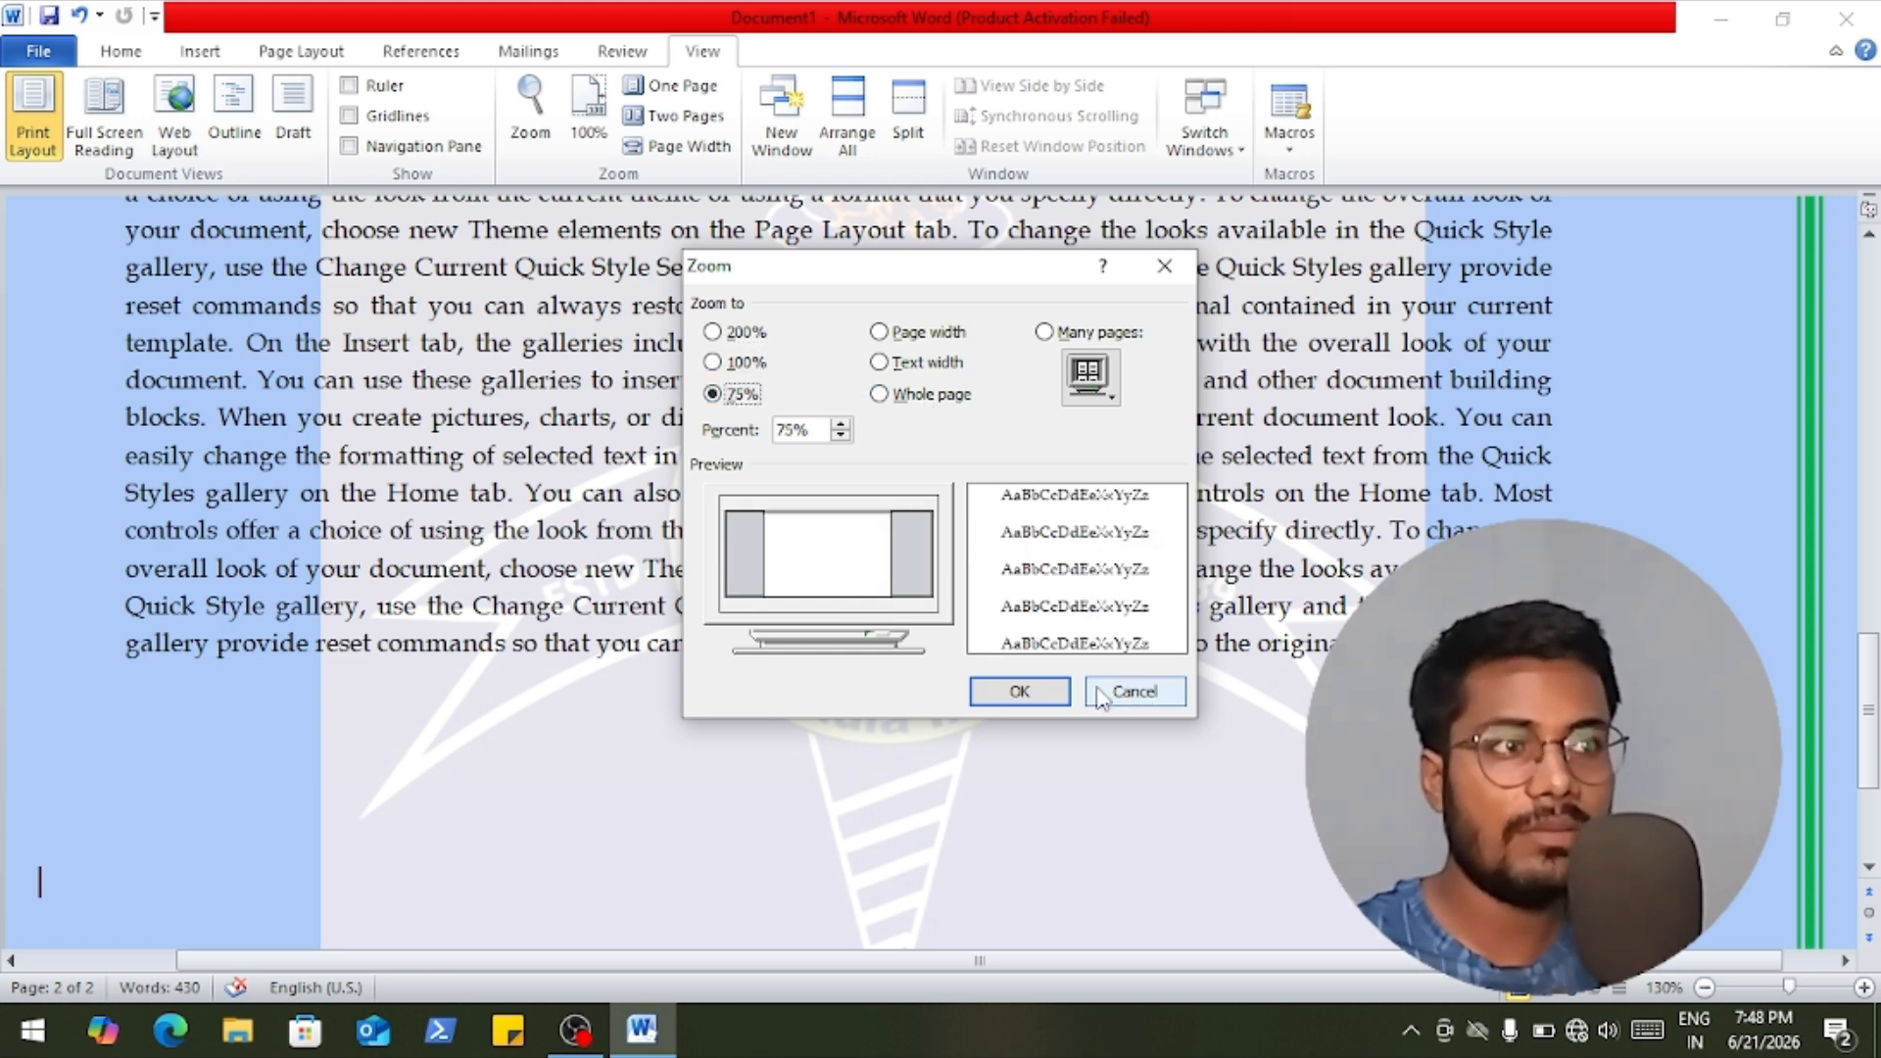
pyautogui.click(1058, 690)
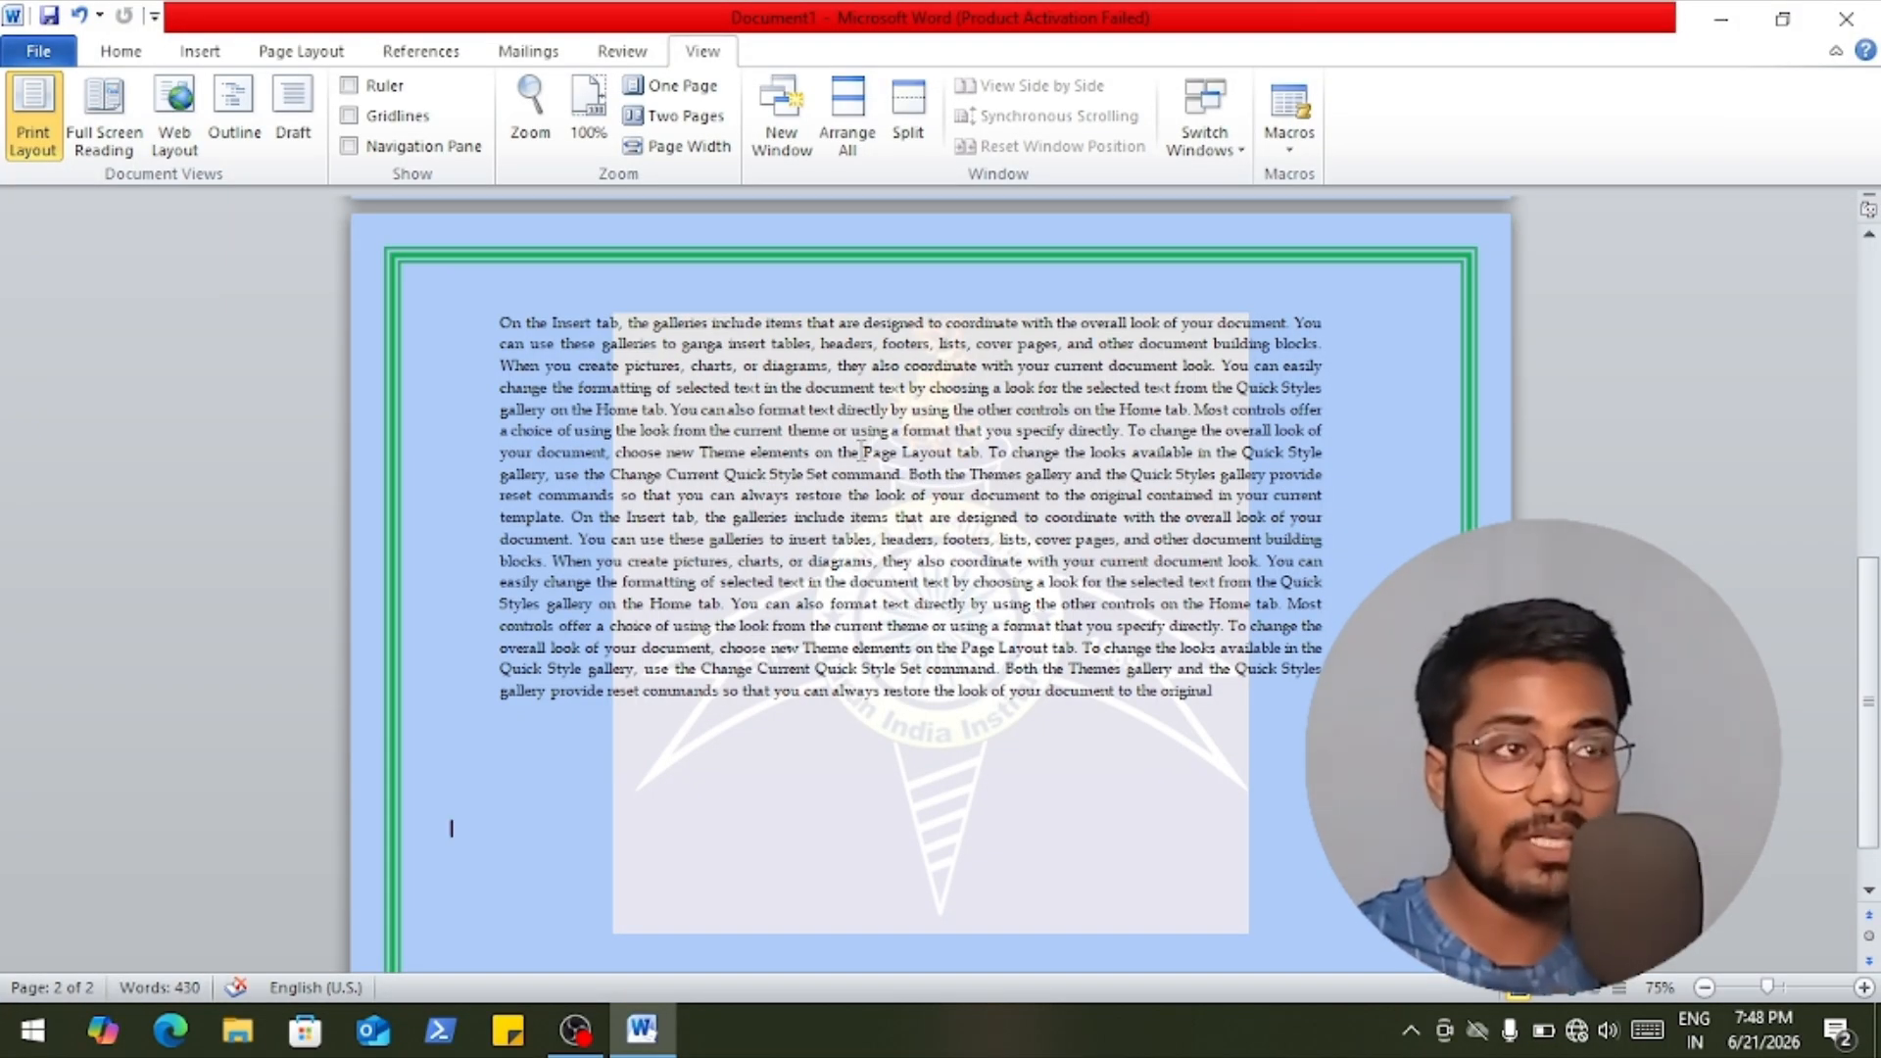
pyautogui.scroll(2, 862, 450)
pyautogui.scroll(-4, 861, 432)
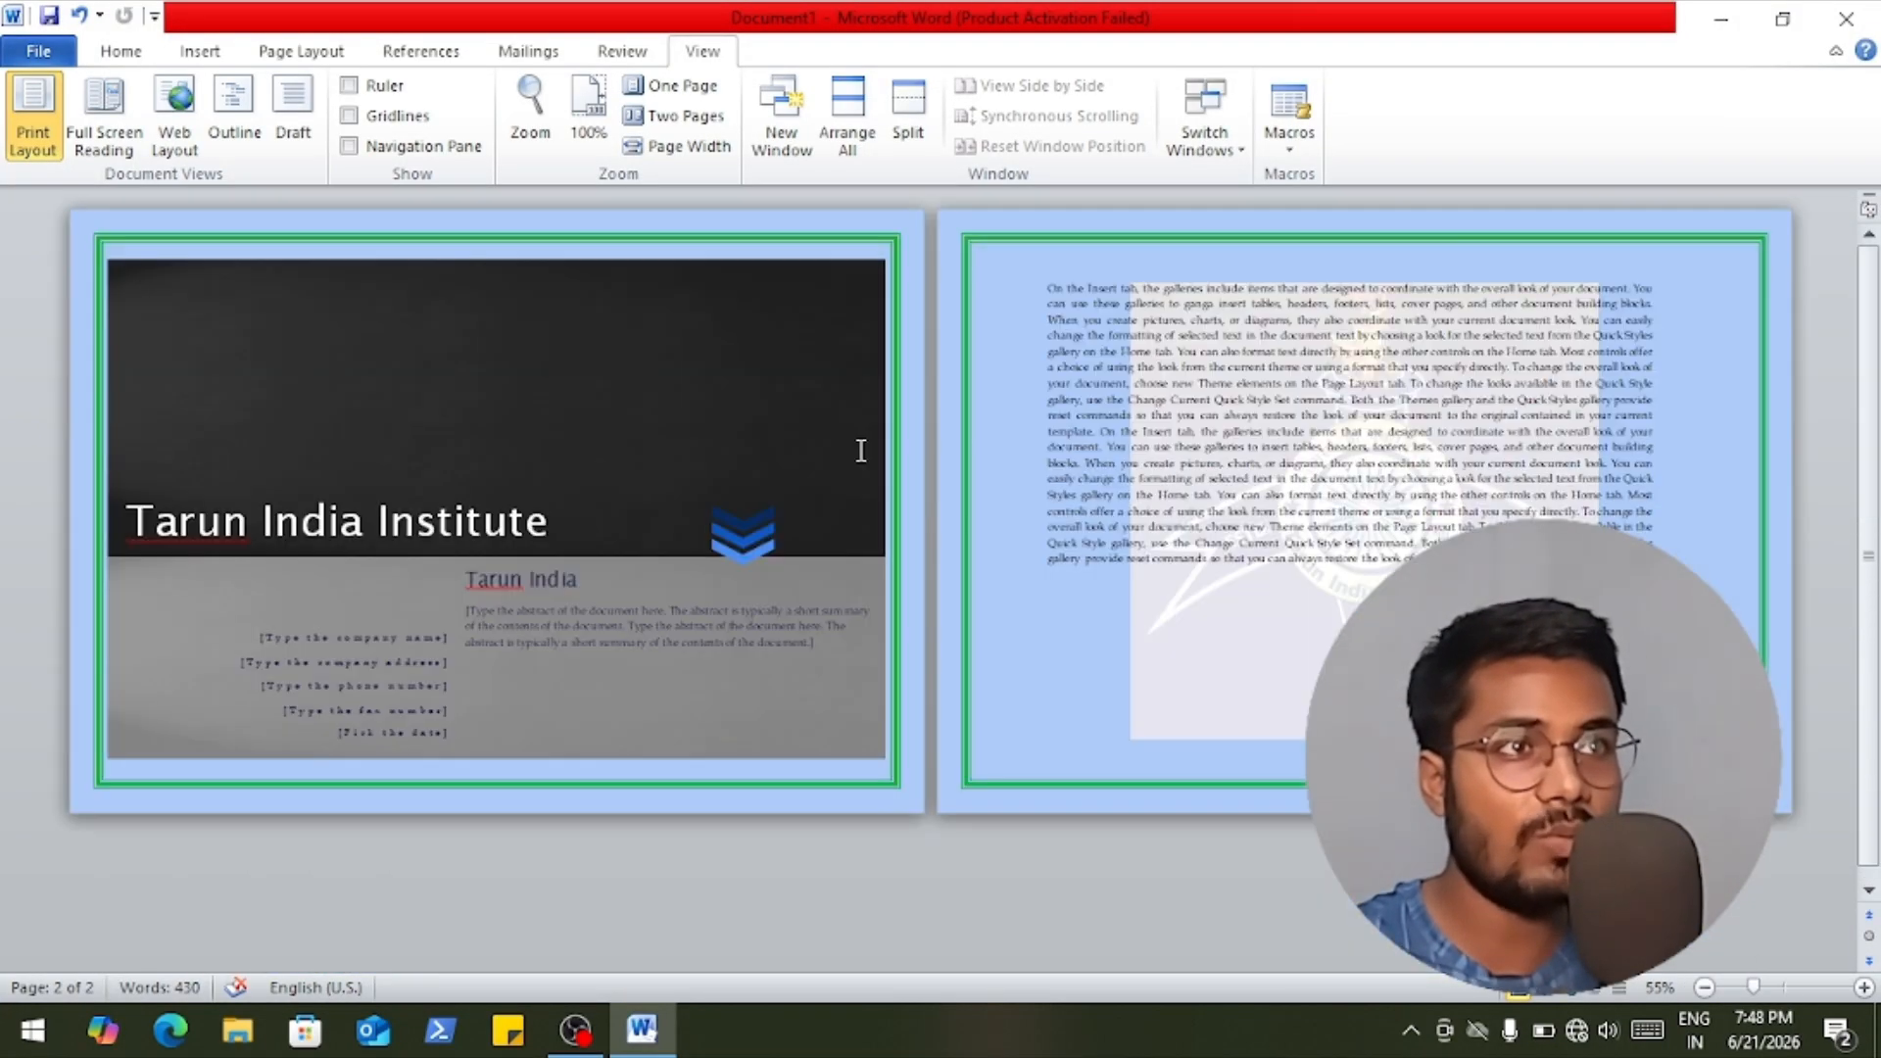
pyautogui.scroll(4, 861, 450)
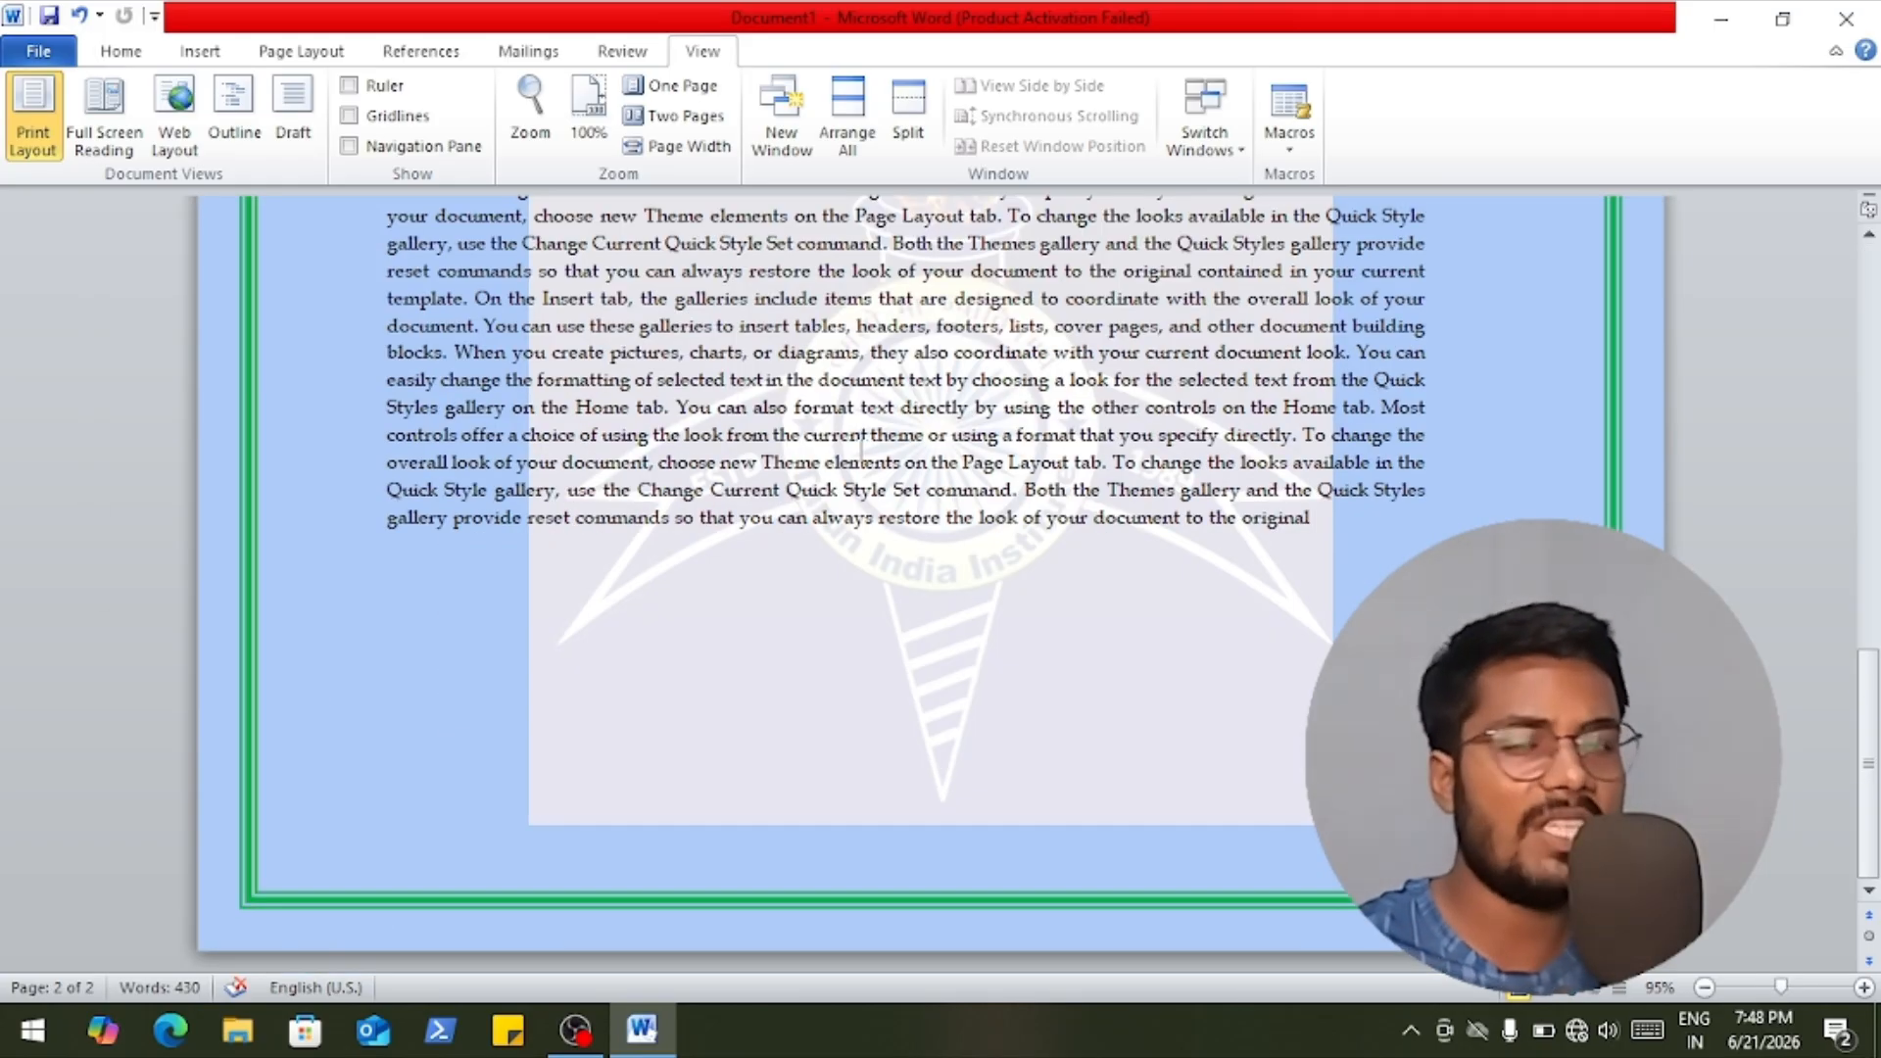
# Compare the document at 100% zoom with the One Page and Two Pages views.
pyautogui.click(588, 137)
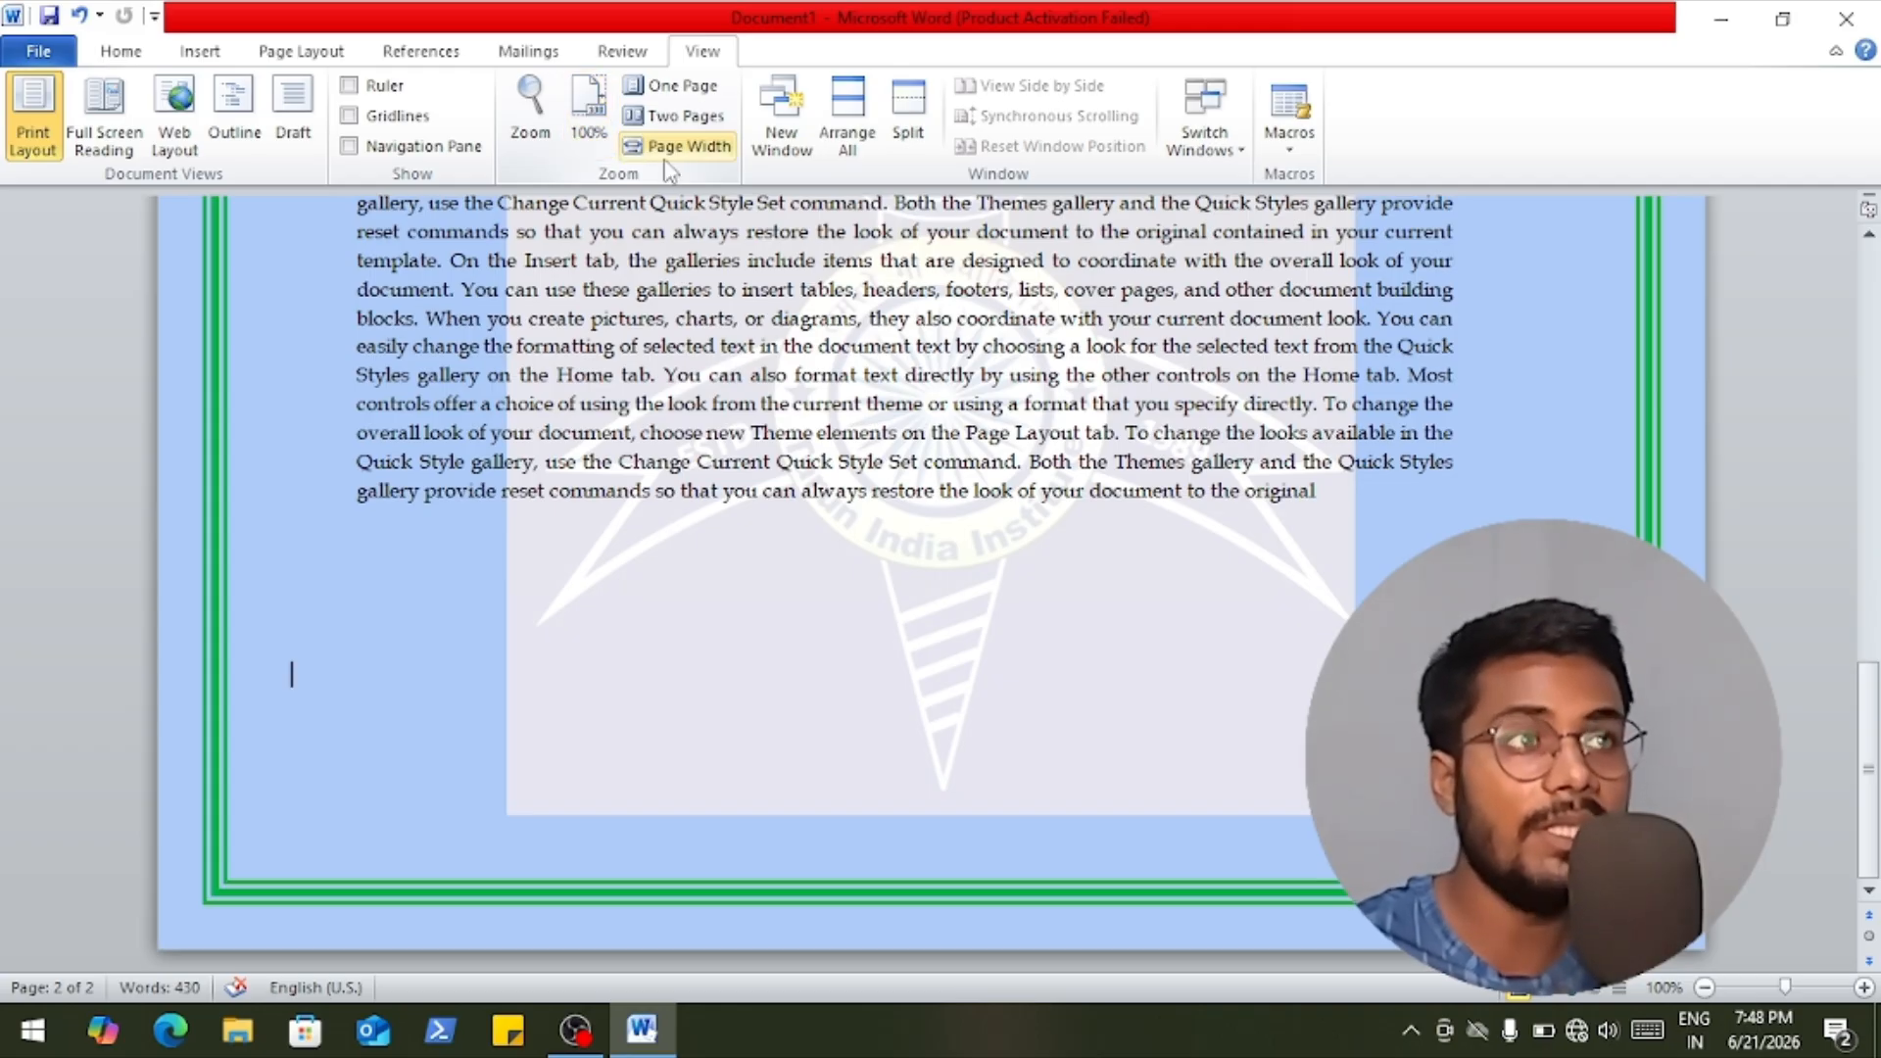
pyautogui.click(686, 91)
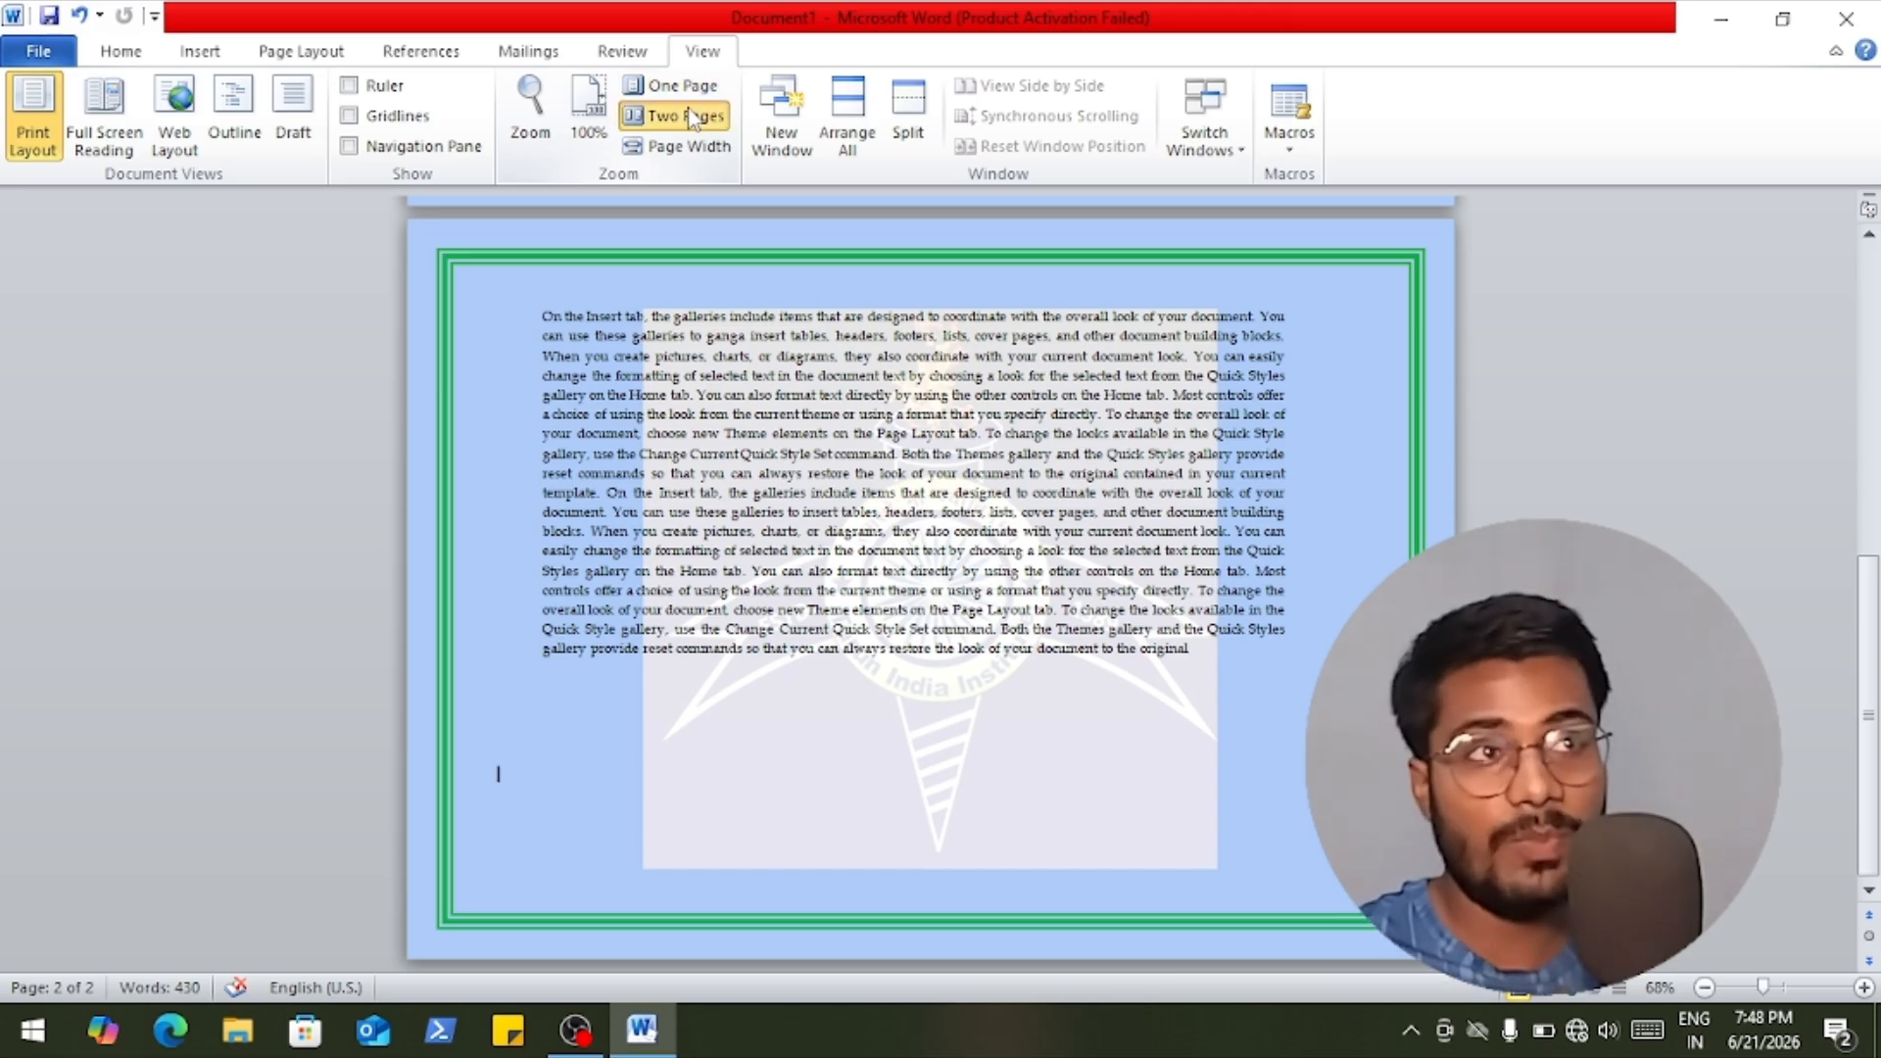
pyautogui.click(692, 117)
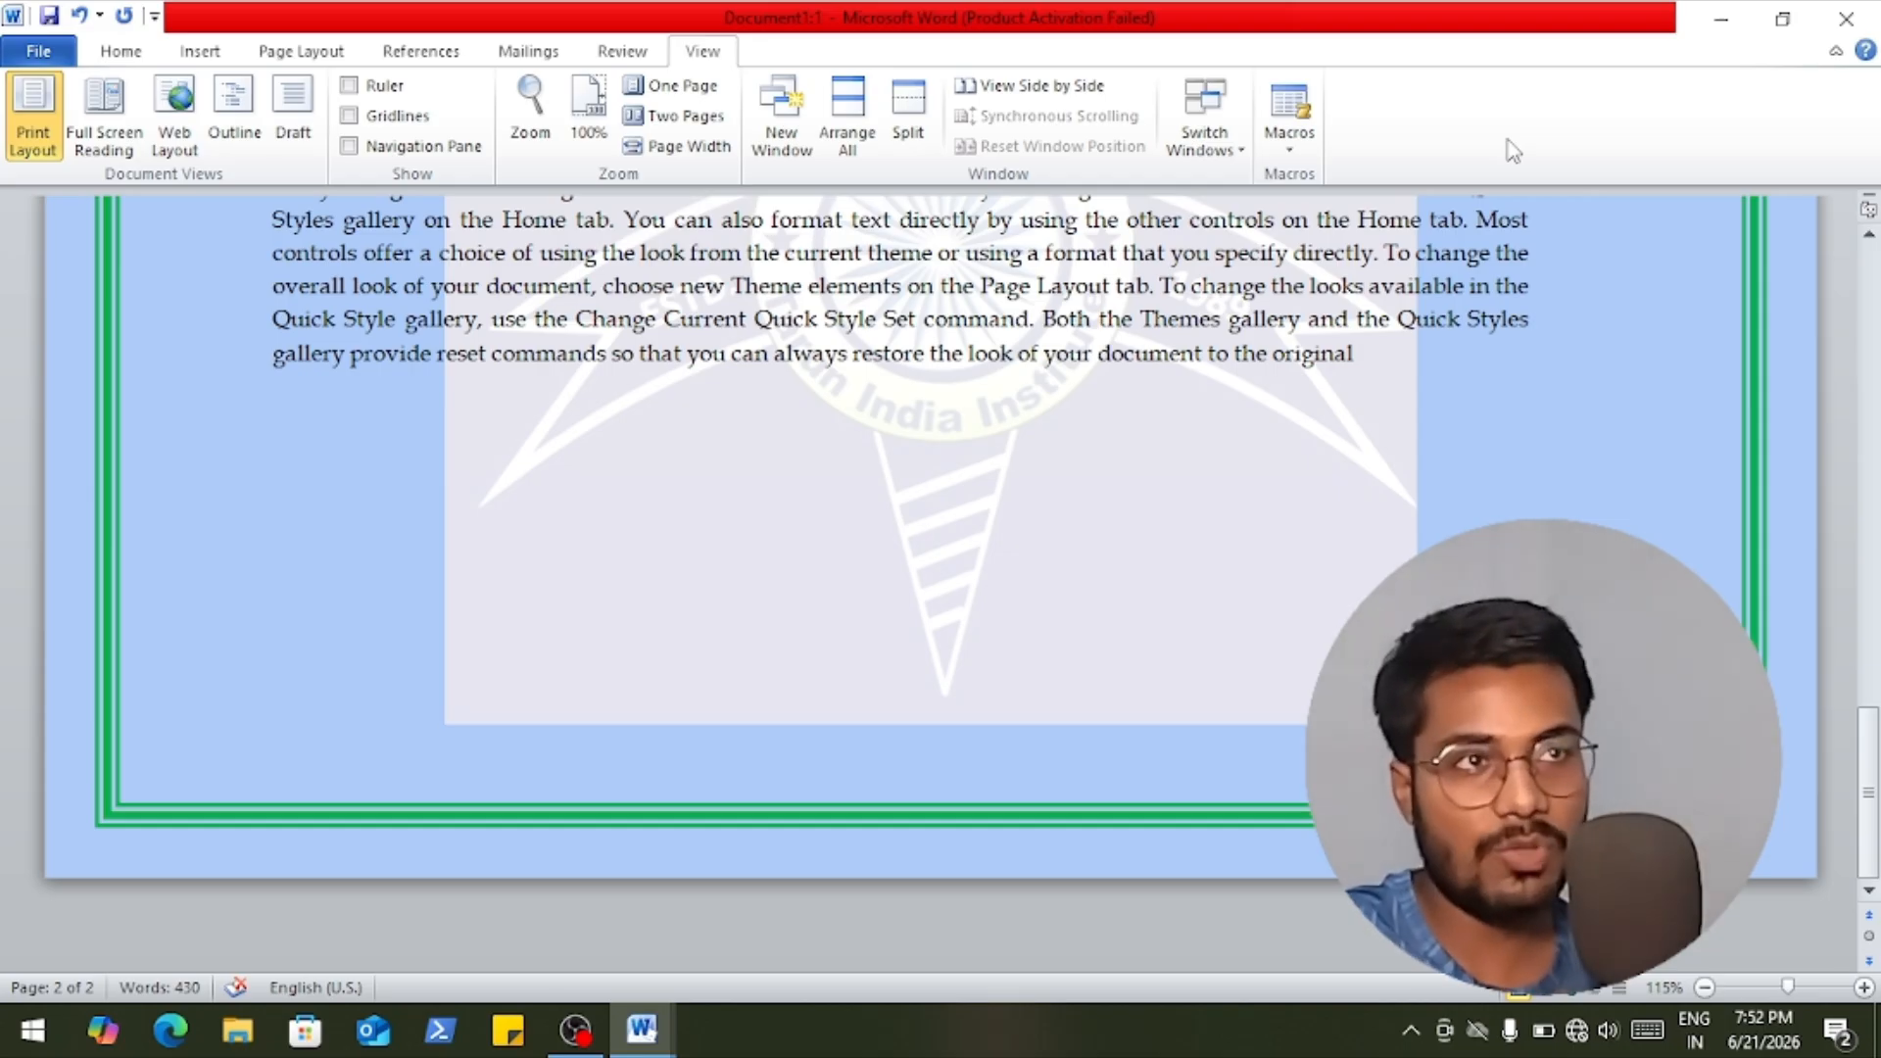
# Bring up the mail merge commands for the document.
pyautogui.click(528, 51)
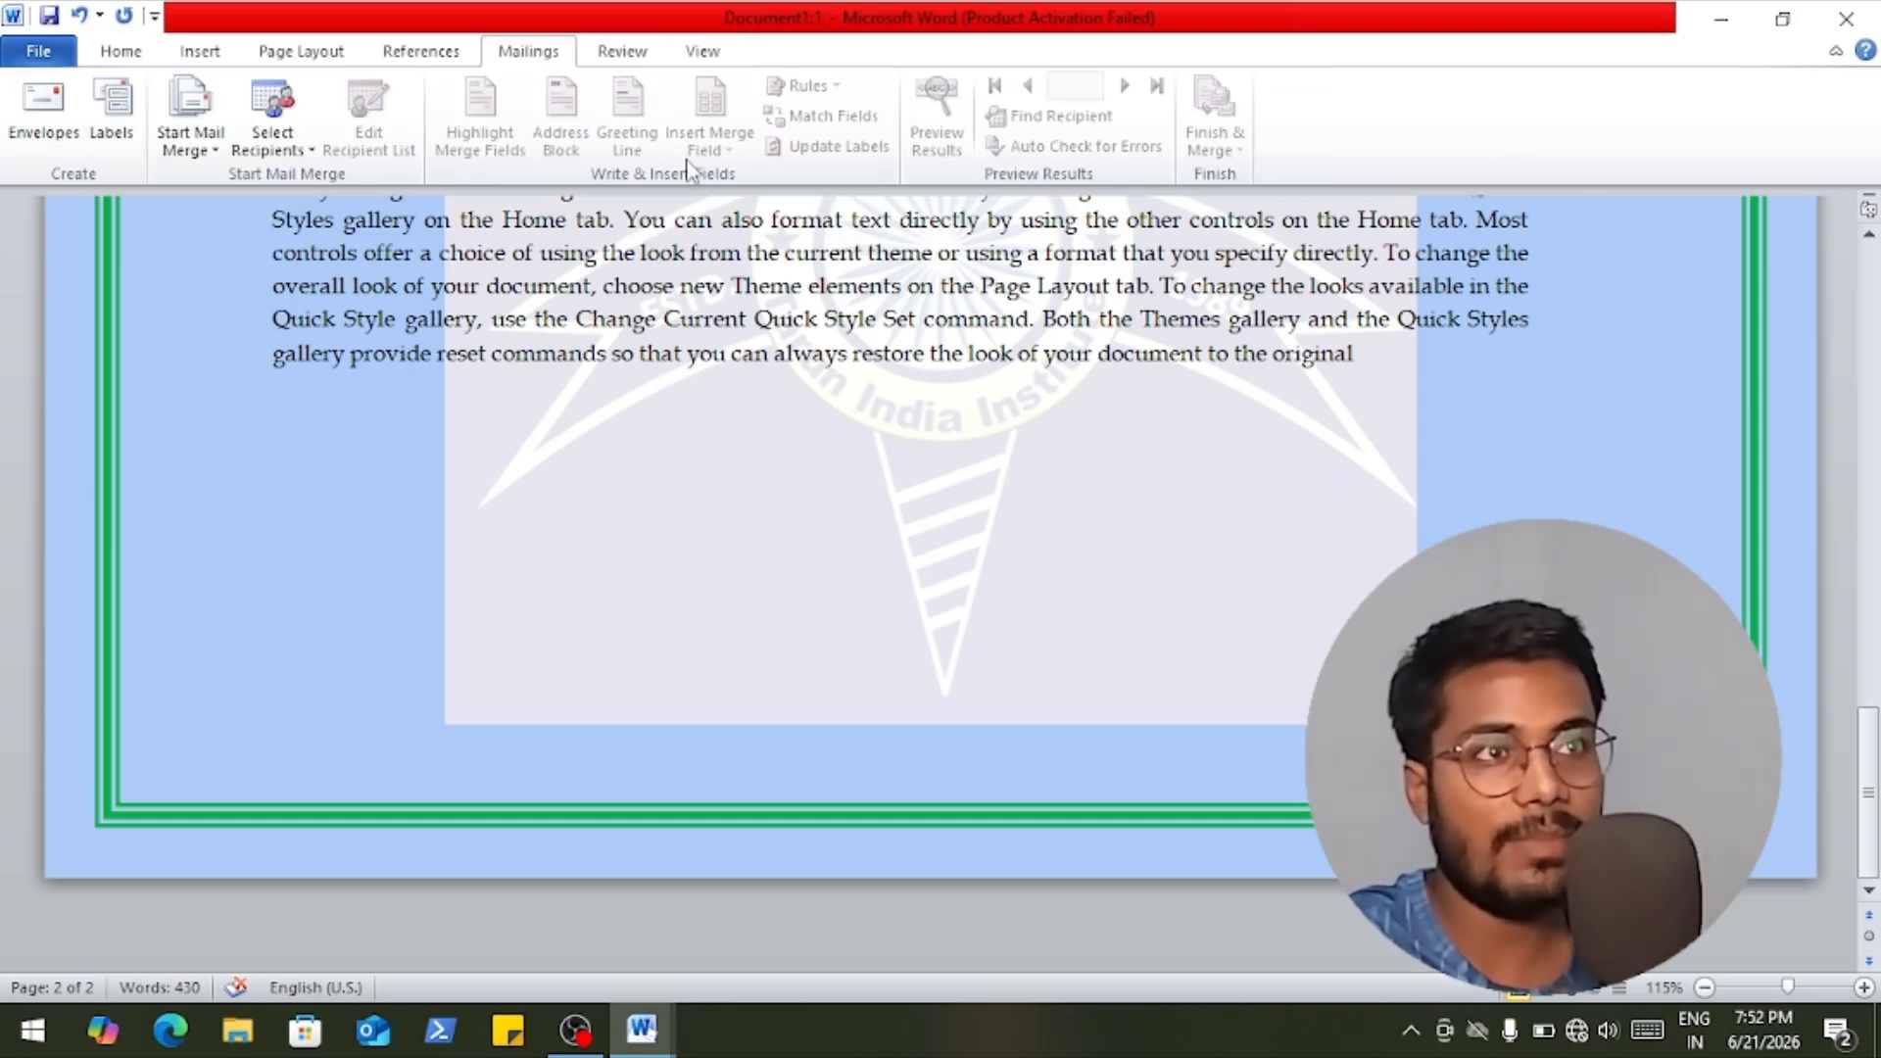